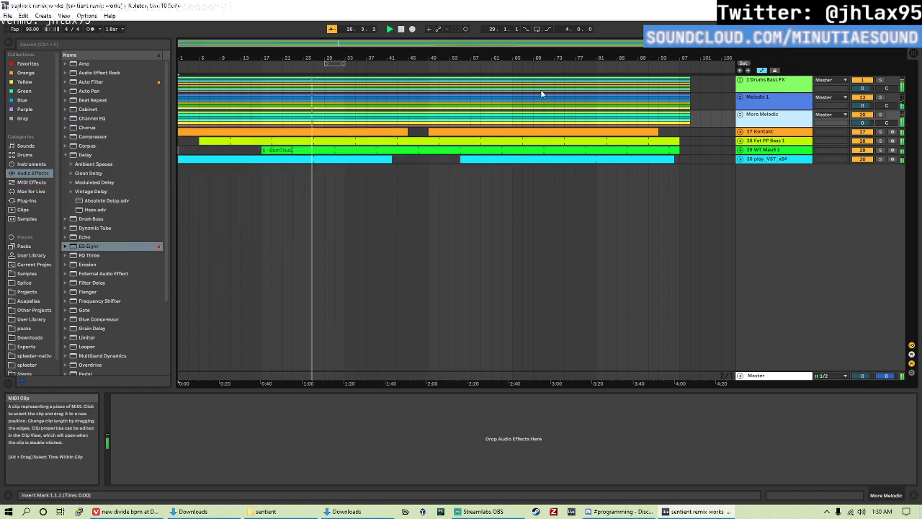
- Restore the Ableton Live window to a smaller size and move the Streamlabs OBS window so its stream chat sits beside it
double_click(609, 5)
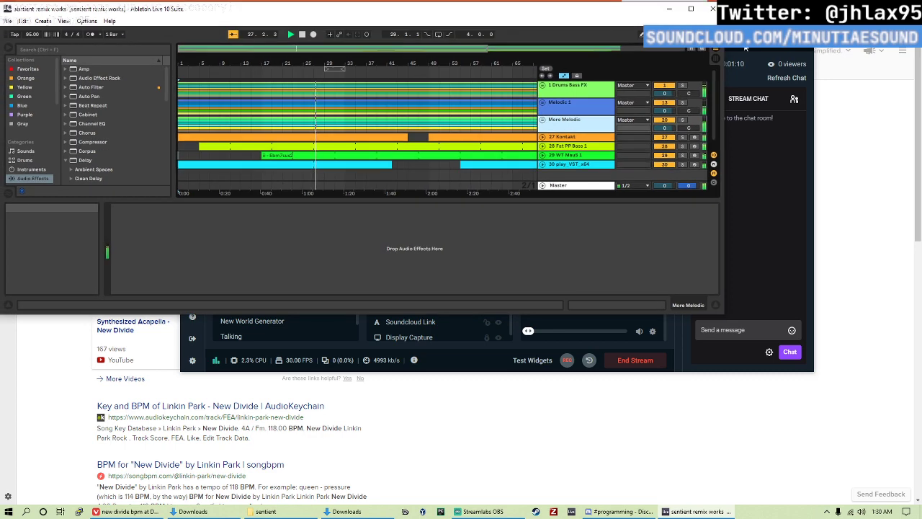
drag(746, 48, 857, 12)
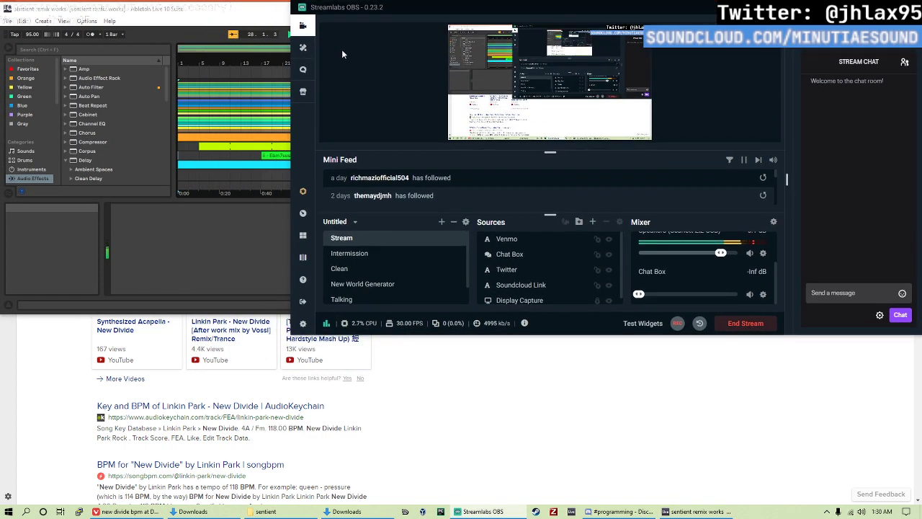
click(188, 13)
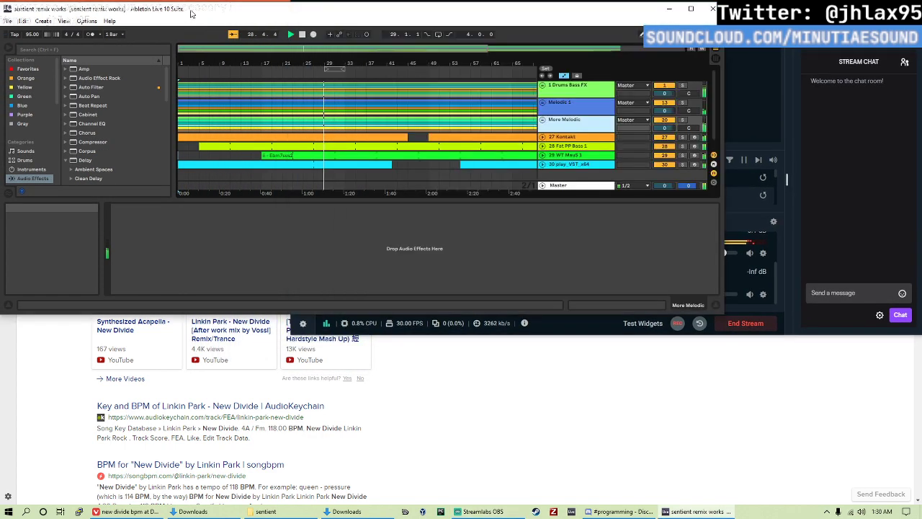
drag(199, 14, 201, 14)
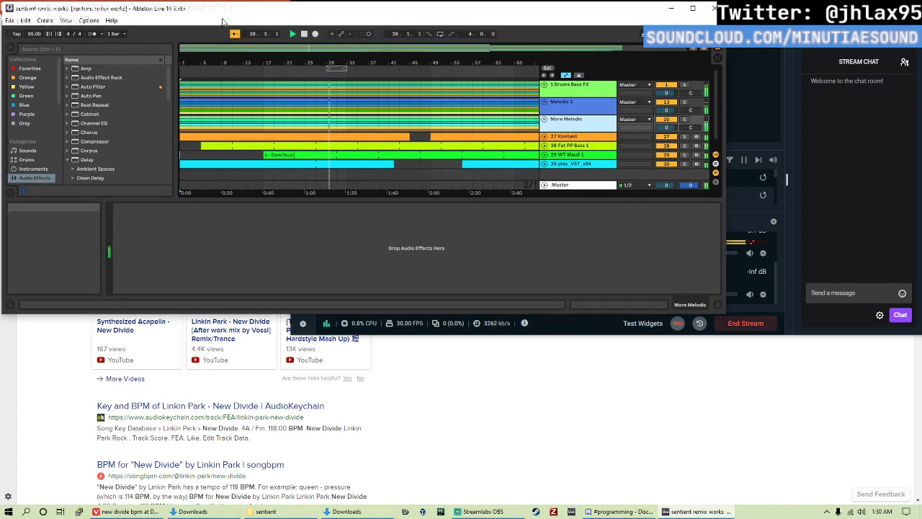
- Narrow the stream chat column in Streamlabs OBS and widen the Ableton Live window to reach it
click(789, 85)
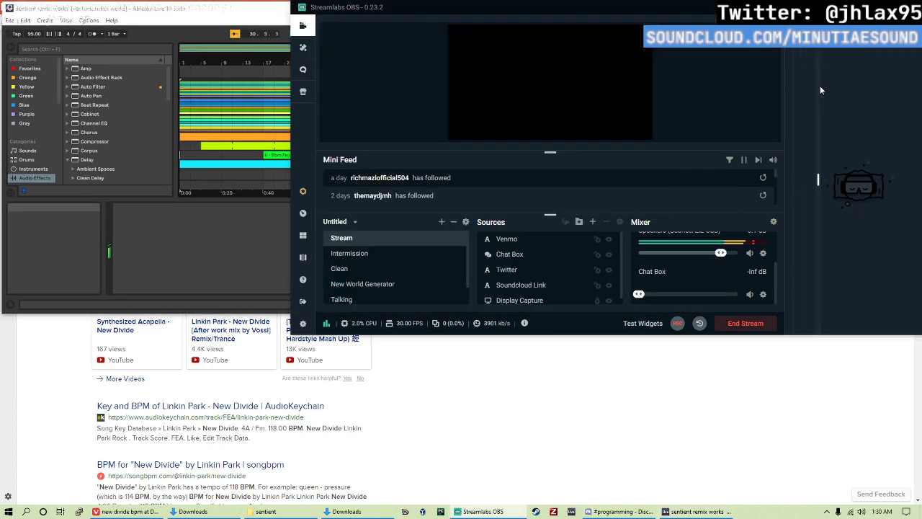
click(208, 9)
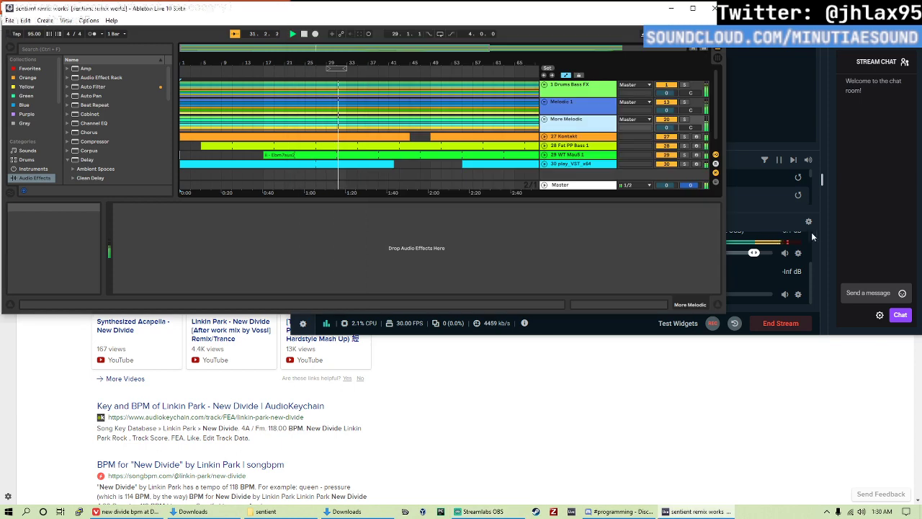
drag(726, 311, 824, 310)
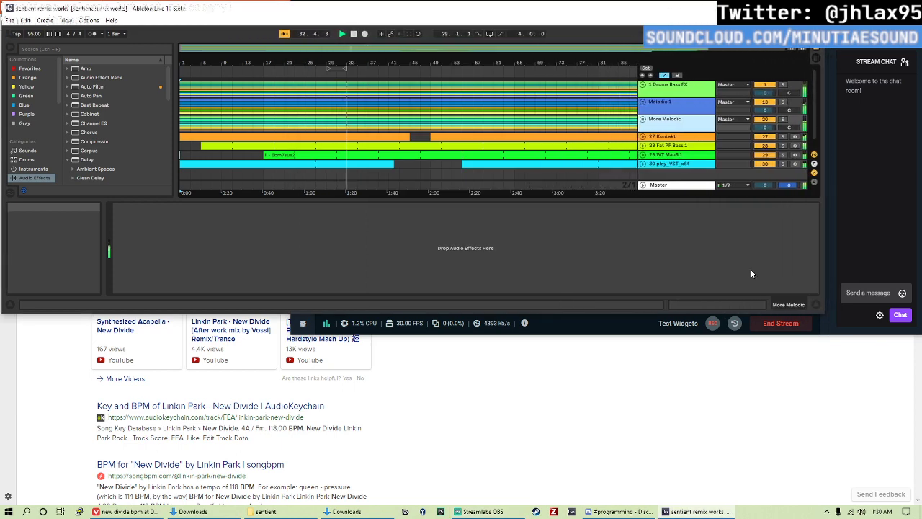
- Fit the Ableton Live window to the full screen height and widen it up to the Streamlabs OBS chat column
drag(167, 11, 2, 10)
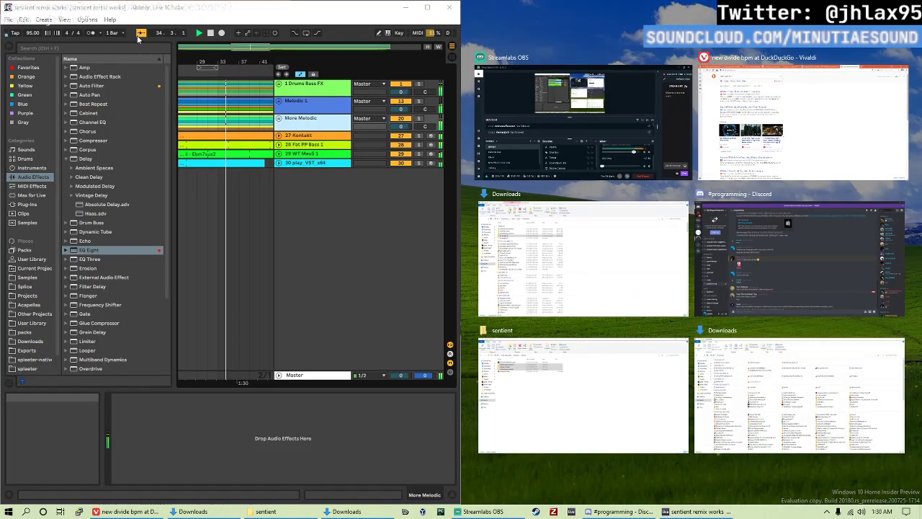
click(534, 131)
drag(462, 252, 539, 251)
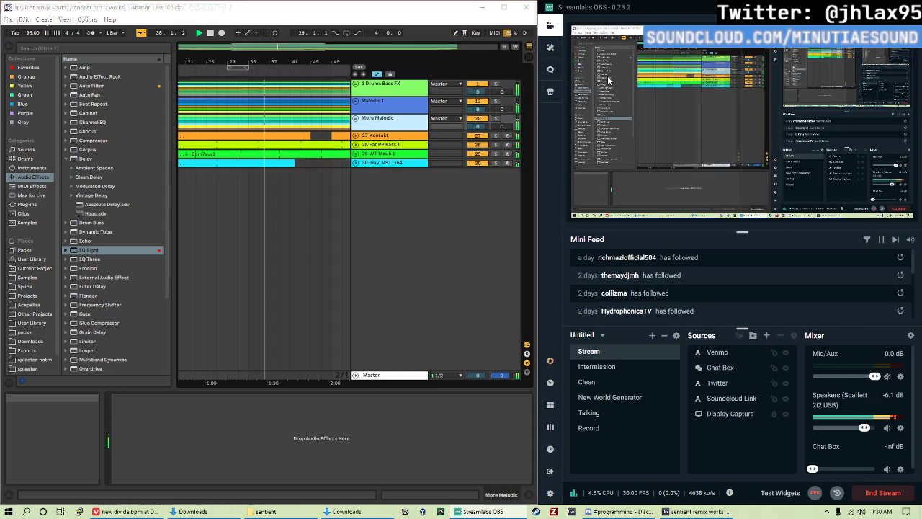
drag(617, 9, 336, 5)
click(184, 12)
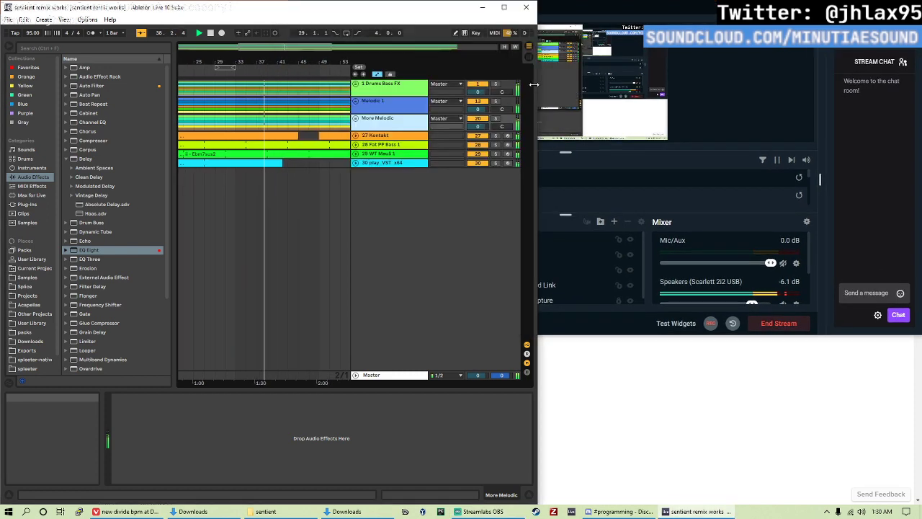
drag(534, 63, 825, 90)
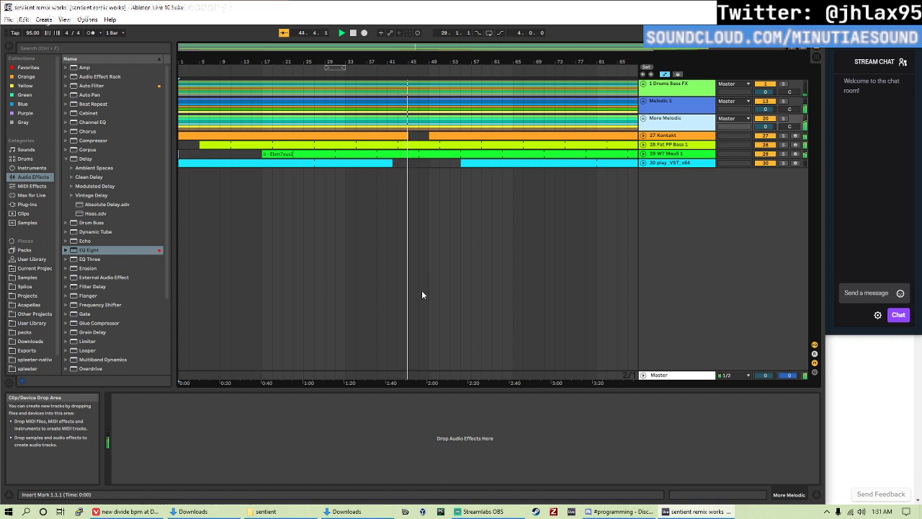
- Audition the mix with the Drums Bass FX group briefly muted, and play the 30 play_VST_x64 track from bars 9 and 17
scroll(482, 209, down, 2)
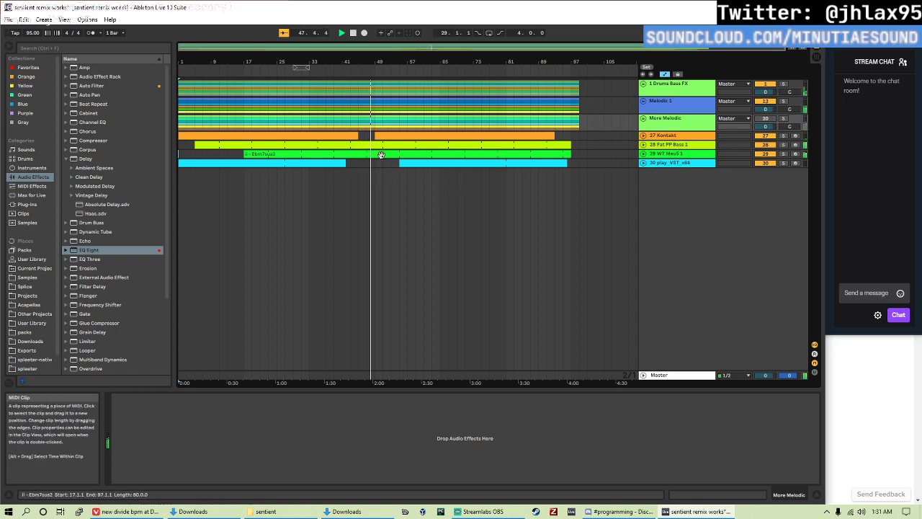
click(763, 86)
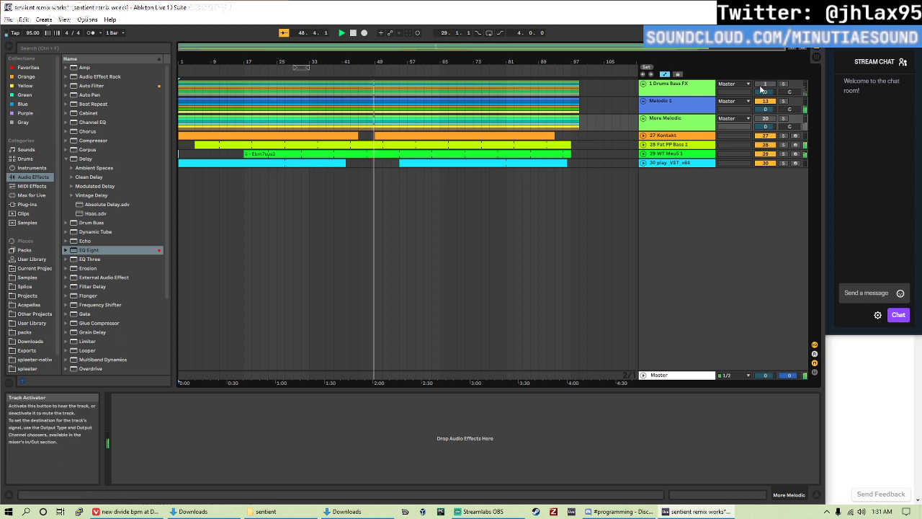
click(262, 162)
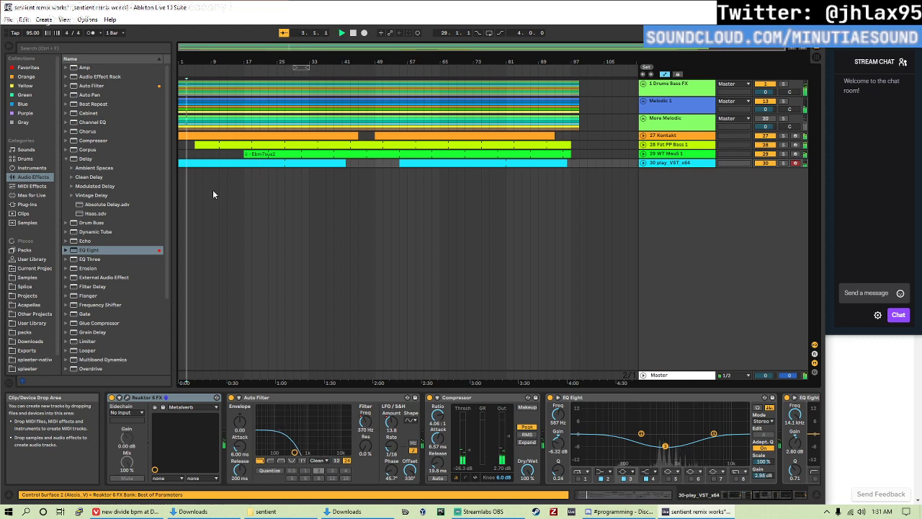
click(188, 186)
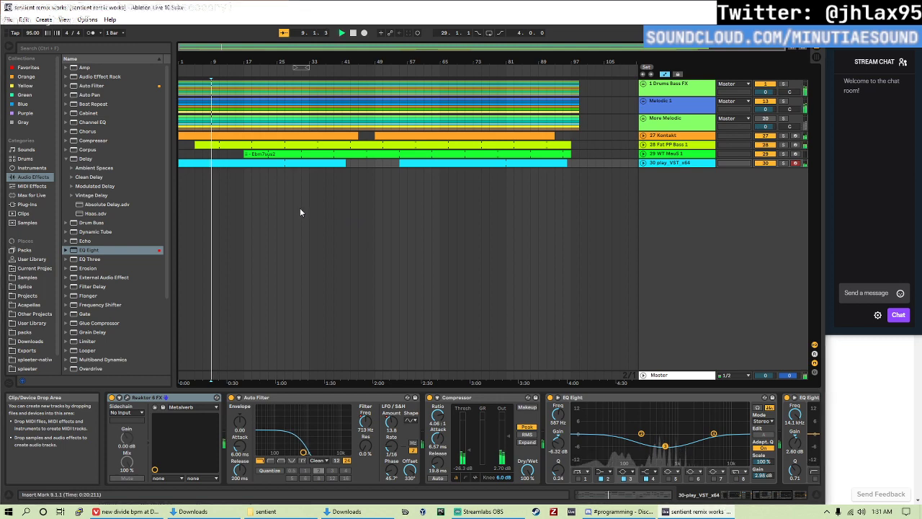
click(251, 192)
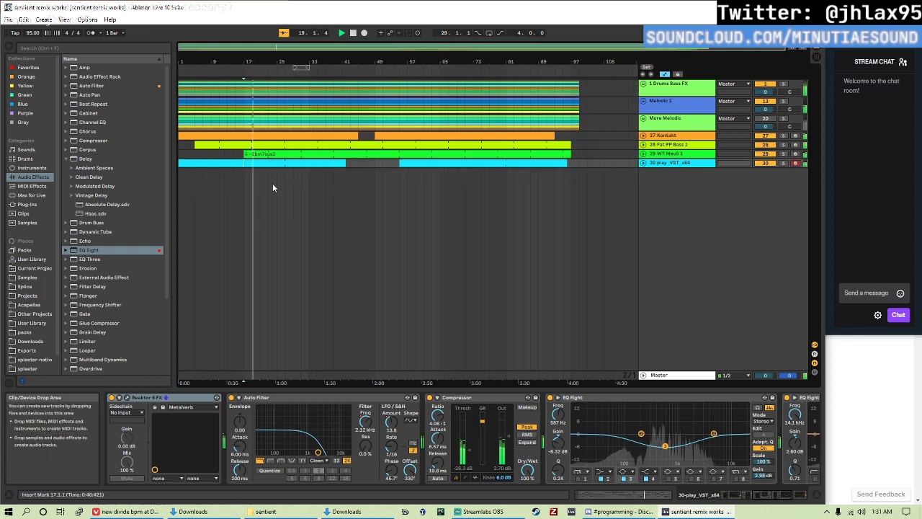
- Show the Auto Filter LFO Amount automation on the play_VST_x64 track and make it dip in a curve near bar 33
right_click(393, 423)
click(417, 428)
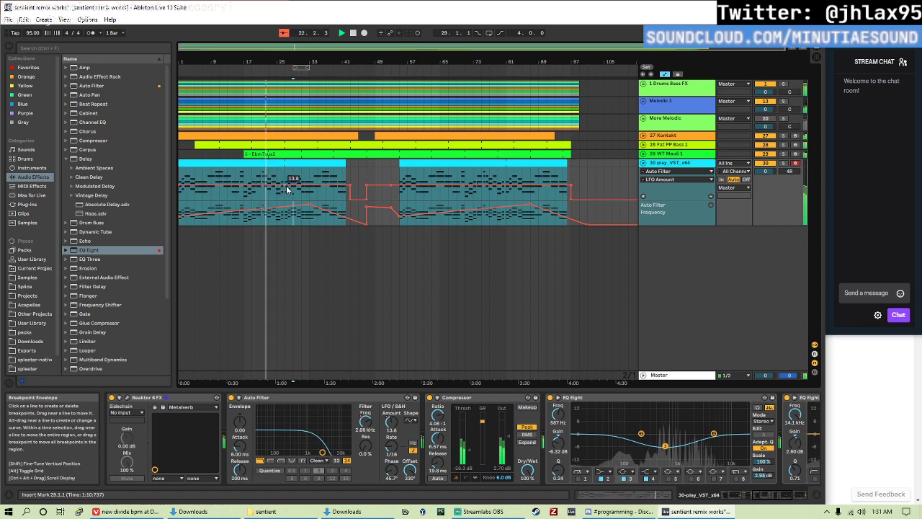
drag(286, 189, 310, 198)
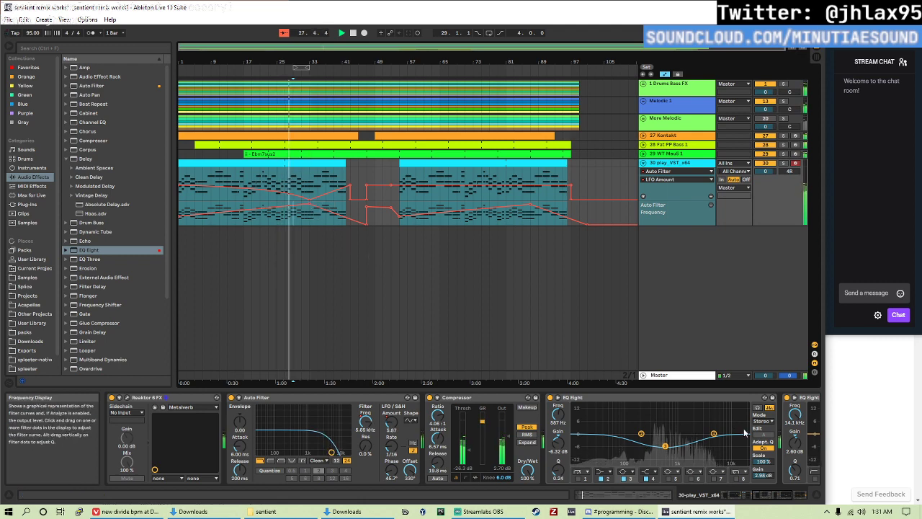
- Boost band 4 of the play_VST_x64 track's first EQ Eight to 6.07 dB at 6.67 kHz
drag(717, 435, 721, 419)
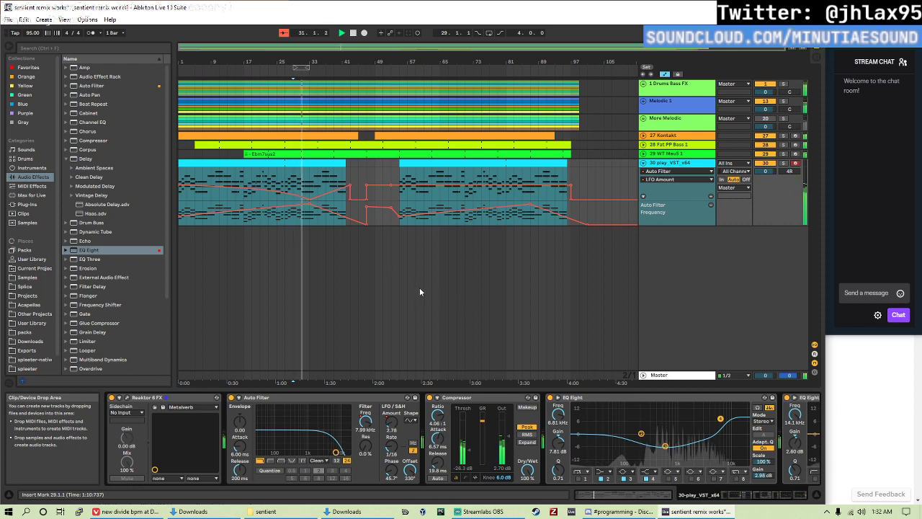
drag(721, 419, 720, 422)
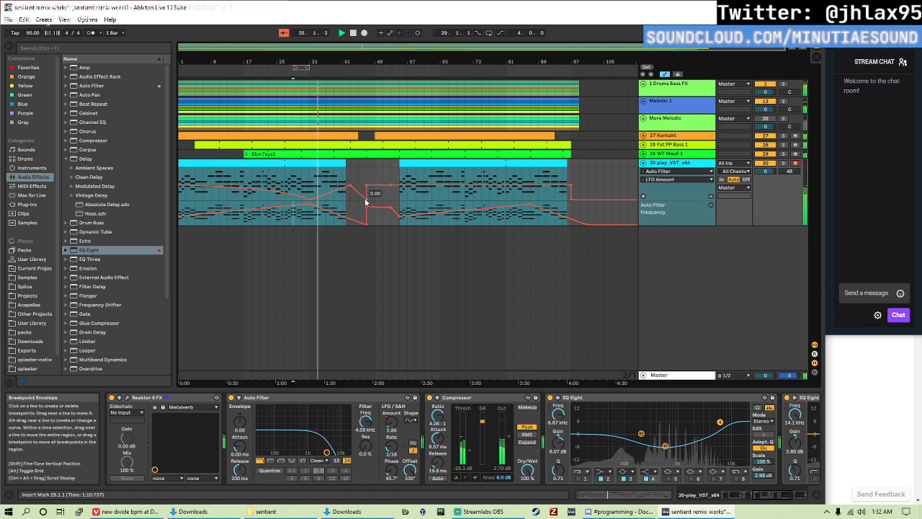
- Reshape the LFO Amount automation into a V-shaped dip to 0.00 at bar 47 and curve it down to 0.00 near bar 86
drag(366, 202, 371, 193)
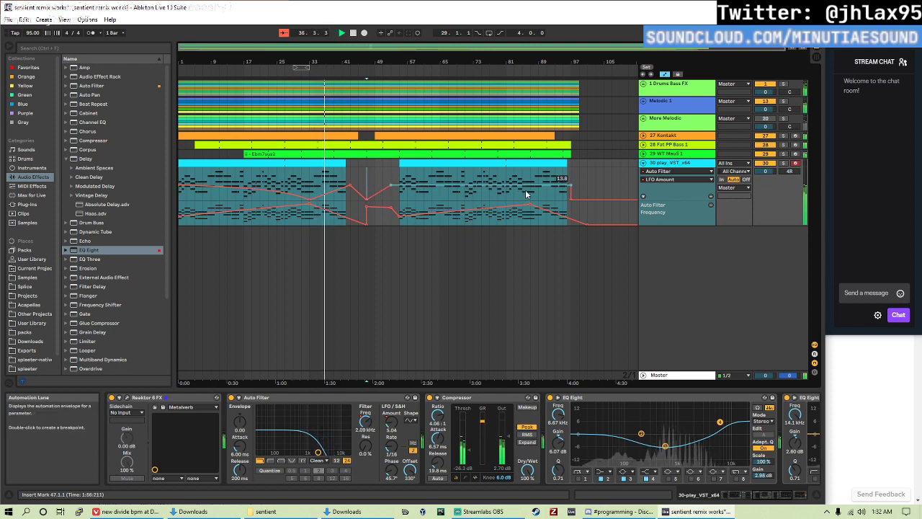
drag(533, 191, 539, 199)
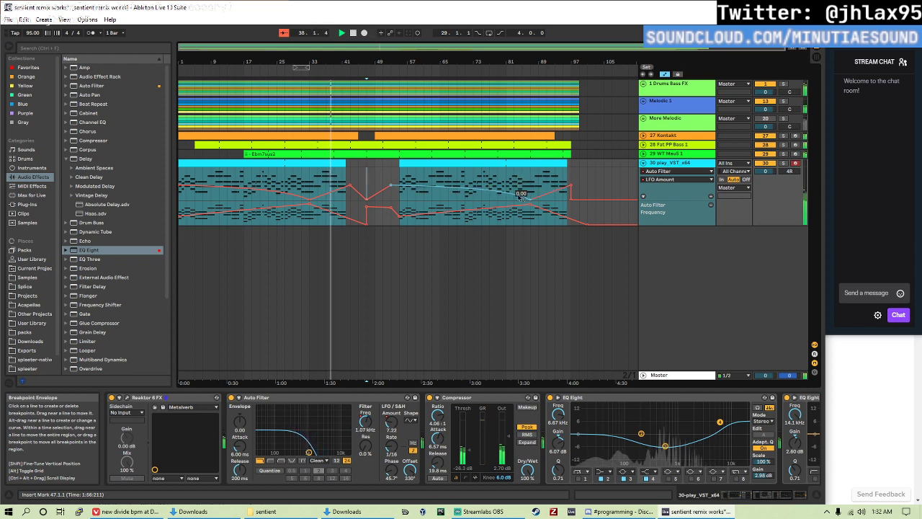
- Show the ResFilt Low Macro 1 automation on the 27 Kontakt track and raise its plateau before bar 47 to 95
click(685, 135)
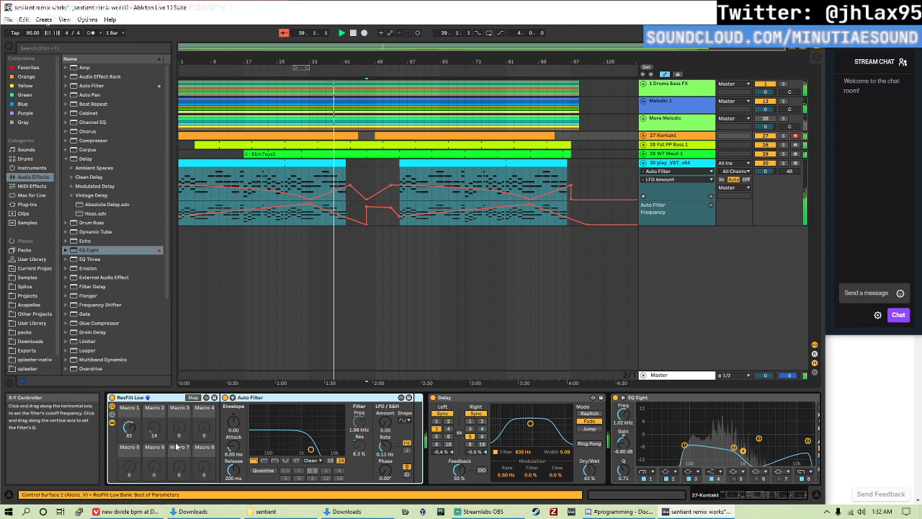
right_click(129, 429)
click(156, 277)
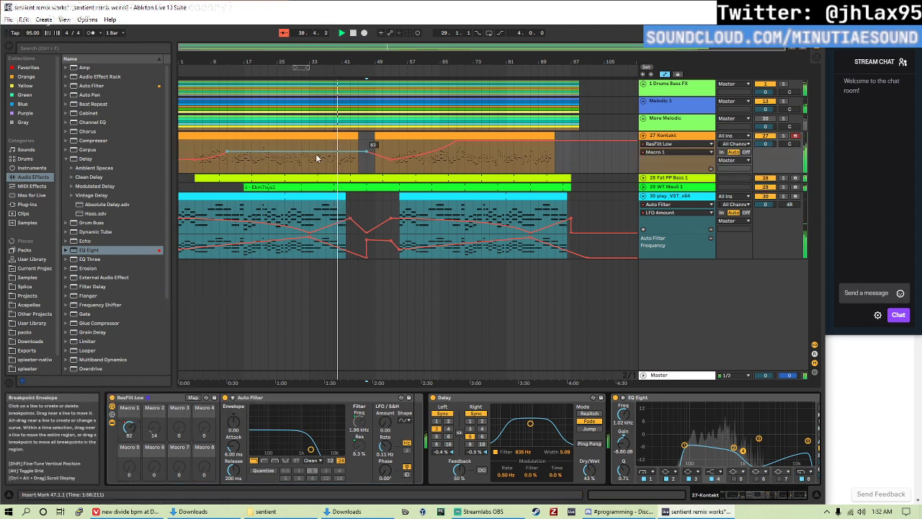
drag(366, 150, 366, 148)
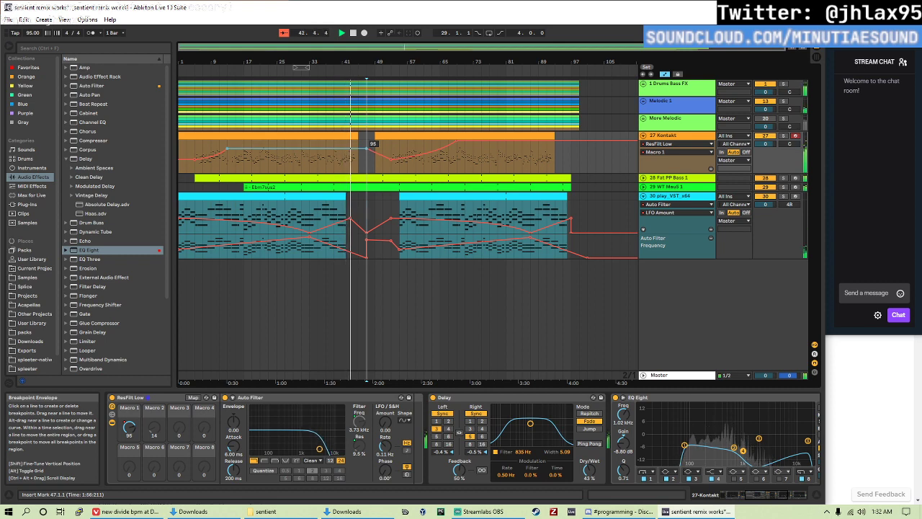
- Add an EQ Eight at the end of the 27 Kontakt track's device chain
click(701, 128)
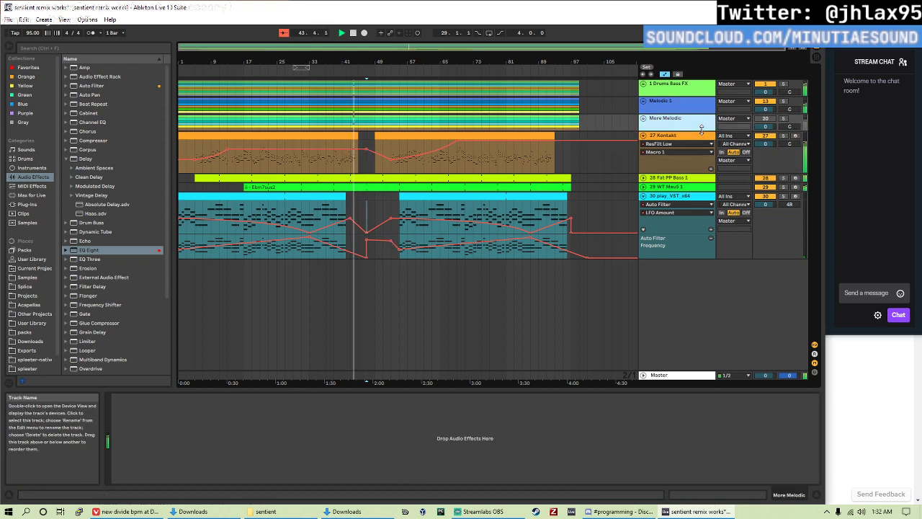
click(698, 135)
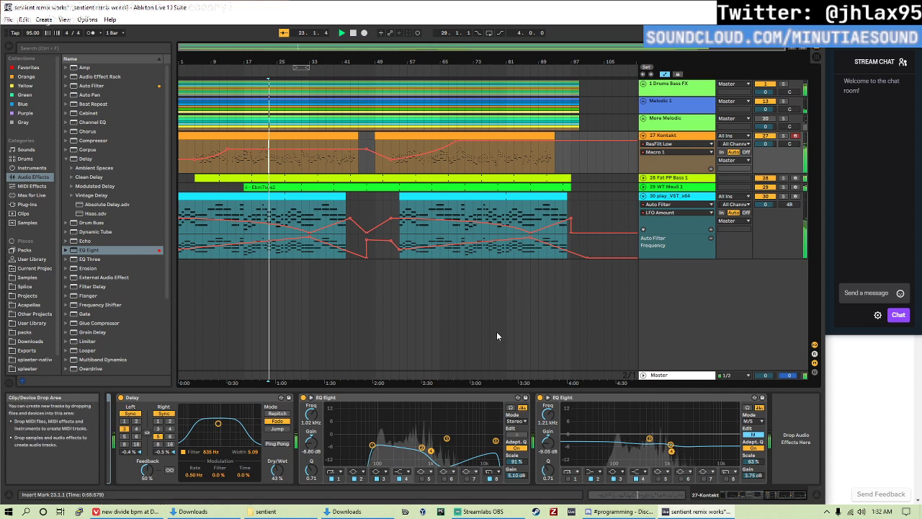
double_click(82, 250)
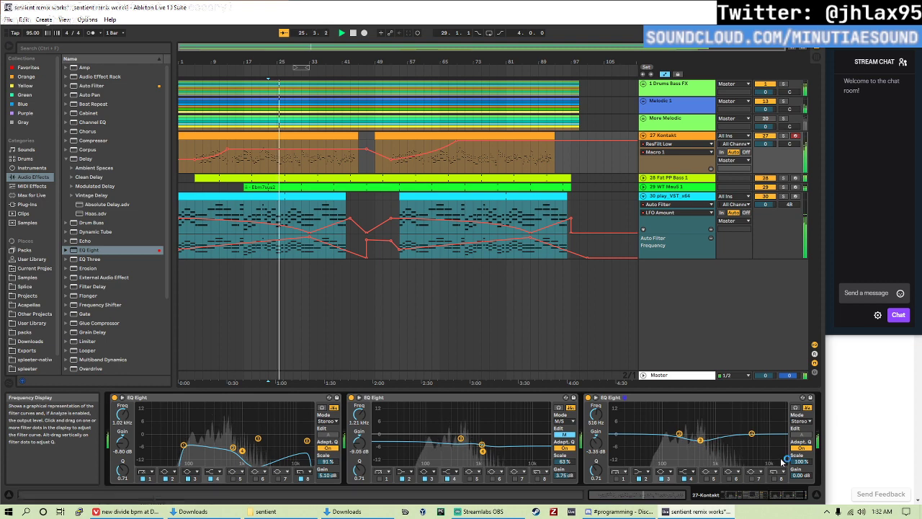
- Set band 3 of the new EQ Eight to 408 Hz, -7.81 dB and Q 0.34, with an output gain of 3.53 dB
drag(799, 475, 799, 472)
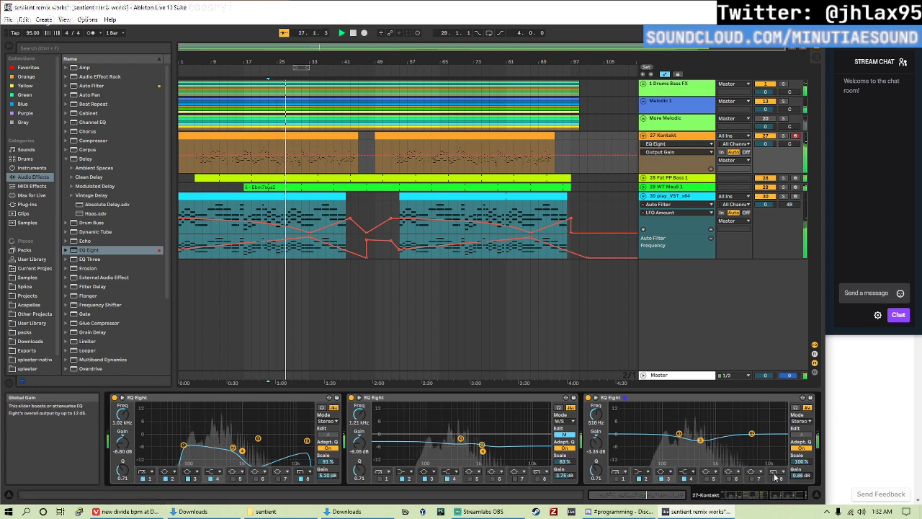
drag(699, 445, 695, 449)
drag(595, 471, 596, 484)
drag(798, 474, 797, 461)
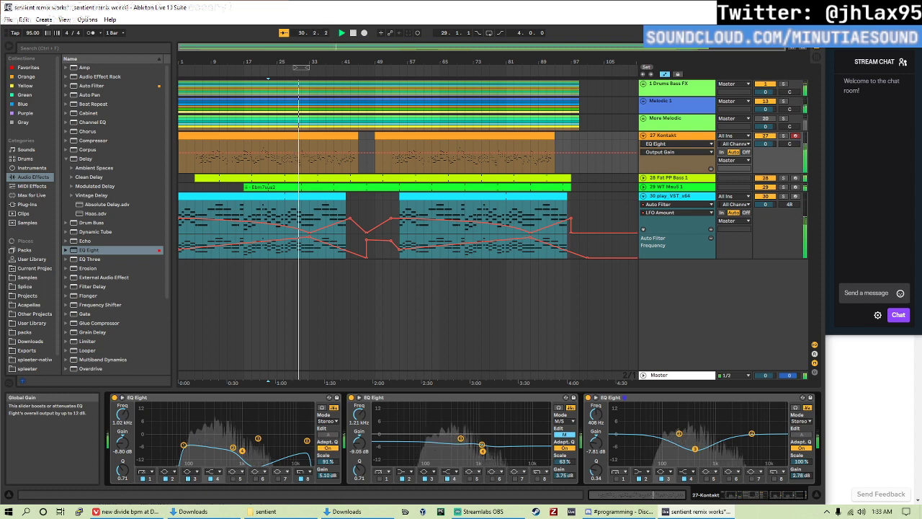
drag(801, 475, 801, 470)
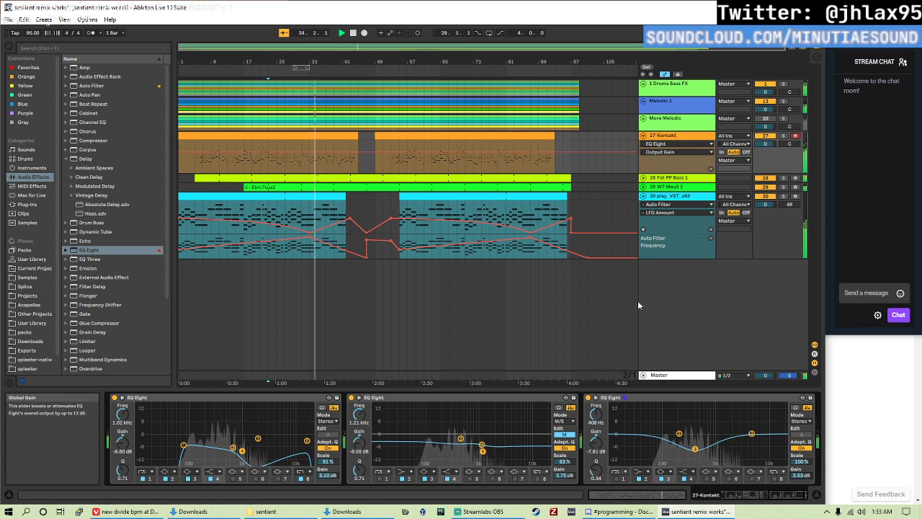
- Play the arrangement from bar 63 and return playback to the start to check the mix
click(432, 74)
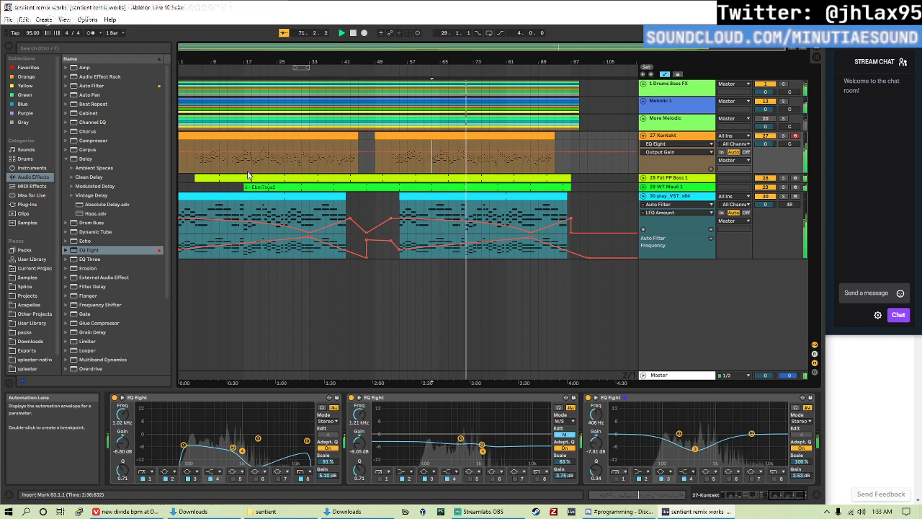
key(Home)
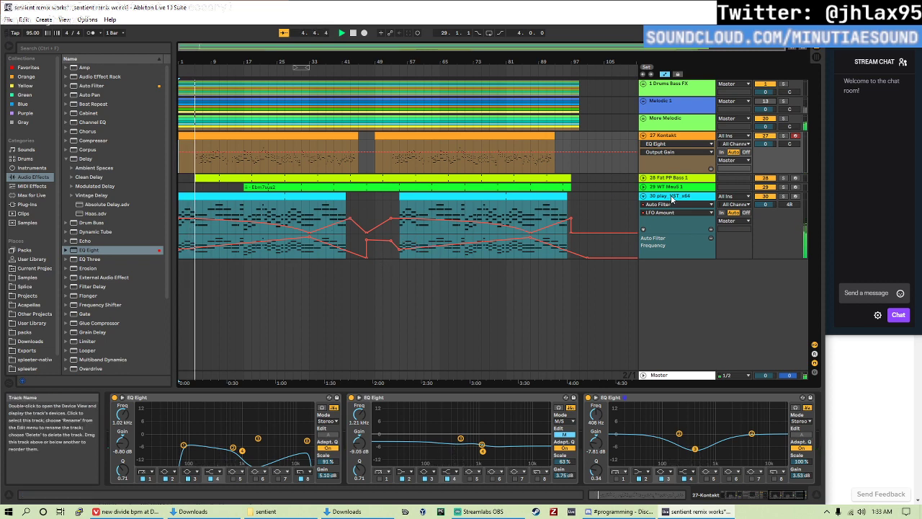
- Add an Auto Filter at the end of the 30 play_VST_x64 chain and set it to a notch filter at 1.28 kHz
click(605, 216)
double_click(101, 86)
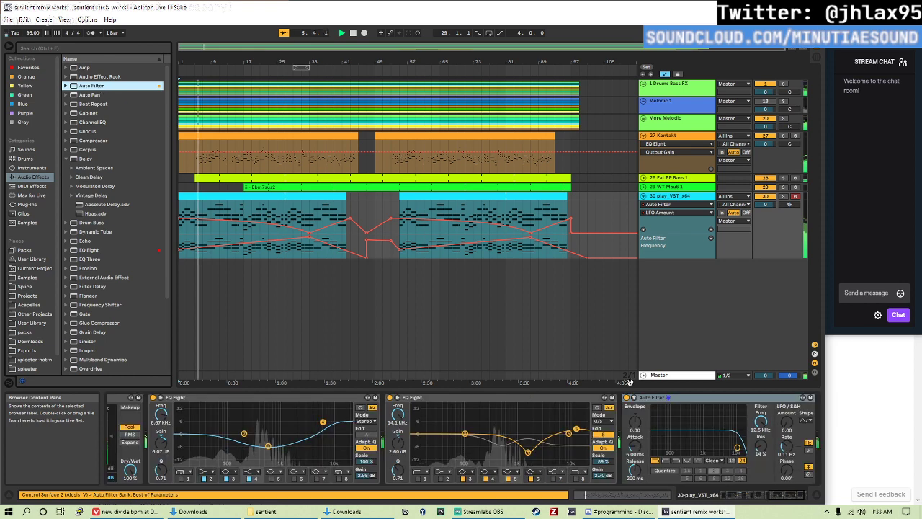
click(686, 464)
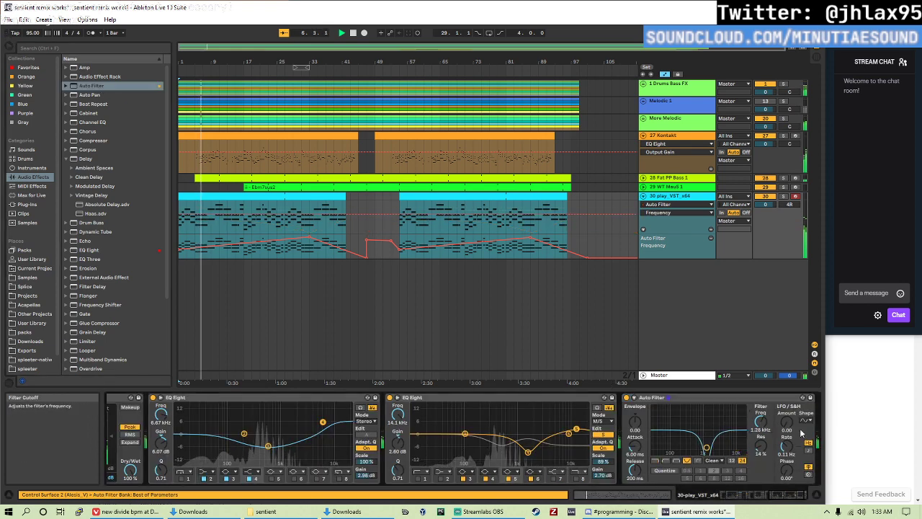
- Sync the new Auto Filter's LFO at rate 5/16 with an amount of 20.2, and set the filter frequency to 1.16 kHz
click(802, 459)
drag(786, 446, 787, 440)
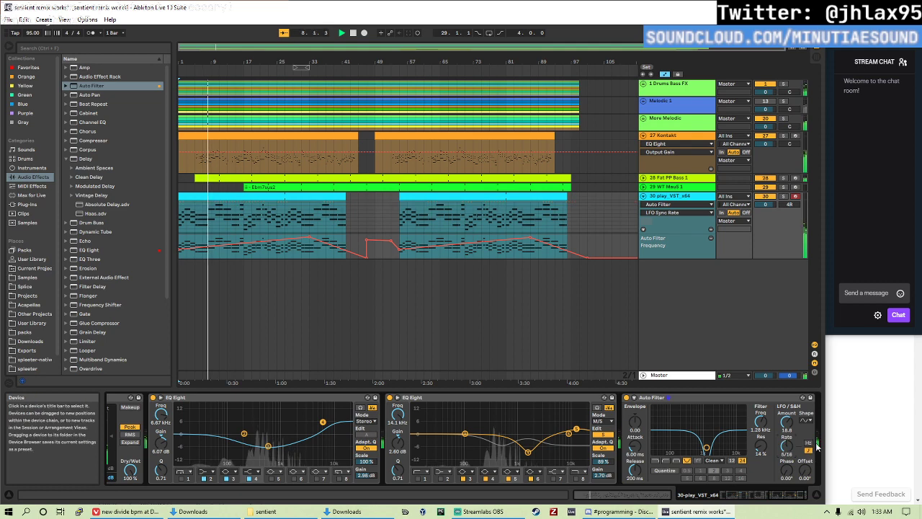
drag(761, 423, 762, 432)
click(786, 426)
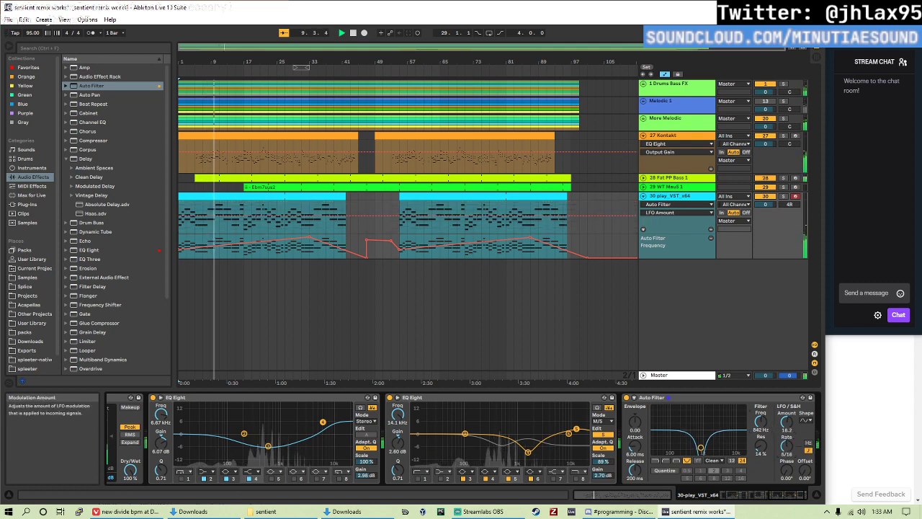
click(762, 424)
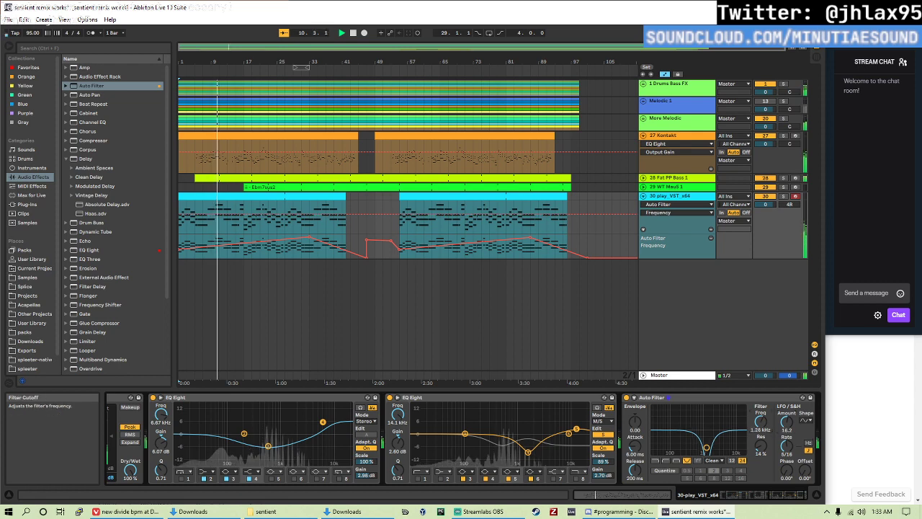
drag(787, 426, 787, 419)
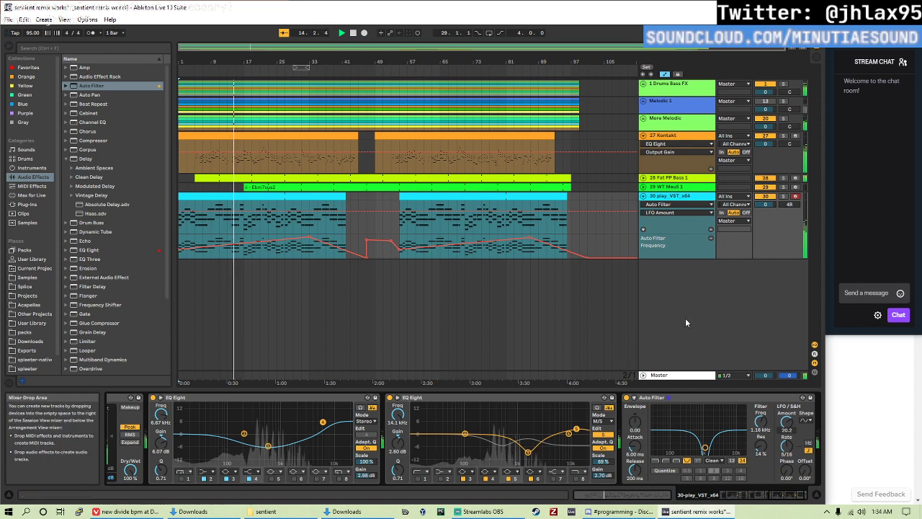
- Move the new Auto Filter ahead of the Compressor in the 30 play_VST_x64 device chain
click(652, 396)
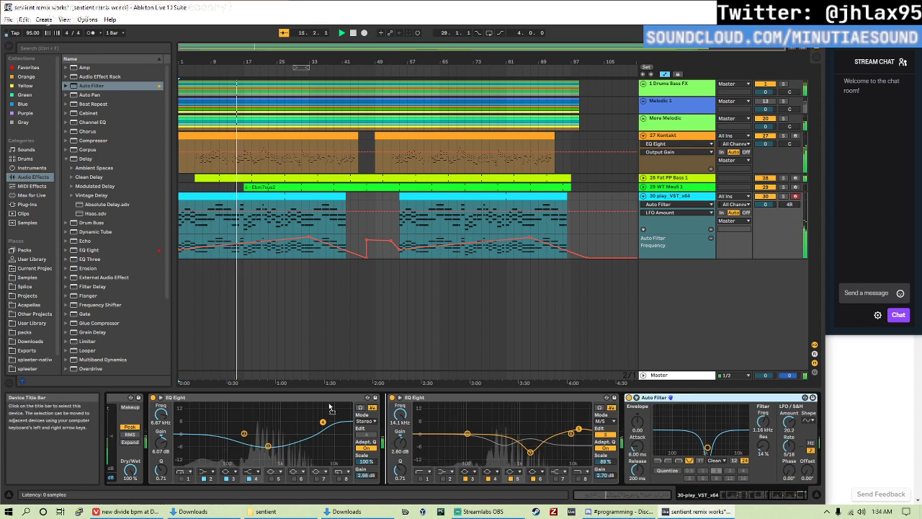
key(Left)
key(Left)
key(Left)
key(Left)
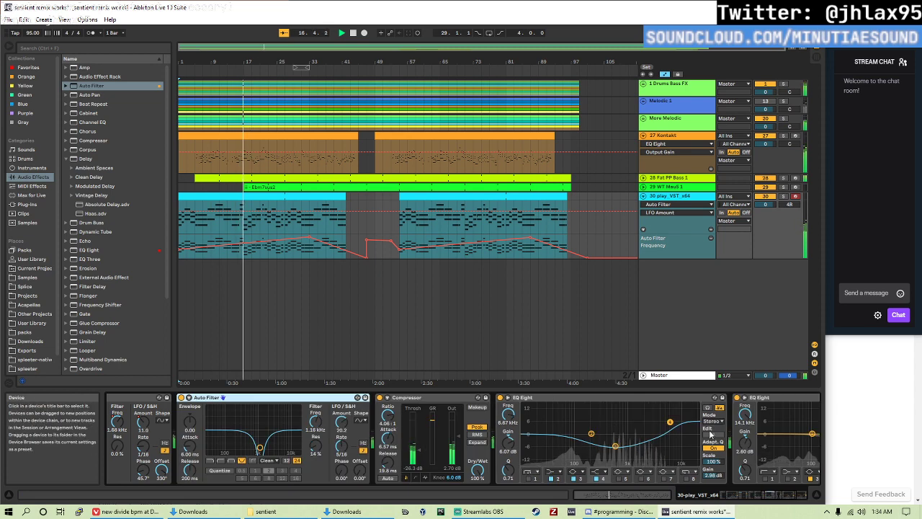
- Set the Compressor to a -35.3 dB threshold and 7.43 dB output, and the Auto Filter before it to 1.10 kHz with LFO phase 220°
scroll(346, 439, right, 2)
scroll(301, 421, left, 2)
drag(301, 421, 301, 433)
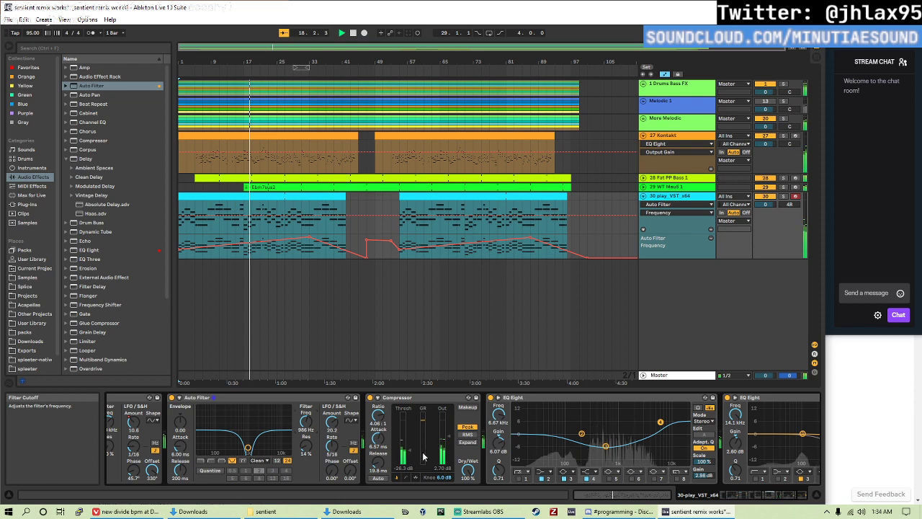
drag(408, 452, 439, 450)
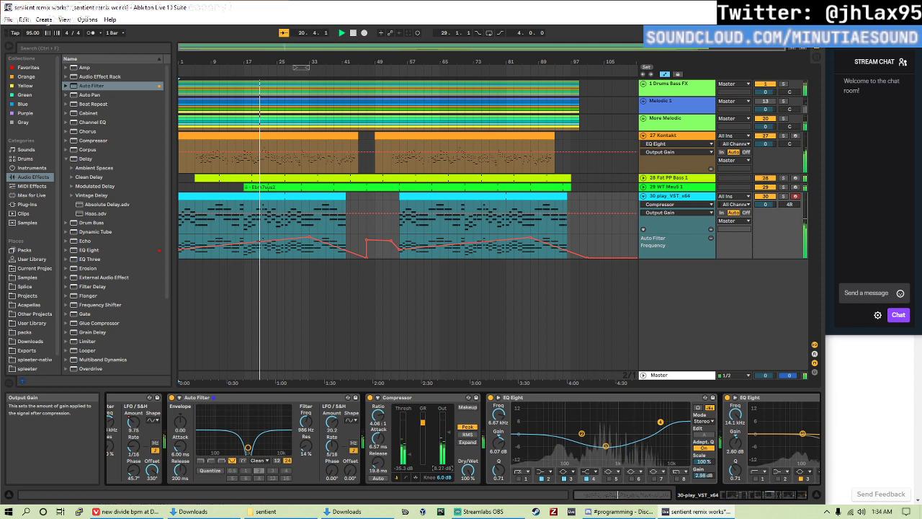
click(305, 421)
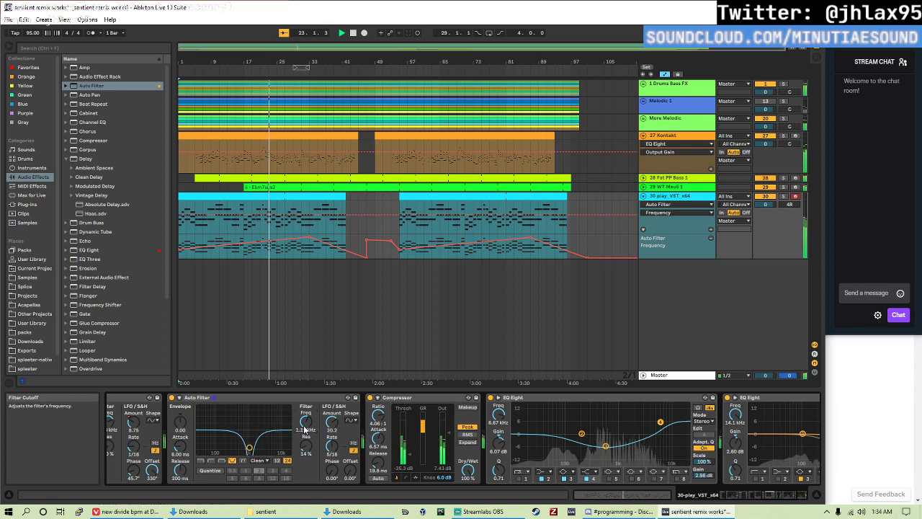
click(133, 469)
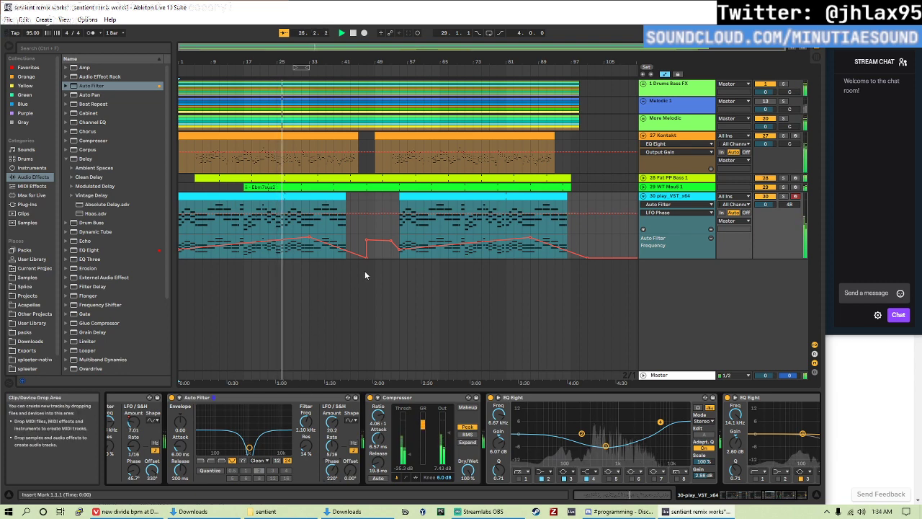
- Remove the breakpoint starting the plateau in the Auto Filter frequency automation, in the gap between the two play_VST clips
click(367, 239)
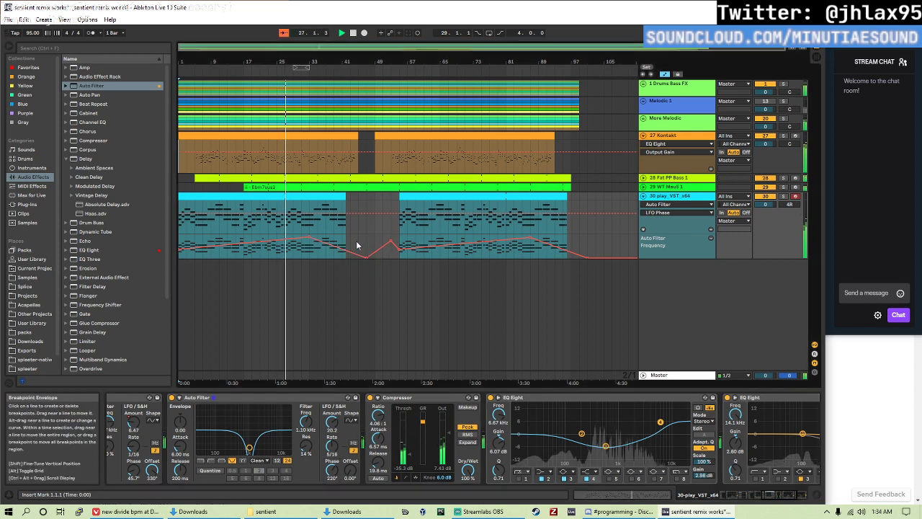
click(335, 225)
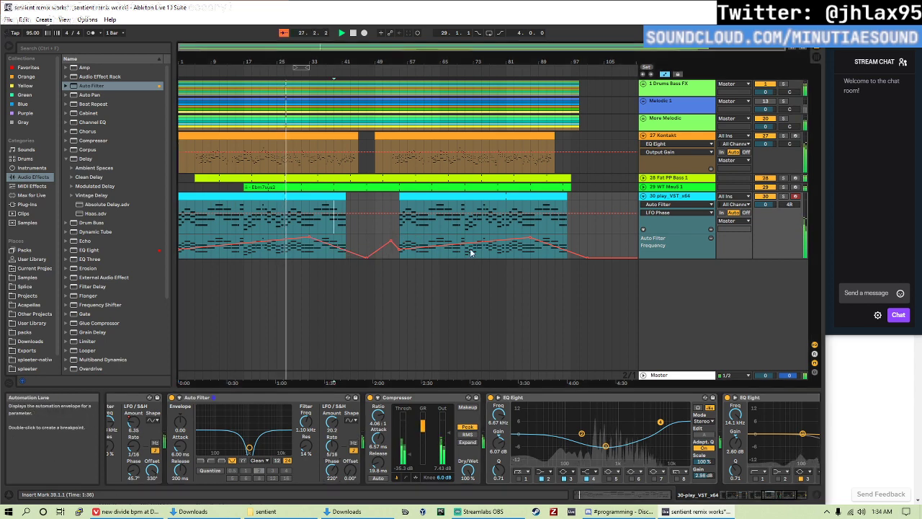
click(390, 242)
- Hide the frequency automation lane and fold the 30 play_VST_x64 and 27 Kontakt tracks
click(644, 229)
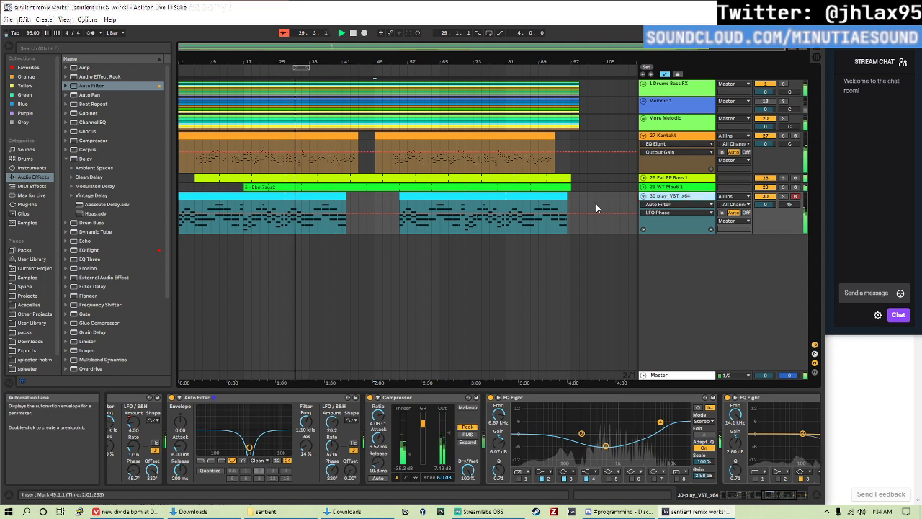
click(643, 196)
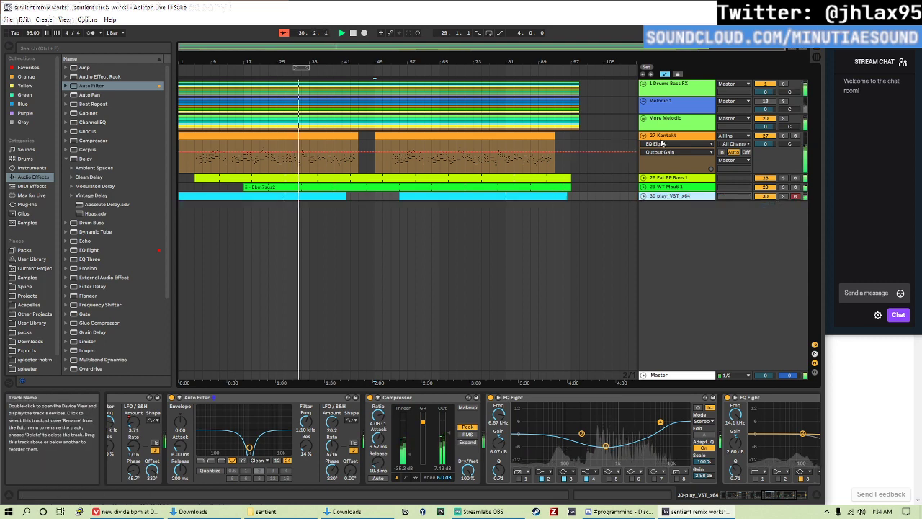
click(644, 136)
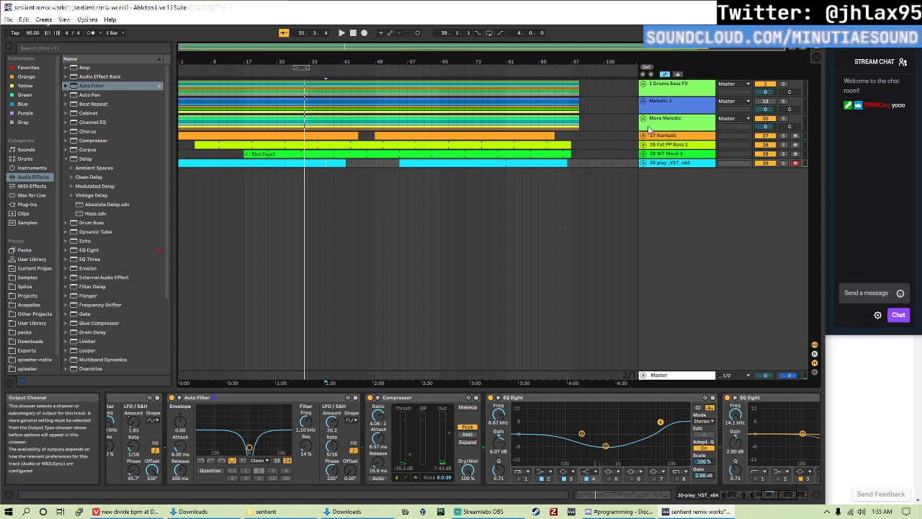
- Activate the muted Sub, Melodic 1 and Ebow 3 tracks, then fold the Drums Bass FX and Melodic 1 groups again
click(644, 84)
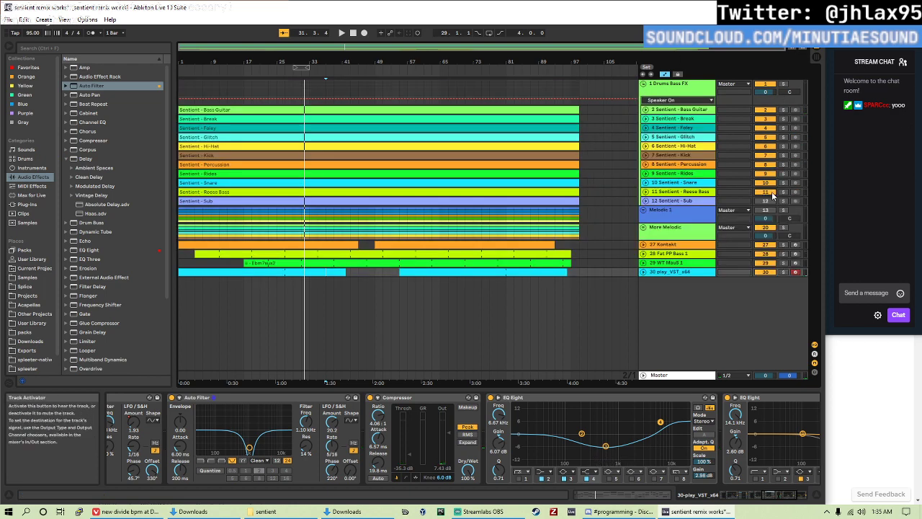
click(645, 209)
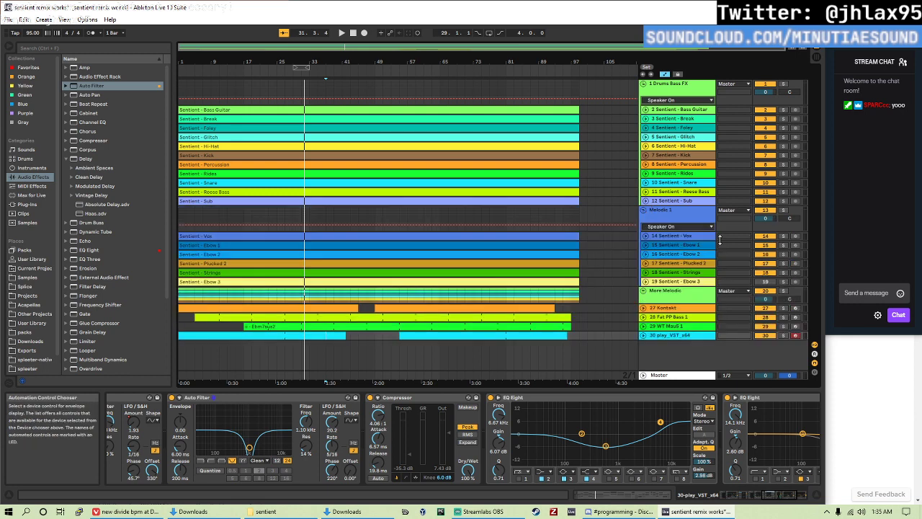
click(686, 309)
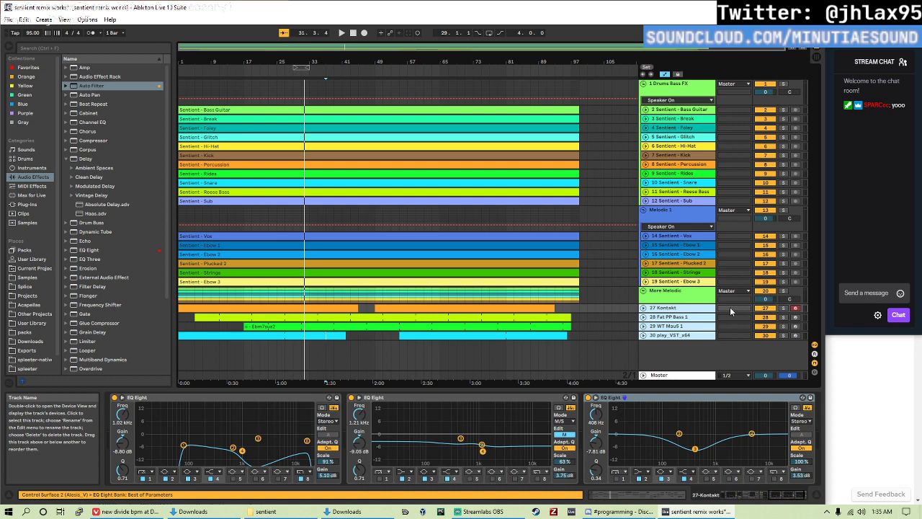
click(769, 312)
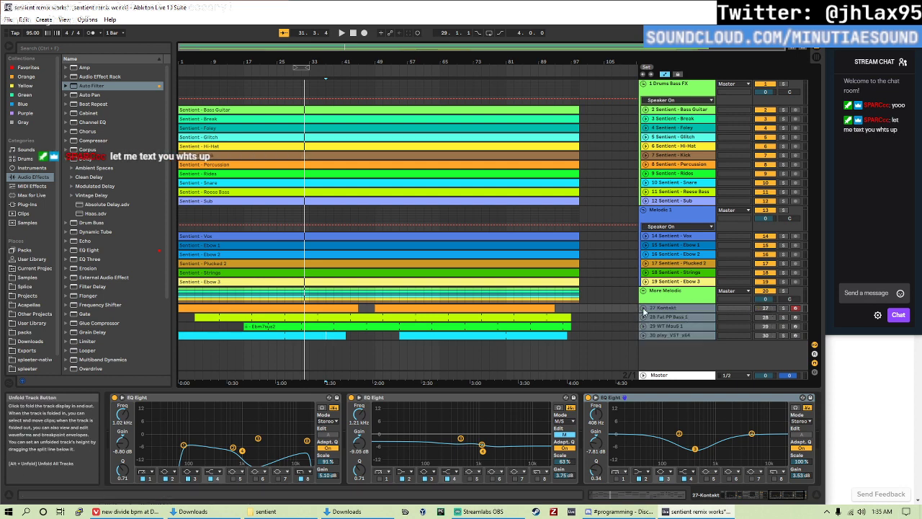
click(649, 211)
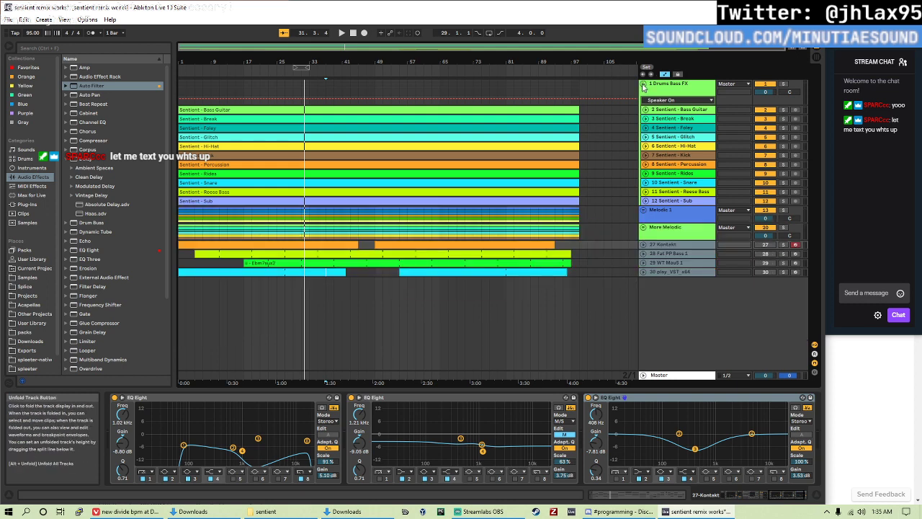
key(alt+u)
- Play the arrangement from the start and mute the Reese Bass and Sub tracks in the Drums Bass FX group
click(181, 171)
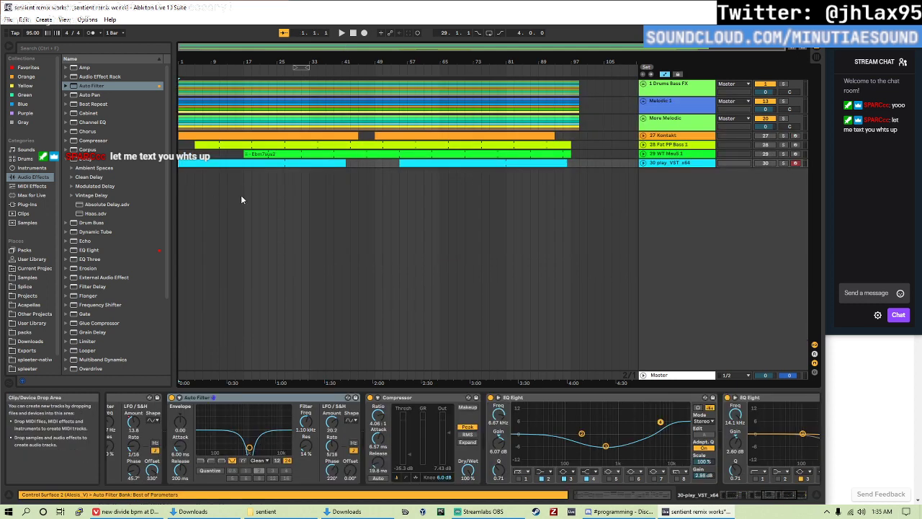
key(space)
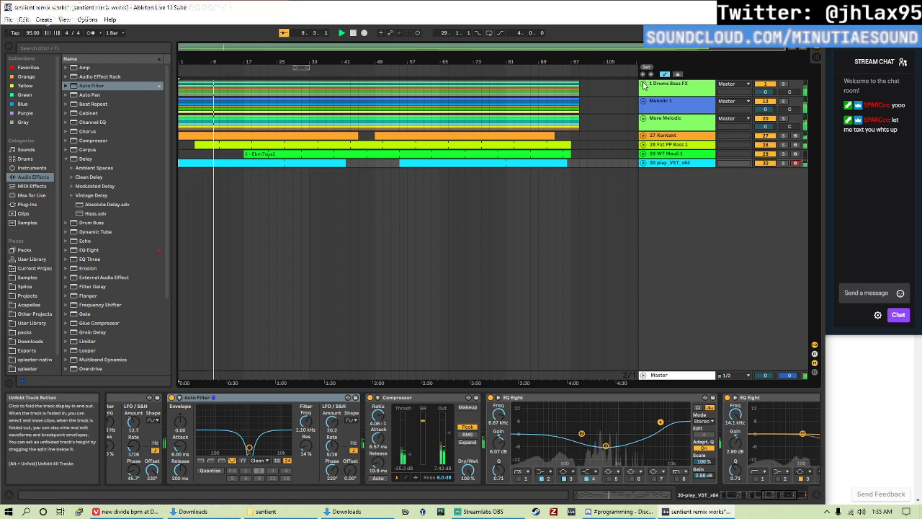
click(644, 85)
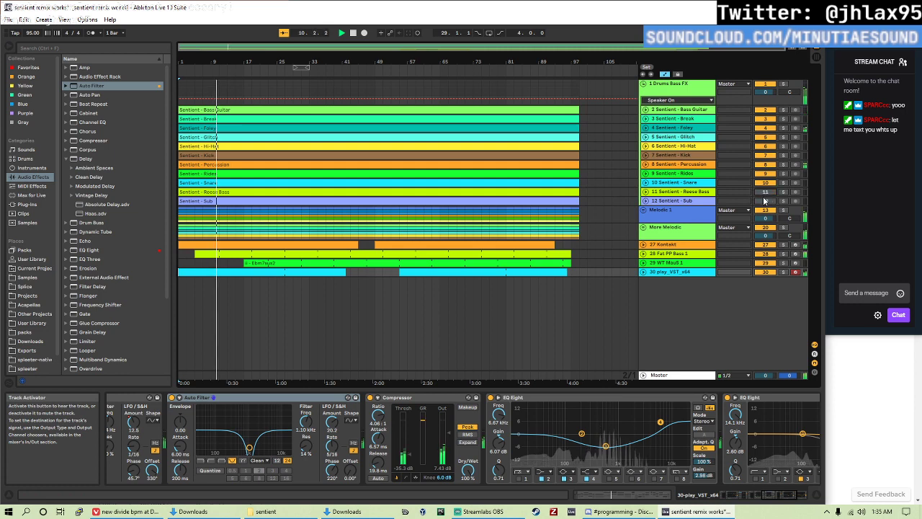
click(666, 83)
click(643, 85)
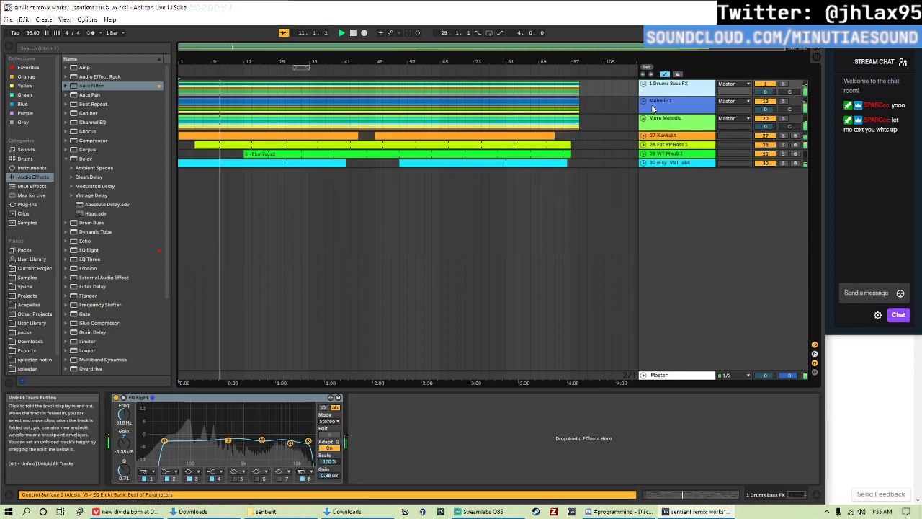
- Check the tracks inside the Melodic 1 group, fold it again, and return playback to the start
click(644, 101)
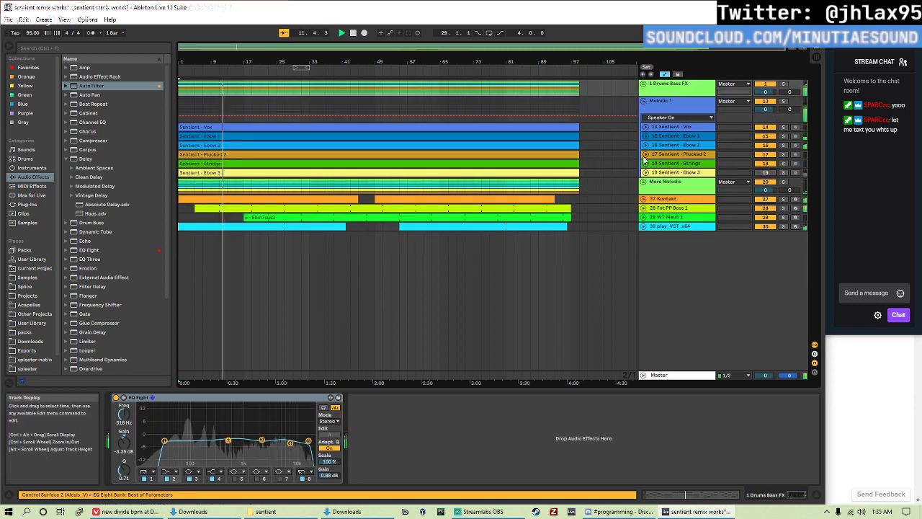
click(644, 101)
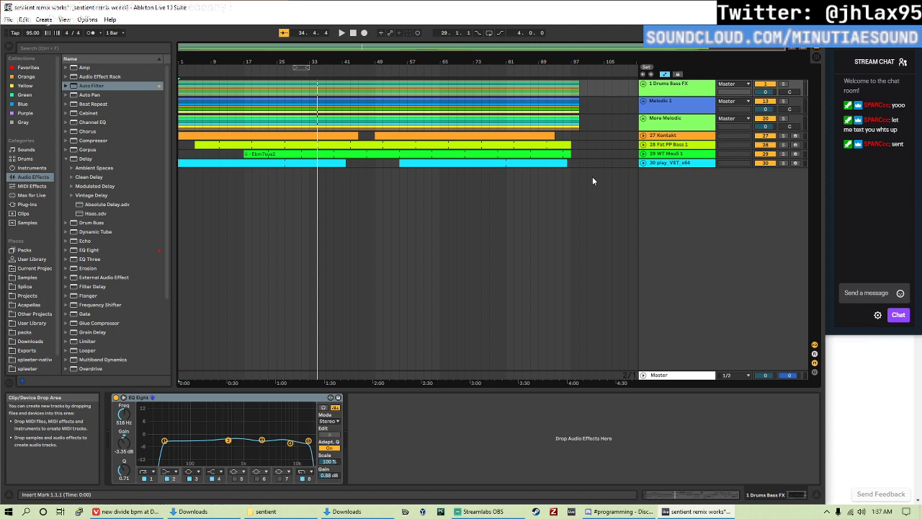
key(space)
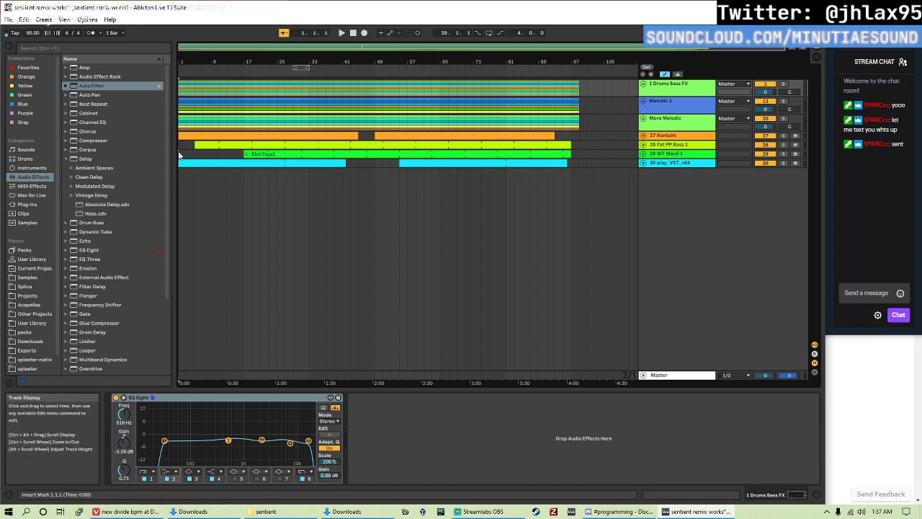
- Examine the device chains of the Melodic 1, 1 Drums Bass FX and 28 Fat PP Bass 1 tracks
click(302, 154)
drag(676, 137, 677, 167)
click(679, 113)
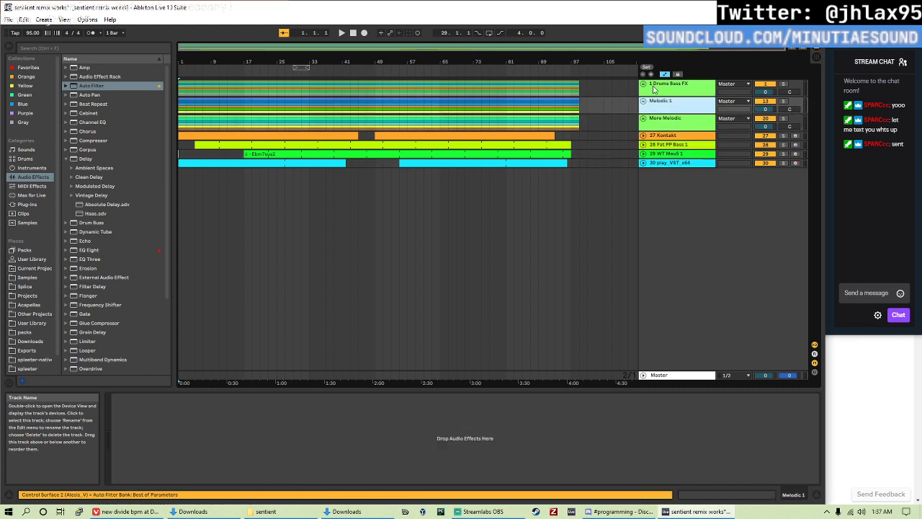
click(655, 90)
click(670, 106)
shift+click(671, 93)
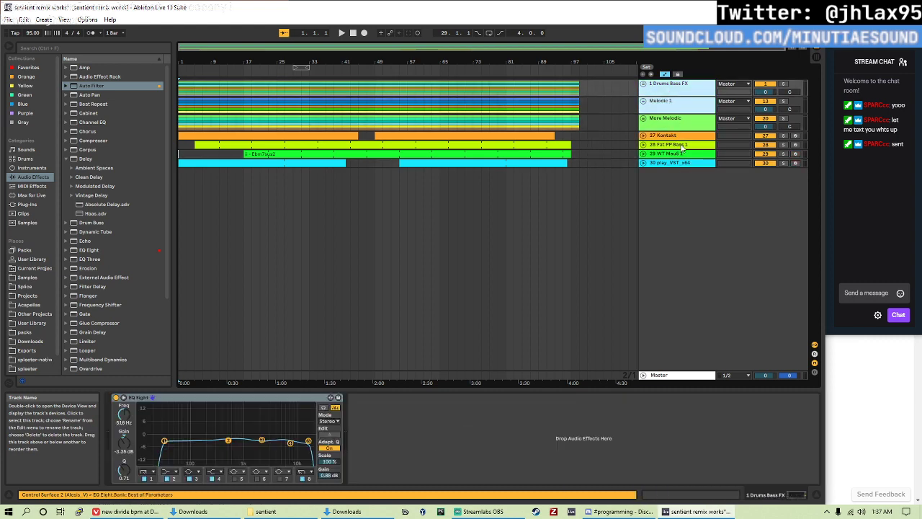
click(682, 146)
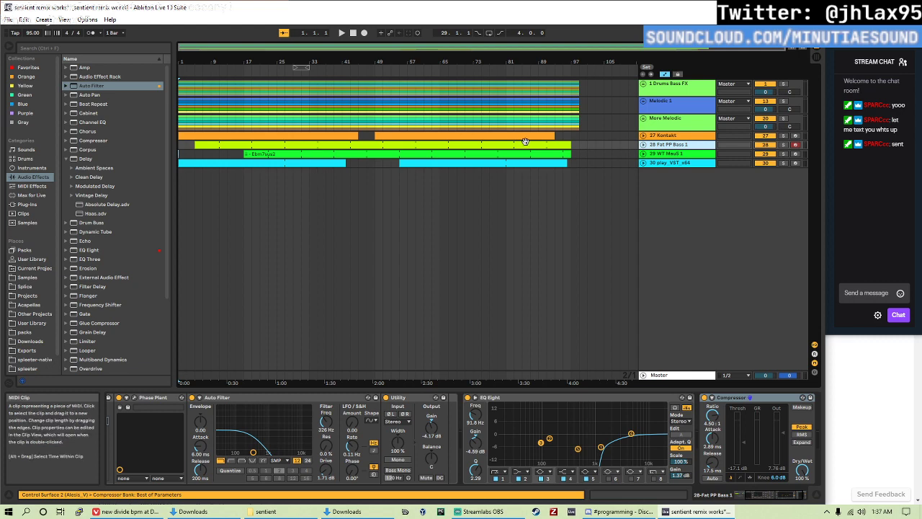
- Play from the start and set the LFO amount to 15.2 on the Auto Filter before the Compressor in the 30 play_VST_x64 chain
click(185, 124)
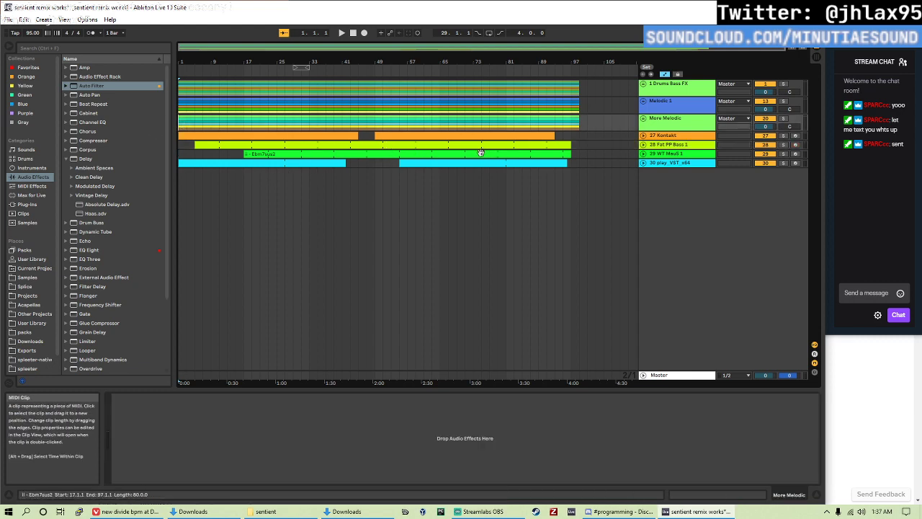
key(space)
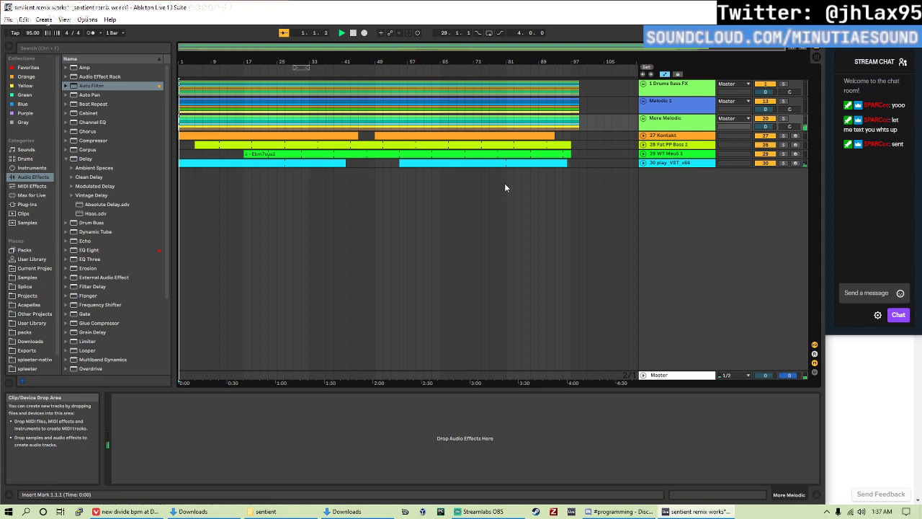
click(661, 164)
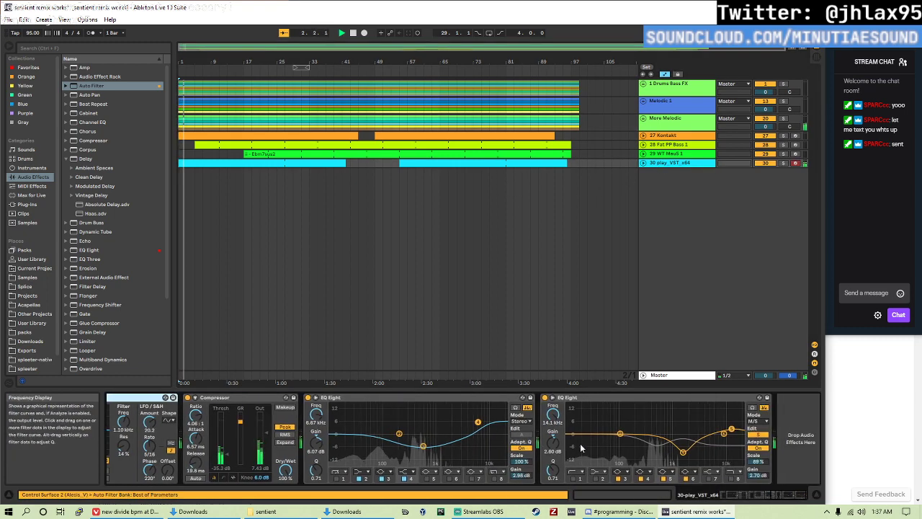
scroll(534, 461, left, 5)
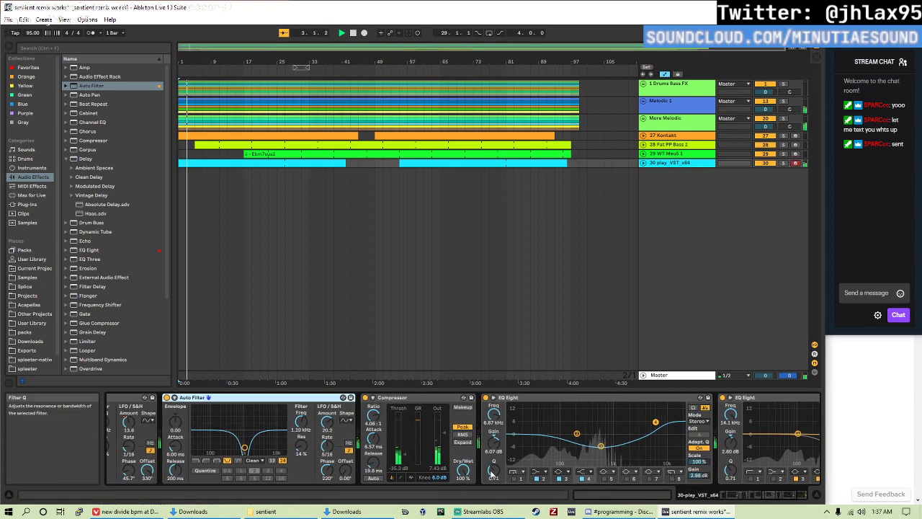
drag(302, 442, 345, 423)
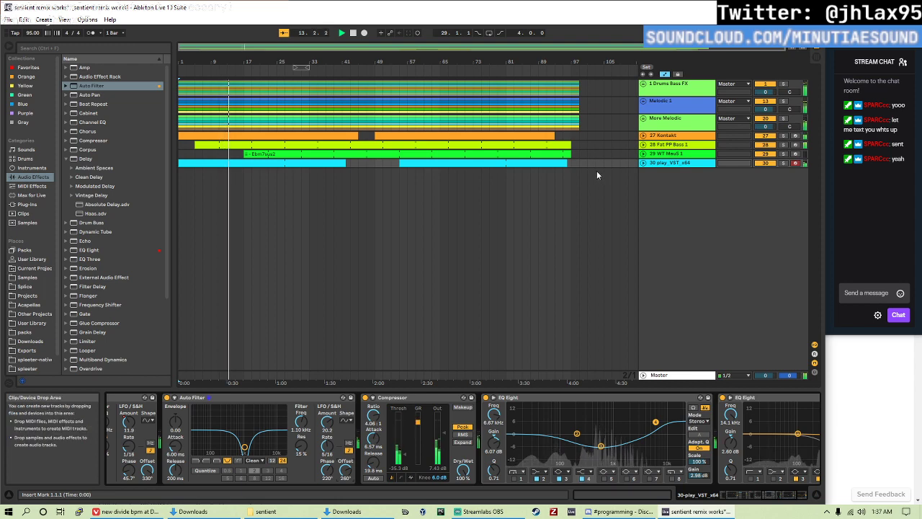
- Compare the playing mix by toggling the track activators of the 1 Drums Bass FX and More Melodic groups
click(766, 84)
click(768, 86)
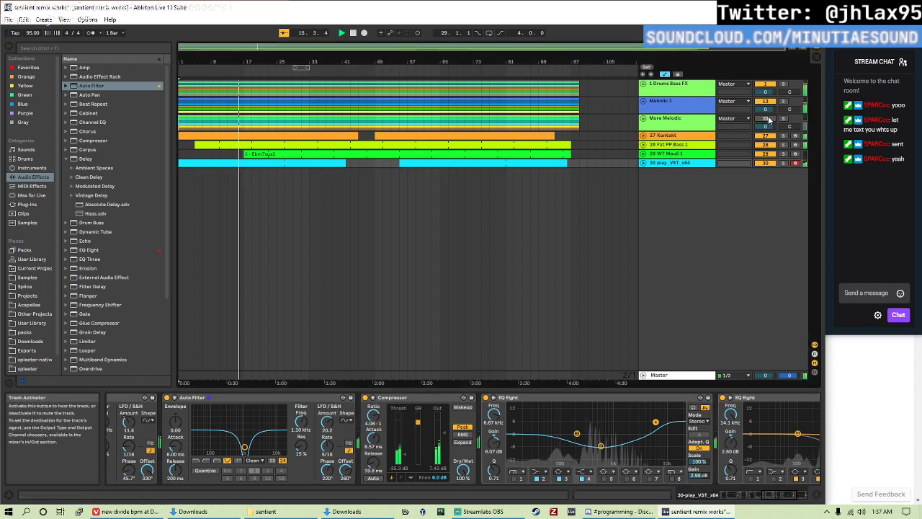
click(768, 120)
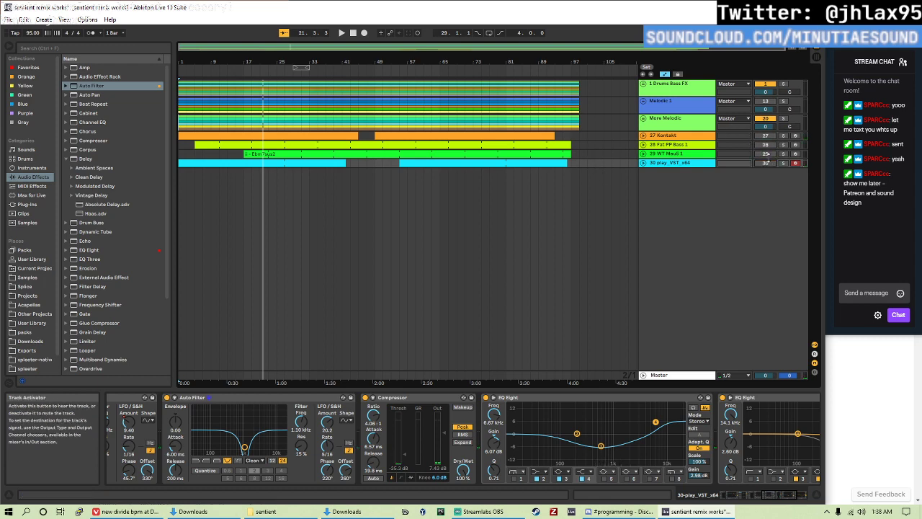
- Check the tracks inside the 1 Drums Bass FX group, fold it again, and unfold the Melodic 1 group
click(644, 83)
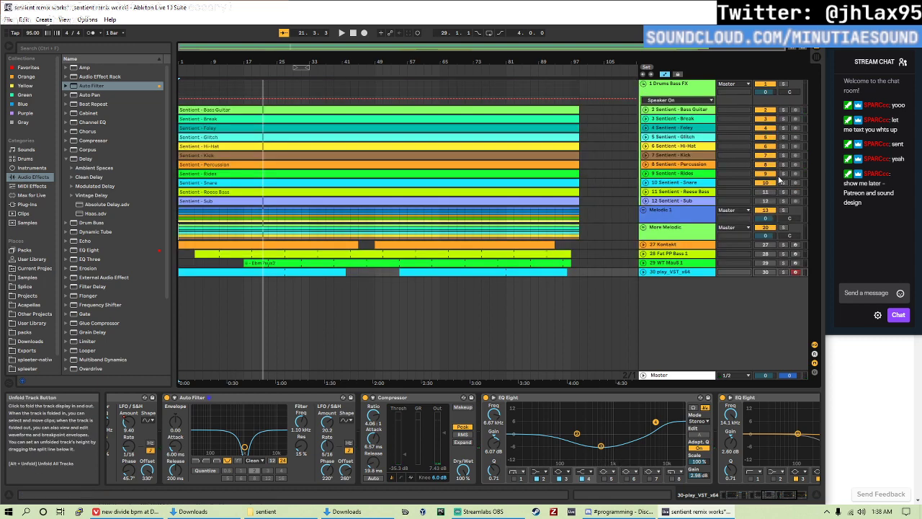
click(643, 84)
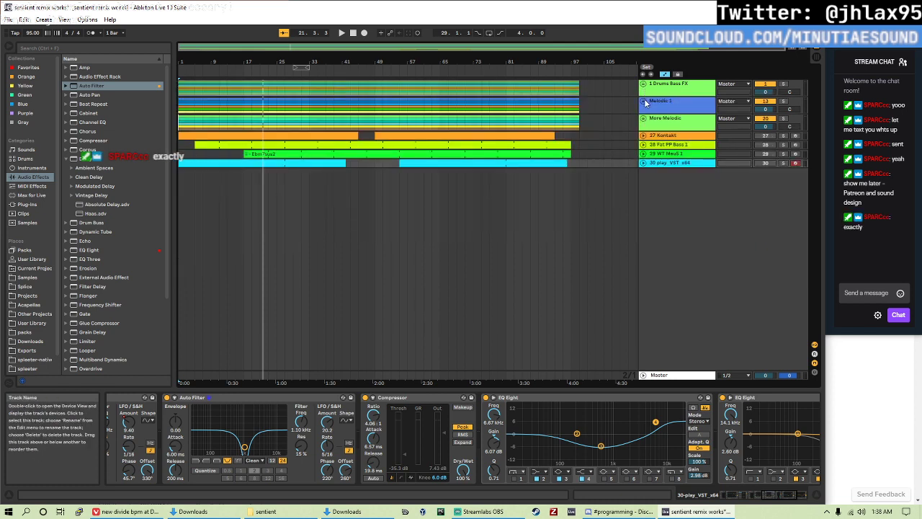
click(643, 101)
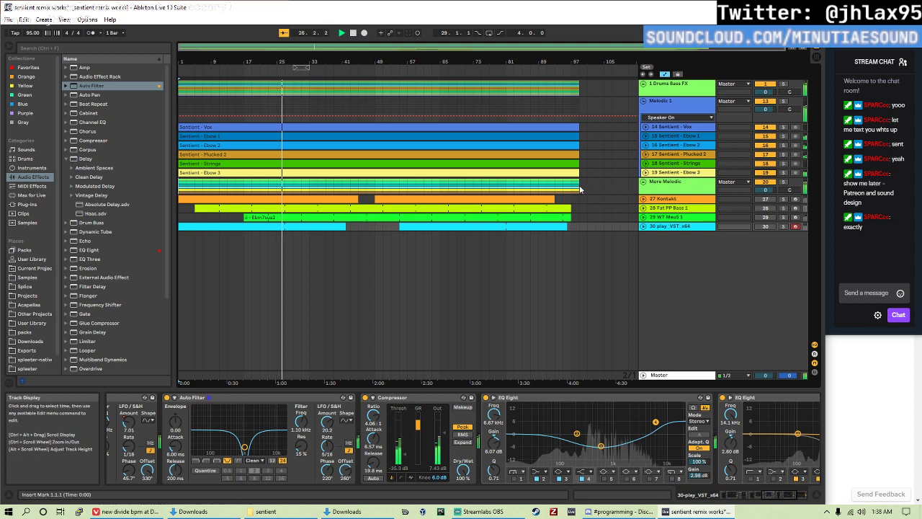
- Mute the 28 Fat PP Bass 1 track during playback, fold the Melodic 1 group, and keep the muted track selected
click(766, 209)
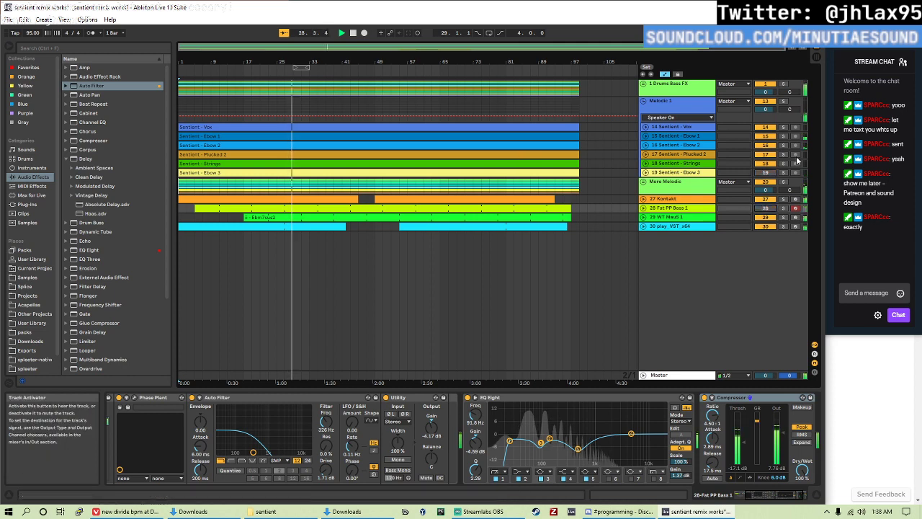
click(641, 103)
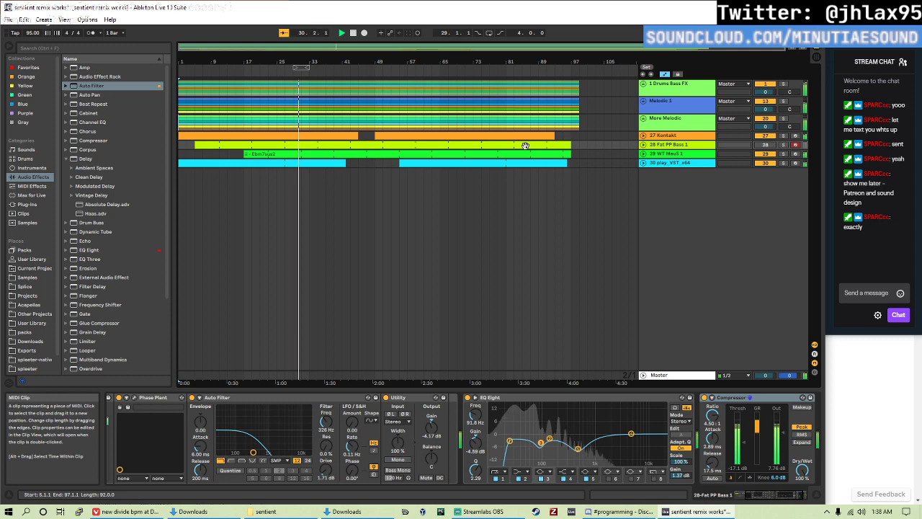
click(675, 145)
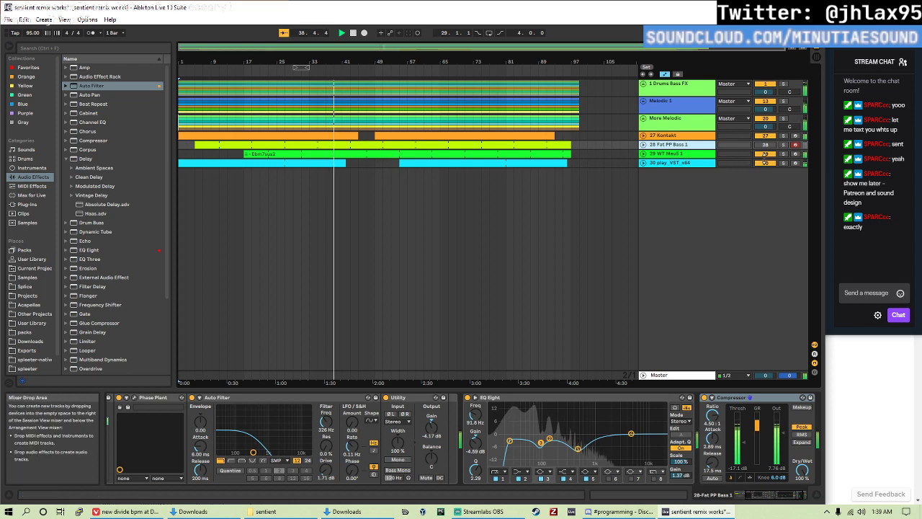
- Audition the 29 WT Mau5 1 track by toggling its activator and solo around the gap between the 30 play_VST_x64 clips
click(765, 153)
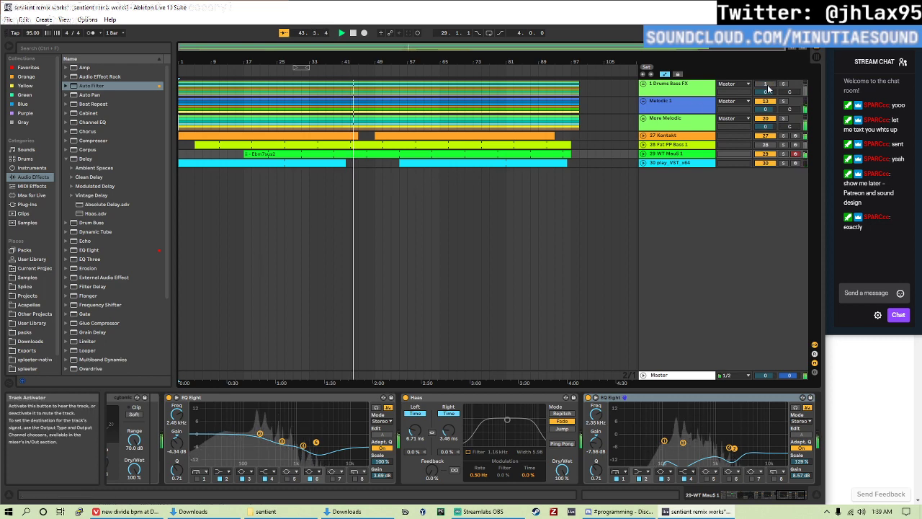
click(366, 164)
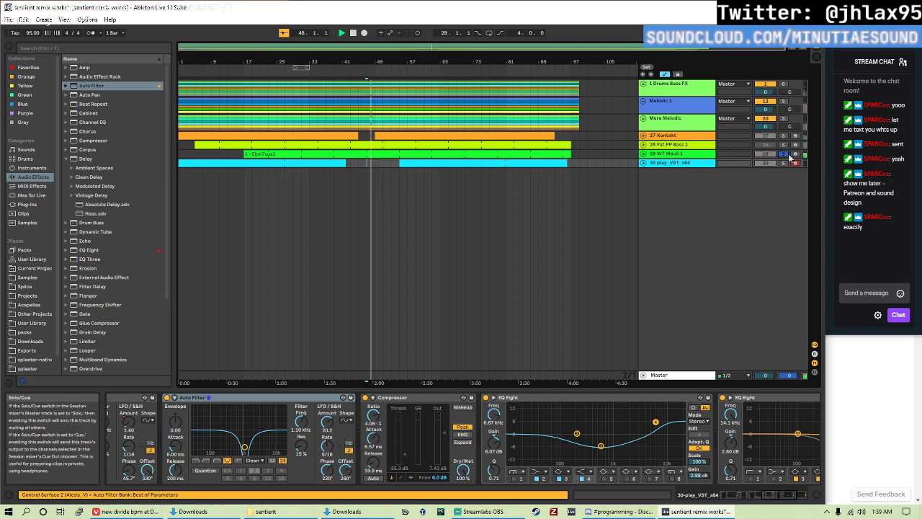
click(787, 154)
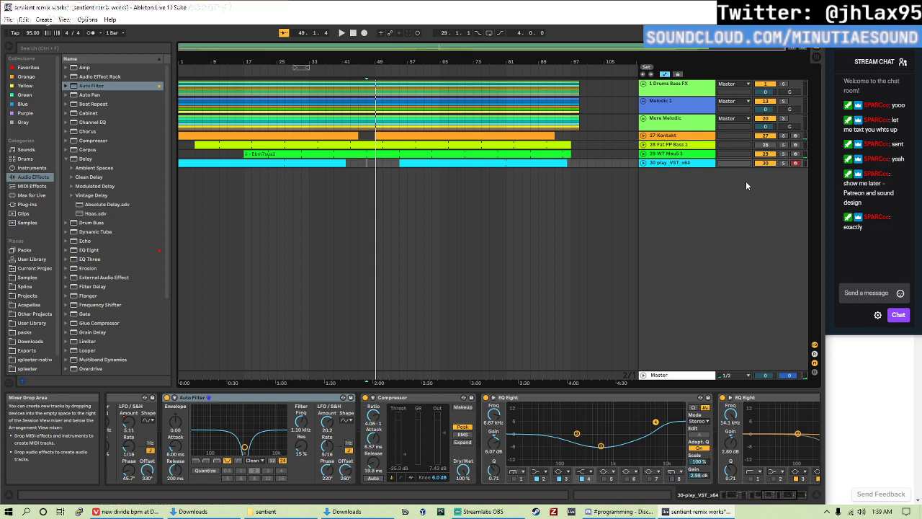
- Save the Live Set under its existing name, sentient remix works, leaving the Save As dialog without making a copy
key(ctrl+shift+s)
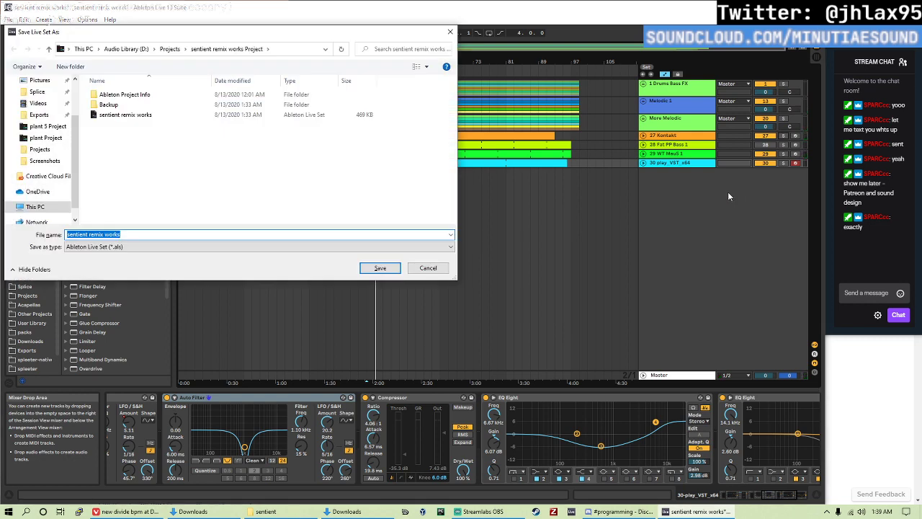
click(432, 268)
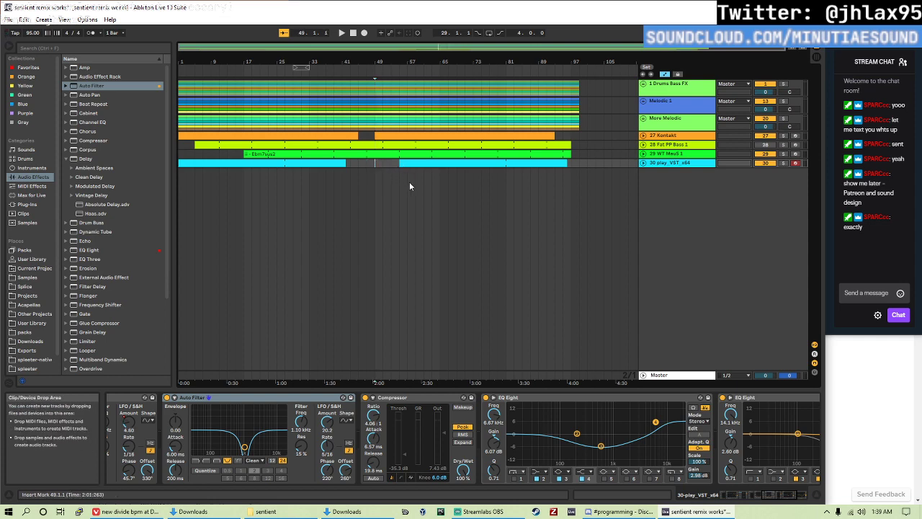
key(ctrl+s)
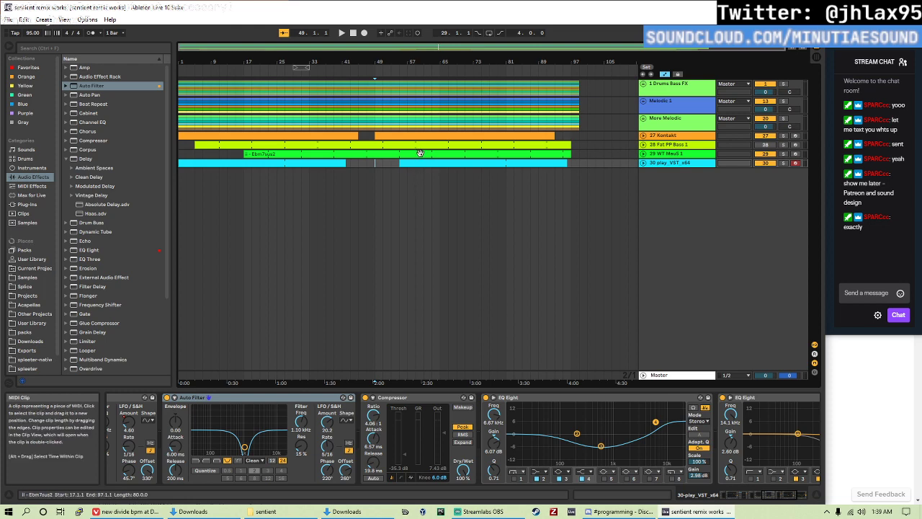
- Create a new Live Set
key(alt)
key(e)
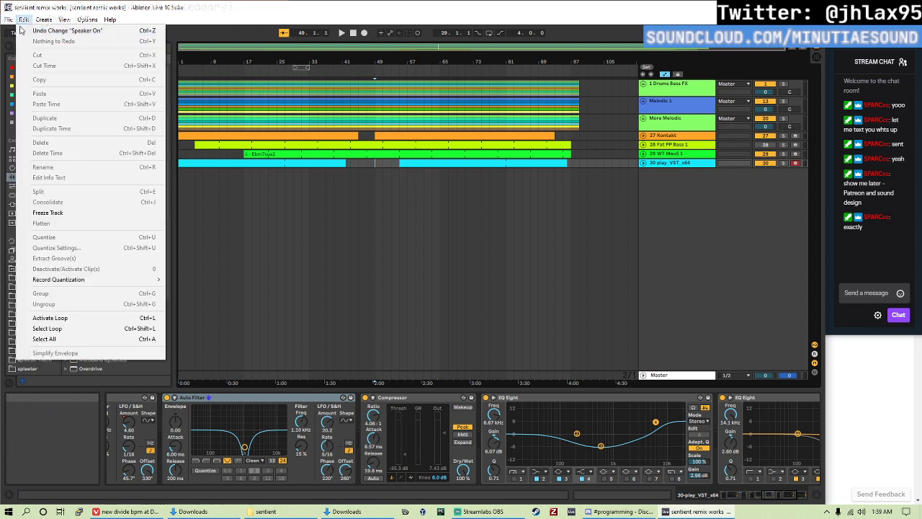
key(Left)
key(Return)
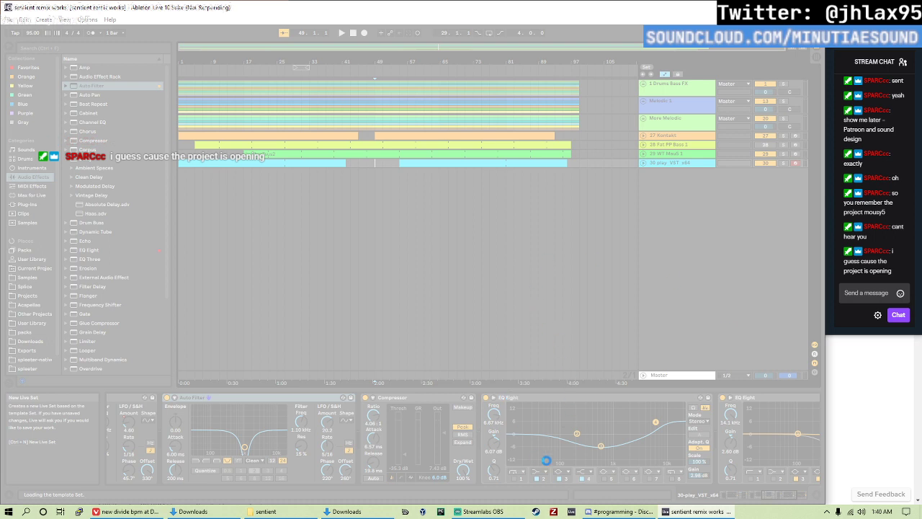
- Switch to Streamlabs OBS and remove the Mic/Aux source from all scenes through the mixer
click(482, 511)
scroll(695, 251, down, 1)
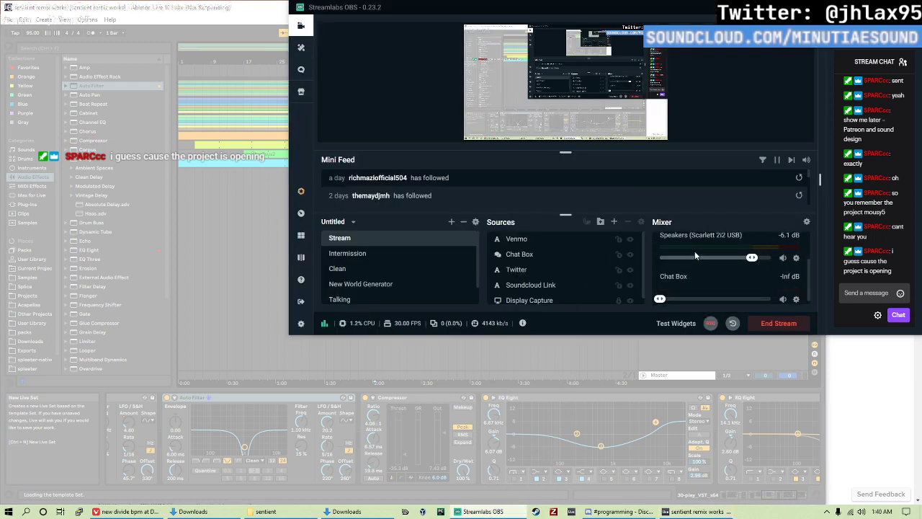
scroll(720, 249, up, 1)
scroll(764, 245, down, 1)
scroll(792, 259, up, 1)
click(796, 265)
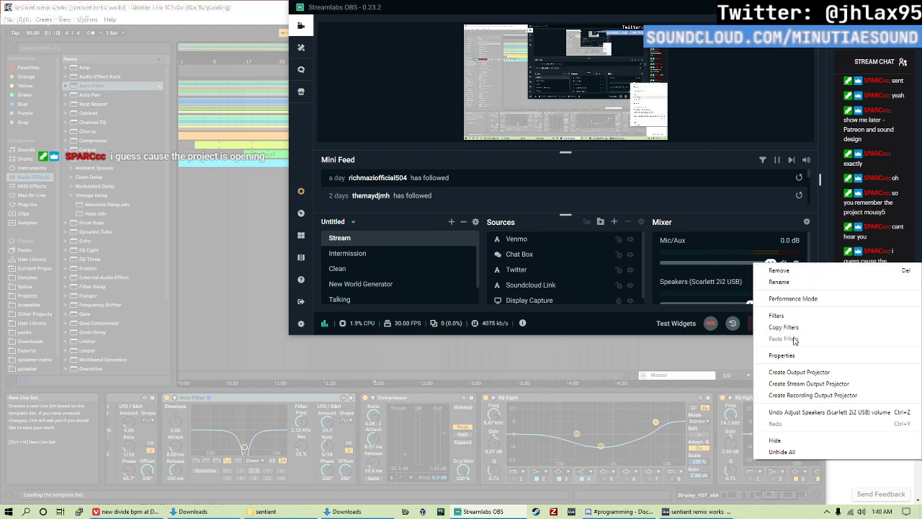
click(790, 275)
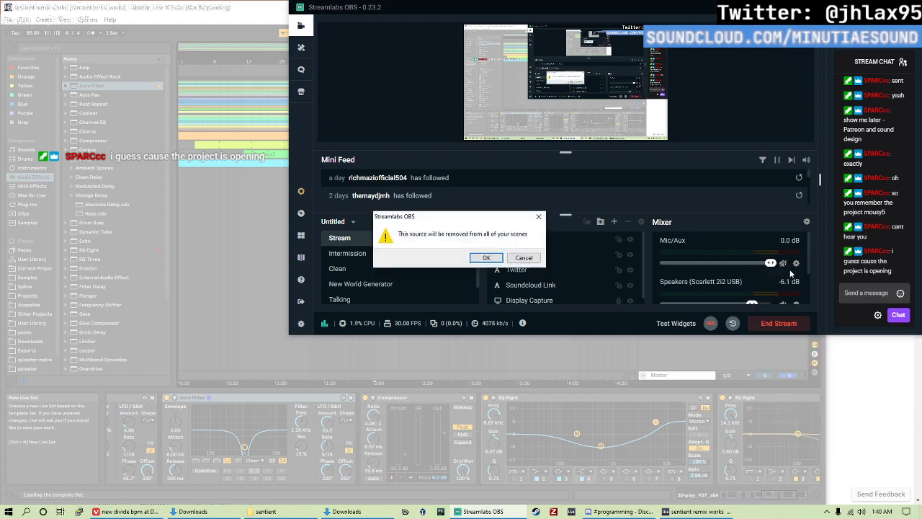
click(487, 257)
- Set Mic/Auxiliary Device 1 to ZOOM Recording Mixer (H4) in the audio settings and check its level in the mixer
click(301, 322)
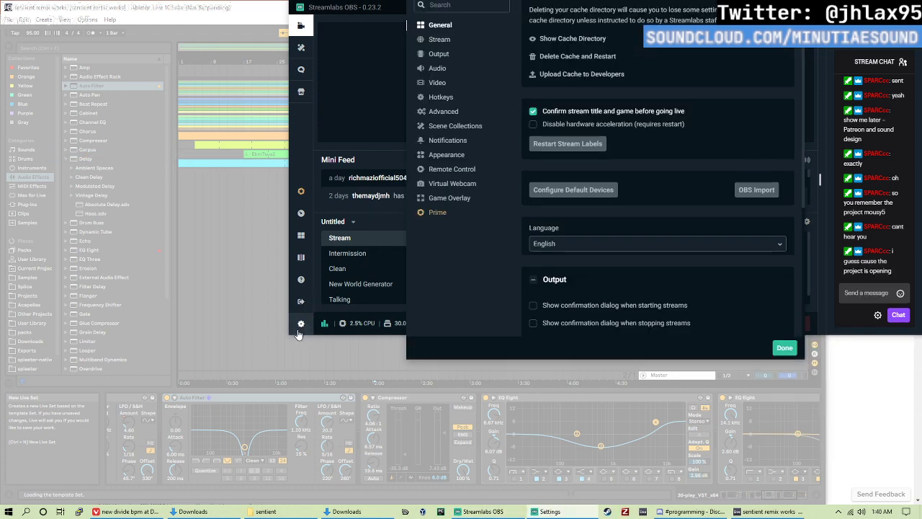
scroll(555, 216, down, 2)
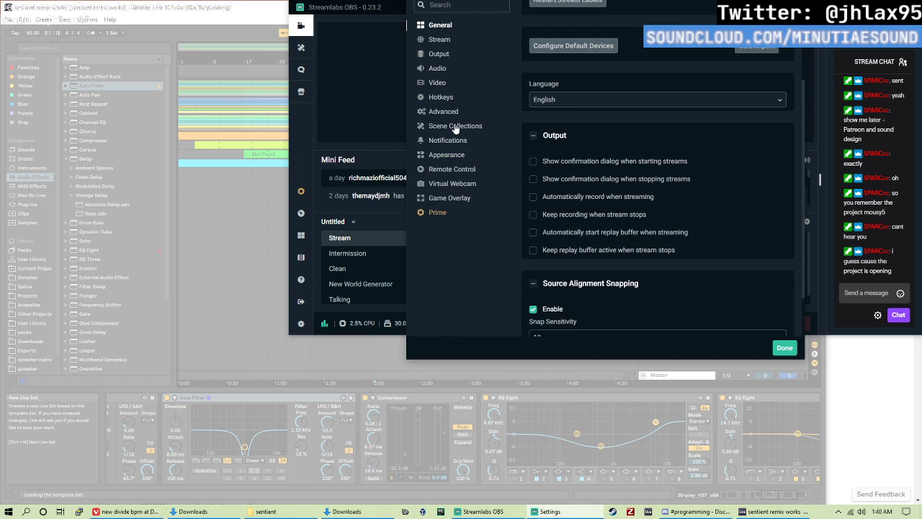
click(438, 68)
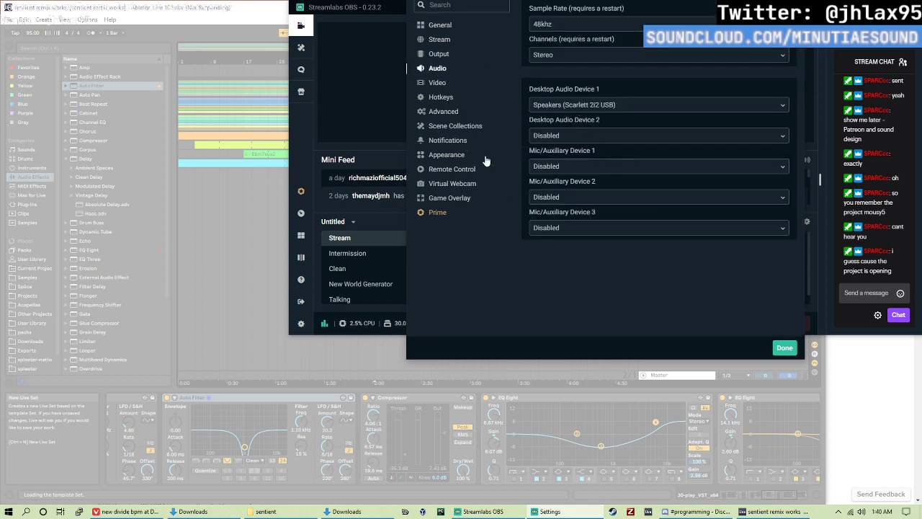
click(584, 169)
click(592, 225)
click(785, 347)
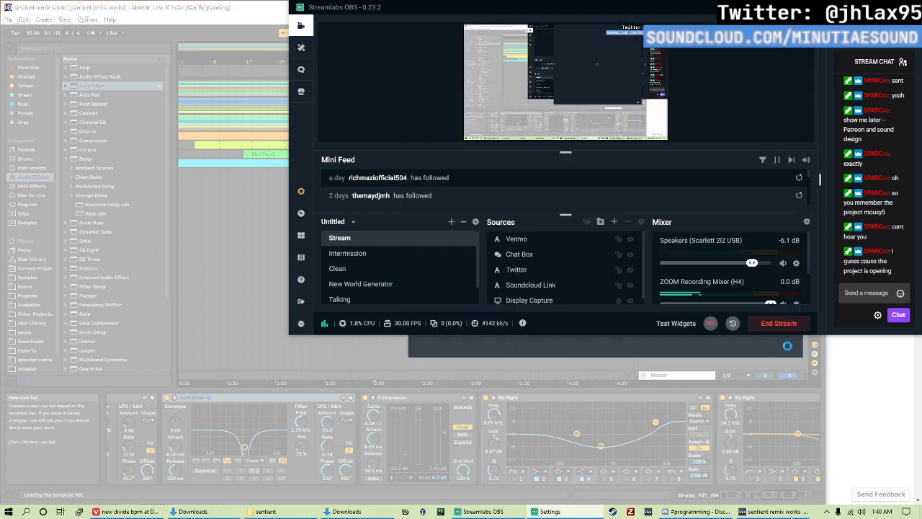
scroll(775, 294, down, 1)
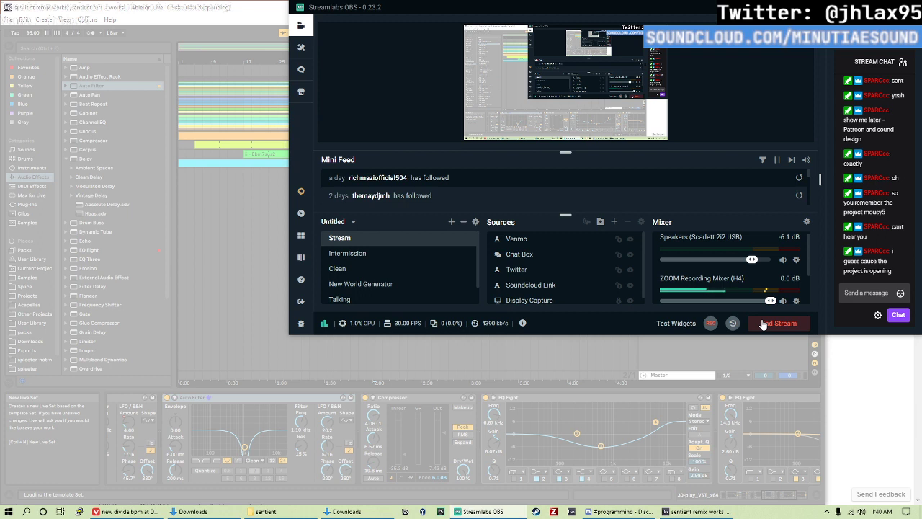
scroll(730, 272, down, 3)
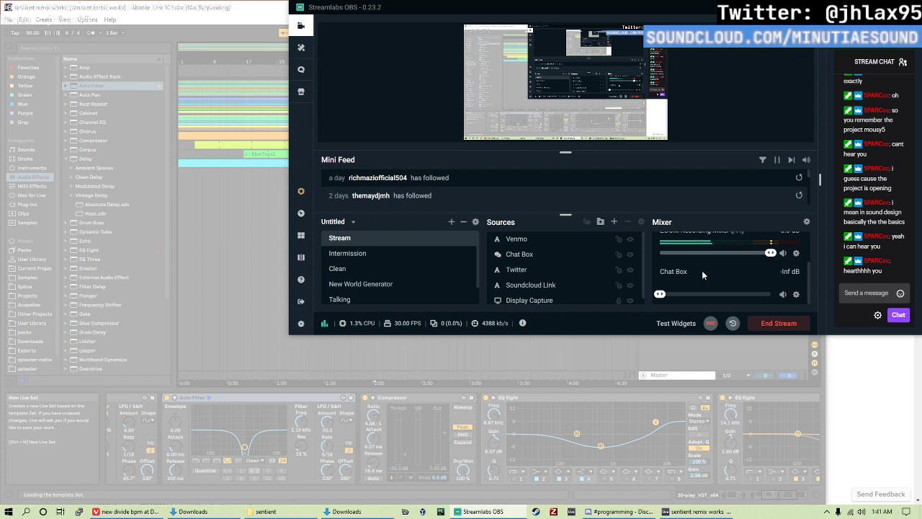
- Switch back to Ableton Live and force the unresponsive program to close
click(695, 511)
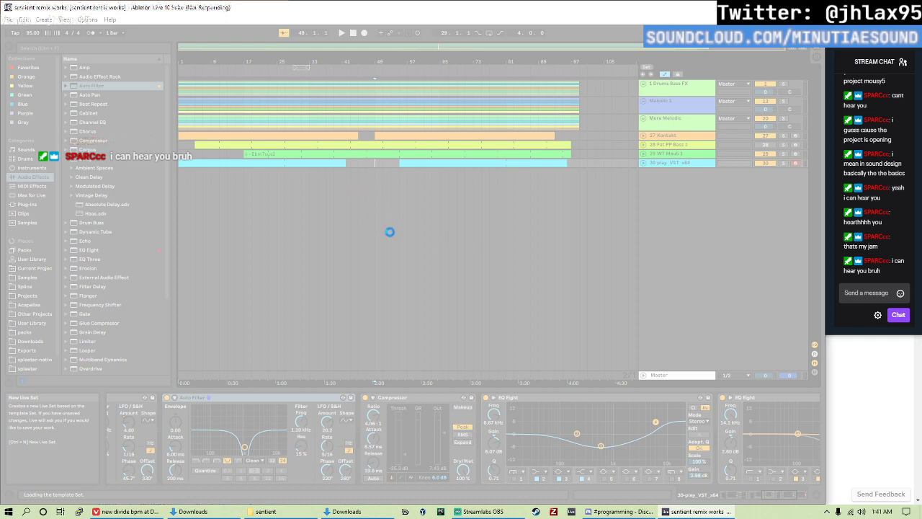
right_click(681, 512)
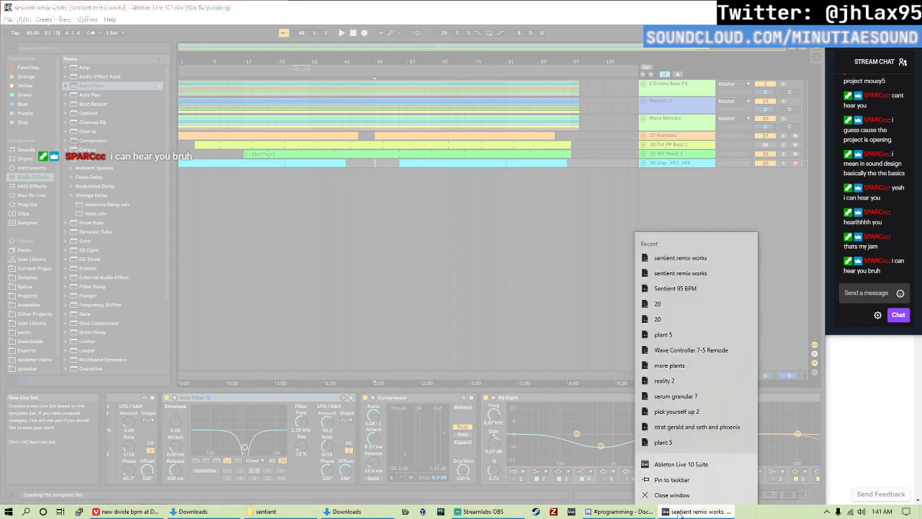
click(670, 495)
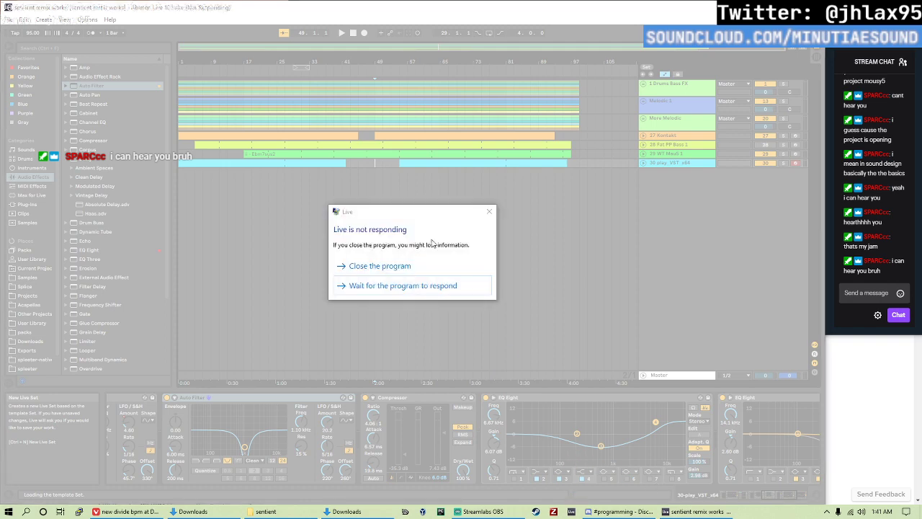
click(411, 262)
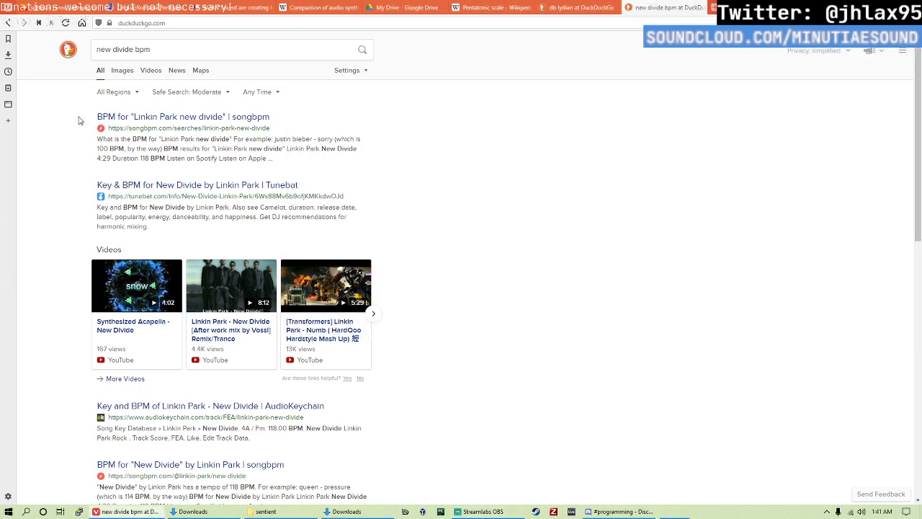
- Switch to the web browser and examine the KOAN Sound Patreon page's post categories and its Viridian Dream track deconstruction post
click(83, 119)
click(487, 9)
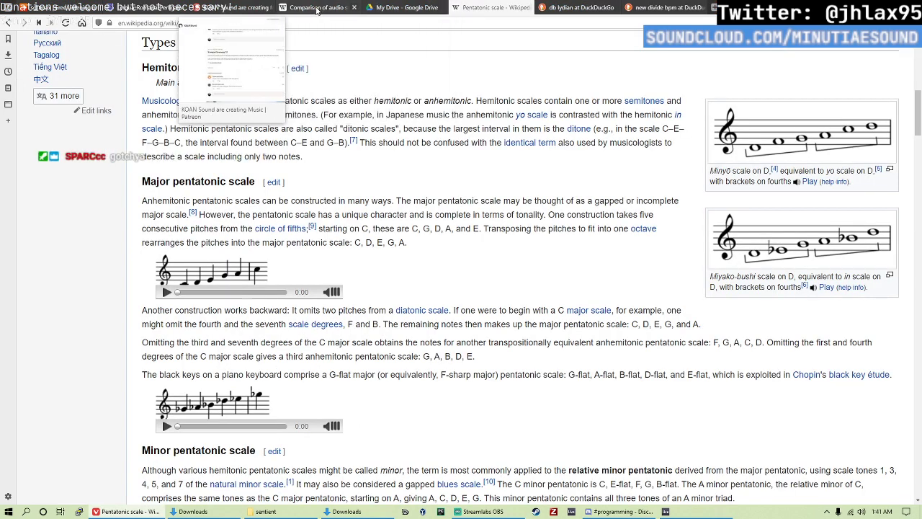
click(225, 7)
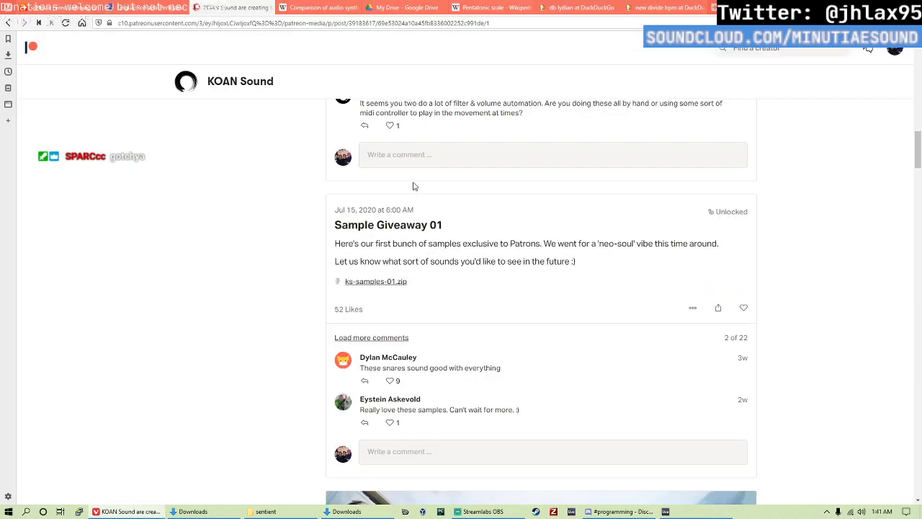
scroll(411, 185, up, 10)
scroll(476, 209, up, 6)
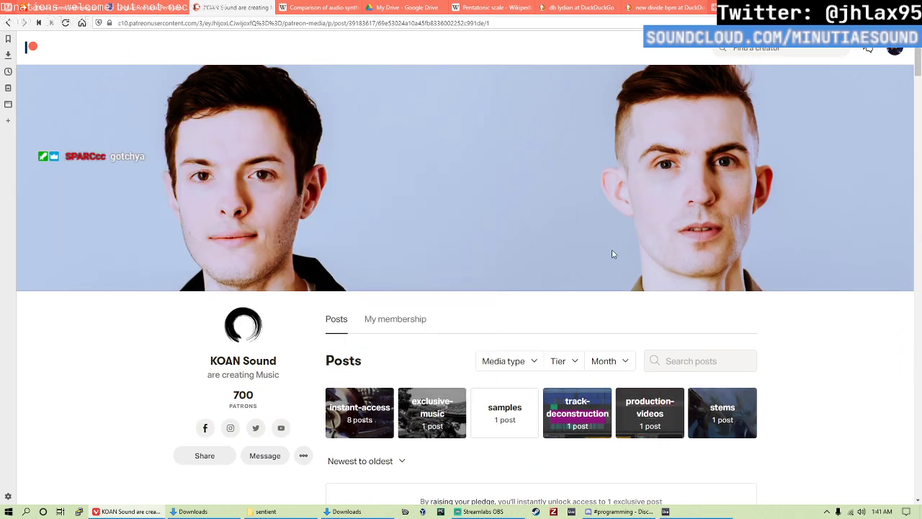
scroll(587, 245, down, 2)
scroll(455, 259, down, 1)
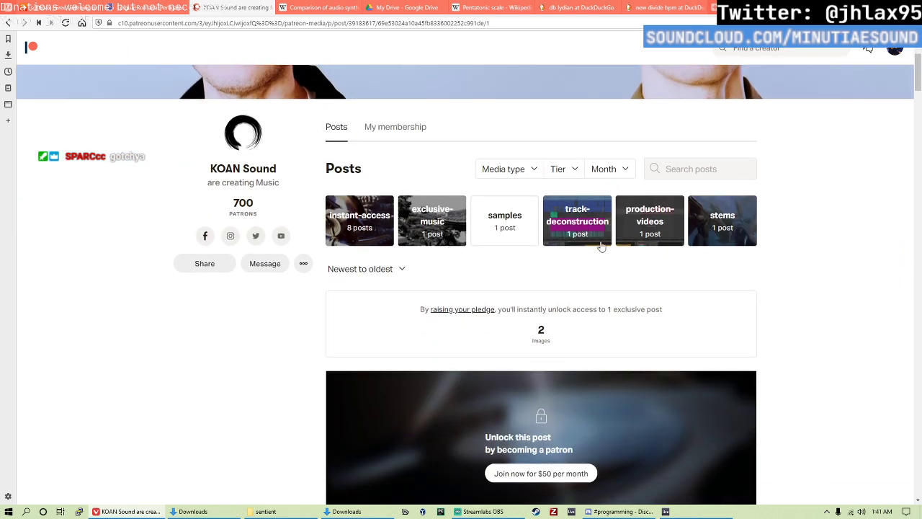
scroll(535, 274, down, 3)
scroll(535, 274, down, 3)
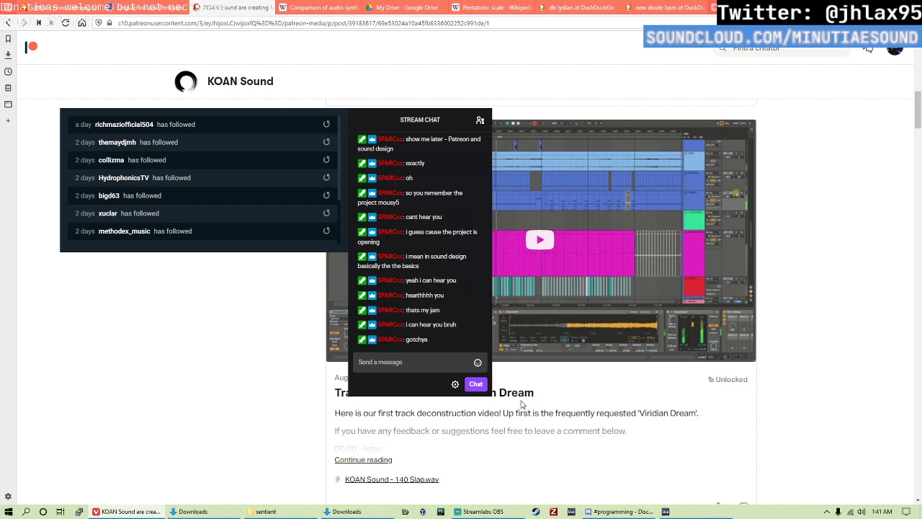
scroll(508, 393, down, 1)
scroll(506, 390, down, 1)
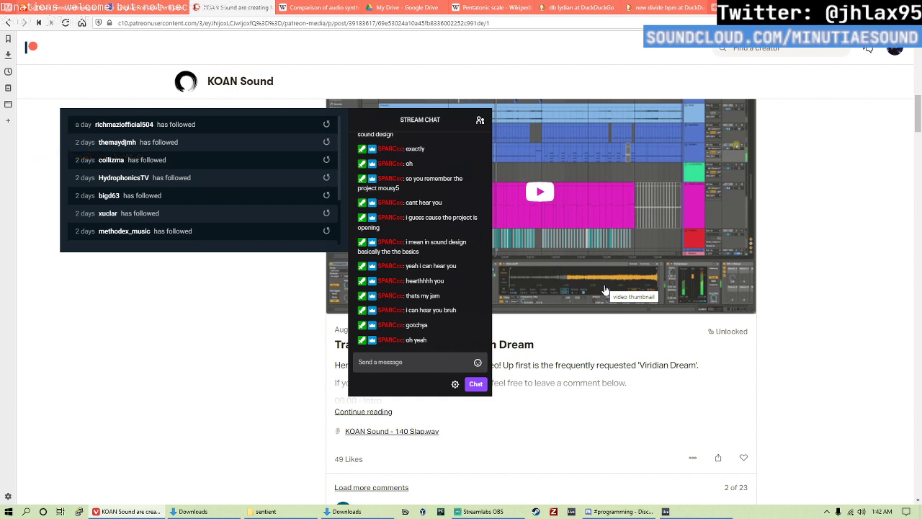
- Examine the Viridian Dream comments, the Sample Giveaway 01 post and the Audio Stems: Sentient post on the KOAN Sound Patreon page
scroll(603, 291, down, 3)
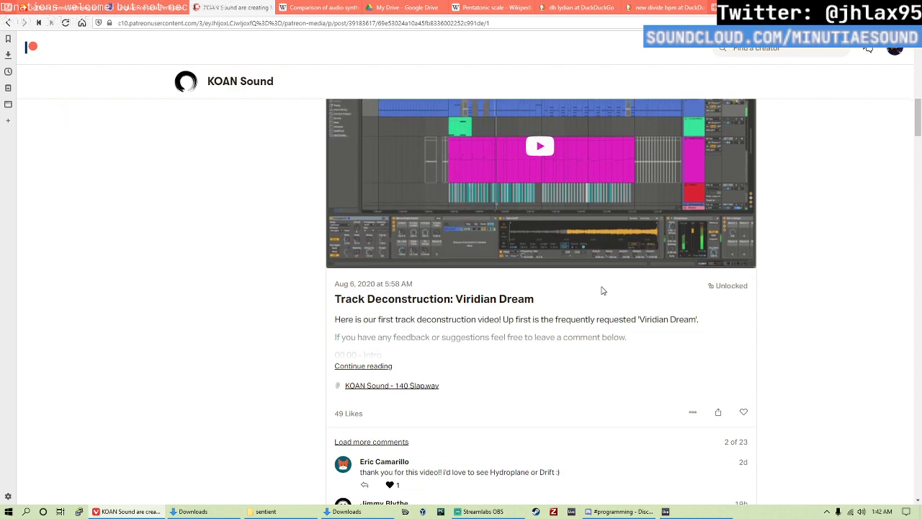
scroll(598, 292, down, 1)
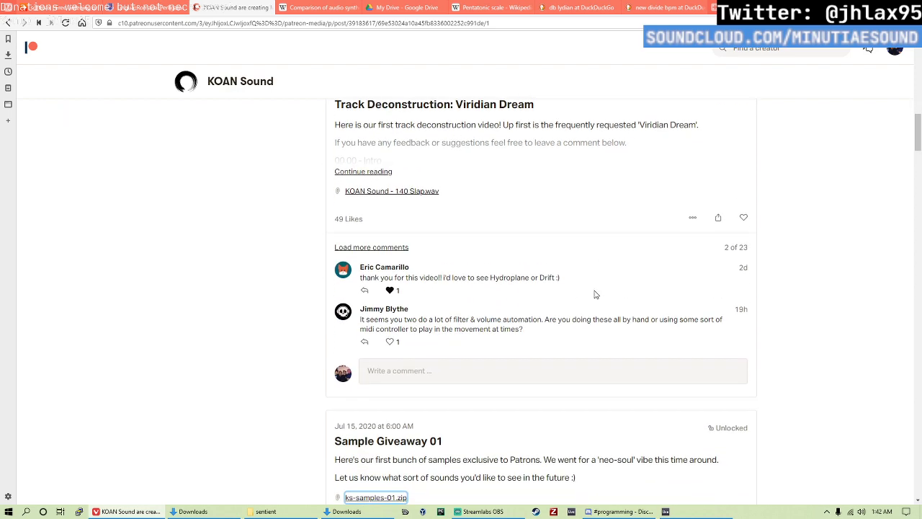
scroll(593, 294, down, 1)
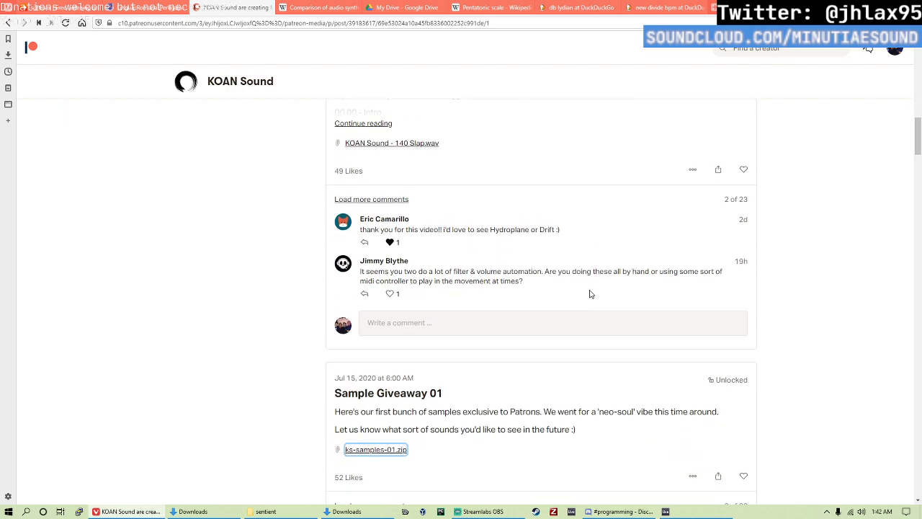
scroll(591, 292, down, 1)
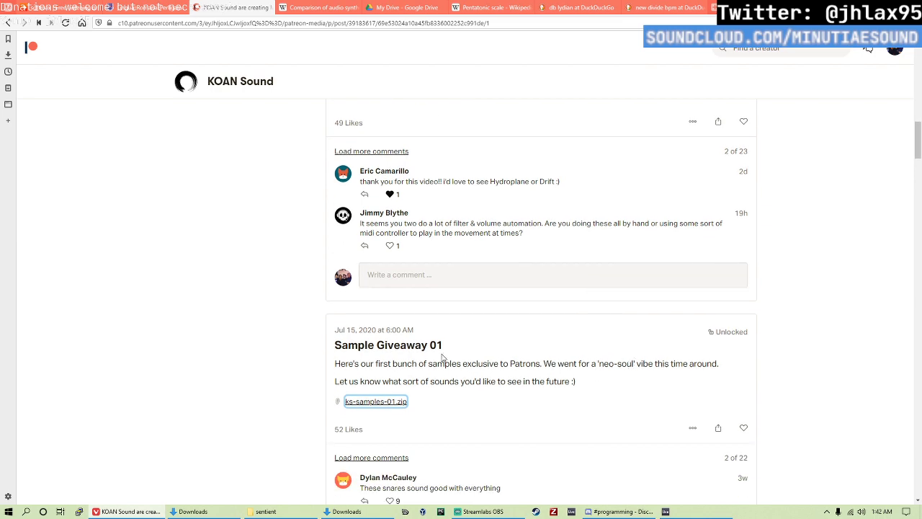
scroll(448, 363, down, 2)
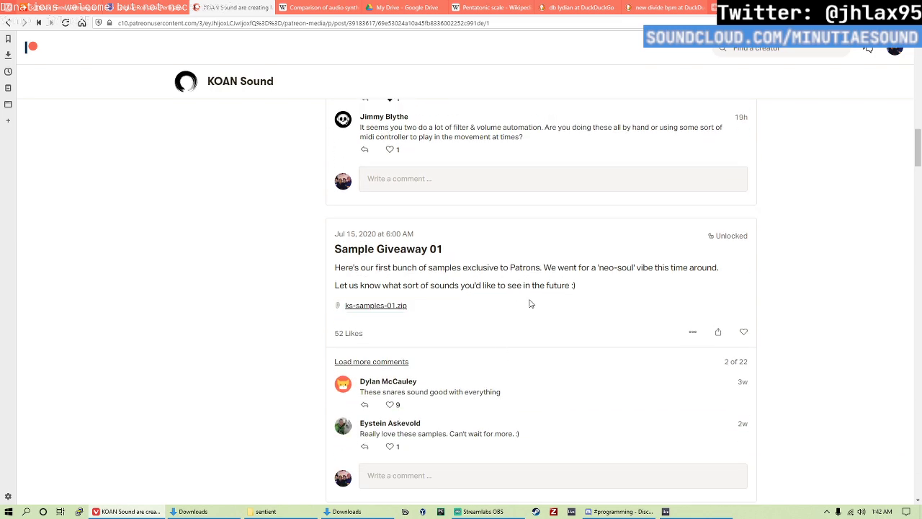
scroll(518, 301, down, 5)
scroll(508, 297, down, 4)
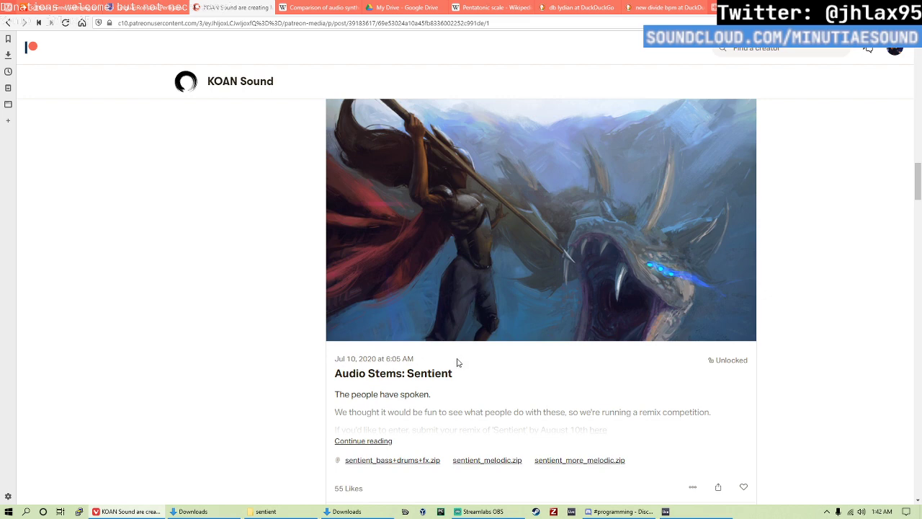
scroll(458, 353, down, 1)
scroll(542, 299, down, 8)
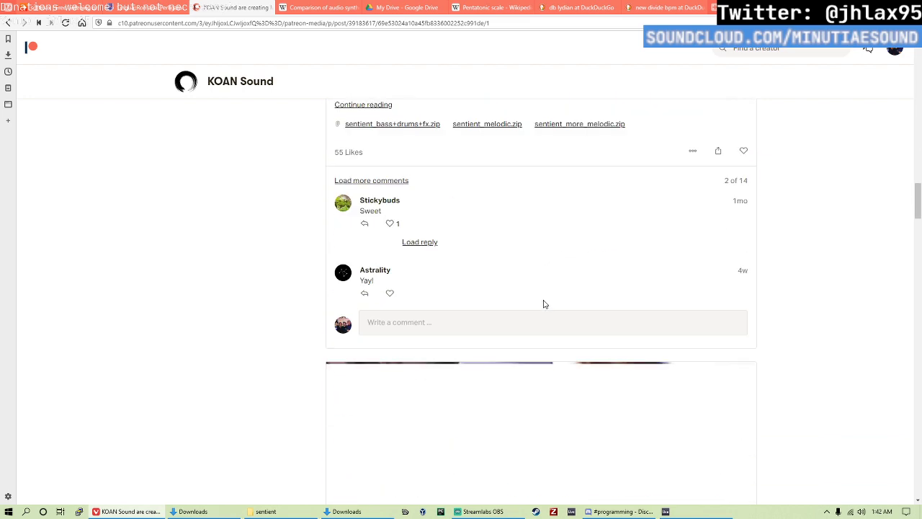
- Examine the Funk Blaster (Remix) download post and the July Stems Giveaway poll, pointing out the Sentient option
scroll(542, 298, down, 4)
scroll(519, 305, down, 1)
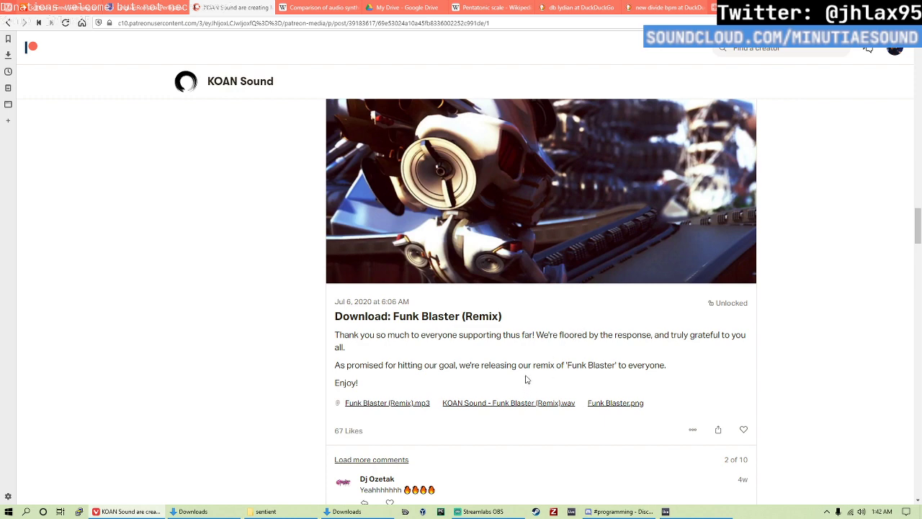
scroll(526, 380, down, 1)
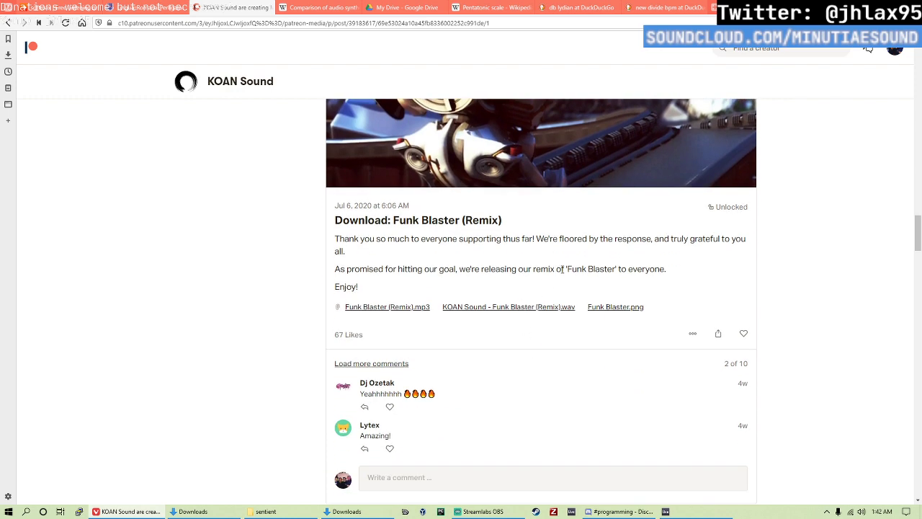
scroll(562, 269, down, 4)
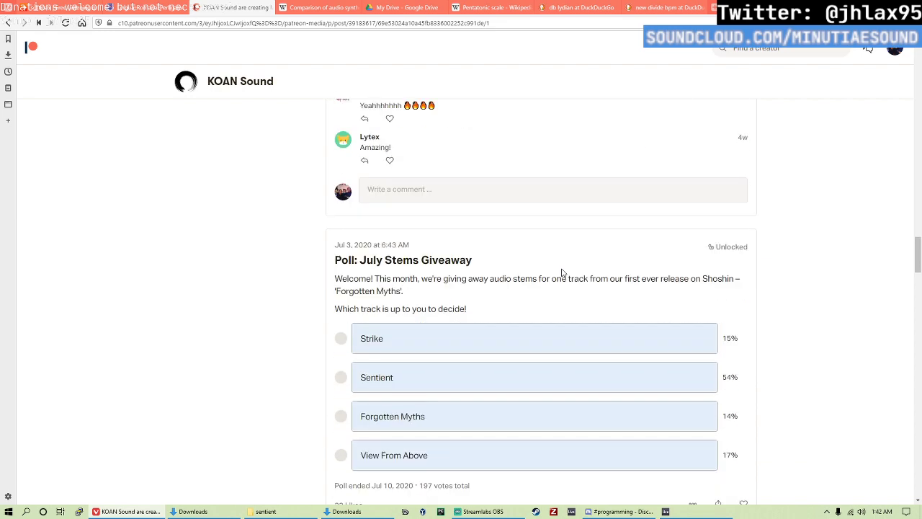
scroll(562, 271, down, 1)
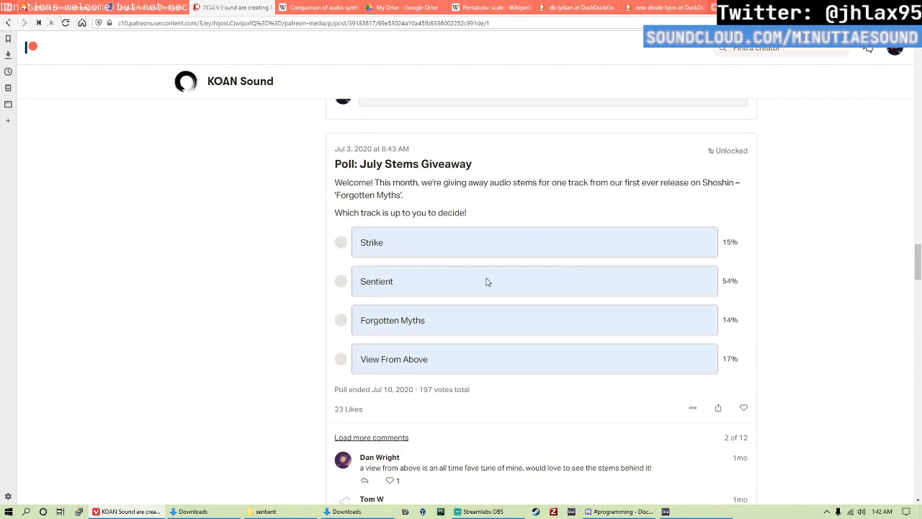
drag(408, 285, 340, 281)
click(302, 257)
- Examine the Ginkgo Forest exclusive track, the samplers and effects production tutorial, and the View From Above (Remix) download posts
scroll(324, 261, down, 7)
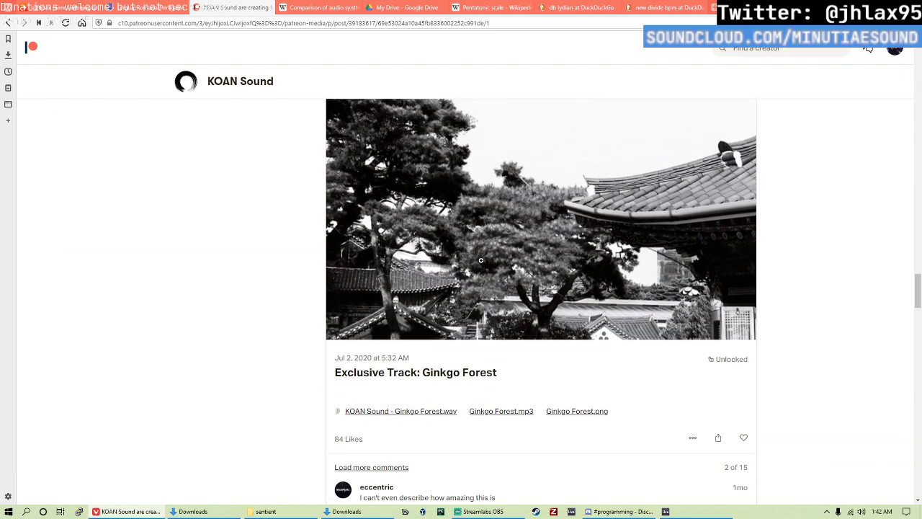
scroll(515, 260, down, 8)
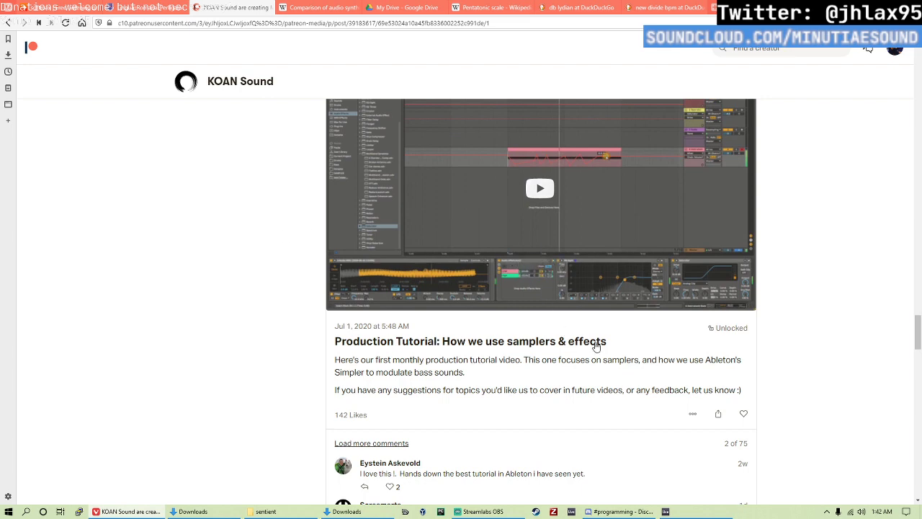
scroll(605, 337, down, 2)
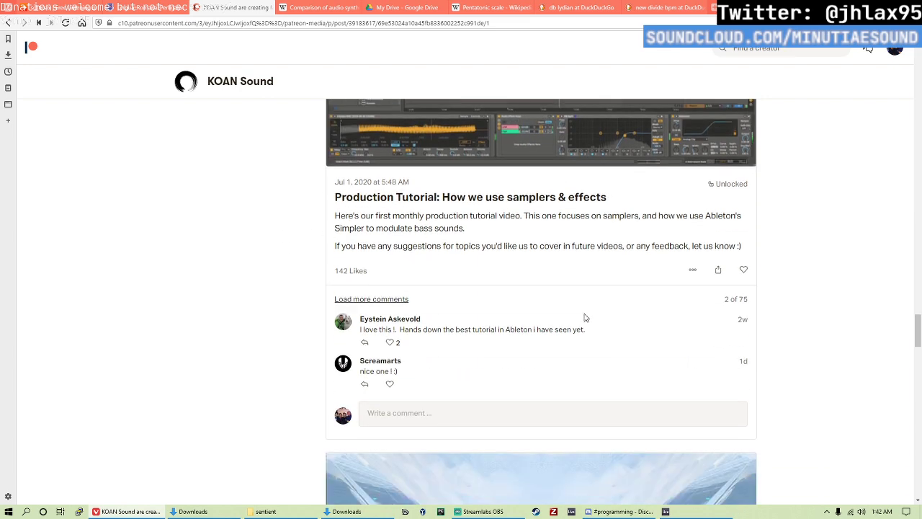
scroll(585, 317, down, 5)
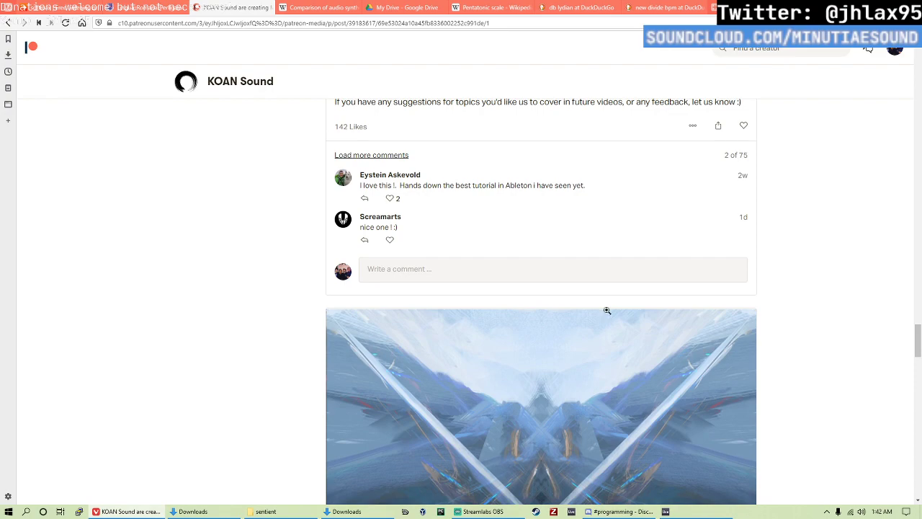
scroll(607, 314, down, 4)
scroll(606, 311, up, 1)
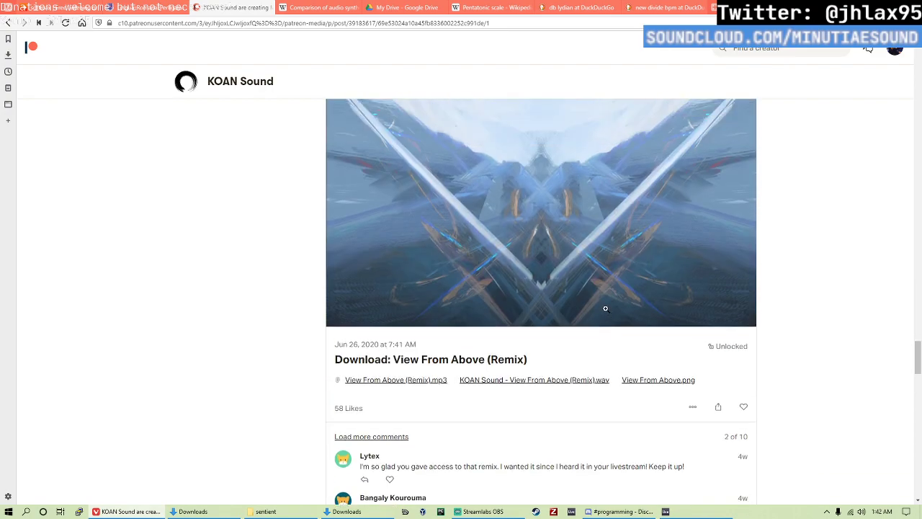
scroll(498, 247, down, 5)
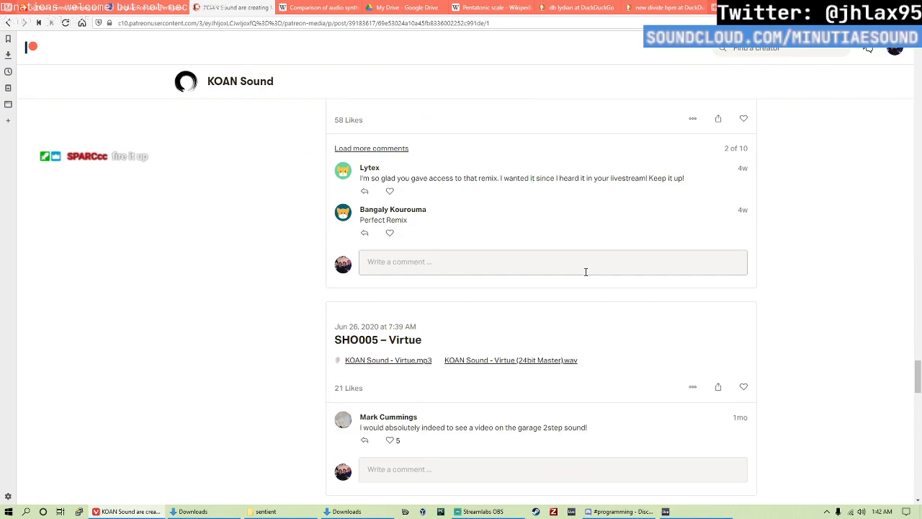
- Examine the older release posts from SHO005 – Virtue back to SHO001 – Forgotten Myths, plus the Artwork Wallpaper and Discord community posts
scroll(524, 239, down, 3)
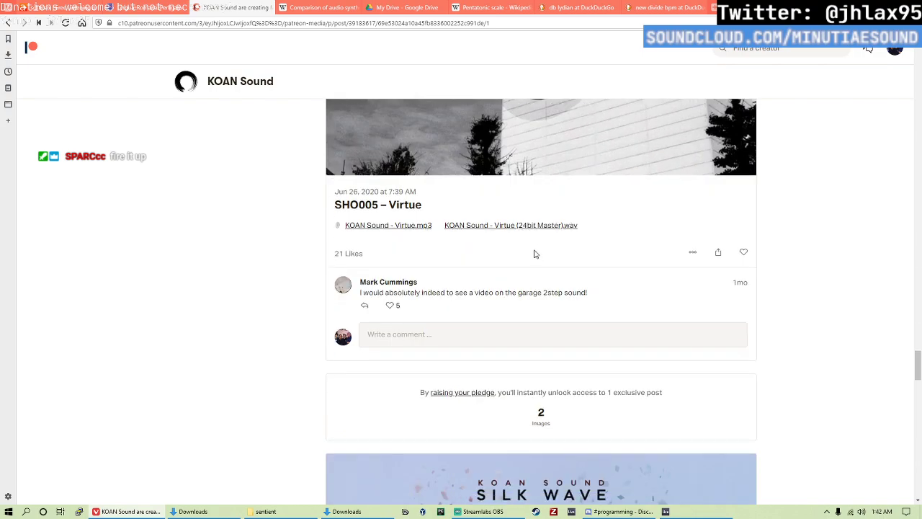
scroll(534, 253, down, 1)
scroll(535, 253, down, 10)
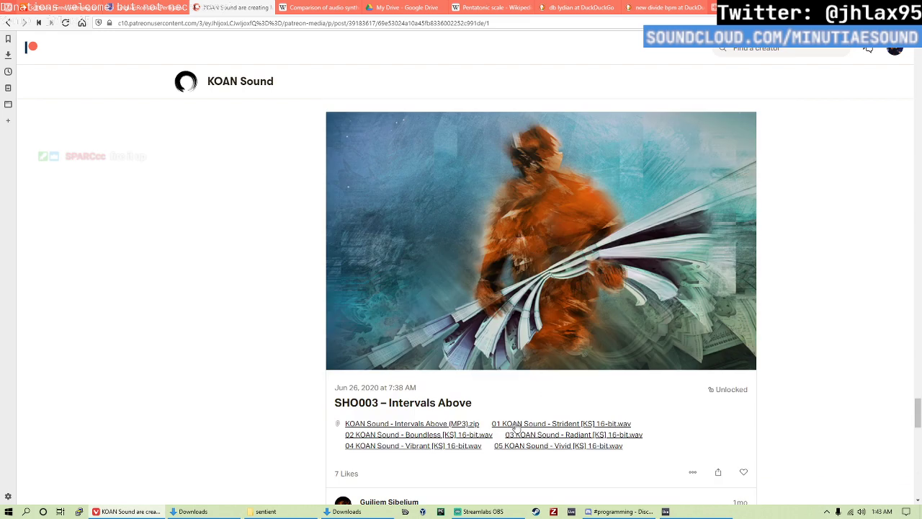
scroll(515, 427, down, 7)
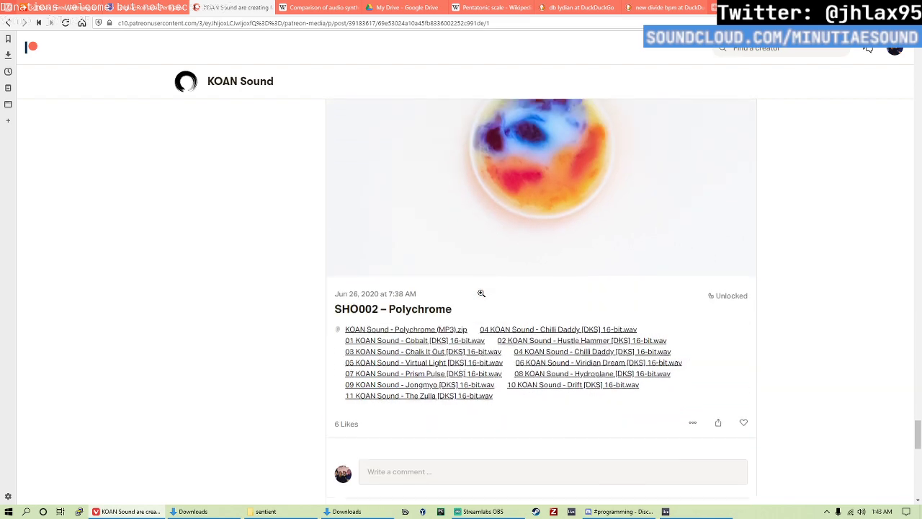
scroll(481, 294, down, 5)
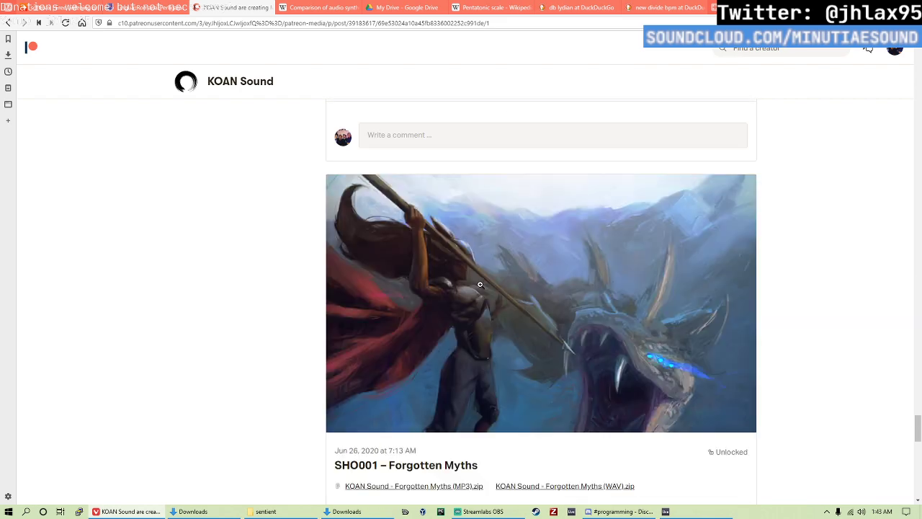
scroll(480, 285, down, 5)
scroll(479, 286, up, 5)
scroll(478, 288, down, 6)
scroll(479, 285, up, 4)
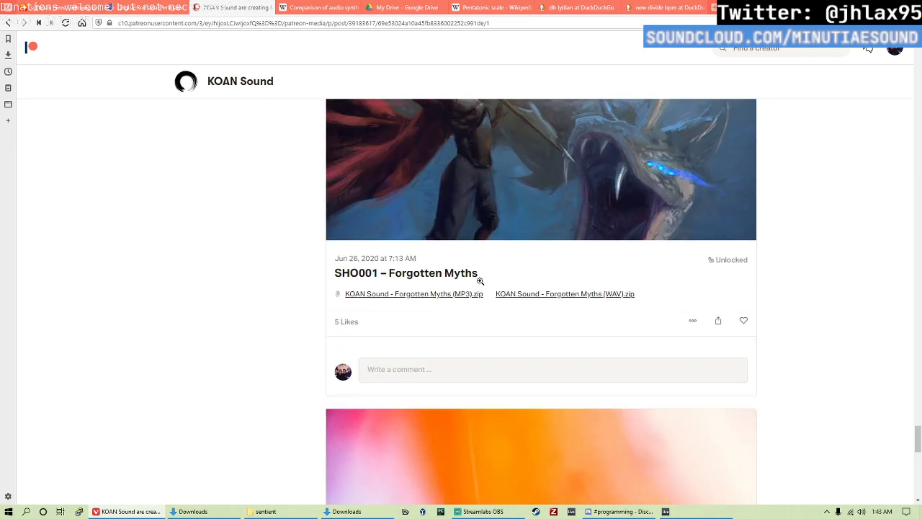
scroll(480, 281, down, 7)
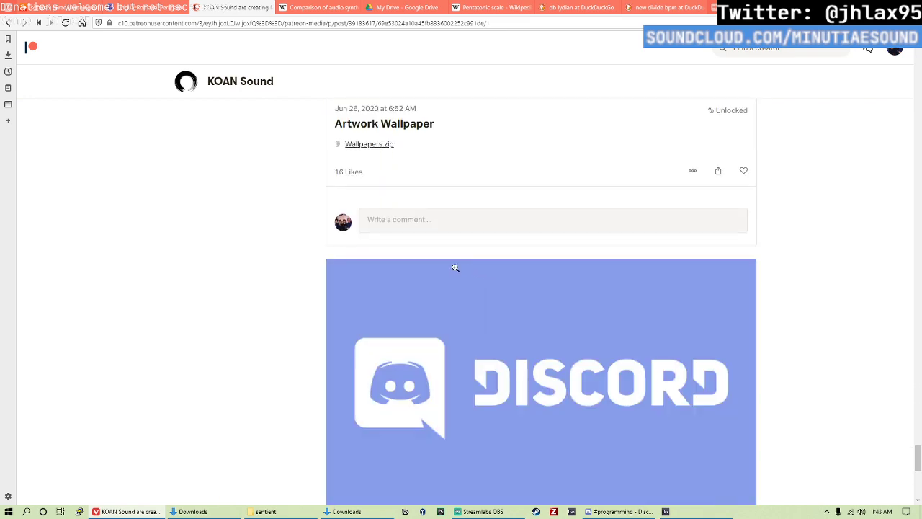
scroll(458, 265, down, 5)
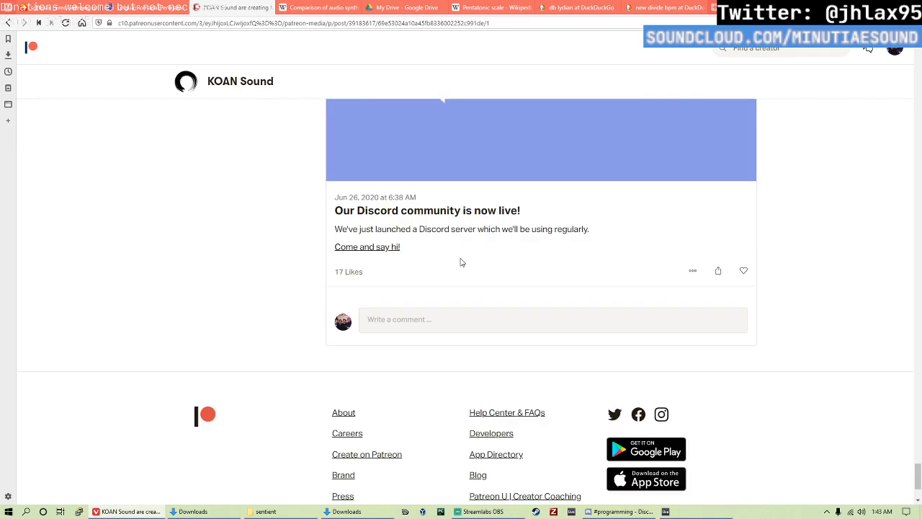
- Finish looking over the Artwork Wallpaper post and close the browser tab with the KOAN Sound Patreon page
scroll(473, 218, up, 5)
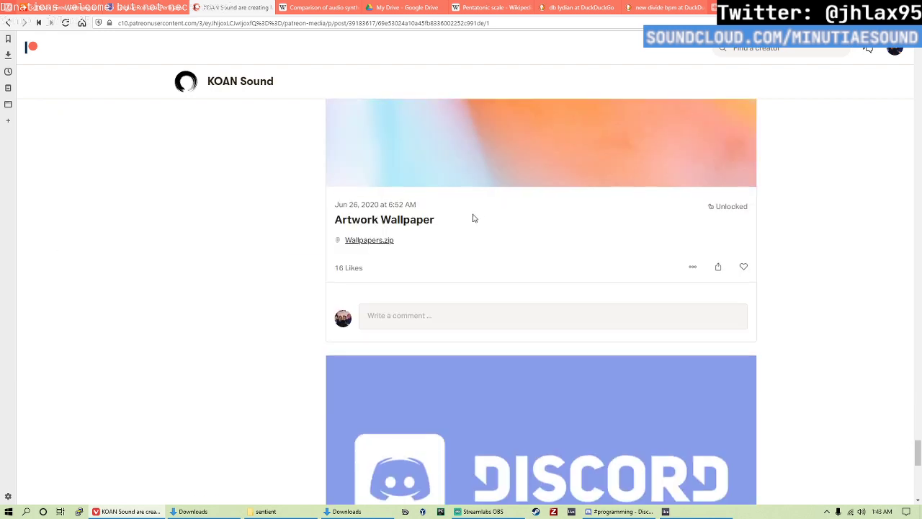
scroll(321, 234, up, 3)
click(272, 8)
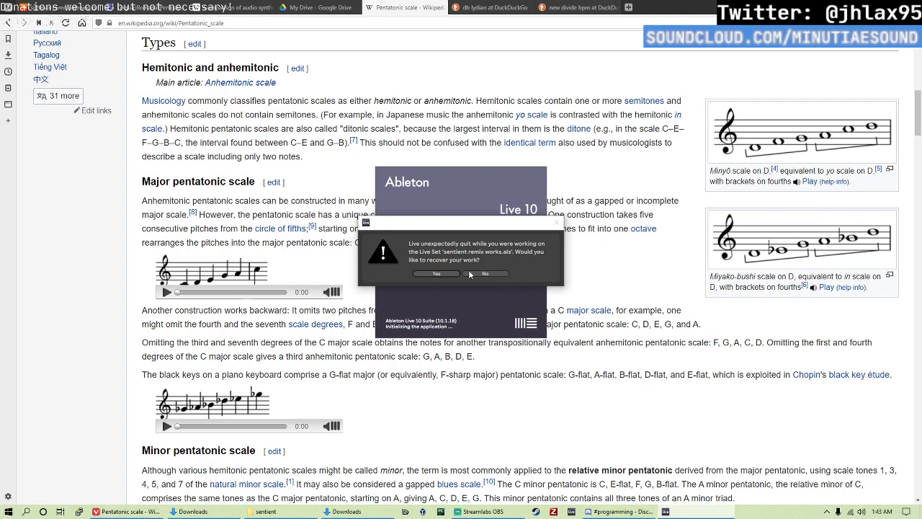
- Decline recovering 'sentient remix works.als' in Ableton Live, bring Streamlabs OBS up behind it for the chat, and close the Report a Crash help
click(469, 273)
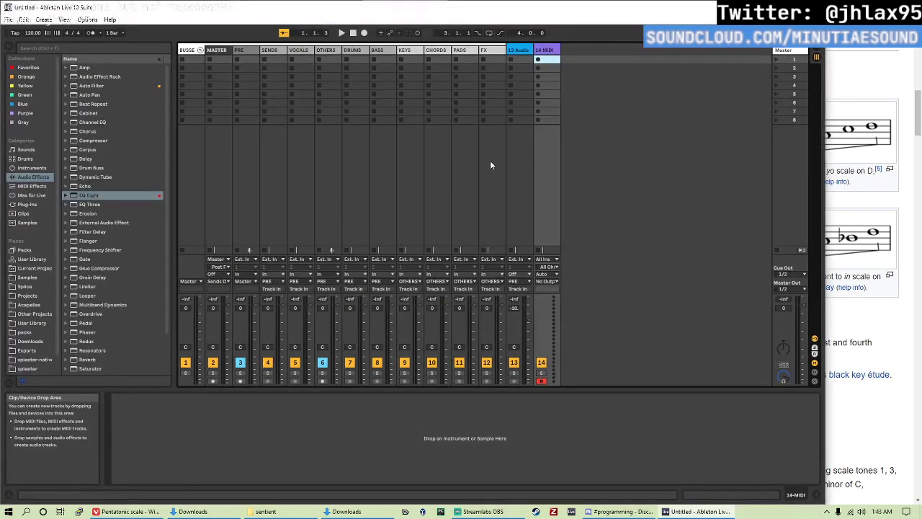
key(alt+Tab)
click(489, 164)
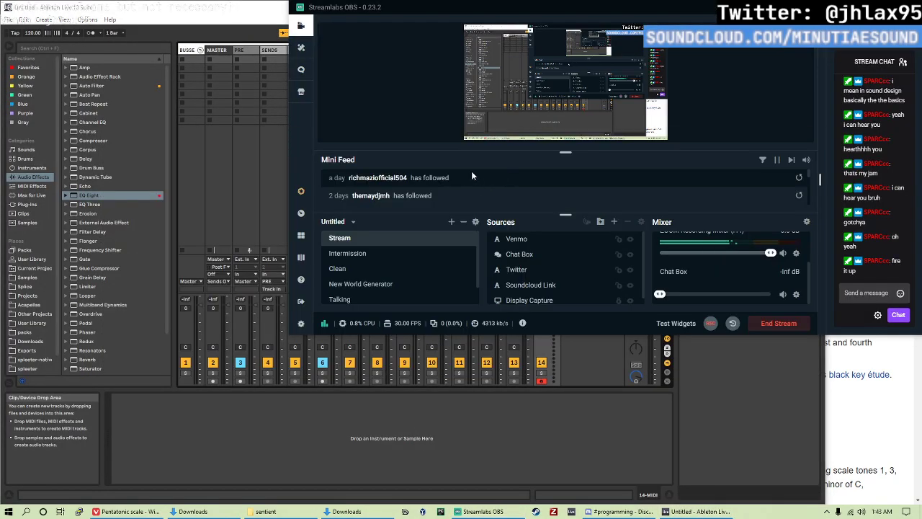
key(alt+Tab)
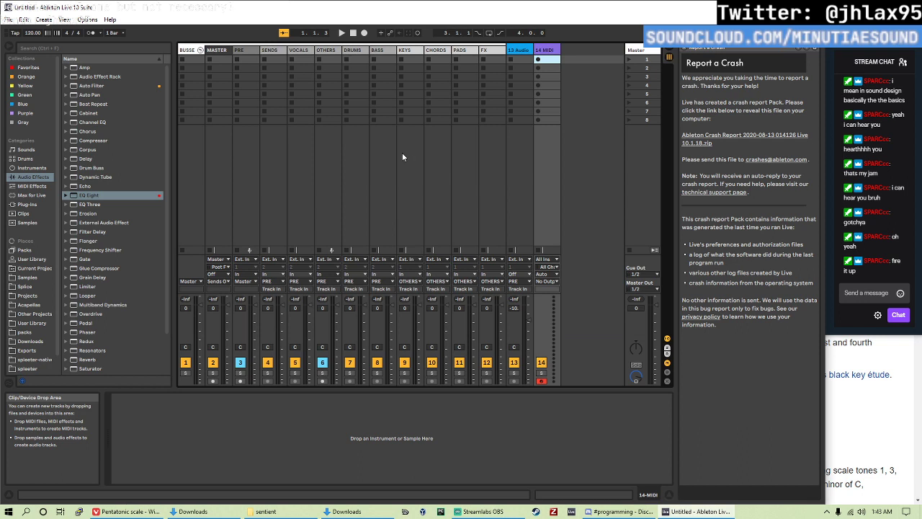
click(669, 48)
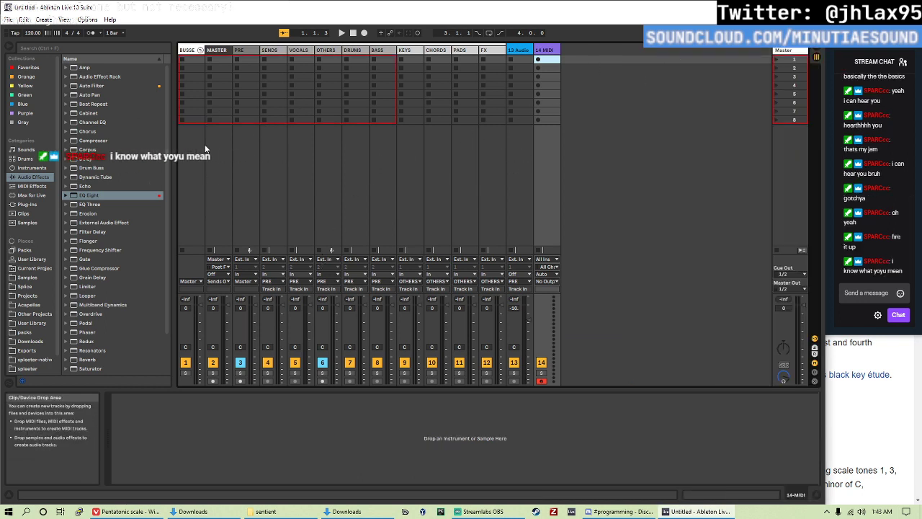
- Delete the BUSSES group with all its tracks and the remaining audio track, keeping only the MIDI track in the new Live Set
click(196, 49)
key(Delete)
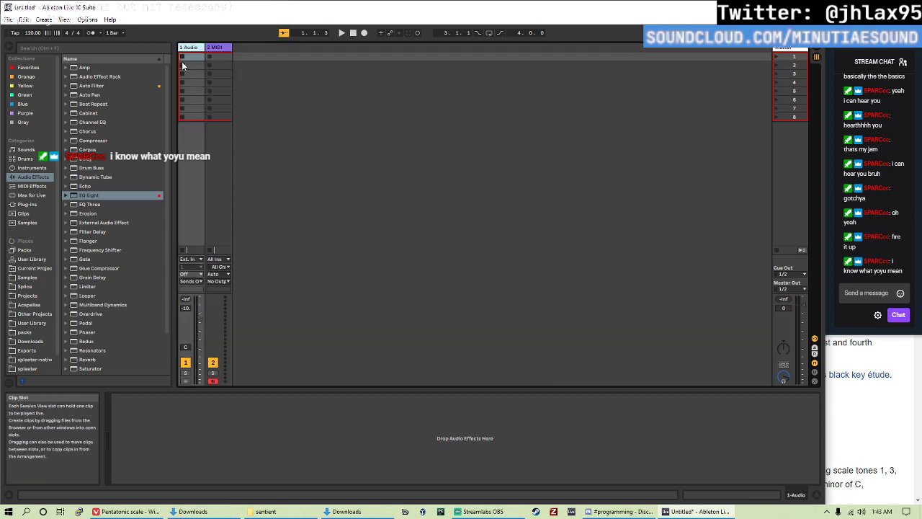
click(209, 47)
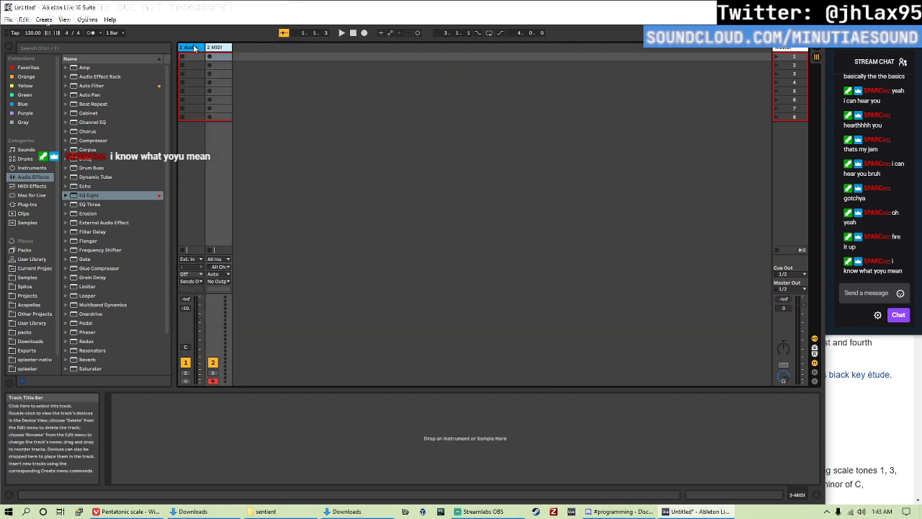
click(189, 49)
key(Delete)
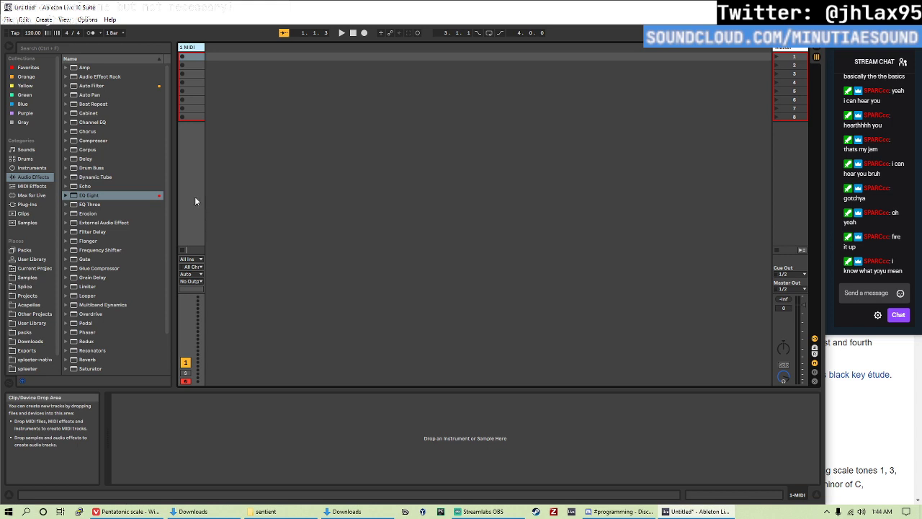
- Load the Phase Plant VST from the 64 plug-in folder onto the MIDI track
click(32, 168)
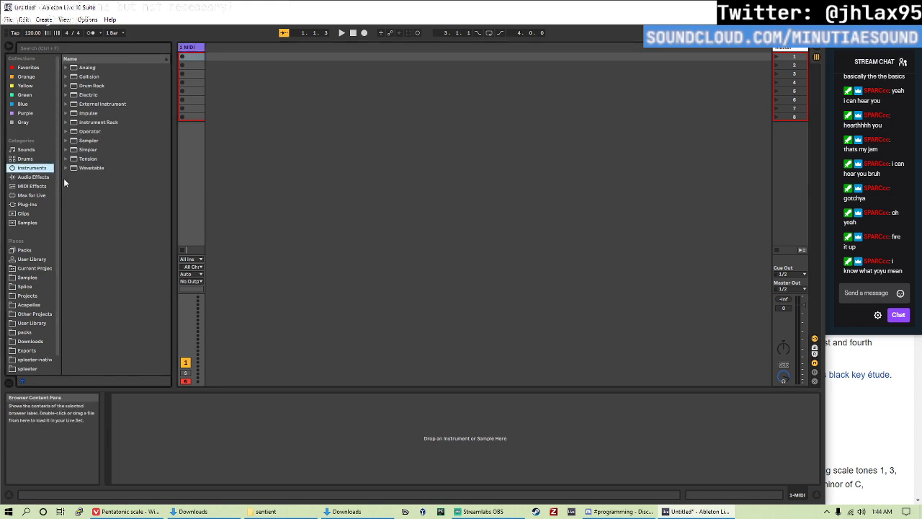
click(40, 203)
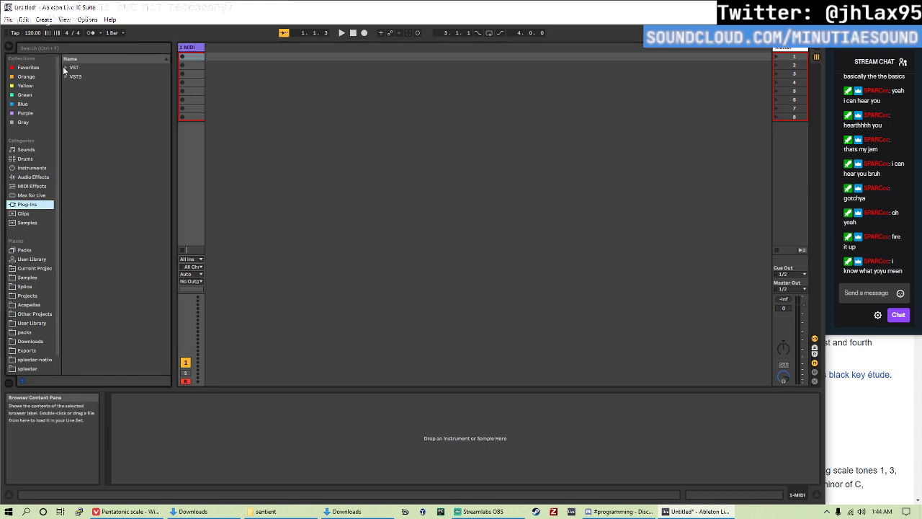
click(65, 68)
click(71, 76)
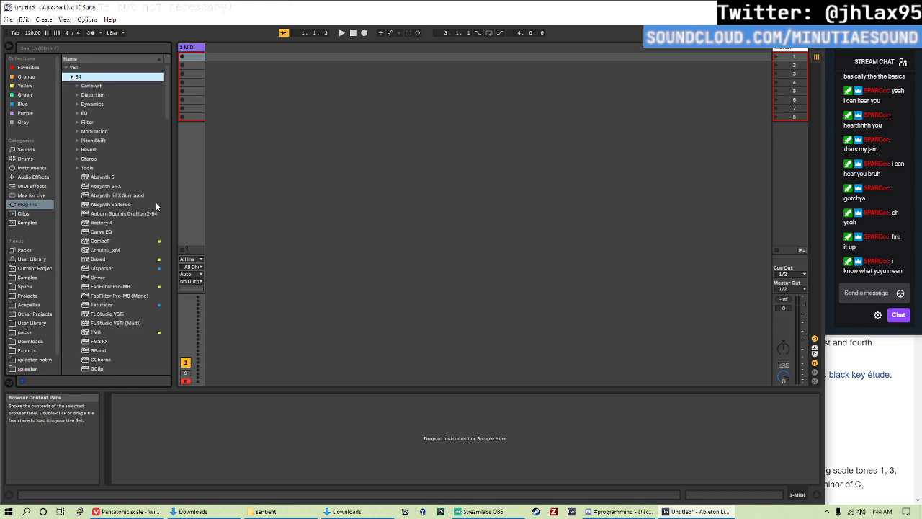
scroll(156, 203, down, 7)
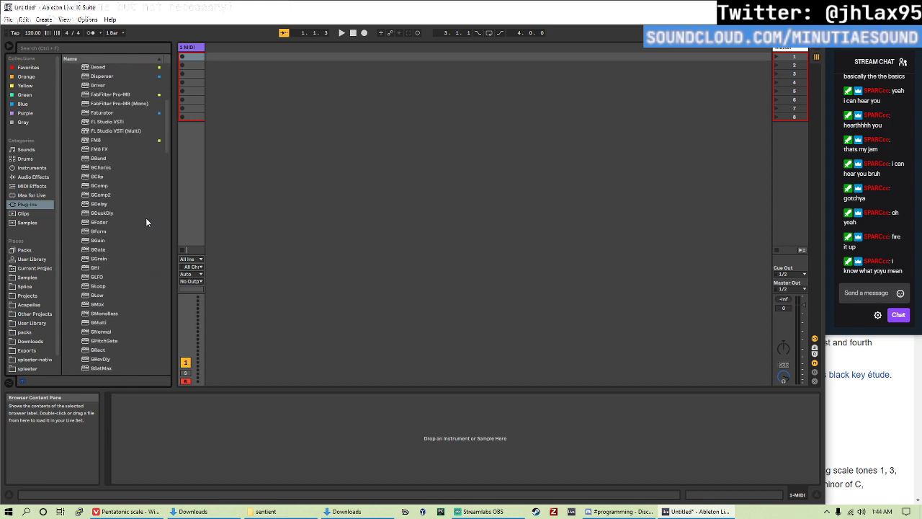
scroll(145, 217, down, 2)
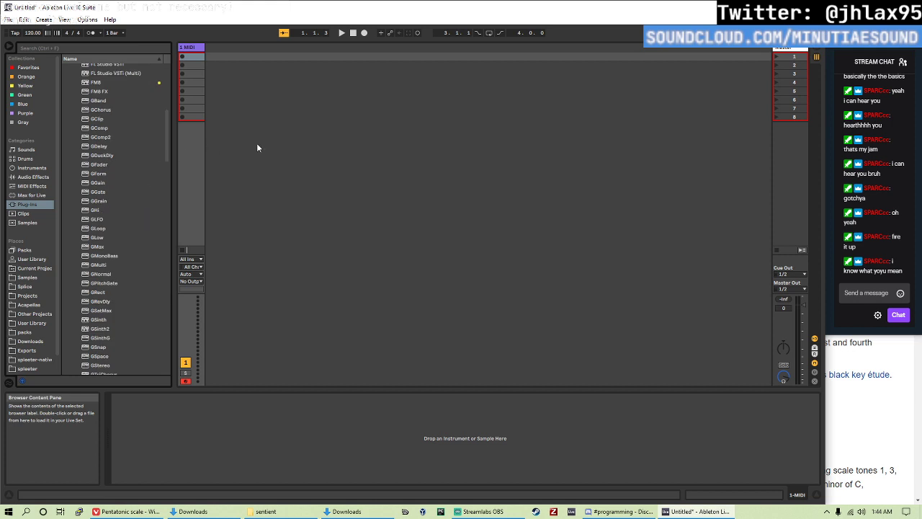
scroll(130, 252, down, 15)
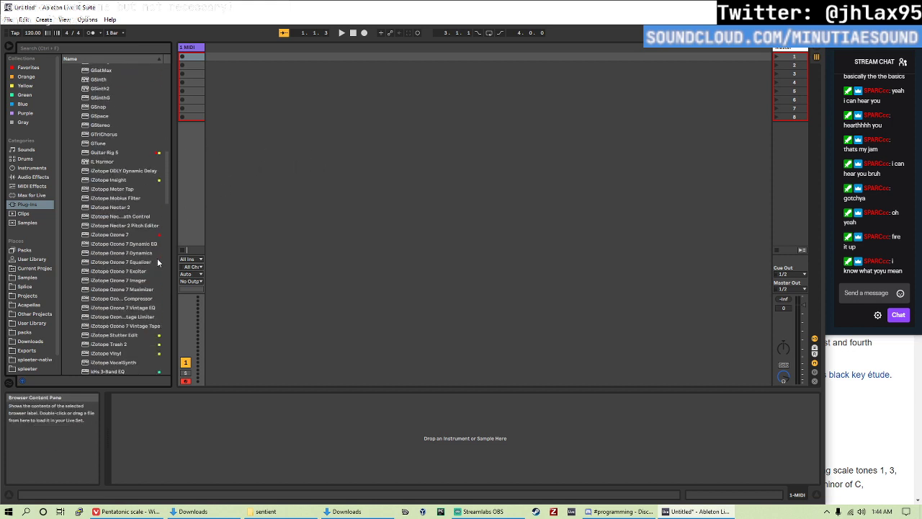
scroll(138, 278, down, 18)
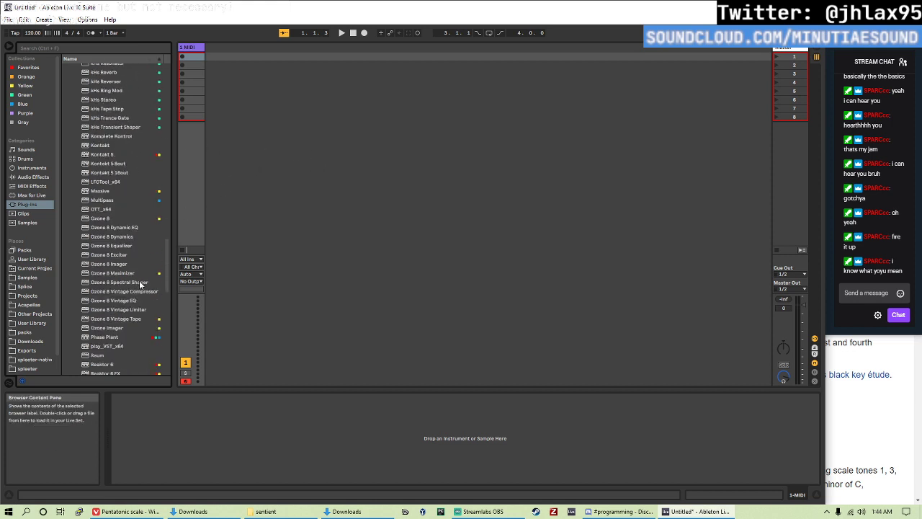
scroll(119, 254, down, 1)
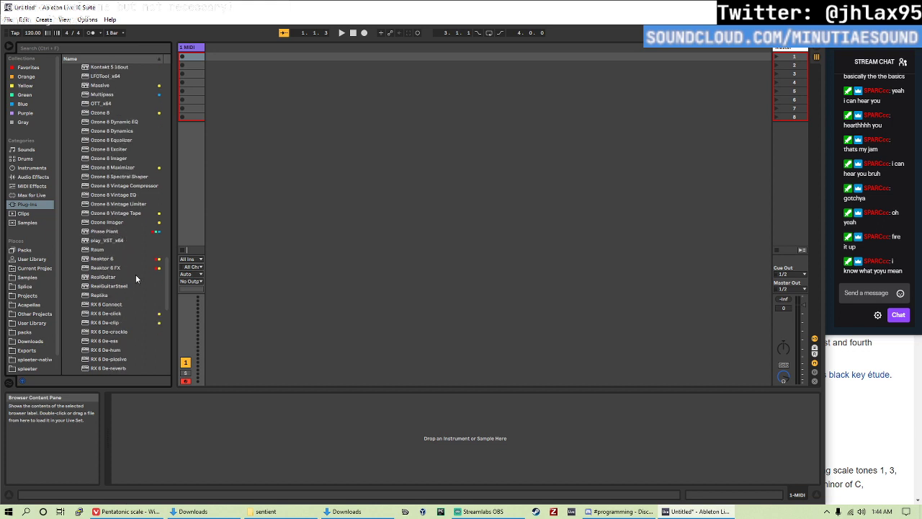
scroll(130, 263, down, 7)
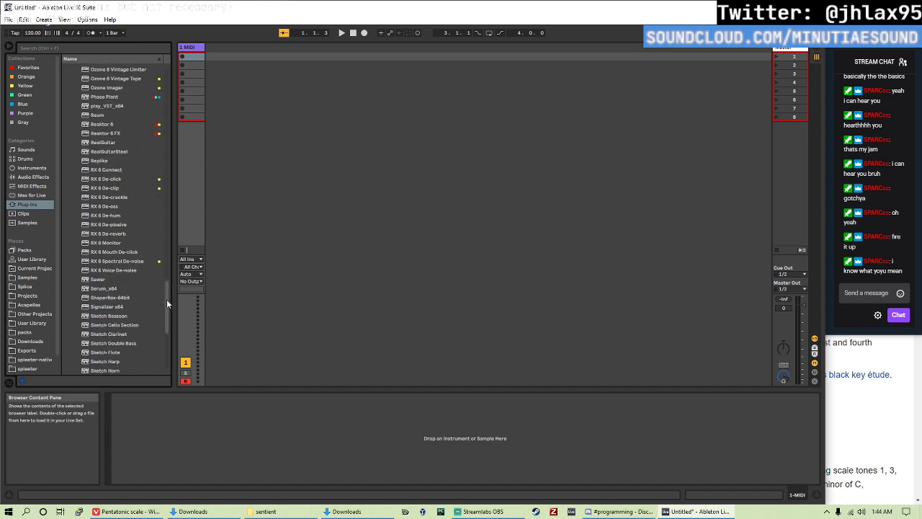
scroll(167, 299, down, 8)
drag(173, 327, 169, 270)
click(97, 281)
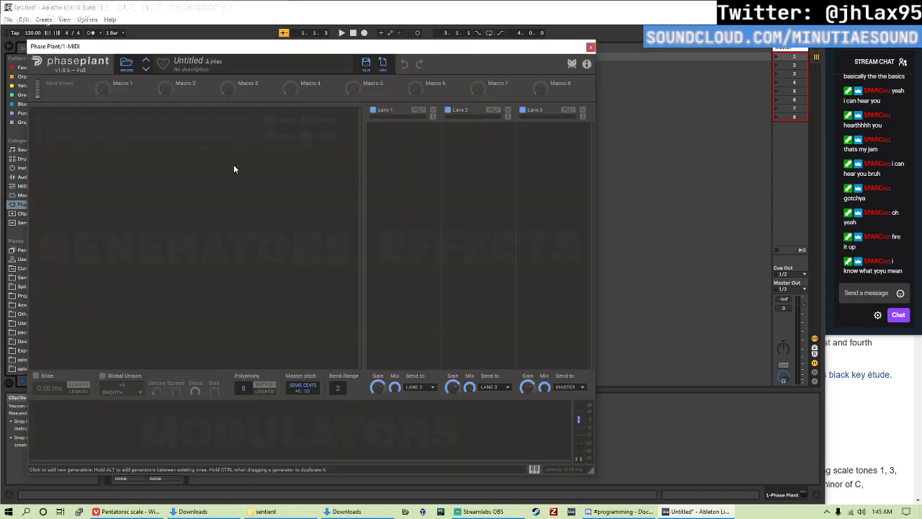
- Add an Analog oscillator in Phase Plant, enable its unison, lower the unison detune and raise the stereo spread
click(176, 150)
click(196, 161)
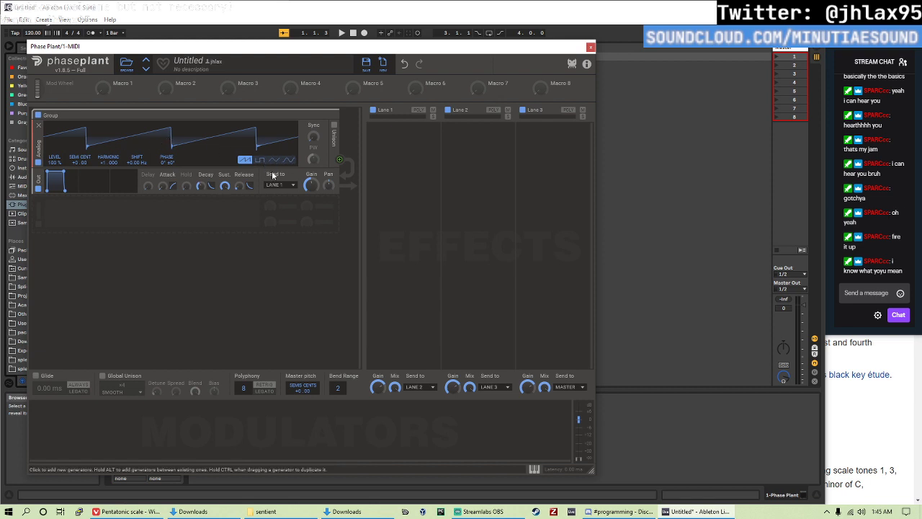
click(334, 126)
mouse_move(193, 176)
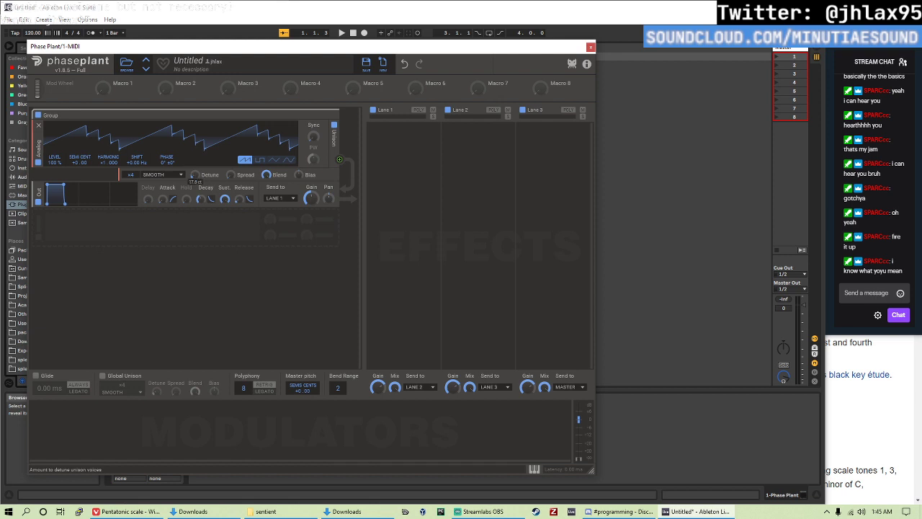
drag(194, 175, 194, 180)
mouse_move(230, 176)
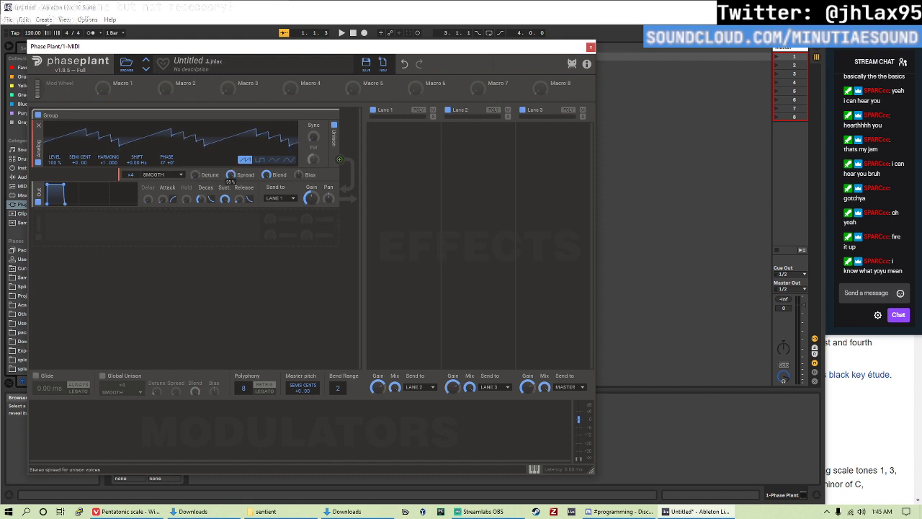
drag(230, 176, 231, 159)
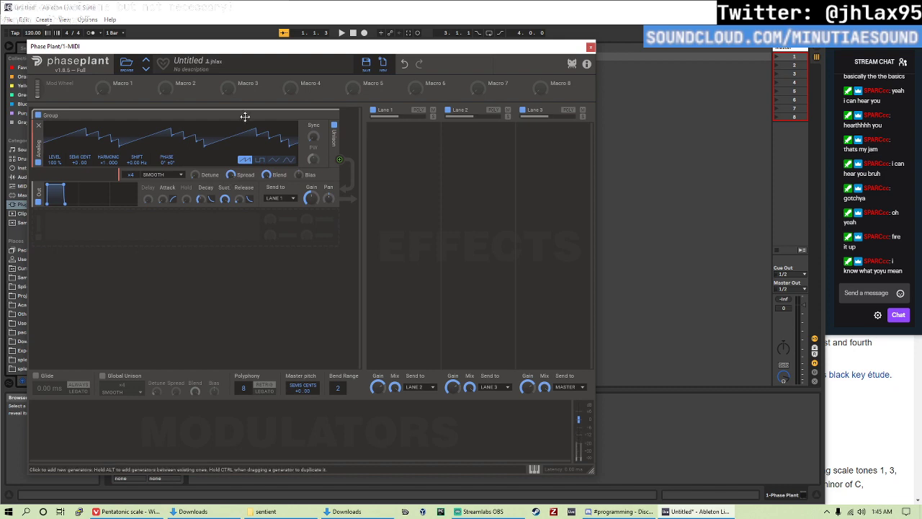
- Move the Phase Plant window off the mixer and route the track's audio output to Master
drag(358, 47, 595, 72)
click(209, 284)
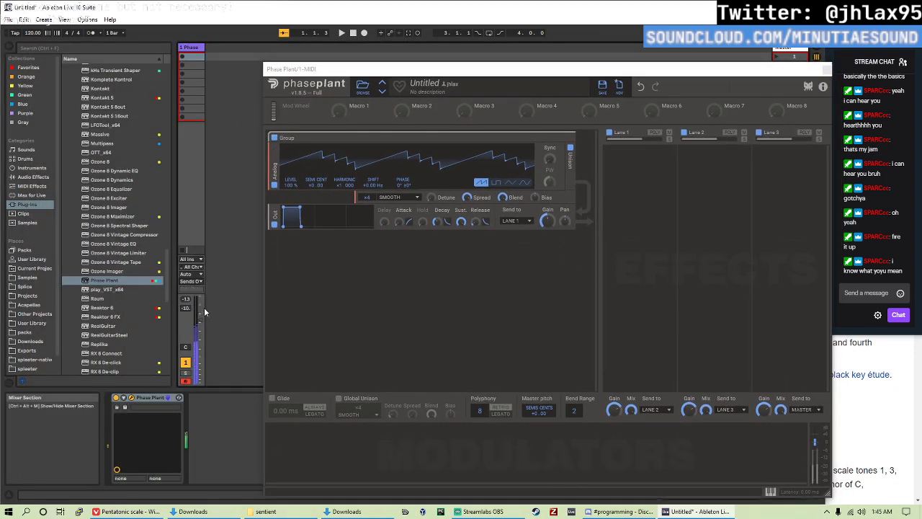
click(192, 281)
click(204, 303)
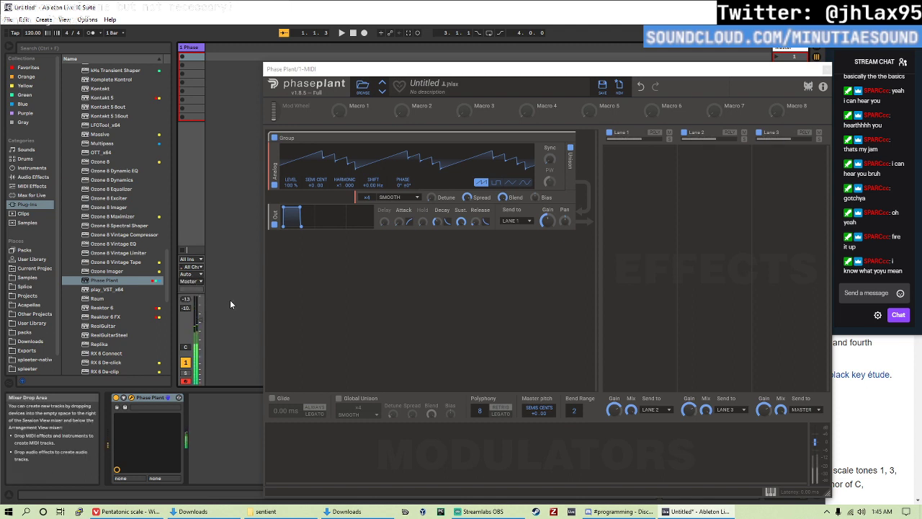
- Set the Analog oscillator's unison to 8 voices
click(467, 198)
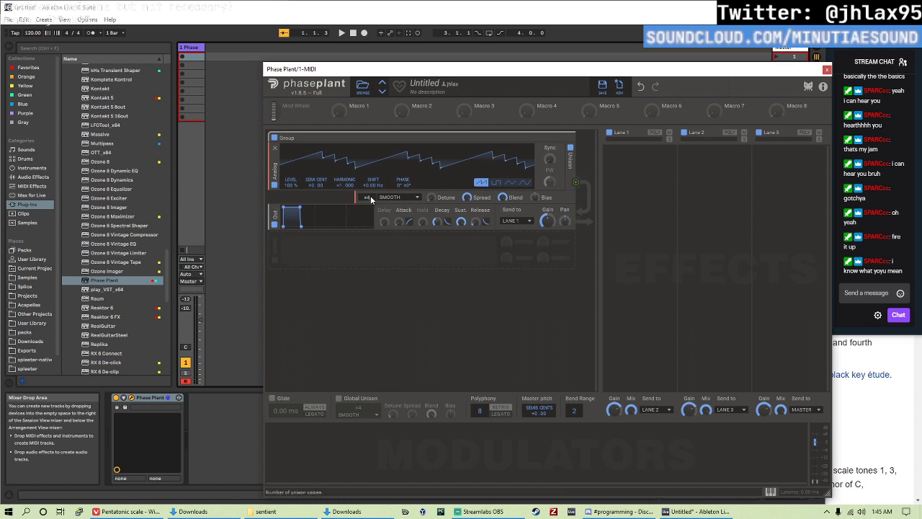
drag(366, 197, 367, 186)
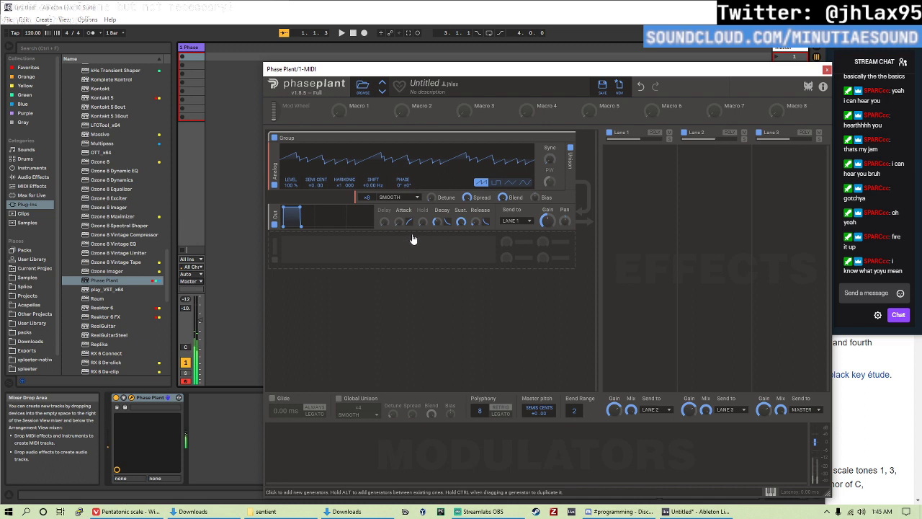
- Audition the Synthetic and Hard unison modes on the Analog oscillator and return it to Smooth
click(403, 197)
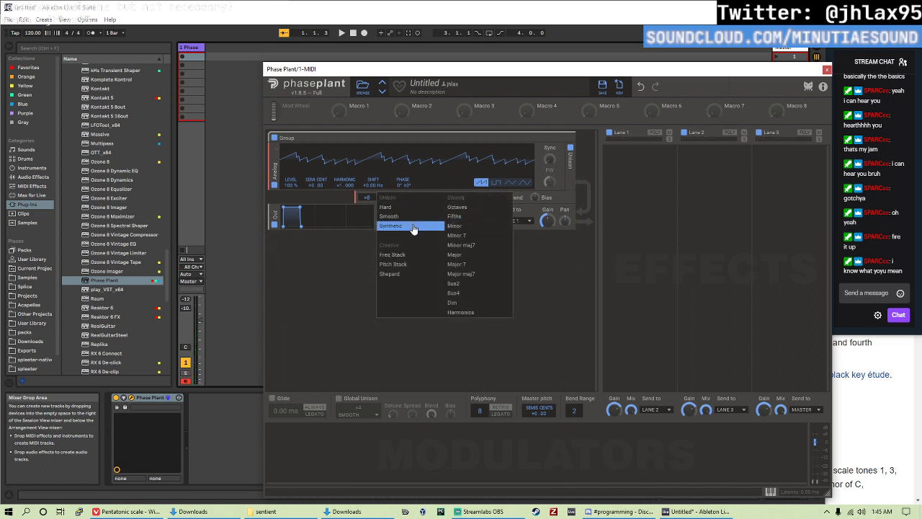
click(412, 225)
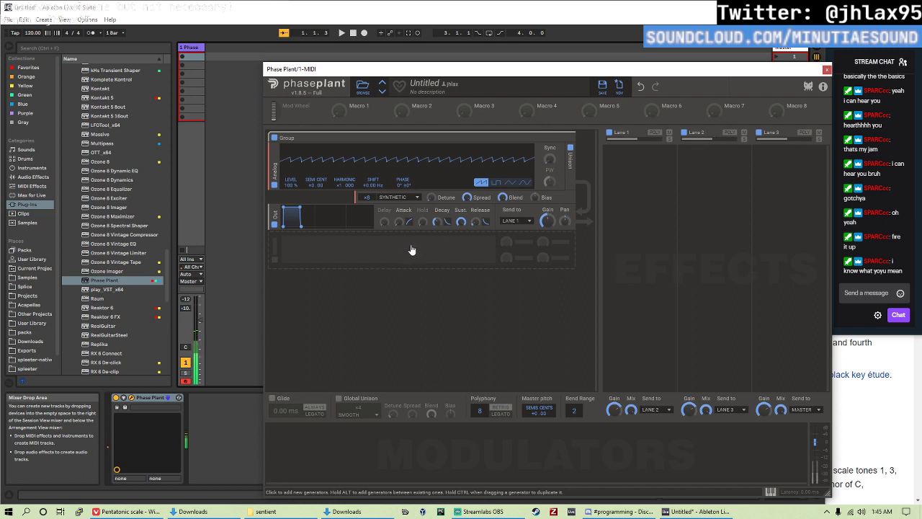
click(395, 199)
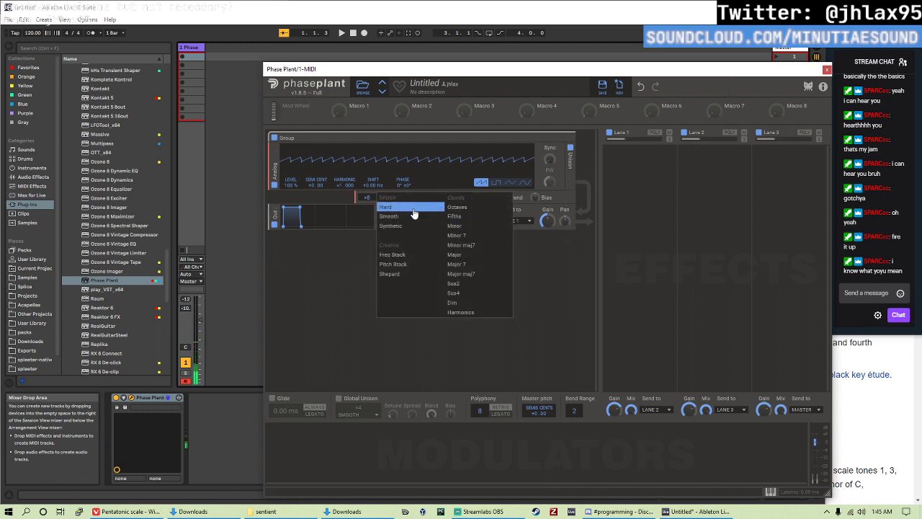
click(414, 209)
click(398, 200)
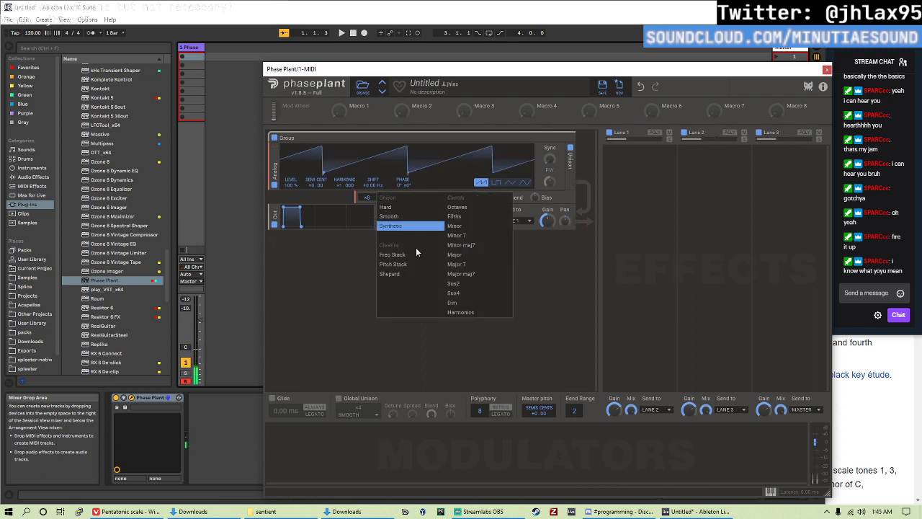
click(409, 222)
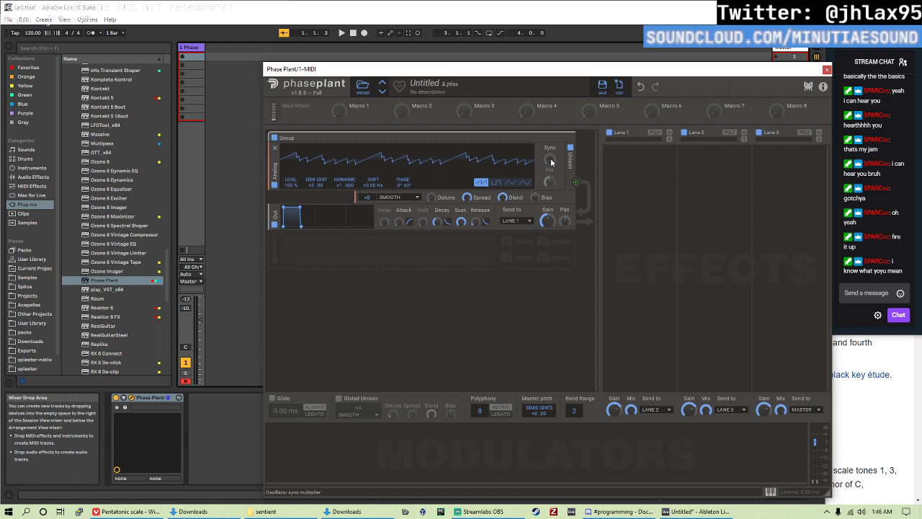
- Add a second generator group containing an Analog oscillator with unison enabled
click(360, 256)
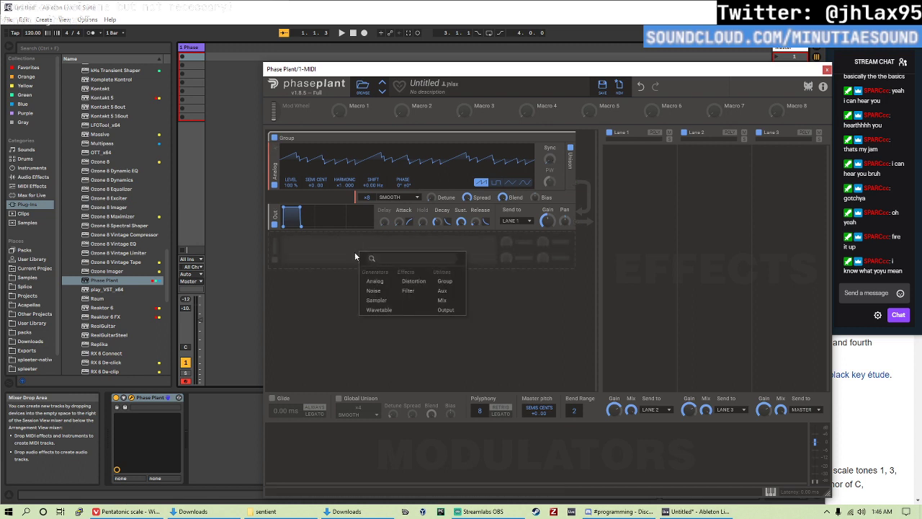
click(367, 288)
click(323, 279)
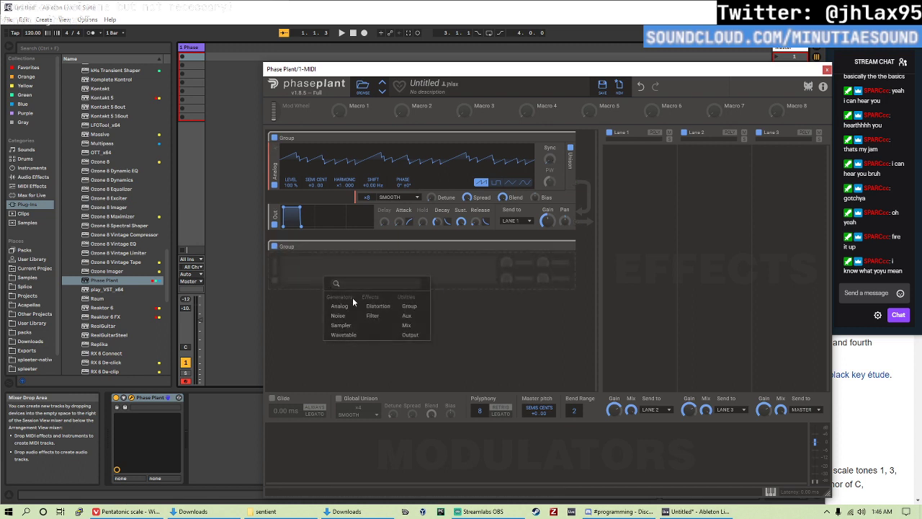
click(335, 311)
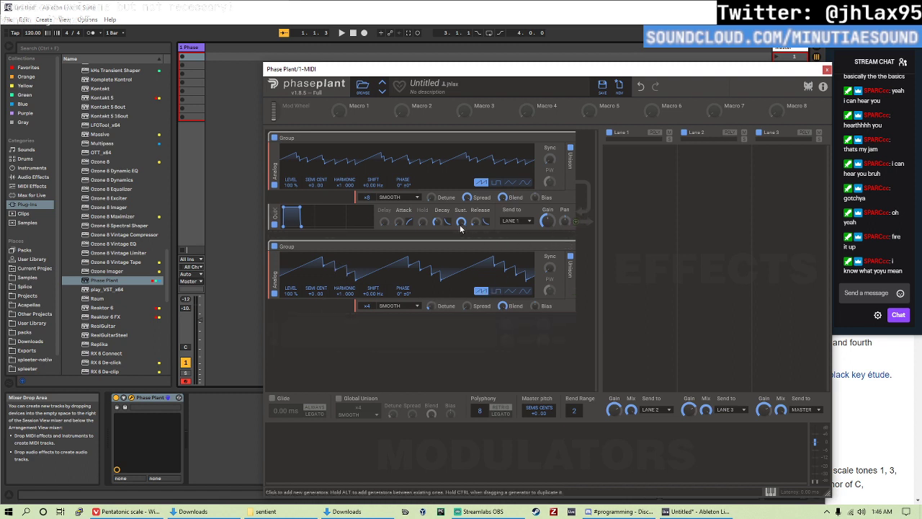
- Add an Aux module between the first oscillator and its Output, and route the second oscillator's signal into it
click(454, 249)
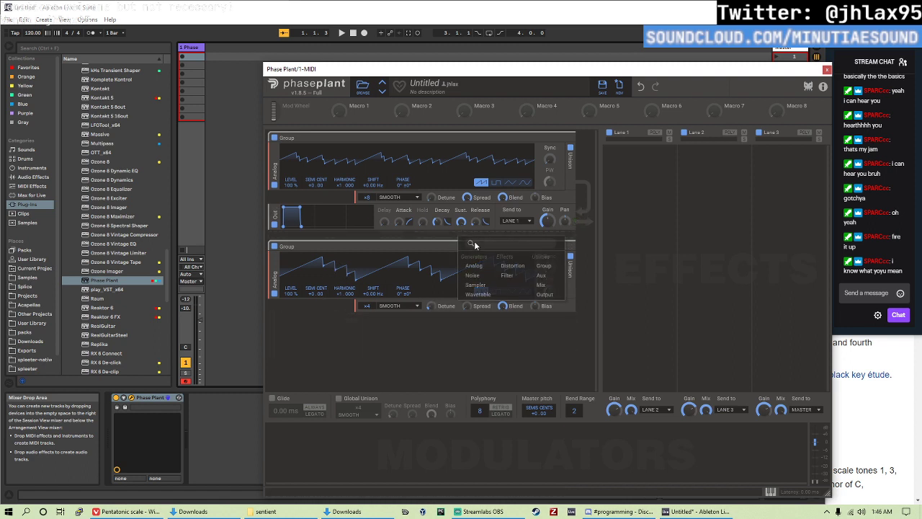
click(542, 275)
drag(274, 243, 276, 205)
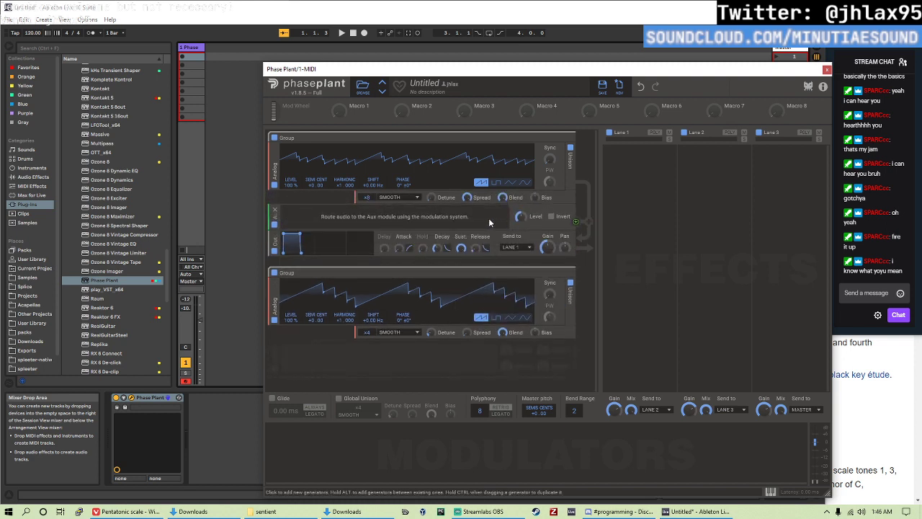
drag(575, 320, 395, 225)
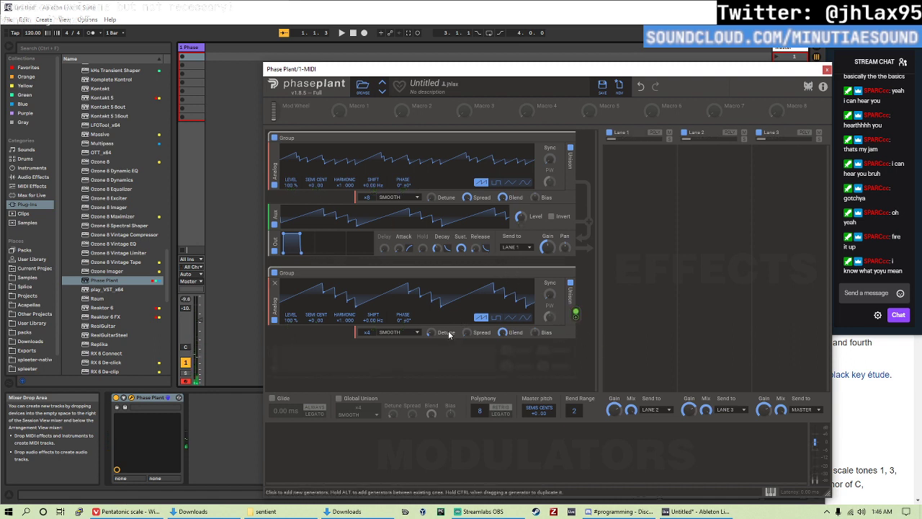
- Set the second oscillator's unison to 5 voices and adjust its detune, stereo spread and bias
scroll(372, 332, up, 1)
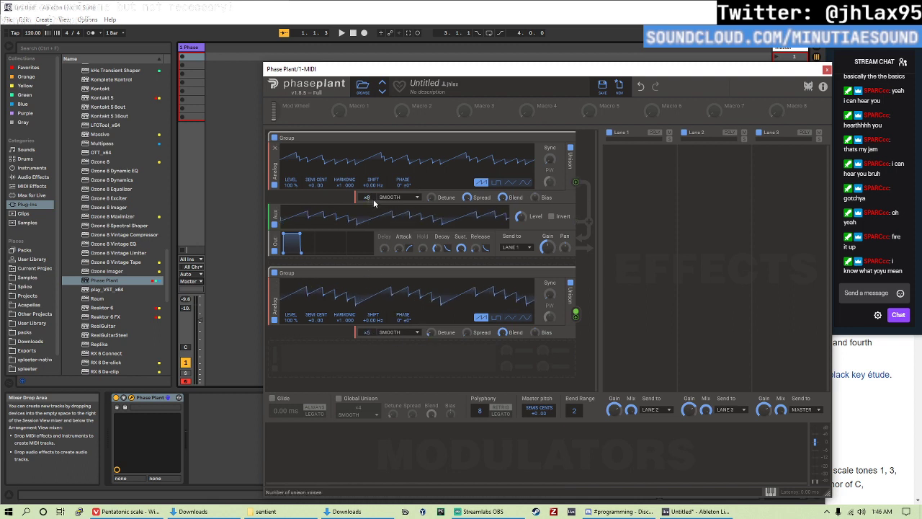
mouse_move(431, 333)
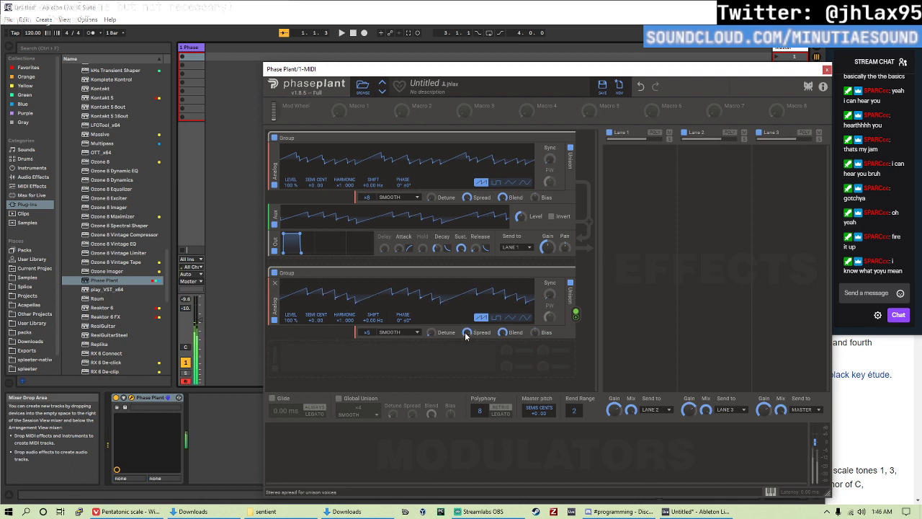
mouse_move(536, 338)
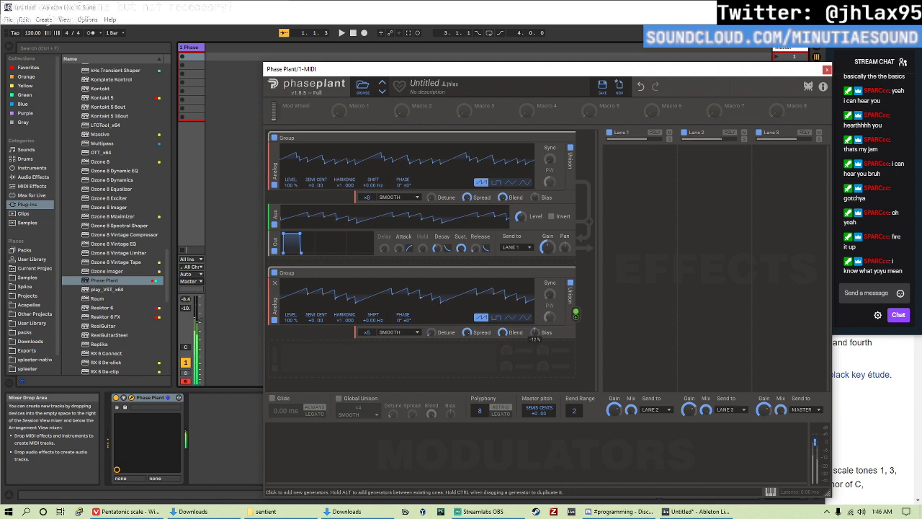
drag(535, 337, 530, 333)
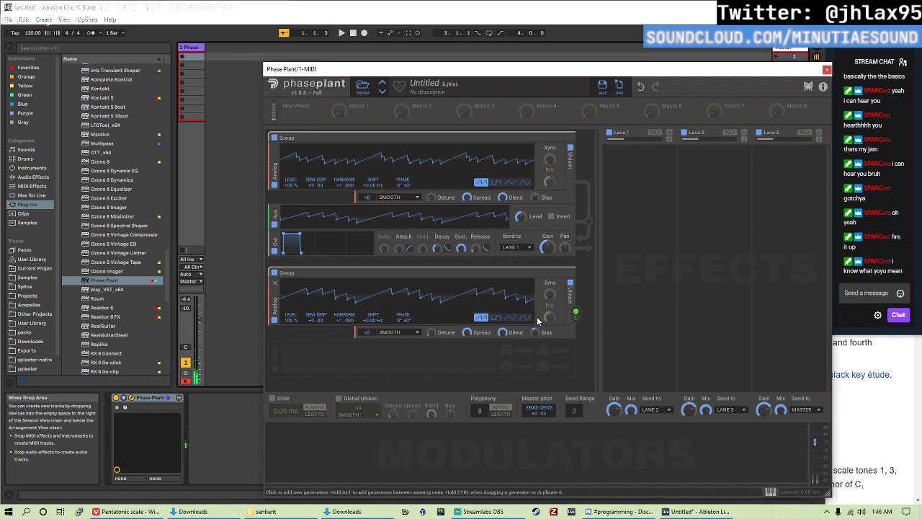
- Add a Filter module below the second oscillator in its group
click(422, 357)
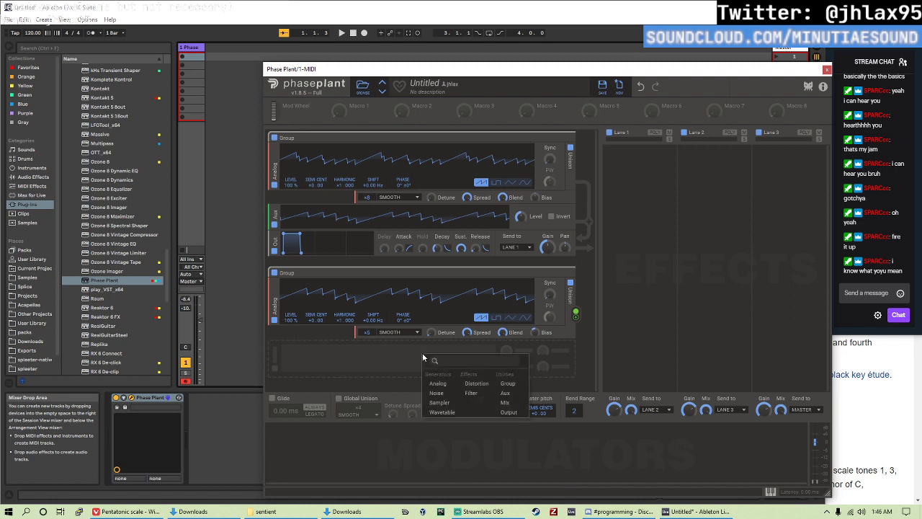
click(468, 395)
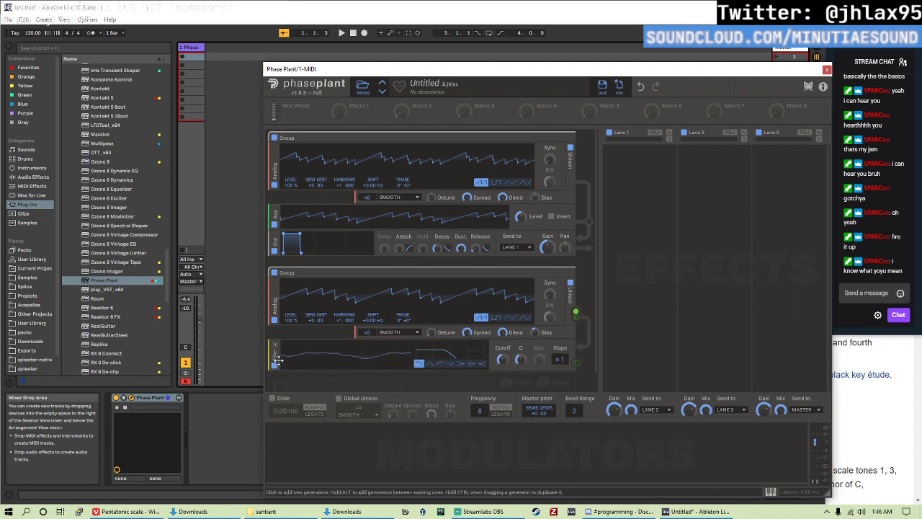
- Move the Filter module between the first group's Aux and Output modules, and add an Envelope modulator
drag(278, 360, 285, 249)
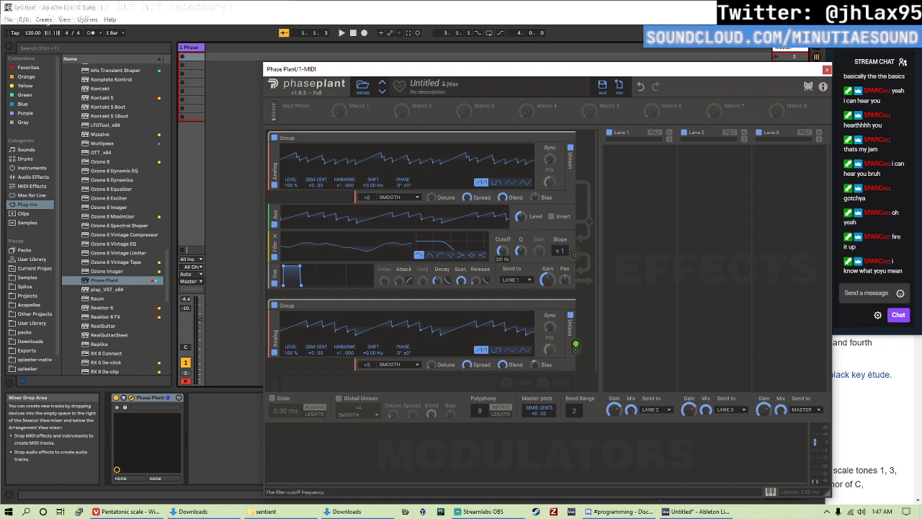
click(313, 453)
click(325, 458)
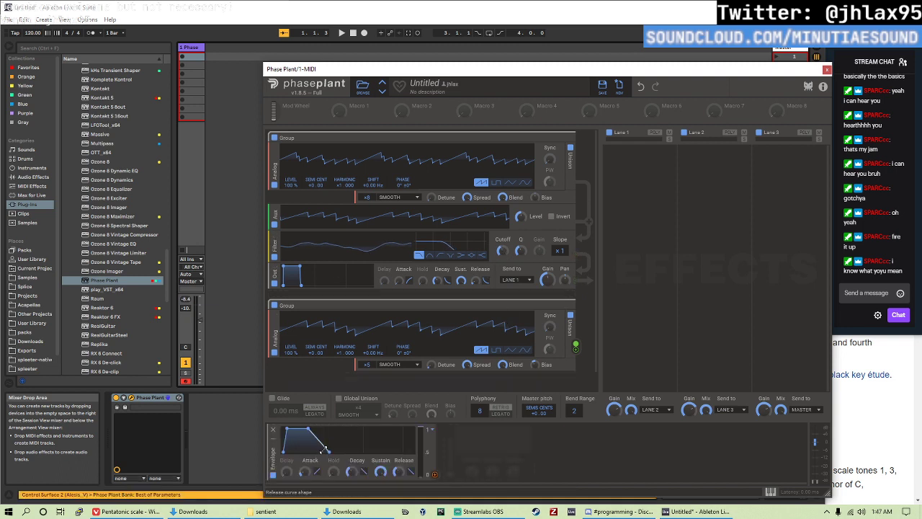
- Lower the envelope's attack and sustain to their minimum, and route it to the Filter's cutoff with an adjusted modulation amount
drag(304, 472, 304, 504)
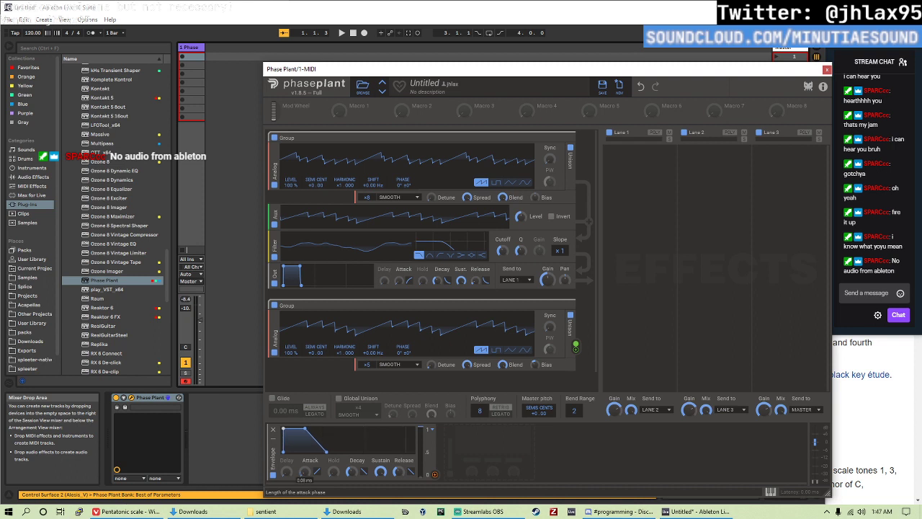
drag(380, 472, 351, 487)
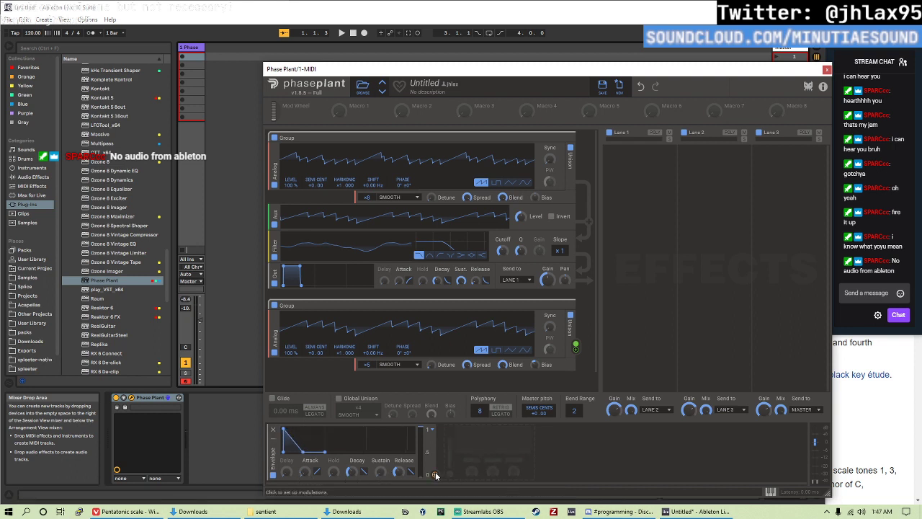
drag(435, 476, 503, 251)
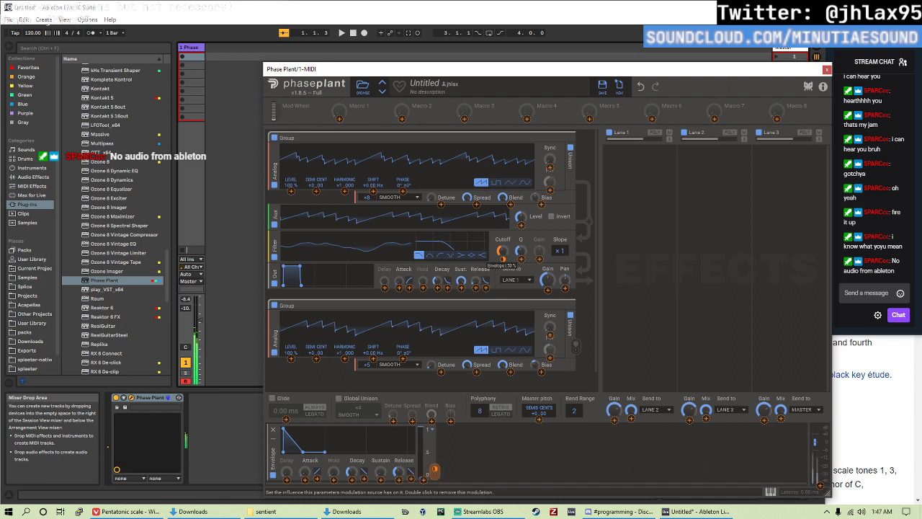
drag(504, 259, 507, 247)
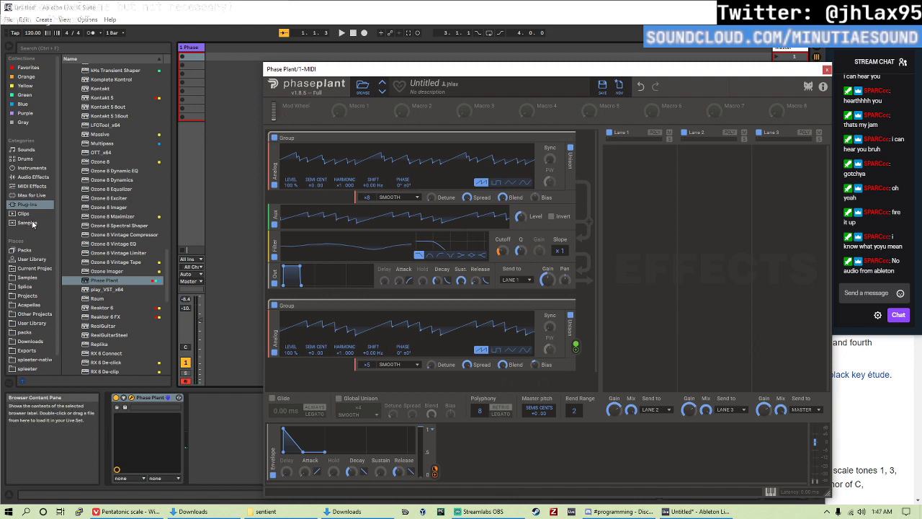
- Open the Plucks folder inside the Inst folder of the User Library in Live's browser
scroll(34, 216, down, 1)
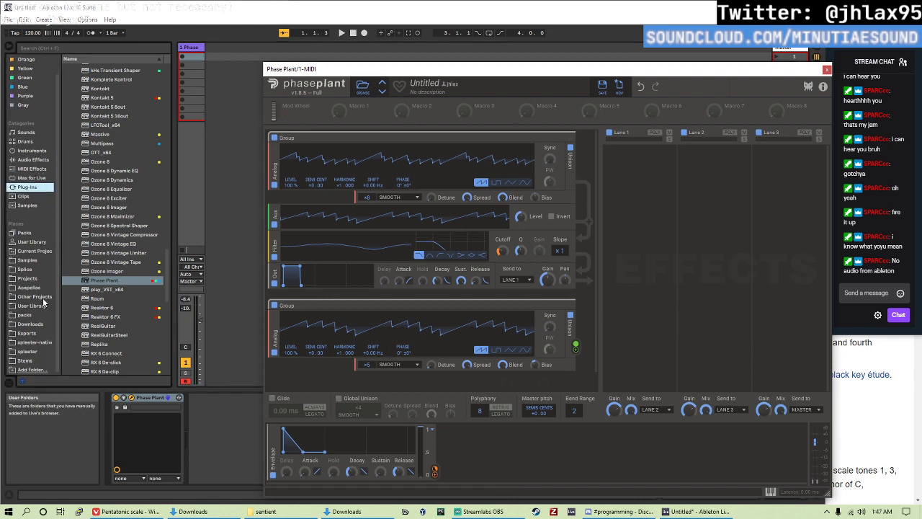
click(31, 241)
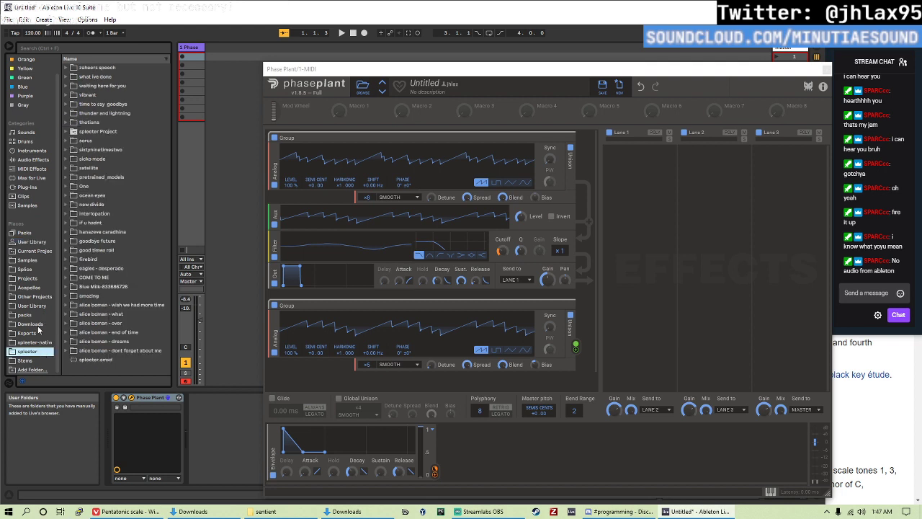
click(32, 305)
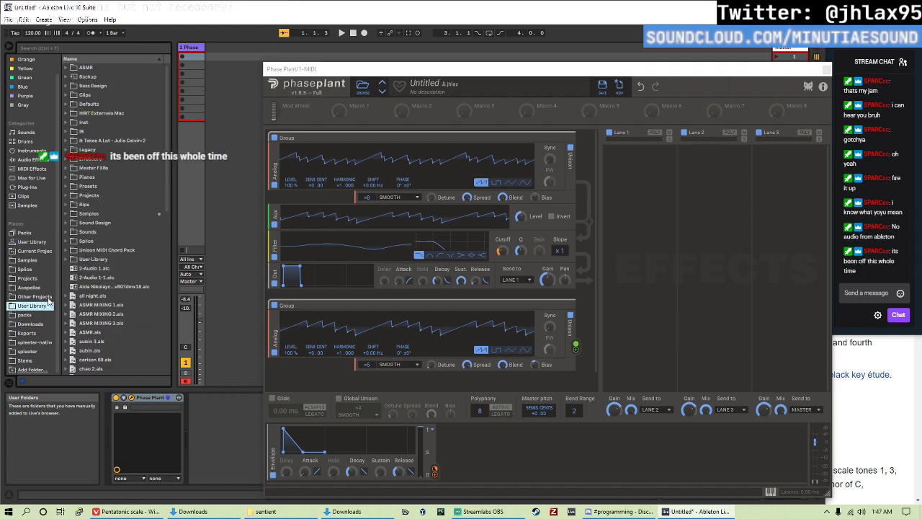
click(69, 122)
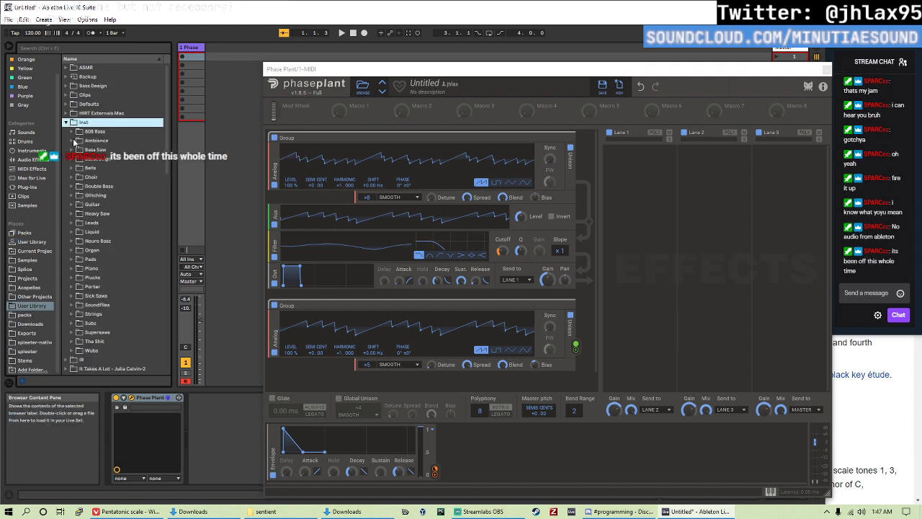
click(71, 277)
- Audition the pluck clips from Closer.alc through Pretty III.alc in the Plucks folder
click(101, 296)
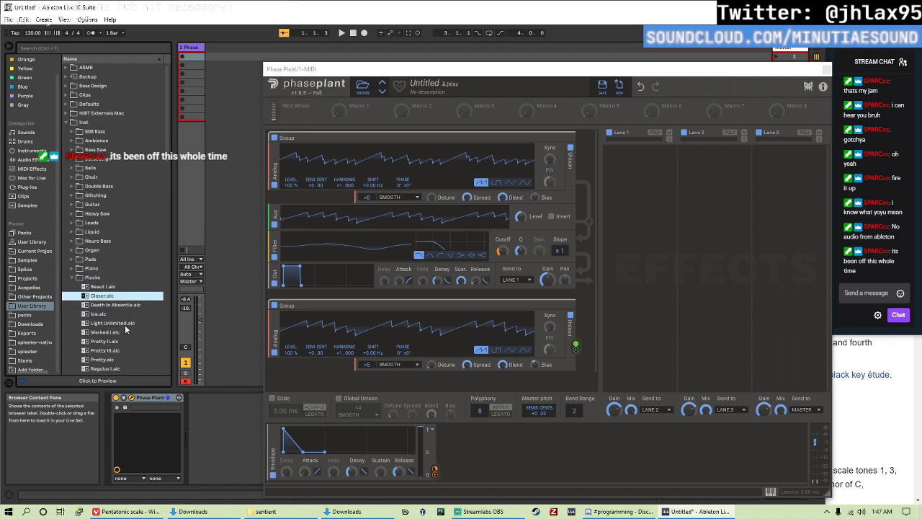
key(Down)
key(Down)
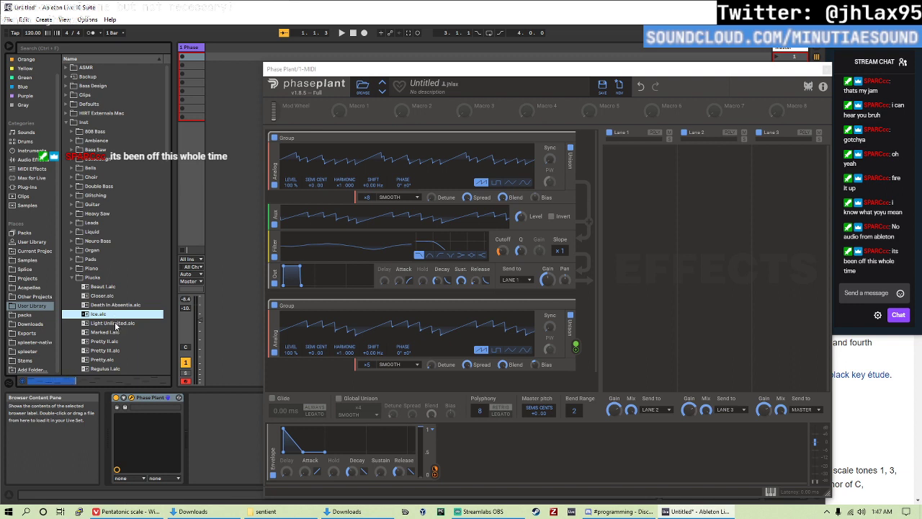
key(Down)
key(Down)
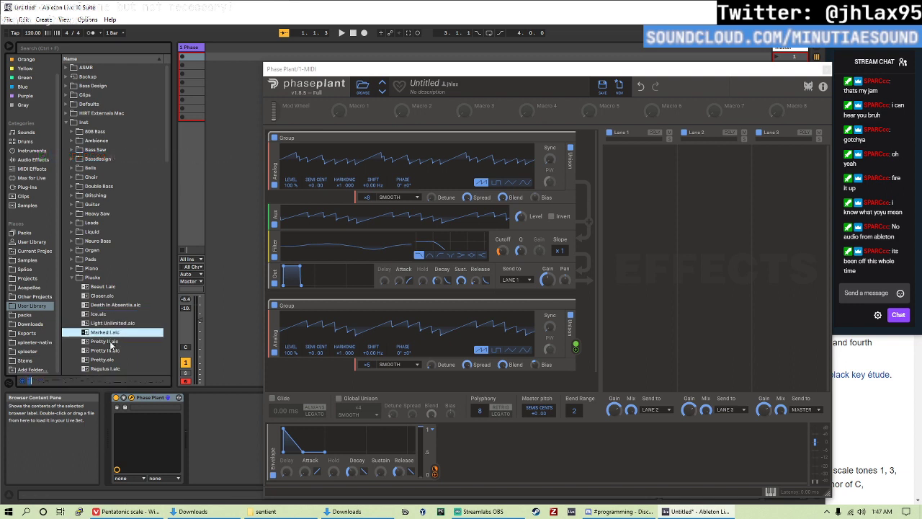
key(Down)
click(118, 352)
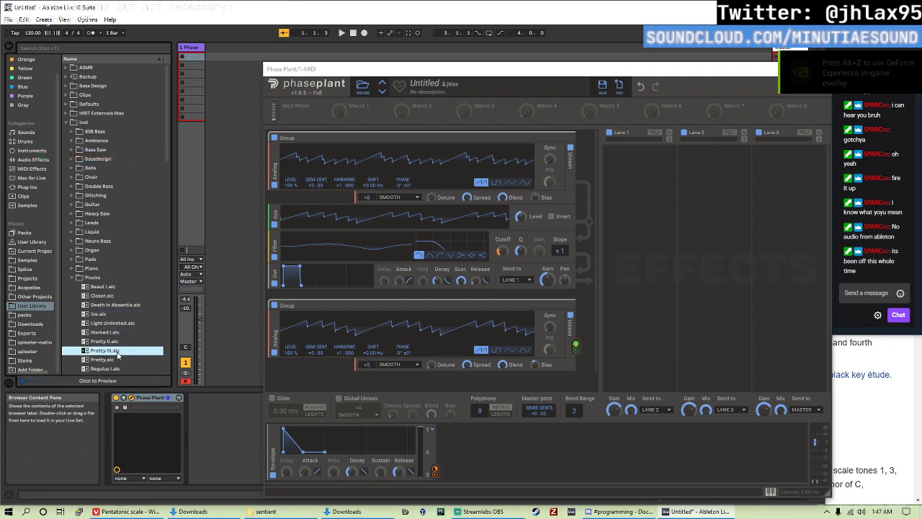
- Load Pretty II.alc into the Phase Plant track's first clip slot, and fine-tune the envelope's modulation amount on the Filter cutoff
click(106, 341)
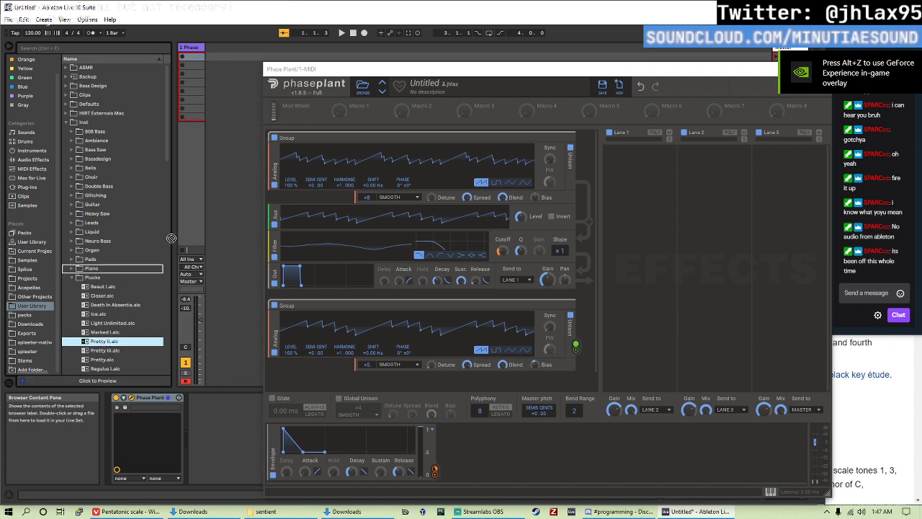
click(189, 56)
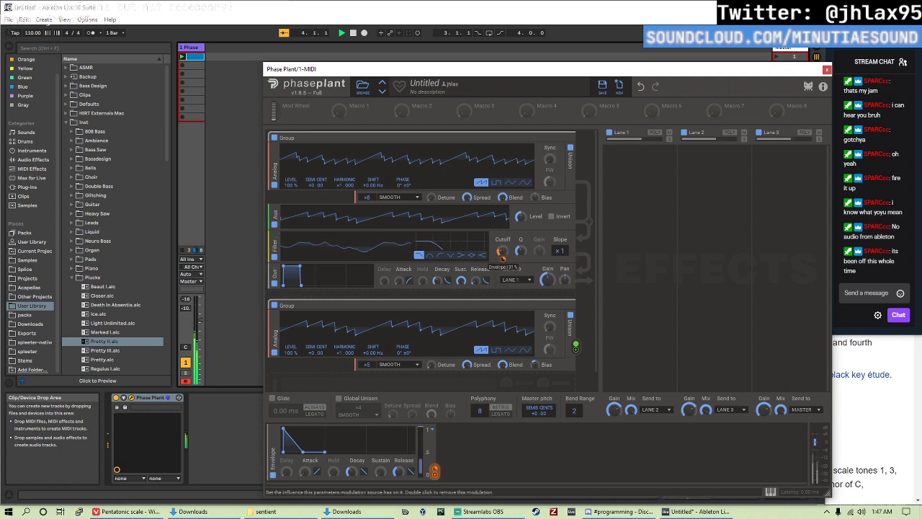
mouse_move(502, 258)
mouse_down()
mouse_move(502, 249)
mouse_move(502, 257)
mouse_up()
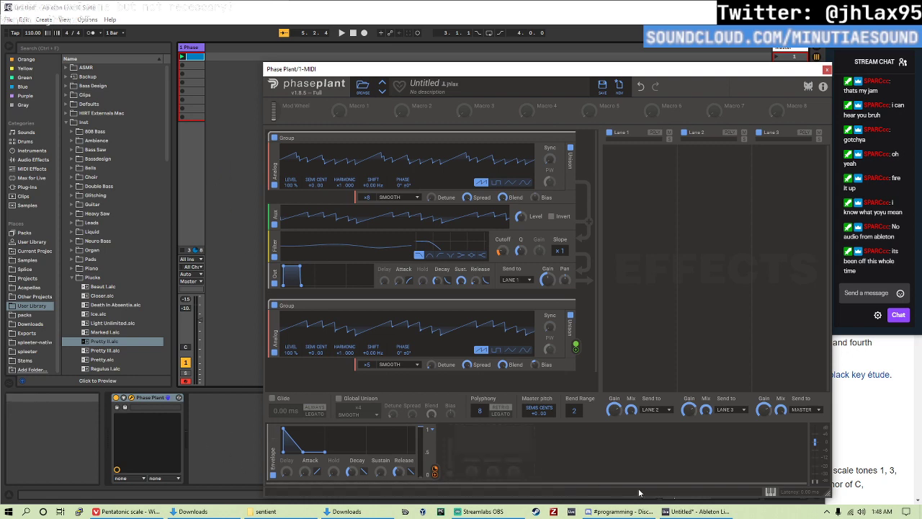
- Switch to Streamlabs OBS and remove the Speakers (Scarlett 2i2 USB) audio source from all scenes
click(694, 511)
click(485, 511)
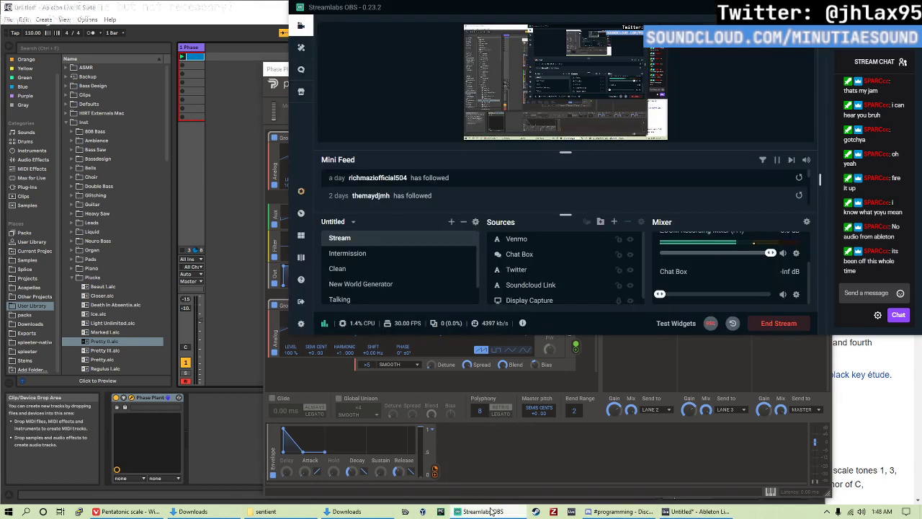
scroll(696, 283, up, 1)
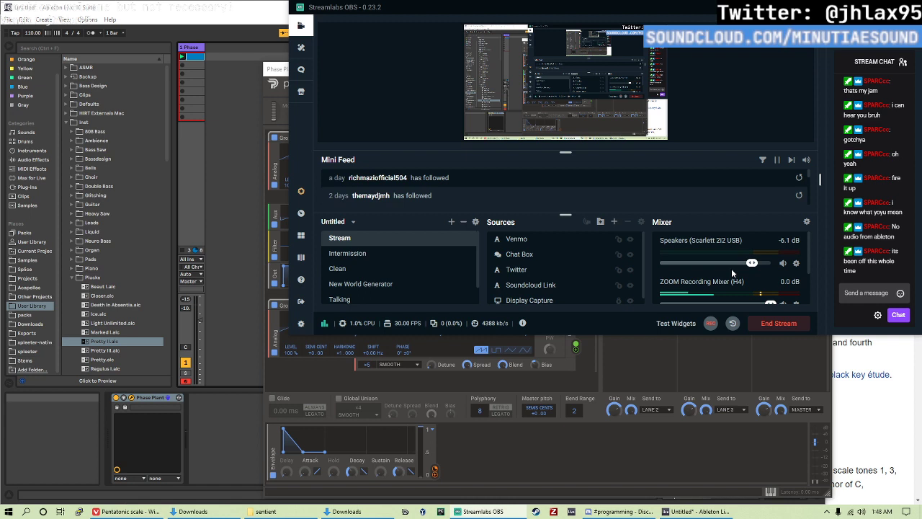
click(796, 263)
click(838, 273)
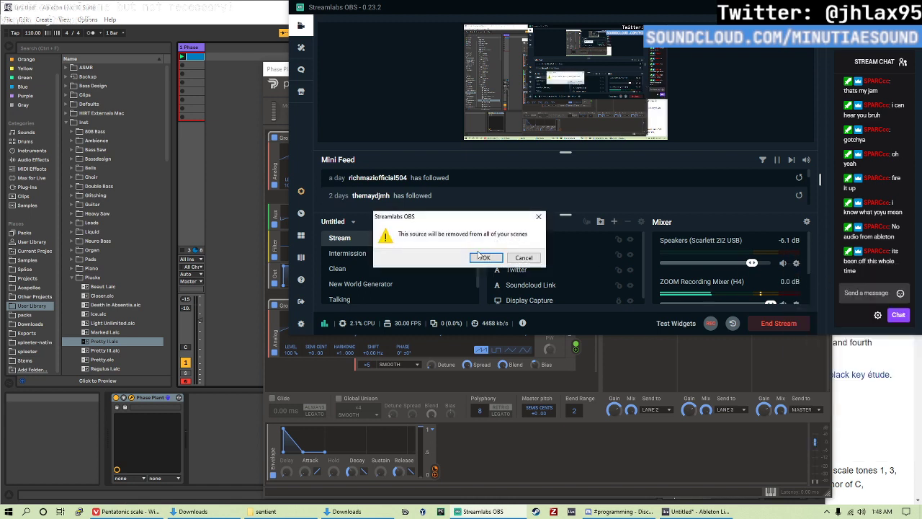
click(482, 258)
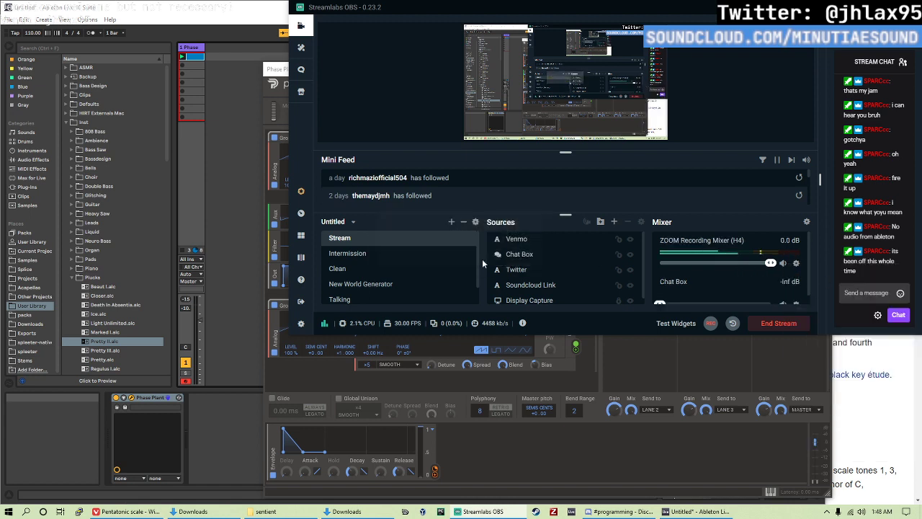
- Check the advanced audio settings, and set Desktop Audio Device 1 to Speakers (Scarlett 2i2 USB) in the audio settings
click(806, 221)
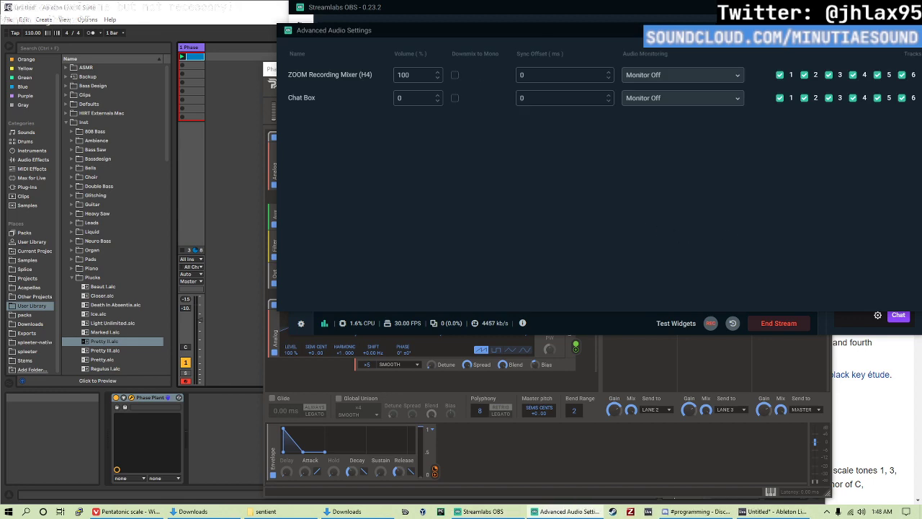
key(Escape)
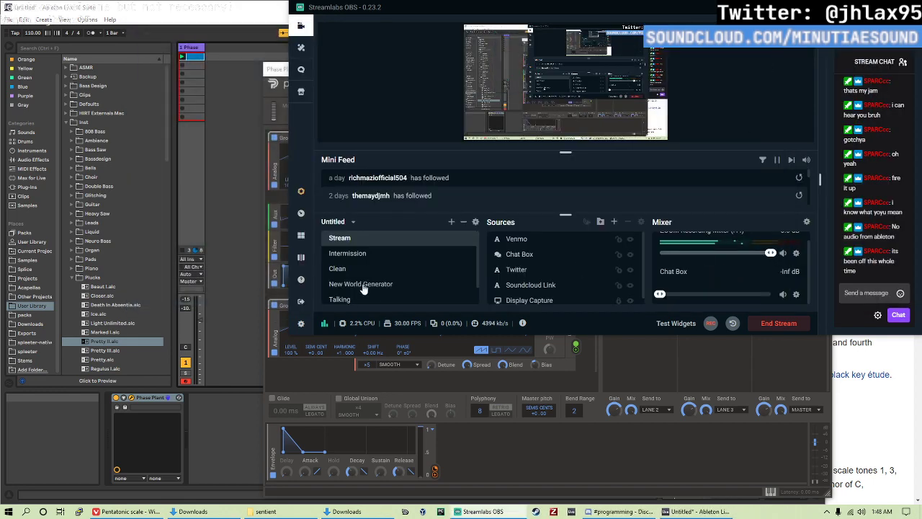
click(301, 323)
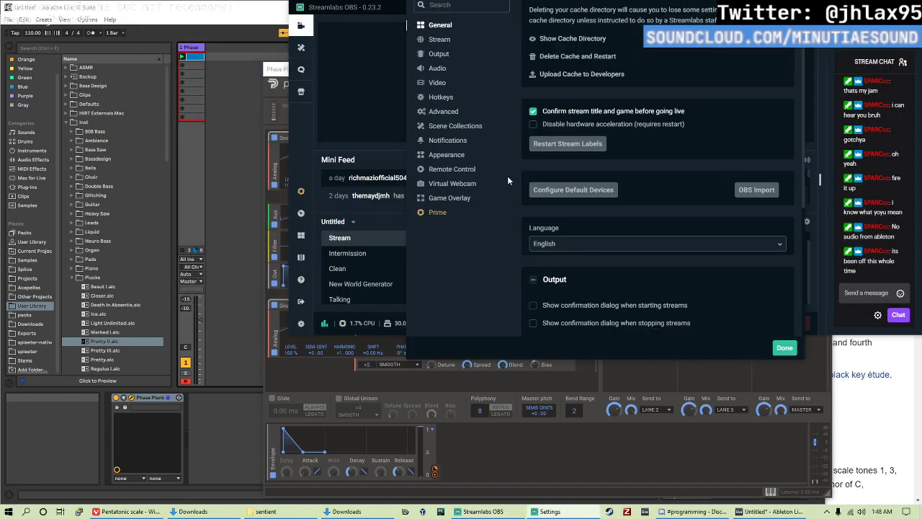
click(437, 68)
click(591, 109)
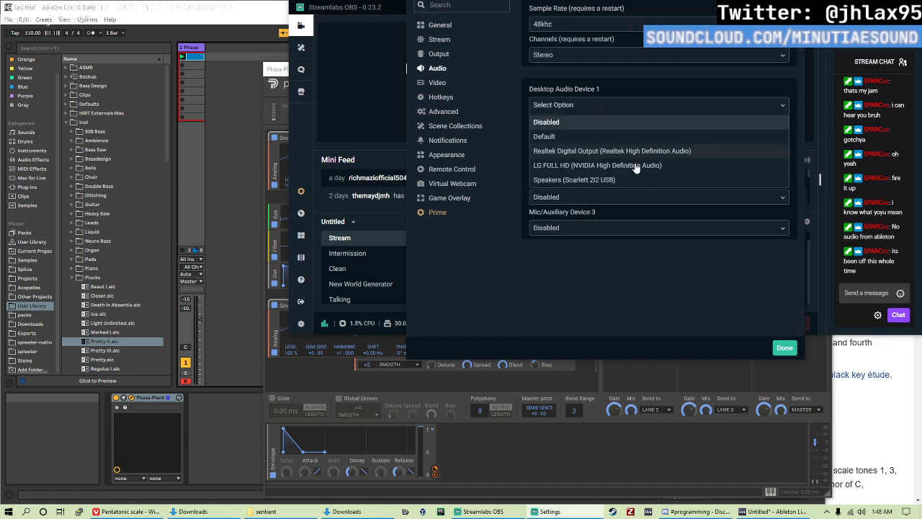
click(657, 182)
click(784, 353)
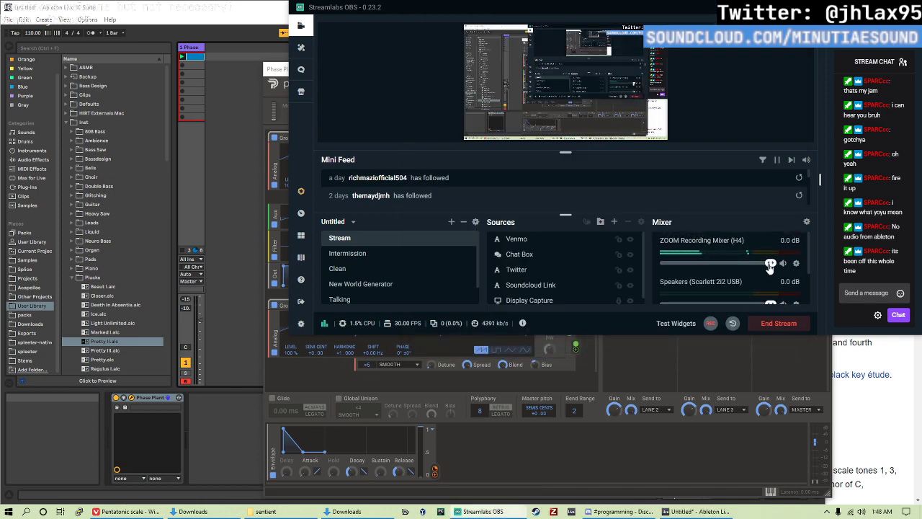
- Lower the Speakers (Scarlett 2i2 USB) mixer volume slightly, and switch back to Ableton Live
scroll(774, 290, down, 2)
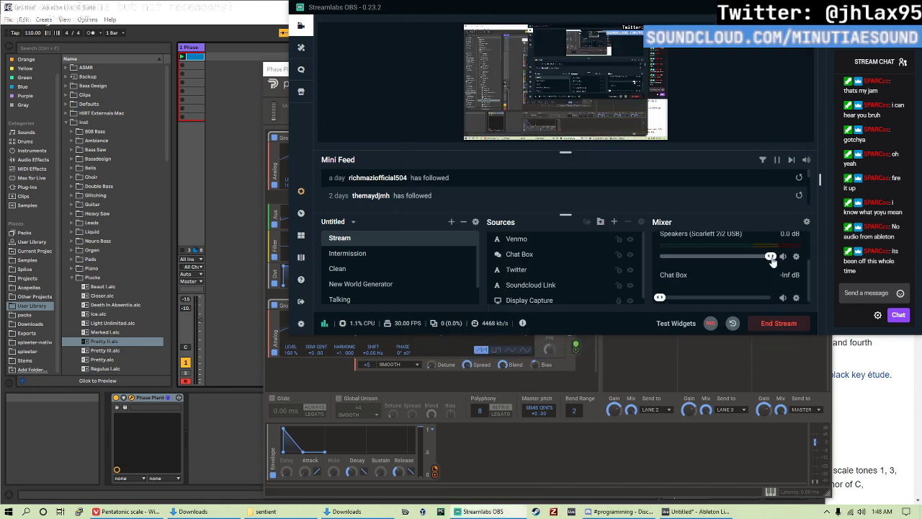
drag(771, 256, 763, 257)
click(183, 15)
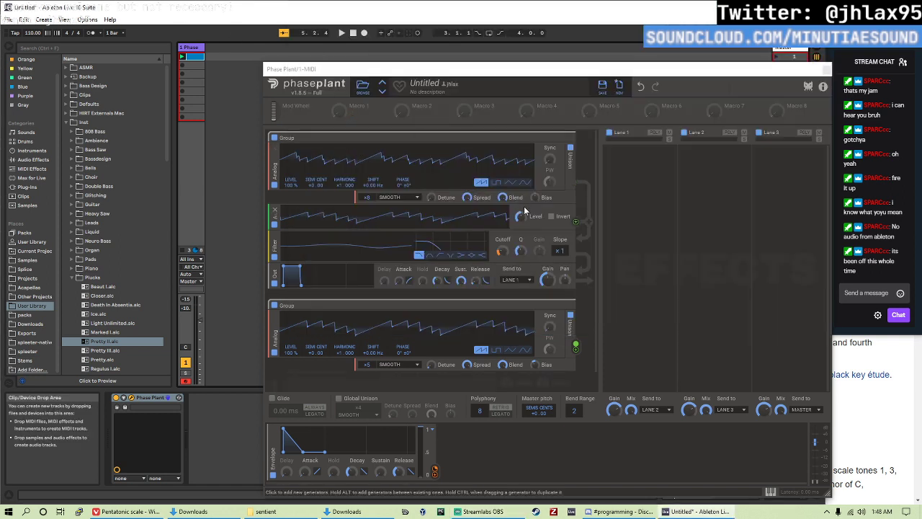
- Play the clip while adjusting the second oscillator's stereo spread and varying its unison detune, finishing at 10.8 ct
key(space)
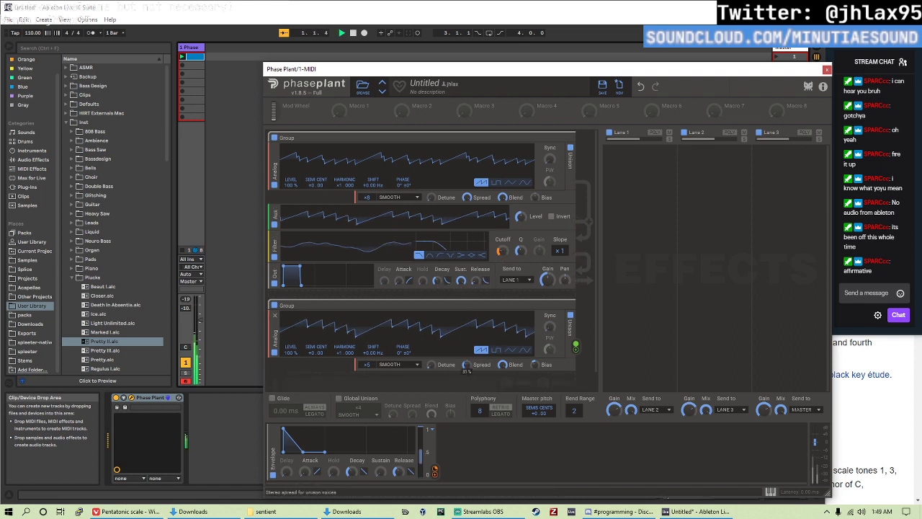
mouse_move(431, 364)
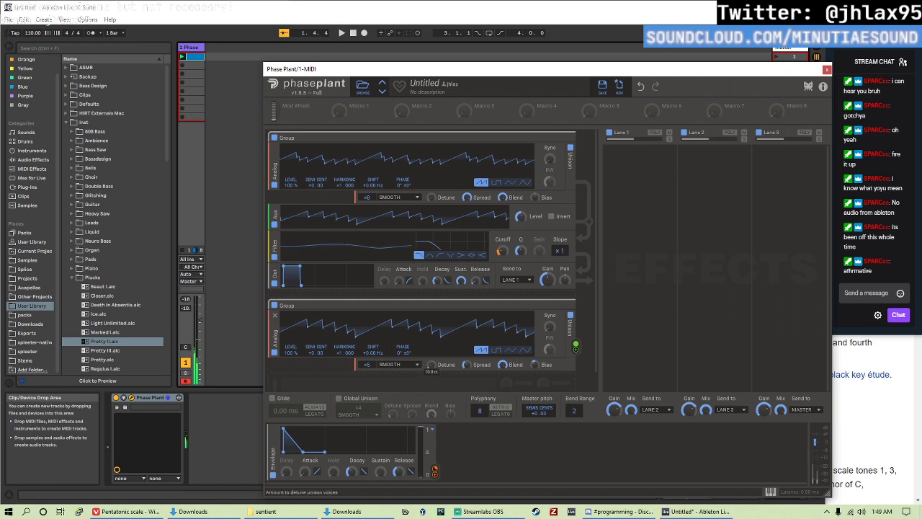
mouse_move(430, 364)
mouse_down()
mouse_move(431, 381)
mouse_move(432, 372)
mouse_up()
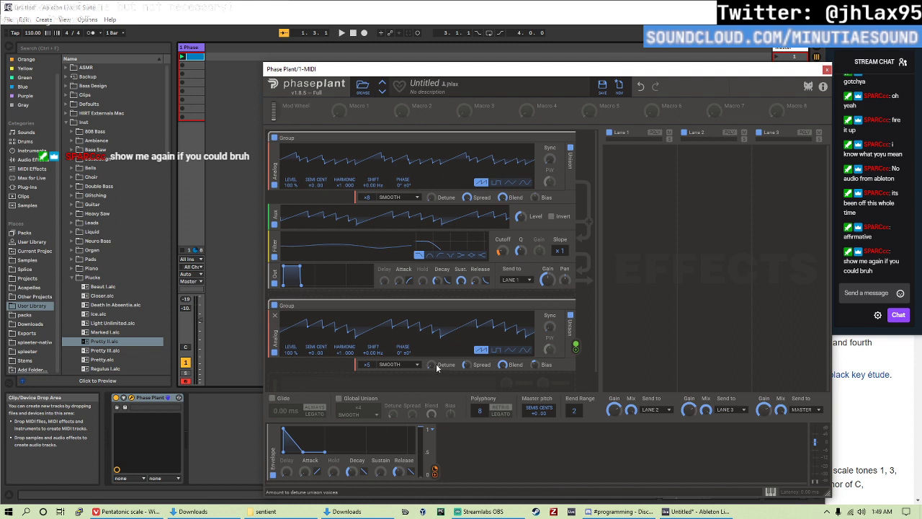
mouse_move(433, 368)
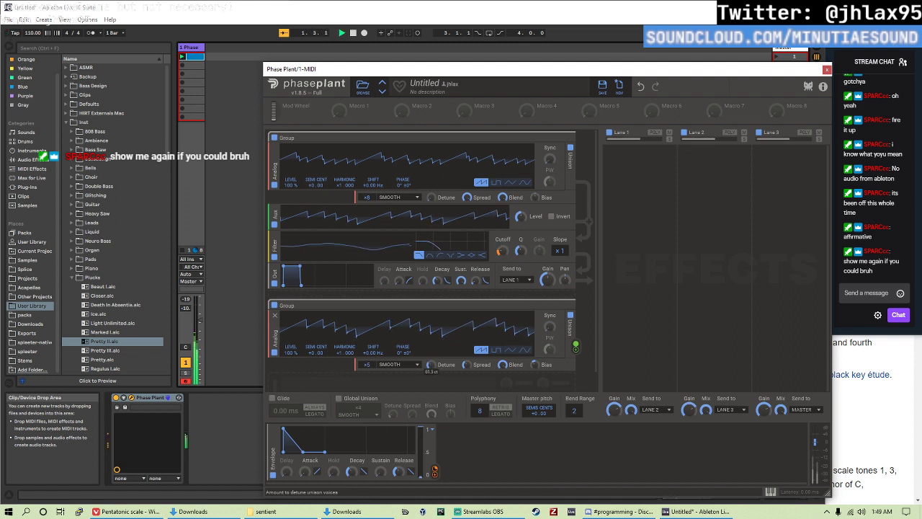
drag(430, 365, 430, 367)
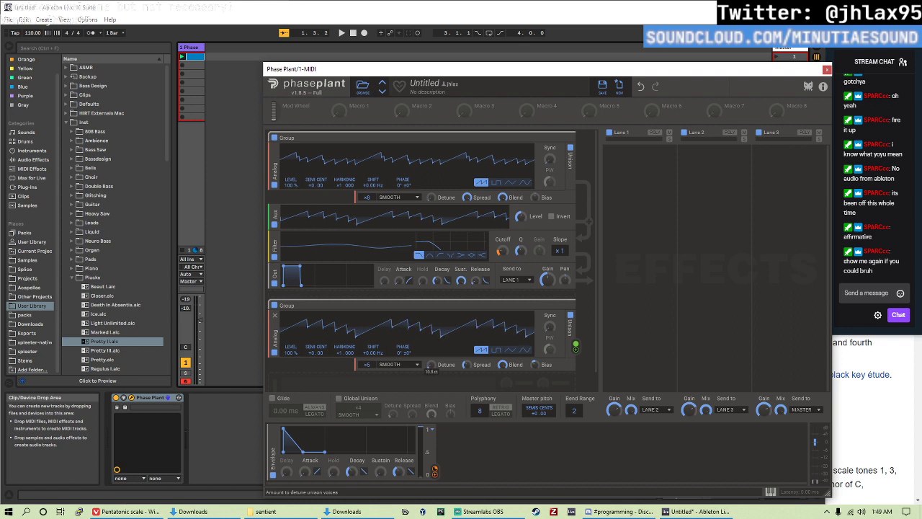
- Try the pulse waveform on the first oscillator during playback, and restore its saw waveform
click(496, 181)
key(space)
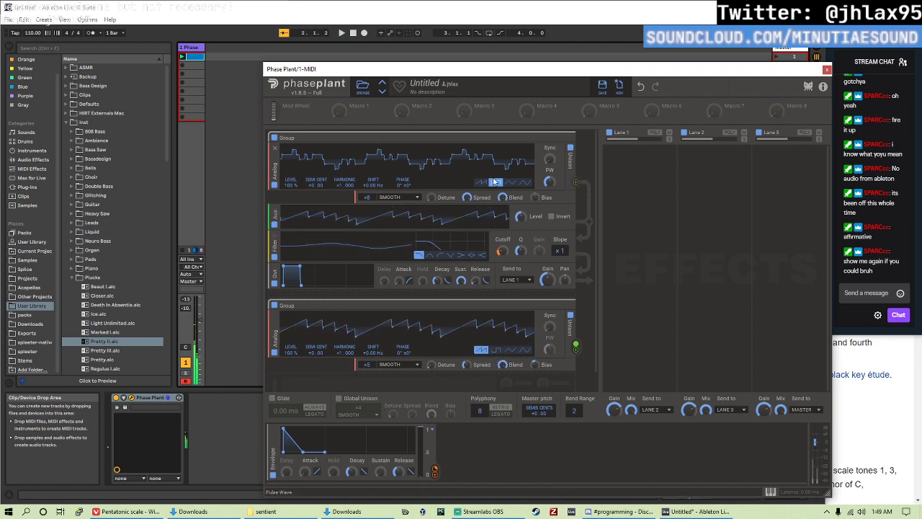
click(482, 182)
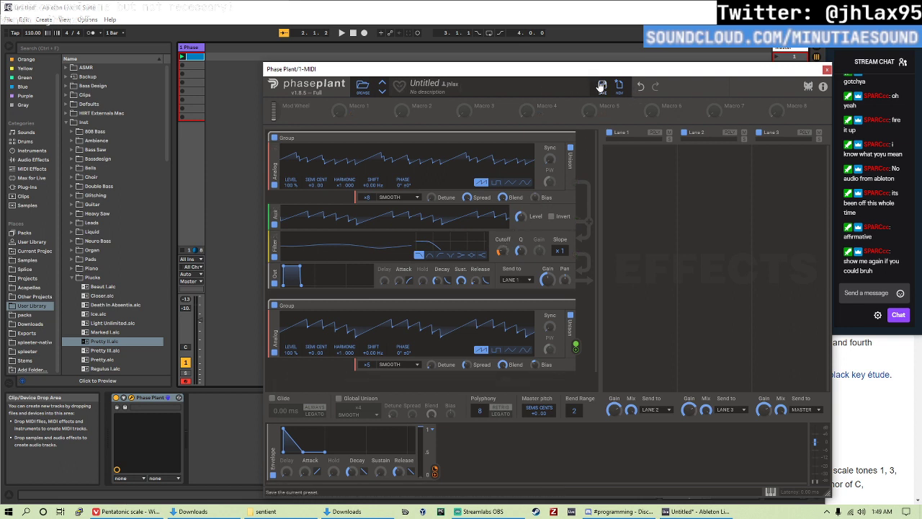
- Name the preset basic mau5 and save it to the User preset folder
click(422, 84)
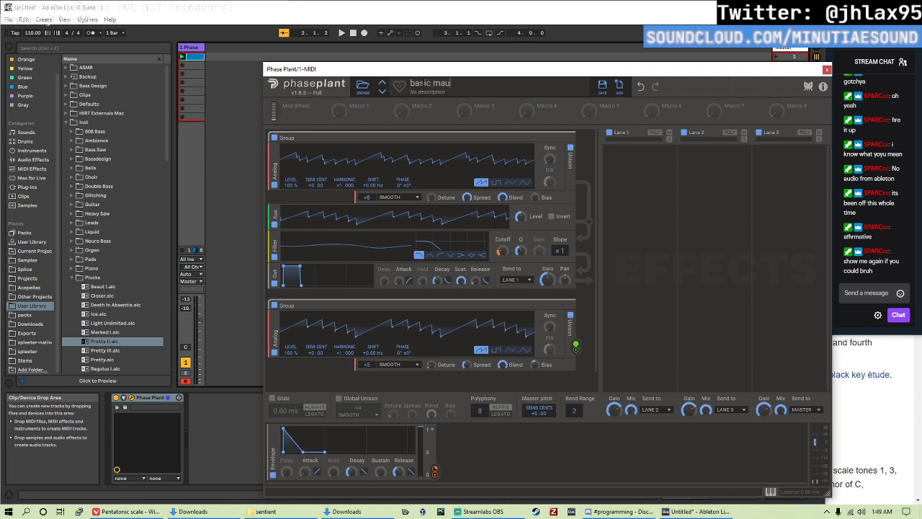
click(603, 86)
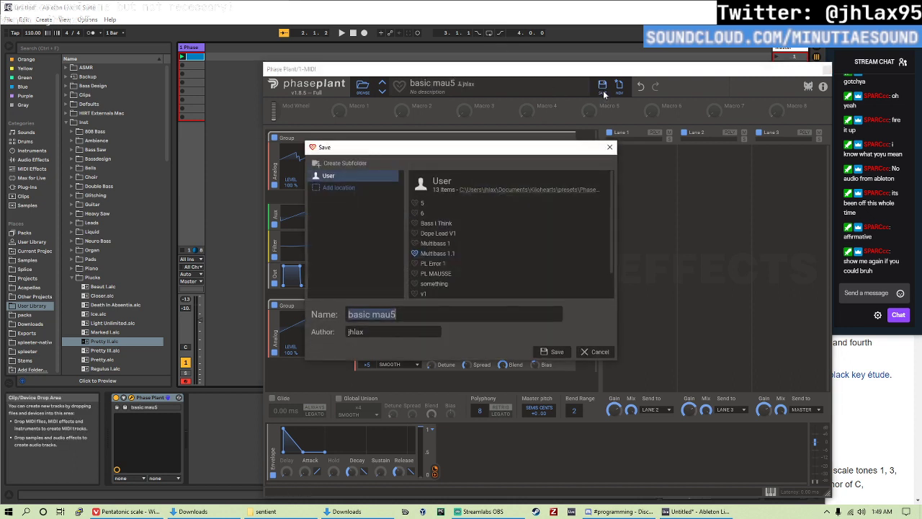
click(553, 351)
- Remove both existing generator groups and add a new group containing an Analog oscillator with its output
scroll(513, 237, down, 1)
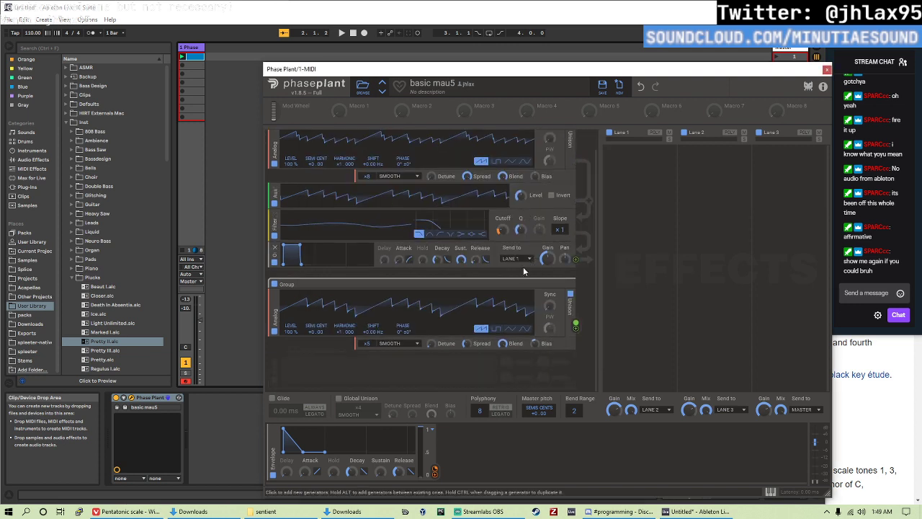
scroll(348, 276, up, 1)
click(570, 137)
click(570, 138)
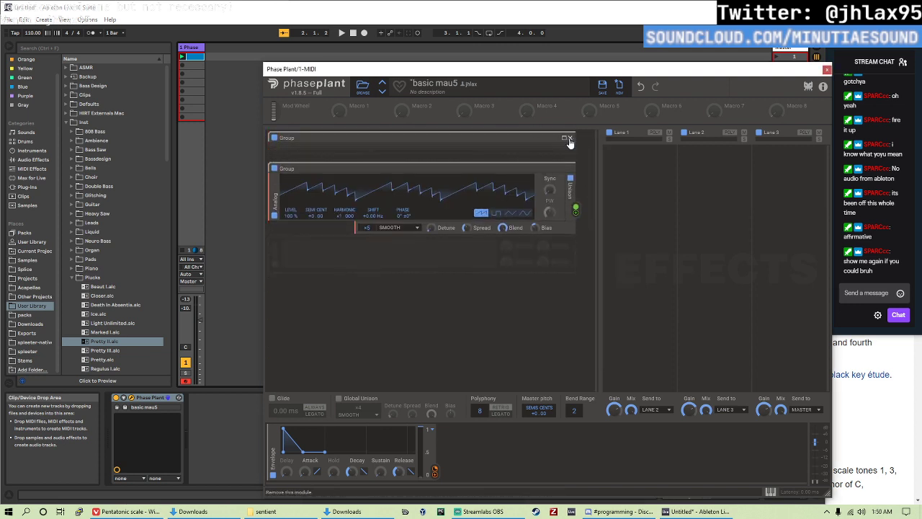
click(570, 138)
click(570, 138)
click(449, 170)
click(471, 178)
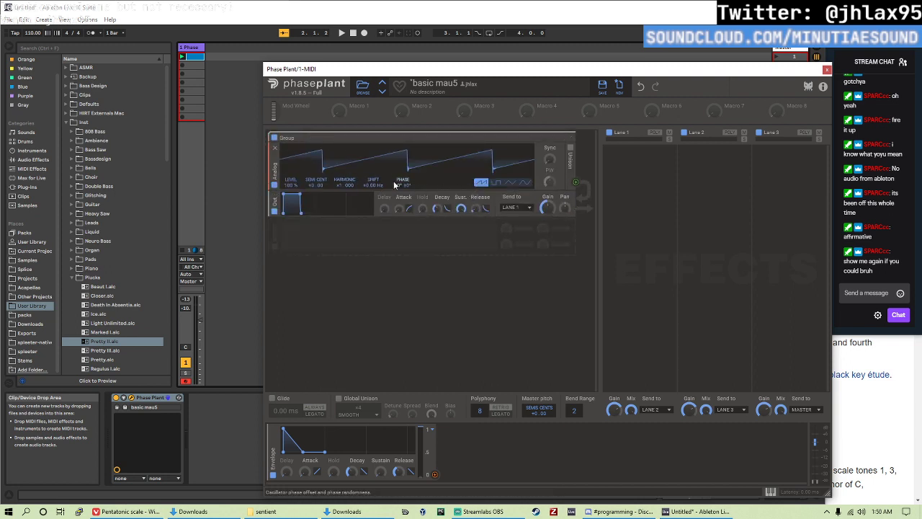
- Add a second Analog oscillator, place it above the output, and discard the extra Mix module
click(397, 250)
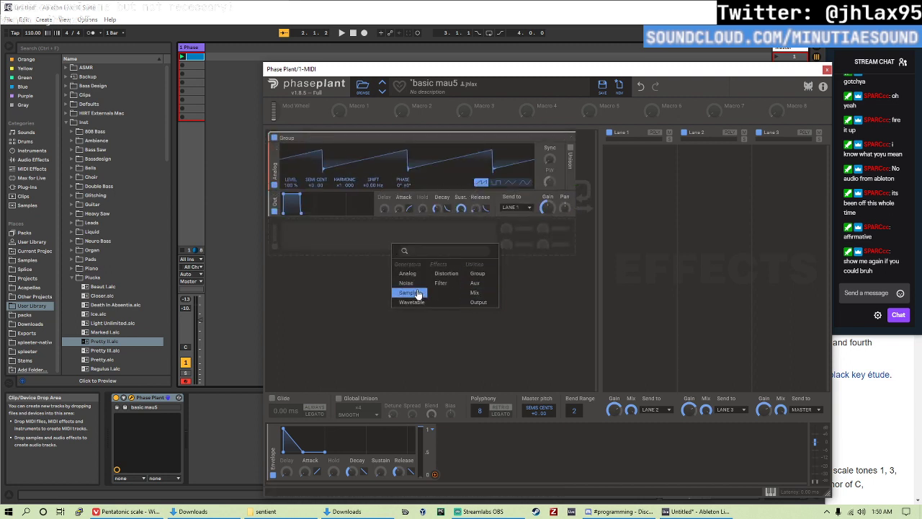
click(424, 278)
click(377, 287)
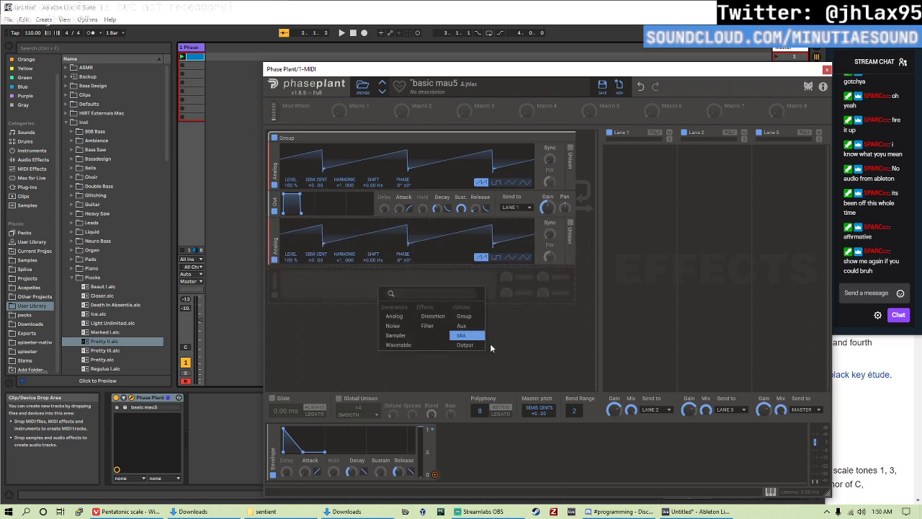
click(477, 336)
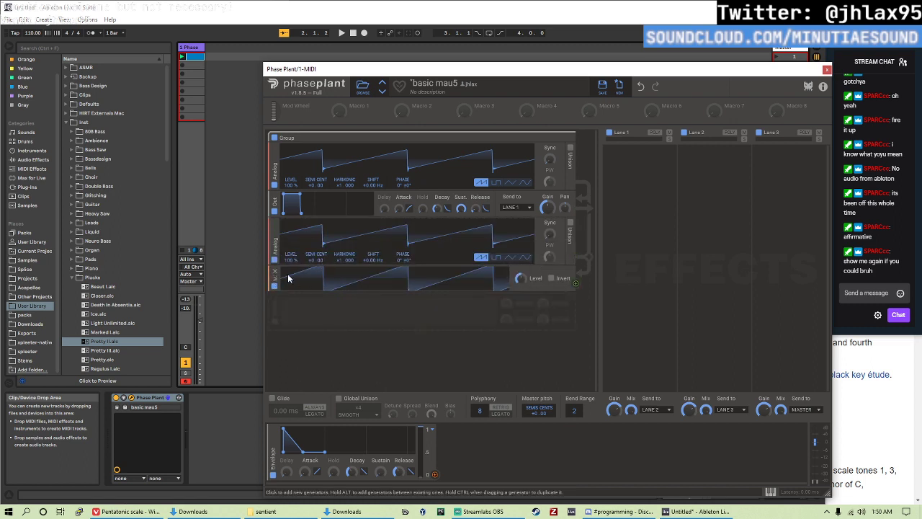
drag(274, 241, 276, 200)
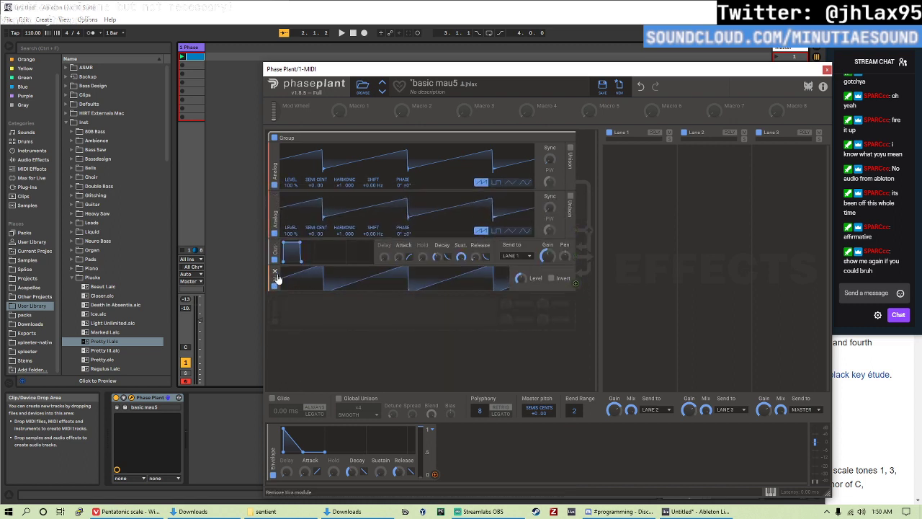
click(274, 270)
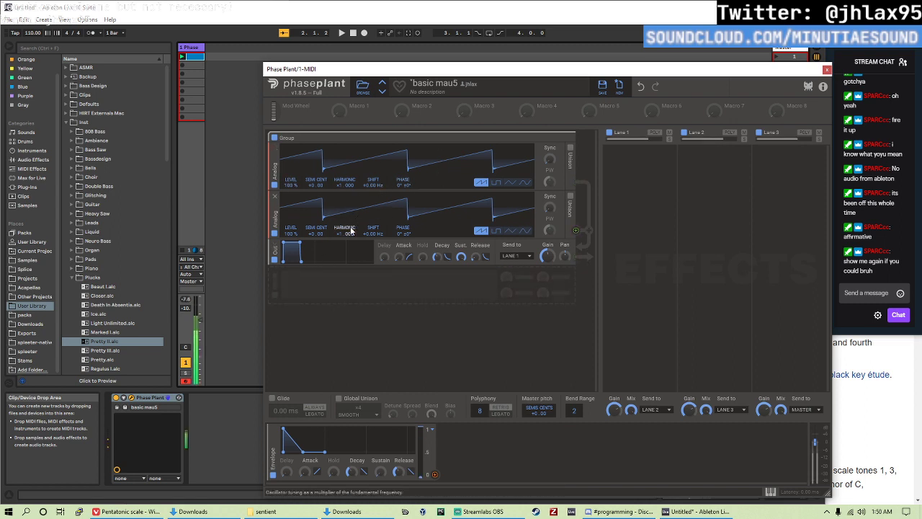
- Enable unison with 8 voices on the first oscillator and 5 on the second, and adjust their spread and the second's sync
click(572, 202)
click(571, 149)
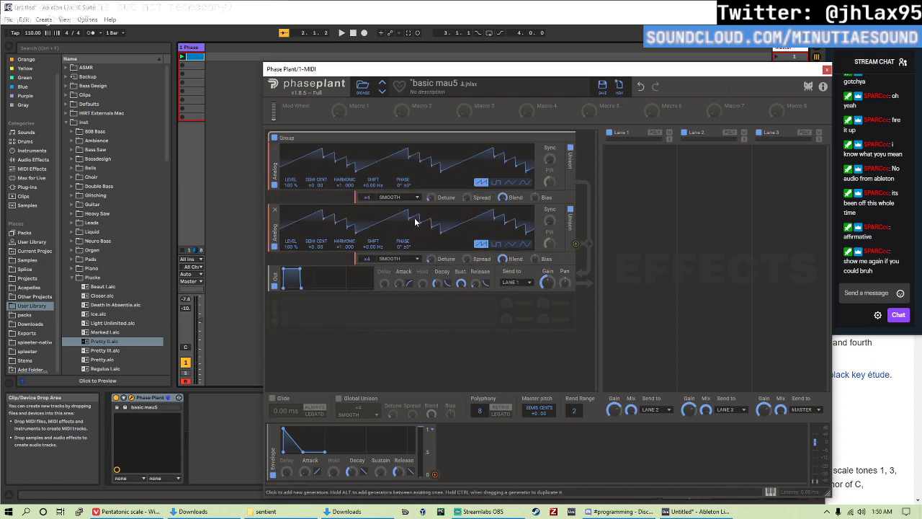
scroll(366, 197, up, 4)
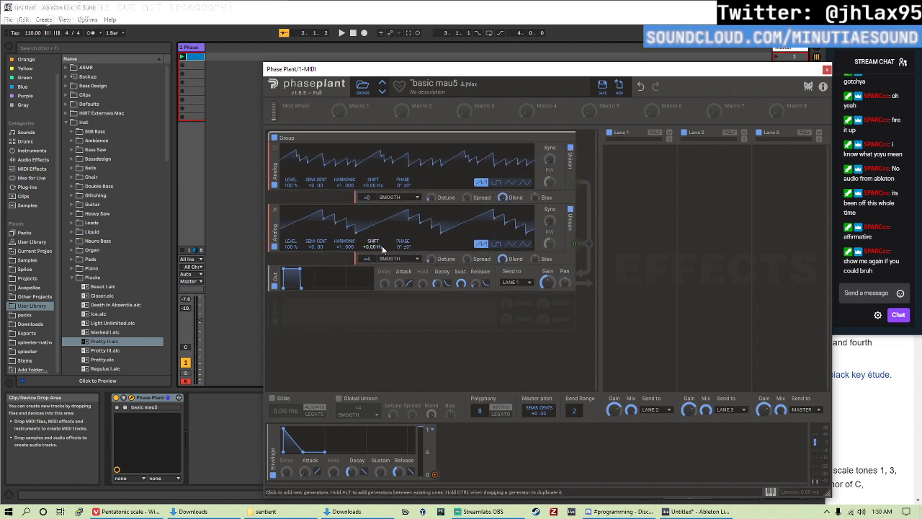
scroll(368, 259, up, 1)
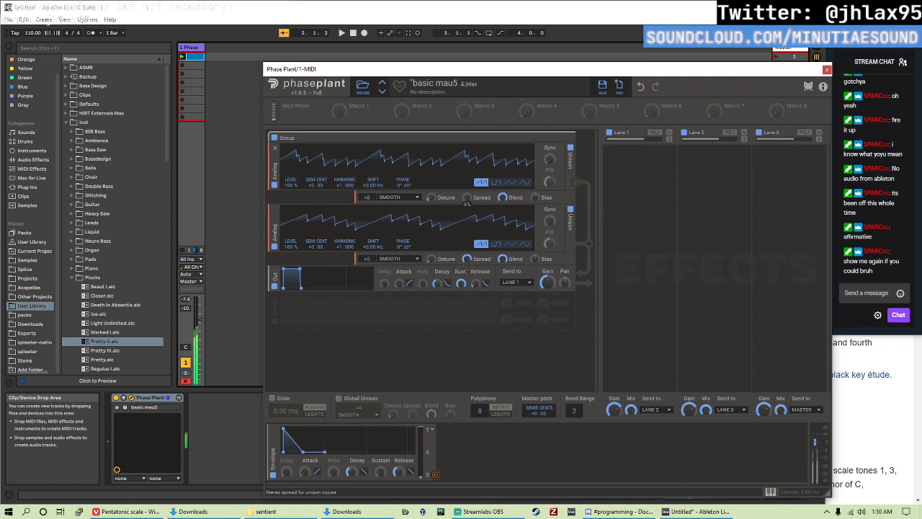
drag(466, 198, 469, 200)
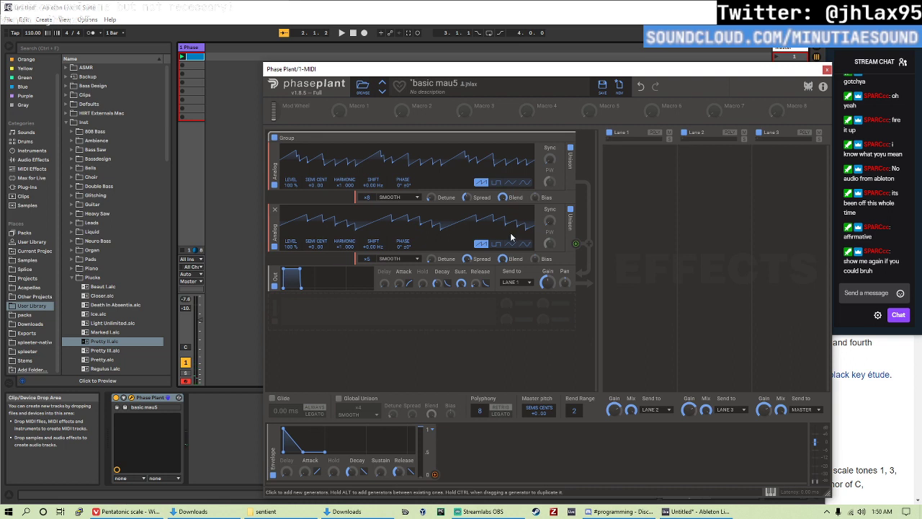
mouse_move(549, 222)
mouse_down()
mouse_move(549, 206)
mouse_move(549, 218)
mouse_up()
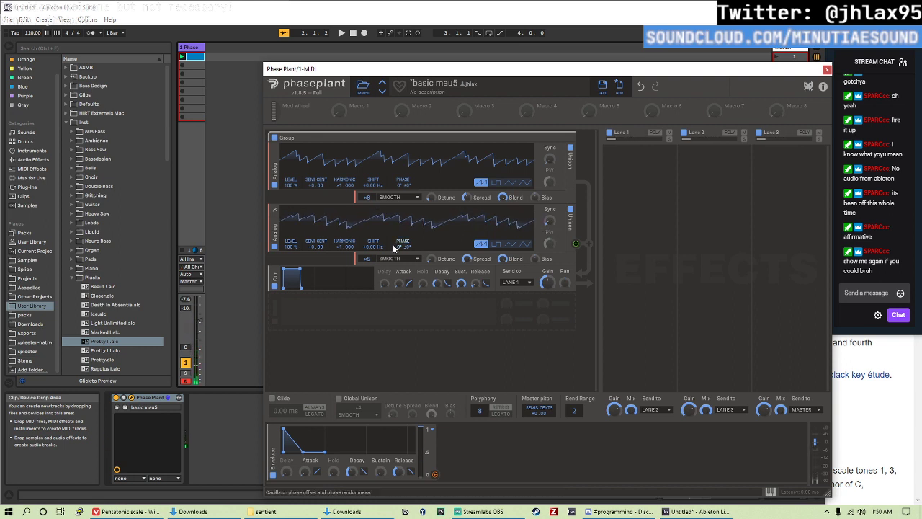
- Insert a Filter before the output, modulate its cutoff with the envelope, and audition the clip
click(379, 312)
click(428, 352)
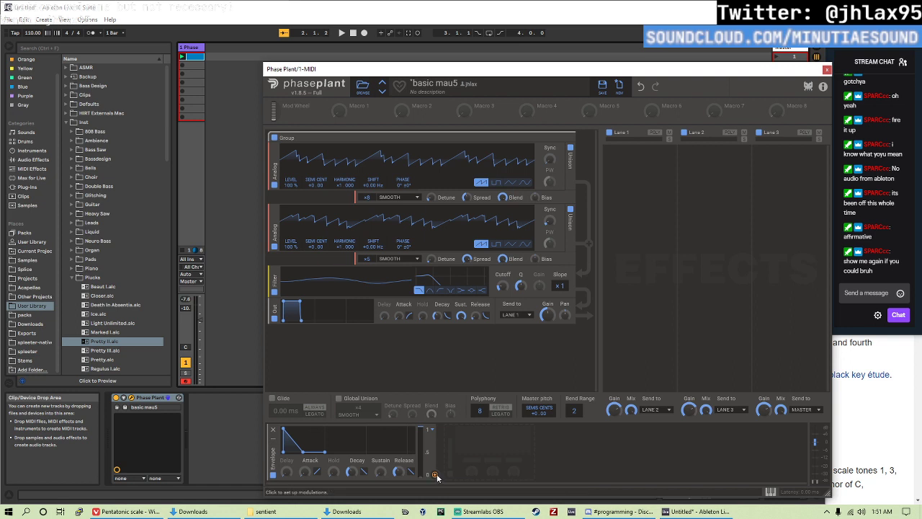
drag(434, 474, 506, 297)
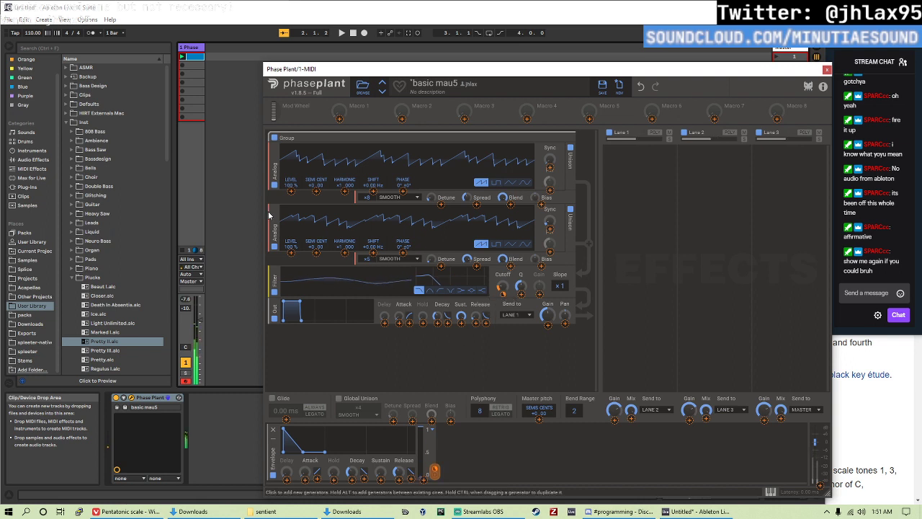
click(190, 52)
key(space)
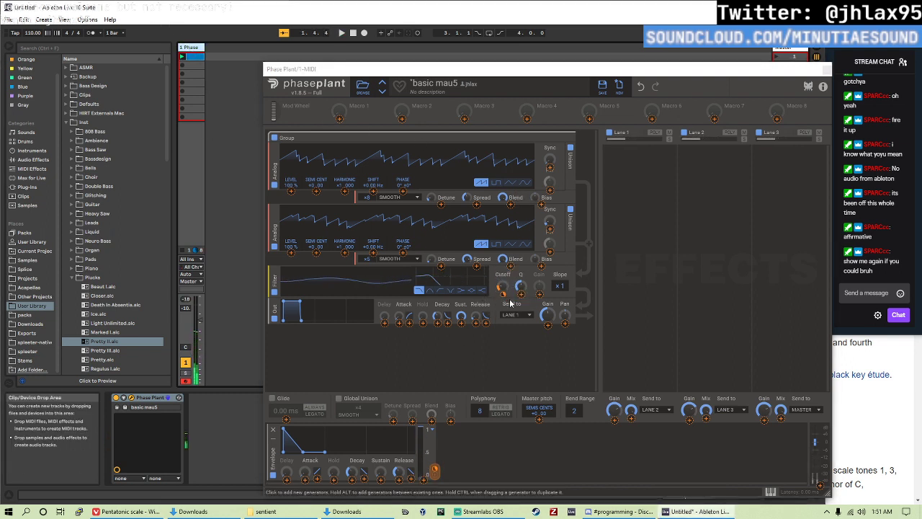
- Add a Noise generator below the output and use it to modulate the phase of both Analog oscillators
click(508, 351)
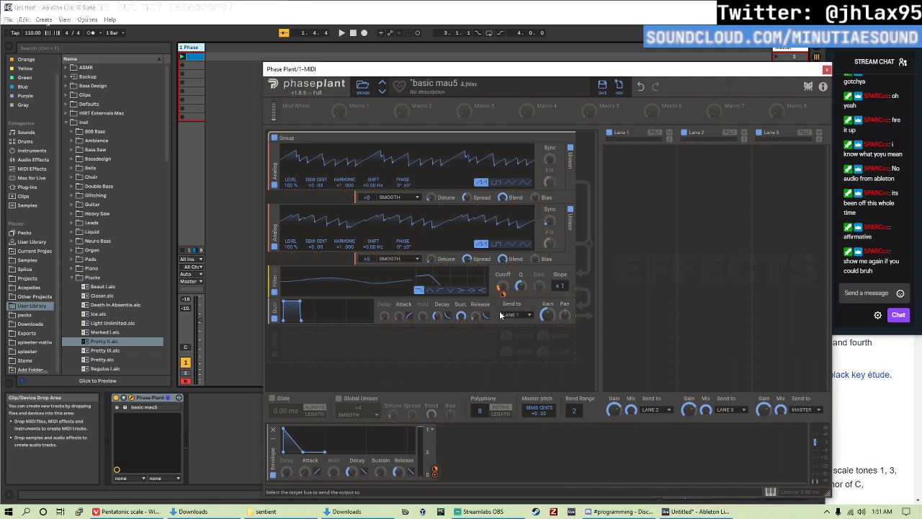
click(478, 344)
click(496, 382)
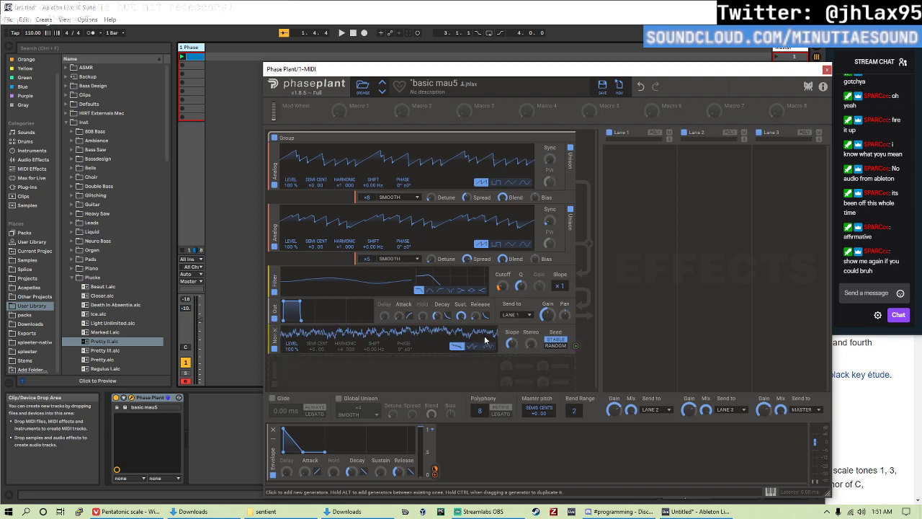
mouse_move(574, 346)
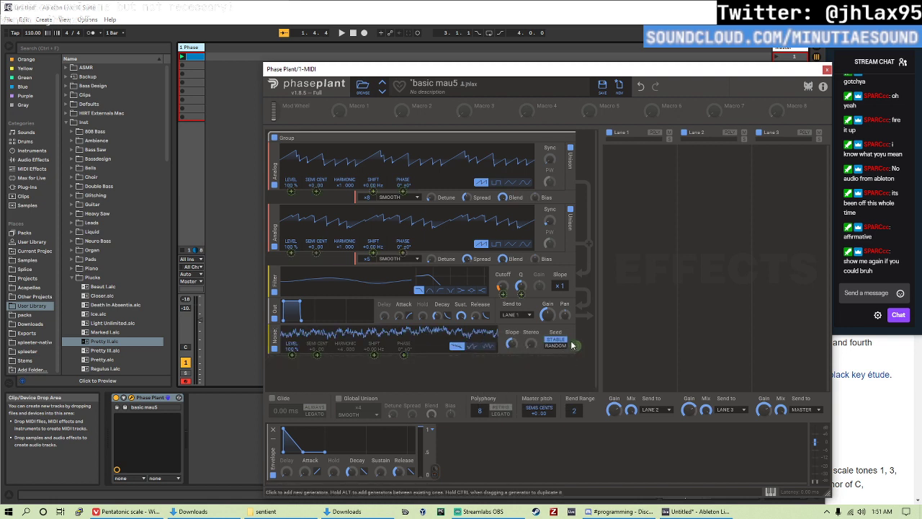
drag(573, 346, 402, 253)
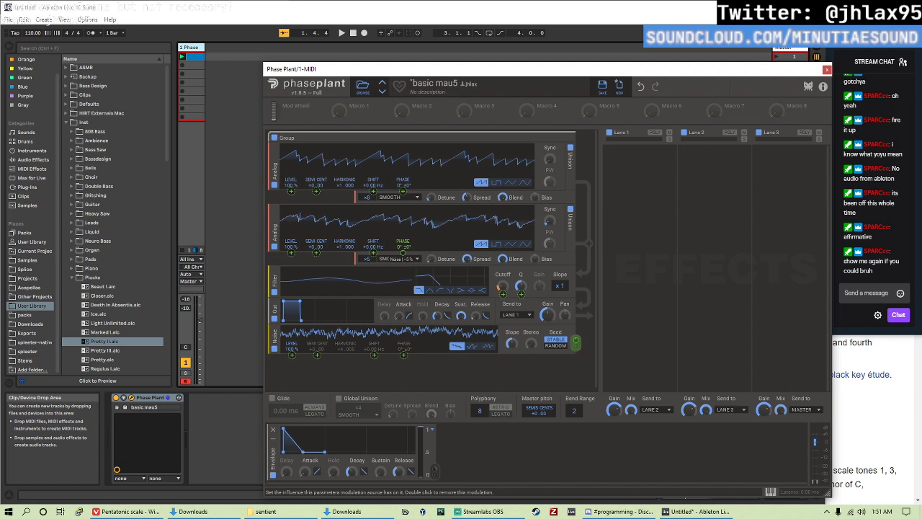
drag(402, 253, 402, 252)
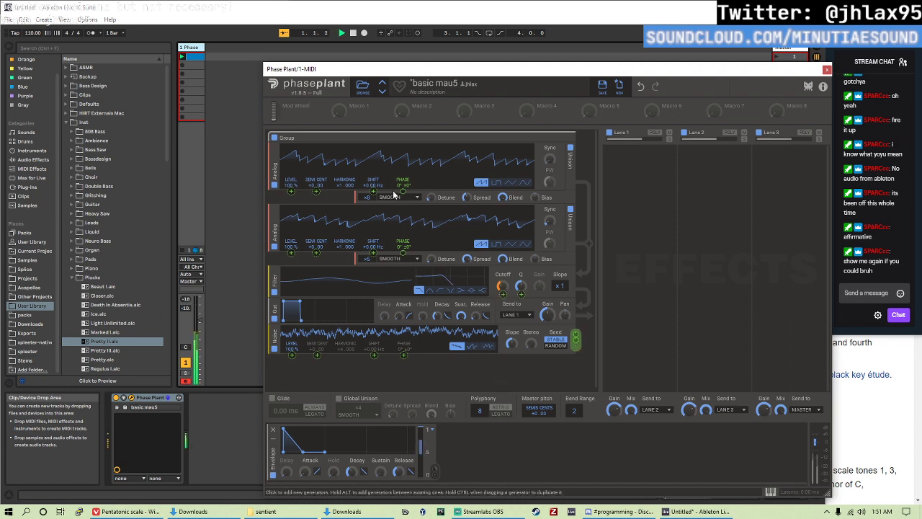
drag(403, 190, 403, 181)
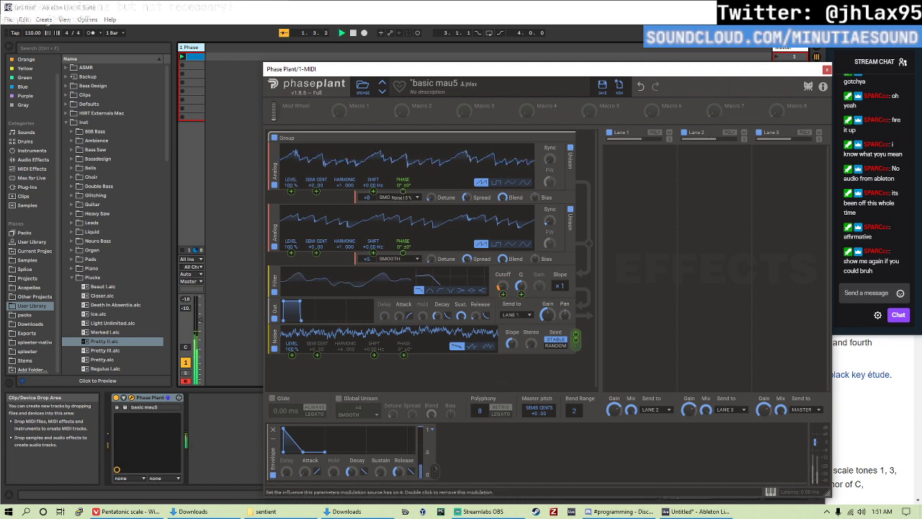
drag(403, 251, 402, 252)
- Adjust the sync of both oscillators and steepen the noise generator's slope
drag(550, 222, 550, 217)
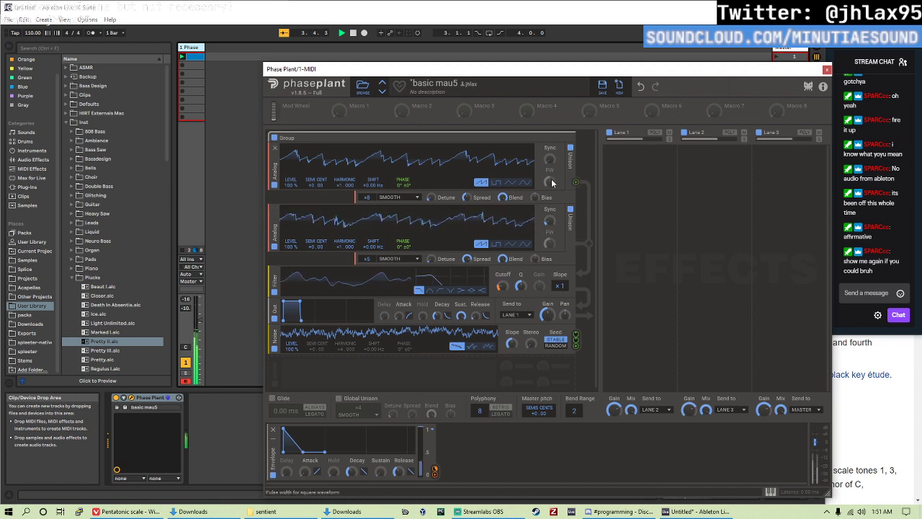
drag(550, 159, 550, 161)
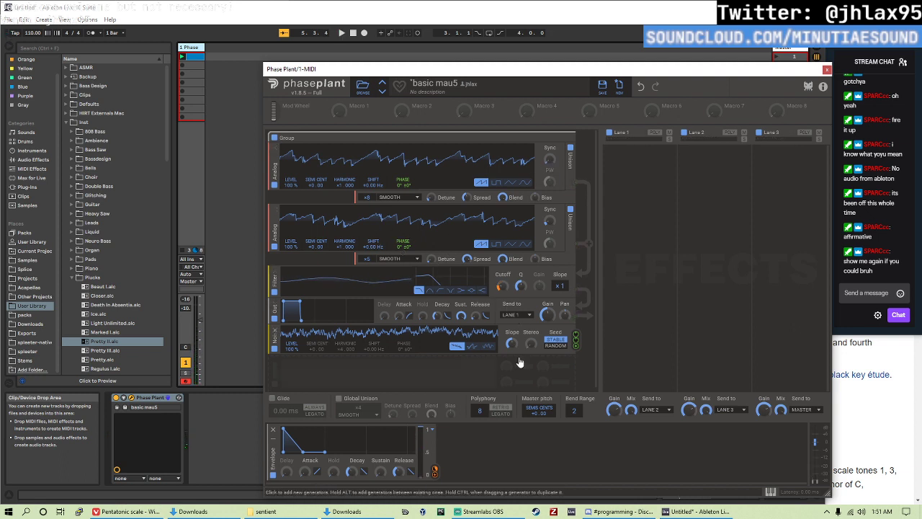
drag(512, 344, 512, 347)
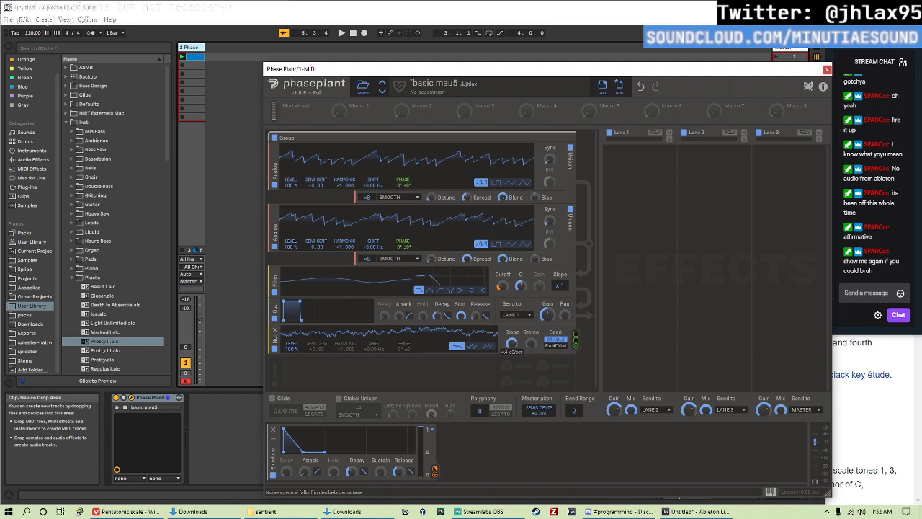
drag(511, 347, 511, 351)
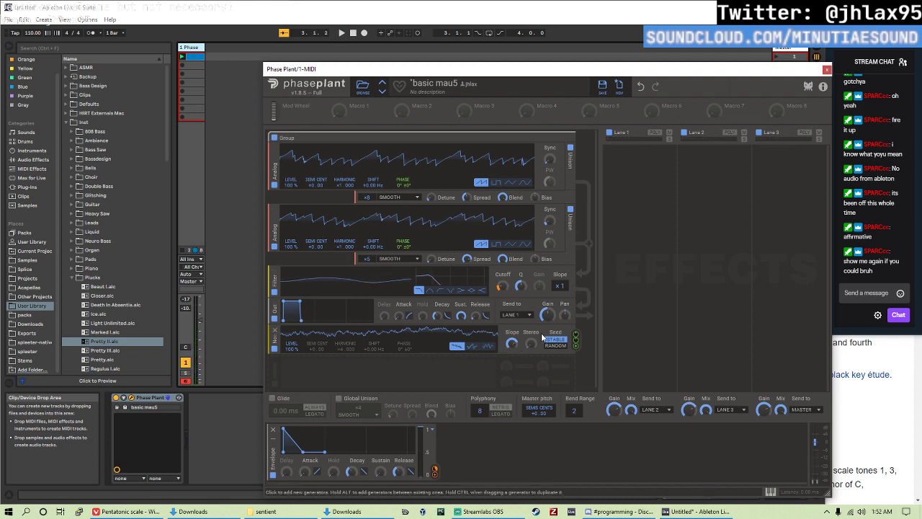
drag(512, 344, 512, 344)
- Compare the other noise types during playback, set the noise seed to Random, and return to the sloped noise type
key(space)
click(488, 347)
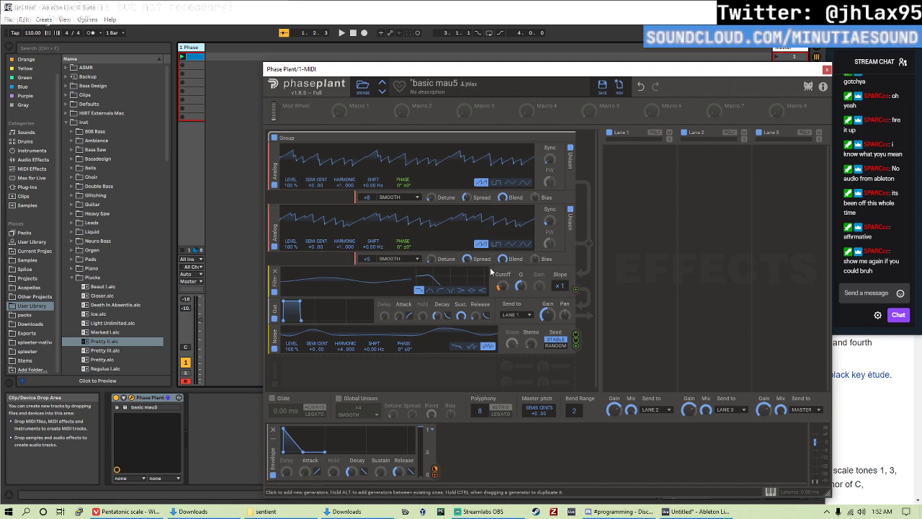
click(472, 347)
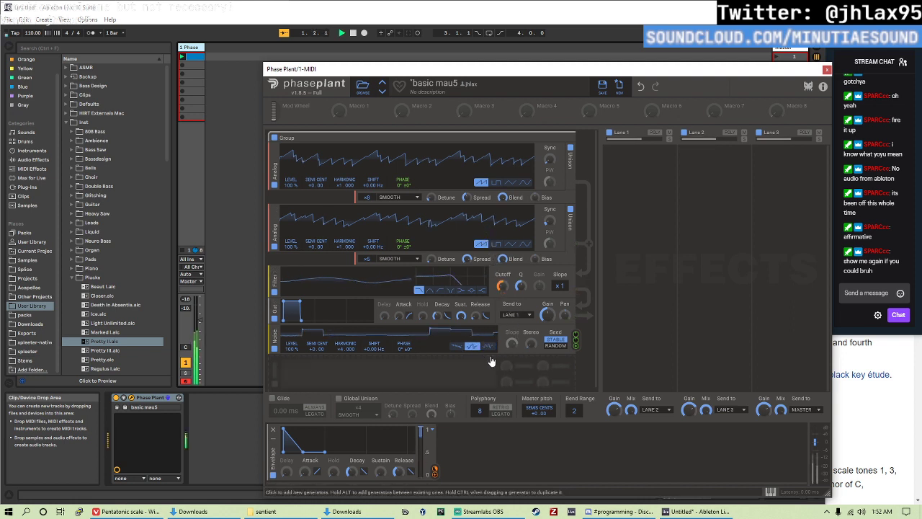
click(555, 345)
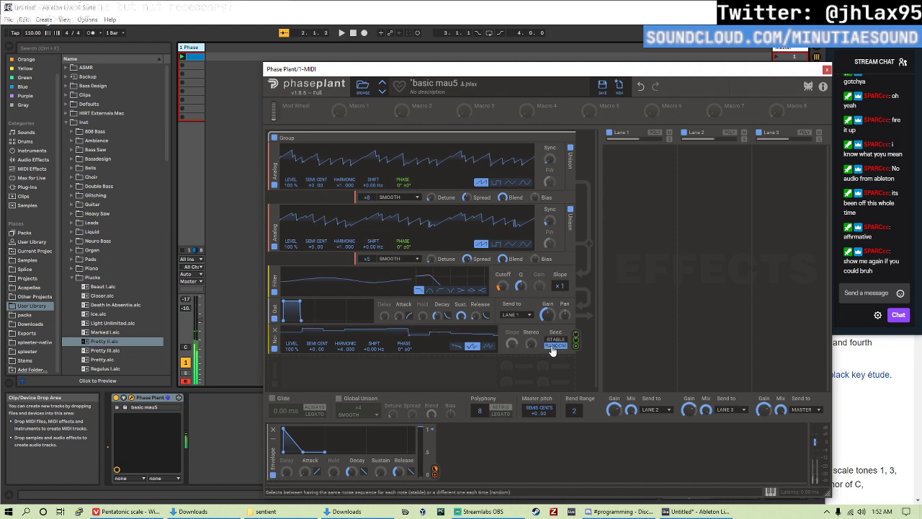
click(487, 346)
click(457, 347)
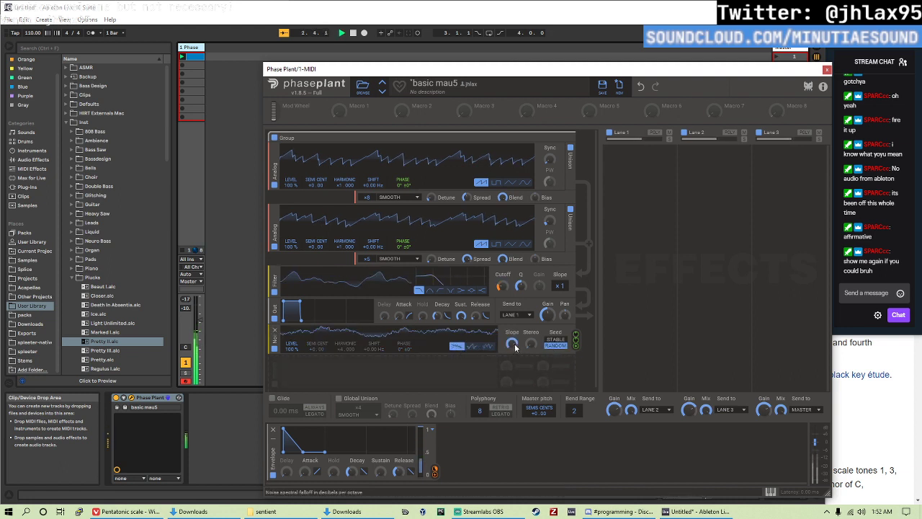
- Play the clip while varying the noise slope, and raise the noise generator's stereo amount
drag(512, 343, 513, 339)
drag(512, 343, 512, 353)
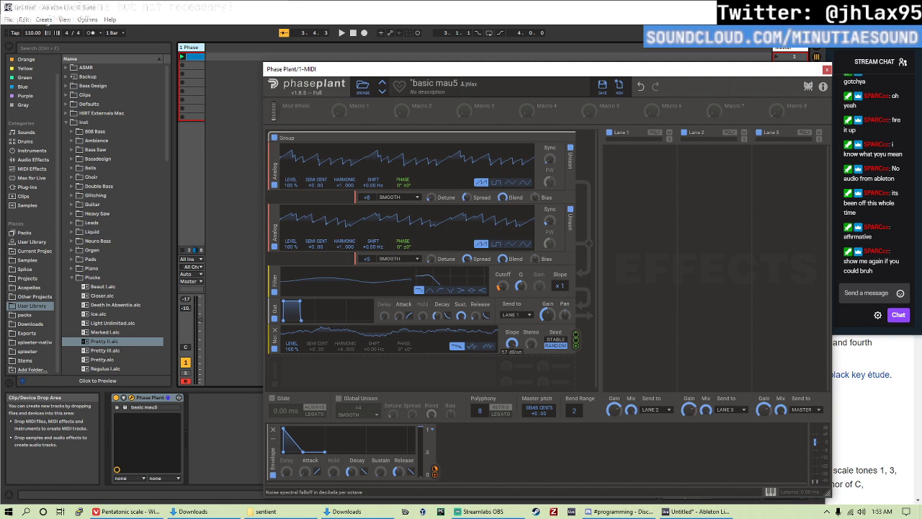
key(space)
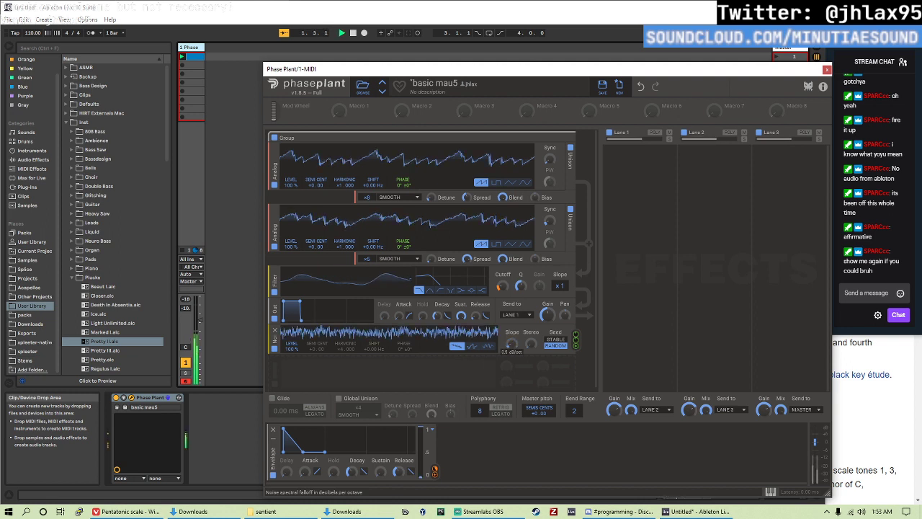
drag(513, 344, 531, 328)
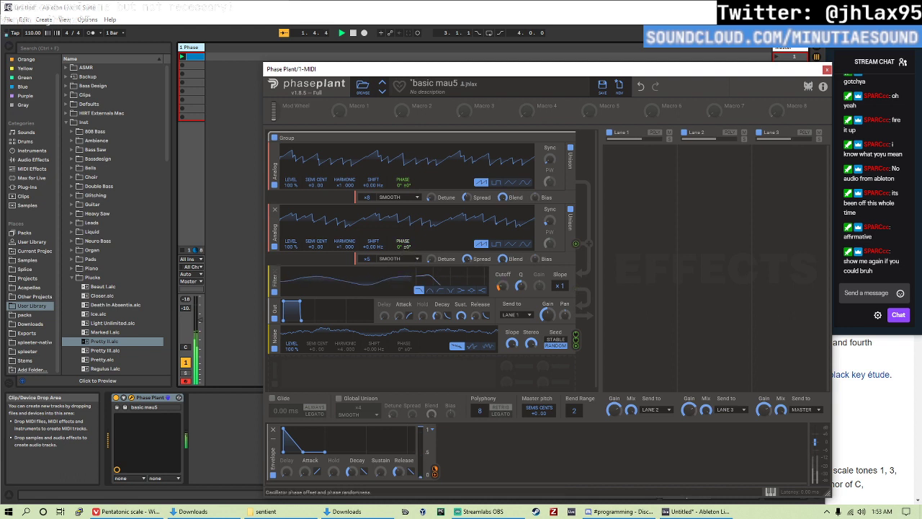
- Raise the second Analog oscillator's phase randomness and play the clip to audition it
drag(407, 246, 407, 202)
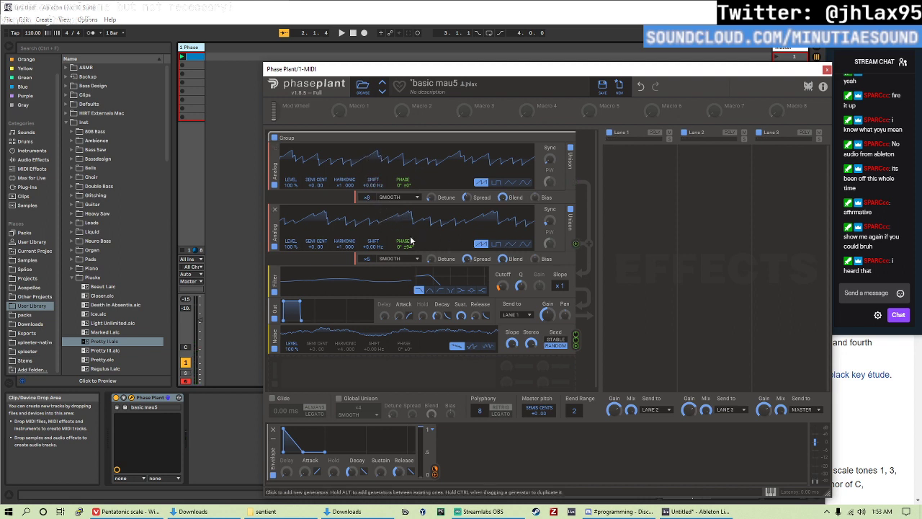
drag(411, 240, 411, 250)
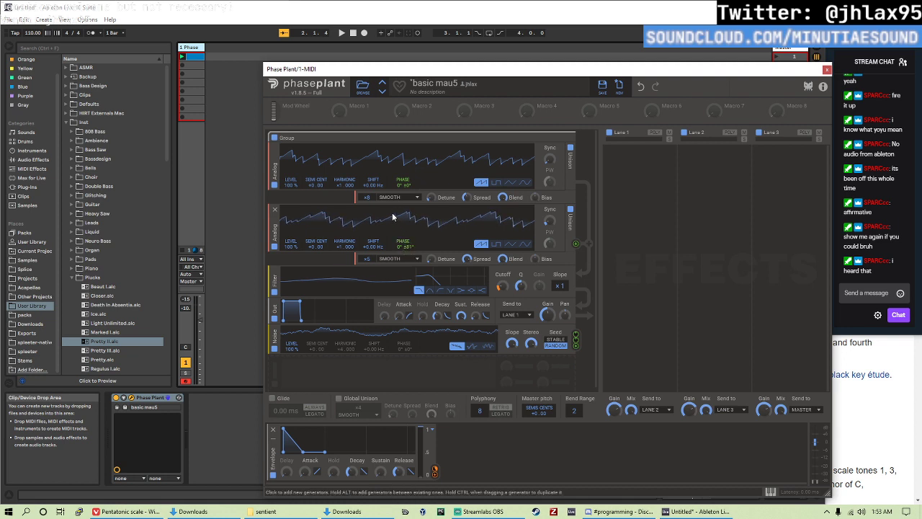
key(space)
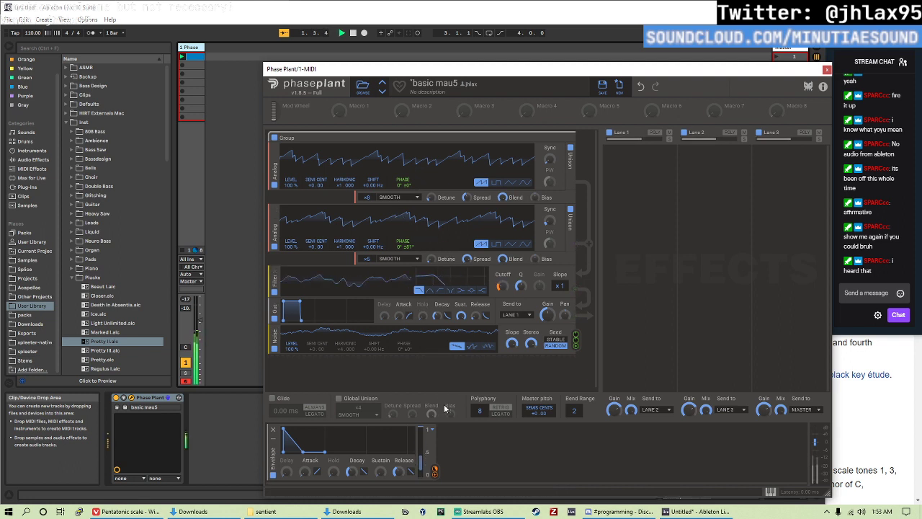
- Adjust the filter's Q and cutoff, and restart playback to hear the change
drag(521, 286, 520, 294)
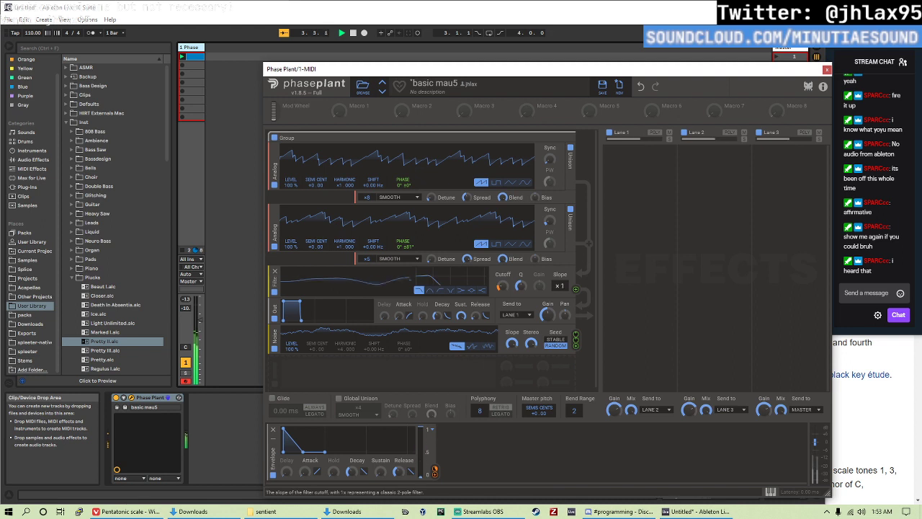
drag(500, 286, 502, 281)
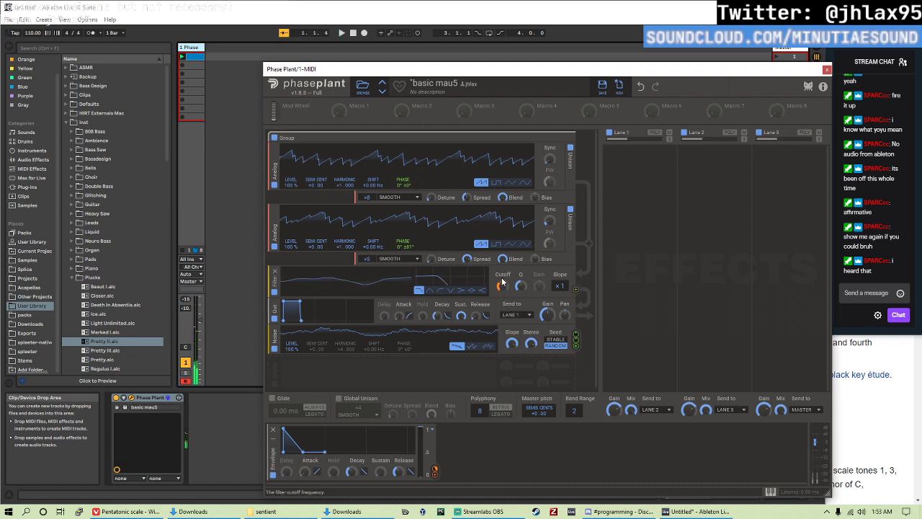
key(space)
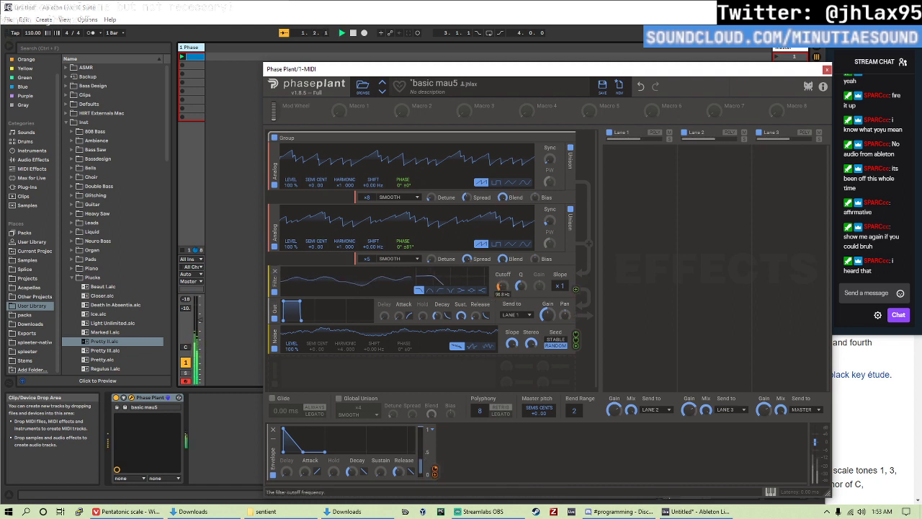
- Add a tempo-synced Random modulator at 5/16 with slight smoothing and jitter, and assign it to the filter cutoff
click(518, 447)
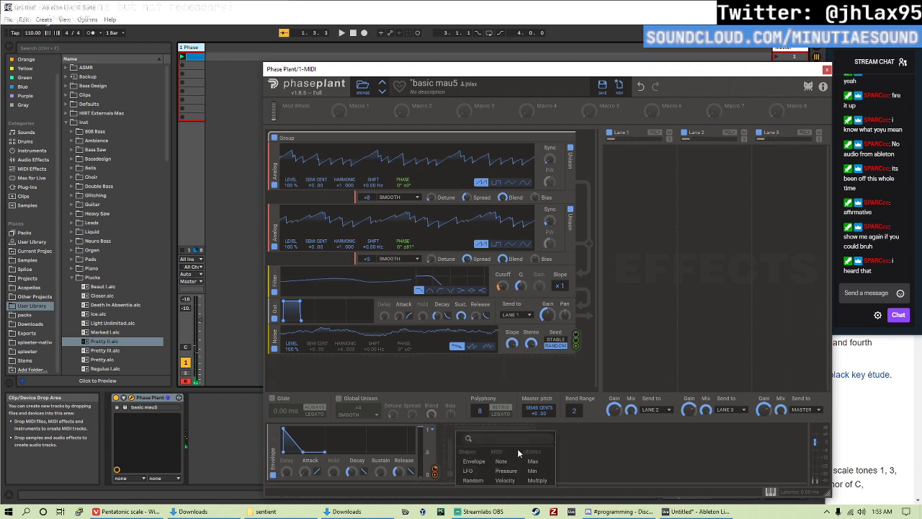
click(473, 480)
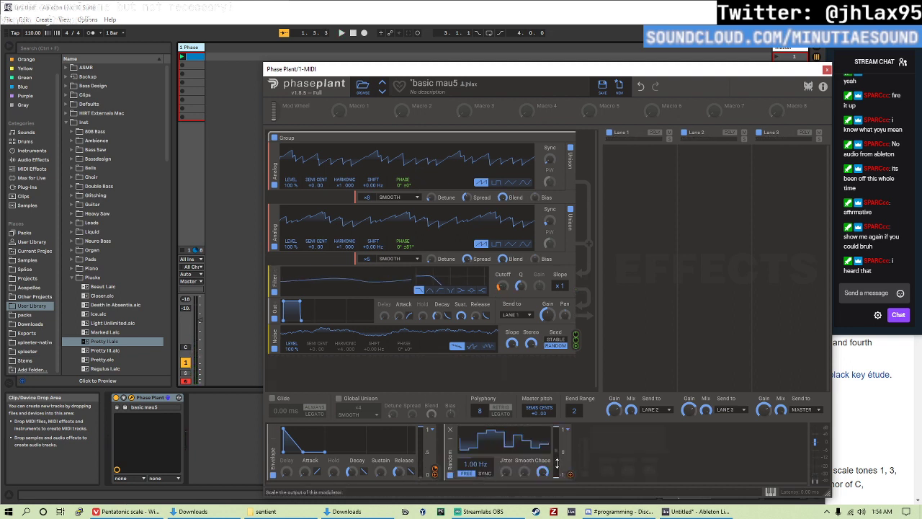
click(484, 474)
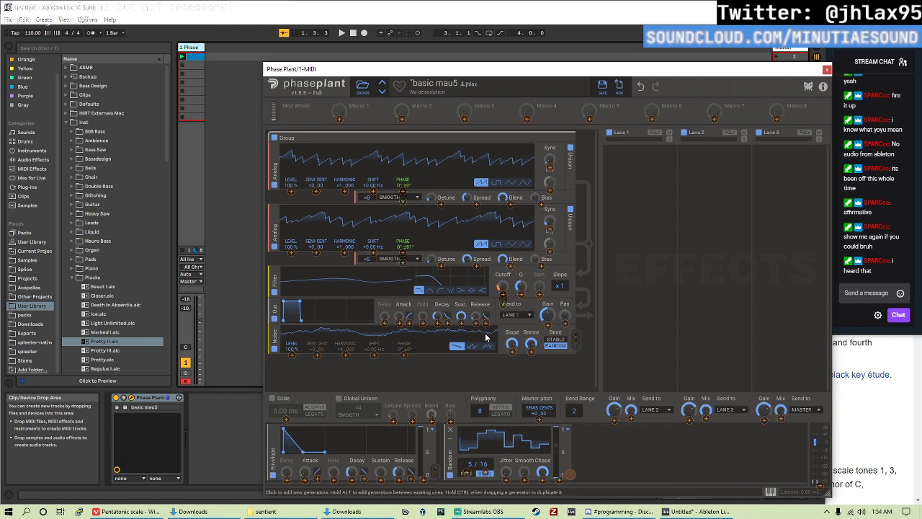
drag(569, 474, 502, 294)
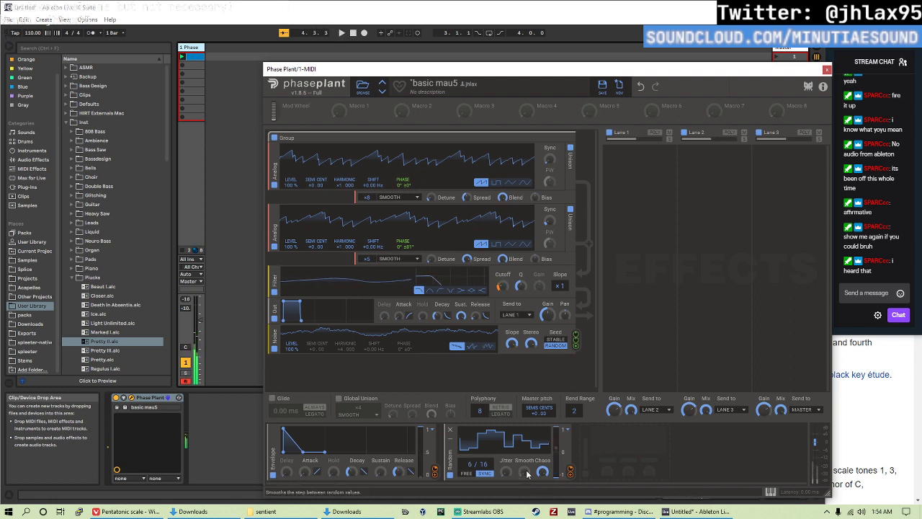
drag(525, 472, 524, 469)
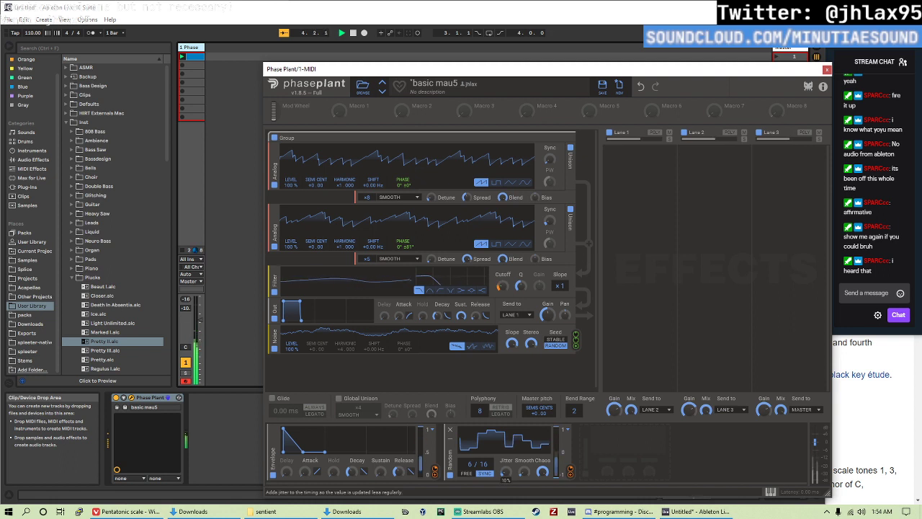
drag(469, 464, 472, 461)
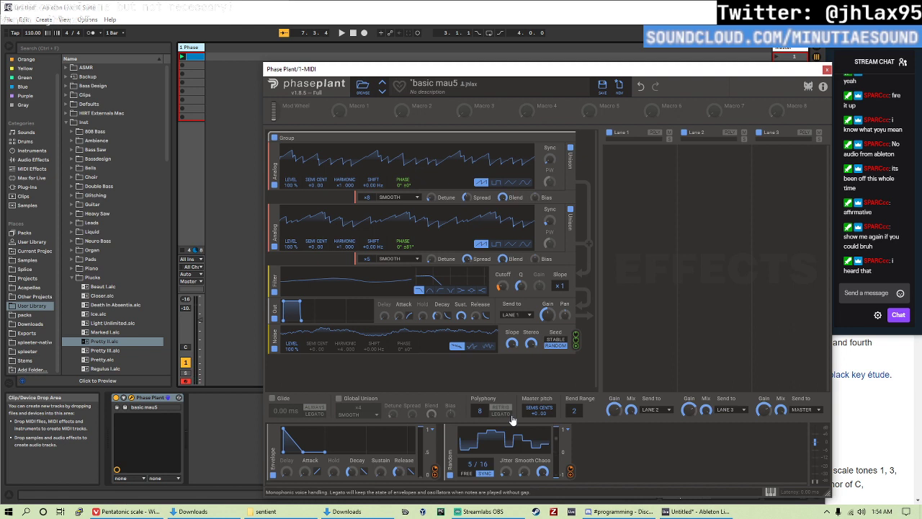
- Compare oscillator waveforms during playback, settle on square for the first and triangle for the second, and set the second's phase randomness to ±148°
click(495, 178)
click(497, 239)
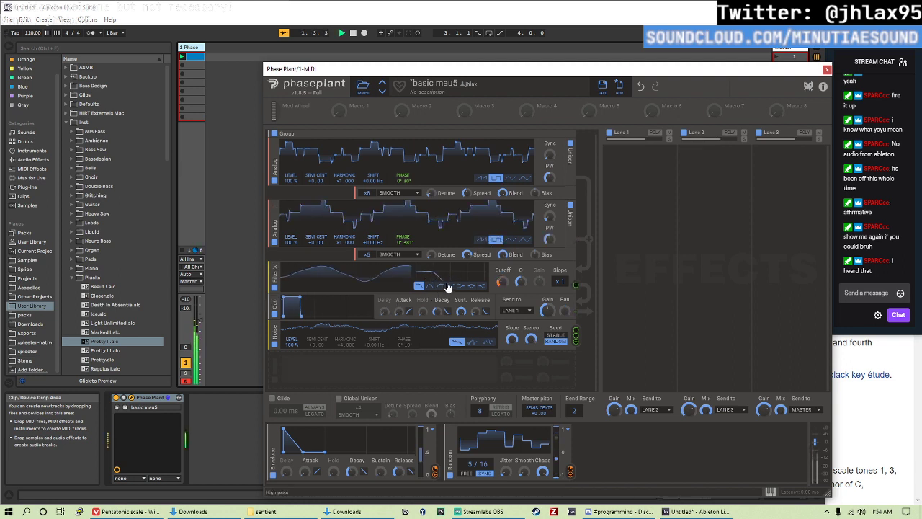
click(520, 240)
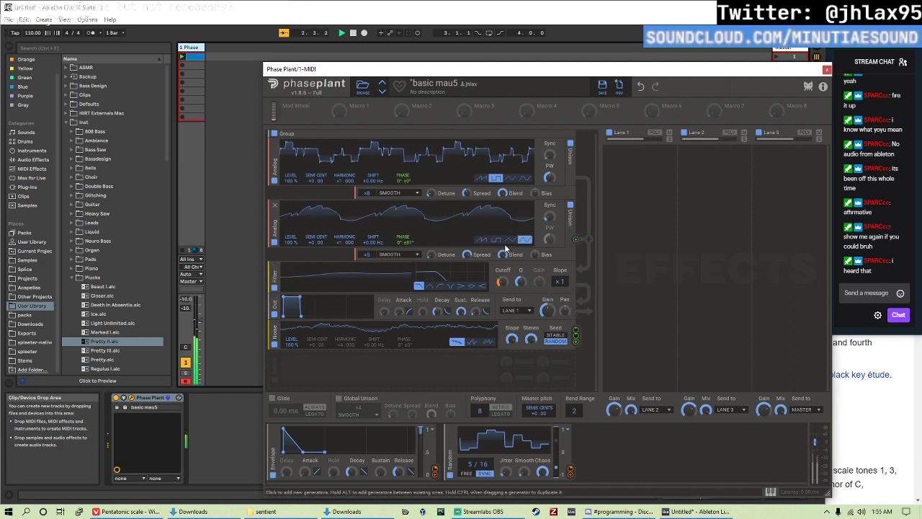
click(502, 180)
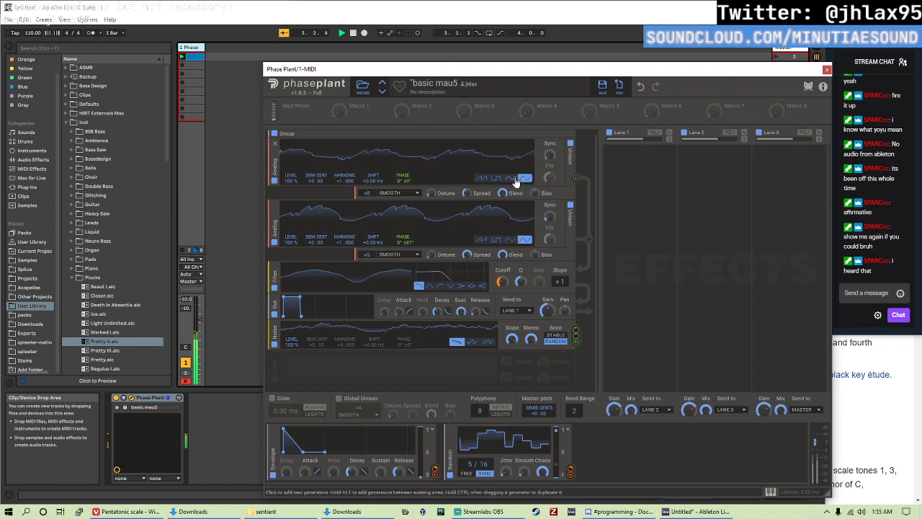
click(481, 239)
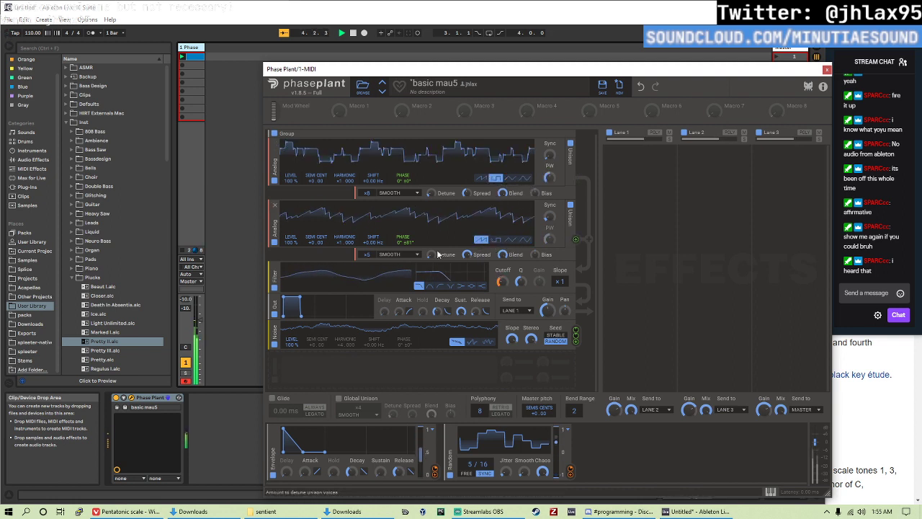
click(496, 239)
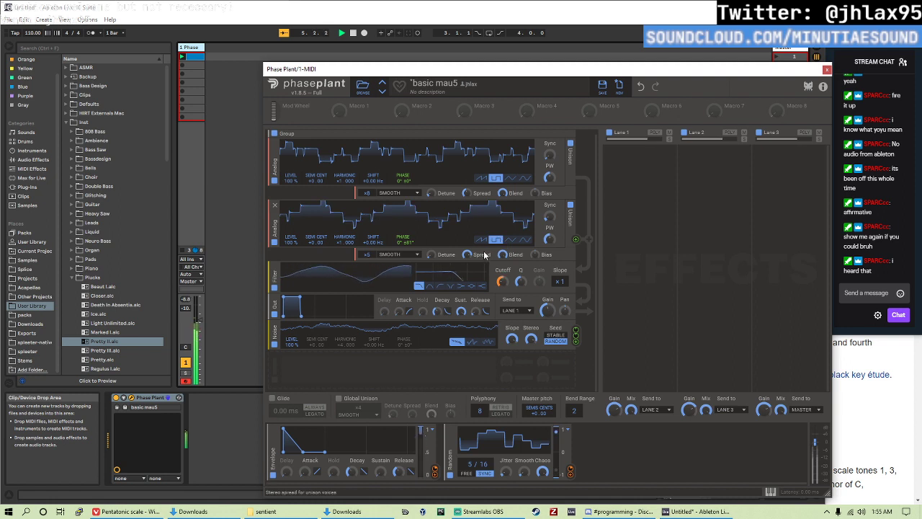
click(511, 239)
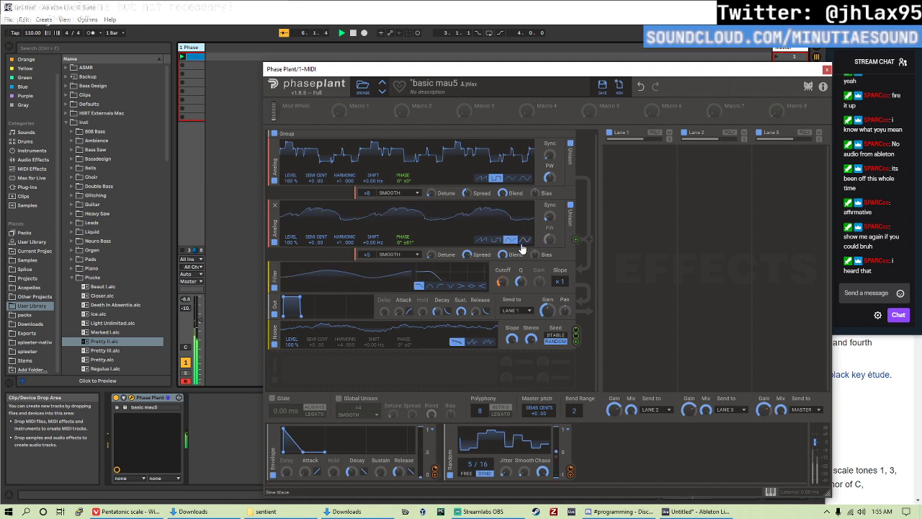
drag(417, 240, 418, 194)
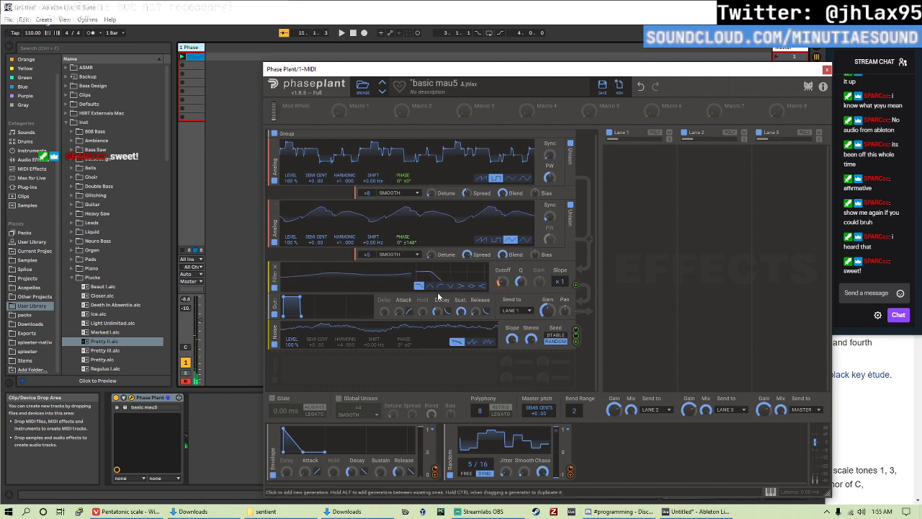
- Insert a Distortion module between the oscillators and the filter, and set the second oscillator's phase randomness to ±110°
click(315, 376)
click(369, 400)
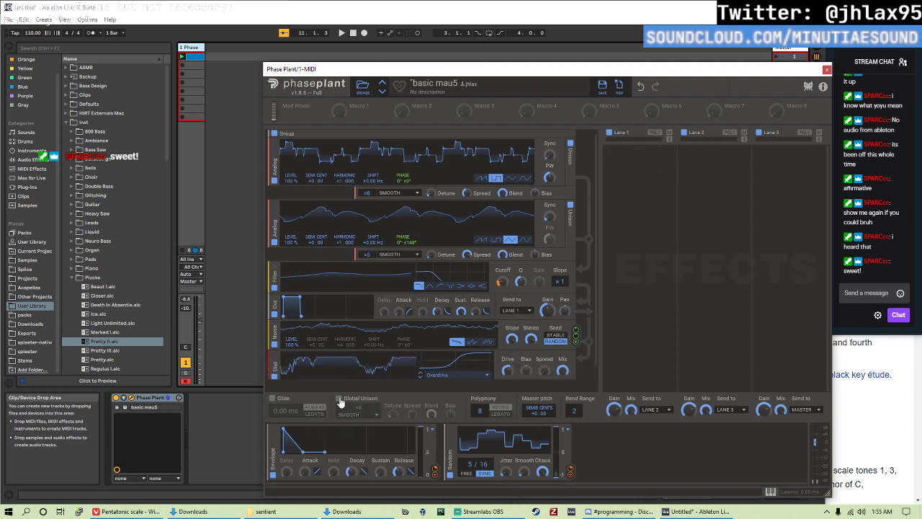
drag(272, 369, 277, 278)
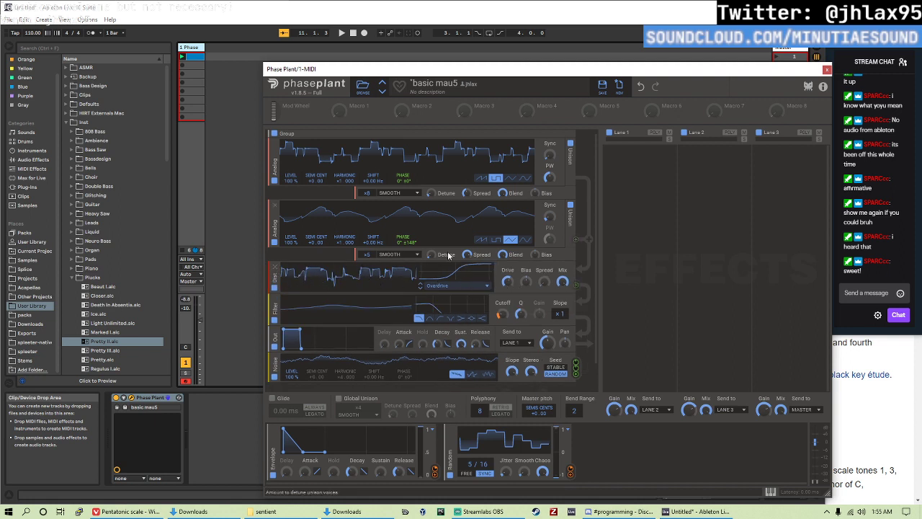
mouse_move(409, 242)
mouse_down()
mouse_move(409, 255)
mouse_move(408, 238)
mouse_up()
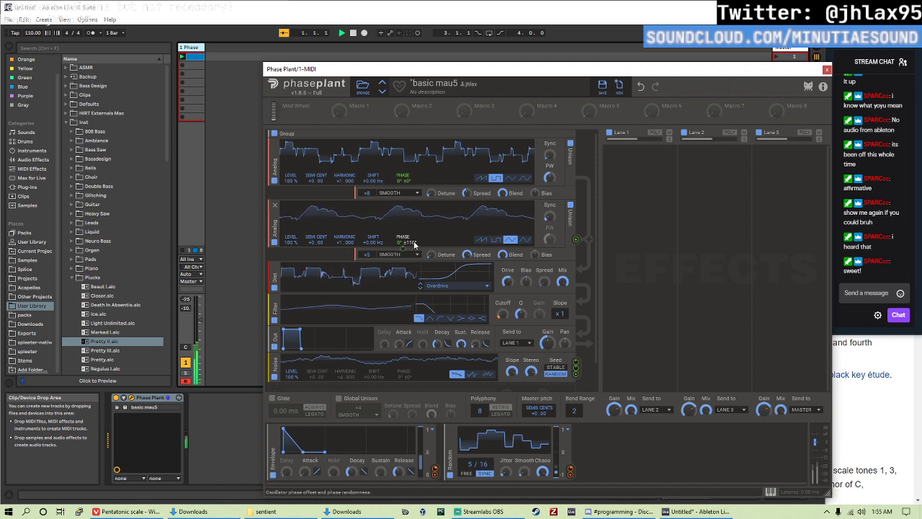
- Switch the generator-section distortion from Overdrive to Sine and adjust its drive, bias and spread
drag(507, 281, 507, 275)
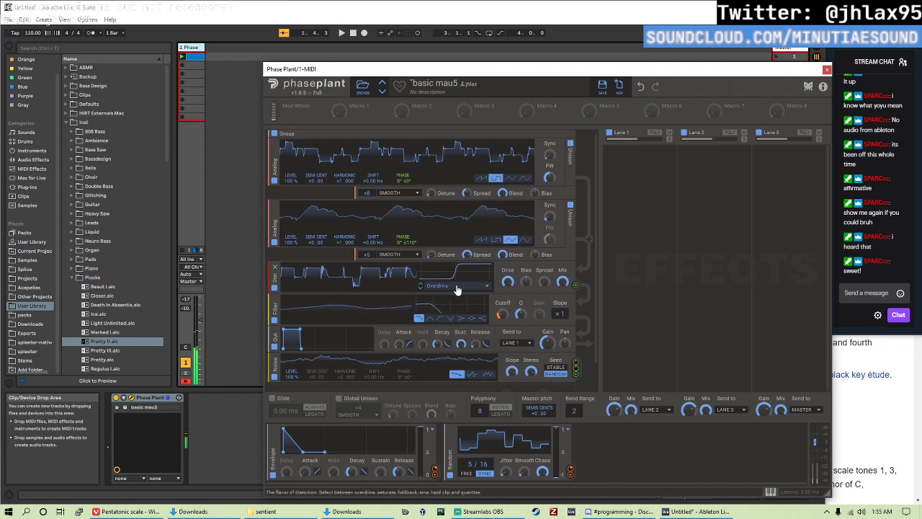
click(426, 285)
click(453, 314)
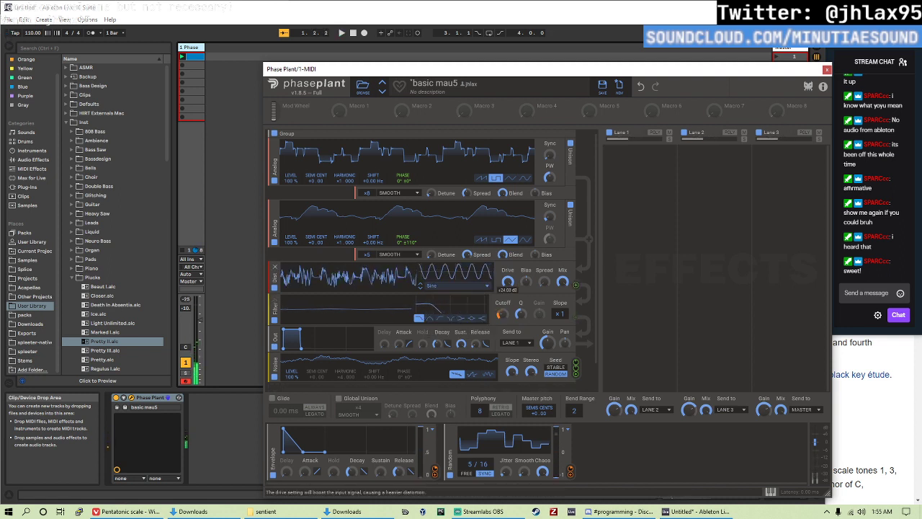
drag(507, 281, 563, 280)
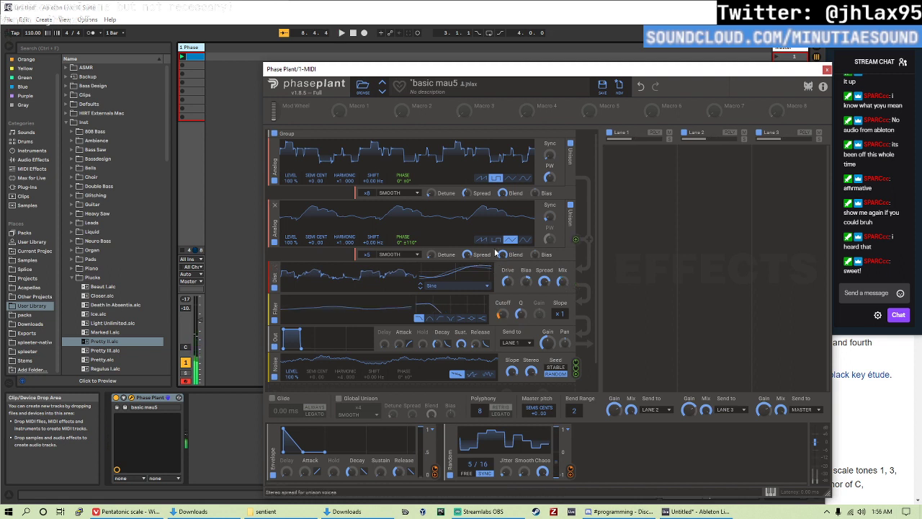
- Add a Distortion effect to Lane 1 and set its type to Hard Clip
click(647, 166)
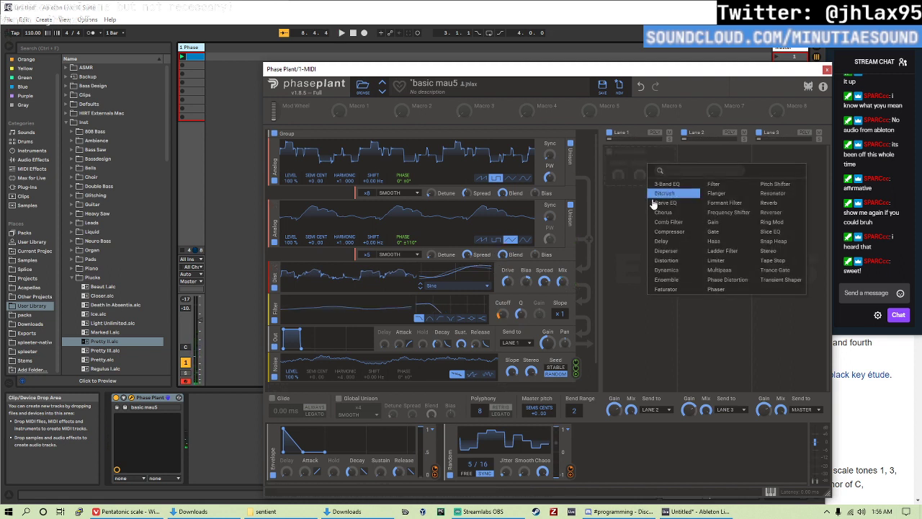
click(690, 263)
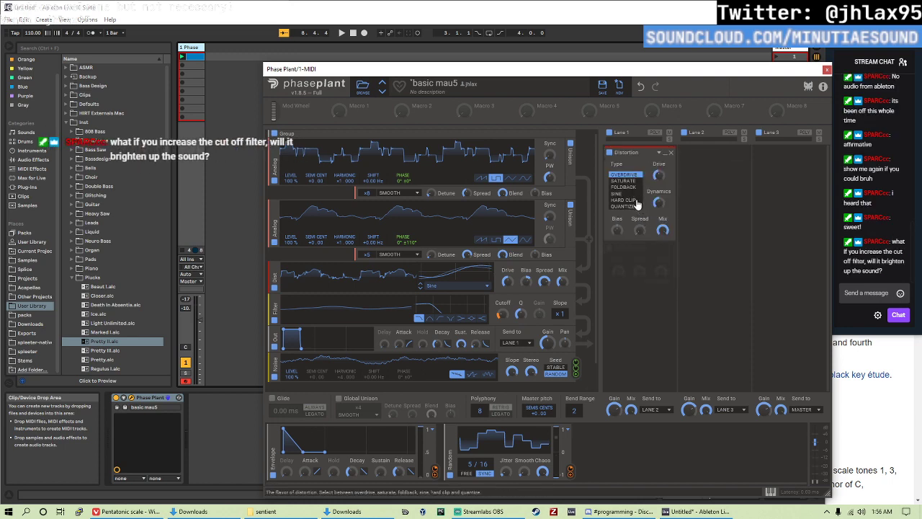
click(632, 200)
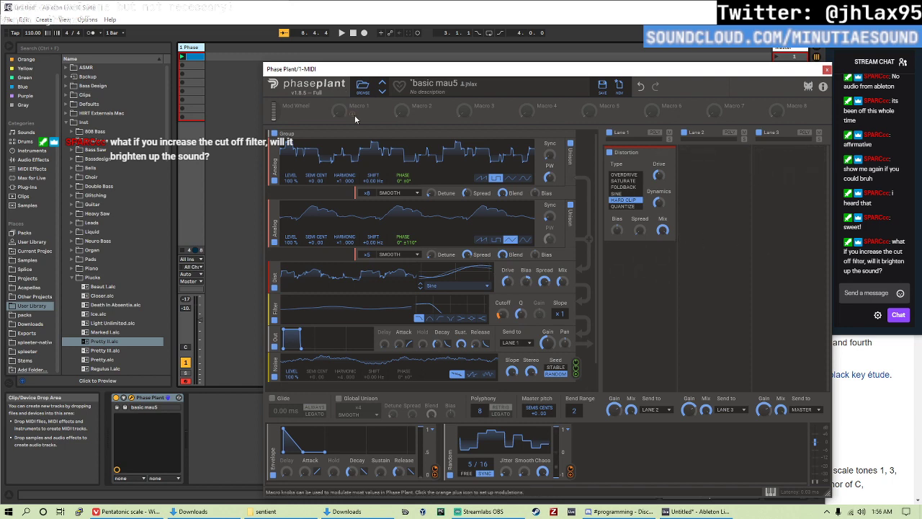
- Assign Macro 1 to the filter cutoff and sweep the macro up and down during playback
drag(353, 112, 502, 322)
drag(339, 111, 338, 101)
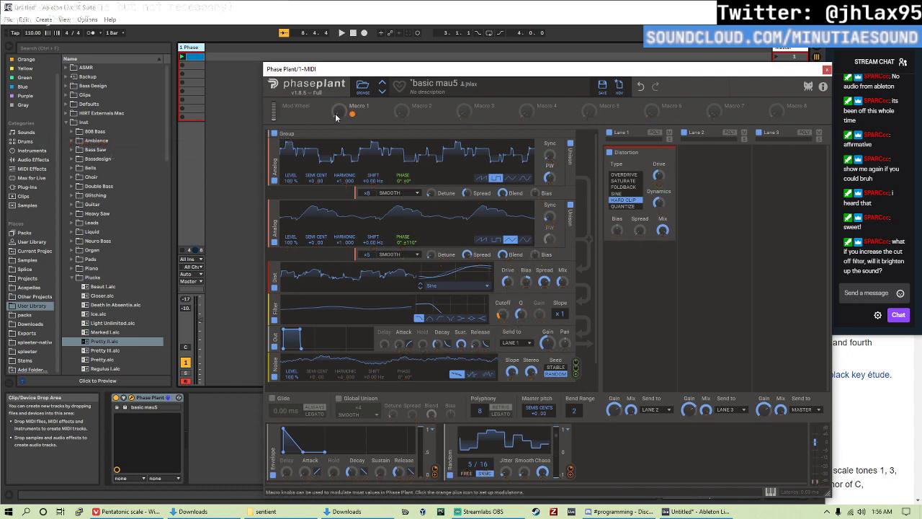
key(space)
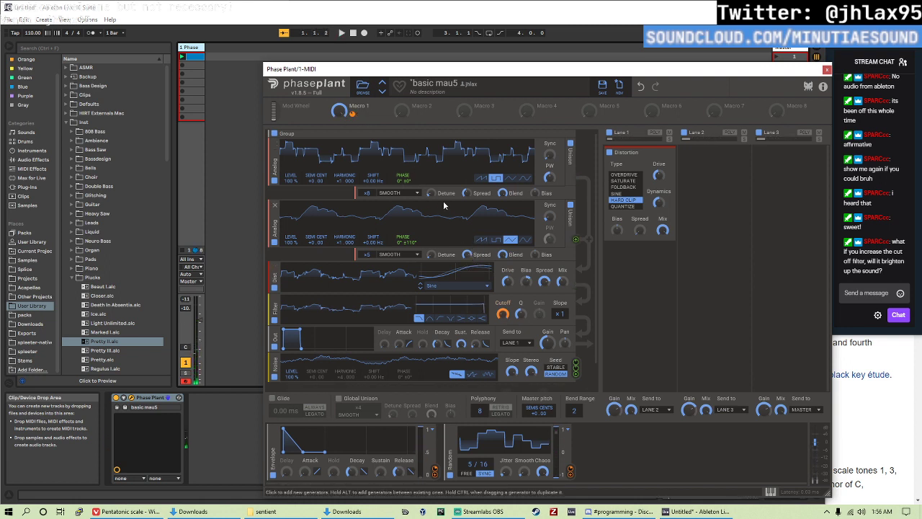
key(space)
click(339, 110)
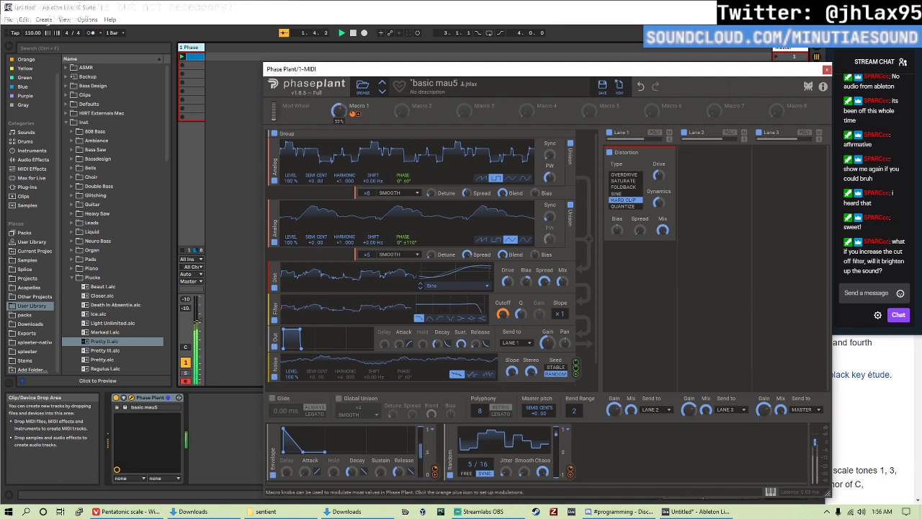
drag(339, 111, 339, 131)
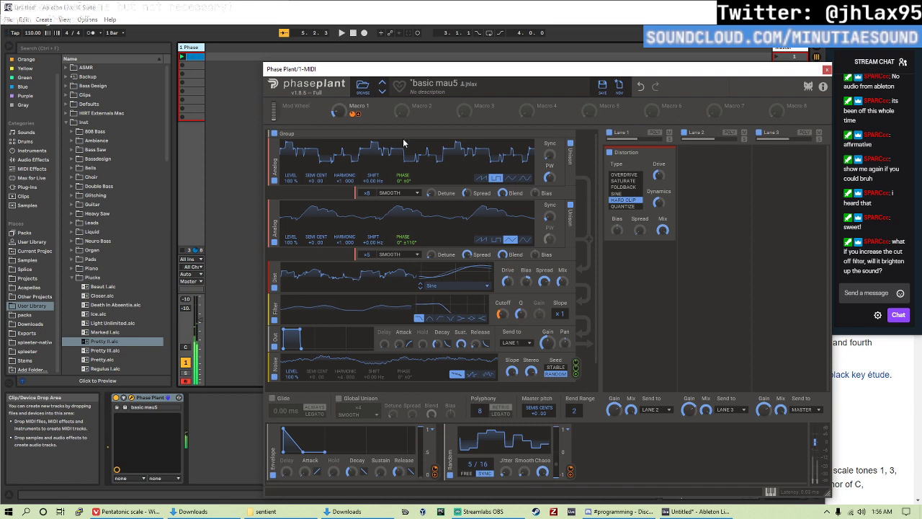
- Adjust the Lane 1 distortion's drive and raise Macro 1 while the clip plays
mouse_move(658, 176)
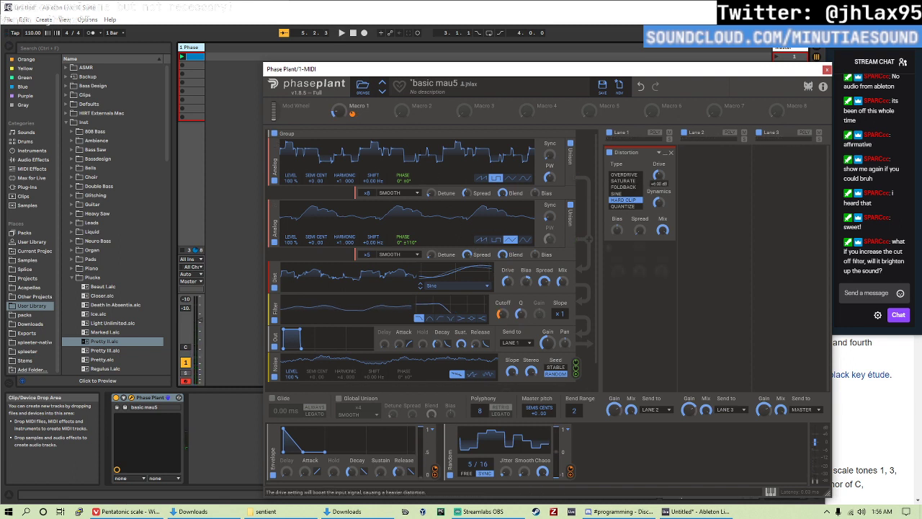
key(space)
drag(658, 176, 658, 173)
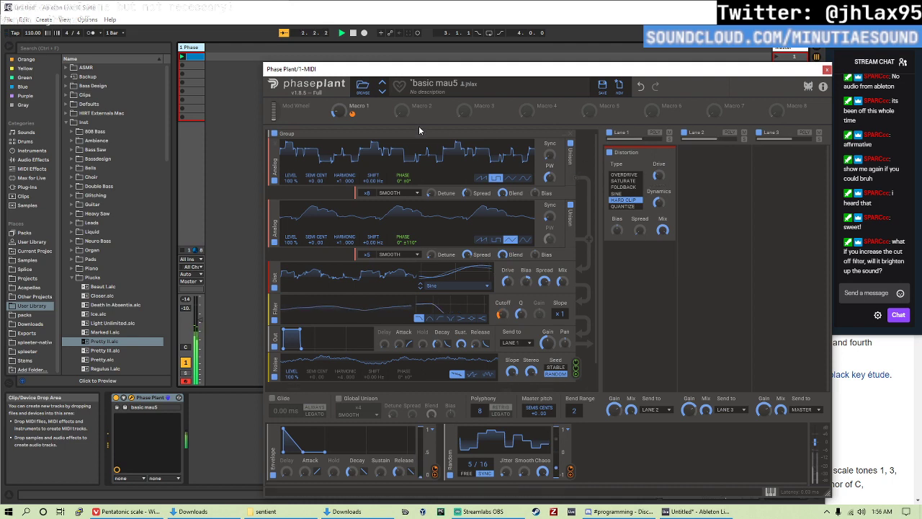
mouse_move(339, 110)
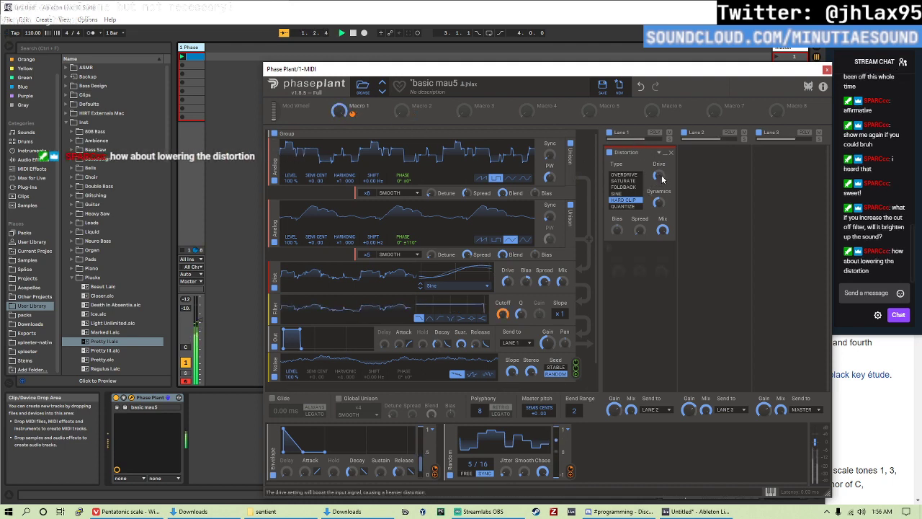
- Adjust the Lane 1 distortion's dynamics and drive, raise its spread to 99%, and lower Macro 1 during playback
mouse_move(658, 202)
drag(658, 202, 658, 217)
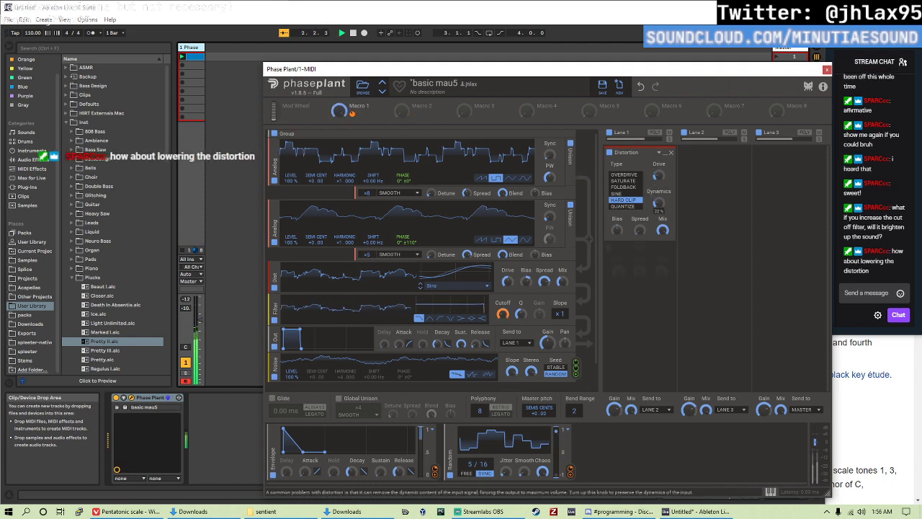
mouse_move(658, 177)
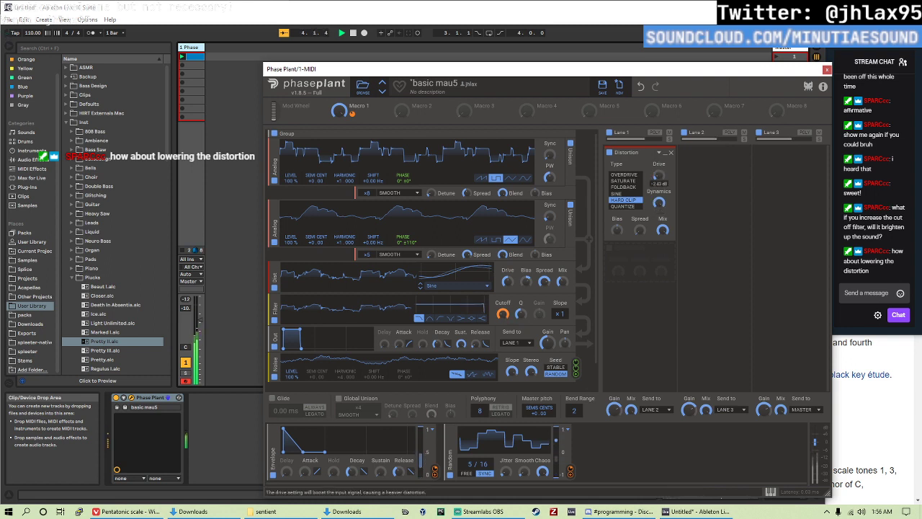
mouse_move(640, 229)
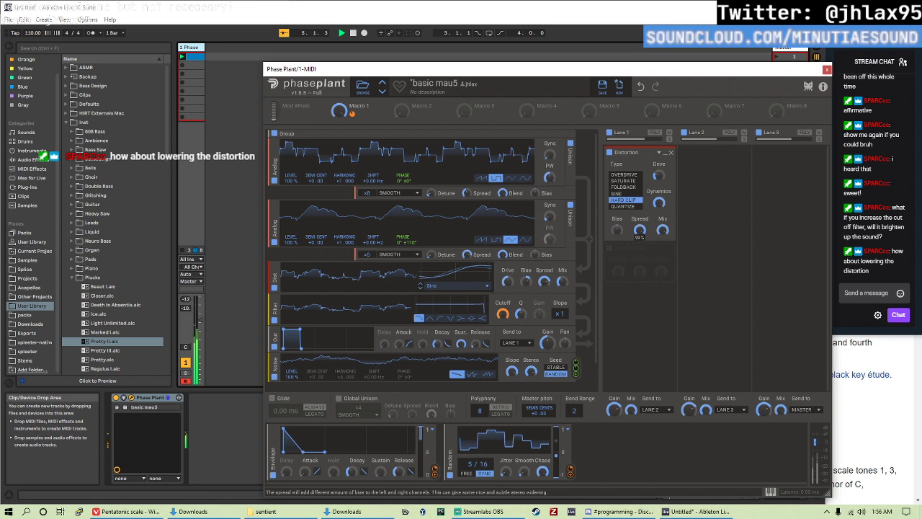
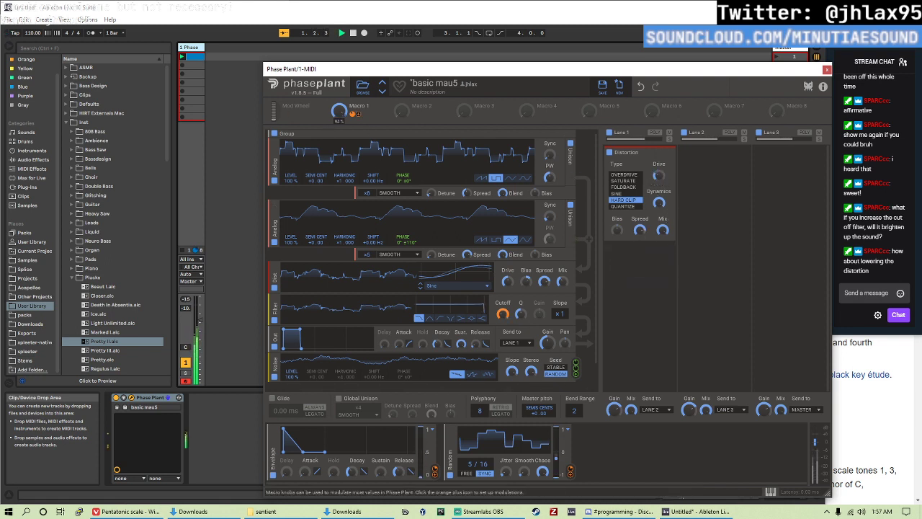
drag(338, 108, 338, 112)
mouse_move(658, 177)
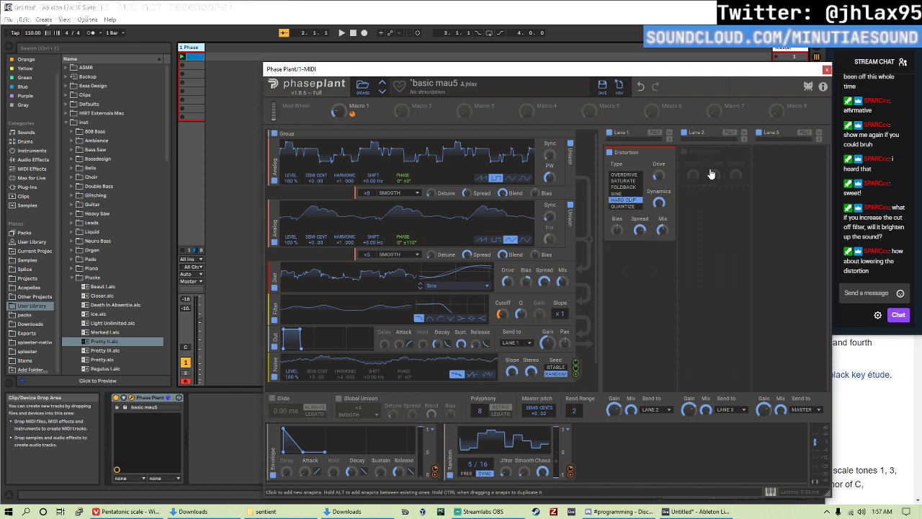
- Add Ableton's Delay audio effect after Phase Plant on the track
click(711, 174)
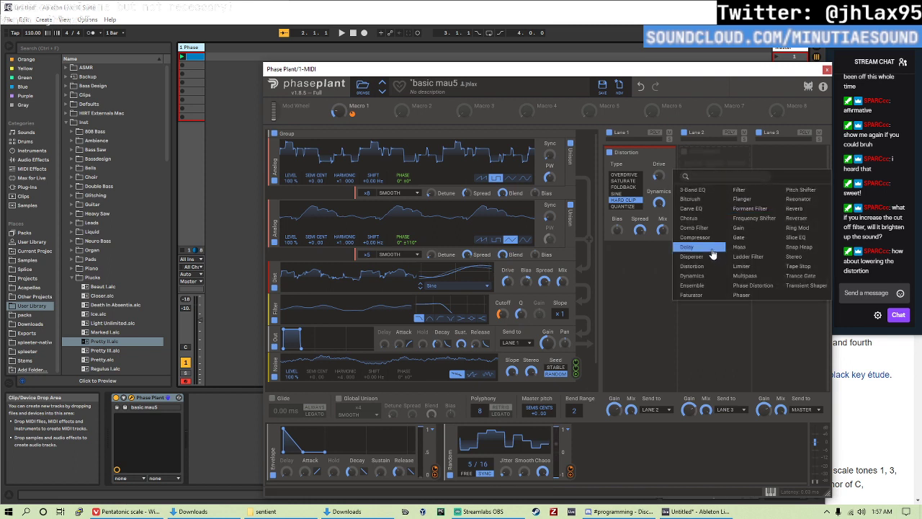
click(730, 152)
drag(712, 77, 678, 66)
click(40, 159)
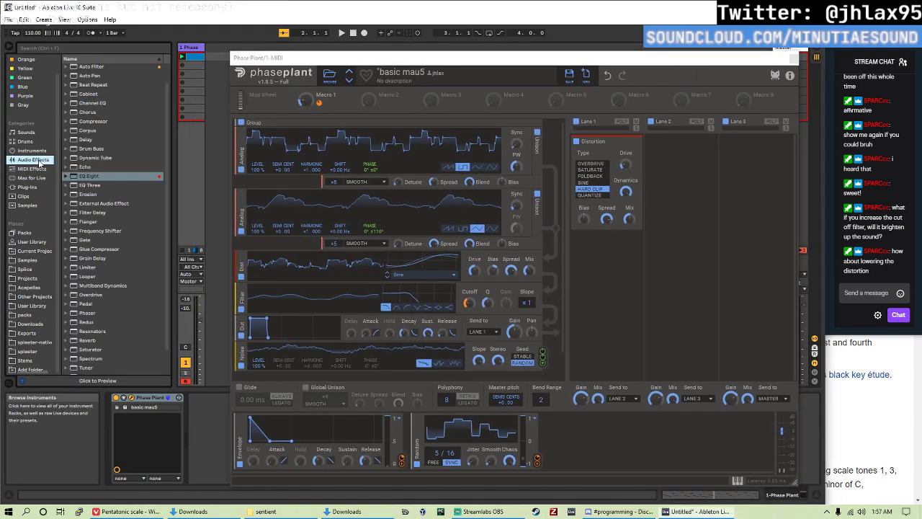
scroll(83, 168, up, 1)
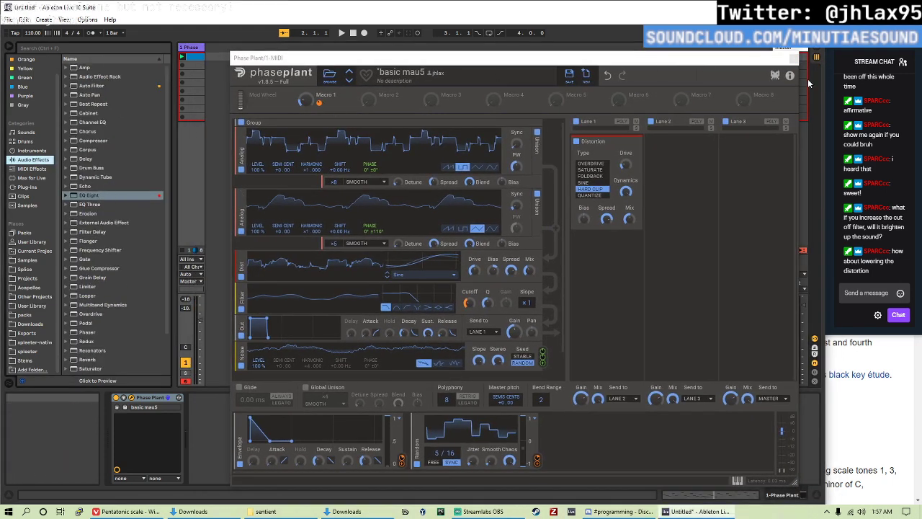
drag(756, 61, 782, 44)
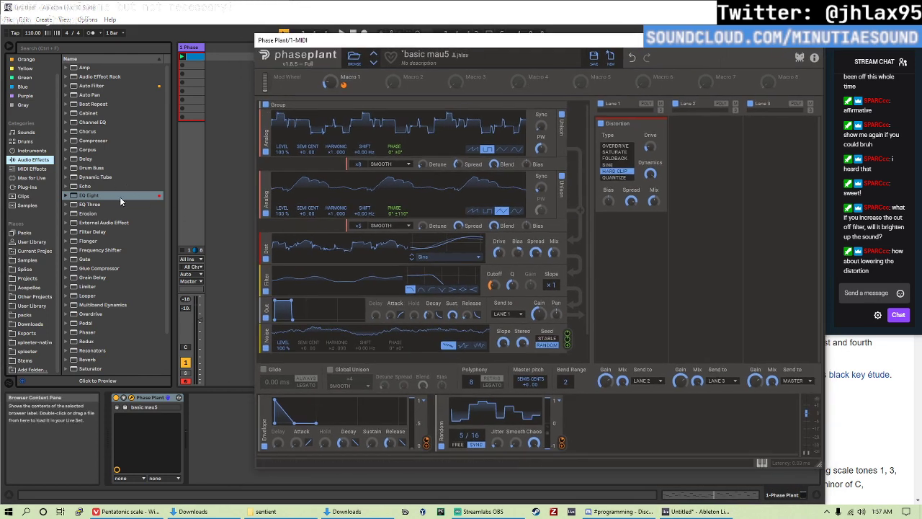
double_click(92, 161)
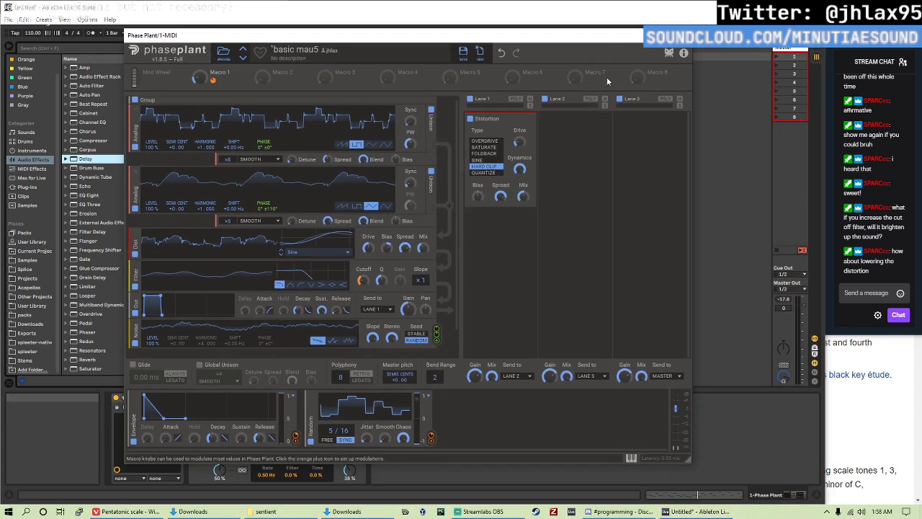
- Rename the Phase Plant preset to "intermediate mau5" and save it in the User location
click(685, 34)
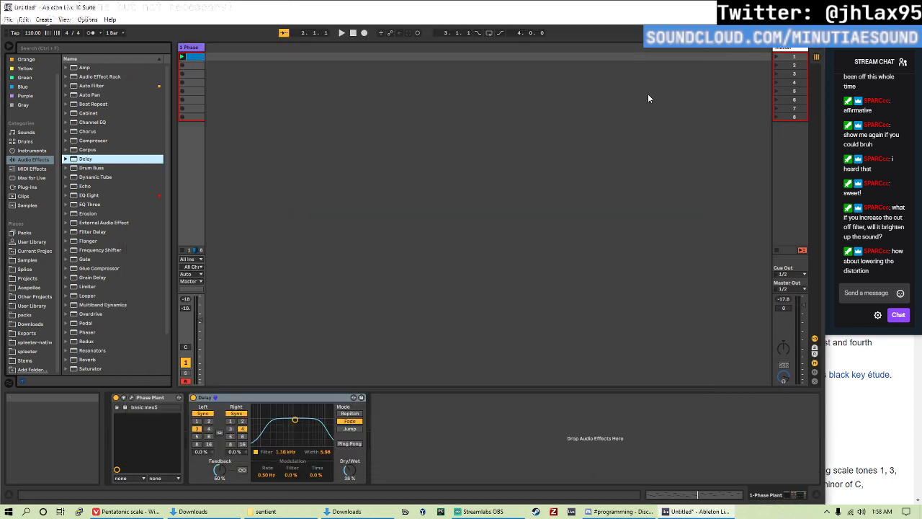
click(116, 407)
double_click(295, 49)
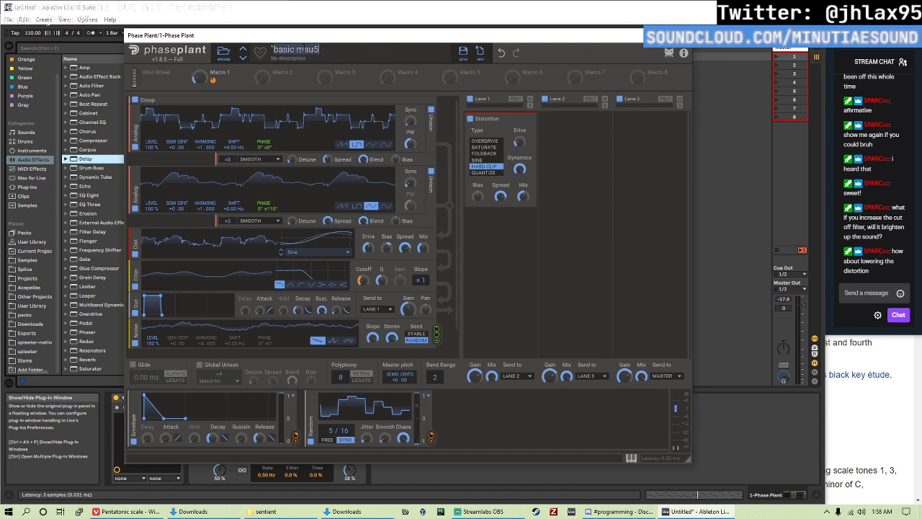
click(319, 49)
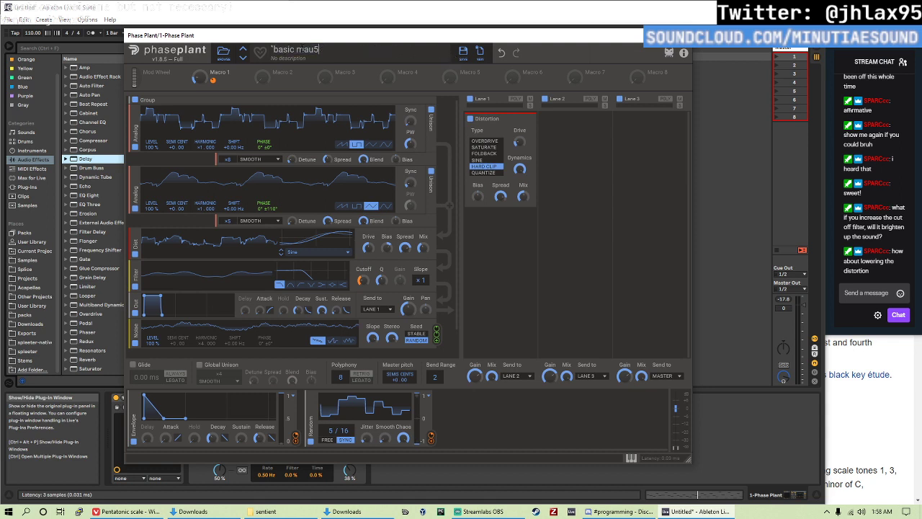
double_click(283, 49)
text(intermediate)
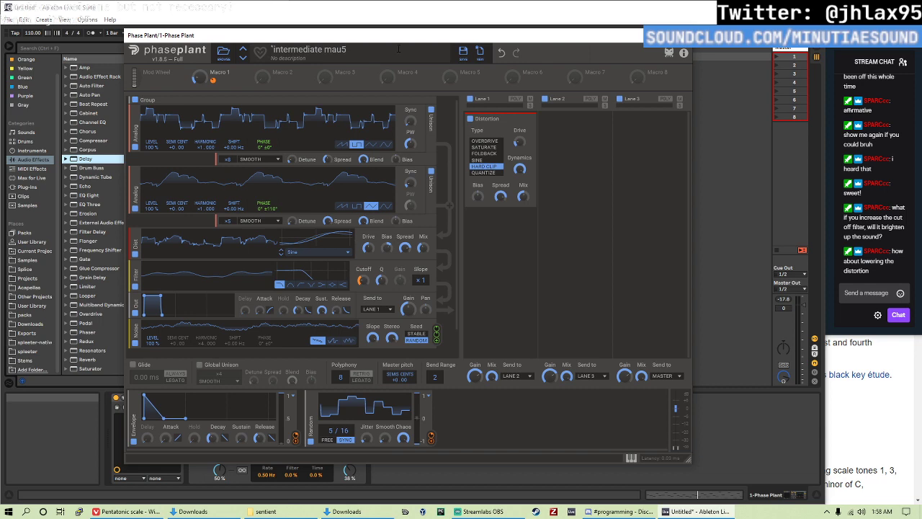
click(462, 52)
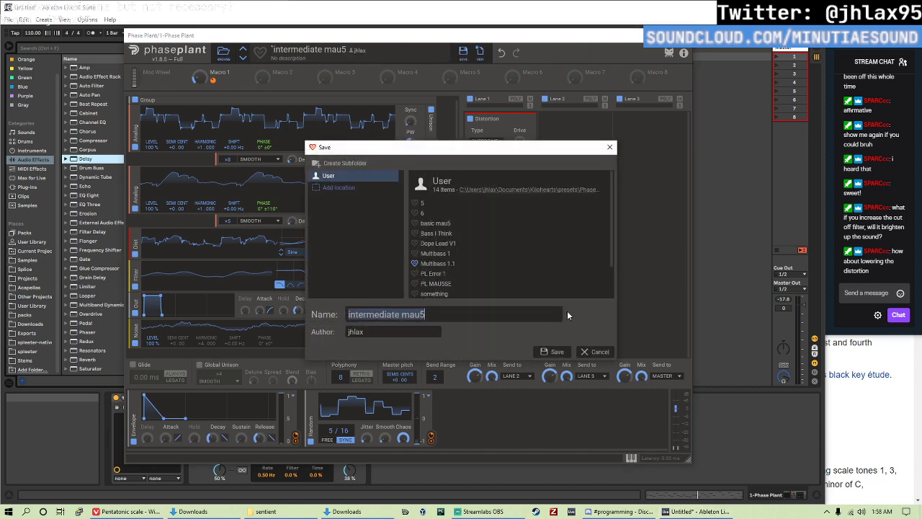
click(593, 352)
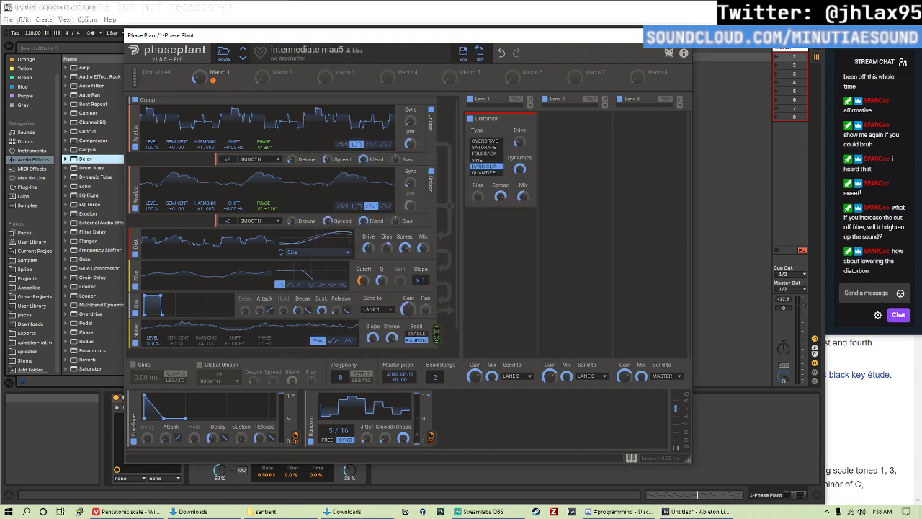
- Lower the Lane 1 distortion's mix and assign Macro 2 to modulate it
click(682, 35)
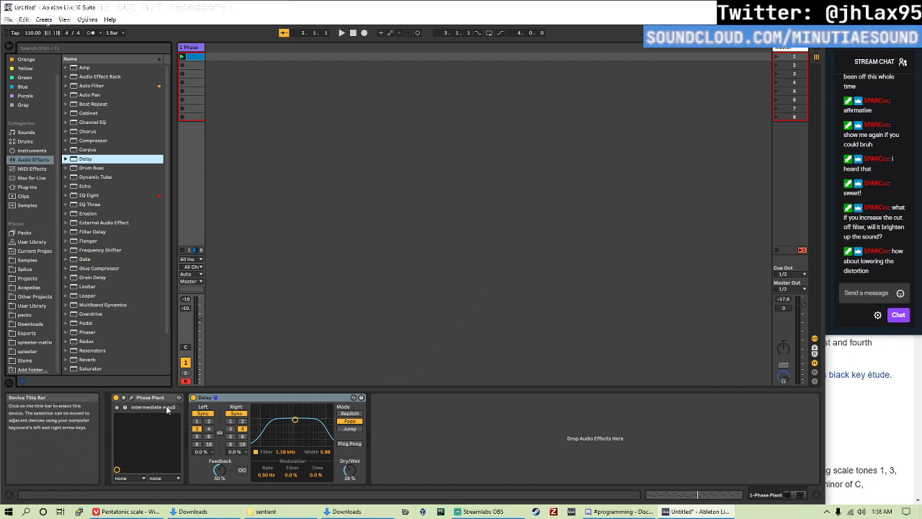
click(125, 407)
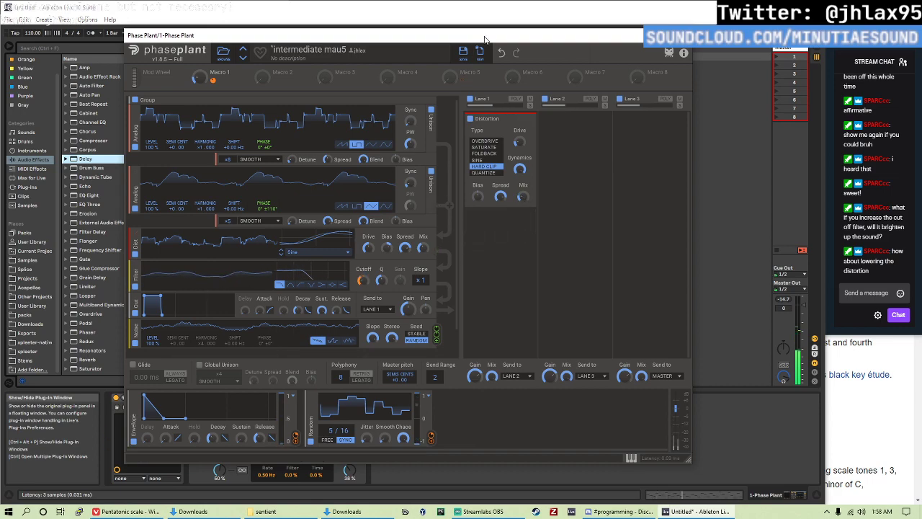
drag(324, 35, 265, 30)
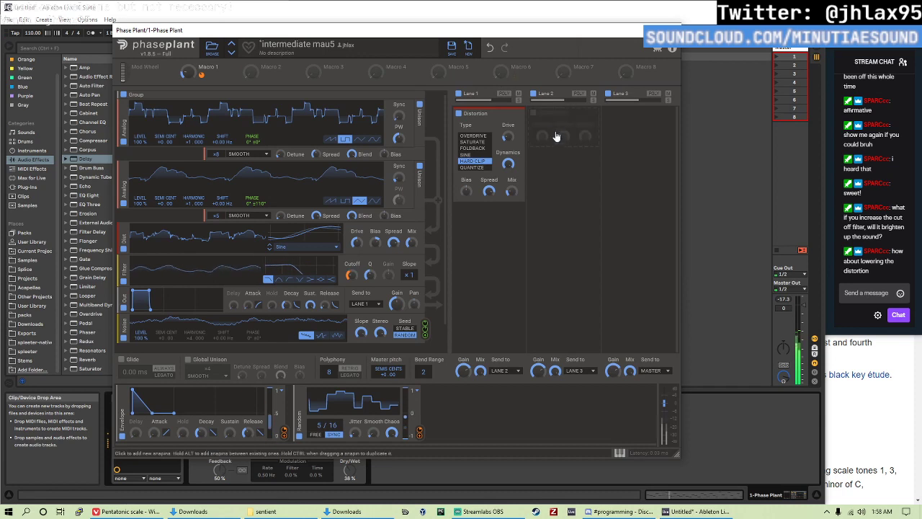
mouse_move(511, 191)
mouse_down()
mouse_move(511, 209)
mouse_move(511, 193)
mouse_up()
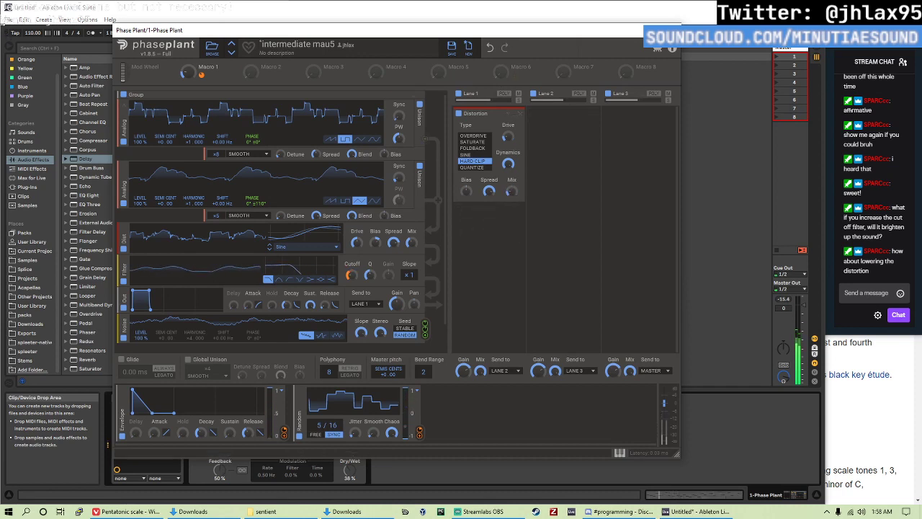
drag(255, 78, 516, 194)
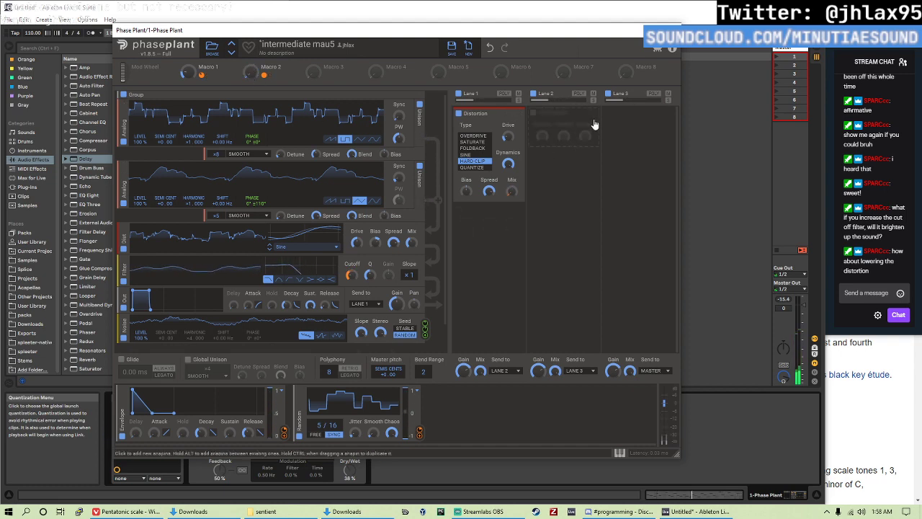
- Save the preset with the Macro 2 assignment, overwriting the existing "intermediate mau5"
drag(370, 35, 423, 18)
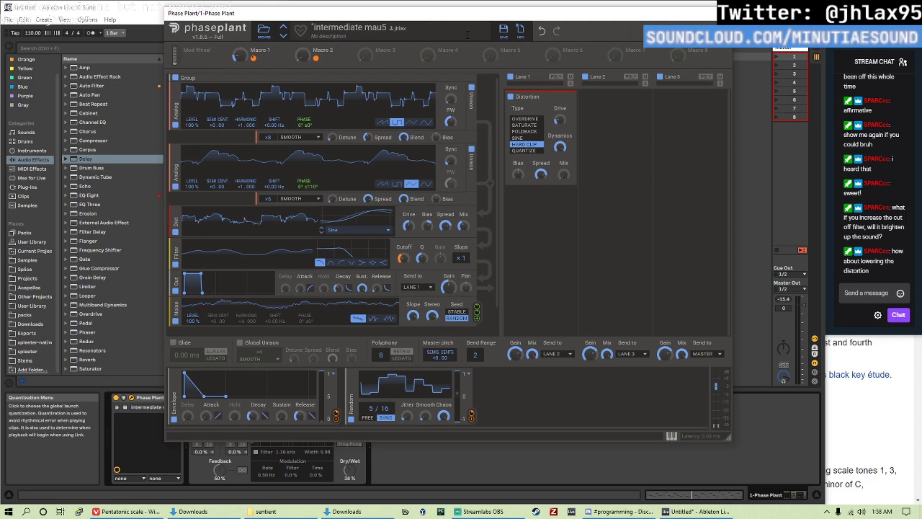
click(504, 29)
click(555, 351)
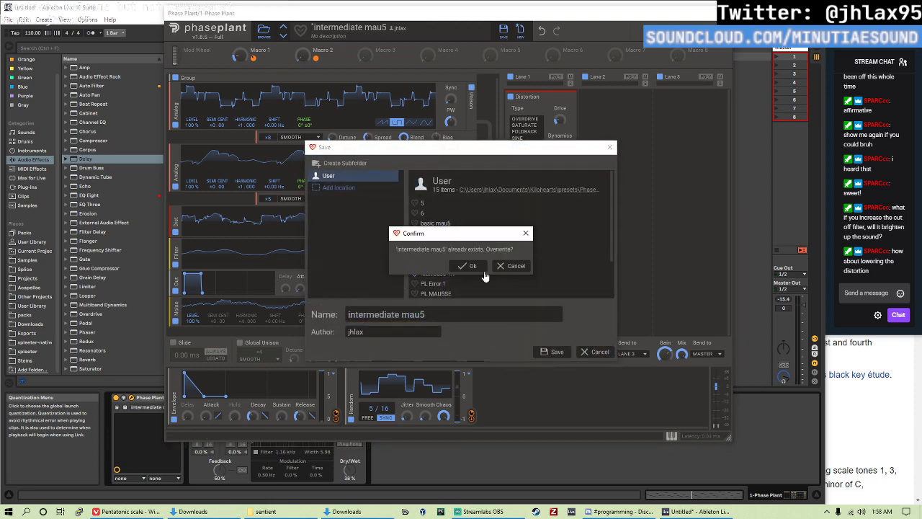
click(474, 266)
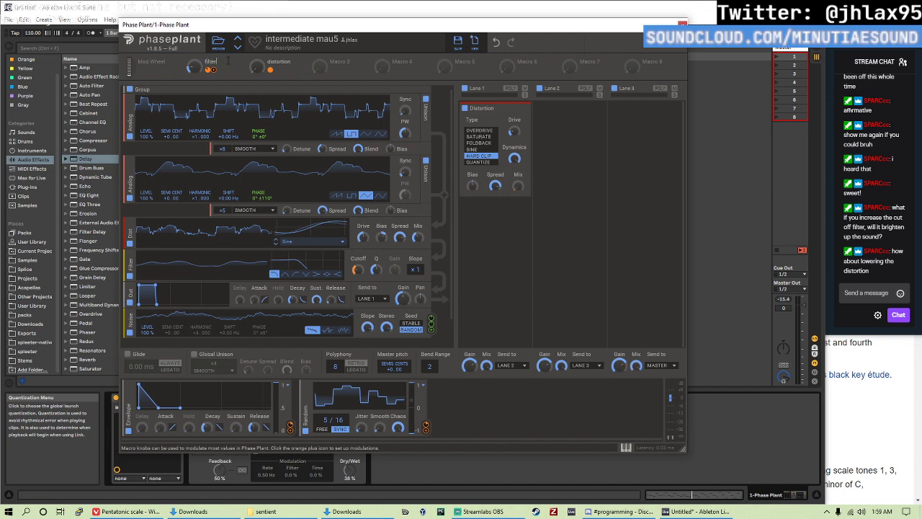
- Save the preset again with Macros 1 and 2 named "filter" and "distortion", overwriting "intermediate mau5"
click(458, 41)
click(553, 352)
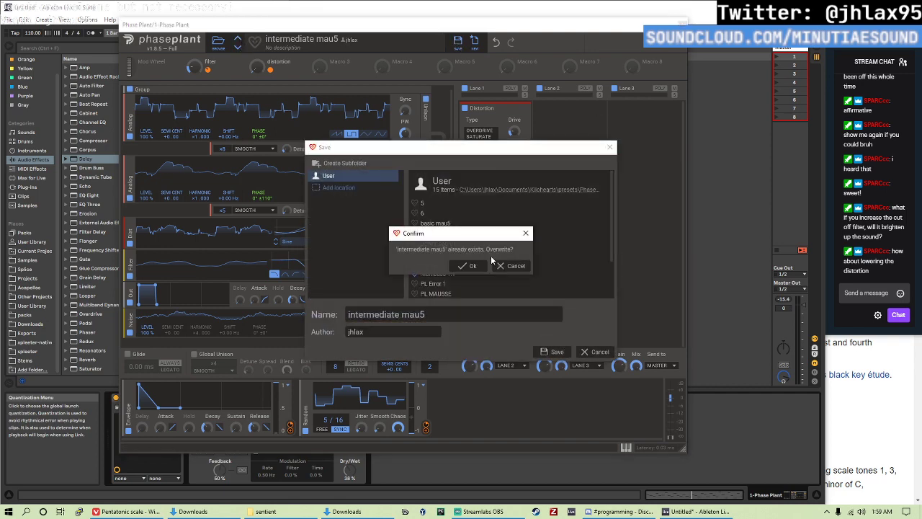
click(464, 265)
- Add the filter and distortion macros as configured parameters on the Phase Plant device and close the plug-in window
drag(477, 28, 602, 38)
click(123, 398)
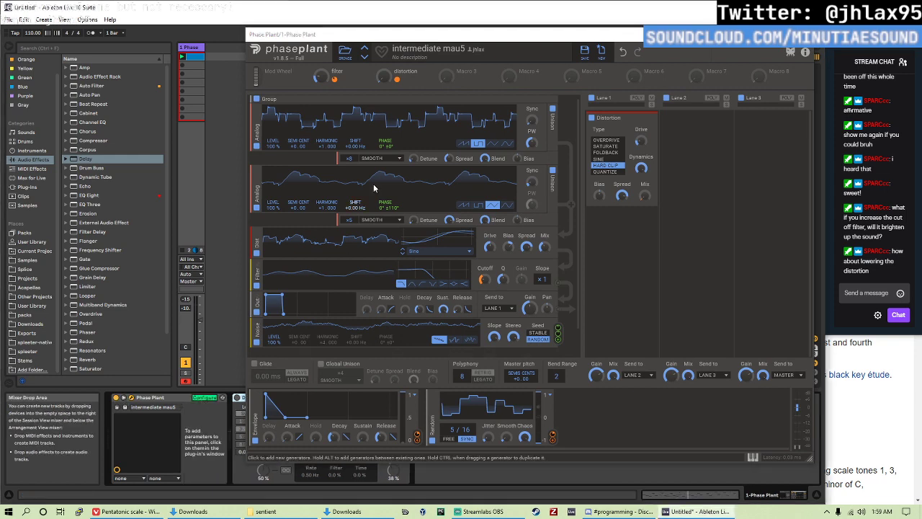
click(383, 78)
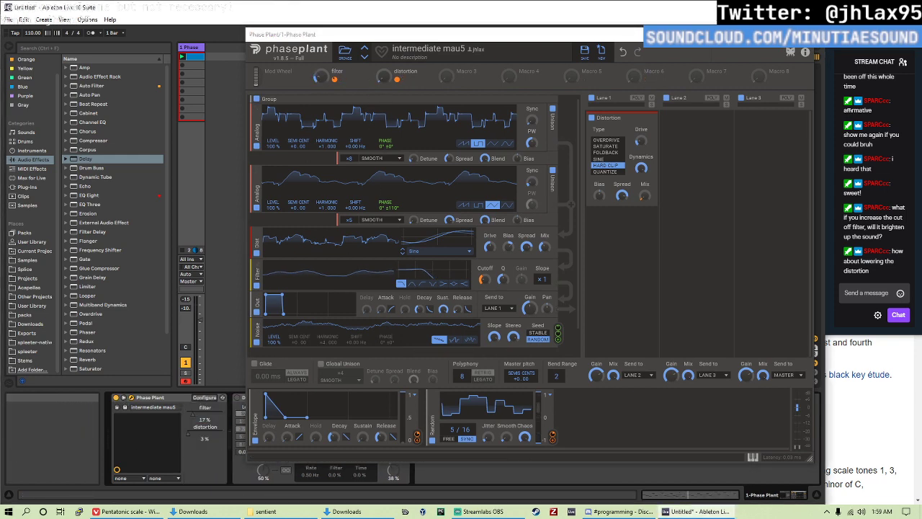
click(804, 33)
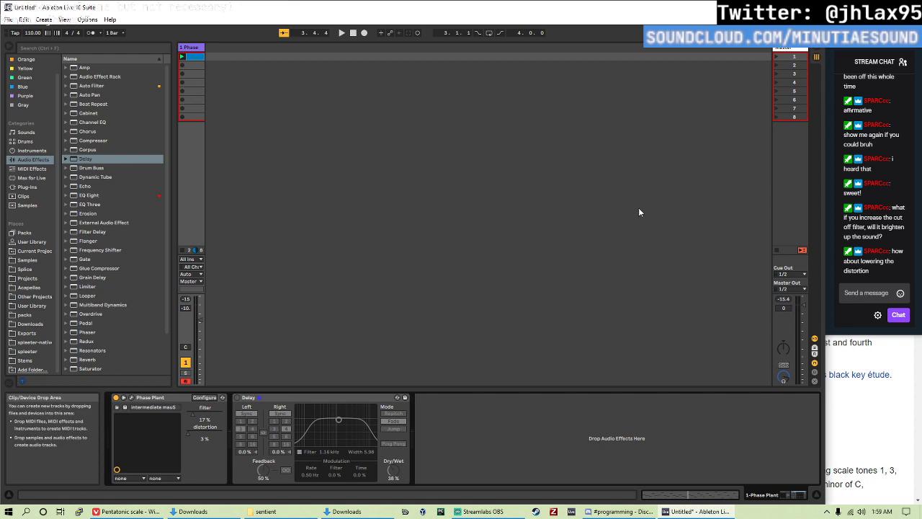
- Enable the Delay and set its bandpass filter to 1.08 kHz with a width of 5.09 during playback
click(237, 397)
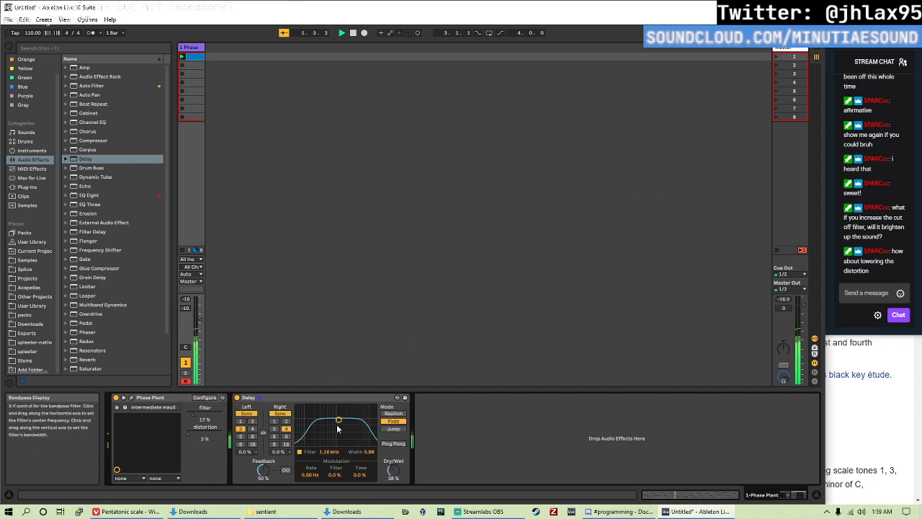
drag(336, 424, 337, 423)
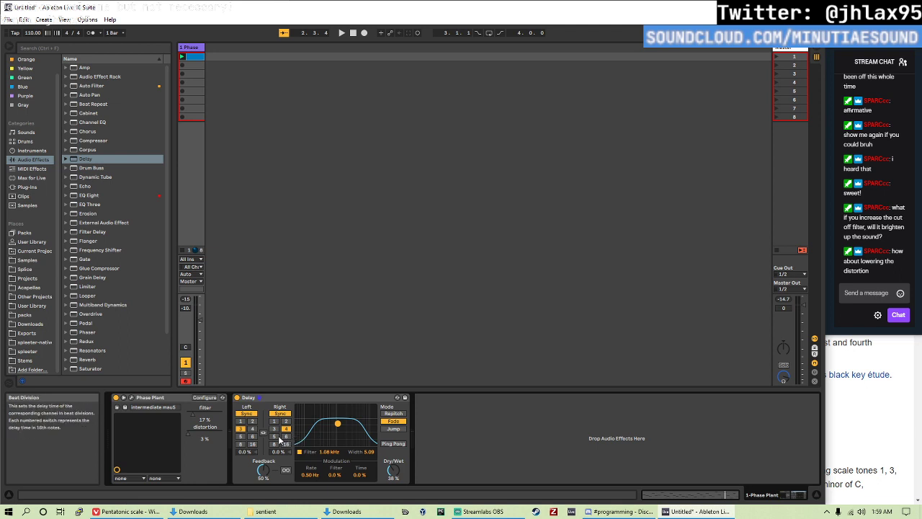
- Set the Delay's right time to 5 sixteenths and its dry/wet to 42% while listening
click(273, 436)
key(space)
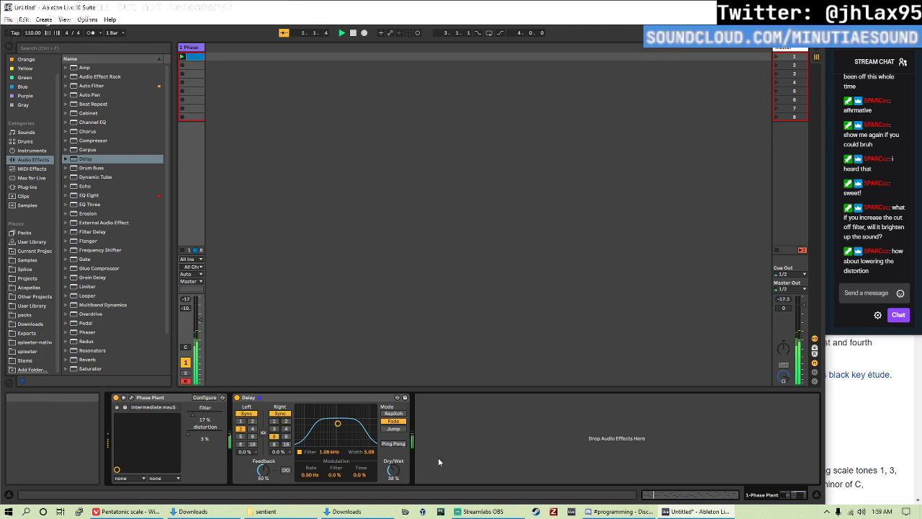
drag(392, 470, 393, 471)
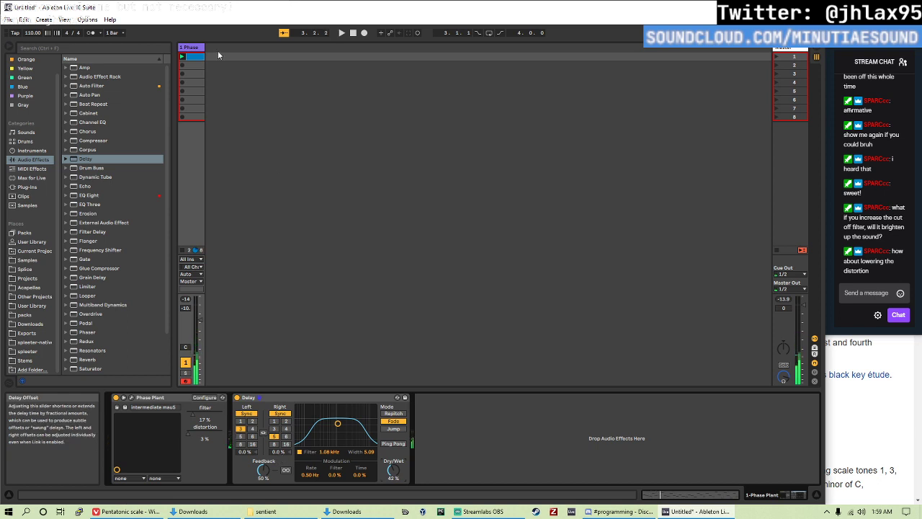
- Check the clip's notes, return to the devices, and set the Delay's filter to 1.18 kHz with width 4.41
key(shift+Tab)
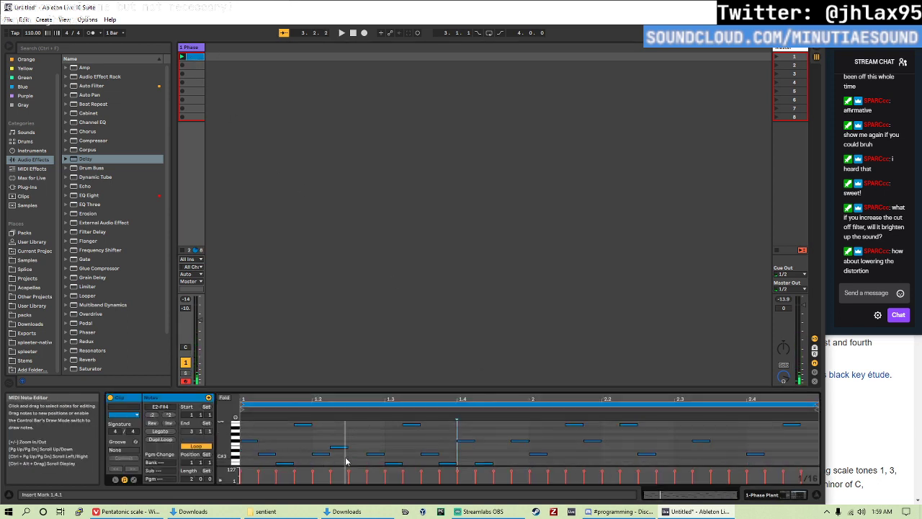
key(shift+Tab)
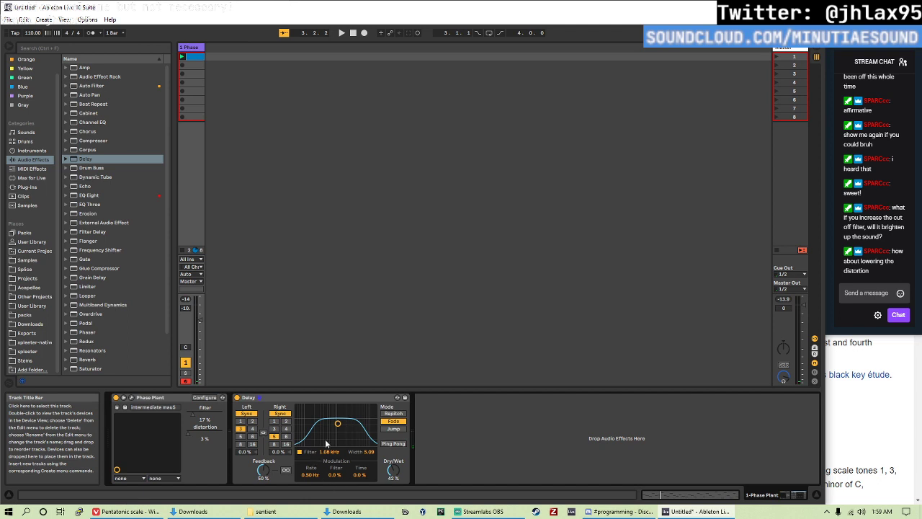
drag(326, 444, 329, 447)
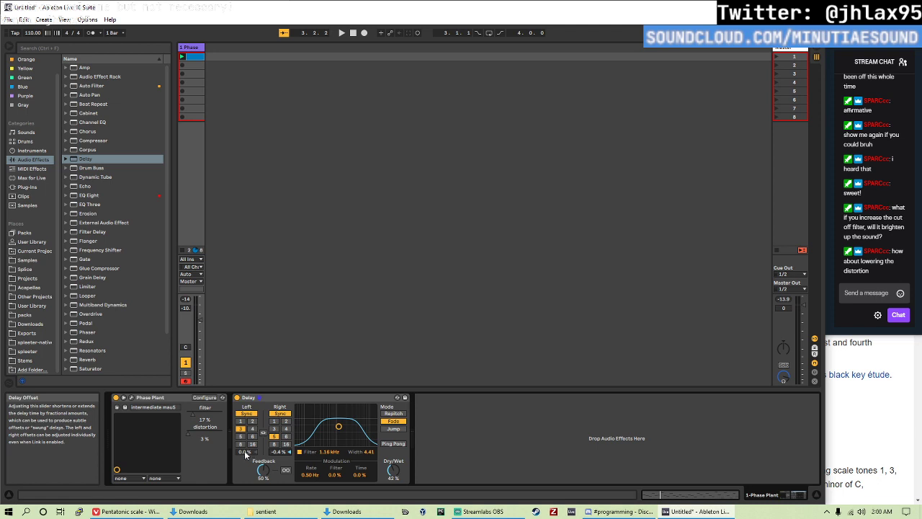
- Set the Delay's left offset to -0.3% and its dry/wet to 32% during playback
drag(245, 454, 246, 454)
key(space)
drag(394, 470, 393, 472)
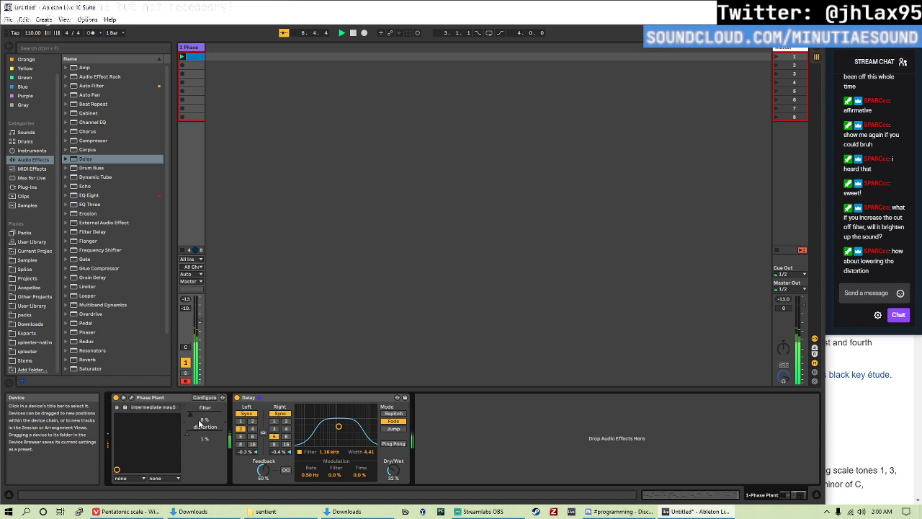
- Set Phase Plant's filter parameter to 17%, adjust the filter cutoff modulation in the plug-in, and close its window
drag(201, 426, 201, 420)
click(124, 397)
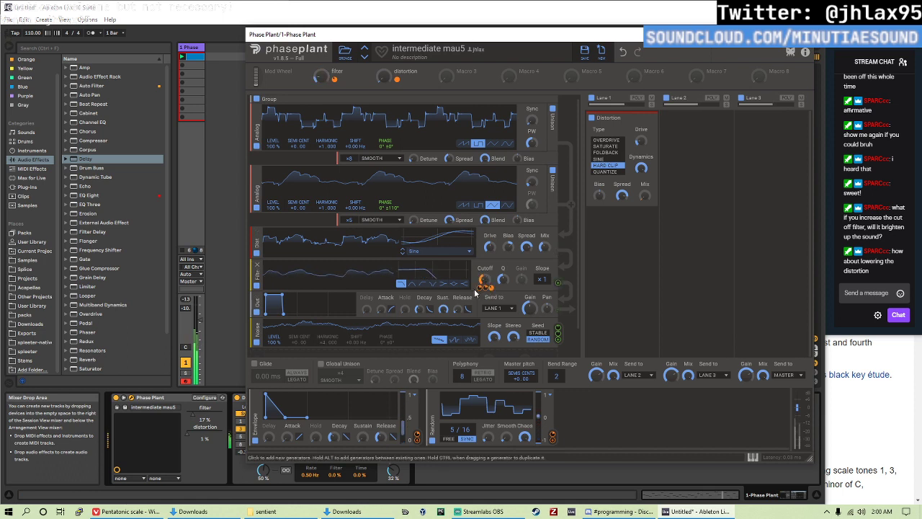
drag(487, 286, 490, 288)
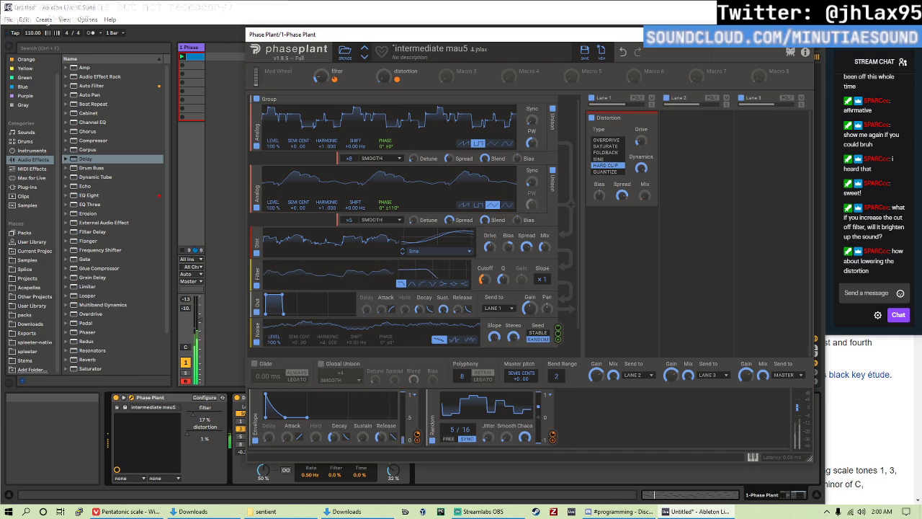
drag(764, 34, 623, 23)
click(669, 22)
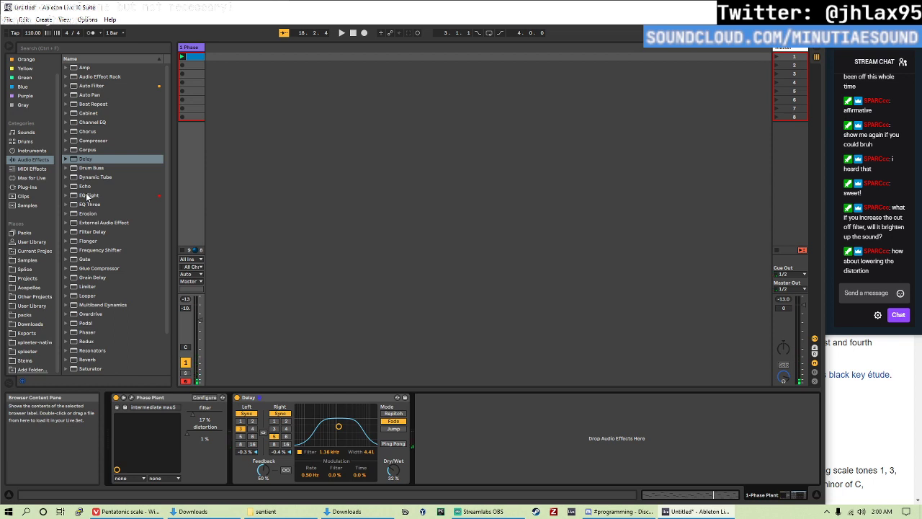
- Insert an EQ Eight between Phase Plant and the Delay, enable band 8, and cut band 3 to -11.3 dB at 3.09 kHz
drag(94, 195, 232, 411)
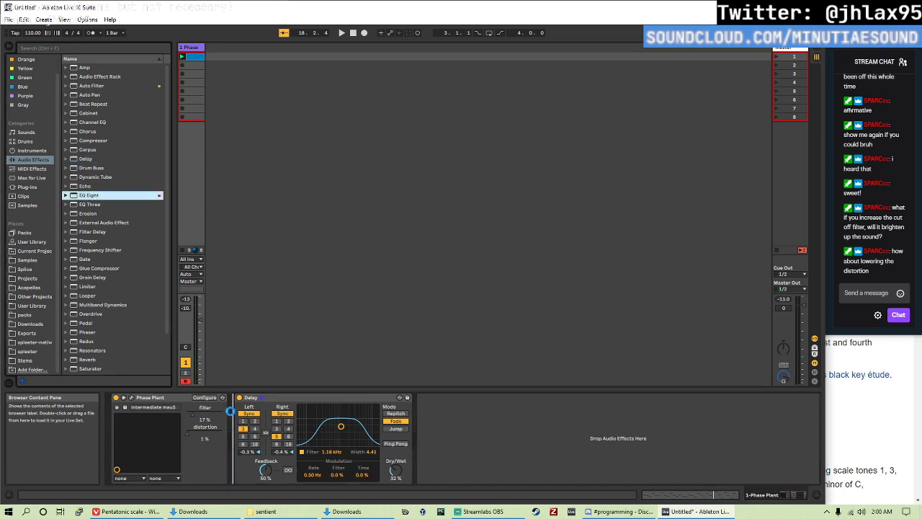
click(265, 478)
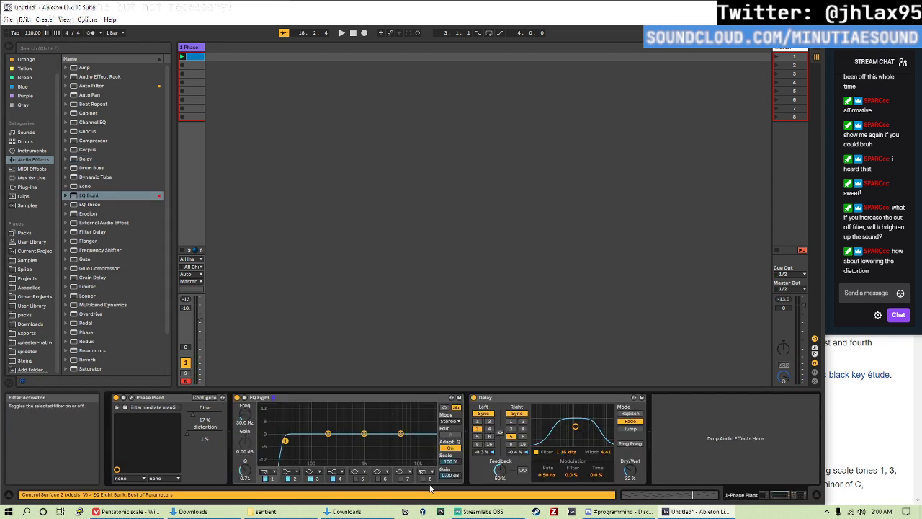
click(428, 479)
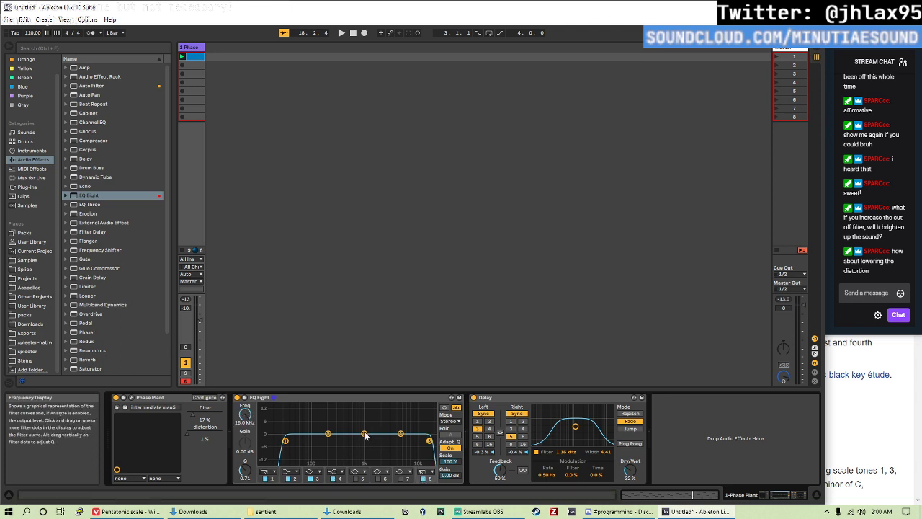
click(354, 396)
mouse_move(387, 402)
mouse_down()
mouse_move(647, 405)
mouse_move(381, 412)
mouse_up()
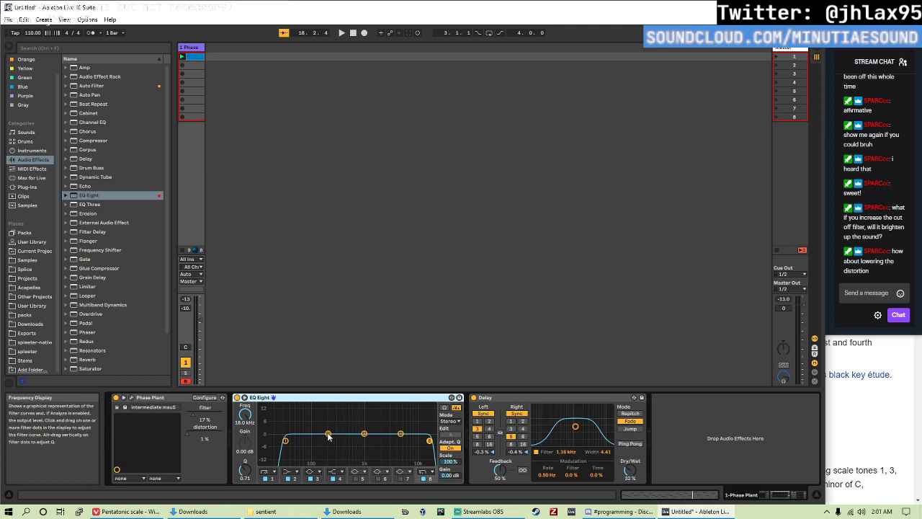
drag(529, 399, 353, 406)
drag(328, 434, 389, 456)
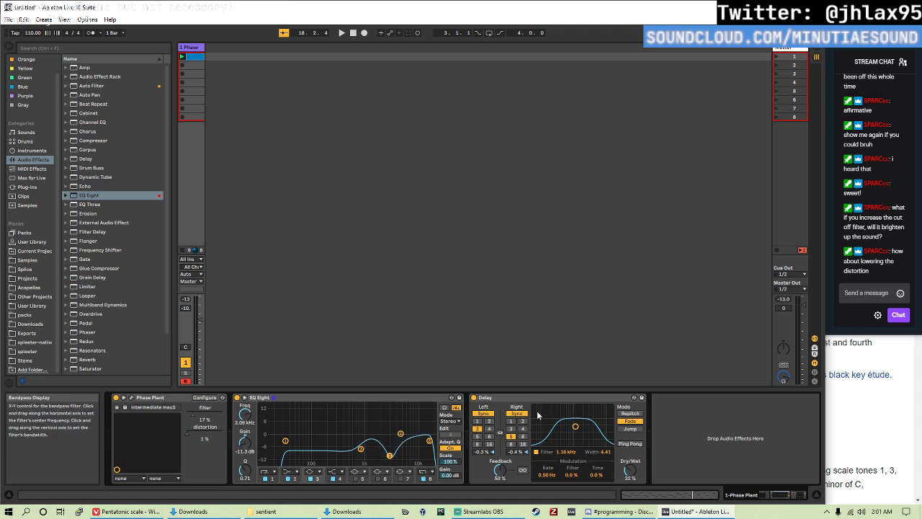
- Try the EQ Eight after the Delay, set band 3 to 2.15 kHz and -7.07 dB, and return it in front of the Delay
drag(389, 395, 660, 393)
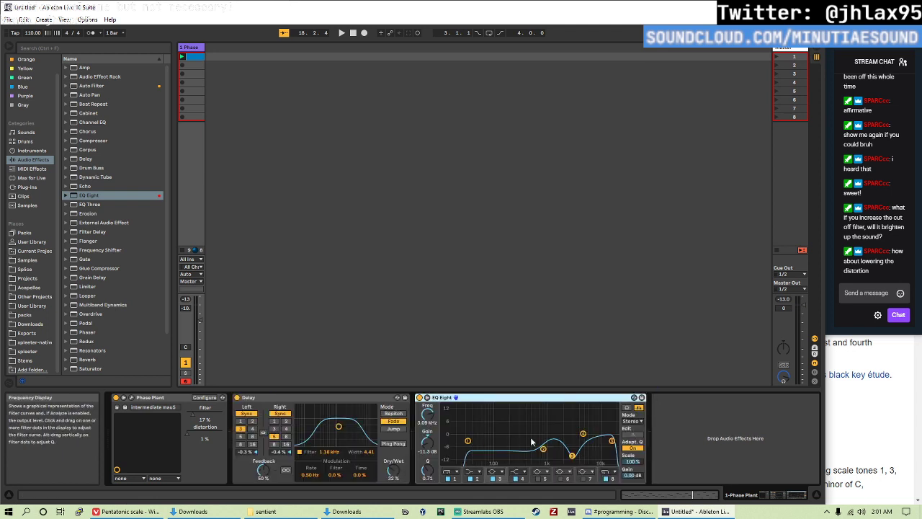
drag(572, 456, 568, 455)
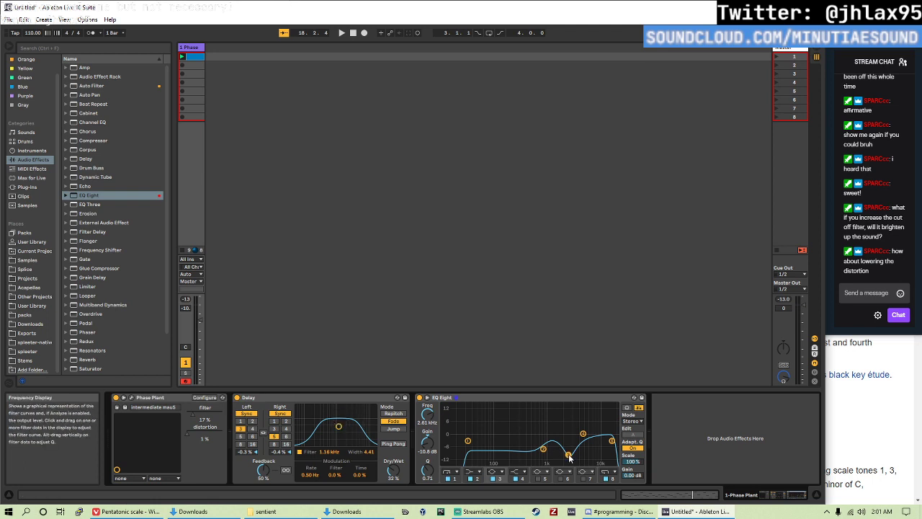
drag(569, 457, 564, 447)
click(461, 397)
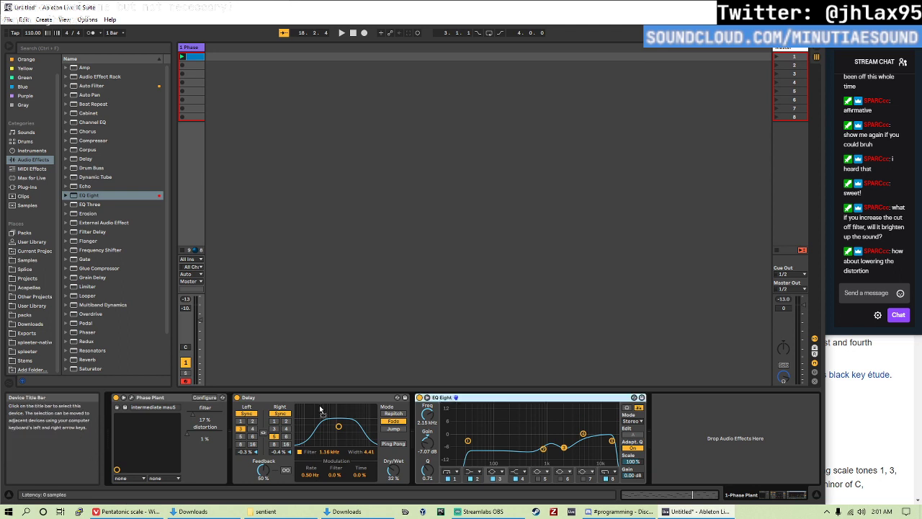
drag(443, 397, 309, 432)
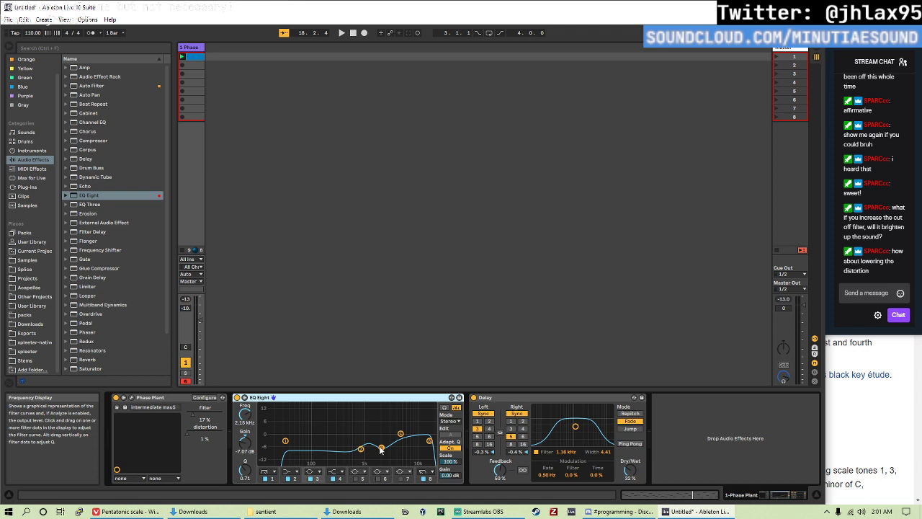
- During playback, shift EQ Eight's band 2 lower in frequency, cut band 4, and set band 3 to 843 Hz, -5.08 dB, Q 0.29
key(space)
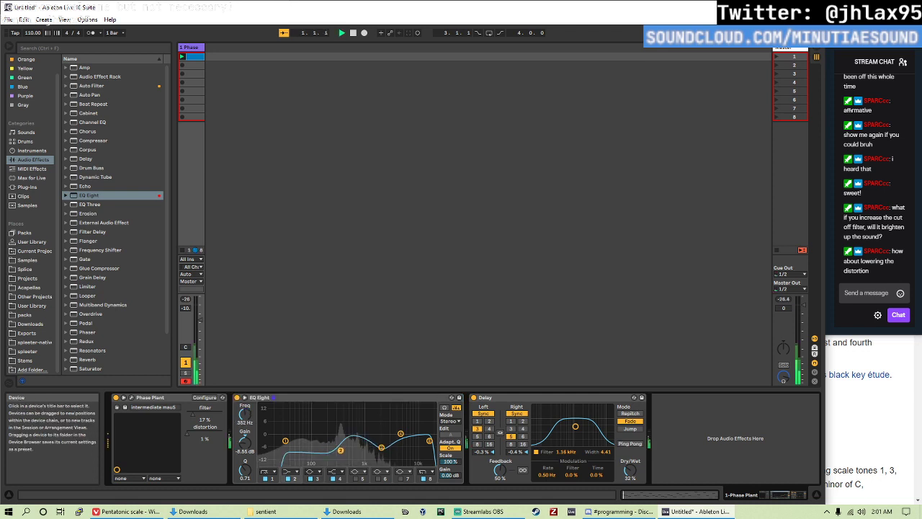
drag(361, 449, 317, 446)
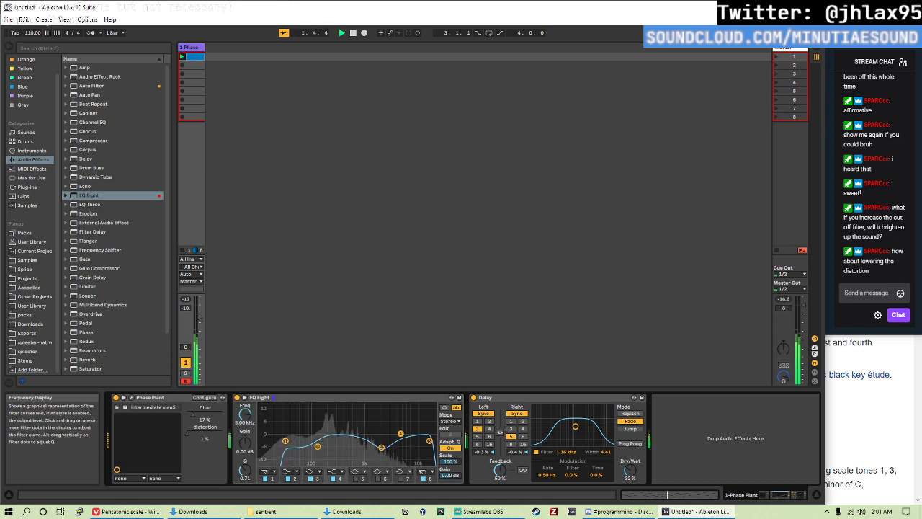
drag(401, 434, 362, 461)
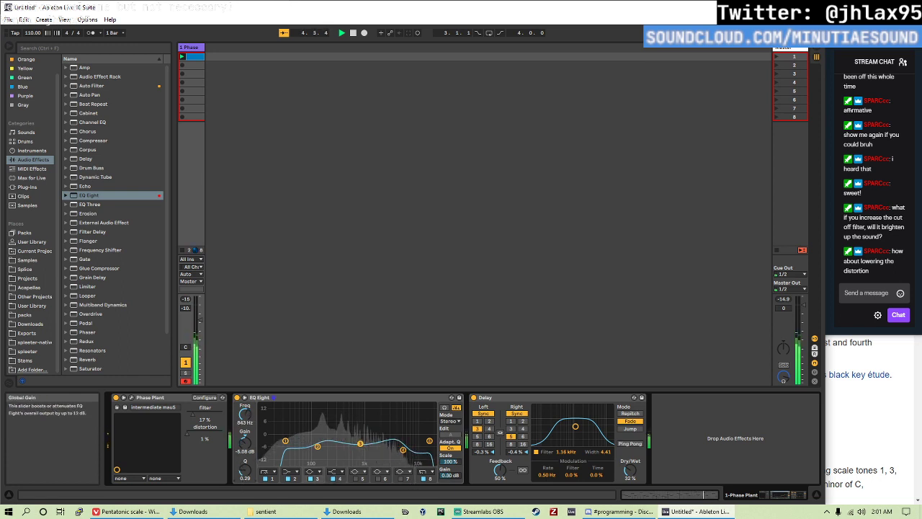
- Raise the track volume to 0 dB and set the EQ Eight's output gain to -2.81 dB while listening
drag(450, 475, 450, 472)
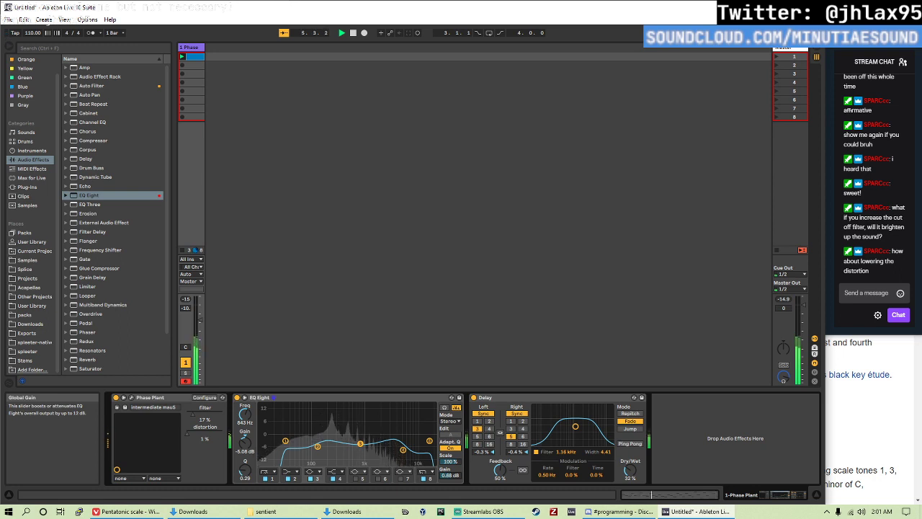
key(space)
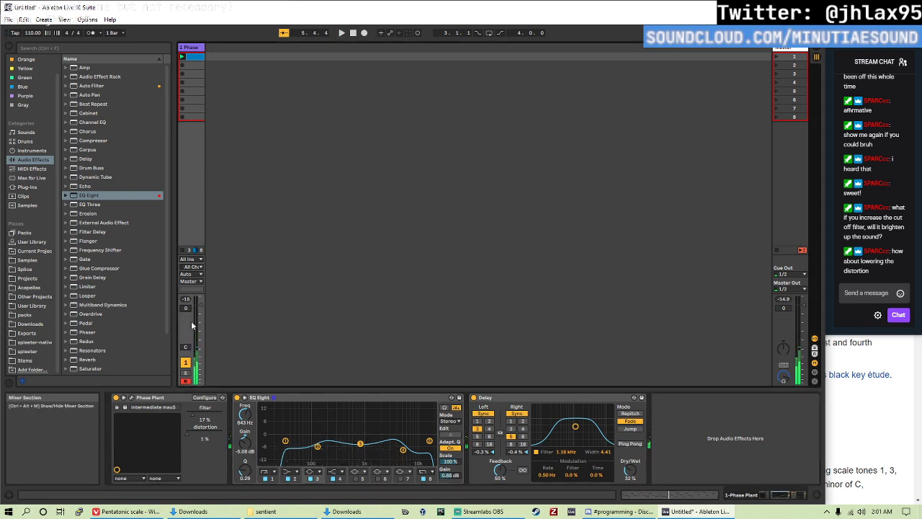
key(space)
drag(450, 475, 450, 493)
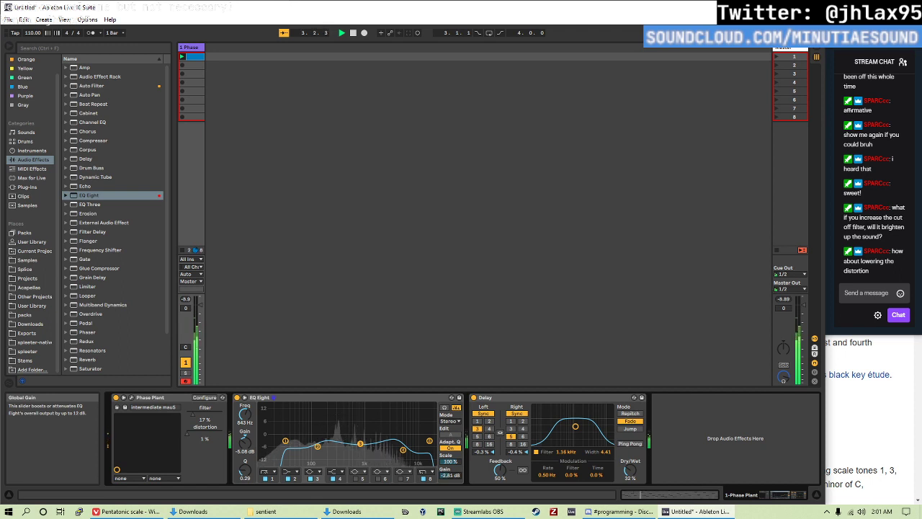
key(space)
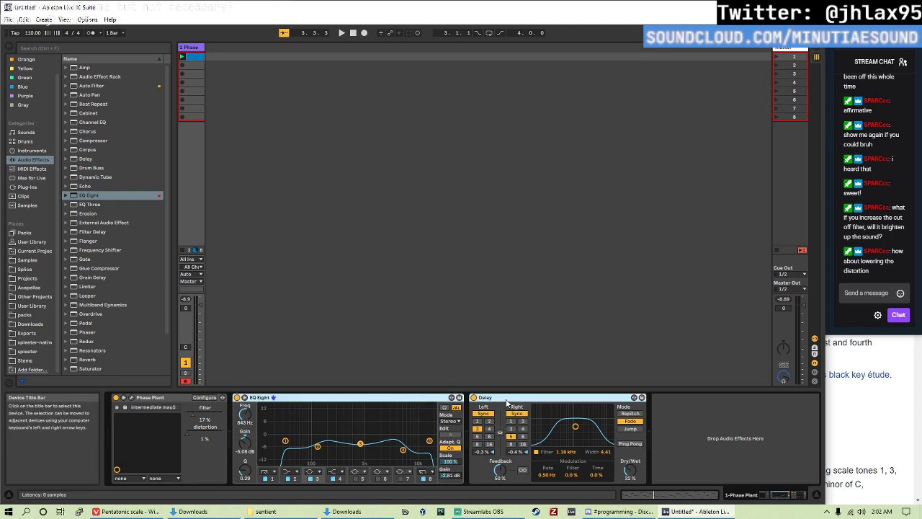
- Group the EQ Eight and Delay into an Audio Effect Rack and add a second, empty chain
key(ctrl+a)
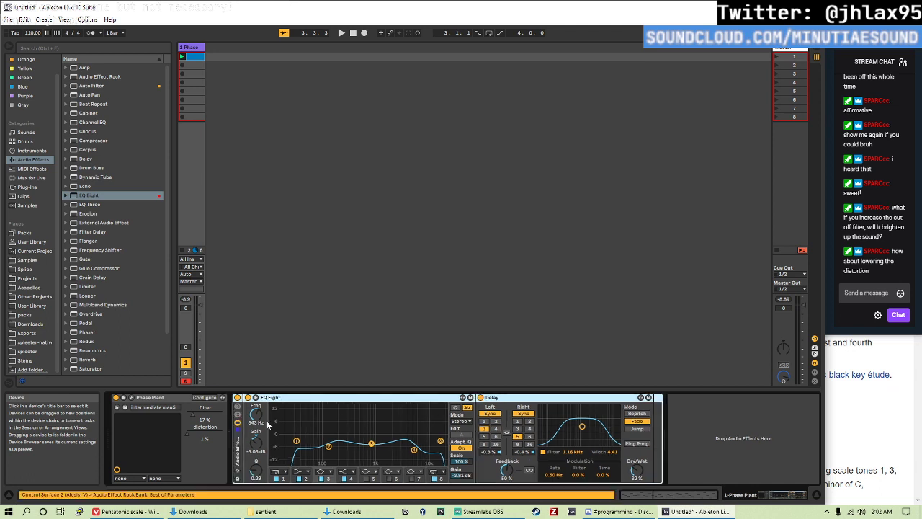
key(ctrl+g)
right_click(265, 432)
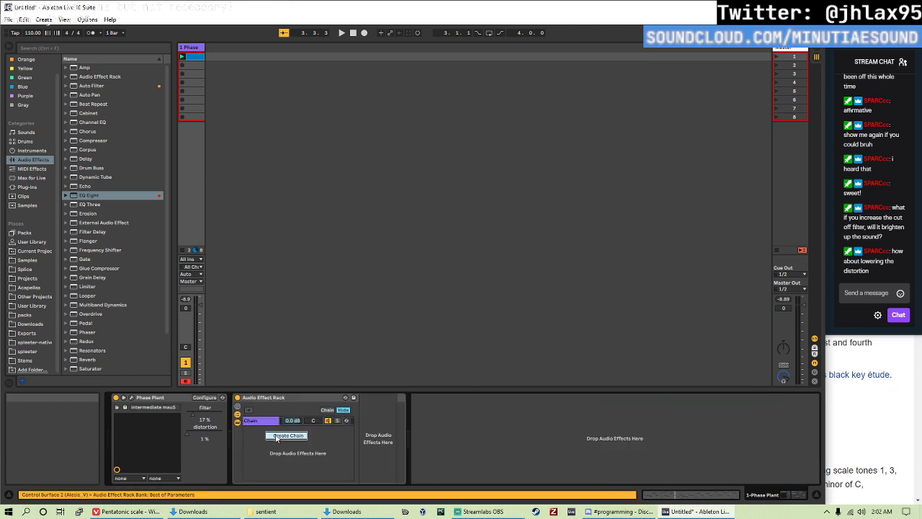
click(279, 436)
- Set both rack chains to -6.0 dB and solo the empty second chain
click(262, 421)
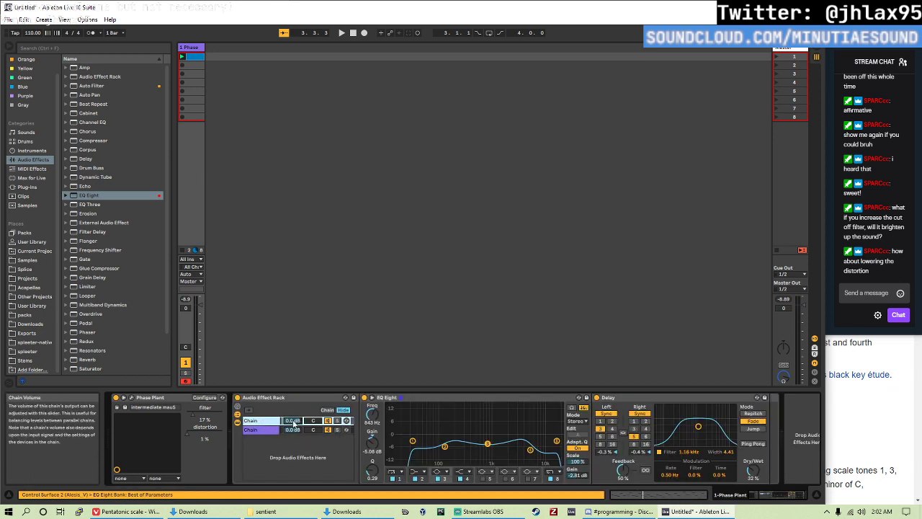
click(297, 432)
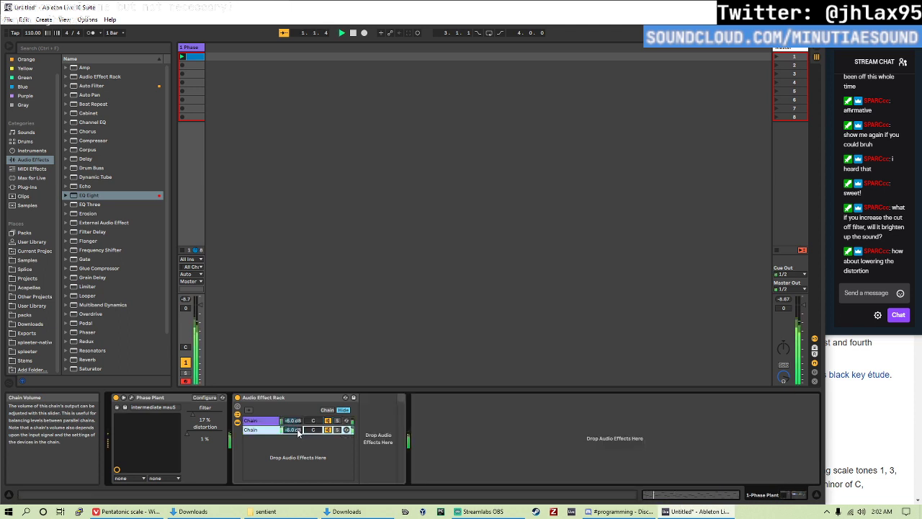
click(337, 430)
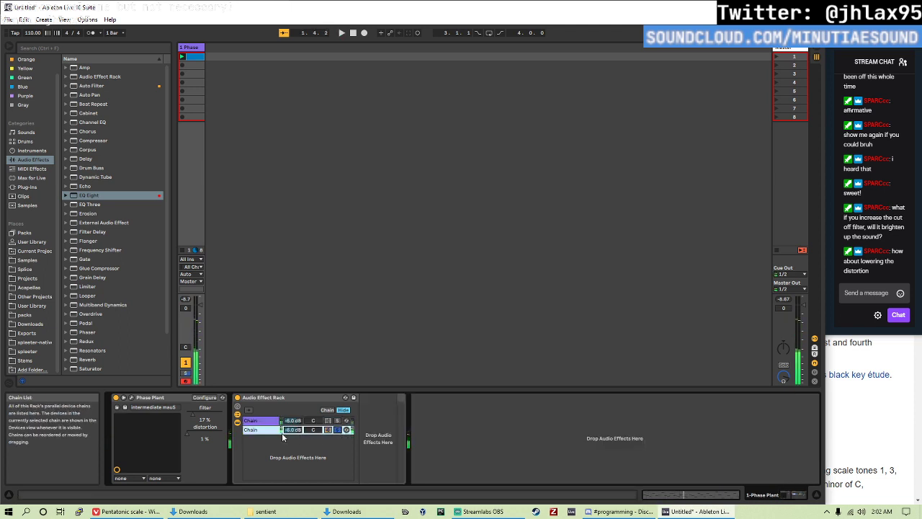
- Add the Reaktor 6 FX plug-in to the second chain and load the Space Master 2 reverb
click(27, 188)
scroll(125, 299, down, 1)
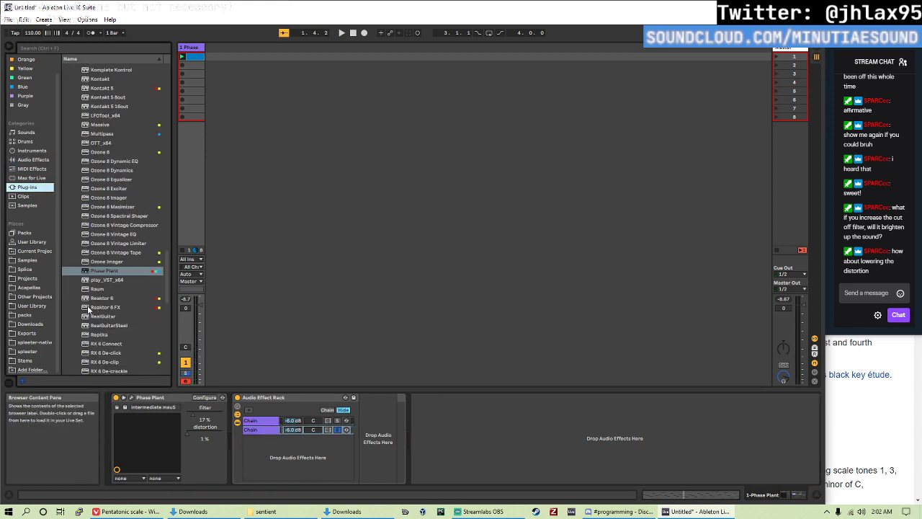
drag(88, 310, 296, 436)
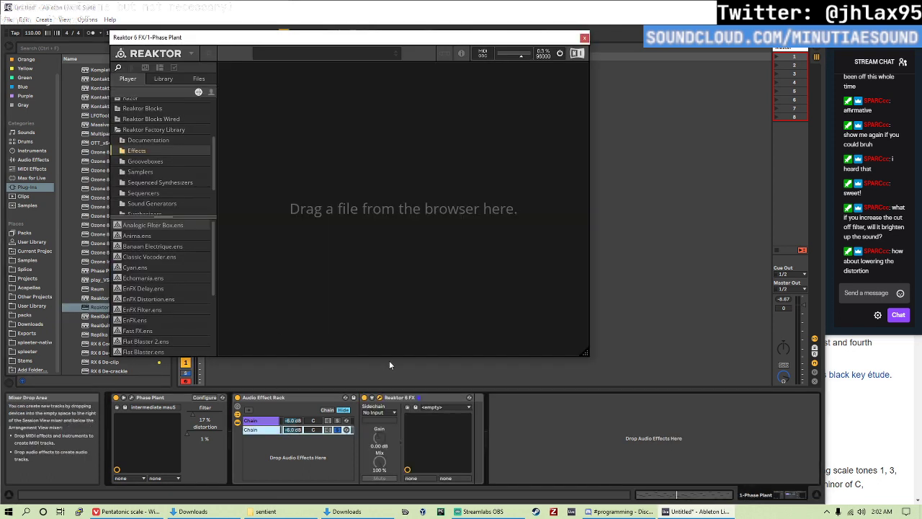
scroll(170, 286, down, 3)
double_click(171, 321)
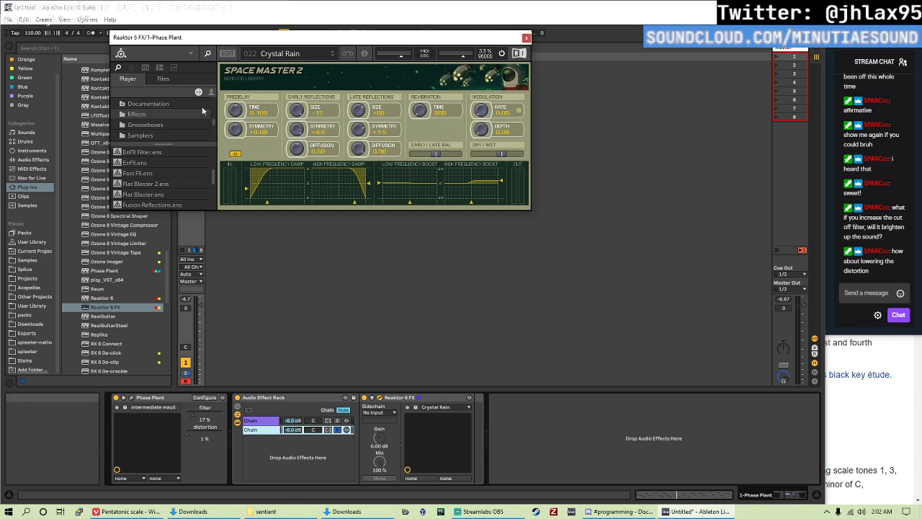
- Load the 38 - Metalverb snapshot in Space Master 2, raise its early/late balance, and reduce its dry/wet mix
scroll(179, 134, up, 2)
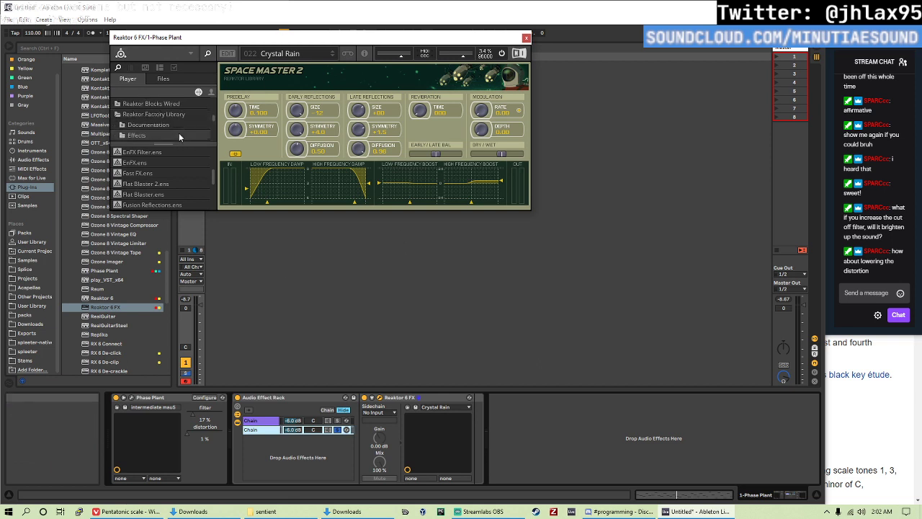
scroll(176, 133, up, 2)
scroll(175, 133, down, 2)
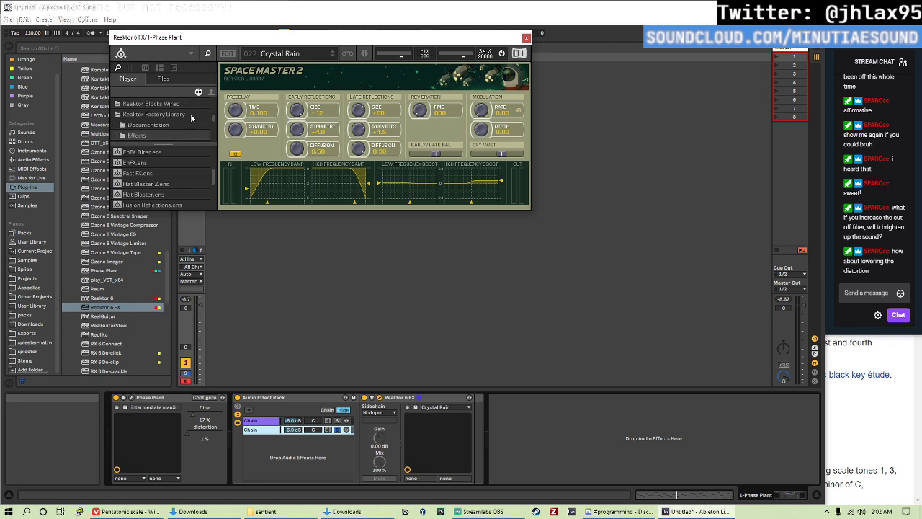
click(280, 53)
scroll(310, 180, down, 5)
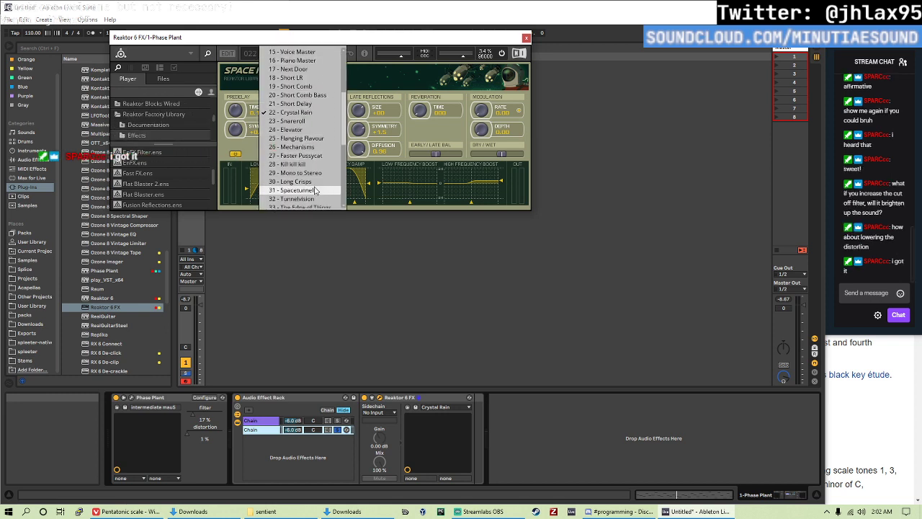
scroll(320, 177, down, 5)
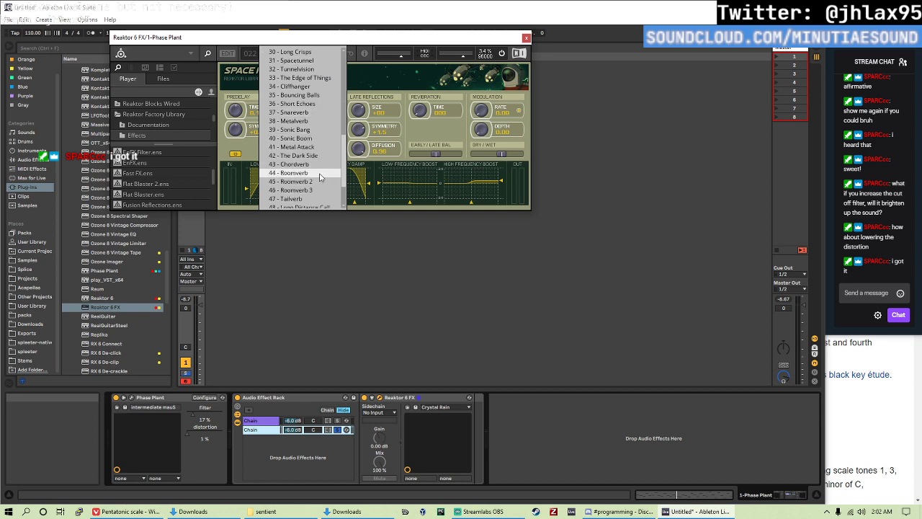
click(318, 121)
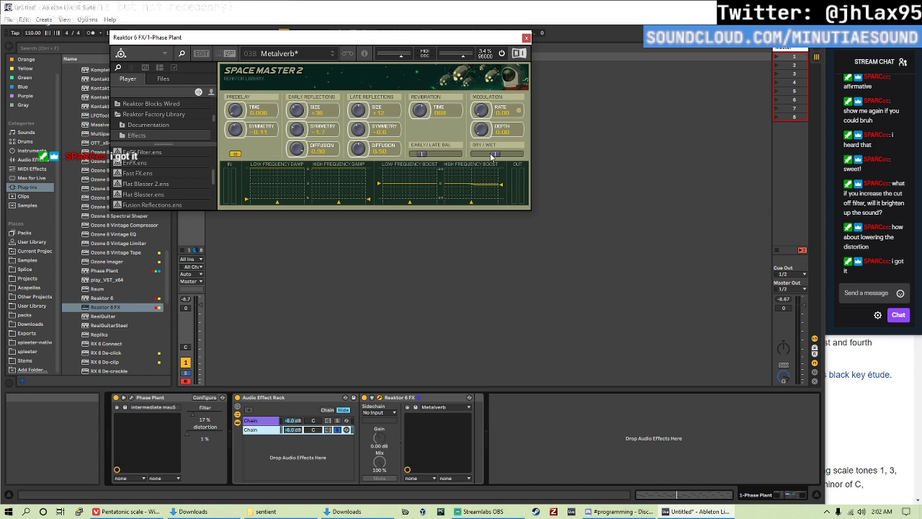
drag(492, 156, 461, 156)
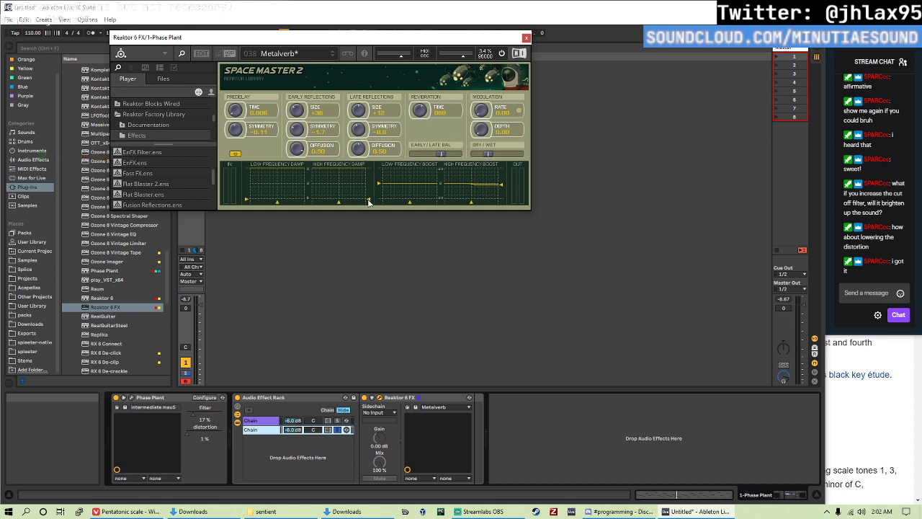
- Adjust the high frequency damping in the Metalverb reverb, unsolo the second rack chain, and close the Reaktor window
drag(368, 200, 369, 198)
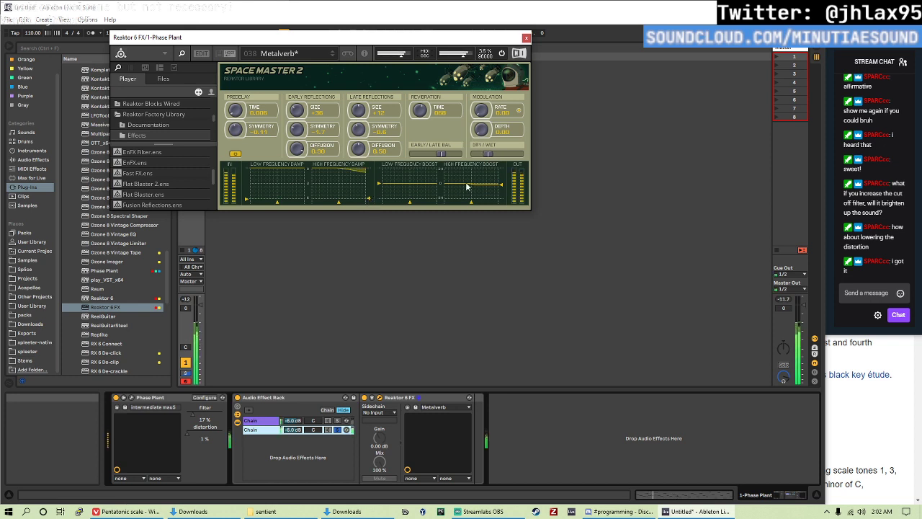
click(335, 437)
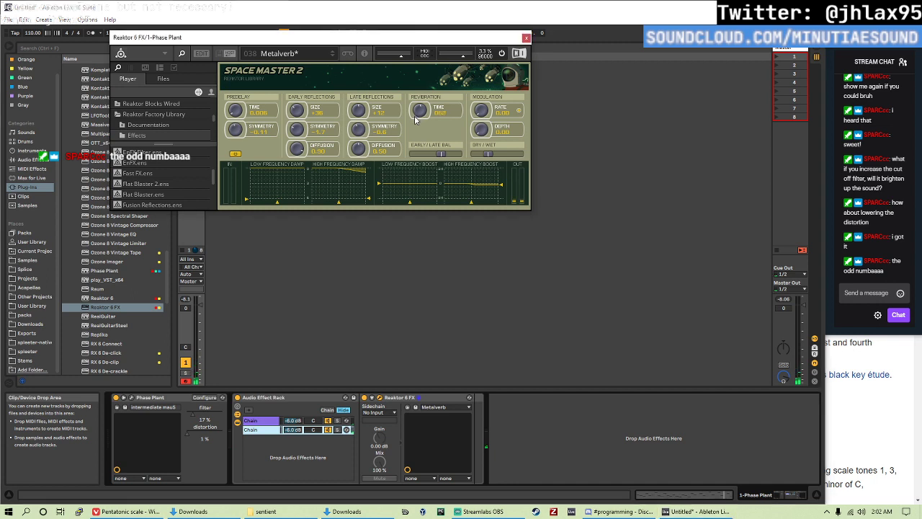
key(space)
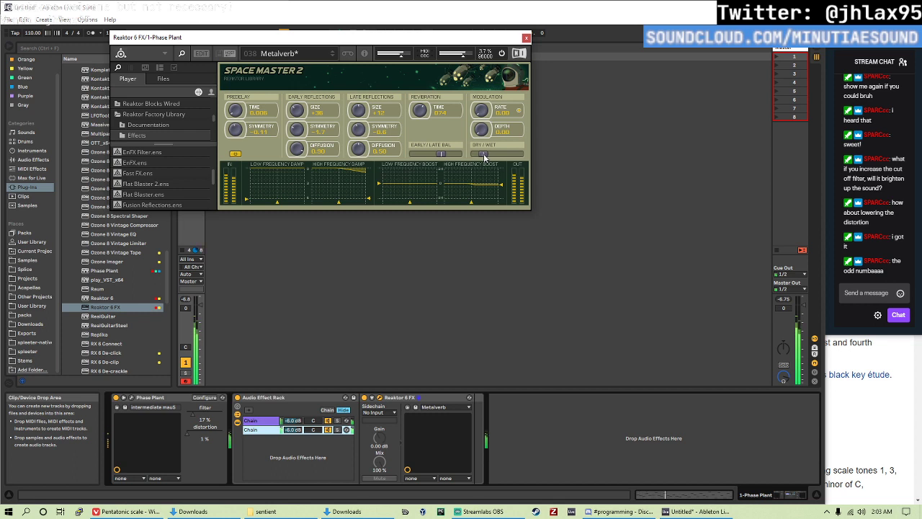
click(526, 37)
- Add EQ Eight after Reaktor 6 FX and set its band 1 low cut to about 96 Hz
click(32, 160)
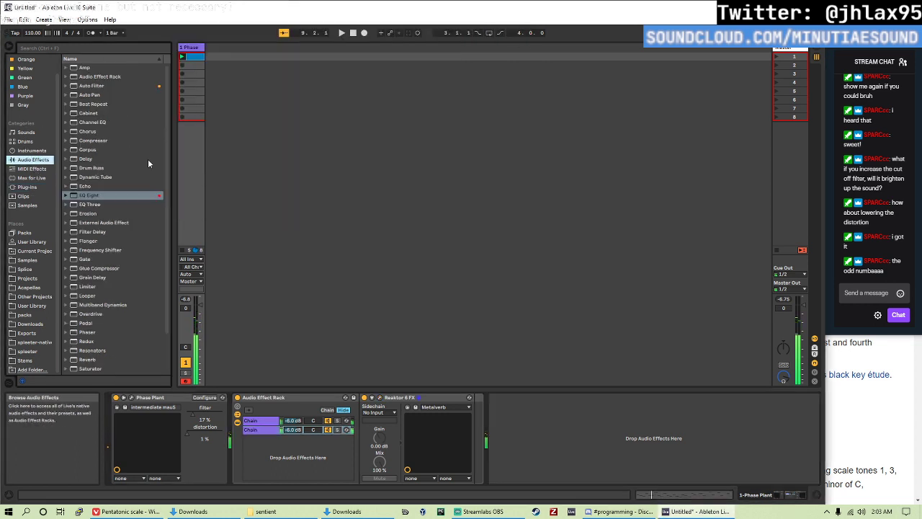
drag(87, 195, 516, 454)
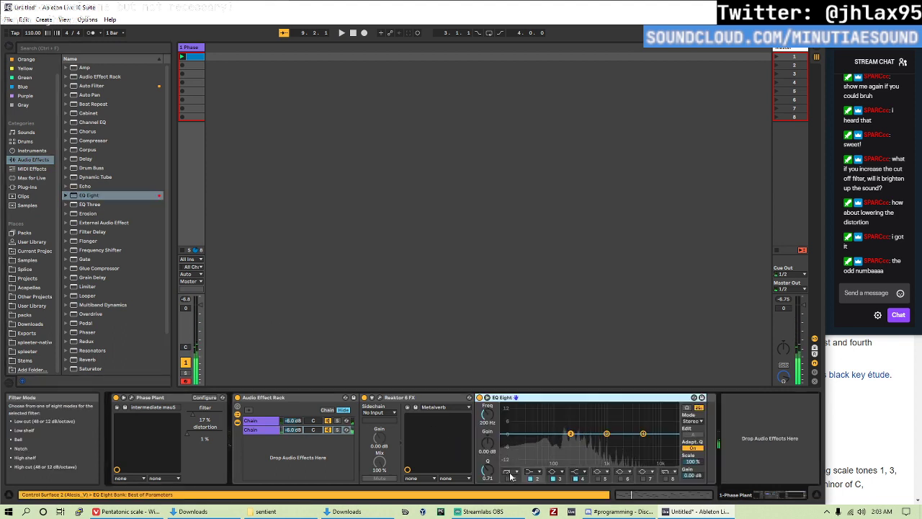
click(508, 478)
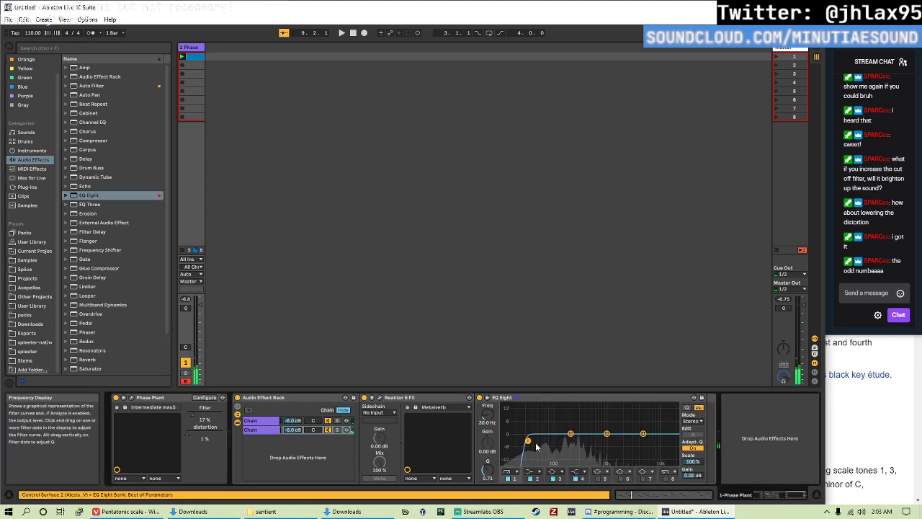
drag(536, 443, 554, 441)
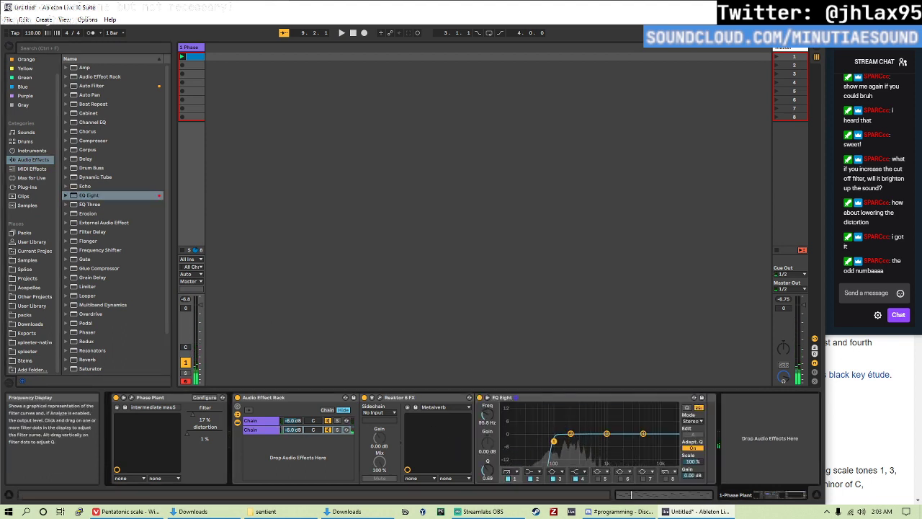
- Enable the band 8 high cut in EQ Eight and lower its frequency to near 10 kHz, with the clip playing
click(673, 478)
drag(674, 435, 656, 438)
key(space)
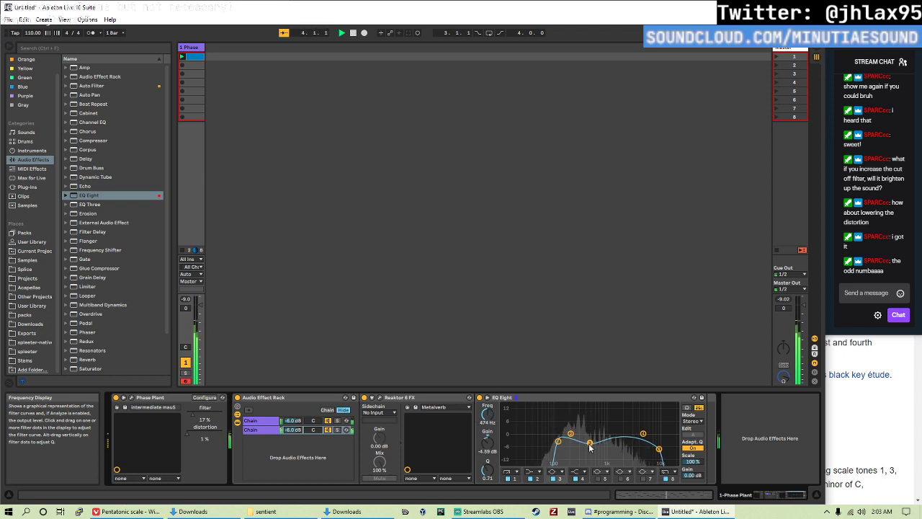
- Shape EQ Eight with a broad 6.82 dB cut at 230 Hz, a 14.4 kHz high cut and 4.13 dB output gain
drag(589, 447, 589, 443)
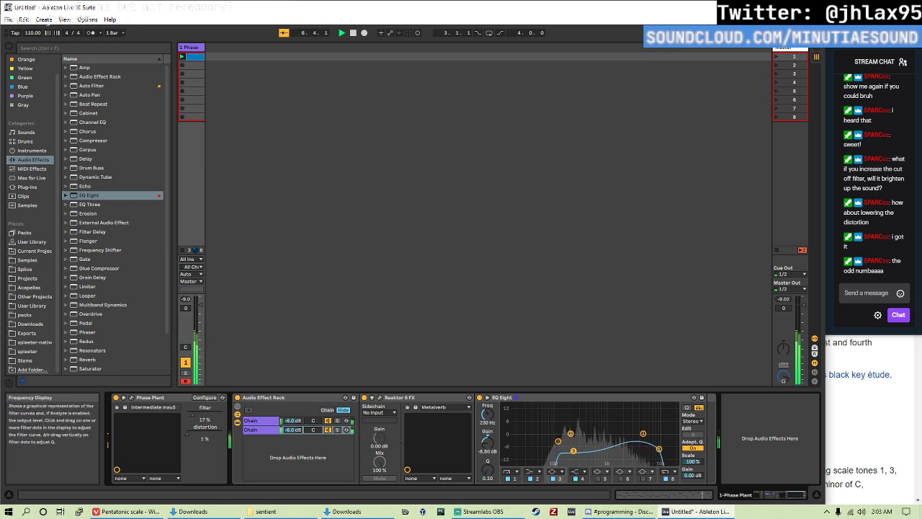
drag(690, 473, 689, 461)
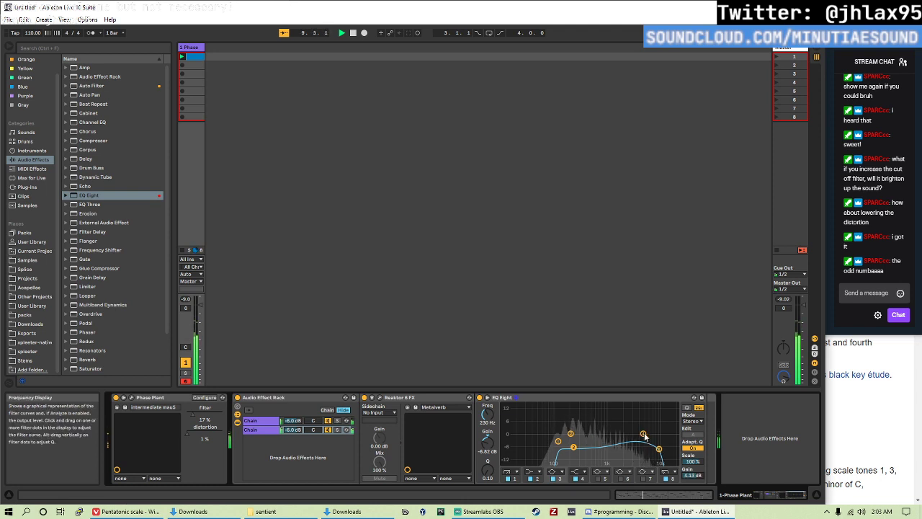
drag(649, 417, 667, 453)
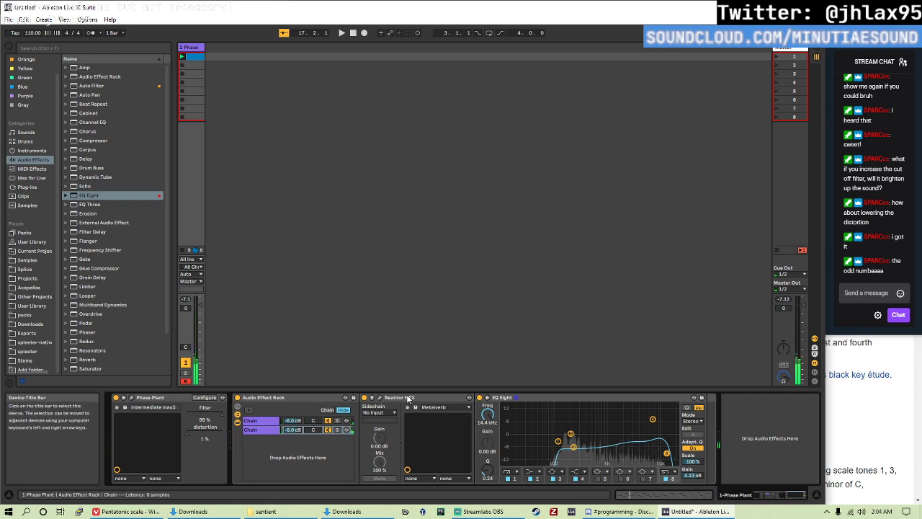
- Try Phase Plant's distortion macro at various amounts up to 99% while playing the clip
click(175, 402)
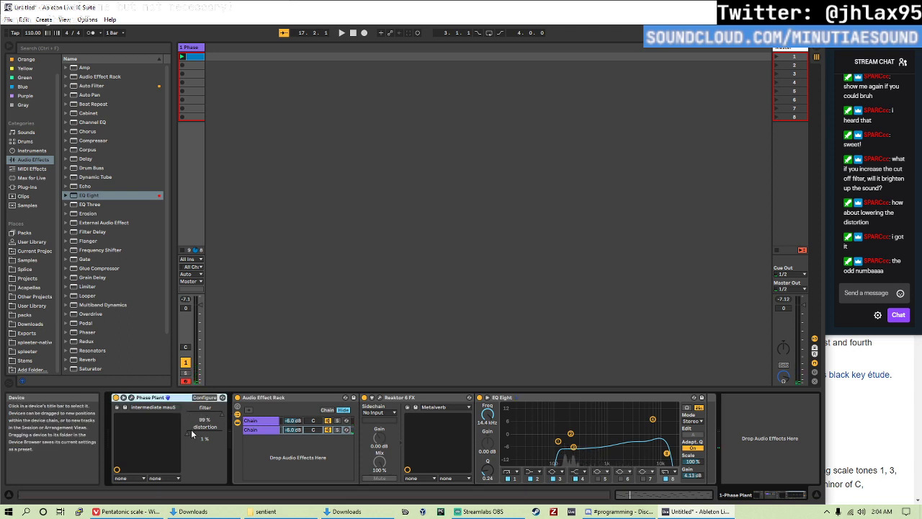
key(space)
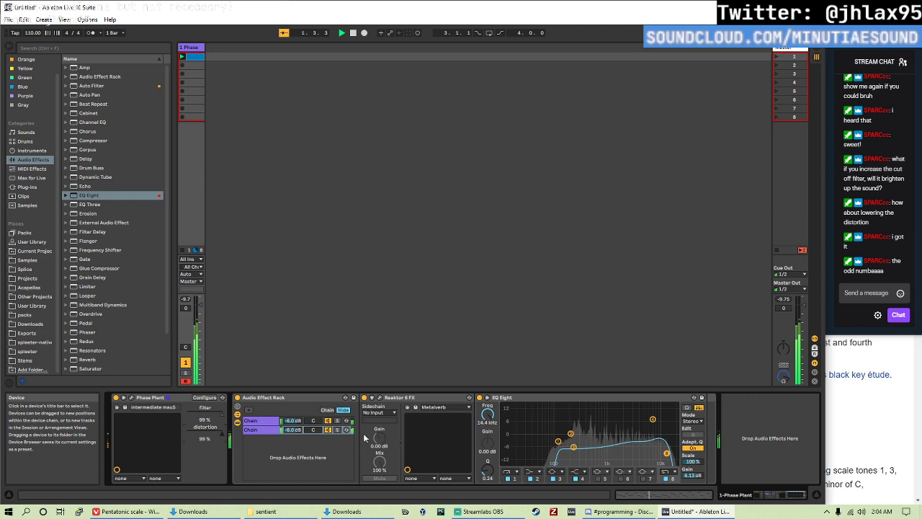
drag(206, 431, 206, 482)
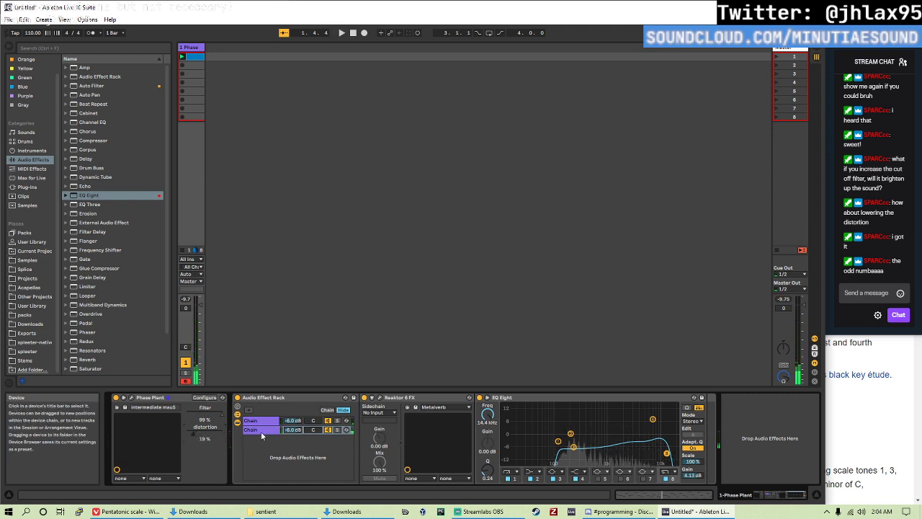
drag(196, 432, 197, 427)
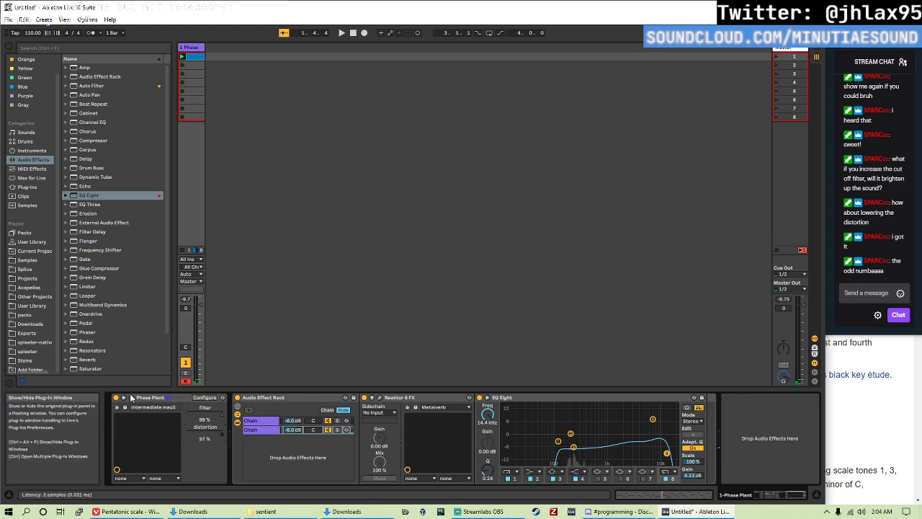
- Adjust the Drive of the Hard Clip distortion in Phase Plant and hide the plug-in window
click(132, 397)
drag(501, 130, 501, 128)
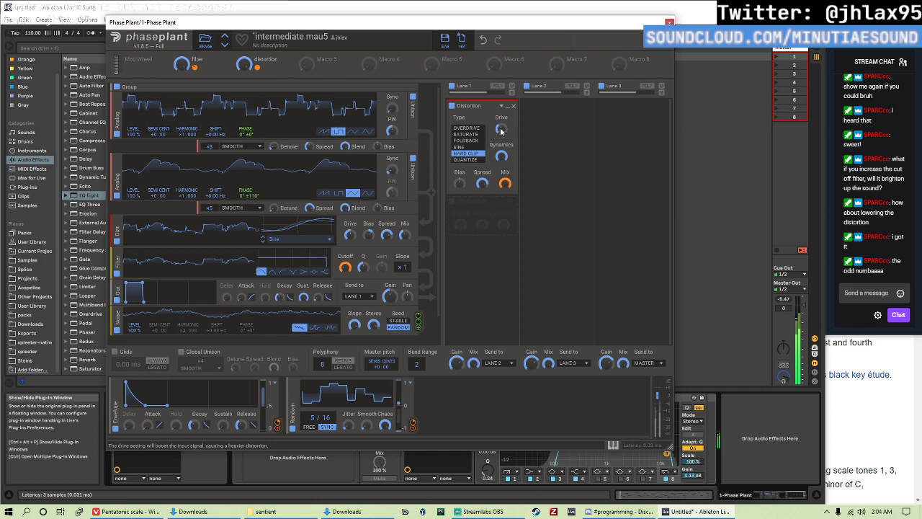
key(ctrl+alt+p)
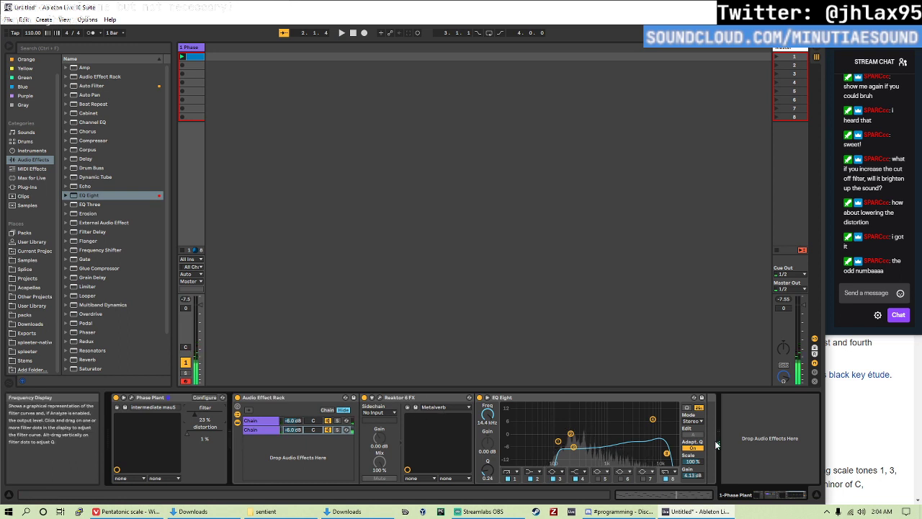
- Add a second EQ Eight at the end of the device chain and enable its bands 1 and 8
double_click(93, 196)
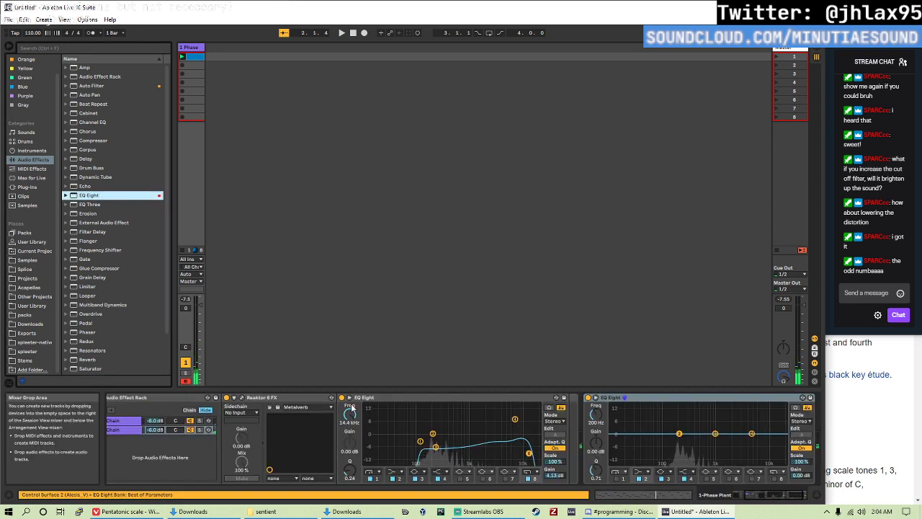
scroll(189, 435, left, 3)
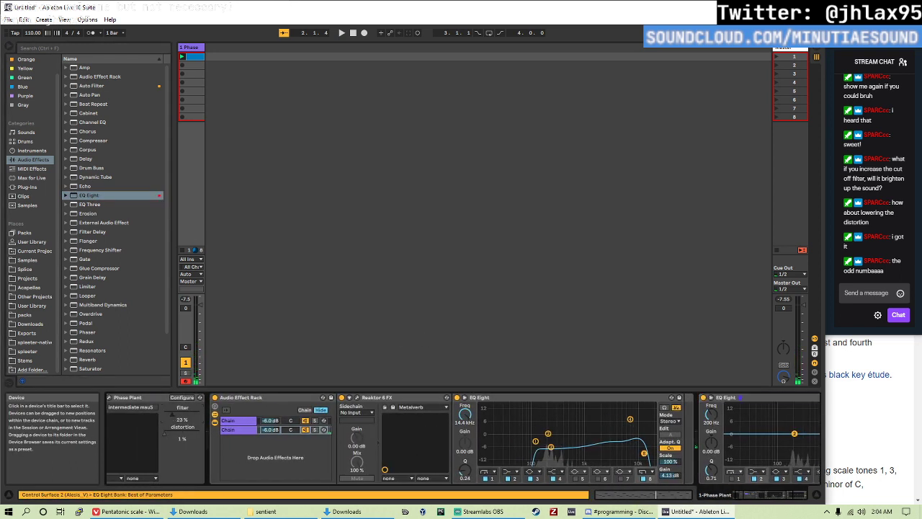
scroll(658, 469, right, 3)
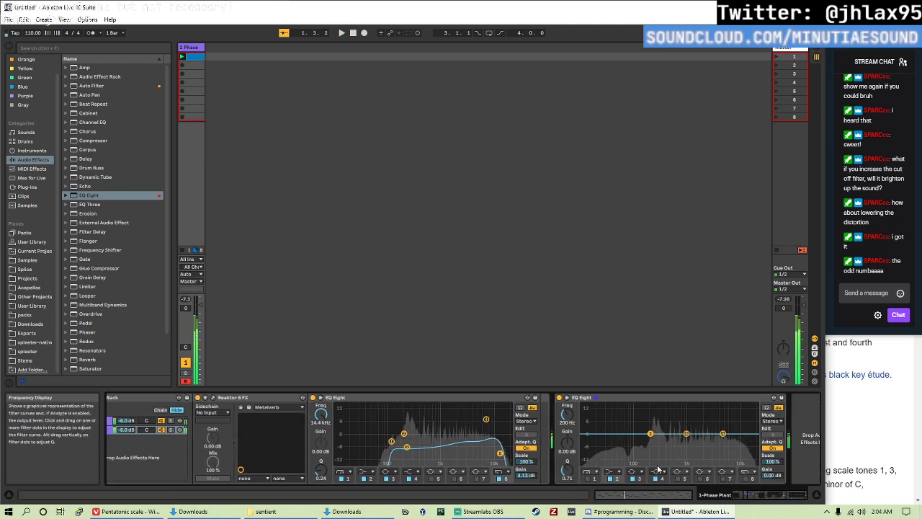
click(595, 479)
click(588, 479)
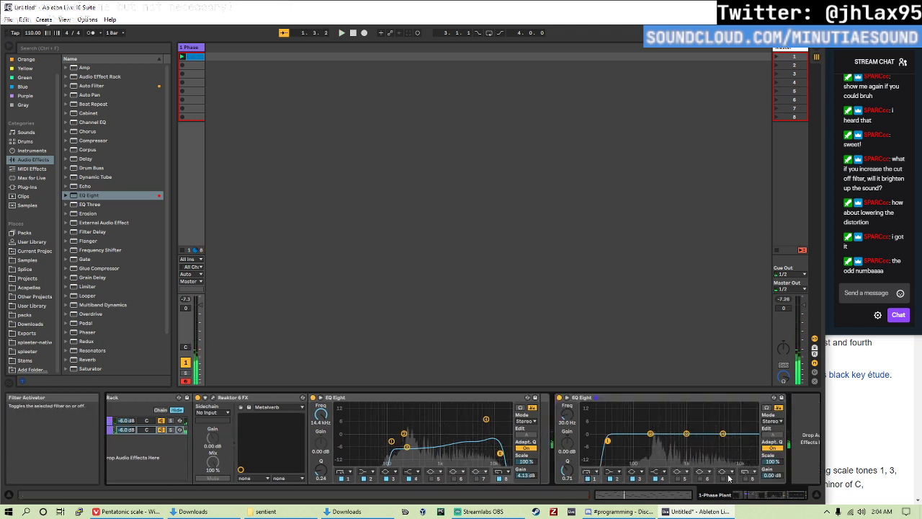
click(745, 479)
- Dip the second EQ Eight by 2.36 dB around 2.11 kHz and lower its output gain to about -0.7 dB
drag(650, 433, 704, 438)
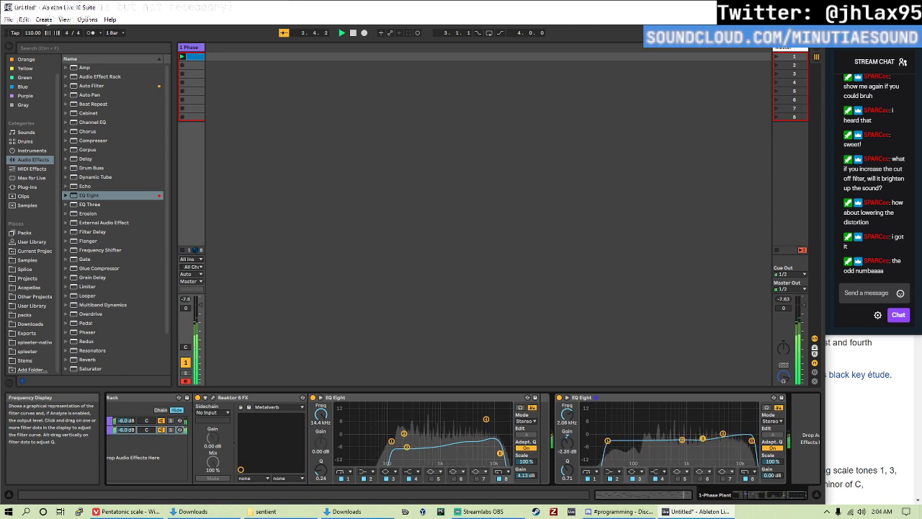
mouse_move(772, 476)
mouse_down()
mouse_move(772, 451)
mouse_move(772, 489)
mouse_up()
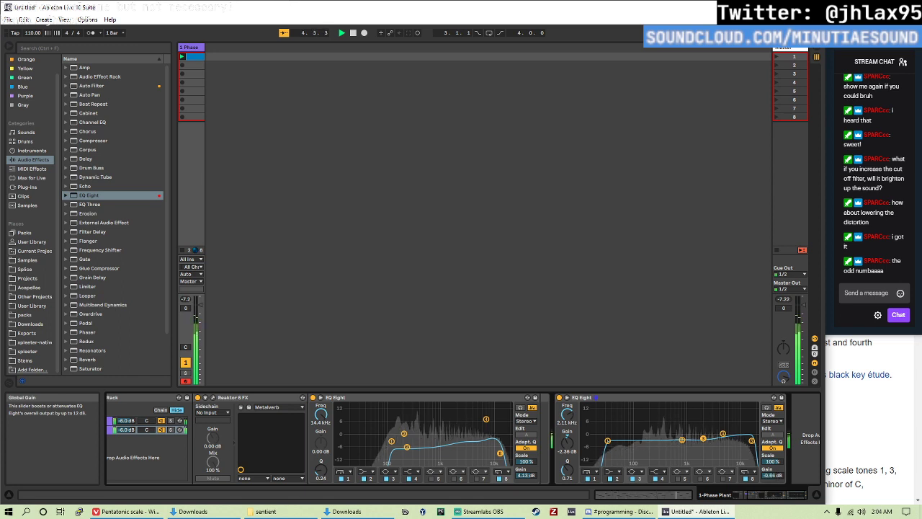
- Widen the Phase Plant track in the mixer and set the second EQ Eight's output gain to -1.03 dB
drag(208, 49, 242, 49)
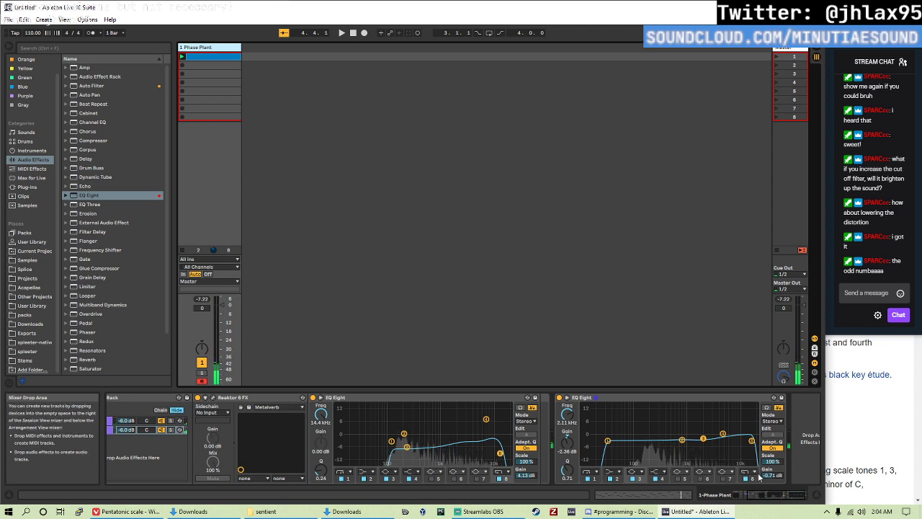
key(space)
mouse_move(770, 475)
mouse_down()
mouse_move(769, 518)
mouse_move(770, 481)
mouse_up()
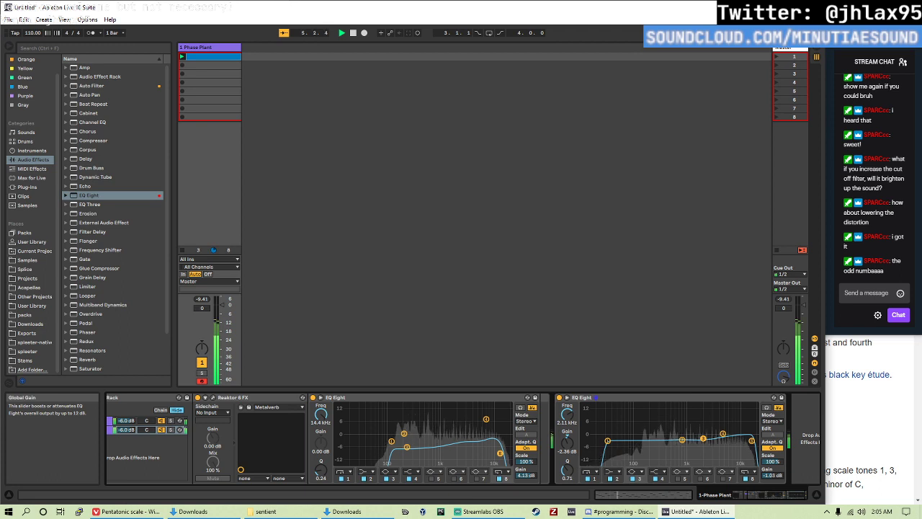
- Add a Glue Compressor at the end of the device chain and set its threshold to -29.2 dB
scroll(394, 450, left, 5)
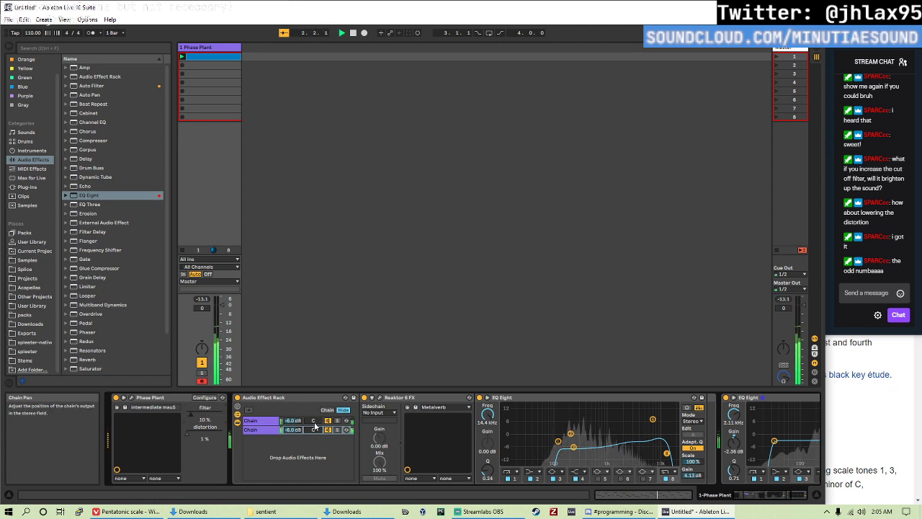
scroll(311, 438, right, 5)
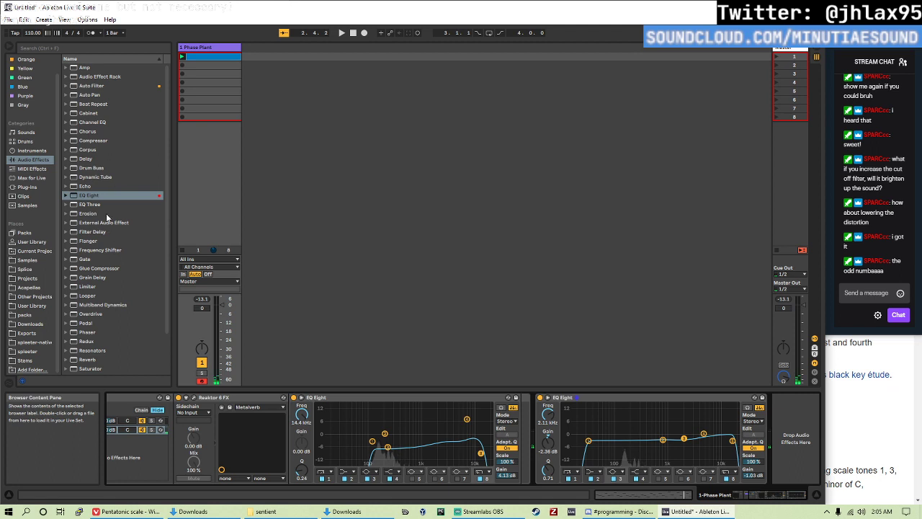
double_click(101, 268)
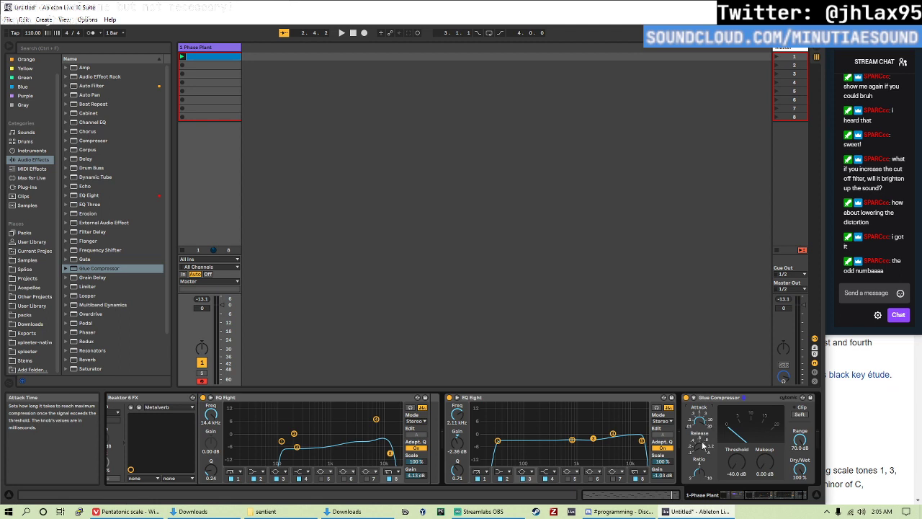
key(space)
drag(736, 461, 736, 456)
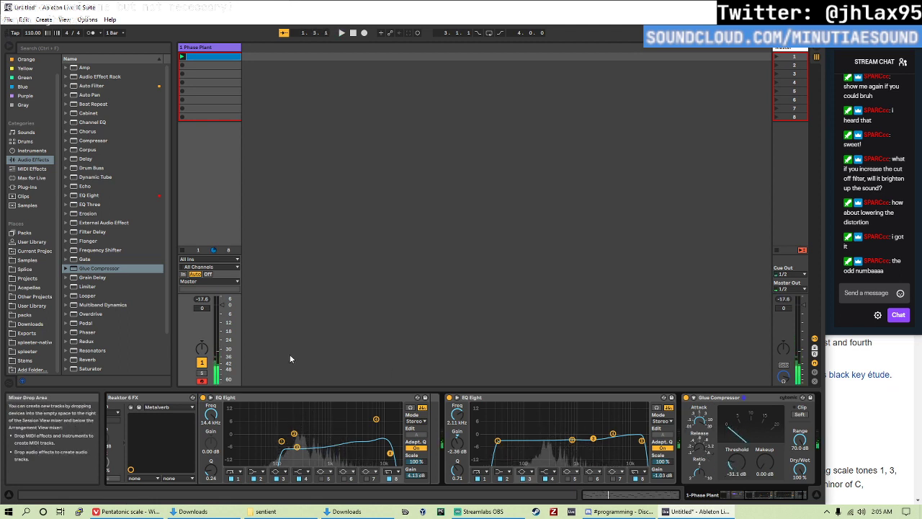
drag(736, 461, 736, 458)
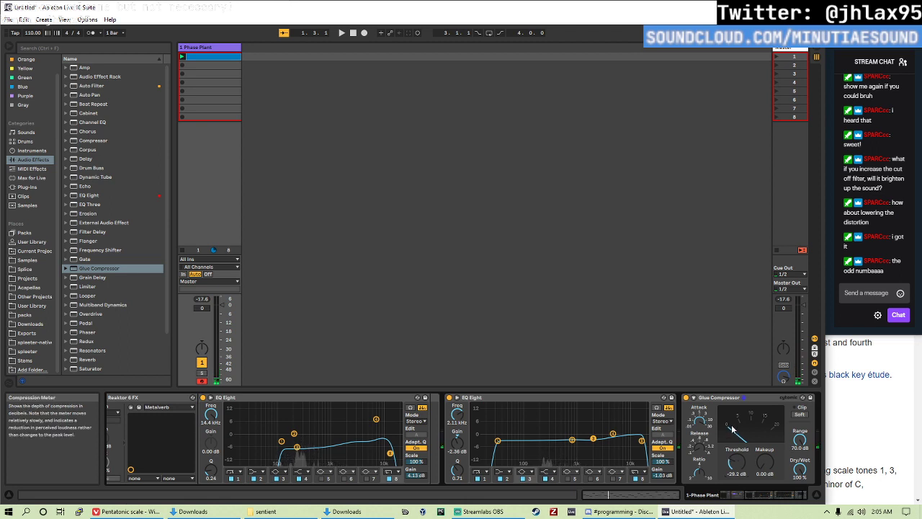
- Set the Glue Compressor's threshold to -29.5 dB and makeup to 4.57 dB, with soft clipping enabled
drag(736, 461, 765, 452)
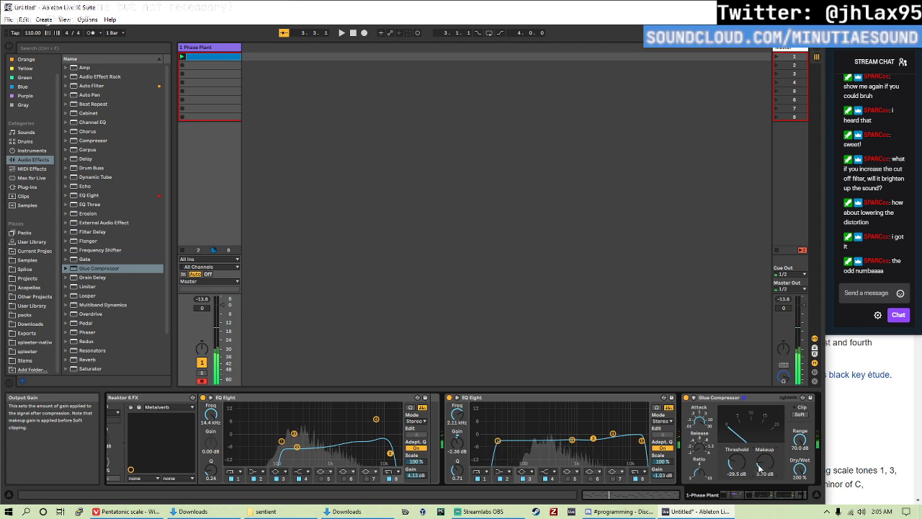
click(800, 415)
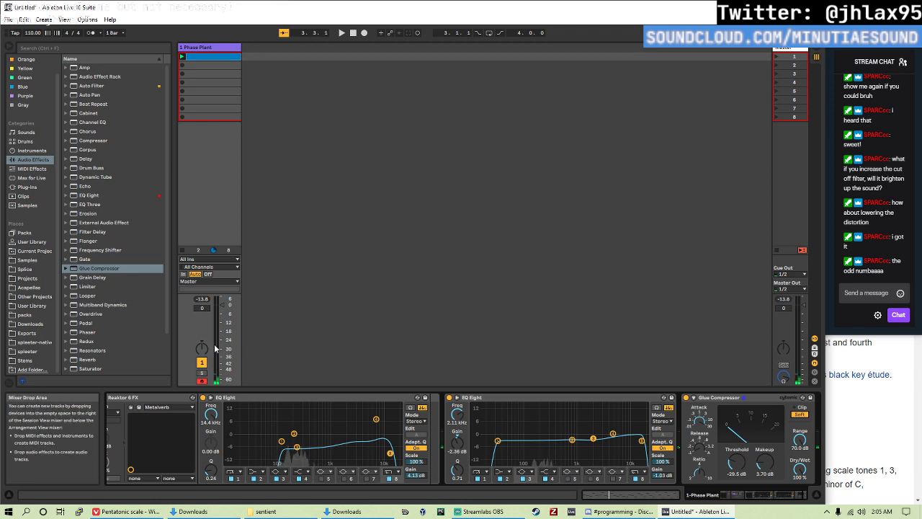
drag(763, 466, 763, 457)
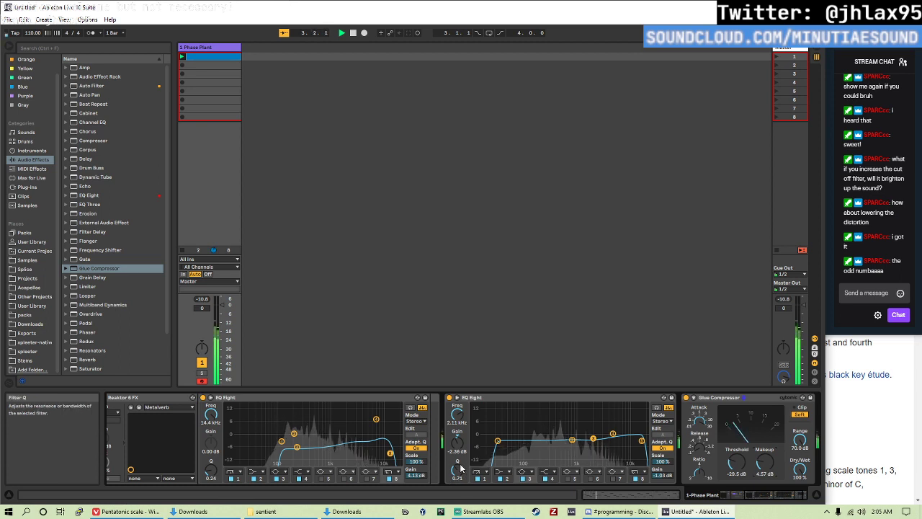
scroll(325, 446, left, 4)
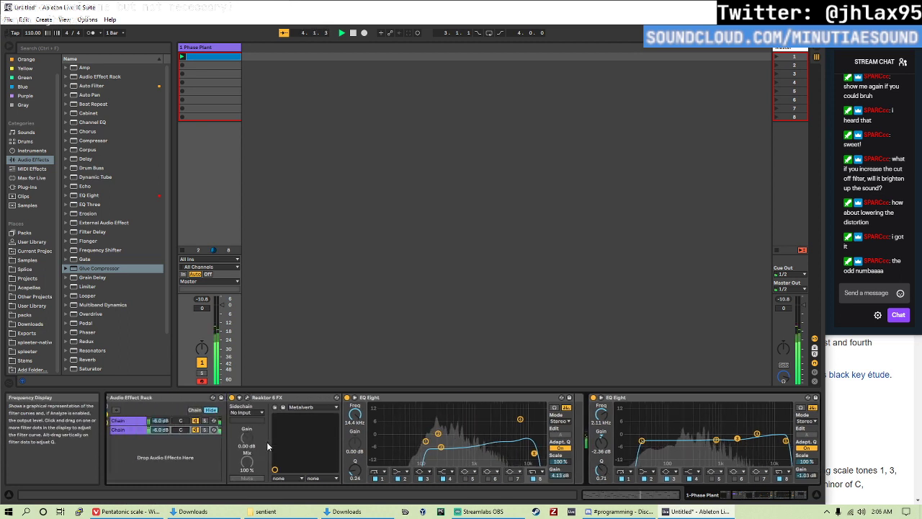
scroll(204, 423, left, 4)
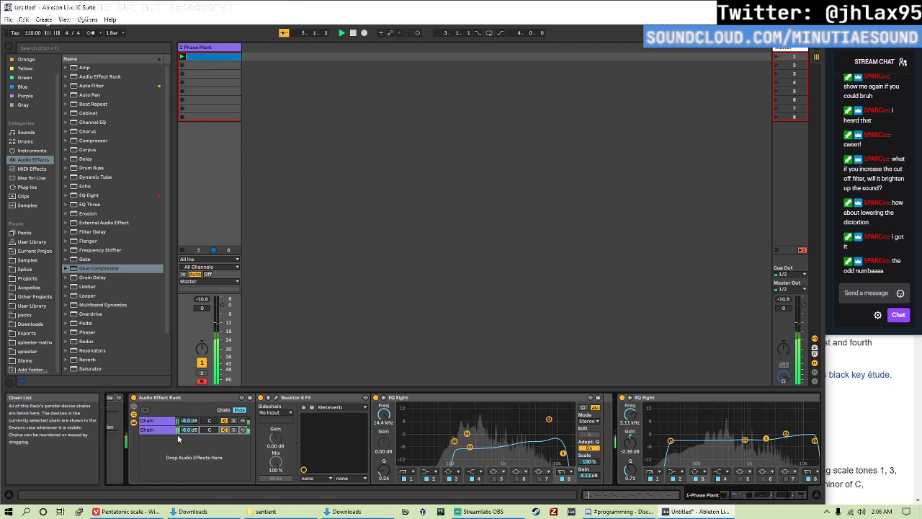
- Raise the Phase Plant device's filter parameter to 14% and stop playback
mouse_move(183, 414)
mouse_down()
mouse_move(214, 414)
mouse_move(191, 415)
mouse_up()
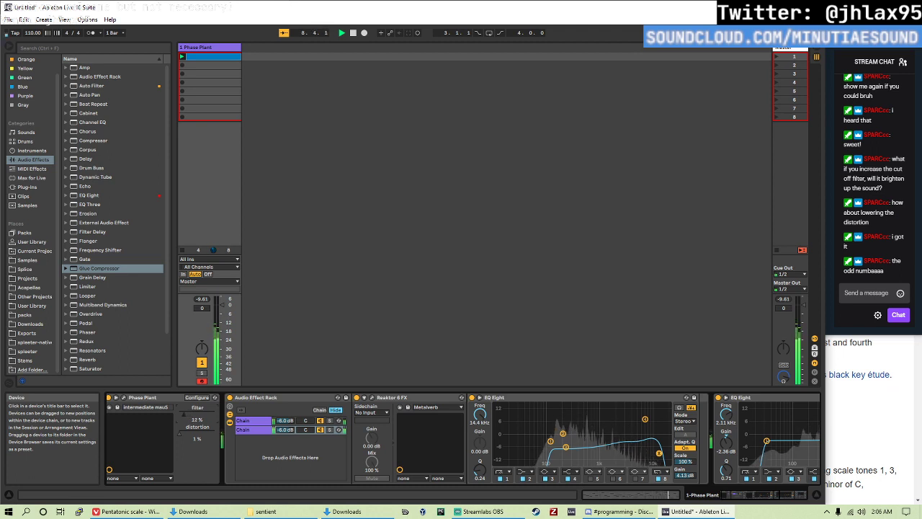
key(space)
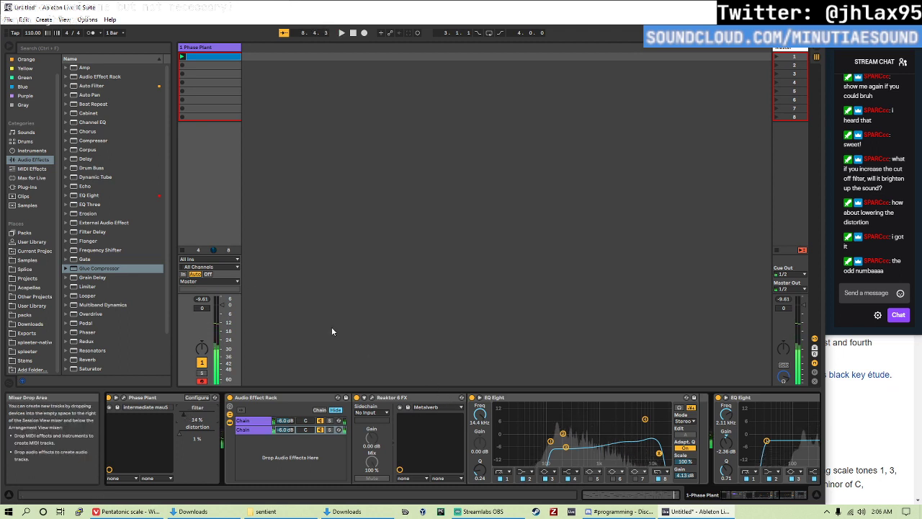
- Insert an Auto Pan after the first EQ Eight, with a tempo-synced rate of 1/2 and an amount of 100%, and start playback
click(85, 95)
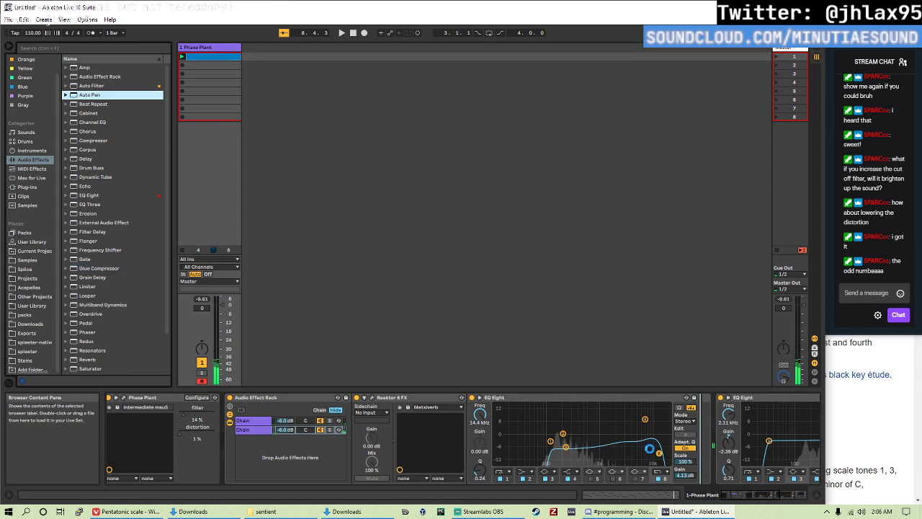
key(Return)
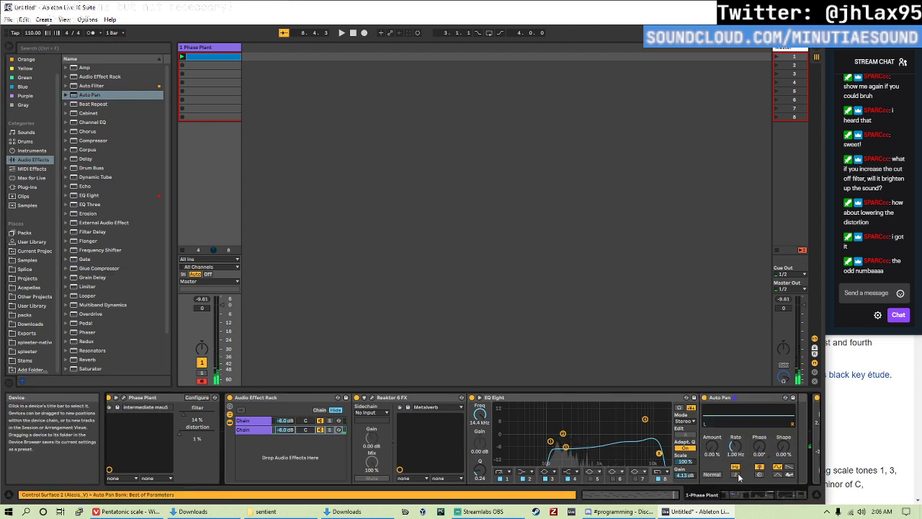
click(736, 475)
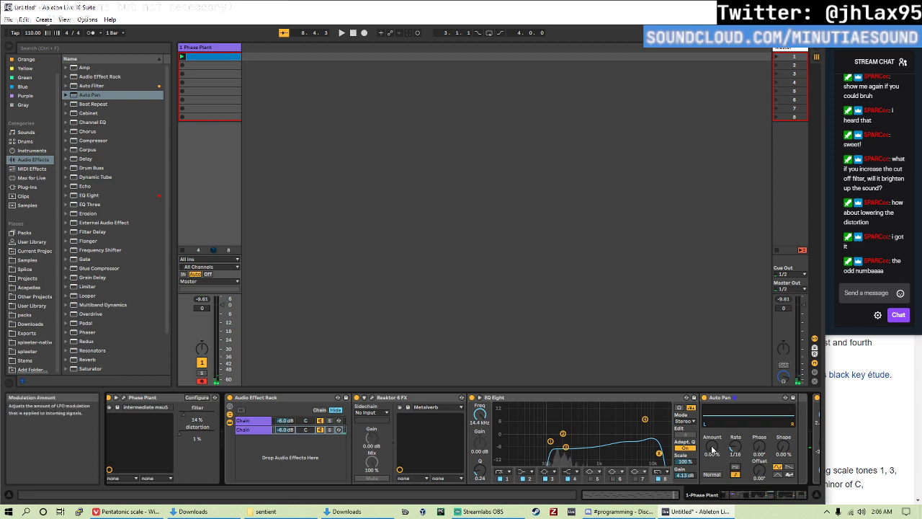
drag(712, 448, 712, 411)
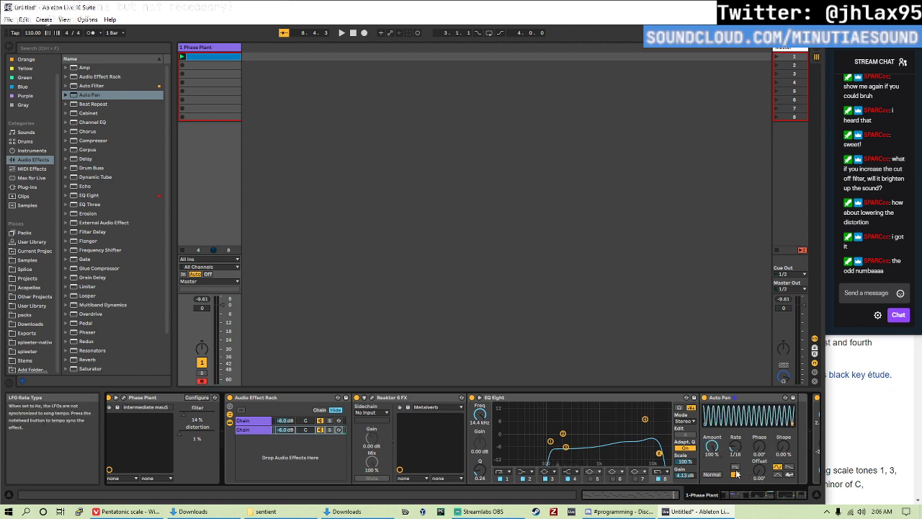
drag(735, 446, 736, 479)
key(space)
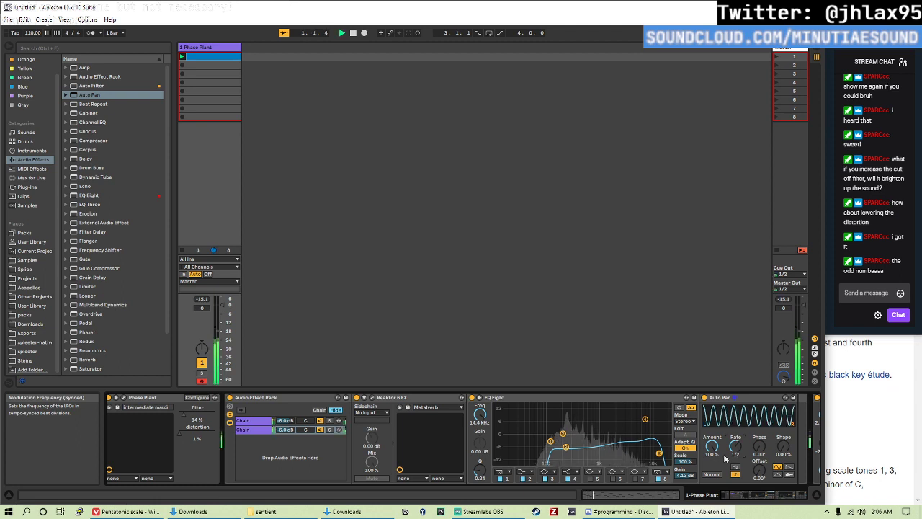
- Reduce the Auto Pan's amount to 37.3%, set its phase to 180°, and replay the clip
drag(714, 449, 759, 422)
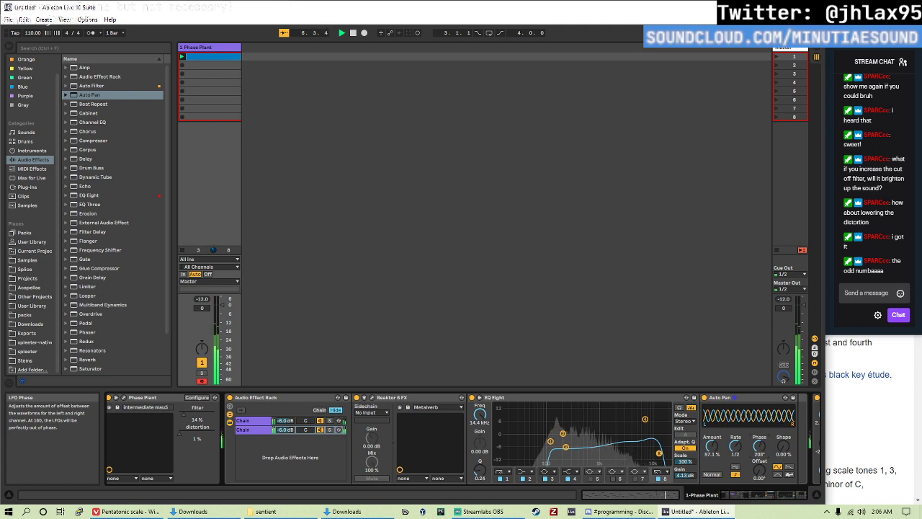
drag(718, 449, 718, 461)
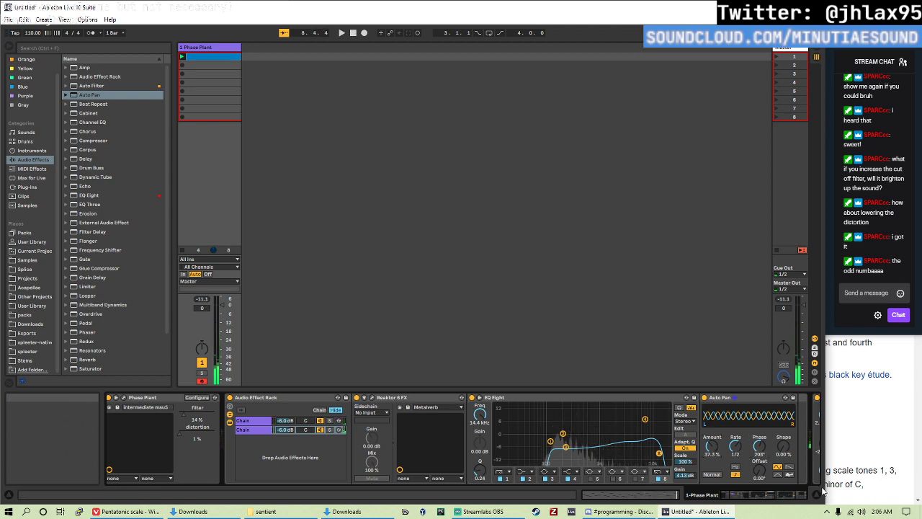
text(0)
key(Return)
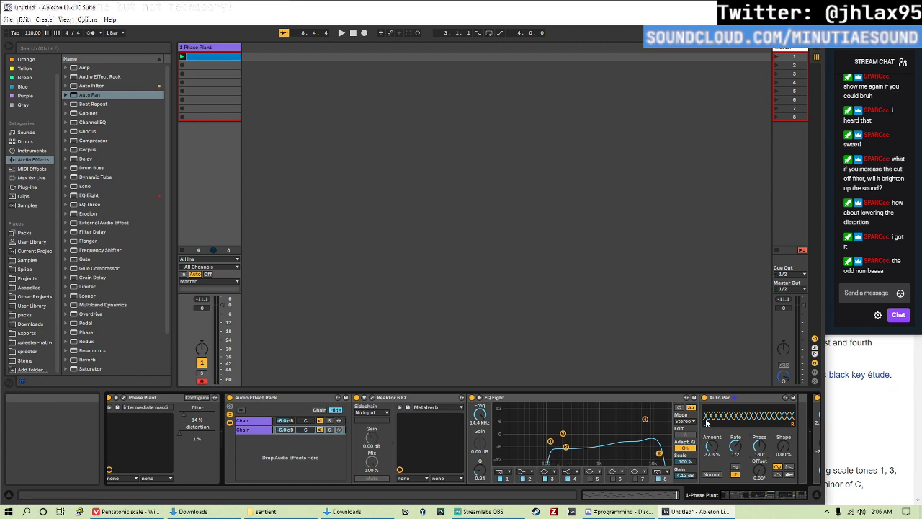
key(space)
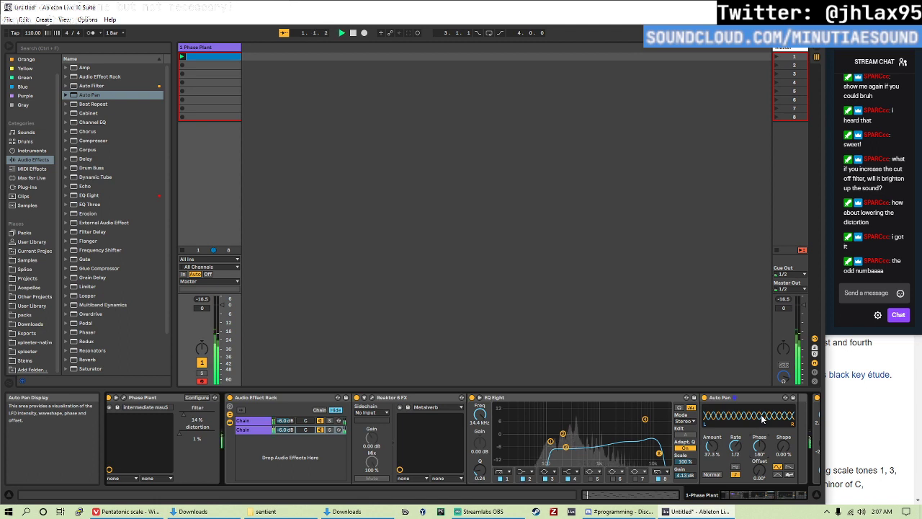
- Slow the Auto Pan's synced rate to 3 and set its amount to 25.4%
drag(712, 446, 712, 436)
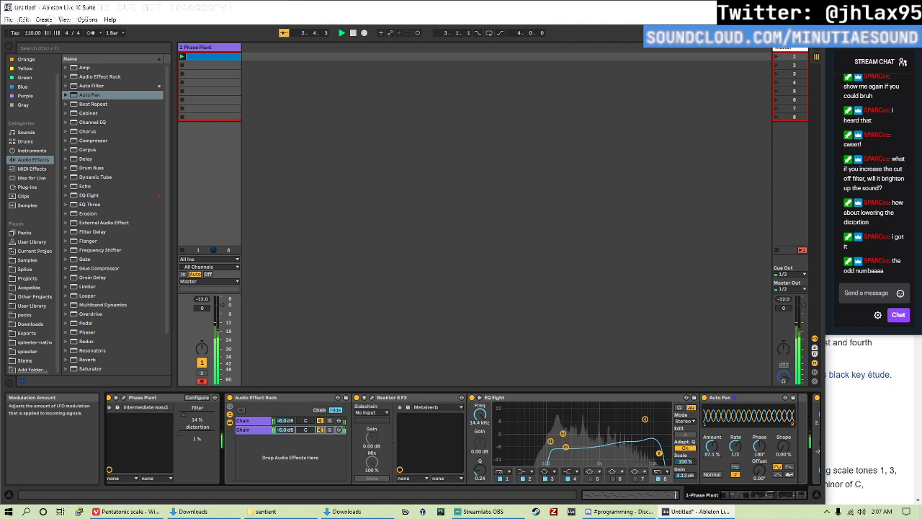
drag(712, 446, 736, 461)
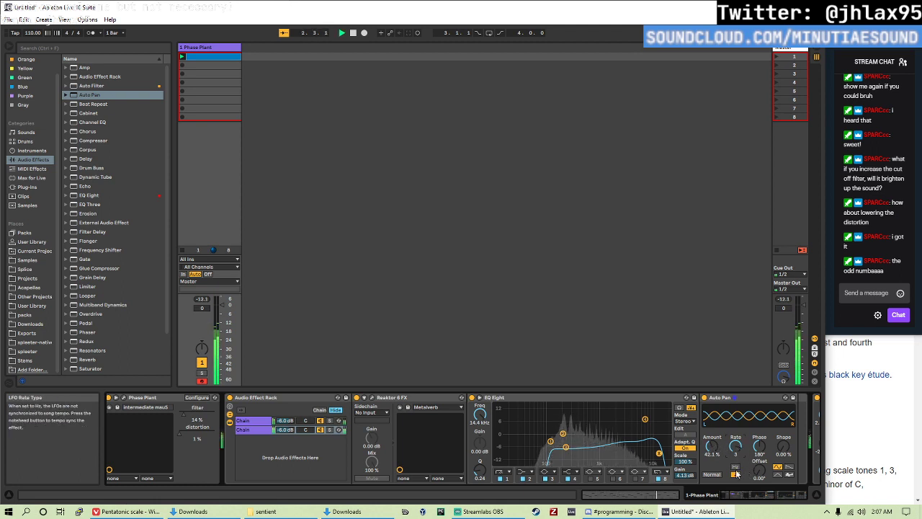
drag(712, 447, 712, 458)
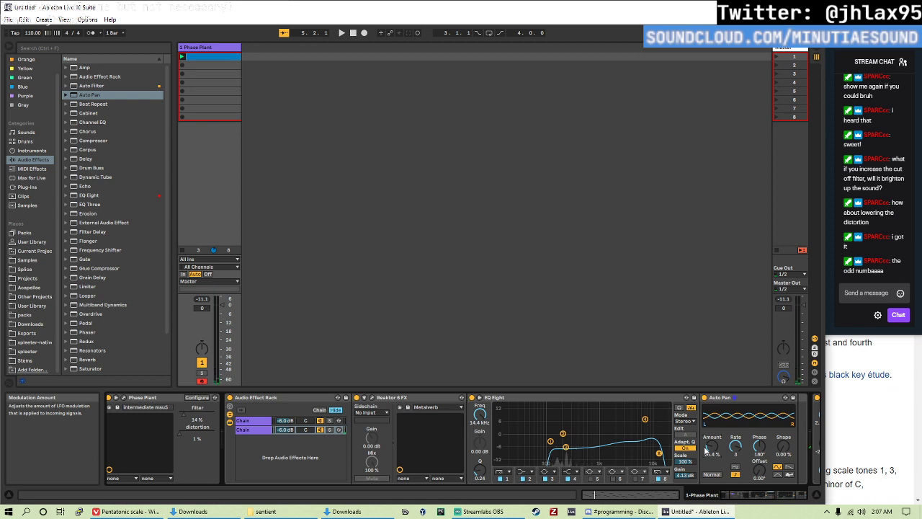
- Insert Erosion before the Auto Pan in Wide Noise mode, with frequency 5.04 kHz, width 0.53 and amount 3.60
click(90, 214)
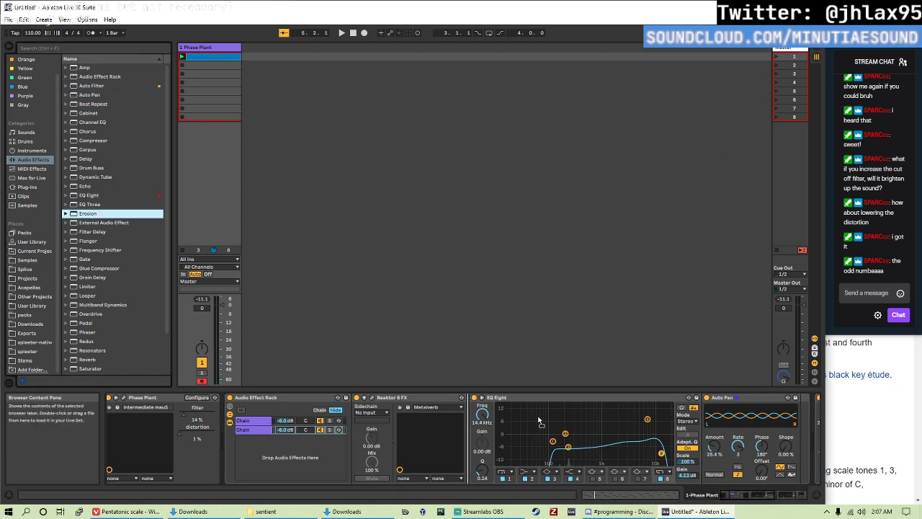
key(Return)
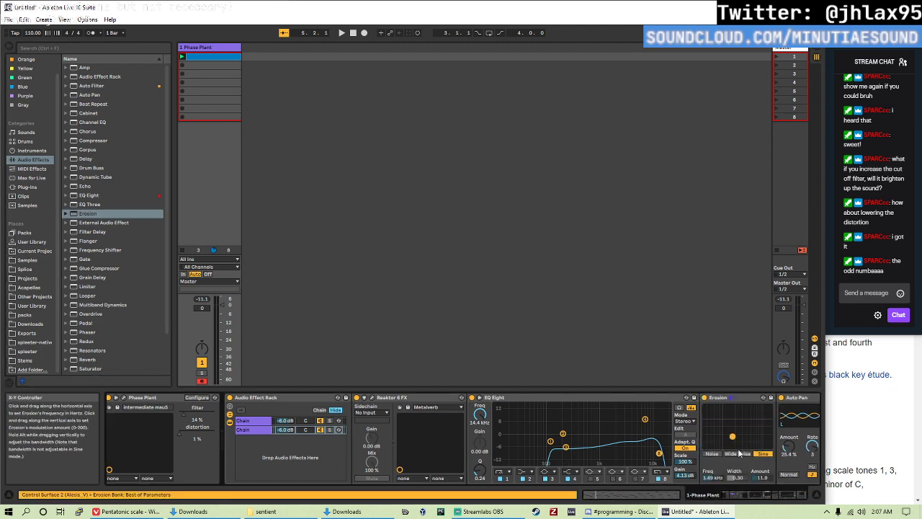
drag(747, 439, 756, 440)
key(space)
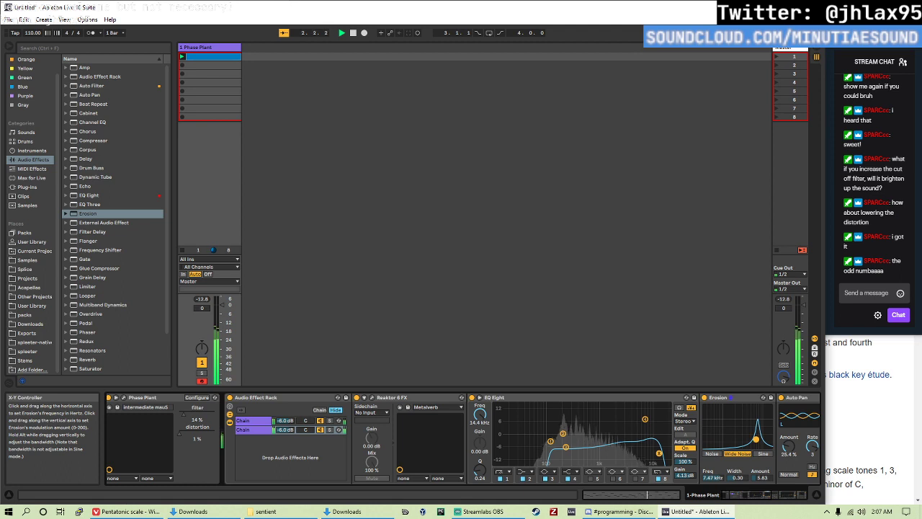
drag(732, 477, 732, 470)
drag(756, 439, 750, 440)
- Group every device in the chain, from Phase Plant to the Glue Compressor, into one Instrument Rack
scroll(699, 448, down, 5)
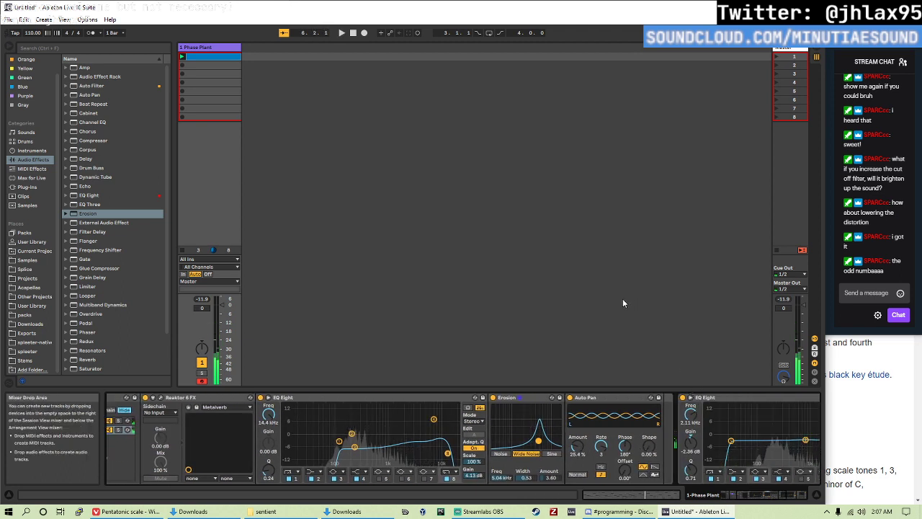
scroll(667, 424, down, 5)
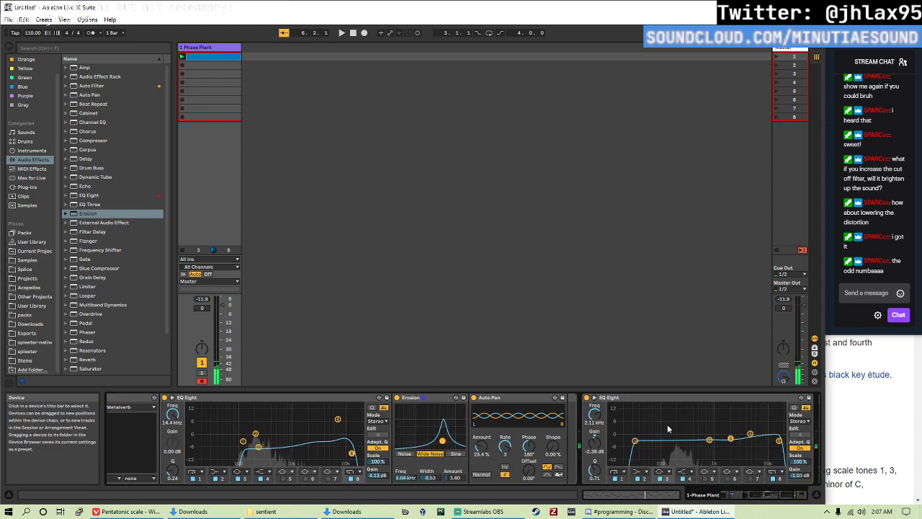
scroll(692, 395, down, 5)
click(700, 398)
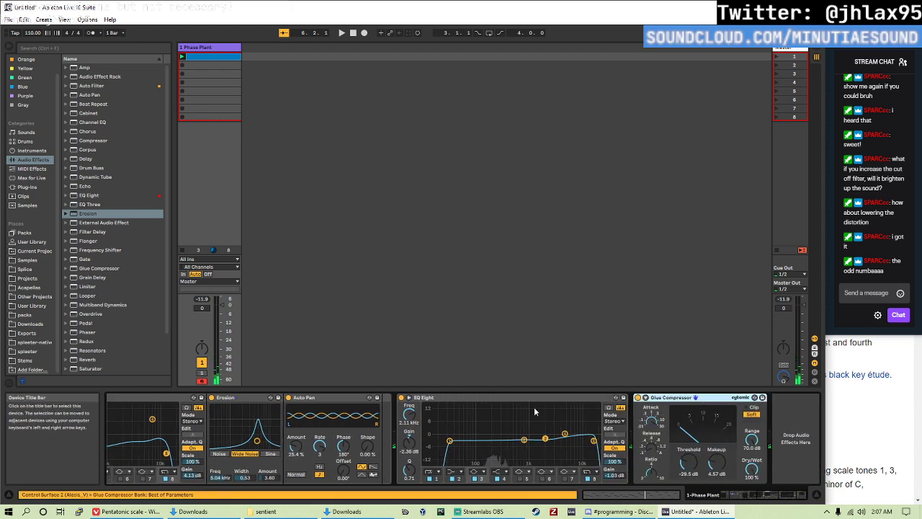
key(ctrl+a)
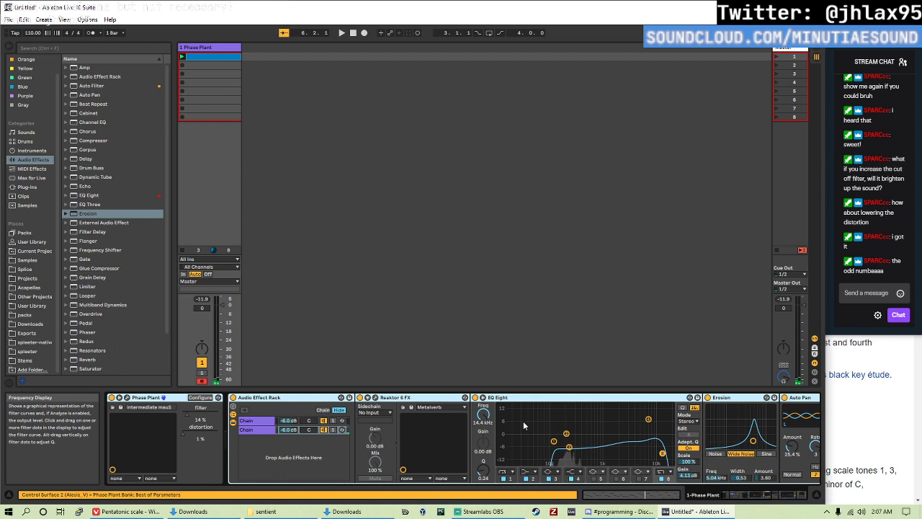
key(ctrl+g)
scroll(230, 415, up, 3)
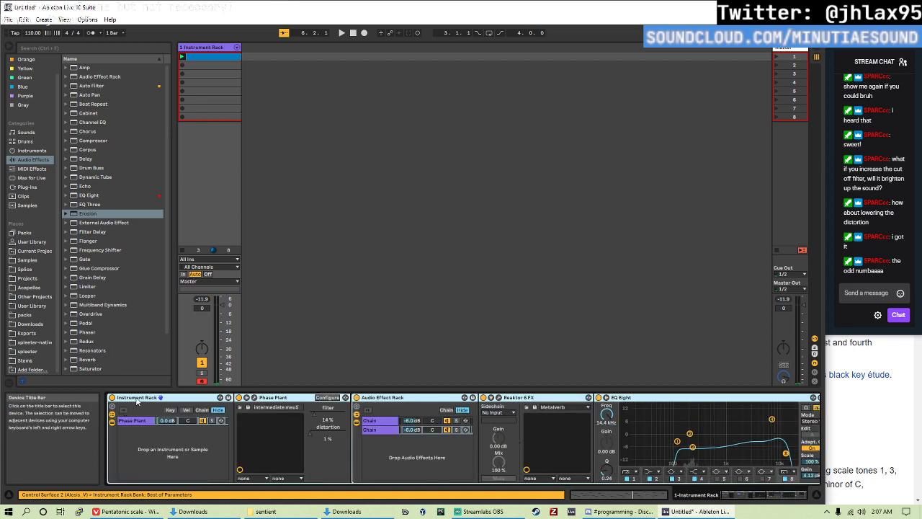
- Rename the Instrument Rack as "intermediate mouse pluck"
key(ctrl+r)
text(i)
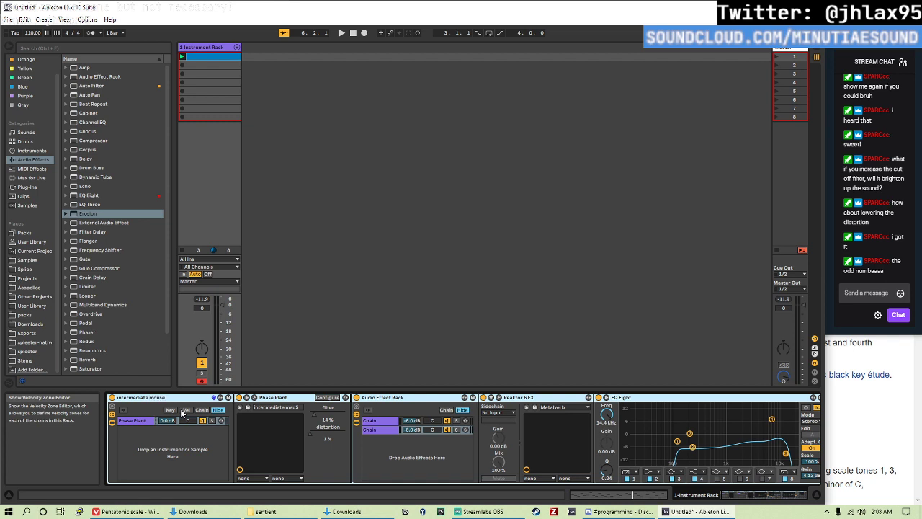
text(ntermediate mouse pluck)
key(Return)
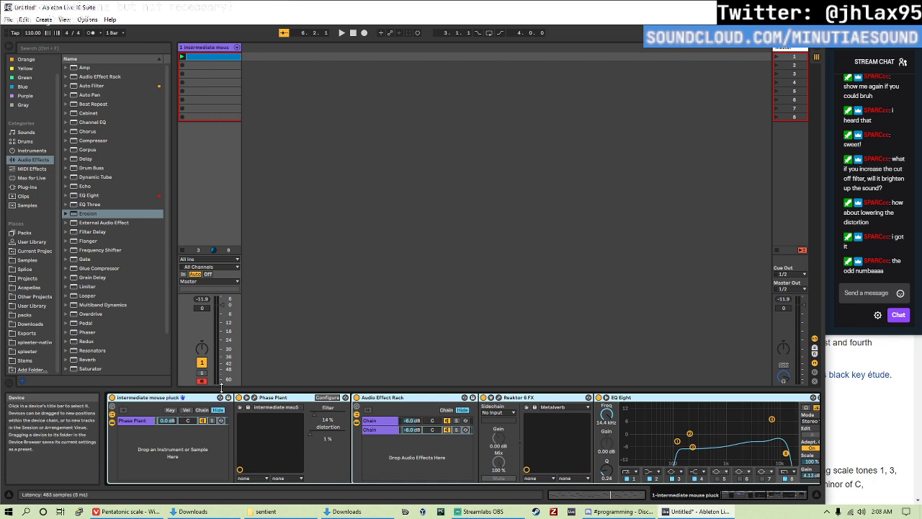
- Save the intermediate mouse pluck rack as a preset in the User Library's Instrument Rack folder
click(183, 397)
key(Return)
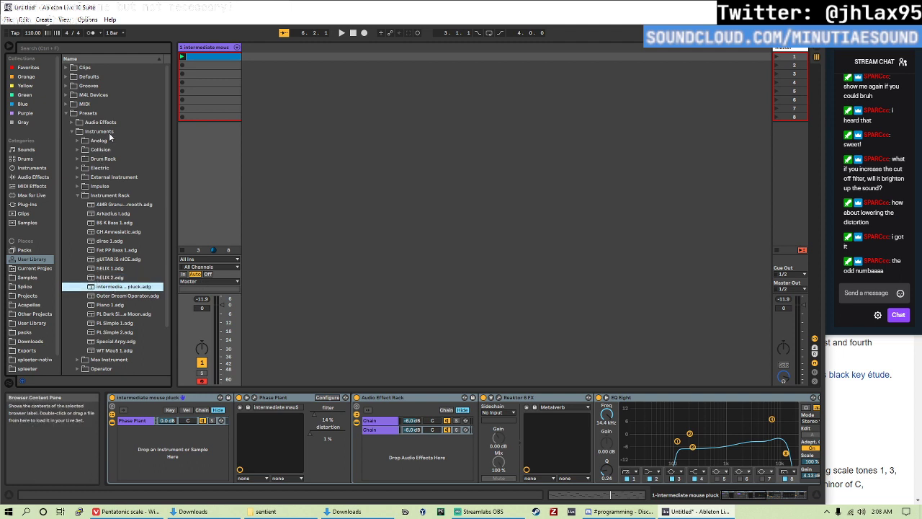
click(116, 195)
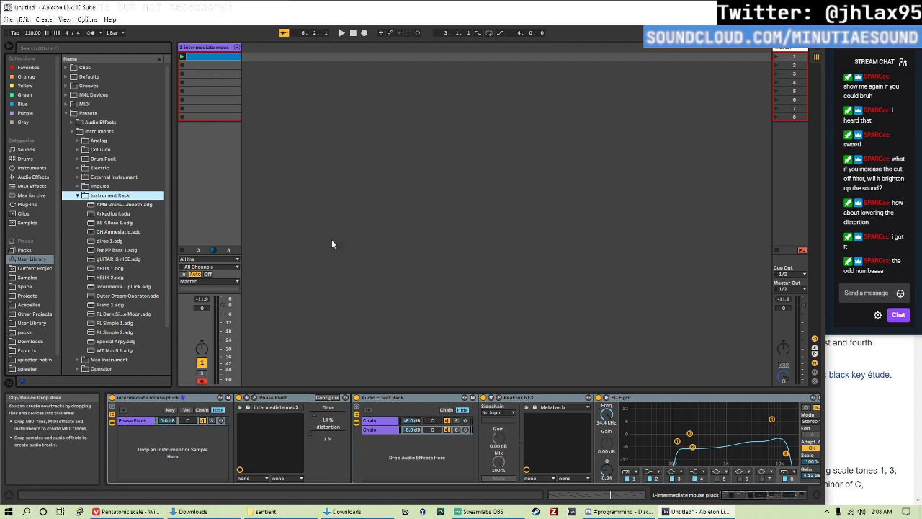
- Play the clip and lower the Phase Plant device's filter parameter to 1%
key(space)
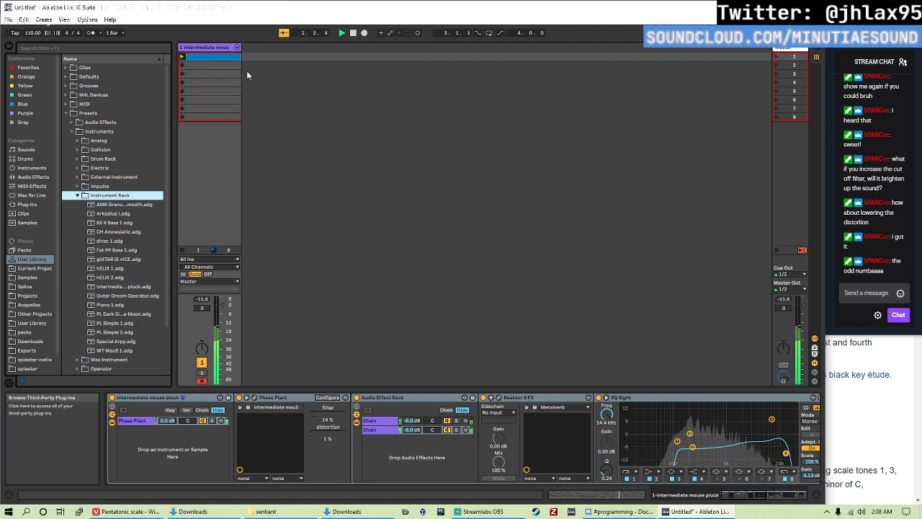
drag(314, 413, 313, 432)
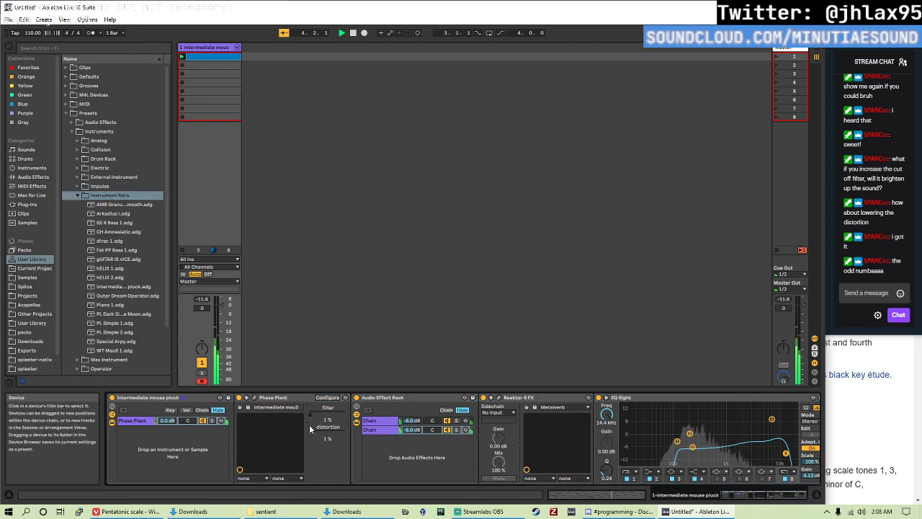
scroll(433, 439, down, 1)
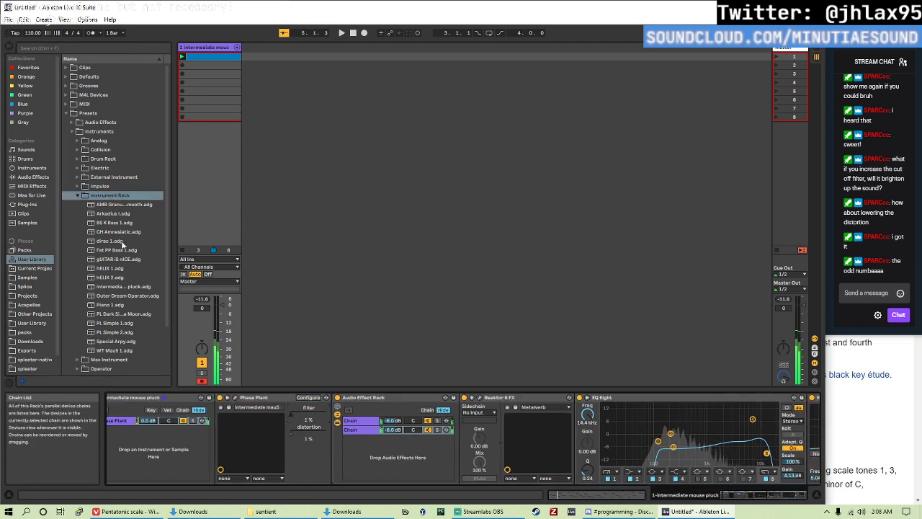
- Try an Auto Filter after Phase Plant with its cutoff lowered to 1.41 kHz, and delete it from the rack
click(33, 177)
drag(91, 86, 337, 418)
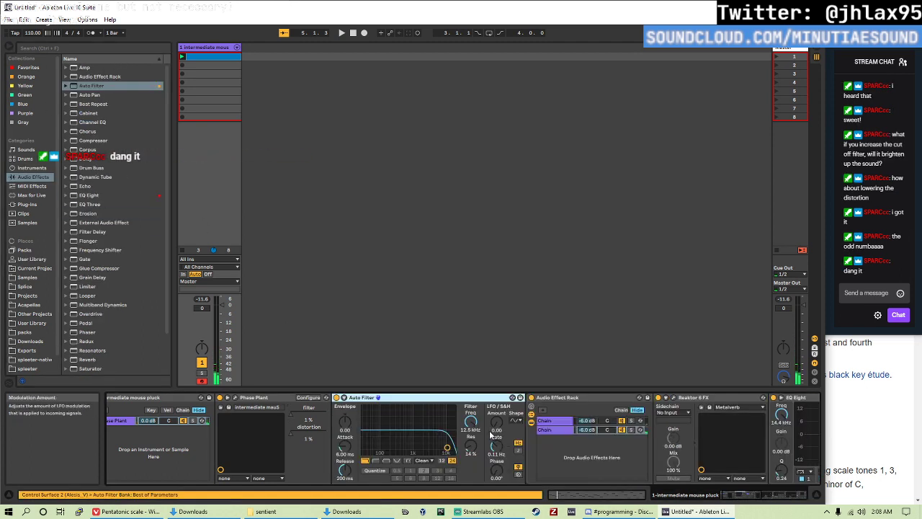
drag(471, 422, 470, 449)
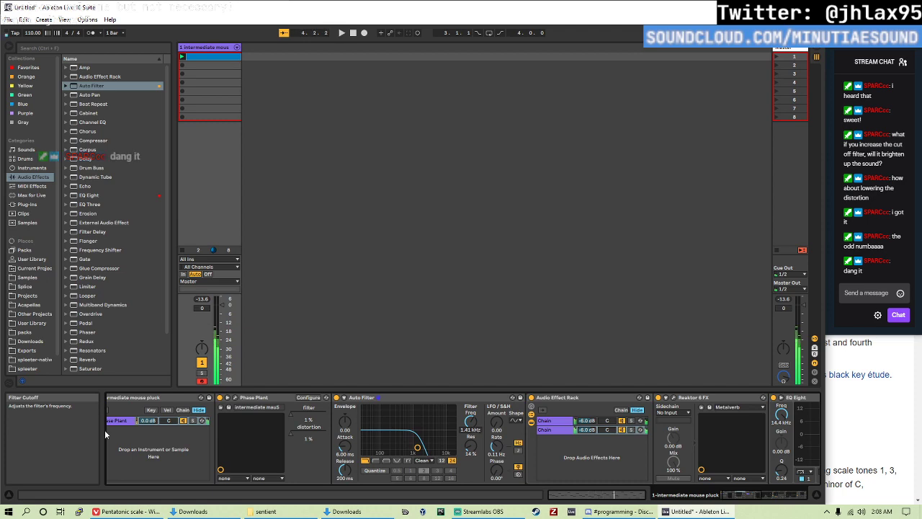
click(392, 399)
key(Delete)
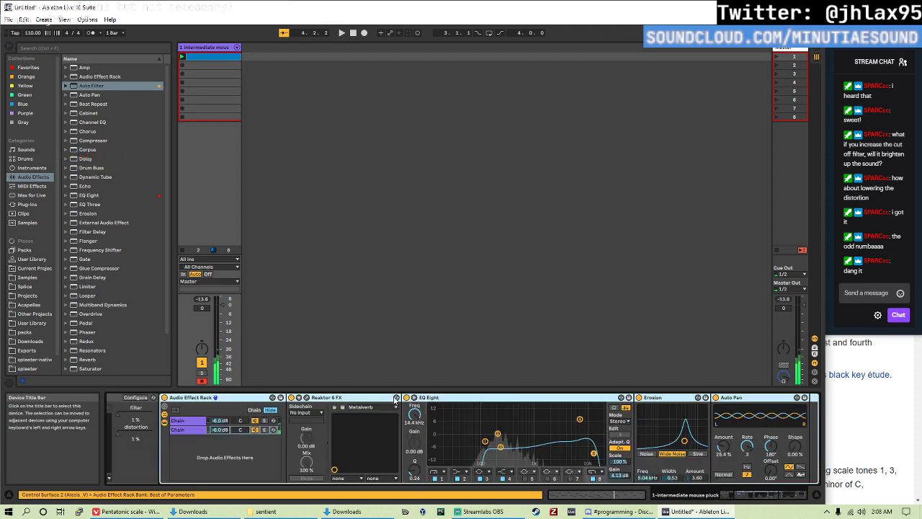
- Open the track's MIDI clip and stretch its notes to double their length
scroll(434, 413, down, 5)
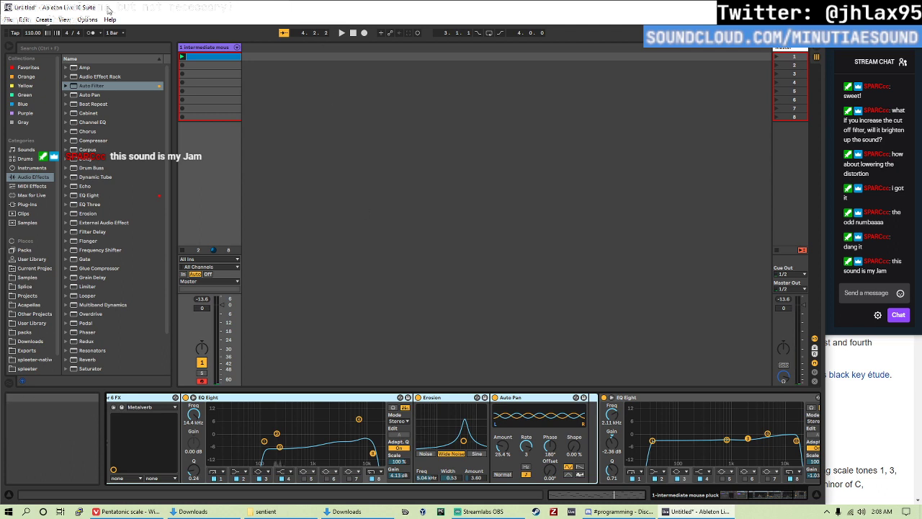
click(209, 58)
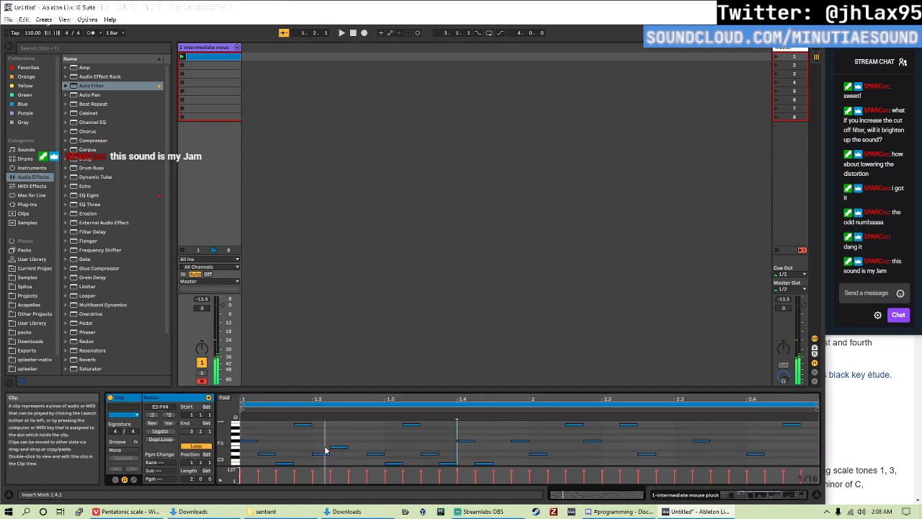
click(171, 415)
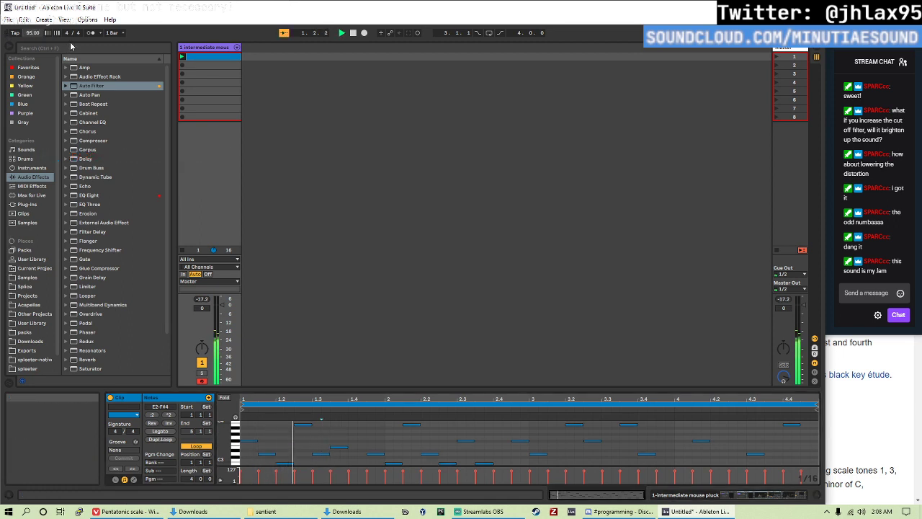
- Place the track's MIDI clip on the Arrangement timeline from bar 1 to bar 33 and return playback to the arrangement
click(223, 51)
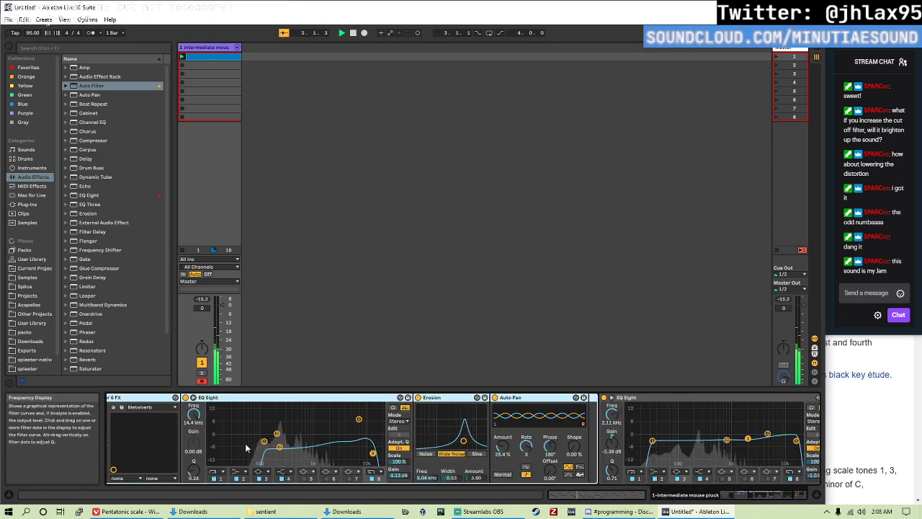
click(187, 440)
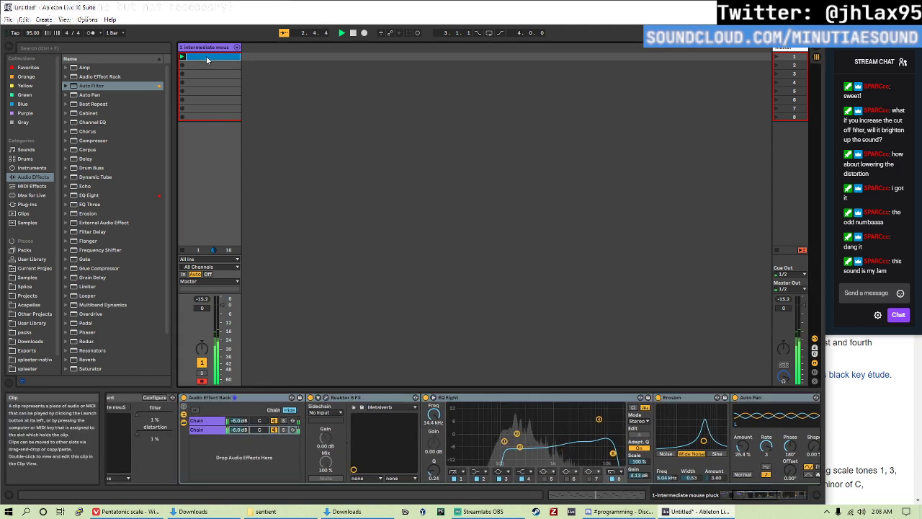
key(Tab)
drag(209, 105, 409, 110)
click(665, 71)
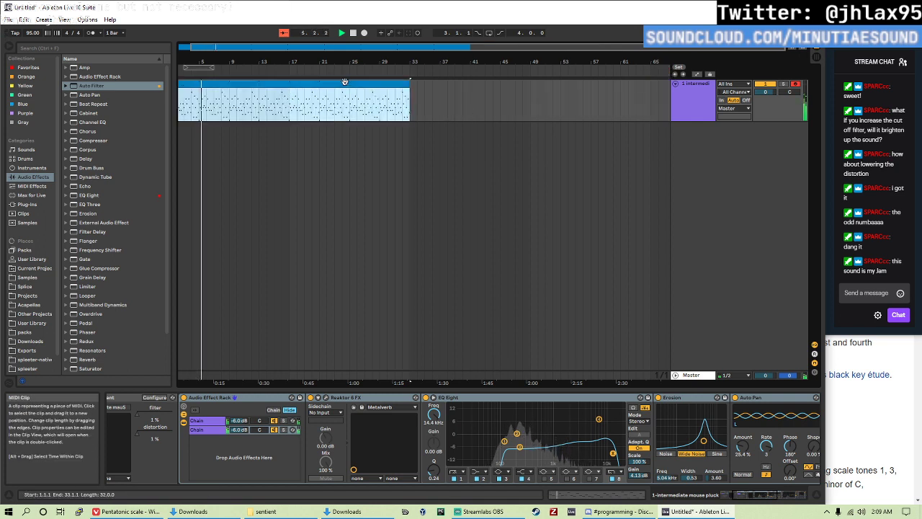
- Show Phase Plant's filter automation and draw a curved rise from bar 1 to the maximum at about bar 25
right_click(146, 416)
click(193, 296)
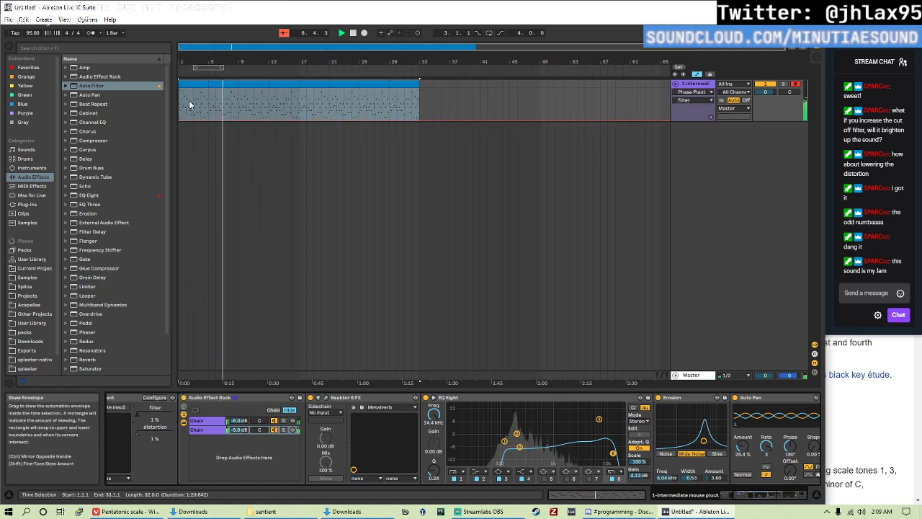
drag(183, 118, 340, 105)
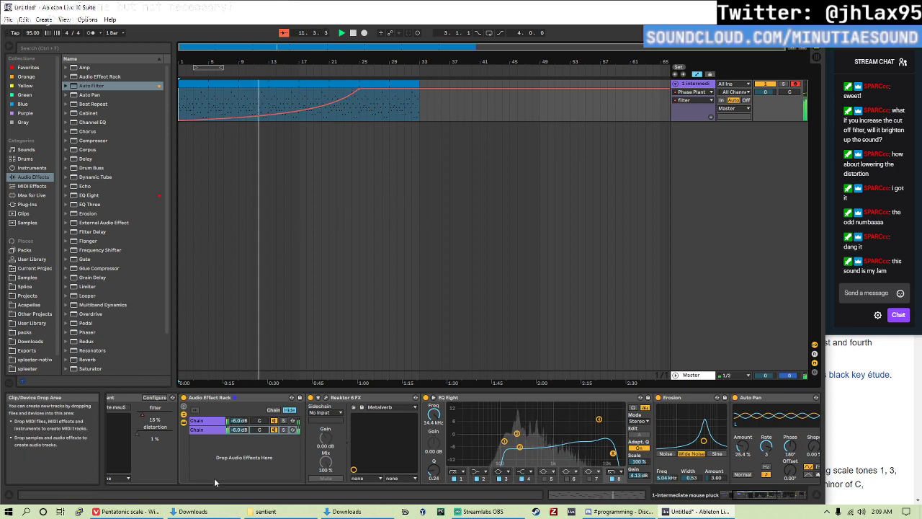
- Automate Phase Plant's distortion with a peak of about 0.28 at bar 17, ramping up from bar 1 and down to bar 33
click(159, 432)
right_click(157, 431)
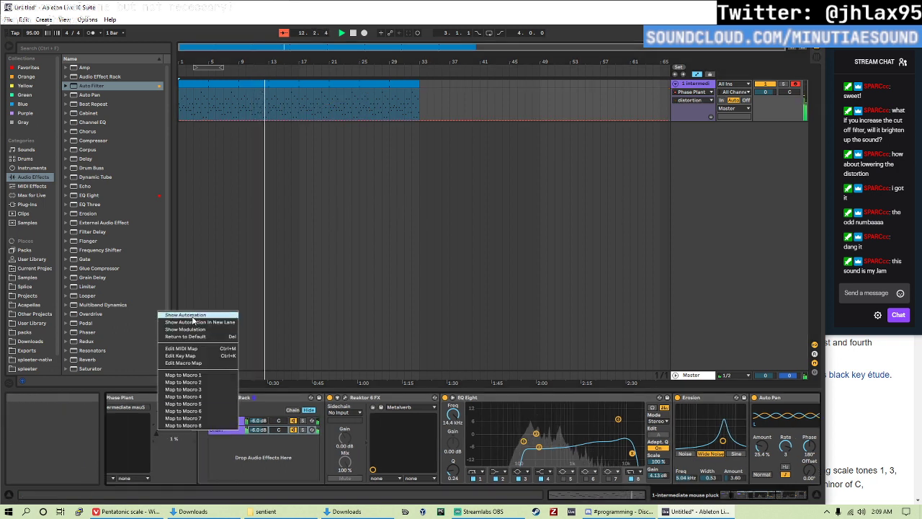
click(188, 317)
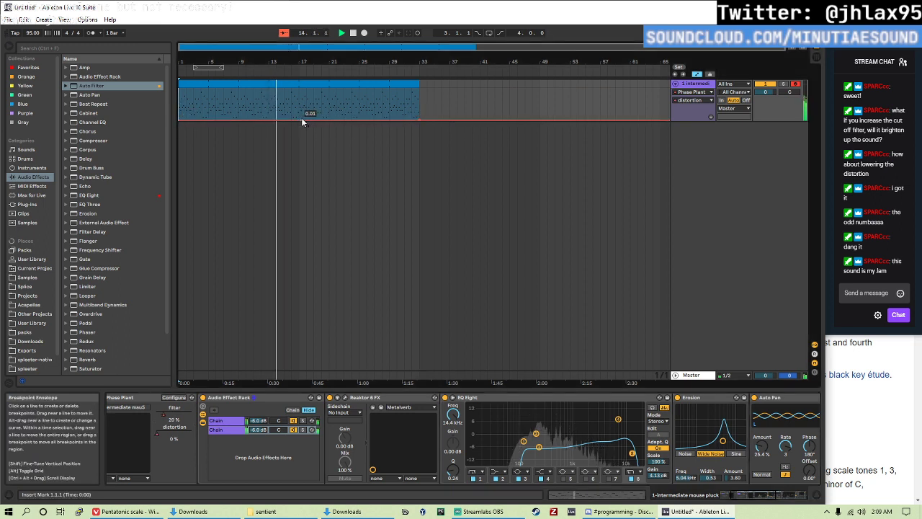
drag(299, 119, 301, 87)
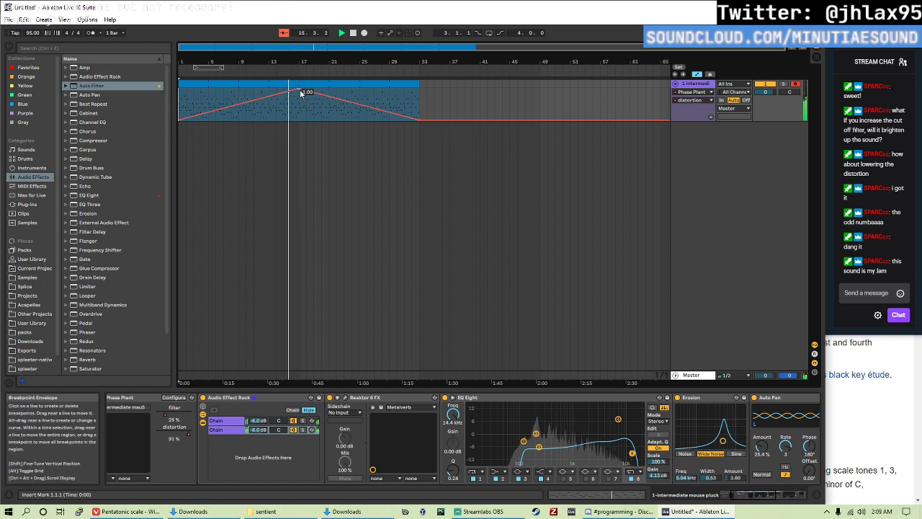
scroll(223, 449, up, 4)
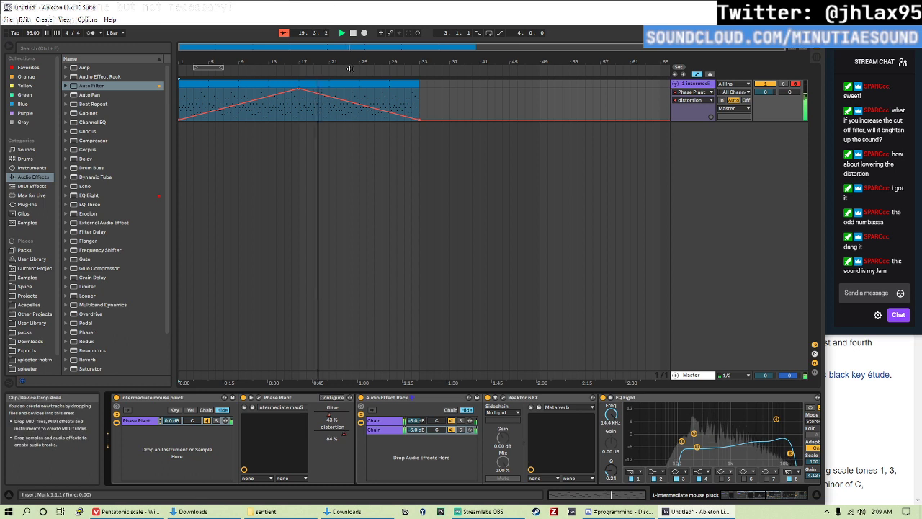
drag(299, 92, 299, 113)
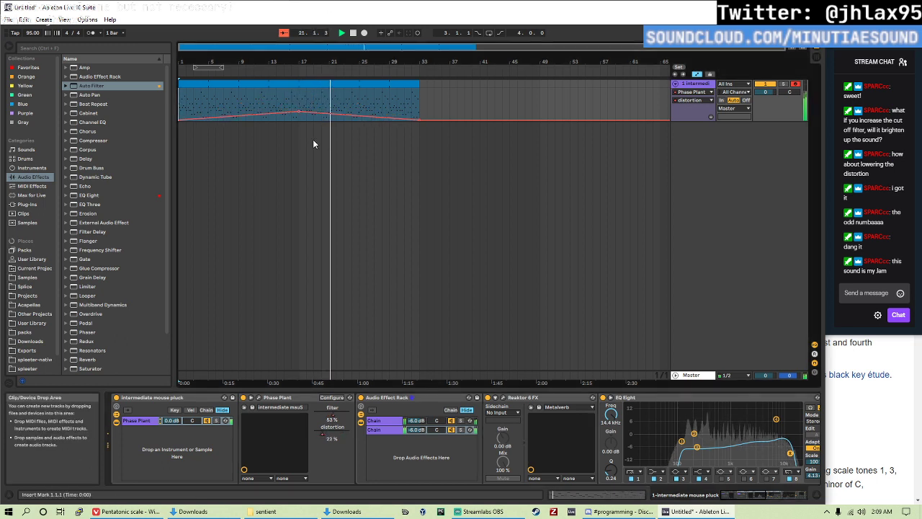
scroll(511, 472, right, 10)
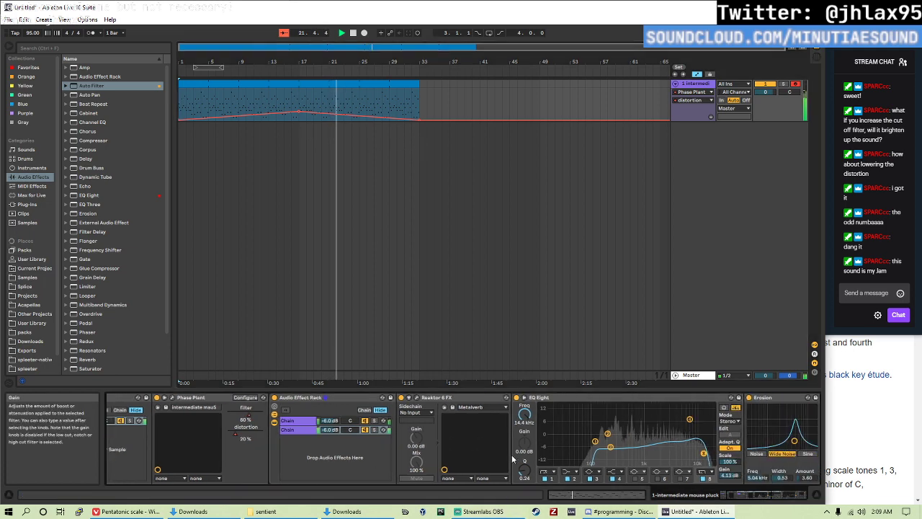
scroll(505, 455, right, 3)
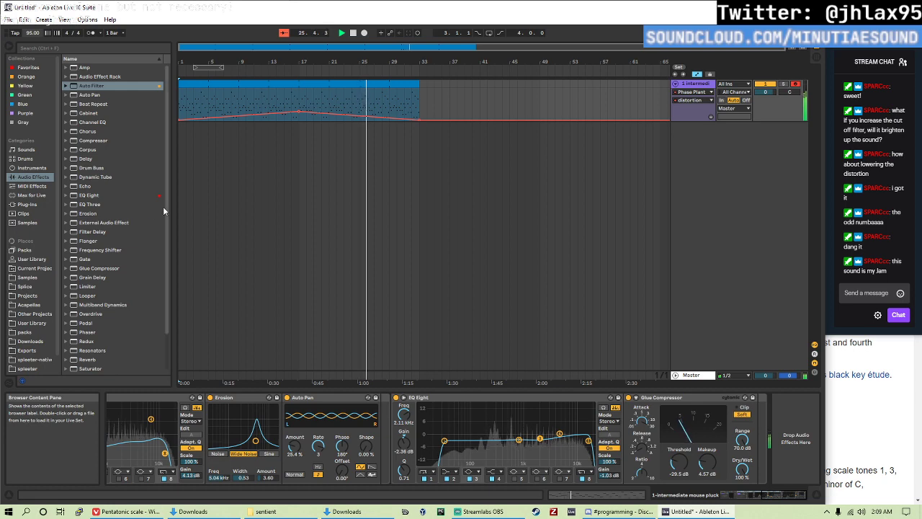
- Save the Live Set in the Projects folder as seeeethhhh
key(ctrl+s)
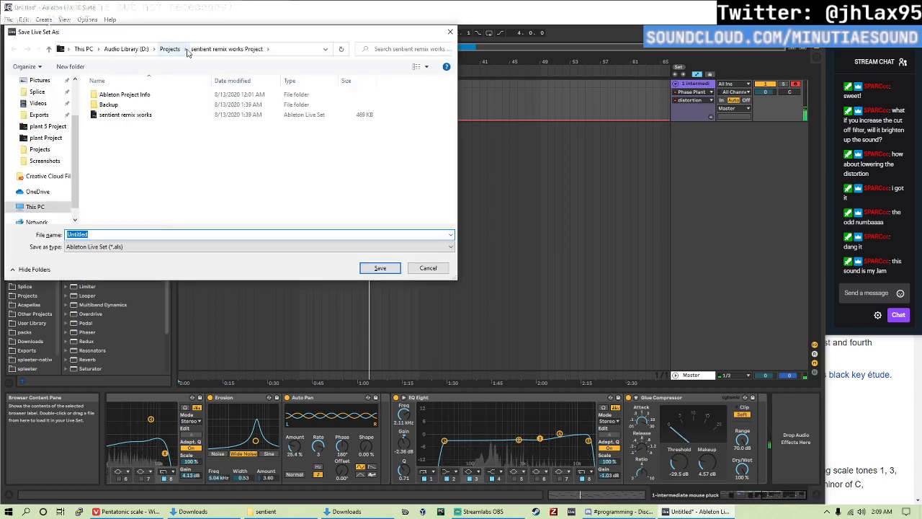
click(170, 49)
text(sen)
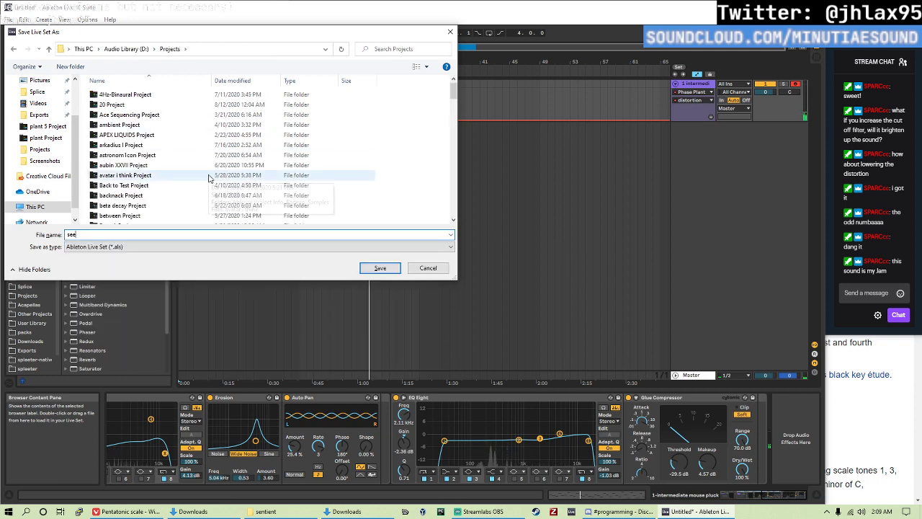
text(eethhhh)
key(Return)
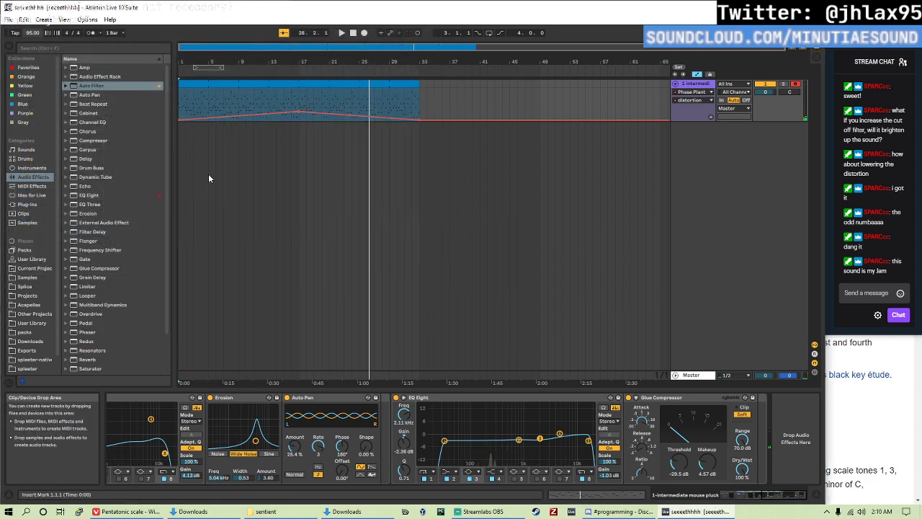
- Play the arrangement from bar 17 to listen to the automated filter and distortion
click(353, 102)
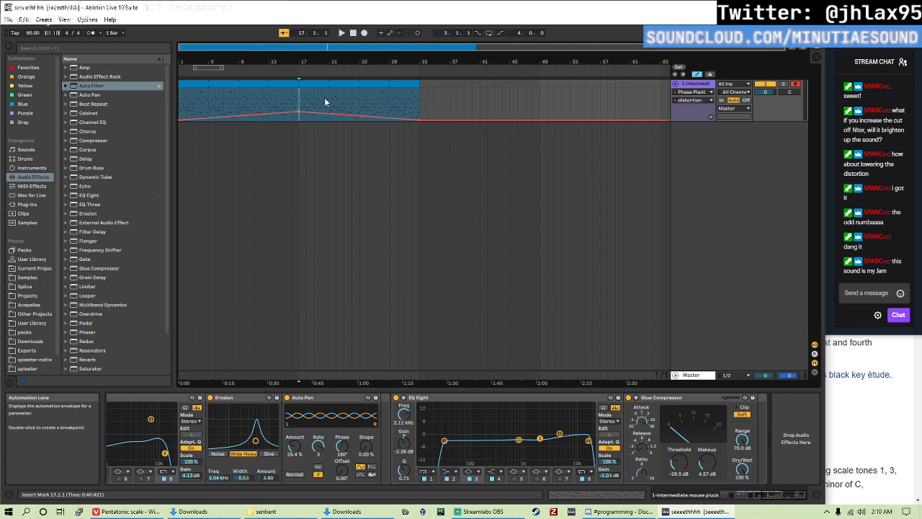
key(space)
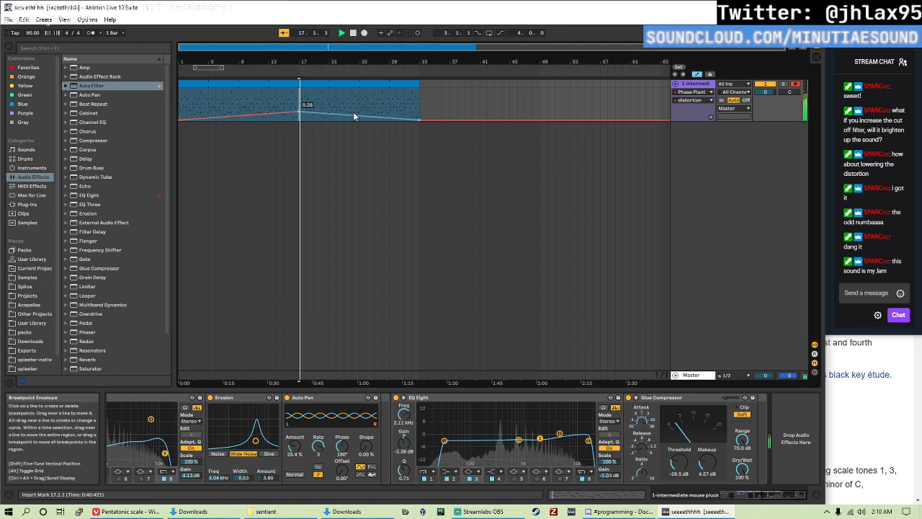
click(355, 103)
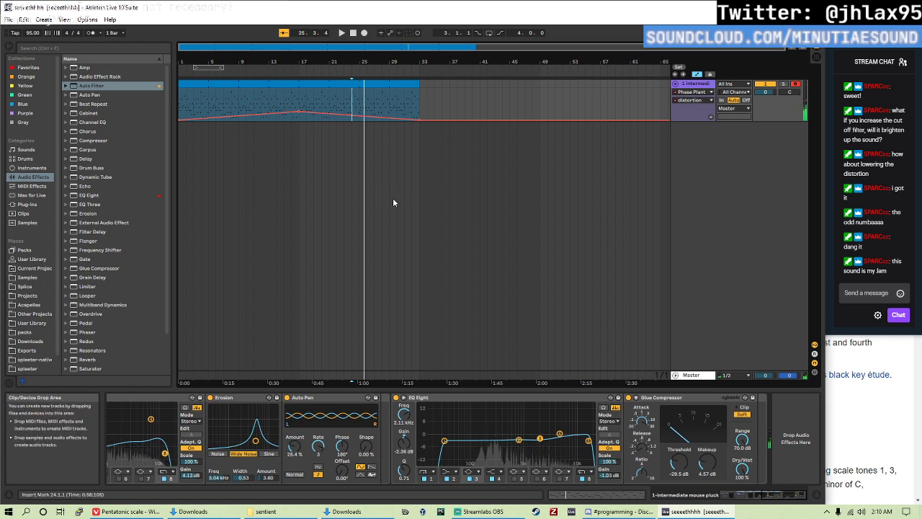
drag(766, 375, 766, 381)
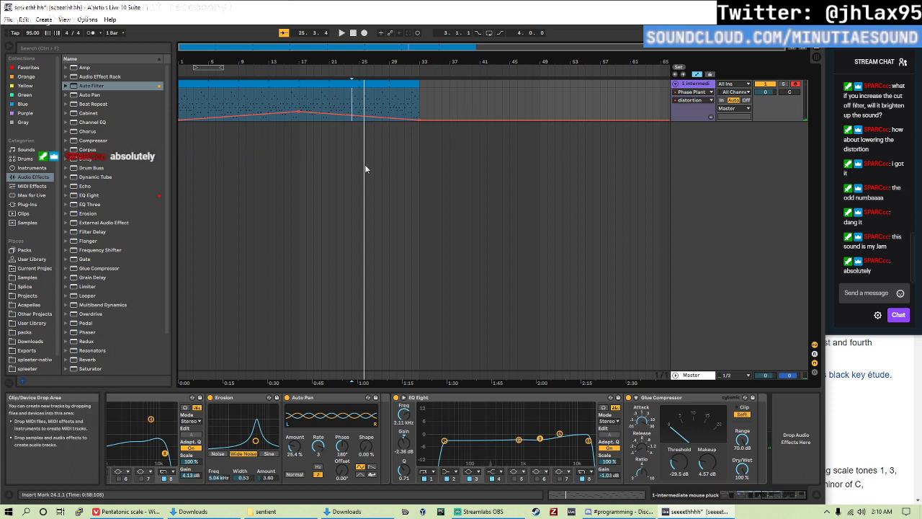
- Load the play_VST_x64 plug-in on a new MIDI track
click(27, 204)
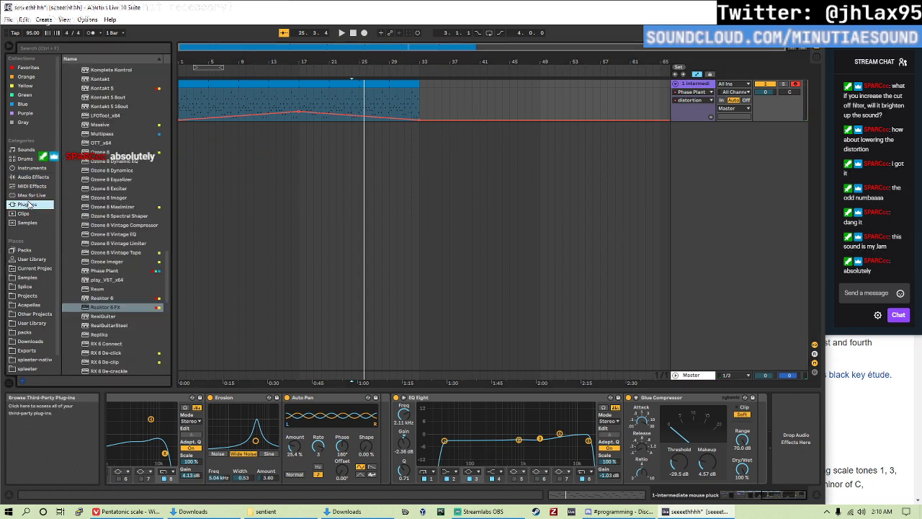
scroll(137, 248, down, 10)
drag(99, 234, 109, 231)
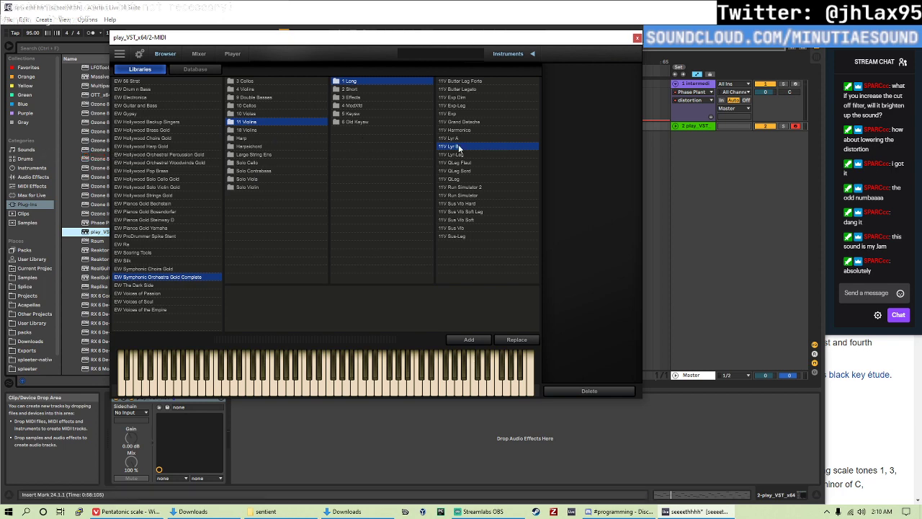
- Load the 11V Lyr B long violin patch from EW Symphonic Orchestra Gold Complete's Gold Strings, 11 Violins, and close the plug-in window
click(464, 138)
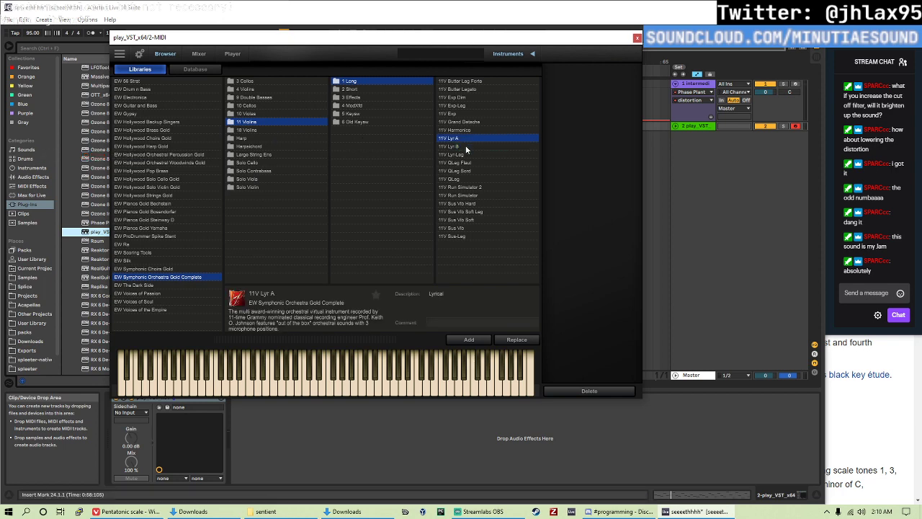
click(465, 145)
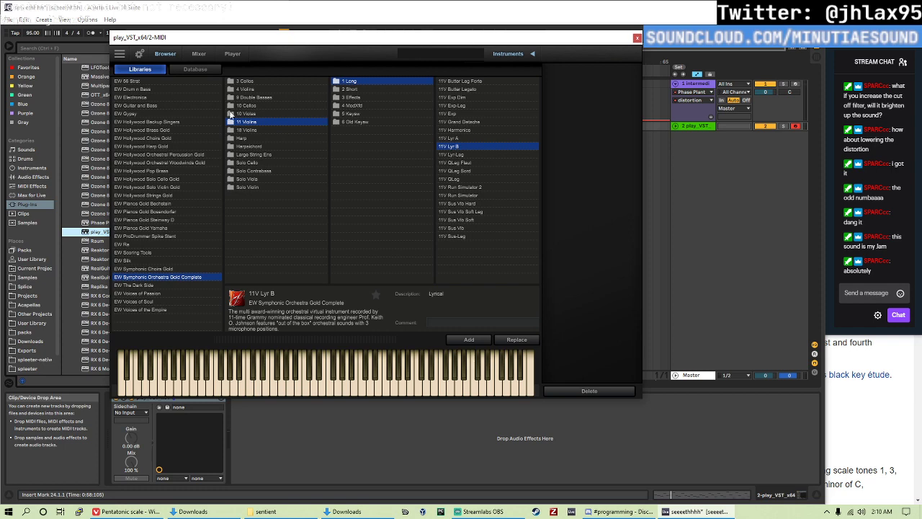
scroll(251, 127, left, 1)
click(253, 99)
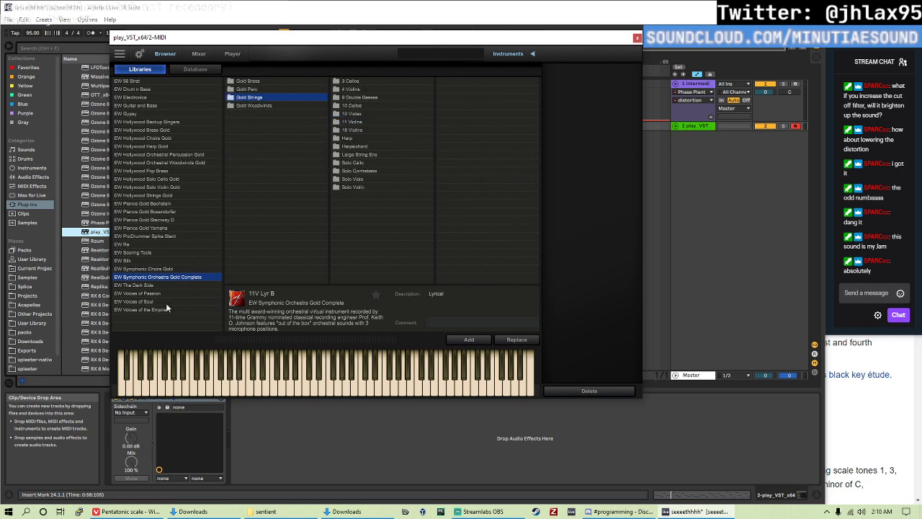
click(173, 278)
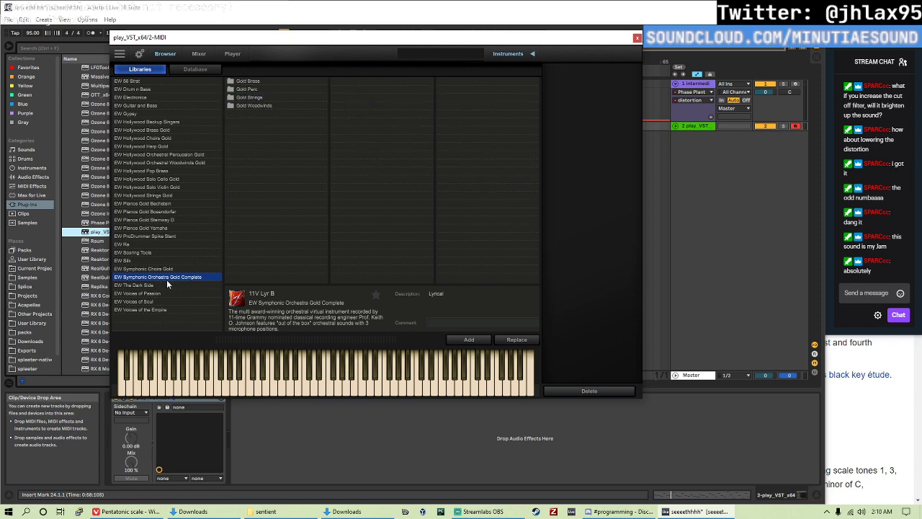
click(261, 96)
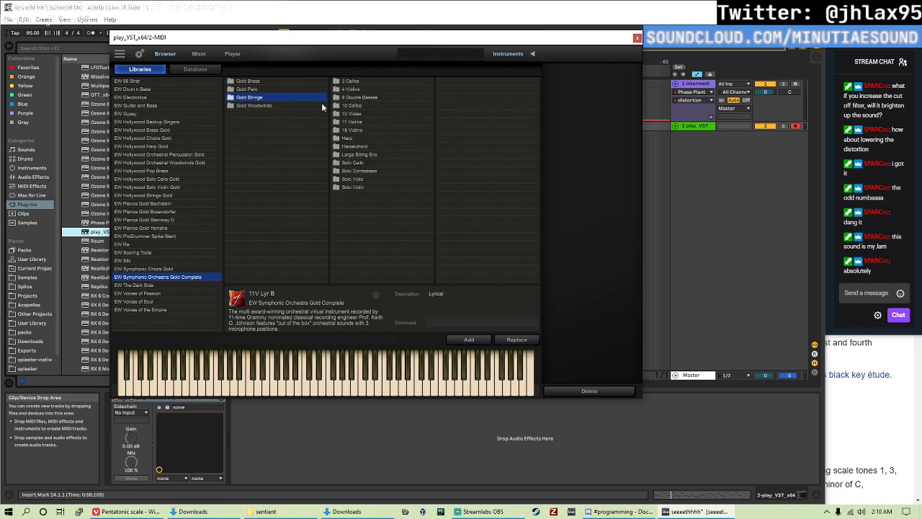
click(368, 122)
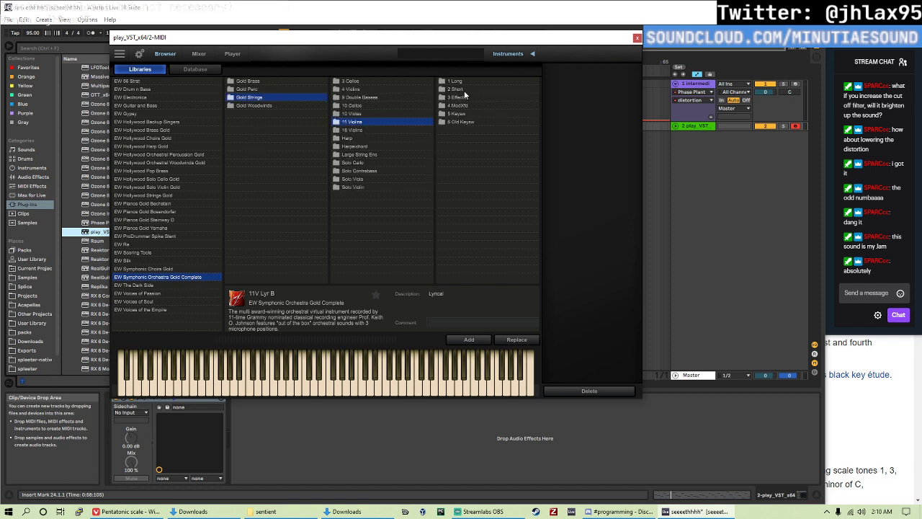
click(467, 81)
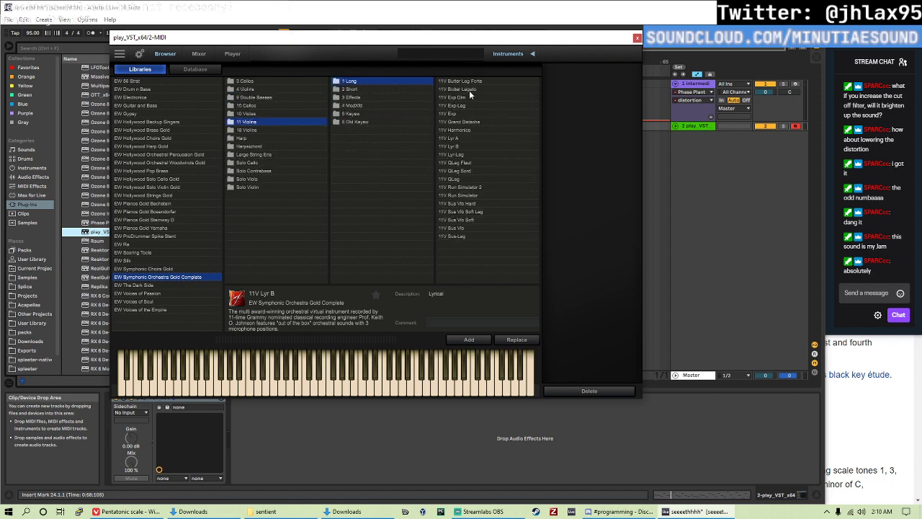
click(476, 146)
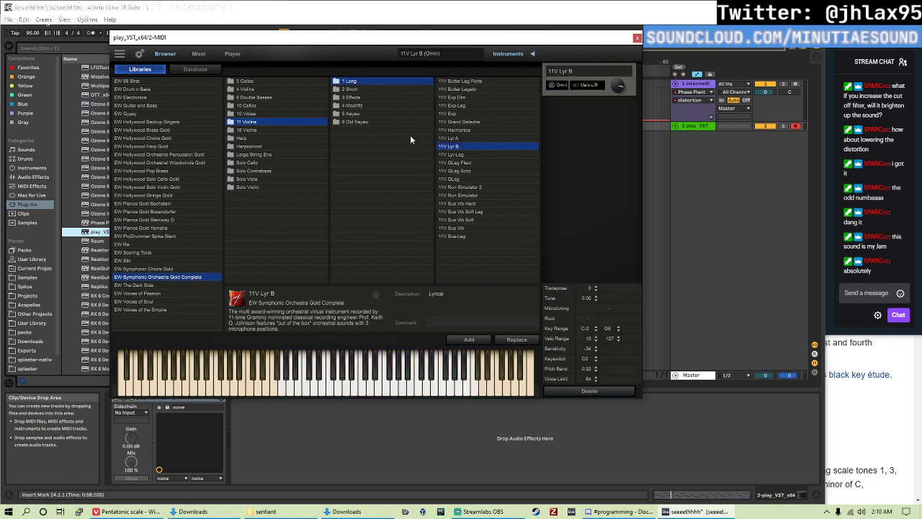
drag(576, 46, 475, 87)
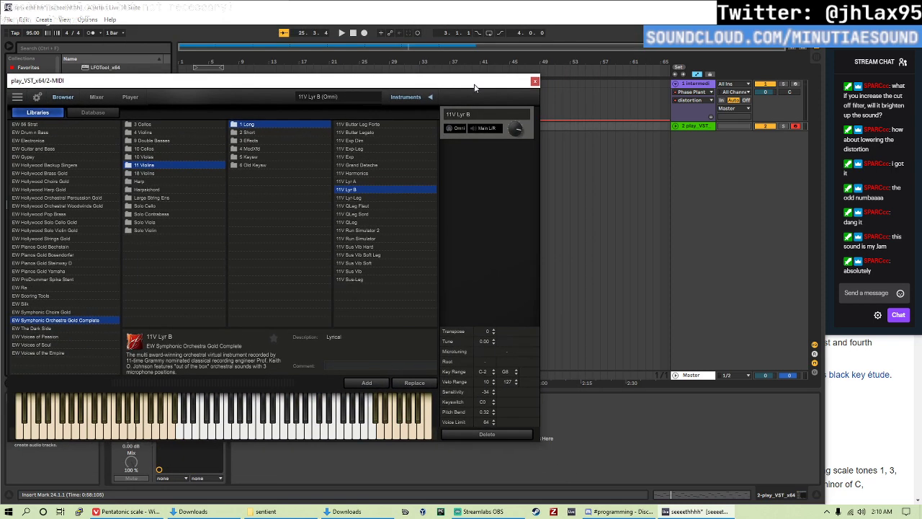
click(534, 82)
- Copy the Phase Plant MIDI clip onto the play_VST_x64 track from bar 1 to bar 33 and open it in an enlarged note editor
drag(183, 130, 366, 132)
click(391, 130)
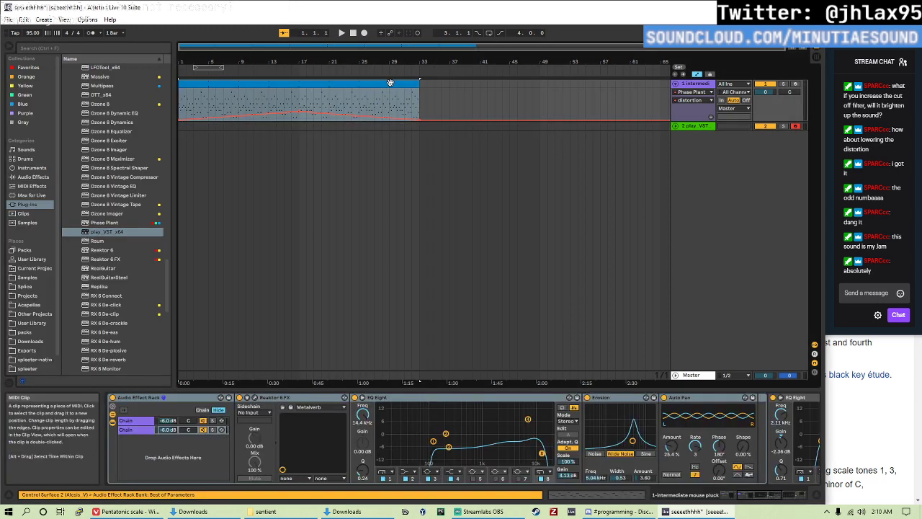
double_click(391, 128)
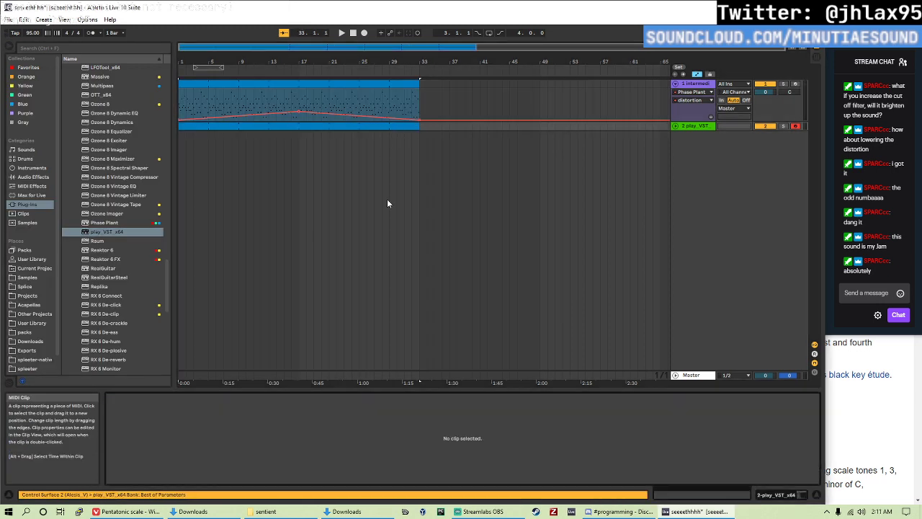
drag(401, 390, 405, 174)
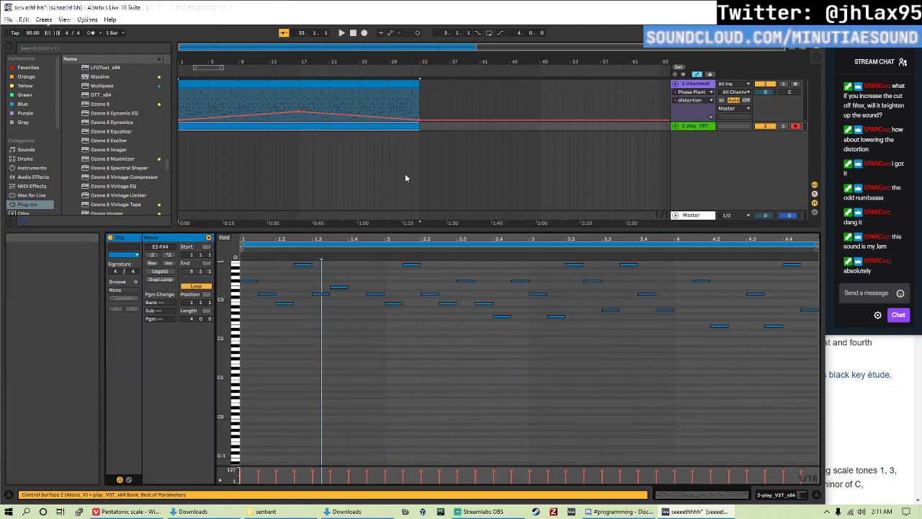
- Select the copied clip's F#3 notes and lengthen them into one sustained note spanning the full four-bar clip
click(237, 282)
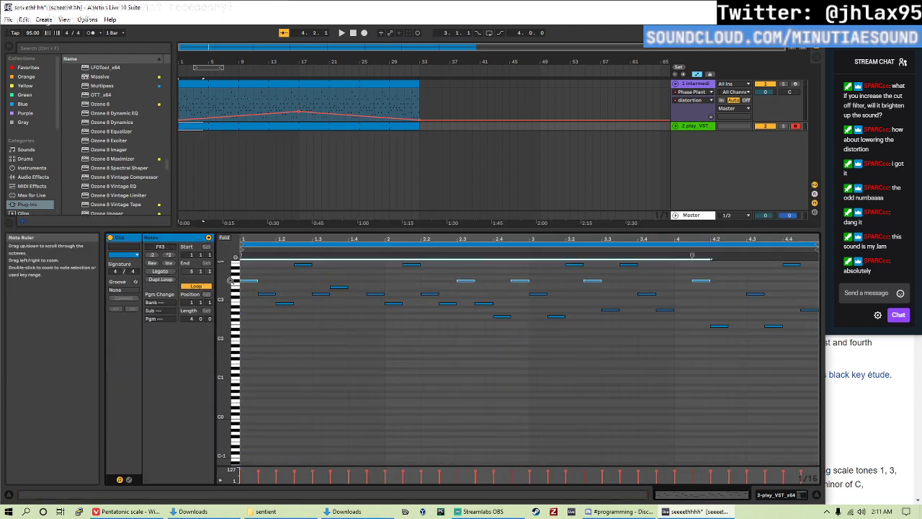
drag(255, 282, 796, 288)
click(457, 287)
drag(457, 281, 734, 283)
scroll(473, 324, left, 3)
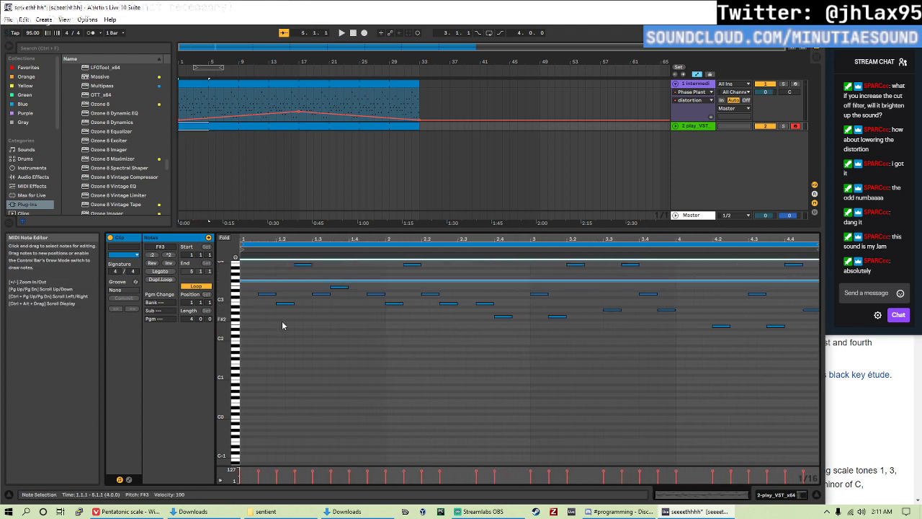
- Lengthen the D3 and B2 notes into single sustained notes spanning the full four-bar clip
drag(258, 293, 648, 297)
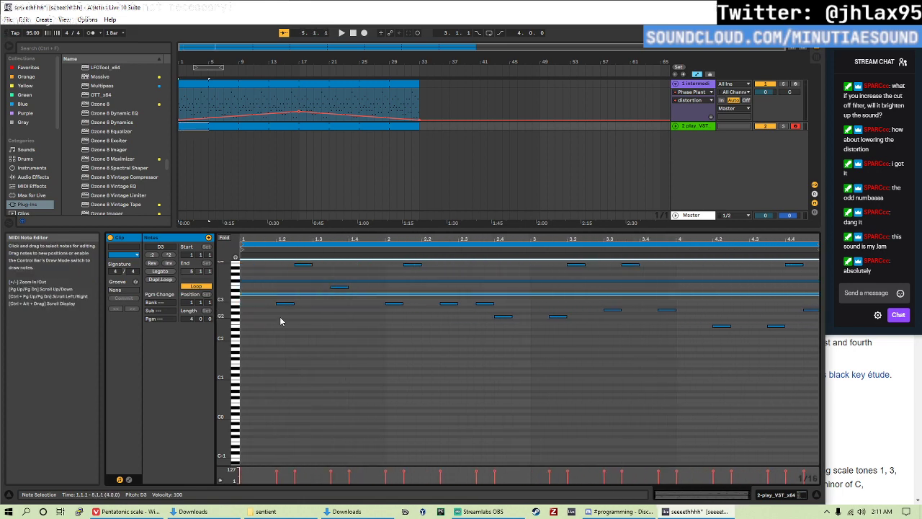
click(280, 304)
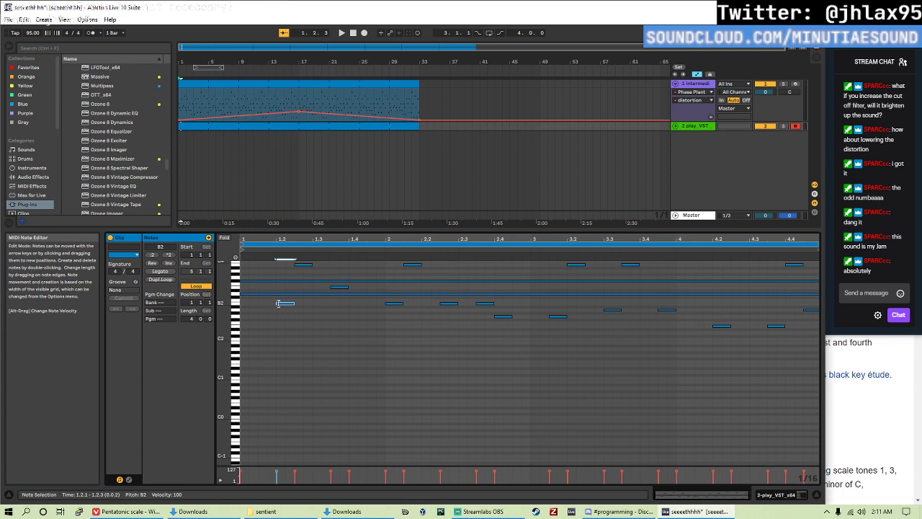
drag(279, 303, 248, 303)
drag(310, 305, 688, 308)
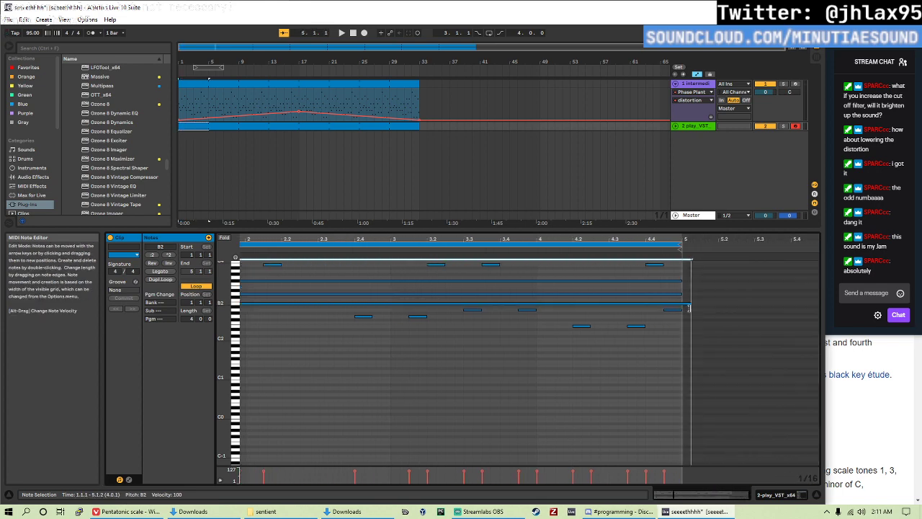
- Lengthen the first G2, A2 and E2 notes from their own start positions to the end of the clip
click(363, 317)
drag(371, 317, 683, 325)
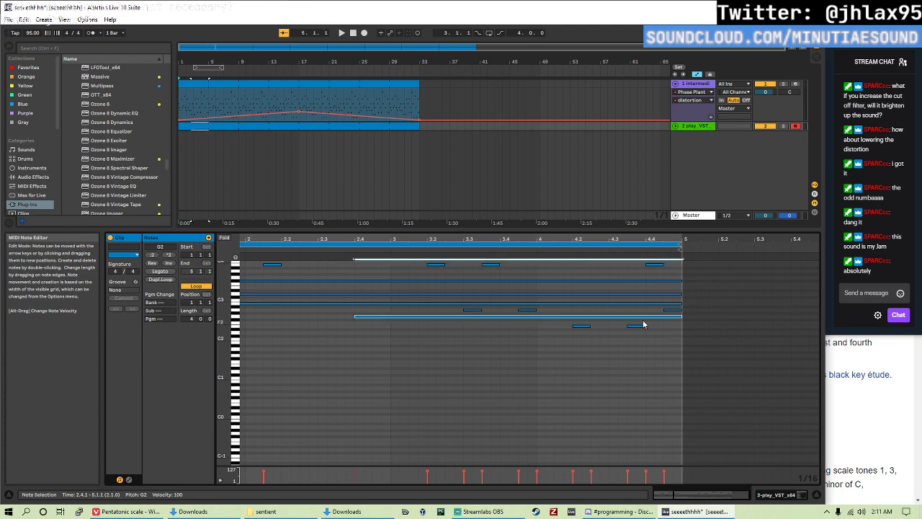
drag(481, 311, 683, 320)
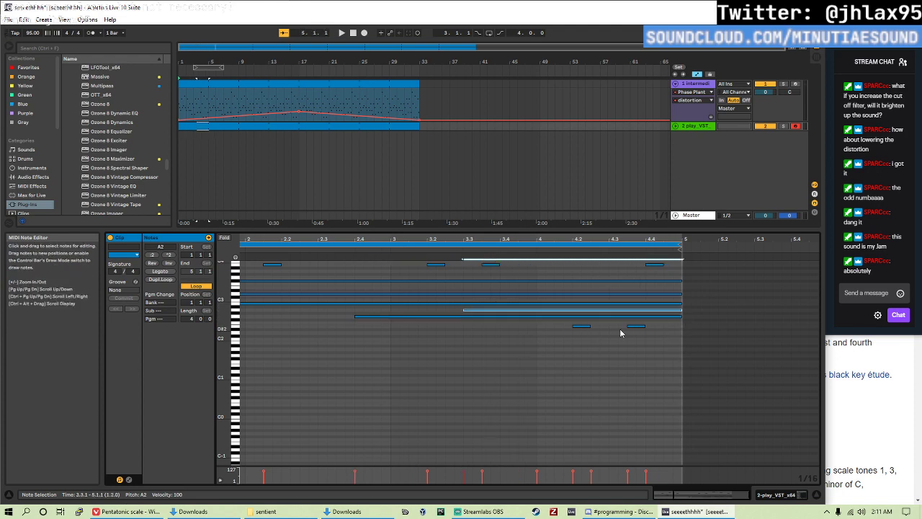
click(581, 325)
drag(591, 326, 671, 327)
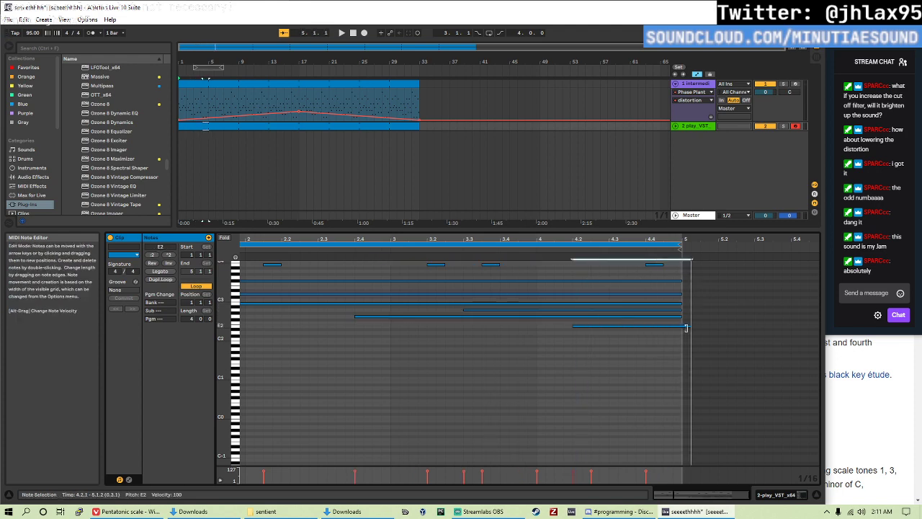
- Lengthen the first B3 note in both directions so it spans the full four-bar clip
scroll(484, 313, up, 3)
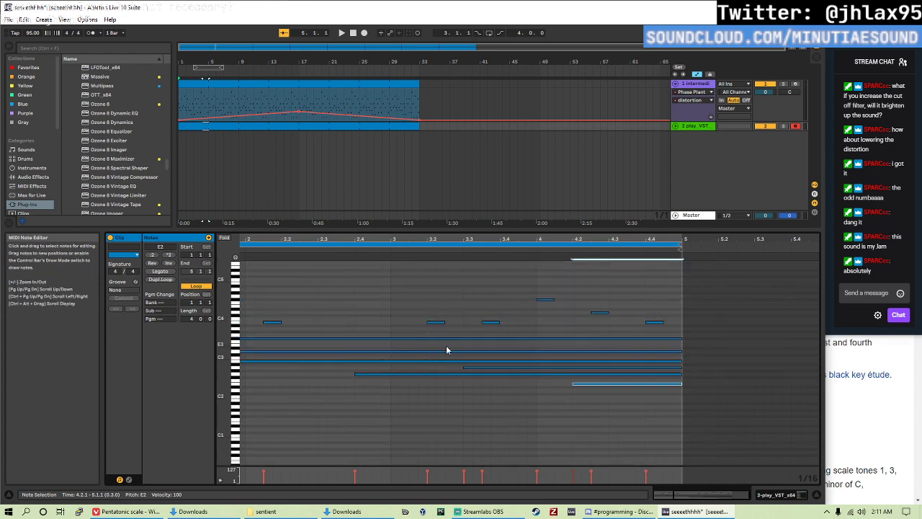
scroll(450, 350, left, 4)
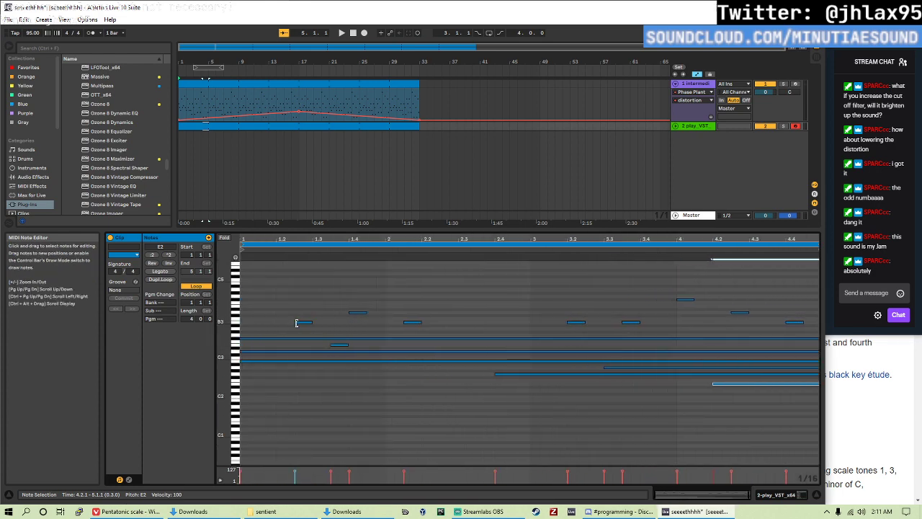
drag(296, 323, 248, 316)
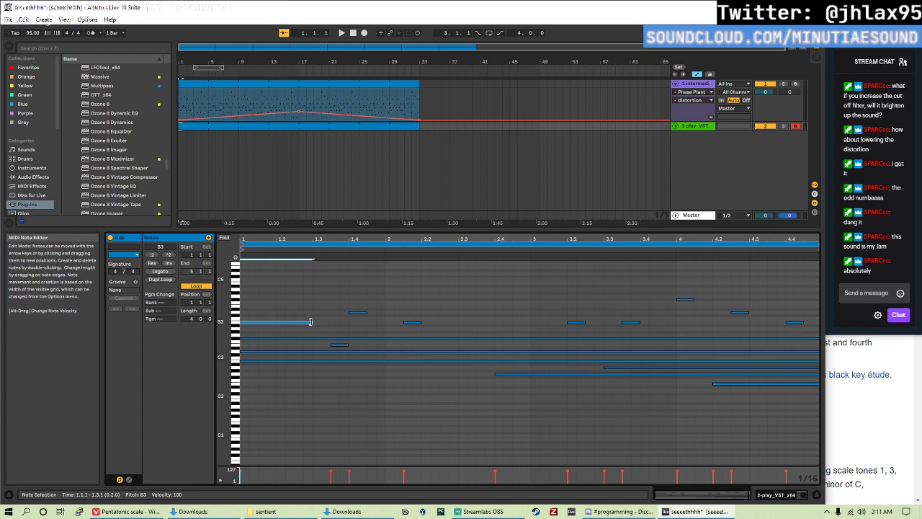
drag(311, 323, 693, 340)
scroll(521, 344, left, 3)
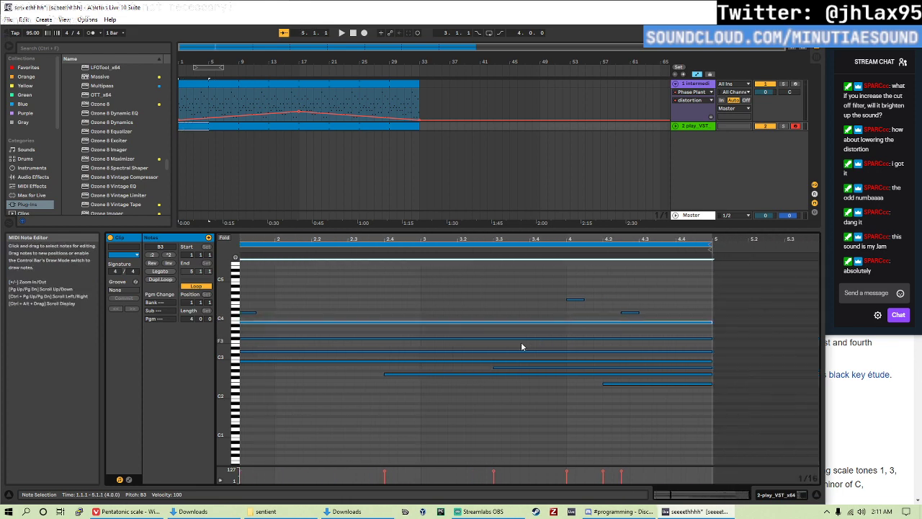
- Lengthen the D4, F#4 and E3 notes from their own start positions to the end of the clip
drag(340, 316, 749, 317)
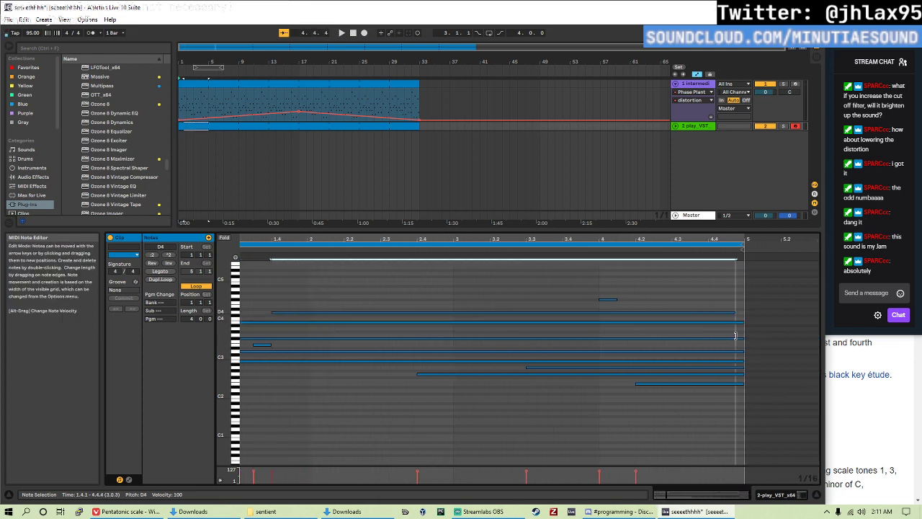
drag(617, 300, 732, 309)
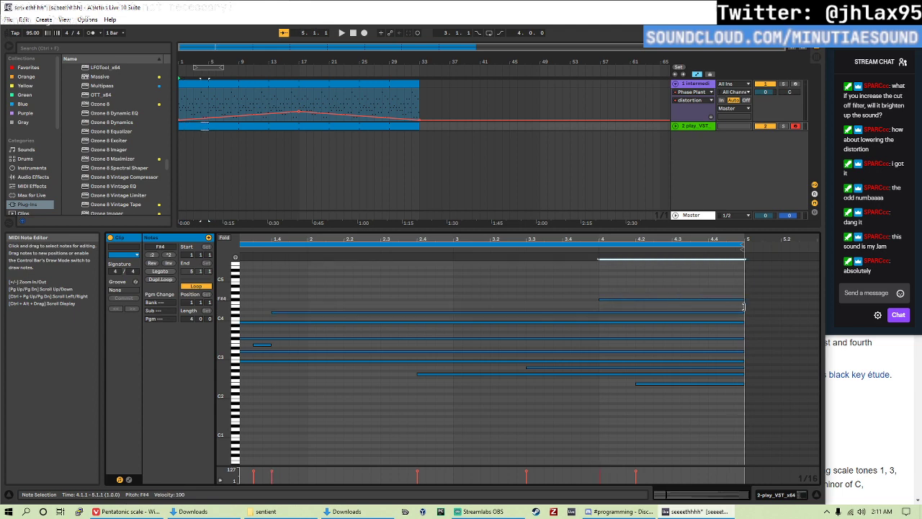
scroll(303, 351, left, 2)
drag(327, 344, 784, 344)
click(674, 407)
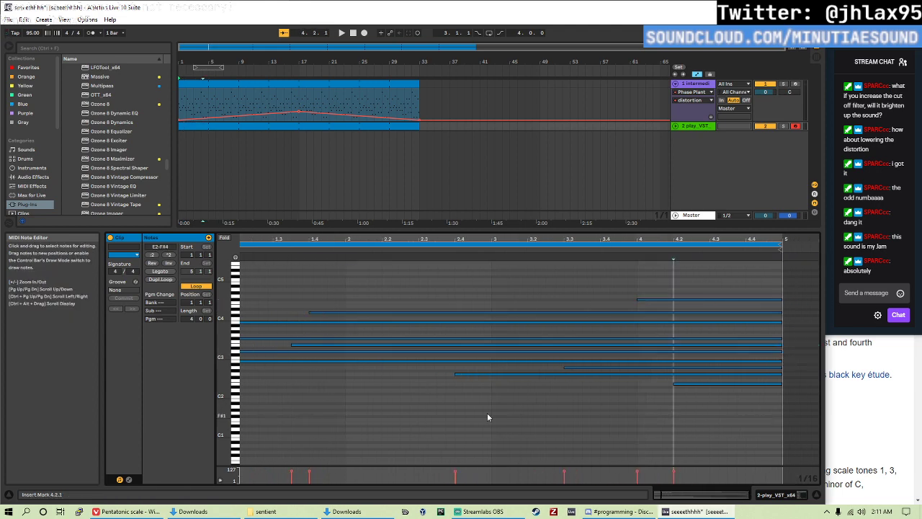
- Try reversing all the notes in the clip
click(152, 263)
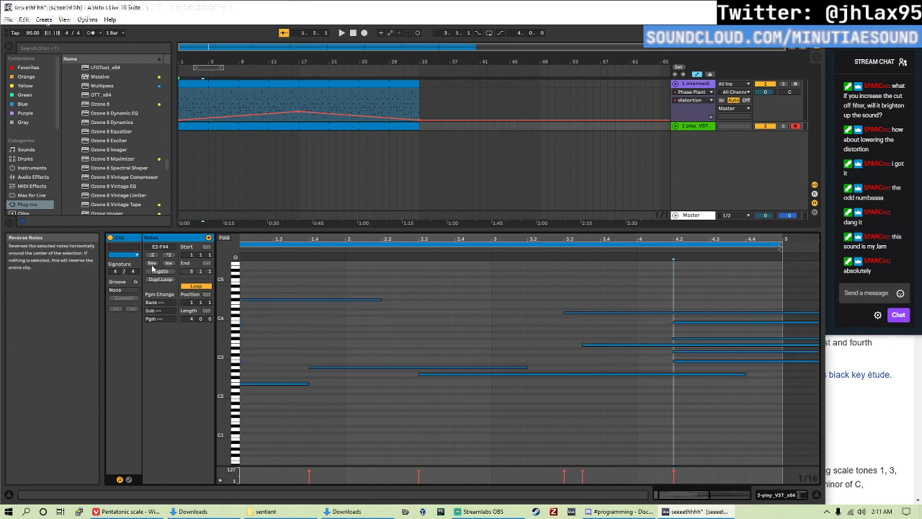
key(ctrl+z)
click(544, 382)
scroll(536, 407, left, 1)
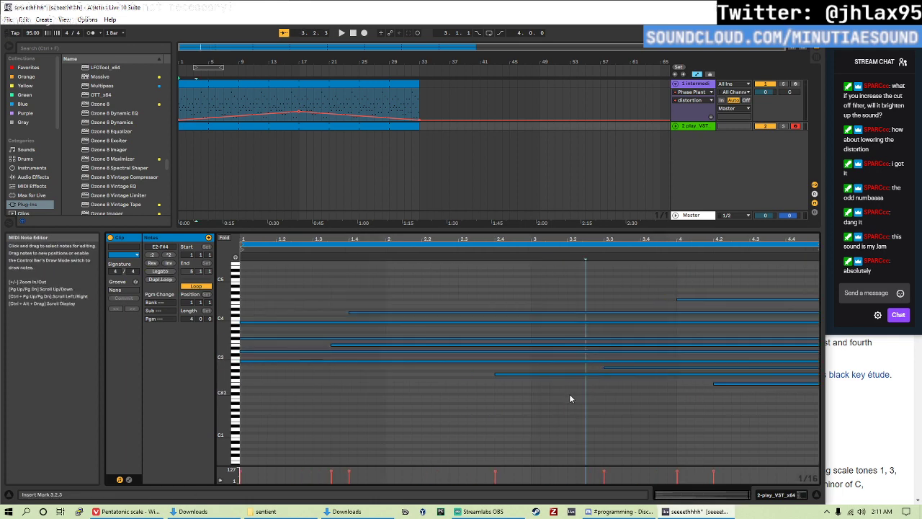
drag(717, 415, 265, 265)
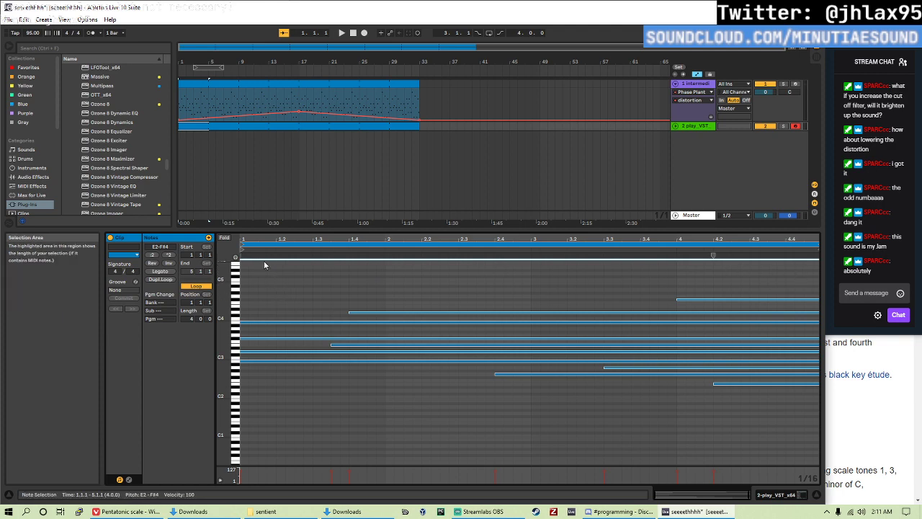
click(155, 263)
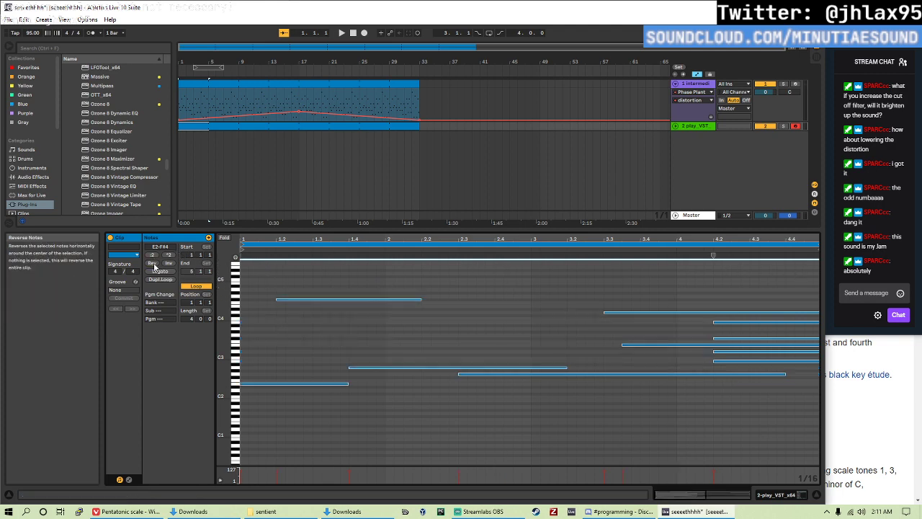
click(160, 271)
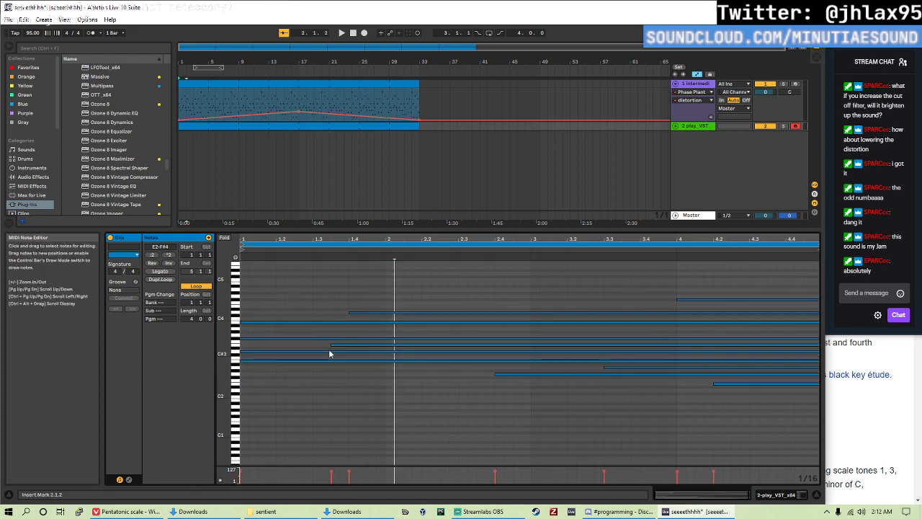
click(394, 354)
- Try extending the E3 note back to the start of the clip
key(Home)
click(235, 345)
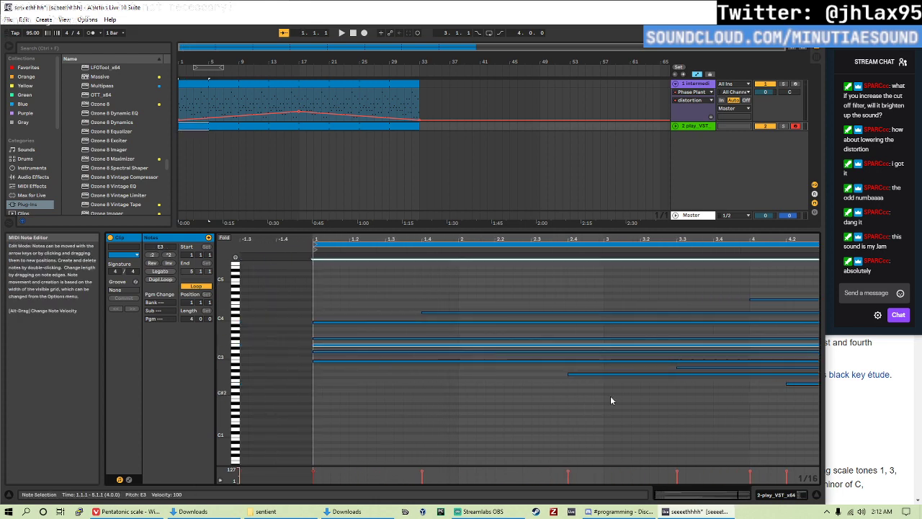
click(496, 384)
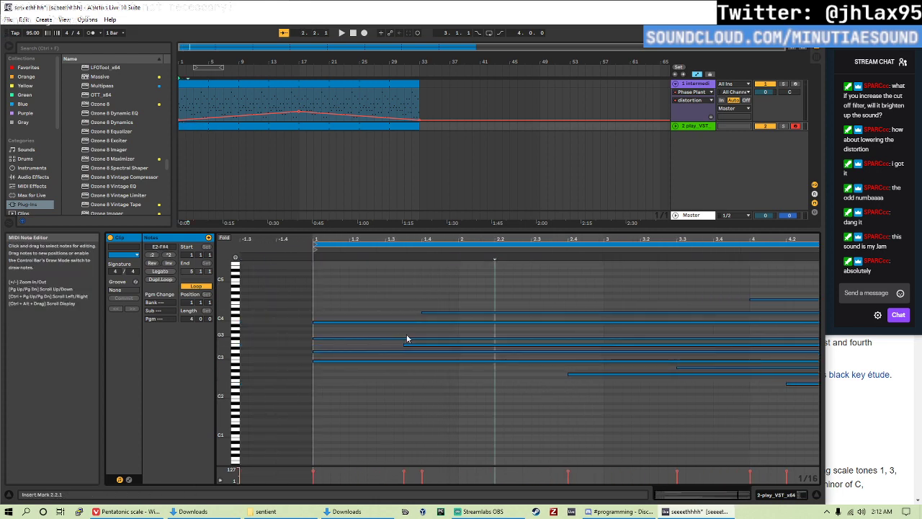
- Apply Legato to shorten the four opening notes, B2, D3, F#3 and B3, so they end where E3 starts at 1.3.3
key(ctrl+a)
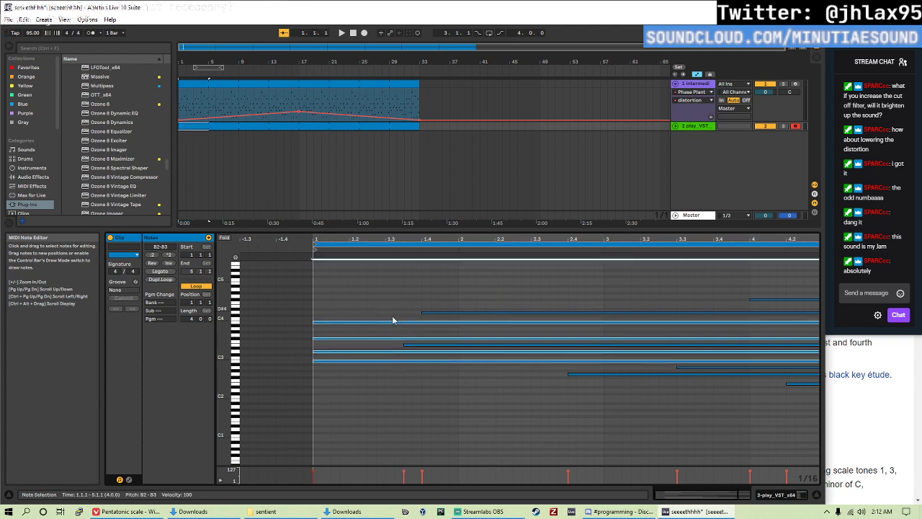
click(160, 271)
click(455, 383)
scroll(464, 368, right, 3)
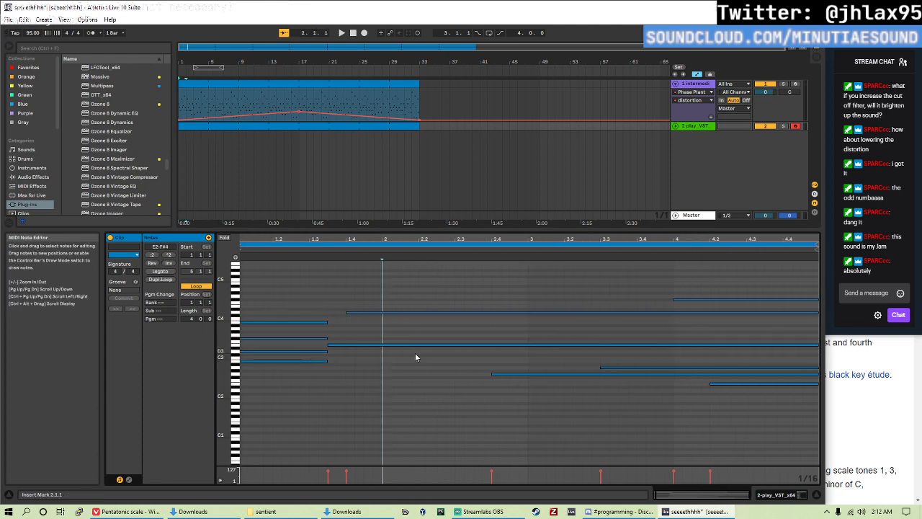
- Move the starts of D4 and G2 back to 1.3.3 and use Legato to end the D4, E3 and G2 chord at 3.3.1
click(347, 313)
drag(347, 313, 328, 313)
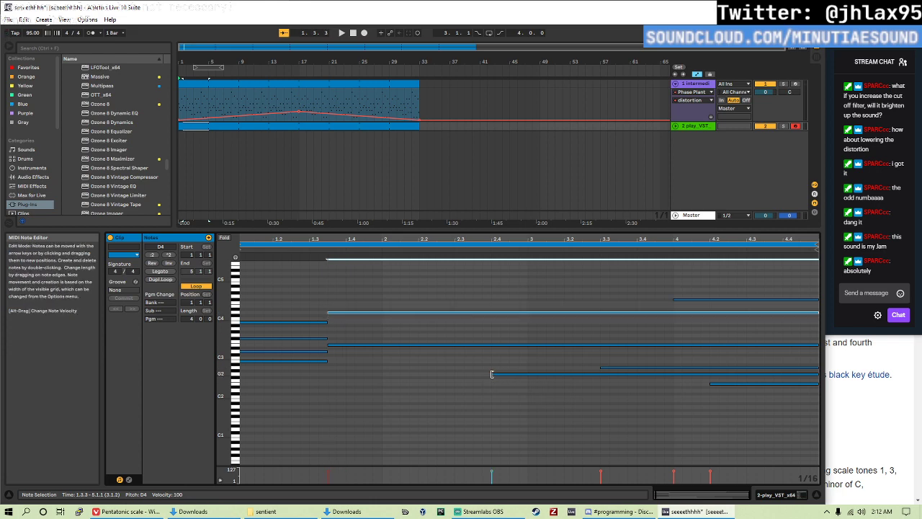
drag(492, 374, 327, 374)
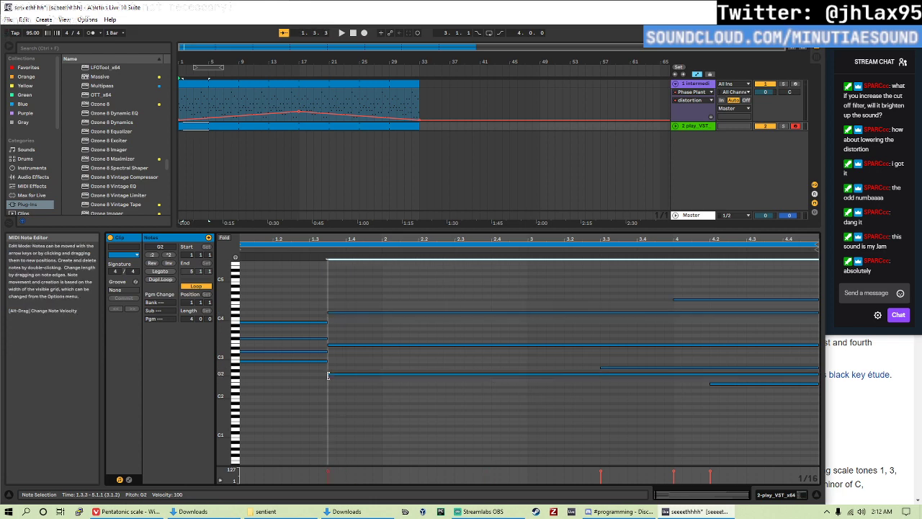
click(159, 271)
click(619, 412)
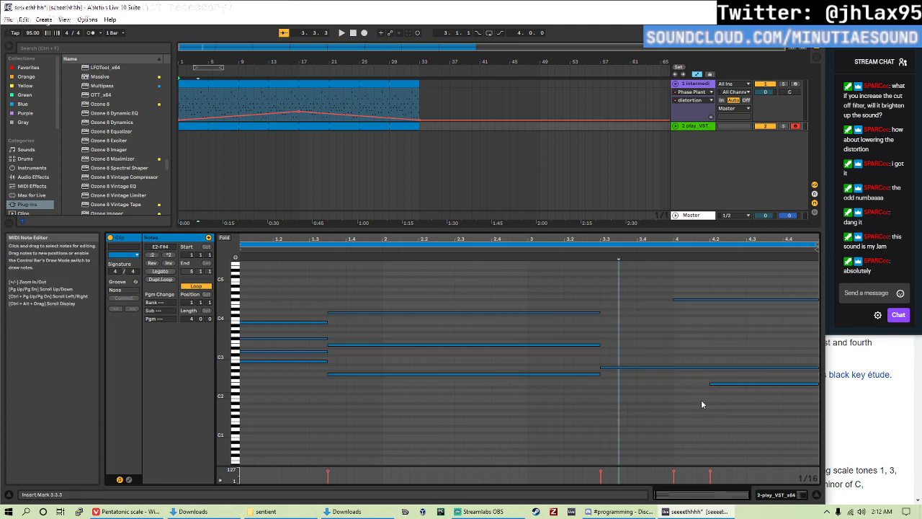
- Extend E2 and F#4 back to 3.3.1 and add a copied F#3 note from 3.3.1 to the clip end
mouse_move(729, 403)
mouse_down()
mouse_move(726, 376)
mouse_move(602, 382)
mouse_up()
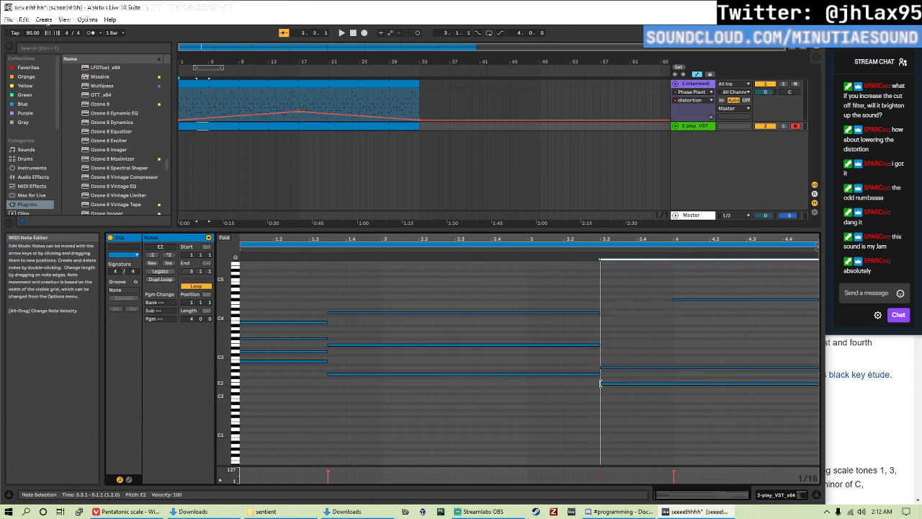
drag(675, 299, 599, 305)
click(427, 365)
click(429, 343)
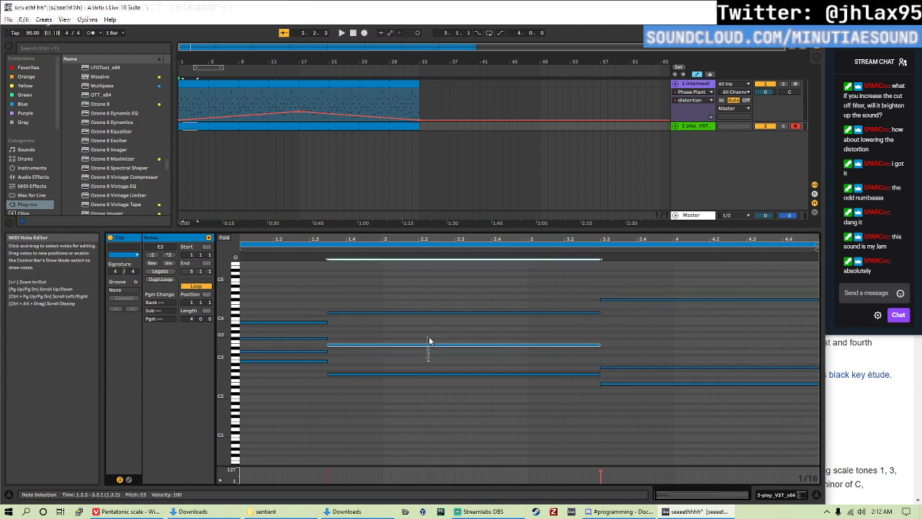
drag(294, 337, 665, 339)
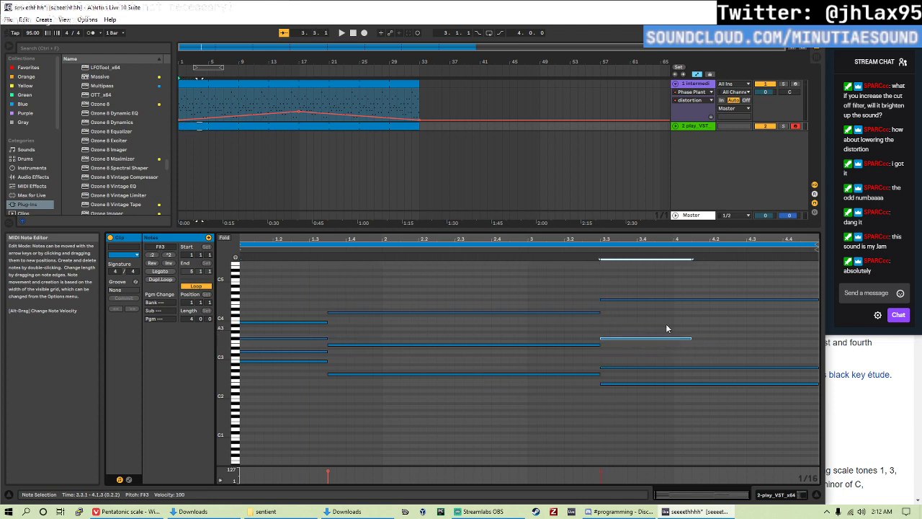
click(427, 323)
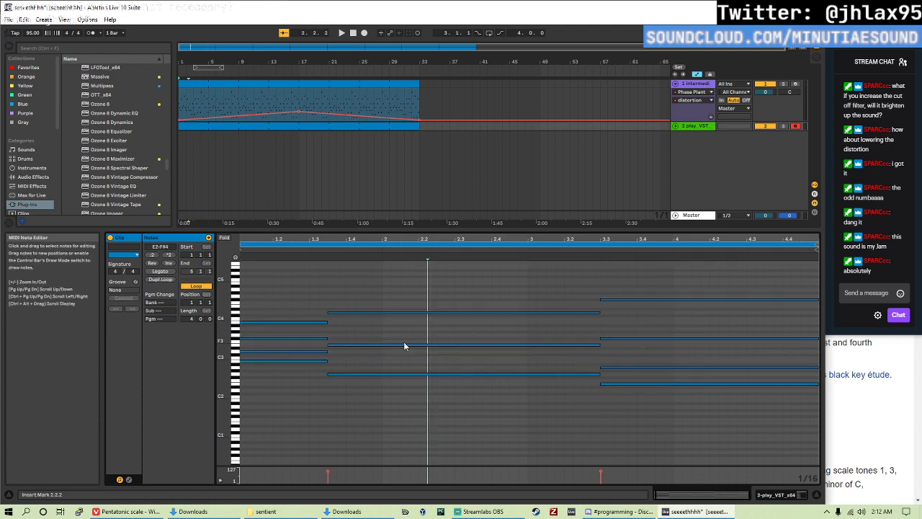
- Duplicate the opening B3 note into the middle chord so it sounds from 1.3.3 to 3.3.1
click(286, 352)
click(305, 361)
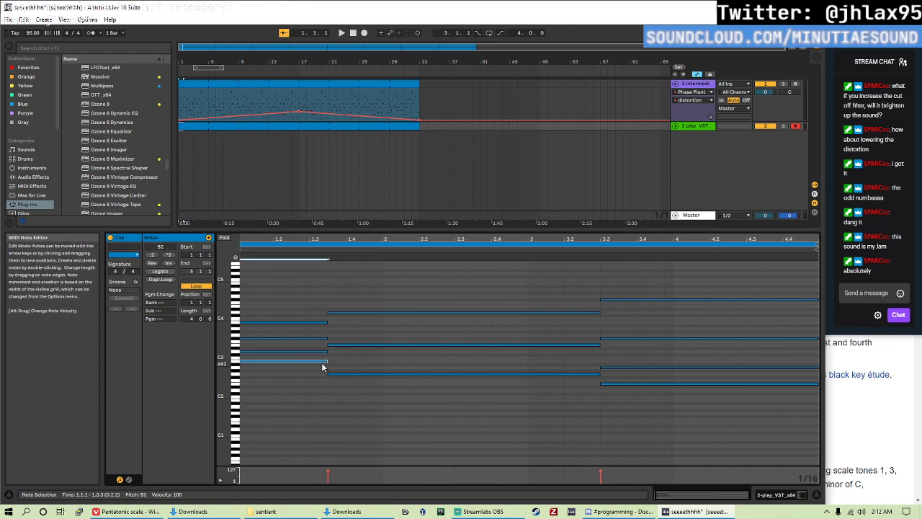
click(311, 339)
drag(311, 336, 310, 326)
key(ctrl+d)
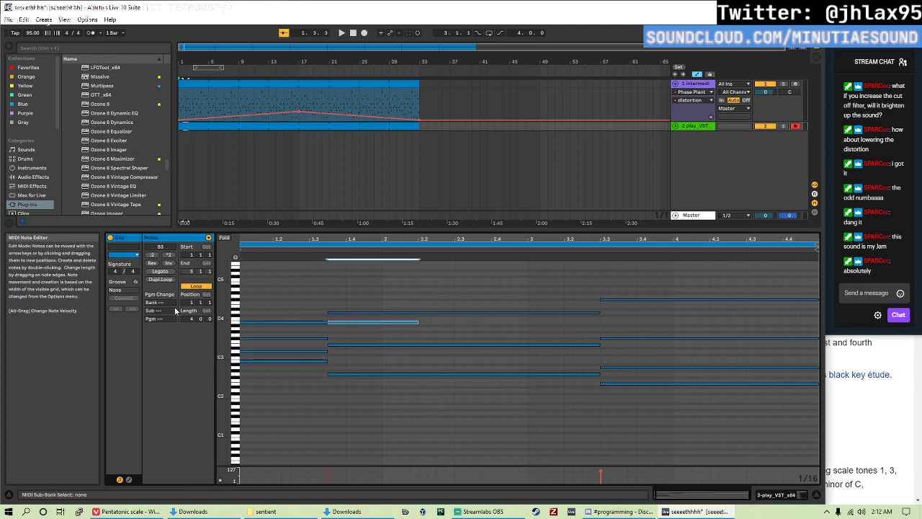
key(ctrl+d)
key(ctrl+d)
- Play the arrangement from the start and unfold the play_VST_x64 track to show its notes
click(328, 283)
key(space)
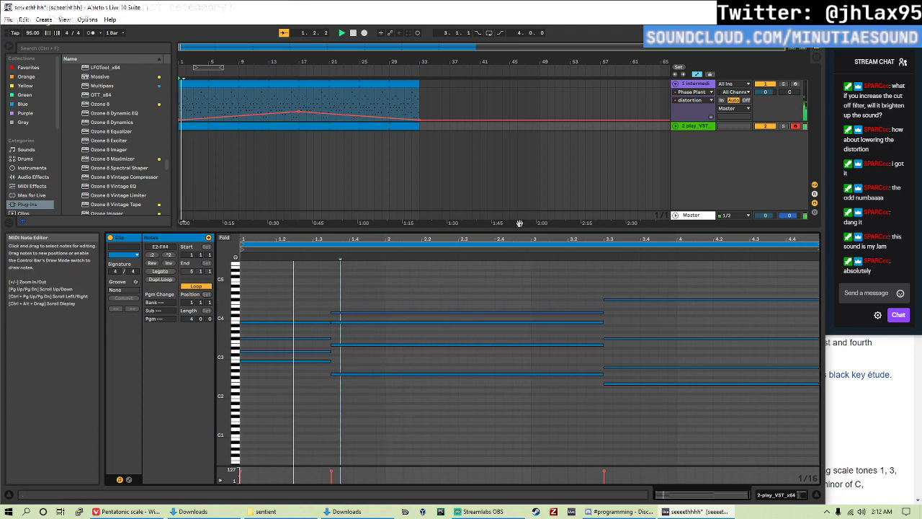
click(675, 127)
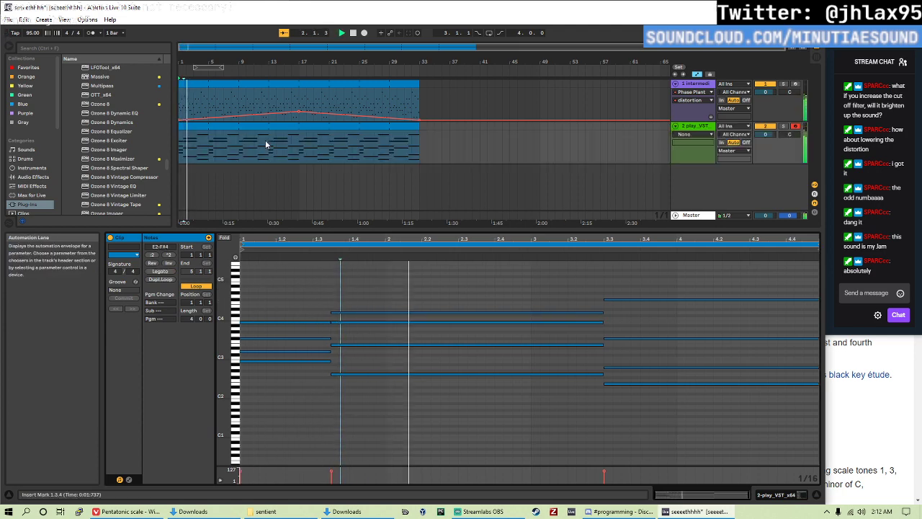
click(299, 138)
- Select all the notes in the violin clip and lower their velocity to 65
click(403, 288)
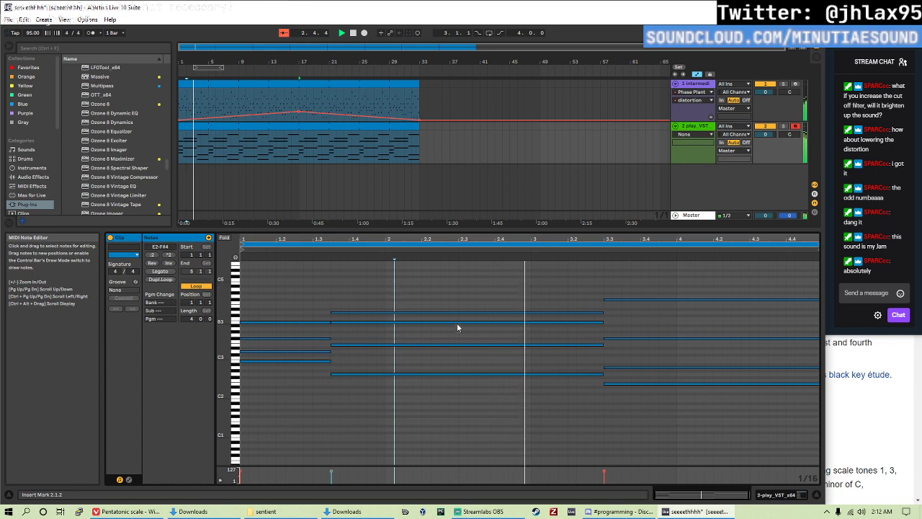
key(ctrl+a)
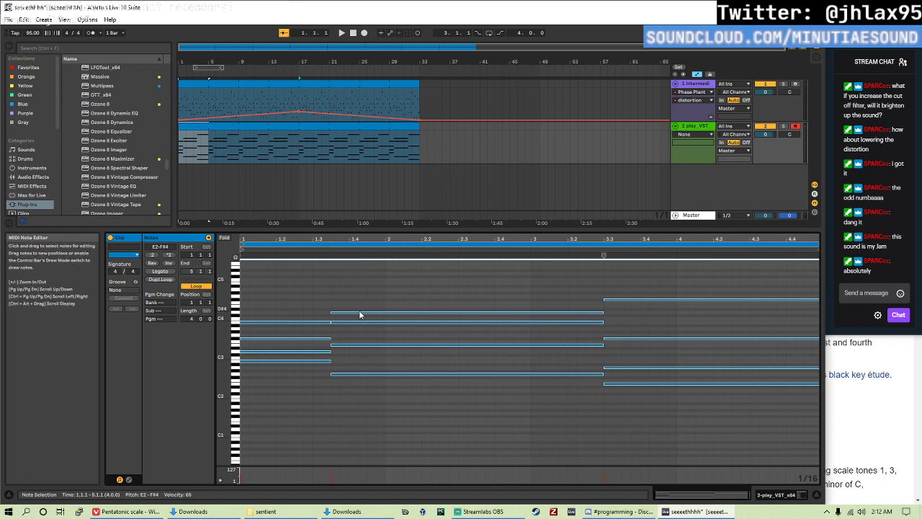
- Lower the velocity of all the violin clip's notes to 56 and play the result
drag(354, 311, 354, 313)
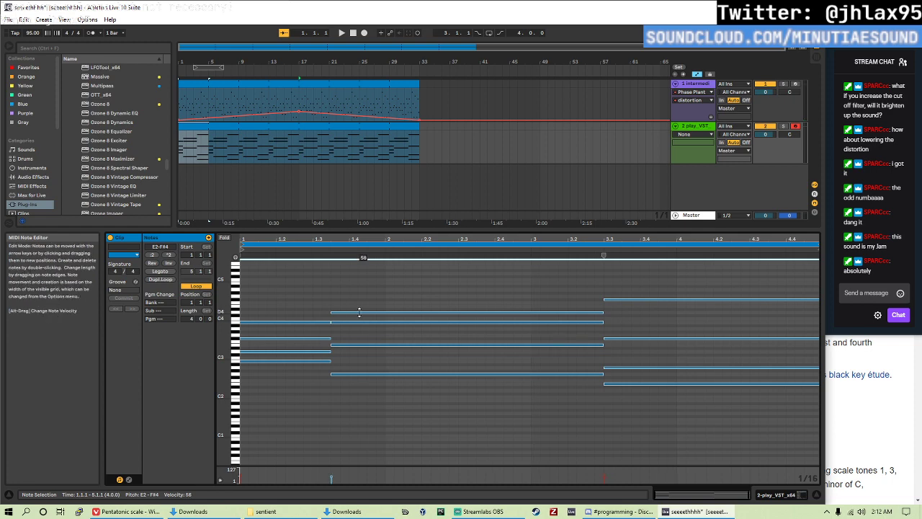
key(space)
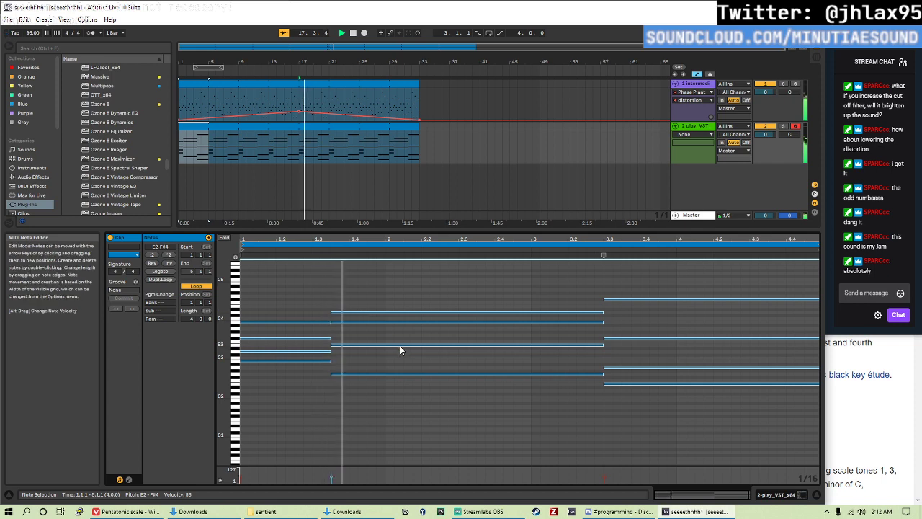
click(467, 292)
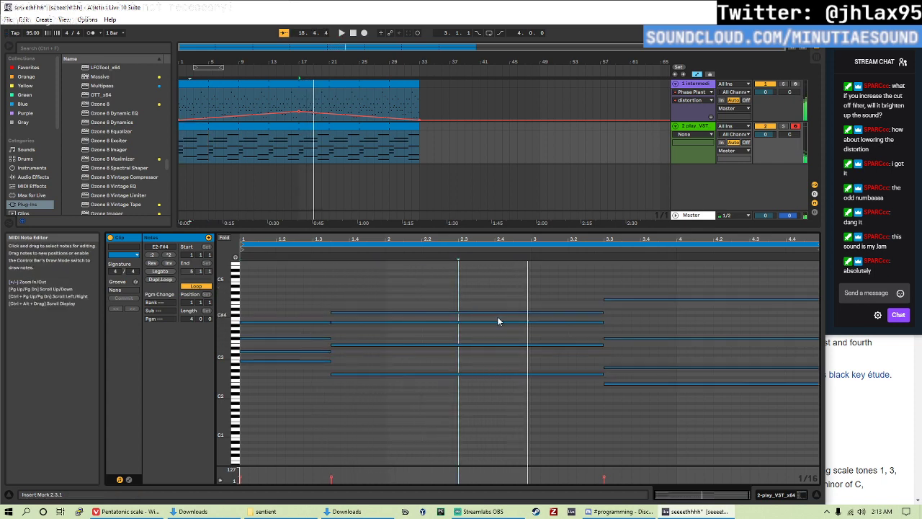
- Add a C#4 note from 2.4.1 to 4.1.1 in the violin clip and play it back
key(space)
double_click(499, 315)
drag(503, 316, 678, 321)
key(space)
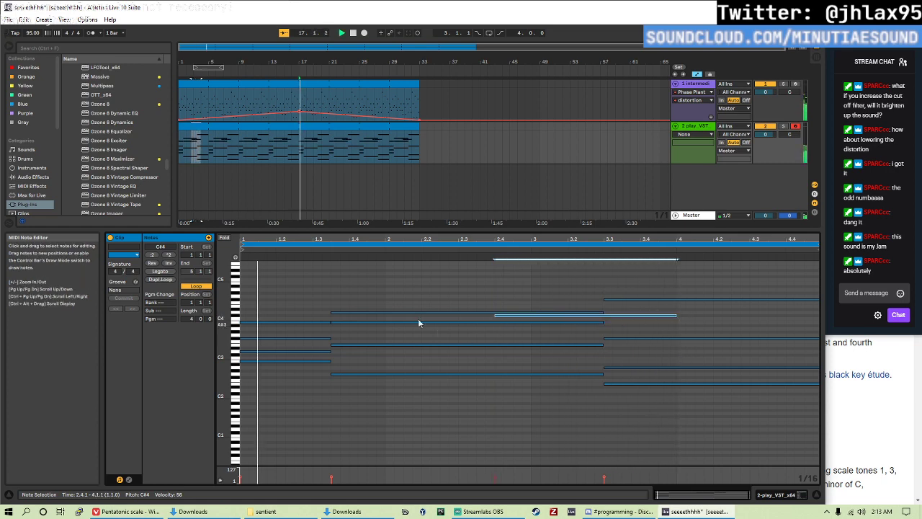
click(316, 330)
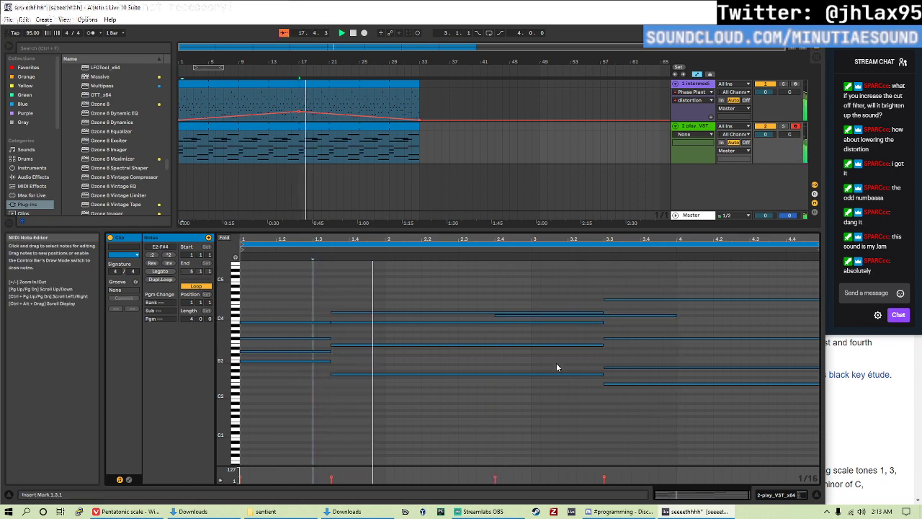
click(440, 401)
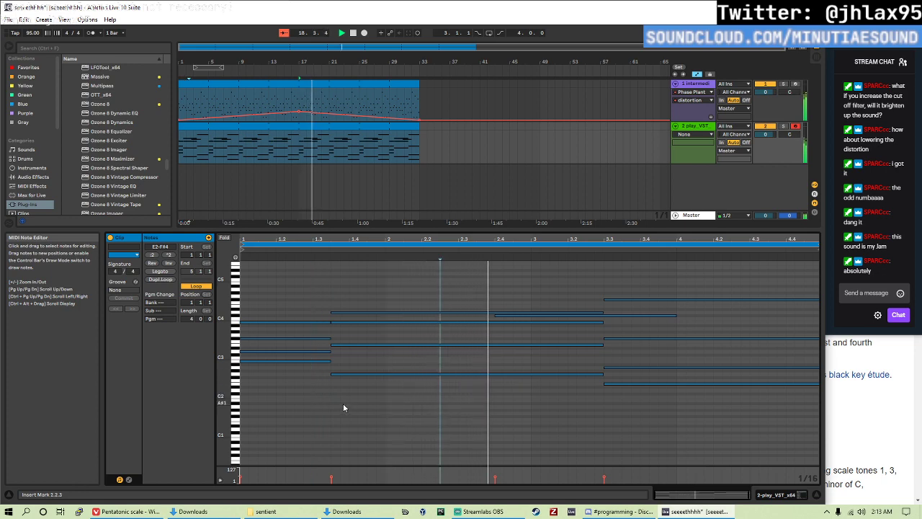
- End D4 at 2.4.1 and C#4 at 3.3.1, and add a C#4 copy from 3.3.1 to the clip end
click(602, 312)
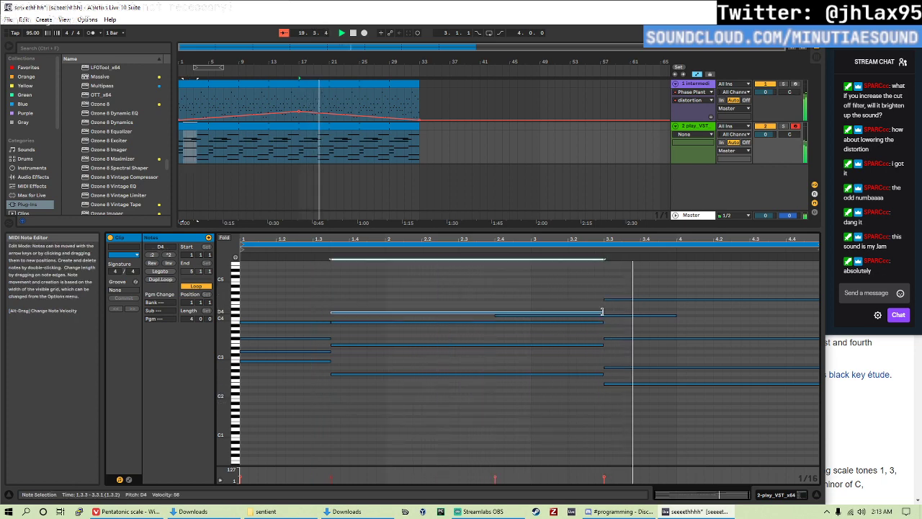
click(669, 320)
click(603, 315)
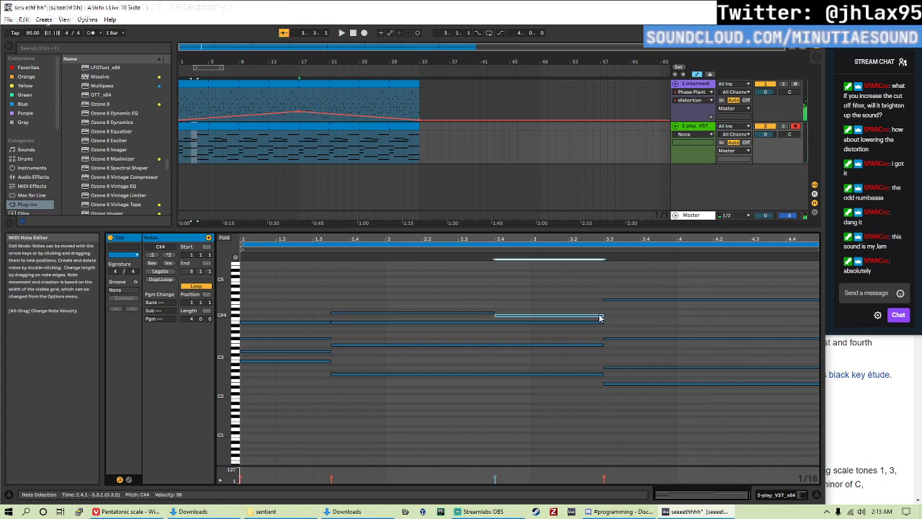
drag(598, 315, 819, 321)
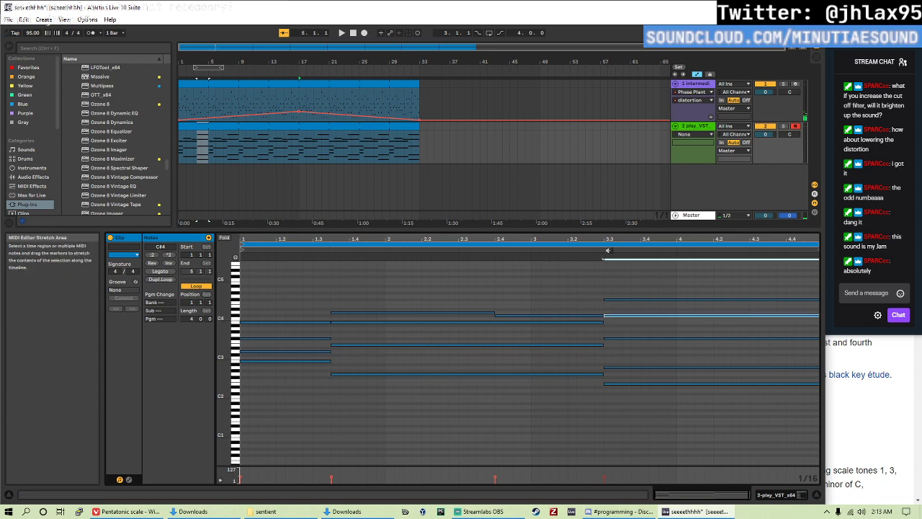
- Move the F#4 note starting at 3.3.1 down two octaves to F#2
key(space)
key(space)
click(618, 299)
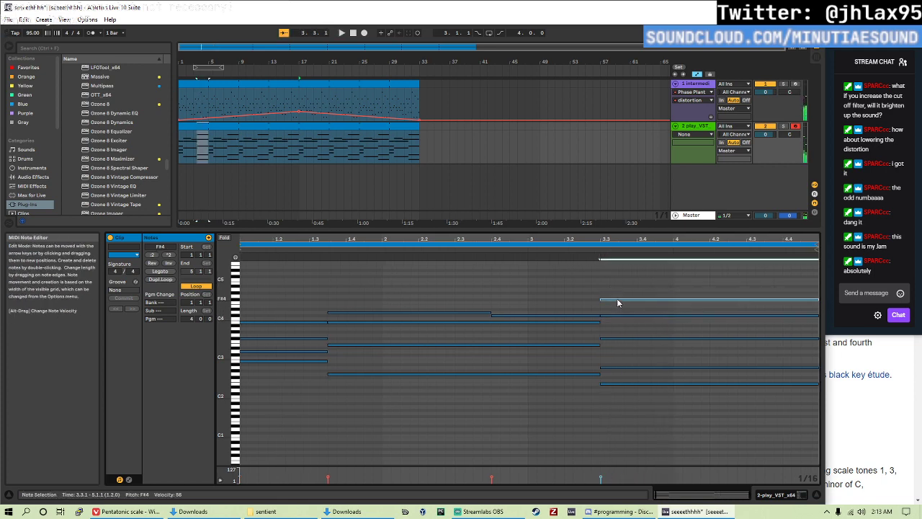
key(shift+Down)
key(shift+Down)
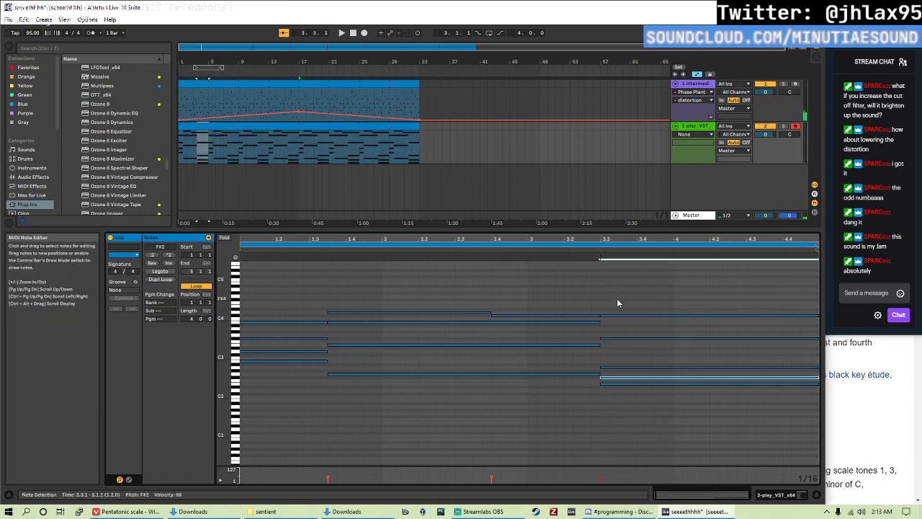
- Play the last chord and raise its F#2 note one octave to F#3
key(space)
click(605, 248)
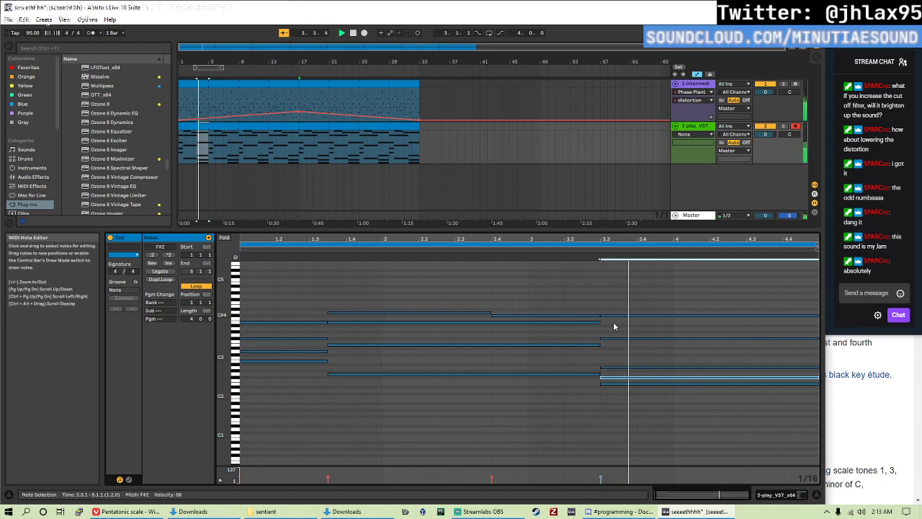
key(shift+Up)
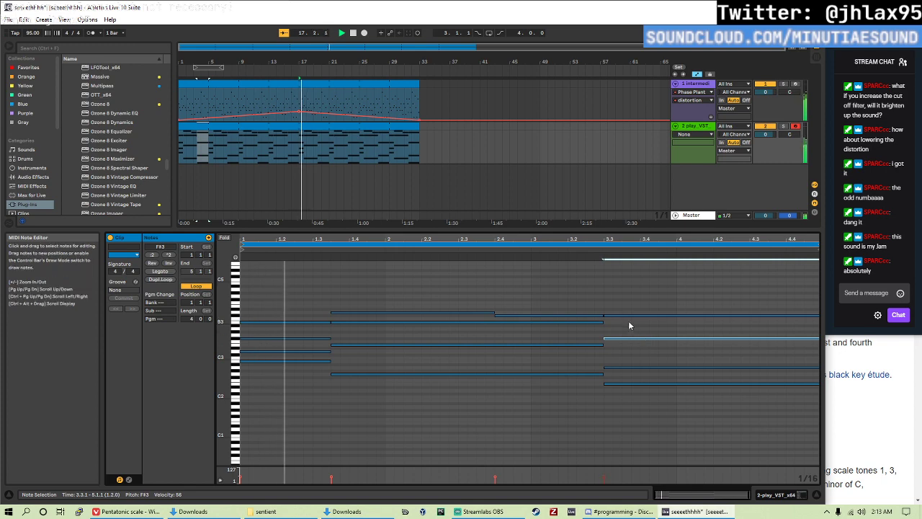
click(598, 291)
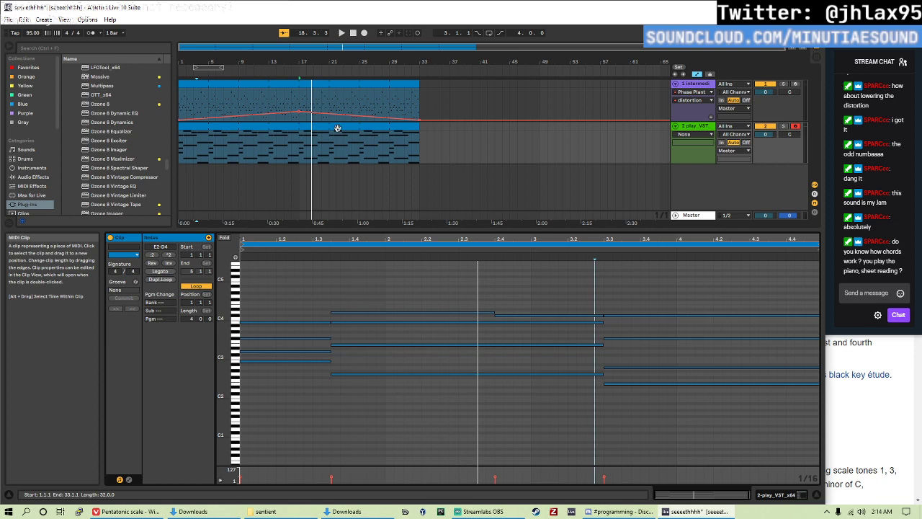
- Examine the device chain of the intermediate mouse pluck track and the device on the play_VST_x64 track
click(504, 101)
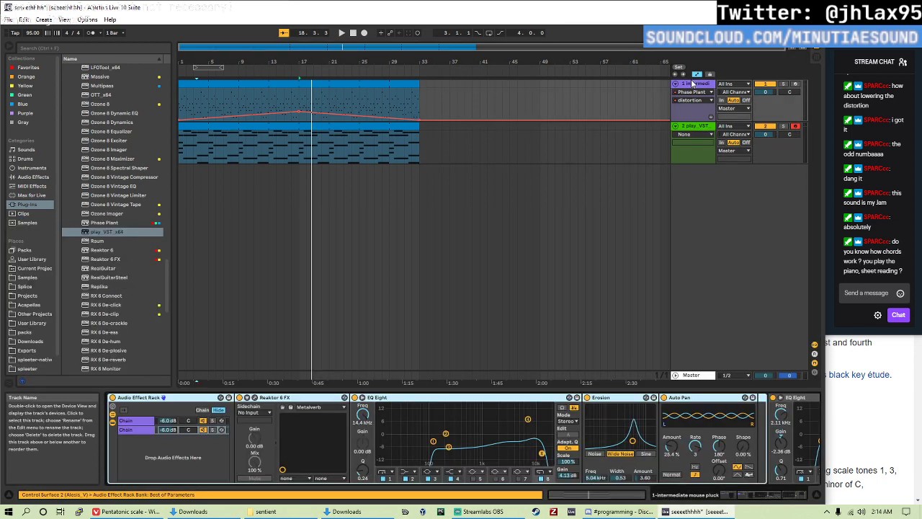
scroll(405, 438, down, 5)
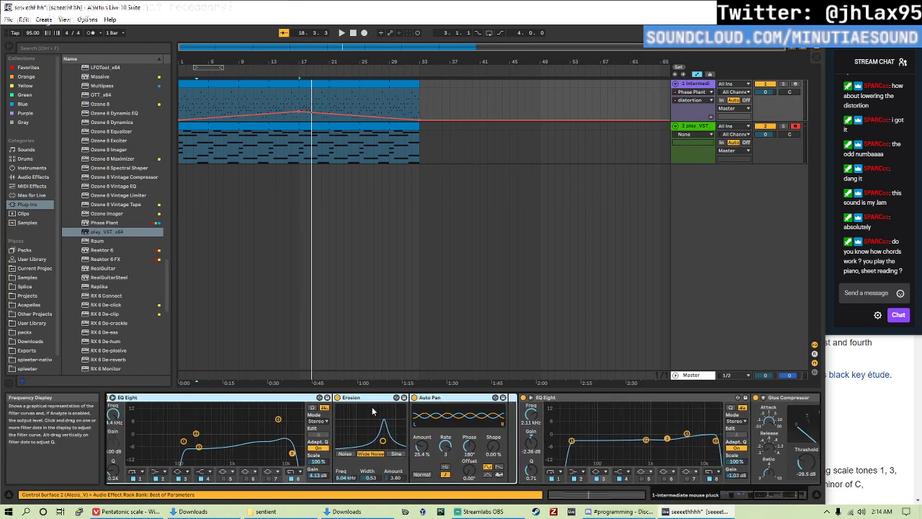
scroll(405, 438, up, 5)
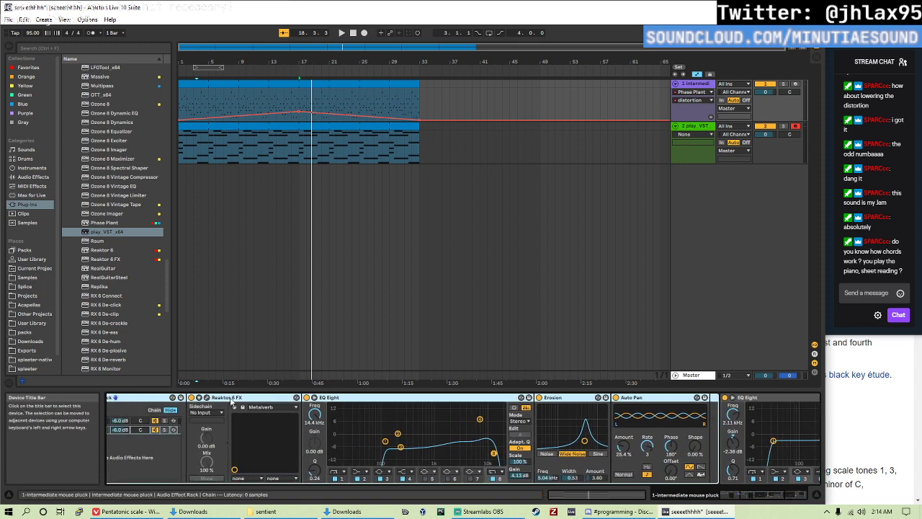
scroll(173, 424, up, 3)
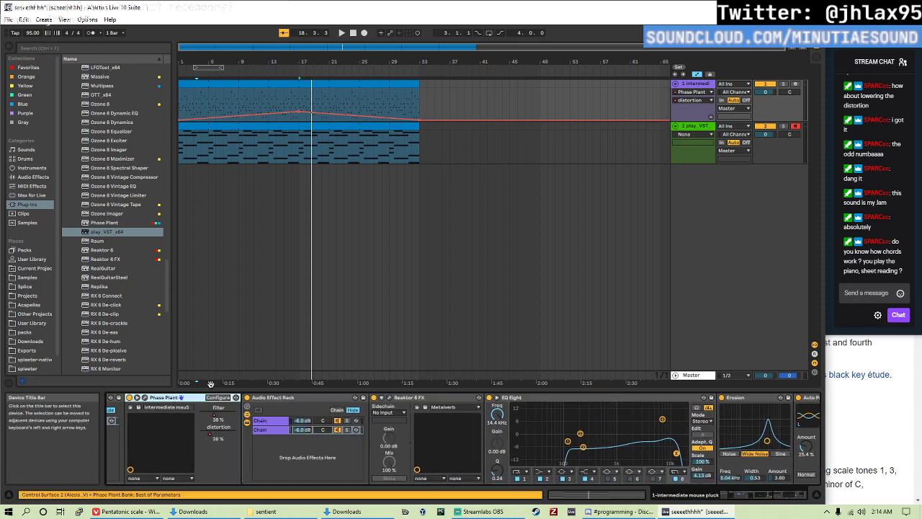
click(660, 162)
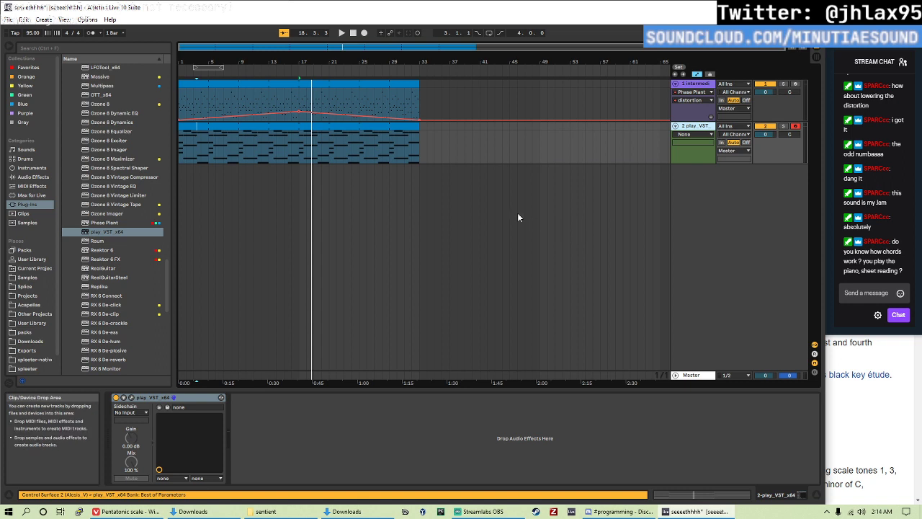
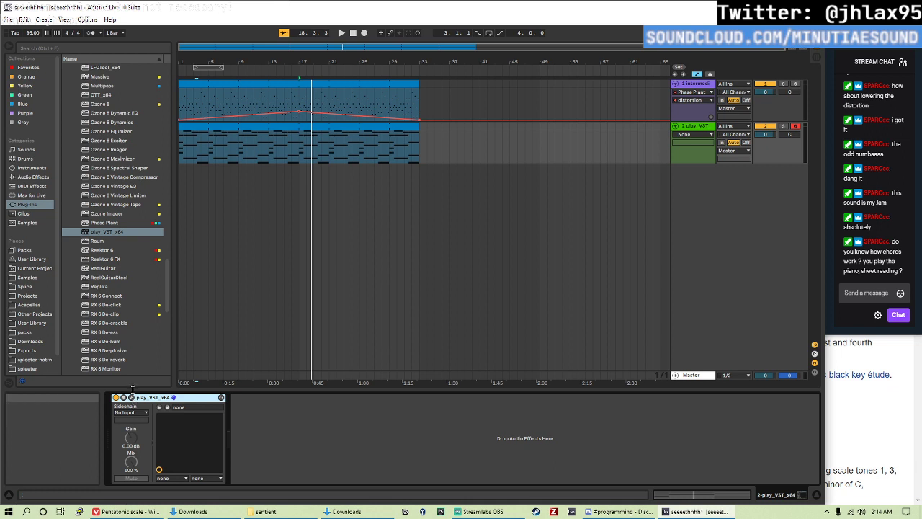
- Open the play_VST_x64 plug-in window, close it again, and show the violin clip's notes
click(246, 131)
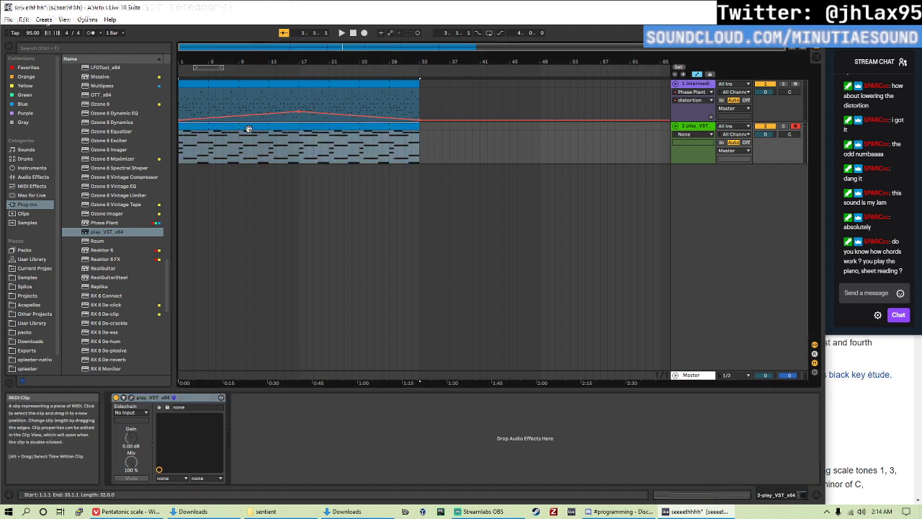
click(144, 397)
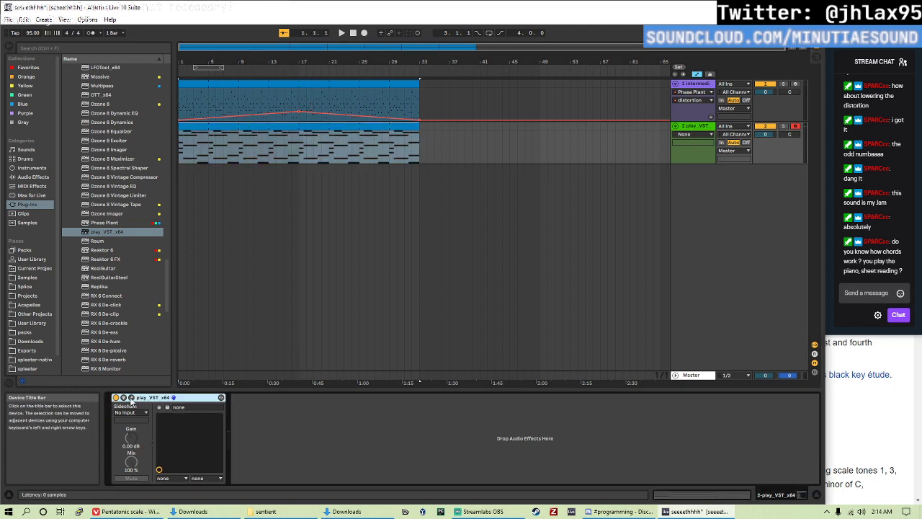
click(132, 398)
drag(337, 81, 356, 170)
click(555, 170)
click(384, 128)
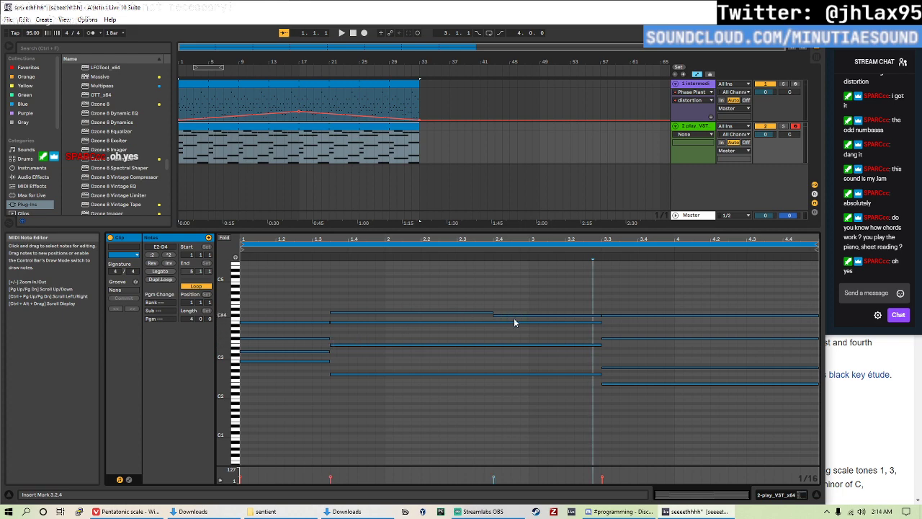
- Play from the start and add a copy of the last chord's C#4 raised to F#4, from 3.3.1 to the clip end
key(space)
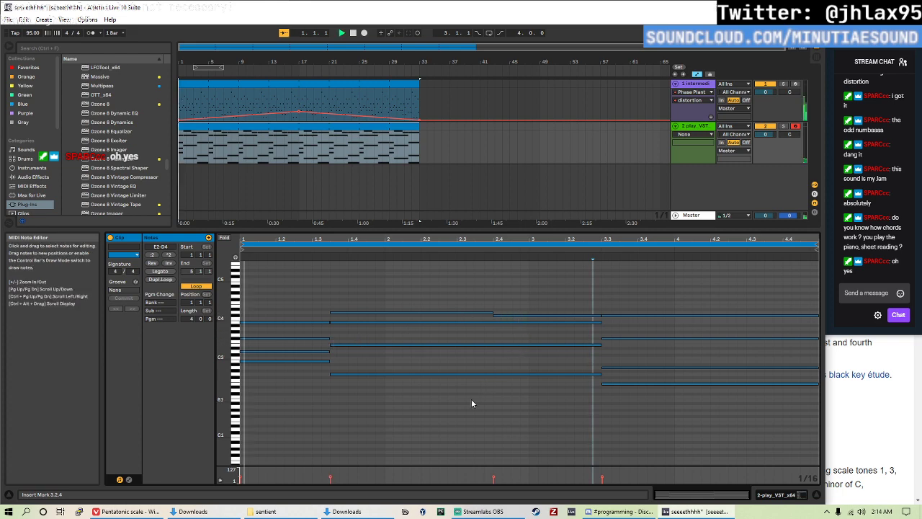
click(475, 402)
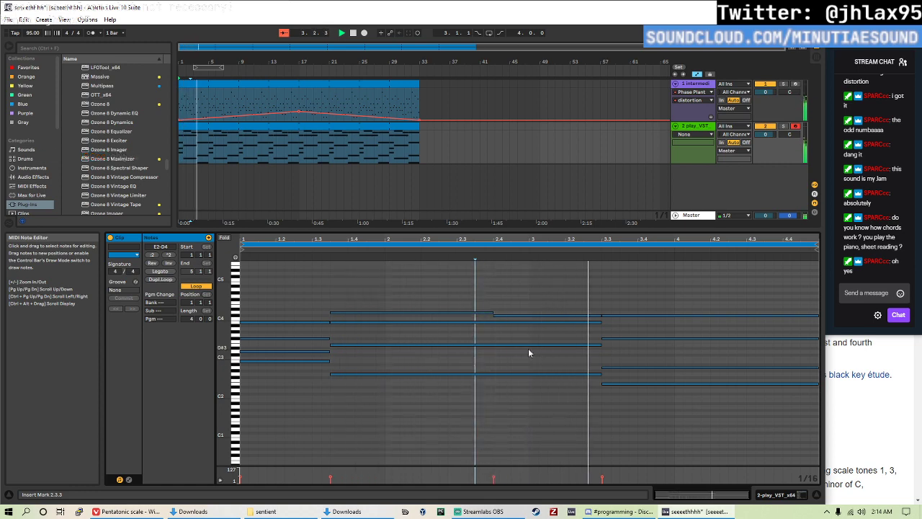
drag(621, 318, 624, 313)
key(space)
click(638, 308)
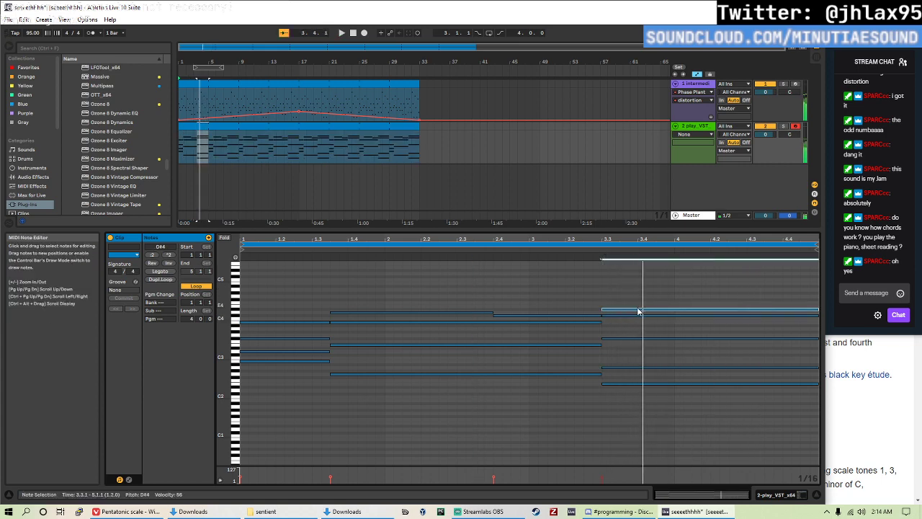
drag(638, 308, 638, 302)
key(space)
key(Up)
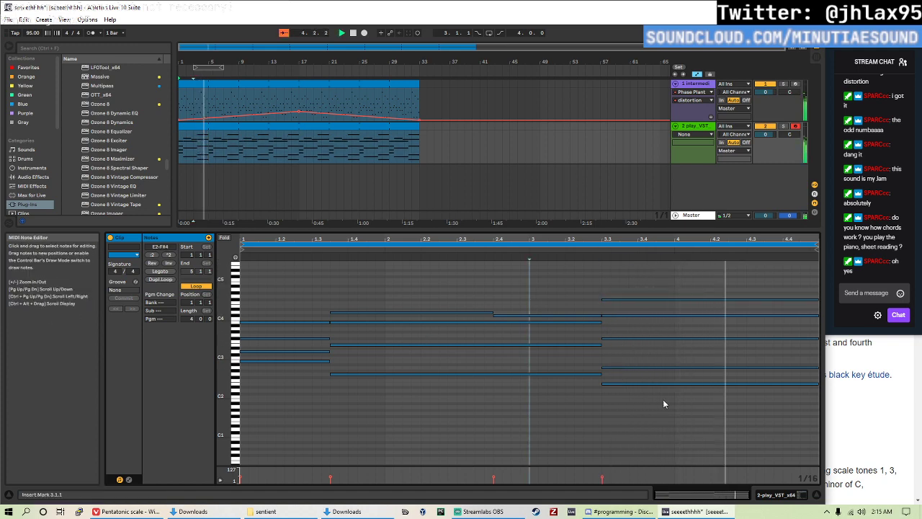
- Shorten the last chord's E2 and A2 to end at 4.2.1 and duplicate them after it, raised three semitones to G2 and C3
drag(665, 399, 729, 369)
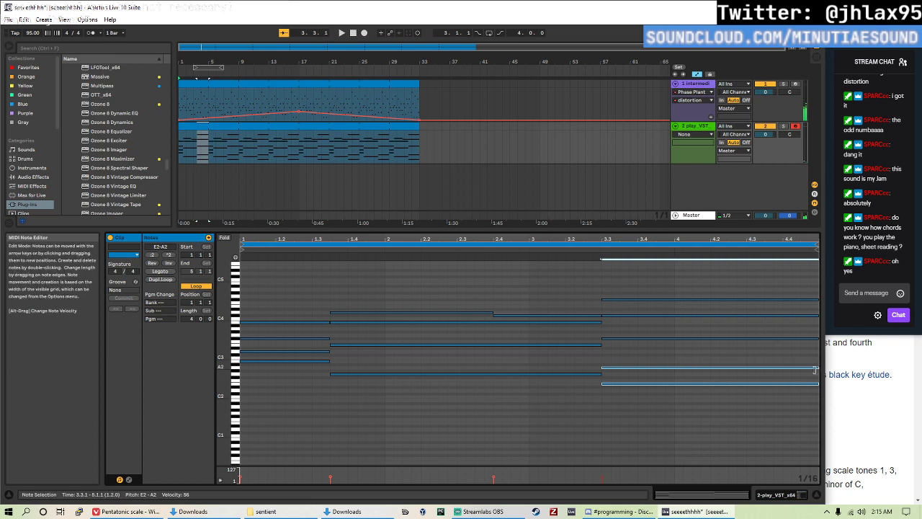
drag(818, 368, 704, 389)
click(690, 354)
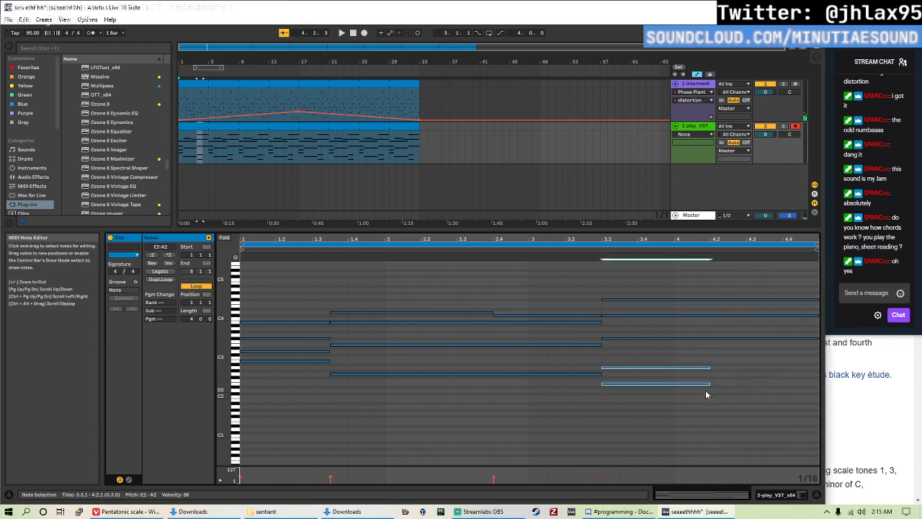
key(ctrl+d)
key(Up)
key(Up)
key(Up)
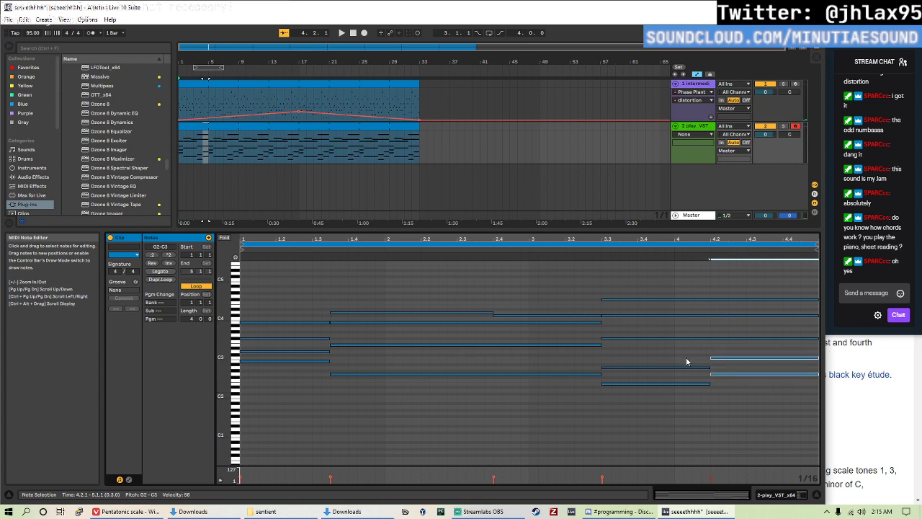
- Raise the C3 note starting at 4.2.1 two semitones to D3
click(686, 362)
click(734, 358)
key(Up)
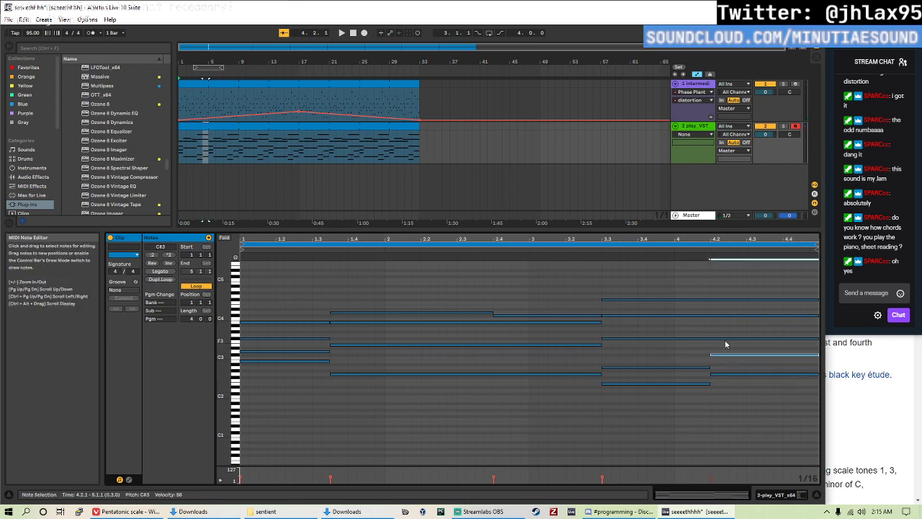
key(Up)
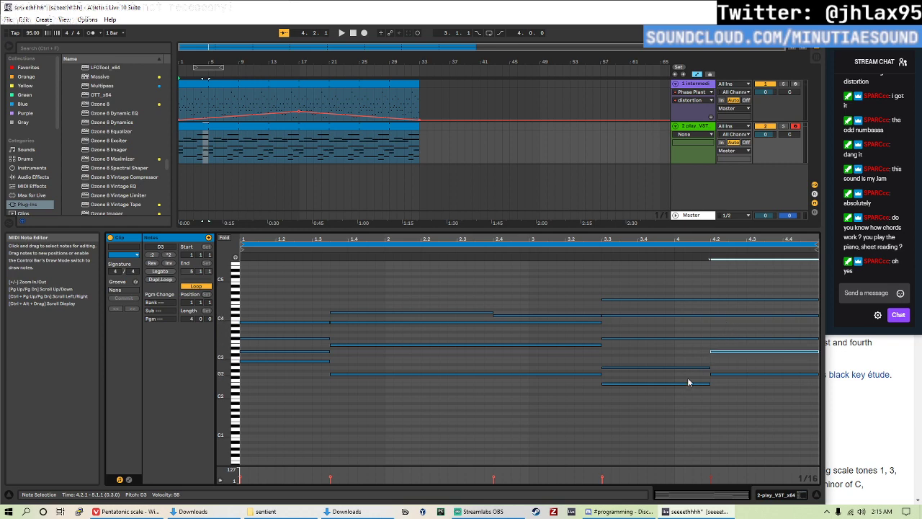
drag(688, 379, 681, 364)
drag(620, 395, 634, 363)
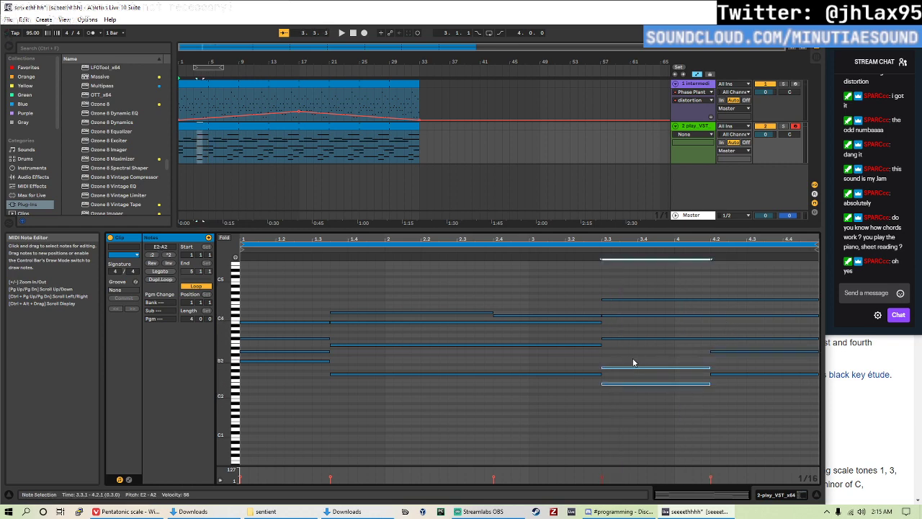
click(644, 336)
click(650, 316)
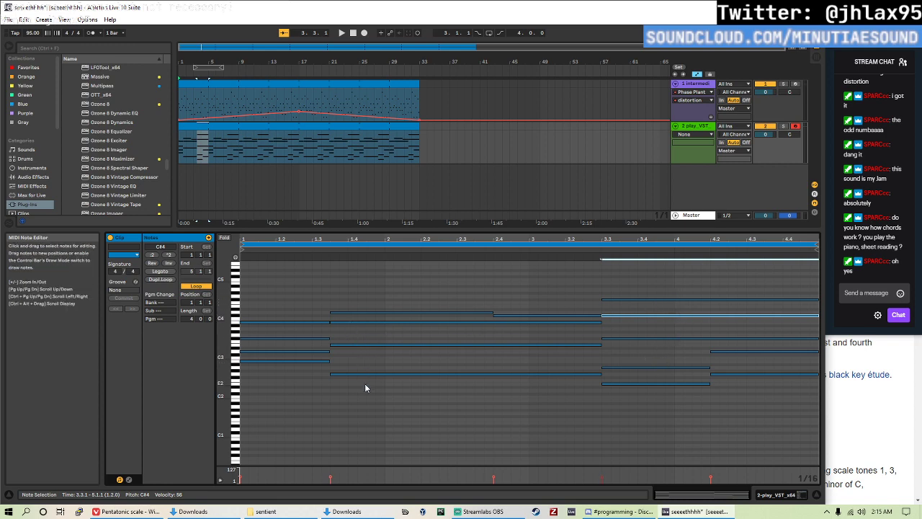
drag(365, 384, 382, 291)
click(385, 289)
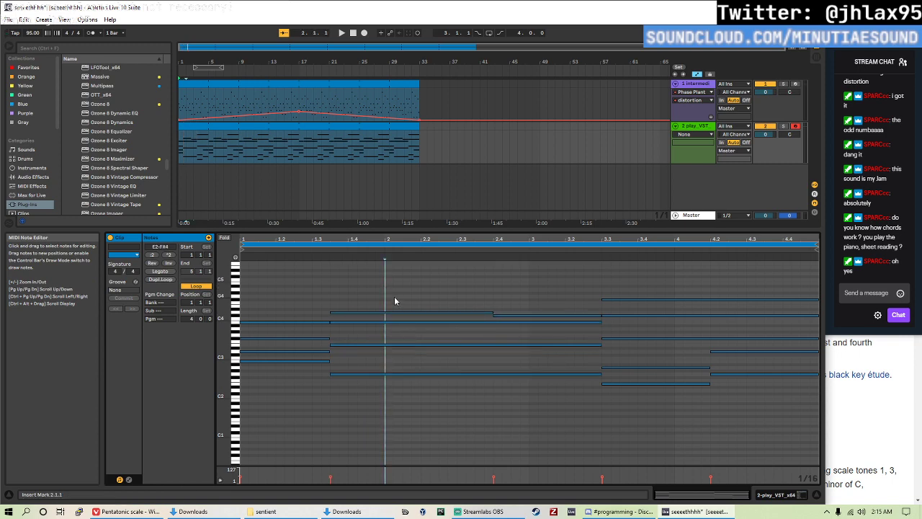
- Shorten the last chord's E2 and A2 to end at 4.1.1 and extend the following G2 and D3 back to start there
drag(632, 409, 641, 288)
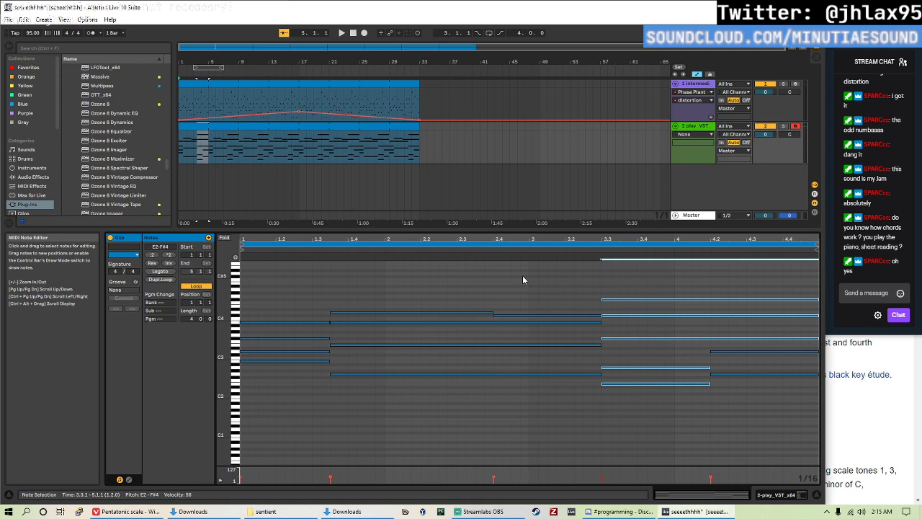
click(740, 393)
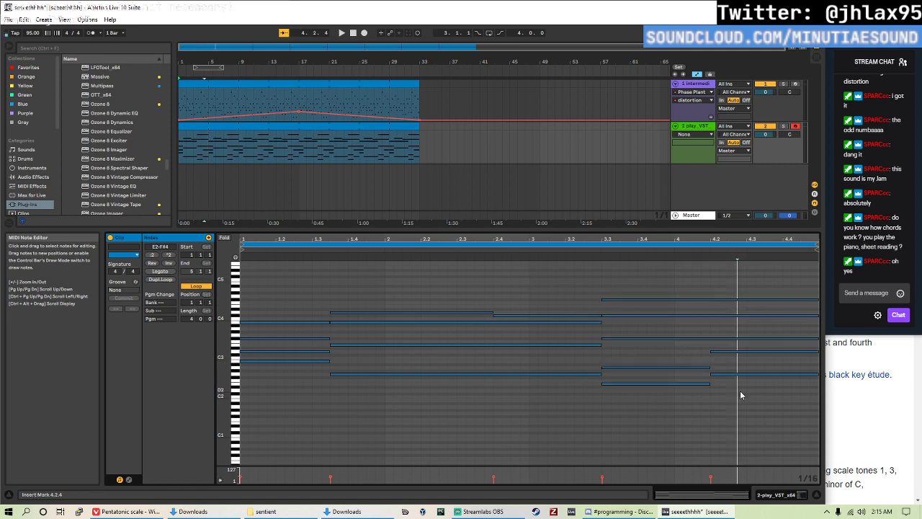
drag(709, 401, 596, 347)
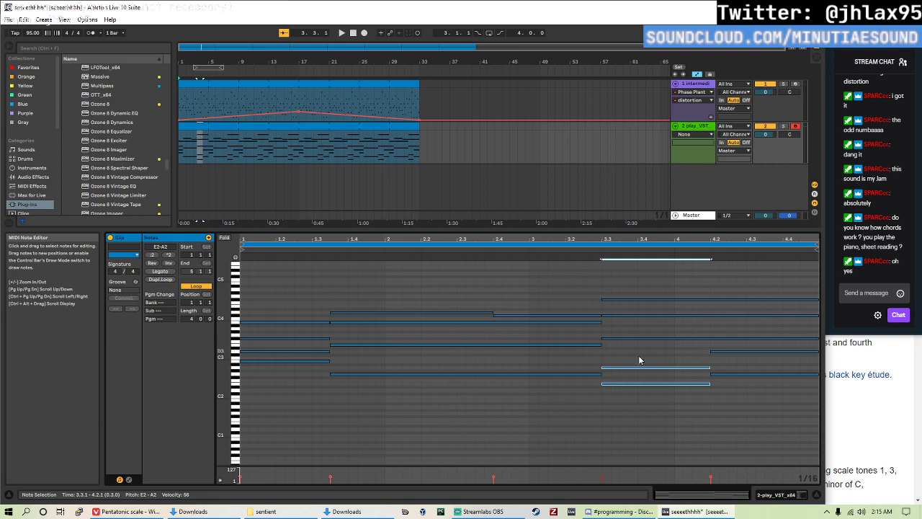
drag(712, 370, 674, 369)
drag(722, 390, 674, 351)
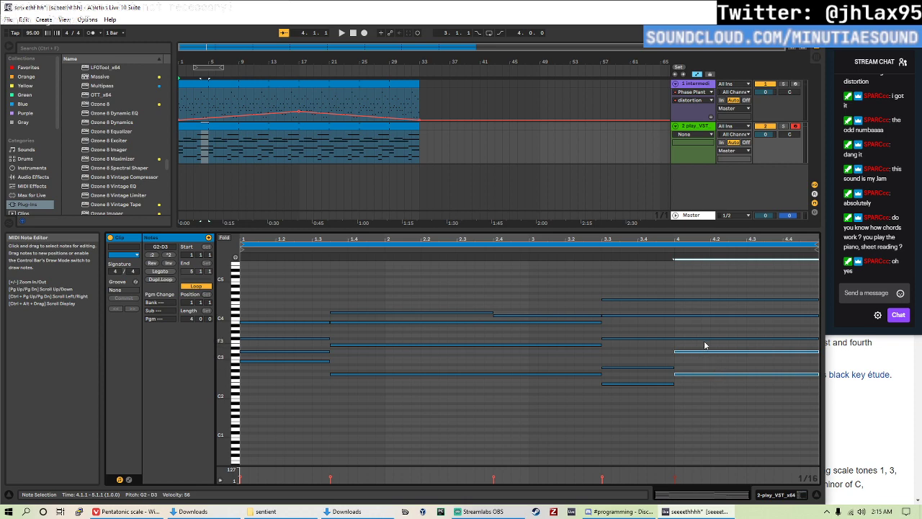
click(708, 372)
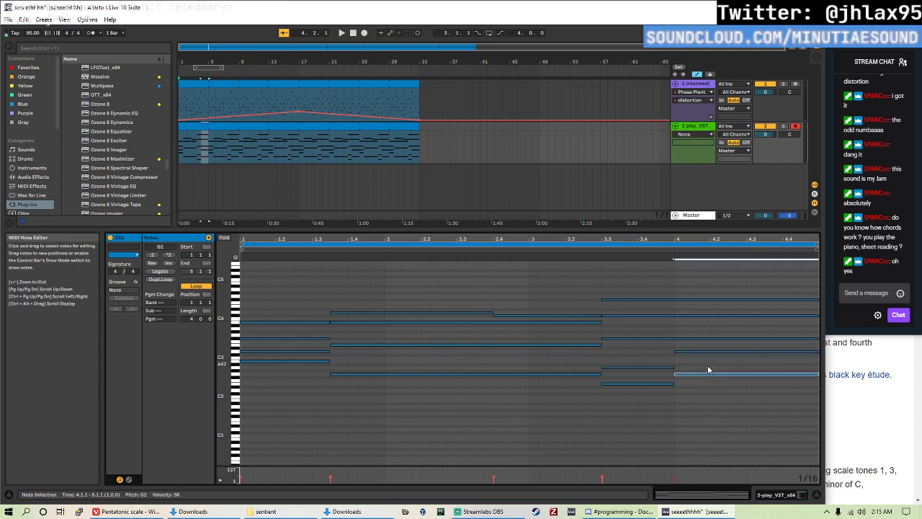
- Play the clip and extend the D4 note starting at 1.3.3 to end at 3.3.1
click(295, 388)
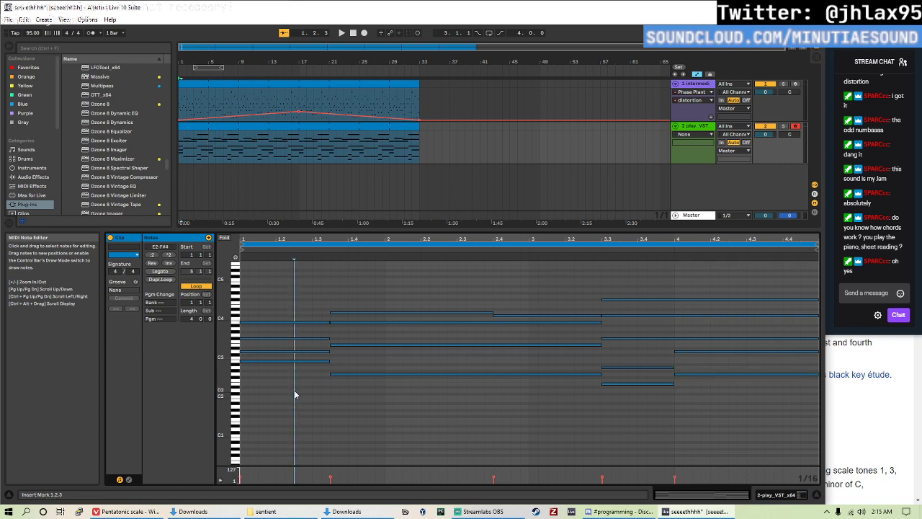
key(space)
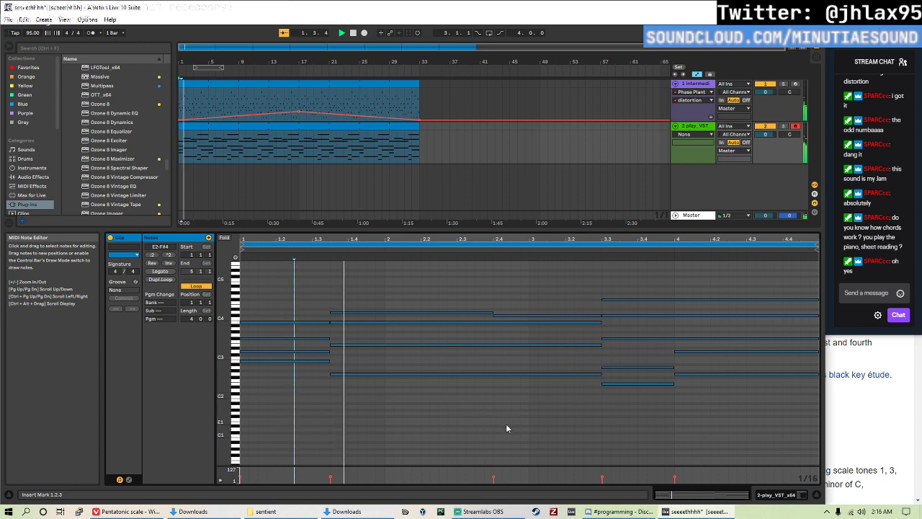
drag(492, 312, 602, 311)
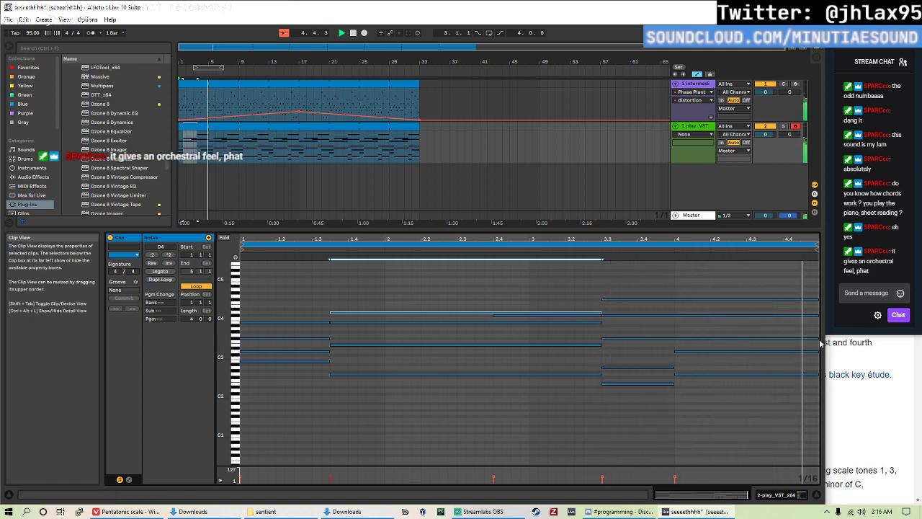
key(space)
- Try lowering the final bass pair starting at 4.1.1 to B2 and E2, and play it
drag(754, 384, 744, 352)
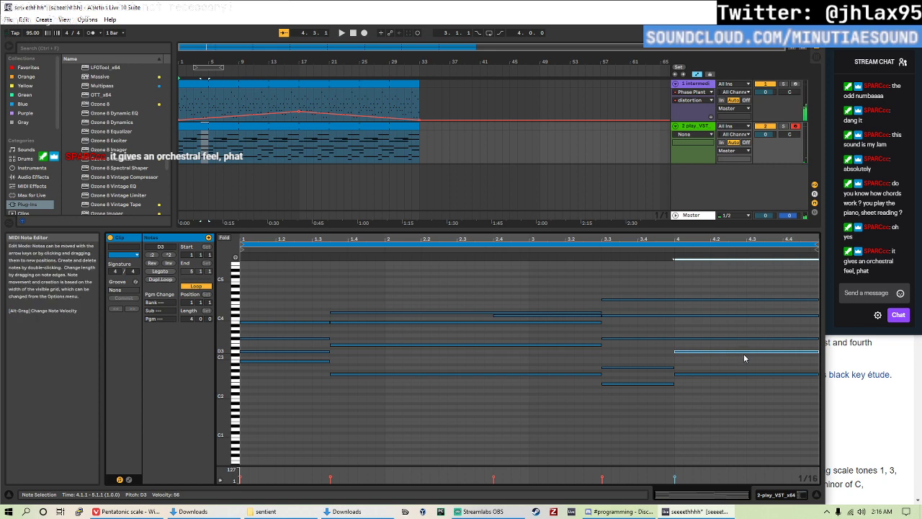
key(Down)
key(Down)
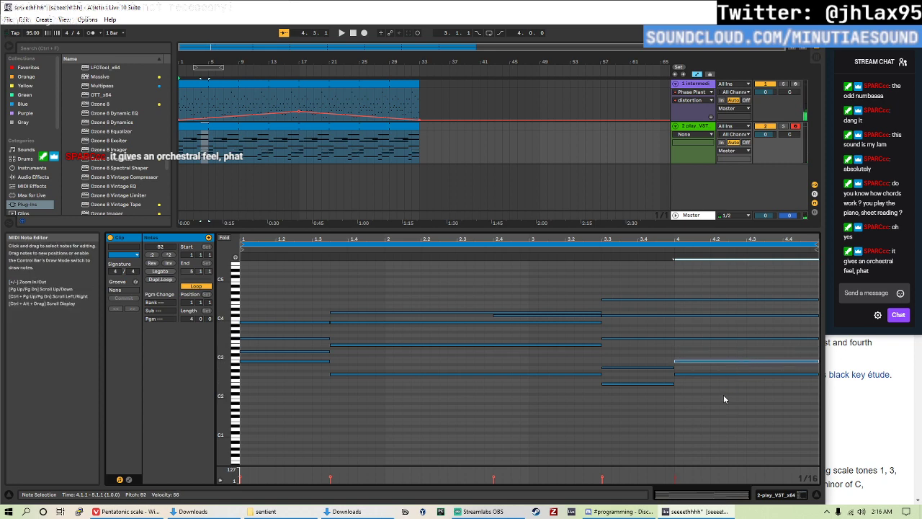
drag(723, 374, 723, 382)
key(space)
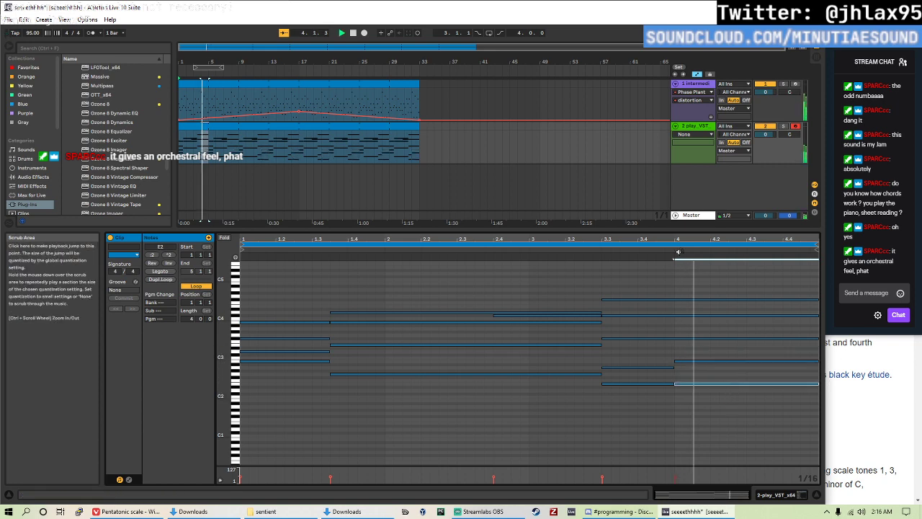
- Raise the two bass notes starting at 4.1.1 back to G2 and D3 while auditioning them
key(Up)
key(Up)
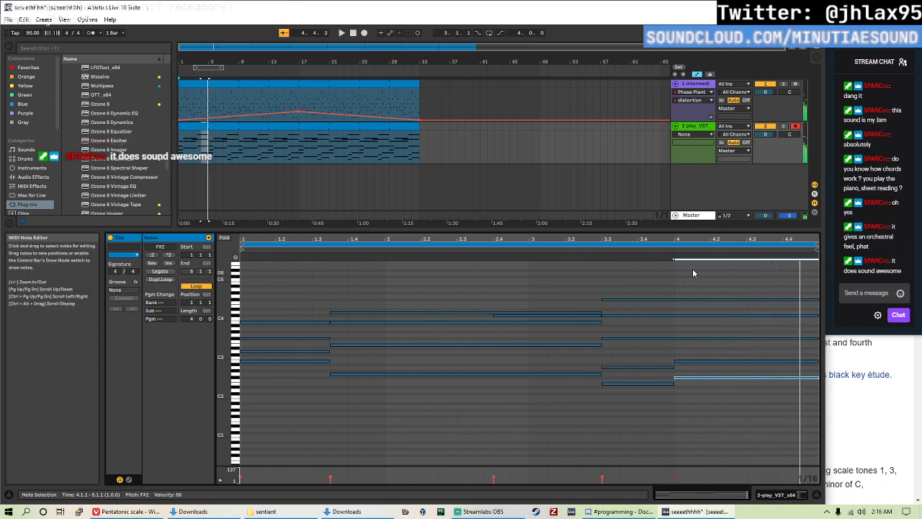
key(Up)
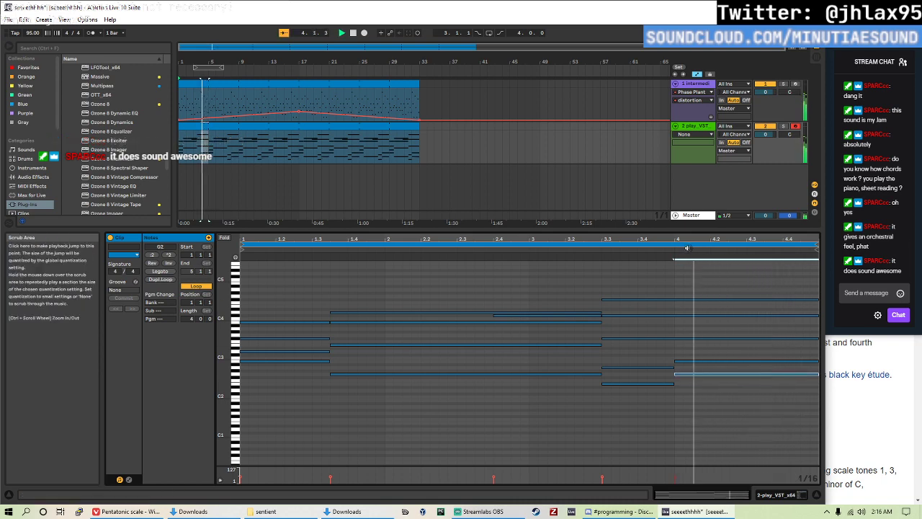
click(700, 362)
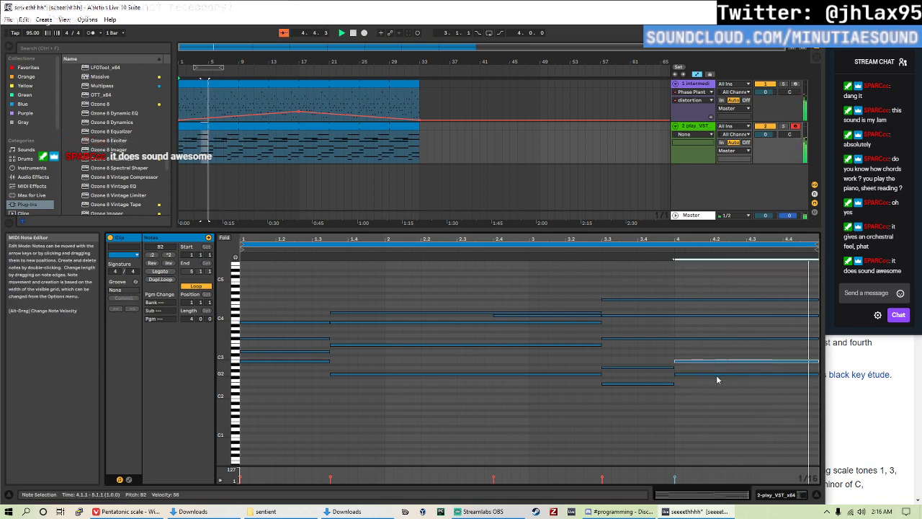
key(Up)
key(Up)
key(Up)
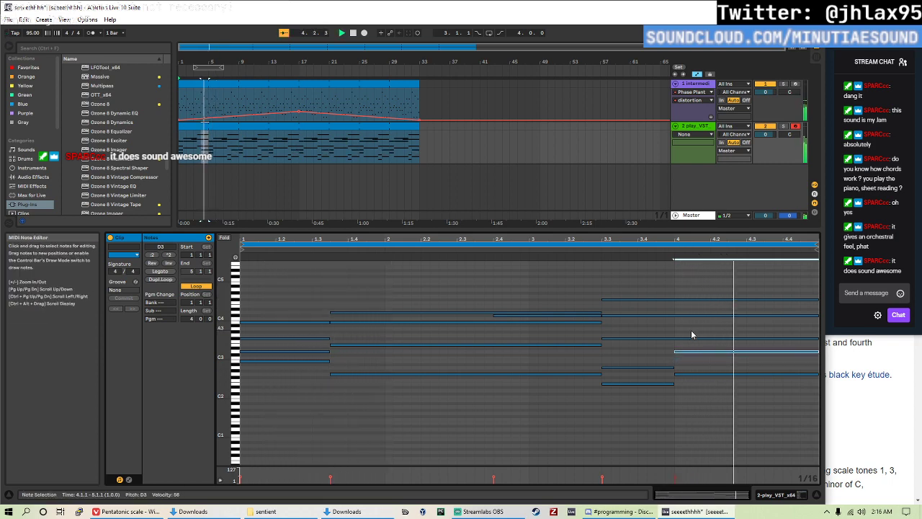
- Shorten the top F#4 to end at 4.3.1 and follow it with a copy lowered to E4, ending at 5.1.1
click(693, 315)
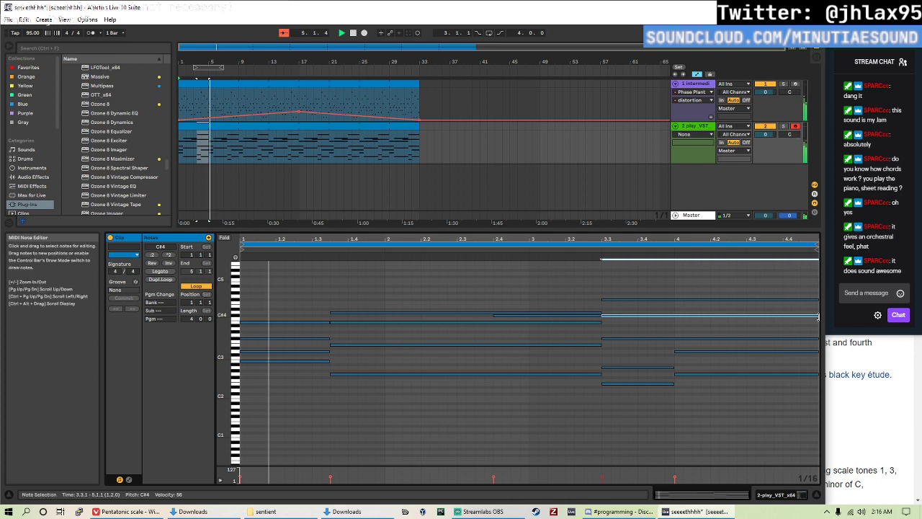
drag(818, 299, 781, 308)
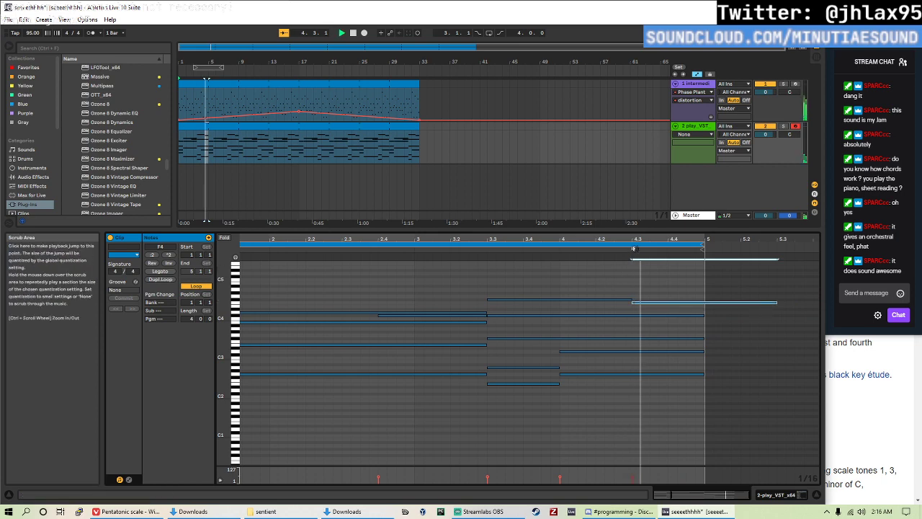
key(Down)
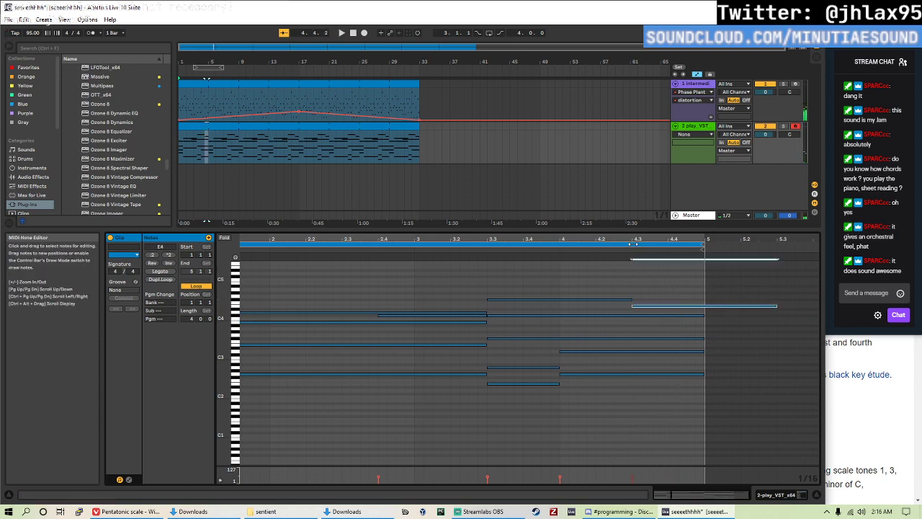
click(596, 270)
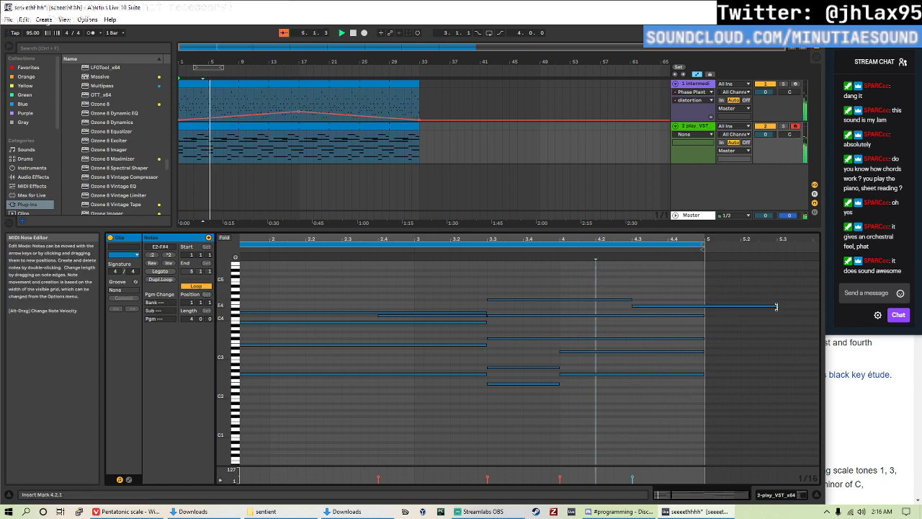
drag(776, 307, 704, 307)
click(677, 295)
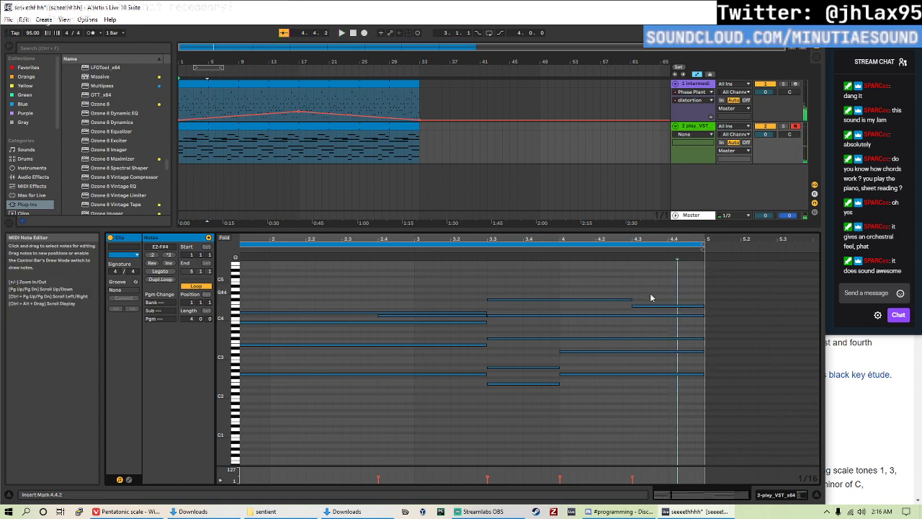
- Try shortening the second chord's B3 to end at 2.4.1, play it, and extend the note back to 3.3.1
scroll(518, 353, left, 5)
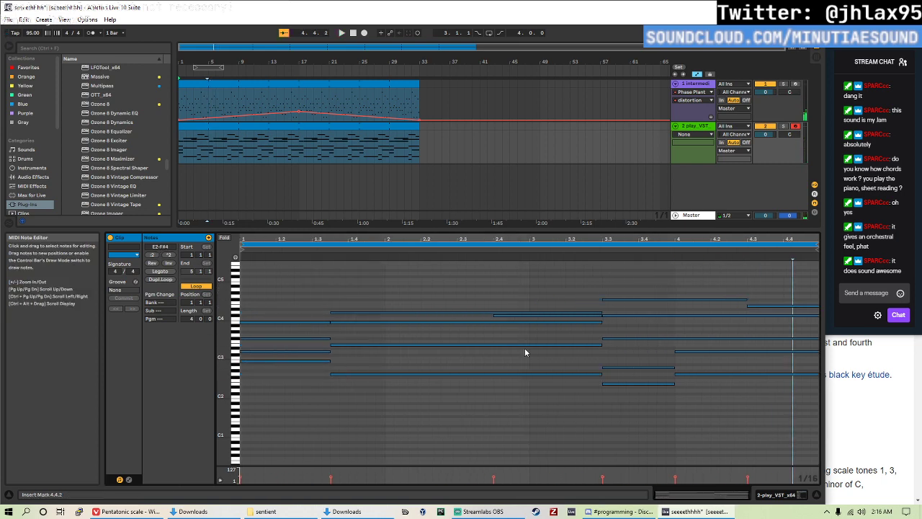
click(549, 322)
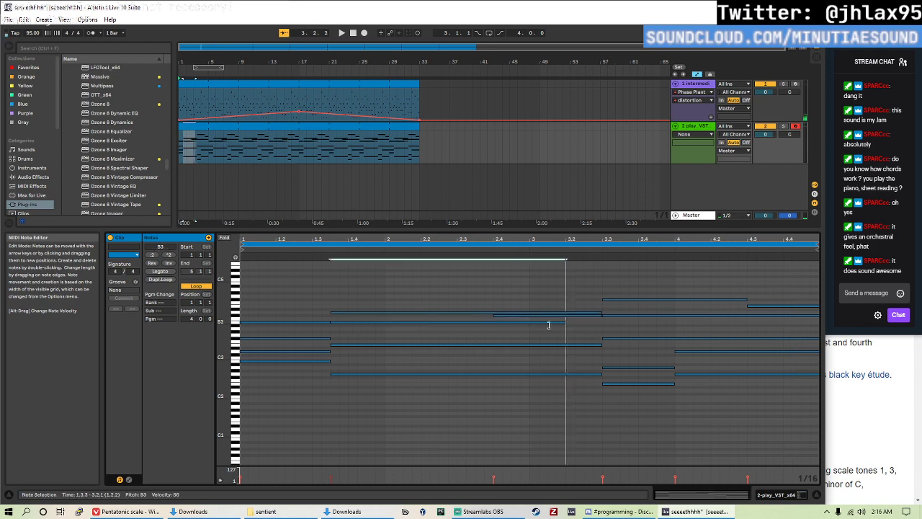
key(space)
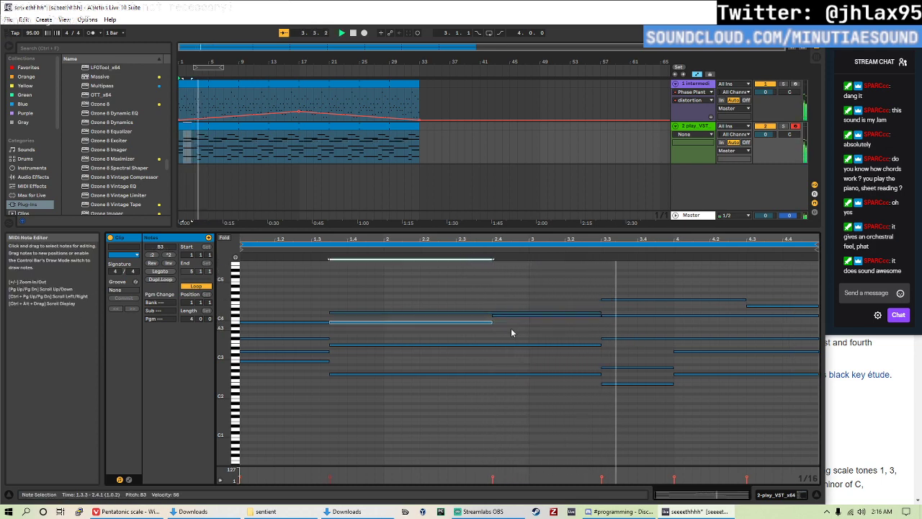
key(space)
drag(496, 322, 601, 323)
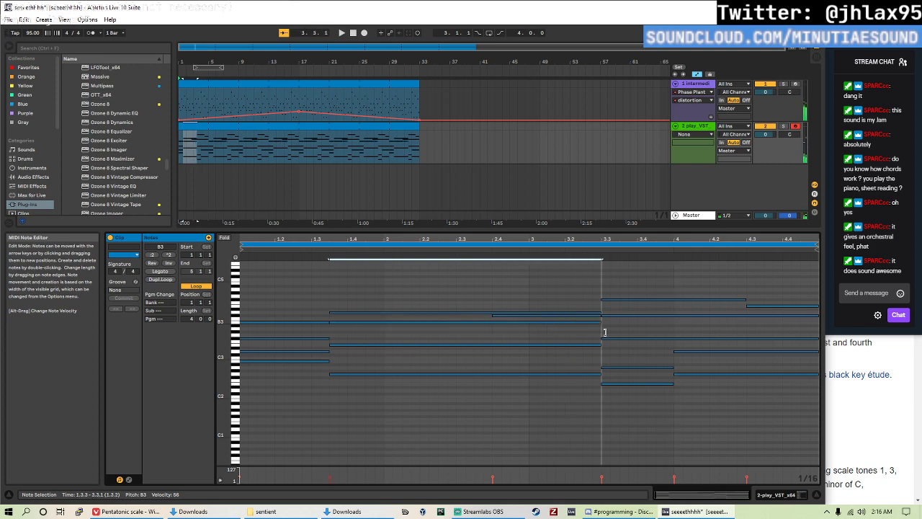
- Try the chord change at 3.2.1 by ending G2, E3 and B3 there, starting E2, A2 and F#3 there, and playing it
drag(582, 389, 566, 324)
drag(608, 395, 564, 352)
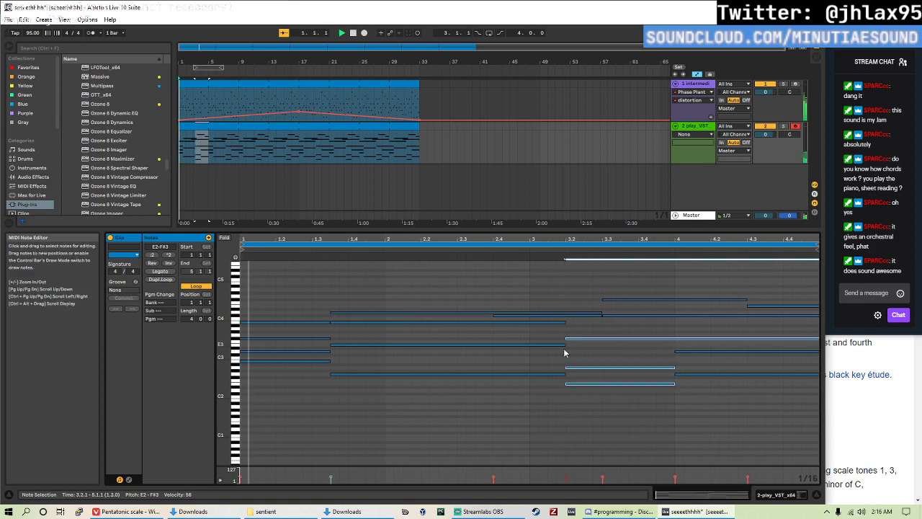
click(403, 345)
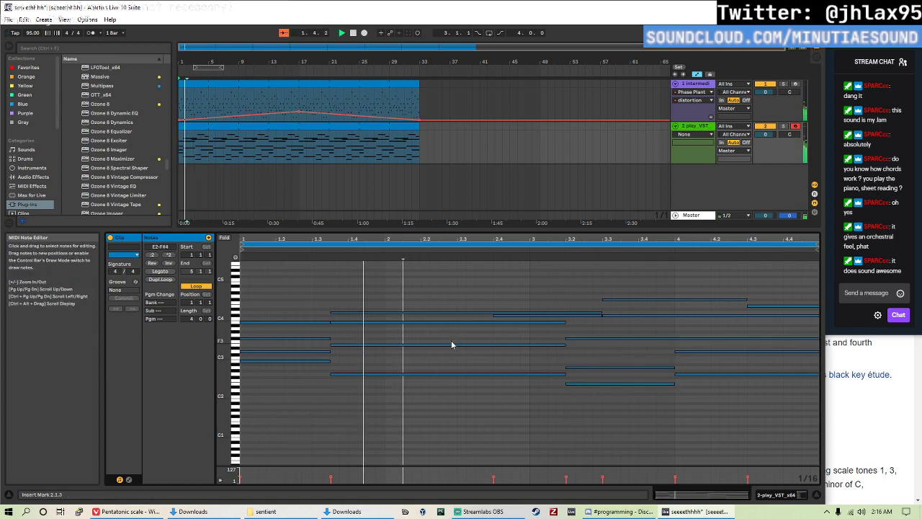
key(space)
- Check the pluck clip's notes in the Session View, return to the violin clip in the arrangement and play it
key(Tab)
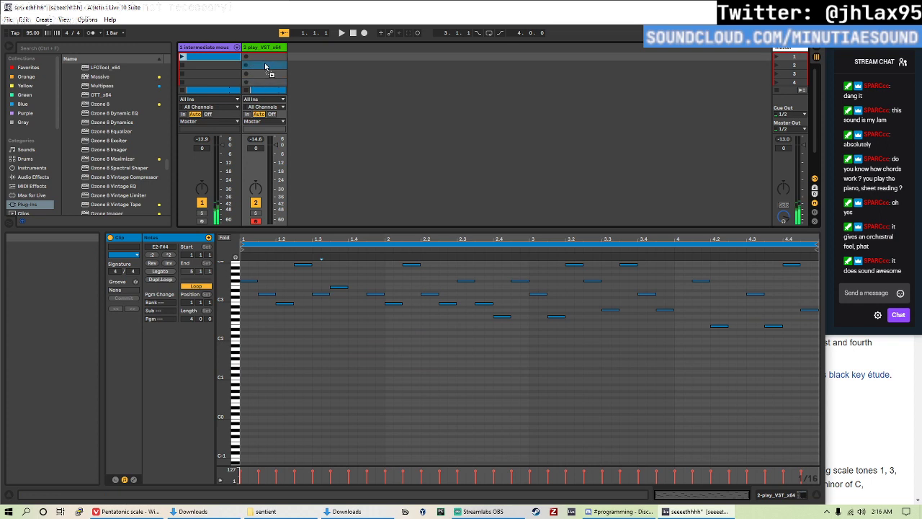
click(239, 56)
key(Tab)
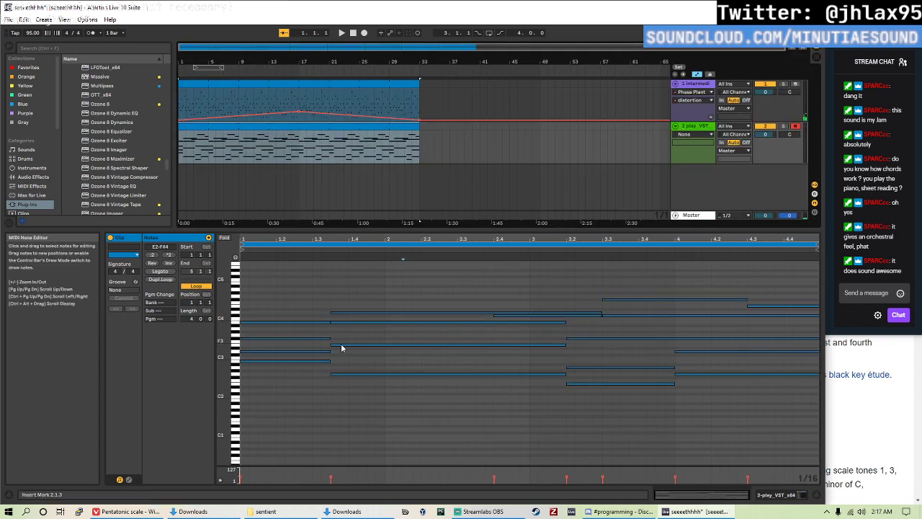
click(340, 415)
key(space)
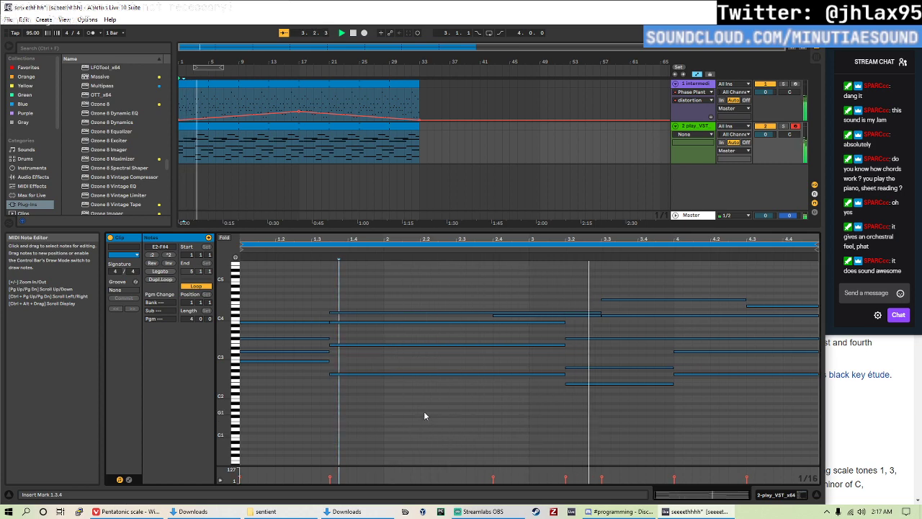
key(space)
- Return the chord change from 3.2.1 to 3.3.1 and shorten the second chord's D4 to end at 3.2.1
click(580, 382)
drag(584, 375, 602, 339)
mouse_move(564, 399)
mouse_down()
mouse_move(545, 342)
mouse_move(564, 326)
mouse_up()
drag(558, 408, 567, 311)
click(600, 311)
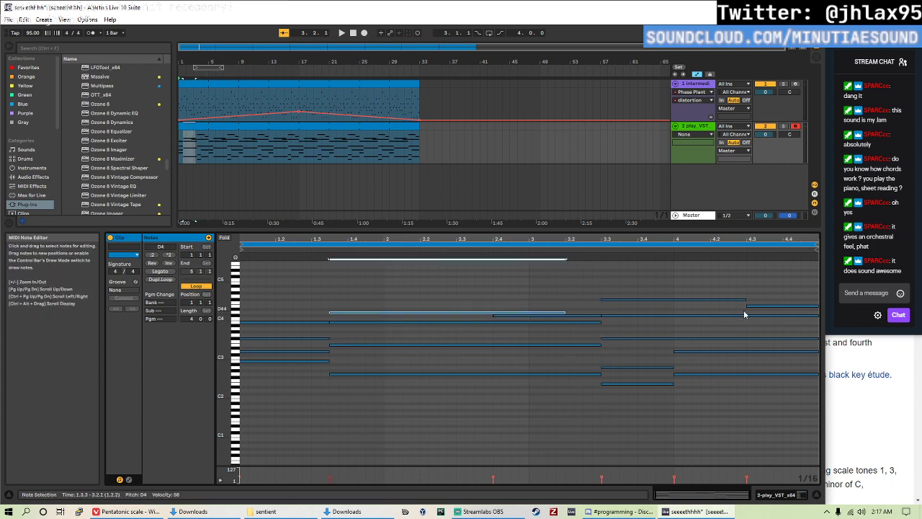
- Add a D4 note from 4.2.1 to the clip end and play the ending
drag(713, 315, 746, 315)
drag(810, 315, 818, 314)
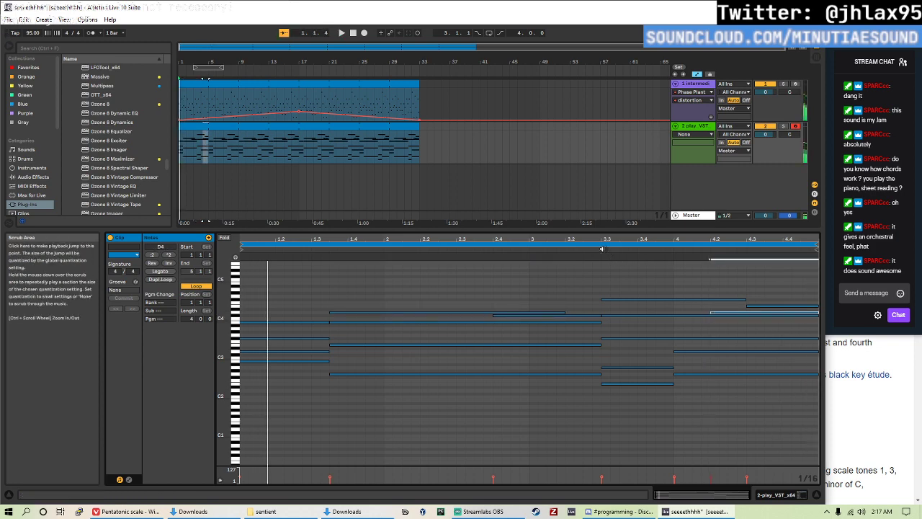
click(641, 321)
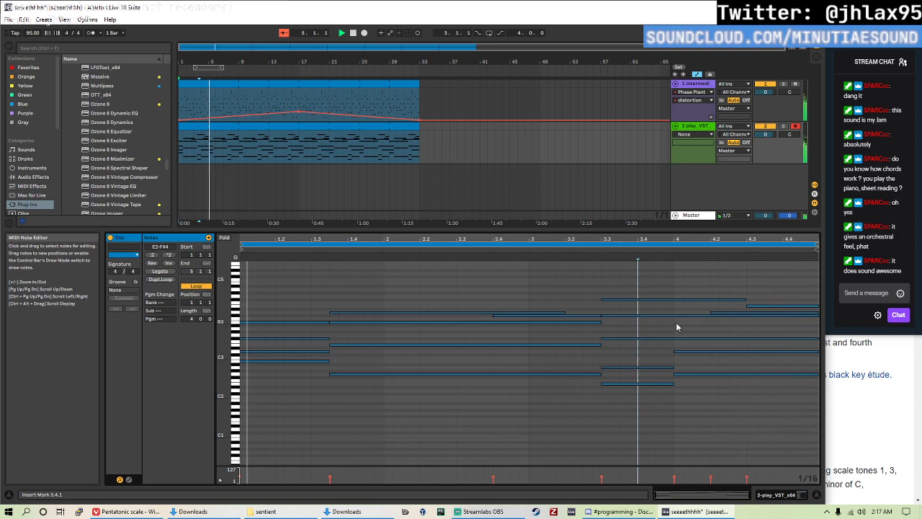
- Add an A4 note above the first chord, from 1.1.1 to 1.3.3, and play the clip from the start
click(246, 292)
key(space)
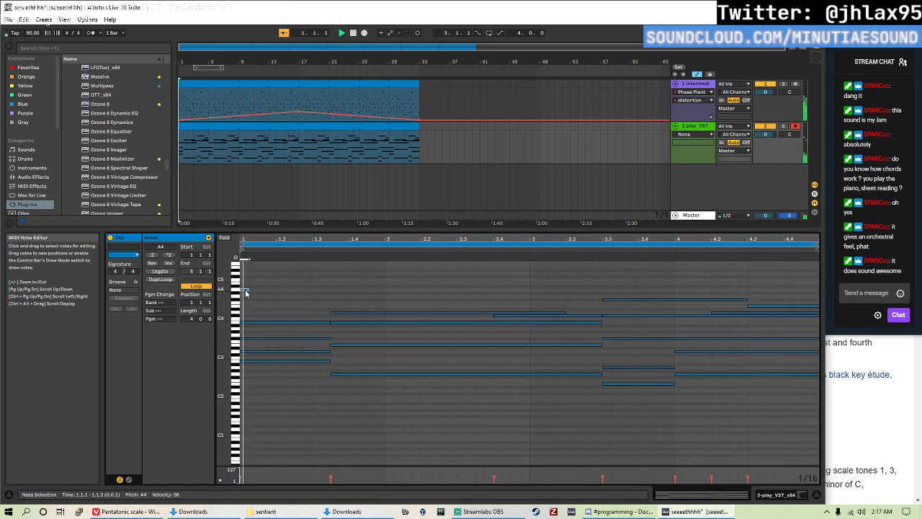
drag(245, 292, 332, 295)
key(space)
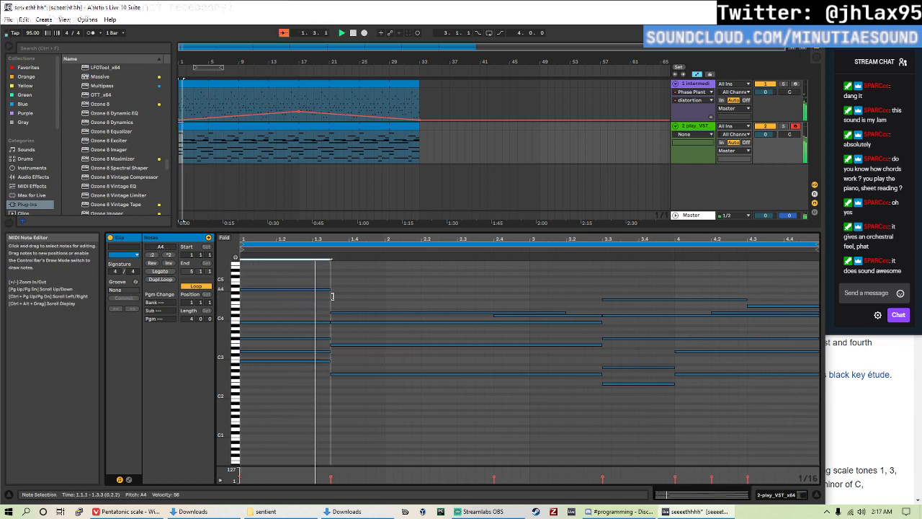
click(325, 294)
key(space)
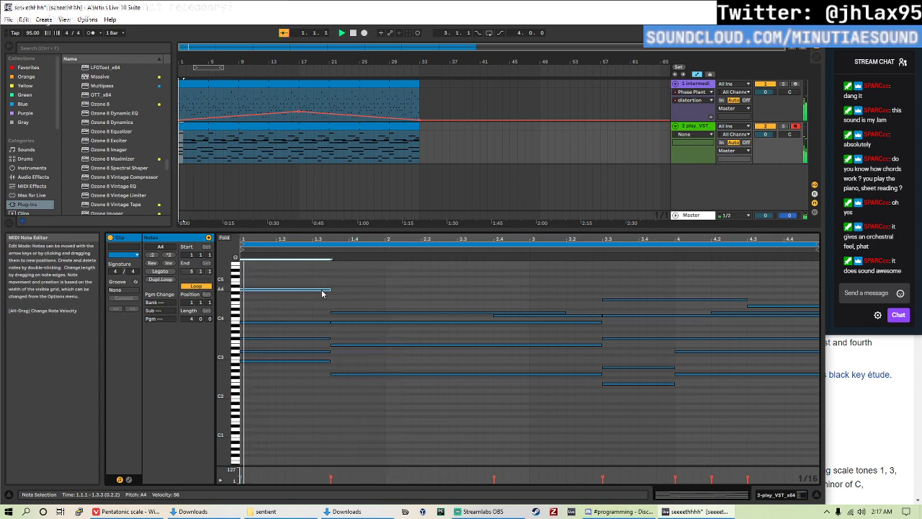
- Play the clip from the start and add an F#4 note above the second chord, from 1.3.3 to 3.3.1
key(space)
double_click(333, 295)
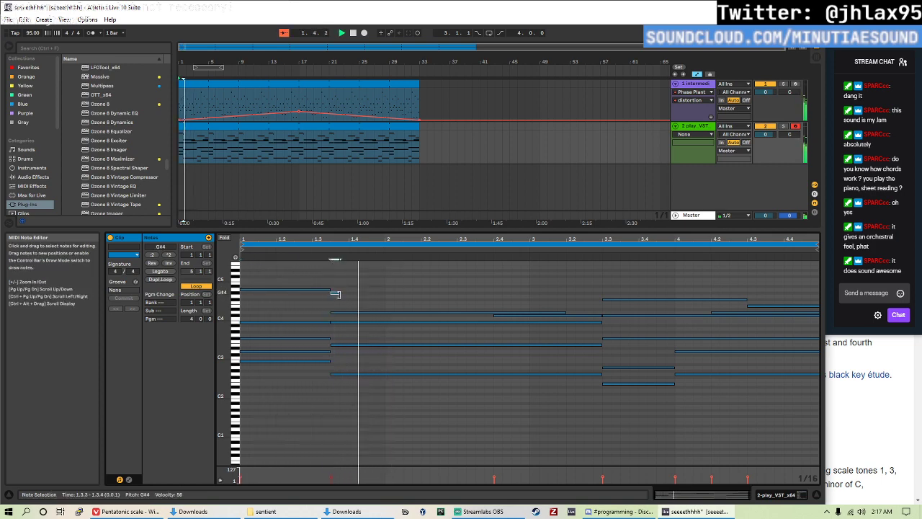
drag(335, 294, 580, 303)
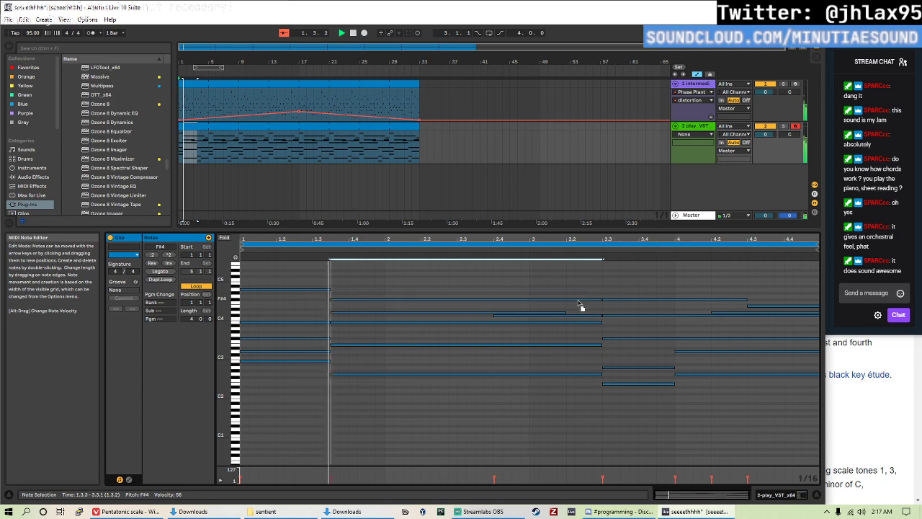
- Add a G4 note from 2.4.1 to 3.3.1 above the second chord and play from that point
double_click(495, 289)
drag(497, 289, 593, 296)
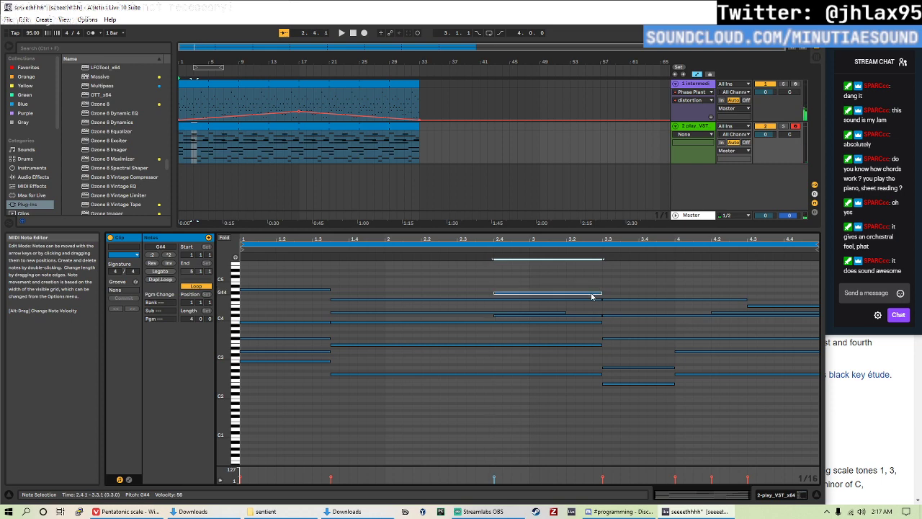
click(493, 251)
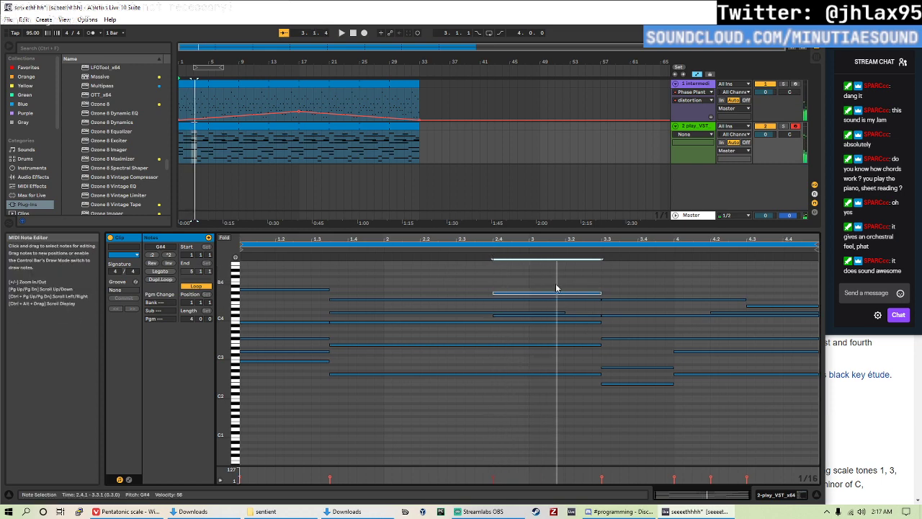
key(Down)
click(511, 263)
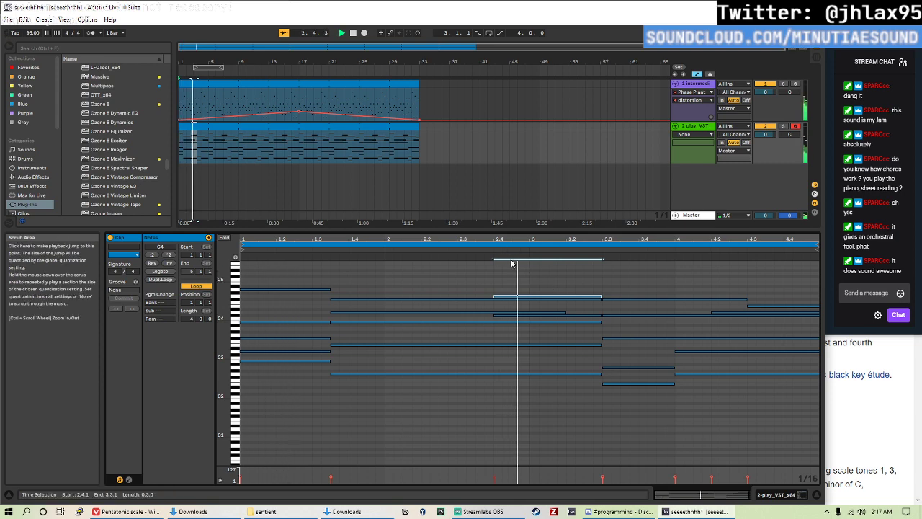
- Shorten the second chord's F#4 to end at 3.1.1 and place the insert marker at 2.4.1 during playback
click(600, 297)
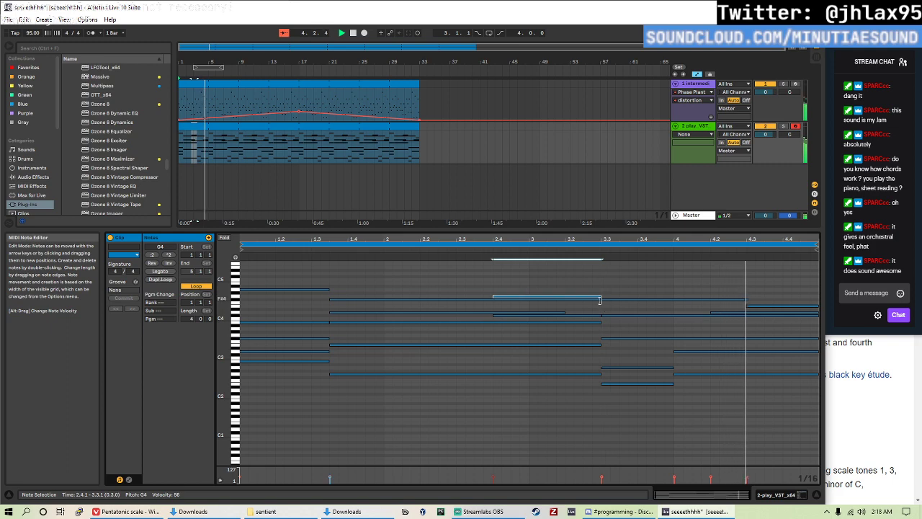
drag(600, 300, 529, 300)
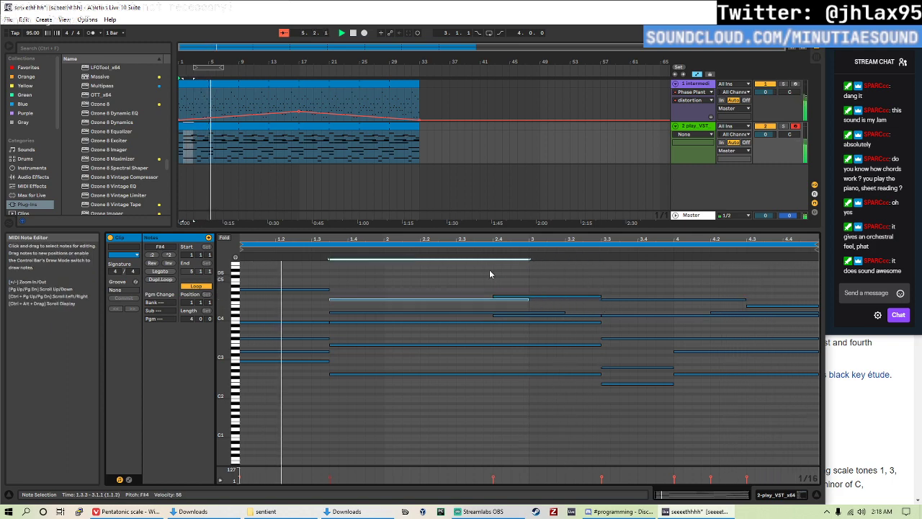
click(481, 282)
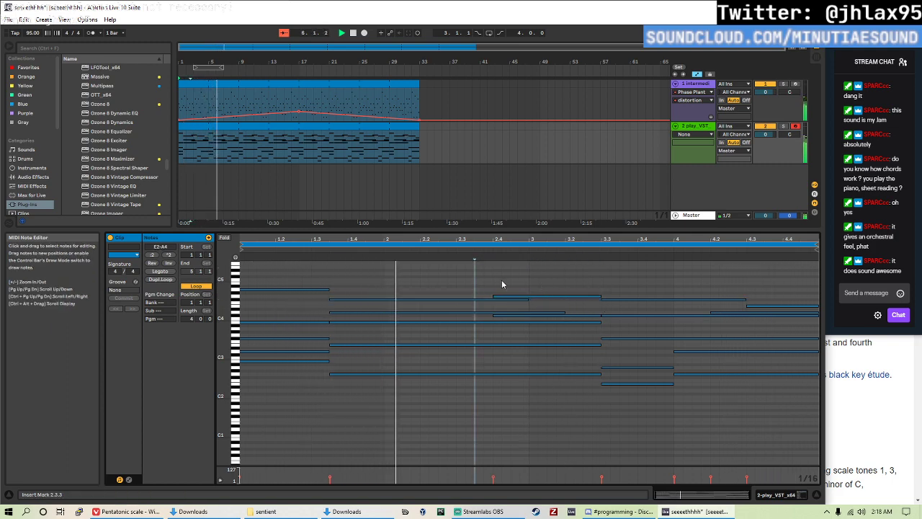
click(494, 369)
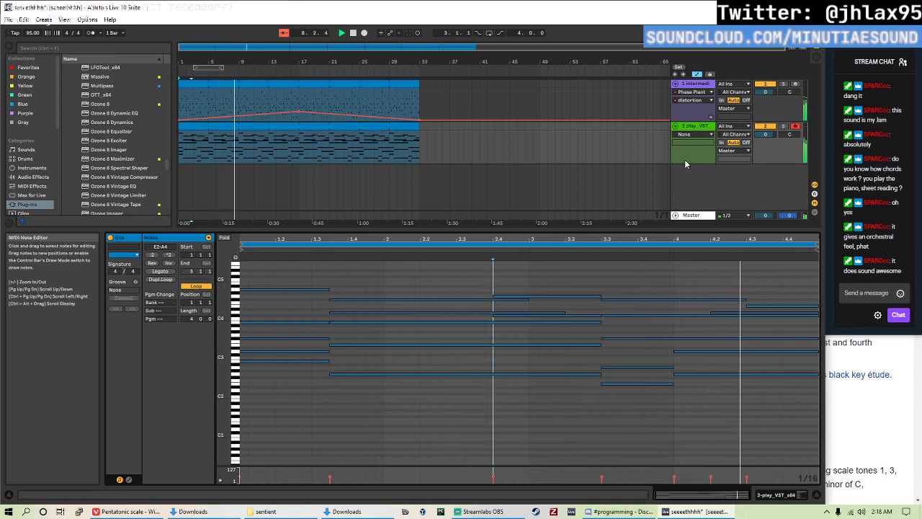
- Add an EQ Eight after the violin track's play_VST_x64 instrument and start playback
click(700, 127)
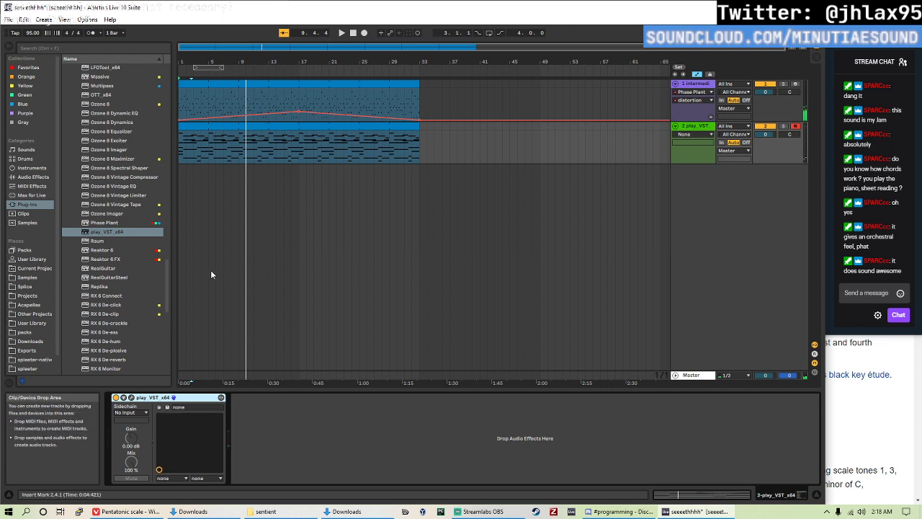
click(34, 176)
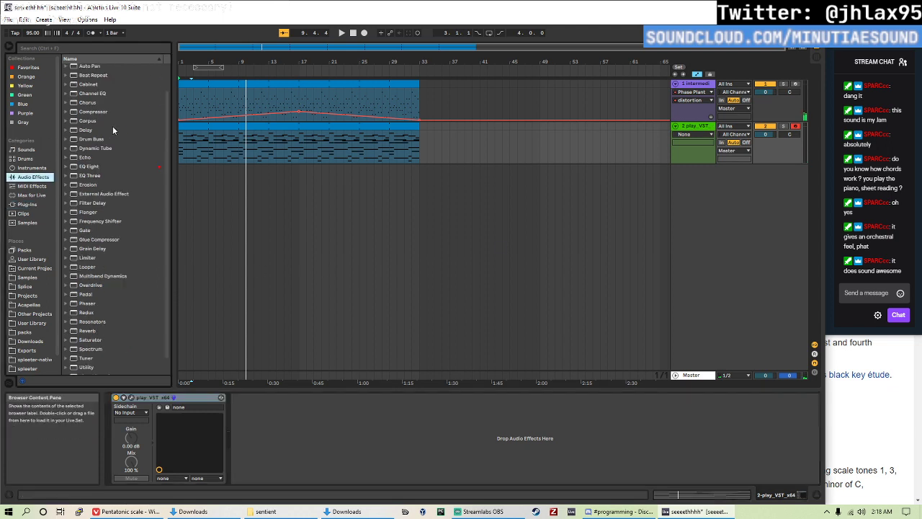
double_click(89, 167)
key(space)
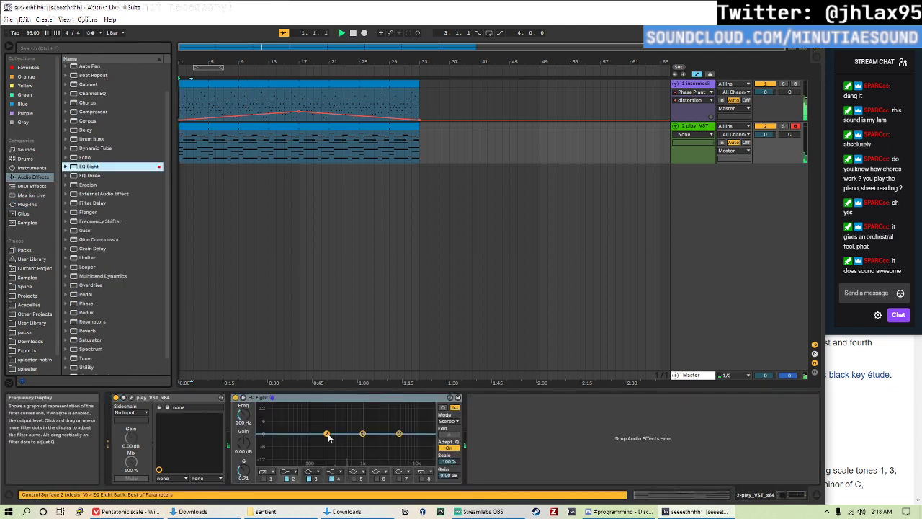
- Enable filter 1 as a low cut at 211 Hz and set low shelf filter 2 to 4.45 kHz at -10.5 dB
click(263, 477)
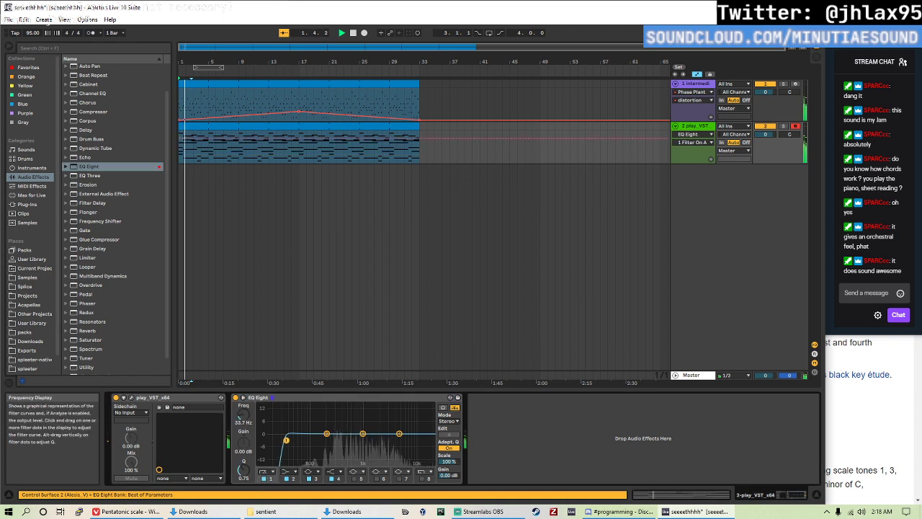
drag(287, 439, 326, 437)
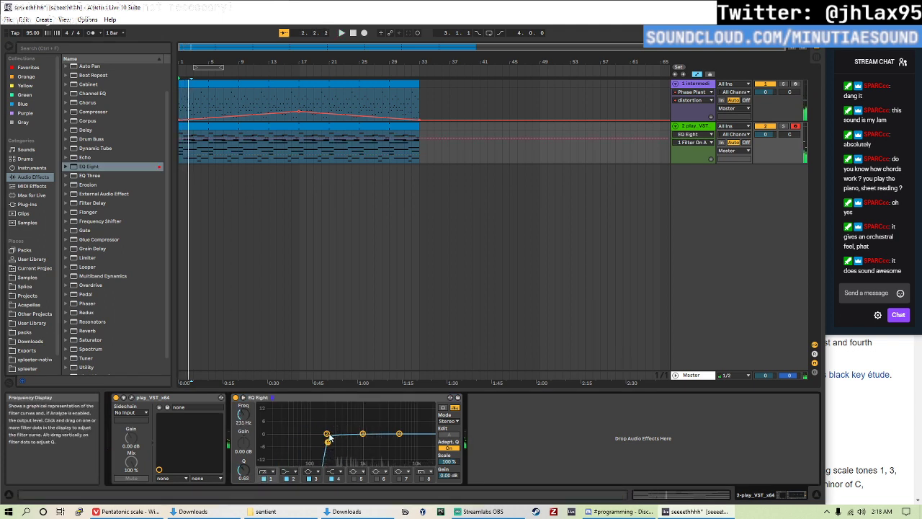
drag(346, 438, 381, 453)
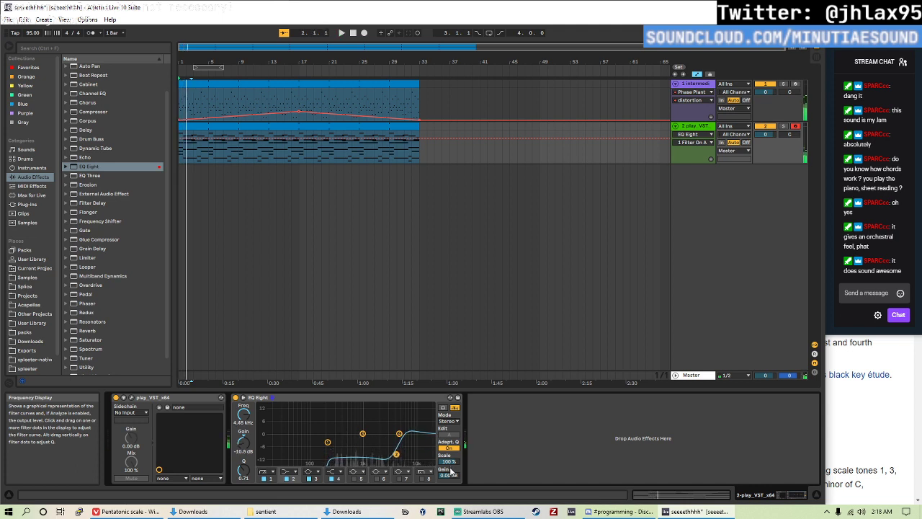
- Play from bar 25 and set the EQ Eight's output gain to 10.9 dB and its scale to 75%
click(448, 474)
key(space)
drag(449, 474, 449, 437)
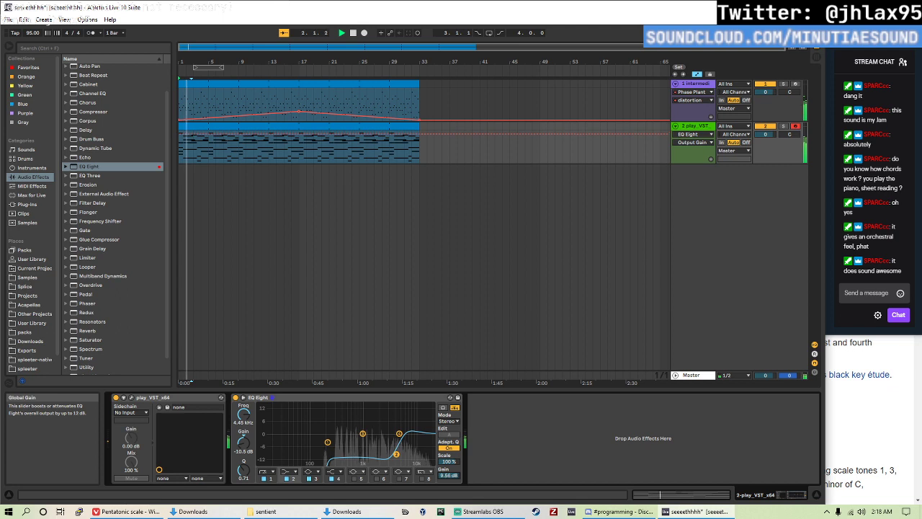
click(376, 166)
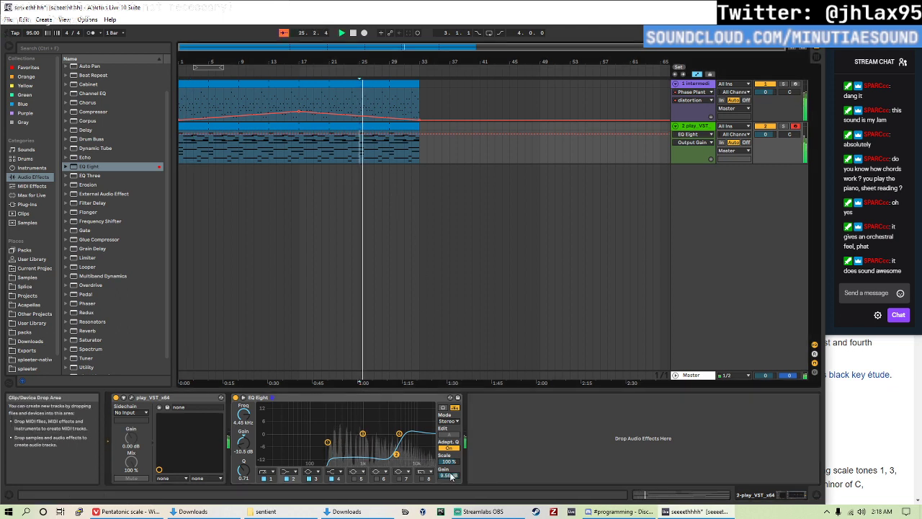
drag(450, 475, 450, 461)
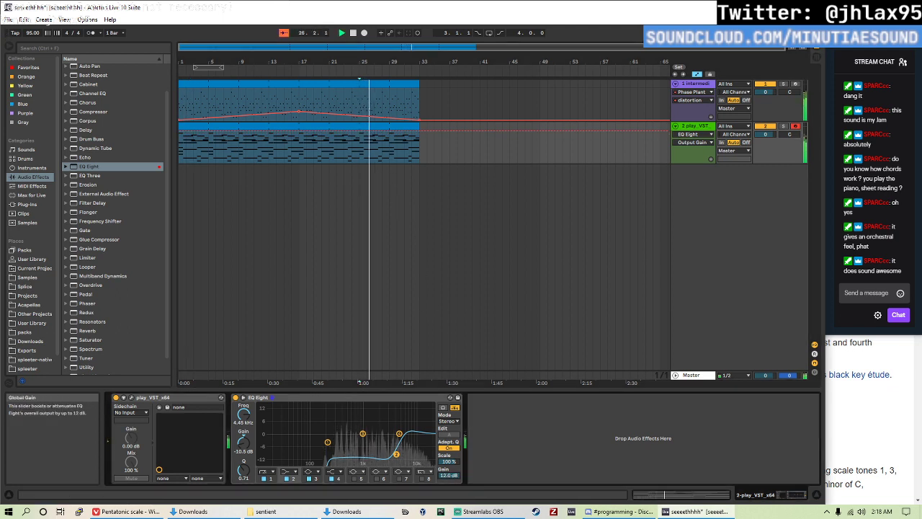
drag(448, 461, 448, 473)
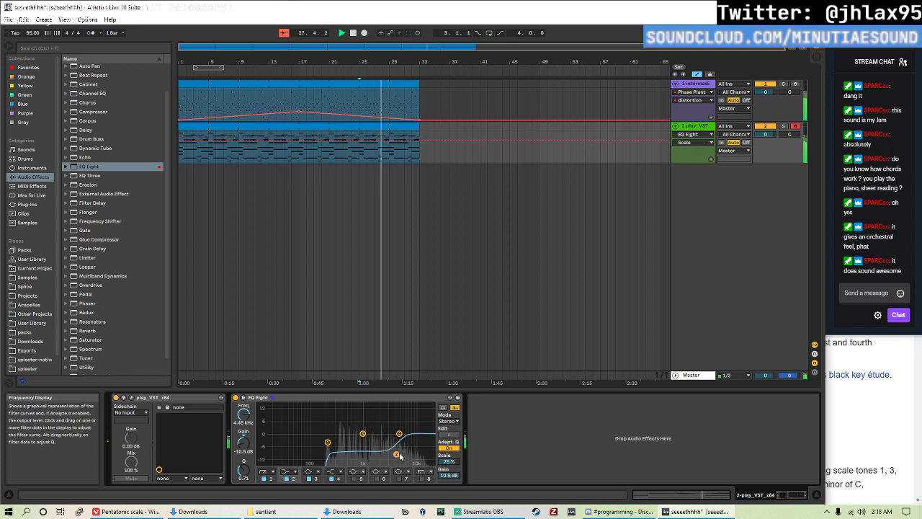
- Set the EQ's filter 4 to 10.4 kHz at 9.79 dB and filter 2 to 3.52 kHz at -12.5 dB, and enable high cut filter 8
drag(396, 454, 415, 413)
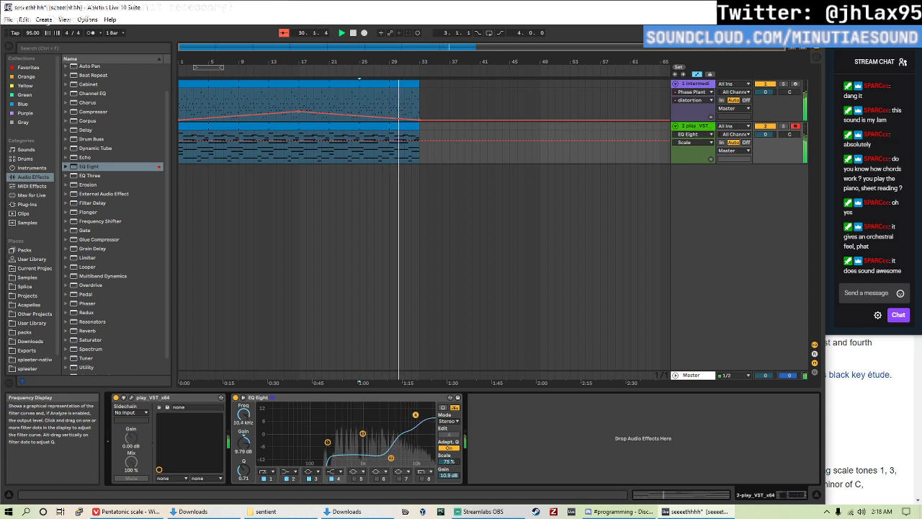
click(423, 478)
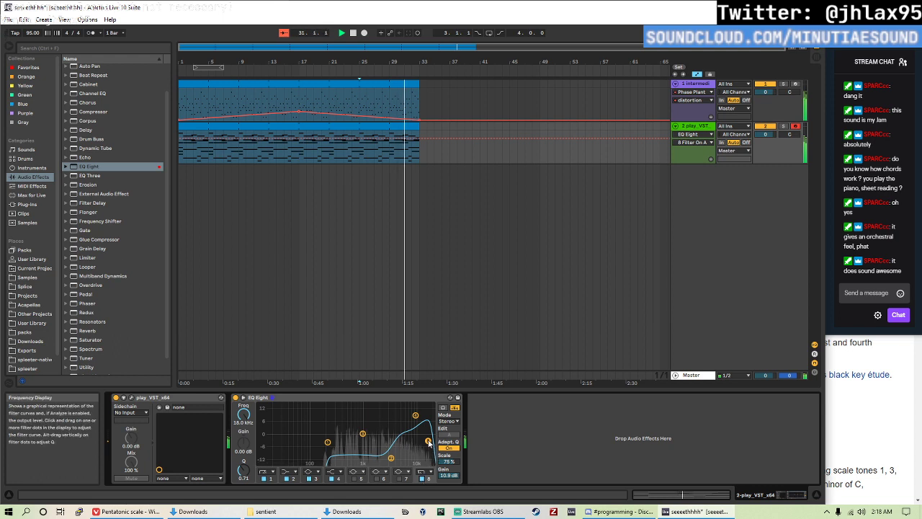
drag(425, 441, 425, 444)
key(space)
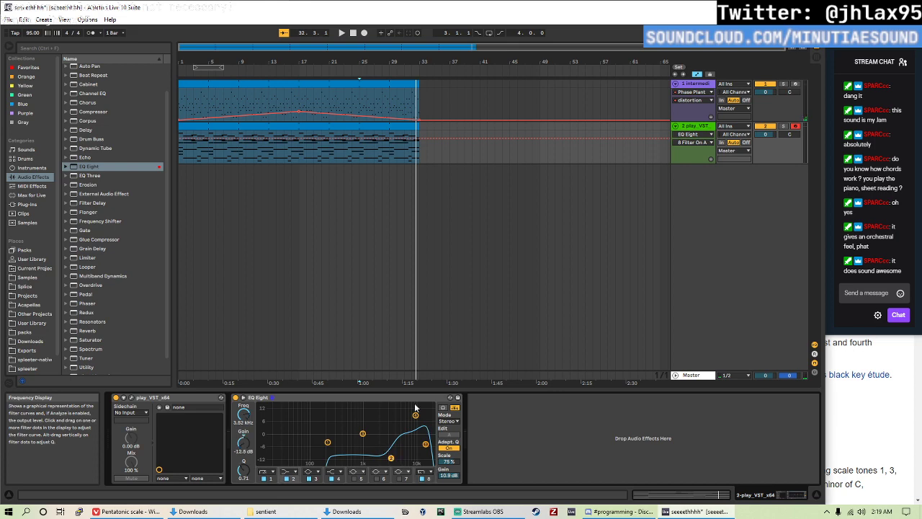
- Add a Compressor after the EQ with threshold -47.0 dB, ratio 14.2:1, attack 7.20 ms, release 10.2 ms and output gain 16.9 dB
click(103, 111)
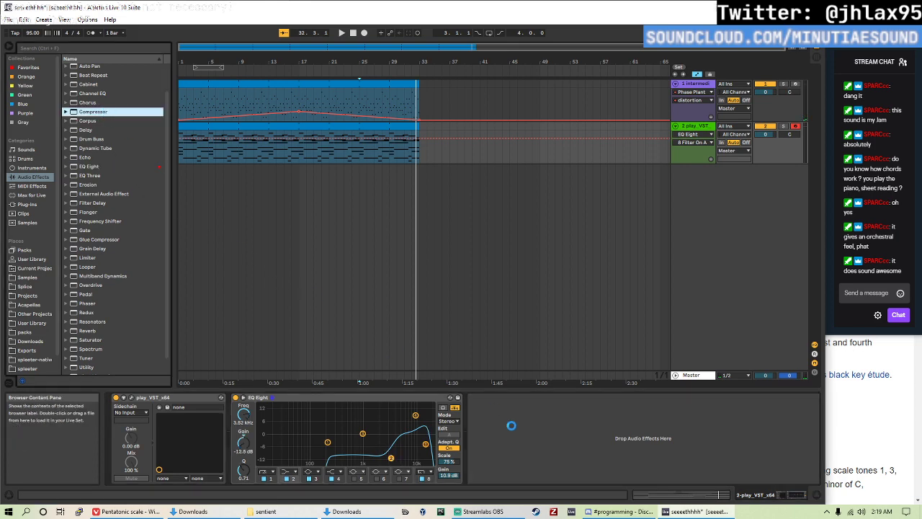
key(space)
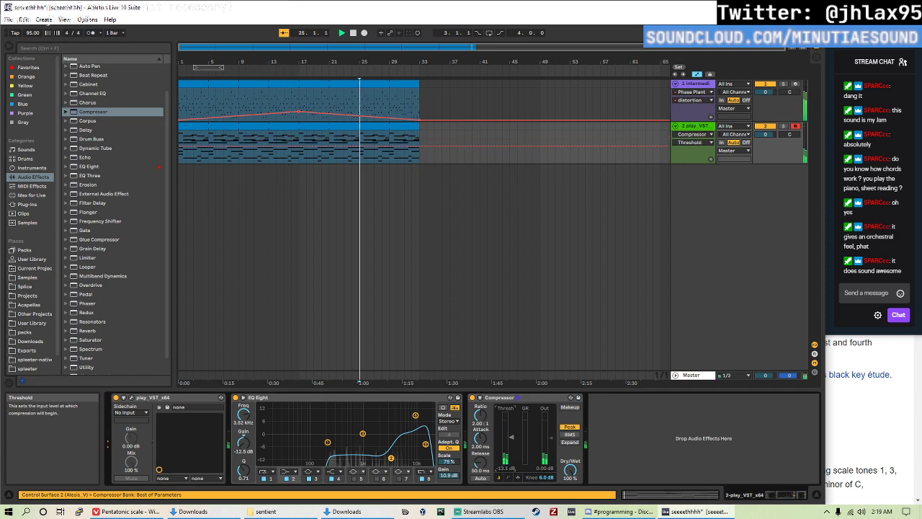
drag(511, 453, 511, 459)
drag(481, 416, 480, 376)
drag(481, 438, 480, 428)
drag(480, 463, 481, 476)
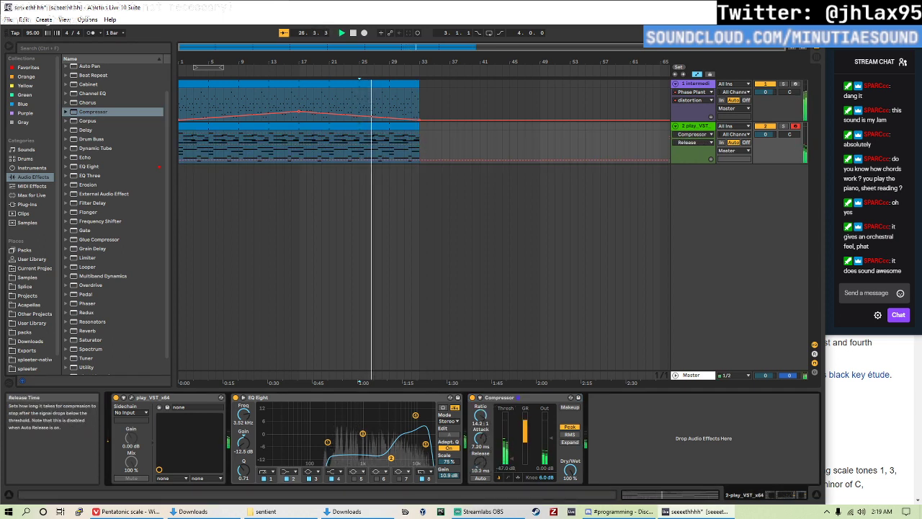
drag(544, 454, 545, 425)
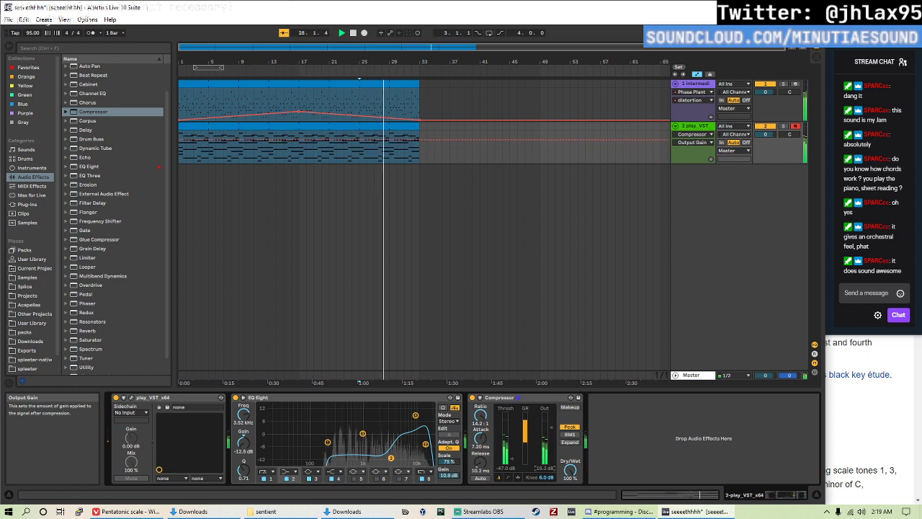
- Add a second EQ Eight after the Compressor, with low shelf filter 2 at 6.12 kHz and -8.06 dB and output gain 7.13 dB, and play it
double_click(99, 167)
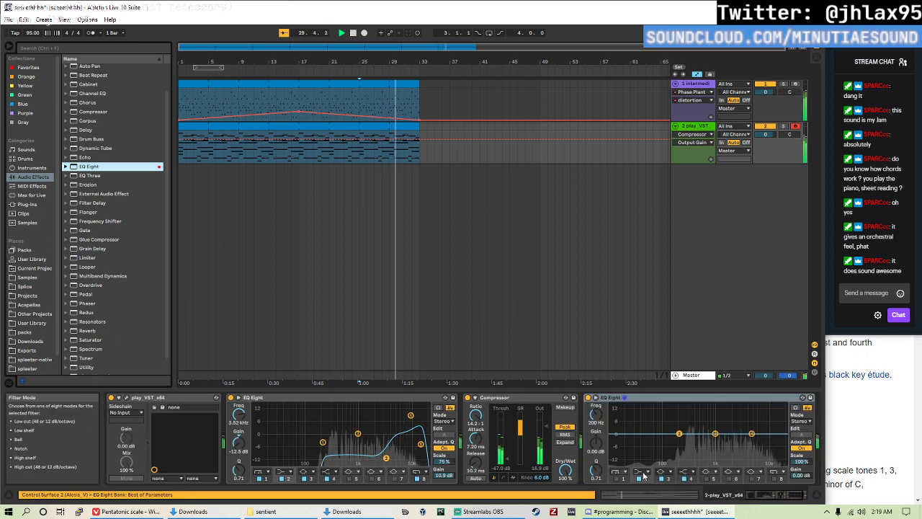
drag(679, 434, 752, 448)
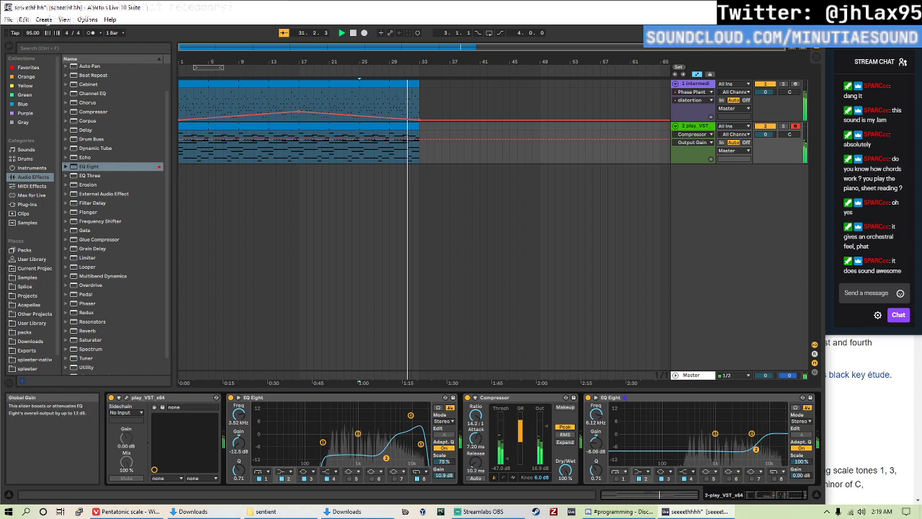
drag(801, 475, 801, 468)
key(space)
key(space)
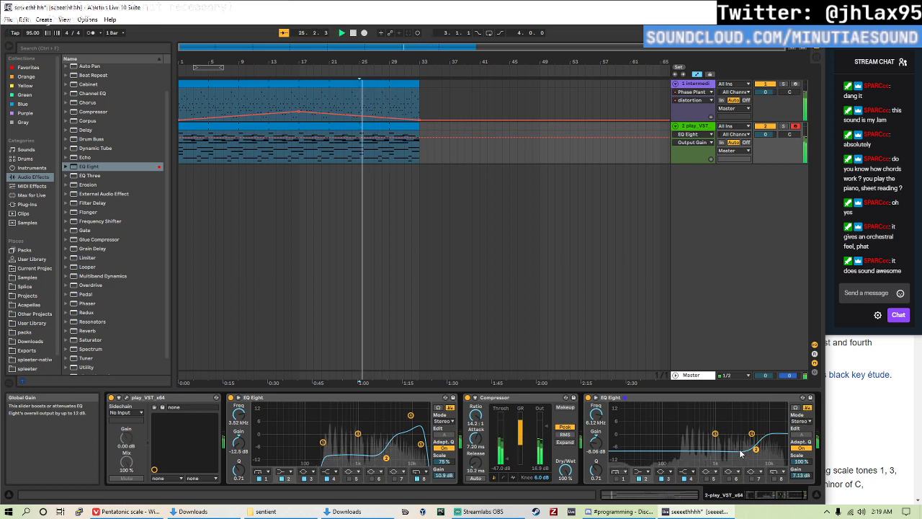
- Try a broad 7.31 dB boost at 539 Hz with filter 6 of the second EQ Eight, and switch that filter off
key(space)
scroll(702, 457, down, 1)
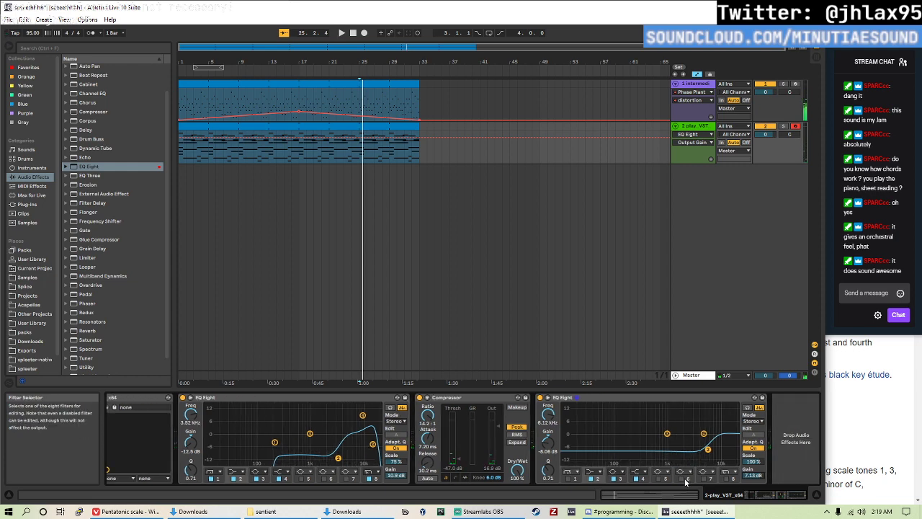
double_click(719, 435)
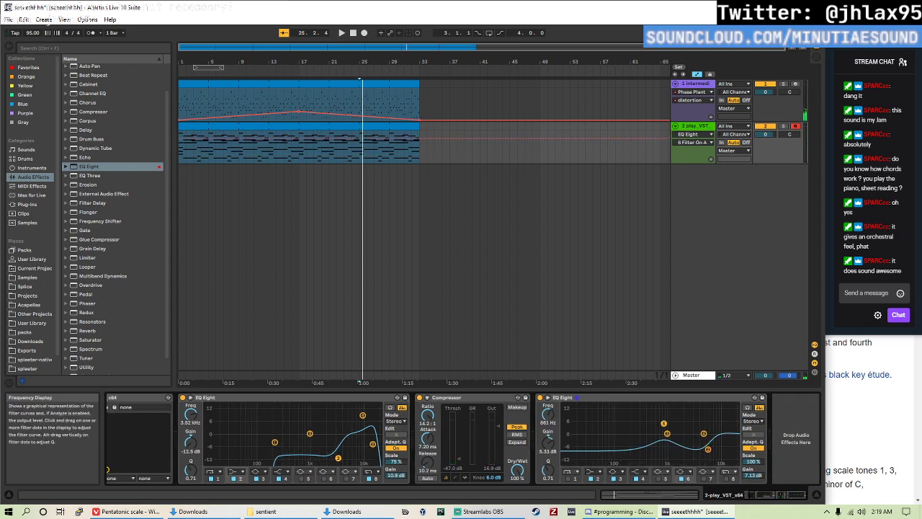
key(space)
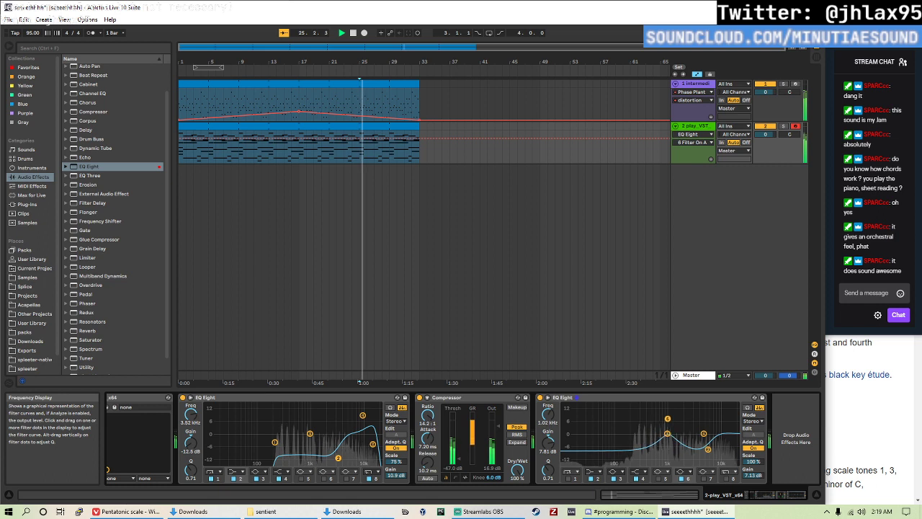
drag(650, 424, 653, 419)
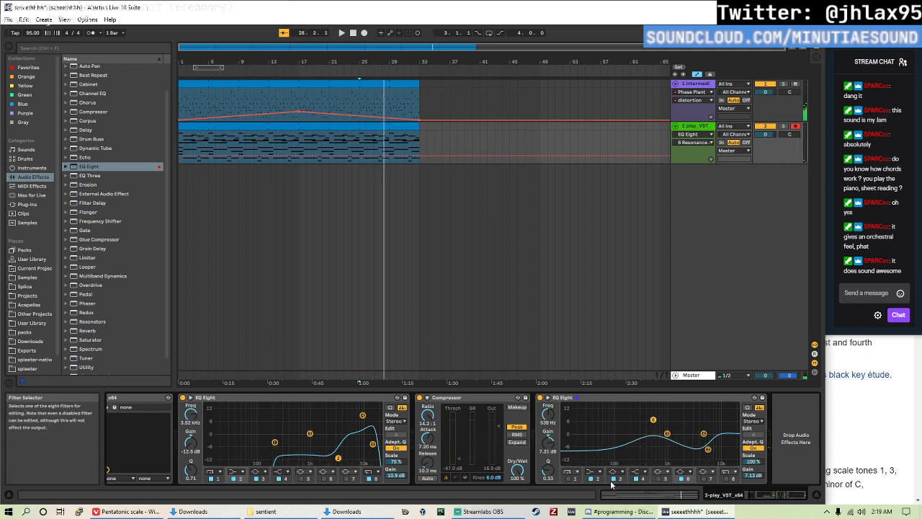
click(636, 477)
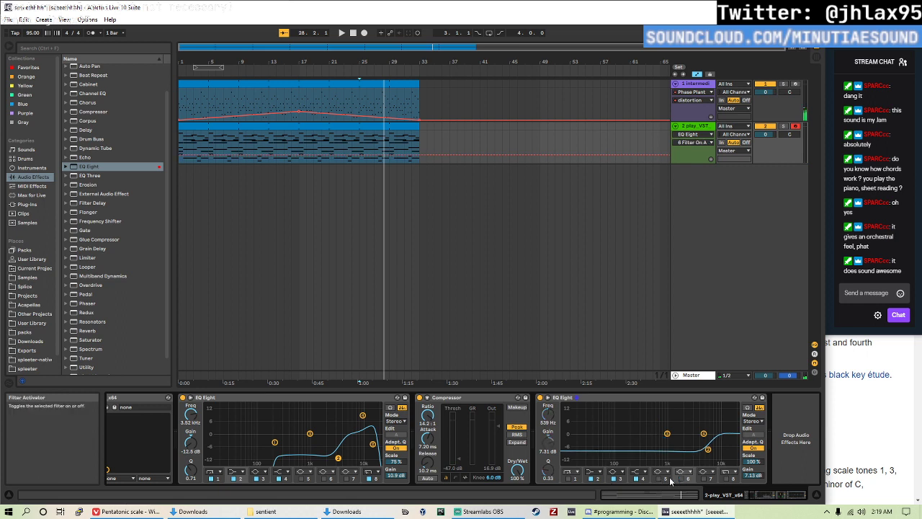
- Add a third EQ Eight at the end of the violin track's device chain and set its mode to M/S
double_click(90, 167)
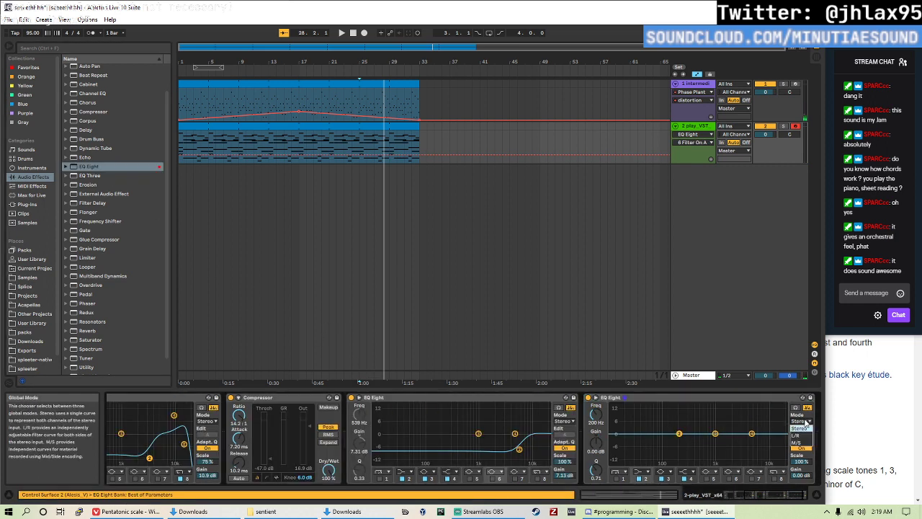
click(801, 421)
click(801, 438)
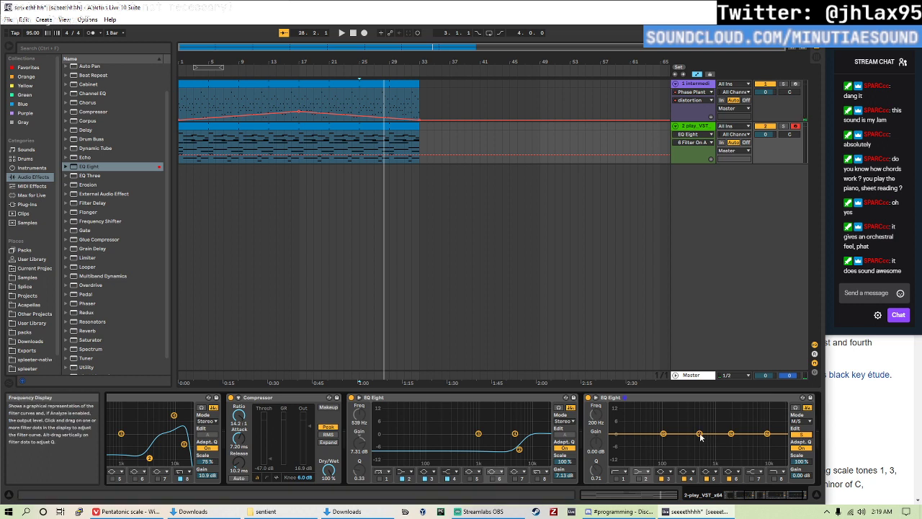
- Try a broad 8.80 dB boost at 408 Hz on the side channel with filter 4, and switch that filter off
key(space)
drag(699, 433, 695, 417)
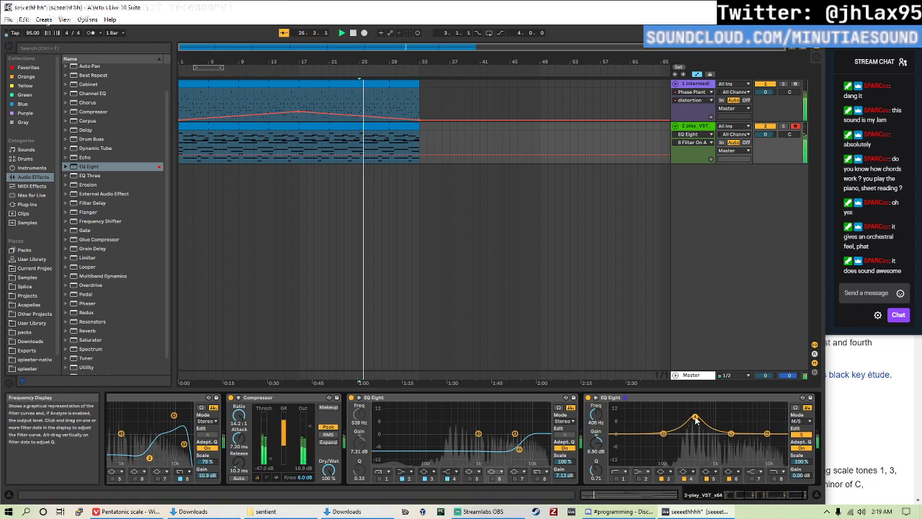
drag(594, 472, 595, 484)
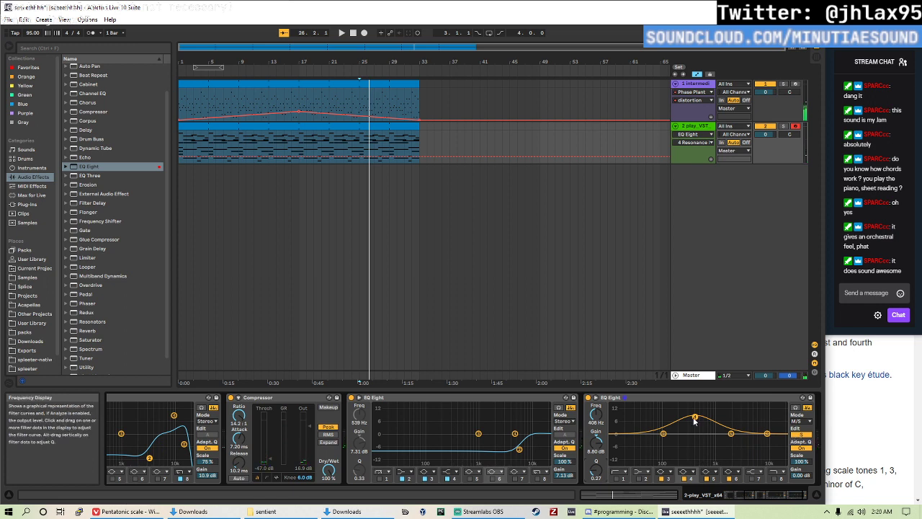
click(688, 478)
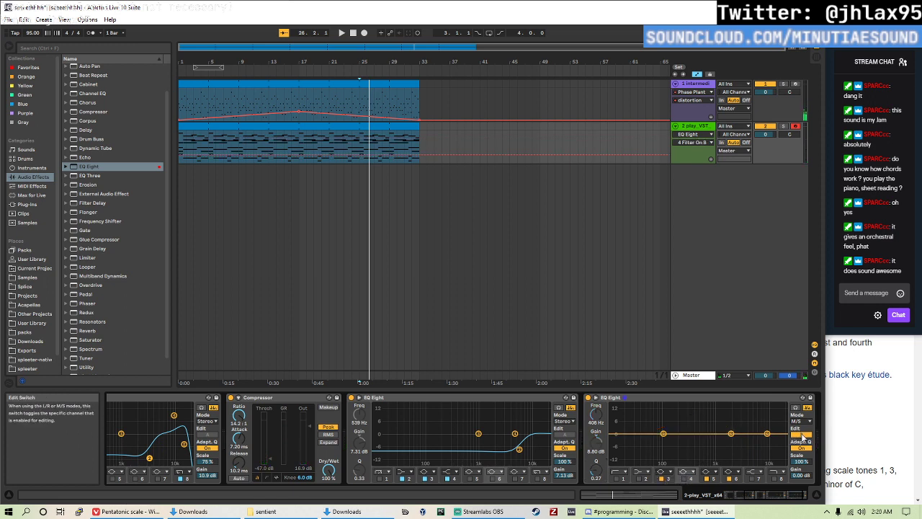
- Boost the mid channel 5.83 dB at 516 Hz with filter 3 and the sides 5.33 dB at 4.84 kHz with filter 6, at 50% scale
click(802, 437)
key(space)
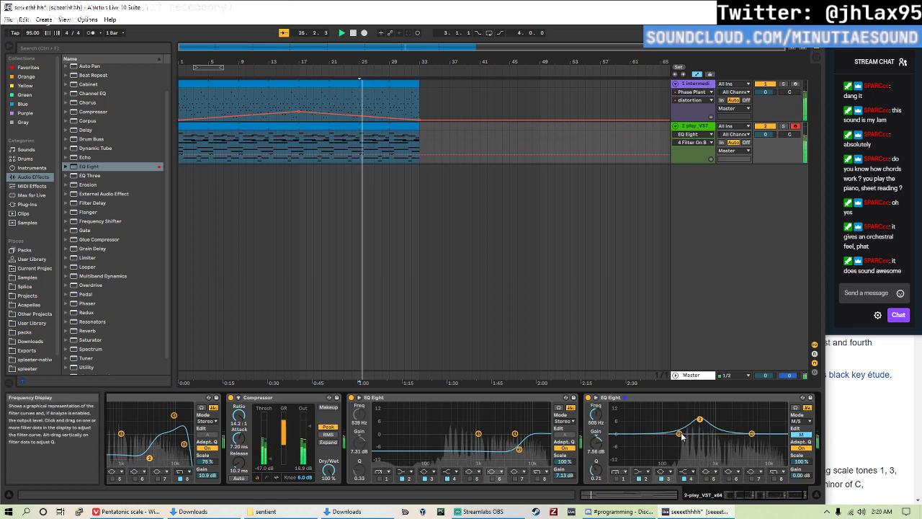
drag(681, 435, 681, 445)
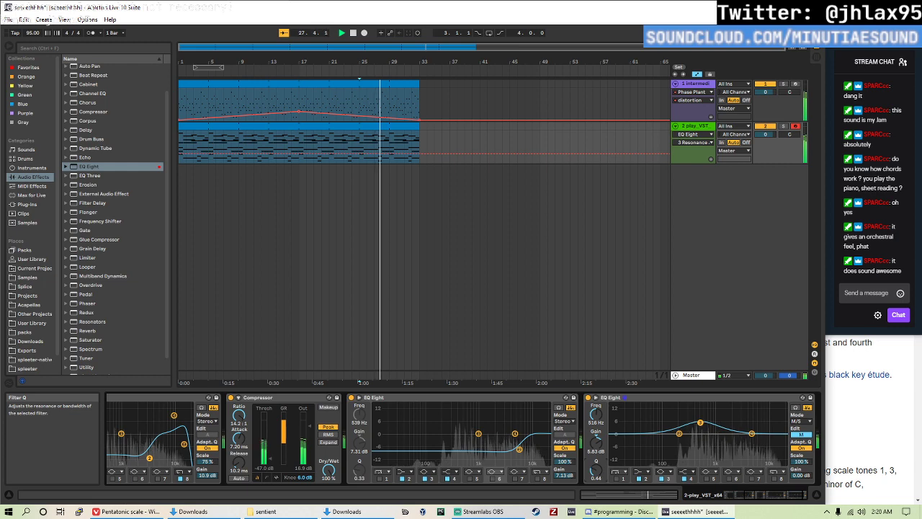
click(800, 435)
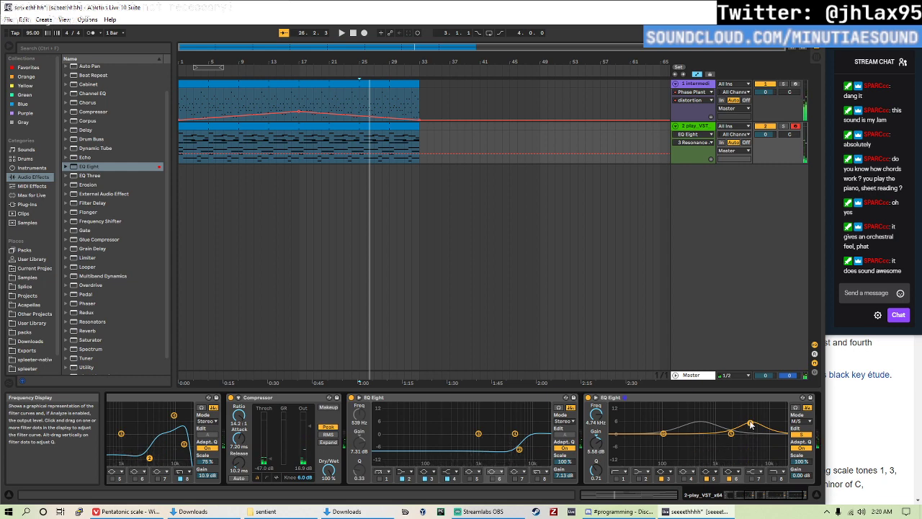
drag(793, 455, 792, 484)
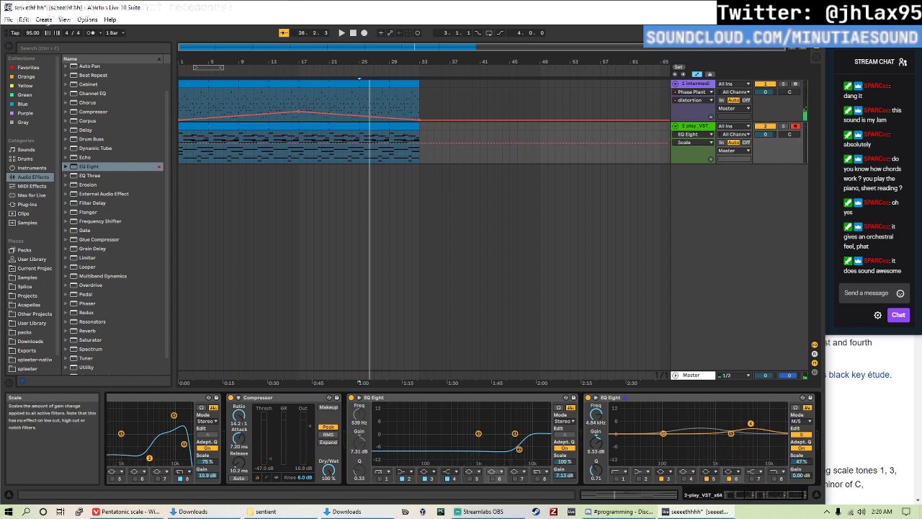
scroll(127, 317, down, 1)
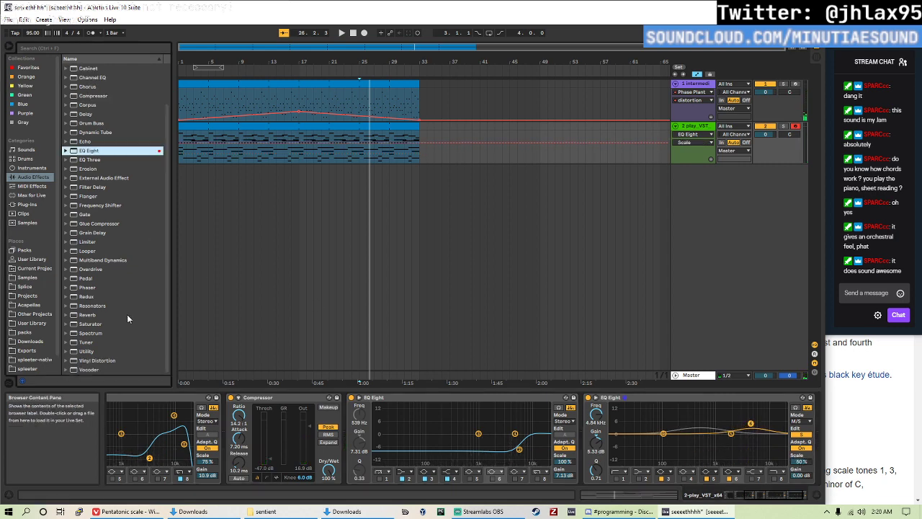
scroll(120, 277, up, 2)
double_click(87, 152)
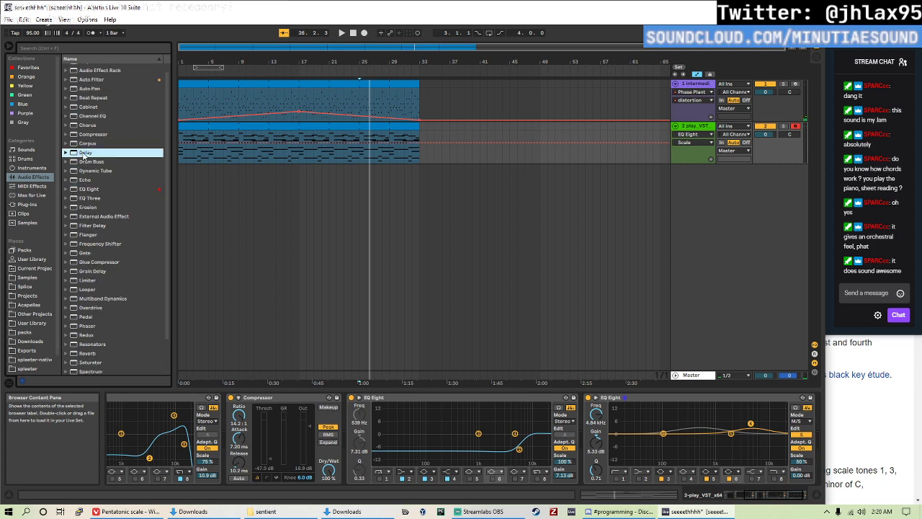
click(677, 400)
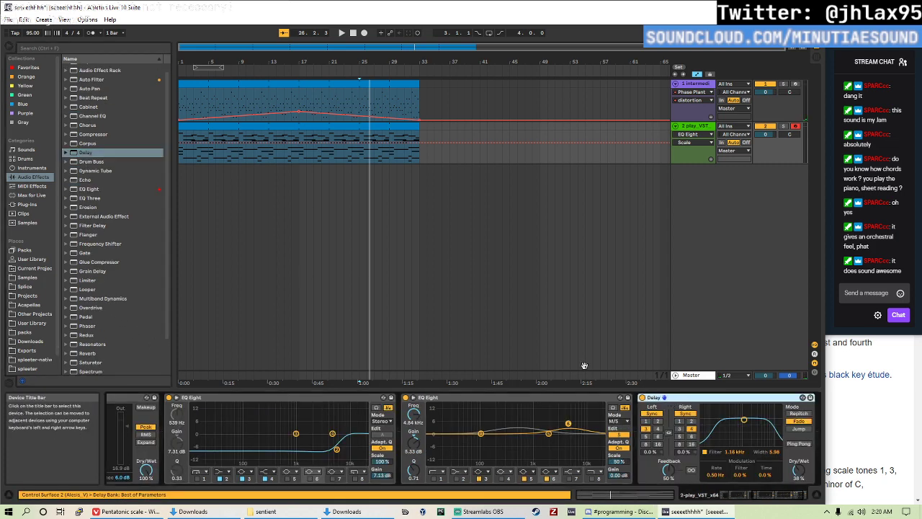
key(Delete)
- Add the Haas delay preset with times of 6.12 ms left and 9.51 ms right, and move it before the M/S EQ Eight
click(66, 153)
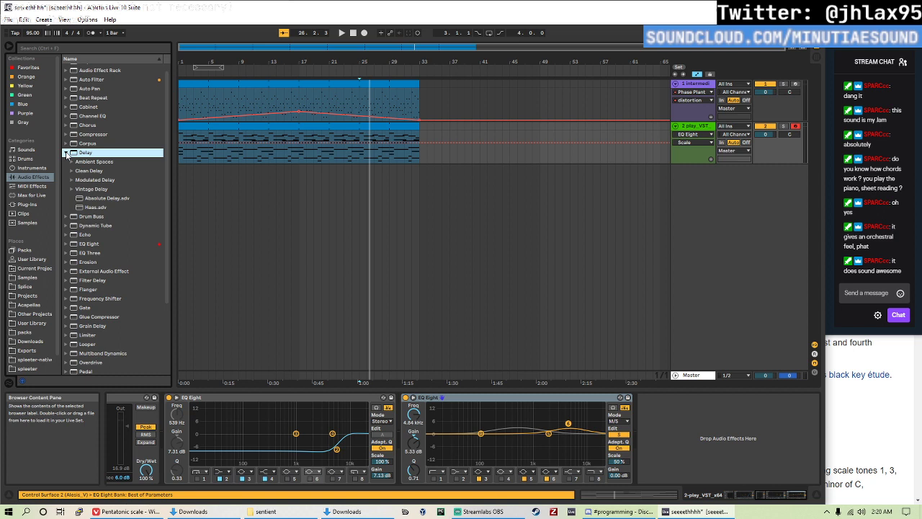
double_click(96, 208)
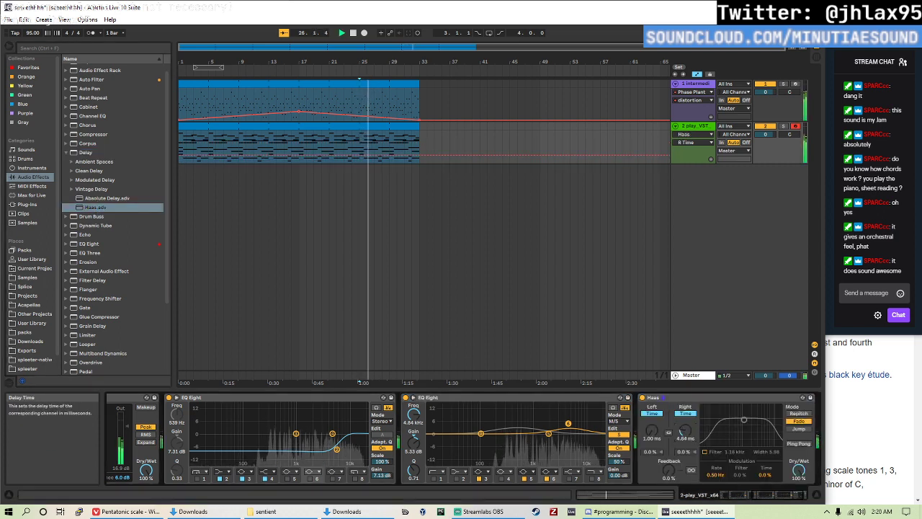
mouse_move(652, 430)
mouse_down()
mouse_move(652, 418)
mouse_move(652, 432)
mouse_up()
click(690, 434)
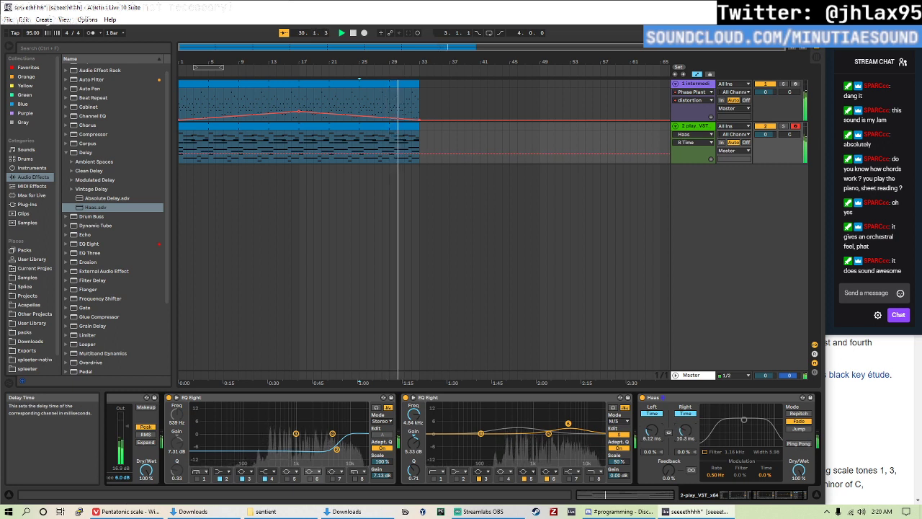
drag(660, 400, 418, 402)
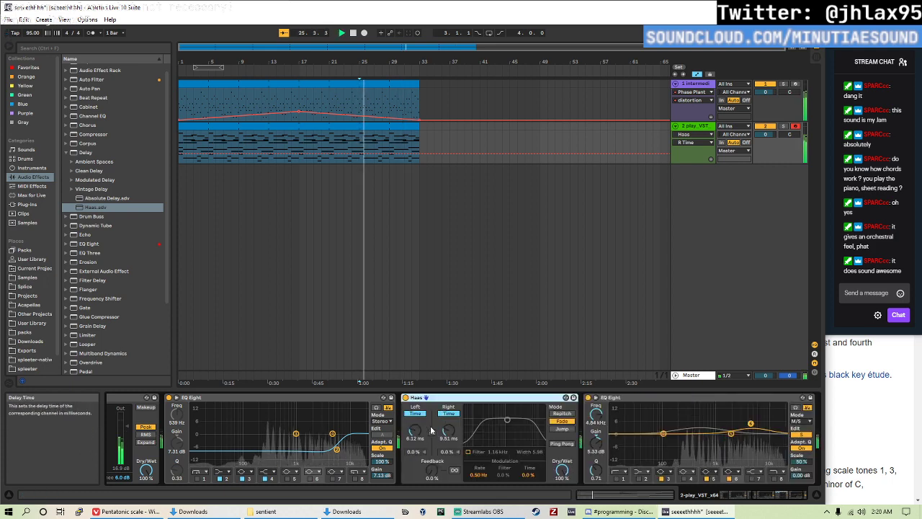
- Set the Haas delay times to 2.28 ms left and 1.32 ms right, and tune its filter to 1.67 kHz with width 5.76
drag(448, 430, 448, 461)
drag(415, 435, 414, 450)
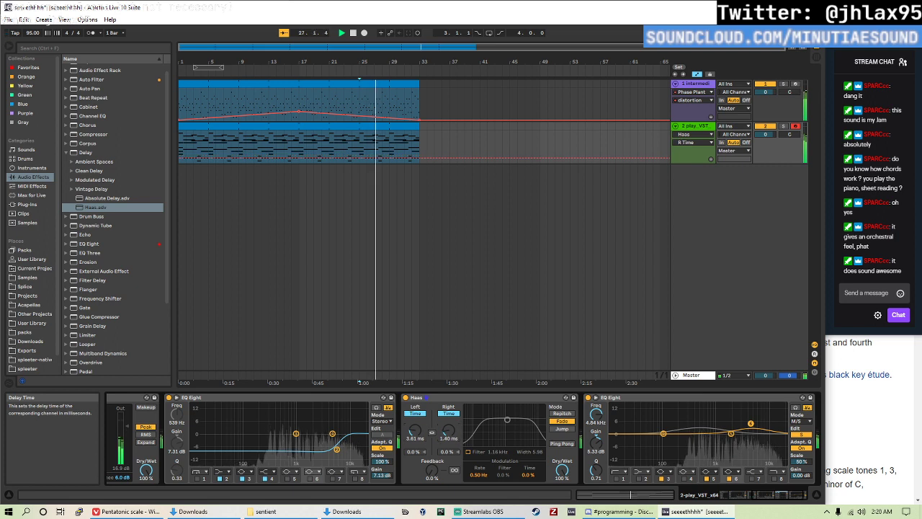
drag(415, 435, 415, 454)
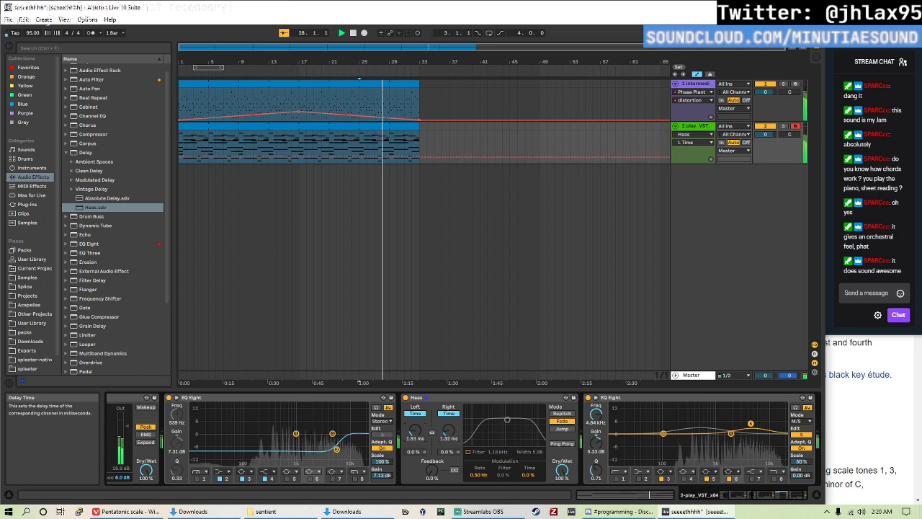
drag(415, 432, 415, 429)
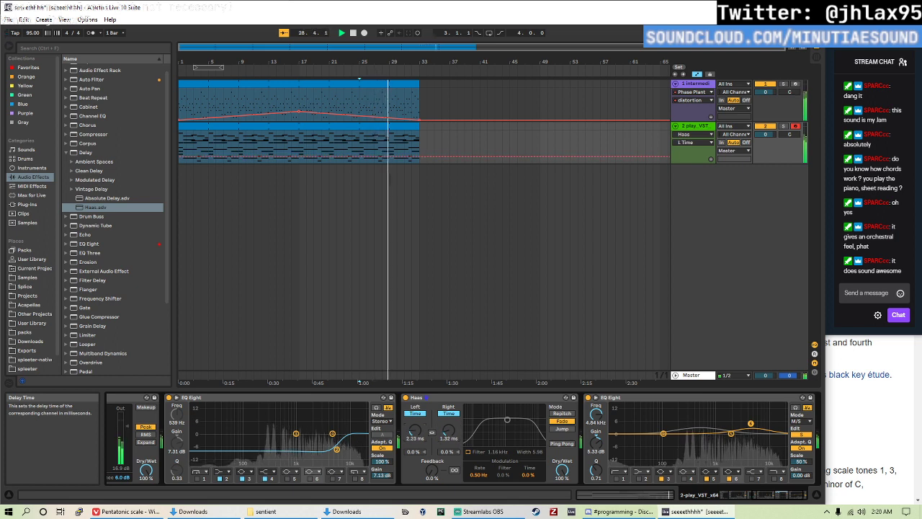
drag(507, 420, 511, 420)
click(469, 452)
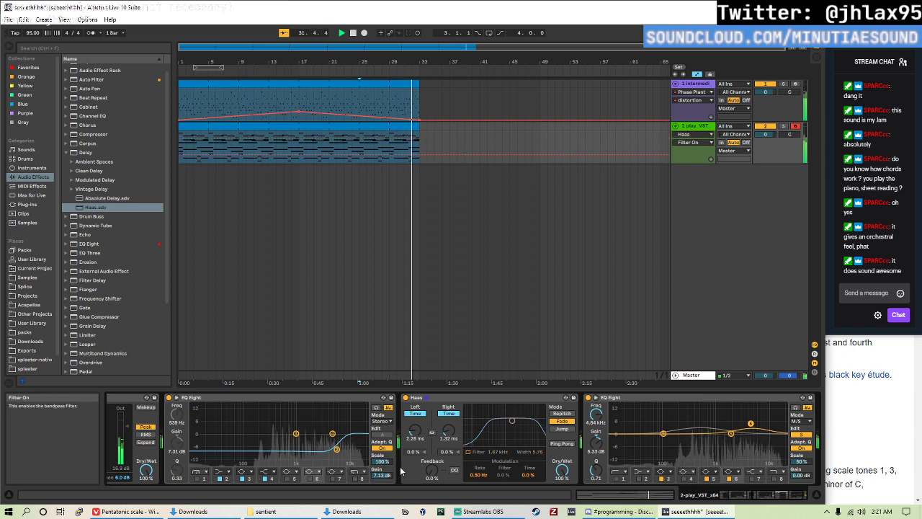
- Set filter 2 of the EQ Eight after the Compressor to 8.08 kHz and -8.55 dB, and its scale to 69%
drag(337, 449, 337, 444)
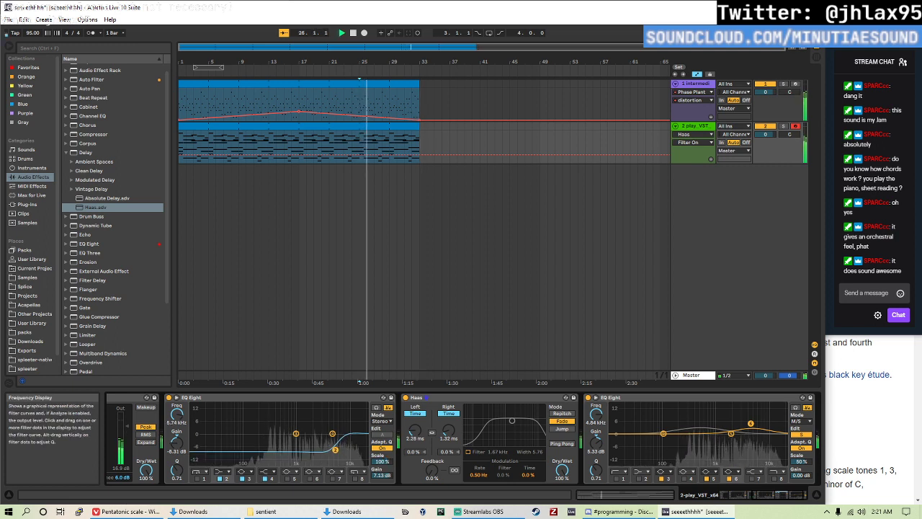
drag(374, 461, 374, 477)
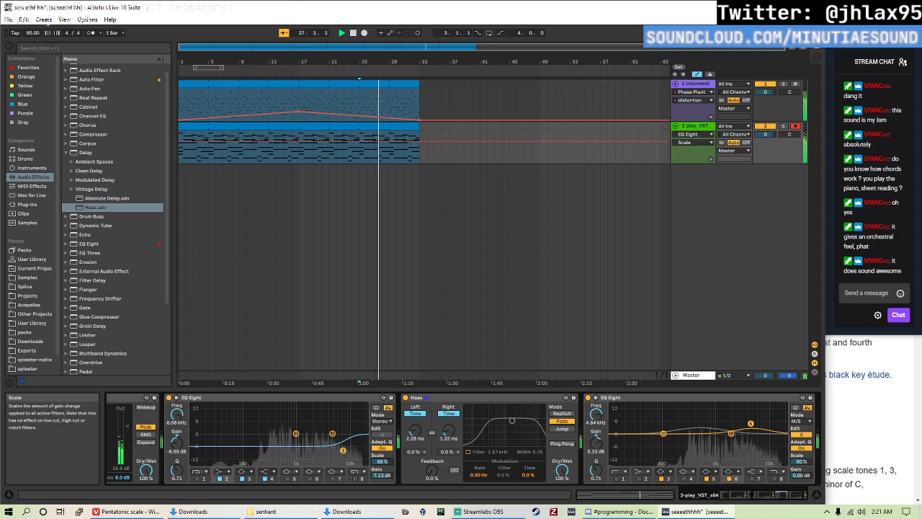
- Add a fourth EQ Eight at the end of the device chain and cut the highs around 9.58 kHz with filter 4
scroll(302, 433, right, 2)
click(353, 360)
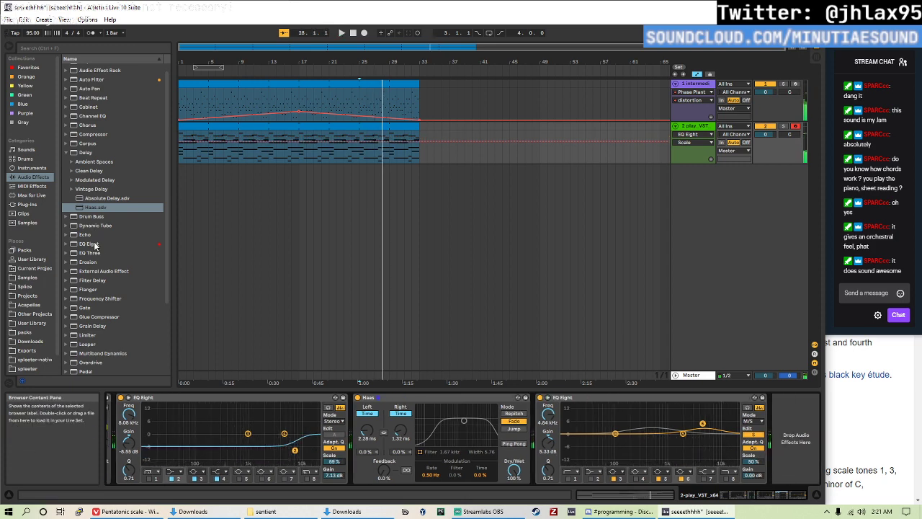
double_click(89, 243)
key(space)
drag(680, 433, 766, 443)
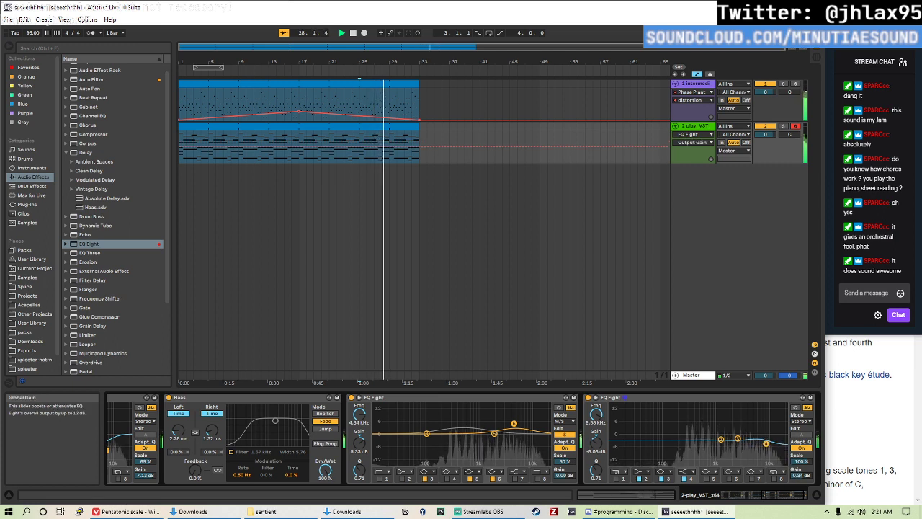
- Enable the last EQ Eight's low cut filter 1 at 156 Hz with Q 0.63, and set the output gain to 0.49 dB
click(616, 479)
click(616, 479)
drag(614, 441, 673, 442)
scroll(651, 437, right, 2)
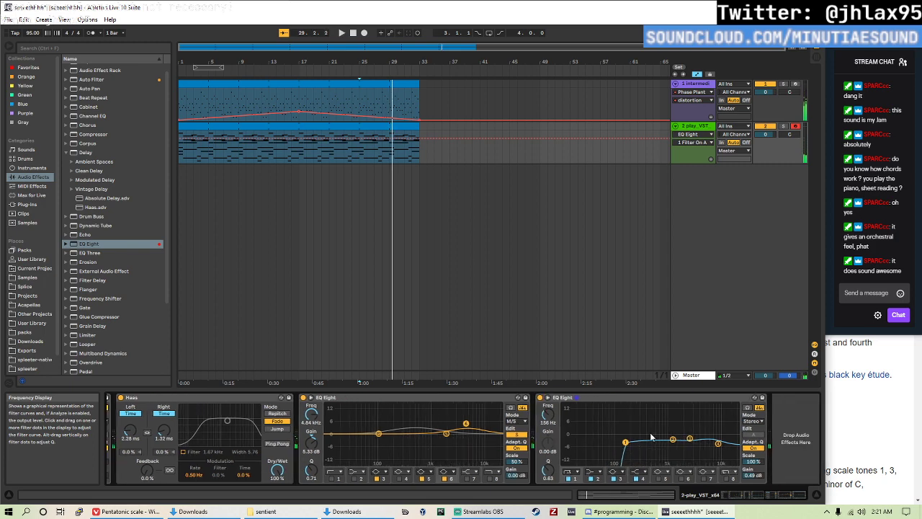
scroll(268, 451, left, 10)
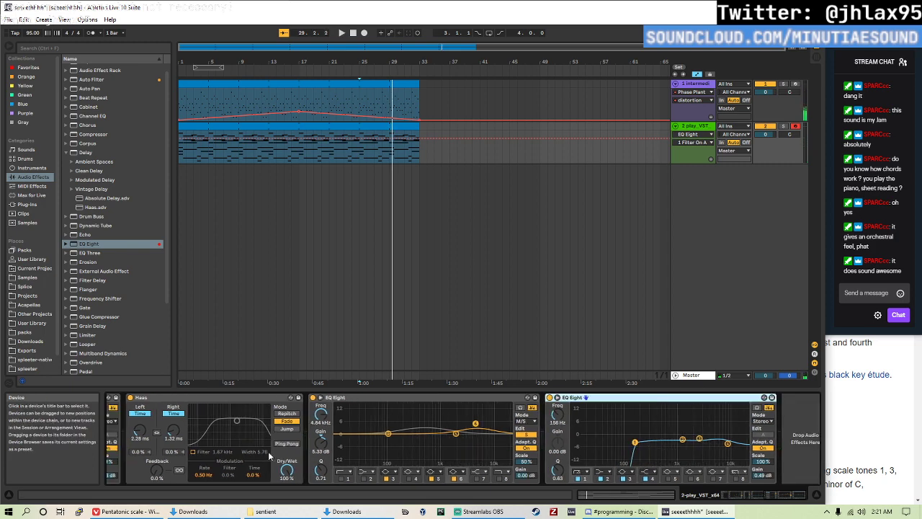
scroll(221, 437, left, 8)
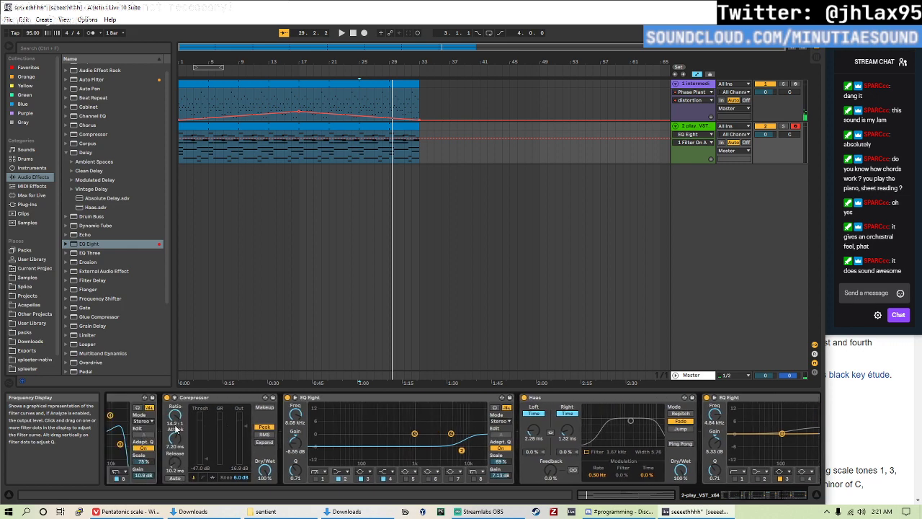
scroll(175, 422, left, 1)
click(256, 397)
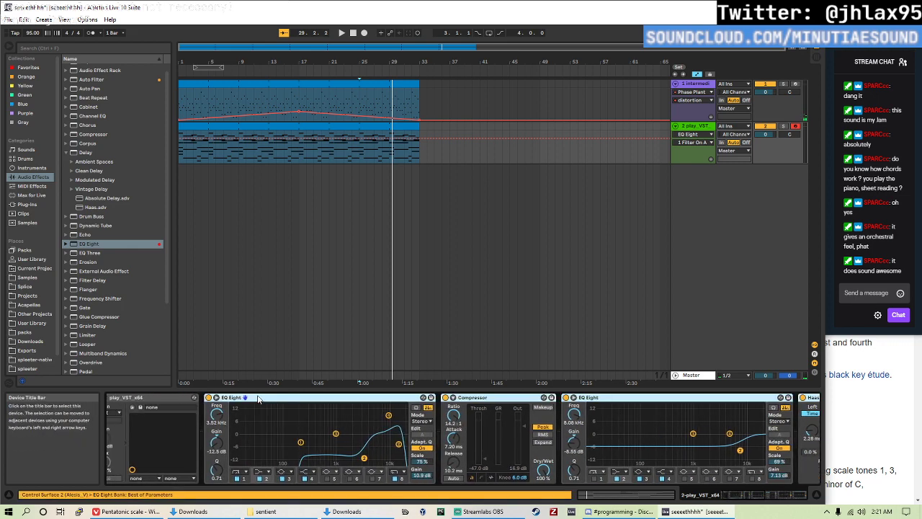
key(ctrl+t)
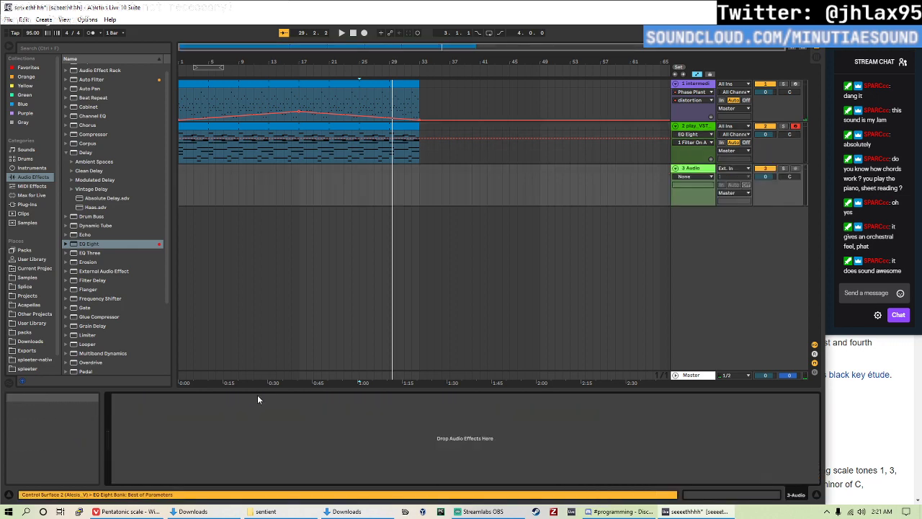
key(ctrl+z)
key(ctrl+g)
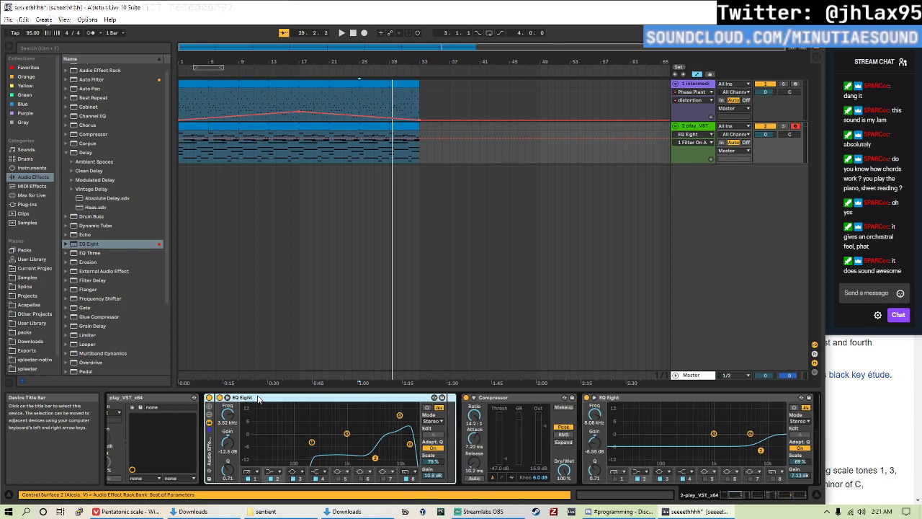
key(ctrl+z)
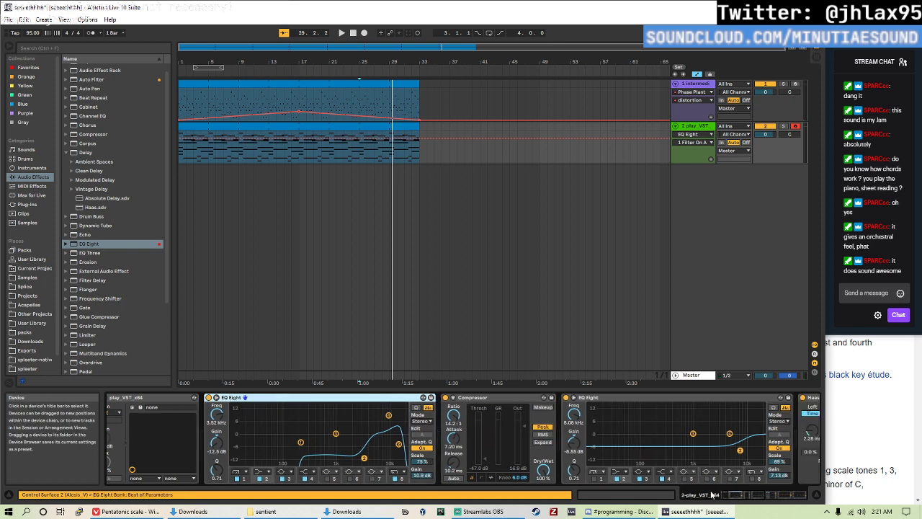
- Group all effects from the first EQ Eight through the last into one folded Audio Effect Rack, and play the arrangement
drag(735, 495, 832, 504)
click(703, 396)
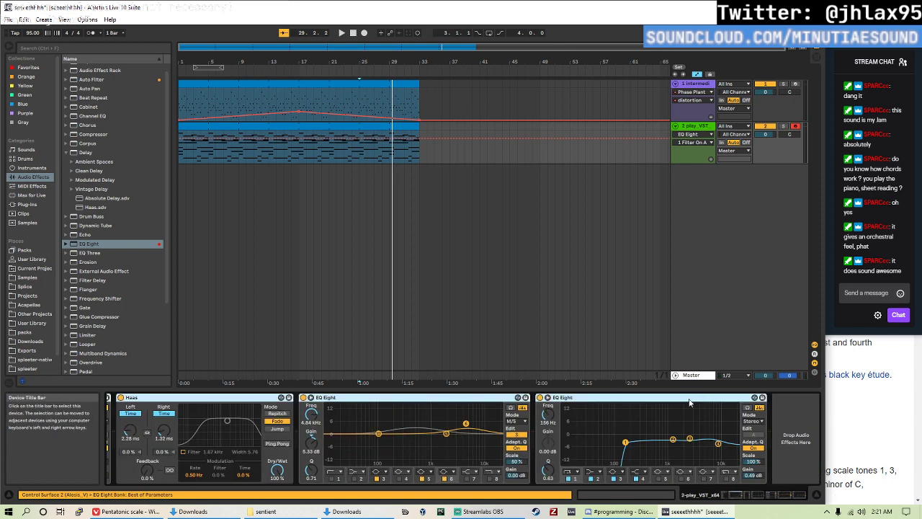
key(ctrl+g)
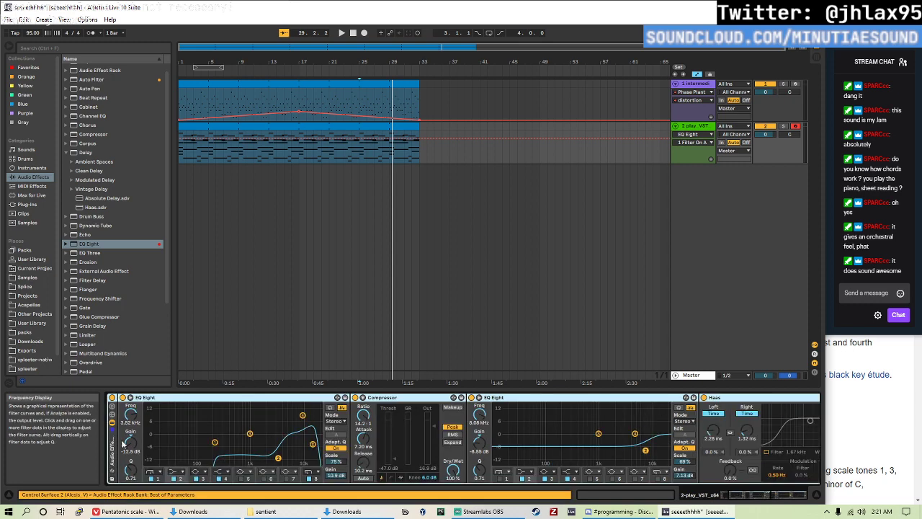
key(Delete)
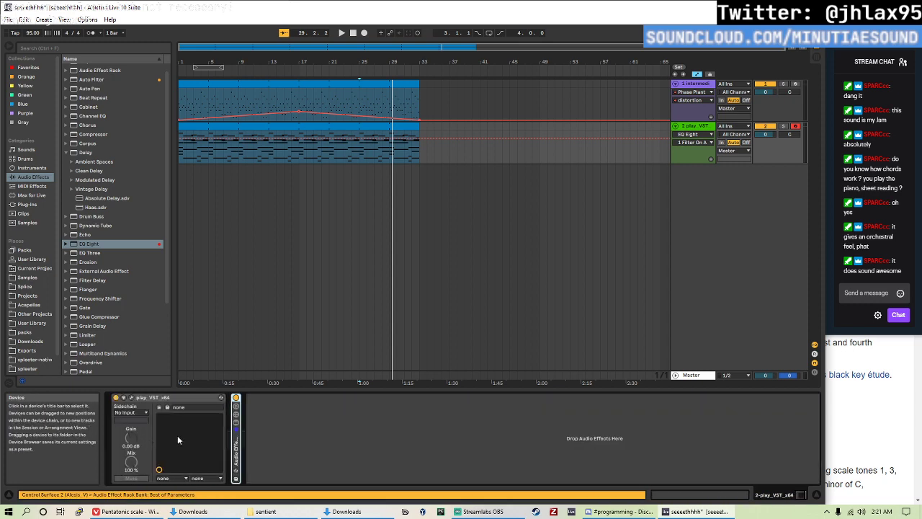
key(space)
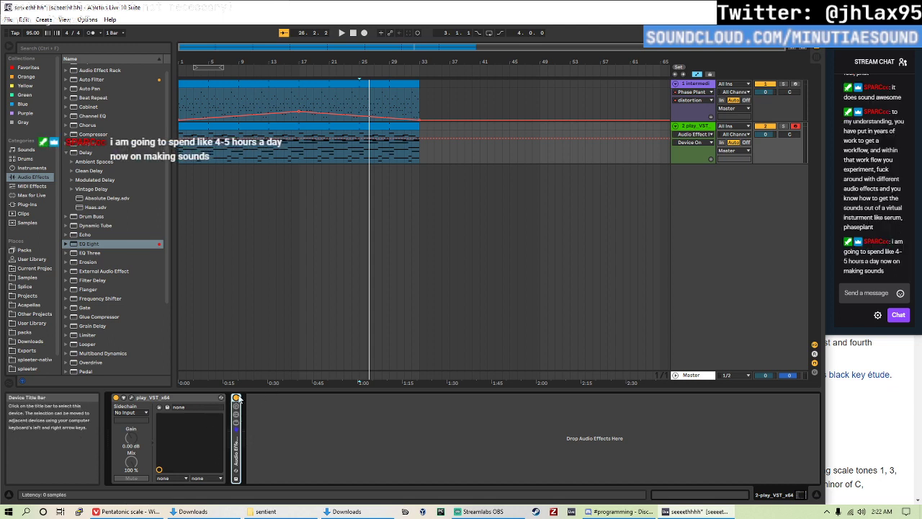
- Show the Session mixer, play with the violin's Audio Effect Rack toggled for comparison, and briefly unfold the rack
key(Tab)
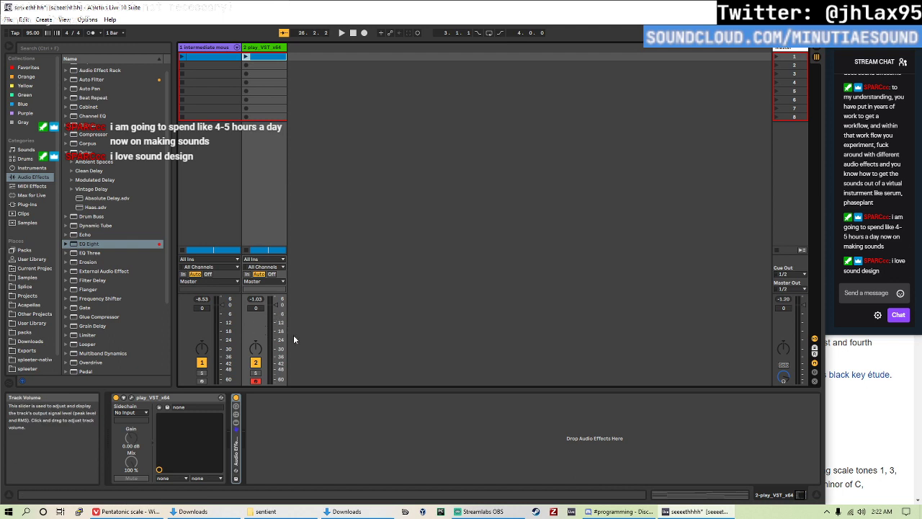
key(Tab)
key(Tab)
key(space)
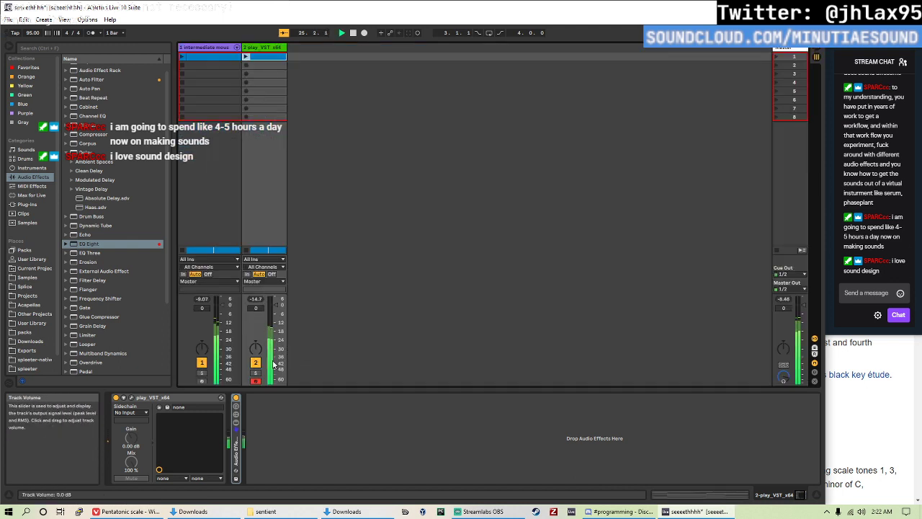
key(space)
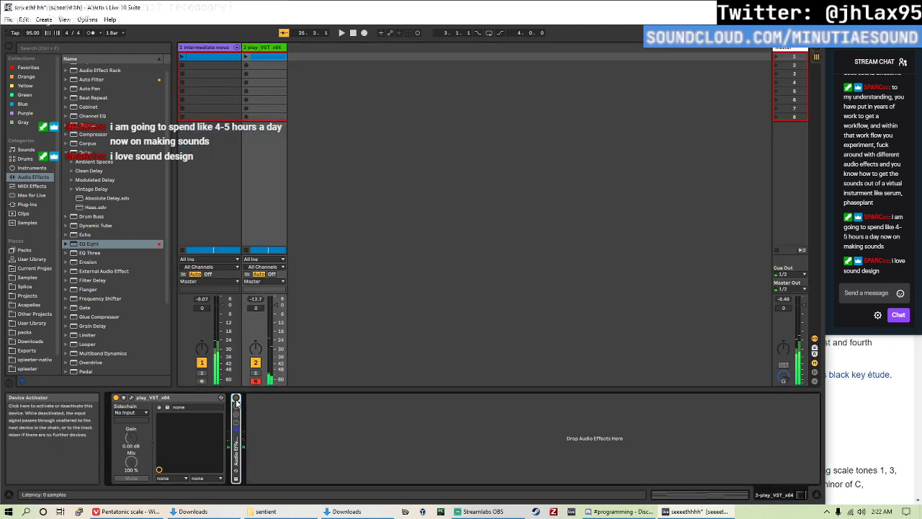
key(space)
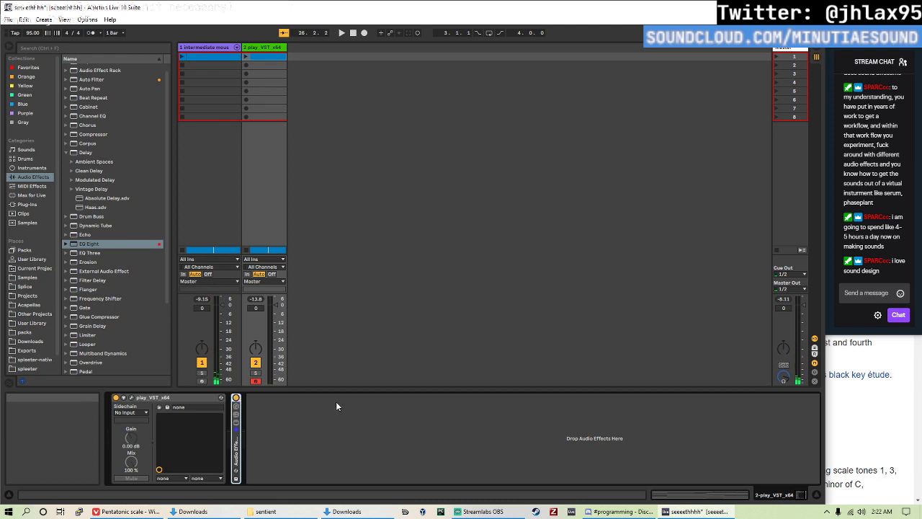
click(236, 437)
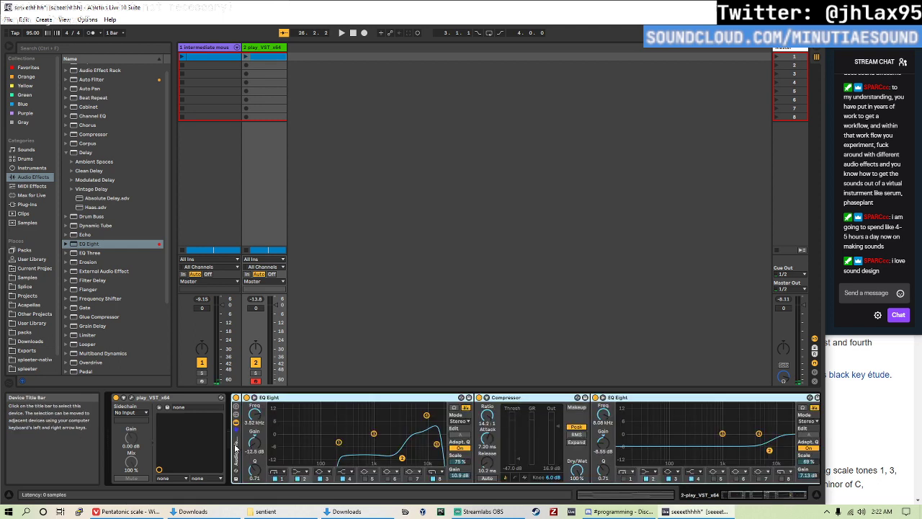
click(237, 439)
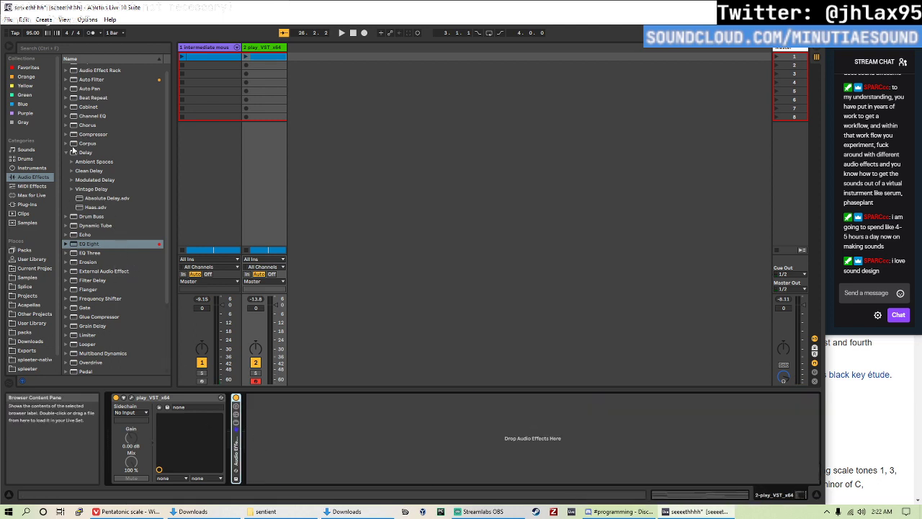
- Add Reaktor 6 FX after the Audio Effect Rack on the violin track and load the Space Master 2 ensemble
click(39, 204)
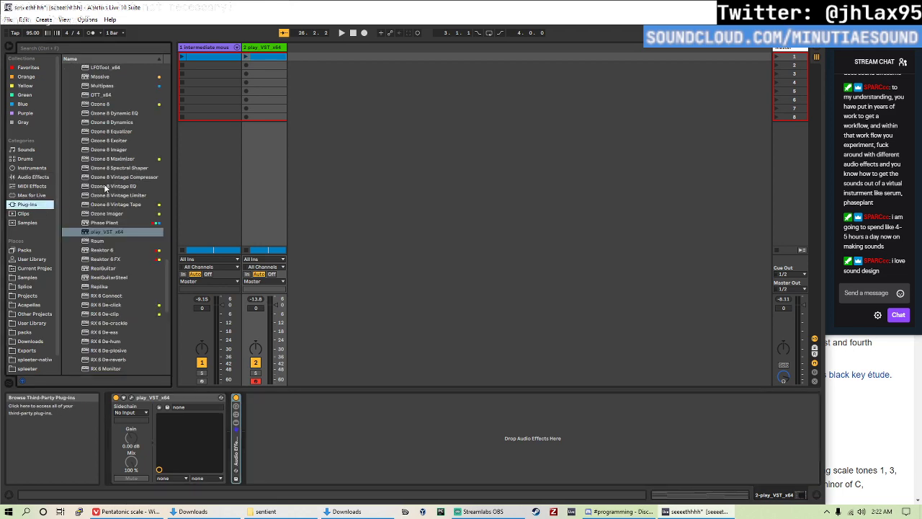
double_click(105, 260)
drag(194, 184, 417, 106)
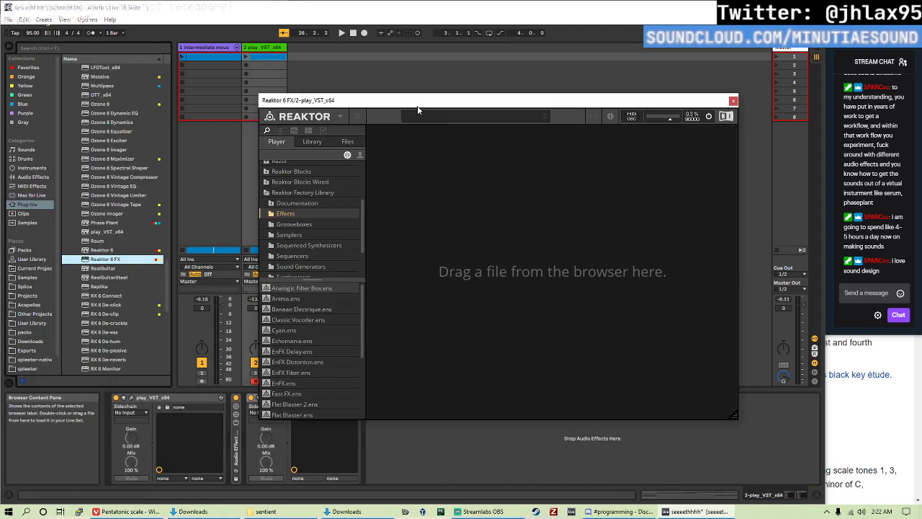
scroll(334, 339, down, 3)
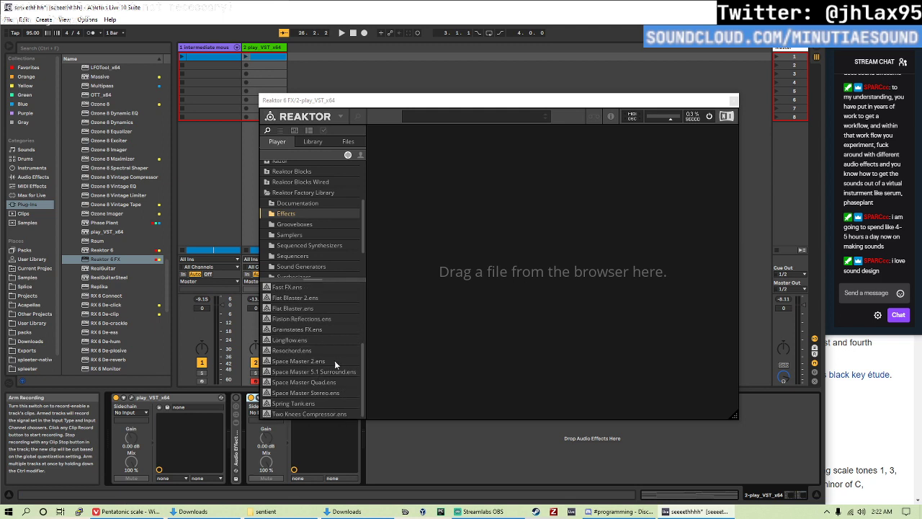
double_click(322, 358)
drag(568, 173, 571, 151)
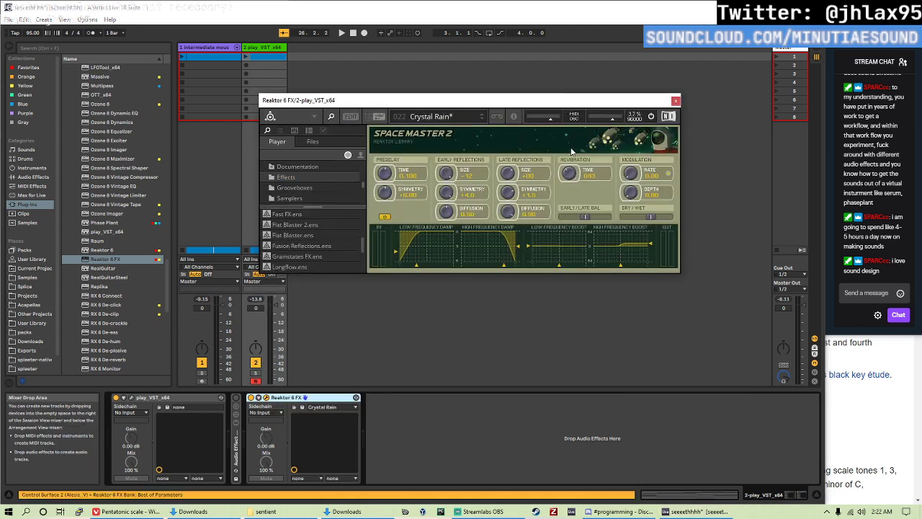
- Load the Metalverb snapshot in Space Master 2, slightly lower its dry/wet, and play while comparing the Audio Effect Rack bypassed and active
click(469, 117)
scroll(466, 188, down, 5)
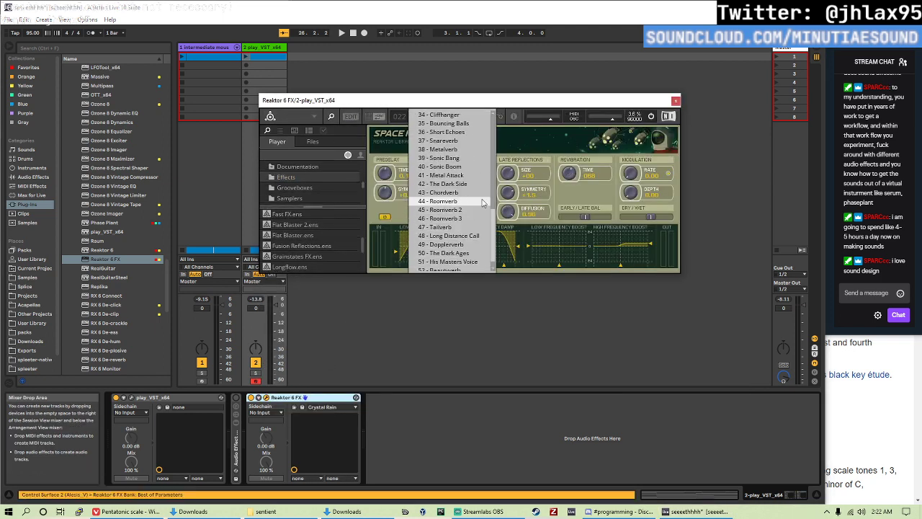
click(465, 149)
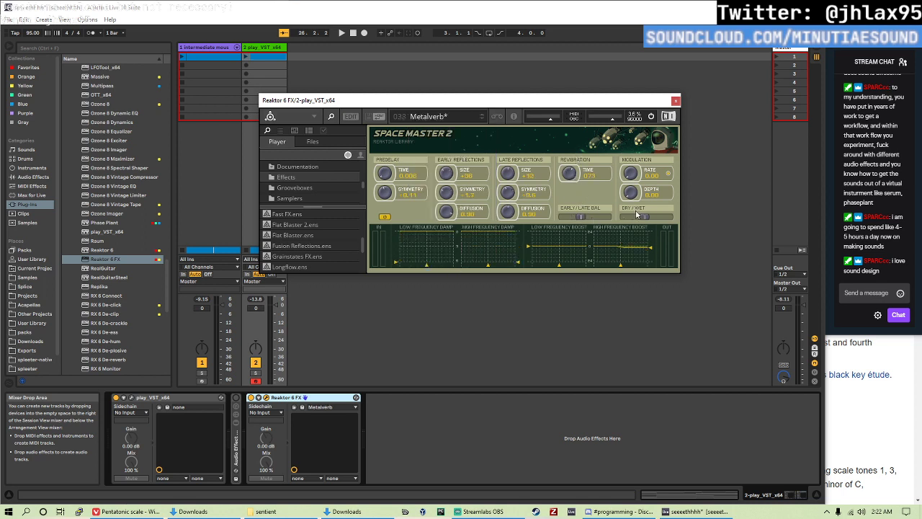
key(space)
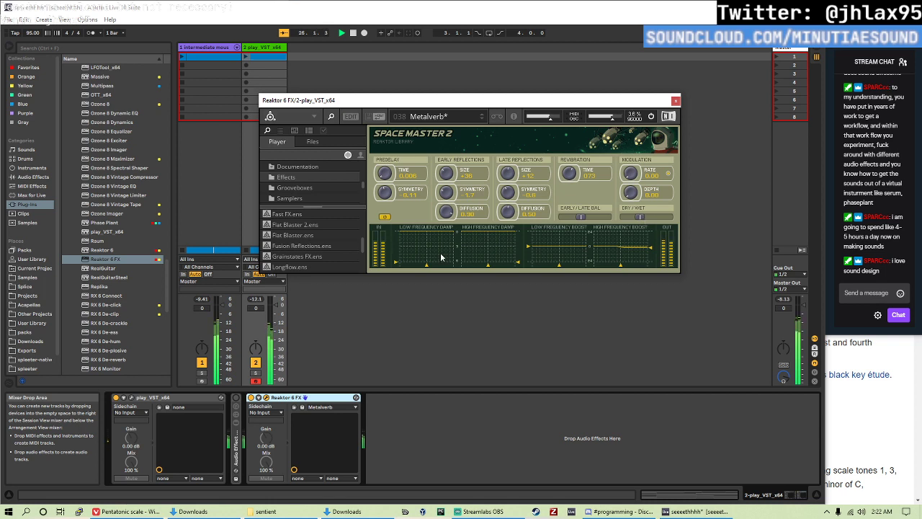
click(235, 399)
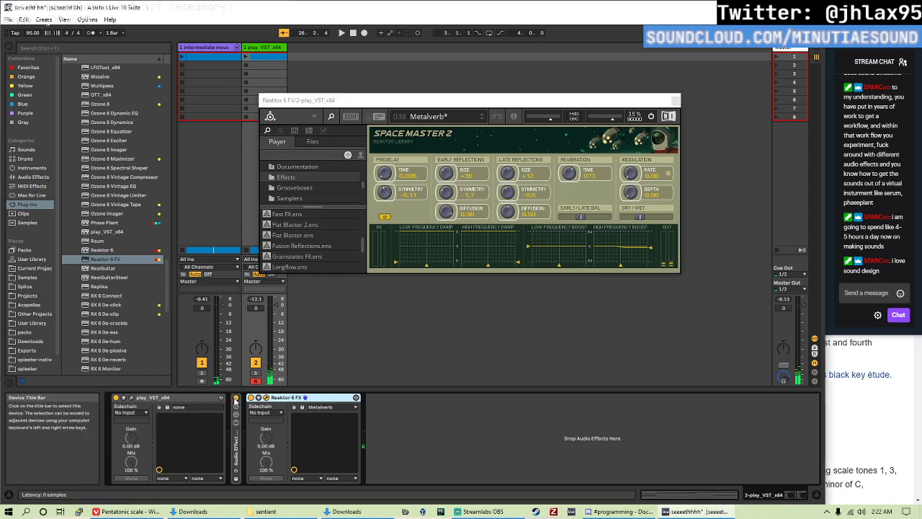
key(space)
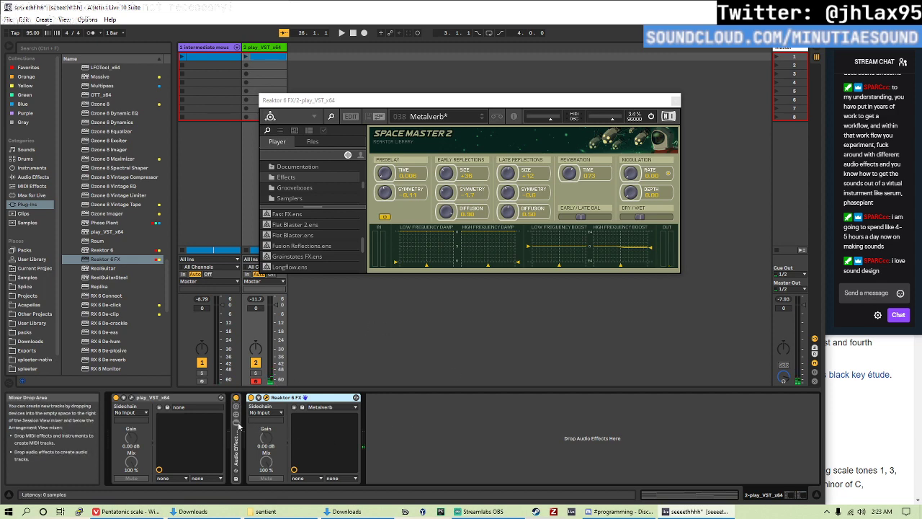
- Unfold the Audio Effect Rack, review its devices from the first to the last EQ Eight, and fold it again
double_click(235, 446)
scroll(319, 409, right, 10)
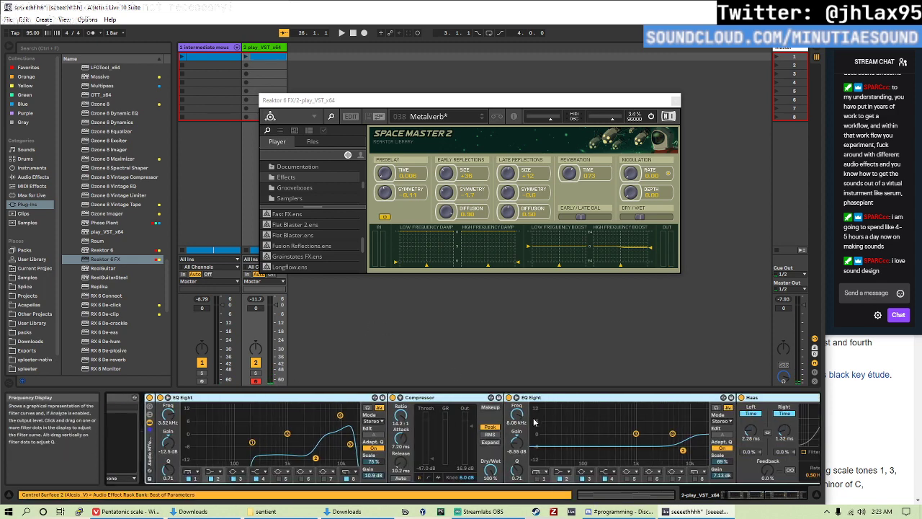
scroll(526, 438, right, 10)
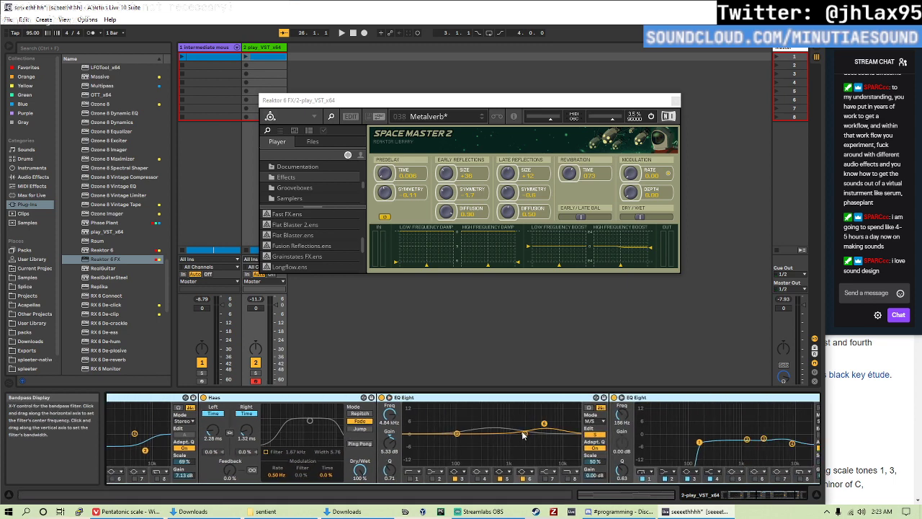
scroll(531, 443, left, 10)
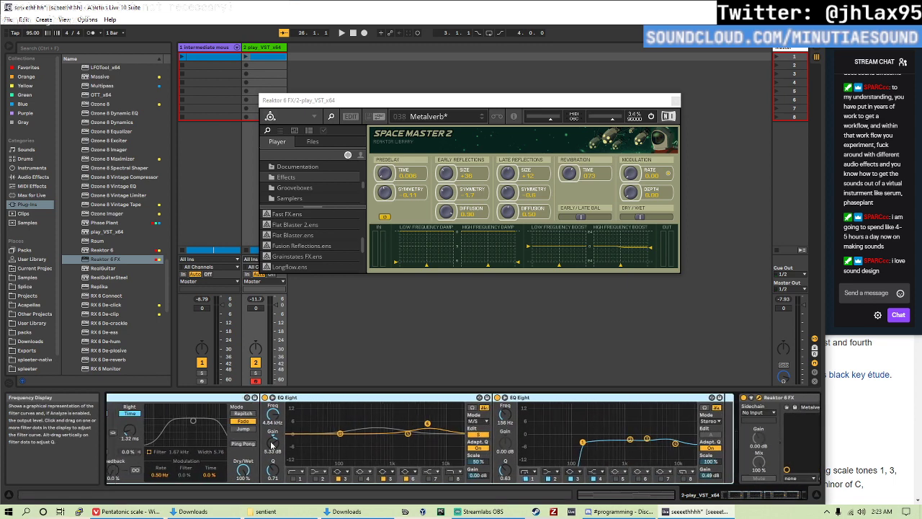
scroll(383, 474, left, 10)
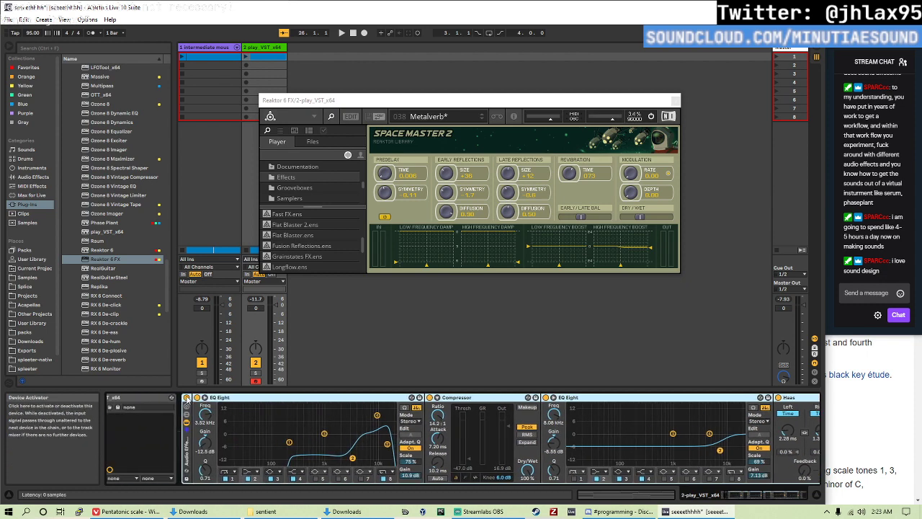
double_click(186, 403)
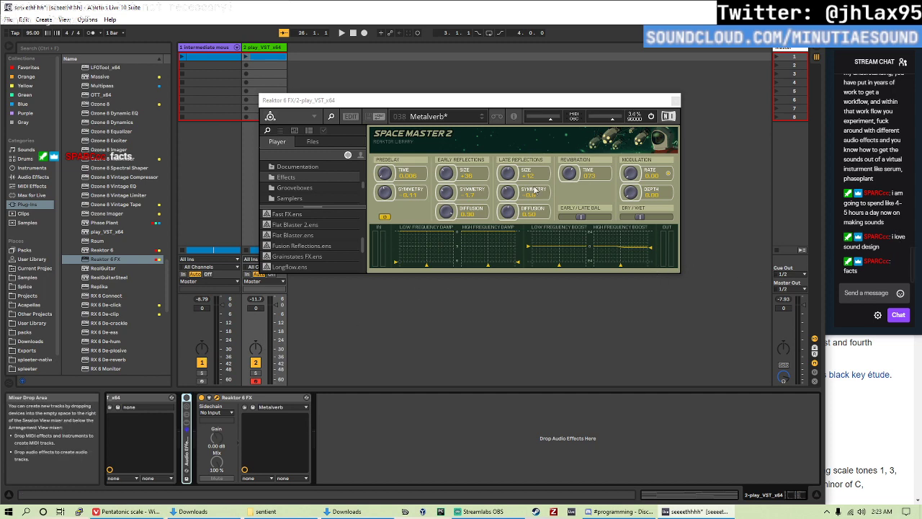
drag(442, 102, 479, 67)
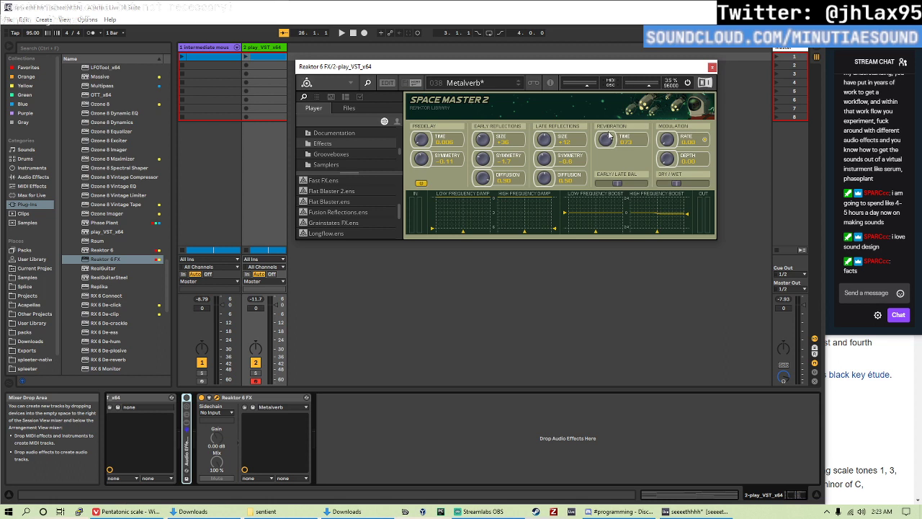
click(193, 401)
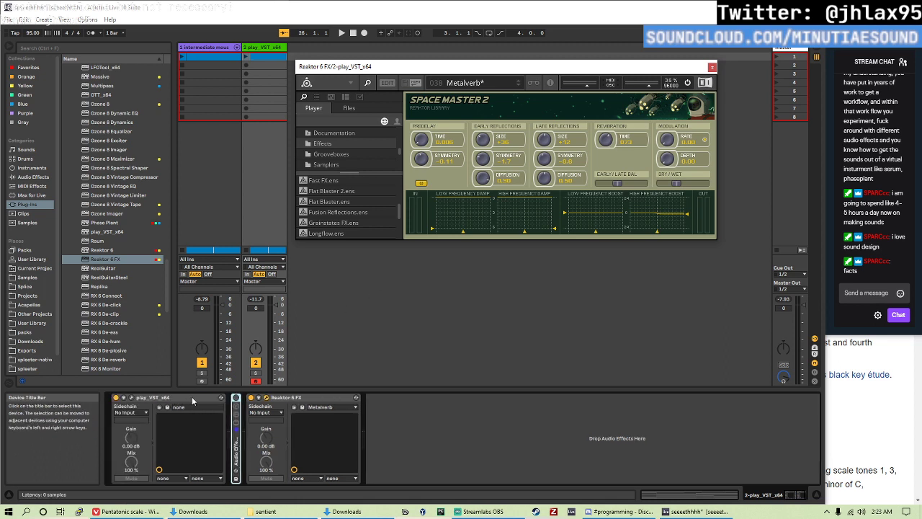
click(195, 277)
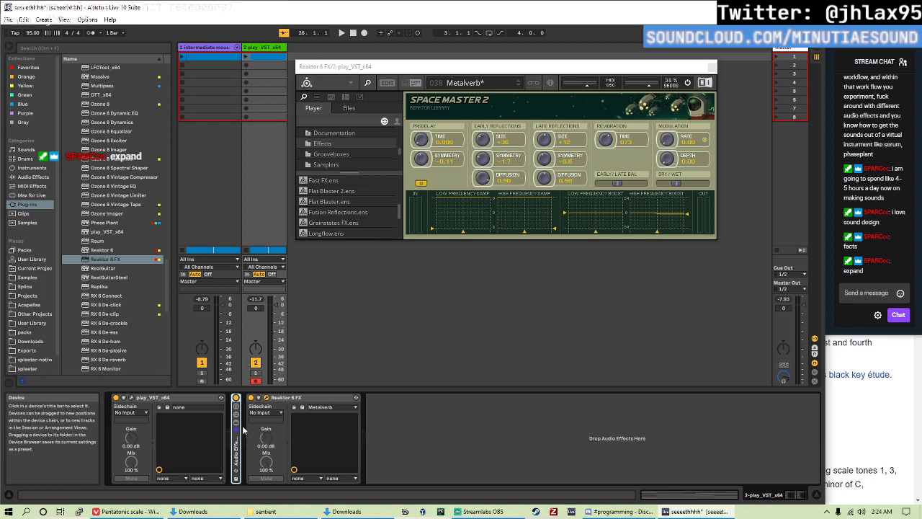
- Add a Chorus to the violin track and place it between the Audio Effect Rack and Reaktor 6 FX during playback
click(373, 418)
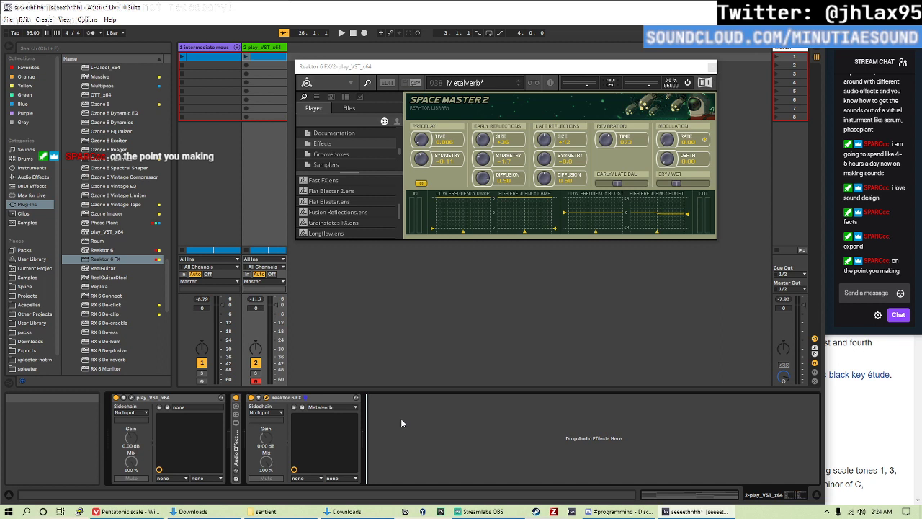
click(33, 176)
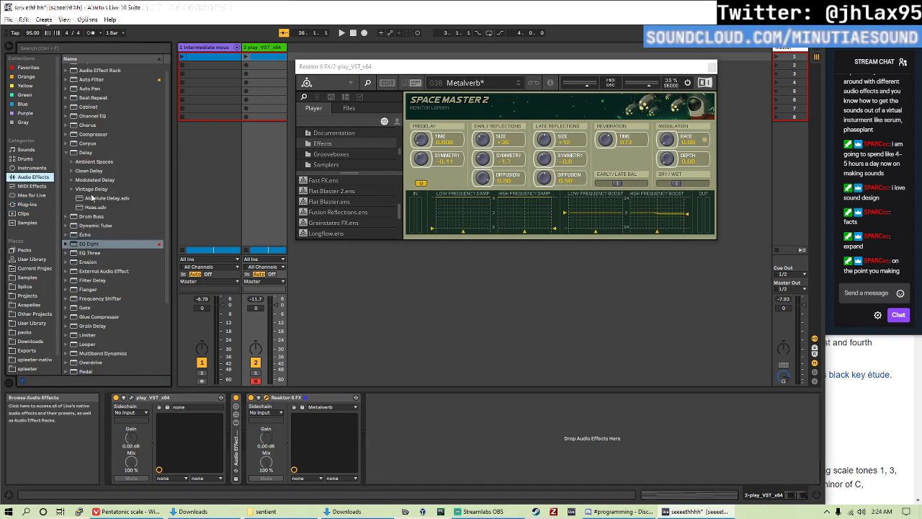
scroll(108, 249, up, 1)
click(88, 131)
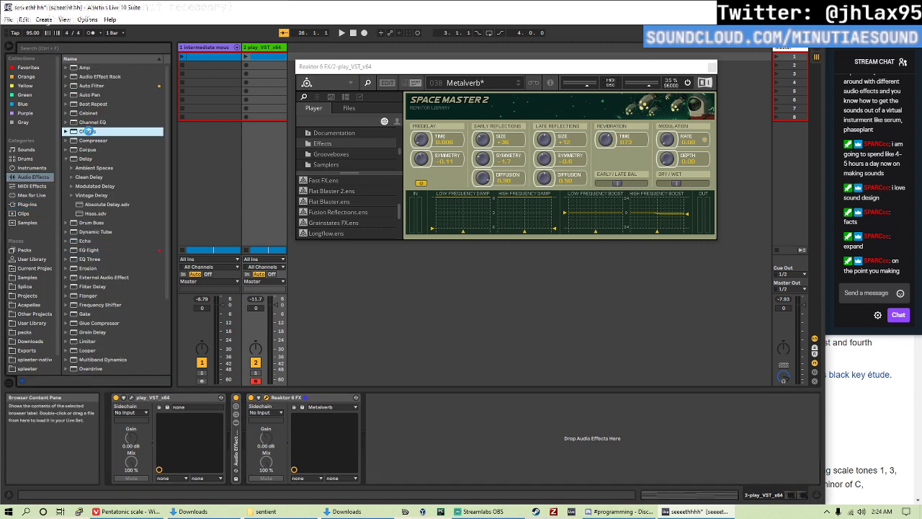
double_click(88, 132)
key(space)
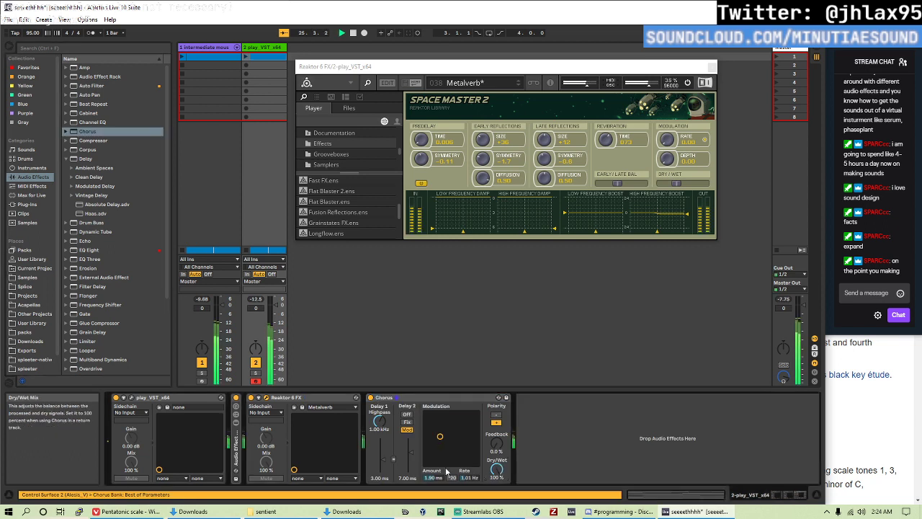
drag(439, 438, 436, 450)
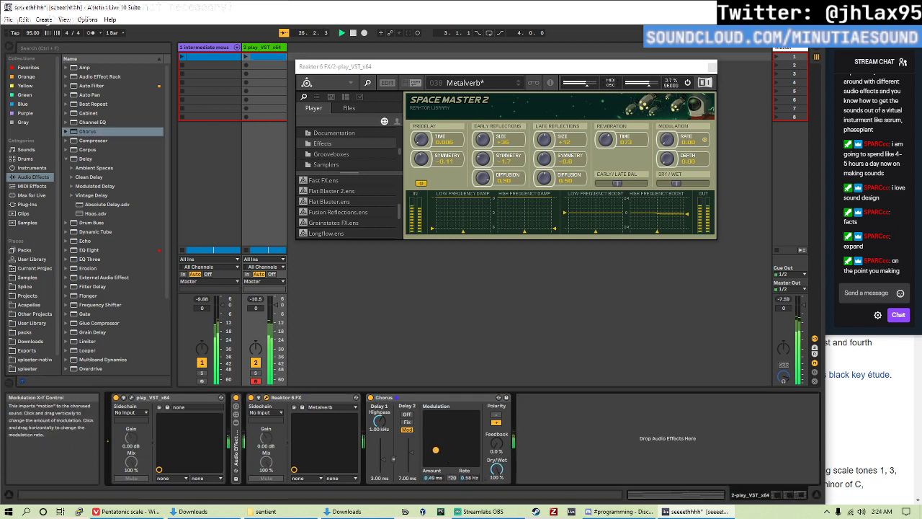
drag(384, 397, 249, 401)
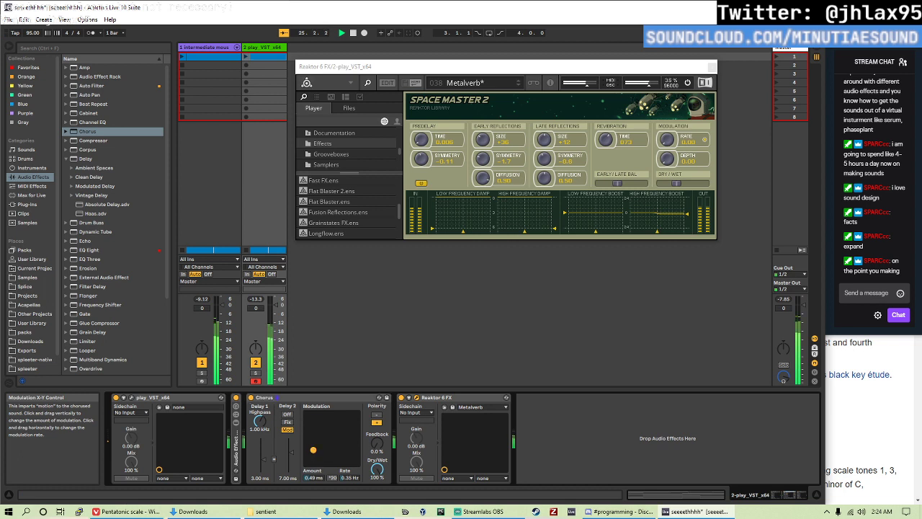
- Set the Chorus highpass to 20.0 Hz and its modulation to about 0.93 ms at 1.39 Hz
drag(314, 449, 318, 449)
drag(259, 420, 259, 432)
drag(317, 450, 326, 448)
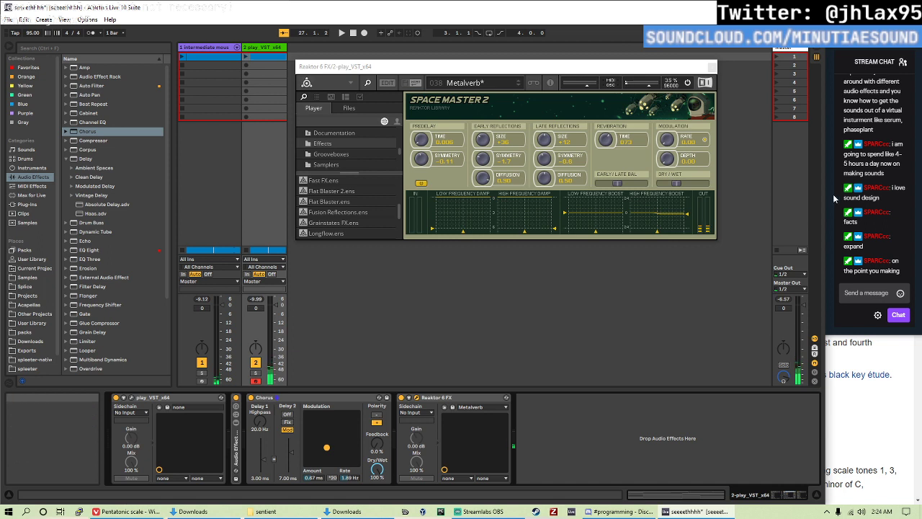
drag(326, 447, 323, 446)
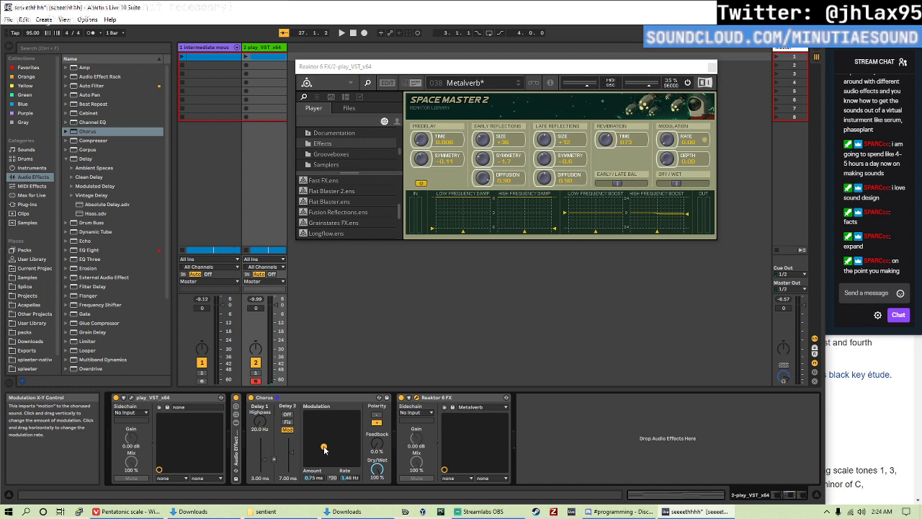
drag(323, 446, 332, 447)
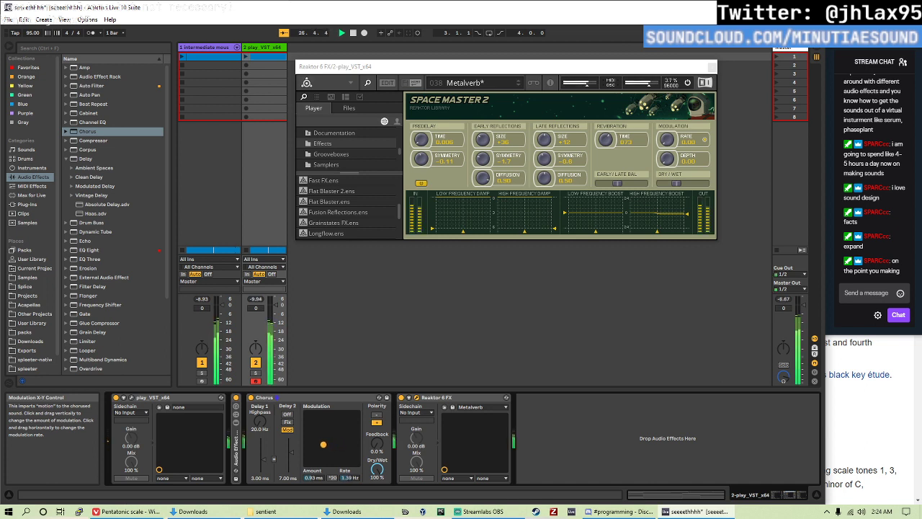
- Set the Chorus to Delay 1 1.08 ms, Delay 2 2.17 ms and modulation 0.45 ms at 1.02 Hz, and slightly lower Space Master 2's dry/wet
drag(323, 445, 325, 439)
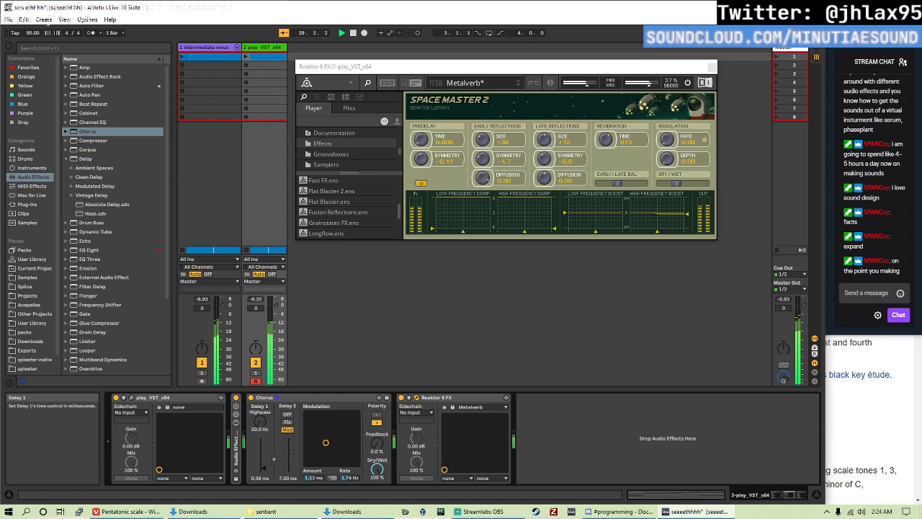
drag(272, 465, 304, 456)
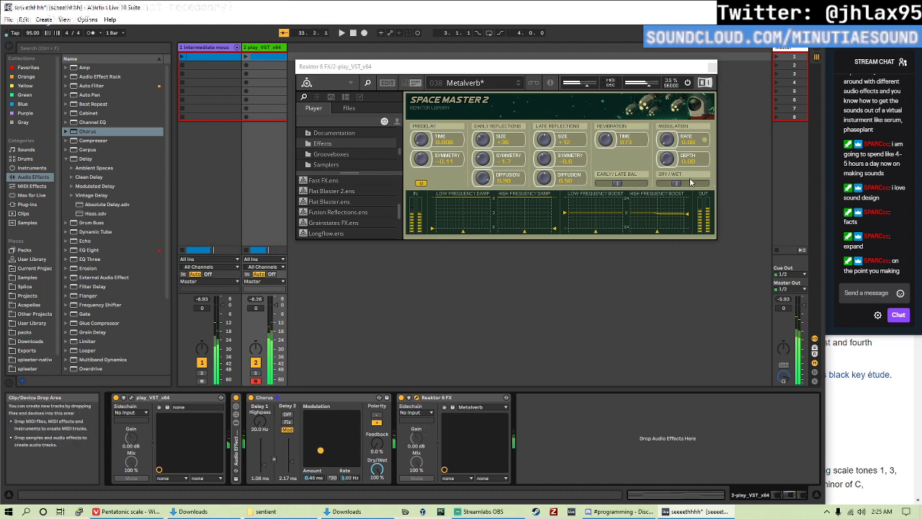
drag(678, 185, 673, 186)
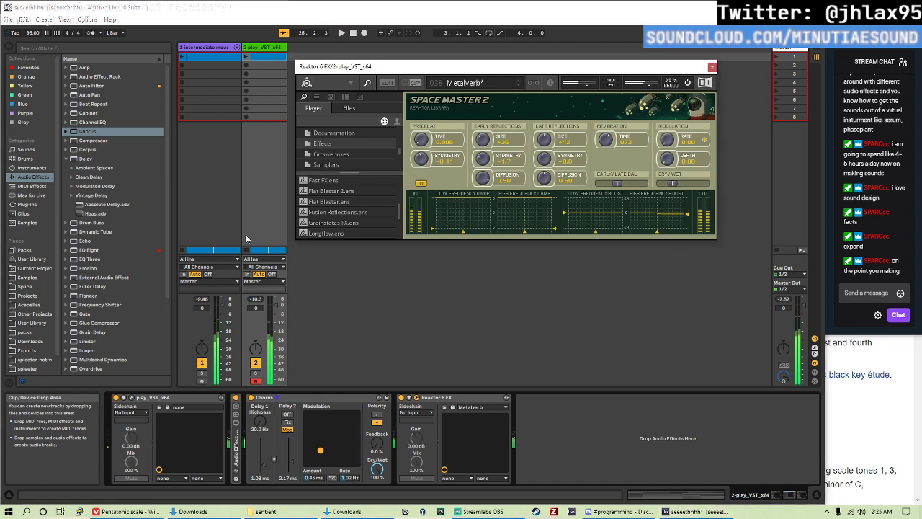
- Add an EQ Eight after Reaktor 6 FX, cut 6.32 dB at 2.97 kHz, reduce its scale and raise its output gain to about 3.9 dB
click(332, 404)
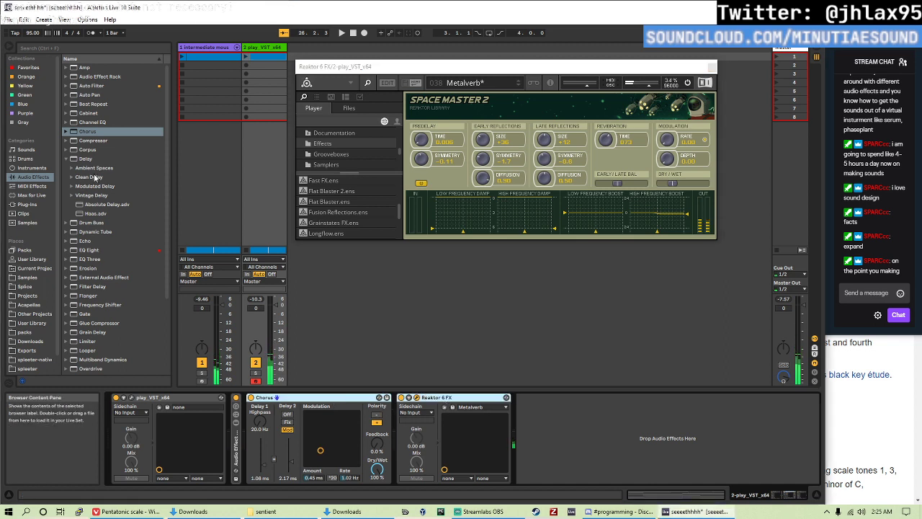
double_click(90, 251)
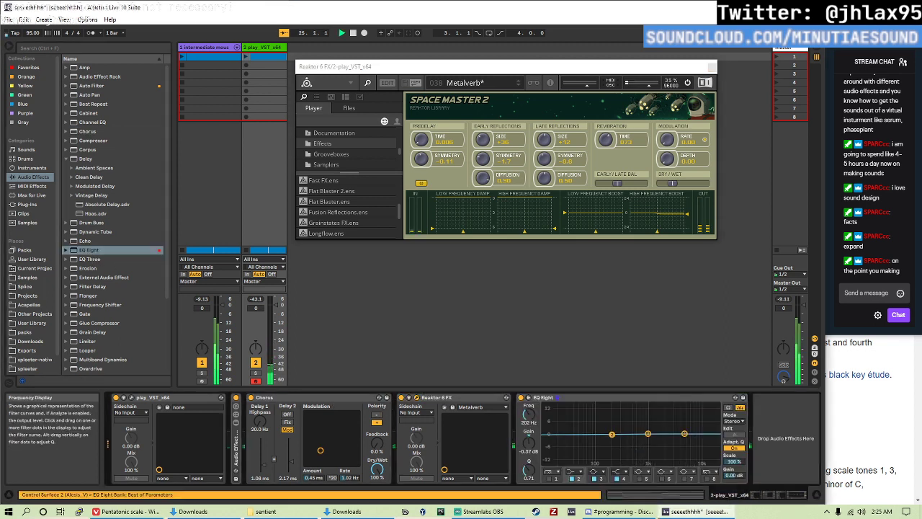
drag(612, 434, 676, 446)
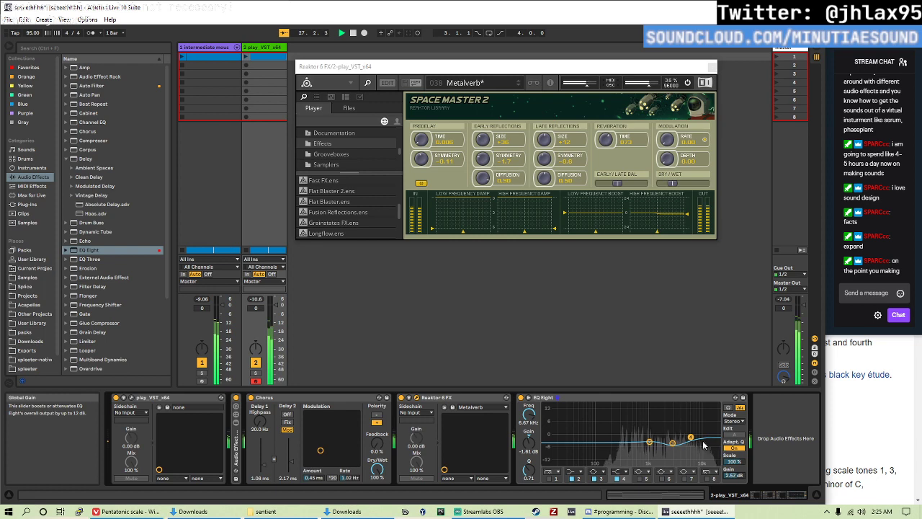
drag(690, 436, 701, 452)
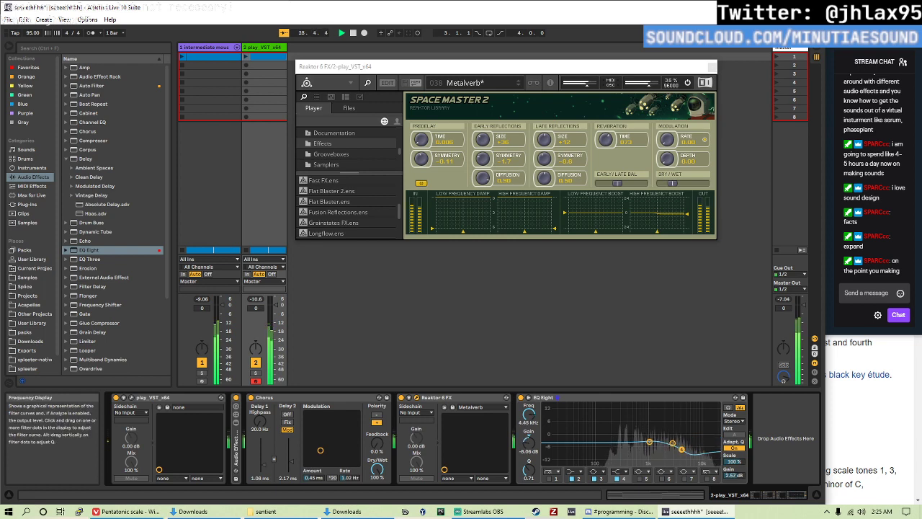
drag(681, 449, 673, 445)
mouse_move(732, 476)
mouse_down()
mouse_move(732, 460)
mouse_move(734, 476)
mouse_up()
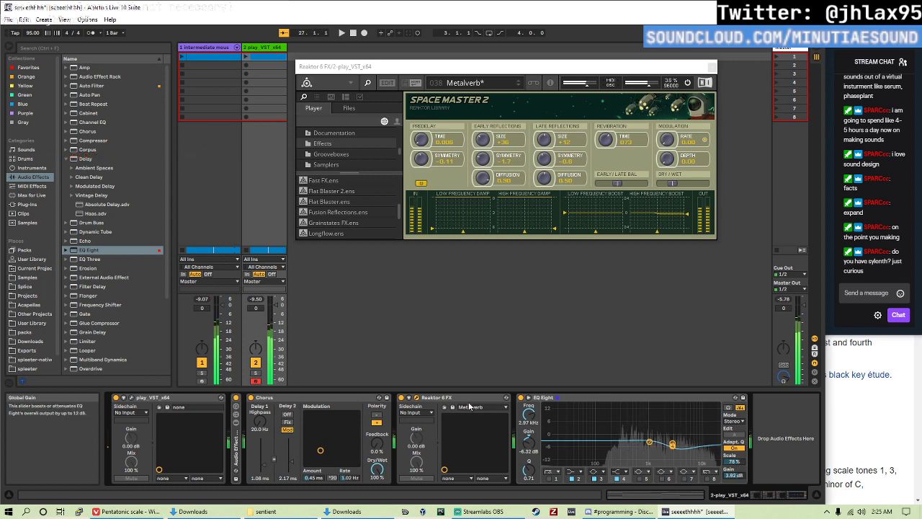
- Group the Chorus, Reaktor 6 FX and EQ Eight into a second Audio Effect Rack and fold it
click(324, 400)
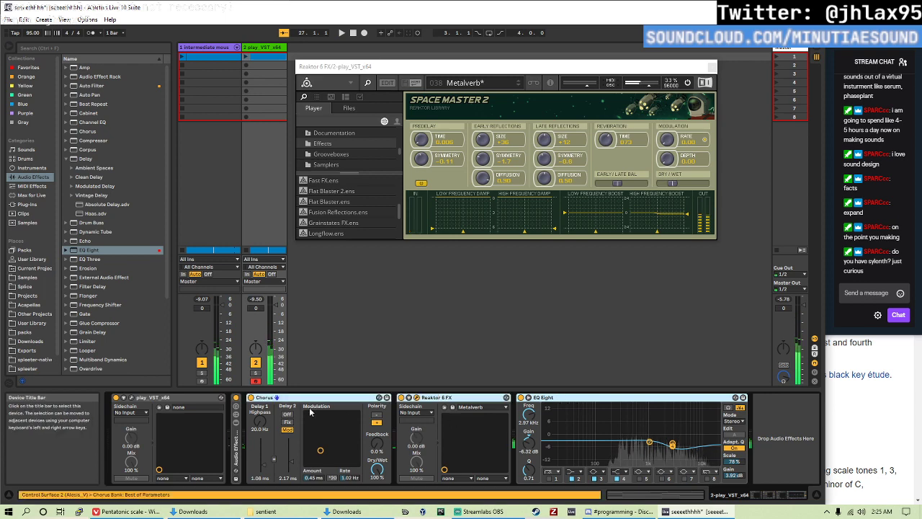
key(ctrl+a)
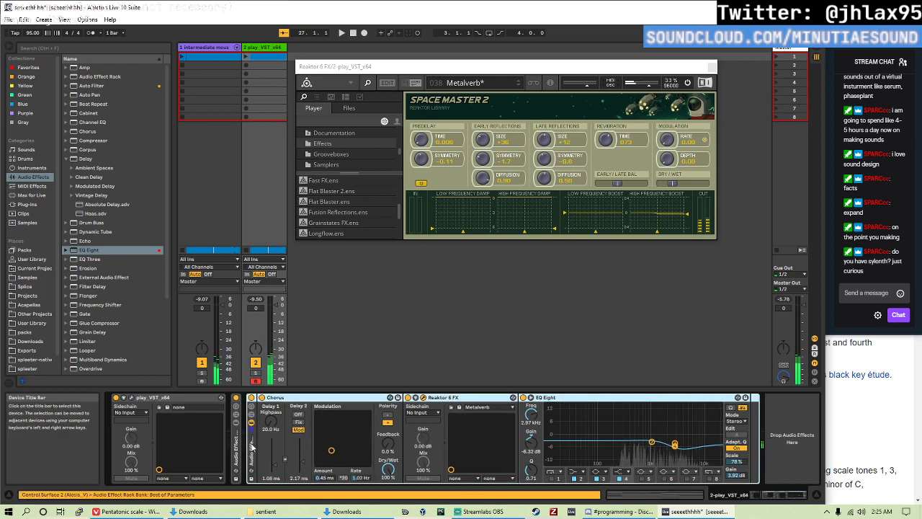
key(ctrl+g)
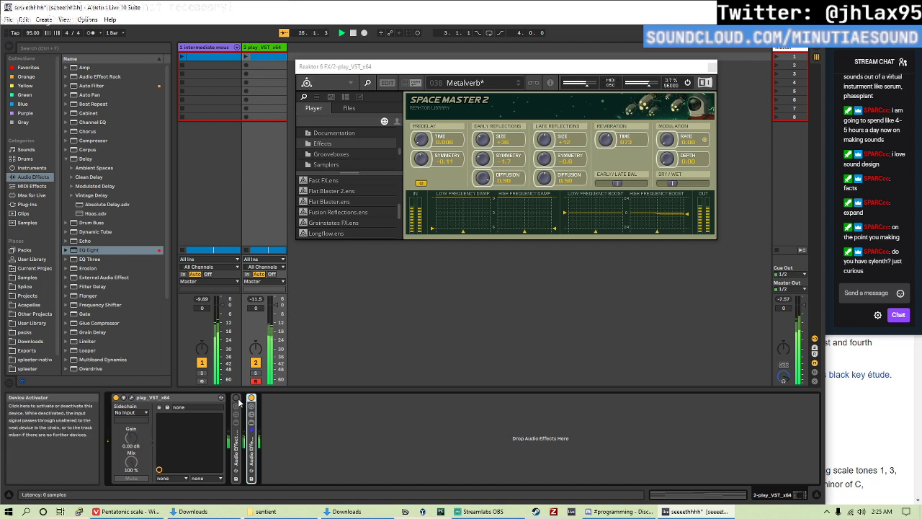
- Compare the violin sound during playback with each Audio Effect Rack bypassed, leaving both racks switched on
click(238, 400)
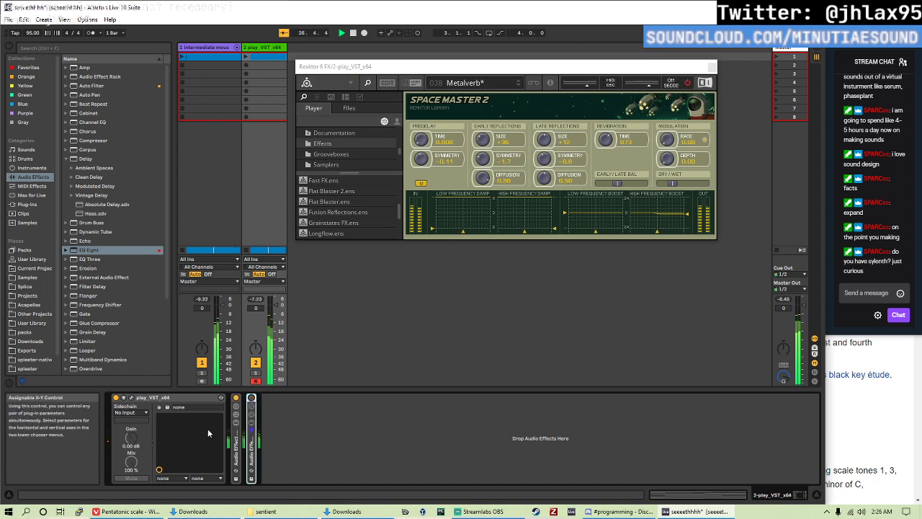
click(236, 398)
click(251, 399)
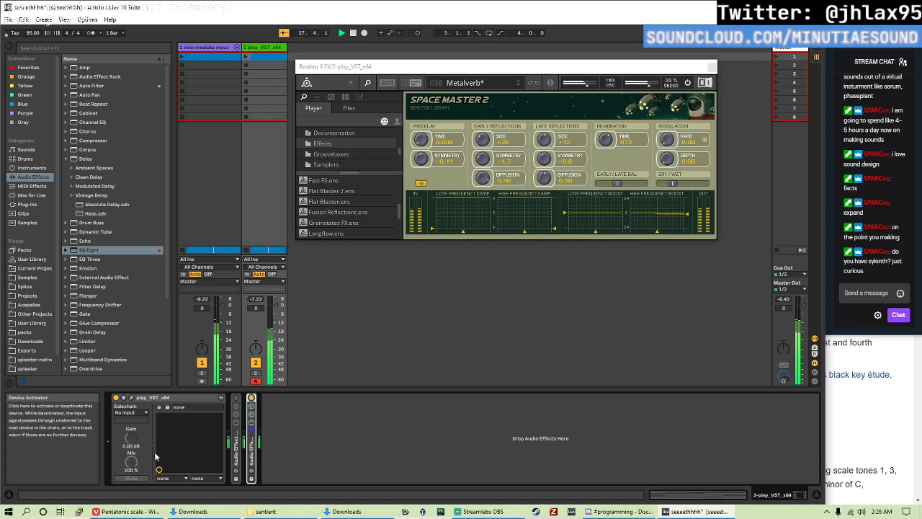
click(236, 397)
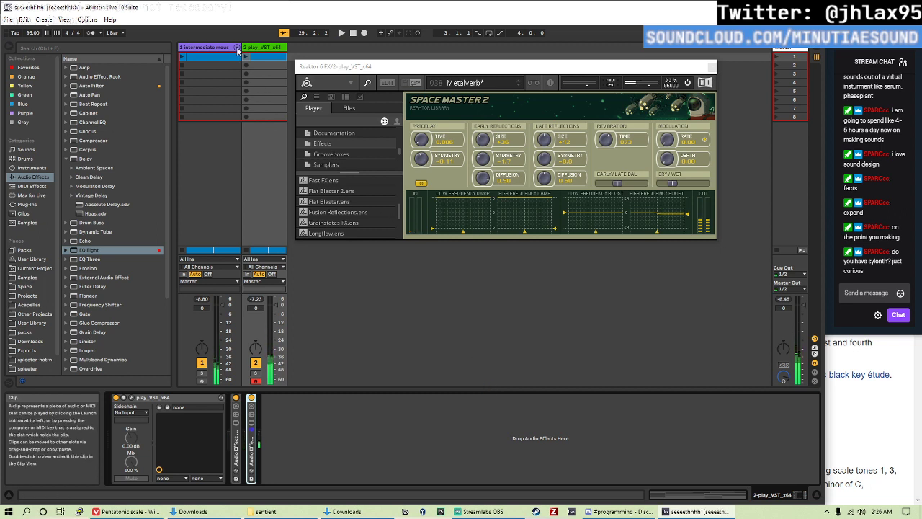
- Narrow the session track columns and close the Reaktor 6 FX plug-in window
mouse_move(241, 51)
mouse_down()
mouse_move(214, 54)
mouse_move(224, 49)
mouse_up()
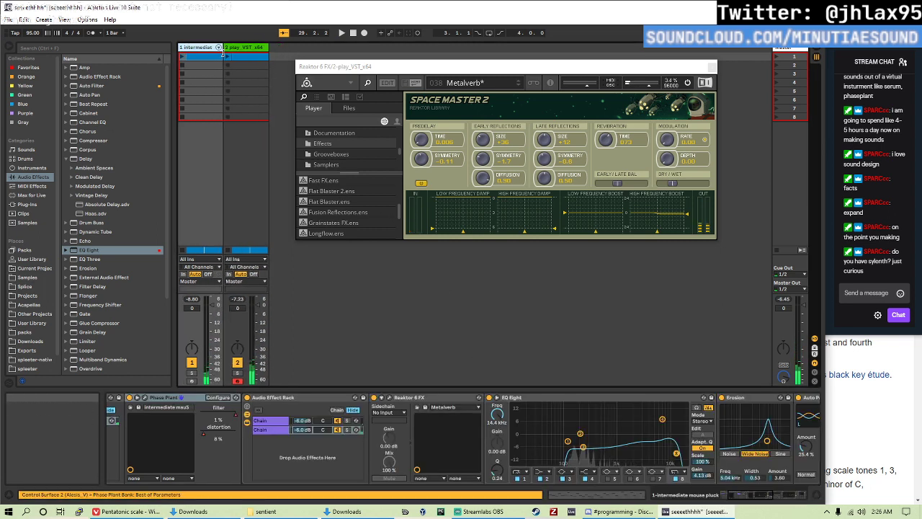
click(708, 69)
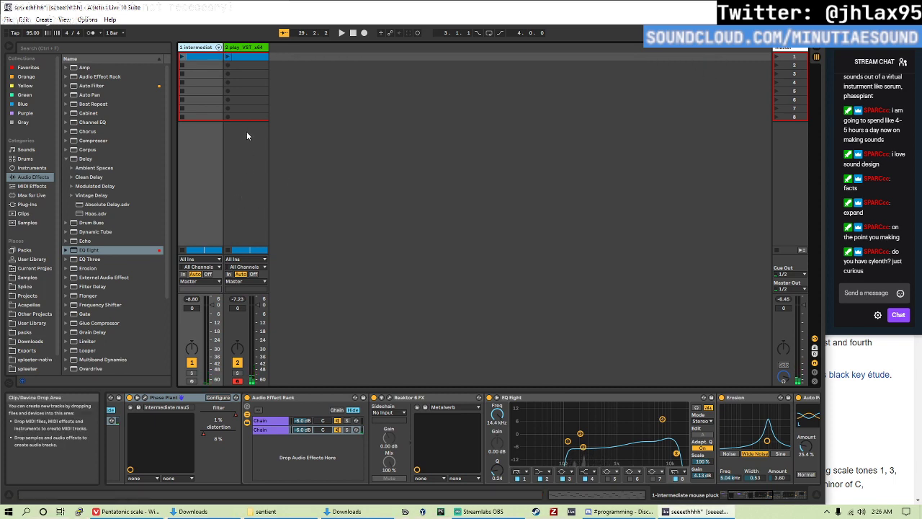
- Insert an Auto Filter between the violin track's two Audio Effect Racks and lower its cutoff to 647 Hz during playback
click(245, 47)
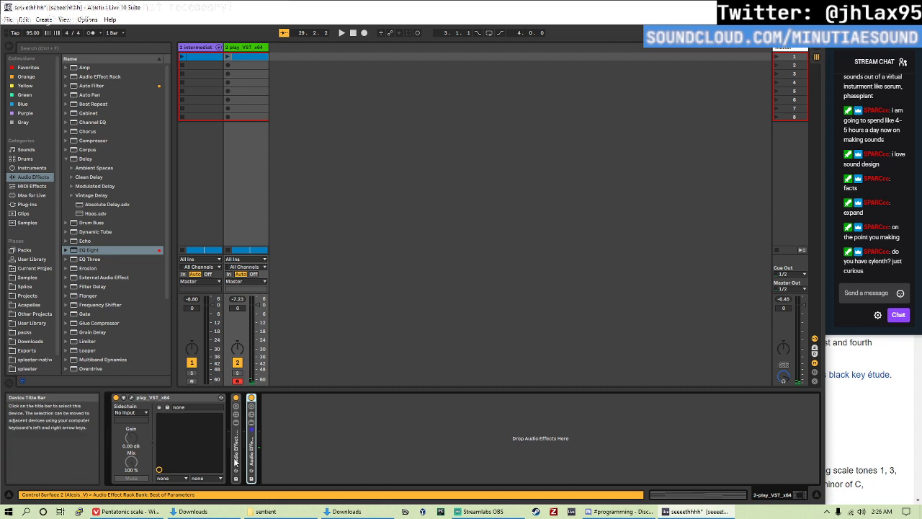
drag(92, 86, 252, 432)
key(space)
drag(386, 421, 386, 461)
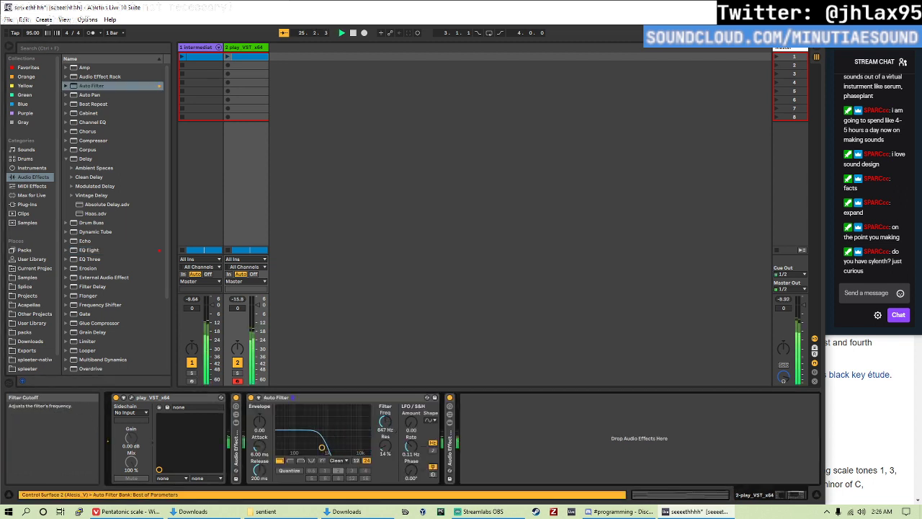
- Show the violin's Auto Filter frequency automation in the arrangement and ramp it from 647 Hz at bar 17 to 19.9 kHz at about bar 29
key(Tab)
drag(181, 136, 291, 136)
key(Tab)
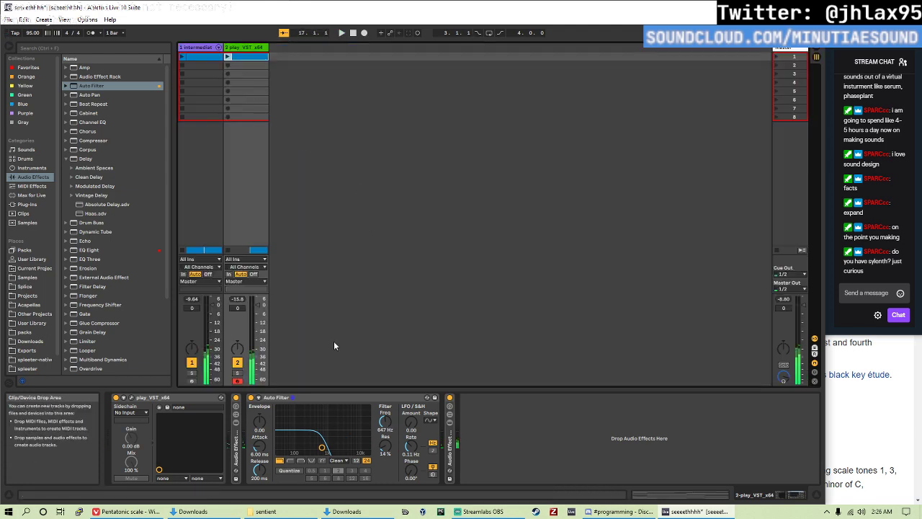
right_click(387, 425)
click(411, 430)
key(Tab)
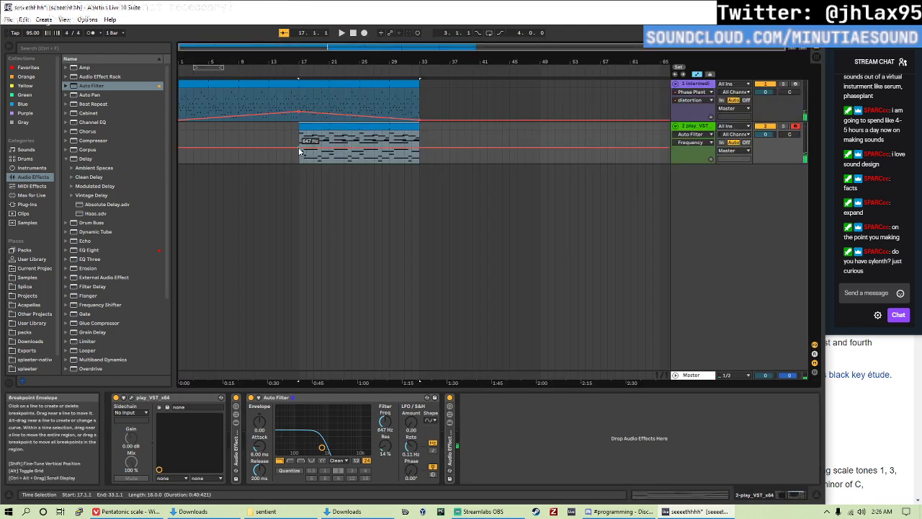
drag(418, 147, 420, 133)
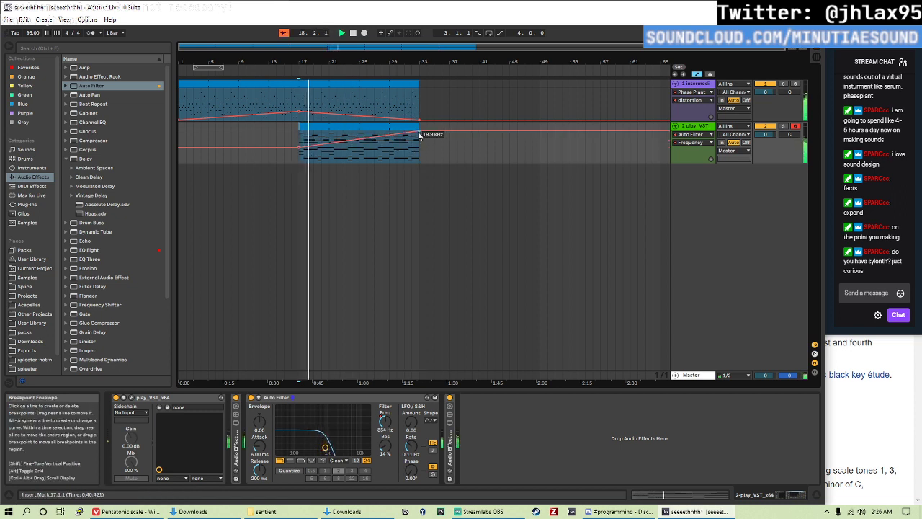
drag(421, 133, 381, 132)
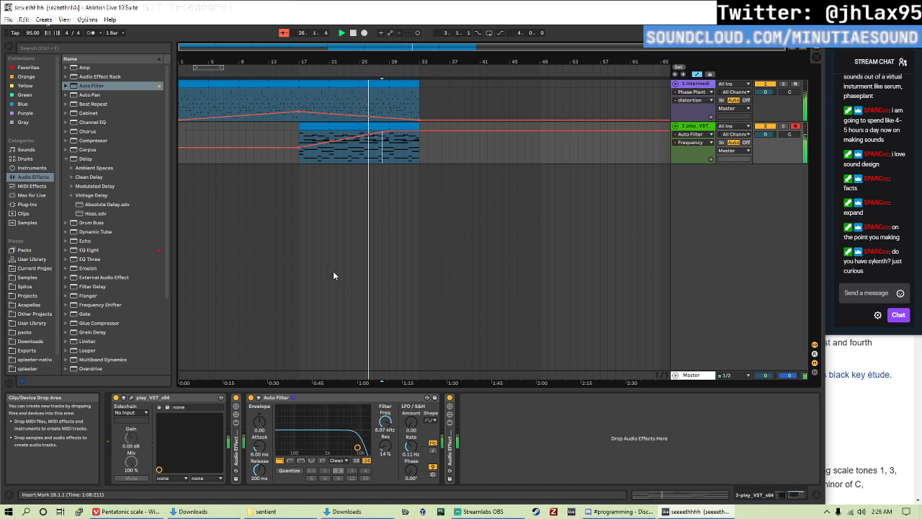
- Examine the mix in an enlarged view of the master's Spectrum during playback, then return to the violin track's devices
click(709, 372)
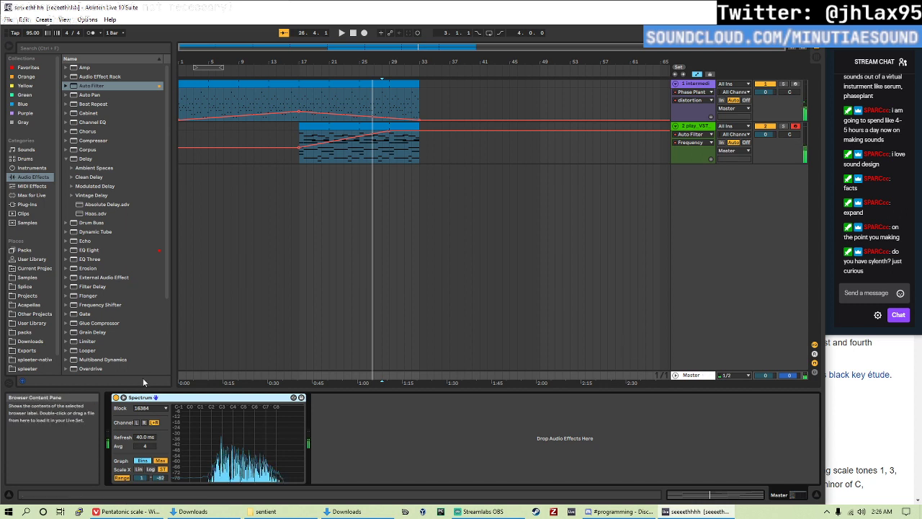
click(155, 397)
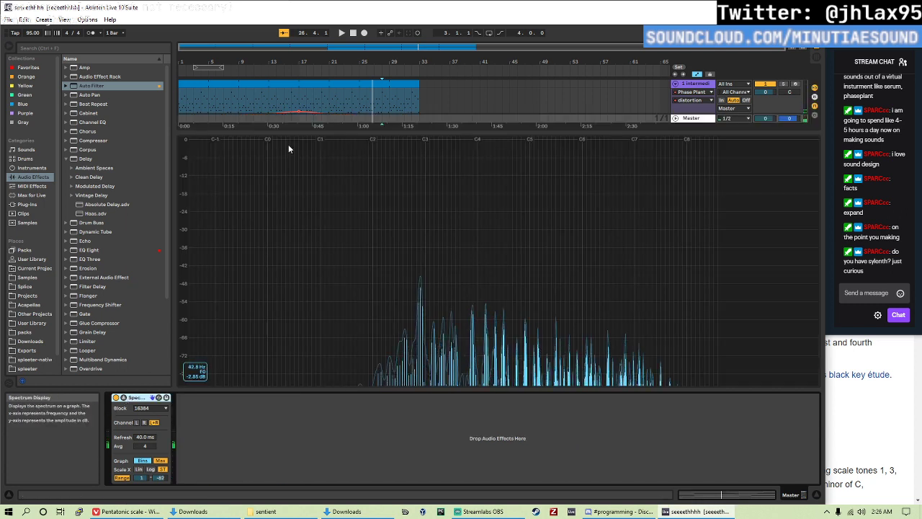
drag(293, 132, 294, 183)
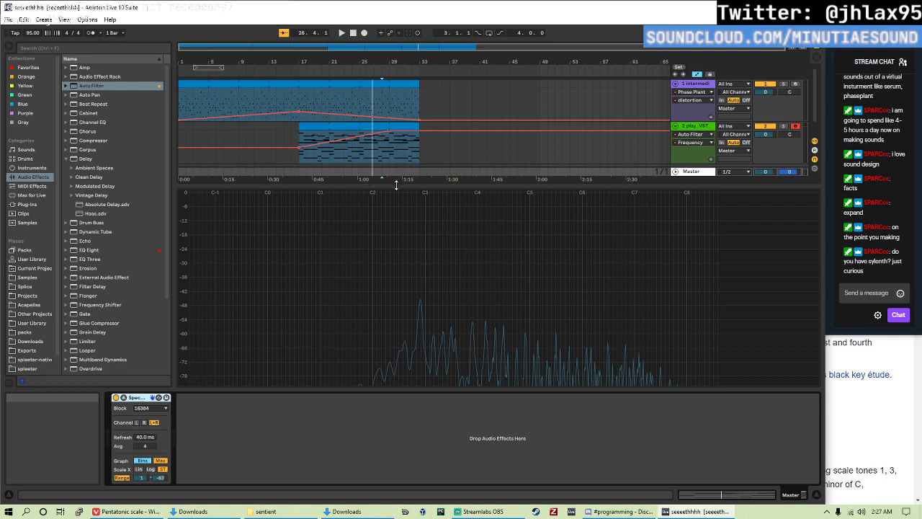
key(space)
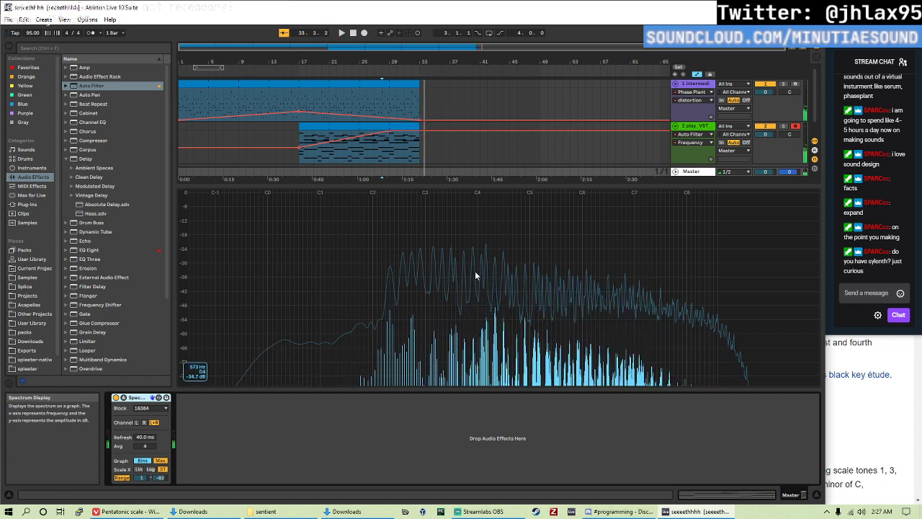
click(699, 130)
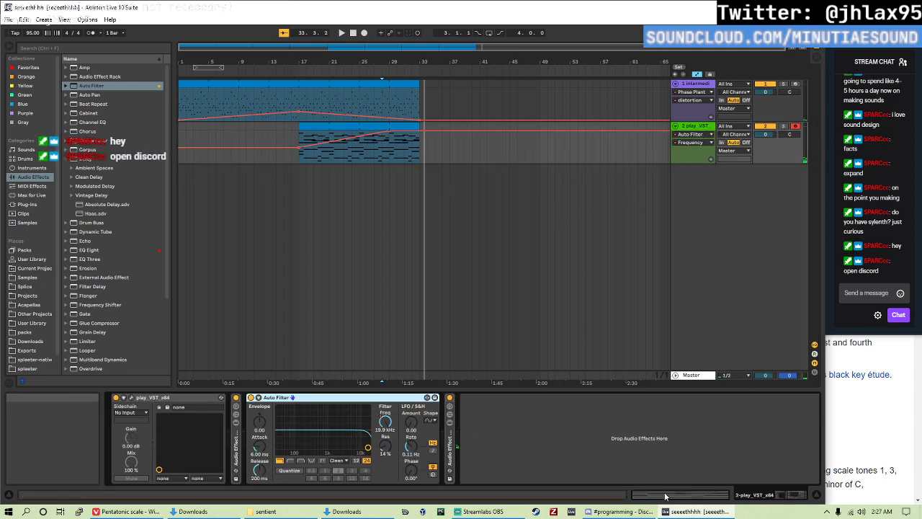
- Switch to Discord, download the Deadmau5.fxb attachment from the direct message and locate it in the Downloads folder
click(618, 512)
click(15, 51)
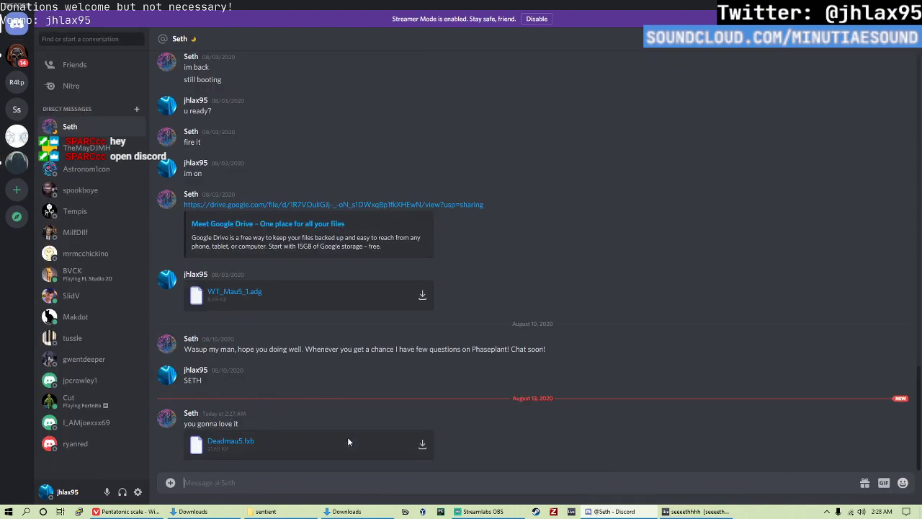
click(423, 447)
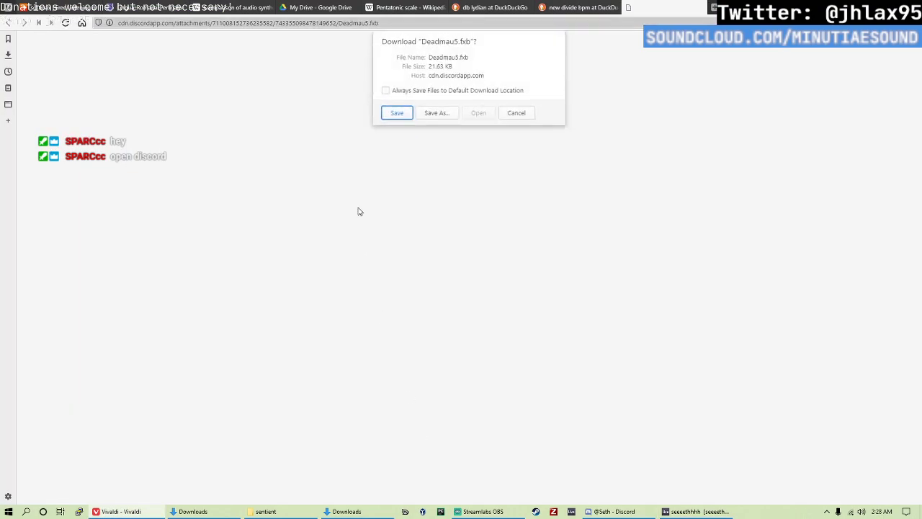
click(401, 117)
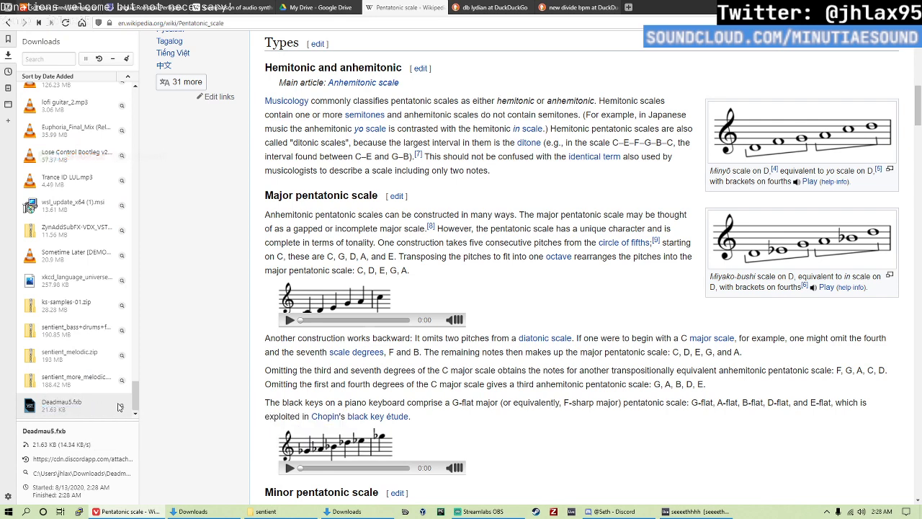
click(122, 408)
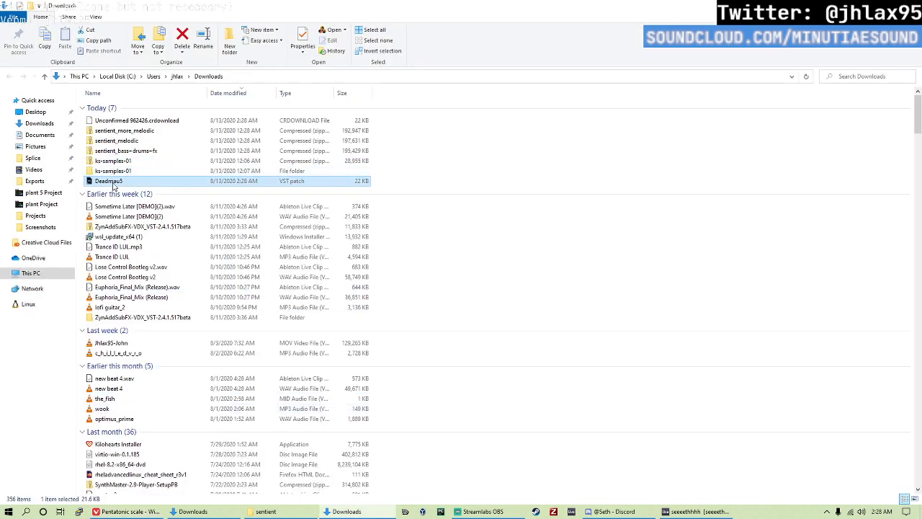
right_click(113, 185)
click(168, 338)
- Switch through the open windows back to the Ableton Live project
key(alt+Tab)
key(alt+Tab)
key(Tab)
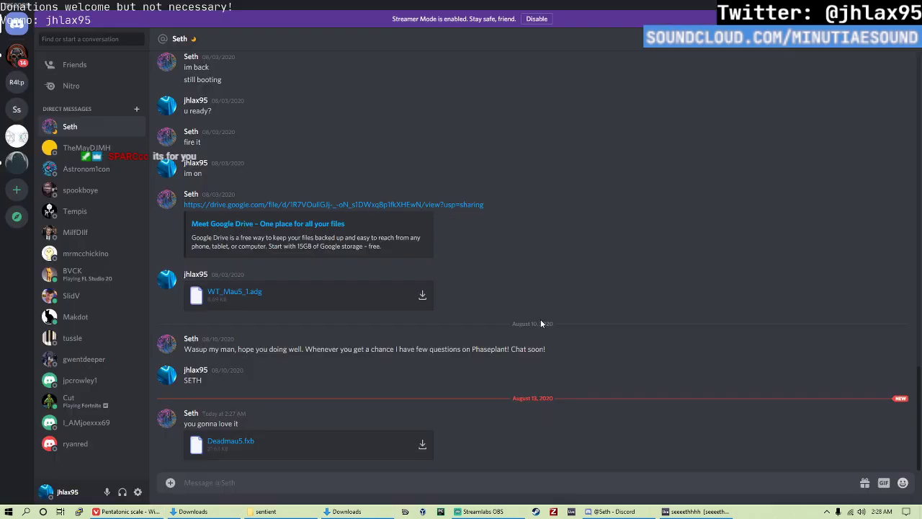
key(alt+Tab)
key(Tab)
key(Tab)
key(alt+Tab)
key(Tab)
key(Tab)
key(Tab)
key(Tab)
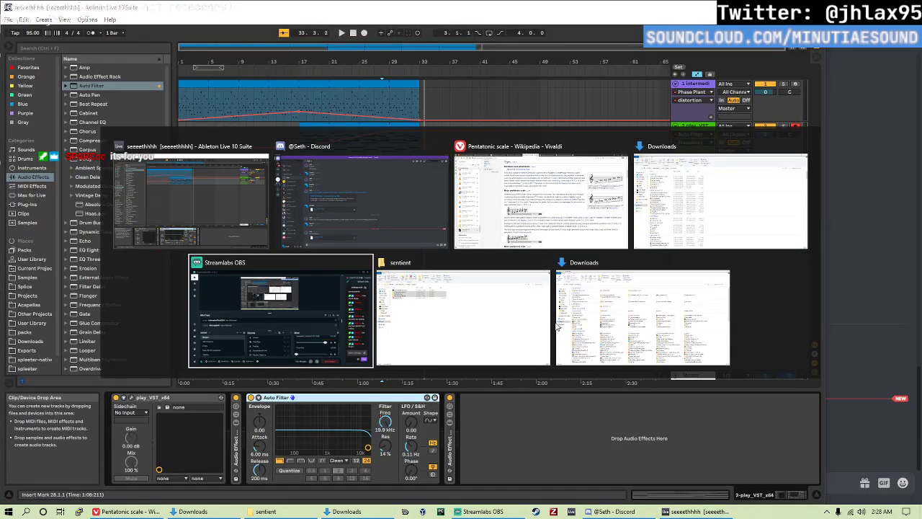
key(alt+Tab)
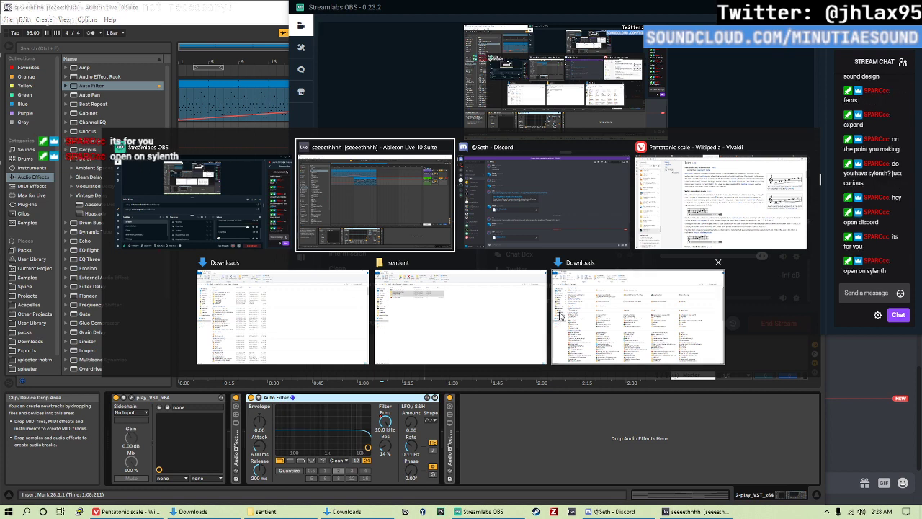
- Show the plug-ins in the browser and look through the list for Sylenth
scroll(43, 290, down, 1)
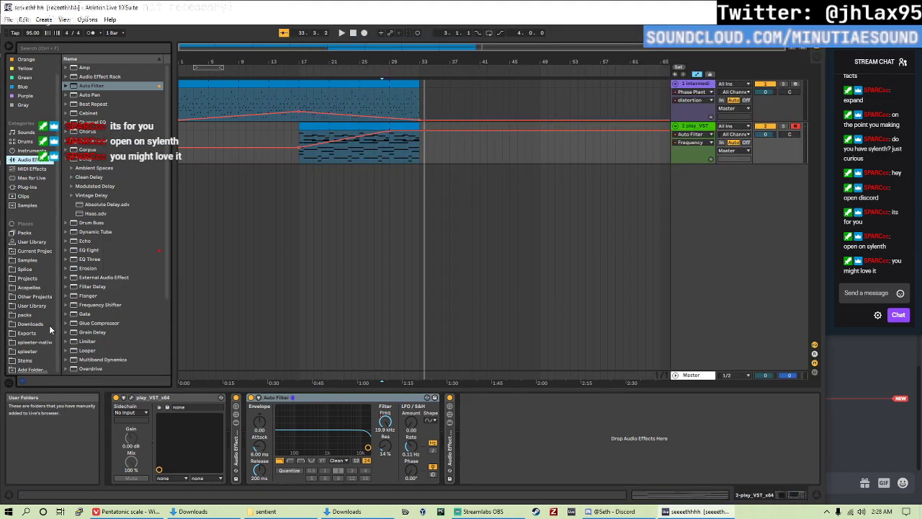
click(30, 189)
scroll(129, 288, down, 15)
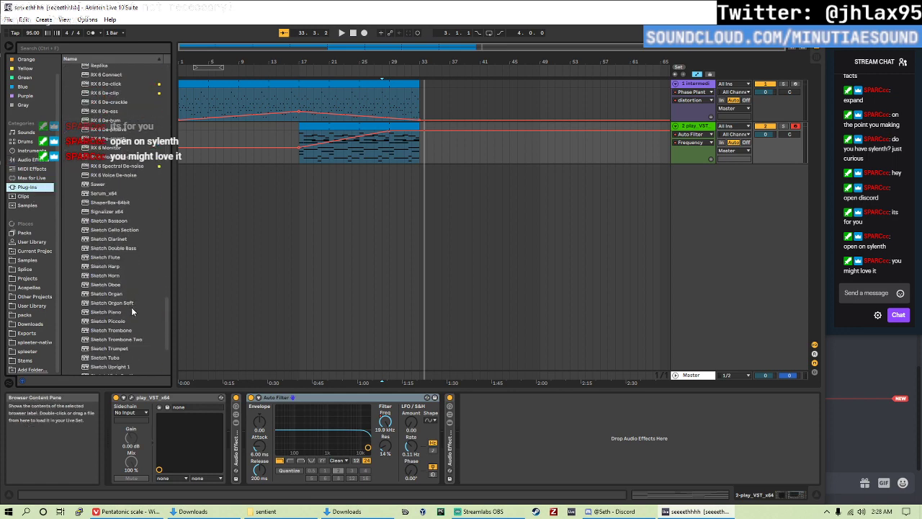
- Load the Sylenth1 plug-in on a new MIDI track and open its data folder, declining the update download
click(107, 333)
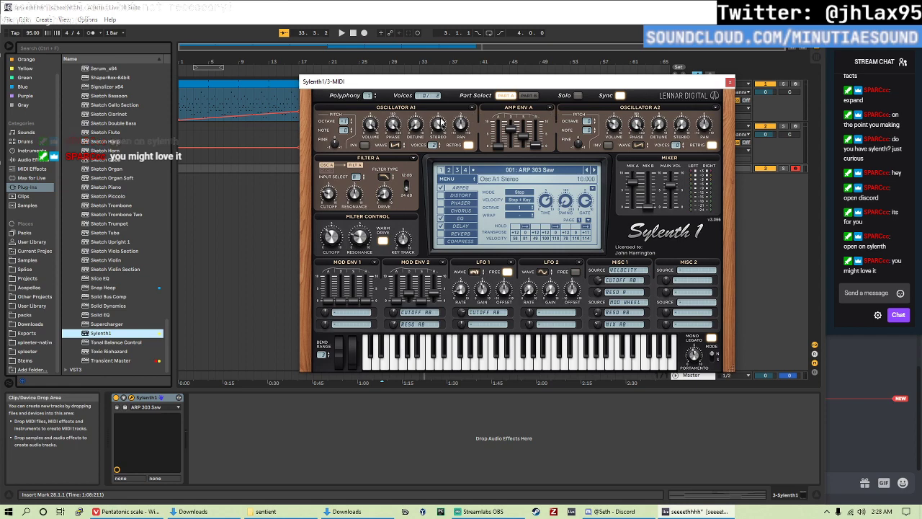
click(447, 178)
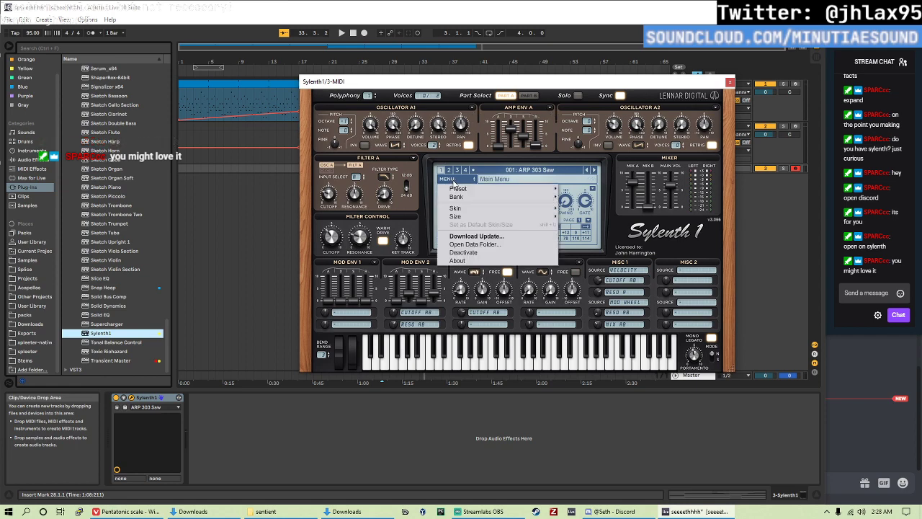
click(507, 245)
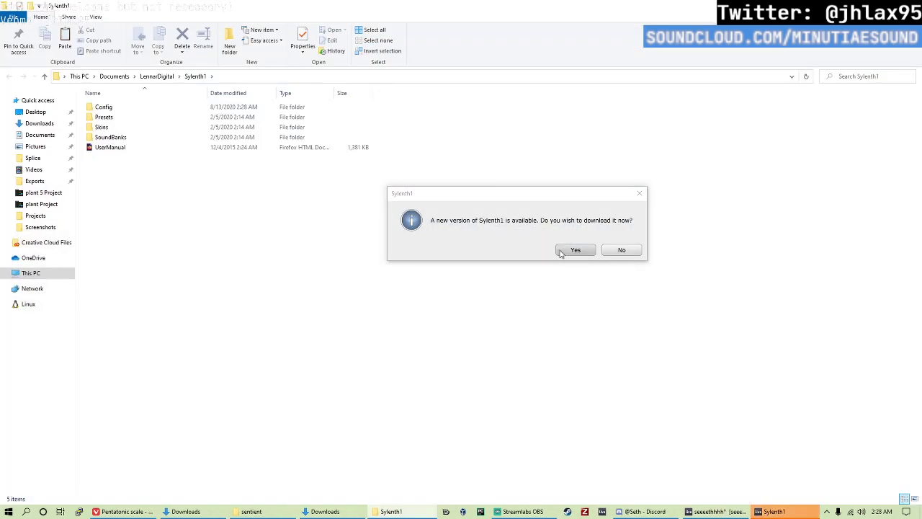
click(624, 251)
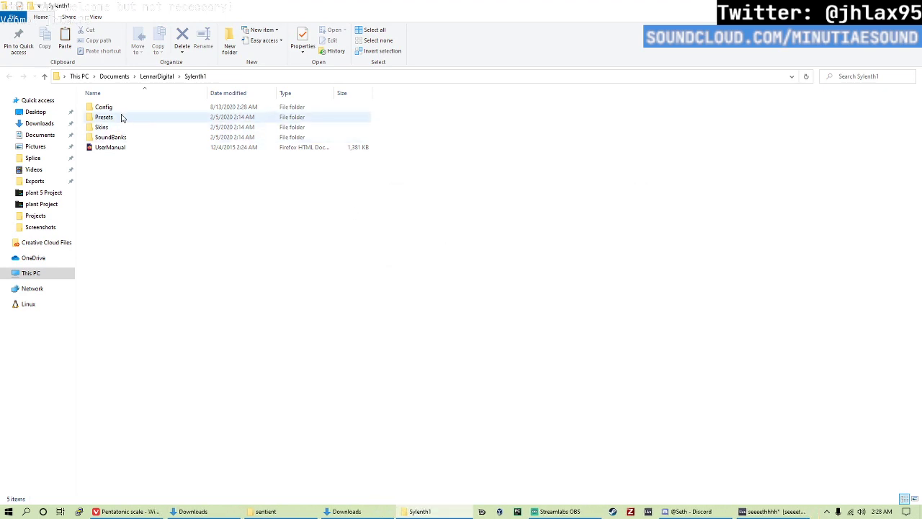
- Paste the copied Deadmau5 bank file into Sylenth1's SoundBanks folder
double_click(129, 138)
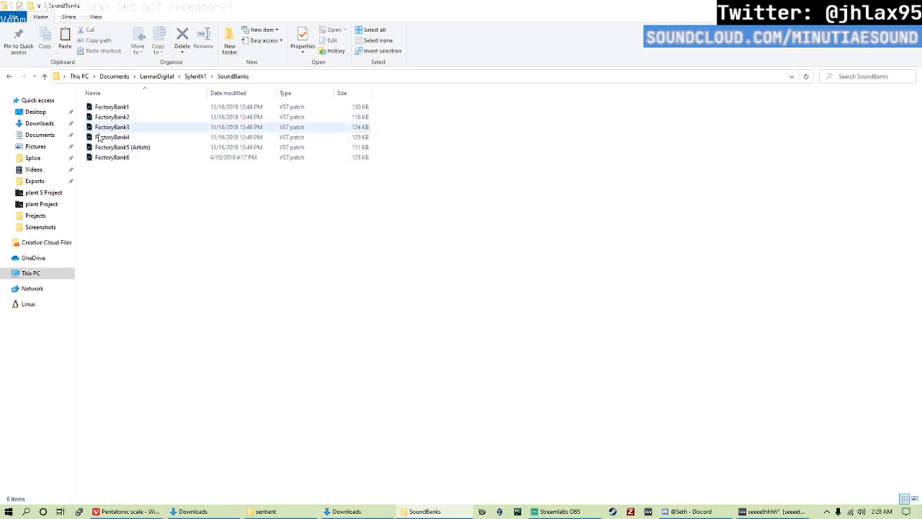
right_click(152, 207)
click(194, 263)
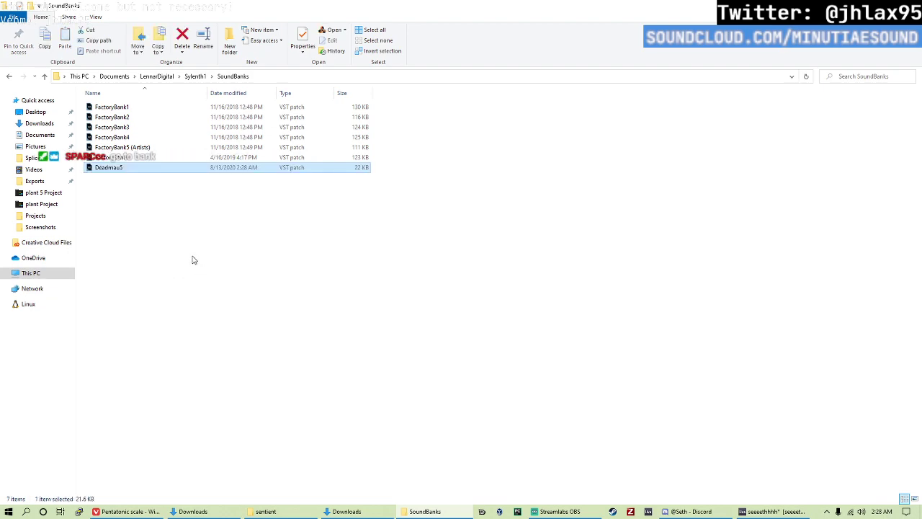
key(alt+Tab)
click(456, 181)
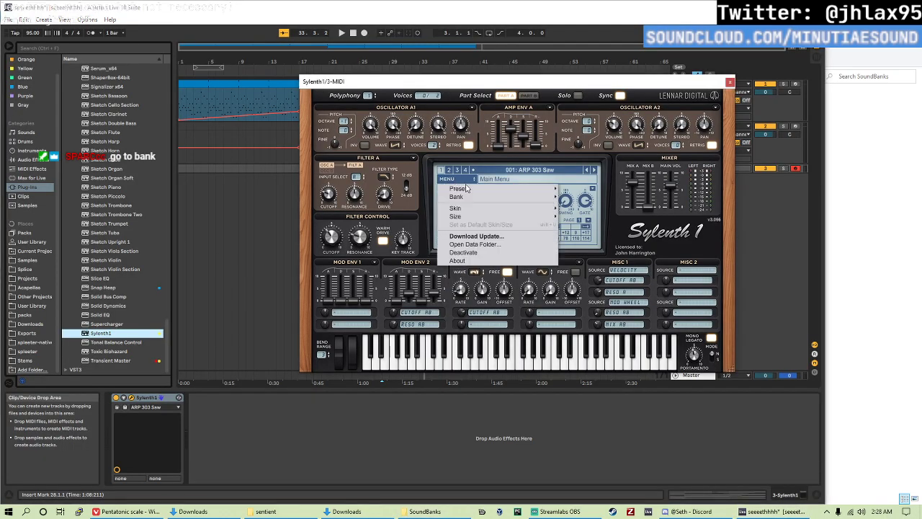
mouse_move(492, 201)
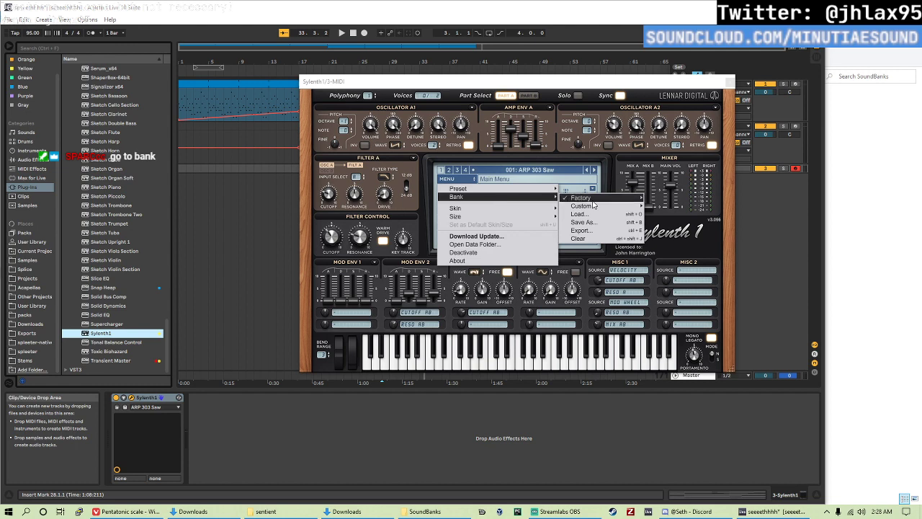
mouse_move(592, 200)
mouse_move(544, 189)
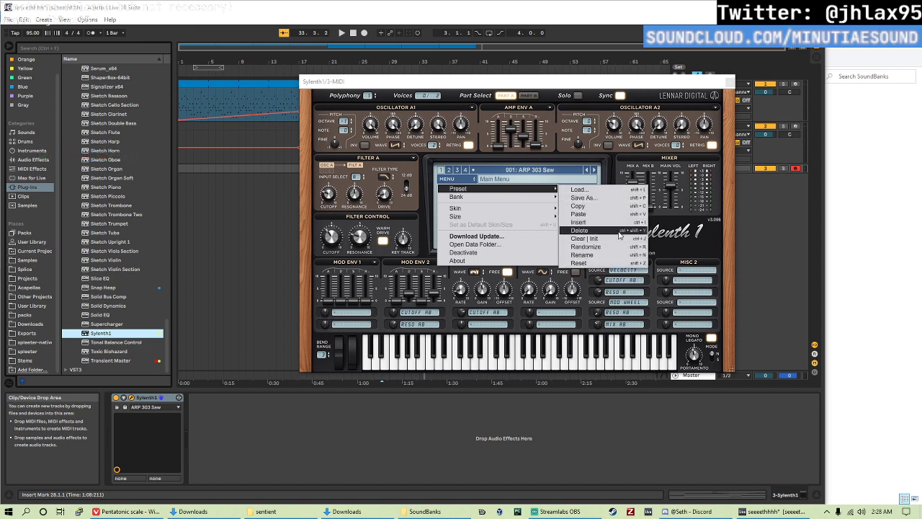
- Load the Deadmau5 bank file from the SoundBanks folder into Sylenth1
key(alt+Tab)
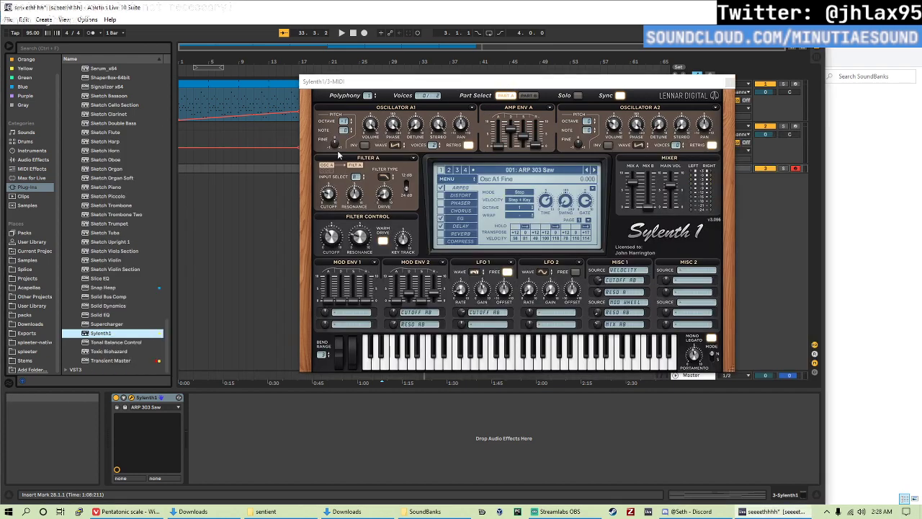
key(alt+Tab)
key(alt+Tab)
click(357, 156)
click(108, 167)
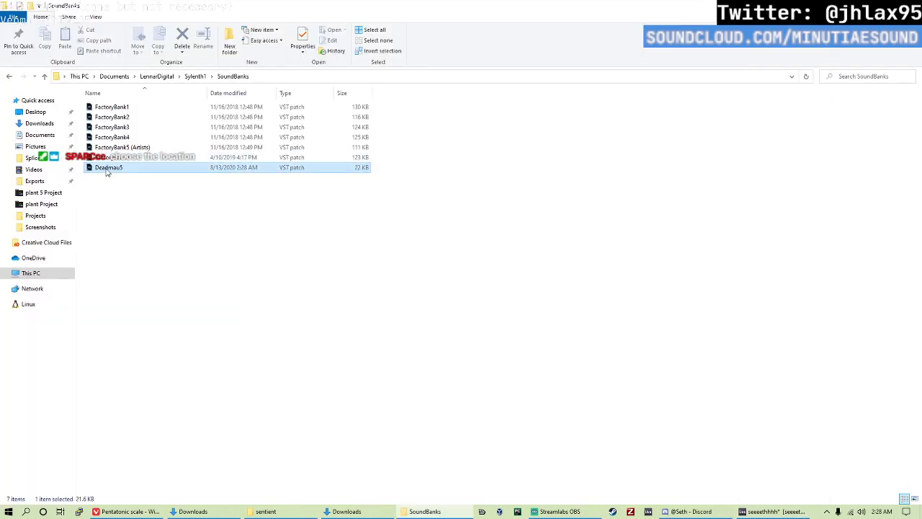
key(alt+Tab)
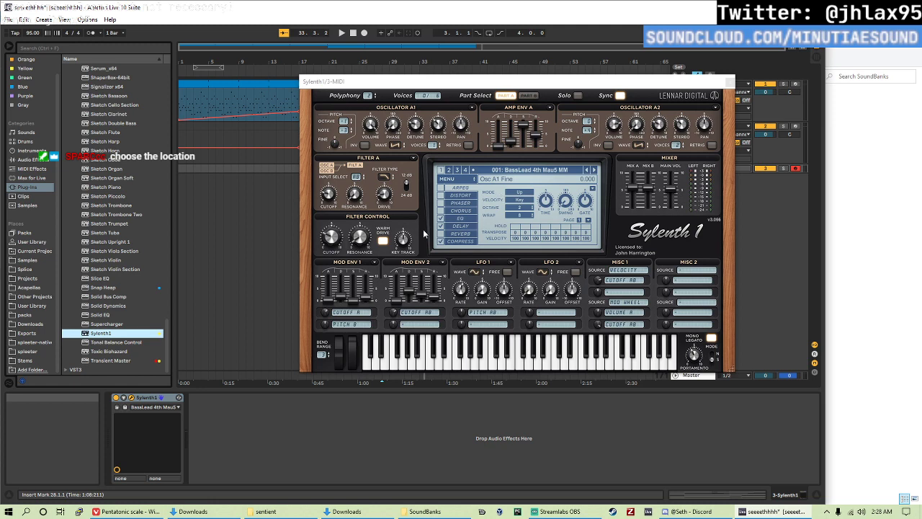
- Save the current Sylenth1 preset as BassLead 4th Mau5 MM in the Presets folder
click(474, 180)
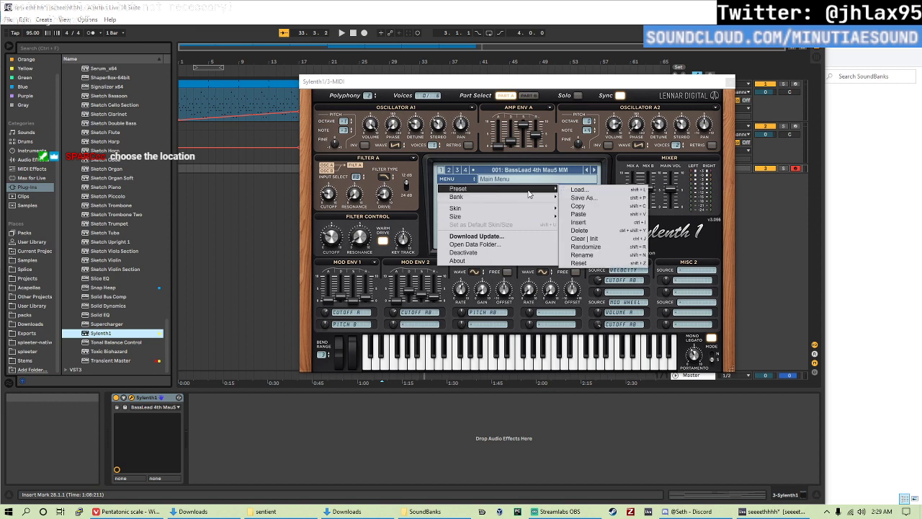
click(603, 201)
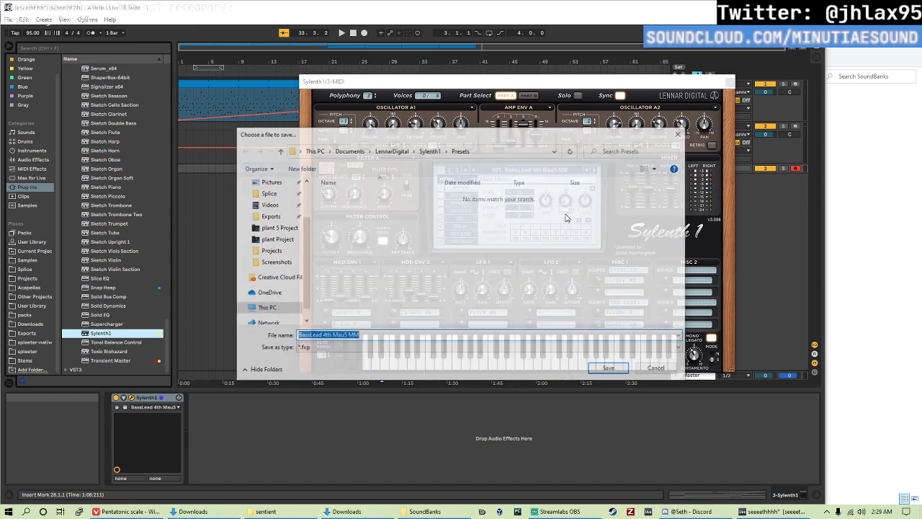
click(609, 368)
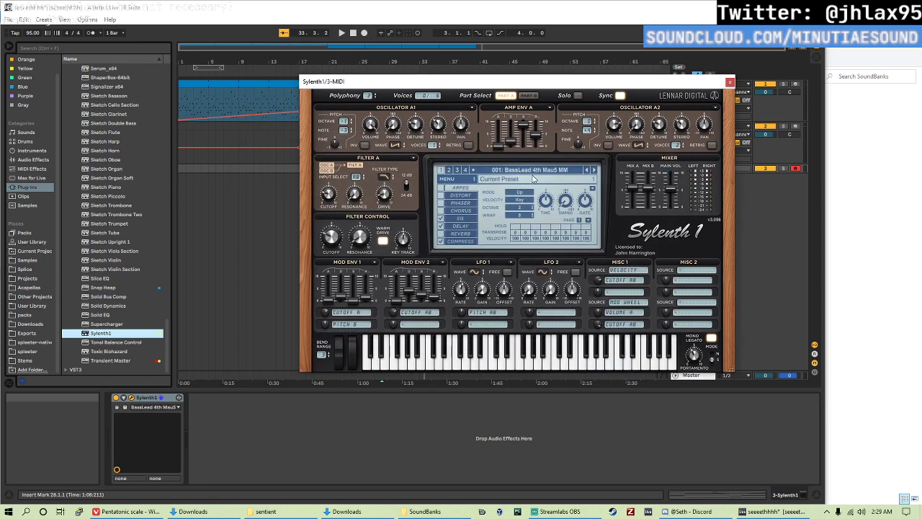
click(479, 180)
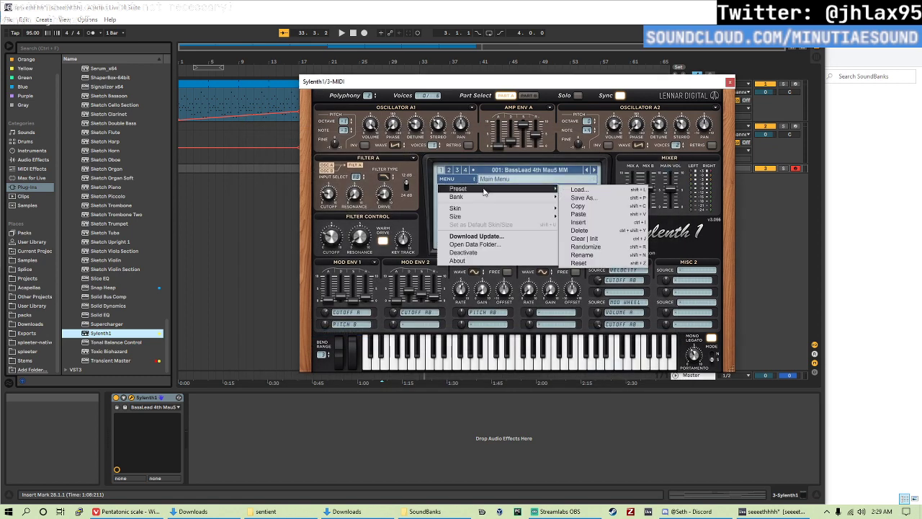
mouse_move(489, 199)
mouse_move(611, 204)
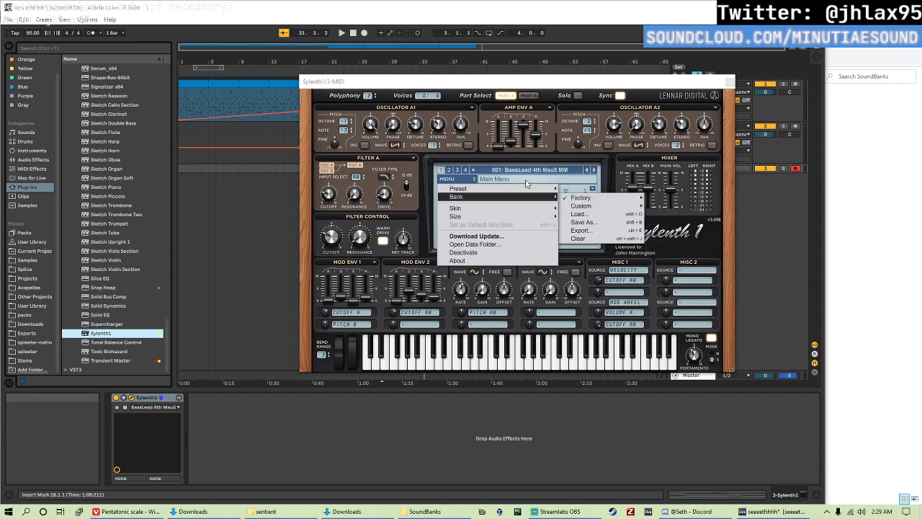
click(385, 86)
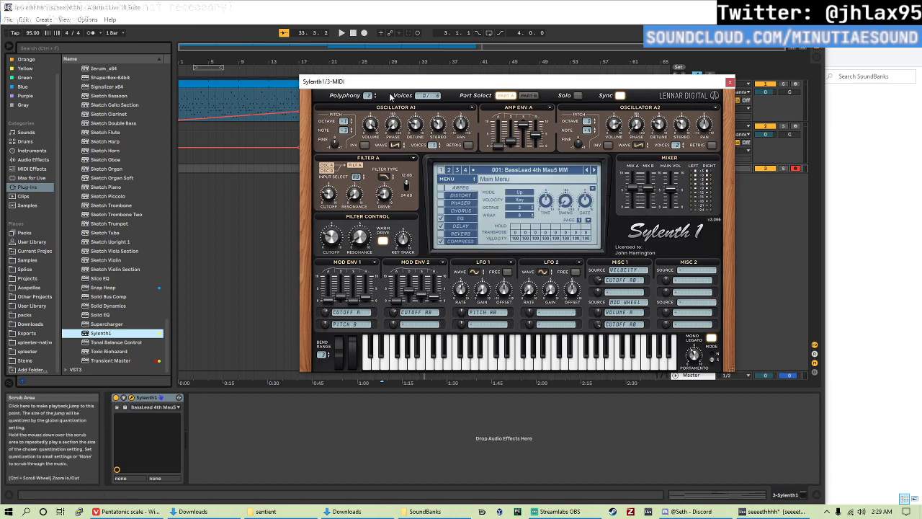
- Bring the Streamlabs OBS window with the stream chat forward and return to Ableton Live
key(alt+Tab)
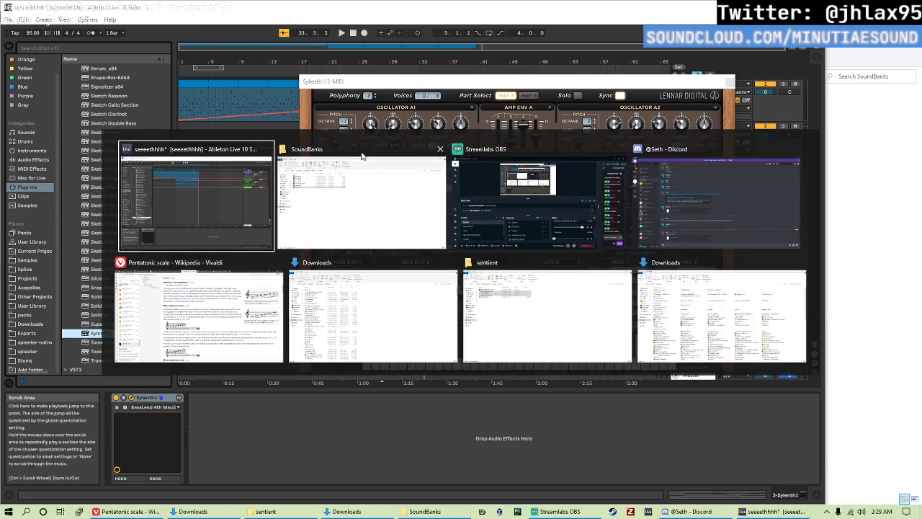
key(alt+Tab)
key(Tab)
key(Tab)
key(shift+Tab)
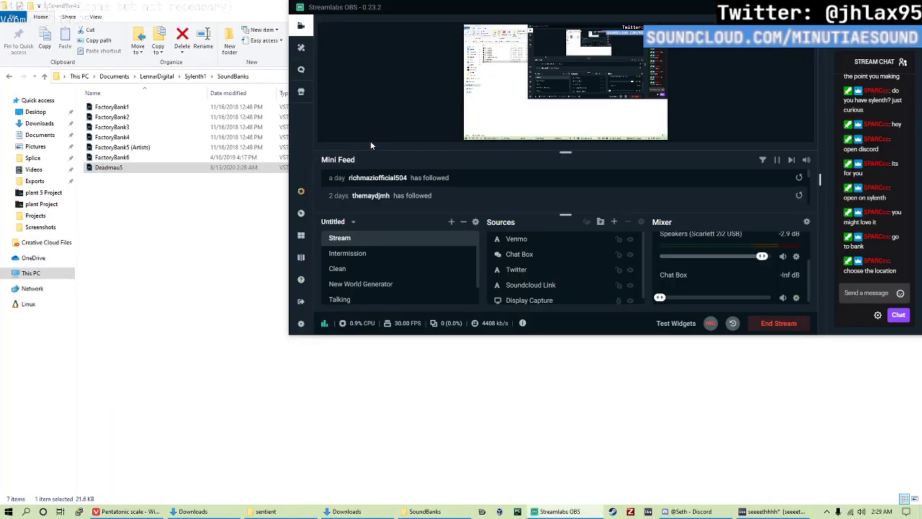
key(alt+Tab)
key(Tab)
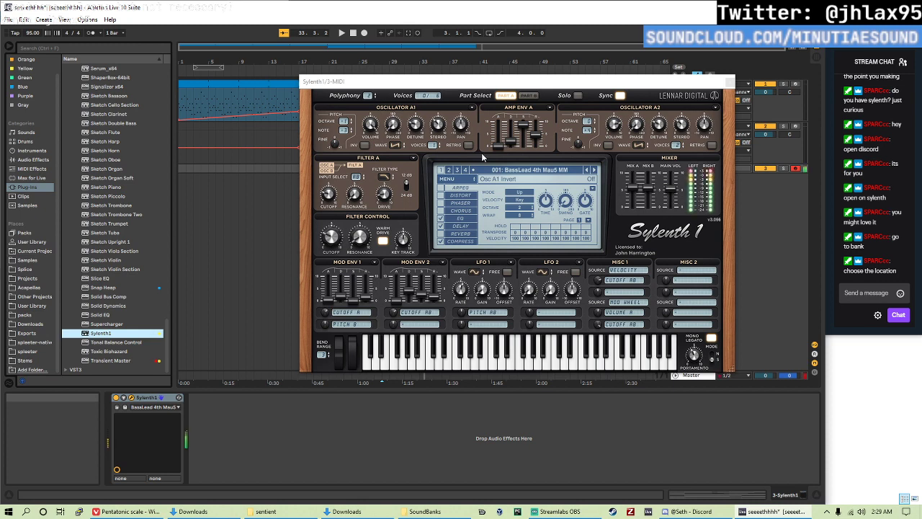
- Move the Sylenth1 window clear of the track headers, unfold the Sylenth1 track and lower the synth's main volume to about 2.69
drag(519, 79, 412, 74)
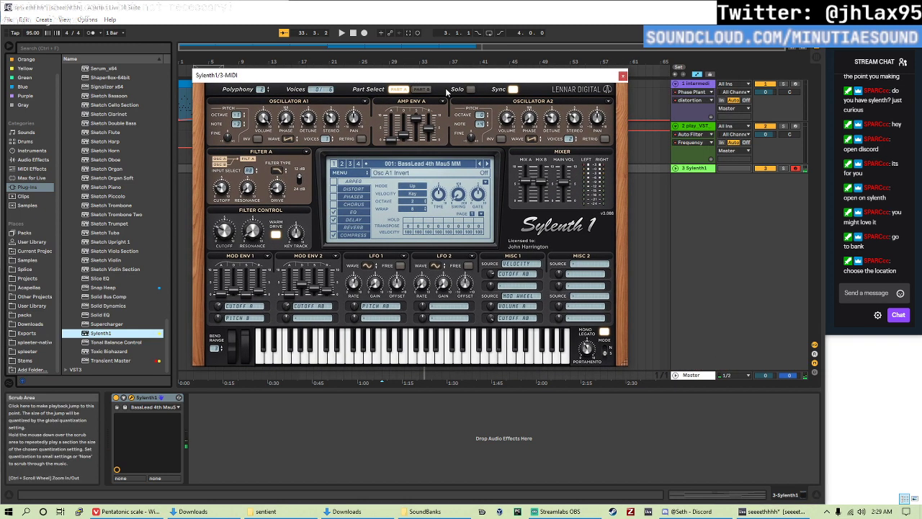
click(675, 168)
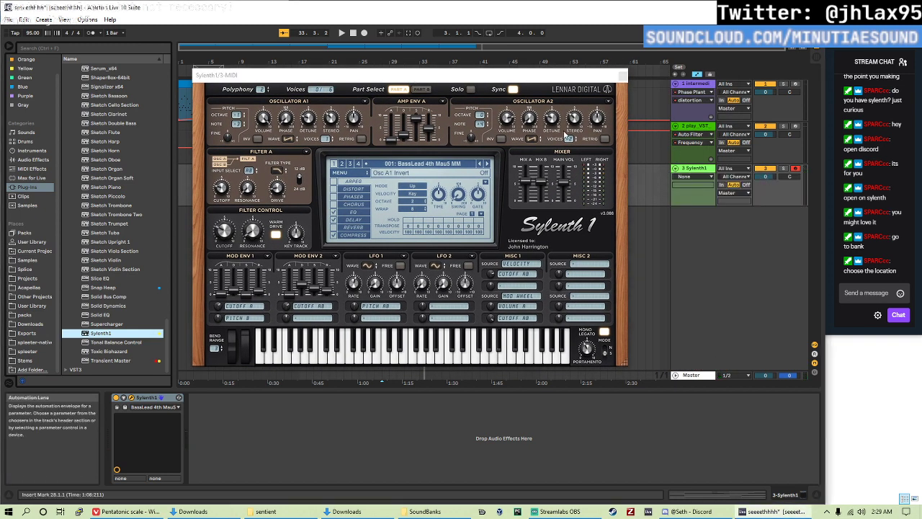
click(566, 189)
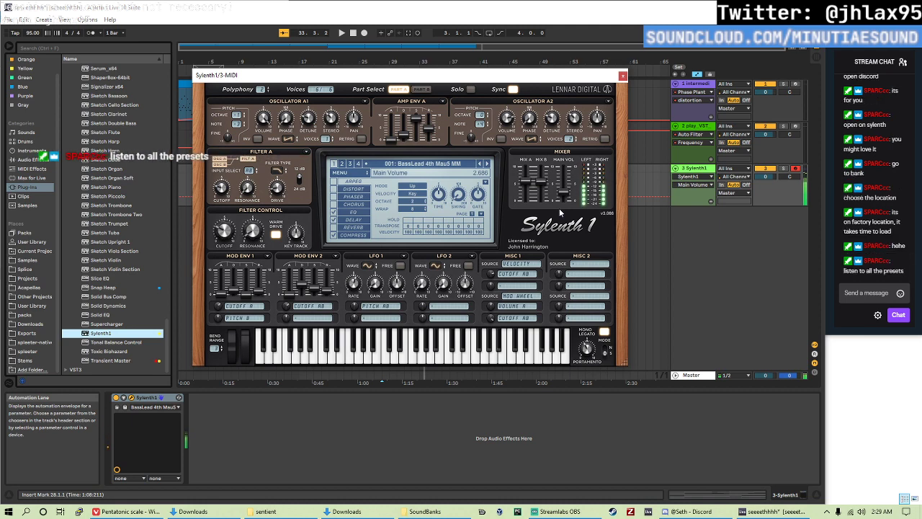
- Load preset 008: PLUCK - Deadmau5 Thing 1 and check its Part B settings before returning to Part A
click(454, 164)
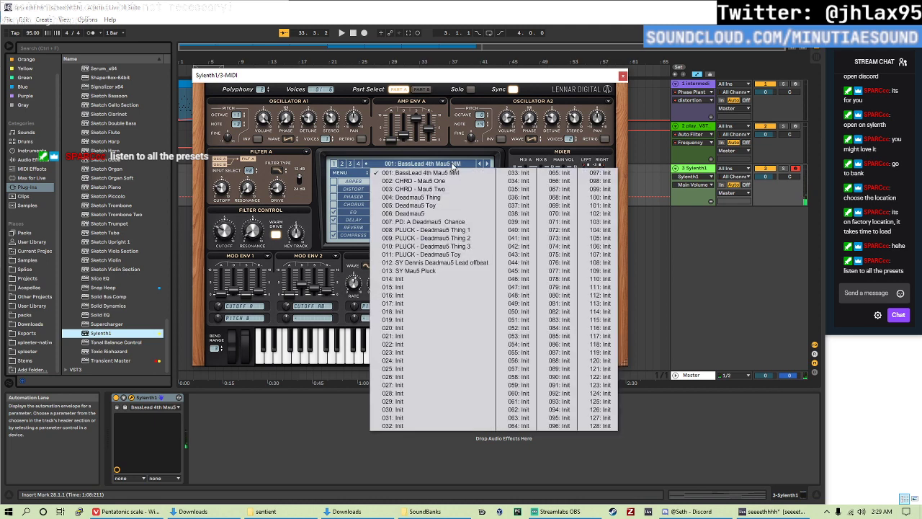
click(466, 237)
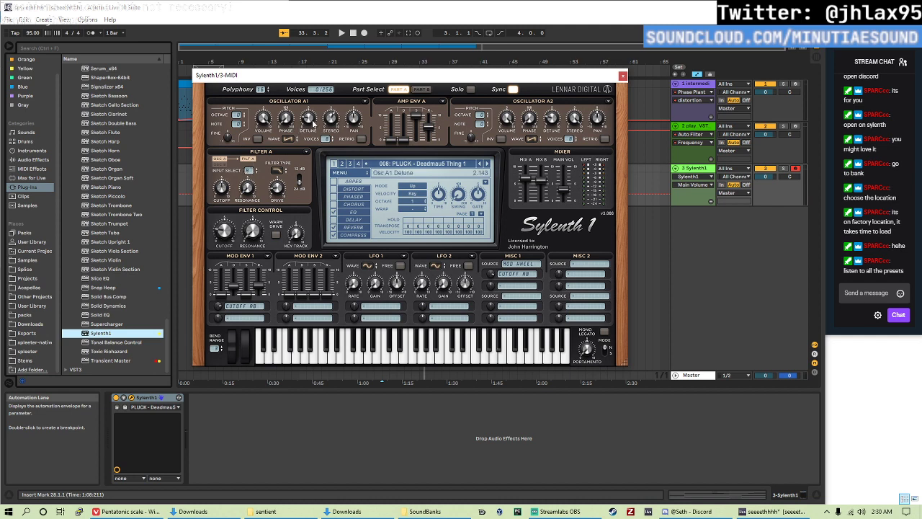
click(419, 89)
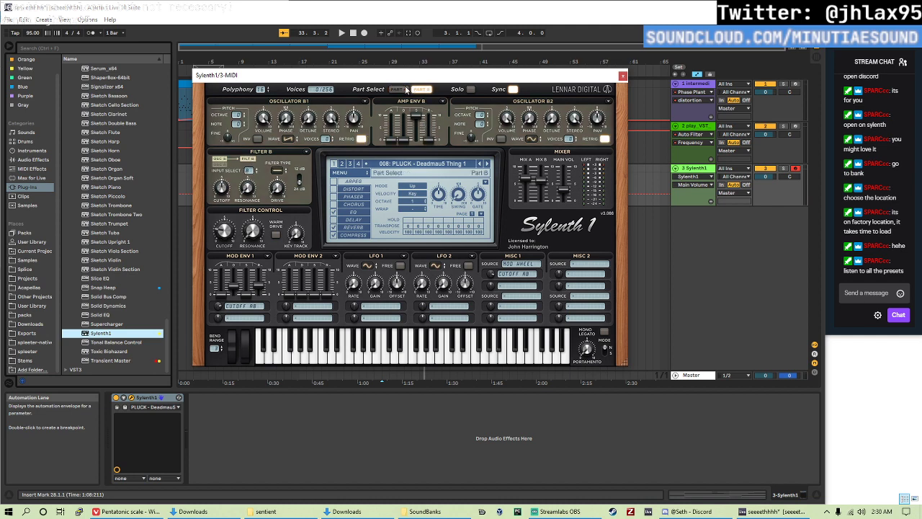
click(398, 88)
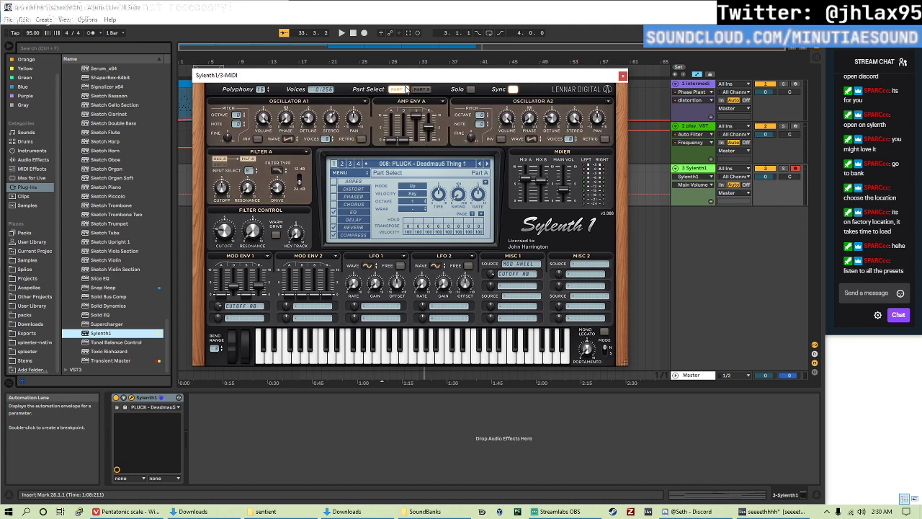
- Close the synth window and copy the first track's MIDI clip onto the Sylenth1 track, starting at bar 1
click(622, 75)
click(306, 83)
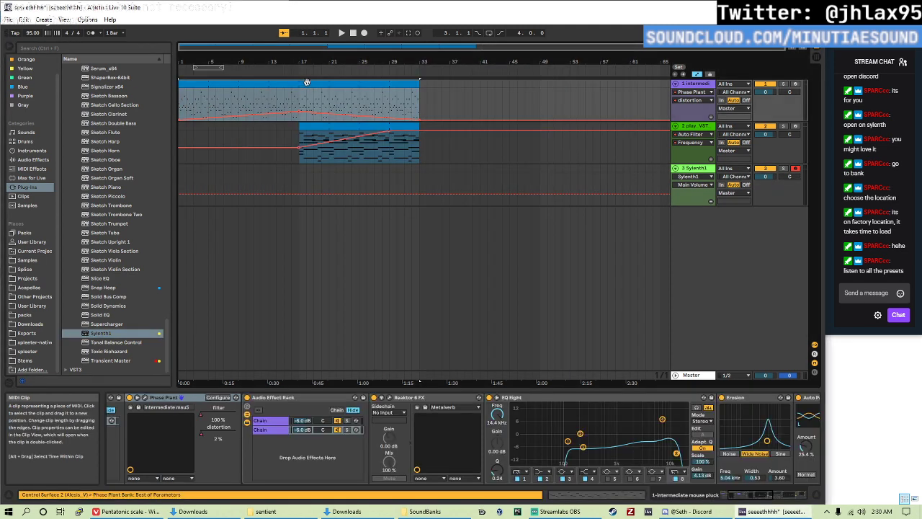
drag(306, 83, 310, 172)
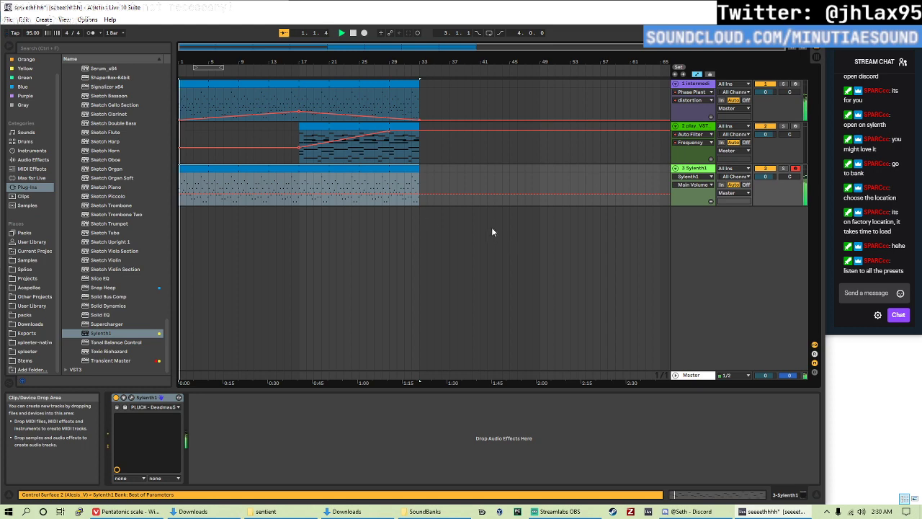
- Reopen the Sylenth1 interface during playback and fine-tune its main volume
click(131, 398)
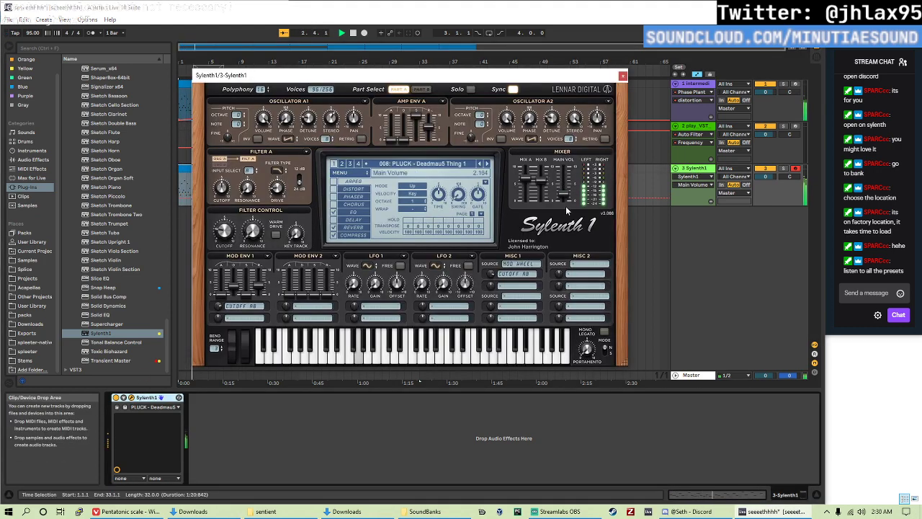
drag(565, 206, 568, 203)
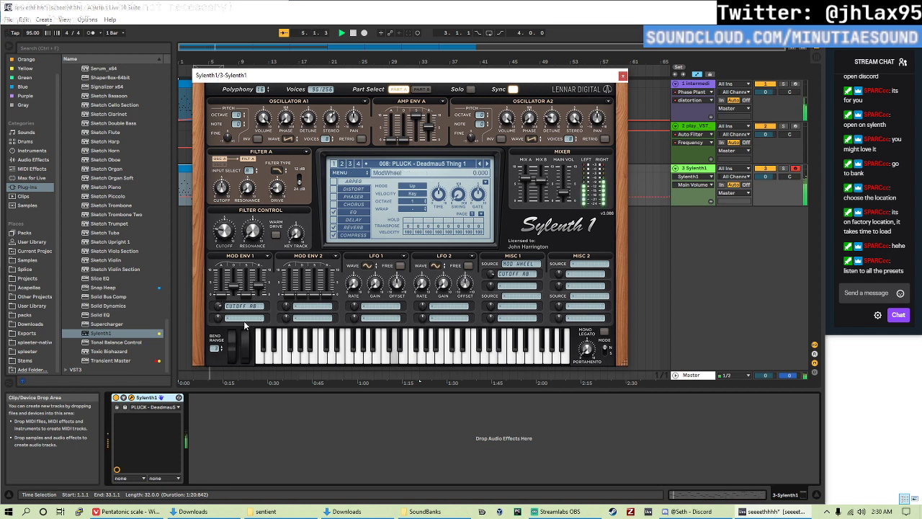
- Try the pitch bend, raise the mod wheel to about 4.8 and switch to preset 009: PLUCK - Deadmau5 Thing 2
click(232, 340)
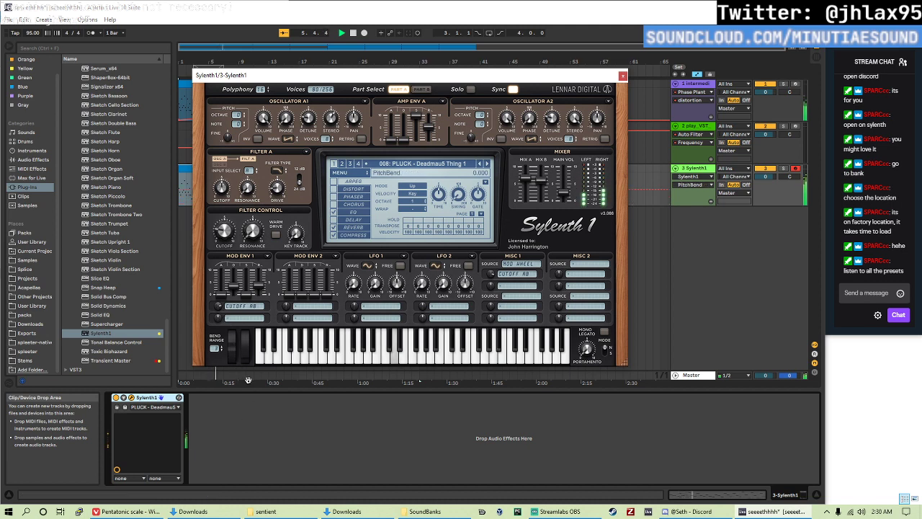
click(249, 340)
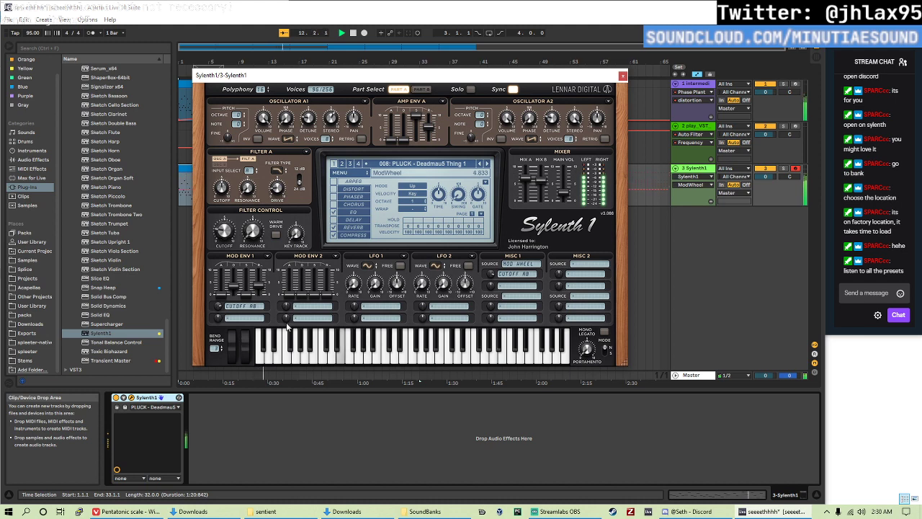
click(487, 164)
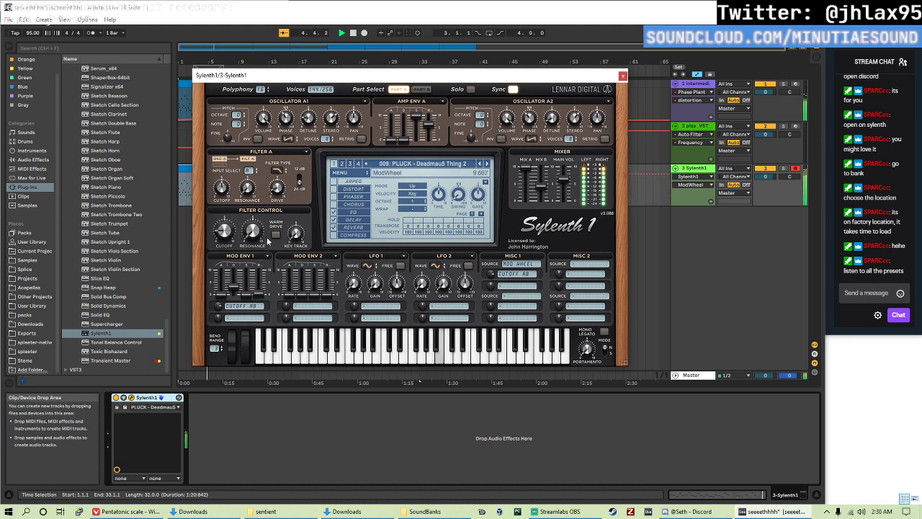
- Audition presets 010: PLUCK - Deadmau5 Thing 3, 011: PLUCK - Deadmau5 Toy and 012: SY Dennis Deadmau5 Lead offbeat with song playback
click(487, 164)
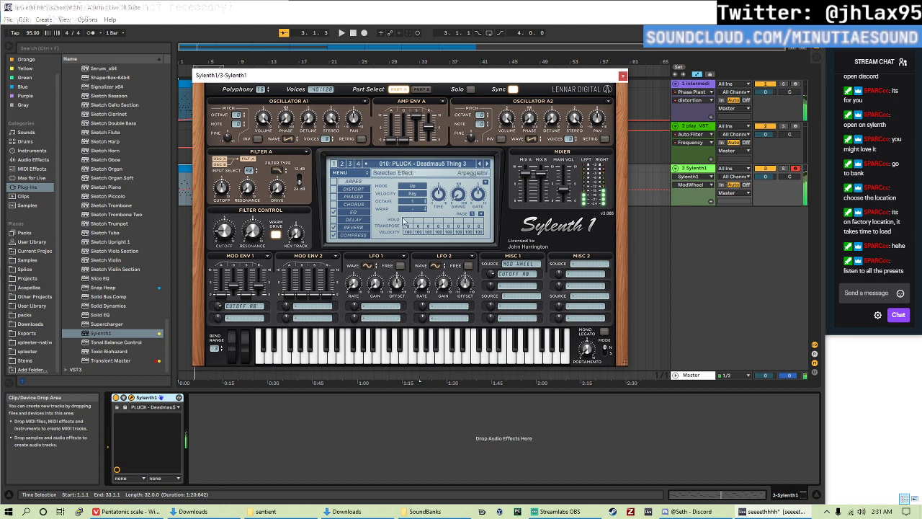
click(488, 164)
key(space)
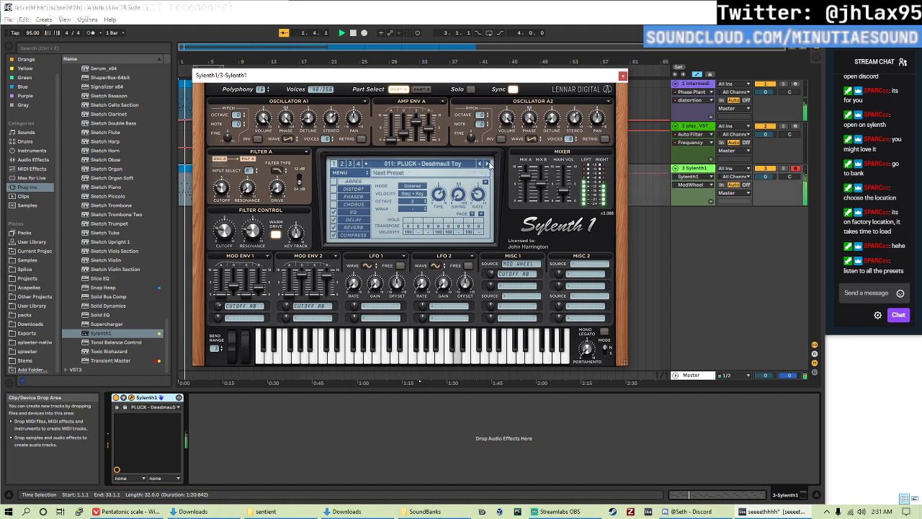
scroll(379, 168, down, 1)
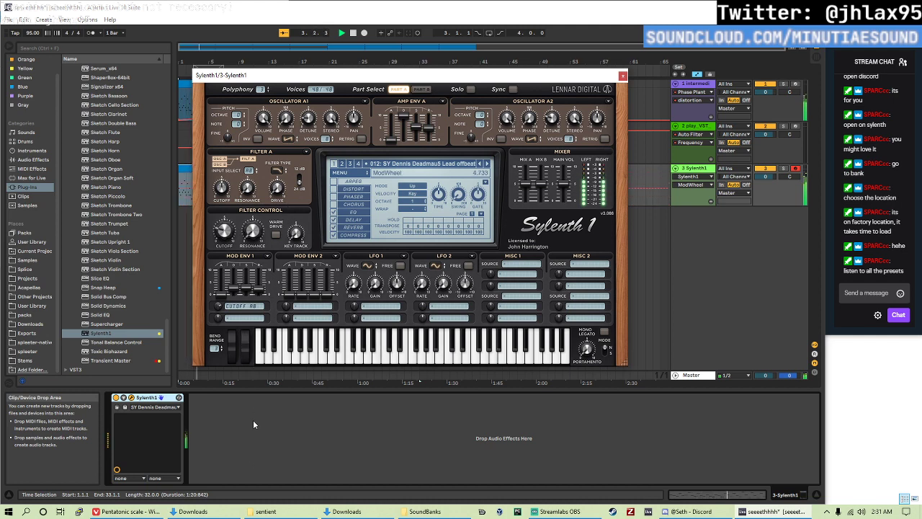
- Audition presets 013: SY Mau5 Pluck and 005: Deadmau5 Toy, ending on 004: Deadmau5 Thing
click(425, 164)
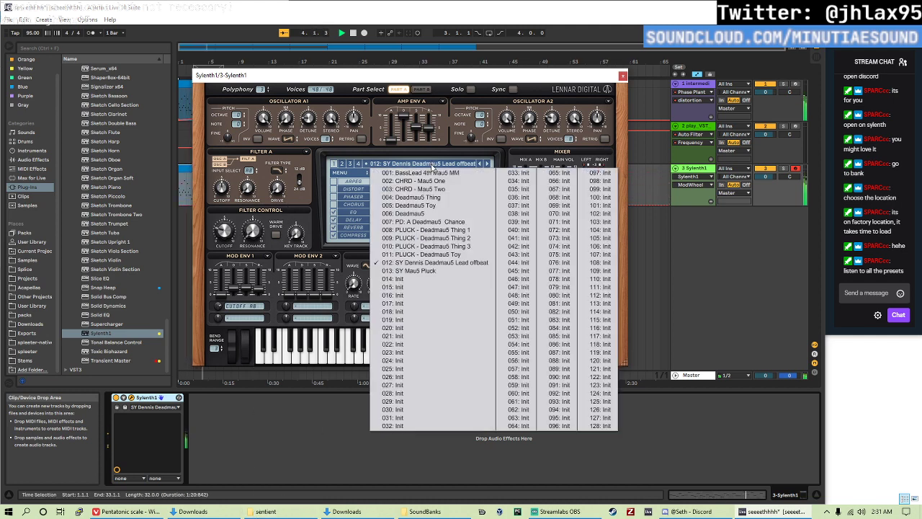
click(432, 270)
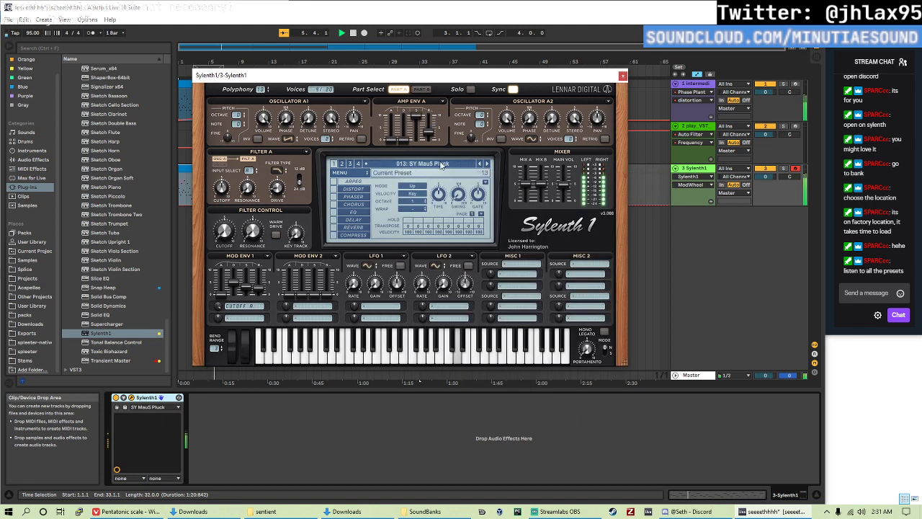
click(425, 163)
click(451, 207)
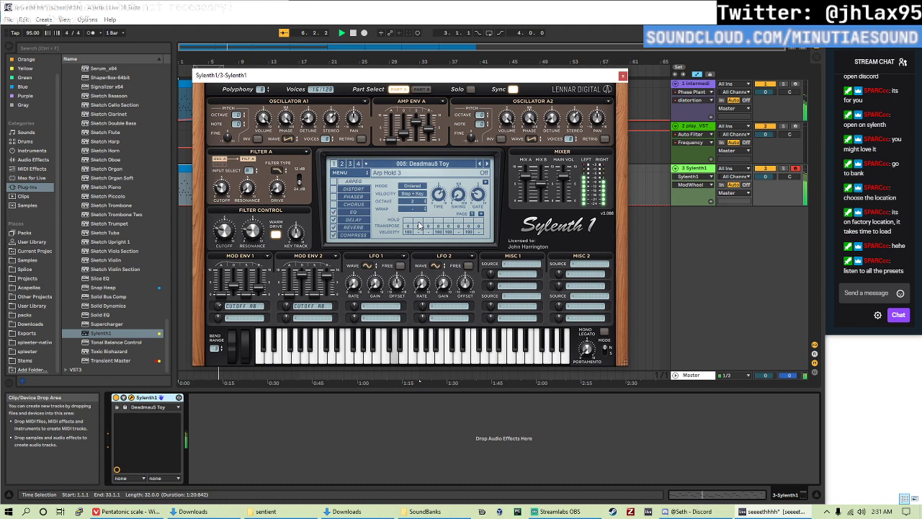
click(429, 165)
click(441, 201)
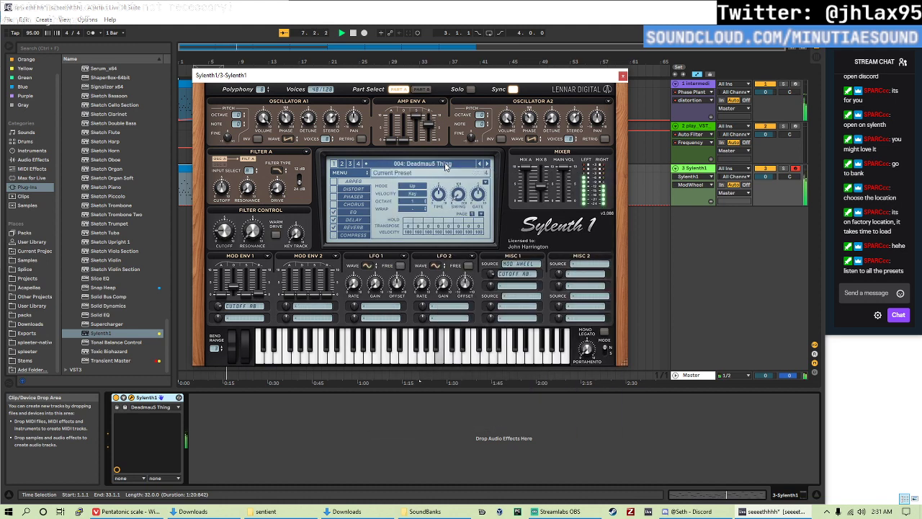
click(446, 165)
click(446, 165)
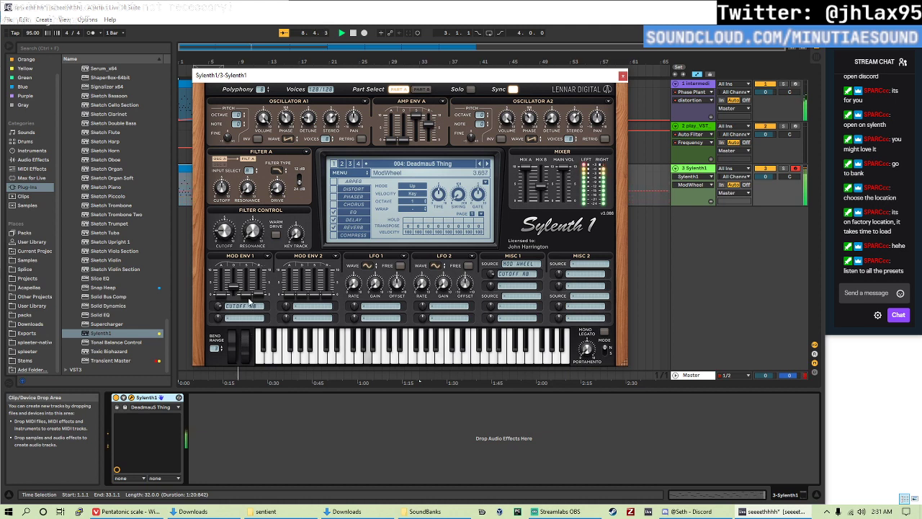
- Lower the synth's main volume to about 3.6 and try the mod wheel and filter control cutoff on the Deadmau5 Thing preset
mouse_move(568, 184)
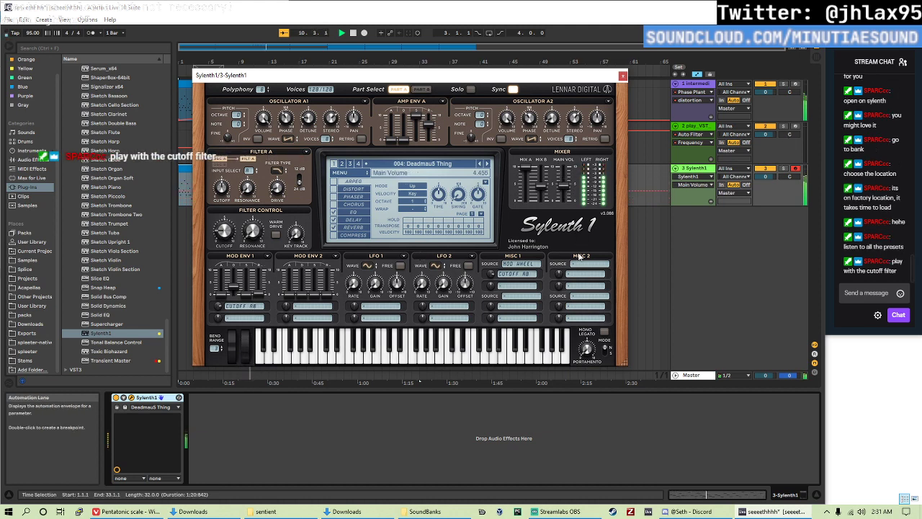
drag(568, 185, 569, 203)
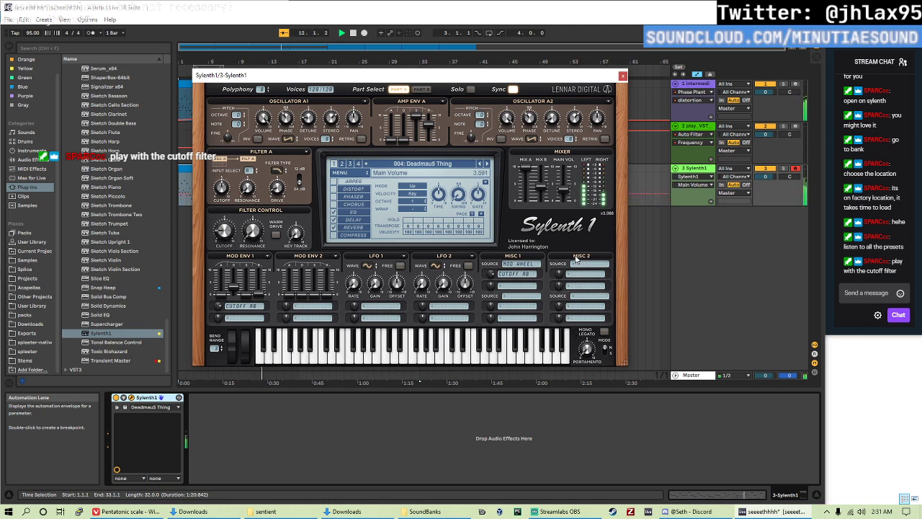
drag(251, 344, 251, 354)
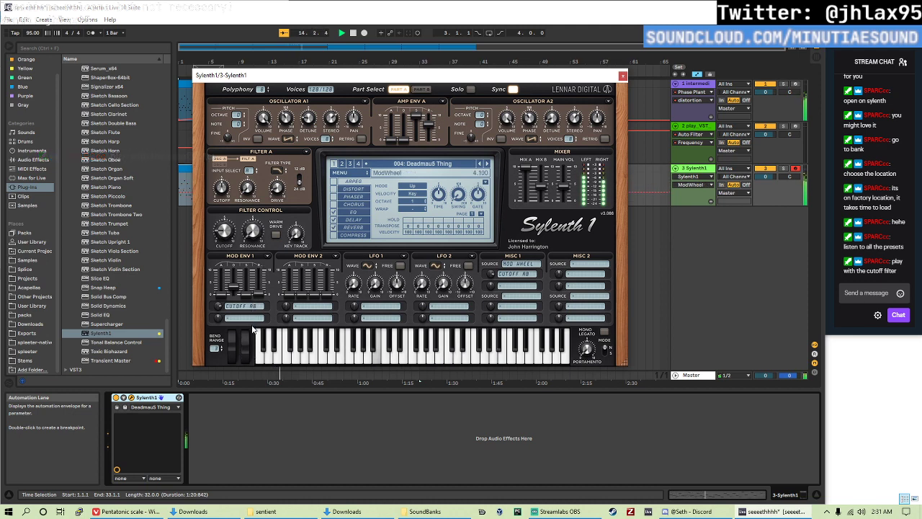
drag(252, 333, 253, 339)
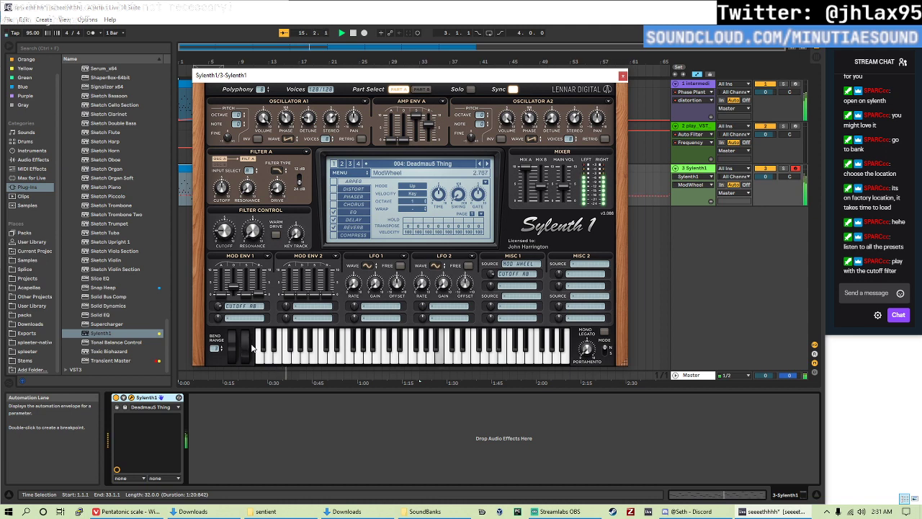
mouse_move(224, 230)
mouse_down()
mouse_move(228, 254)
mouse_move(223, 229)
mouse_up()
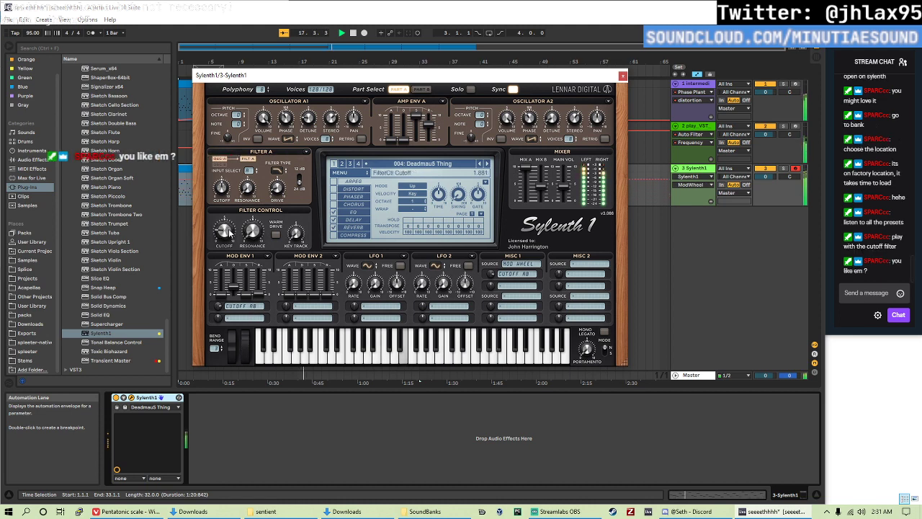
click(224, 275)
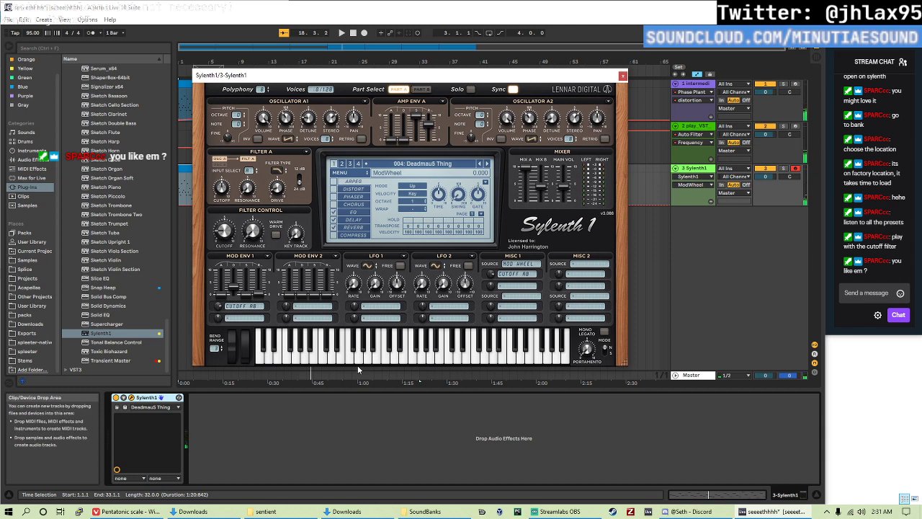
- Audition preset 003: CHRD - Mau5 Two, ending on 002: CHRD - Mau5 One
click(430, 164)
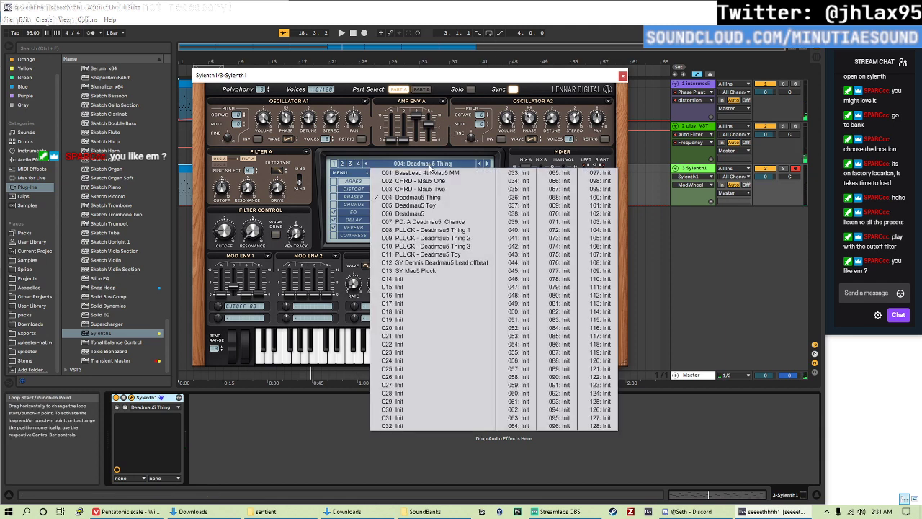
click(448, 189)
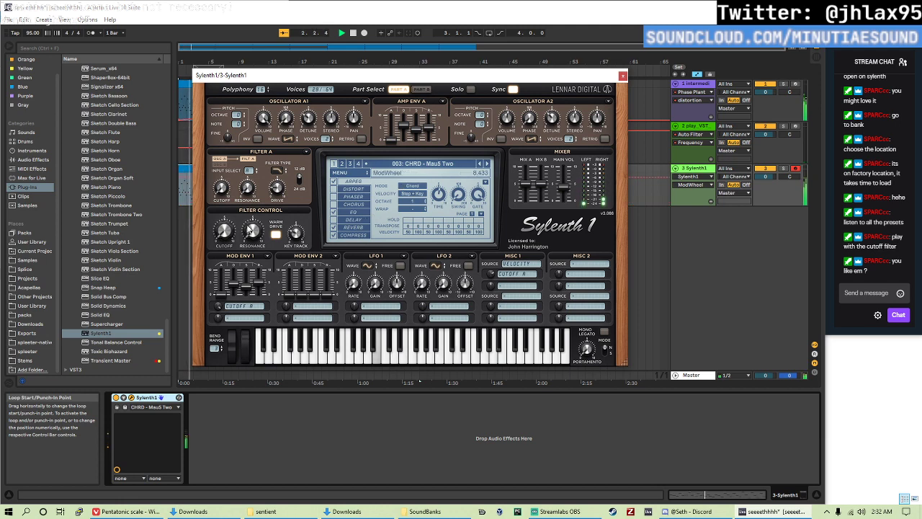
click(444, 165)
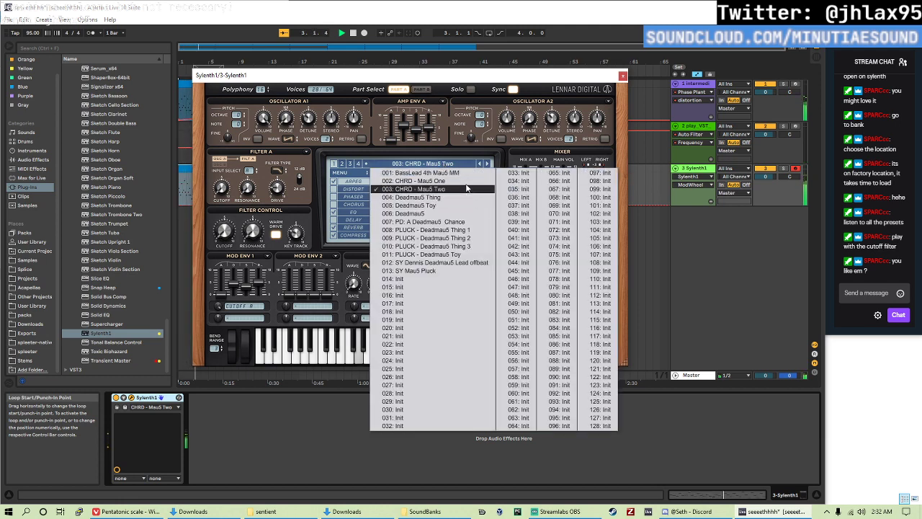
click(422, 181)
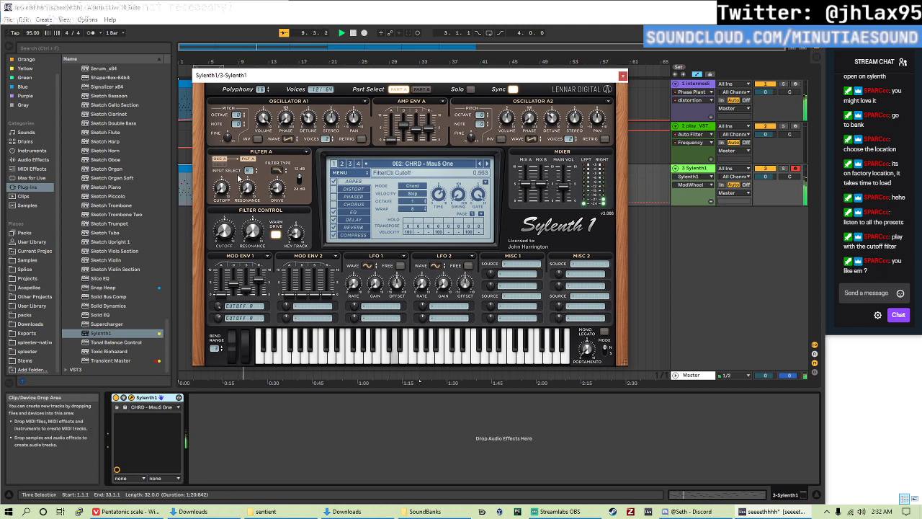
- Set the first Misc 1 modulation source to Mod Wheel with Cutoff A as its first destination
click(514, 268)
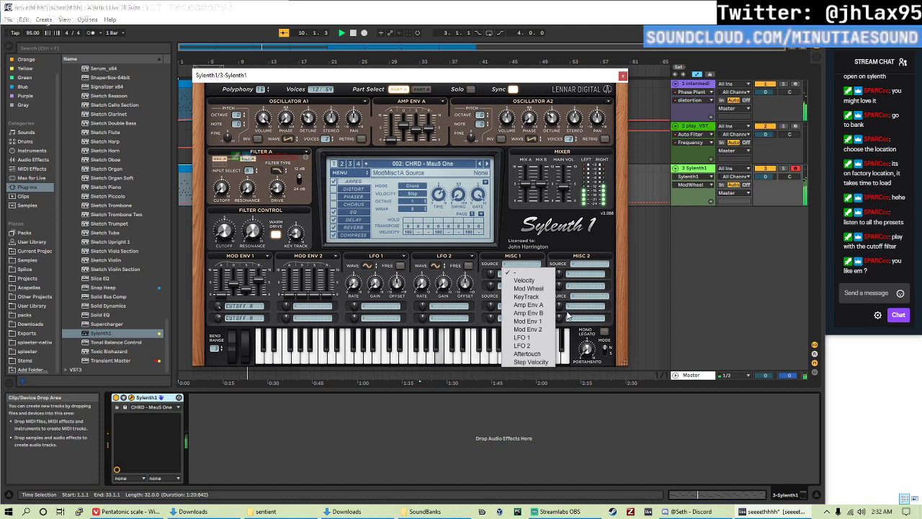
click(520, 288)
click(498, 275)
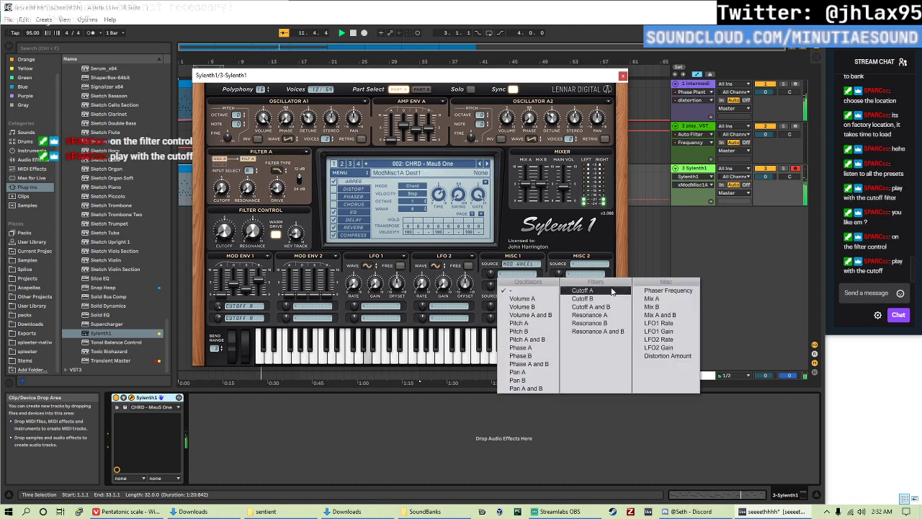
click(580, 290)
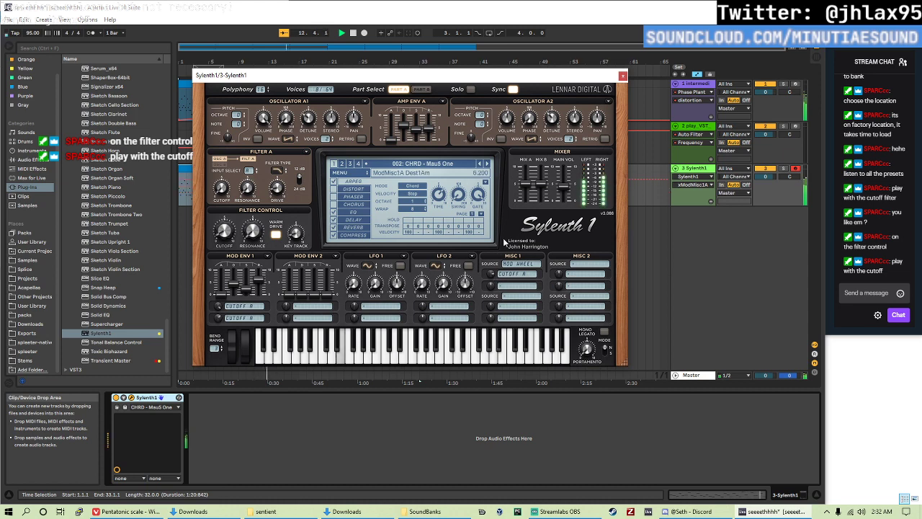
- Adjust the Cutoff A modulation amount to about 6.5 and try the effect with the mod wheel
drag(249, 344, 248, 334)
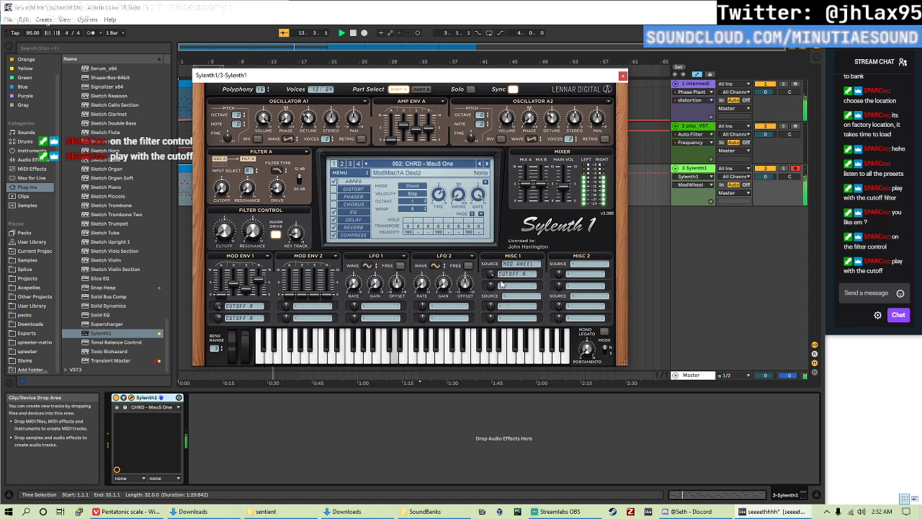
drag(490, 274, 496, 291)
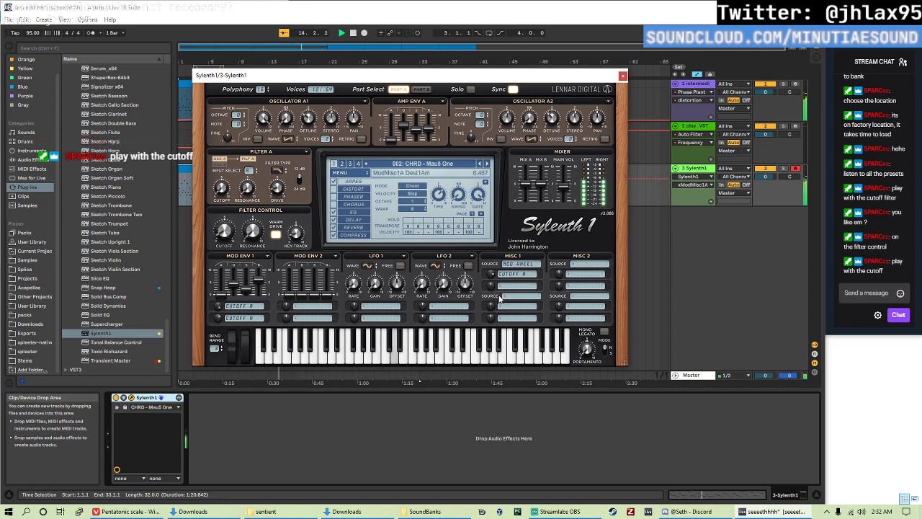
drag(249, 347, 252, 356)
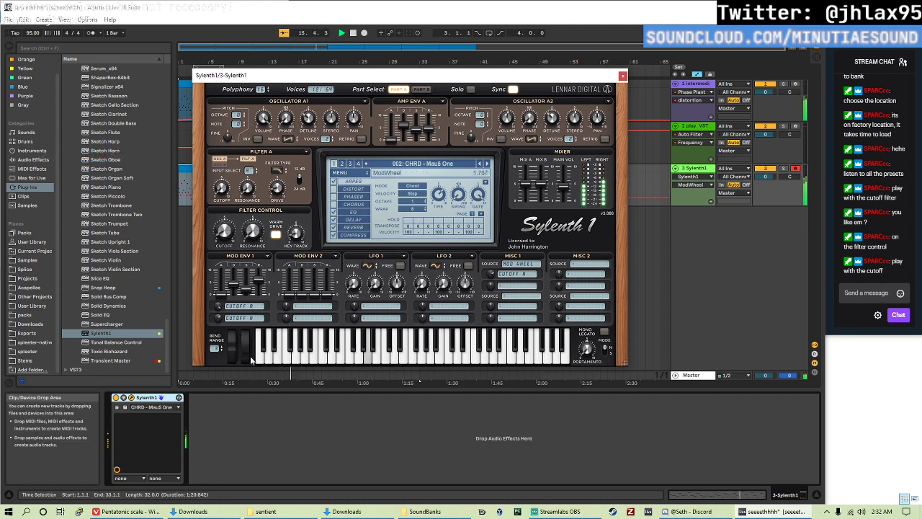
- Switch to Part B and assign Cutoff B as the second destination of the Misc 1 Mod Wheel source
click(422, 89)
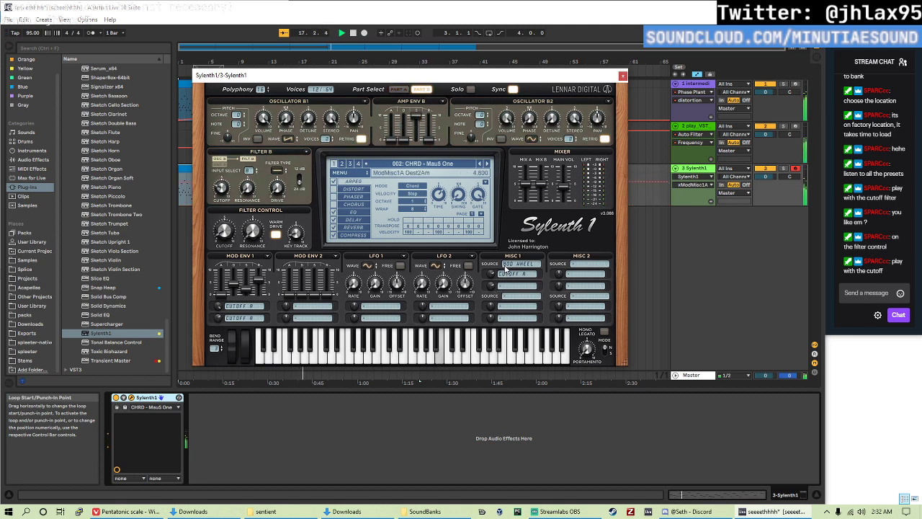
click(499, 287)
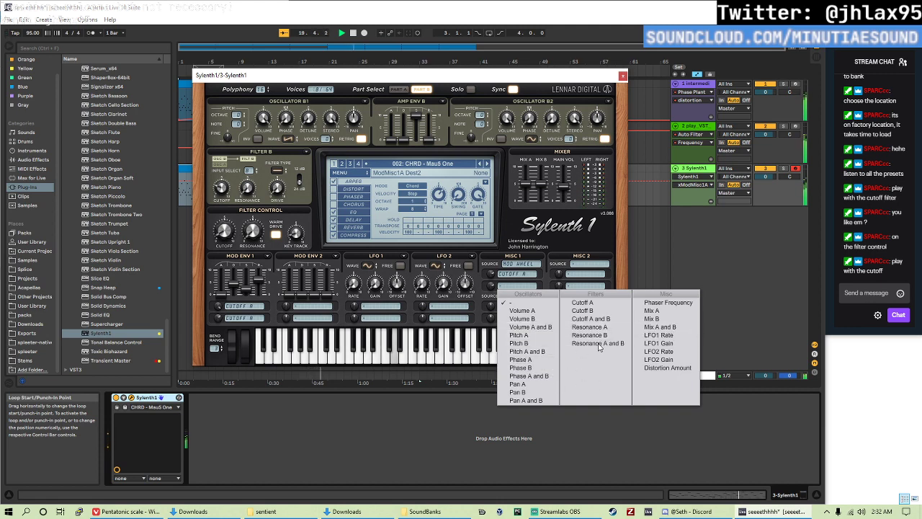
click(583, 311)
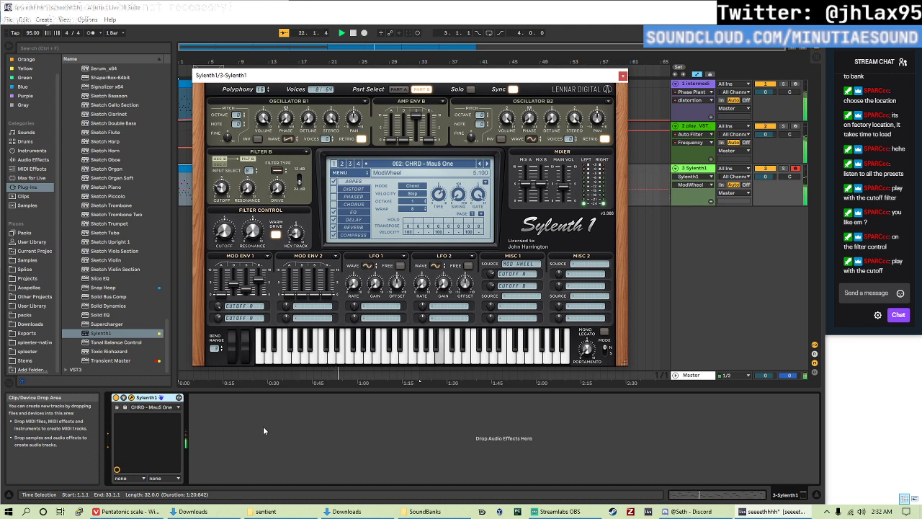
- Close the synth window, open the Sylenth1 track's MIDI clip and reverse its notes
click(622, 75)
click(391, 172)
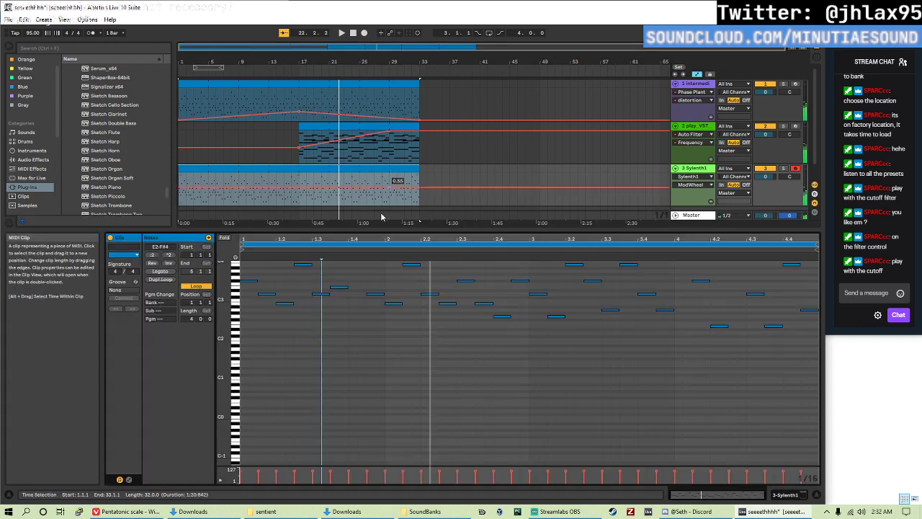
click(349, 357)
click(152, 263)
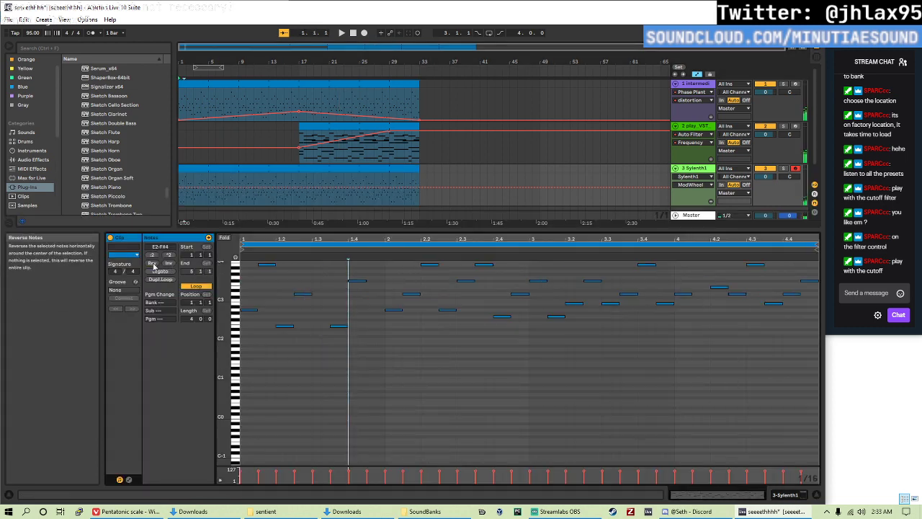
- Move the Sylenth1 clip's start position to 3.4.4
drag(242, 248, 279, 254)
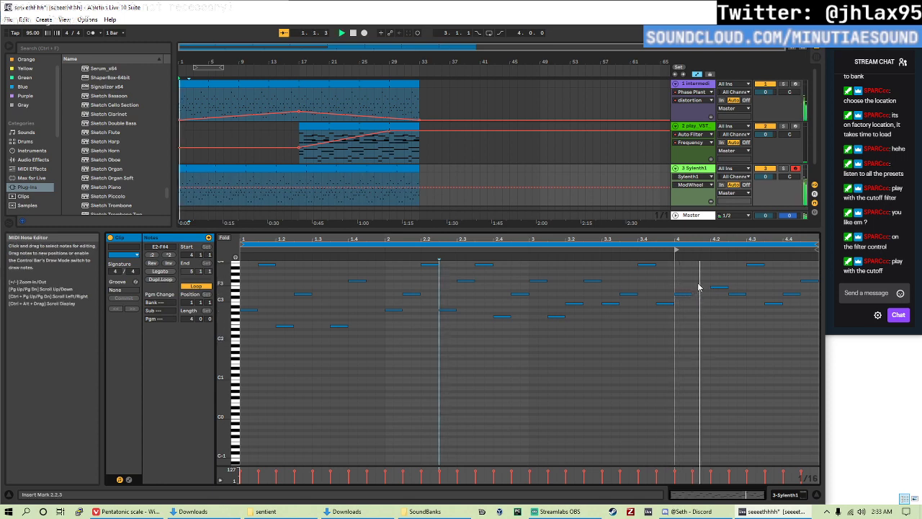
key(shift+Tab)
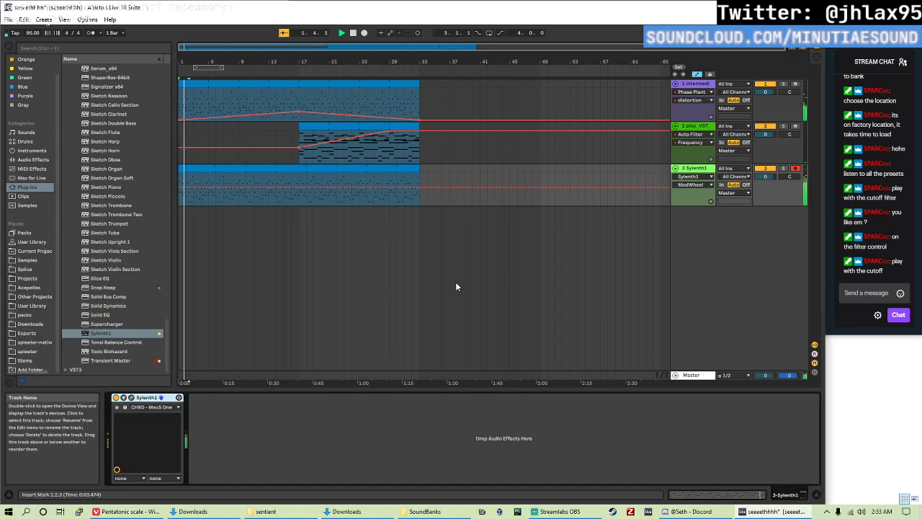
double_click(281, 173)
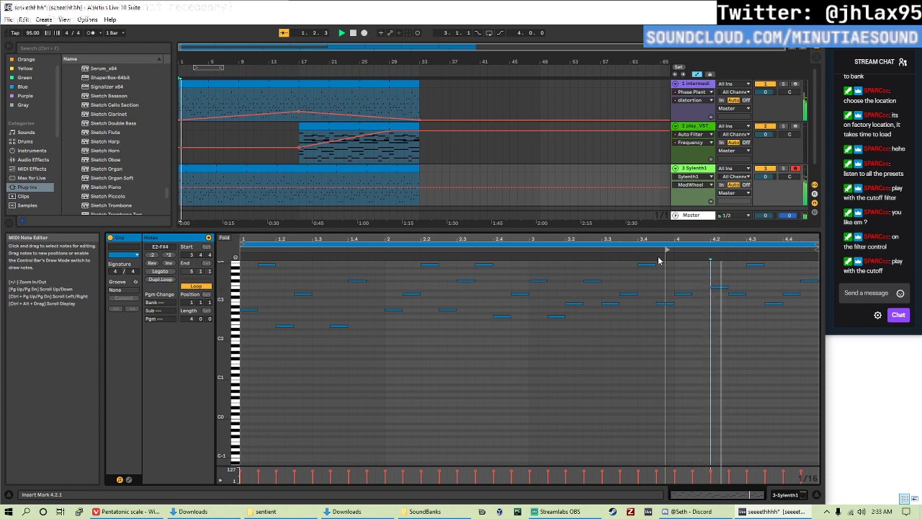
- Return to the Sylenth1 device and add its mod wheel to the configured device parameters
double_click(704, 172)
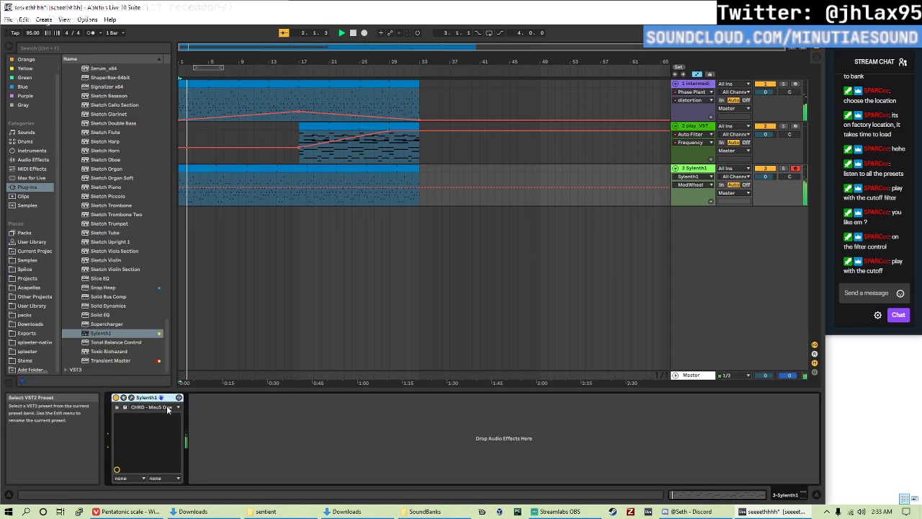
click(204, 396)
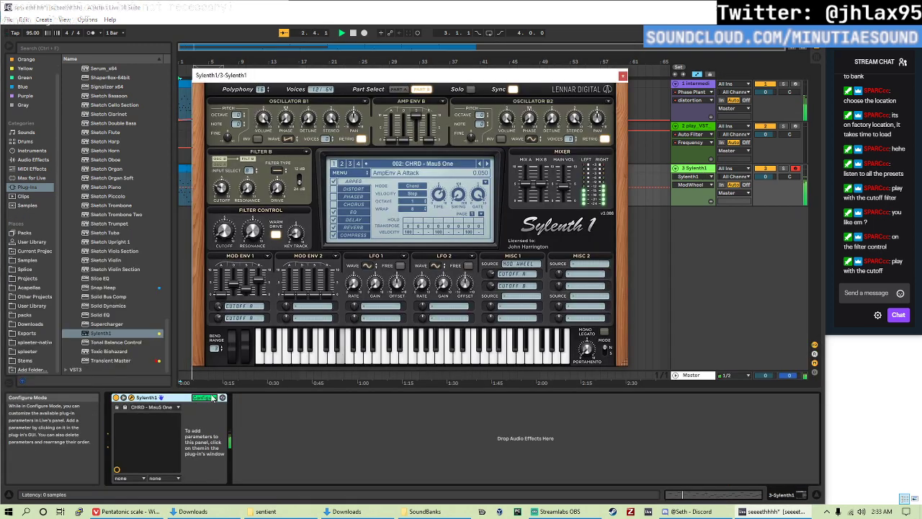
click(247, 353)
click(155, 397)
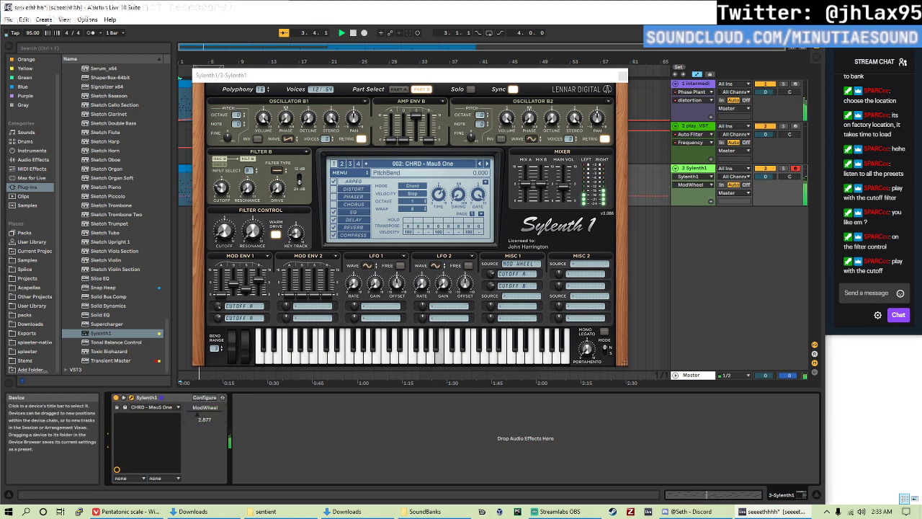
- Show the ModWheel automation, close the synth window and draw a ramp from 0 at bar 1 to 10 around bar 31
right_click(188, 413)
click(204, 417)
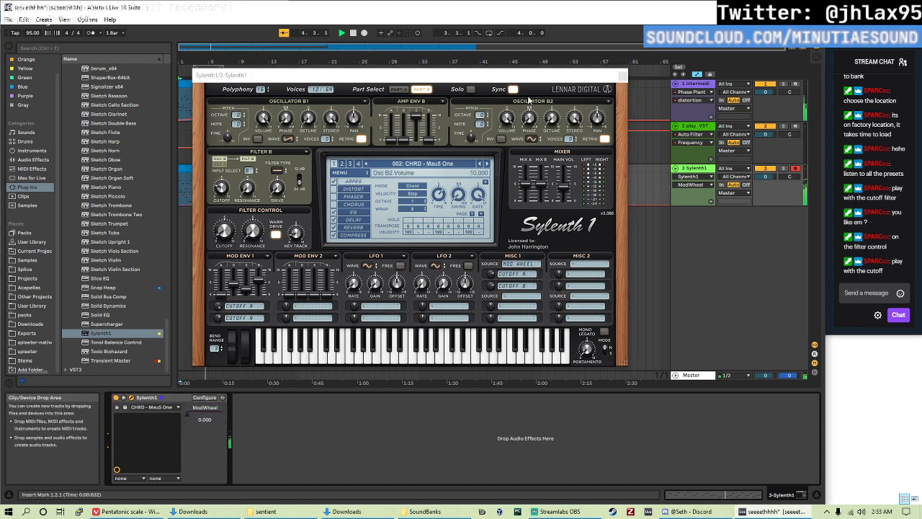
click(623, 76)
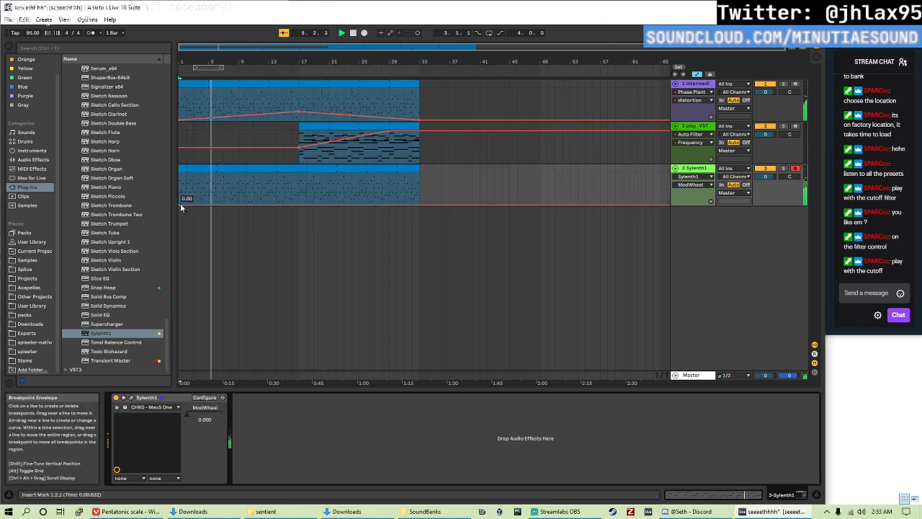
drag(183, 205, 405, 176)
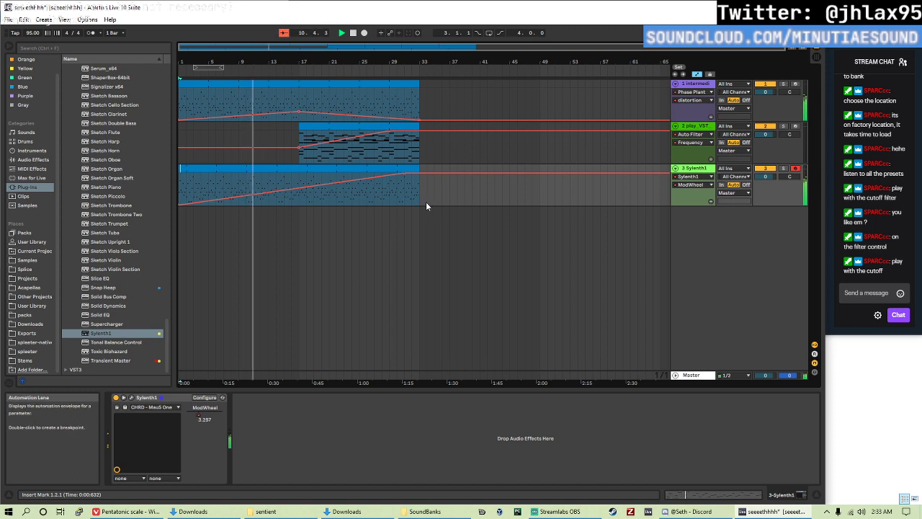
- Add EQ Eight to the Sylenth1 track, set band 4 to 1.82 kHz at -7.31 dB and raise the output gain to 2.88 dB
click(33, 159)
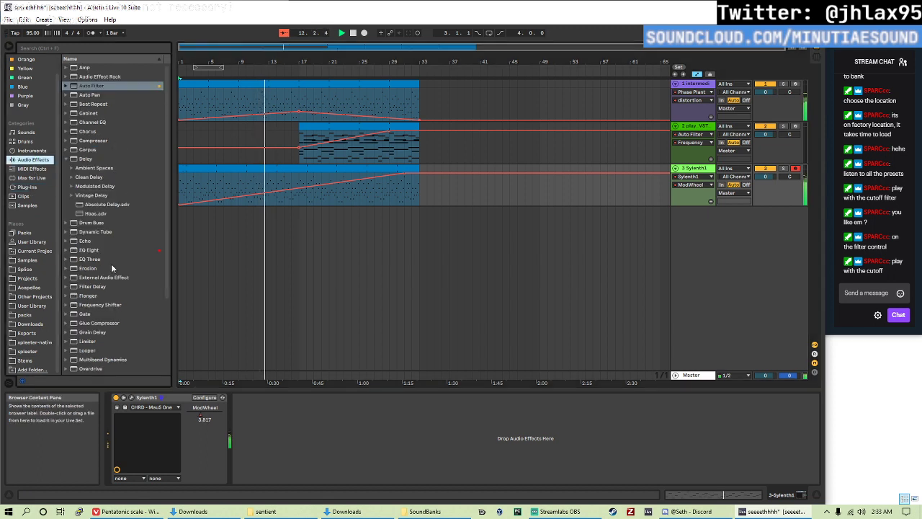
double_click(89, 249)
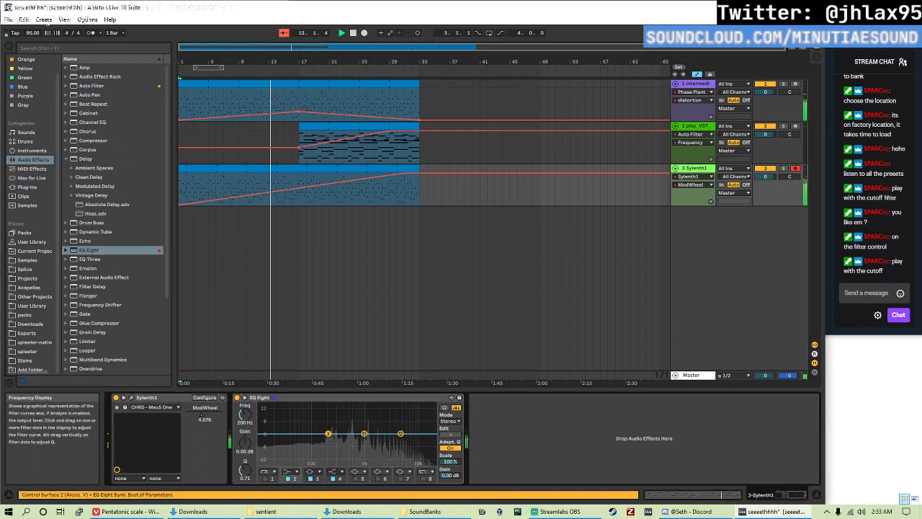
drag(330, 437, 377, 447)
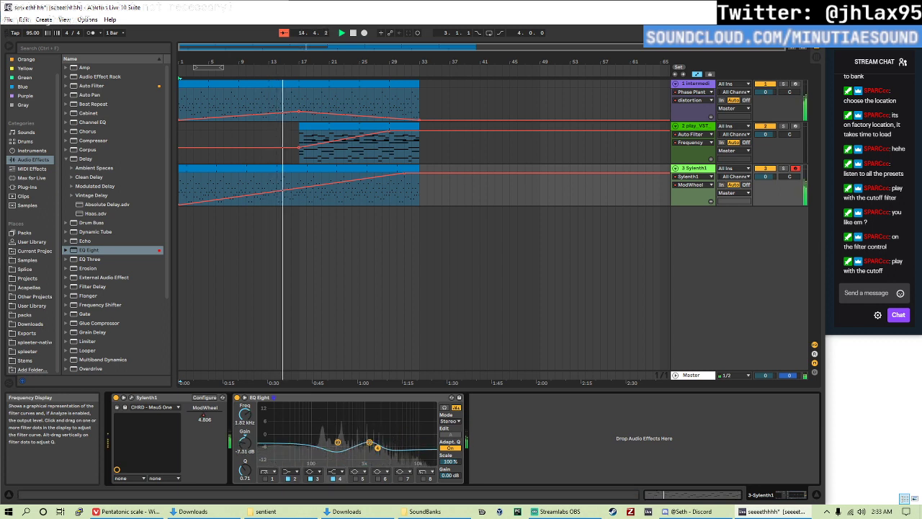
drag(450, 475, 450, 461)
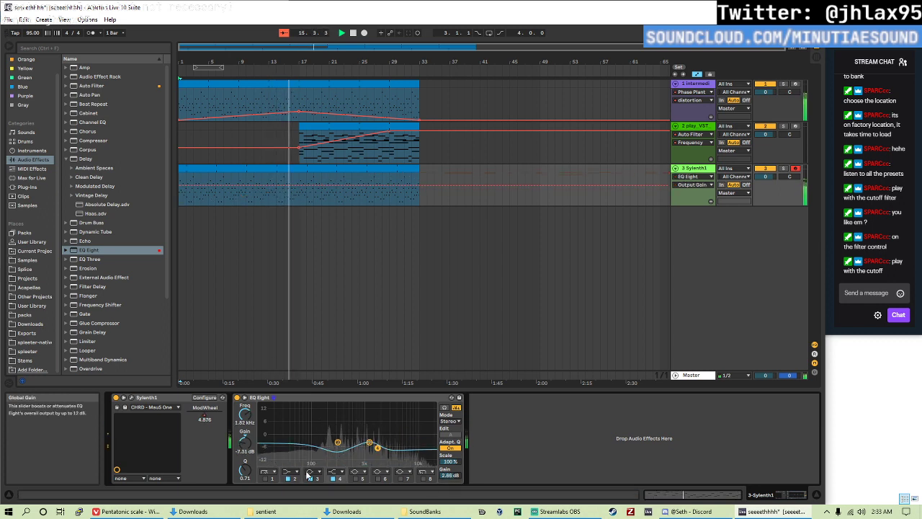
- Enable EQ Eight's band 1 low cut at 116 Hz, set band 4 to 843 Hz at -7.07 dB and output gain to 5.68 dB
double_click(282, 446)
drag(283, 445, 315, 440)
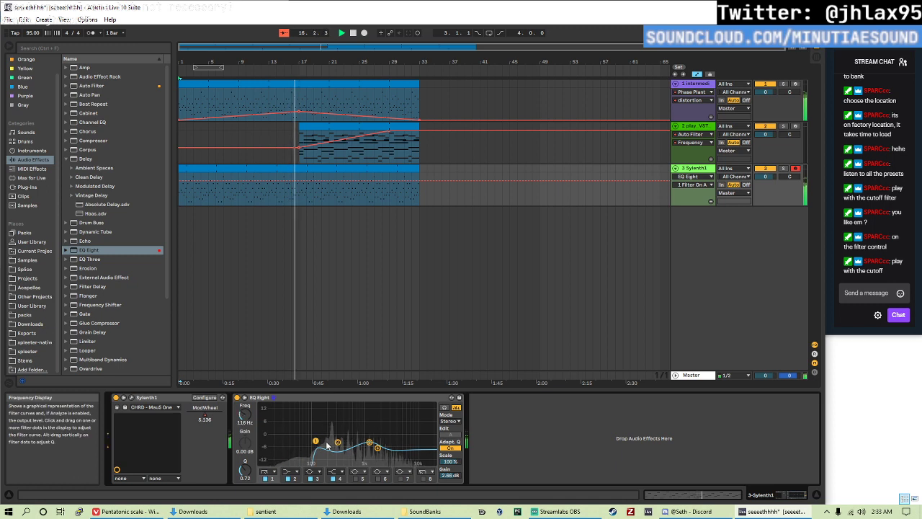
drag(377, 448, 360, 448)
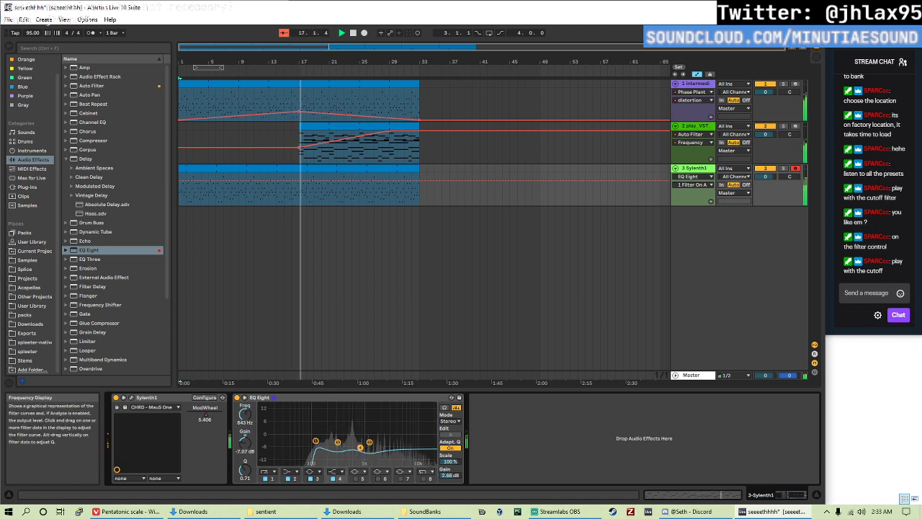
mouse_move(450, 468)
mouse_down()
mouse_move(451, 458)
mouse_move(451, 473)
mouse_up()
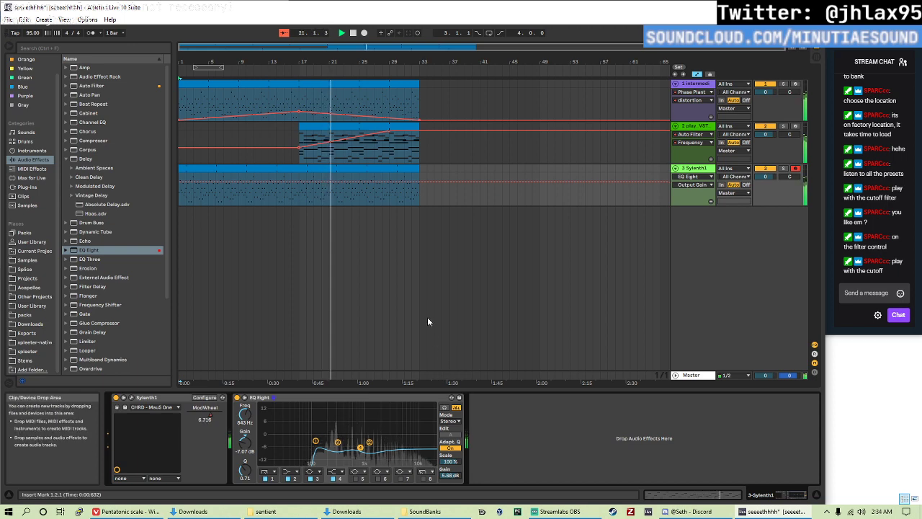
- Try transposing all notes in the Sylenth1 clip down an octave, and return them to their original pitch
double_click(353, 184)
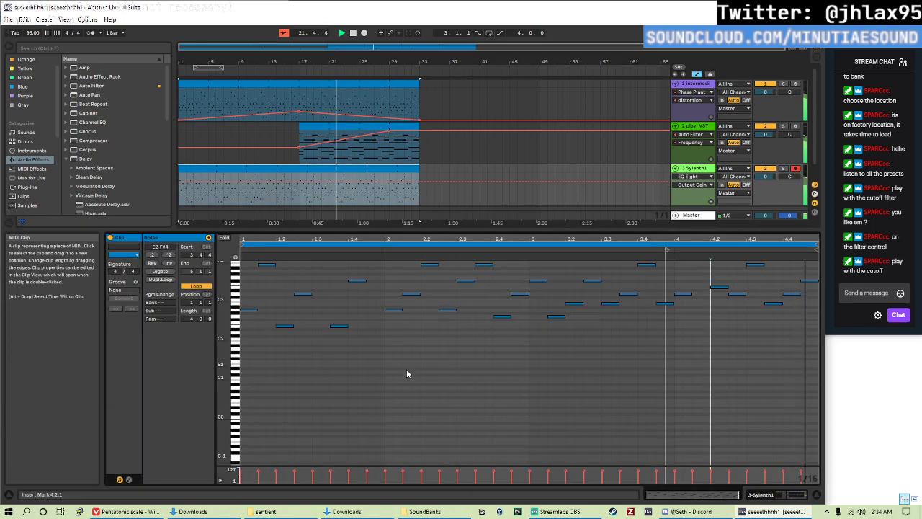
click(407, 373)
key(ctrl+a)
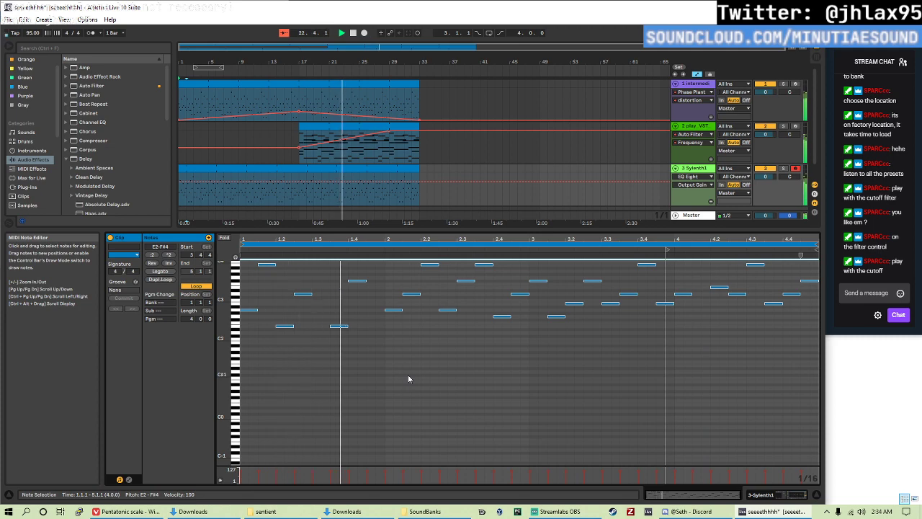
key(shift+Down)
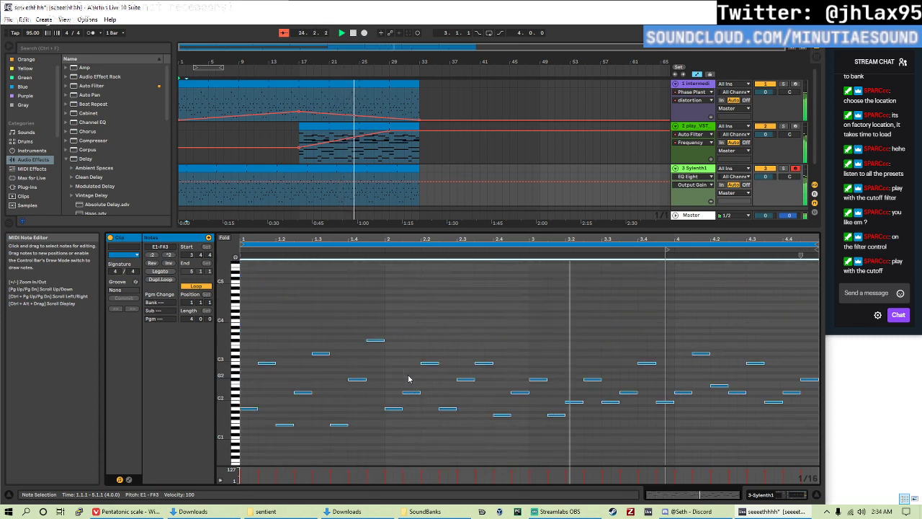
key(shift+Up)
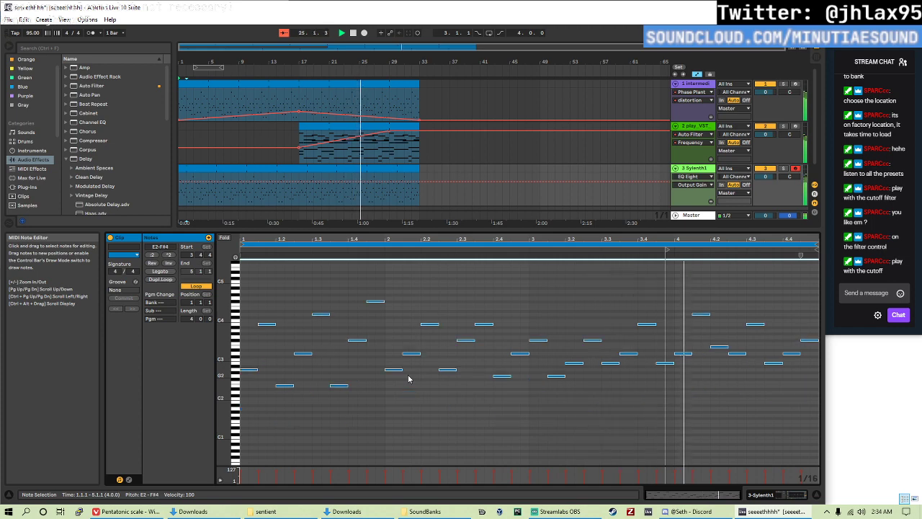
- Raise EQ Eight's band 3, set band 4 to 1.02 kHz at -6.82 dB and reduce the output gain to 4.93 dB
click(696, 170)
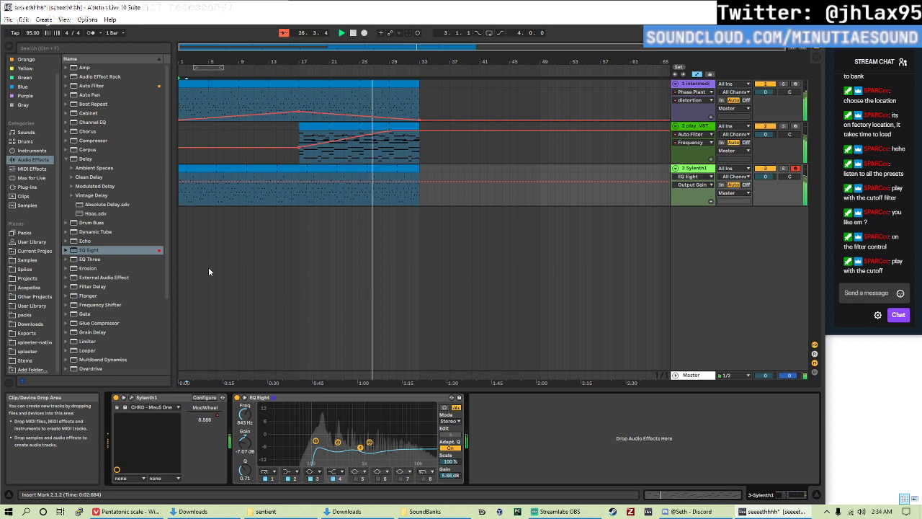
drag(369, 442, 375, 431)
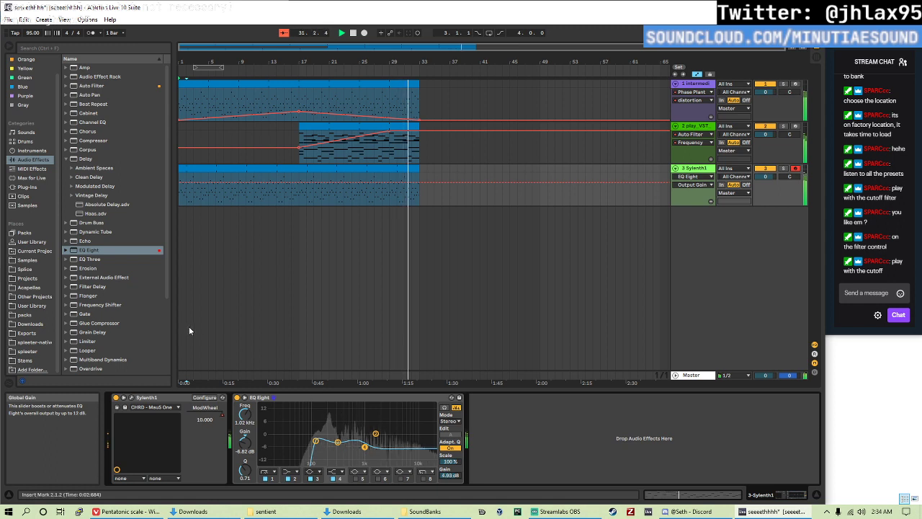
- Add the Haas delay preset after EQ Eight and set its left time to 8.47 ms and right time to 1.42 ms
double_click(90, 214)
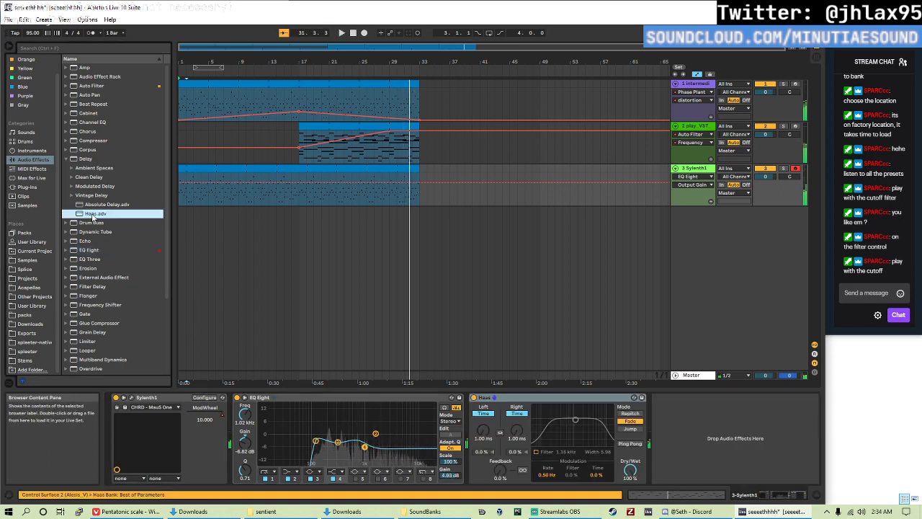
key(space)
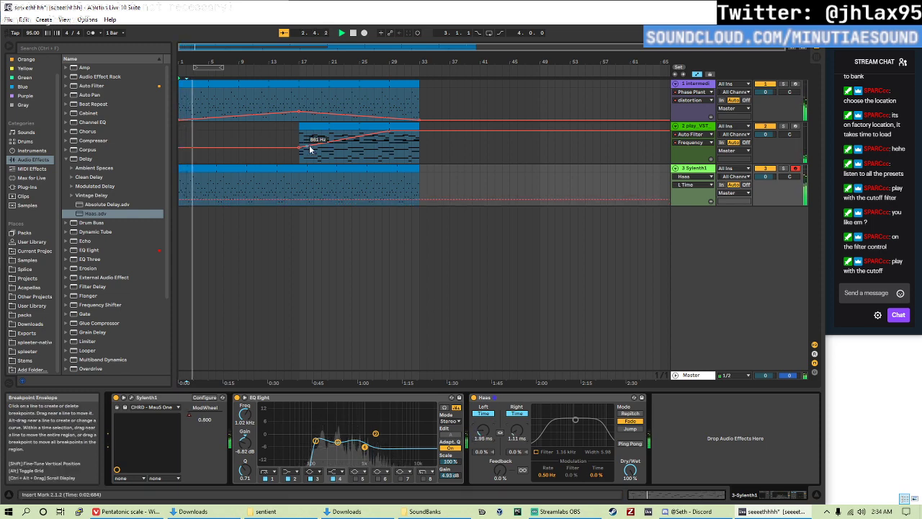
click(308, 189)
drag(517, 431, 516, 410)
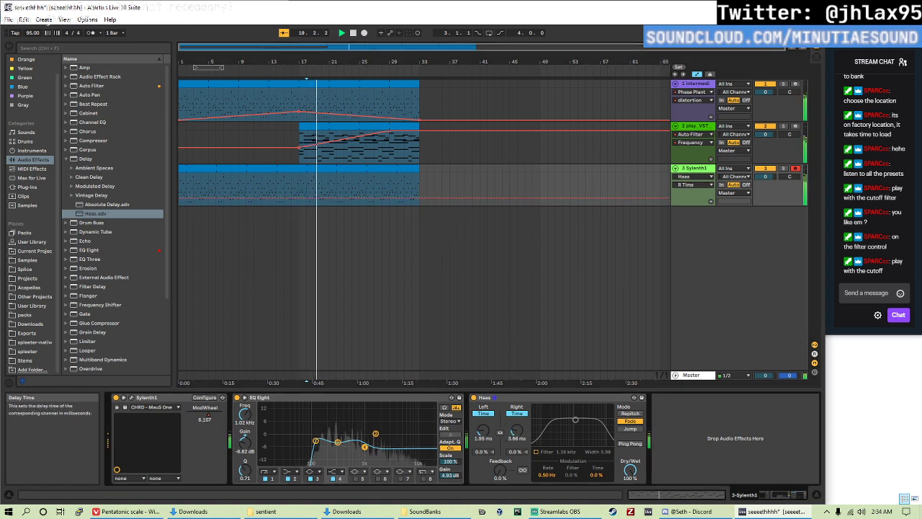
mouse_move(489, 437)
mouse_down()
mouse_move(489, 418)
mouse_move(483, 439)
mouse_up()
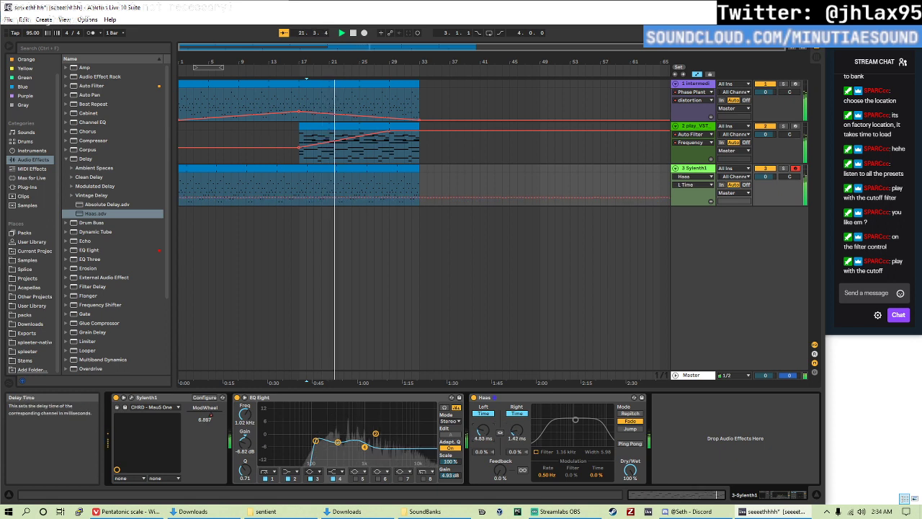
drag(482, 431, 483, 424)
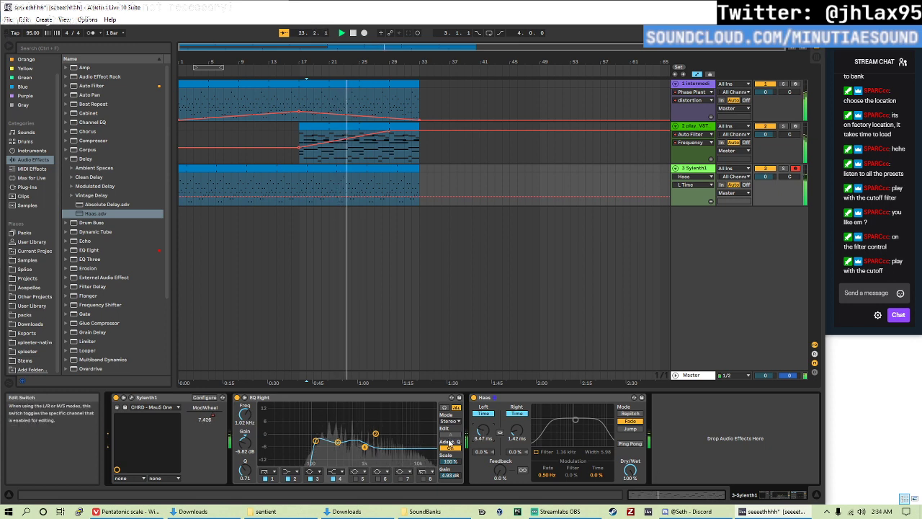
- Enable EQ Eight's band 7 and set it to 12.4 kHz with a 3.35 dB boost
click(401, 478)
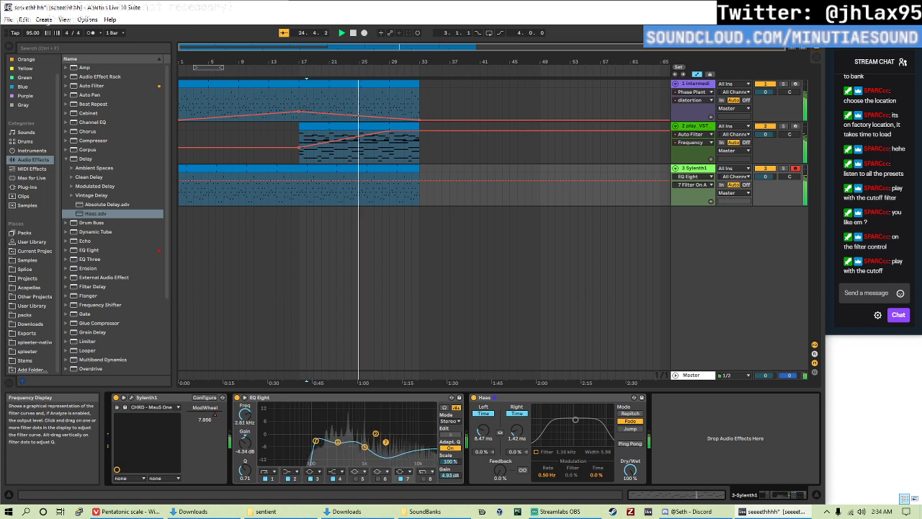
drag(399, 433, 420, 427)
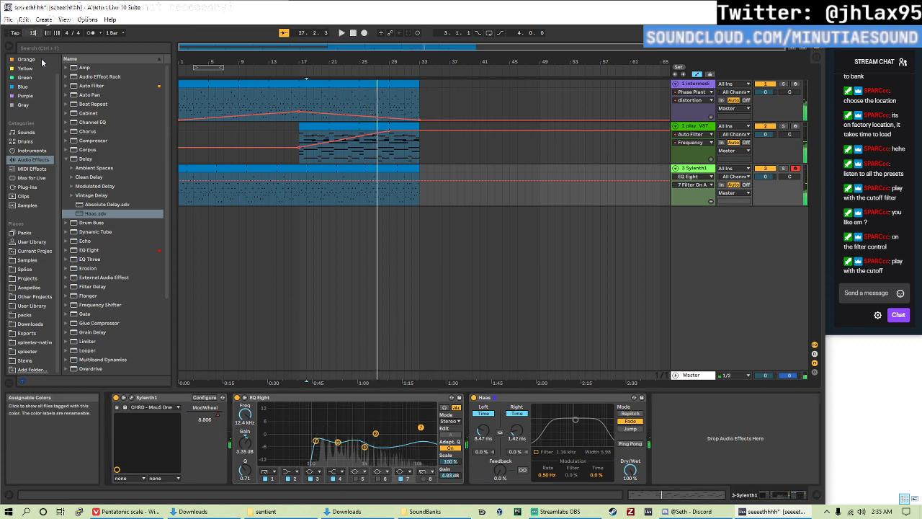
- Set the project tempo to 120 BPM and play the arrangement from around bar 17 and from the start
text(0)
key(Return)
click(311, 161)
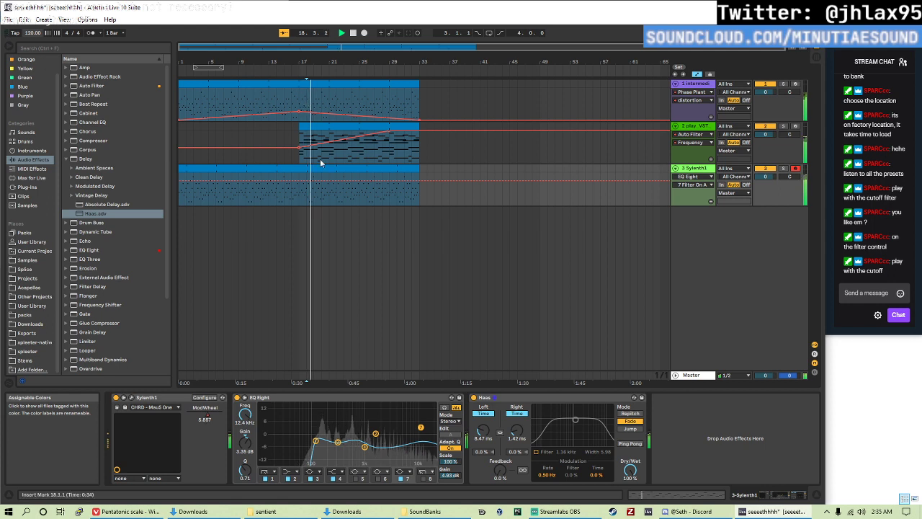
click(297, 194)
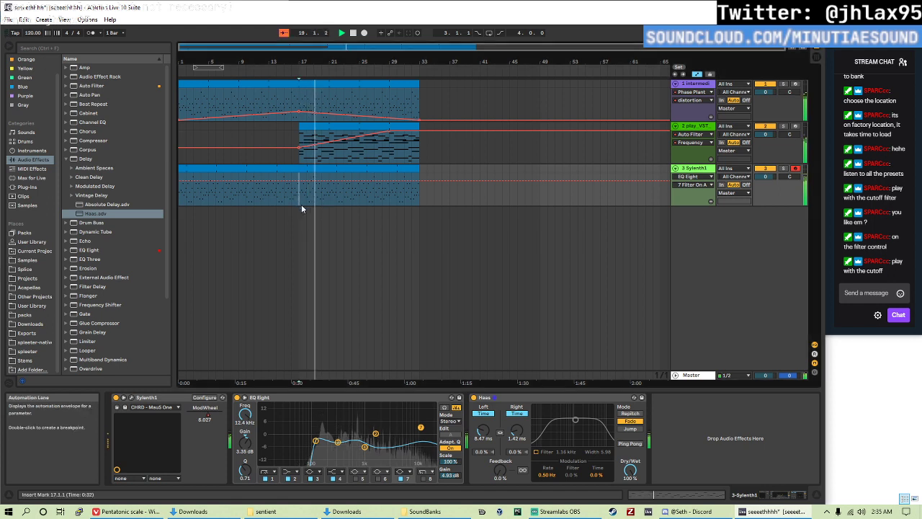
double_click(206, 192)
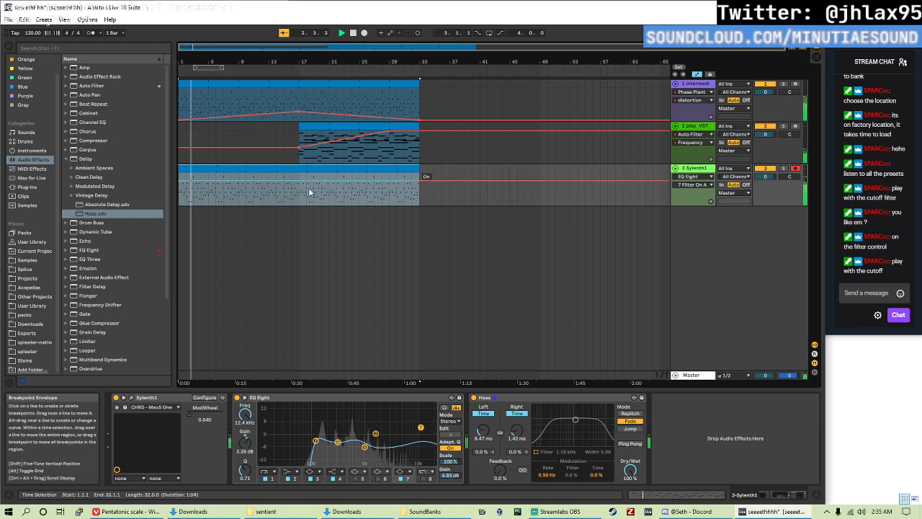
- Add Auto Filter after Haas and automate its frequency from 408 Hz at bar 1 to its maximum around bar 26
click(105, 86)
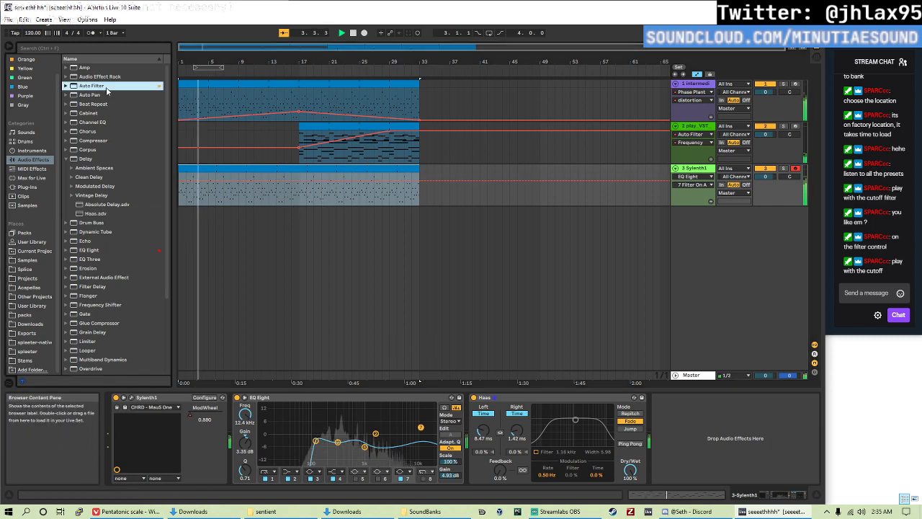
drag(106, 87, 703, 401)
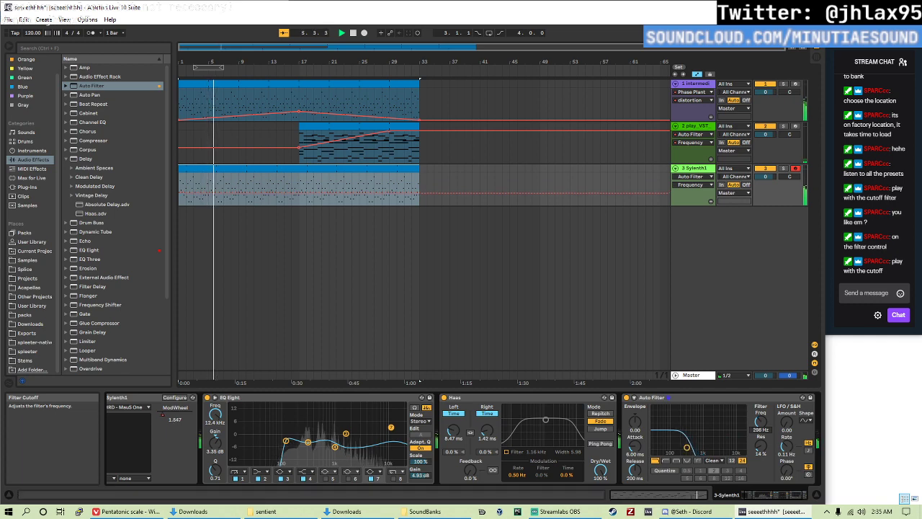
drag(757, 425, 757, 420)
right_click(756, 425)
click(766, 432)
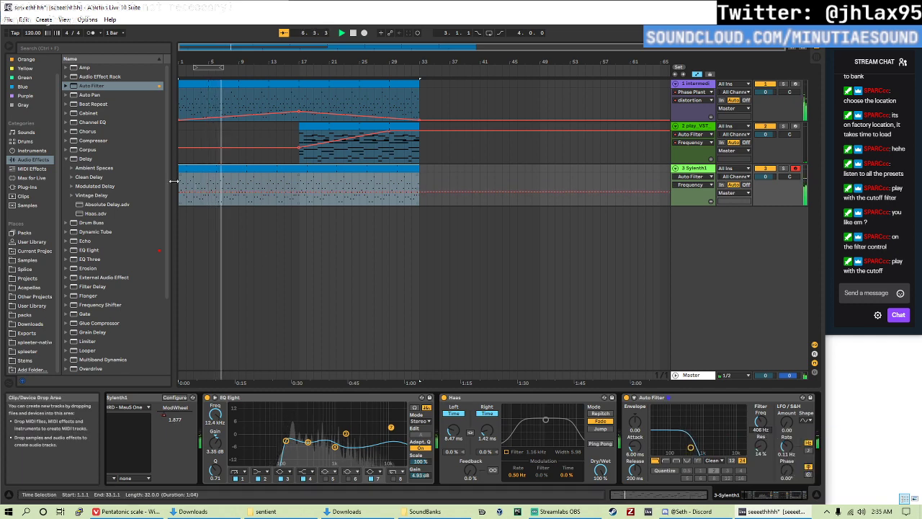
click(209, 192)
drag(208, 191, 367, 175)
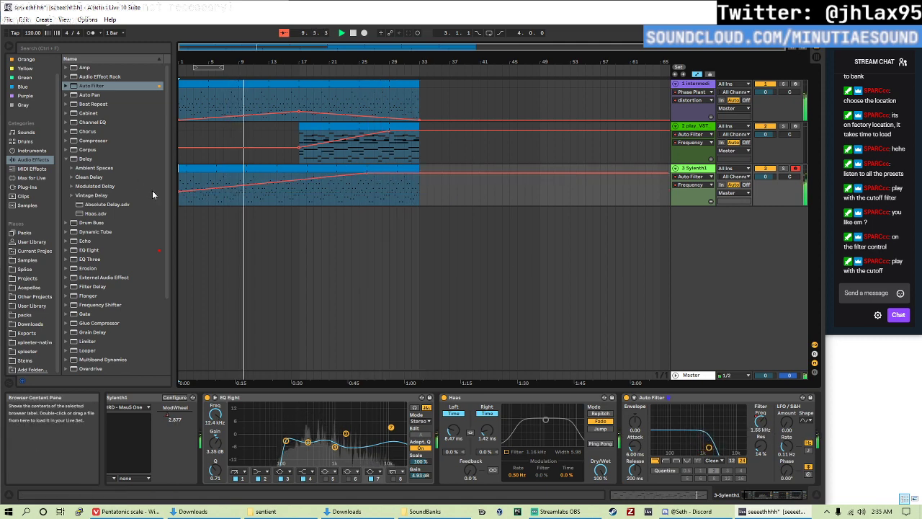
- Show the Auto Filter's resonance automation and lower its starting point so it rises slightly from bar 1 to the clip's end
right_click(761, 447)
click(785, 454)
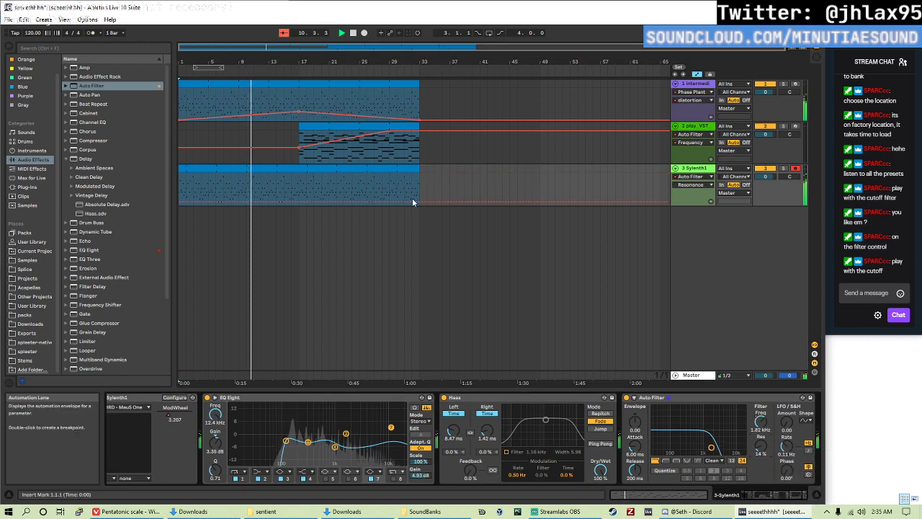
click(180, 202)
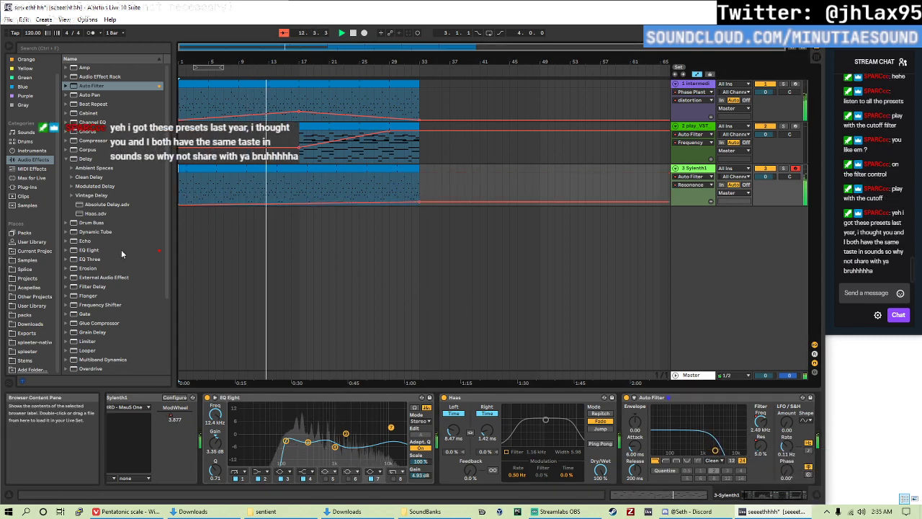
- Add a second Auto Filter to the Sylenth1 track as a high-pass and automate its frequency falling from bar 1 to its minimum at bar 33
double_click(92, 88)
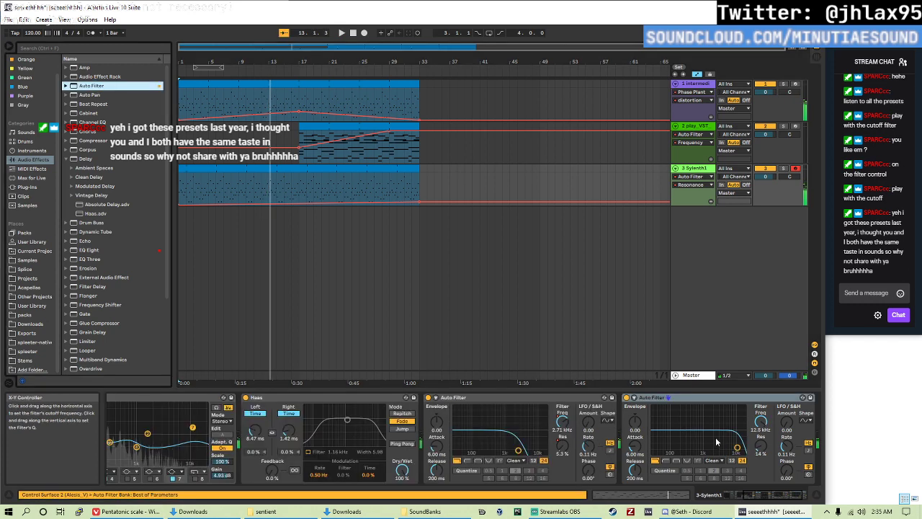
drag(759, 427, 759, 468)
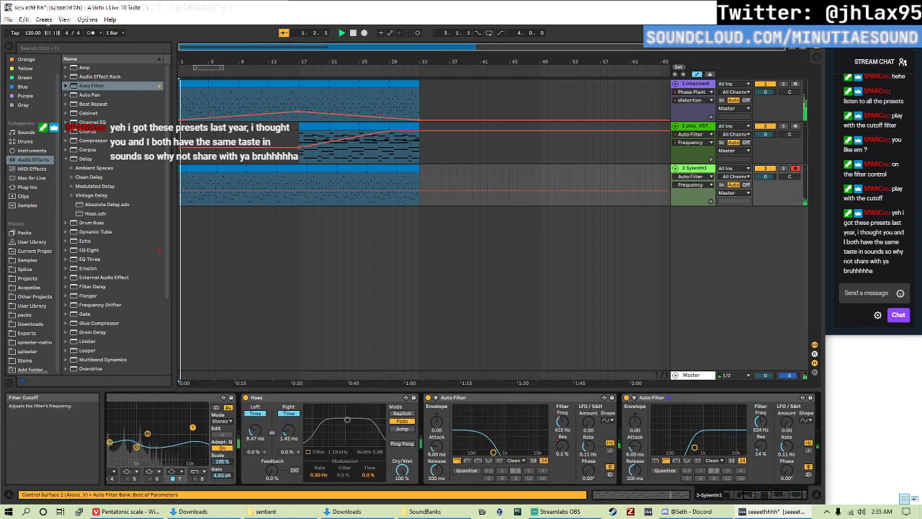
right_click(759, 423)
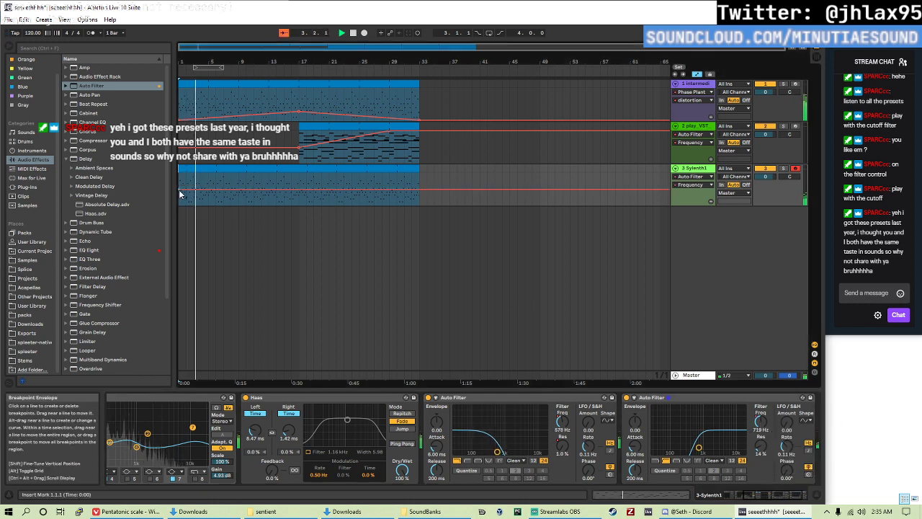
drag(261, 190, 418, 204)
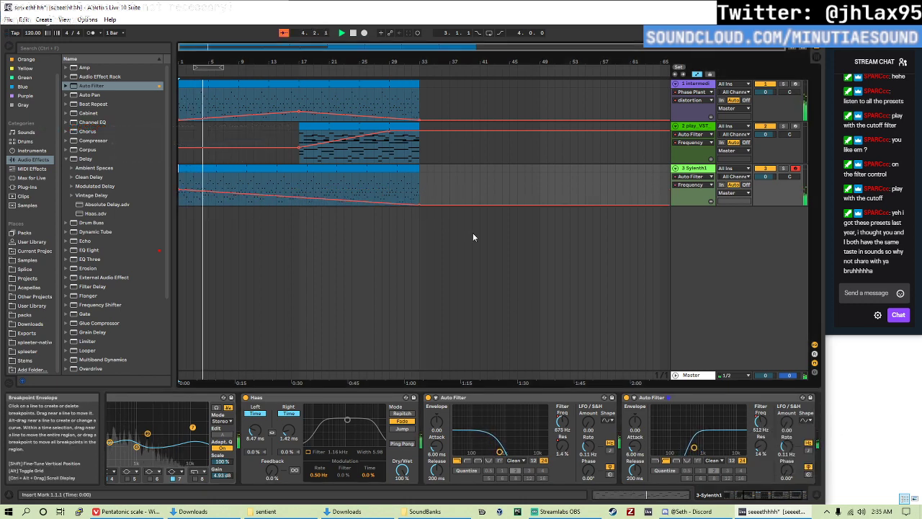
- Show the high-pass Auto Filter's resonance automation and lower its starting point so it rises slightly from bar 1 to bar 33
right_click(766, 448)
click(791, 452)
click(186, 201)
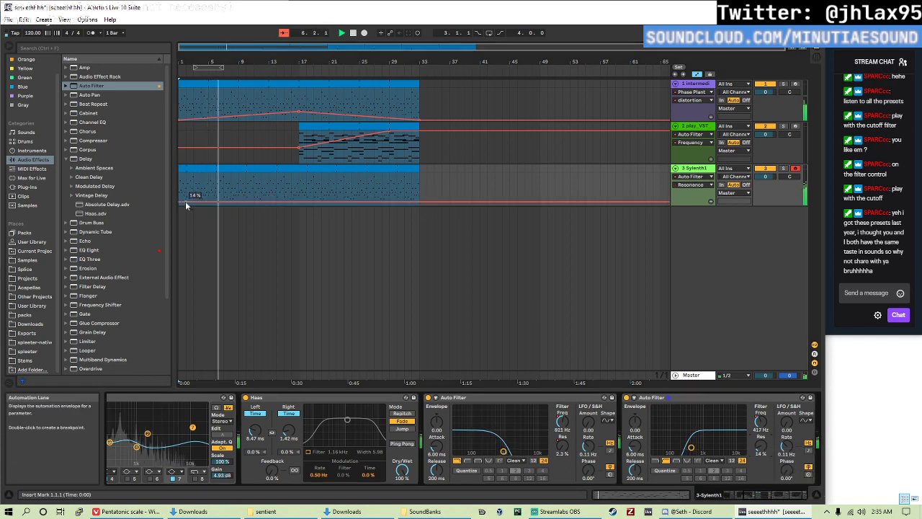
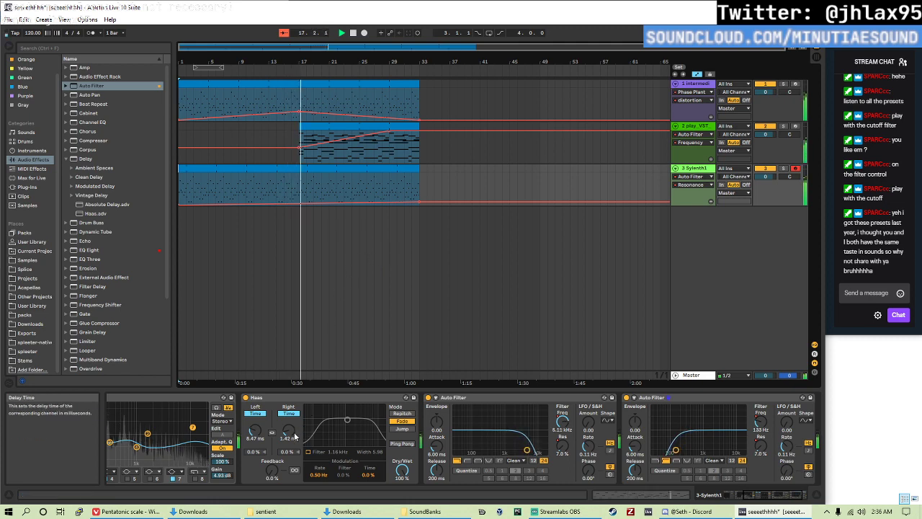
- Set EQ Eight's output gain to 3.81 dB and Haas's delay times to 5.09 ms left and 2.36 ms right
drag(295, 436, 294, 421)
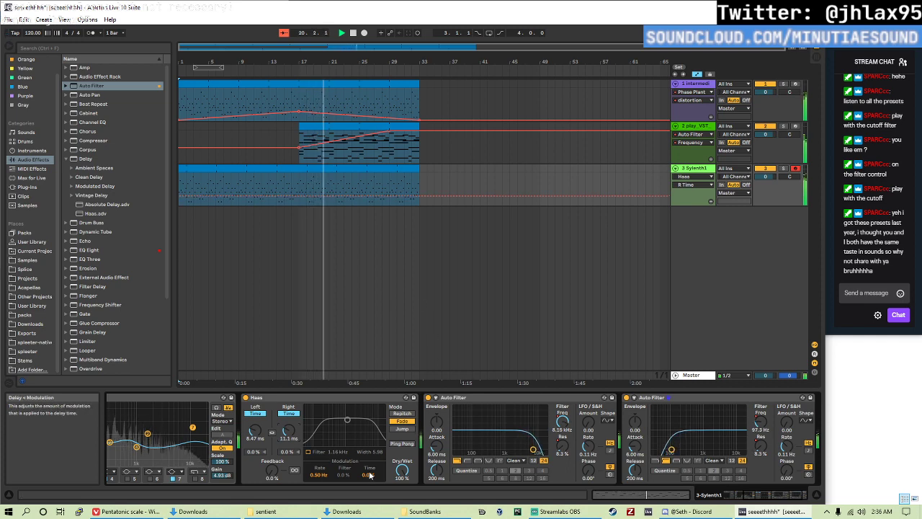
scroll(338, 467, up, 2)
drag(299, 475, 294, 480)
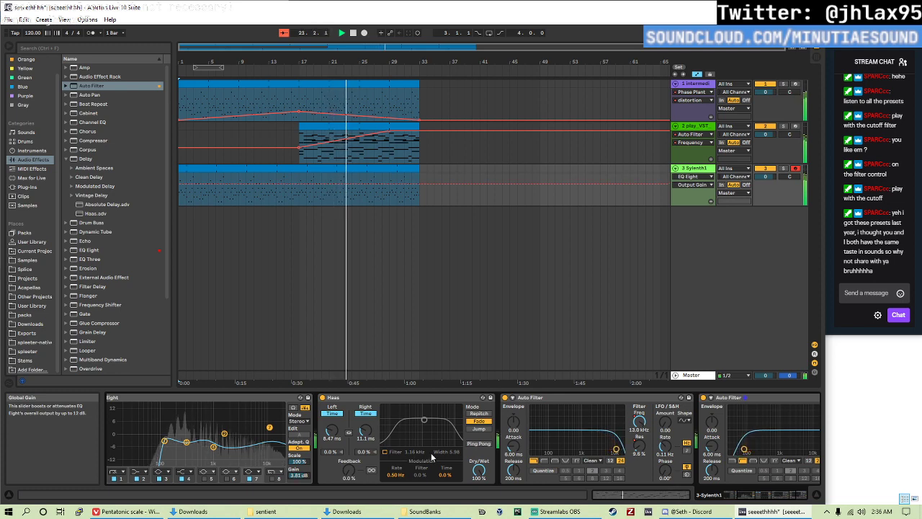
scroll(210, 472, down, 3)
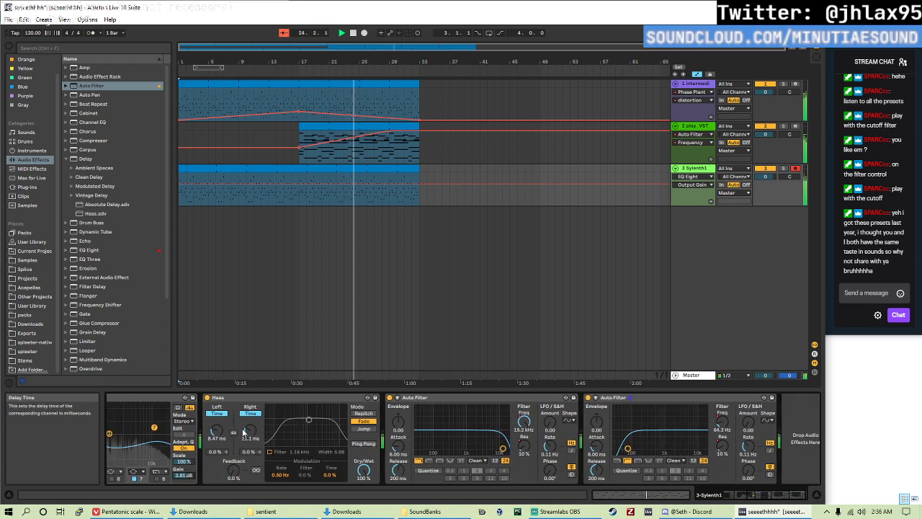
drag(249, 432, 250, 441)
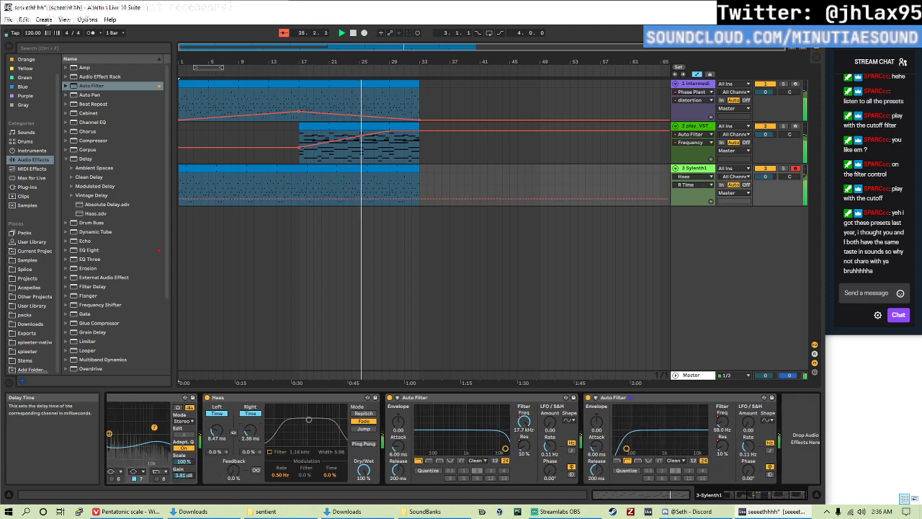
drag(216, 431, 216, 441)
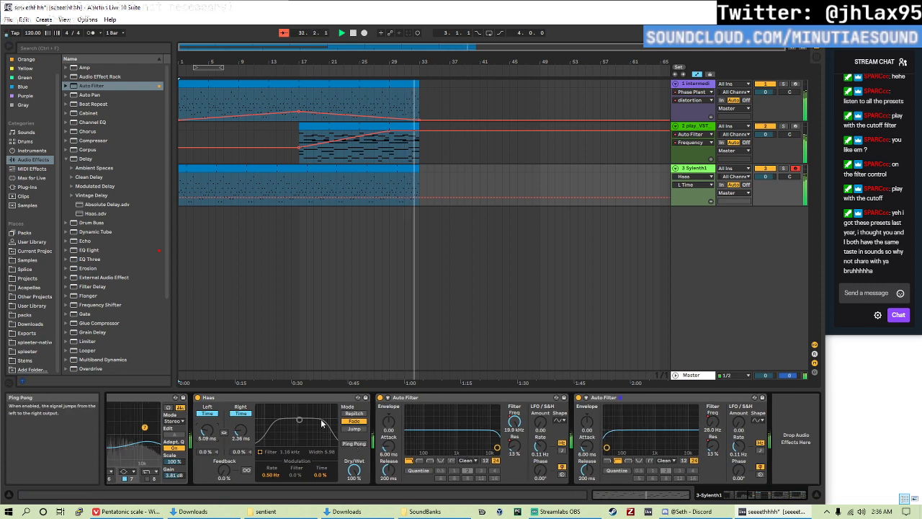
- Try a project tempo of 110 BPM, settle on 104 BPM, and play the arrangement from around bar 17
click(420, 173)
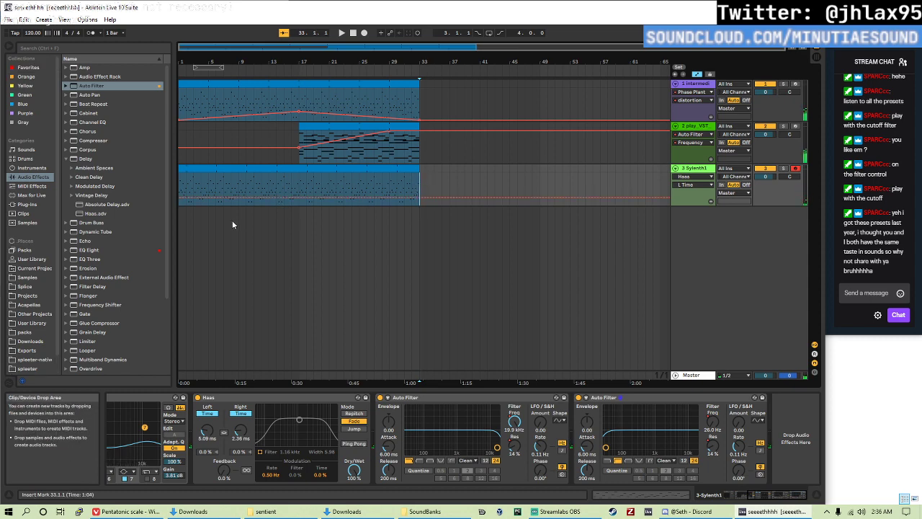
click(305, 179)
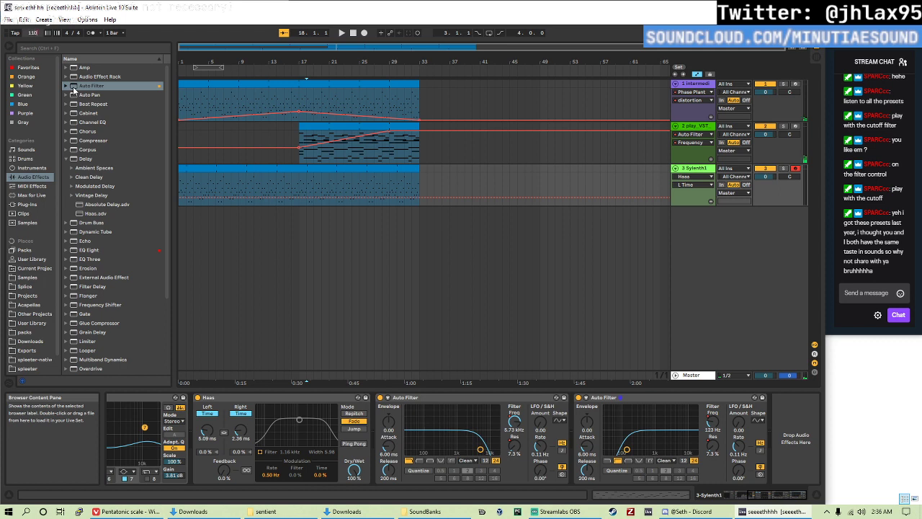
key(space)
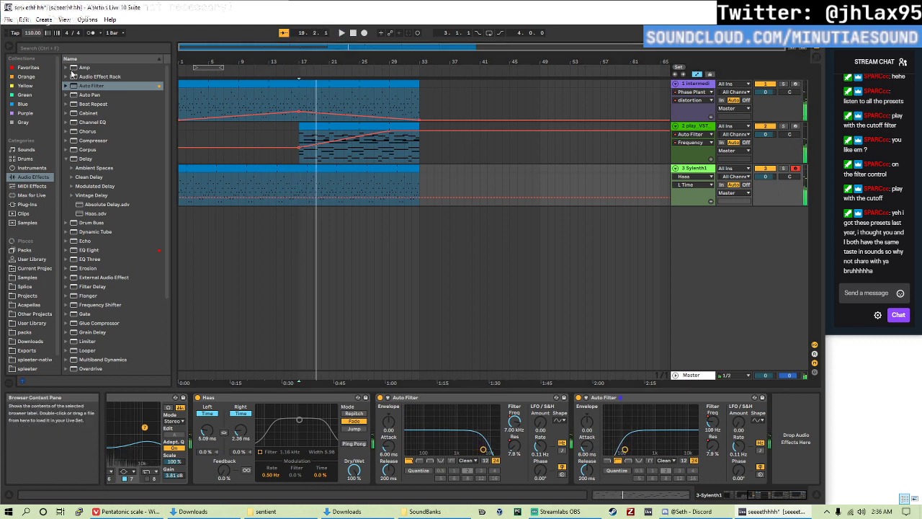
key(space)
key(space)
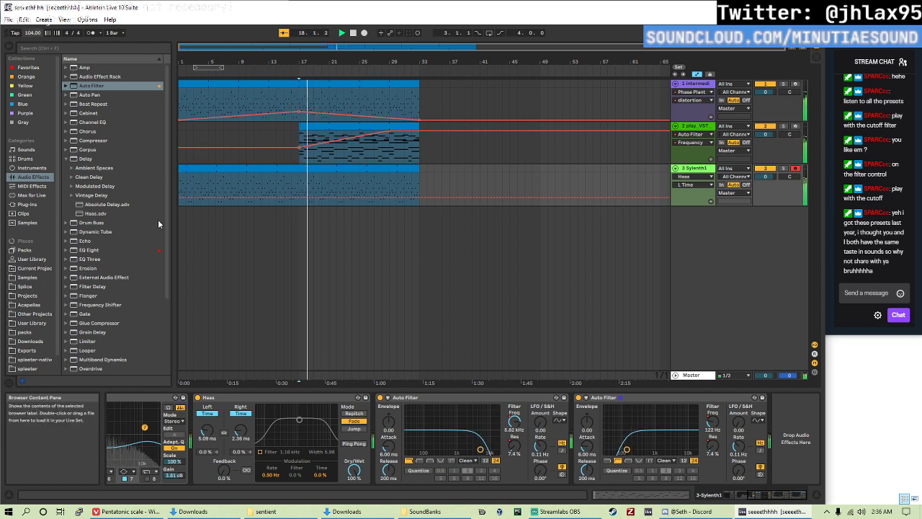
- Fold the three instrument tracks in the arrangement
click(696, 134)
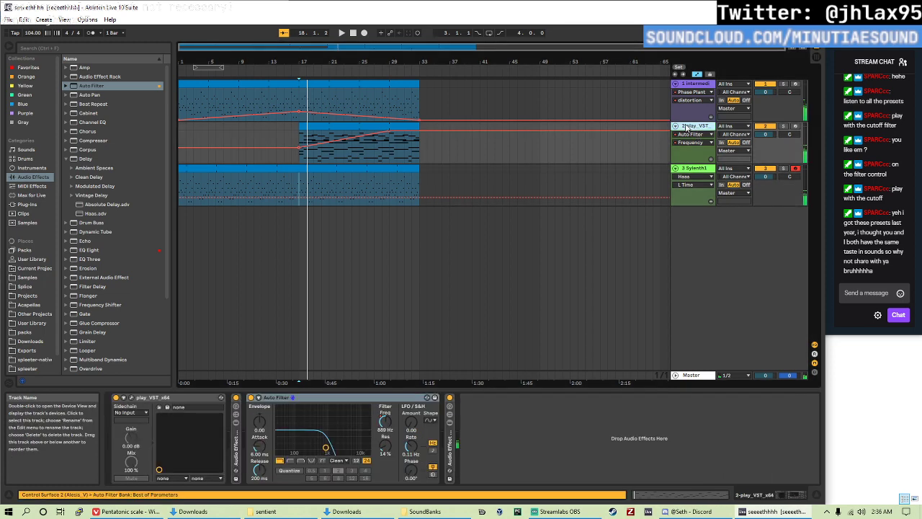
click(675, 127)
click(676, 135)
click(675, 84)
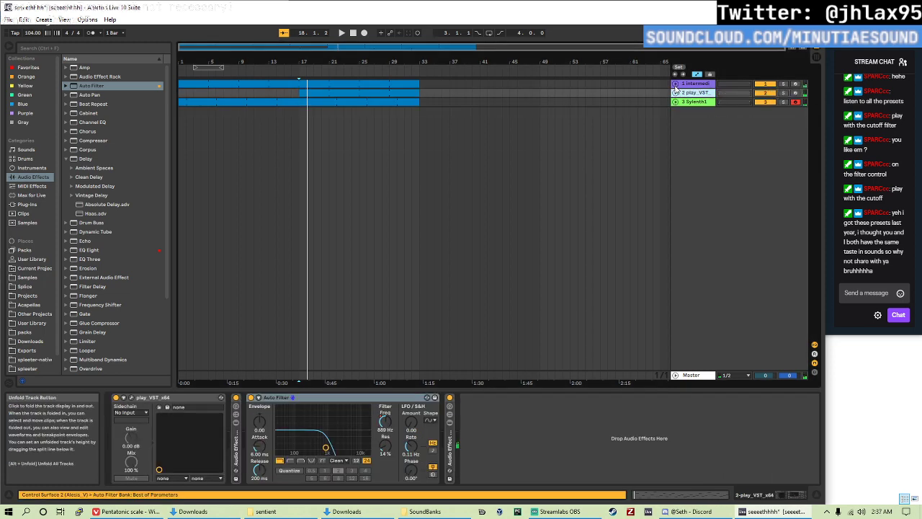
- Load the Reaktor 6 plug-in on a new track and open the JP-4c ensemble from its user content
click(300, 102)
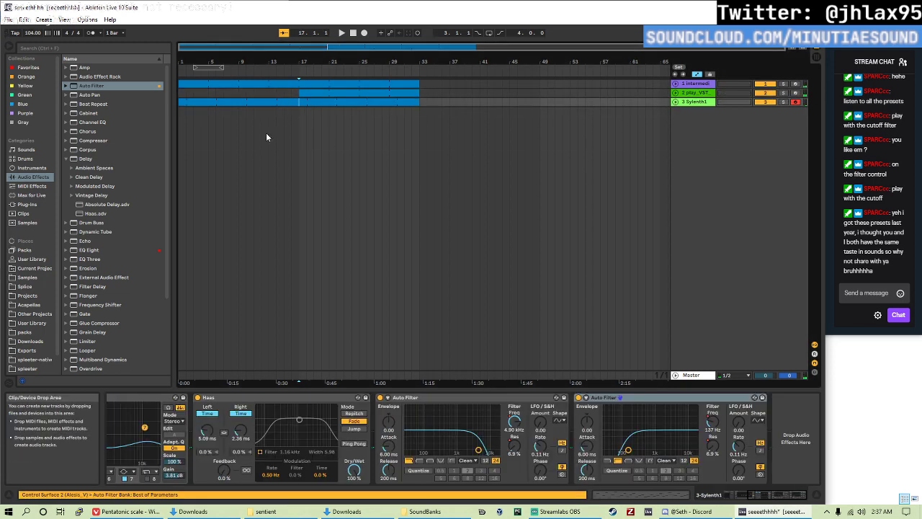
scroll(40, 250, down, 1)
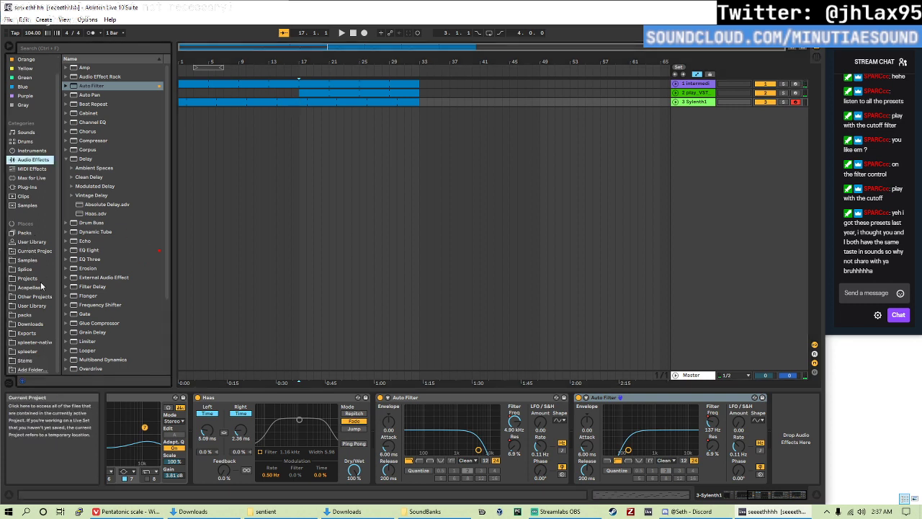
click(41, 255)
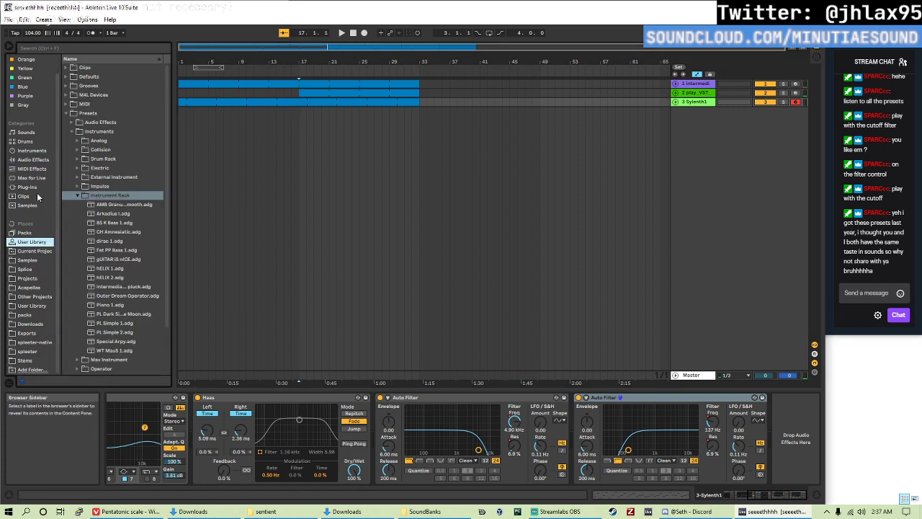
click(31, 189)
scroll(119, 229, up, 7)
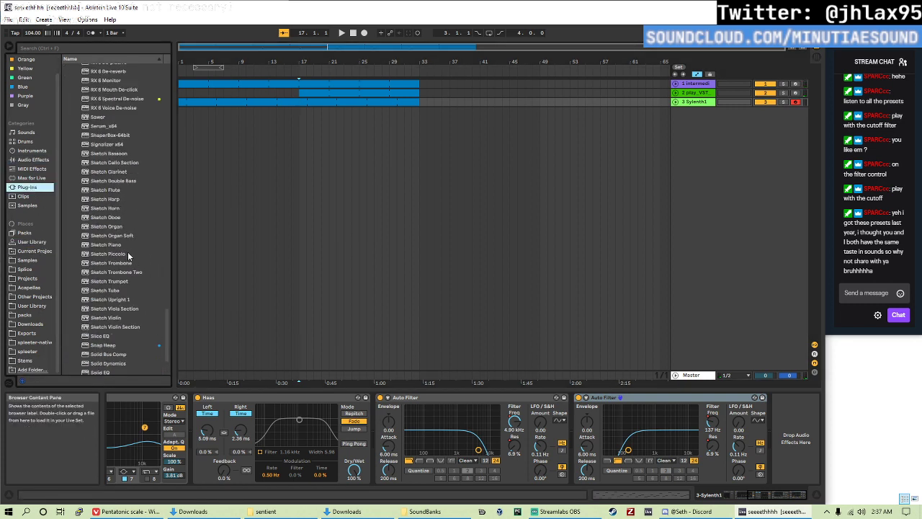
scroll(118, 205, up, 2)
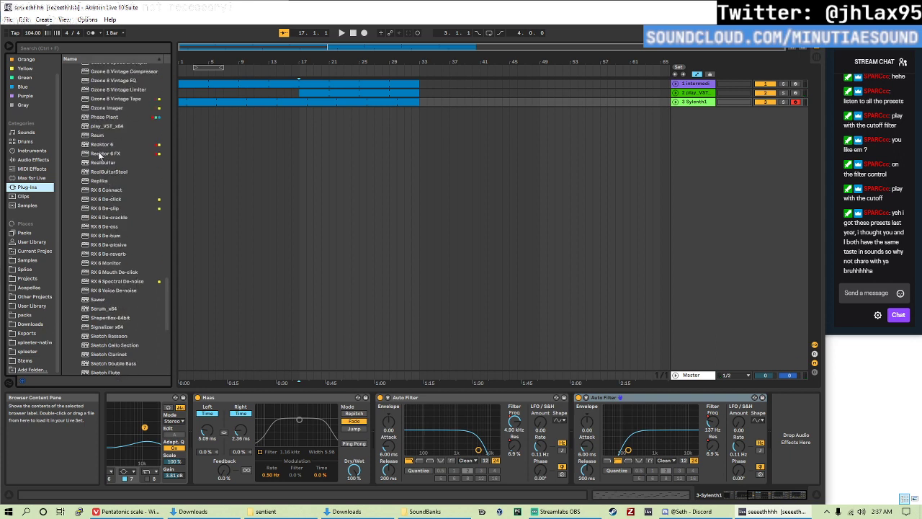
drag(101, 146, 268, 150)
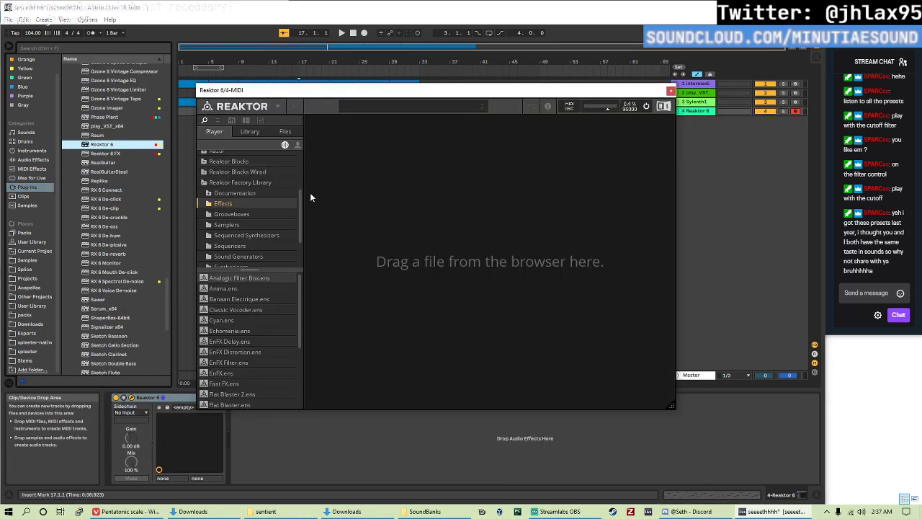
click(296, 145)
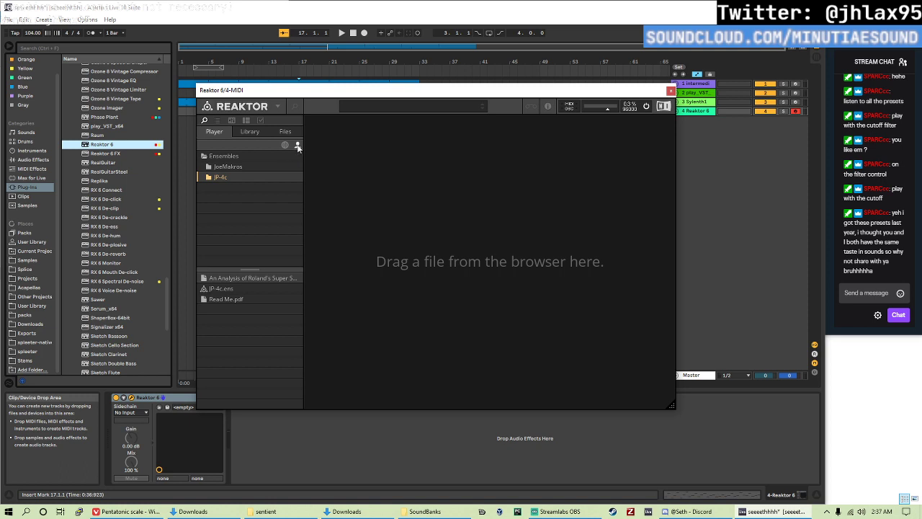
double_click(220, 288)
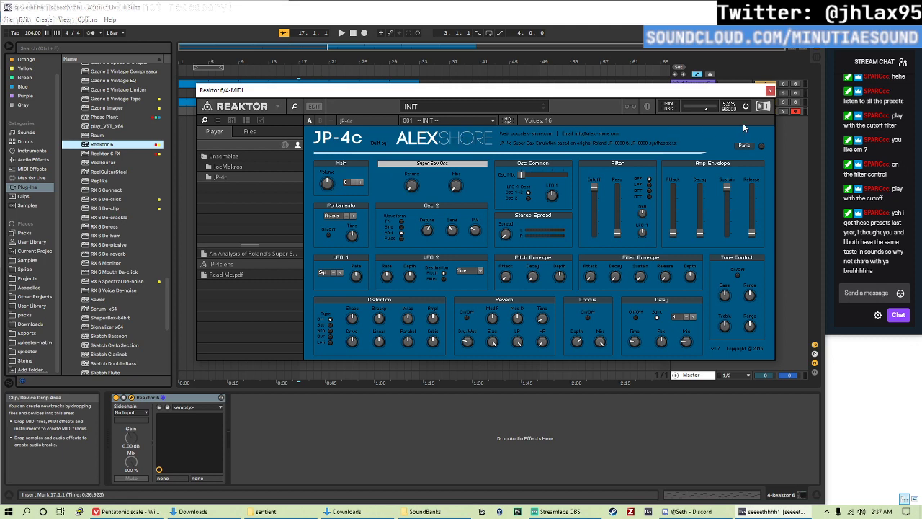
- Audition JP-4c presets including LD Analog Jupiter, choose LD Classic Supersaw, and close the Reaktor window
click(441, 122)
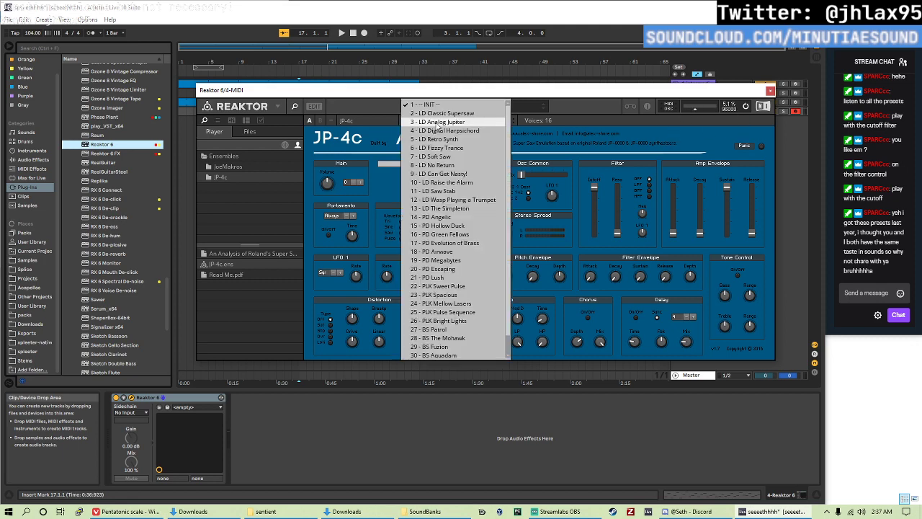
click(465, 123)
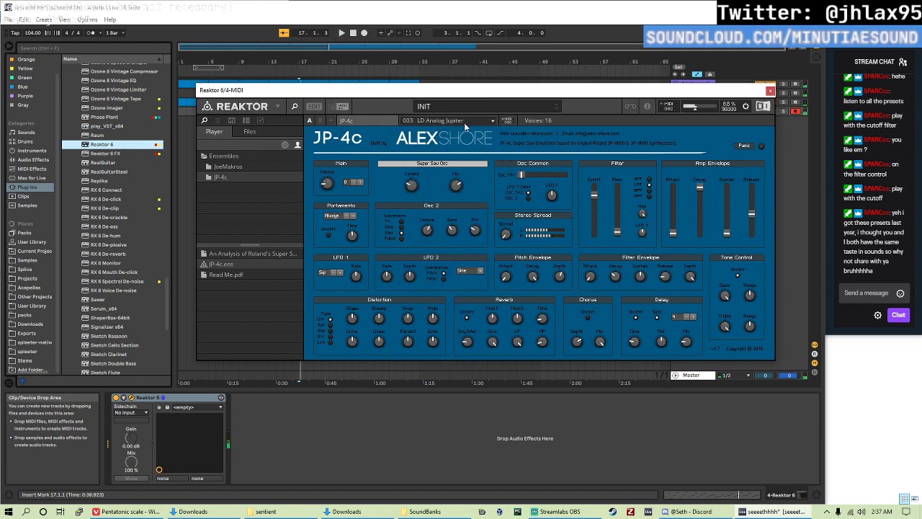
click(464, 123)
click(471, 127)
click(471, 127)
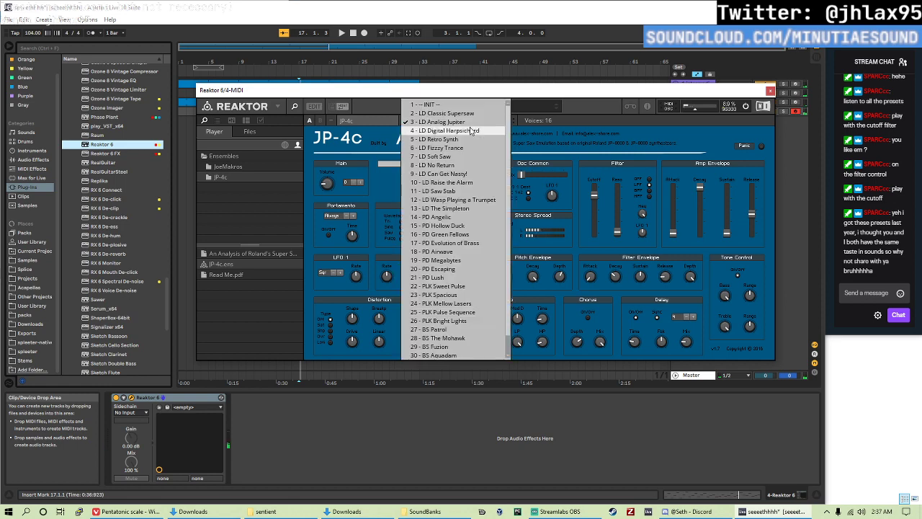
click(472, 130)
click(472, 119)
click(472, 116)
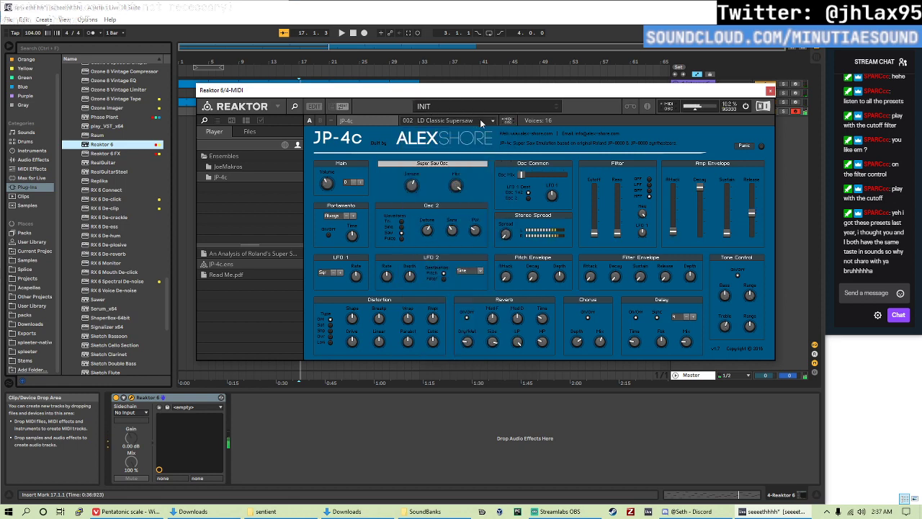
click(770, 90)
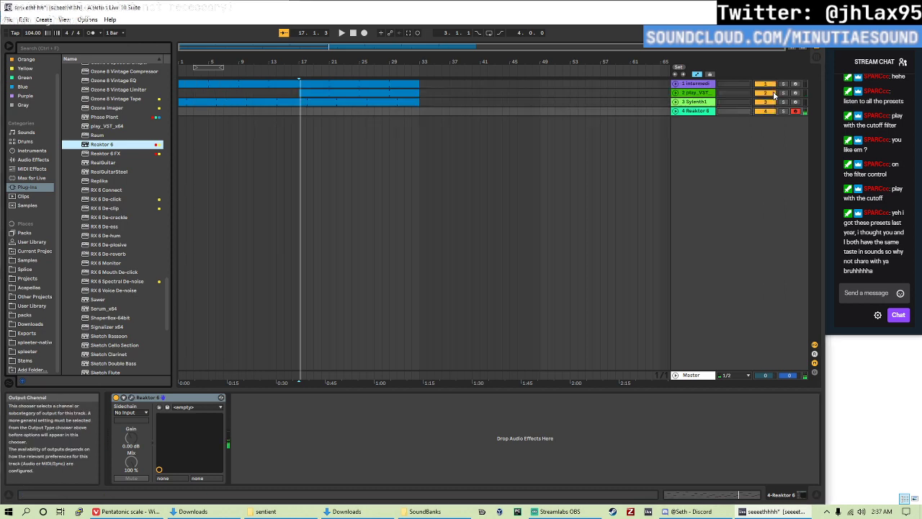
- Copy the play_VST track's clips onto the Reaktor 6 track and extend the material back to bar 9
click(344, 92)
drag(344, 92, 345, 111)
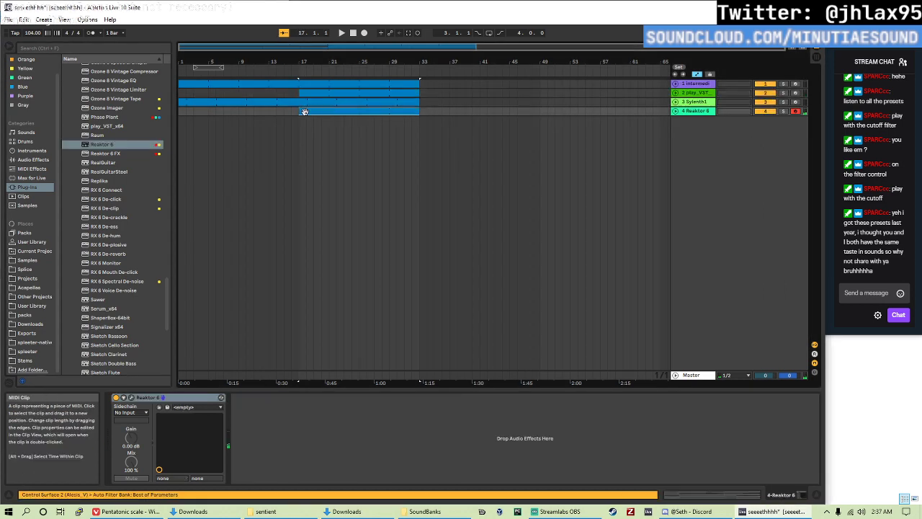
drag(277, 114, 236, 113)
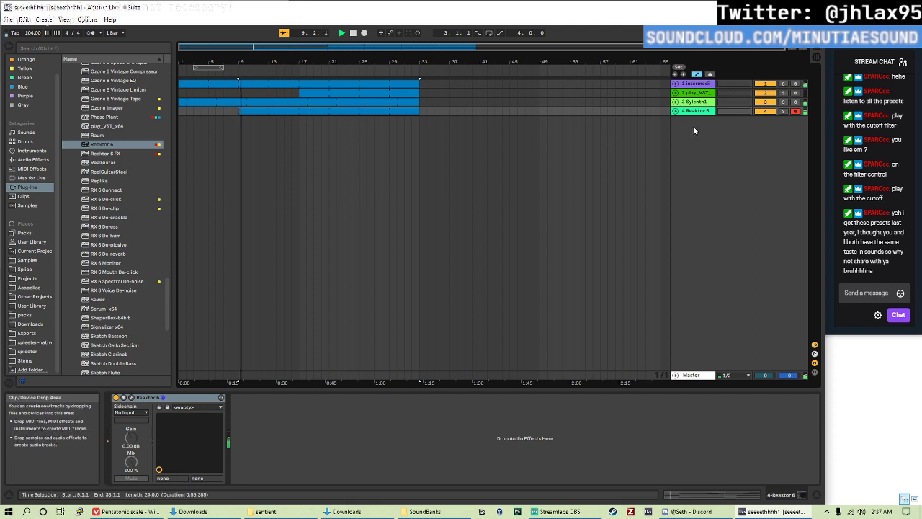
- Transpose the upper notes (B3 to A4) of the first Reaktor 6 clip down one octave and play from bar 9
double_click(372, 111)
click(442, 299)
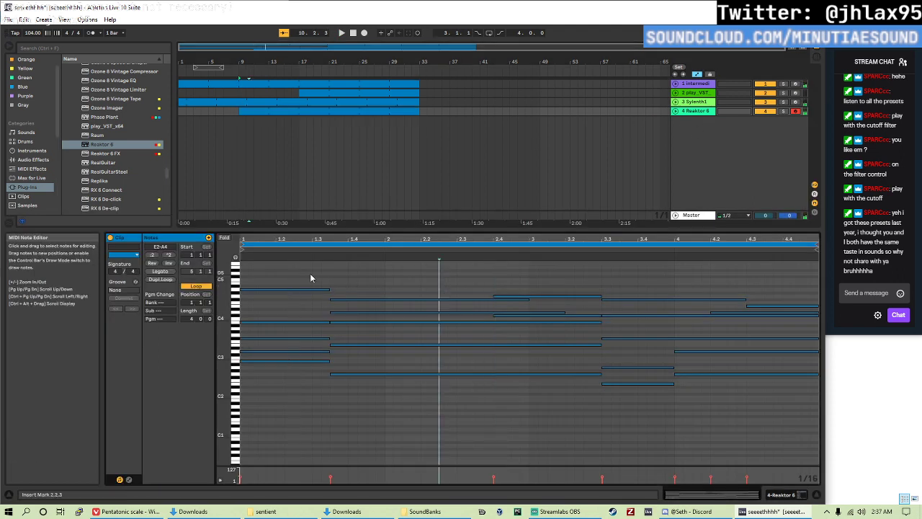
drag(310, 278, 756, 332)
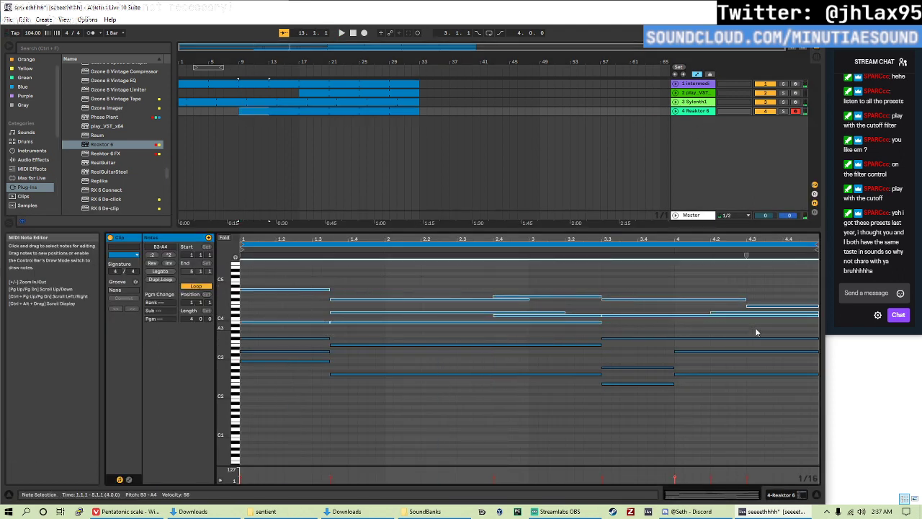
key(shift+Down)
key(space)
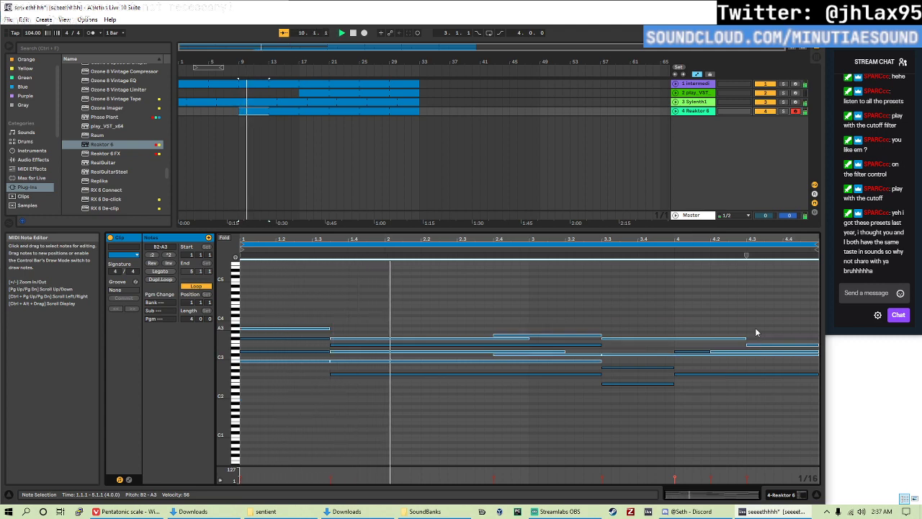
- Reopen the Reaktor 6 instrument, adjust the JP-4c main volume while playing, and close the plug-in window
click(417, 333)
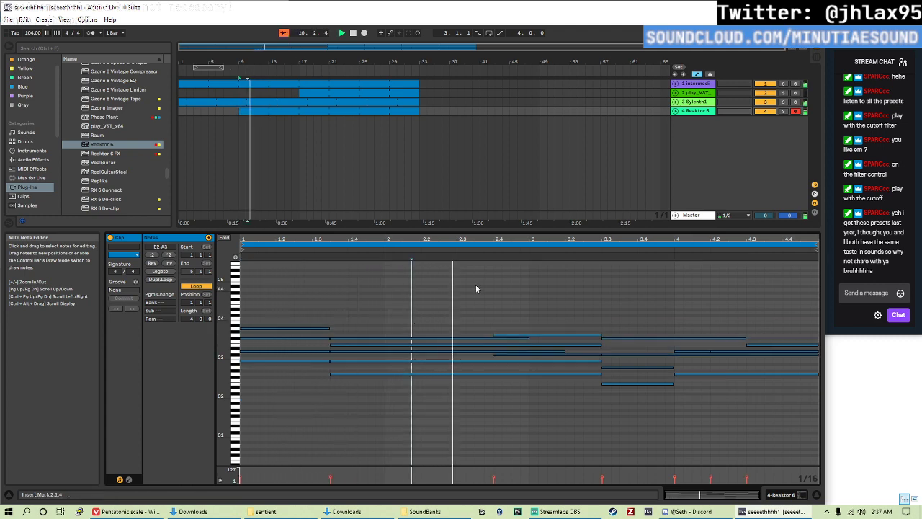
click(695, 111)
click(131, 398)
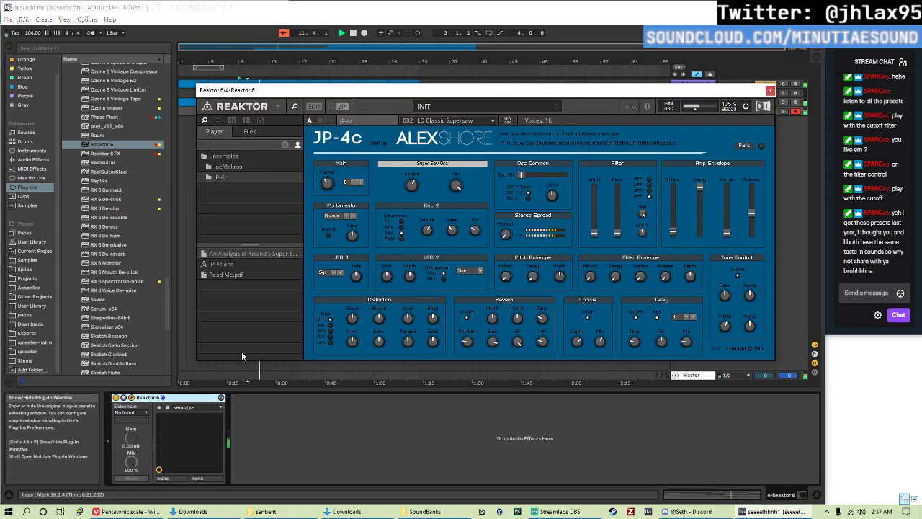
drag(328, 186, 334, 179)
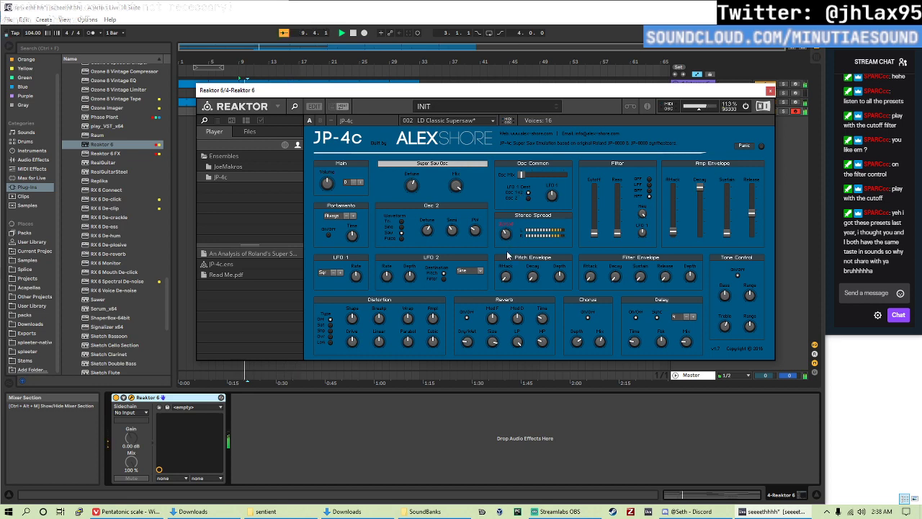
click(770, 90)
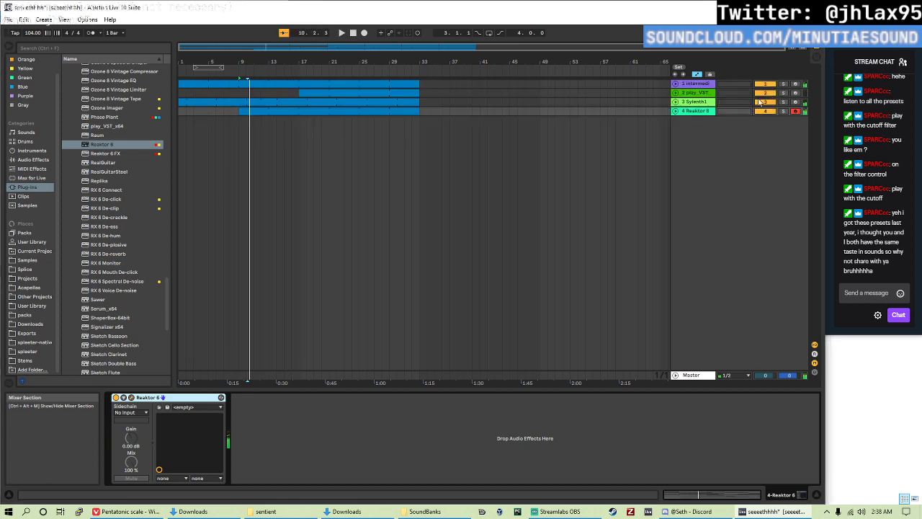
- Add EQ Eight to the Reaktor 6 track with a 206 Hz low cut, a 6.57 dB low shelf at 2.45 kHz and a mid dip
click(34, 159)
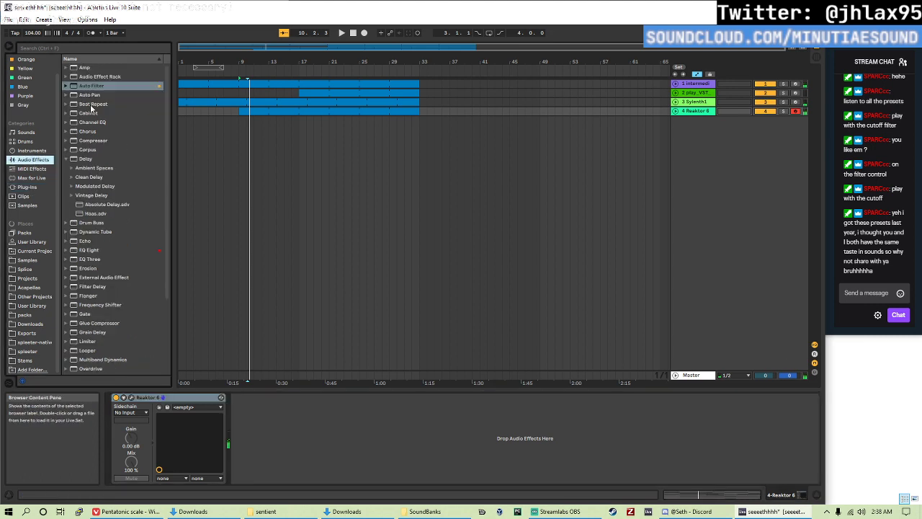
double_click(91, 250)
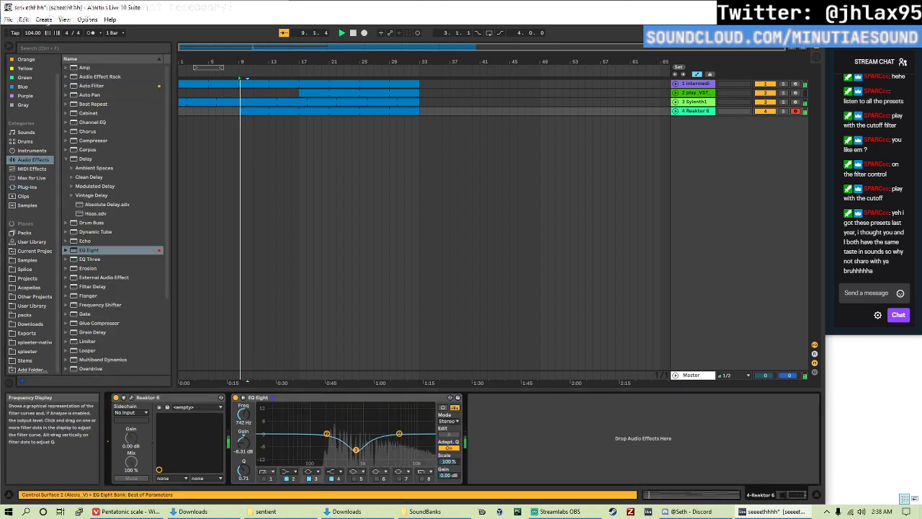
drag(355, 449, 399, 426)
click(327, 434)
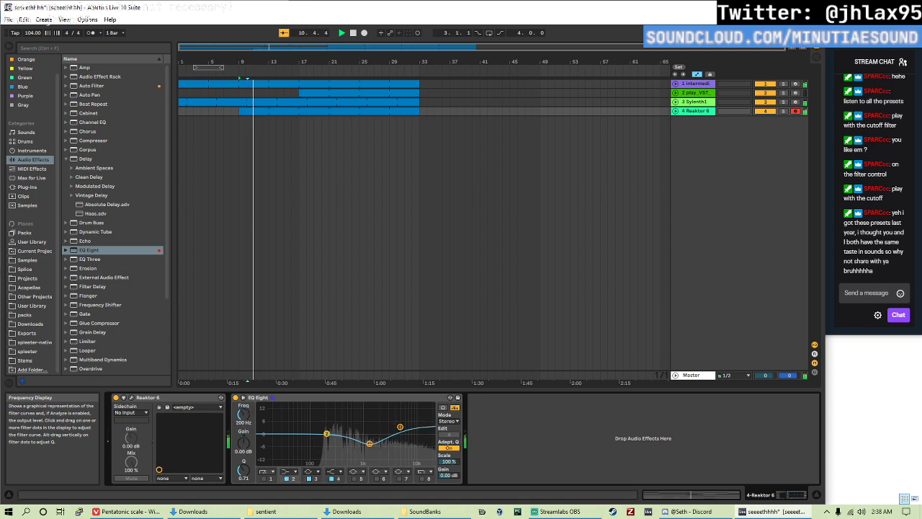
drag(326, 434, 383, 421)
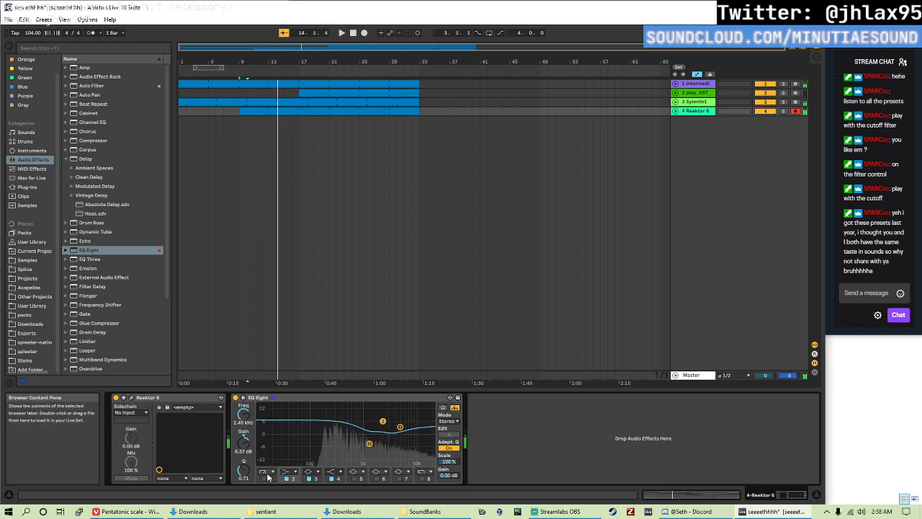
click(263, 478)
drag(265, 452, 326, 443)
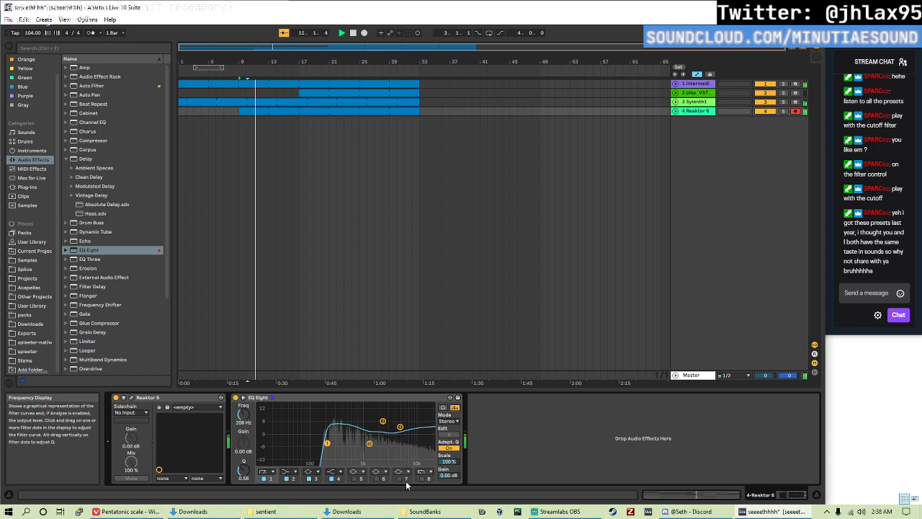
- Add a second EQ Eight with band 3 at 2.25 kHz, -3.60 dB and Q 0.29, and set its output gain to 1.27 dB
drag(89, 250, 617, 440)
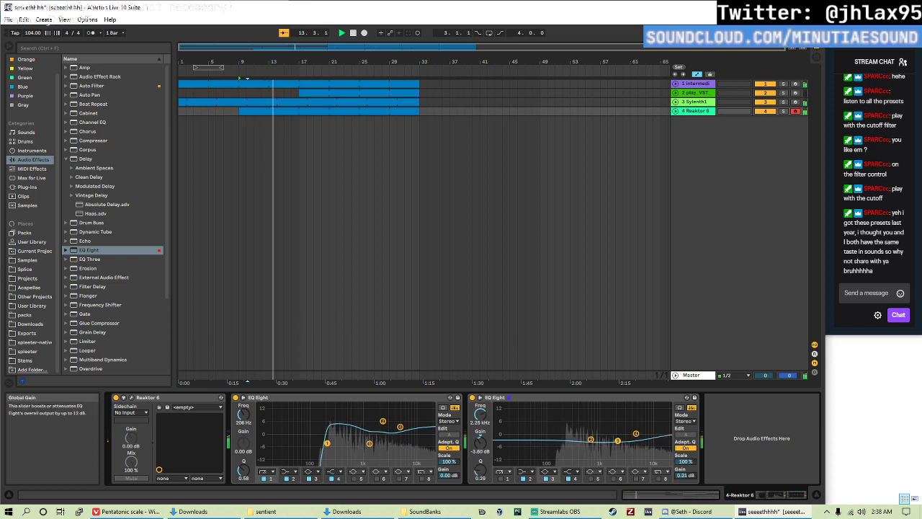
drag(685, 476, 685, 469)
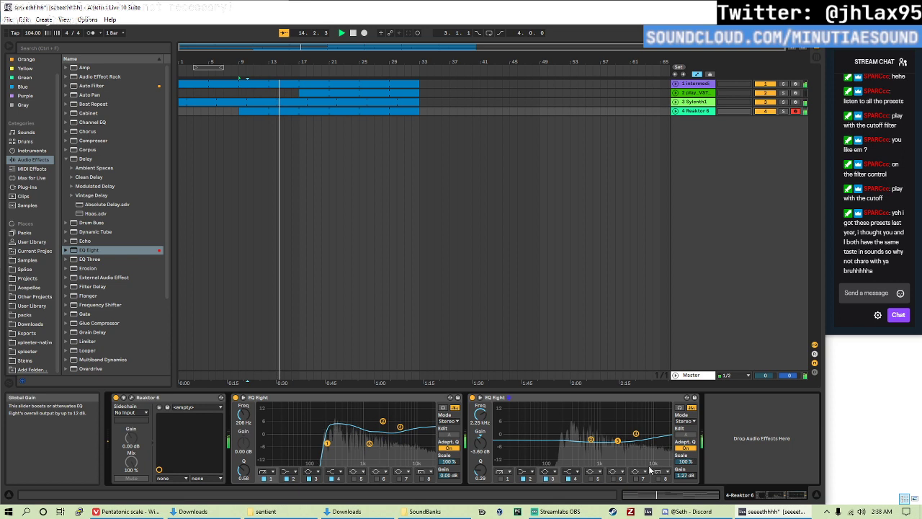
- Add Auto Filter at the end of the Reaktor 6 chain and set its cutoff to 278 Hz
click(83, 86)
double_click(83, 85)
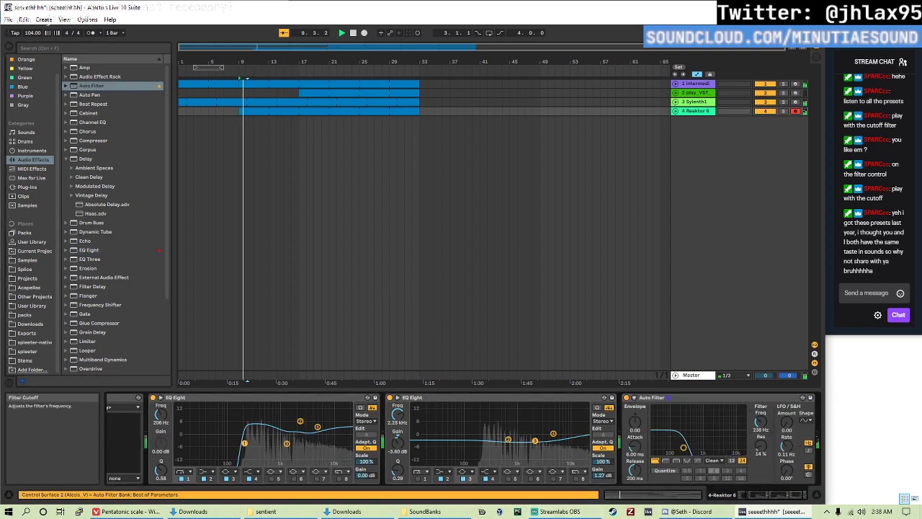
drag(762, 428, 762, 421)
- Automate the Reaktor 6 Auto Filter frequency to rise steadily from 278 Hz at bar 9 to fully open at bar 33
right_click(762, 429)
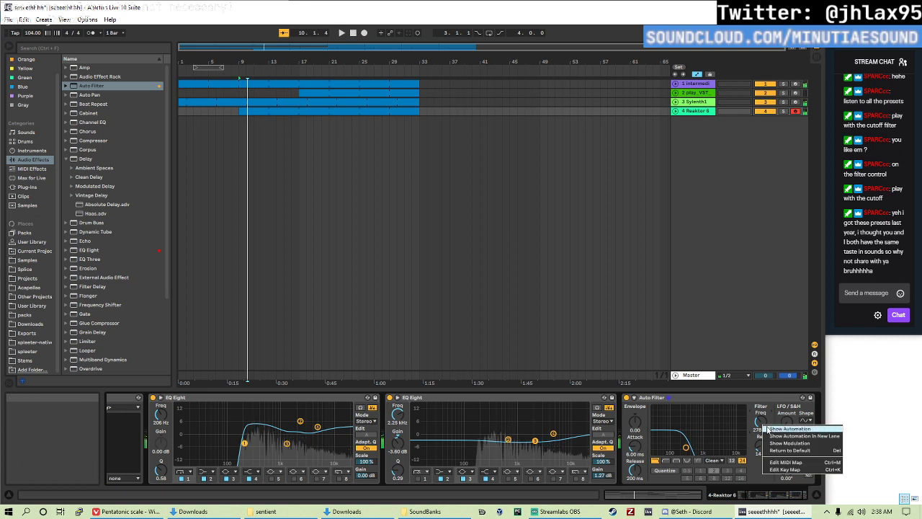
click(782, 433)
key(space)
drag(257, 136, 420, 115)
click(298, 188)
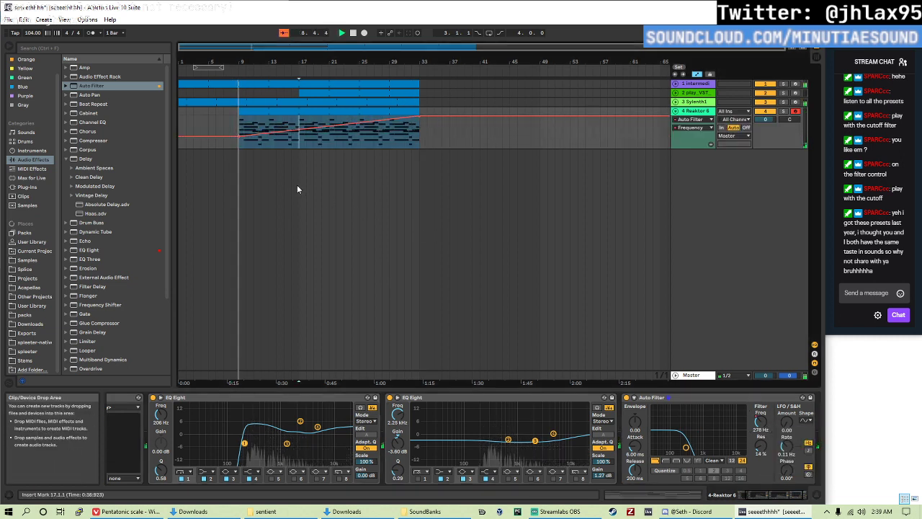
click(243, 153)
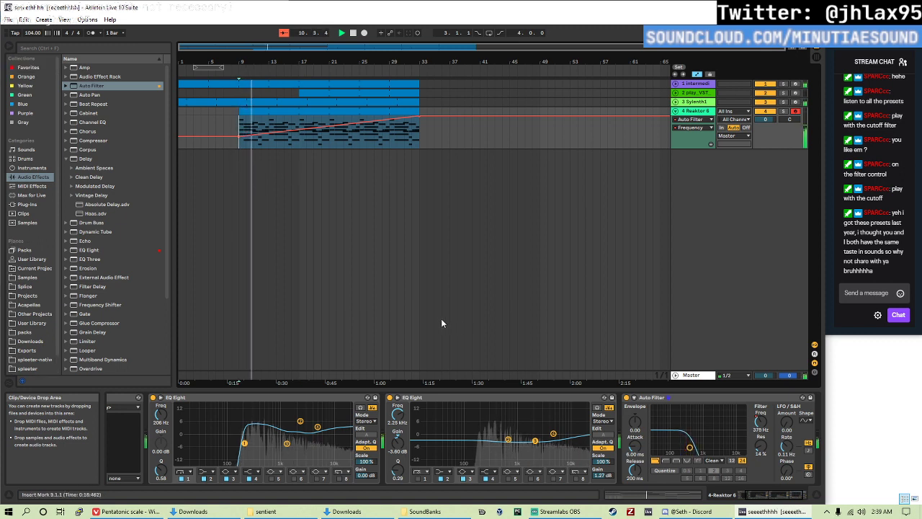
- Automate the Auto Filter resonance to rise from a slightly lowered value at bar 9 to 14 % at bar 33, and play it
right_click(760, 444)
click(793, 449)
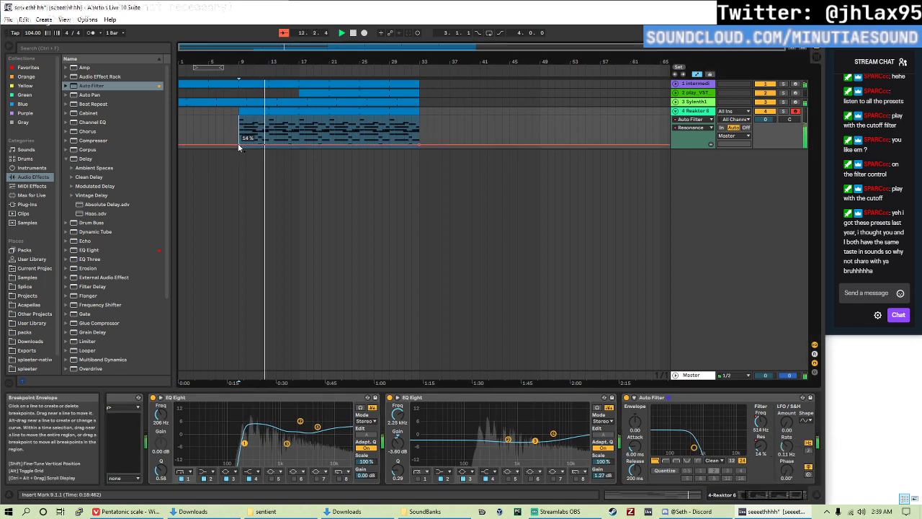
drag(238, 145, 239, 150)
click(369, 134)
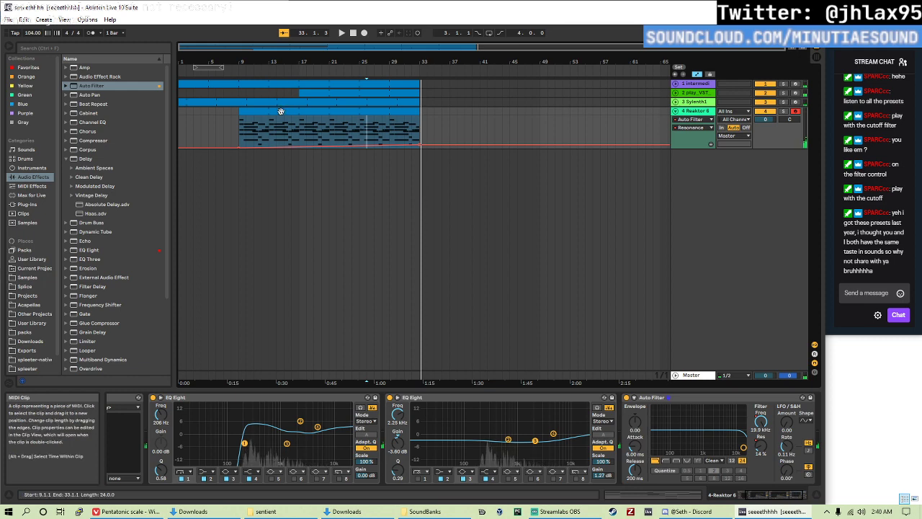
- Examine the master track's enlarged Spectrum display during playback, and collapse it again
click(692, 374)
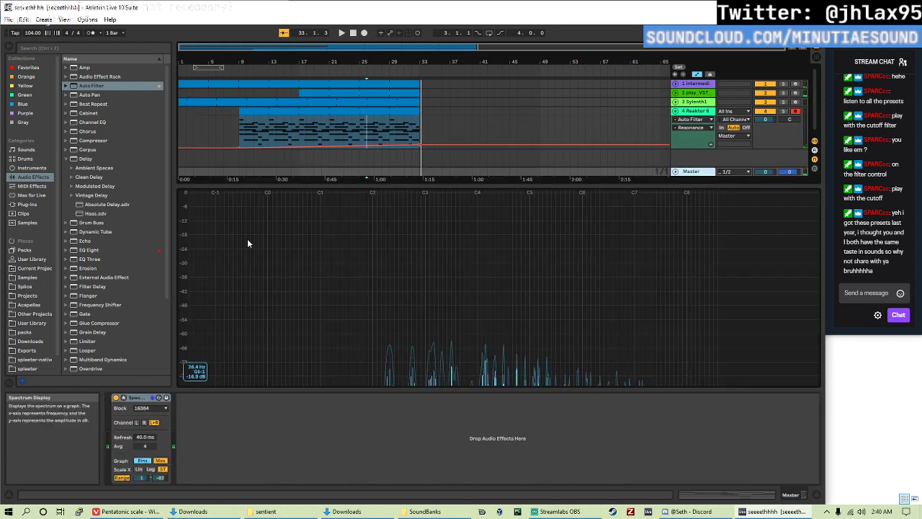
key(space)
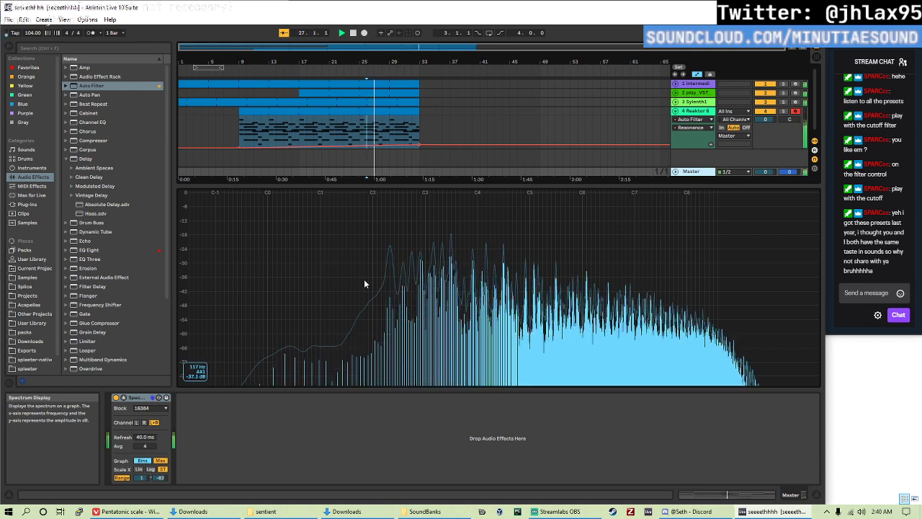
double_click(452, 185)
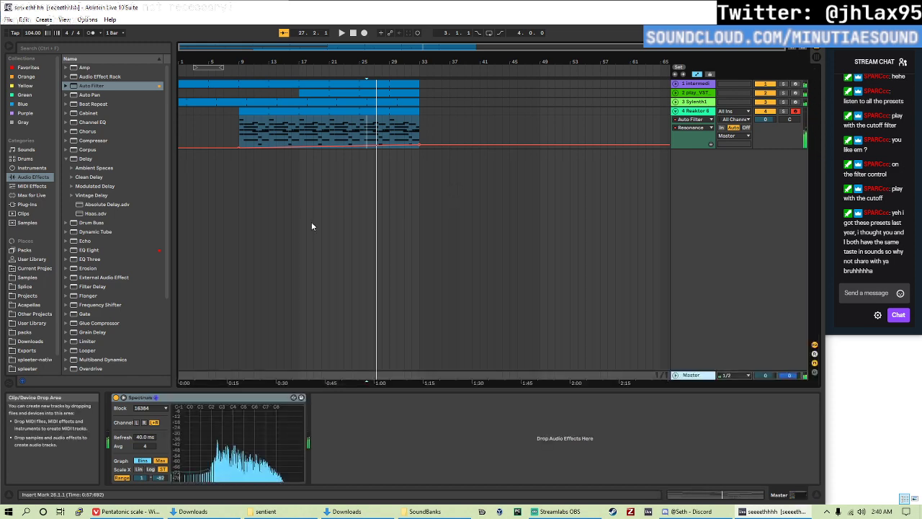
- Find play_VST_x64 among the plug-ins and load it on a new MIDI track below Reaktor 6
click(34, 203)
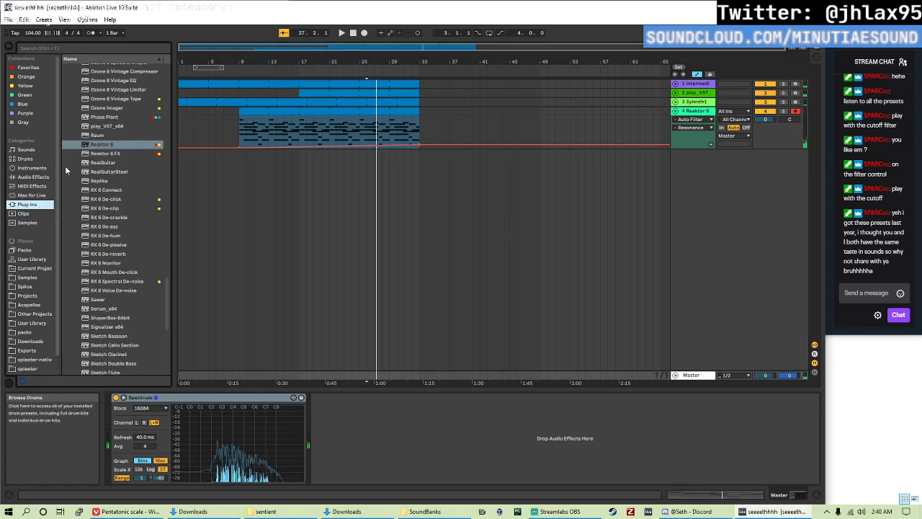
scroll(123, 160, up, 2)
scroll(123, 160, up, 8)
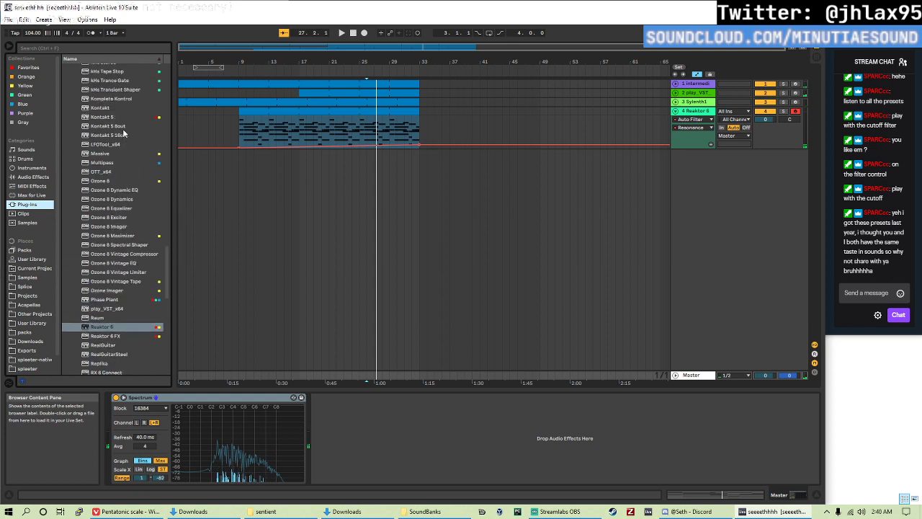
scroll(117, 155, down, 14)
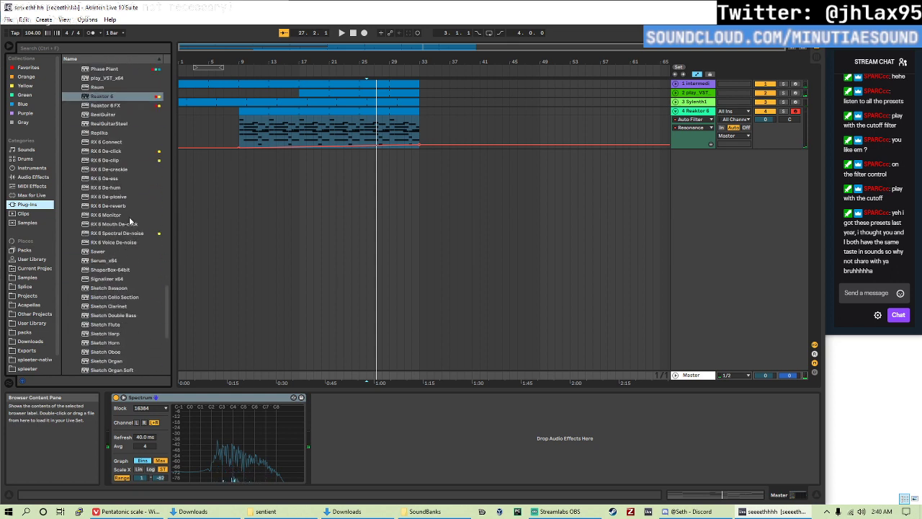
scroll(164, 335, up, 20)
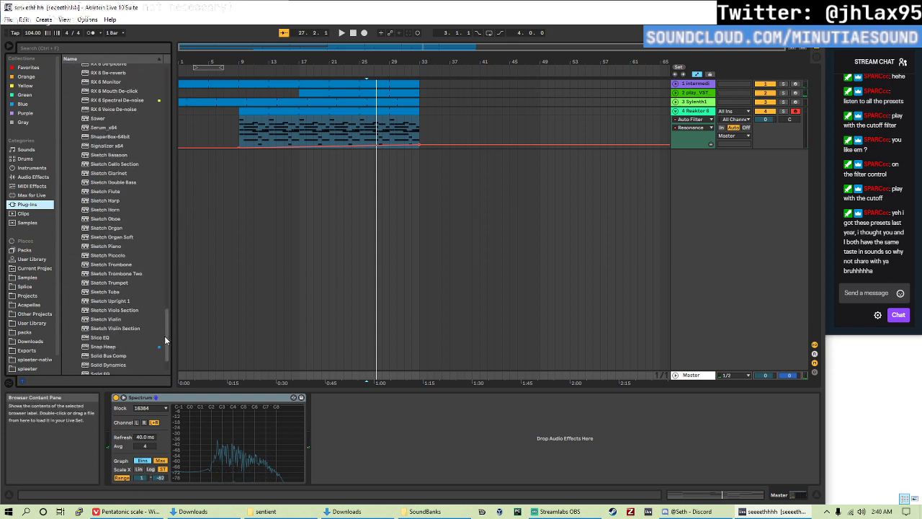
scroll(144, 188, up, 11)
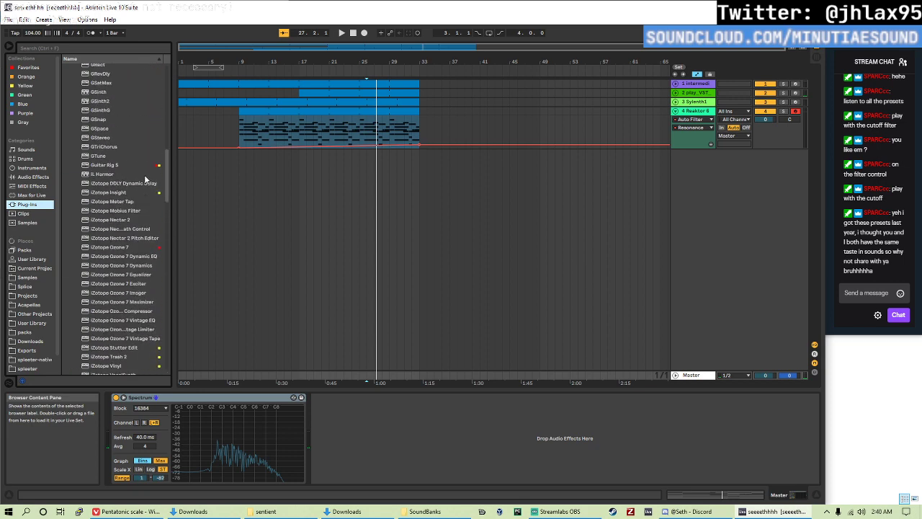
scroll(147, 166, down, 13)
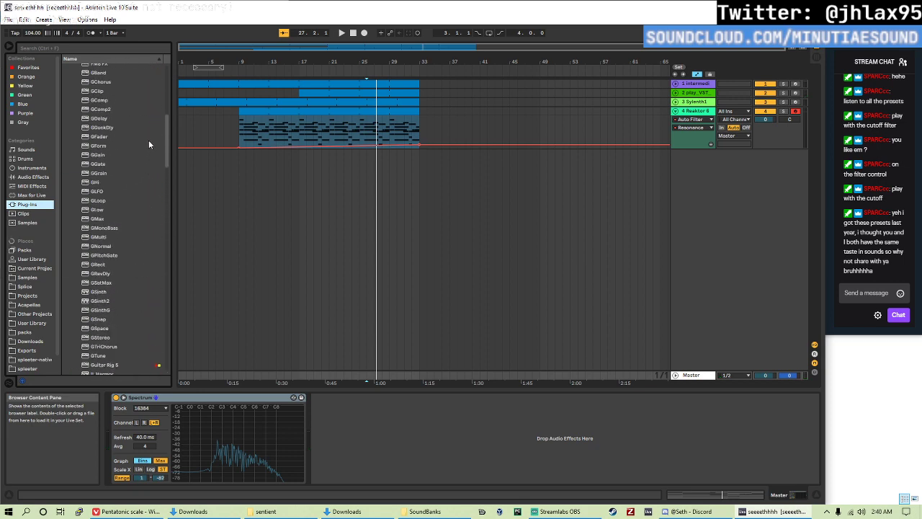
scroll(151, 245, down, 15)
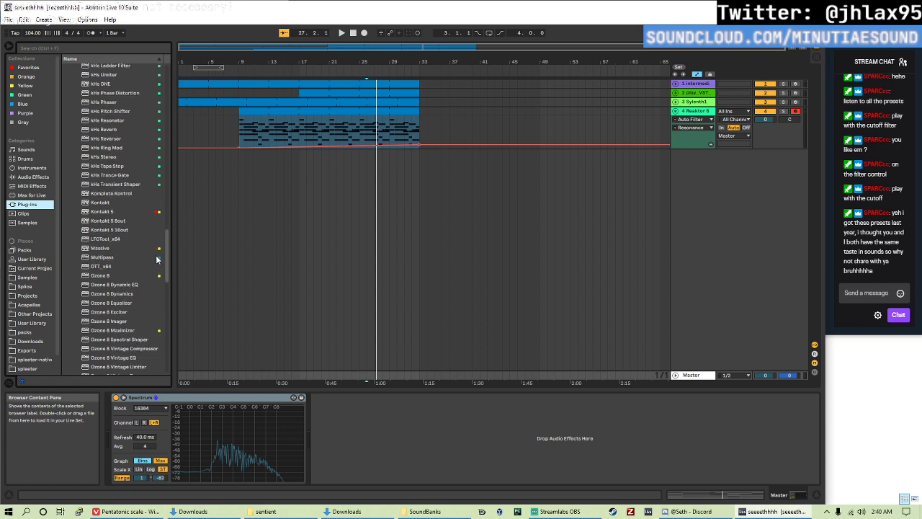
scroll(157, 263, down, 5)
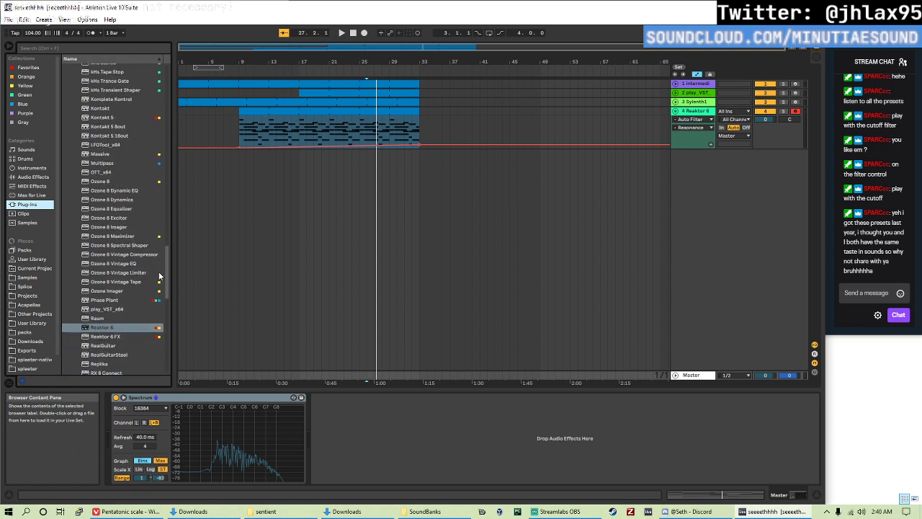
click(135, 308)
drag(288, 240, 277, 201)
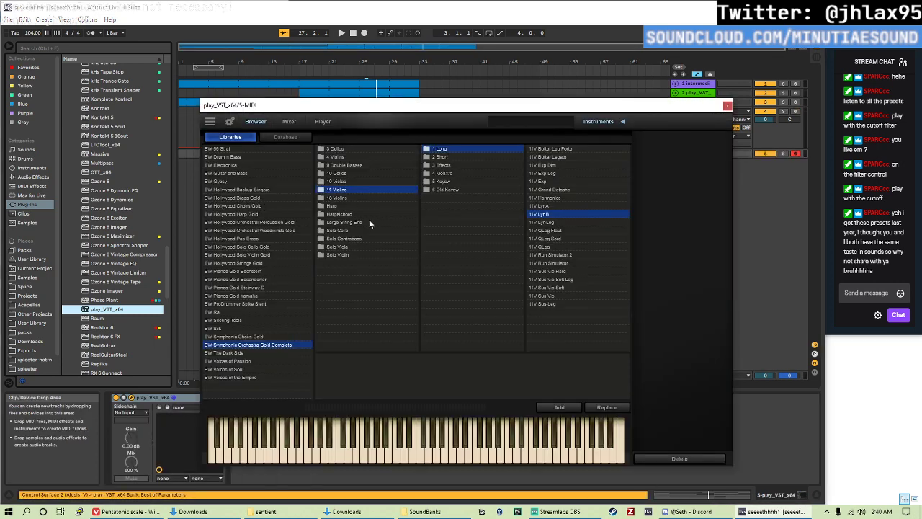
- Load the CBS Sus Vib Hard patch from the long articulations of 9 Double Basses and close the plug-in window
click(356, 166)
click(562, 151)
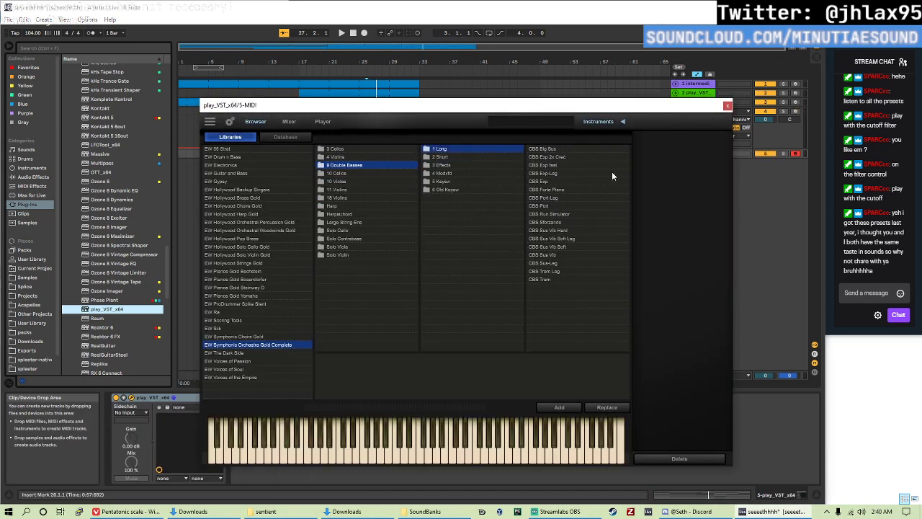
double_click(588, 238)
click(588, 232)
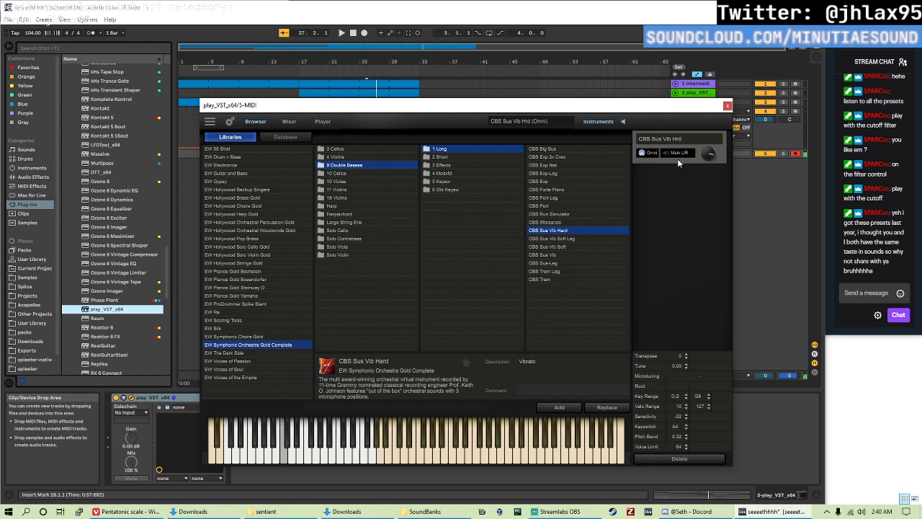
click(726, 106)
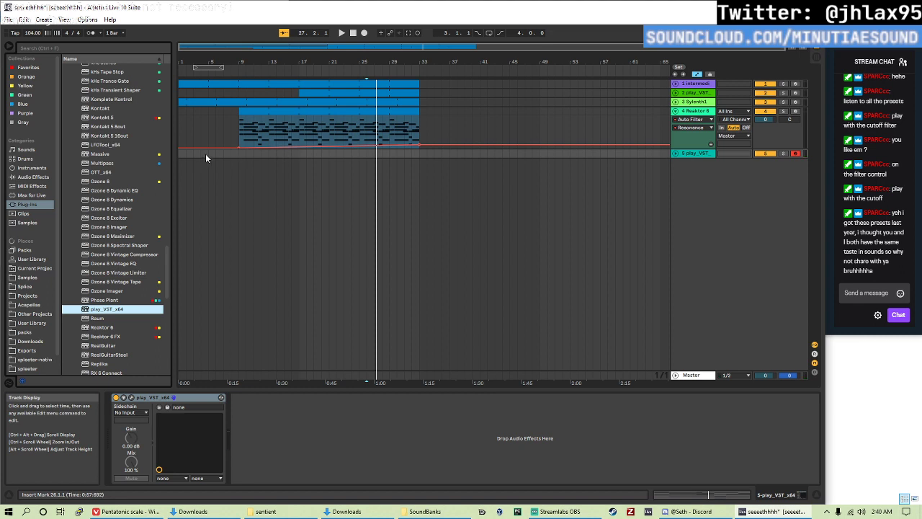
- Create a MIDI clip from bar 5 to bar 9 on the new play_VST track and add a C#1 note at its start
drag(208, 154, 393, 153)
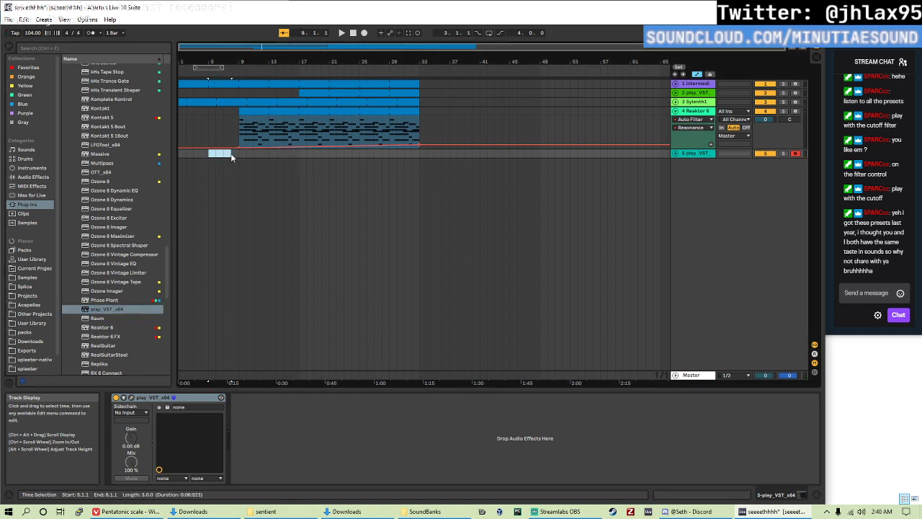
key(ctrl+shift+m)
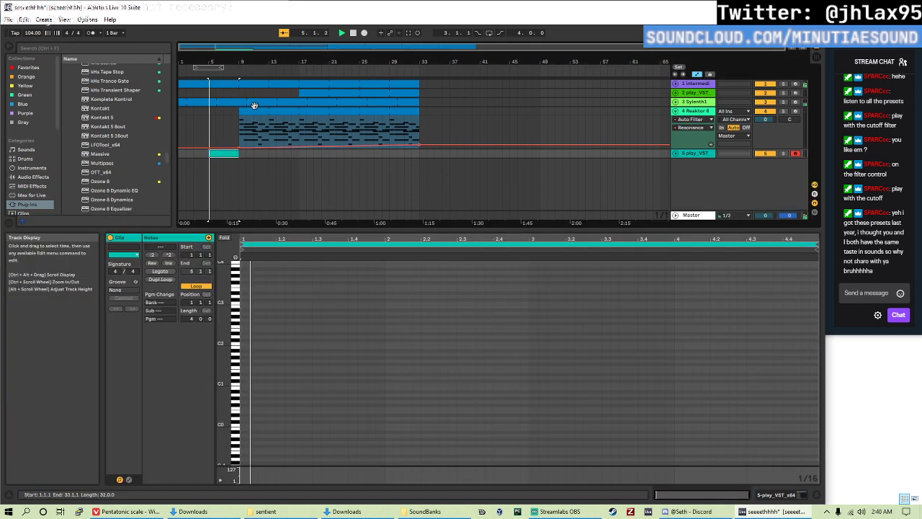
double_click(246, 381)
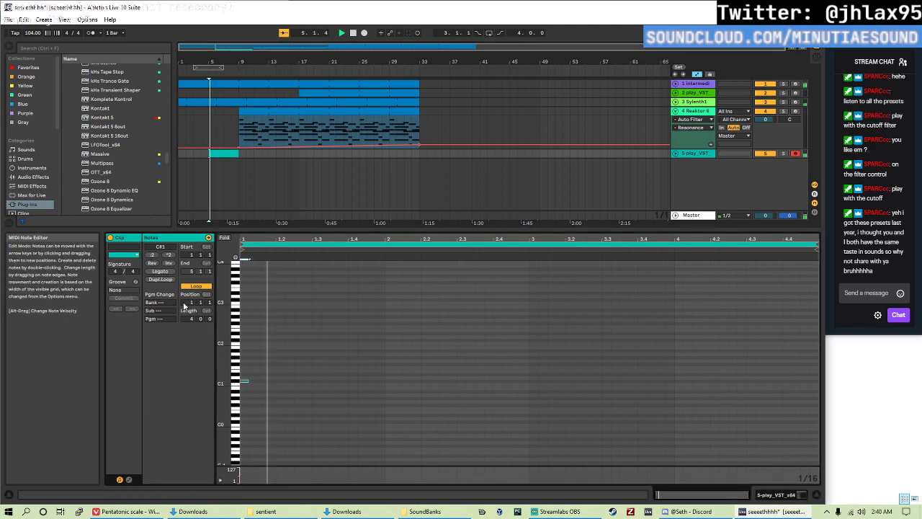
- Stretch the bass note across the whole clip at D1 and add a D0 copy an octave below it
click(159, 272)
key(Up)
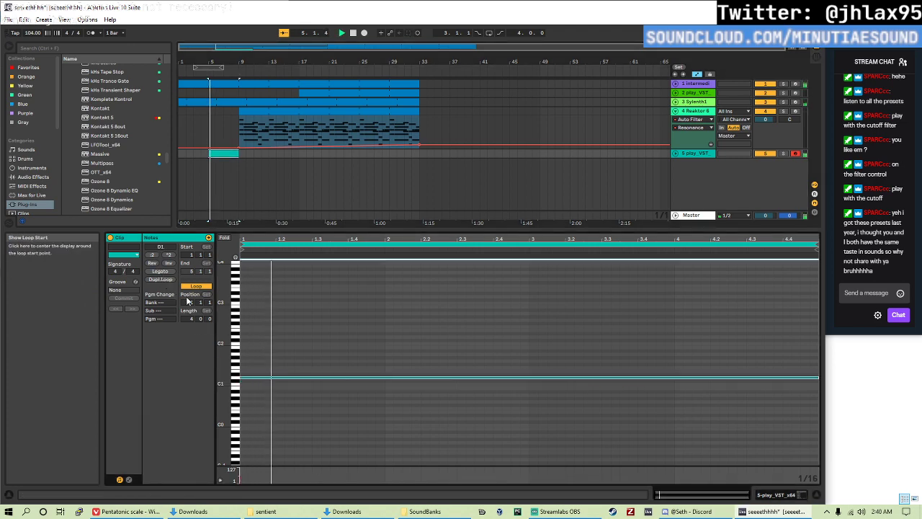
key(shift+Down)
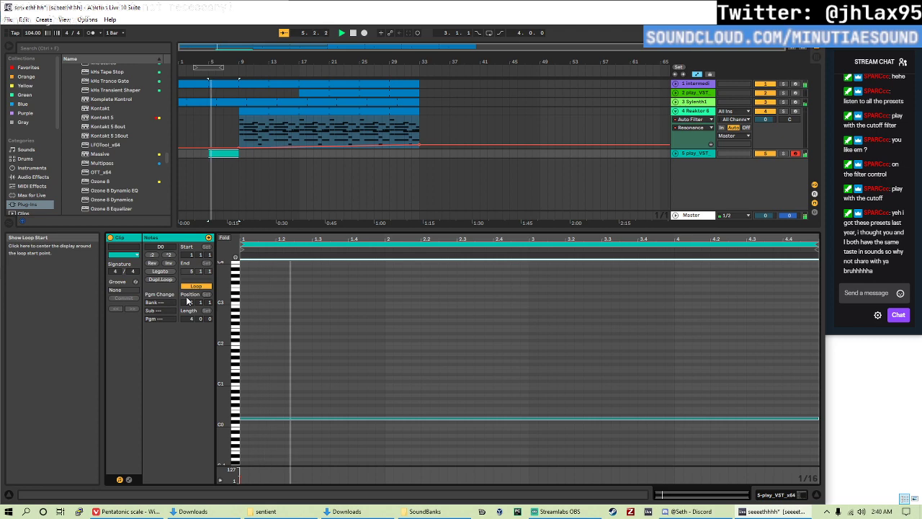
key(shift+Up)
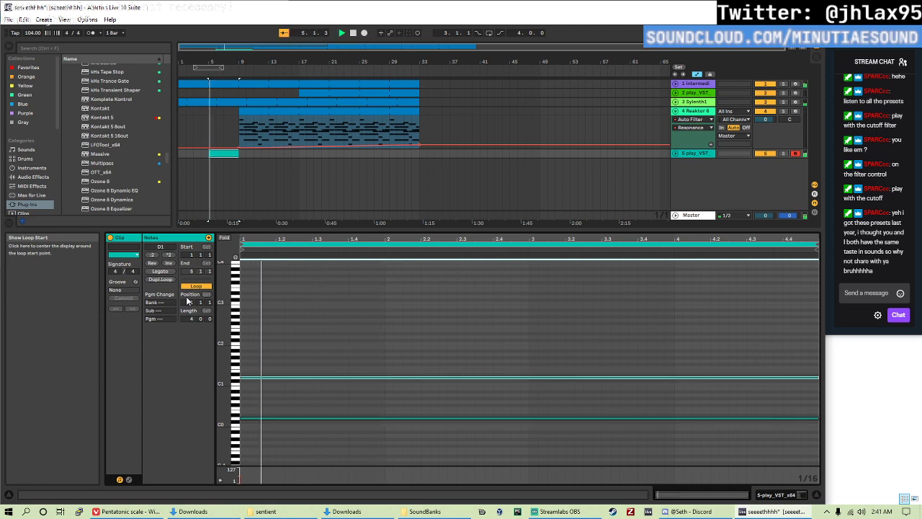
- Add a third full-length note, trying it at F#1 and C#1 before placing it at A0
key(Up)
key(Up)
key(Up)
key(Up)
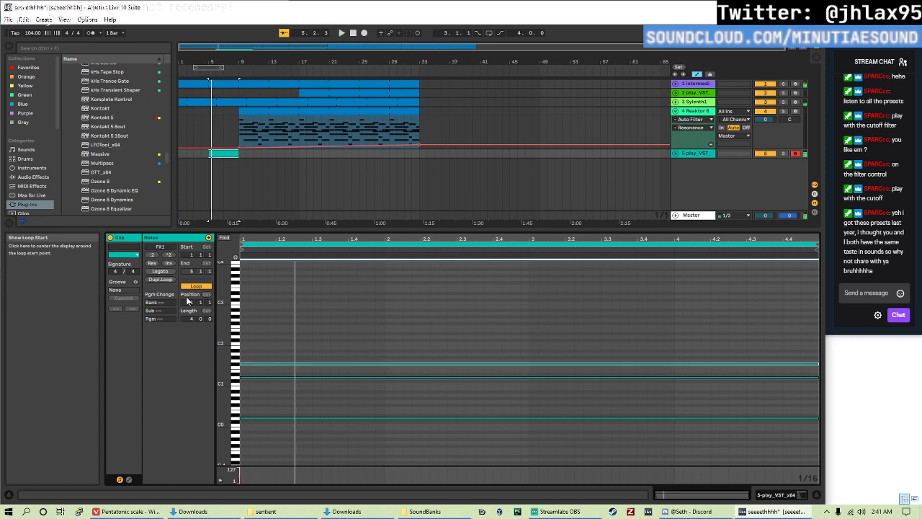
key(Down)
key(Down)
key(Down)
key(Down)
key(Down)
key(Down)
key(Down)
key(Down)
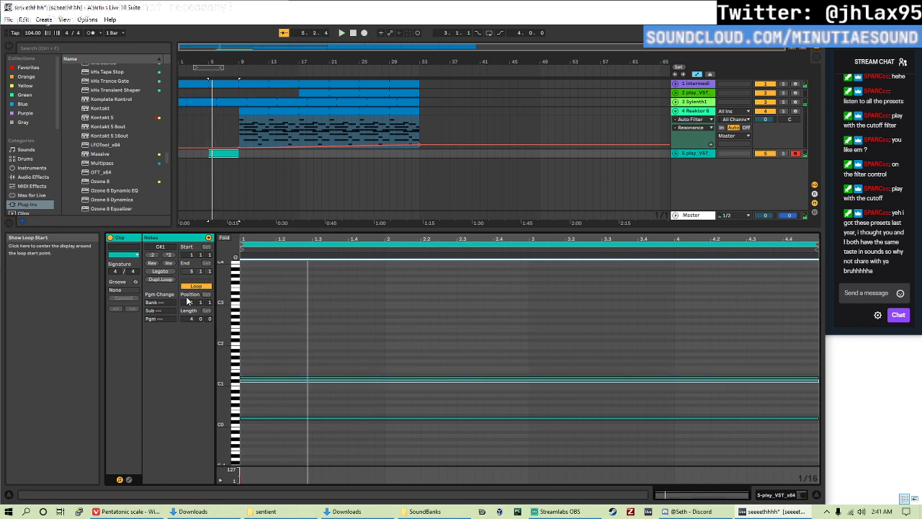
key(Down)
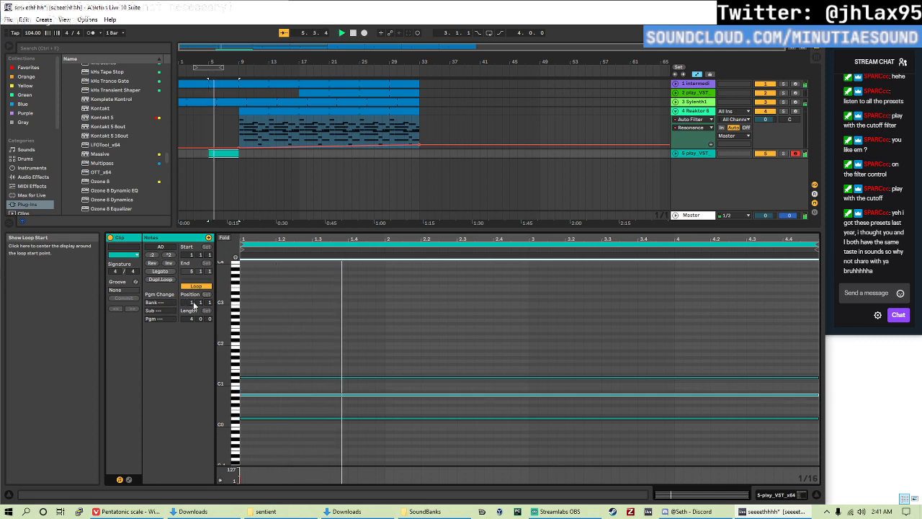
- Move the D0 note up to the top of the chord, trying pitches around D2 and placing it at B1
click(289, 418)
key(shift+Up)
key(shift+Up)
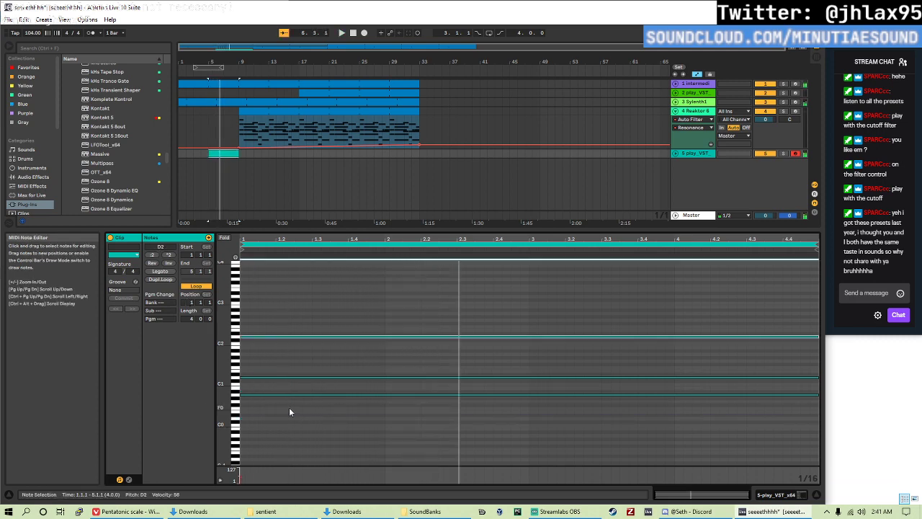
key(Down)
key(Down)
key(Down)
key(Down)
key(Down)
key(Down)
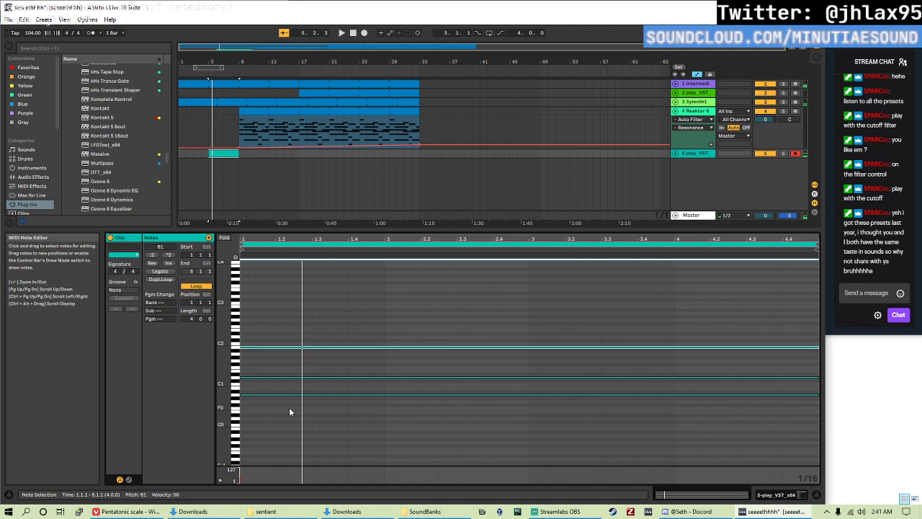
key(Up)
key(Up)
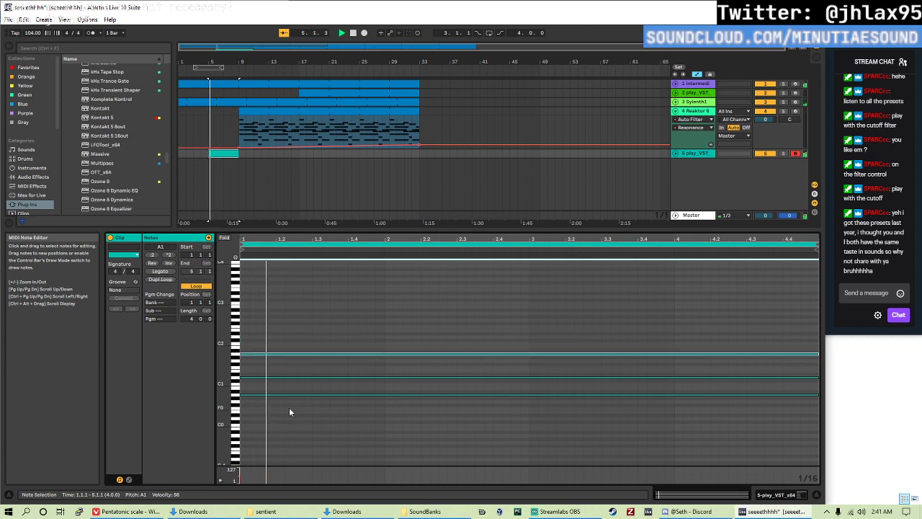
key(Up)
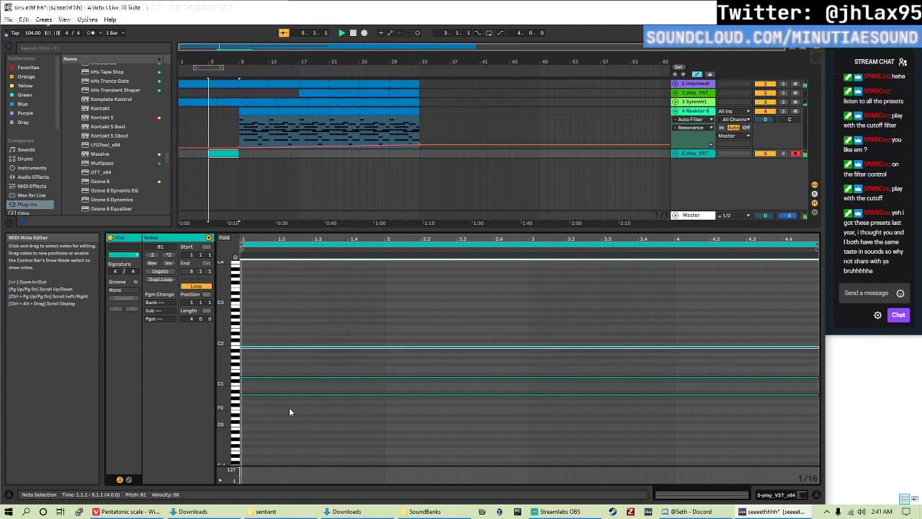
key(shift+Down)
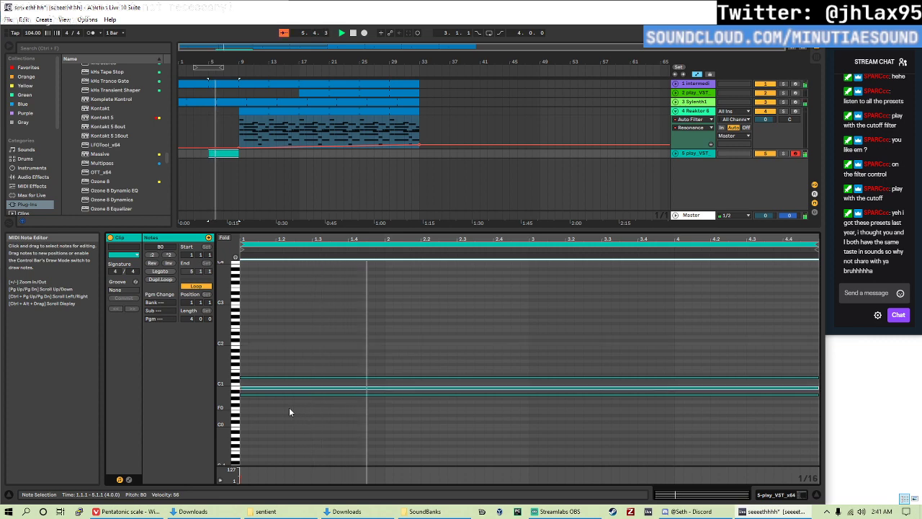
key(shift+Up)
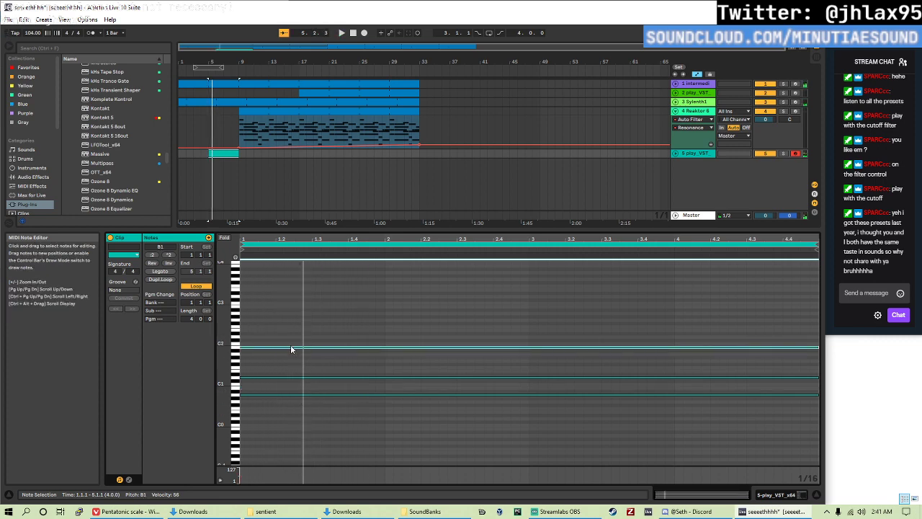
- Audition the three-note chord and extend the play_VST clip to bar 33
click(276, 395)
drag(282, 402, 300, 364)
key(space)
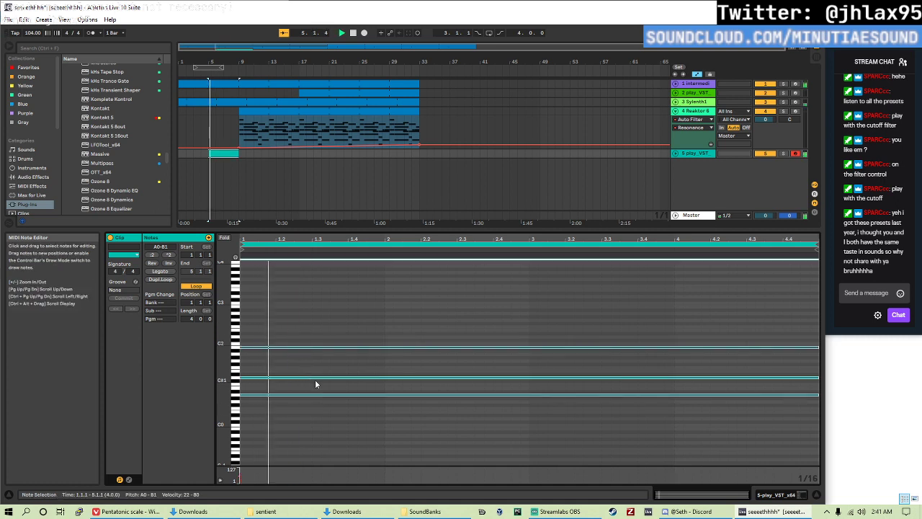
click(312, 347)
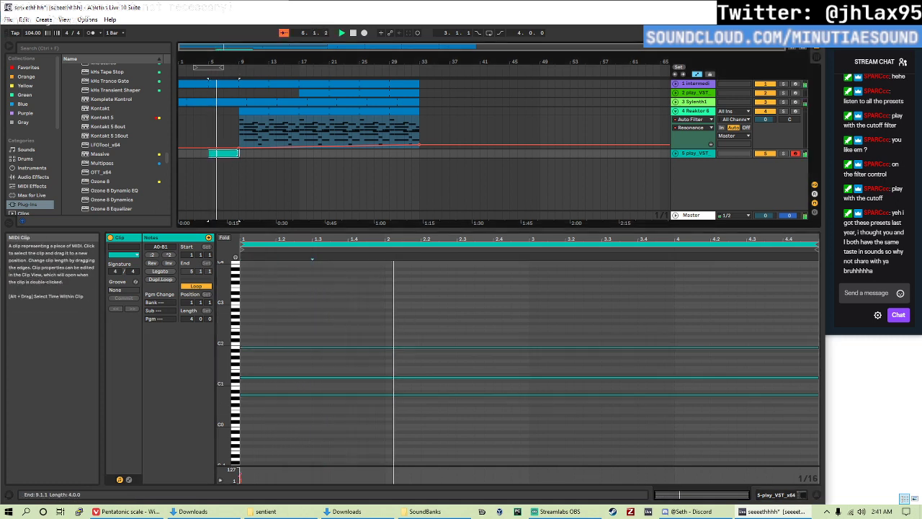
drag(237, 154, 419, 153)
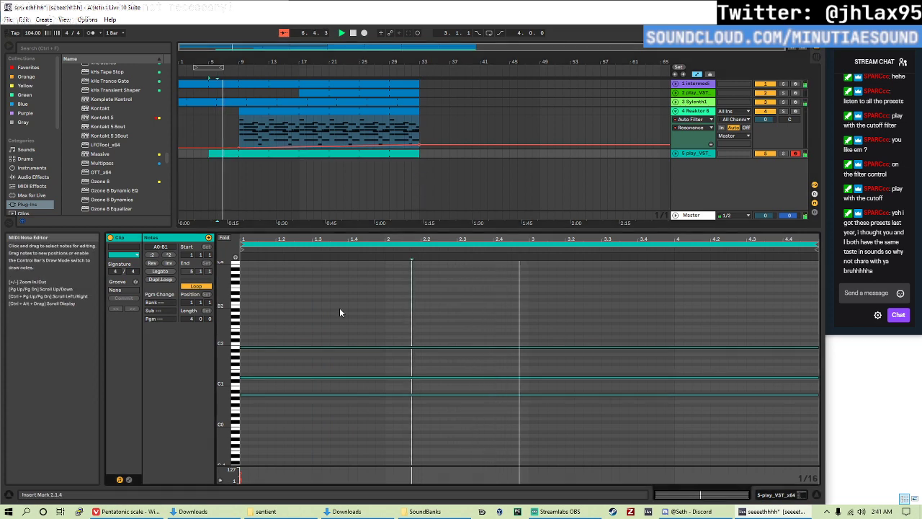
- Split the chord at clip bar 3 and transpose its second half down four semitones to span F0 to G1
key(space)
key(ctrl+a)
scroll(537, 324, down, 1)
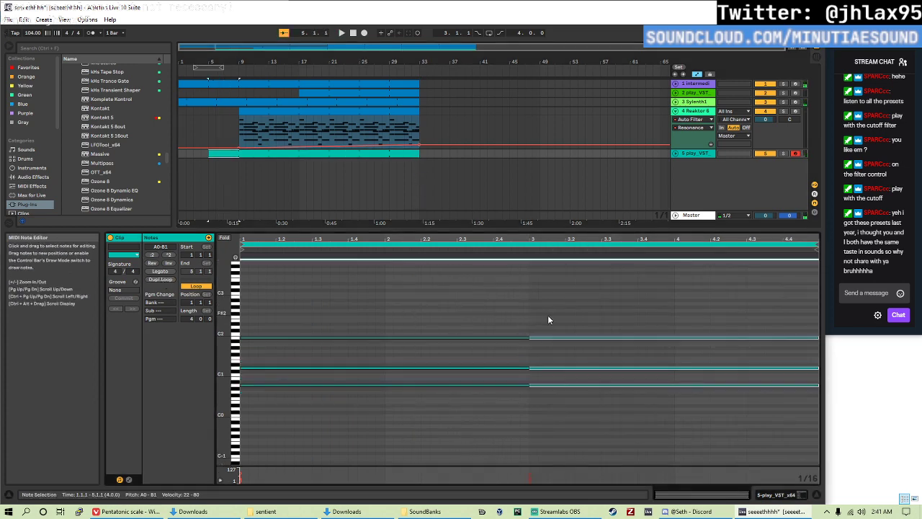
click(559, 339)
shift+click(556, 385)
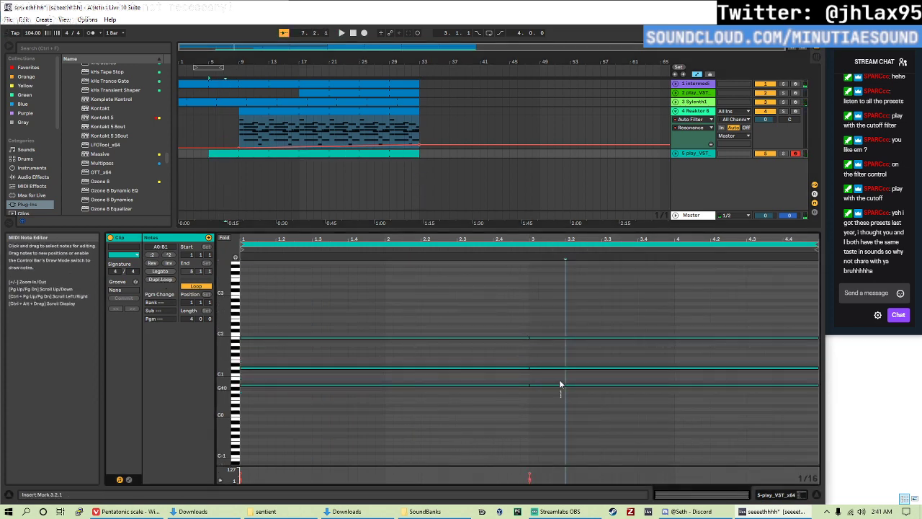
shift+click(559, 368)
key(Down)
key(Down)
key(Down)
key(Down)
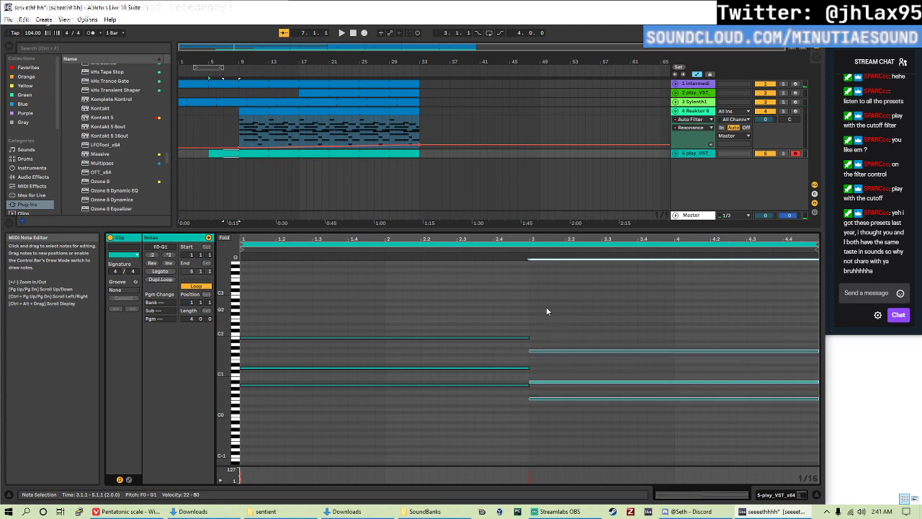
key(space)
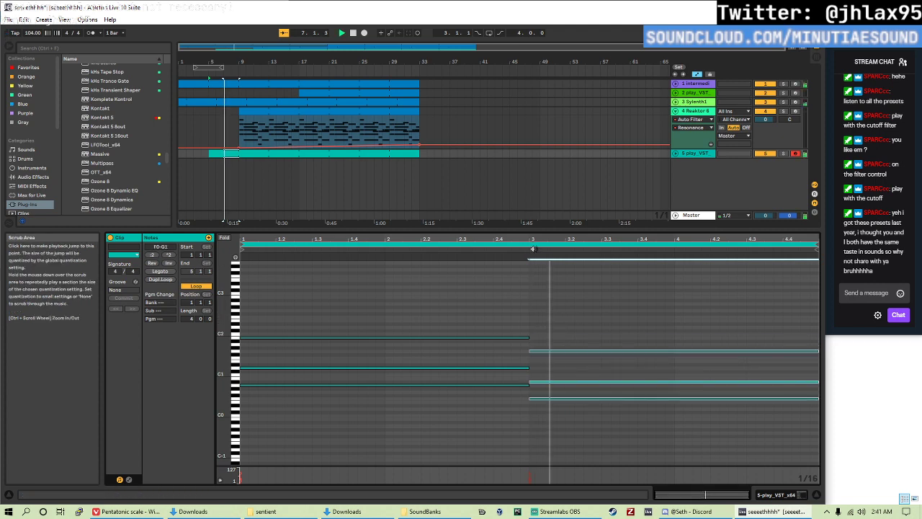
- Lower the second chord's middle note to A0 and duplicate the loop to make it 8 bars long
click(560, 382)
key(Down)
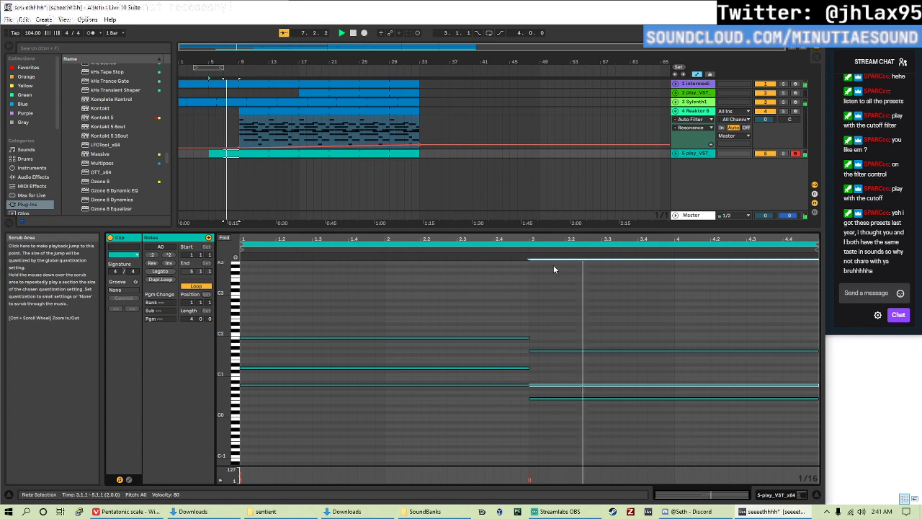
click(556, 336)
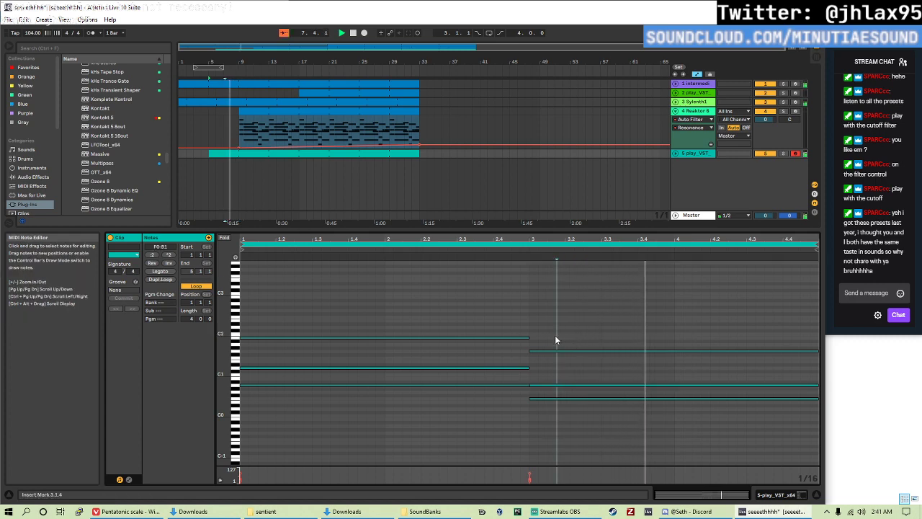
click(161, 279)
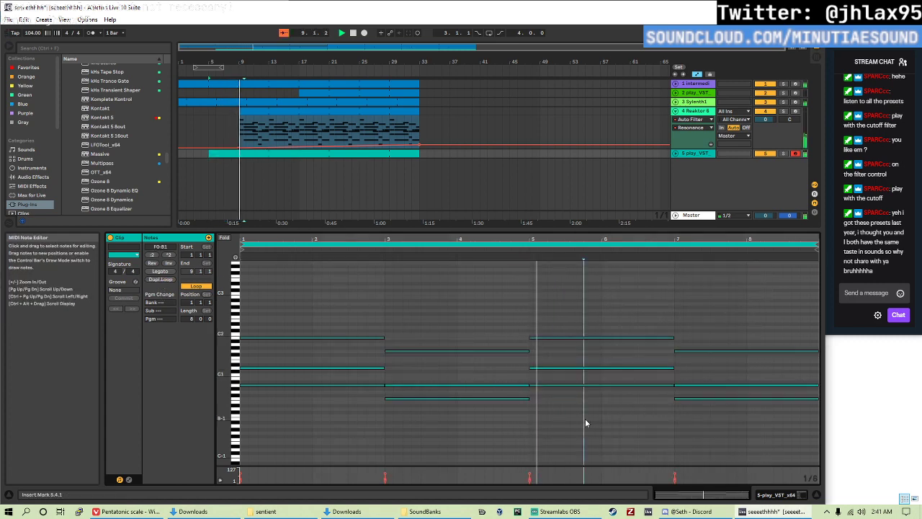
- Transpose the chord at clip bar 5 up two semitones so it spans B0 to C#2
drag(585, 419, 573, 363)
drag(562, 407, 583, 324)
key(Up)
key(Up)
key(Up)
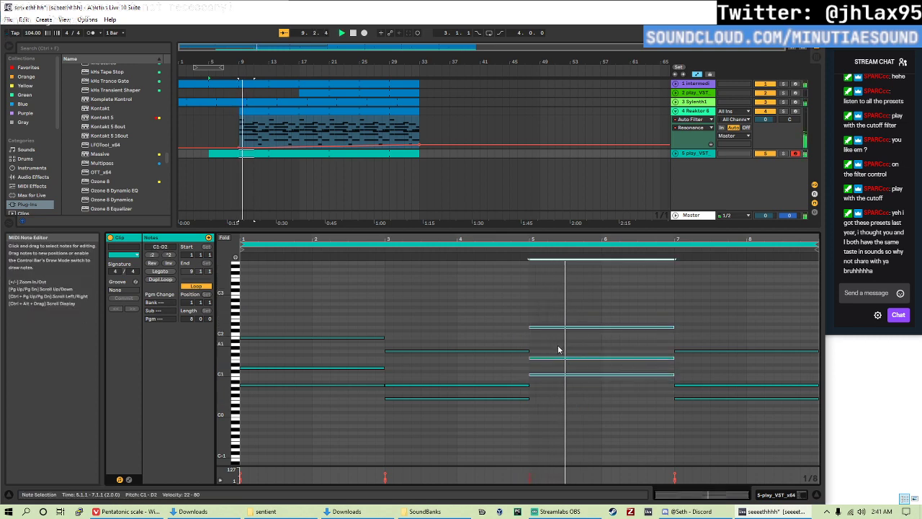
key(Down)
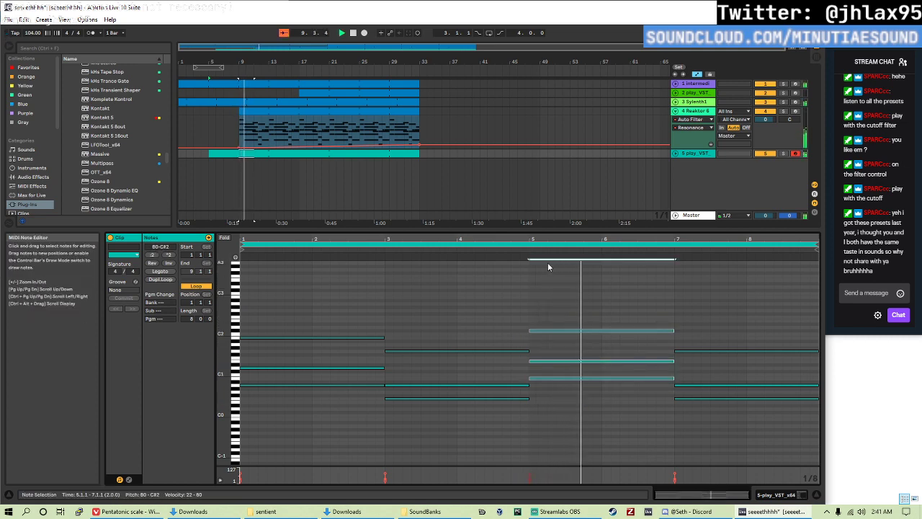
- Transpose the chord at clip bar 7 up ten semitones so it spans D#1 to F2
click(566, 356)
drag(684, 410, 717, 352)
key(Up)
key(Up)
key(Up)
key(Up)
key(Up)
key(Up)
key(Up)
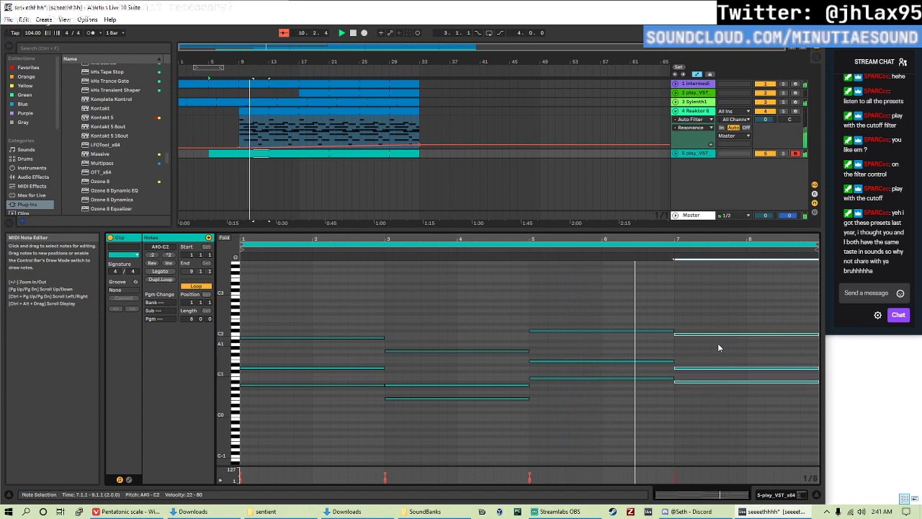
key(Up)
key(Up)
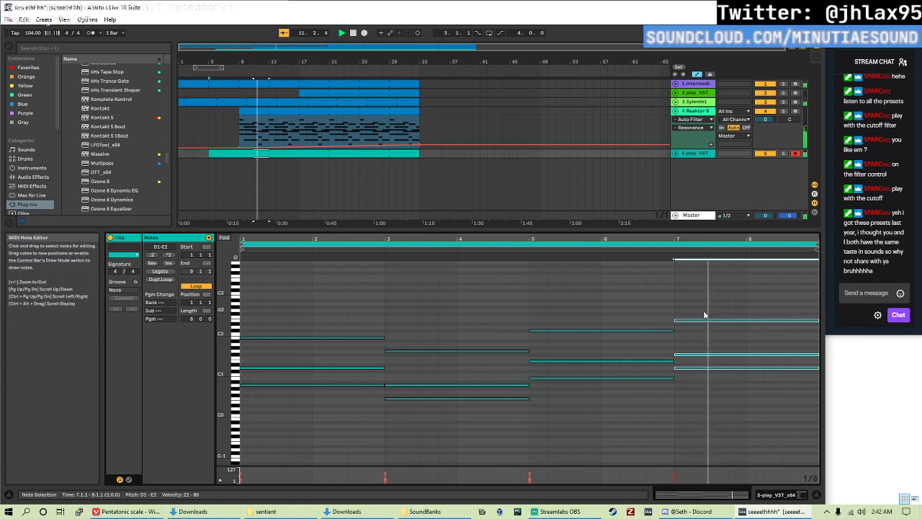
key(Up)
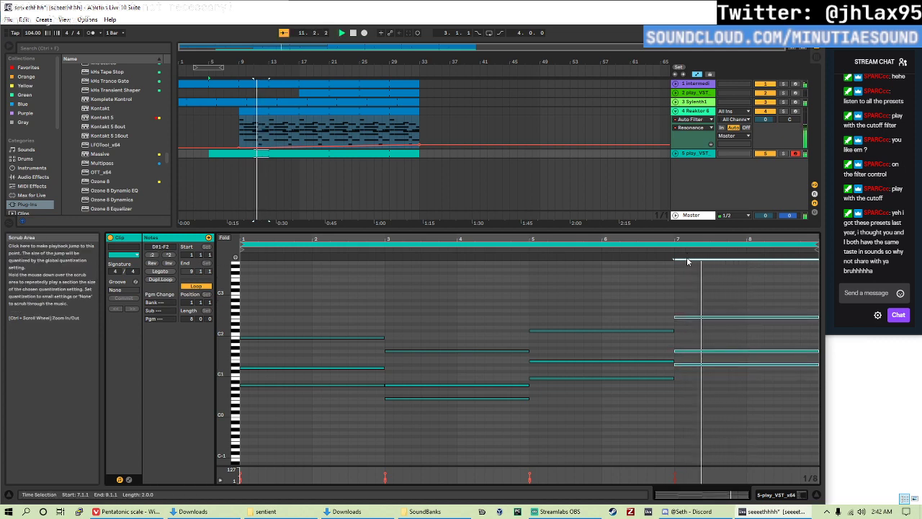
click(696, 339)
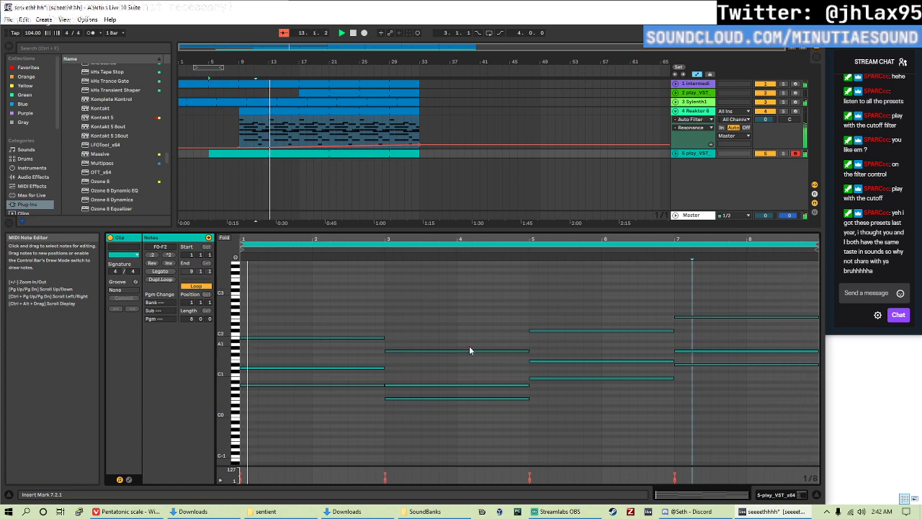
- Move the double bass clip's start marker to clip bar 5 and play the arrangement from there
click(213, 153)
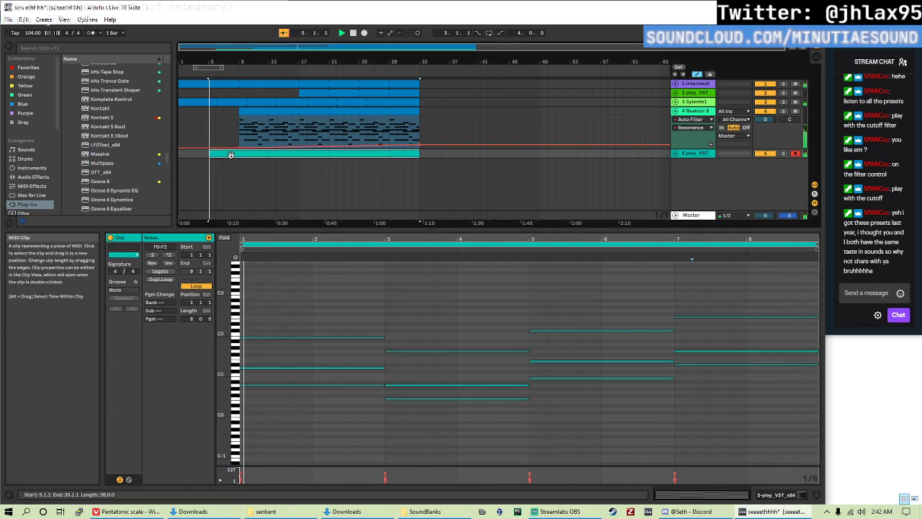
click(357, 312)
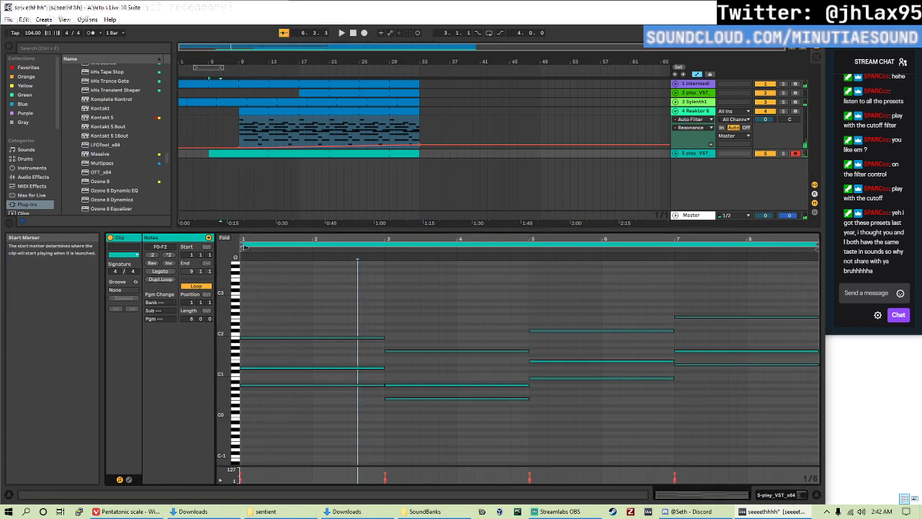
drag(242, 249, 300, 256)
mouse_move(382, 270)
mouse_down()
mouse_move(521, 263)
mouse_move(529, 272)
mouse_up()
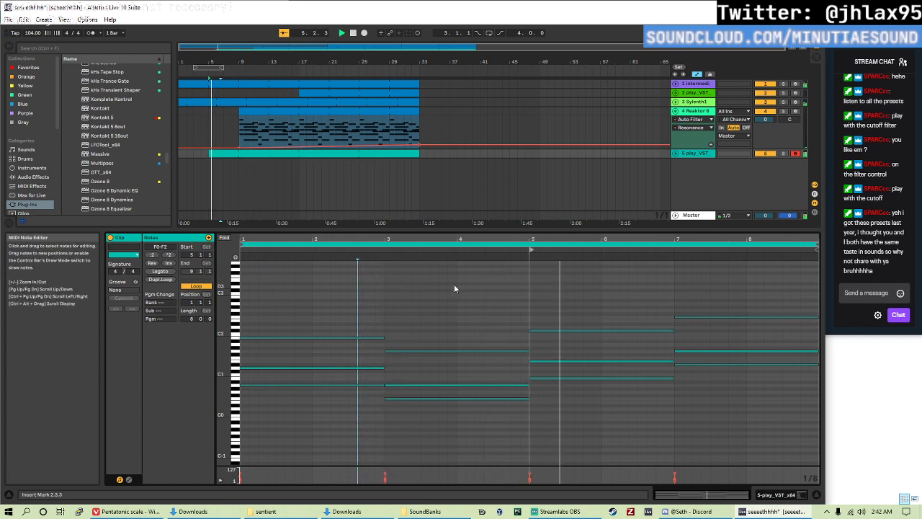
click(610, 277)
- Add EQ Eight to the double bass track, cutting the lows and 284 Hz by 7.56 dB and boosting the high shelf about 9.3 dB
key(shift+Tab)
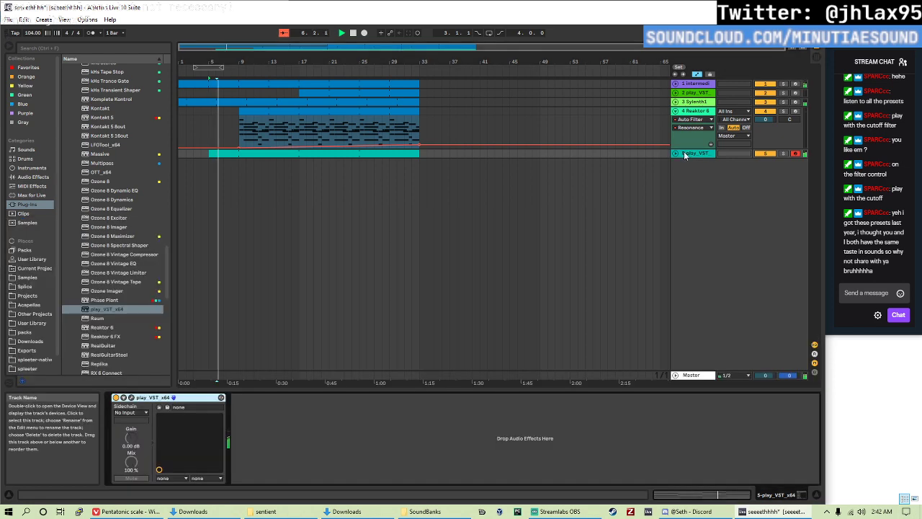
click(36, 178)
double_click(93, 196)
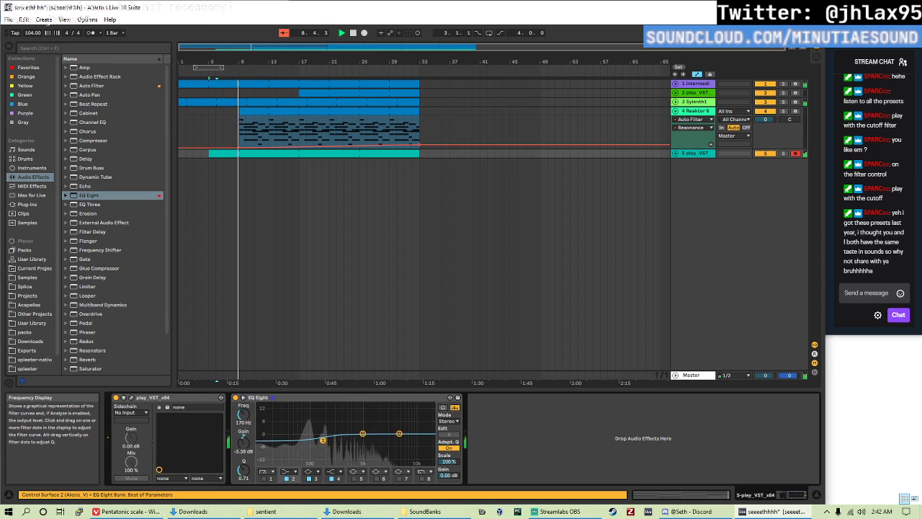
drag(292, 452, 295, 454)
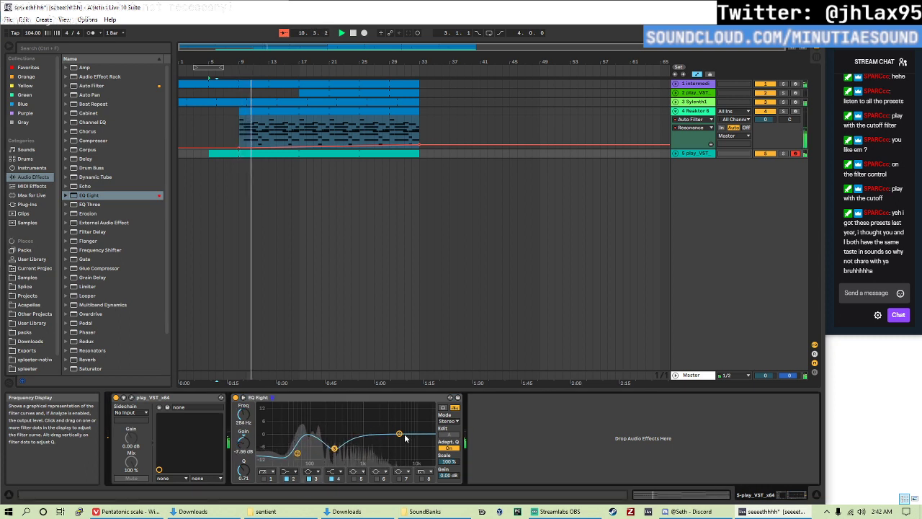
drag(405, 437, 339, 416)
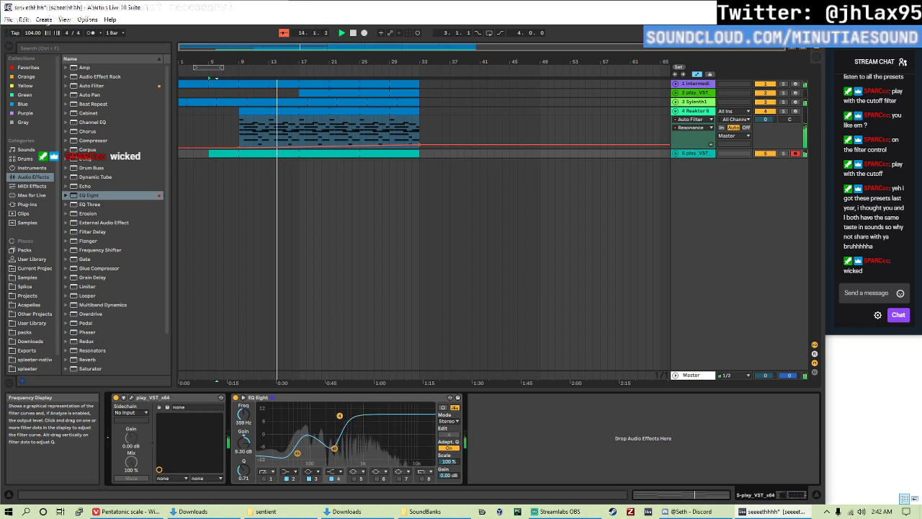
- Enable band 7 of the double bass EQ Eight and cut 2.84 kHz by 12 dB
click(400, 478)
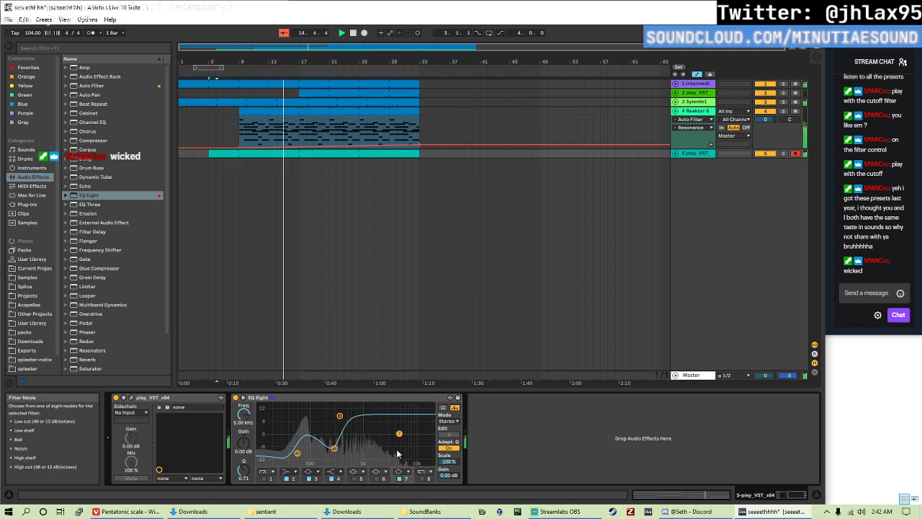
drag(389, 433, 386, 457)
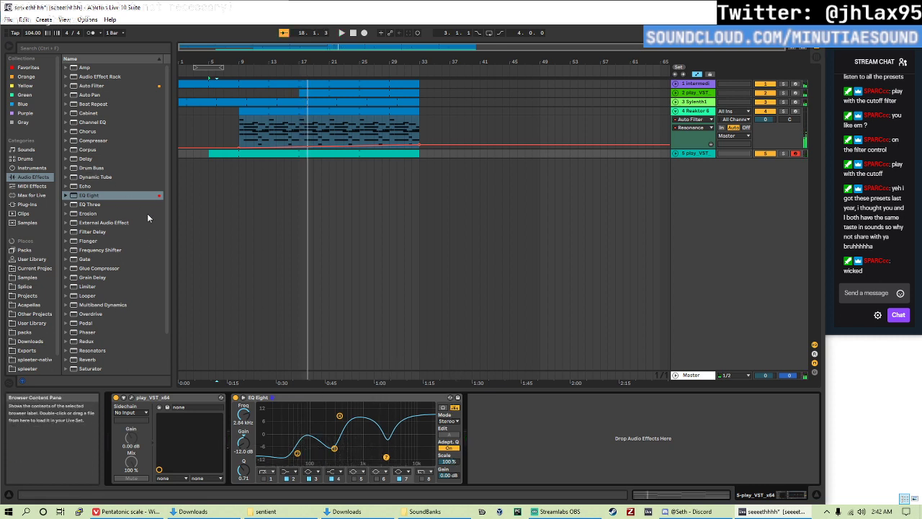
- Add Overdrive to the double bass track with 685 Hz, bandwidth 3.33, Drive 36%, Tone 23%, Dynamics 74% and Dry/Wet 18%
scroll(135, 301, down, 3)
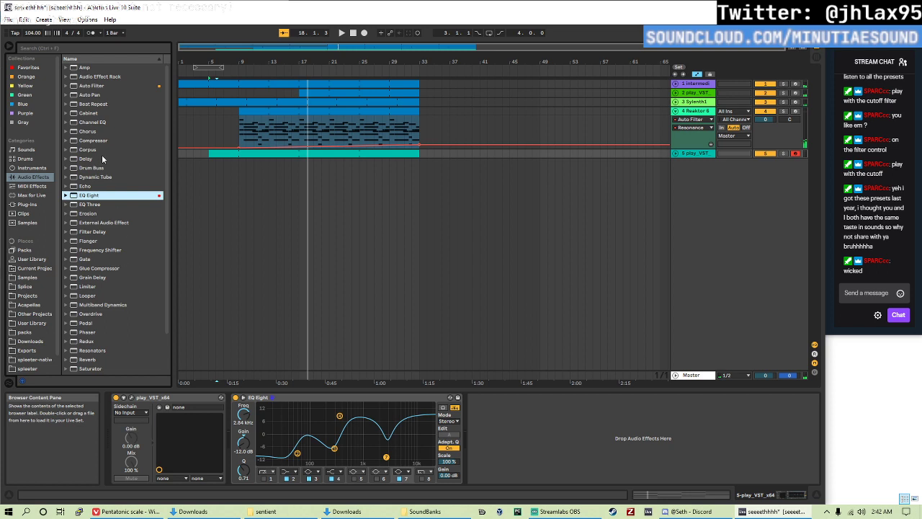
scroll(116, 274, down, 2)
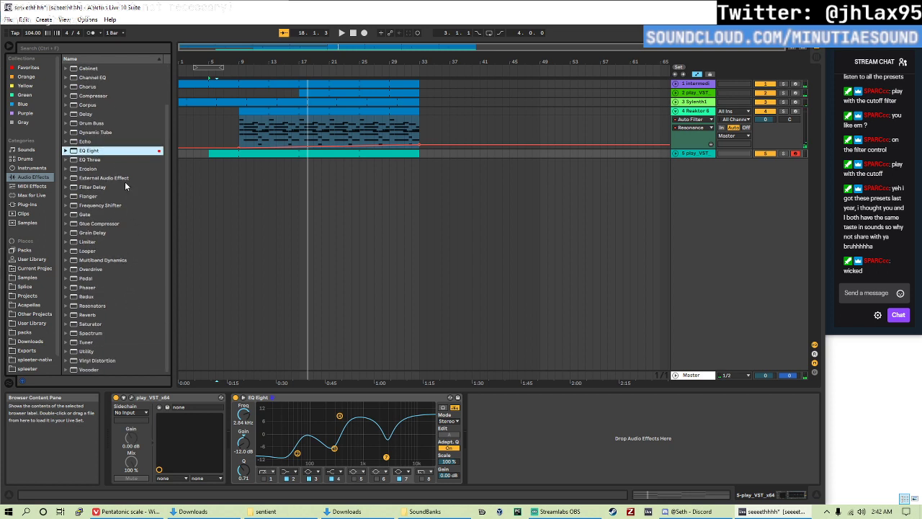
scroll(115, 133, up, 1)
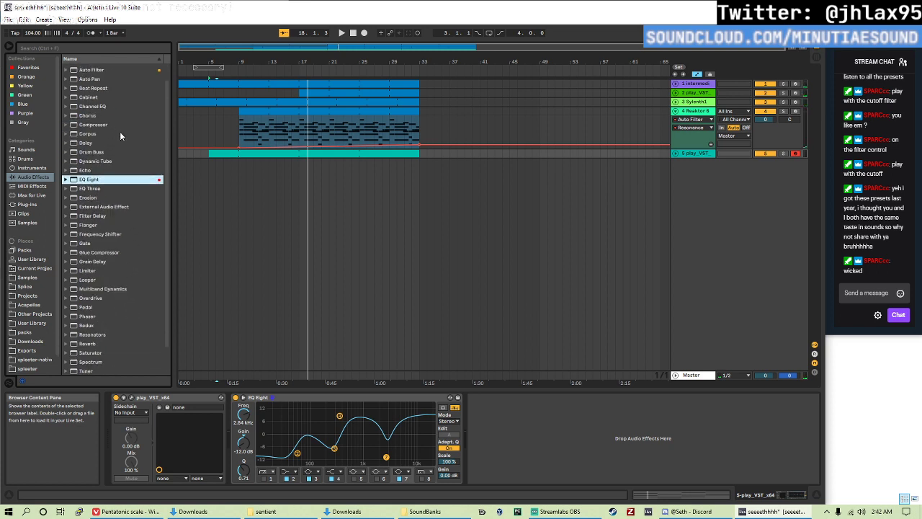
scroll(126, 218, down, 1)
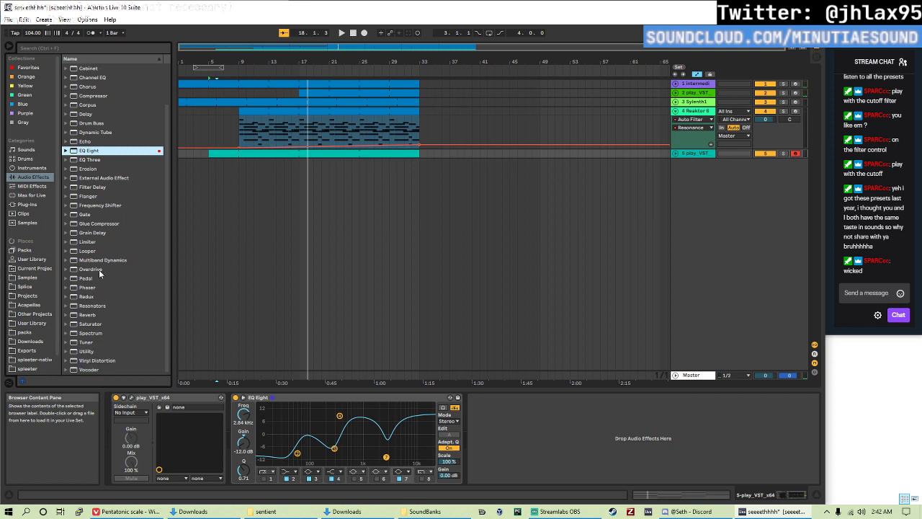
double_click(99, 270)
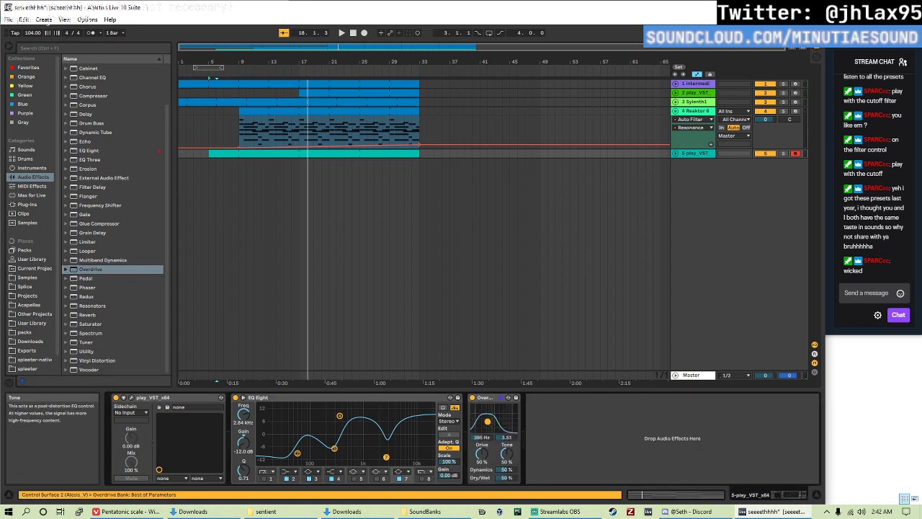
key(space)
mouse_move(482, 453)
mouse_down()
mouse_move(491, 421)
mouse_move(506, 462)
mouse_move(481, 448)
mouse_move(507, 461)
mouse_move(501, 494)
mouse_up()
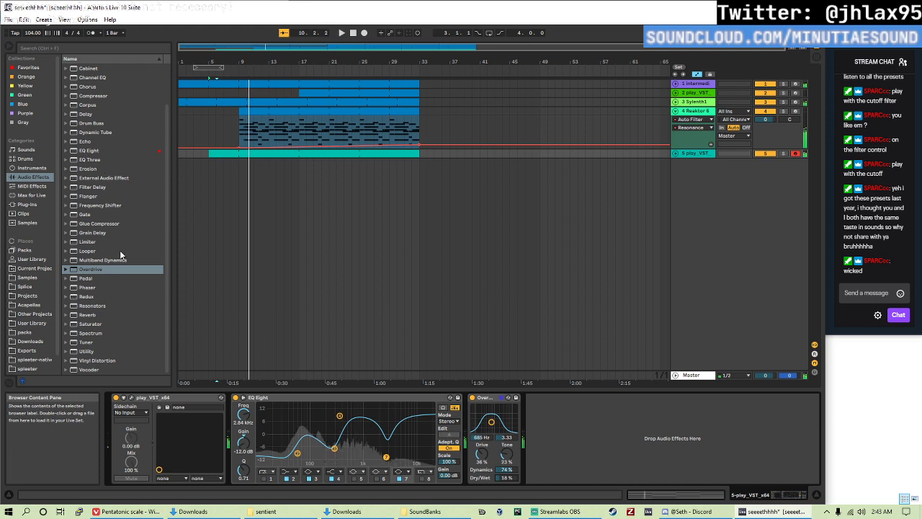
- Add Erosion after the Overdrive in Wide Noise mode with frequency 2.36 kHz, width 1.15 and amount 13.1
scroll(115, 202, up, 3)
double_click(90, 214)
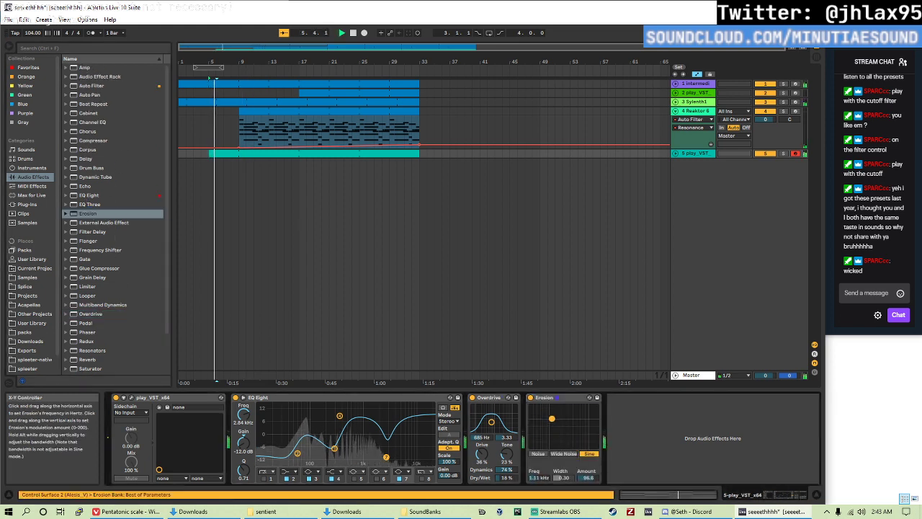
mouse_move(552, 418)
mouse_down()
mouse_move(582, 426)
mouse_move(544, 411)
mouse_move(558, 422)
mouse_up()
click(564, 454)
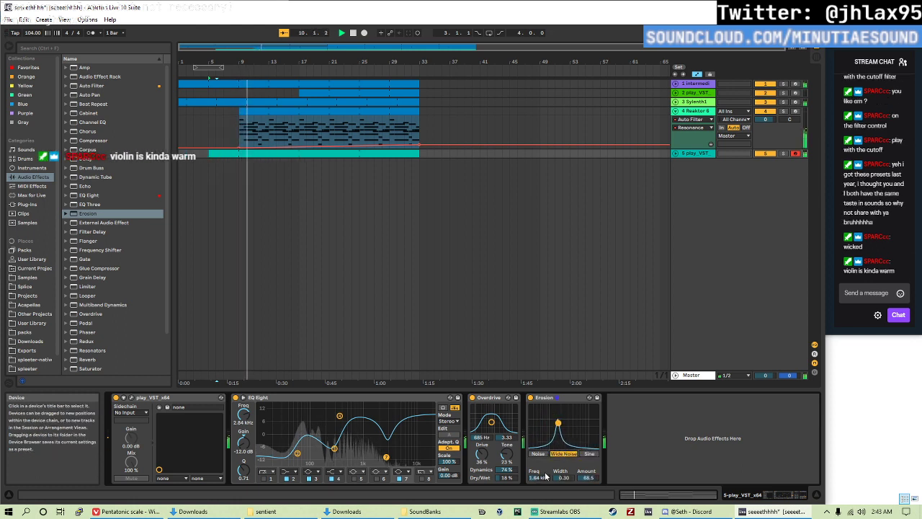
drag(546, 476, 564, 461)
drag(558, 422, 558, 436)
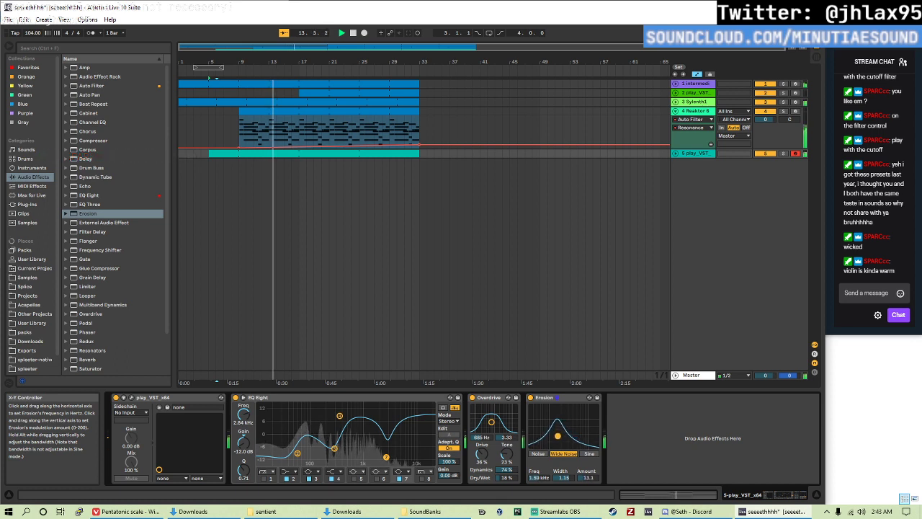
drag(558, 436, 563, 434)
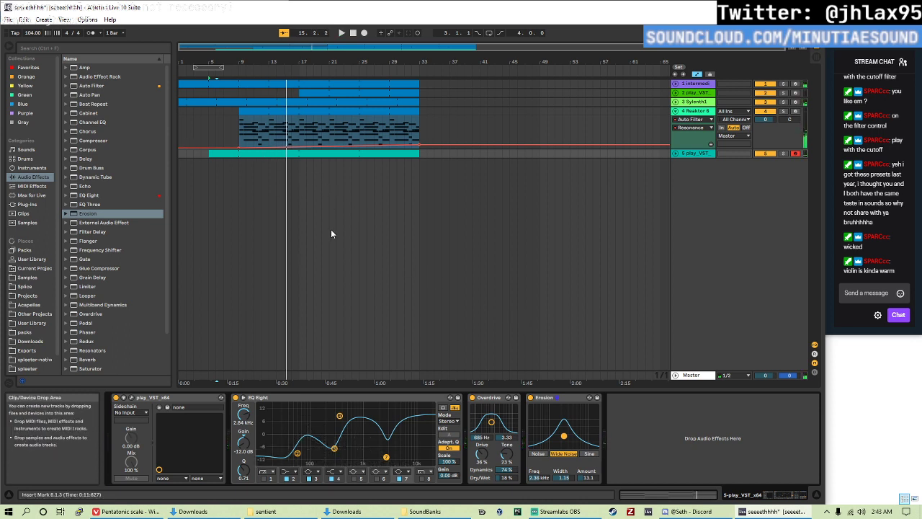
- Add Auto Filter to the double bass track and automate its frequency in a rising curve from 250 Hz at bar 5 to 19.9 kHz
double_click(92, 85)
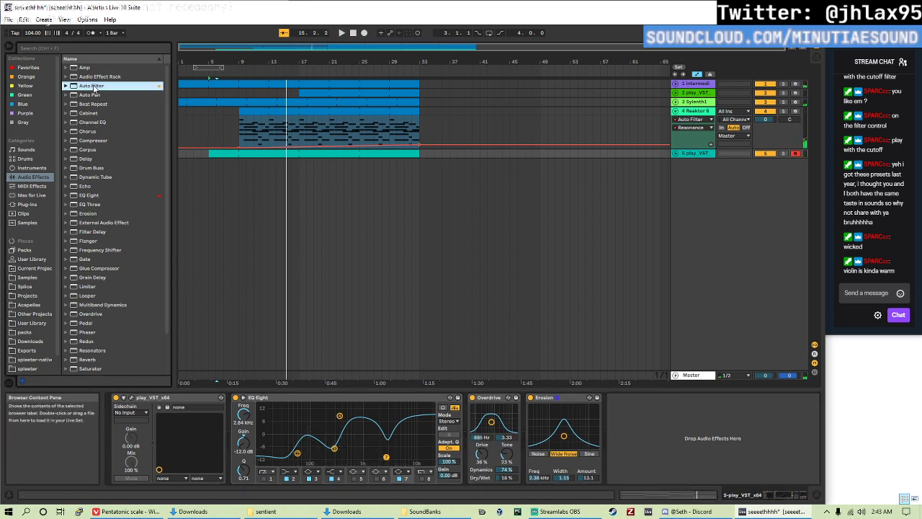
key(space)
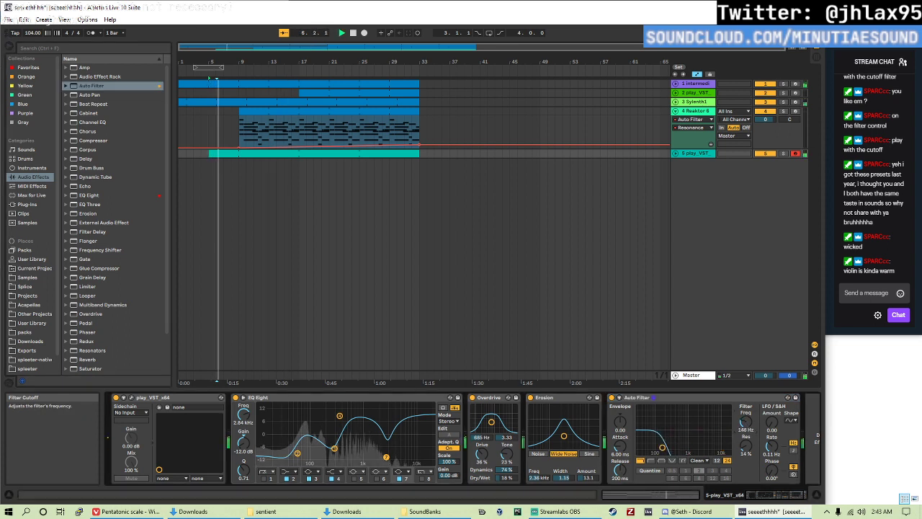
right_click(754, 425)
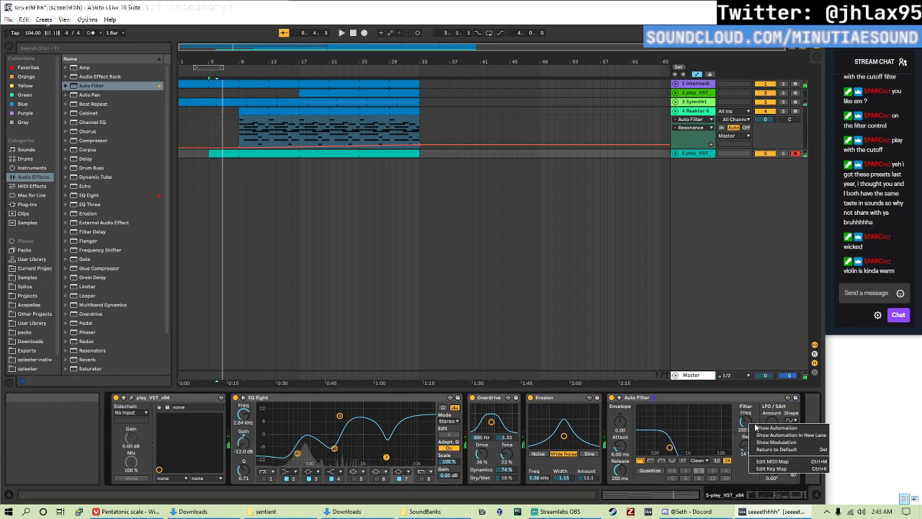
click(758, 428)
click(212, 180)
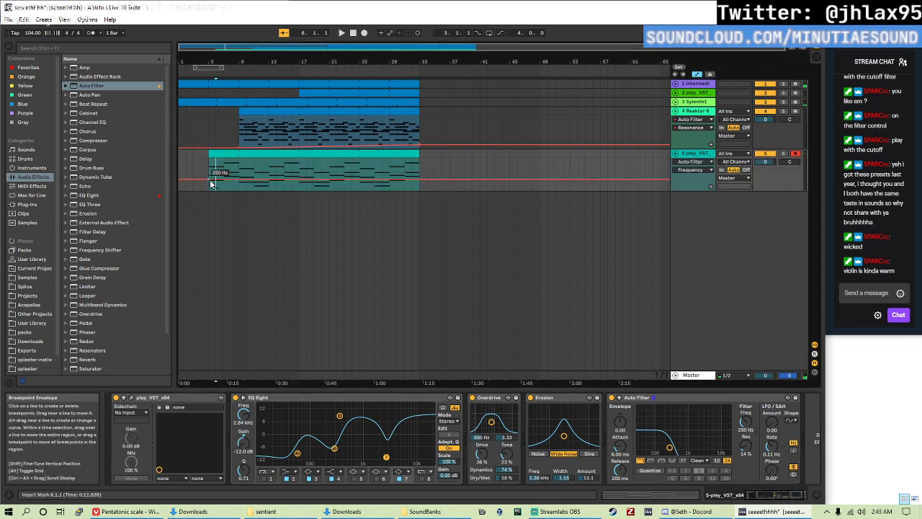
drag(224, 179, 359, 169)
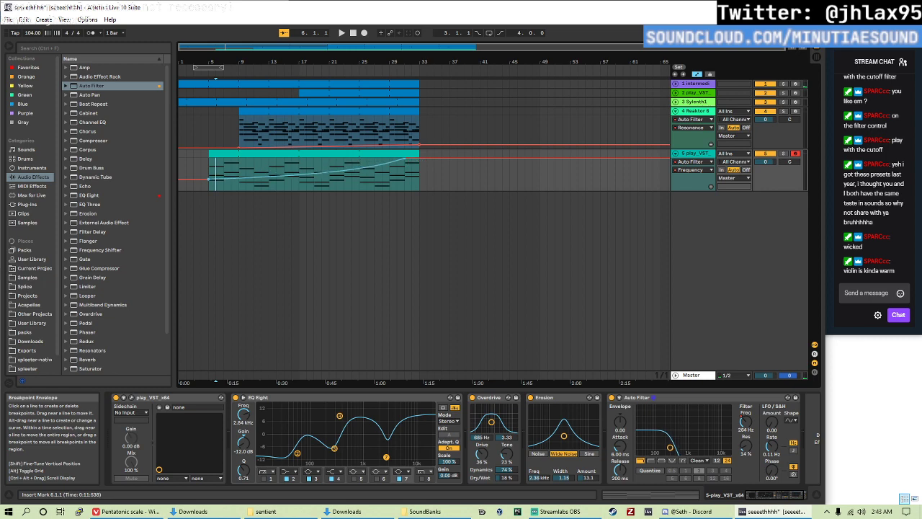
- Automate the double bass Auto Filter's resonance to rise from 0% at bar 5 to 14% at the clip's end
key(space)
right_click(746, 453)
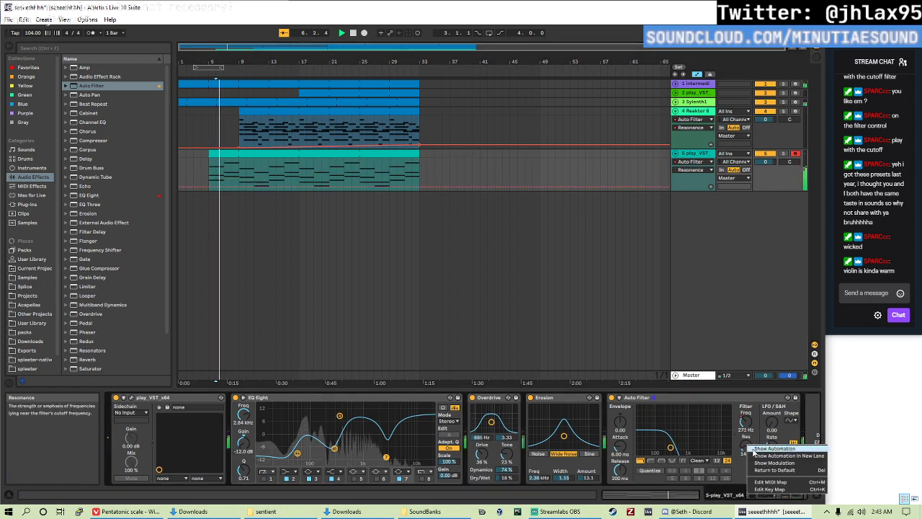
click(781, 448)
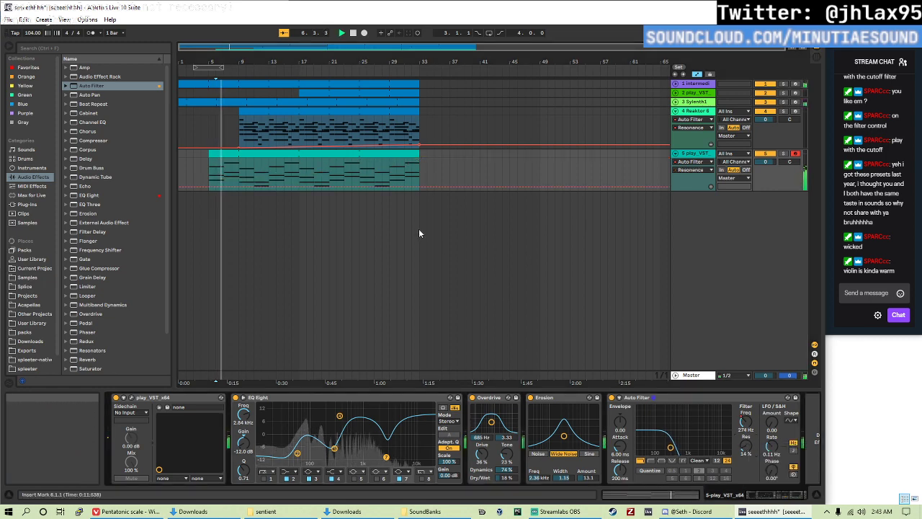
click(214, 188)
click(245, 178)
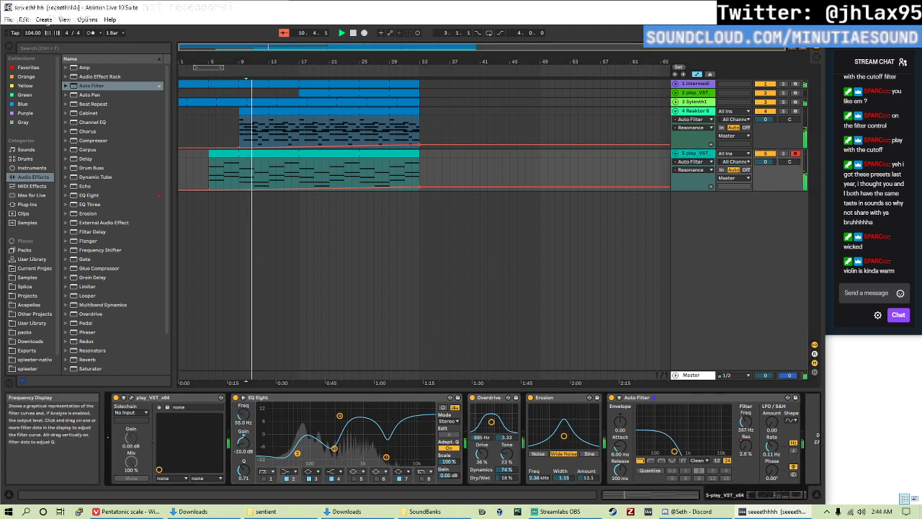
- Enable band 1 of the double bass EQ Eight as a low cut at 66.4 Hz and raise the output gain to 3.62 dB
click(271, 479)
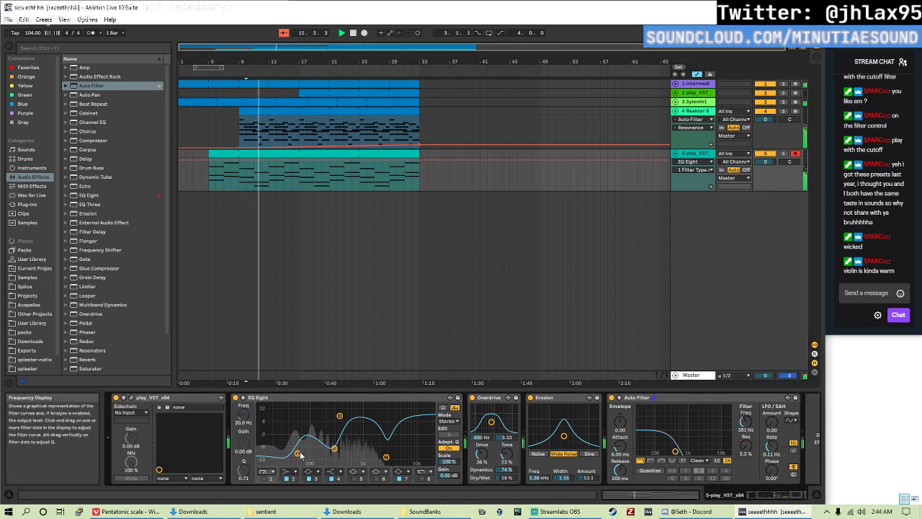
click(264, 478)
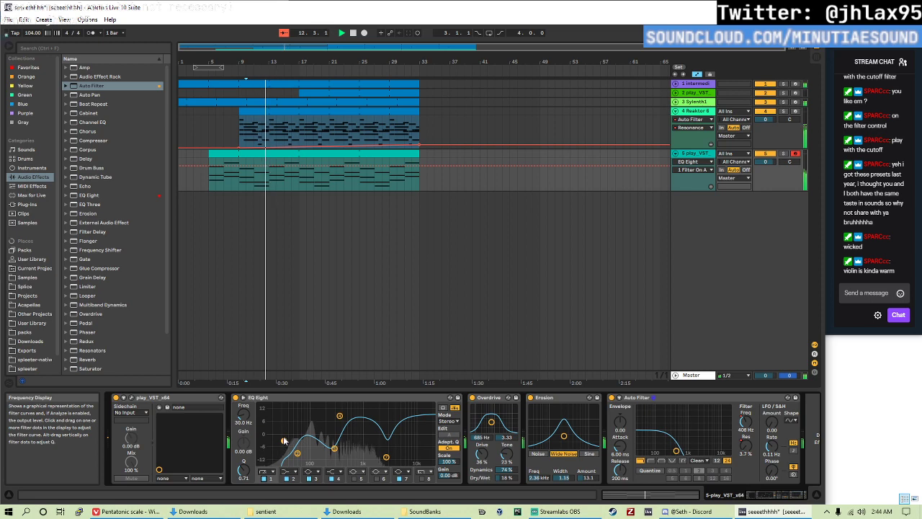
drag(286, 440, 297, 438)
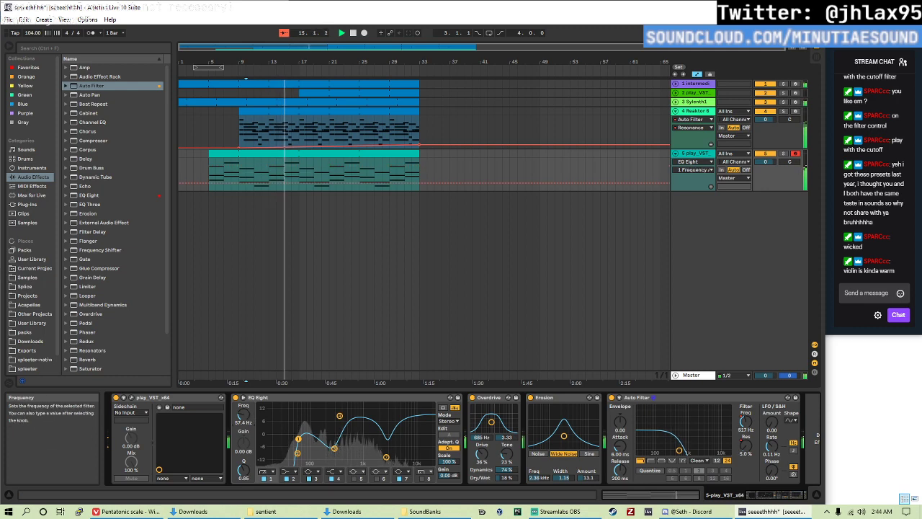
drag(297, 438, 302, 438)
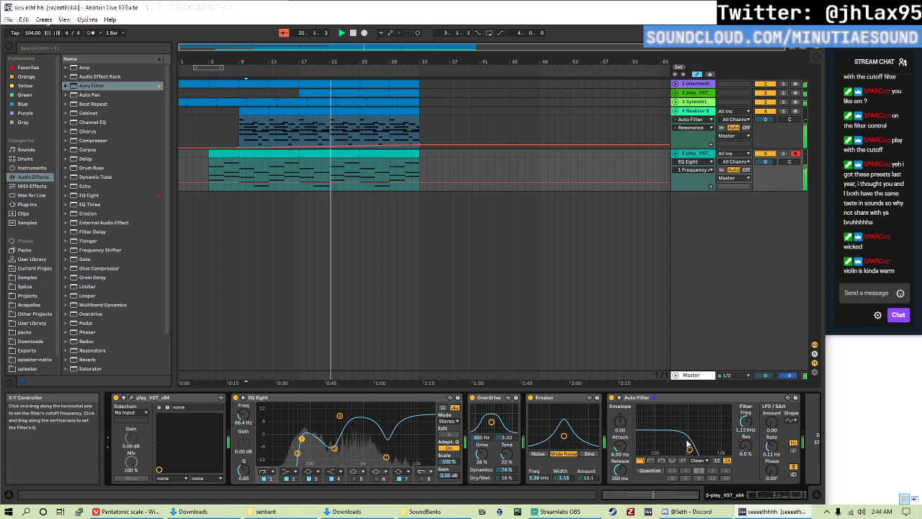
drag(448, 475, 448, 470)
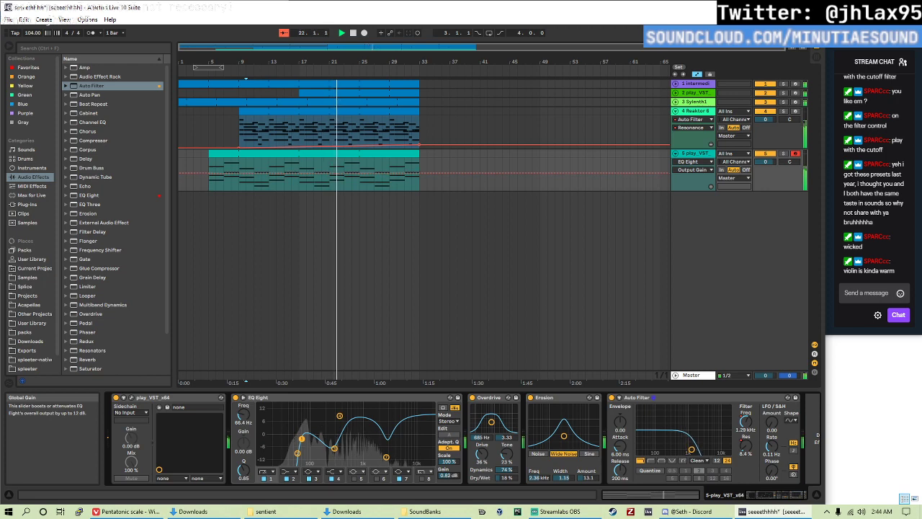
- Check the track levels in the mixer, then set the arrangement's insert marker to bar 5 on the double bass track
key(Tab)
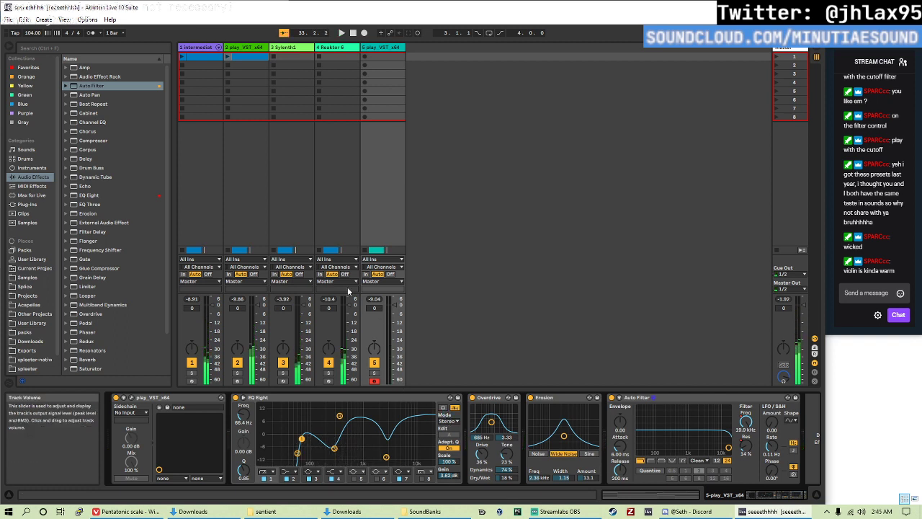
key(Tab)
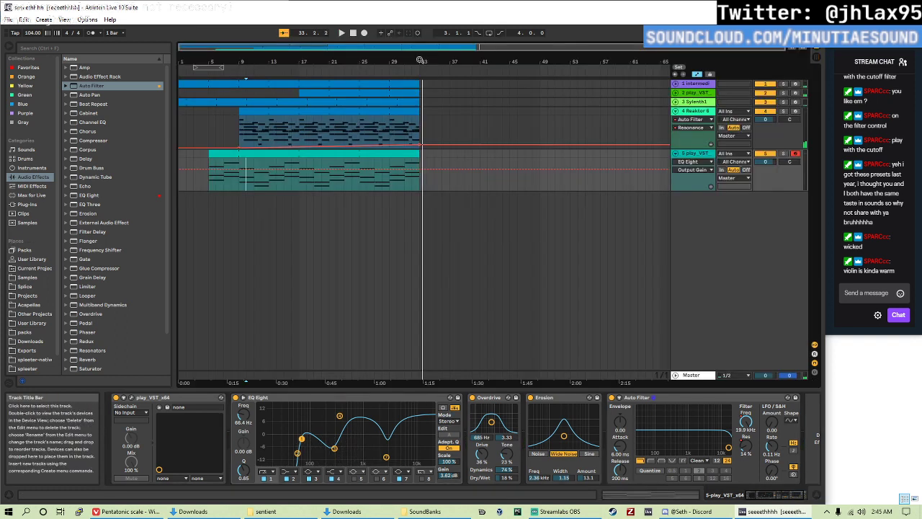
click(209, 188)
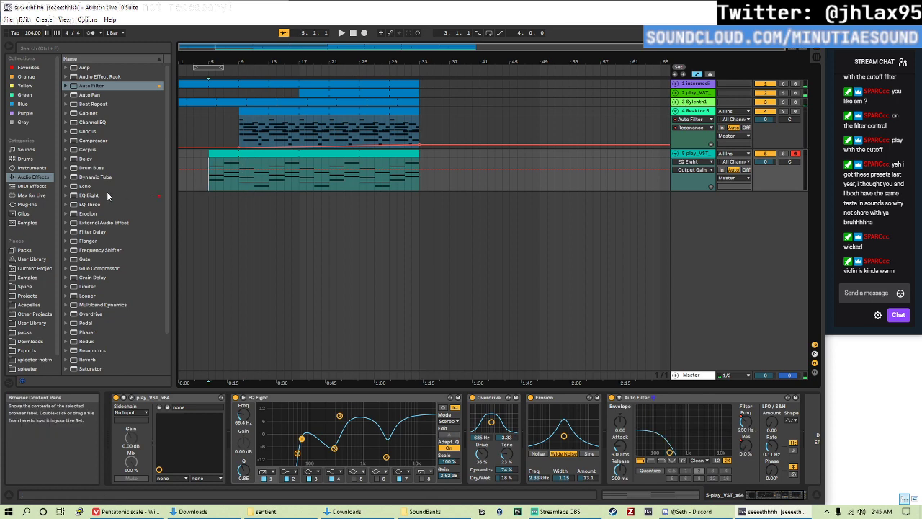
- Load the Phase Plant plug-in on a new MIDI track and move its window clear of the arrangement
click(30, 205)
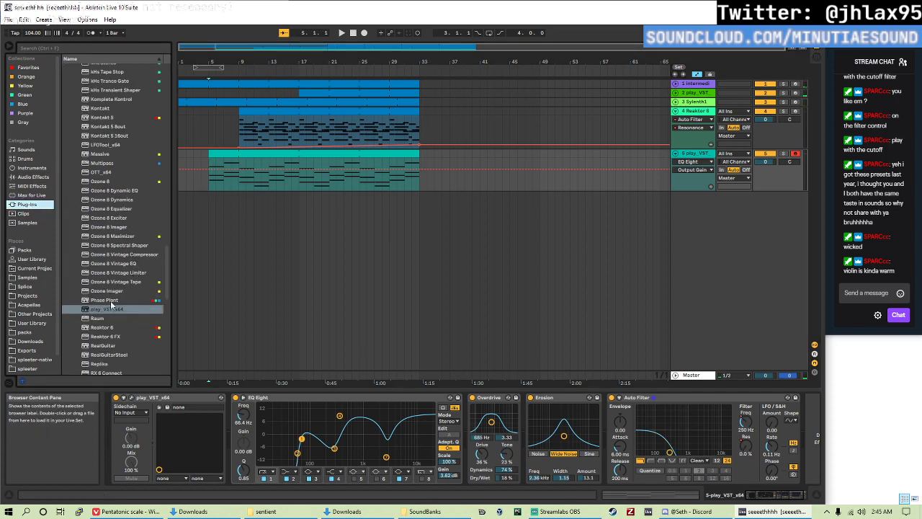
double_click(108, 300)
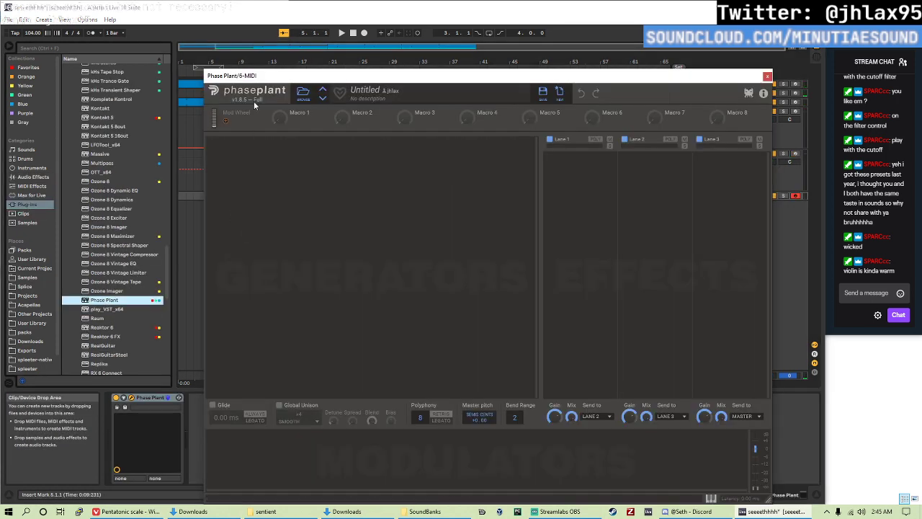
drag(256, 75, 298, 269)
- Copy the double bass clip to the Phase Plant track at bar 5 and open the copy's notes for editing, clear of the plug-in window
click(243, 190)
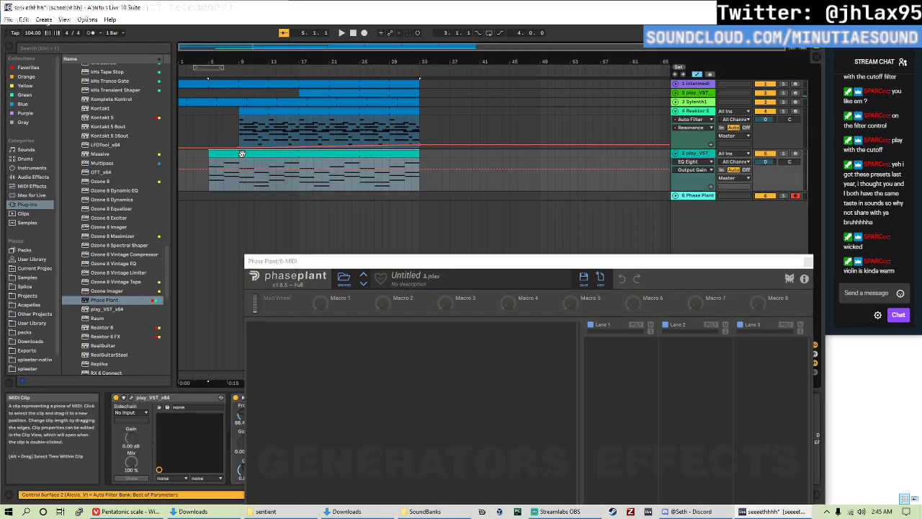
drag(241, 194, 243, 195)
double_click(244, 195)
drag(303, 263, 146, 164)
drag(374, 171, 89, 180)
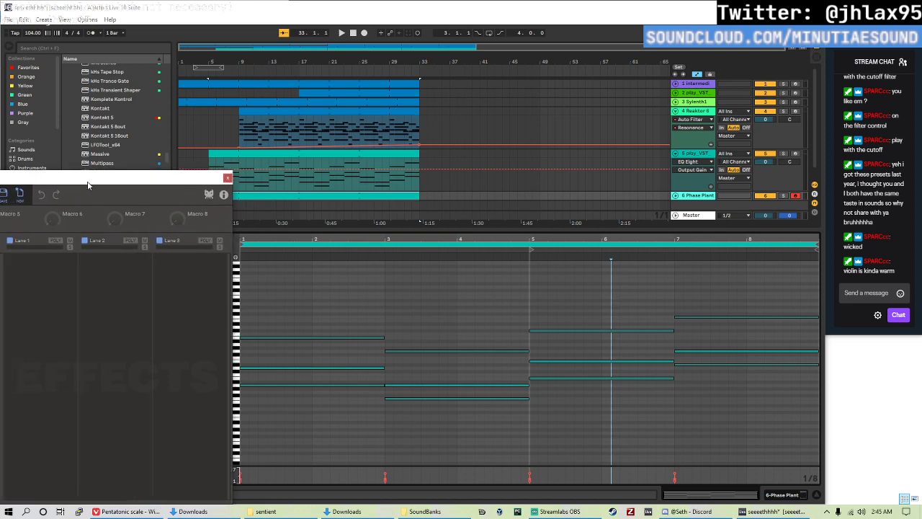
- Delete the upper notes of every chord in the Phase Plant clip, transpose the remaining lowest notes down an octave and start playback
drag(329, 299, 622, 375)
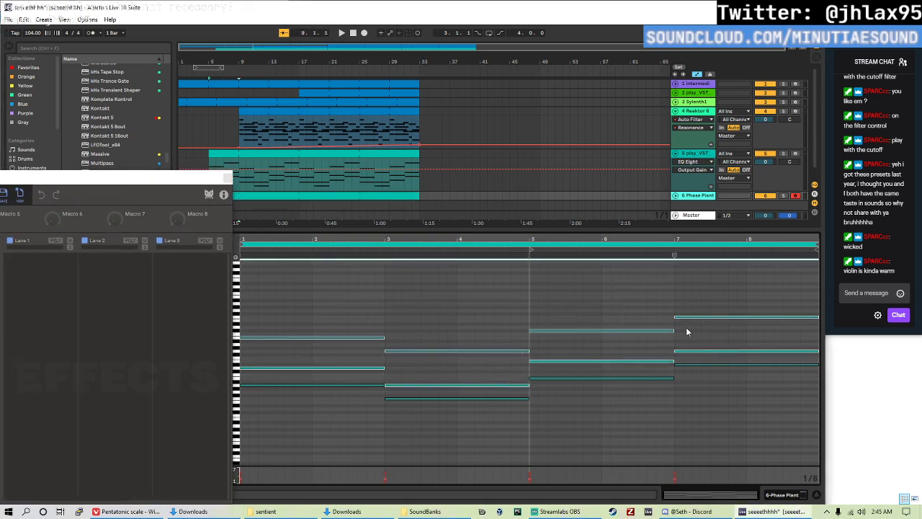
key(Delete)
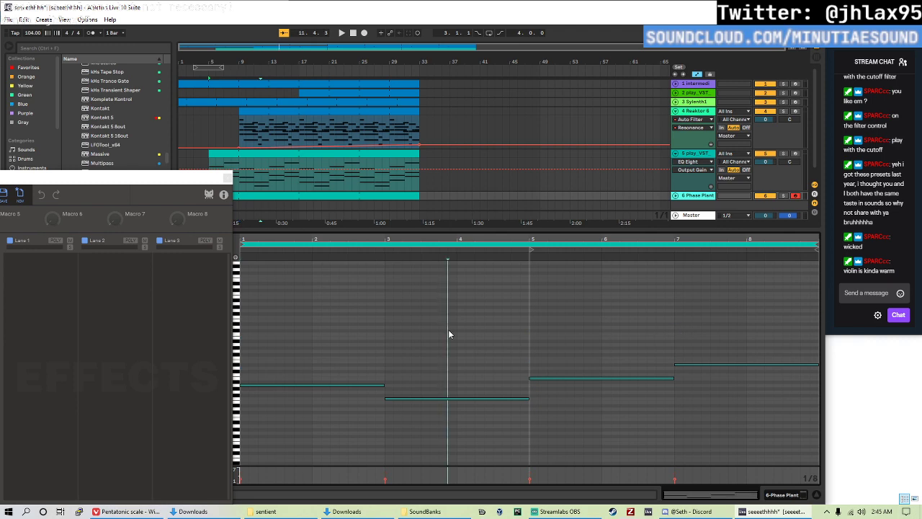
key(ctrl+a)
key(shift+Down)
key(space)
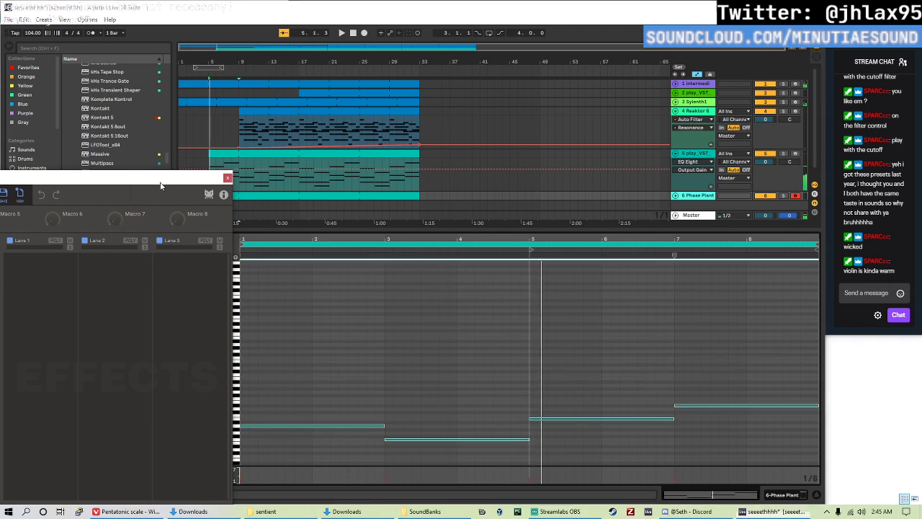
- Bring the Phase Plant window into view, add an Analog oscillator and set it to a square wave
drag(166, 180, 555, 130)
click(198, 212)
click(212, 238)
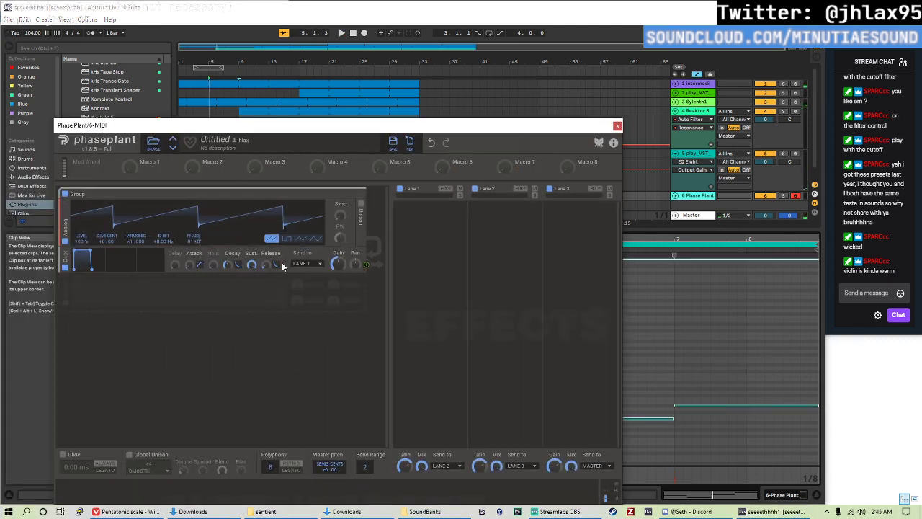
click(286, 239)
- Add a Filter module and place it between the oscillator and the output
click(198, 293)
click(245, 326)
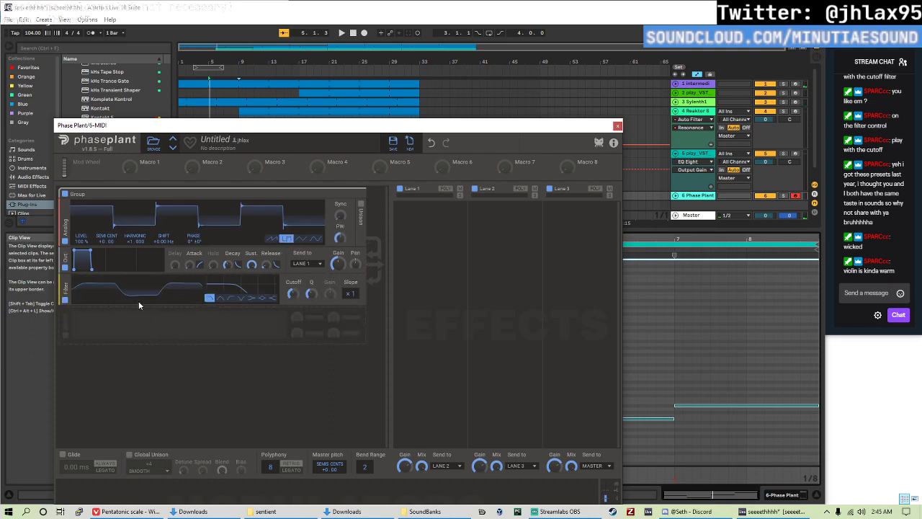
drag(65, 291, 65, 262)
- Add a second Analog oscillator below the output and route it to modulate the first oscillator's phase by about 35%
click(129, 317)
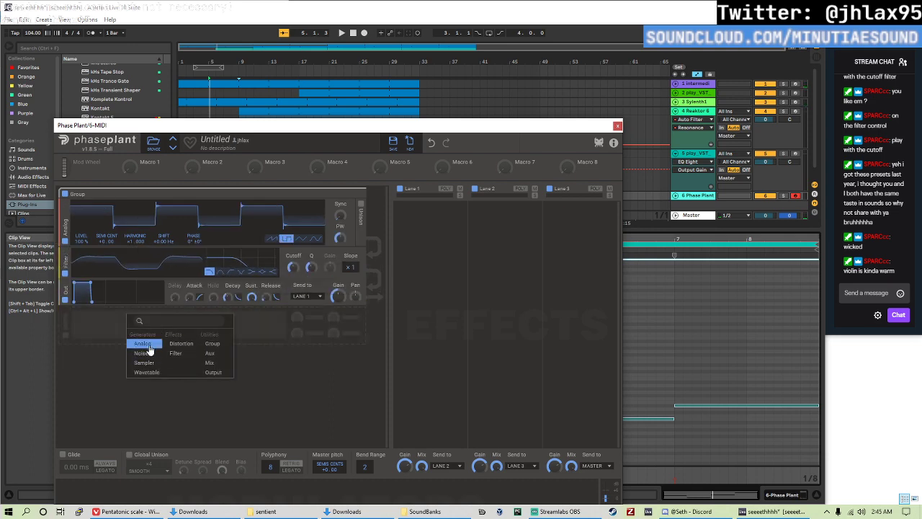
click(155, 350)
click(65, 317)
click(99, 343)
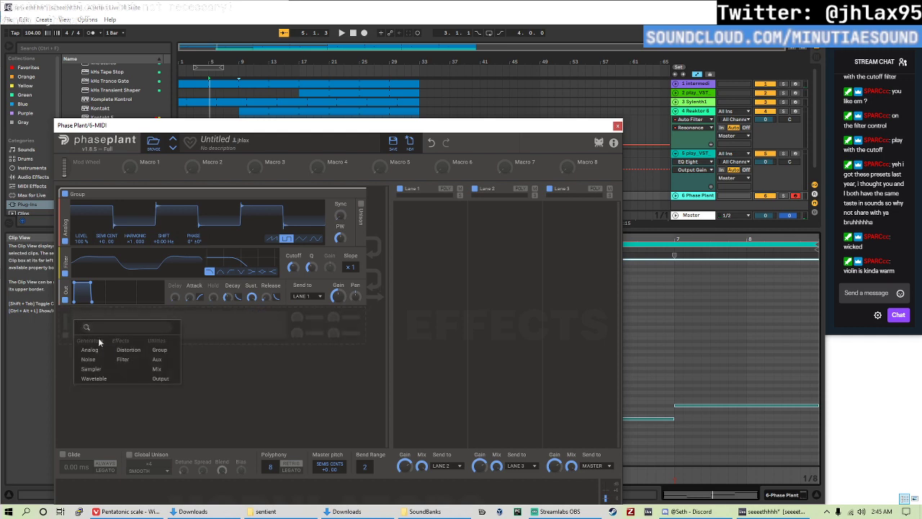
click(90, 359)
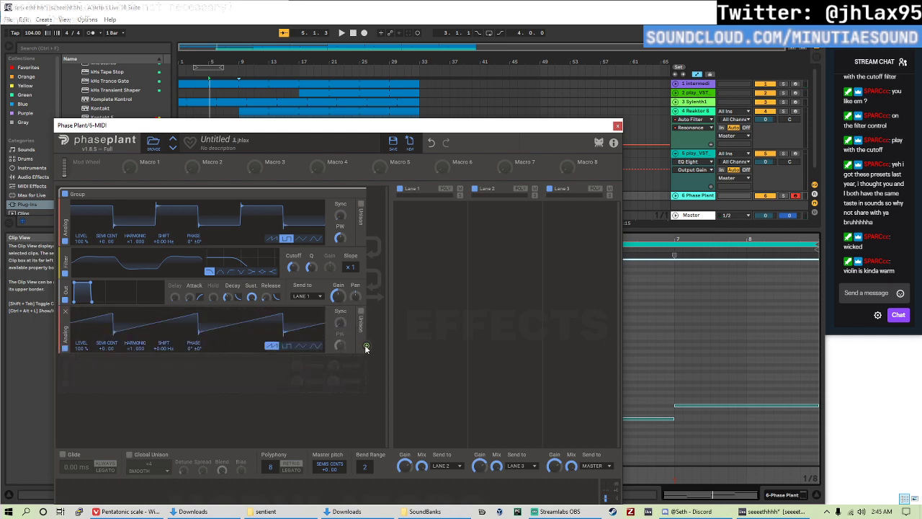
drag(193, 247, 193, 229)
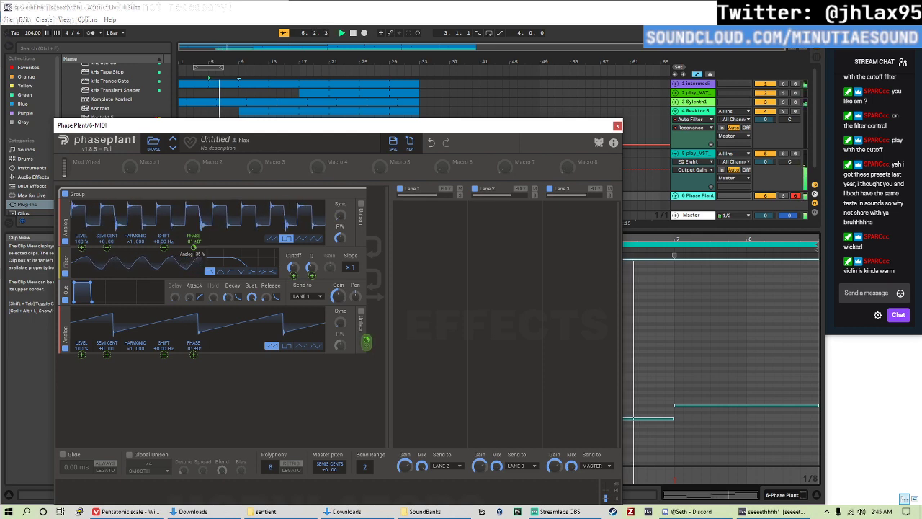
- Transpose all notes of the Phase Plant clip up an octave and restart playback from bar 5
click(648, 322)
key(space)
scroll(660, 402, down, 2)
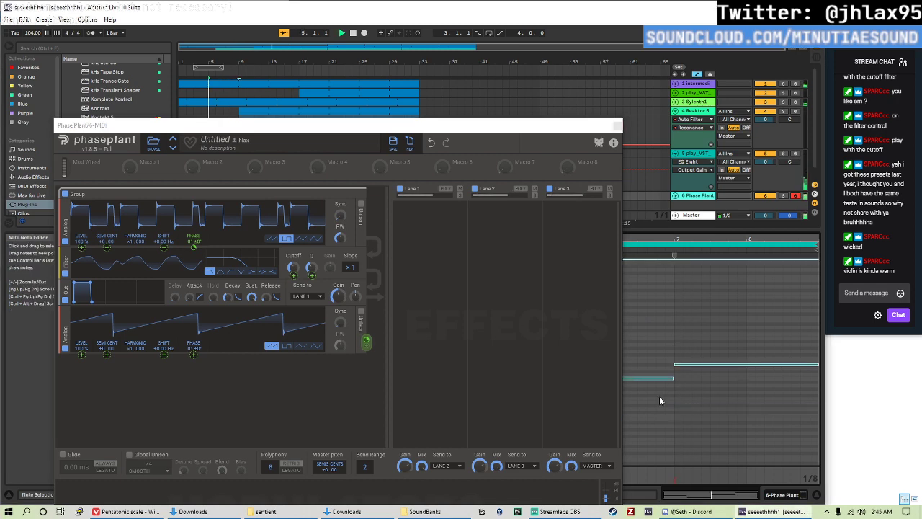
- Adjust the phase modulation depth to about 27% and raise the first oscillator's sync to about x1.59
drag(192, 248, 193, 243)
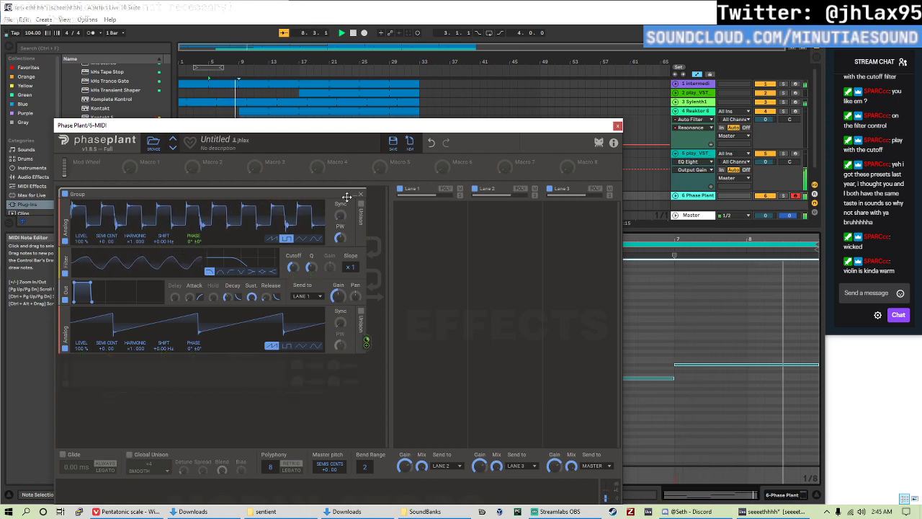
scroll(365, 341, down, 3)
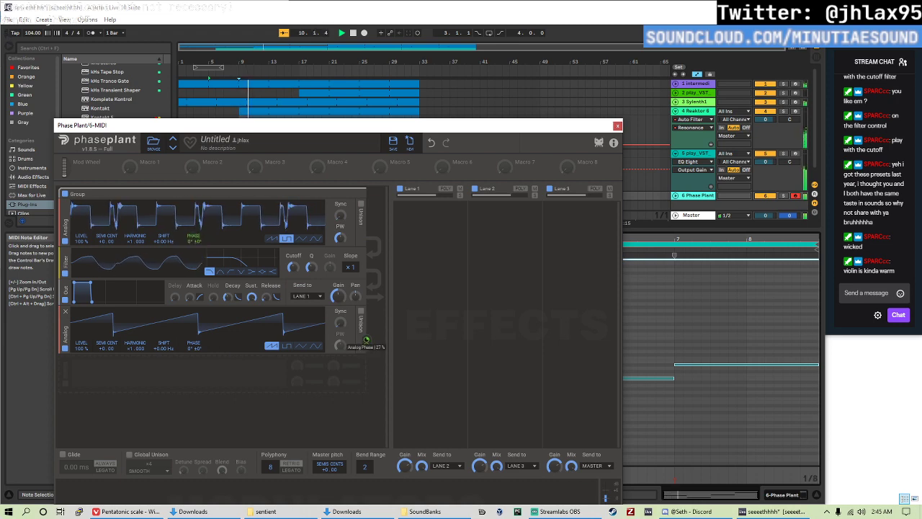
scroll(341, 218, up, 3)
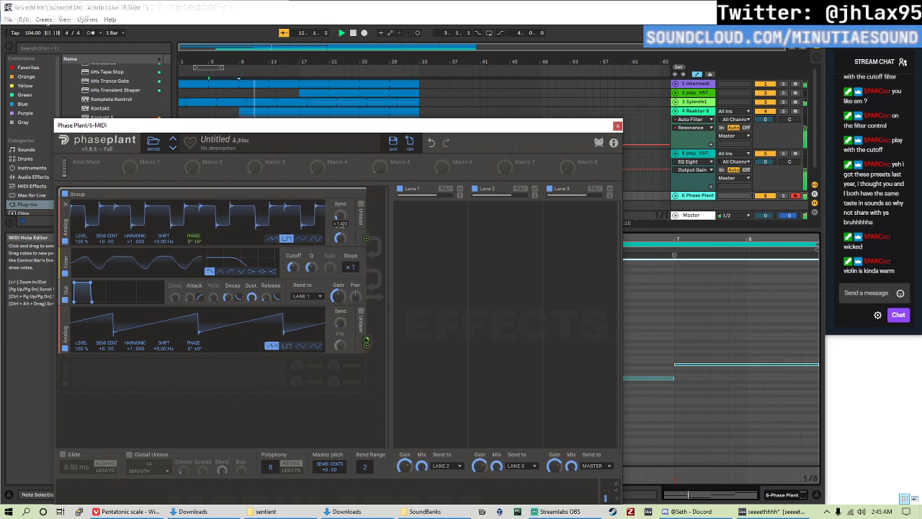
scroll(340, 216, up, 2)
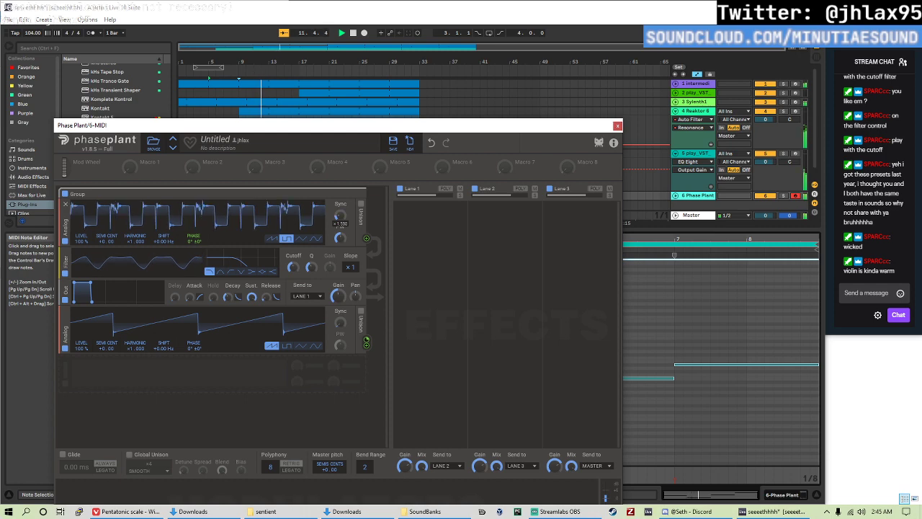
drag(340, 216, 340, 215)
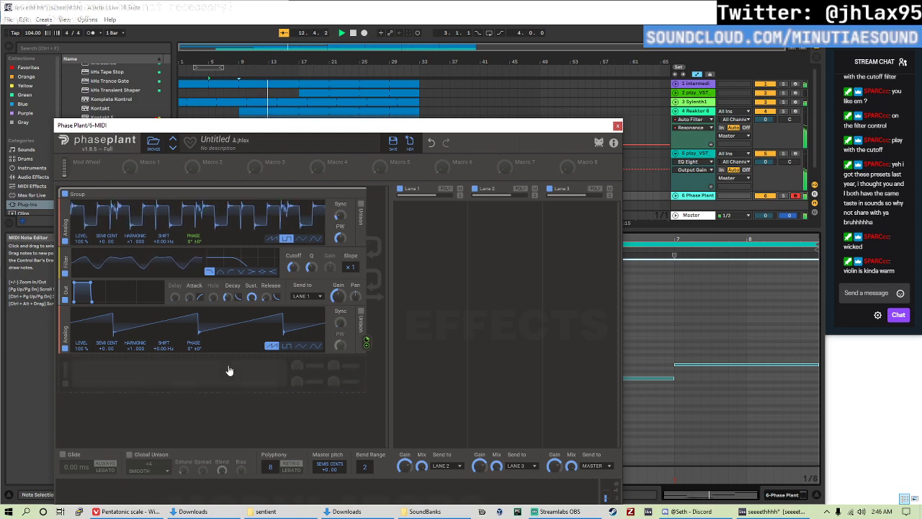
- Switch the second oscillator to a sine wave and audition triangle and saw on the first, returning it to square
click(315, 346)
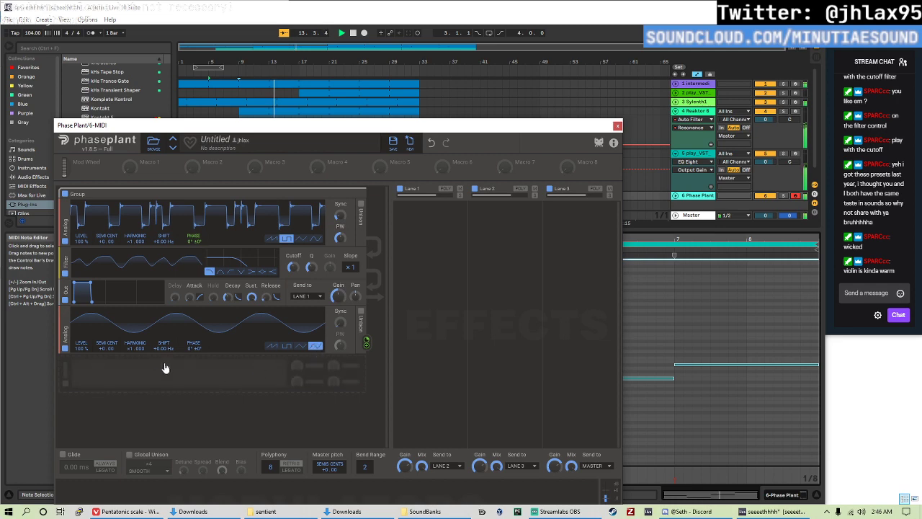
click(306, 239)
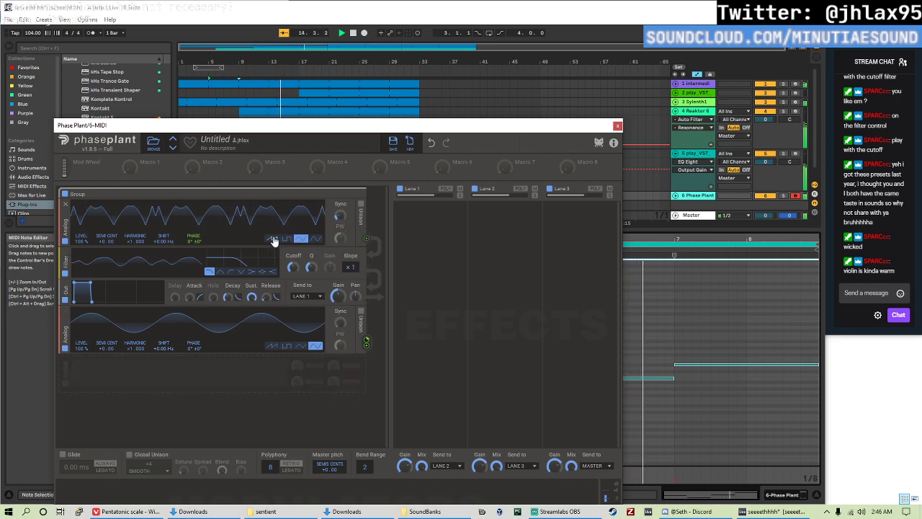
click(271, 240)
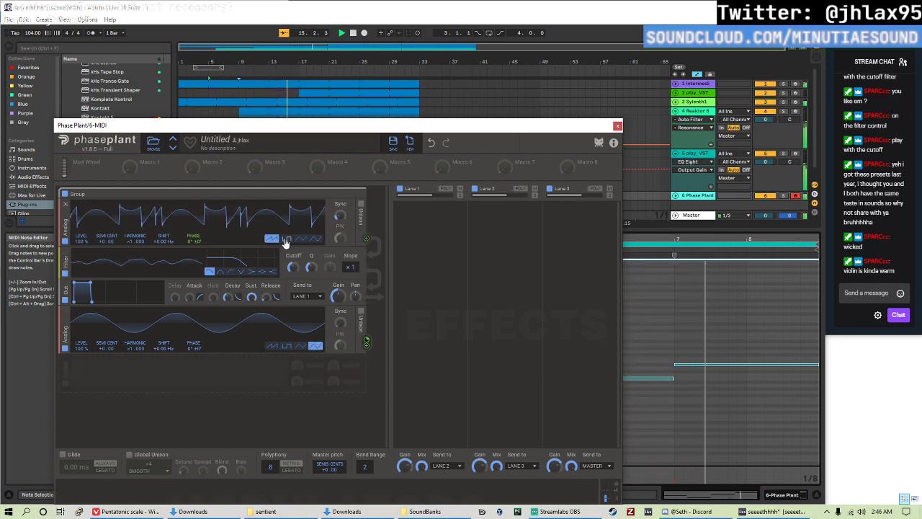
click(287, 239)
- Lower the last note of the Phase Plant clip by one semitone and play from bar 7
key(space)
drag(728, 384, 718, 353)
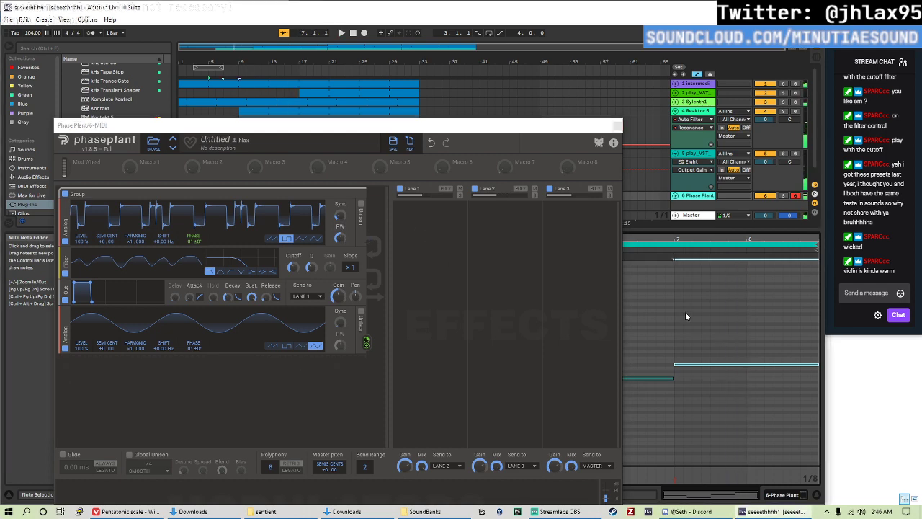
key(Down)
key(Down)
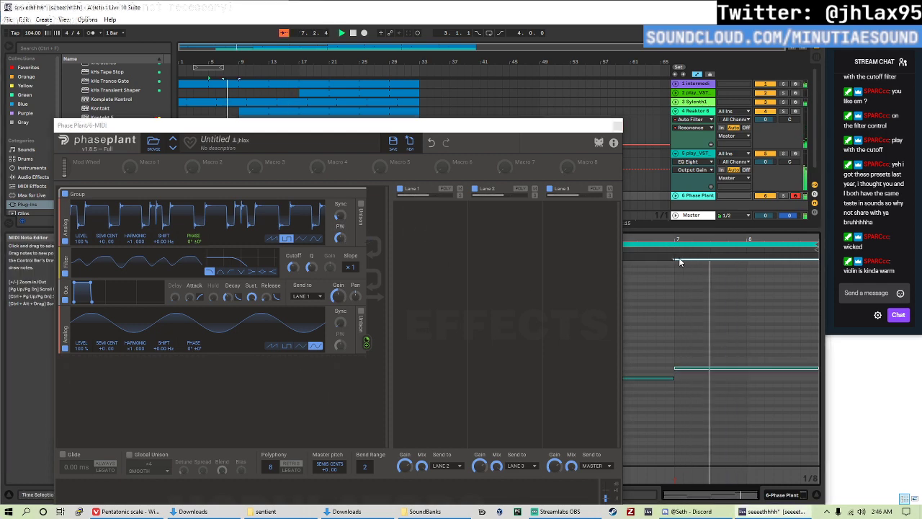
- Move the plug-in window aside, open the double bass clip's notes and raise the last chord's lowest note by a semitone
drag(448, 125, 57, 156)
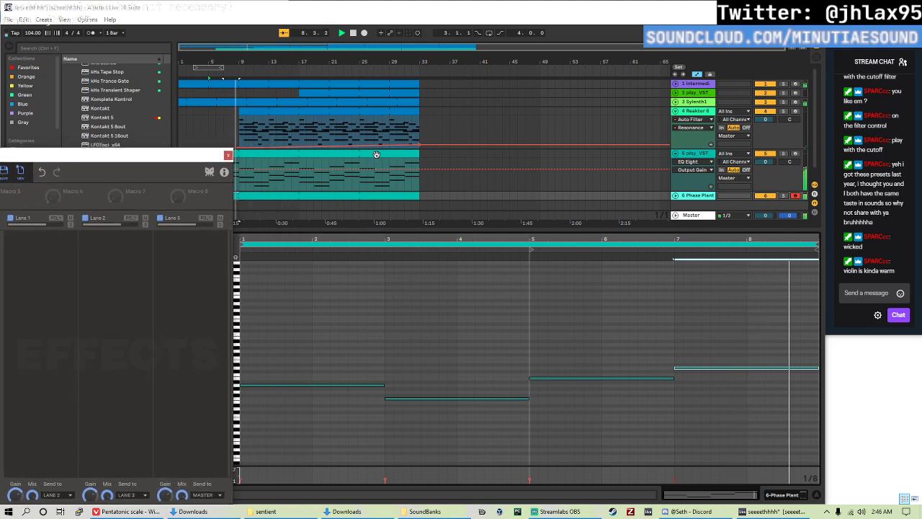
click(375, 154)
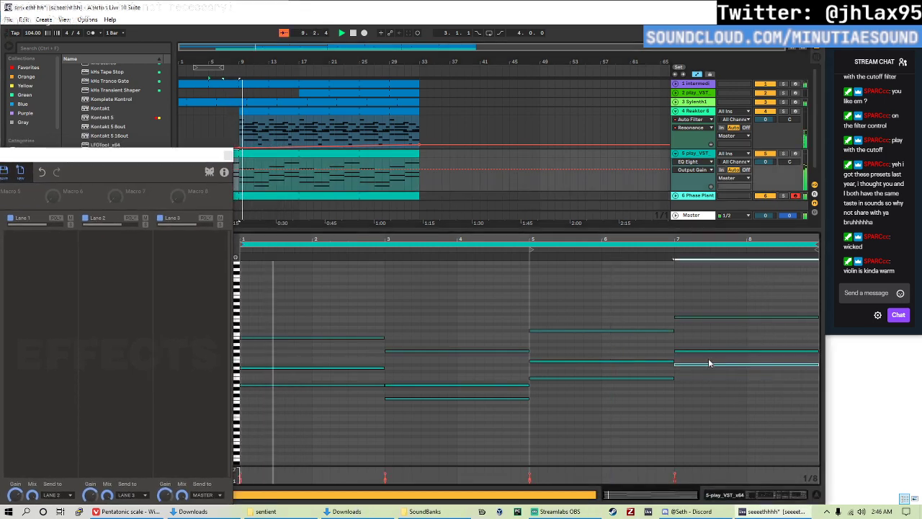
click(714, 318)
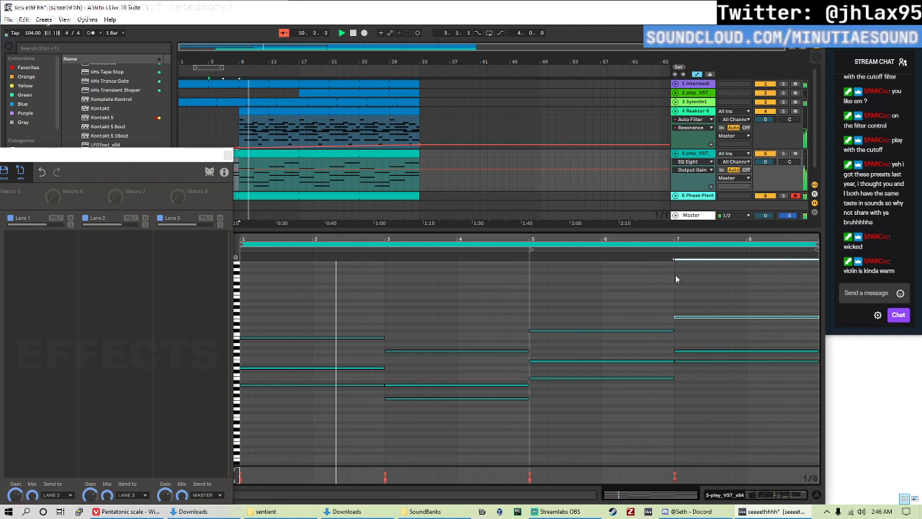
- Solo the double bass track, replay from bar 7 and raise the last chord's middle note by four semitones in total
click(680, 239)
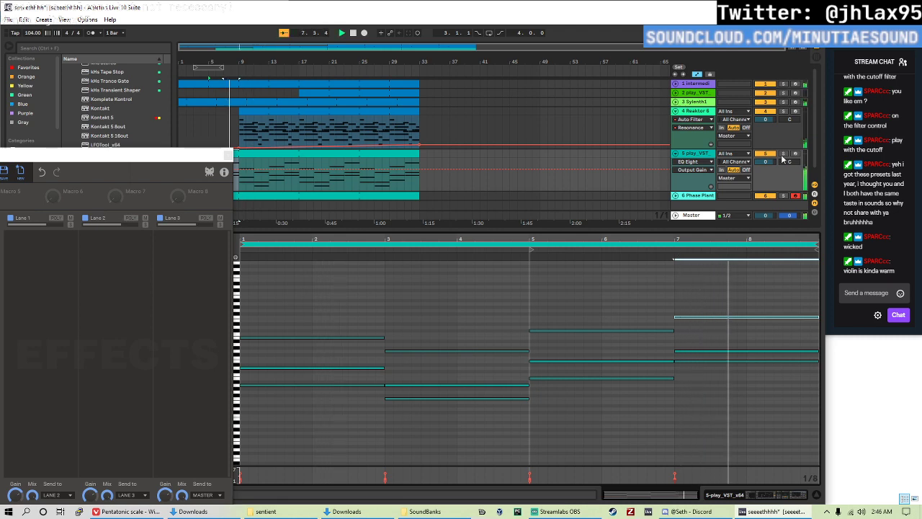
click(711, 345)
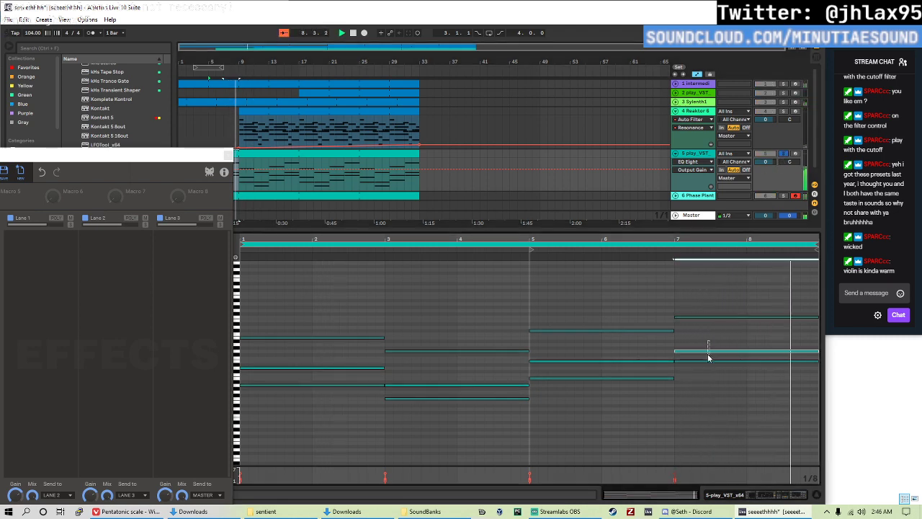
click(683, 248)
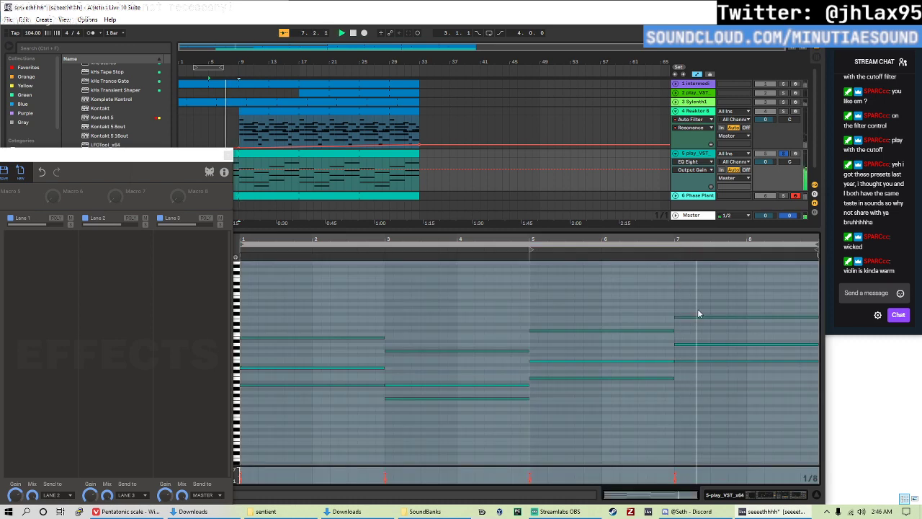
click(710, 341)
drag(709, 341, 708, 331)
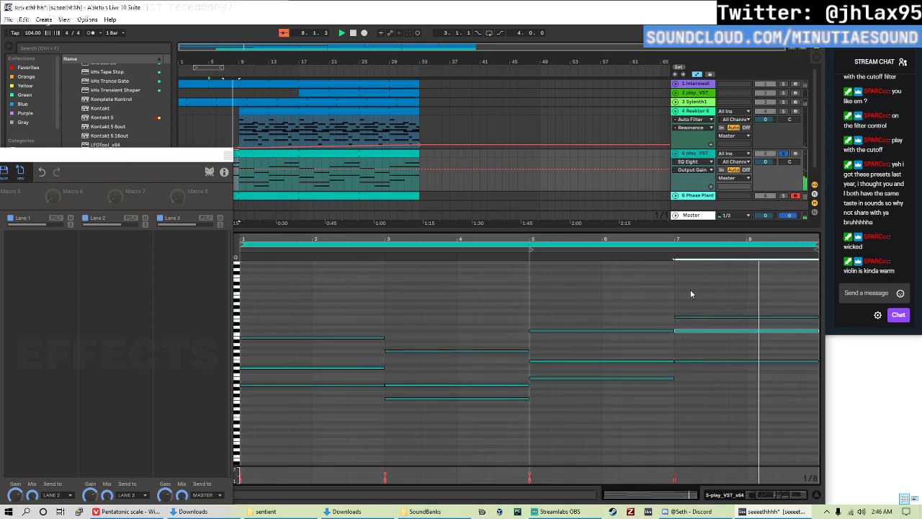
key(Down)
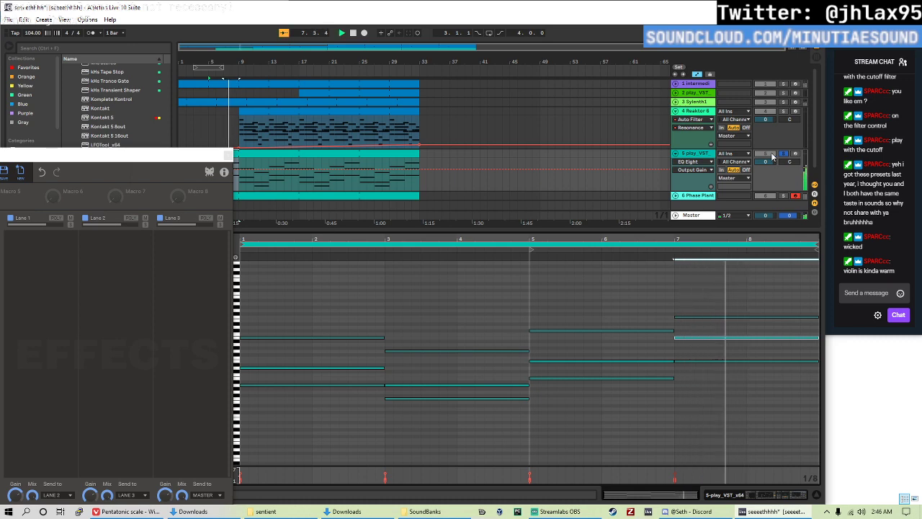
- Unsolo the double bass track and return to the Phase Plant clip with its plug-in window back in view
click(648, 187)
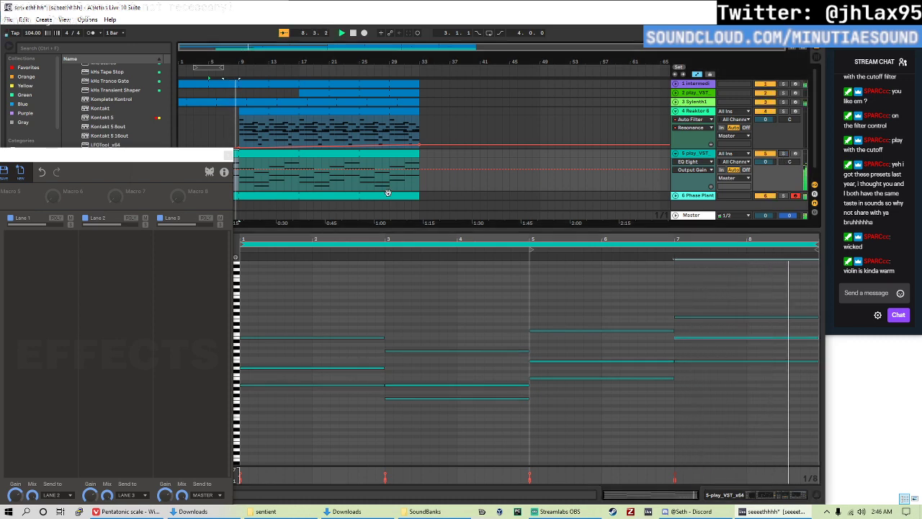
click(597, 197)
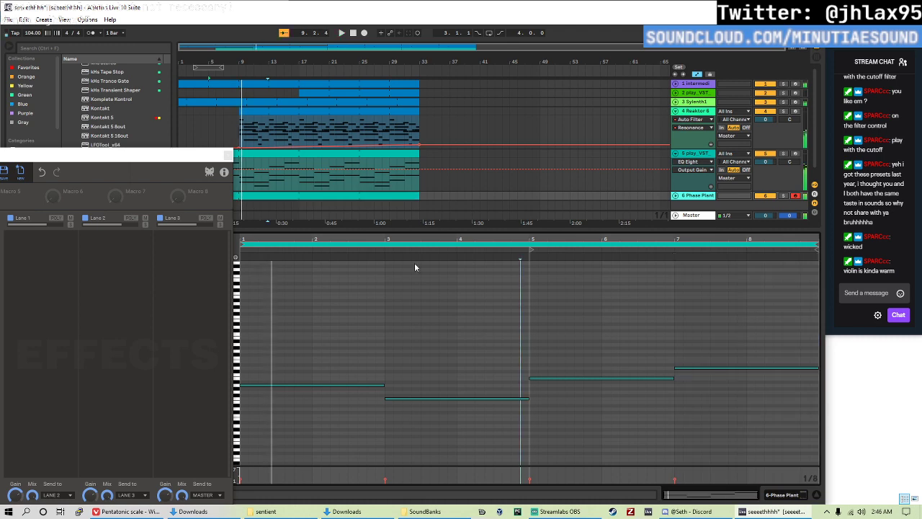
drag(214, 157, 414, 139)
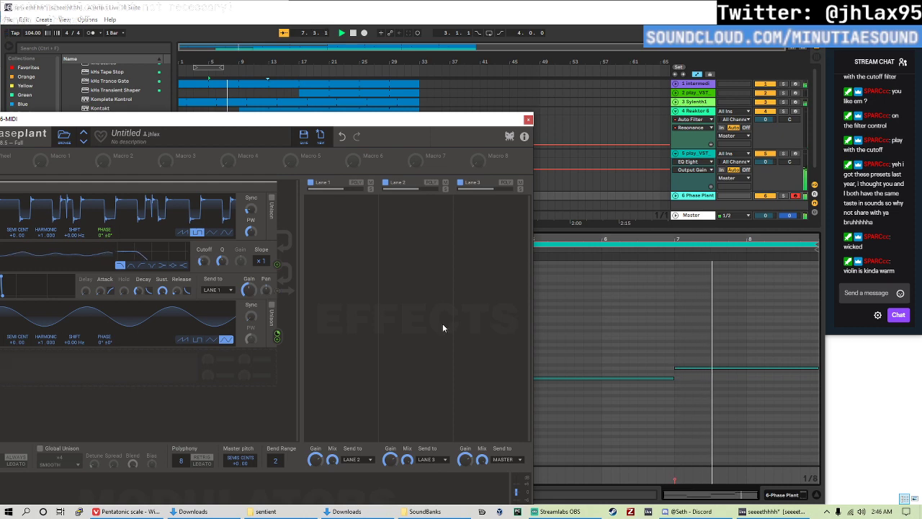
- Transpose all notes of the Phase Plant clip down an octave and restart playback from bar 5
click(697, 340)
scroll(636, 387, up, 3)
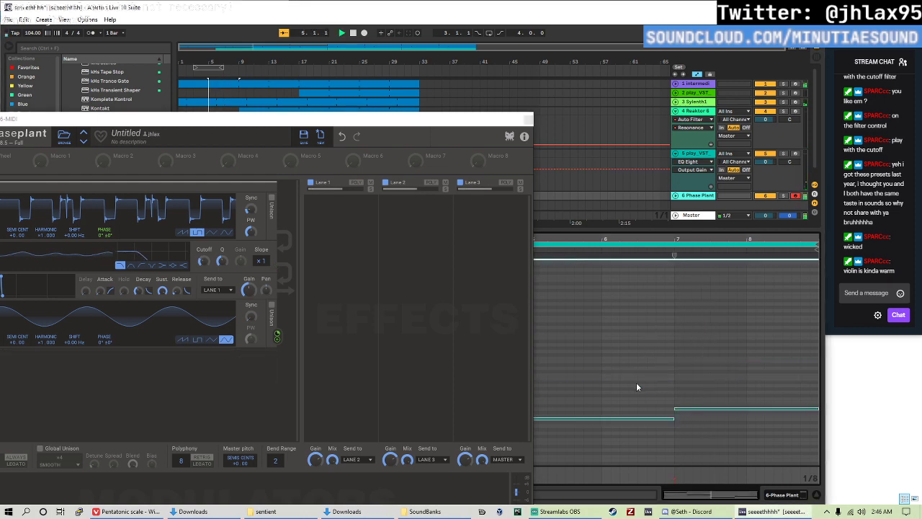
key(space)
- Adjust the filter cutoff and set the first oscillator's sync to about x1.64, with the whole plug-in window in view
click(206, 262)
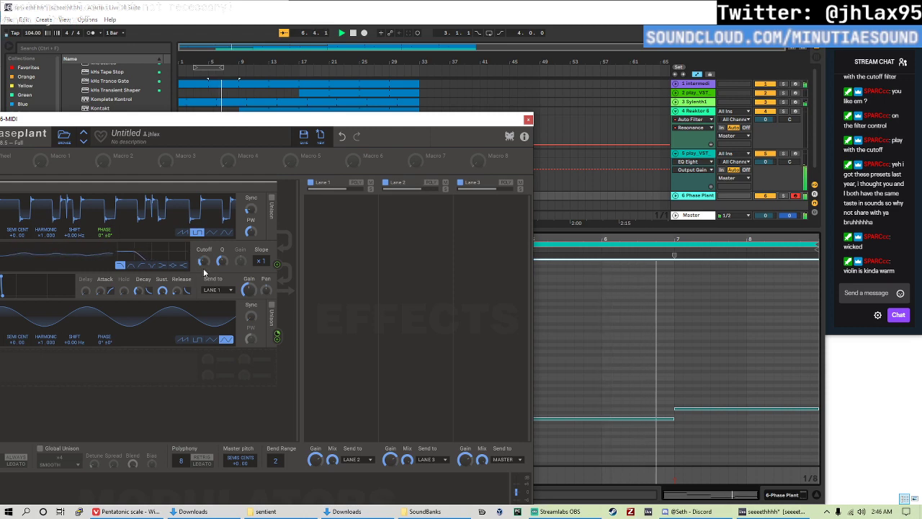
drag(224, 123, 326, 95)
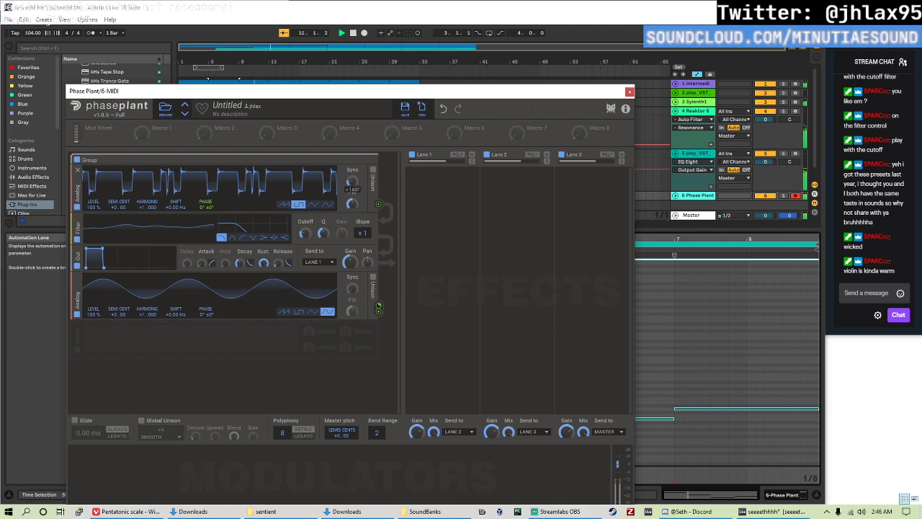
- Add a Noise generator that modulates the sine oscillator's phase, and set its slope to about 5.1 dB/oct
click(263, 348)
click(280, 379)
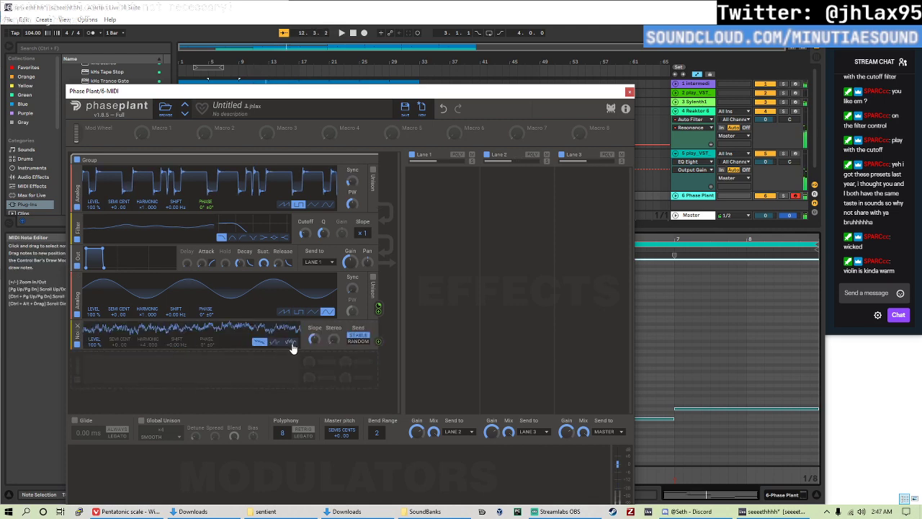
drag(378, 343, 206, 327)
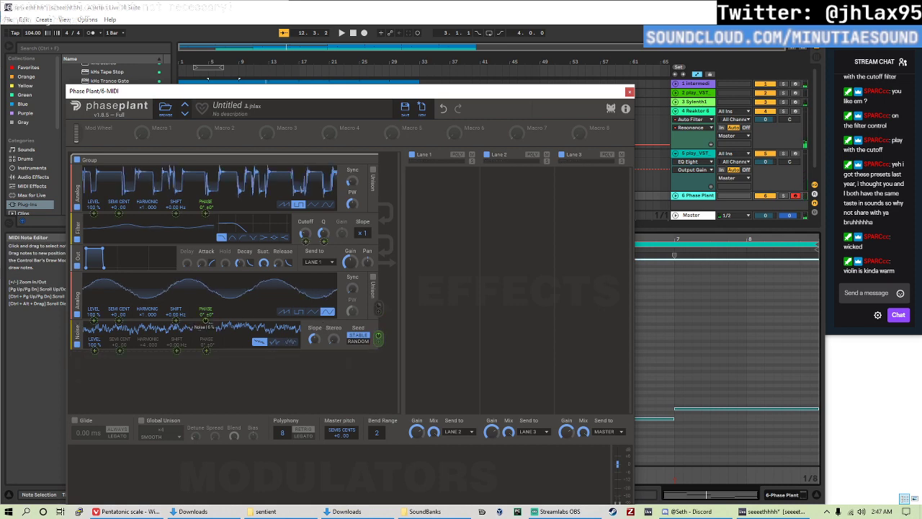
drag(312, 343, 311, 343)
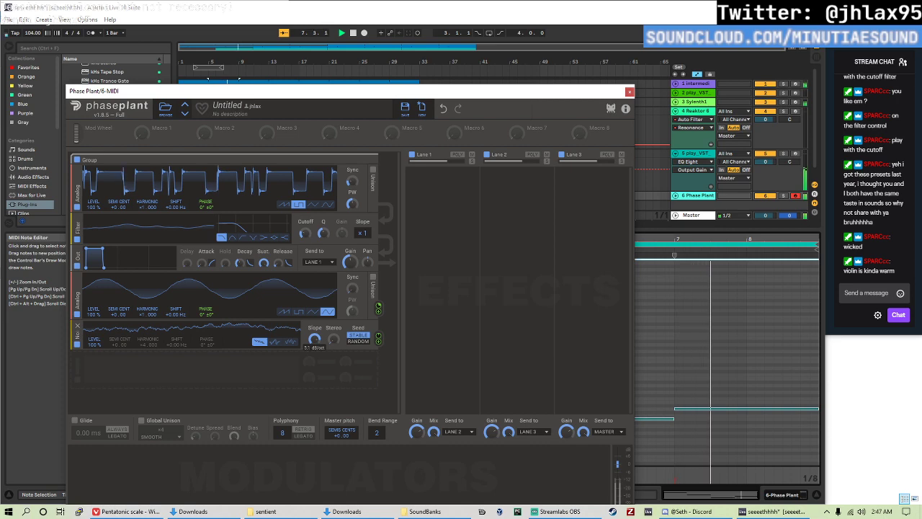
- Set the first oscillator's frequency shift to 0.05 Hz, change it to -0.05 Hz and restart playback from bar 5
drag(175, 207, 175, 204)
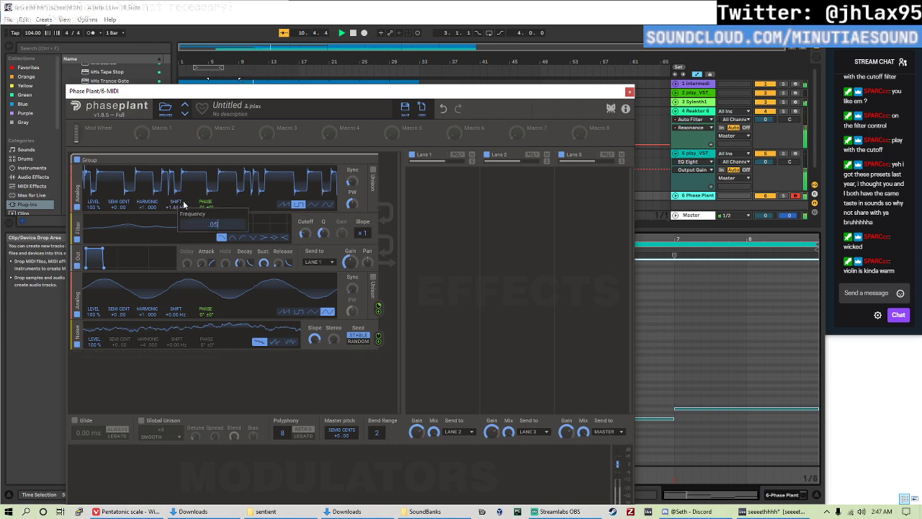
key(Return)
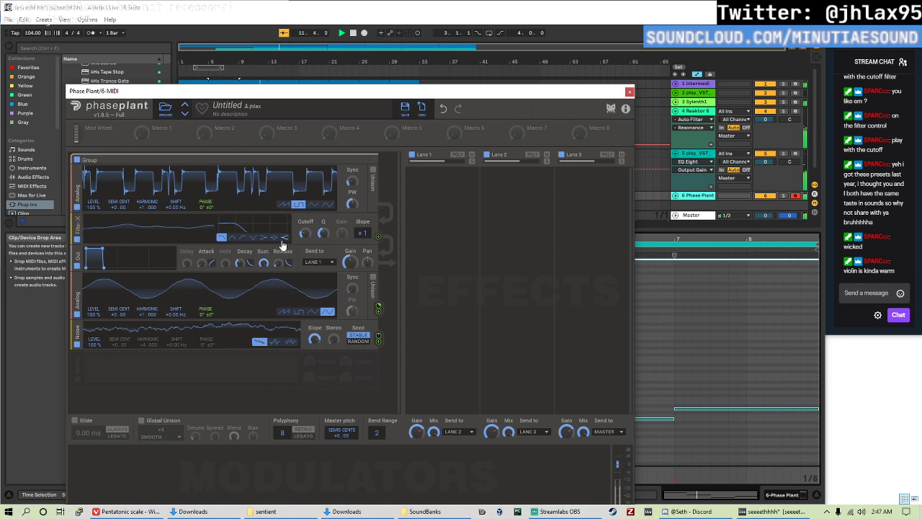
double_click(175, 207)
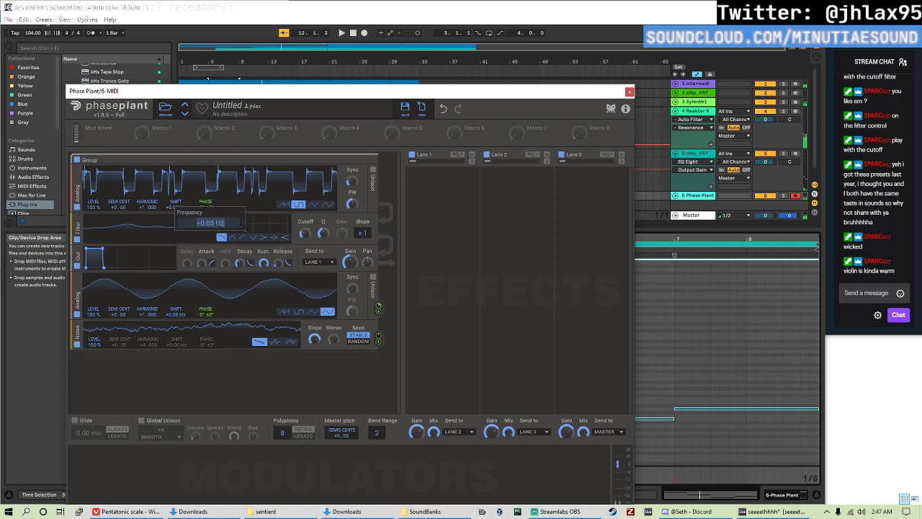
text(-.05)
key(Return)
key(space)
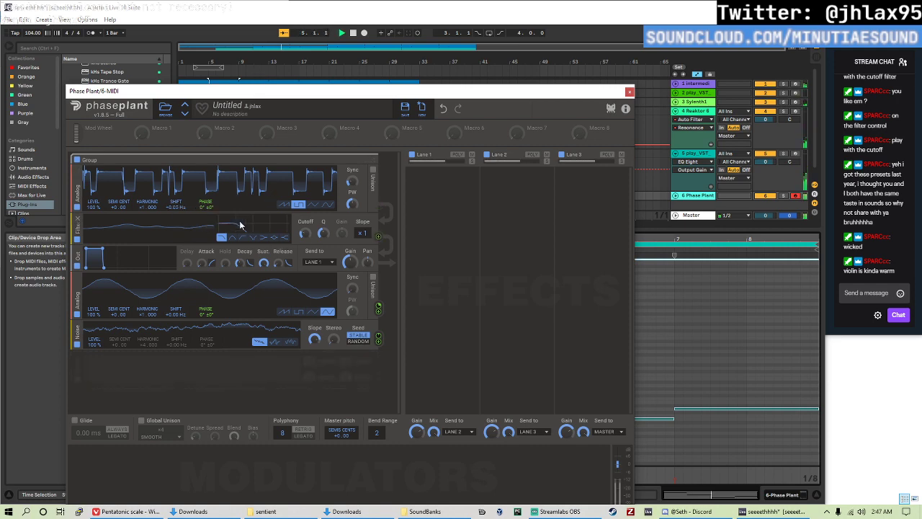
- Try a saw and settle on a triangle for the first oscillator, make the second oscillator square, and adjust the first one's sync
click(284, 204)
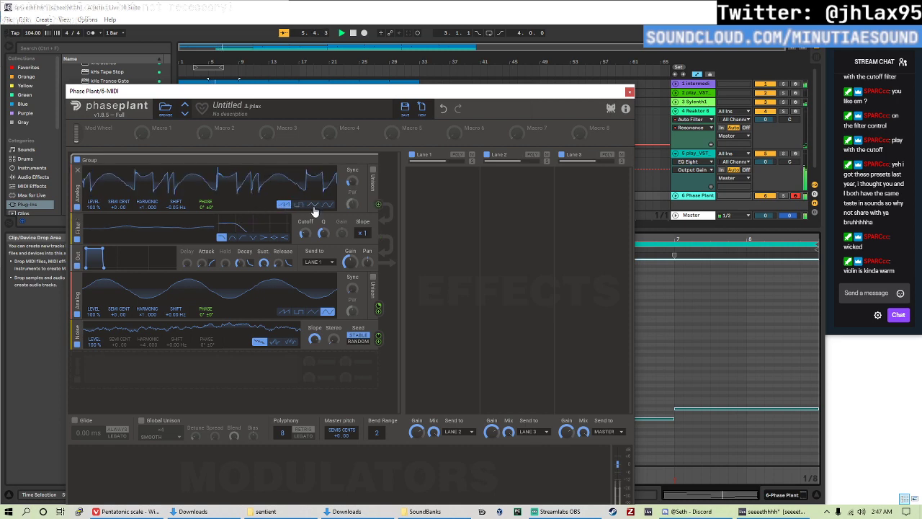
click(312, 206)
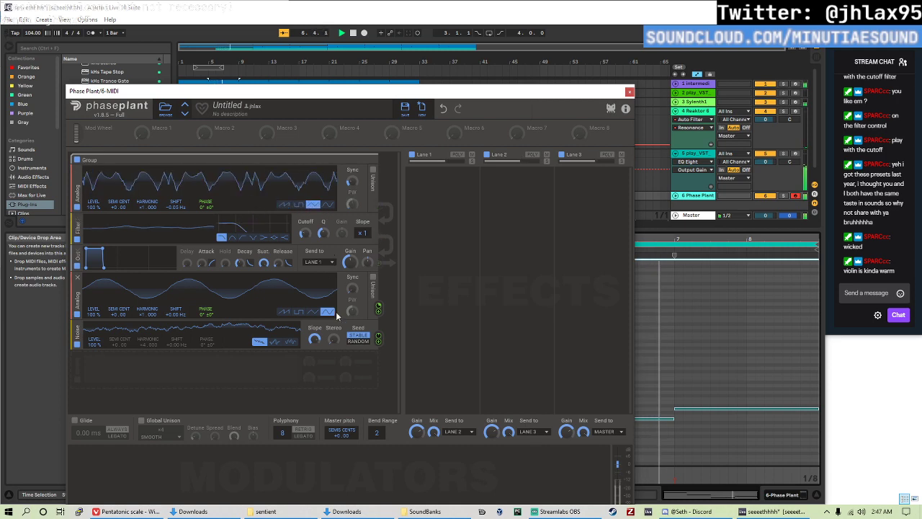
click(299, 311)
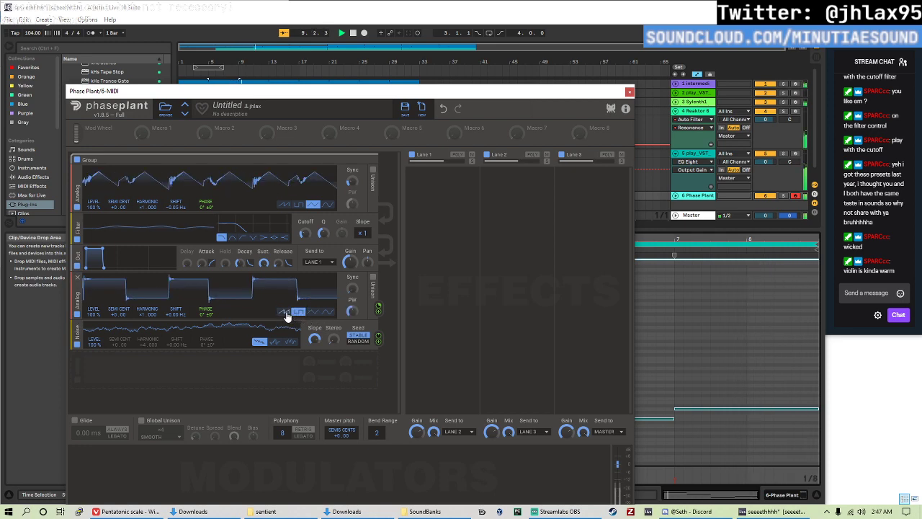
drag(350, 176, 350, 170)
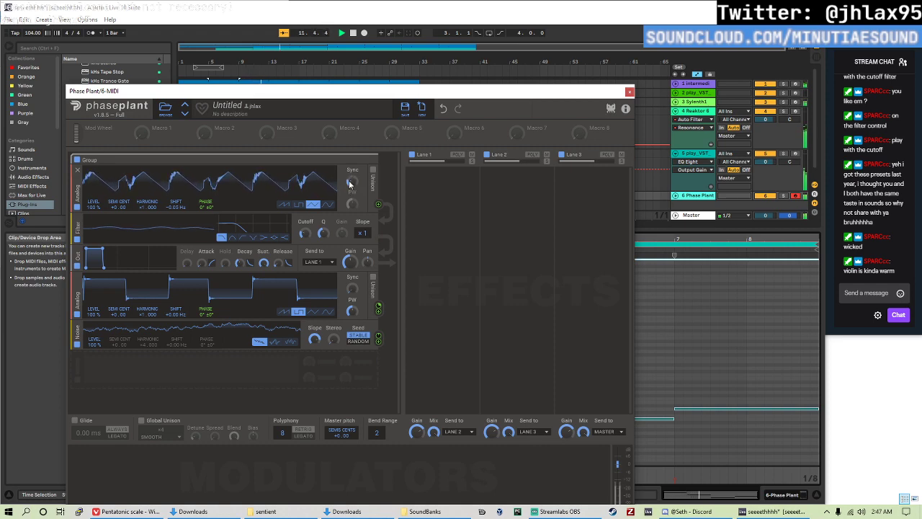
- Set the frequency shift of the second oscillator to 0.05 Hz and that of the first oscillator to -0.01 Hz
mouse_move(175, 314)
mouse_down()
mouse_move(175, 306)
mouse_move(173, 317)
mouse_up()
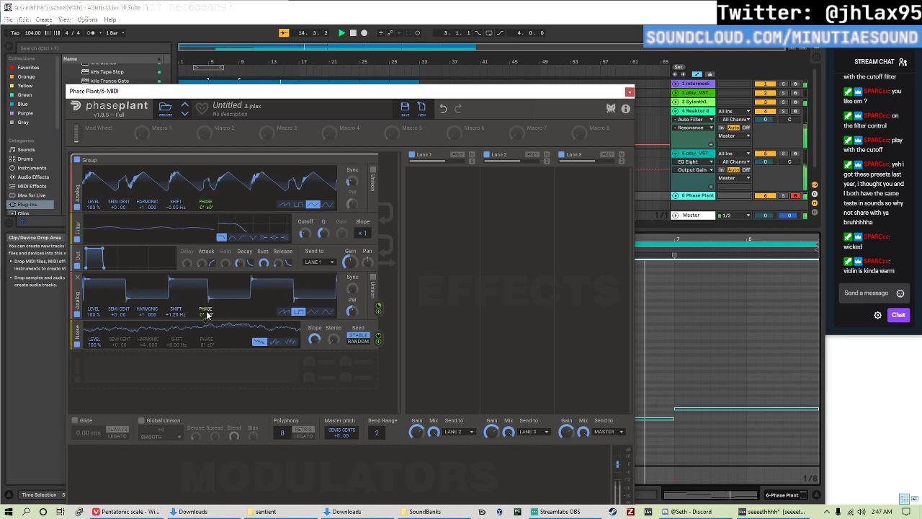
mouse_move(177, 318)
drag(176, 318, 206, 332)
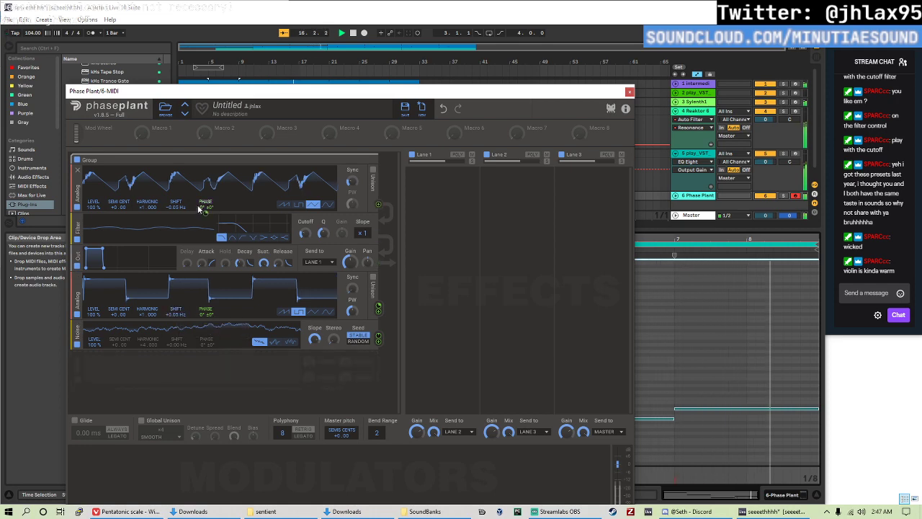
mouse_move(177, 207)
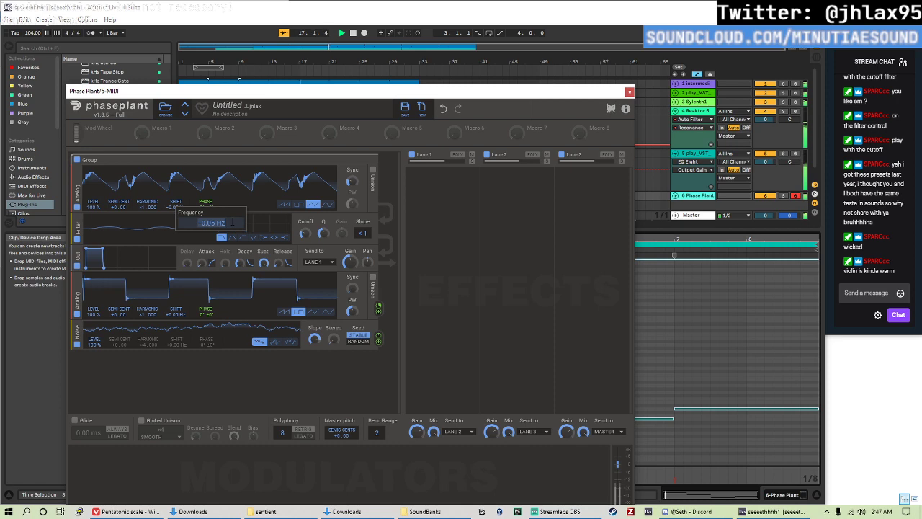
text(.01)
key(Return)
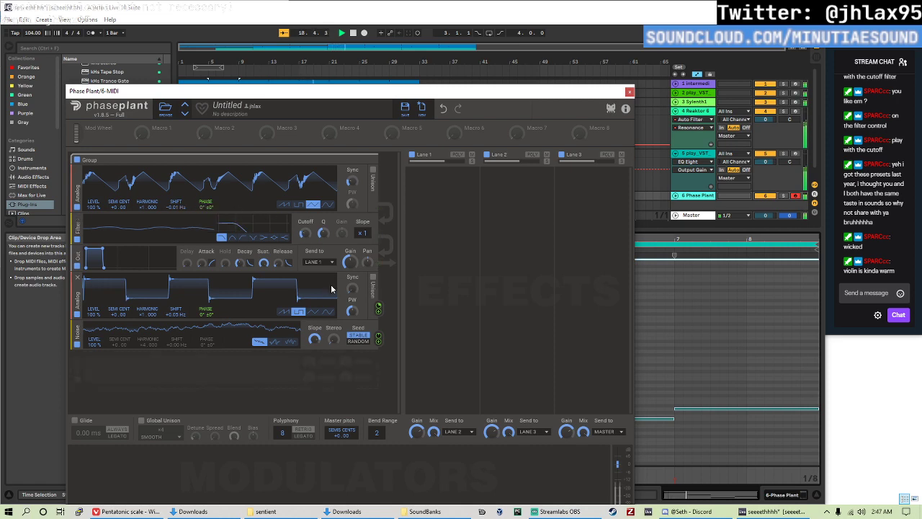
- Try frequency shifts of 0.01 Hz, 0 Hz and about 6.04 Hz on the second oscillator
click(179, 315)
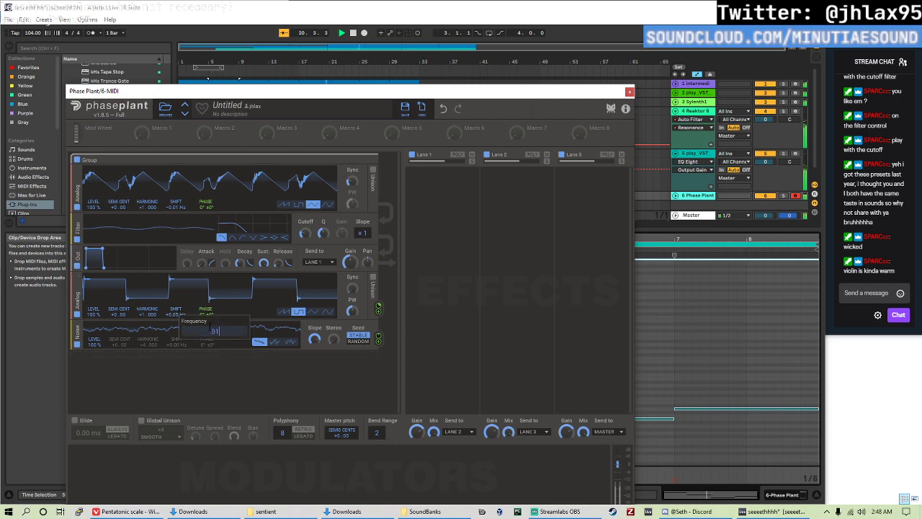
text(.01)
key(Return)
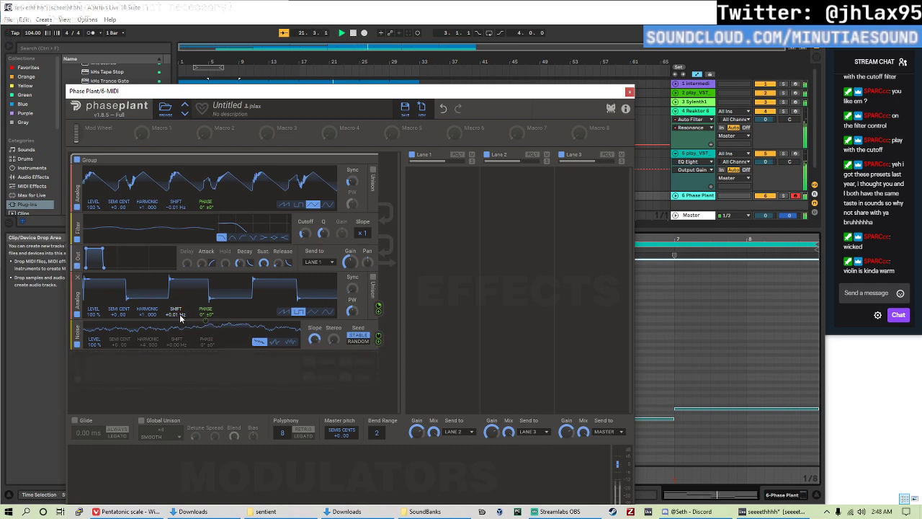
click(180, 317)
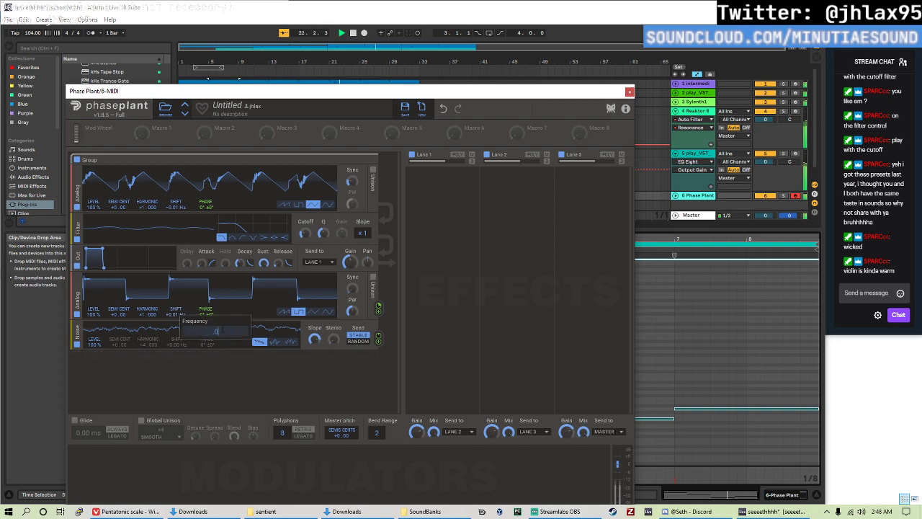
text(0)
key(Return)
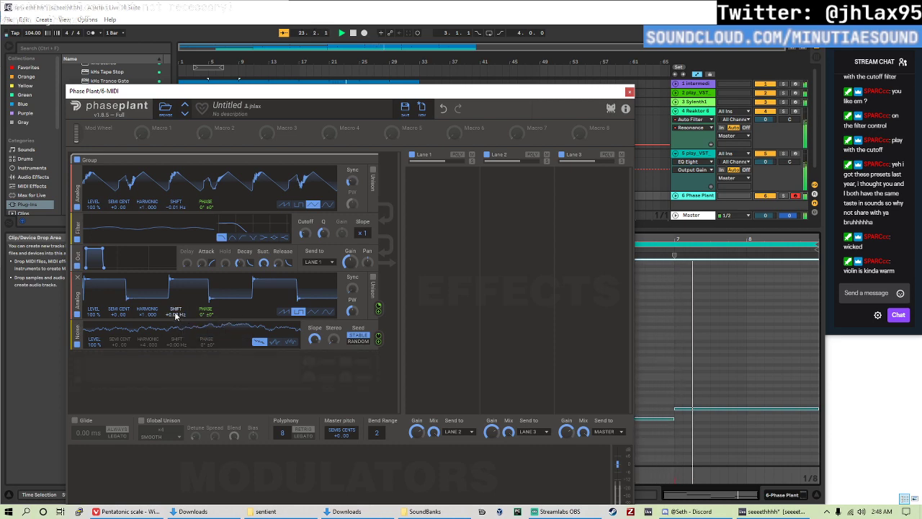
drag(176, 315, 175, 280)
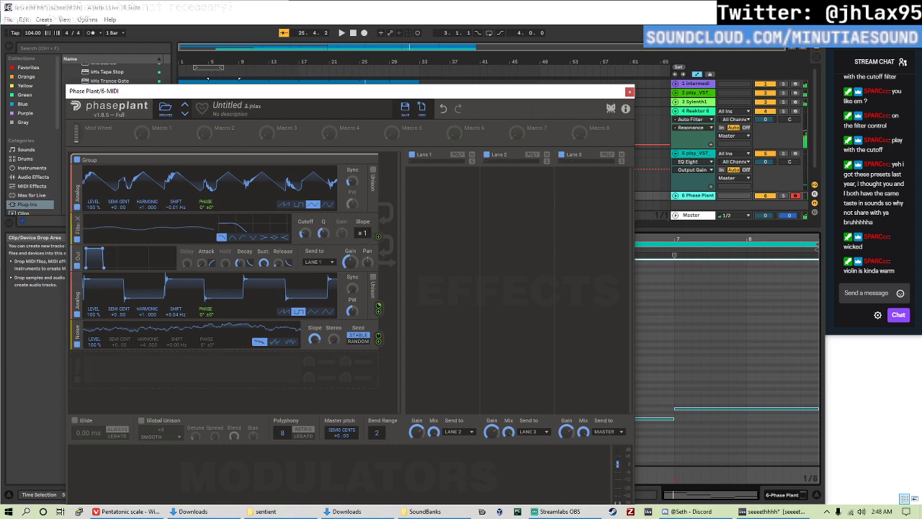
- Set the filter slope to x2 and insert a Distortion module between the first oscillator and the filter
click(446, 199)
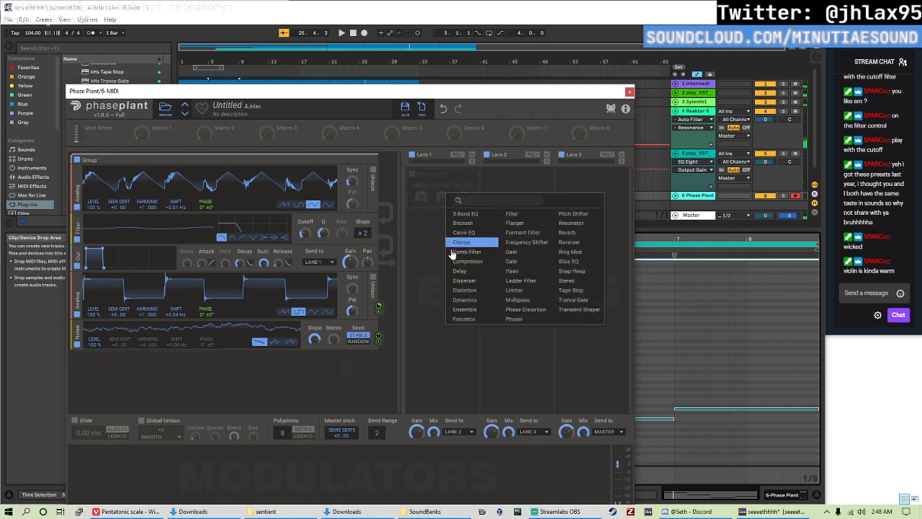
key(Escape)
click(231, 403)
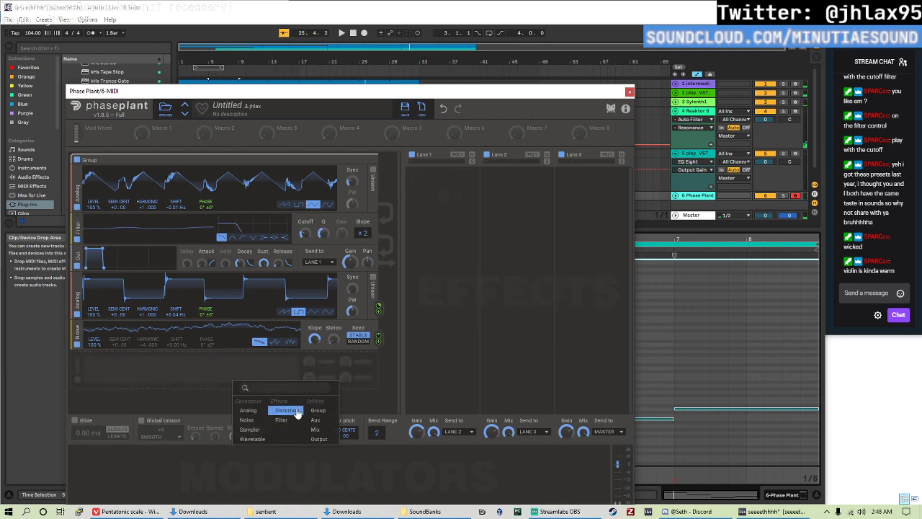
click(286, 410)
drag(76, 372, 80, 231)
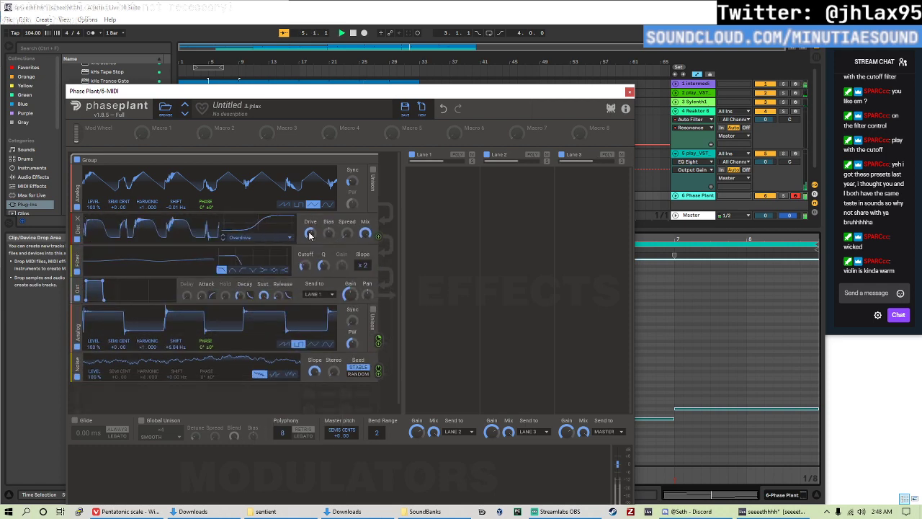
- Switch the distortion type to Saturate after trying Foldback, adjust its spread and drive, and set the filter cutoff to about 100 Hz
drag(323, 232, 346, 225)
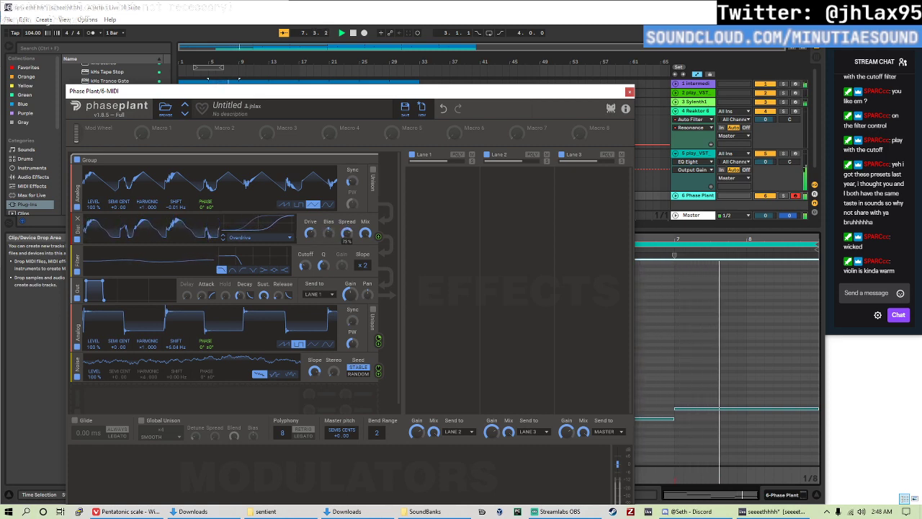
click(259, 237)
click(266, 256)
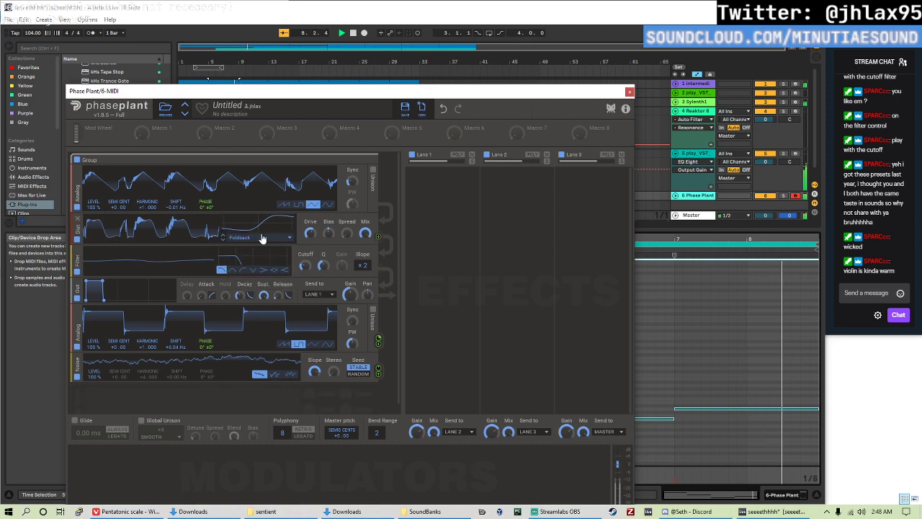
click(256, 238)
click(254, 244)
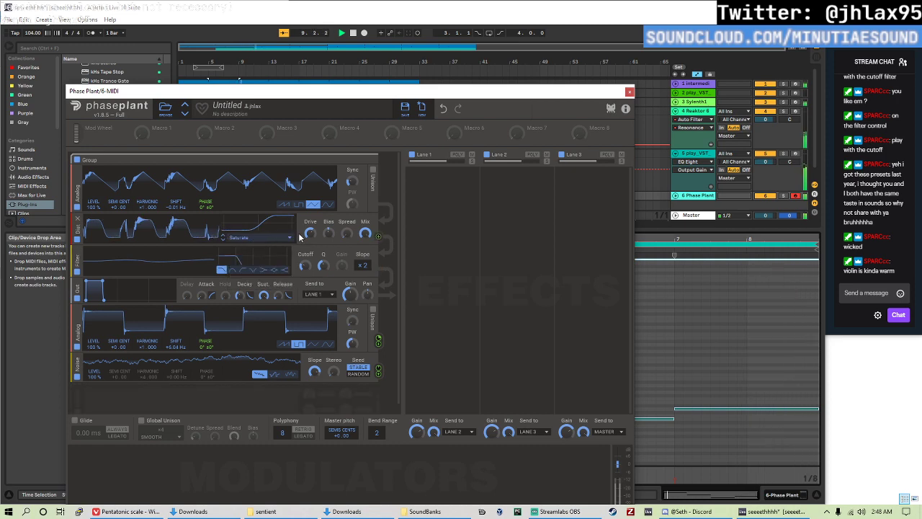
drag(310, 233, 310, 245)
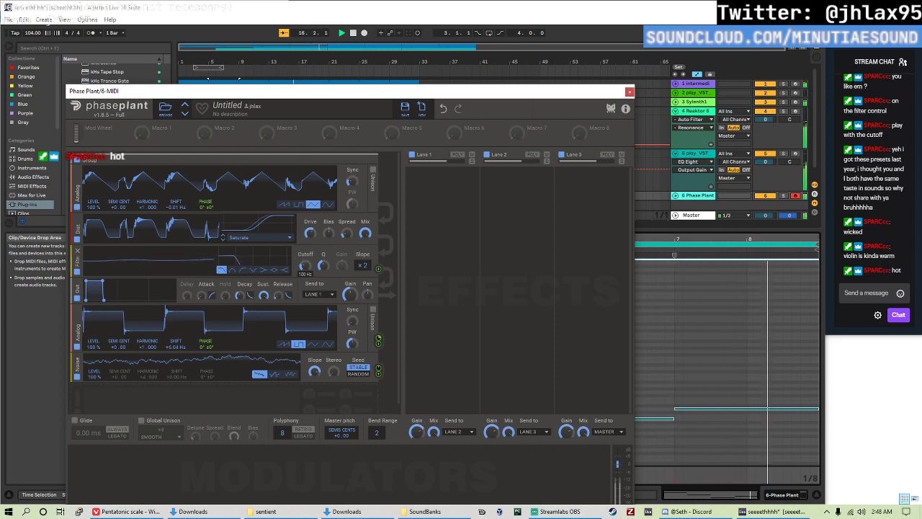
- Make the first oscillator square, and try saw and triangle on the second oscillator before returning it to square
click(300, 205)
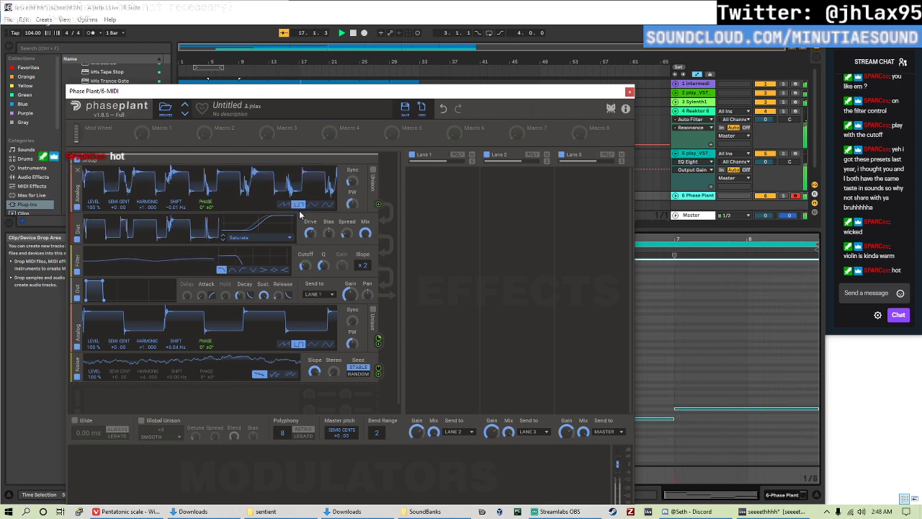
click(285, 345)
click(312, 344)
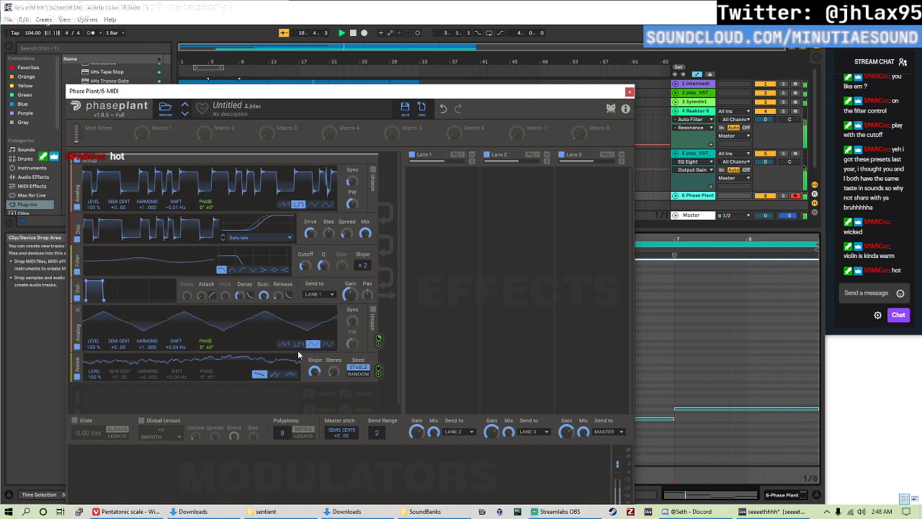
click(296, 345)
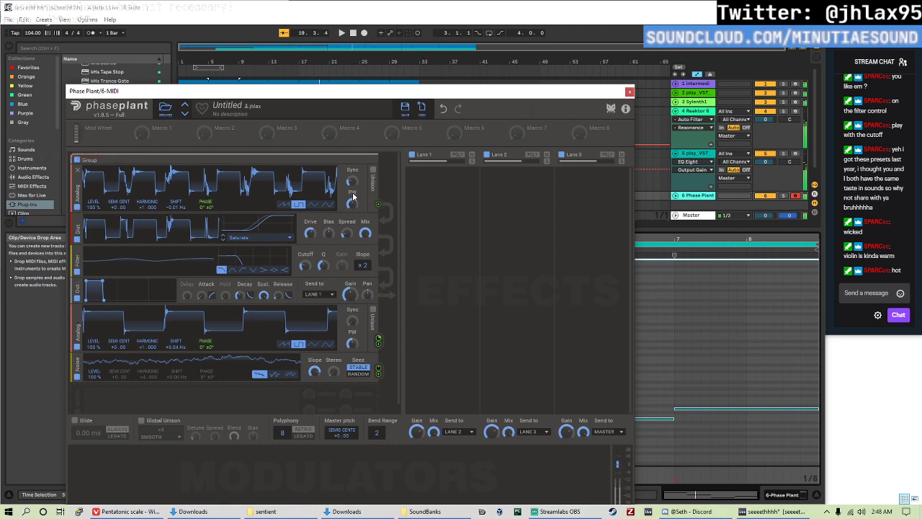
- Move the plug-in window off the clip, raise the note spanning bars 5 to 7 by an octave and restart playback
drag(319, 93, 26, 113)
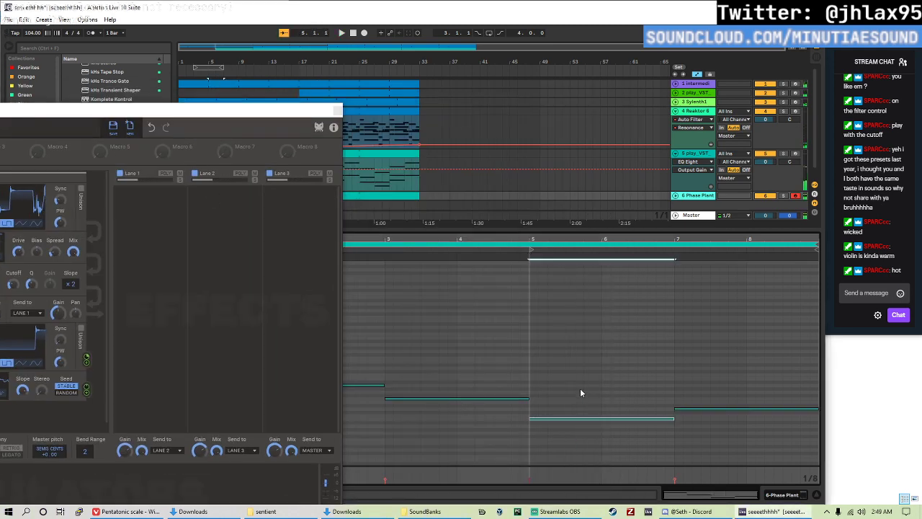
key(shift+Up)
key(space)
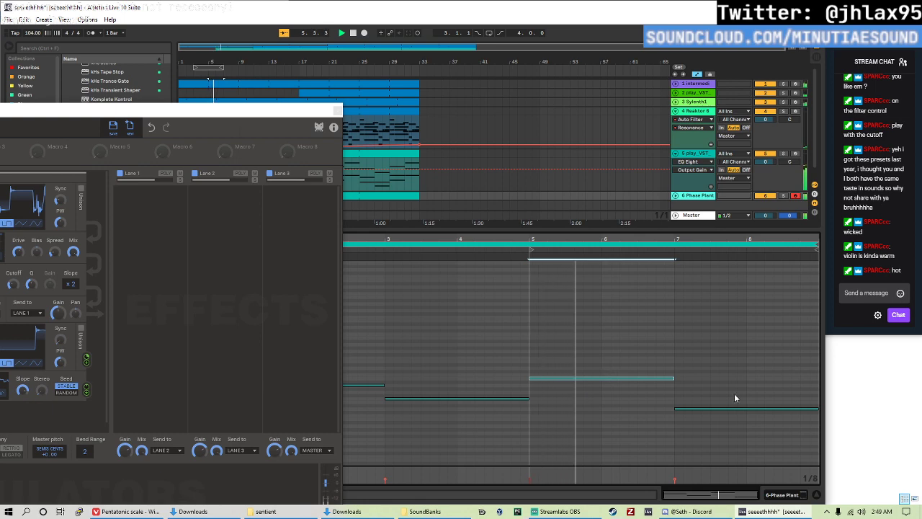
key(ctrl+d)
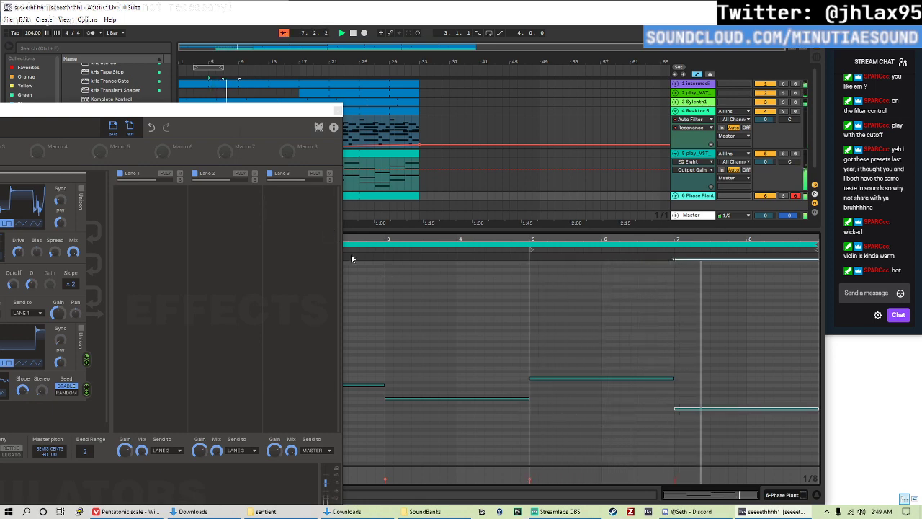
- Bring the whole plug-in window back into view, reset the second oscillator's frequency shift and set the first's to about 0.48 Hz
drag(273, 110, 596, 118)
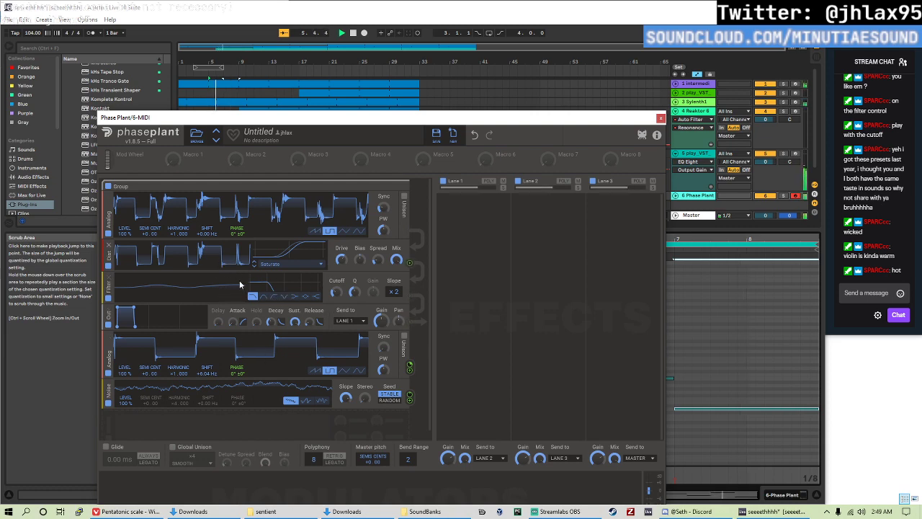
double_click(212, 375)
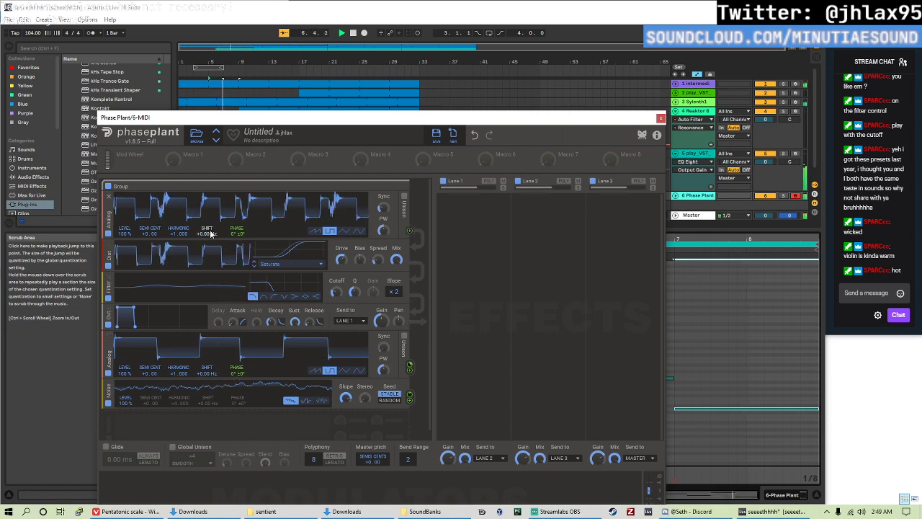
drag(211, 234, 212, 228)
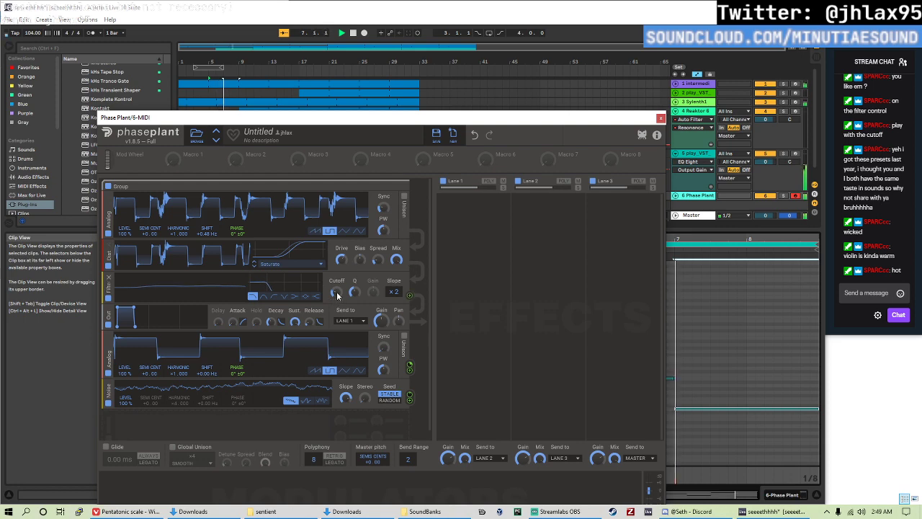
- Set the filter slope to x1, fine-tune its cutoff and move the plug-in window away from the clip's last notes
click(392, 291)
drag(337, 292, 337, 290)
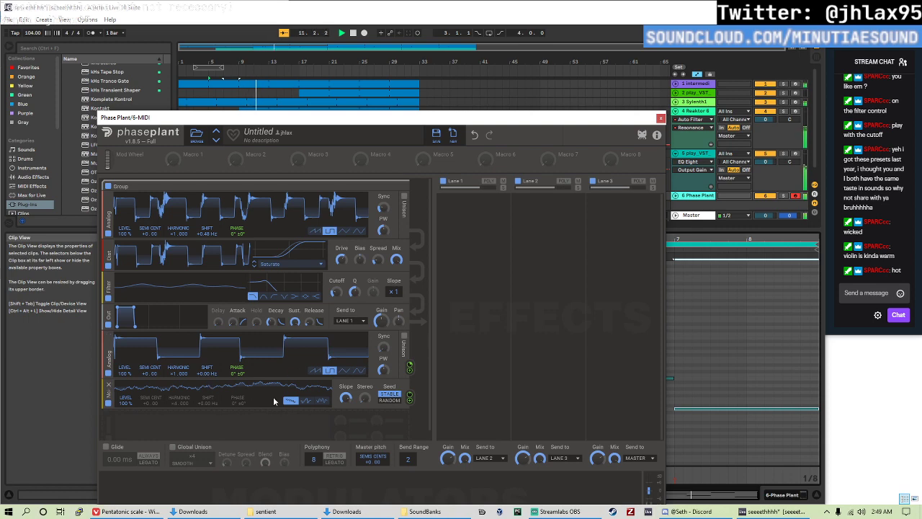
drag(503, 122, 477, 138)
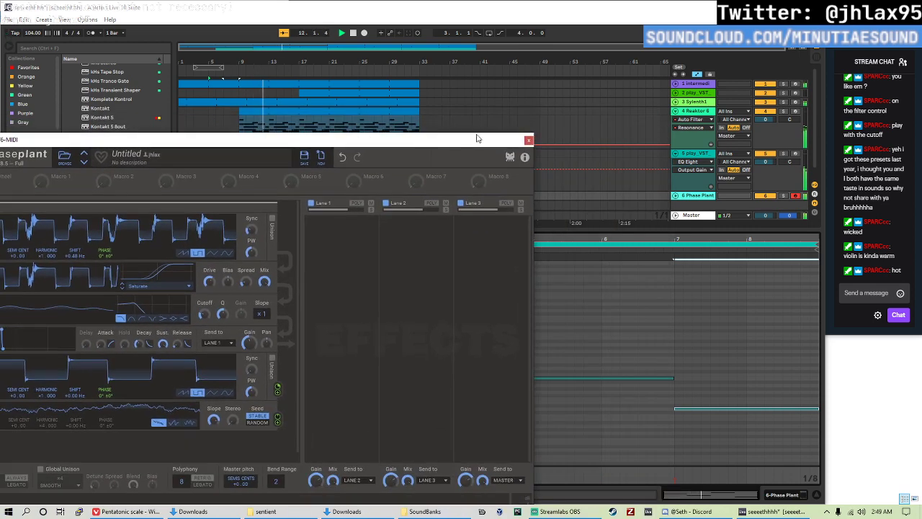
- Close the synth's plug-in window and add a Compressor with an EQ Eight before it to the Phase Plant track
click(528, 141)
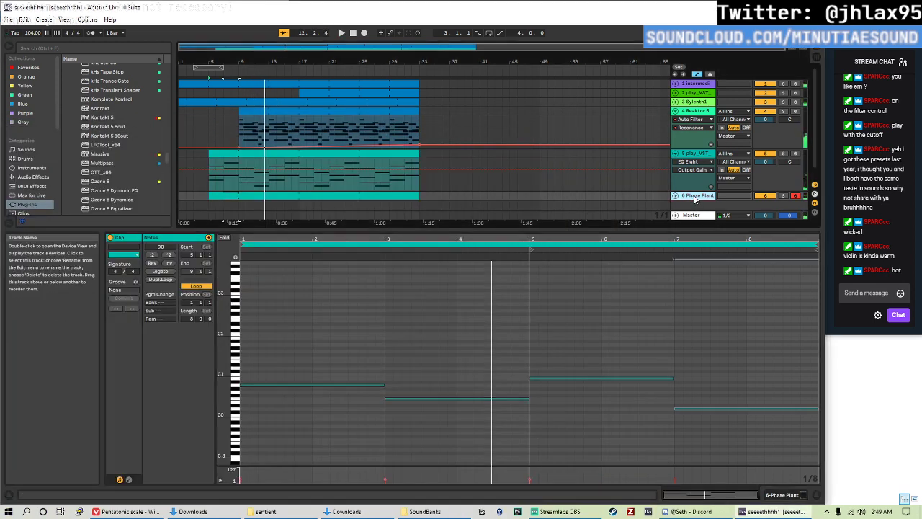
double_click(691, 196)
click(33, 178)
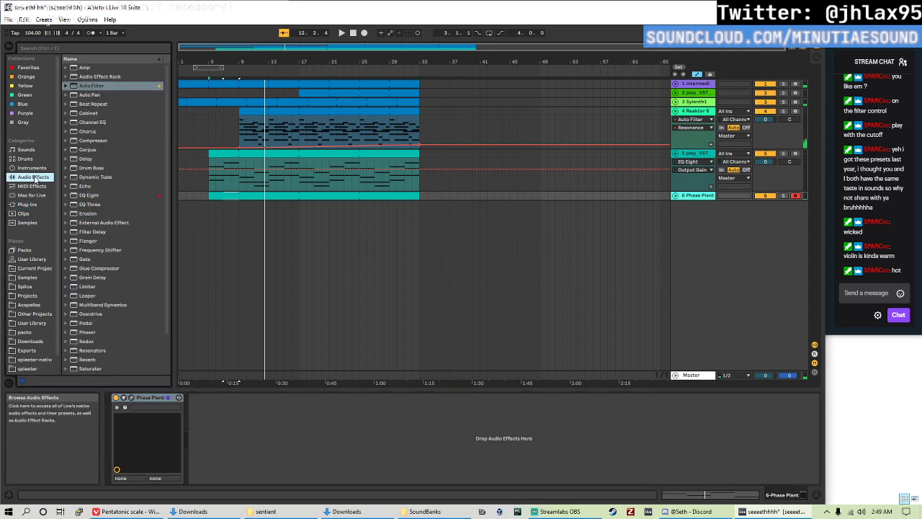
double_click(108, 140)
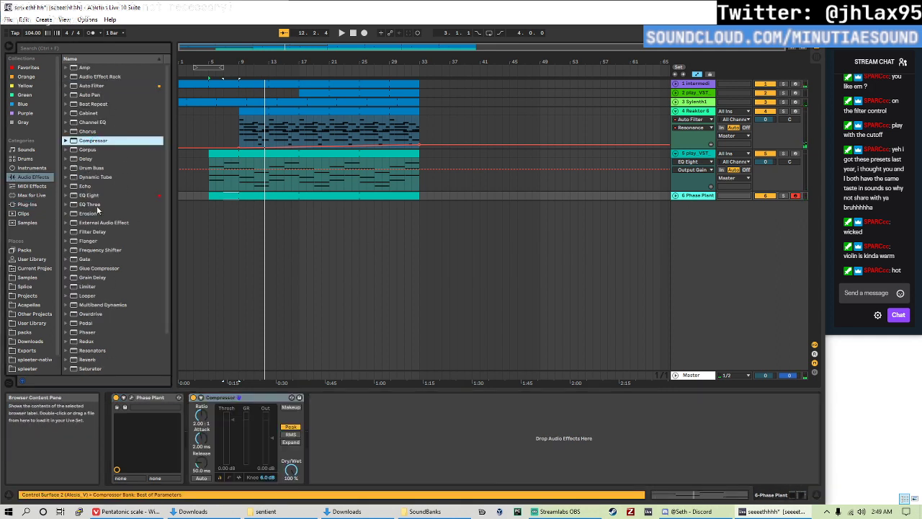
double_click(89, 195)
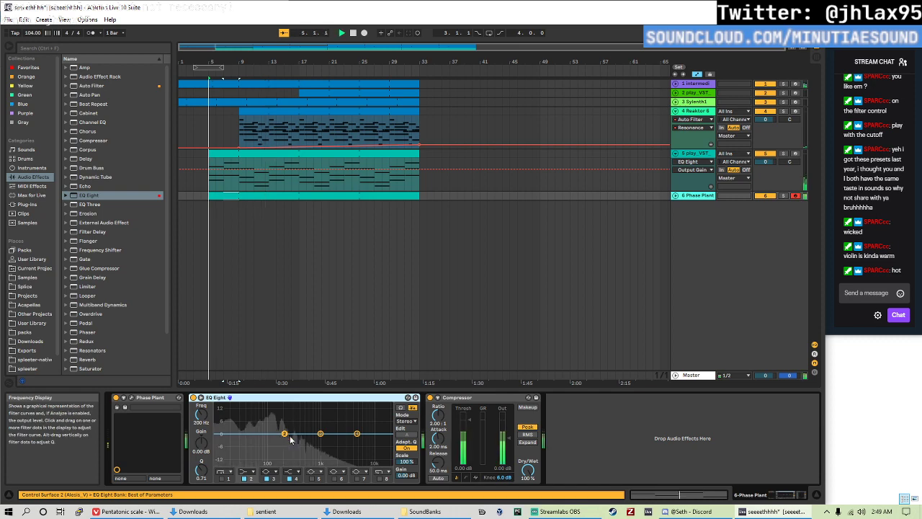
- Pull the third EQ band down into a low-mid dip and set the first two bands as low cuts at about 28 Hz
drag(320, 433, 283, 447)
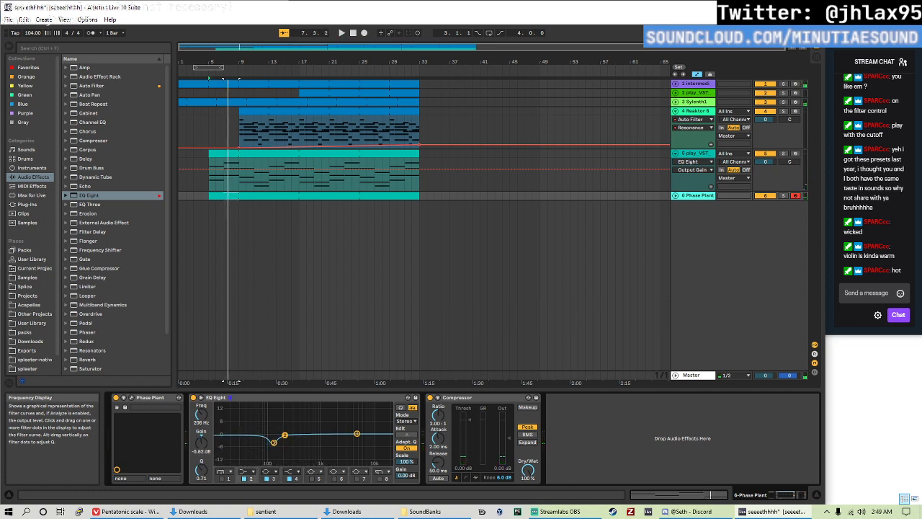
click(244, 471)
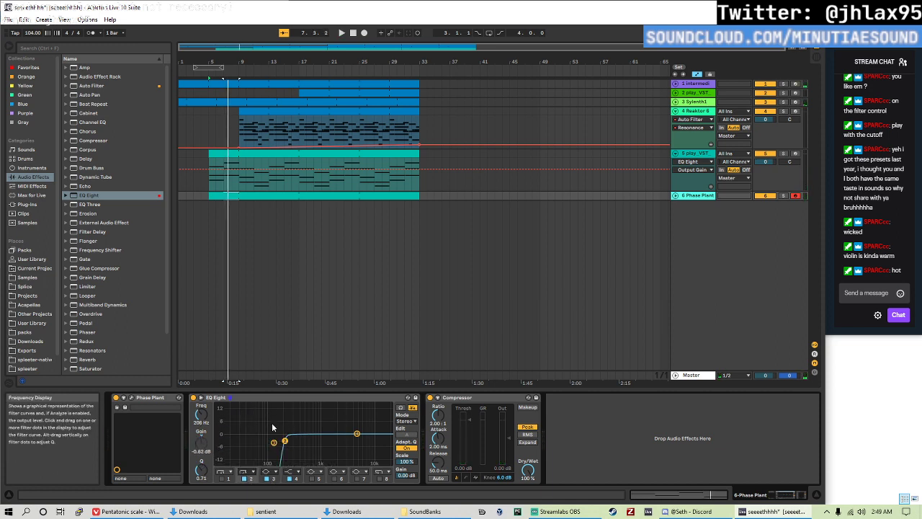
drag(201, 414, 201, 439)
key(space)
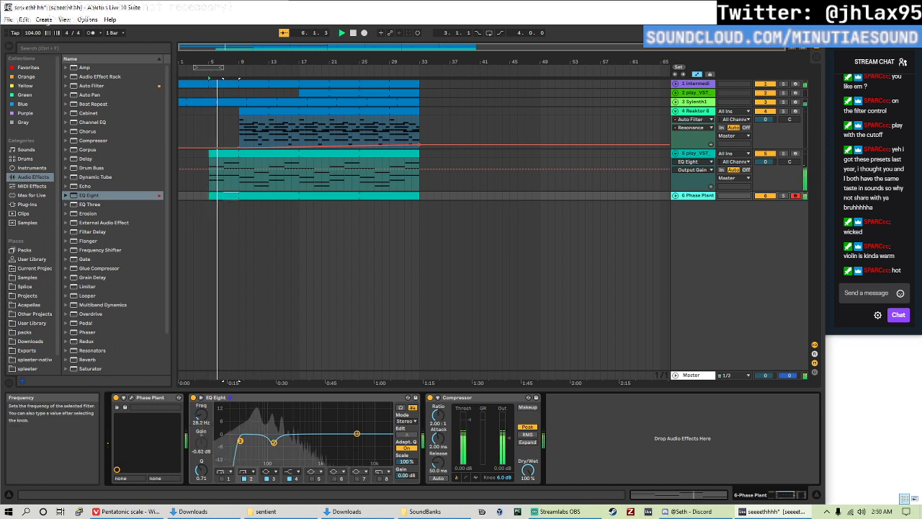
click(228, 478)
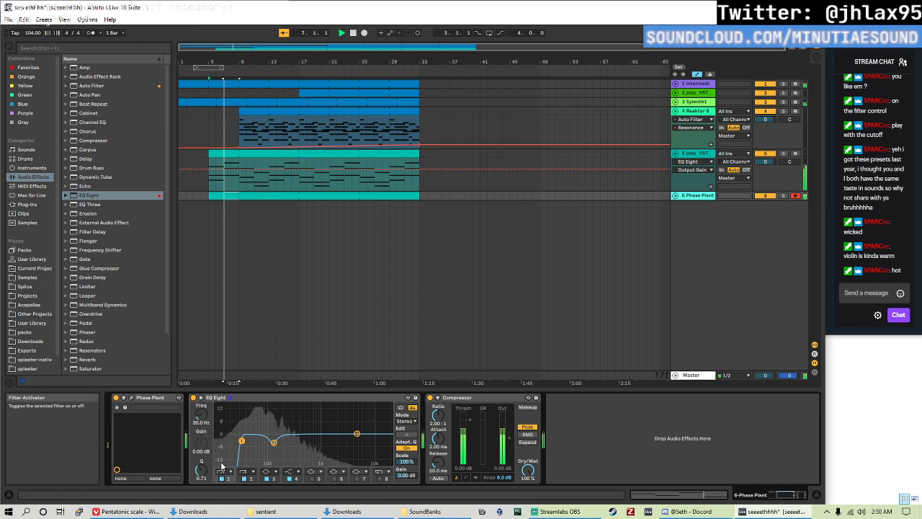
drag(201, 414, 201, 426)
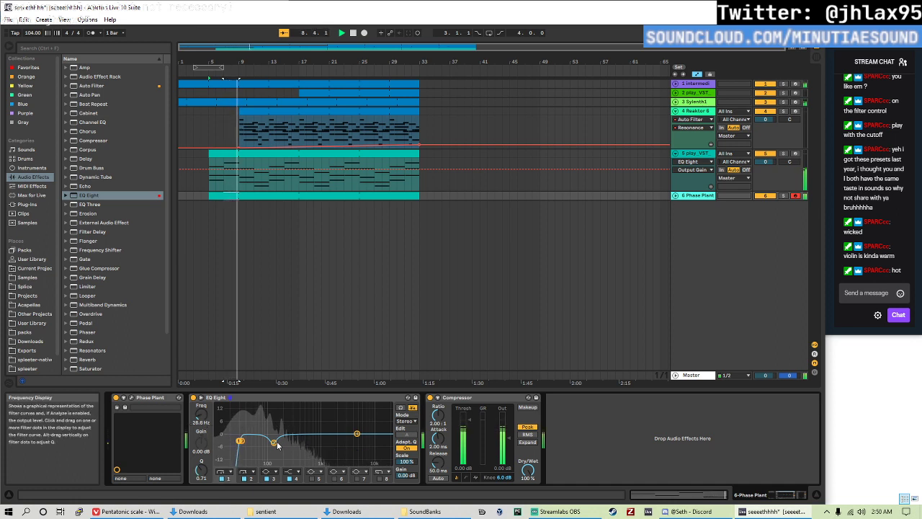
- Refine the third EQ band's dip to about -3.35 dB at 109 Hz and pull the fourth band's high shelf to about -11.3 dB at 246 Hz
drag(278, 445, 273, 444)
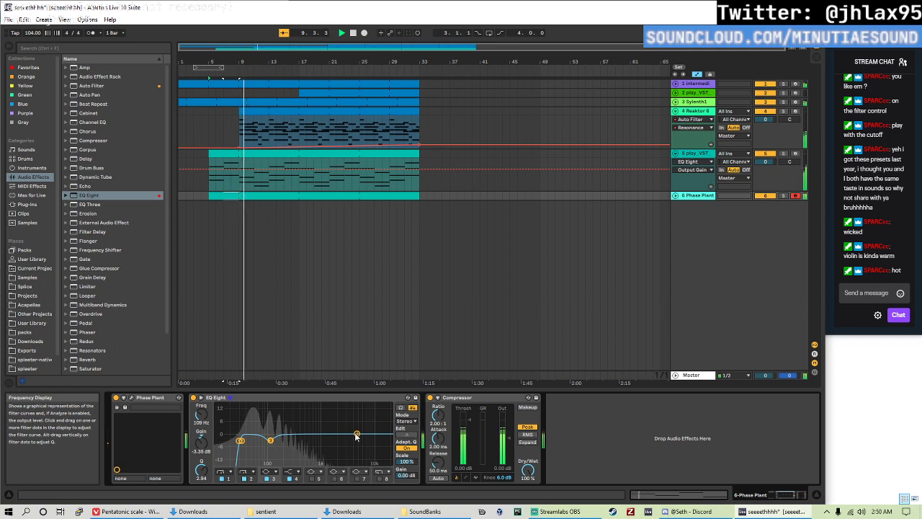
drag(357, 433, 289, 455)
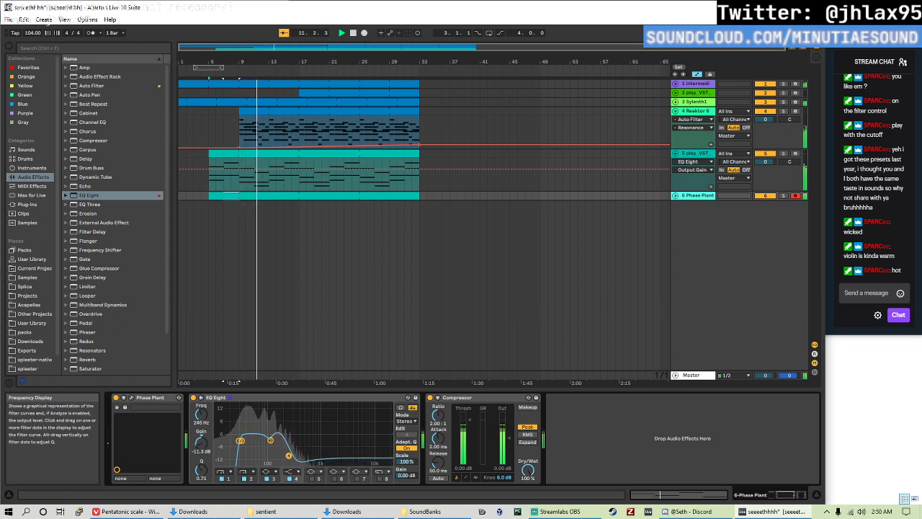
key(space)
- In the double bass chord clip, lower the bottom note of bars 3 to 5 to E0 and play from bar 3
double_click(280, 195)
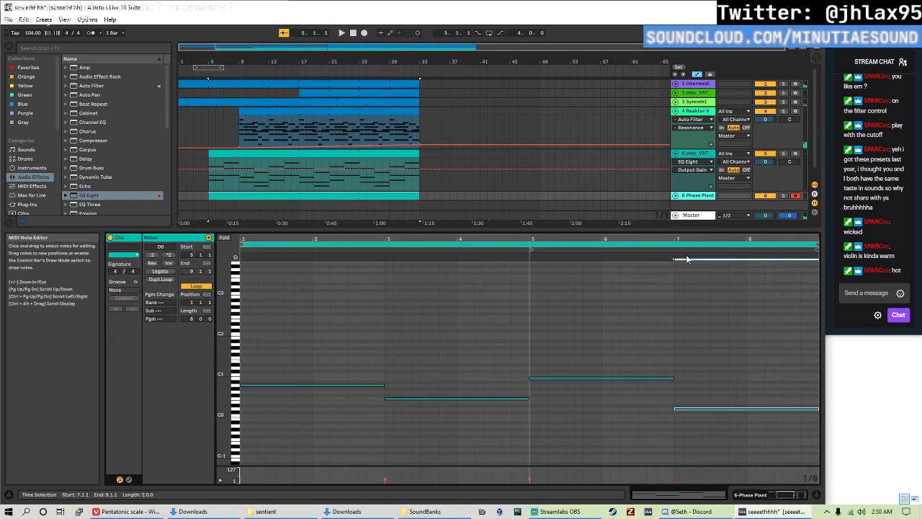
click(245, 184)
key(space)
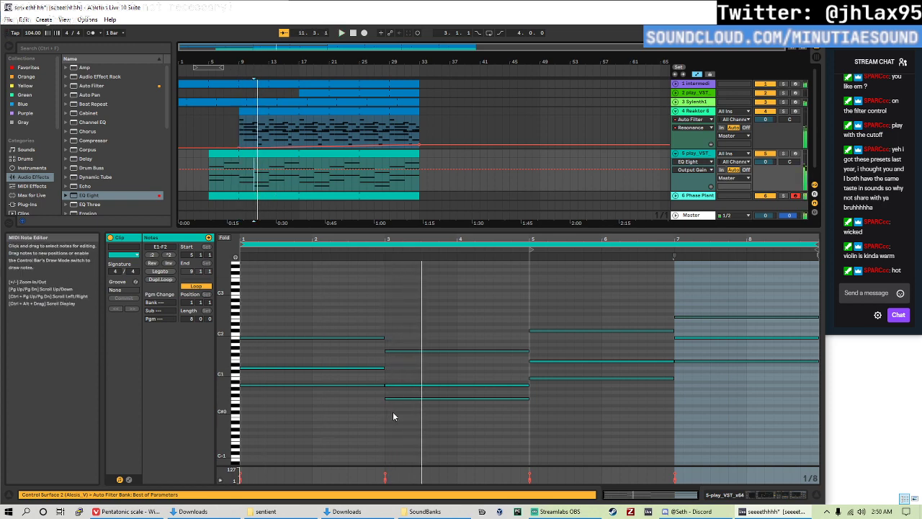
key(space)
click(411, 398)
drag(411, 323, 415, 358)
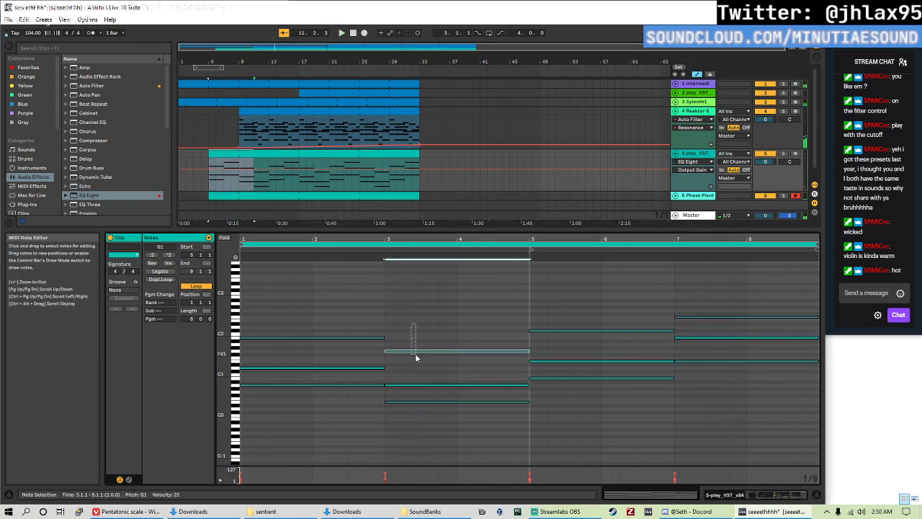
click(392, 259)
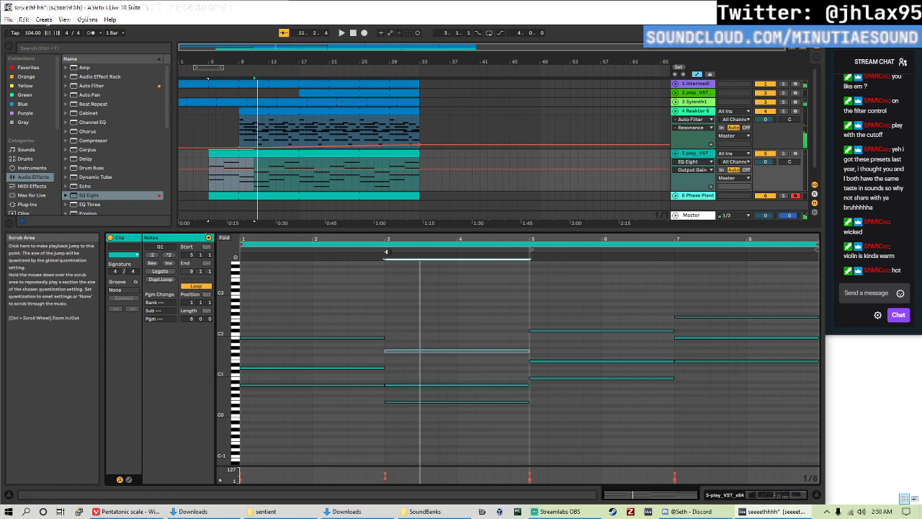
- Lower the matching bars 3 to 5 note in the Phase Plant clip to E0 and play the arrangement from bar 5
click(322, 193)
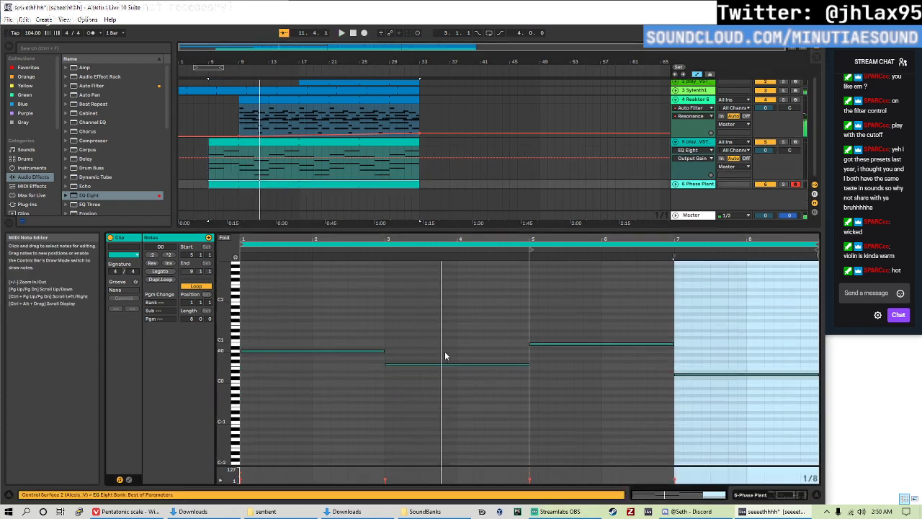
click(431, 364)
key(Down)
key(space)
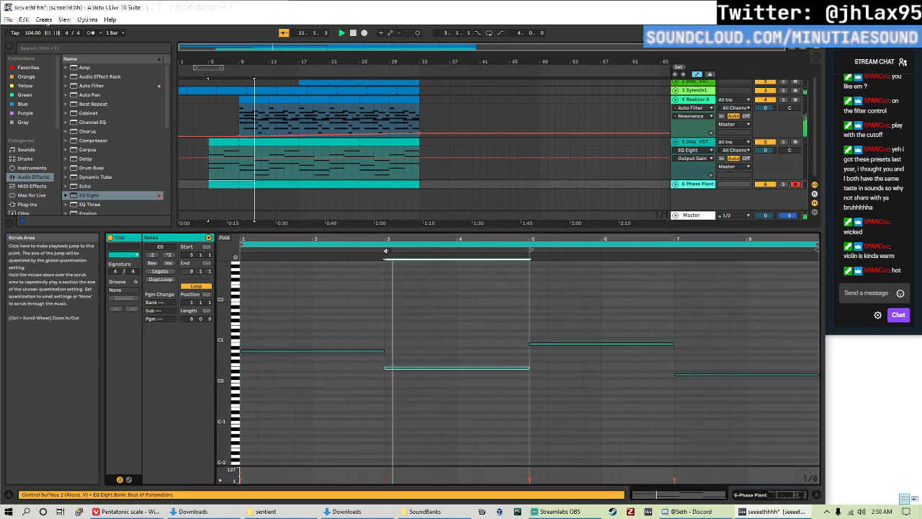
click(295, 177)
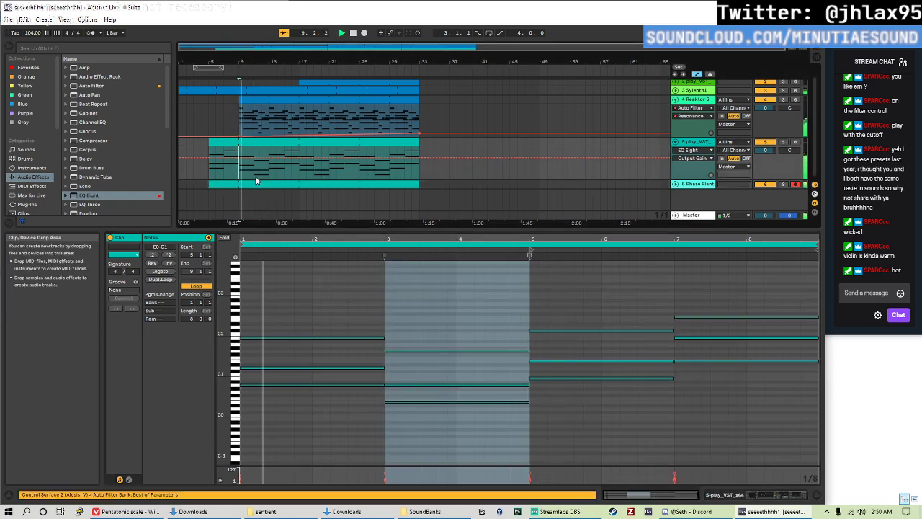
click(224, 177)
click(209, 175)
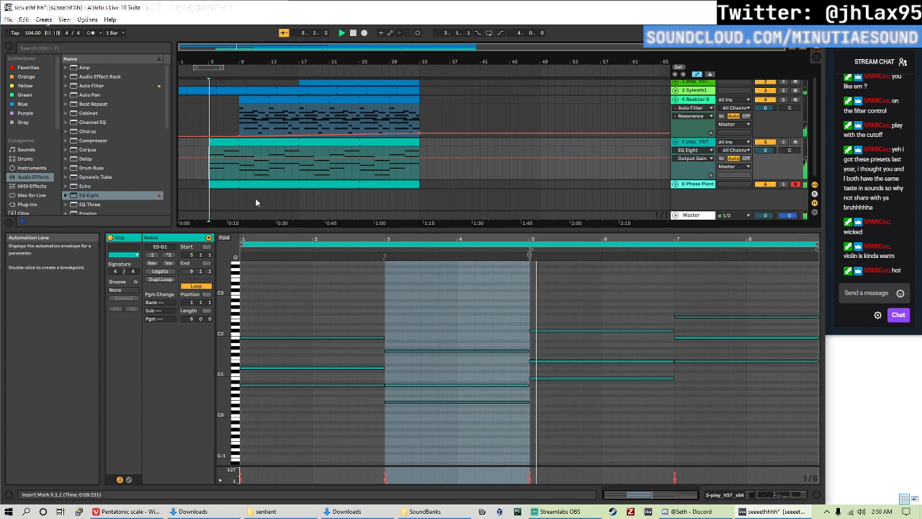
- Set the Phase Plant track's compressor to threshold -23.2 dB, ratio inf:1, attack 7.89 ms, release 20.7 ms and output gain about 5.63 dB
click(684, 185)
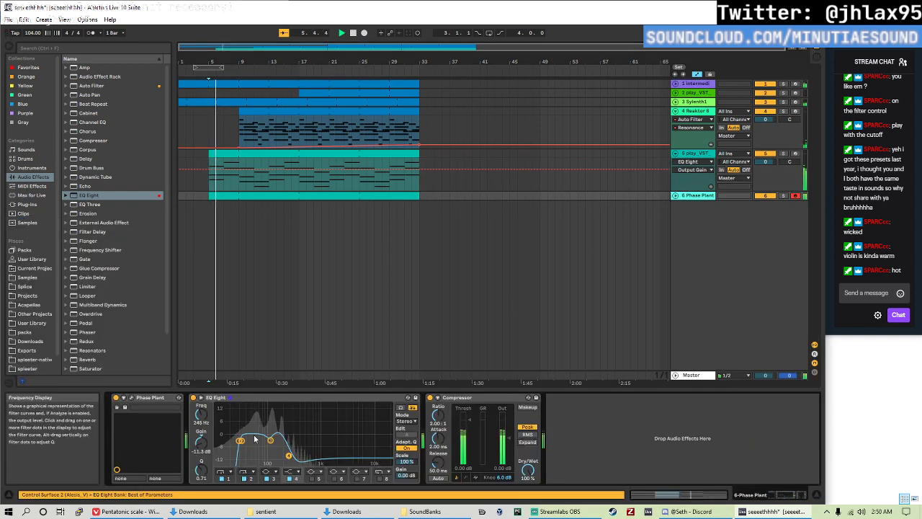
drag(466, 418, 467, 453)
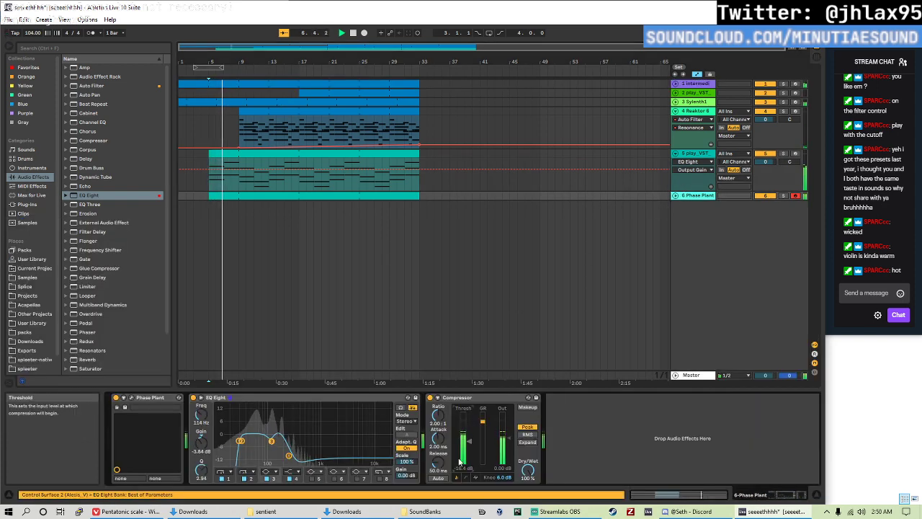
drag(437, 415, 438, 396)
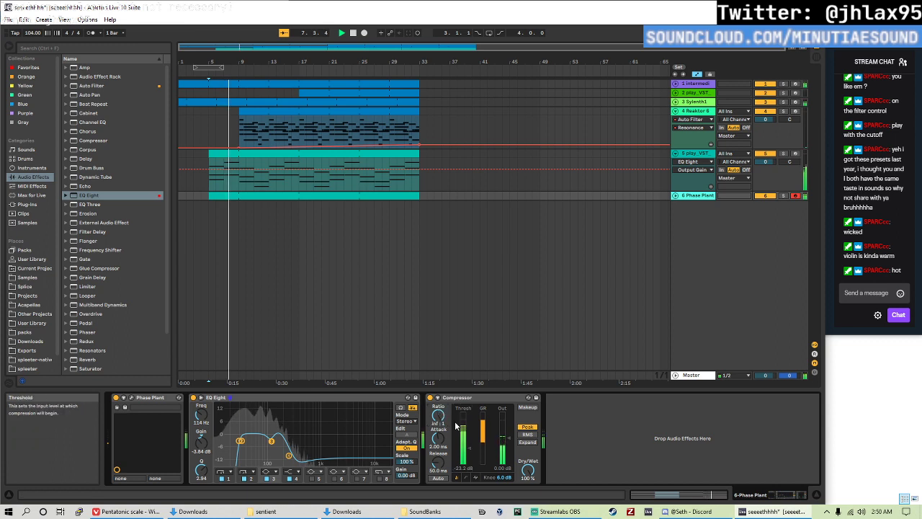
drag(437, 438, 437, 429)
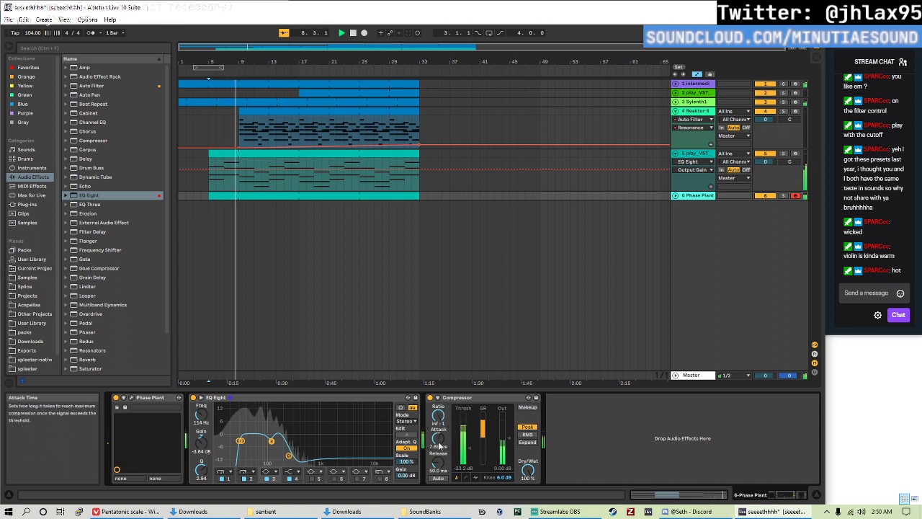
drag(437, 462, 438, 475)
mouse_move(502, 468)
mouse_down()
mouse_move(502, 483)
mouse_move(496, 474)
mouse_up()
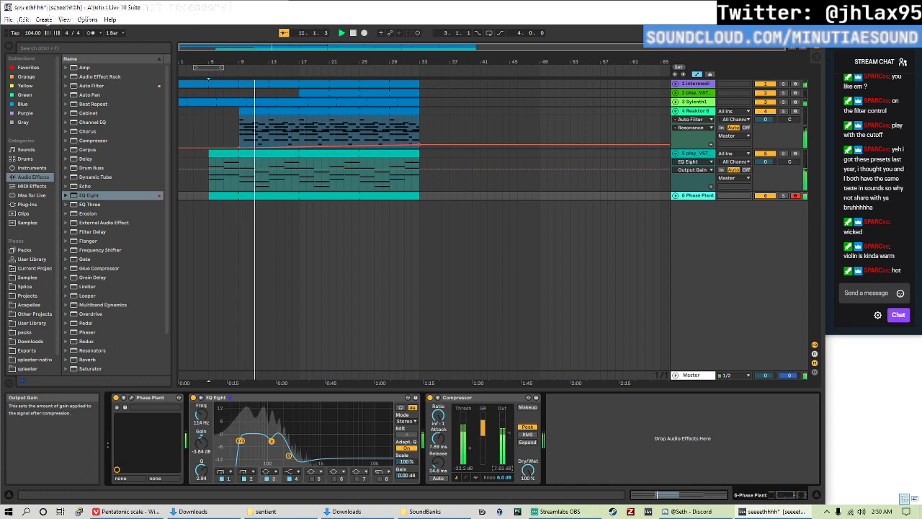
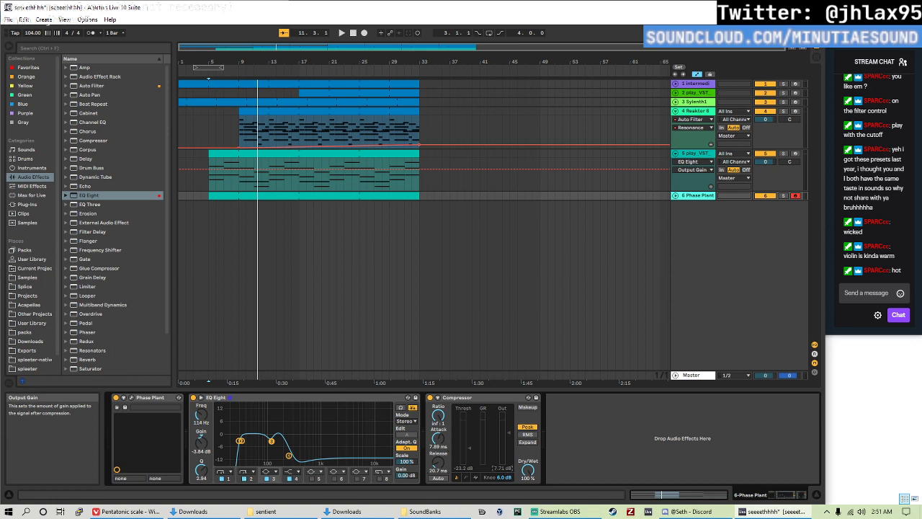
key(space)
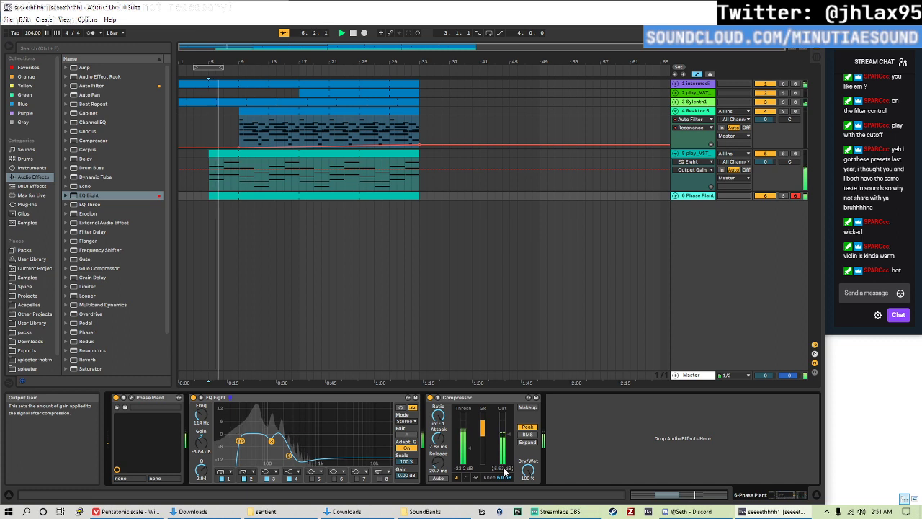
- Add a high-pass Auto Filter after the compressor and automate its frequency to fall from bar 5 to about 26 Hz near the clips' end
double_click(91, 85)
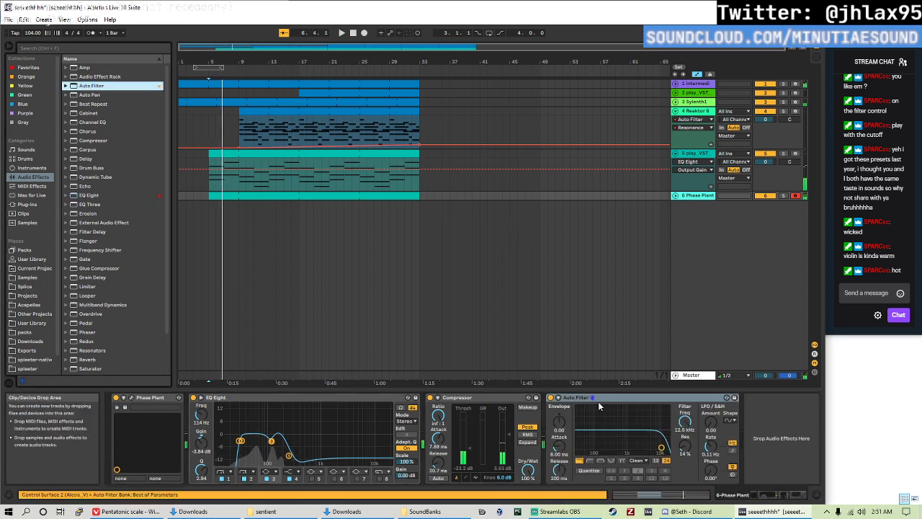
drag(661, 447, 611, 447)
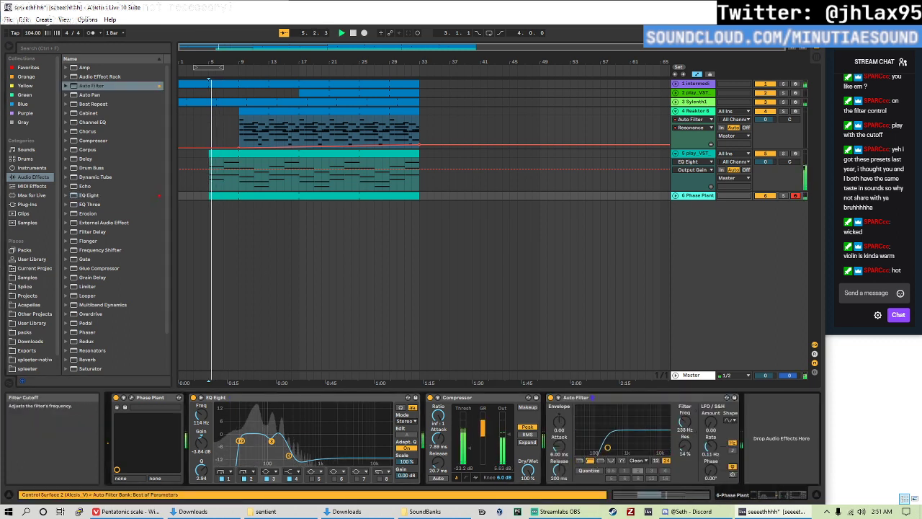
right_click(685, 424)
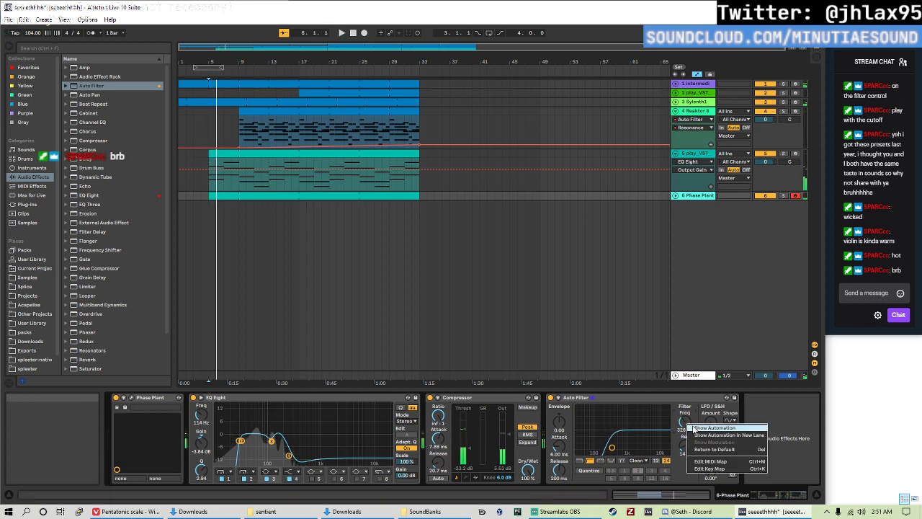
click(717, 429)
click(87, 286)
click(203, 220)
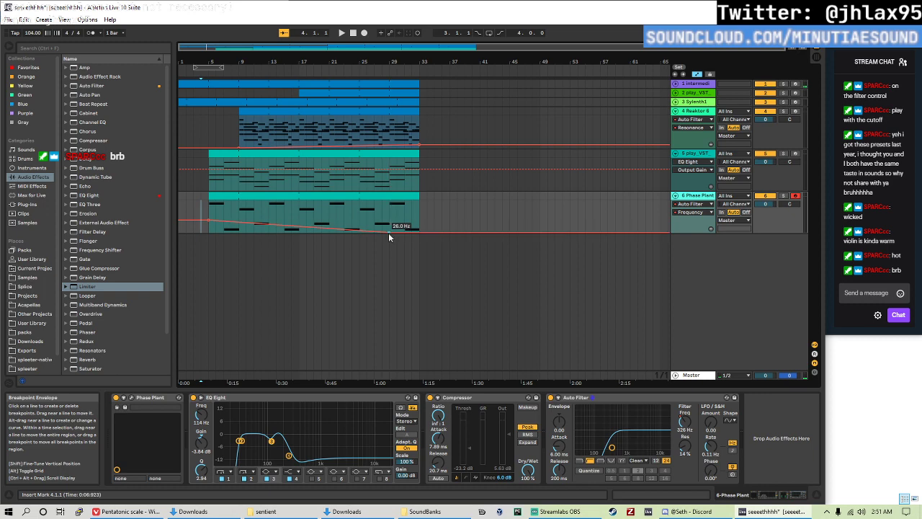
- Automate the Auto Filter's resonance to rise gradually to about 14% at bar 33 and play the arrangement
right_click(689, 451)
click(693, 453)
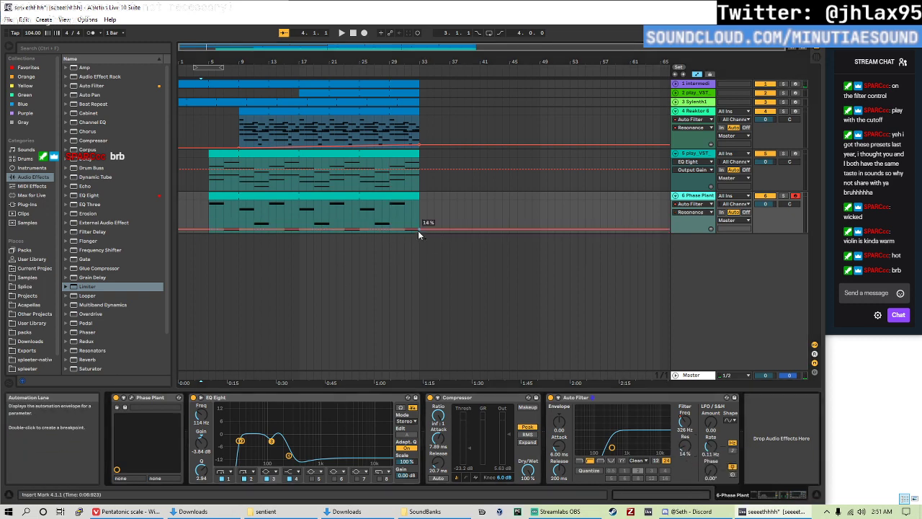
key(space)
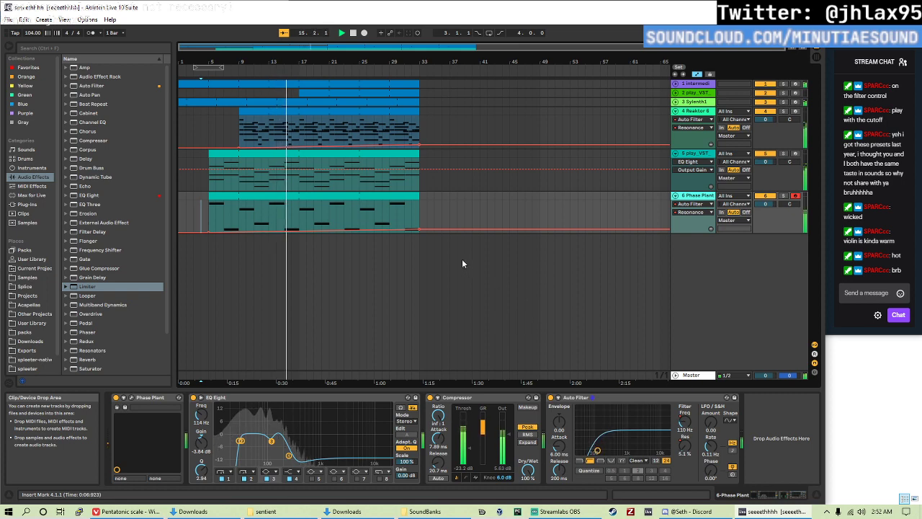
- Open the Sylenth1 track's MIDI clip, play it from the start and move its start marker to bar 4
click(694, 103)
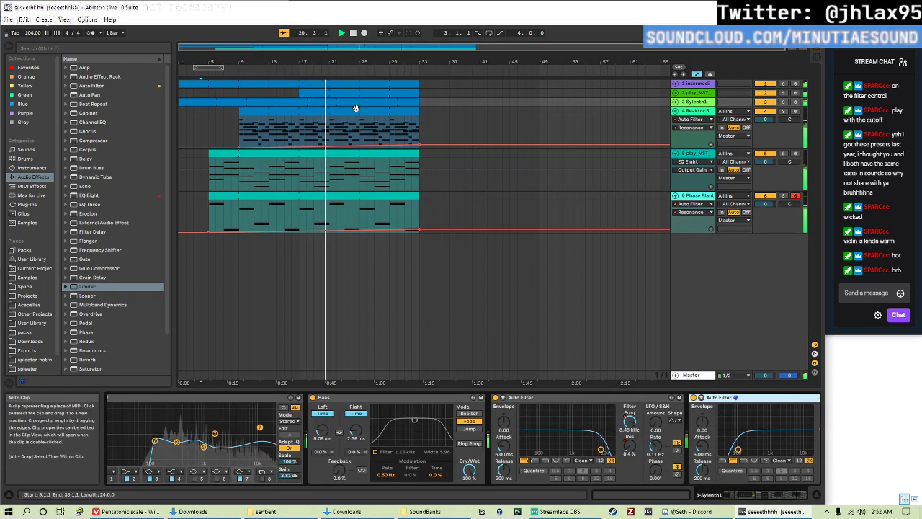
double_click(358, 103)
click(349, 412)
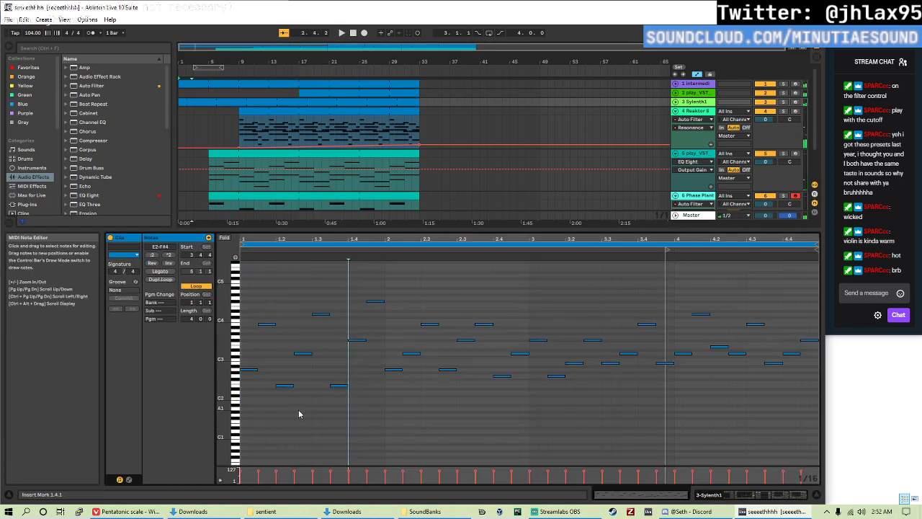
key(space)
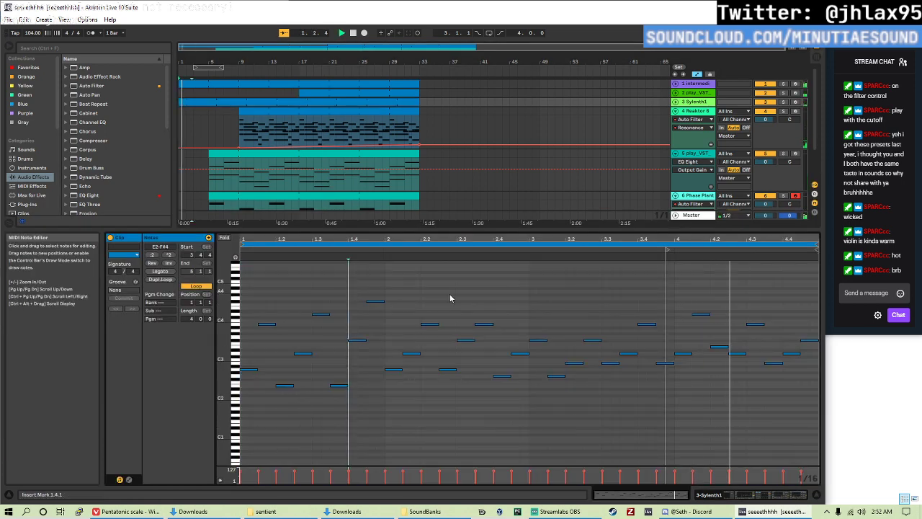
click(620, 374)
drag(666, 249, 676, 249)
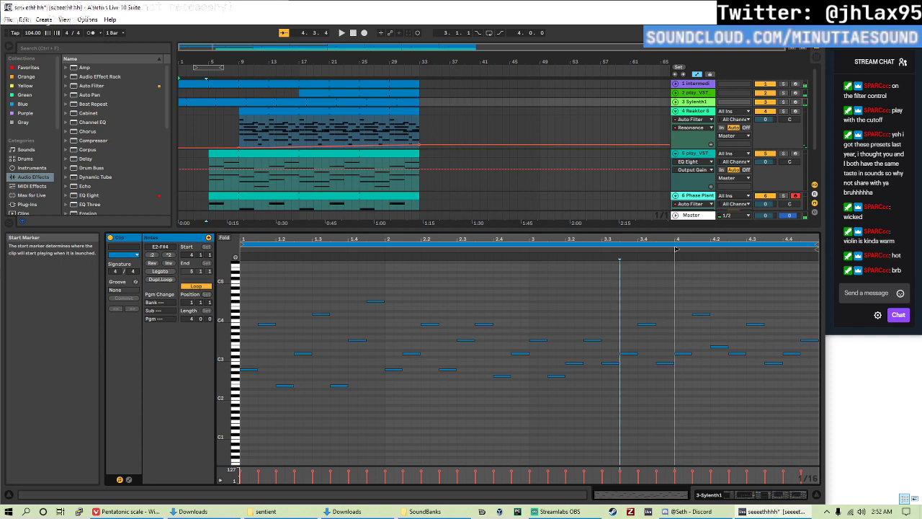
- Play the arrangement from bar 9, fold the Reaktor 6 track and unfold the Sylenth1 track
key(space)
click(237, 124)
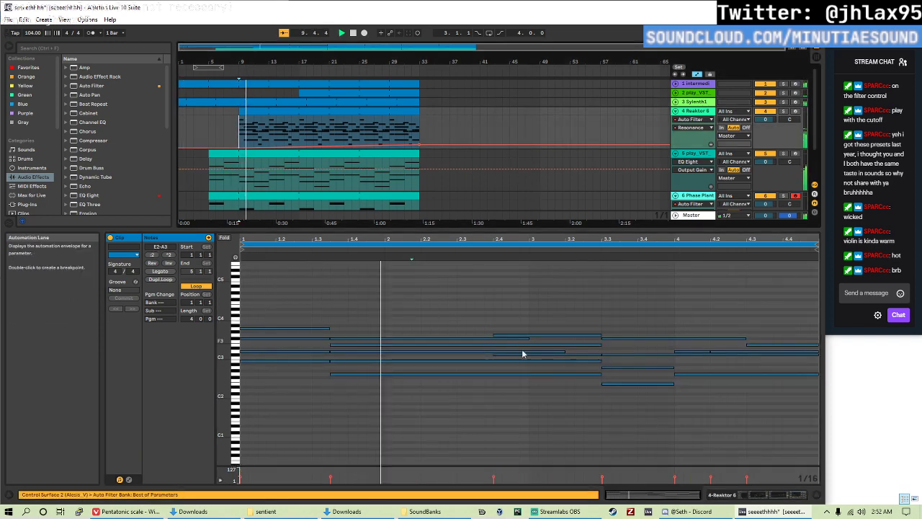
click(675, 113)
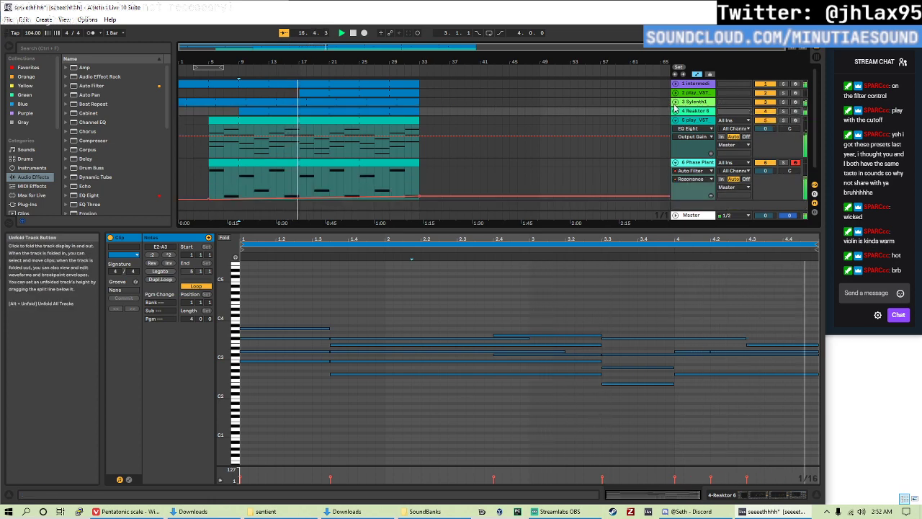
click(675, 105)
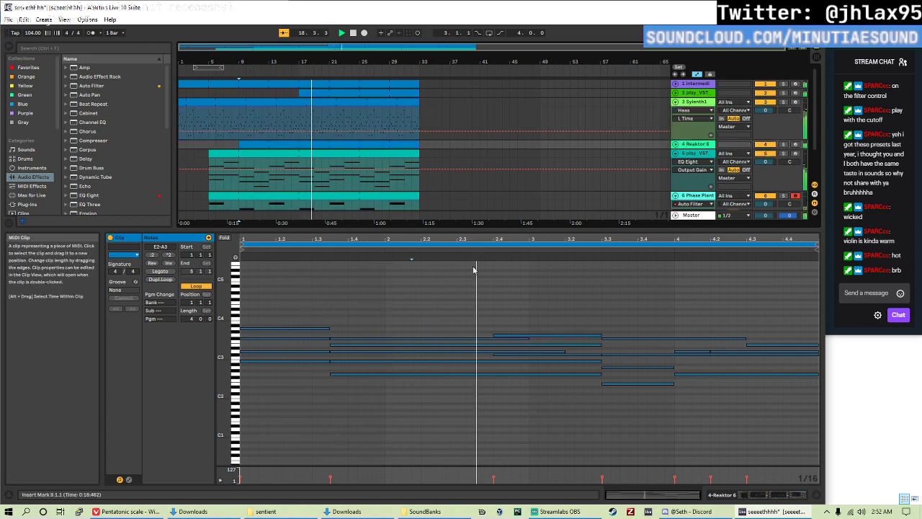
- Examine the notes of the Sylenth1 clips during playback and hide the clip detail view
click(342, 144)
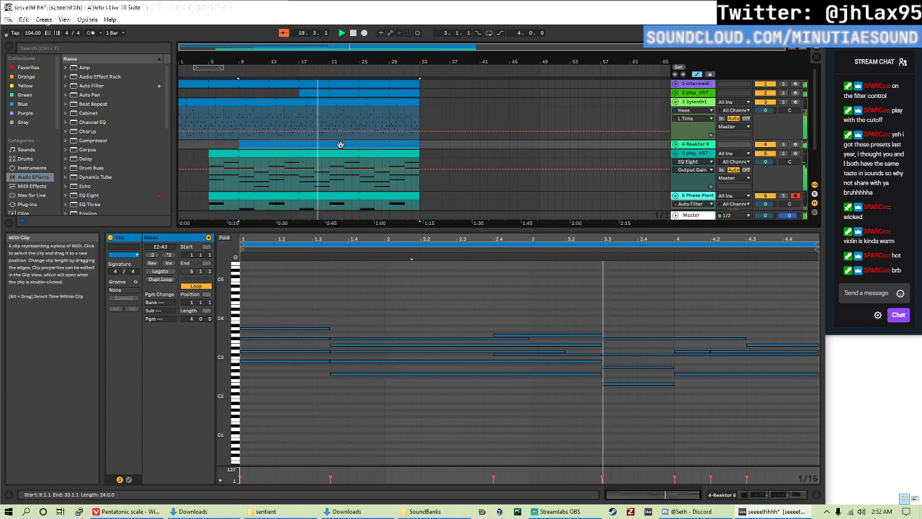
scroll(360, 166, down, 2)
scroll(401, 175, up, 2)
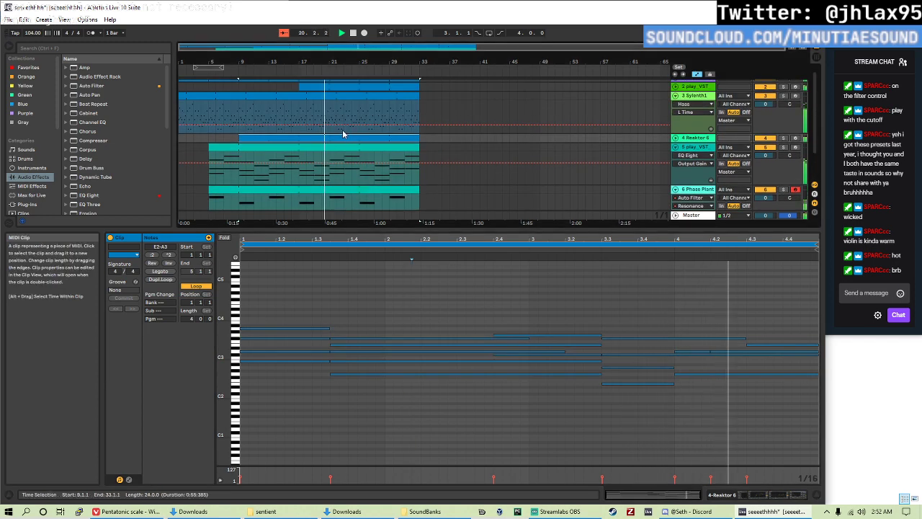
click(346, 121)
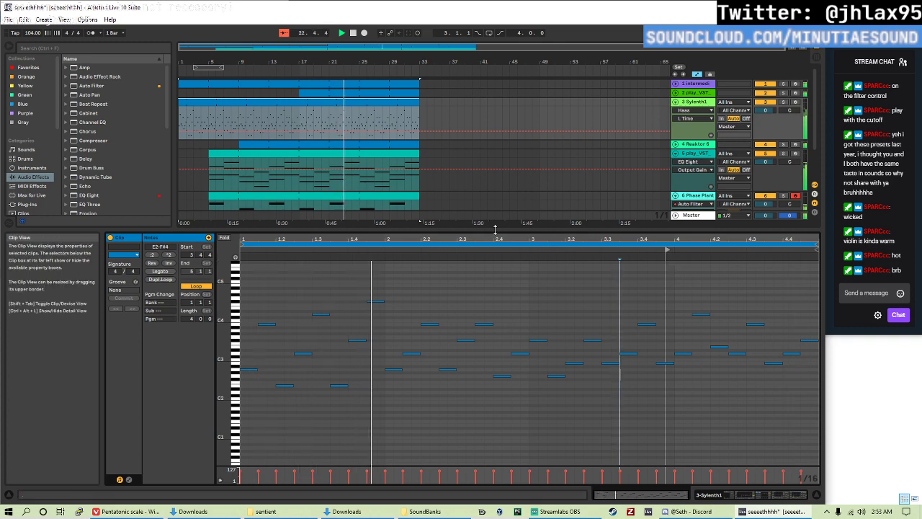
key(ctrl+alt+l)
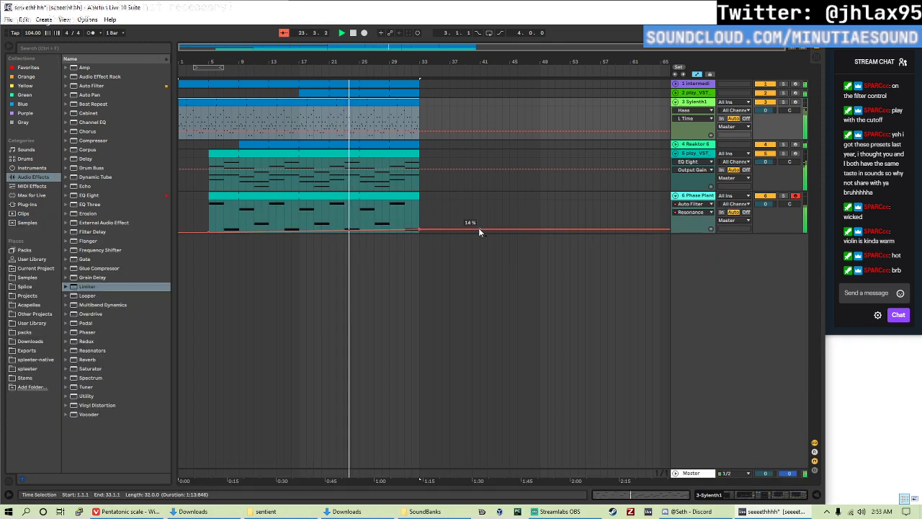
- Set the output gain of the Phase Plant track's Compressor to 5.40 dB and check the Master track's Spectrum
double_click(696, 196)
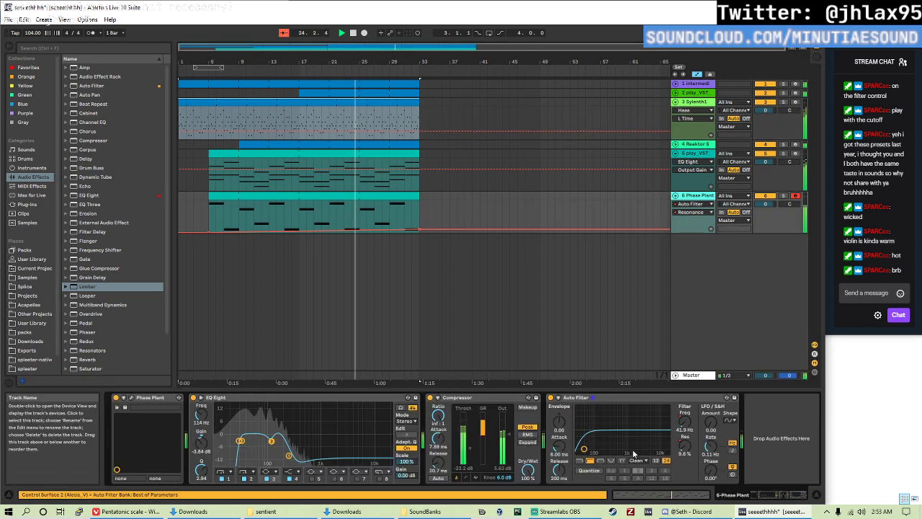
click(502, 468)
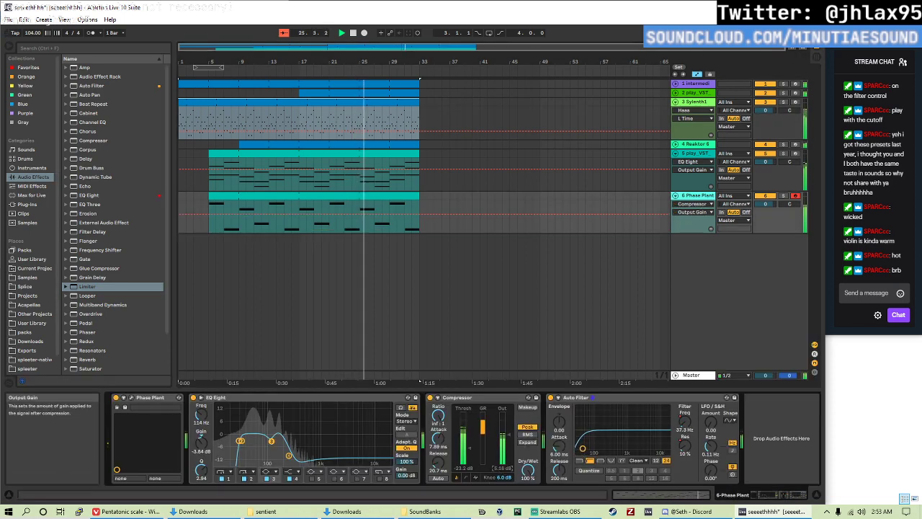
click(696, 381)
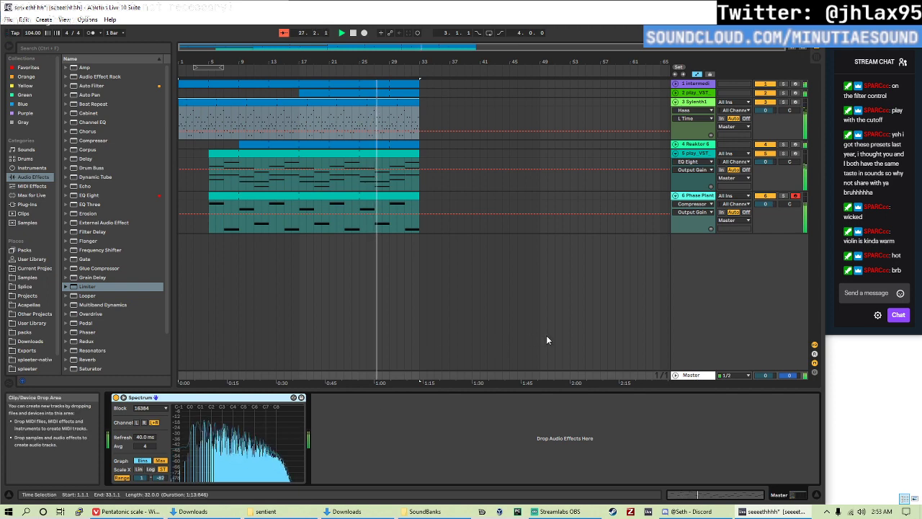
- Lift the lowest bands of the Phase Plant track's EQ Eight with a Q of 1.31 and set the Compressor's output gain to 7.14 dB
click(692, 196)
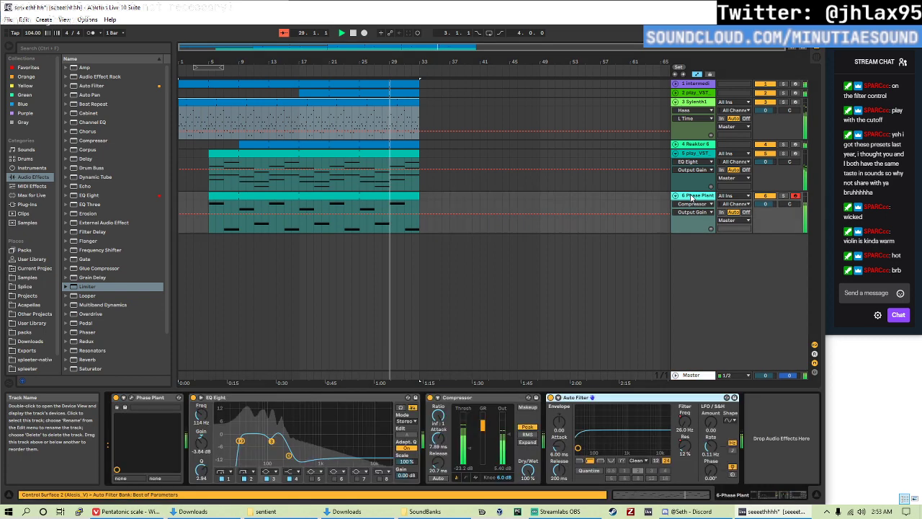
click(234, 441)
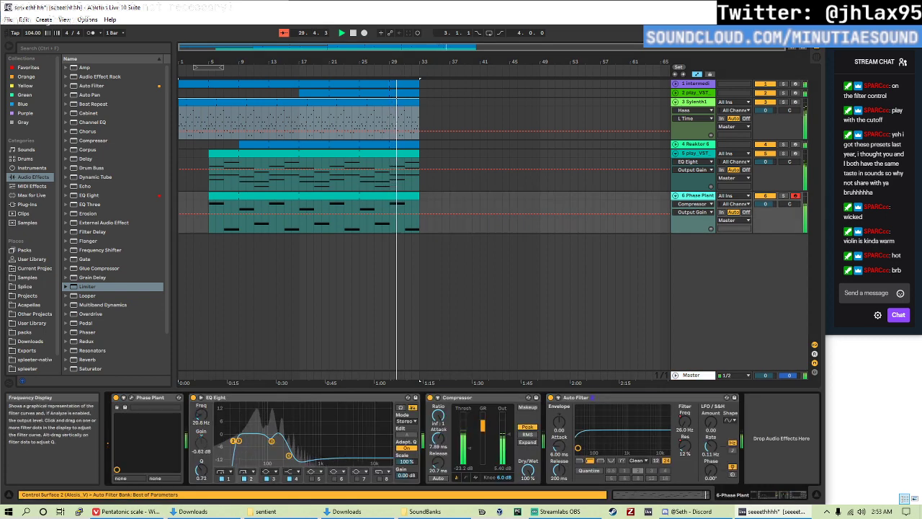
drag(235, 440, 237, 436)
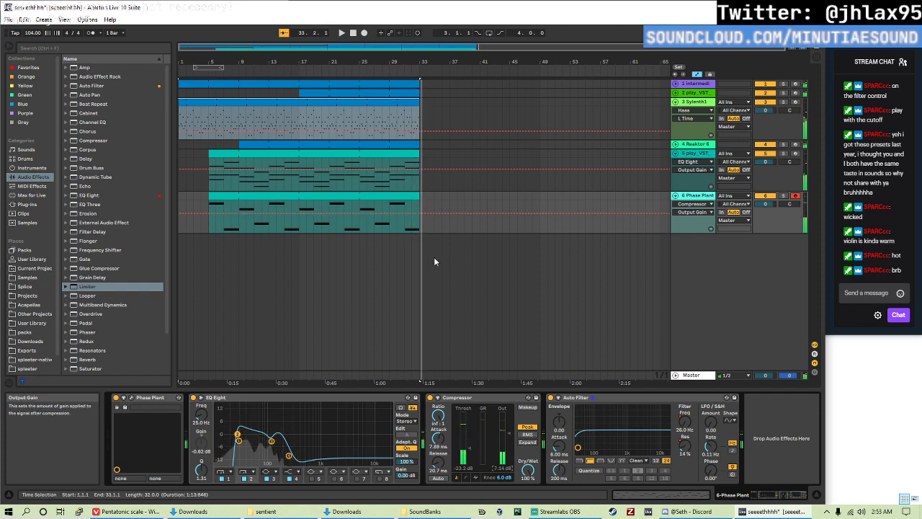
- Play from bar 27, enable band 5 of the Phase Plant track's EQ Eight and cut it to -15.0 dB at 742 Hz
click(375, 229)
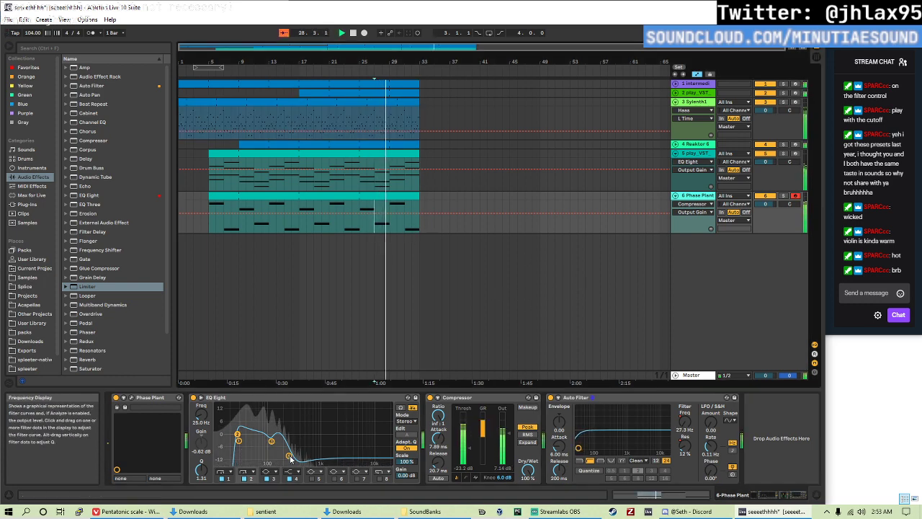
click(312, 479)
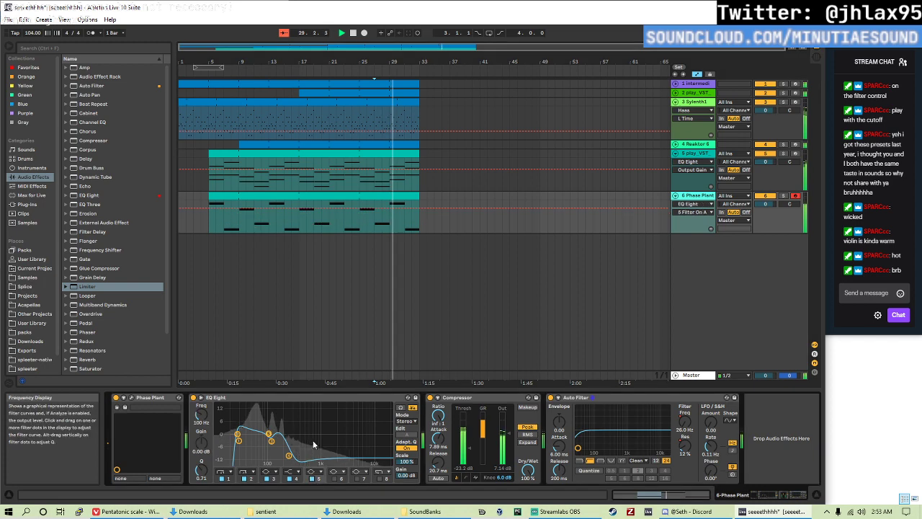
drag(269, 433, 314, 463)
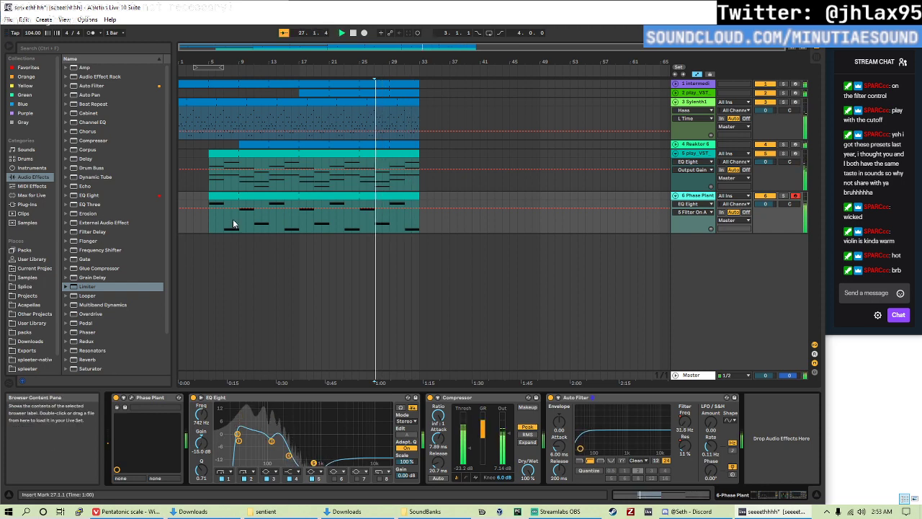
- Add the Haas delay preset to the Phase Plant track and play the arrangement from bar 5
click(68, 160)
click(100, 215)
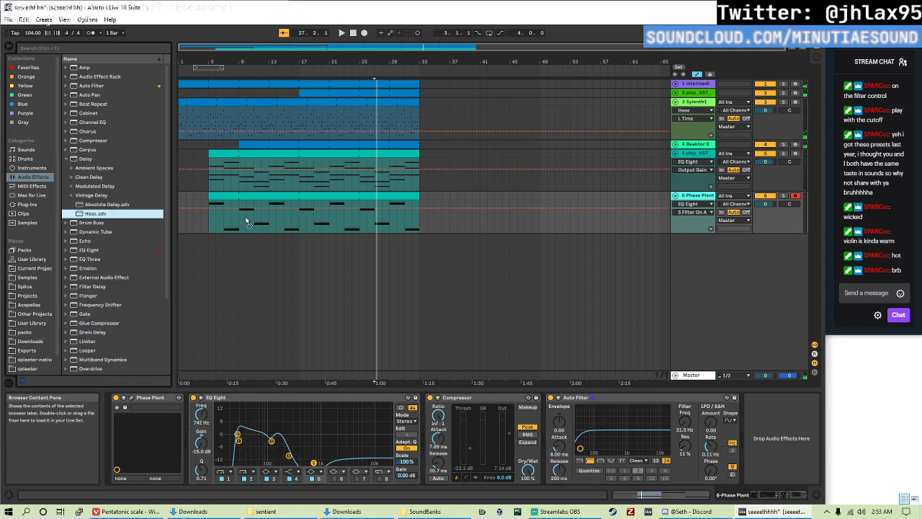
drag(245, 221, 246, 221)
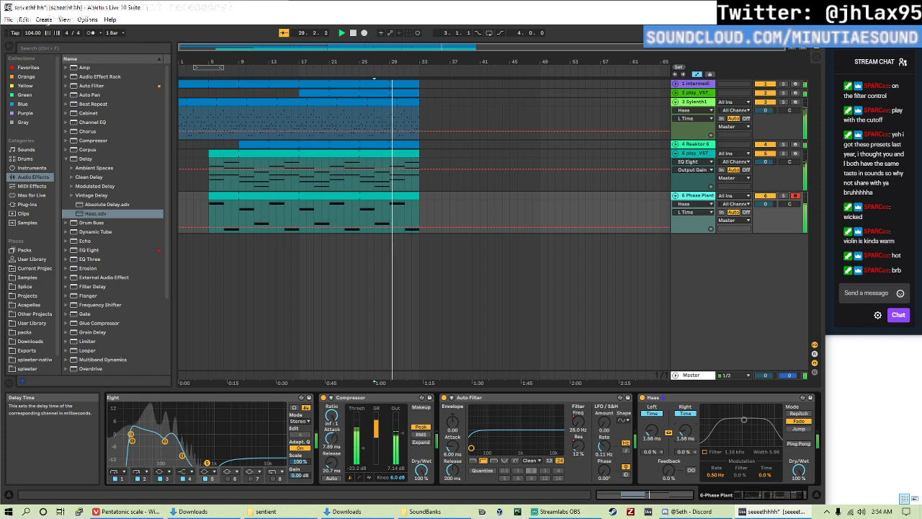
click(210, 209)
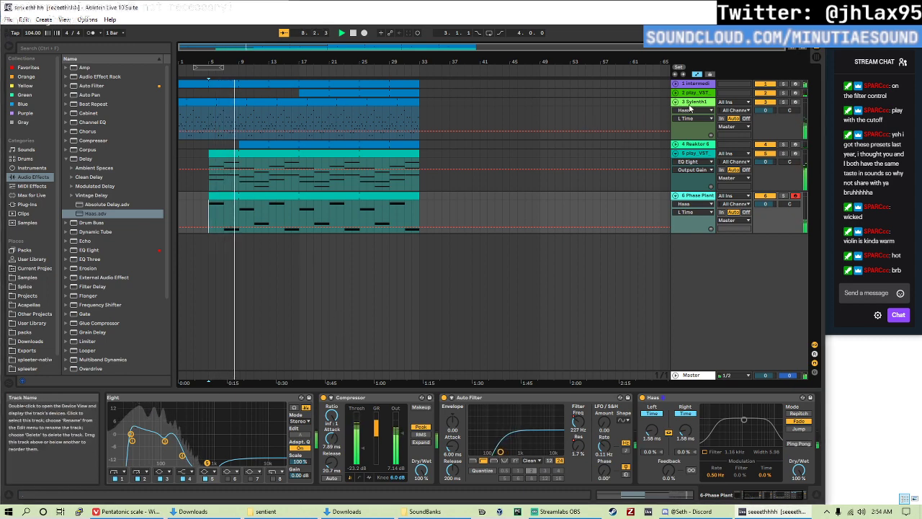
- Fold the Sylenth1 track and reorder the tracks so Sylenth1 and Reaktor 6 sit above the green play_VST track
scroll(746, 407, up, 5)
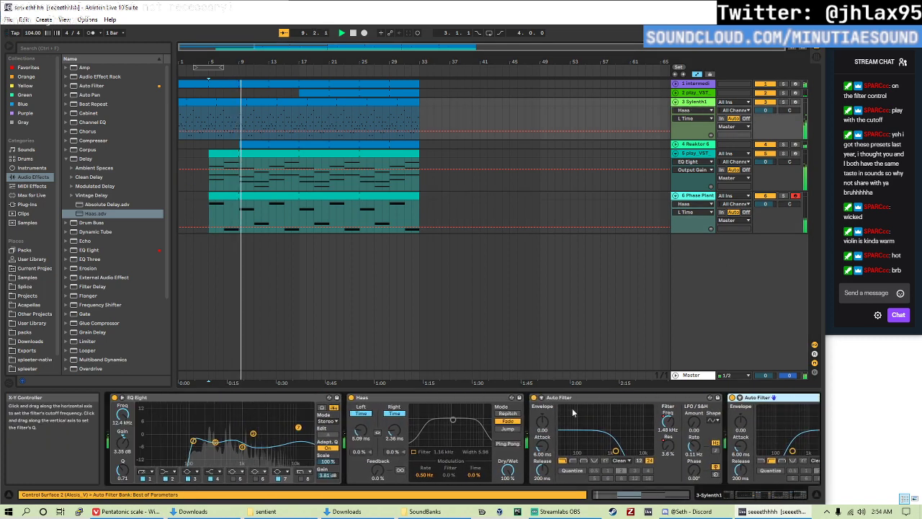
click(675, 103)
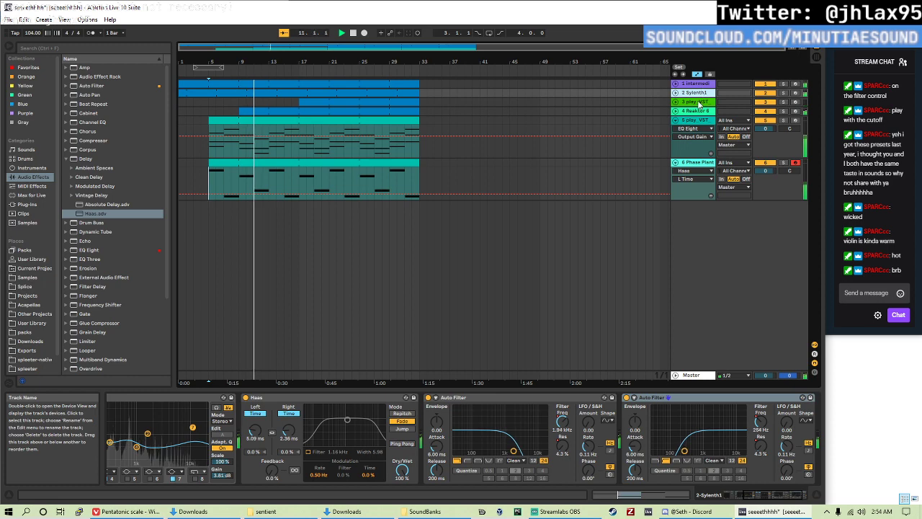
click(698, 103)
drag(702, 109, 706, 103)
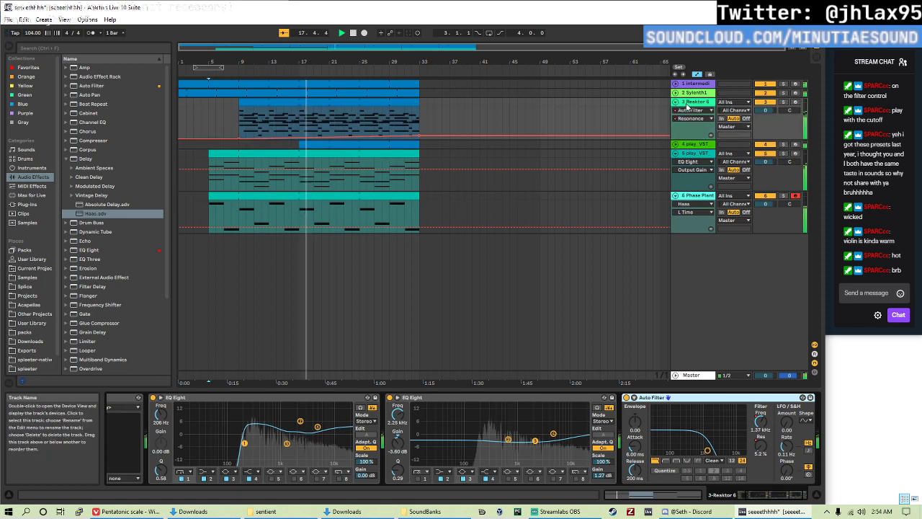
- Open the Sylenth1 synth window, set the Filter B cutoff to 1.776 and switch to Part A
click(681, 93)
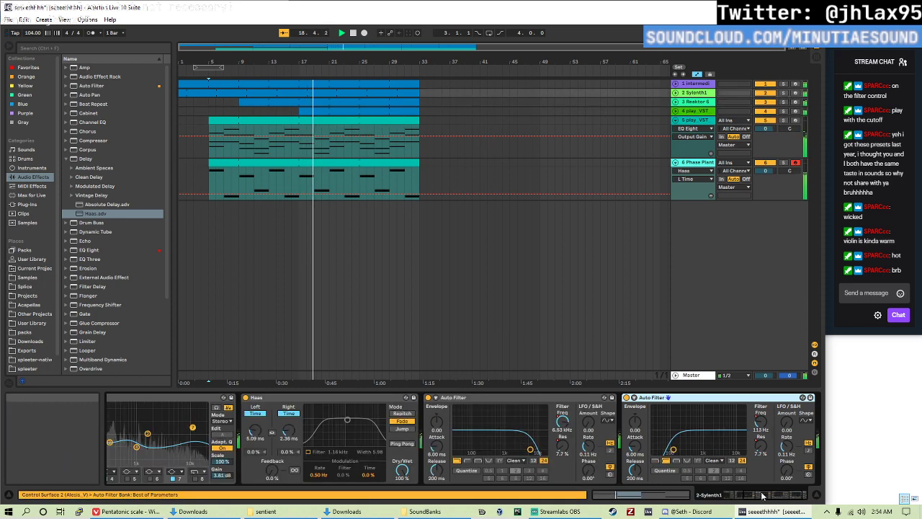
scroll(144, 447, up, 5)
click(131, 398)
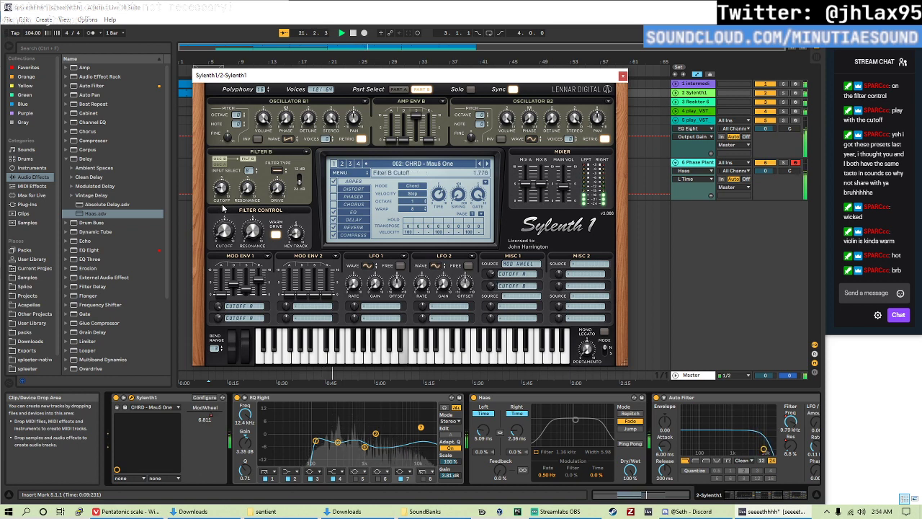
click(396, 89)
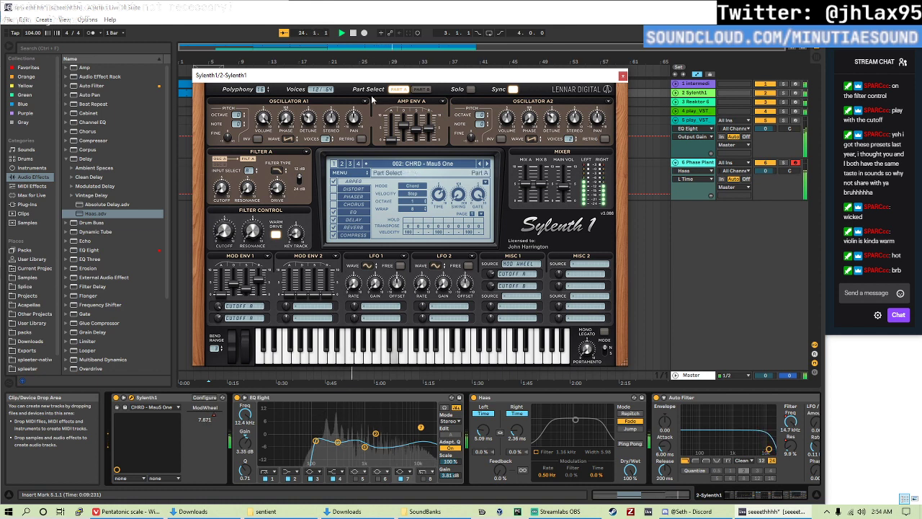
drag(421, 75, 374, 74)
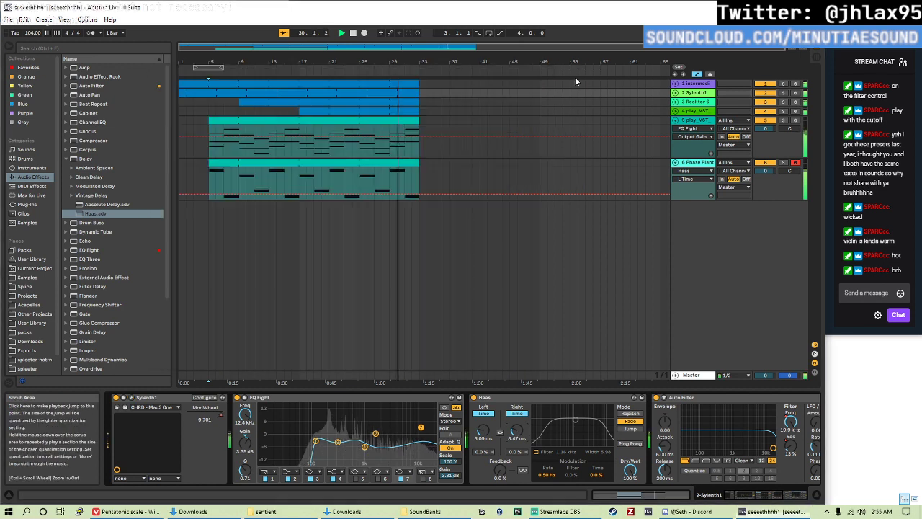
- Insert an EQ Eight after the Haas delay on the Sylenth1 track and cut about 2.88 dB at 344 Hz
click(575, 77)
scroll(663, 458, right, 3)
scroll(663, 458, right, 2)
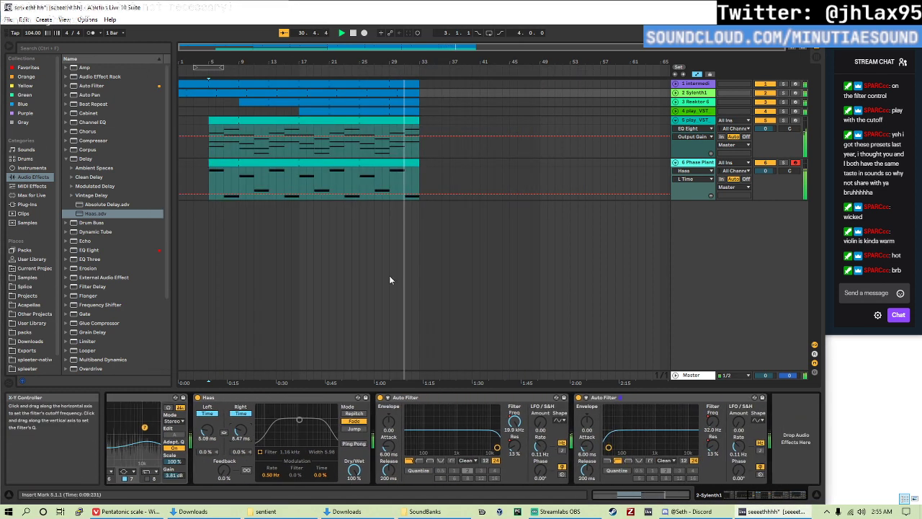
click(89, 250)
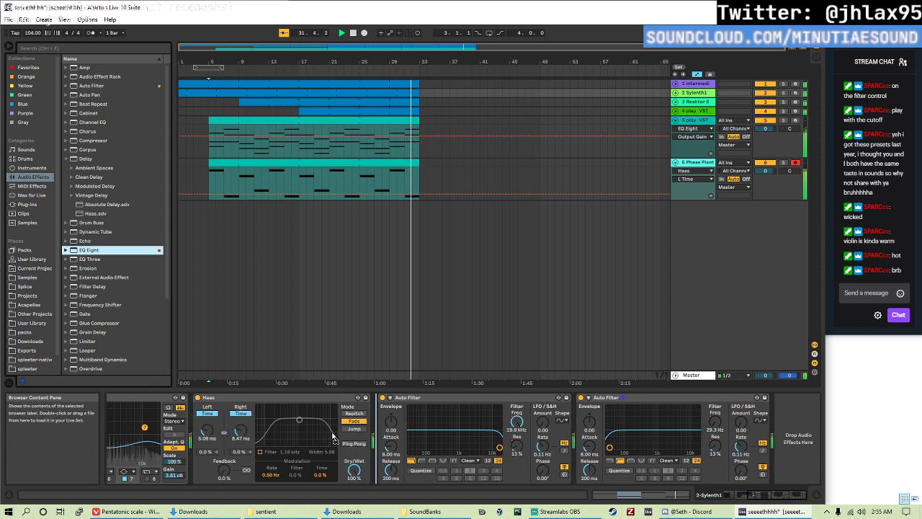
double_click(90, 250)
drag(471, 433, 483, 439)
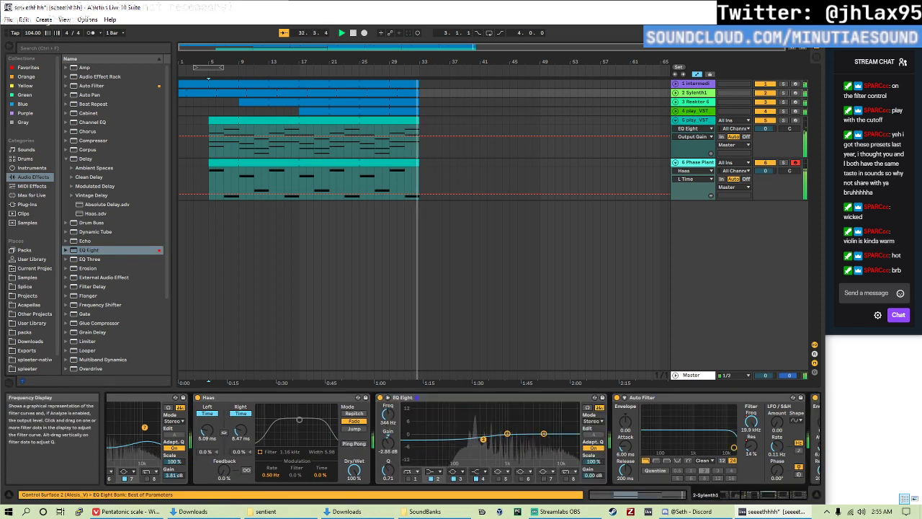
- Reshape the new Sylenth1 EQ Eight with a -4.09 dB cut at 2.90 kHz and a global gain of 2.44 dB while playing back
click(367, 137)
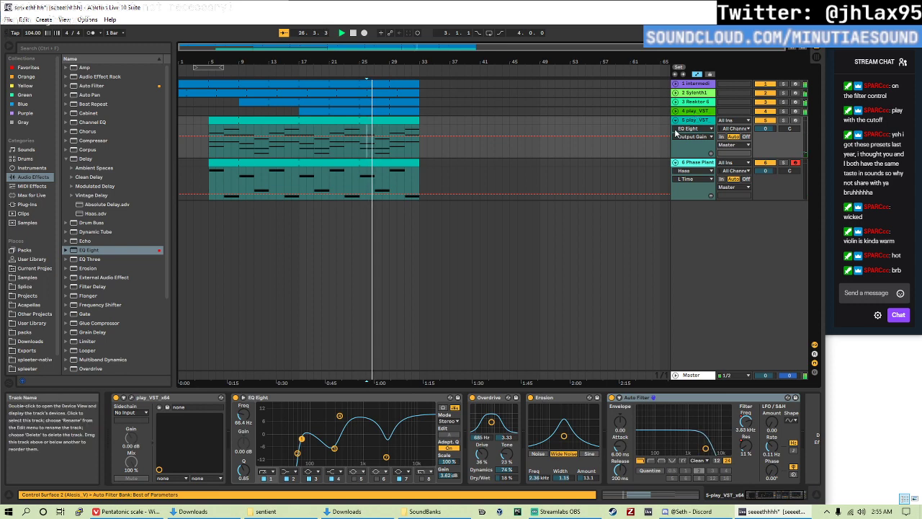
click(696, 101)
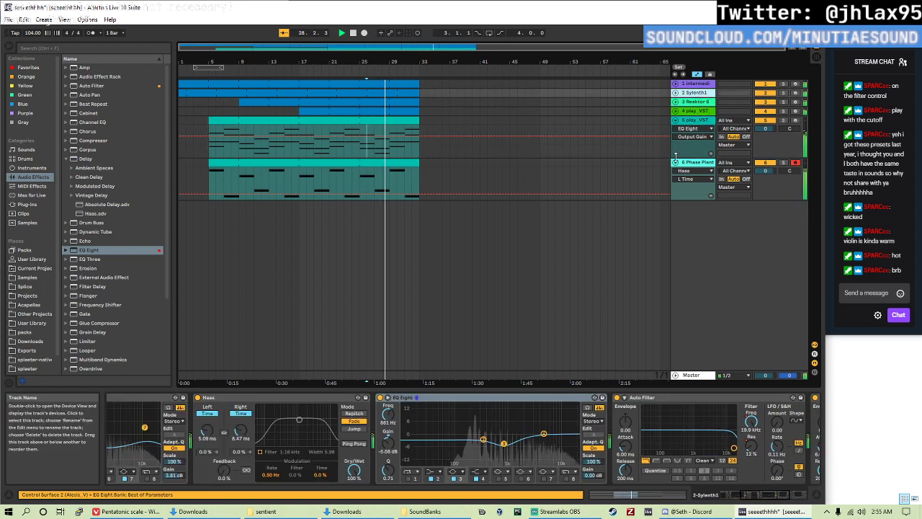
click(696, 93)
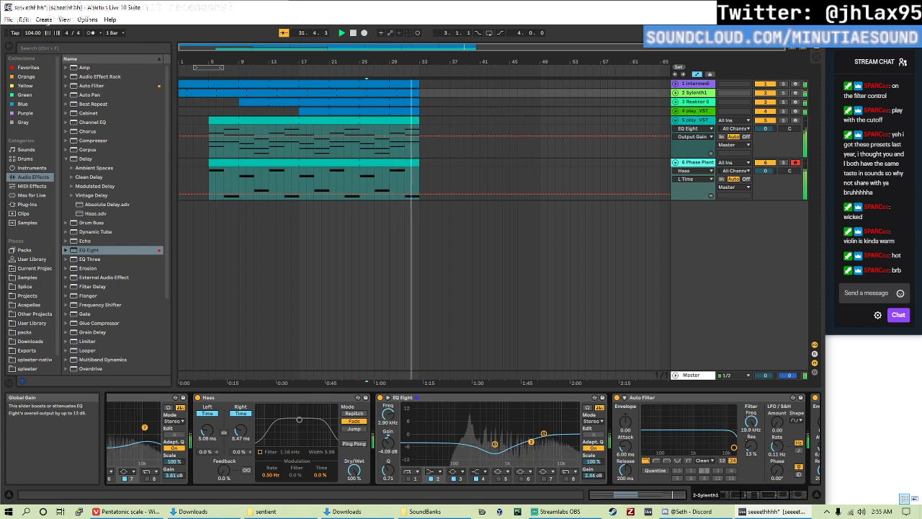
- Listen back to the arrangement and place the insert marker at bar 9, followed by bar 1, on the green play_VST track
click(202, 110)
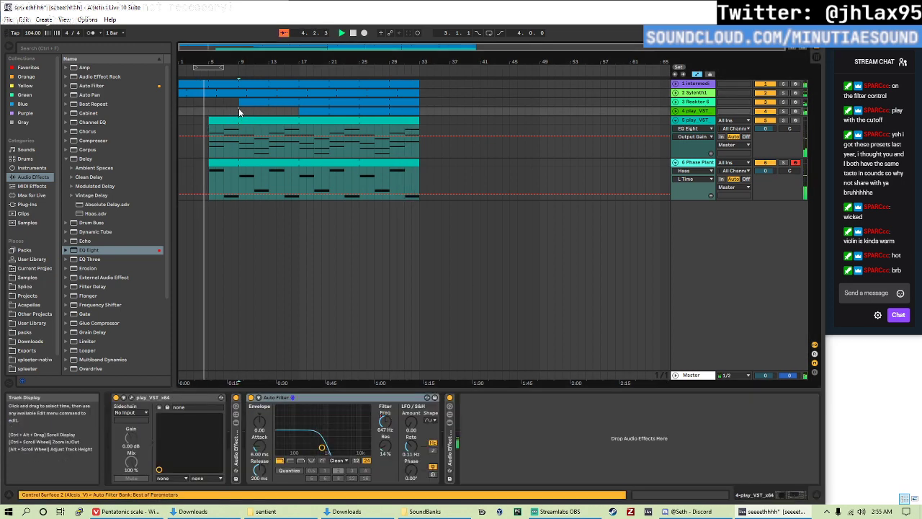
click(240, 112)
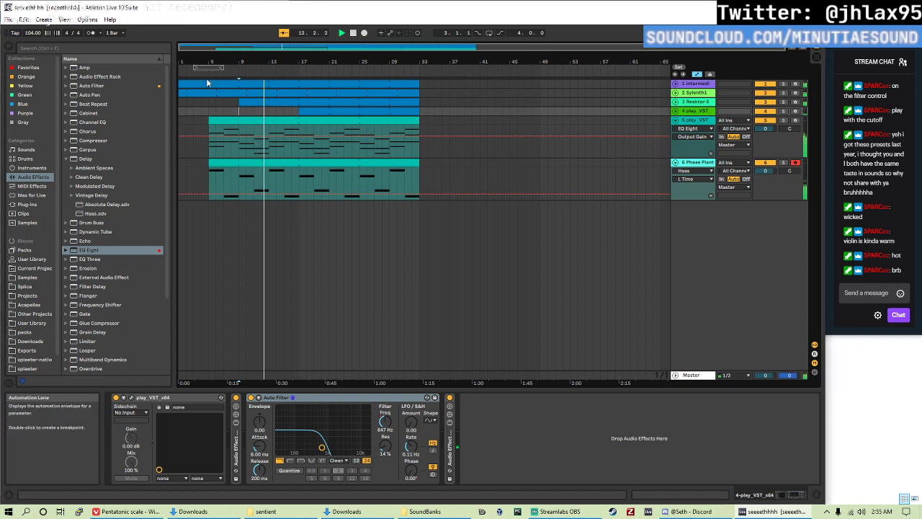
click(178, 107)
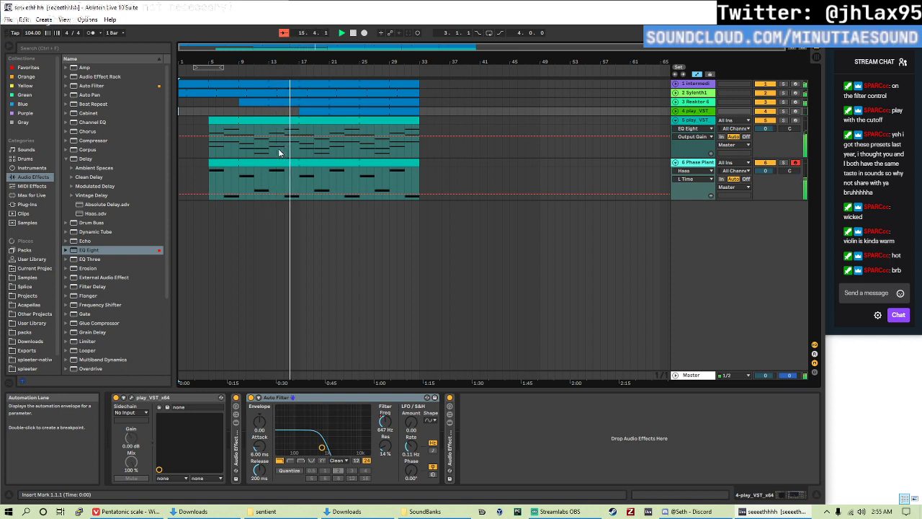
- Copy the Reaktor 6 FX Metalverb device from the intermediate mouse pluck track to the end of the Sylenth1 chain and open its window
click(696, 84)
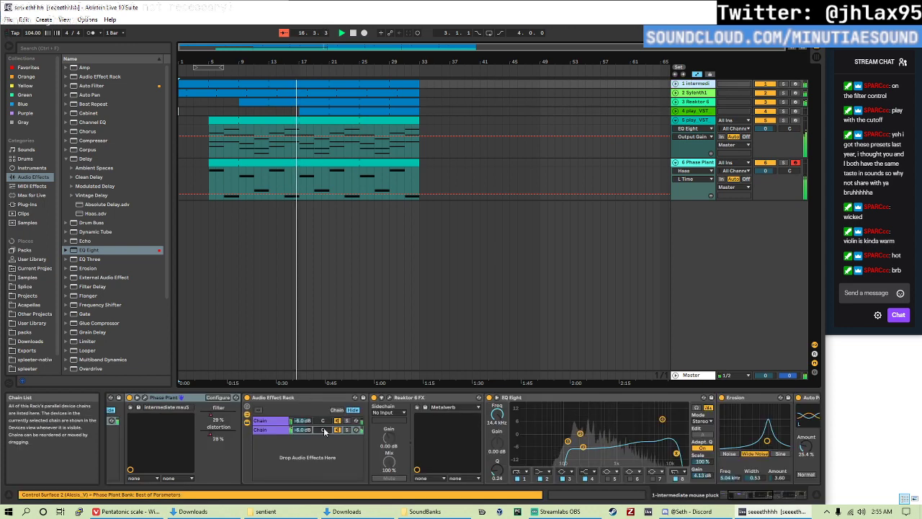
click(410, 398)
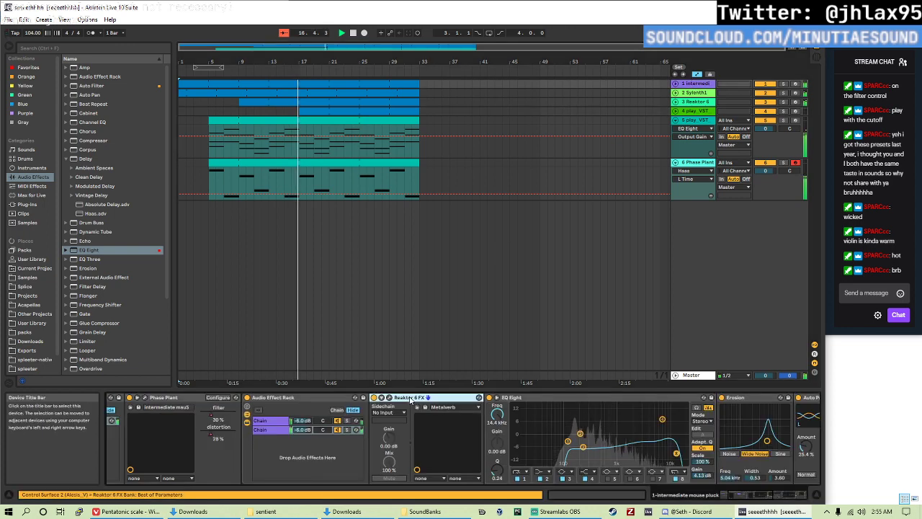
click(430, 91)
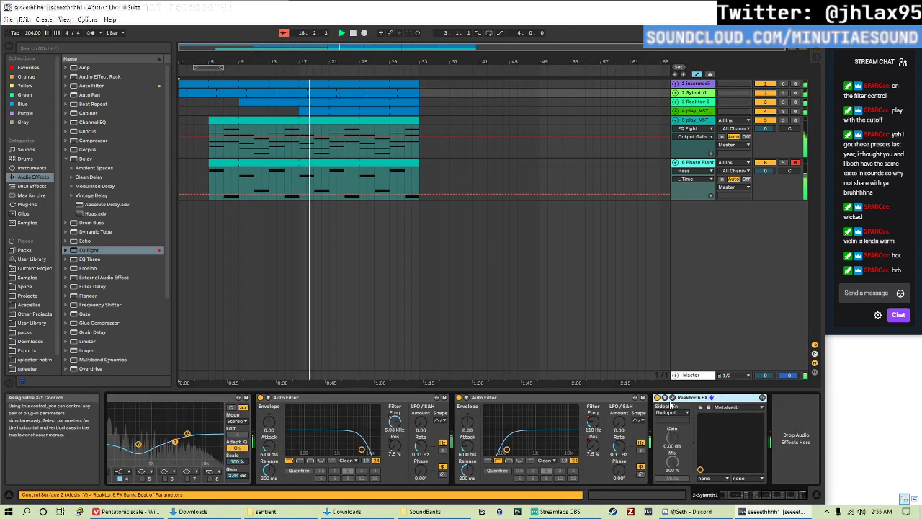
click(671, 398)
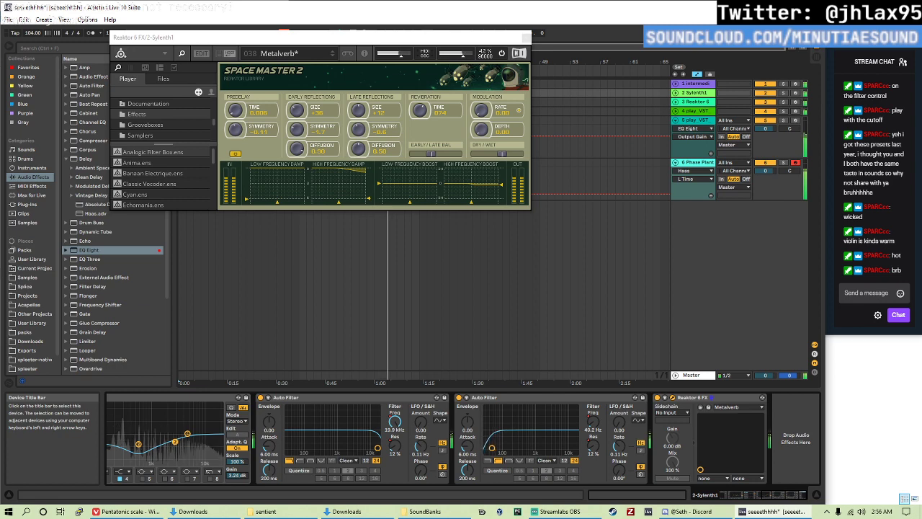
- Boost the lowest active EQ Eight band on the Sylenth1 track, show the high-pass Auto Filter's frequency automation, and close the Reaktor window
click(111, 446)
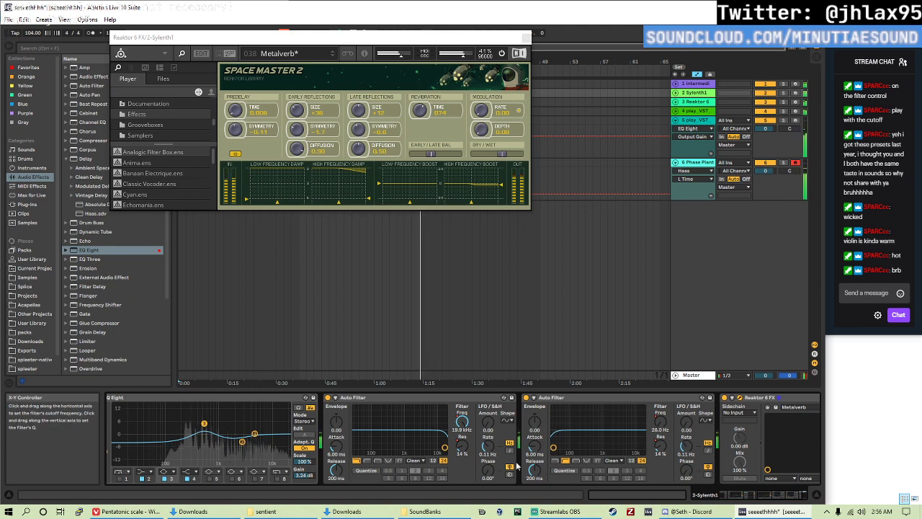
right_click(657, 420)
click(691, 407)
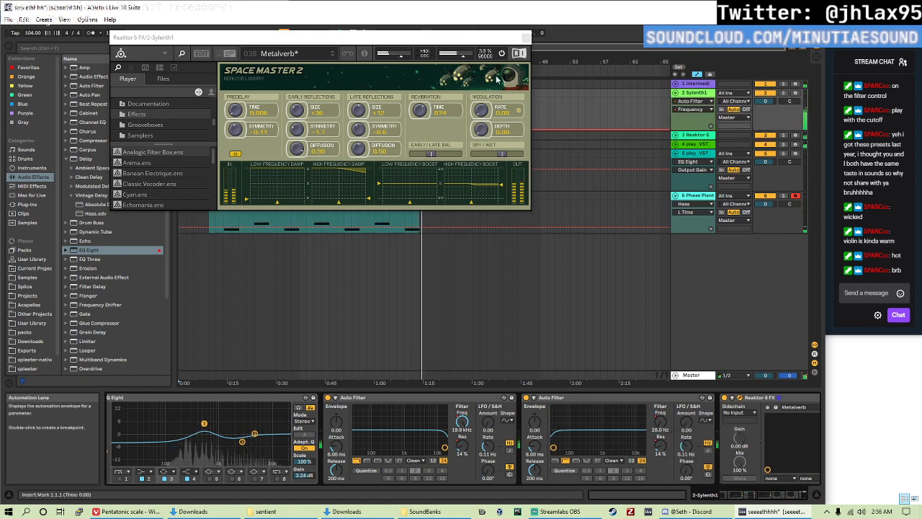
click(525, 37)
- Listen to the Sylenth1 filter sweep from bar 18, bar 5 and bar 14
click(315, 126)
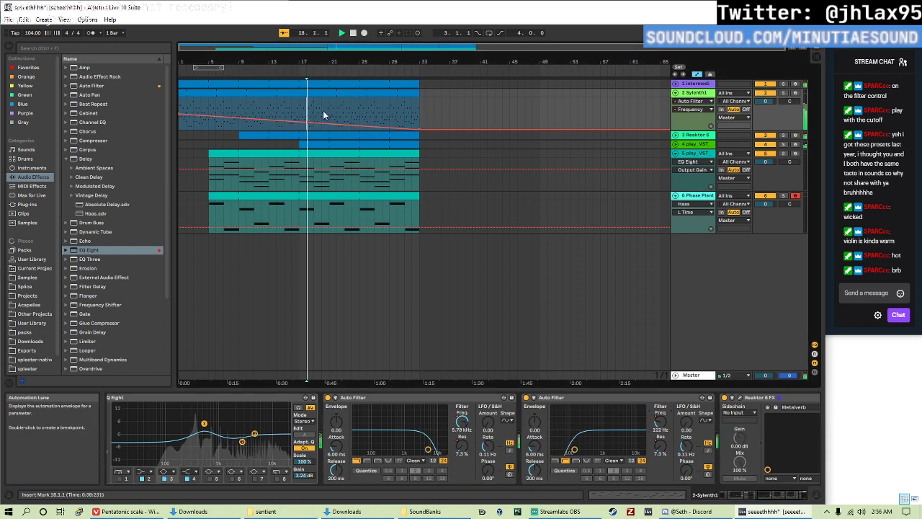
click(212, 115)
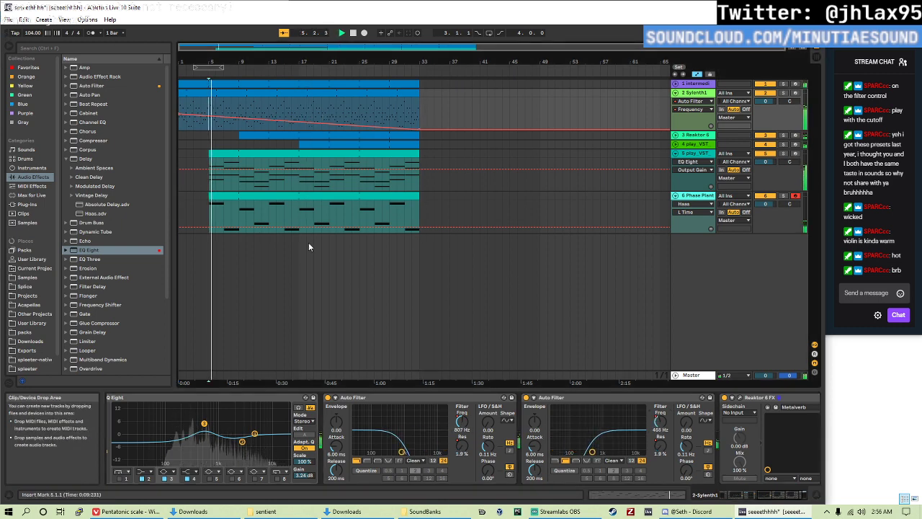
click(278, 124)
scroll(651, 465, right, 2)
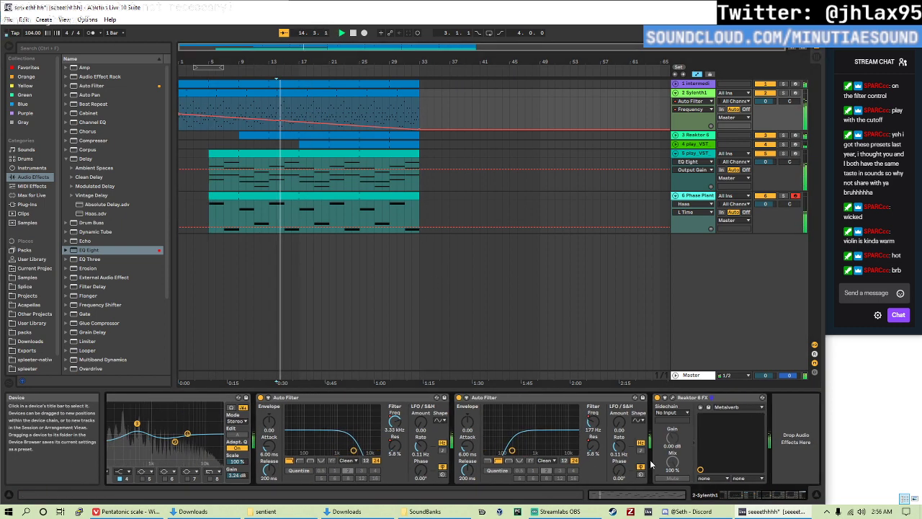
- Add a Compressor after Reaktor 6 FX on the Sylenth1 track with threshold -24.5 dB, ratio 3.71:1, attack 5.99 ms, release 17.5 ms and output 1.63 dB
click(88, 141)
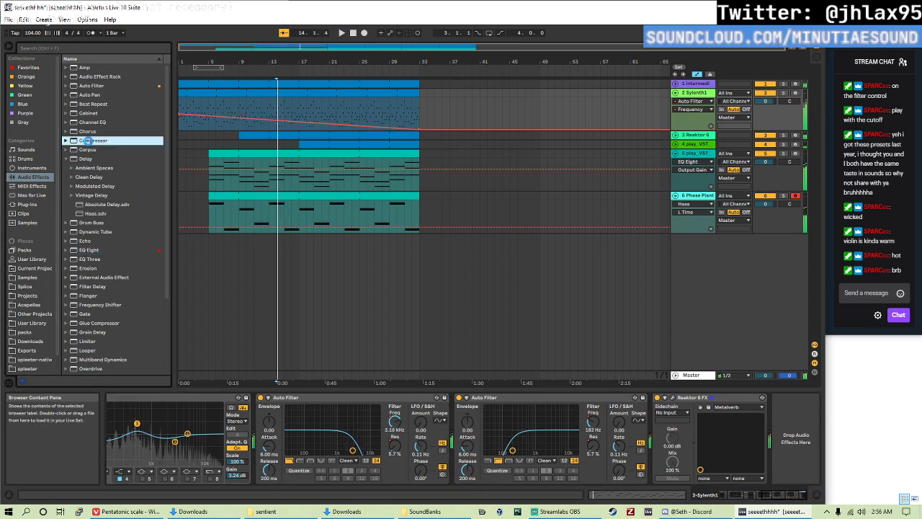
drag(743, 421, 743, 445)
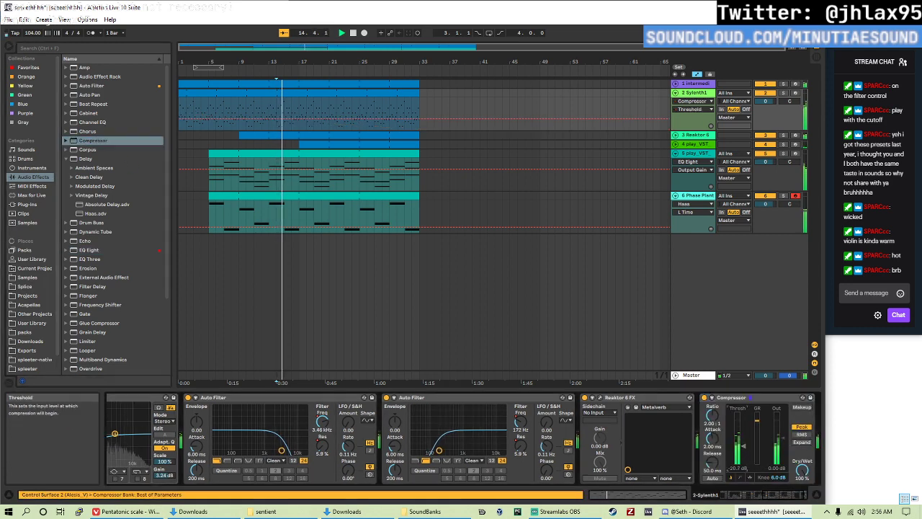
drag(713, 415, 712, 405)
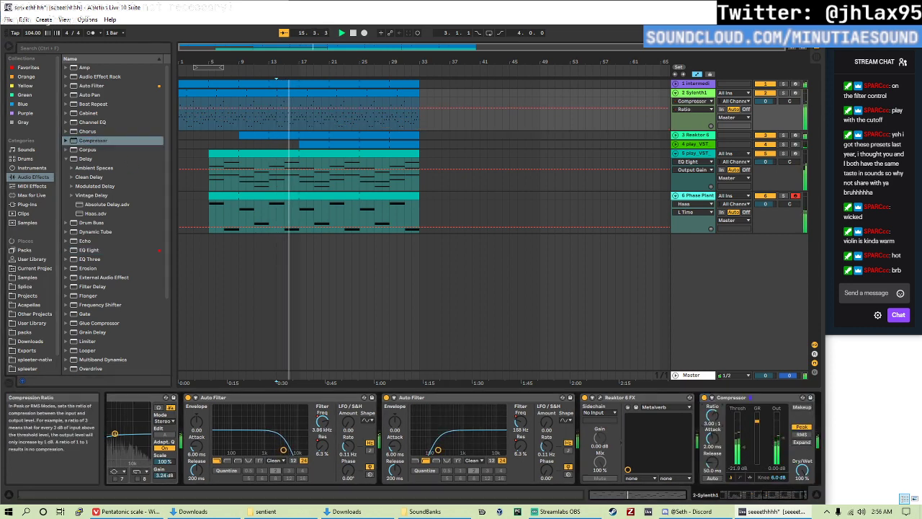
drag(713, 437, 713, 425)
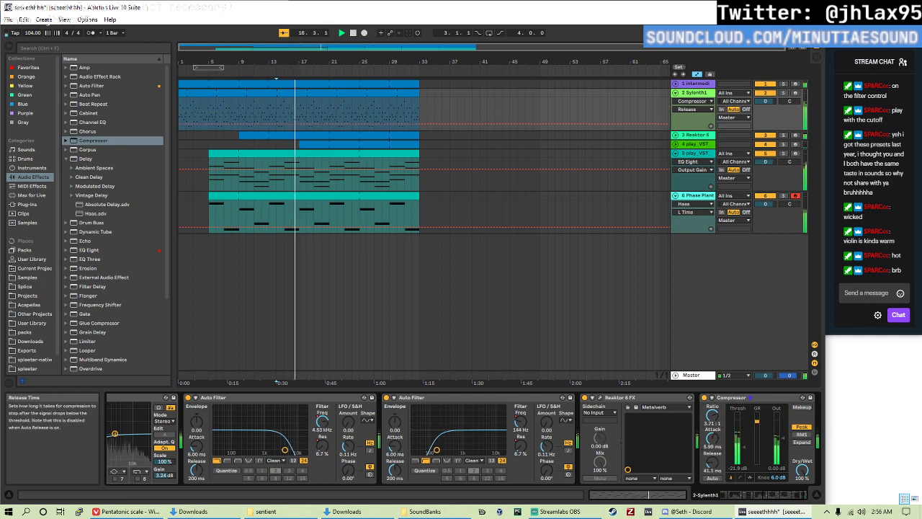
drag(713, 461, 717, 468)
click(776, 447)
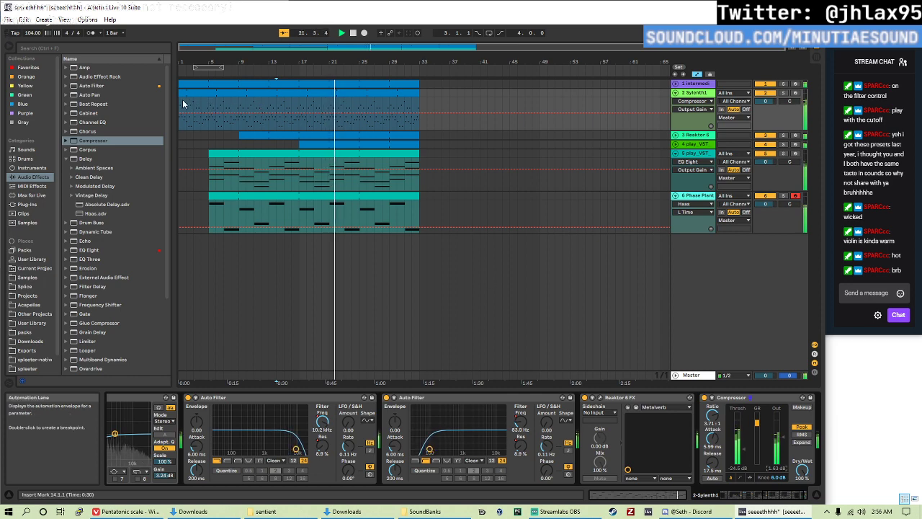
- Play the arrangement from bar 1 and fold the Sylenth1 track and the teal play_VST track
click(381, 163)
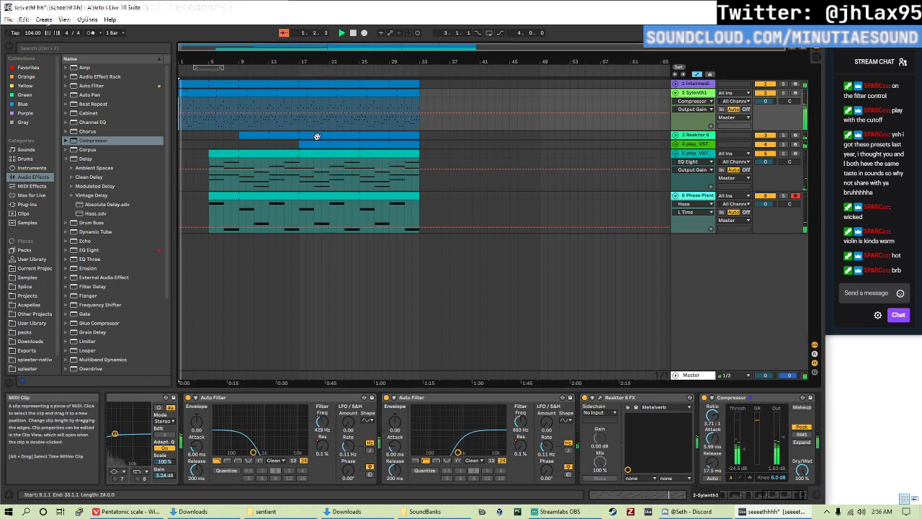
scroll(682, 421, down, 2)
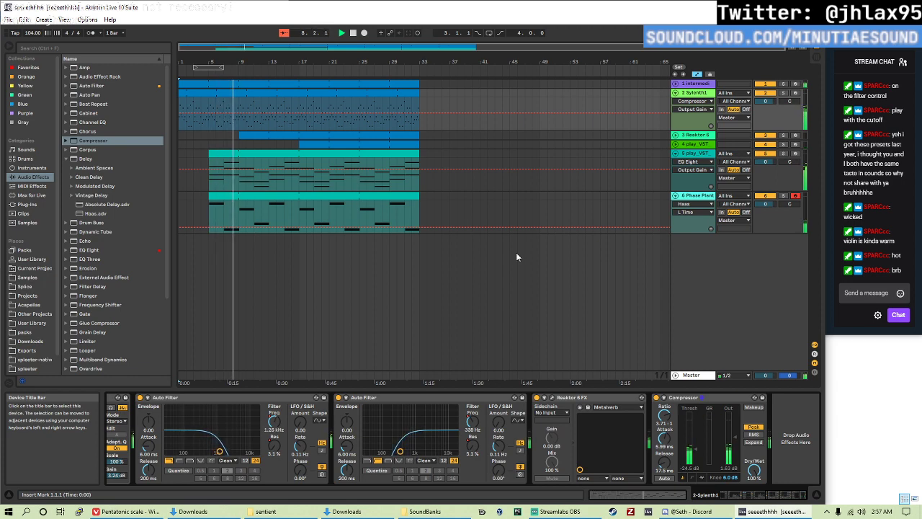
click(675, 93)
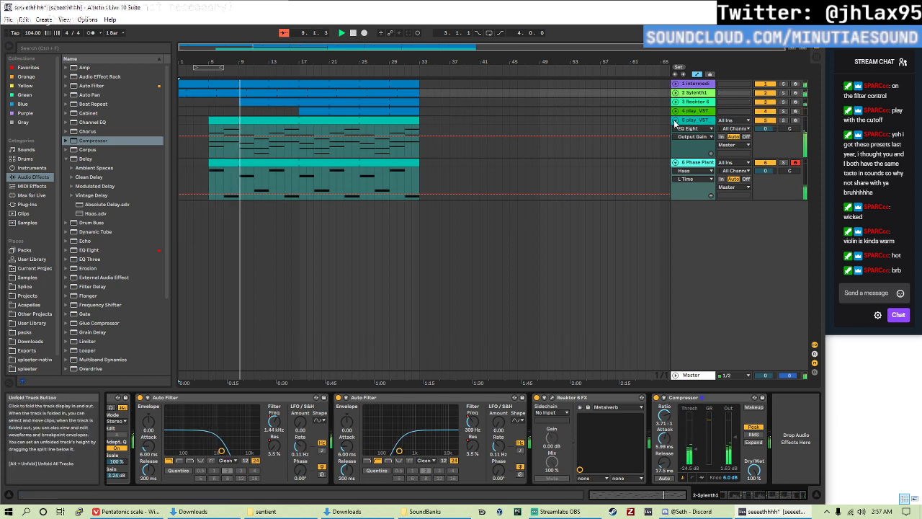
click(675, 121)
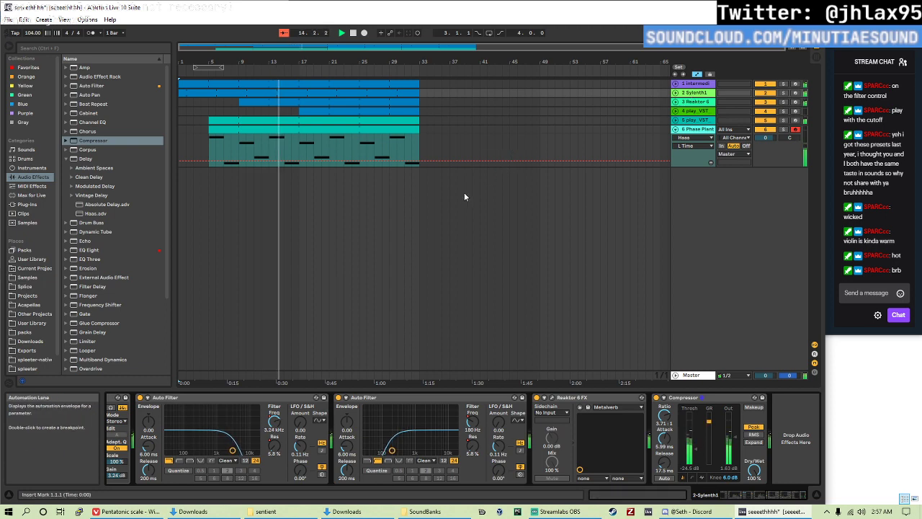
- Examine the Phase Plant track's effects and the intermediate mouse pluck track's device chain, including its effect rack chain, during playback
click(270, 152)
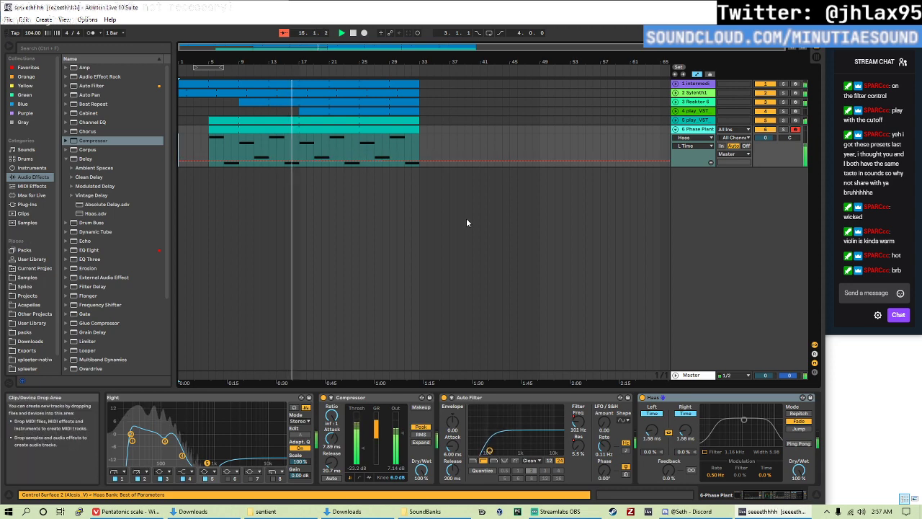
key(super)
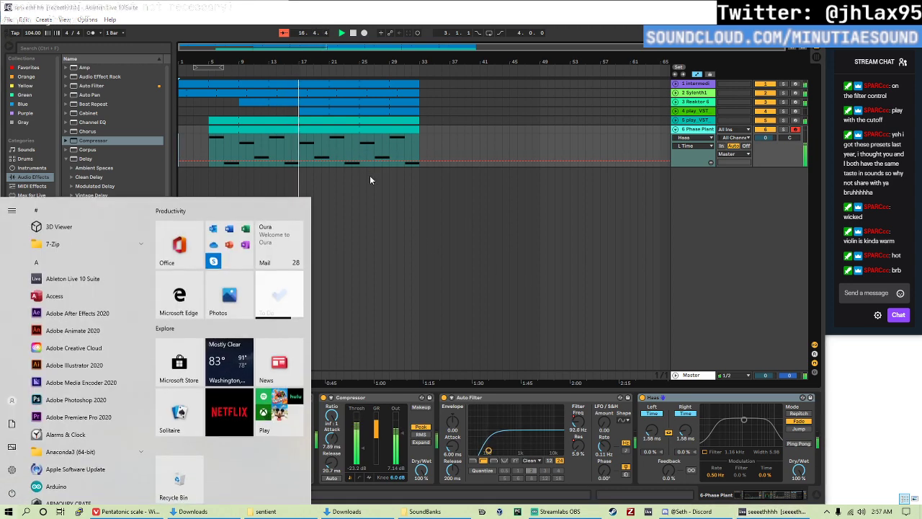
key(super)
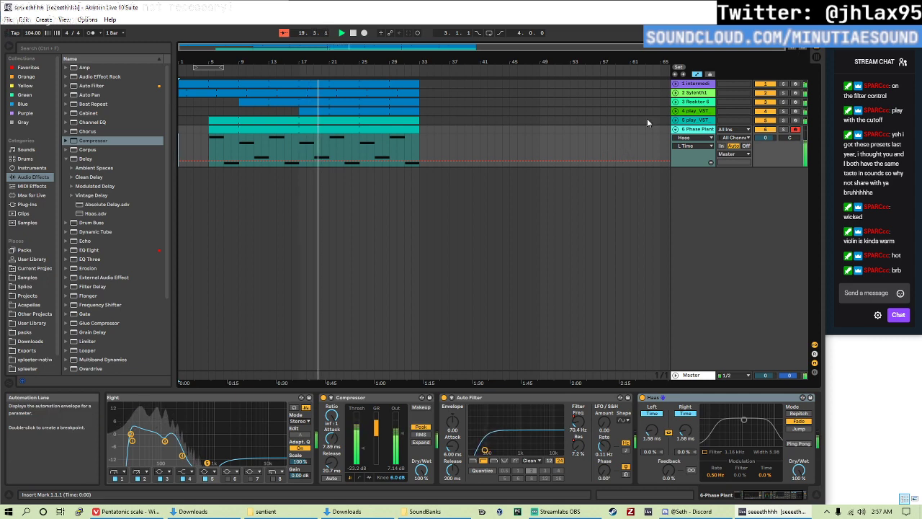
click(698, 99)
key(Up)
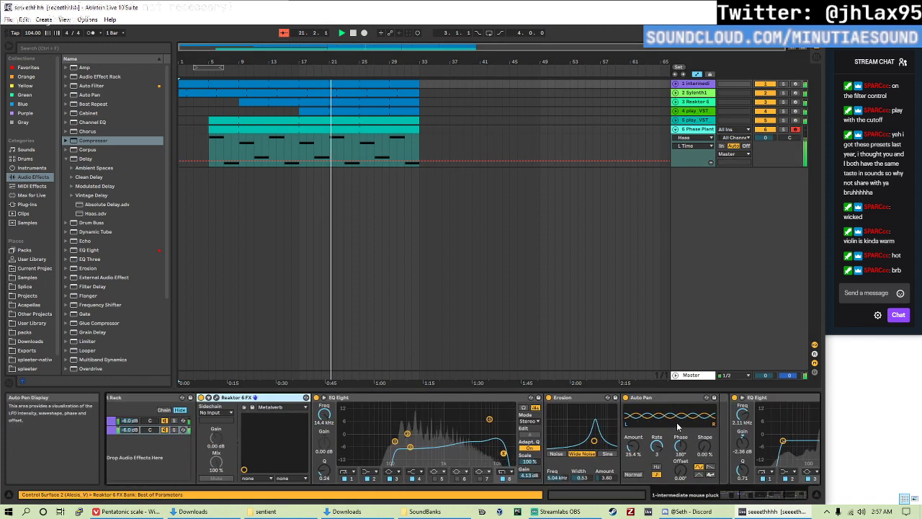
scroll(677, 427, right, 10)
scroll(400, 442, left, 5)
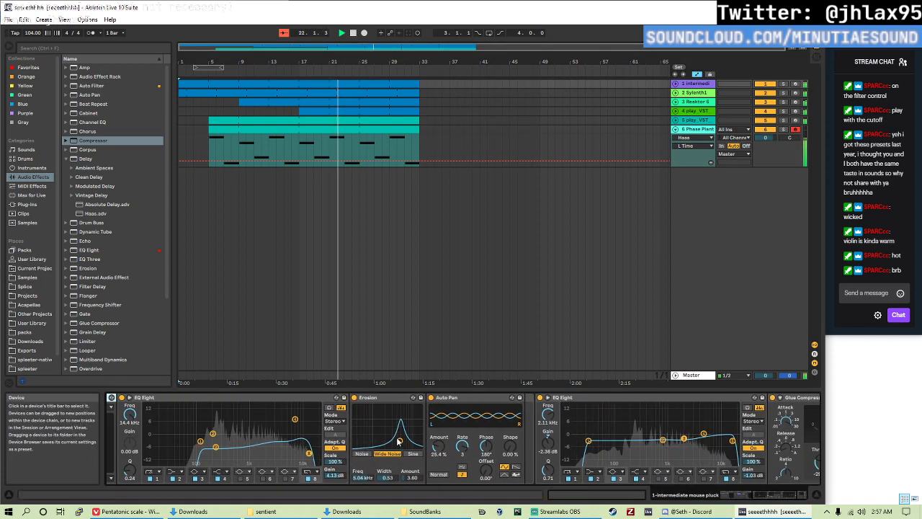
scroll(400, 441, left, 5)
click(127, 422)
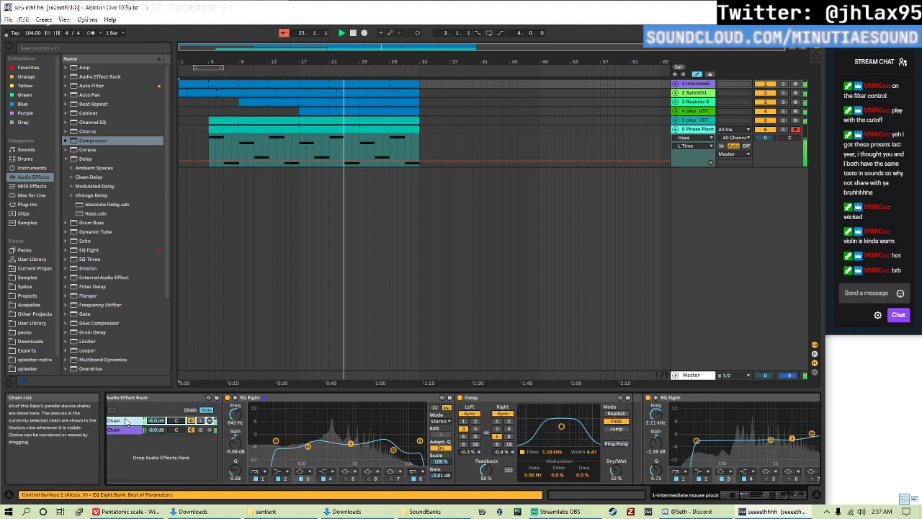
scroll(621, 424, right, 8)
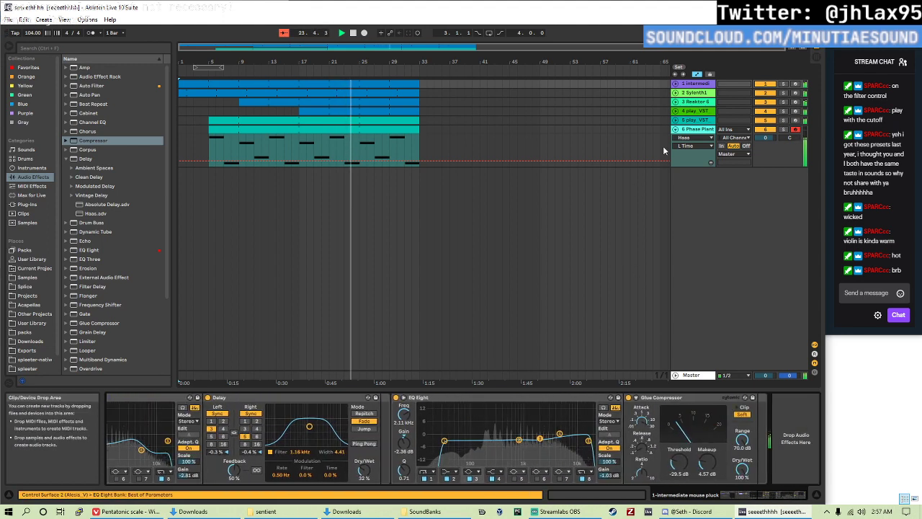
- Compare the device chains of the play_VST, Reaktor 6, Sylenth1 and Phase Plant tracks, including the effects inside track 4's rack
click(696, 120)
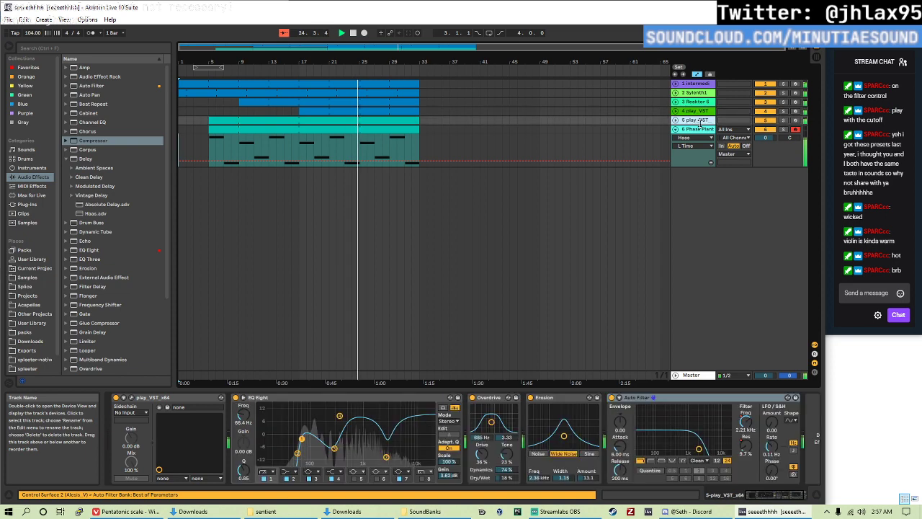
click(694, 111)
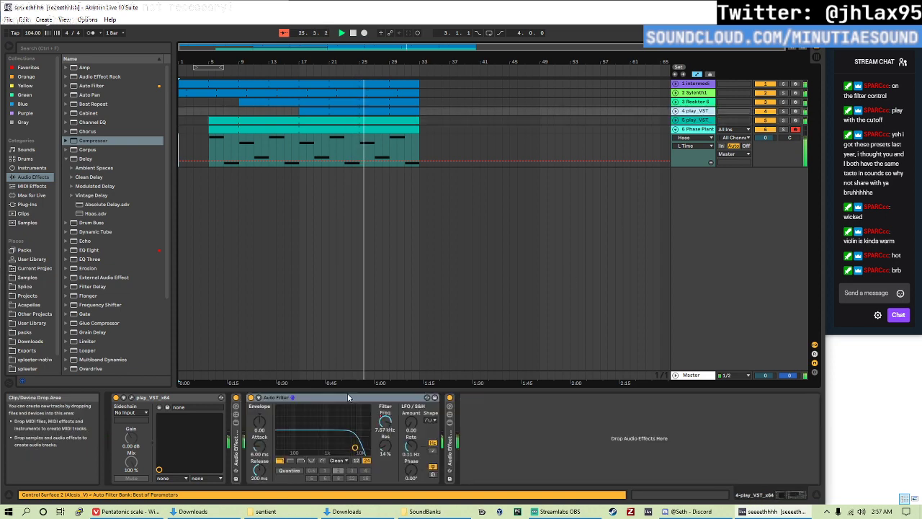
key(ctrl+v)
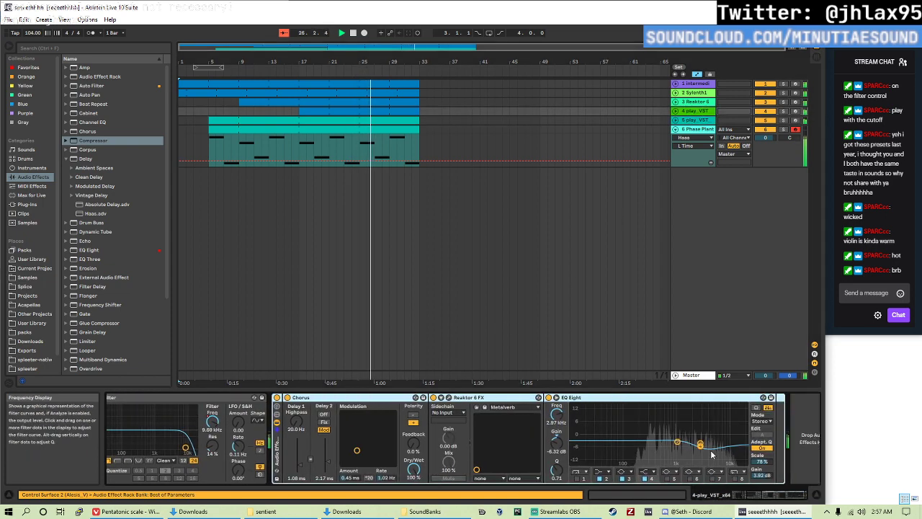
key(ctrl+z)
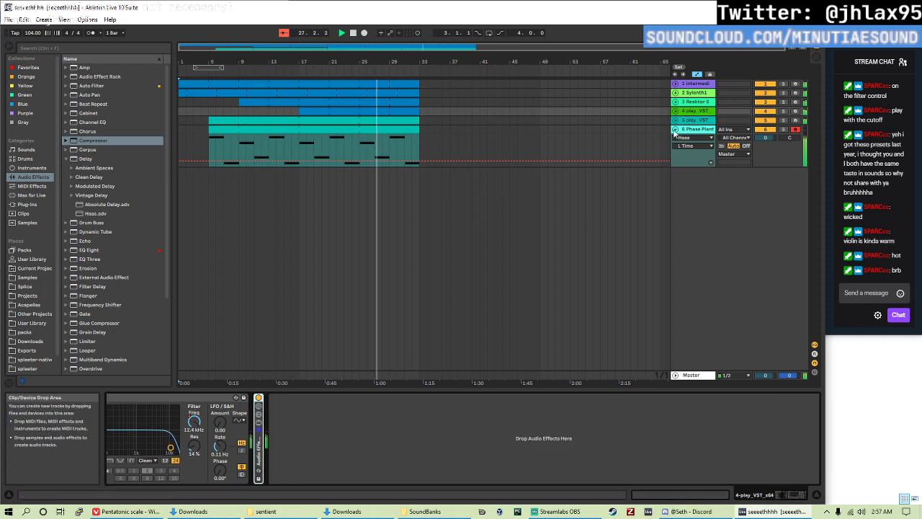
click(693, 120)
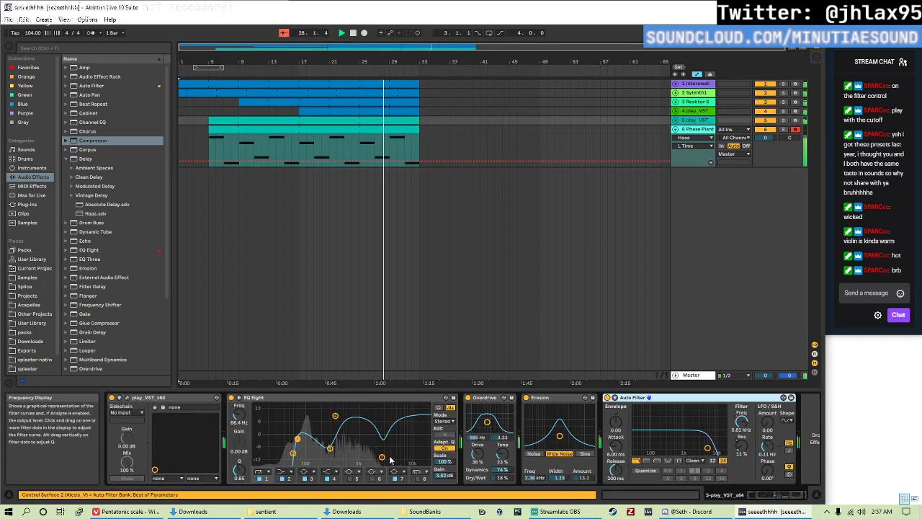
key(Up)
key(Up)
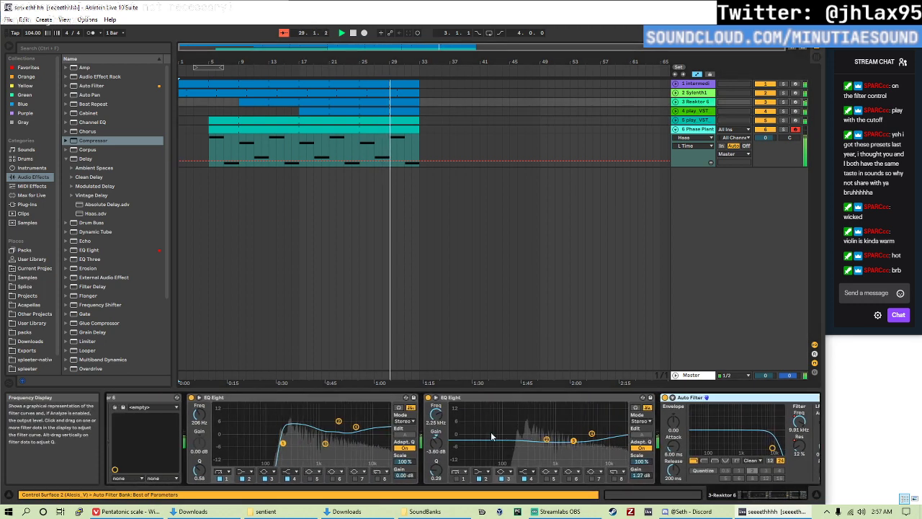
scroll(490, 432, up, 3)
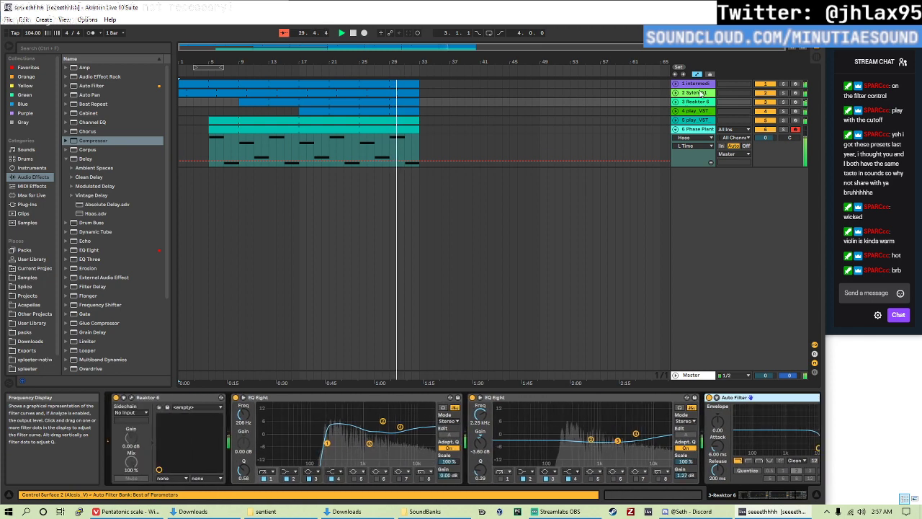
click(696, 93)
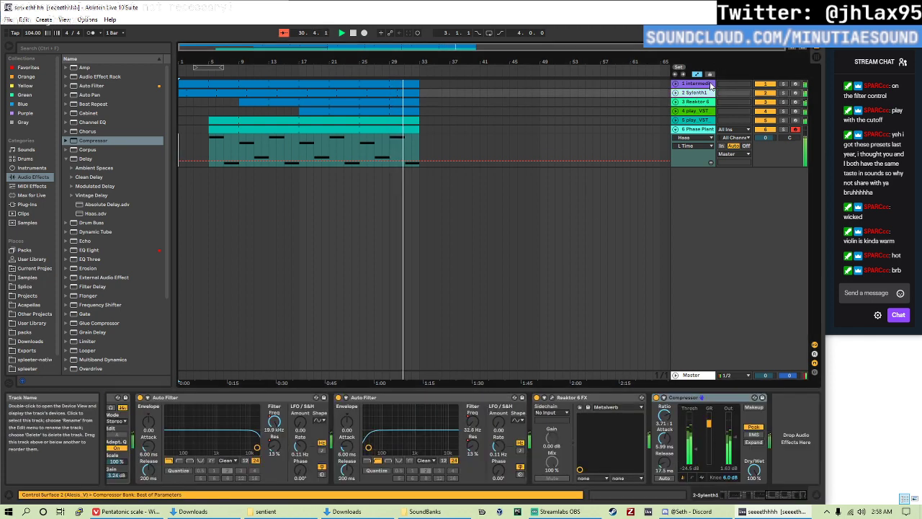
click(694, 120)
click(696, 129)
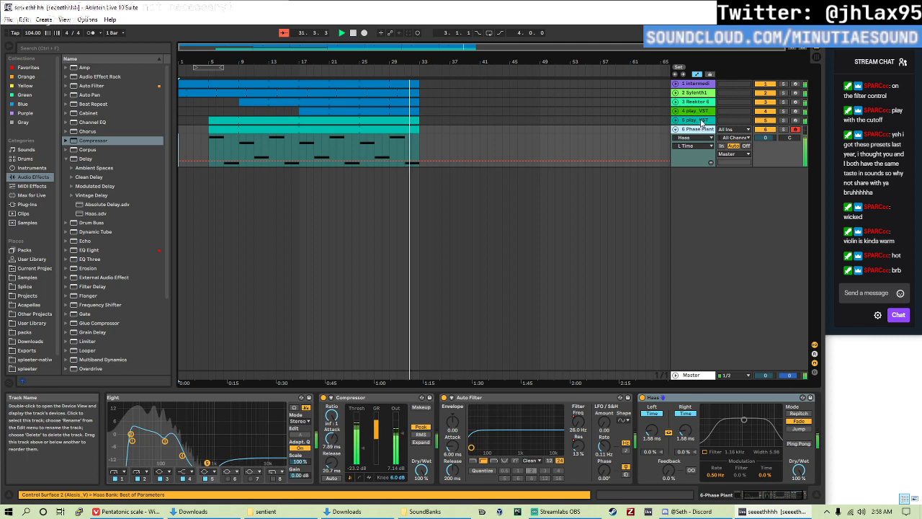
click(695, 120)
click(703, 112)
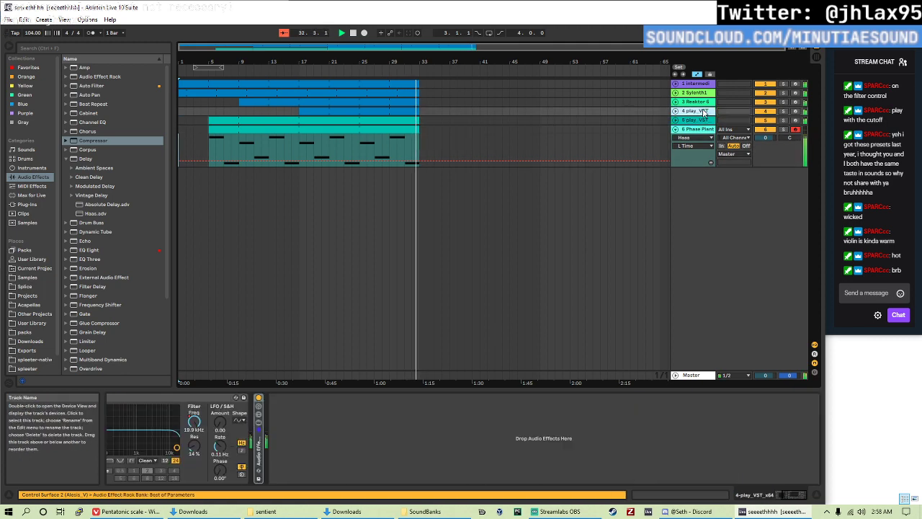
- Copy the mid/side EQ Eight from track 4 to the end of the Sylenth1 chain, play from bar 9, and set its scale to -141%
click(259, 414)
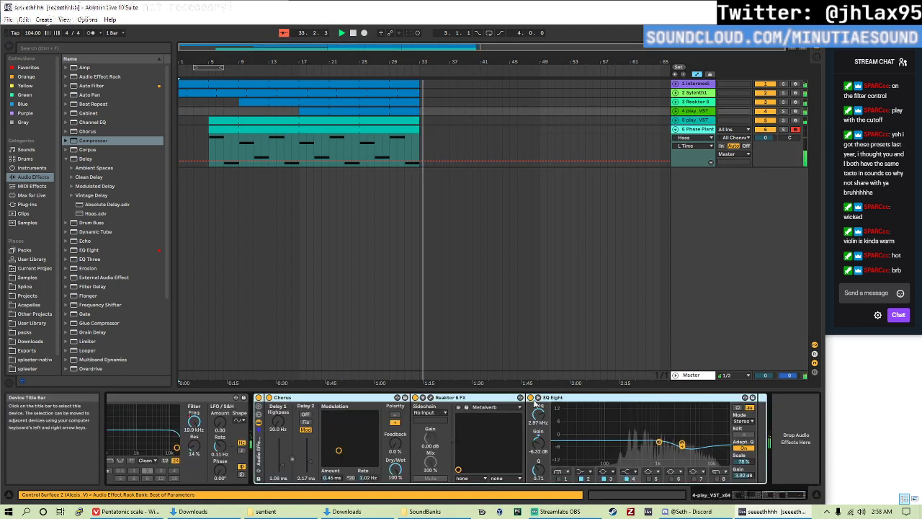
scroll(507, 420, up, 10)
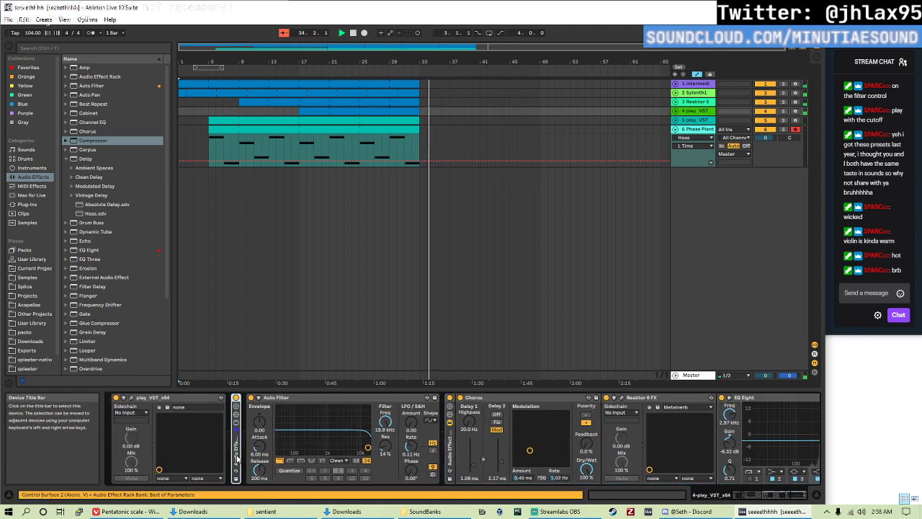
scroll(591, 435, down, 10)
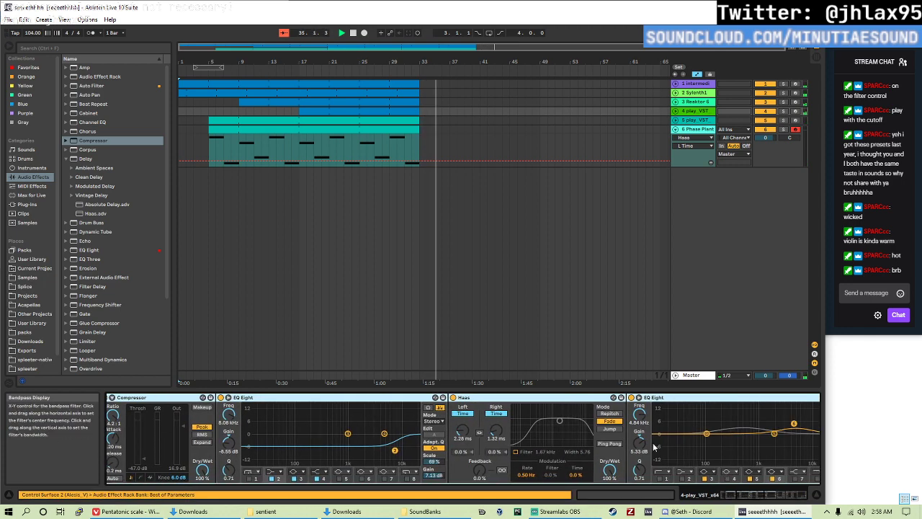
click(635, 400)
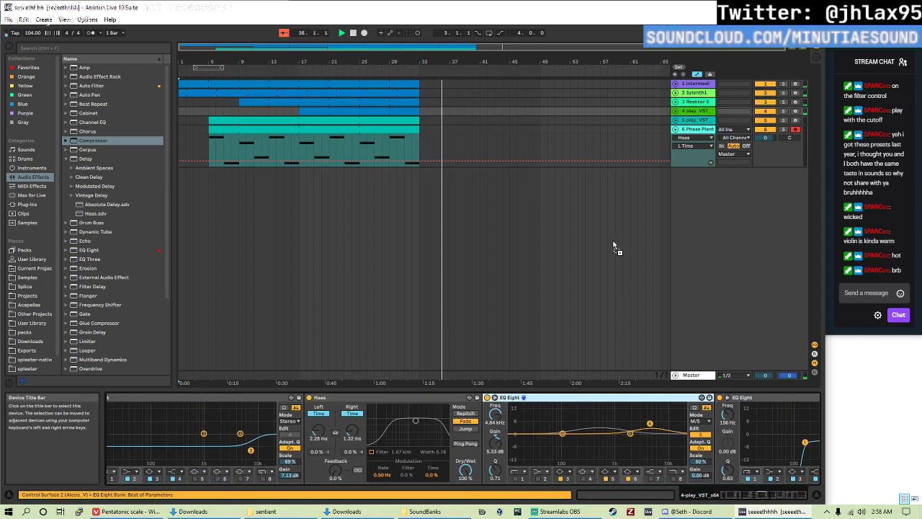
click(543, 91)
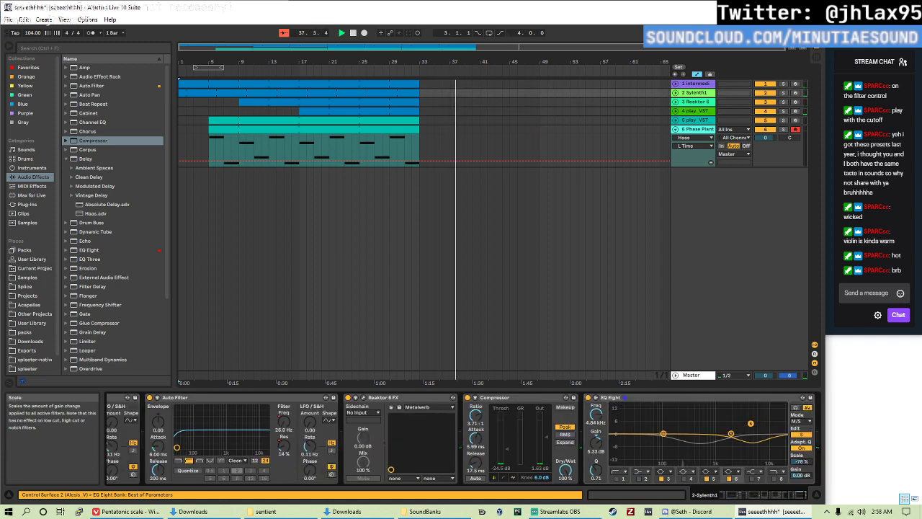
click(310, 106)
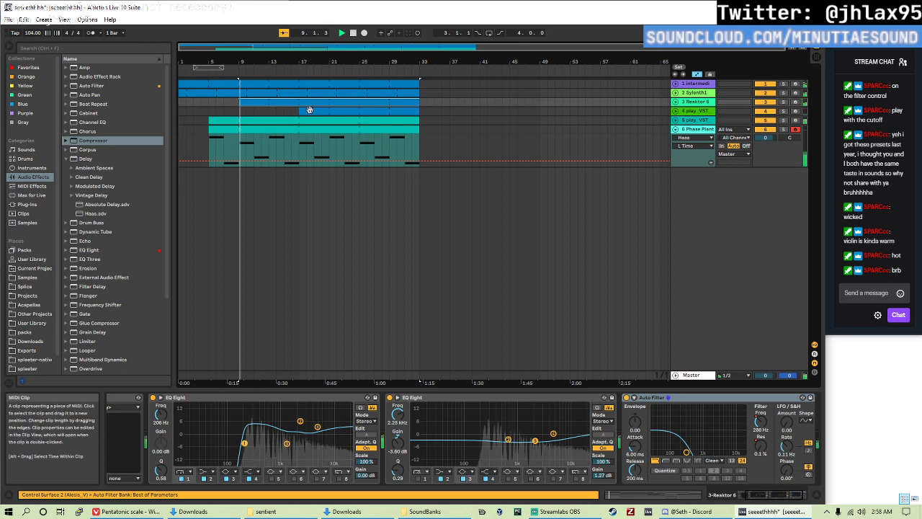
click(696, 93)
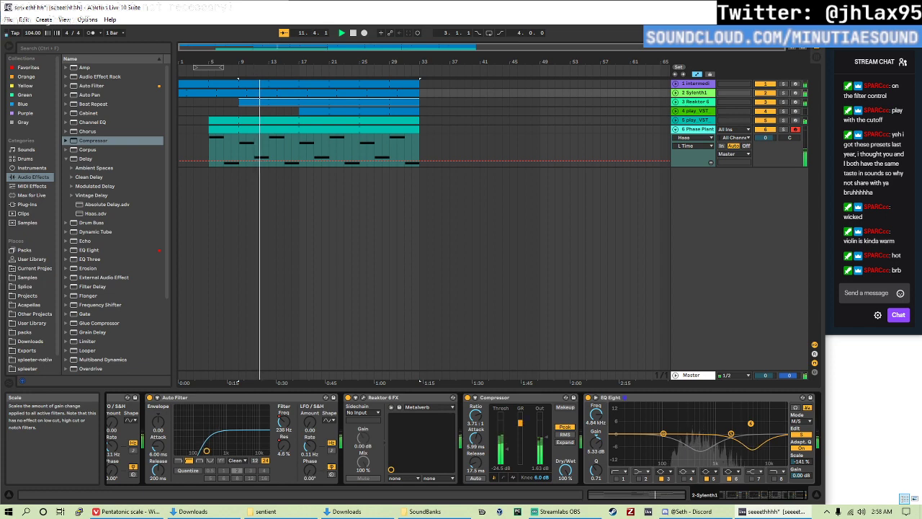
- Examine the Sylenth1 track's device chain and the synth's Part A and Part B settings during playback
scroll(568, 429, left, 1)
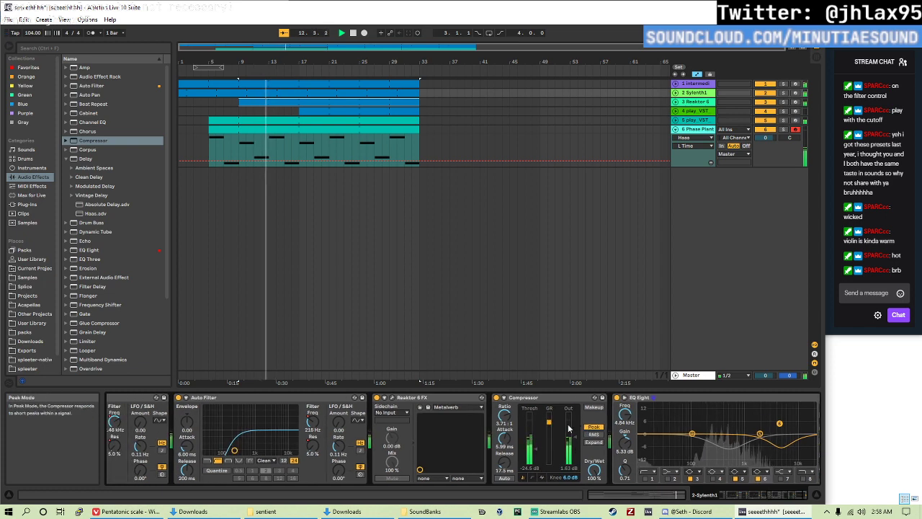
scroll(478, 428, left, 1)
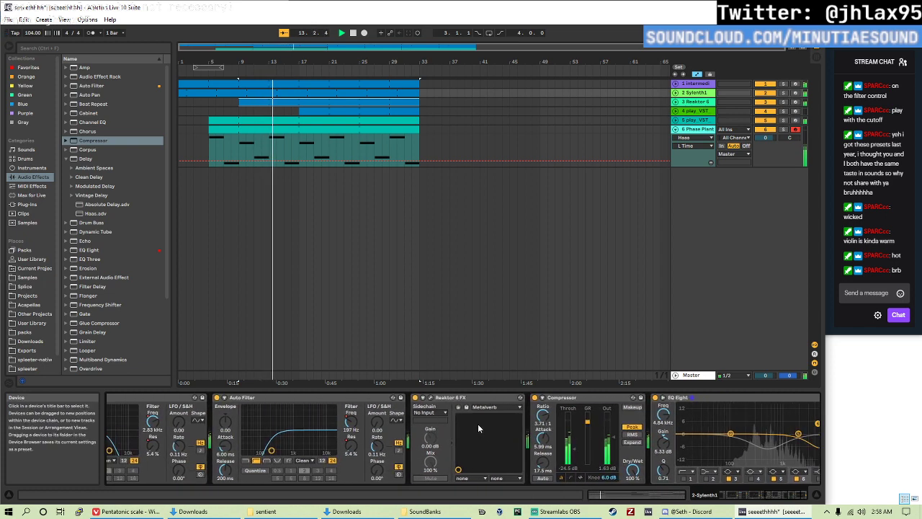
scroll(479, 428, left, 4)
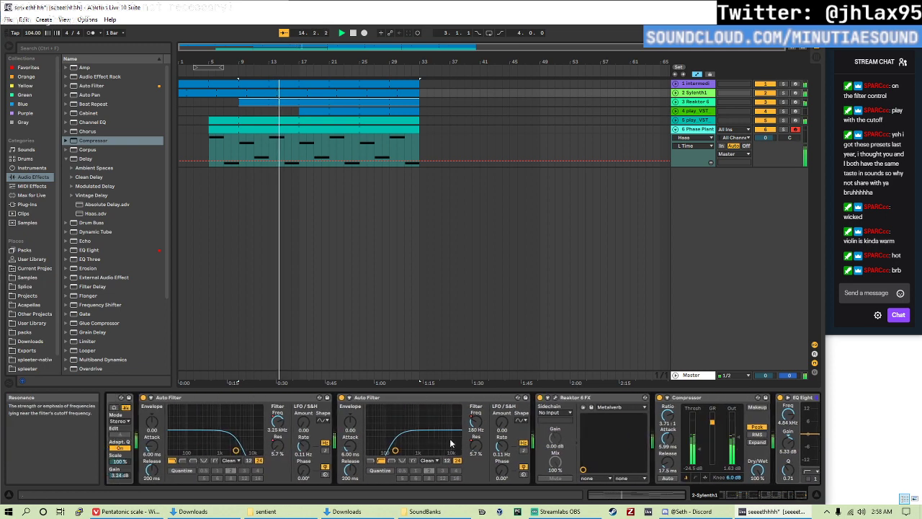
scroll(451, 443, left, 18)
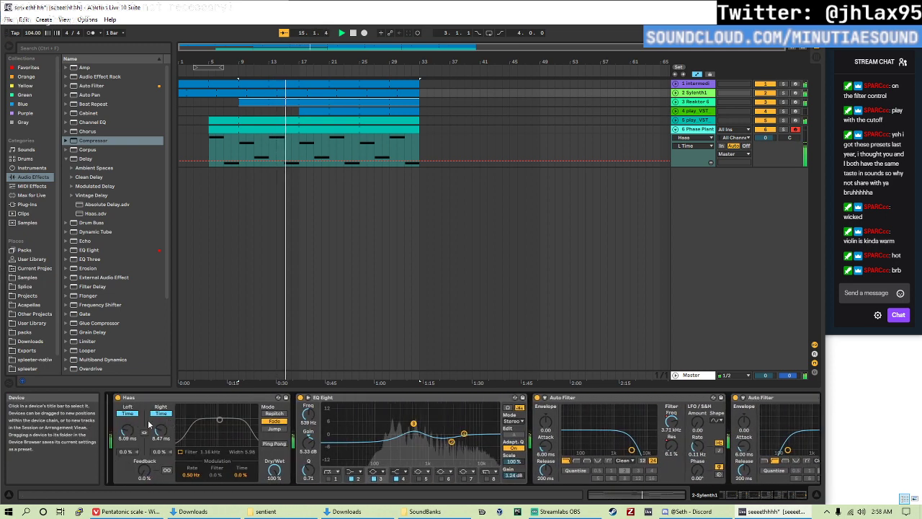
scroll(149, 425, left, 11)
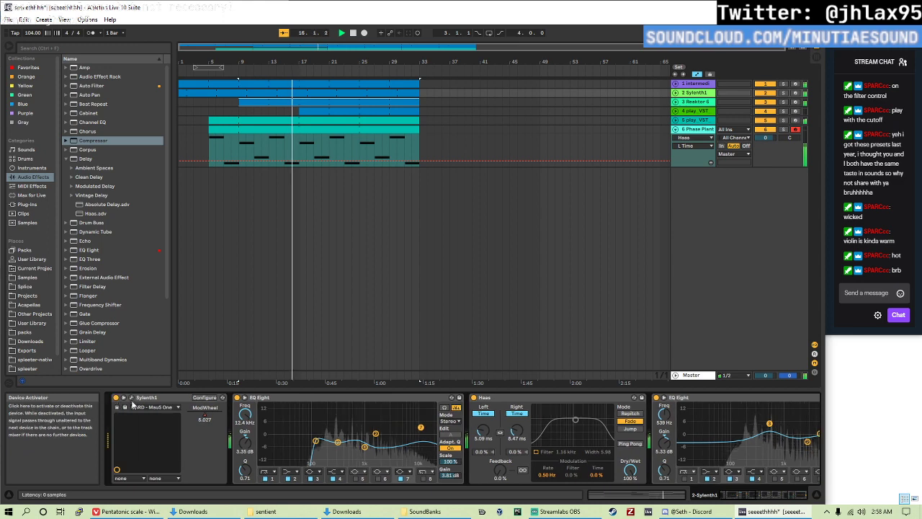
click(132, 399)
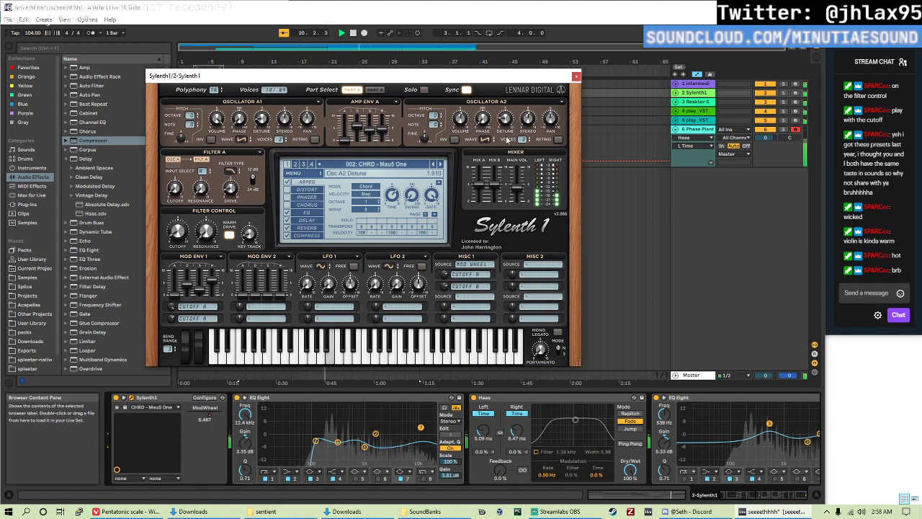
click(374, 90)
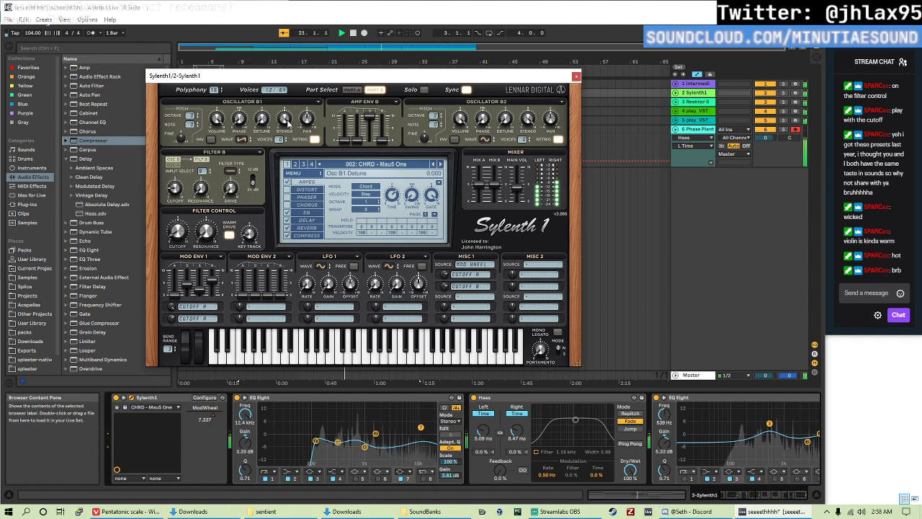
click(353, 91)
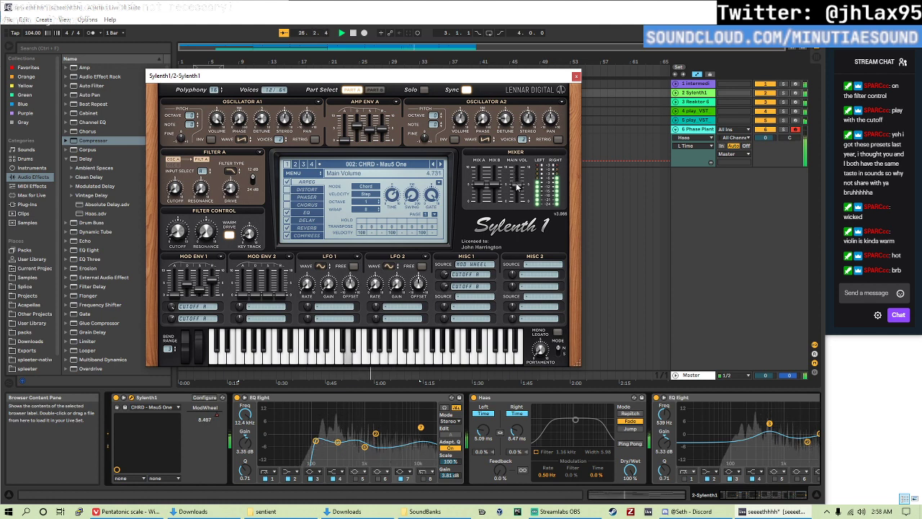
click(576, 76)
- Set the Sylenth1 track's Compressor threshold to -19.7 dB and replay the arrangement from bar 23
scroll(755, 463, down, 5)
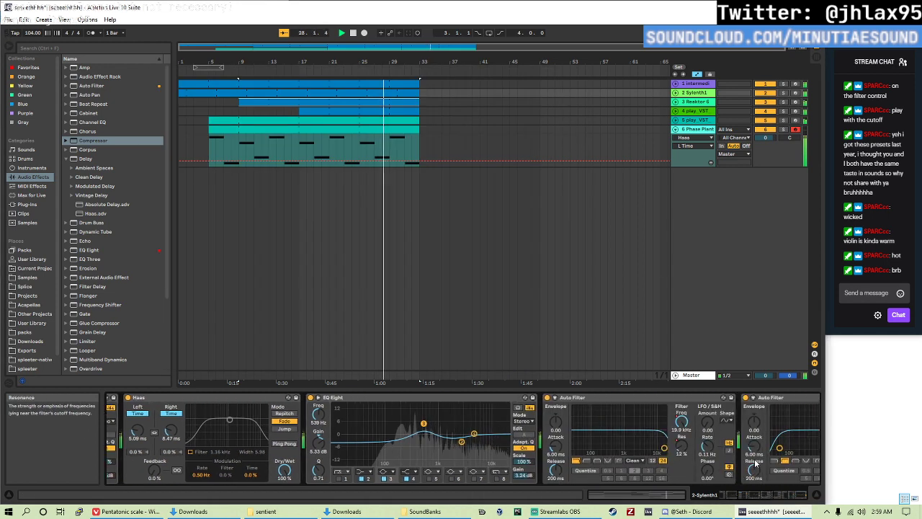
scroll(755, 463, down, 6)
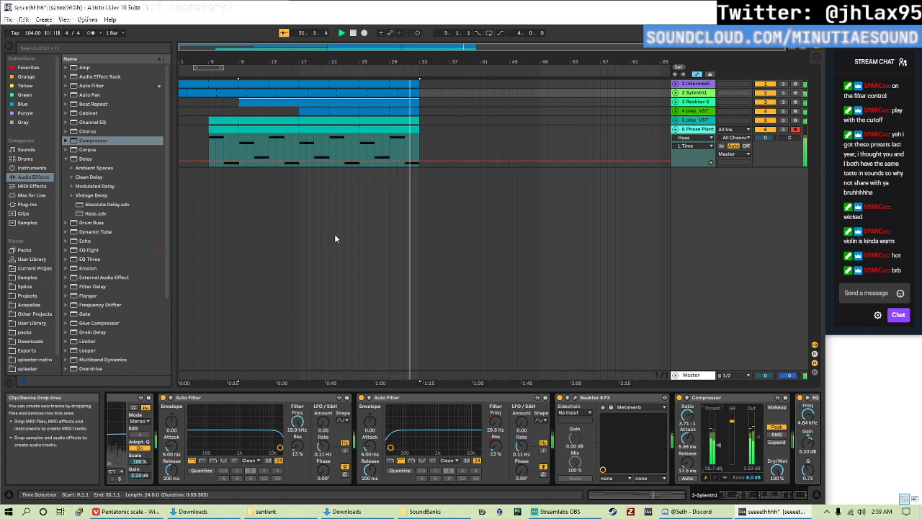
key(space)
click(346, 139)
key(space)
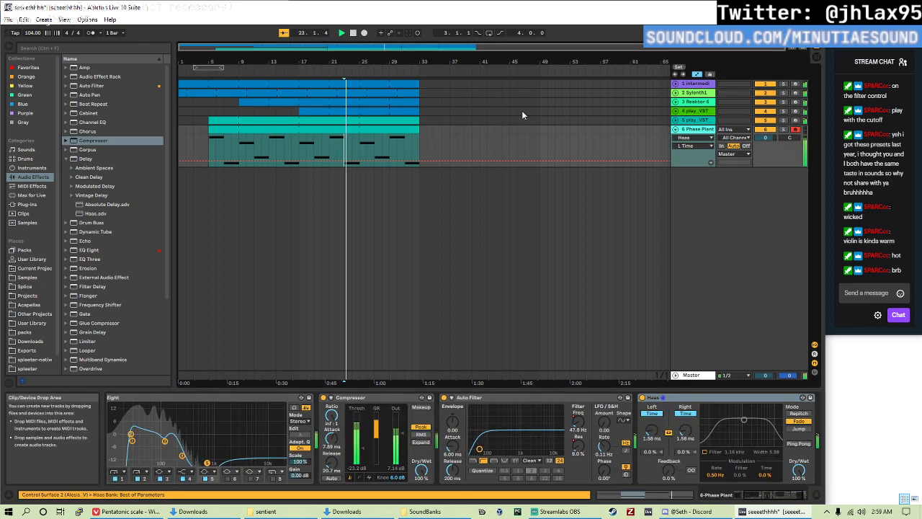
- Unfold the Reaktor 6 track and show its Auto Filter Frequency automation
click(697, 110)
click(698, 103)
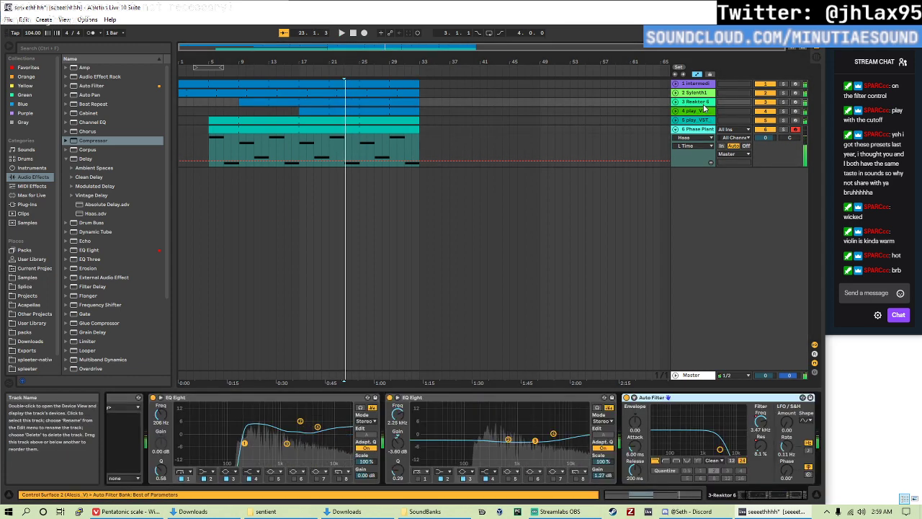
click(675, 102)
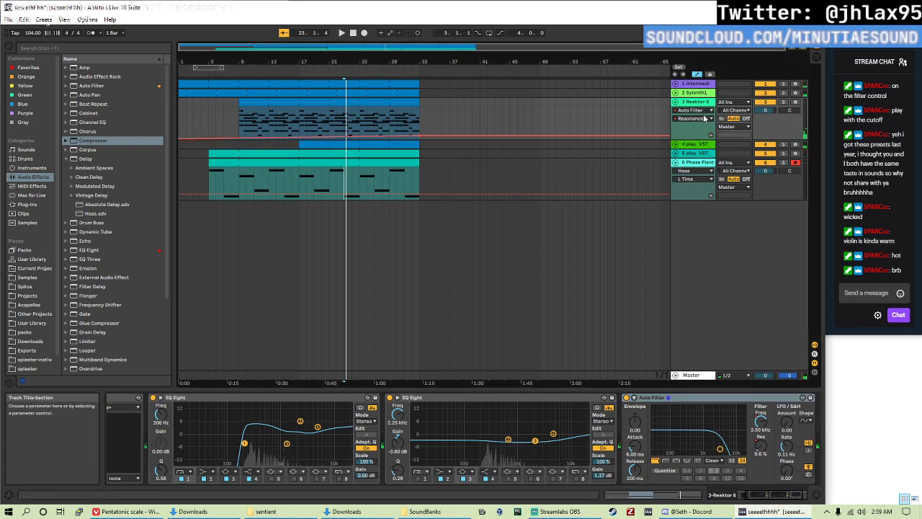
click(704, 118)
click(709, 163)
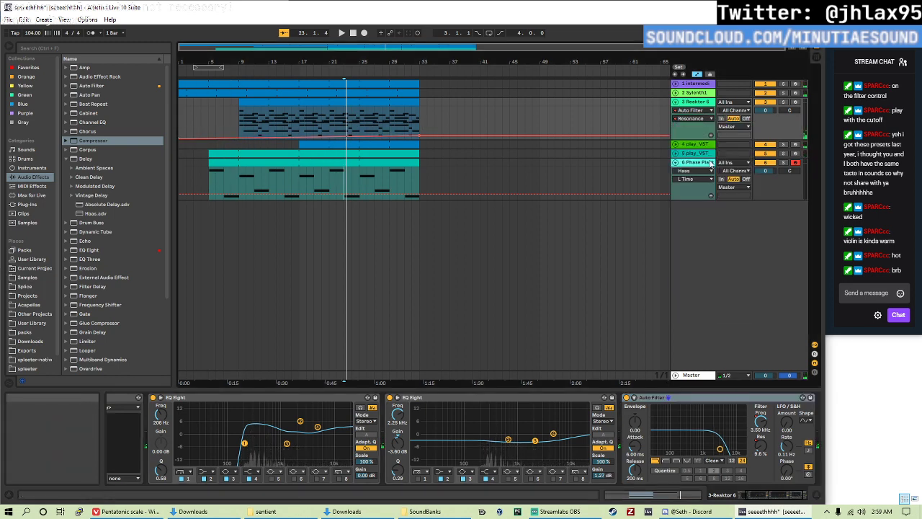
- Bend the Reaktor 6 track's filter frequency ramp between bars 9 and 33 into a slow-starting upward curve and play it from bar 29
drag(373, 117, 372, 127)
key(super)
click(376, 133)
key(ctrl+z)
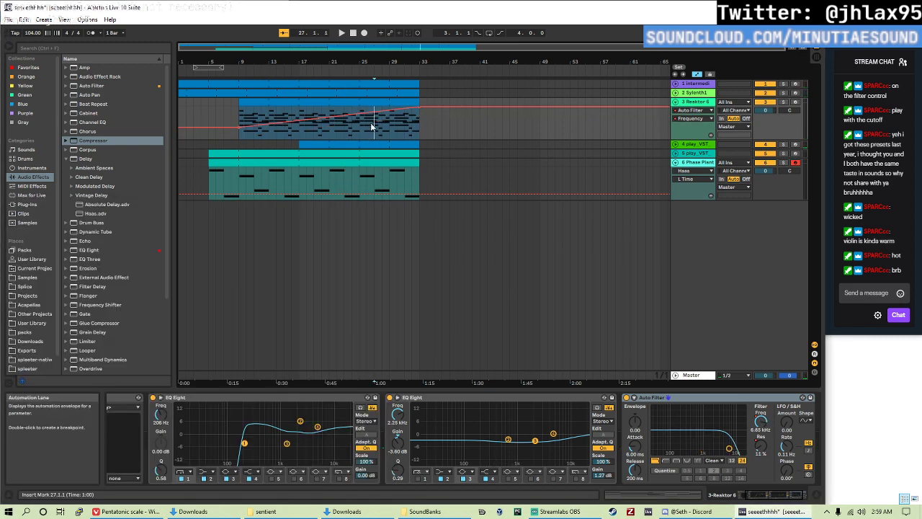
drag(374, 116, 374, 124)
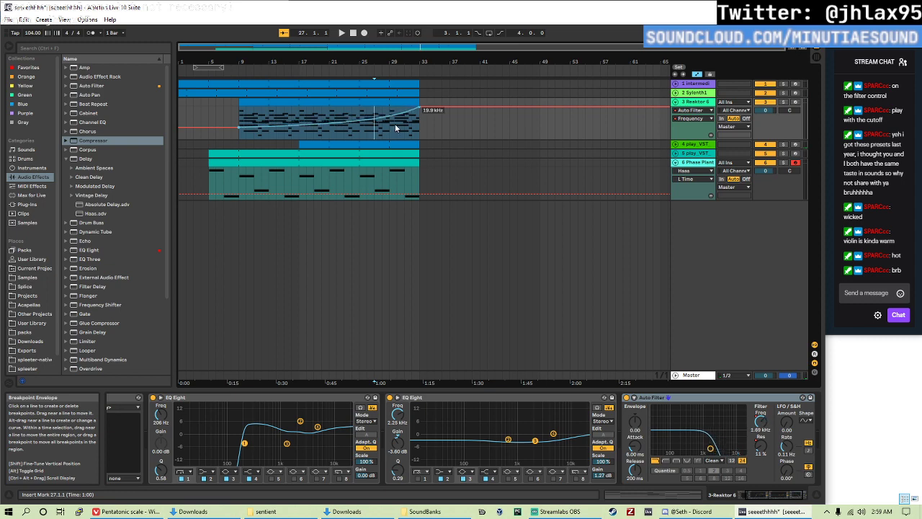
key(space)
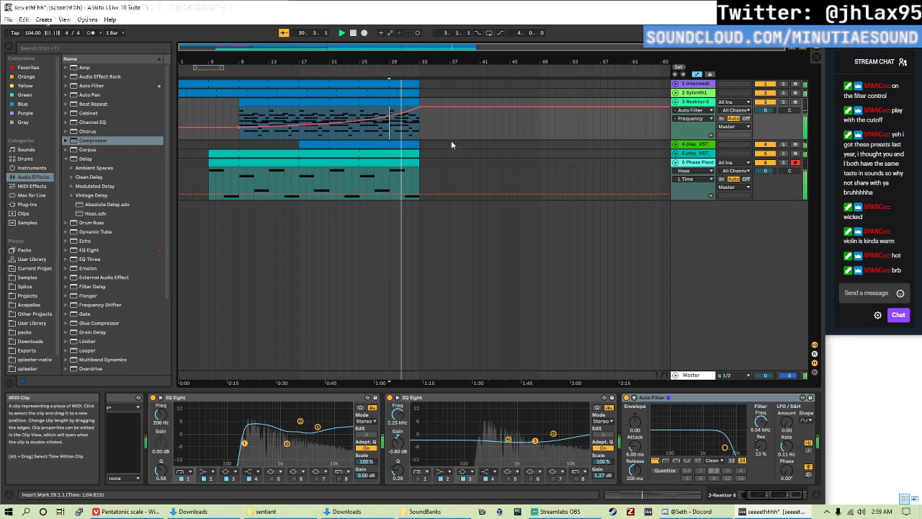
- Unfold the play_VST track 4, examine its EQ and filter devices, and replay the arrangement from bar 20
click(676, 146)
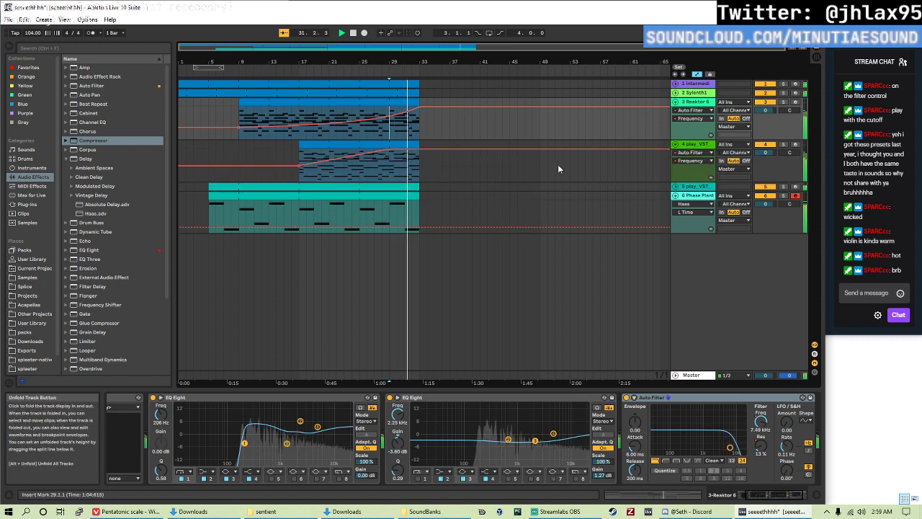
click(699, 148)
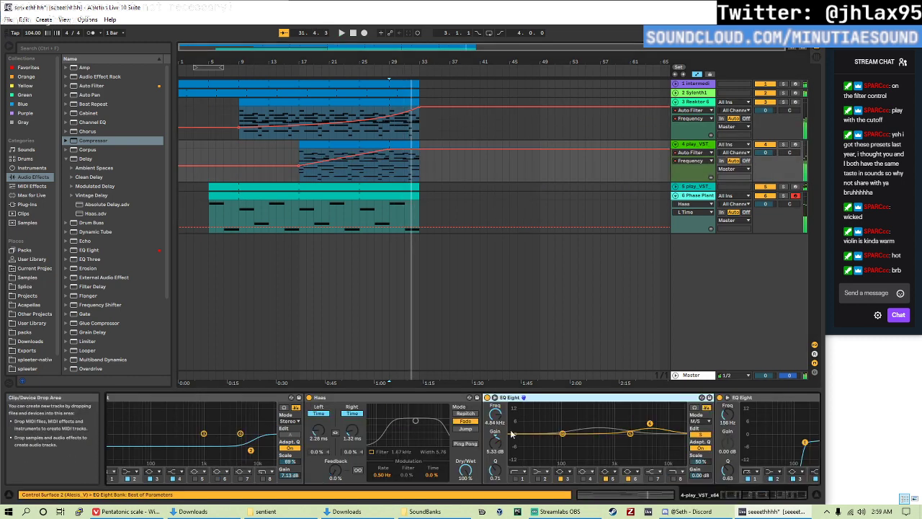
scroll(510, 434, down, 5)
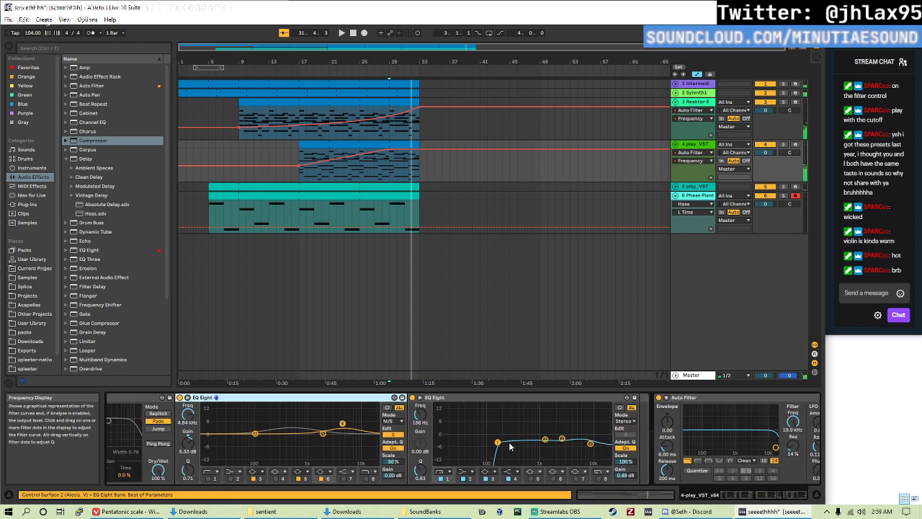
click(343, 136)
key(space)
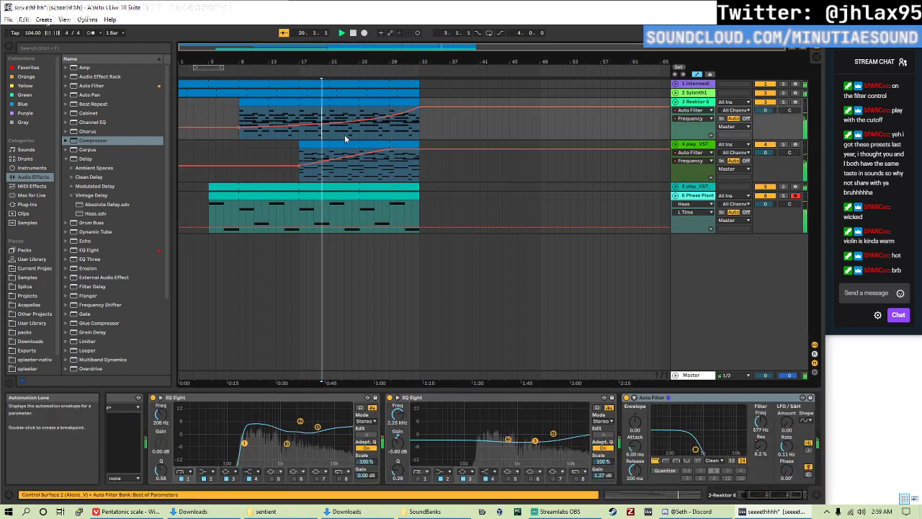
- Show the Phase Plant track's Auto Filter Frequency automation and stretch its descending ramp to run from bar 1 to bar 33
click(672, 196)
right_click(575, 419)
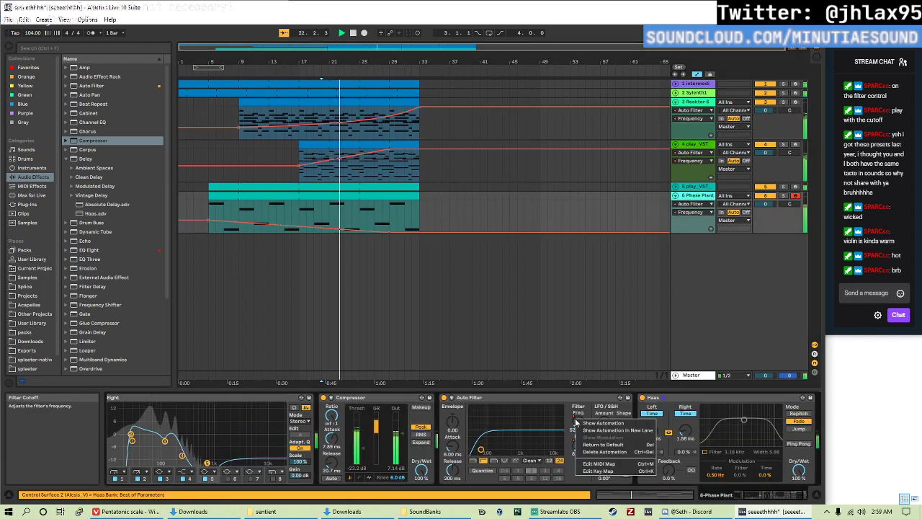
click(370, 227)
drag(391, 232, 420, 229)
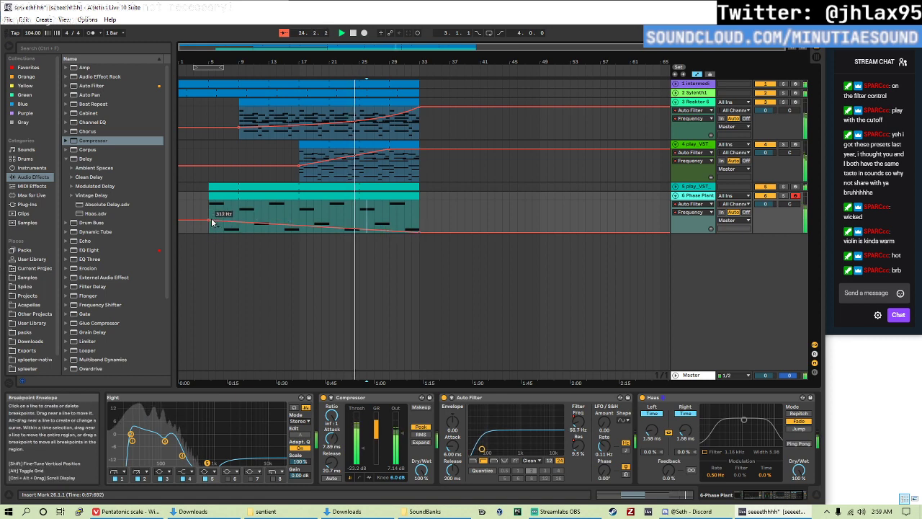
drag(209, 221, 180, 219)
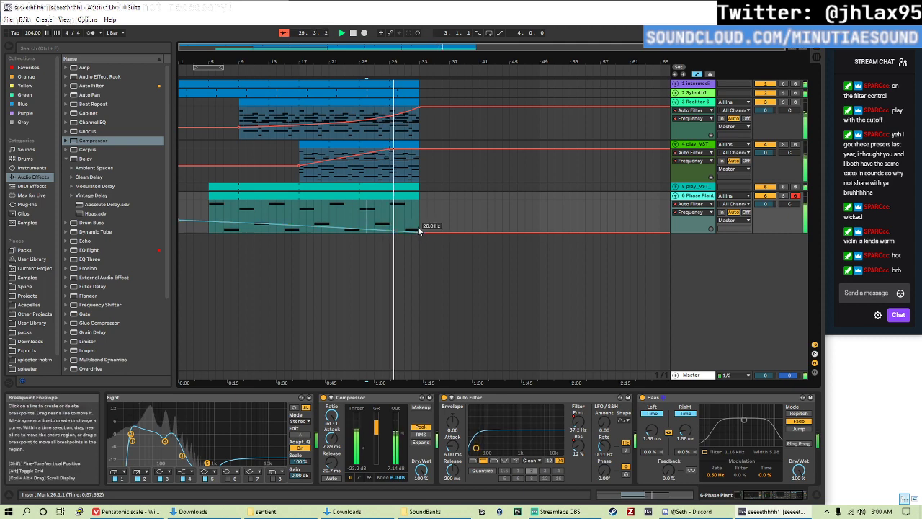
- Extend the clips on the Phase Plant, play_VST track 4, Sylenth1 and intermediate mouse pluck tracks to bar 49
drag(416, 209, 540, 208)
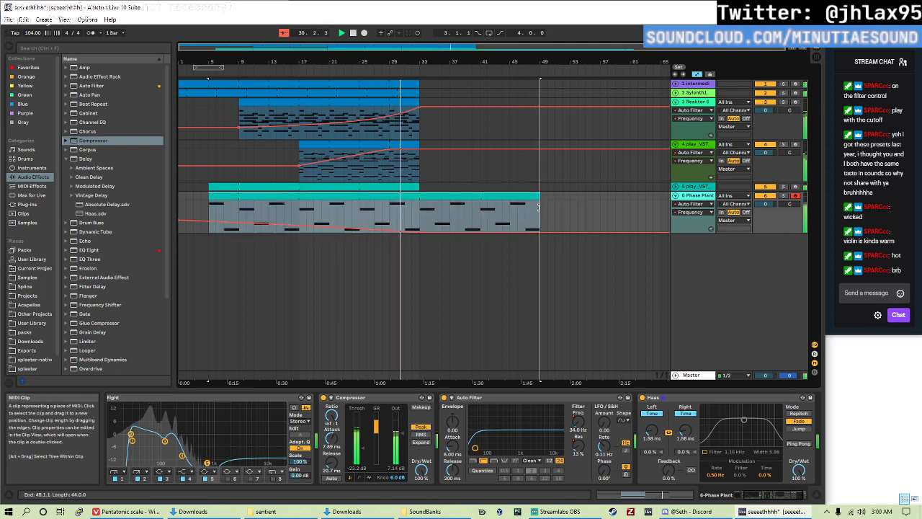
drag(418, 154, 536, 153)
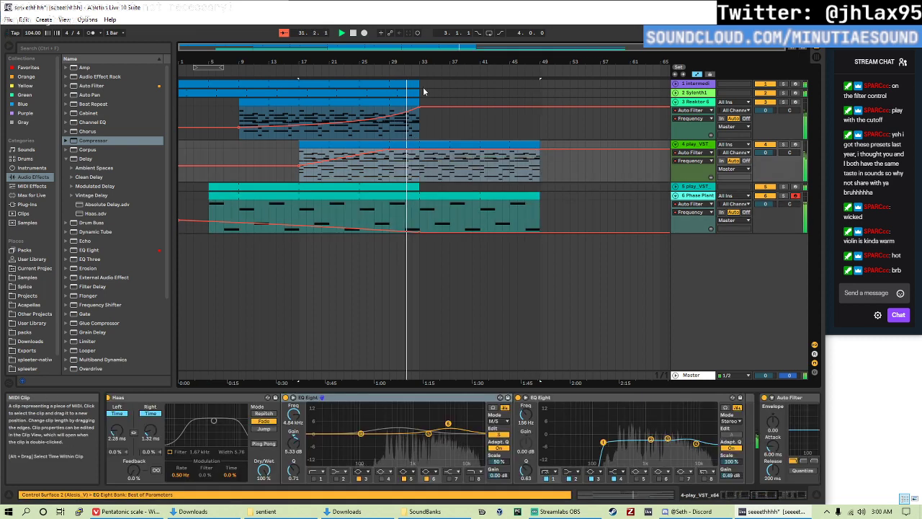
drag(420, 92, 540, 93)
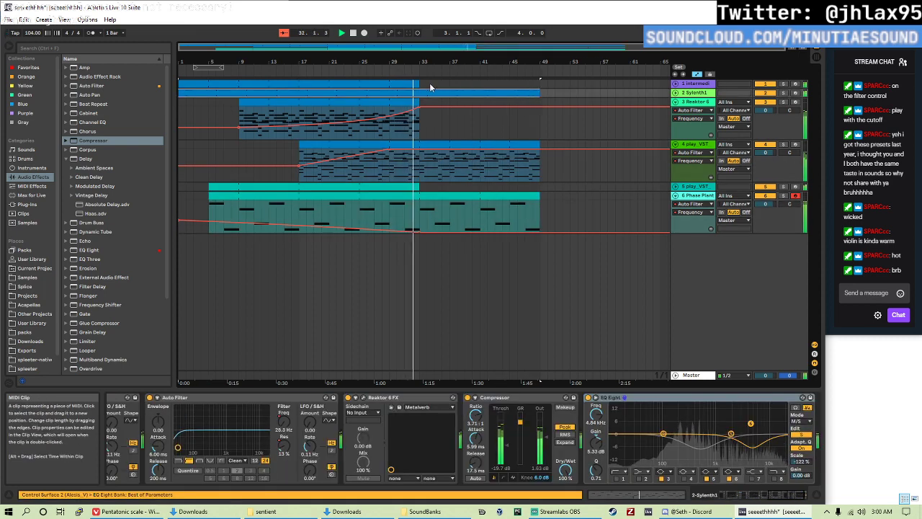
drag(419, 84, 541, 91)
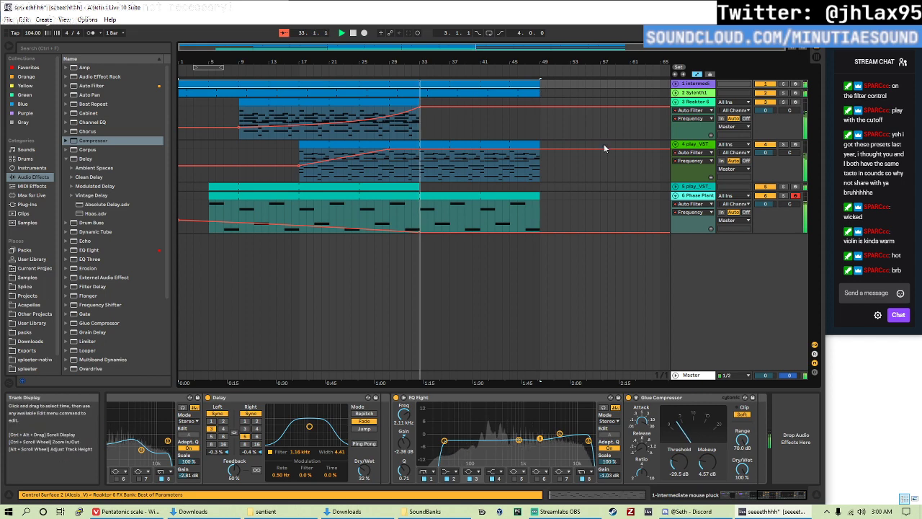
- Unfold the intermediate mouse pluck track and show the automation of its Phase Plant filter
click(676, 84)
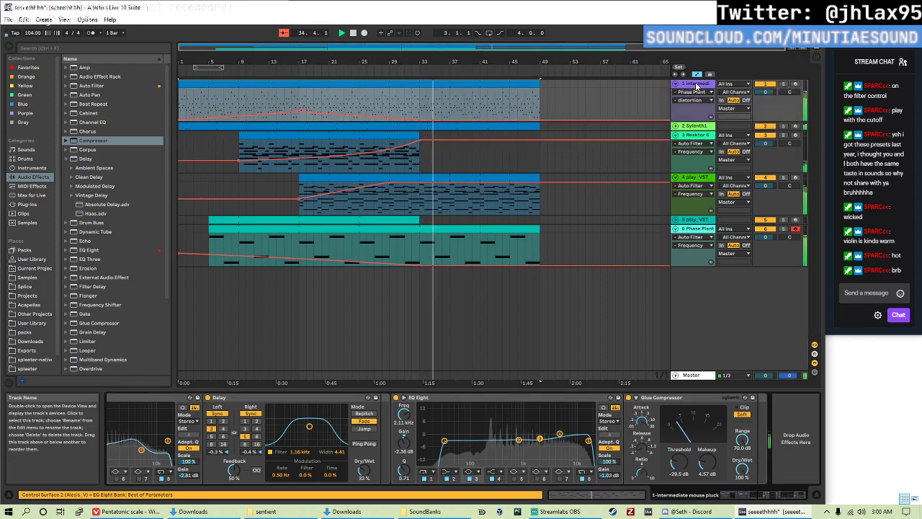
drag(89, 250, 137, 439)
scroll(312, 441, left, 5)
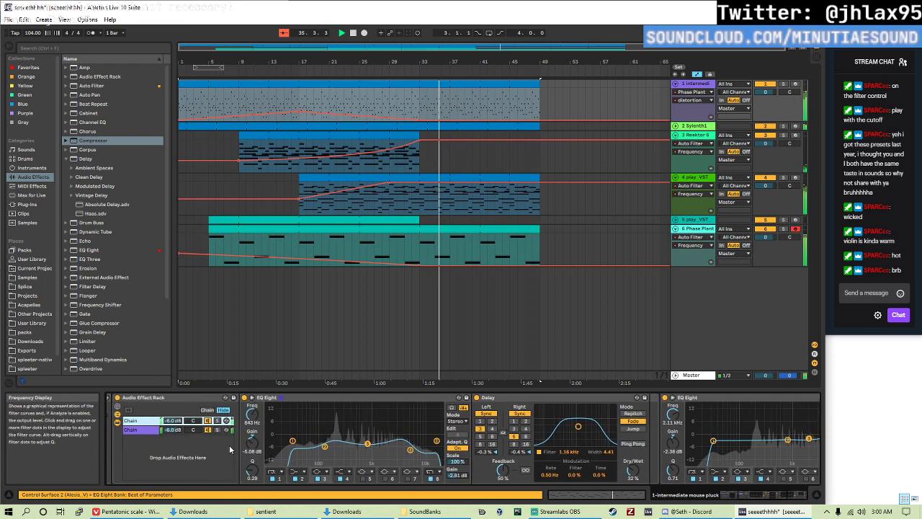
right_click(232, 412)
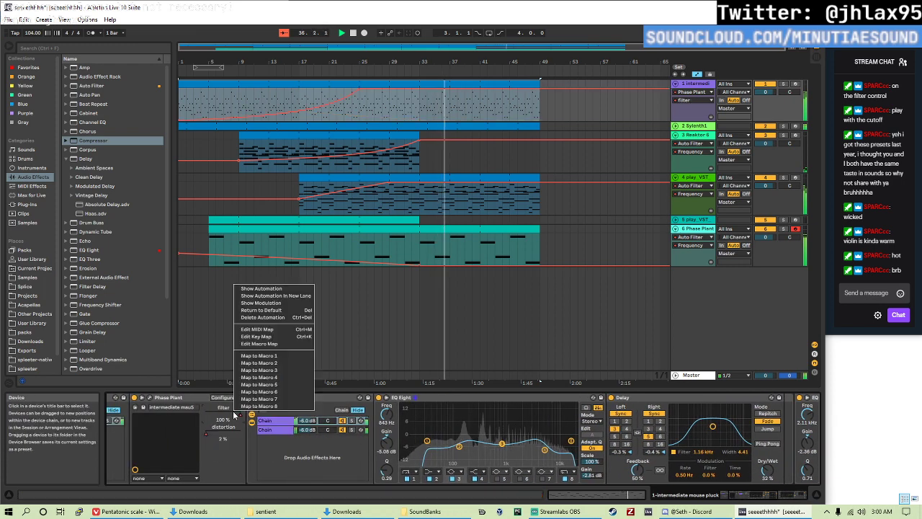
- Drop the mouse pluck track's filter automation to about half at bar 33 with a curved fall, and slope it gently down to bar 49
click(432, 103)
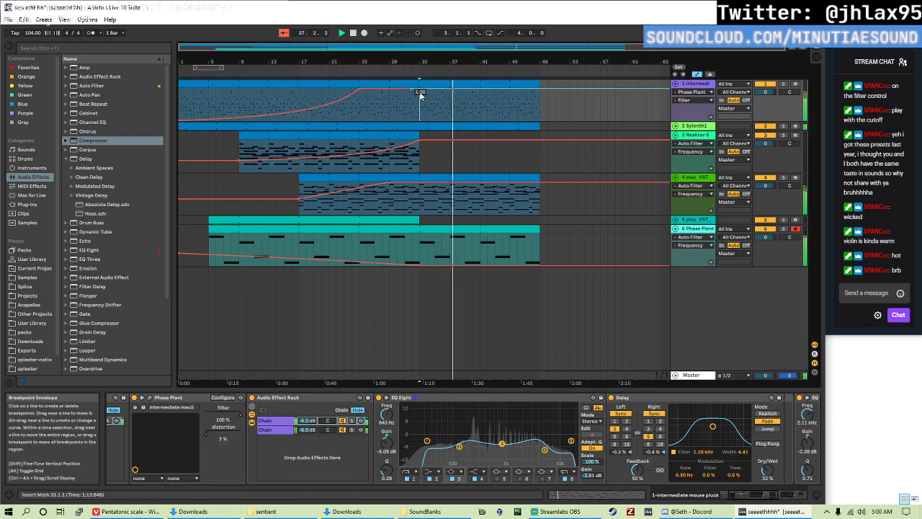
drag(418, 87, 419, 106)
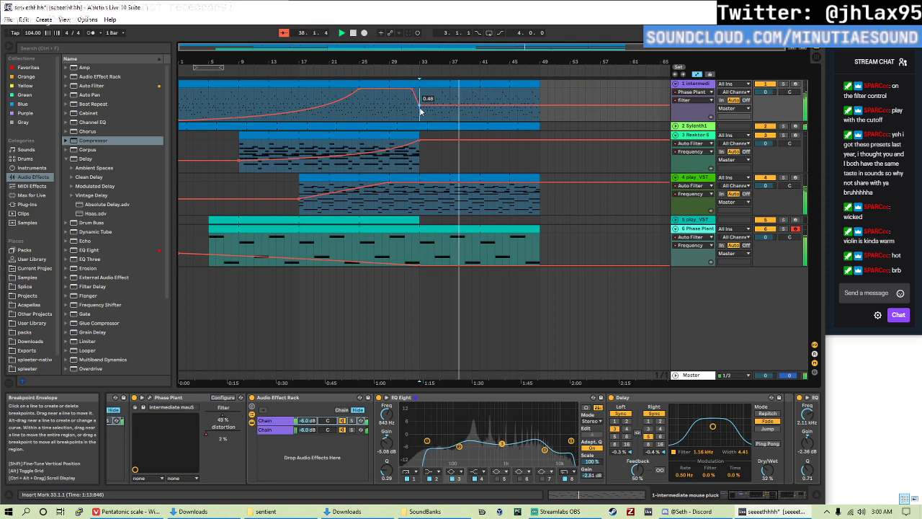
key(super)
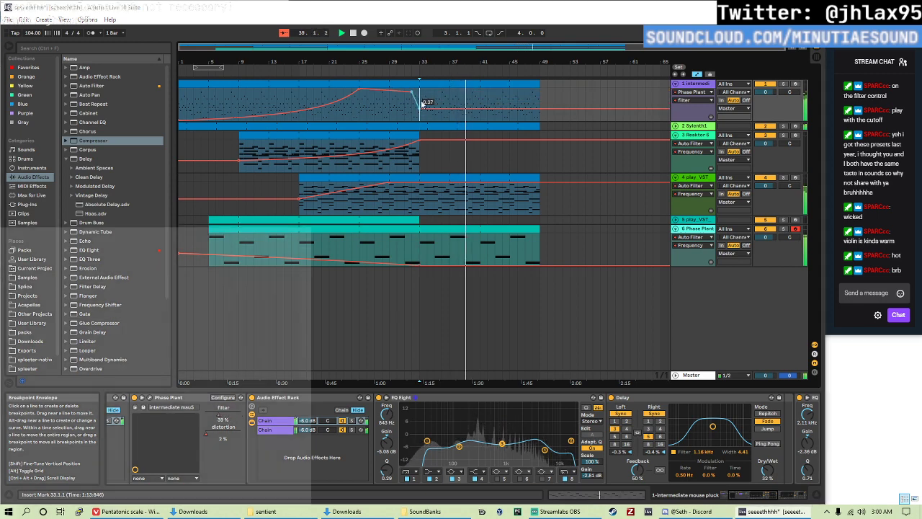
click(442, 101)
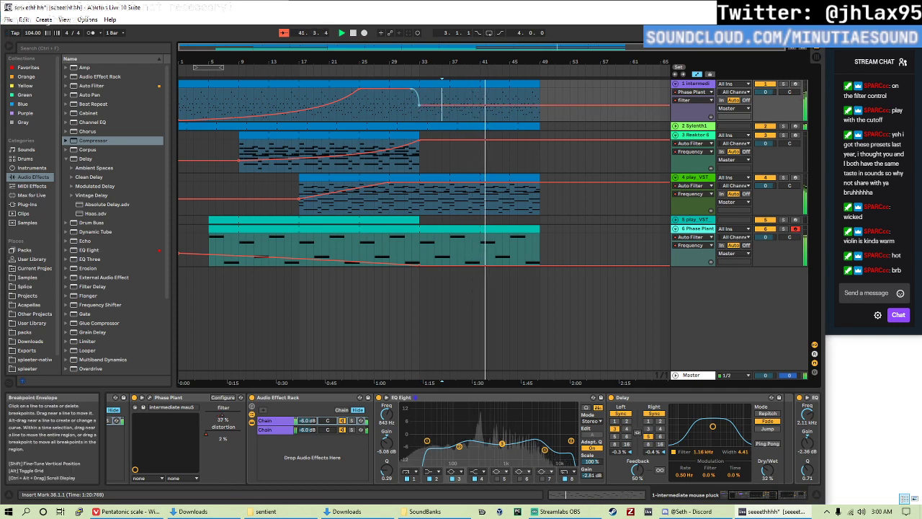
drag(502, 106, 502, 112)
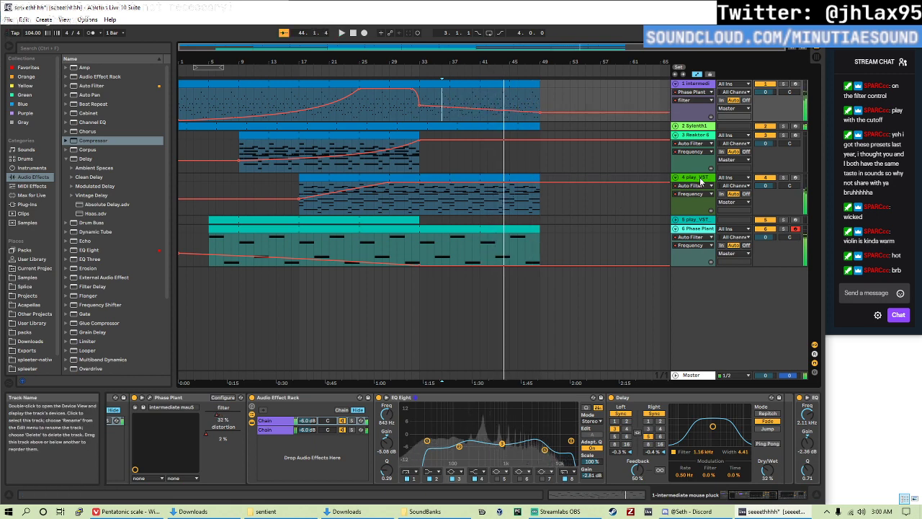
- Drop the play_VST track 4's filter frequency steeply to 581 Hz at bar 33 and play the transition from bar 32
click(417, 186)
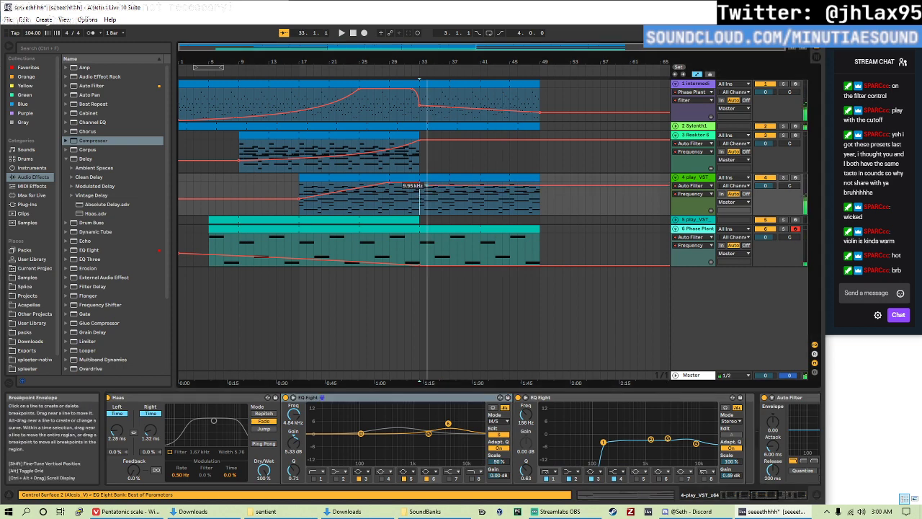
mouse_move(421, 186)
mouse_down()
mouse_move(422, 200)
mouse_move(415, 196)
mouse_up()
key(space)
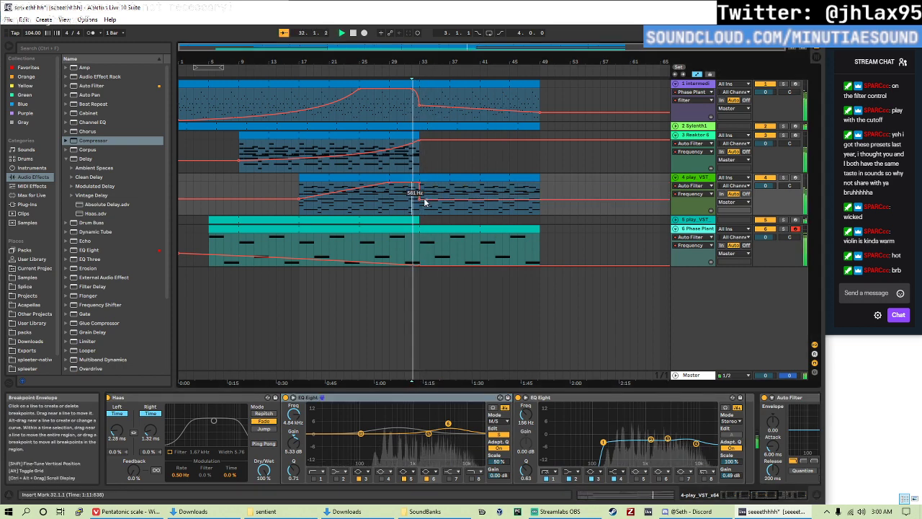
scroll(423, 200, up, 6)
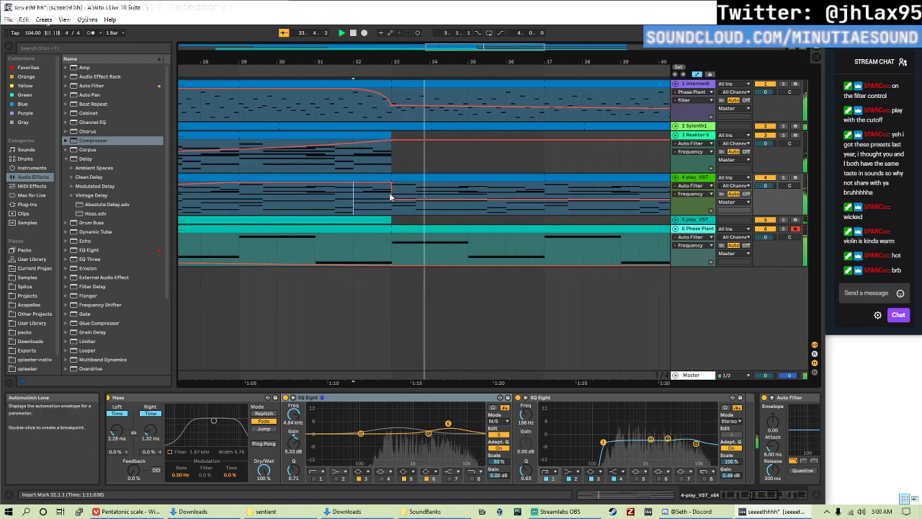
scroll(406, 189, down, 6)
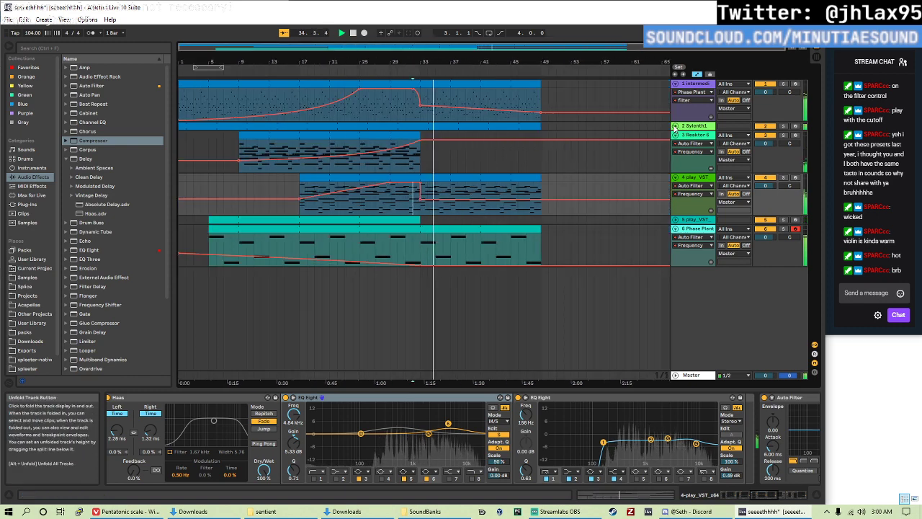
- Show the Sylenth1 track's ModWheel automation and drop it to a low level at bar 33 with a curved fall
click(691, 127)
click(692, 135)
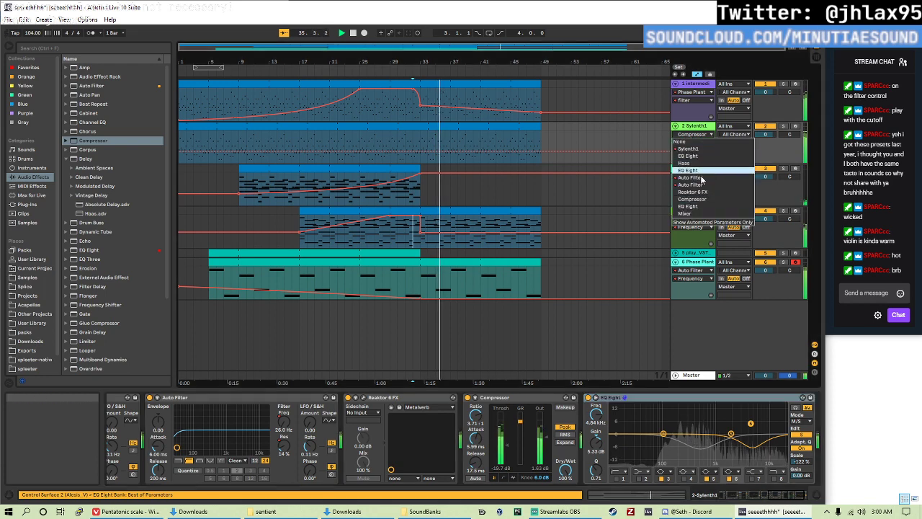
click(688, 149)
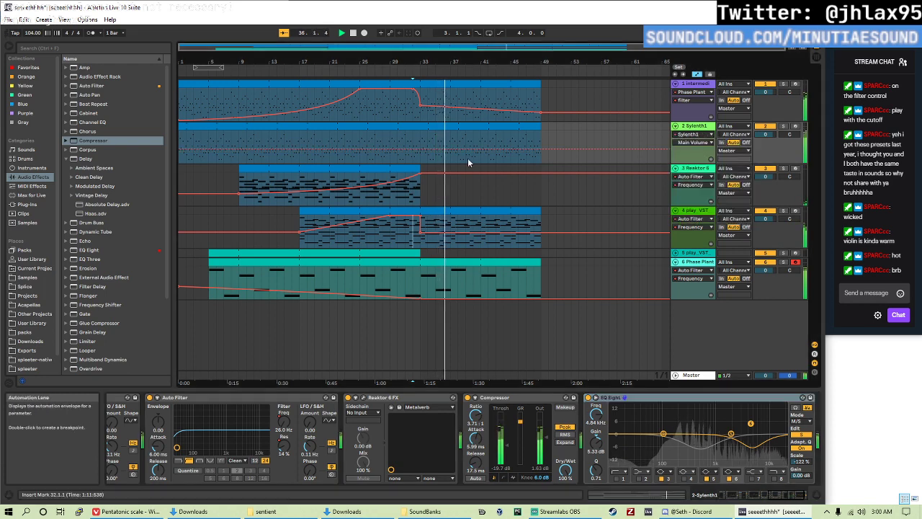
click(691, 135)
click(694, 142)
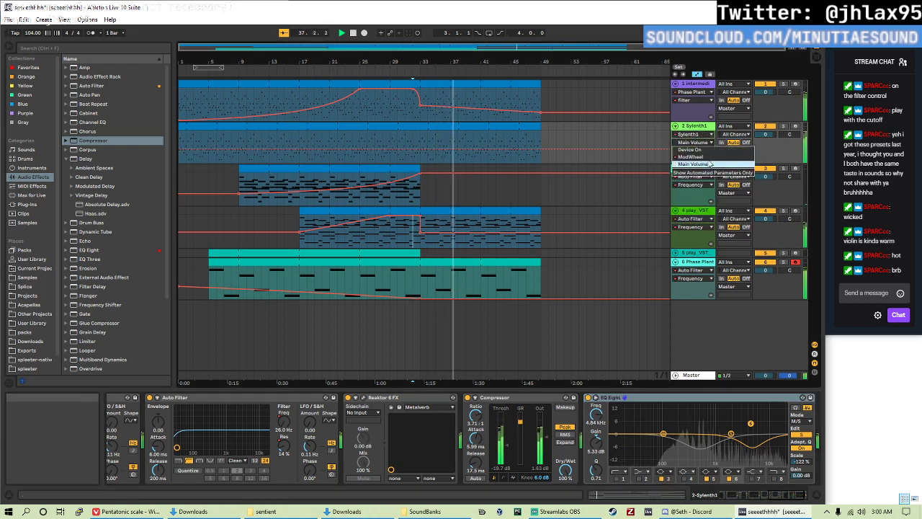
click(690, 156)
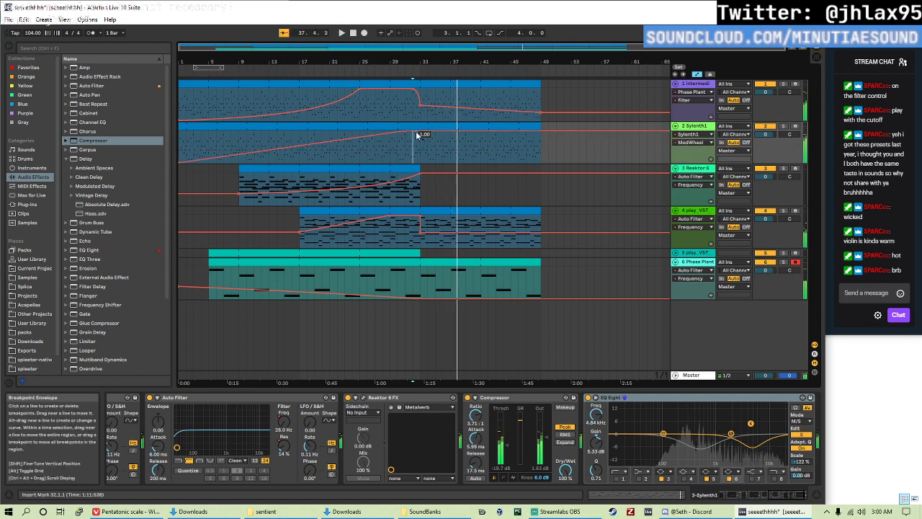
drag(421, 134, 422, 154)
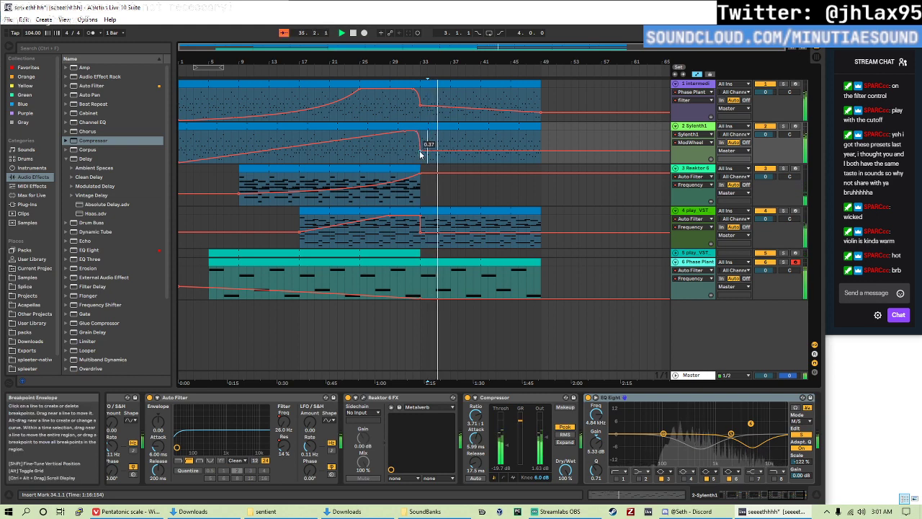
drag(427, 150, 428, 152)
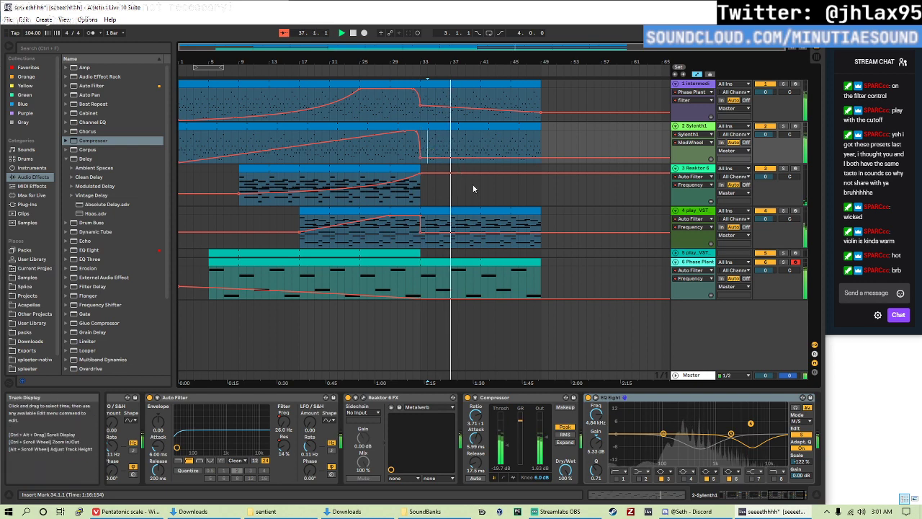
- Lower play_VST track 4's filter frequency after bar 33 and bend the mouse pluck filter's decline to bar 49 into a fast-falling curve starting at 0.66
mouse_move(435, 237)
mouse_down()
mouse_move(435, 245)
mouse_move(450, 240)
mouse_up()
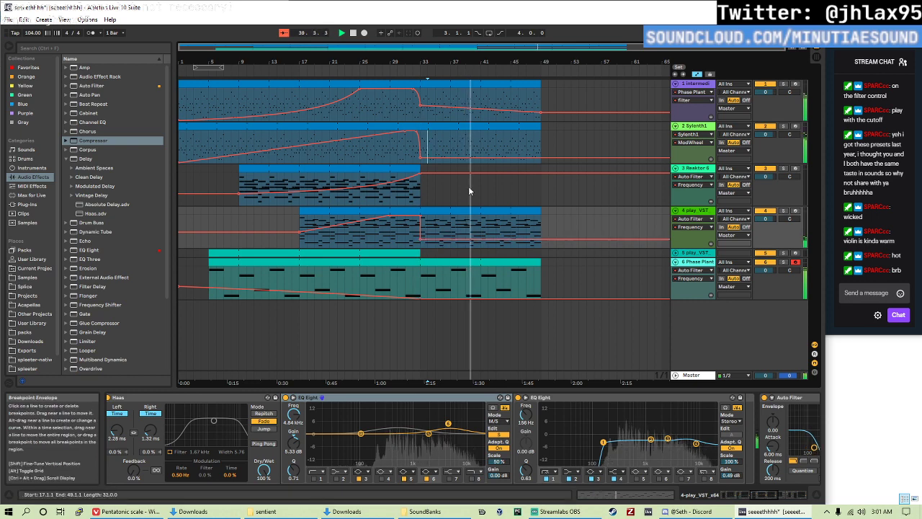
click(461, 109)
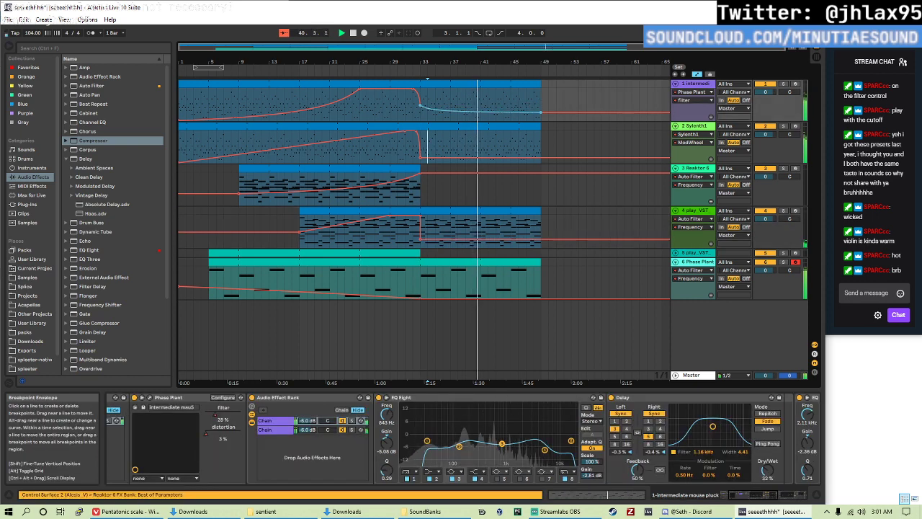
drag(537, 114, 537, 117)
drag(422, 109, 421, 99)
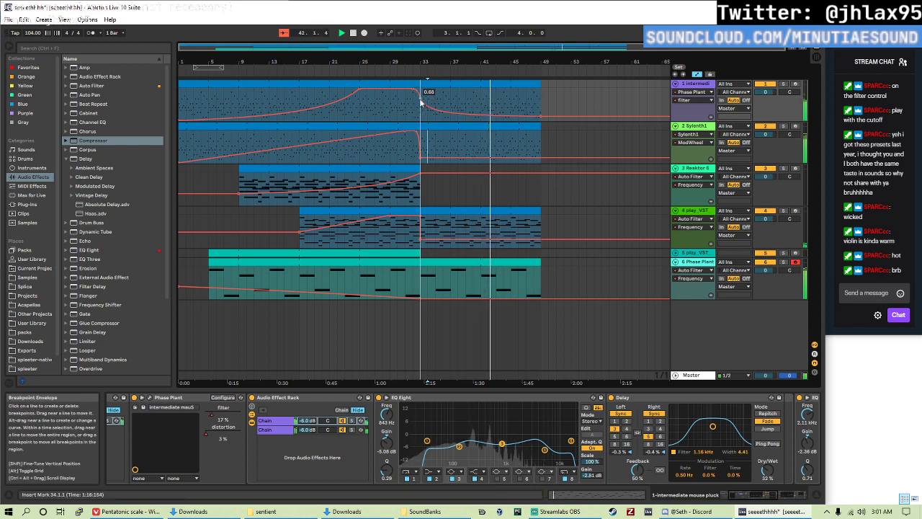
drag(469, 116, 469, 124)
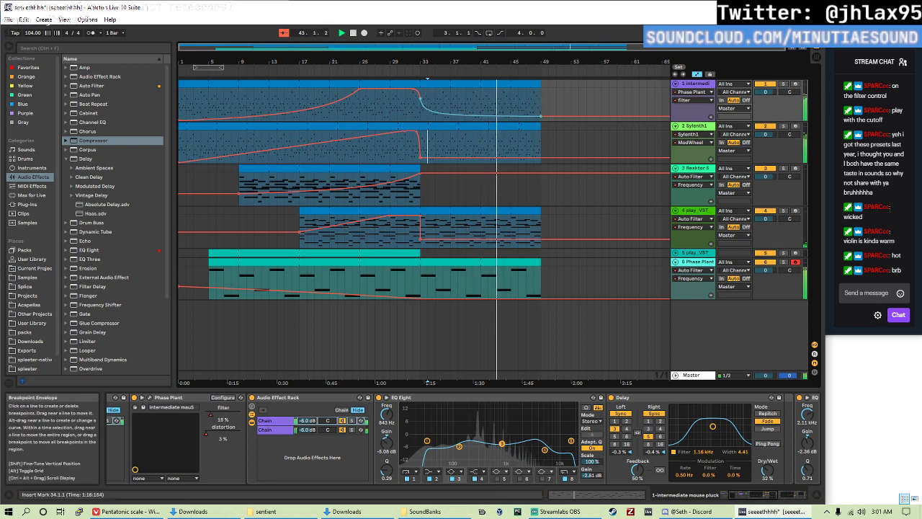
drag(542, 115, 544, 117)
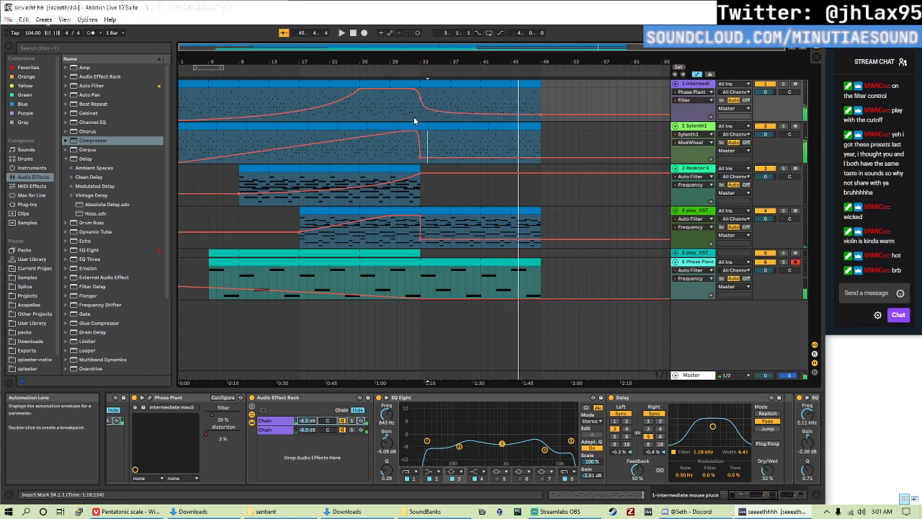
- Extend the Reaktor 6 track's clip to bar 49 and raise its second EQ Eight's output gain to 6 dB
click(432, 192)
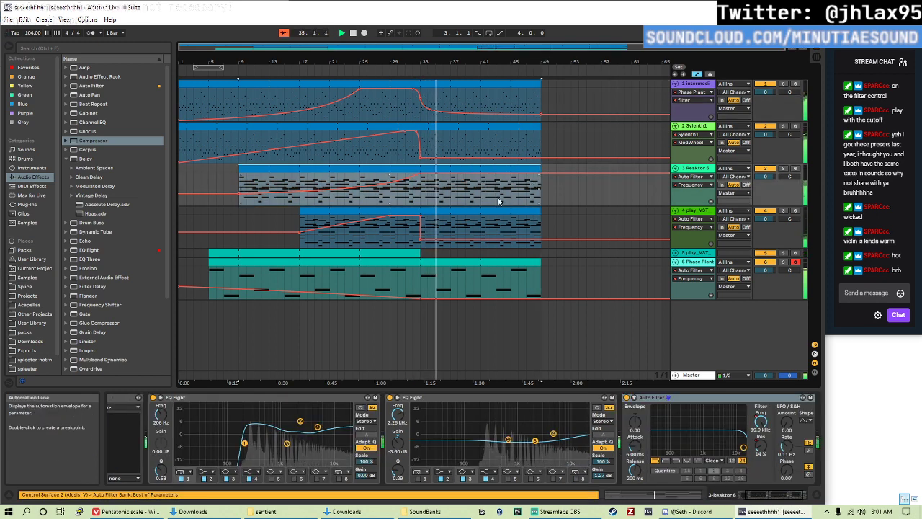
click(421, 195)
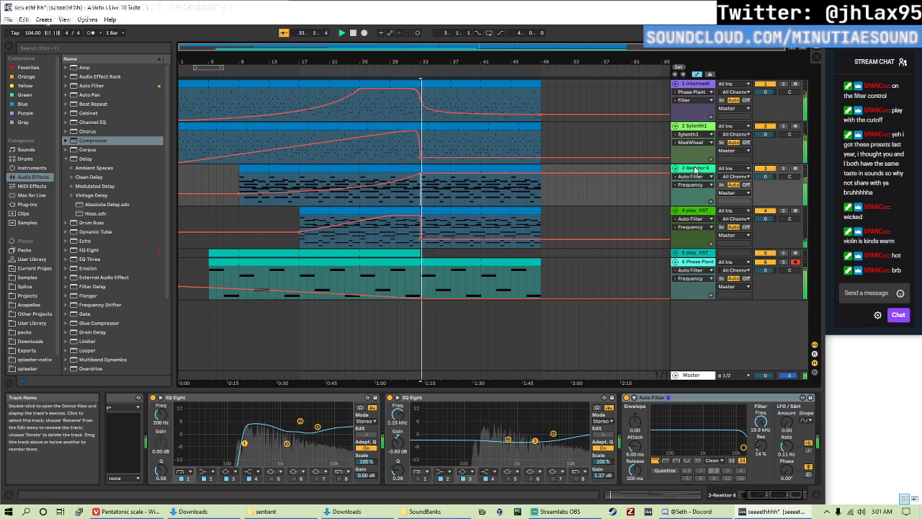
drag(602, 474, 602, 447)
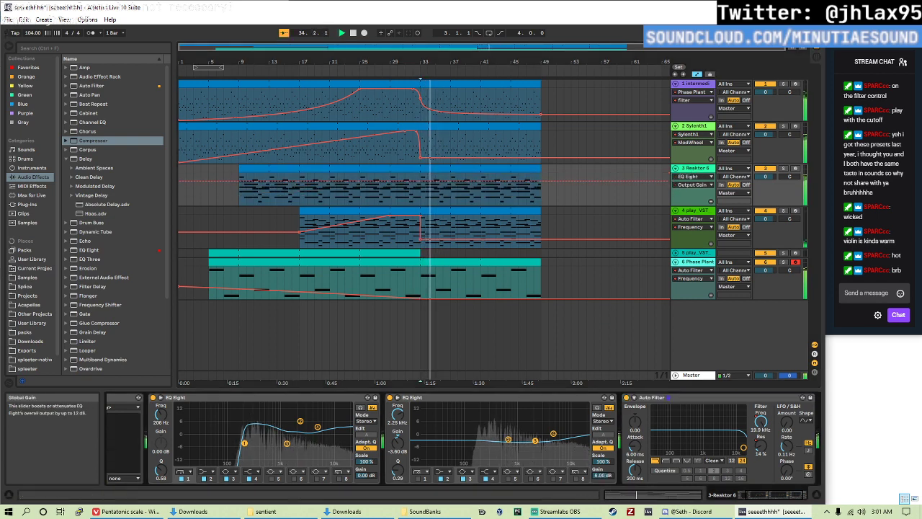
- Deepen the Reaktor 6 track's second EQ Eight dip to -8.06 dB at 1.90 kHz and set its output gain to 9.58 dB while replaying
click(362, 201)
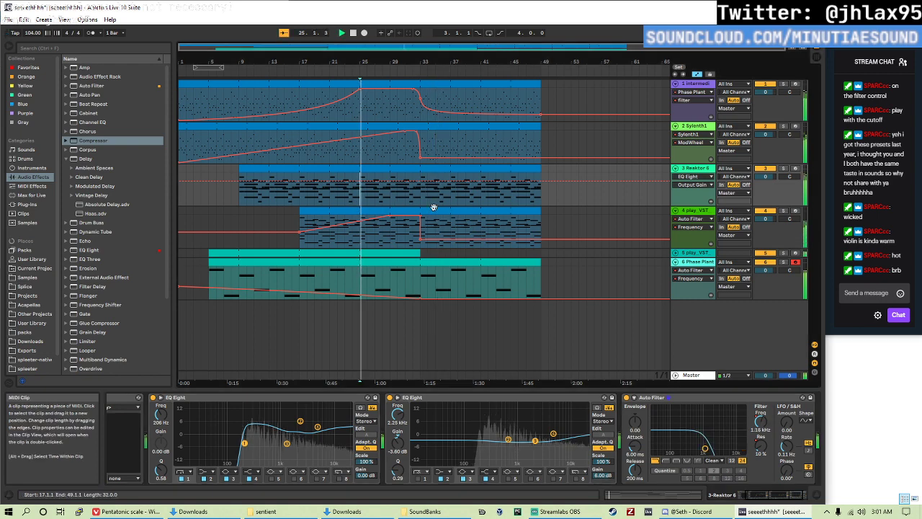
click(392, 200)
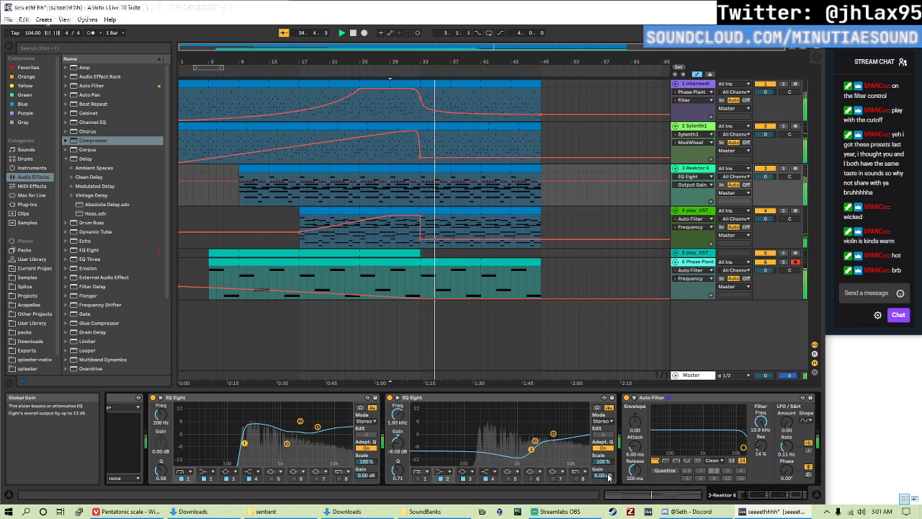
drag(602, 475, 603, 453)
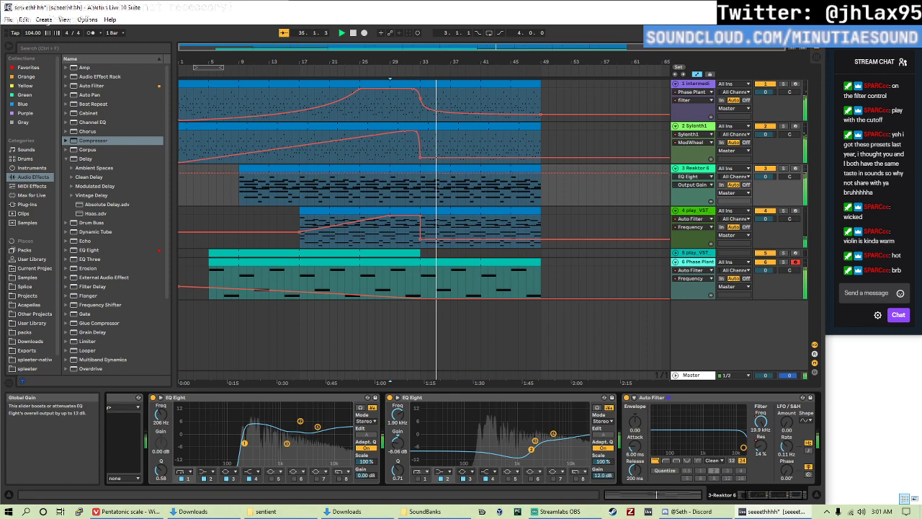
click(421, 193)
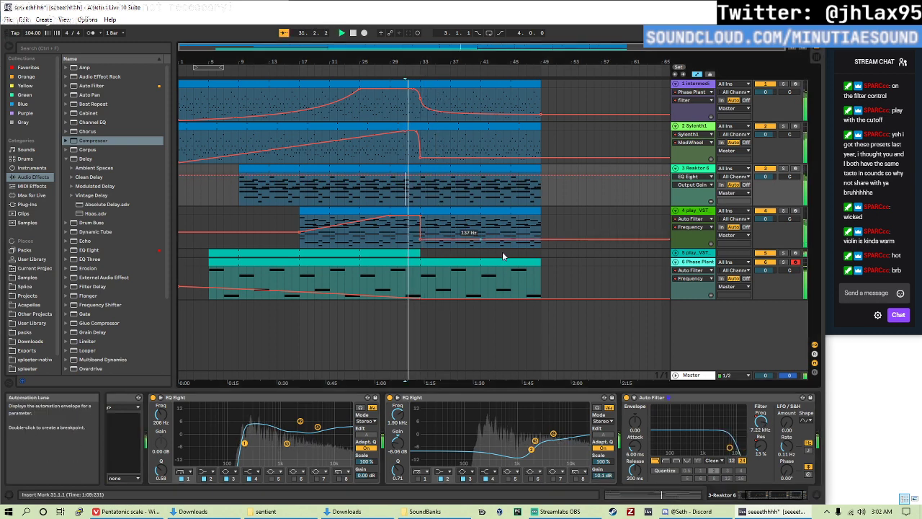
drag(609, 475, 609, 470)
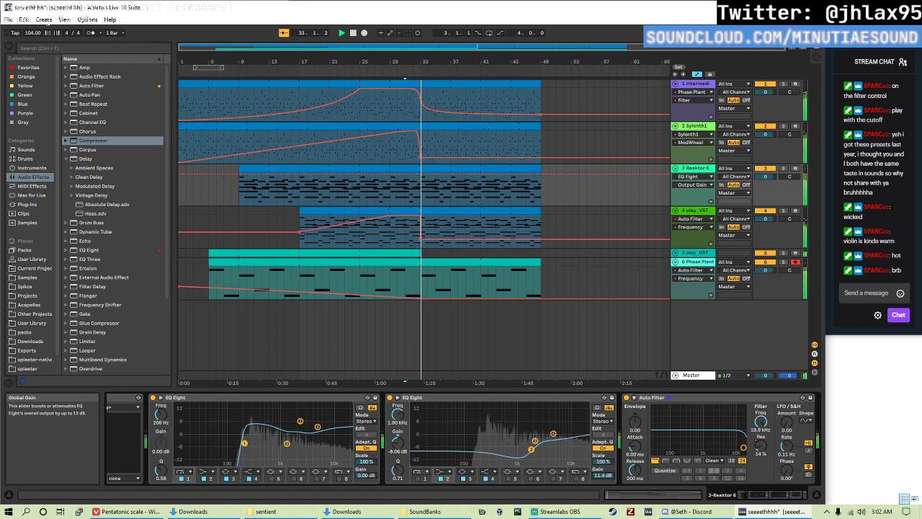
drag(609, 475, 609, 484)
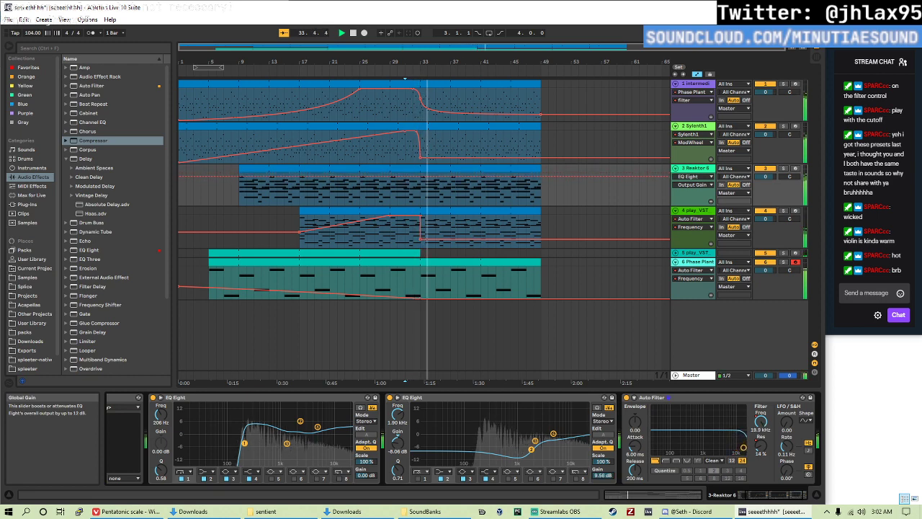
key(space)
key(space)
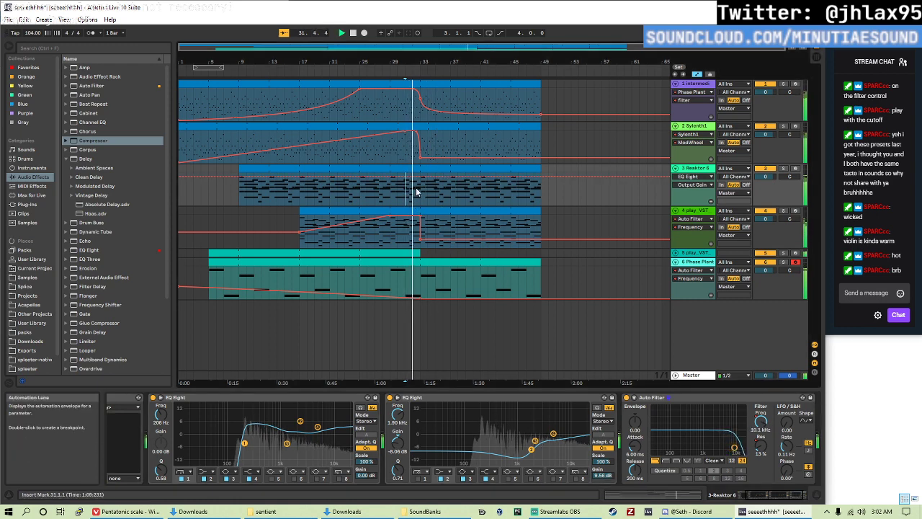
- Show the Reaktor 6 track's Auto Filter Frequency automation and lower it to about 4.08 kHz from bar 33 onward
right_click(763, 418)
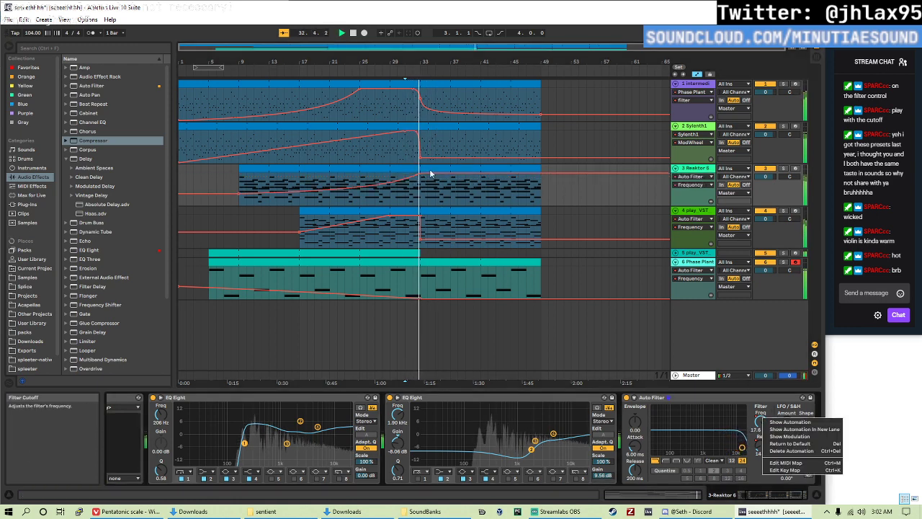
click(437, 190)
drag(425, 179, 419, 180)
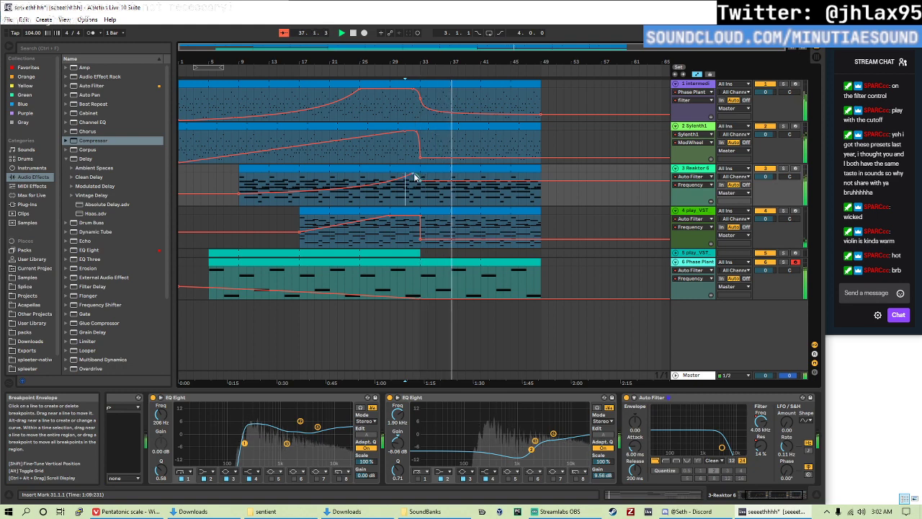
- Slope the Reaktor 6 filter frequency and Sylenth1 ModWheel automation gradually downward from bar 33 to bar 49
drag(414, 177, 539, 190)
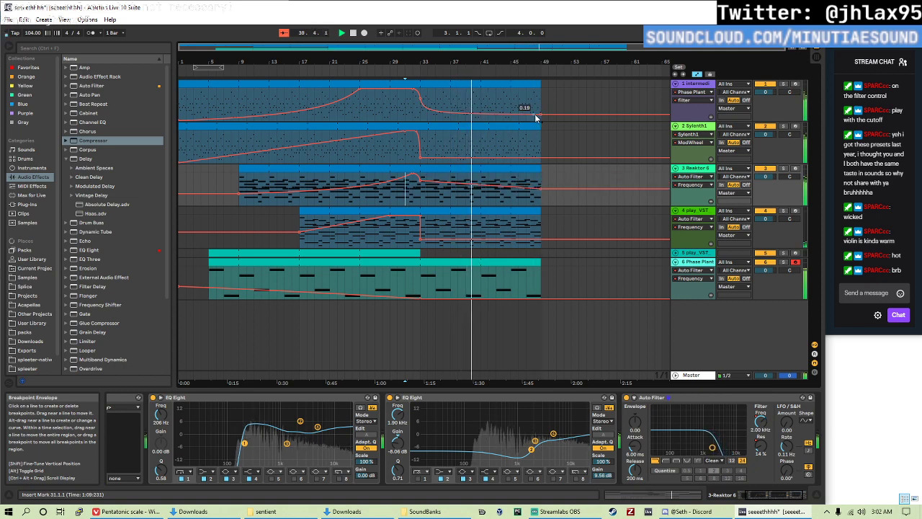
click(502, 162)
drag(503, 161, 540, 161)
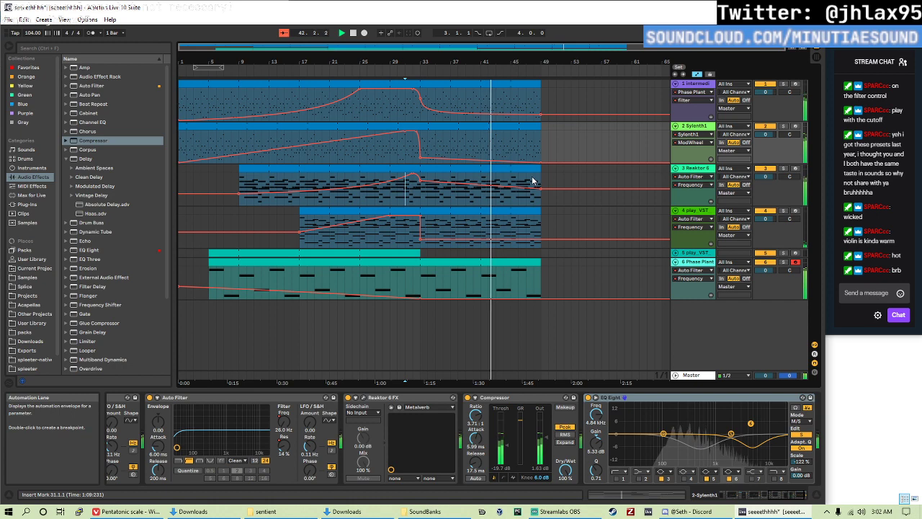
- Try extending play_VST track 5's clip to bar 49 and trimming the Phase Plant clip to bar 33, replaying the transition
click(536, 254)
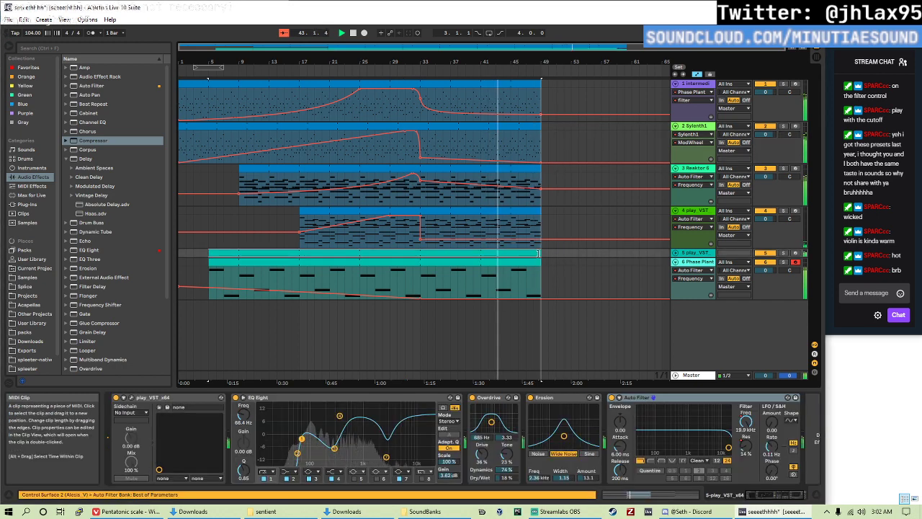
drag(539, 264, 421, 266)
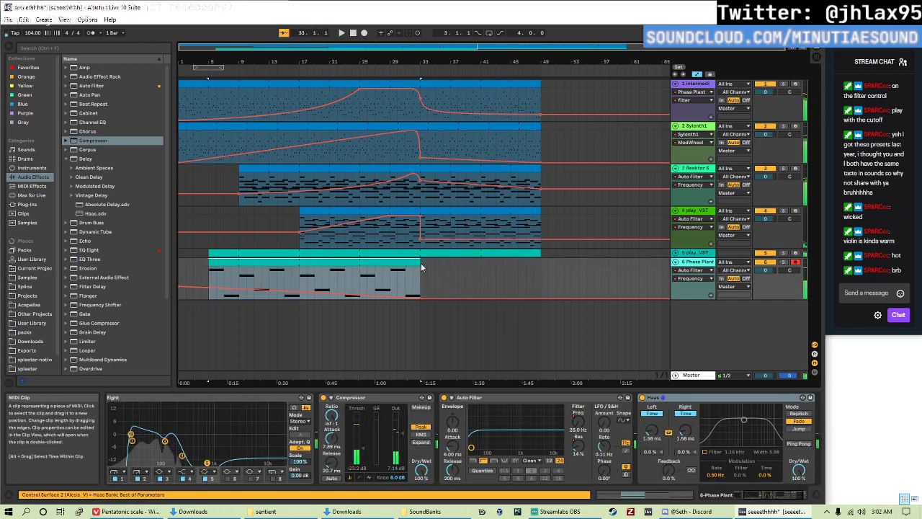
click(422, 265)
key(space)
click(410, 273)
key(space)
key(space)
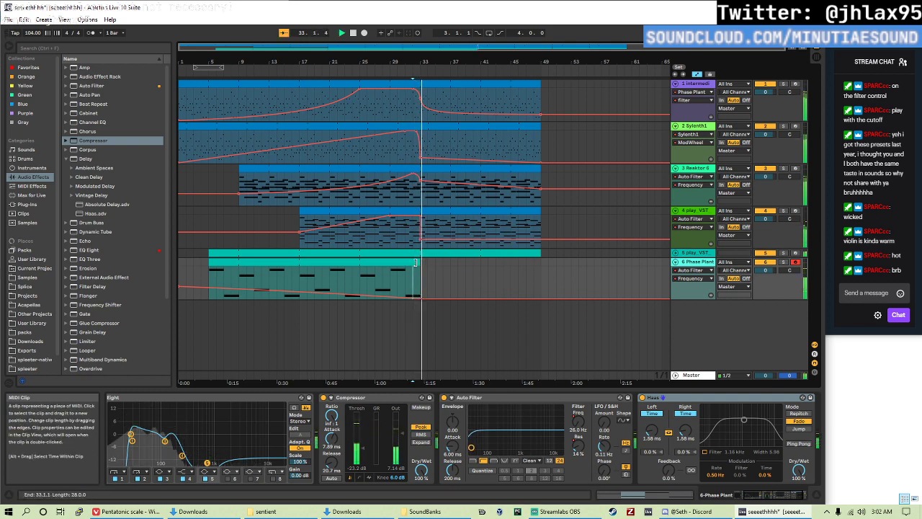
- Restore the Phase Plant clip's end to bar 49 and play_VST track 5's clip end to bar 33 while replaying
mouse_move(417, 262)
mouse_down()
mouse_move(540, 266)
mouse_move(539, 254)
mouse_move(422, 260)
mouse_up()
click(421, 279)
key(space)
key(space)
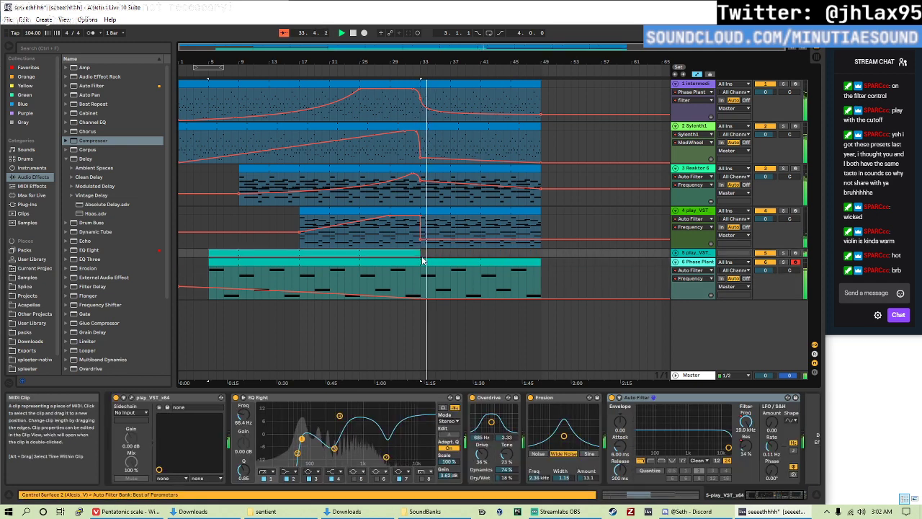
click(424, 254)
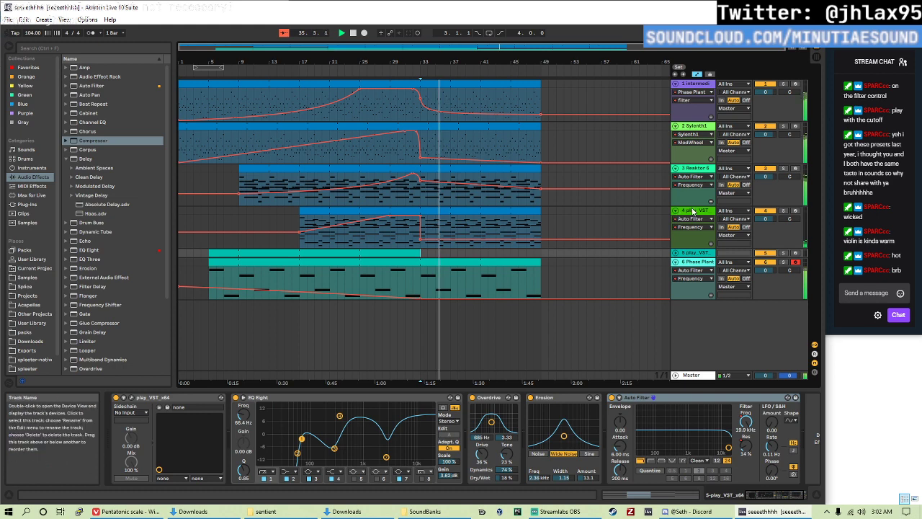
- Fold all tracks, set the project tempo to 128 BPM and restart playback
key(Down)
key(Down)
key(alt+u)
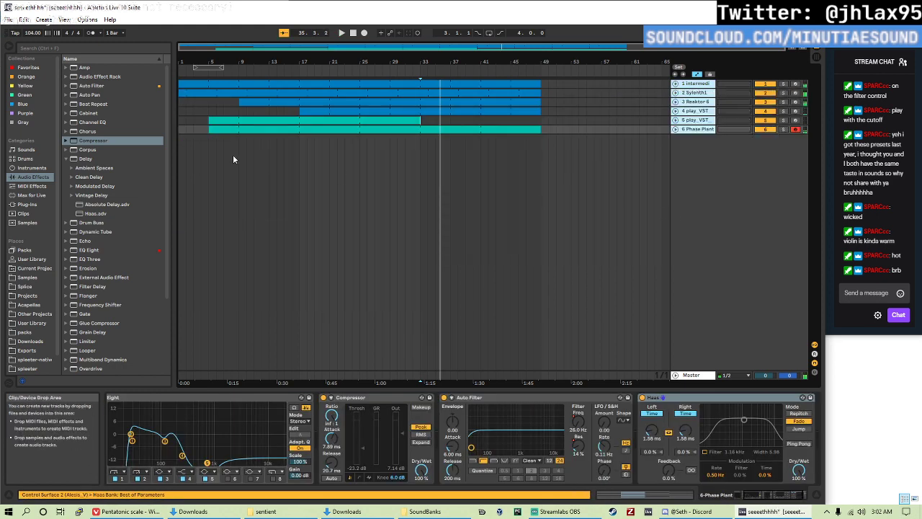
text(1)
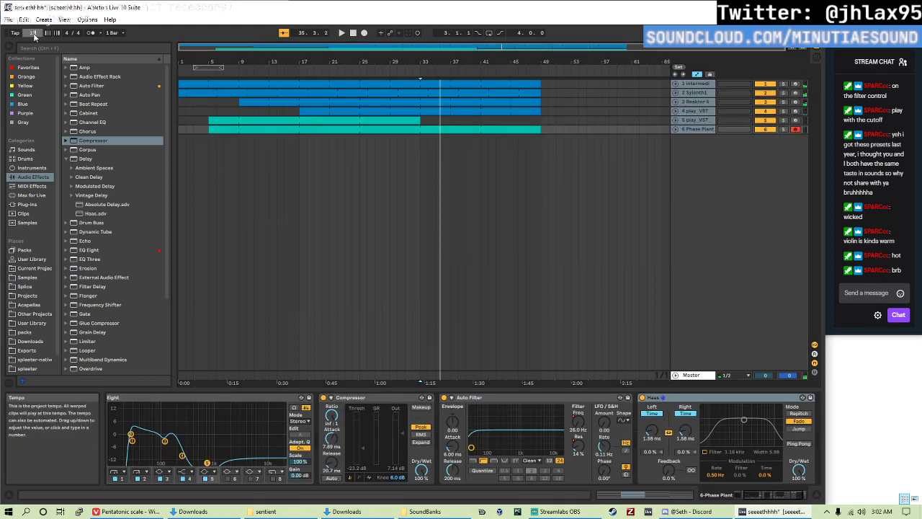
key(space)
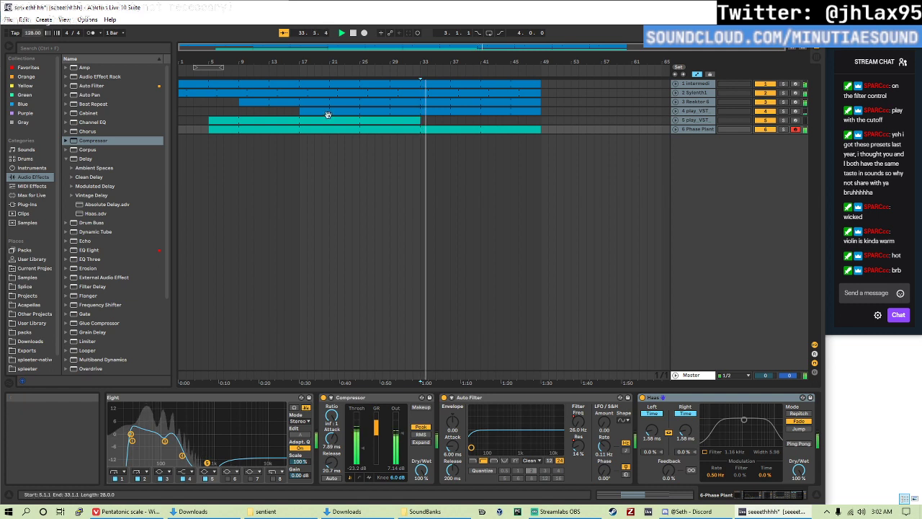
- Play from bar 17, open the Sylenth1 clip's notes and move its start marker to 4.1.1
click(299, 145)
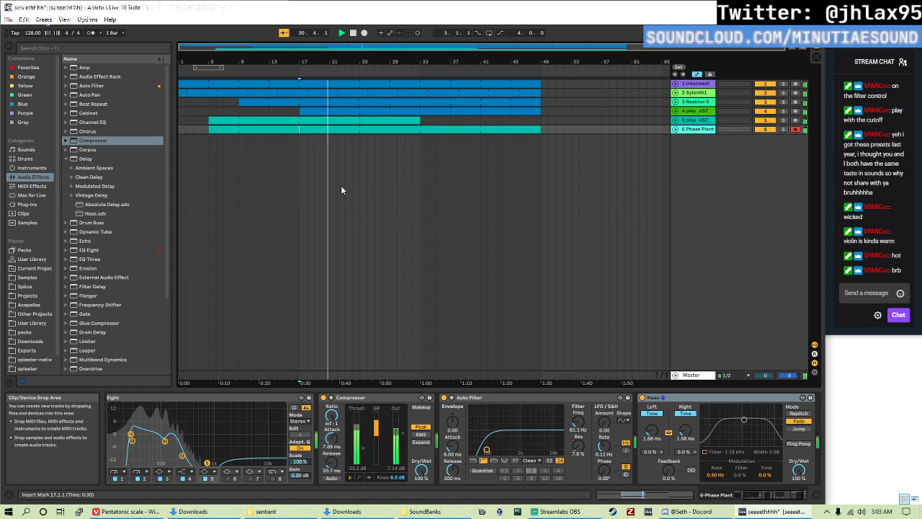
double_click(373, 90)
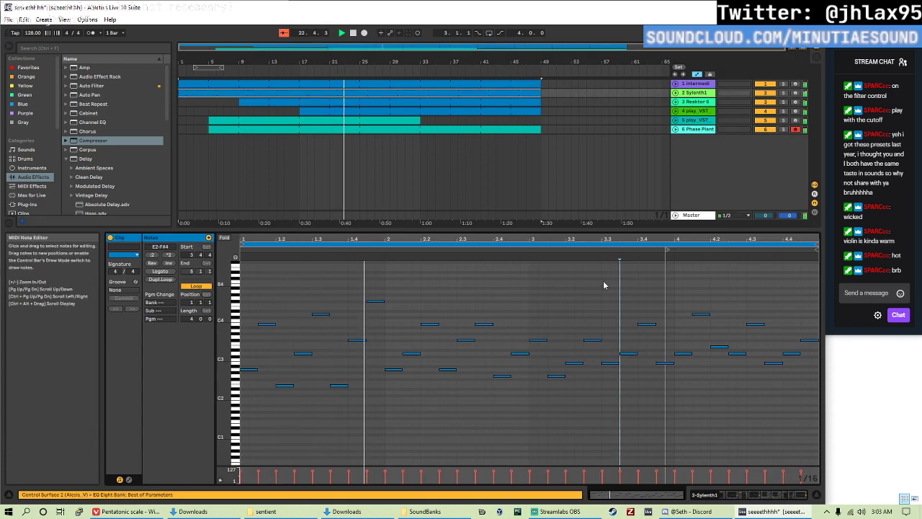
drag(669, 248, 675, 248)
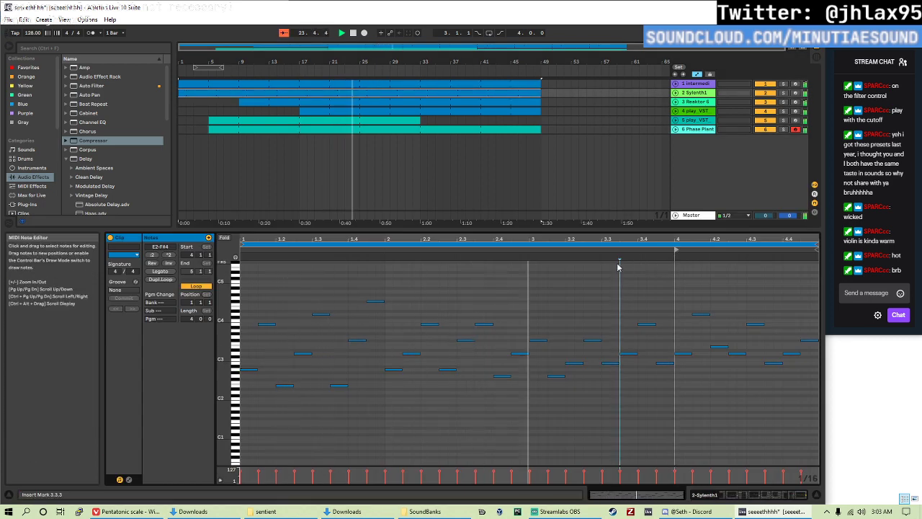
- Pan the Sylenth1 track to 4L and track 1 to 4R, and fold both tracks
key(a)
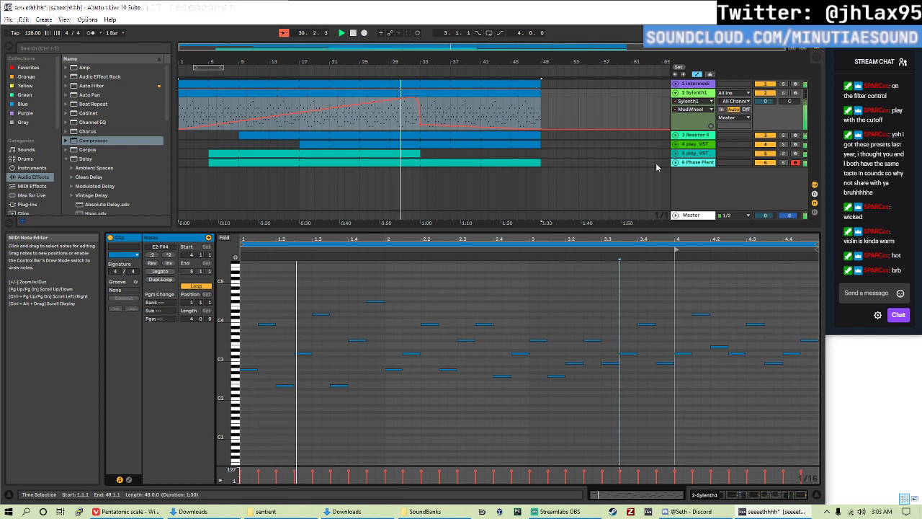
drag(788, 102, 788, 104)
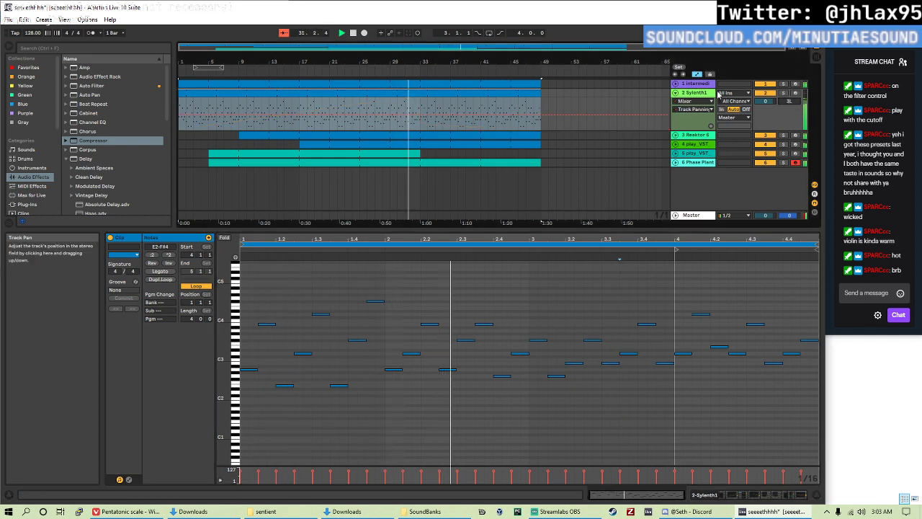
click(675, 83)
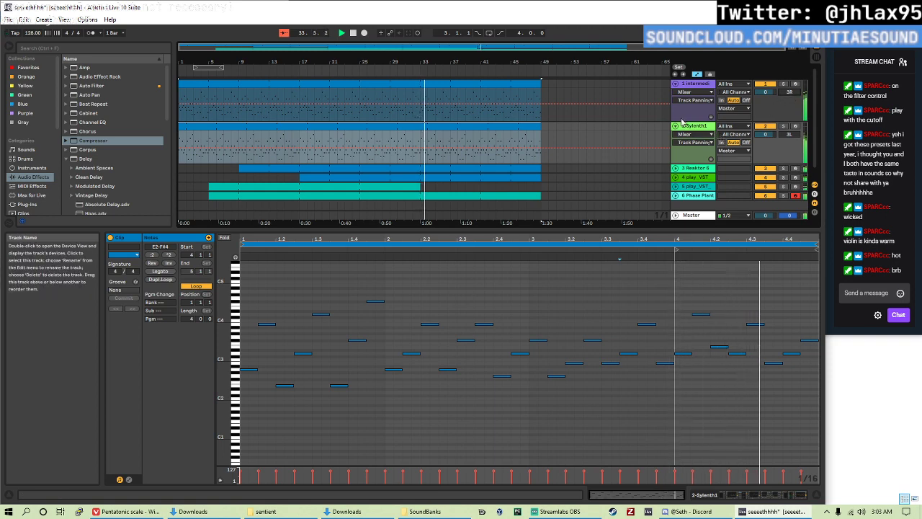
drag(789, 134, 789, 136)
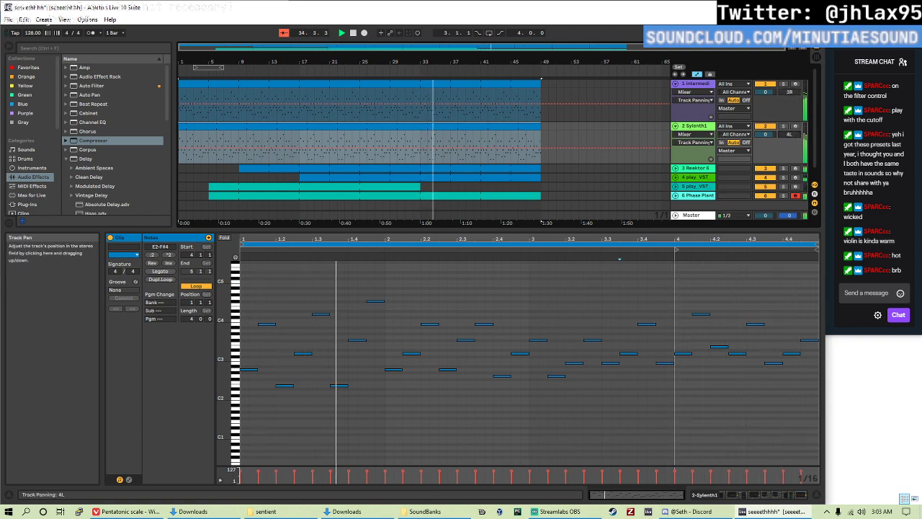
drag(791, 95, 792, 93)
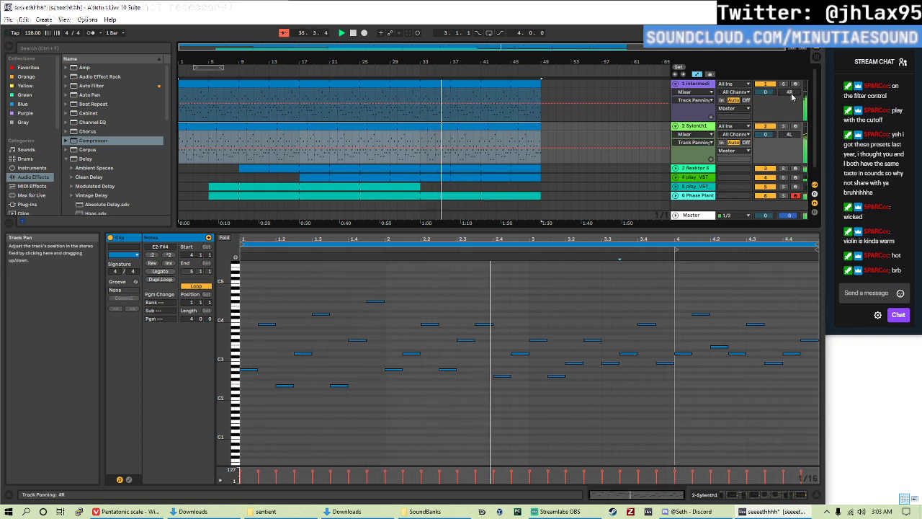
click(677, 85)
click(676, 94)
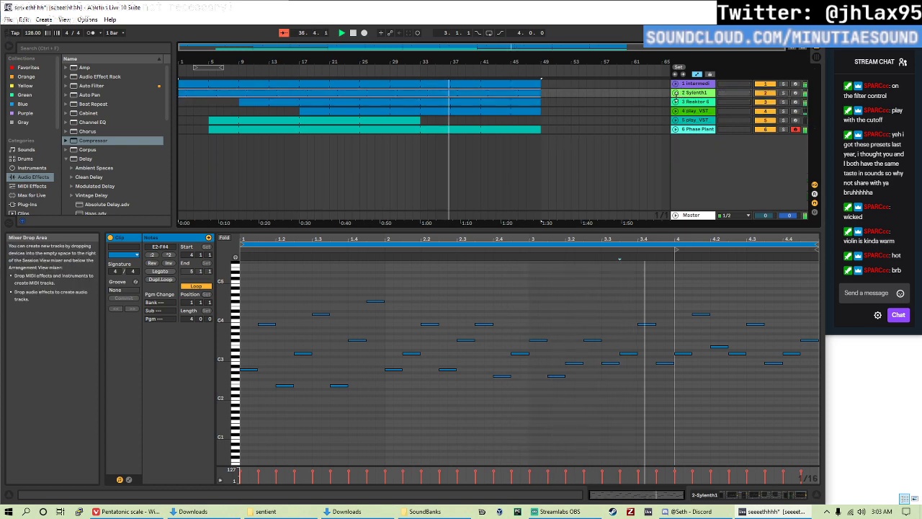
- Reshape play_VST track 4's filter frequency automation into a gradual decline from bar 33 to bar 49 and replay it
click(675, 102)
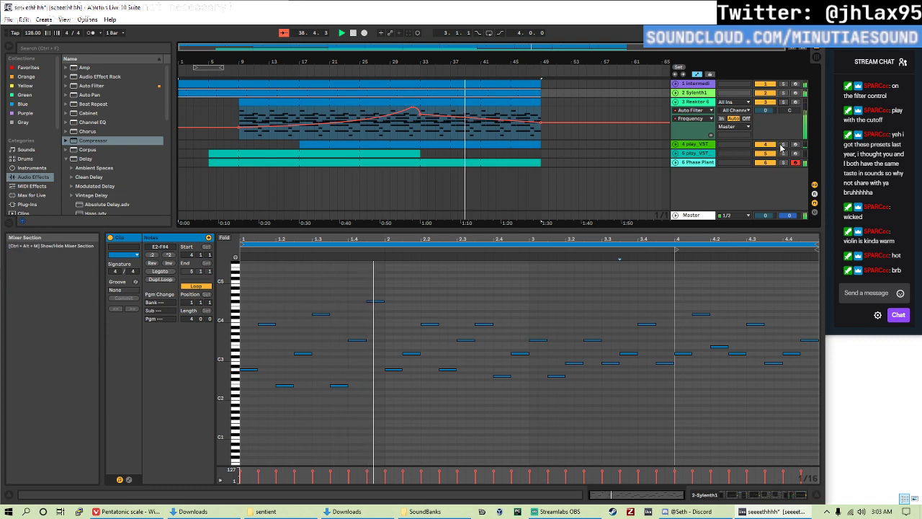
click(675, 144)
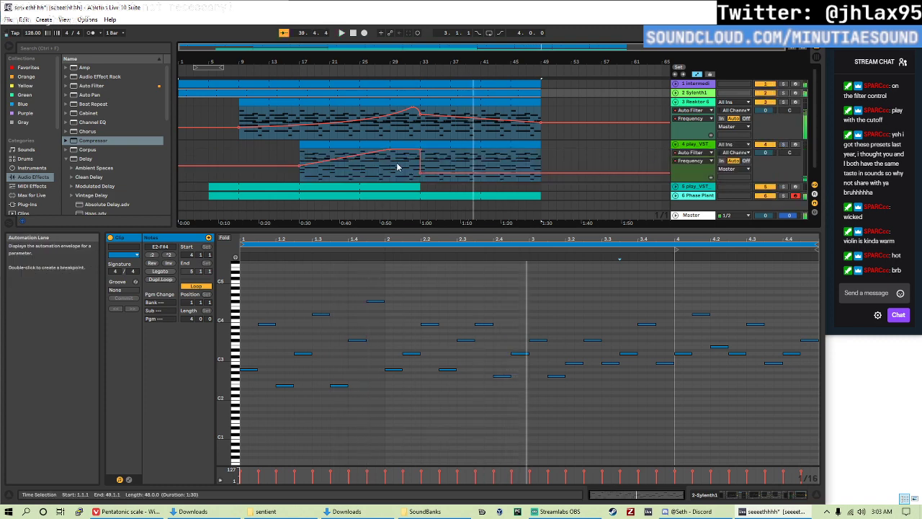
drag(422, 173, 497, 183)
click(485, 165)
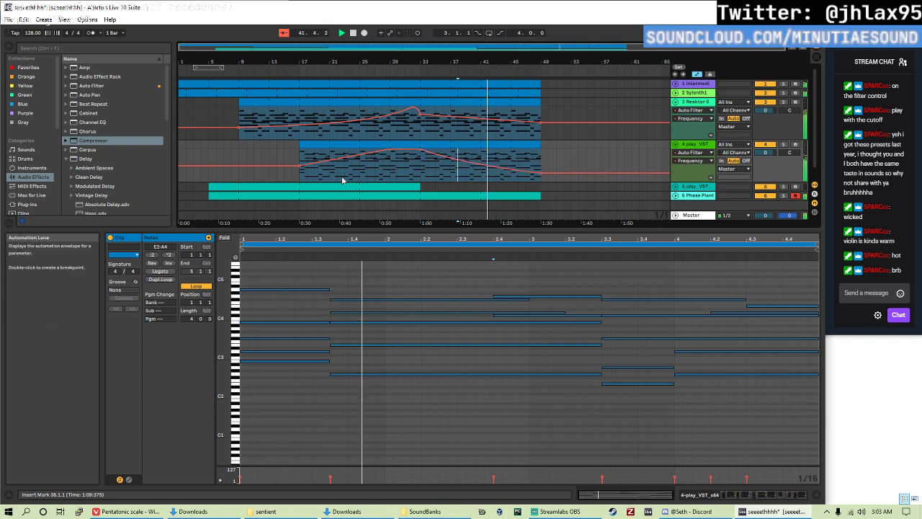
click(416, 181)
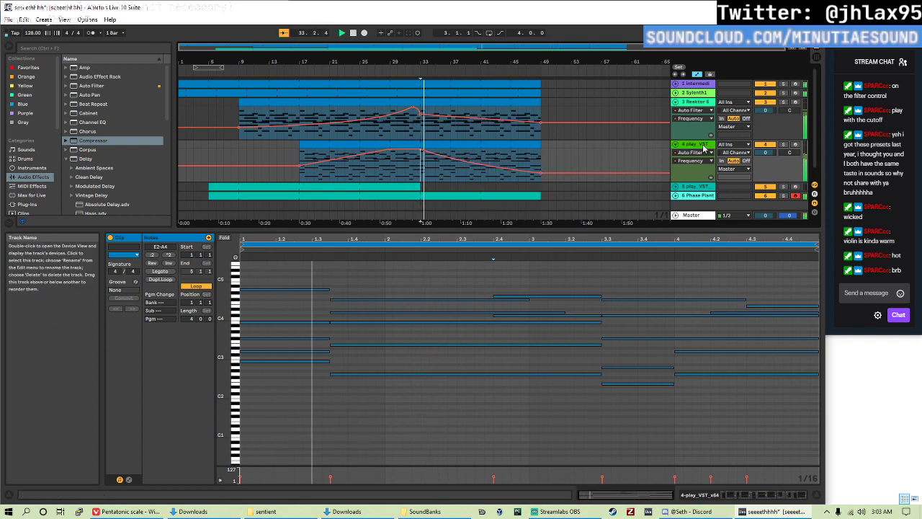
- Pan play_VST track 4 to 1L and the Reaktor 6 track to 1R while replaying, and fold both tracks
click(703, 195)
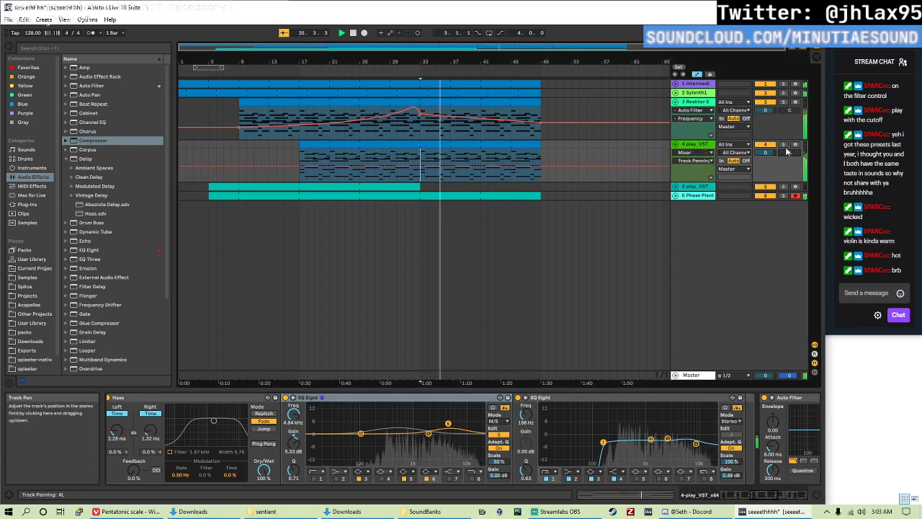
drag(789, 152, 789, 153)
drag(789, 109, 788, 107)
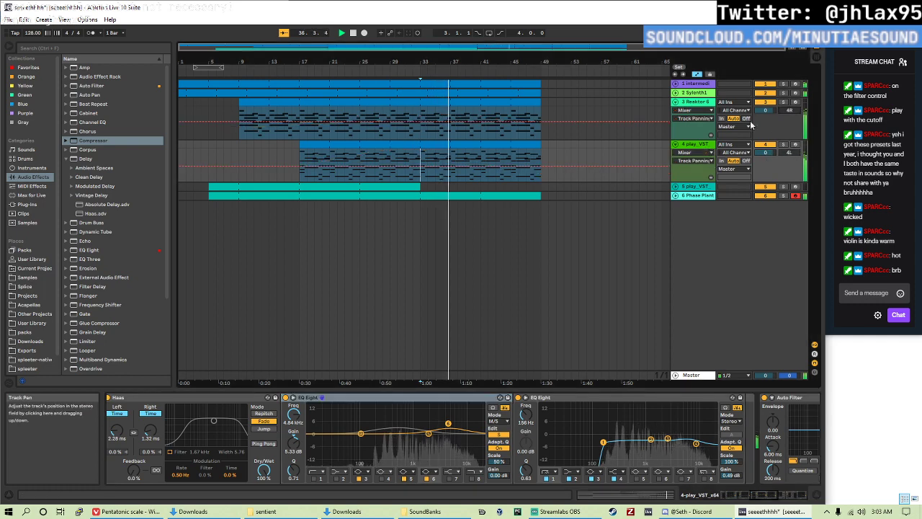
click(406, 134)
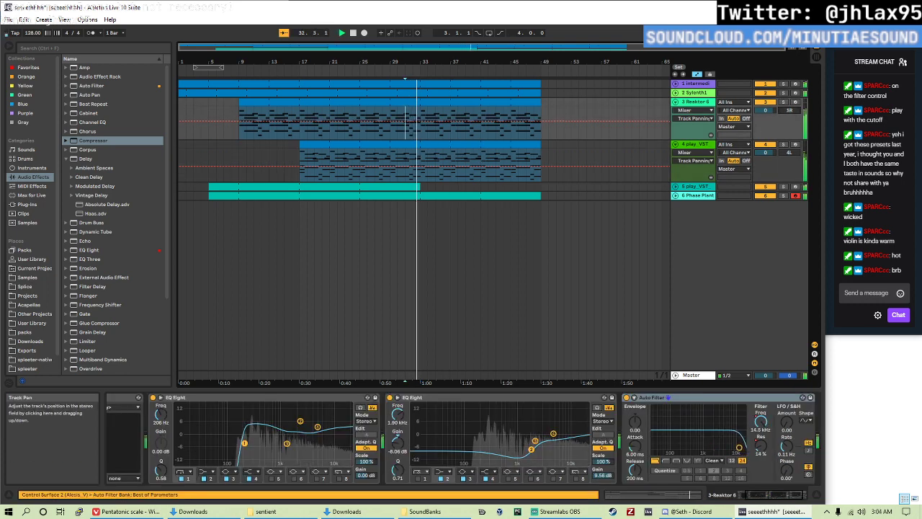
drag(789, 109, 789, 112)
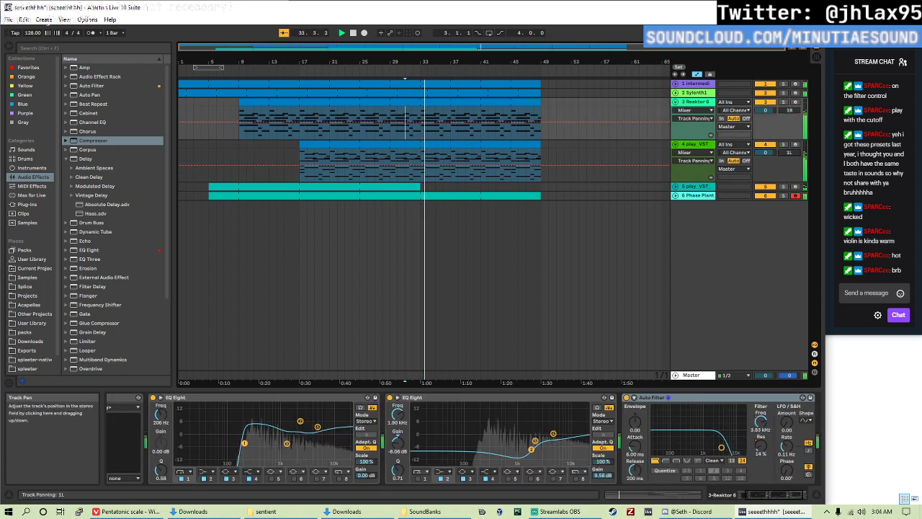
drag(789, 152, 781, 149)
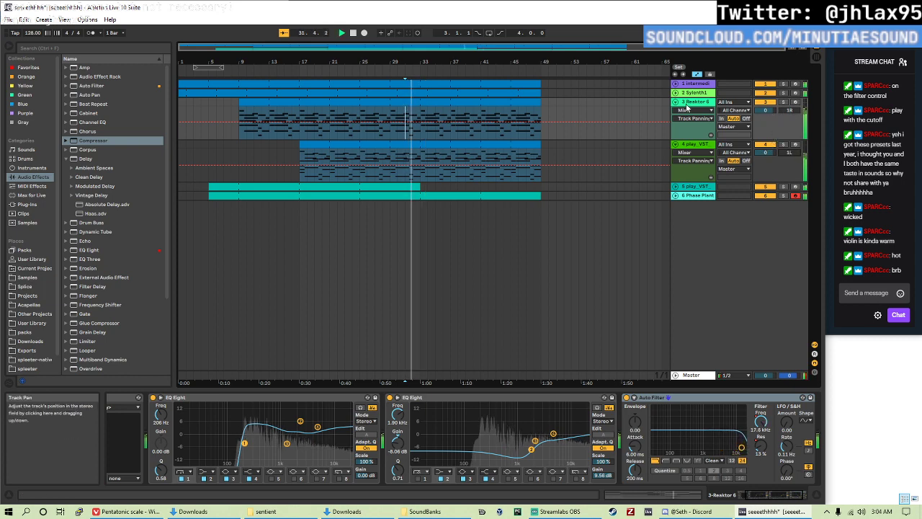
click(675, 101)
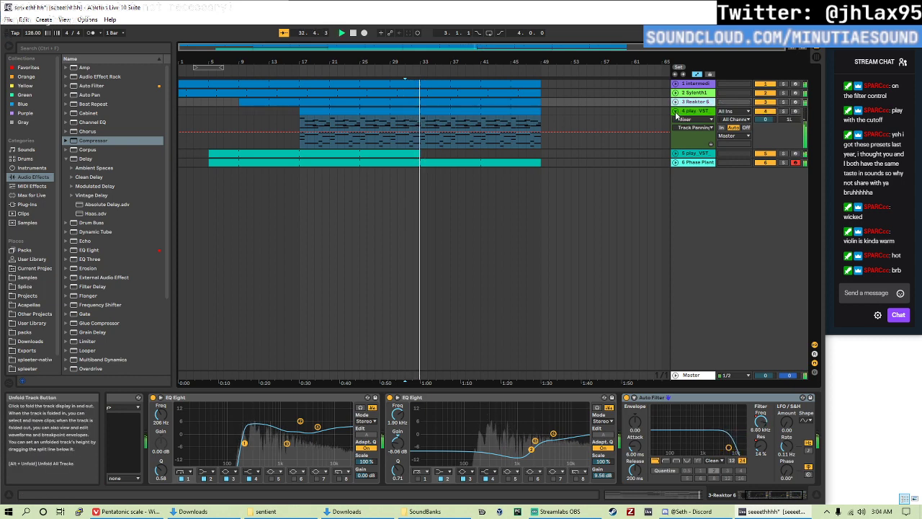
click(675, 111)
- Check the master Spectrum, add an EQ Eight to the Phase Plant track and boost its low shelf to 6.08 dB at 59.9 Hz
click(688, 375)
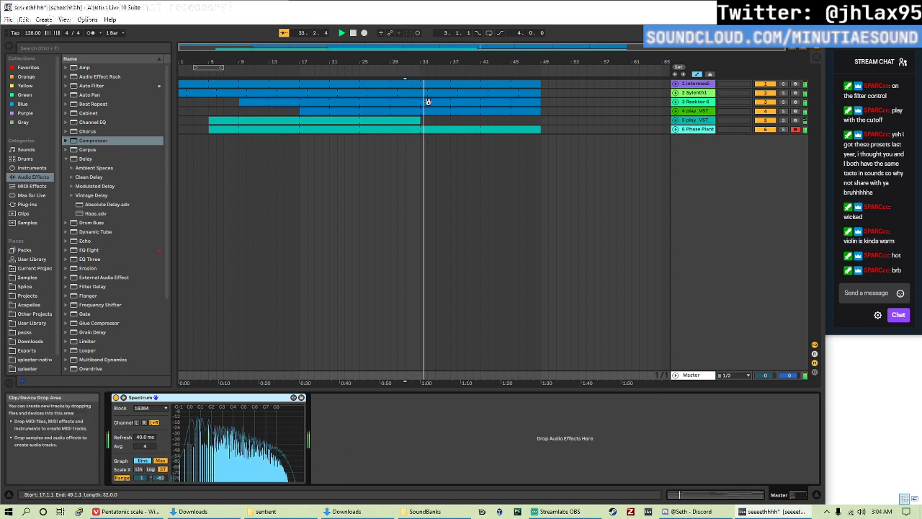
click(703, 131)
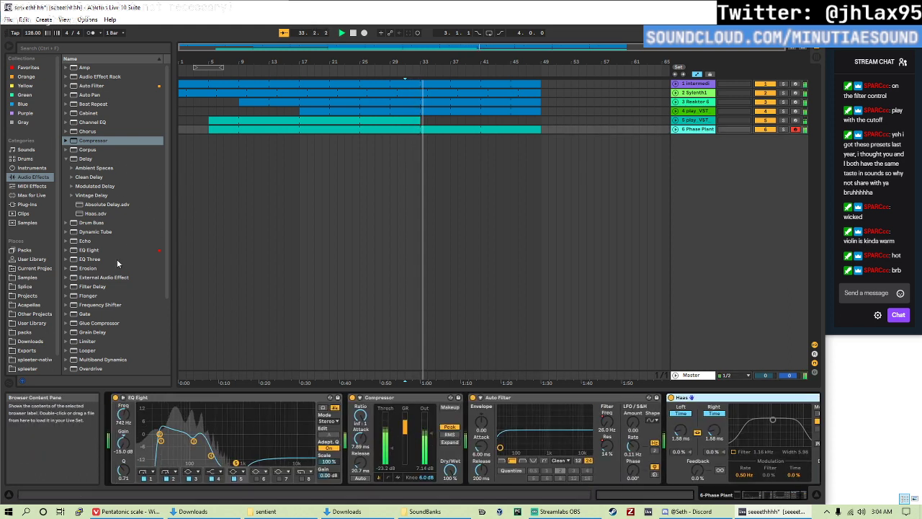
double_click(89, 250)
drag(680, 434, 649, 421)
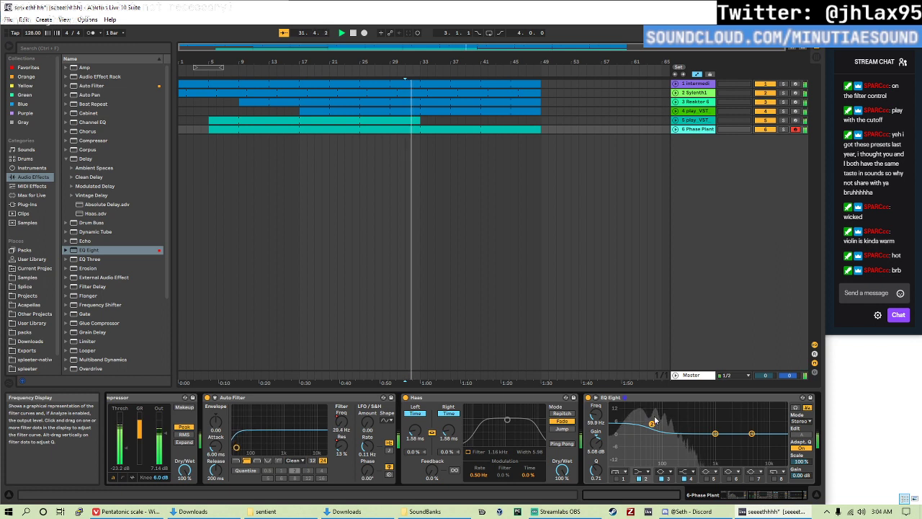
- Recheck the master Spectrum, raise the Phase Plant EQ Eight's low shelf to 11.8 dB at 69.6 Hz and set its output gain to -0.84 dB
click(691, 375)
key(space)
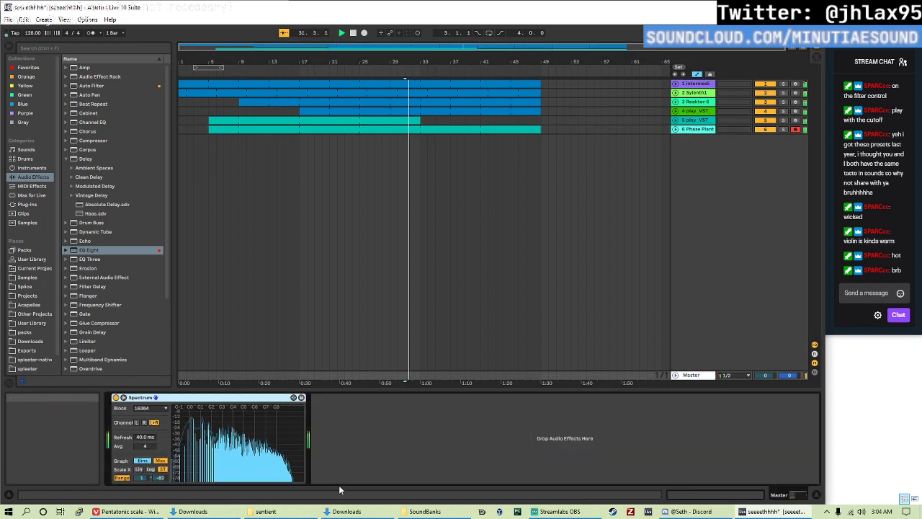
click(697, 128)
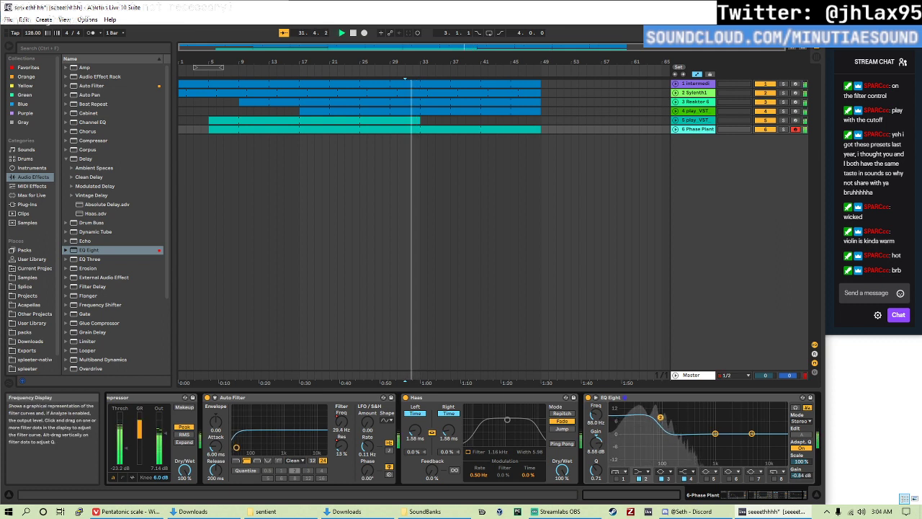
mouse_move(660, 418)
mouse_down()
mouse_move(660, 438)
mouse_move(656, 411)
mouse_up()
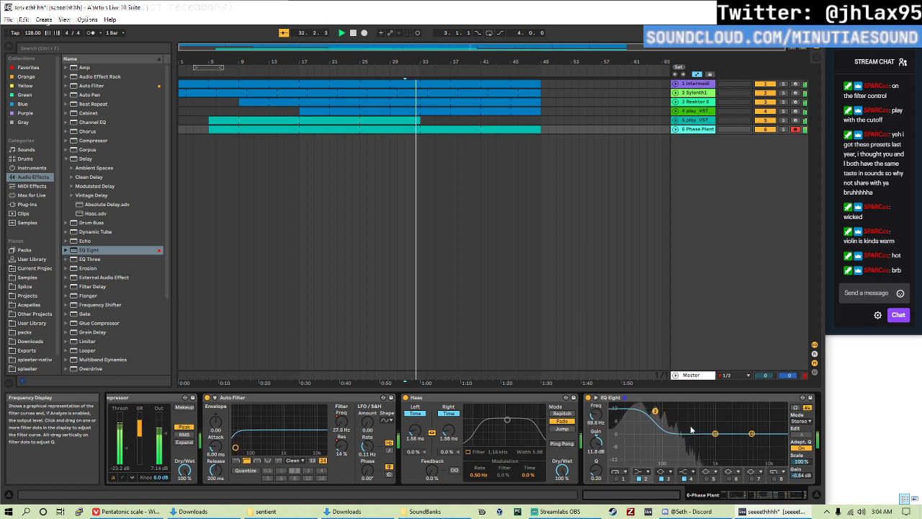
- Lower the Phase Plant EQ Eight's output gain to -3.84 dB and recheck the master Spectrum while replaying from bar 31
drag(798, 474, 798, 482)
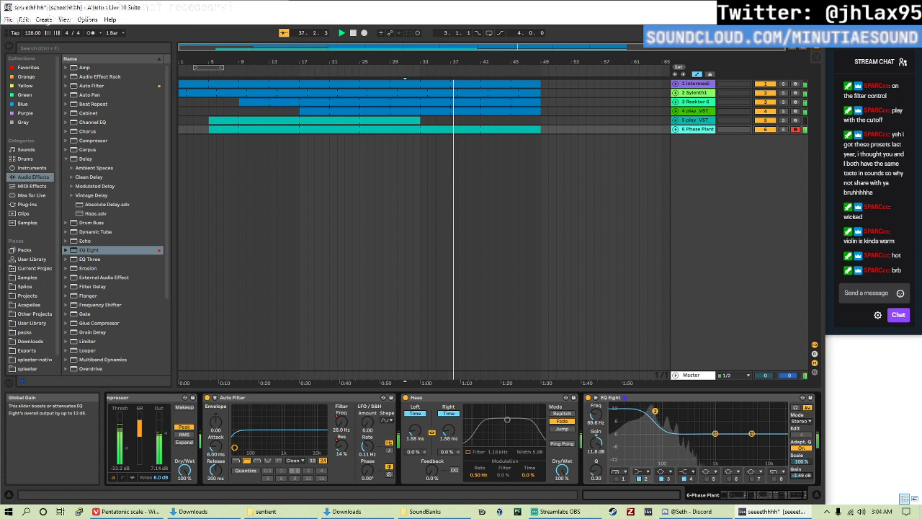
drag(798, 483, 798, 484)
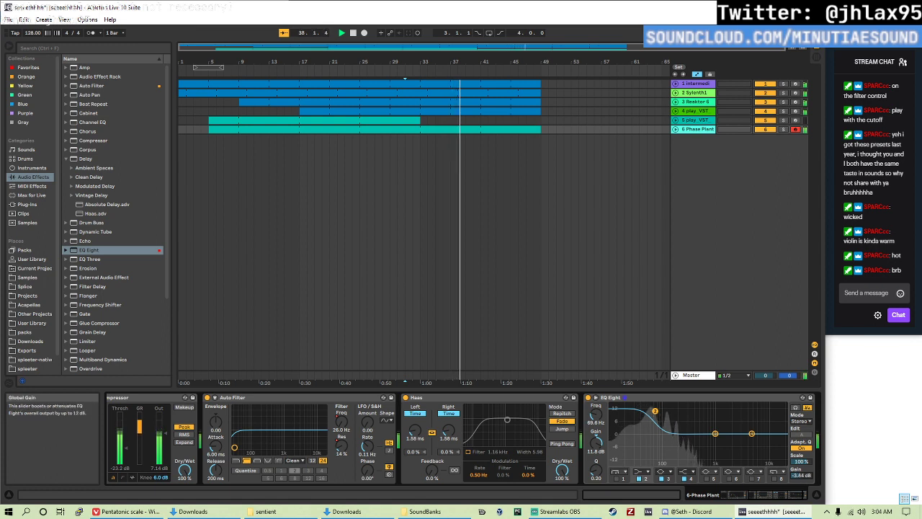
click(671, 380)
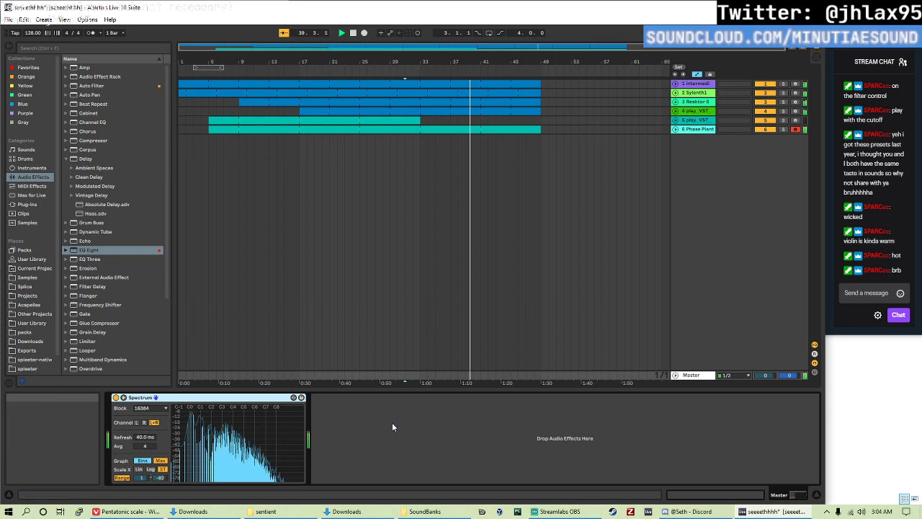
click(406, 317)
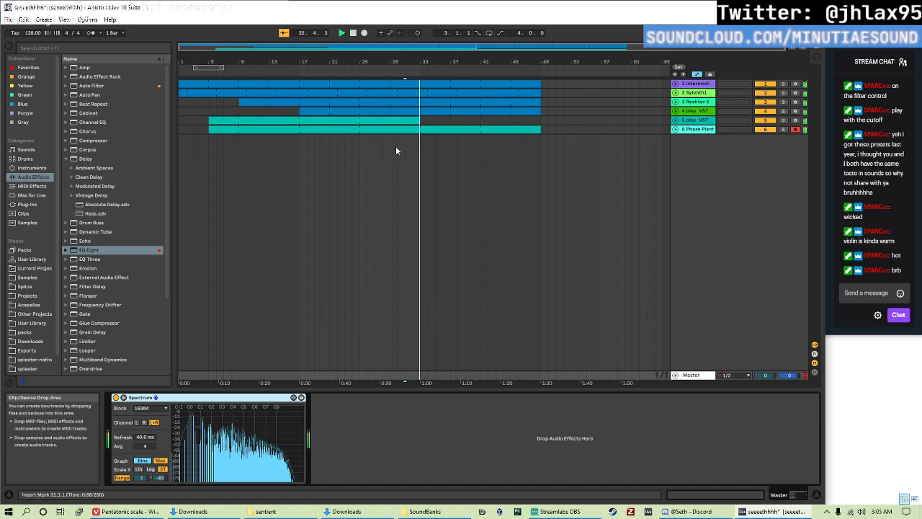
- Compare the track and master levels in the session mixer at several points up to bar 33, and replay the arrangement from bar 1
key(Tab)
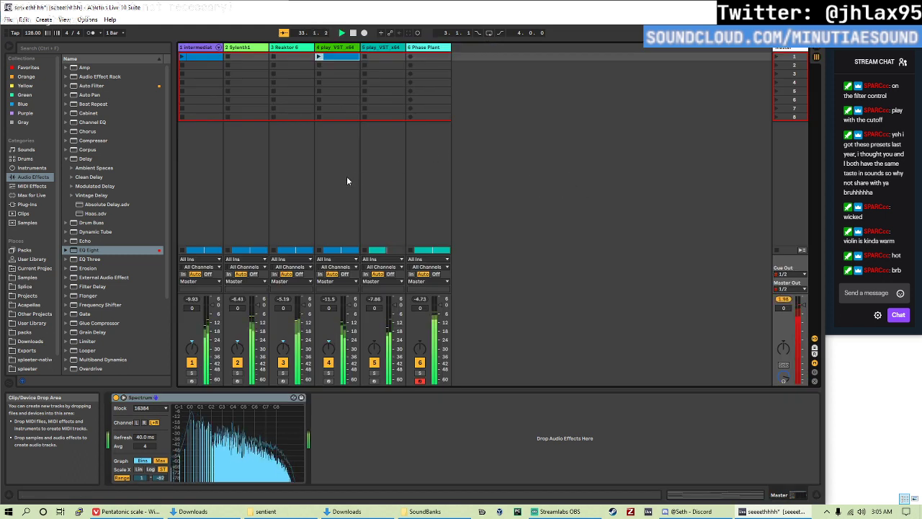
key(Tab)
click(228, 145)
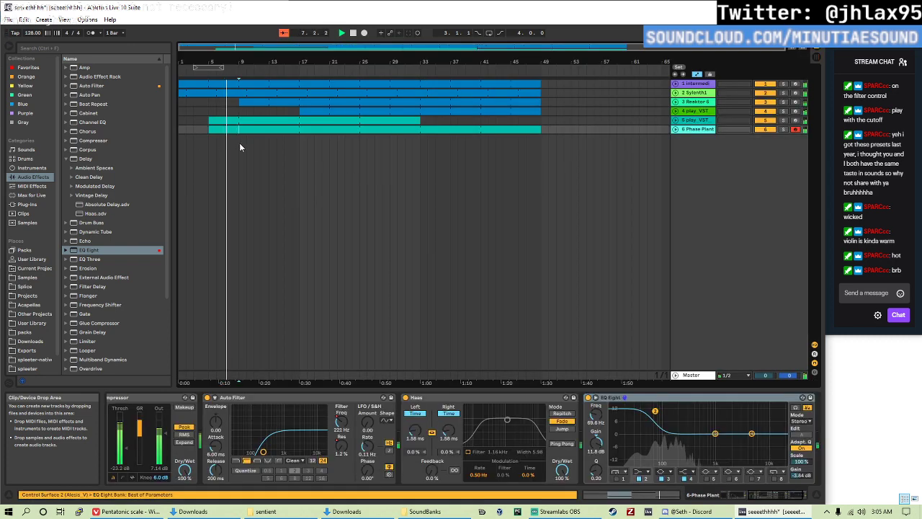
key(Tab)
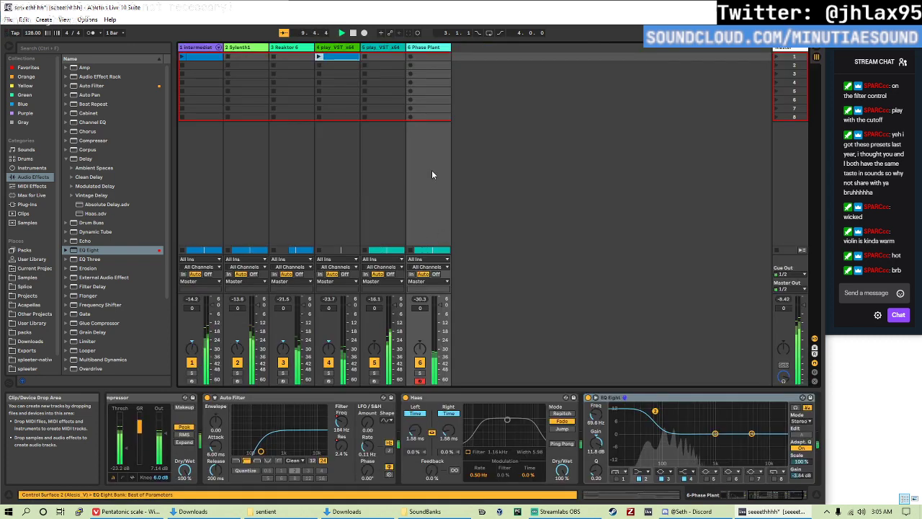
key(Tab)
click(347, 156)
key(Tab)
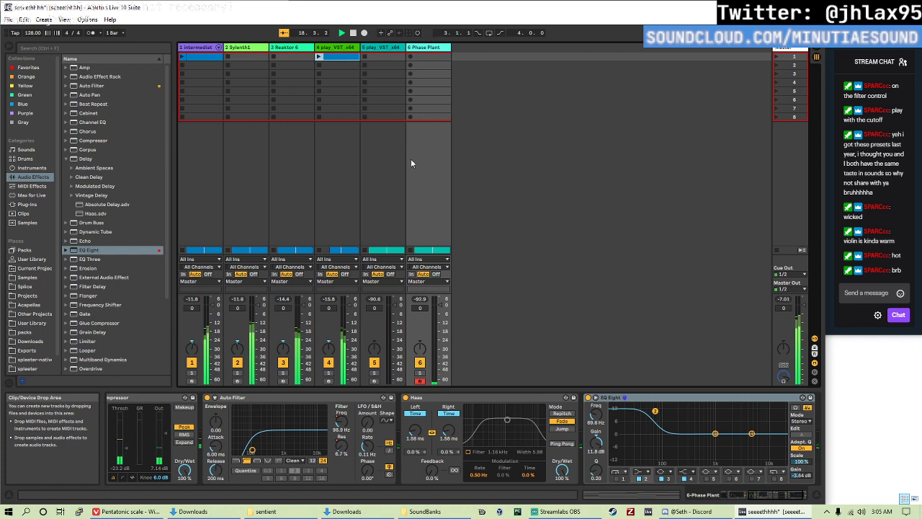
key(Tab)
click(425, 150)
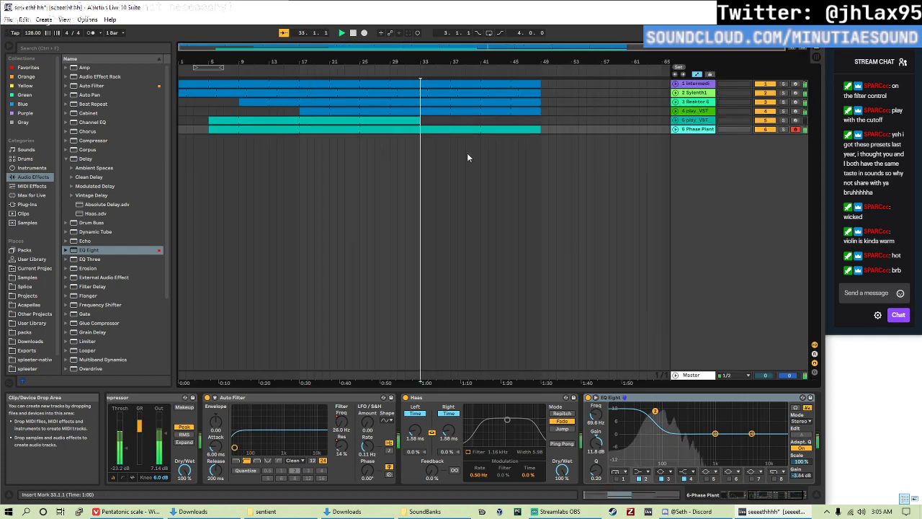
key(Tab)
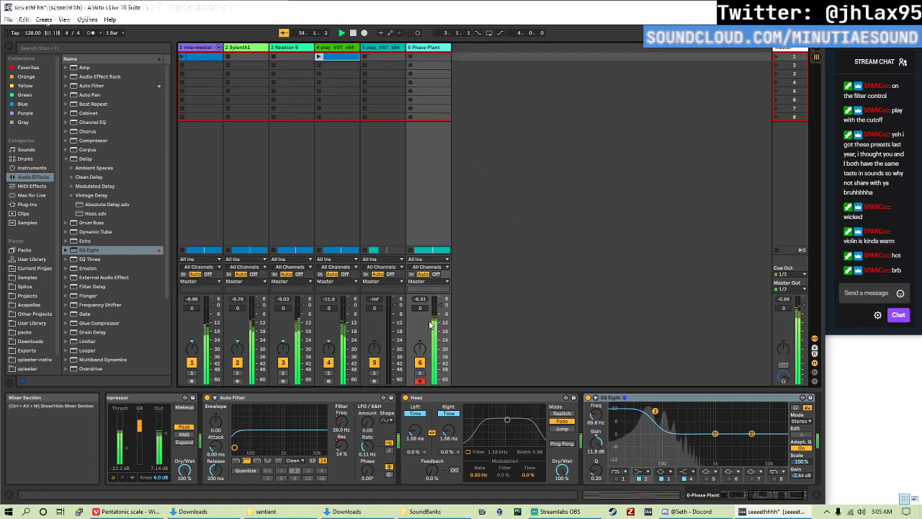
key(Tab)
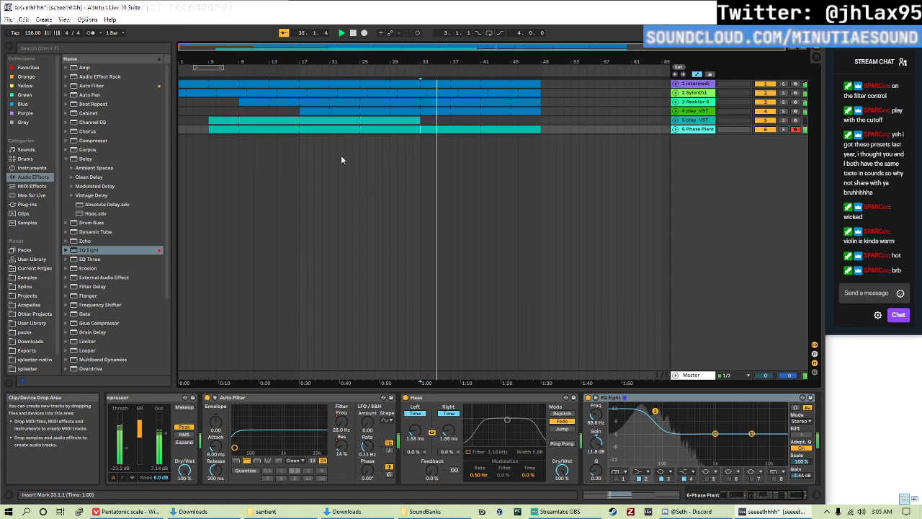
click(178, 126)
key(space)
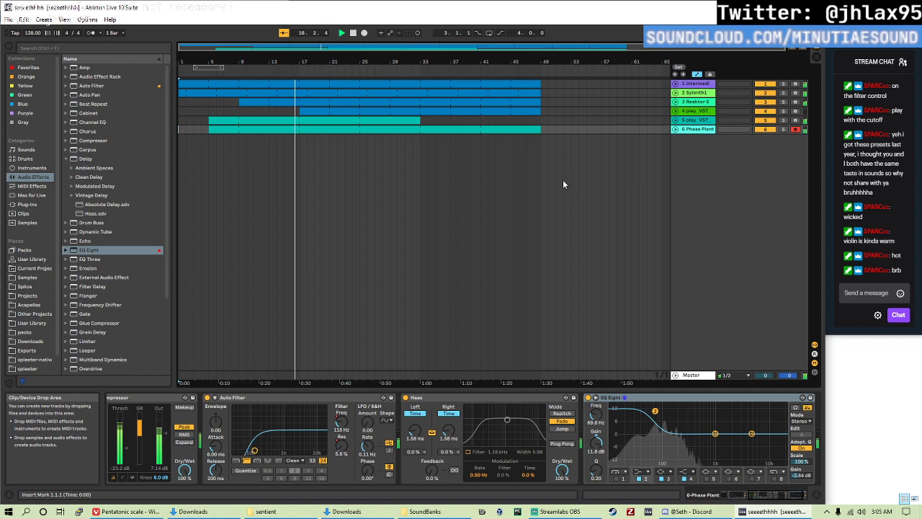
- Copy the Auto Pan from track 1 to the Sylenth1 track, invert its waveform, and set its rate to 1.5 and offset to 31.4°
click(694, 83)
click(279, 429)
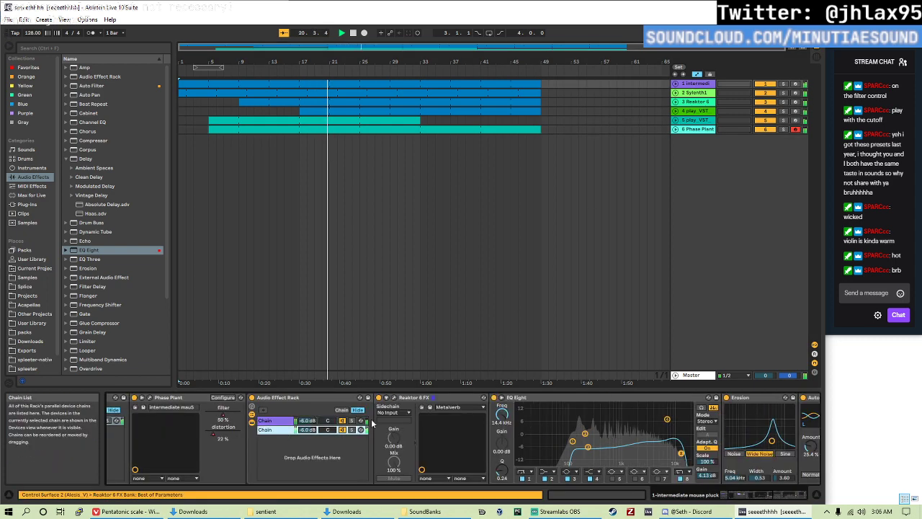
click(808, 406)
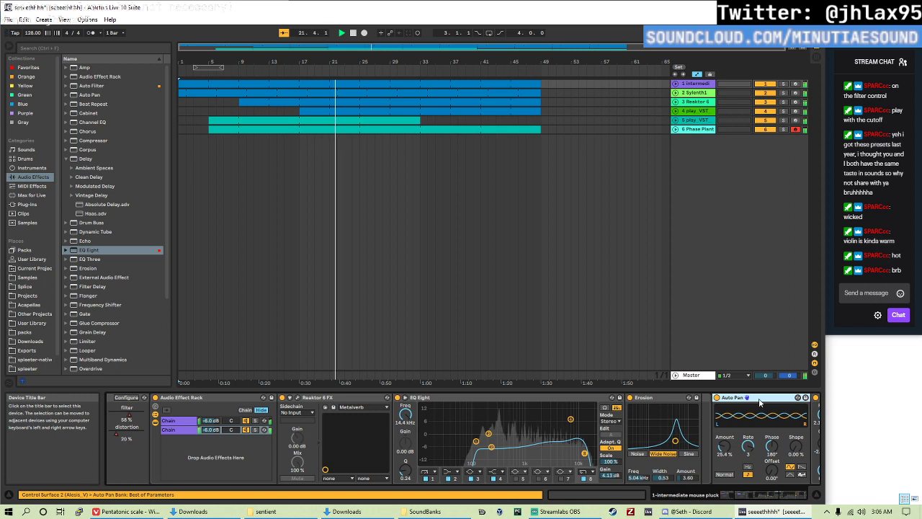
drag(758, 400, 707, 407)
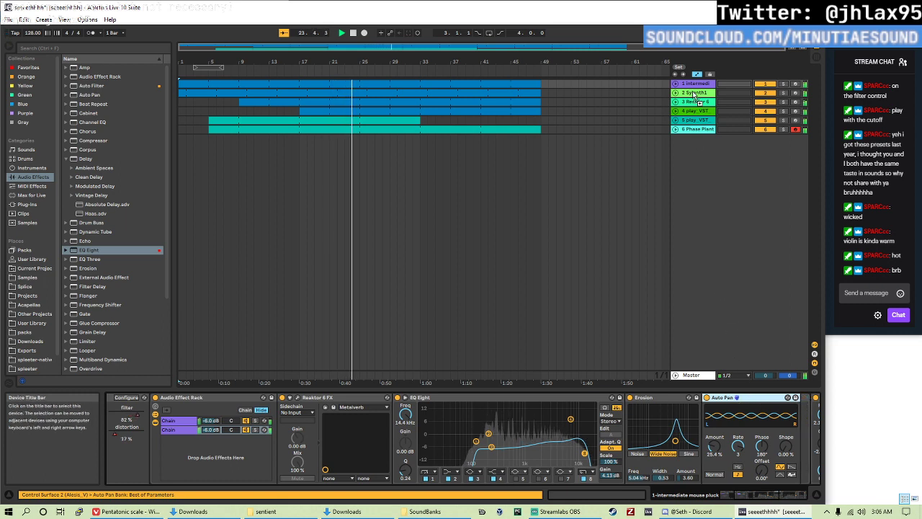
click(694, 92)
click(729, 474)
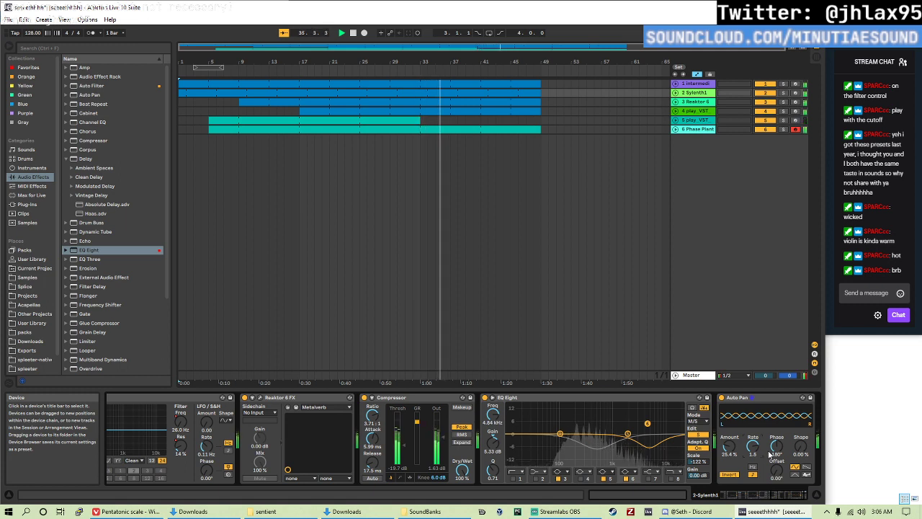
drag(775, 467, 776, 456)
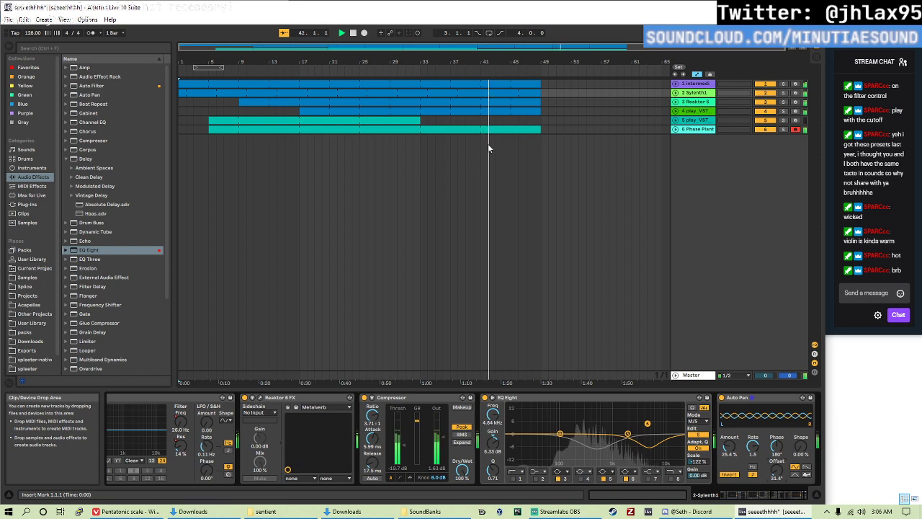
- Open the Phase Plant clip at bar 33, try its start marker at 7.1.1 and set it to 3.1.1 while replaying
click(420, 130)
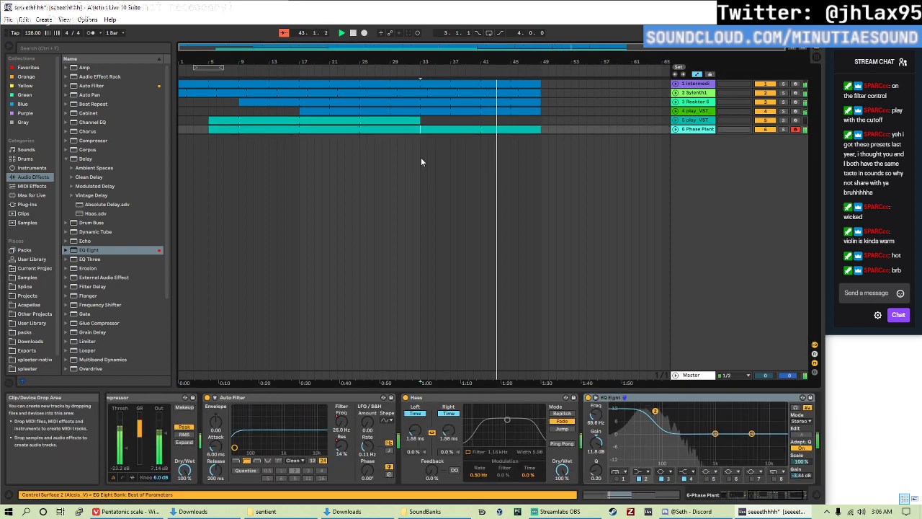
double_click(457, 130)
key(space)
key(space)
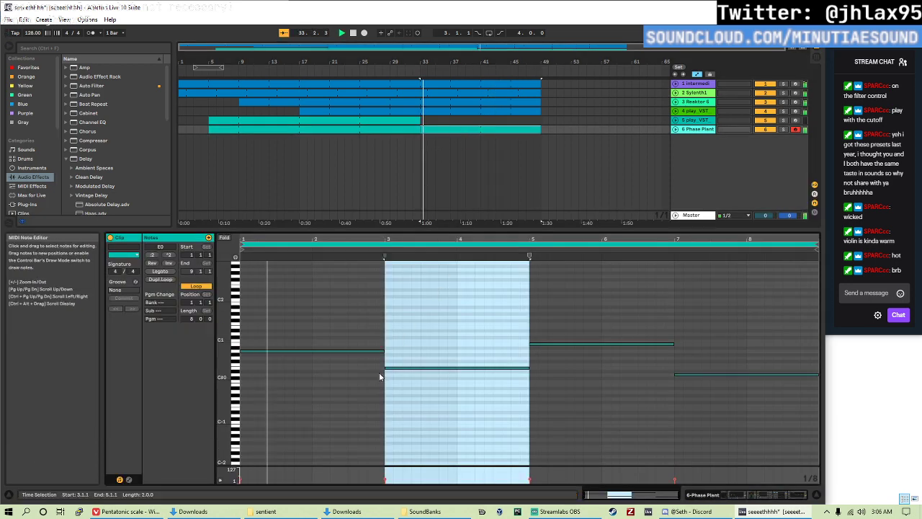
key(space)
click(353, 350)
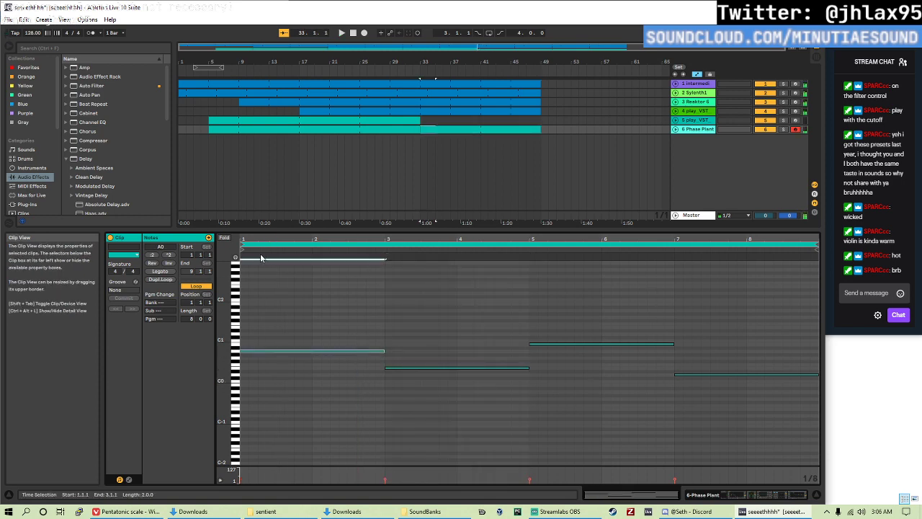
drag(241, 249, 594, 250)
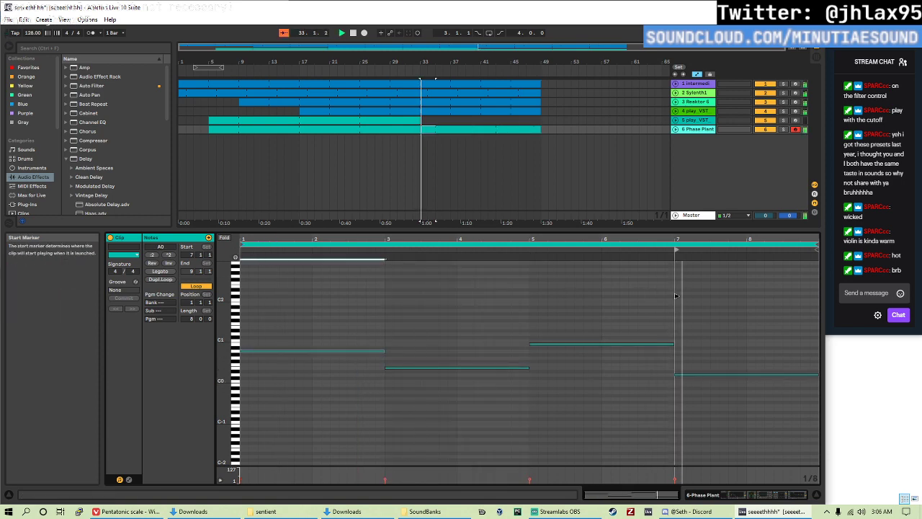
drag(676, 295, 387, 307)
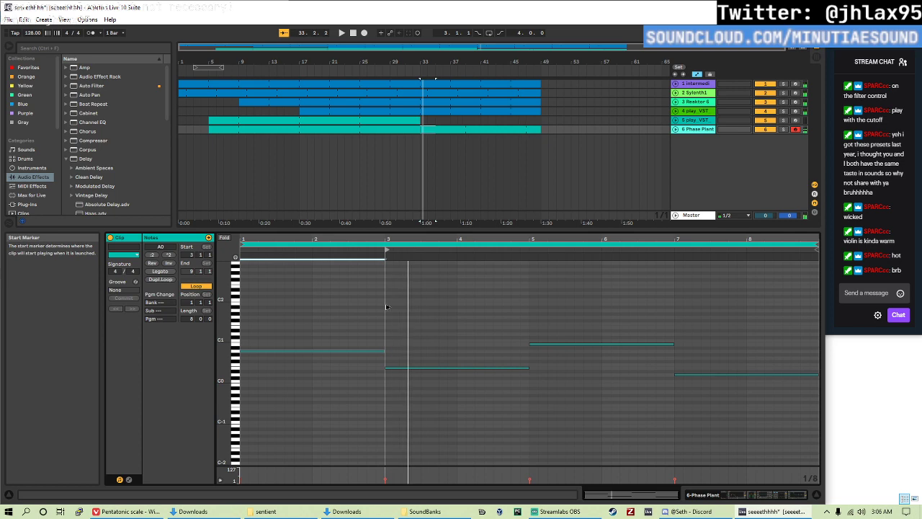
key(space)
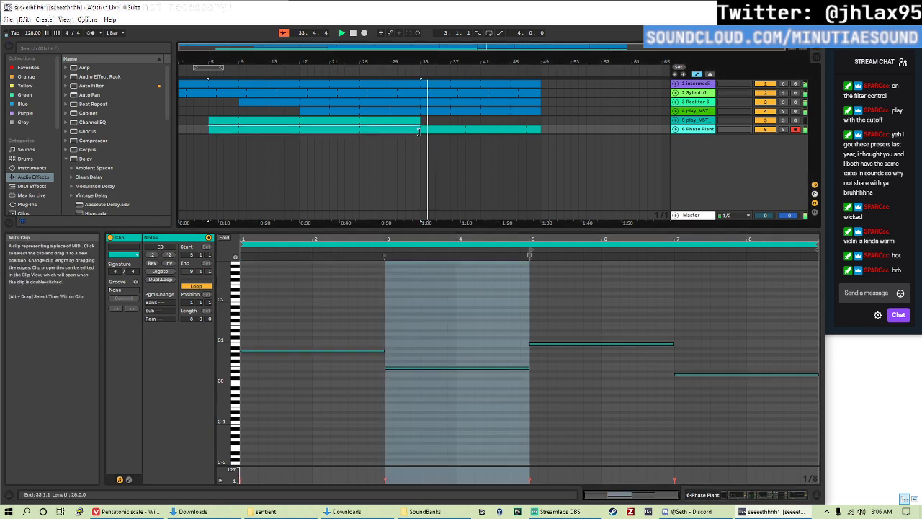
- Set the start marker of the Phase Plant clip from bar 5 to 33 to 3.1.1, unfolding it and play_VST track 5 for comparison
click(676, 129)
double_click(695, 129)
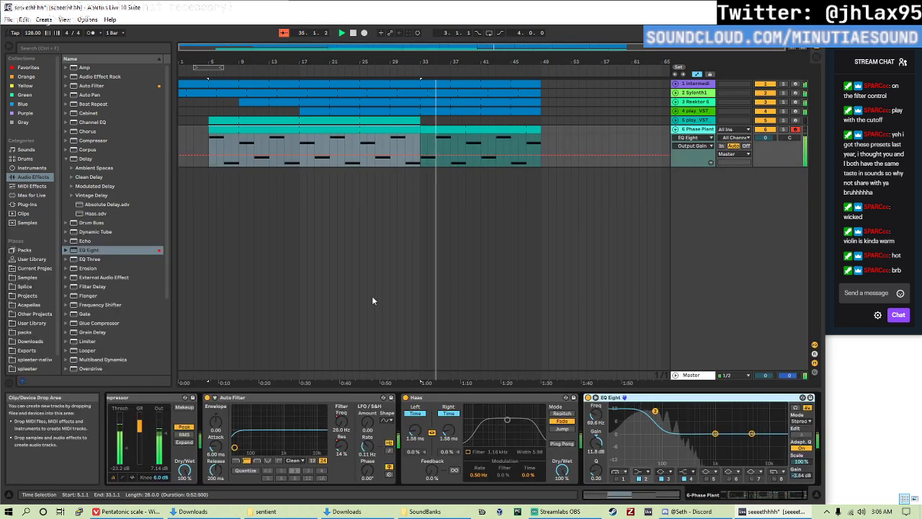
click(448, 144)
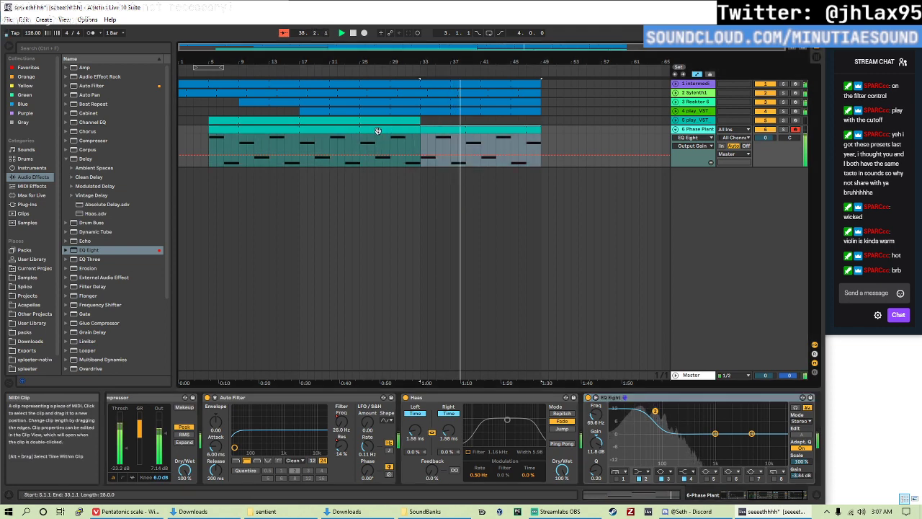
double_click(415, 143)
click(378, 298)
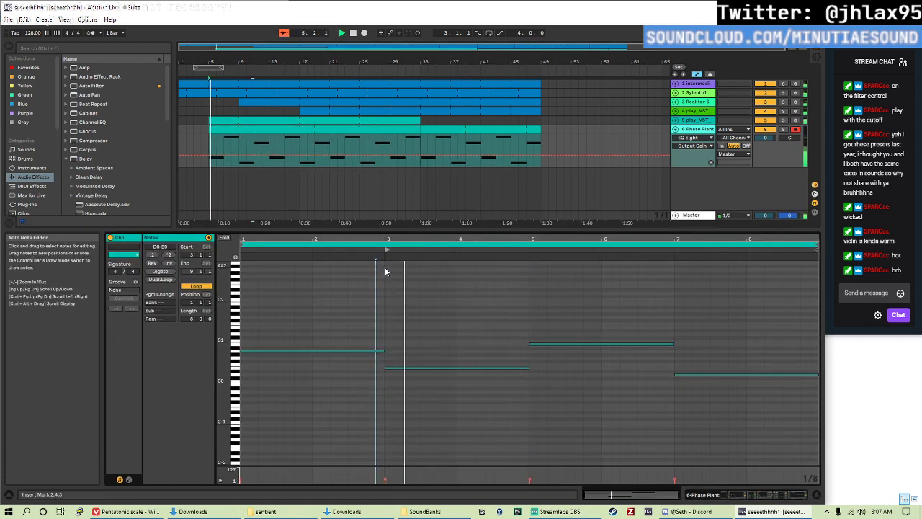
click(241, 141)
click(676, 121)
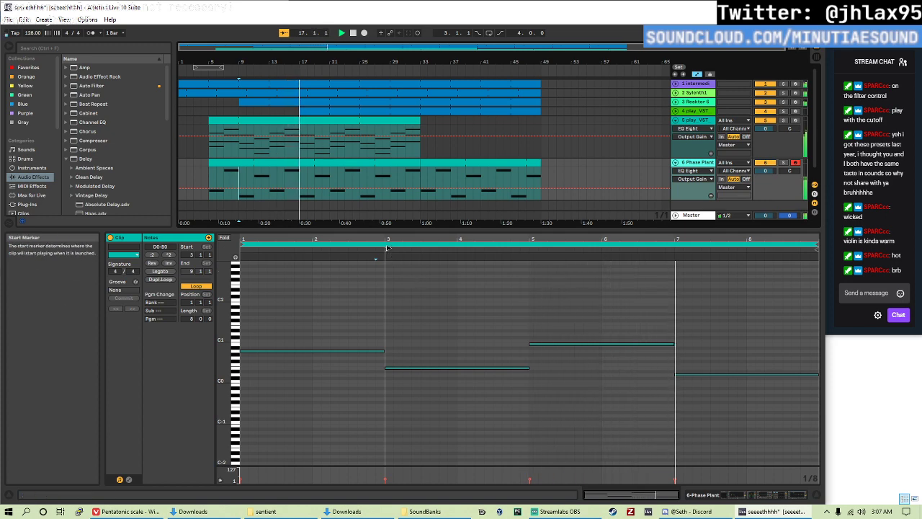
- Try that Phase Plant clip's start marker at 7.1.1 and 5.1.1, and return it to 3.1.1
mouse_move(387, 250)
mouse_down()
mouse_move(632, 251)
mouse_move(675, 267)
mouse_up()
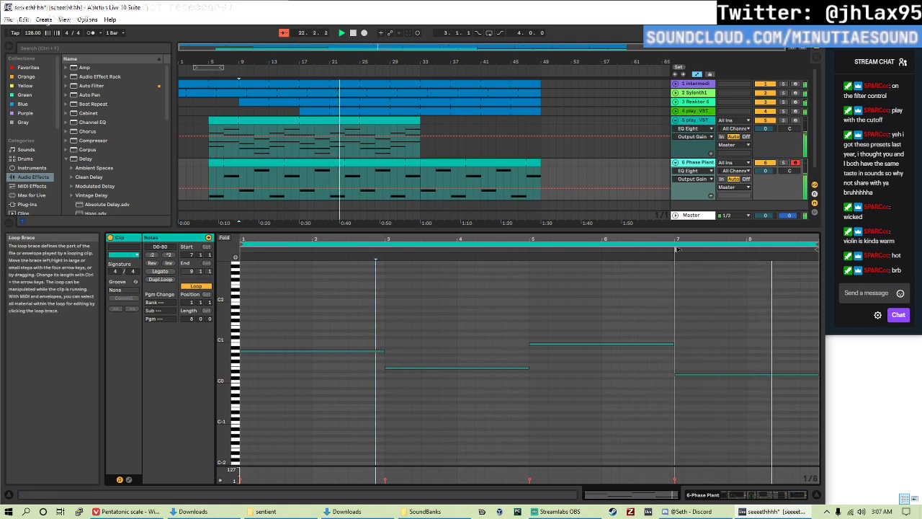
drag(677, 249, 530, 249)
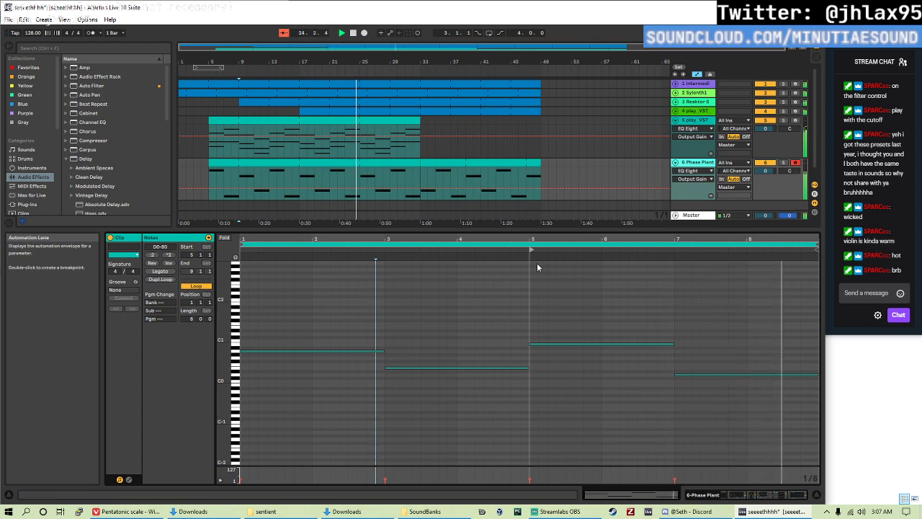
drag(530, 249, 384, 266)
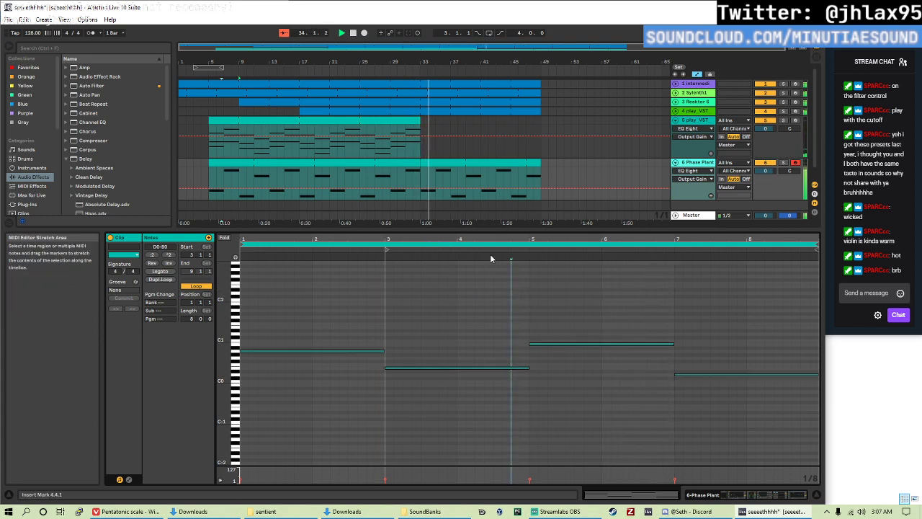
- Try extending the first Phase Plant clip past bar 33 to bar 49 in place of the second clip
click(422, 177)
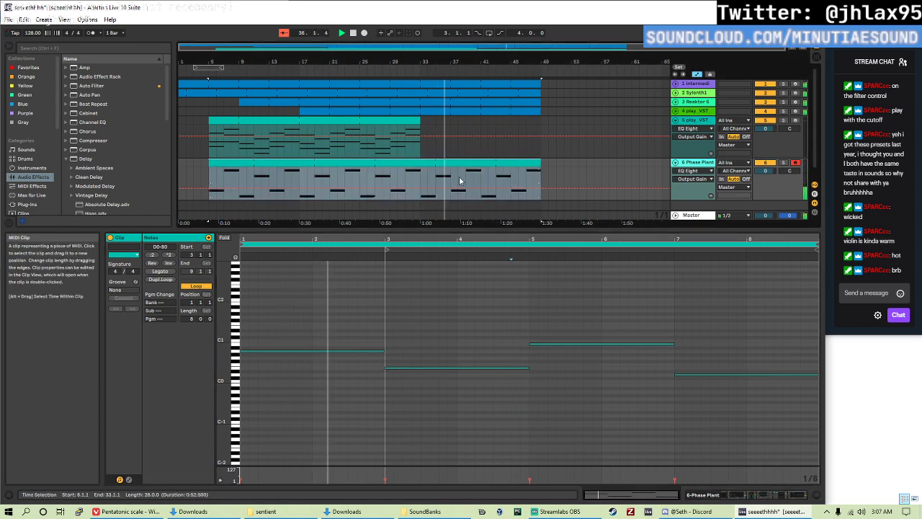
click(539, 163)
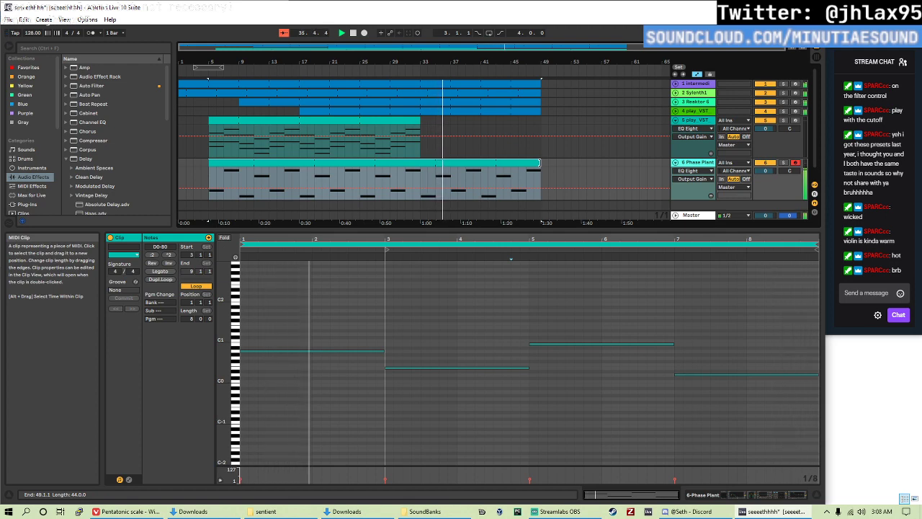
- Reverse the note order in the Phase Plant clip that starts at bar 33 and replay it from there
click(420, 177)
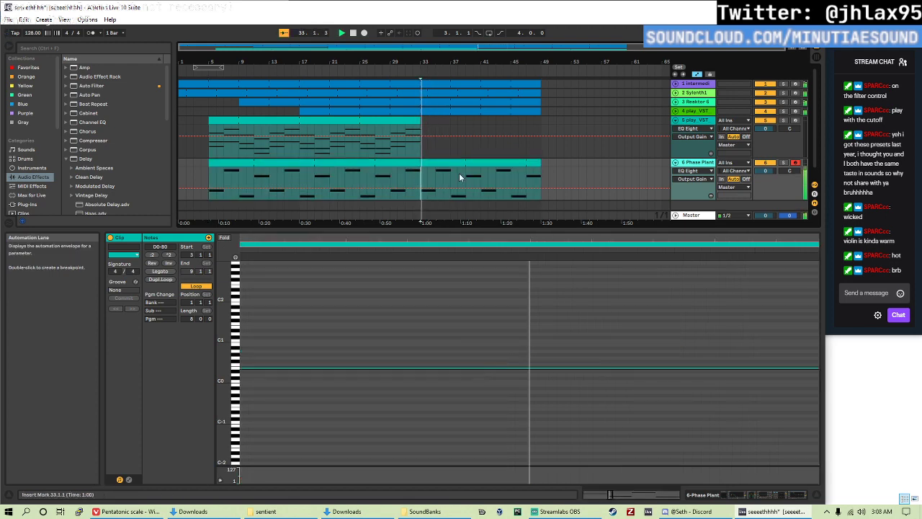
click(451, 178)
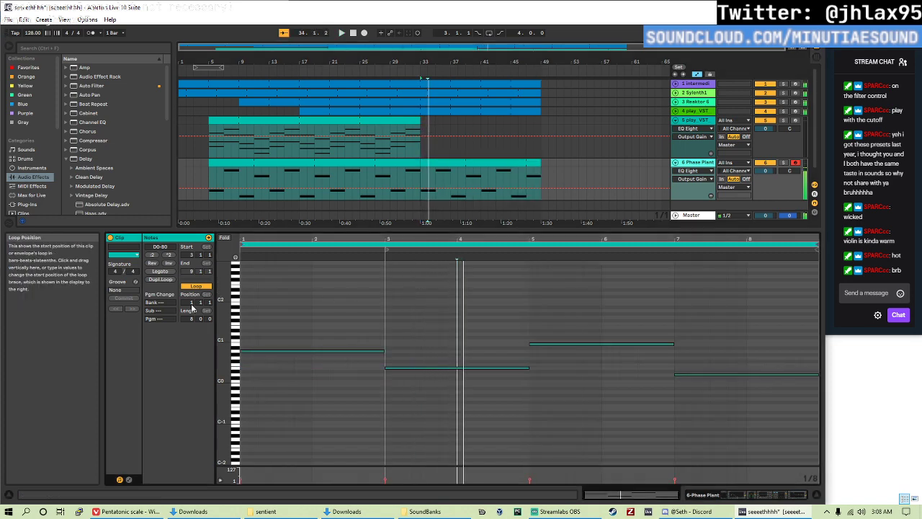
click(153, 263)
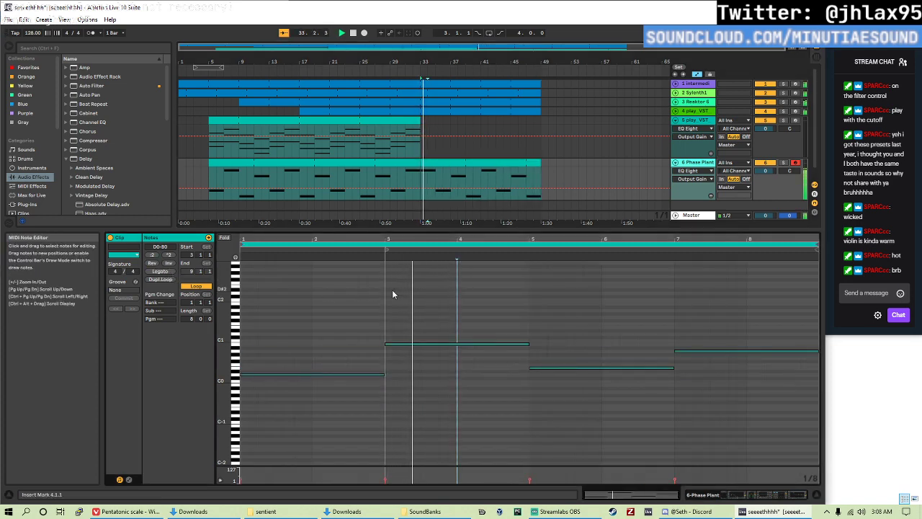
- Set the start marker of the Phase Plant clip that begins at bar 33 to 5.1.1, after trying 1.1.1
drag(386, 249, 244, 261)
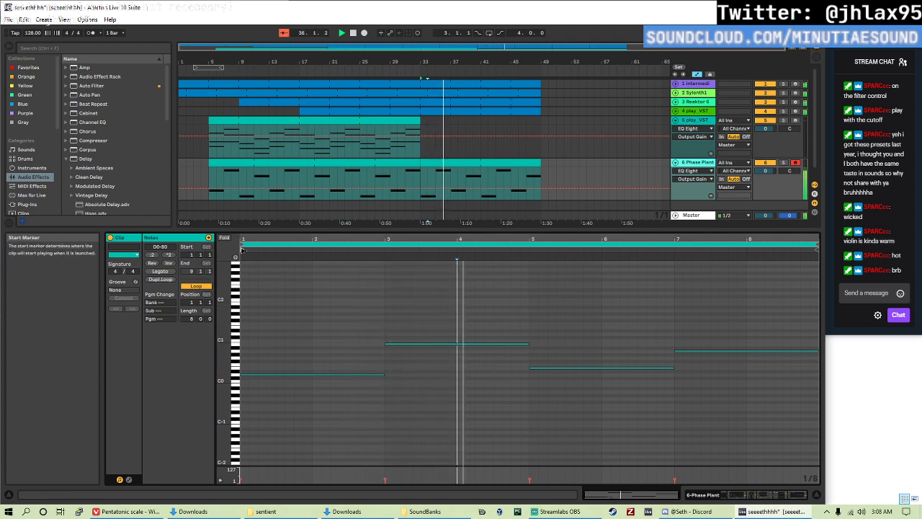
mouse_move(242, 250)
mouse_down()
mouse_move(569, 280)
mouse_move(531, 282)
mouse_up()
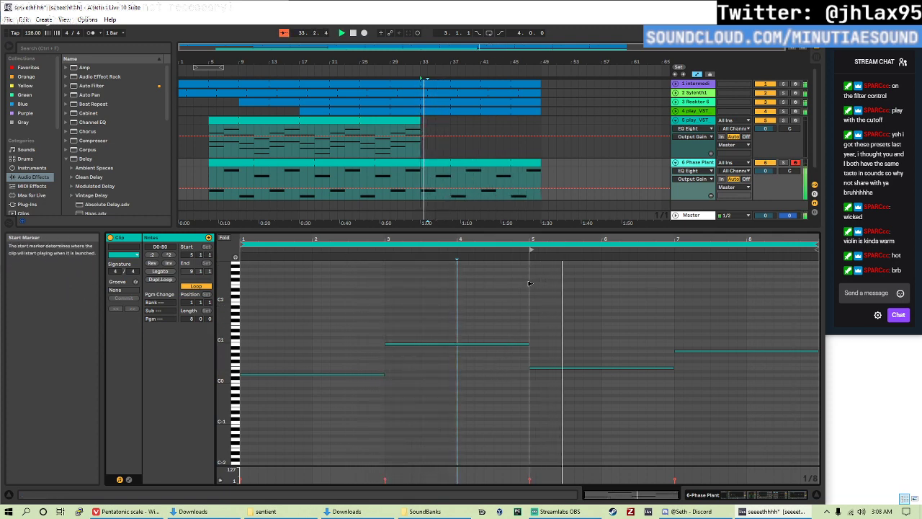
click(614, 313)
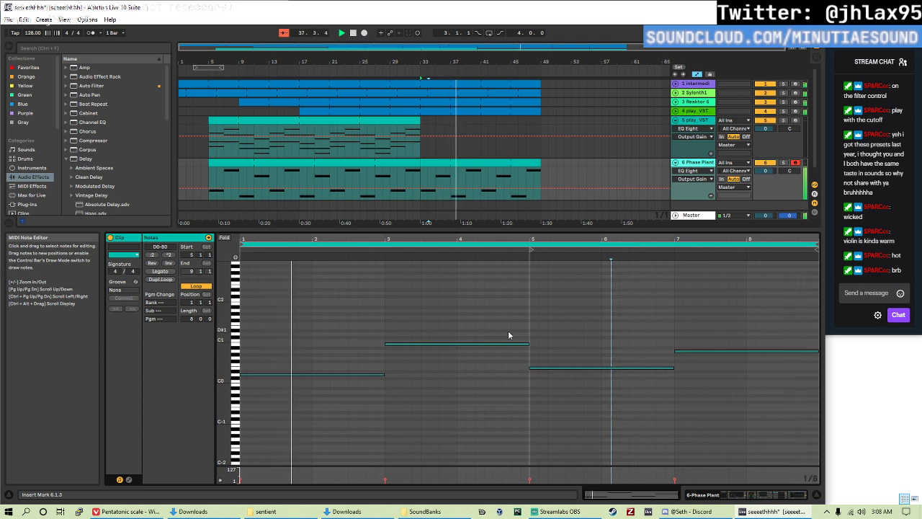
- Fold play_VST track 5 and the Phase Plant track, and show the Master track's Spectrum
click(675, 119)
click(675, 129)
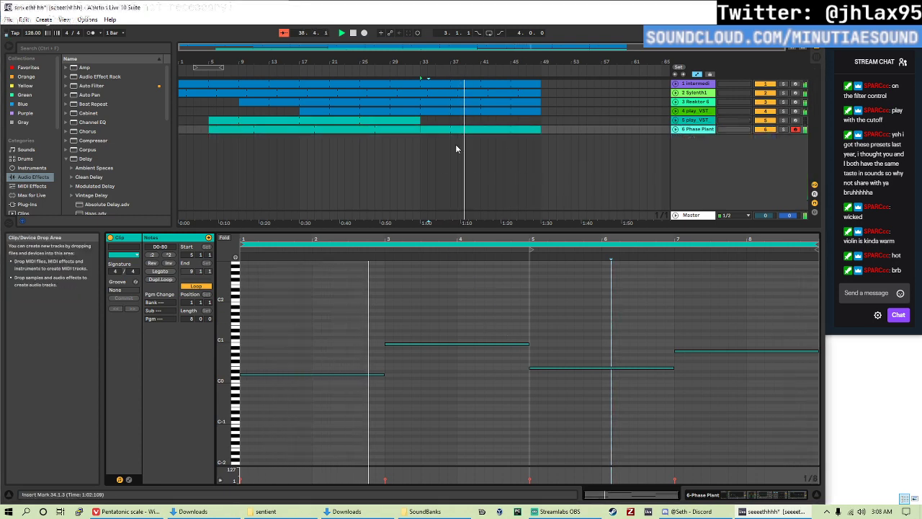
click(238, 130)
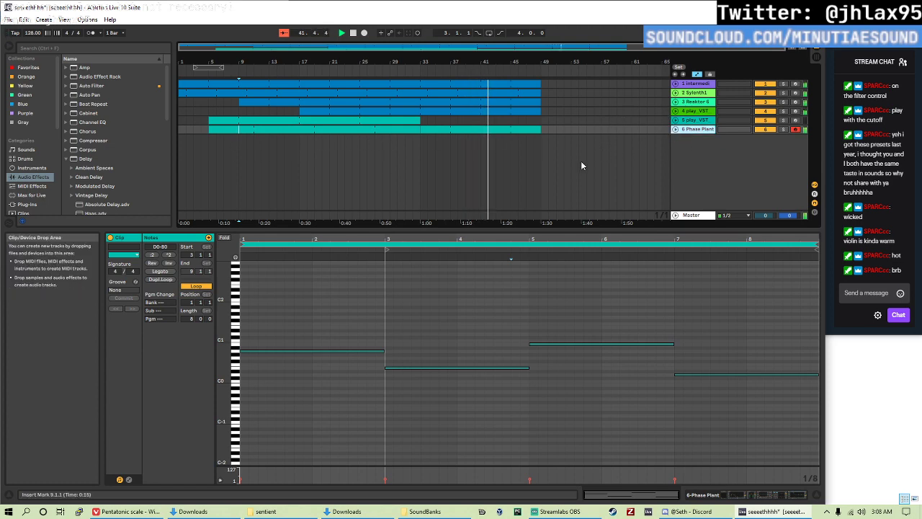
click(693, 215)
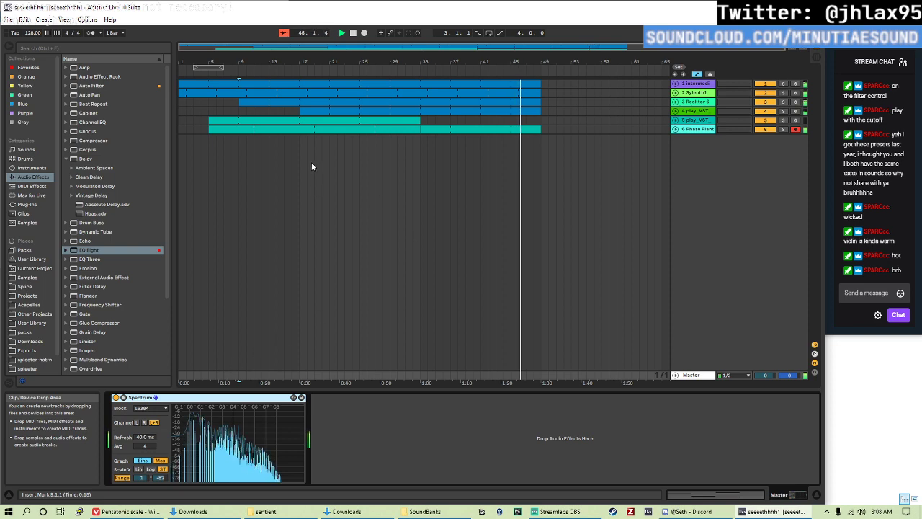
- Lock the automation envelopes and duplicate bars 33 to 49 of all tracks directly after bar 49, playing from there
drag(540, 133, 418, 81)
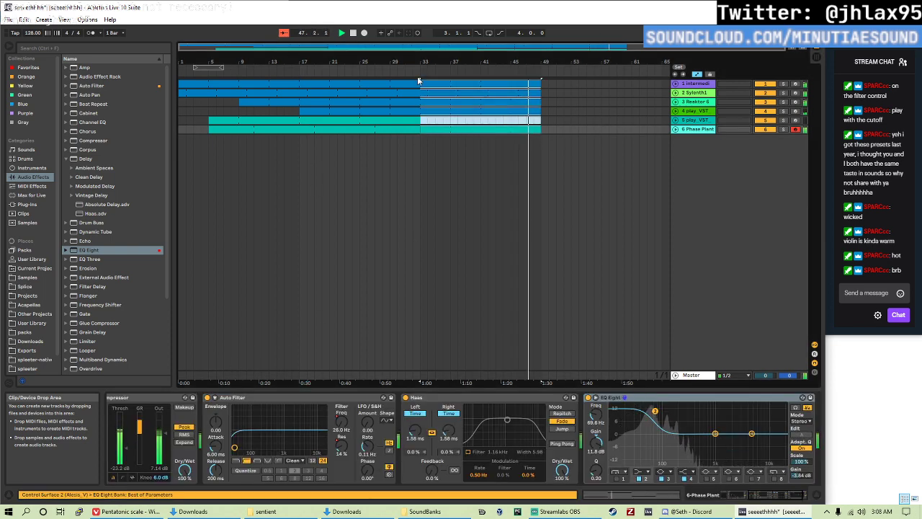
click(695, 84)
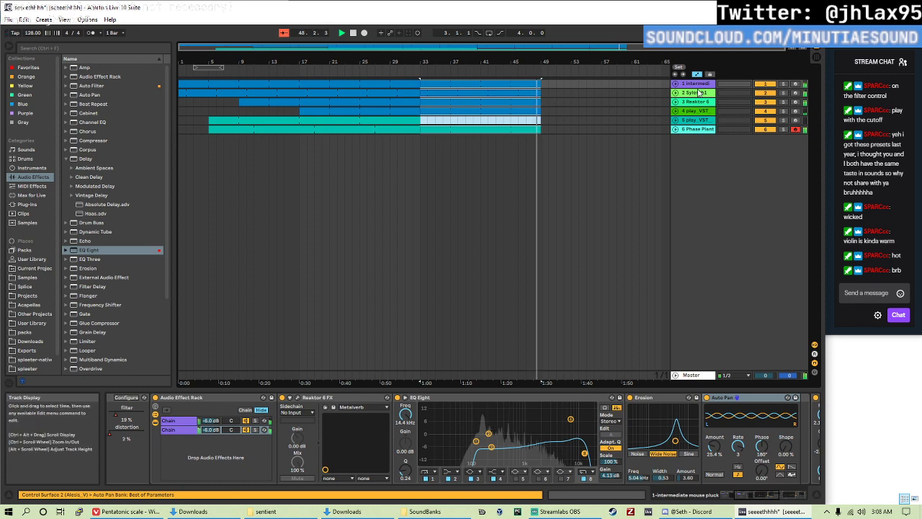
click(510, 129)
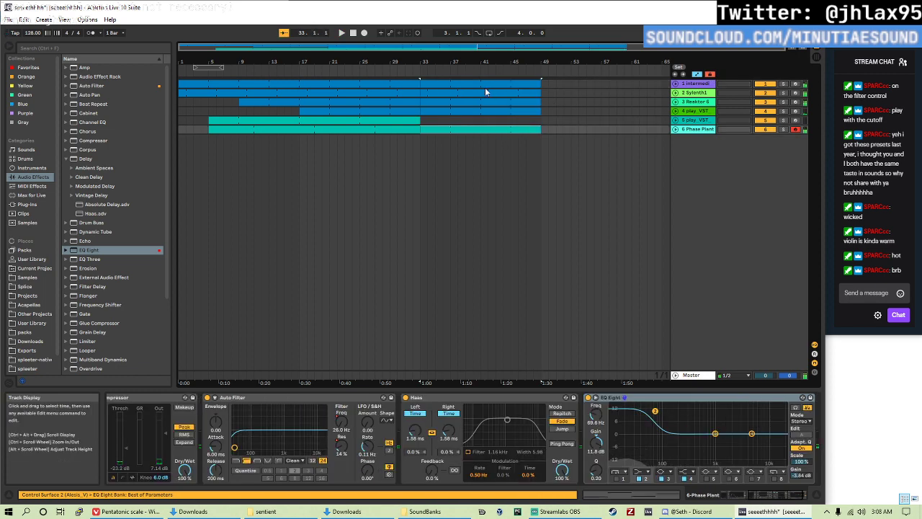
shift+click(463, 86)
key(ctrl+d)
key(space)
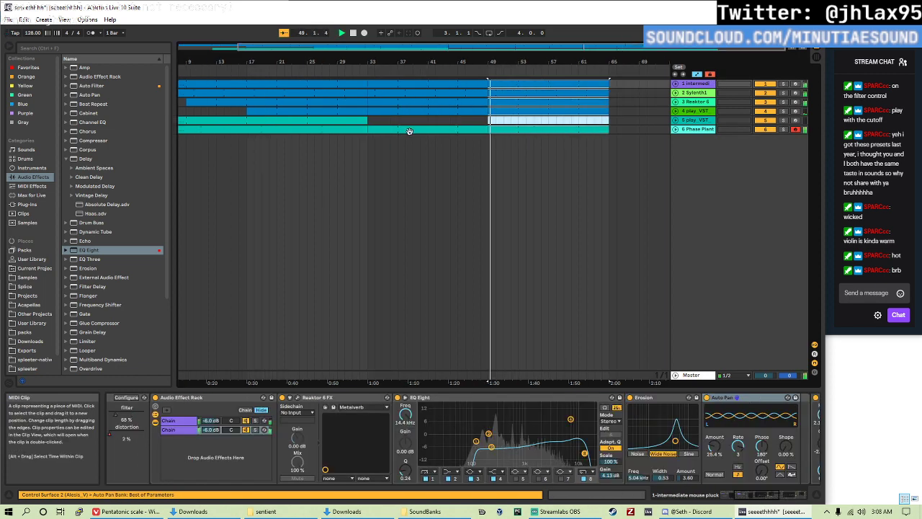
- Replay the arrangement from bar 33 and from its opening bars, and save the set
click(368, 132)
key(space)
key(space)
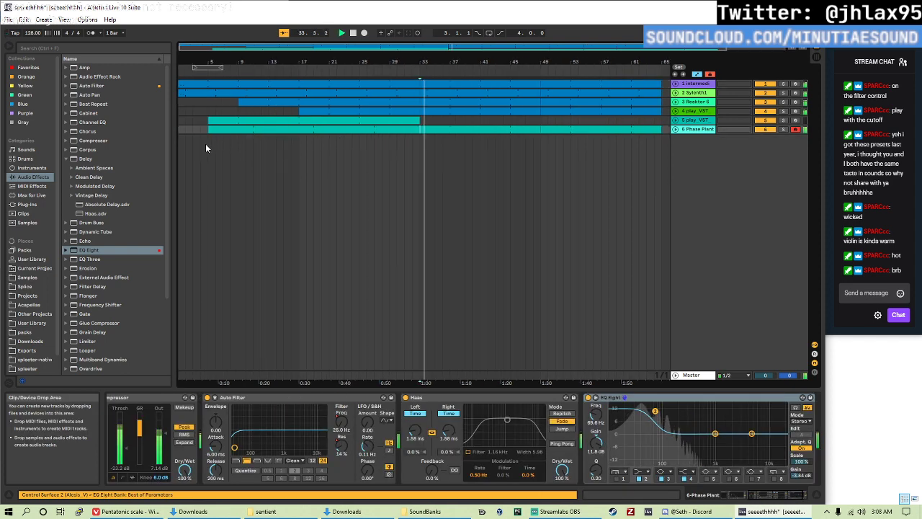
click(183, 129)
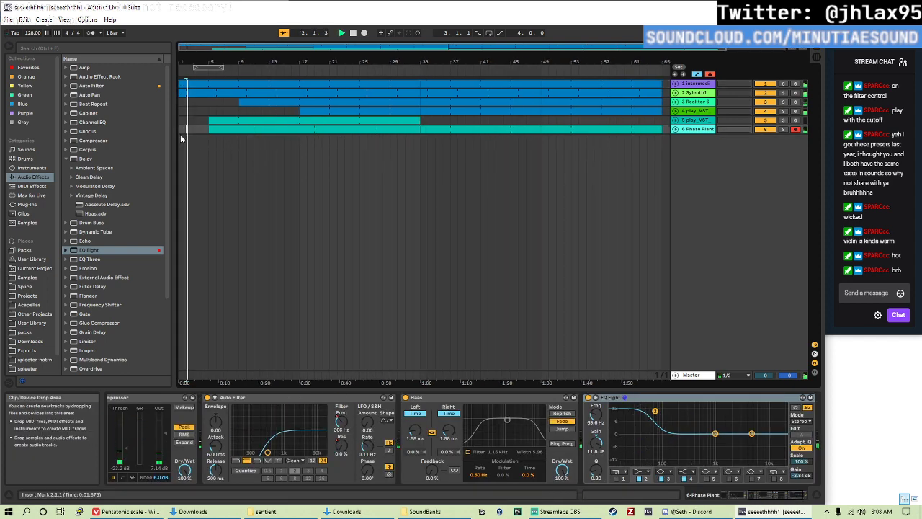
key(space)
key(ctrl+s)
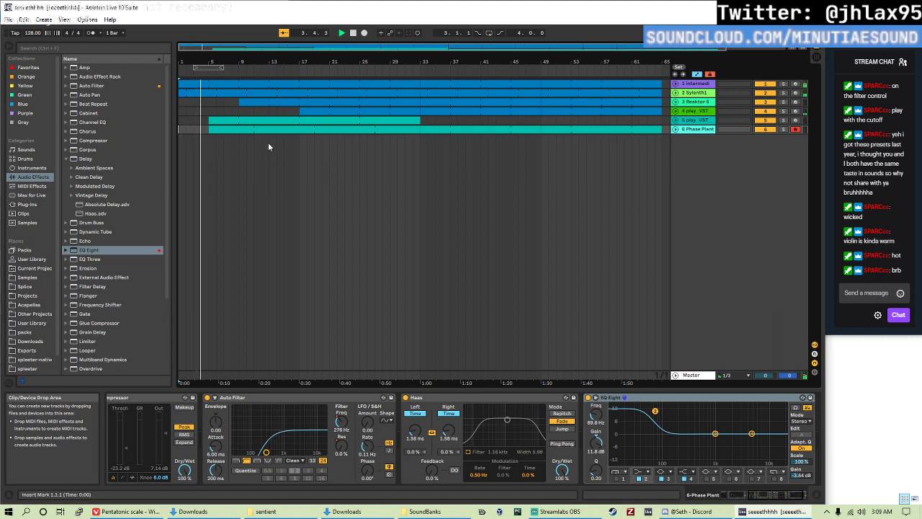
- Set the song tempo to 145 BPM and play the arrangement from the start
click(15, 33)
text(145)
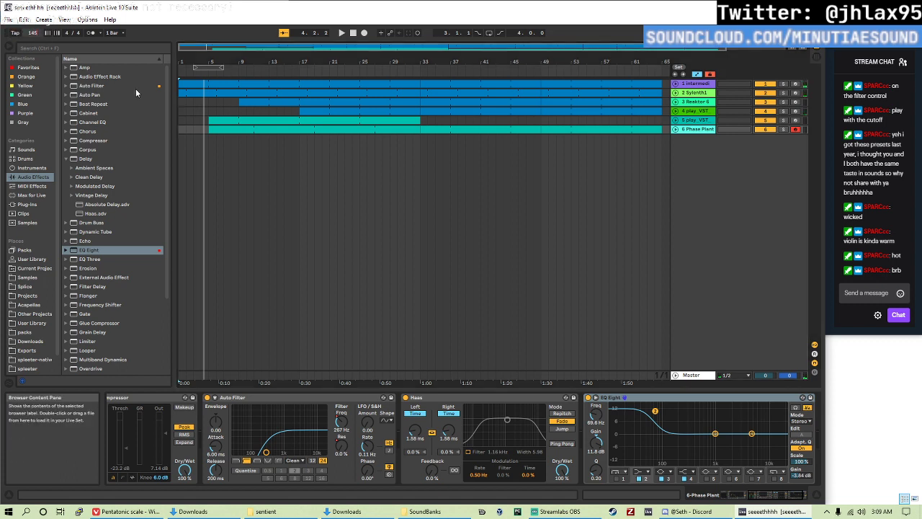
key(Return)
key(space)
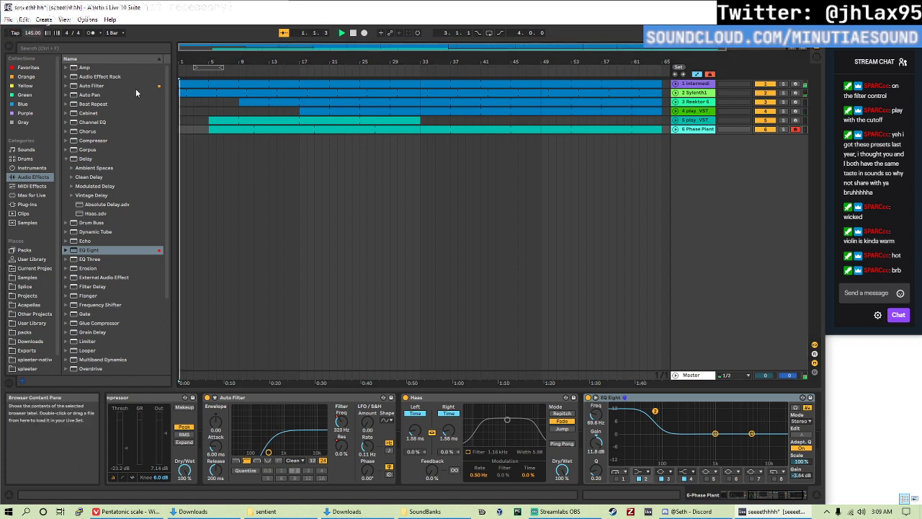
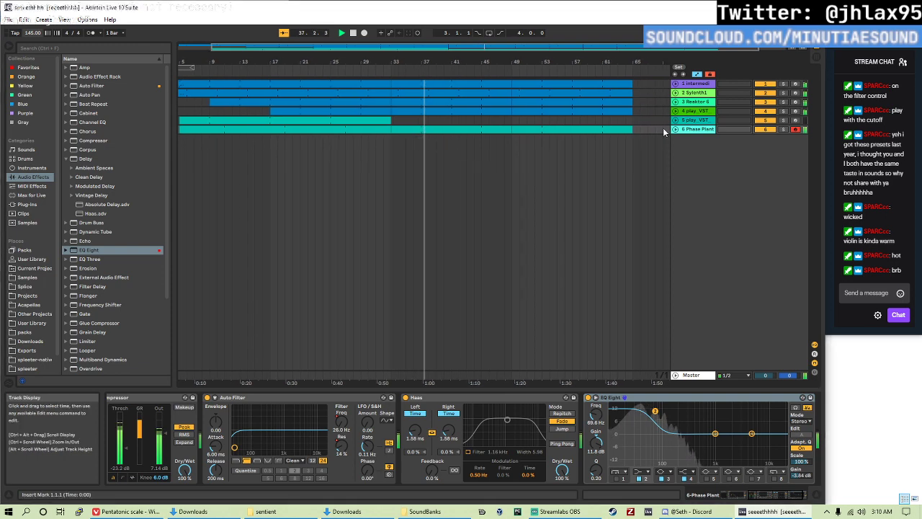
- Show the Phase Plant track's Auto Filter frequency automation and raise the envelope from bar 33 onward to about 104 Hz
key(a)
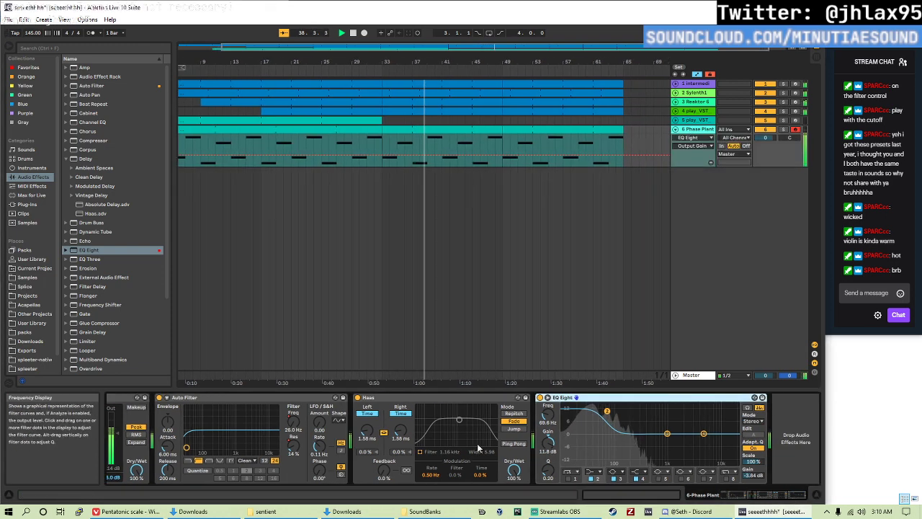
right_click(362, 421)
click(375, 430)
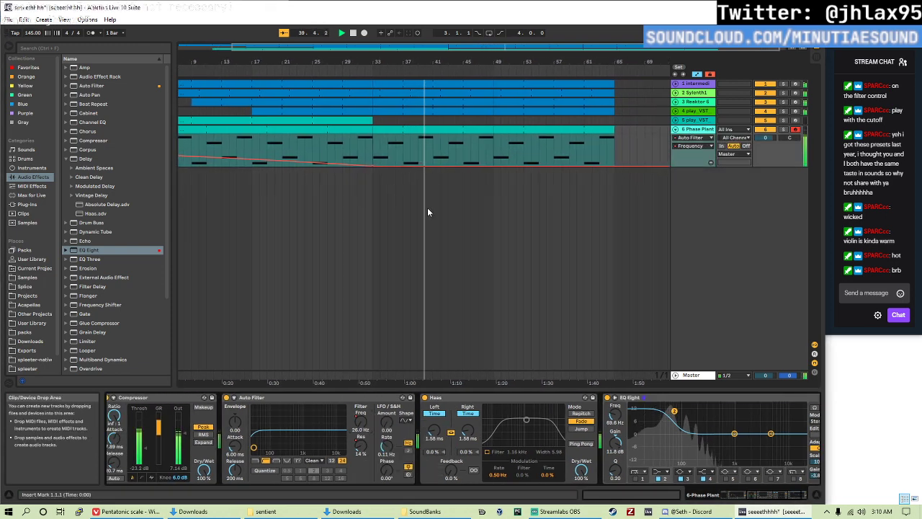
click(378, 165)
drag(379, 166, 376, 154)
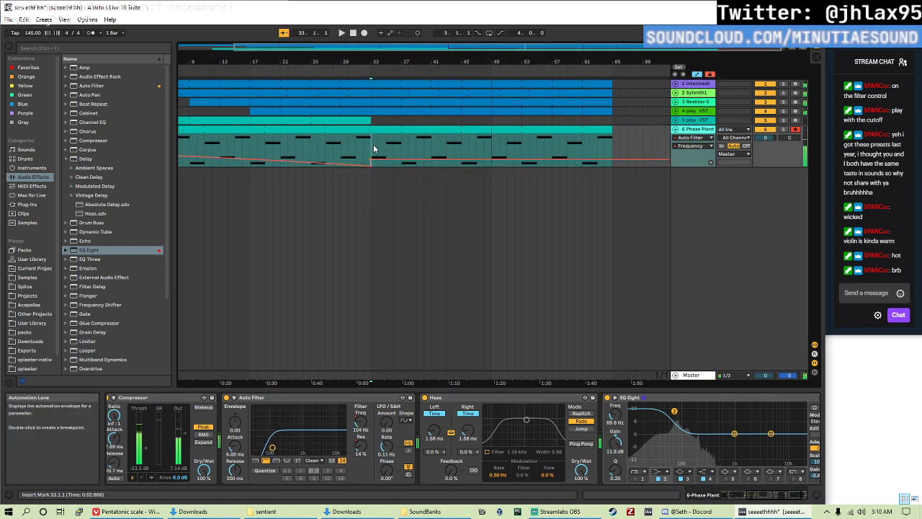
- Shape the Phase Plant filter frequency to rise from bar 31 to about 65 Hz at bar 33 and fall toward bar 65, replaying from bar 31
drag(555, 156, 406, 165)
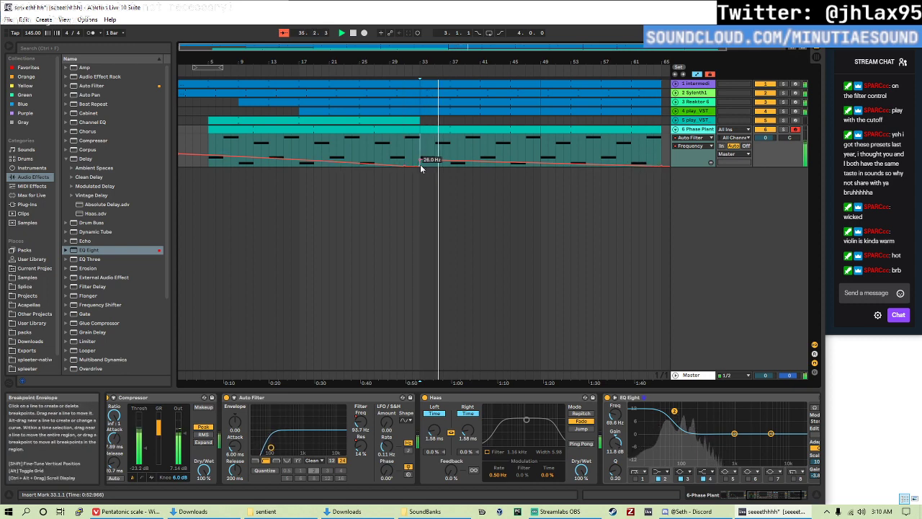
key(space)
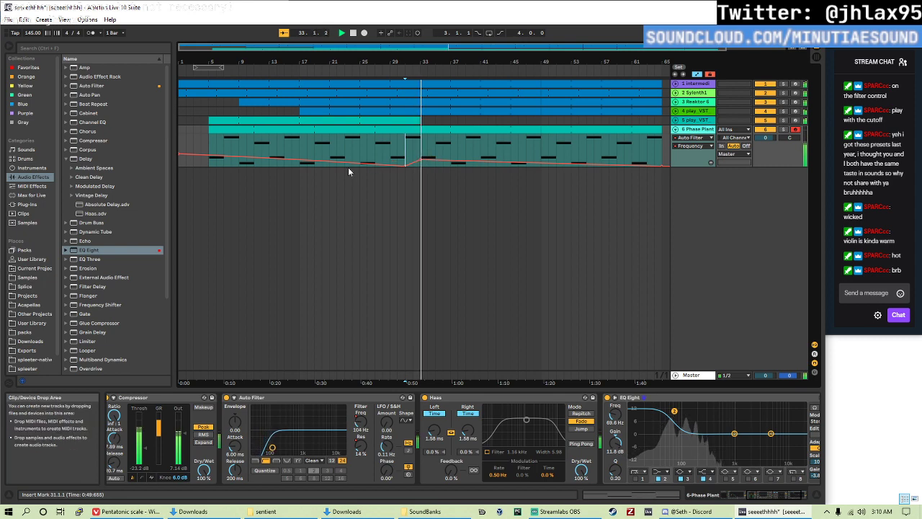
drag(423, 164, 426, 168)
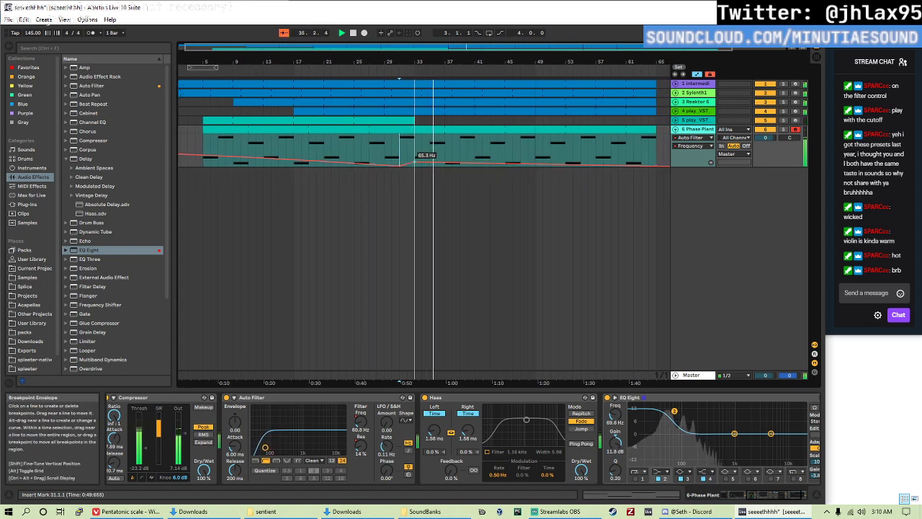
key(space)
key(space)
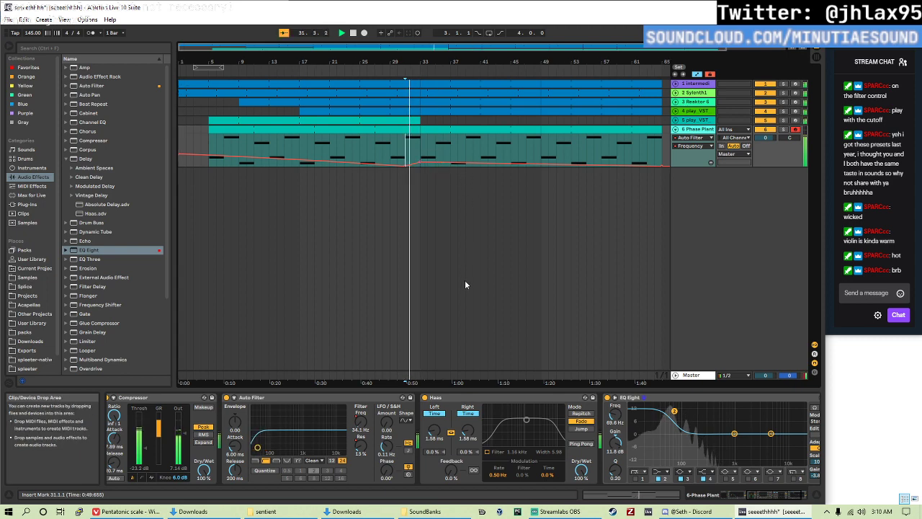
- Boost Phase Plant's EQ Eight band 3 by about 11.5 dB at 359 Hz and band 4 by 15 dB at 256 Hz, after trying a band 3 cut
drag(735, 433, 719, 450)
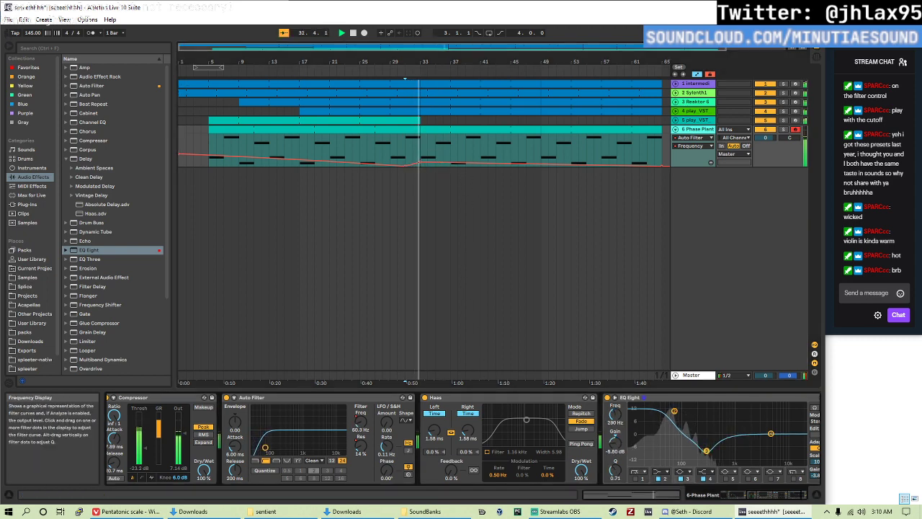
click(814, 474)
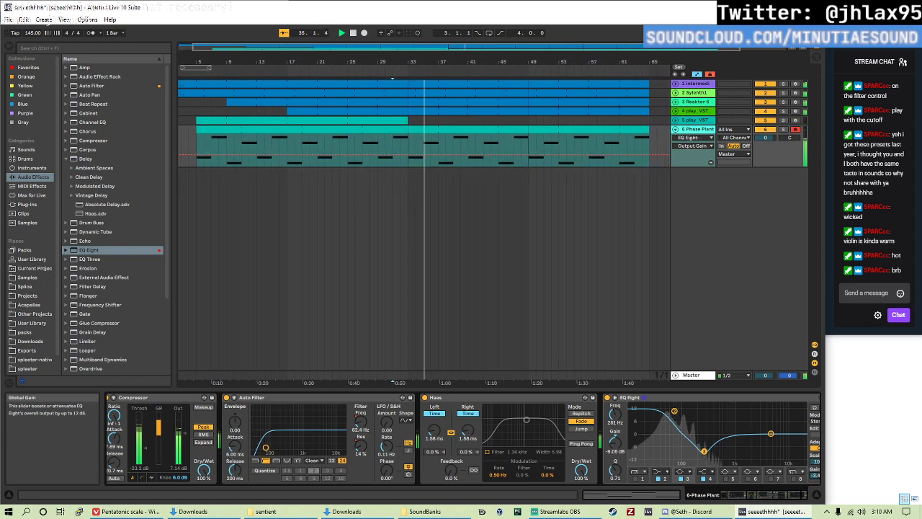
drag(704, 452, 734, 433)
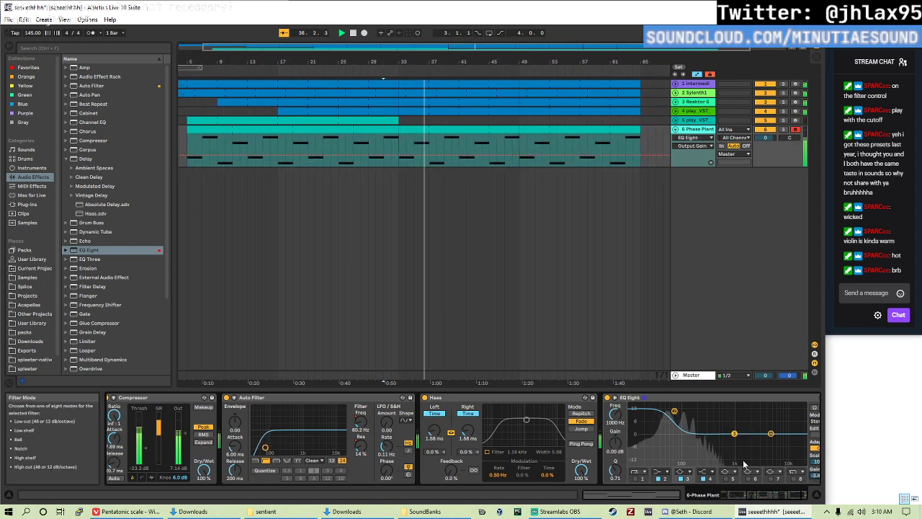
drag(734, 433, 711, 412)
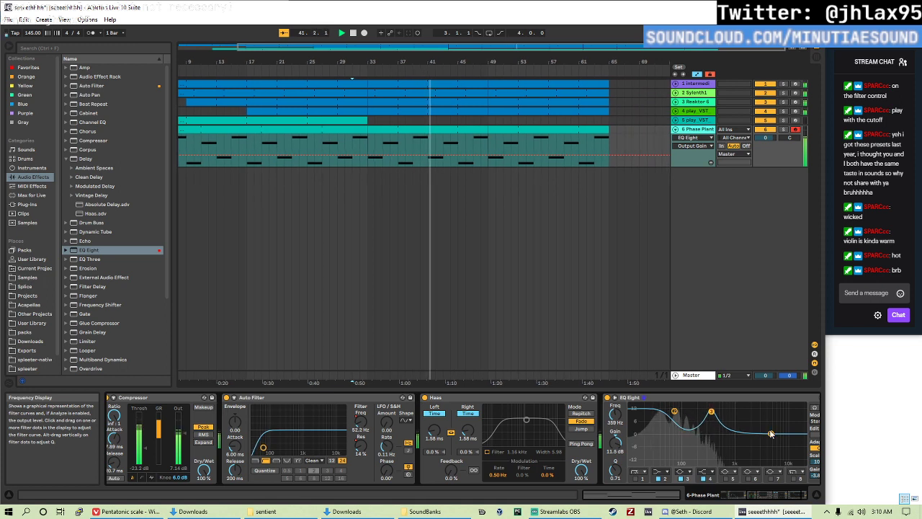
drag(771, 433, 704, 405)
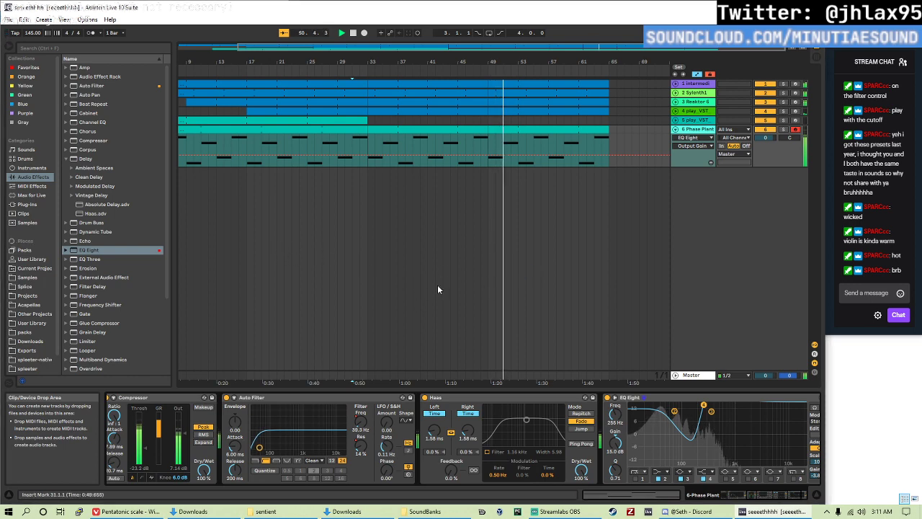
- Listen to the arrangement from bar 33, from bar 5 and from the very start
click(369, 172)
scroll(369, 172, left, 3)
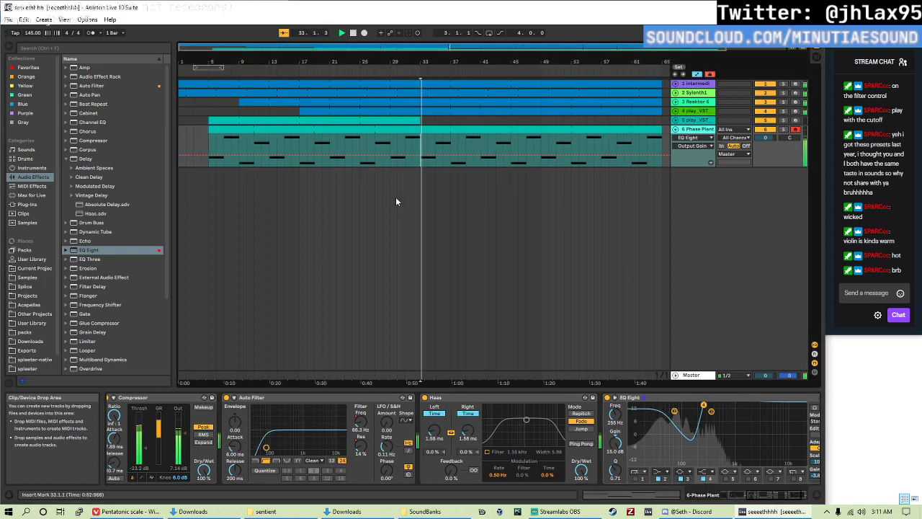
click(210, 146)
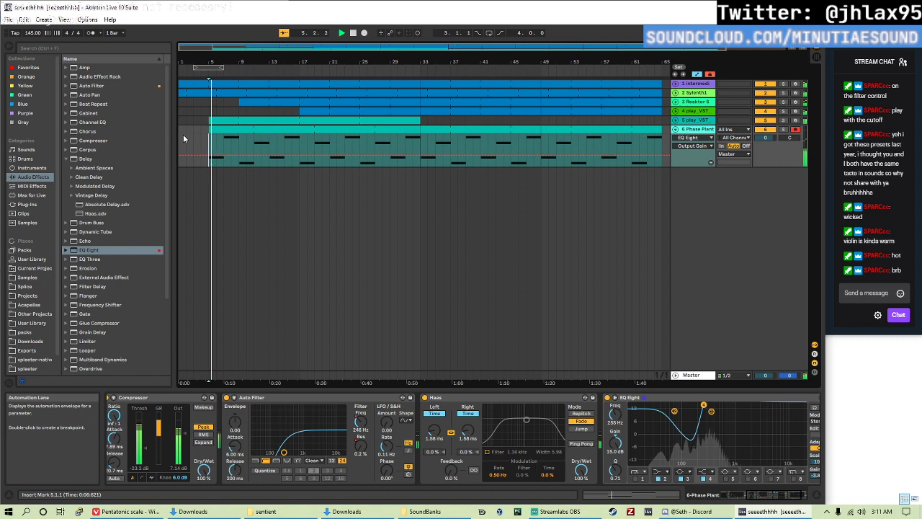
click(181, 134)
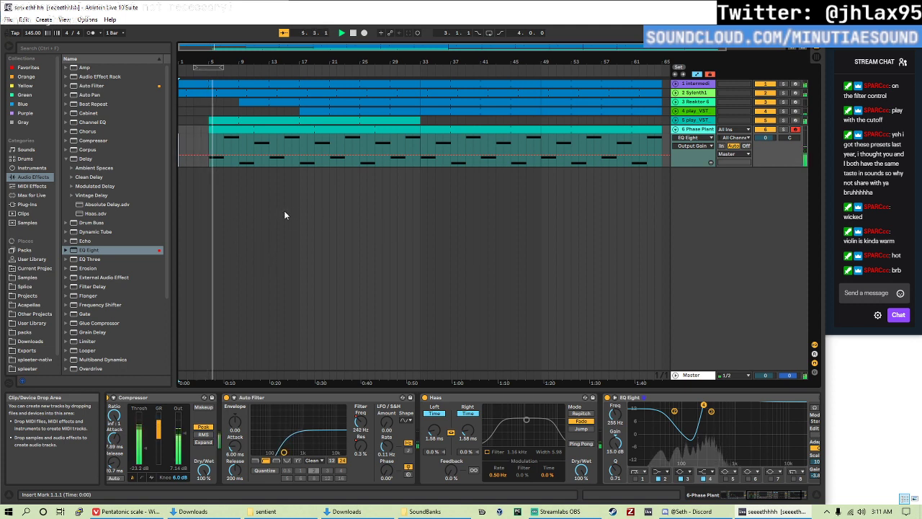
- Unfold the Sylenth1 track and show the frequency automation of its high-pass Auto Filter
click(675, 93)
click(695, 93)
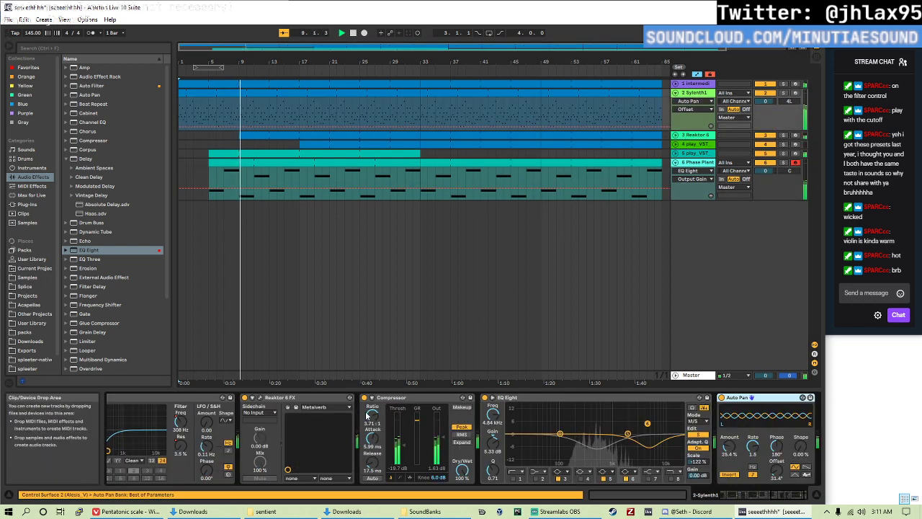
scroll(295, 445, up, 5)
scroll(295, 445, up, 2)
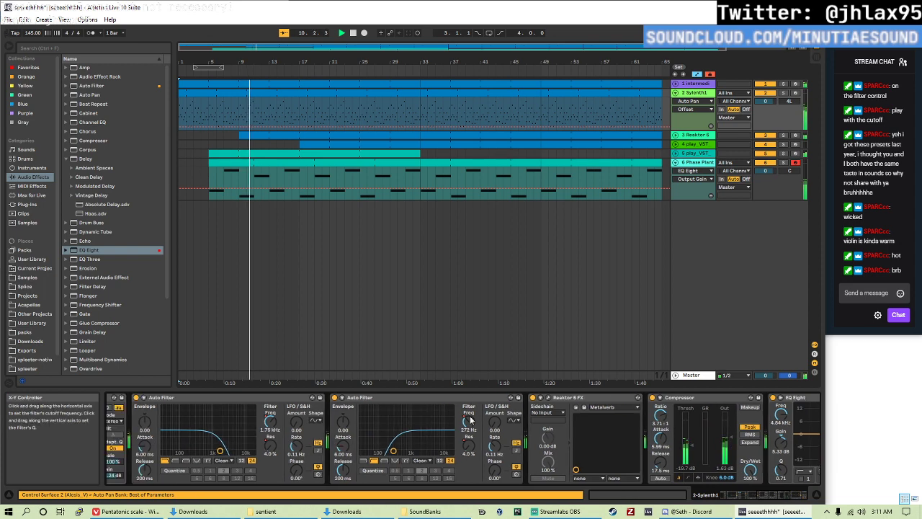
right_click(470, 428)
click(347, 104)
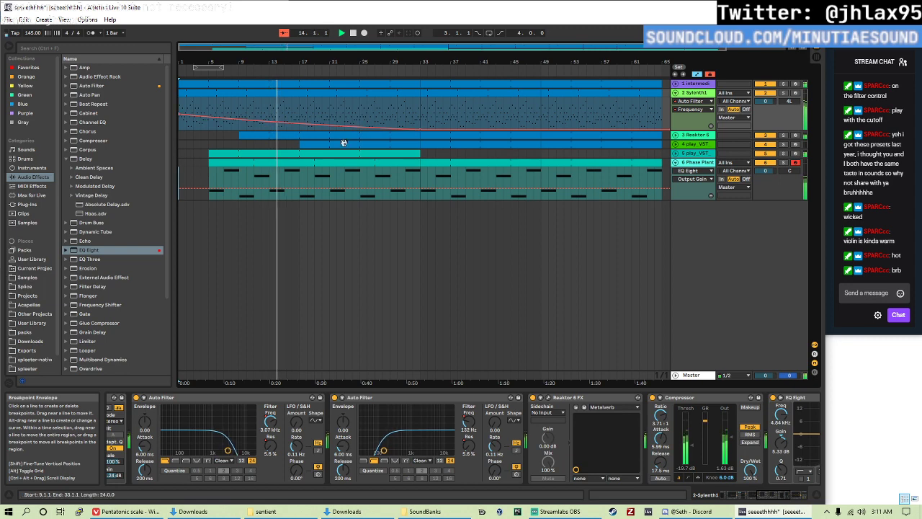
click(610, 186)
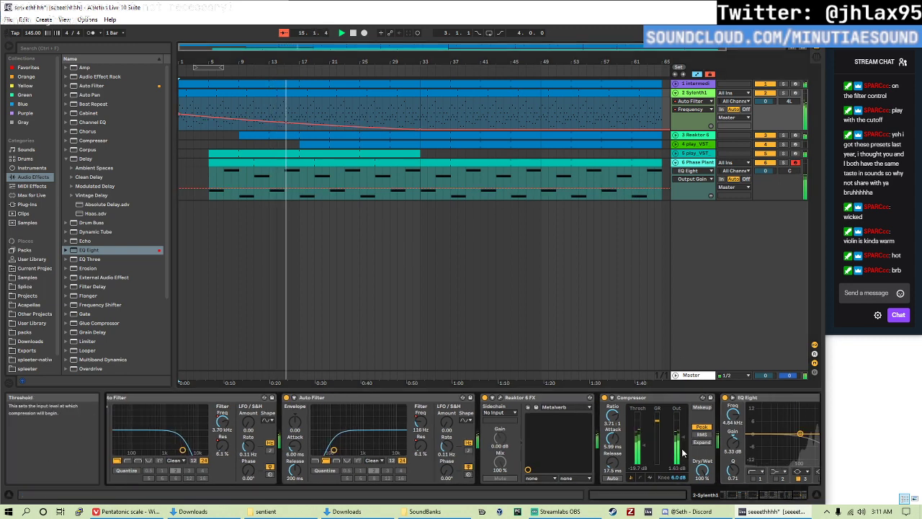
- Add an EQ Eight to the end of Sylenth1's chain, boost band 3 by about 6 dB at 3.37 kHz with Q 0.37, and replay from bar 4
drag(108, 250, 720, 436)
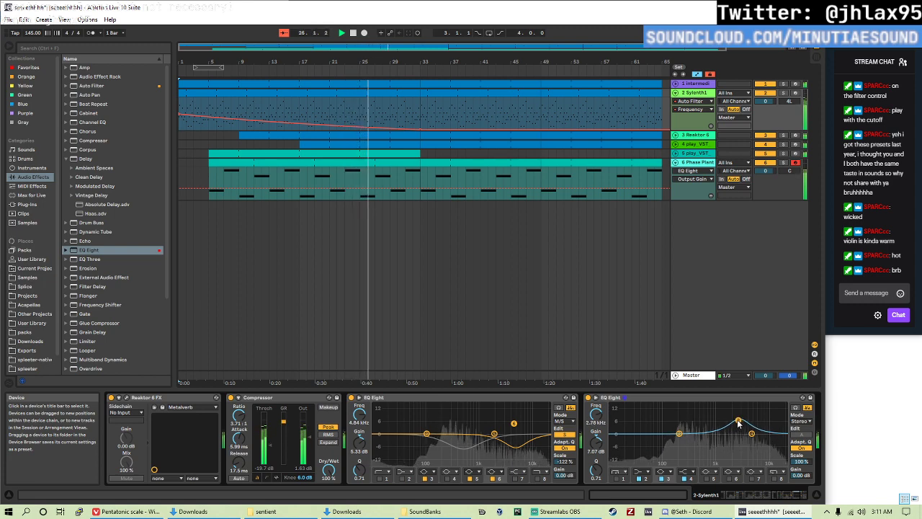
drag(596, 466, 596, 481)
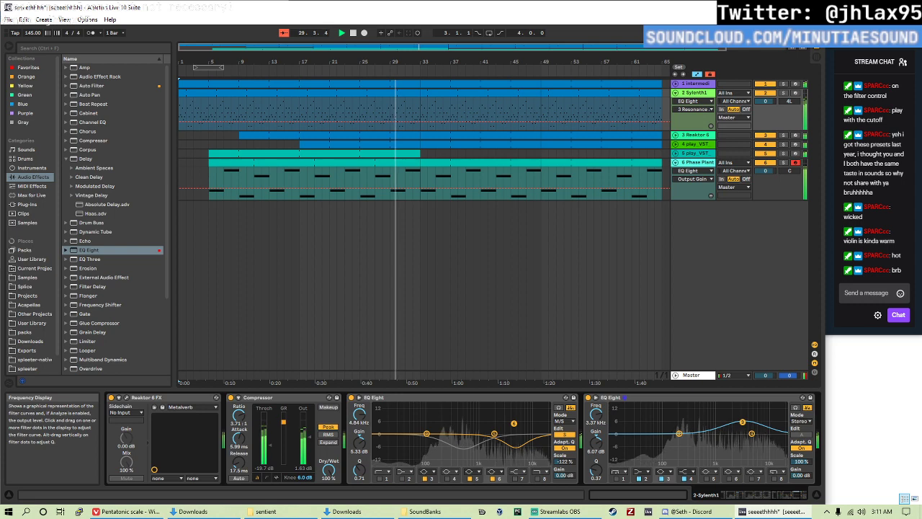
click(204, 113)
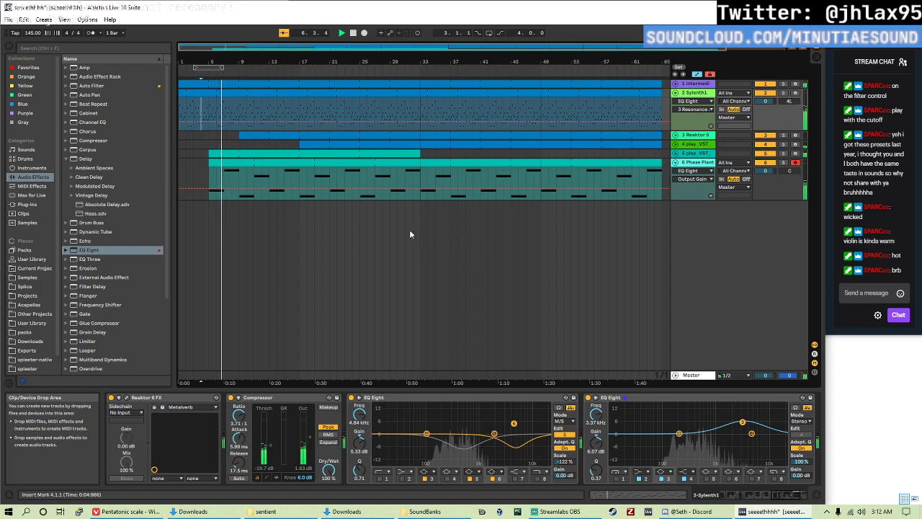
- Add an EQ Eight after the Glue Compressor on the intermediate mouse pluck track
click(704, 85)
scroll(769, 434, right, 5)
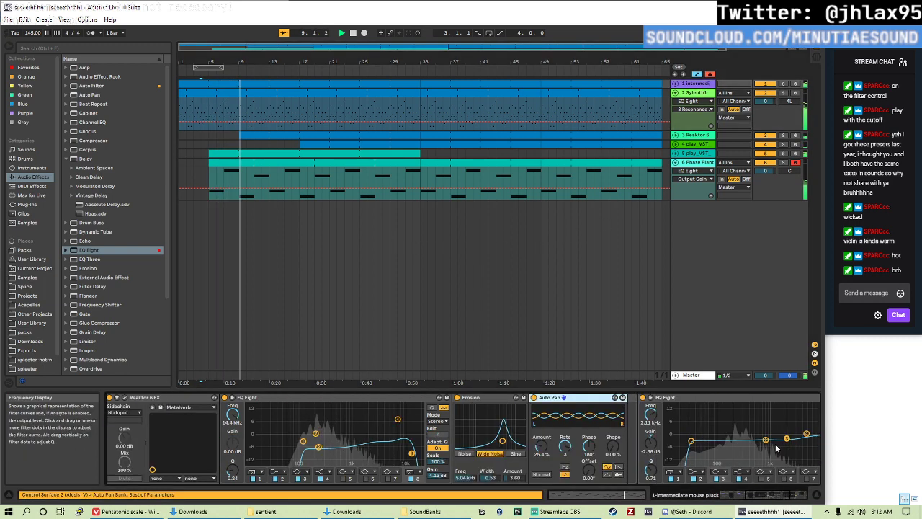
scroll(769, 434, right, 3)
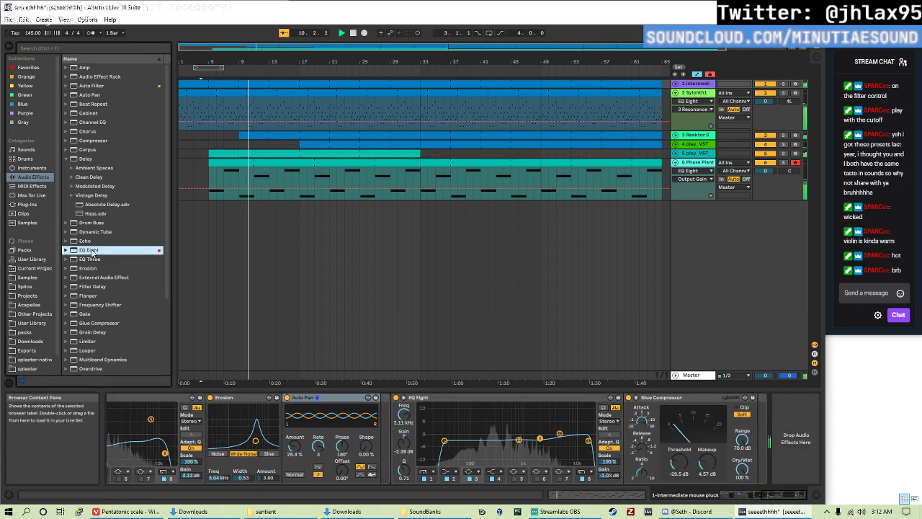
- Try a cut at 2.90 kHz on the side channel of the pluck's new EQ Eight in M/S mode, and undo it
click(800, 424)
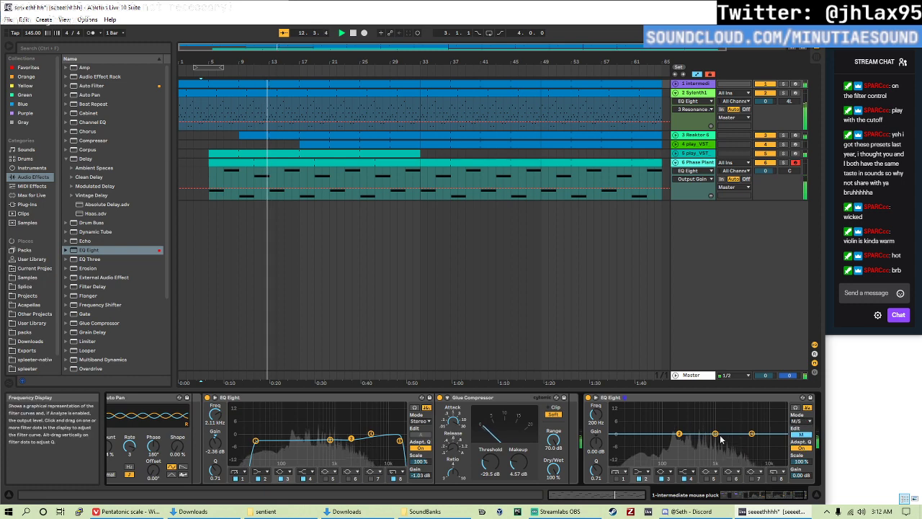
click(798, 421)
click(804, 435)
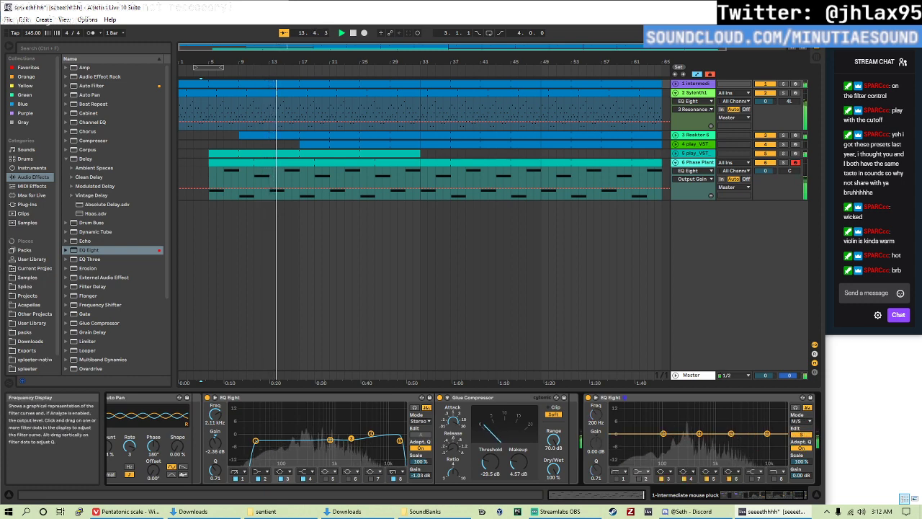
drag(751, 434, 739, 437)
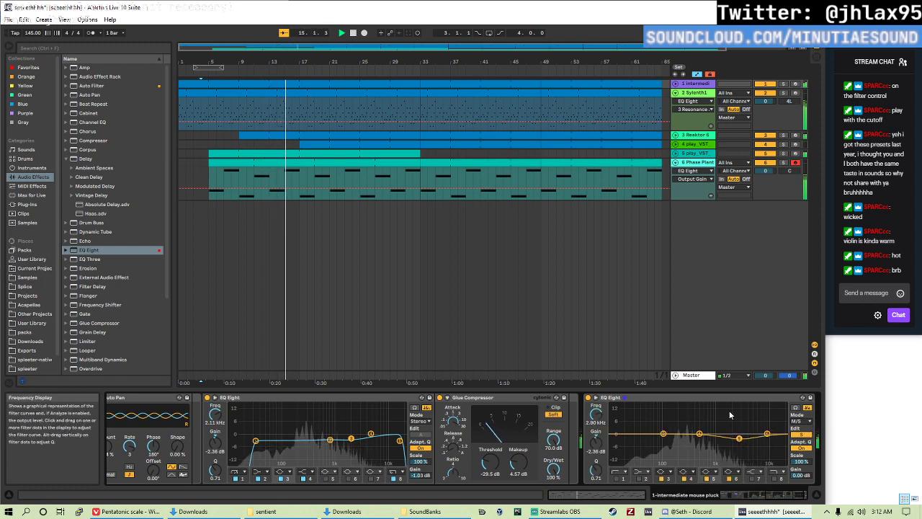
key(ctrl+z)
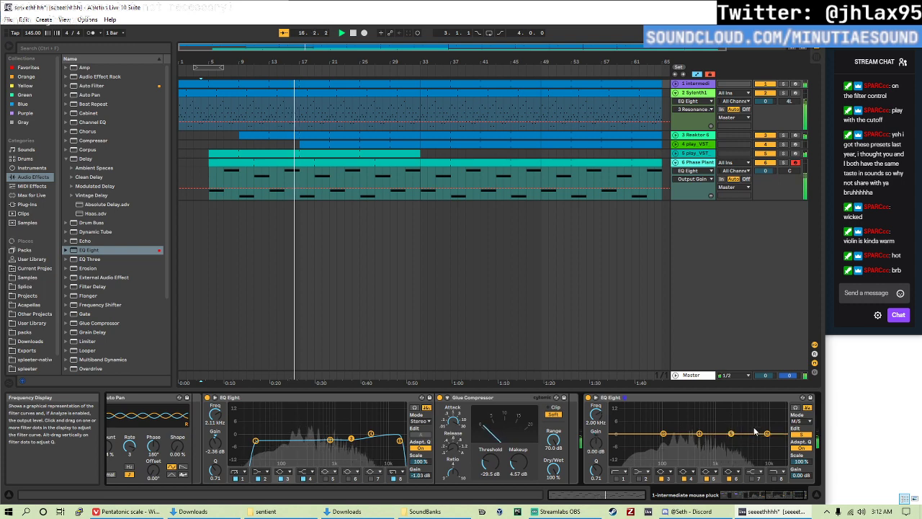
key(ctrl+z)
key(ctrl+z)
- Cut the pluck EQ's band 3 by about 2.5 dB at 3.30 kHz, boost band 2 by about 4 dB at 454 Hz, and set output gain to 0.09 dB
drag(715, 434, 742, 439)
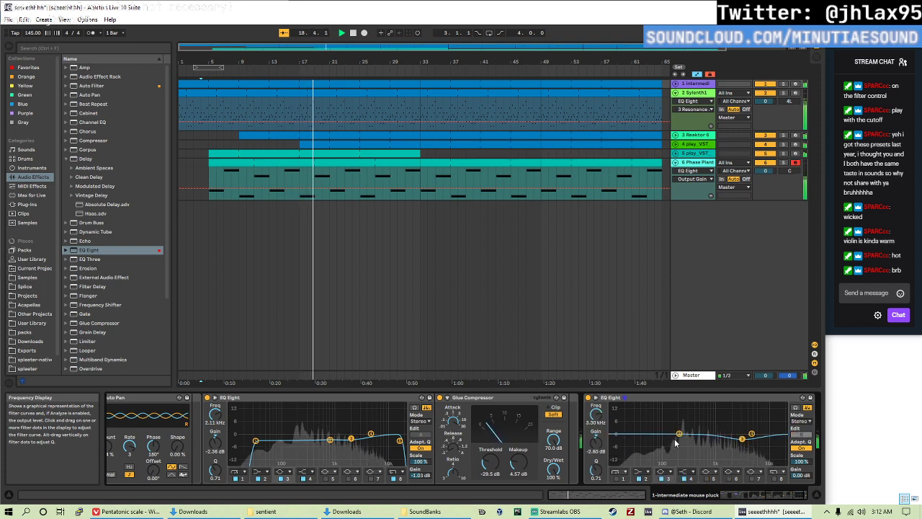
drag(678, 436, 697, 425)
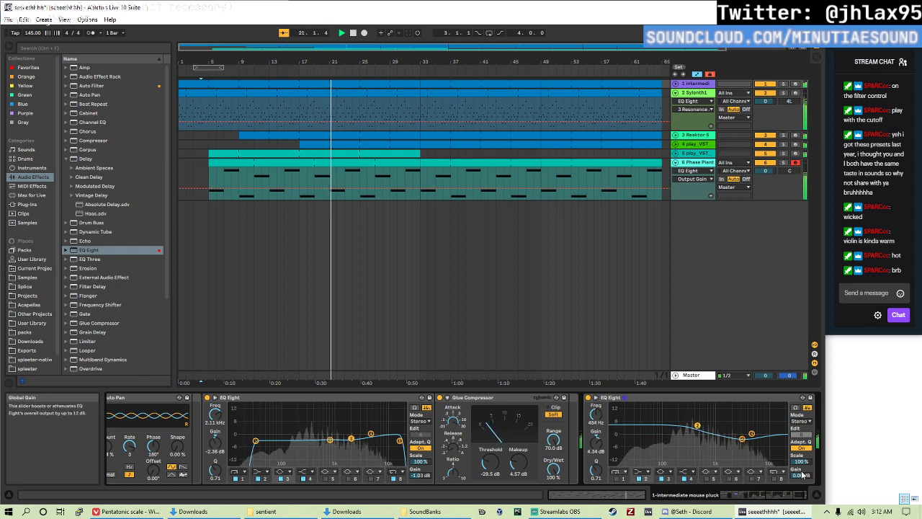
drag(801, 475, 801, 476)
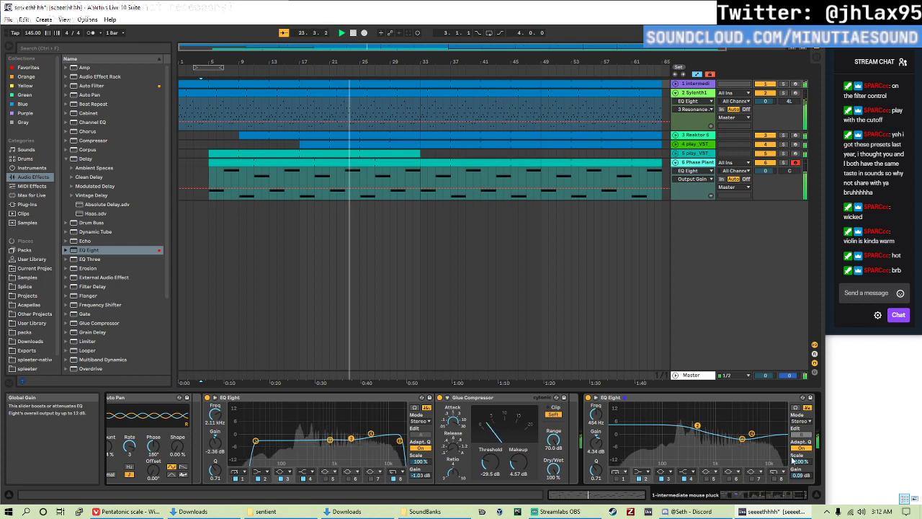
- Add an EQ Eight before Spectrum on the Master track and enable its low-cut band 1 and high-cut band 8
key(Tab)
click(785, 108)
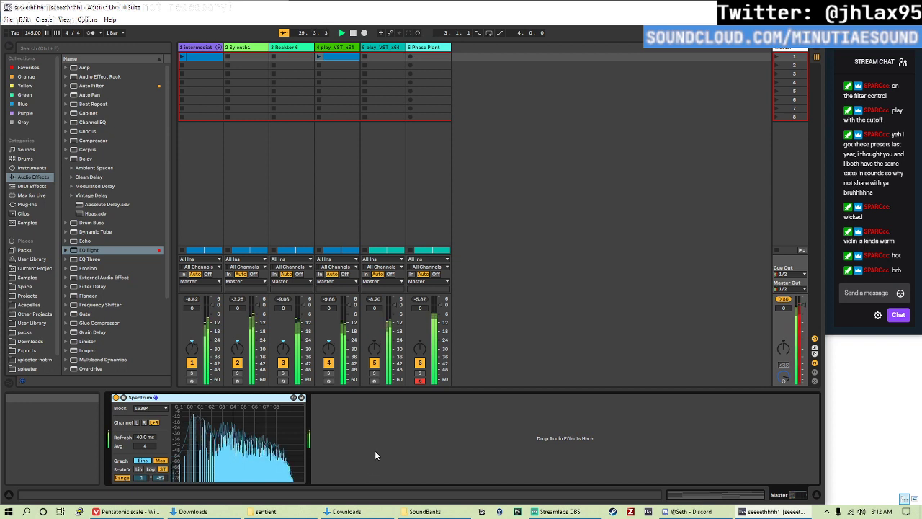
drag(109, 250, 124, 413)
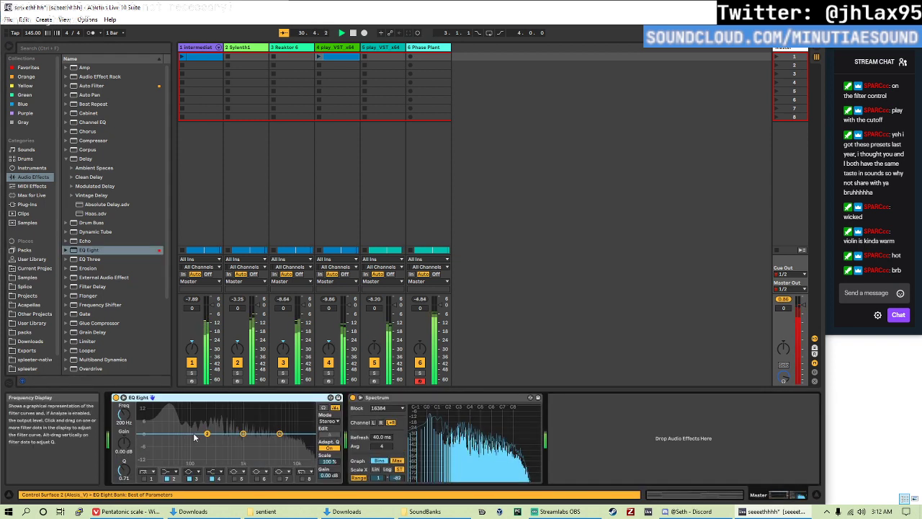
click(144, 478)
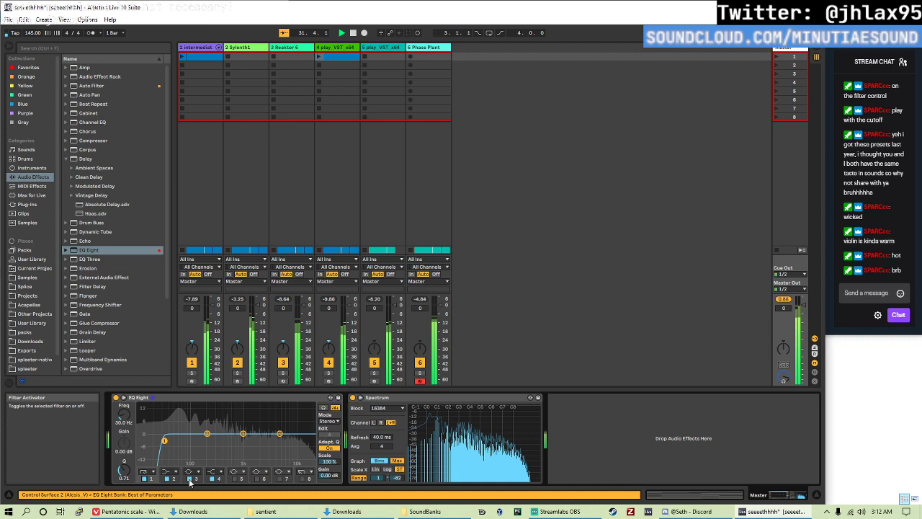
click(307, 479)
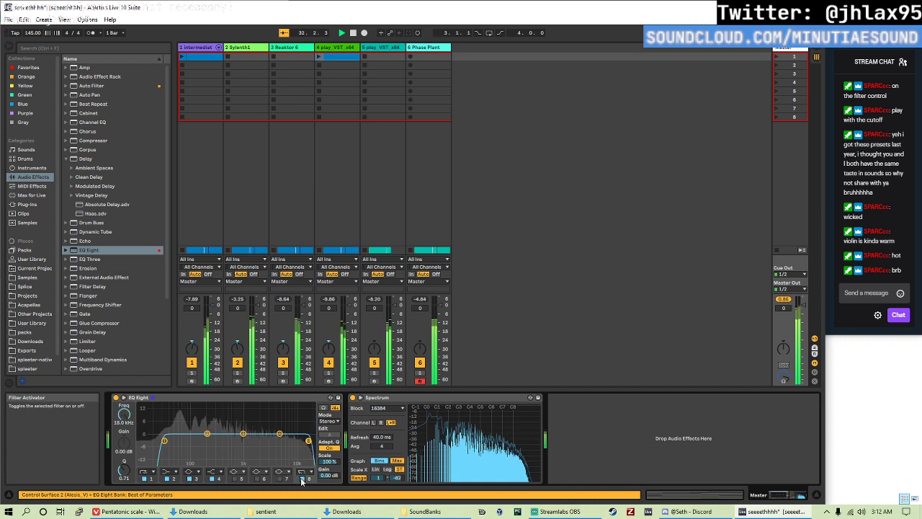
click(148, 479)
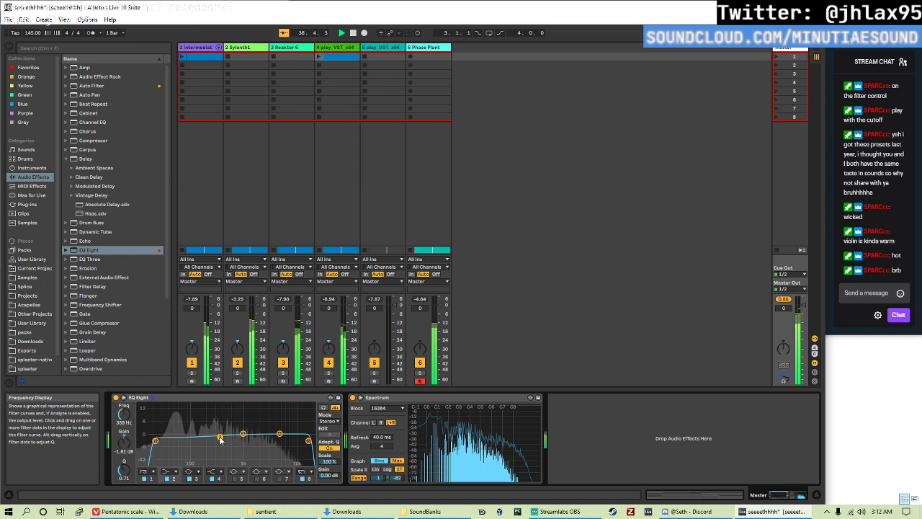
- Cut band 3 of the master EQ Eight by about 2.4 dB at 400 Hz with Q 0.52
drag(243, 434, 221, 442)
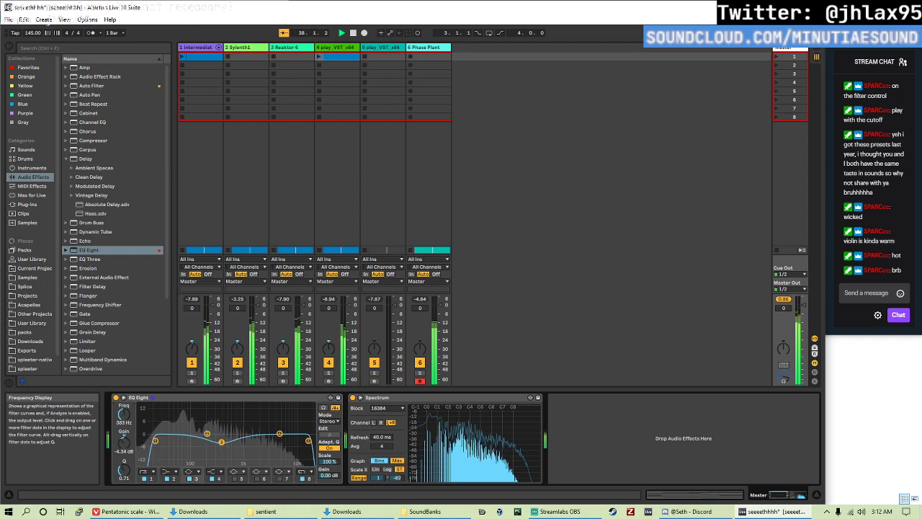
drag(124, 469, 124, 476)
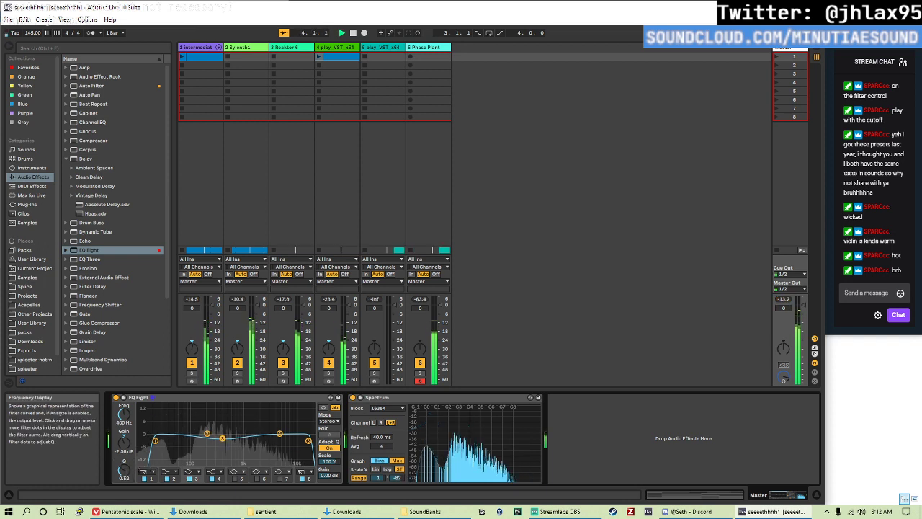
- Listen to the arrangement from bar 9 and from bar 17
key(Tab)
click(267, 146)
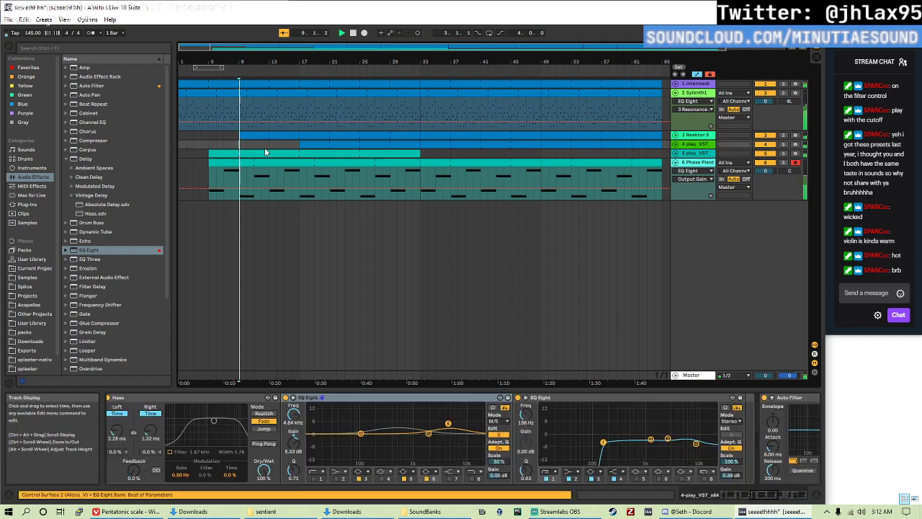
click(300, 148)
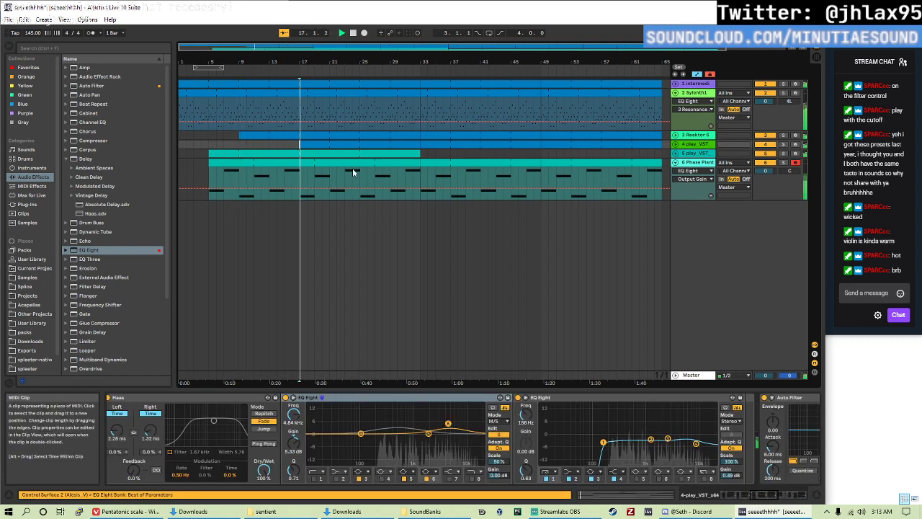
- Boost band 4 of the master EQ Eight by about 7 dB at 9.79 kHz
key(Tab)
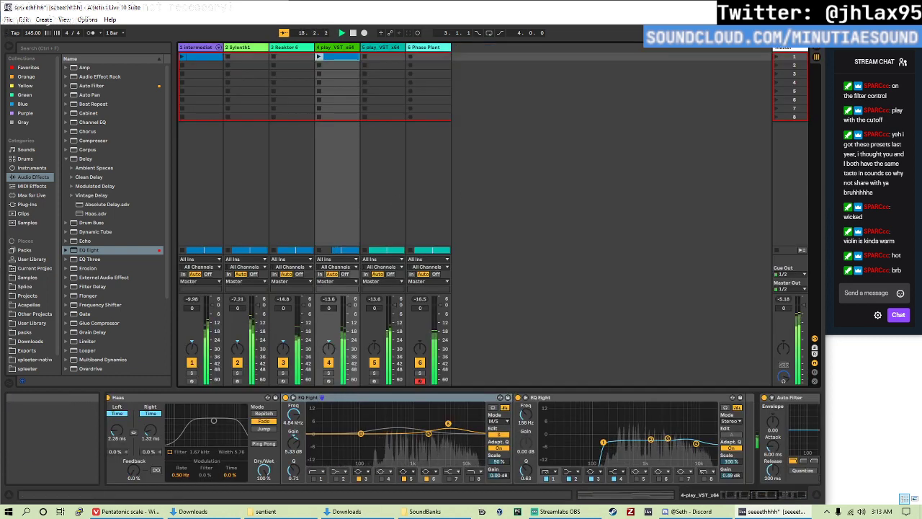
click(790, 49)
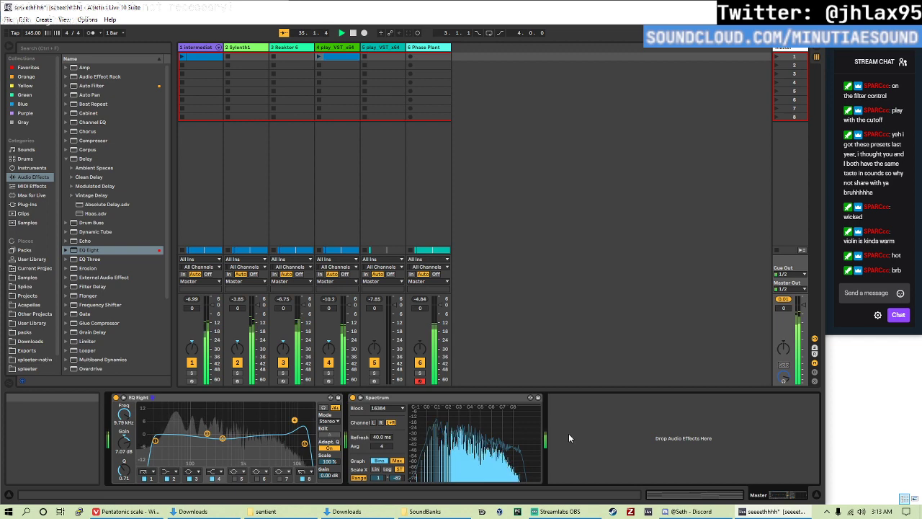
- Enlarge the master's Spectrum display and replay the arrangement from the very start
click(363, 397)
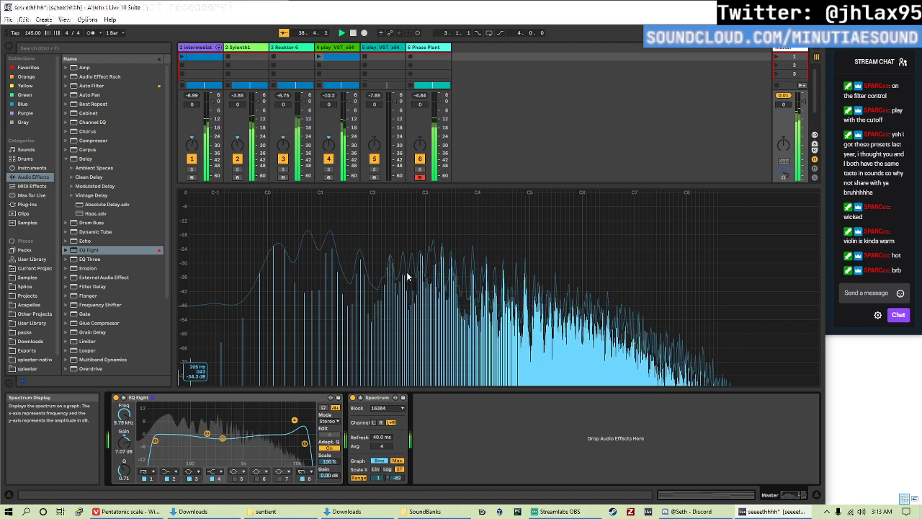
click(353, 32)
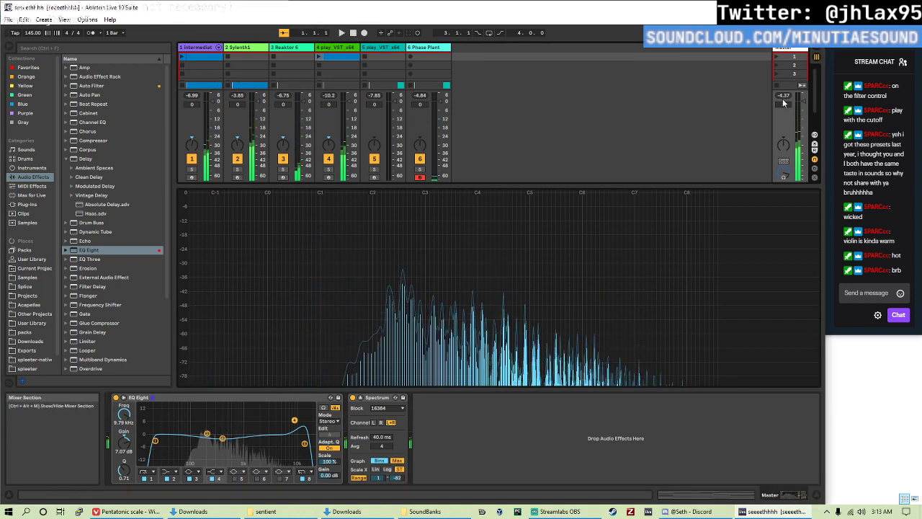
key(space)
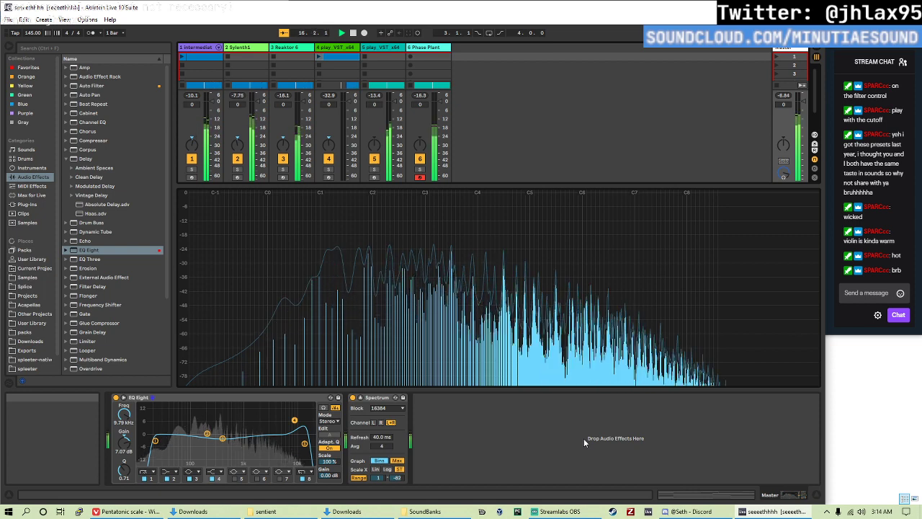
- Move the master EQ's band 3 to about 318 Hz and enable band 6 with a 1.6 dB cut at 2.06 kHz, Q 2.11
drag(222, 438, 221, 438)
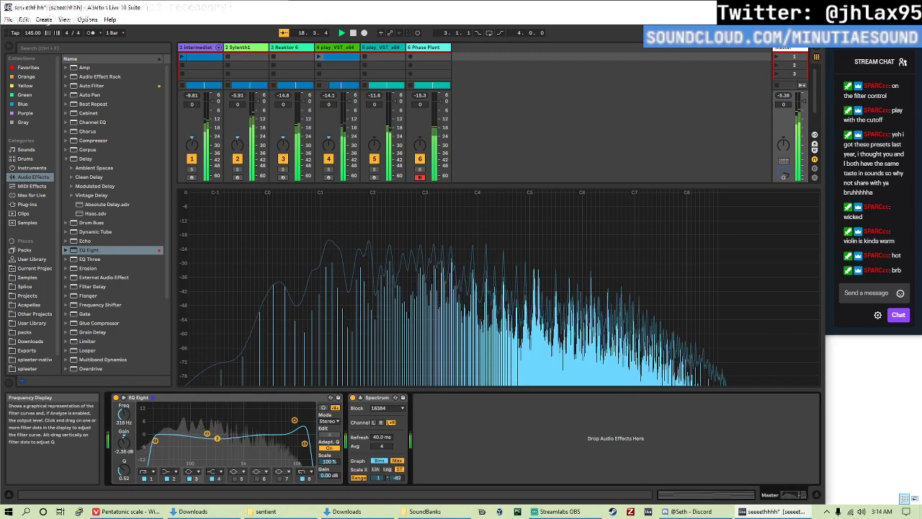
click(295, 433)
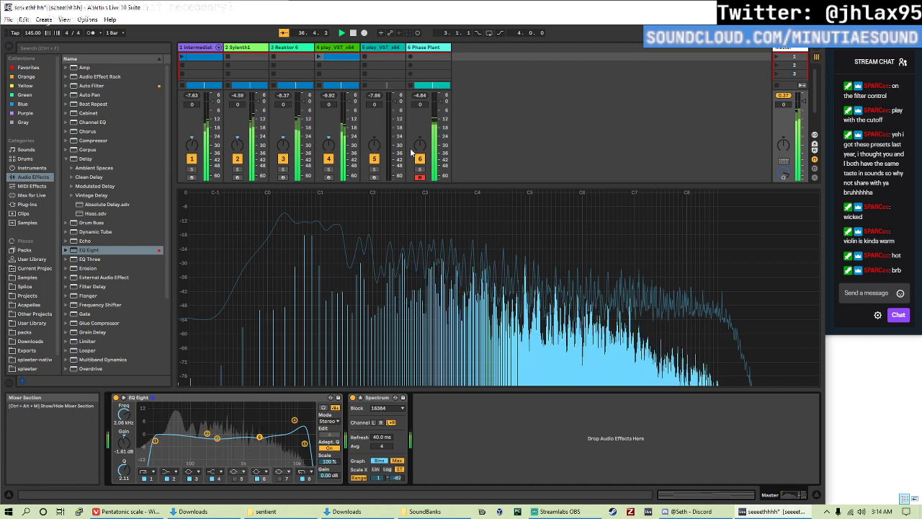
- Return to the arrangement, enlarge its area above the Spectrum display to show Phase Plant's notes, and replay from the start
key(Tab)
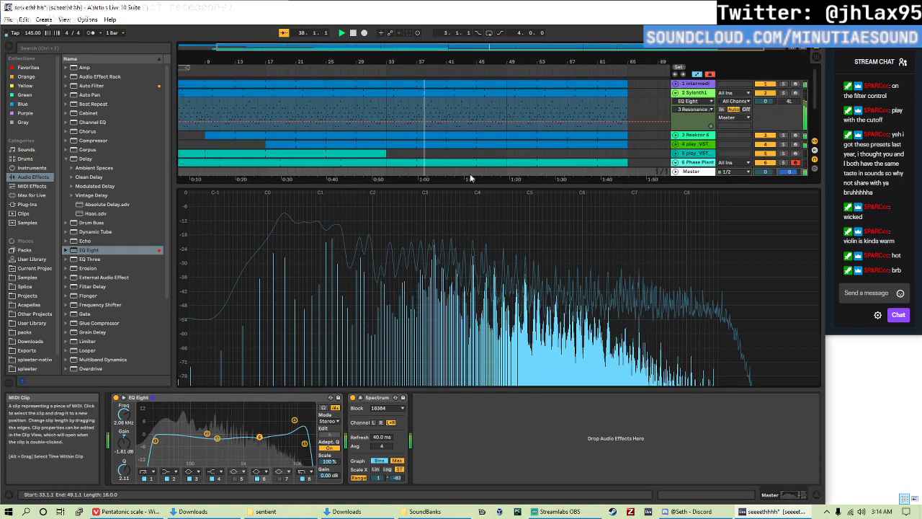
drag(446, 187, 453, 227)
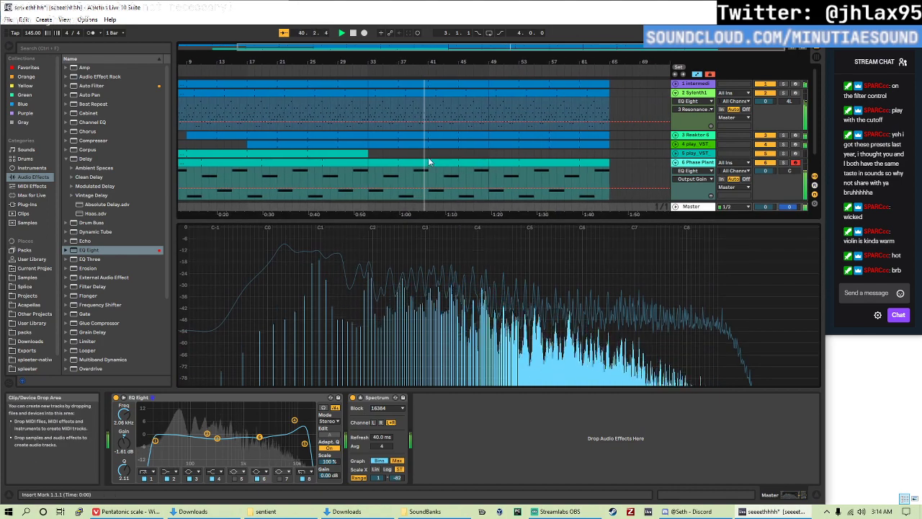
scroll(392, 158, left, 3)
scroll(392, 157, down, 1)
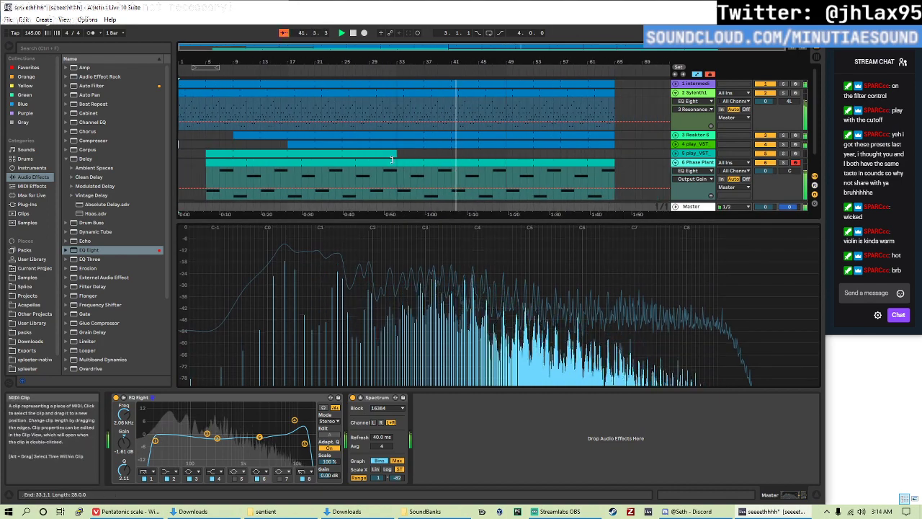
drag(404, 220, 413, 222)
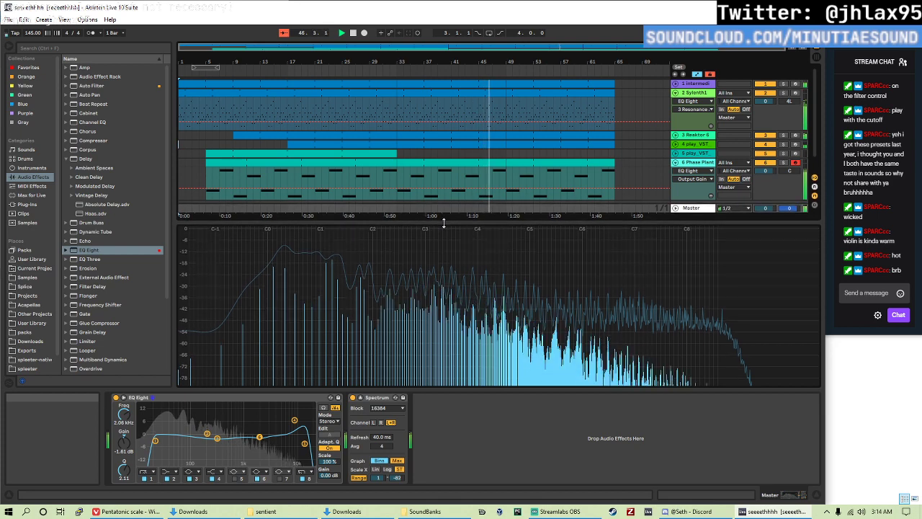
drag(445, 222, 444, 221)
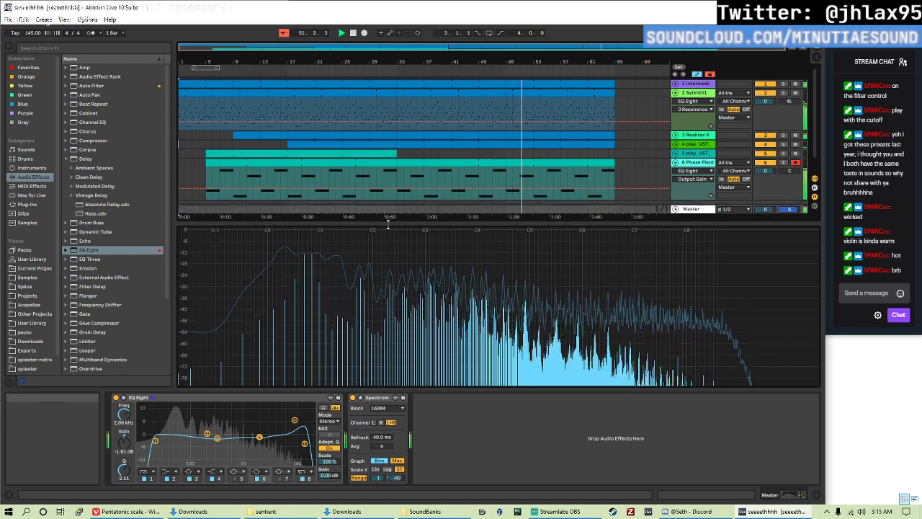
mouse_move(388, 221)
mouse_down()
mouse_move(389, 263)
mouse_move(391, 223)
mouse_up()
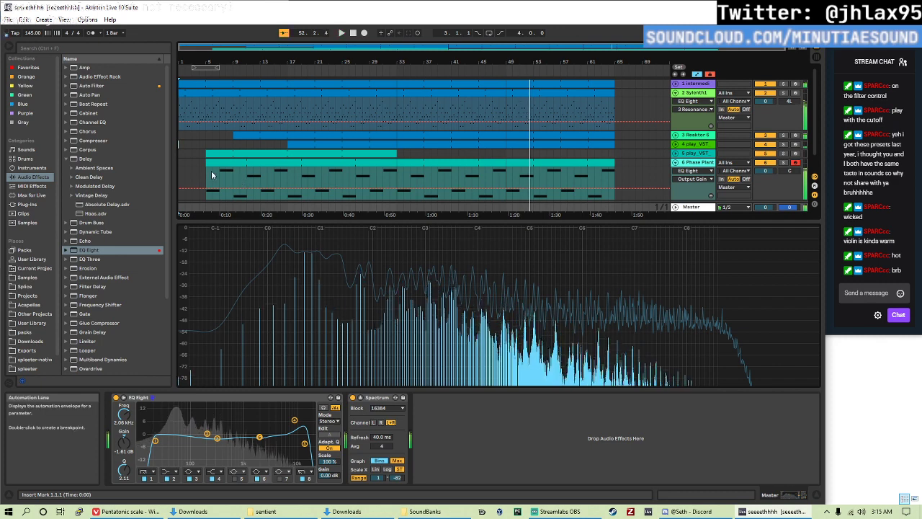
click(181, 163)
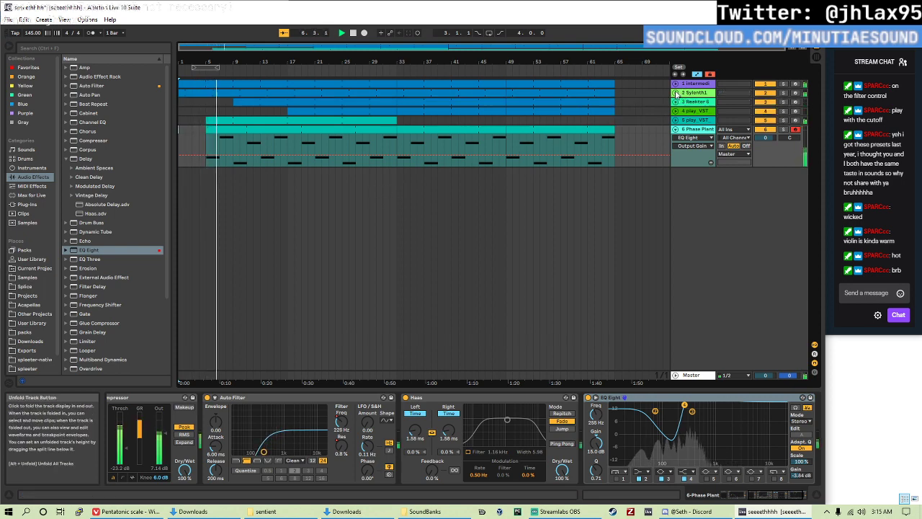
- Replay from the start, add an Auto Filter to the end of the pluck track's device chain and lower its low-pass cutoff
click(641, 180)
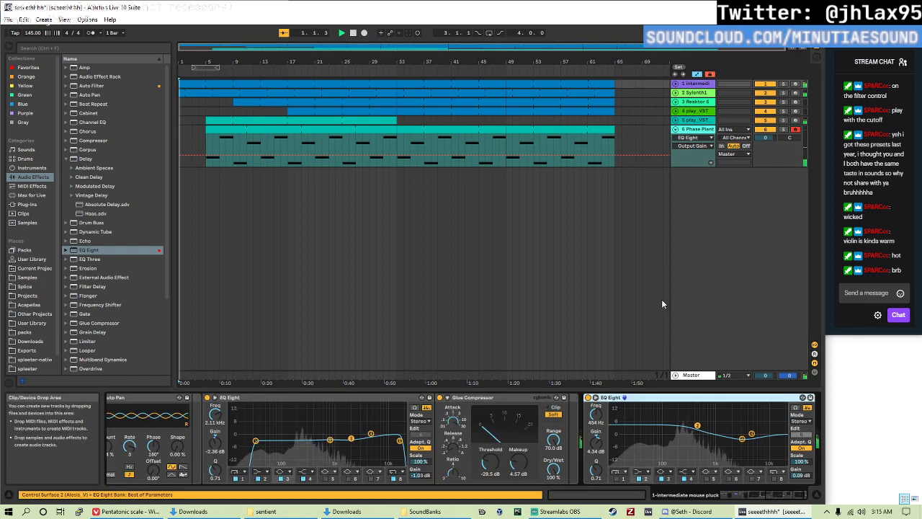
double_click(103, 86)
mouse_move(760, 423)
mouse_down()
mouse_move(760, 454)
mouse_move(760, 422)
mouse_up()
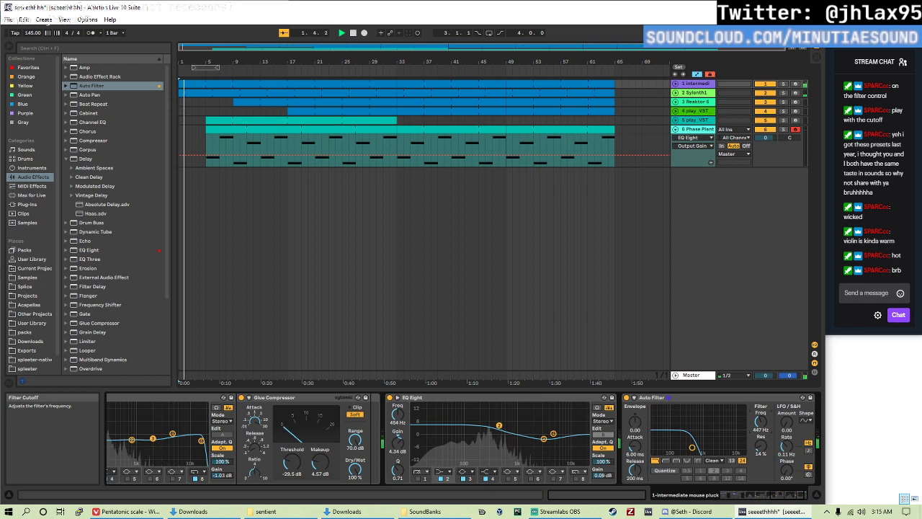
- Automate the pluck Auto Filter's frequency rising from bar 1 to 19.9 kHz at bar 17, and its resonance rising gently until bar 13
right_click(760, 425)
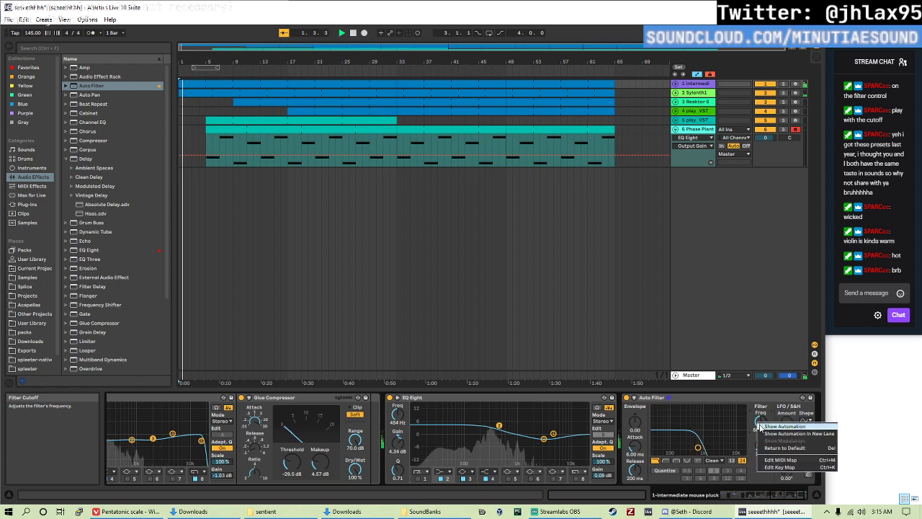
click(778, 434)
drag(180, 108, 289, 88)
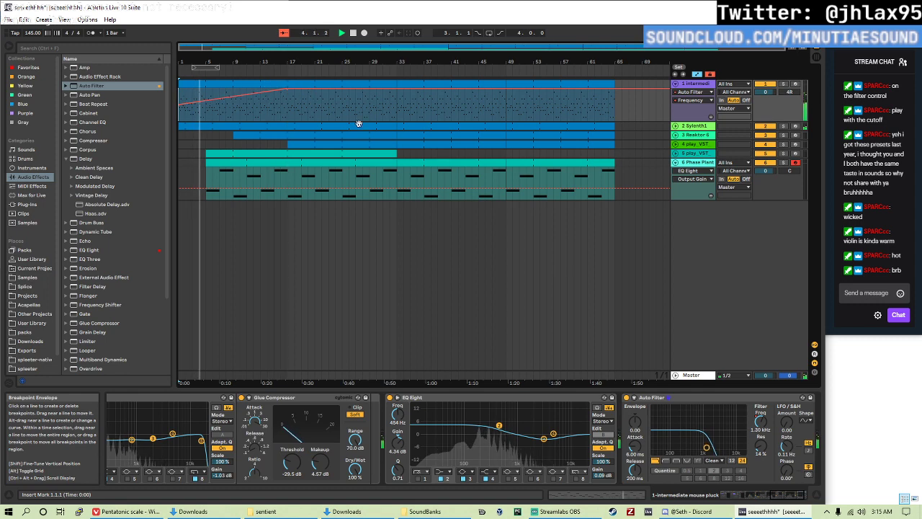
right_click(758, 448)
click(786, 450)
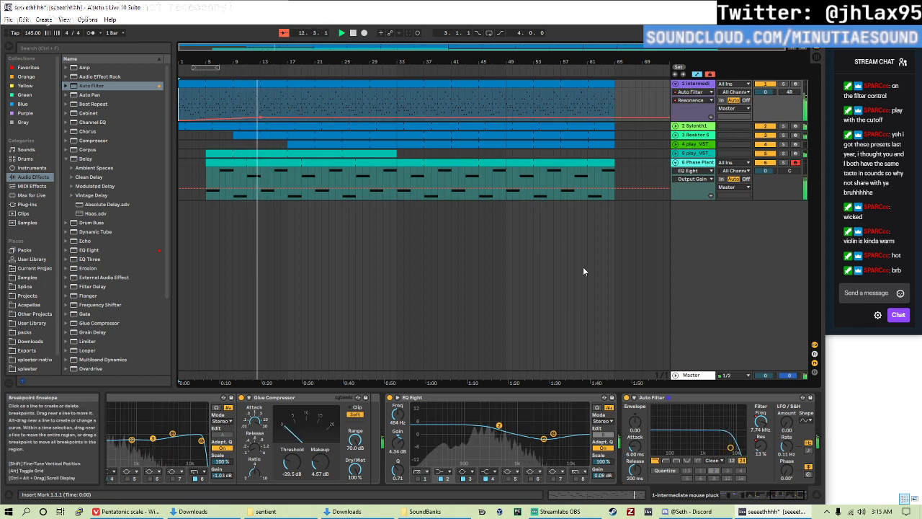
- Move the pluck's peak filter-frequency breakpoint to bar 13, bend the ramp into a slow-starting curve, and place the playback position at bar 9
right_click(761, 422)
click(315, 132)
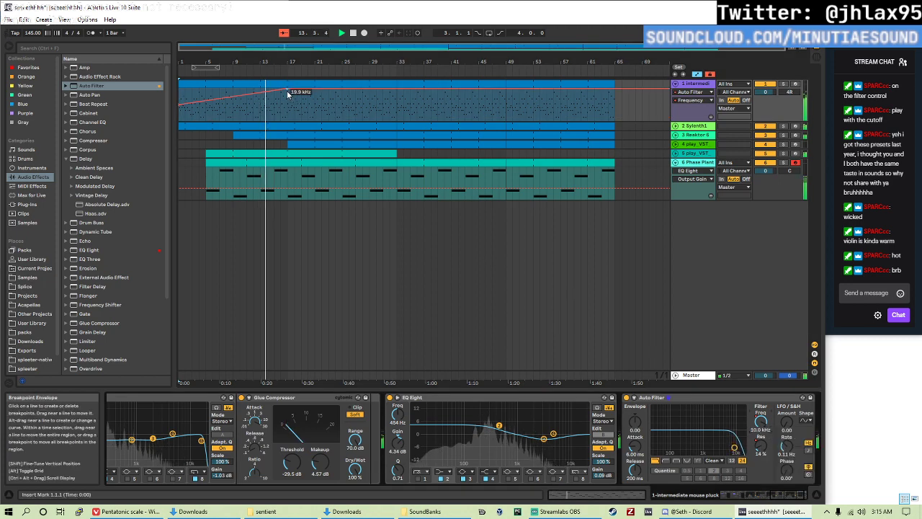
drag(288, 89, 261, 88)
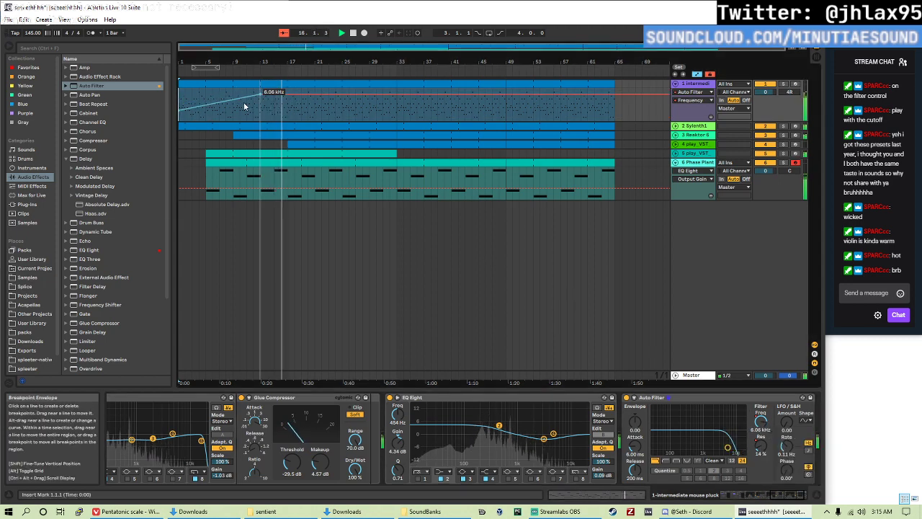
key(super)
key(super)
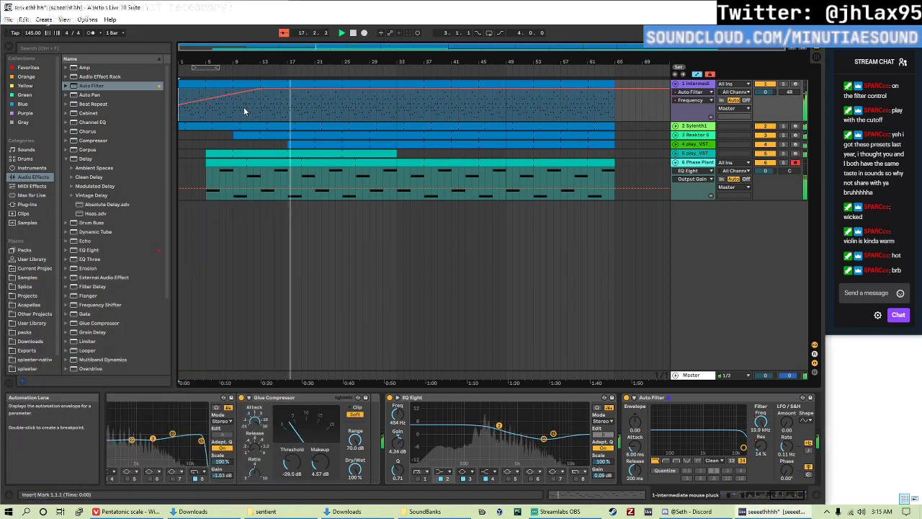
drag(240, 95, 240, 89)
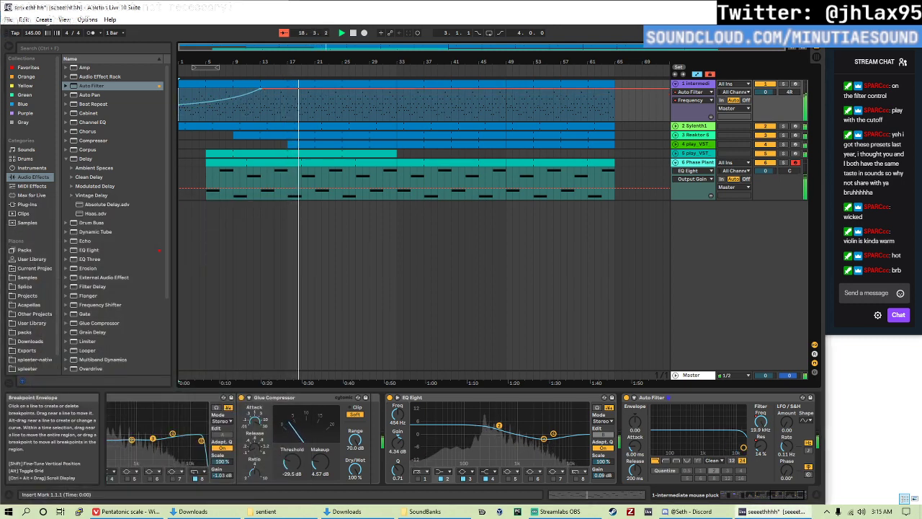
click(235, 106)
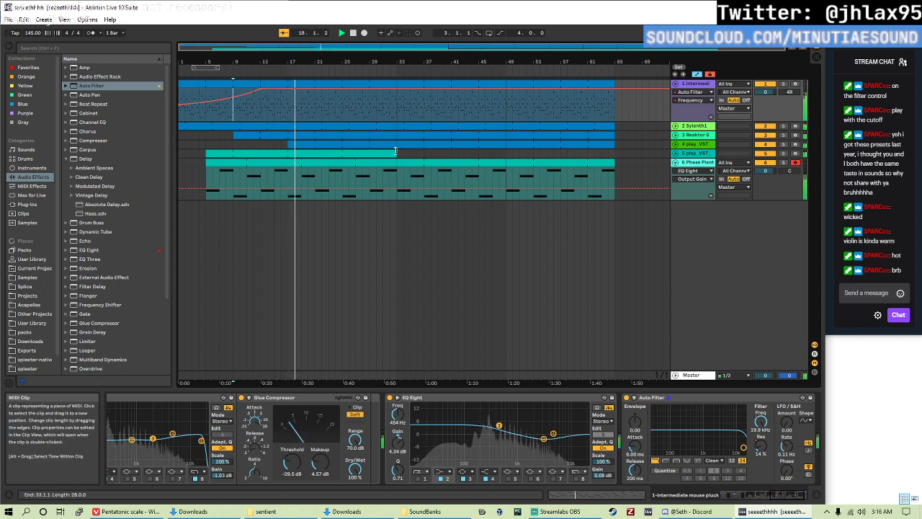
- Trim track 5's play_VST clip back to bar 31, extend the part out to bar 65, and select bars 33 to 65
drag(396, 150, 383, 151)
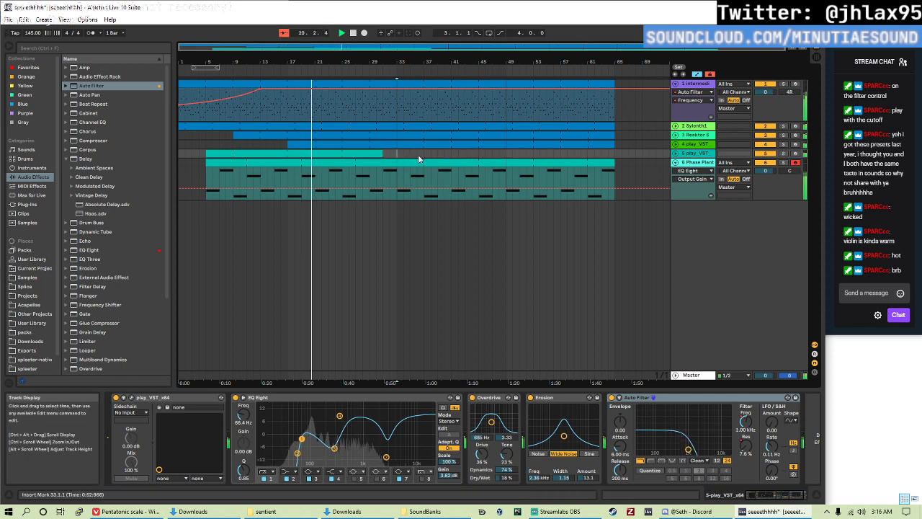
click(401, 157)
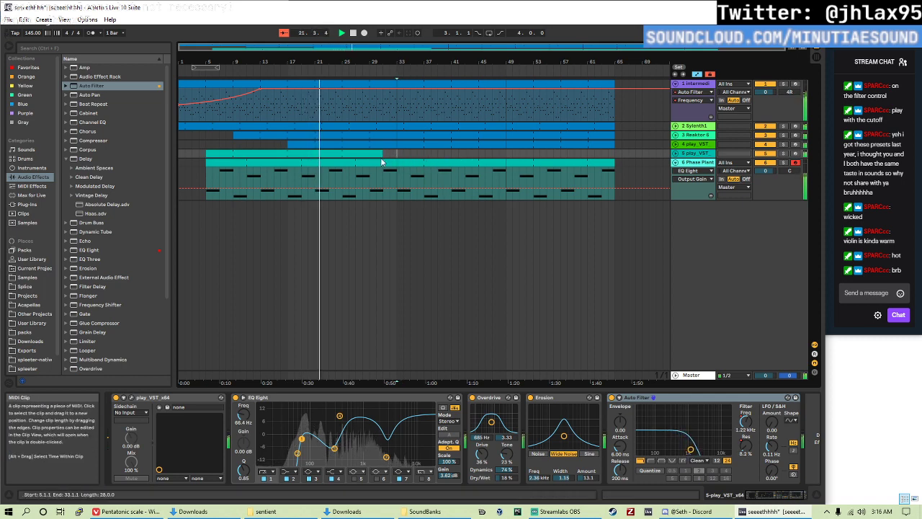
drag(381, 159, 615, 160)
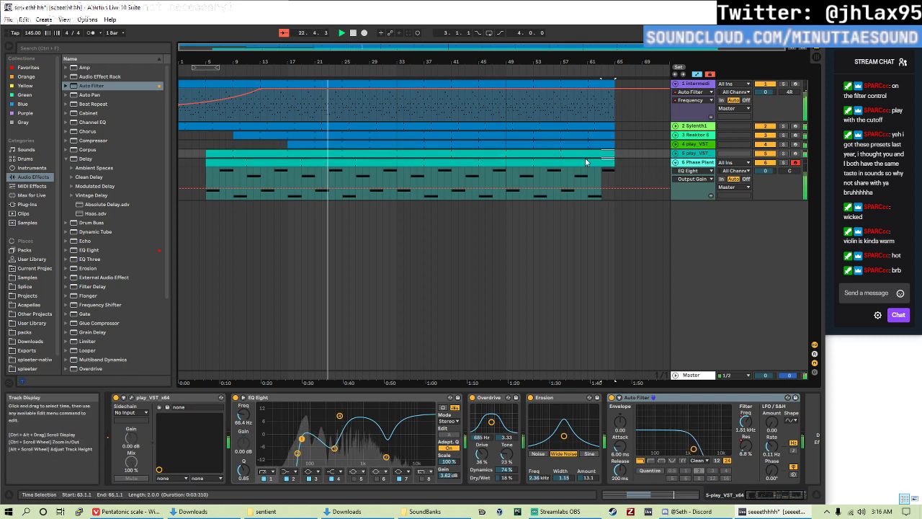
shift+click(393, 157)
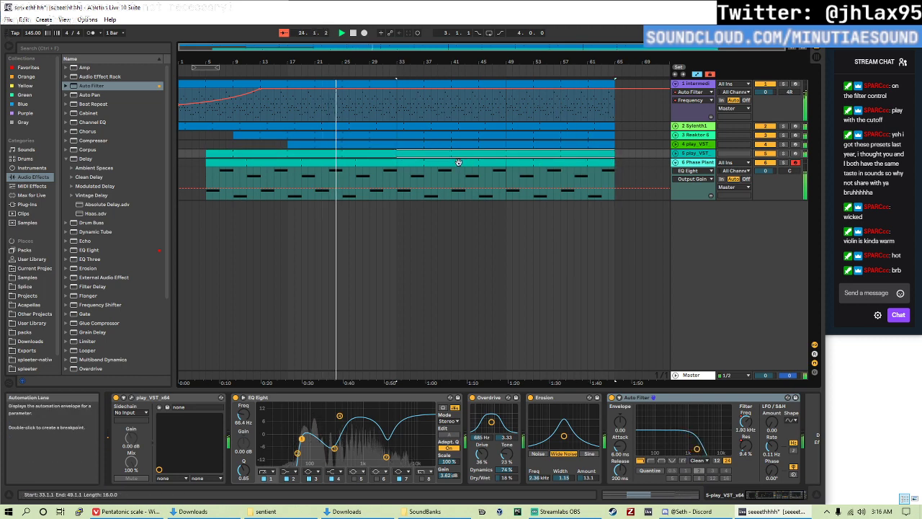
- Leave a gap at bars 31 to 33 on track 5 and deactivate its clip at bars 33 to 65 and Phase Plant's at 33 to 49
key(ctrl+e)
drag(396, 153, 387, 154)
click(403, 154)
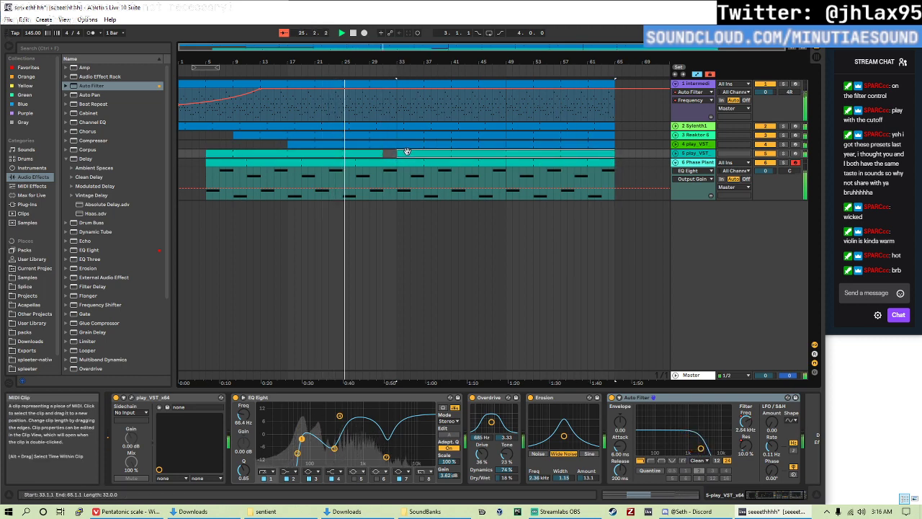
click(421, 171)
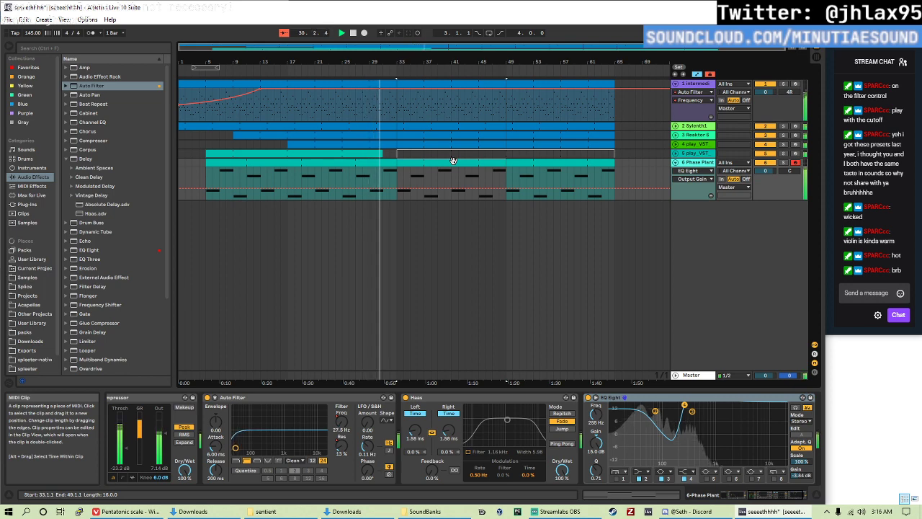
- Add an EQ Eight to Reaktor 6, cutting band 3 about 2.9 dB near 310 Hz and boosting band 4 about 4.6 dB at 7.28 kHz
click(706, 137)
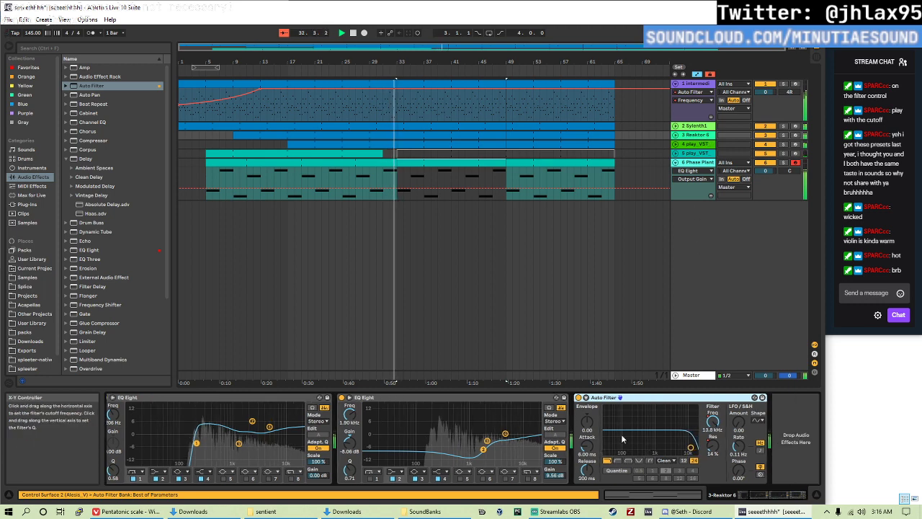
drag(89, 250, 723, 442)
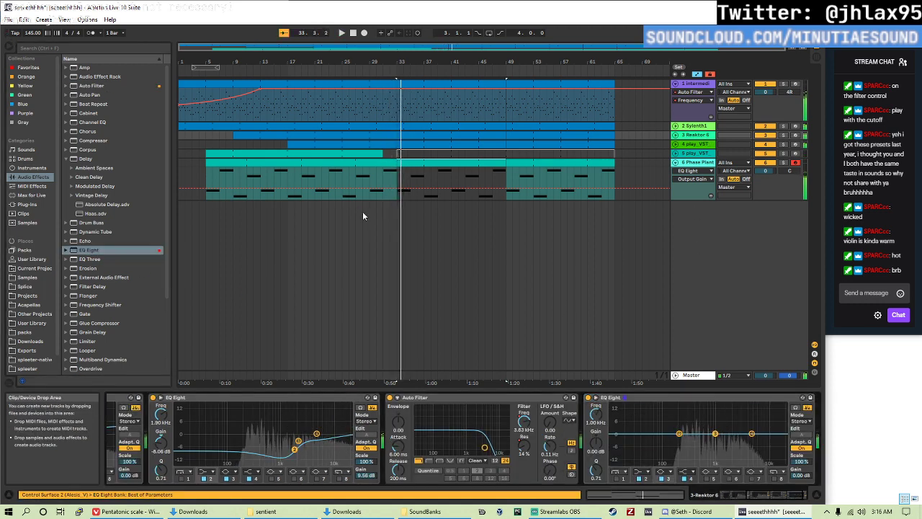
click(364, 104)
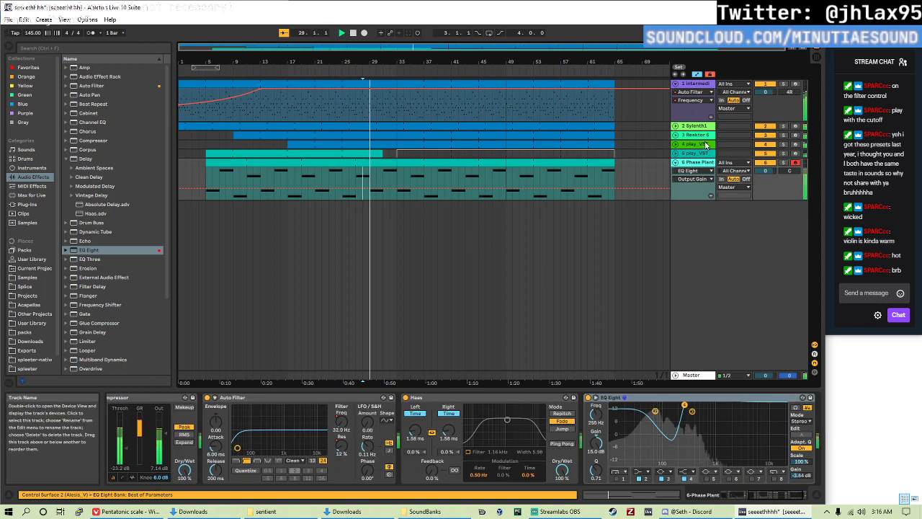
drag(715, 433, 718, 447)
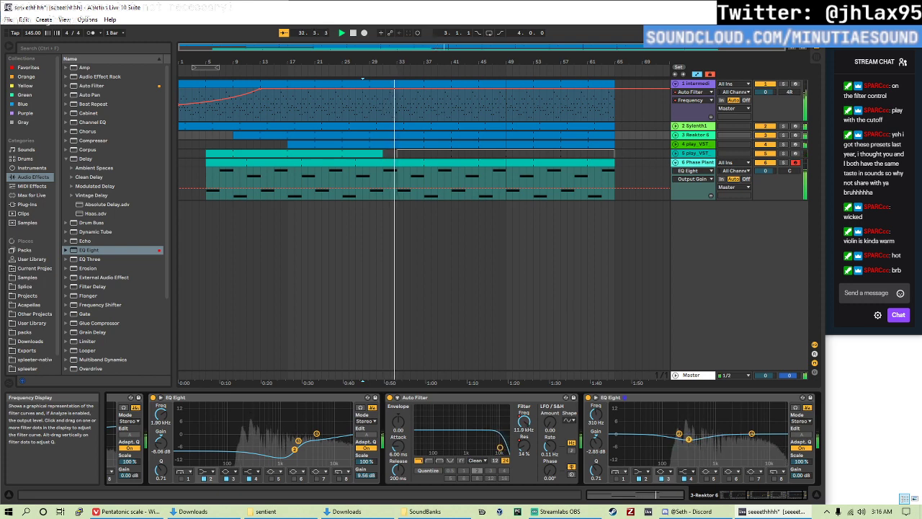
drag(751, 434, 763, 423)
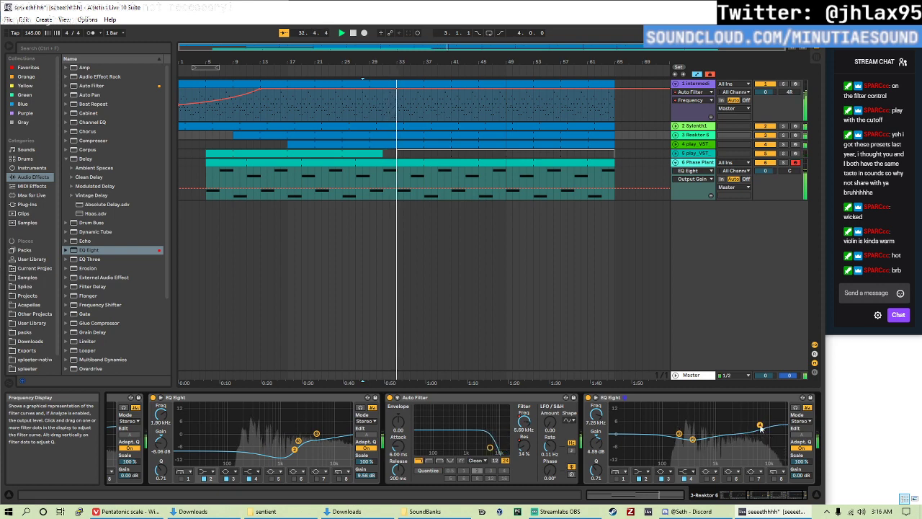
- Disable band 4 of the master EQ Eight and set its band 8 high cut to about 15.3 kHz, Q 0.72
click(696, 378)
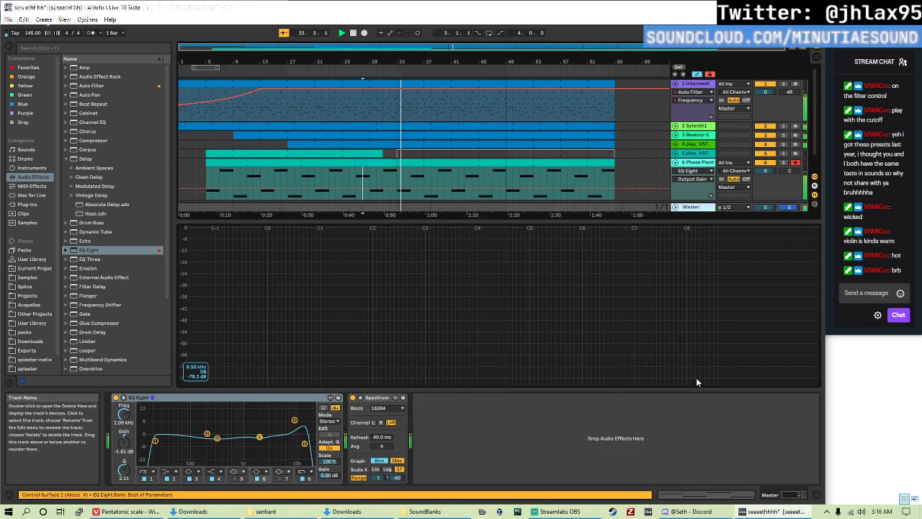
click(295, 421)
click(214, 479)
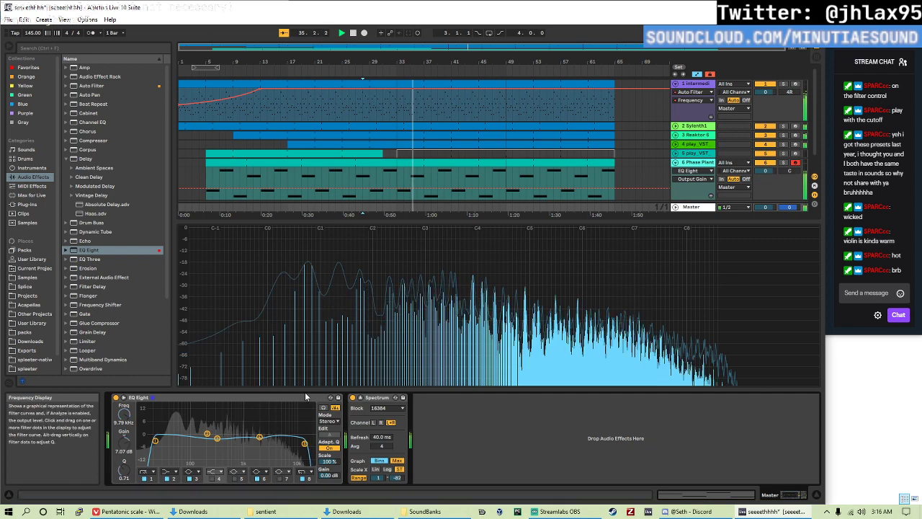
key(space)
key(space)
drag(304, 443, 305, 439)
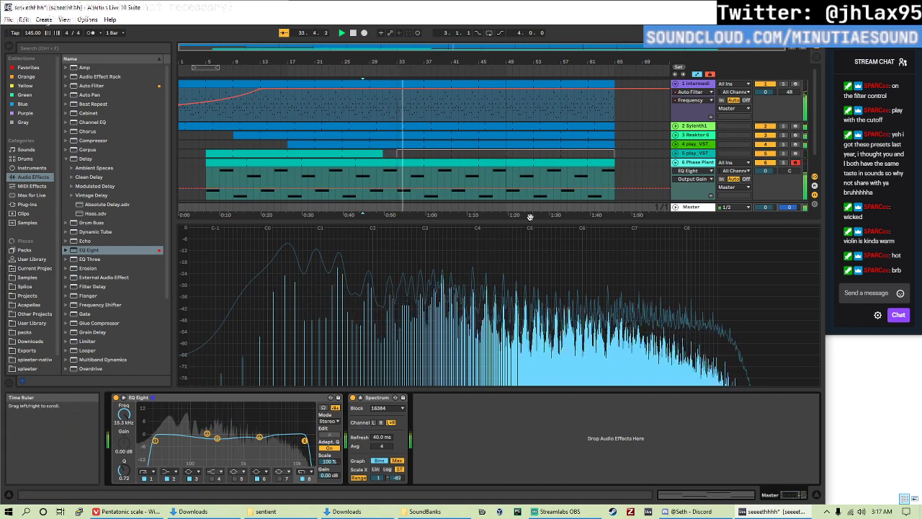
- Replay the section from around bar 29 and extend track 5's first play_VST clip to end at bar 33
scroll(408, 174, down, 1)
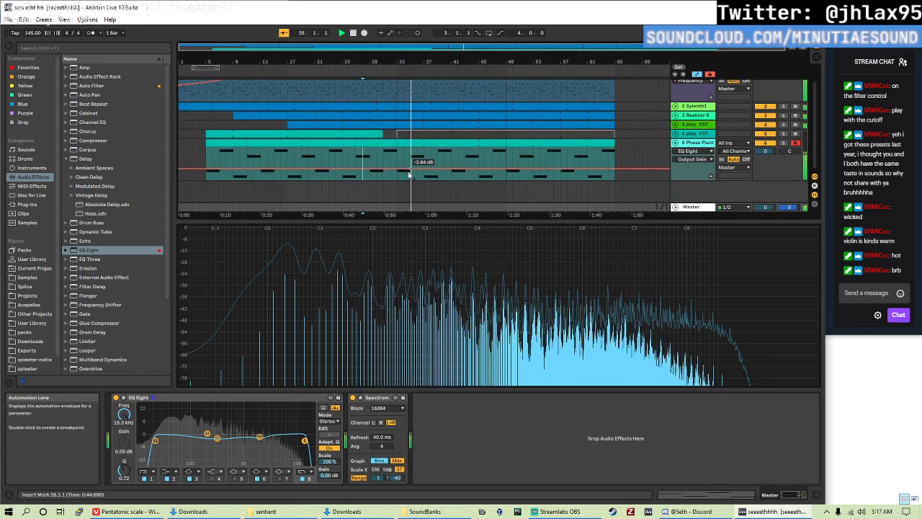
click(360, 156)
key(space)
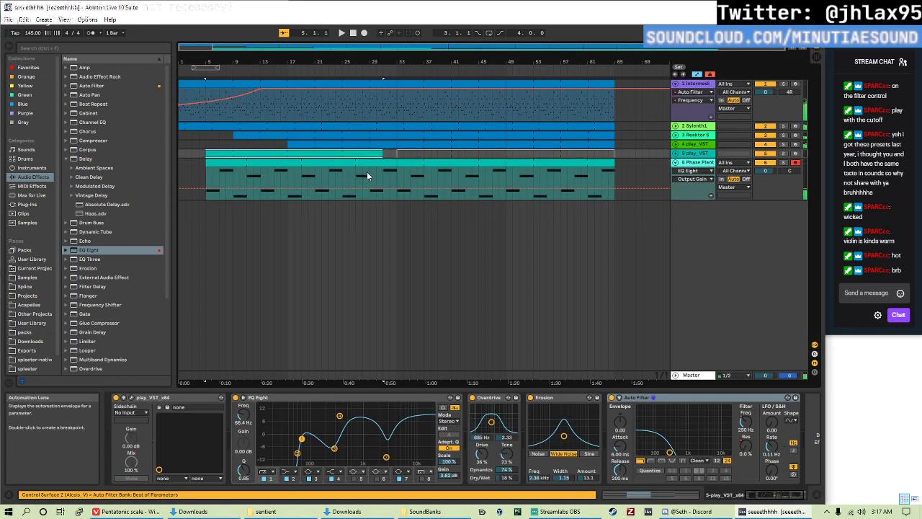
click(368, 171)
key(space)
mouse_move(383, 154)
mouse_down()
mouse_move(393, 155)
mouse_move(383, 164)
mouse_up()
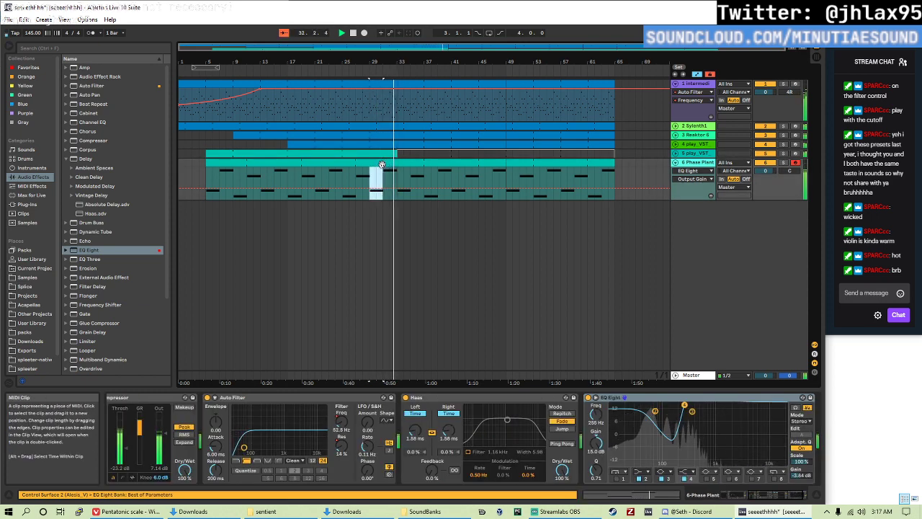
- Select bars 30 to 32 on the Phase Plant track and loop playback over that two-bar range
click(382, 165)
click(382, 165)
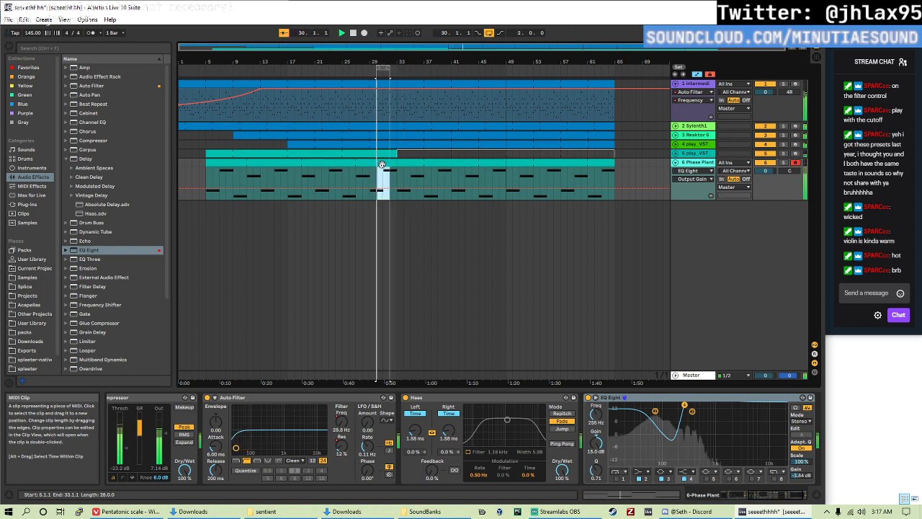
key(ctrl+l)
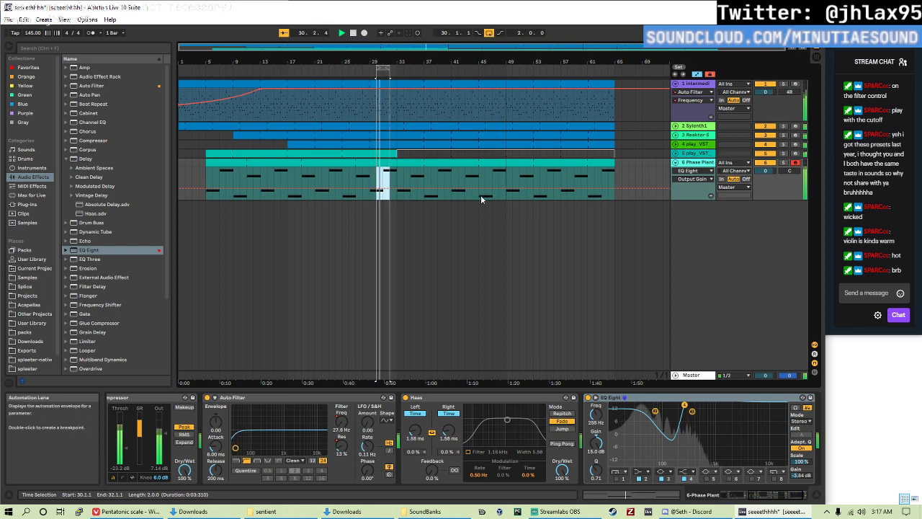
- Add the Ozone 8 plug-in after Spectrum on the master track and start its Master Assistant
click(689, 376)
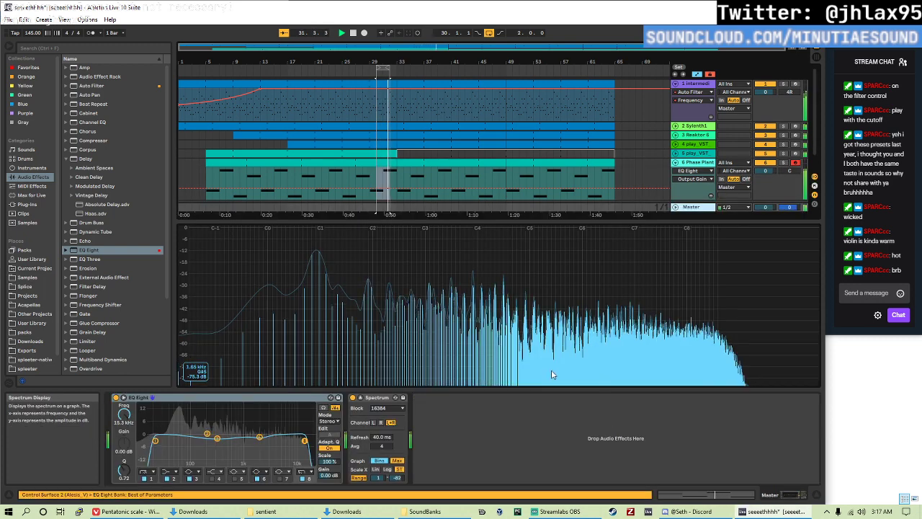
click(21, 204)
scroll(119, 274, down, 10)
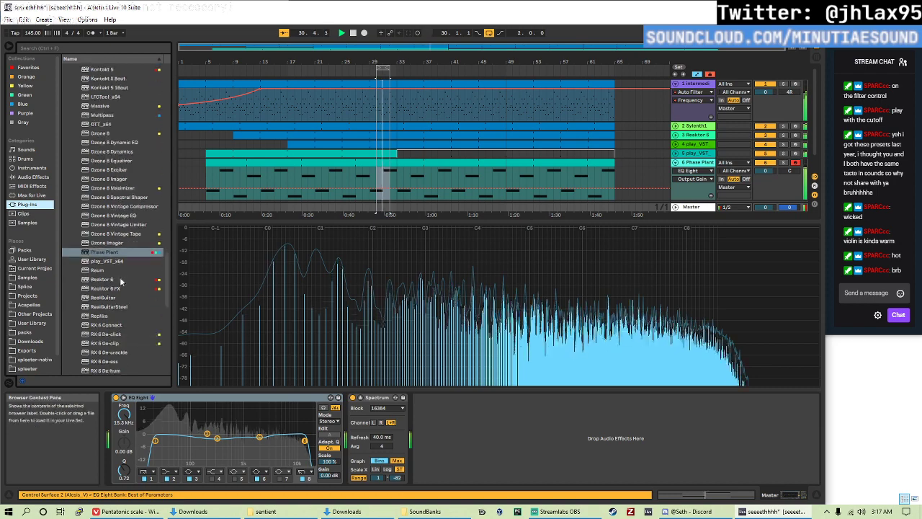
scroll(118, 238, down, 3)
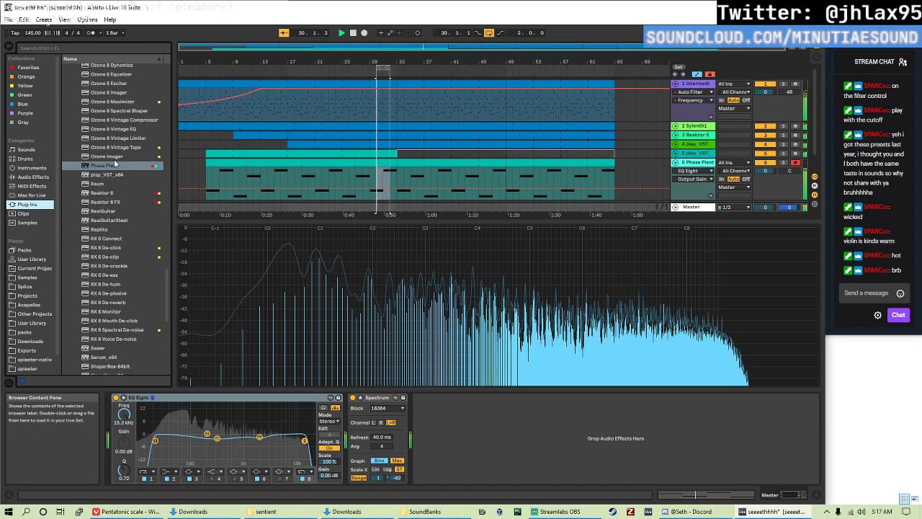
scroll(108, 108, up, 2)
click(107, 95)
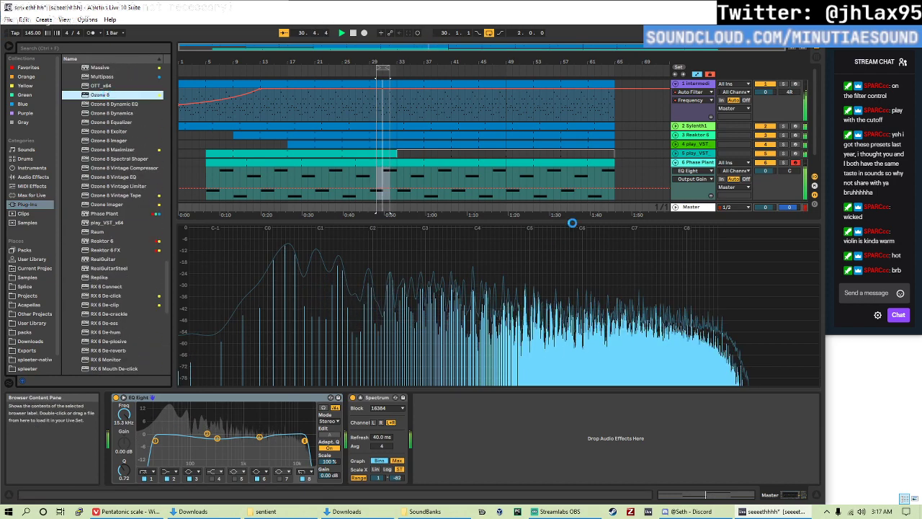
key(Return)
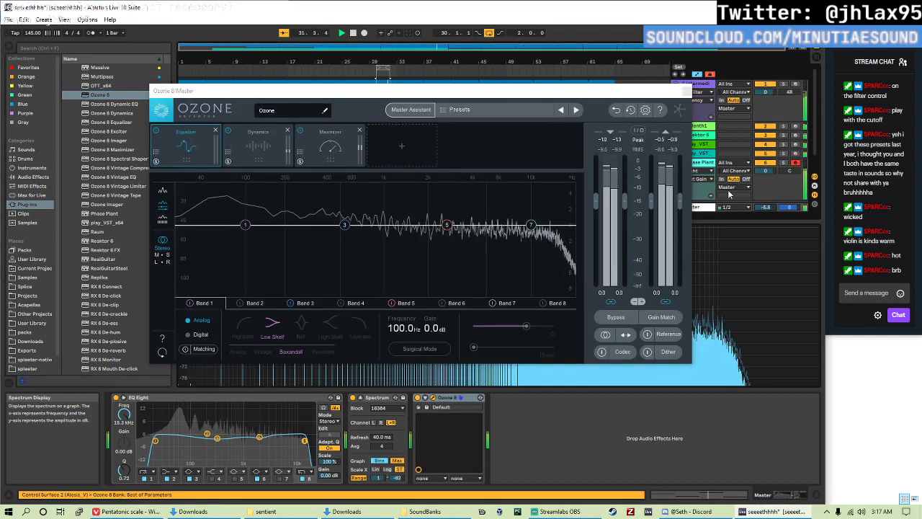
click(416, 112)
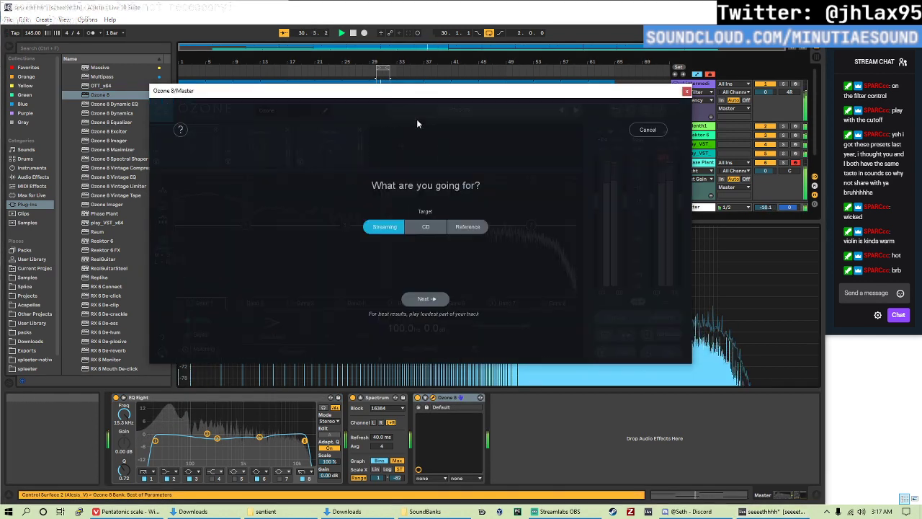
- Run Ozone 8's Master Assistant with the CD target, accept its result and close the plug-in window
click(427, 227)
click(429, 301)
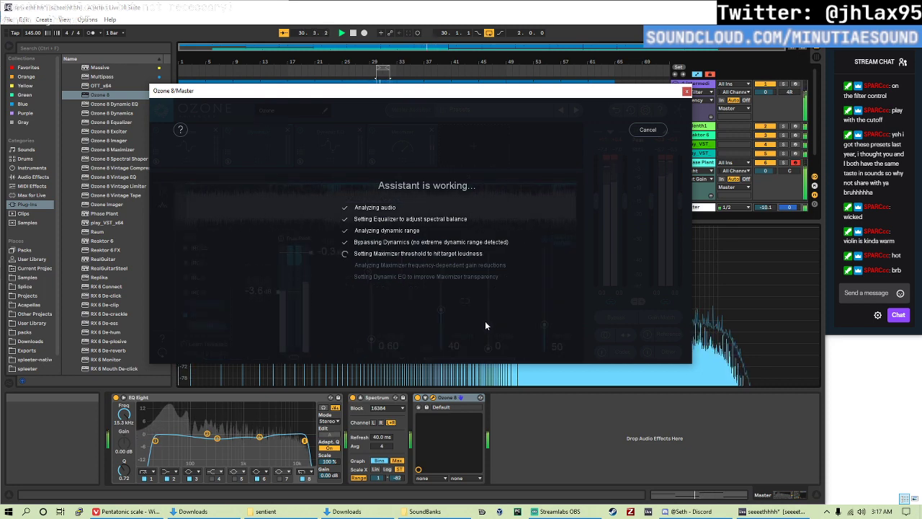
drag(765, 207, 765, 201)
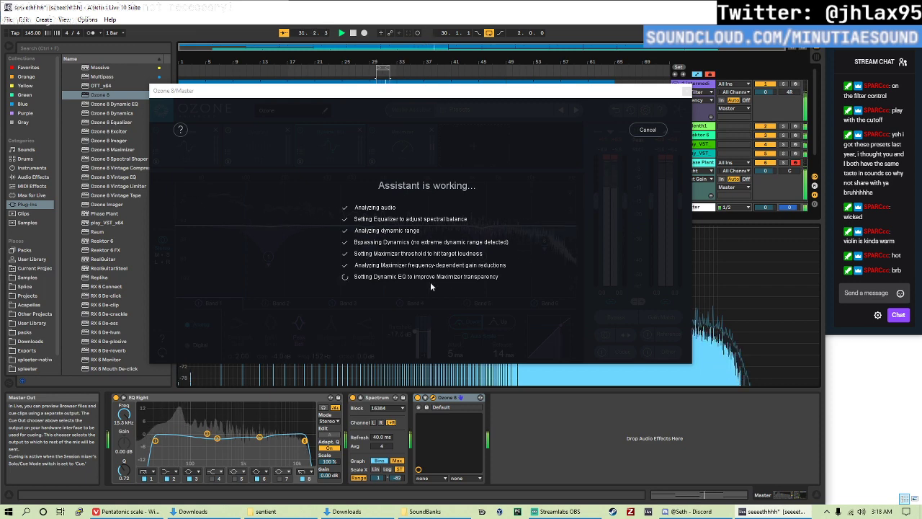
click(422, 298)
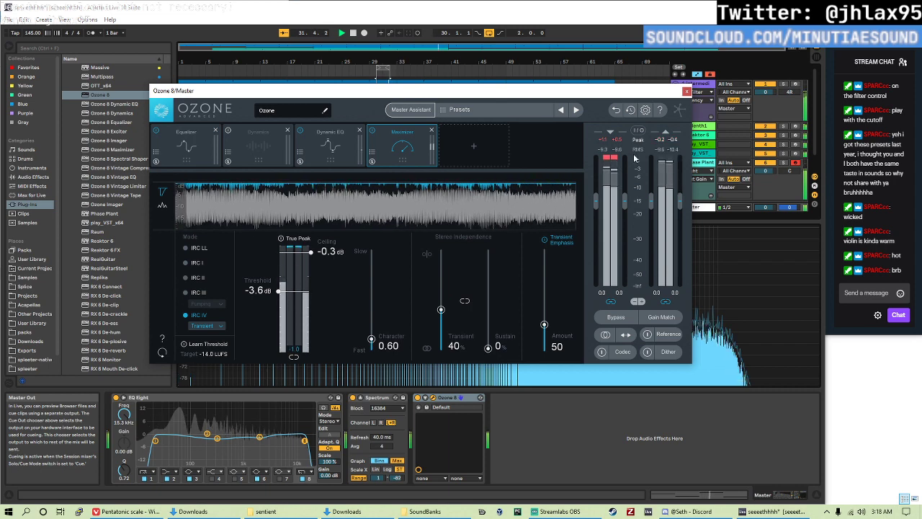
click(687, 92)
- Turn off loop playback, restart from the beginning and move Spectrum after Ozone 8 on the master
click(353, 33)
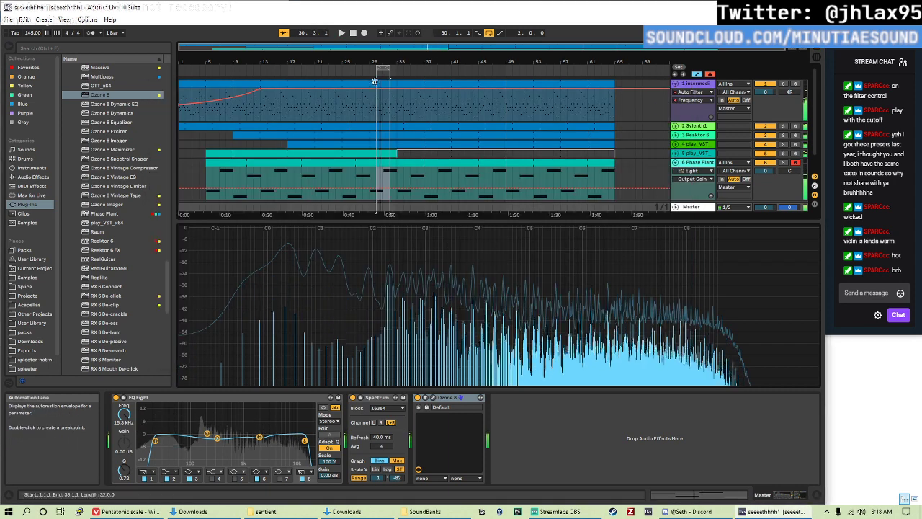
click(353, 33)
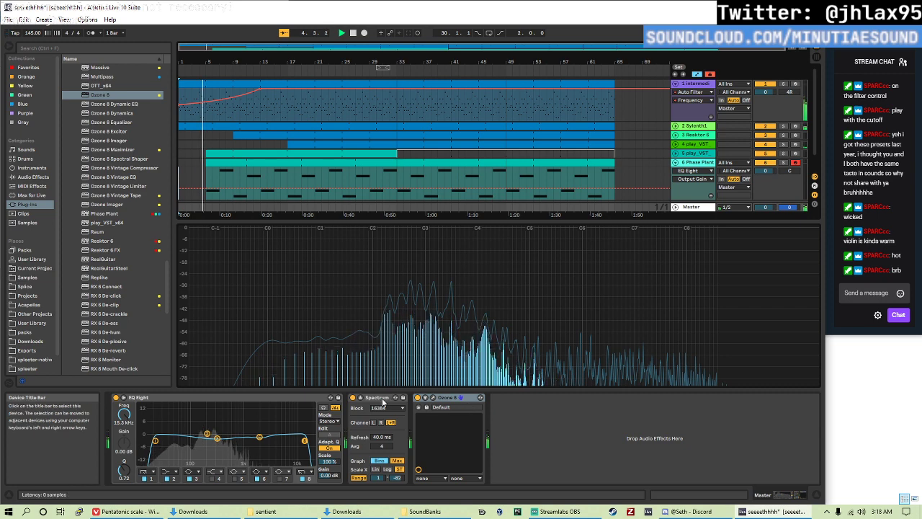
drag(375, 397, 462, 407)
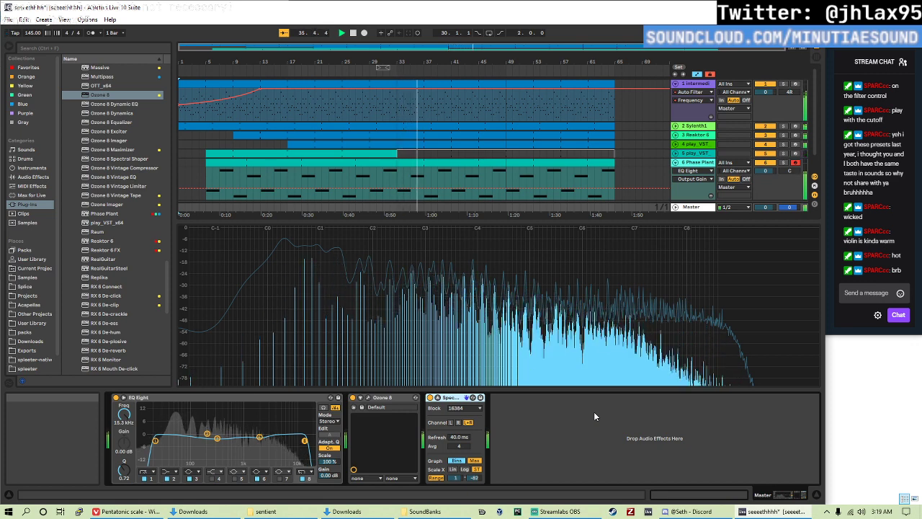
- Group the master's EQ Eight and Ozone 8 into an audio effect rack and compare playback with it bypassed and active
click(266, 397)
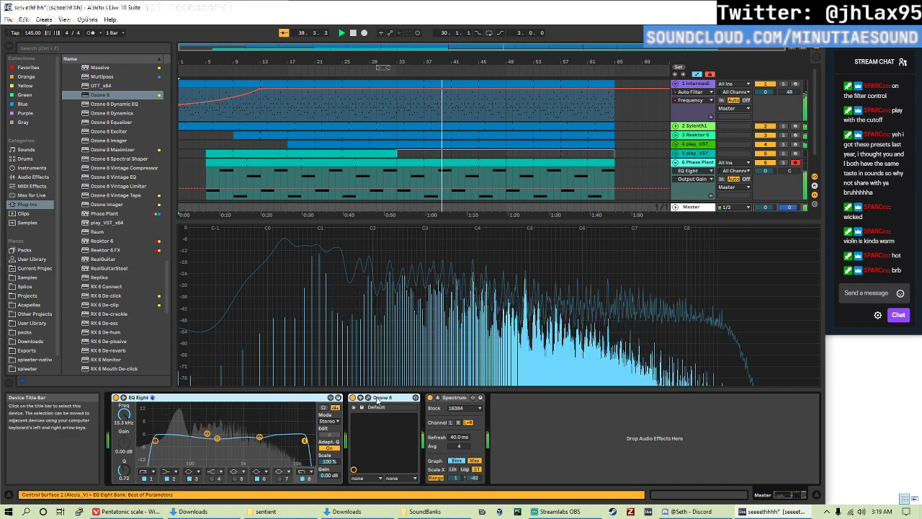
shift+click(376, 398)
key(ctrl+g)
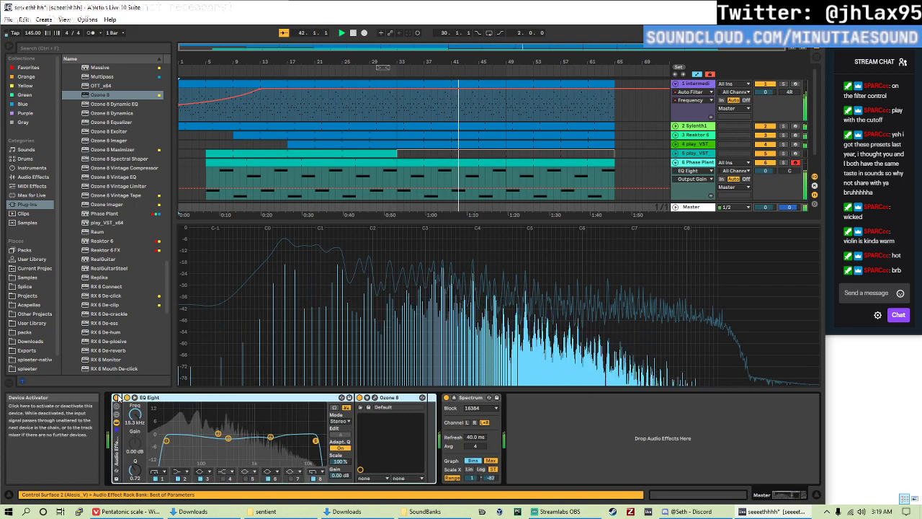
click(116, 397)
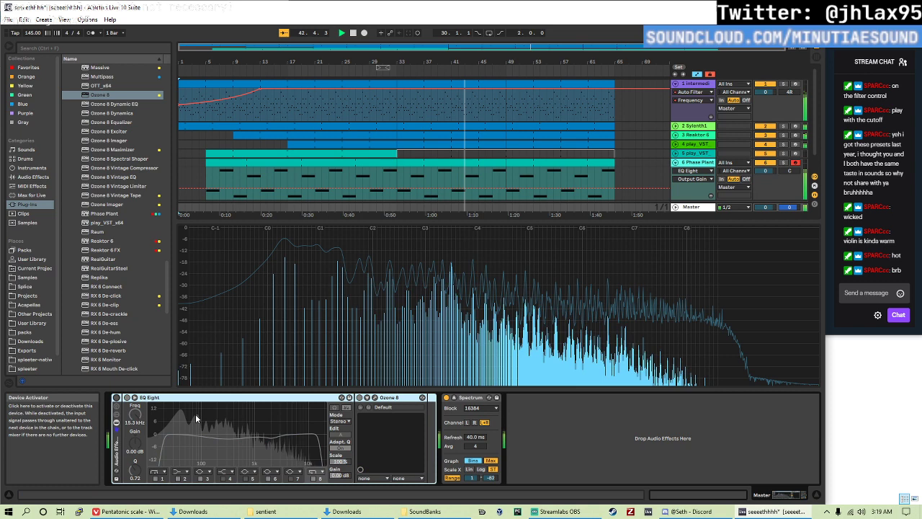
click(116, 397)
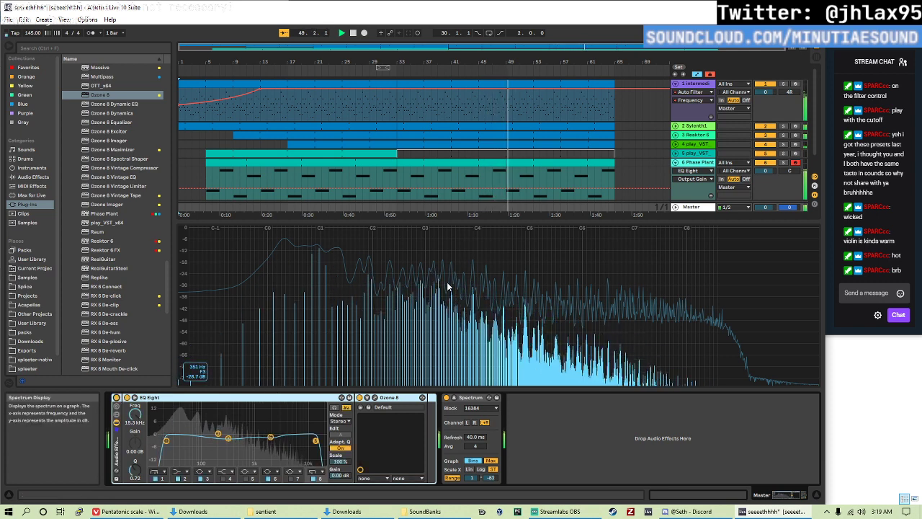
- Save the set, change the tempo to 164 BPM and replay the arrangement
drag(445, 220, 424, 337)
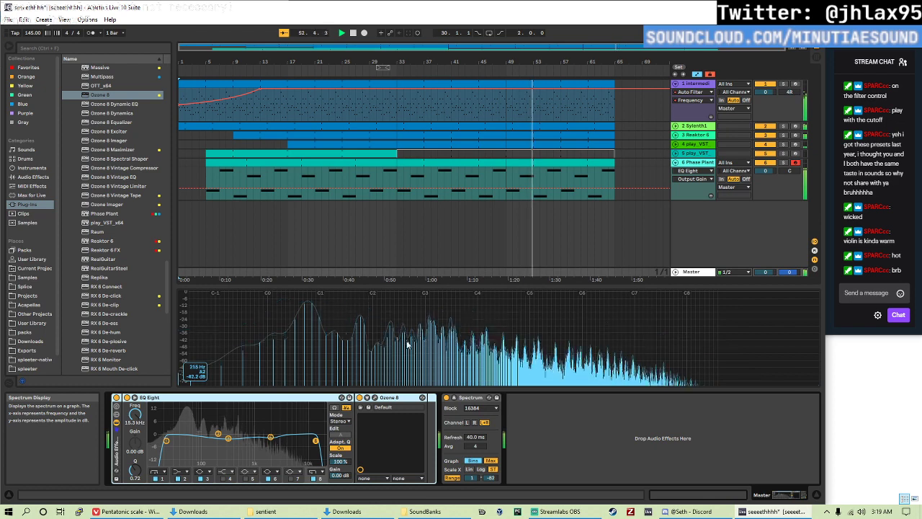
key(ctrl+s)
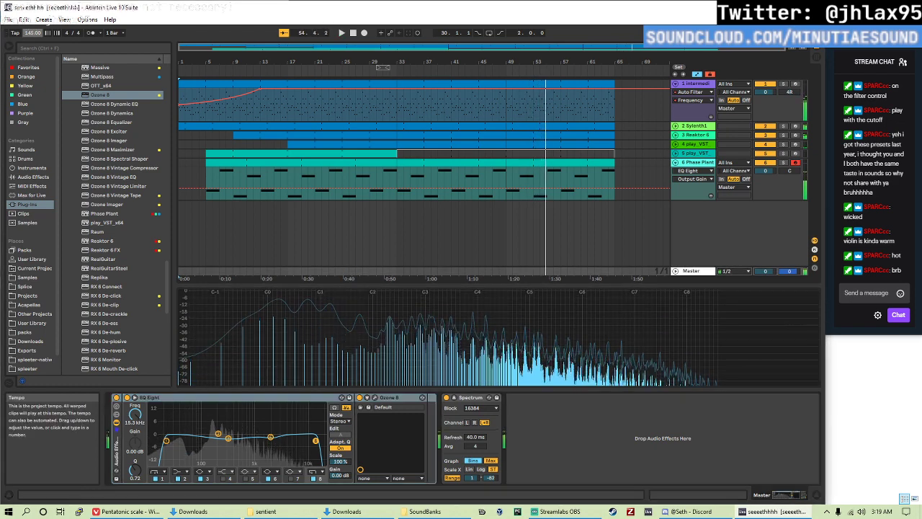
text(64)
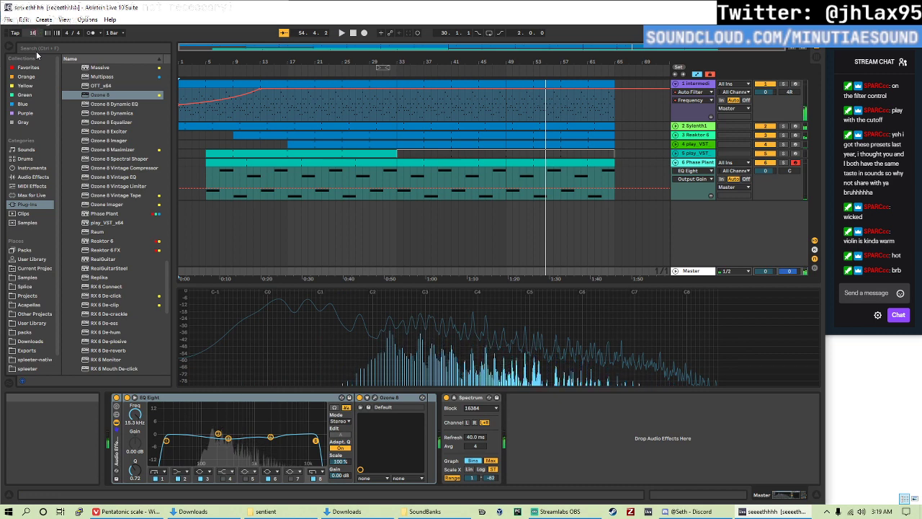
key(Return)
key(space)
key(space)
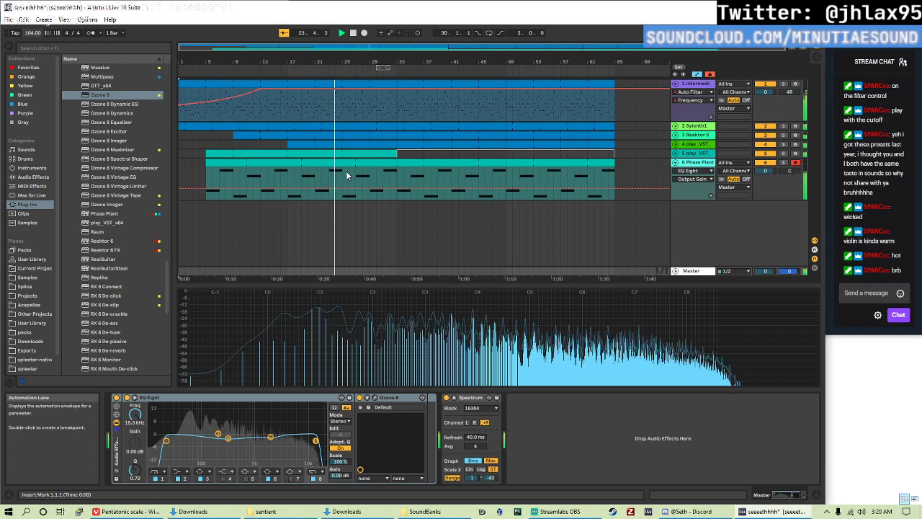
- Move band 6 of the master EQ Eight to 1.14 kHz at -1.36 dB and check the track levels in Session View
drag(270, 437, 256, 436)
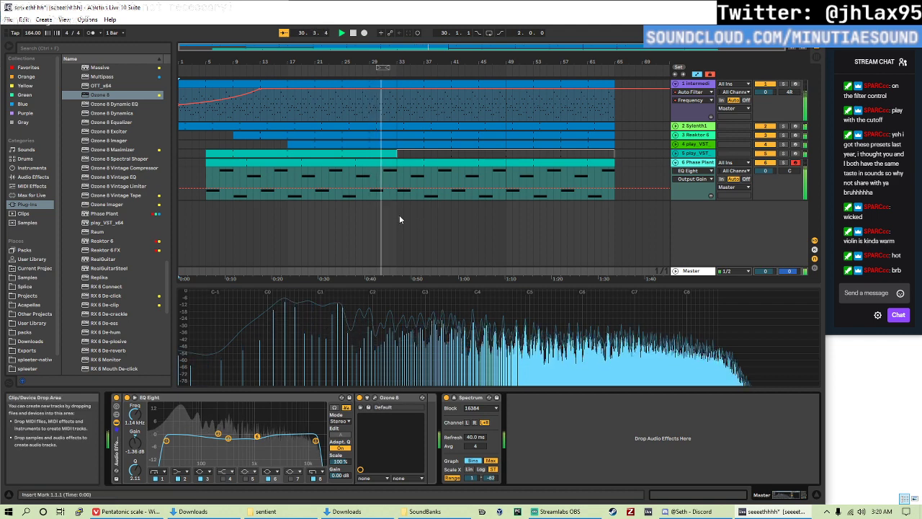
key(Tab)
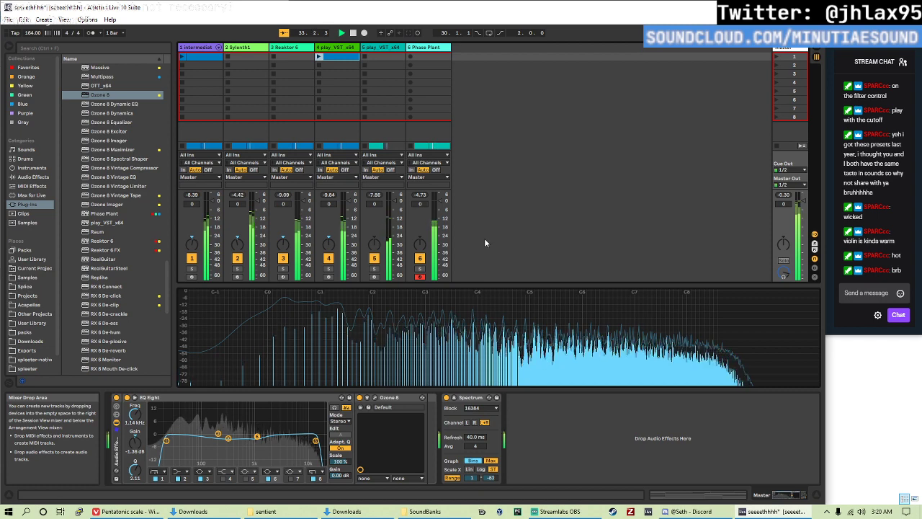
key(Tab)
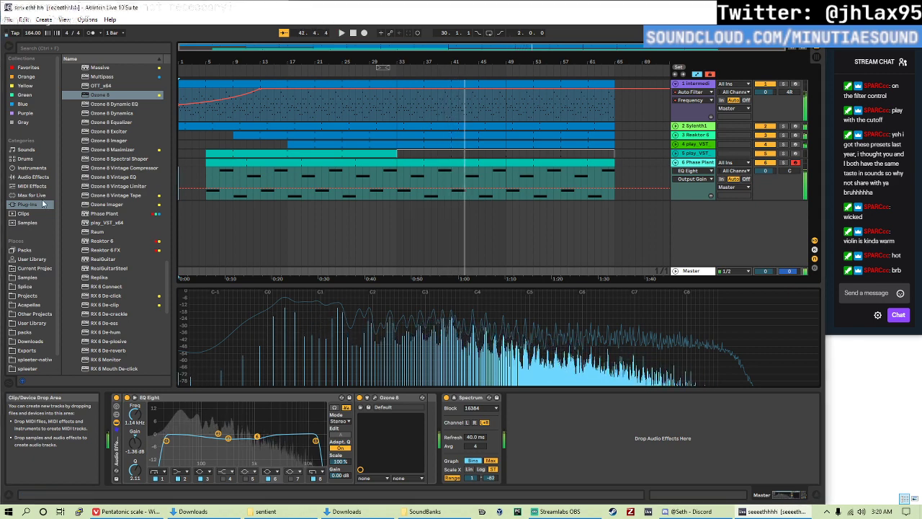
- Look in the Stems folder and play the arrangement from bar 33
scroll(43, 296, down, 1)
click(24, 361)
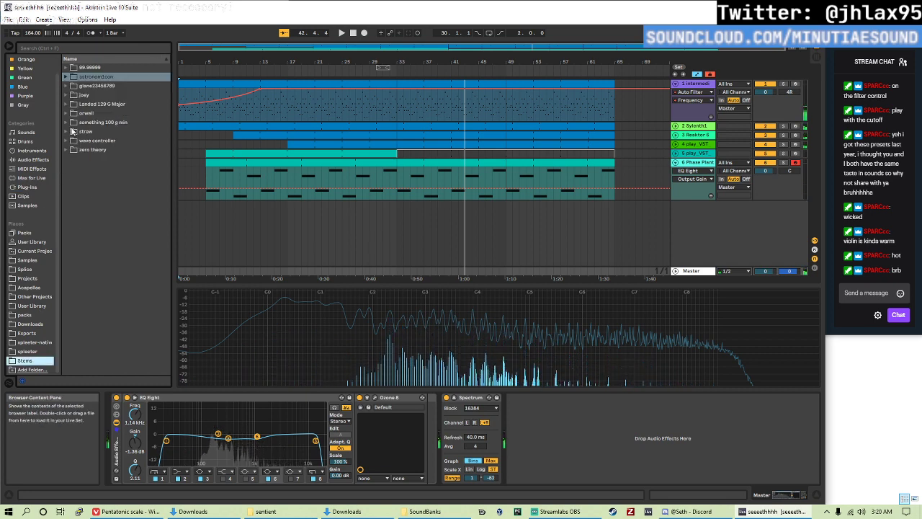
key(space)
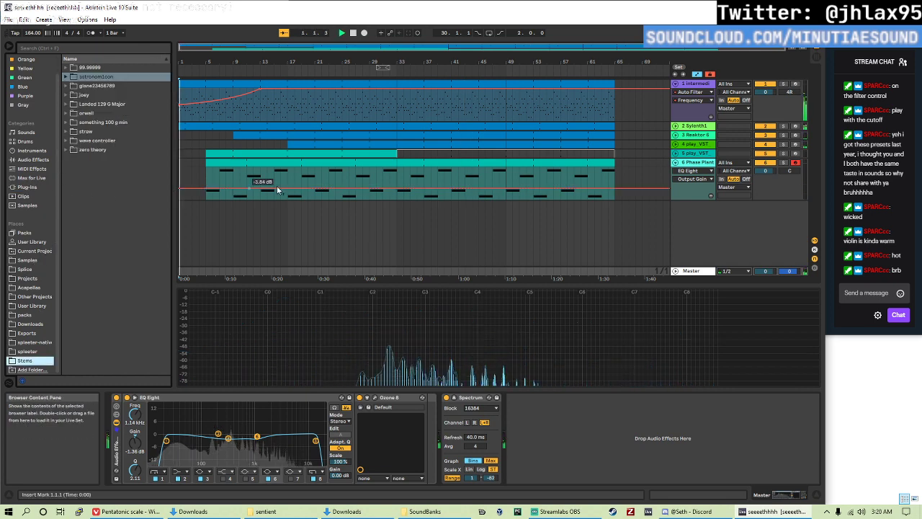
click(392, 175)
key(space)
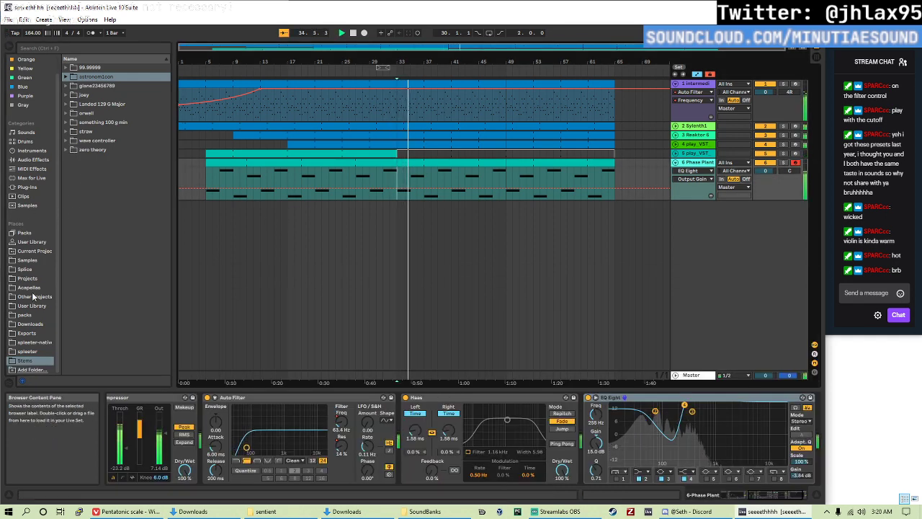
- Browse the sentient sample folder and expand the 1 Drums Bass FX group inside Sentient 95 BPM.als
click(27, 259)
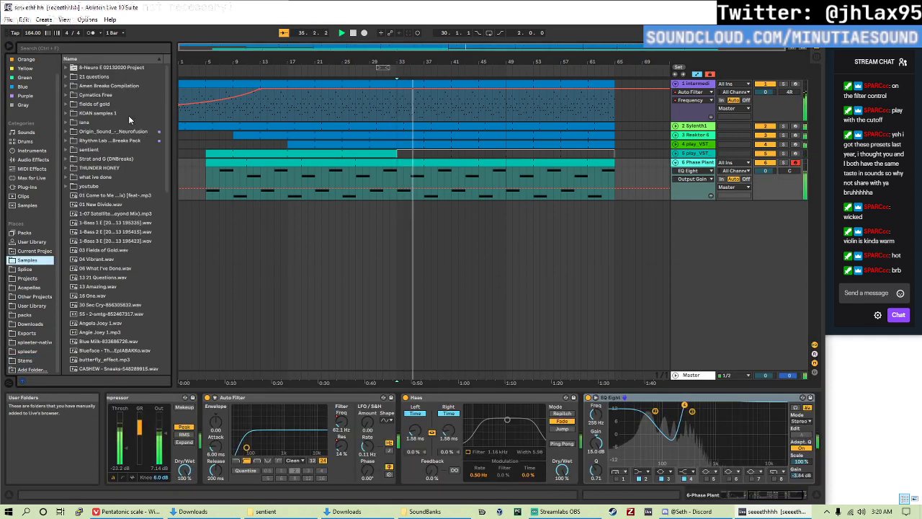
click(66, 150)
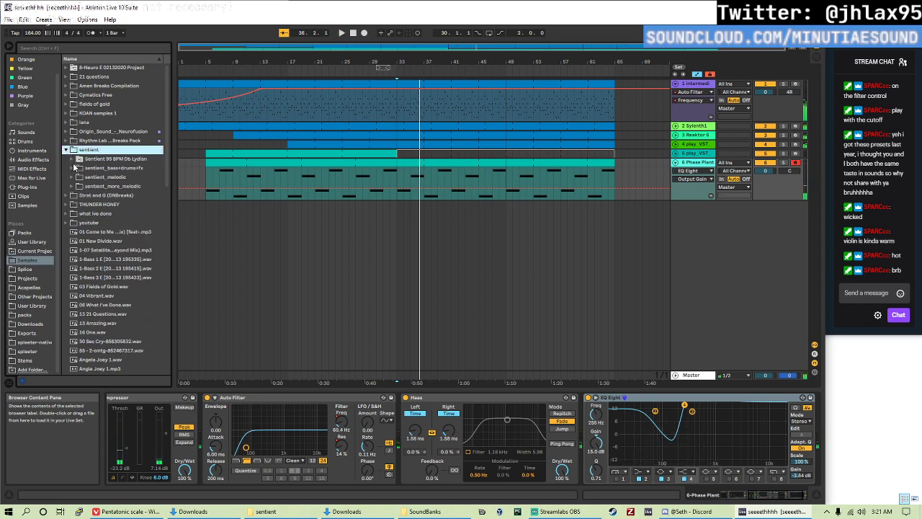
click(72, 159)
click(76, 168)
click(83, 177)
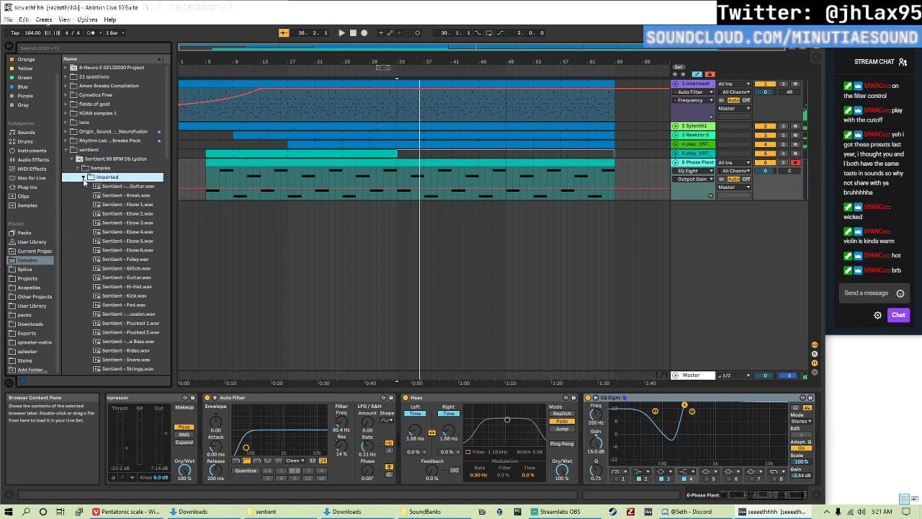
click(78, 169)
click(78, 178)
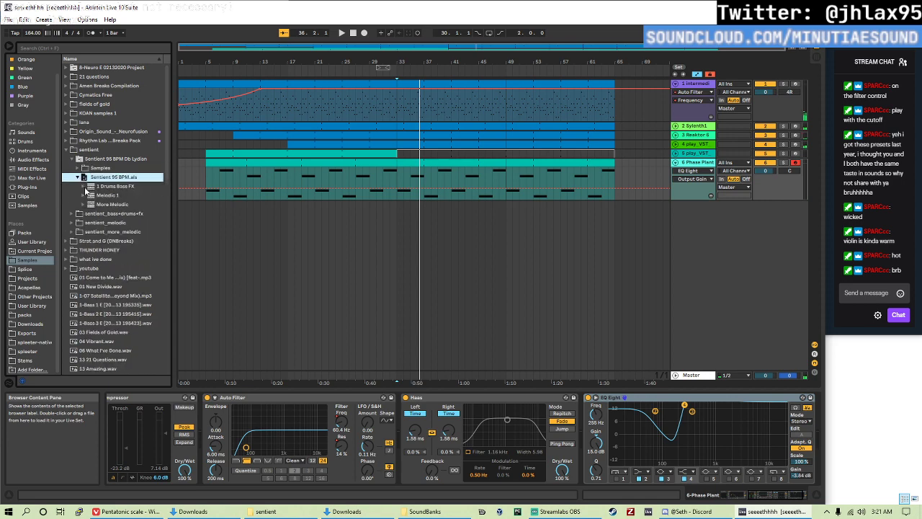
click(84, 187)
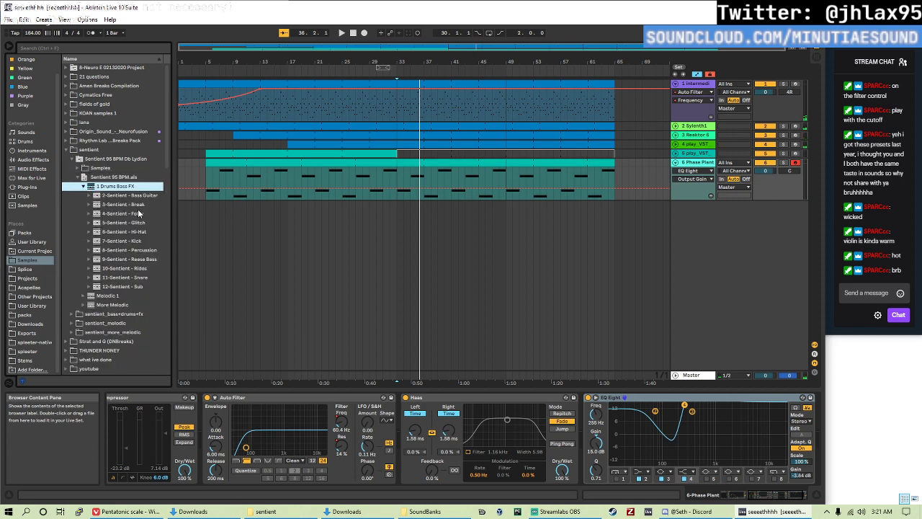
- Add 3-Sentient - Break as a new track, move its clip to start at bar 33 and play it
drag(126, 205, 307, 215)
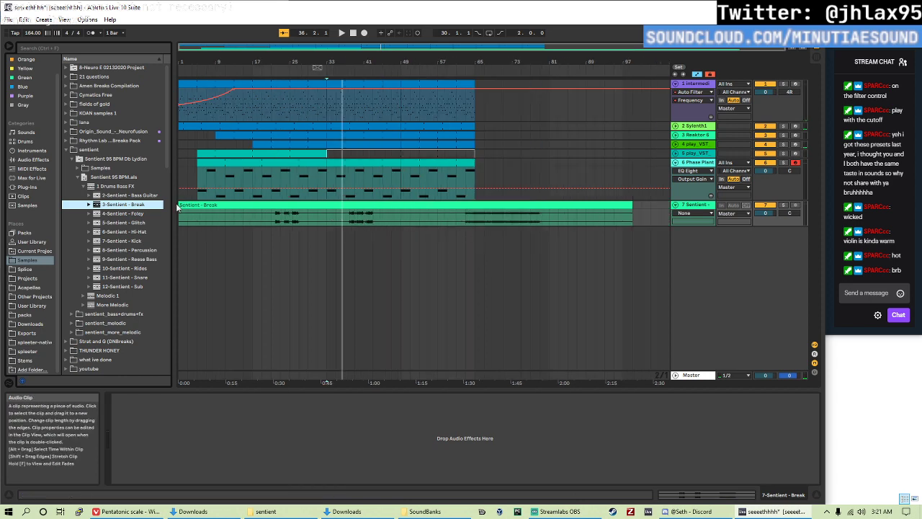
drag(278, 210, 325, 210)
key(space)
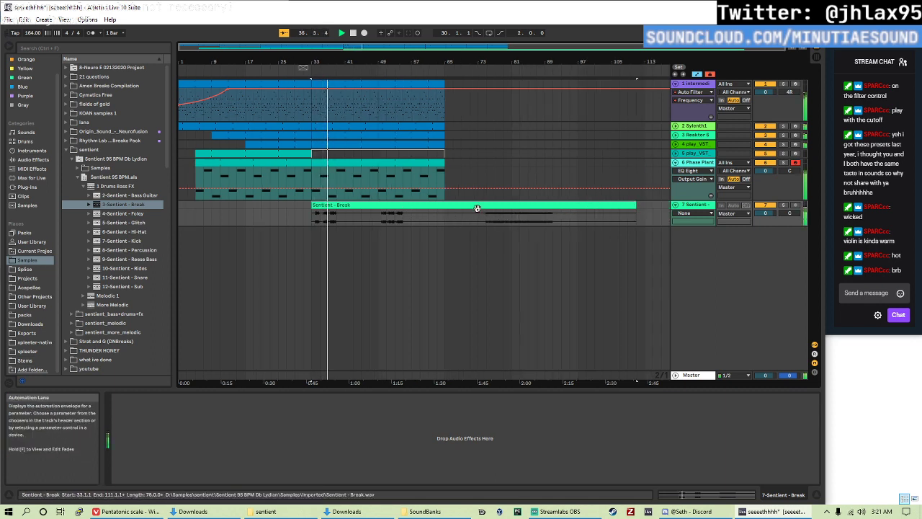
- Cut the Break clip down to its closing 36-bar portion and shift that portion to start at bar 49
mouse_move(313, 216)
mouse_down()
mouse_move(504, 216)
mouse_move(317, 205)
mouse_up()
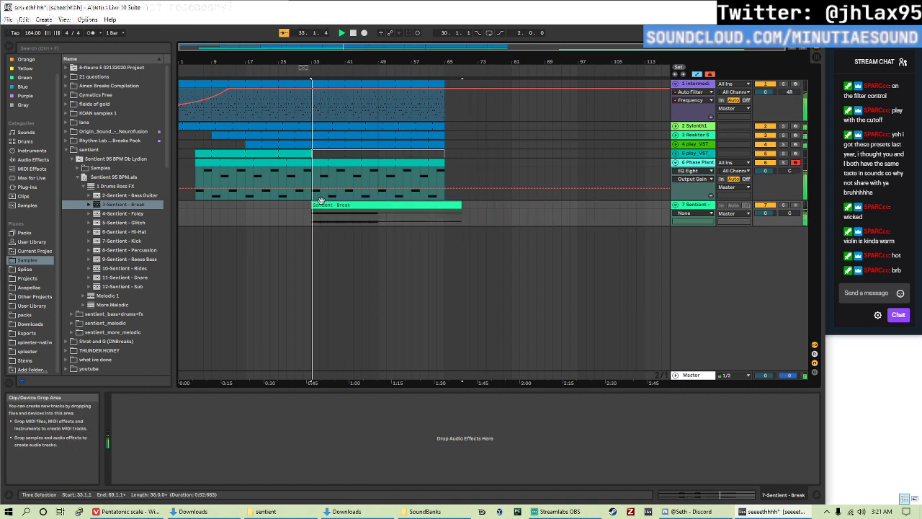
key(space)
drag(461, 205, 528, 205)
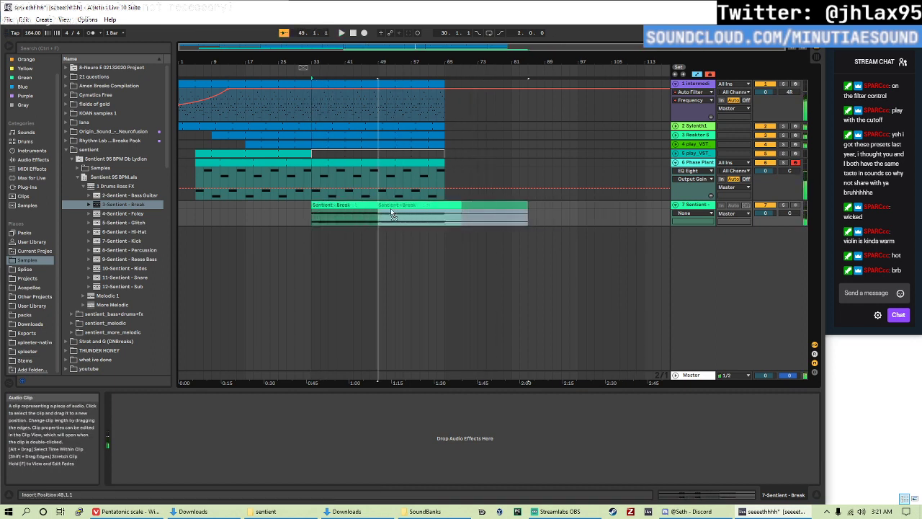
- Place a ten-bar Break segment from bar 39 to 49, replay it and delete the segment ending at bar 33
drag(313, 205, 362, 213)
key(space)
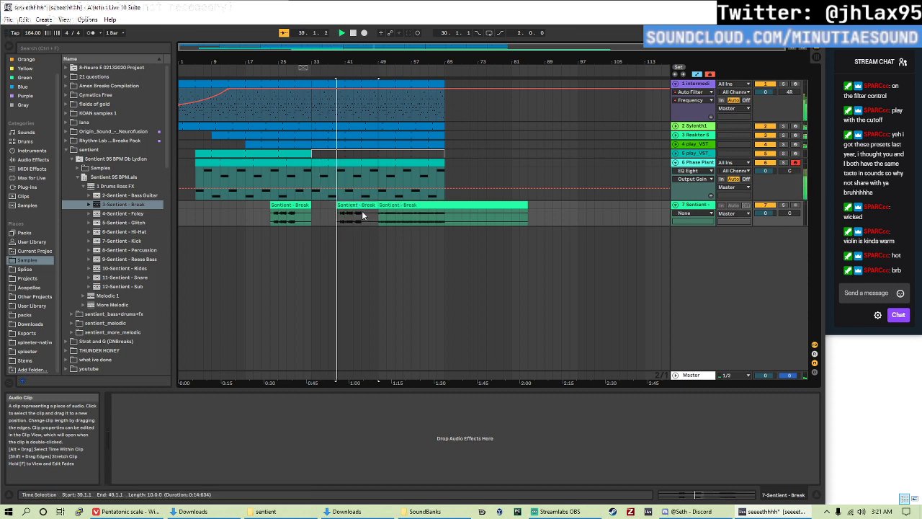
click(288, 204)
key(Delete)
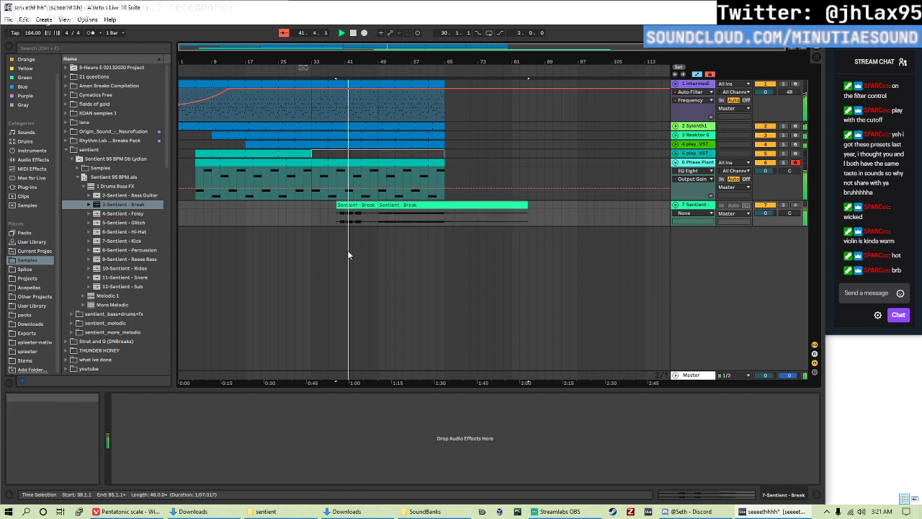
- Raise the gain of both Sentient - Break clips, setting the first clip to 2.81 dB and the second to 6.88 dB
double_click(391, 204)
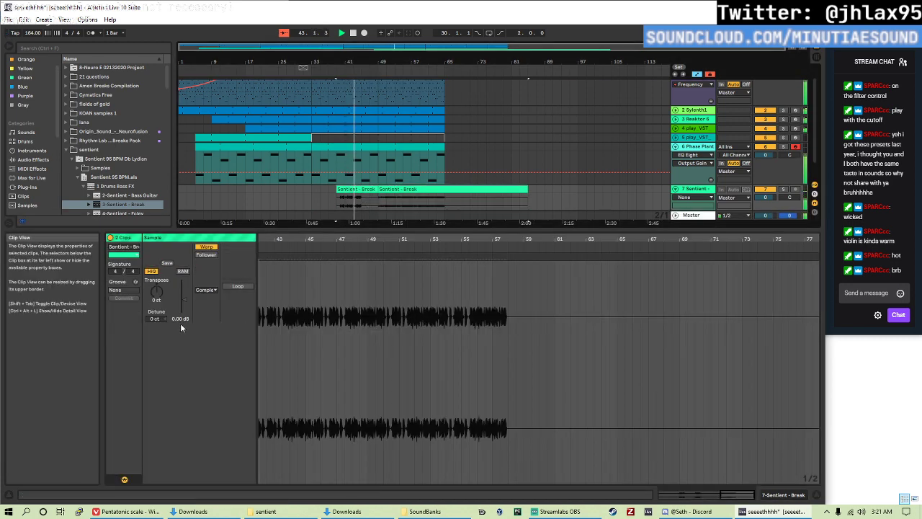
drag(180, 318, 180, 305)
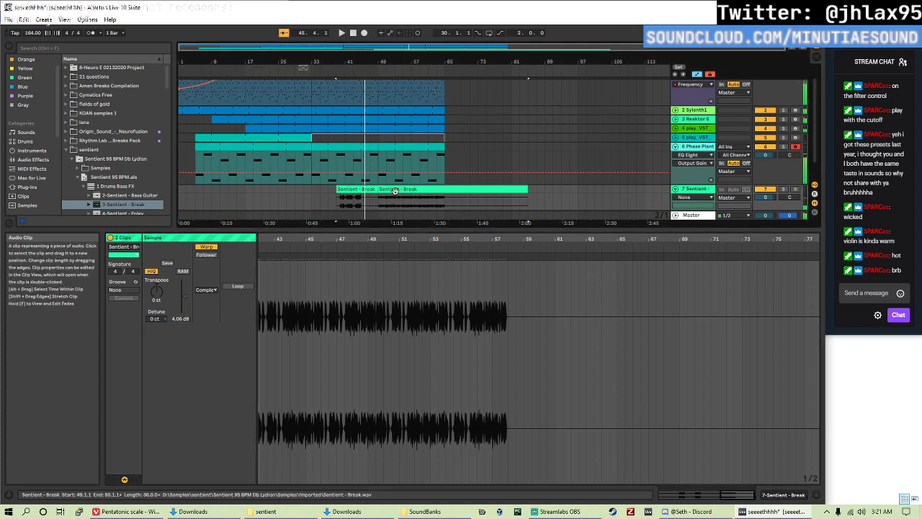
click(357, 199)
drag(175, 322, 175, 313)
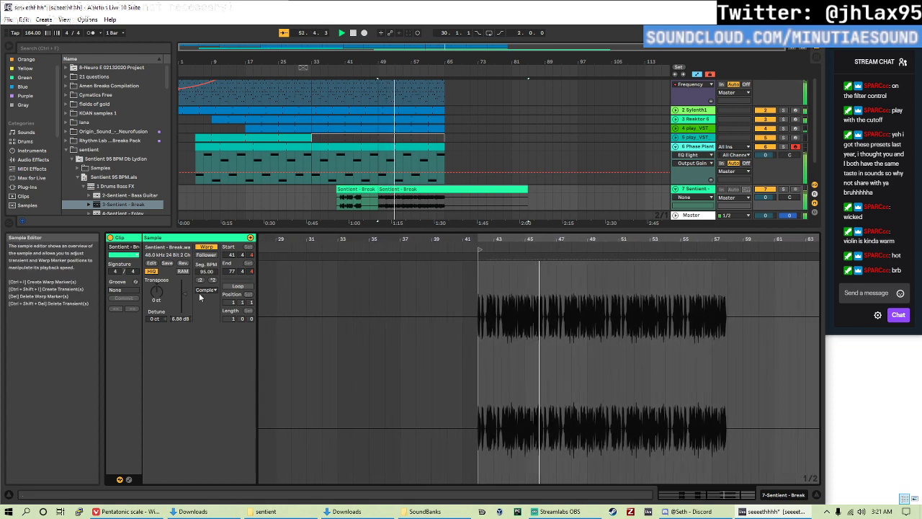
click(357, 208)
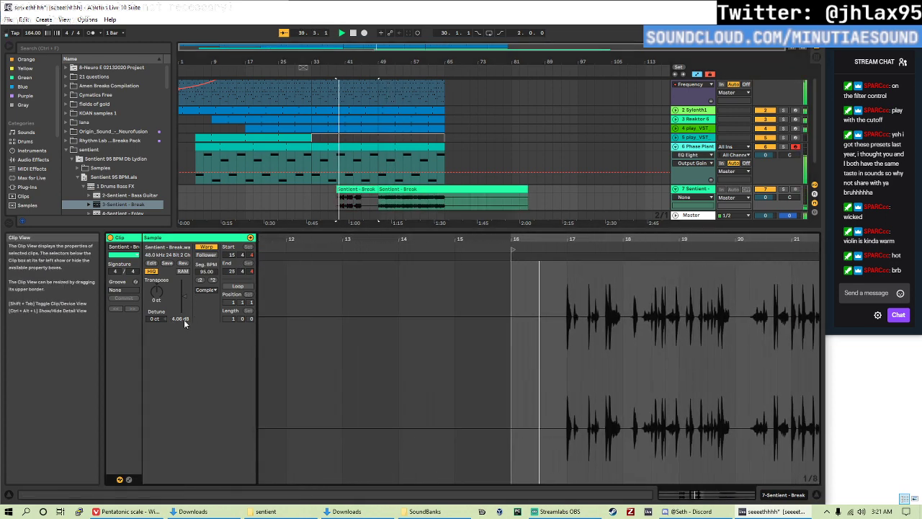
drag(179, 318, 179, 324)
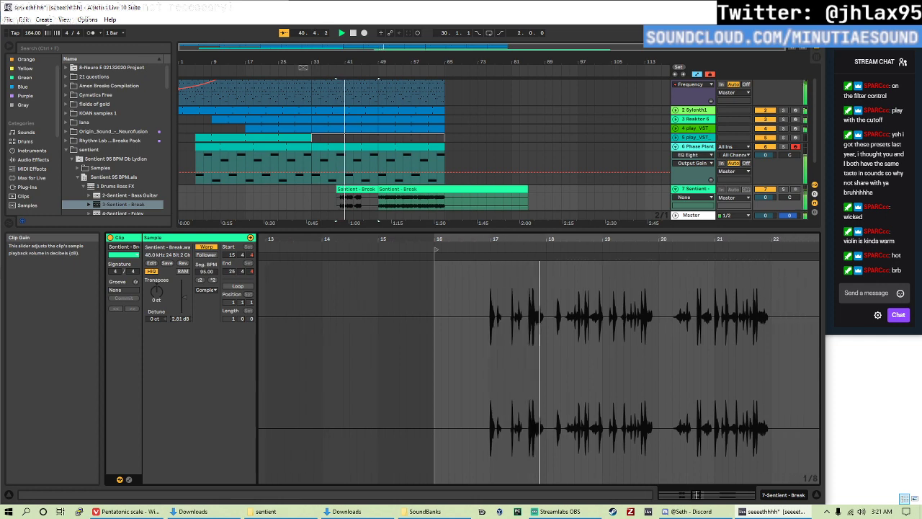
- Add the Haas delay preset to the Sentient - Break track and set its right delay time to 2.48 ms
click(696, 189)
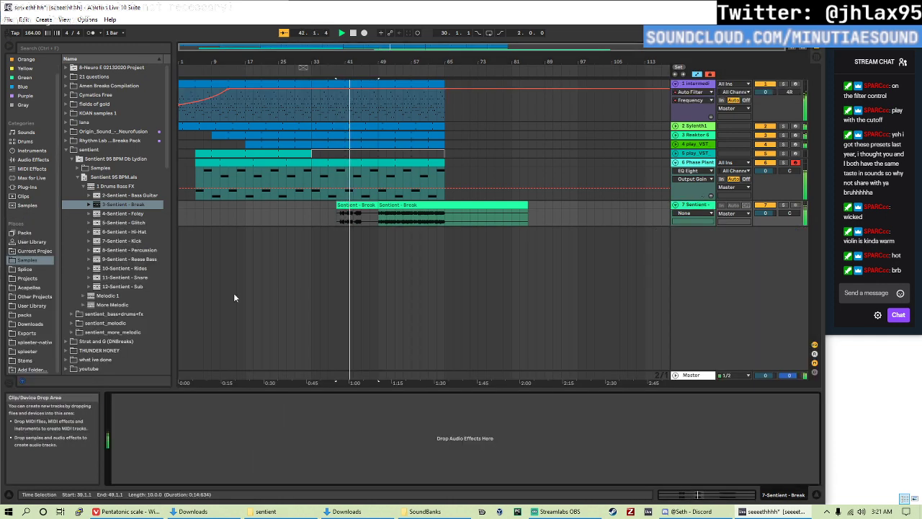
click(32, 159)
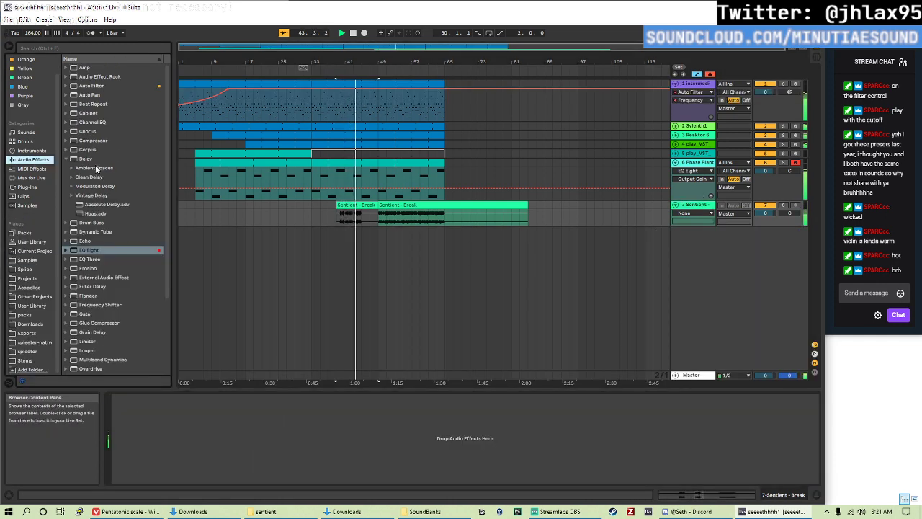
double_click(99, 214)
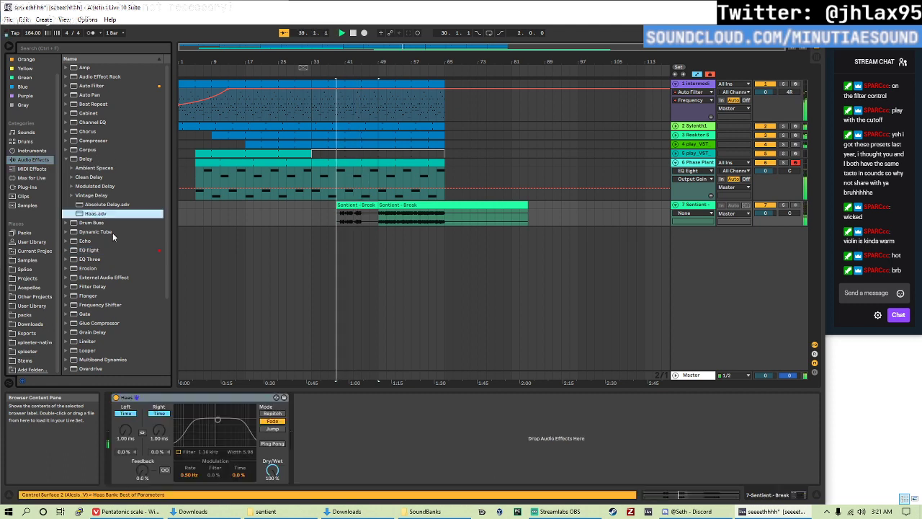
drag(159, 433, 159, 422)
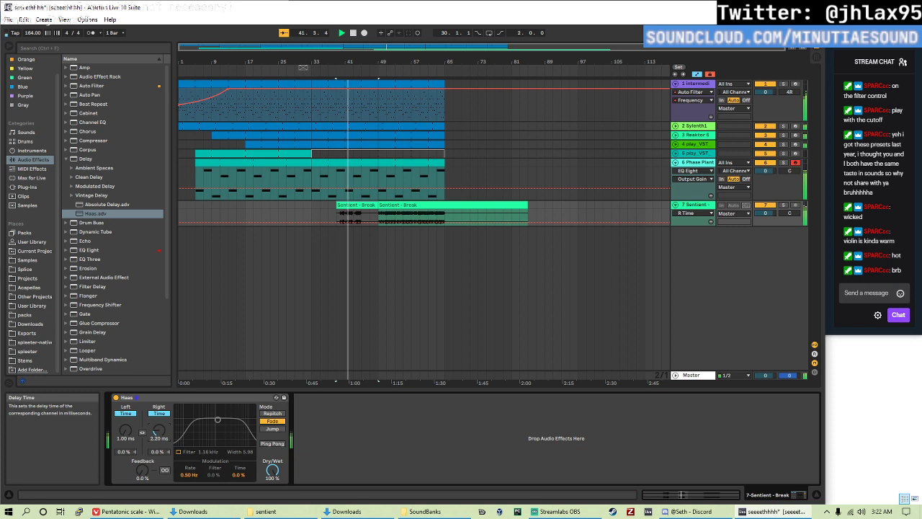
- Add EQ Eight to the break track with a -6.57 dB low shelf at 79.1 Hz, a cut near 1 kHz, boosted highs and 0.88 dB output gain
double_click(102, 251)
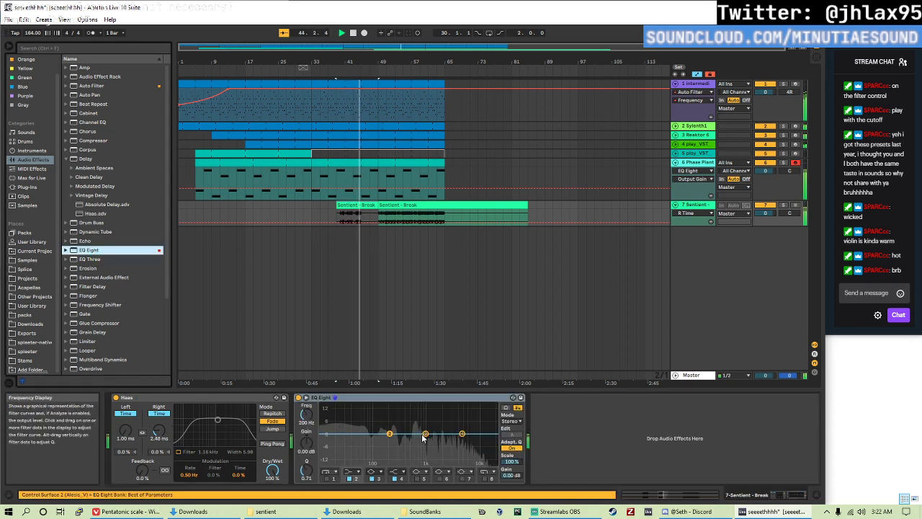
drag(425, 435, 434, 449)
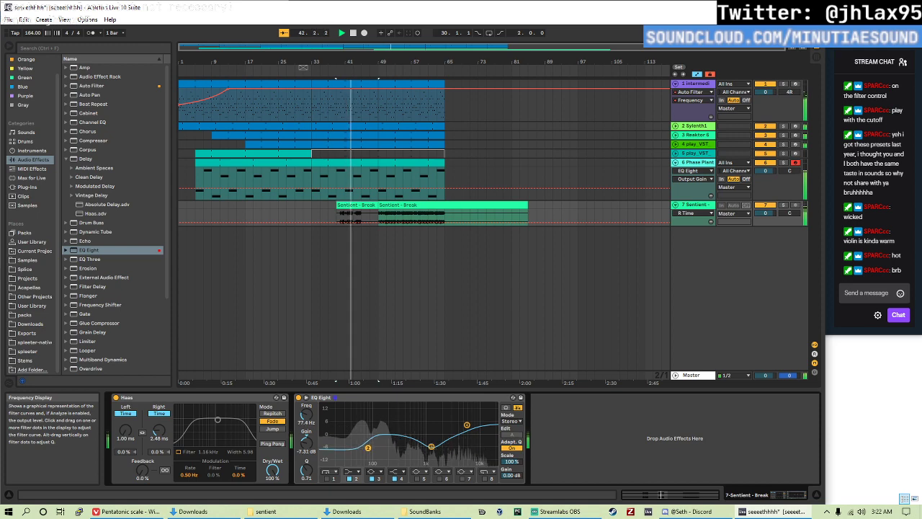
key(space)
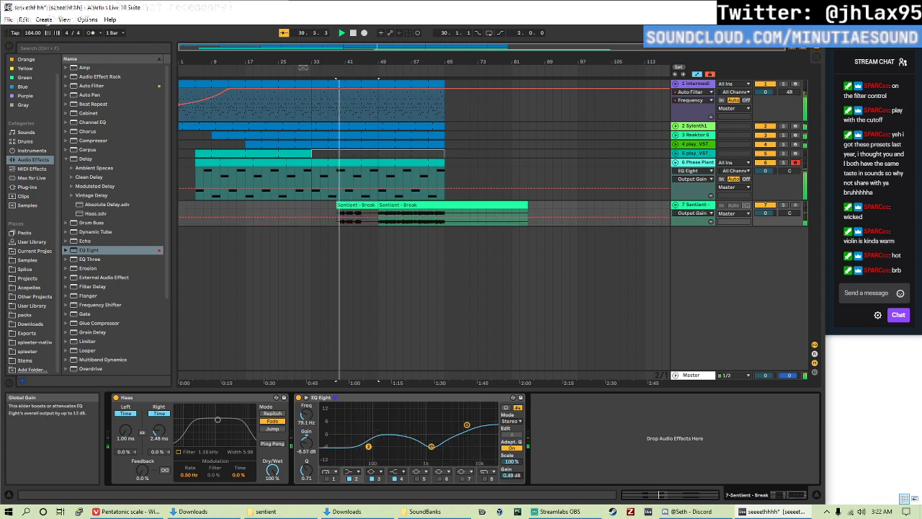
drag(511, 475, 512, 471)
- Add Erosion to the break track in Wide Noise mode with frequency 7.70 kHz, width 0.54 and amount 13.1
double_click(88, 268)
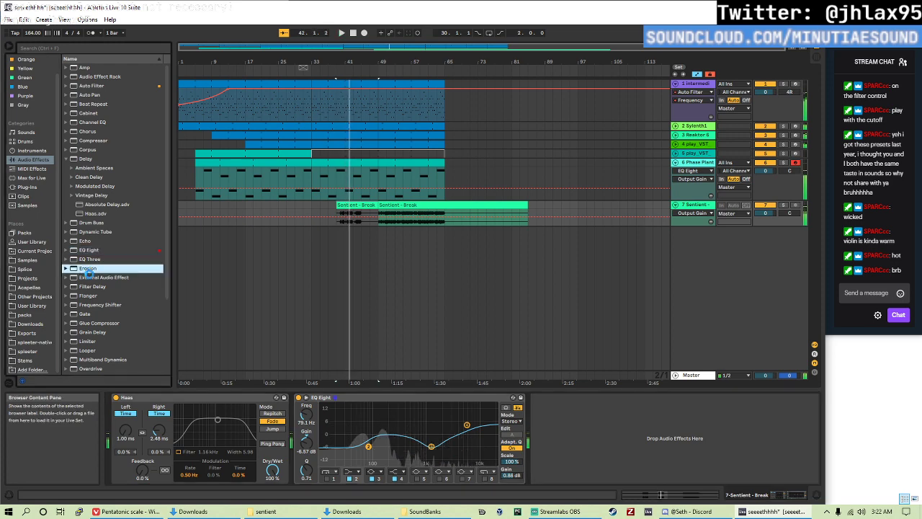
click(569, 453)
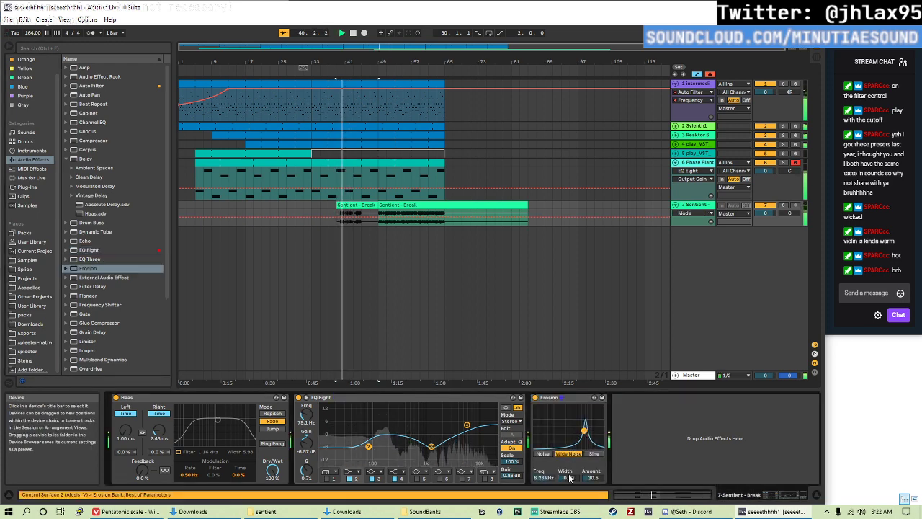
mouse_move(584, 436)
mouse_down()
mouse_move(576, 435)
mouse_move(589, 436)
mouse_up()
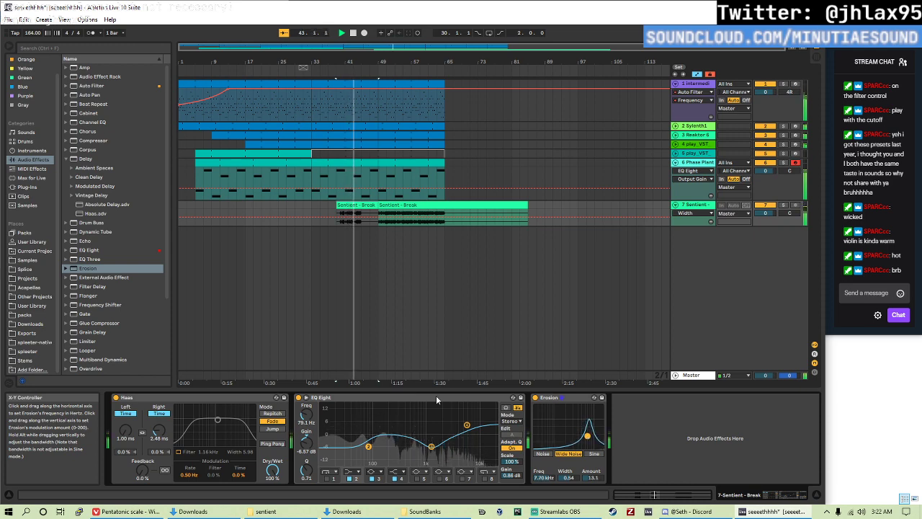
- Play the arrangement from bar 49 and trim the second break clip to end at bar 65 with the other tracks
click(379, 225)
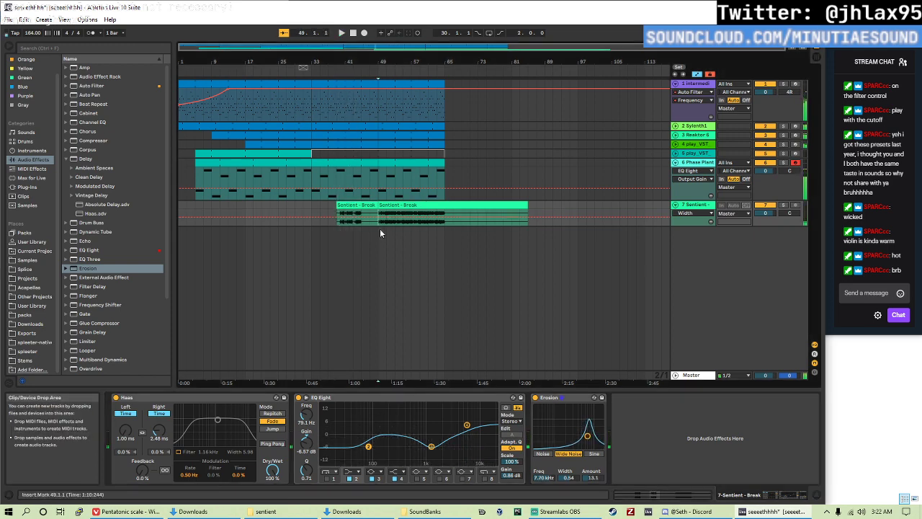
key(space)
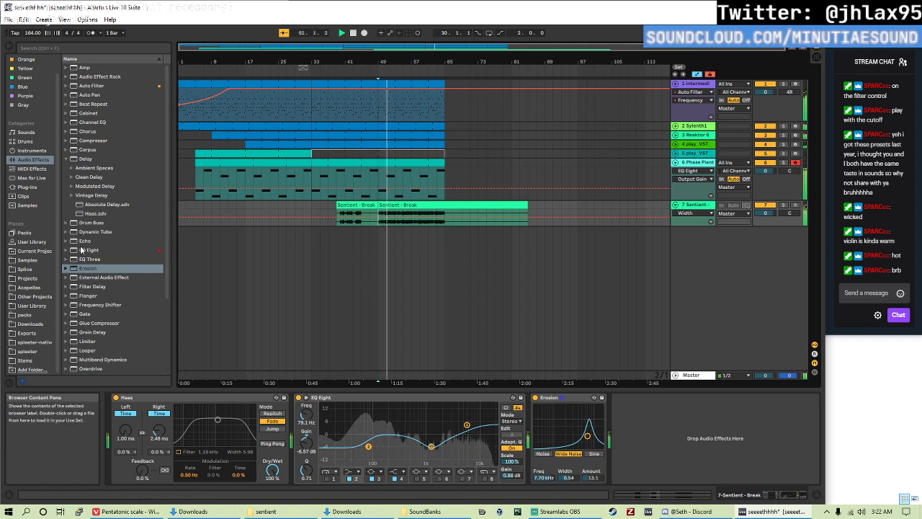
scroll(44, 207, up, 1)
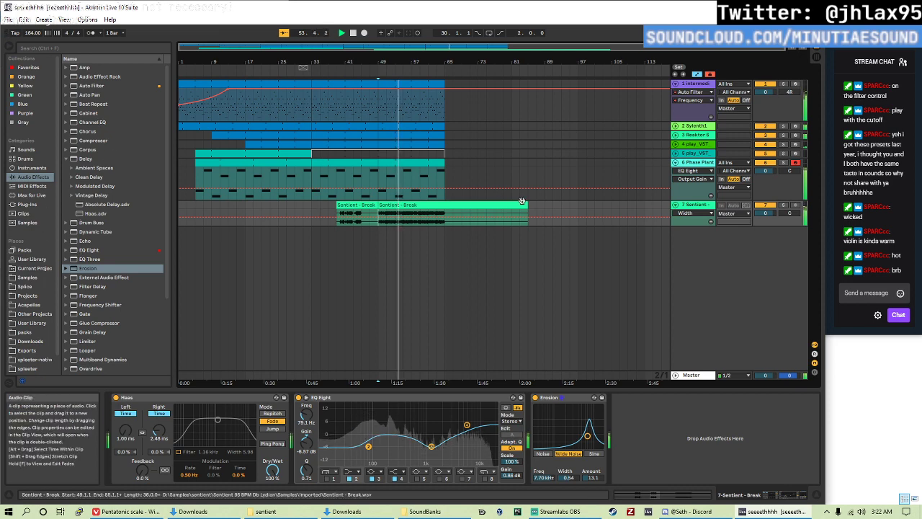
drag(528, 209, 442, 206)
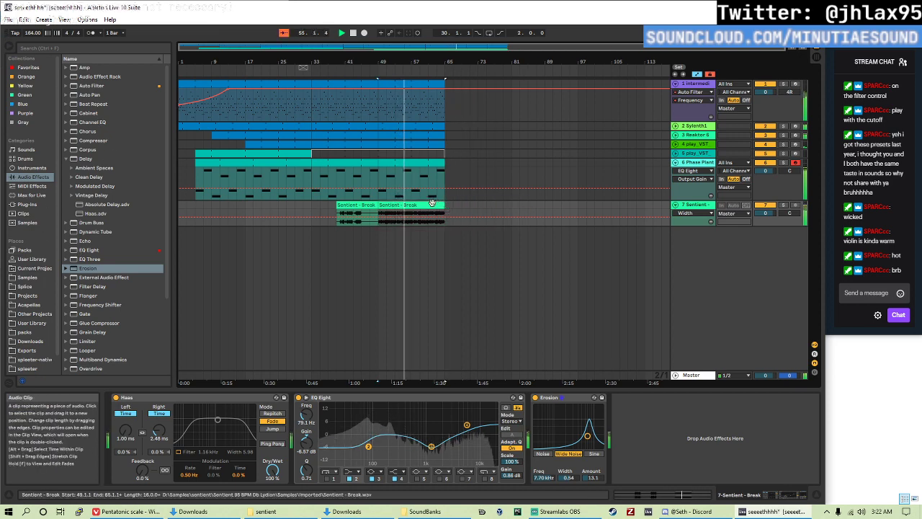
drag(517, 214, 444, 205)
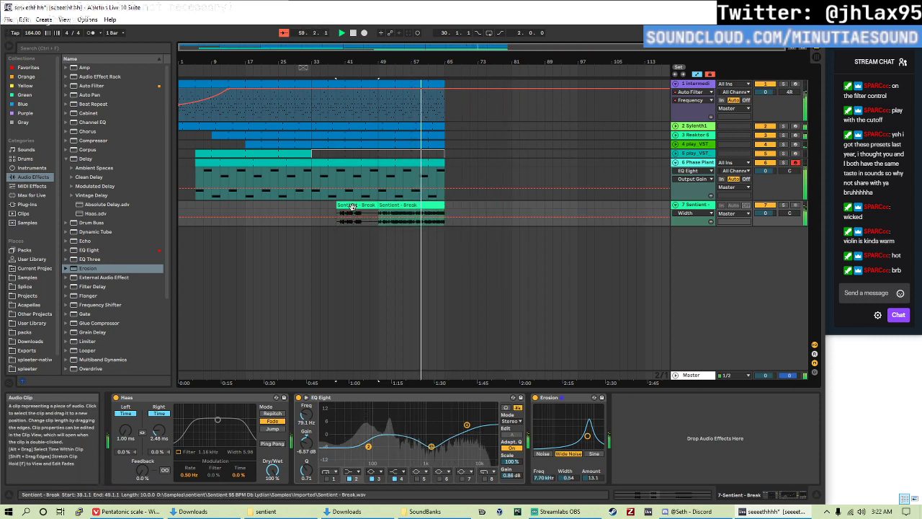
- Try the first break clip at earlier positions starting at bars 37 and 33, and undo the moves
drag(378, 205, 352, 205)
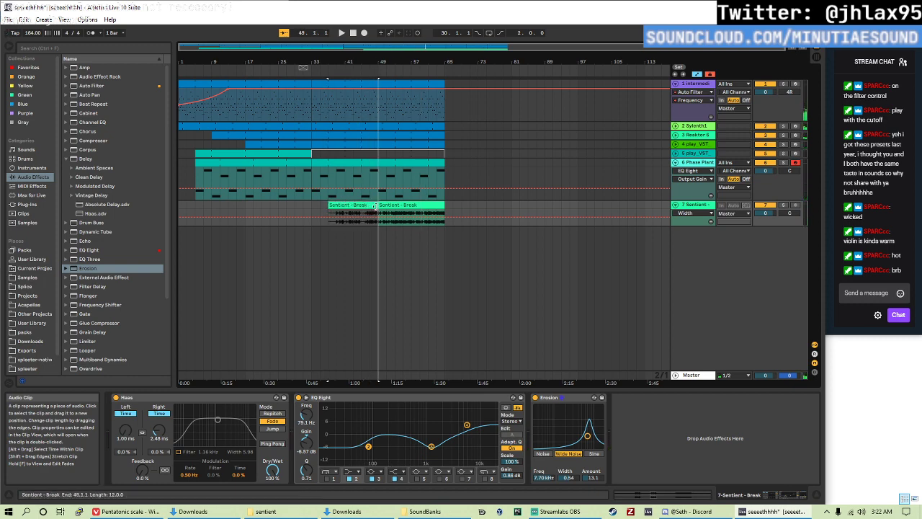
key(ctrl+z)
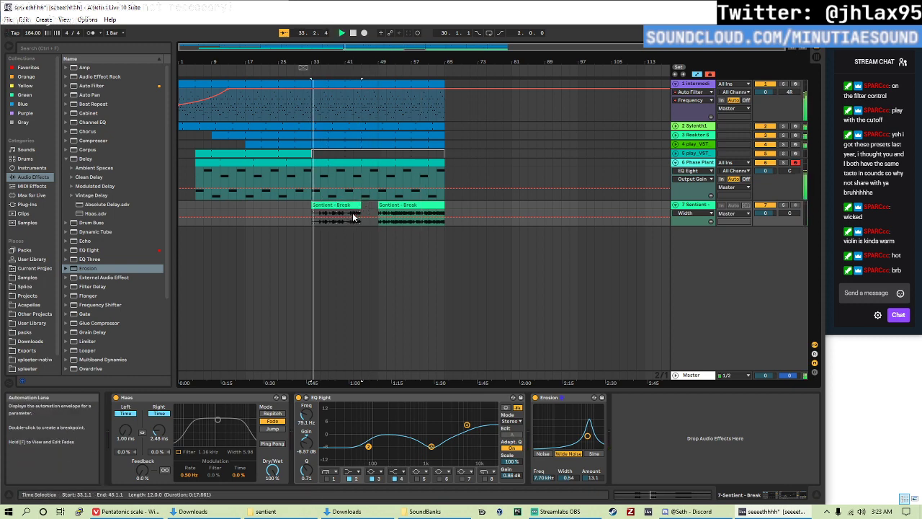
key(ctrl+z)
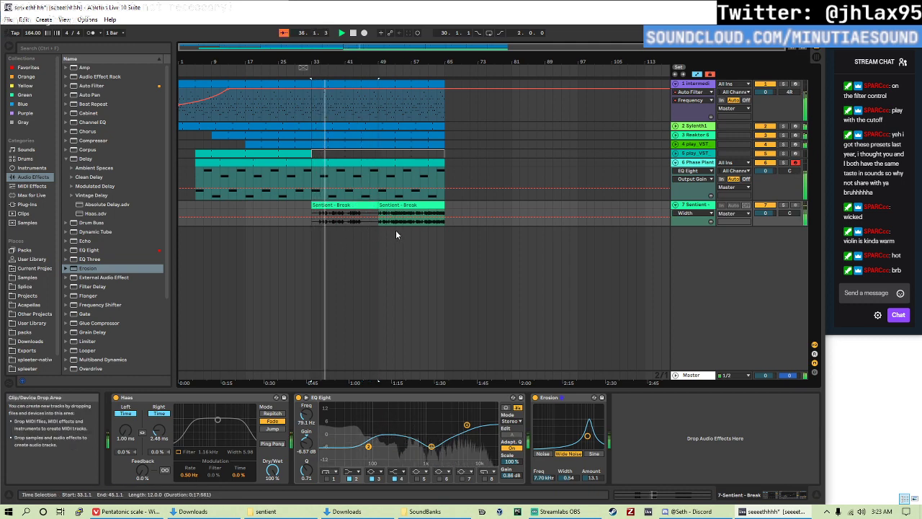
key(space)
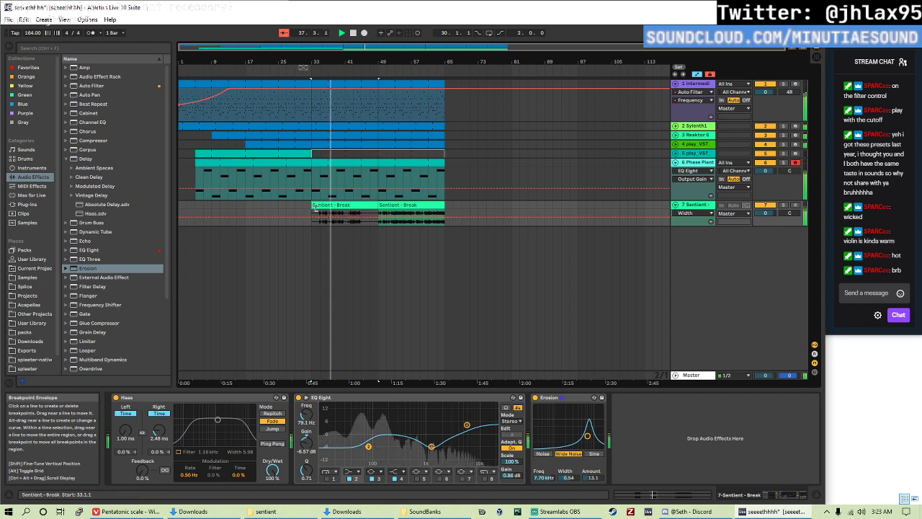
mouse_move(377, 209)
mouse_down()
mouse_move(353, 210)
mouse_move(367, 209)
mouse_up()
- Shorten the first break clip to six bars and move it to start at bar 37
key(space)
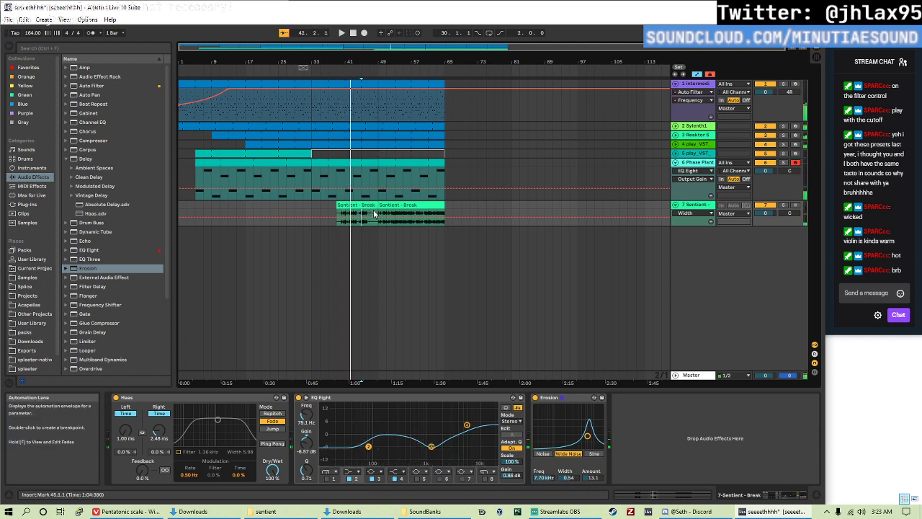
drag(373, 209, 364, 209)
key(ctrl+z)
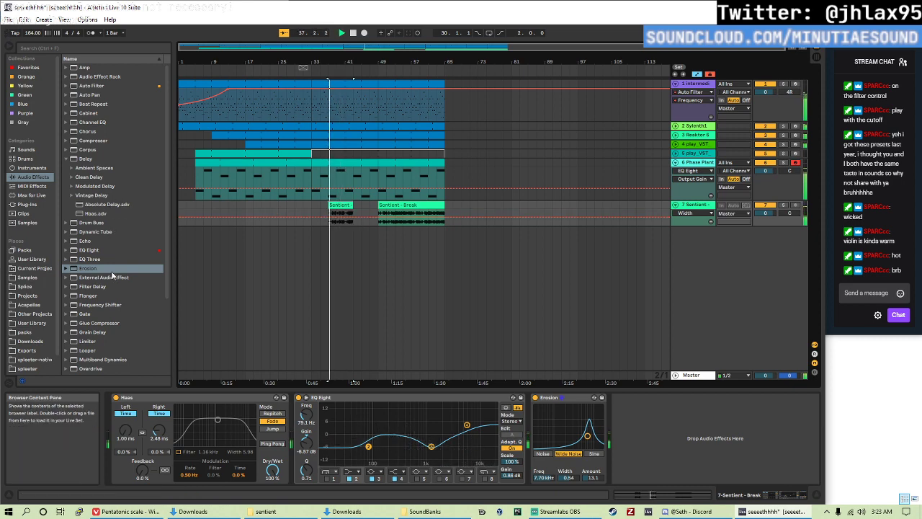
- Add Reverb to the break track, with input filter at 2.53 kHz, early reflection spin at 0.48 Hz and the diffusion high shelf at 7.56 kHz
scroll(91, 231, down, 3)
click(99, 338)
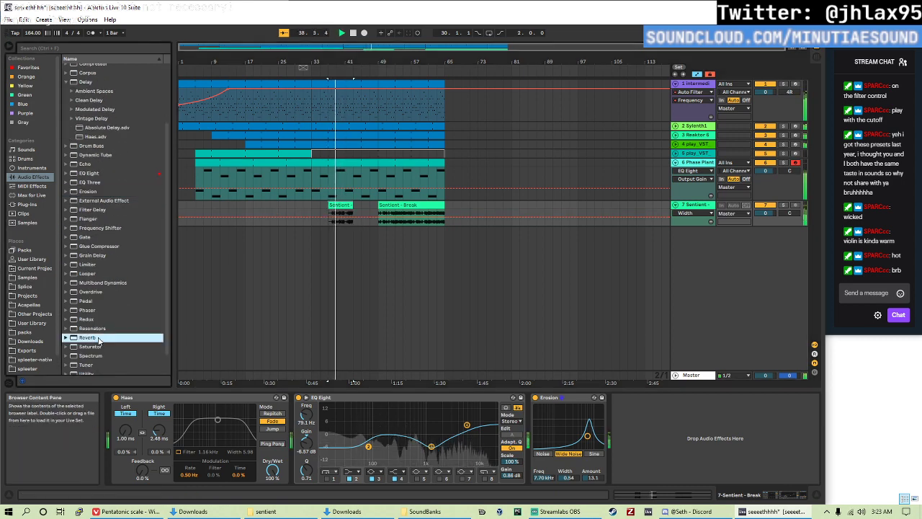
double_click(99, 338)
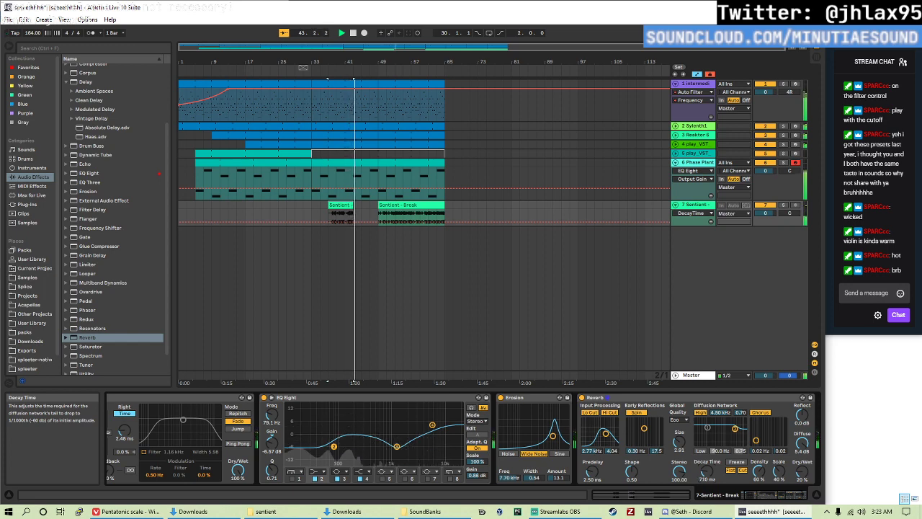
key(space)
drag(644, 428, 648, 431)
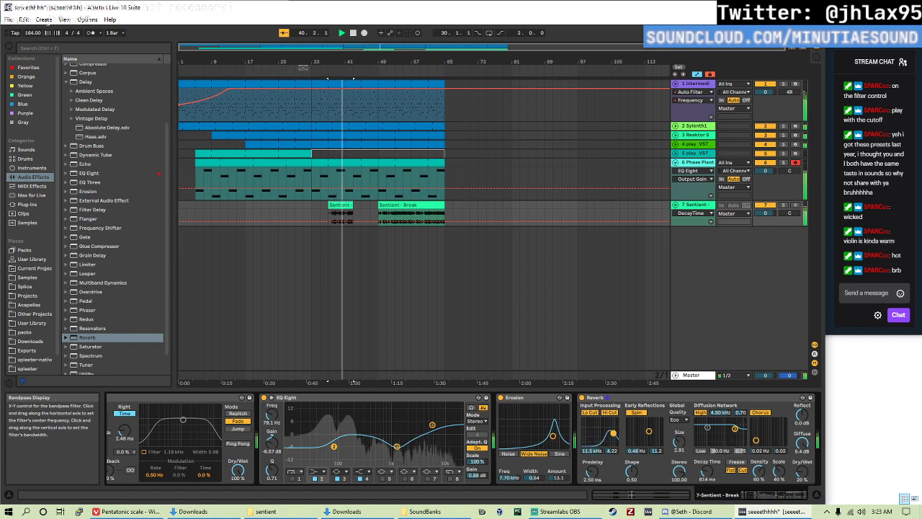
drag(735, 428, 734, 427)
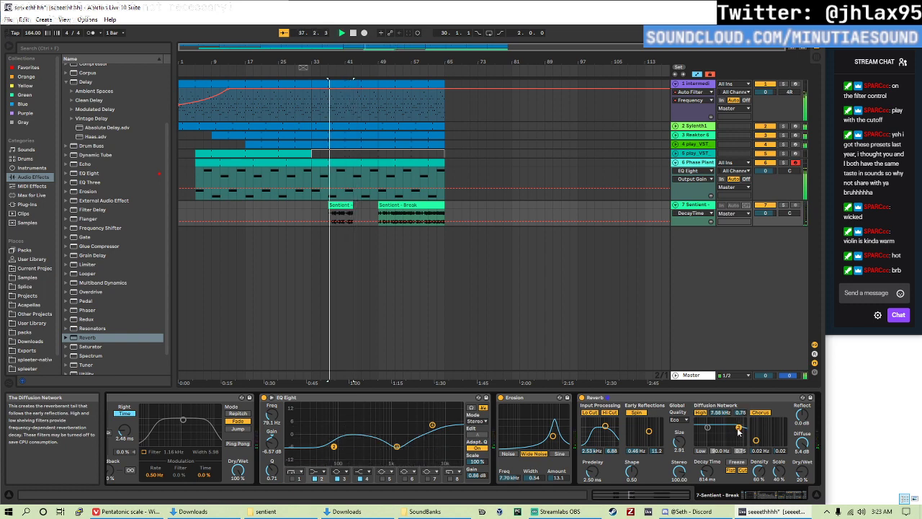
- Set the Reverb's size to 37.48, decay time to 949 ms and dry/wet to about 26%, checking it in playback
drag(707, 472, 678, 432)
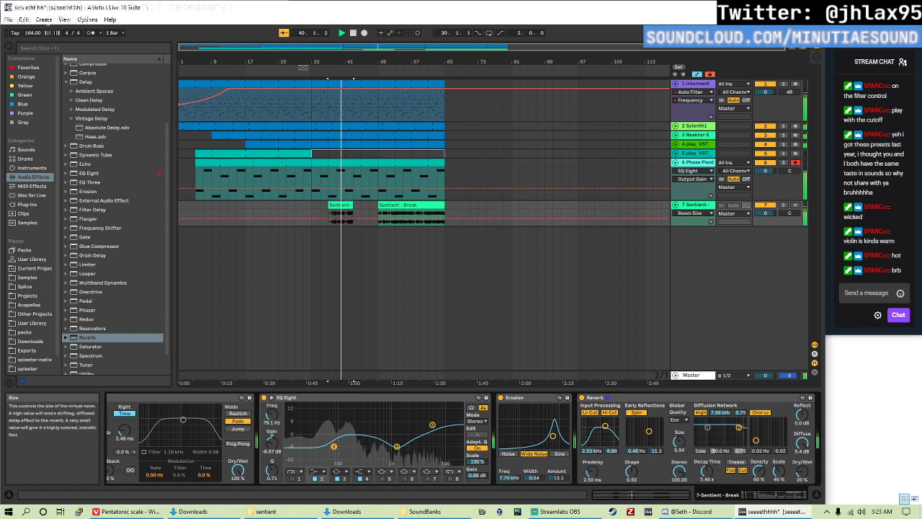
drag(707, 472, 707, 479)
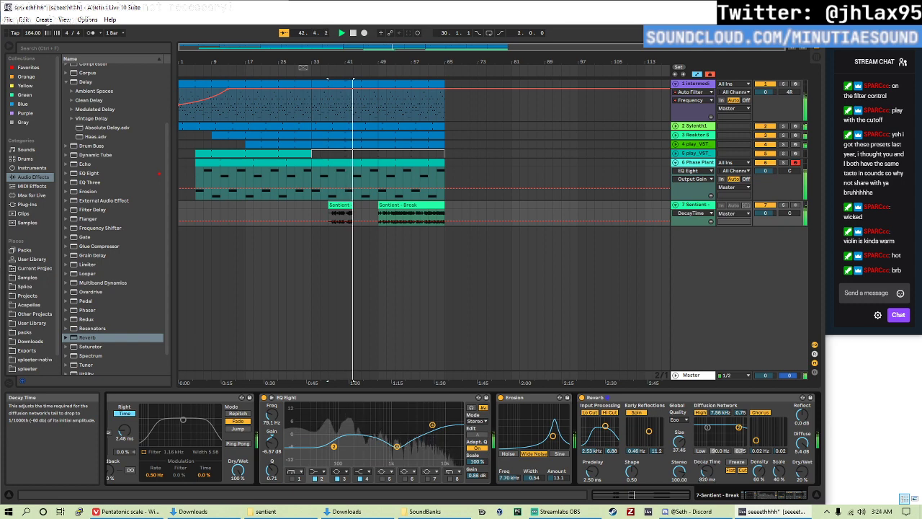
drag(802, 473, 803, 469)
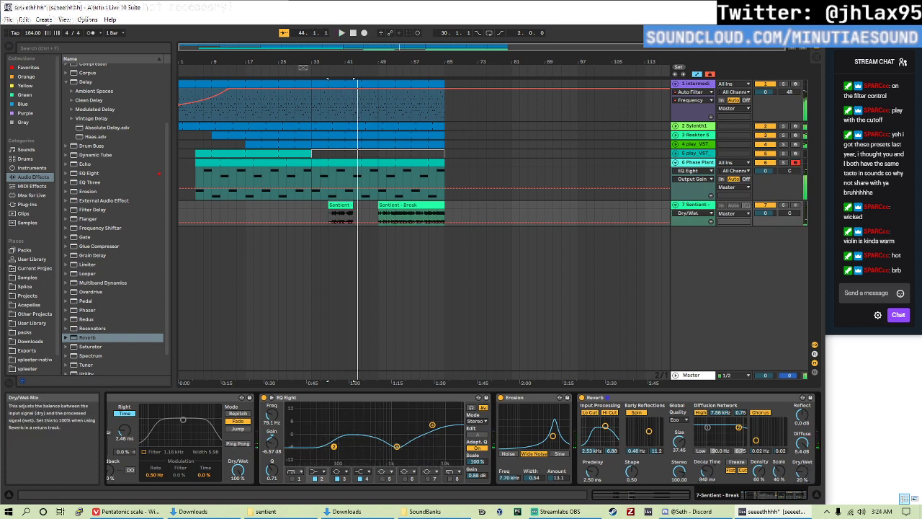
key(space)
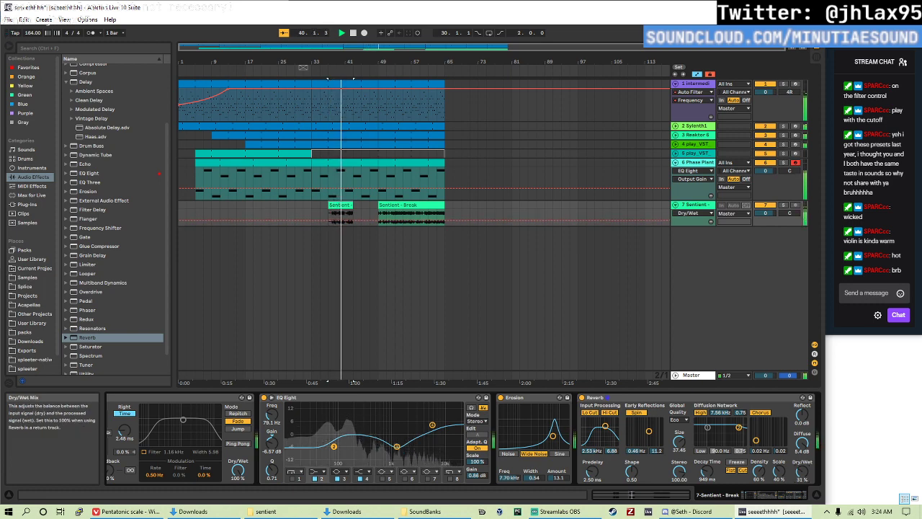
key(space)
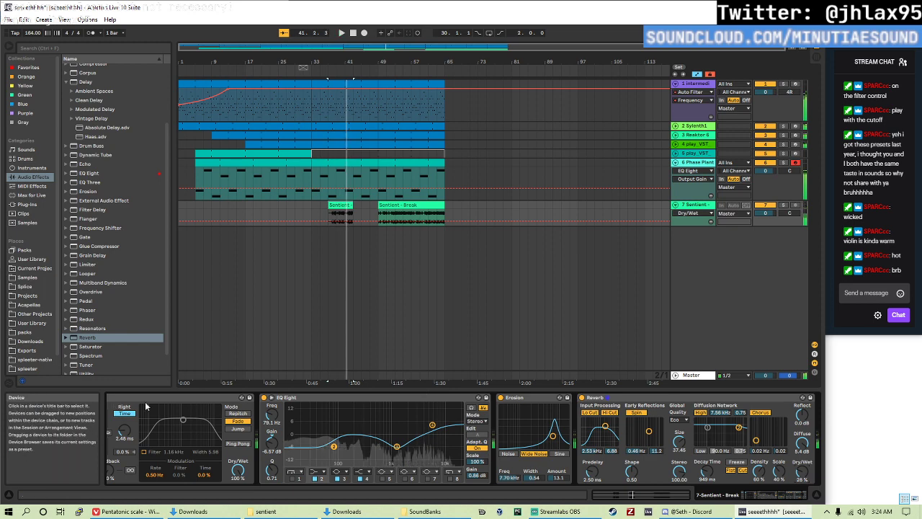
- Move the Haas delay to between Erosion and Reverb, comparing it placed after the Reverb and bypassed, and set its left delay to 1.17 ms
drag(147, 398, 608, 432)
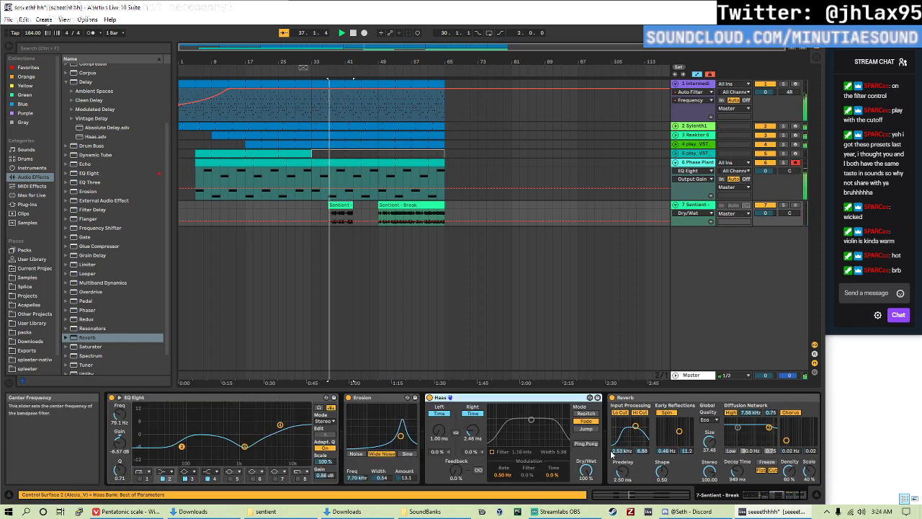
key(space)
drag(483, 402, 792, 433)
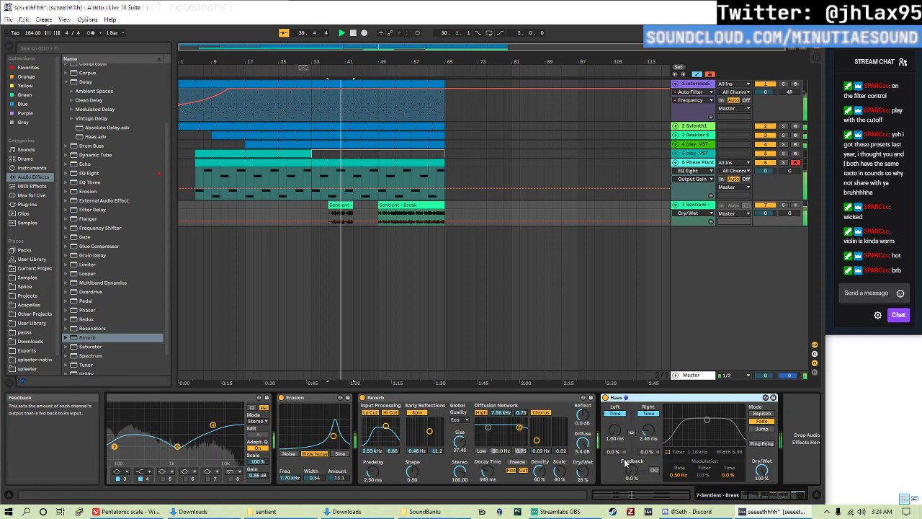
click(605, 398)
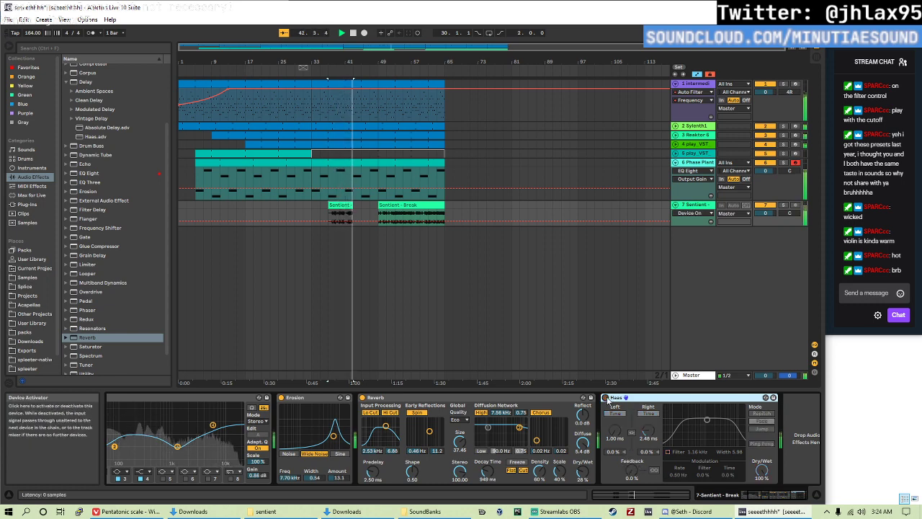
click(606, 398)
drag(634, 397, 372, 428)
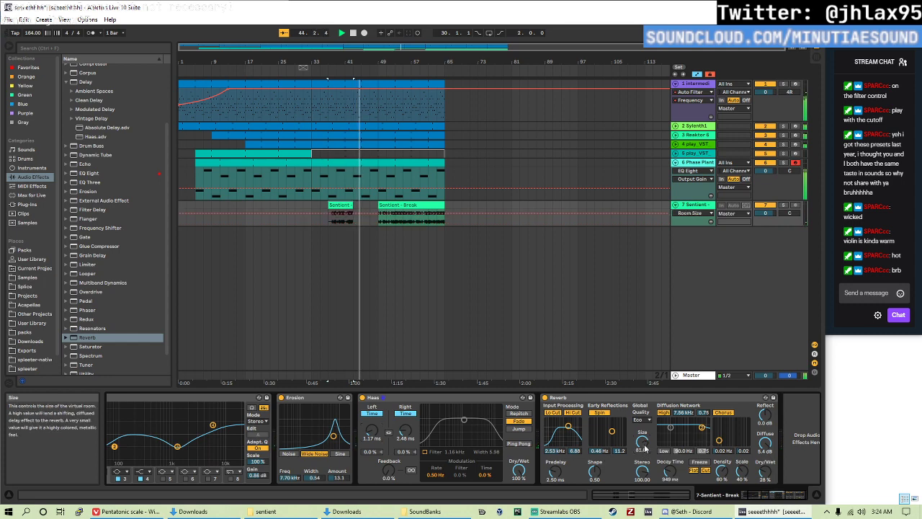
- Set the Reverb's size to 81.54, dry/wet to 36%, decay time to 615 ms and predelay to 4.45 ms during playback
click(672, 477)
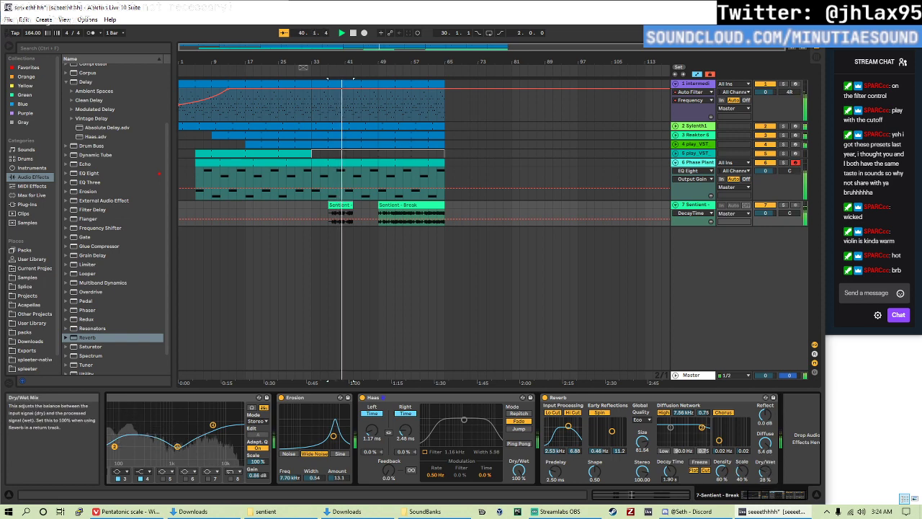
mouse_move(554, 470)
mouse_down()
mouse_move(555, 484)
mouse_move(555, 461)
mouse_up()
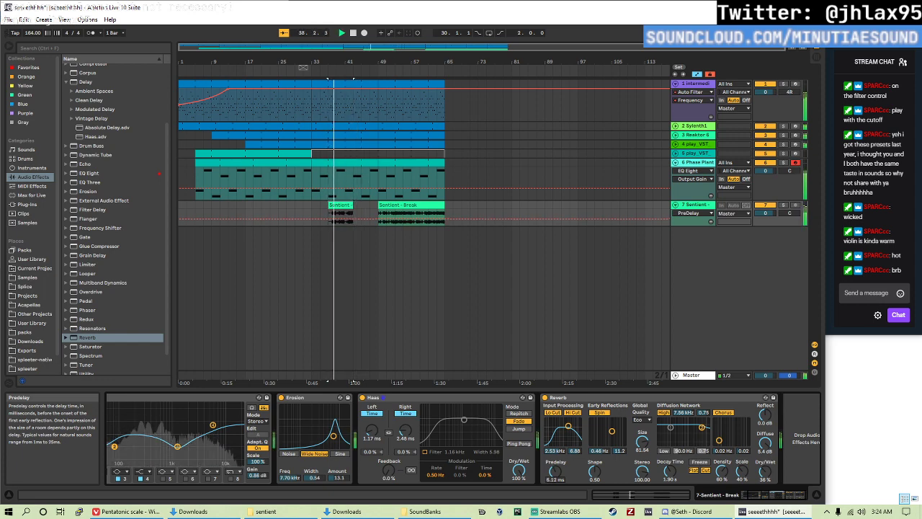
drag(670, 471, 669, 477)
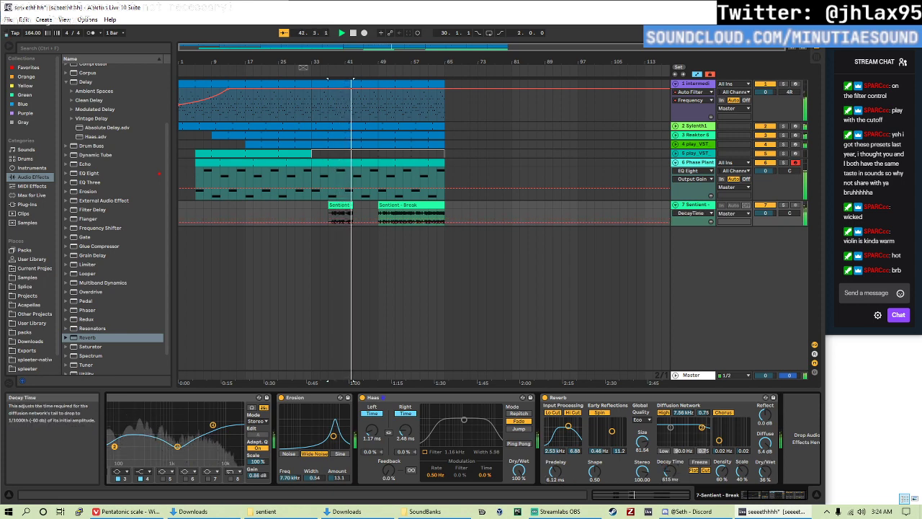
drag(555, 471, 555, 476)
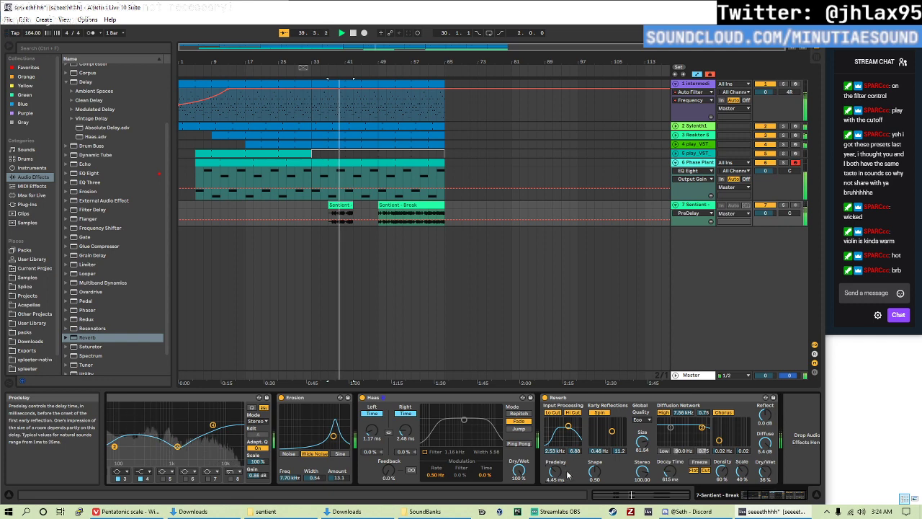
- Set the Reverb's decay time to 1.71 s and its dry/wet to 16%
drag(668, 474, 669, 469)
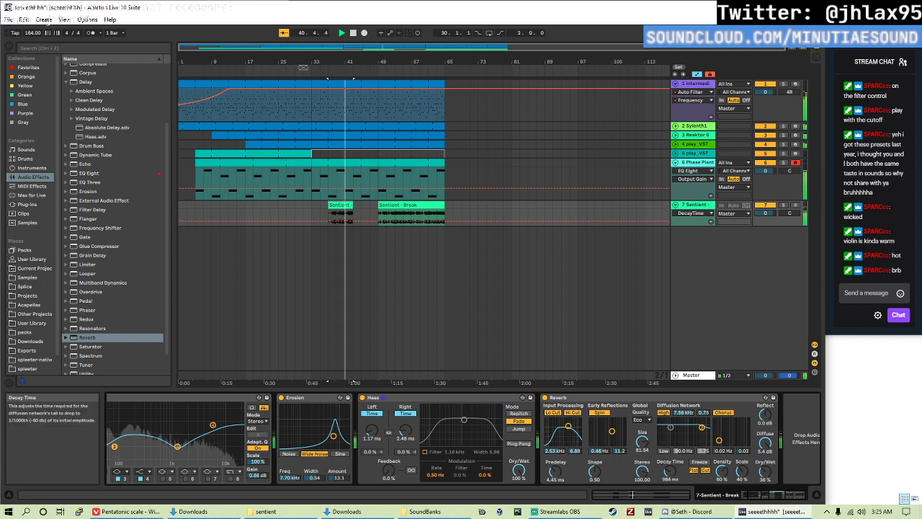
drag(765, 471, 765, 477)
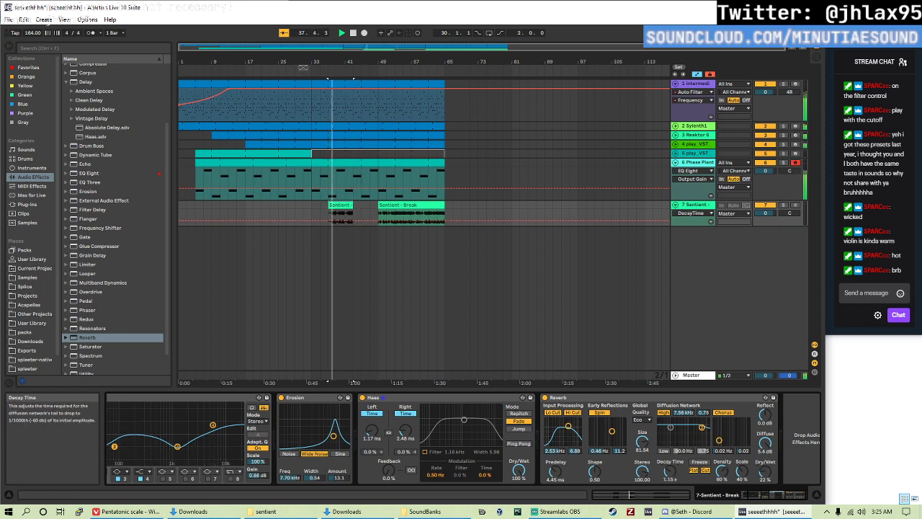
drag(668, 473, 676, 477)
drag(765, 471, 766, 474)
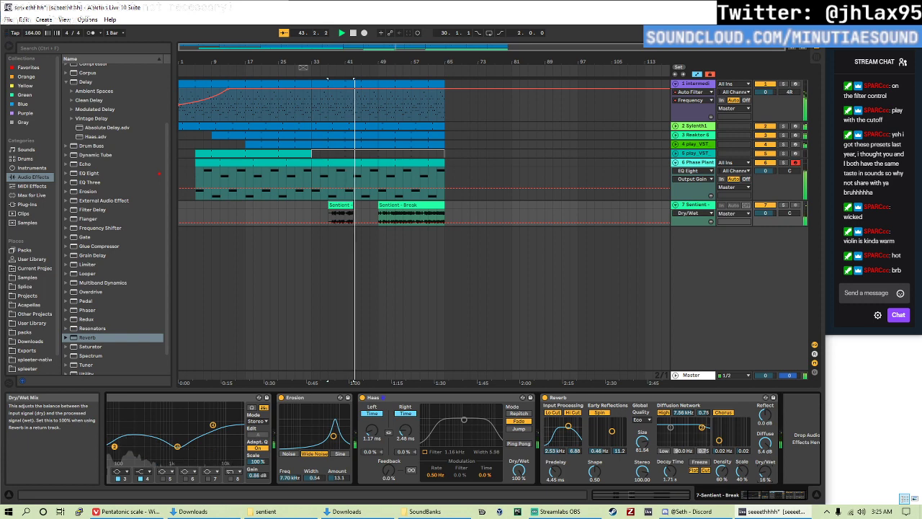
- Fill the gap before the second break clip by copying bars 39–43 to bar 43 and bars 45–47 to bar 47
click(343, 206)
click(357, 216)
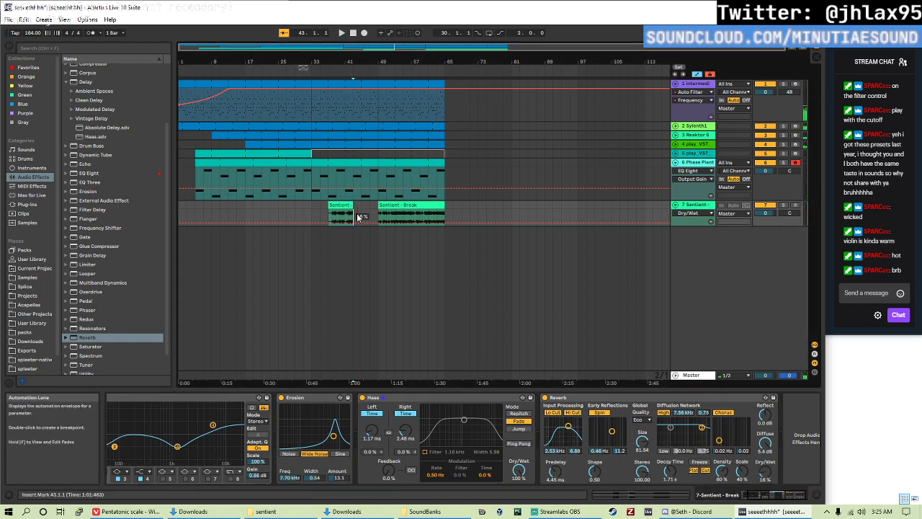
shift+click(341, 217)
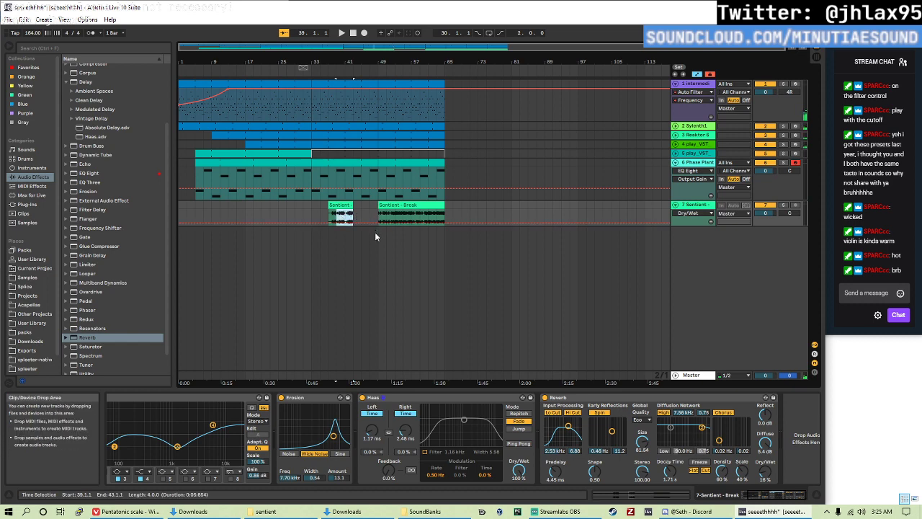
click(365, 216)
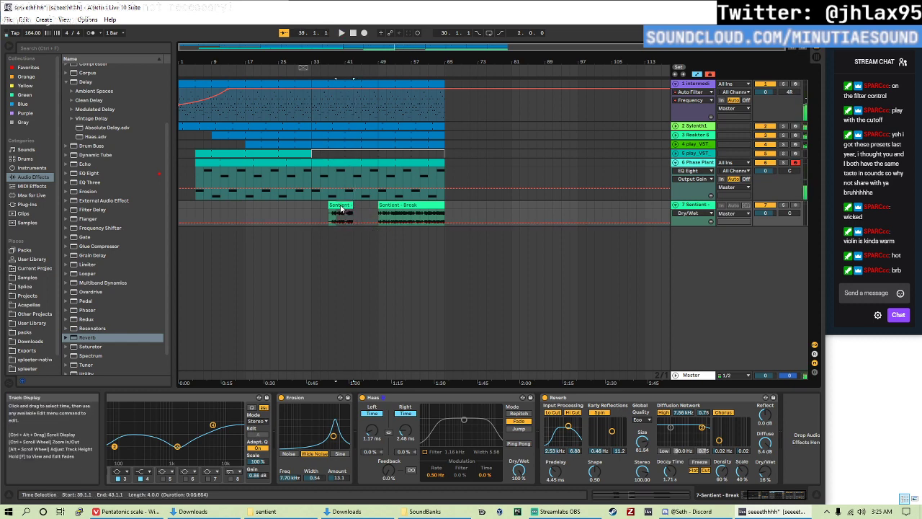
drag(354, 216, 372, 217)
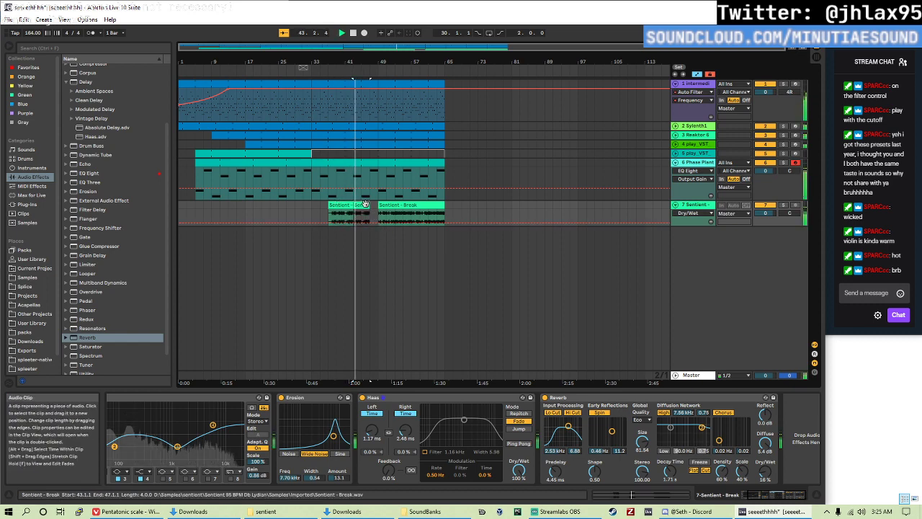
key(plus)
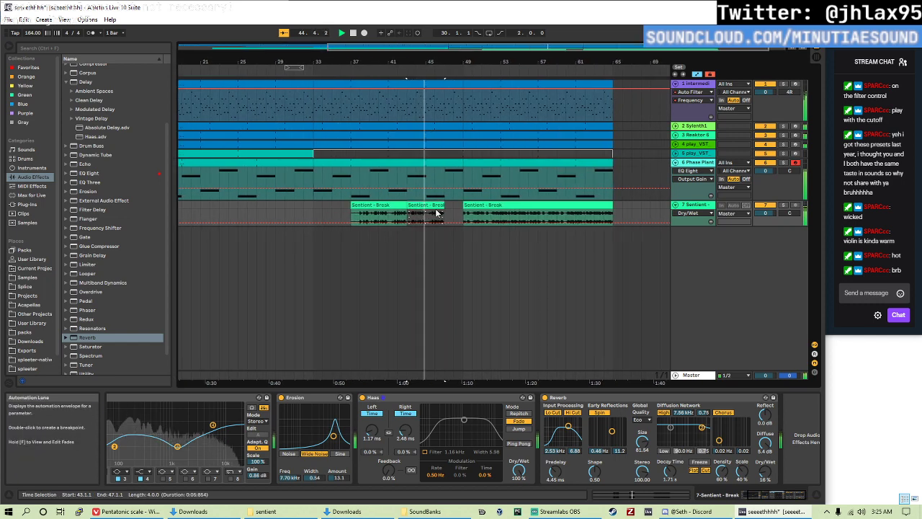
click(440, 209)
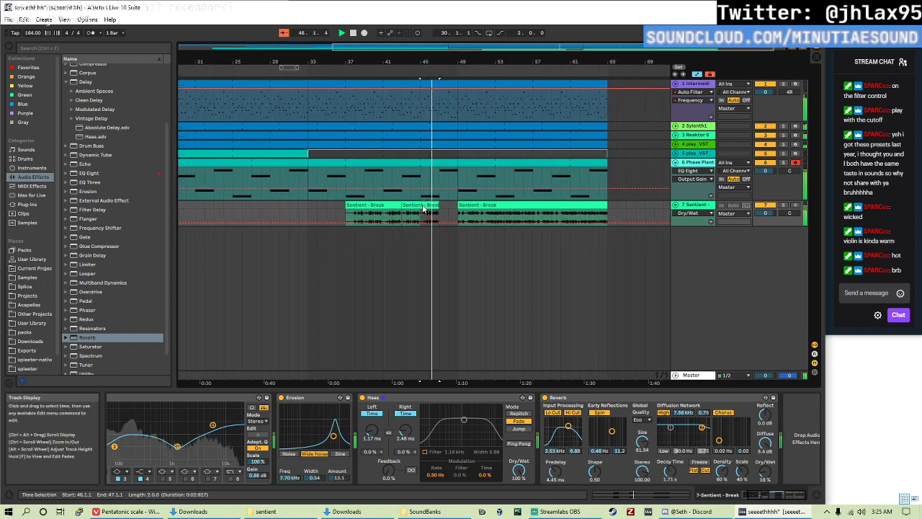
key(ctrl+v)
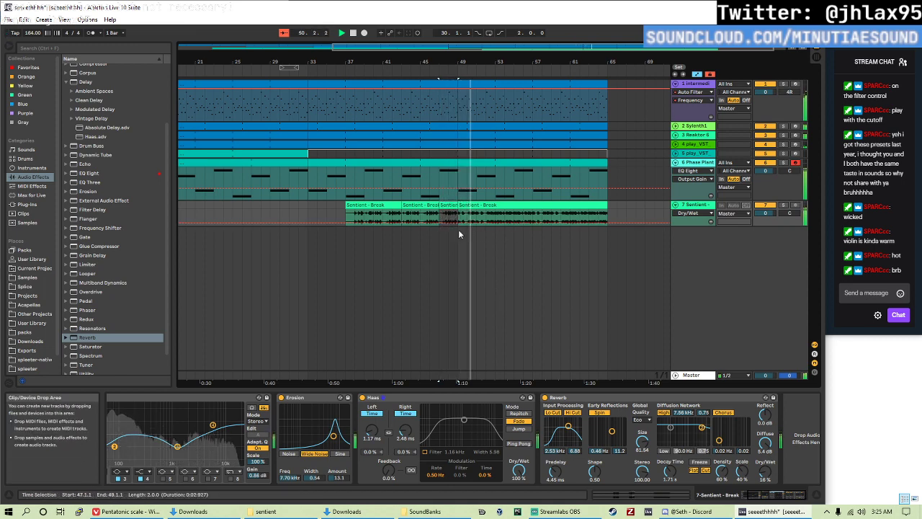
- Set the last break clip's segment tempo to 95 BPM and extend the clip to end at bar 65
click(549, 208)
double_click(549, 208)
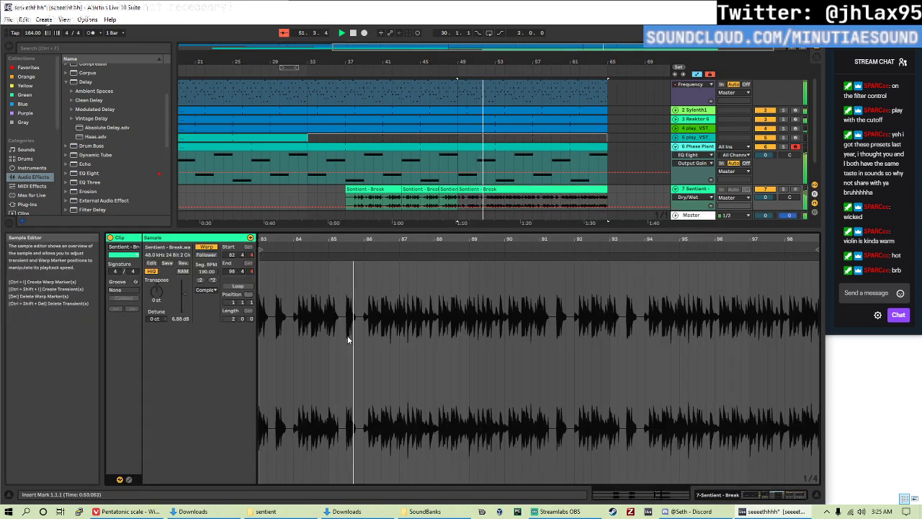
click(201, 280)
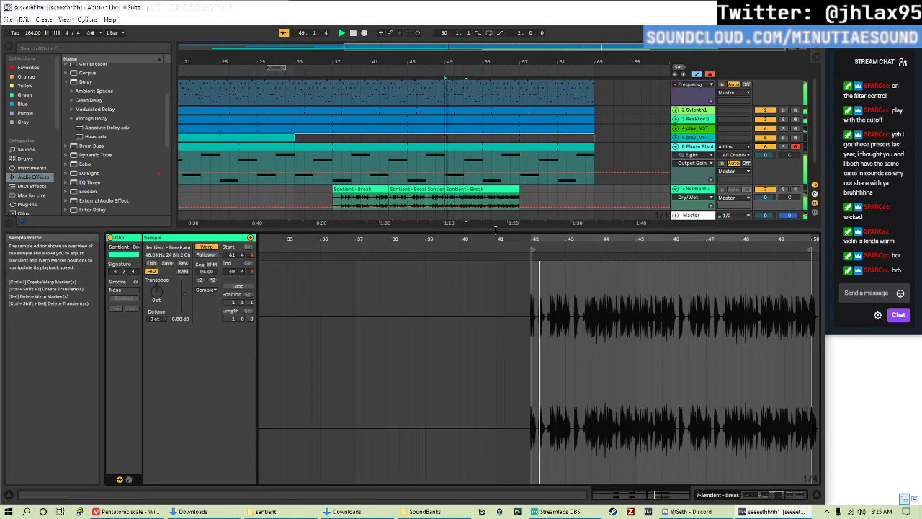
drag(516, 192, 594, 192)
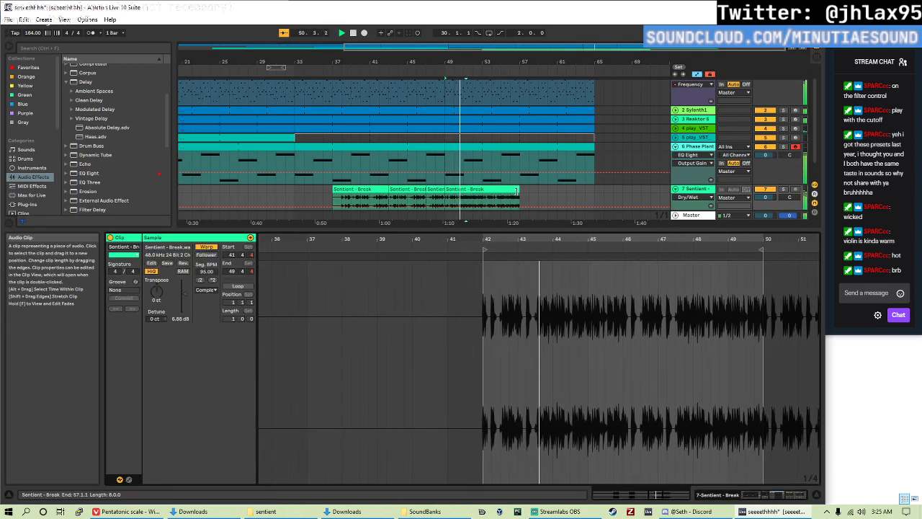
- Set the last break clip's warp mode to Beats with the transient loop mode off, and its gain to 6.81 dB
click(206, 289)
click(206, 292)
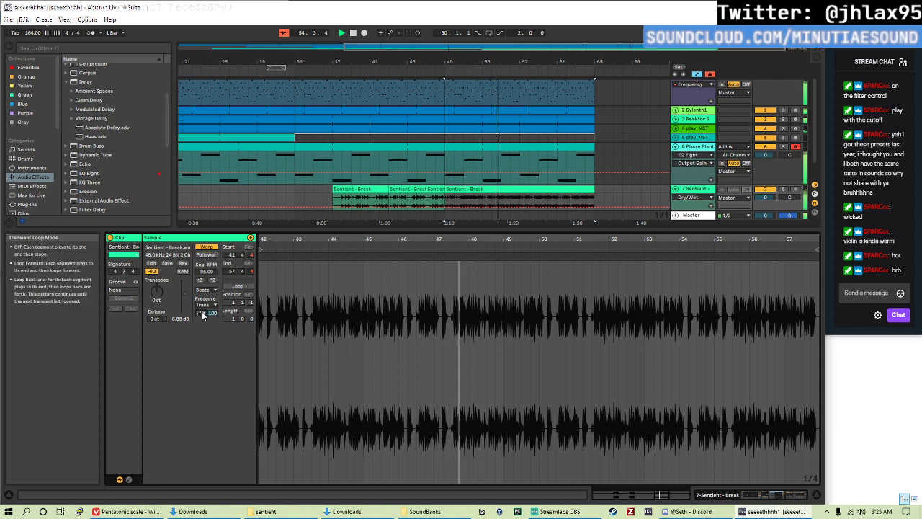
click(201, 313)
click(201, 320)
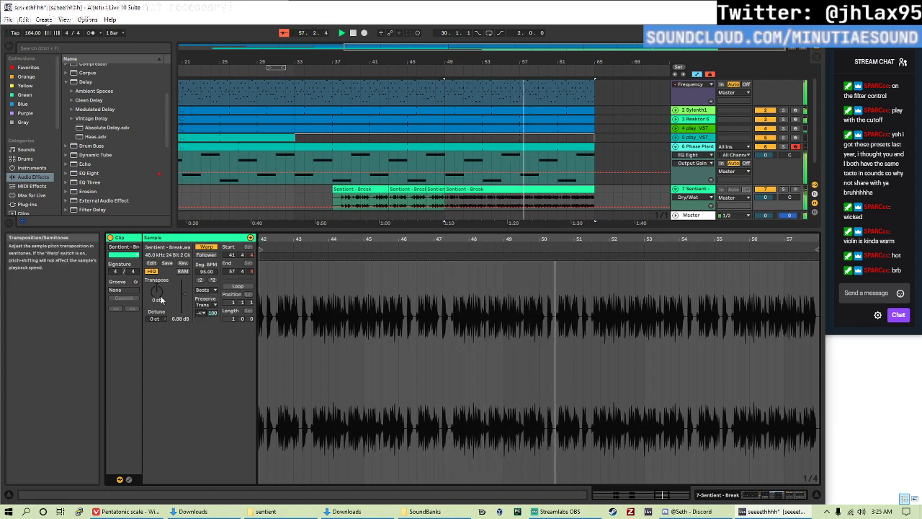
drag(158, 296, 180, 299)
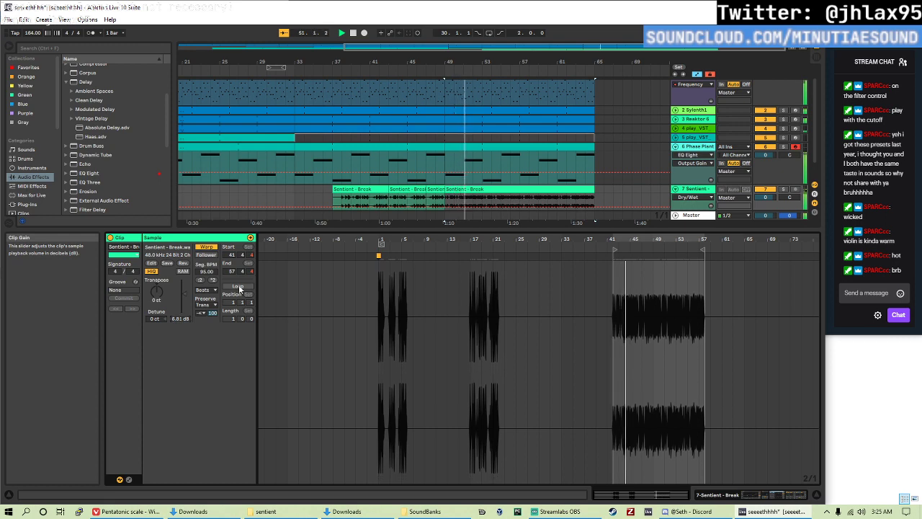
- Hide the clip details and save the set, with playback restarted at bar 49
key(space)
key(ctrl+alt+l)
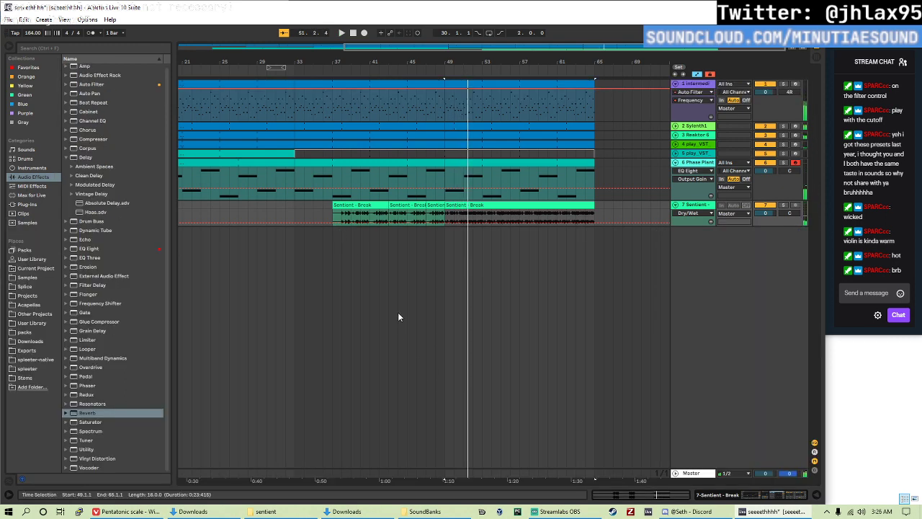
key(space)
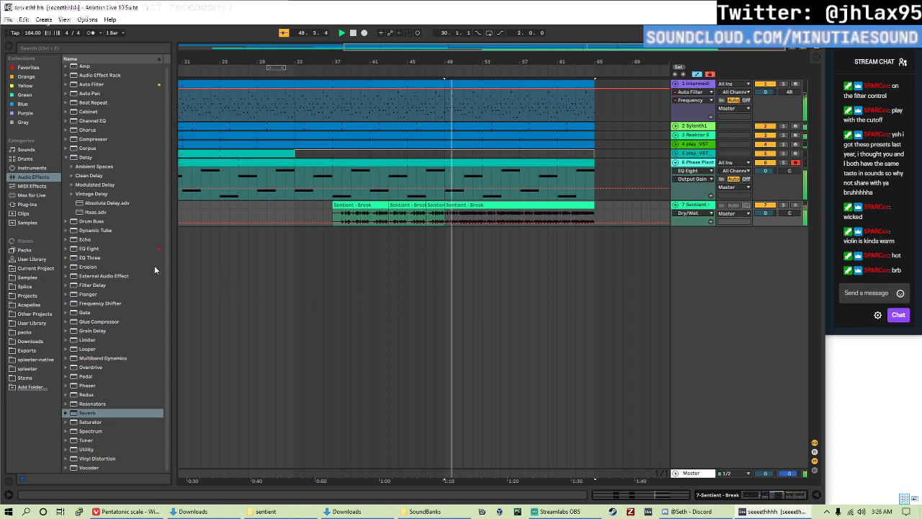
- Set the break track's Erosion to 10.7 kHz with amount 21.7 and EQ Eight's low band to 88.0 Hz at -10.3 dB, checking in playback
click(88, 269)
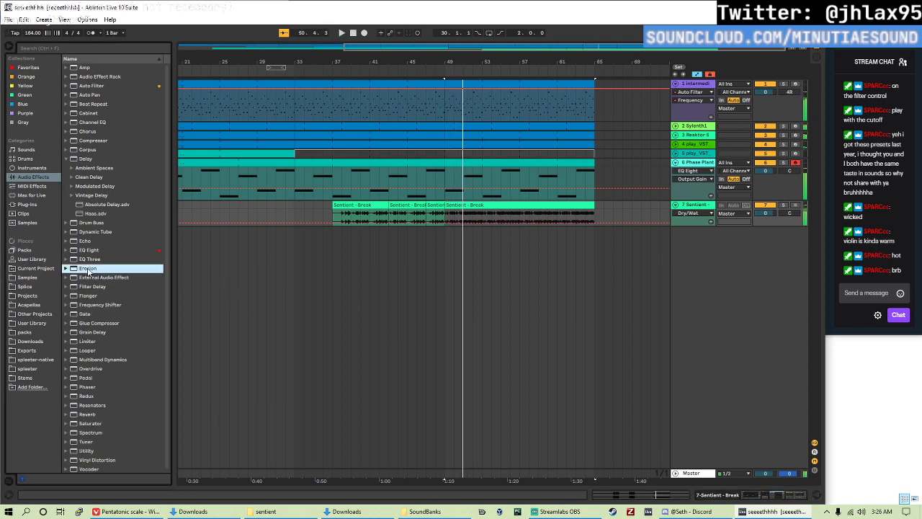
key(space)
double_click(696, 206)
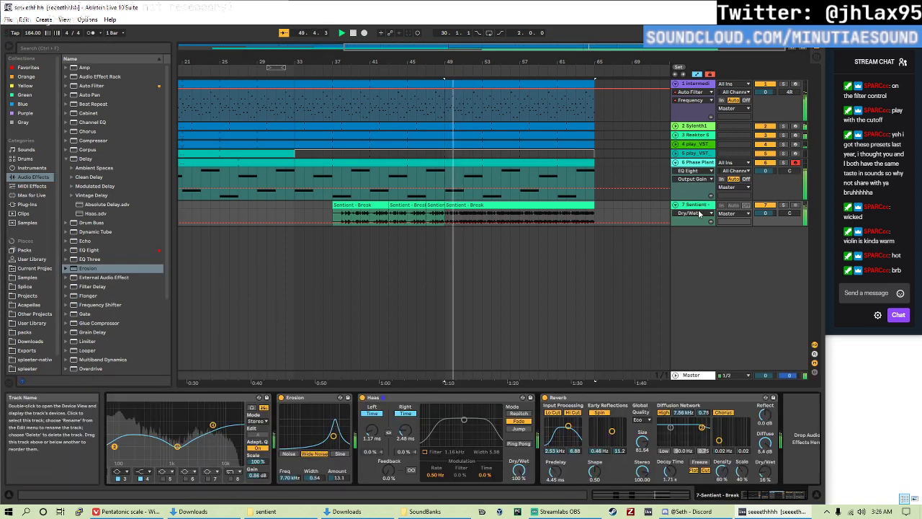
mouse_move(333, 435)
mouse_down()
mouse_move(330, 422)
mouse_move(332, 429)
mouse_up()
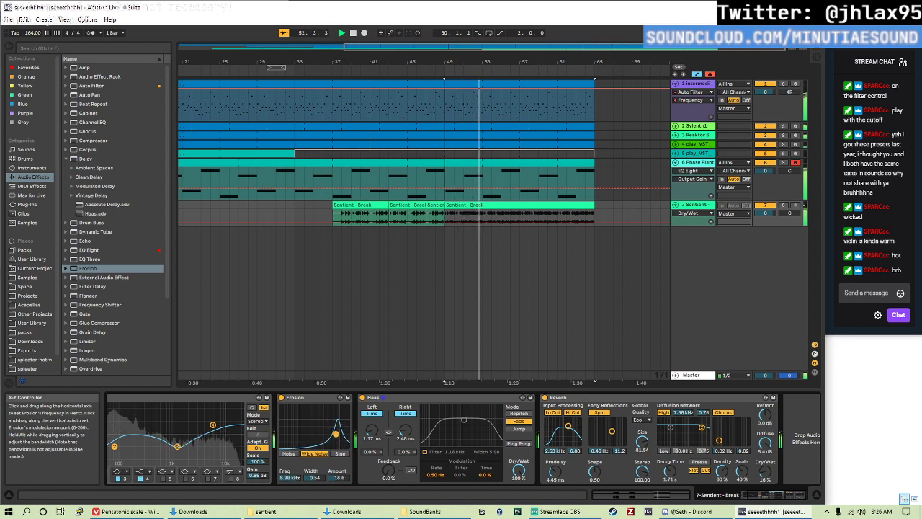
scroll(246, 454, left, 3)
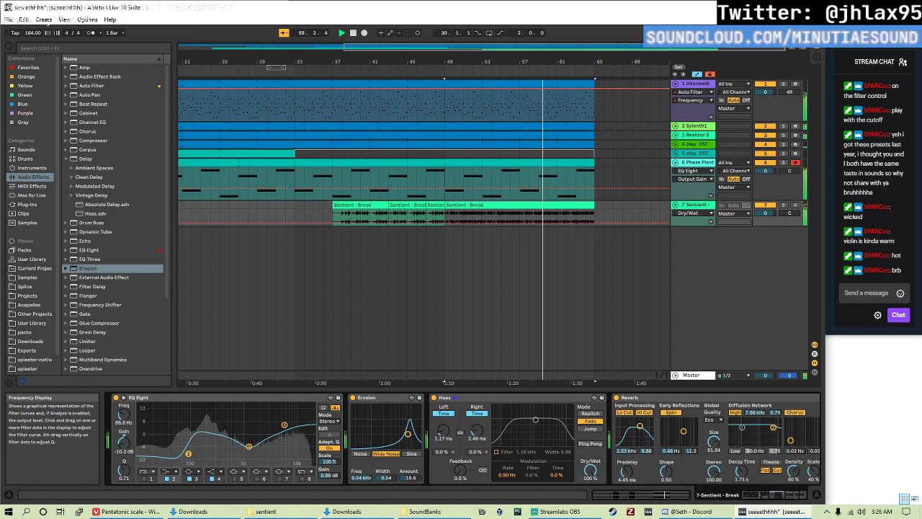
drag(408, 432, 407, 431)
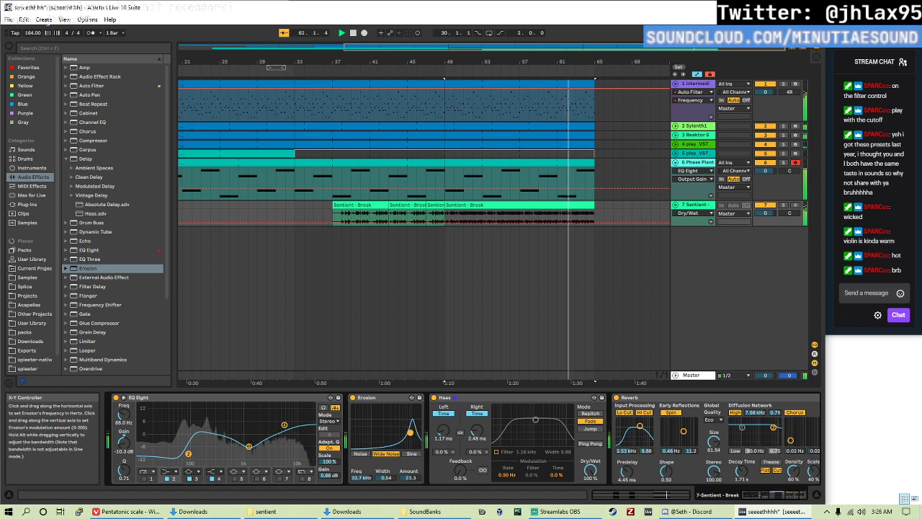
click(401, 206)
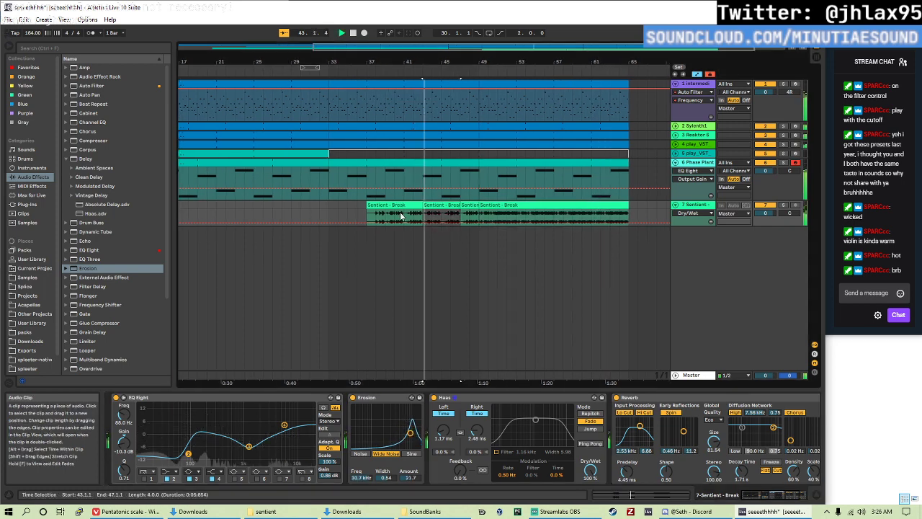
click(366, 214)
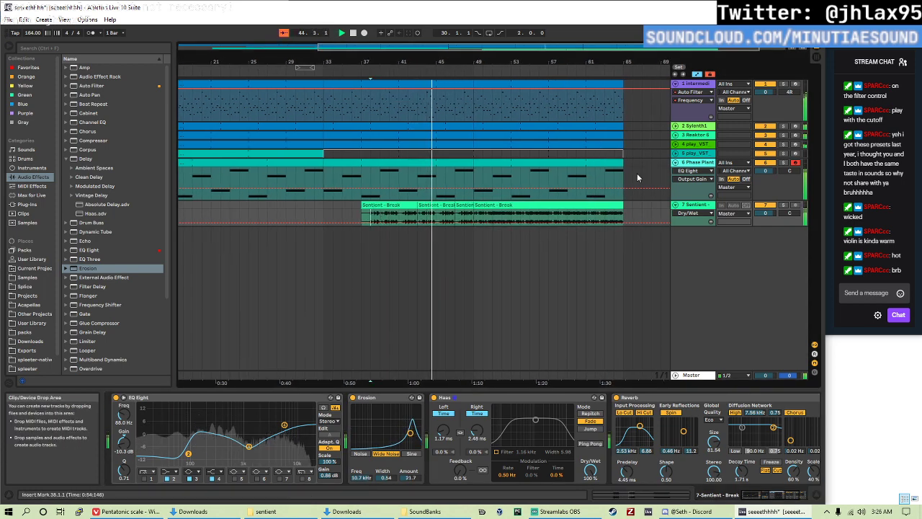
- Deactivate the Reaktor 6 and Sylenth1 clips from bar 49 to bar 65
click(611, 138)
scroll(609, 145, down, 1)
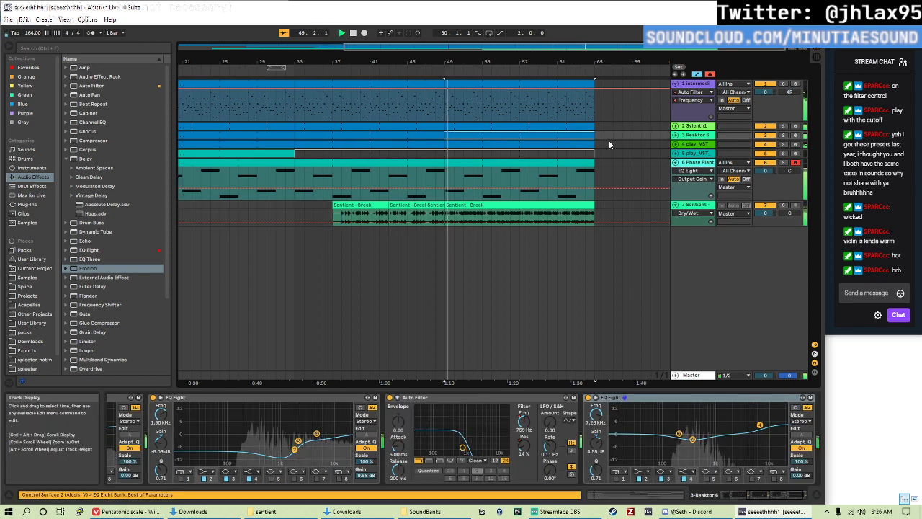
click(576, 135)
click(548, 126)
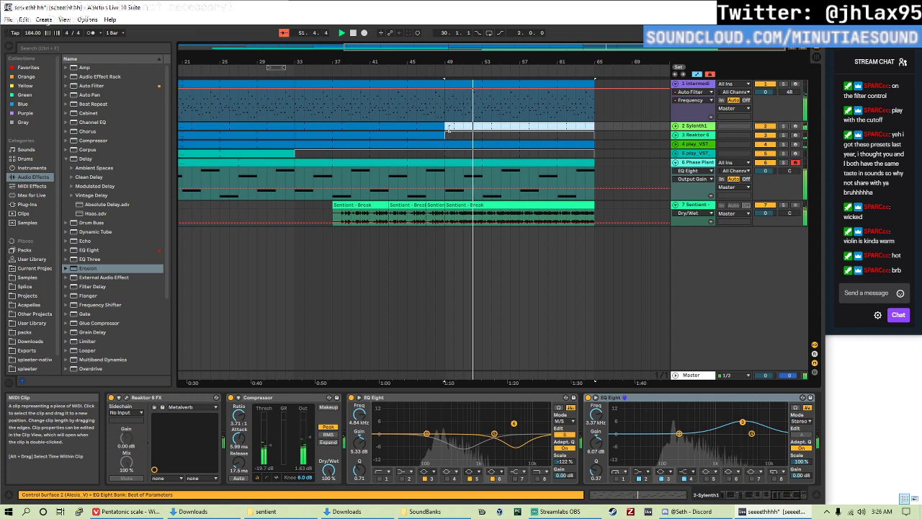
- Show the Phase Plant filter automation on the intermediate mouse pluck track
click(447, 116)
scroll(607, 472, down, 2)
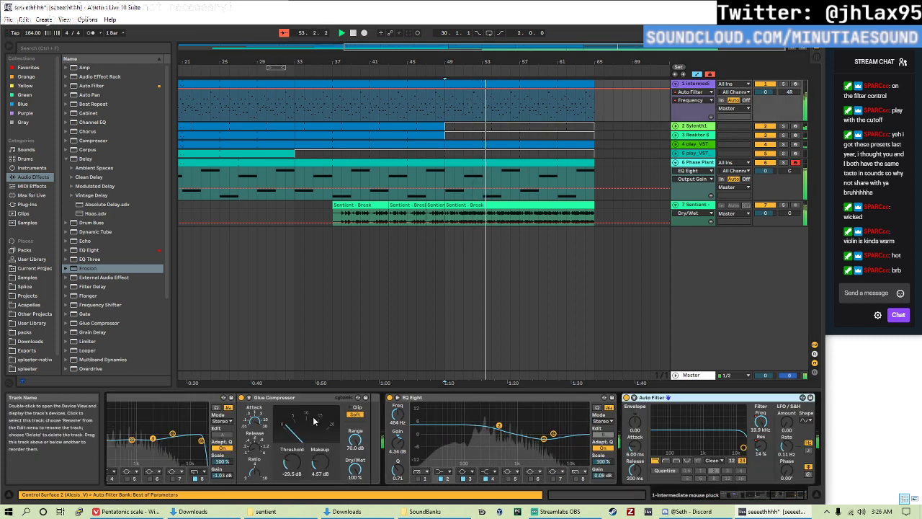
scroll(227, 430, up, 5)
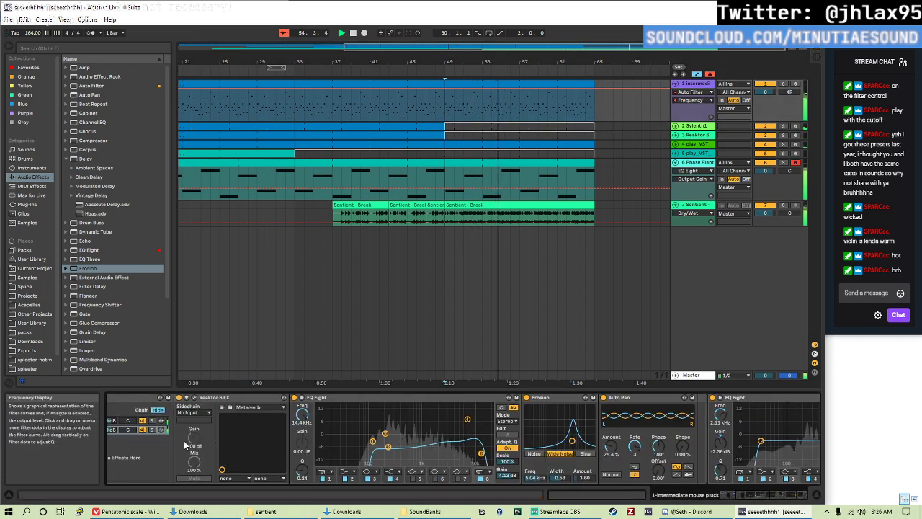
scroll(227, 430, up, 3)
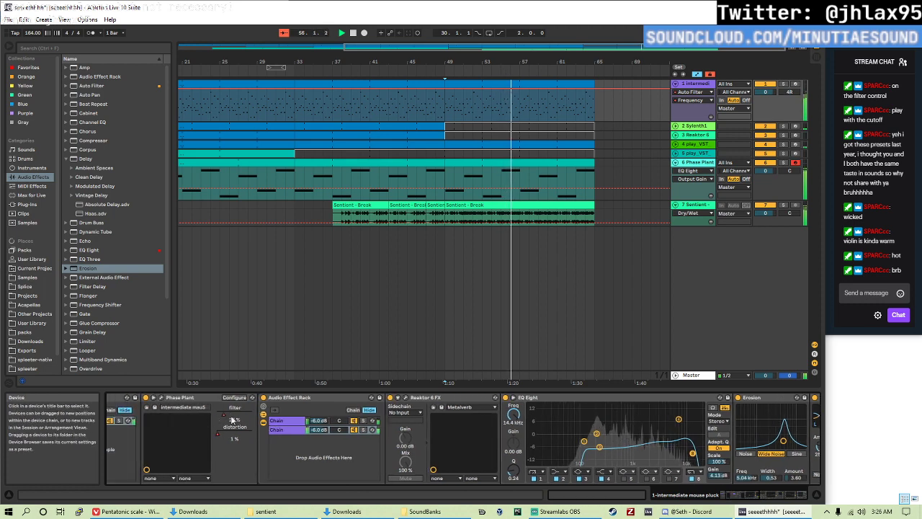
right_click(224, 418)
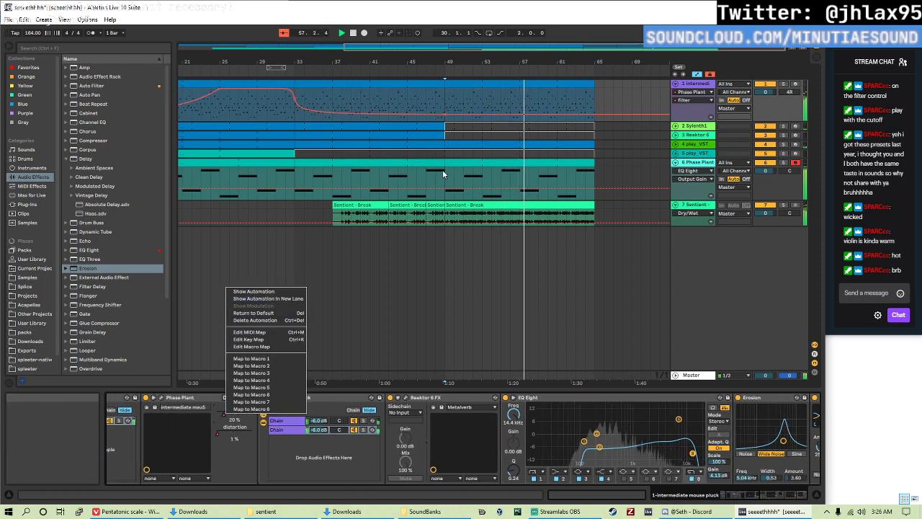
click(266, 299)
- Raise the Phase Plant filter automation to 0.31 from bar 49, with a short ramp from about 0.25 before it, and restart playback there
mouse_move(446, 112)
mouse_down()
mouse_move(446, 104)
mouse_move(445, 112)
mouse_up()
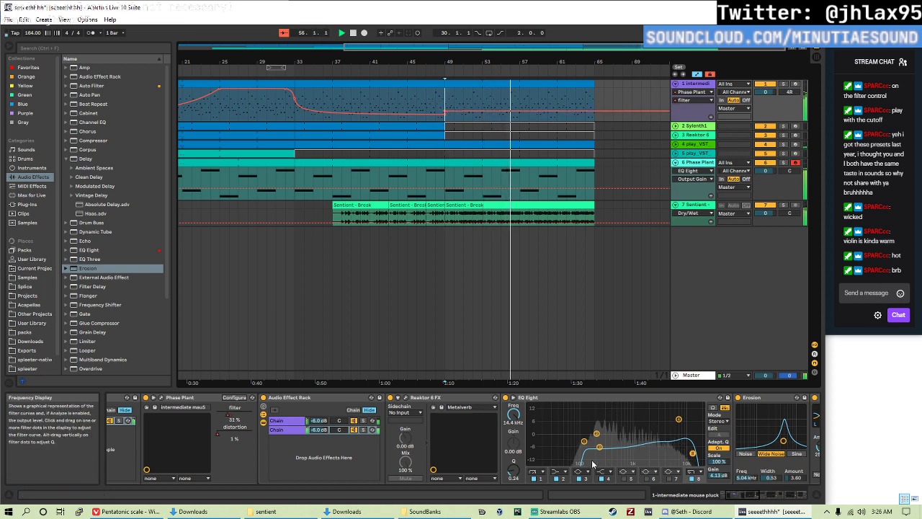
click(437, 115)
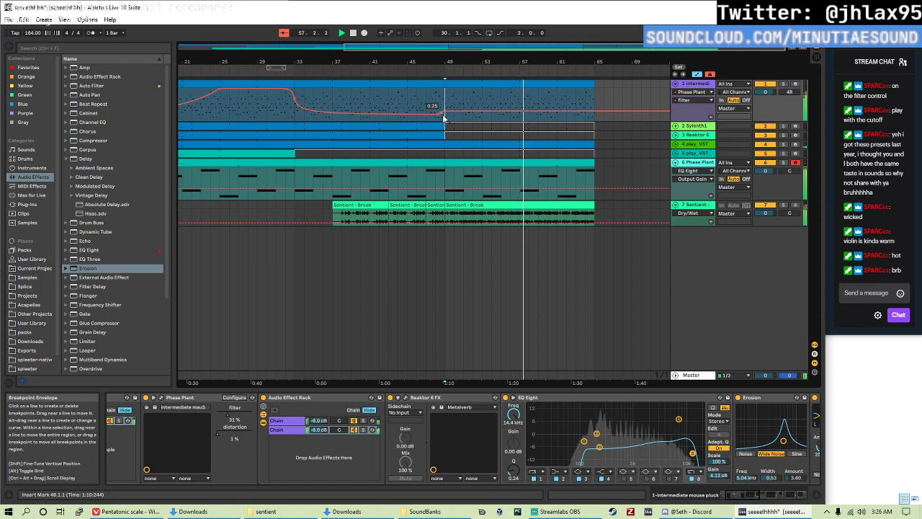
key(space)
key(space)
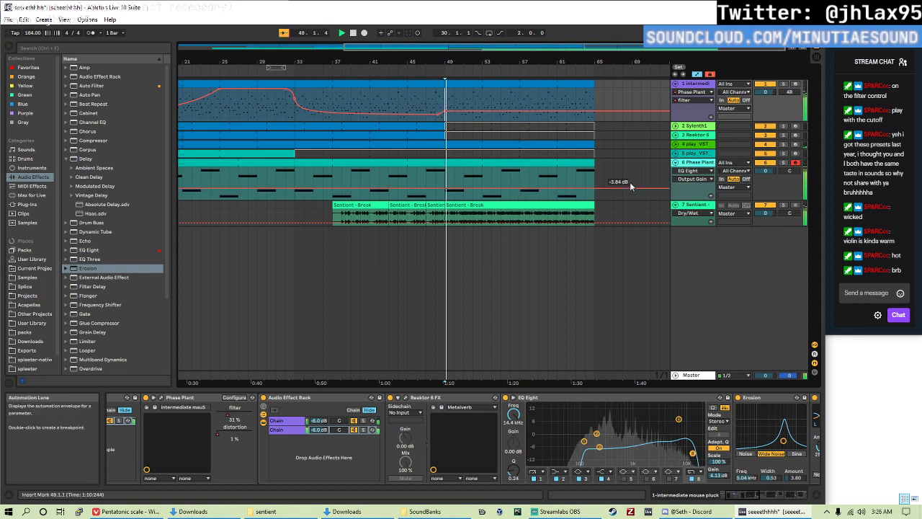
- Reactivate the Sylenth1 clip from bar 49 and deactivate the track 4 play_VST clip from bar 49 to bar 65
click(569, 126)
click(569, 155)
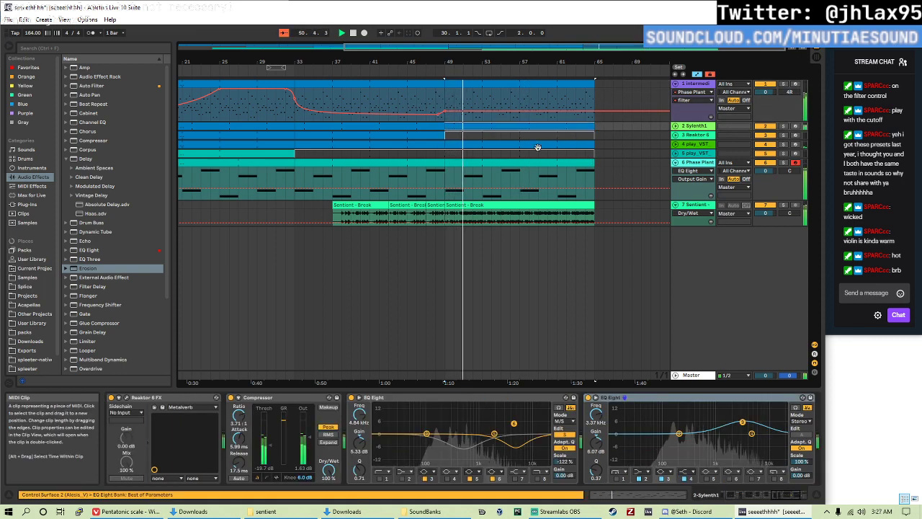
click(574, 146)
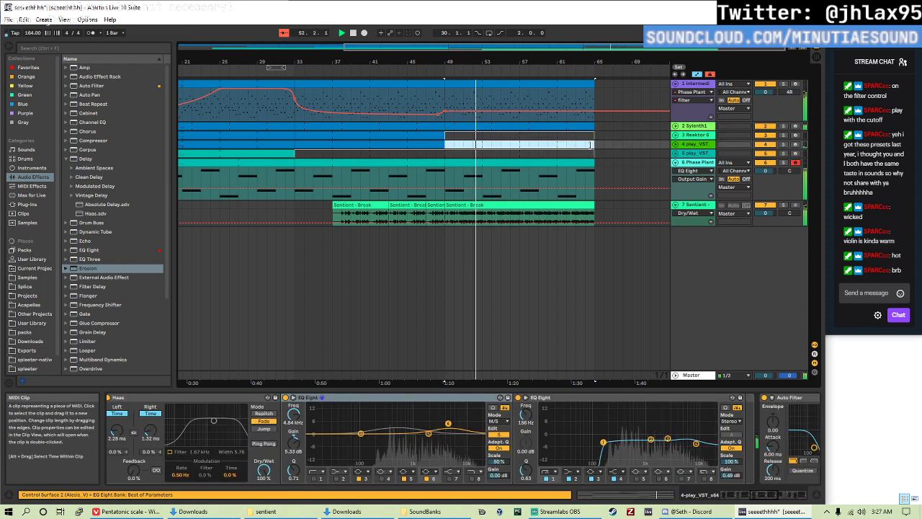
click(480, 153)
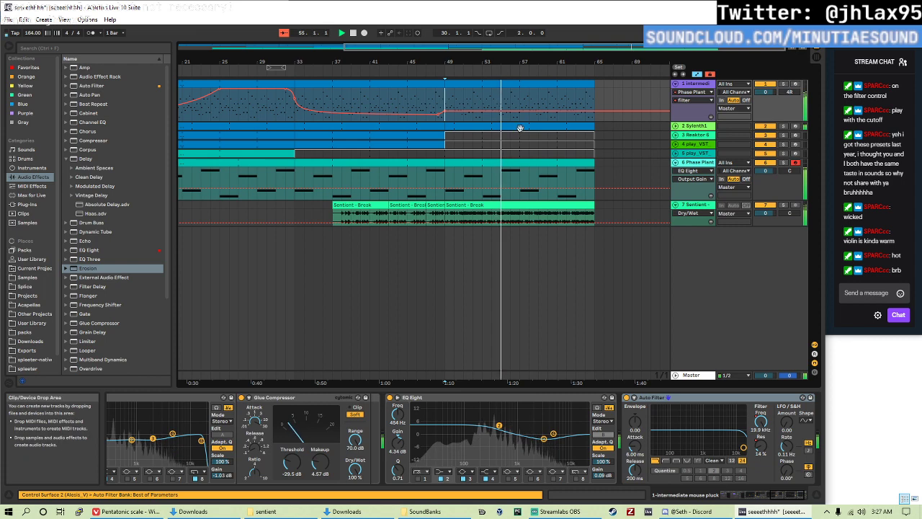
- Try deactivating the unfolded Sylenth1 track's notes from bar 49, and from bar 33 to bar 65, checking each in playback
click(695, 127)
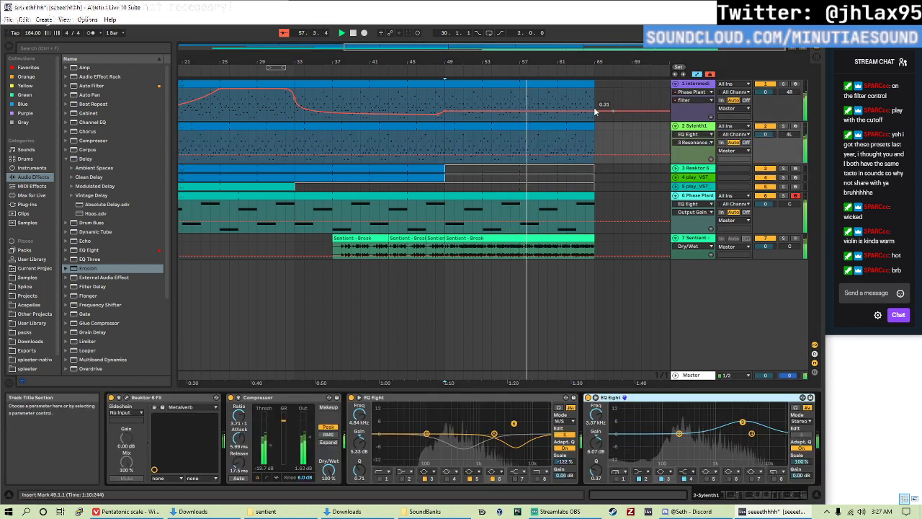
click(528, 84)
click(539, 139)
key(space)
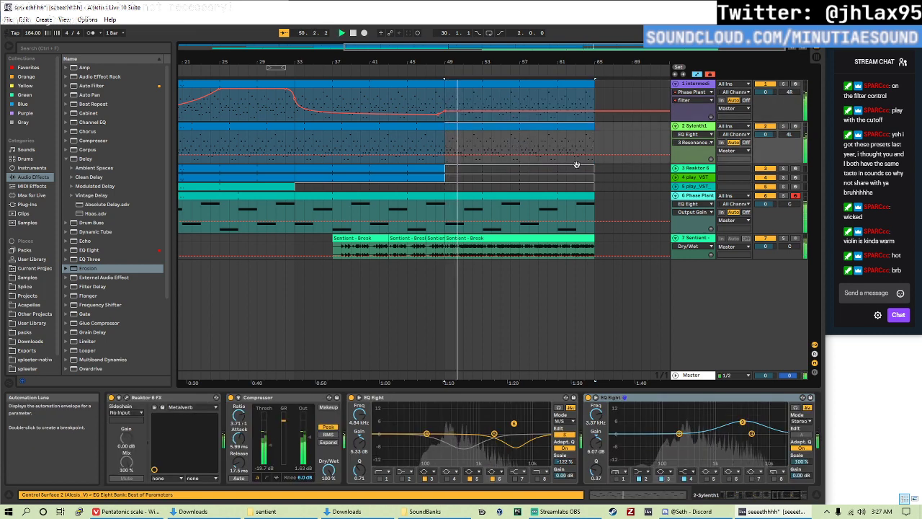
drag(577, 144, 297, 137)
key(space)
key(space)
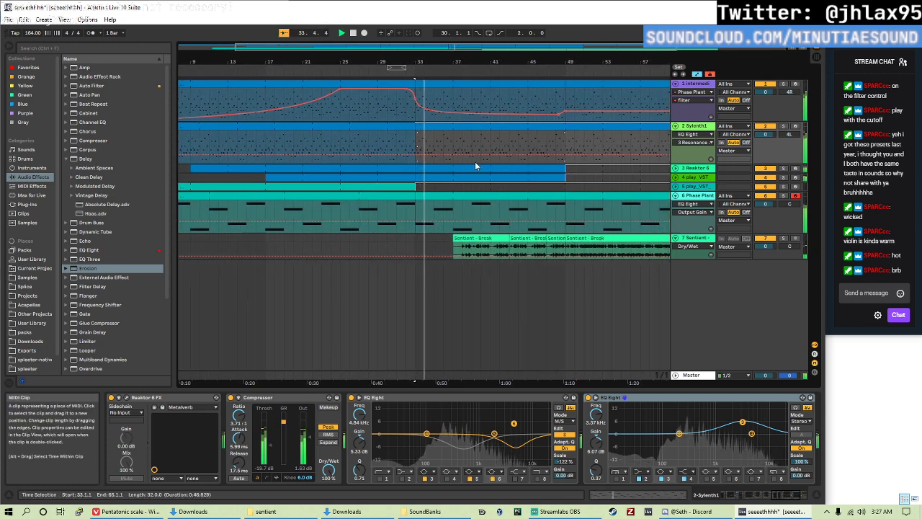
- Save the set and shorten the Reaktor 6 clip to end at bar 45
key(ctrl+s)
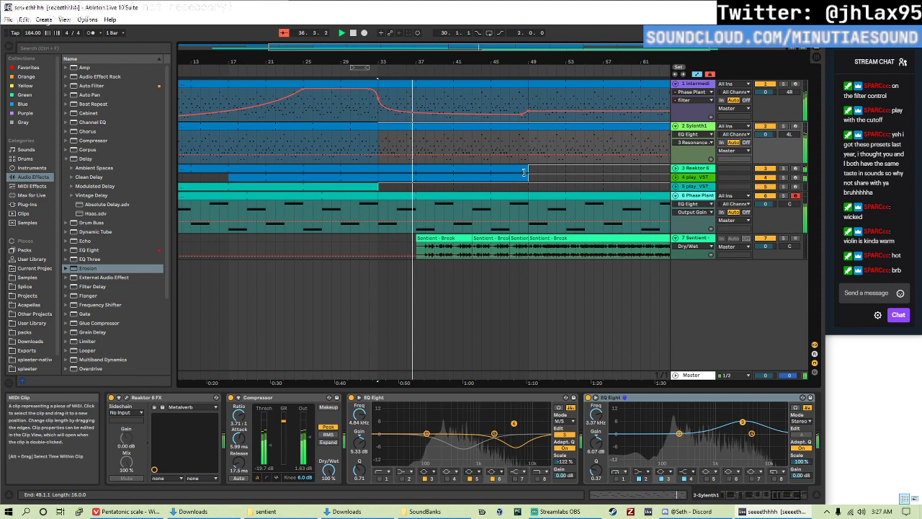
click(524, 173)
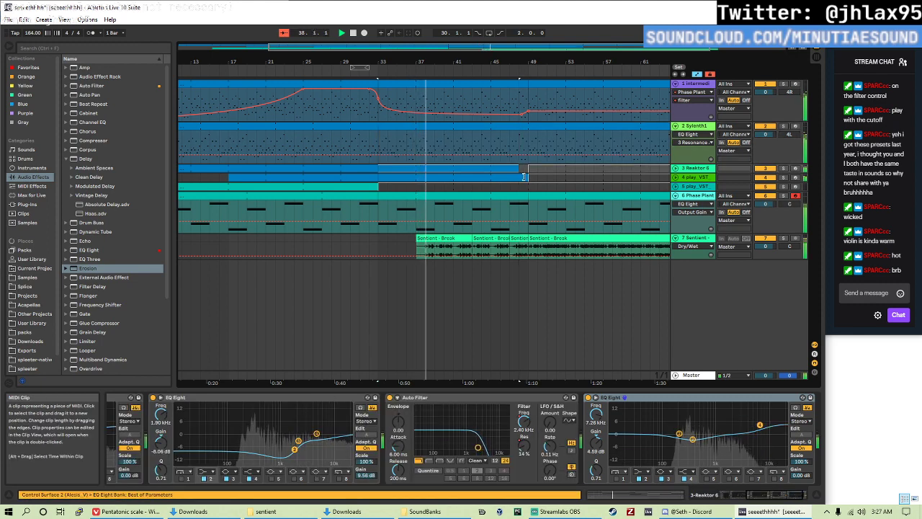
- Move the first break clip to start at bar 38 and duplicate its last two bars into bars 44 to 46
click(440, 239)
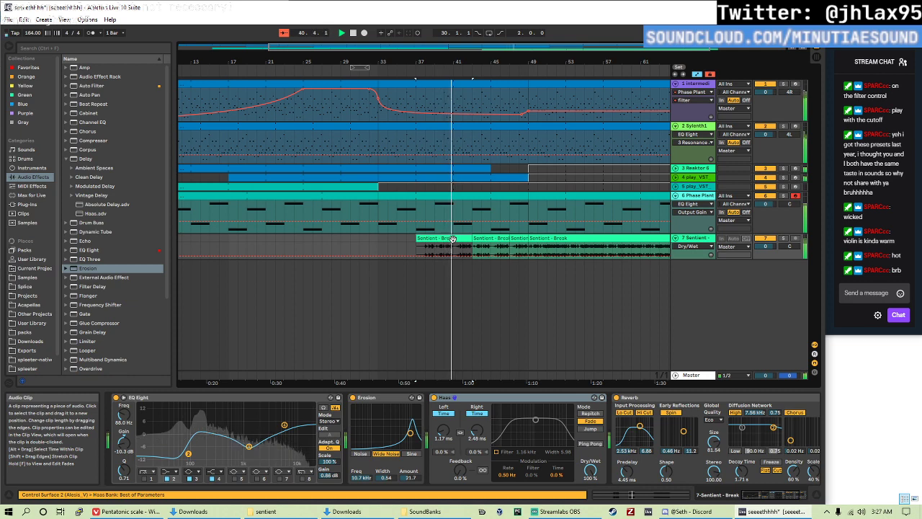
drag(453, 238, 462, 239)
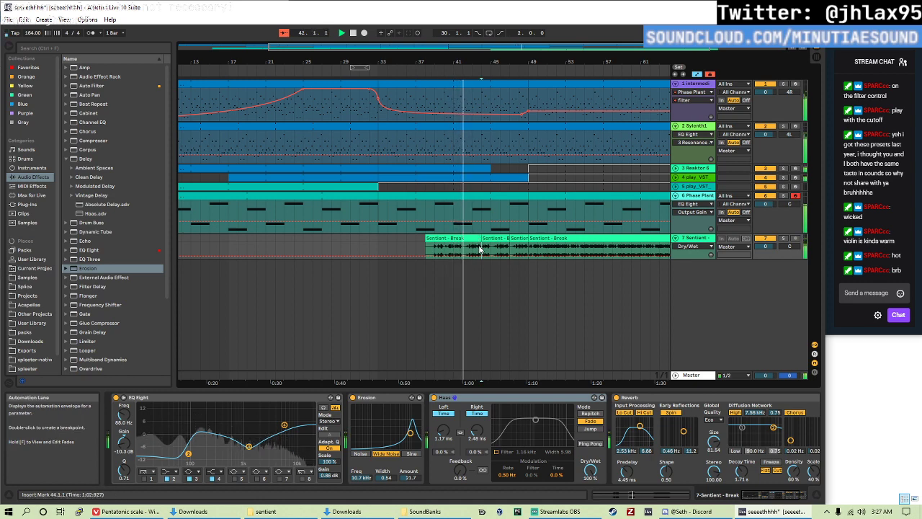
click(472, 241)
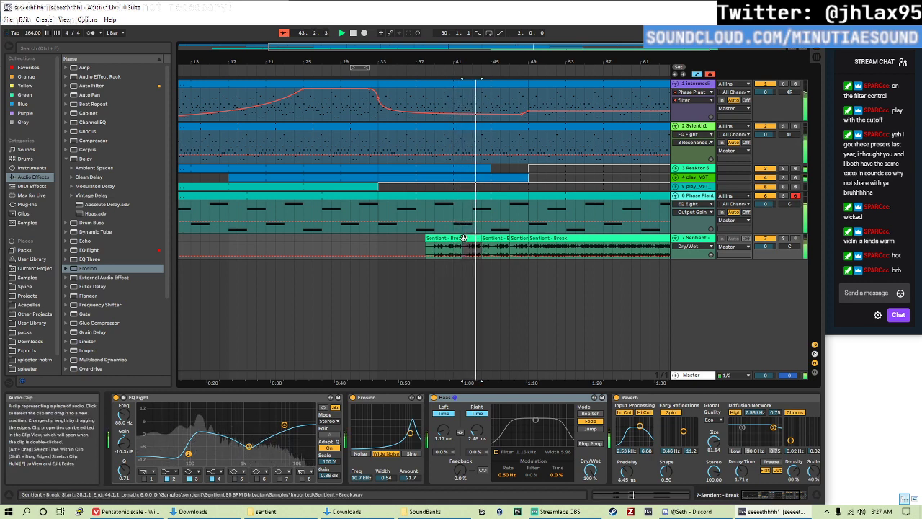
click(509, 258)
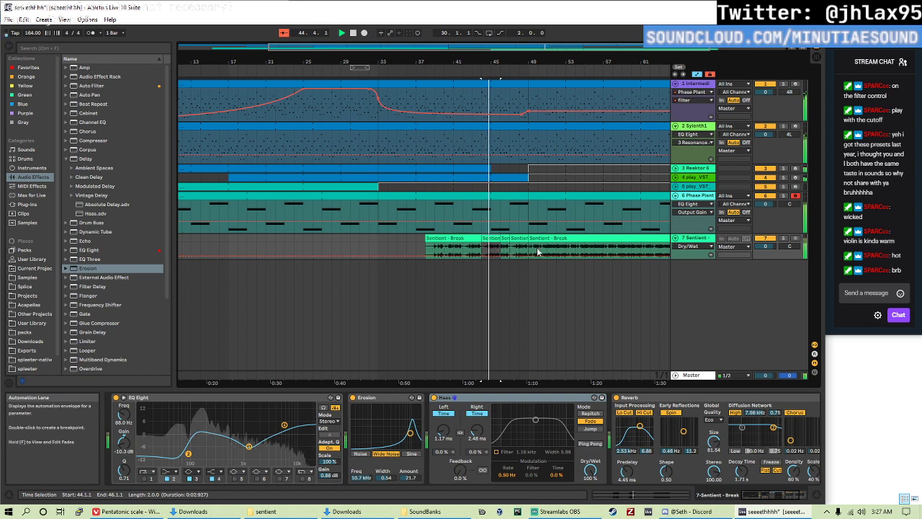
- Duplicate the first break clip's last four bars into bars 44 to 48 instead, and play from bar 48
click(474, 239)
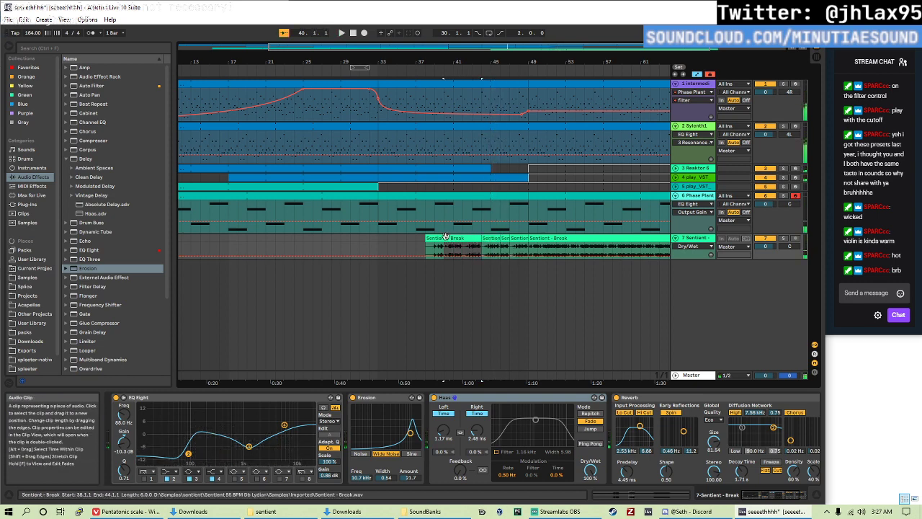
click(516, 247)
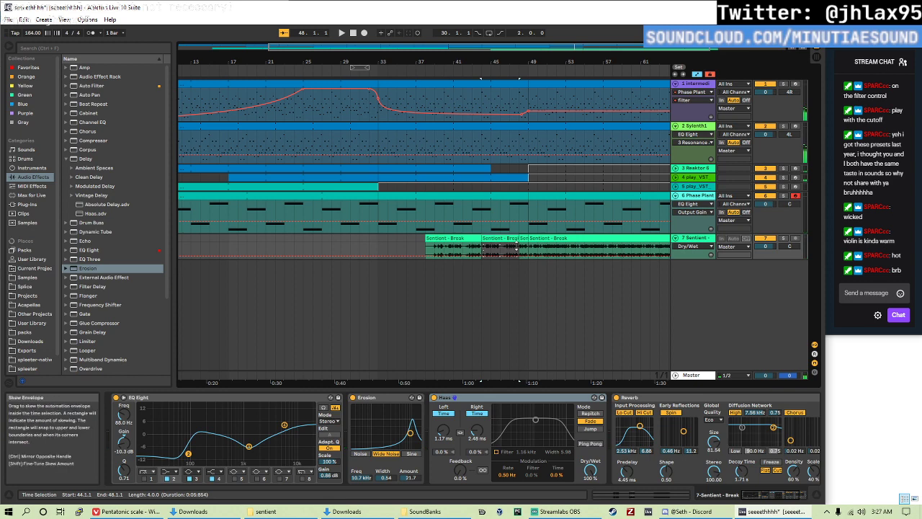
click(522, 248)
key(space)
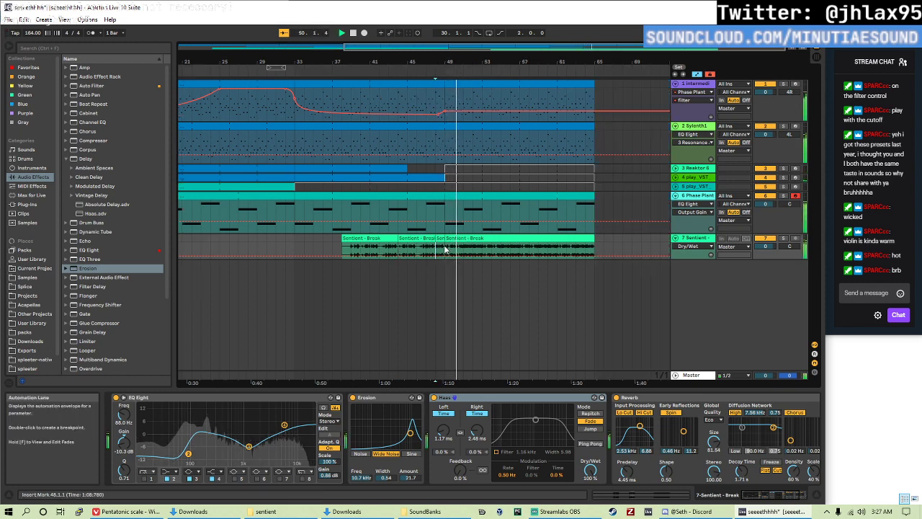
- Trim the last break clip to start at 49.3.1, leaving a gap from bar 49, and place the insert mark at bar 49
scroll(439, 246, up, 3)
click(420, 240)
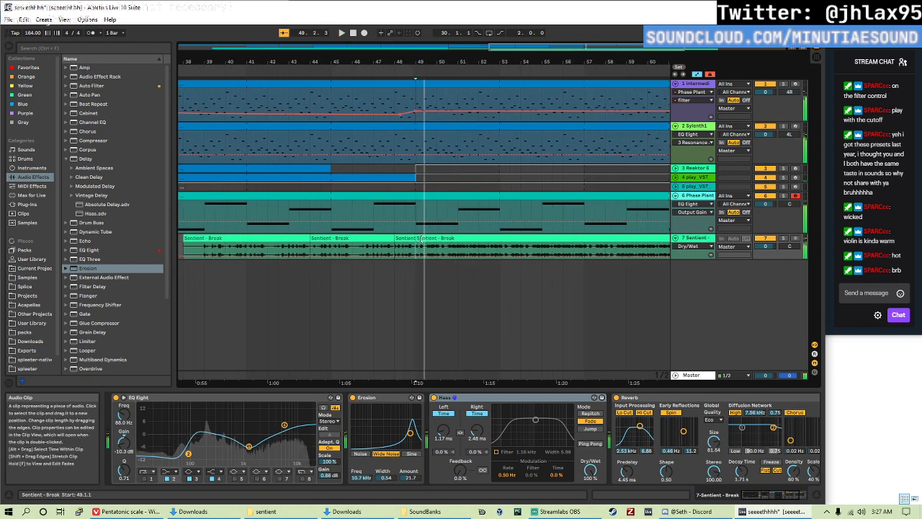
drag(420, 240, 442, 242)
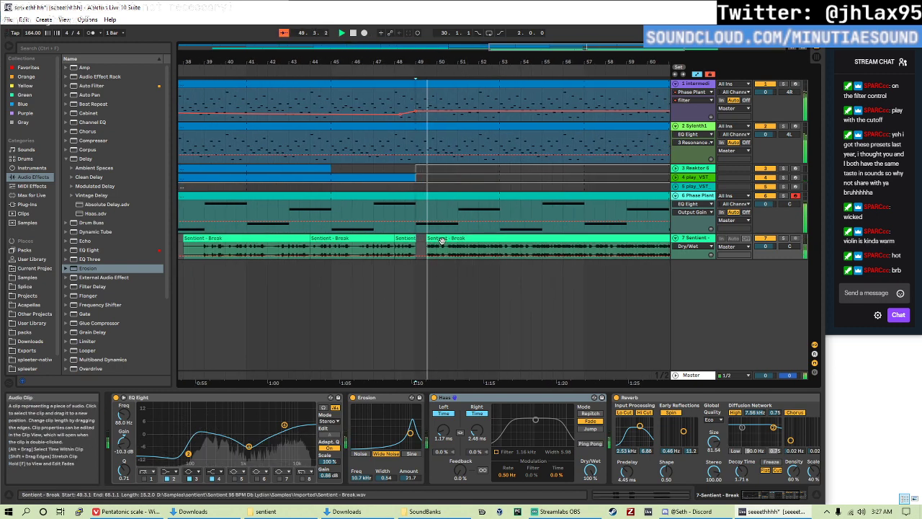
click(422, 243)
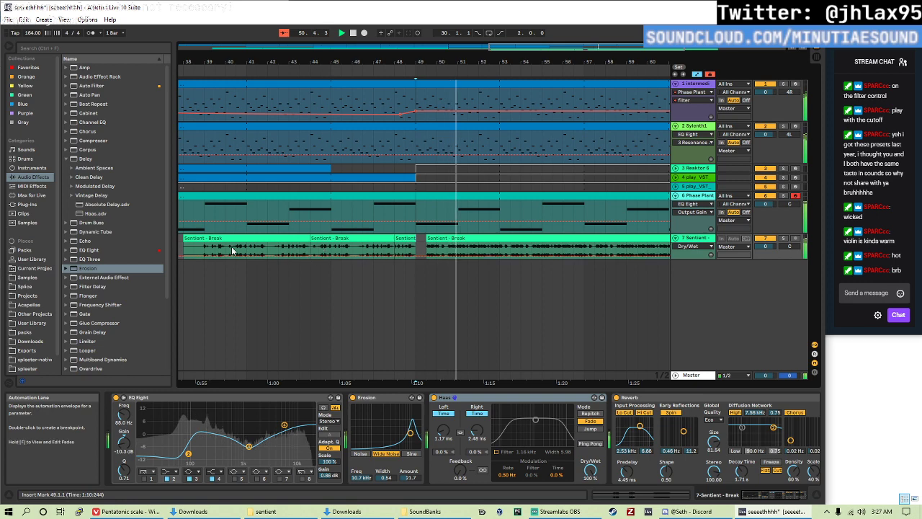
- Add the 5-Sentient - Glitch sample from the Samples folder on a new track at bar 17 and play from bar 37
click(33, 277)
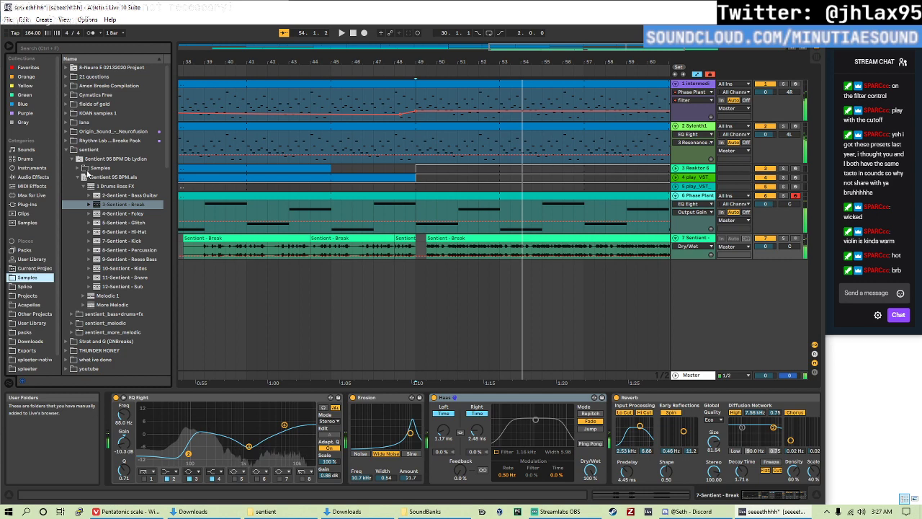
click(112, 224)
mouse_move(103, 228)
mouse_down()
mouse_move(257, 288)
mouse_move(407, 269)
mouse_up()
key(minus)
click(345, 276)
key(space)
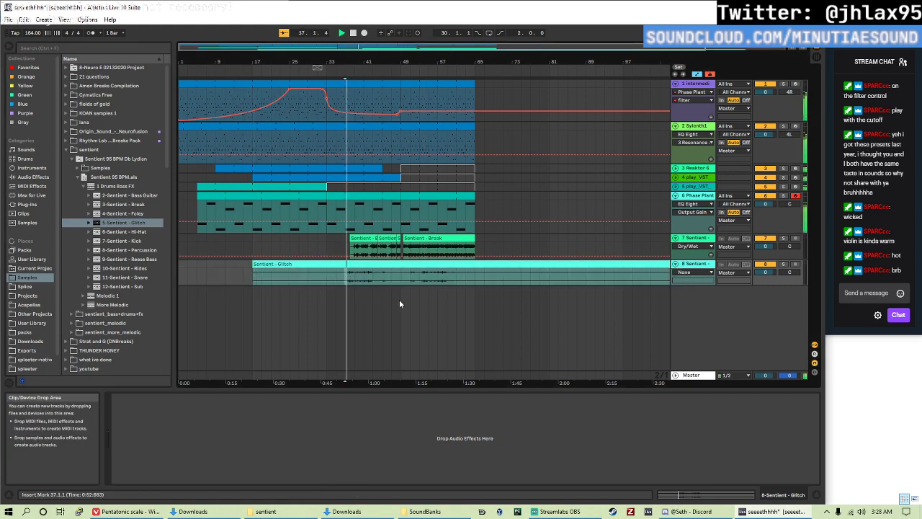
- Set the Sentient Glitch clip's transposition to -3 and its gain to 1.02 dB
double_click(448, 271)
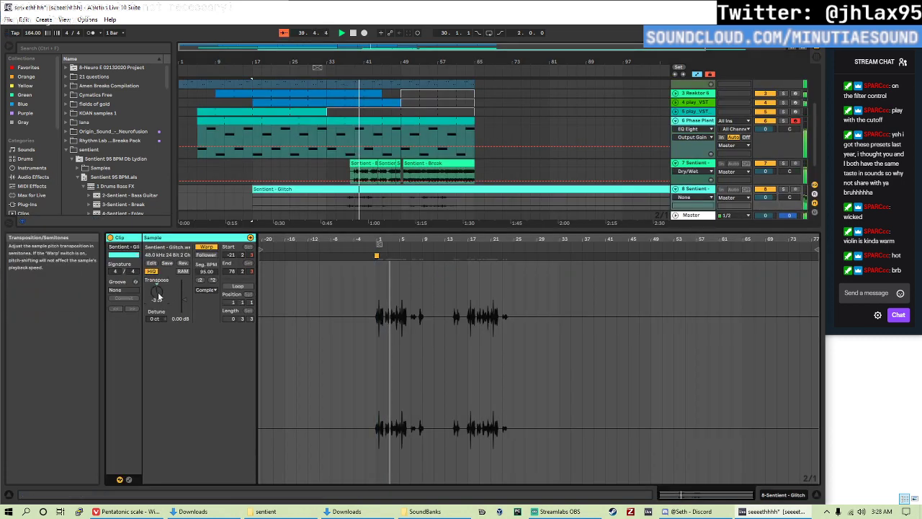
drag(179, 318, 179, 314)
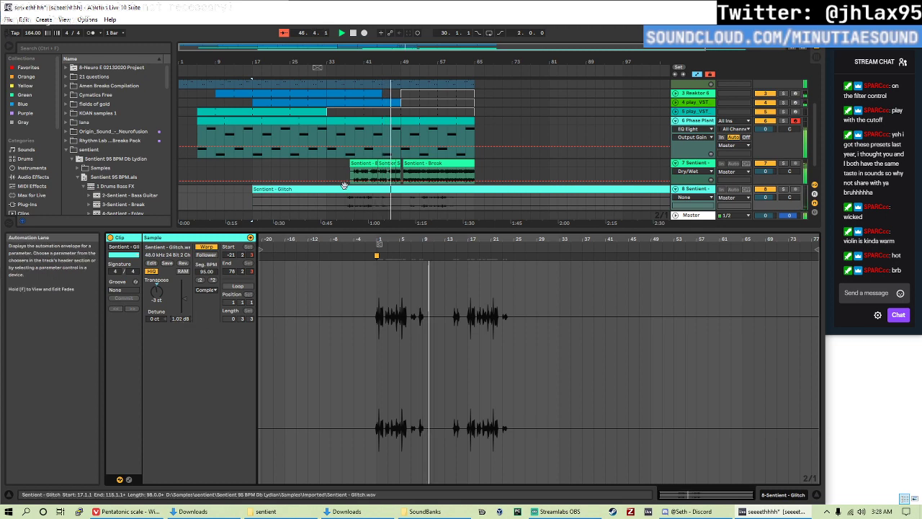
- Reposition the Sentient Glitch clip to start at bar 21 and check it in playback from bar 41
click(275, 190)
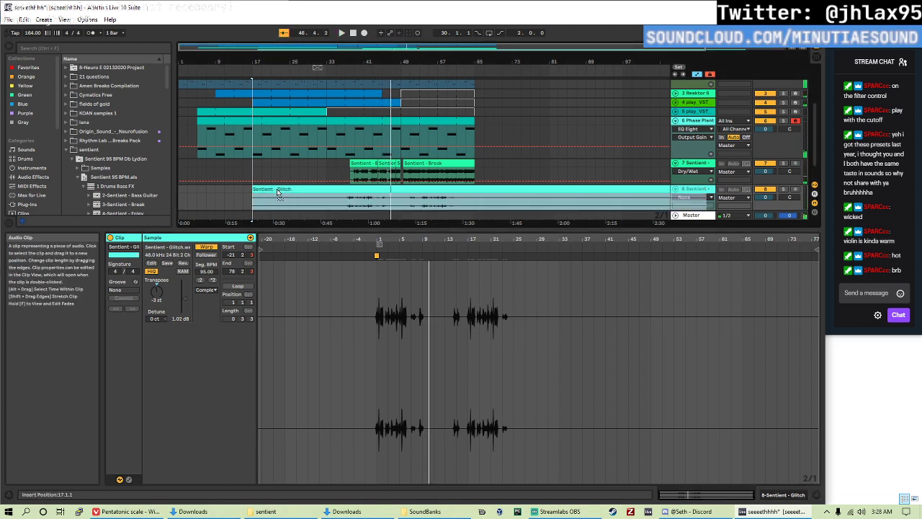
drag(274, 193, 265, 193)
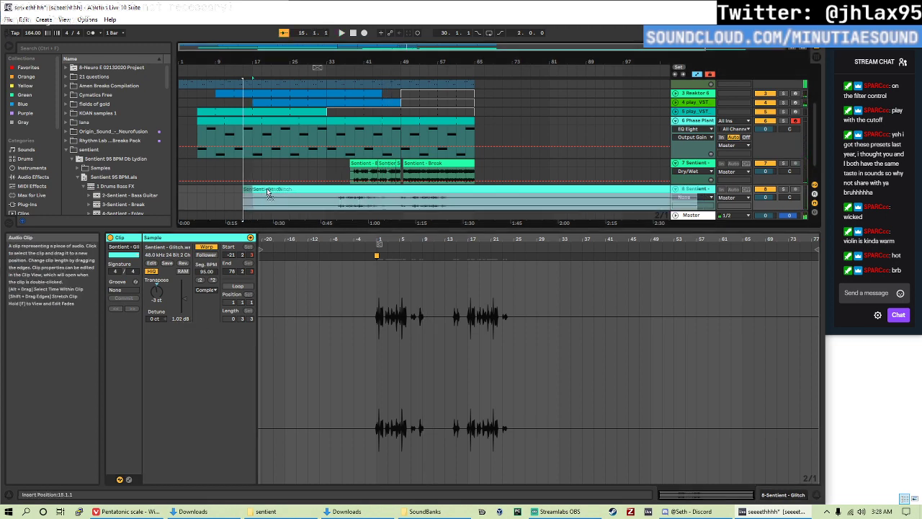
click(363, 195)
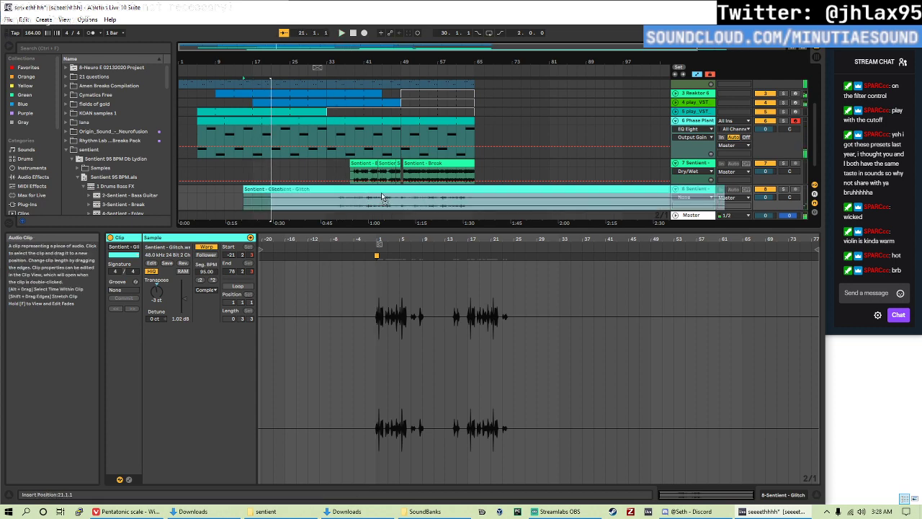
click(276, 189)
key(space)
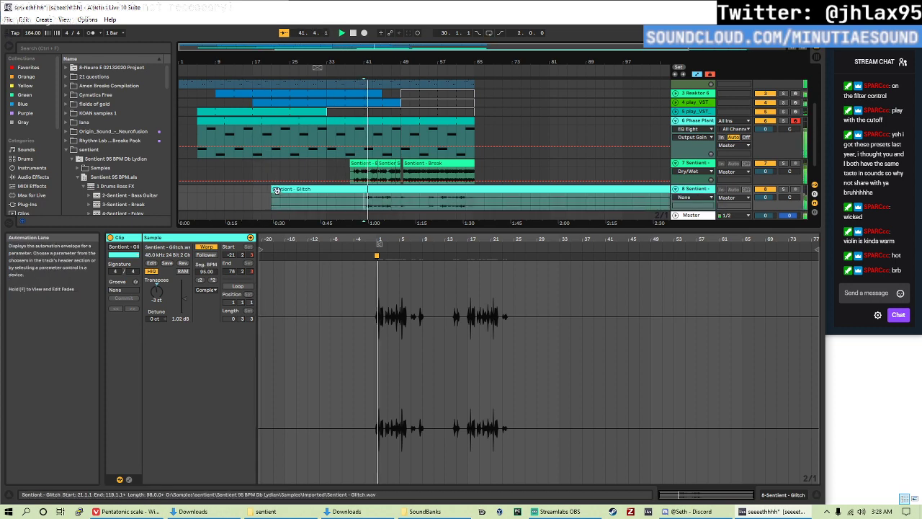
- Trim the Sentient Glitch clip's start to bar 33 and switch its warp mode to Texture with a flux of 77.34
drag(275, 189, 327, 191)
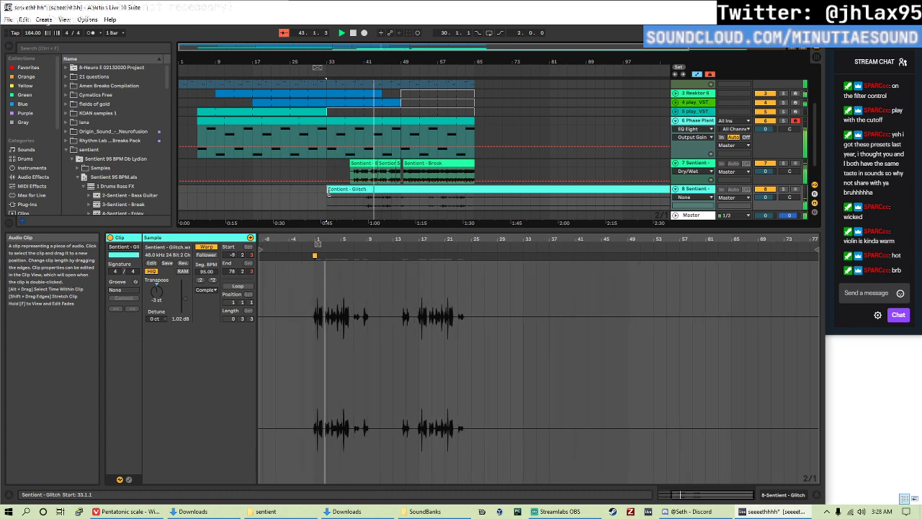
click(205, 289)
click(215, 302)
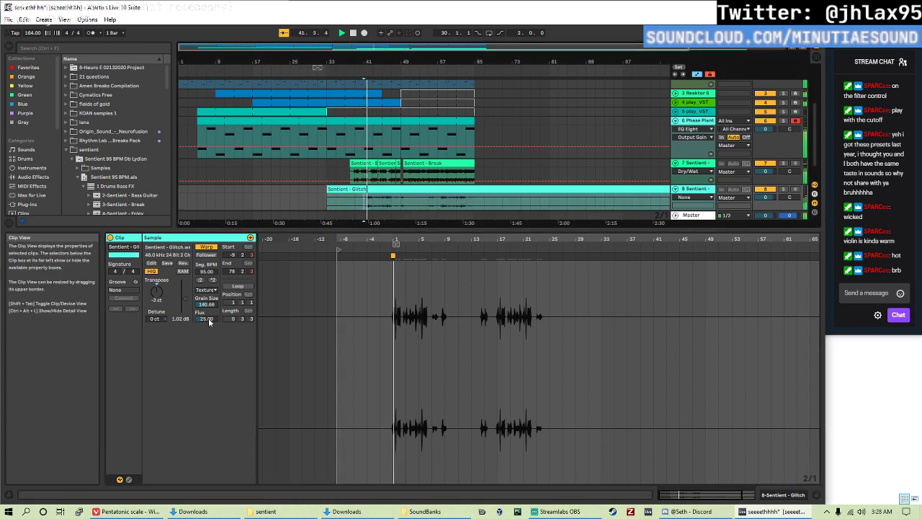
drag(209, 322, 209, 288)
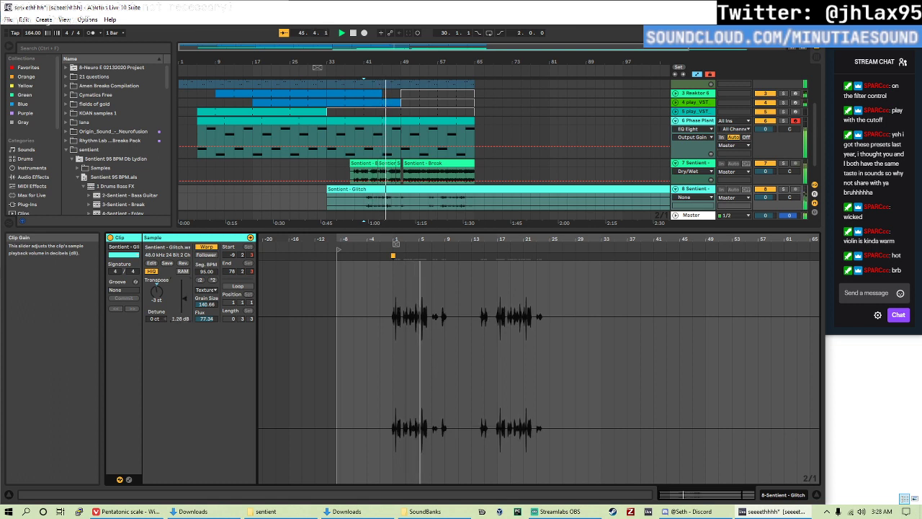
- Add an Auto Filter to the Sentient Glitch track and set it to a notch filter at 2.83 kHz
click(36, 176)
drag(91, 86, 294, 425)
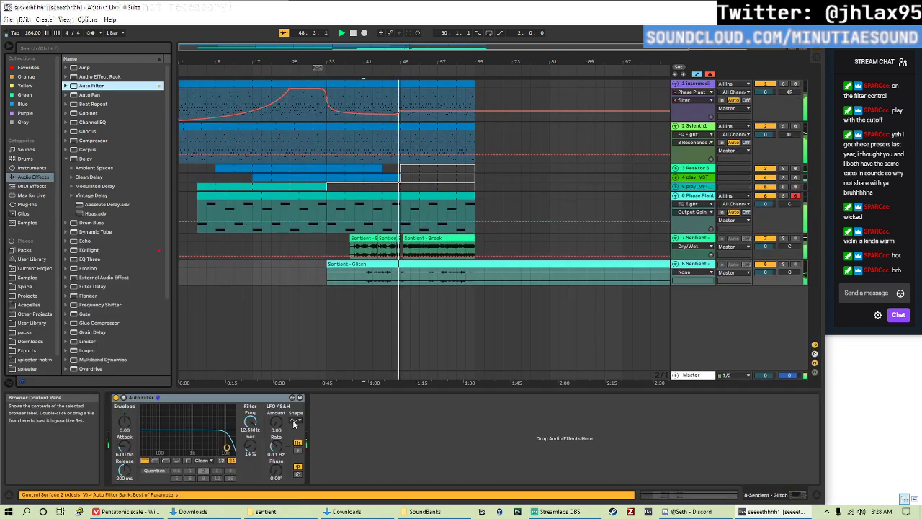
drag(226, 448, 206, 448)
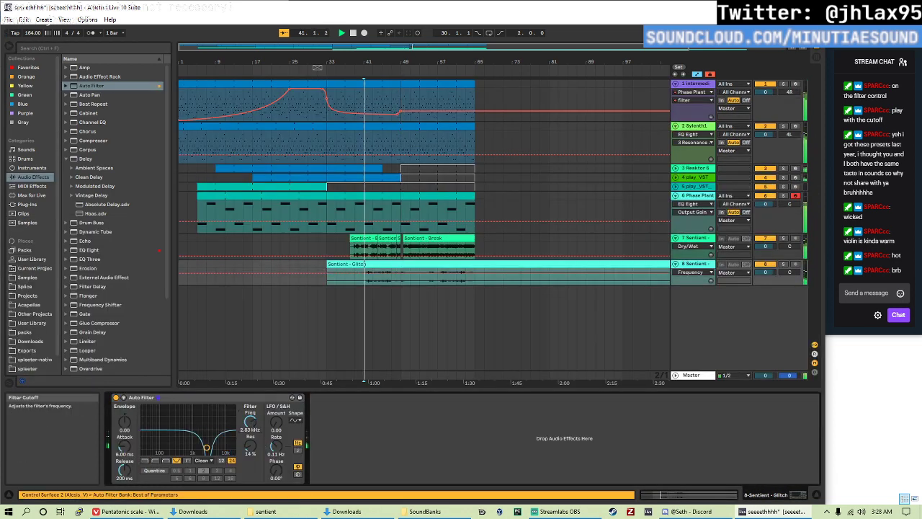
- Modulate the Auto Filter with a random LFO shape at amount 25.7 and rate 0.44 Hz, and lower the cutoff to 1.88 kHz
drag(274, 430, 274, 414)
click(295, 420)
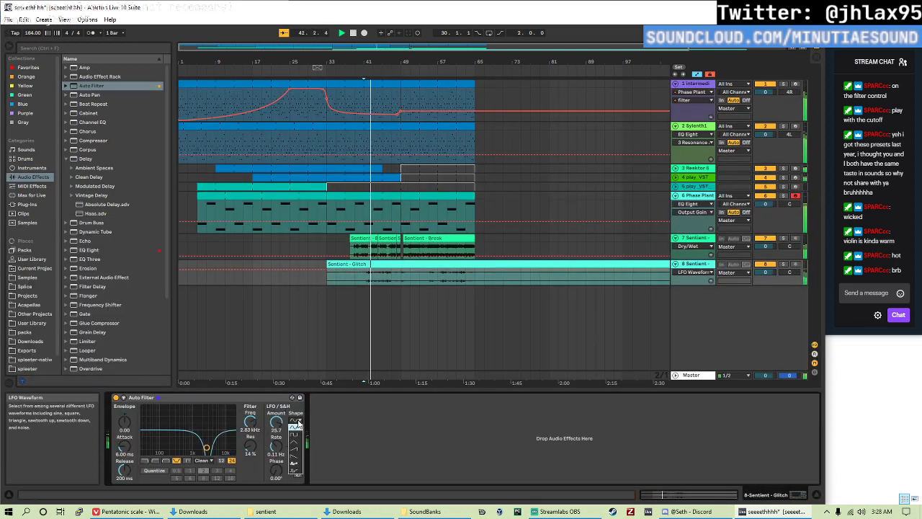
click(296, 471)
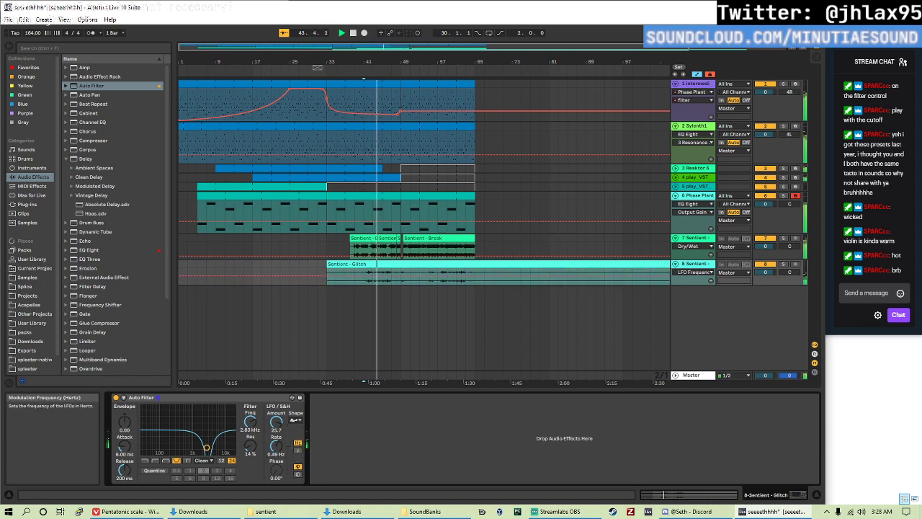
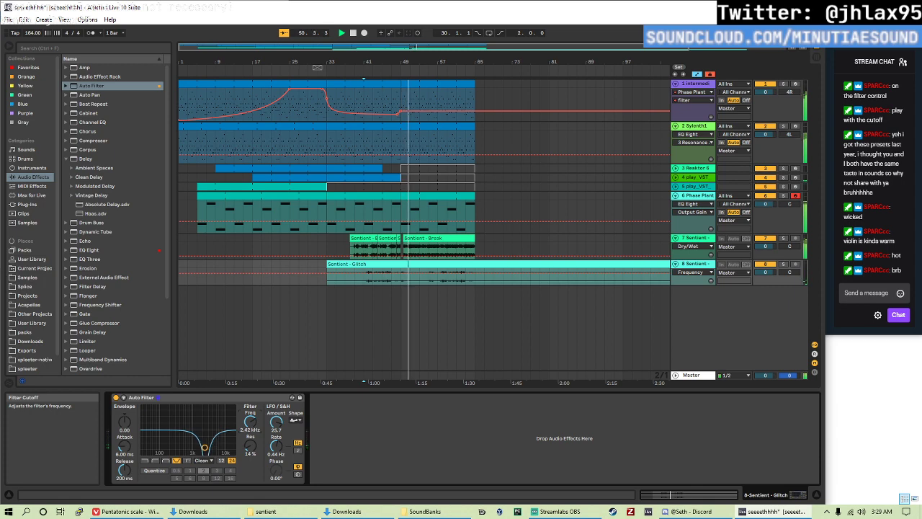
click(367, 281)
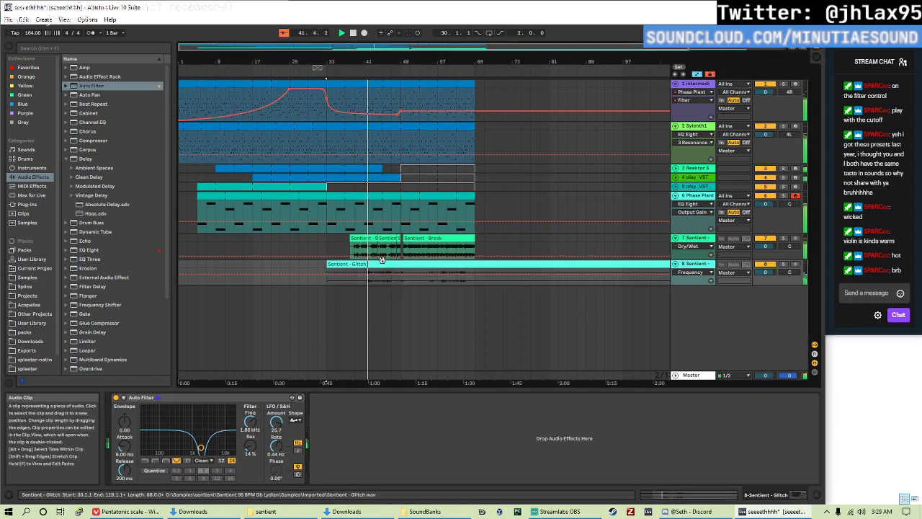
- Set the Sentient Glitch clip's gain to 3.38 dB
double_click(366, 281)
drag(180, 318, 181, 303)
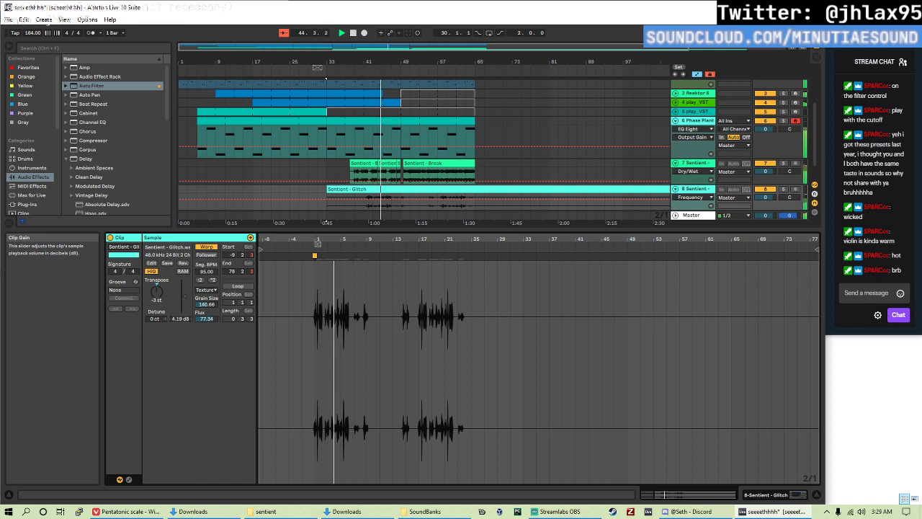
drag(180, 318, 180, 319)
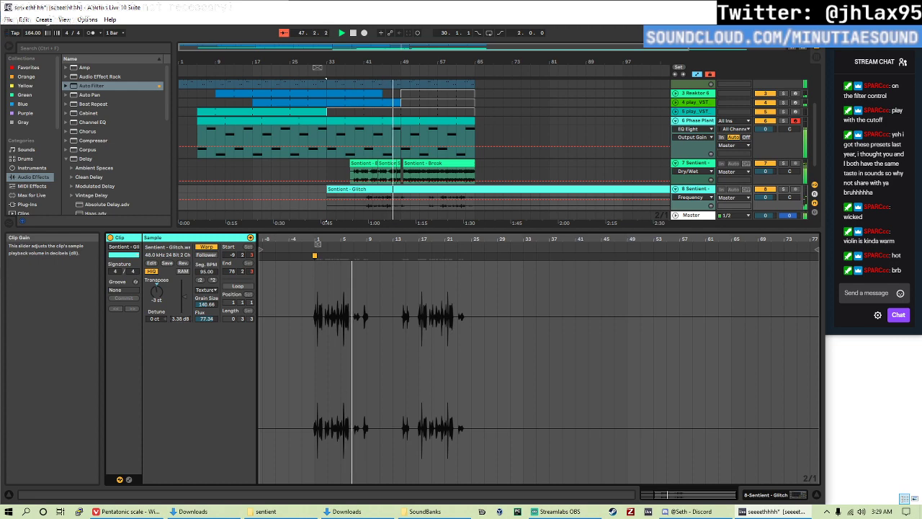
- Add a Chorus after the Auto Filter on the Glitch track with dry/wet at 100%, and replay from bar 41
click(88, 131)
drag(88, 131, 387, 429)
drag(440, 468, 440, 412)
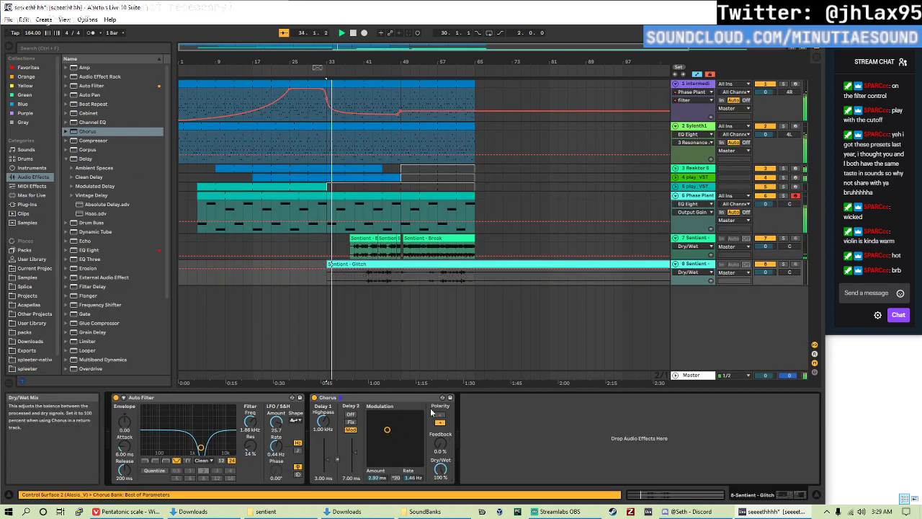
click(362, 282)
key(space)
key(space)
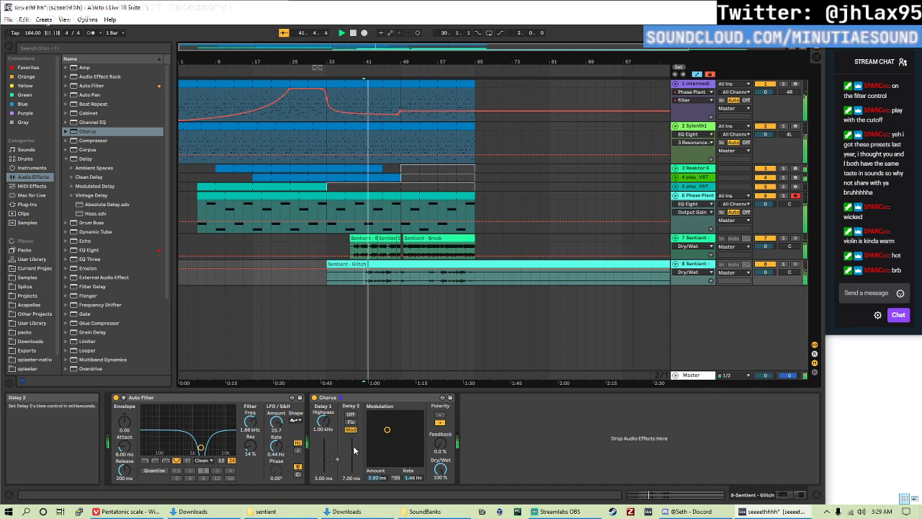
- Set the Chorus modulation to 1.81 ms at 1.59 Hz, the delay 1 highpass to 147 Hz and delay 2 to 1.08 ms
drag(387, 429, 385, 443)
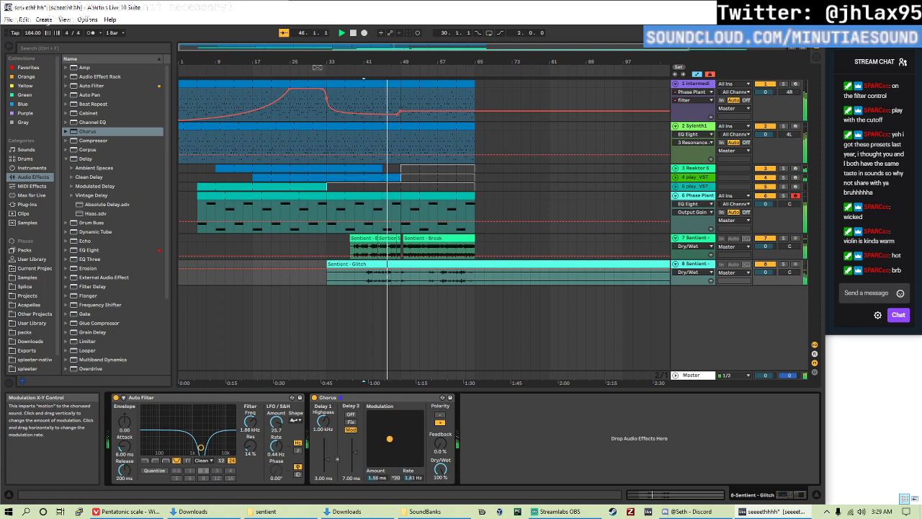
drag(389, 436, 389, 437)
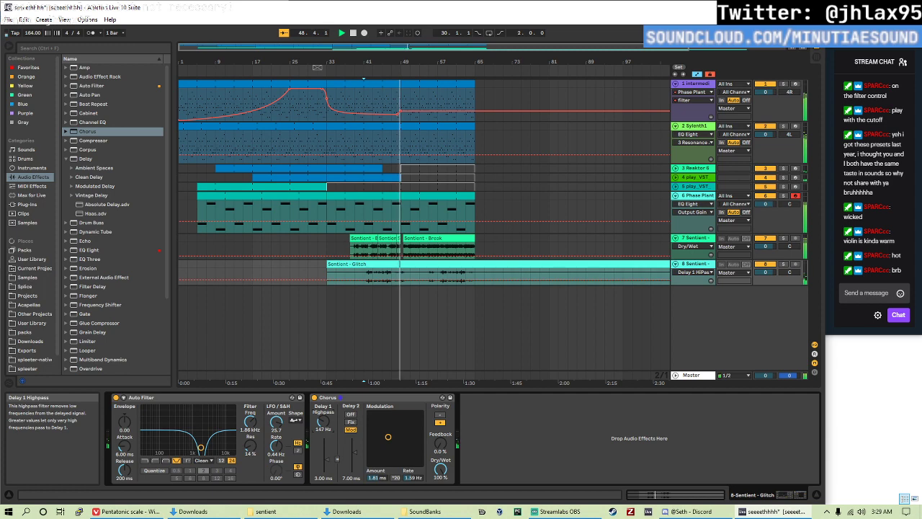
mouse_move(353, 452)
mouse_down()
mouse_move(353, 473)
mouse_move(353, 465)
mouse_up()
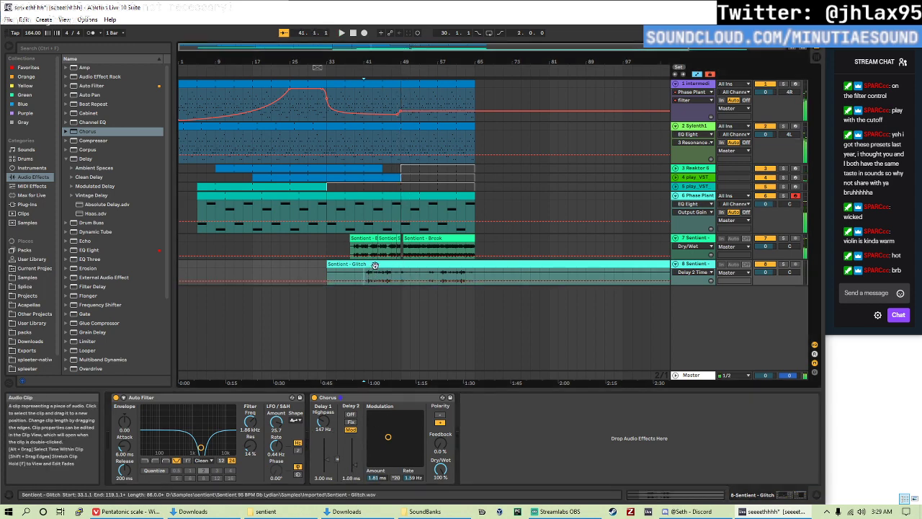
- Raise the Sentient Glitch clip's gain to 4.50 dB and close the clip details
double_click(375, 264)
drag(191, 320, 191, 316)
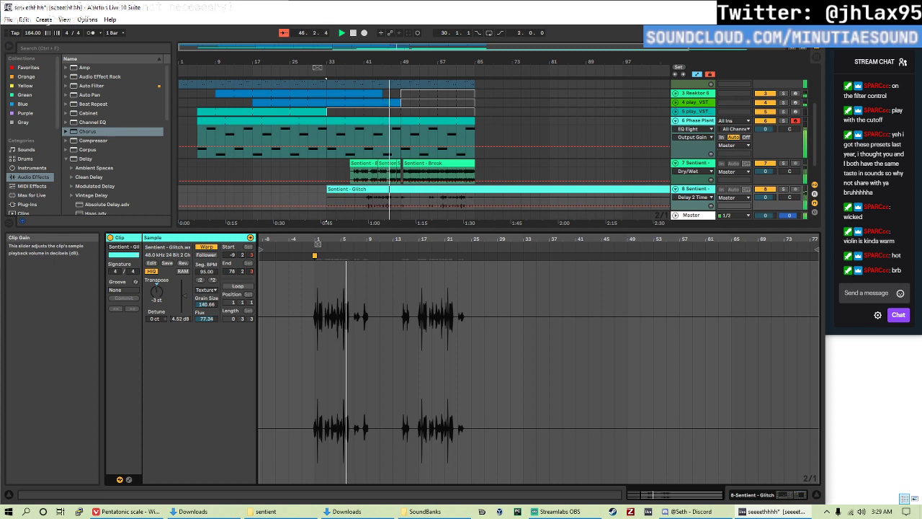
drag(299, 224, 302, 303)
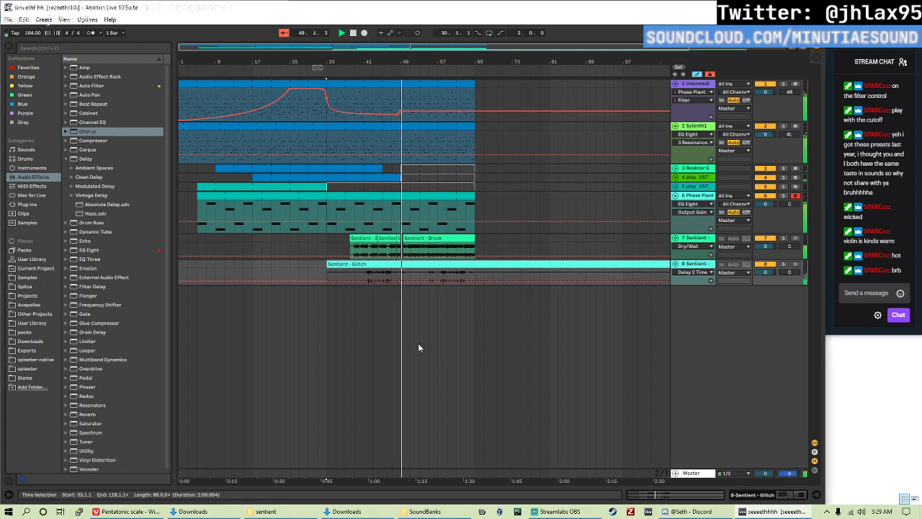
- Trim the Sentient Glitch clip to run from bar 39 to bar 65 and place the insert mark at bar 45
key(minus)
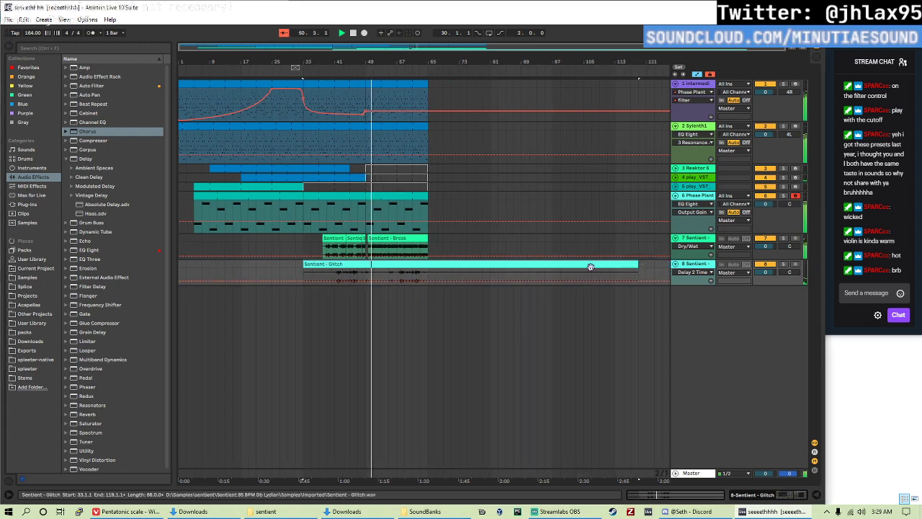
drag(635, 266, 428, 266)
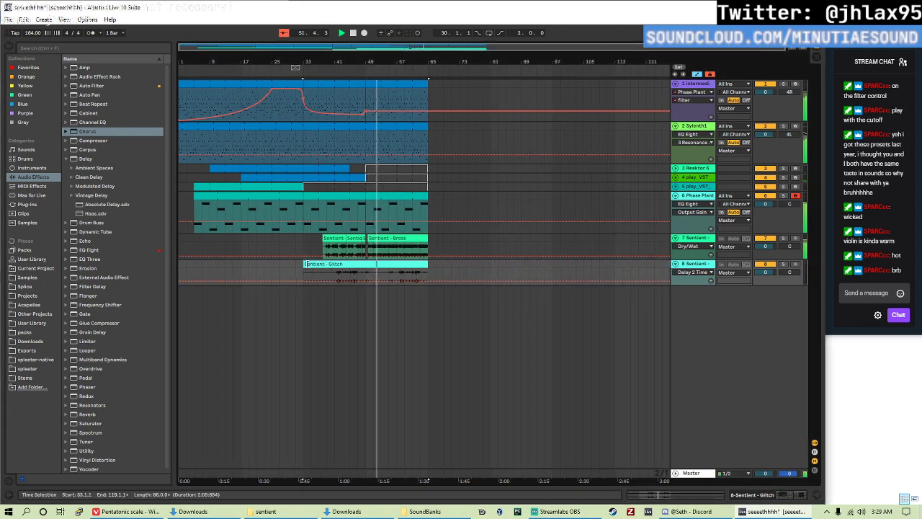
drag(304, 264, 324, 266)
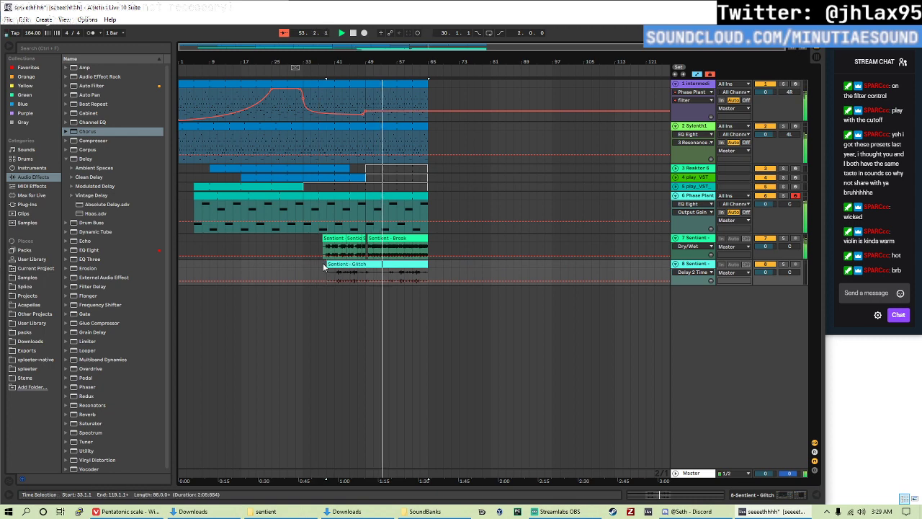
click(349, 302)
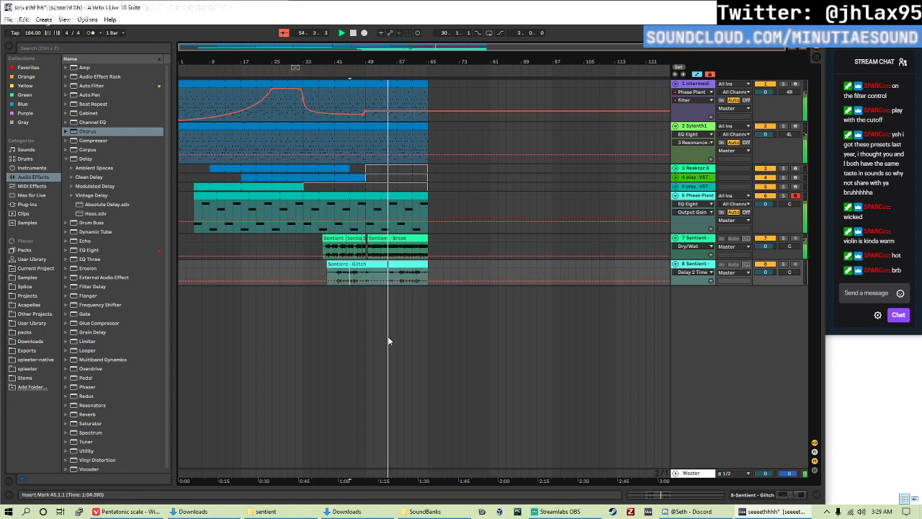
- Try doubling the last Sentient Break clip's original tempo to 190 BPM and trimming its end to bar 65
double_click(398, 245)
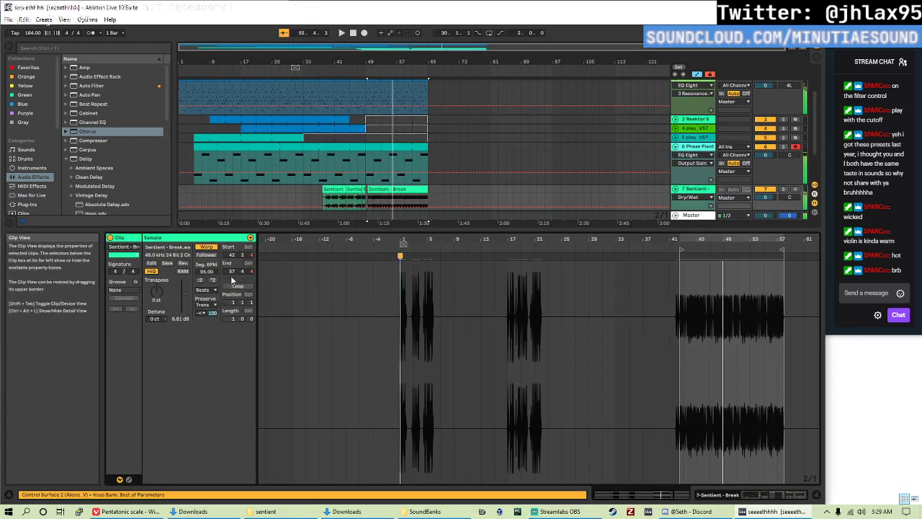
click(213, 280)
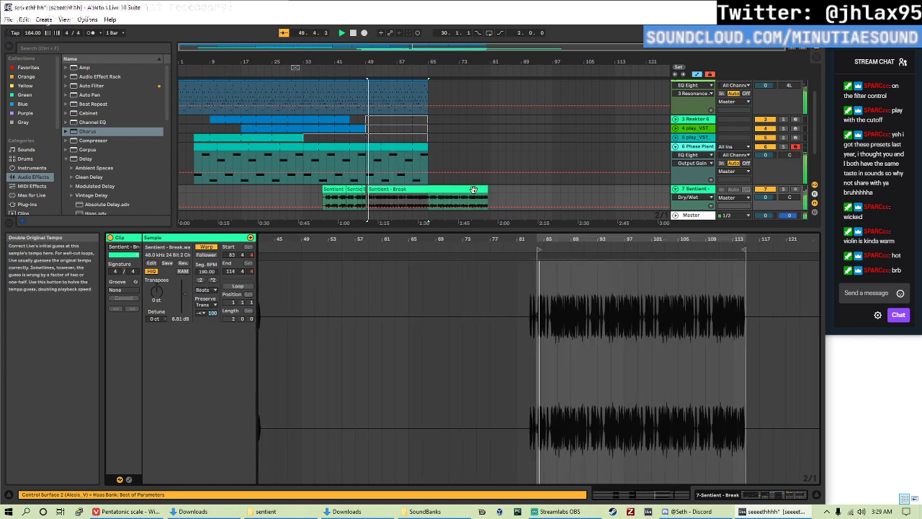
drag(487, 190, 427, 193)
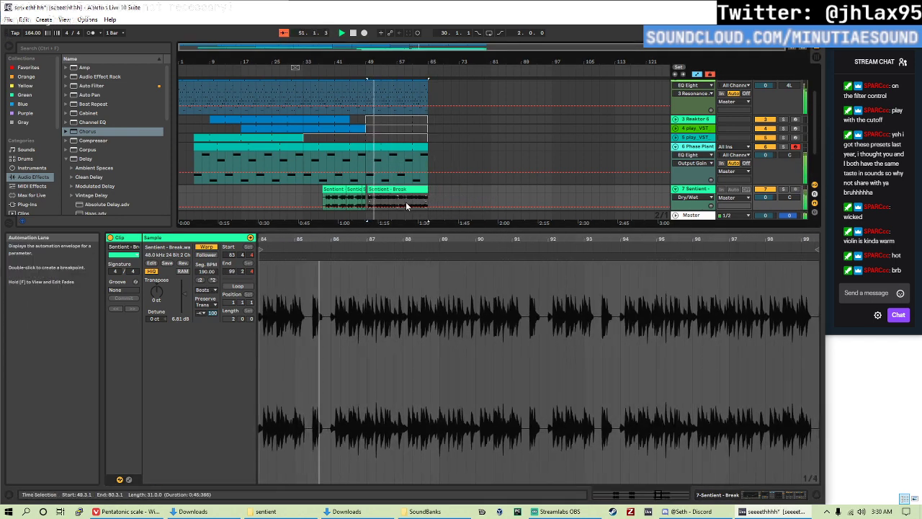
scroll(409, 187, down, 2)
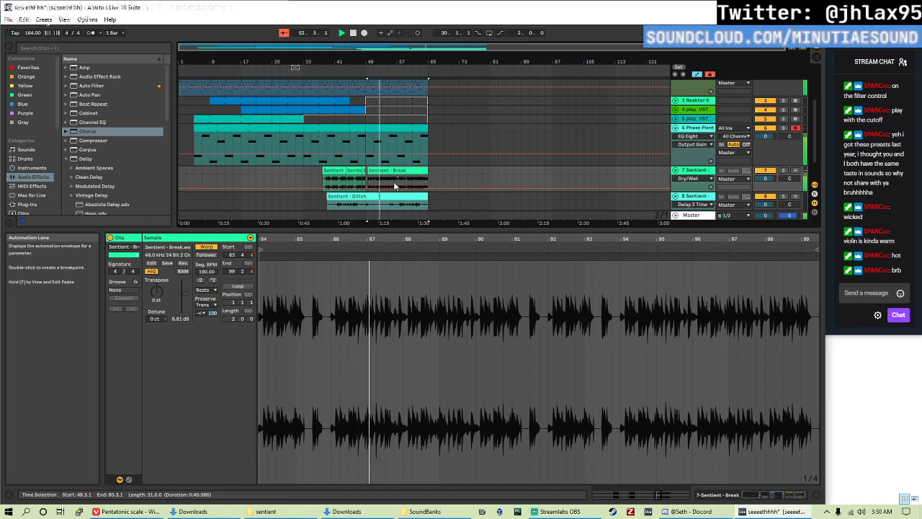
key(ctrl+z)
key(ctrl+z)
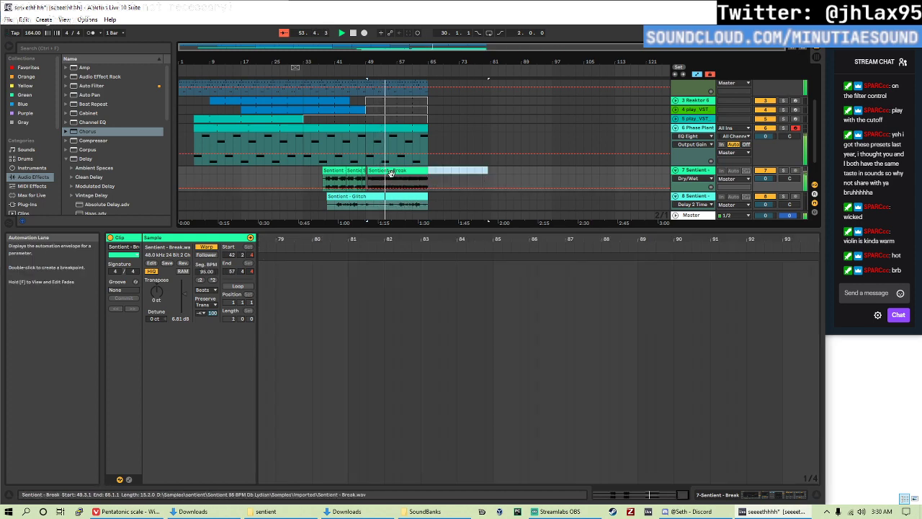
- Extend the last break clip's start back to bar 49, and double its original tempo to 190 BPM with its end trimmed to bar 65
click(368, 170)
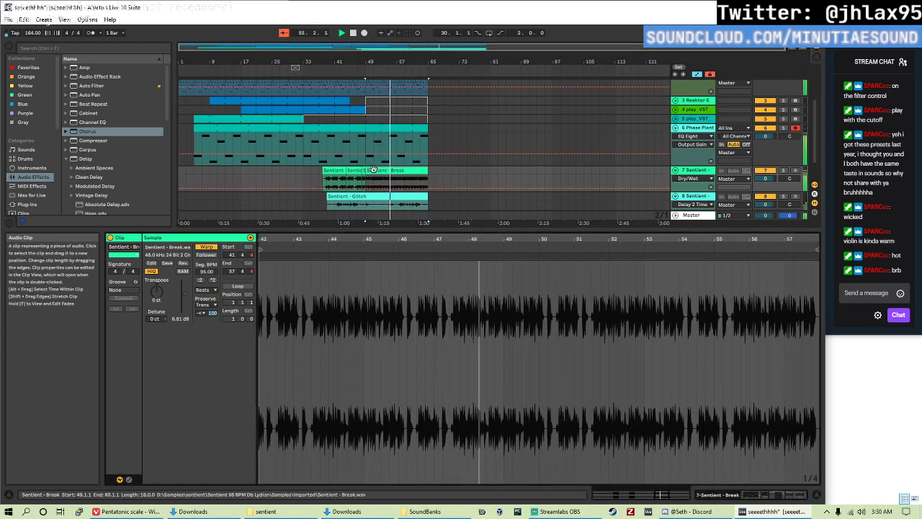
key(ctrl+y)
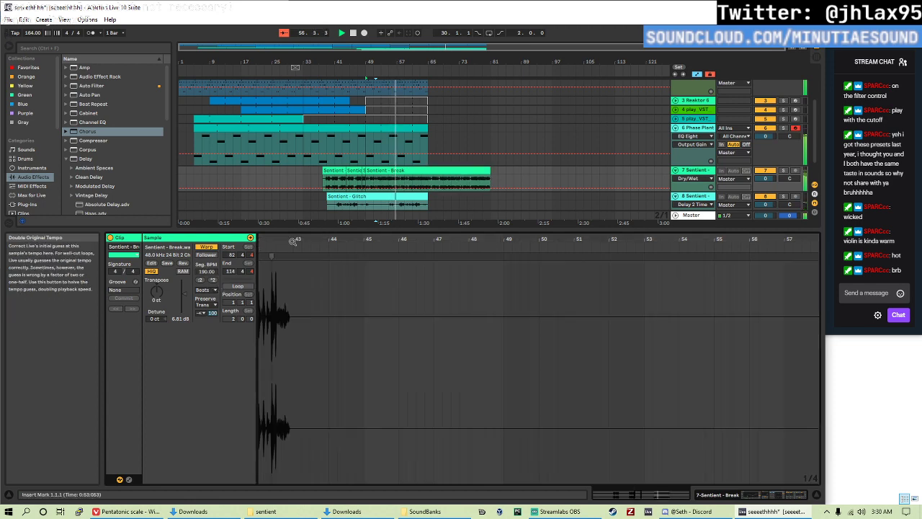
key(ctrl+z)
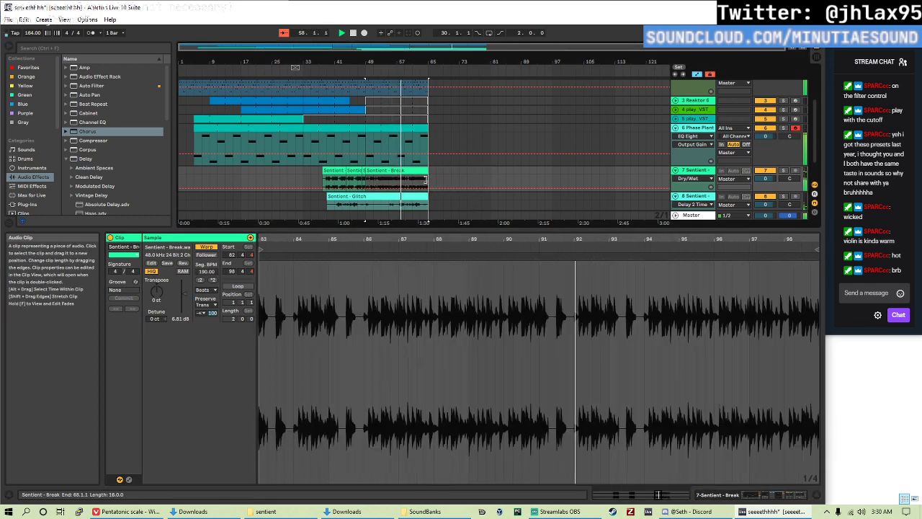
scroll(428, 205, down, 1)
key(ctrl+alt+l)
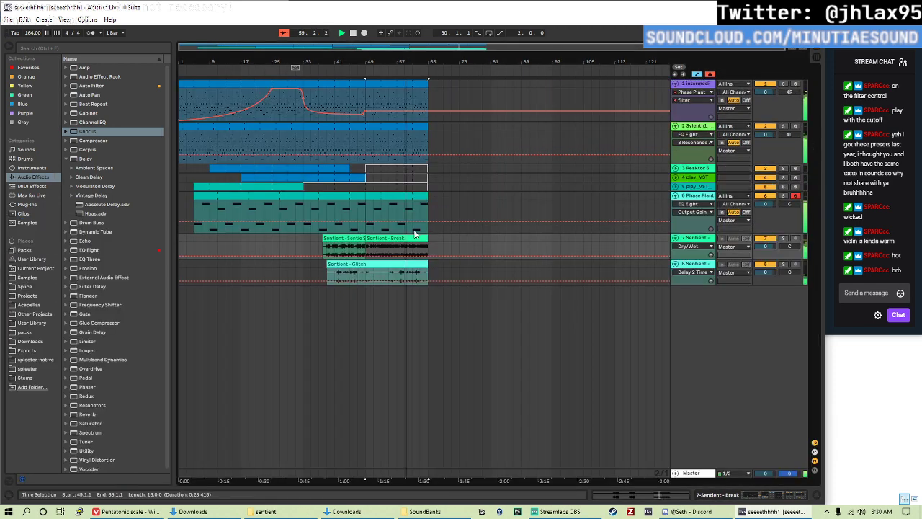
- Save the set, show the User Library presets and replay the arrangement from bar 49
key(ctrl+s)
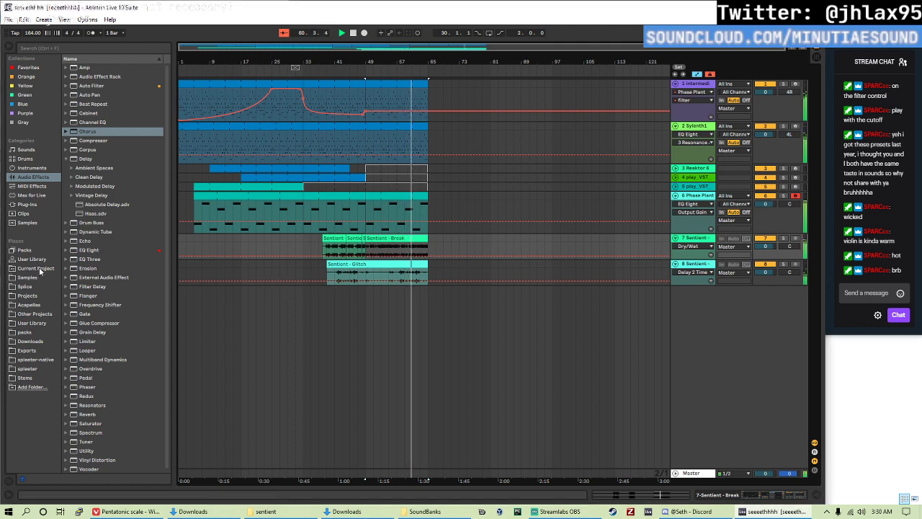
click(37, 259)
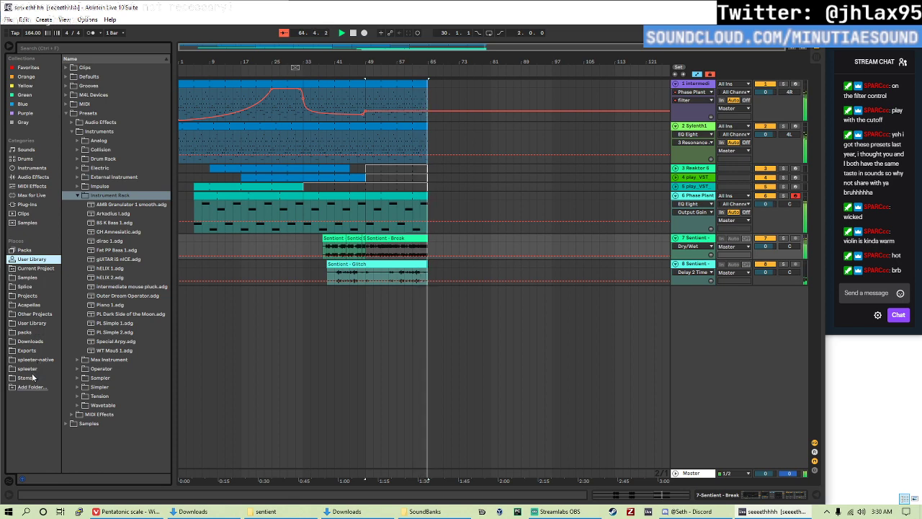
key(space)
key(space)
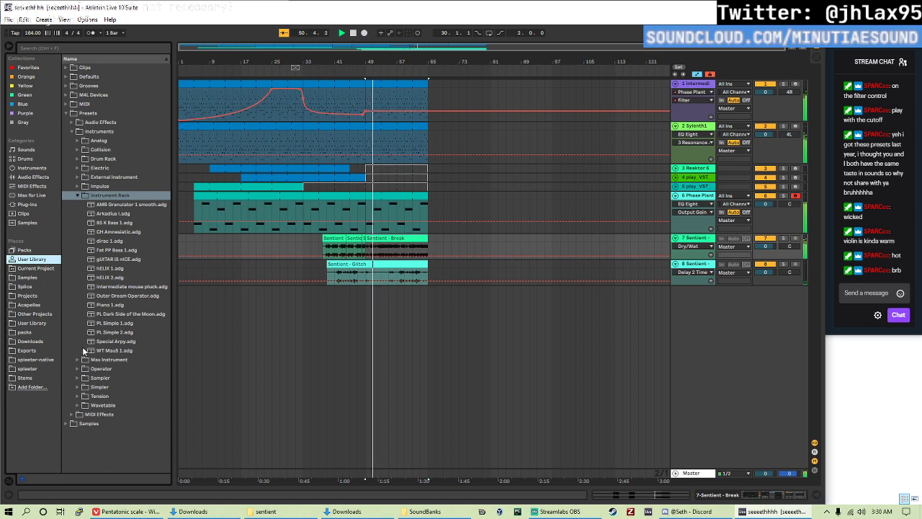
- Raise the Sentient Glitch clip's gain to 6.38 dB and compare its level with the other tracks in the mixer
double_click(414, 272)
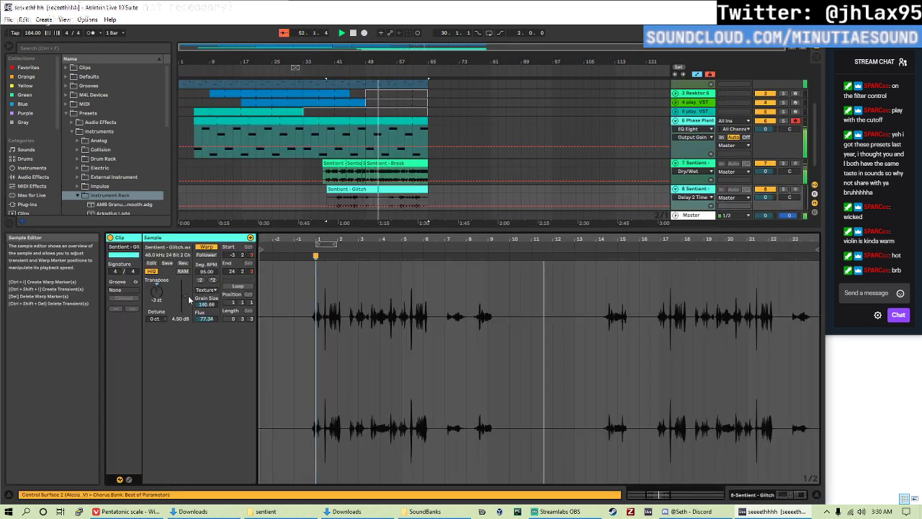
drag(189, 298, 189, 288)
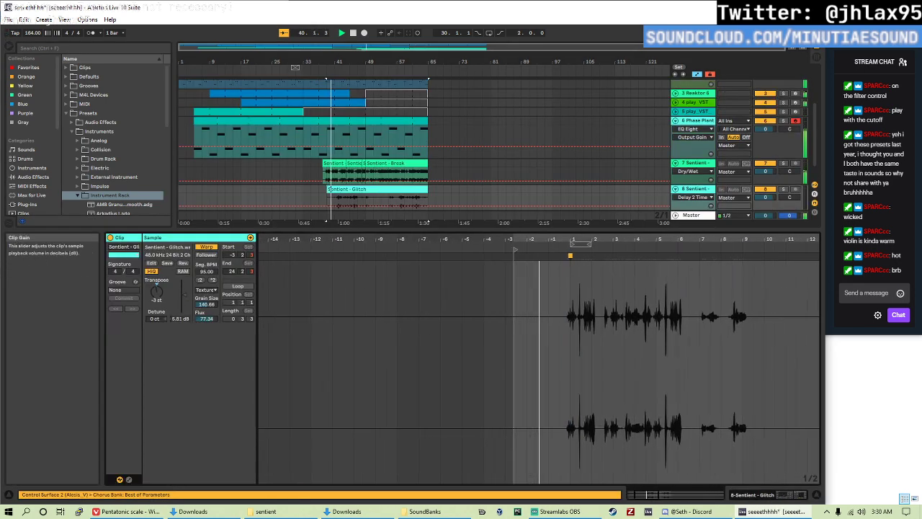
key(Tab)
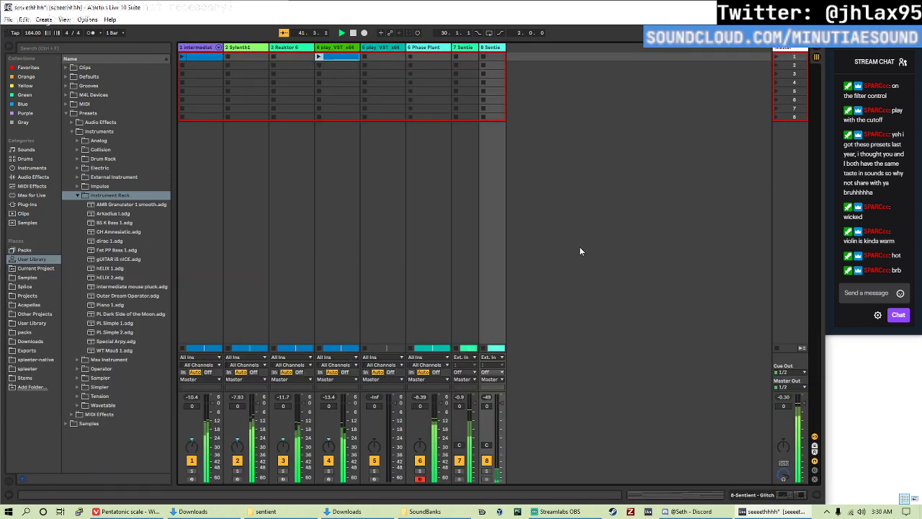
key(Tab)
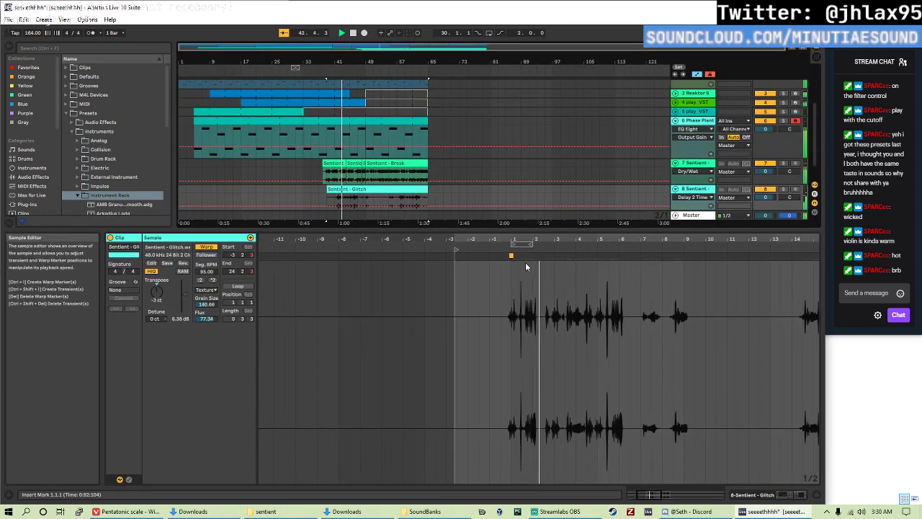
key(Tab)
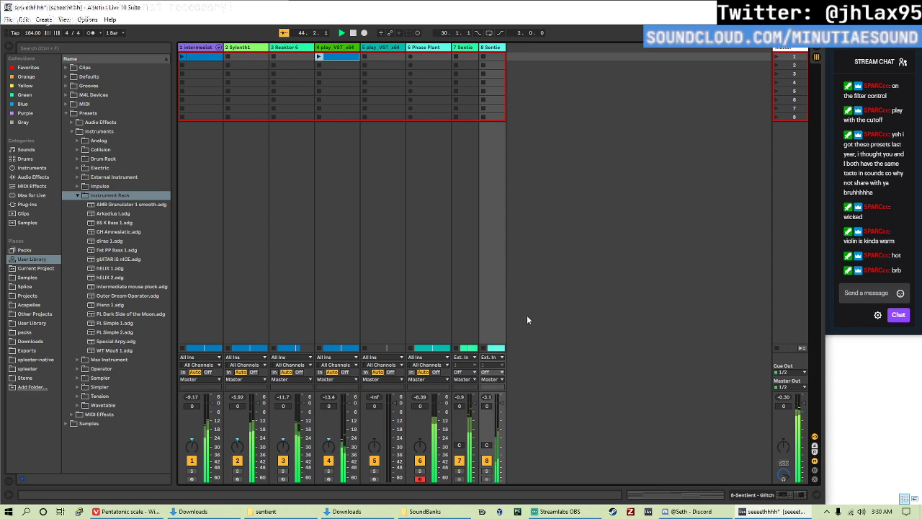
key(Tab)
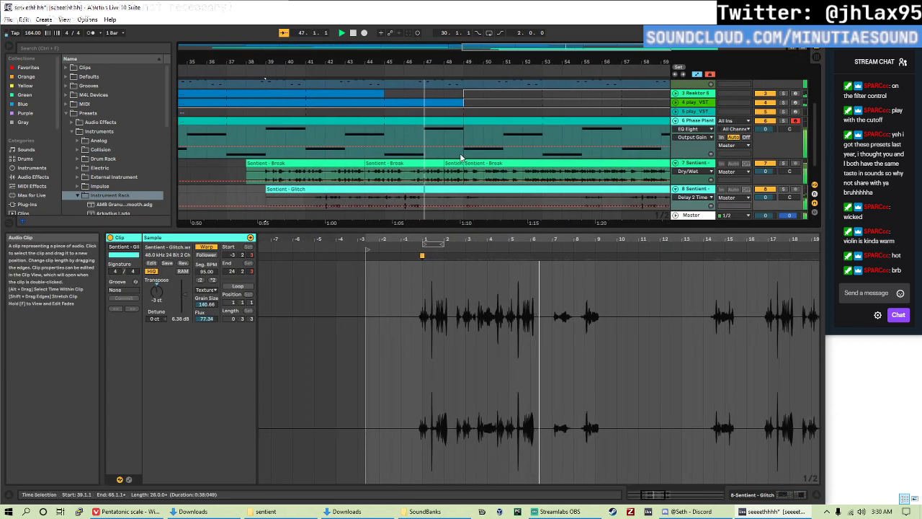
- Trim the Phase Plant, Sylenth1 and intermediate mouse pluck clips before bar 49 to end at bar 48
click(505, 129)
click(442, 121)
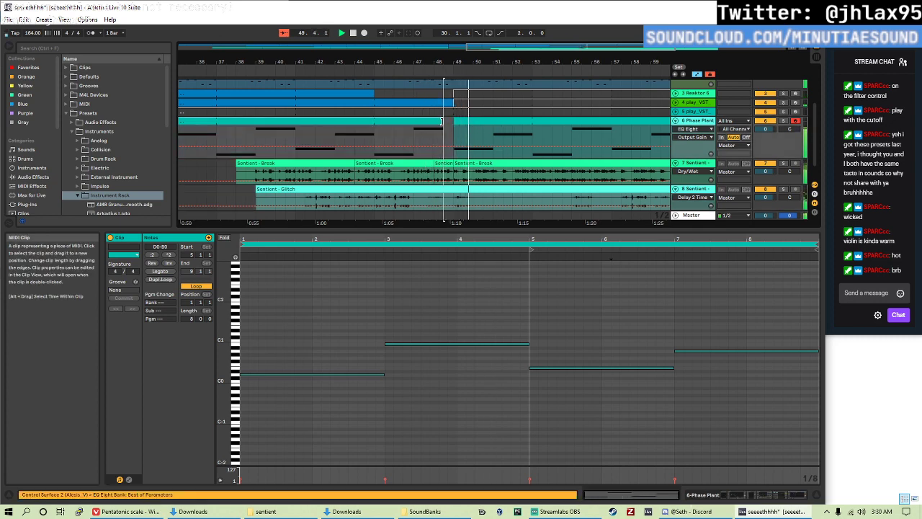
click(457, 103)
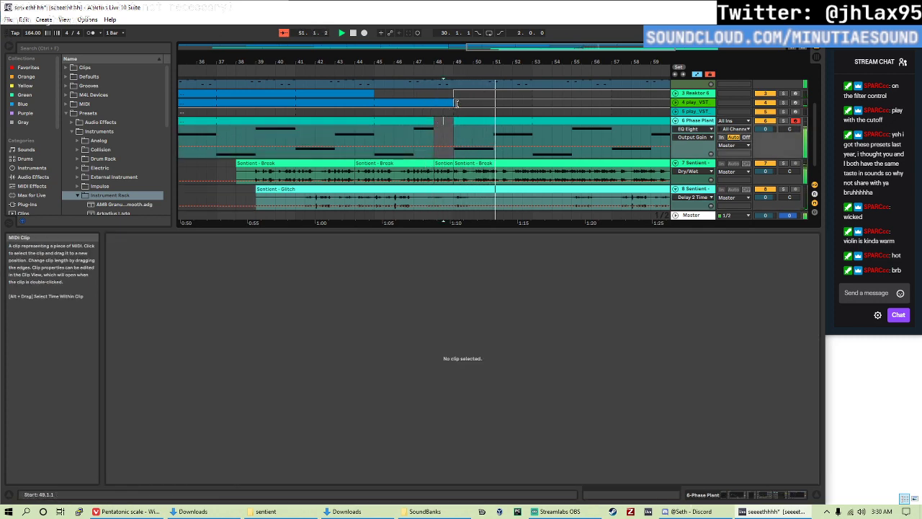
scroll(451, 101, up, 4)
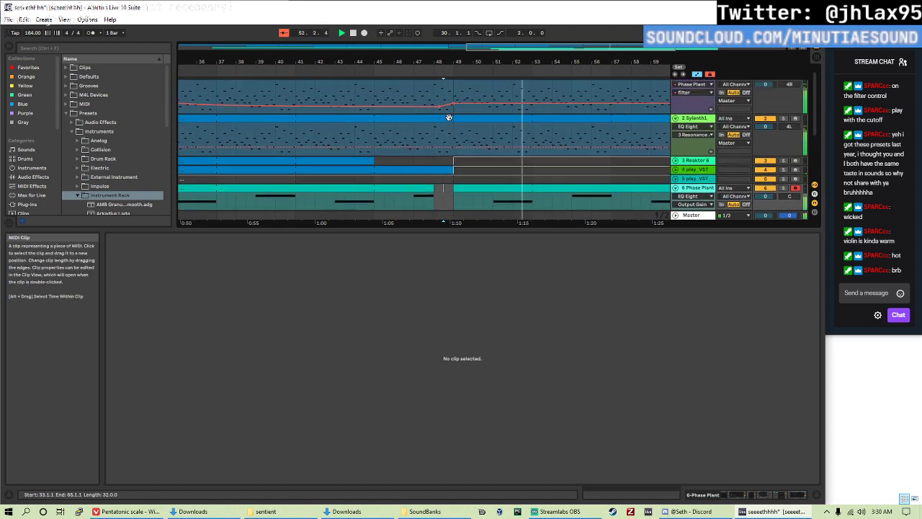
click(452, 116)
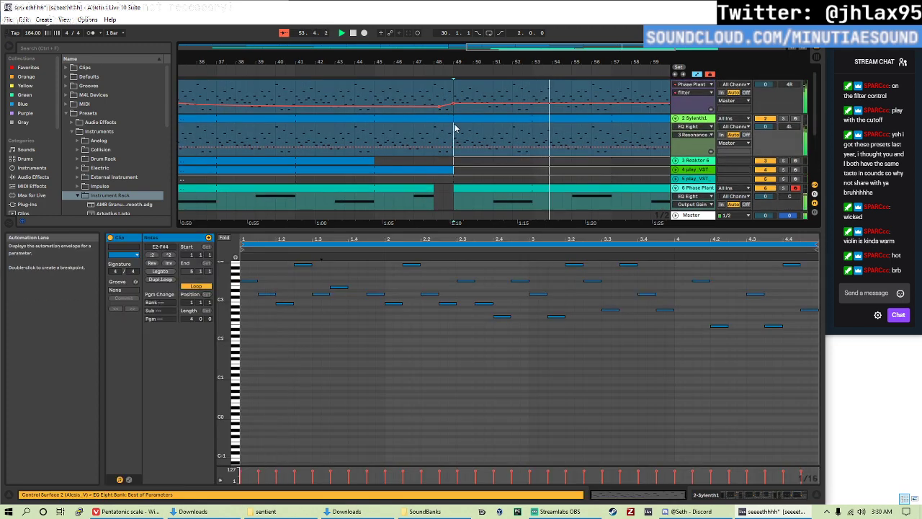
scroll(440, 108, up, 2)
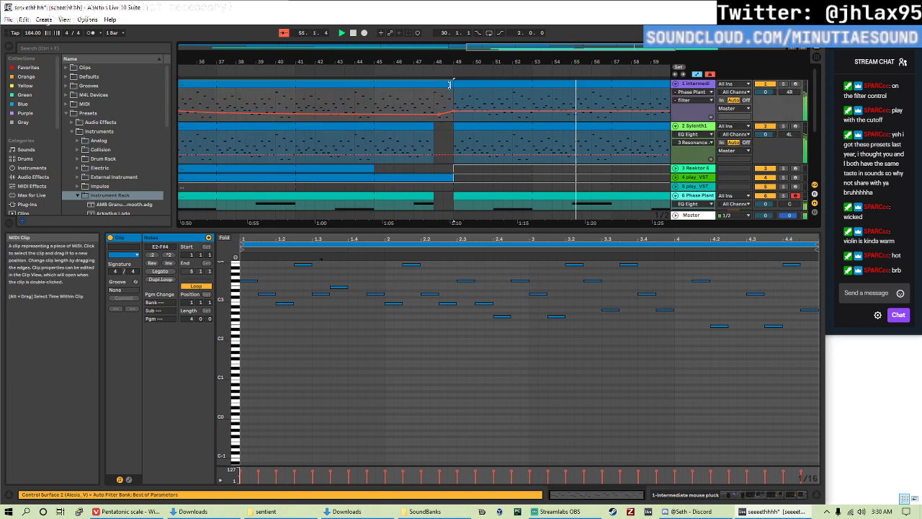
click(431, 88)
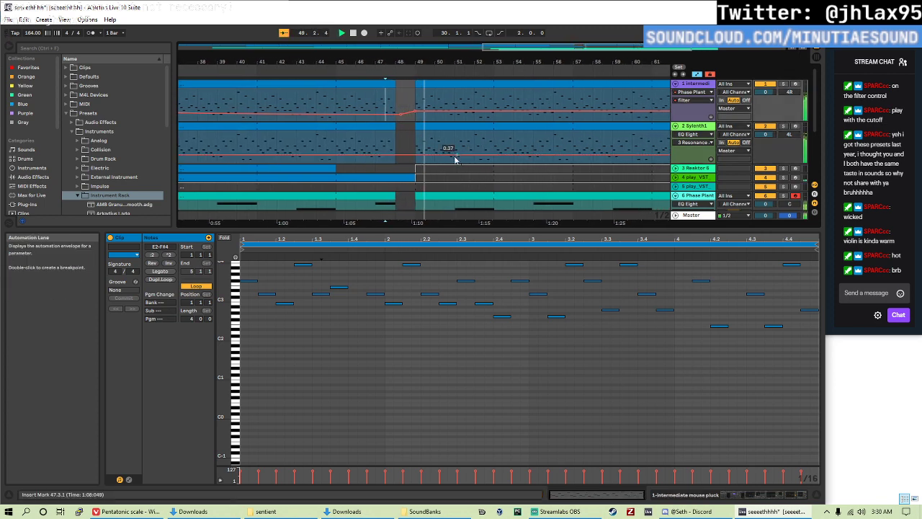
- Trim the track 4 play_VST clip's end to bar 47, and extend the Phase Plant clip's end to the middle of bar 48
scroll(425, 163, down, 2)
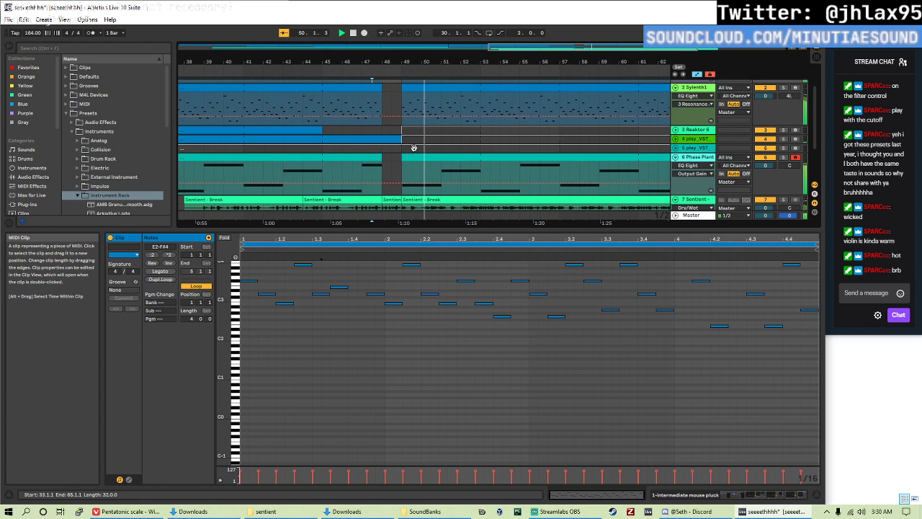
click(370, 135)
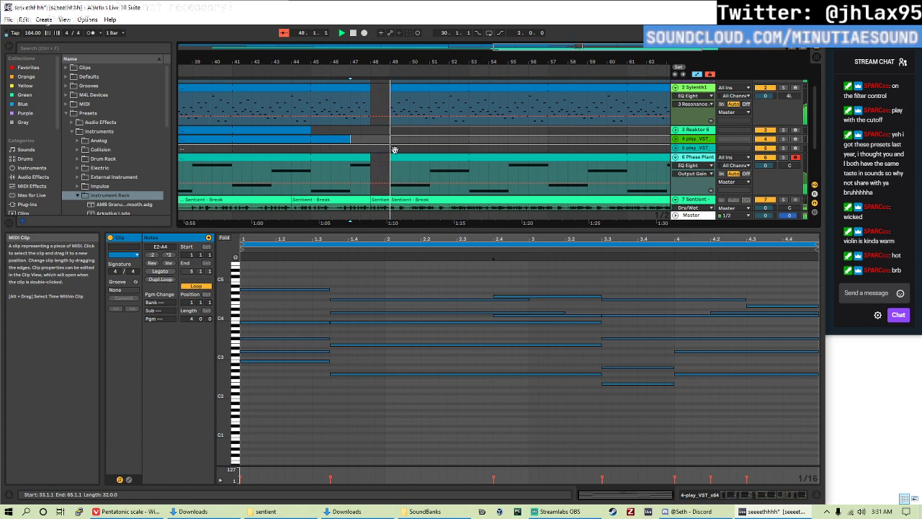
click(407, 171)
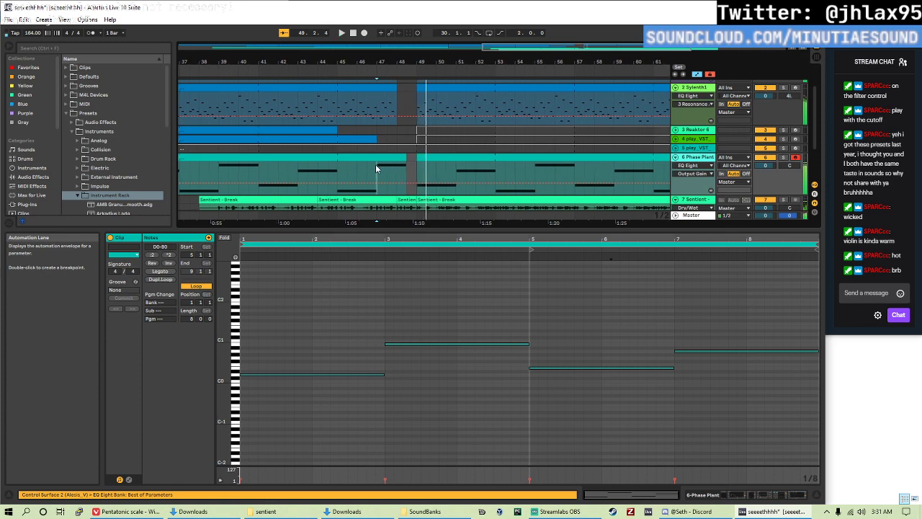
click(375, 164)
scroll(443, 119, up, 1)
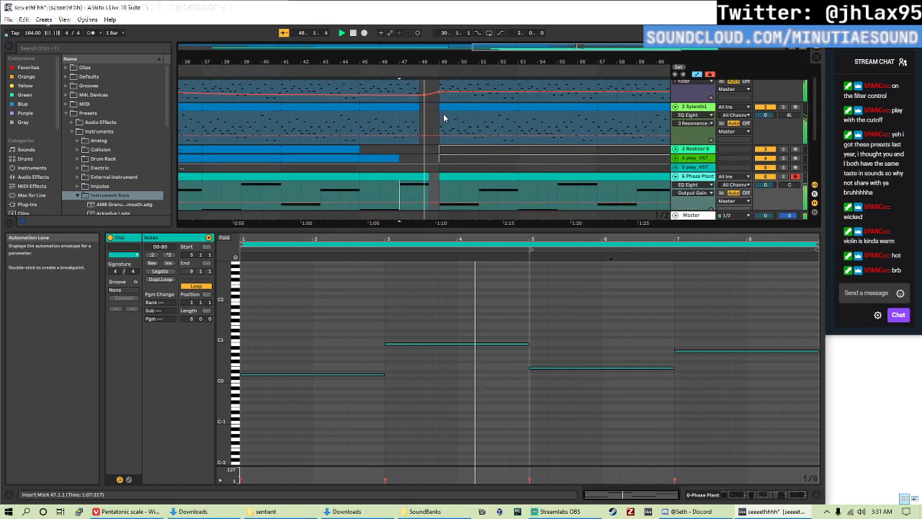
scroll(395, 122, up, 1)
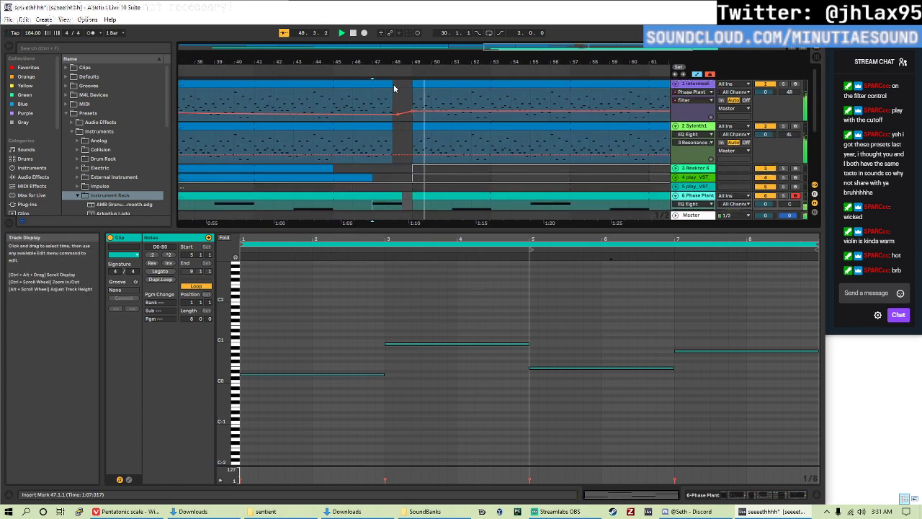
- Extend the intermediate mouse pluck clip back to bar 49 and pull its filter automation down right at that bar
click(394, 88)
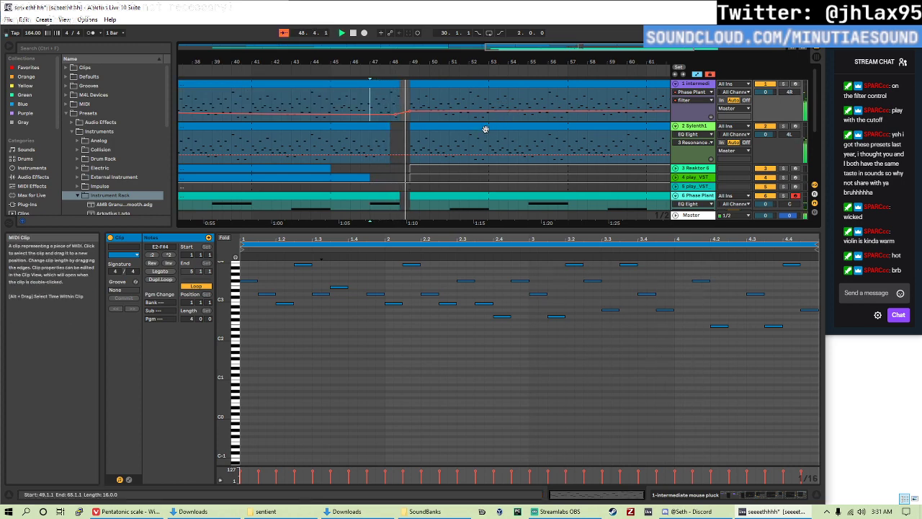
click(400, 103)
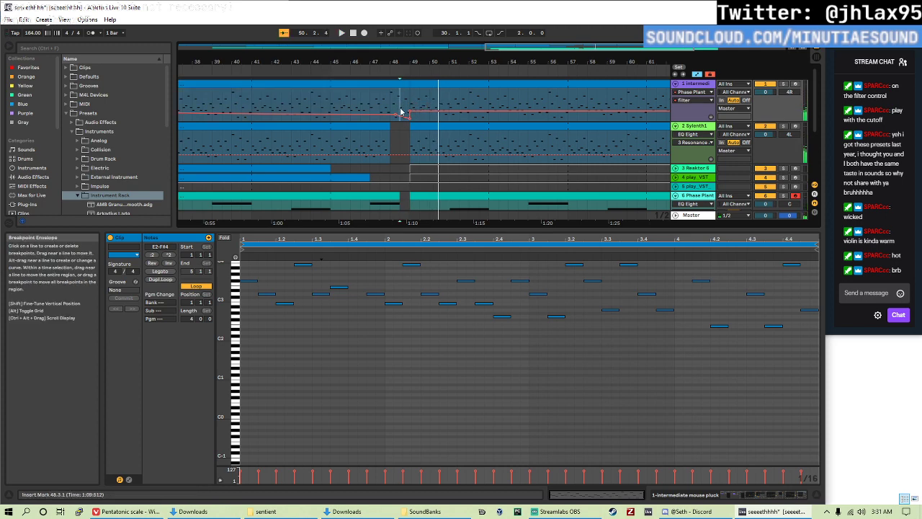
key(space)
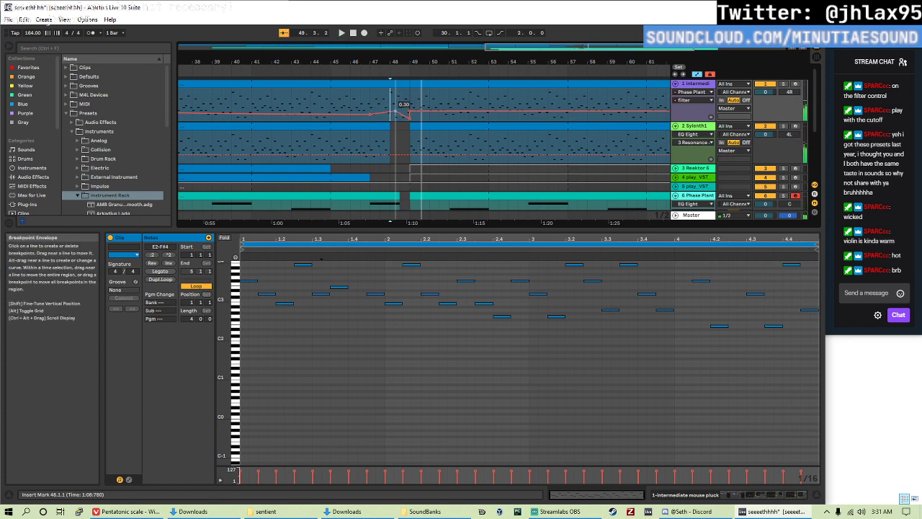
- Shape a peak in the pluck track's filter automation just after bar 48 and replay from bar 47.3
click(379, 101)
key(space)
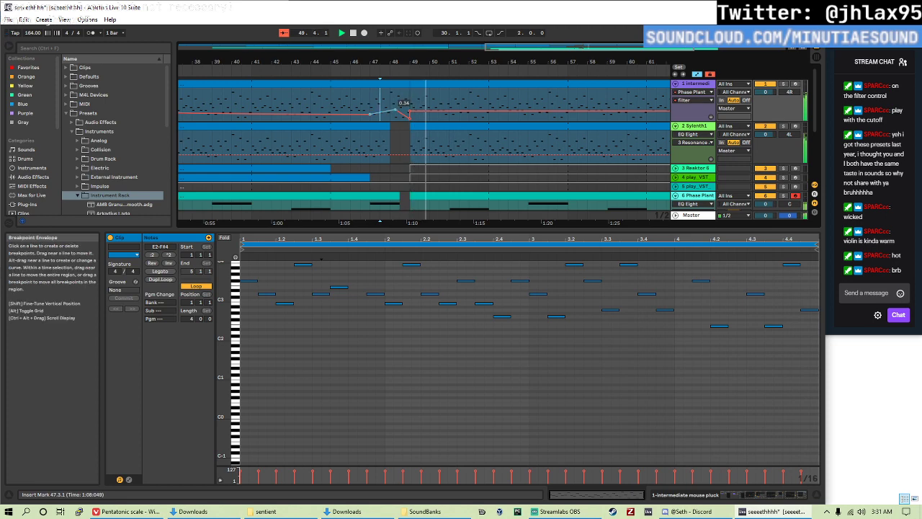
mouse_move(395, 110)
mouse_down()
mouse_move(409, 106)
mouse_move(396, 111)
mouse_up()
click(385, 97)
key(space)
key(space)
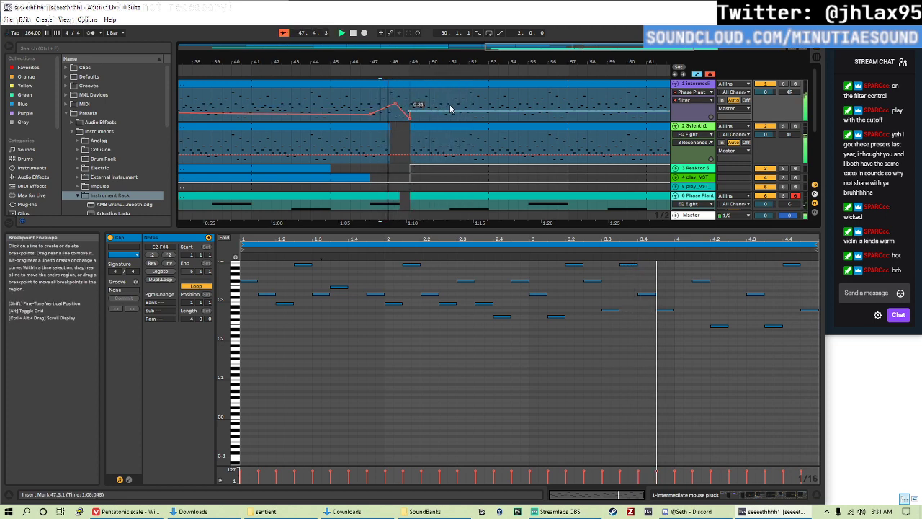
- Remove the filter automation dip at bar 49 and raise both the peak after bar 48 and the level following bar 49
click(408, 120)
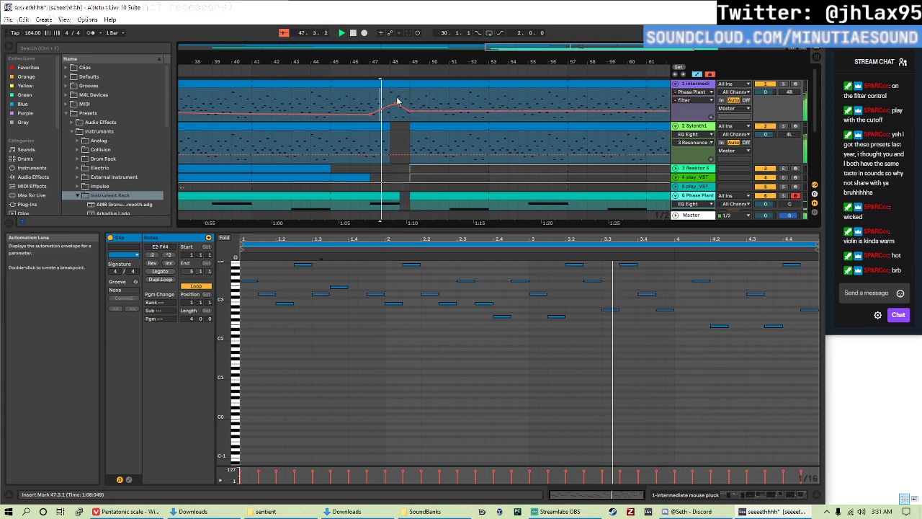
mouse_move(397, 101)
mouse_down()
mouse_move(396, 80)
mouse_move(395, 99)
mouse_up()
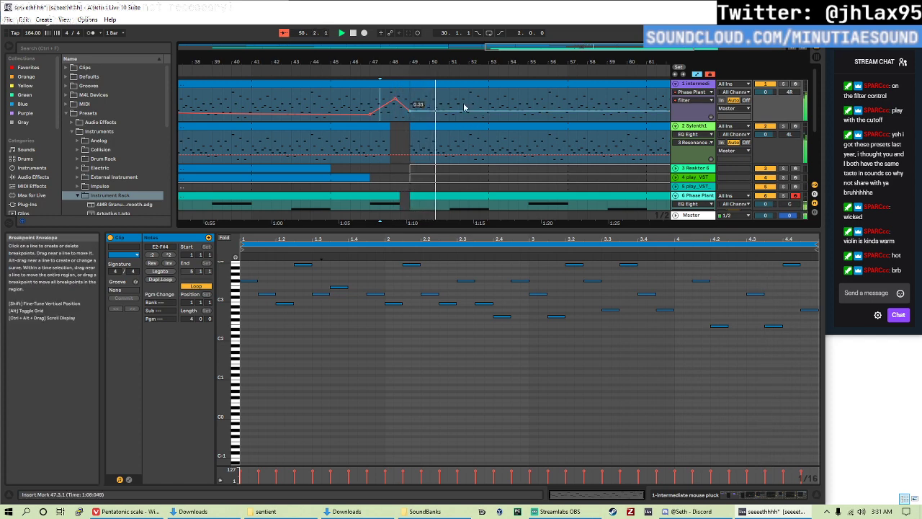
drag(451, 113, 451, 110)
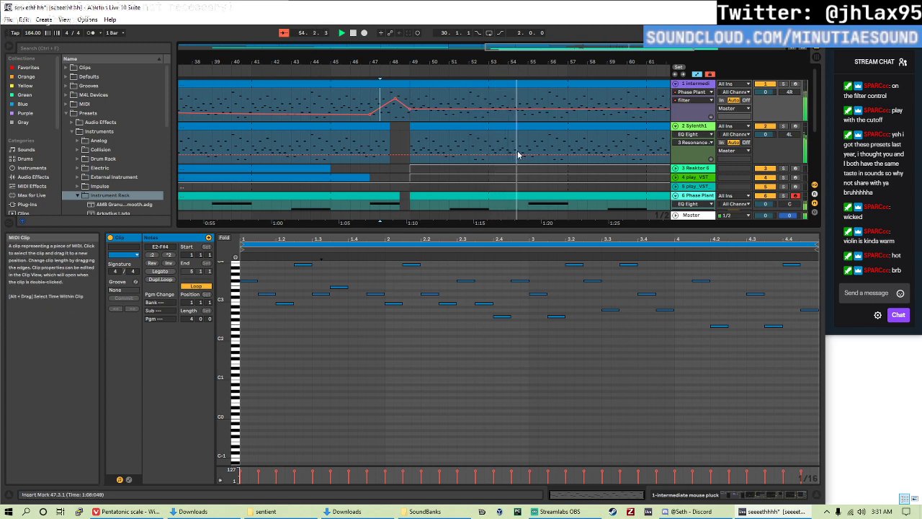
- Hide the clip detail view to show all tracks of the arrangement, and save the set
scroll(530, 156, down, 3)
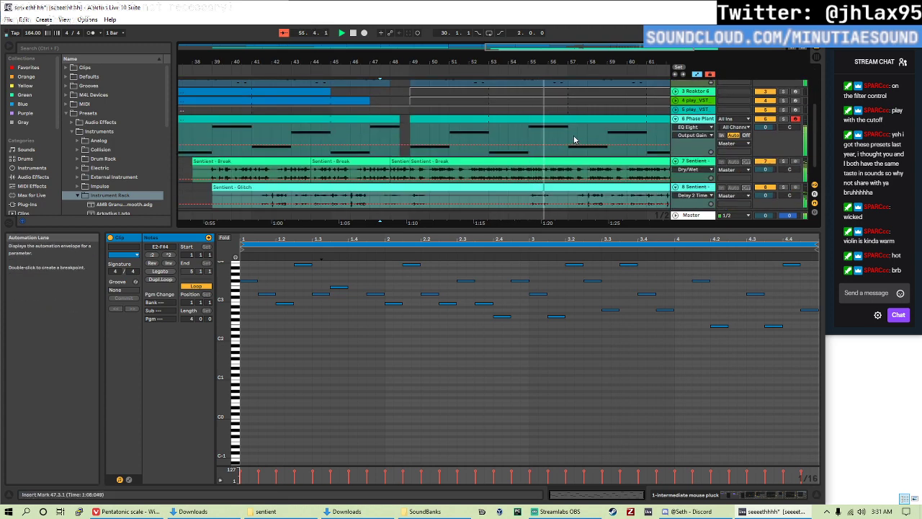
ctrl+scroll(569, 138, down, 3)
scroll(570, 137, up, 1)
scroll(570, 144, up, 2)
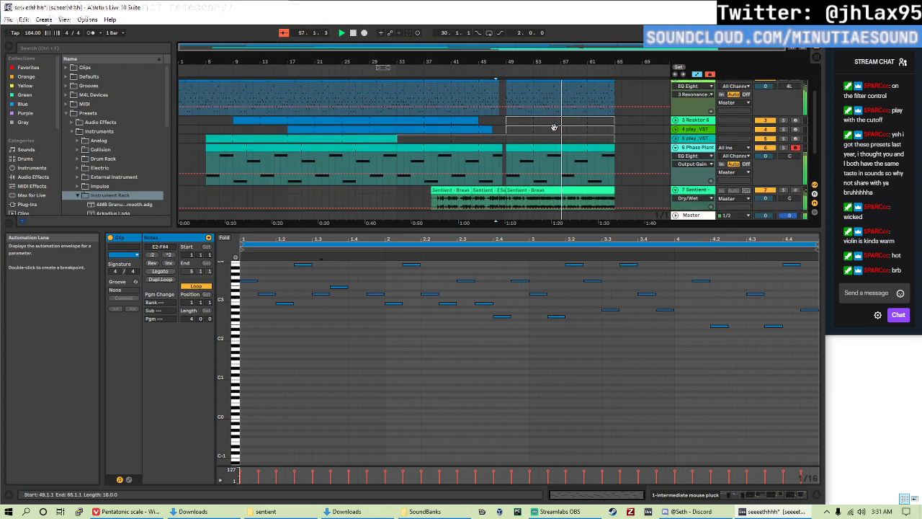
scroll(576, 164, down, 3)
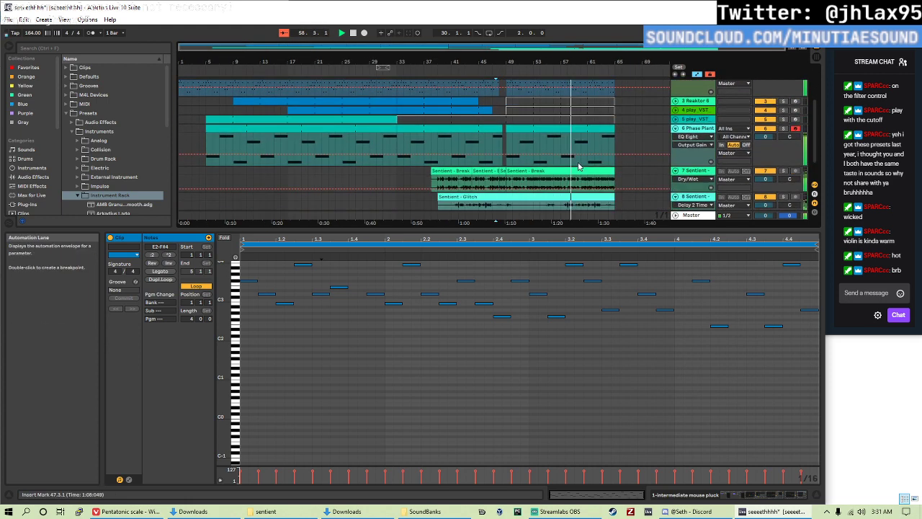
drag(545, 229, 546, 468)
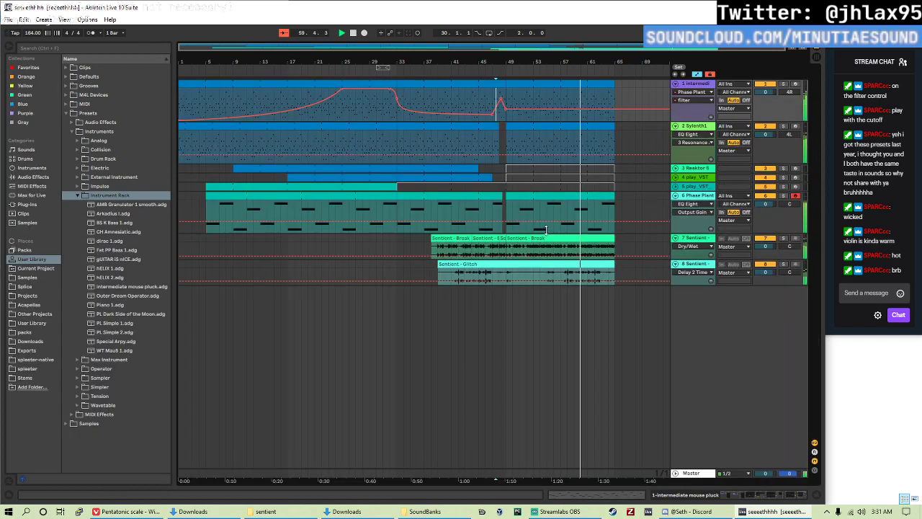
- Show the Samples folder and place the 7-Sentient - Kick loop on a new audio track at bar 13
click(27, 204)
click(25, 332)
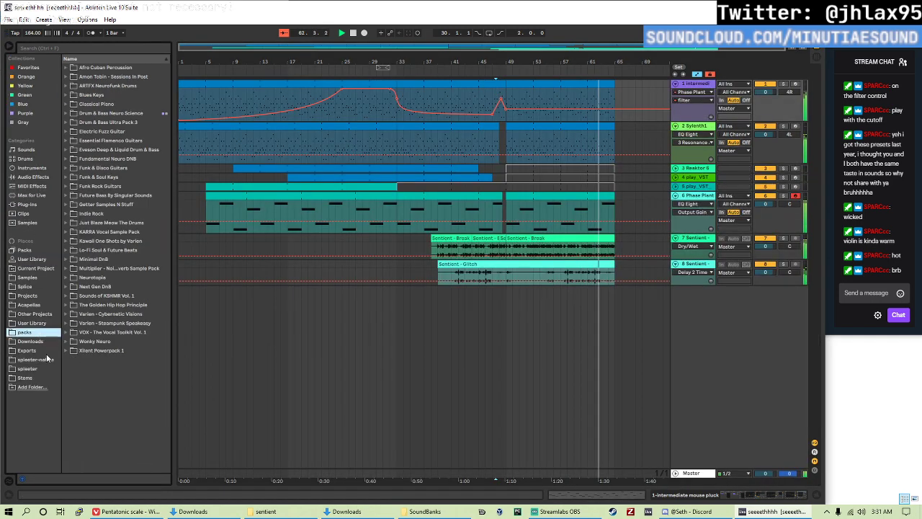
click(29, 278)
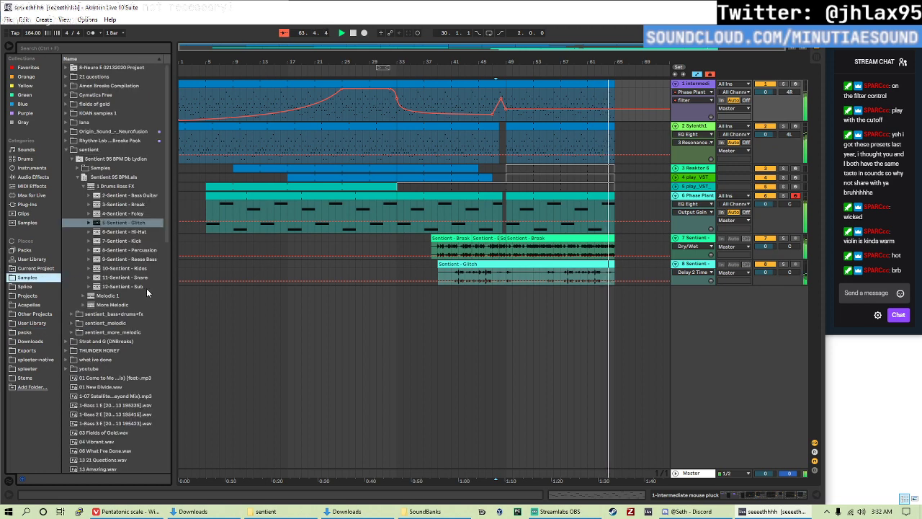
click(121, 243)
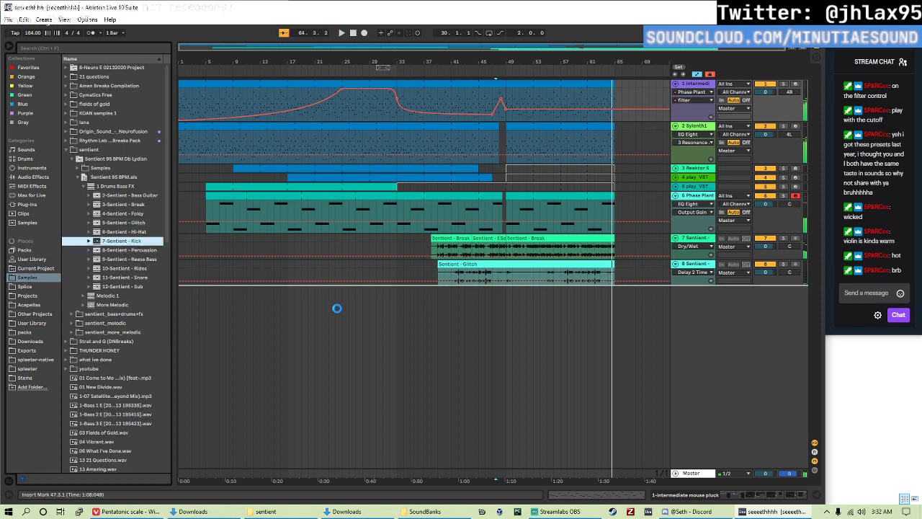
key(Return)
drag(183, 290, 264, 290)
click(373, 297)
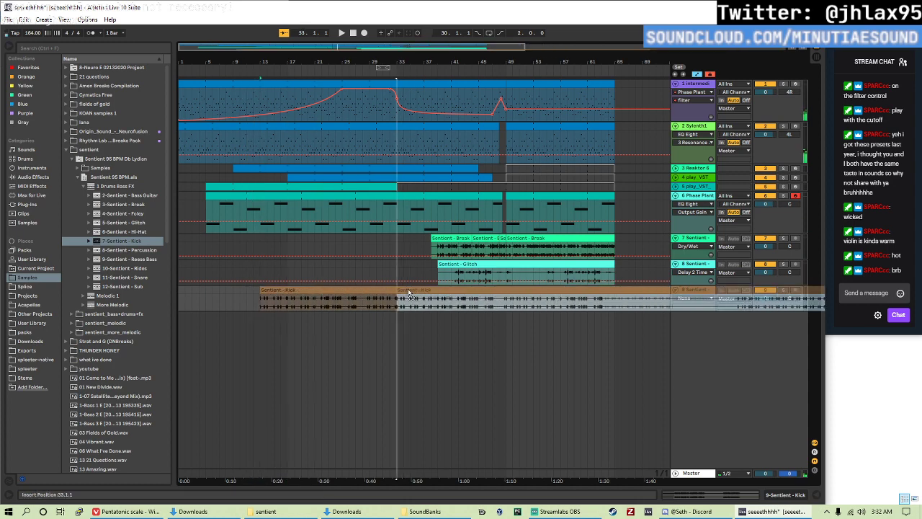
- Move the Sentient - Kick clip to start at bar 33 and play the arrangement from bar 49
drag(372, 297, 506, 298)
scroll(534, 303, right, 5)
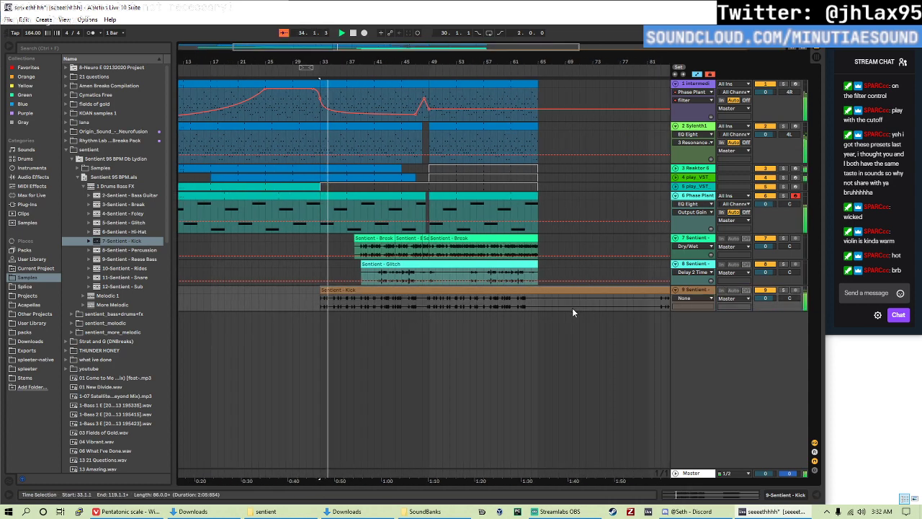
click(367, 304)
scroll(375, 310, left, 2)
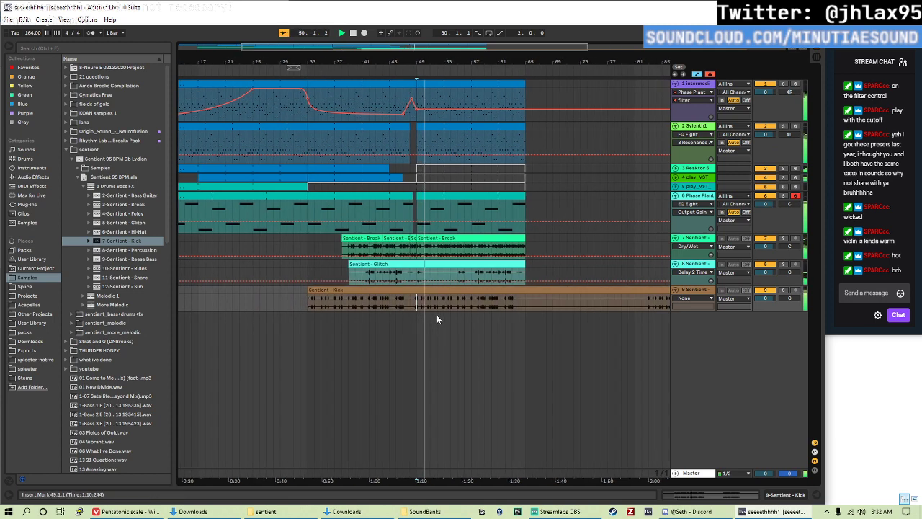
- Transpose the Sentient - Kick clip to -2 st, lower its gain to -1.34 dB and restart playback to hear it
scroll(519, 313, down, 3)
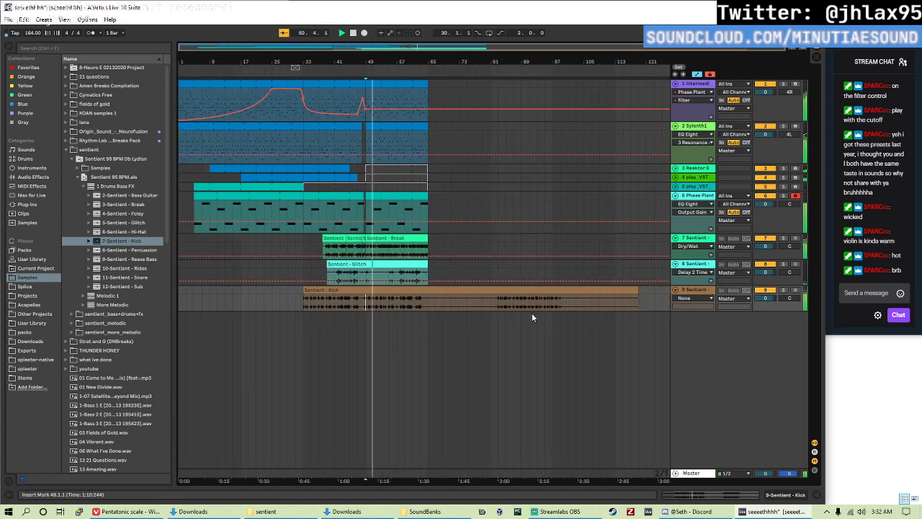
click(427, 304)
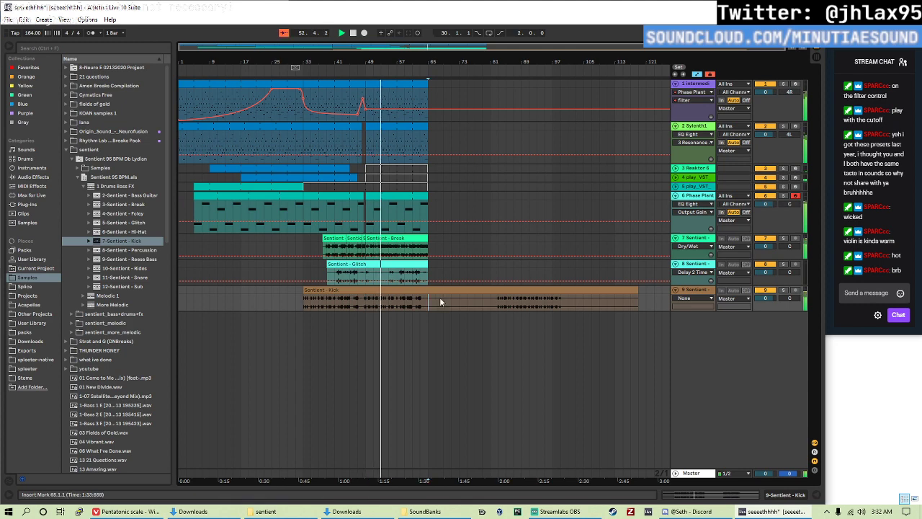
scroll(372, 304, up, 4)
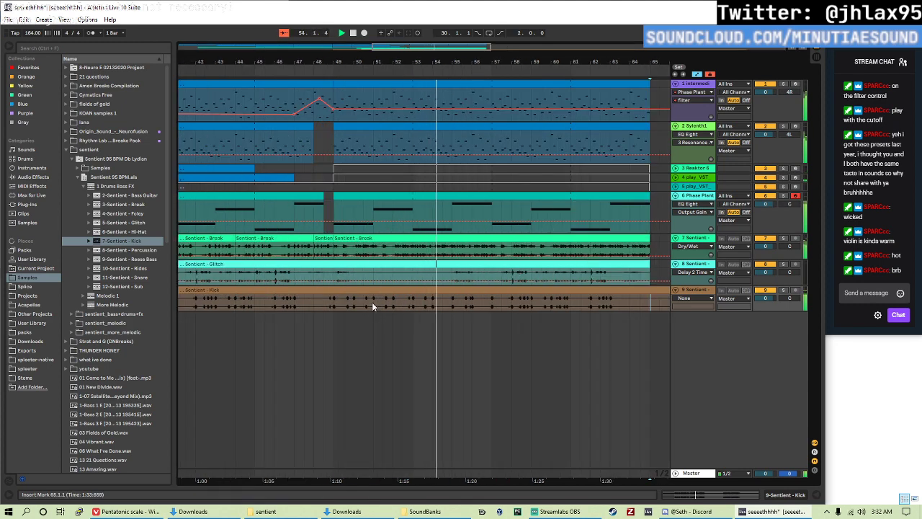
scroll(347, 302, up, 4)
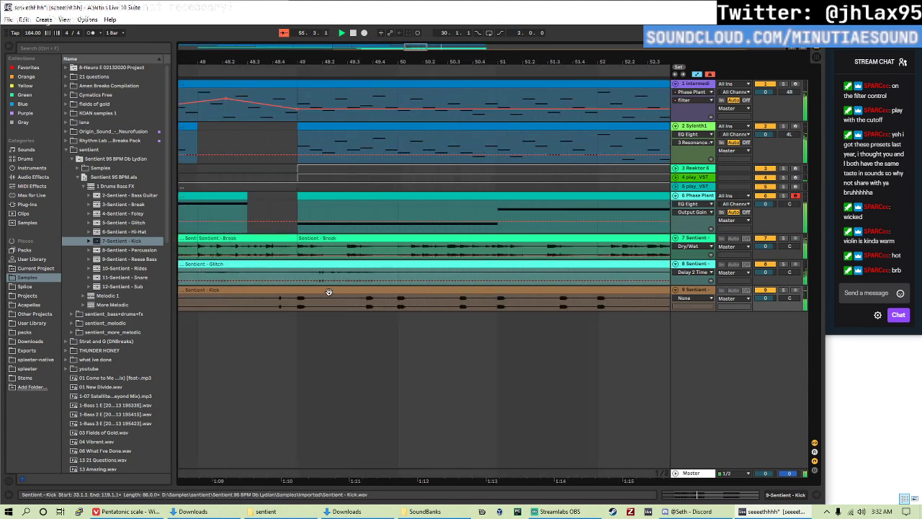
double_click(282, 301)
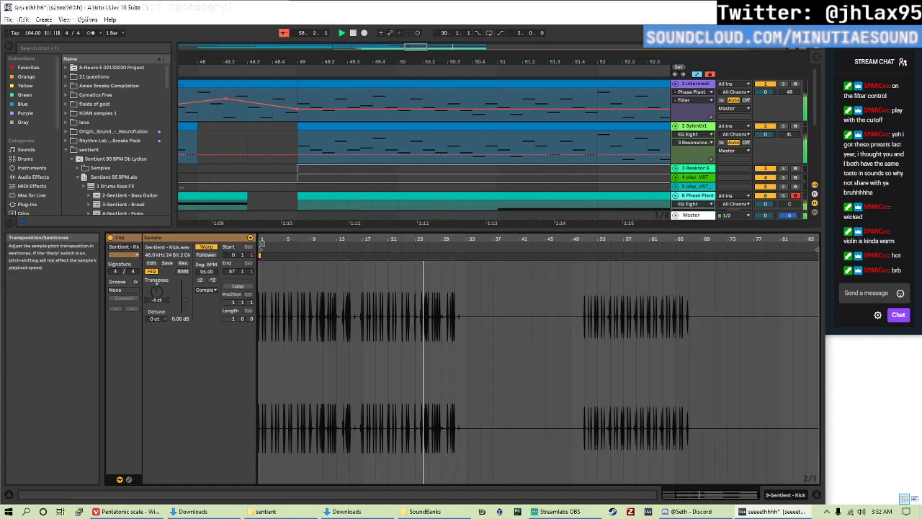
mouse_move(180, 306)
mouse_down()
mouse_move(159, 289)
mouse_move(183, 300)
mouse_up()
key(space)
key(space)
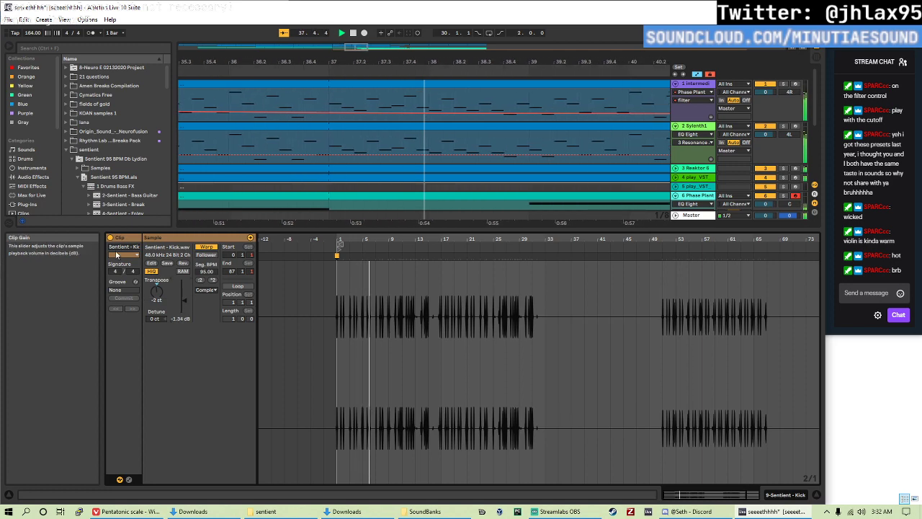
- Add an Auto Filter to the Sentient - Kick track with the PRD circuit, 647 Hz cutoff and 2.21 dB drive, and save the set
click(32, 176)
double_click(93, 86)
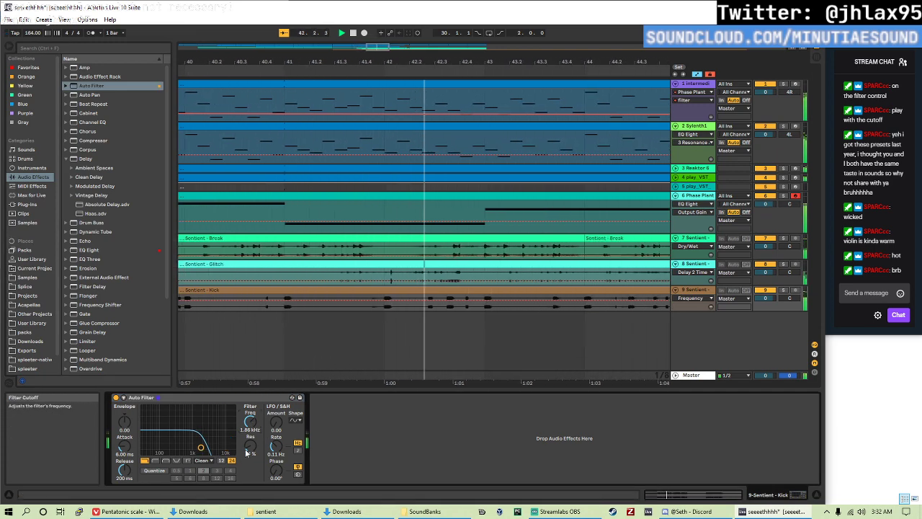
click(203, 460)
click(205, 495)
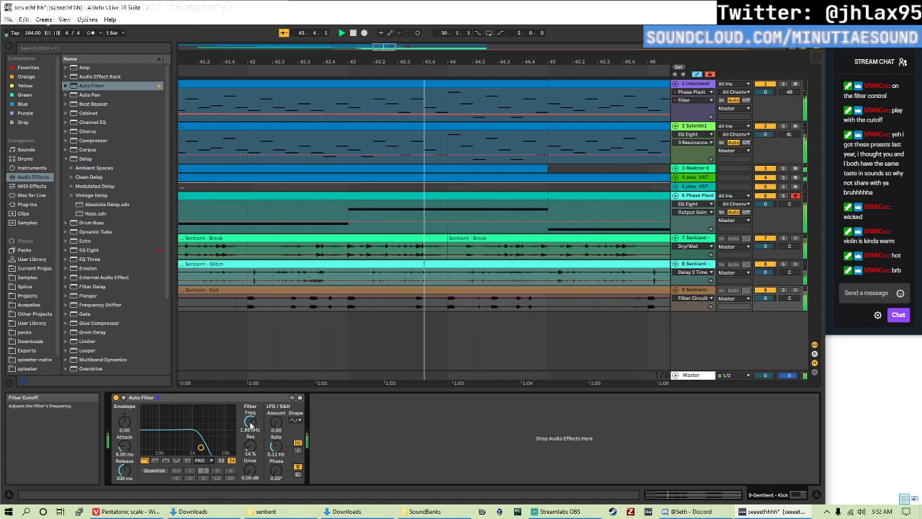
drag(201, 447, 186, 447)
drag(250, 470, 250, 465)
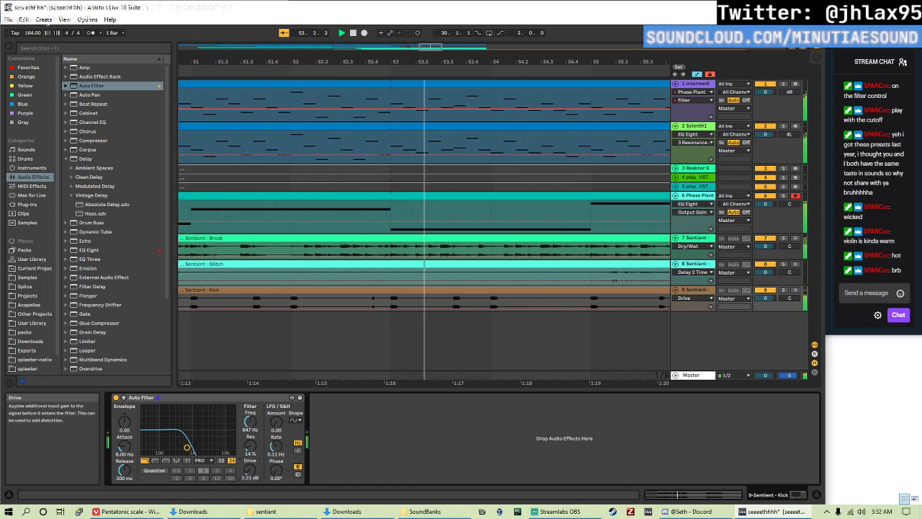
key(ctrl+s)
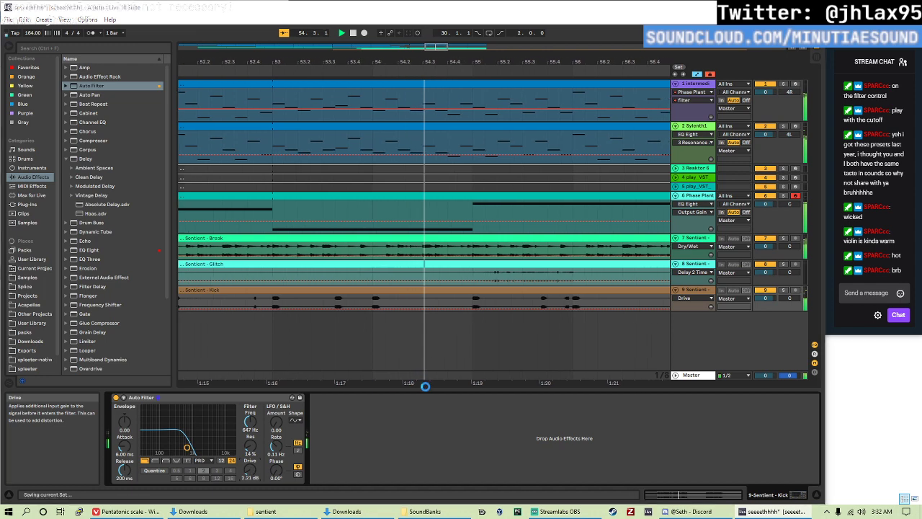
- Deactivate the first track's clip spanning bars 49 to 65 in the full arrangement view
key(w)
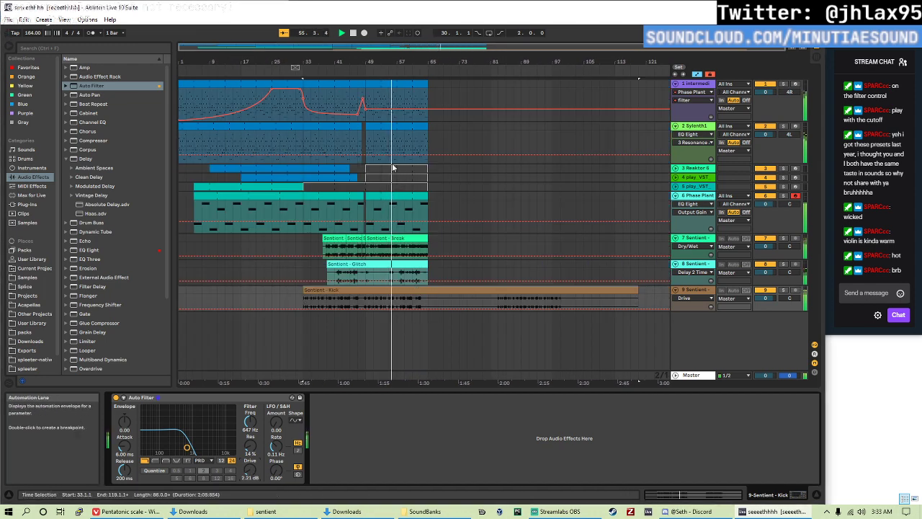
click(368, 94)
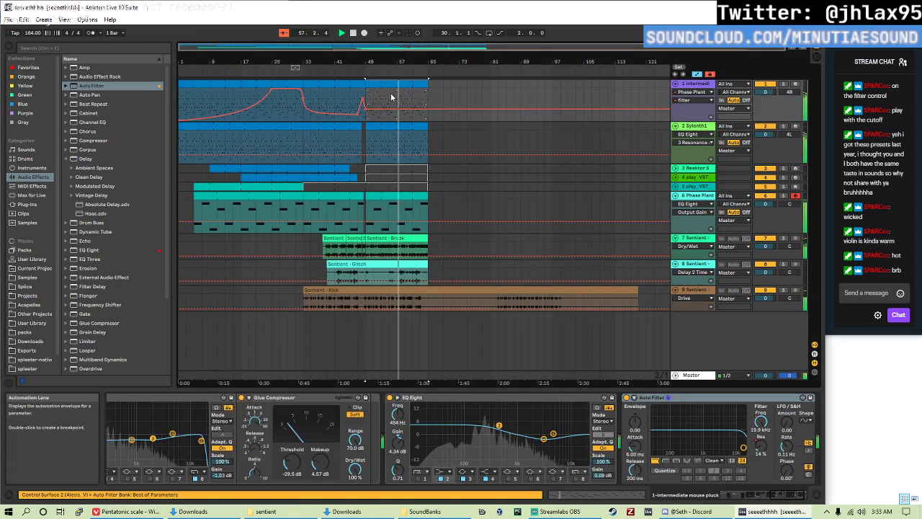
key(0)
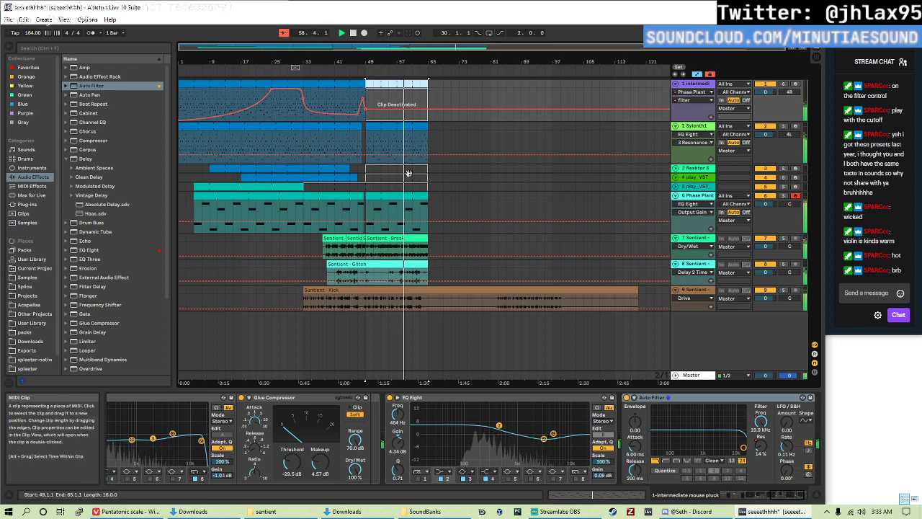
- Show the Sylenth1 track's ModWheel automation and slightly raise its level from bar 49 onward
click(694, 127)
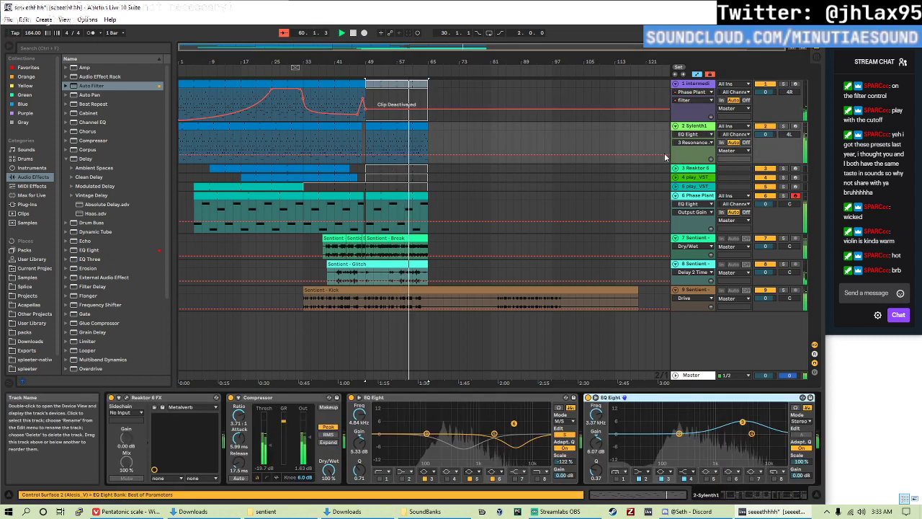
scroll(241, 433, down, 5)
scroll(211, 467, up, 5)
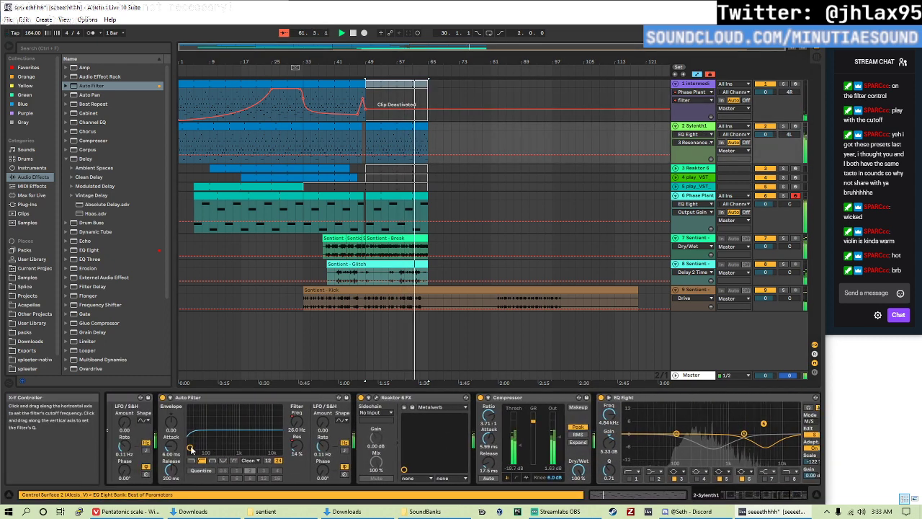
scroll(196, 449, up, 6)
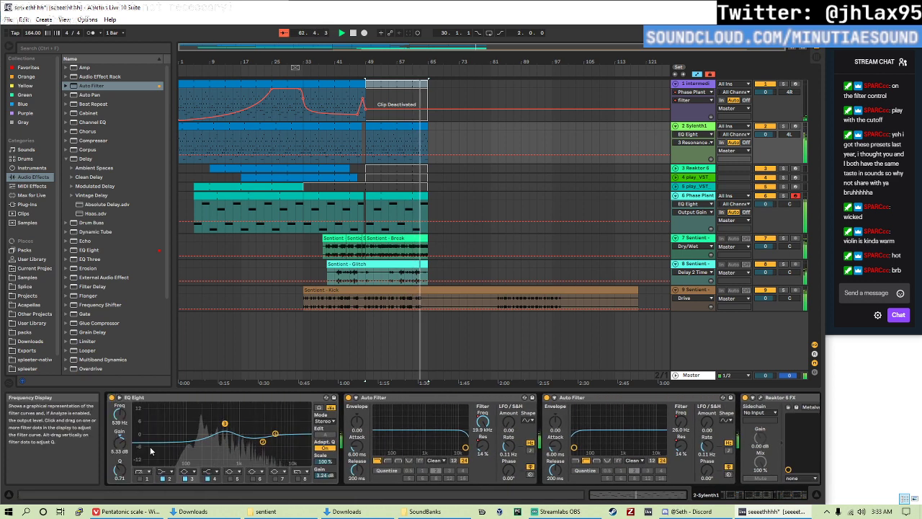
scroll(165, 453, up, 6)
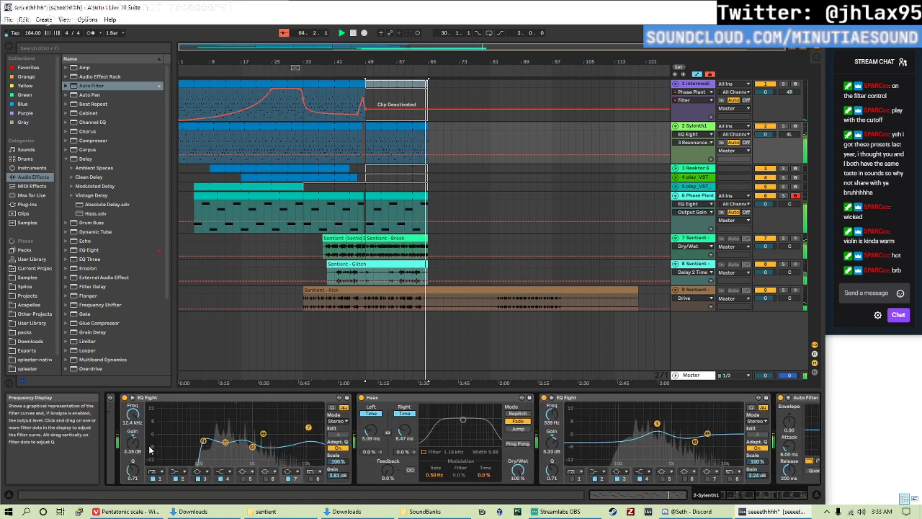
right_click(205, 415)
click(223, 418)
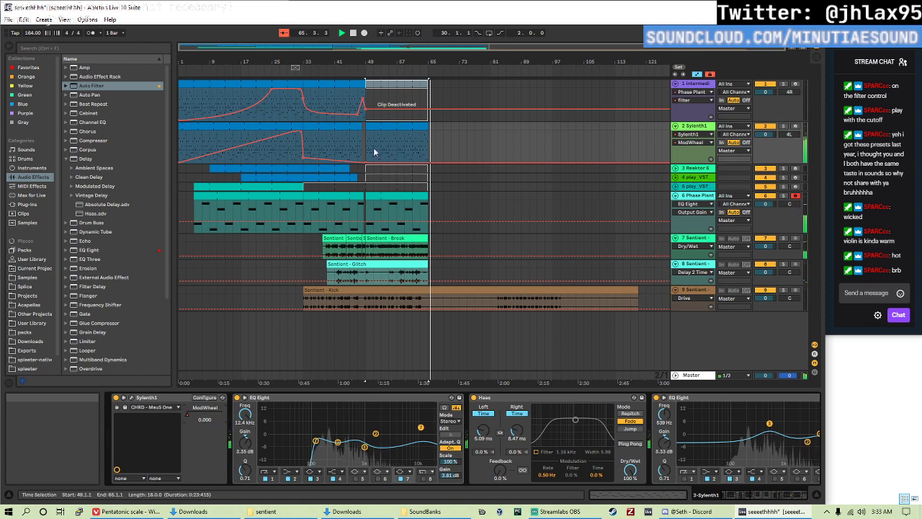
drag(371, 151, 371, 156)
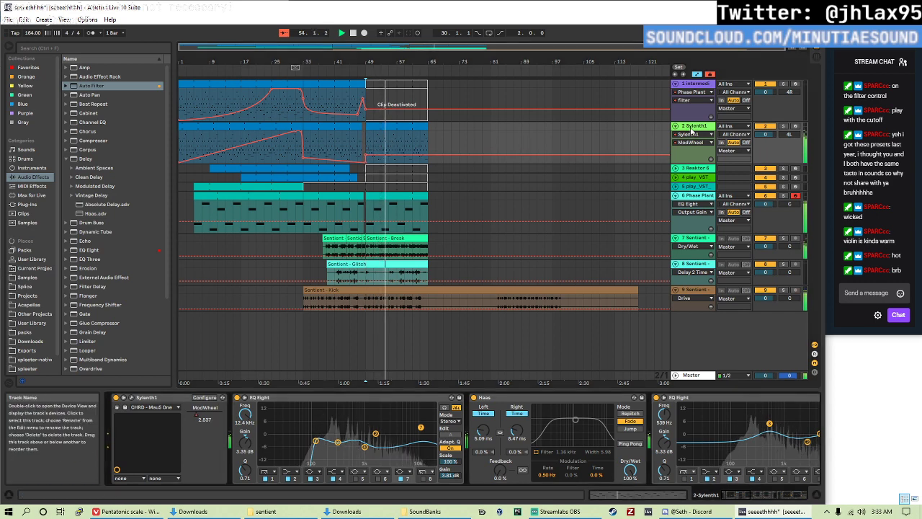
- Stretch the Sylenth1 clip at bar 49 to half tempo, invert and reverse its notes, and set its start to 3.1.1
double_click(356, 207)
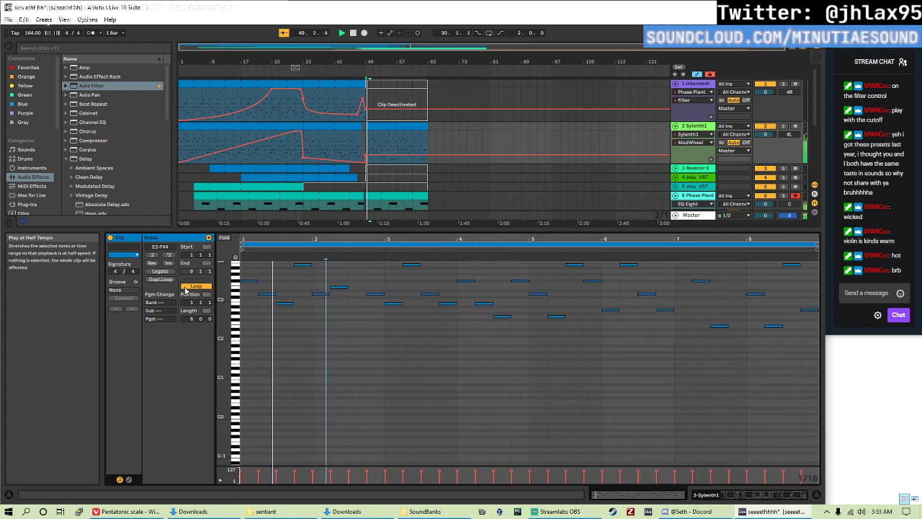
click(170, 263)
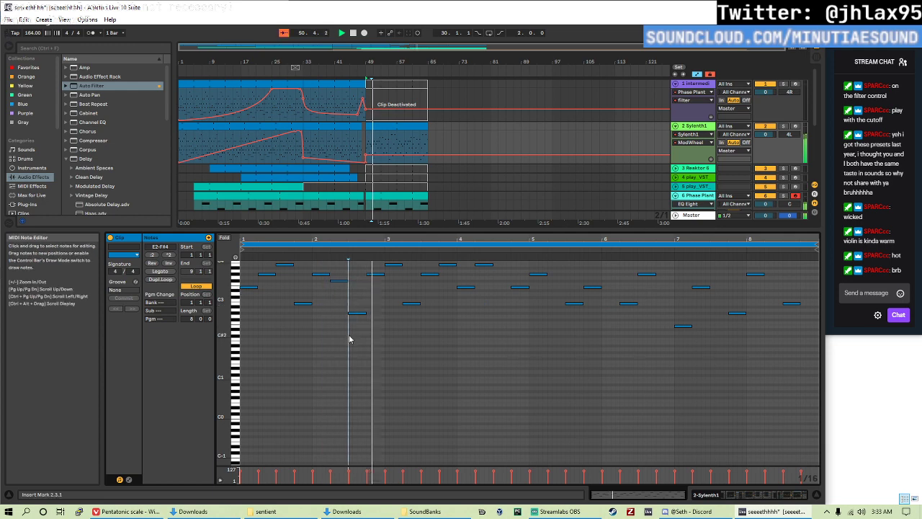
scroll(326, 335, up, 2)
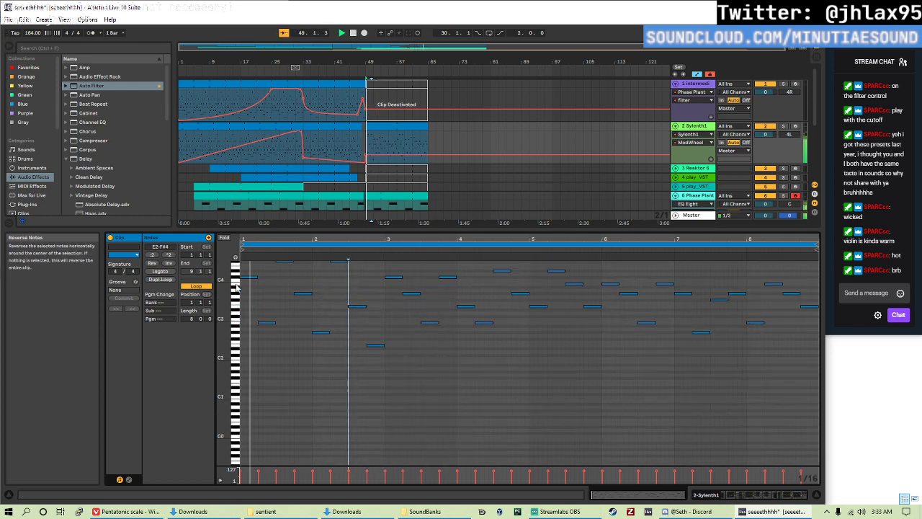
click(153, 263)
scroll(334, 328, up, 2)
scroll(334, 326, up, 1)
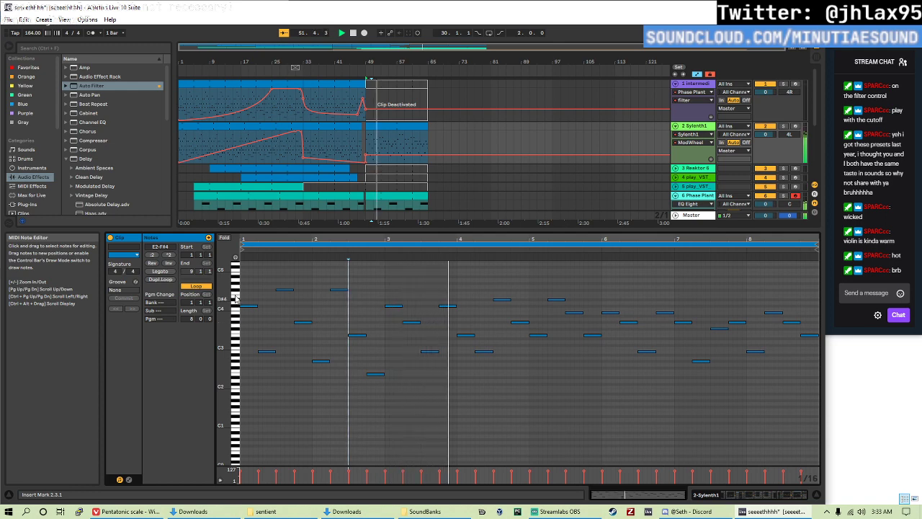
click(386, 251)
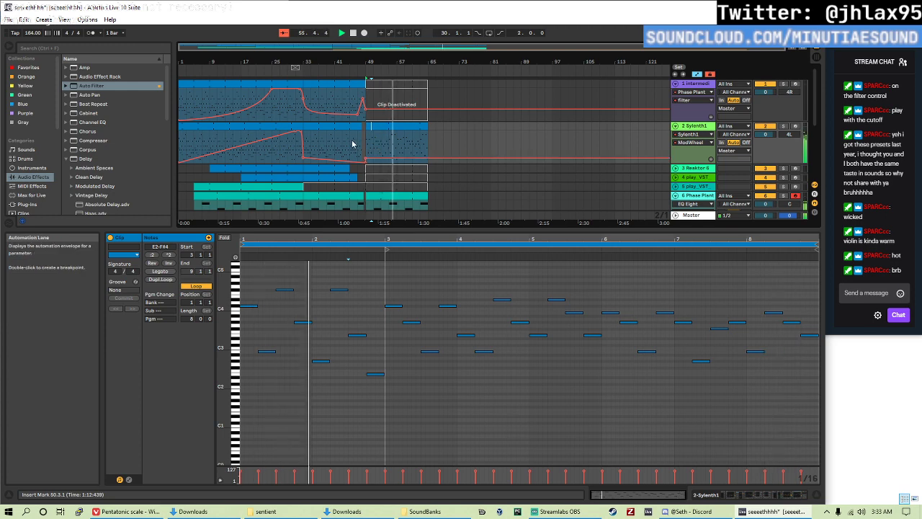
- Play the arrangement from bar 45 to check the transition into the altered Sylenth1 clip
scroll(389, 155, down, 5)
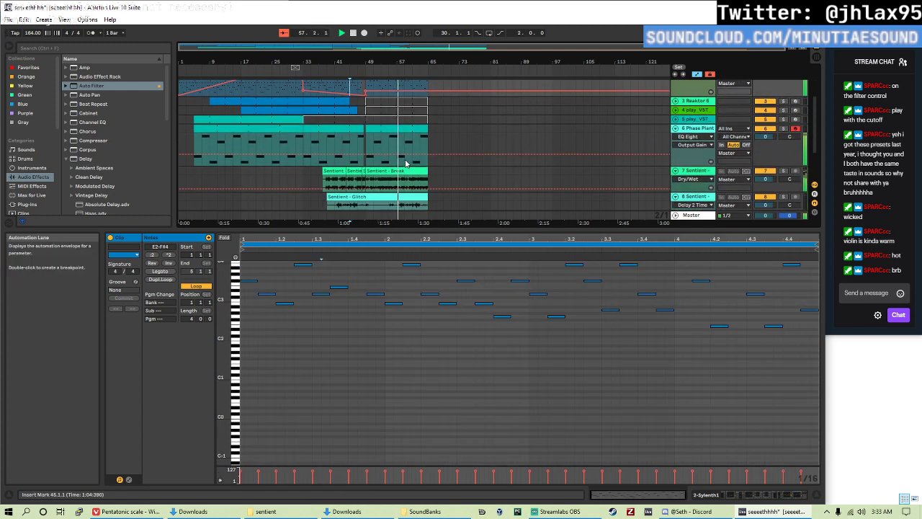
scroll(392, 147, up, 5)
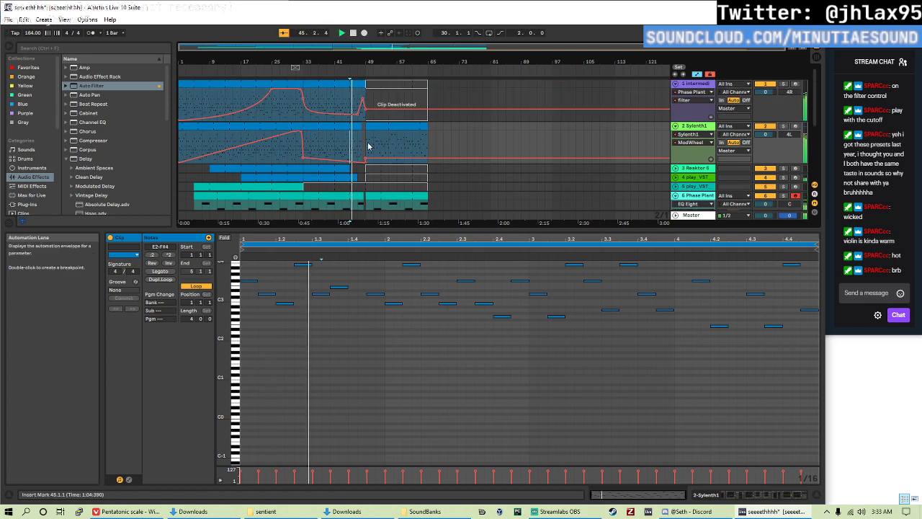
ctrl+scroll(368, 147, up, 4)
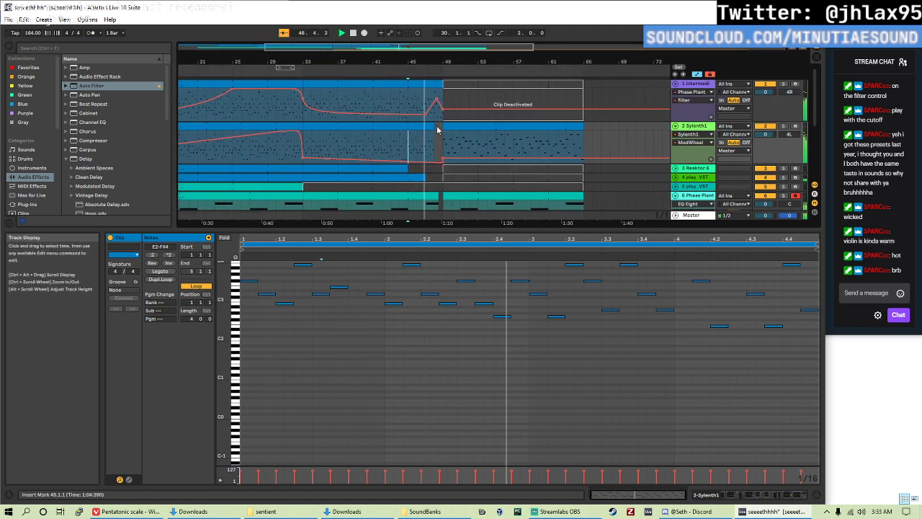
scroll(437, 129, right, 1)
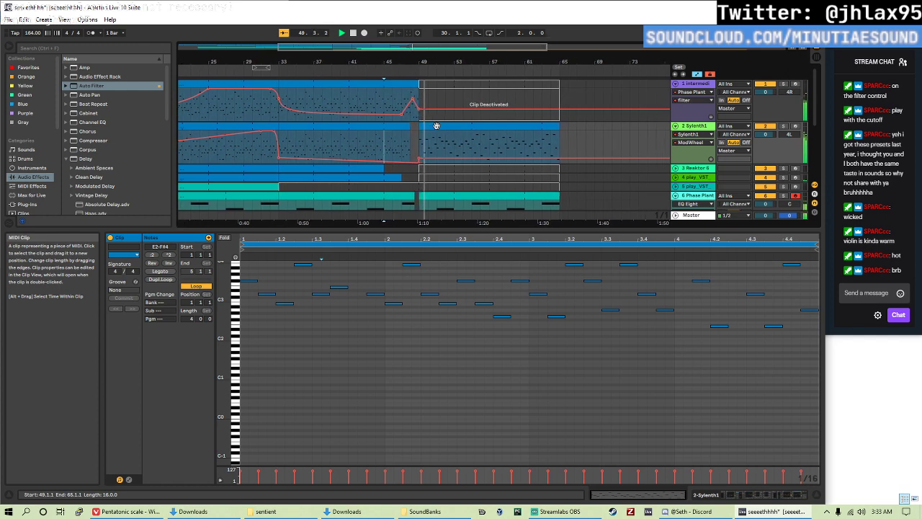
- Invert the notes of the Sylenth1 clip at bar 49 again and move its start marker to 5.1.1
key(space)
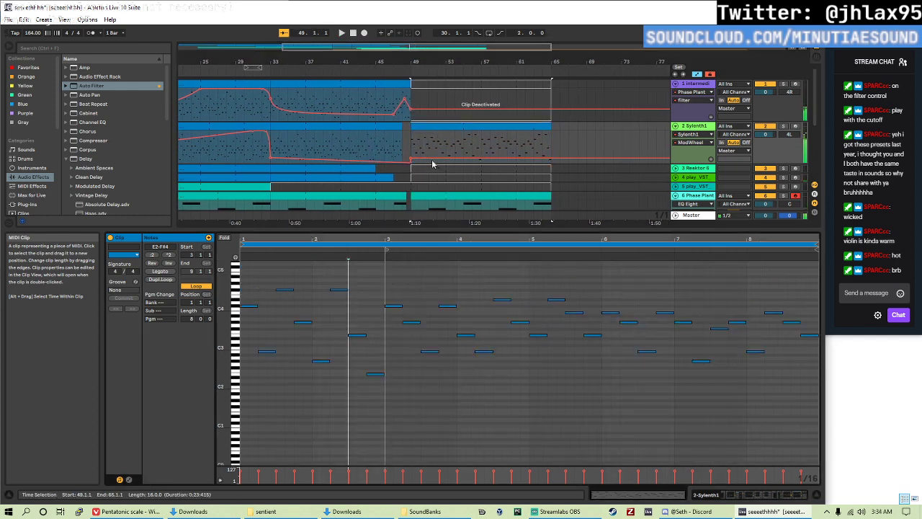
click(312, 306)
click(164, 266)
key(space)
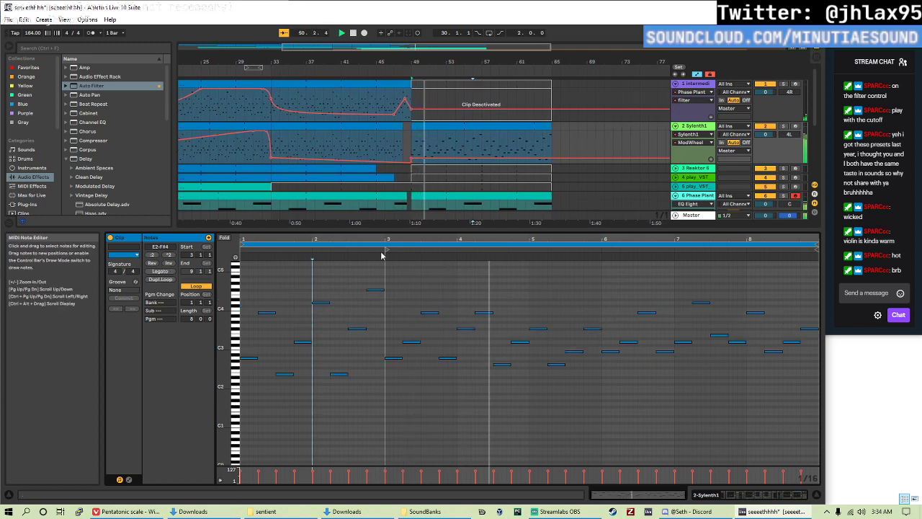
drag(387, 250, 531, 251)
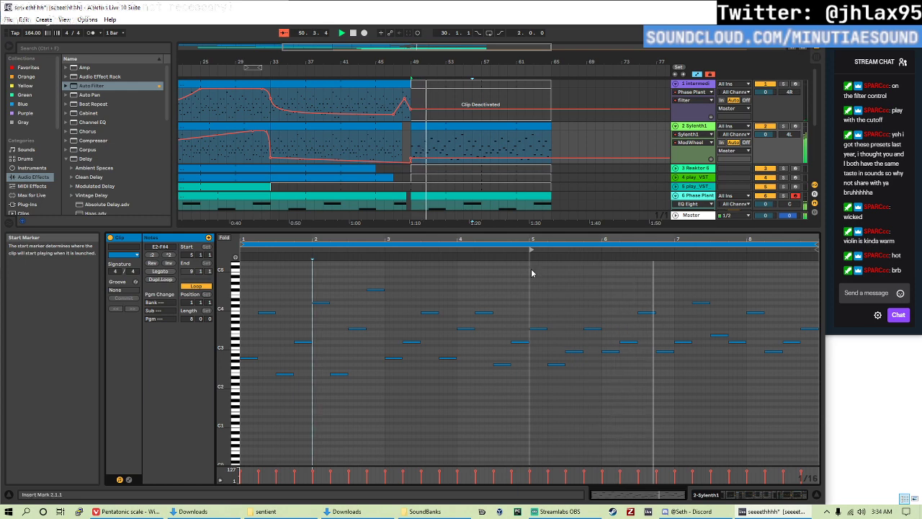
- Compress the bar 49 Sylenth1 clip's notes to double tempo and play from bar 47 with the clip detail view hidden
click(428, 130)
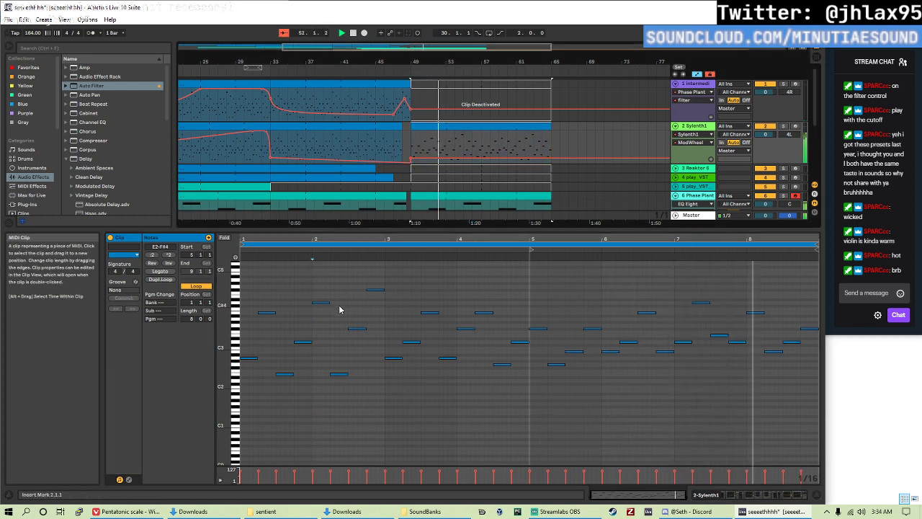
click(153, 254)
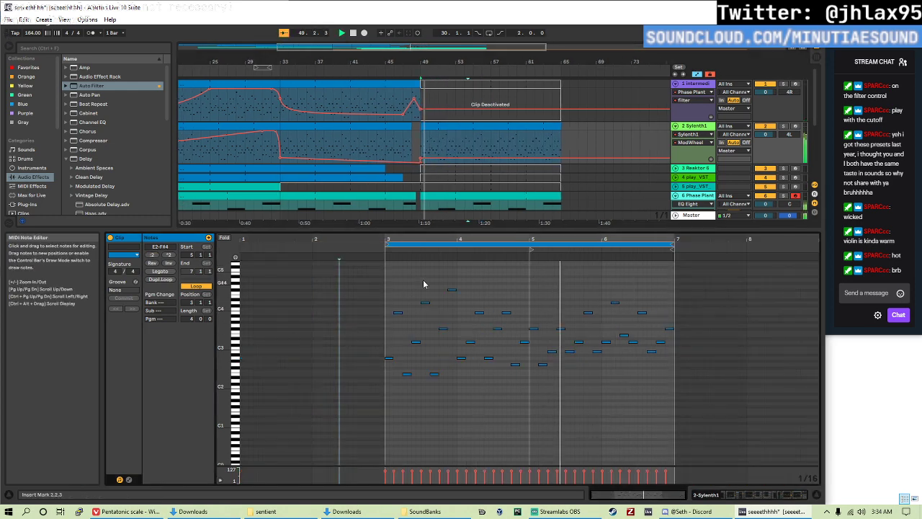
click(398, 137)
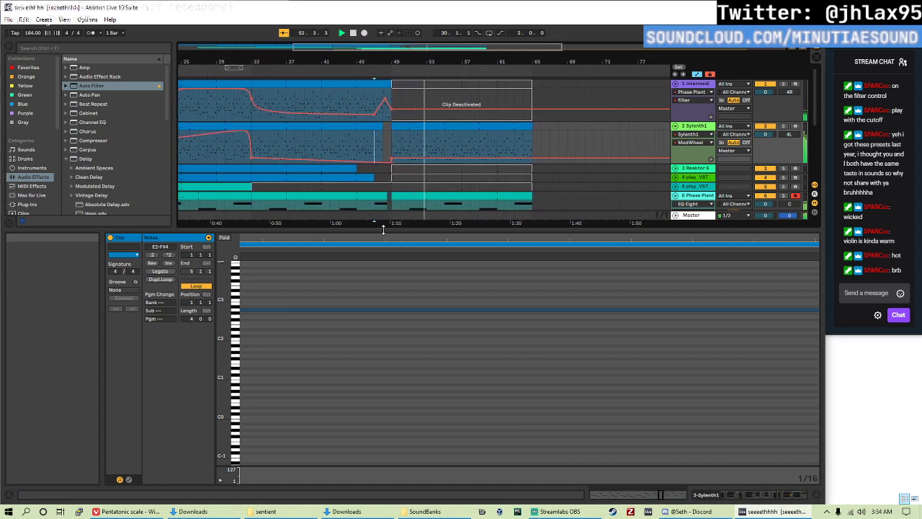
double_click(384, 229)
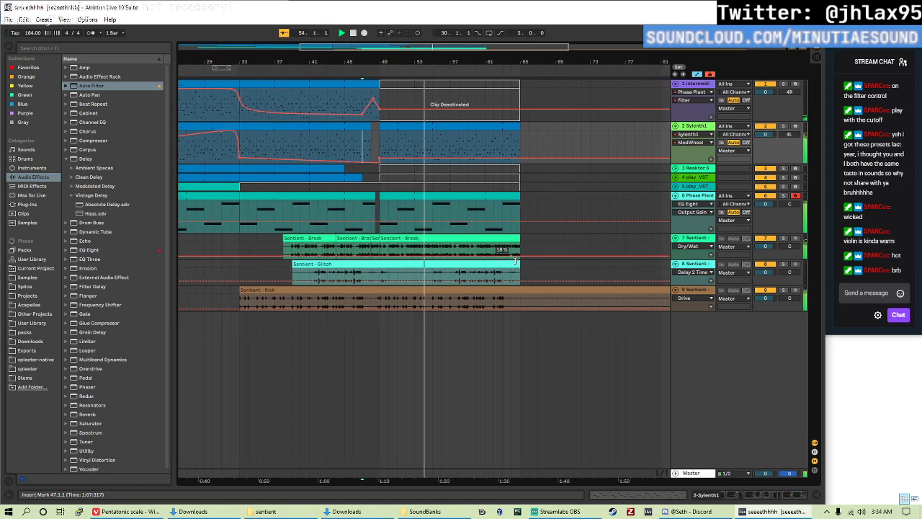
- Duplicate the bar 49 to 65 section of all tracks so it repeats from bar 65, and play from bar 49
drag(518, 301, 376, 196)
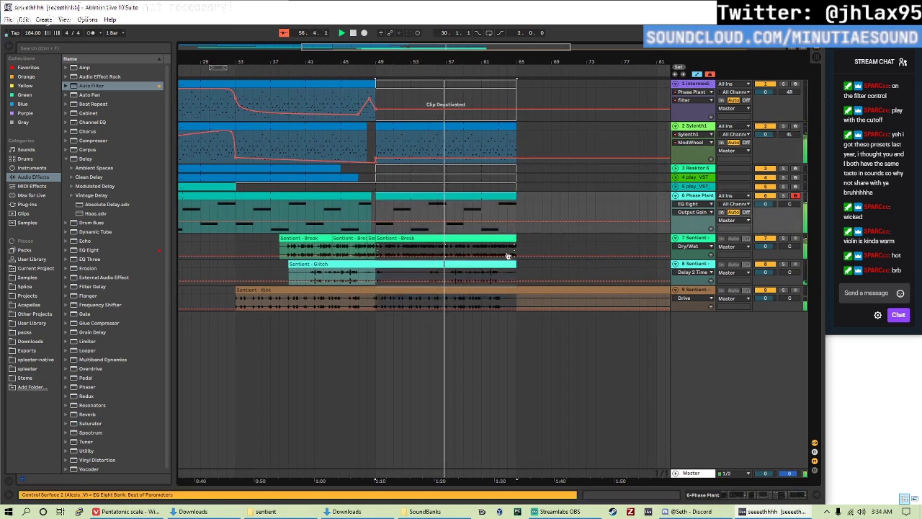
key(ctrl+d)
key(minus)
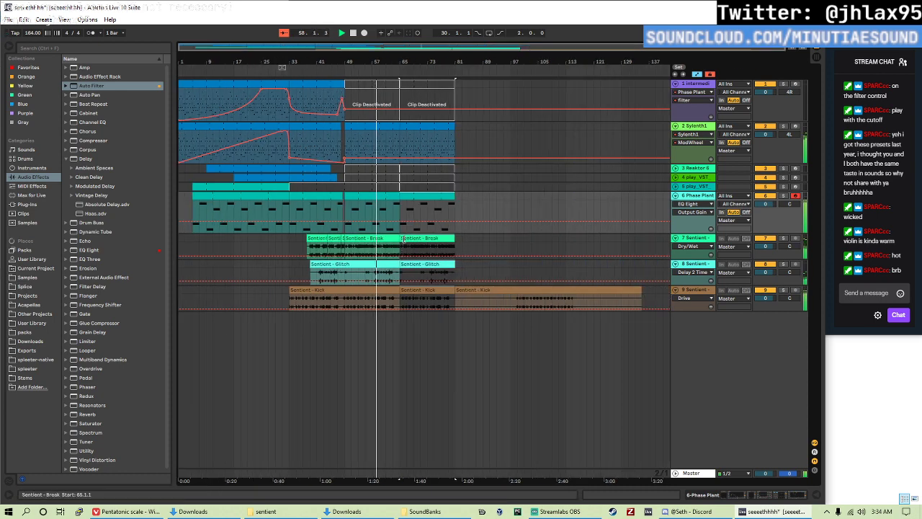
click(345, 248)
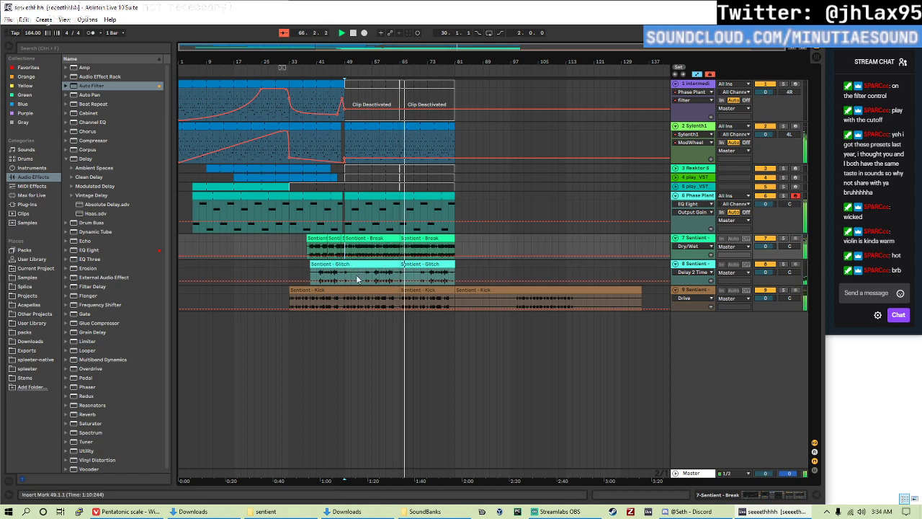
- Toggle the Sylenth1 clip at bar 65 off and back on, and activate the Phase Plant clip on track 1 there
click(415, 129)
click(417, 143)
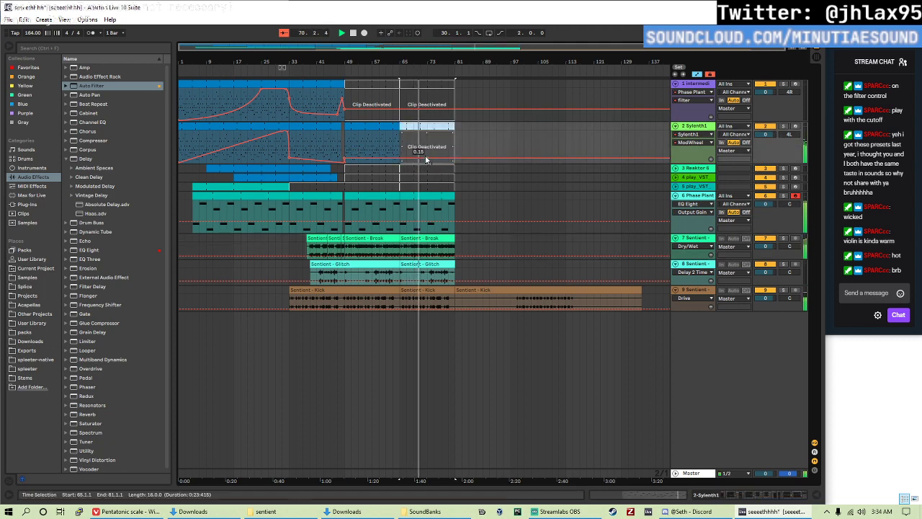
key(0)
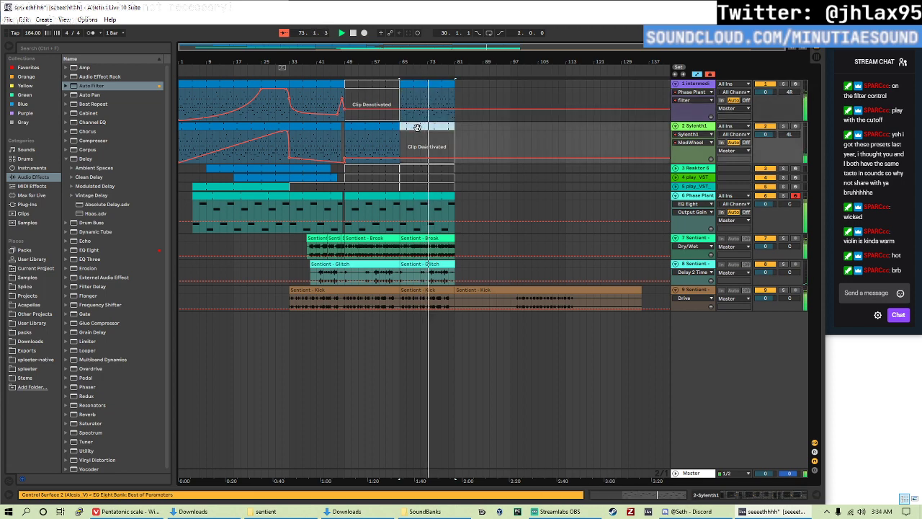
key(0)
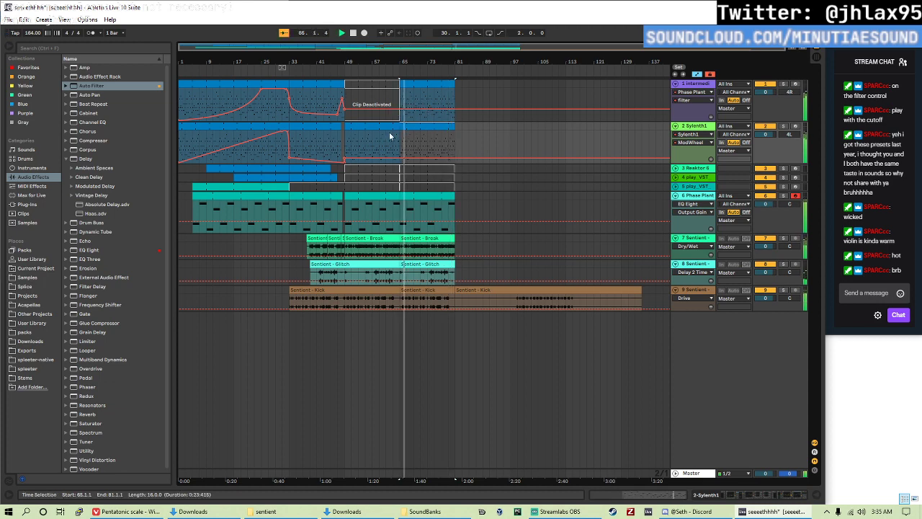
- Clear bar 64 from the track 6 Phase Plant, Break and Glitch clips and play the transition into bar 65
scroll(401, 133, up, 5)
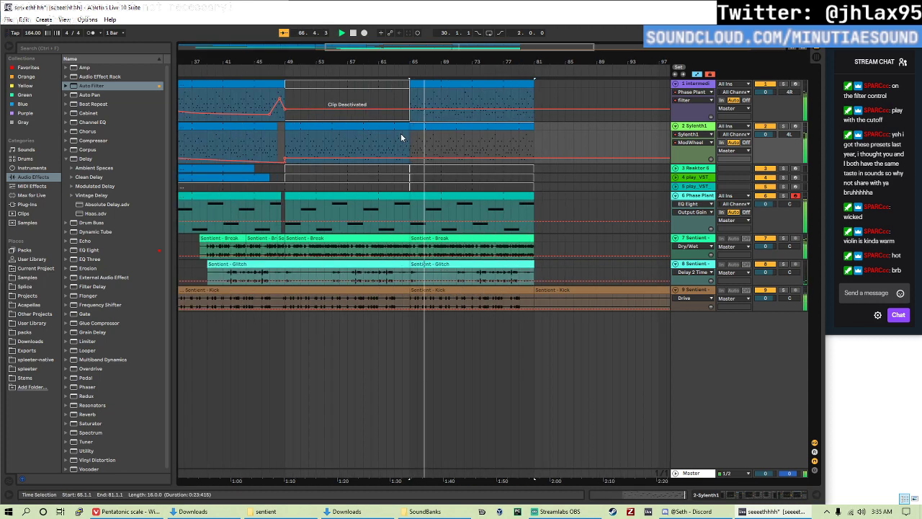
click(371, 196)
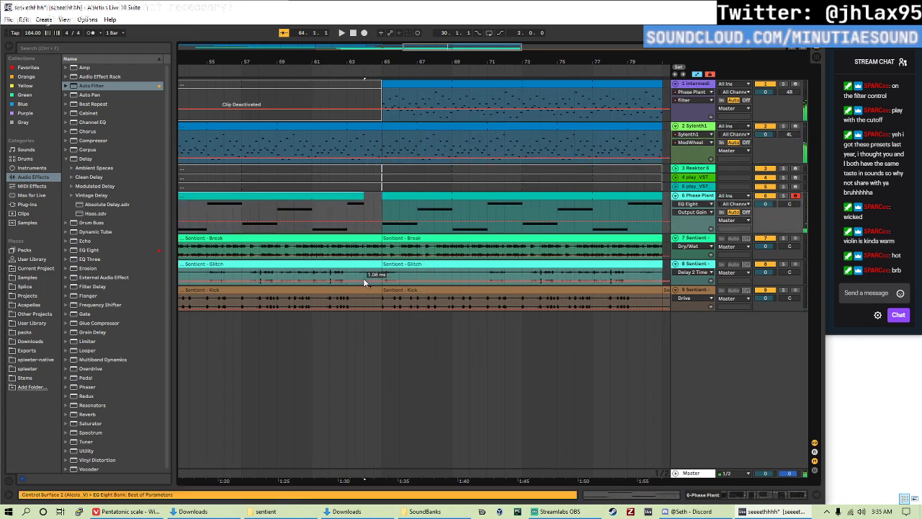
drag(366, 277, 374, 257)
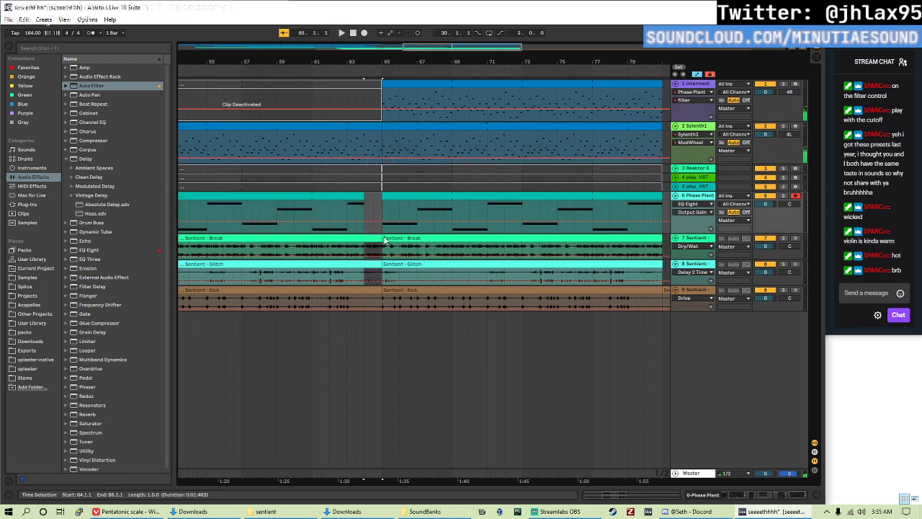
key(space)
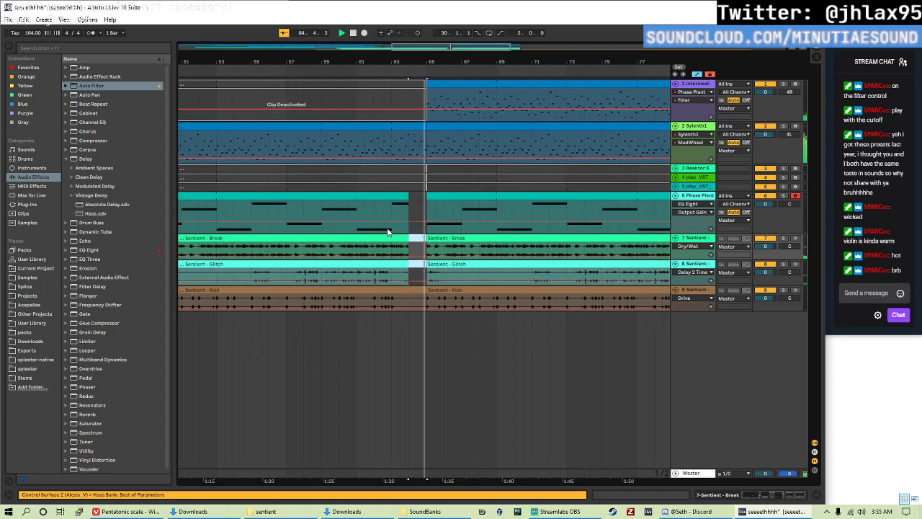
click(407, 136)
ctrl+scroll(422, 155, down, 5)
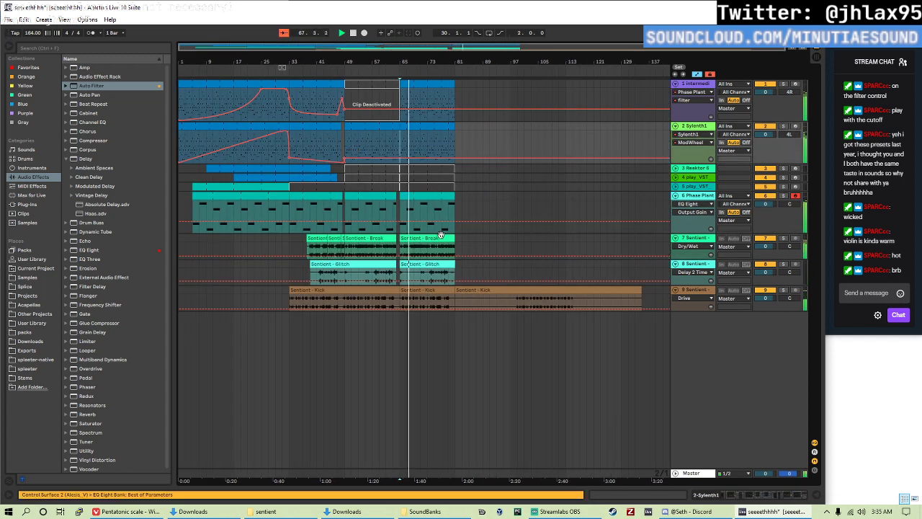
- Add the Sentient Percussion loop from the samples folder on a new audio track, align its start to bar 49 and play it
click(31, 278)
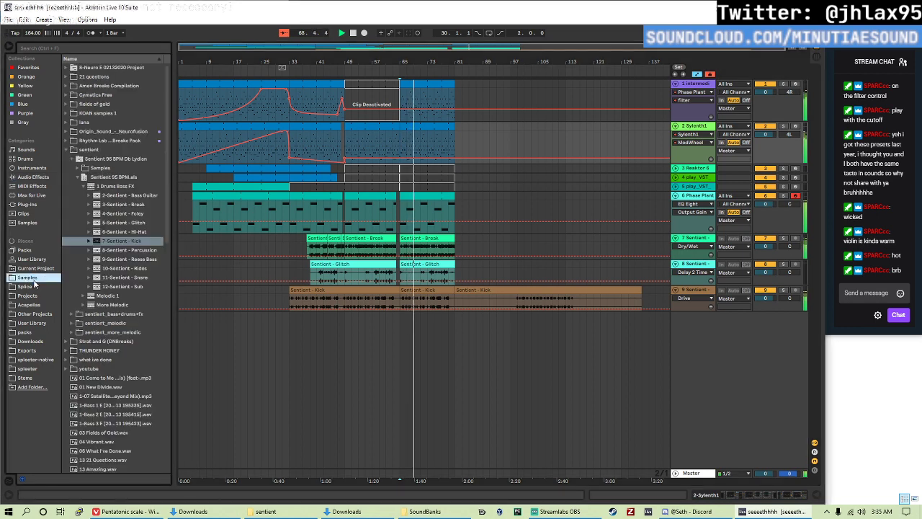
drag(129, 250, 427, 318)
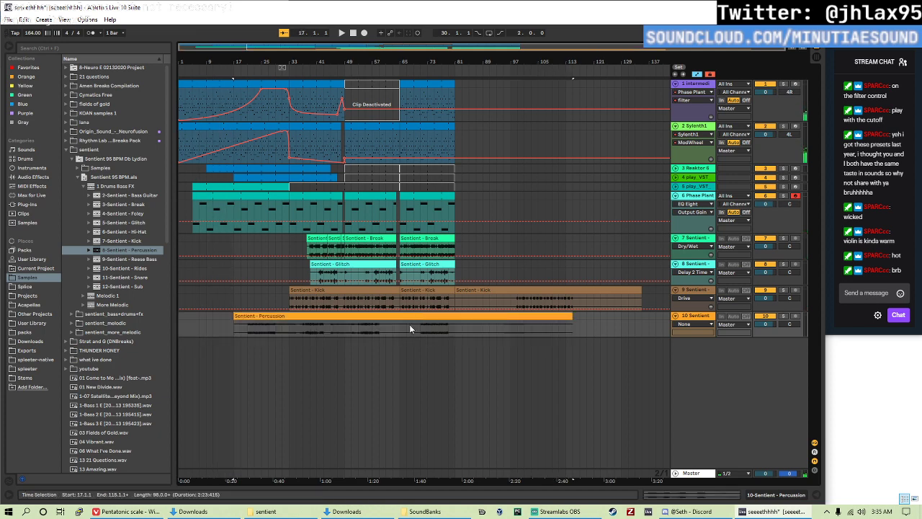
drag(393, 318, 400, 318)
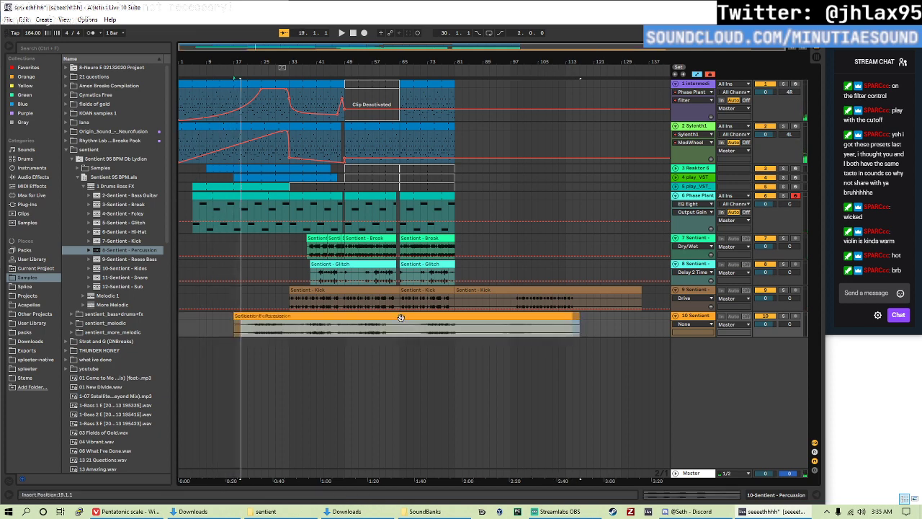
drag(243, 317, 291, 317)
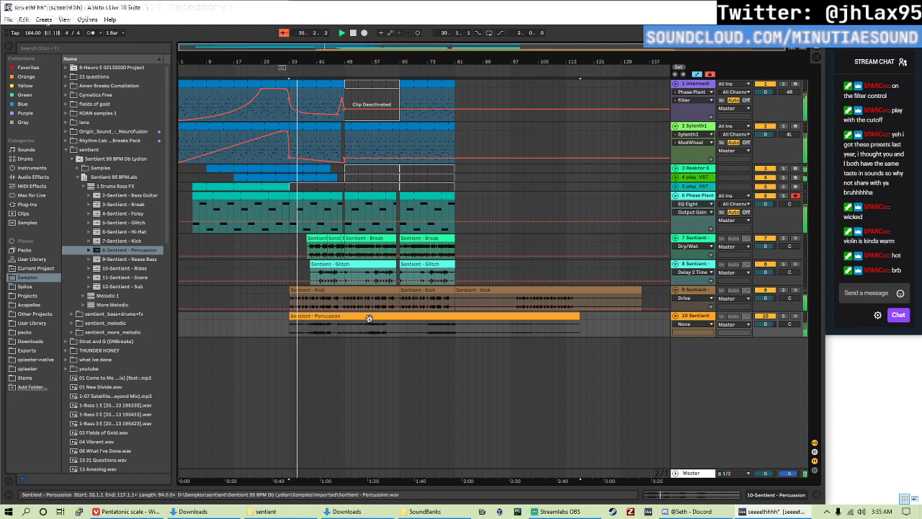
mouse_move(369, 318)
mouse_down()
mouse_move(386, 318)
mouse_move(356, 319)
mouse_up()
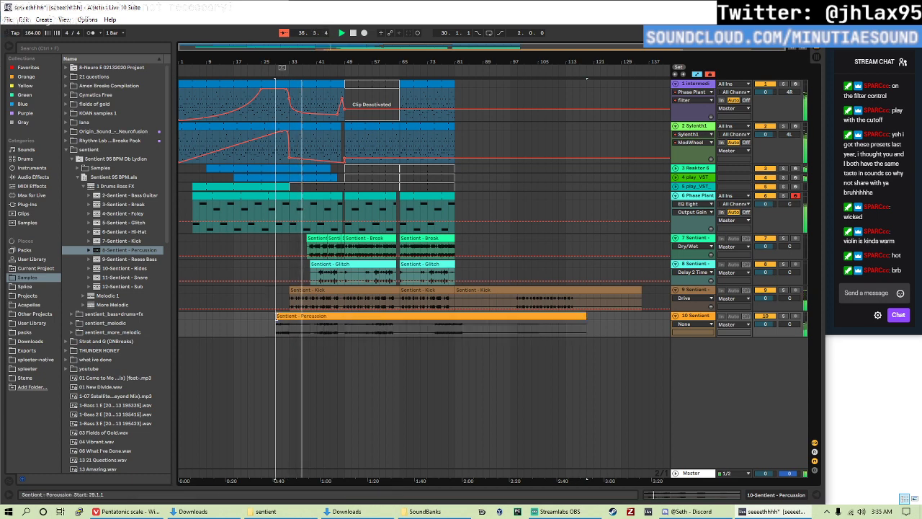
drag(276, 317, 352, 317)
key(space)
- Set the Percussion clip's warp tempo to 190 BPM and its gain to 11.0 dB, and pan its track slightly left
double_click(441, 319)
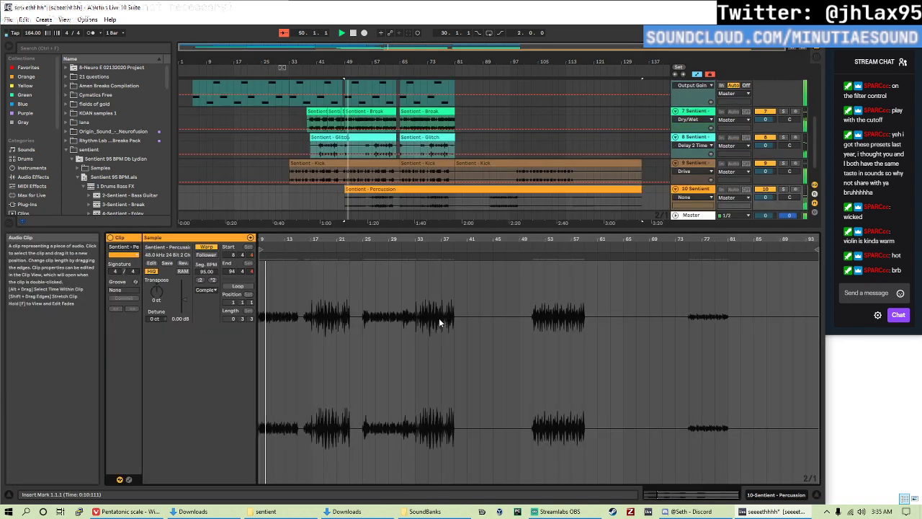
drag(182, 306, 182, 288)
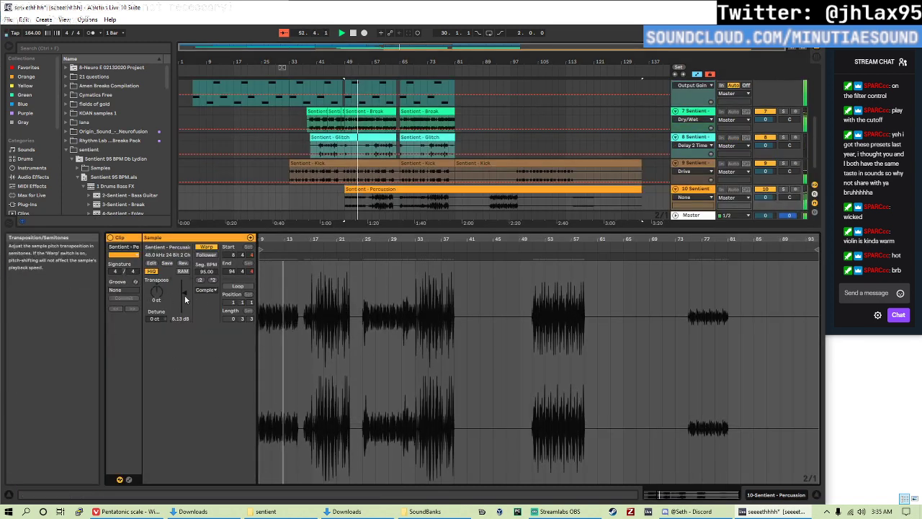
click(207, 289)
click(210, 291)
click(214, 279)
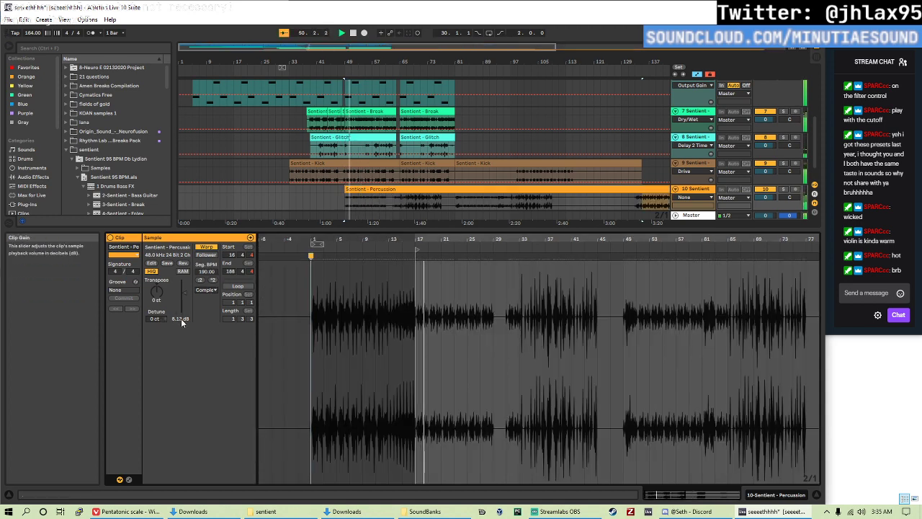
drag(182, 322, 183, 326)
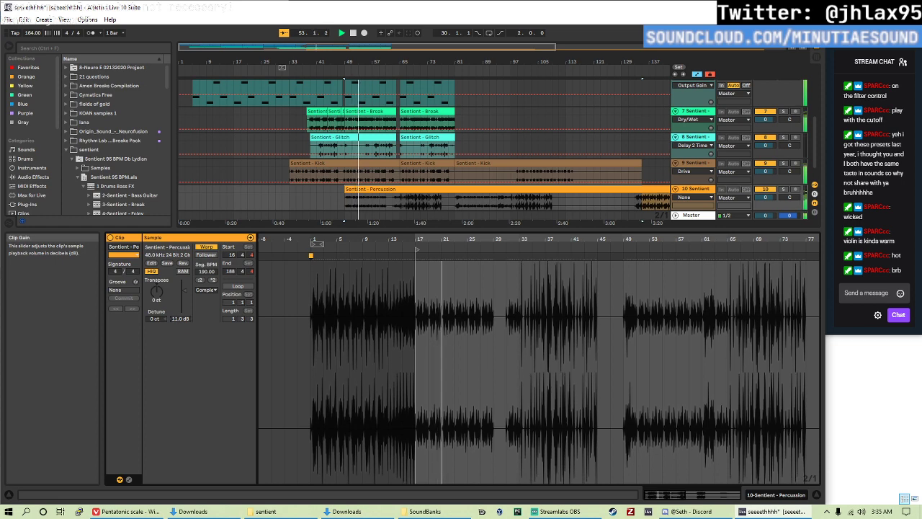
drag(789, 197, 790, 216)
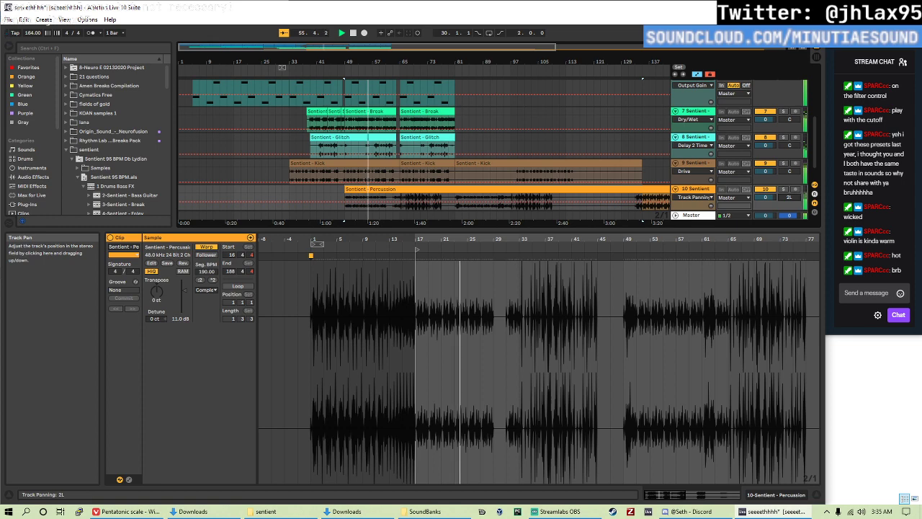
- Add a Flanger to the Percussion track with LFO amount 14.6 %, delay time 0.32 ms and feedback 0.24
key(shift+Tab)
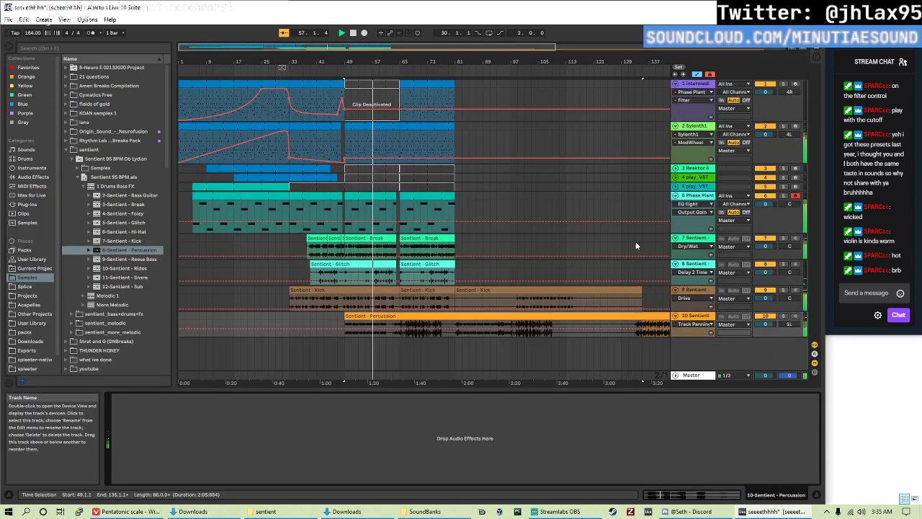
click(28, 177)
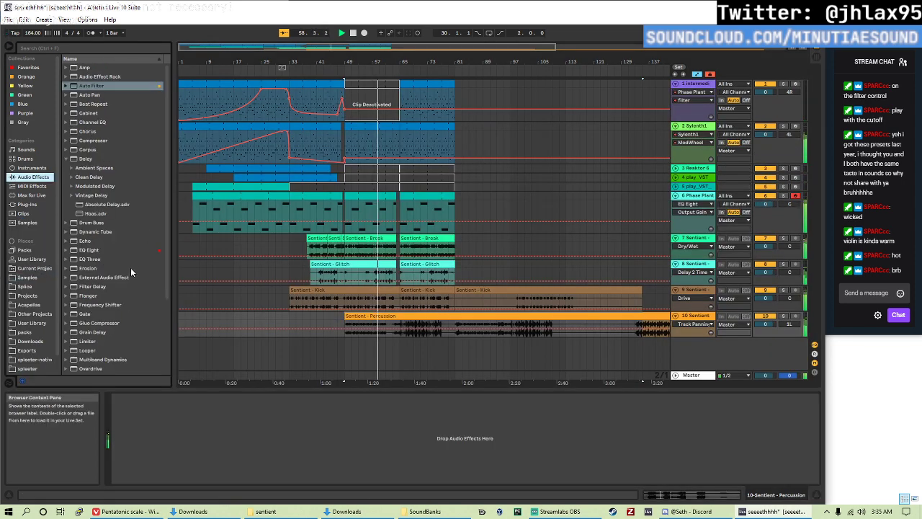
double_click(96, 296)
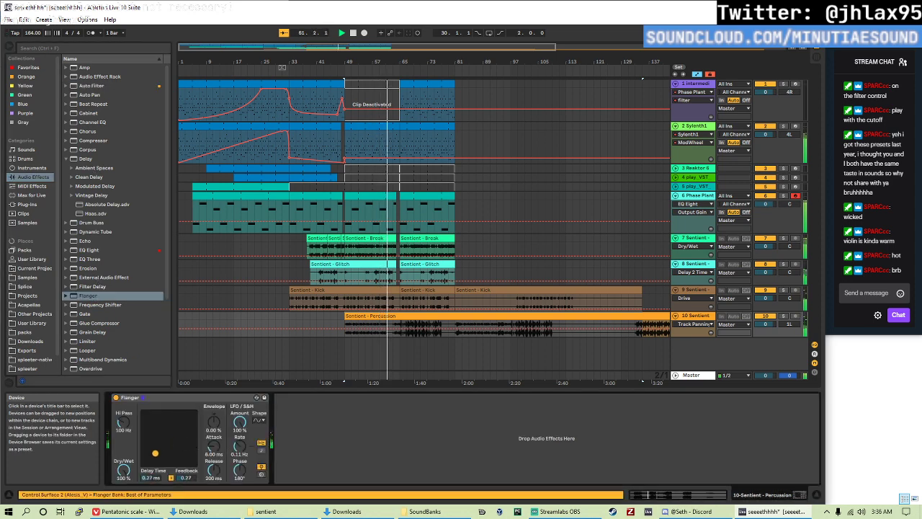
drag(240, 422, 240, 454)
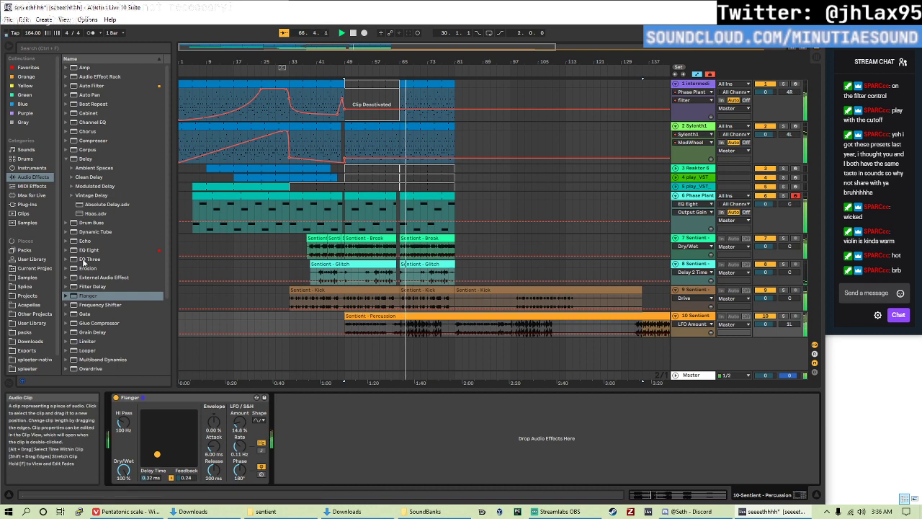
- Add an EQ Eight after the Flanger, cut the highs by 13 dB around 4.74 kHz, and raise its output gain to about 3.8 dB
drag(88, 249, 437, 455)
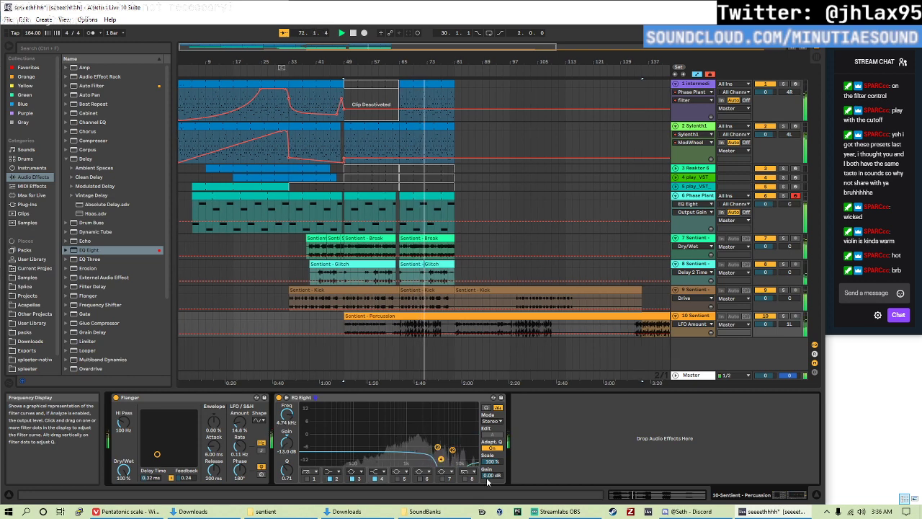
drag(492, 476, 493, 469)
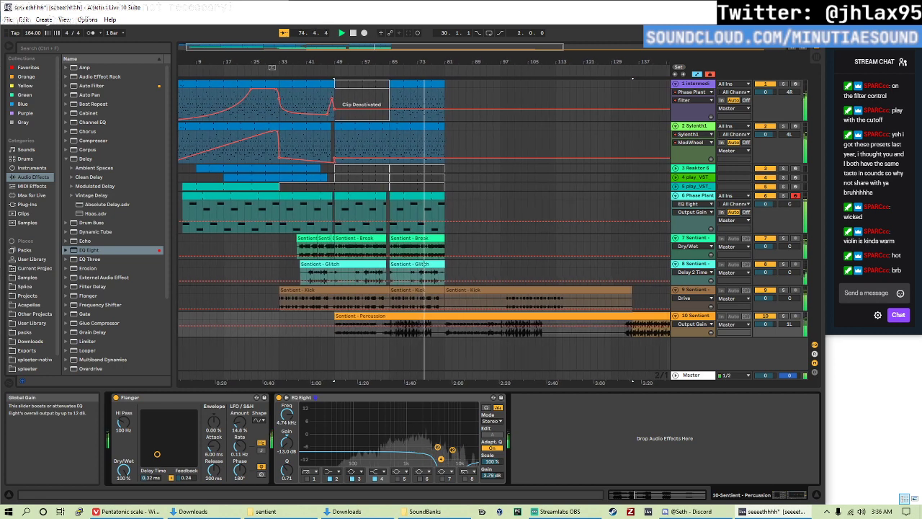
click(431, 335)
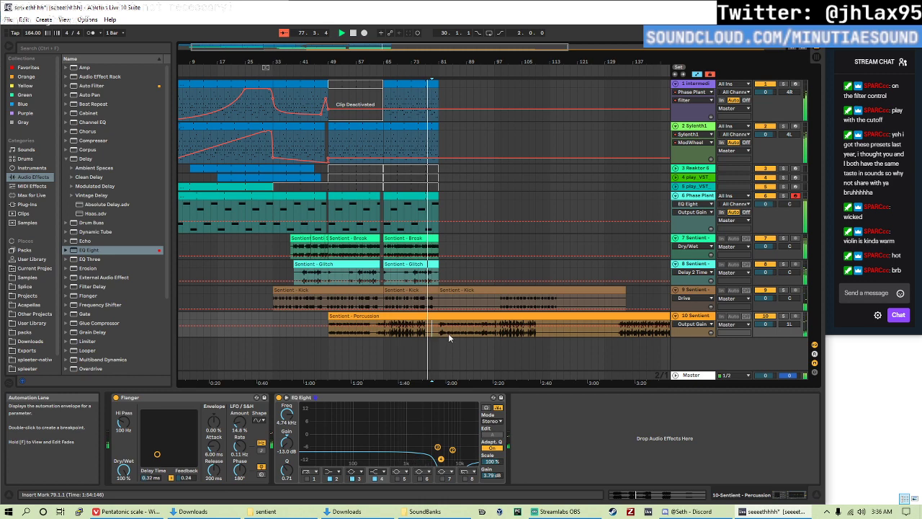
click(440, 333)
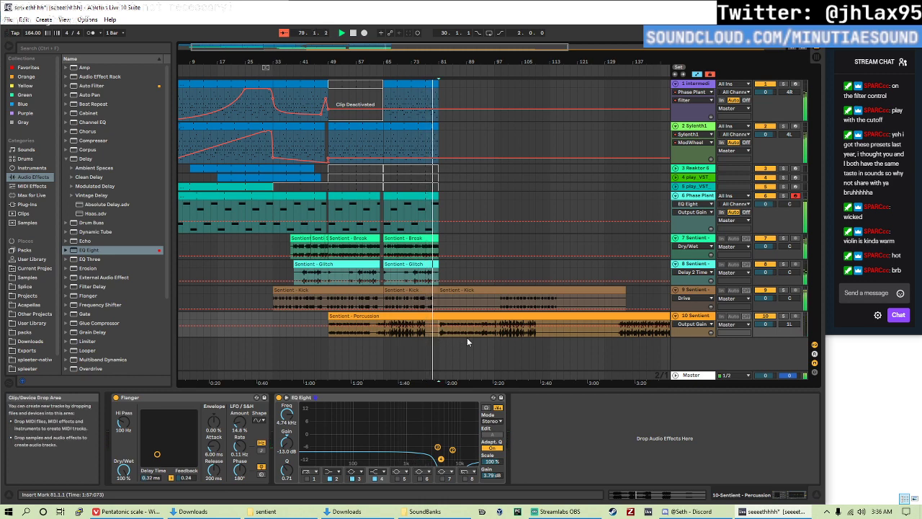
scroll(497, 339, down, 2)
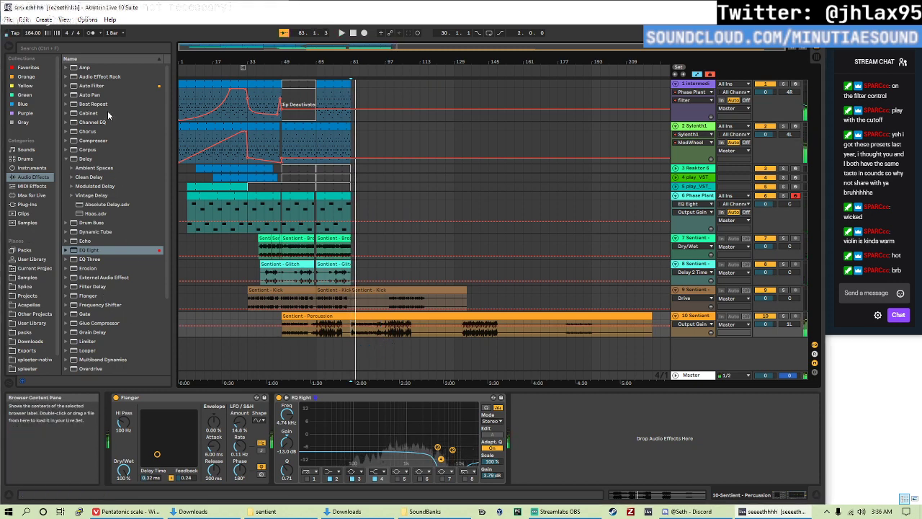
- Add a Cabinet to the Percussion track with 4x10 Bass speaker, Near Off-Axis Dynamic microphone, Dual output and 83.3 % dry/wet
double_click(88, 113)
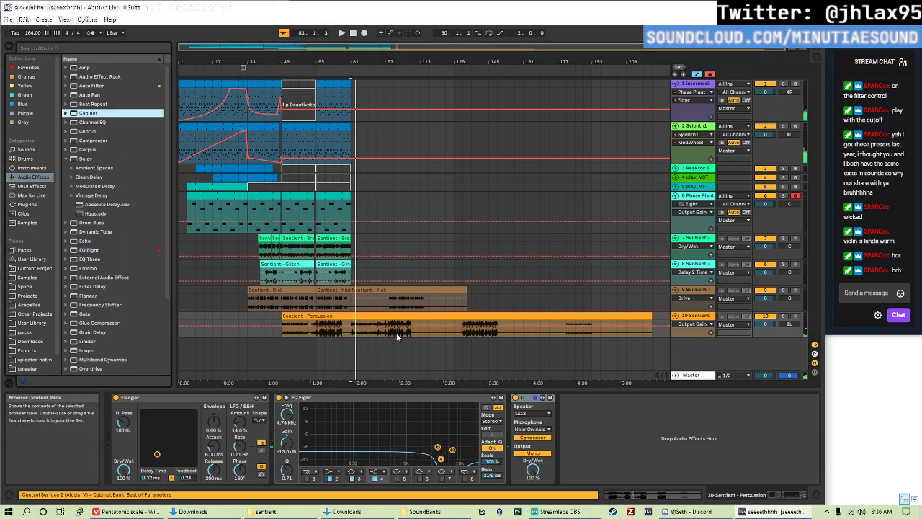
click(533, 413)
click(526, 449)
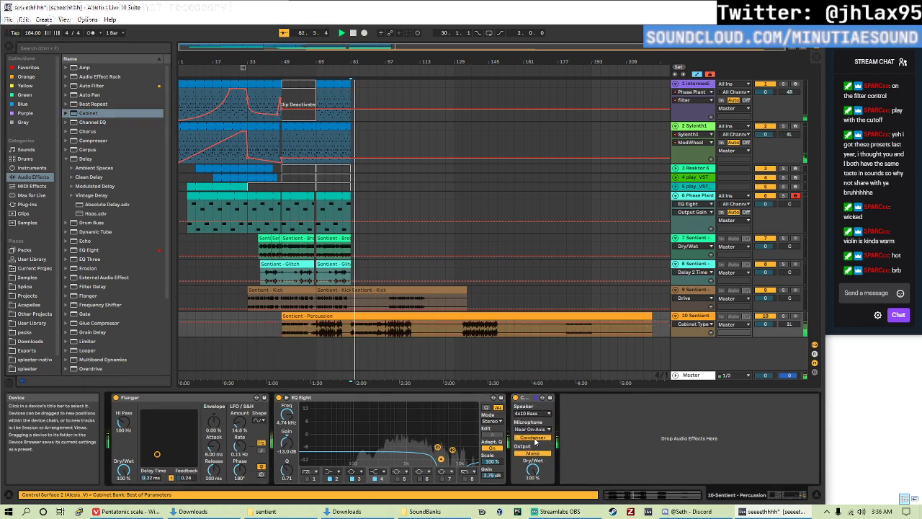
click(532, 428)
click(536, 443)
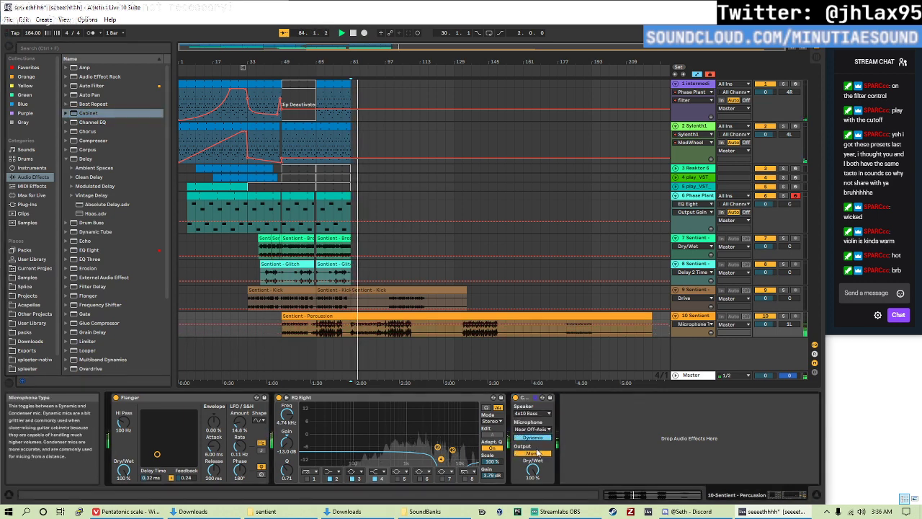
click(534, 453)
click(534, 453)
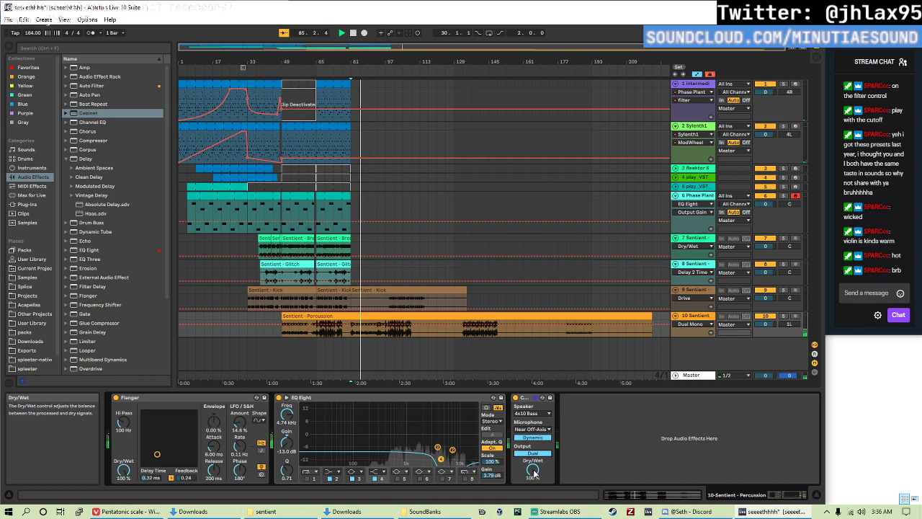
drag(532, 469, 532, 486)
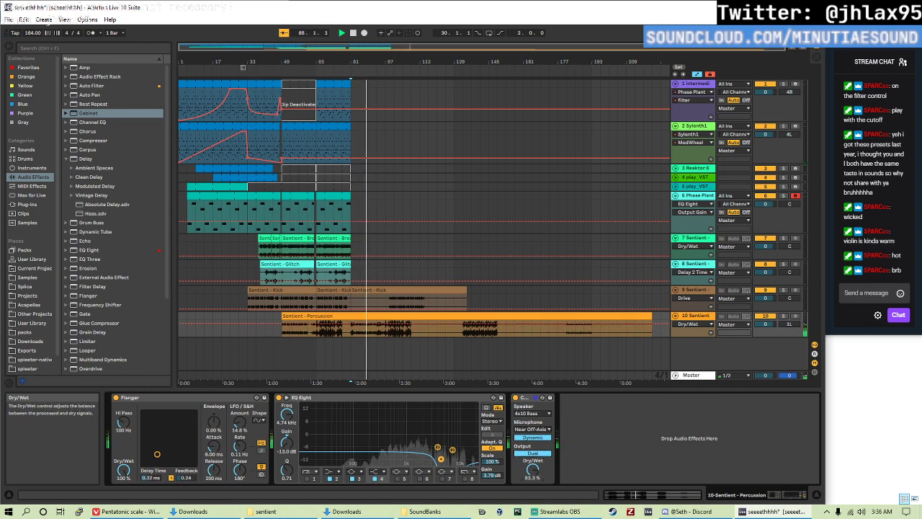
- Raise the EQ Eight's output gain on the Percussion track to 12.0 dB while playing from bar 65
click(318, 329)
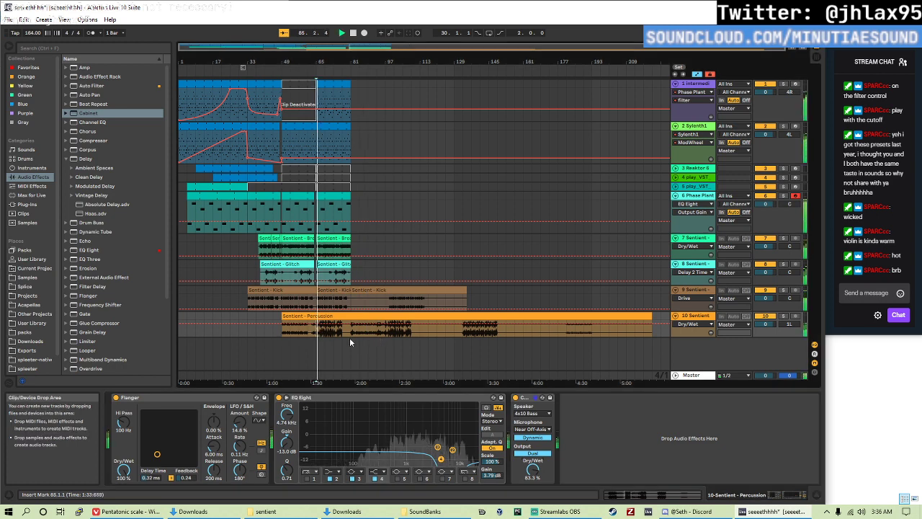
drag(492, 474, 534, 454)
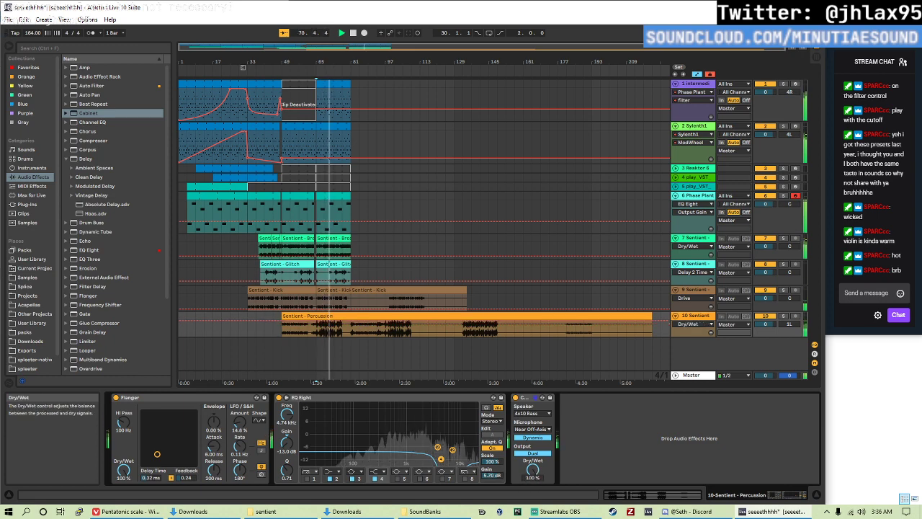
drag(498, 479, 498, 455)
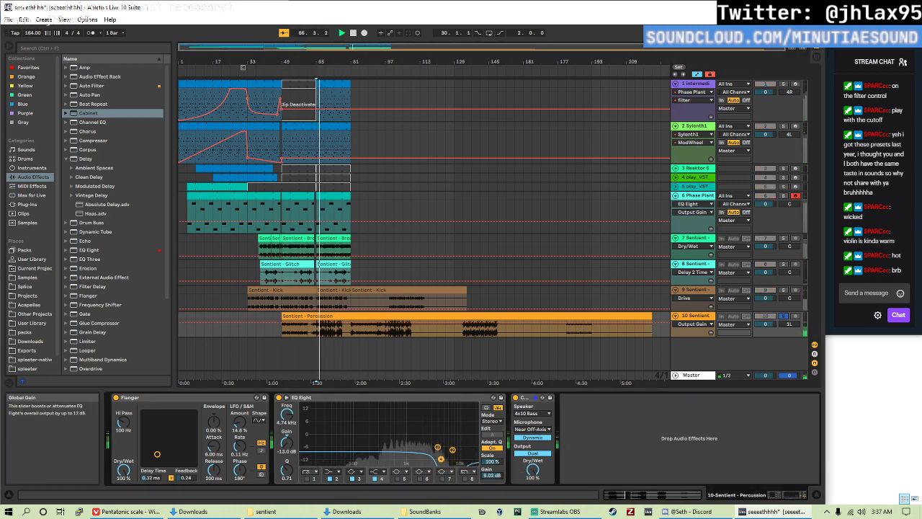
drag(493, 475, 493, 455)
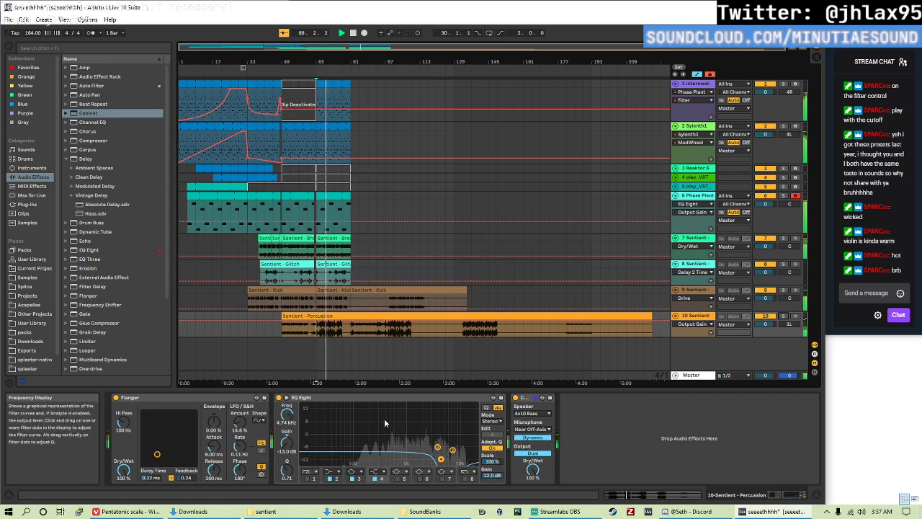
- Add an Erosion after the Cabinet on the Percussion track, using Wide Noise at 4.33 kHz, width 1.47 and amount 13.1
drag(87, 268, 608, 436)
click(597, 453)
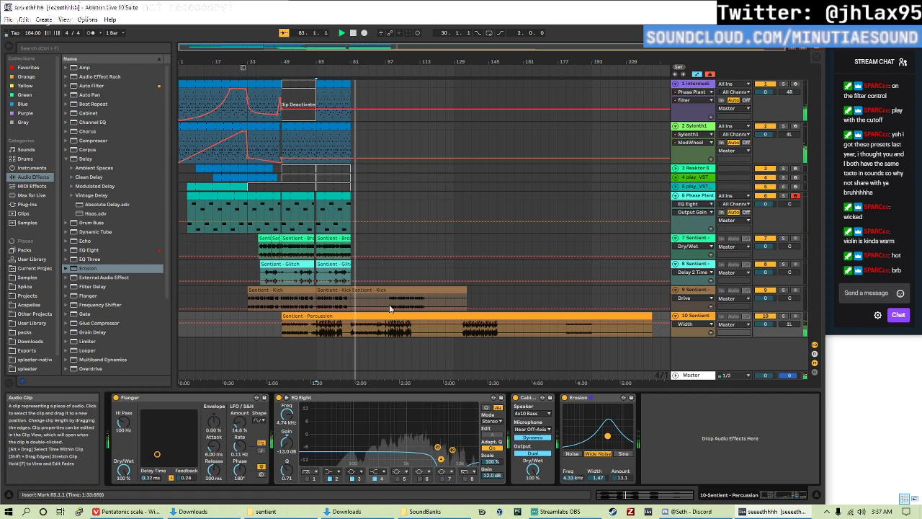
- Add an Auto Filter after the Erosion on the Percussion track with cutoff 842 Hz and resonance 0 %
double_click(102, 86)
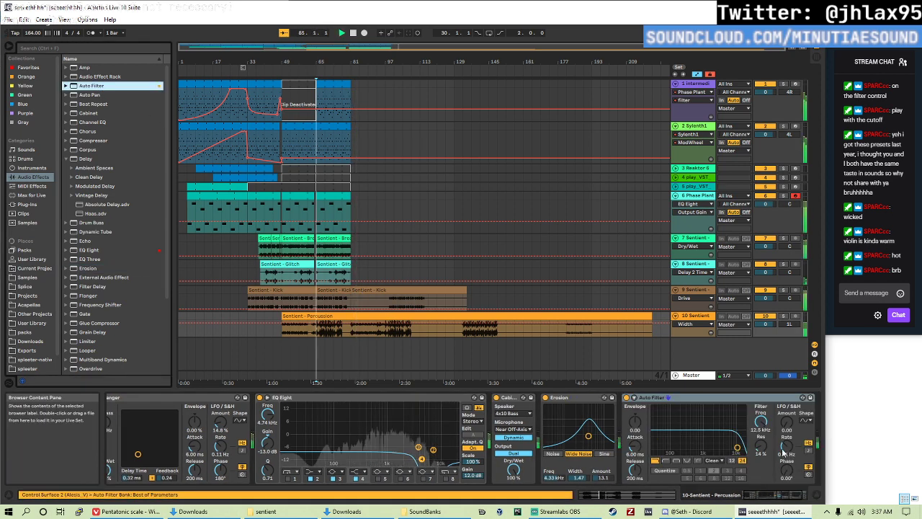
click(349, 337)
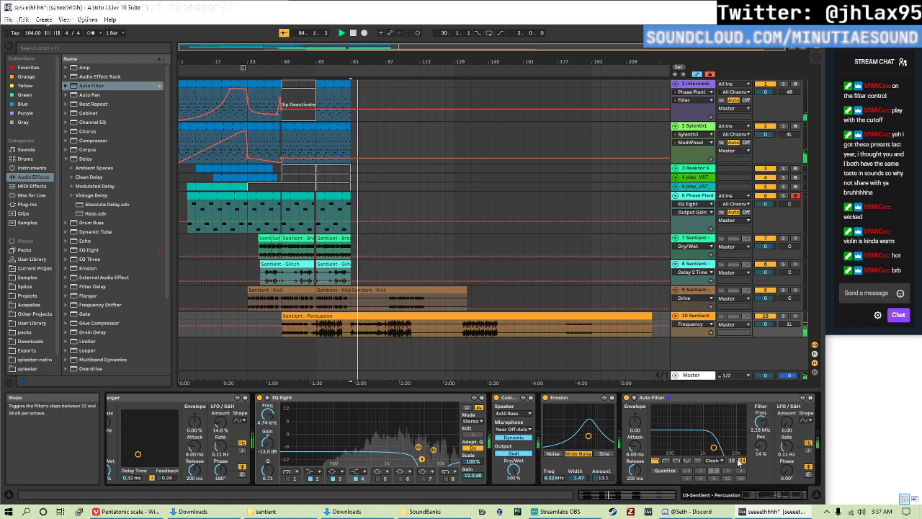
double_click(760, 445)
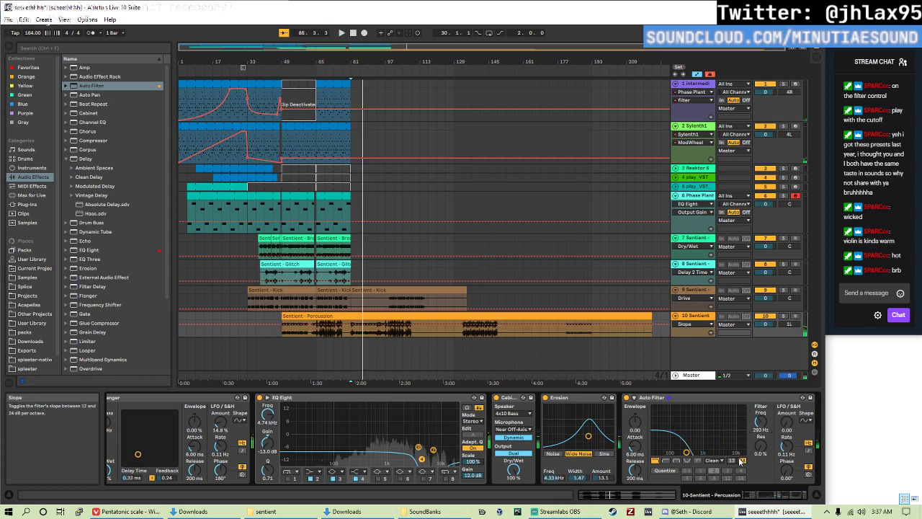
key(space)
right_click(758, 423)
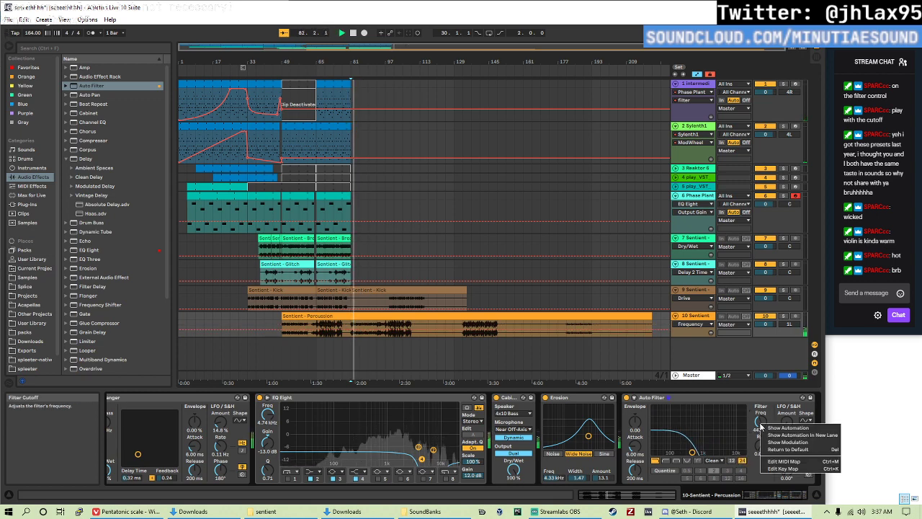
click(757, 422)
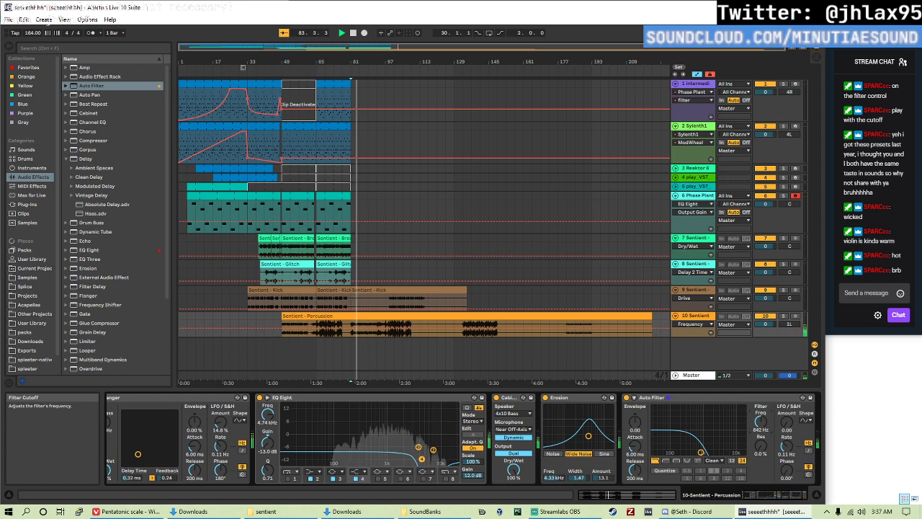
right_click(760, 422)
key(Escape)
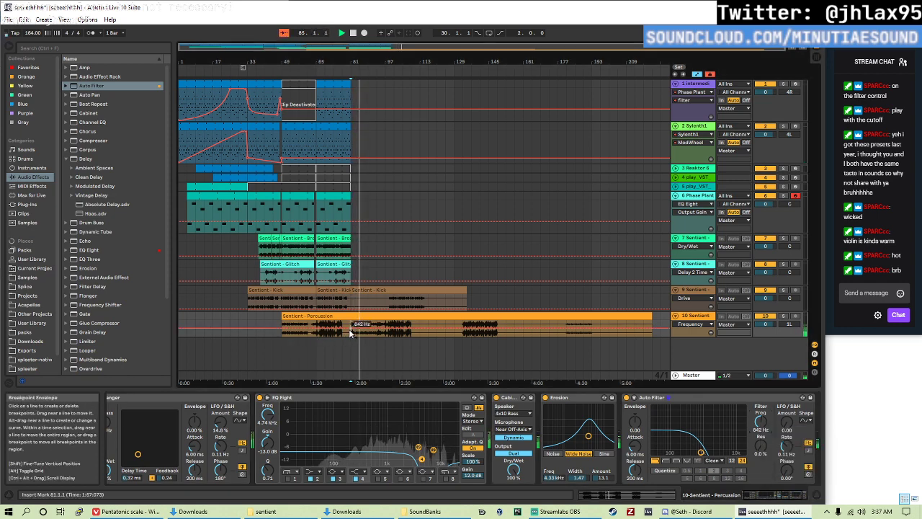
- Automate the Auto Filter's cutoff to rise from 842 Hz to 19.9 kHz after bar 81, and activate the filter only from bar 81 to 89
mouse_move(361, 328)
mouse_down()
mouse_move(394, 324)
mouse_move(367, 324)
mouse_up()
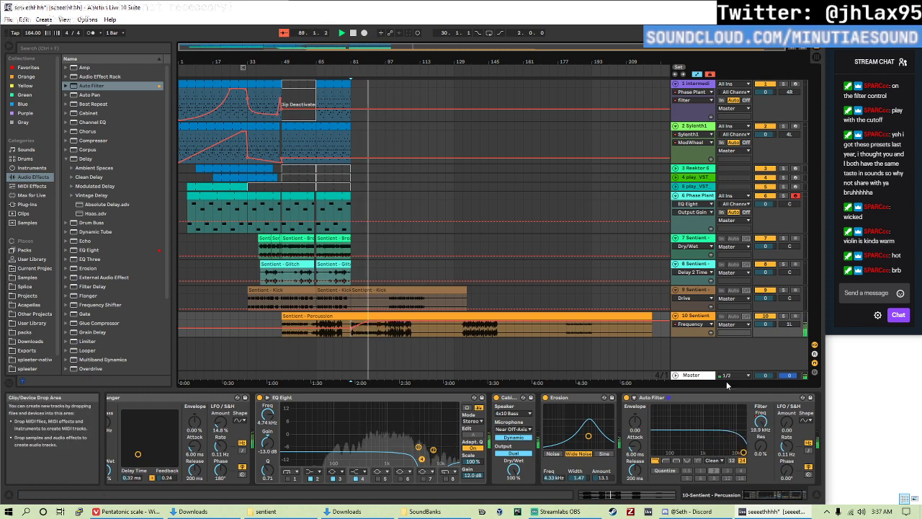
click(626, 398)
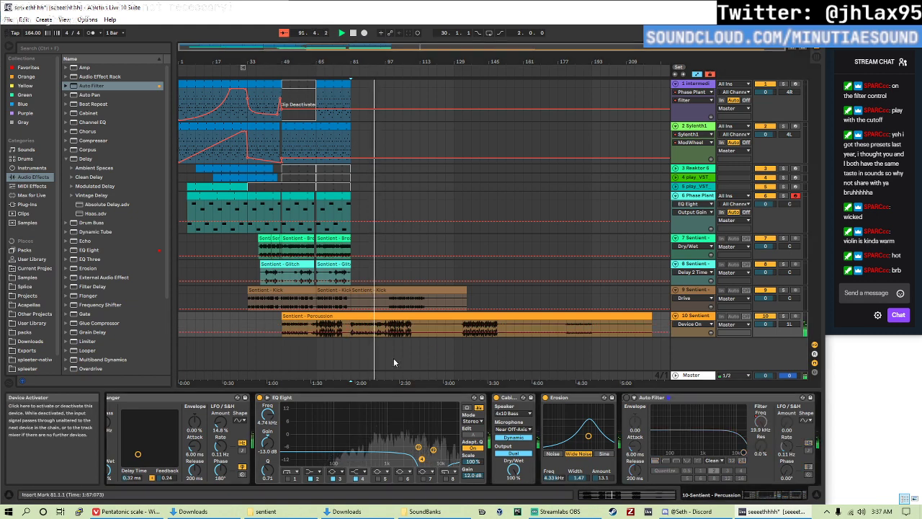
drag(350, 330, 373, 328)
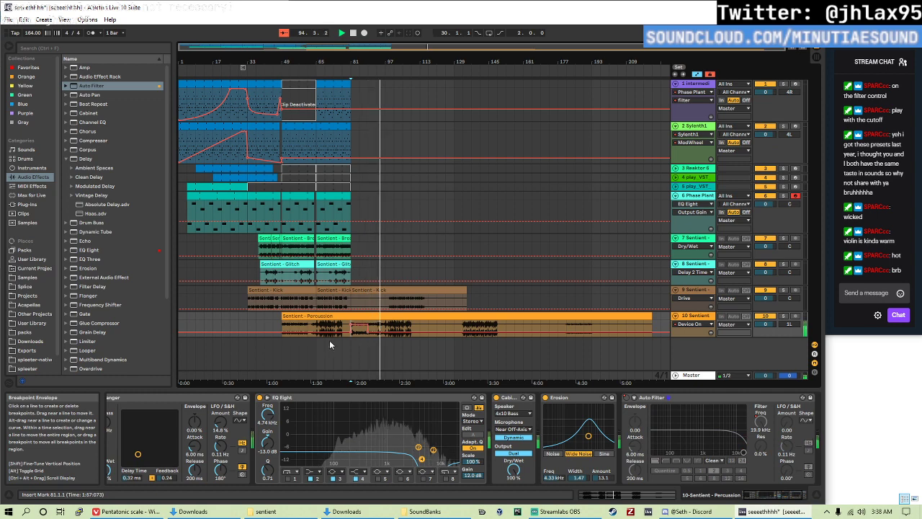
key(space)
key(space)
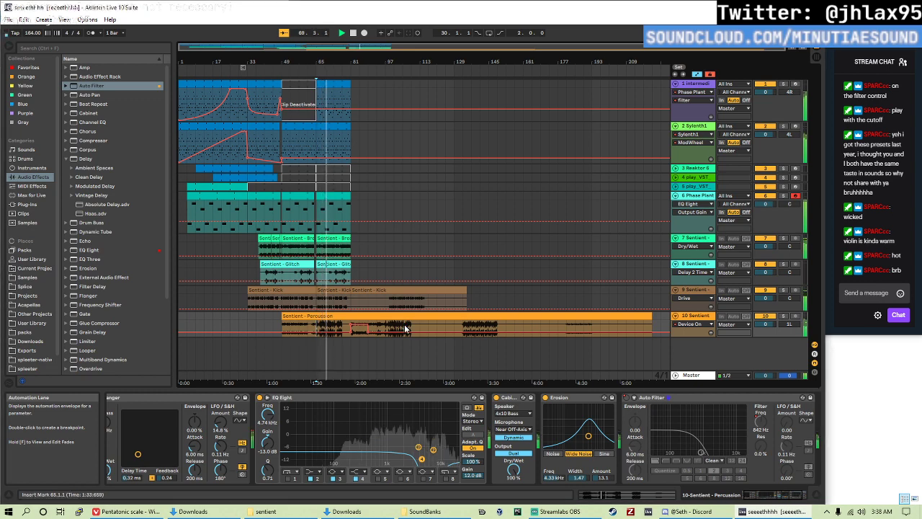
- Consolidate the Sylenth1 and intermediate mouse pluck MIDI clips from bar 65 to 81 into single 16-bar clips
double_click(323, 138)
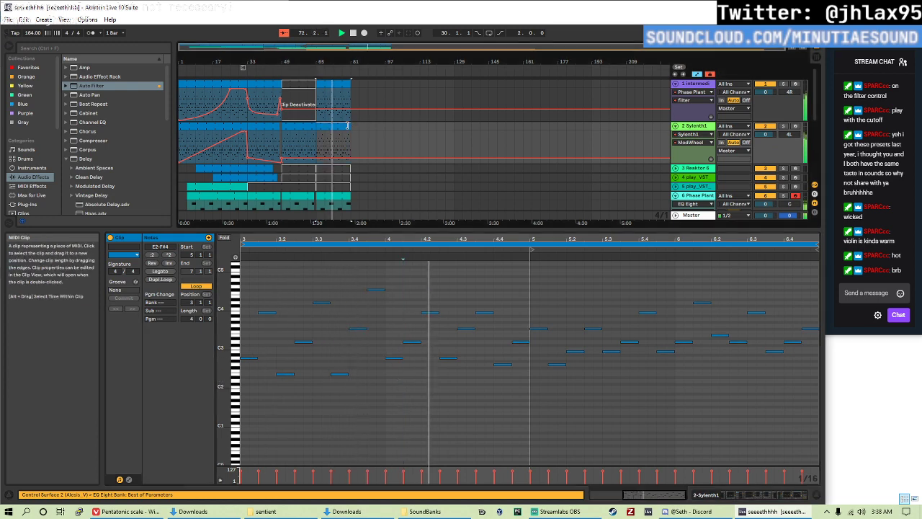
key(ctrl+l)
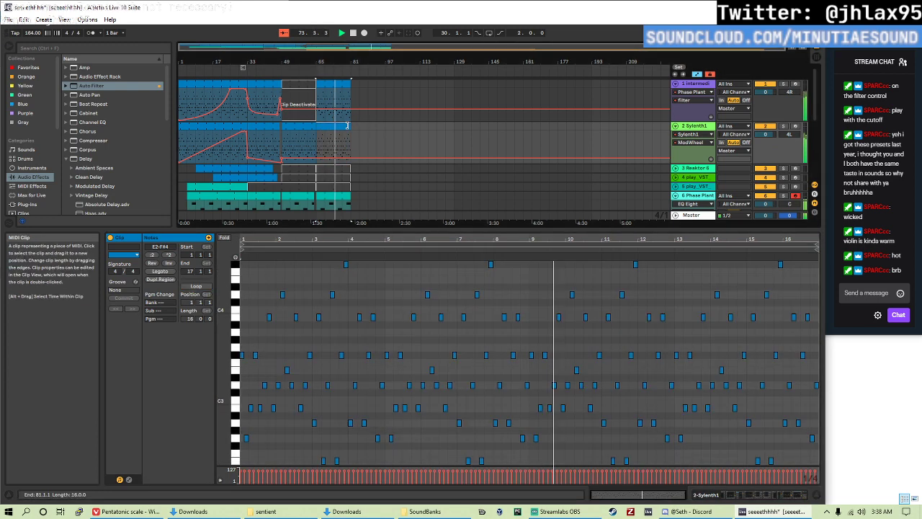
click(335, 83)
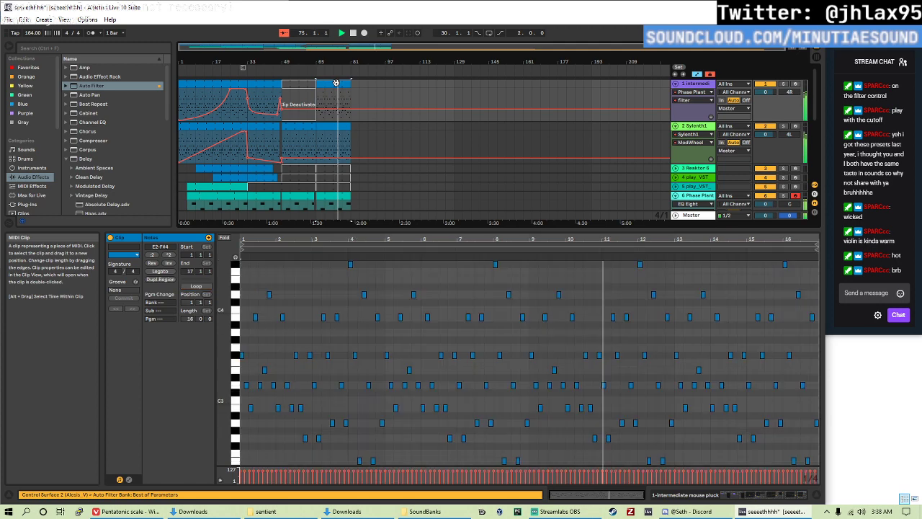
key(space)
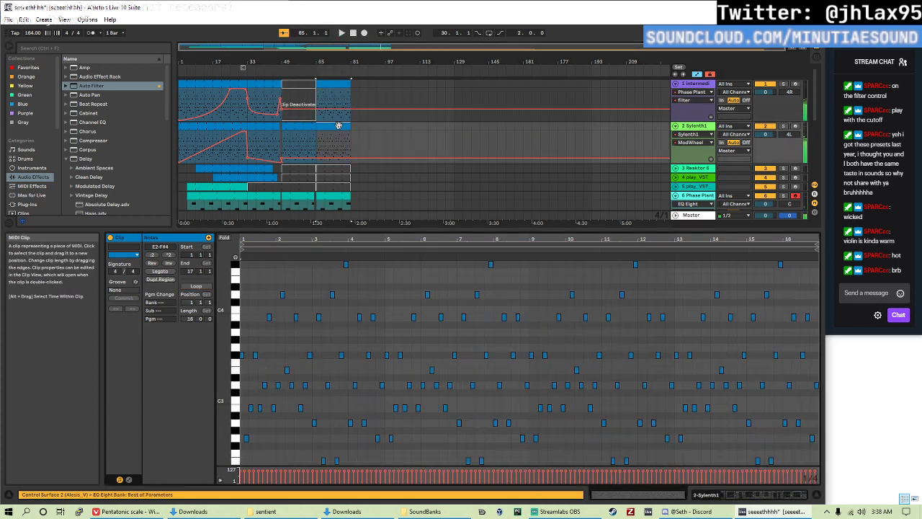
key(space)
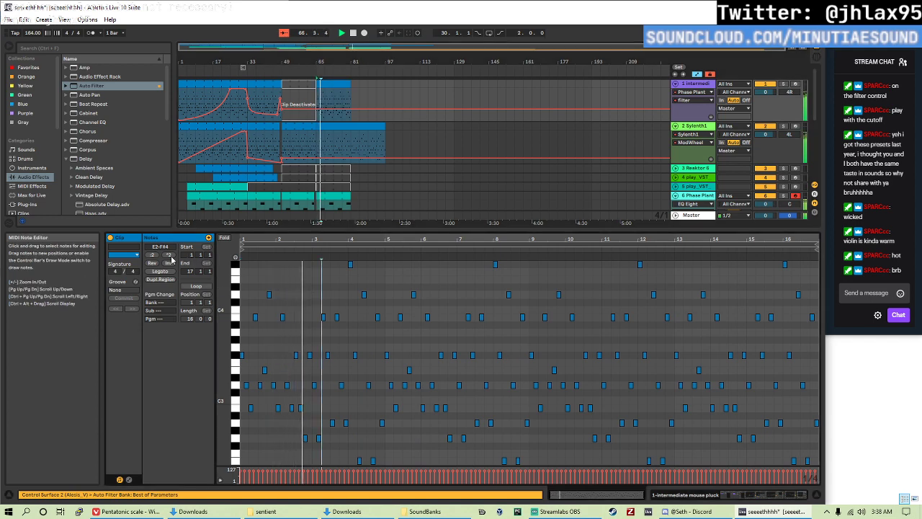
- Double the pluck clip's note timing, return the Sylenth1 clip's notes to normal speed, and end both clips at bar 81
click(170, 257)
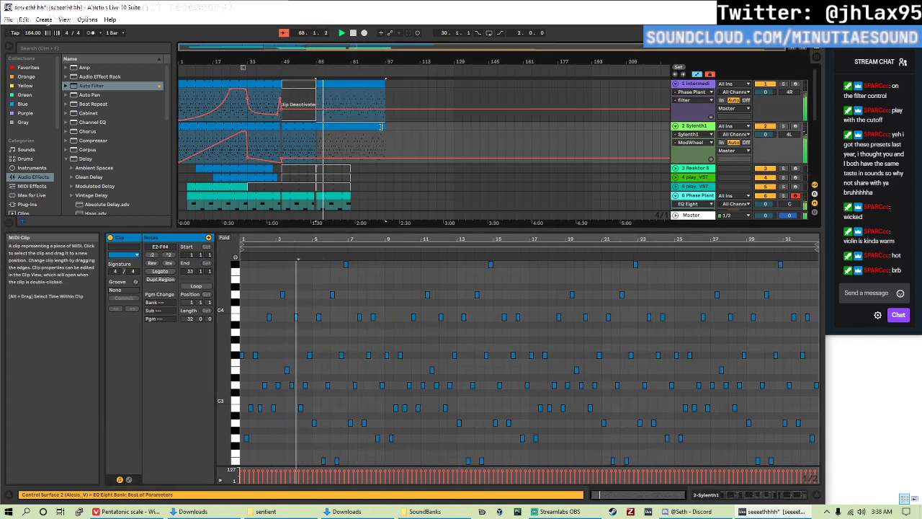
click(153, 255)
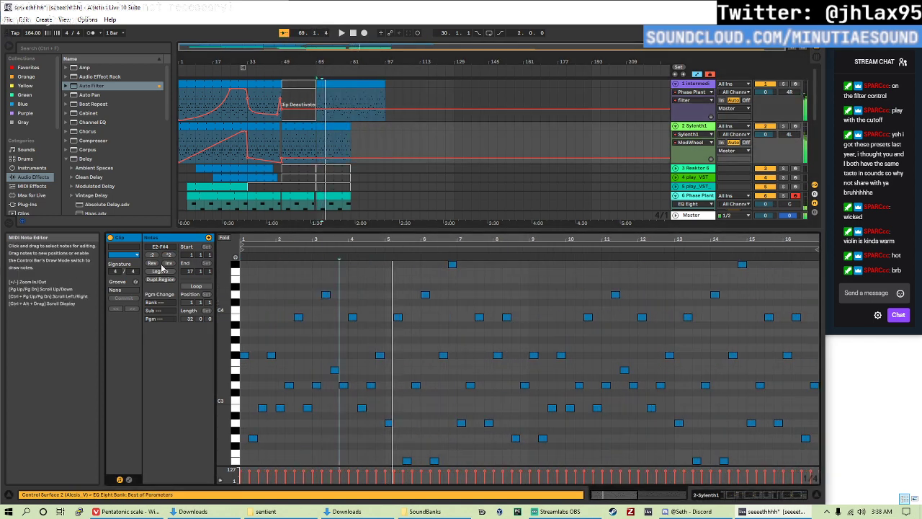
drag(350, 127, 334, 126)
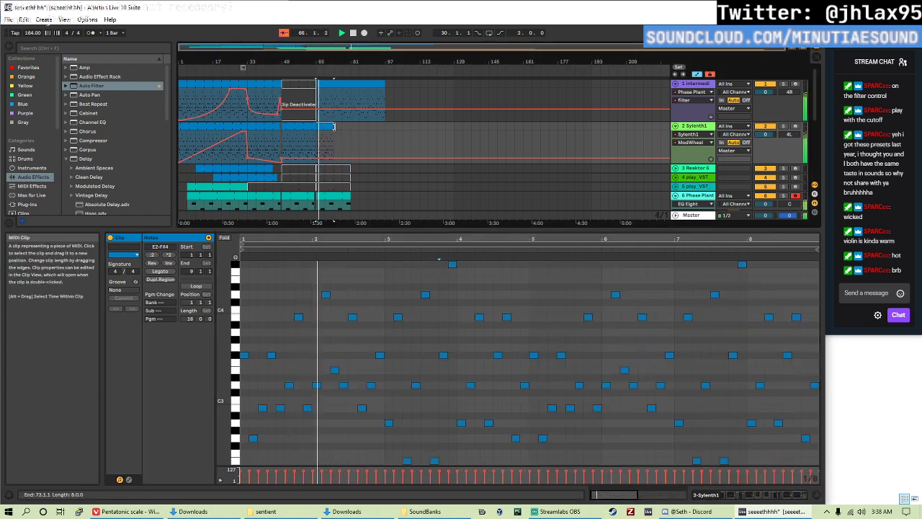
drag(386, 84, 350, 85)
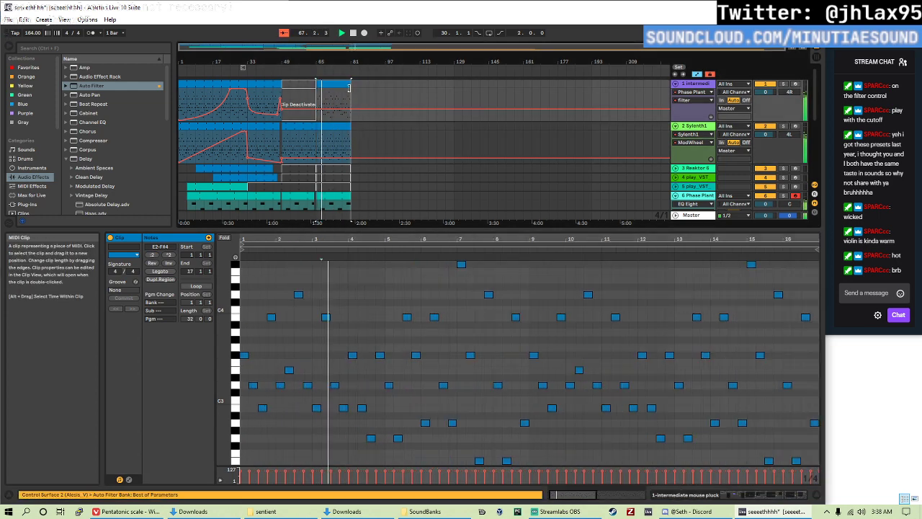
- Transpose all notes of the pluck clip at bar 65 up one octave and close the clip view
click(395, 267)
key(ctrl+a)
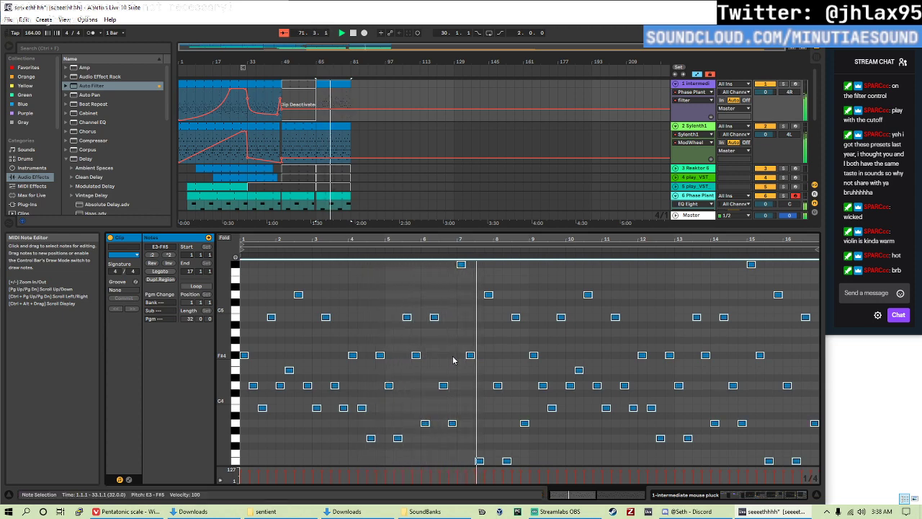
key(ctrl+alt+l)
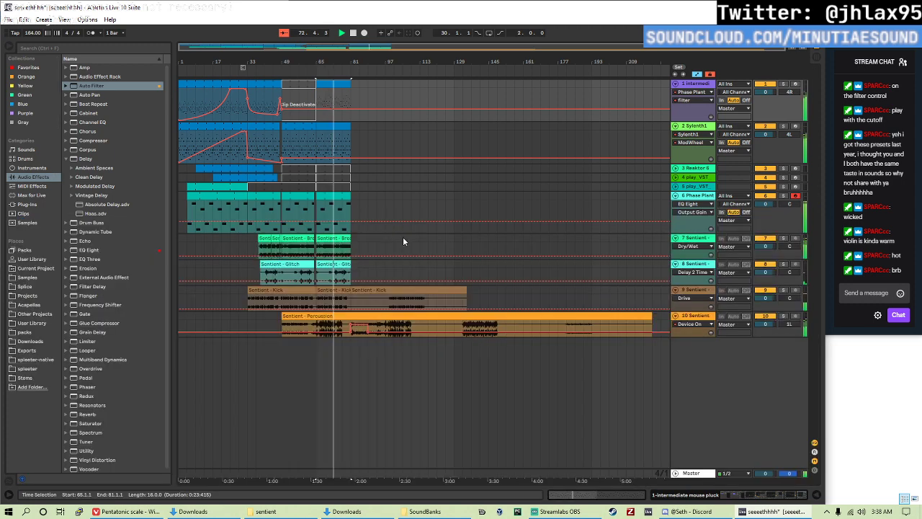
- Try raising the pluck track's filter automation at bar 65 to about 0.78, and undo the change
drag(318, 109, 319, 99)
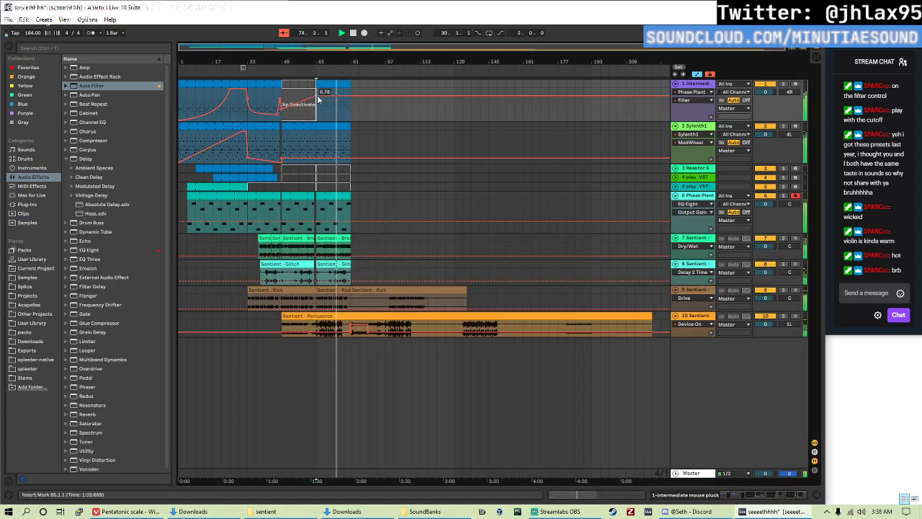
key(ctrl+z)
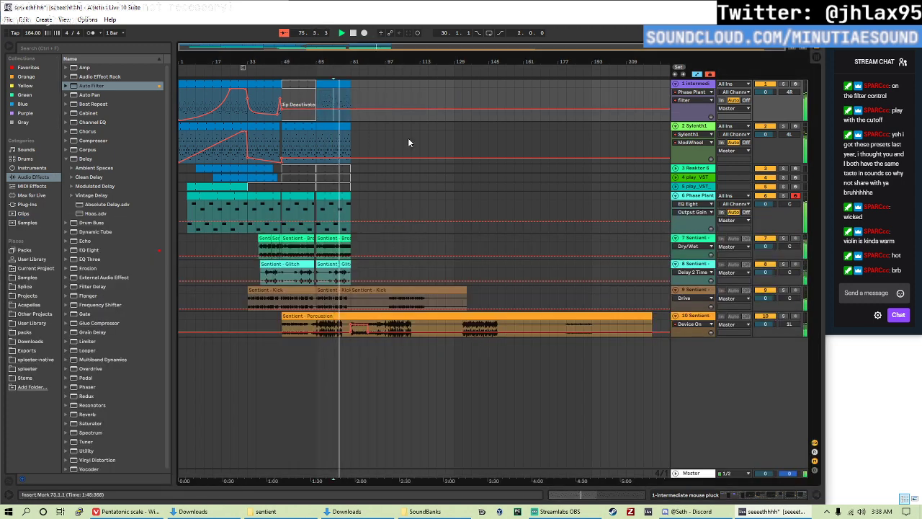
- Shorten all four notes of the Phase Plant clip at bar 65 to half a bar each
click(316, 294)
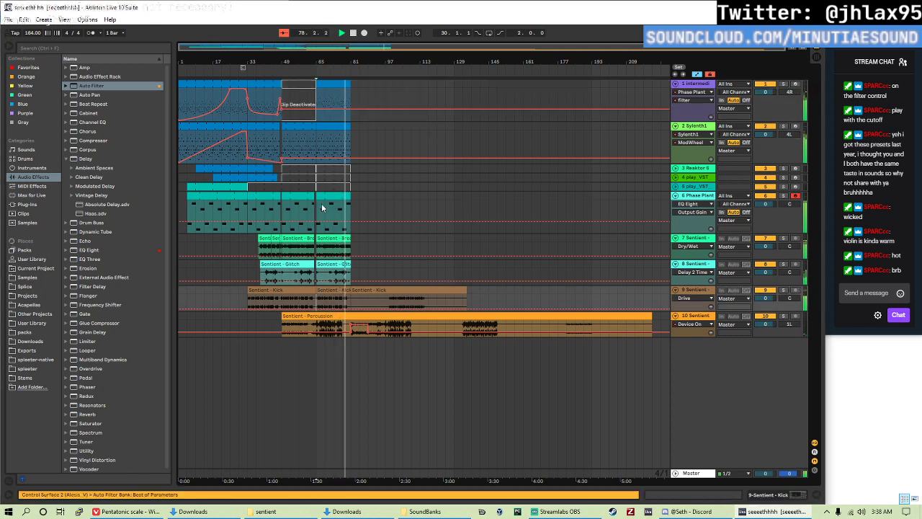
scroll(322, 207, up, 6)
scroll(322, 206, down, 2)
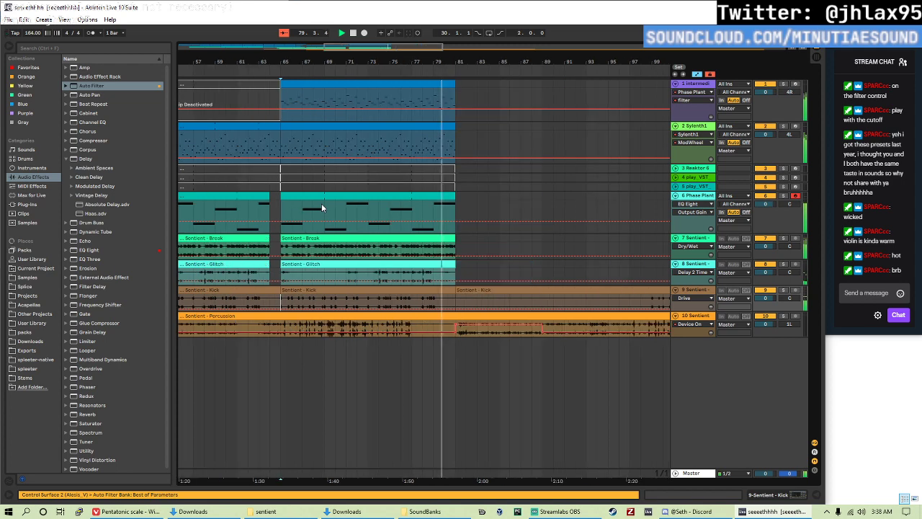
double_click(310, 195)
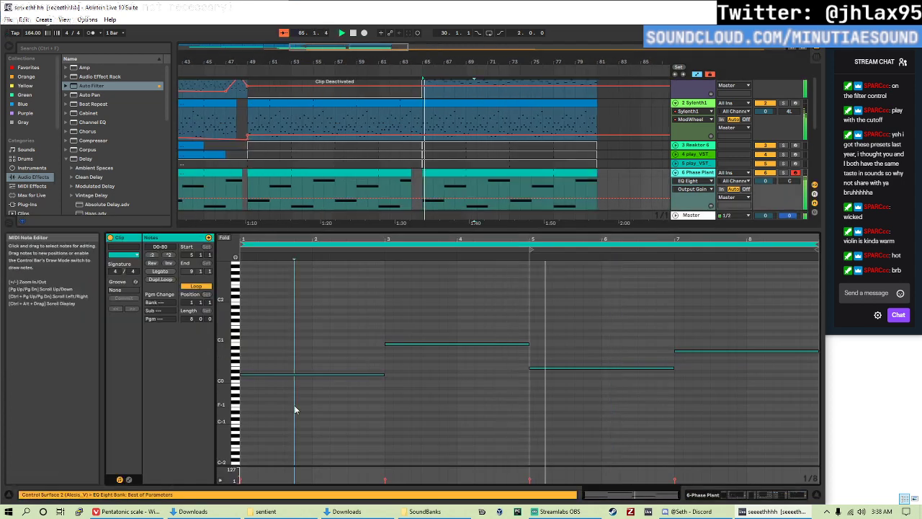
drag(294, 405, 770, 287)
drag(674, 368, 563, 369)
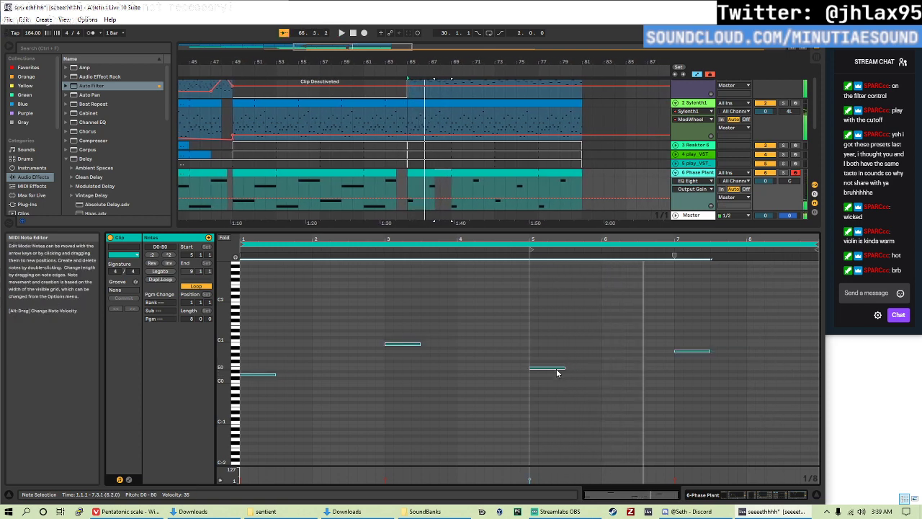
- Duplicate the Phase Plant notes to start at 2.3.1 in each two-bar phrase, and add one-beat copies between them from 1.4.1
drag(562, 374, 668, 374)
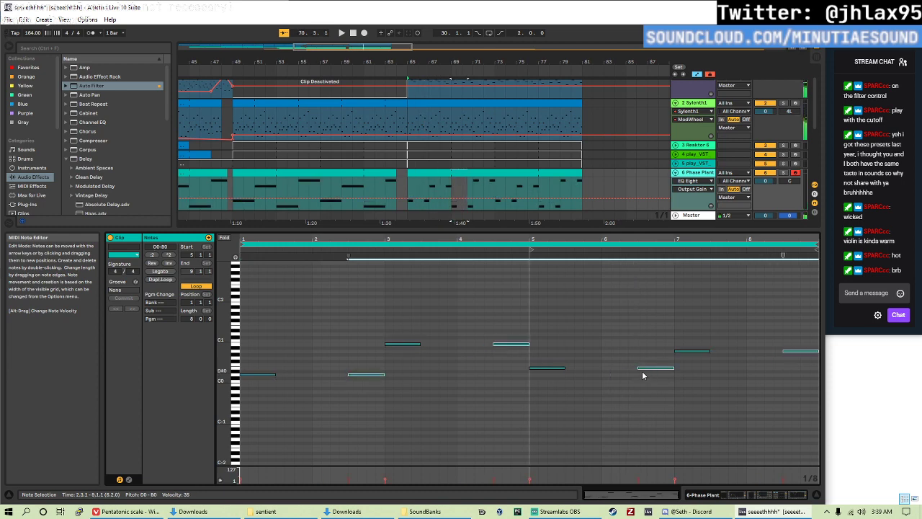
key(space)
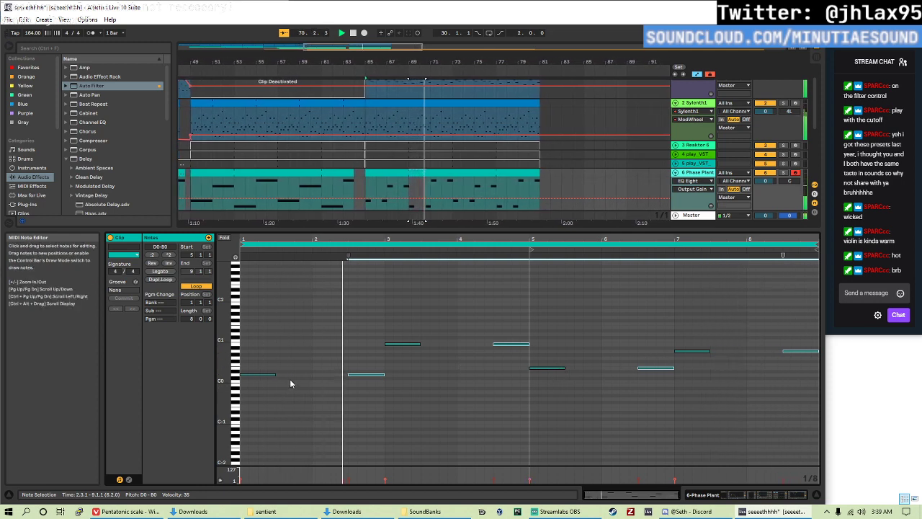
drag(360, 380, 330, 377)
key(space)
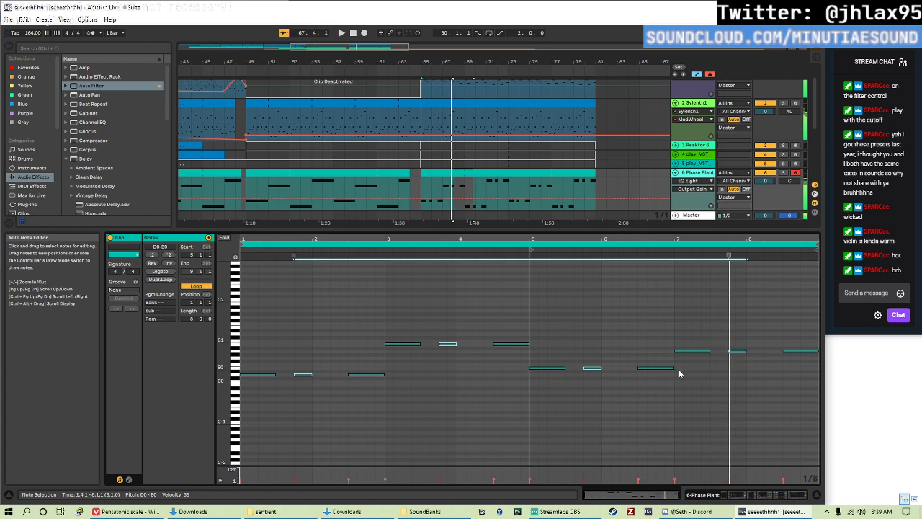
- Transpose the three Phase Plant notes in bars 7–8 of the clip to G0
drag(679, 370, 813, 340)
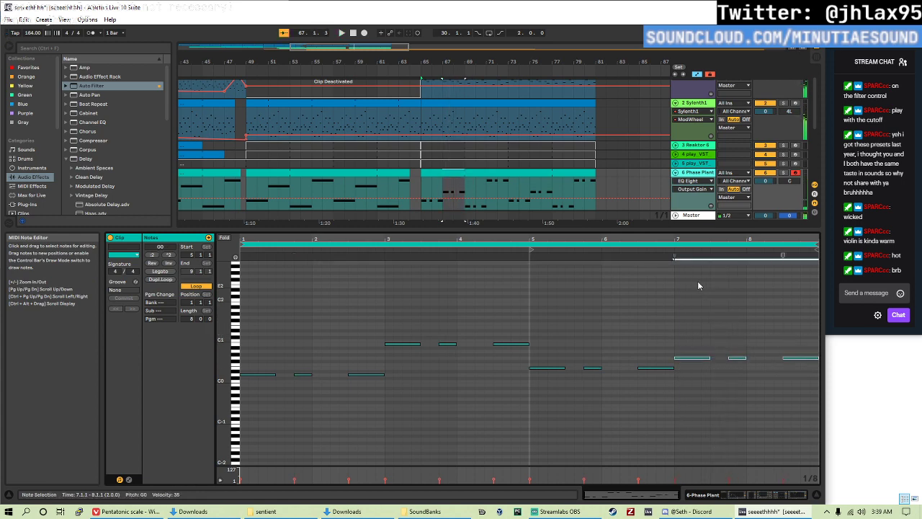
key(Down)
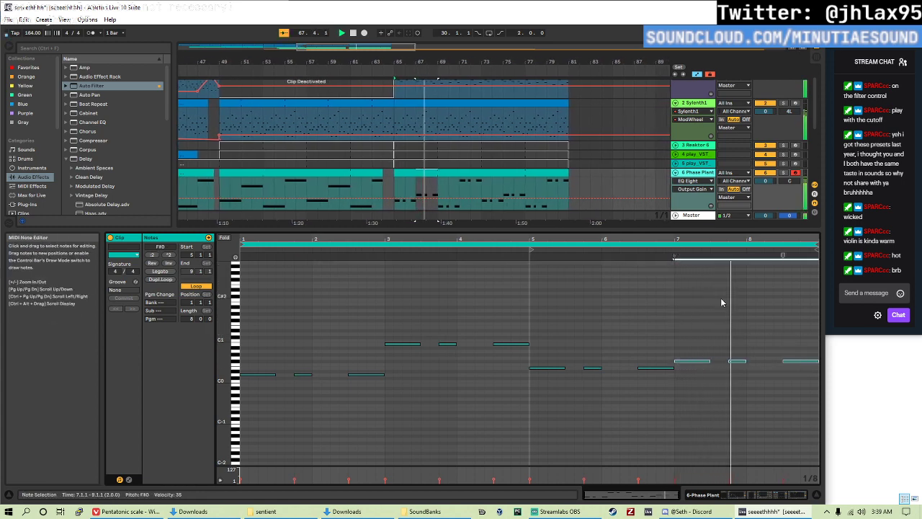
key(Up)
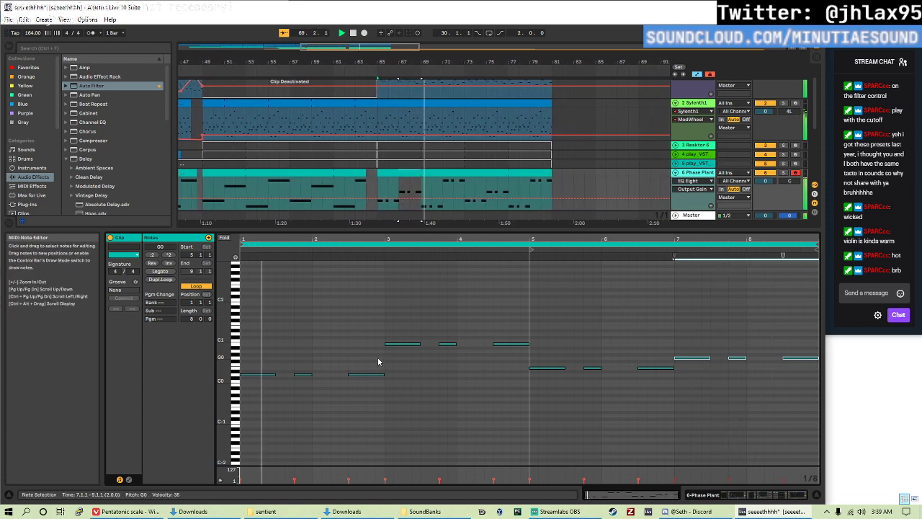
- Raise the three notes in bars 1–2 of the Phase Plant clip to D#0 and play back the section
drag(248, 386, 390, 363)
key(Up)
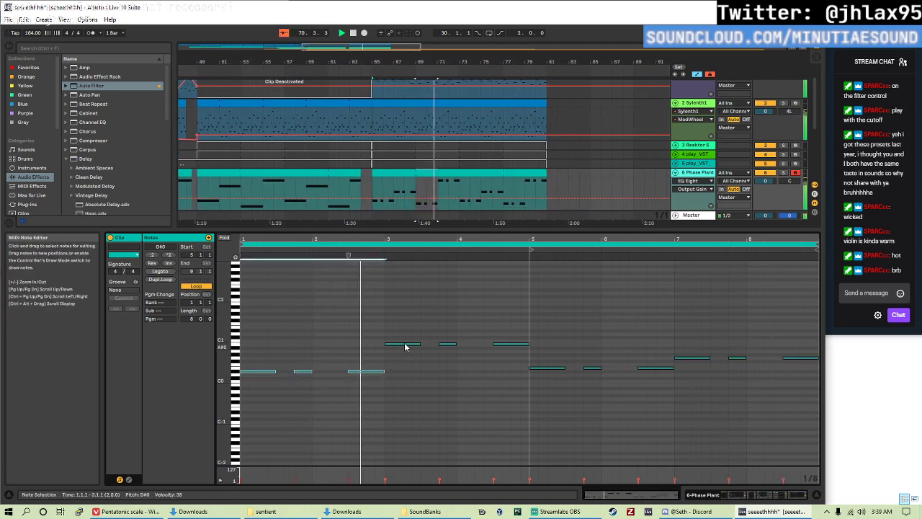
key(space)
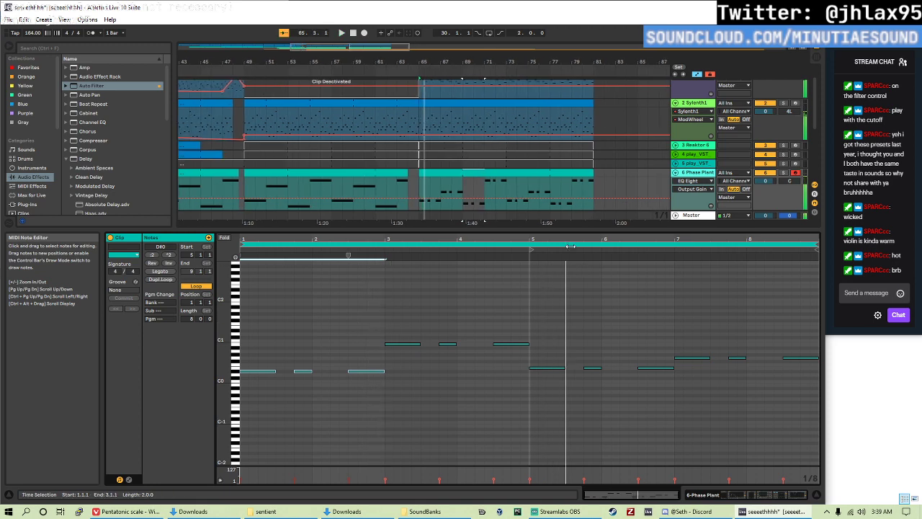
click(463, 189)
key(space)
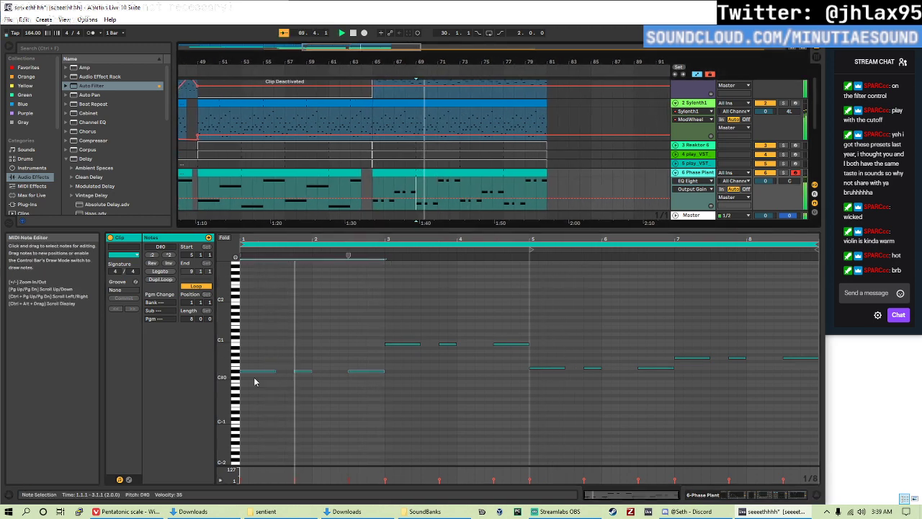
- Lower the three notes in bars 3–4 of the Phase Plant clip to A0
drag(396, 354, 520, 340)
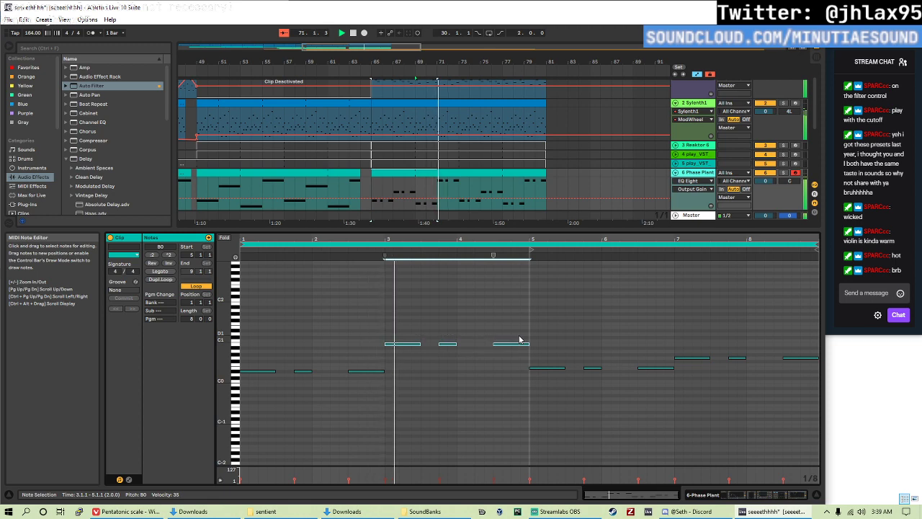
key(Down)
key(Down)
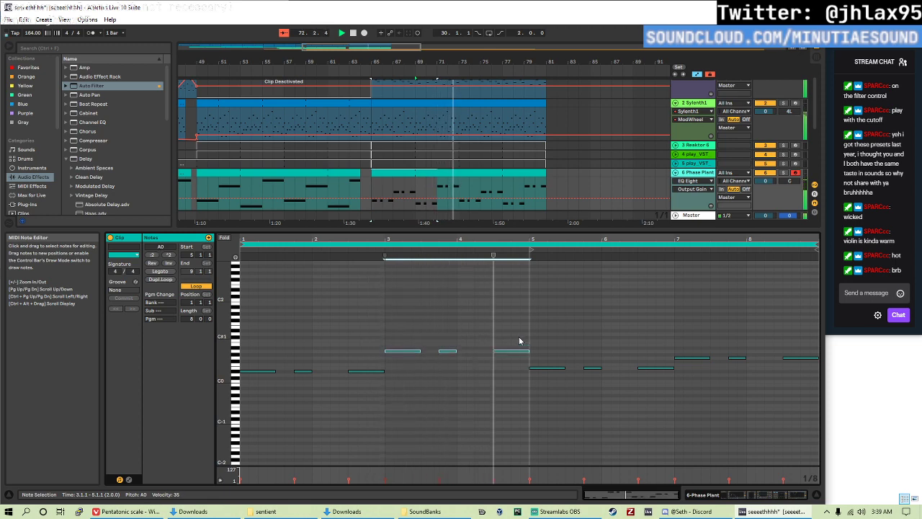
click(520, 341)
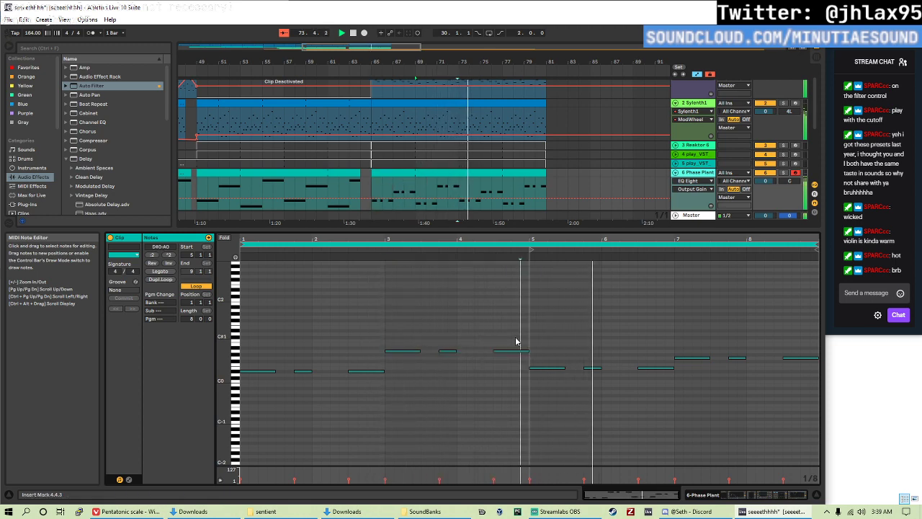
- Replace the Phase Plant clip at bar 49 with a copy of the rhythmic clip from bar 65, and close the clip view
click(382, 173)
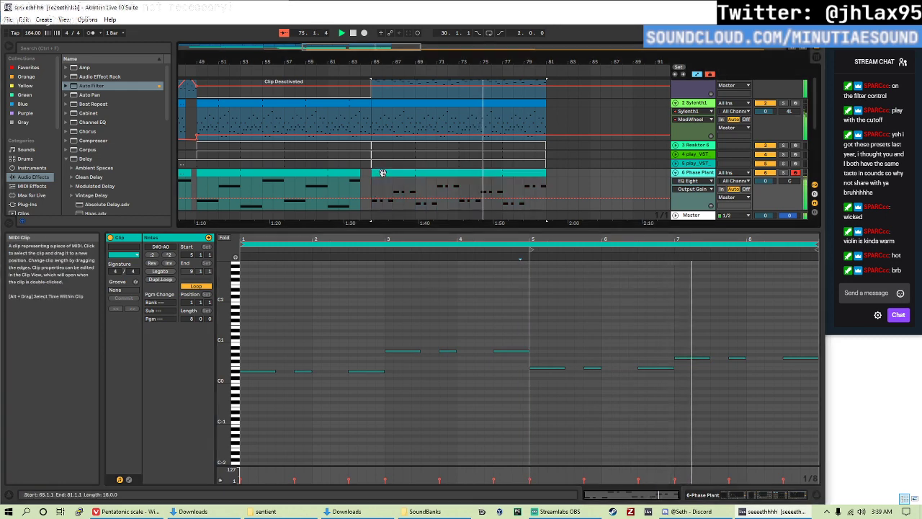
drag(404, 173, 228, 173)
scroll(372, 176, left, 5)
click(366, 175)
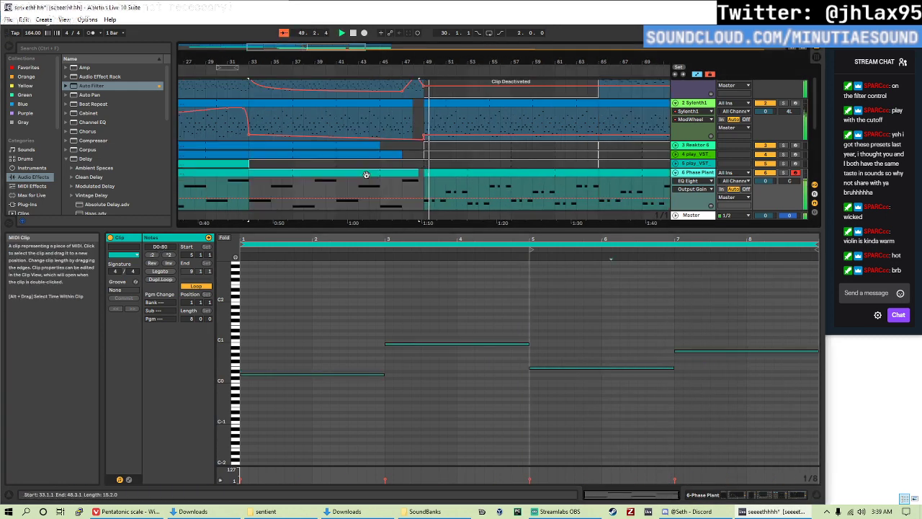
click(560, 182)
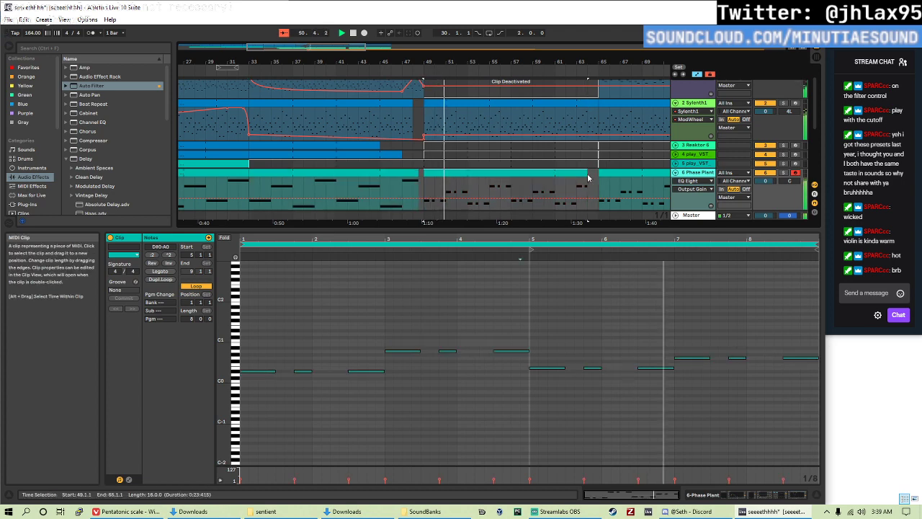
scroll(584, 179, down, 5)
key(ctrl+alt+l)
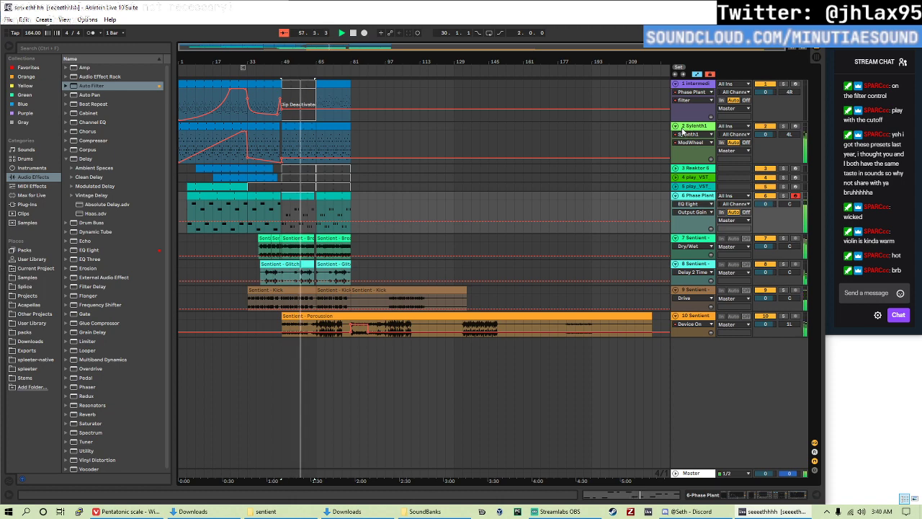
- Deactivate the Sylenth1 clip in the two-bar ranges 51–53, 55–57 and 59–61
click(296, 143)
key(plus)
key(plus)
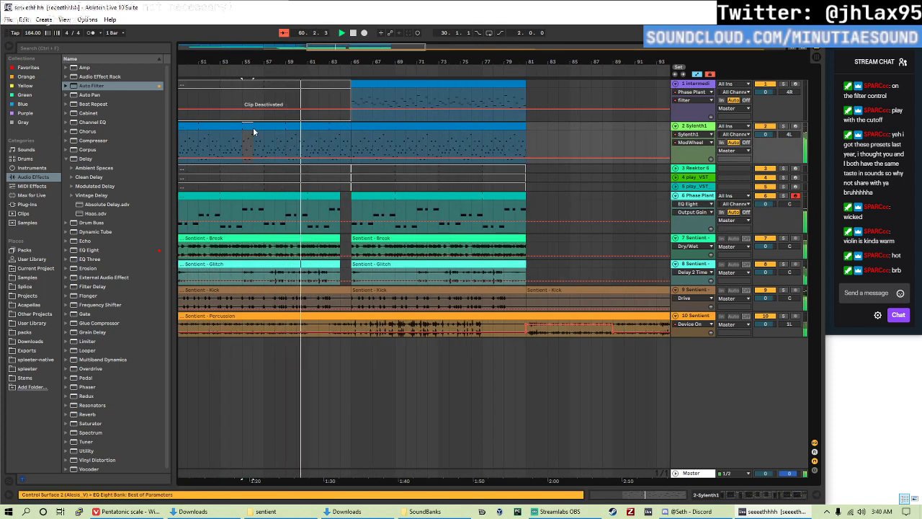
drag(253, 132, 309, 135)
key(0)
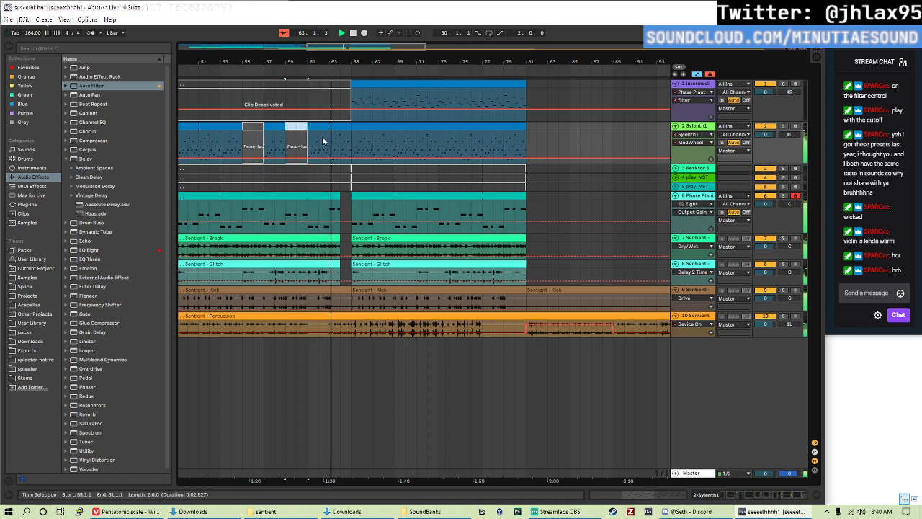
scroll(254, 142, left, 2)
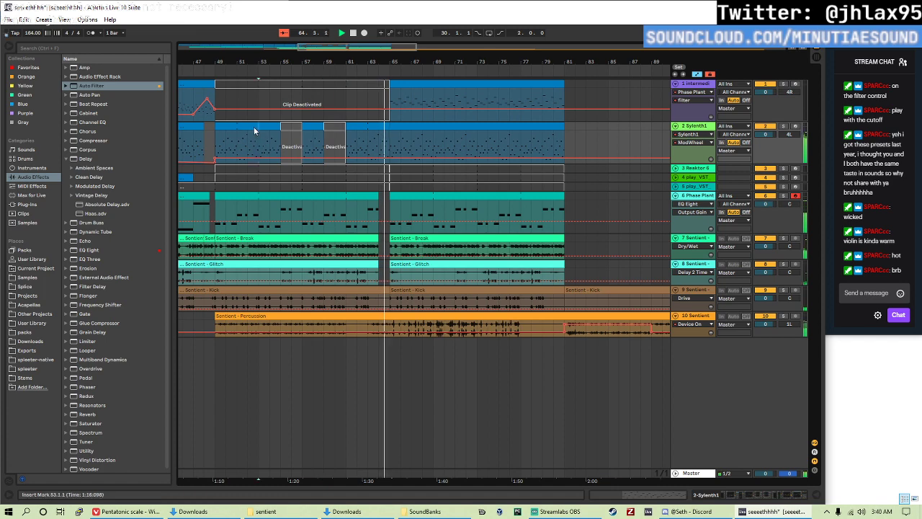
drag(255, 138, 241, 129)
key(0)
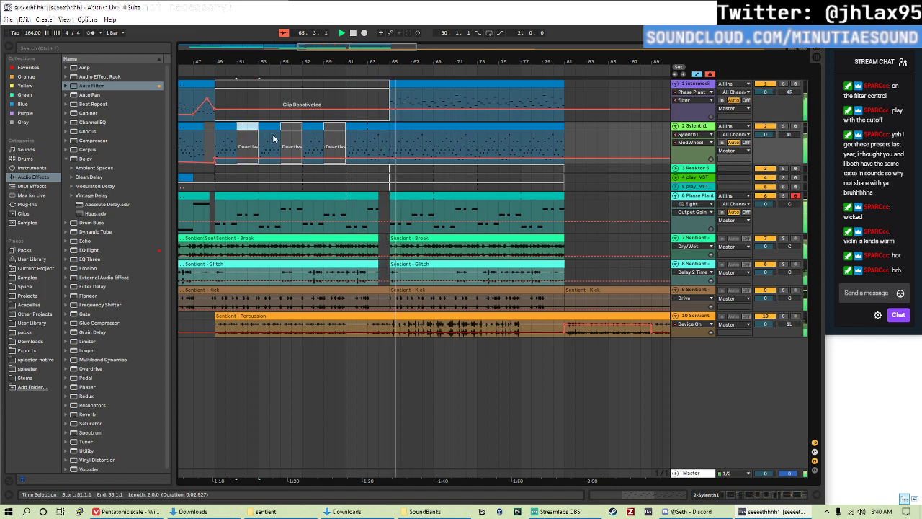
- Set the project tempo to 155 BPM while auditioning from bar 48
click(208, 144)
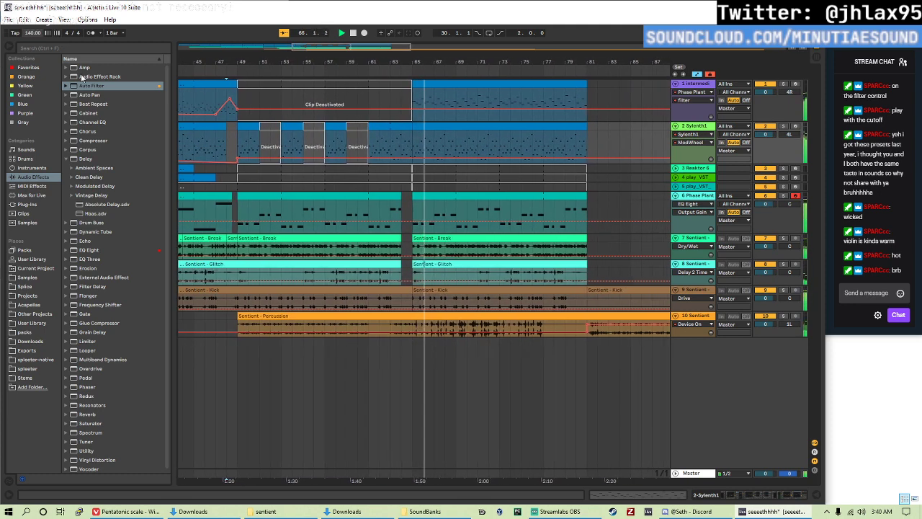
click(35, 33)
text(14)
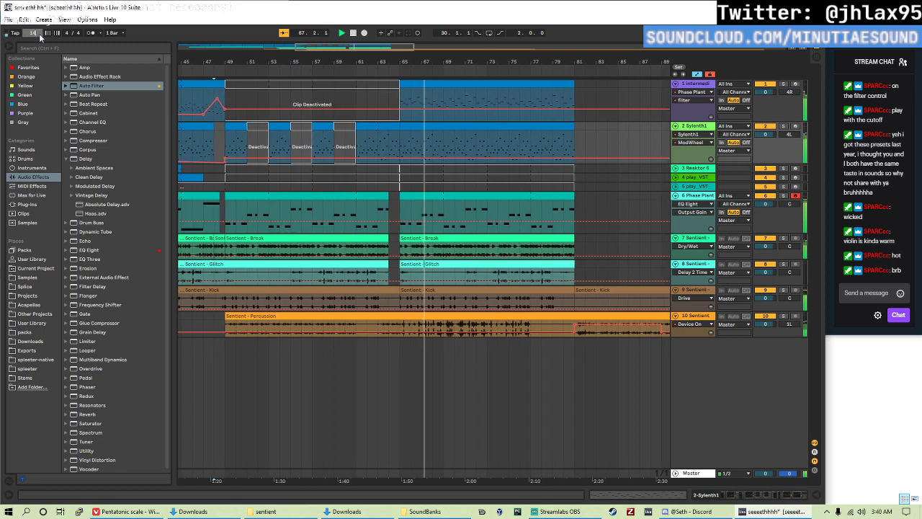
text(5)
key(Return)
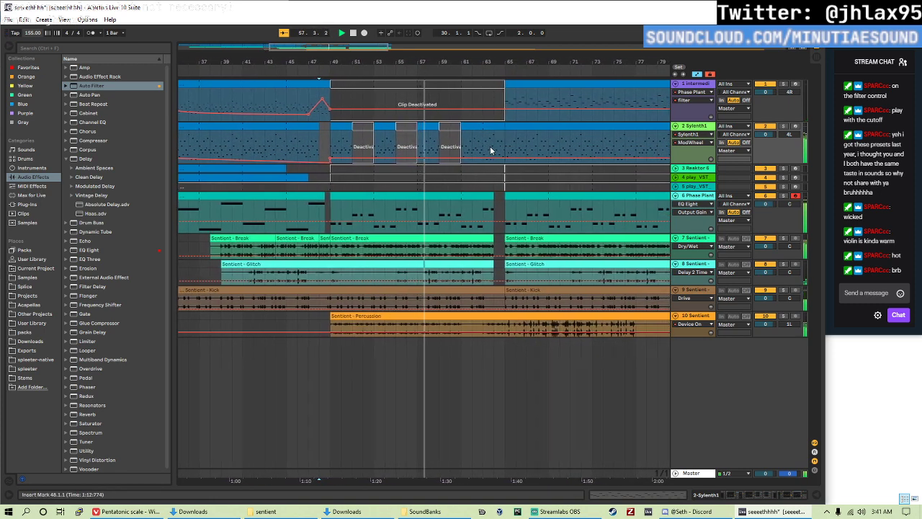
- Collapse the Sylenth1, Phase Plant and Sentient tracks, and place the Sentient - Snare sample on a new track at bar 49
click(675, 126)
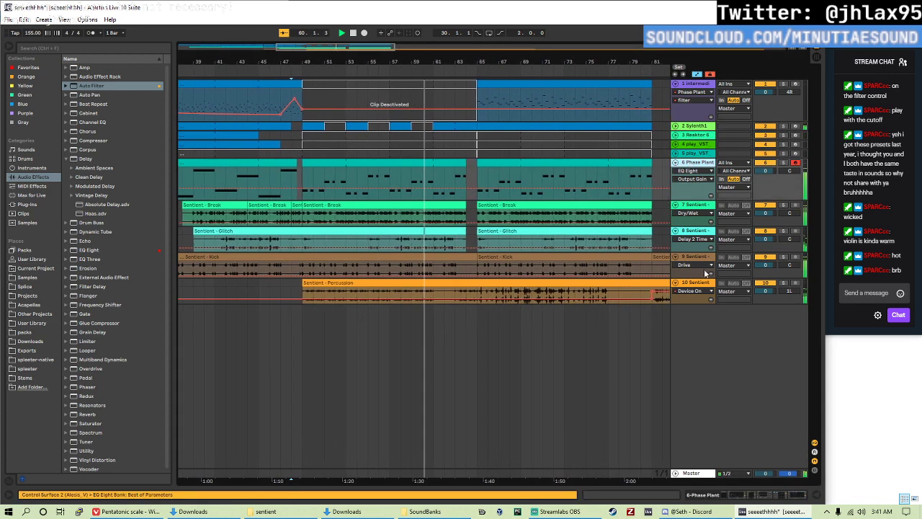
click(675, 163)
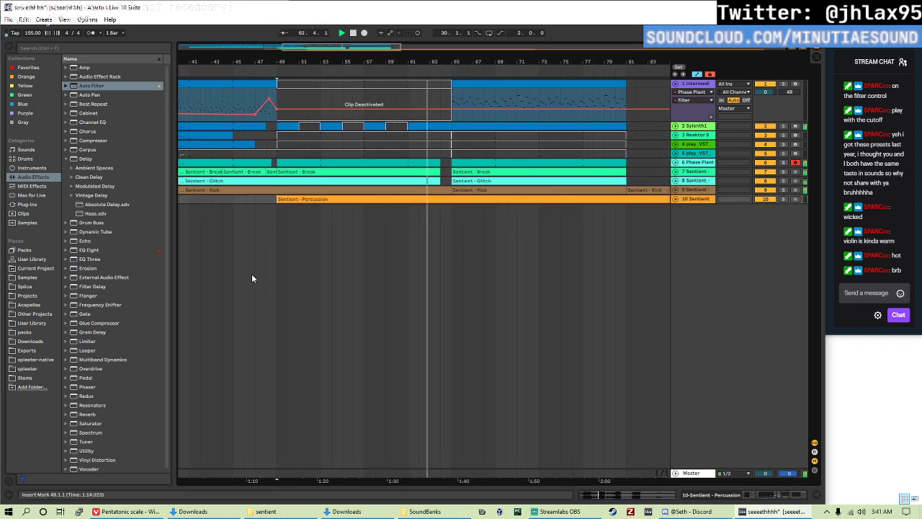
click(36, 277)
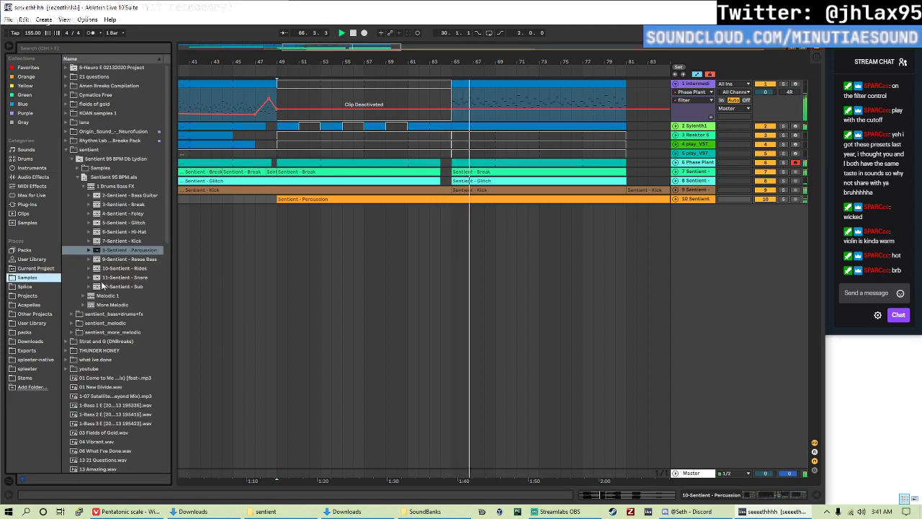
click(128, 279)
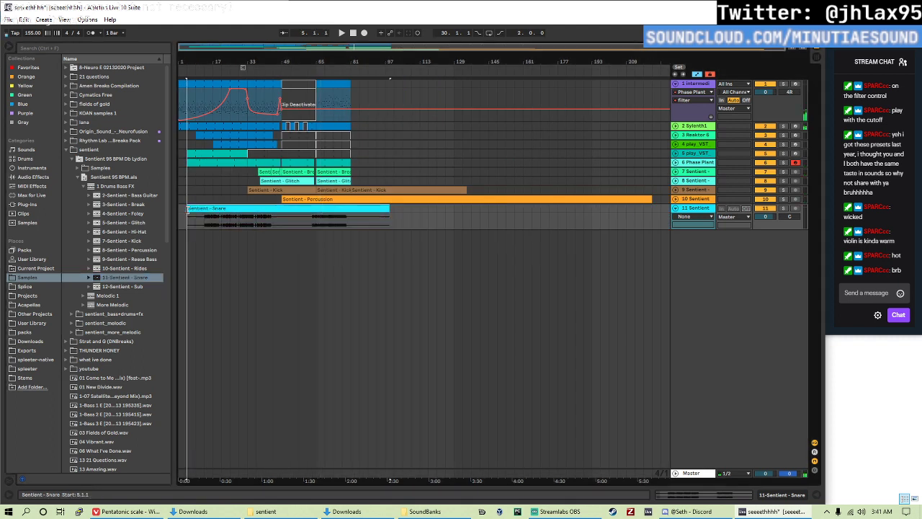
drag(187, 210, 292, 208)
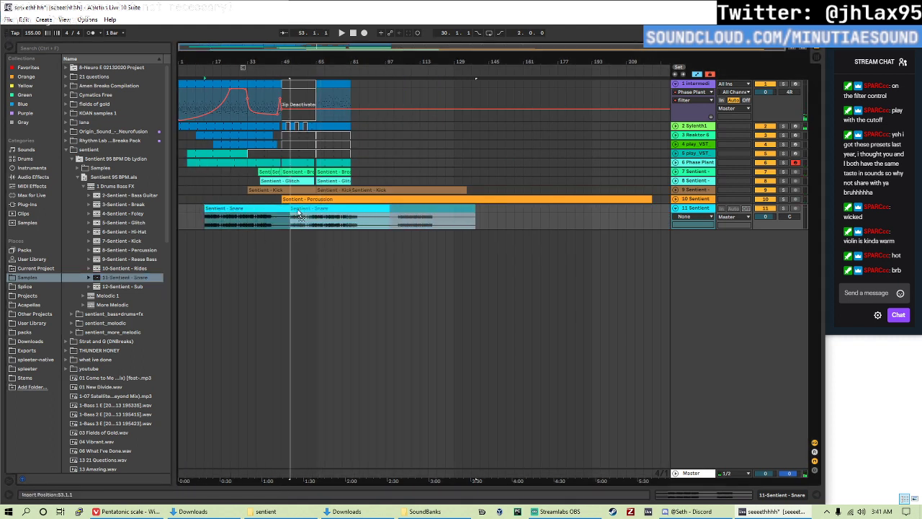
key(space)
- Double the snare clip's segment tempo to 190 BPM and trim its end to bar 81
double_click(315, 208)
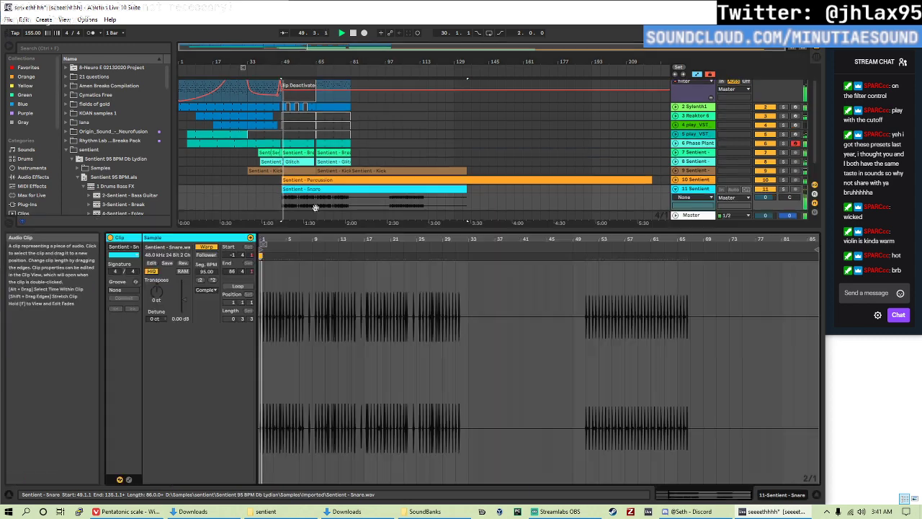
click(213, 278)
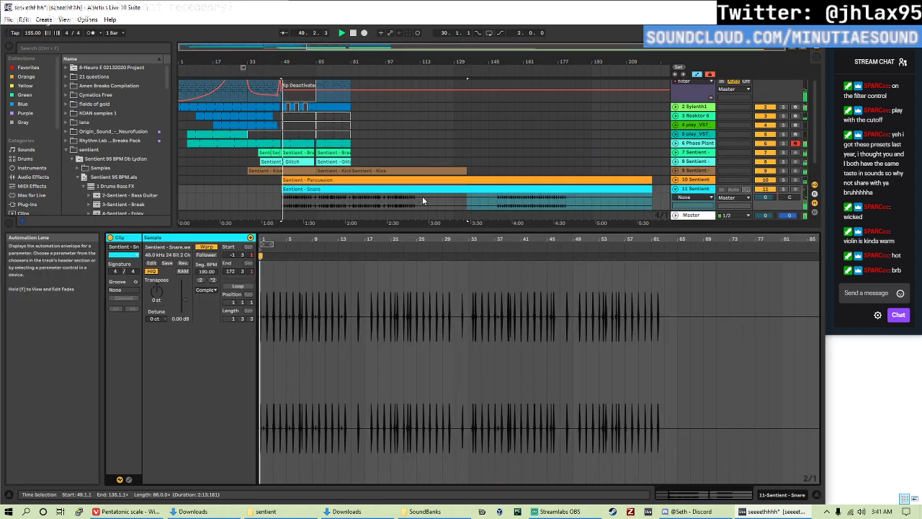
drag(651, 193, 351, 198)
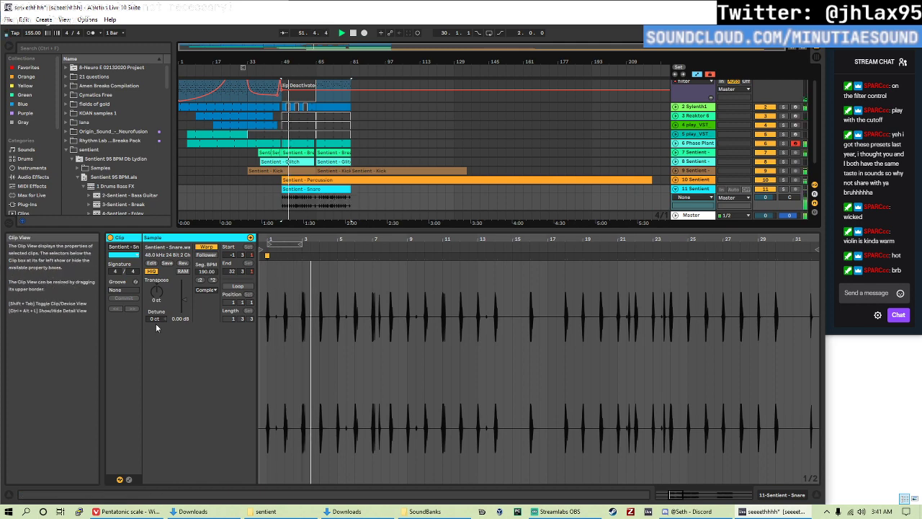
- Lower the snare clip's gain to -3.83 dB and transpose it up 2 semitones
drag(185, 301, 185, 309)
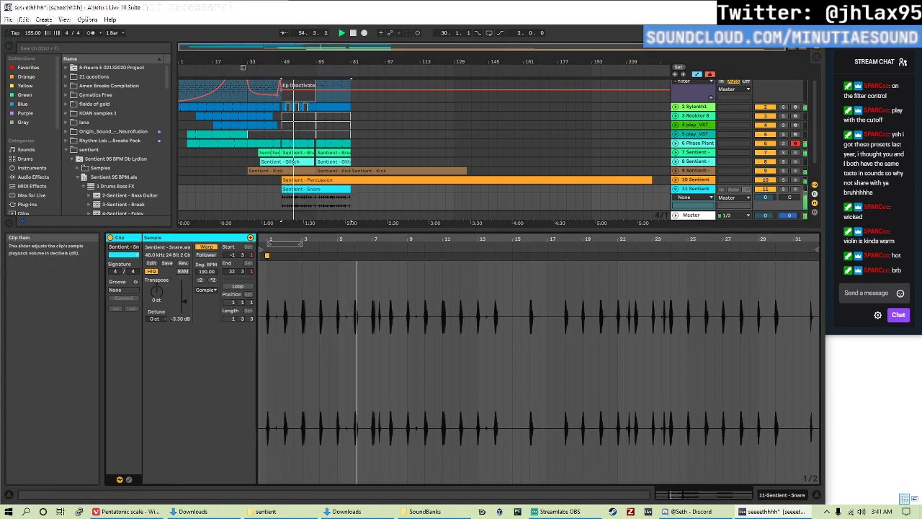
drag(158, 300, 159, 294)
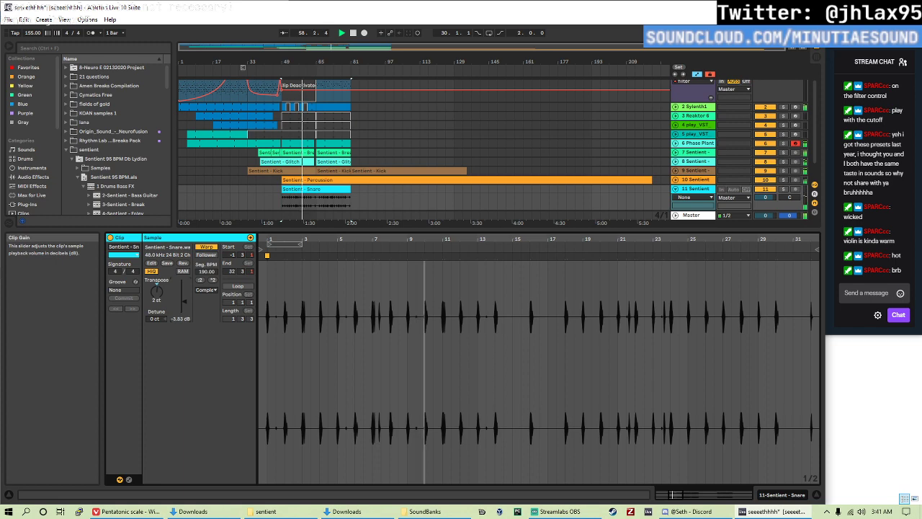
- Add the Haas delay preset to the snare track, with a right delay of 7.45 ms and Dry/Wet at 29%
double_click(709, 190)
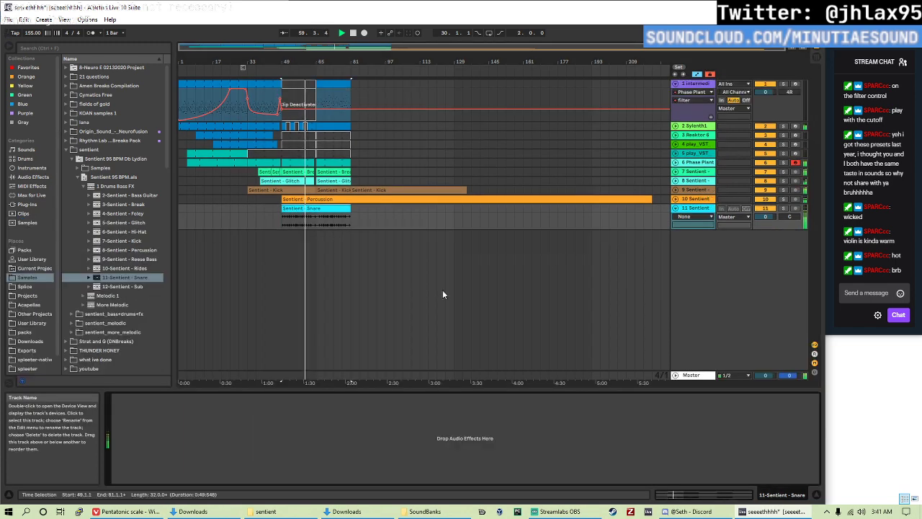
click(32, 177)
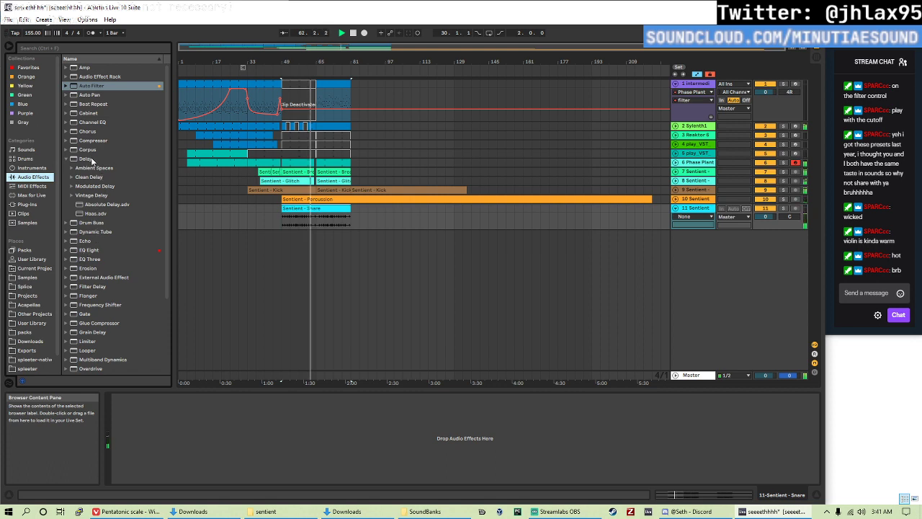
double_click(95, 214)
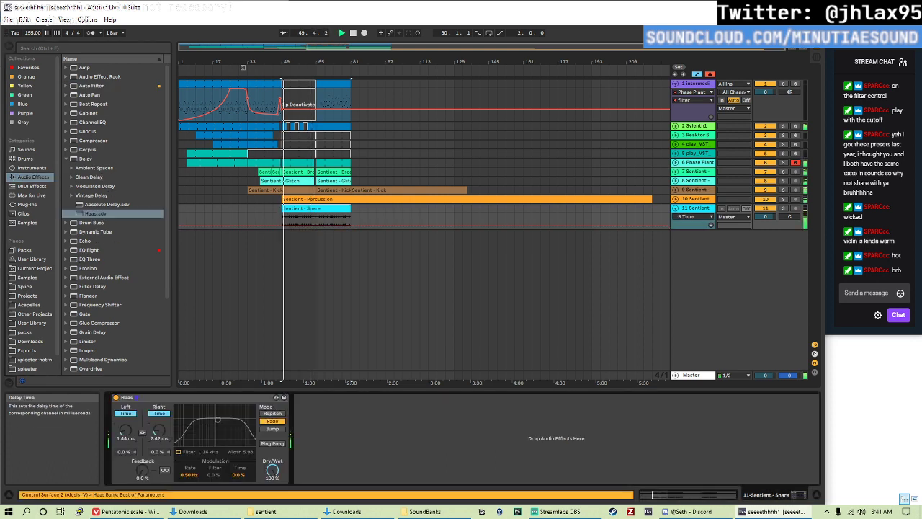
drag(159, 431, 158, 437)
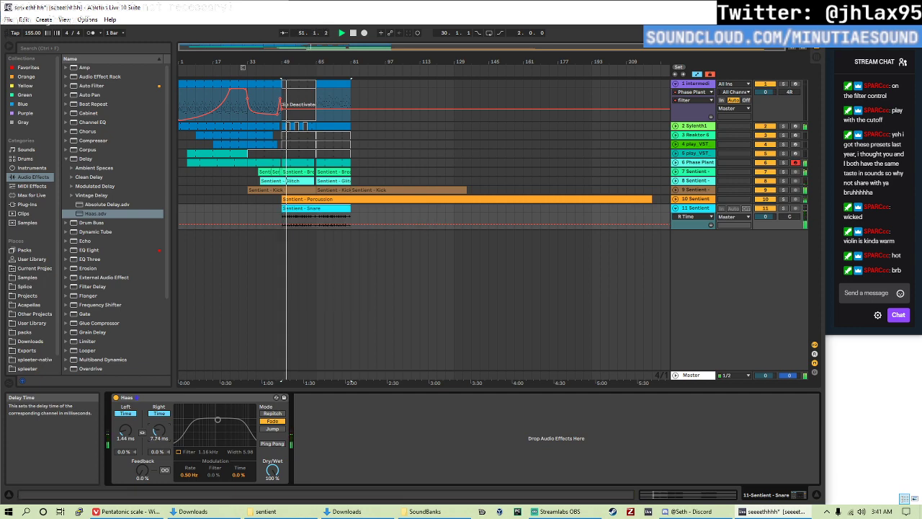
drag(272, 472, 272, 508)
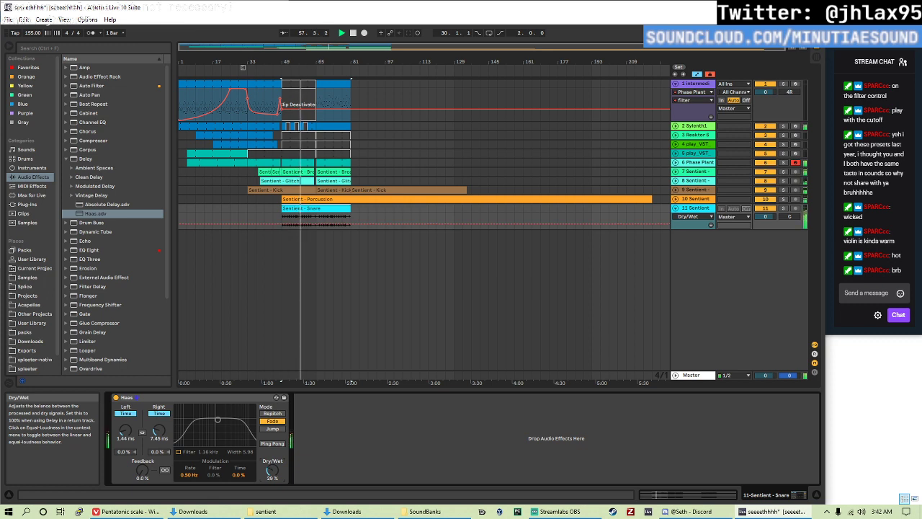
- Set the snare's Haas left delay to 12.8 ms with Dry/Wet at 29% and restart playback
click(142, 431)
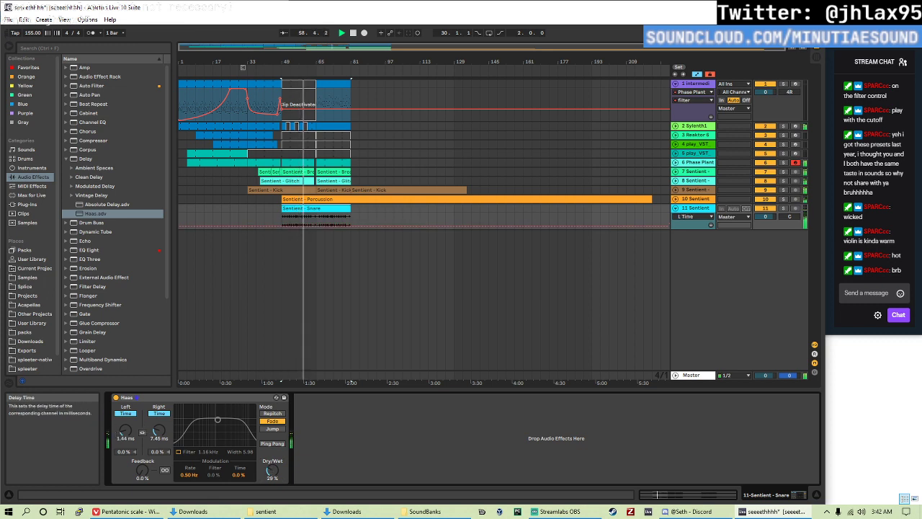
drag(142, 431, 142, 431)
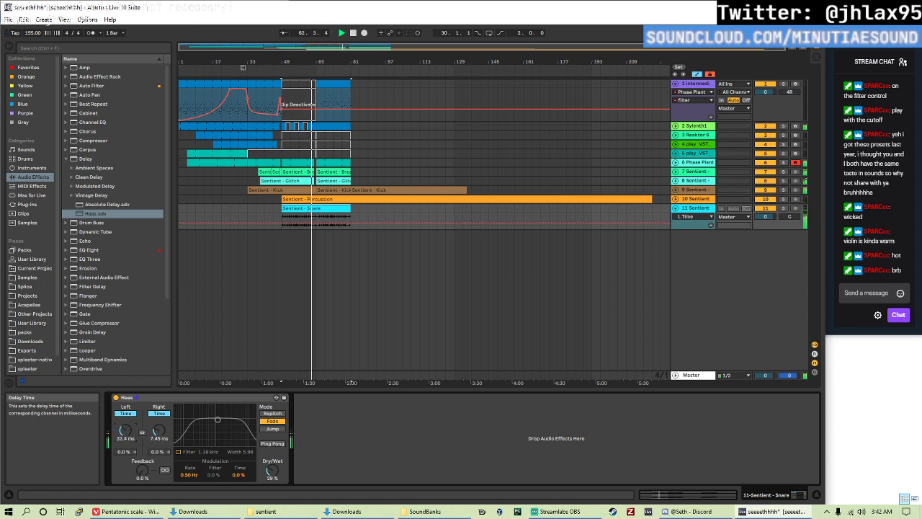
drag(272, 470, 271, 469)
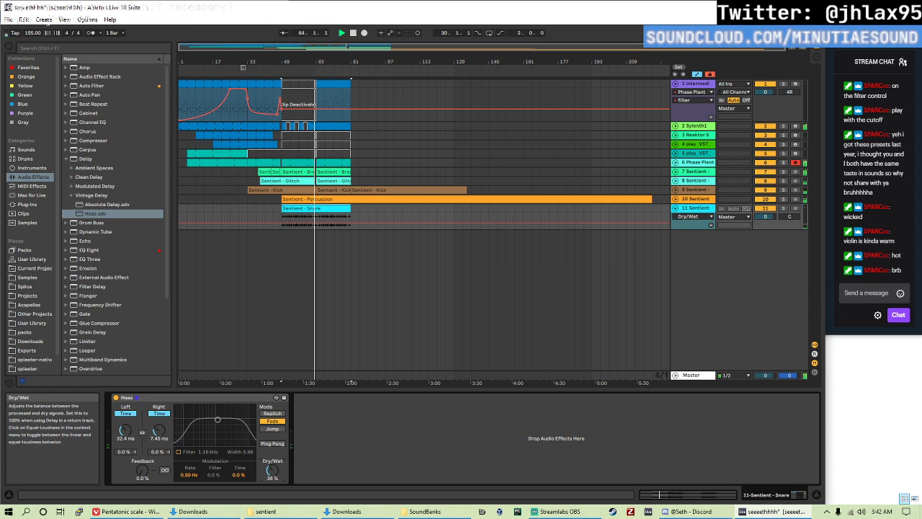
drag(124, 431, 124, 431)
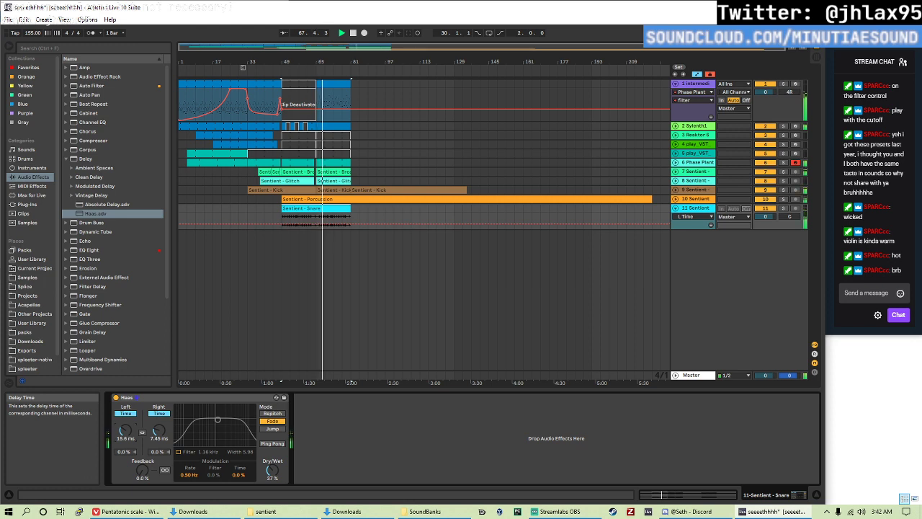
drag(271, 470, 272, 470)
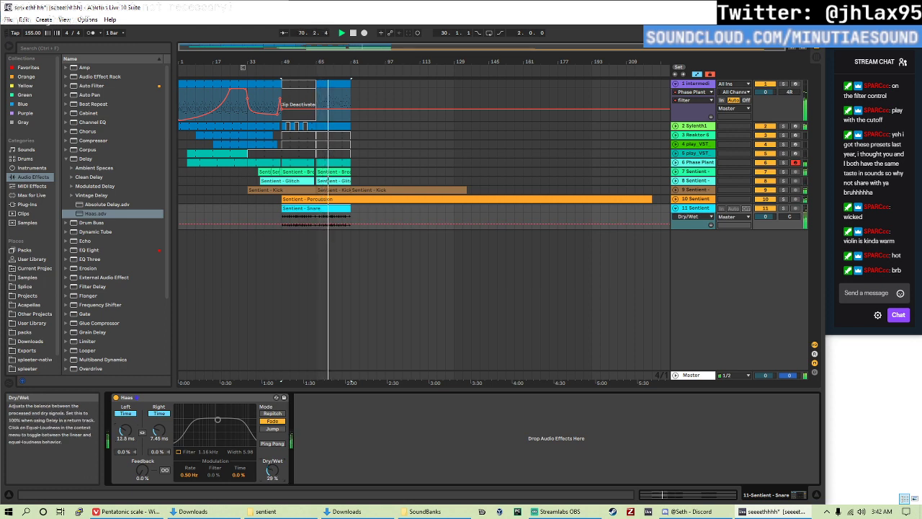
key(space)
key(space)
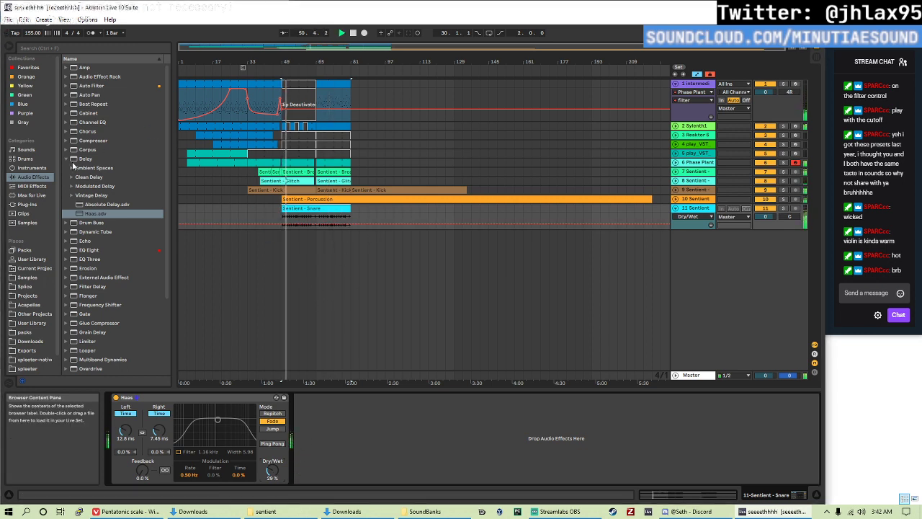
- Insert an EQ Eight before the Haas delay with a low cut near 100 Hz, a 1 kHz dip, boosted highs and -1.16 dB output gain
double_click(89, 250)
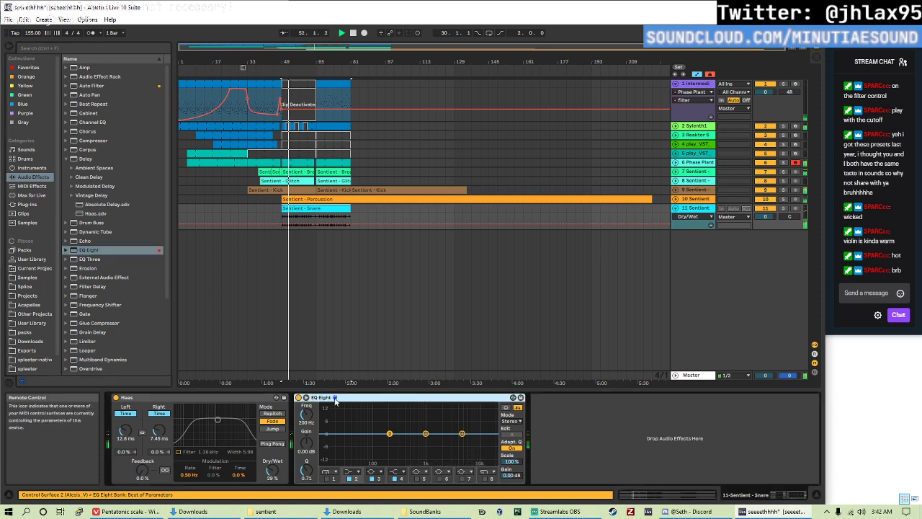
drag(114, 411, 116, 413)
drag(243, 433, 289, 427)
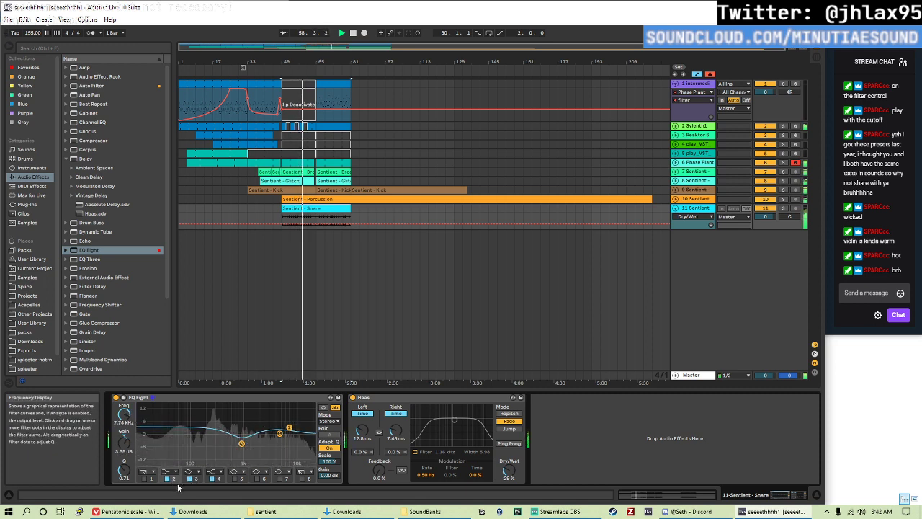
click(143, 478)
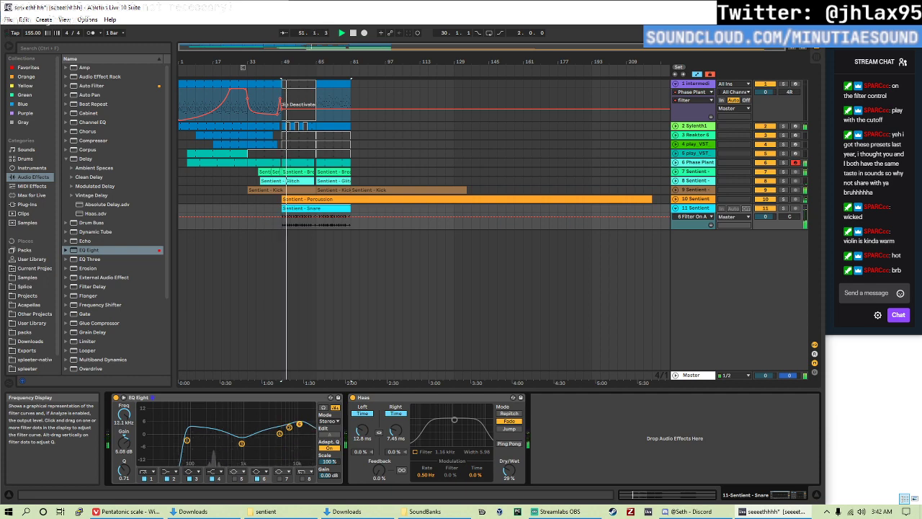
drag(129, 469, 125, 452)
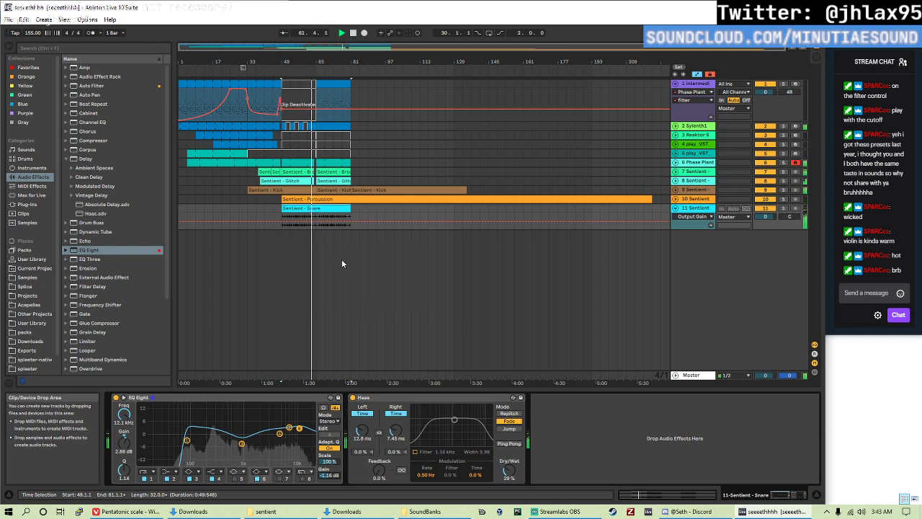
- Compare the master sound with its EQ Eight and Ozone 8 rack bypassed and active, and shrink the Spectrum display
click(708, 376)
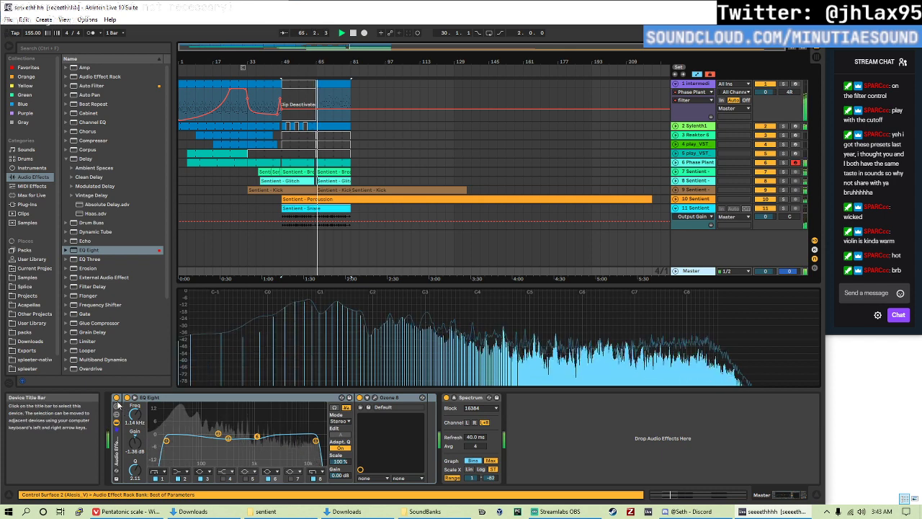
click(116, 396)
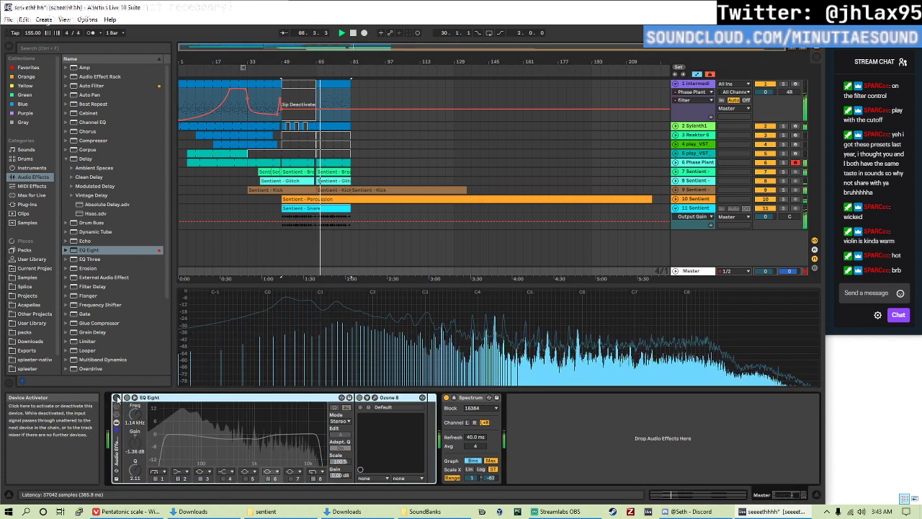
click(116, 397)
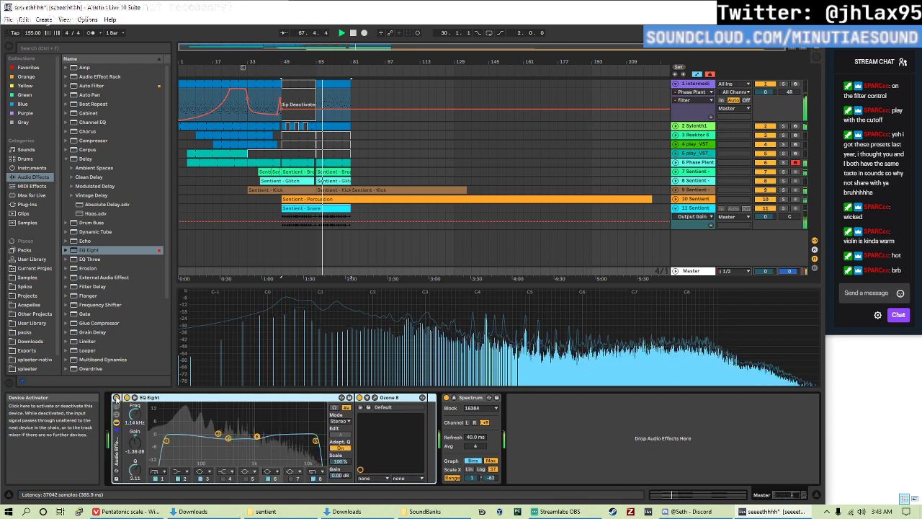
double_click(327, 282)
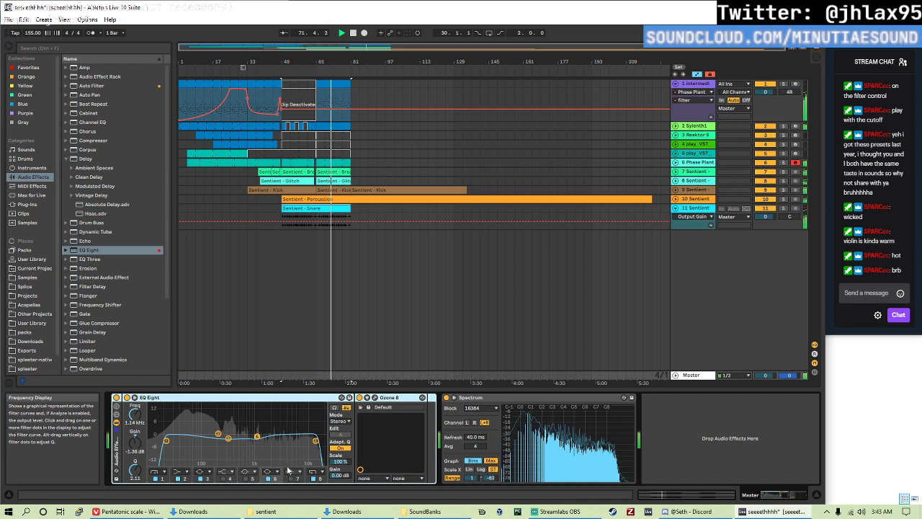
- Enable band 7 of the master EQ Eight at 2.67 kHz, -1.61 dB and Q 2.82, and save the project
click(291, 435)
drag(291, 436, 276, 436)
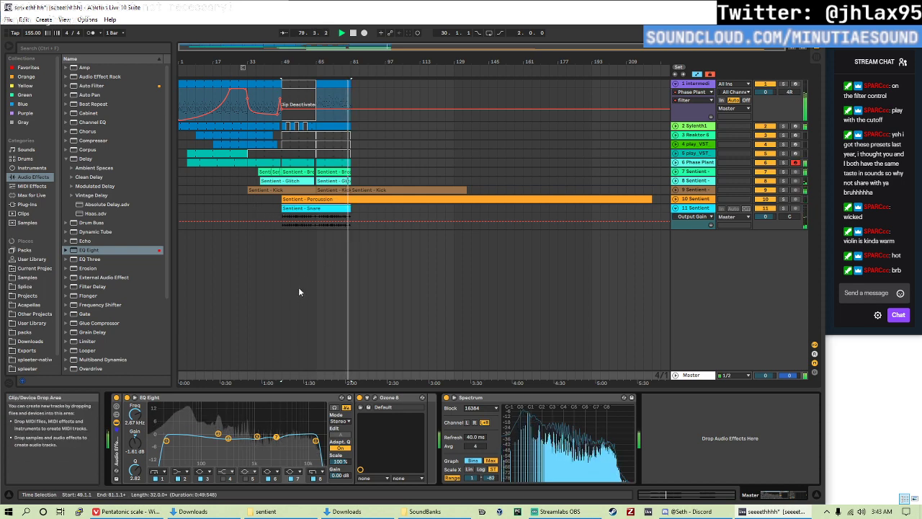
key(ctrl+s)
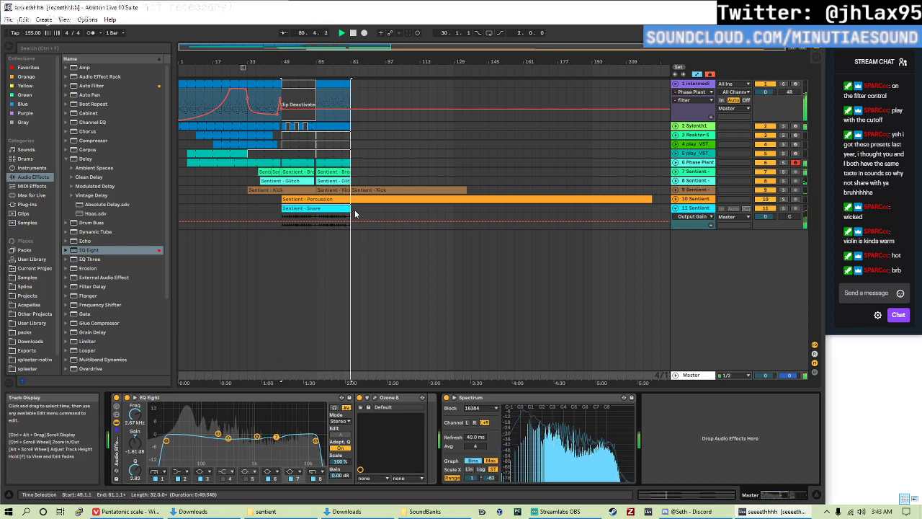
- Duplicate bars 49 to 81 across all tracks so the copy starts at bar 81
click(352, 212)
click(285, 213)
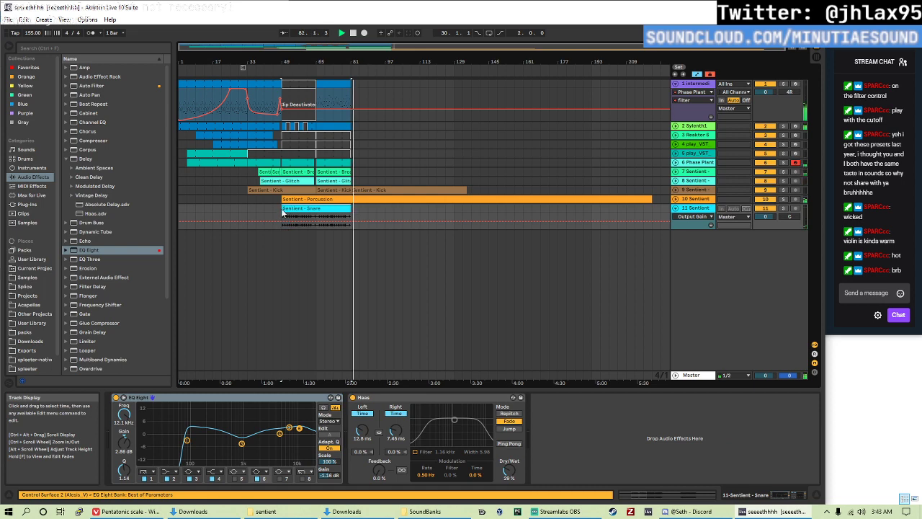
key(ctrl+d)
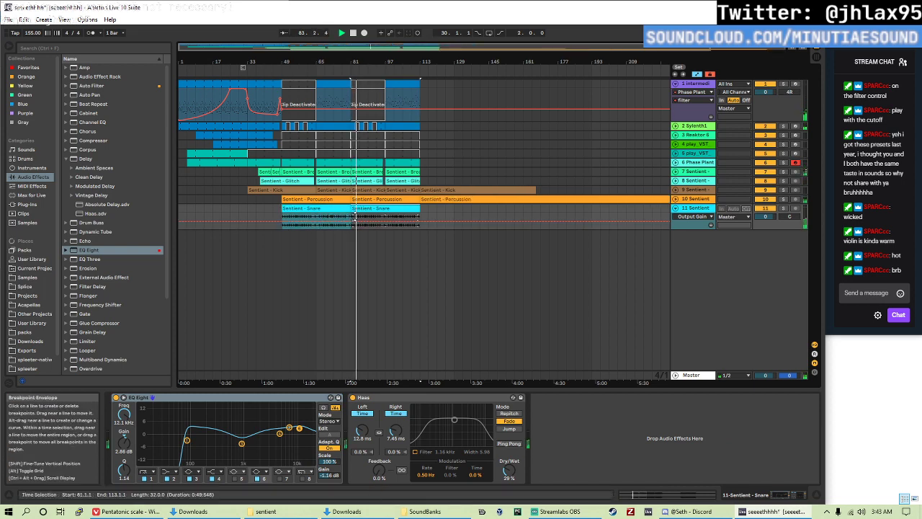
- Deactivate the Sylenth1 and Phase Plant clips between bars 81 and 113
click(366, 126)
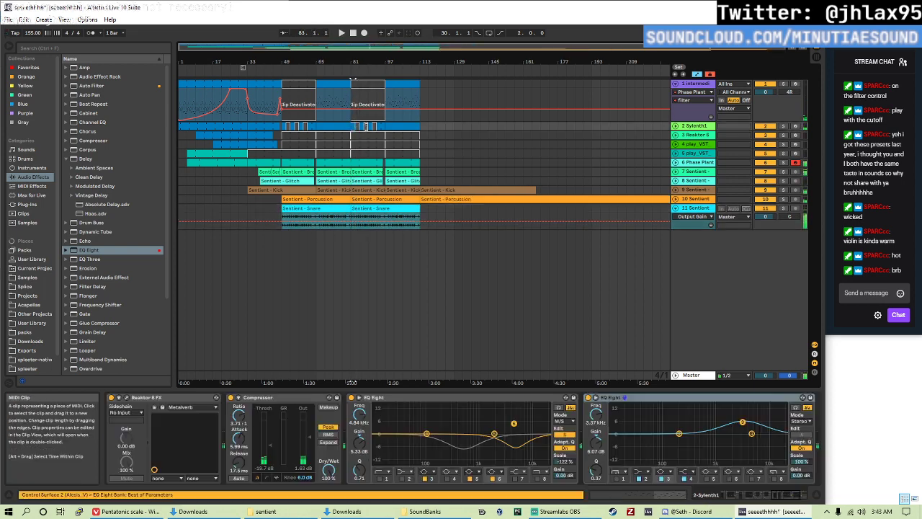
key(space)
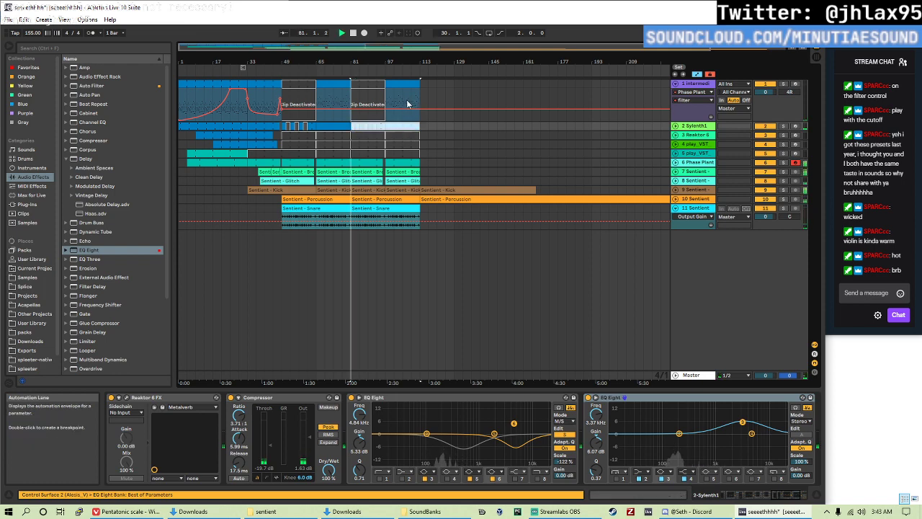
click(367, 162)
click(413, 160)
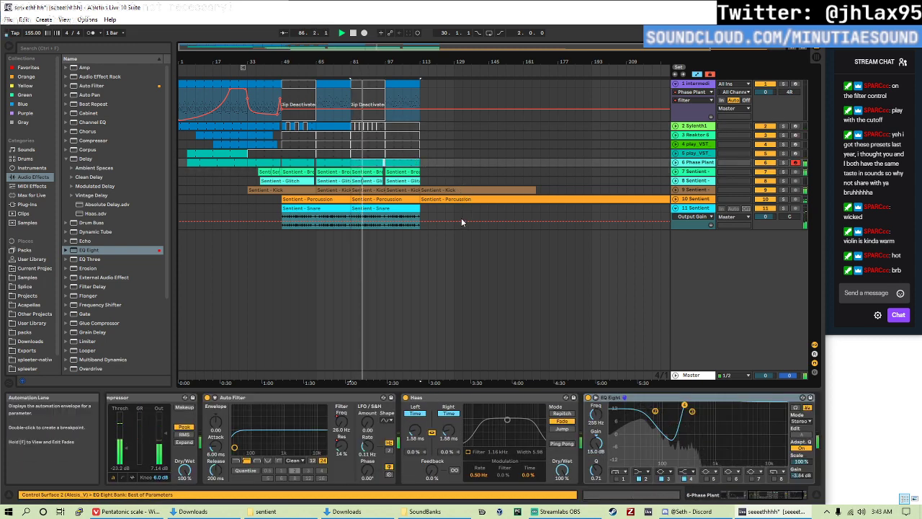
shift+click(389, 184)
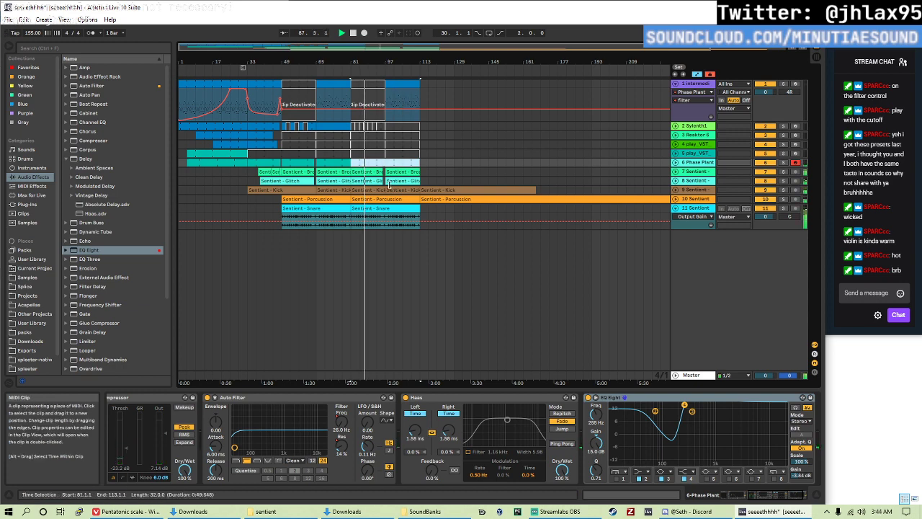
- Make the percussion clip at bar 81 run continuously to bar 221 and unfold its track
click(426, 199)
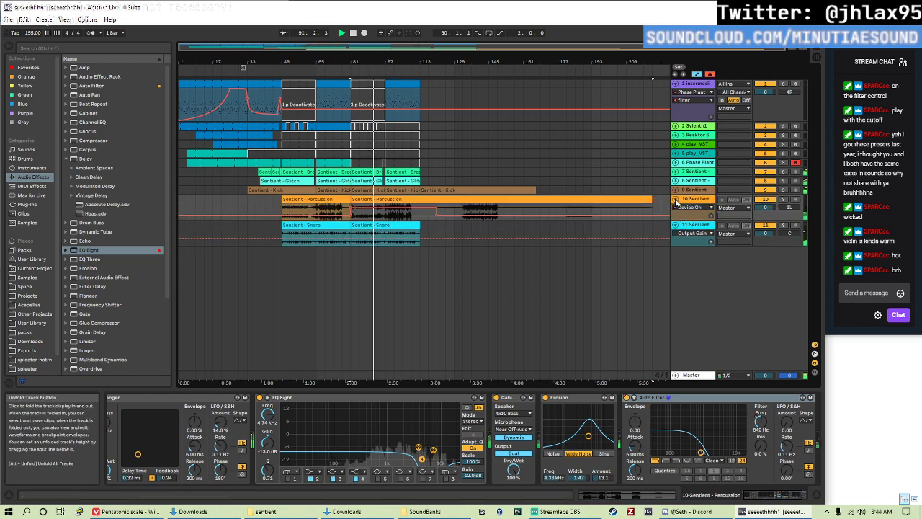
key(alt+plus)
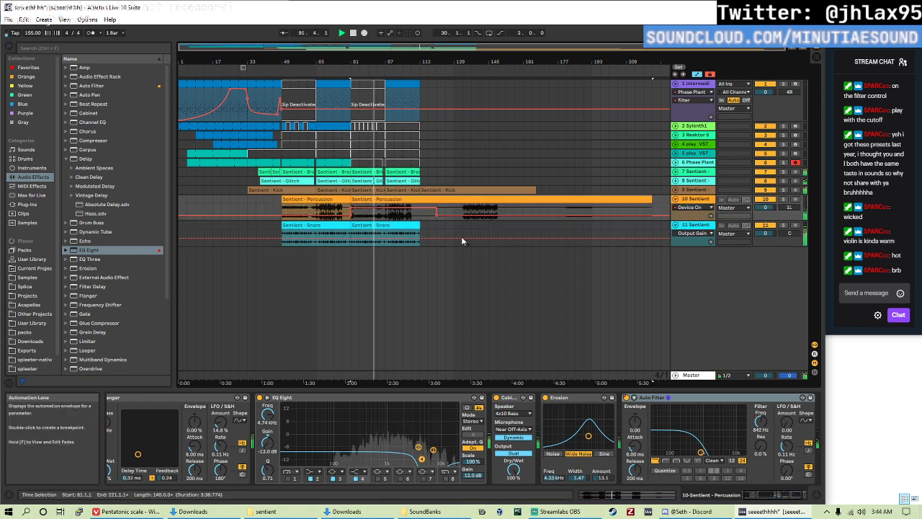
click(419, 209)
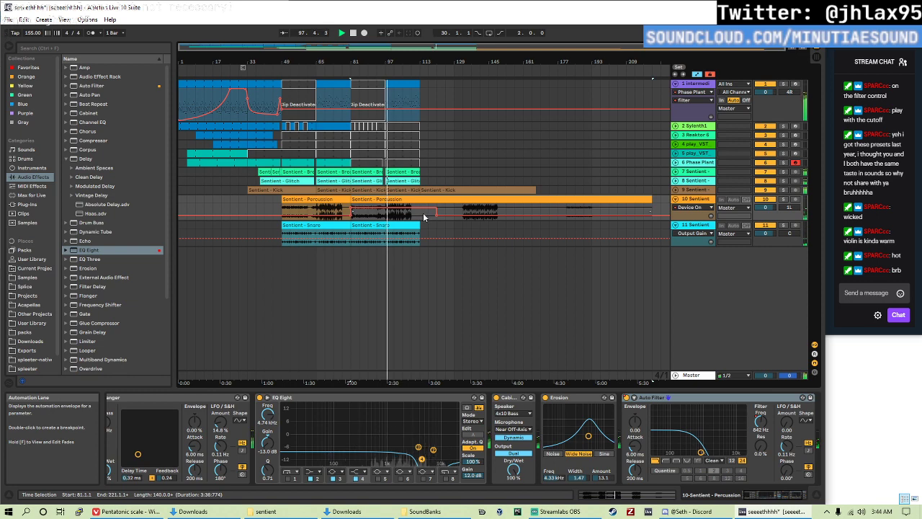
- Deactivate the intermediate mouse pluck clip in bars 97 to 113 and save the project
click(397, 85)
click(397, 85)
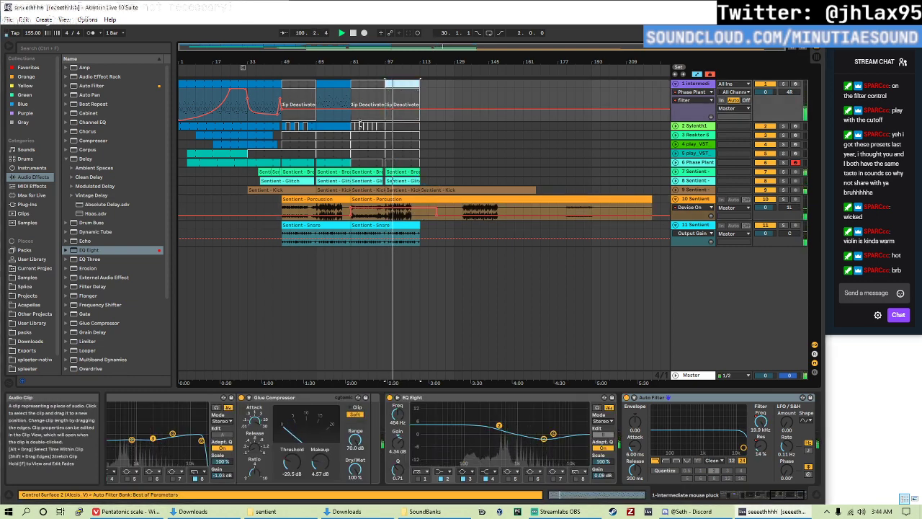
- Play the arrangement from bar 33 and review the transition into bar 49
click(268, 152)
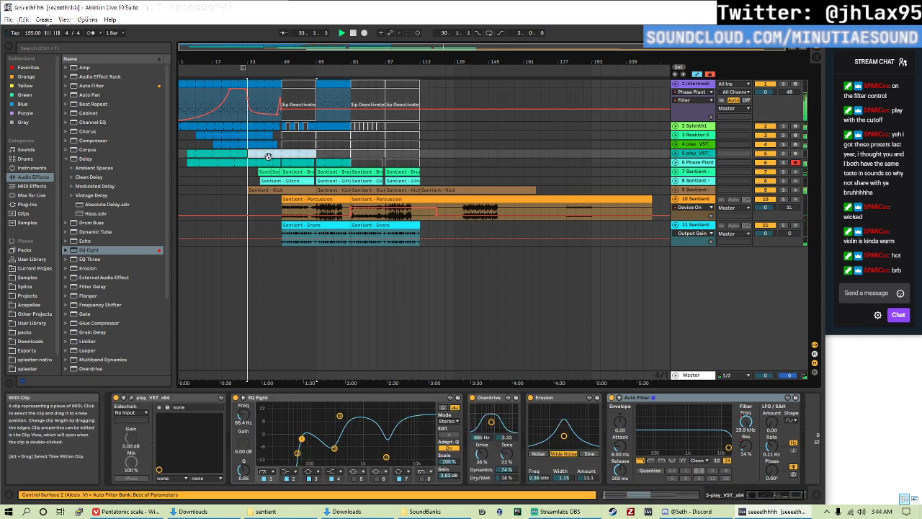
click(260, 275)
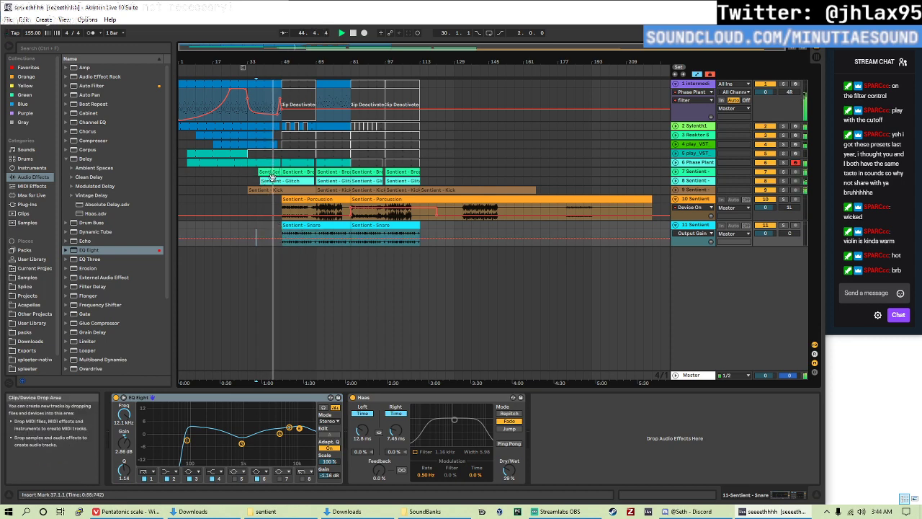
ctrl+scroll(273, 202, up, 5)
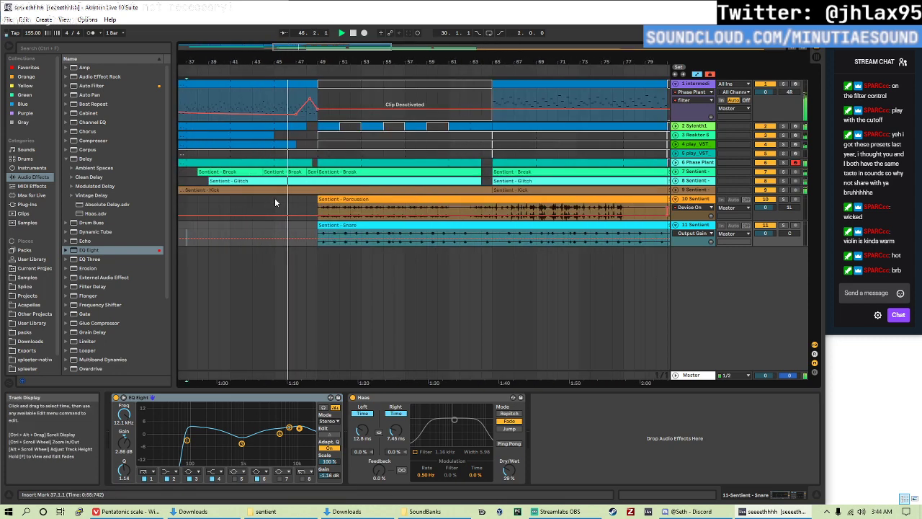
ctrl+scroll(281, 191, down, 3)
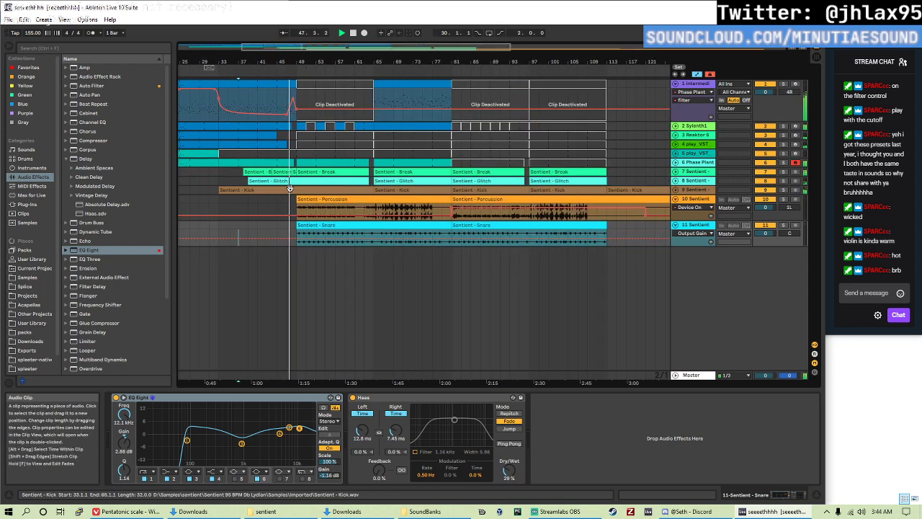
scroll(285, 195, left, 5)
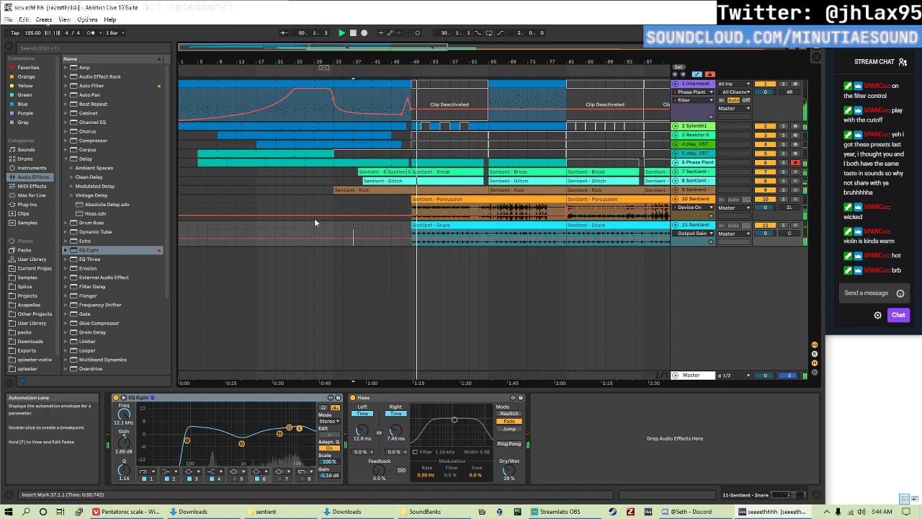
- Split off bar 48 of the intermediate mouse pluck clip and stretch its MIDI notes to double length, giving an 8-bar loop
ctrl+scroll(412, 109, up, 10)
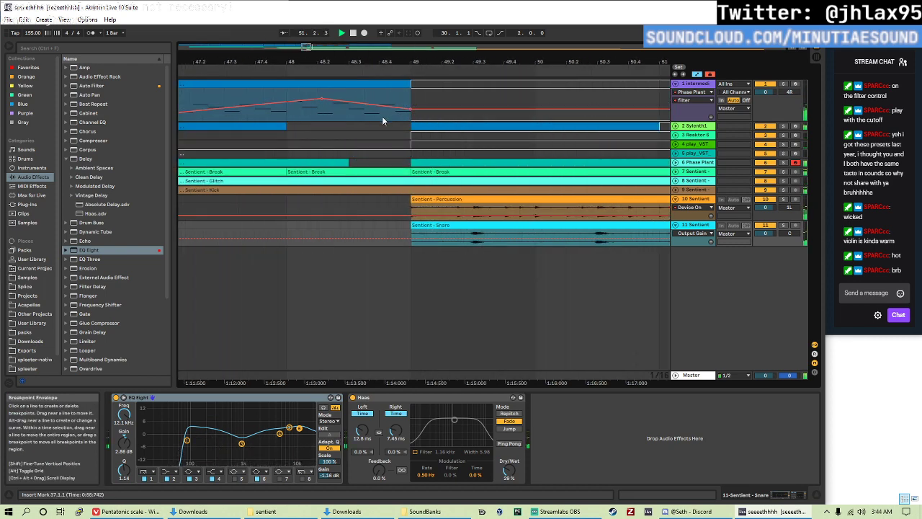
ctrl+scroll(381, 115, down, 2)
click(339, 114)
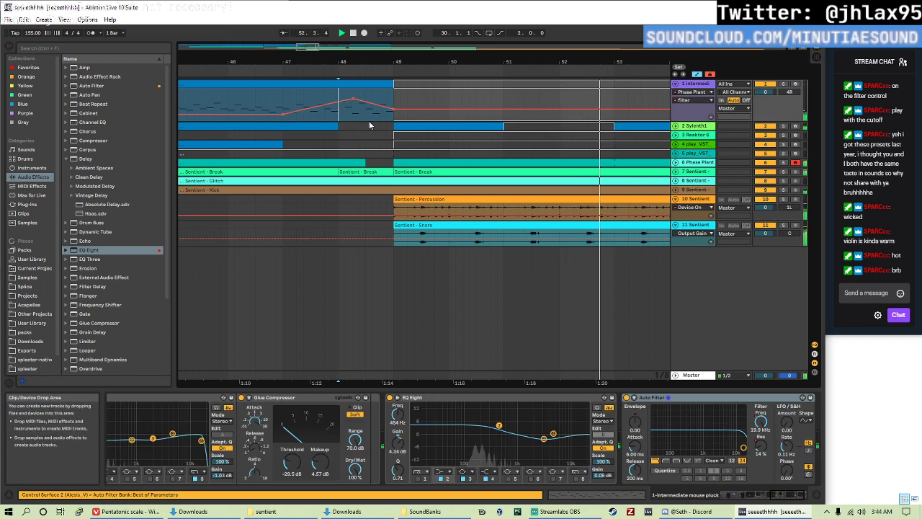
key(shift+Tab)
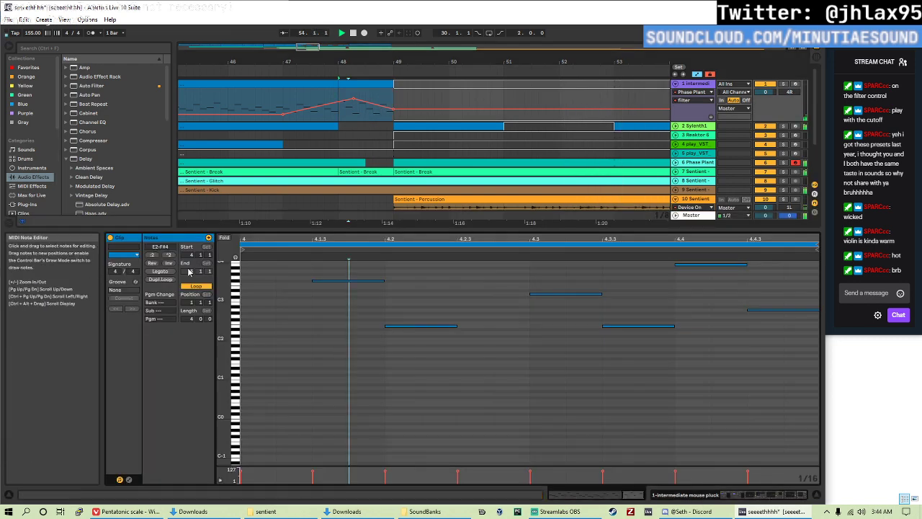
double_click(355, 236)
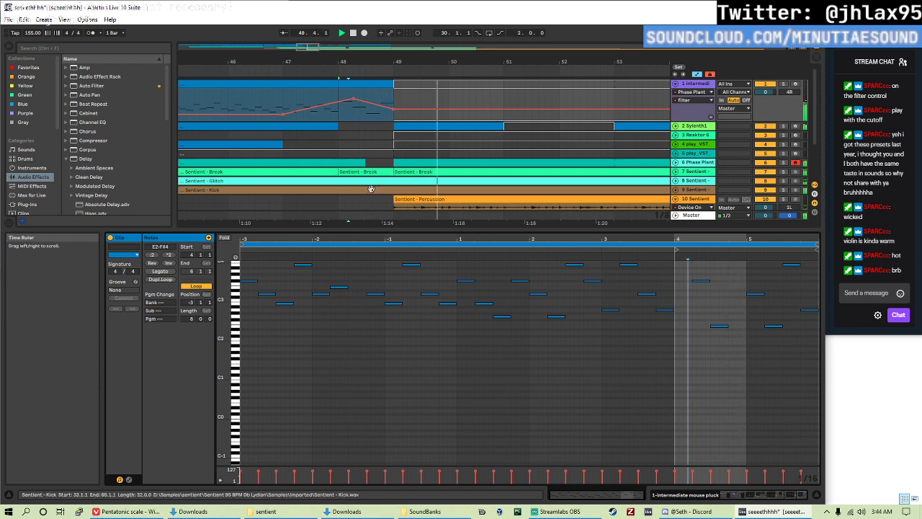
- Shape the filter automation on track 1 into alternating dips and peaks between bars 48 and 49, playing it back
click(378, 109)
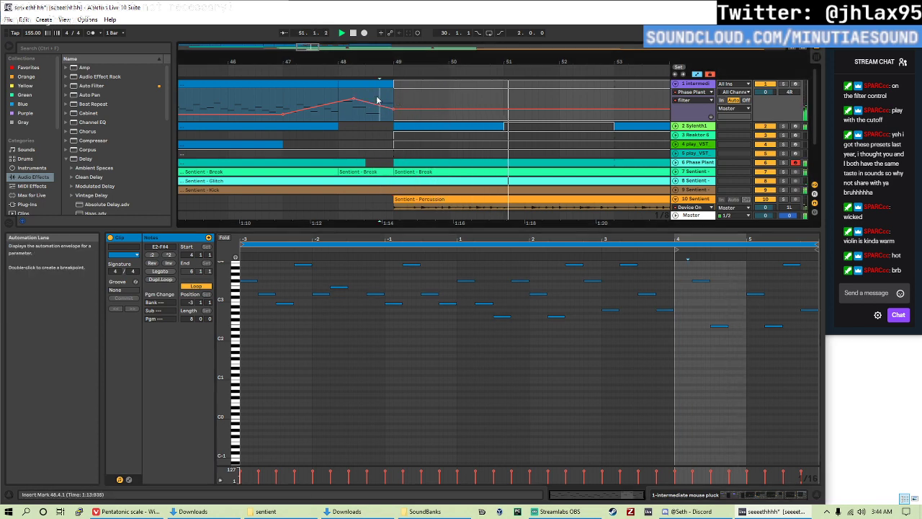
mouse_move(385, 118)
mouse_down()
mouse_move(387, 81)
mouse_move(387, 107)
mouse_up()
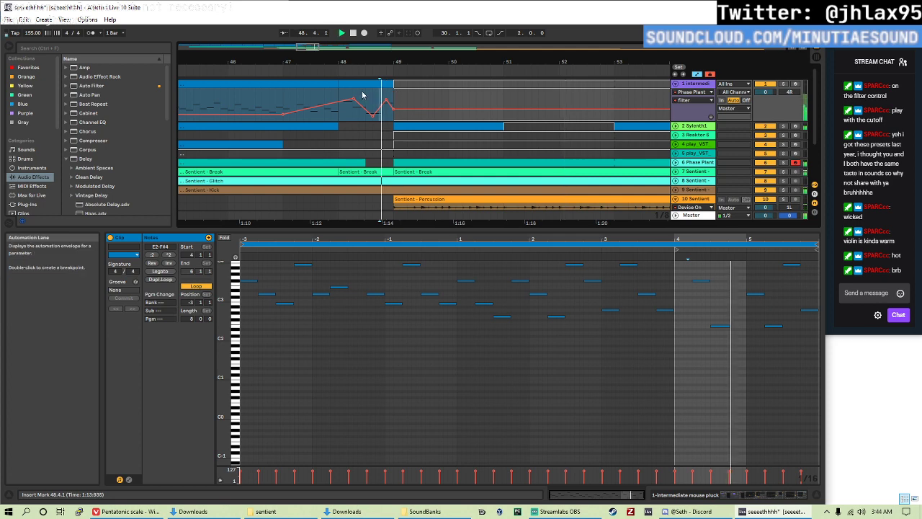
click(365, 144)
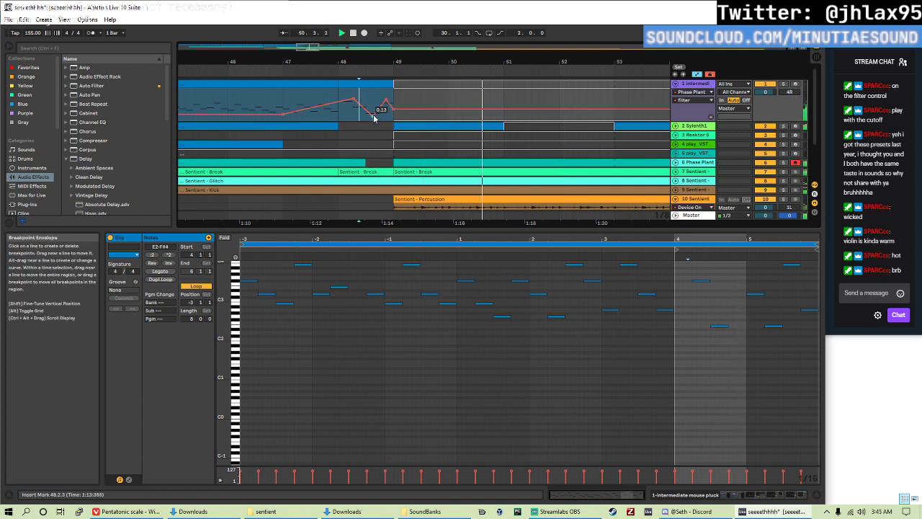
drag(374, 118, 382, 114)
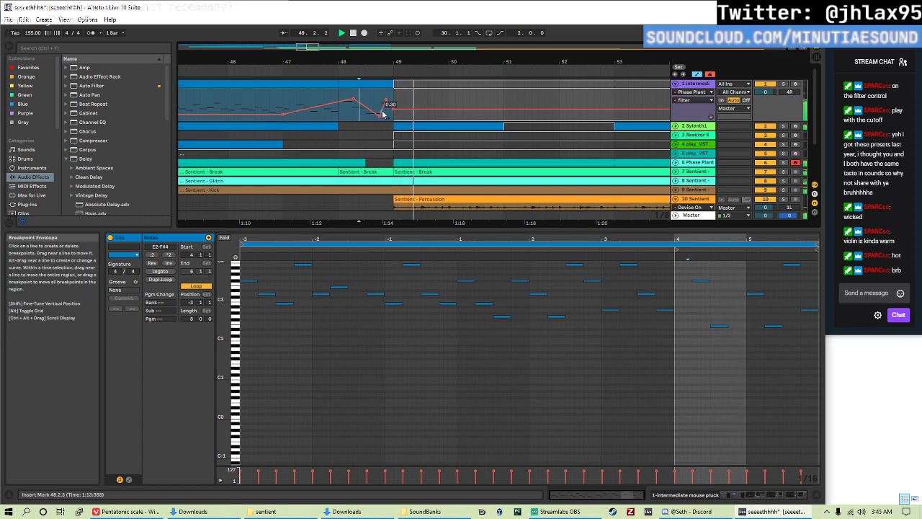
drag(380, 96, 380, 119)
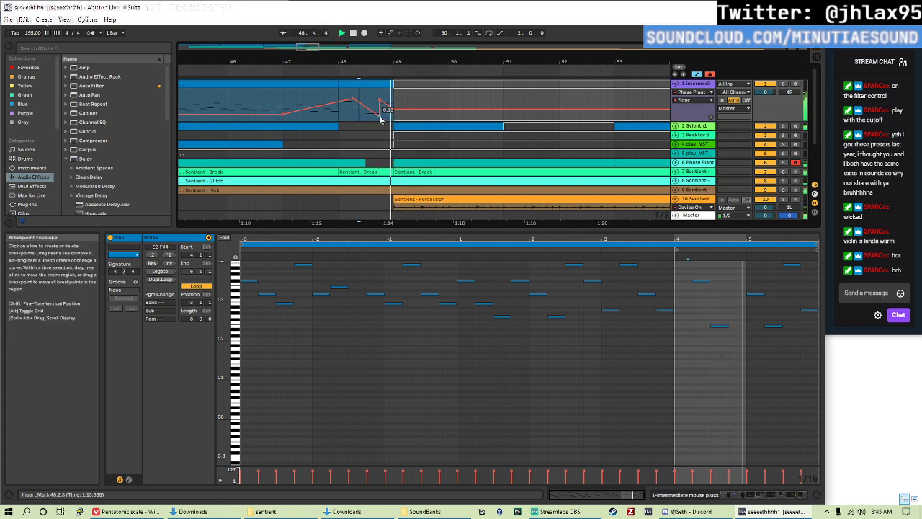
key(ctrl+z)
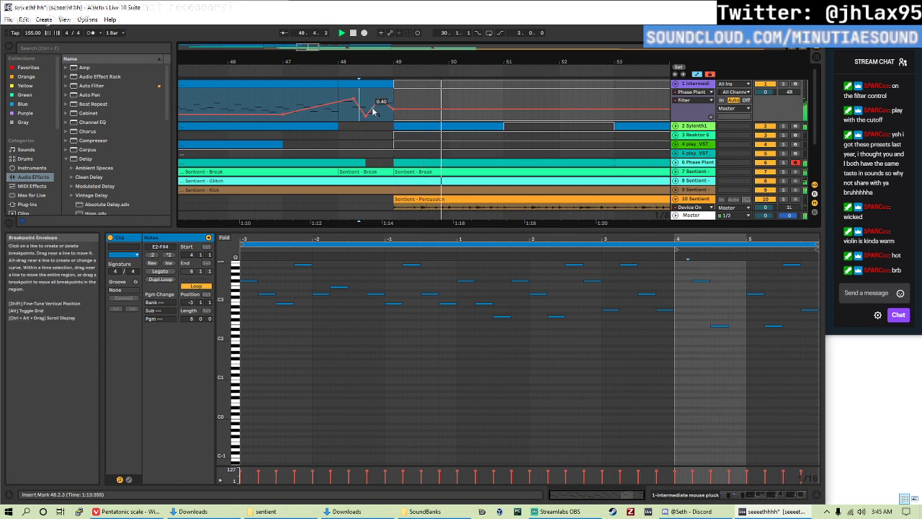
drag(369, 110, 363, 110)
key(space)
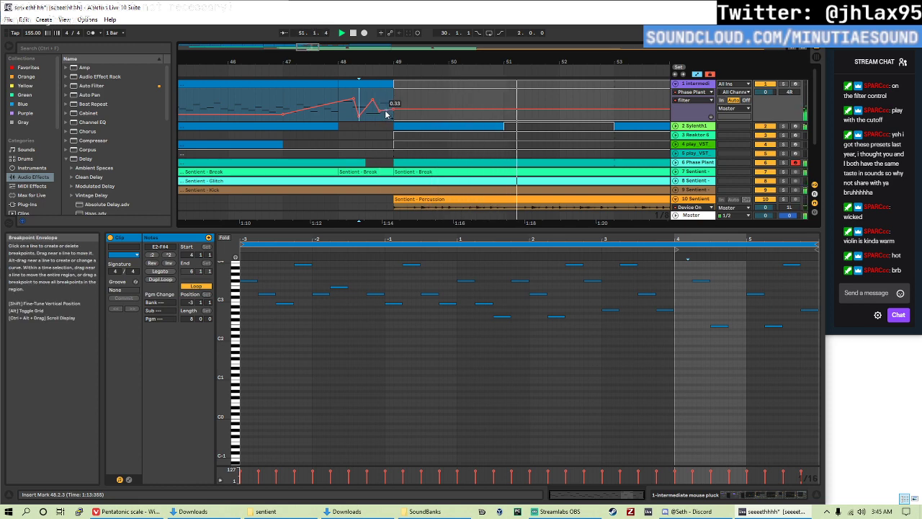
- Add a last filter automation peak of about 0.85 on track 1 just before bar 49 and audition the transition
key(space)
key(space)
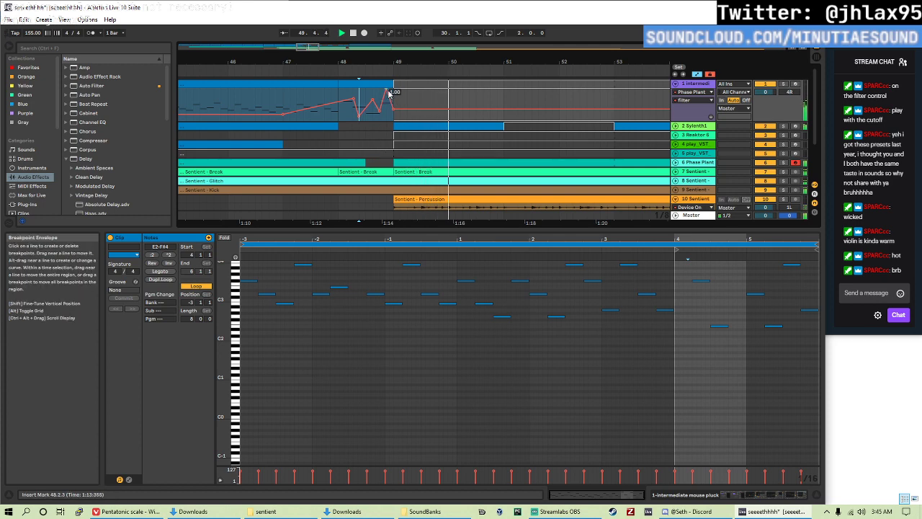
key(space)
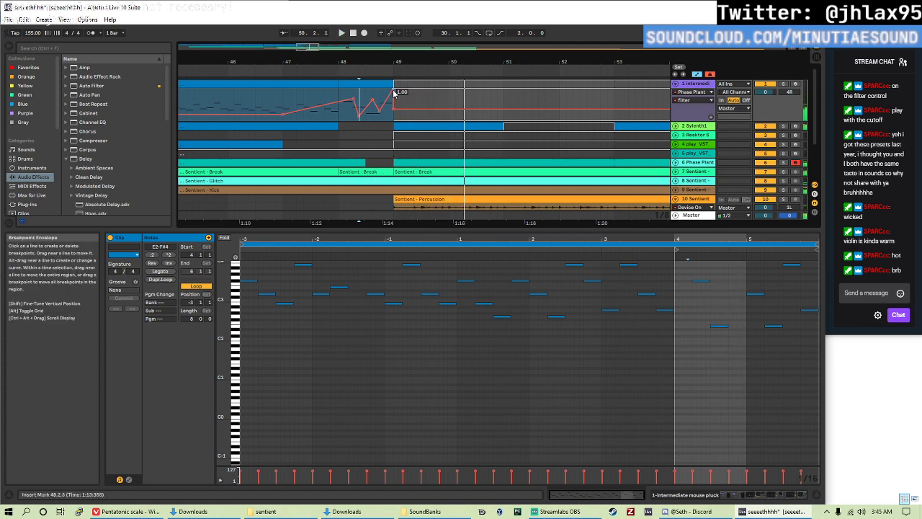
drag(394, 92, 386, 92)
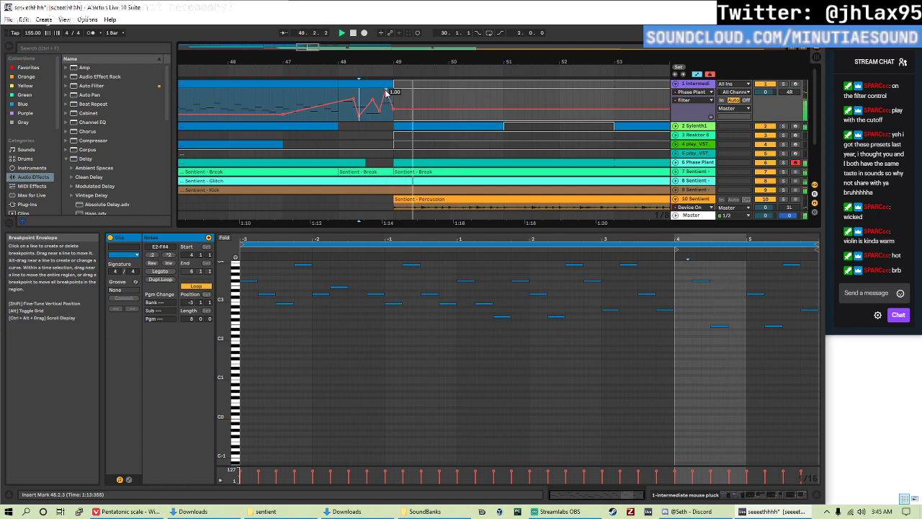
key(space)
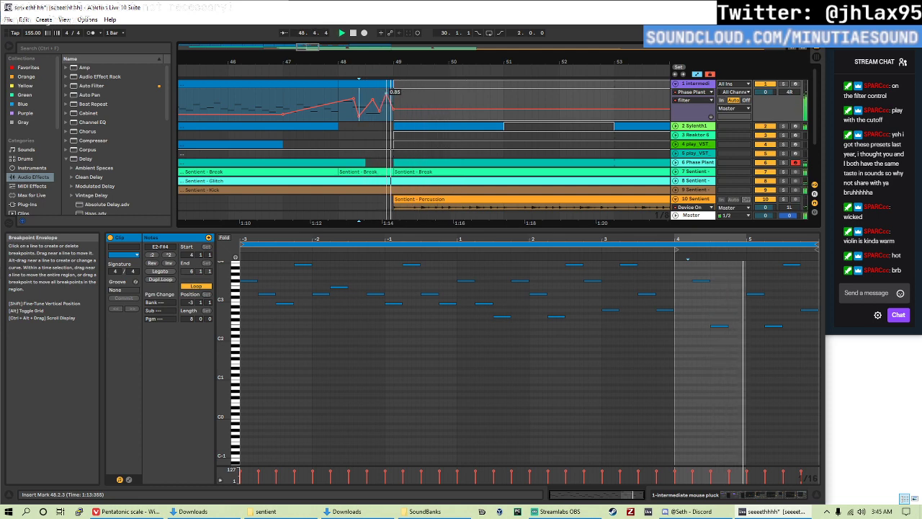
drag(387, 98, 387, 94)
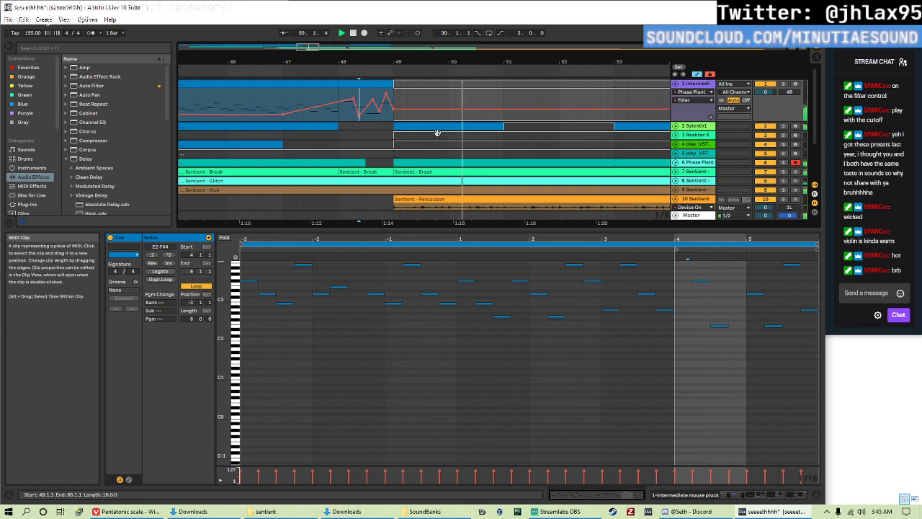
- Trim the start of the track 6 Phase Plant clip from 49.1.1 to 49.3.1 and audition the gap
scroll(416, 165, down, 3)
click(416, 163)
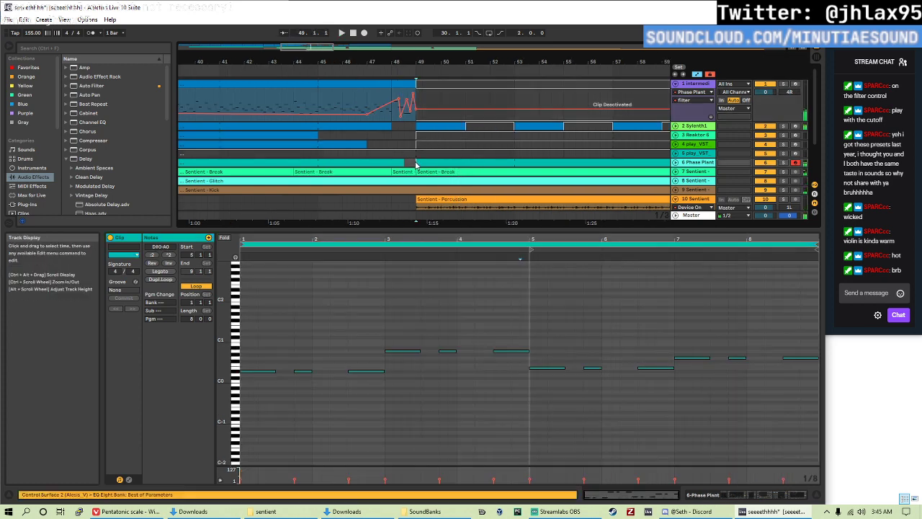
click(511, 145)
click(515, 161)
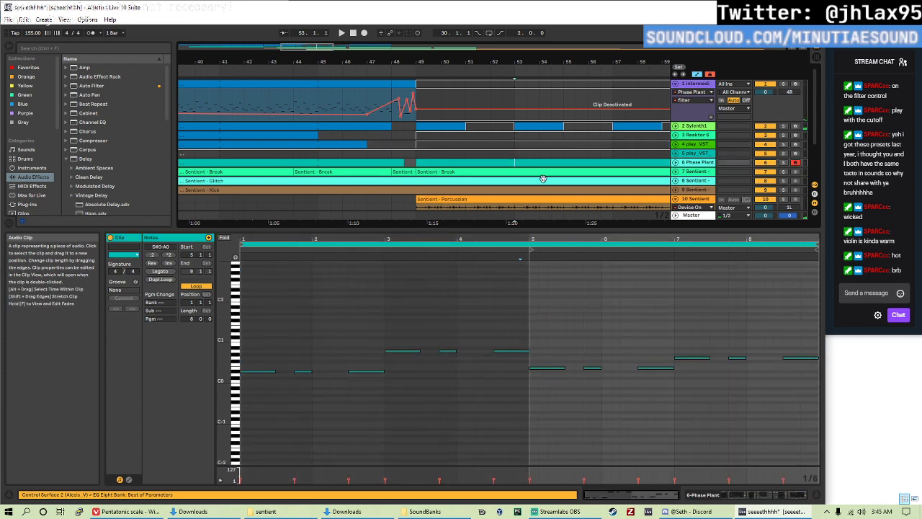
click(427, 164)
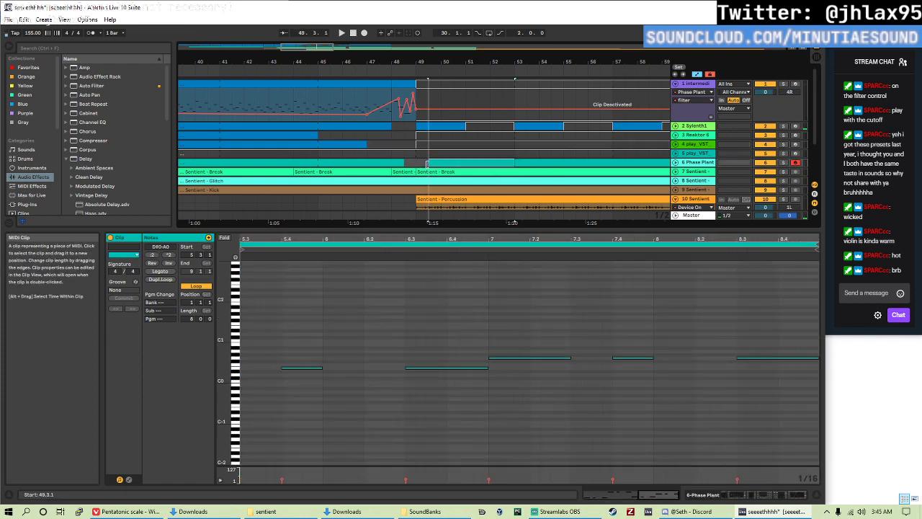
key(space)
click(416, 165)
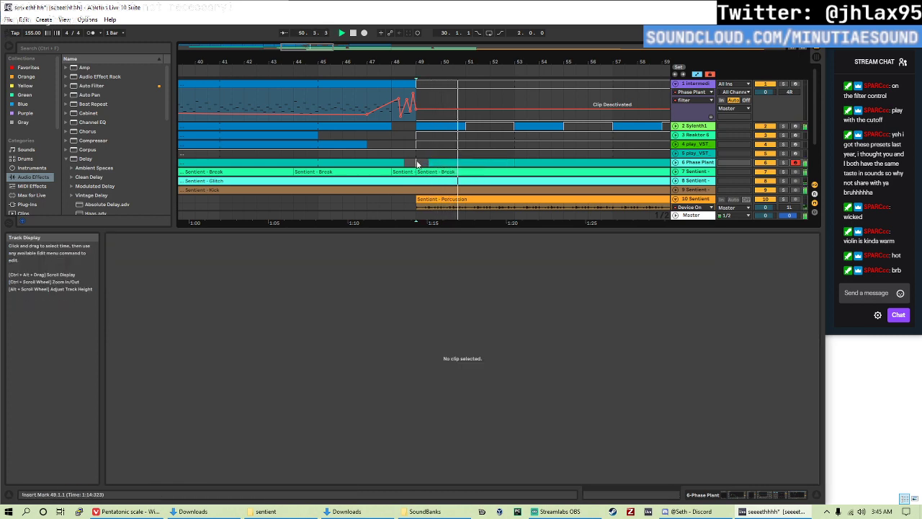
key(space)
key(space)
click(409, 164)
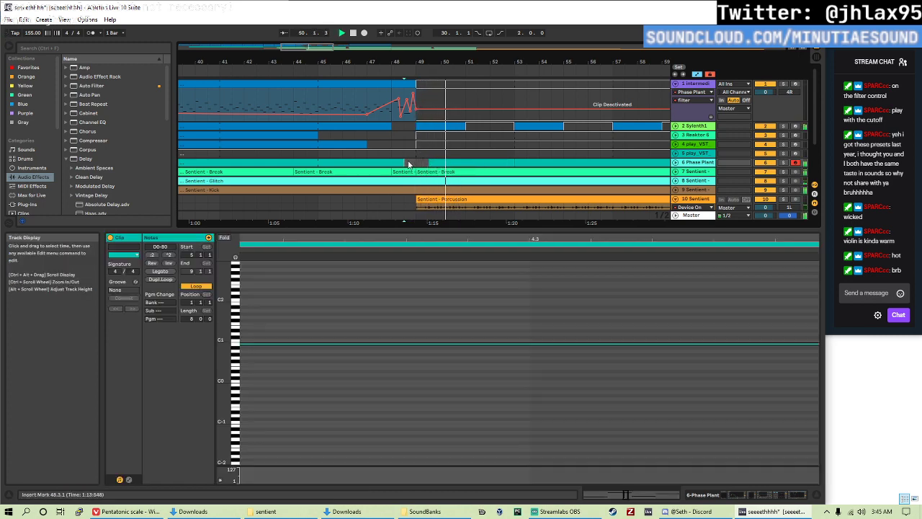
- Trim the start of the Sentient - Percussion clip at bar 49 to 49.3.1 while listening
scroll(438, 163, down, 2)
scroll(439, 160, down, 1)
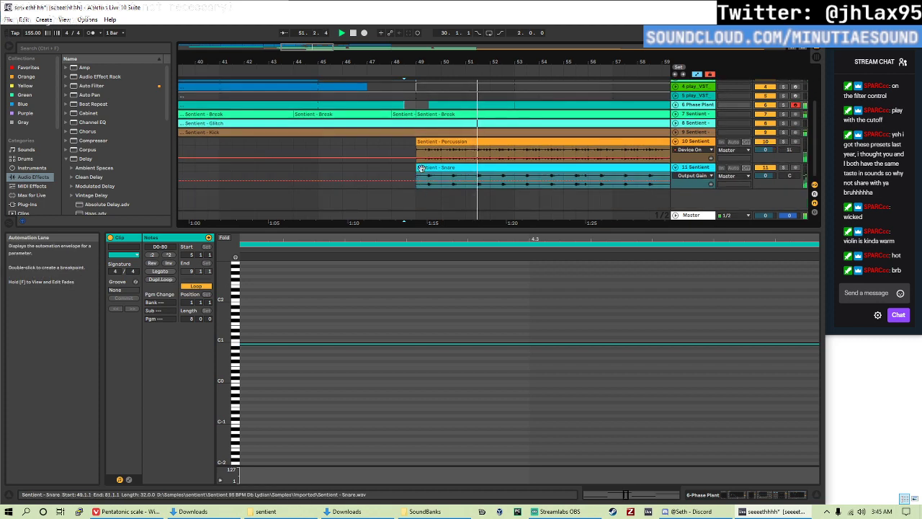
click(422, 142)
key(space)
key(space)
drag(422, 142, 430, 144)
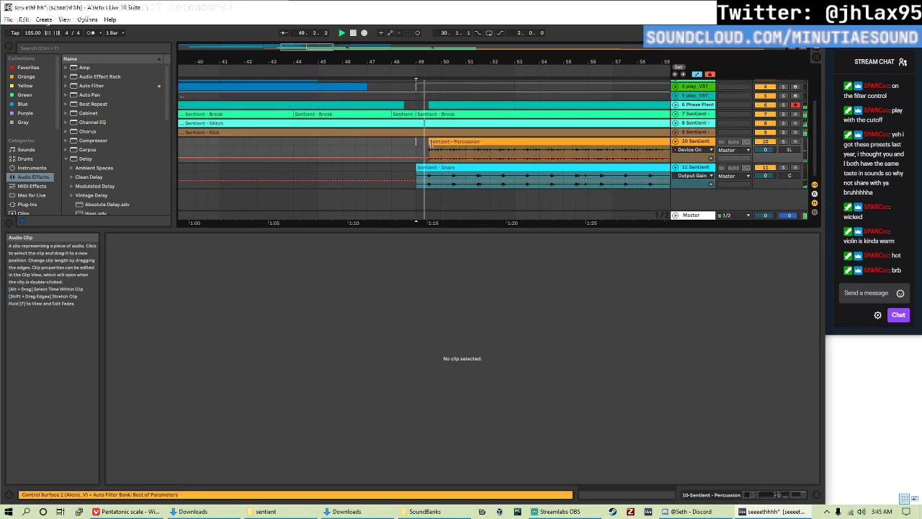
- Delete the section from 49.1.1 to 49.3.1 on the Glitch, Kick and Break tracks and play the result
key(Up)
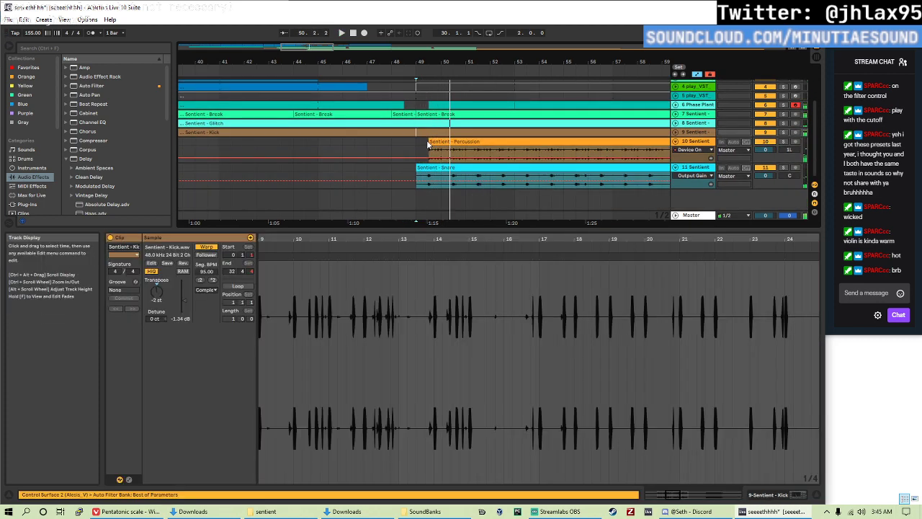
key(Up)
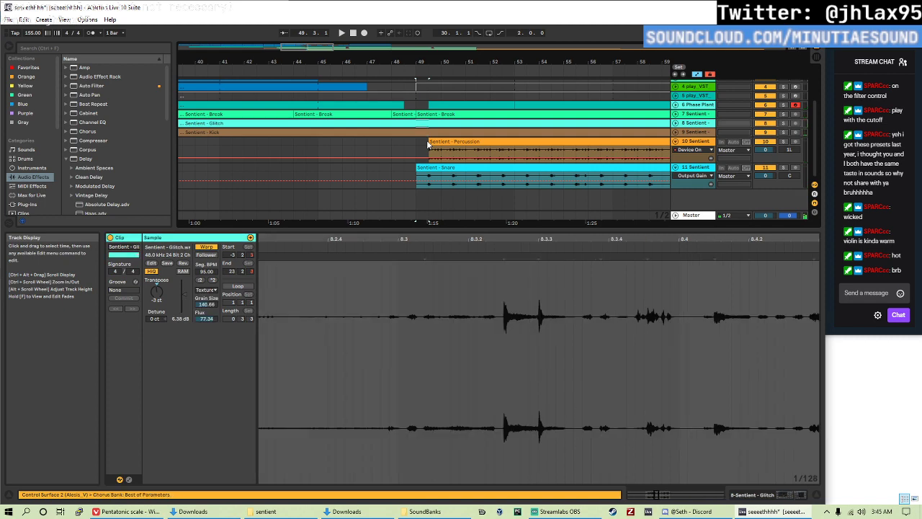
key(Delete)
key(Up)
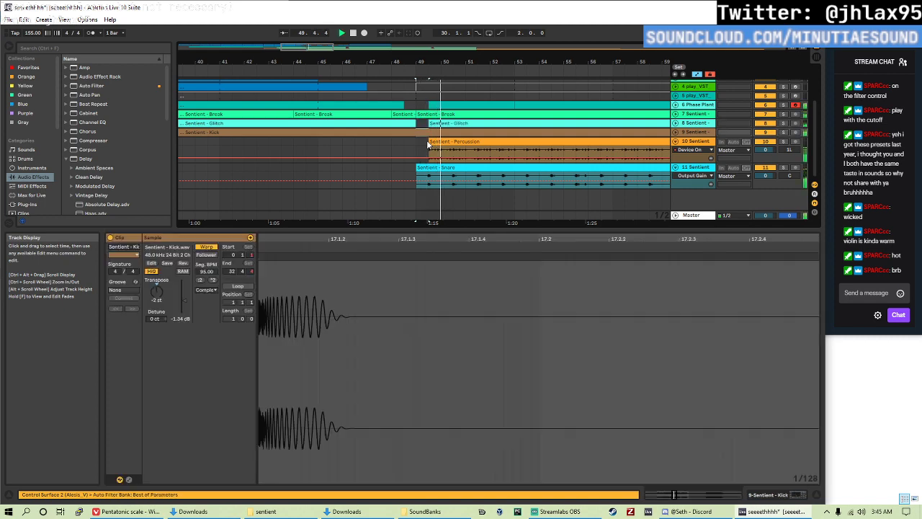
key(Delete)
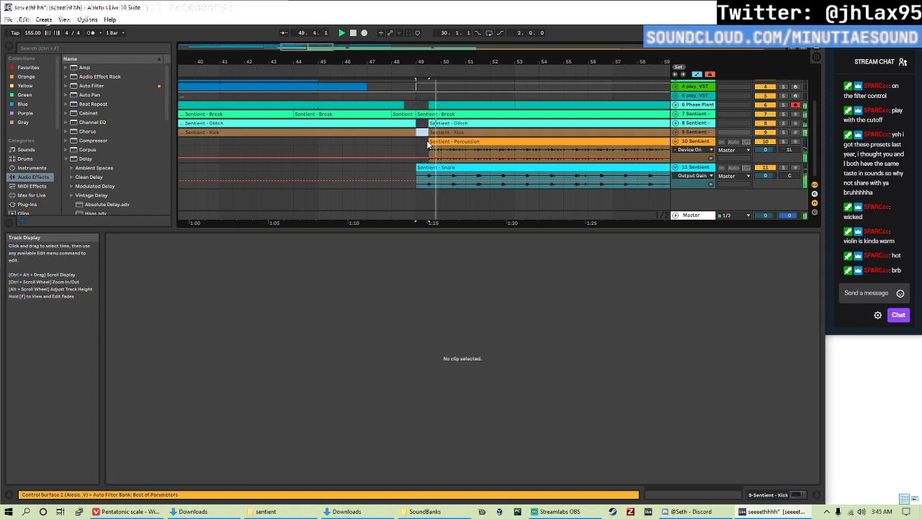
key(Up)
key(Delete)
key(space)
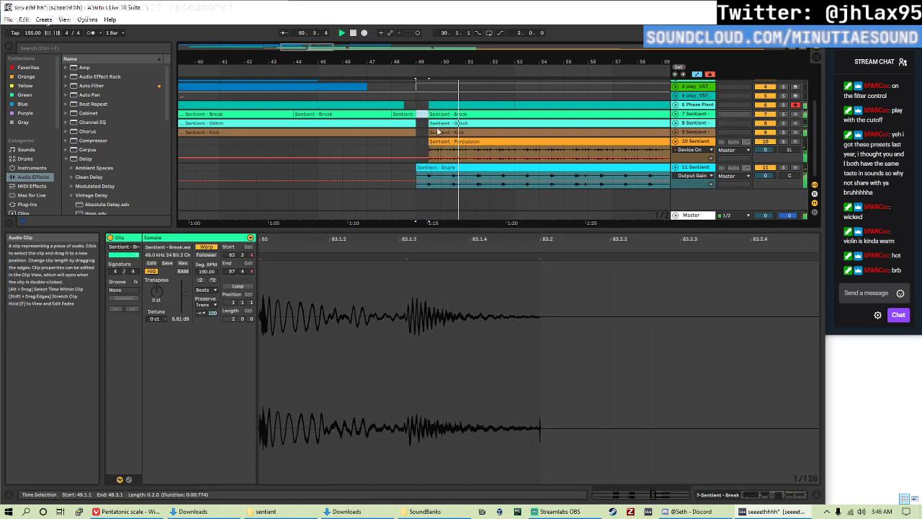
- Deactivate the track 1 pluck clip over bars 67–71, 73–77 and 79–81
key(minus)
key(minus)
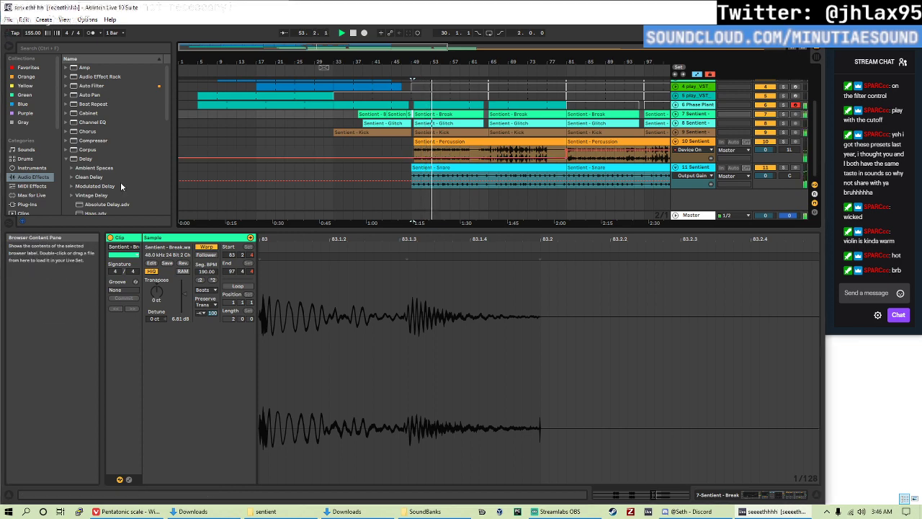
drag(207, 234, 207, 396)
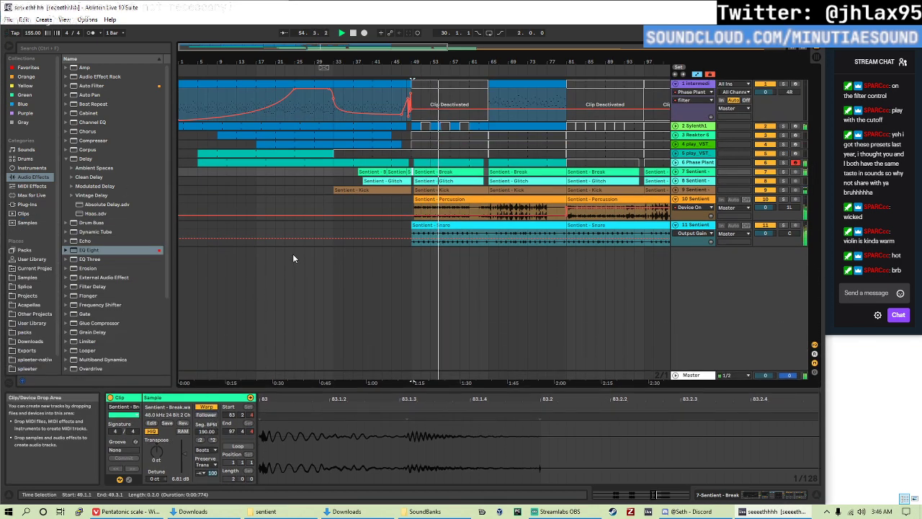
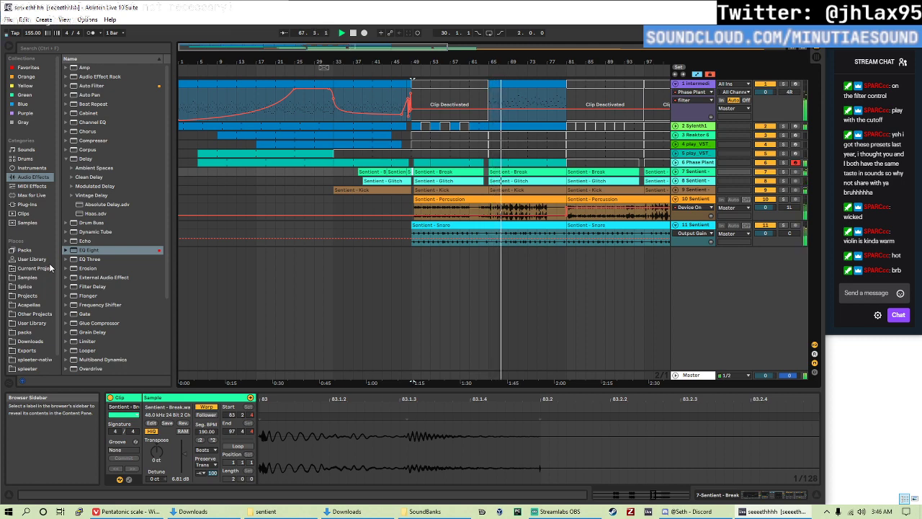
click(510, 87)
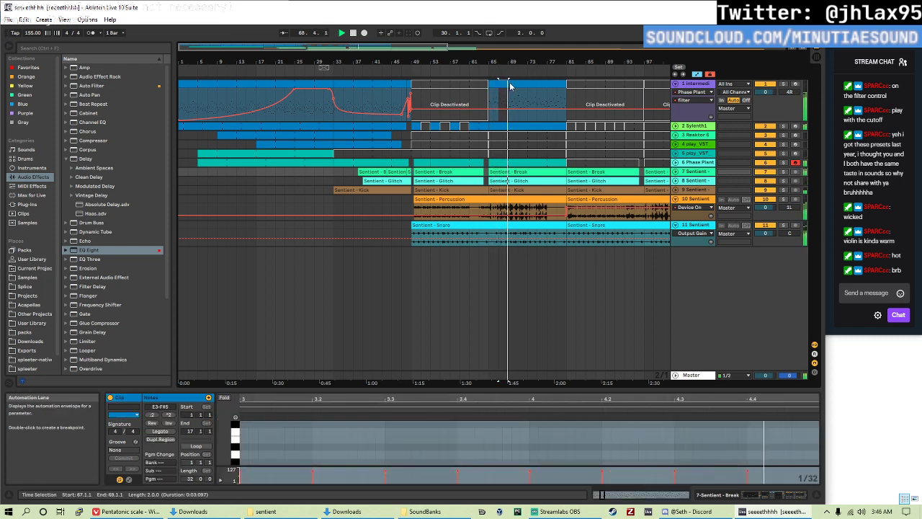
drag(510, 87, 555, 100)
key(0)
key(0)
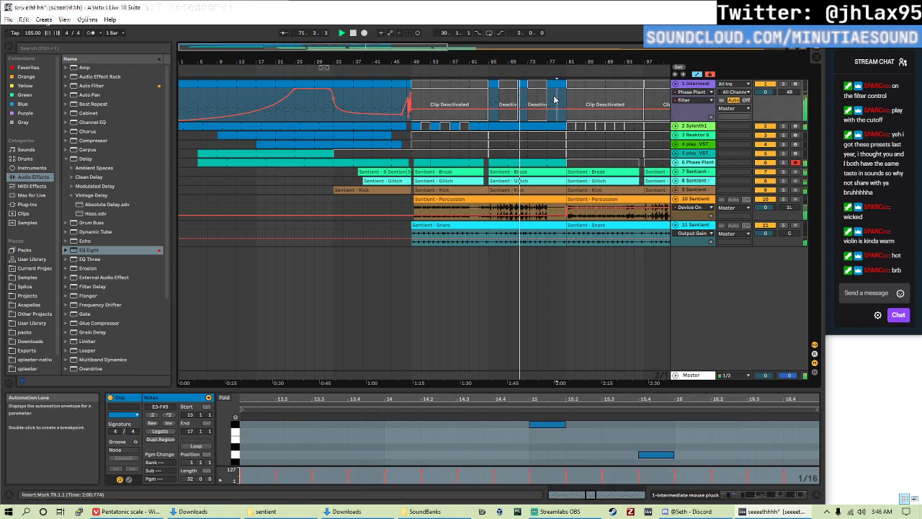
click(556, 98)
key(0)
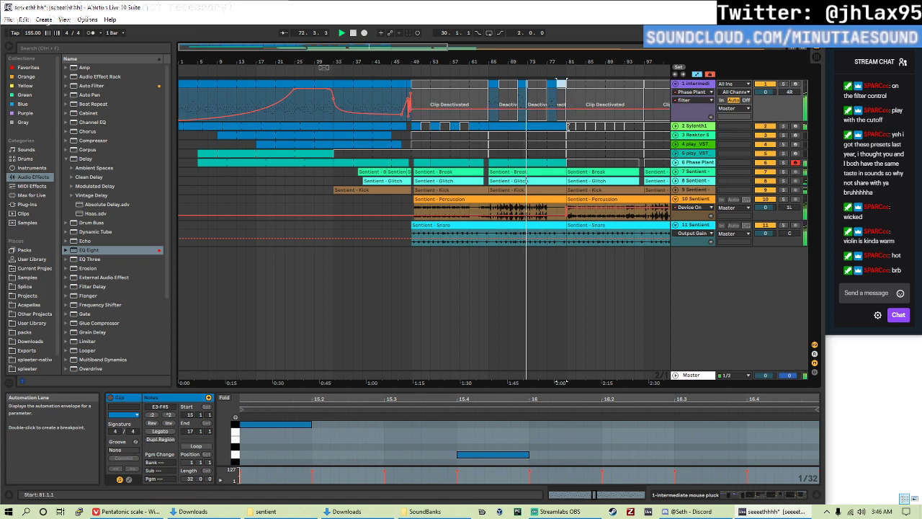
- Lower the track 1 filter automation from bar 65 onward to about 0.27 while playing that section
click(489, 101)
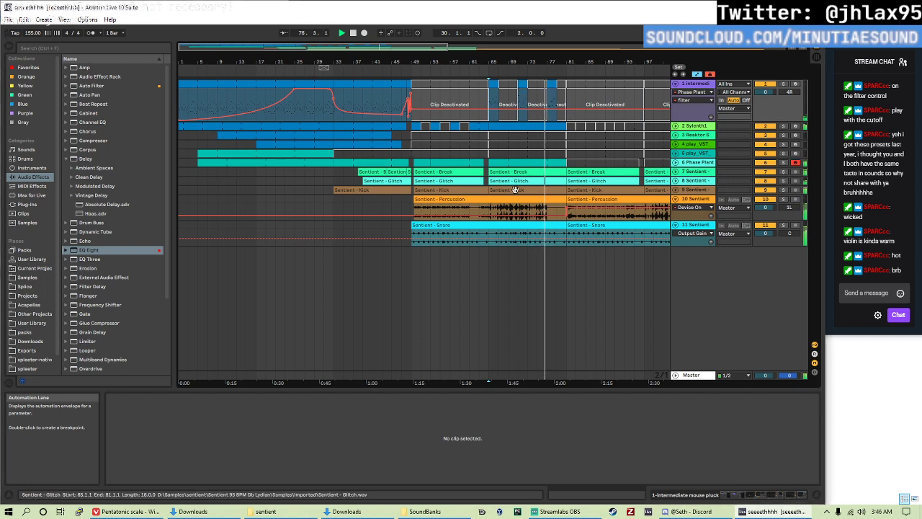
scroll(505, 173, right, 2)
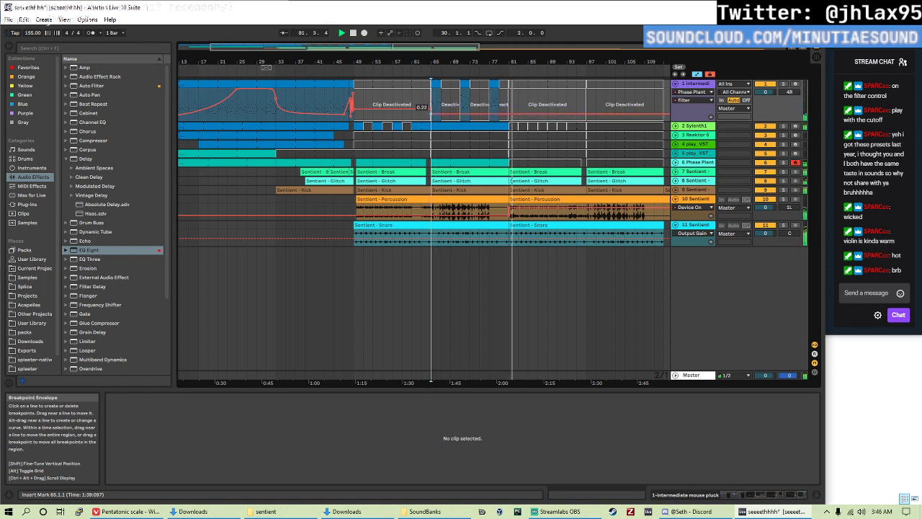
key(space)
key(space)
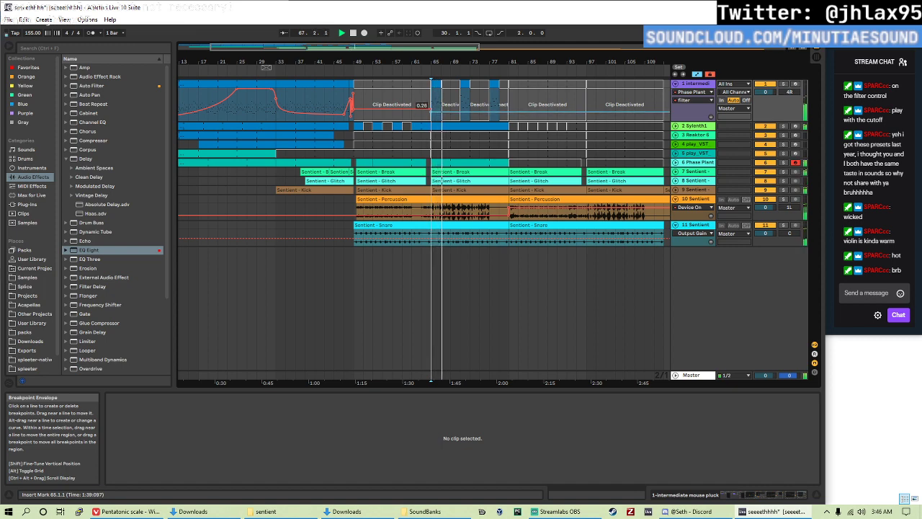
key(space)
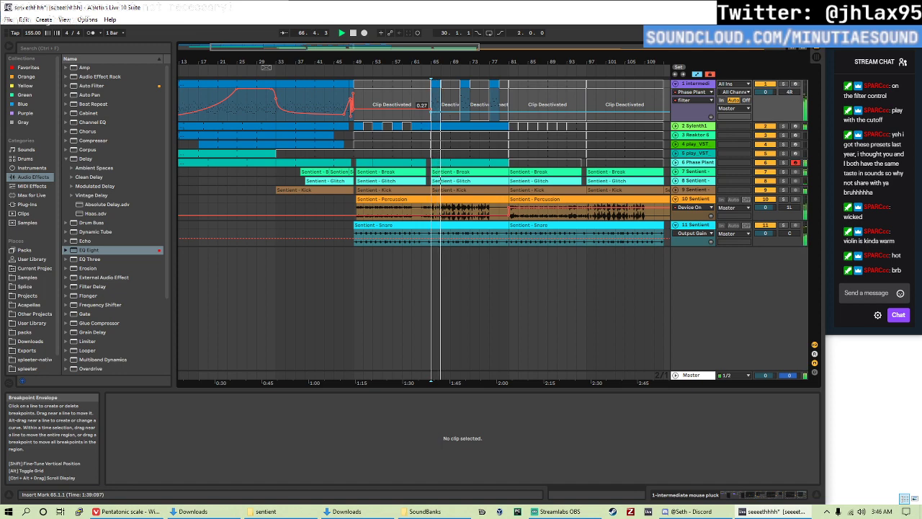
click(517, 147)
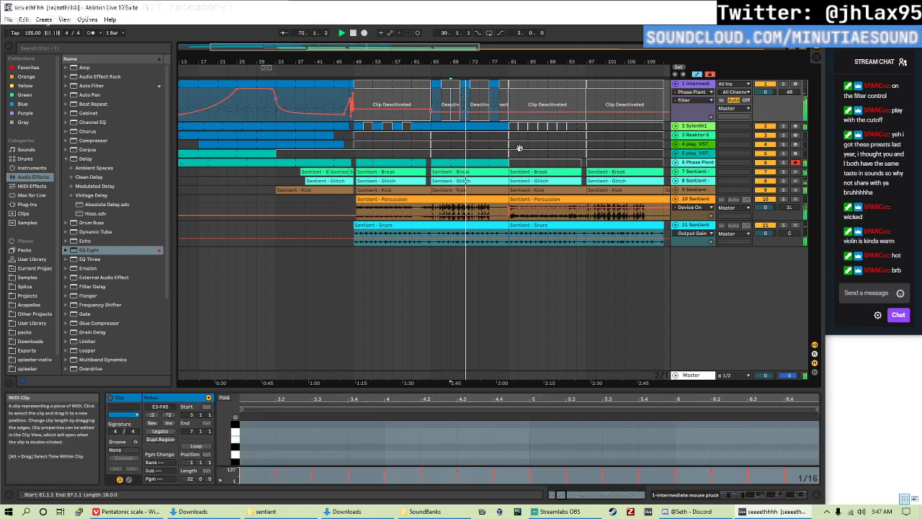
- Deactivate the track 2 Sylenth1 clip over bars 65–67 and 71–73, where the track 1 pluck plays
click(465, 132)
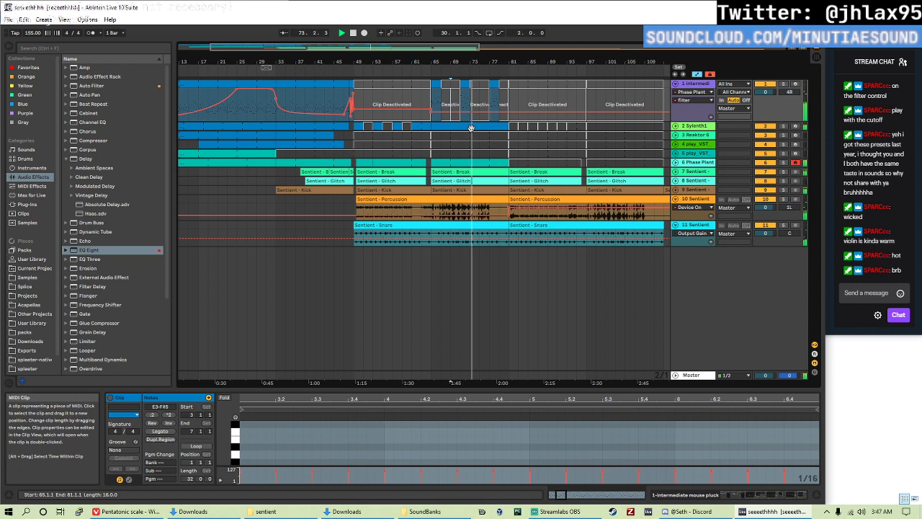
click(471, 128)
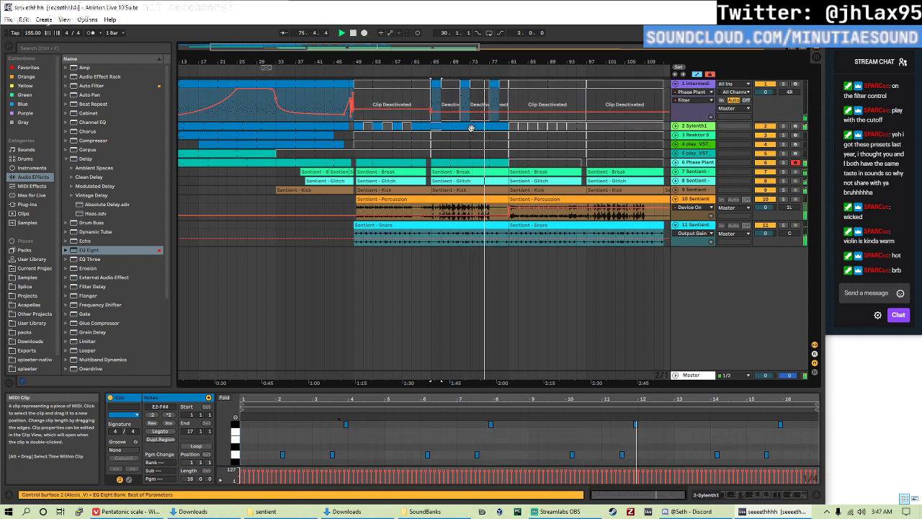
click(471, 129)
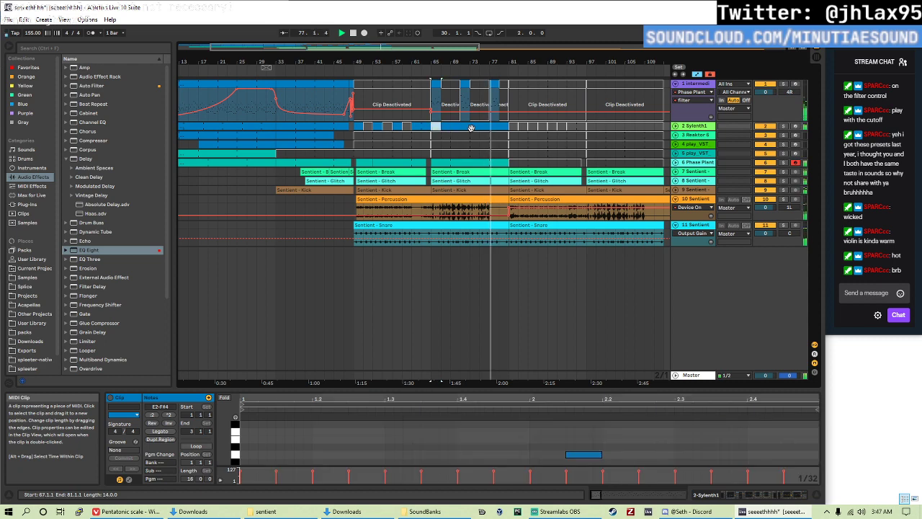
click(471, 128)
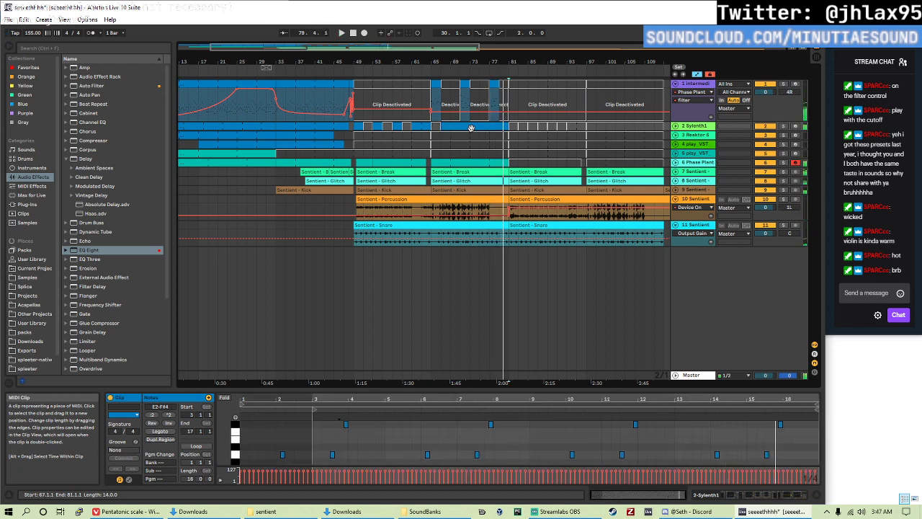
click(461, 124)
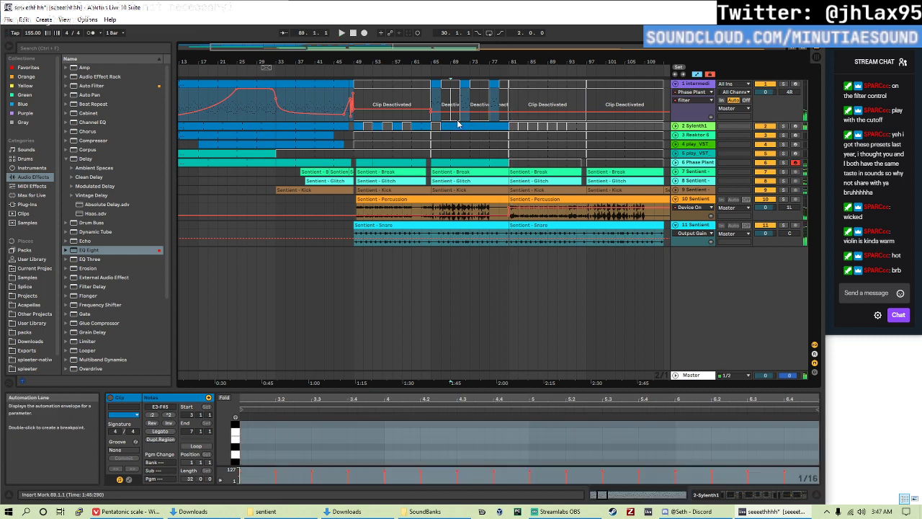
click(478, 125)
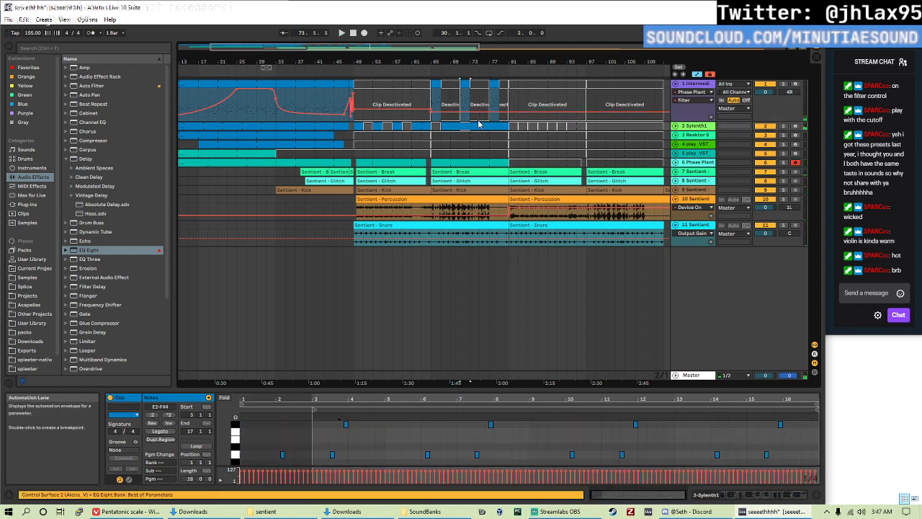
key(space)
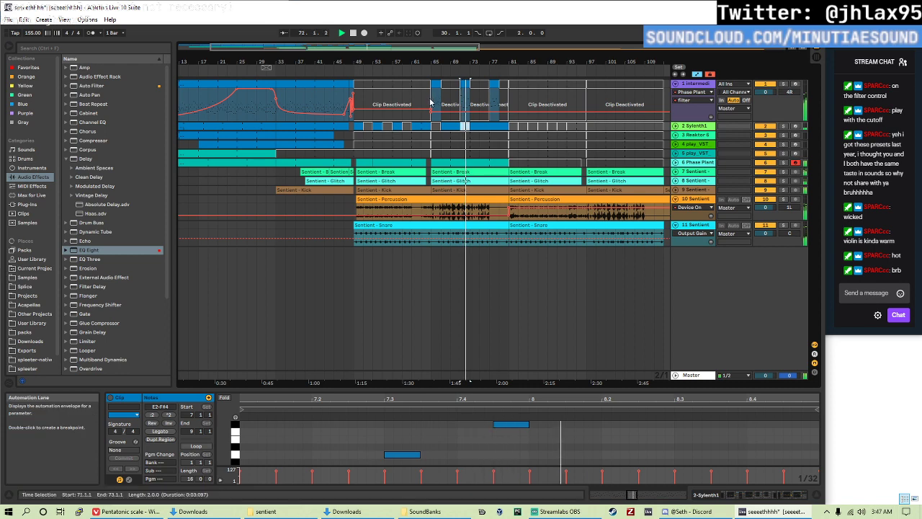
- Play from bar 63 into the bar 65 transition and trim the Sentient - Kick clip's start to bar 67
click(456, 107)
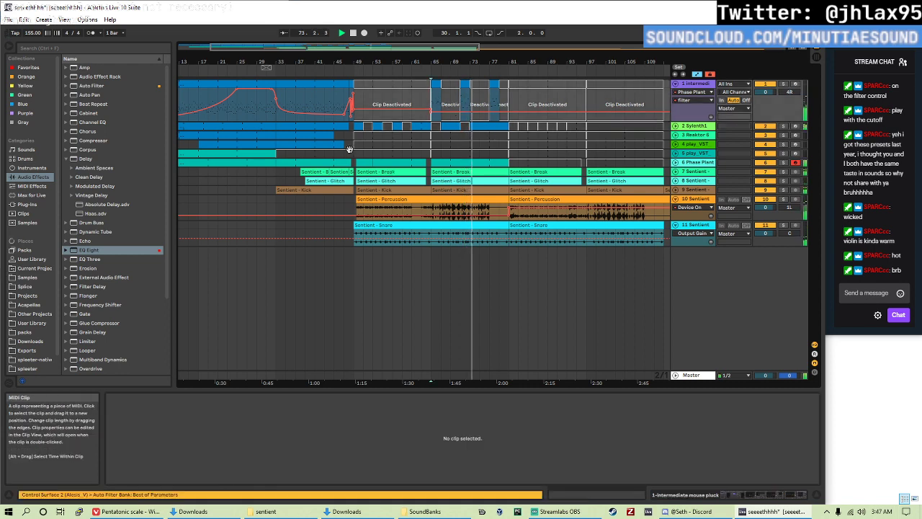
click(425, 138)
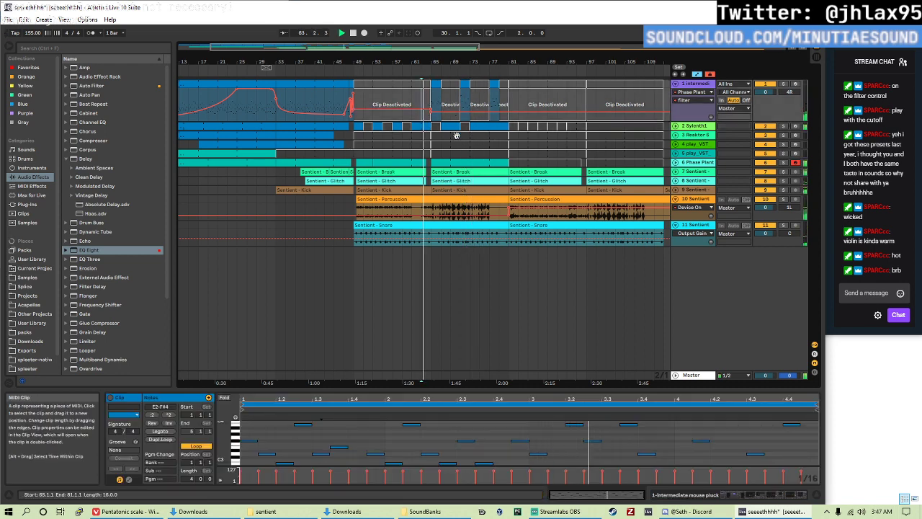
key(plus)
key(plus)
key(plus)
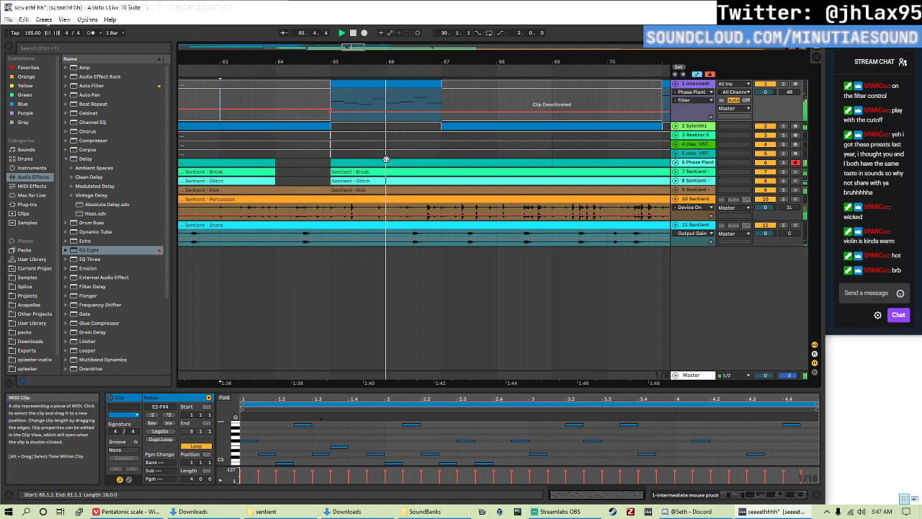
click(337, 190)
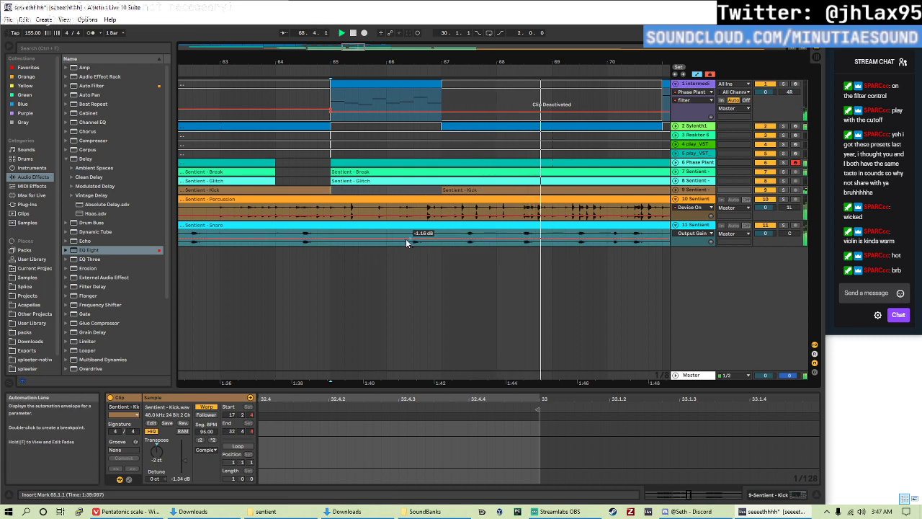
- Audition bars 65–67, split that section out of the Sentient - Percussion clip and deactivate it
drag(332, 242, 441, 236)
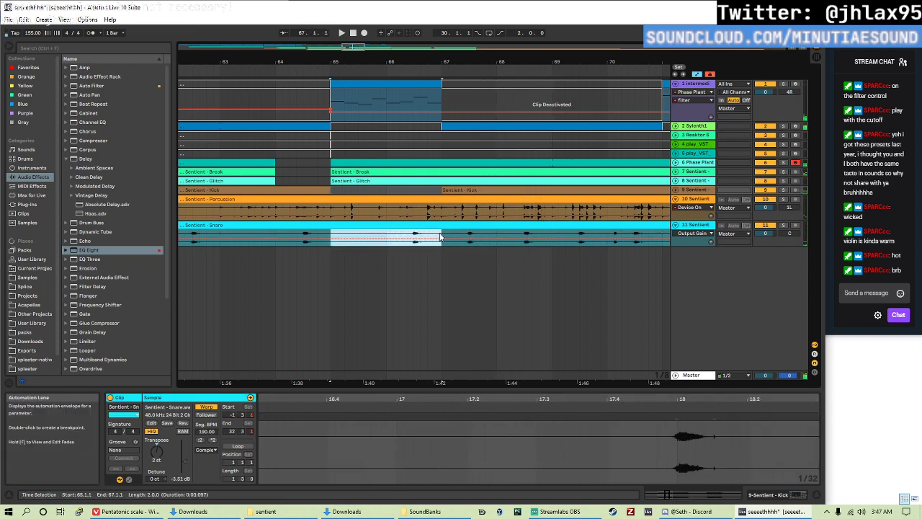
key(space)
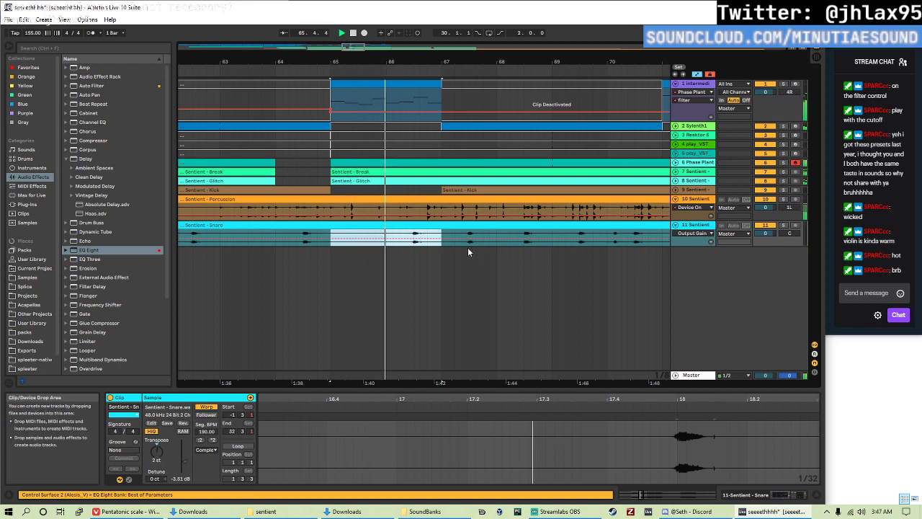
key(Up)
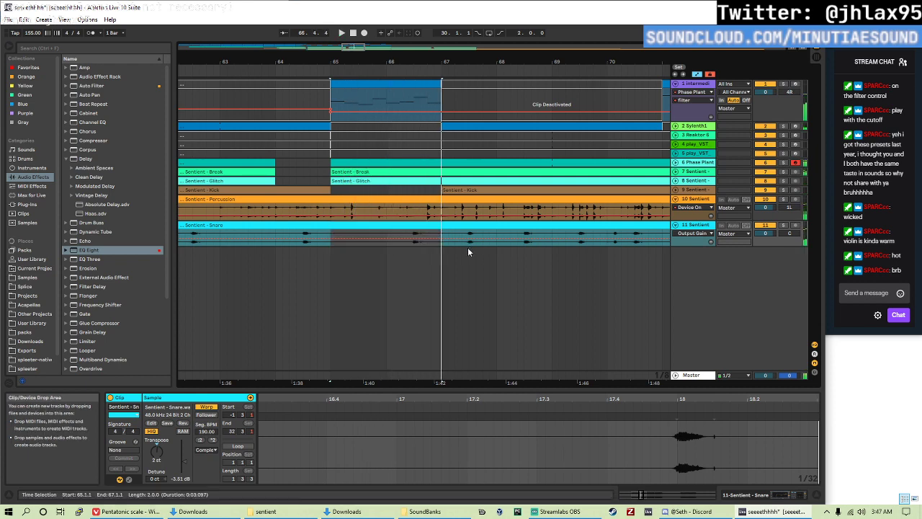
key(ctrl+e)
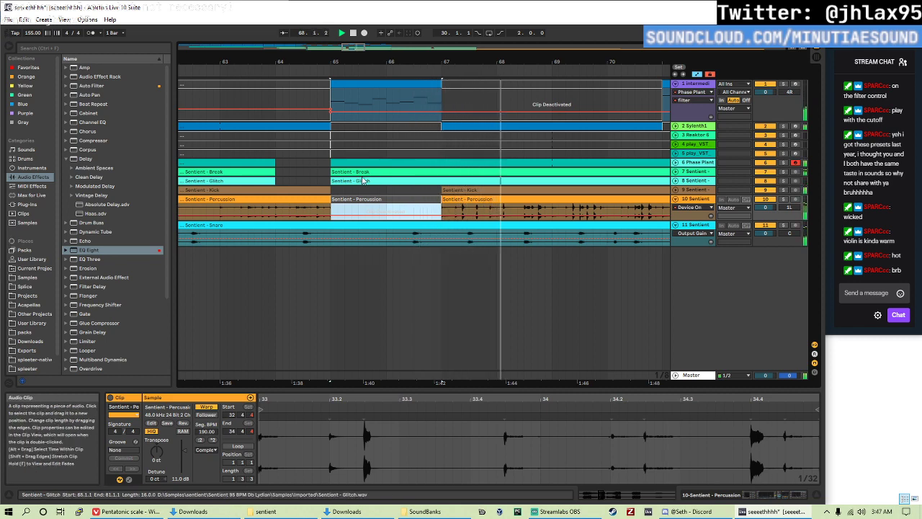
key(0)
- Reactivate the split-out percussion section and trim its start to bar 66
click(387, 191)
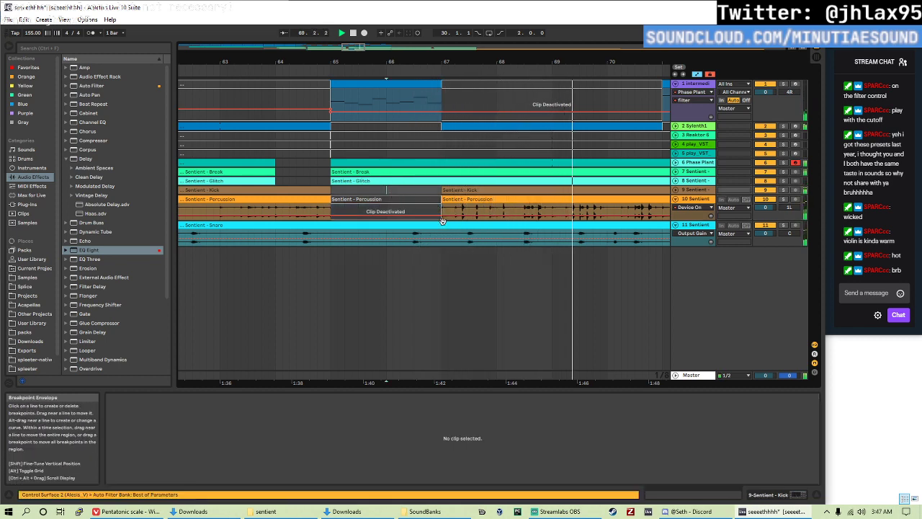
click(389, 199)
key(ctrl+e)
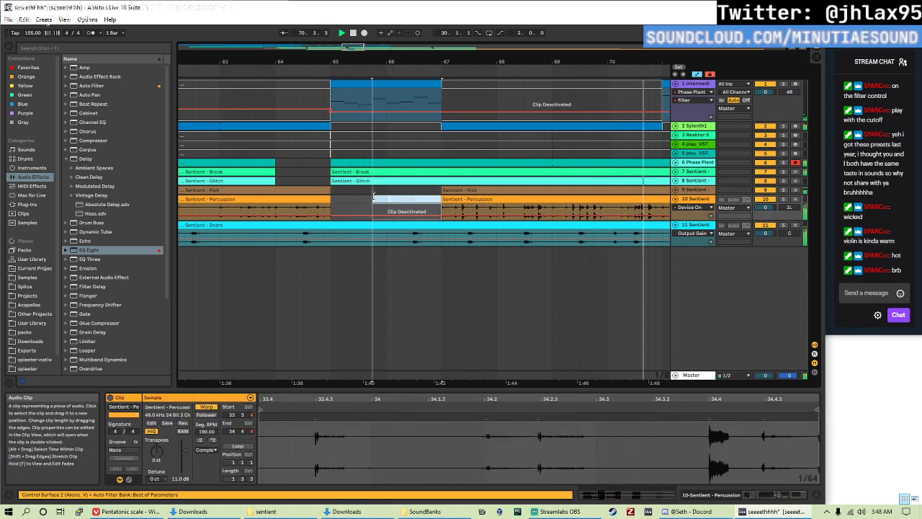
key(0)
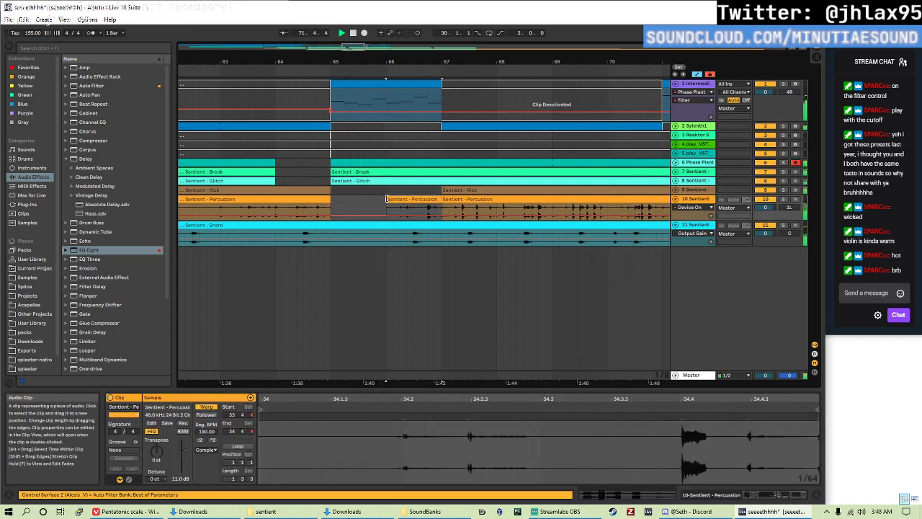
mouse_move(387, 199)
mouse_down()
mouse_move(363, 200)
mouse_move(387, 200)
mouse_up()
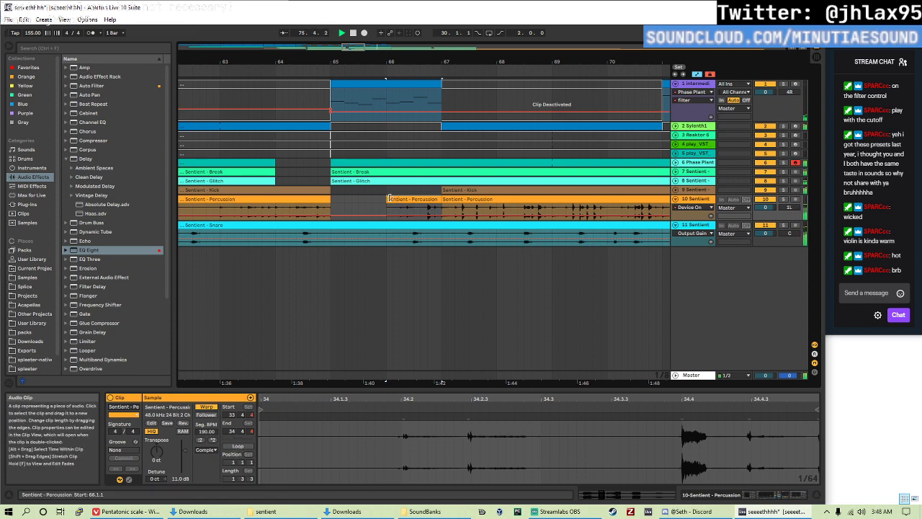
- Extend the short percussion clip back to bar 65 and set its segment BPM to 380 and transpose to -12 st
drag(389, 199, 331, 199)
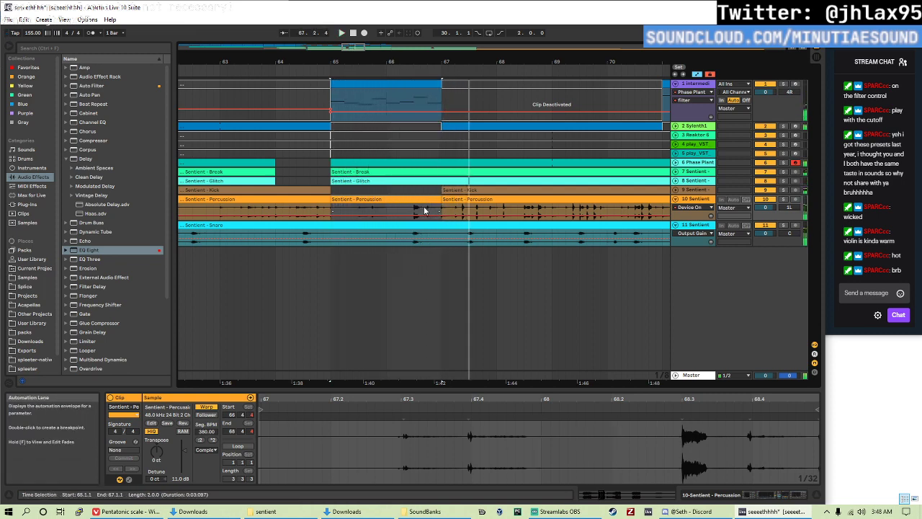
click(442, 214)
key(space)
key(space)
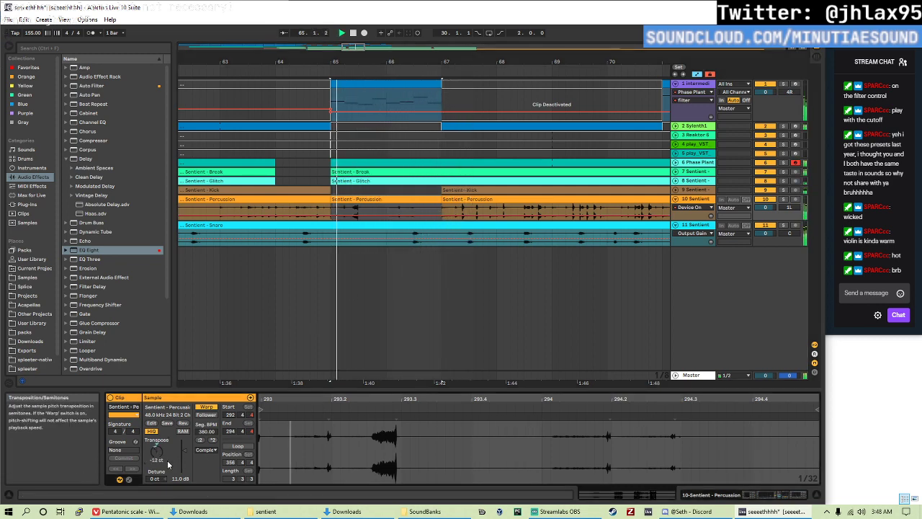
- Set the short percussion clip's warp mode to Texture and its gain to 14.3 dB
click(206, 450)
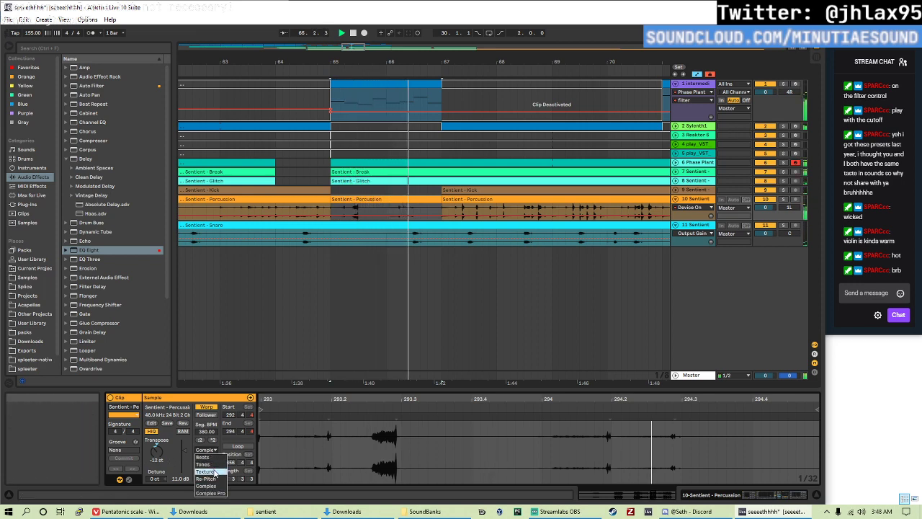
click(205, 471)
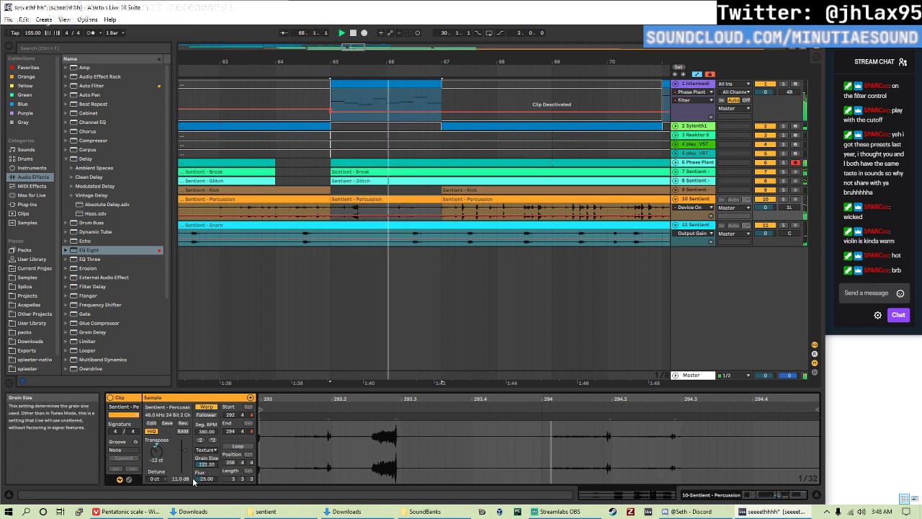
mouse_move(184, 467)
mouse_down()
mouse_move(185, 455)
mouse_move(187, 483)
mouse_up()
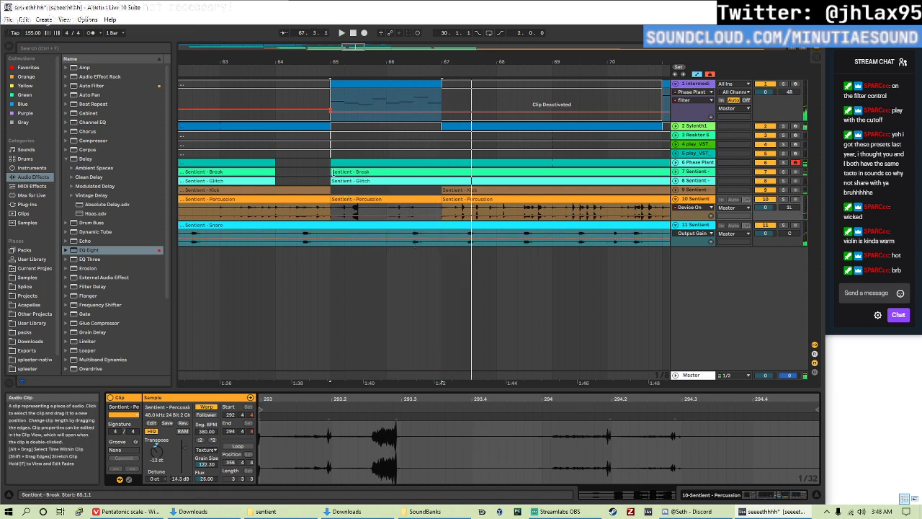
- Trim the Sentient - Break clip's start from bar 65 to about 66.3, play the section and save the project
drag(329, 177, 420, 174)
click(412, 176)
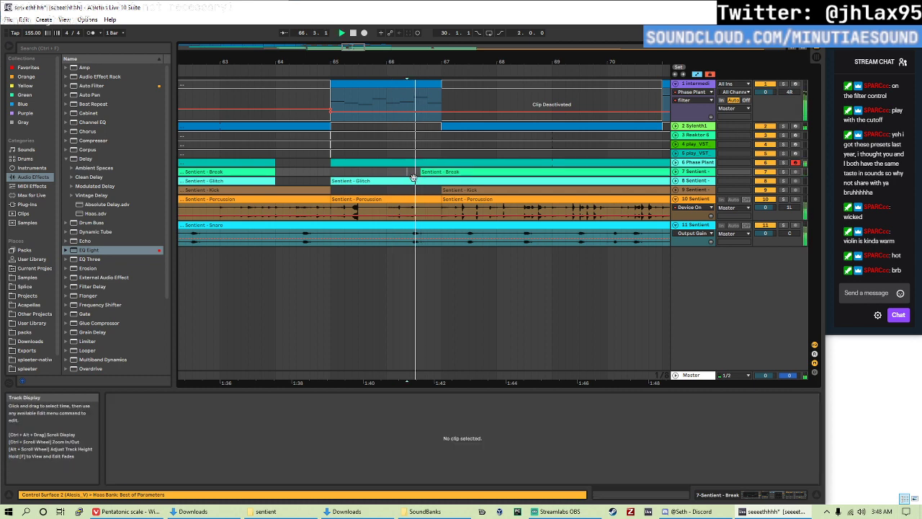
click(329, 174)
key(space)
key(space)
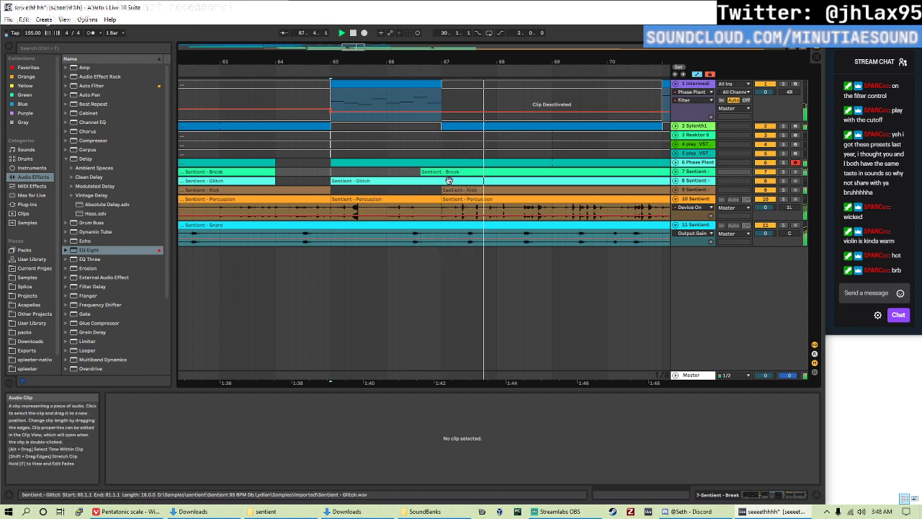
key(w)
key(ctrl+s)
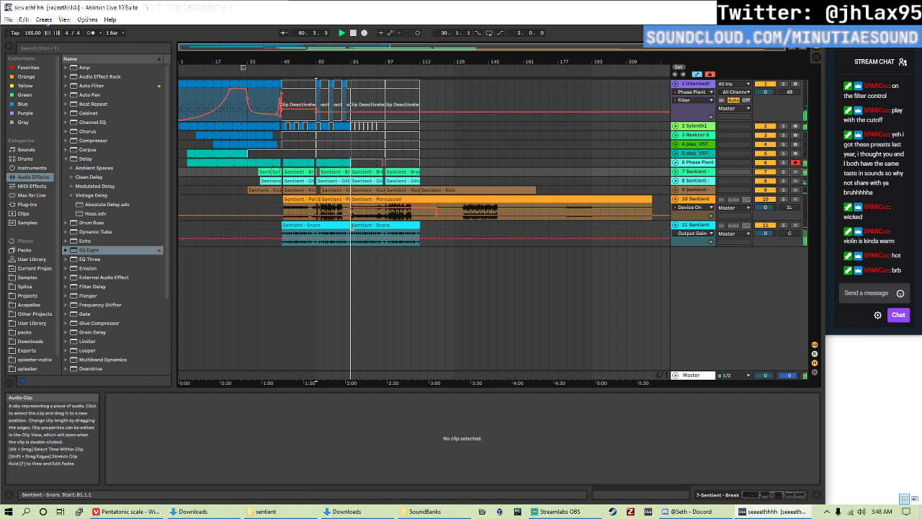
- Halve the segment BPM of the Sentient - Break clip at bar 81 to 95 and extend the clip to bar 97
scroll(361, 230, up, 4)
scroll(362, 220, down, 2)
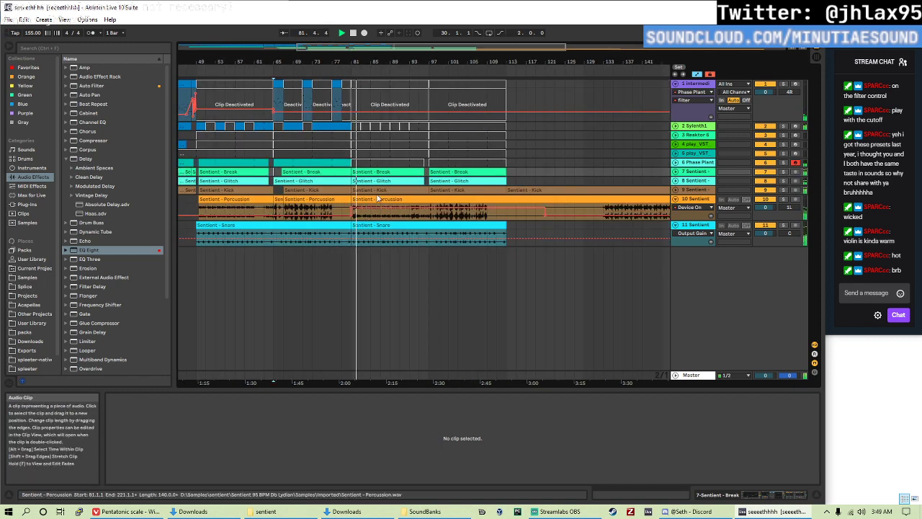
key(space)
click(378, 189)
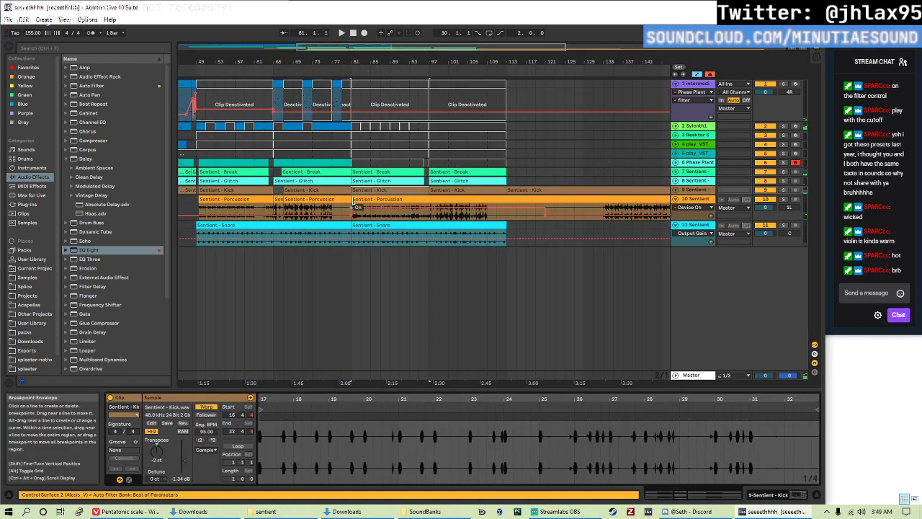
click(358, 172)
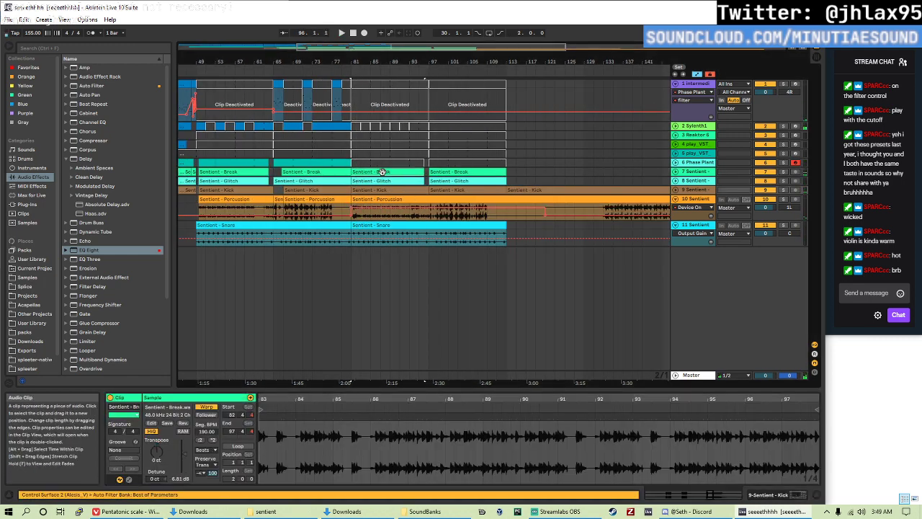
click(201, 439)
drag(386, 173, 428, 175)
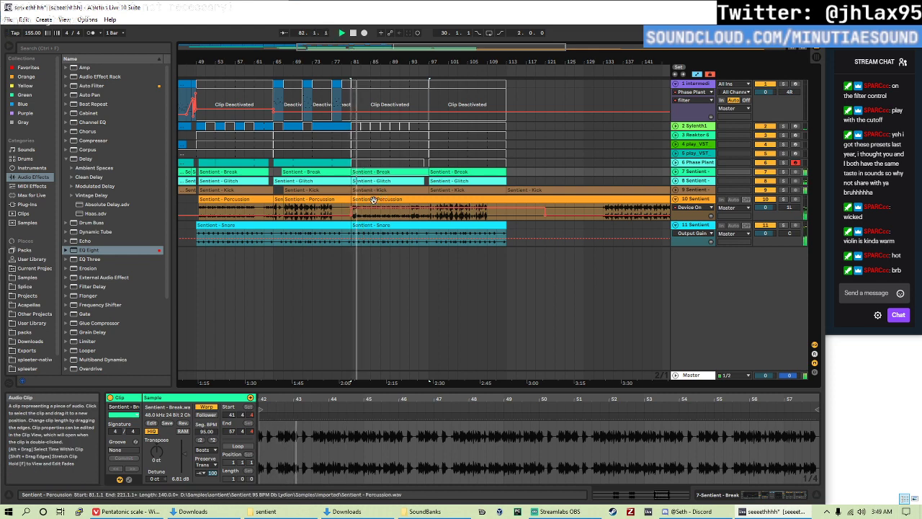
- Try a segment BPM of 95 on the Sentient - Percussion clip at bar 81 and restore it to 190
click(371, 202)
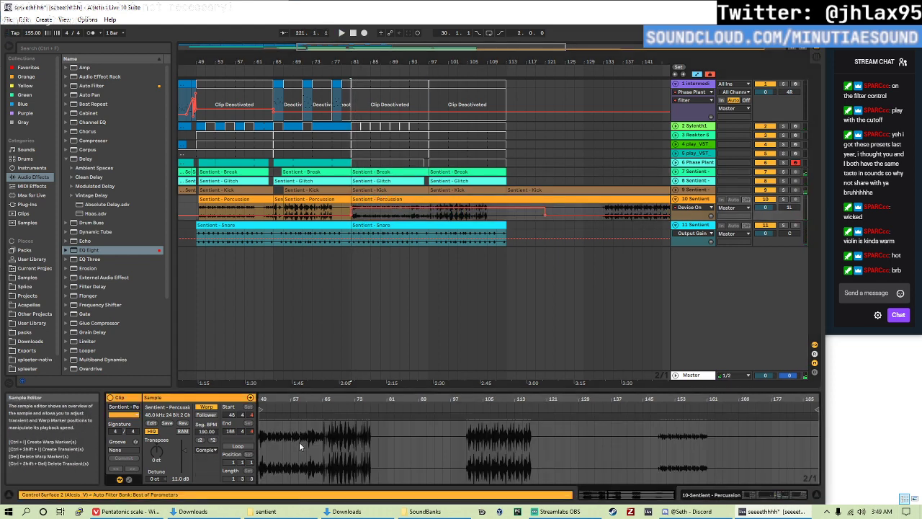
click(202, 439)
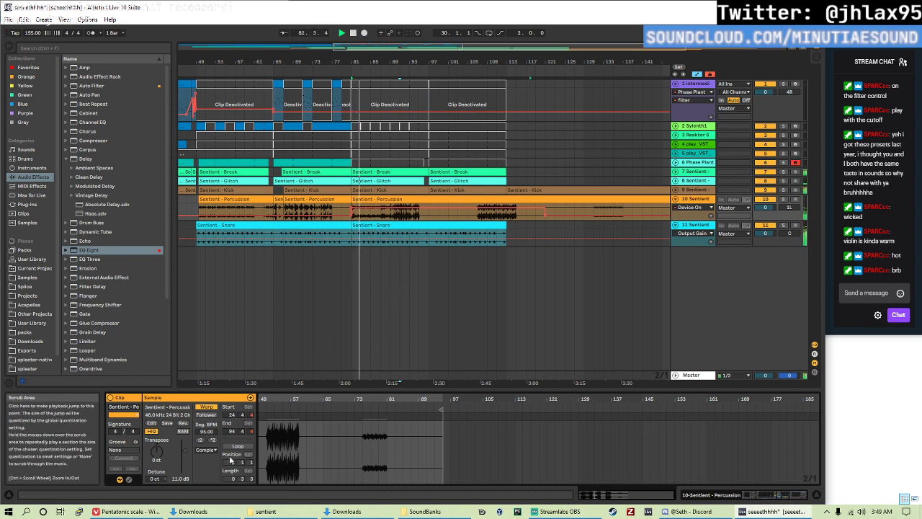
click(212, 440)
- Halve the segment BPM of the Sentient - Snare clip at bar 81 to 95 and duplicate the clip to bar 97
click(392, 225)
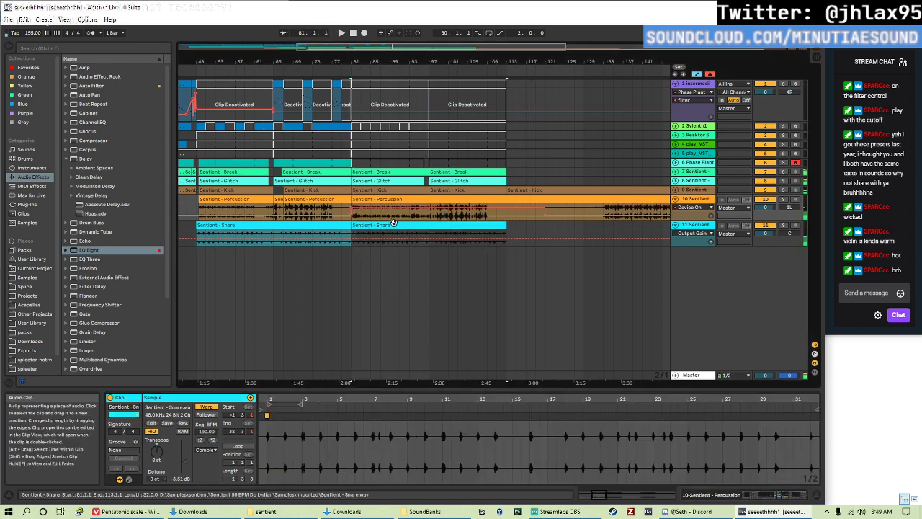
click(201, 440)
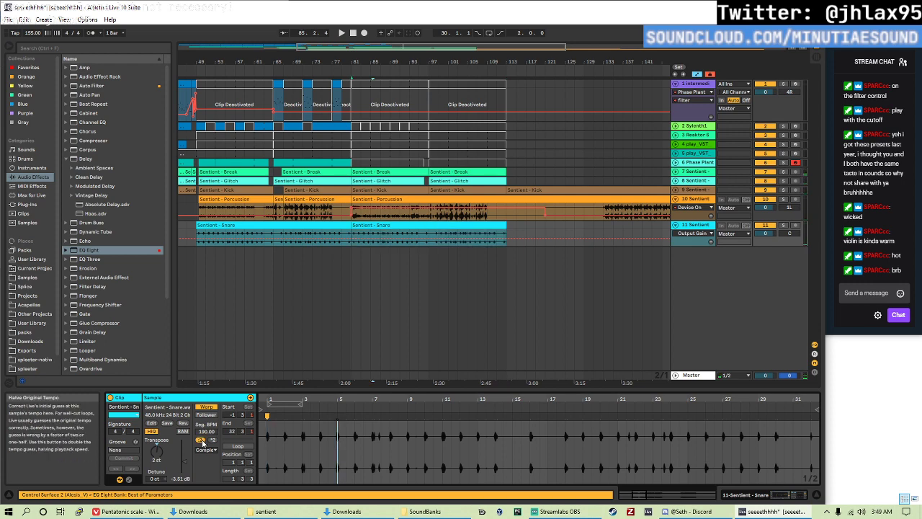
key(ctrl+d)
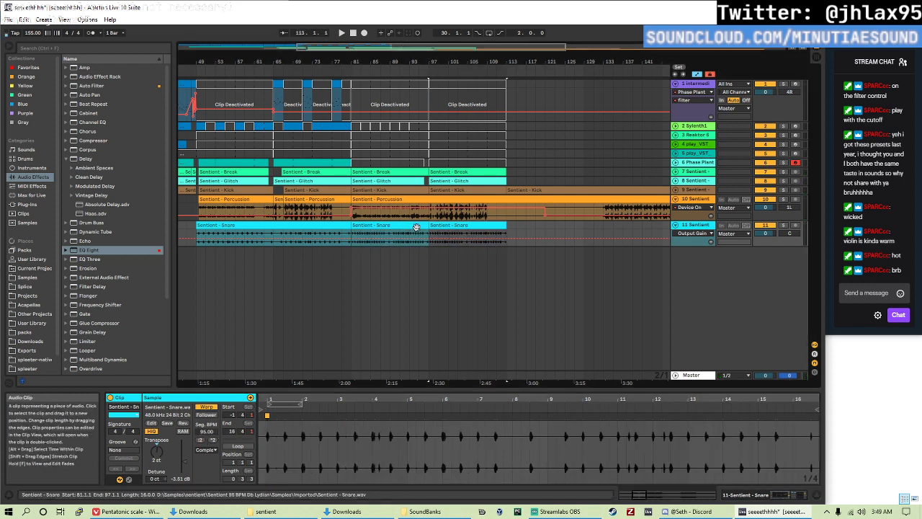
- Try a segment BPM of 47.50 on the Sentient - Kick clip at bar 81
click(381, 190)
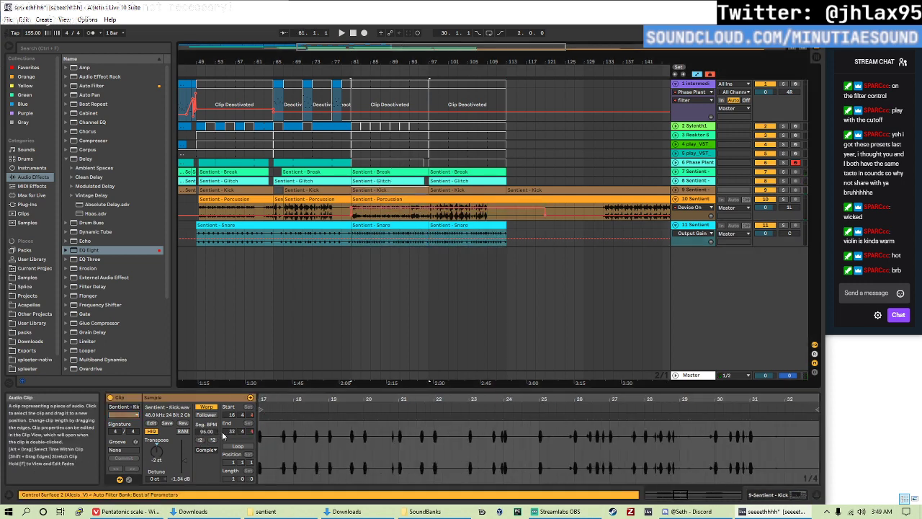
click(201, 440)
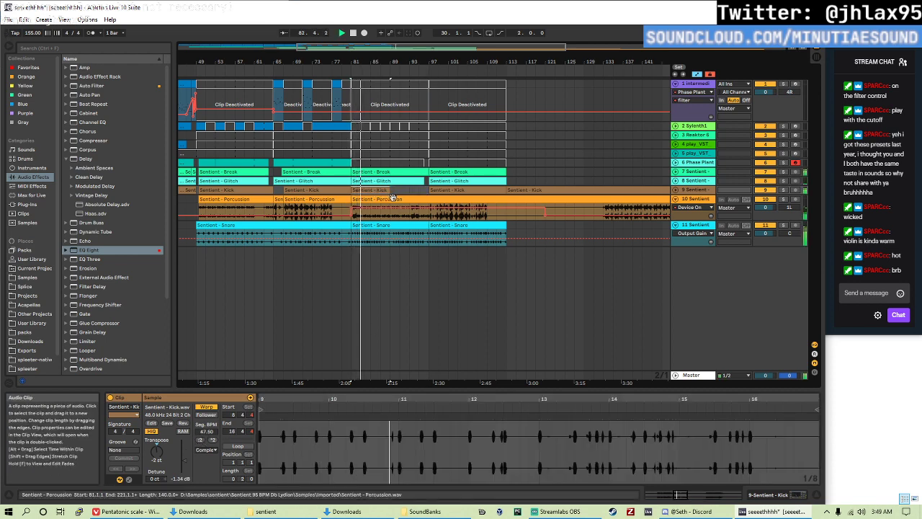
- Duplicate the alternating pluck and Sylenth1 clips of bars 49 to 81 into bars 81 to 113
click(340, 124)
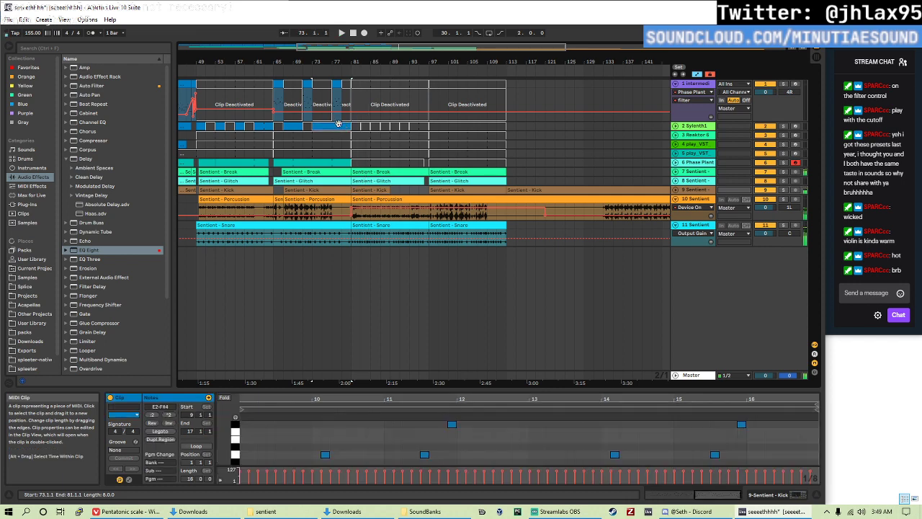
shift+click(205, 84)
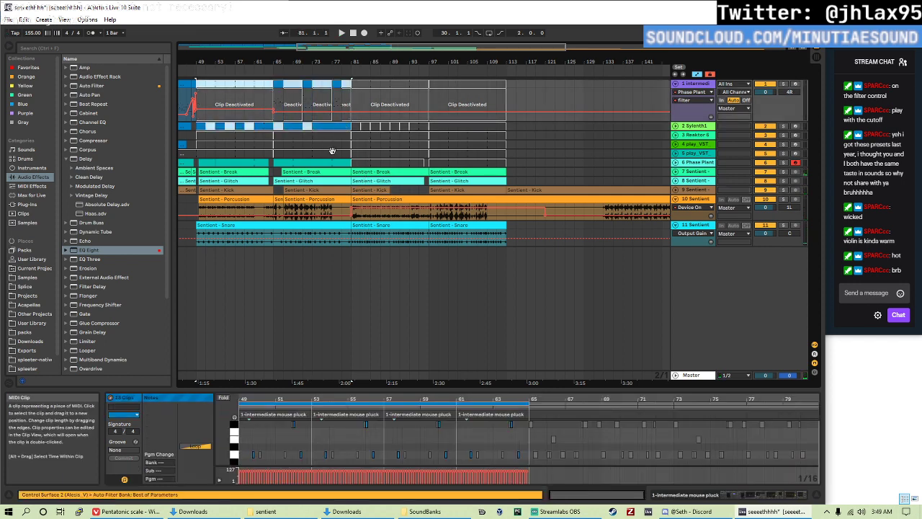
key(ctrl+d)
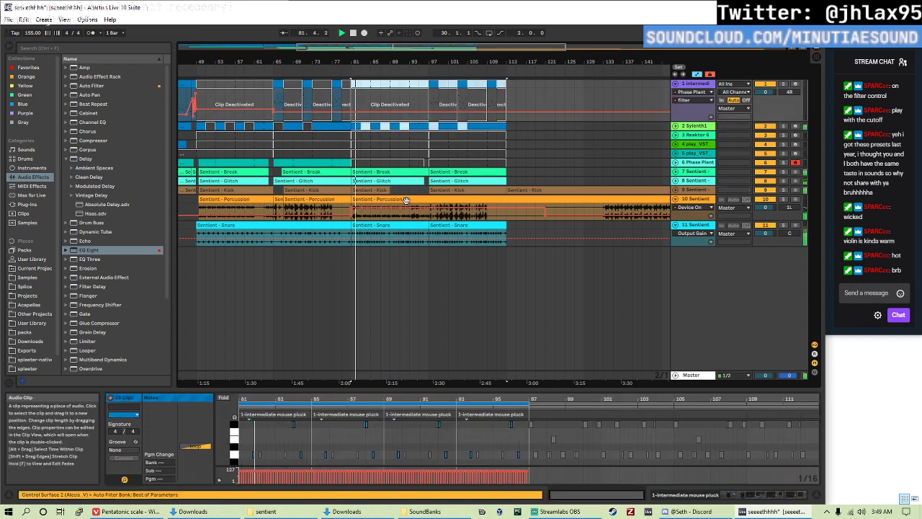
- Activate the deactivated clips on the Phase Plant track between bars 81 and 113
click(372, 154)
click(374, 170)
click(381, 163)
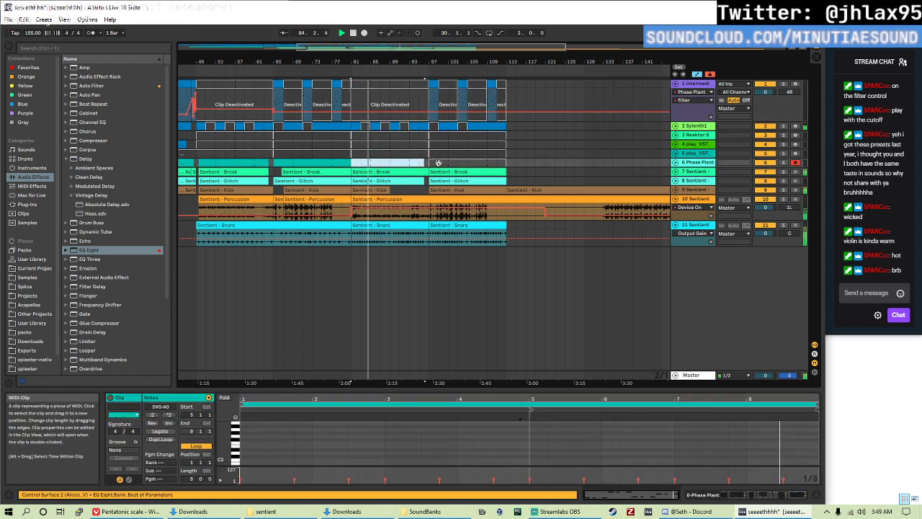
shift+click(443, 163)
click(425, 163)
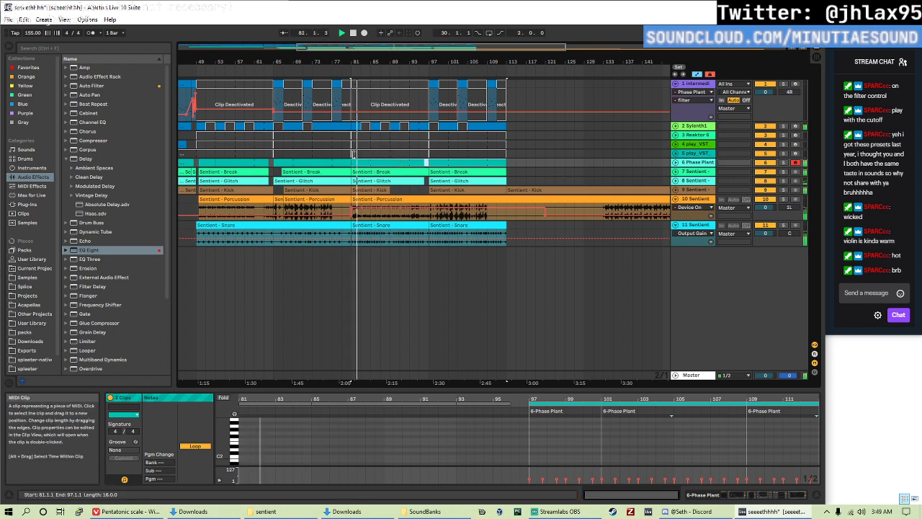
- Play the transition into bar 81 and restore the Sentient - Kick clip's segment BPM to 95
click(343, 108)
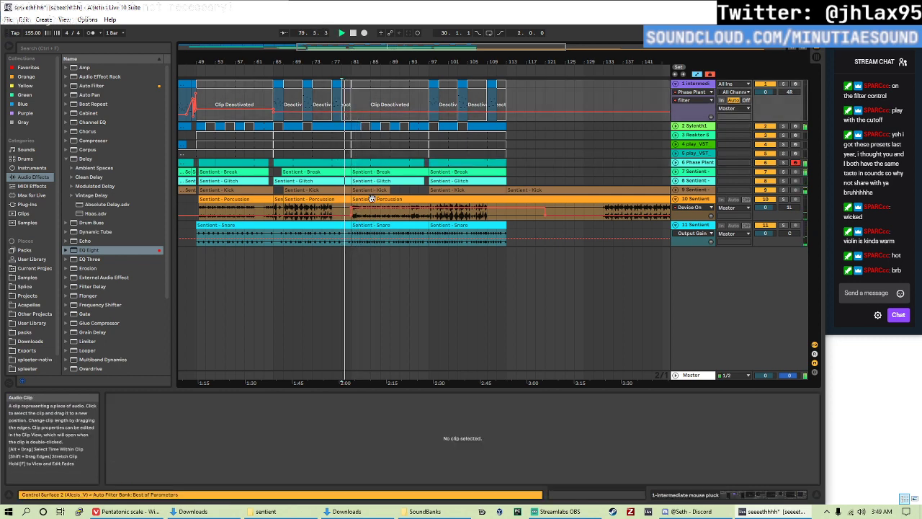
scroll(375, 202, left, 2)
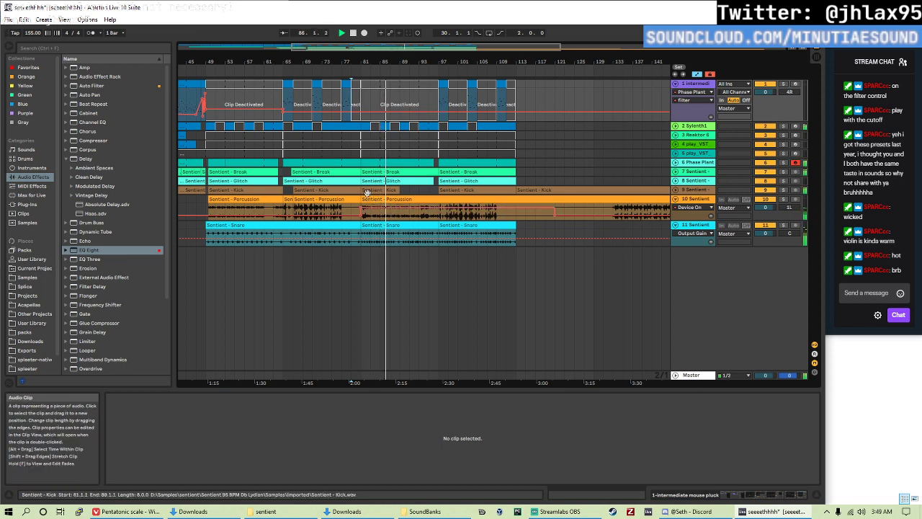
click(367, 191)
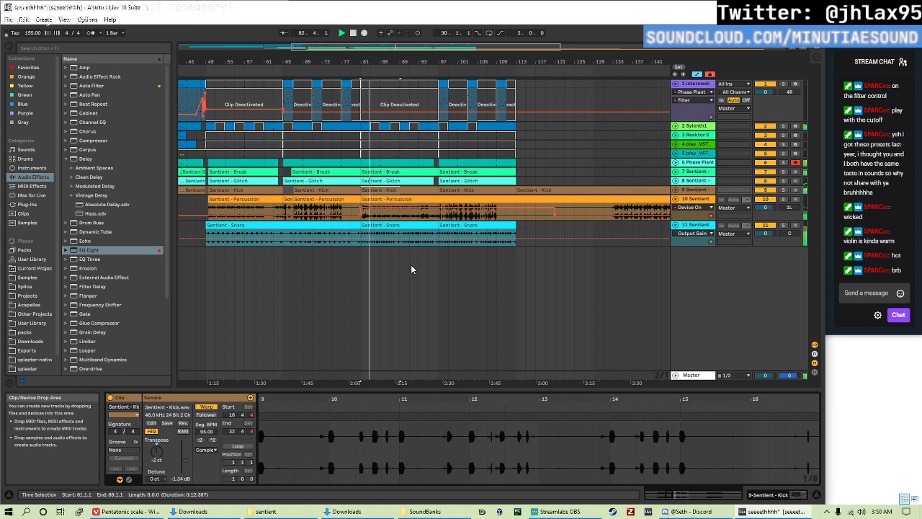
- Transpose the two Sentient - Snare clips from bar 81 to 113 to 6 st and set their gain to -1.68 dB
click(681, 192)
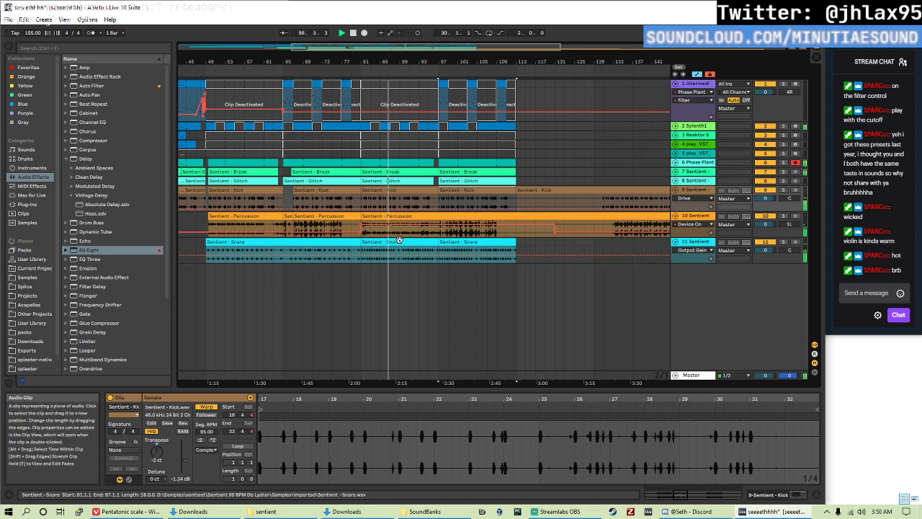
click(281, 248)
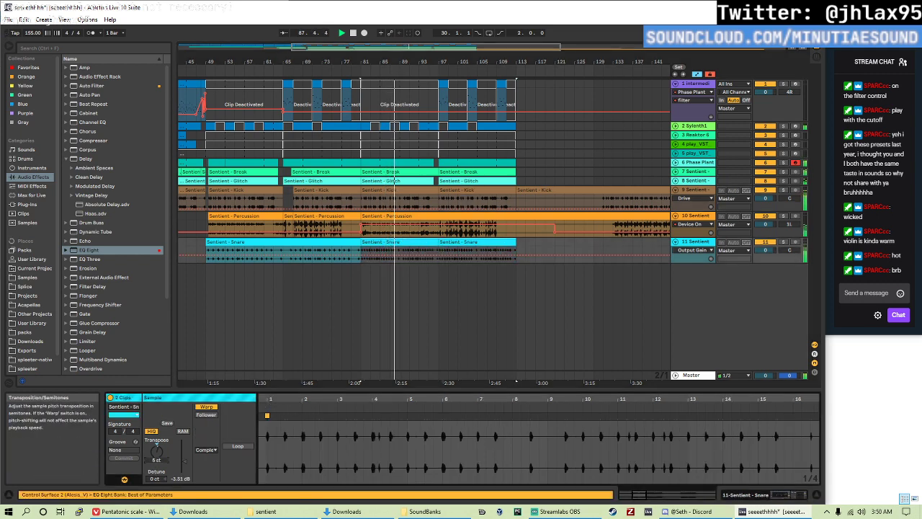
scroll(156, 450, down, 1)
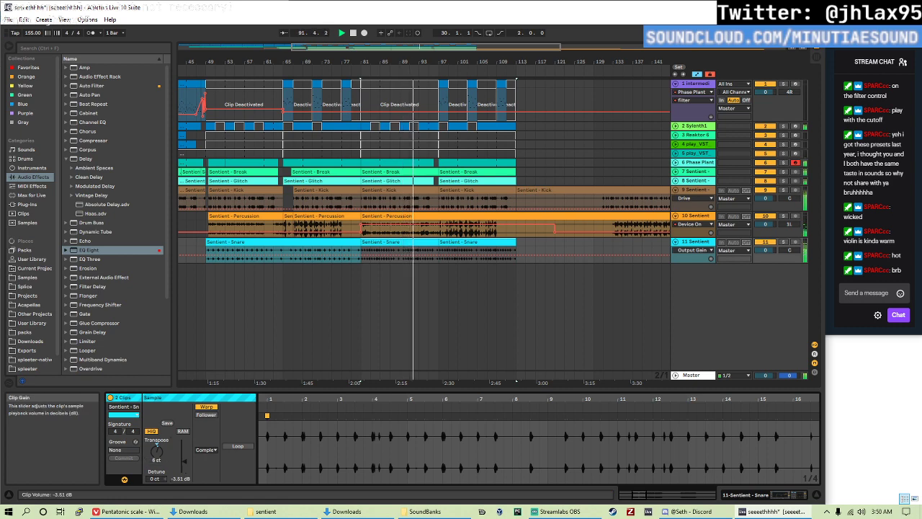
scroll(184, 461, up, 2)
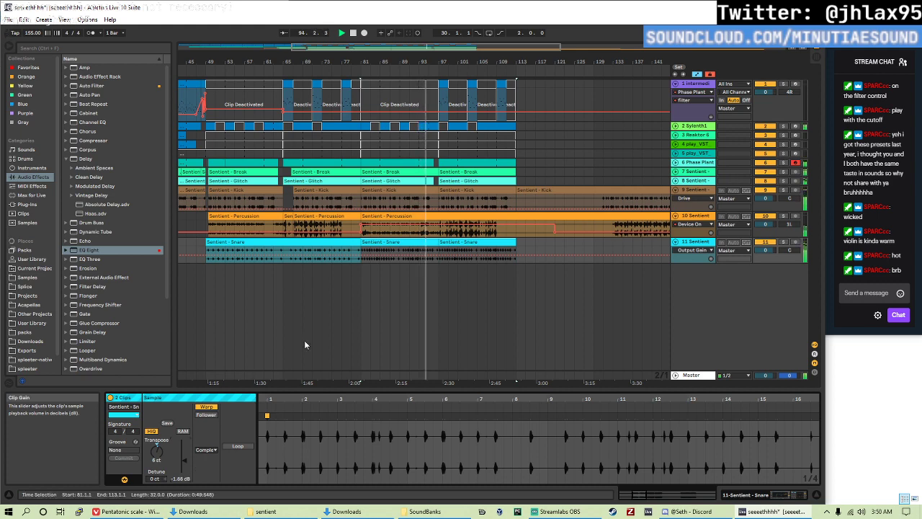
- Transpose the Sentient - Percussion clip at bar 81 to -4 st and split it at bar 97
click(401, 225)
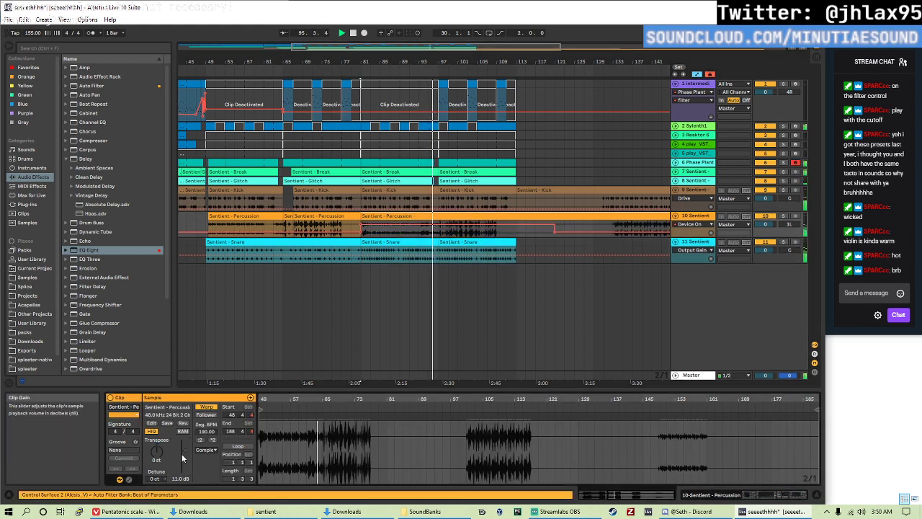
drag(155, 450, 155, 456)
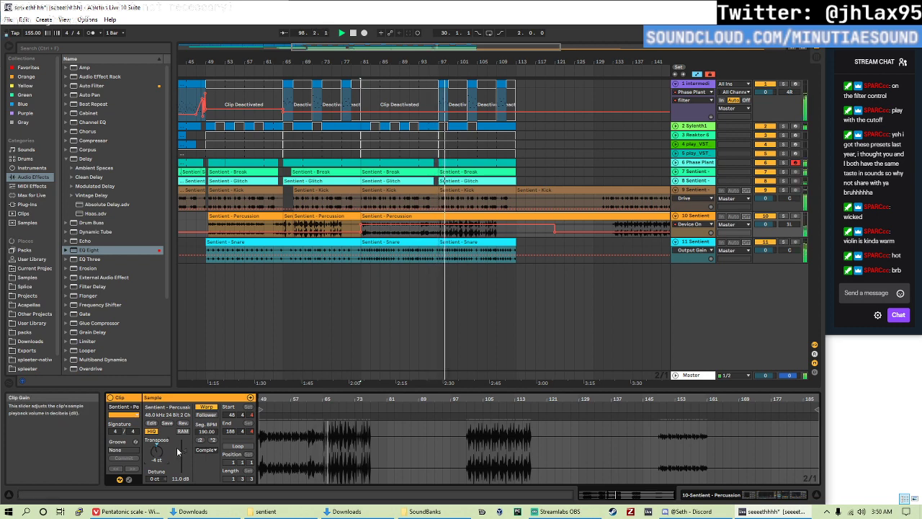
click(437, 236)
key(ctrl+e)
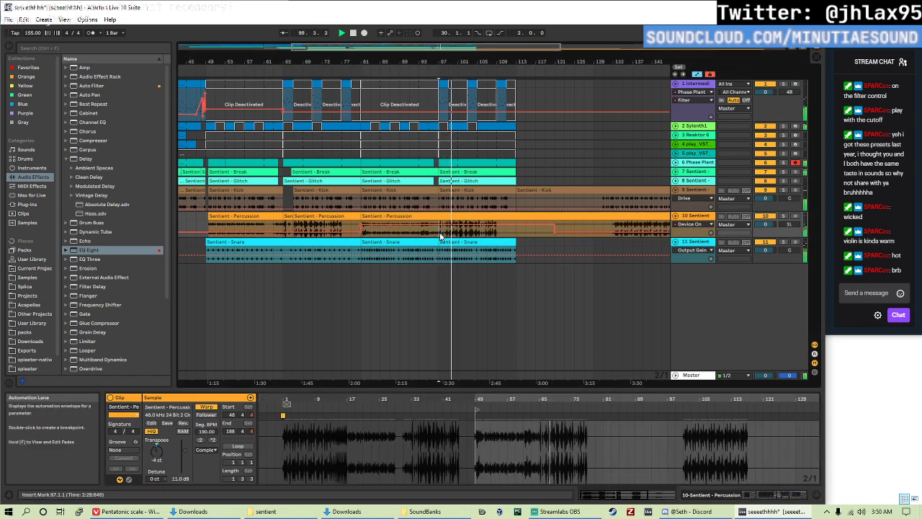
click(486, 217)
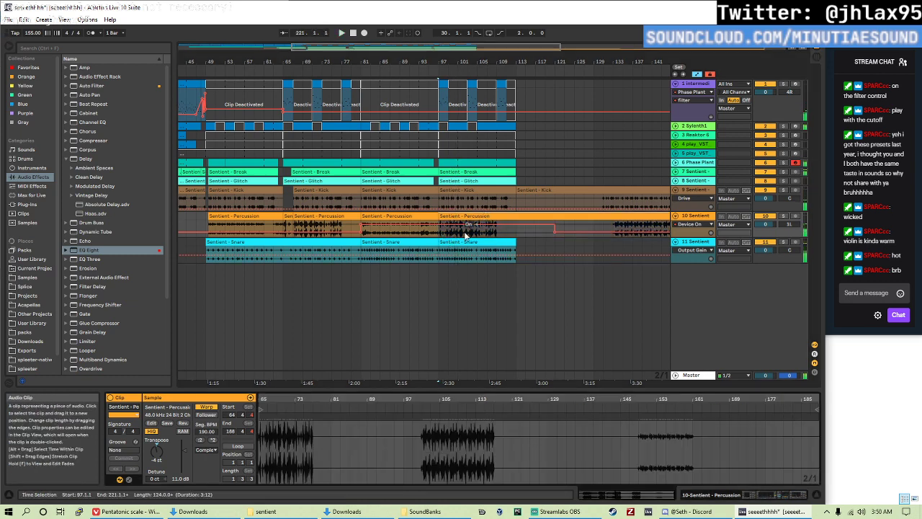
- Try a segment BPM of 380 on the Sentient - Percussion clip at bar 97 and undo it
click(212, 439)
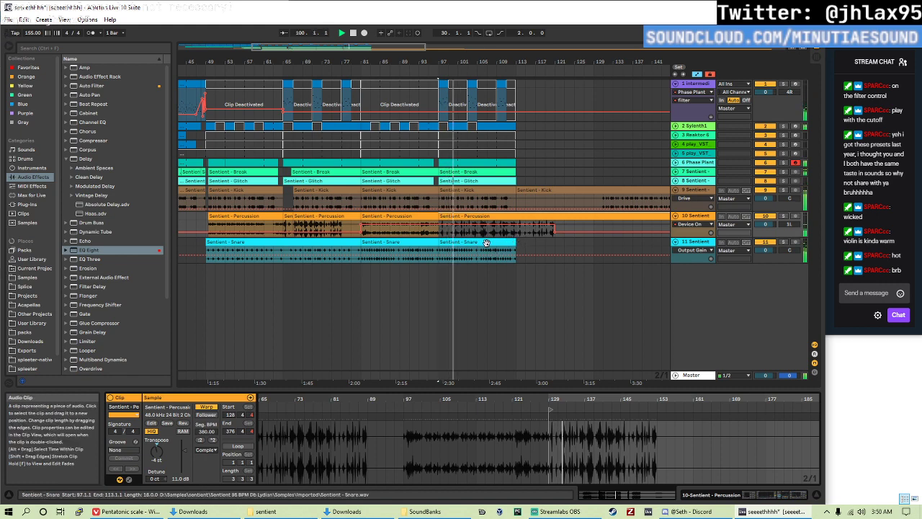
key(ctrl+z)
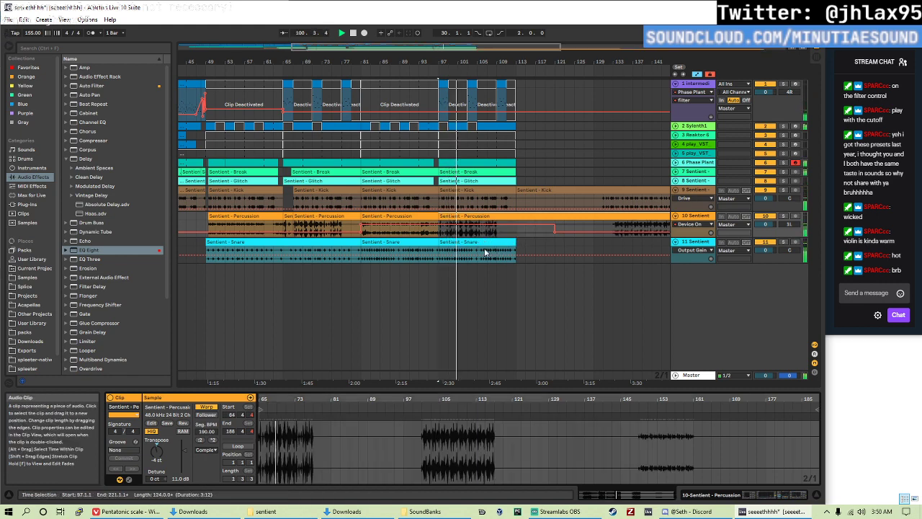
- Halve the segment BPM of the Sentient - Break clip at bar 97 to 95 and extend the clip to bar 113
click(464, 172)
click(200, 439)
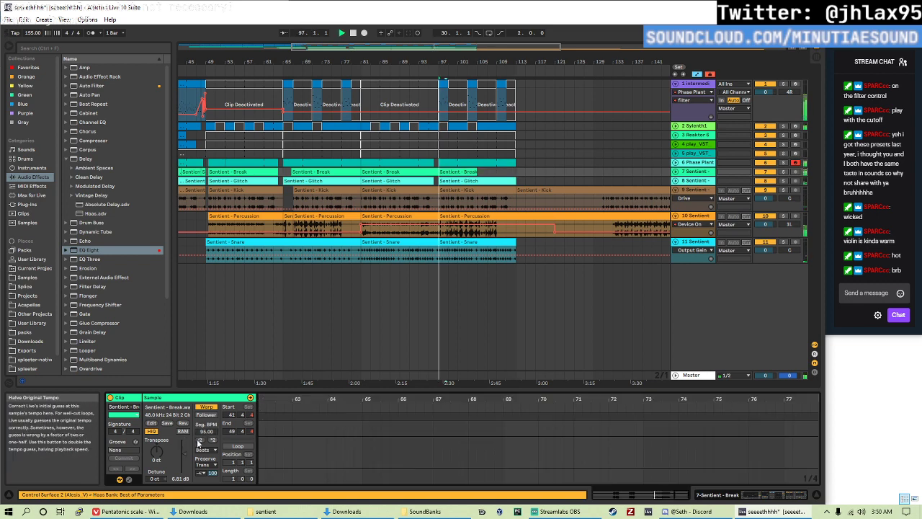
key(space)
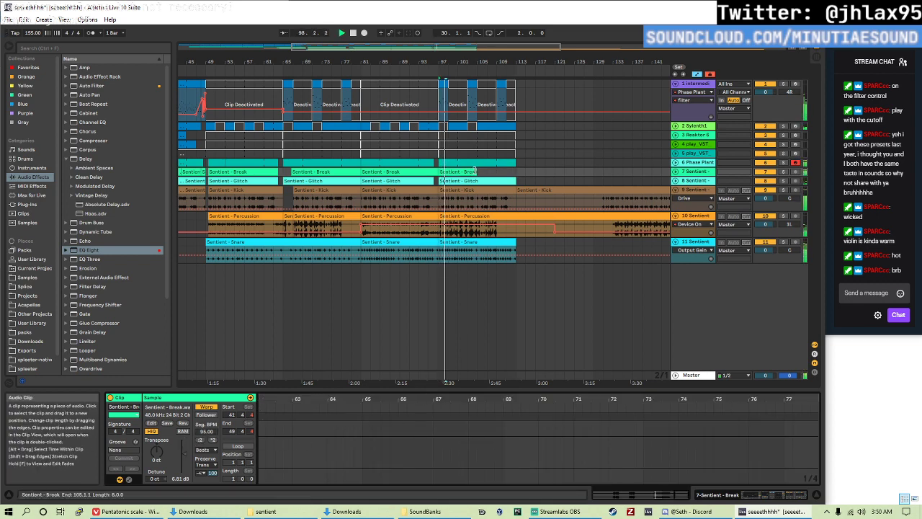
click(443, 172)
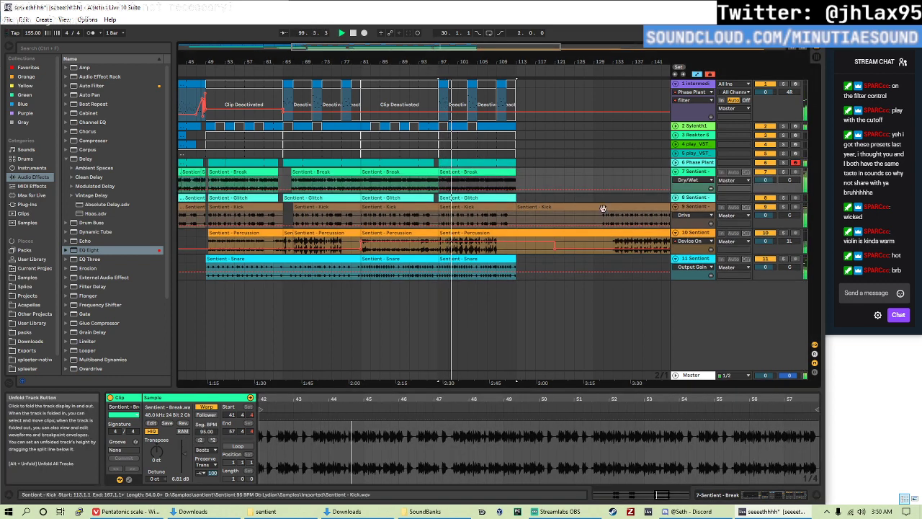
- Shorten the Sentient - Break clip at bar 81 to end at bar 96 and save the project
scroll(439, 186, up, 3)
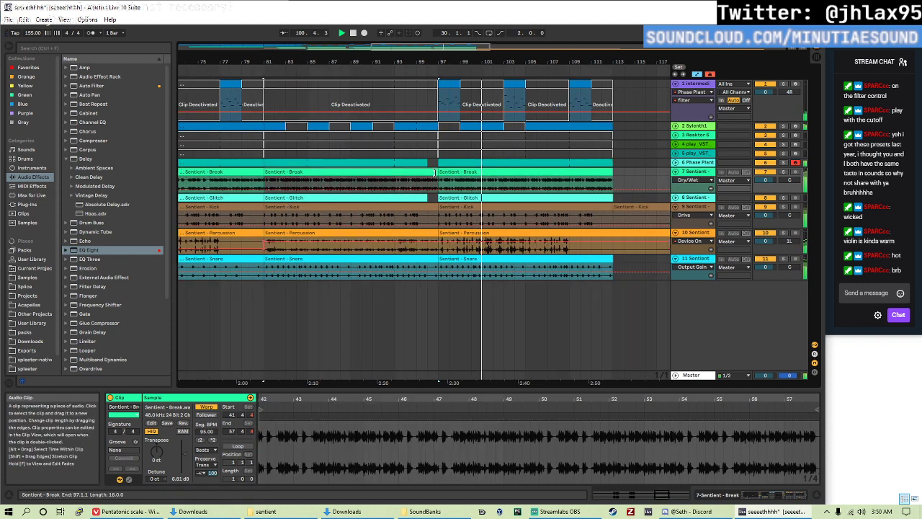
click(430, 193)
scroll(464, 216, down, 6)
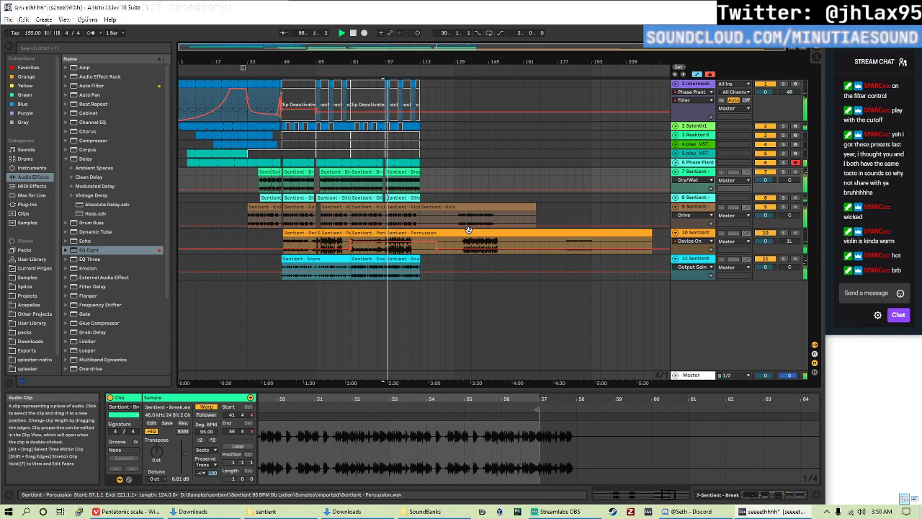
click(425, 232)
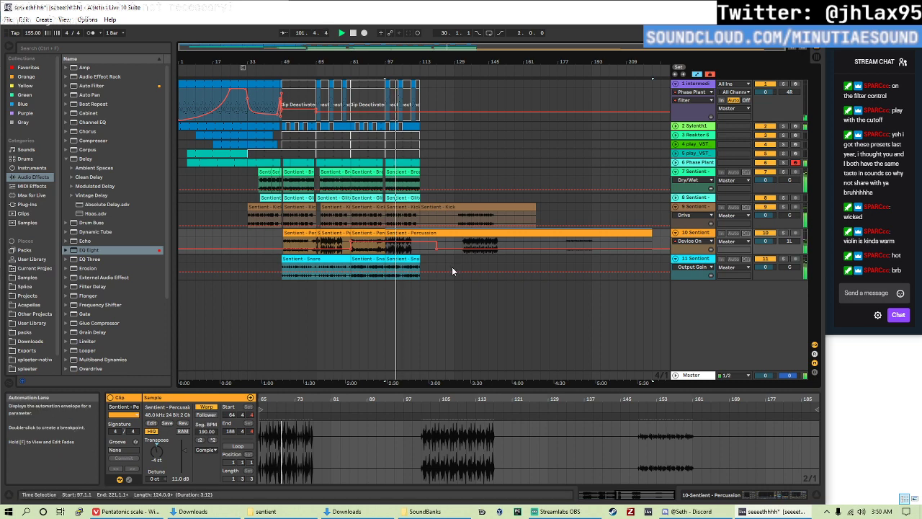
key(ctrl+s)
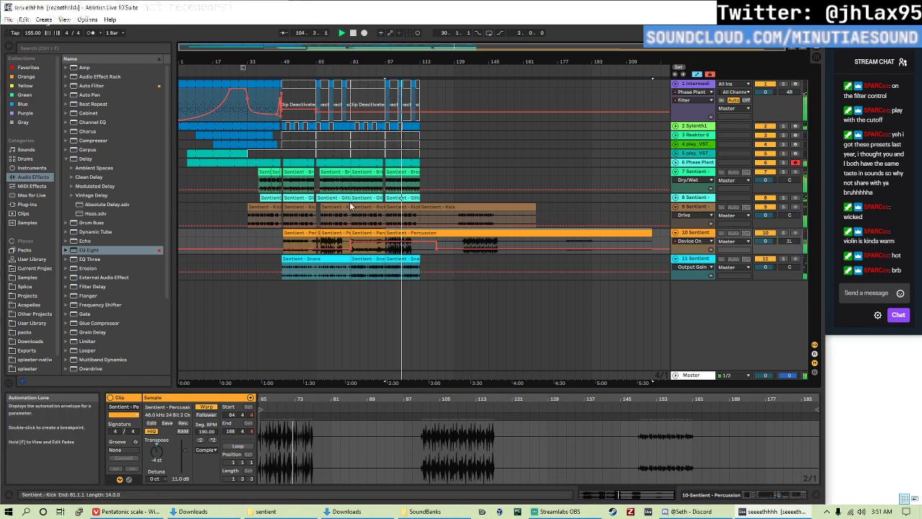
- Add a rise to the pluck track's filter automation just before bar 97 and raise its level from there on
click(382, 115)
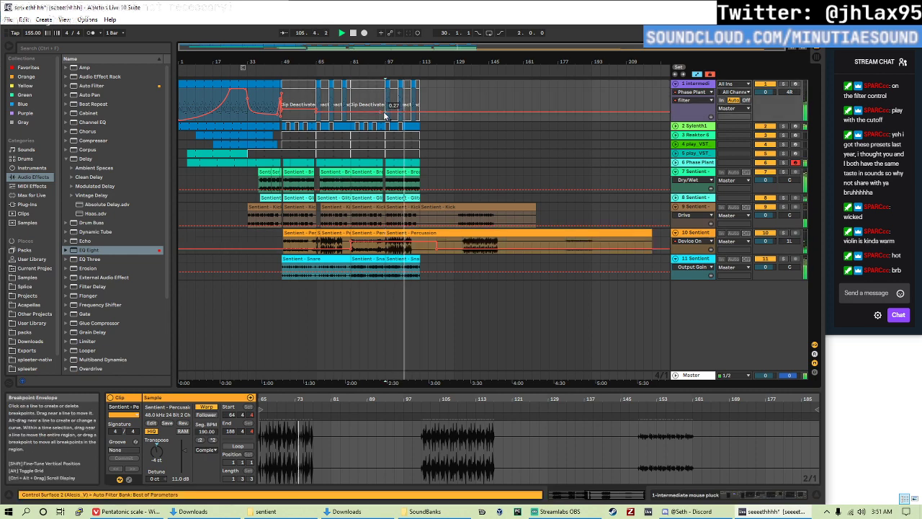
drag(384, 115, 384, 113)
click(386, 111)
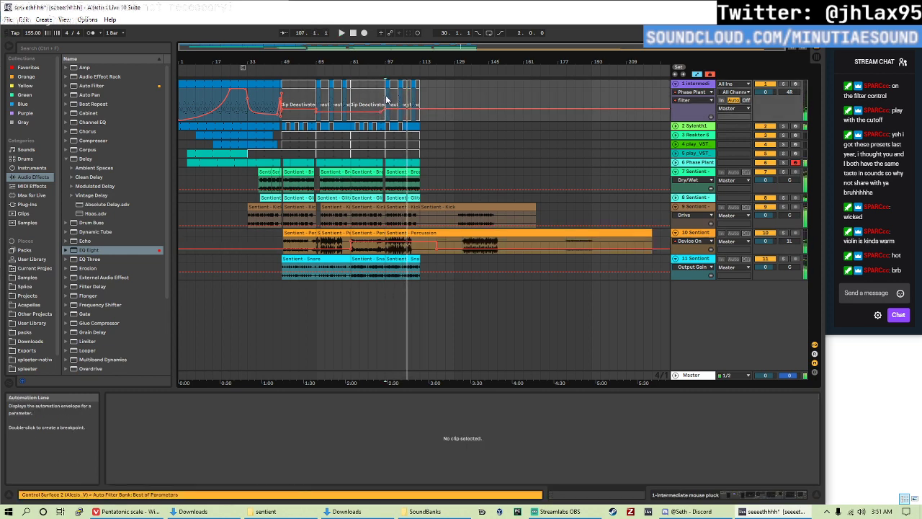
drag(392, 109, 393, 108)
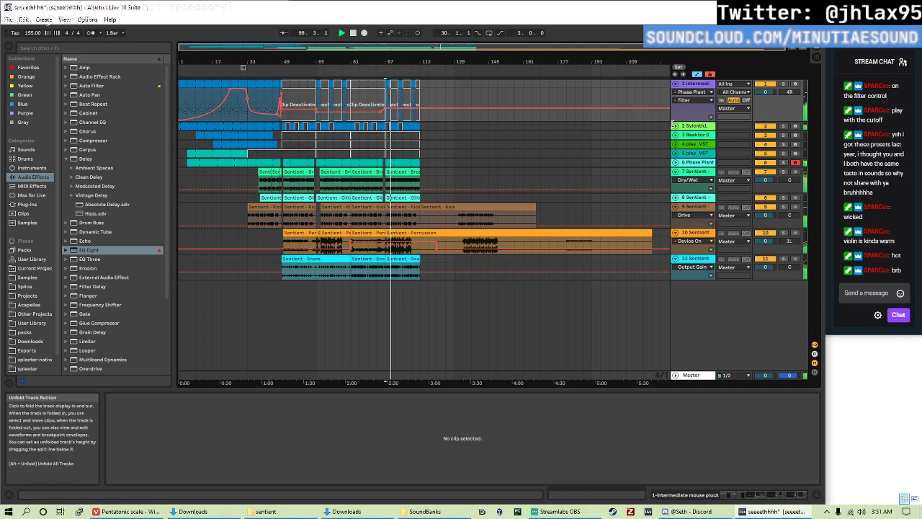
- Unfold the Sylenth1 track and raise its ModWheel automation in two steps, from bar 81 and again from bar 97
click(381, 129)
drag(392, 158, 393, 154)
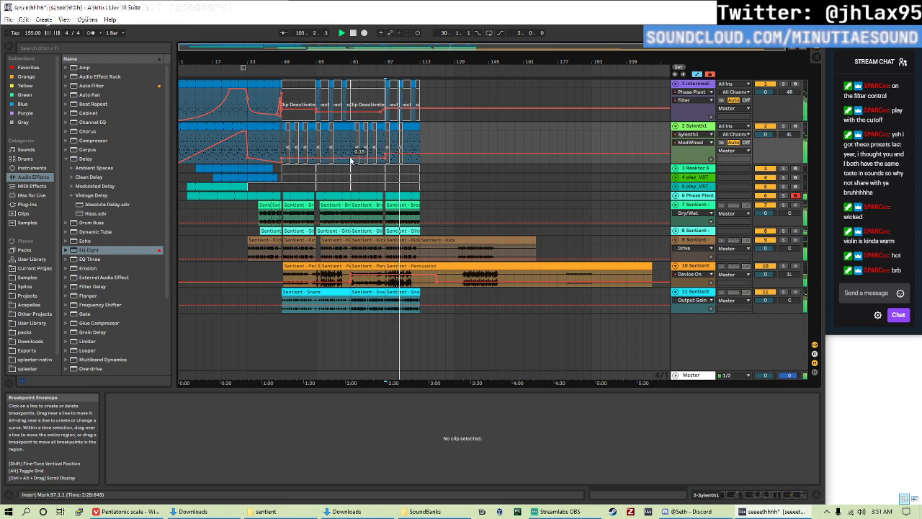
drag(351, 151, 419, 151)
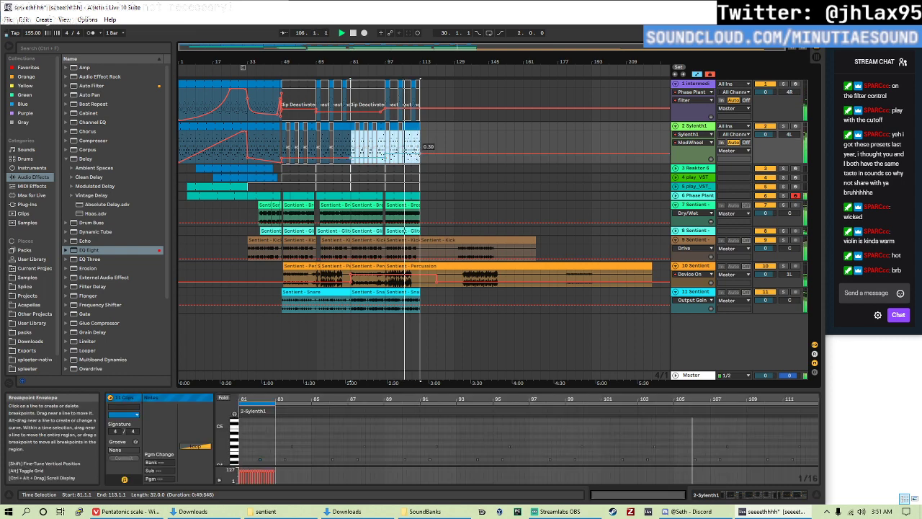
click(419, 147)
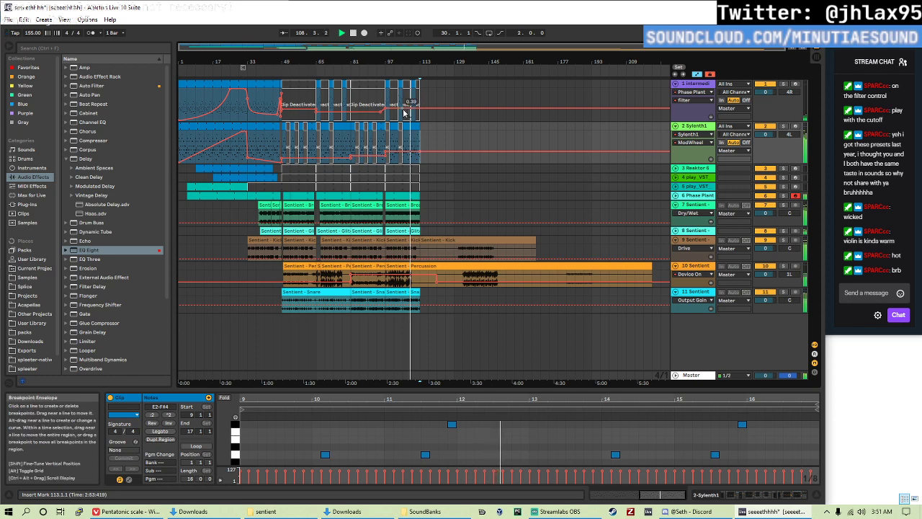
click(343, 108)
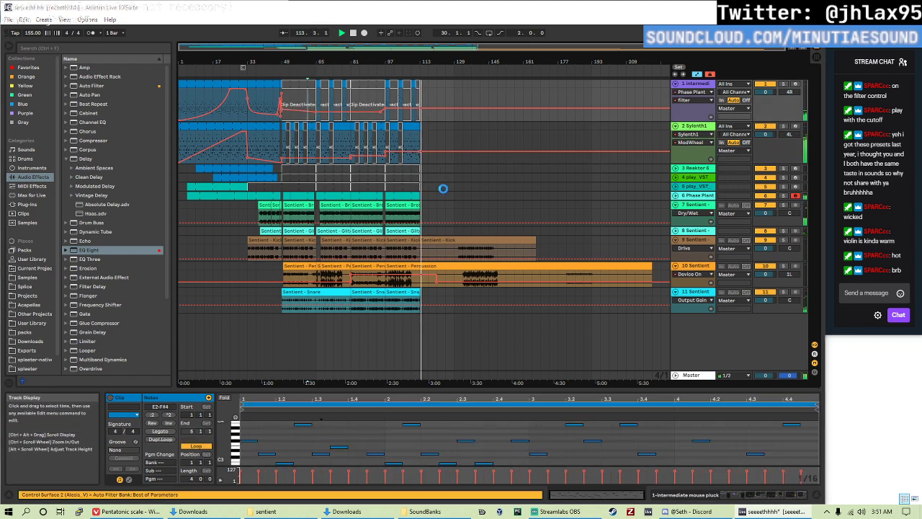
- Reactivate the track 4 play_VST clip between bars 81 and 97, play from there and unfold the track
click(369, 176)
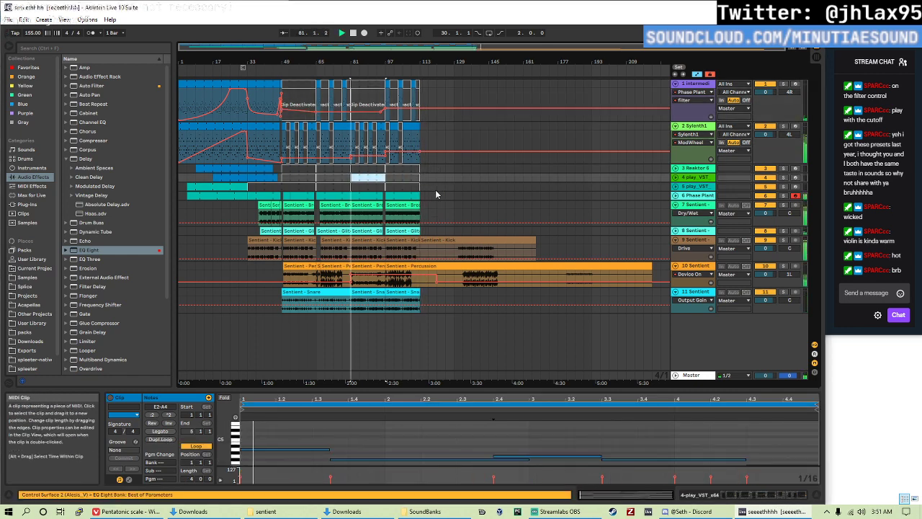
key(space)
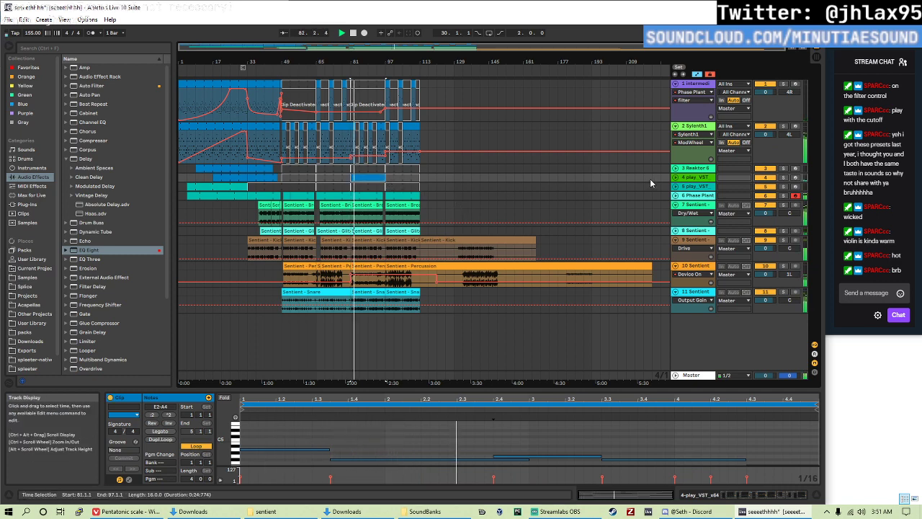
click(676, 177)
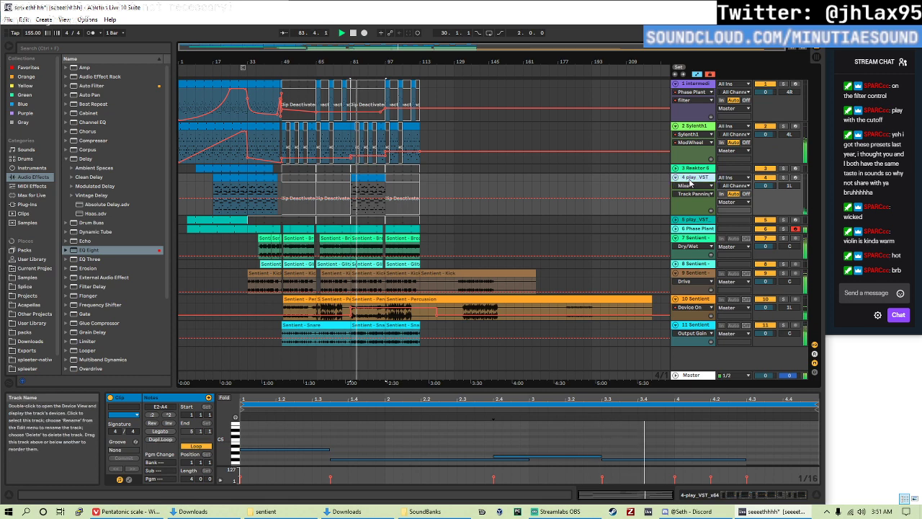
- Show track 4's Auto Filter frequency automation and add a rise from bar 77 to about 903 Hz at bar 81
click(680, 178)
scroll(744, 447, down, 5)
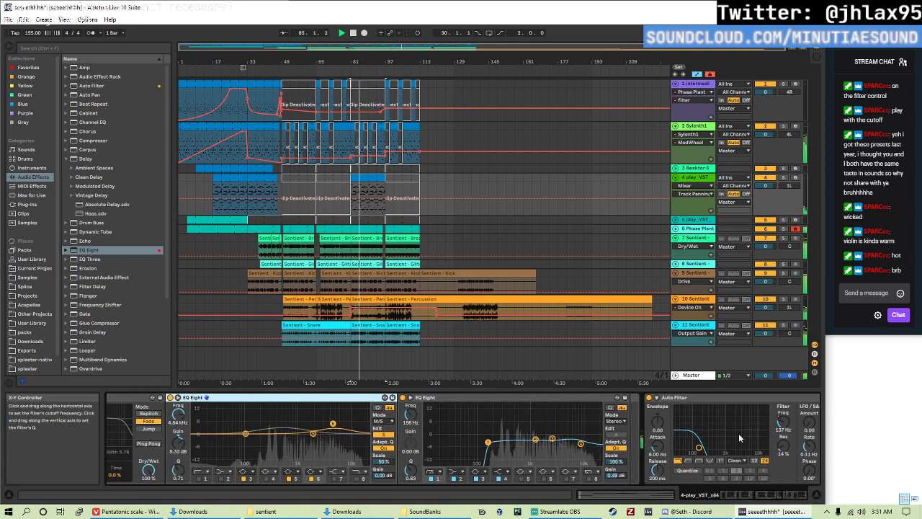
right_click(717, 426)
click(724, 427)
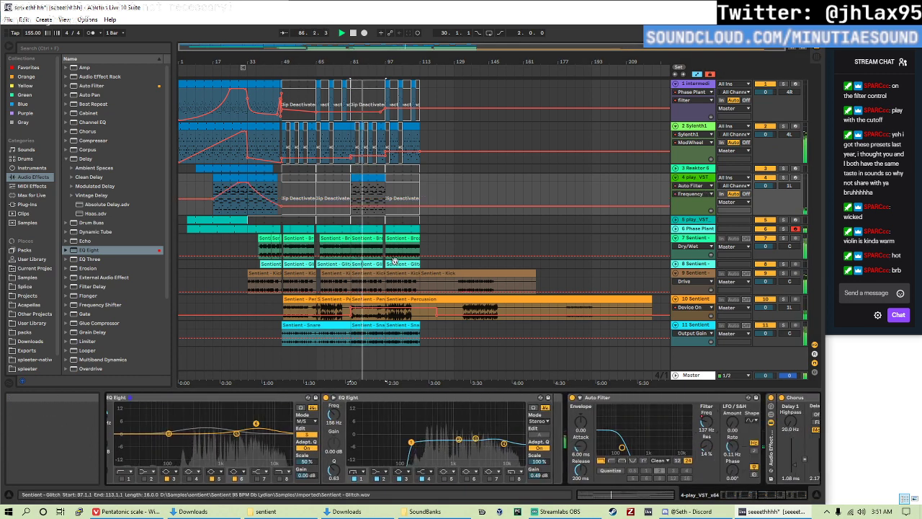
drag(343, 210, 351, 203)
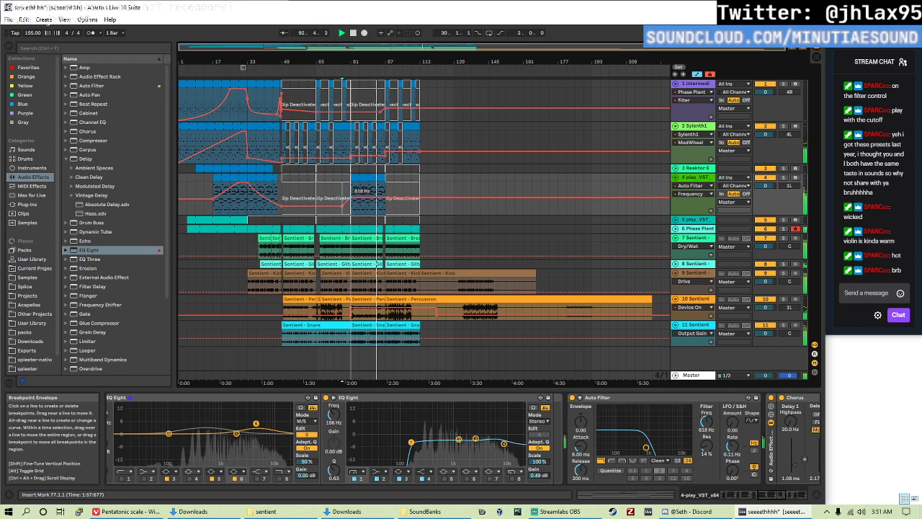
- Change the track 4 Auto Filter's LFO waveform, sync its rate to 3/16 and set the LFO amount to about 21.4
click(732, 422)
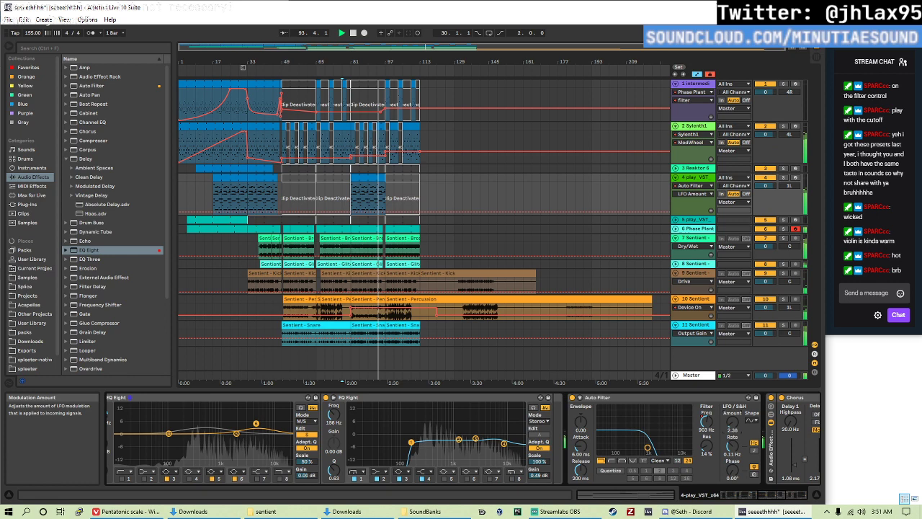
click(750, 419)
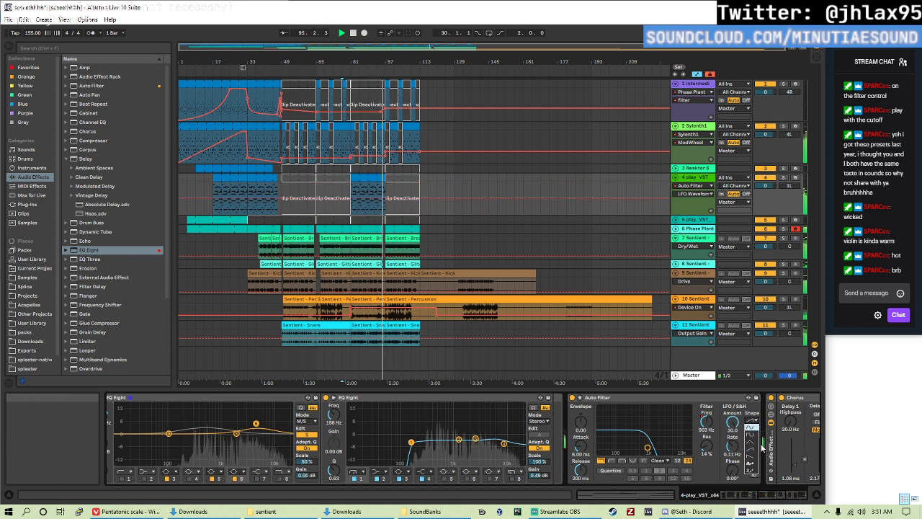
click(754, 445)
click(753, 449)
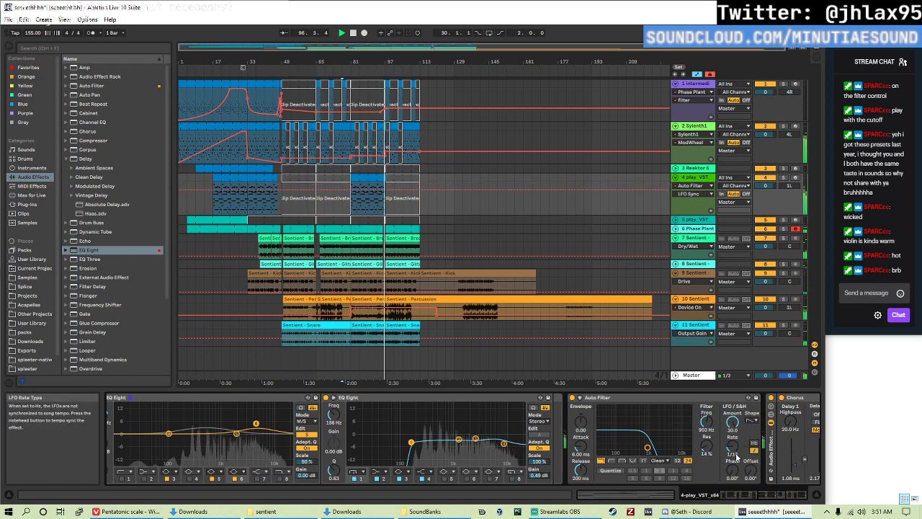
drag(732, 447, 732, 455)
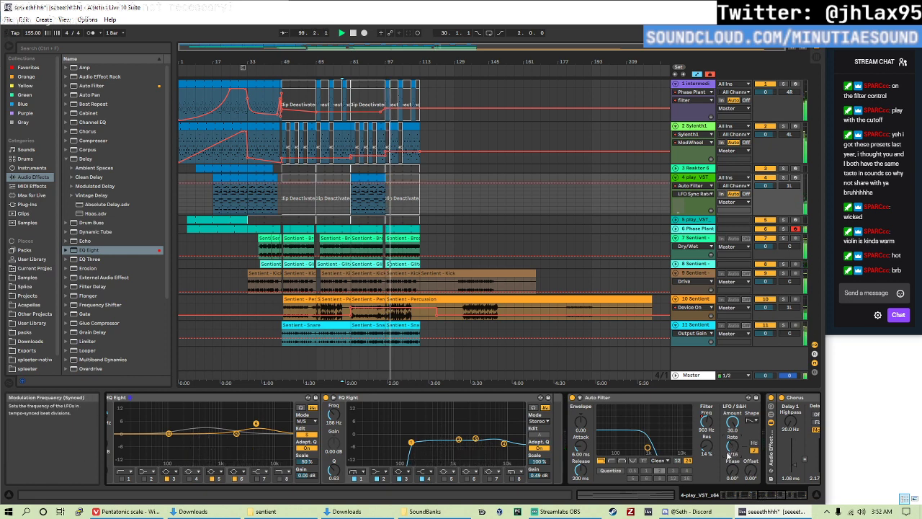
drag(733, 422, 732, 433)
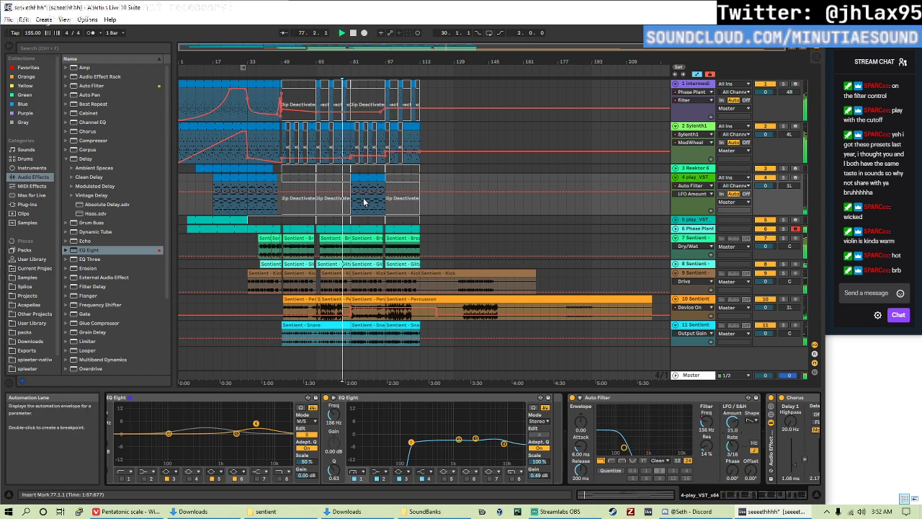
click(398, 219)
drag(733, 422, 733, 416)
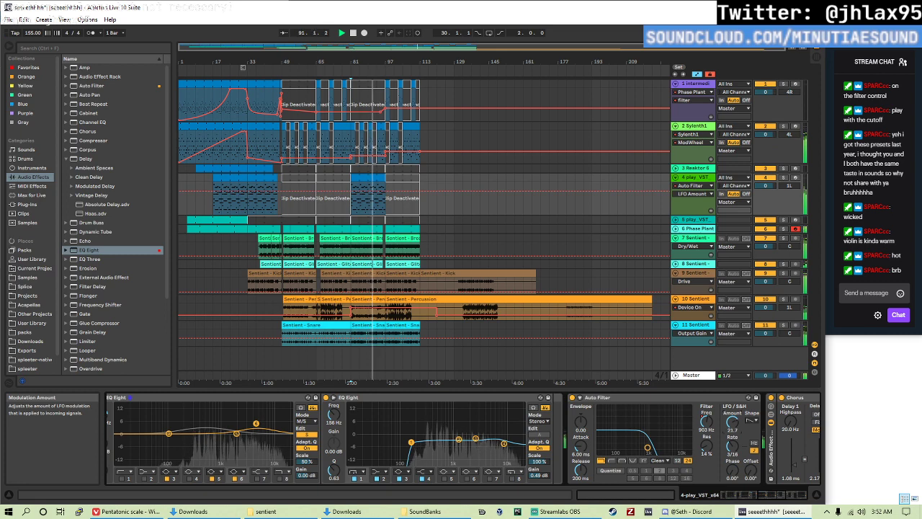
- Lower track 4's Auto Filter frequency automation to about 620 Hz from bar 81 and set the LFO amount to 26.0
right_click(710, 430)
click(742, 431)
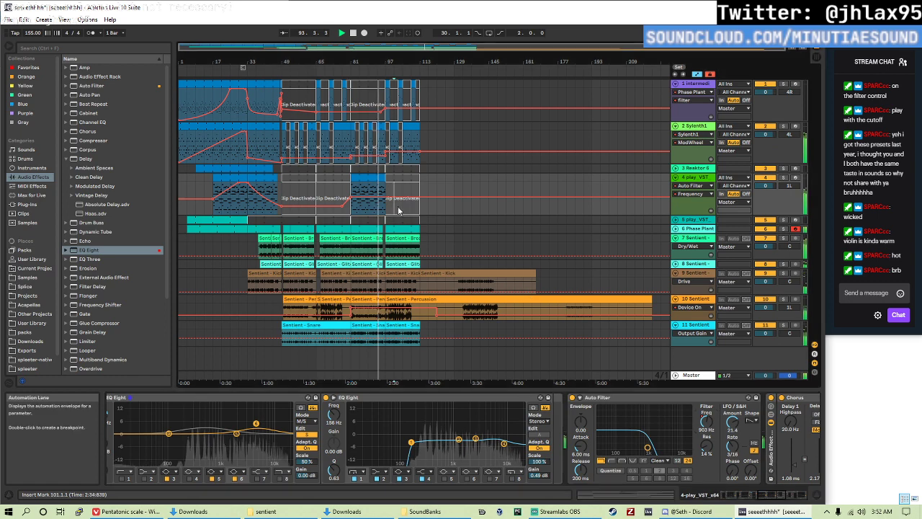
drag(396, 205, 397, 207)
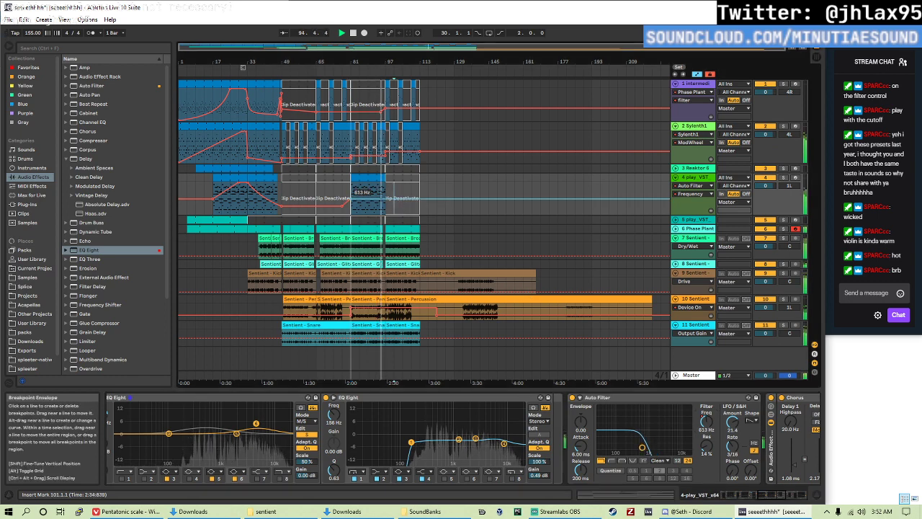
click(733, 423)
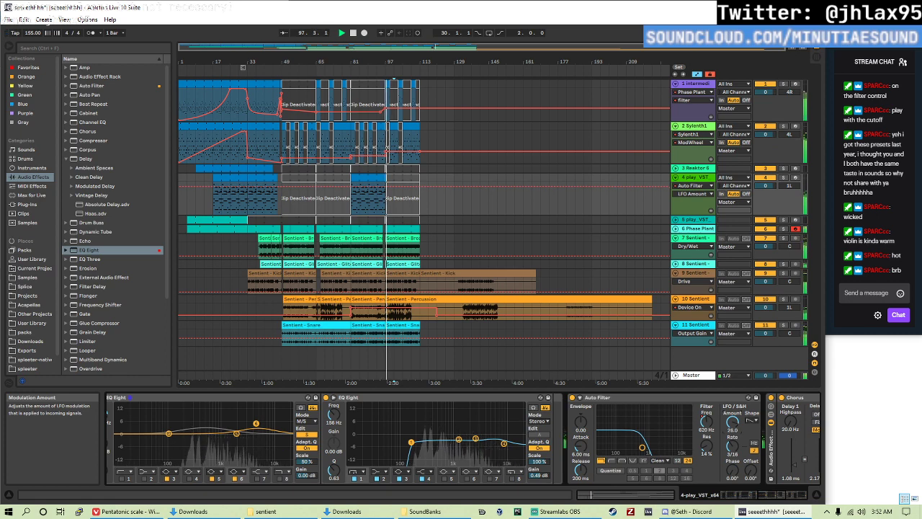
- Reactivate the track 4 play_VST and track 3 Reaktor 6 clips from bar 97 to 113 and play the section
click(398, 195)
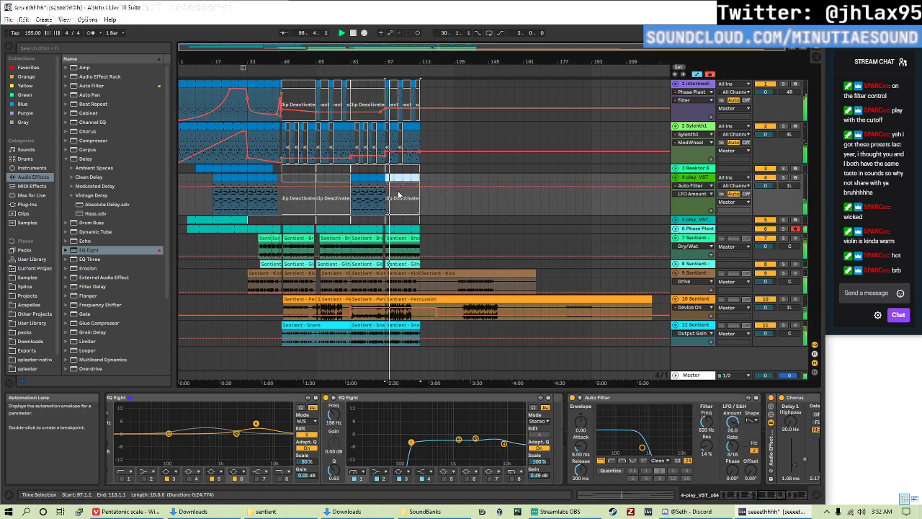
key(0)
click(395, 169)
key(0)
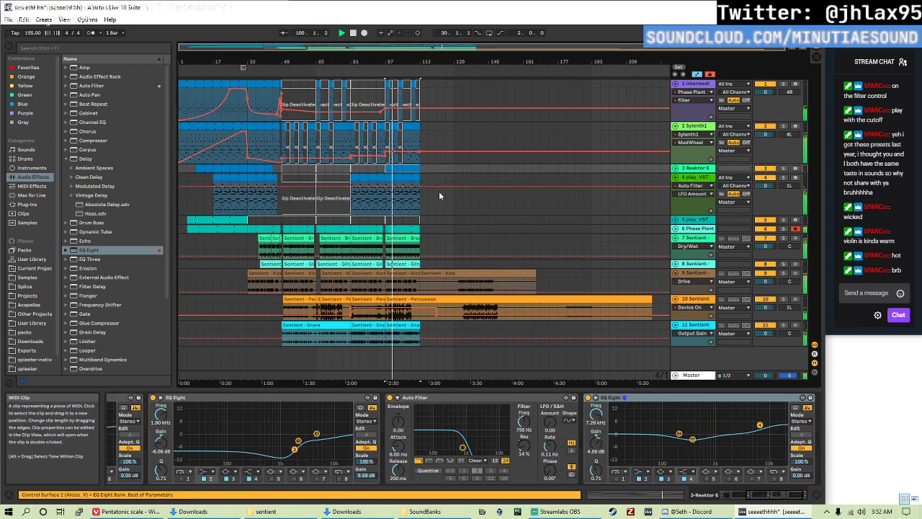
key(space)
key(space)
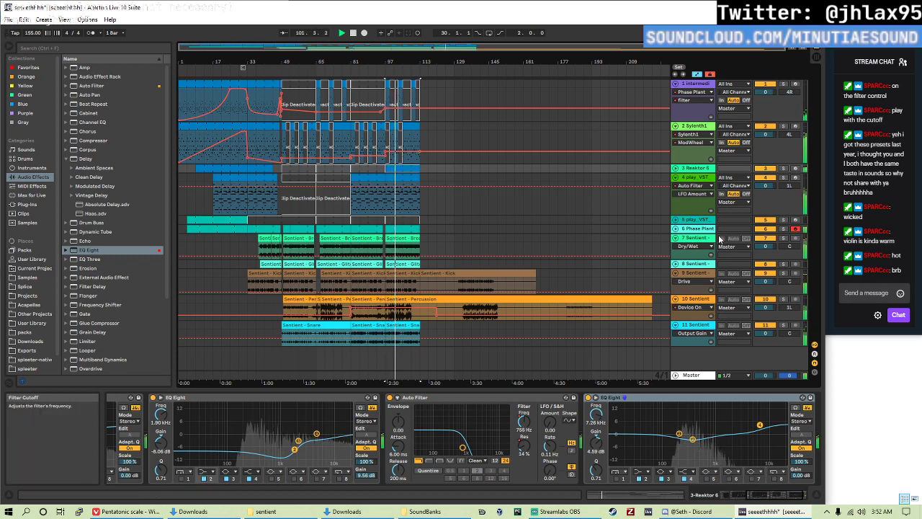
- Automate track 4's Auto Filter LFO amount to stay at its minimum until around bar 75, then jump to 26.0
click(694, 179)
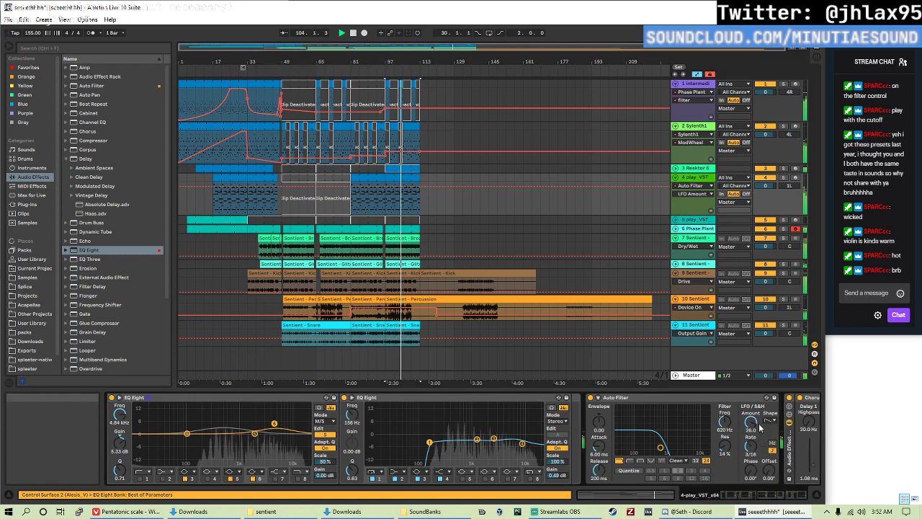
drag(328, 191, 339, 208)
click(349, 209)
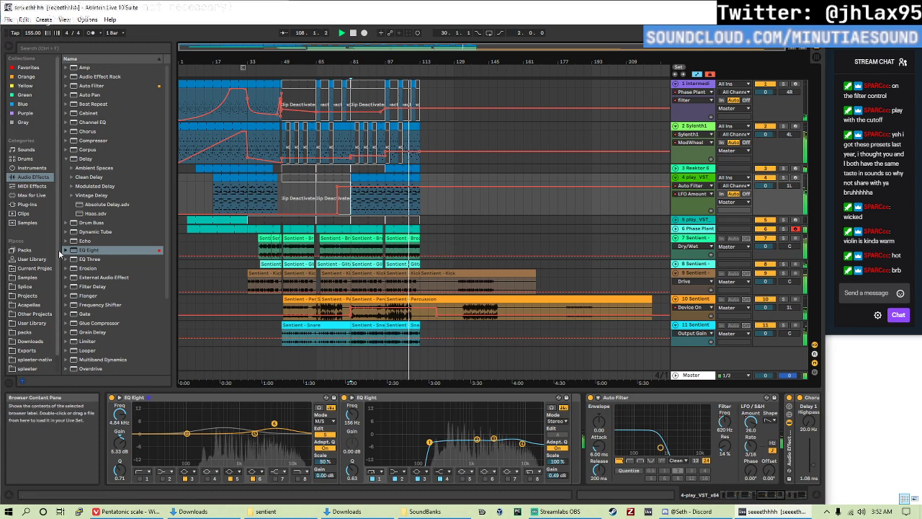
- Add the 10-Sentient - Rides sample as a new audio track, place its clip at bar 33 and audition it
click(28, 277)
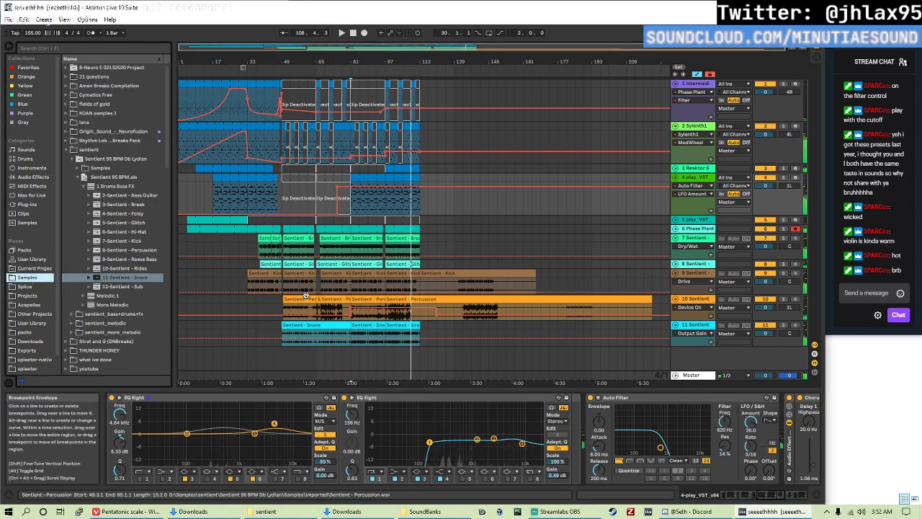
drag(124, 268, 248, 351)
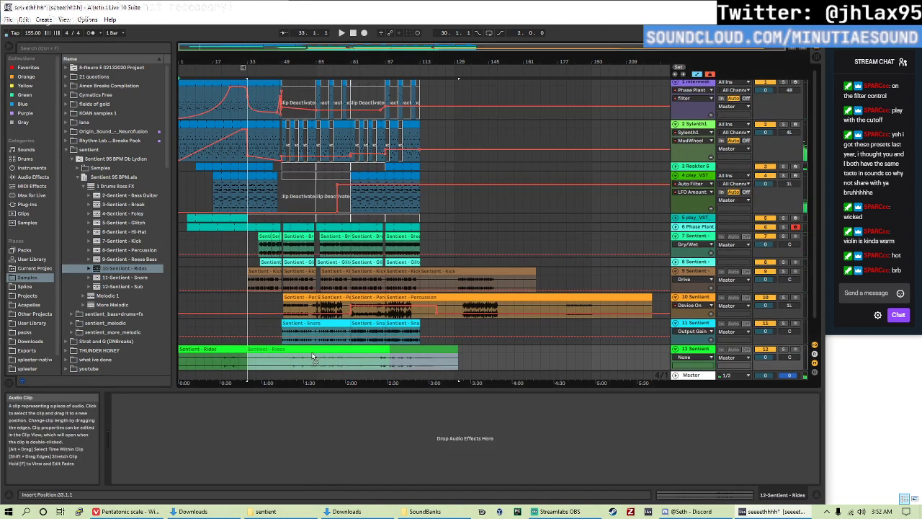
click(376, 362)
key(space)
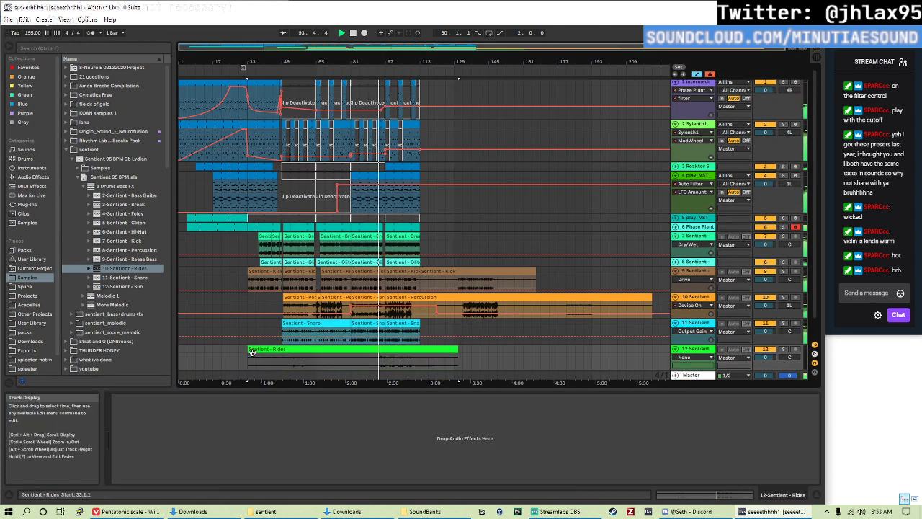
- Move the Sentient - Rides clip to start at bar 37 and audition it from bar 97
click(376, 365)
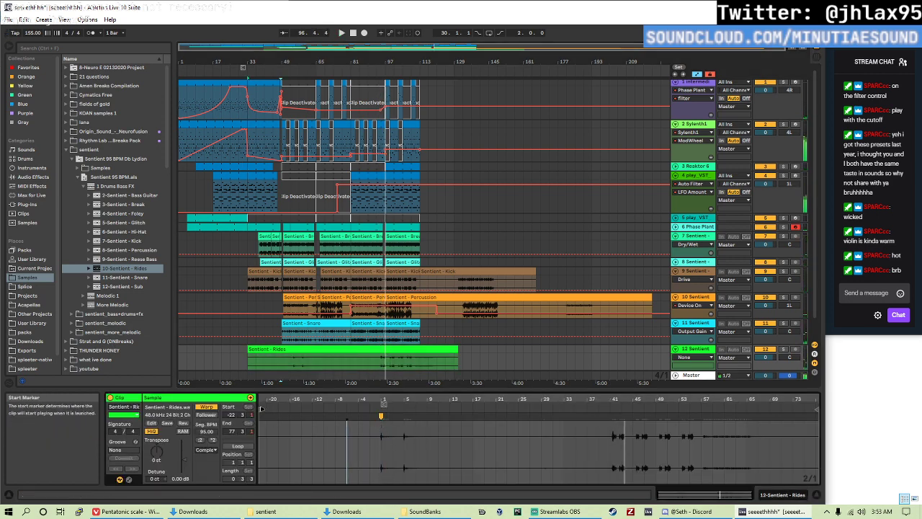
key(space)
click(285, 366)
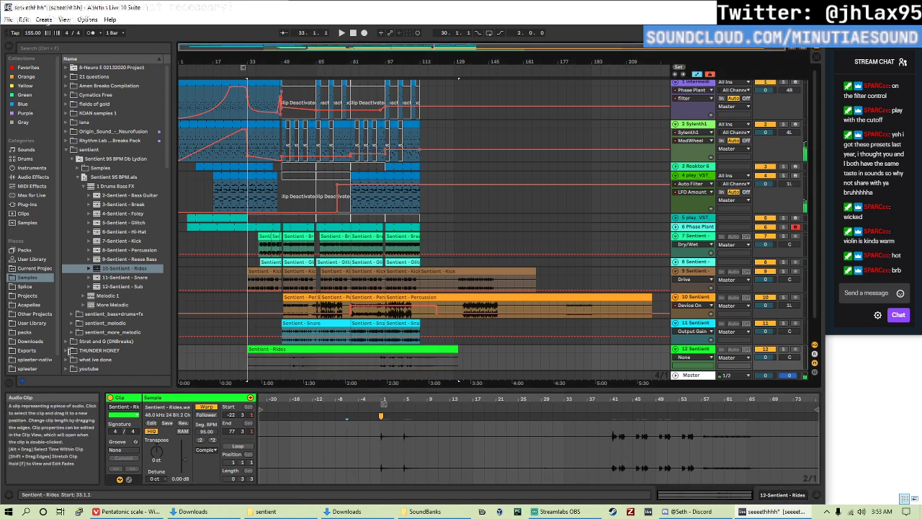
click(275, 349)
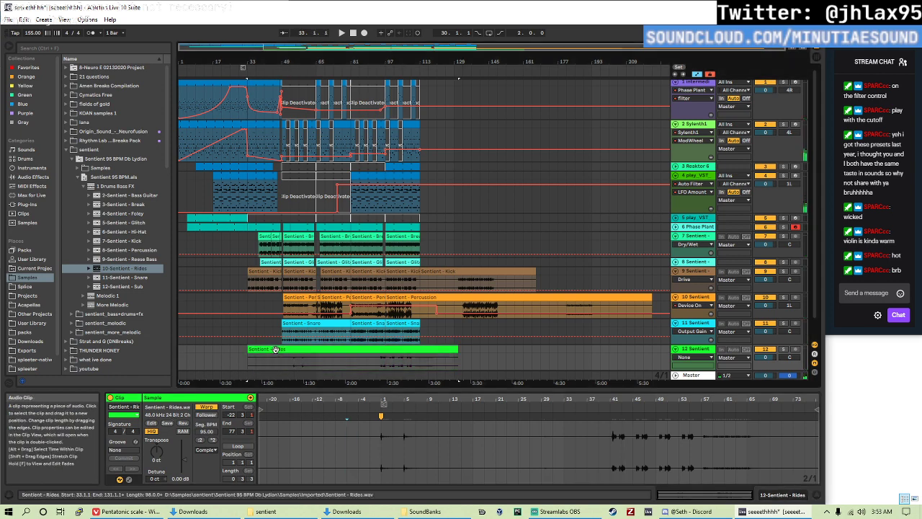
mouse_move(275, 349)
mouse_down()
mouse_move(309, 349)
mouse_move(283, 348)
mouse_up()
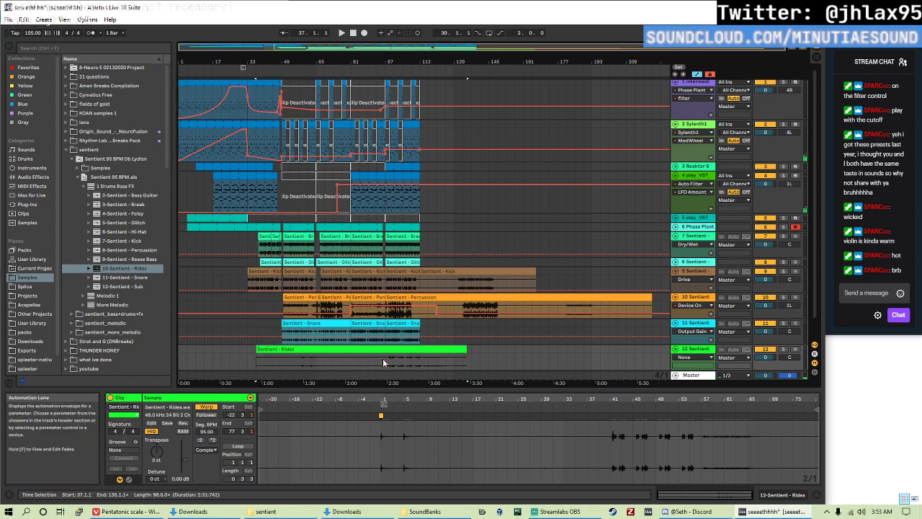
click(385, 360)
key(space)
key(space)
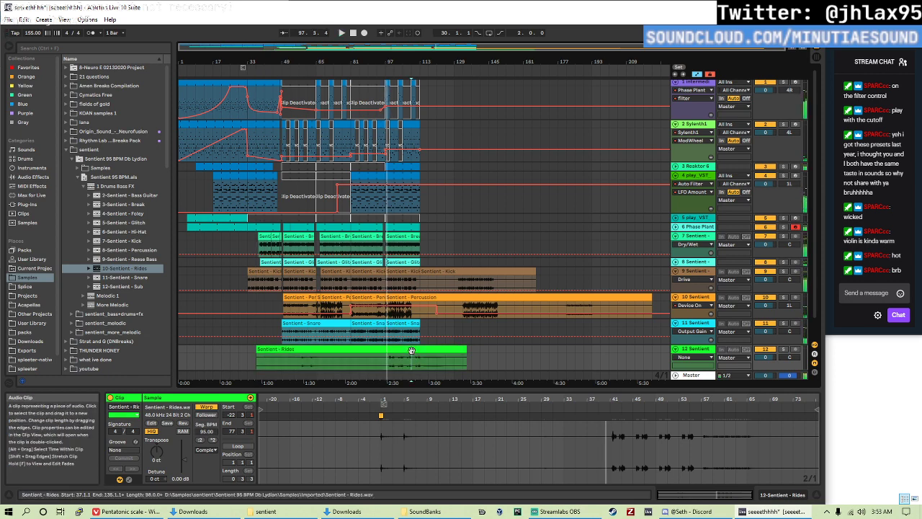
- Shift the Sentient - Rides clip to start at bar 21 and play the arrangement from around bar 77
key(ctrl+z)
drag(405, 355, 370, 363)
click(344, 364)
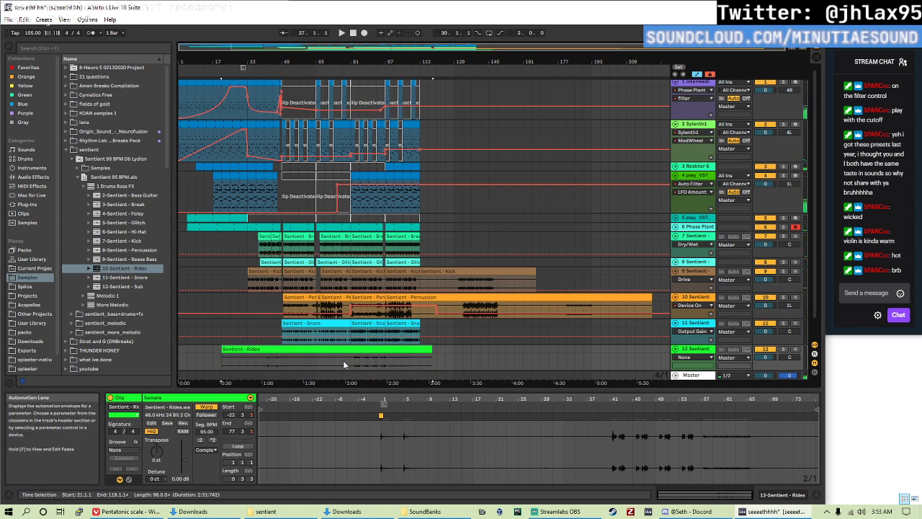
key(space)
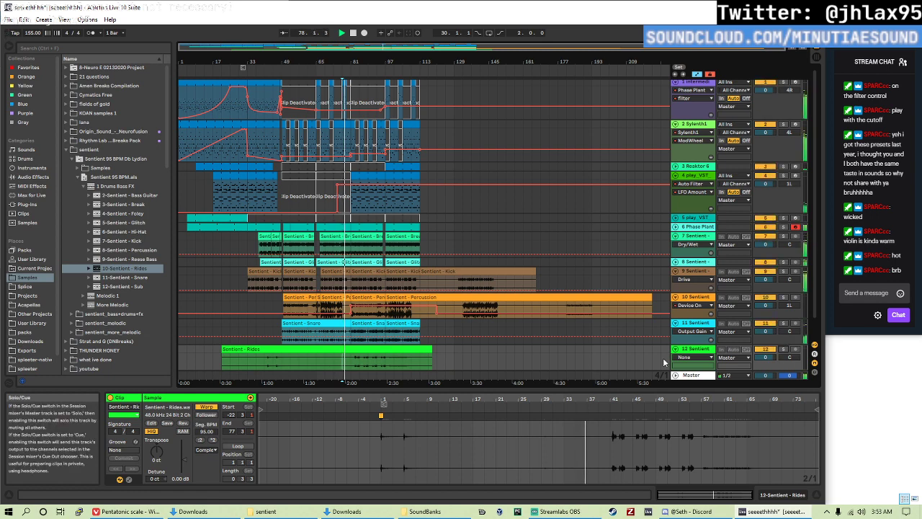
click(353, 361)
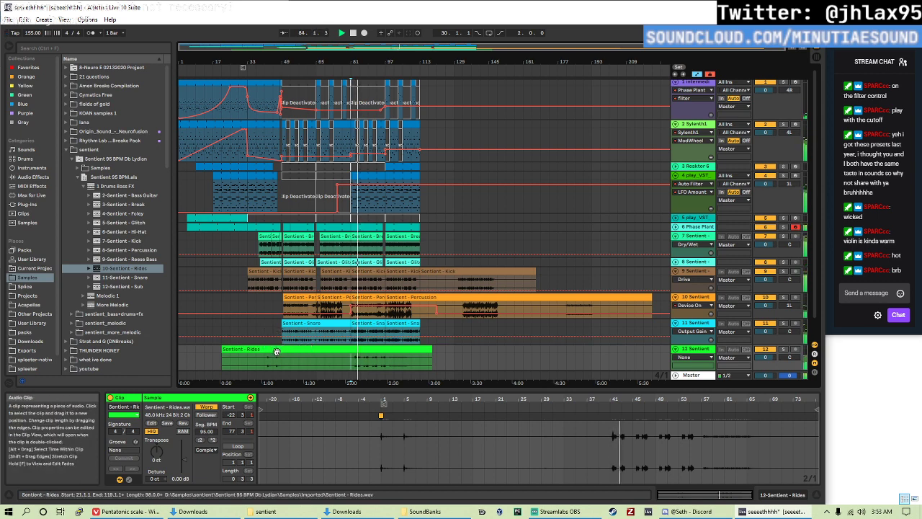
- Trim the start of the Sentient - Rides clip to bar 81 and set its clip gain to 5.19 dB
drag(223, 358, 348, 356)
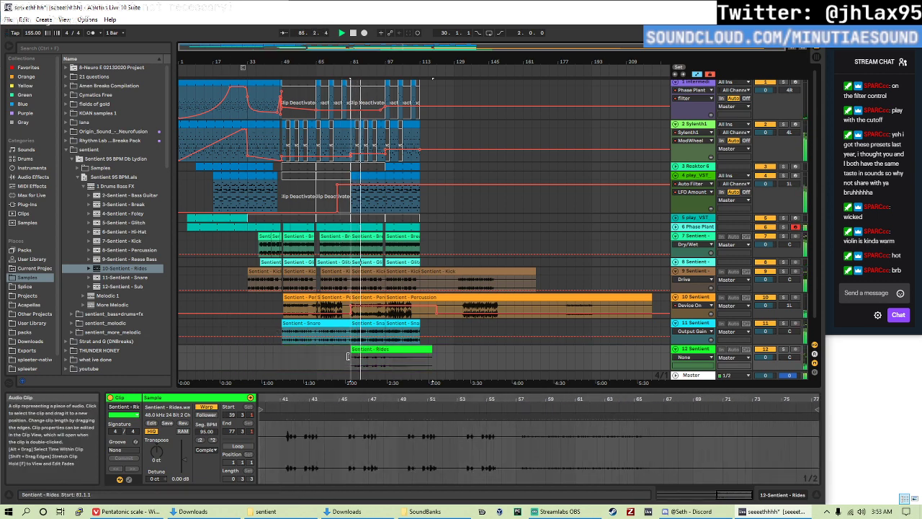
scroll(352, 358, up, 2)
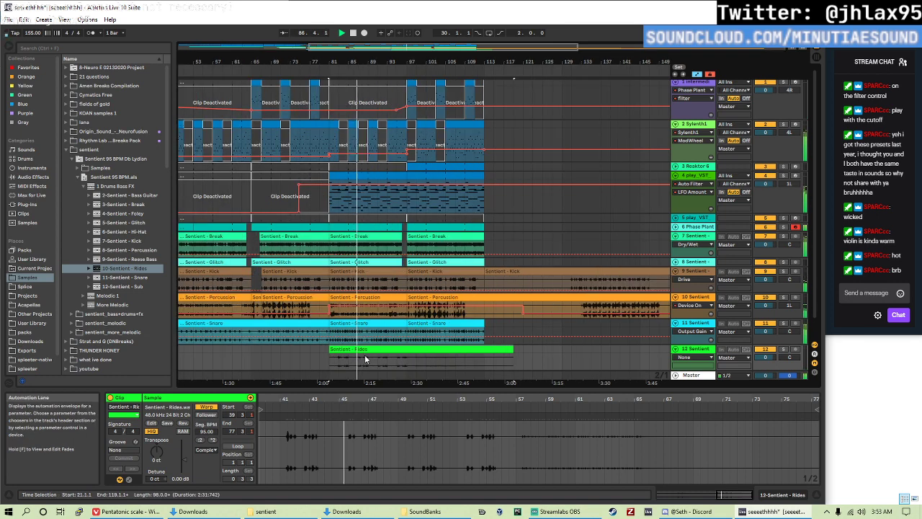
drag(183, 468, 182, 452)
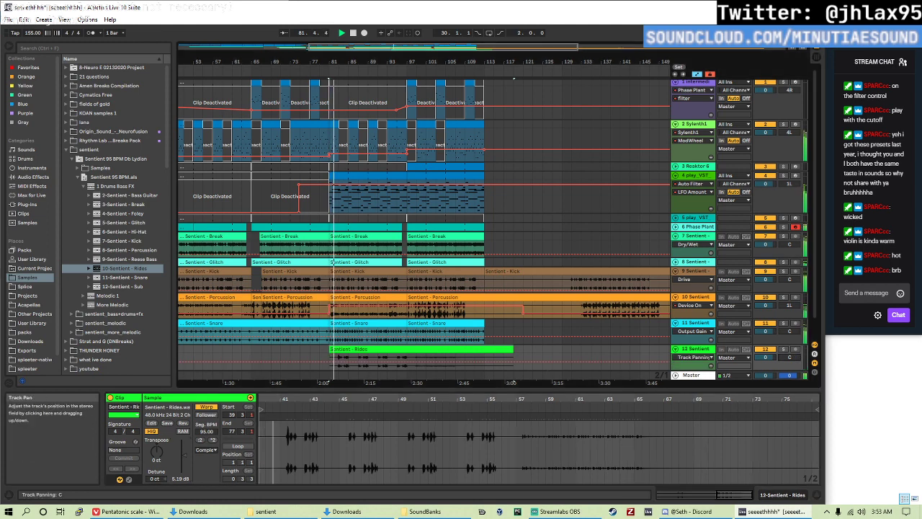
- Pan the Rides track to 5R and the Snare track to 4L
mouse_move(790, 356)
mouse_down()
mouse_move(792, 337)
mouse_move(791, 353)
mouse_up()
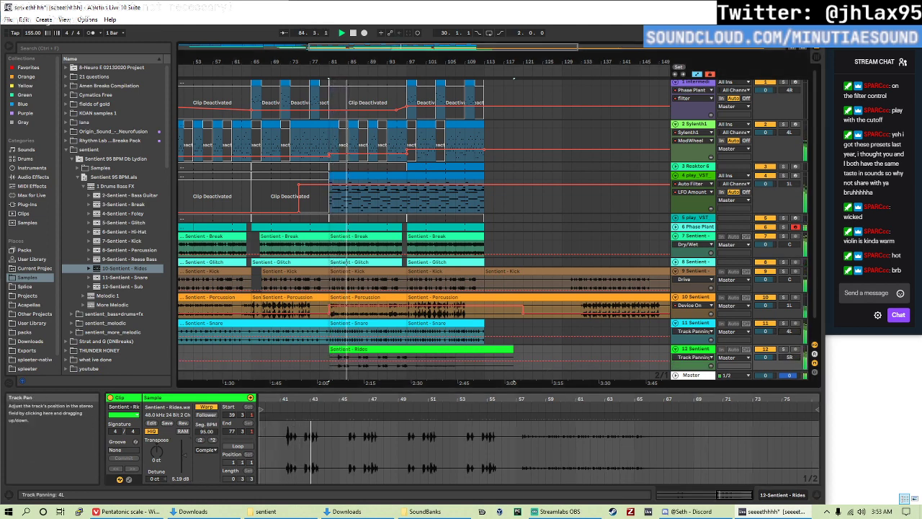
- Reuse the Break track's Reverb on the Rides track and set its Dry/Wet to 26%
click(690, 350)
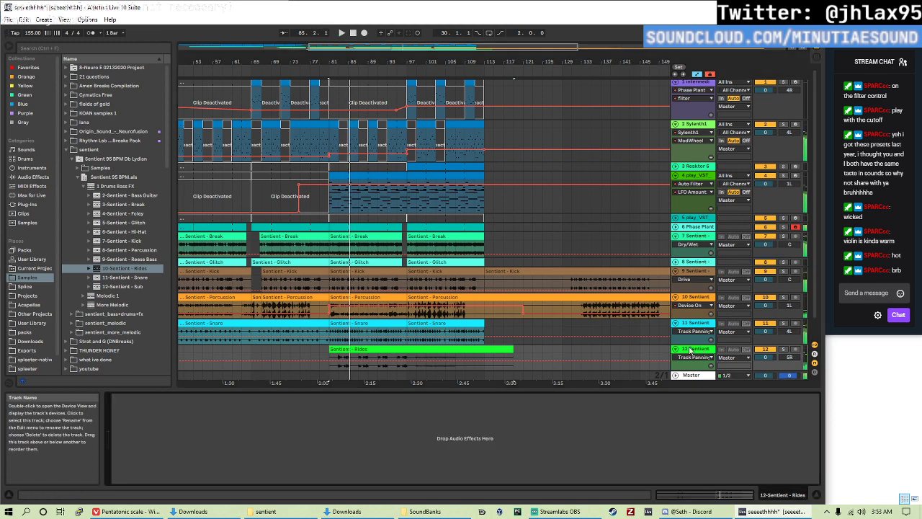
click(696, 273)
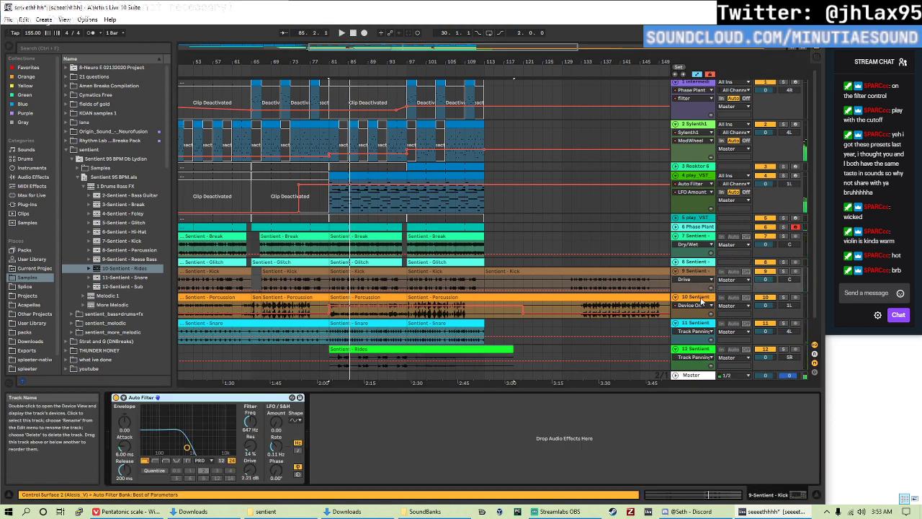
click(699, 299)
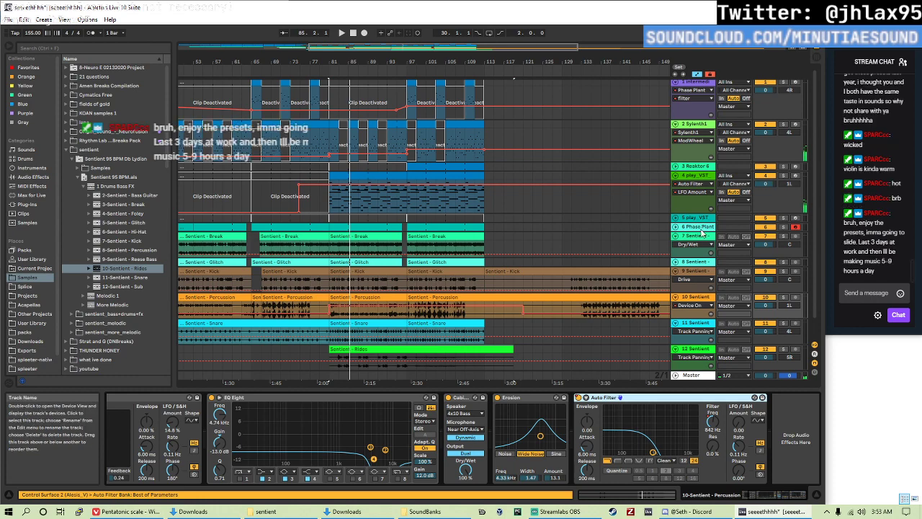
click(699, 235)
click(477, 403)
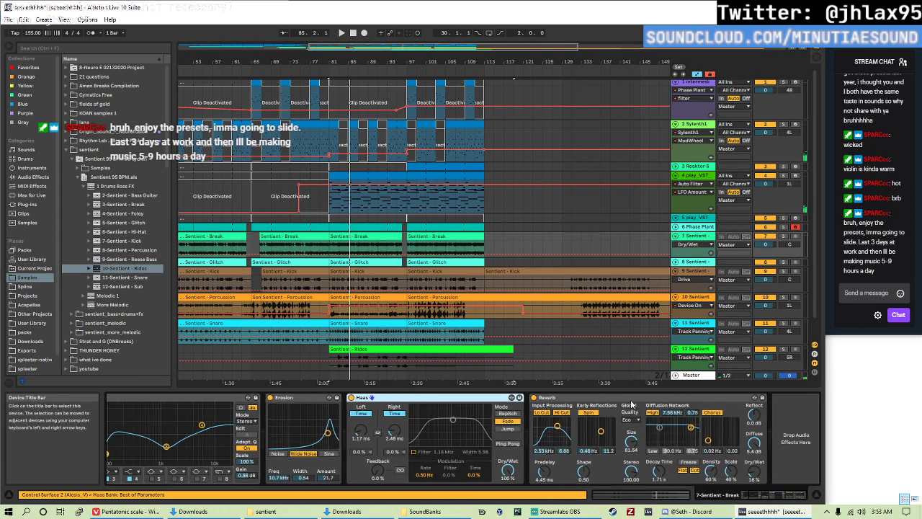
drag(577, 400, 647, 354)
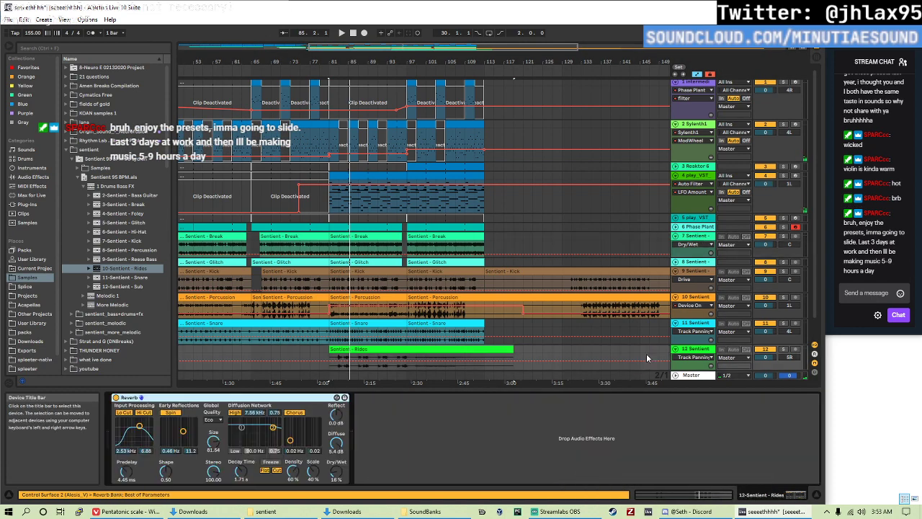
click(401, 357)
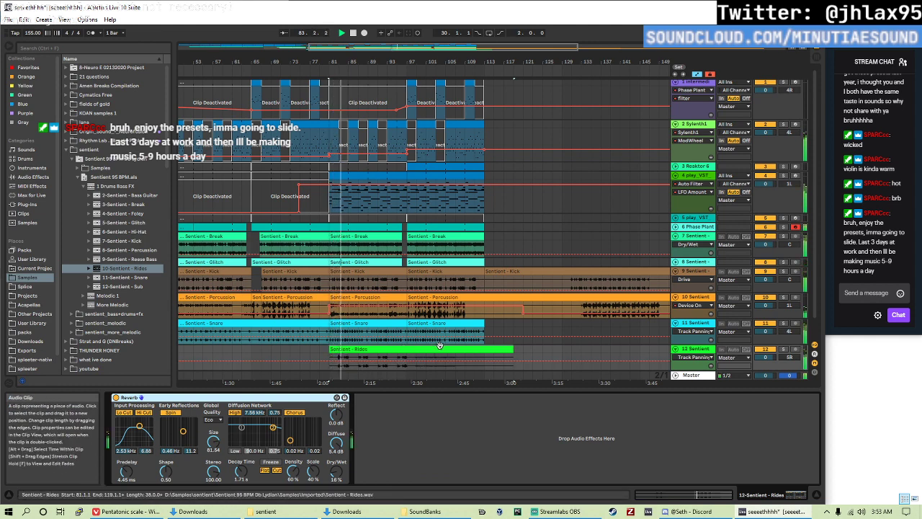
drag(344, 476, 344, 462)
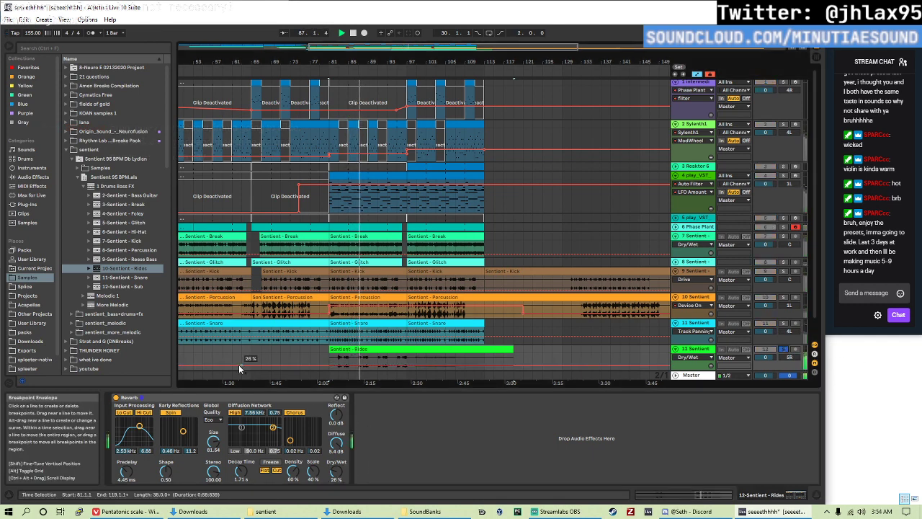
- Add EQ Eight after the Rides track's Reverb, cutting 7.31 dB at 2.97 kHz, and set its output gain to 4.13 dB
click(32, 177)
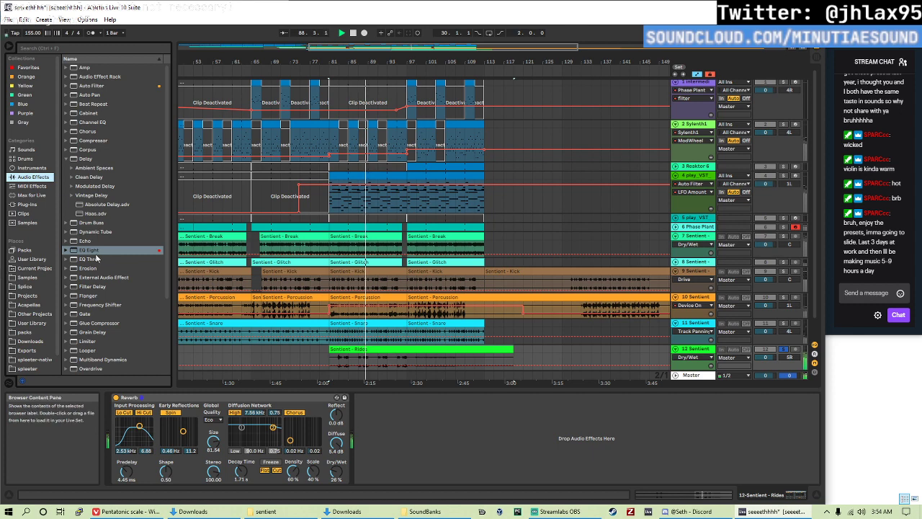
double_click(89, 249)
drag(486, 433, 510, 447)
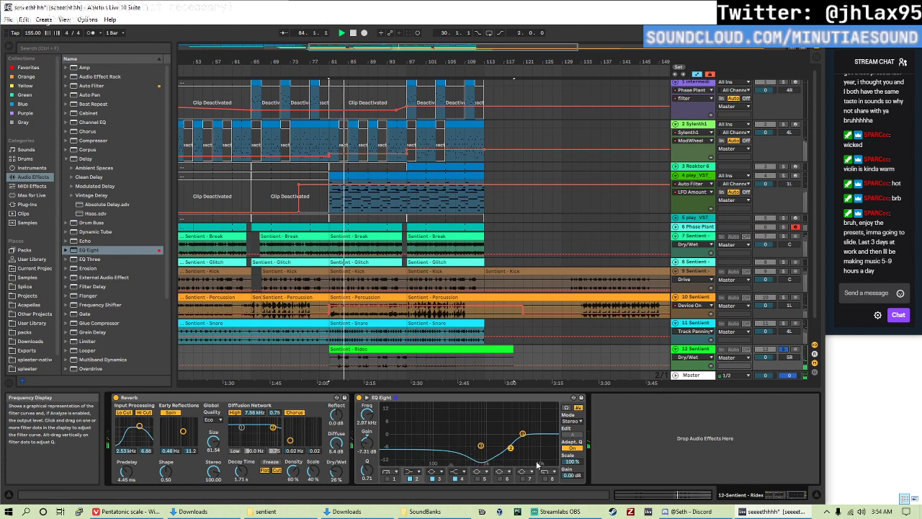
drag(573, 475, 572, 465)
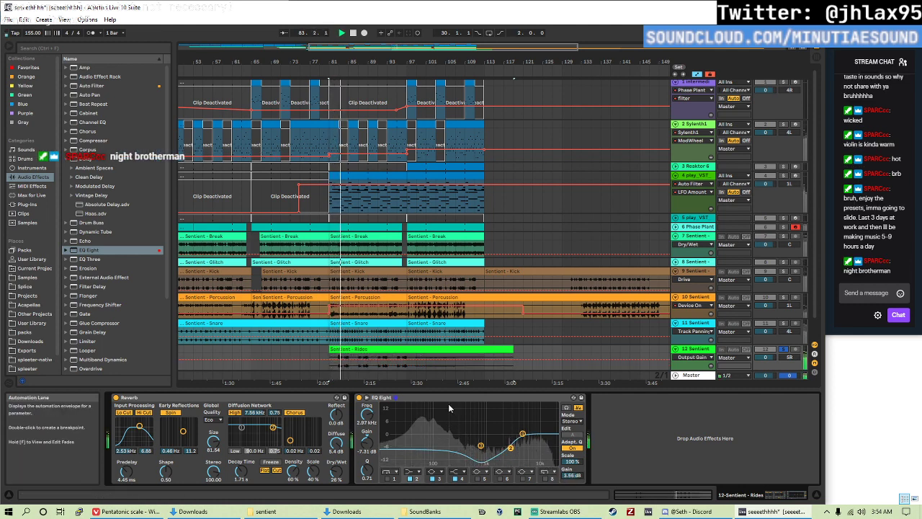
drag(573, 475, 572, 471)
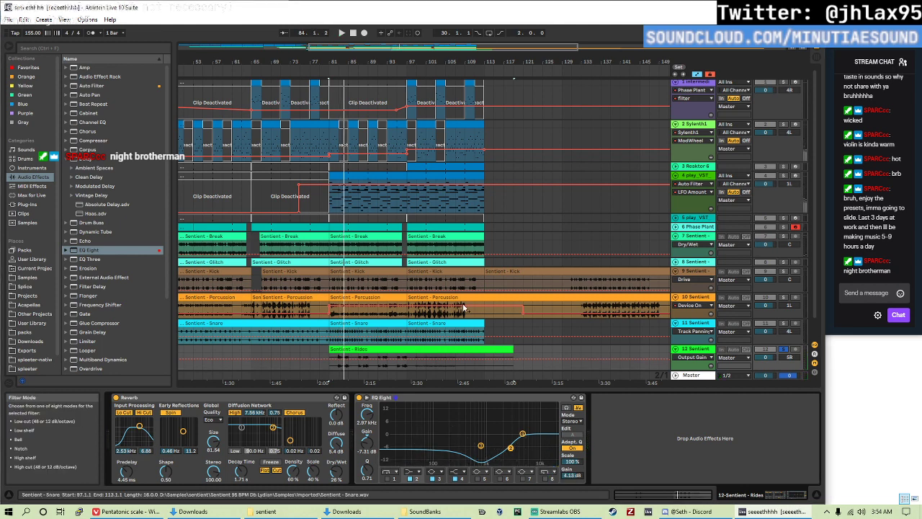
- Fold all twelve tracks in the arrangement and play it from bar 1
key(minus)
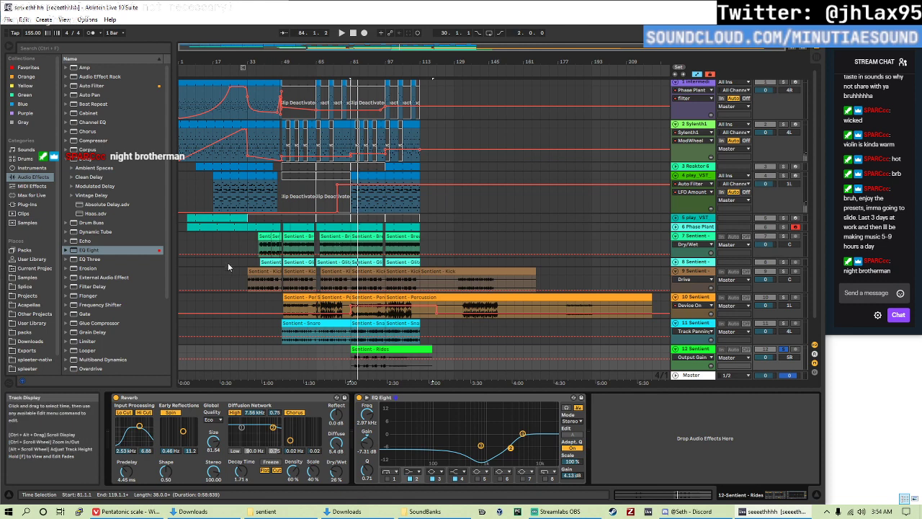
scroll(690, 226, up, 1)
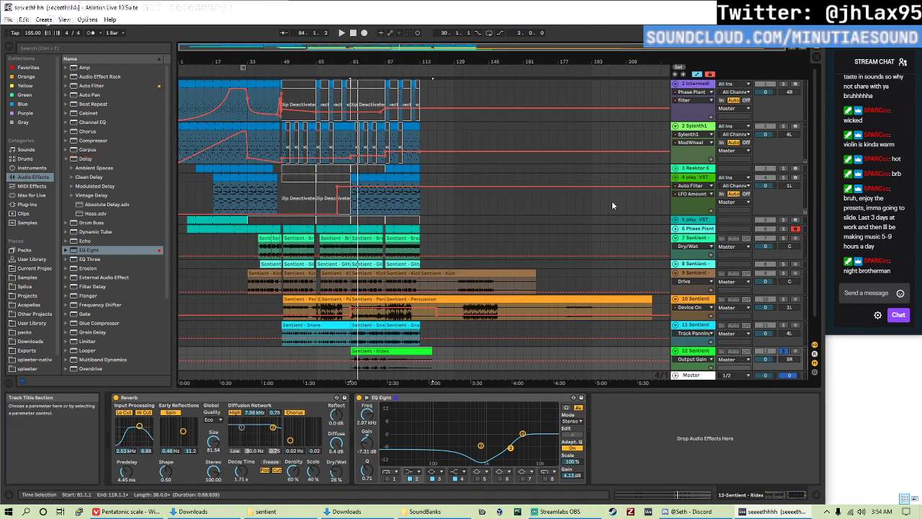
click(179, 186)
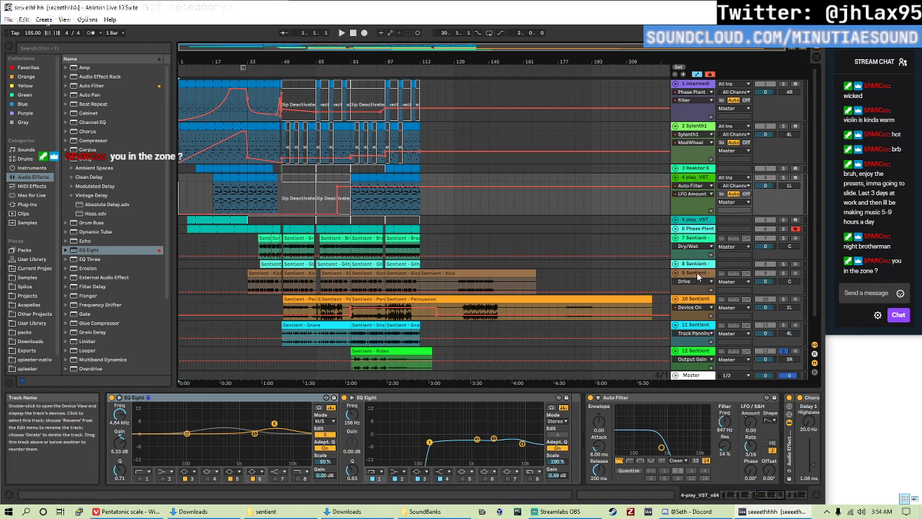
click(697, 274)
click(685, 266)
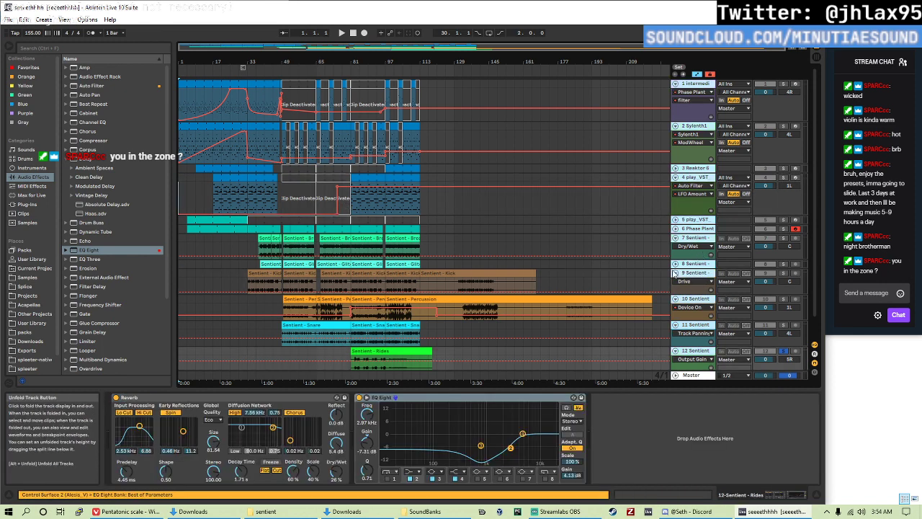
alt+click(675, 273)
click(178, 128)
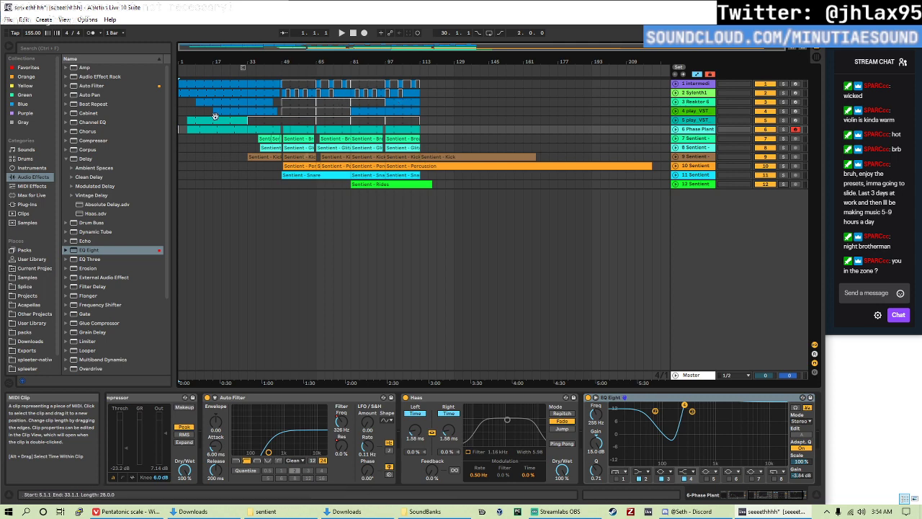
click(180, 162)
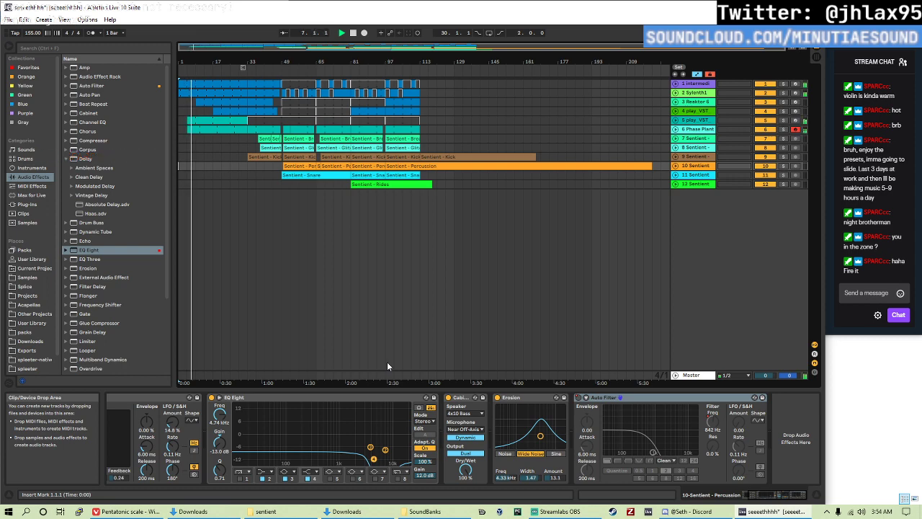
- Compare the master's effect rack bypassed and active during playback, and enlarge the Spectrum display to examine the full mix
click(693, 375)
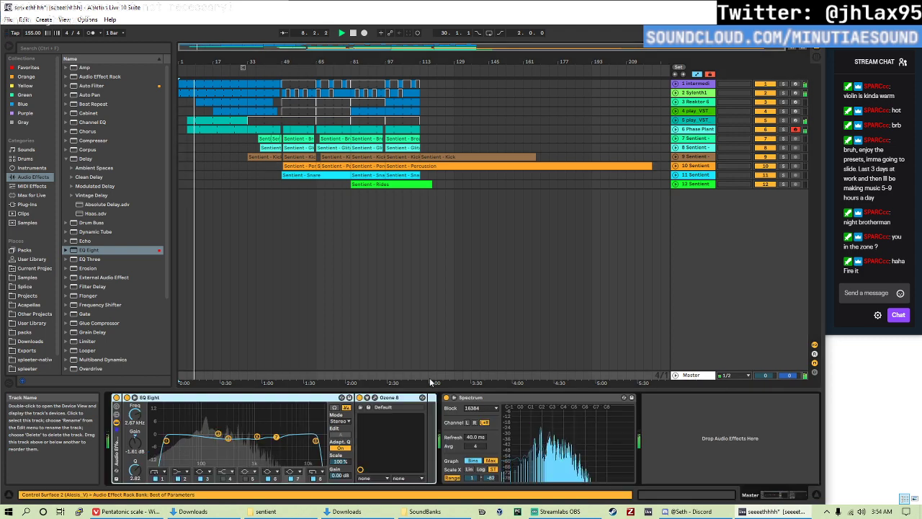
click(116, 398)
key(shift+slash)
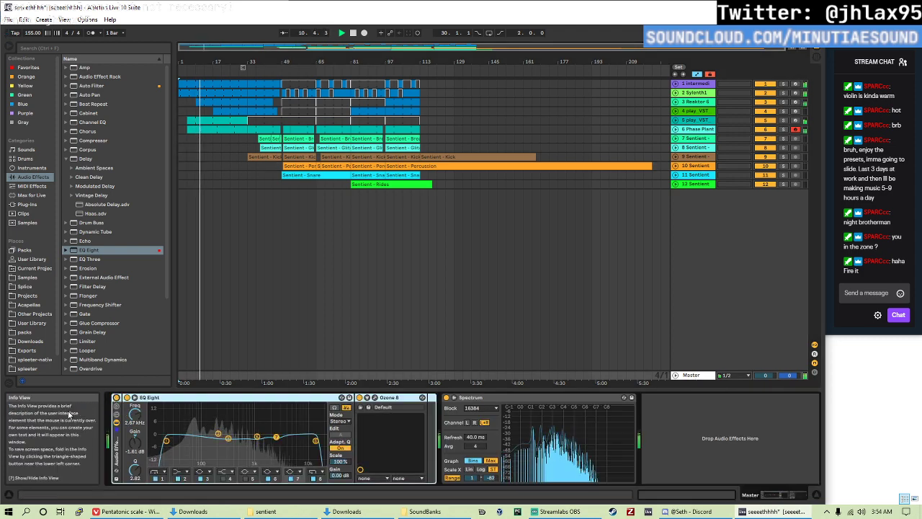
click(116, 398)
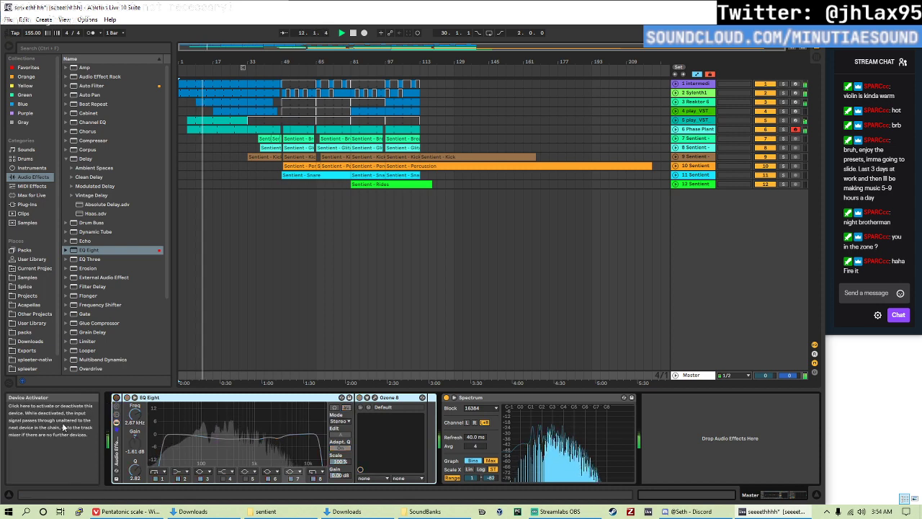
click(116, 398)
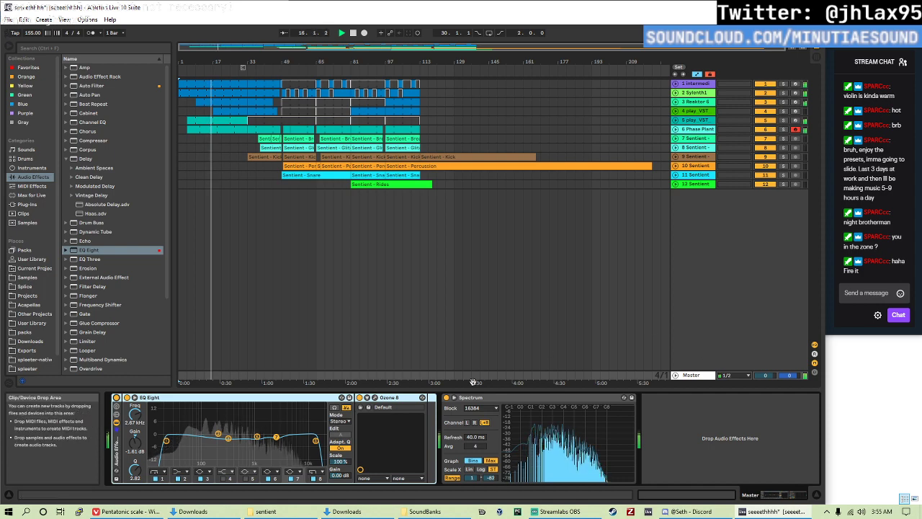
click(624, 397)
drag(408, 270, 414, 204)
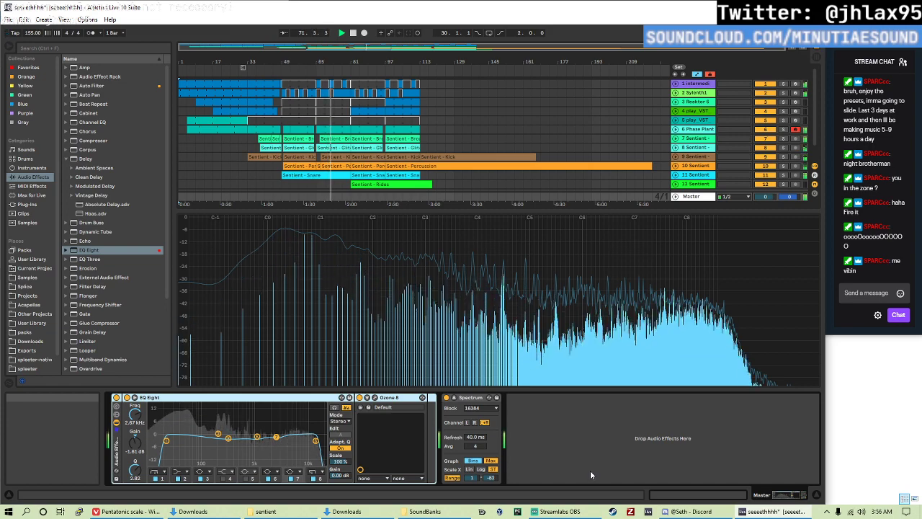
- Try track 5's clip at bars 65 to 81 activated during playback, and deactivate it again
click(333, 119)
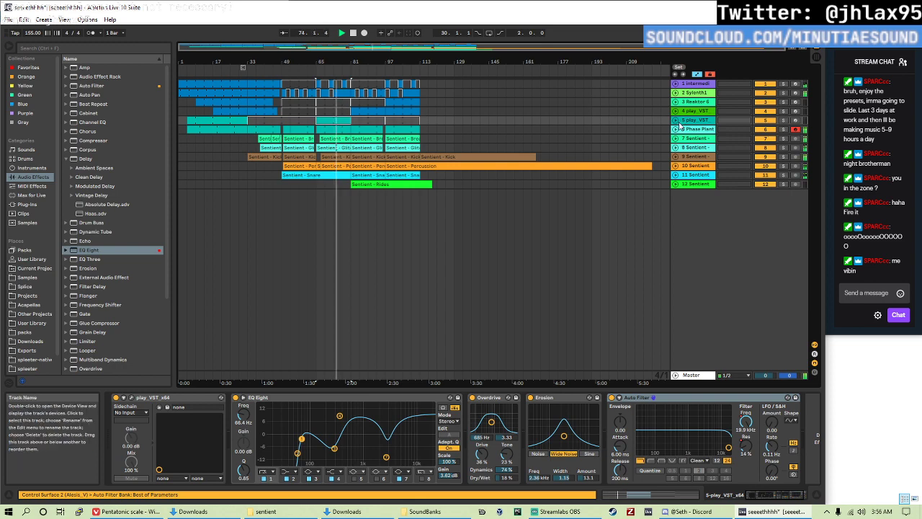
click(675, 119)
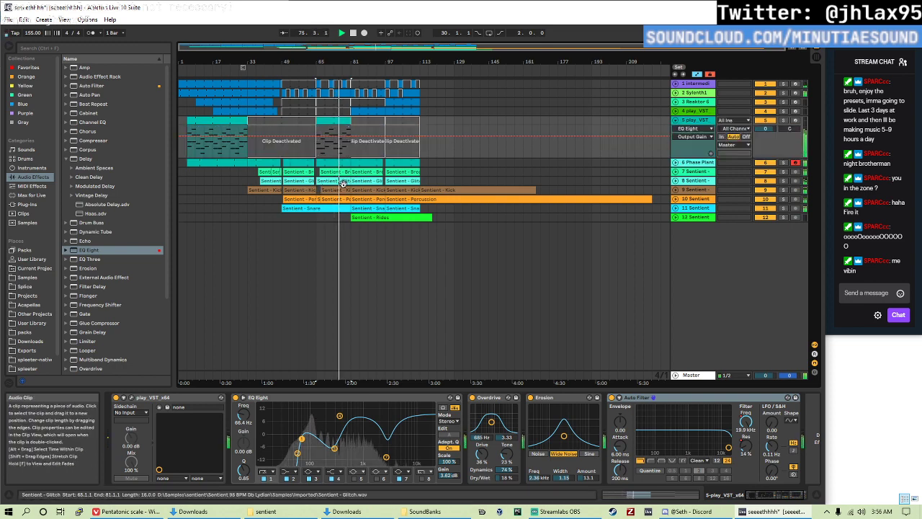
click(340, 120)
key(0)
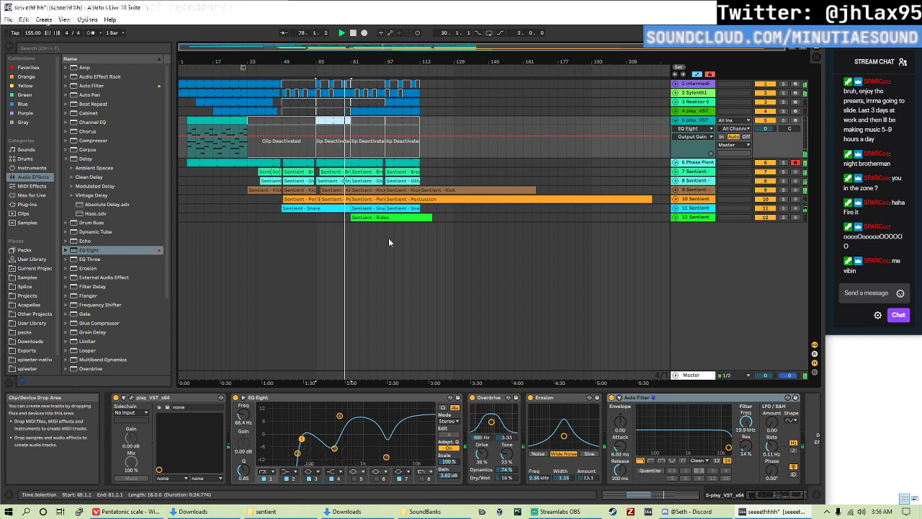
click(421, 154)
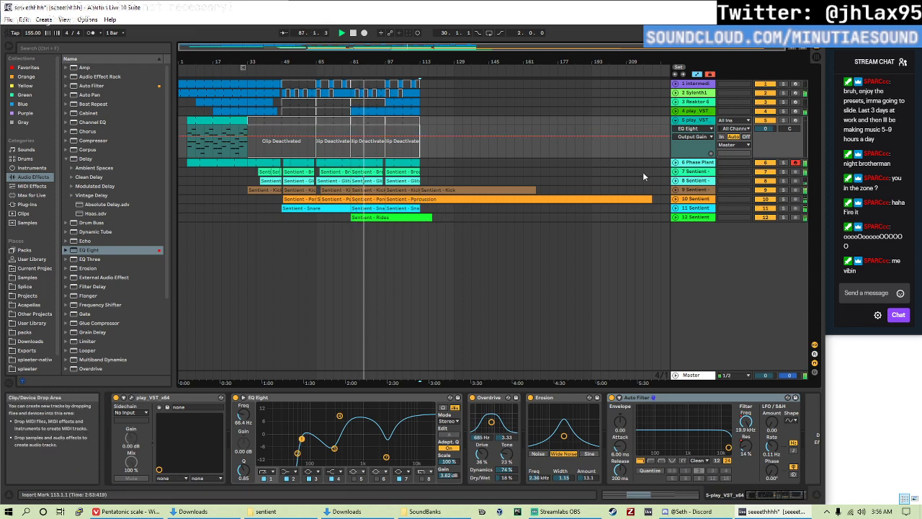
- Automate the first Auto Filter's frequency on the Sylenth1 track to drop to 1.84 kHz from bar 81
click(697, 93)
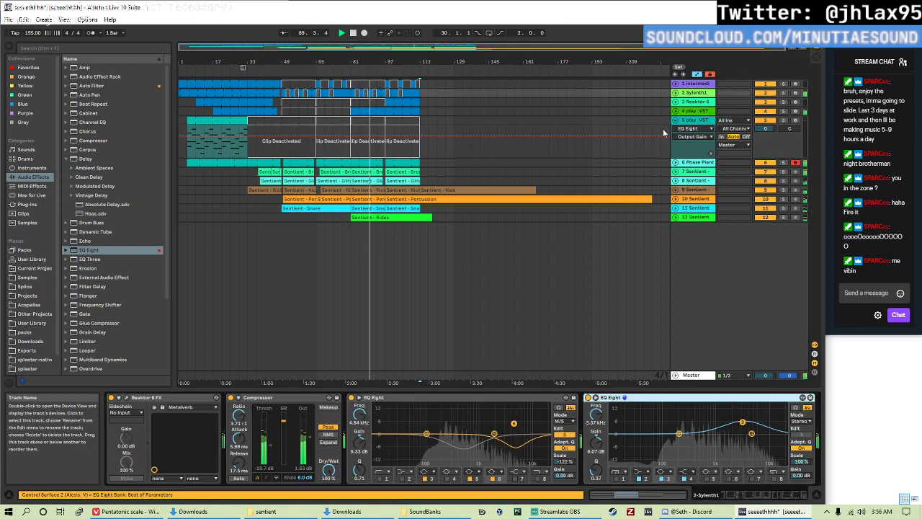
scroll(228, 461, up, 5)
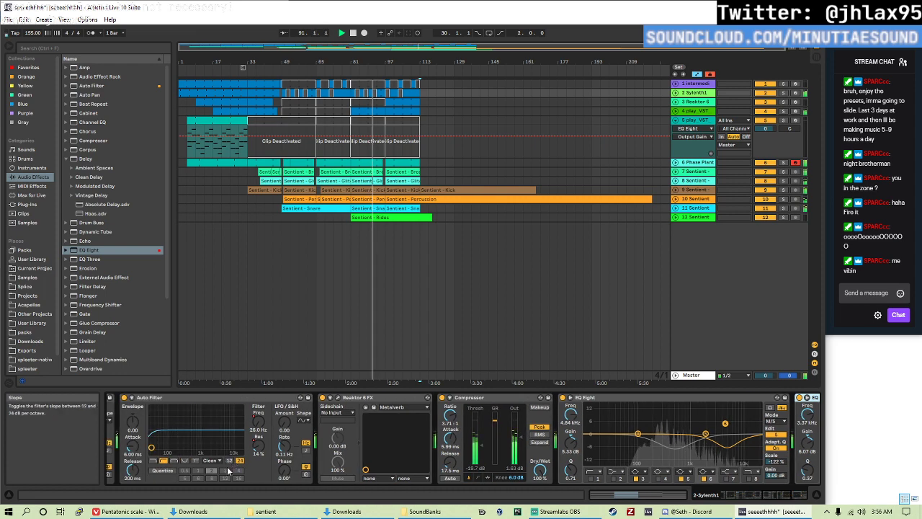
scroll(228, 469, up, 3)
right_click(182, 426)
click(206, 431)
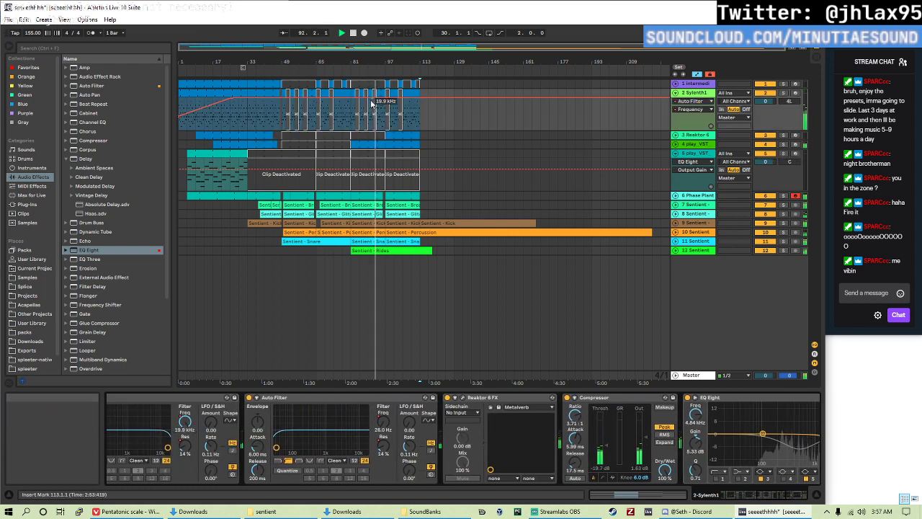
drag(352, 98, 352, 108)
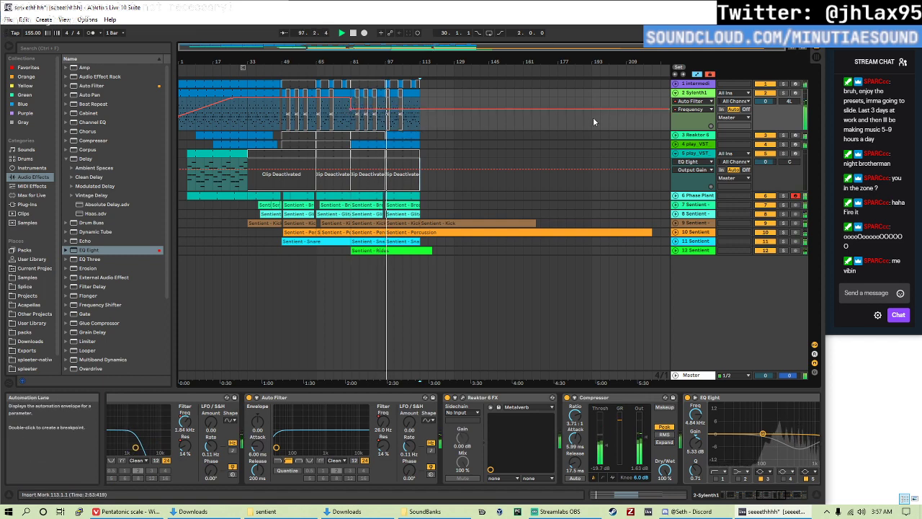
- Automate track 1's Auto Filter frequency to fall from bar 93 to 2.74 kHz at bar 97, and save the set
click(688, 85)
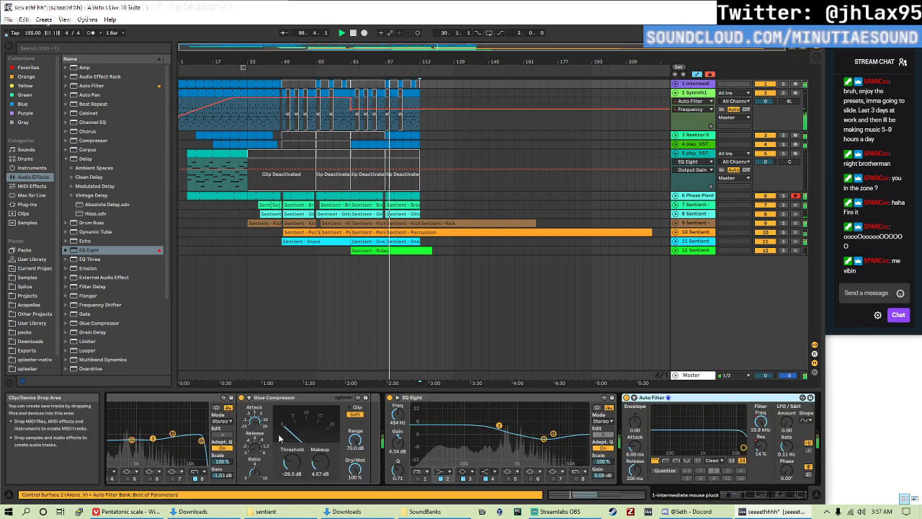
scroll(719, 424, down, 5)
right_click(733, 422)
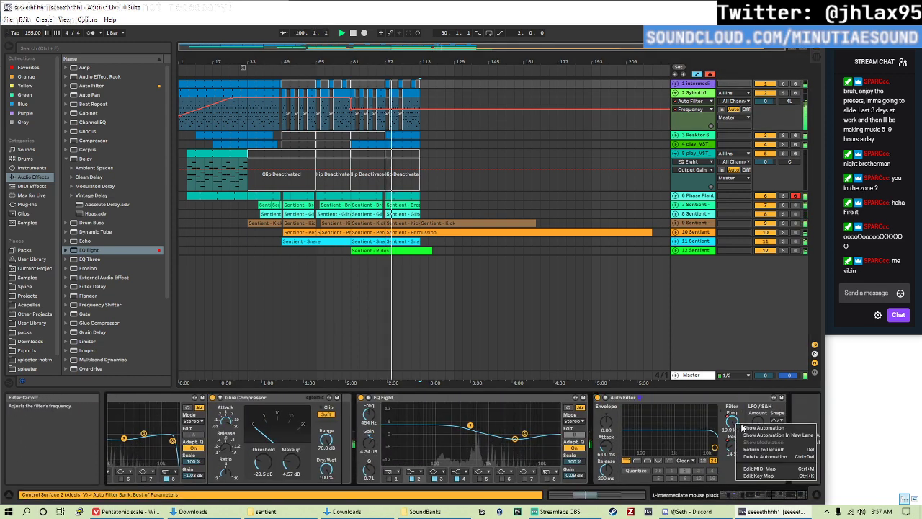
click(756, 429)
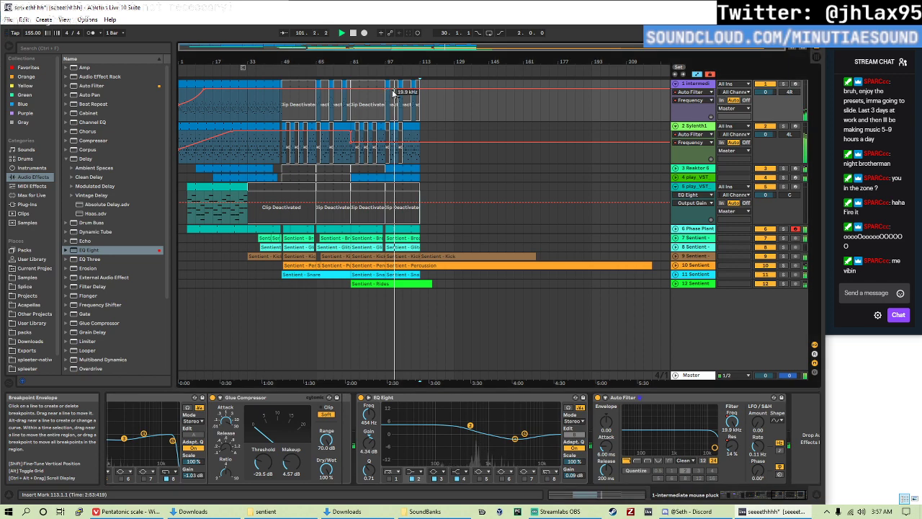
drag(384, 93, 395, 98)
key(ctrl+s)
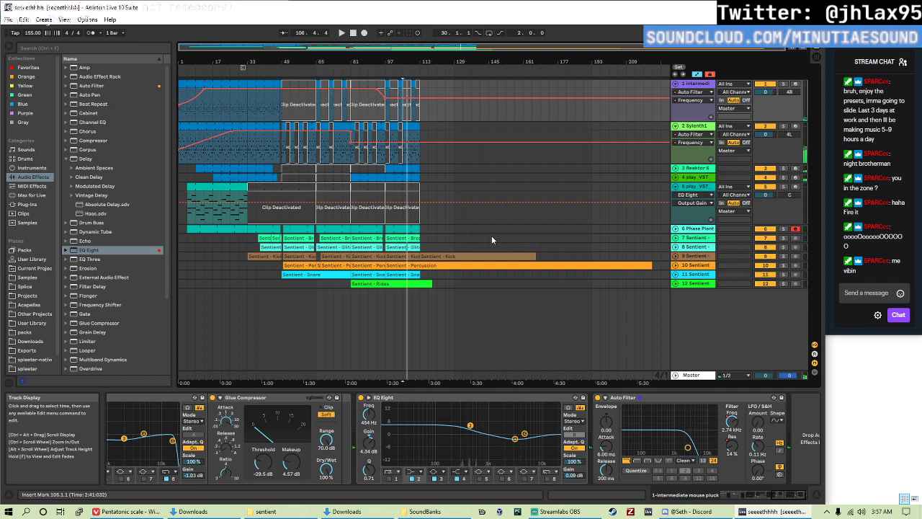
- Add the Sentient Hi-Hat sample on a new track, aligning its audio with bar 49 and trimming the clip's start to that bar
click(33, 278)
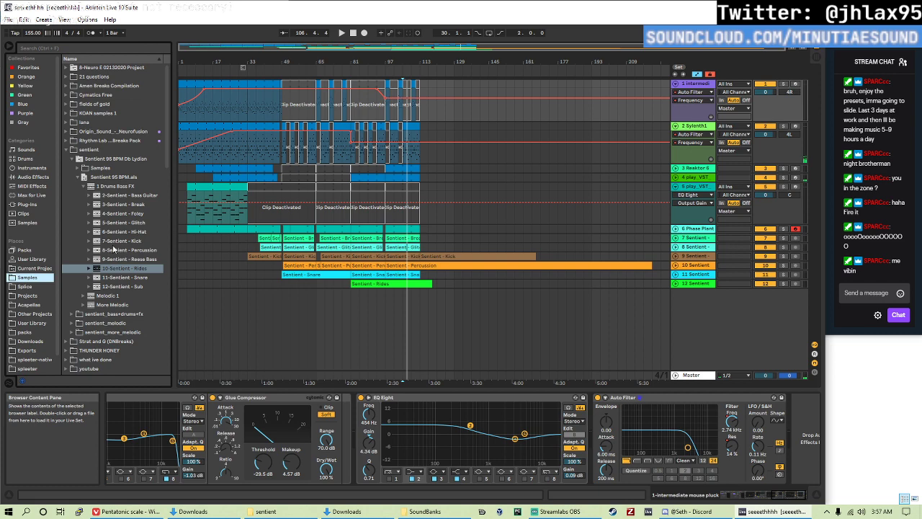
drag(123, 234, 268, 309)
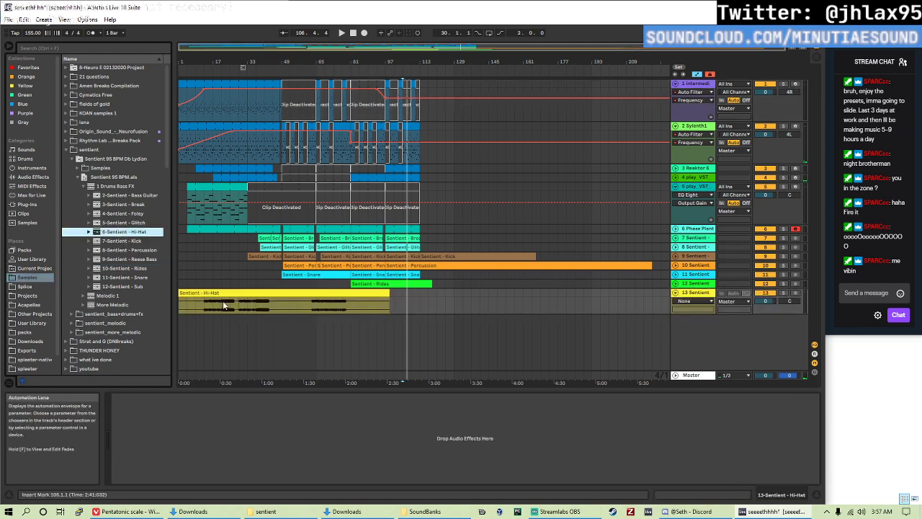
click(282, 306)
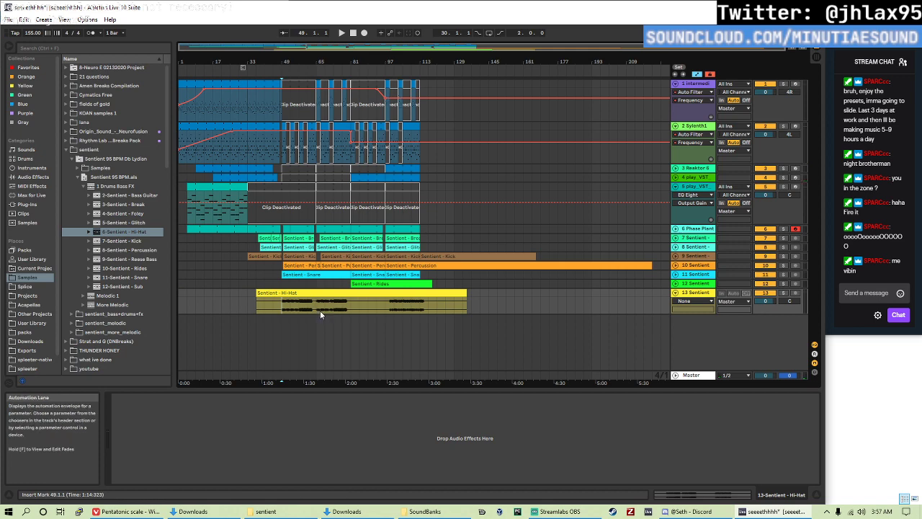
key(space)
click(257, 293)
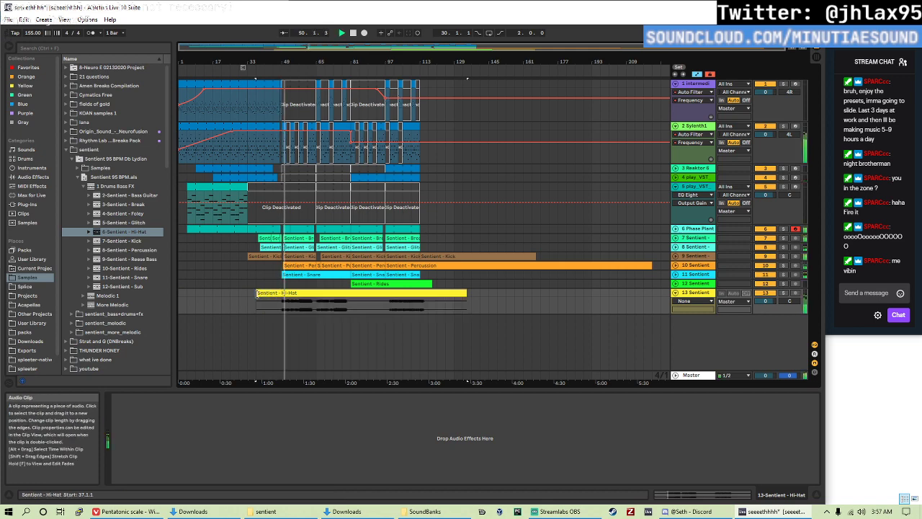
- Duplicate the hi-hat section at bars 65 to 81 so it fills bars 81 to 97
click(346, 309)
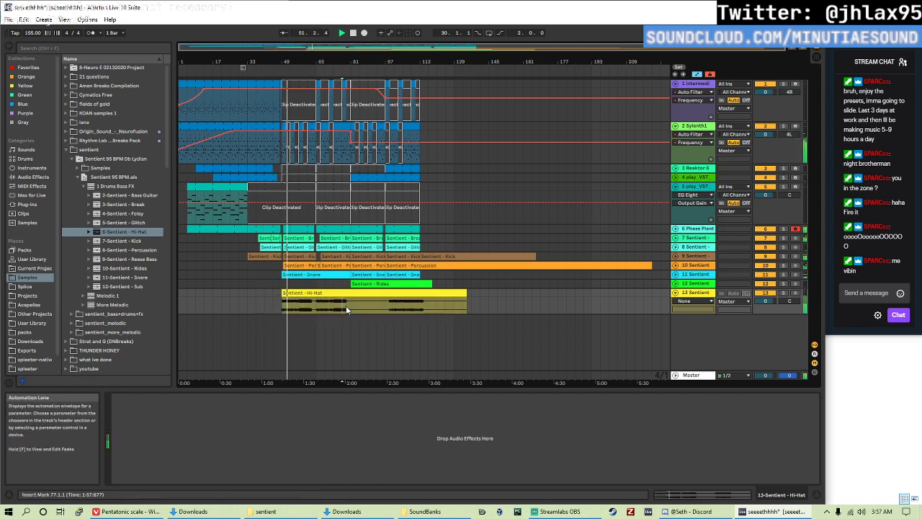
drag(333, 295, 295, 298)
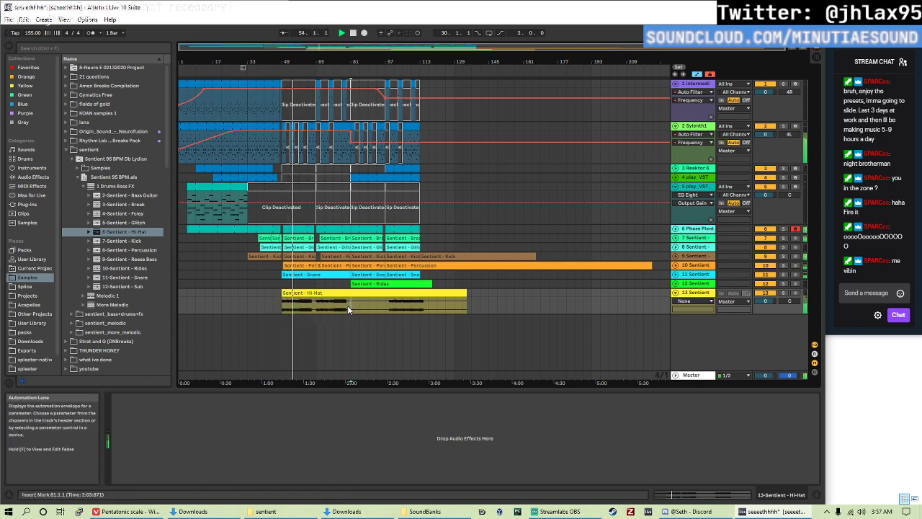
drag(347, 305, 315, 294)
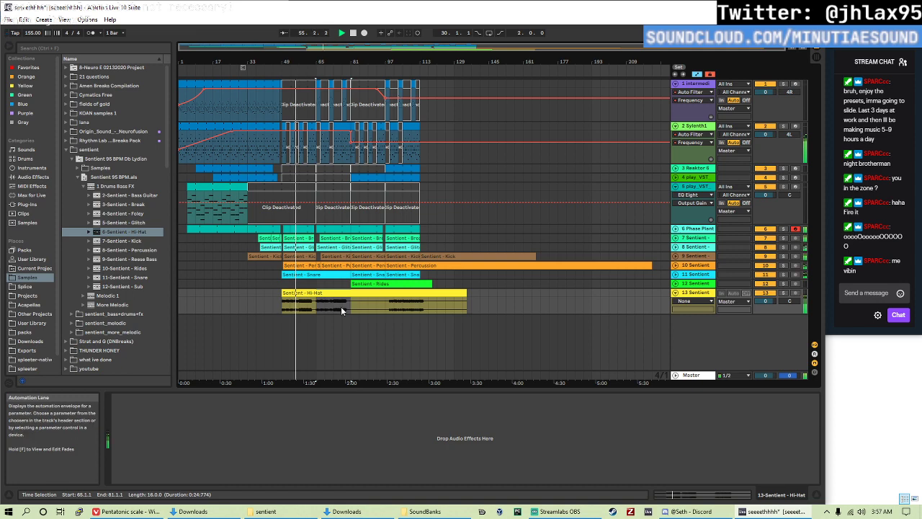
key(ctrl+d)
- Pan the hi-hat track to 10L and add the Haas delay preset to it with a right delay time of 6.28 ms
drag(780, 302, 781, 307)
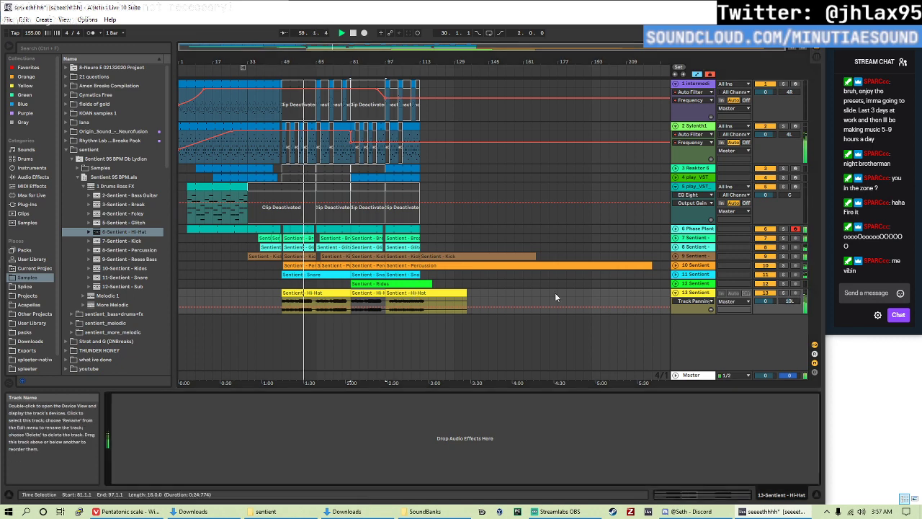
click(33, 177)
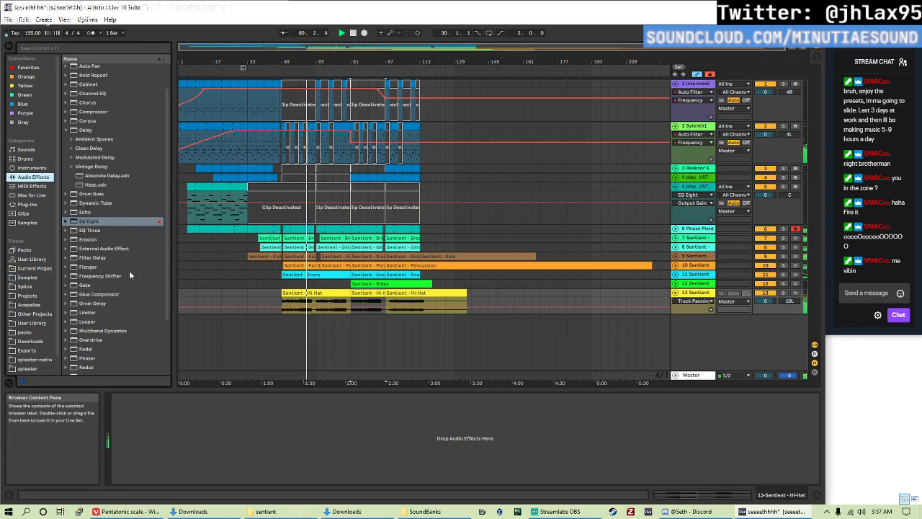
scroll(103, 297, down, 2)
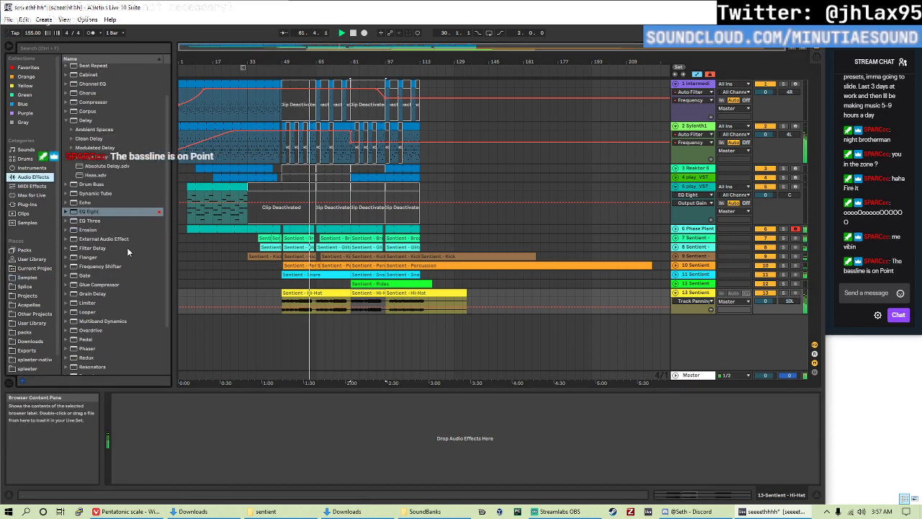
scroll(127, 247, down, 3)
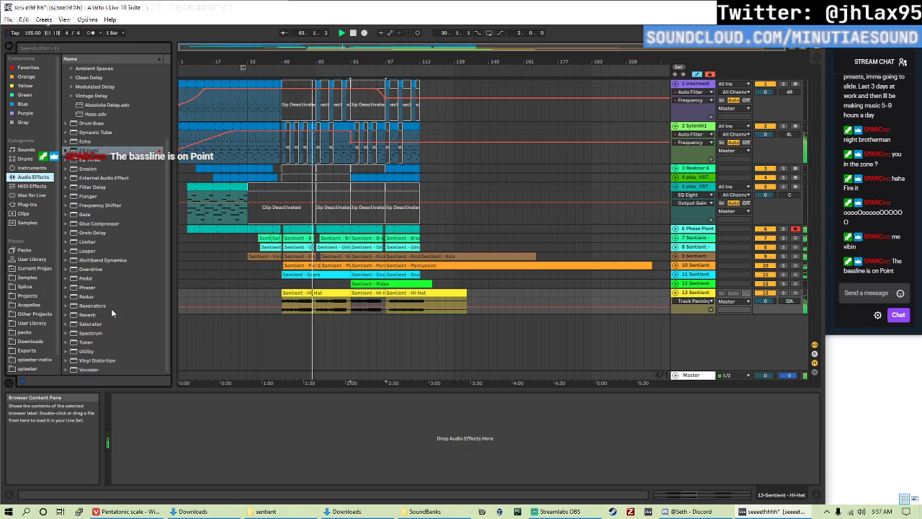
scroll(113, 300, up, 3)
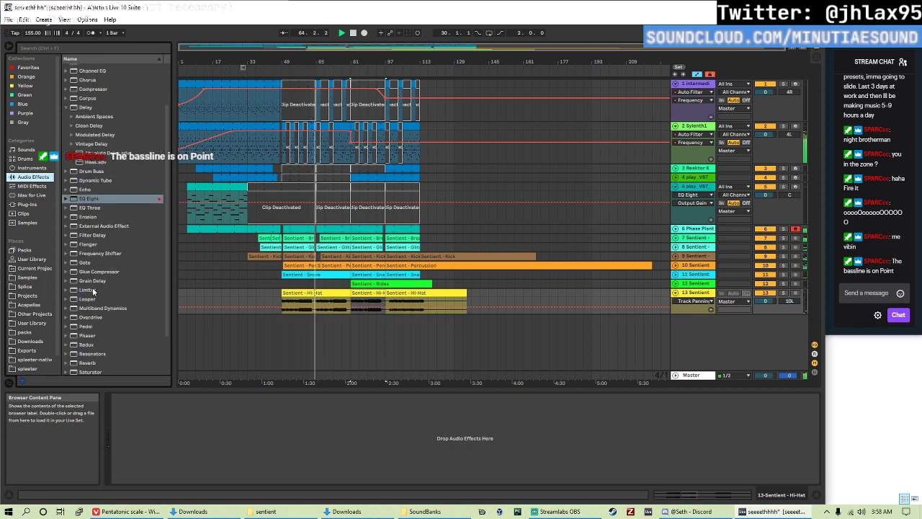
scroll(104, 274, up, 3)
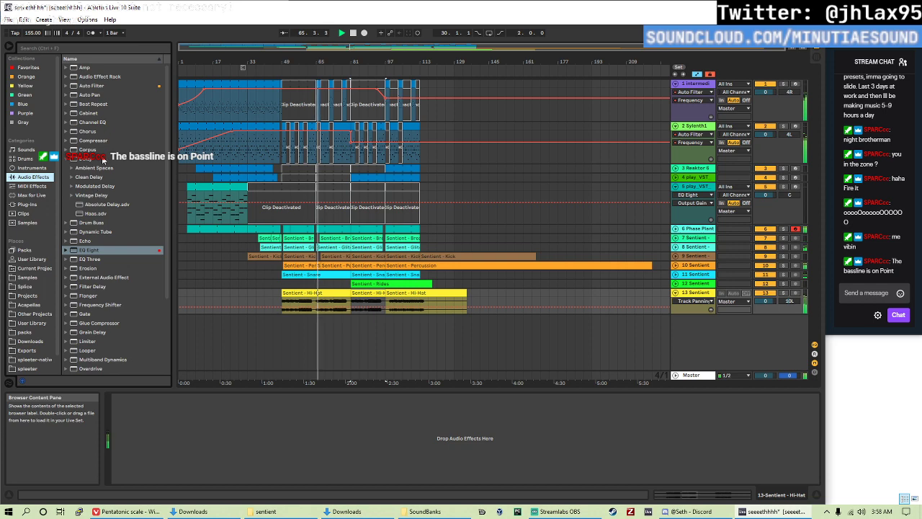
double_click(95, 213)
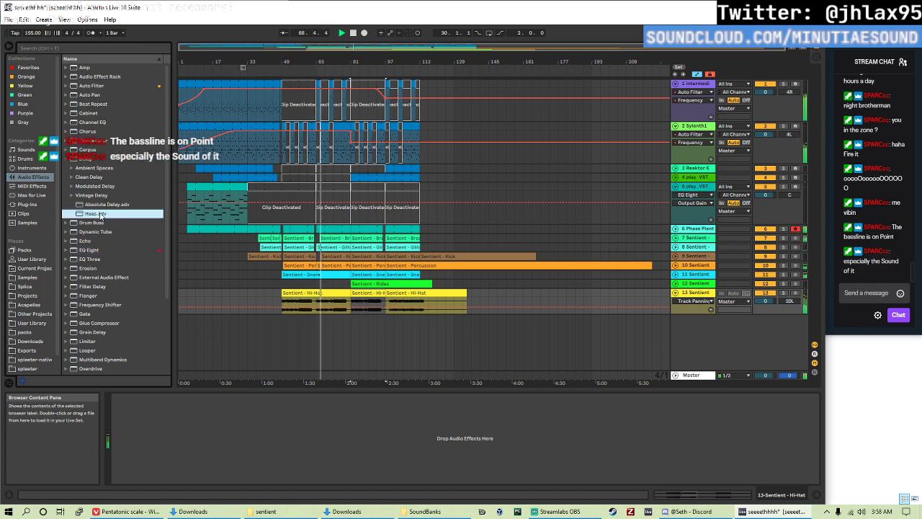
drag(163, 435, 163, 421)
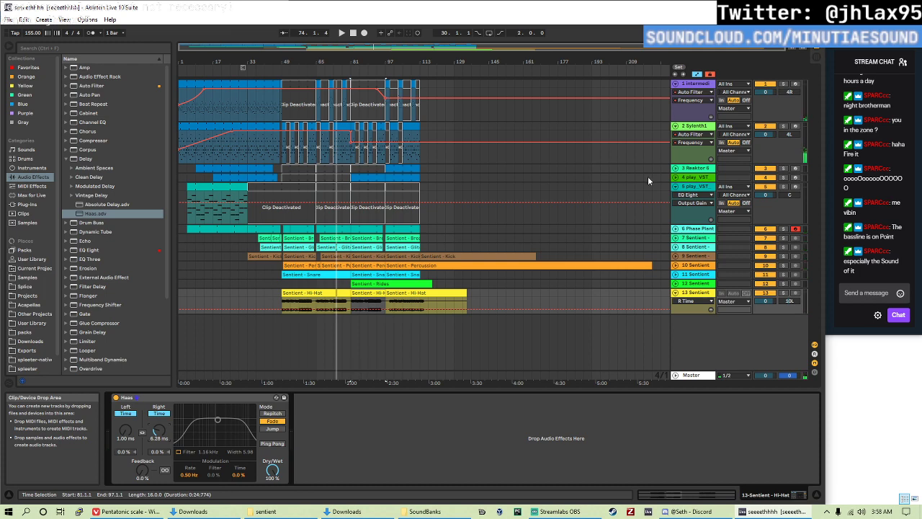
- Unfold the Phase Plant track and examine its chain of compressor, Auto Filter, Haas delay and EQ Eight
click(675, 228)
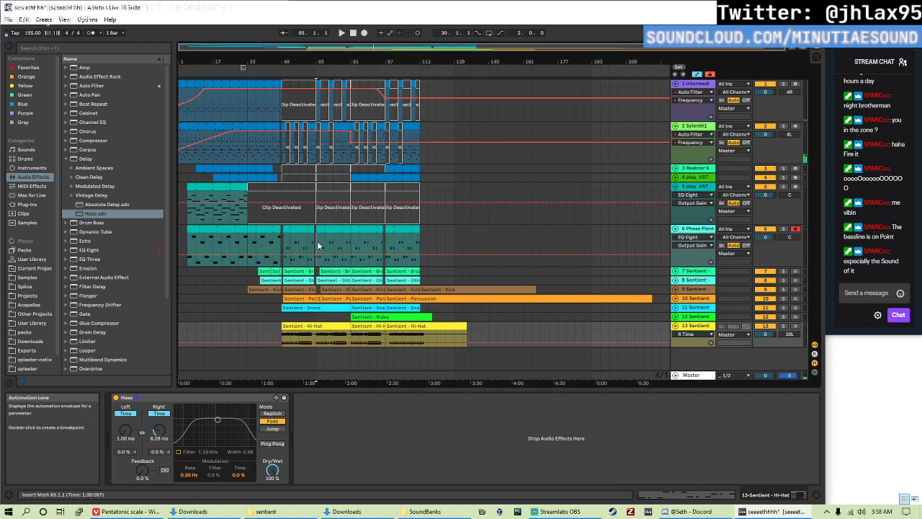
click(375, 247)
scroll(376, 247, up, 3)
scroll(410, 245, down, 3)
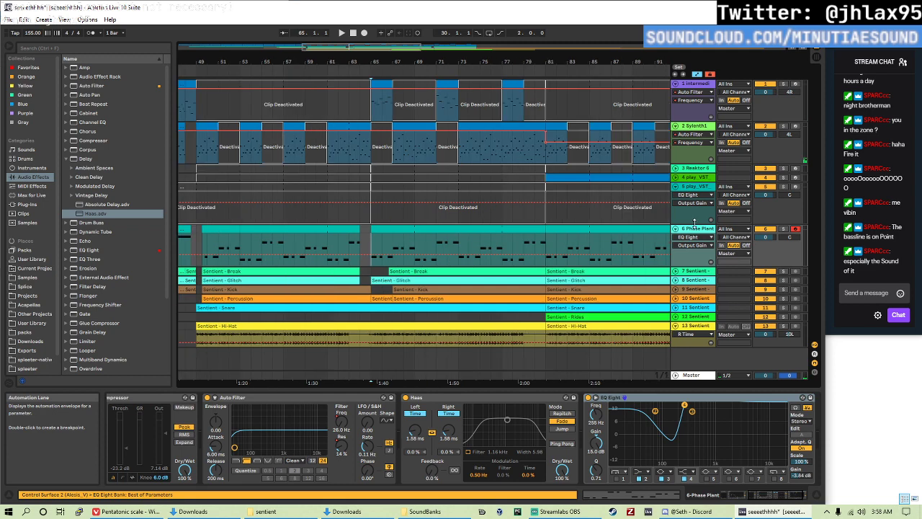
scroll(265, 436, left, 5)
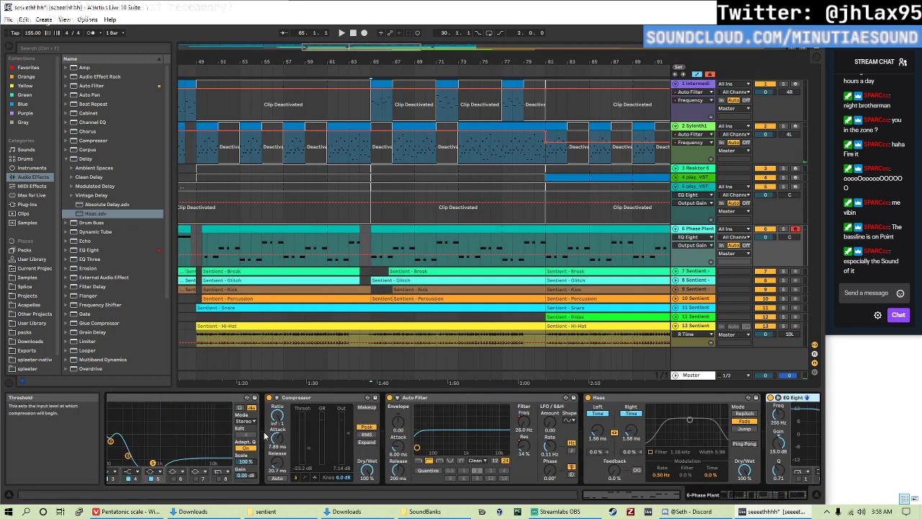
scroll(265, 435, left, 3)
scroll(730, 448, right, 2)
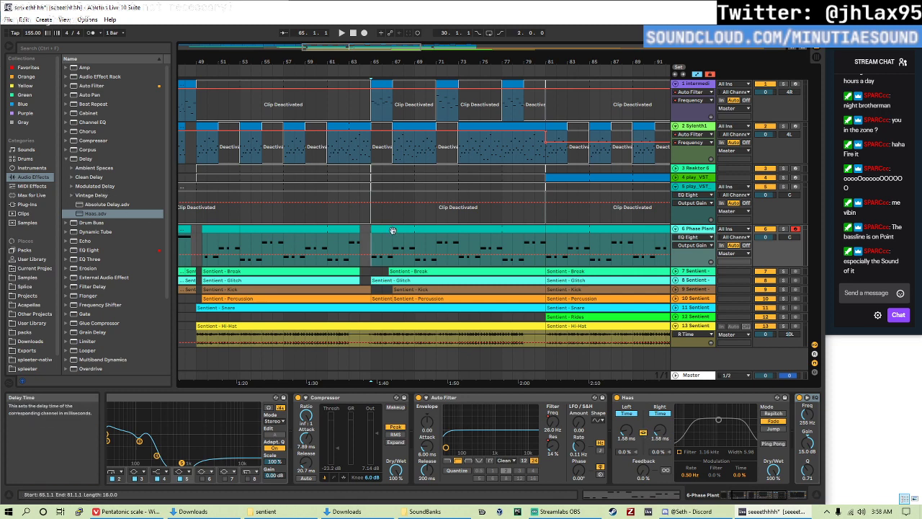
- Examine the Phase Plant track's part from bar 29 to bar 65, and play the arrangement from bar 65
scroll(208, 237, left, 5)
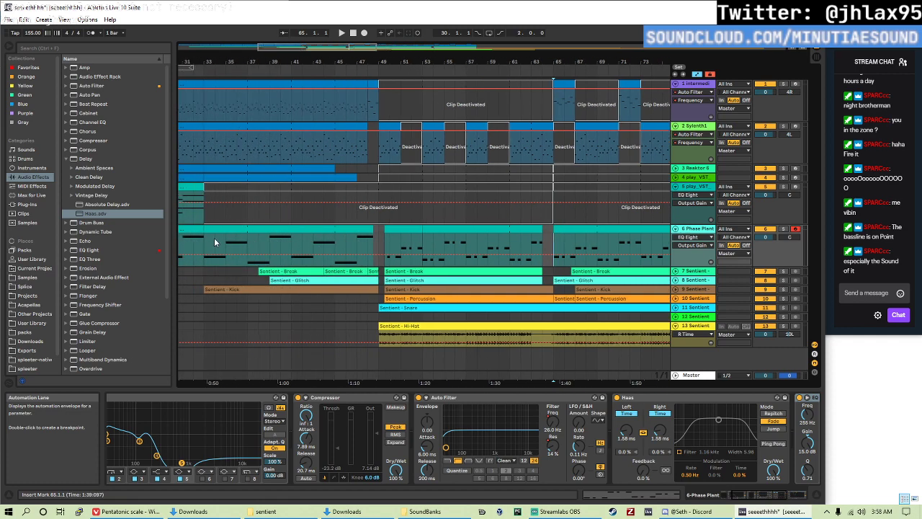
scroll(214, 243, left, 3)
drag(243, 219, 288, 214)
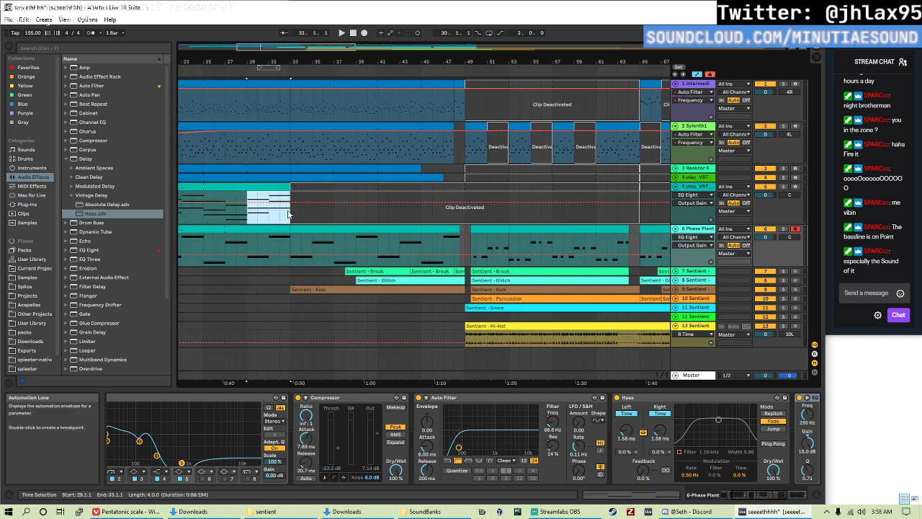
drag(247, 242, 285, 245)
click(291, 243)
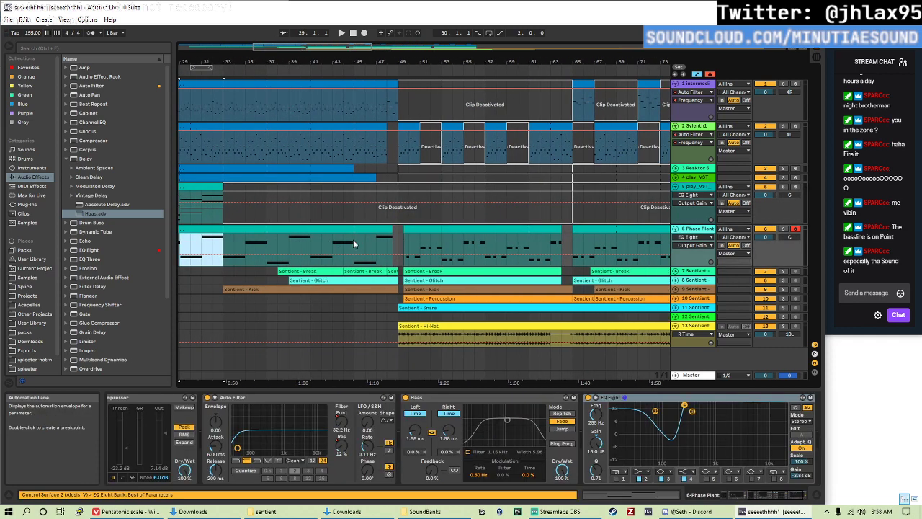
scroll(448, 245, right, 6)
shift+click(408, 246)
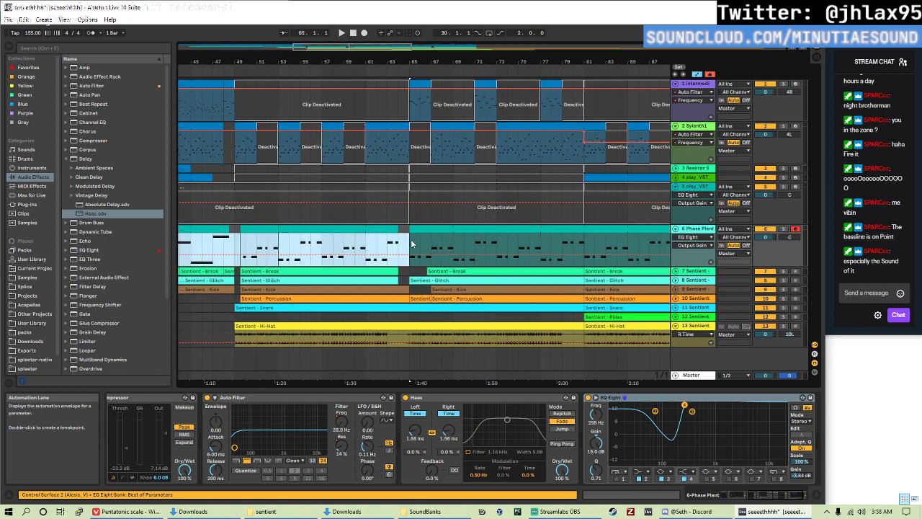
click(412, 243)
key(space)
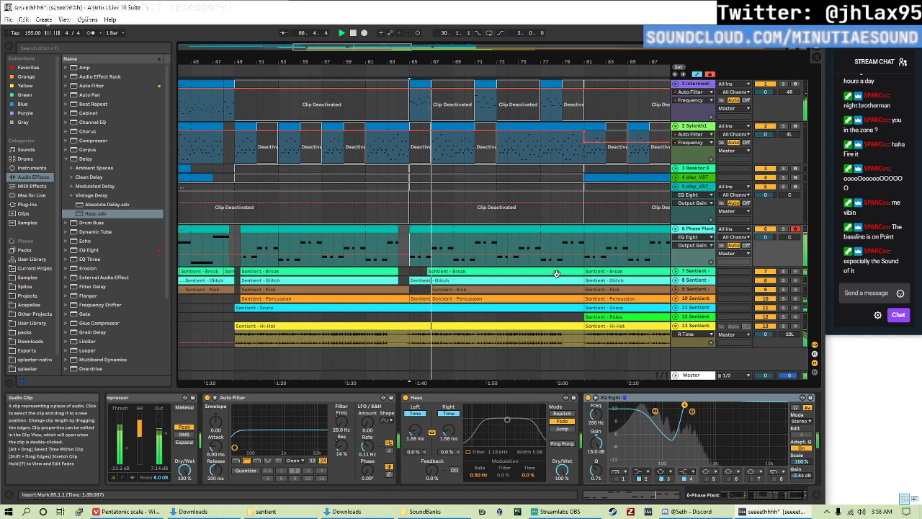
- Lower track 1's Auto Filter frequency automation to 5.54 kHz between bars 63 and 93
click(391, 92)
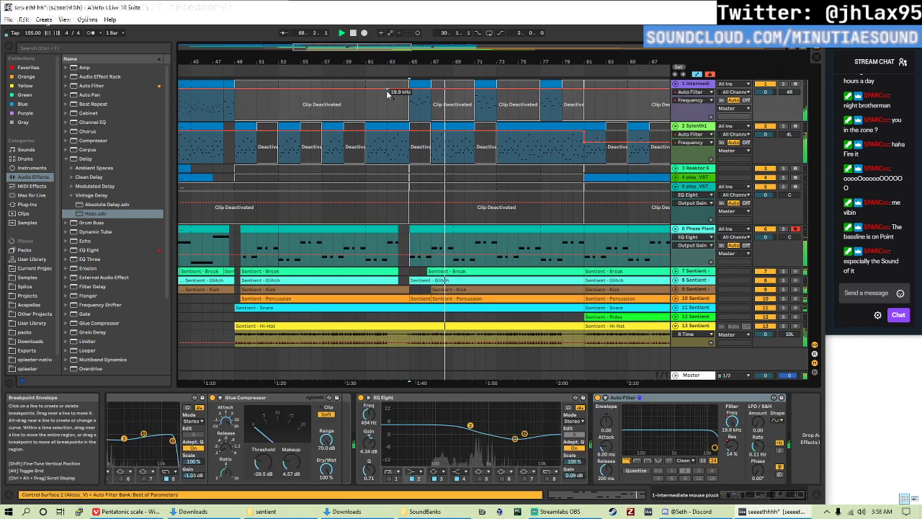
scroll(481, 103, right, 5)
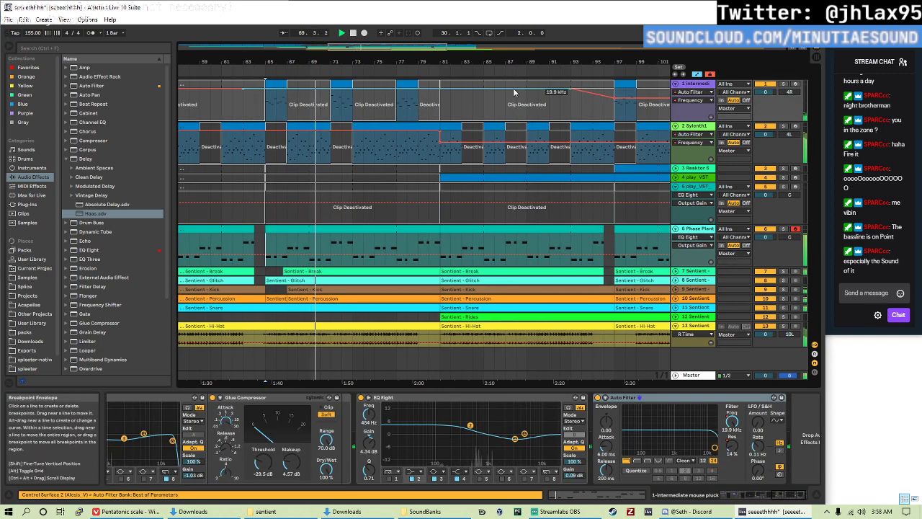
drag(513, 91, 513, 98)
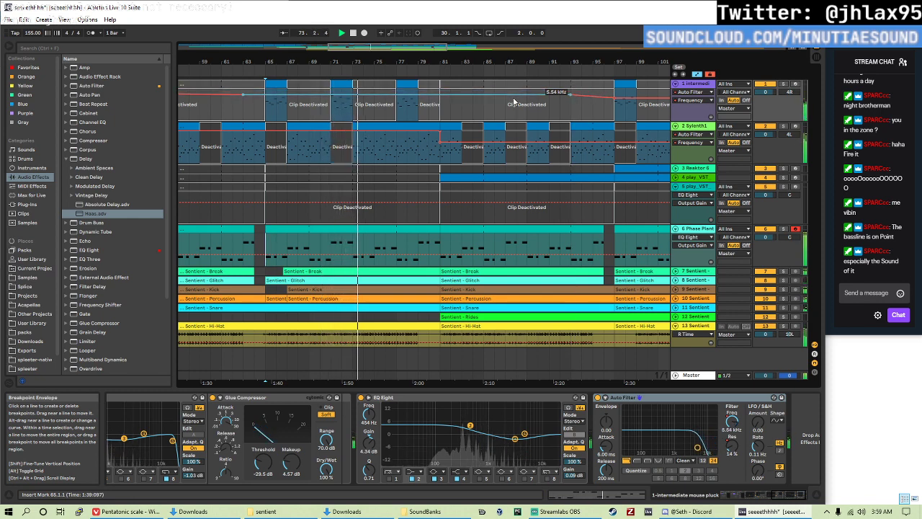
click(492, 120)
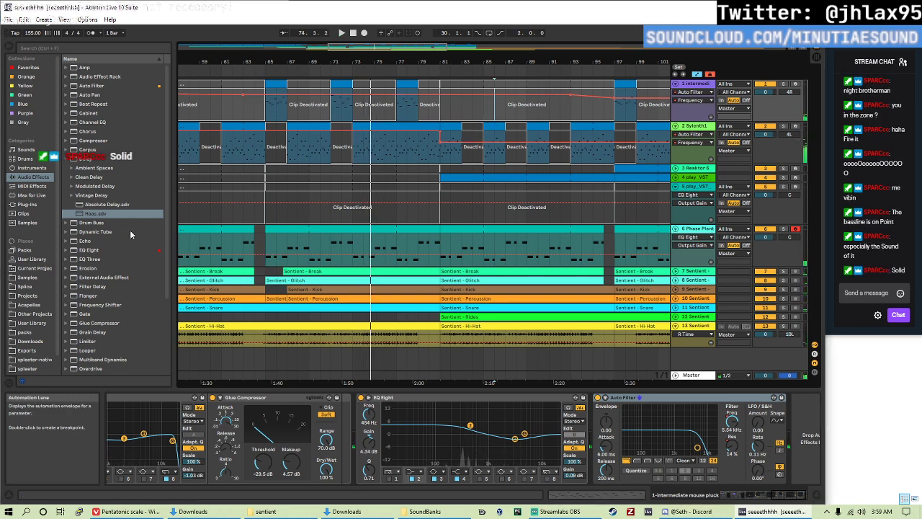
- Show the whole arrangement and fold tracks 5, Phase Plant and Sylenth1
scroll(414, 265, down, 5)
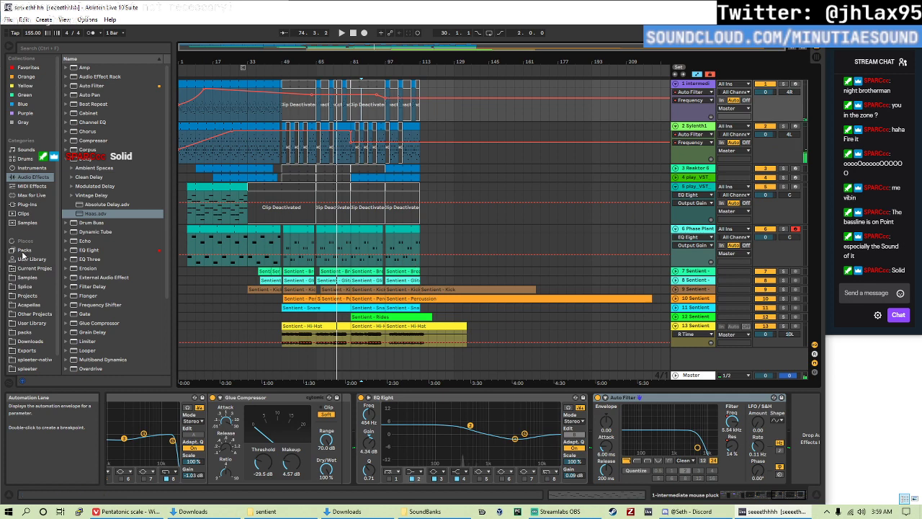
click(676, 187)
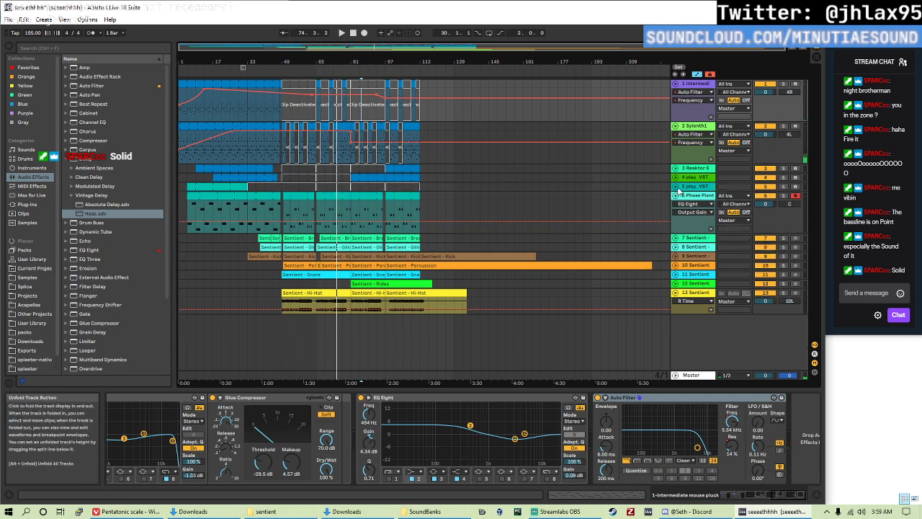
click(676, 196)
click(676, 127)
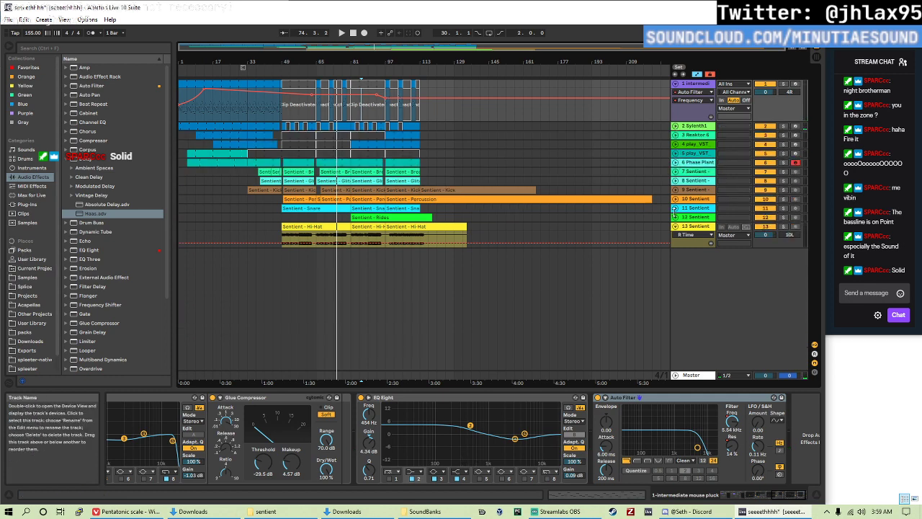
- Fold the hi-hat track 13 and track 1 so all arrangement lanes are equally compact
click(674, 226)
click(676, 84)
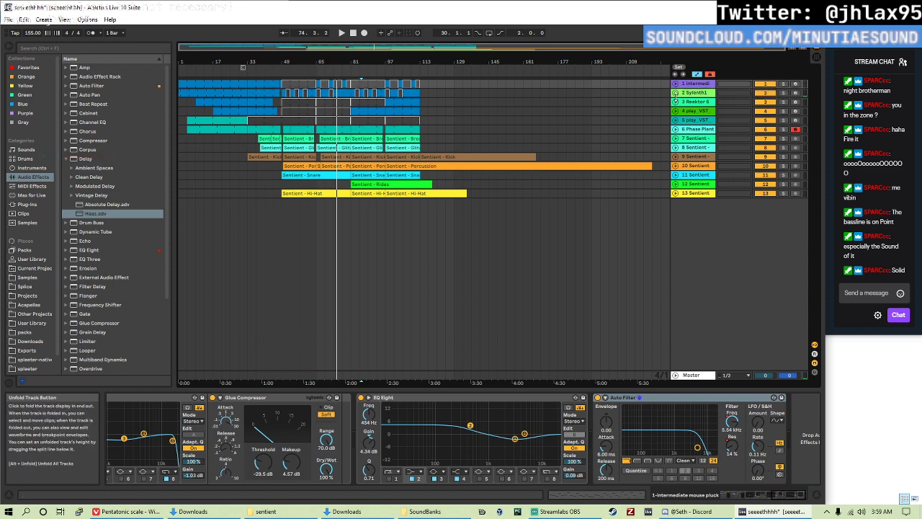
click(694, 93)
click(696, 84)
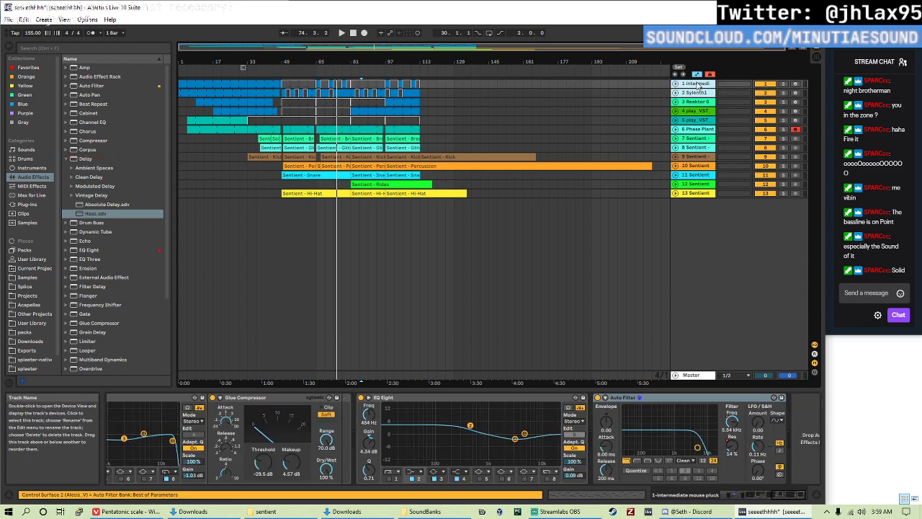
- Play track 4's section from bar 81 and set its Auto Filter LFO offset to 331°
click(696, 111)
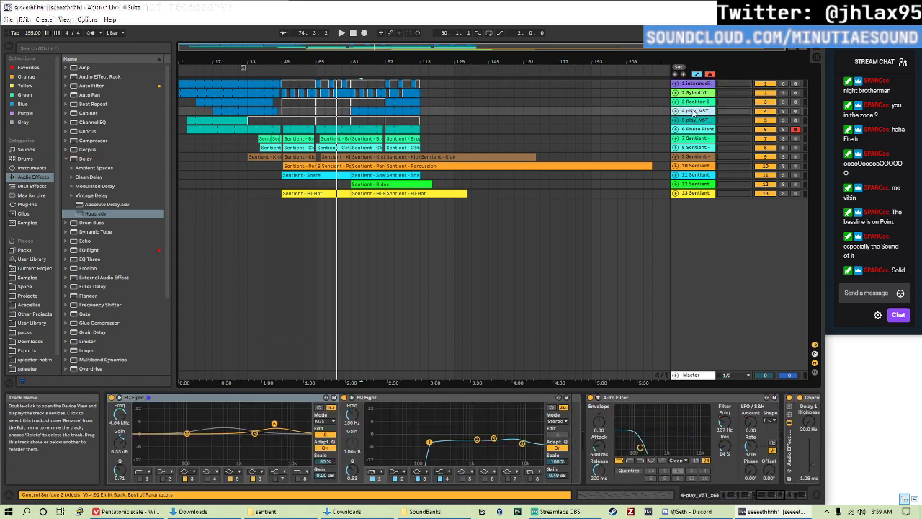
click(359, 113)
key(space)
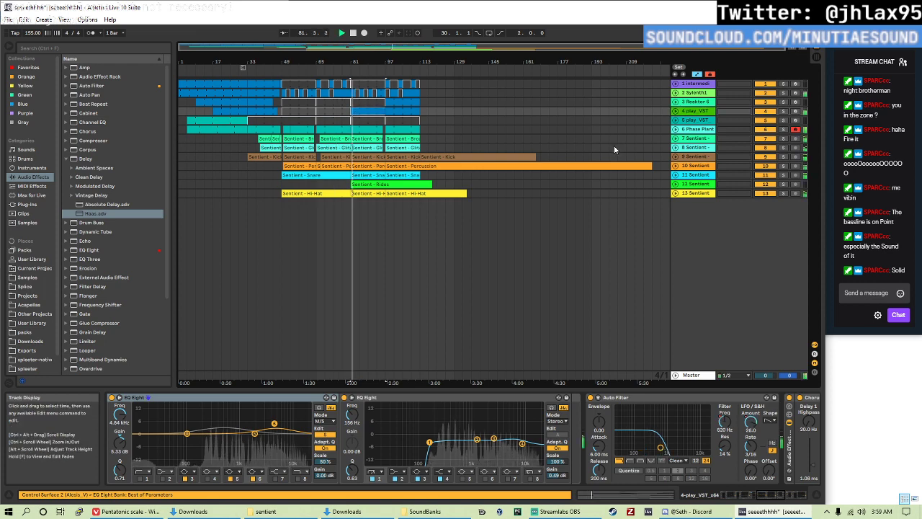
click(783, 111)
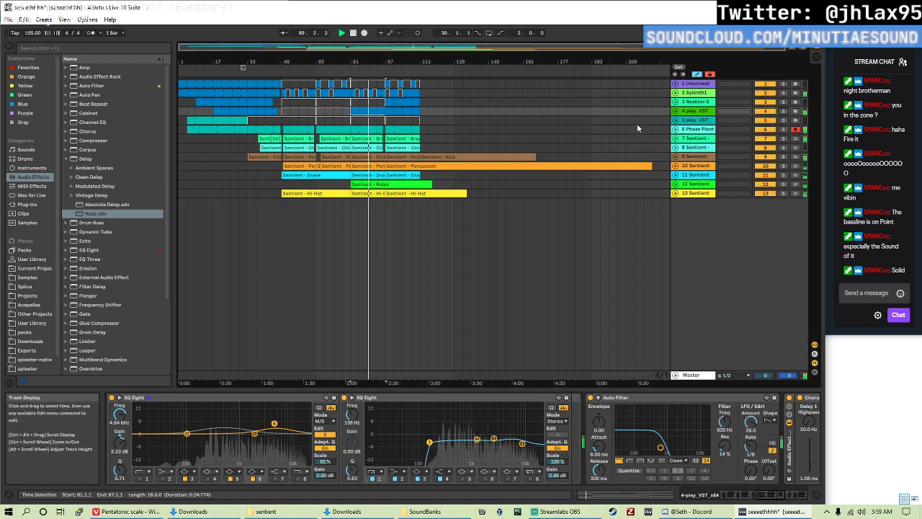
drag(769, 471, 769, 451)
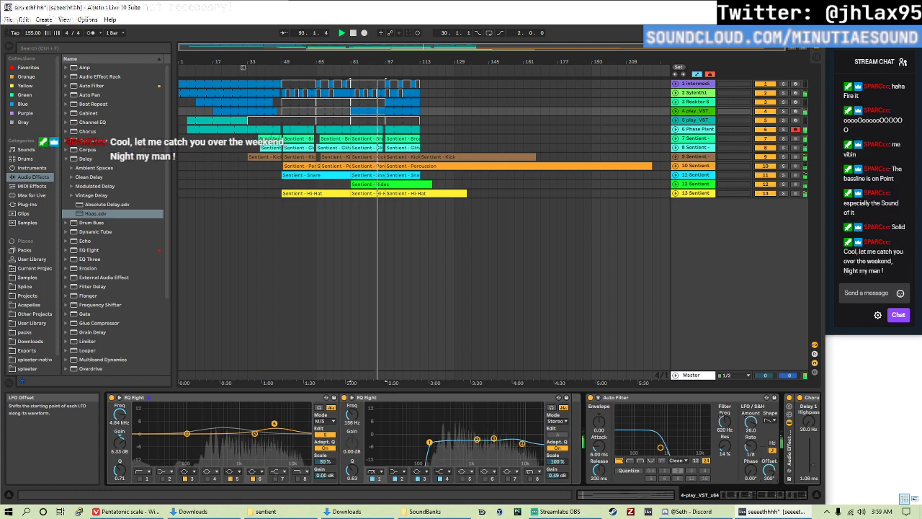
drag(769, 466, 769, 465)
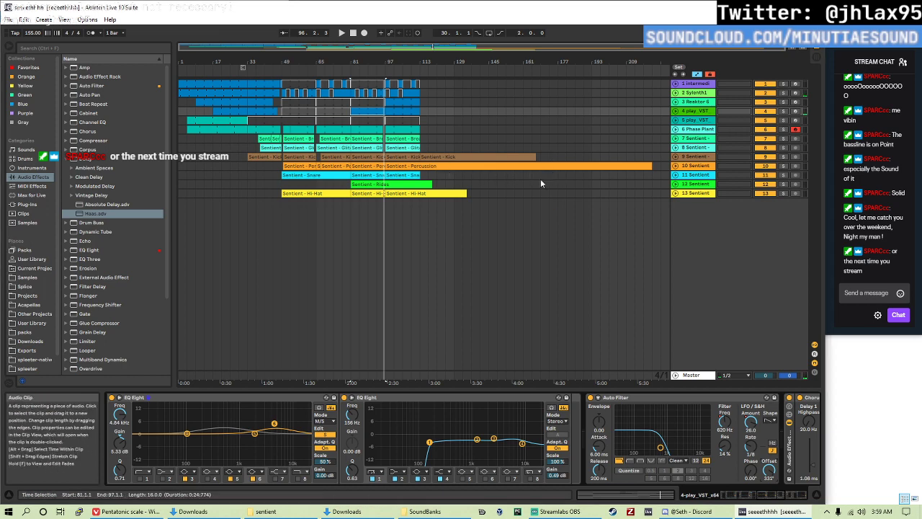
click(295, 195)
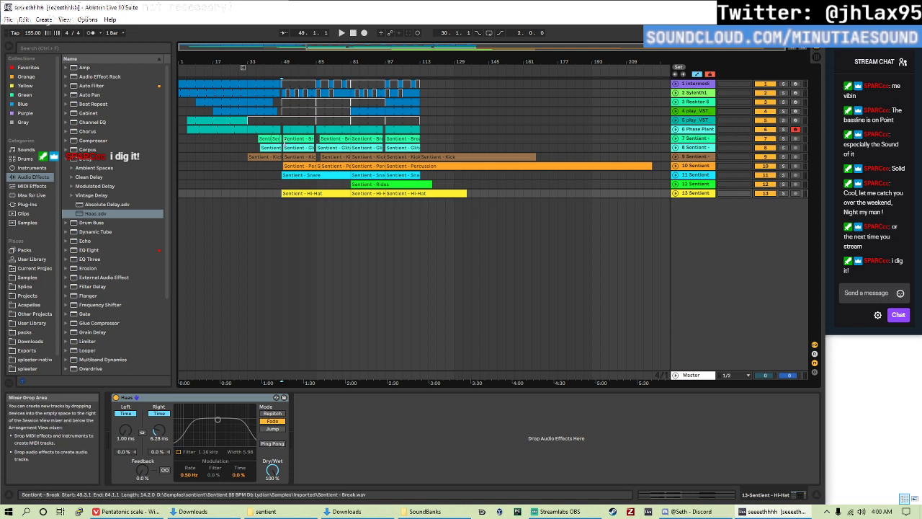
click(182, 159)
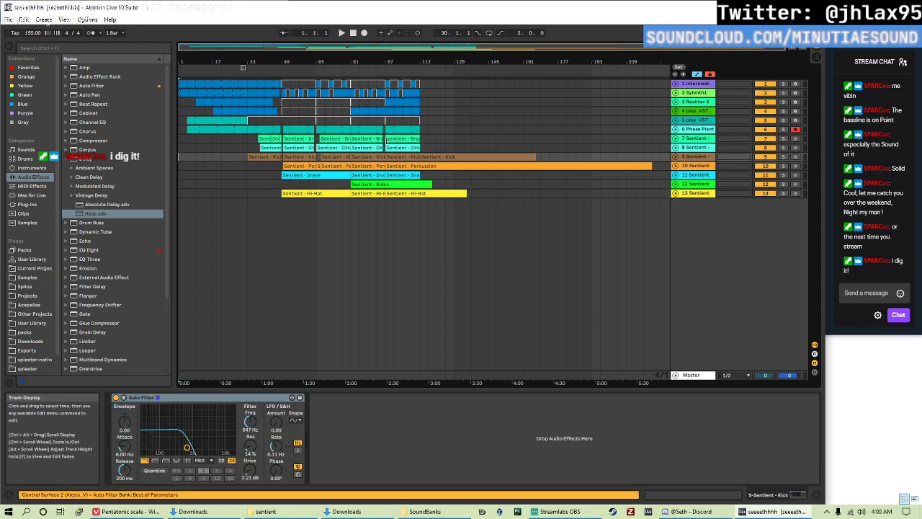
click(179, 105)
drag(179, 107, 450, 213)
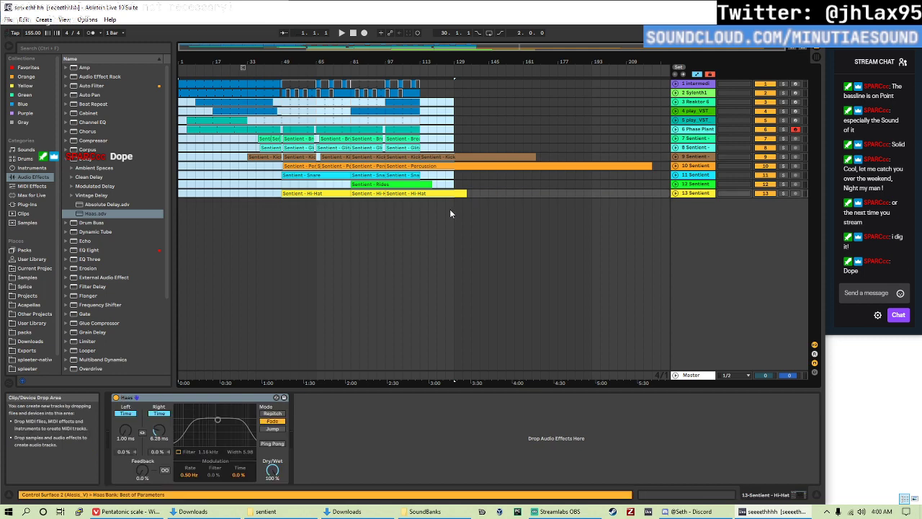
click(451, 214)
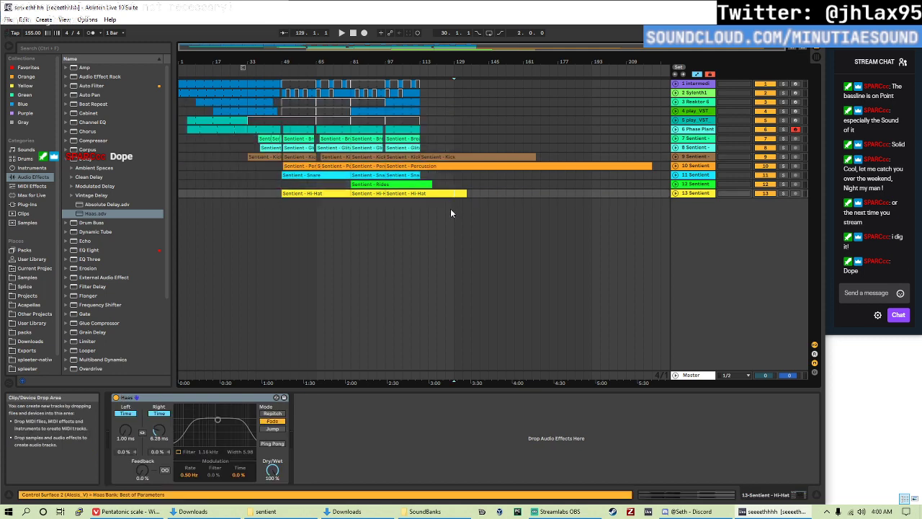
- Play the arrangement from bar 21 and show the Master track's device chain with its enlarged spectrum
click(219, 175)
key(space)
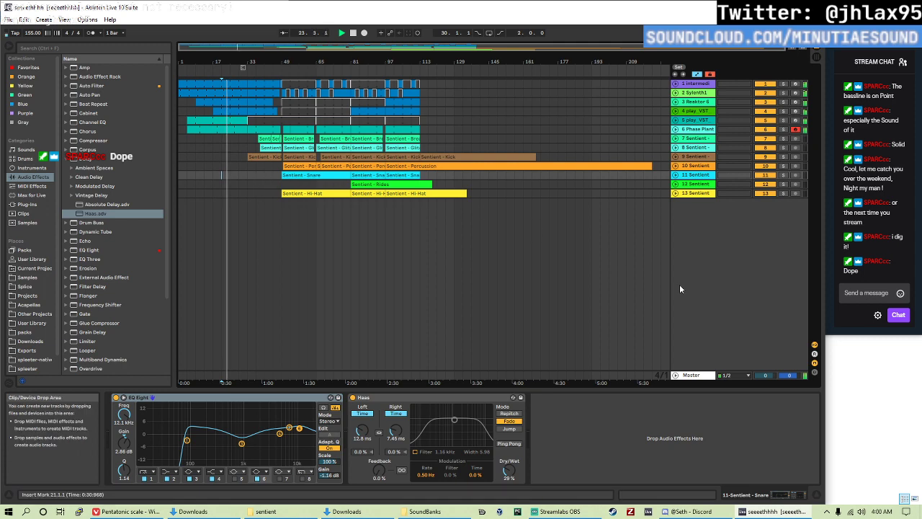
click(691, 374)
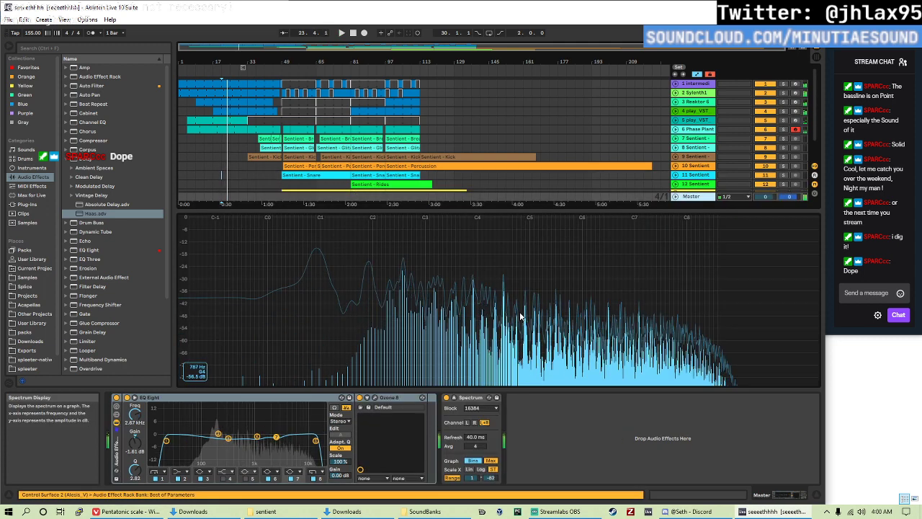
- Bypass the Master's effect rack, shrink the spectrum display, and play from bar 33 while checking levels in the session mixer
click(293, 396)
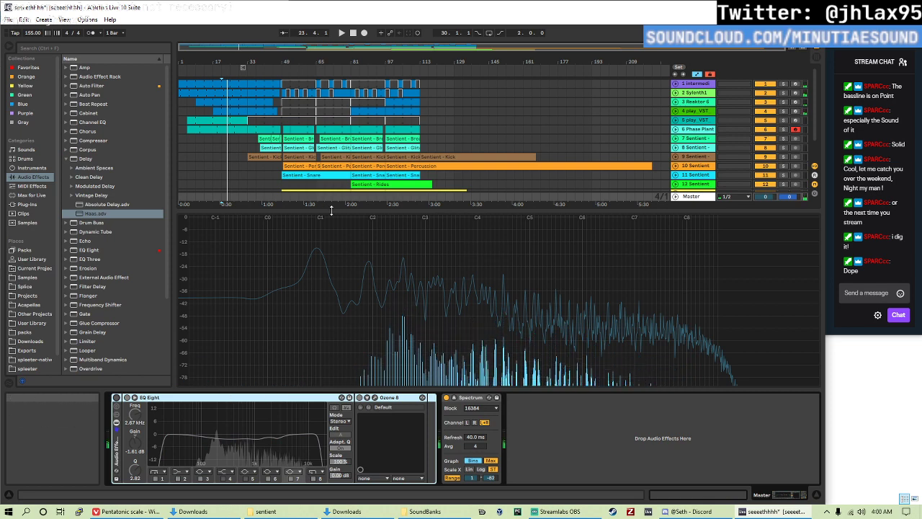
drag(331, 210, 317, 294)
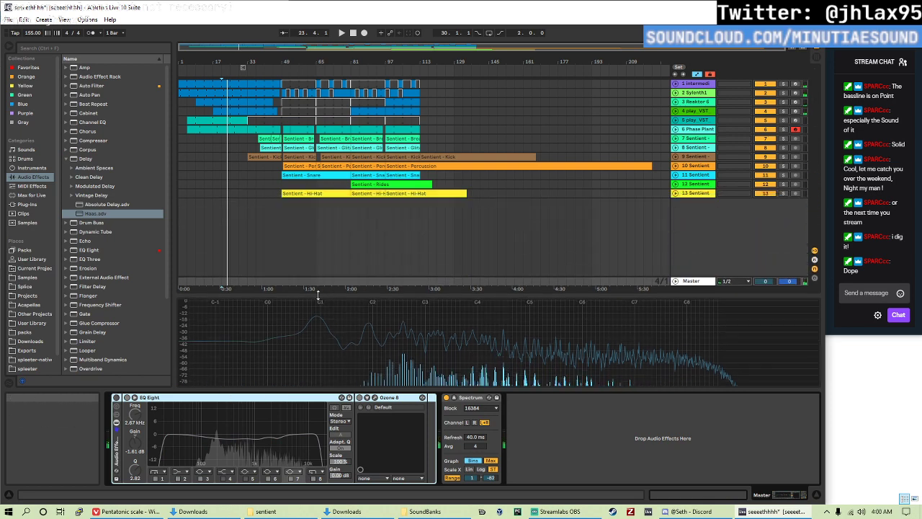
click(246, 213)
key(Tab)
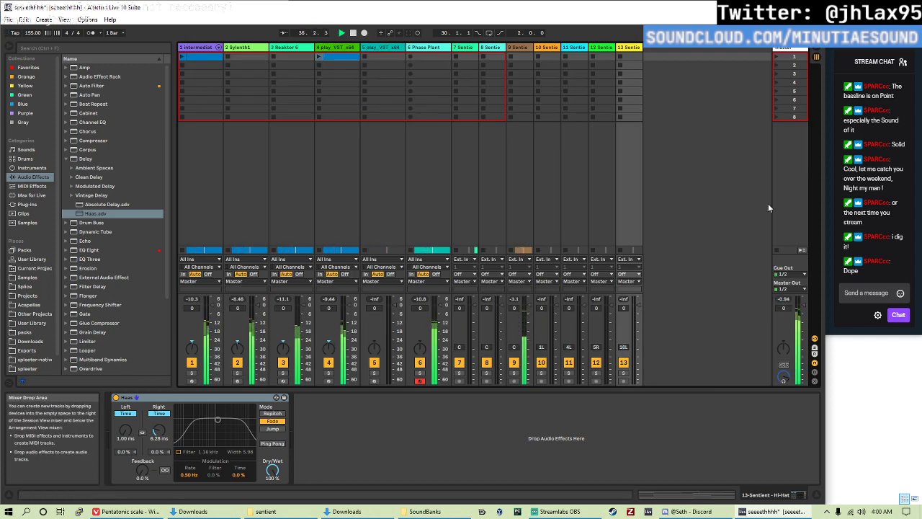
click(790, 47)
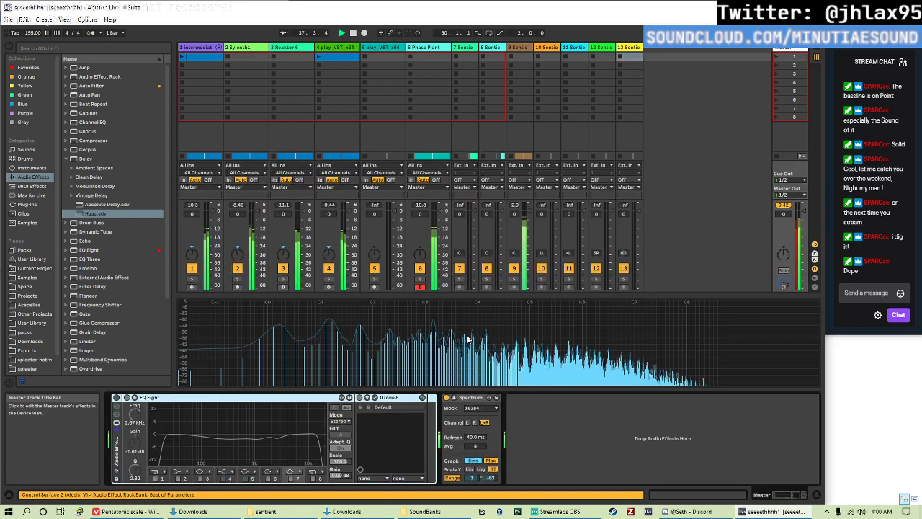
key(Tab)
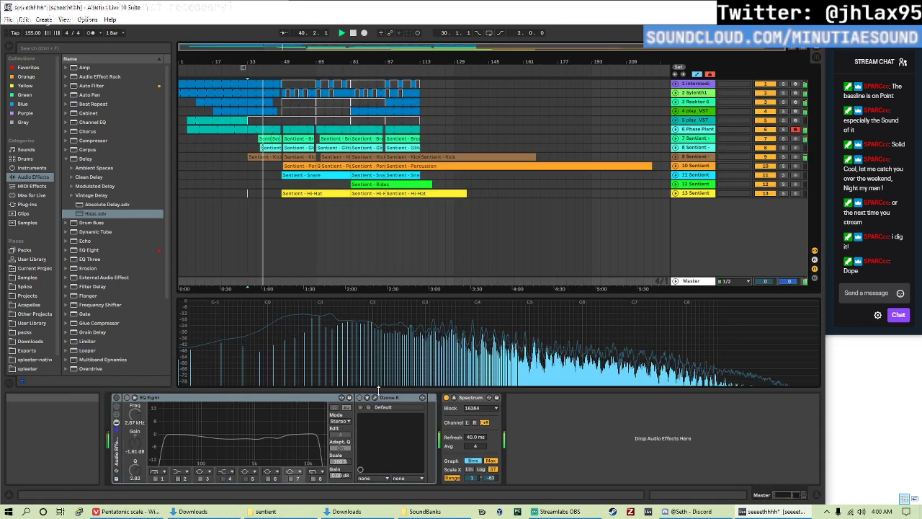
- Reactivate the Master's rack with EQ Eight and Ozone 8, and collapse the enlarged spectrum back into its device
key(Tab)
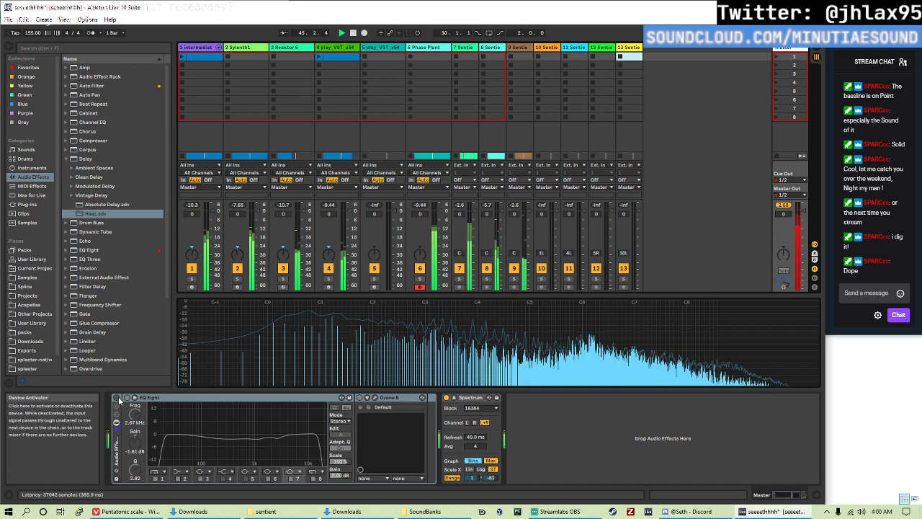
key(ctrl+0)
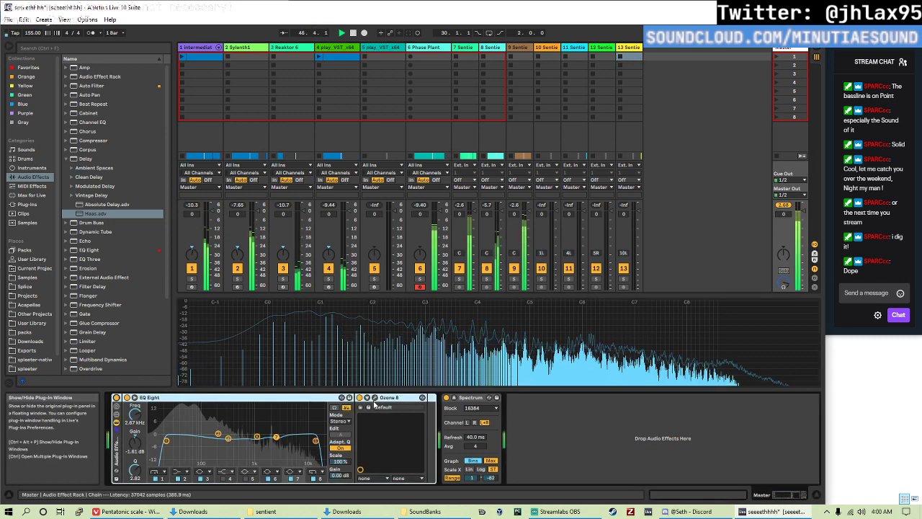
key(Tab)
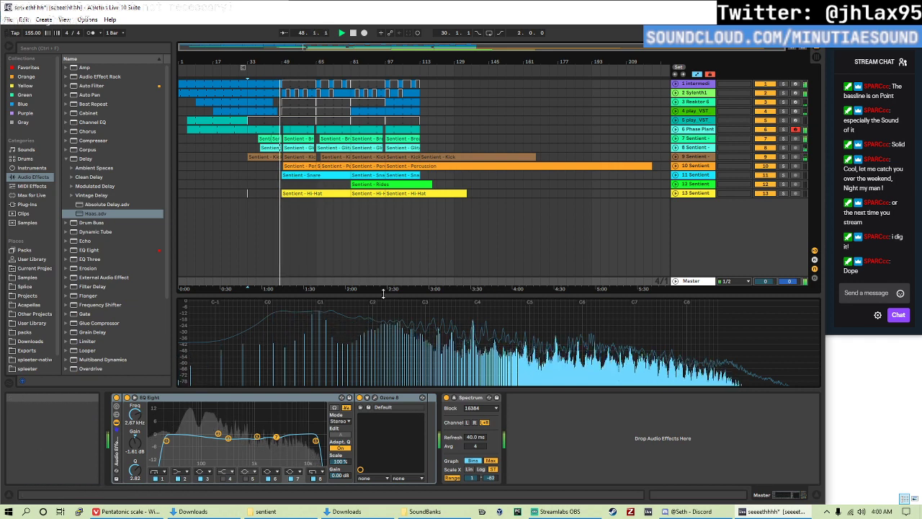
click(454, 398)
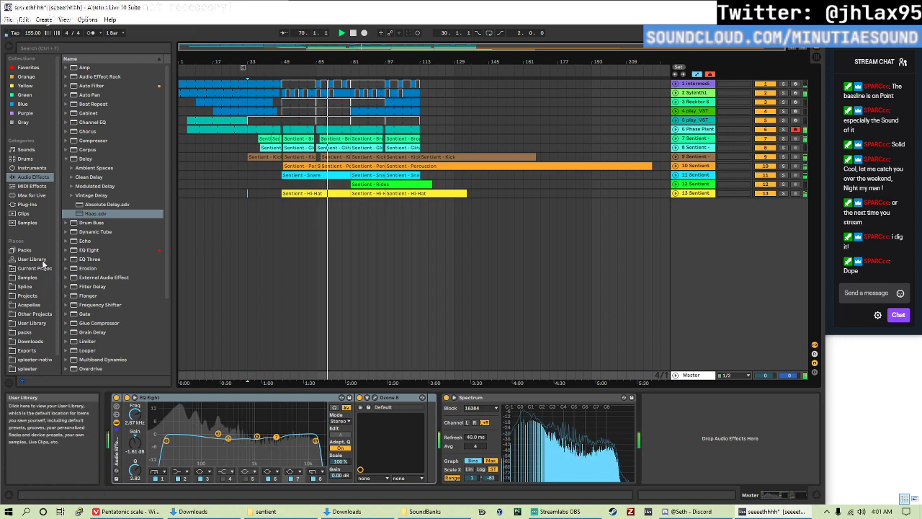
- Examine the MIDI notes of track 1's opening clip, and show the hi-hat track's device chain
double_click(245, 90)
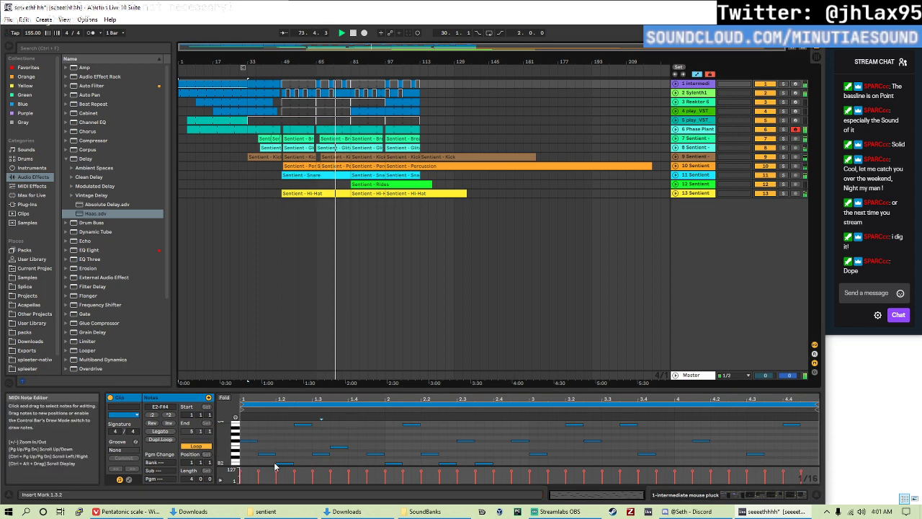
scroll(295, 461, down, 2)
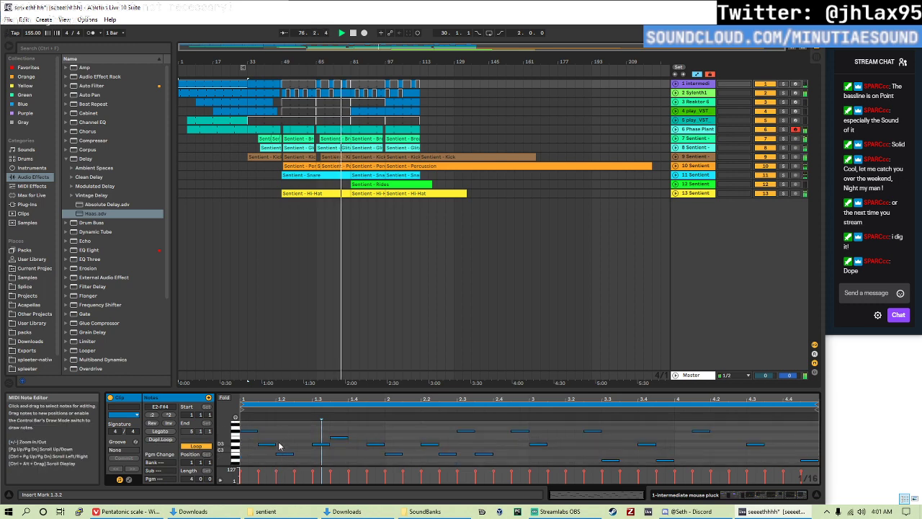
key(ctrl+alt+l)
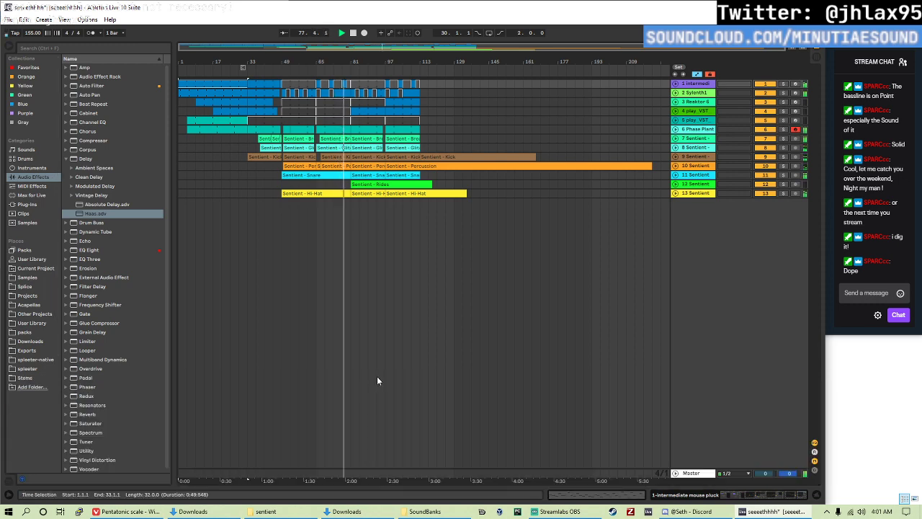
double_click(691, 194)
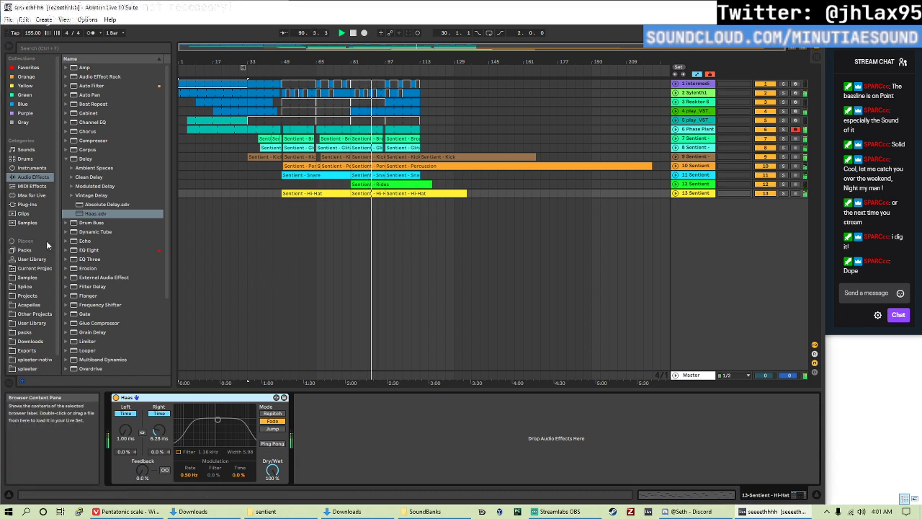
- Open the DRUM_LOOPS folder of the Drum & Bass Neuro Science pack in the Purple collection
click(24, 113)
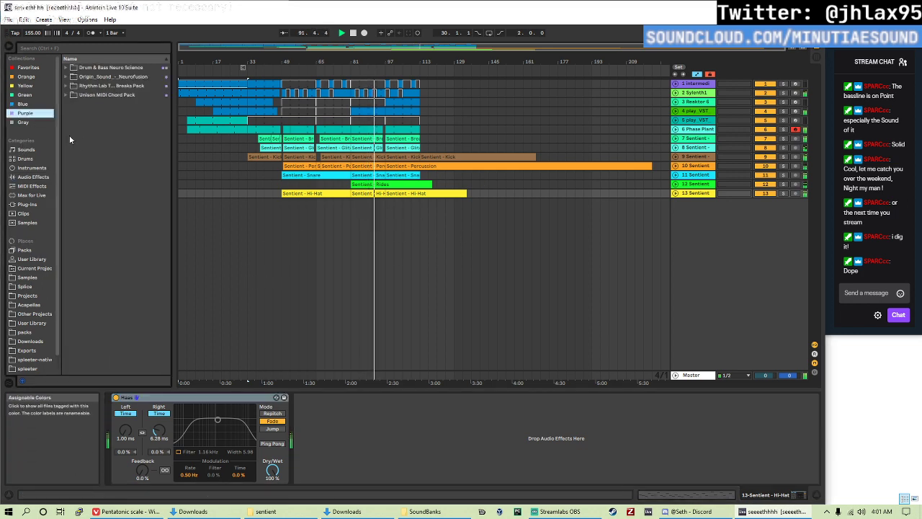
click(65, 86)
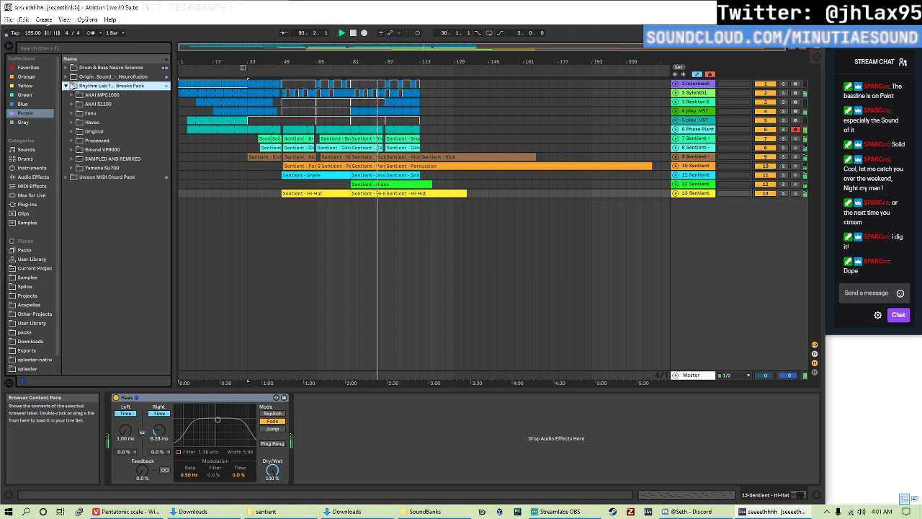
click(66, 68)
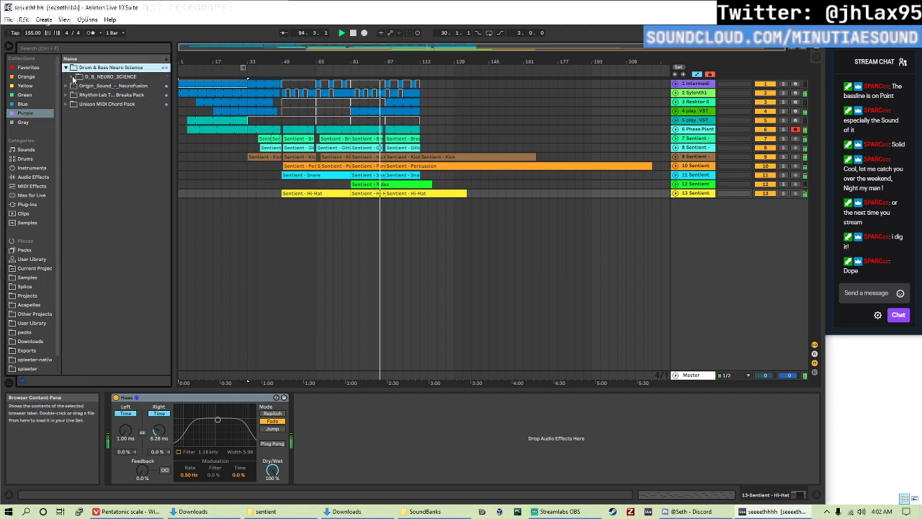
click(72, 77)
click(78, 95)
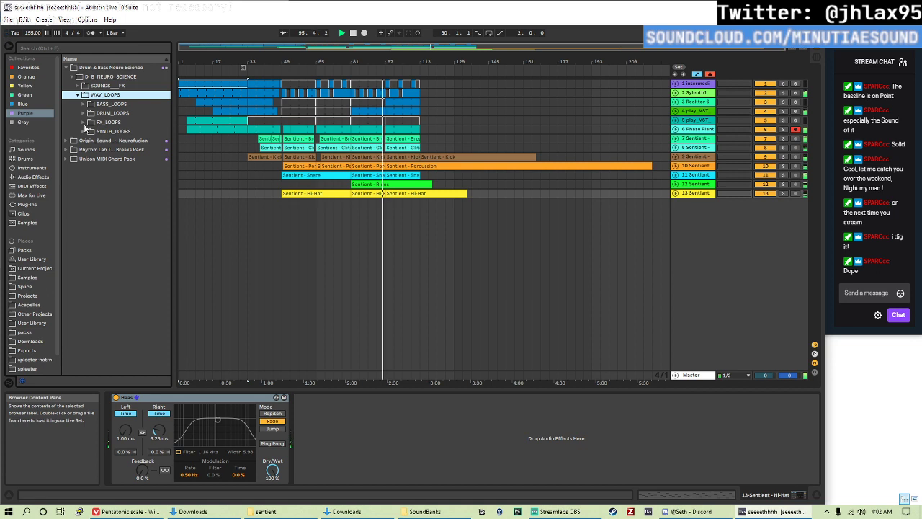
click(84, 113)
- Audition the DNS_174 drum loops in the DRUM_LOOPS folder one after another to find one that suits the track
click(119, 158)
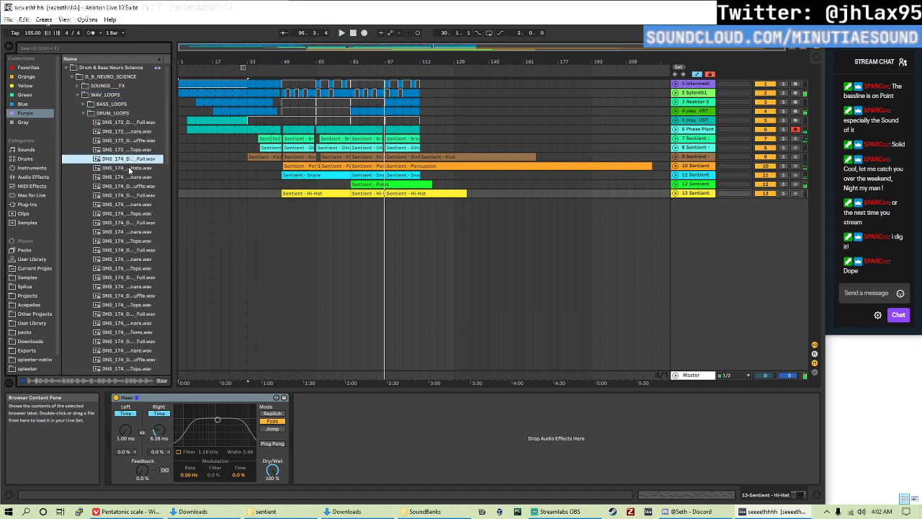
click(129, 187)
click(129, 204)
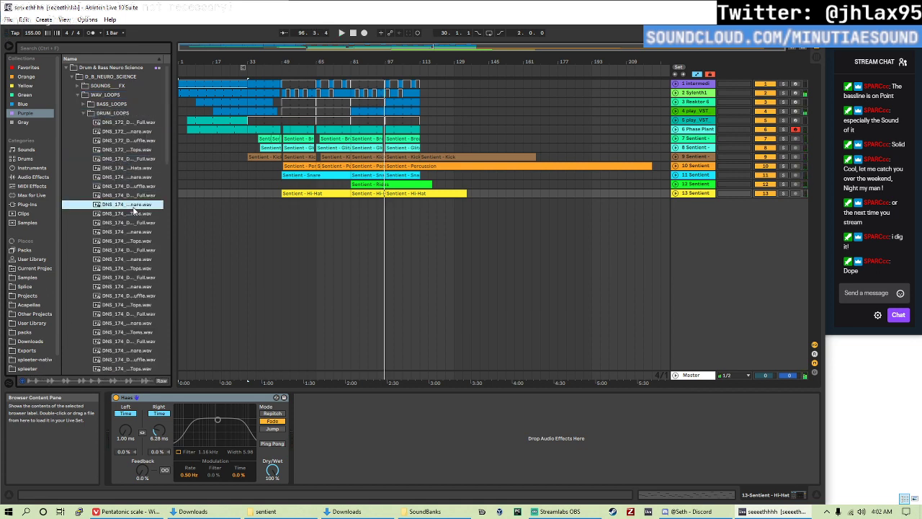
key(Down)
key(Down)
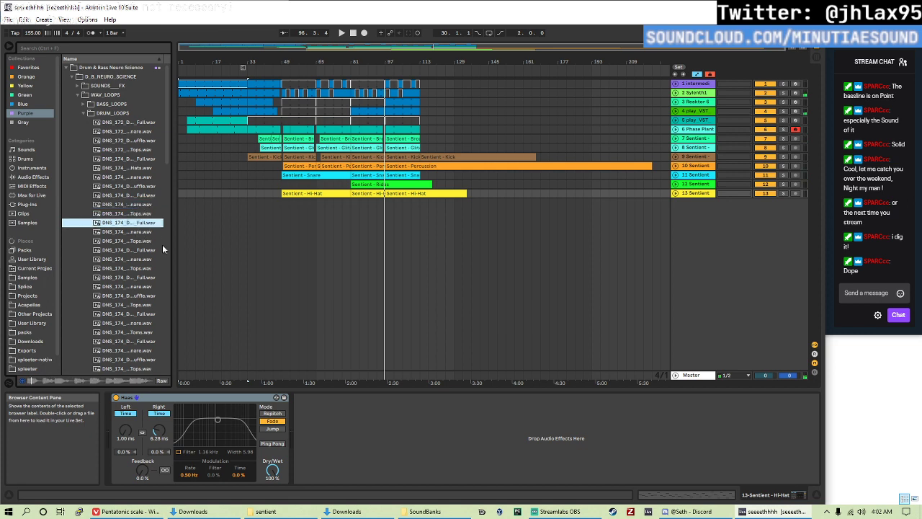
key(Down)
key(Down)
key(Down)
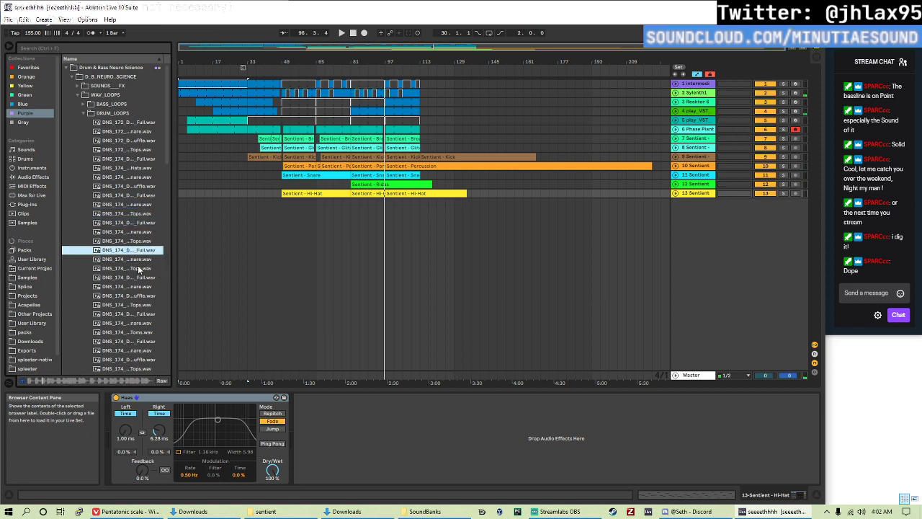
- Place DNS_174_Drums_05_Full on a new track from bar 81 to 113, transposed 2 st with clip gain at -7.95 dB
click(149, 278)
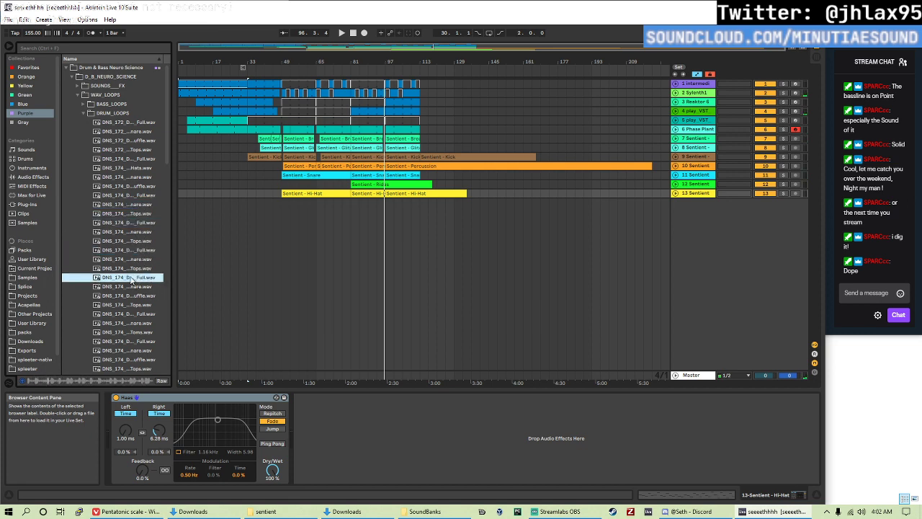
drag(132, 281, 353, 225)
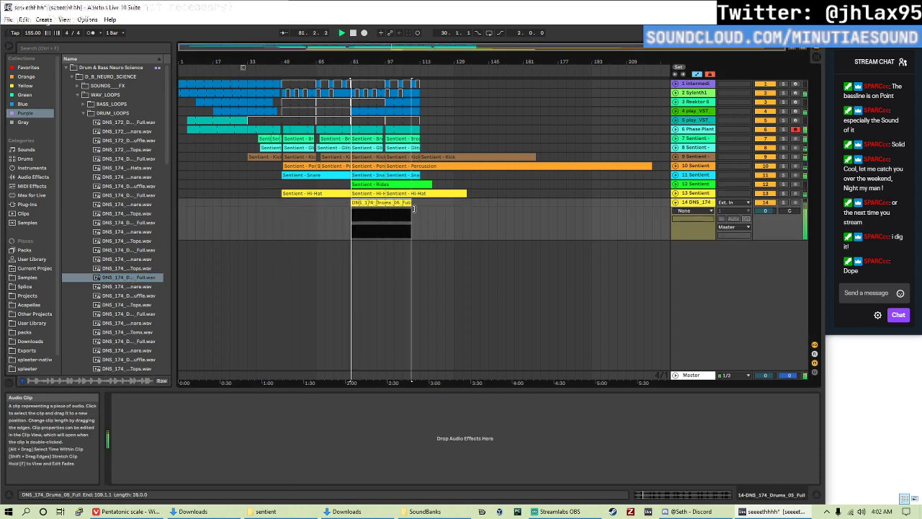
double_click(401, 204)
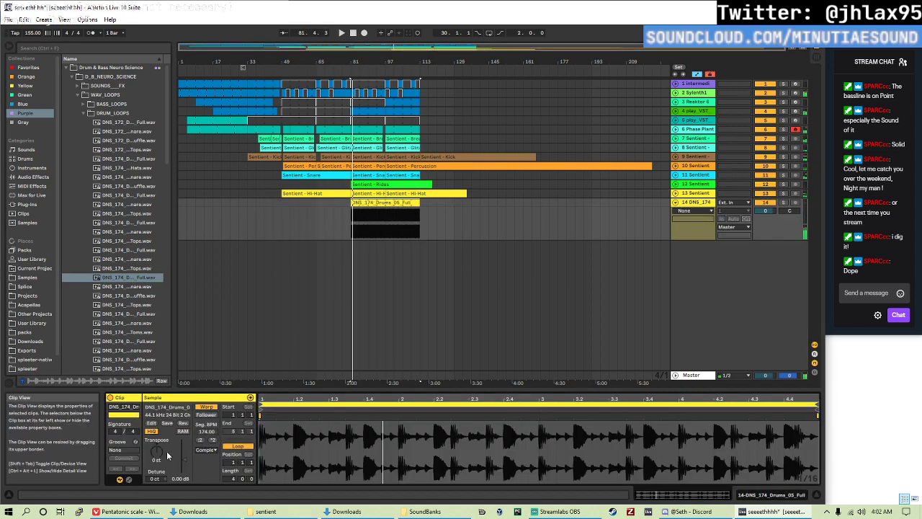
drag(183, 467, 157, 446)
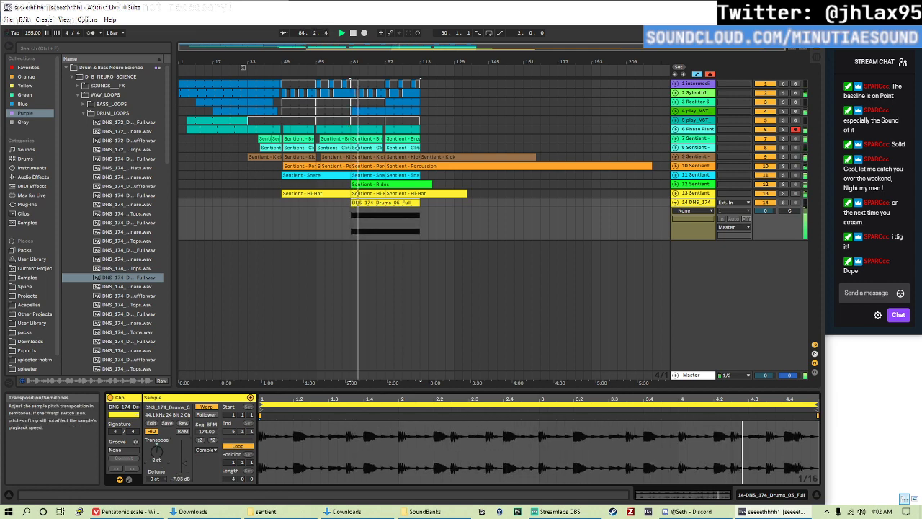
- Add the Haas delay preset to the drum loop track, with times of 2.01 ms left and 5.96 ms right
double_click(707, 203)
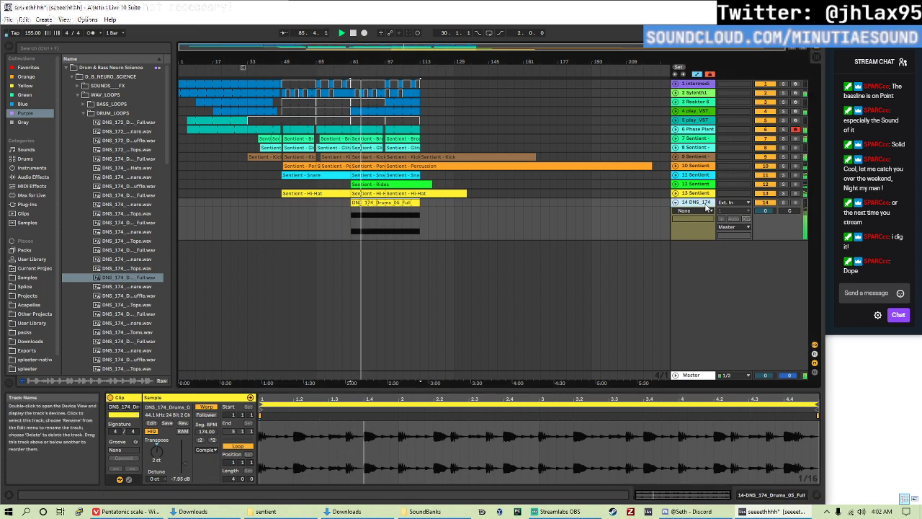
click(29, 177)
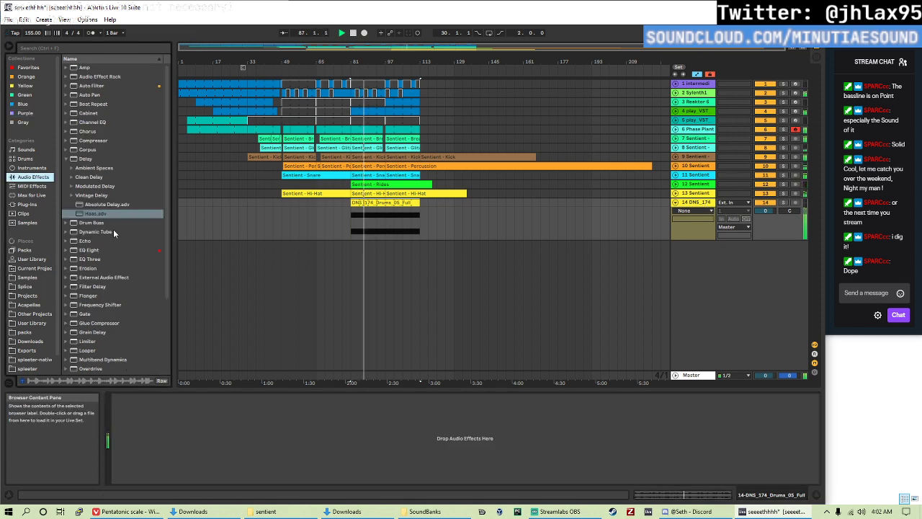
double_click(101, 214)
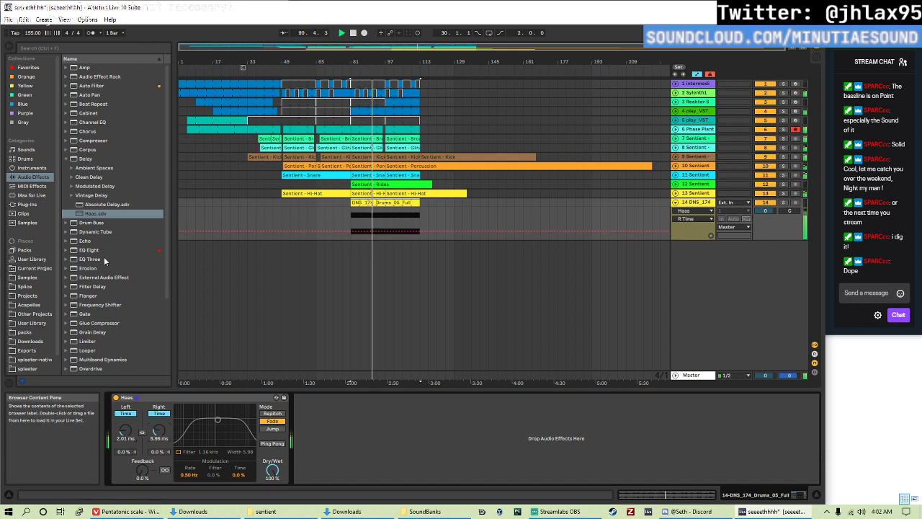
- Add EQ Eight after Haas, enable band 1 as a low cut, and set band 4 to 17.0 kHz at -10.0 dB
drag(89, 250, 373, 446)
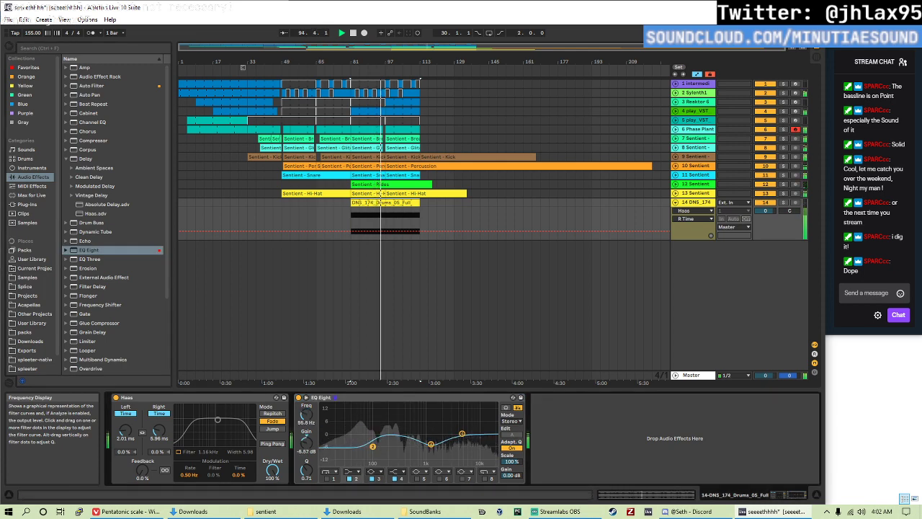
click(328, 472)
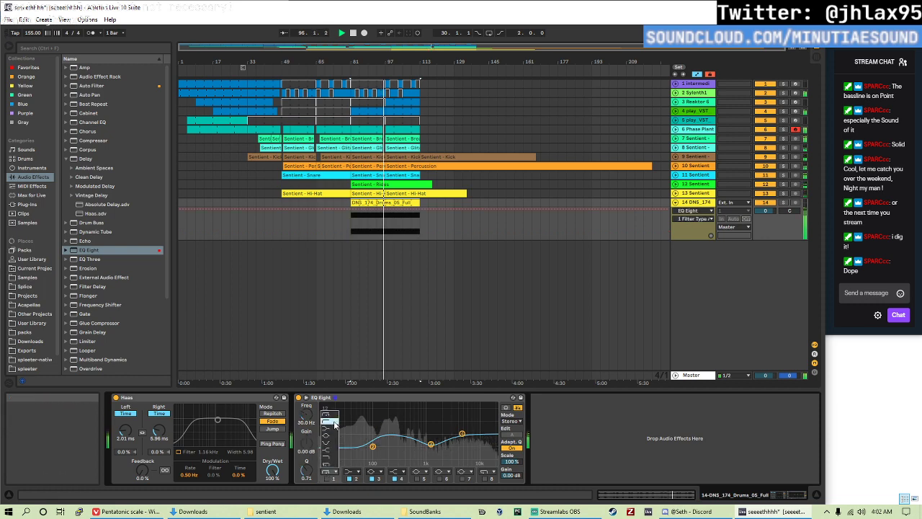
click(332, 478)
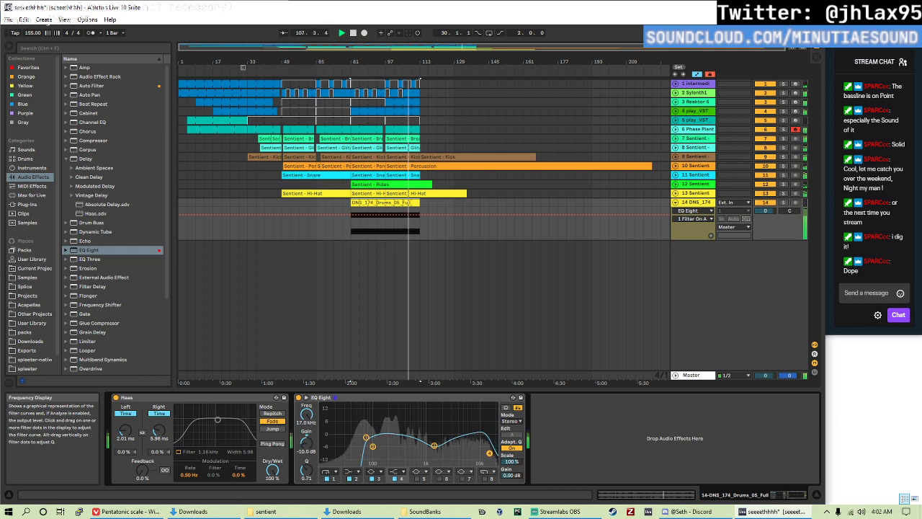
- Add Erosion after EQ Eight in Wide Noise mode, with frequency 2.43 kHz, width 0.73 and amount 26.8
double_click(88, 268)
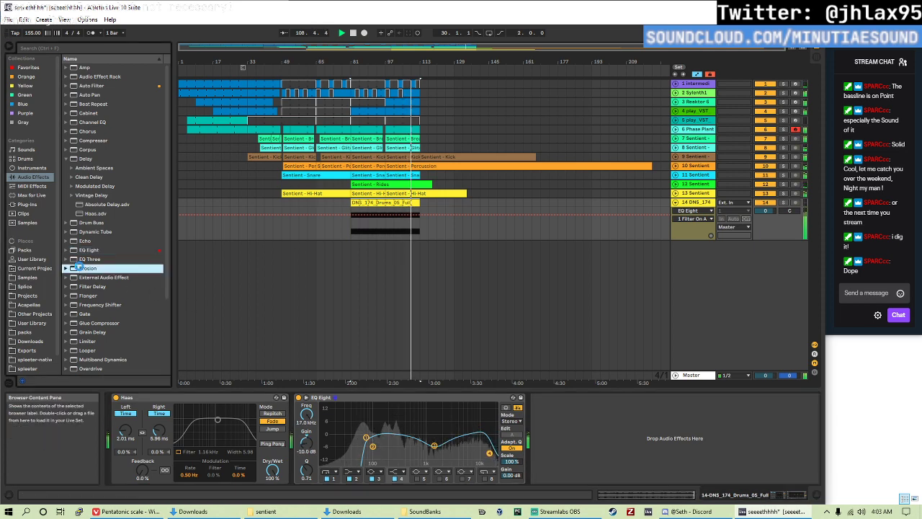
click(575, 452)
mouse_move(583, 426)
mouse_down()
mouse_move(596, 427)
mouse_move(568, 427)
mouse_move(581, 434)
mouse_move(585, 408)
mouse_move(567, 408)
mouse_move(568, 432)
mouse_up()
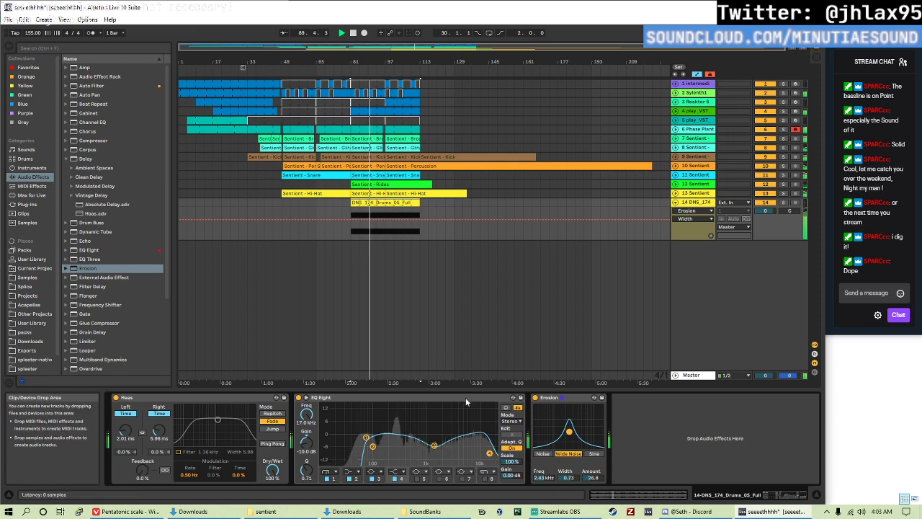
- Shift the EQ's midrange dip slightly lower in frequency and enable band 7 at 4.00 kHz, -6.07 dB, Q 3.92
drag(435, 446, 424, 444)
click(462, 478)
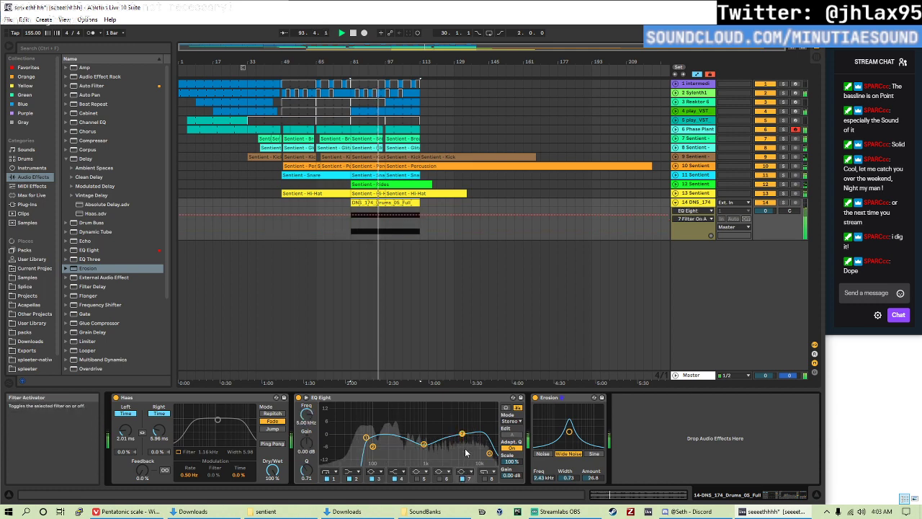
drag(309, 445, 315, 468)
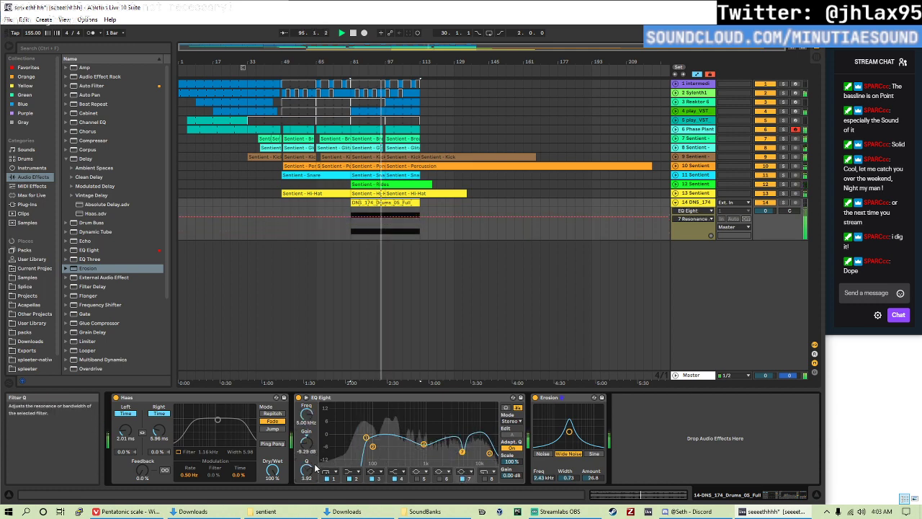
drag(462, 452, 457, 446)
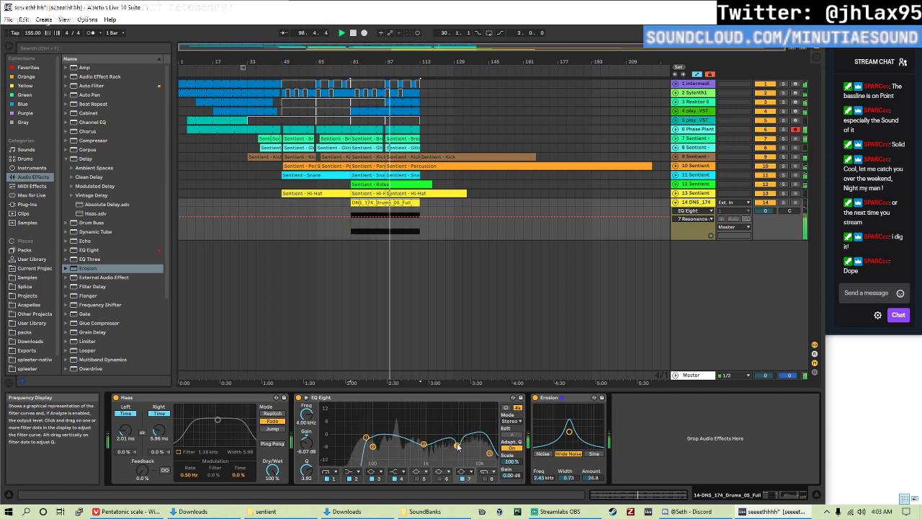
- Delete the clips on tracks 1 and 2 from bar 81 to 113 and replay from bar 81
click(353, 88)
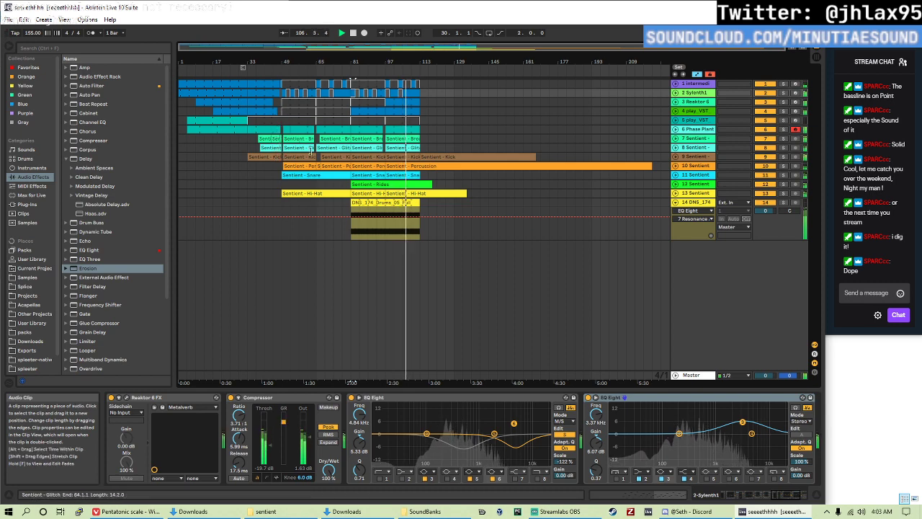
click(360, 83)
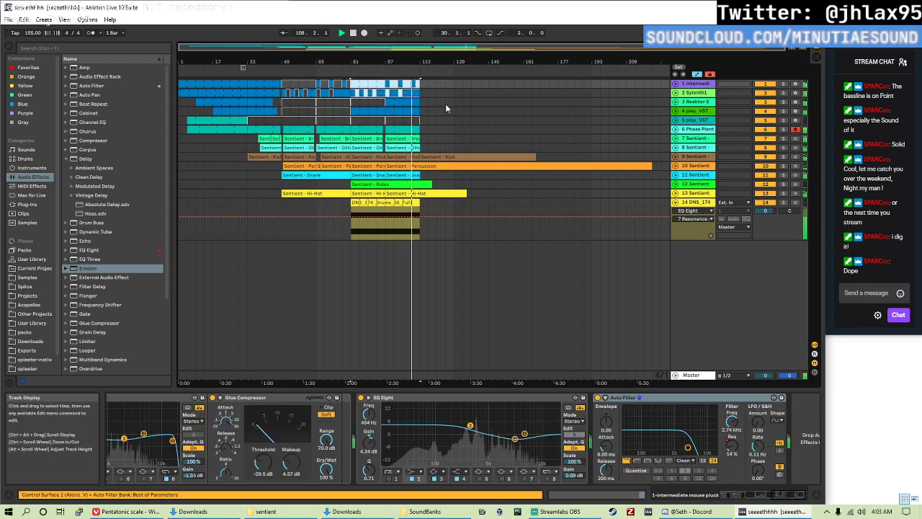
key(Delete)
click(382, 92)
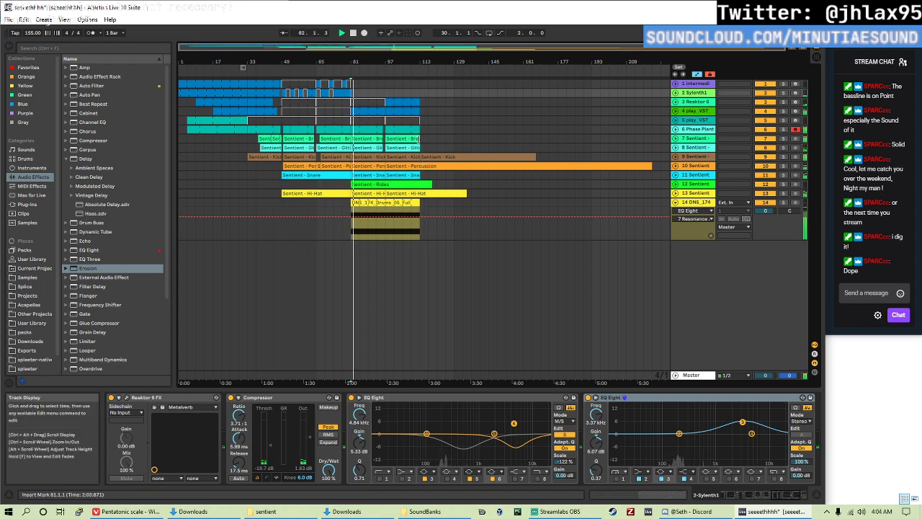
- Clear bar 80 across tracks 6 to 14 to leave a one-bar gap before the section at bar 81
click(407, 186)
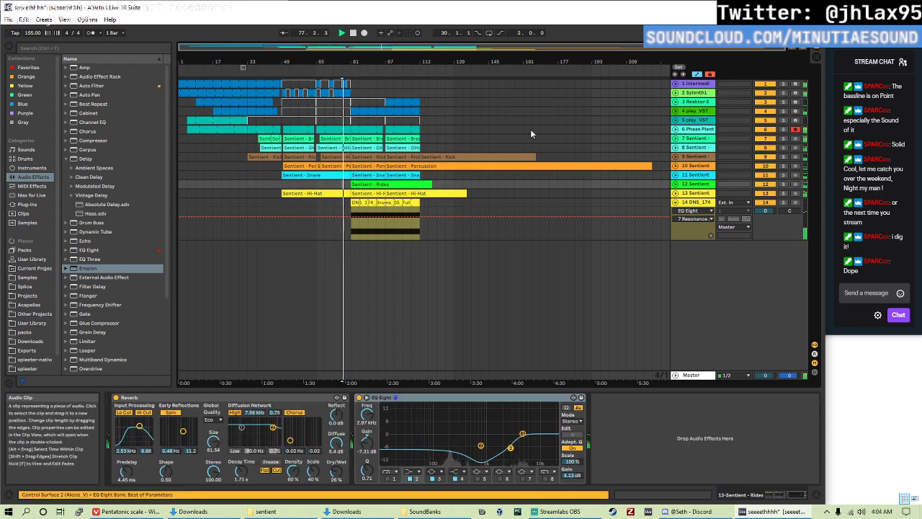
key(plus)
key(plus)
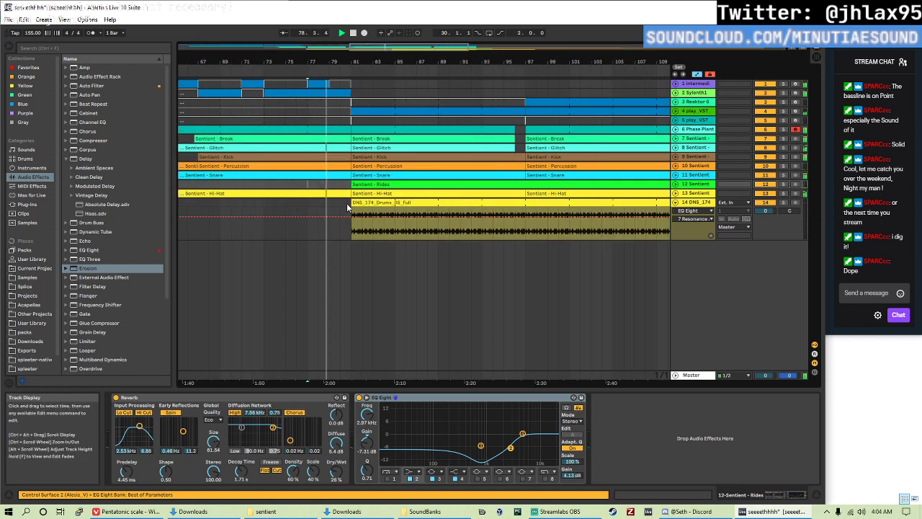
drag(351, 203, 341, 131)
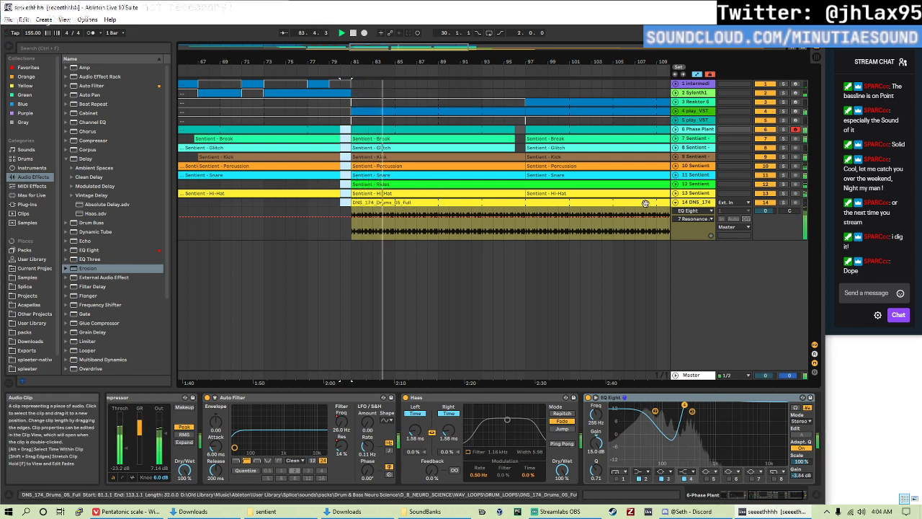
- Transpose the DNS_174 drum loop clip to 5 st and change its warp mode to Beats
double_click(402, 204)
drag(167, 461, 166, 450)
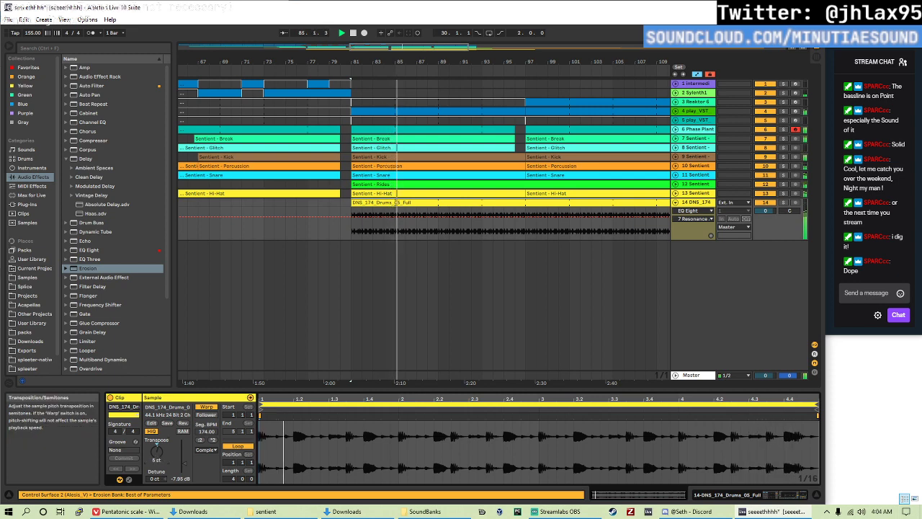
click(206, 450)
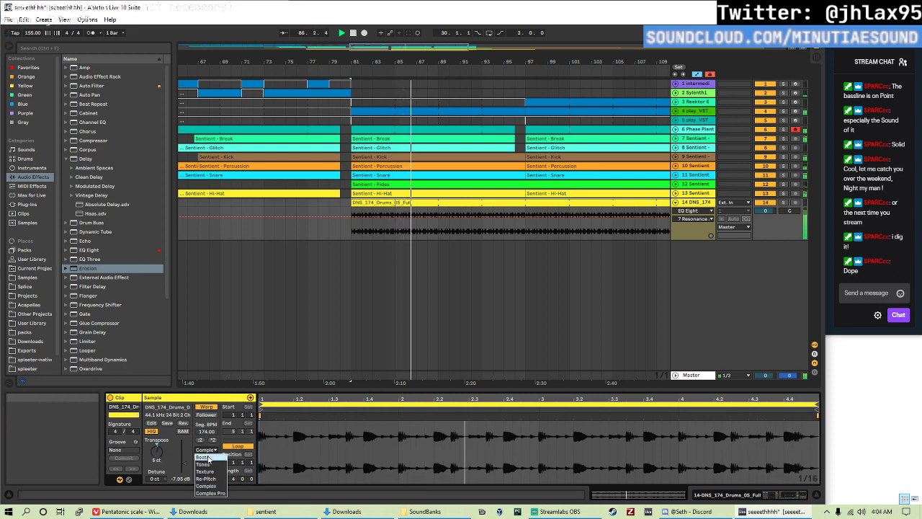
click(205, 450)
- Try the drum loop reversed with a transient envelope of 57, transposed to -8 st and to 3 st
drag(211, 472, 211, 485)
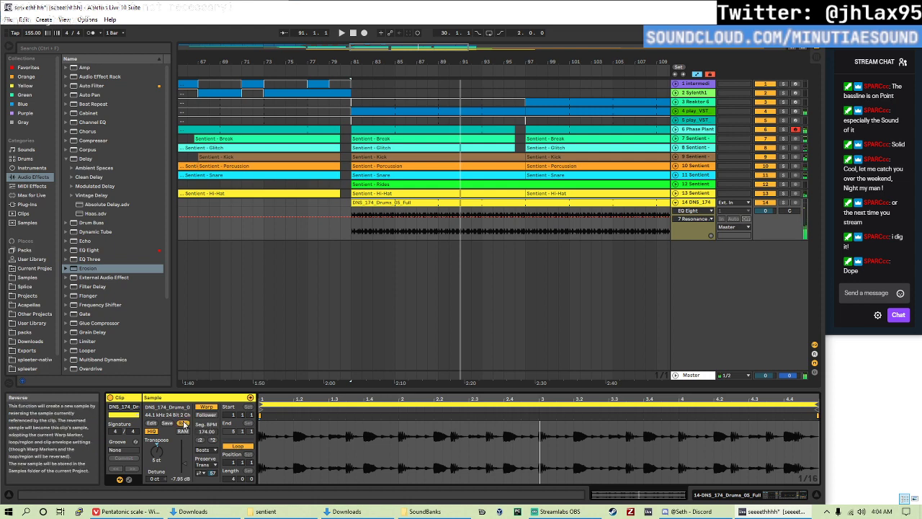
drag(213, 473, 213, 480)
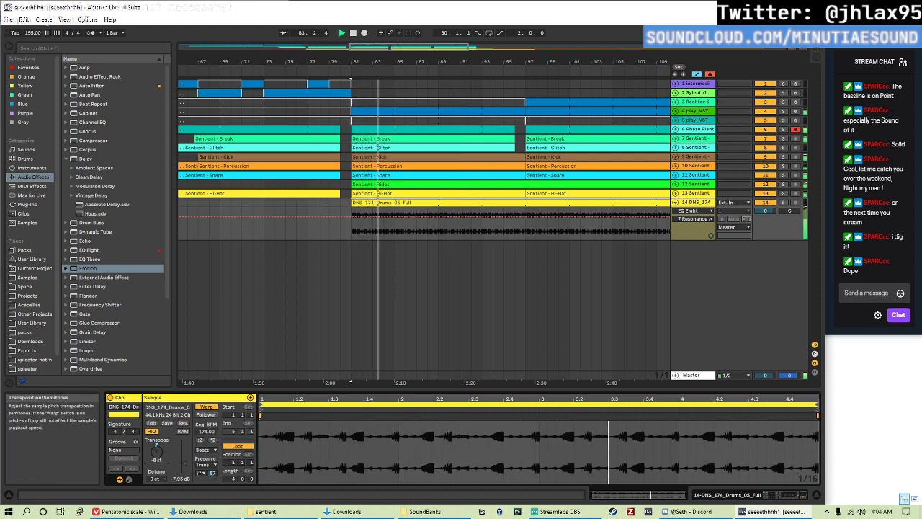
drag(155, 451, 155, 447)
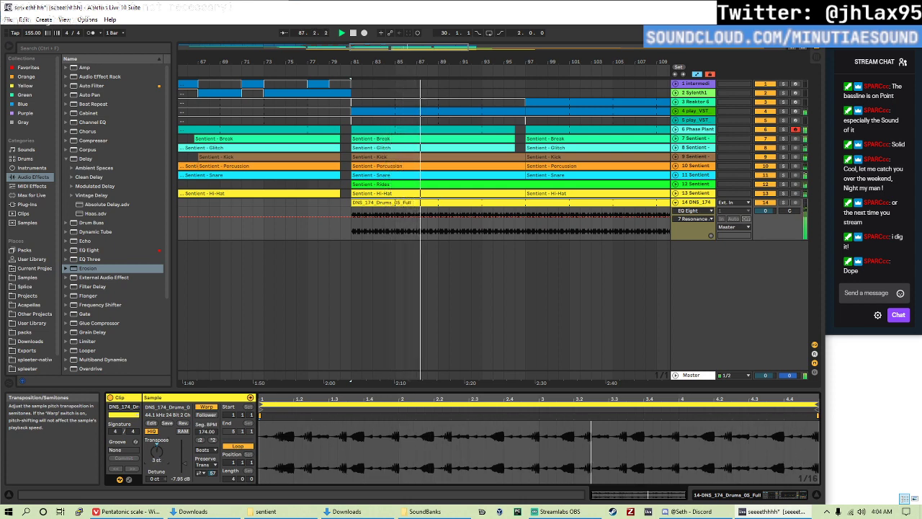
- Play the drum loop forward at 2 st with transient envelope 38 and gain -9.06 dB, and fold its track
drag(212, 472, 211, 497)
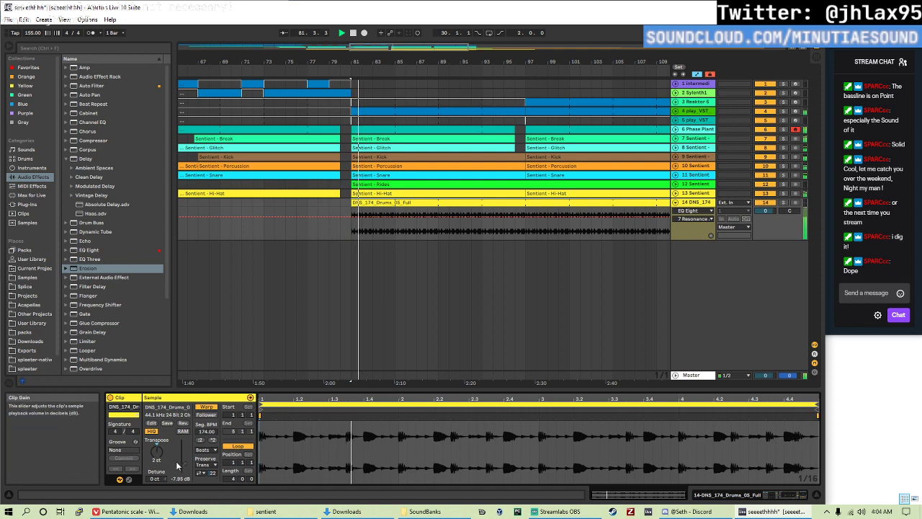
drag(185, 468, 211, 471)
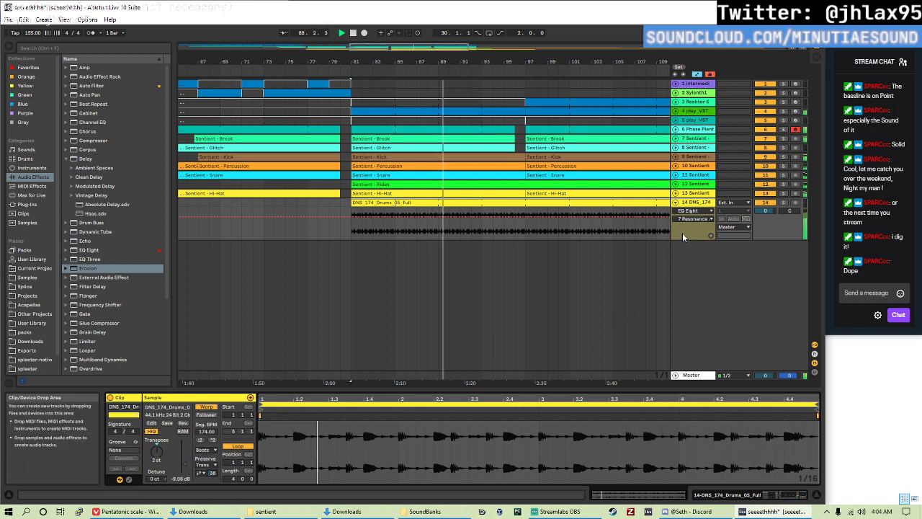
click(676, 203)
- Check the mix on the Master's Spectrum, view the whole arrangement, and replay from bar 81 with track 14's devices shown
click(696, 374)
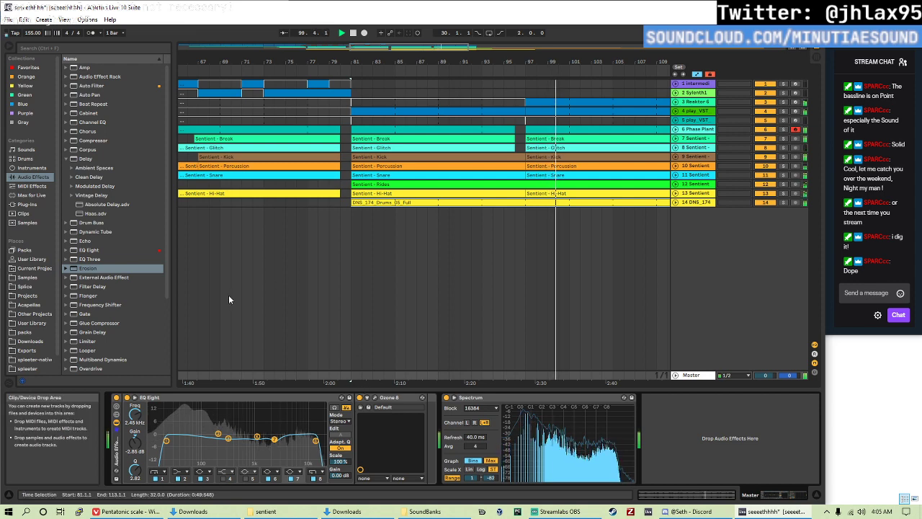
key(minus)
key(minus)
key(minus)
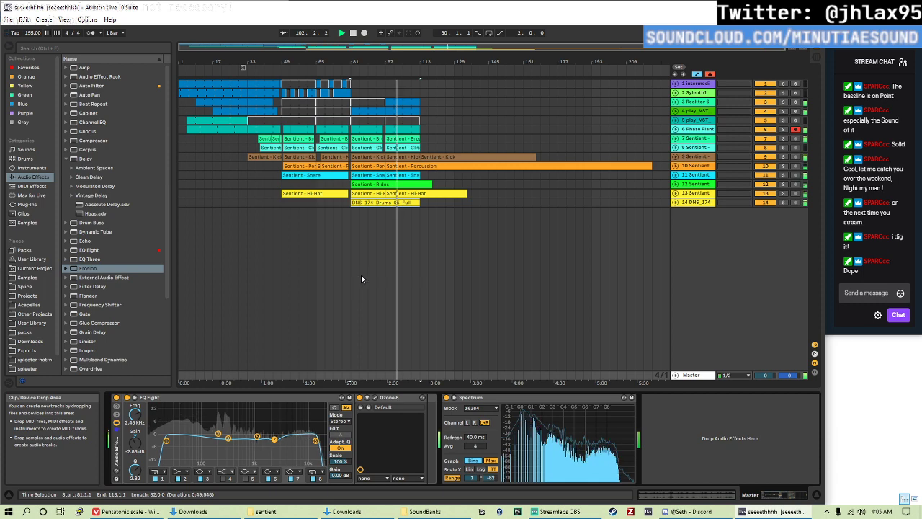
click(353, 203)
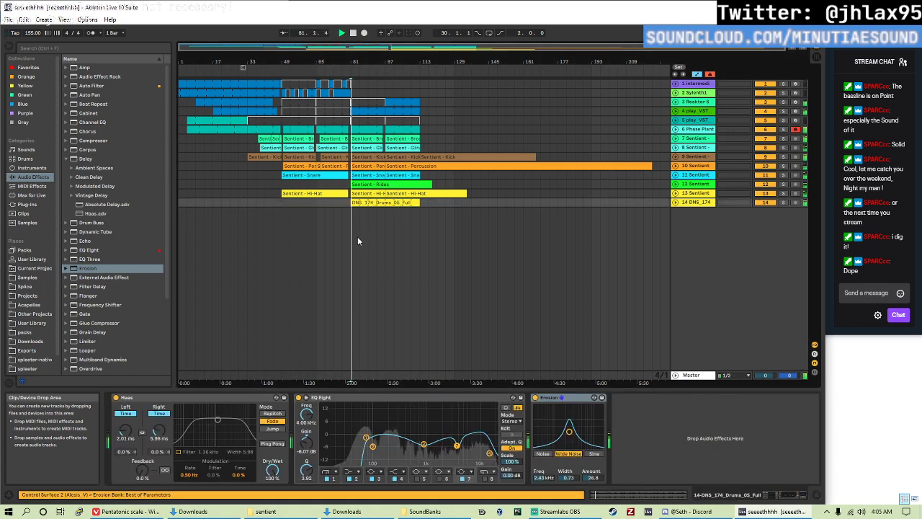
- Add the 5-Sentient - Glitch sample on a new track 15 with its audio starting at bar 49, and play from there
click(283, 207)
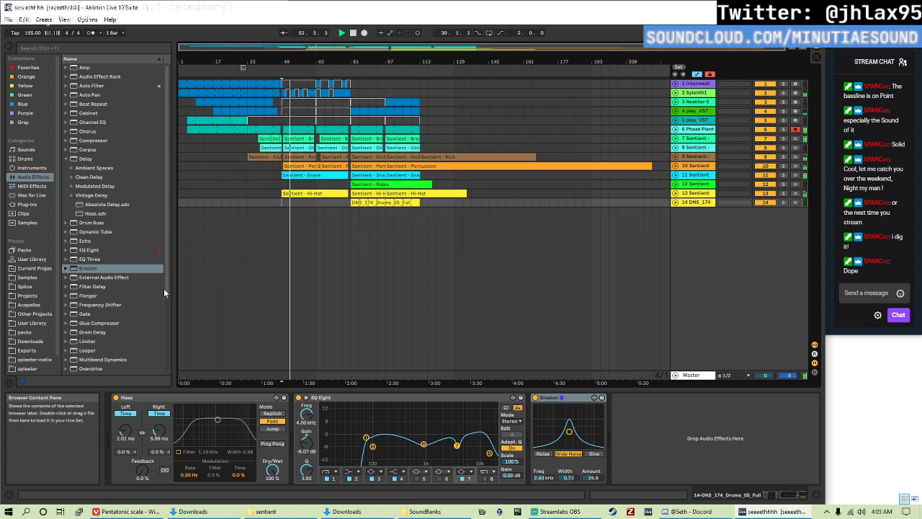
click(29, 295)
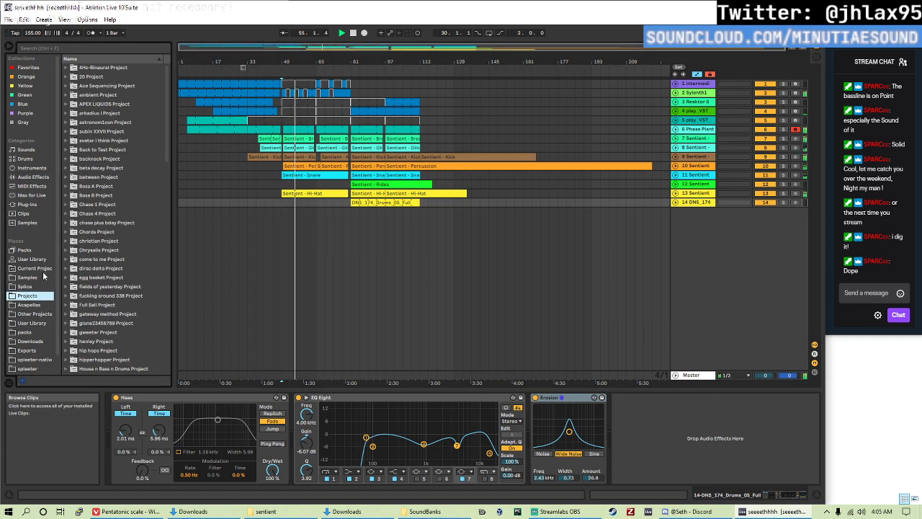
click(41, 259)
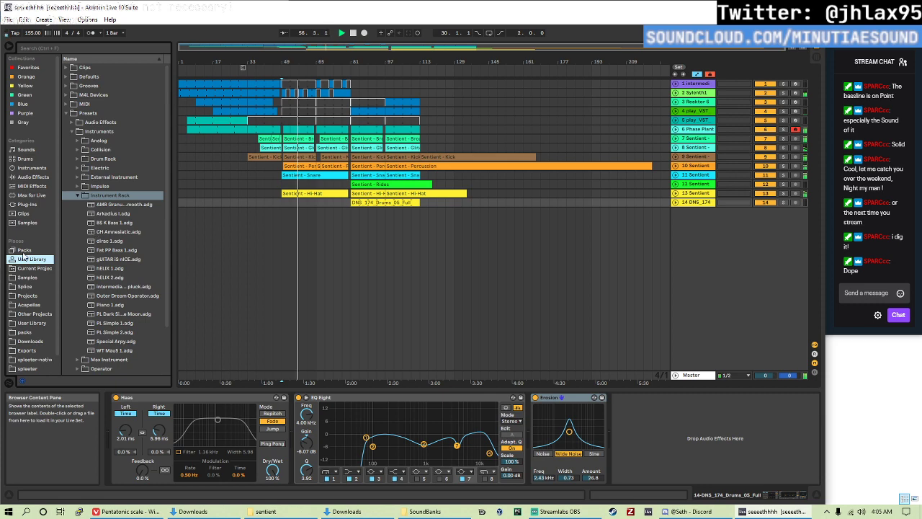
click(28, 332)
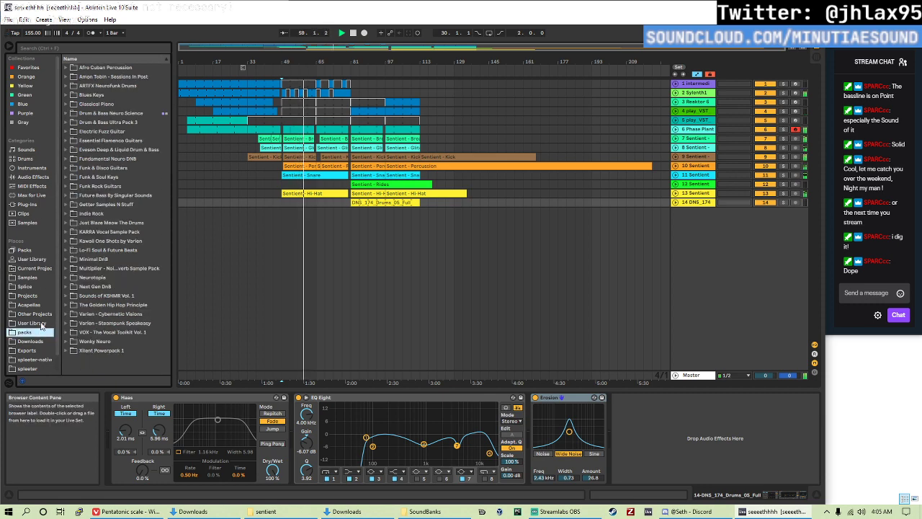
scroll(48, 344, down, 2)
click(38, 262)
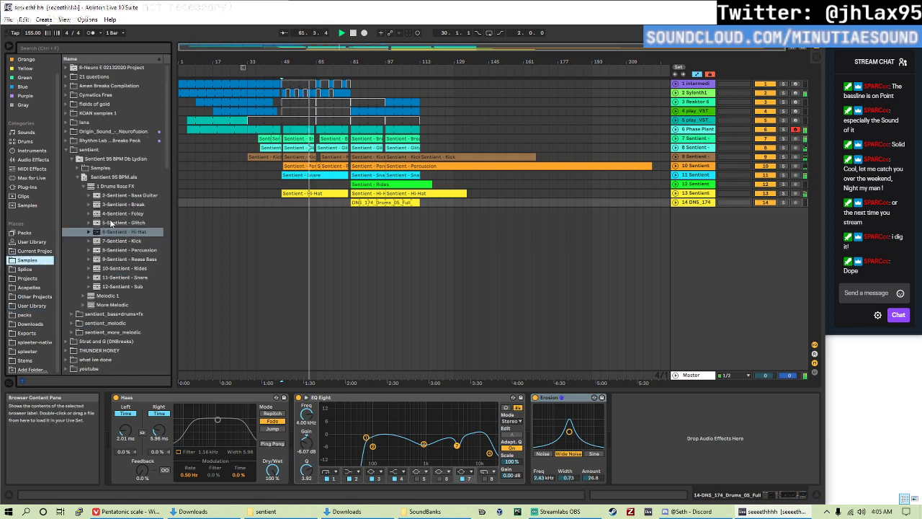
mouse_move(110, 224)
mouse_down()
mouse_move(342, 219)
mouse_move(286, 222)
mouse_up()
click(276, 227)
key(space)
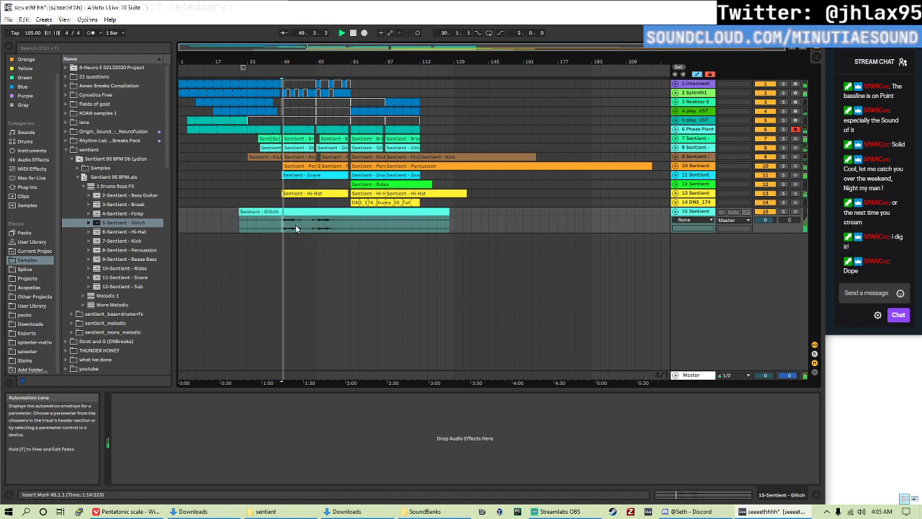
- Raise the Glitch clip's gain to 2.81 dB and try its audio at bar 81 before returning it to bar 49
double_click(266, 211)
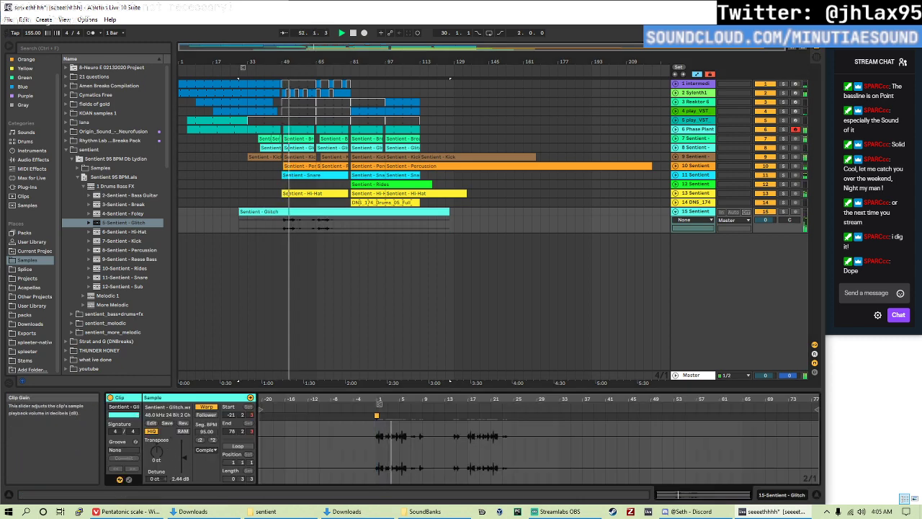
drag(184, 456, 184, 458)
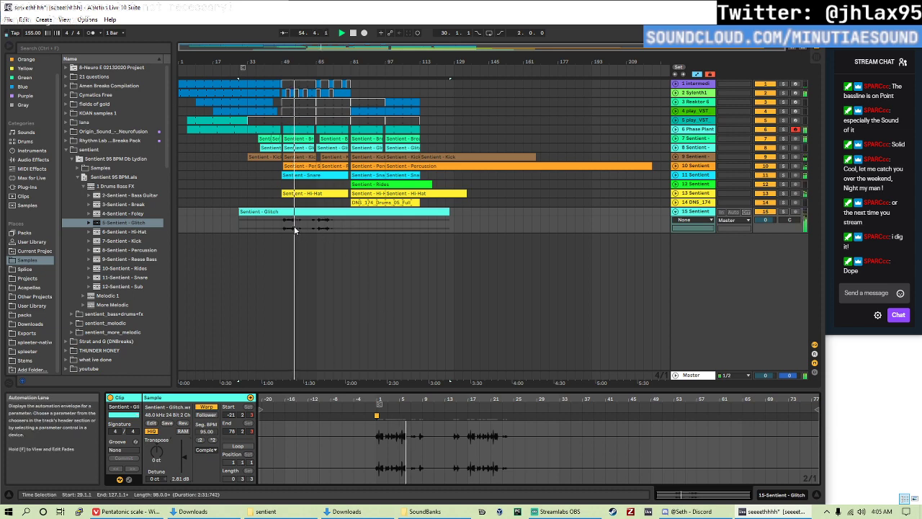
drag(273, 215, 340, 216)
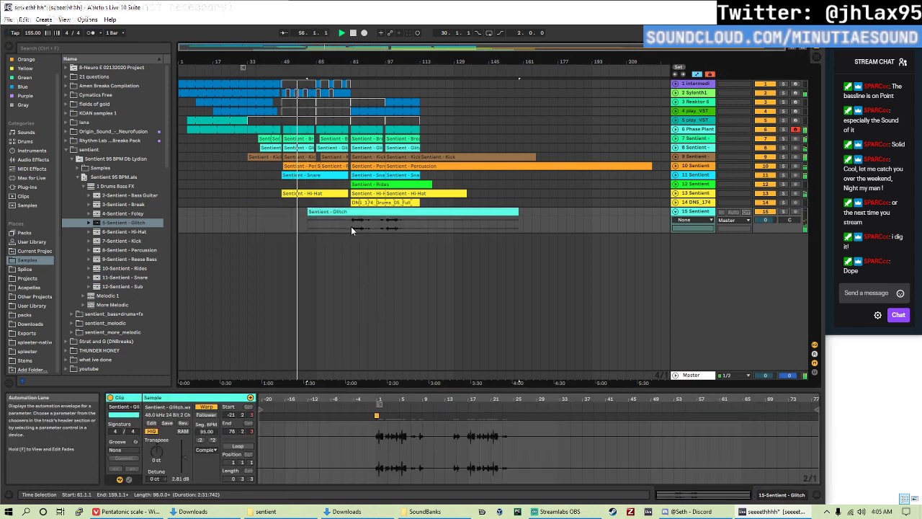
click(351, 226)
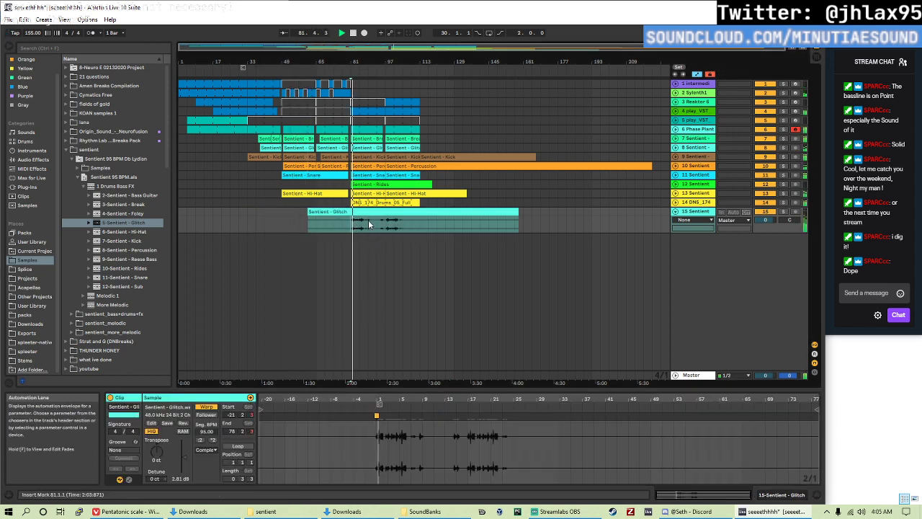
drag(361, 222, 306, 220)
click(282, 226)
key(space)
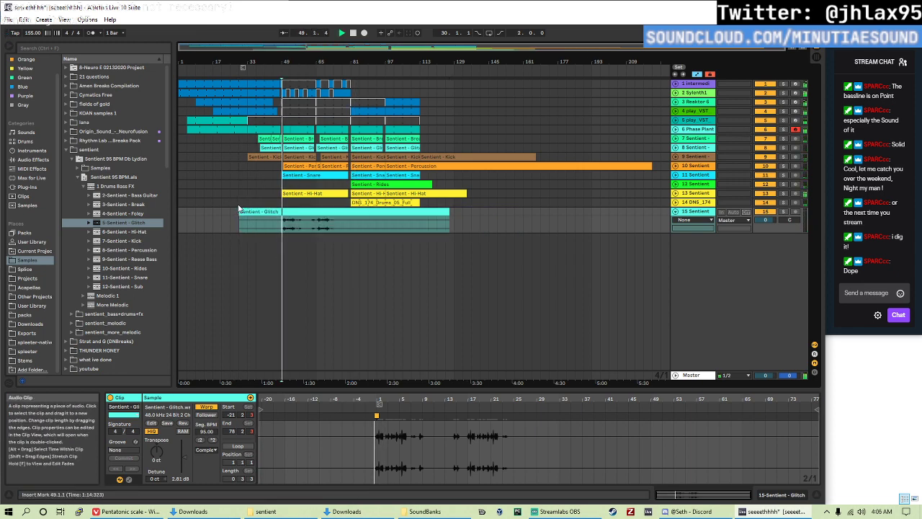
- Trim the Glitch clip's start to bar 49, and give it Texture warp mode with 6.88 dB gain
drag(240, 213, 282, 212)
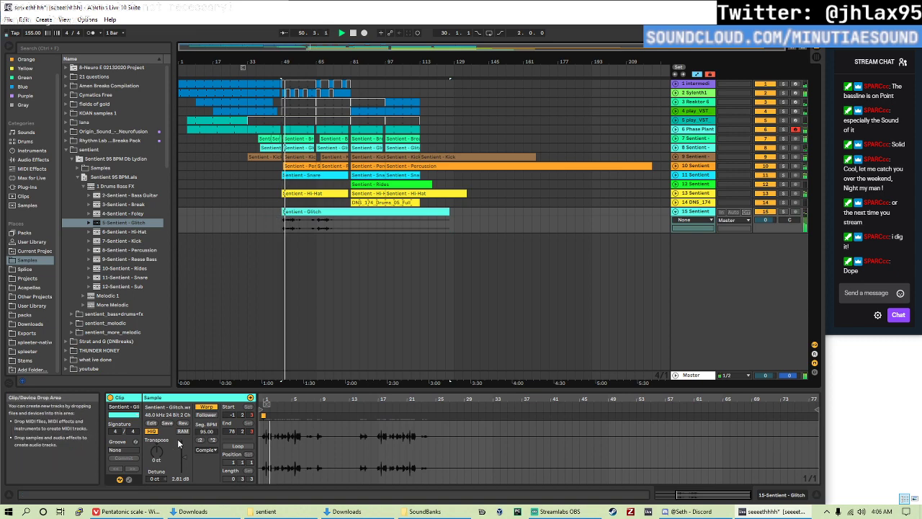
click(206, 449)
click(208, 471)
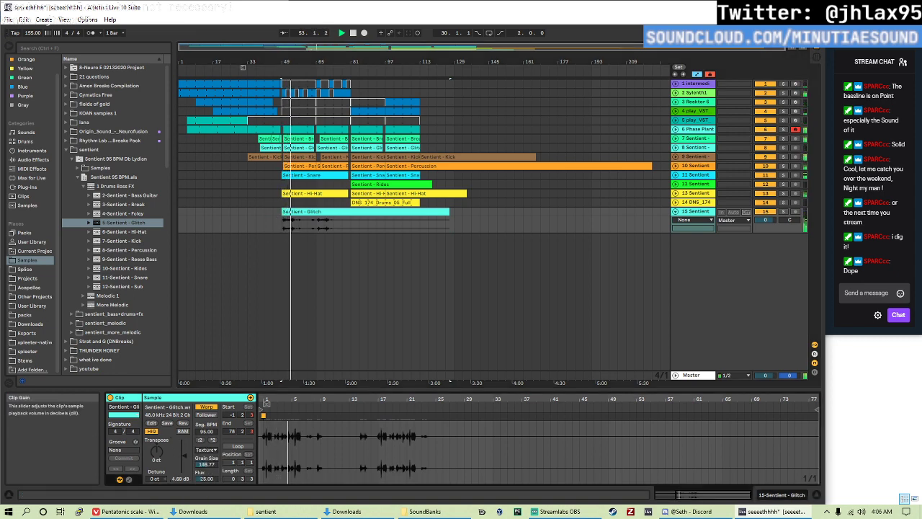
drag(180, 465, 180, 452)
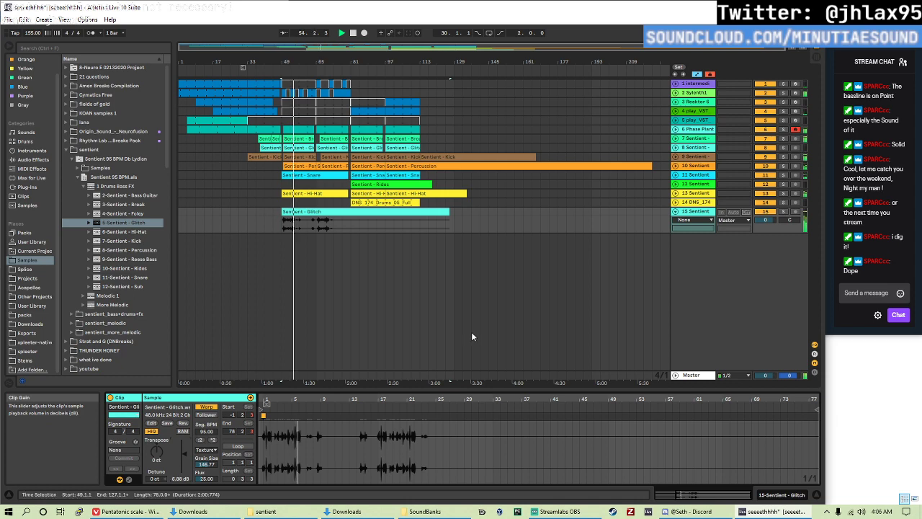
- Copy the Haas delay from the Snare track to the Glitch track with times of 3.57 ms left and 1.85 ms right
double_click(698, 184)
click(697, 175)
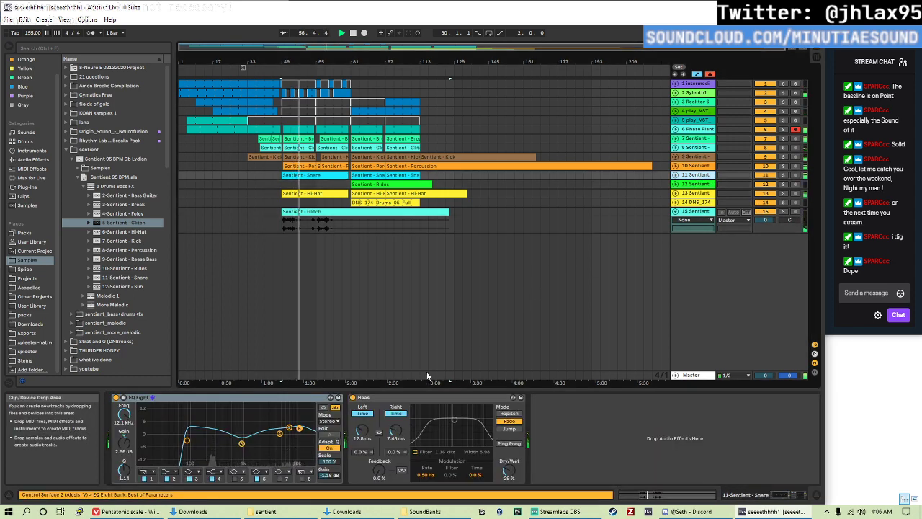
click(339, 224)
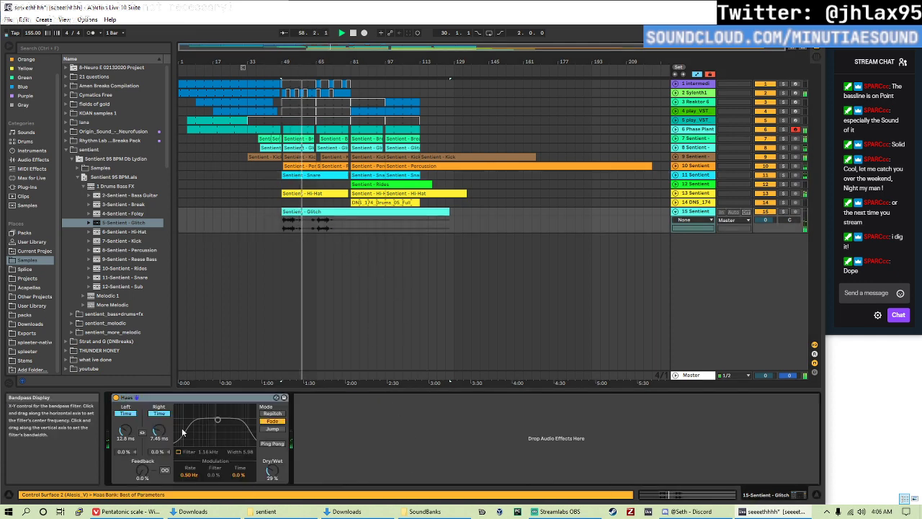
drag(124, 431, 124, 457)
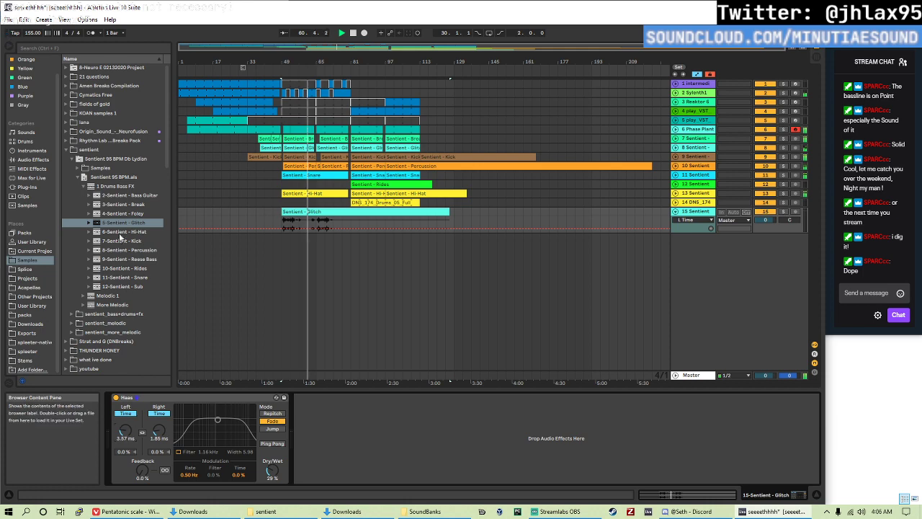
- Transpose the Glitch clip to 5 st and set its gain to 6.14 dB
key(shift+Tab)
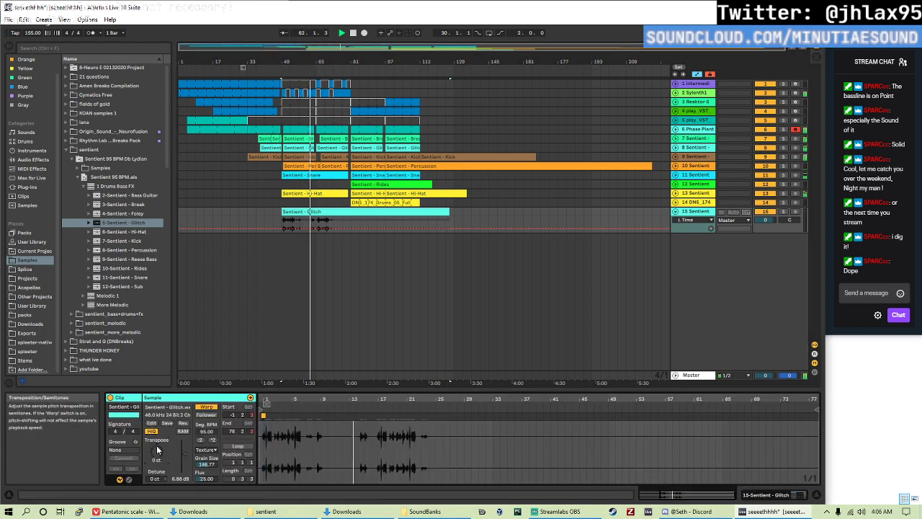
mouse_move(156, 452)
mouse_down()
mouse_move(156, 443)
mouse_move(166, 454)
mouse_up()
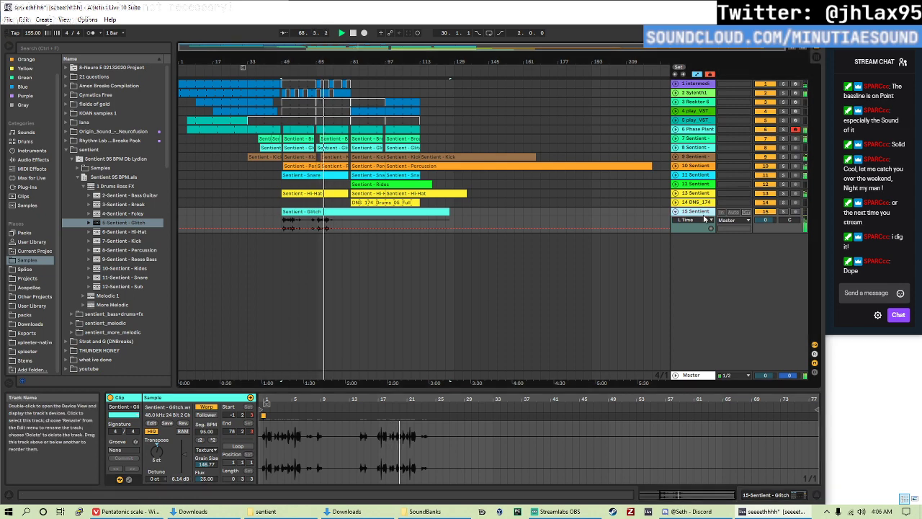
- Add an Auto Filter after the Glitch track's Haas delay, using a notch shape at 1.16 kHz
click(704, 219)
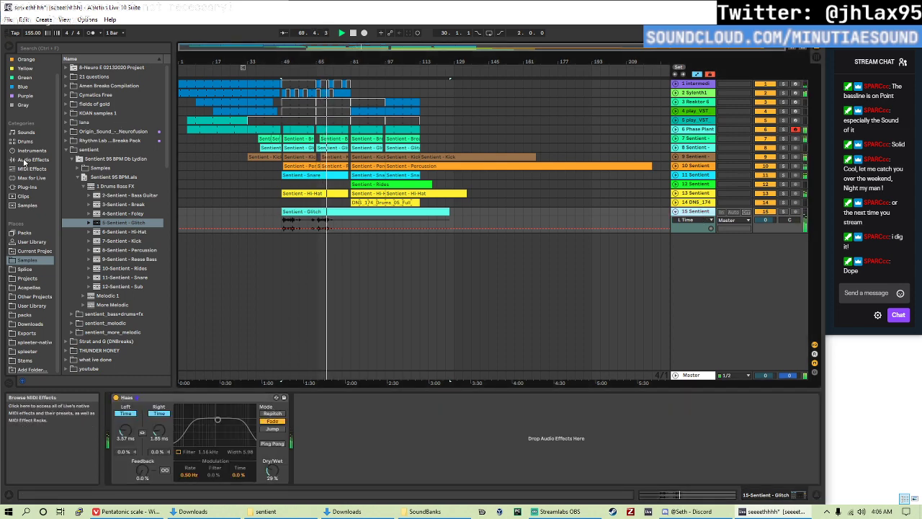
click(29, 160)
double_click(91, 86)
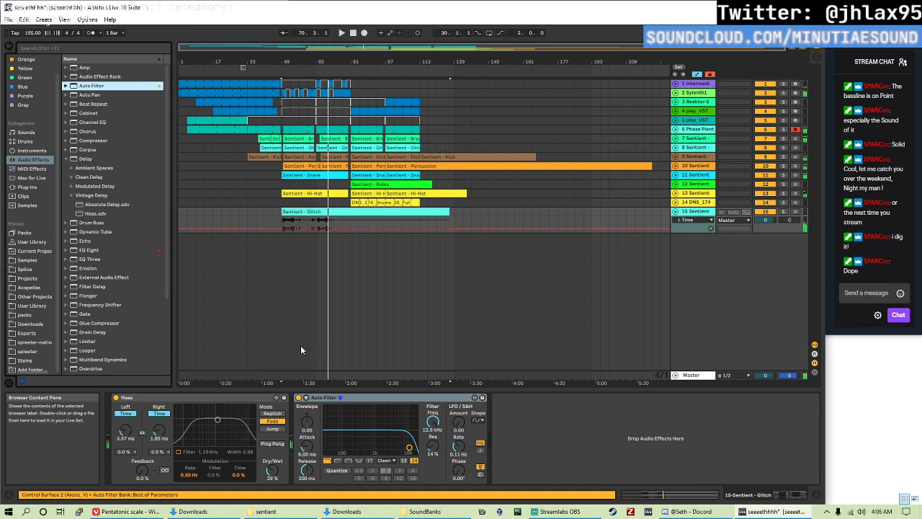
click(358, 460)
drag(408, 448, 376, 448)
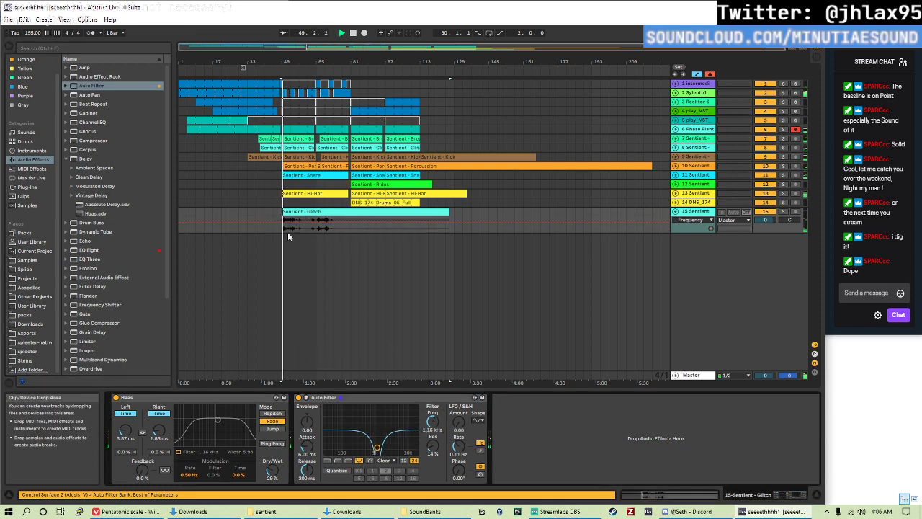
- Set the Auto Filter's LFO to amount 10.7, synced rate 1/12, phase 129° and offset 91.4°, with the notch at 1.43 kHz
drag(458, 425, 459, 415)
click(476, 451)
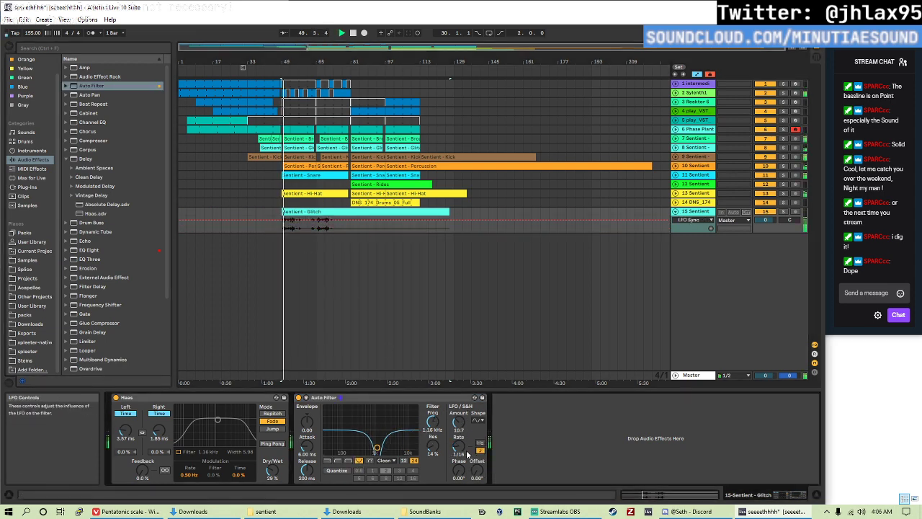
drag(467, 454, 458, 432)
drag(477, 469, 476, 446)
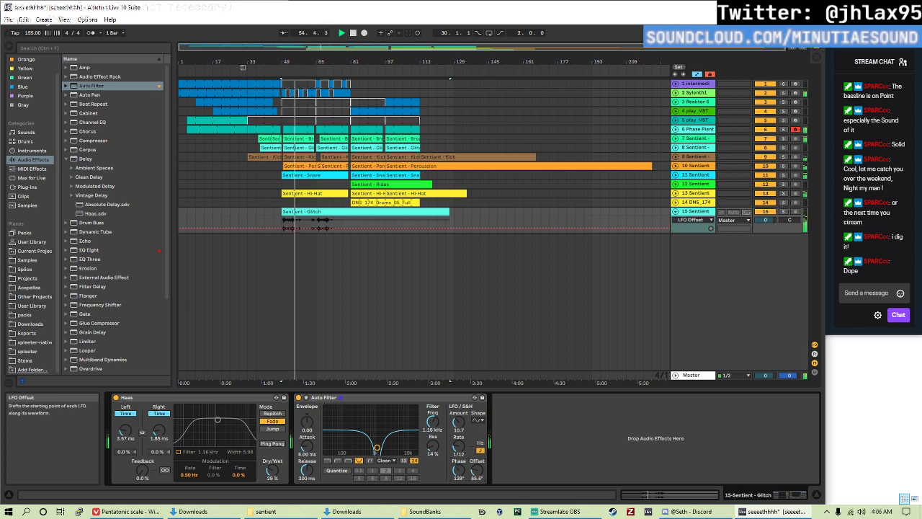
drag(376, 447, 379, 447)
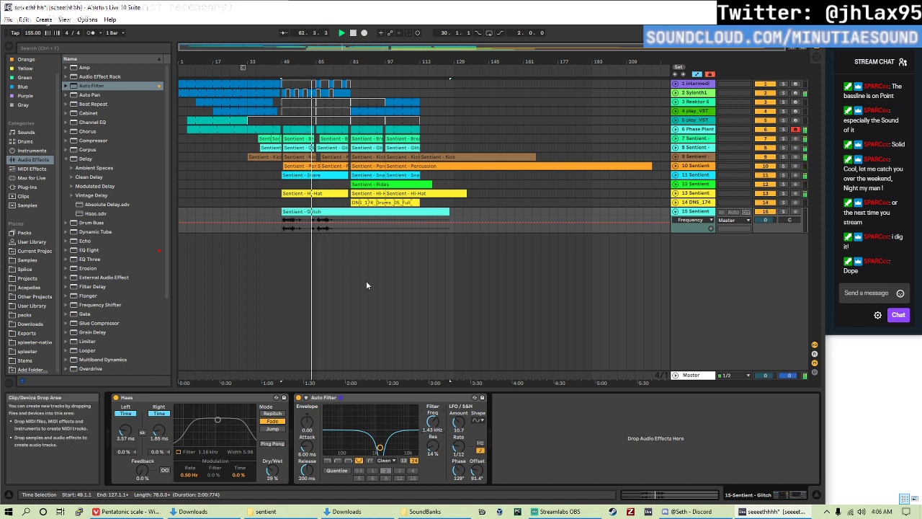
- End the Glitch clip at bar 77 and add a Chorus with a 20.0 Hz highpass and 0.35 Hz modulation rate to its track
drag(449, 214, 343, 217)
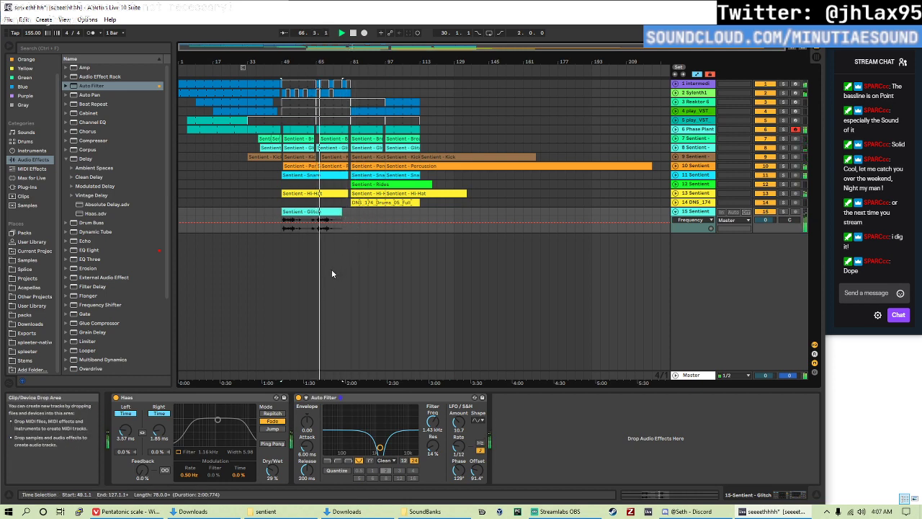
drag(87, 131, 506, 403)
mouse_move(567, 436)
mouse_down()
mouse_move(579, 438)
mouse_move(574, 447)
mouse_up()
drag(507, 421, 507, 447)
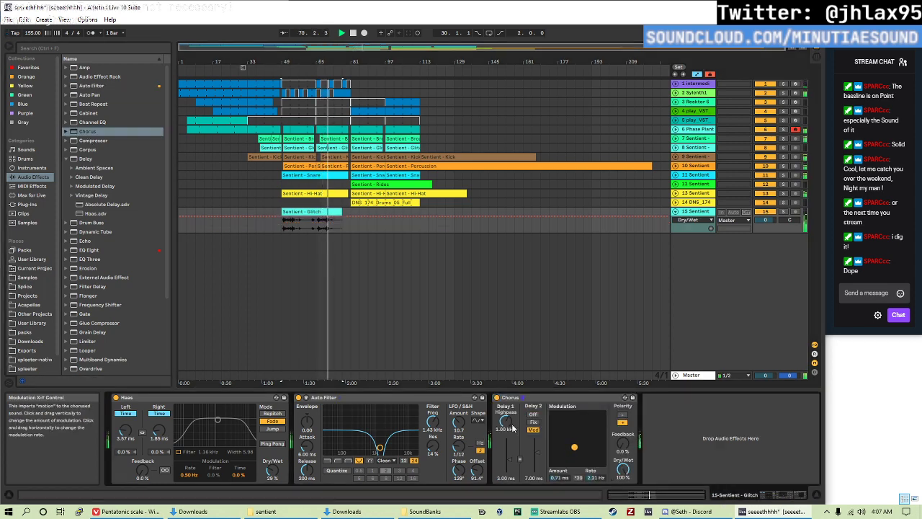
drag(575, 446, 586, 423)
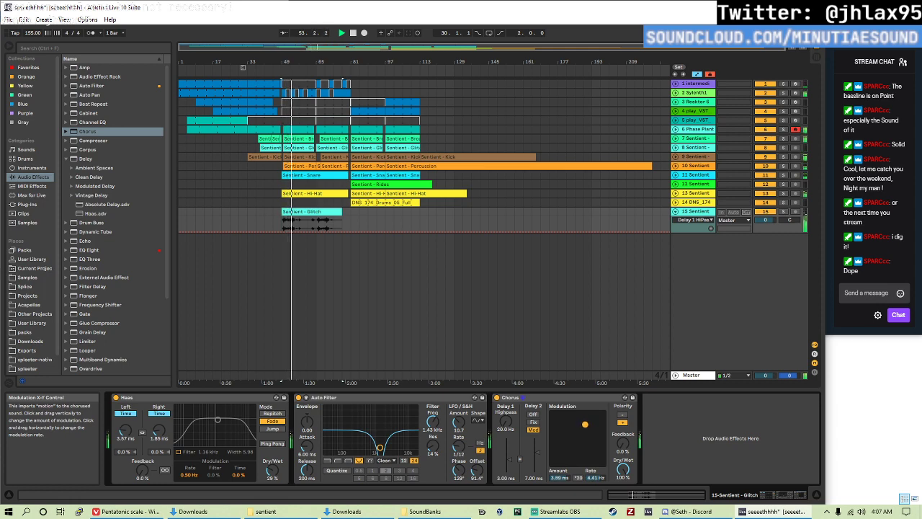
drag(586, 424, 556, 421)
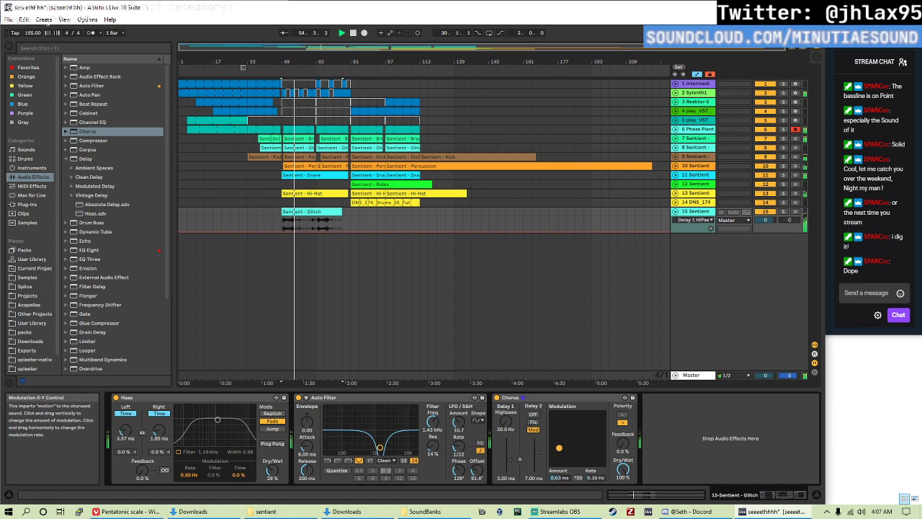
- Place the Chorus before the Auto Filter with a 1.20 Hz modulation rate, and append a second Auto Filter with a 4.90 kHz lowpass
drag(513, 397, 324, 401)
drag(376, 452, 371, 454)
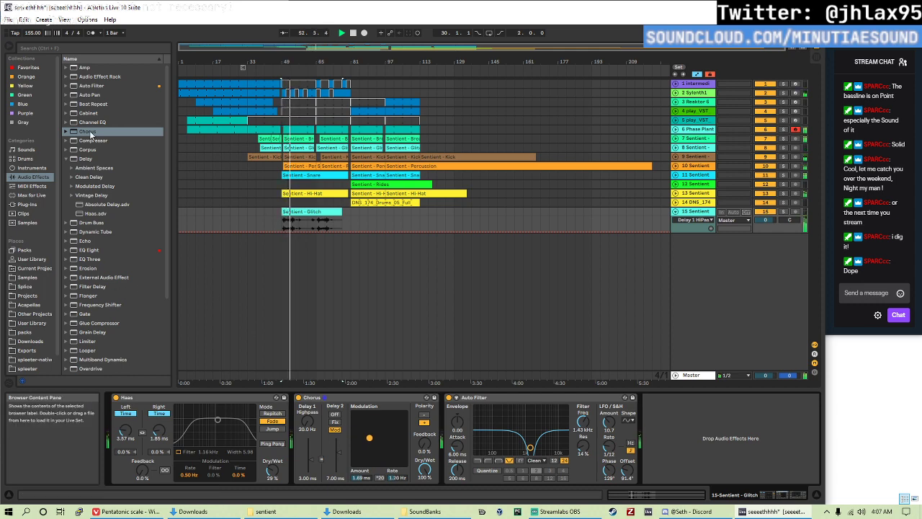
double_click(91, 86)
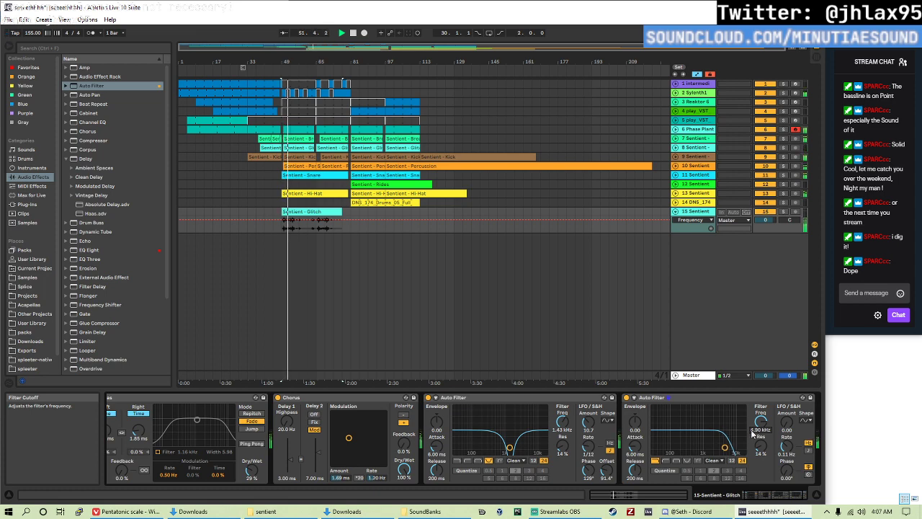
- Check the track levels in the mixer and switch on the Master's effect rack containing EQ Eight and Ozone 8
key(Tab)
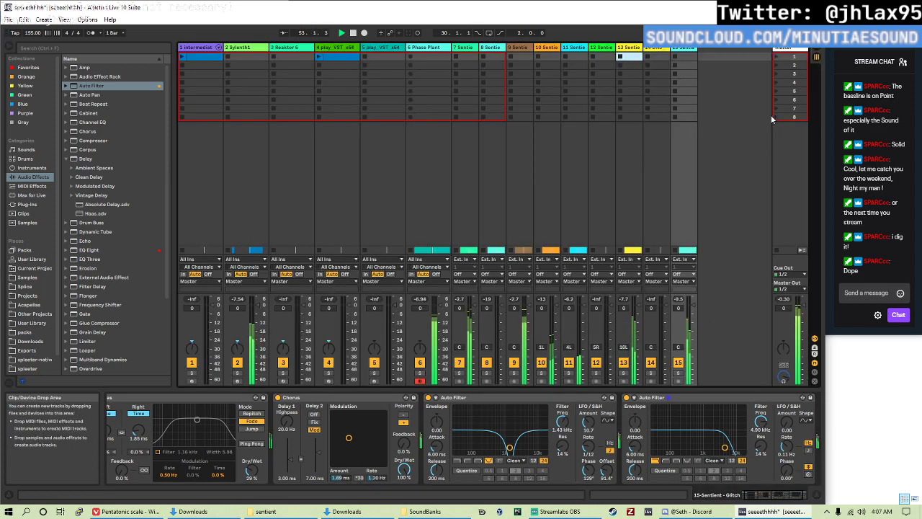
click(790, 59)
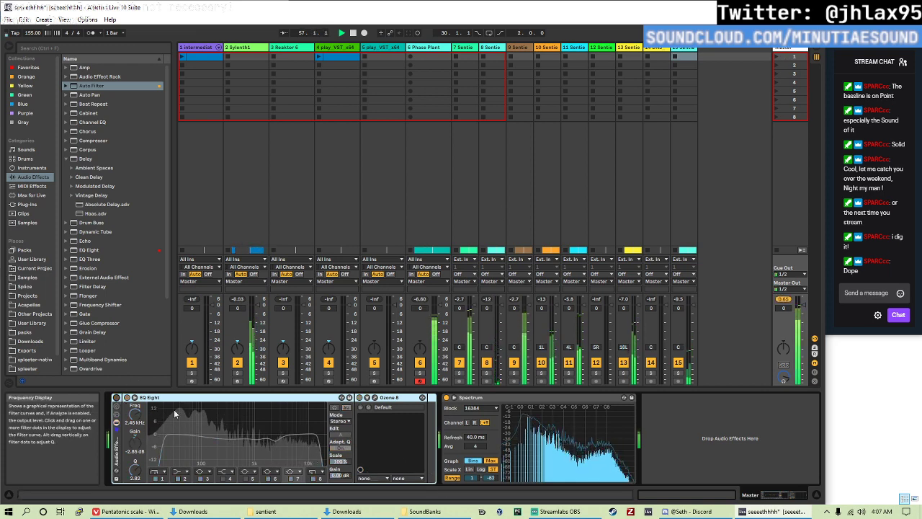
key(Tab)
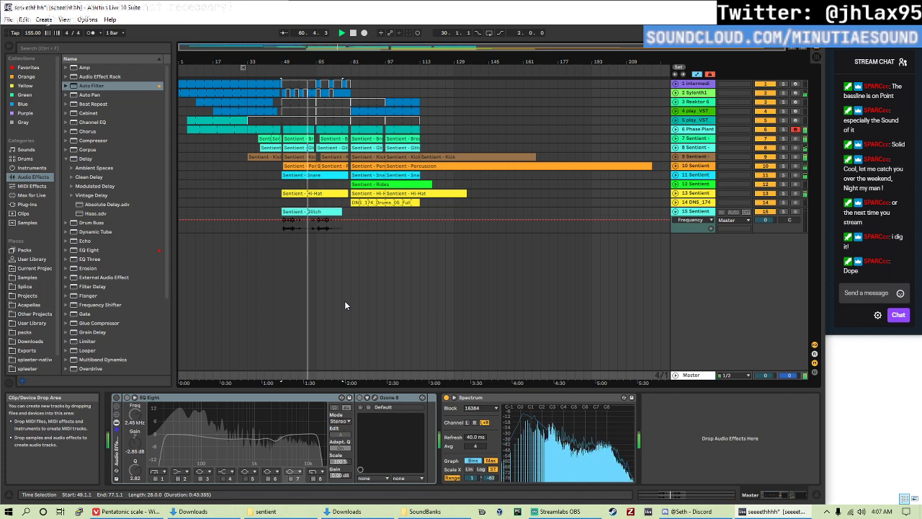
click(118, 398)
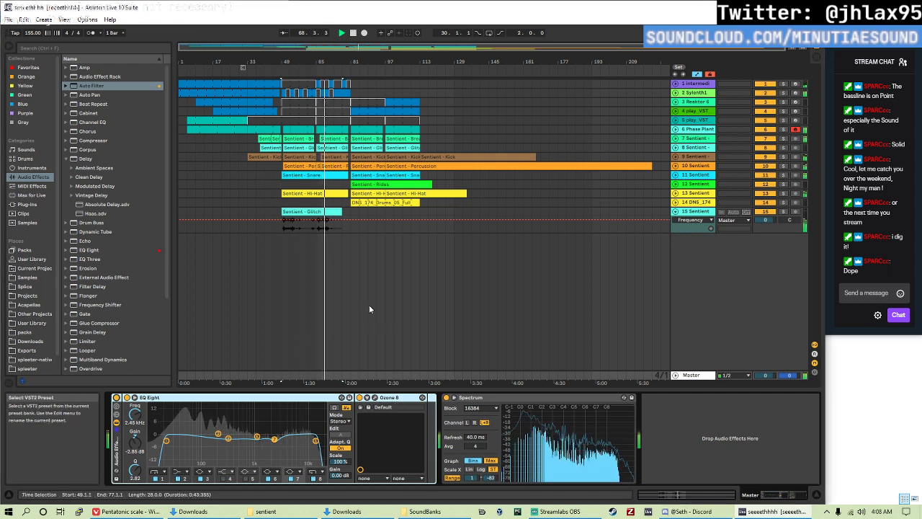
- Play the arrangement from around bars 37 and 45, and loop bars 29 to 33 for playback
click(258, 229)
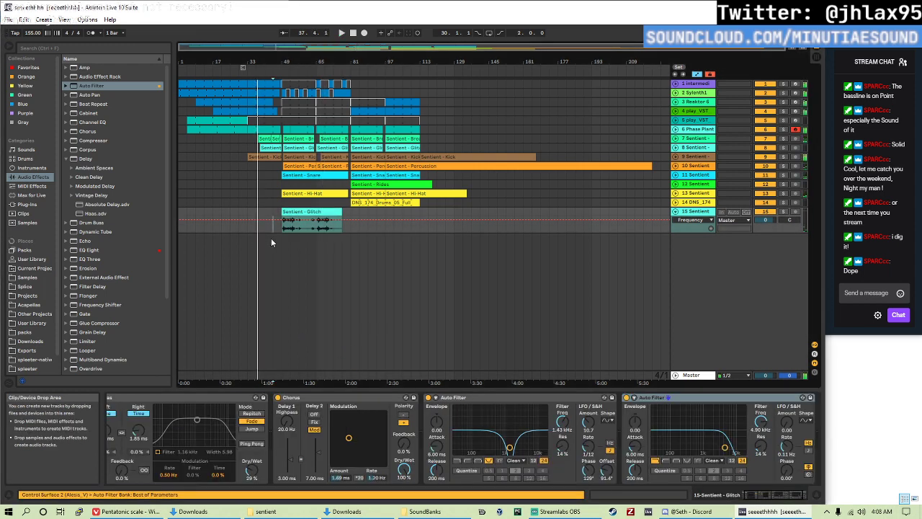
click(274, 249)
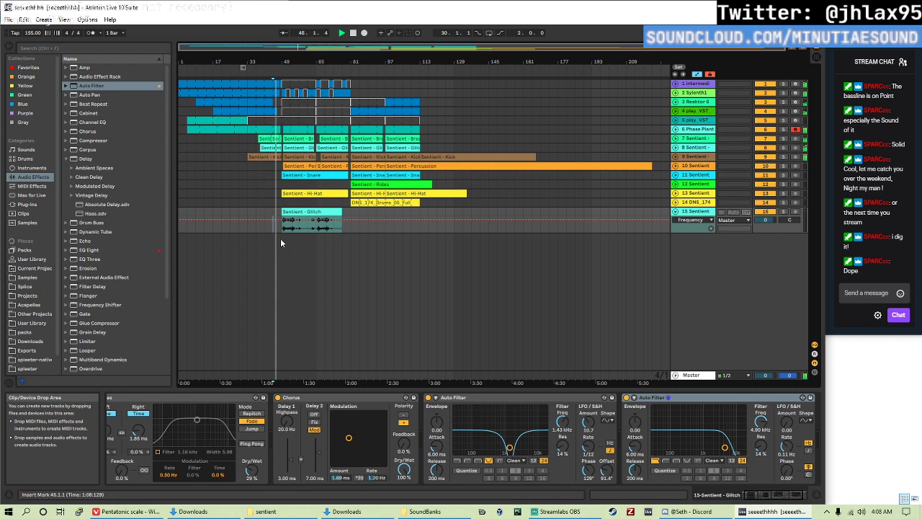
click(241, 229)
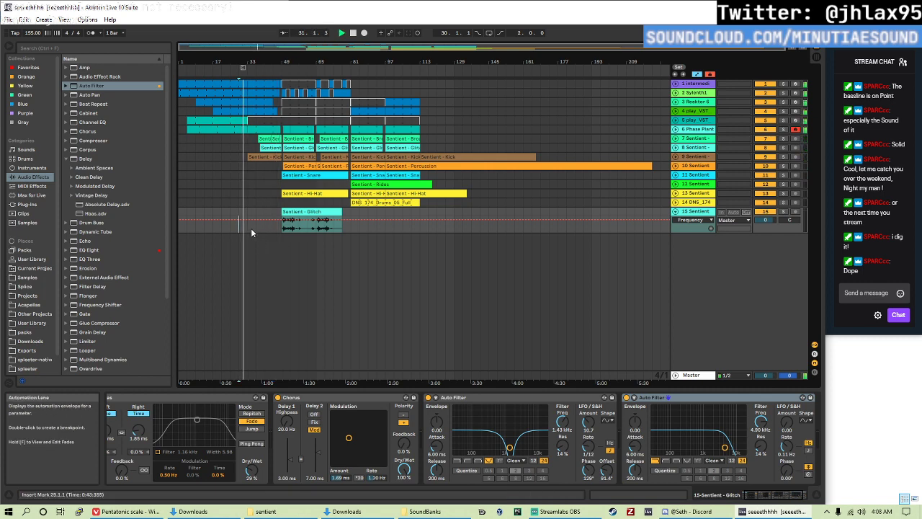
shift+click(248, 228)
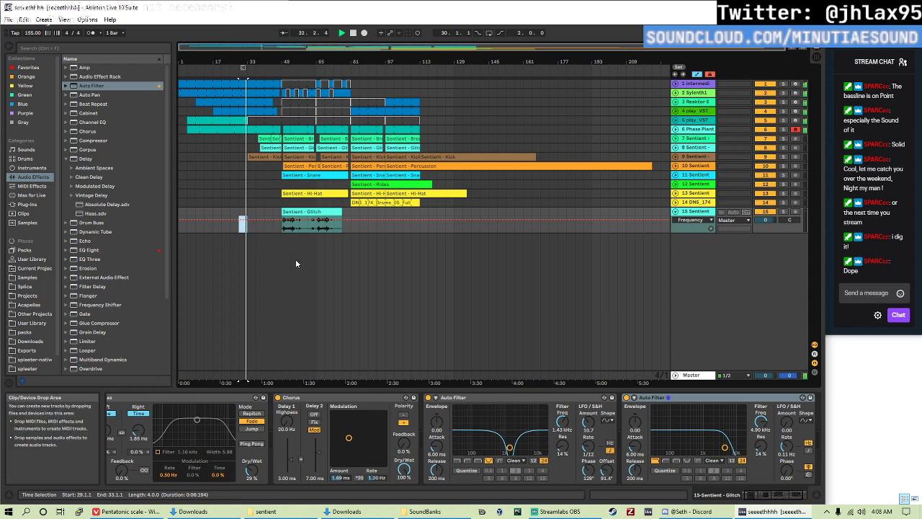
key(ctrl+l)
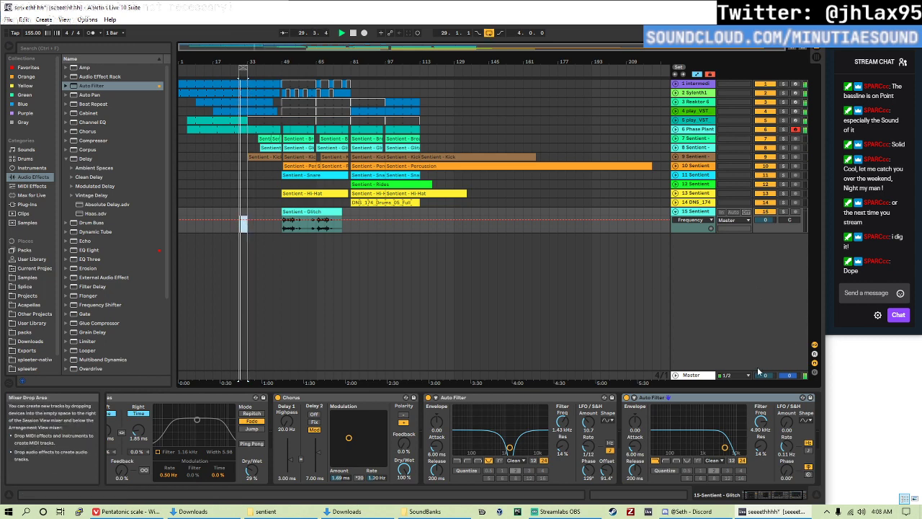
- Run Ozone 8's Master Assistant on the Master with CD target and Medium intensity, restore the Master volume to 0 dB, and accept the result
click(702, 376)
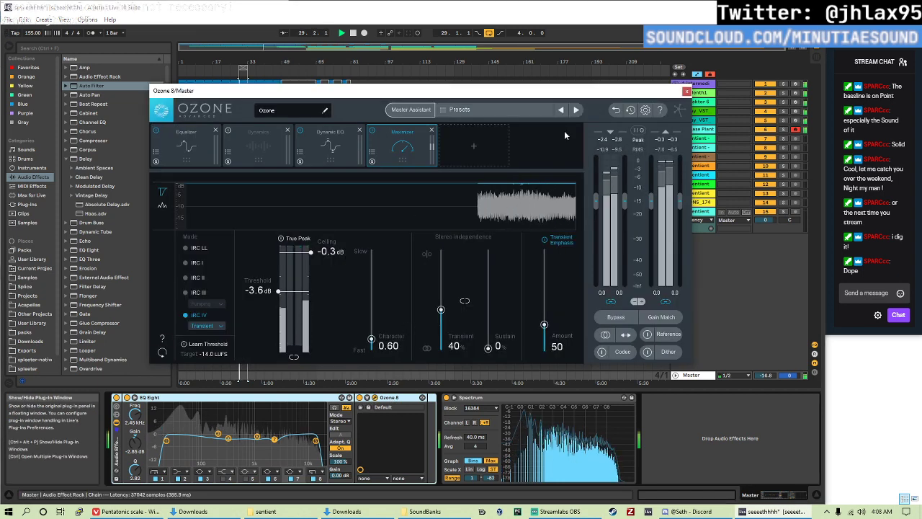
click(420, 109)
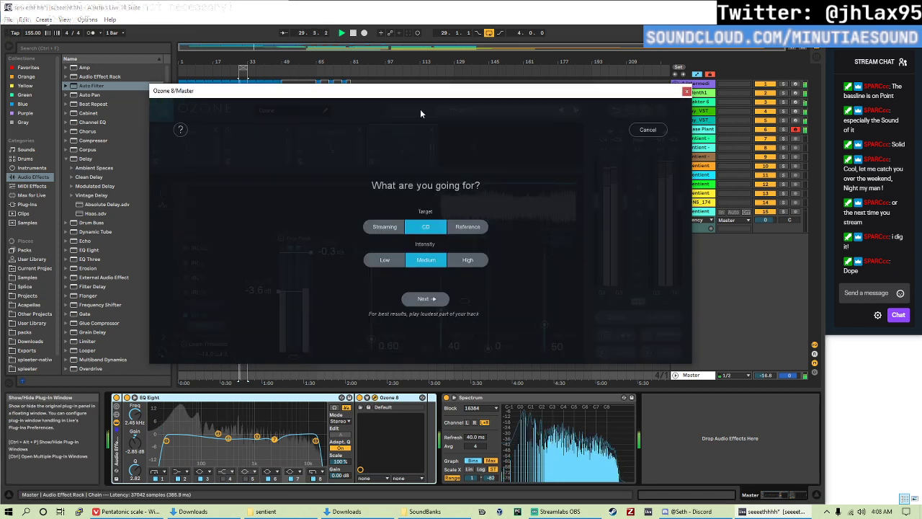
click(424, 299)
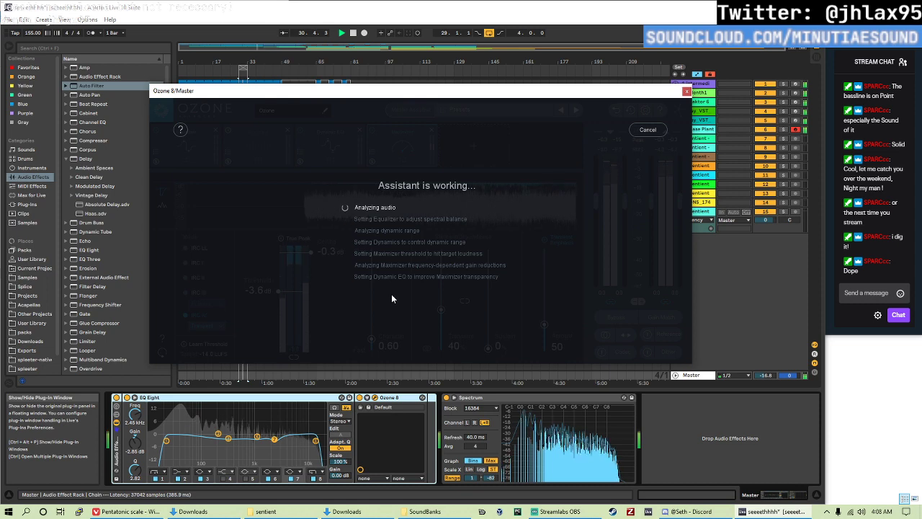
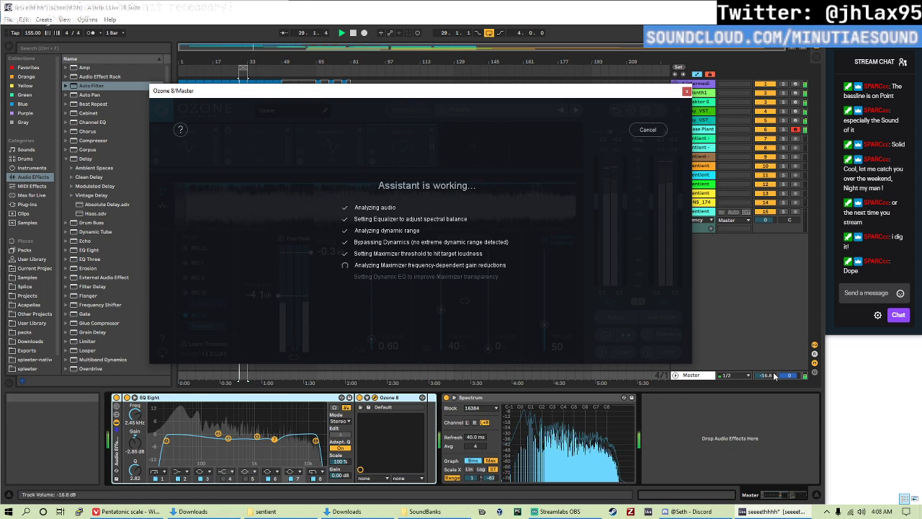
drag(765, 375, 772, 374)
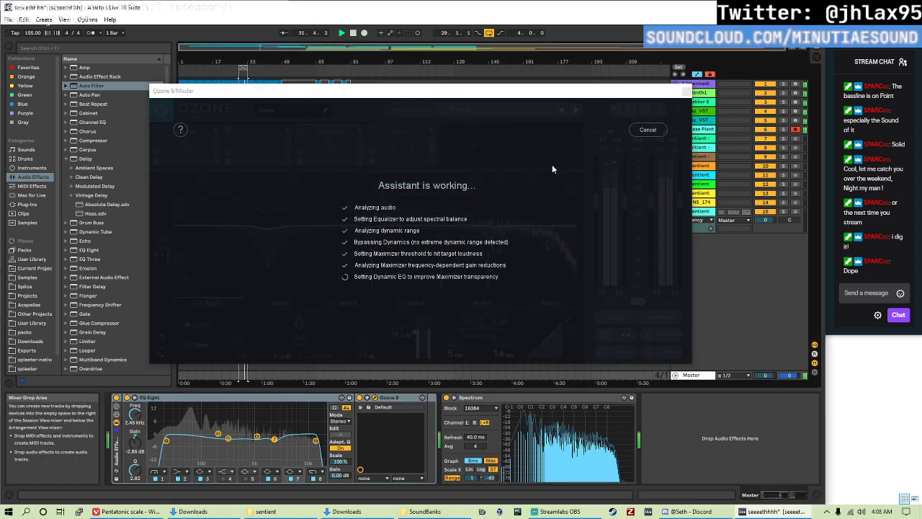
click(426, 302)
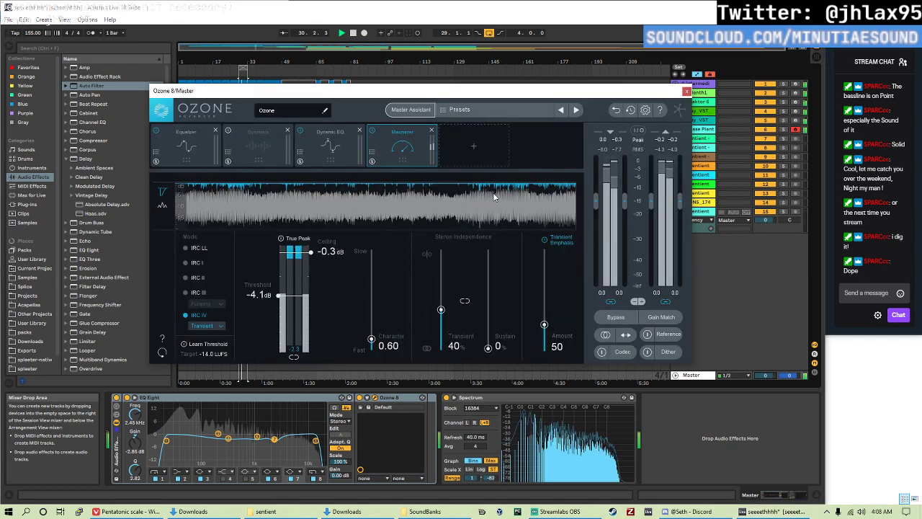
click(686, 91)
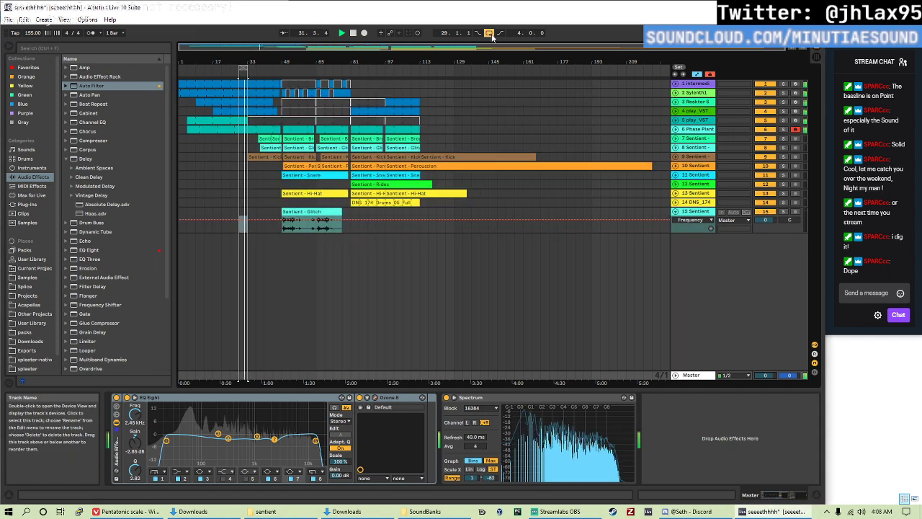
- Turn off the loop, audition the arrangement from bar 33 onward, and fold the Glitch track
click(249, 231)
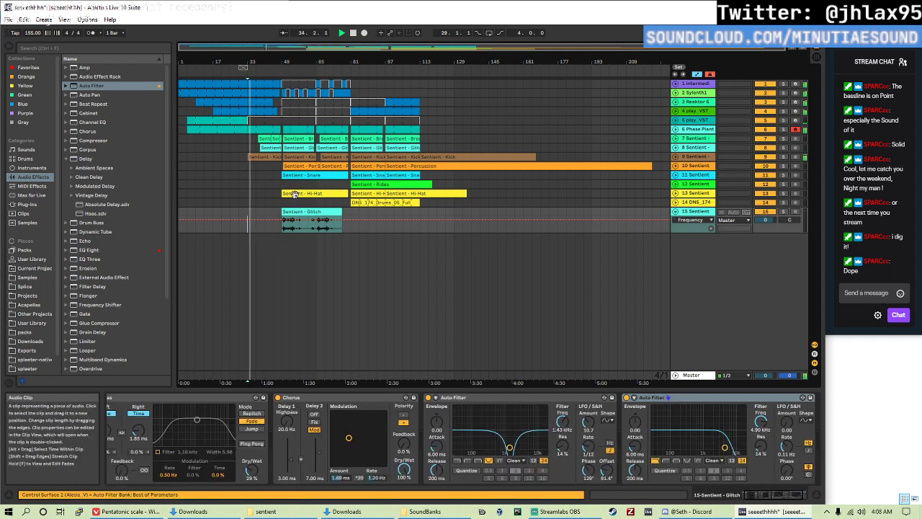
click(282, 172)
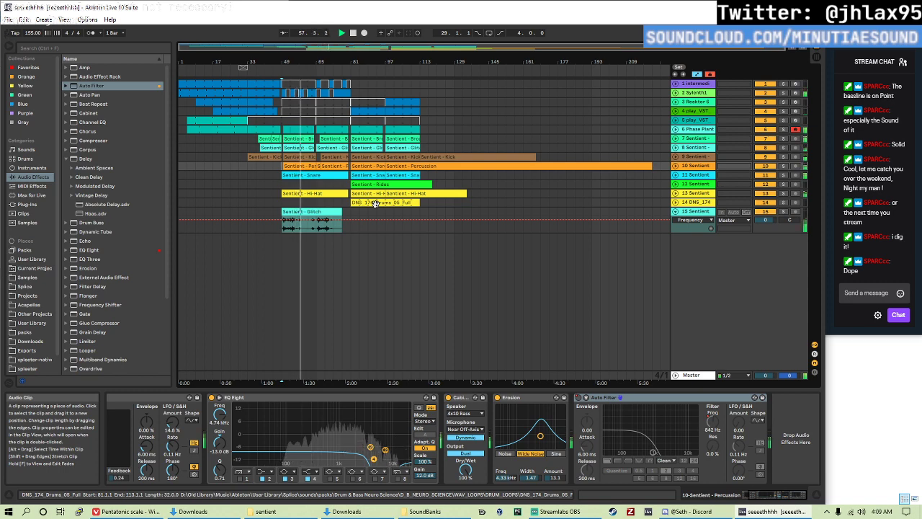
click(347, 255)
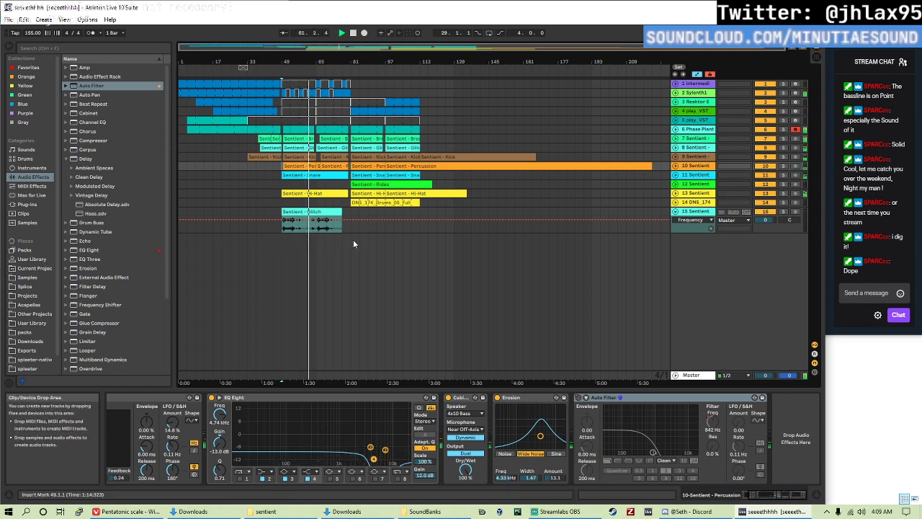
click(674, 213)
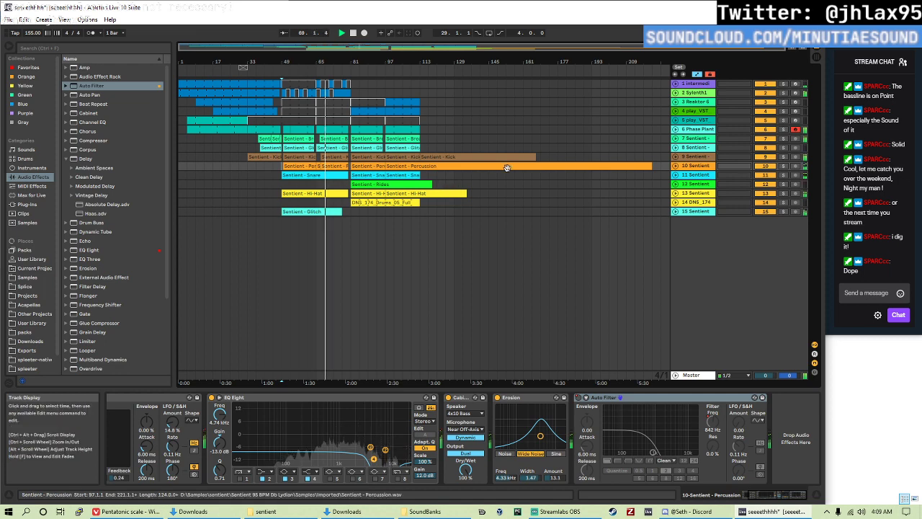
- Compare the mix with tracks 7 to 15 muted together and switched back on
click(698, 138)
click(696, 202)
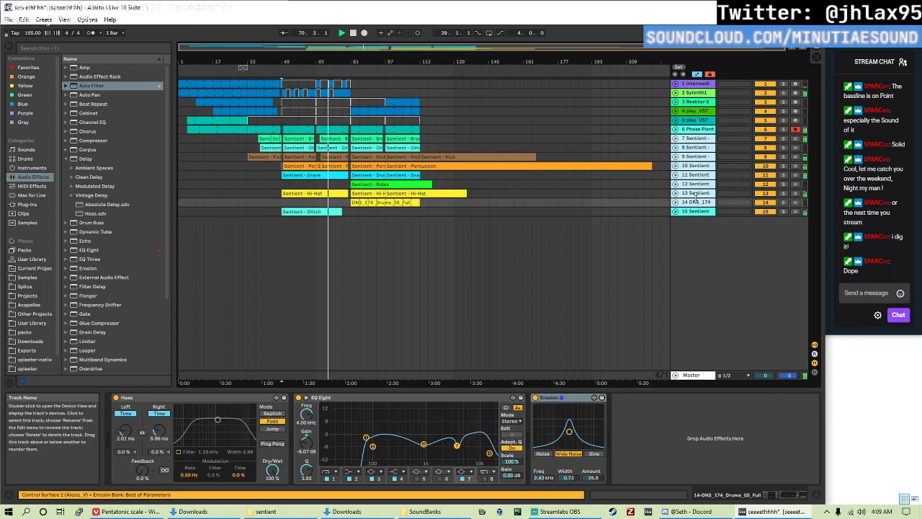
click(702, 210)
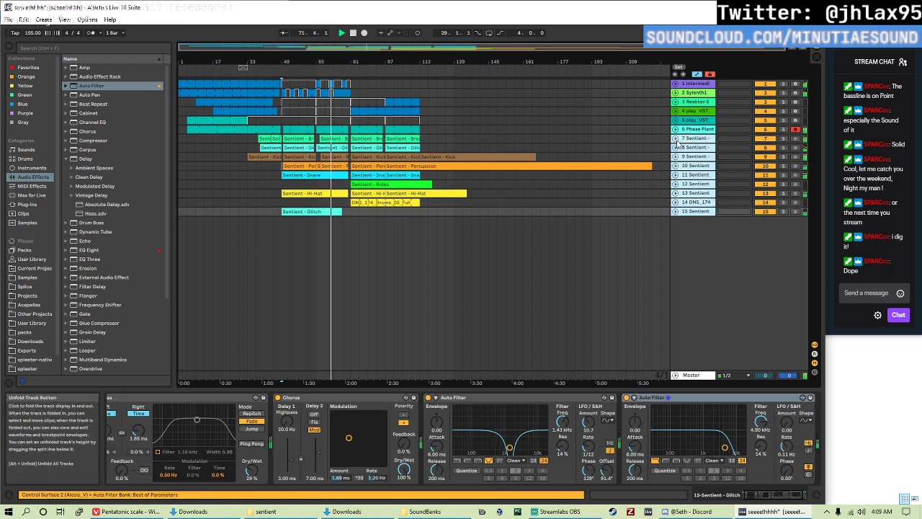
click(770, 141)
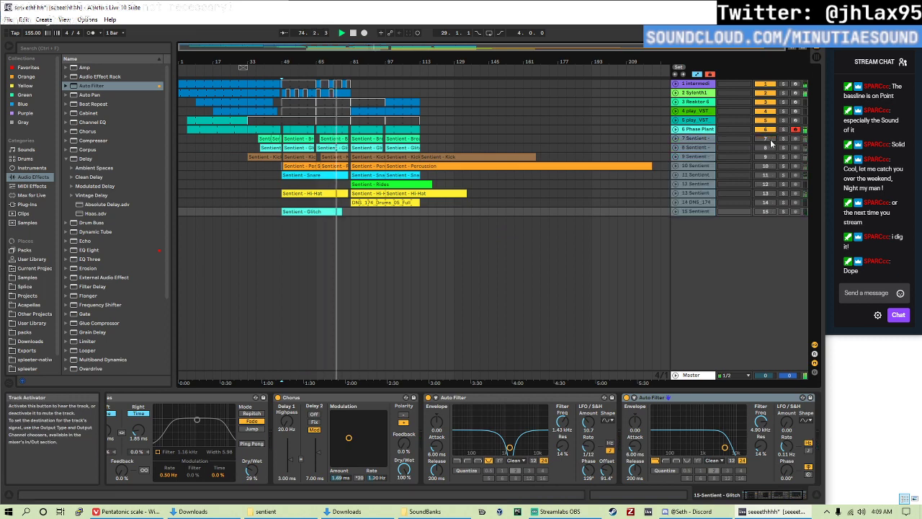
click(770, 140)
- Place the insert marker at bar 81 and check the track levels in the mixer during playback
click(351, 213)
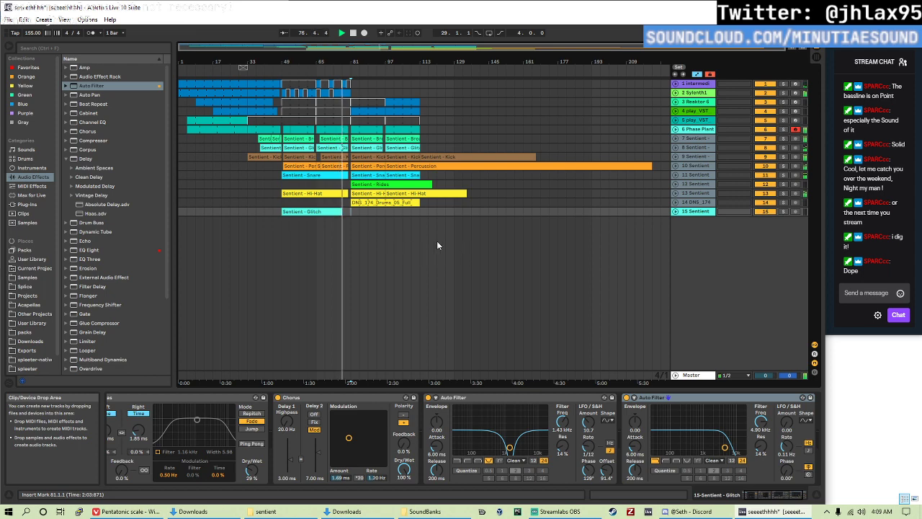
key(Tab)
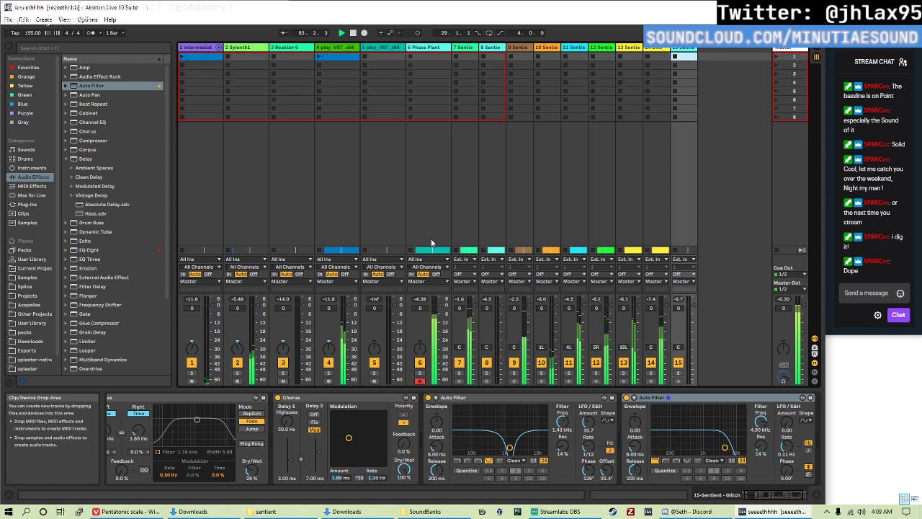
key(Tab)
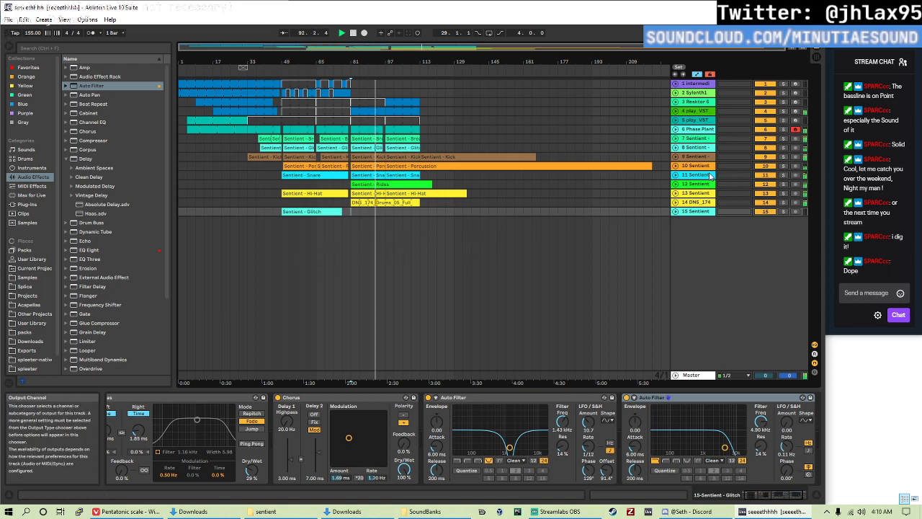
- Pan the Snare track to 3R and fold it again
click(675, 175)
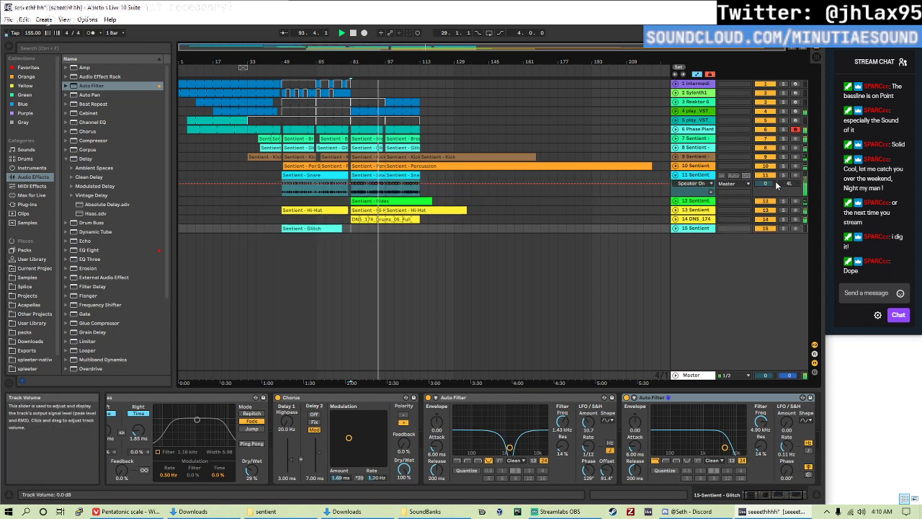
drag(789, 183, 789, 177)
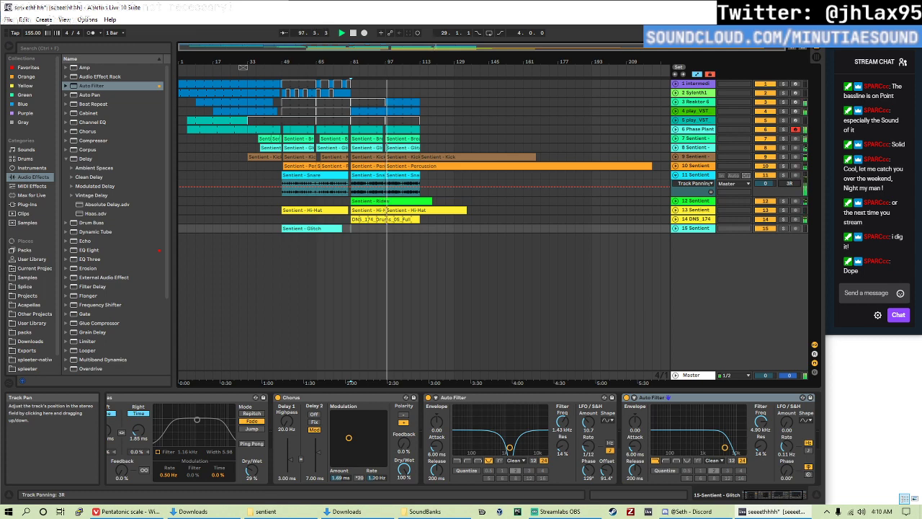
click(675, 175)
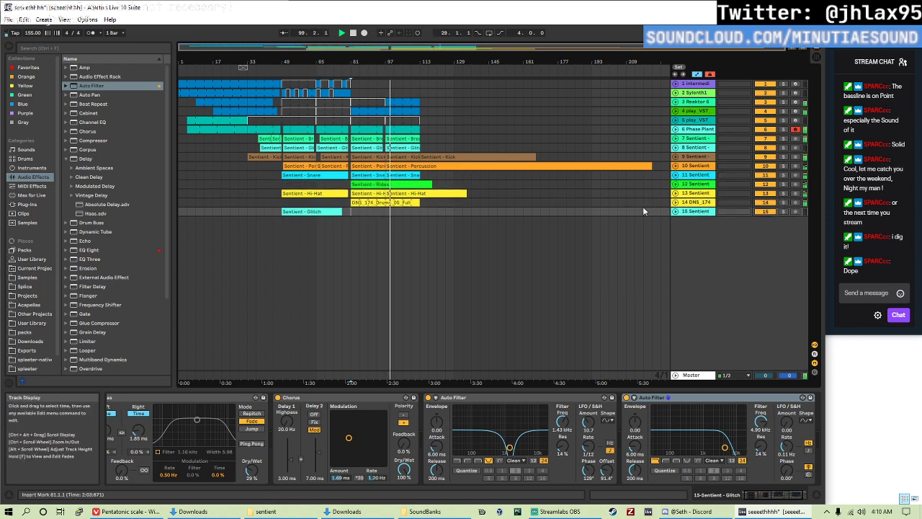
- Add a second Haas delay to the Snare track with linked left and right times of 1.13 ms
click(702, 176)
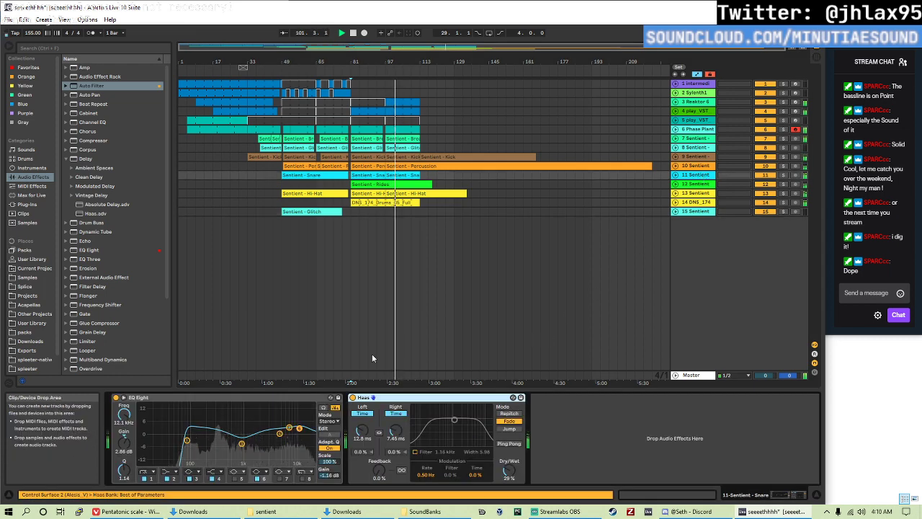
click(100, 213)
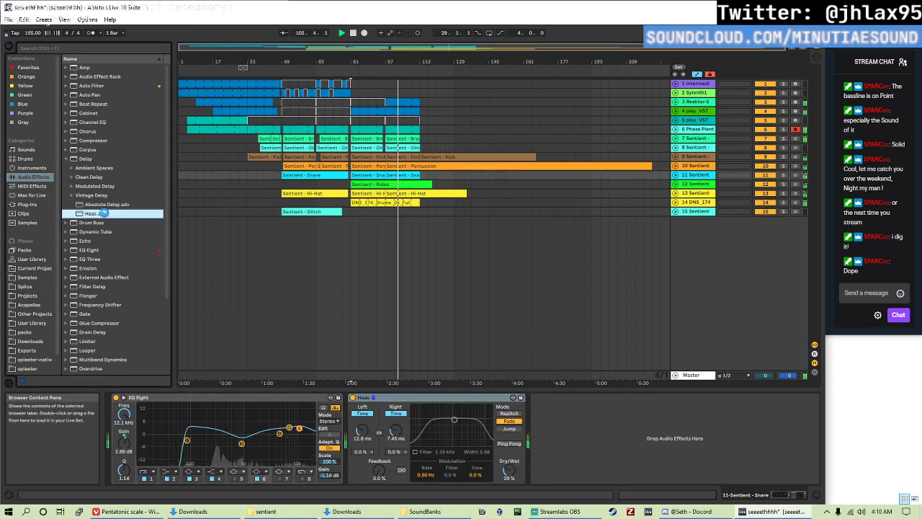
double_click(101, 213)
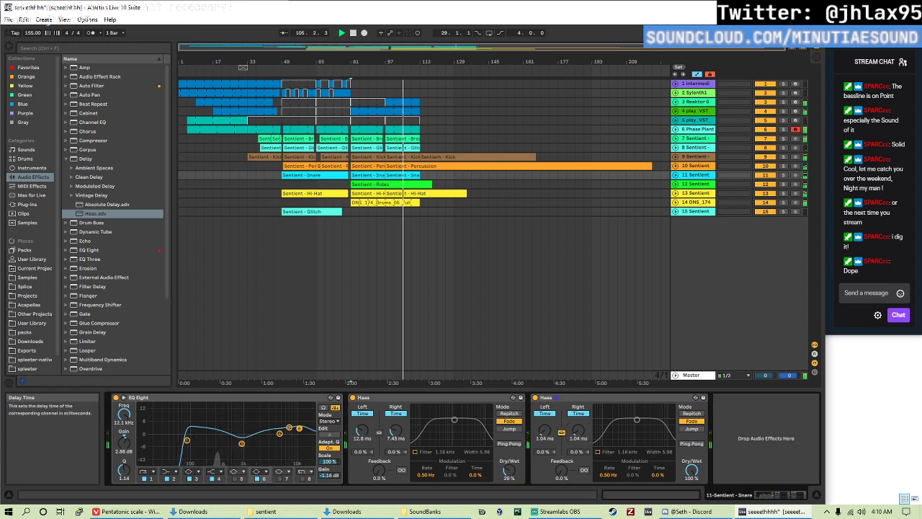
drag(544, 430, 545, 431)
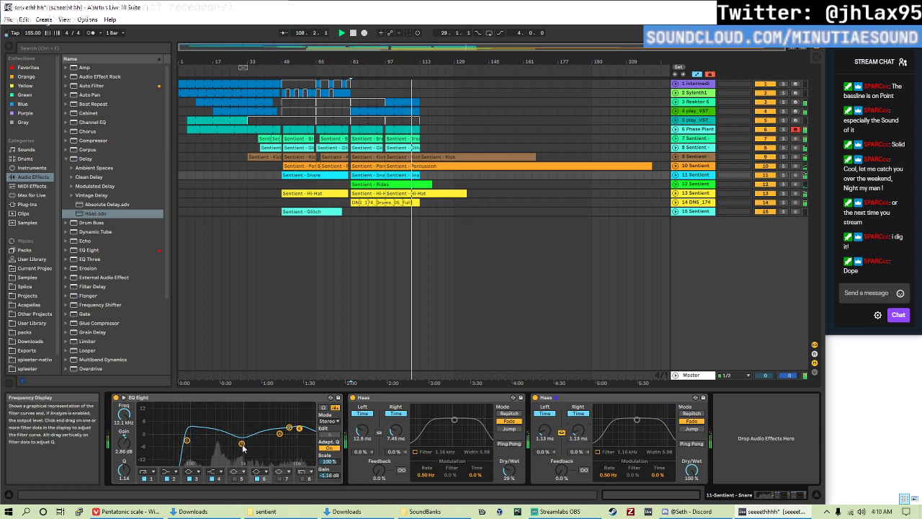
- Shape the snare's EQ Eight with band 3 at 1.56 kHz and -4.09 dB and band 7 enabled, and lengthen the second Haas to 2.08 ms
drag(241, 443, 223, 436)
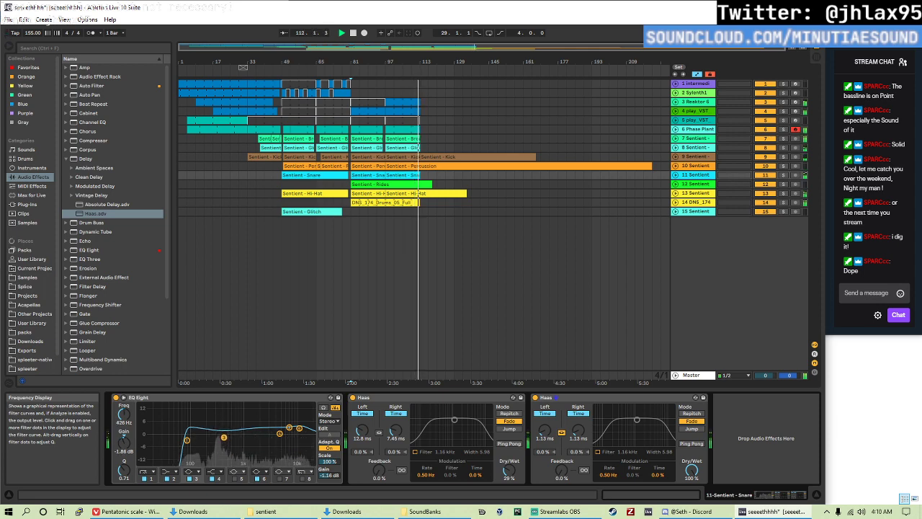
click(286, 479)
drag(124, 440, 124, 461)
drag(280, 445, 278, 436)
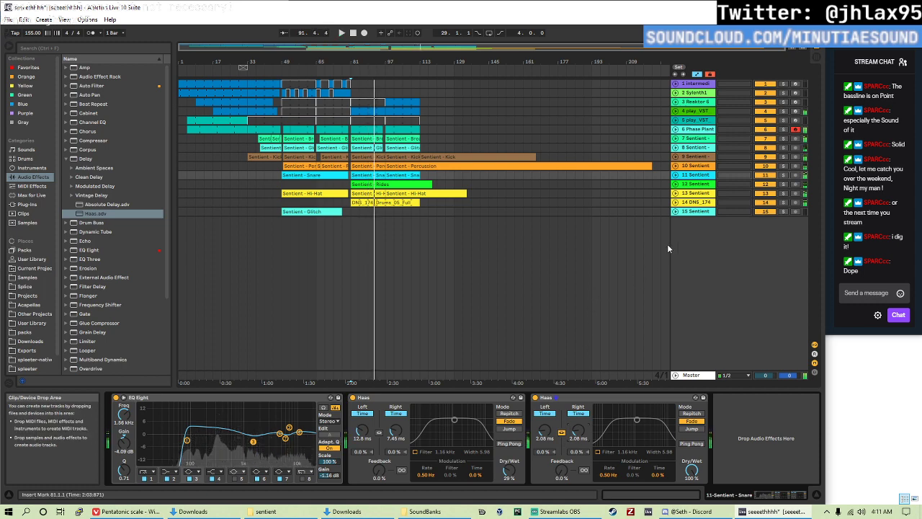
- Replay from bar 81, briefly solo the snare, and set its EQ Eight output gain to -0.73 dB
key(space)
key(space)
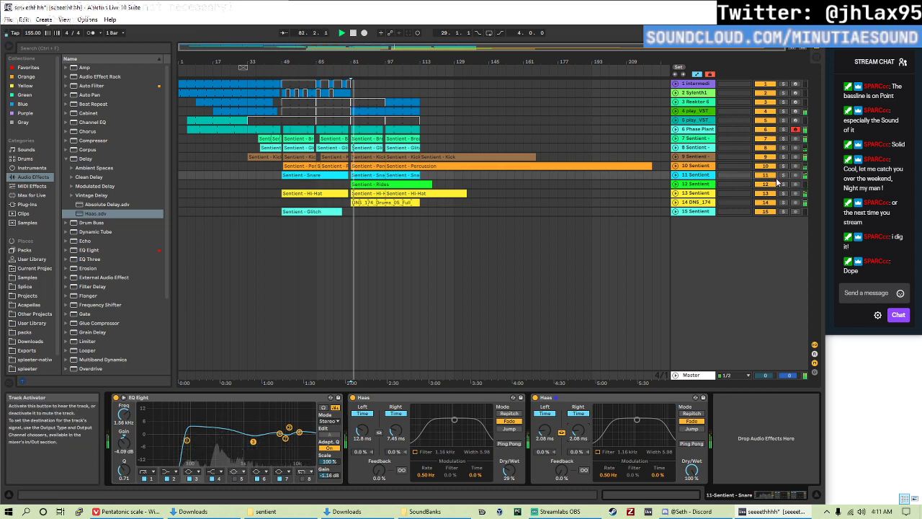
click(784, 175)
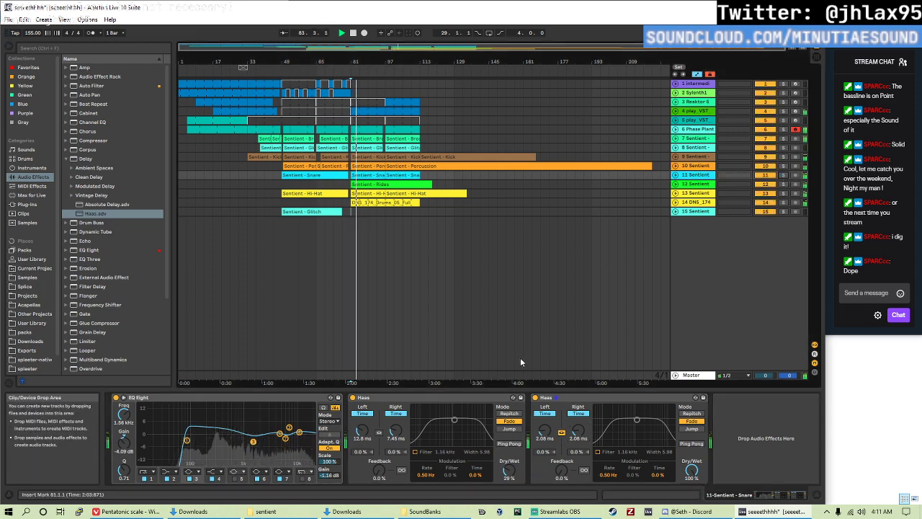
click(784, 175)
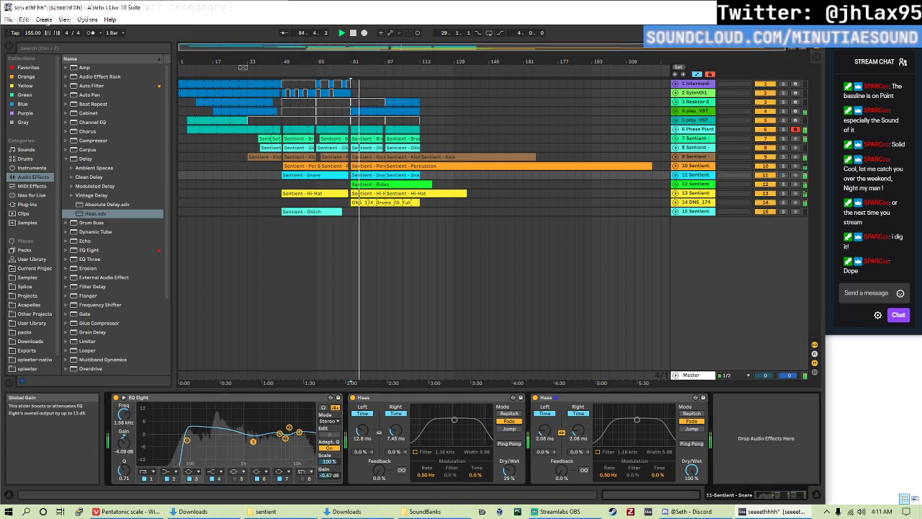
drag(329, 475, 329, 479)
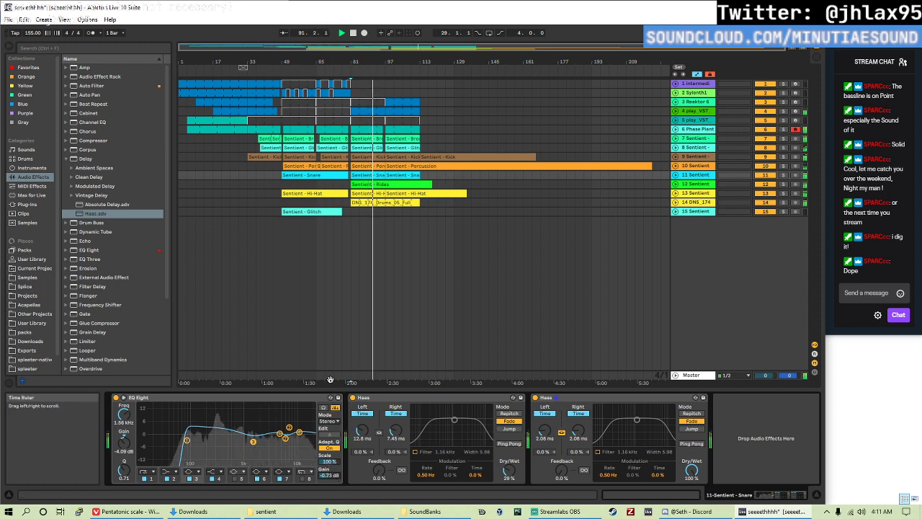
- Replay from bar 49 while browsing the User Library's Instrument Rack presets, widening the browser to show their full names
click(281, 227)
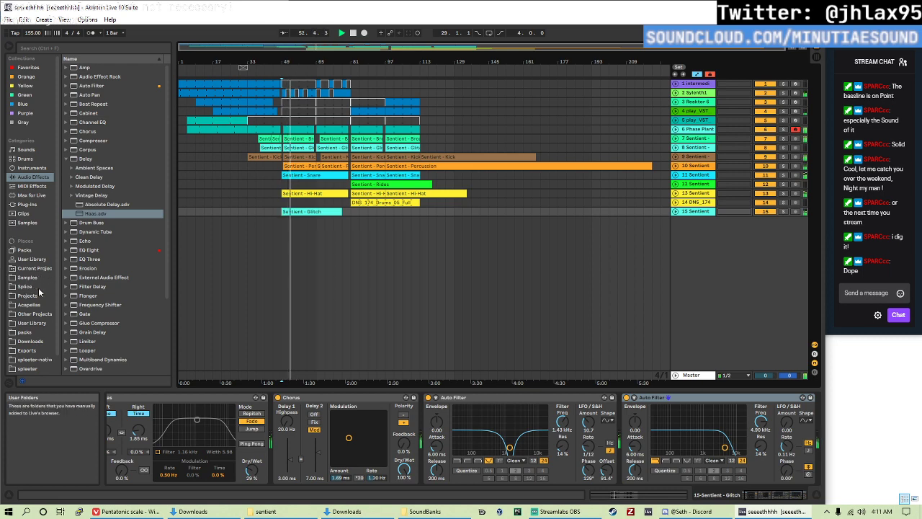
scroll(119, 309, down, 4)
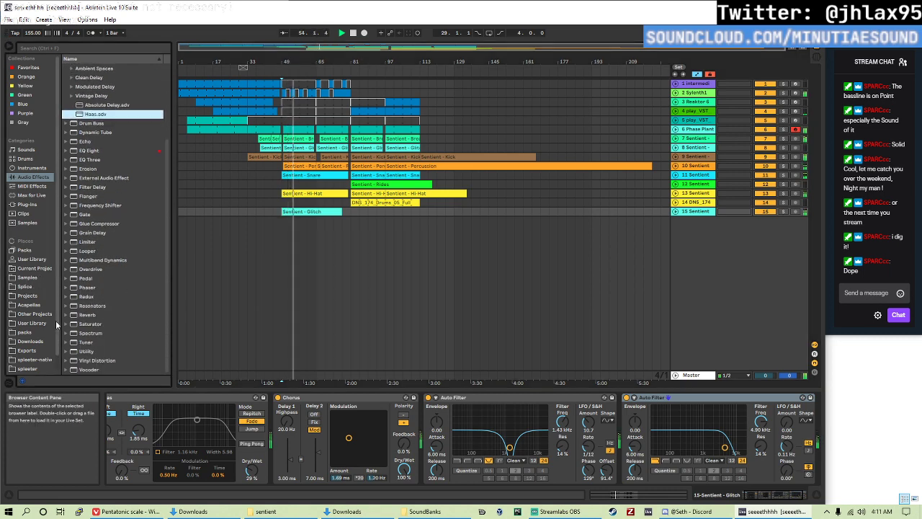
click(38, 259)
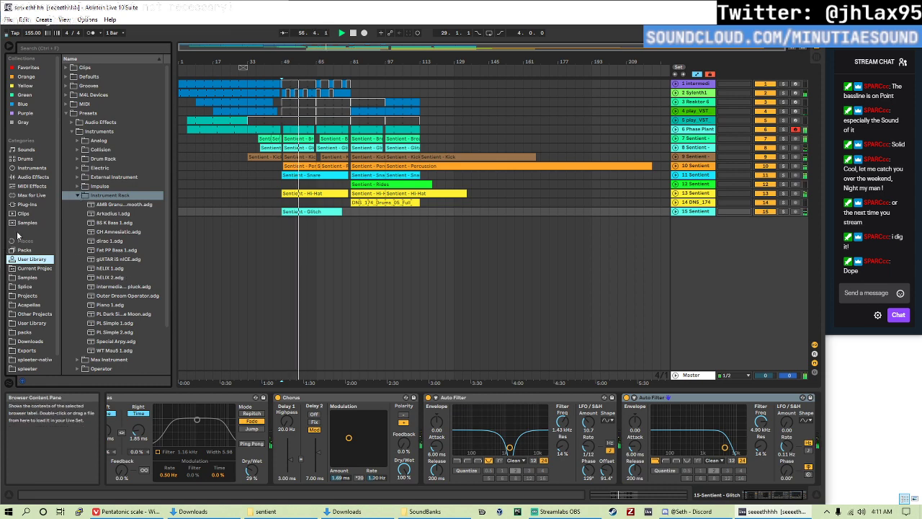
scroll(123, 216, down, 1)
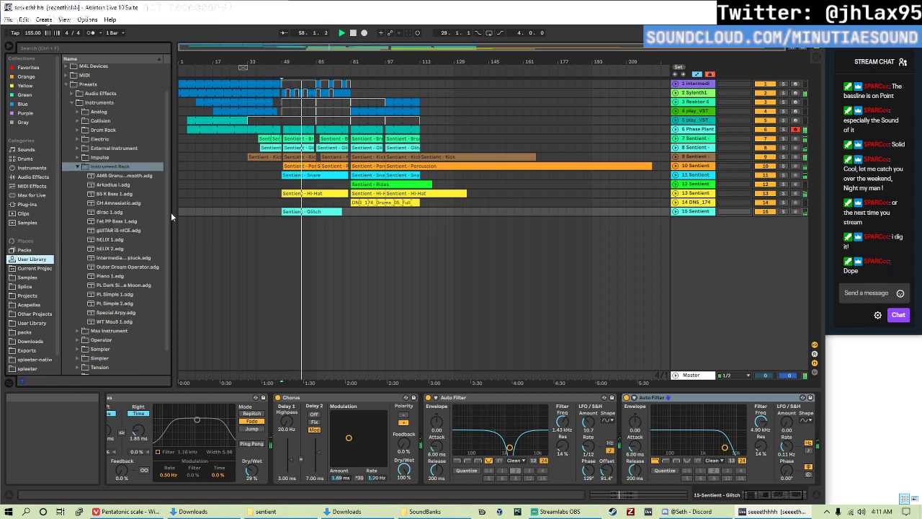
drag(171, 211, 190, 212)
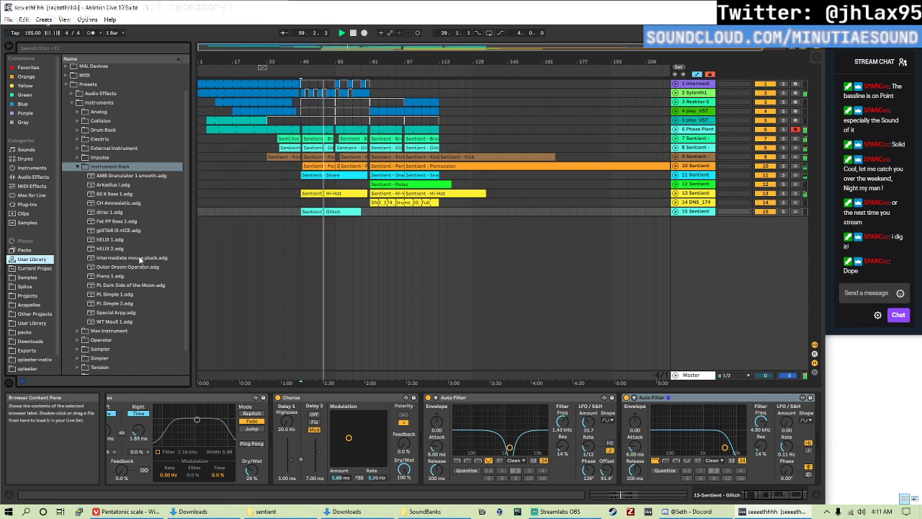
scroll(140, 262, down, 1)
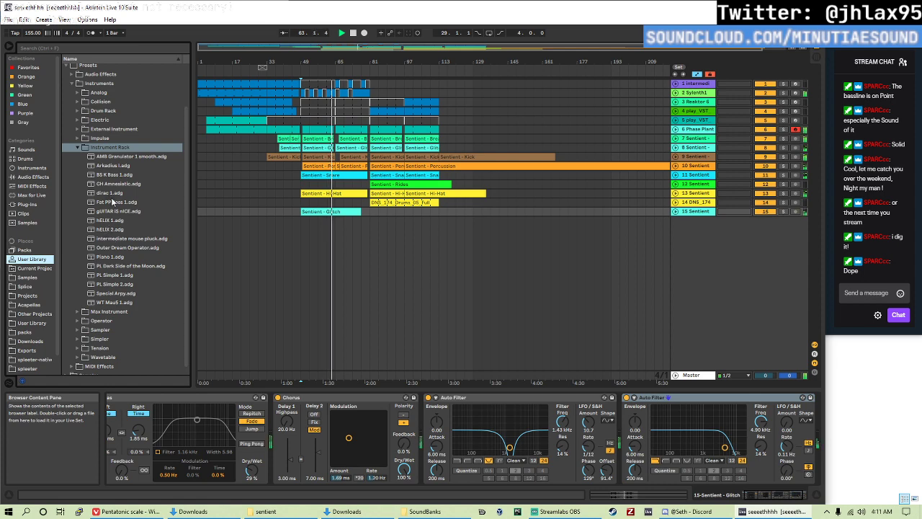
scroll(26, 319, down, 1)
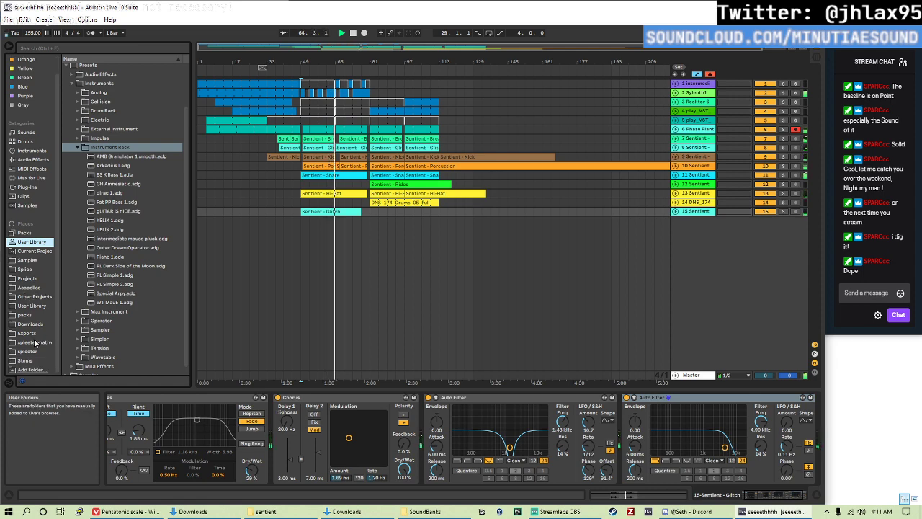
- Add 4-Sentient - Foley from the Samples folder to a new track below Glitch, starting at bar 37, and play from bar 49
click(42, 318)
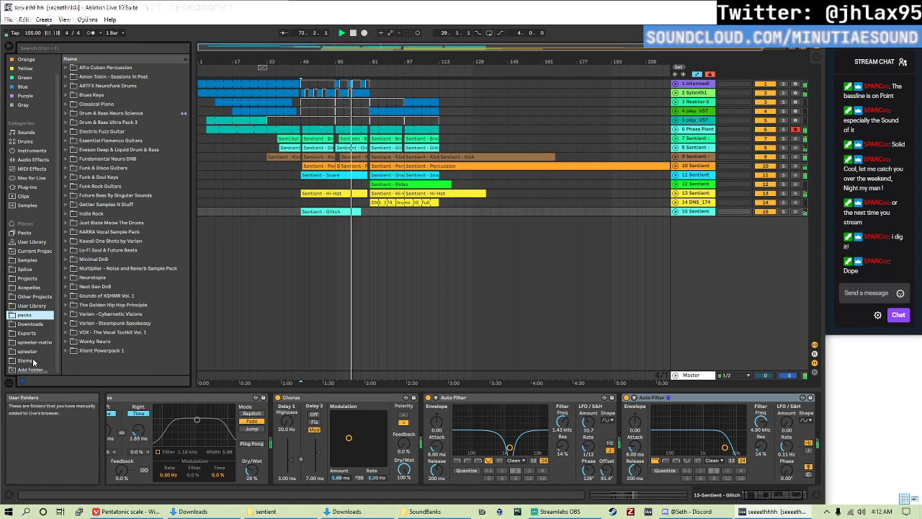
click(28, 259)
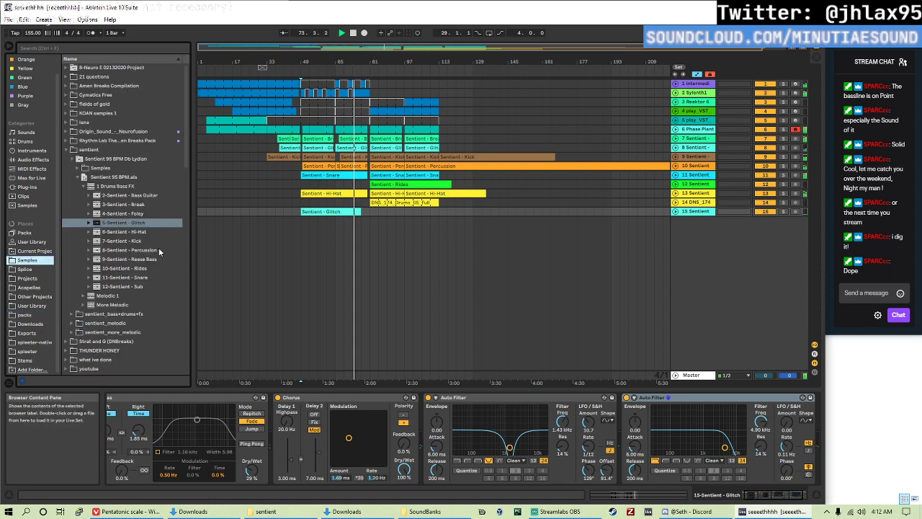
click(107, 215)
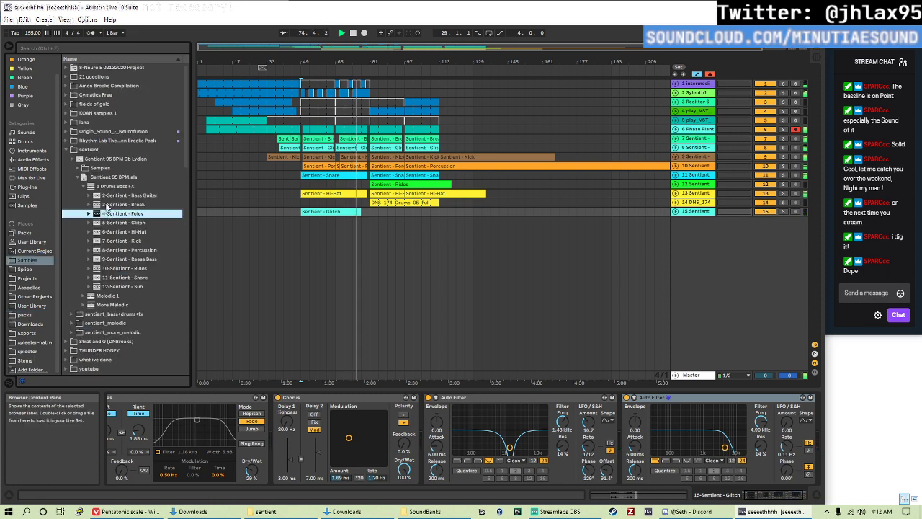
drag(105, 209, 300, 232)
key(space)
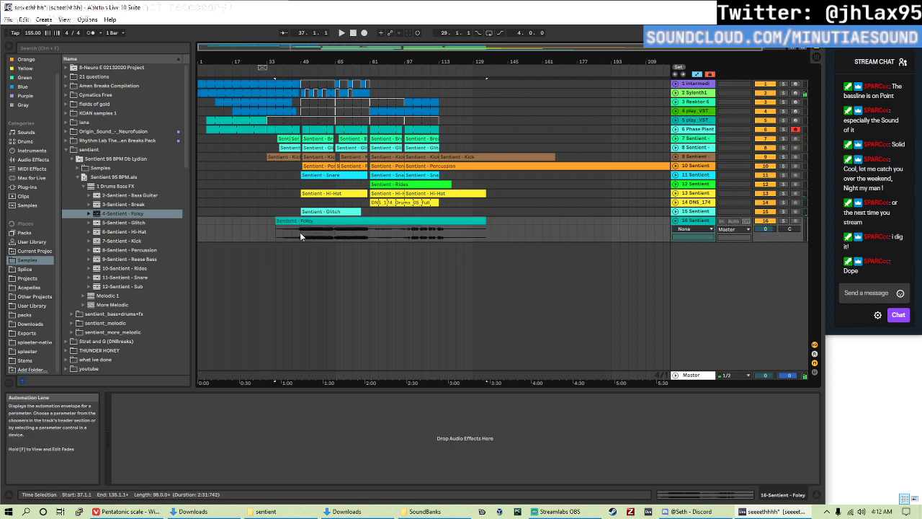
key(space)
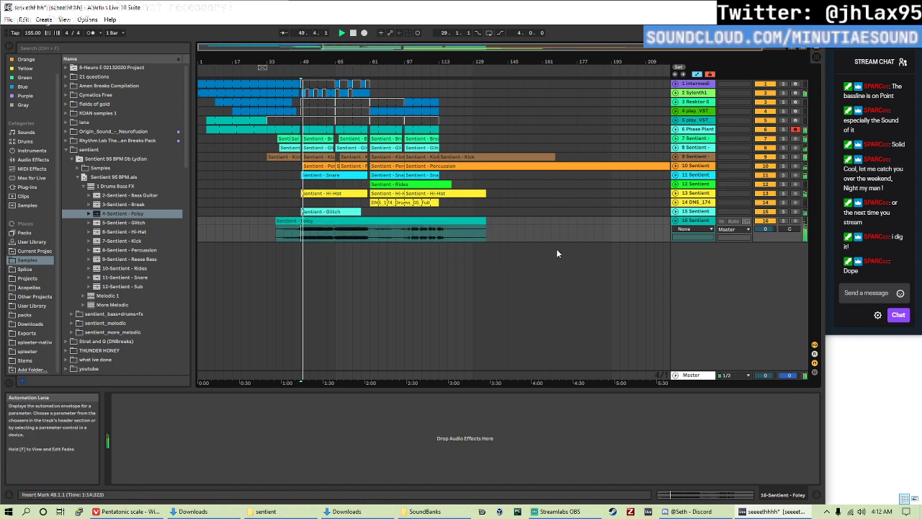
- Transpose the Foley clip to -12 st and set its warp mode to Texture with a grain size of 12.20
double_click(374, 220)
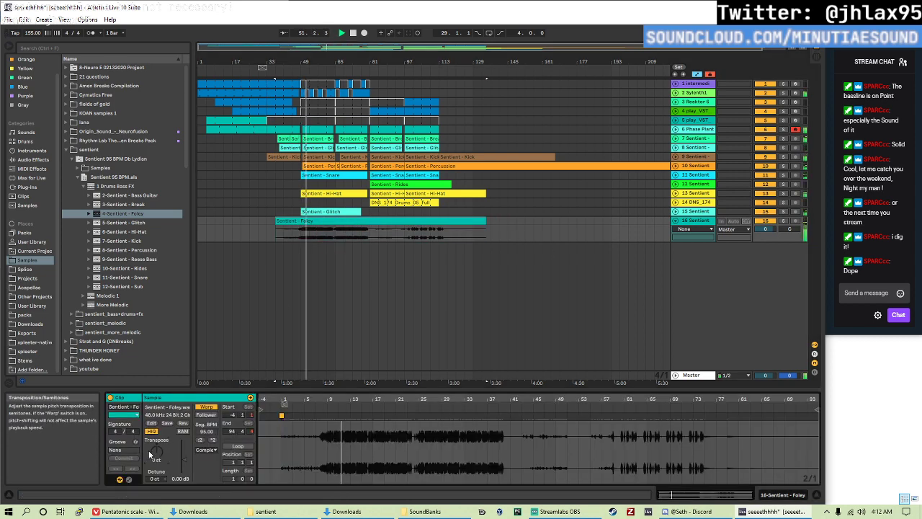
drag(157, 451, 161, 450)
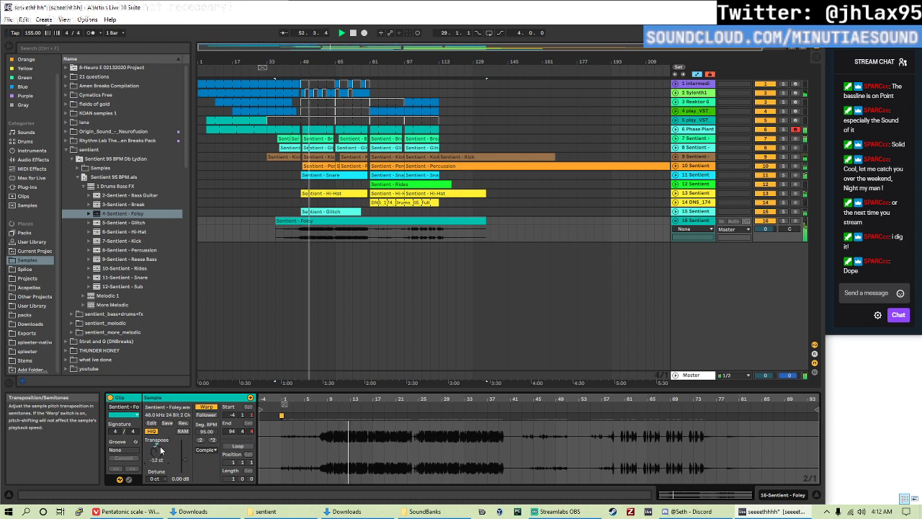
click(205, 450)
click(205, 466)
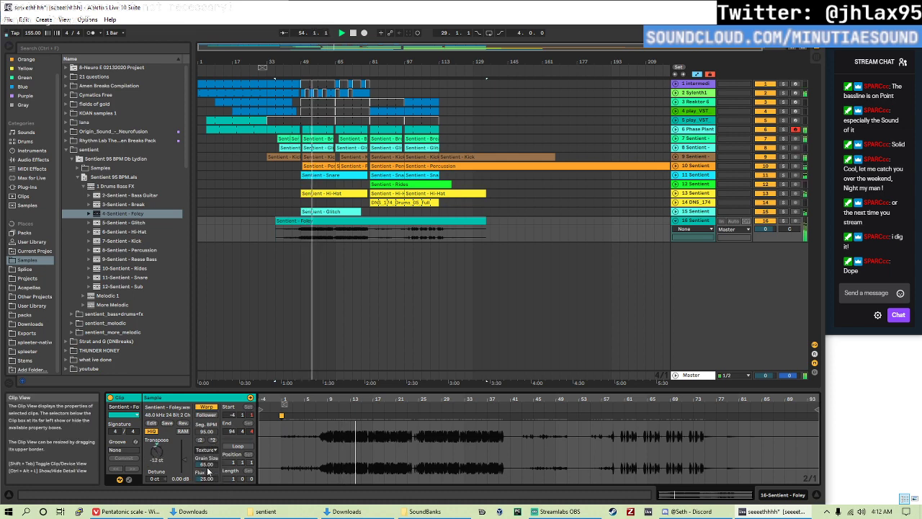
drag(206, 462, 189, 475)
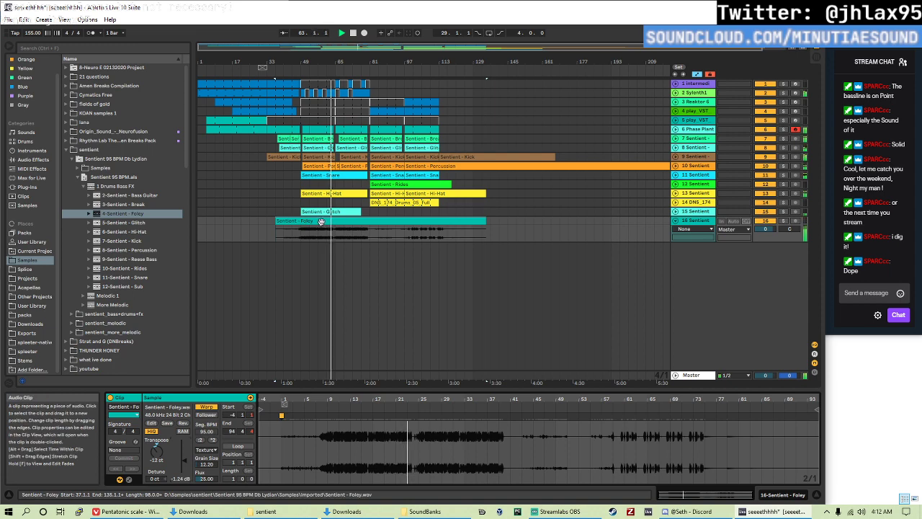
- Move the Foley clip to start at bar 69 and play the arrangement from bar 77
drag(322, 222, 391, 236)
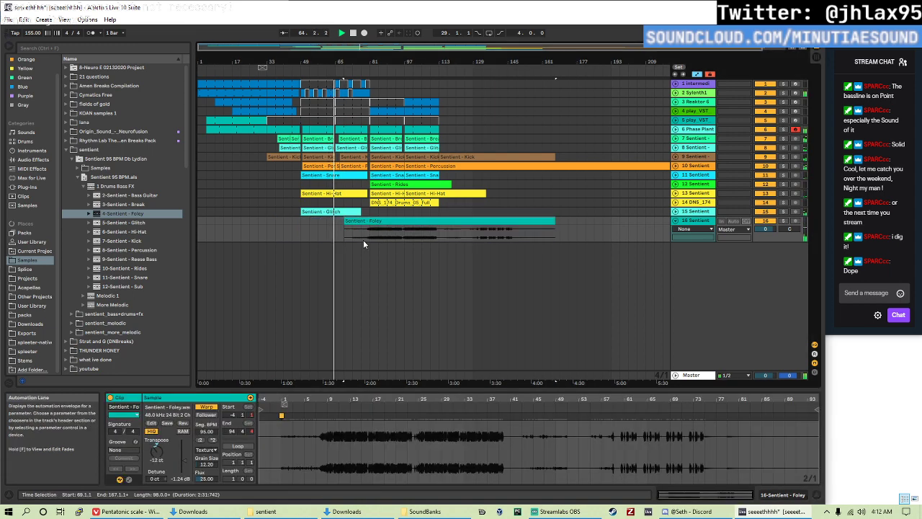
click(363, 240)
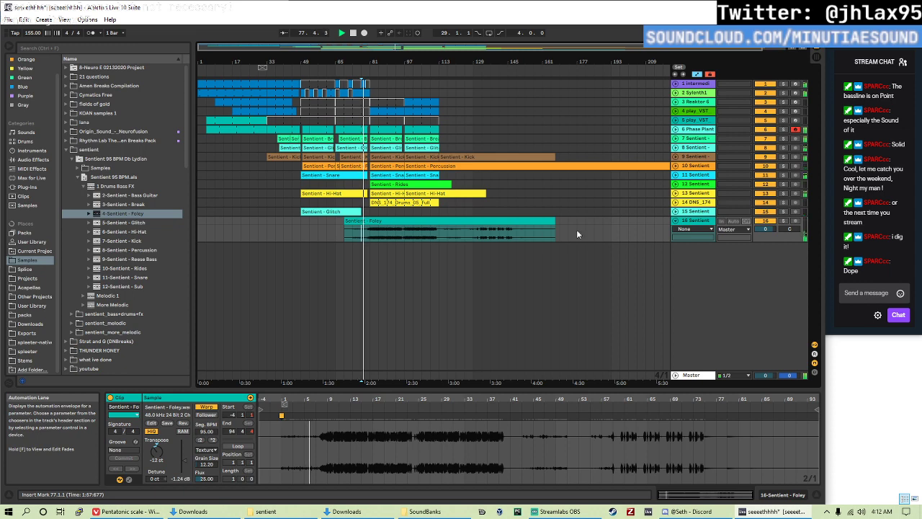
- Copy the Chorus from track 15 to the Foley track and set its modulation to 0.75 ms at about 3.12 Hz
double_click(701, 221)
click(702, 213)
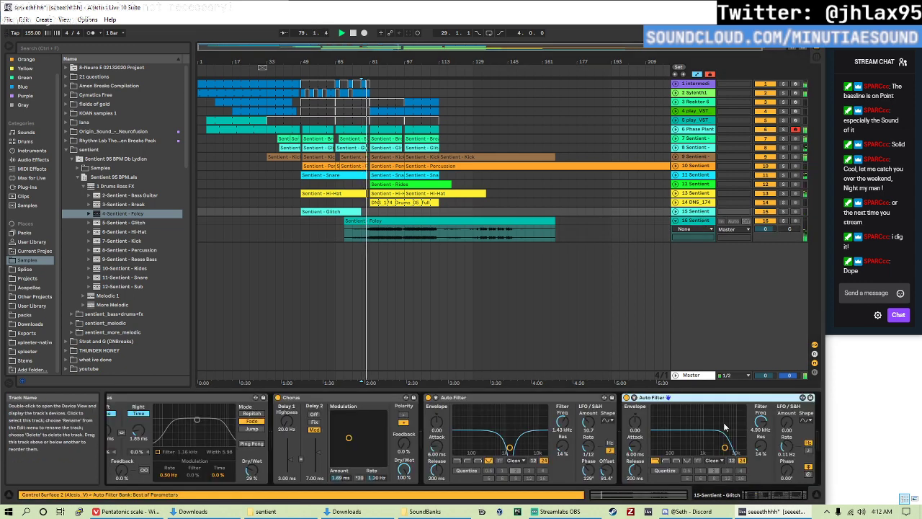
click(329, 398)
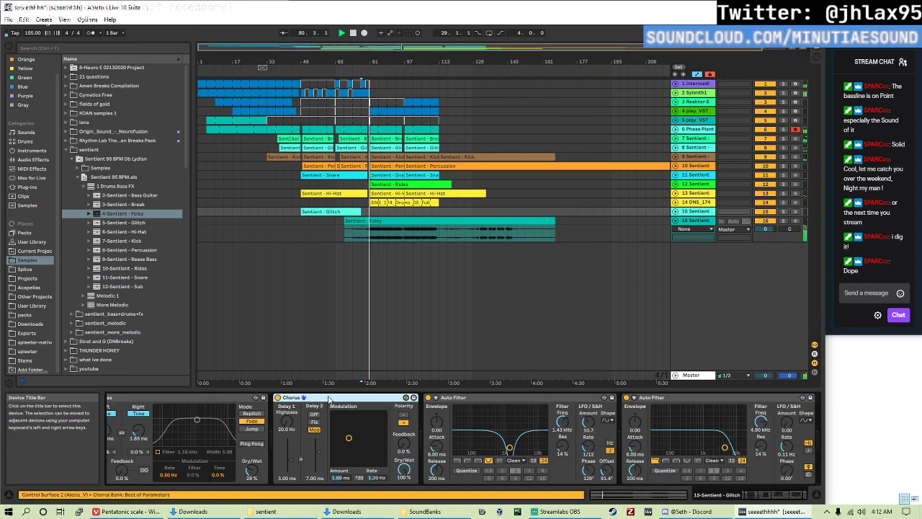
drag(394, 243, 395, 242)
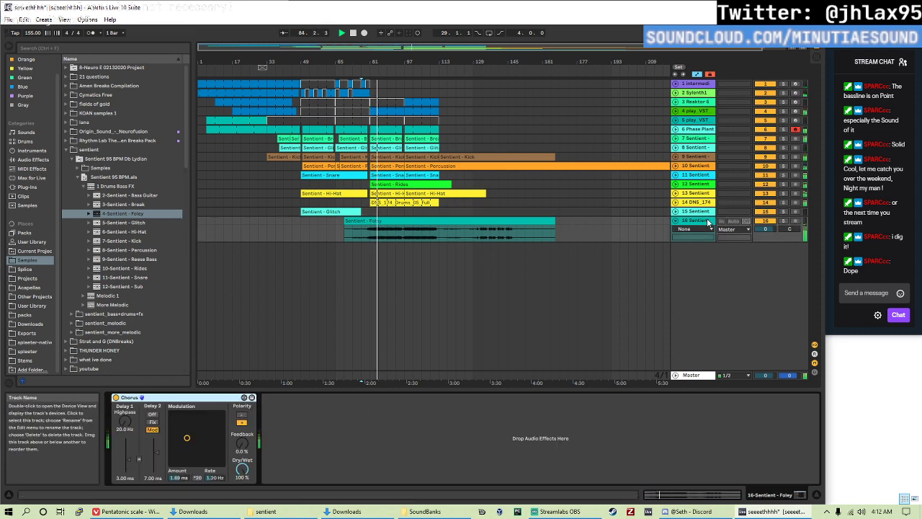
drag(187, 438, 199, 446)
- Add an EQ Eight to the Foley track, cutting the lows around 339 Hz and band 3 by 9.58 dB at 1.11 kHz
click(32, 159)
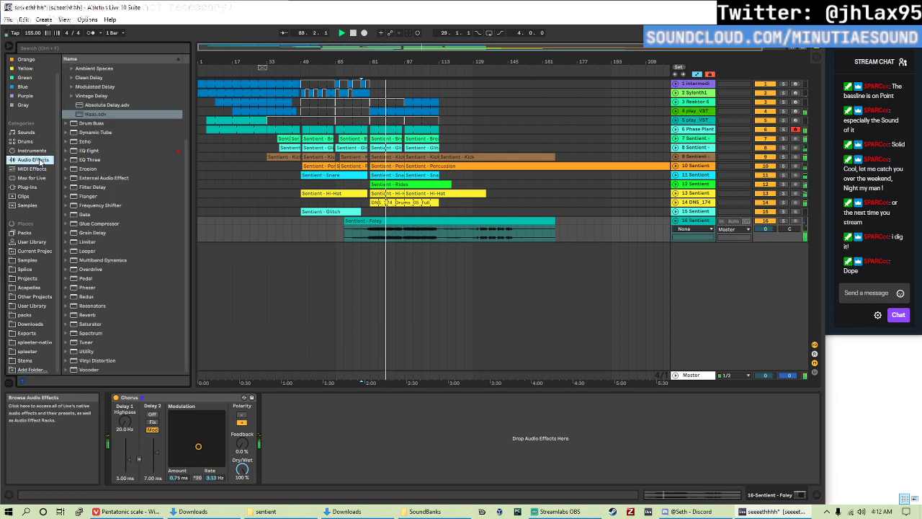
double_click(89, 150)
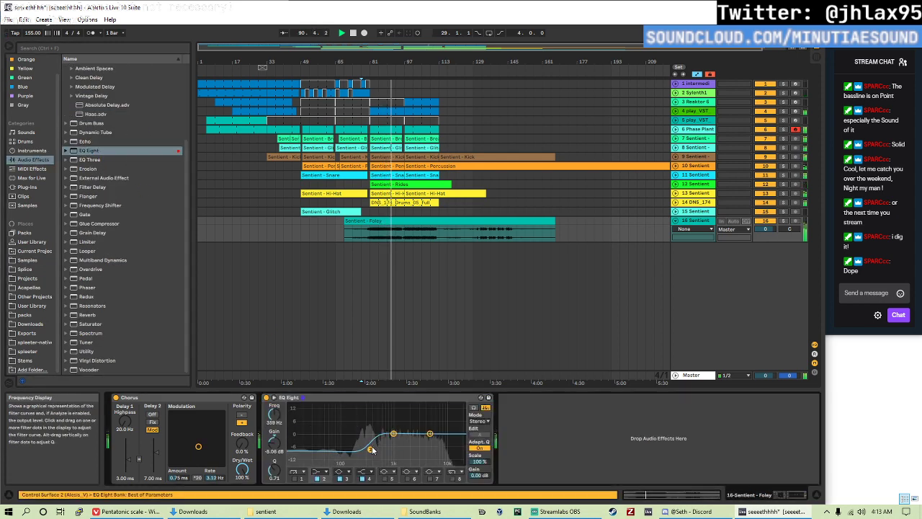
drag(409, 452, 391, 452)
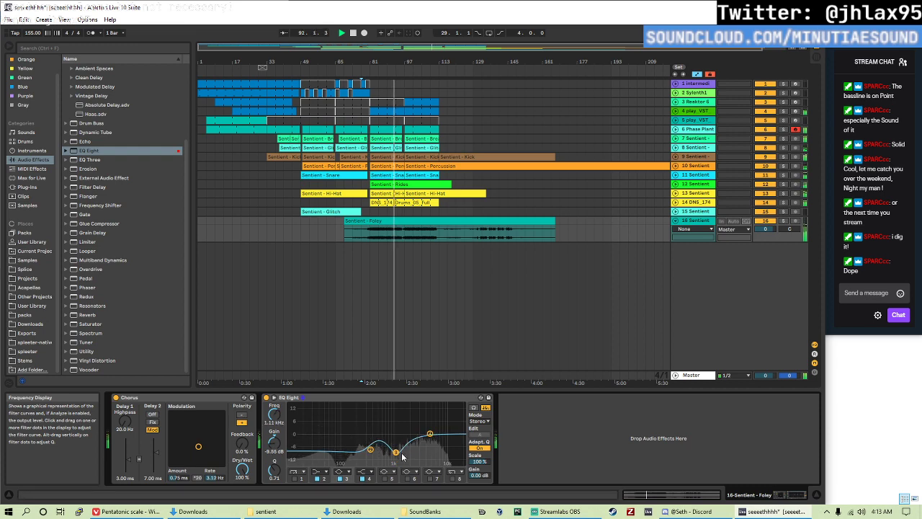
- Cut the EQ Eight's high band by 12.3 dB at 10.2 kHz and set the output gain to -1.39 dB while playing from bar 81
drag(479, 475, 480, 472)
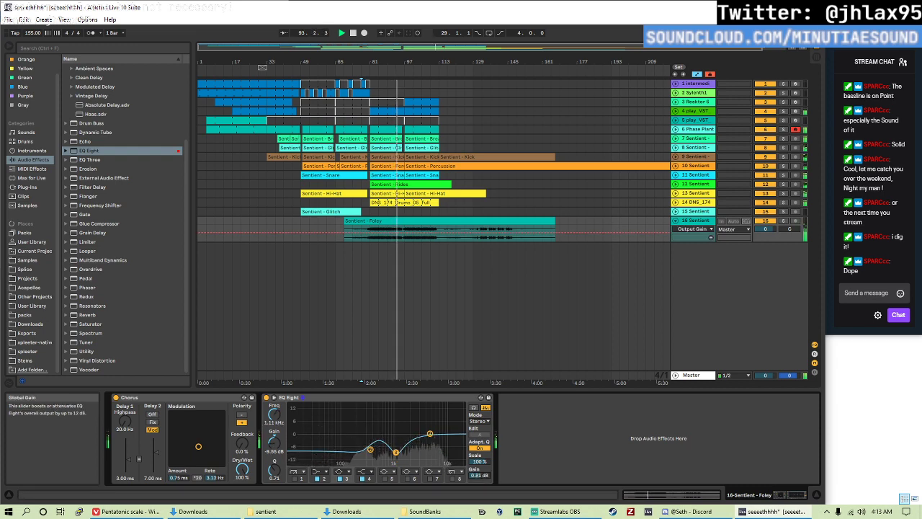
click(430, 435)
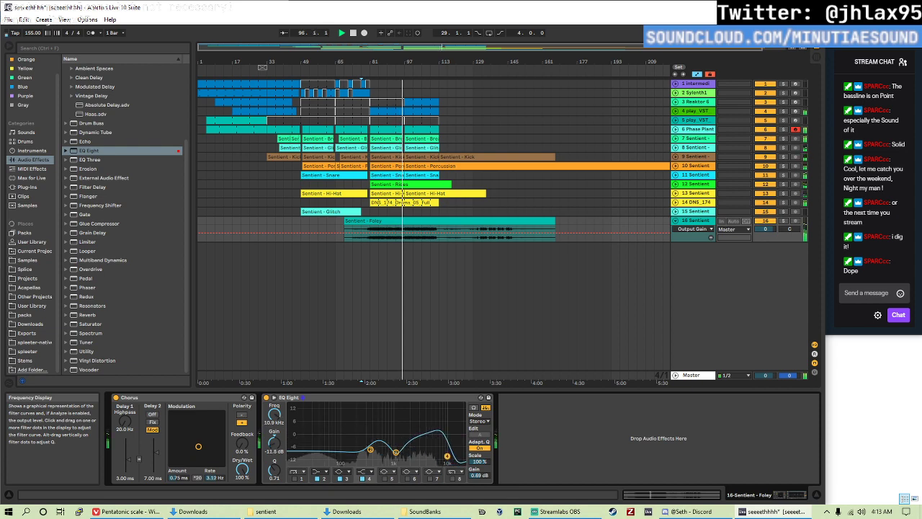
click(360, 80)
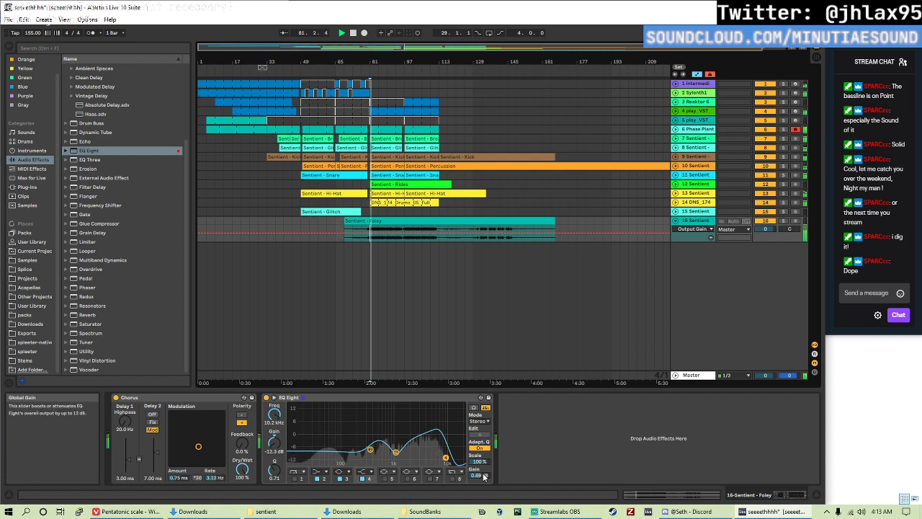
drag(484, 477, 484, 483)
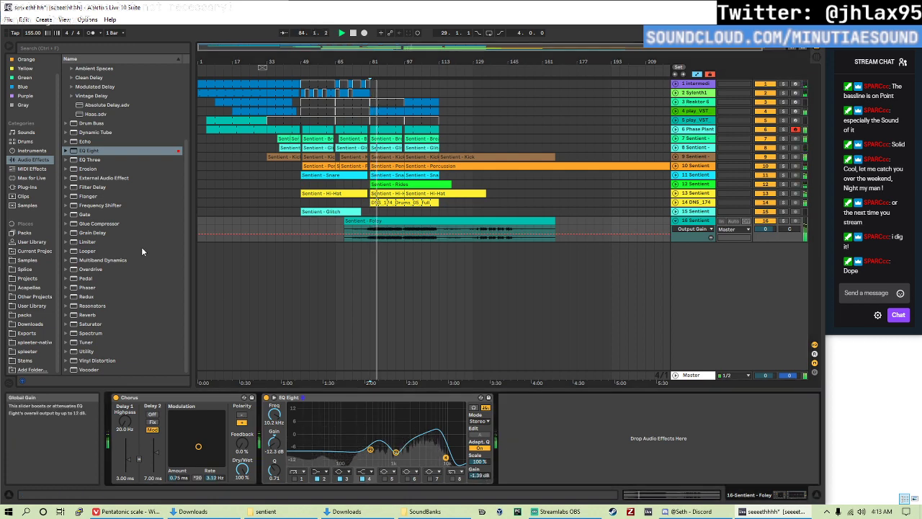
- Add the Haas delay preset to the Foley track and set its right delay time to about 1.60 ms
scroll(76, 225, up, 3)
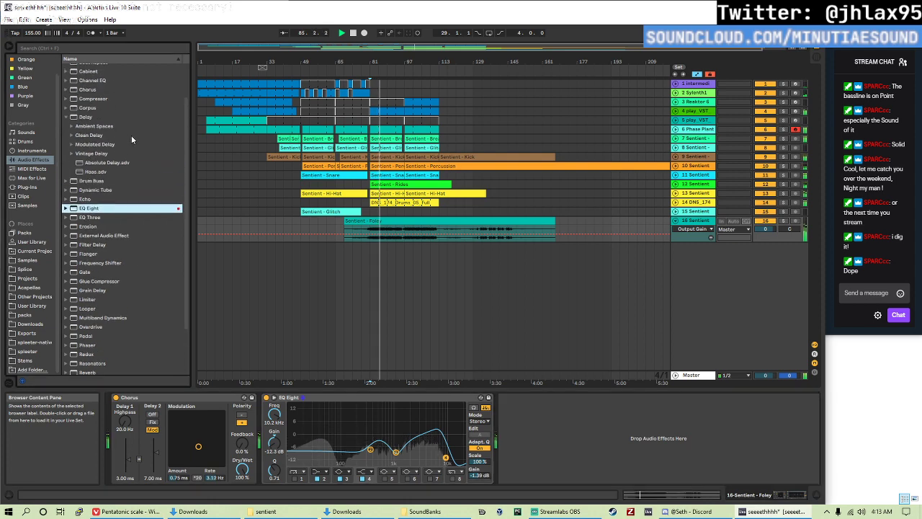
double_click(131, 172)
mouse_move(546, 429)
mouse_down()
mouse_move(512, 425)
mouse_move(513, 414)
mouse_move(546, 425)
mouse_up()
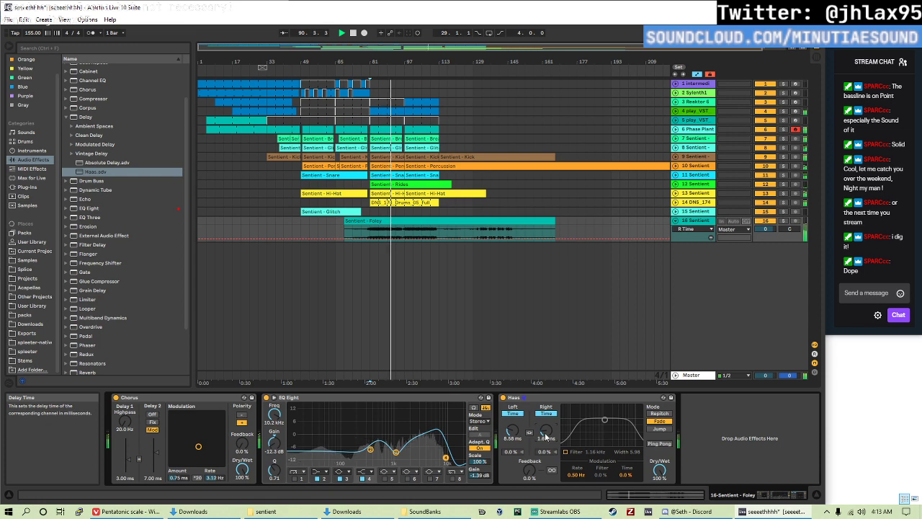
- Change the Foley clip's transposition to -6 st and play it back from bar 81
click(393, 219)
double_click(392, 218)
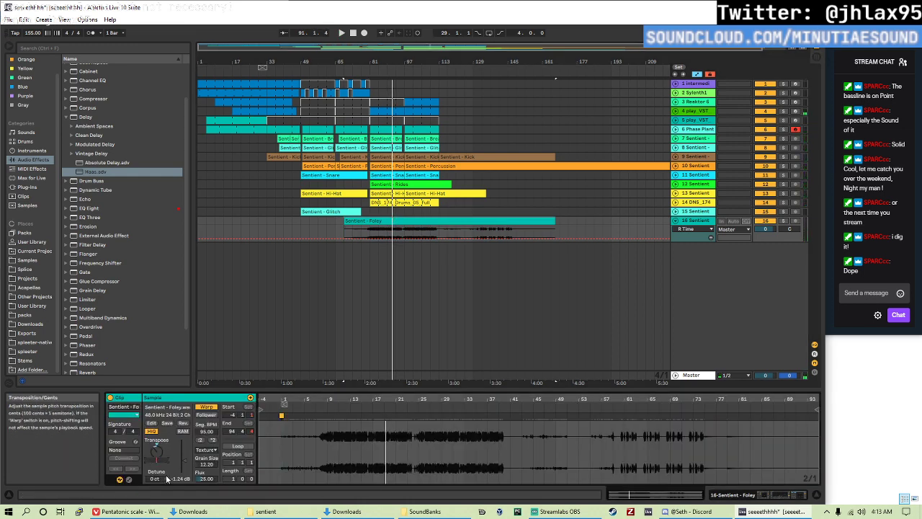
key(Return)
key(space)
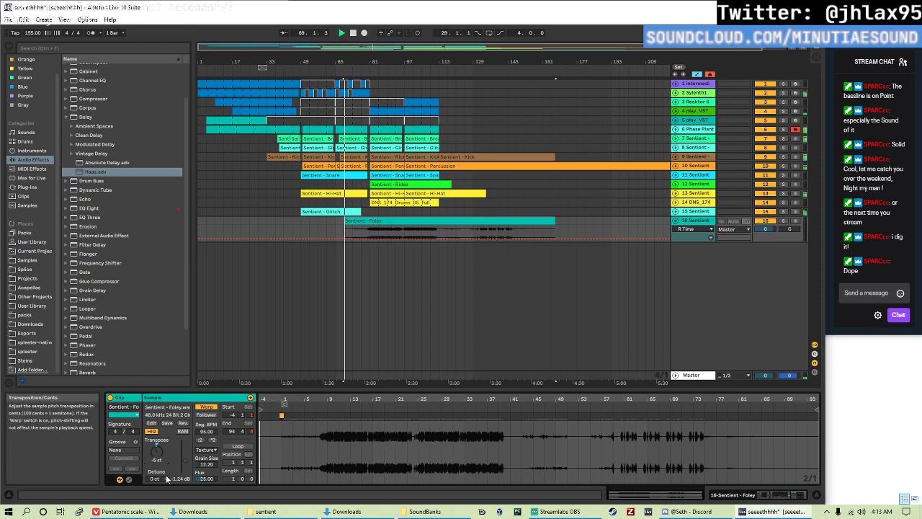
click(370, 230)
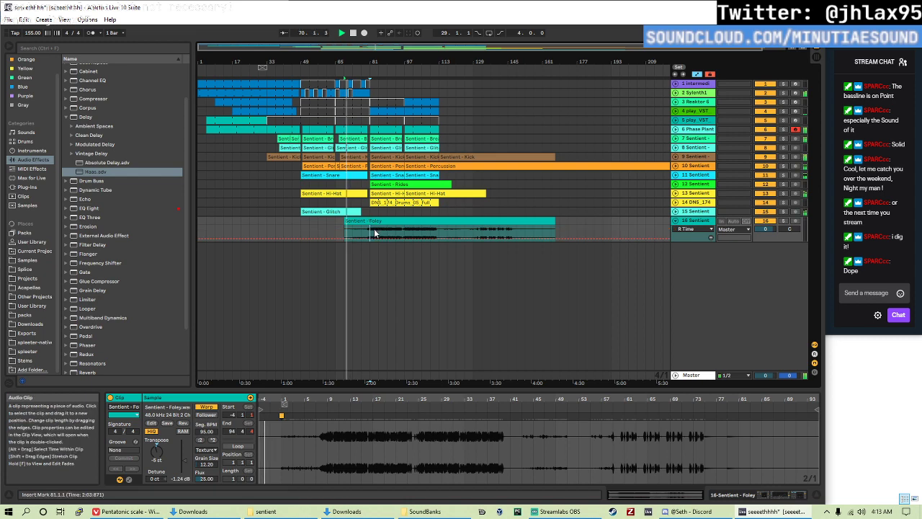
key(space)
key(space)
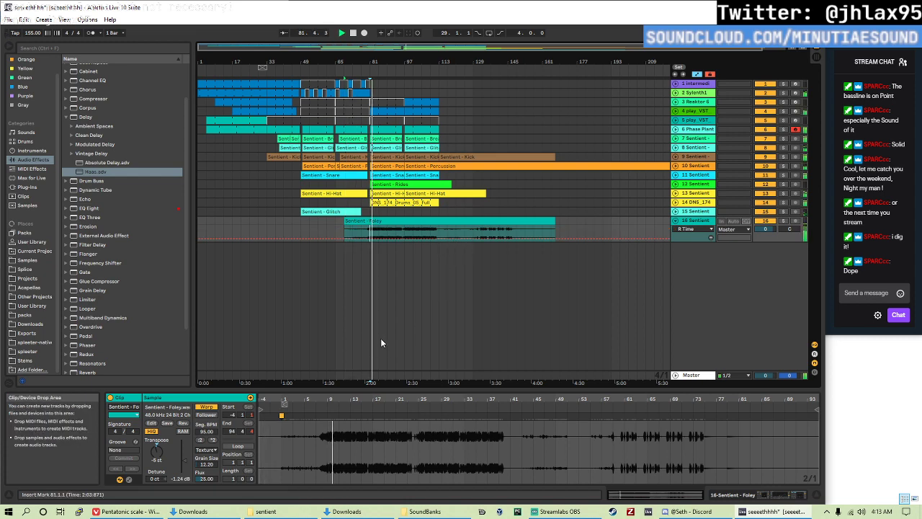
- Set the output gain of the Foley track's EQ Eight to -2.78 dB, and check the mixer levels and master effects
click(693, 220)
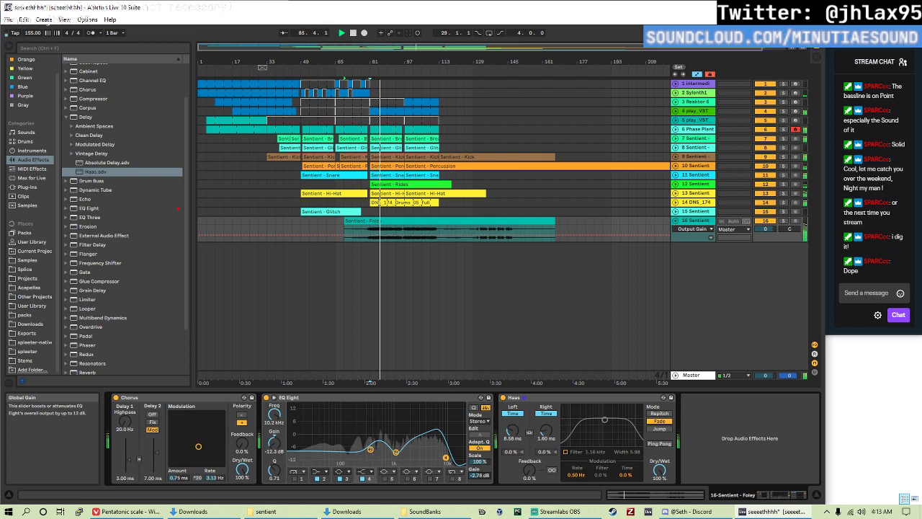
key(Tab)
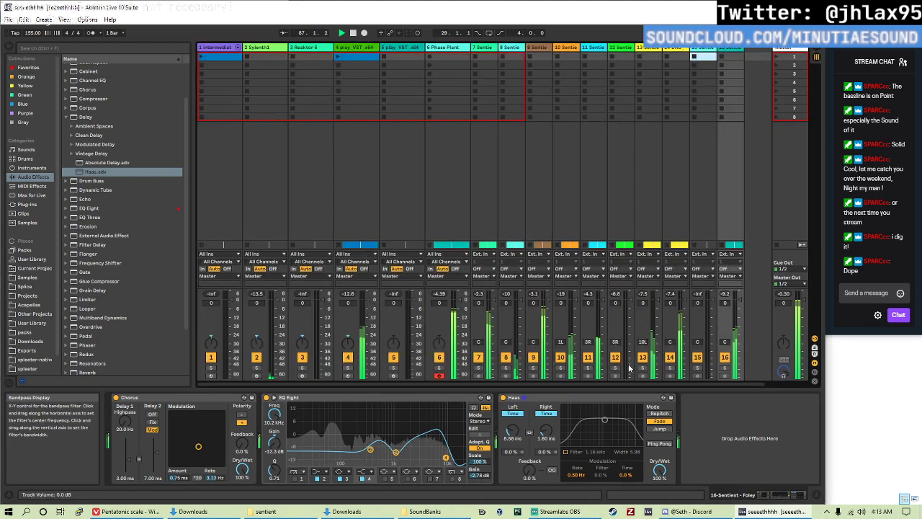
click(785, 85)
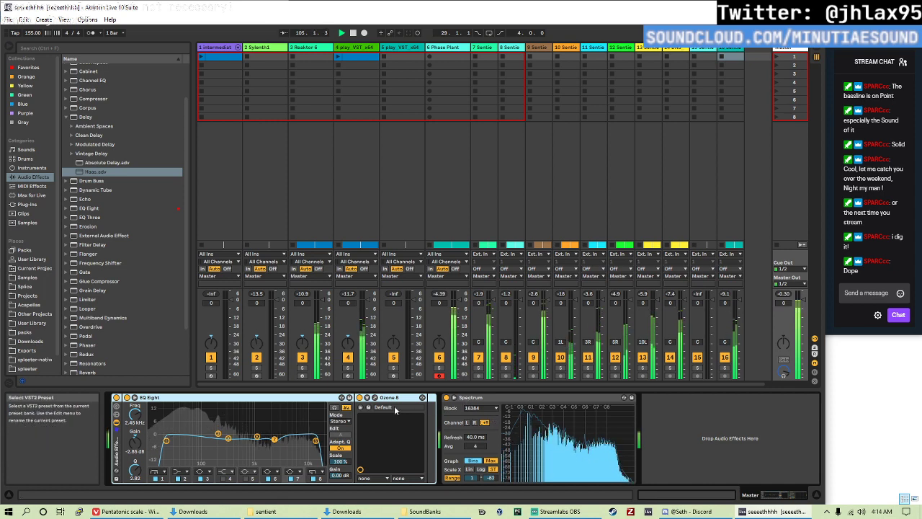
key(Tab)
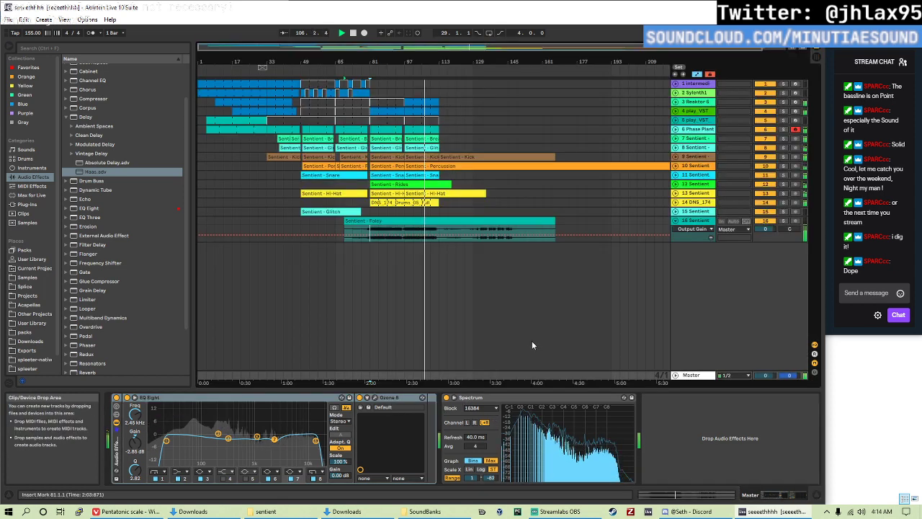
- Play the arrangement from bar 49 to check how the Foley layer sits in the mix
click(382, 273)
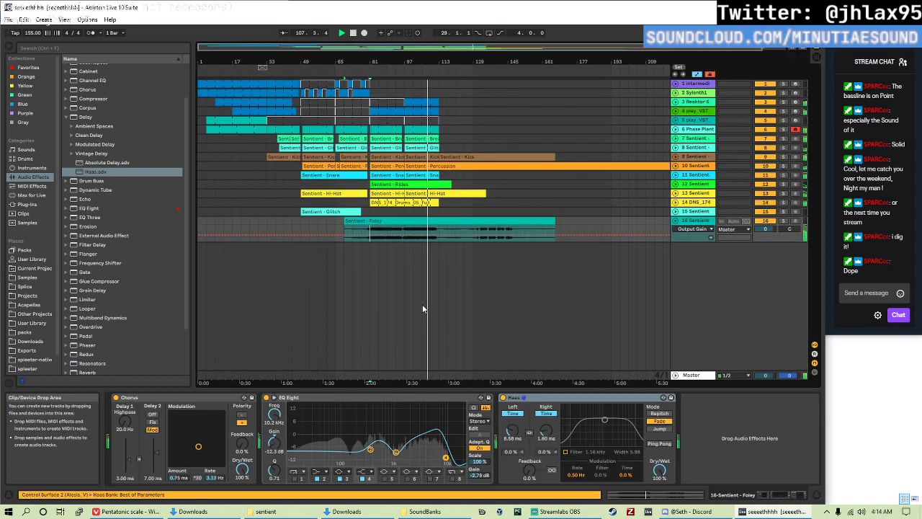
click(305, 219)
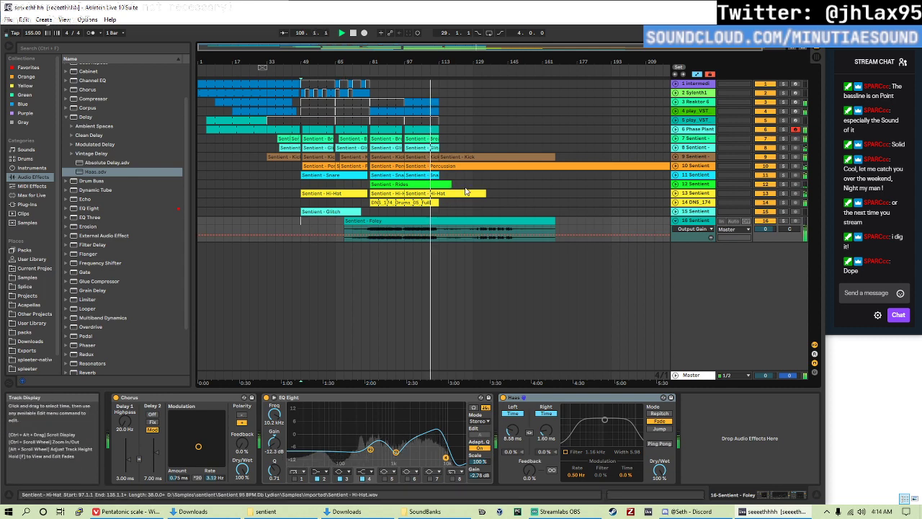
key(space)
key(space)
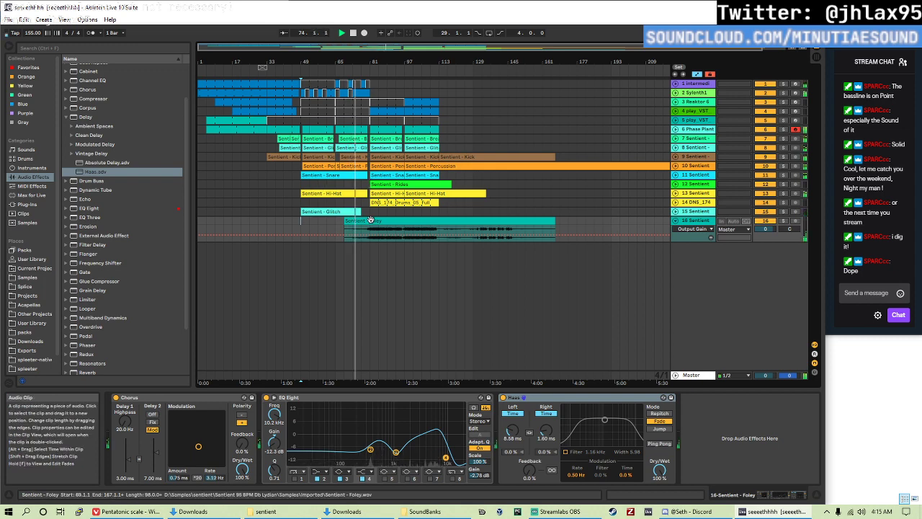
ctrl+scroll(362, 203, up, 3)
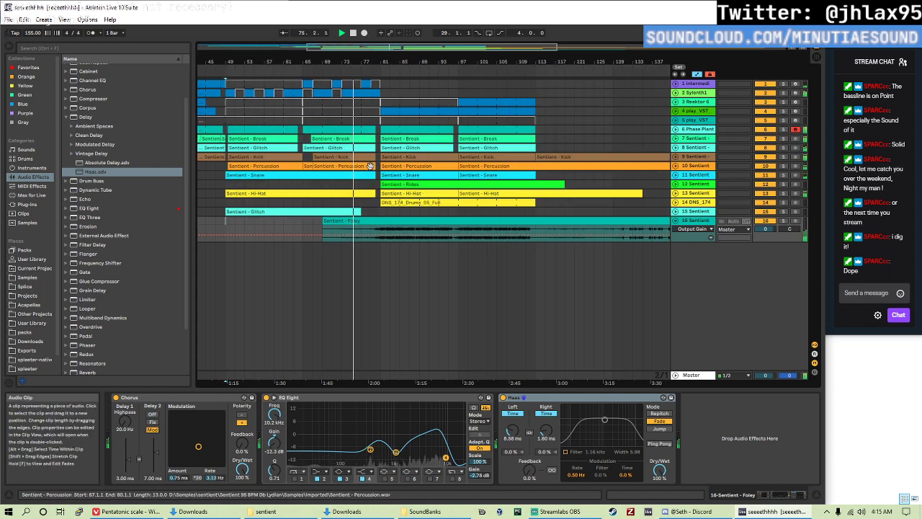
- Trim the first-drop Percussion clip to end at bar 79 and the Hi-Hat clip to end at bar 77
click(333, 167)
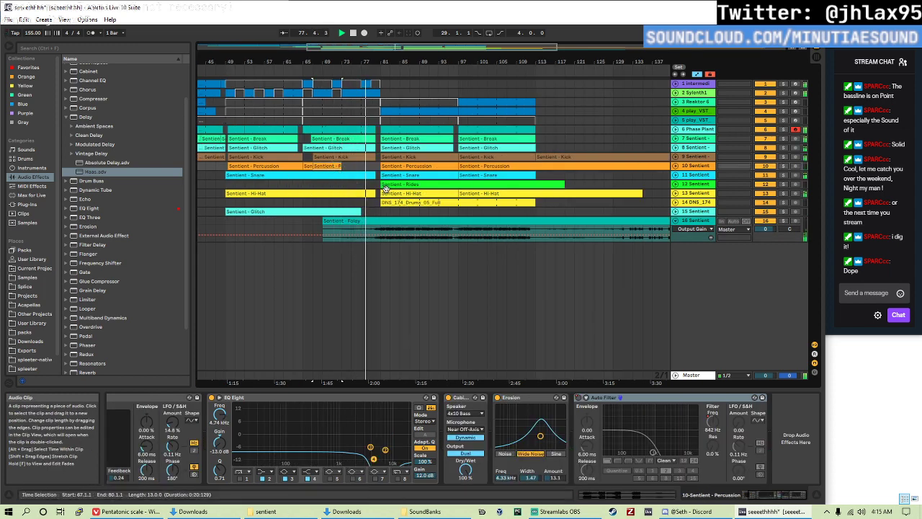
drag(375, 193, 358, 193)
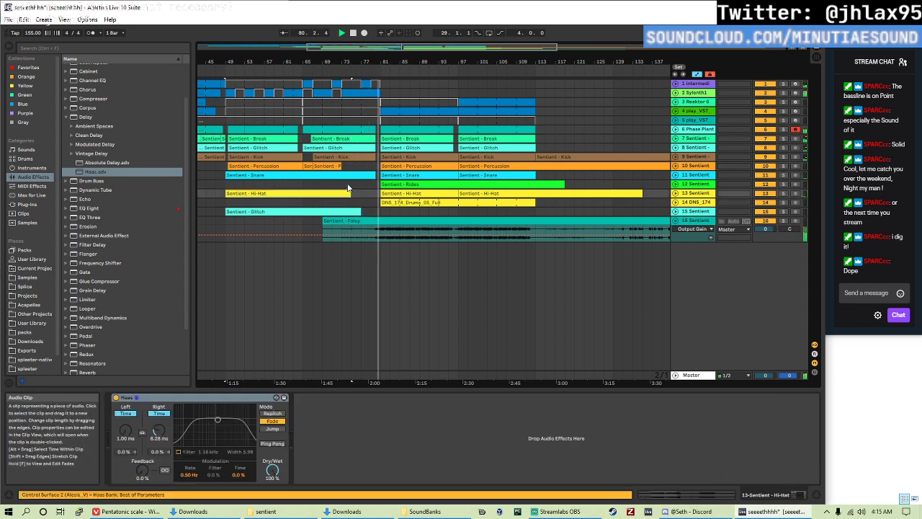
click(343, 185)
drag(352, 191, 371, 168)
click(340, 185)
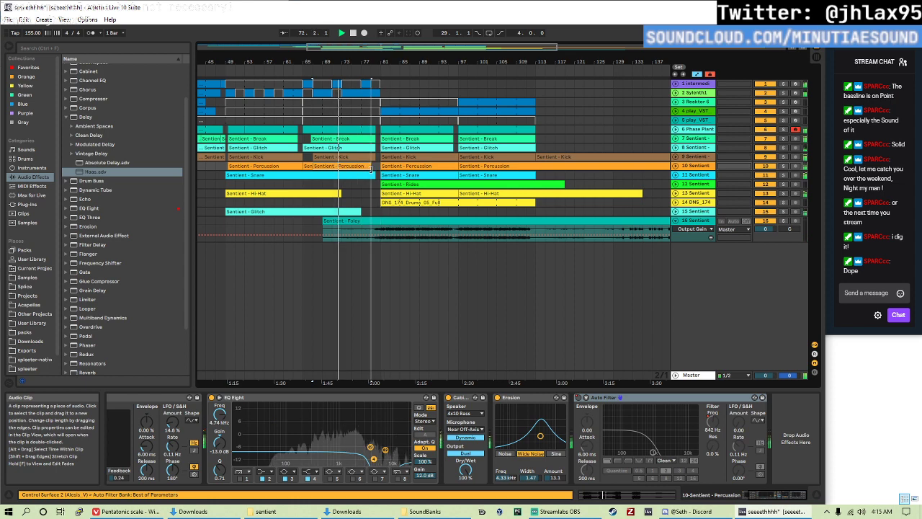
click(367, 204)
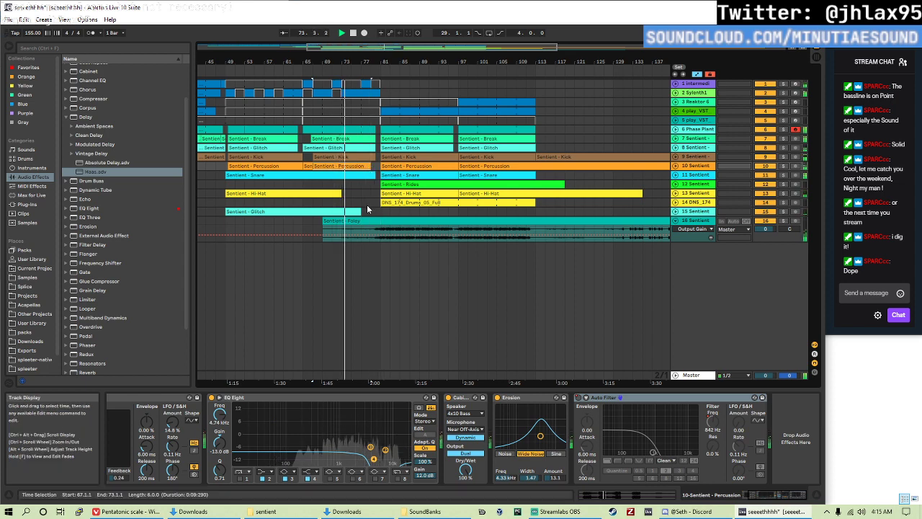
drag(341, 193, 360, 193)
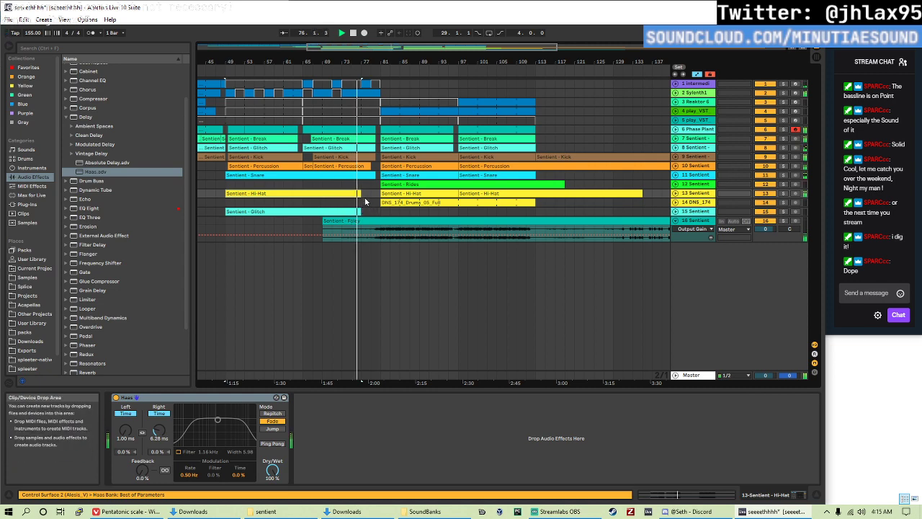
click(365, 202)
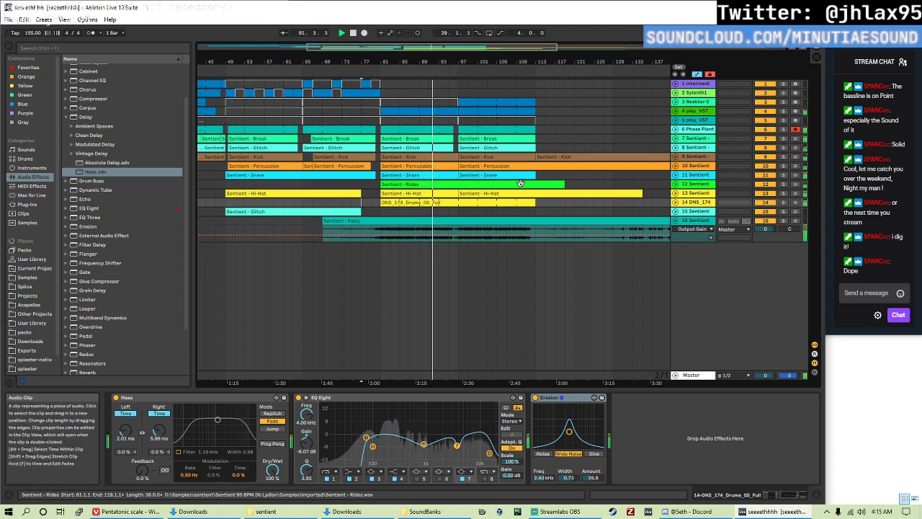
- Transpose the Break clips between bars 81 and 113 to 3 st and set their clip gain to 7.19 dB
click(475, 139)
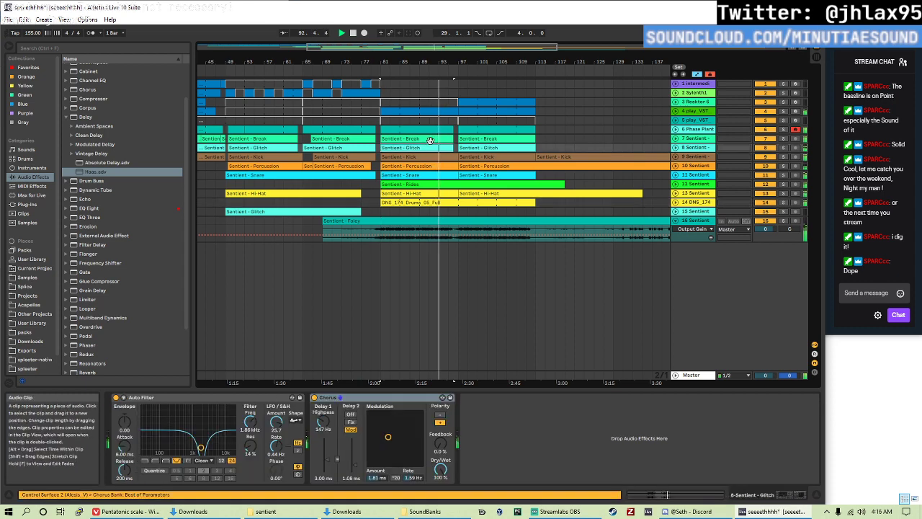
double_click(475, 140)
shift+click(476, 140)
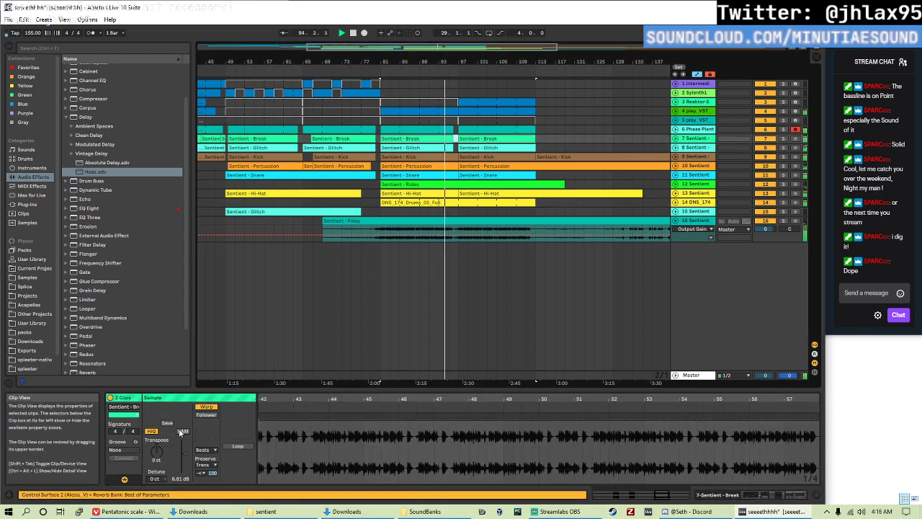
drag(157, 452, 184, 454)
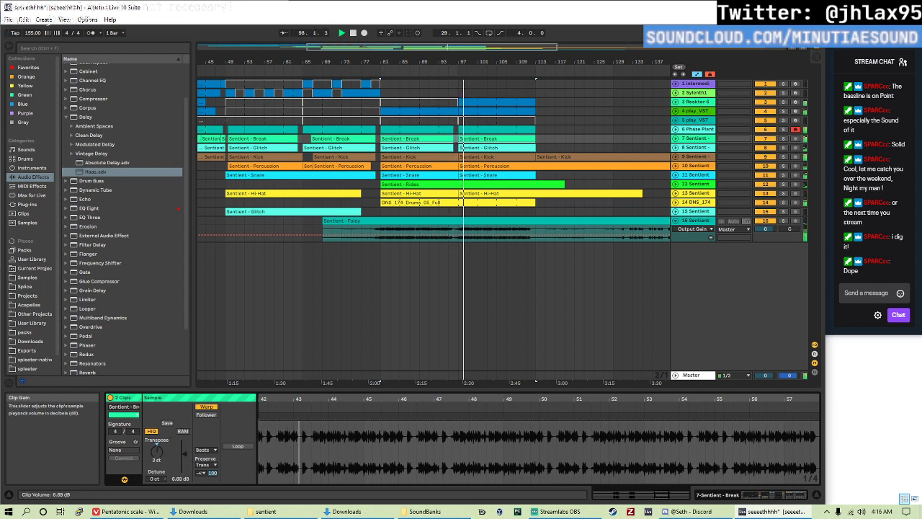
drag(185, 454, 185, 455)
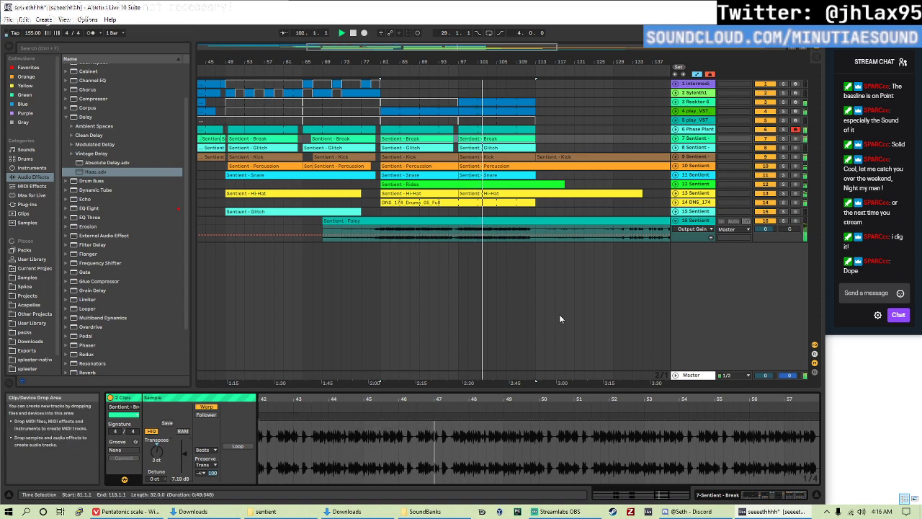
- Play the arrangement from bar 49 to review the edited drum clips in context
scroll(403, 243, up, 5)
scroll(400, 244, down, 8)
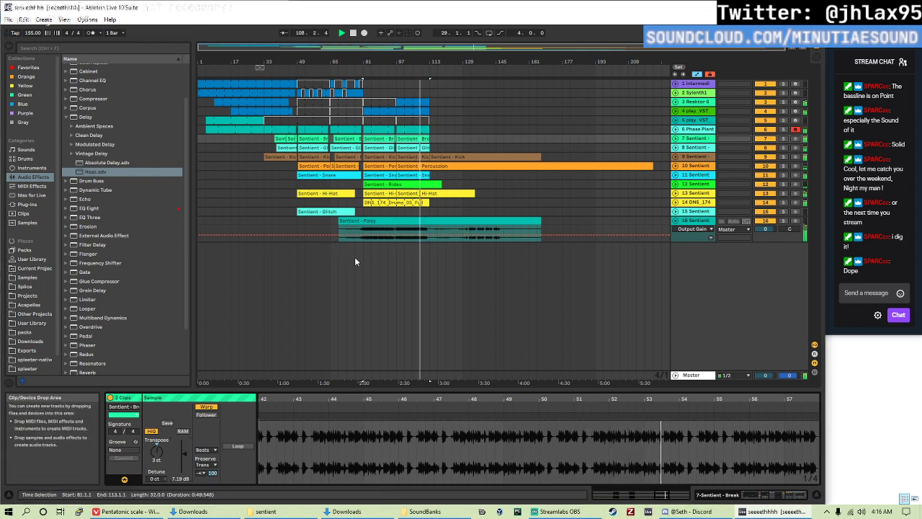
click(299, 219)
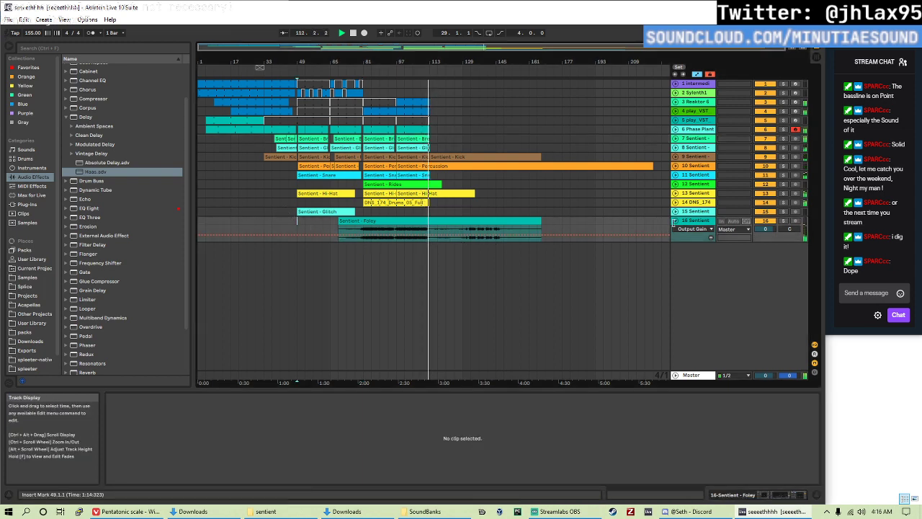
key(space)
key(space)
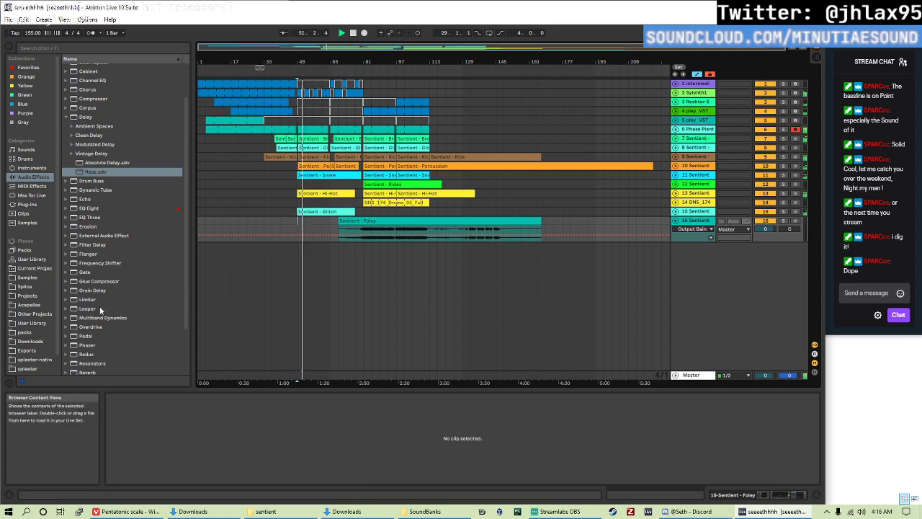
- Find 18-Sentient - Plucked 2 in the Melodic 1 group of the Sentient 95 BPM set and add it on a new audio track
click(31, 259)
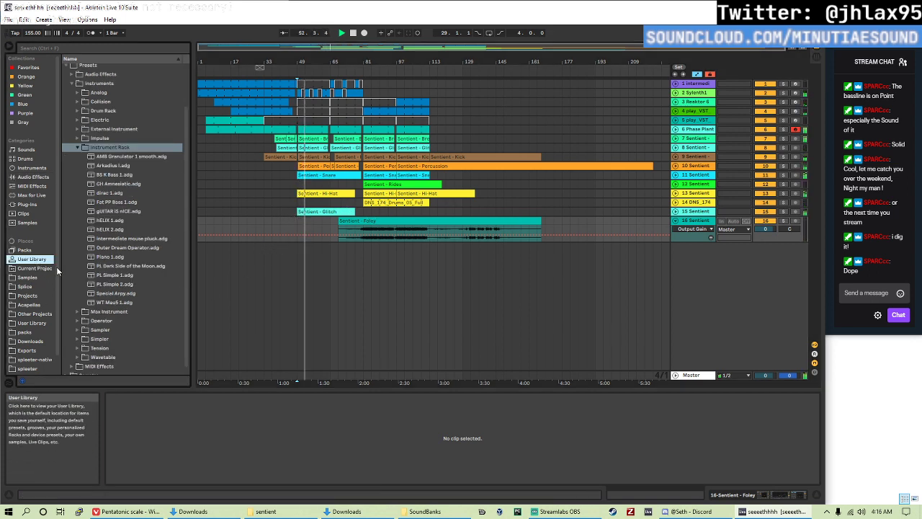
scroll(106, 301, down, 1)
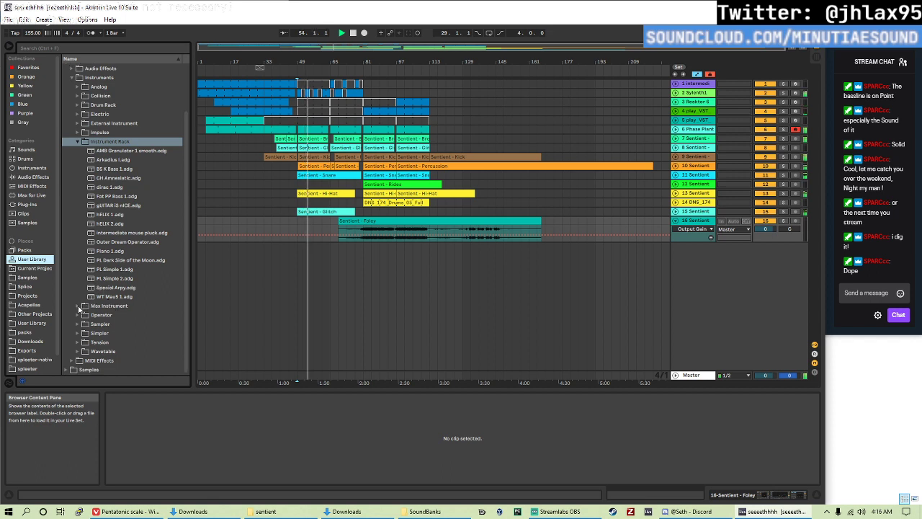
scroll(36, 321, down, 1)
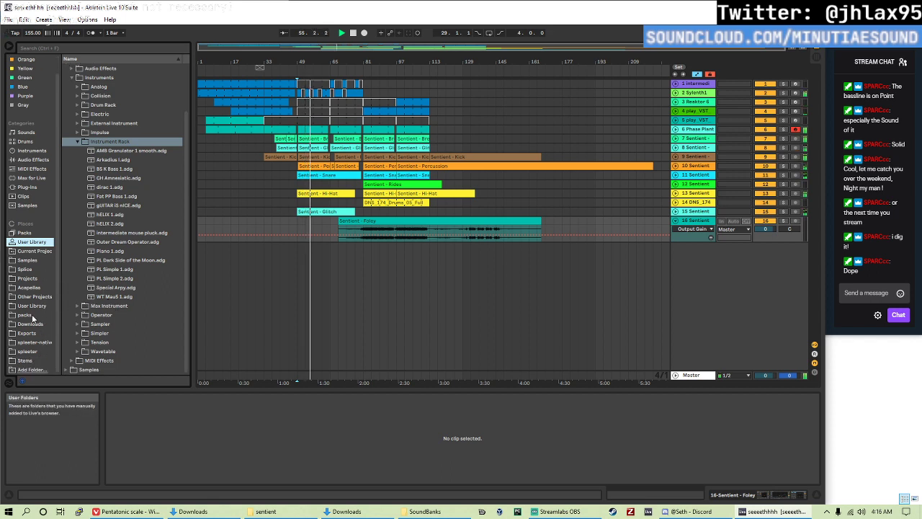
click(40, 279)
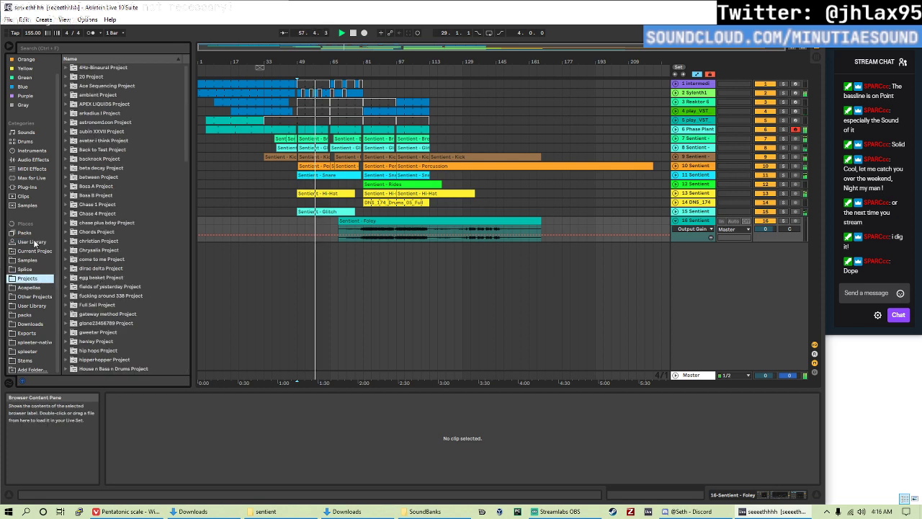
click(27, 260)
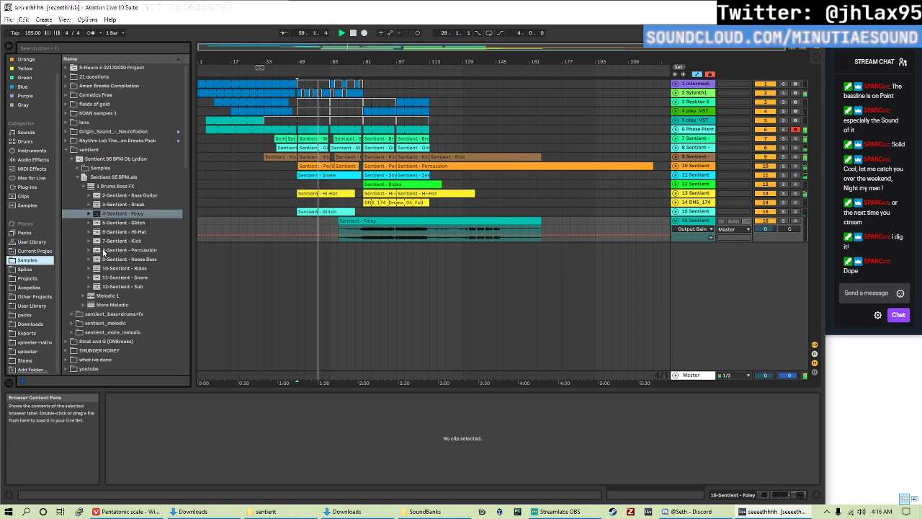
click(89, 296)
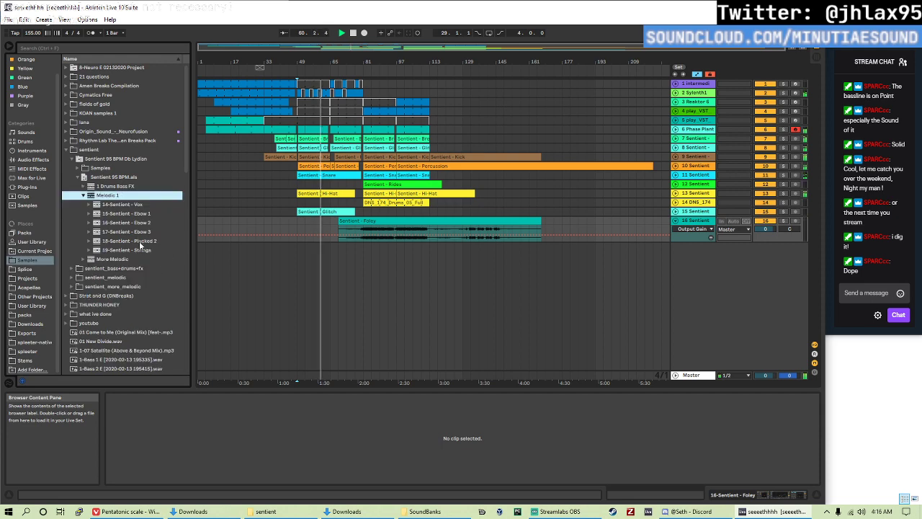
drag(140, 241, 303, 293)
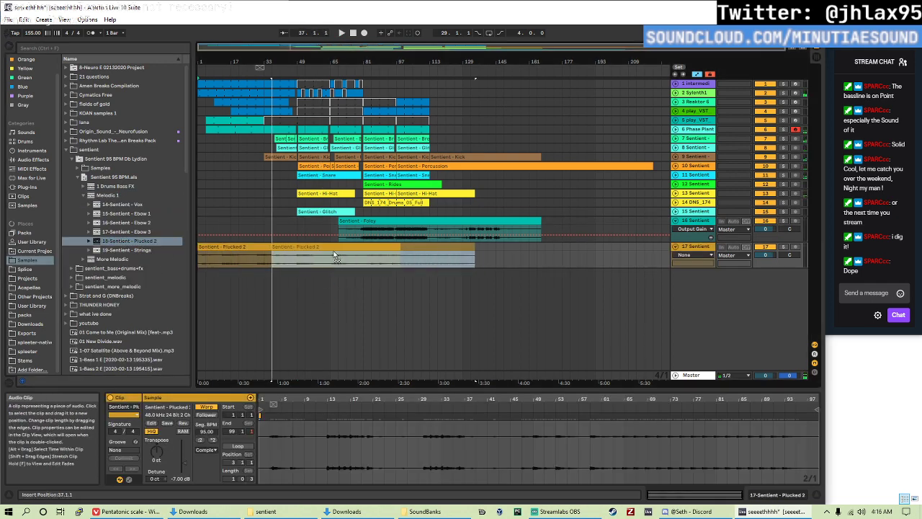
- Move the Plucked 2 clip to start at bar 69, in line with the Foley clip, and play from bar 81
drag(333, 256, 336, 252)
click(297, 257)
key(space)
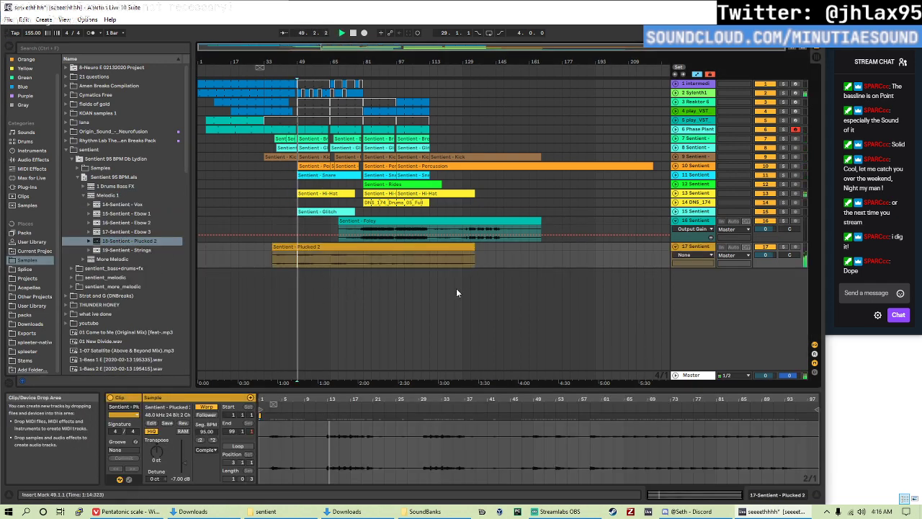
click(325, 246)
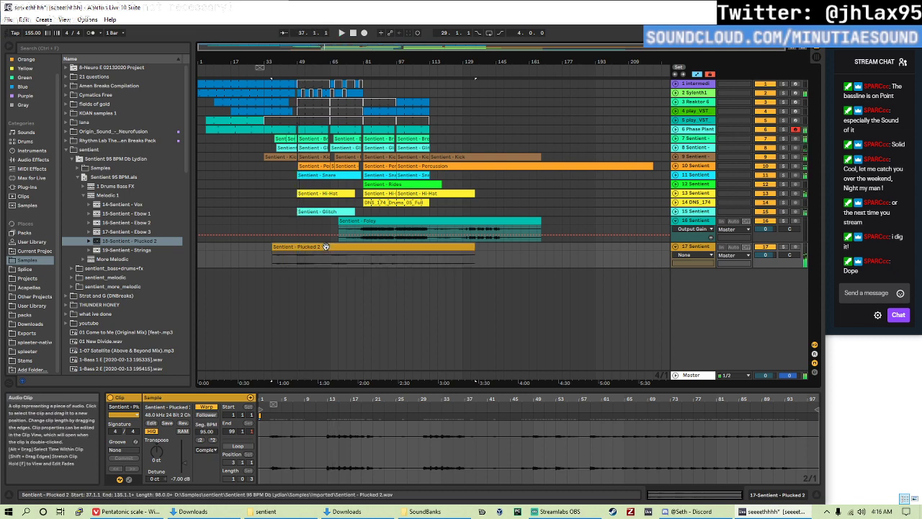
drag(326, 246, 365, 253)
click(366, 268)
key(space)
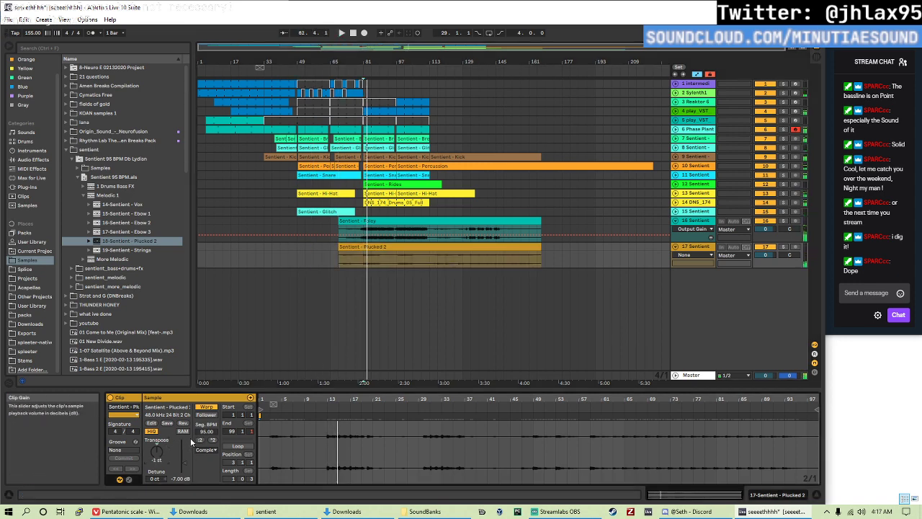
- Set the Plucked 2 clip's transposition to -2 st and its warp mode to Texture
key(Down)
key(space)
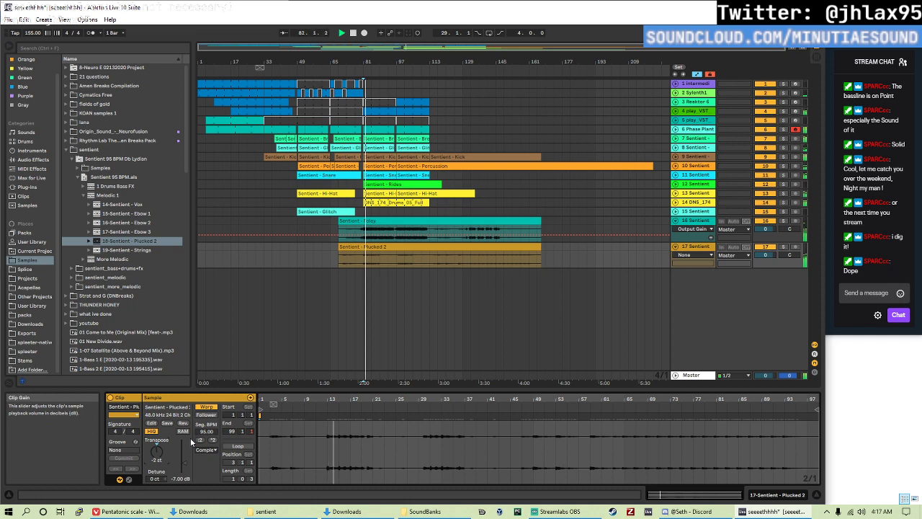
click(206, 450)
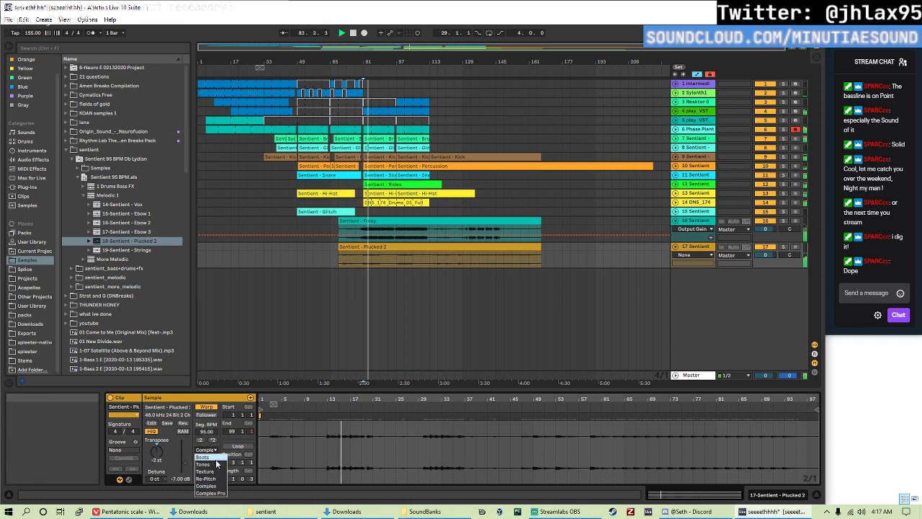
click(216, 458)
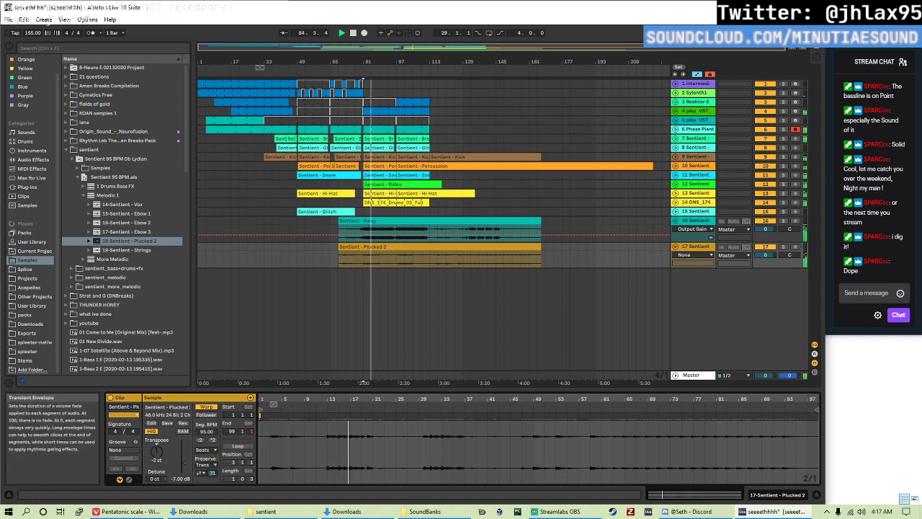
click(209, 449)
click(211, 454)
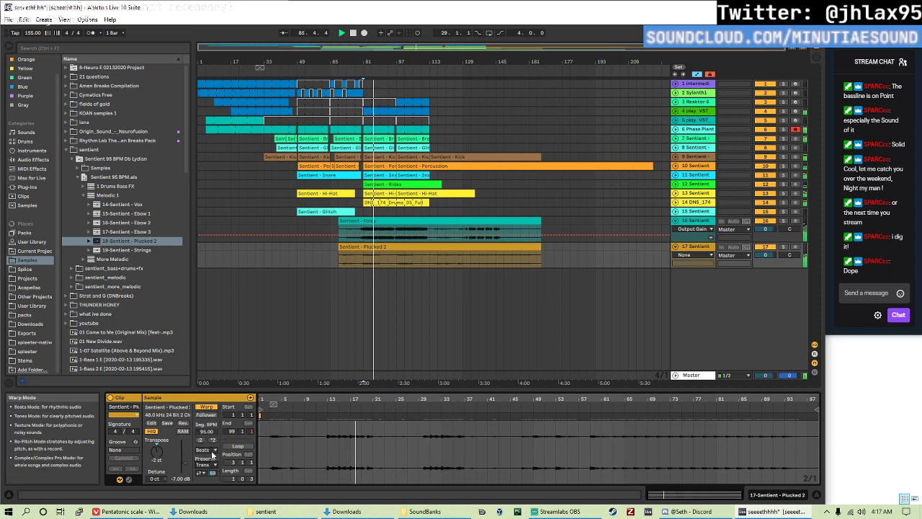
click(212, 450)
click(209, 467)
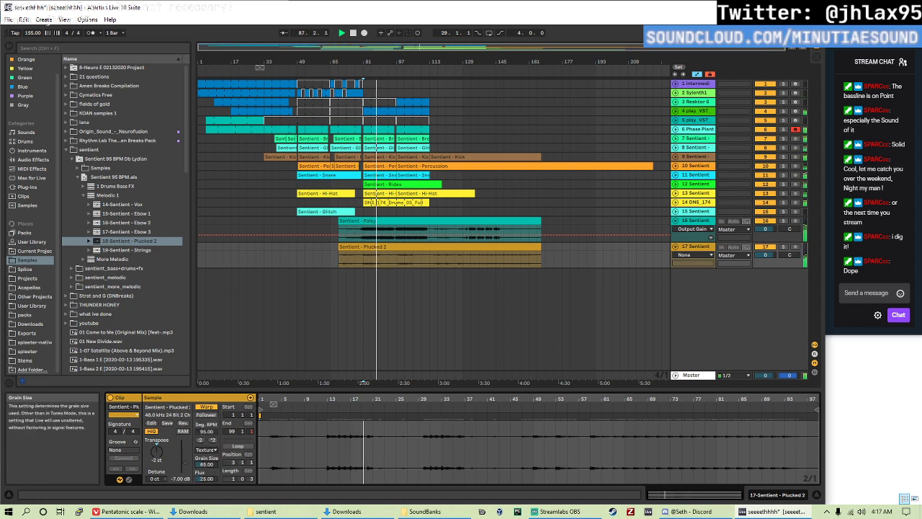
- Set the Plucked 2 clip's grain size to 150.85 and its gain to -0.27 dB, and move the playback start to bar 97
drag(207, 463, 207, 432)
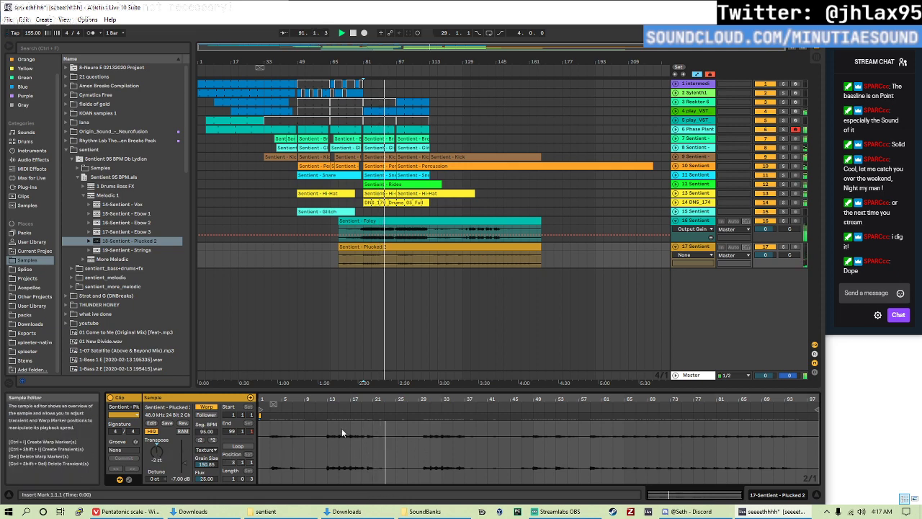
mouse_move(180, 479)
mouse_down()
mouse_move(183, 461)
mouse_move(183, 475)
mouse_up()
click(402, 277)
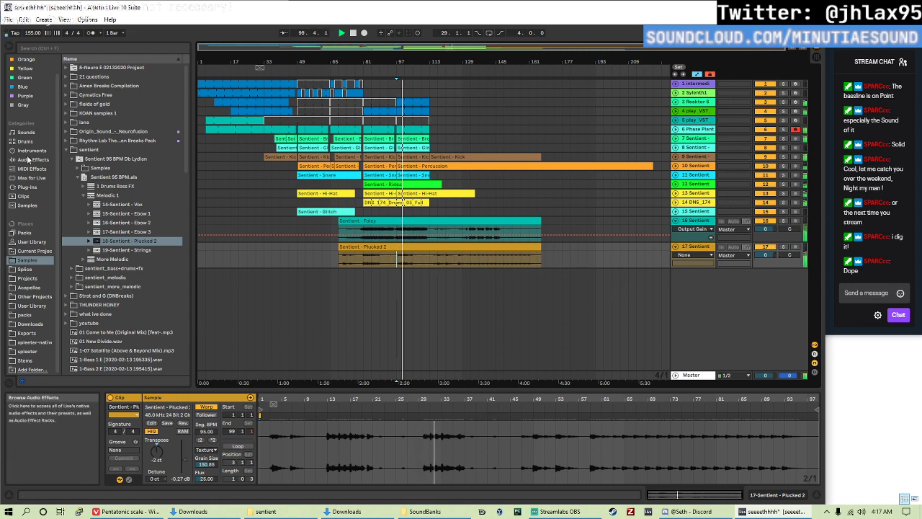
- Add an Auto Filter to the Plucked 2 track and lower its low-pass cutoff to about 888 Hz
click(22, 159)
double_click(92, 86)
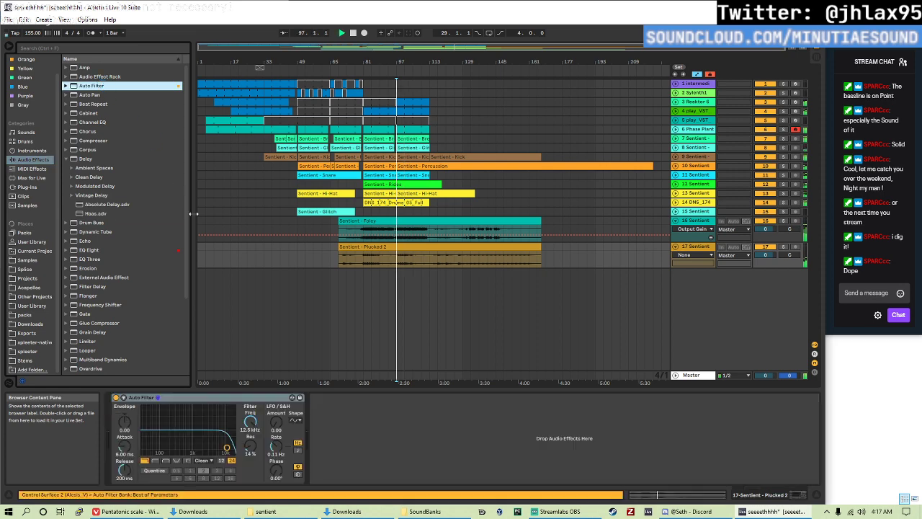
drag(226, 448, 191, 448)
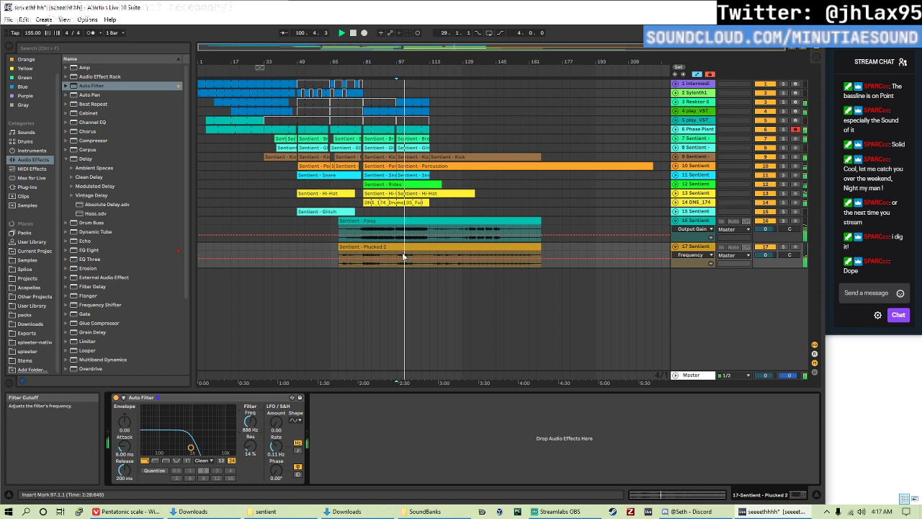
- Change the Plucked 2 clip's transposition to 3 st and move the playback start to bar 81
key(shift+Tab)
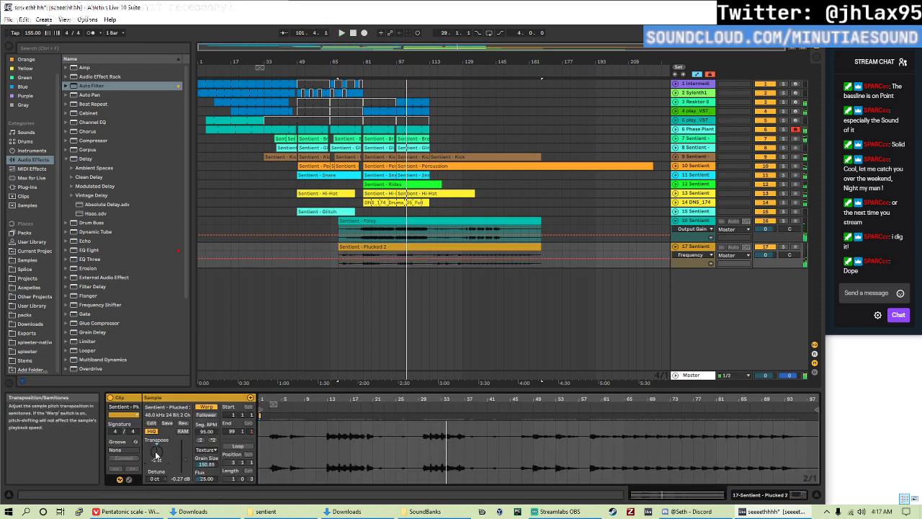
key(space)
key(space)
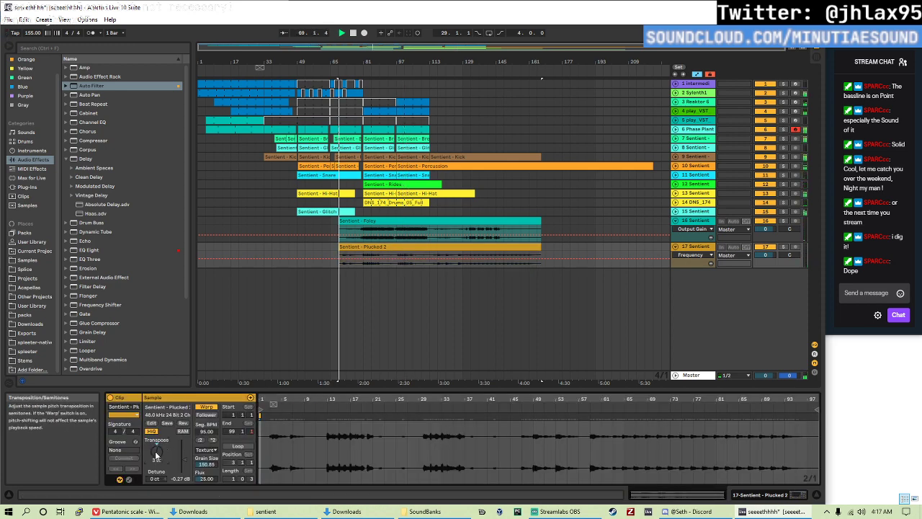
click(363, 266)
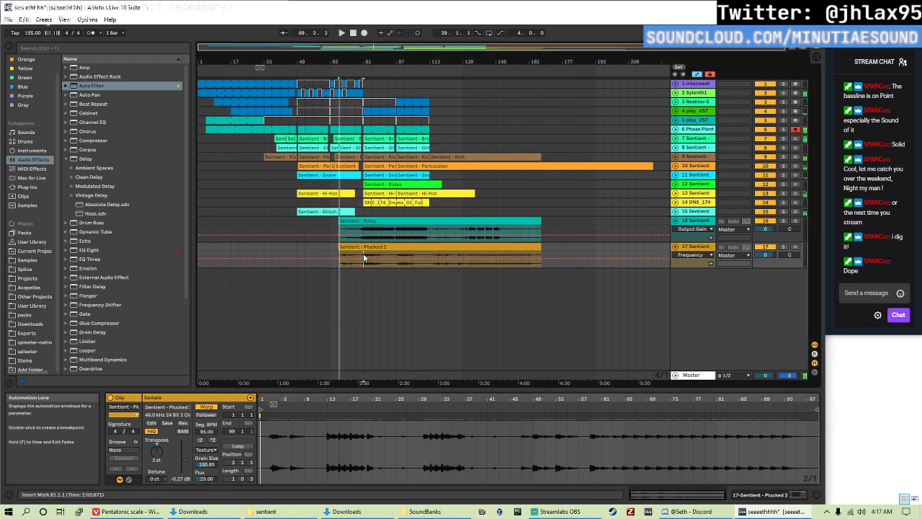
- Set the Plucked 2 Auto Filter's cutoff to 1.10 kHz, sync its LFO at 3/8, change its waveform and set the modulation amount to 12.4
key(space)
key(space)
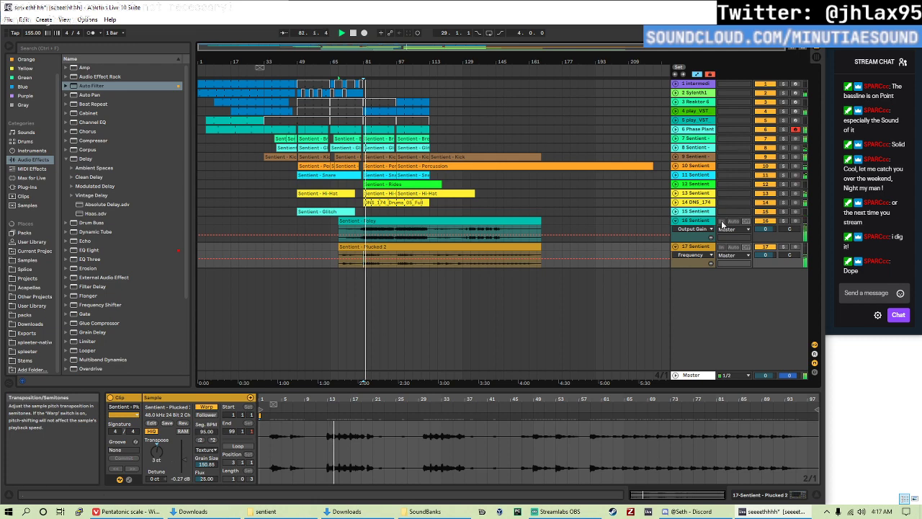
click(691, 247)
drag(193, 448, 194, 447)
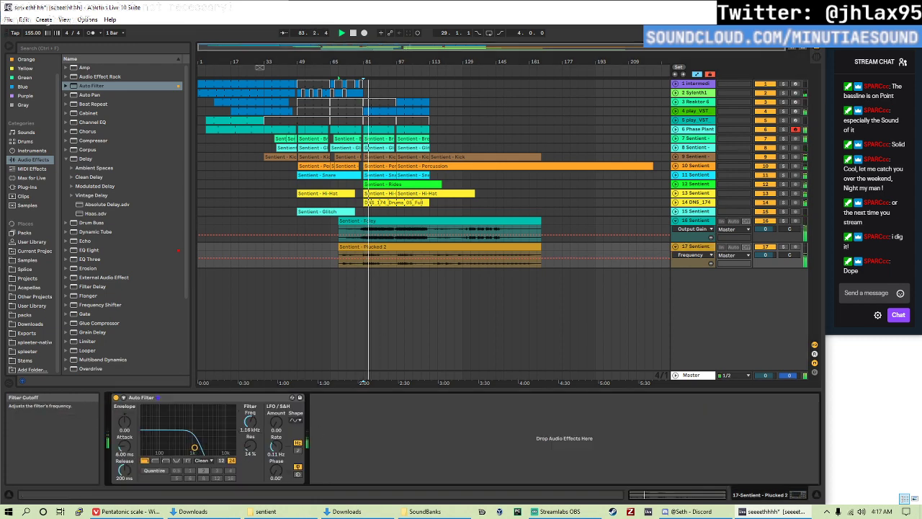
click(297, 450)
mouse_move(281, 433)
mouse_down()
mouse_move(280, 418)
mouse_move(276, 440)
mouse_move(276, 427)
mouse_up()
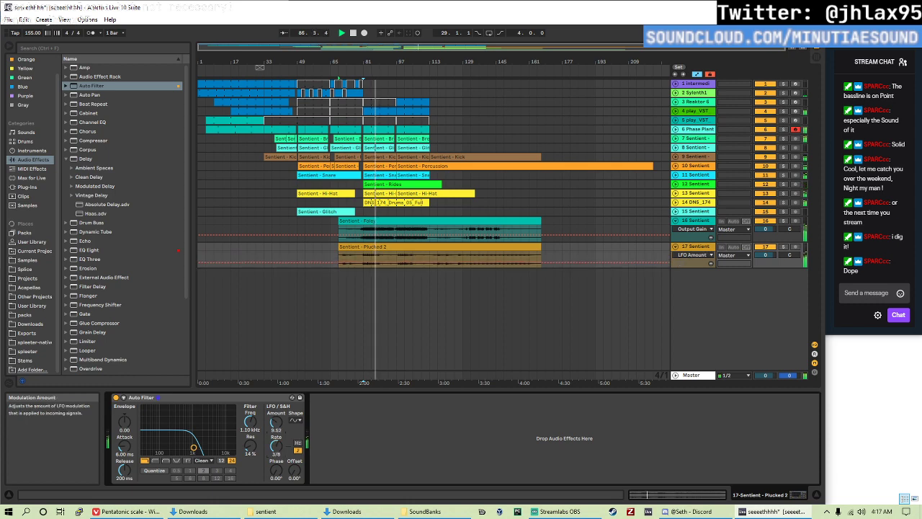
click(296, 420)
click(296, 453)
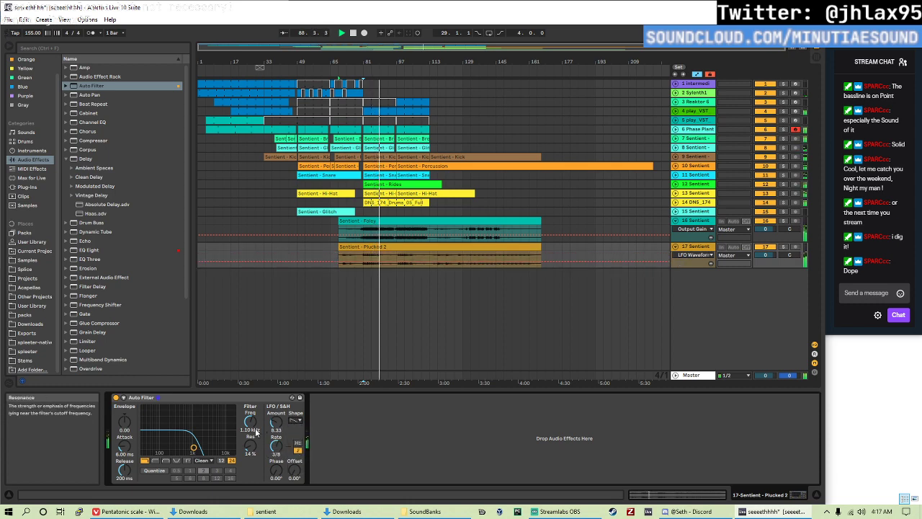
drag(250, 421, 250, 426)
click(366, 148)
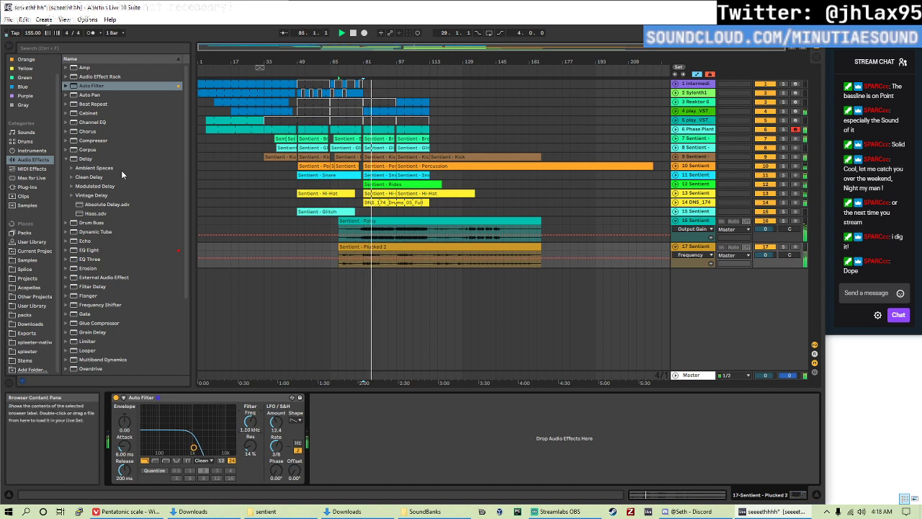
- Add a Delay to the Plucked 2 track with its filter at 1.29 kHz, width 4.97 and dry/wet 43%
double_click(85, 159)
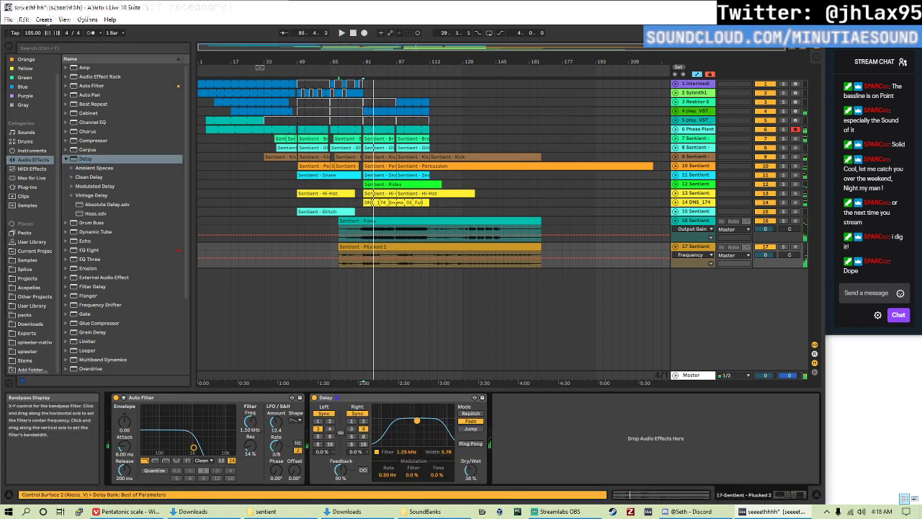
drag(416, 420, 417, 423)
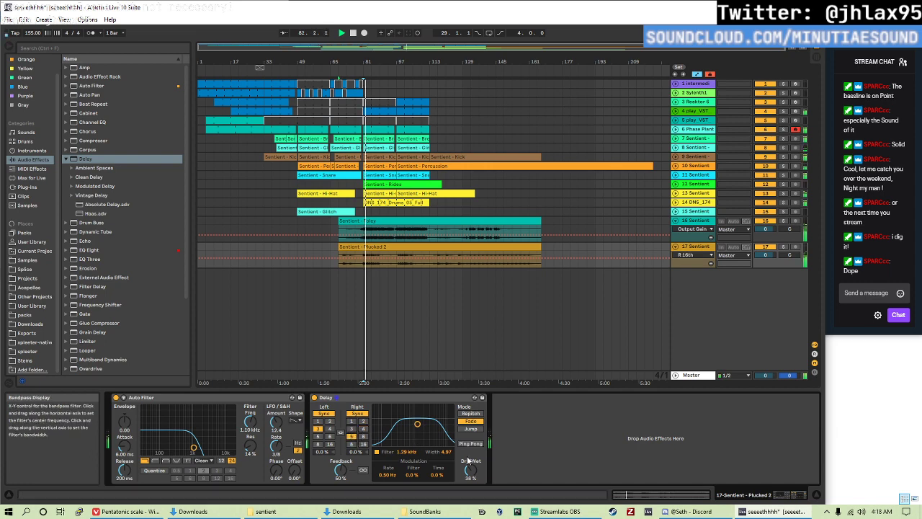
drag(469, 459, 468, 453)
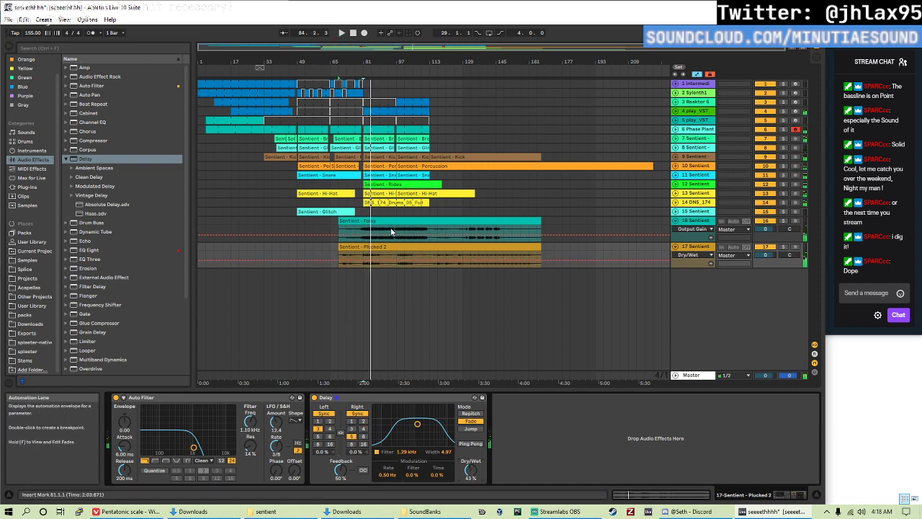
- Set the Plucked 2 clip's transposition to -9 st and play the arrangement from bar 81
key(shift+Tab)
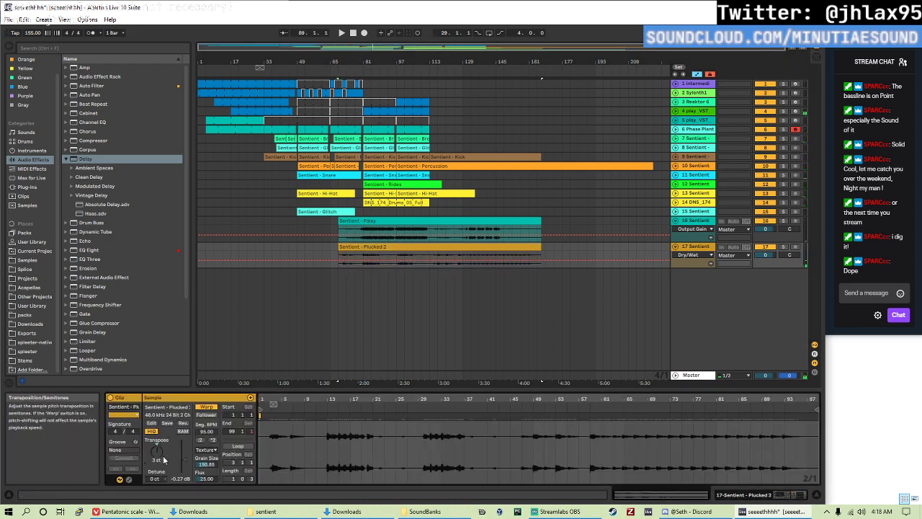
drag(164, 460, 164, 475)
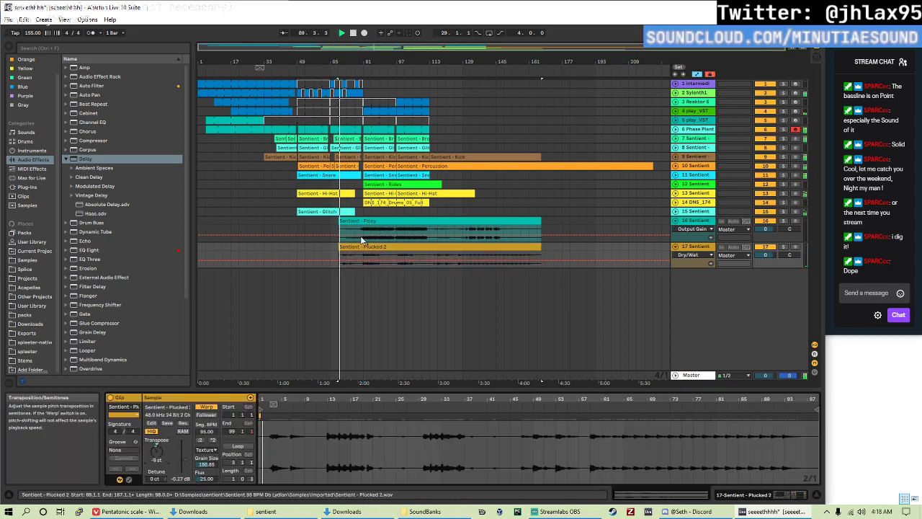
click(362, 266)
key(space)
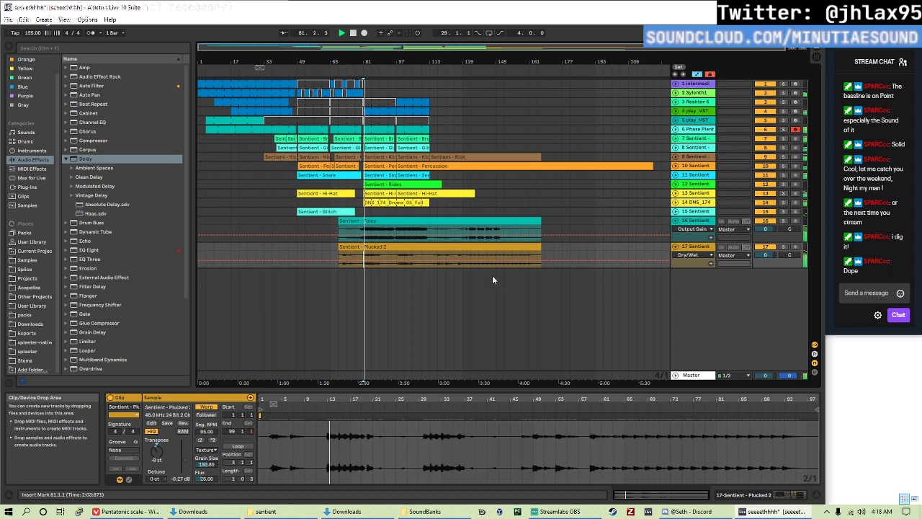
- Set the Plucked 2 Auto Filter's cutoff to 986 Hz and the Delay's filter to 835 Hz with width 5.42
click(691, 252)
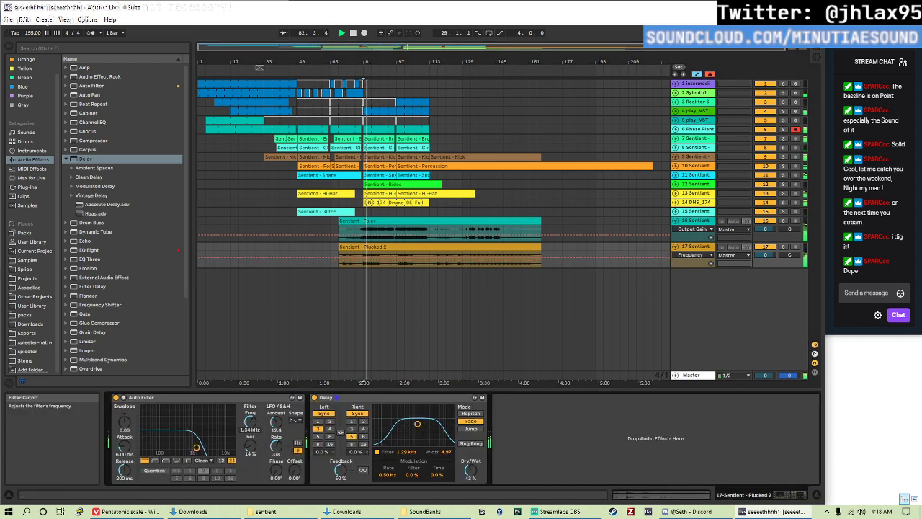
drag(192, 448, 185, 448)
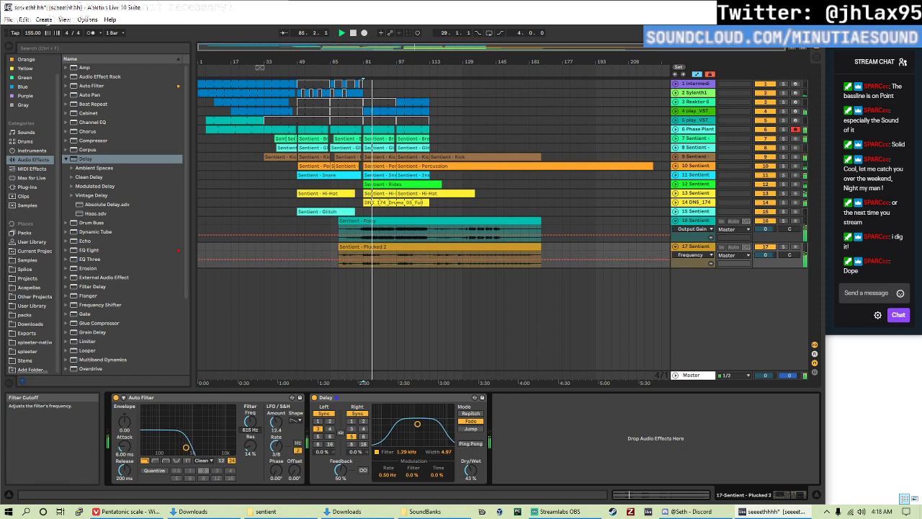
drag(417, 423, 412, 422)
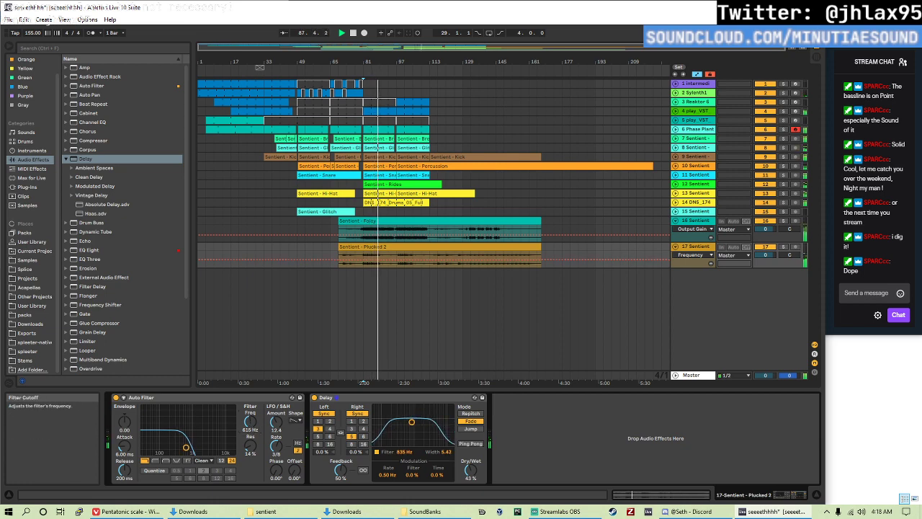
drag(185, 449, 189, 448)
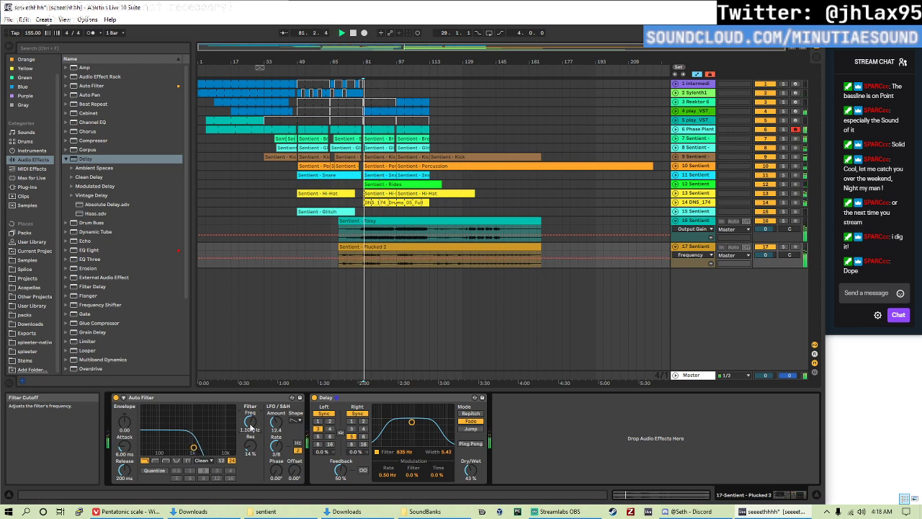
drag(250, 428, 250, 432)
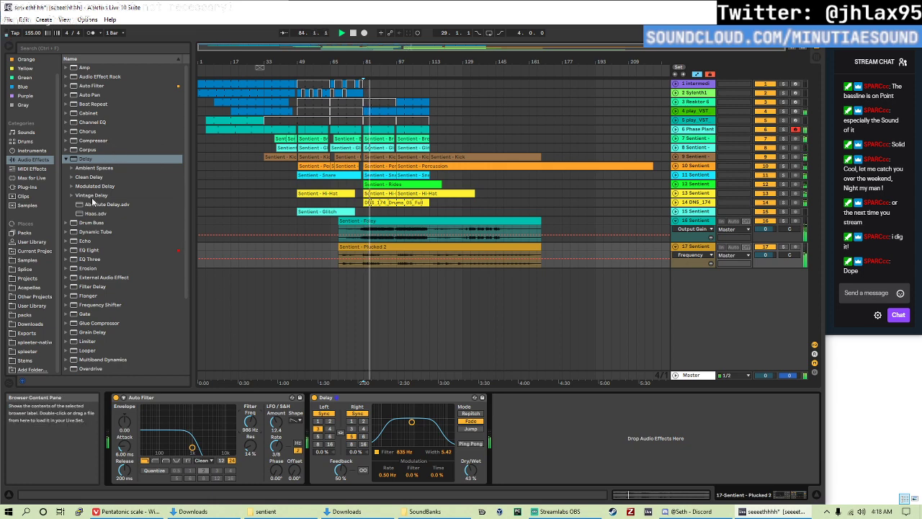
- Insert the Haas preset before the Delay with a 7.16 ms left time, and append Wide Noise Erosion at 4.89 kHz, width 1.63, amount 74.4
drag(95, 214, 357, 422)
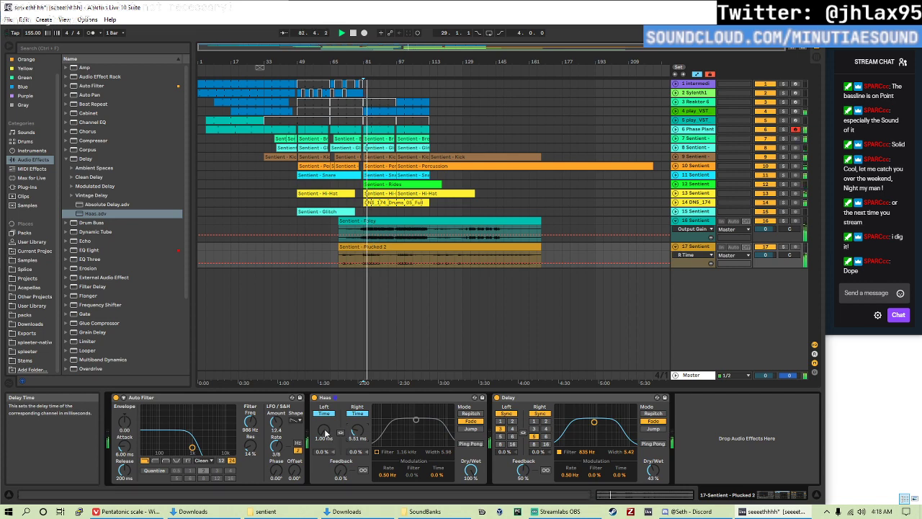
drag(323, 431, 324, 425)
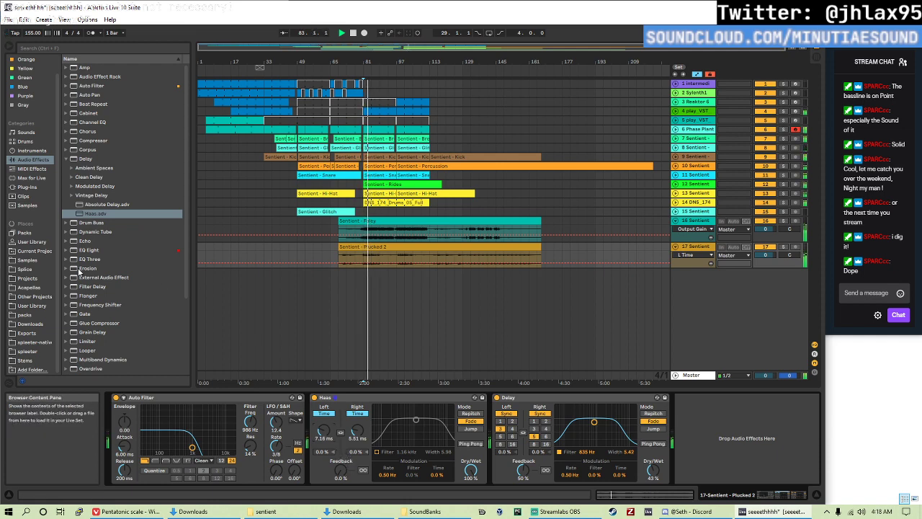
drag(88, 268, 711, 424)
click(712, 453)
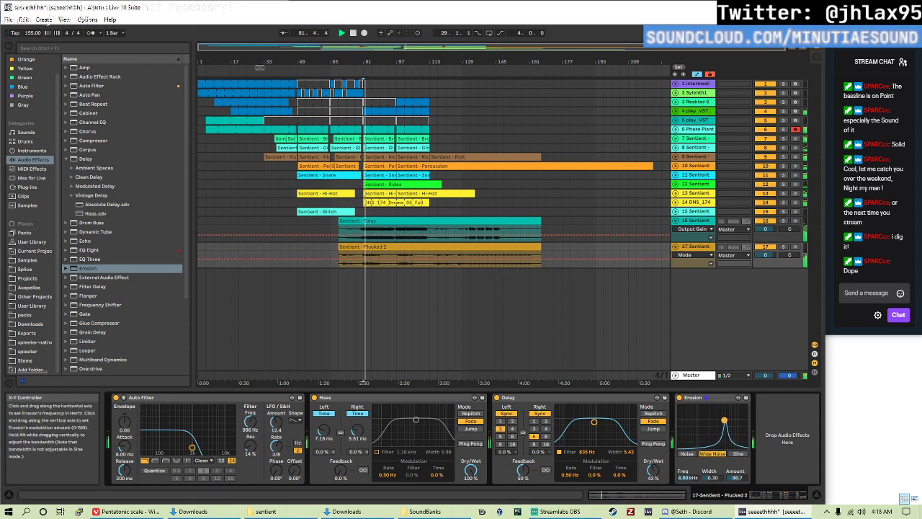
drag(712, 475, 712, 461)
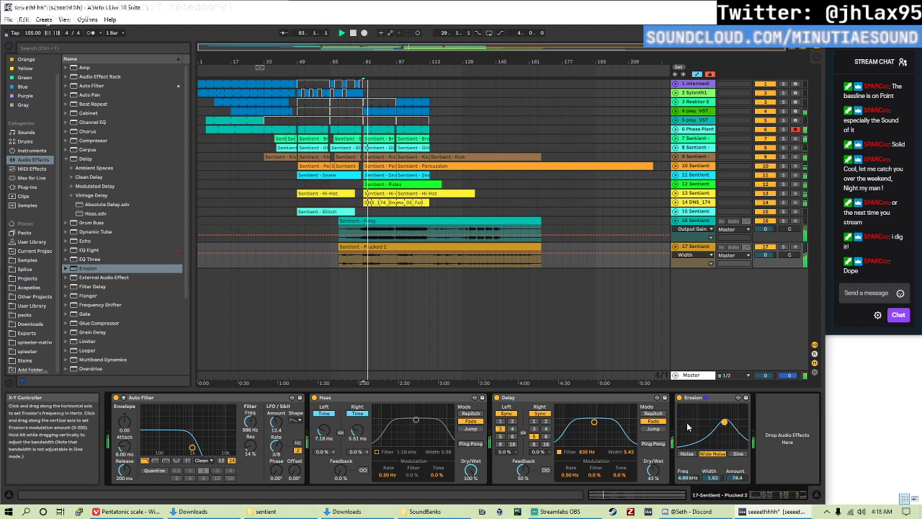
- Add a second Auto Filter after Erosion with a 758 Hz cutoff, 180° LFO phase and the PRD circuit with added drive
double_click(91, 85)
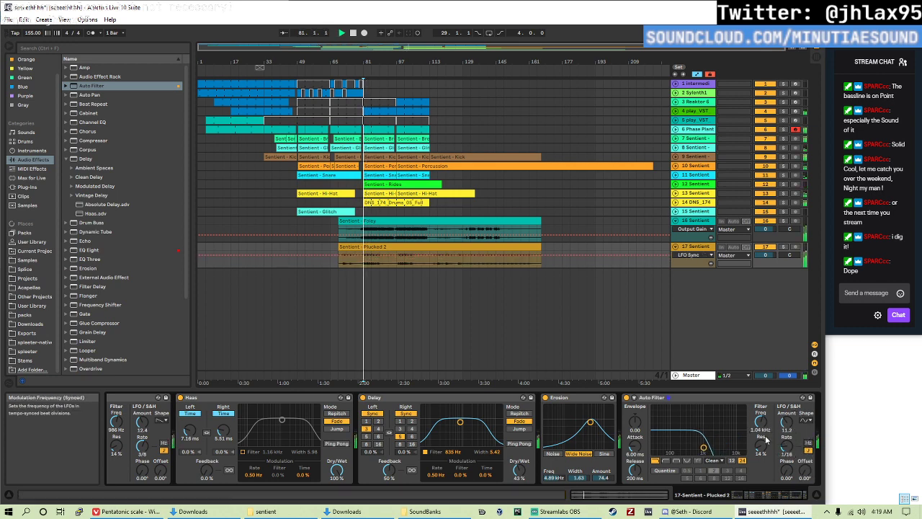
drag(760, 422, 761, 432)
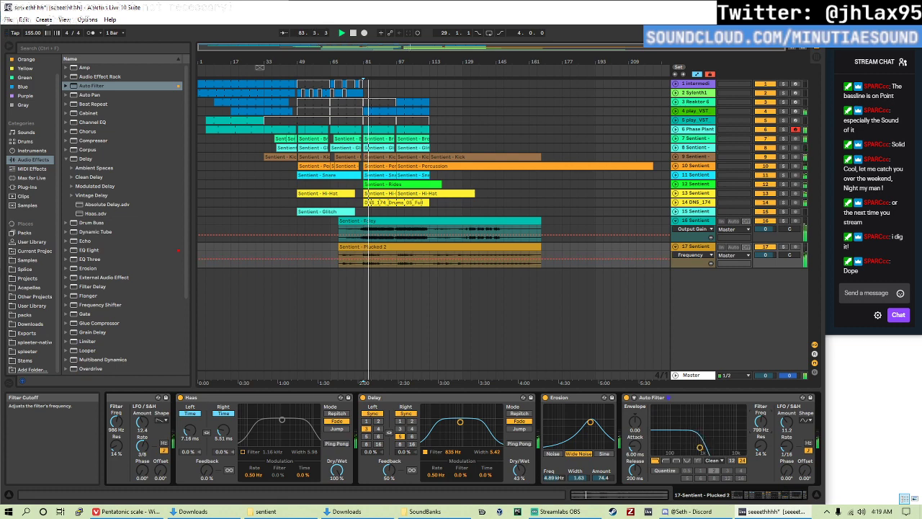
drag(786, 469, 787, 465)
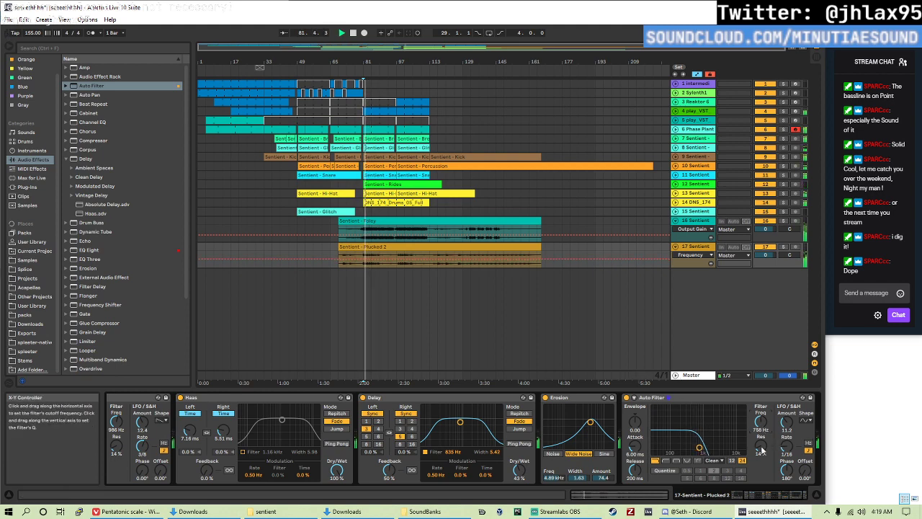
click(720, 462)
click(714, 496)
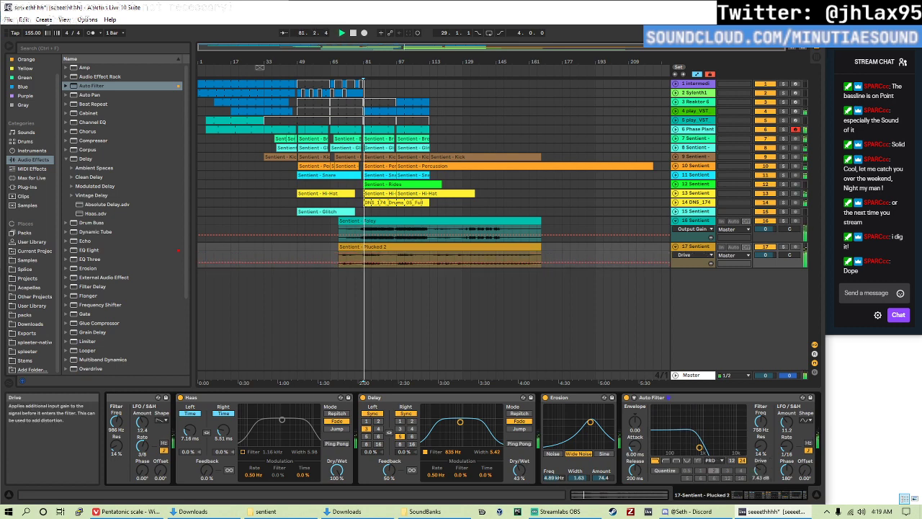
key(space)
- Add an EQ Eight to the end of the Plucked 2 chain, boost 1.53 kHz by 11.3 dB and set the output gain to 0.15 dB
double_click(87, 250)
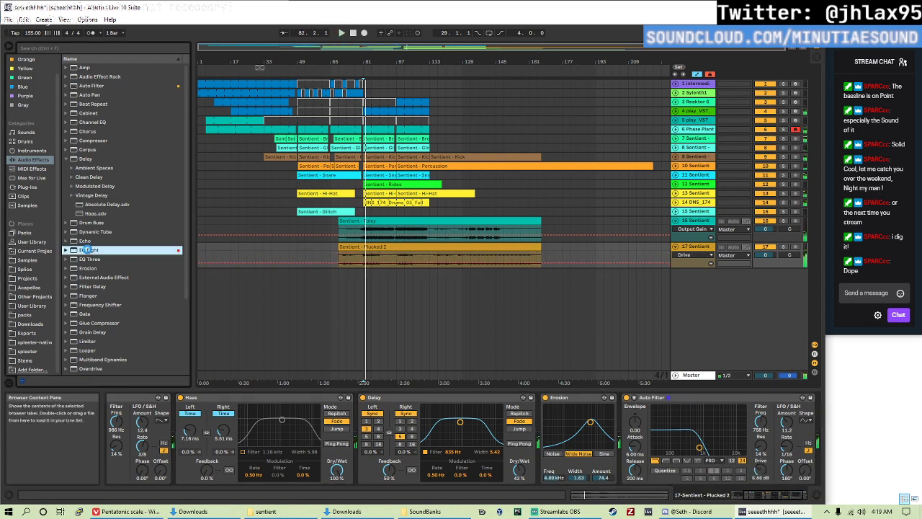
drag(678, 434, 680, 435)
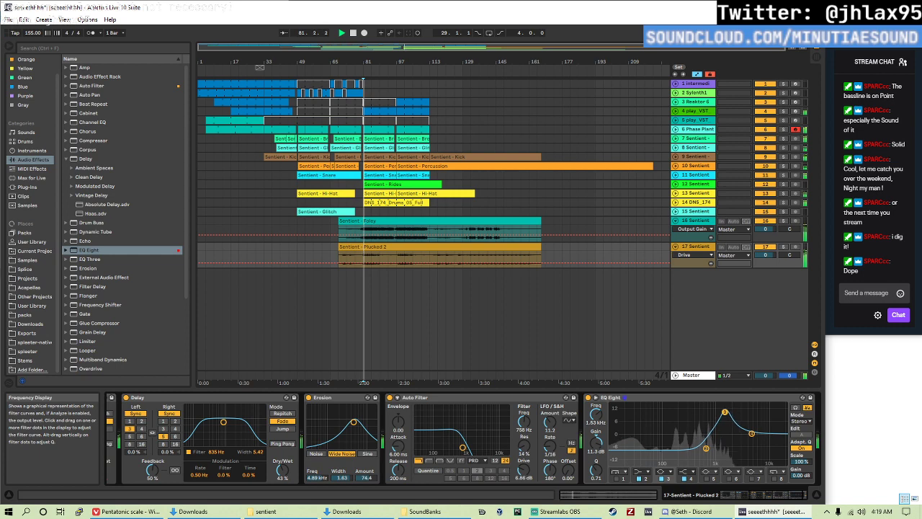
drag(792, 478, 792, 475)
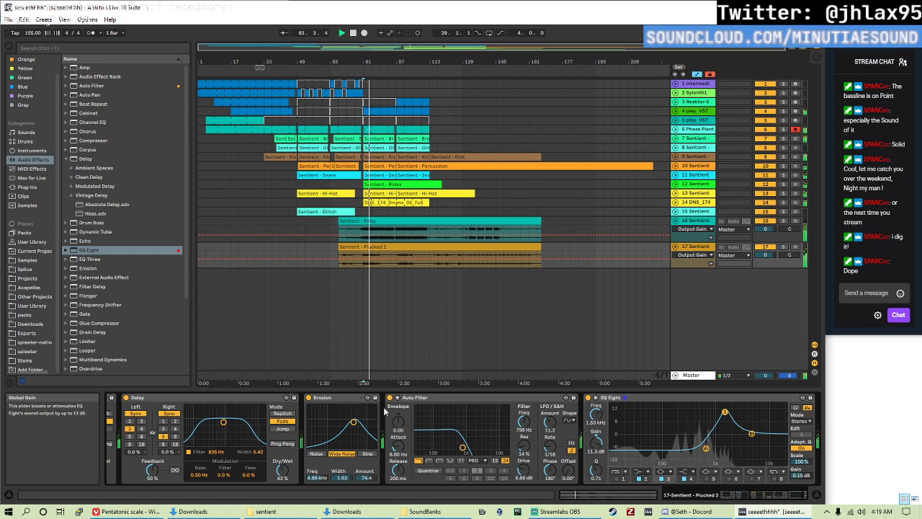
- Move Erosion before Haas, set it to 841 Hz with amount 34.4, and lower the second Auto Filter's cutoff to 614 Hz
key(space)
drag(337, 398, 153, 430)
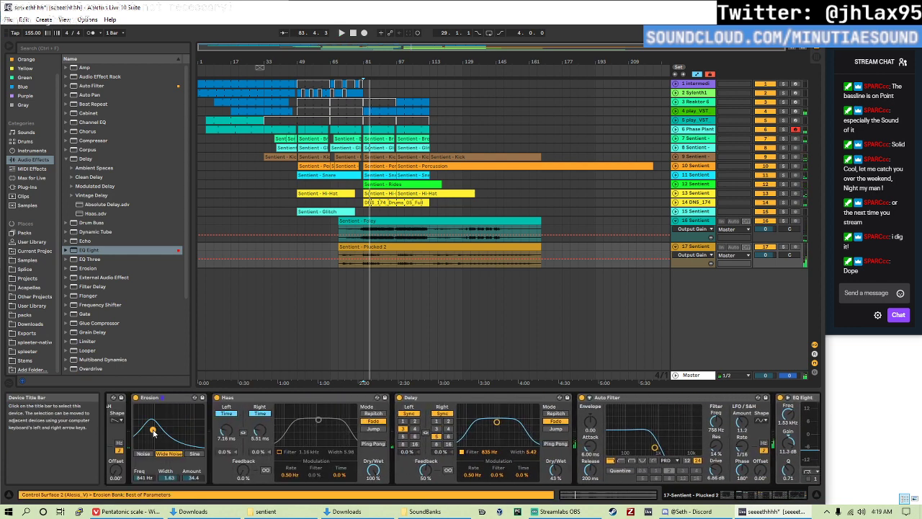
scroll(517, 447, down, 5)
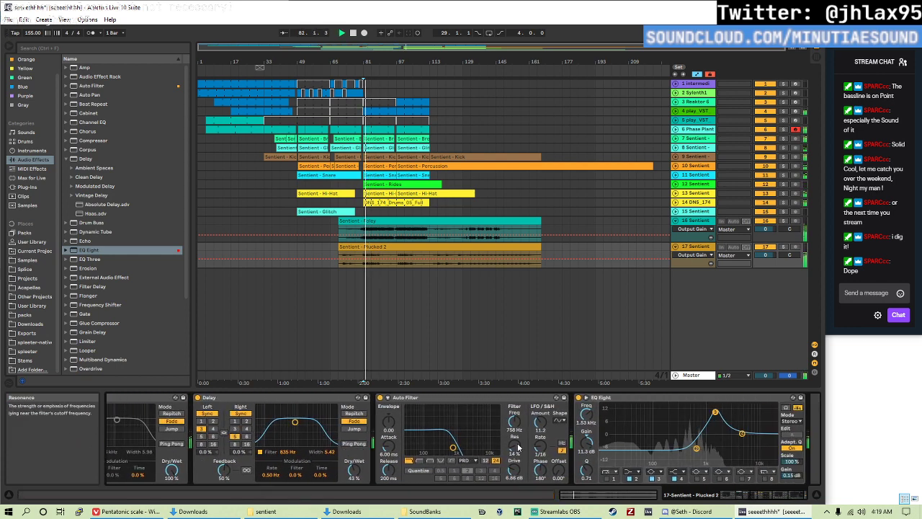
drag(515, 422, 515, 424)
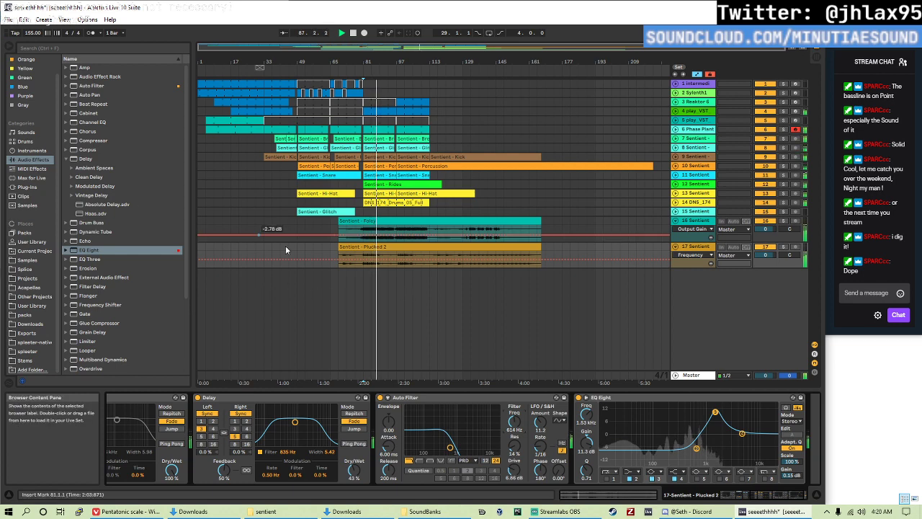
- Check the track levels in the Session View mixer and display the Foley track's device chain in the arrangement
key(Tab)
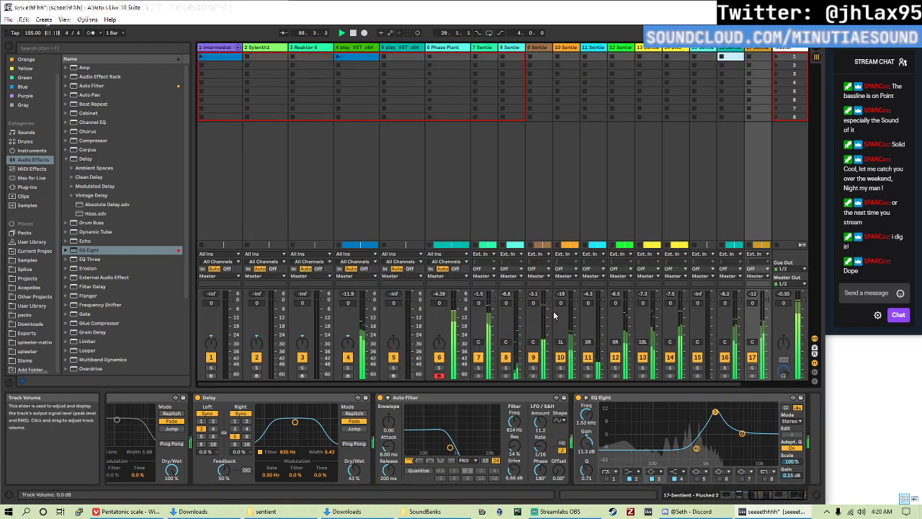
scroll(569, 314, right, 2)
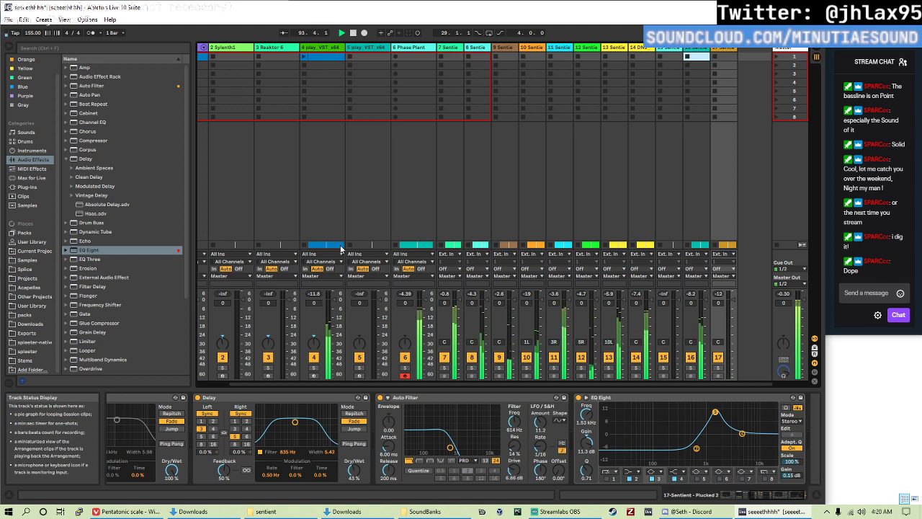
key(Tab)
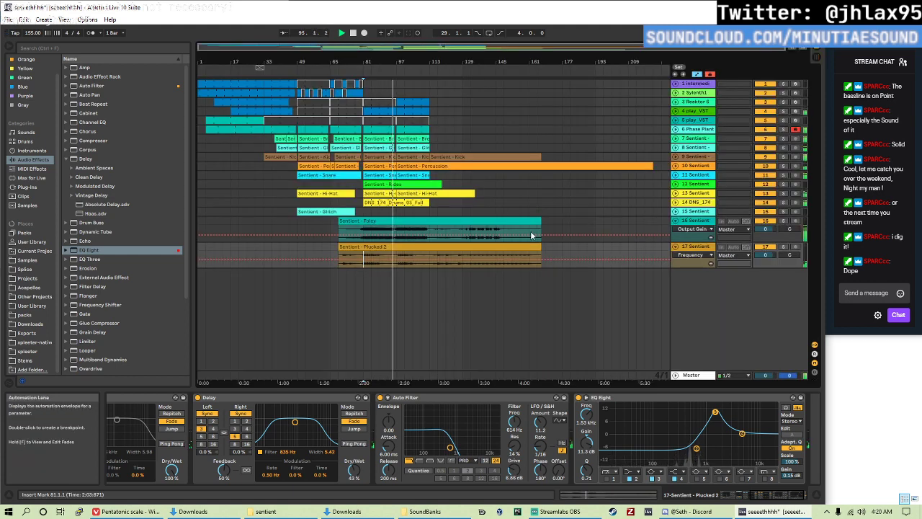
click(699, 222)
click(705, 214)
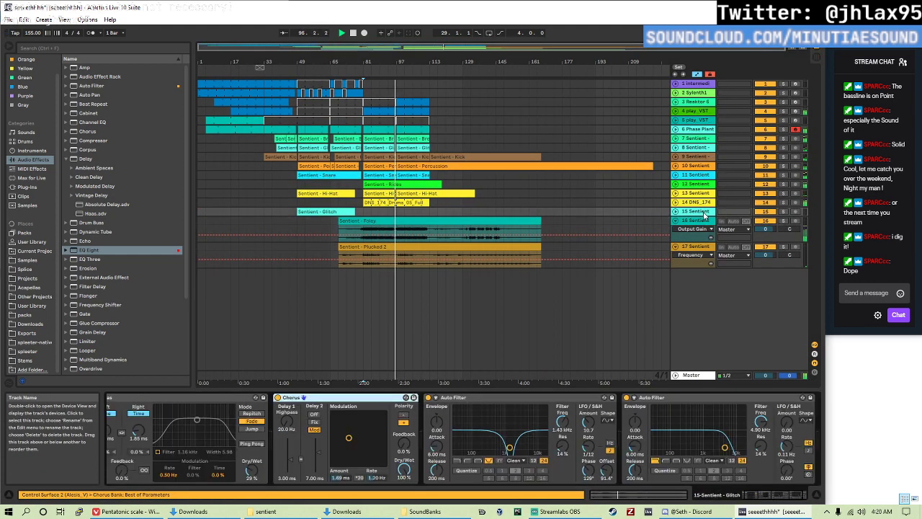
click(699, 221)
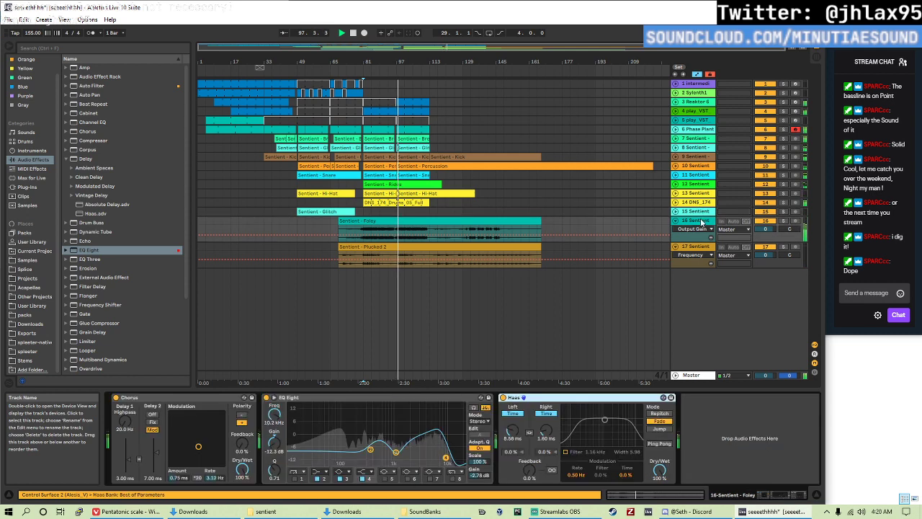
- Add an EQ Eight to the end of the Foley chain and cut 3.23 kHz by 6.32 dB
double_click(102, 250)
drag(715, 433, 741, 450)
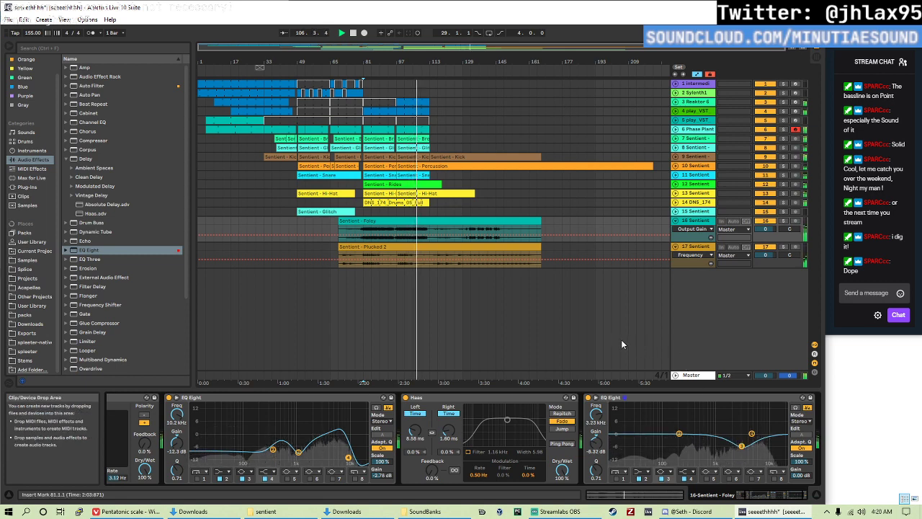
click(432, 324)
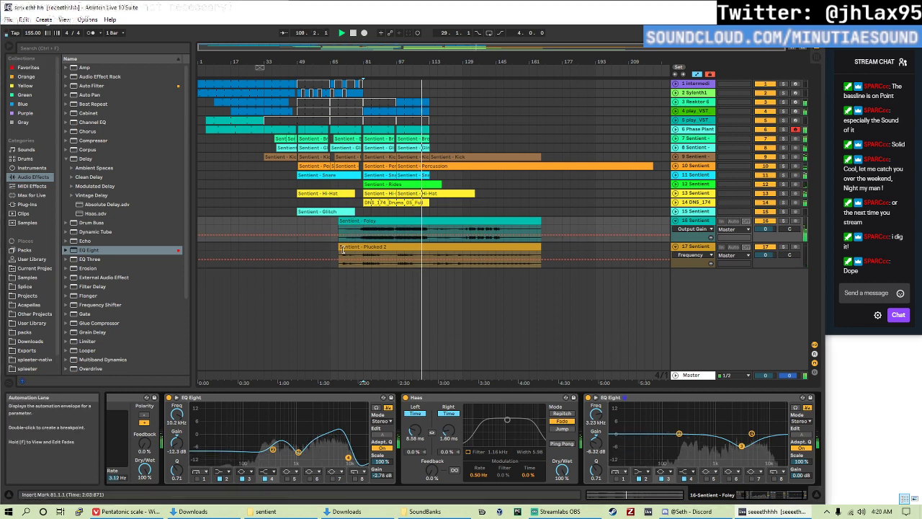
- Duplicate bars 49 to 113 across all tracks so the copy fills bars 113 to 177
click(429, 267)
drag(429, 267, 298, 81)
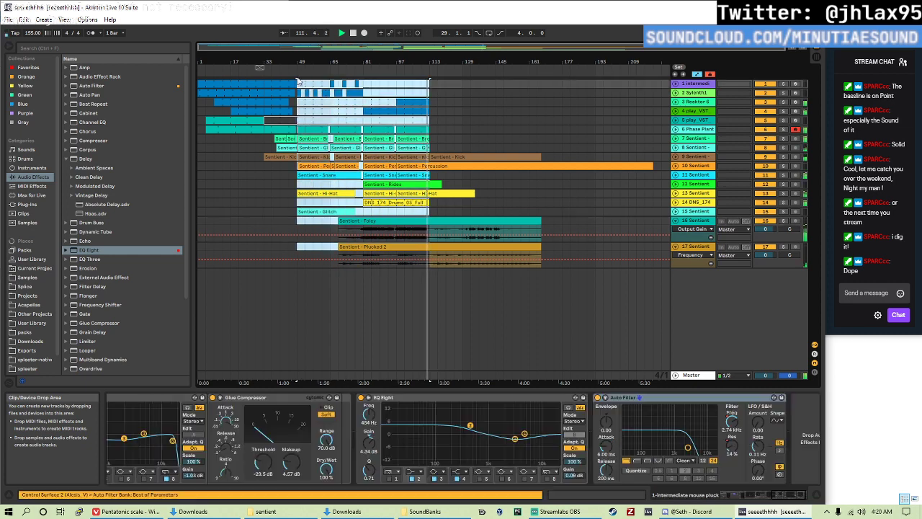
key(ctrl+d)
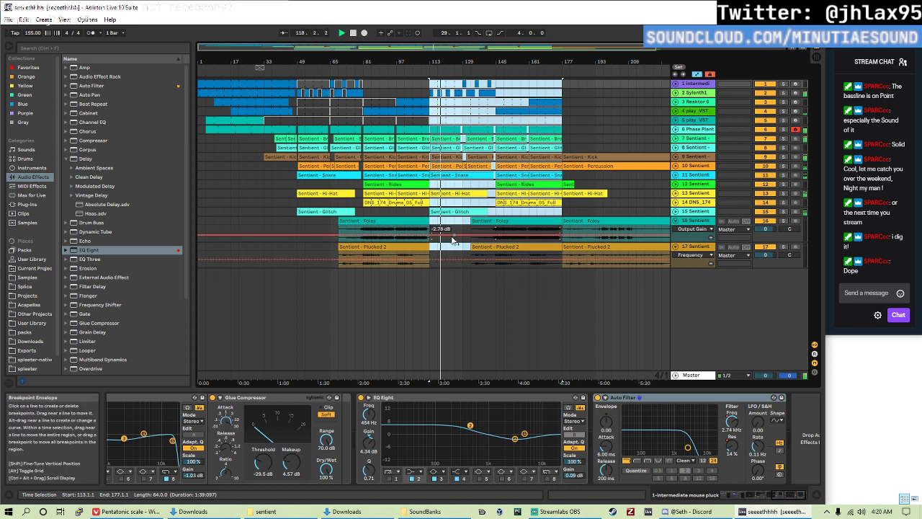
- Fill the gap on the Plucked 2 track from bar 113 to 145 with a Plucked 2 clip and play from bar 113
click(453, 264)
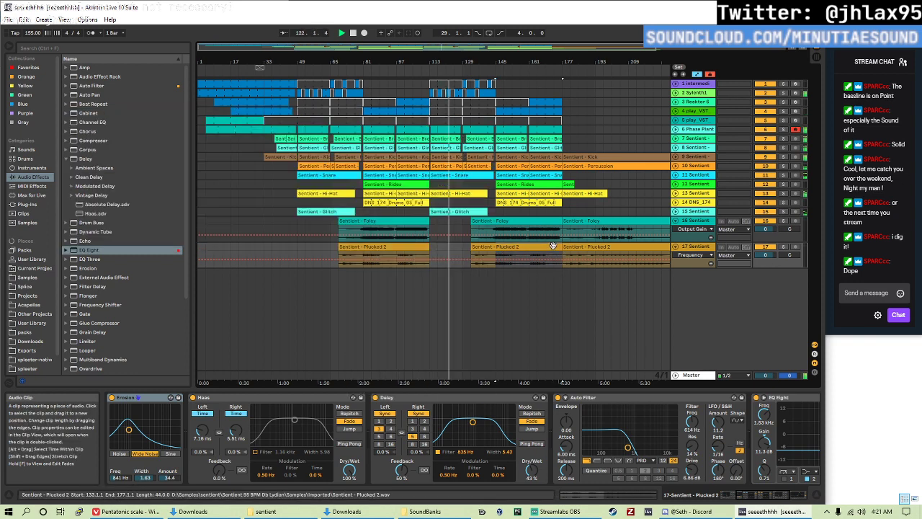
drag(430, 264, 496, 264)
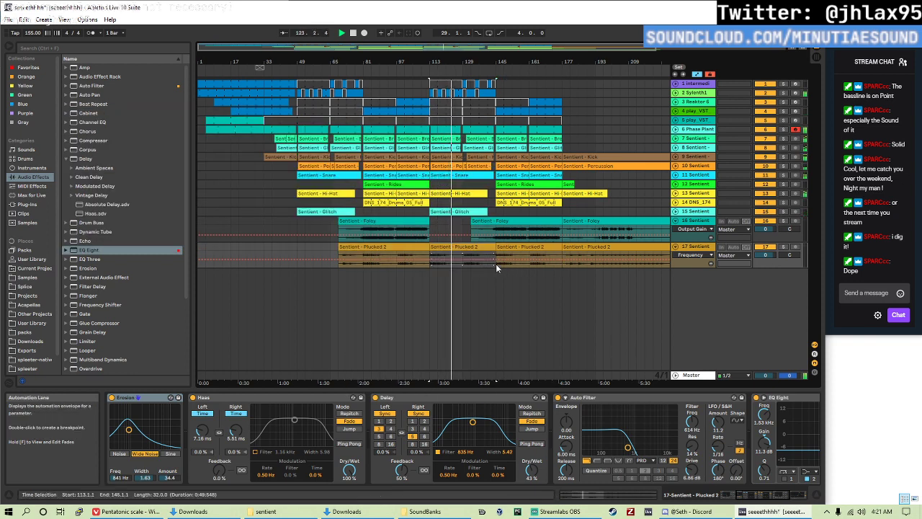
key(space)
key(space)
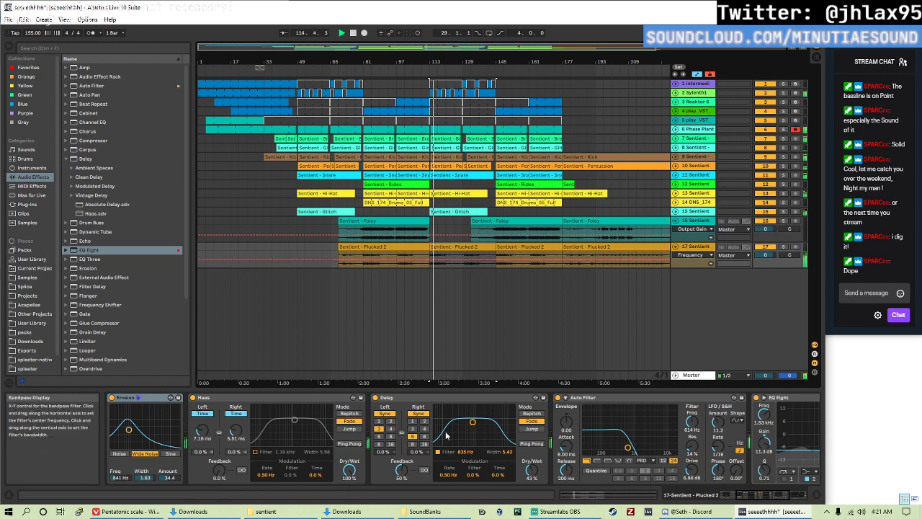
- Offset the Plucked 2 Delay times by -1.5% left and -1.1% right, and set its filter to 432 Hz with width 4.97
drag(416, 452, 384, 458)
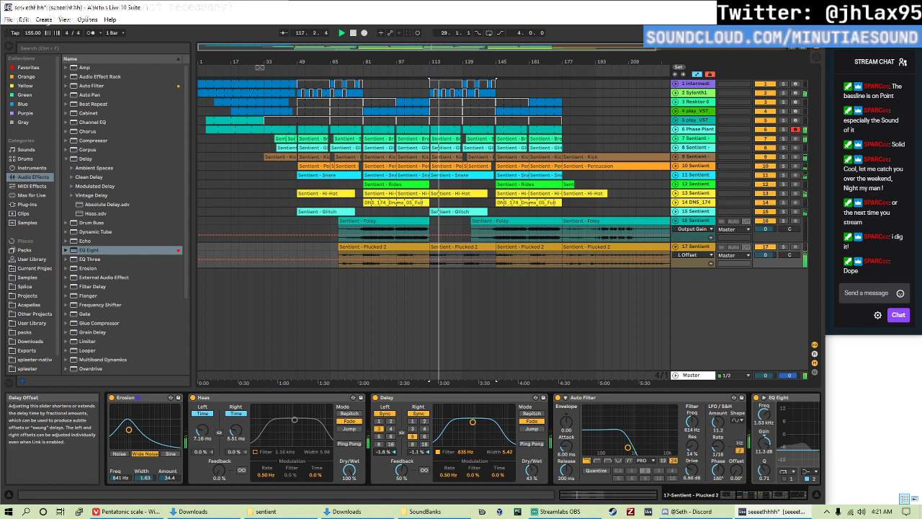
drag(473, 421, 464, 424)
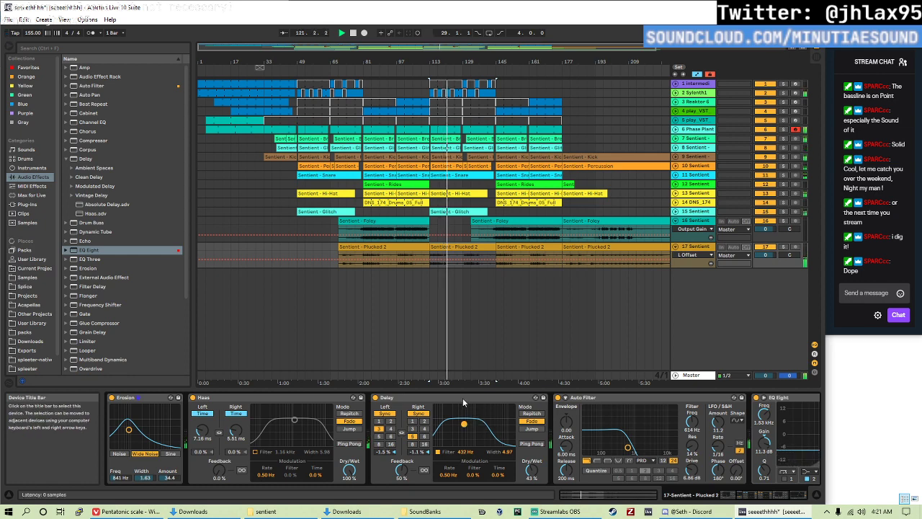
- Repeat an eight-bar section of the Plucked 2 clip until it covers bars 113 to 145
click(447, 265)
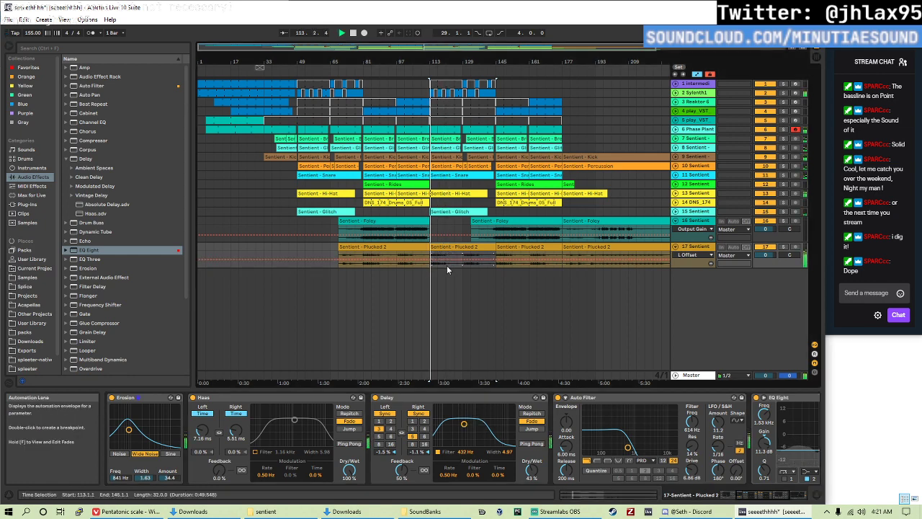
drag(447, 265, 465, 247)
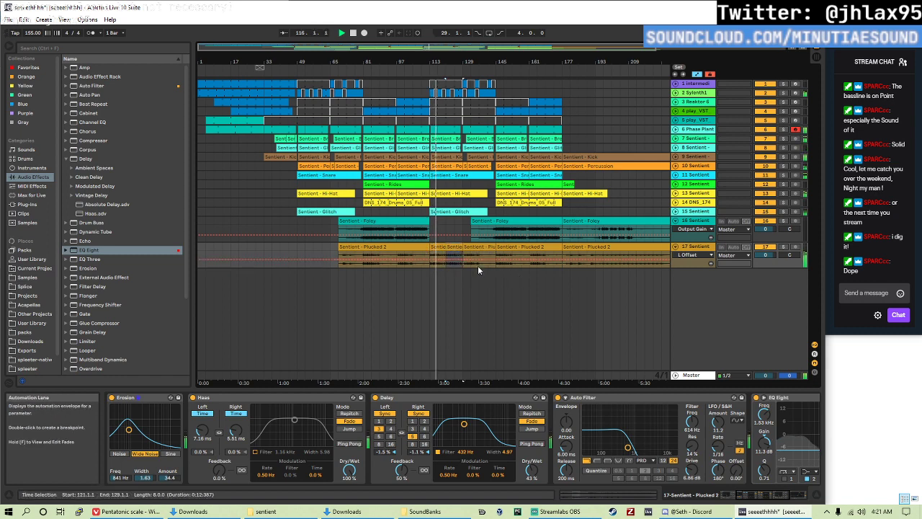
key(ctrl+d)
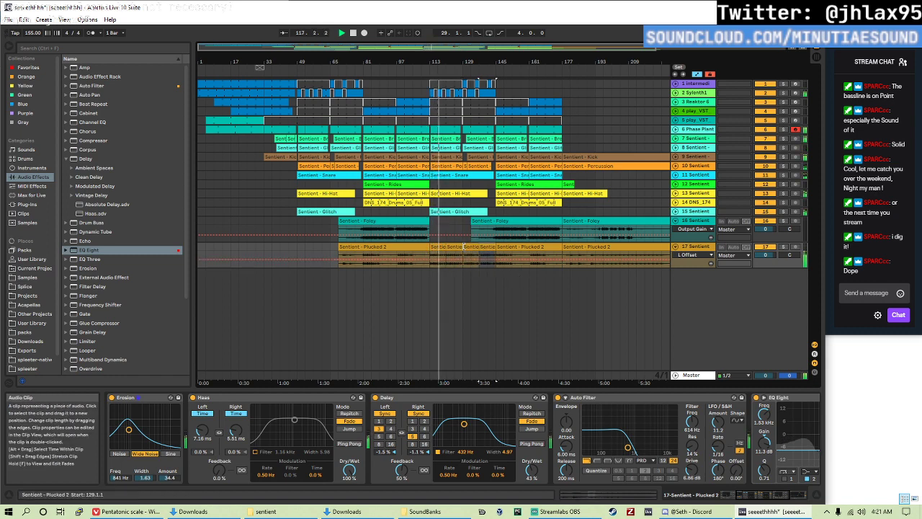
- Try the arrangement at 128 BPM, playing it from bar 113 and from bar 97
click(432, 271)
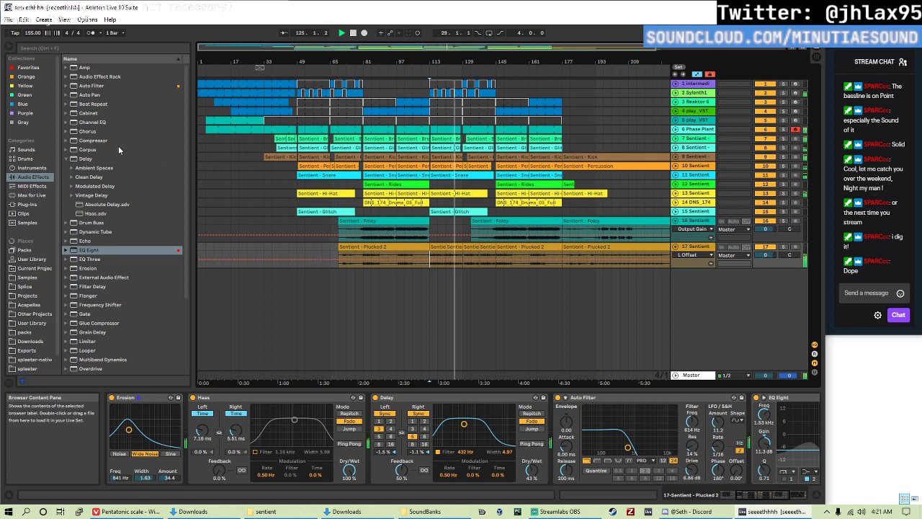
scroll(463, 283, right, 5)
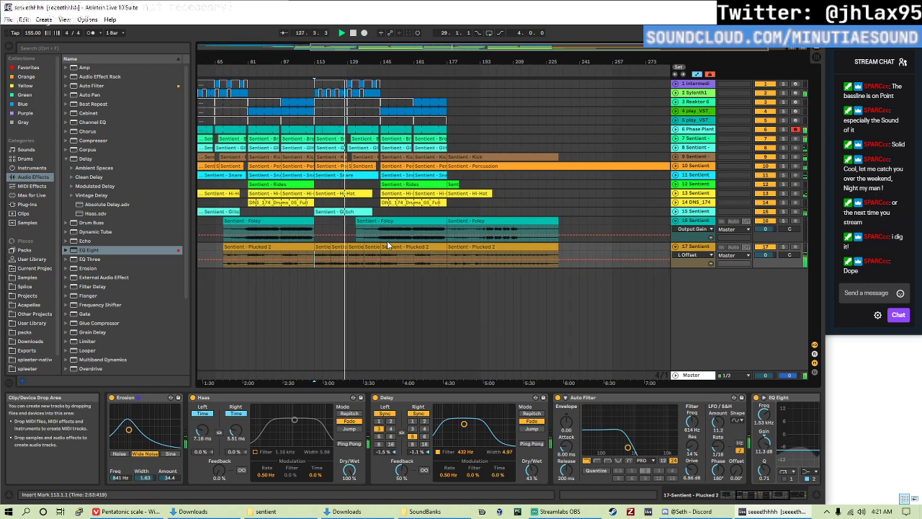
scroll(396, 237, left, 2)
scroll(468, 230, right, 3)
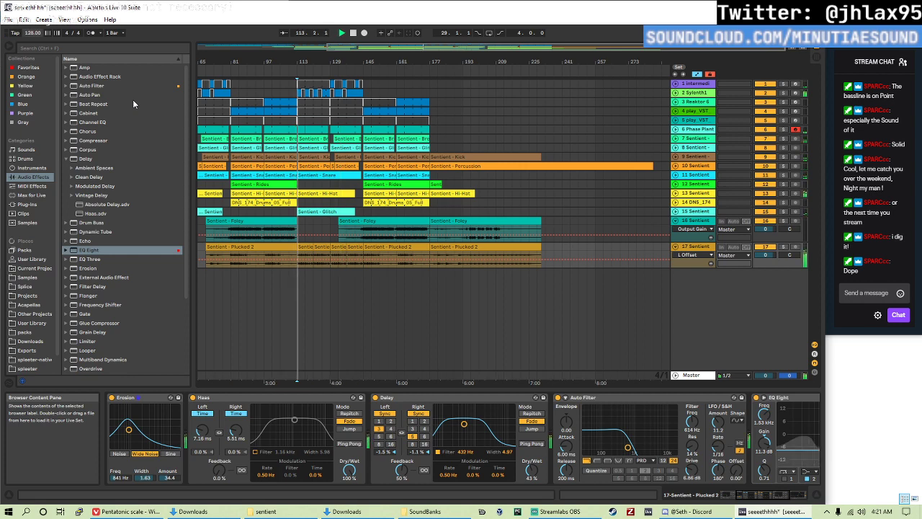
click(262, 209)
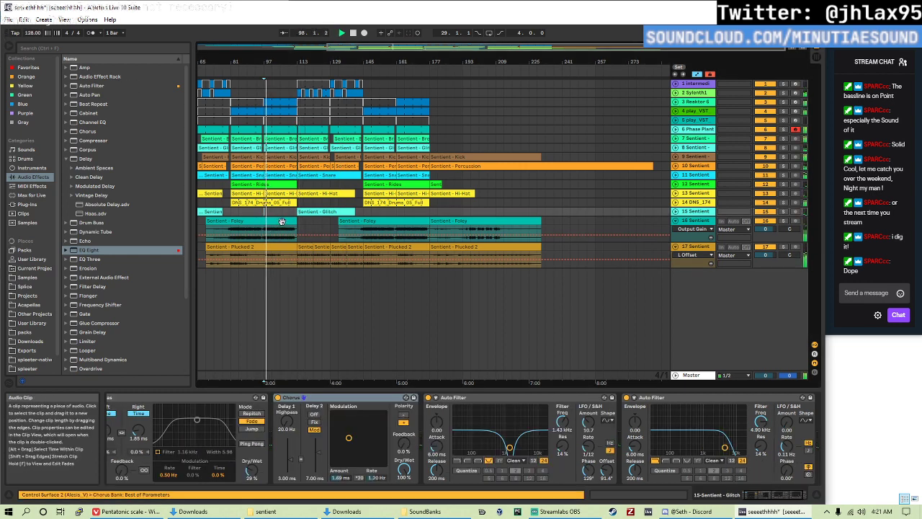
scroll(325, 221, left, 6)
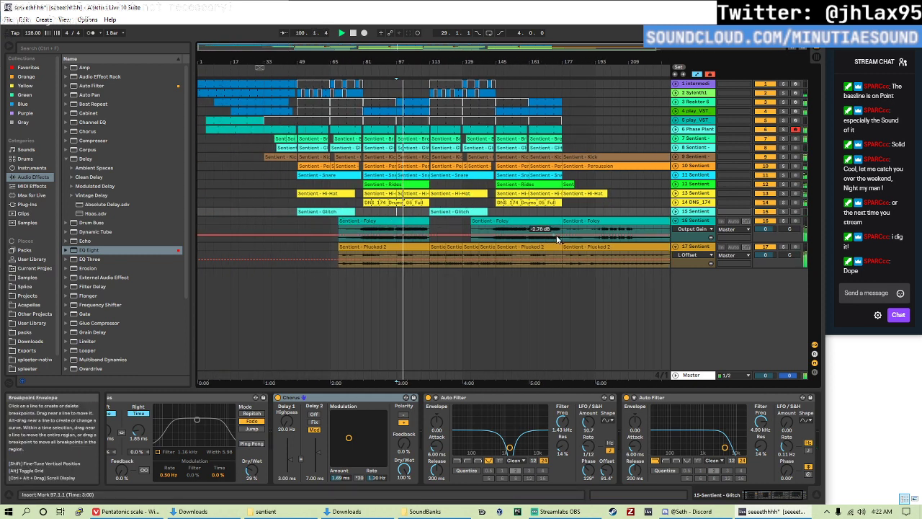
scroll(555, 236, right, 3)
scroll(554, 235, left, 2)
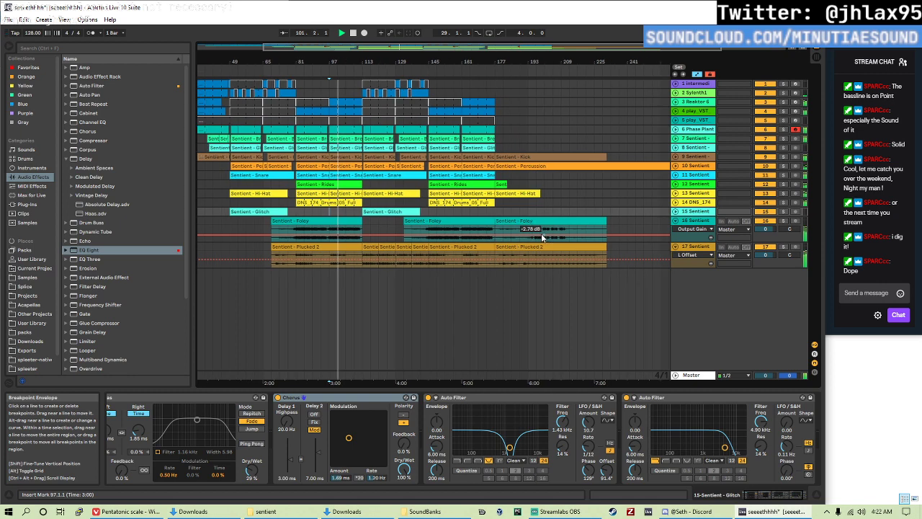
scroll(355, 241, right, 1)
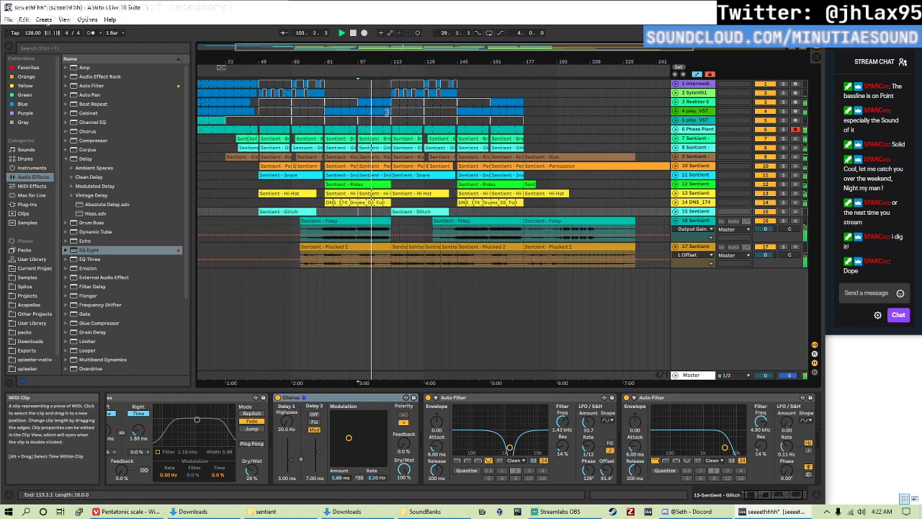
- Extend the track 4 play_VST part to bar 129 and the Reaktor 6 part to bar 145
click(405, 113)
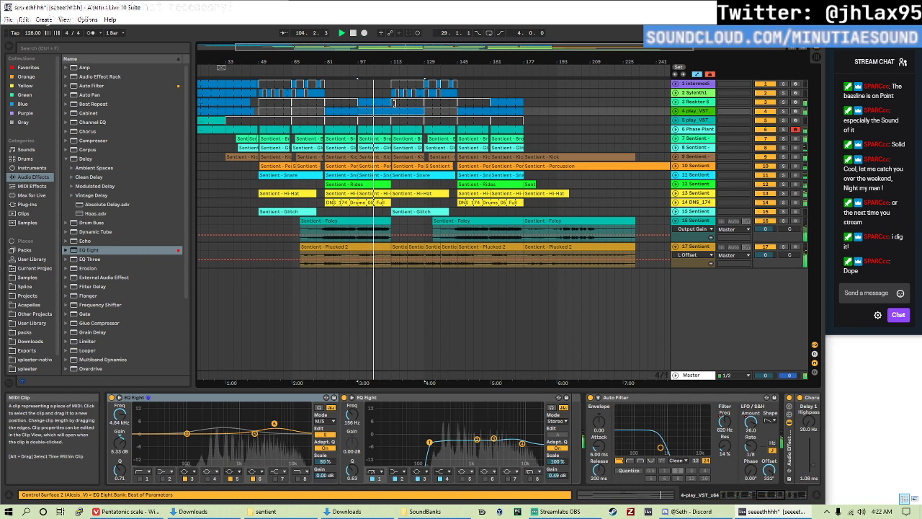
click(428, 106)
- Duplicate the track 1 and Sylenth1 parts from bars 129–145 into bars 145–161
drag(428, 106, 425, 85)
click(436, 94)
key(ctrl+d)
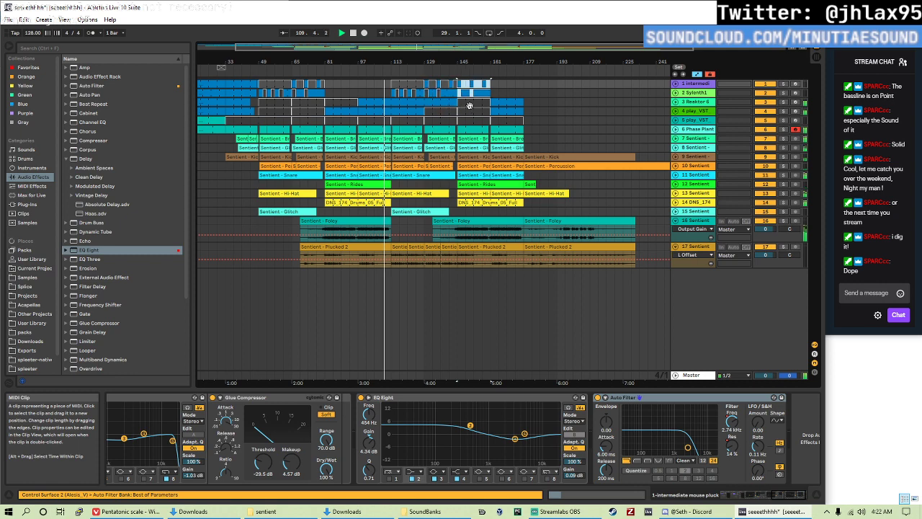
click(489, 85)
click(501, 88)
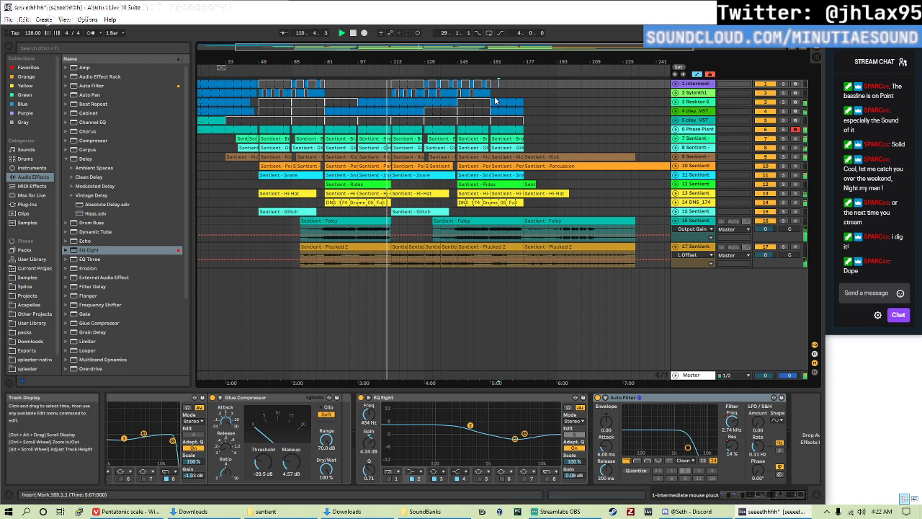
click(499, 121)
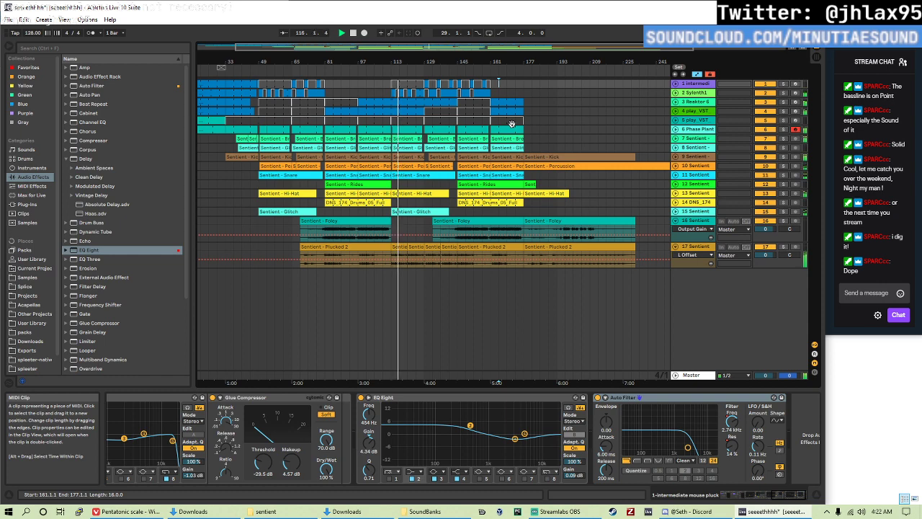
- Fill bars 113 to 129 of the Sylenth1 track with a denser run of its short clips
click(394, 94)
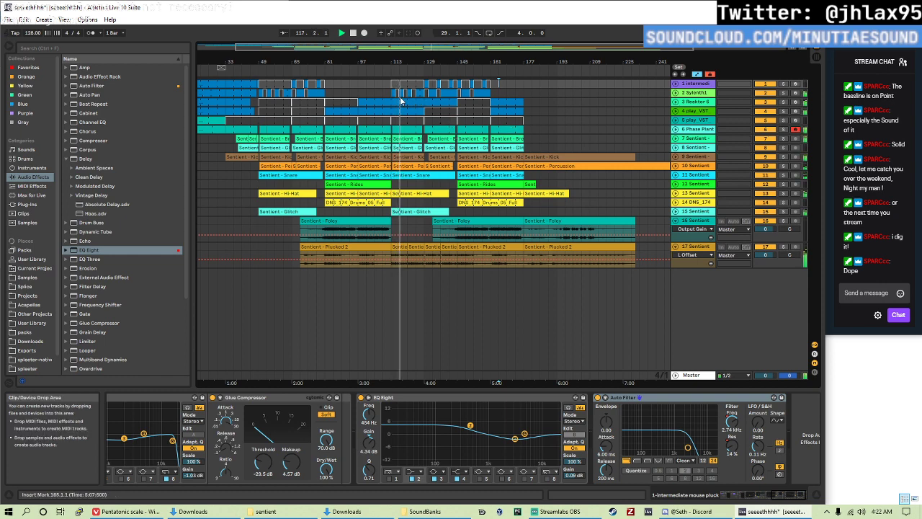
drag(393, 94, 422, 94)
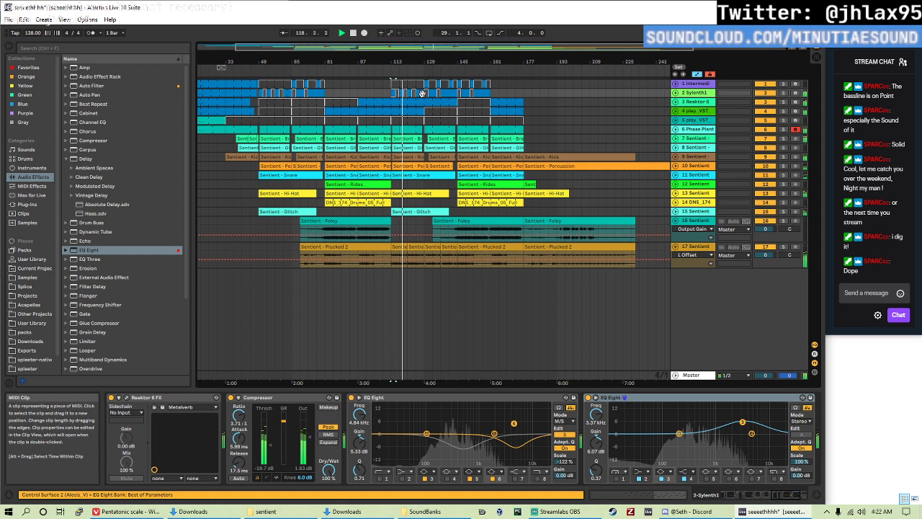
click(431, 112)
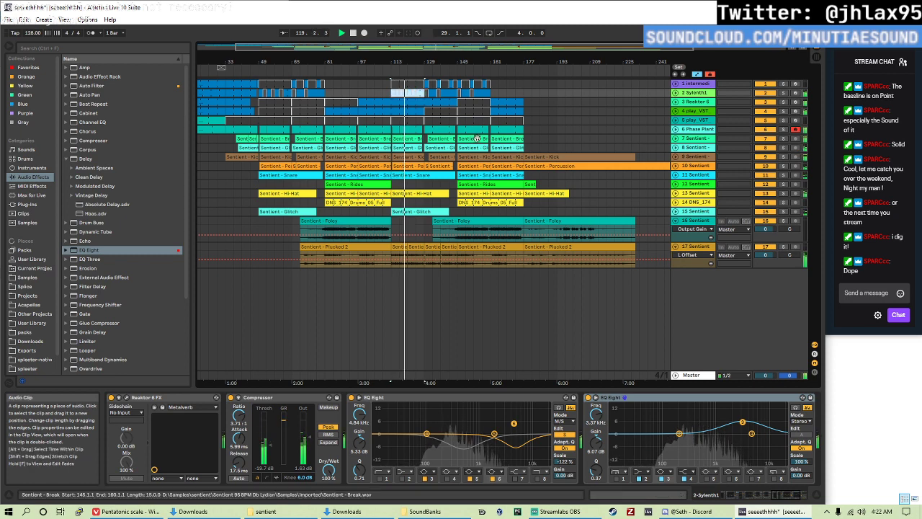
click(429, 117)
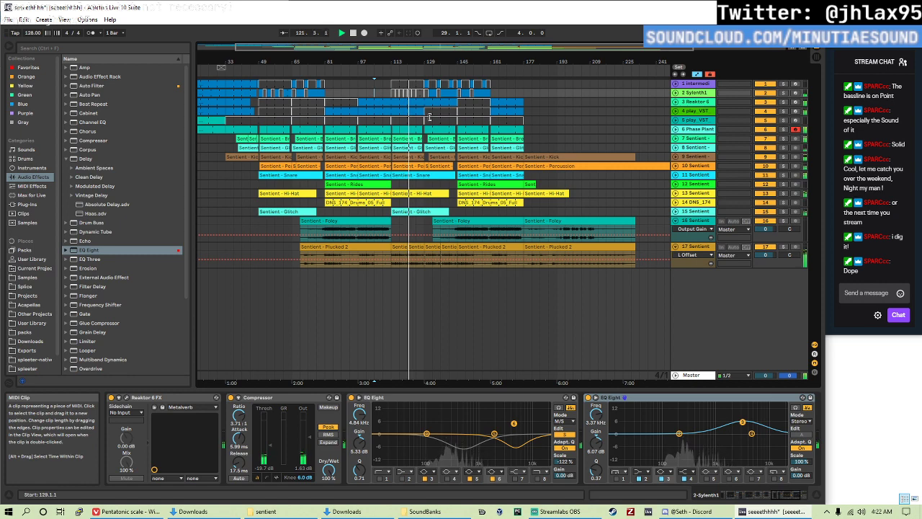
click(415, 119)
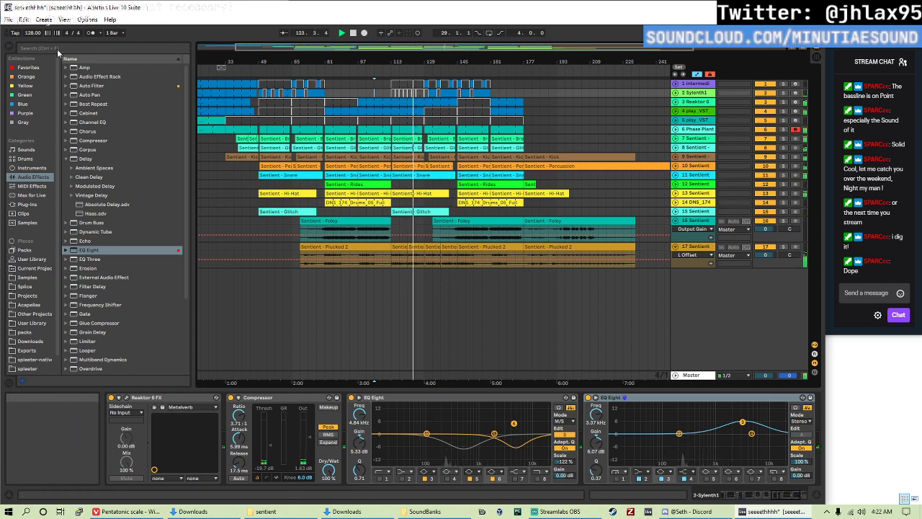
- Set the project tempo to 151 BPM
drag(33, 32, 33, 20)
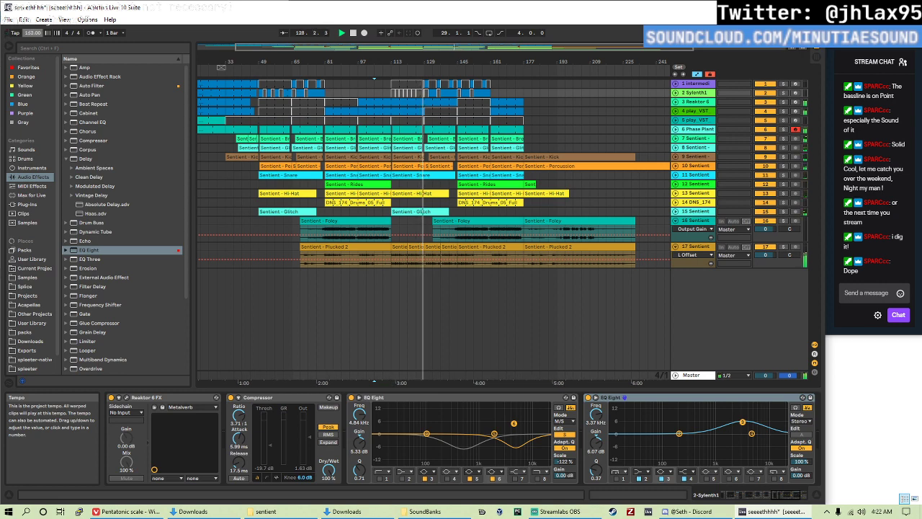
drag(33, 33, 32, 25)
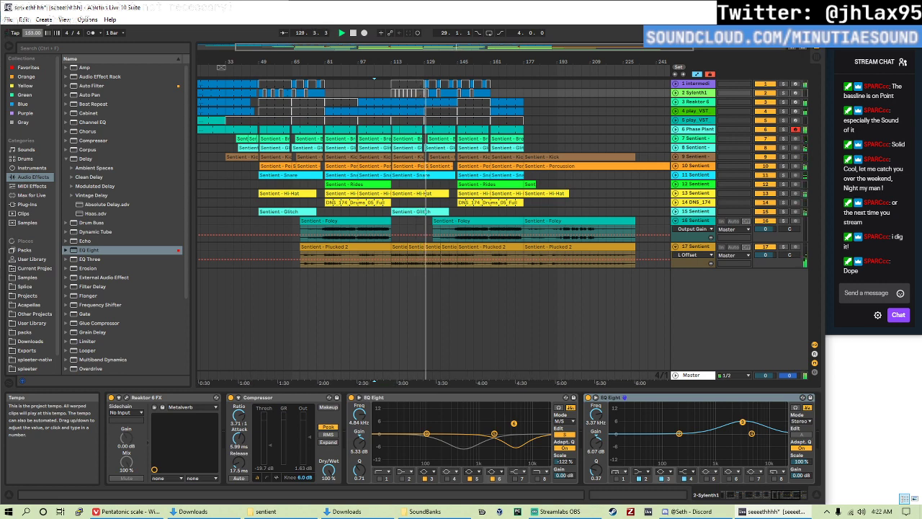
drag(33, 33, 33, 37)
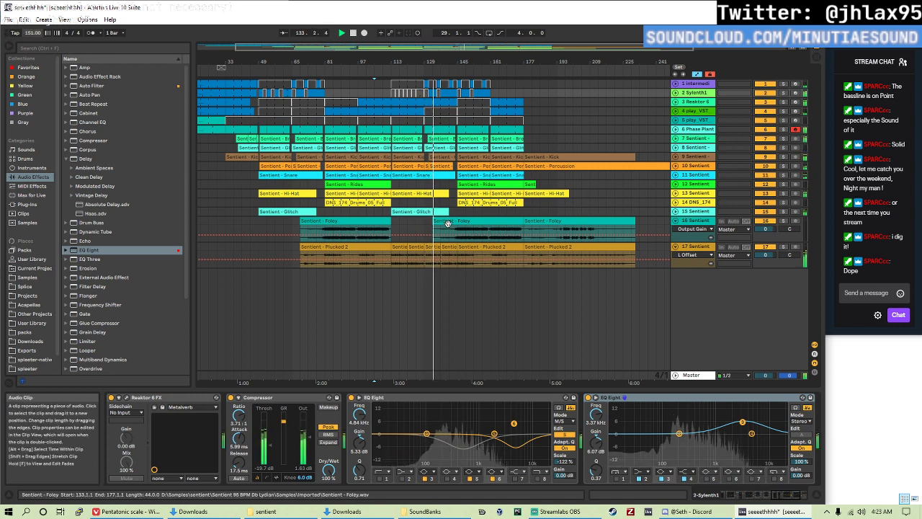
- Compare the master output in the Session View mixer with the EQ Eight and Ozone 8 rack bypassed and re-enabled
key(Tab)
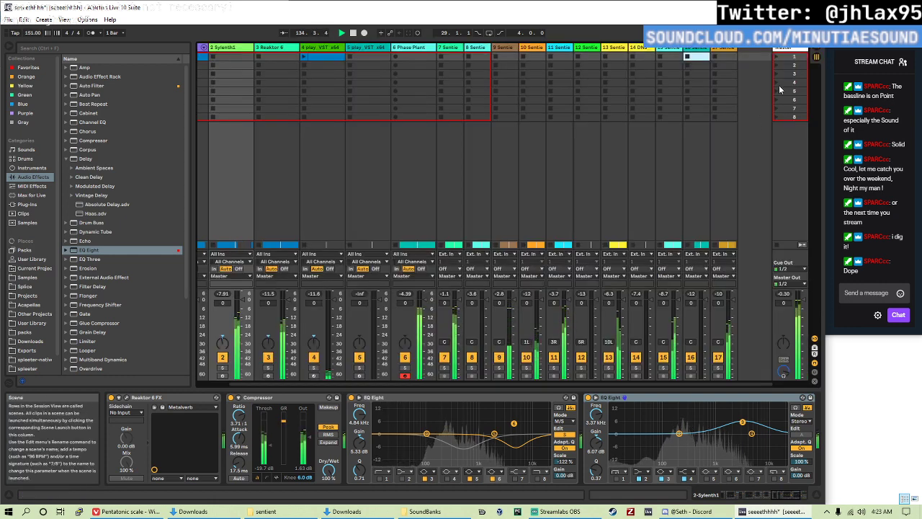
click(786, 49)
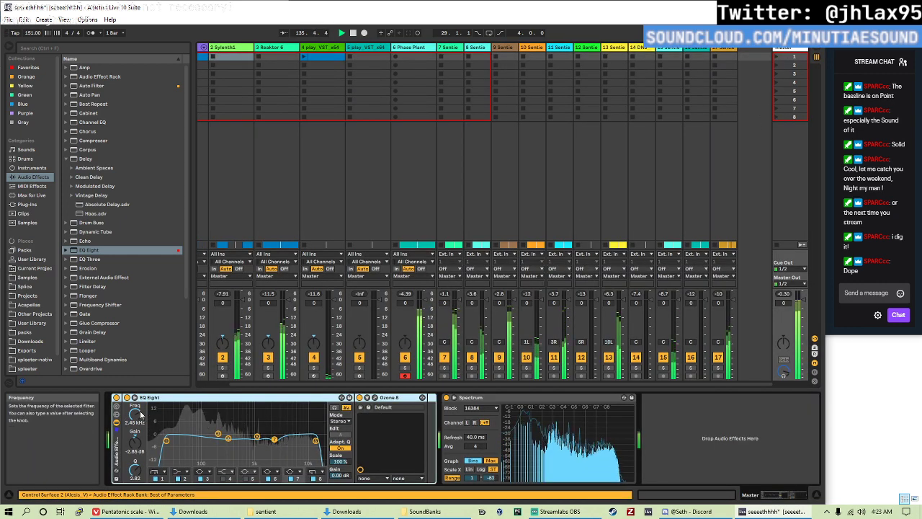
click(116, 397)
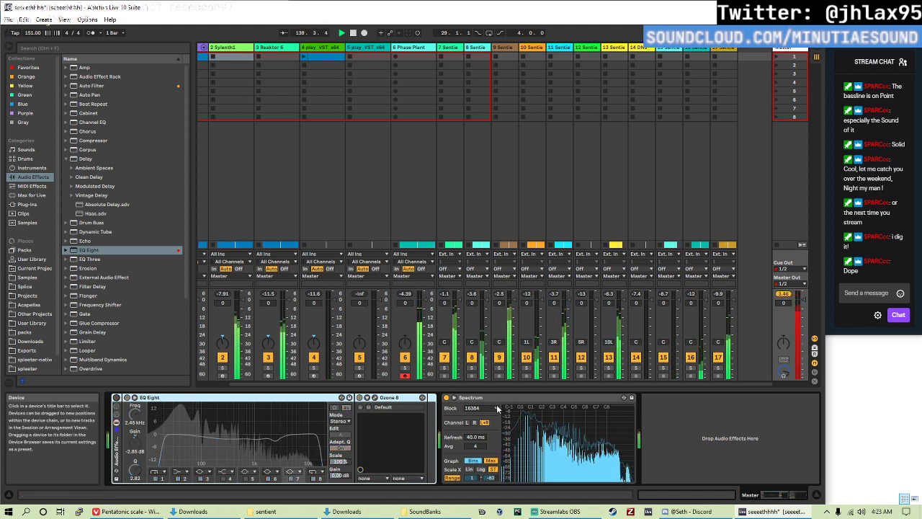
click(116, 397)
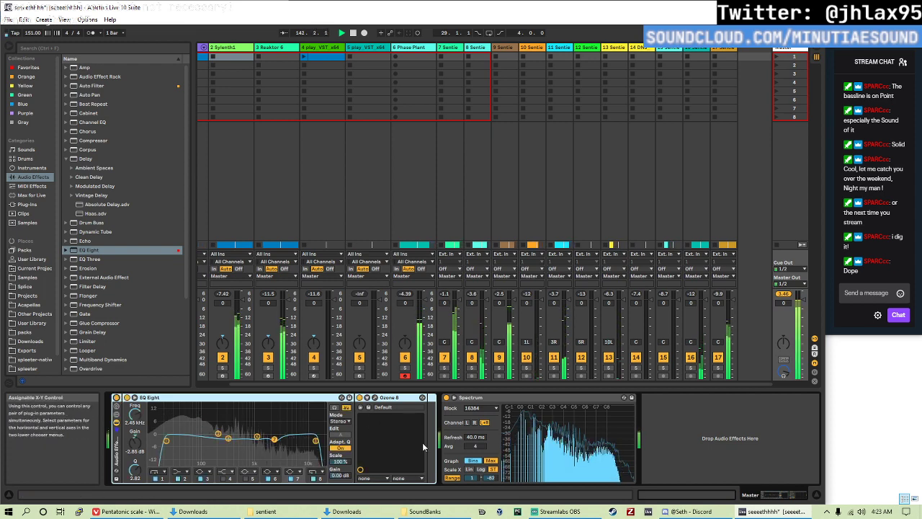
- Save the set and enable band 5 of the master EQ Eight as a cut at 5.77 kHz, -2.62 dB, Q 5.45
key(ctrl+s)
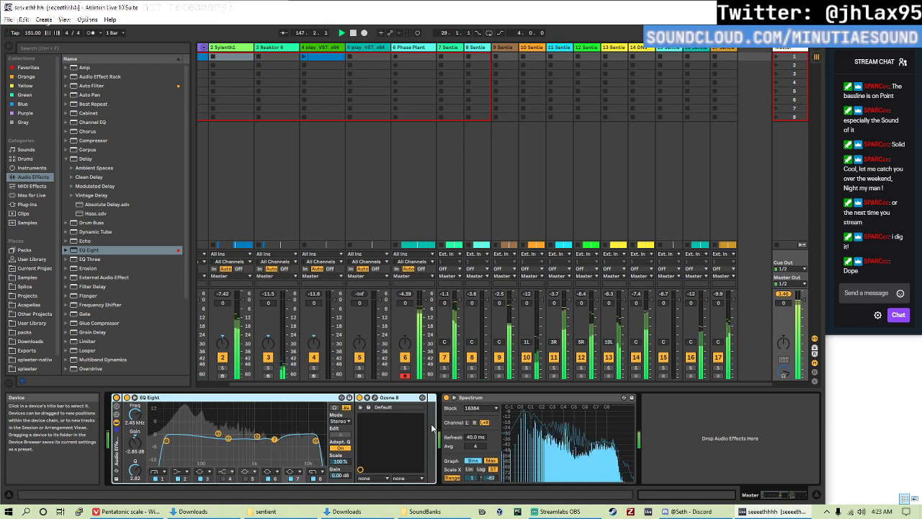
click(245, 478)
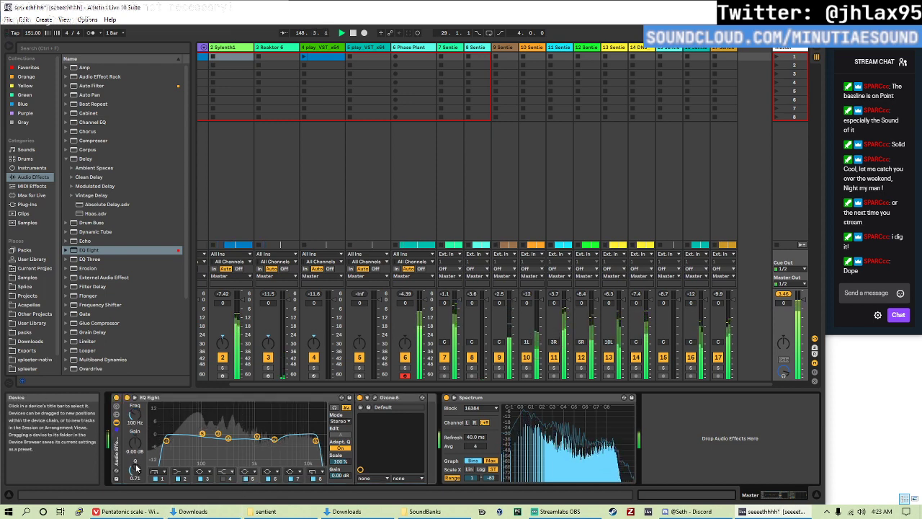
drag(136, 468, 137, 404)
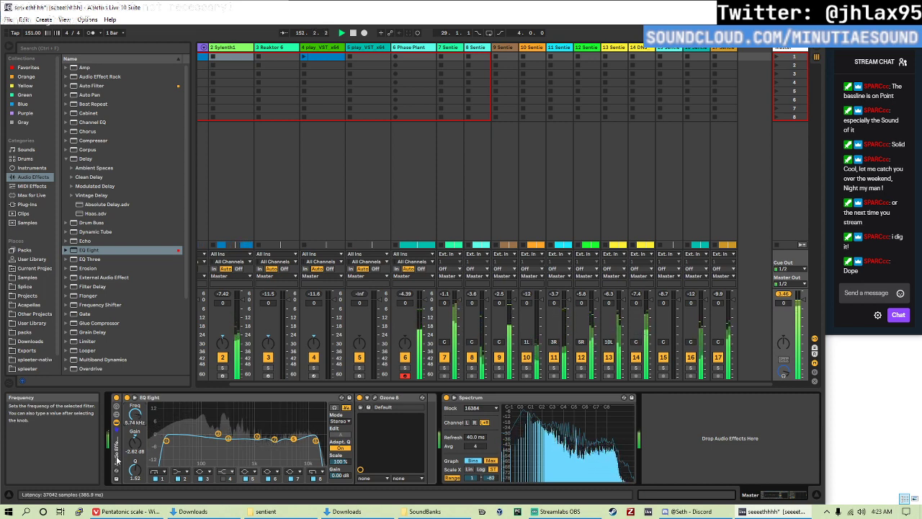
drag(134, 470, 134, 454)
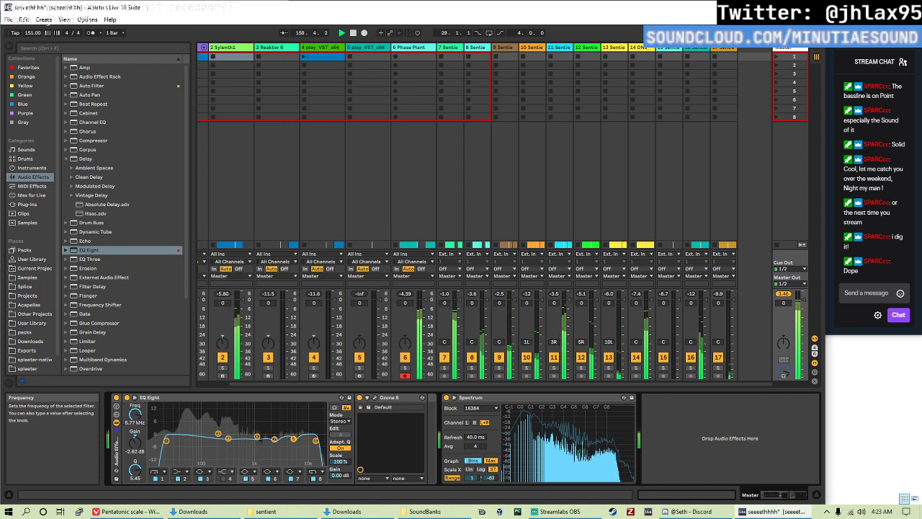
- Enable band 4 of the master EQ Eight as a cut at 12.5 kHz with -4.21 dB gain and Q 3.06
click(223, 479)
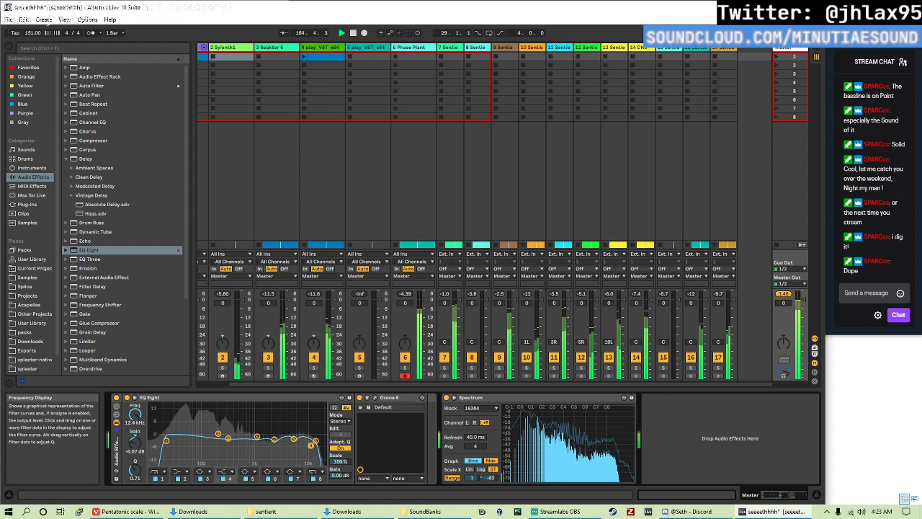
drag(143, 479, 143, 450)
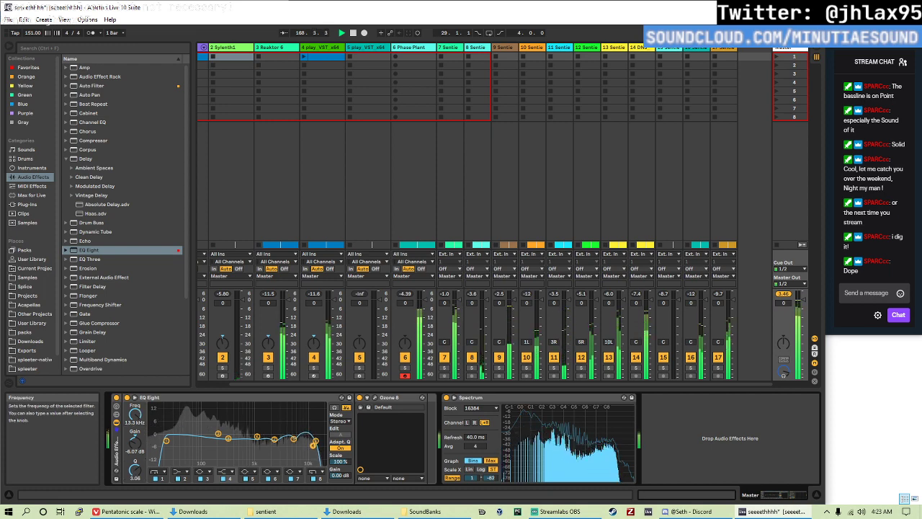
drag(133, 440, 134, 442)
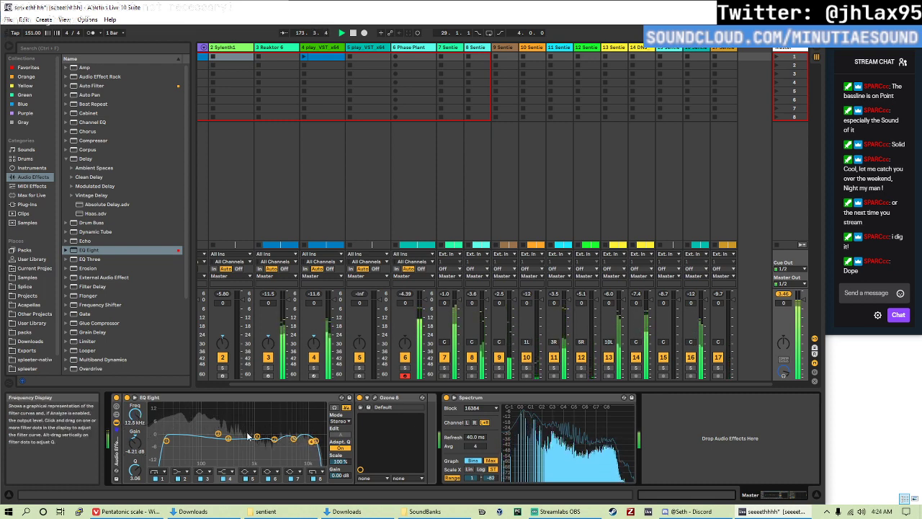
- Deactivate the Percussion and Foley clips that start at bar 177 in the Arrangement View
key(Tab)
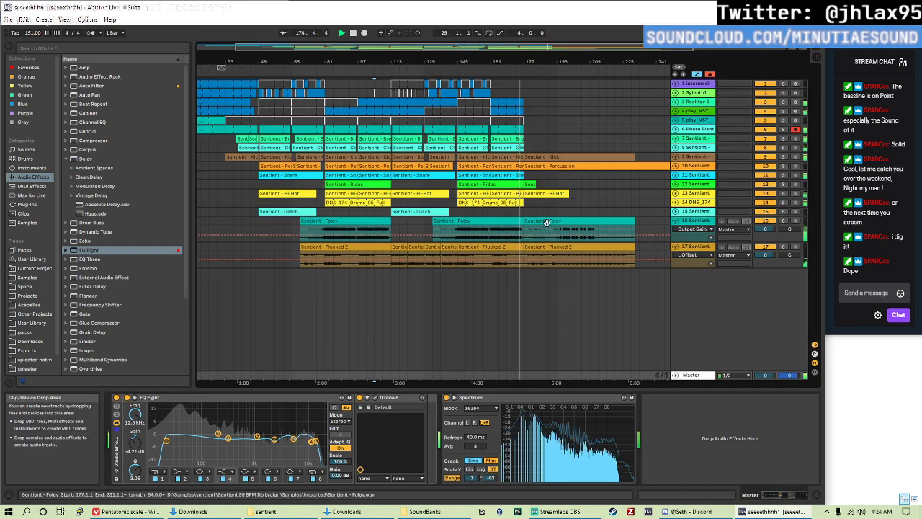
scroll(578, 211, right, 5)
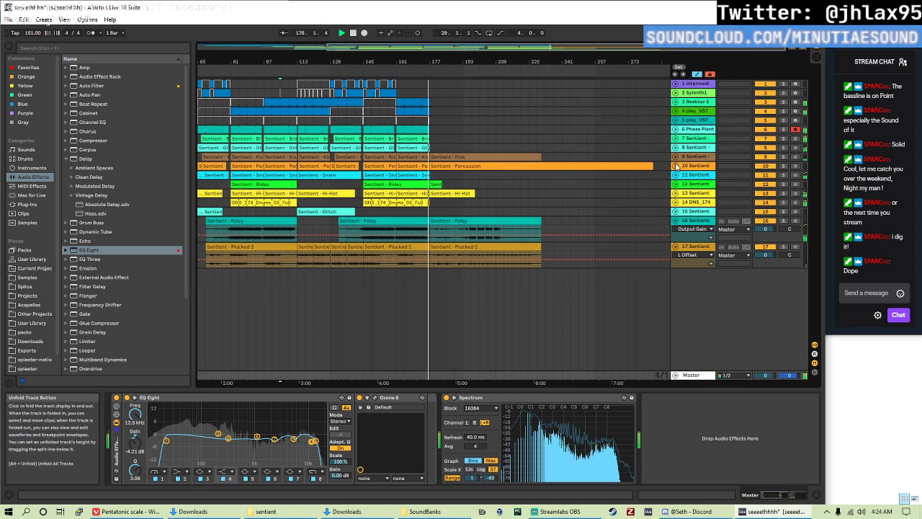
alt+scroll(597, 166, up, 1)
click(634, 166)
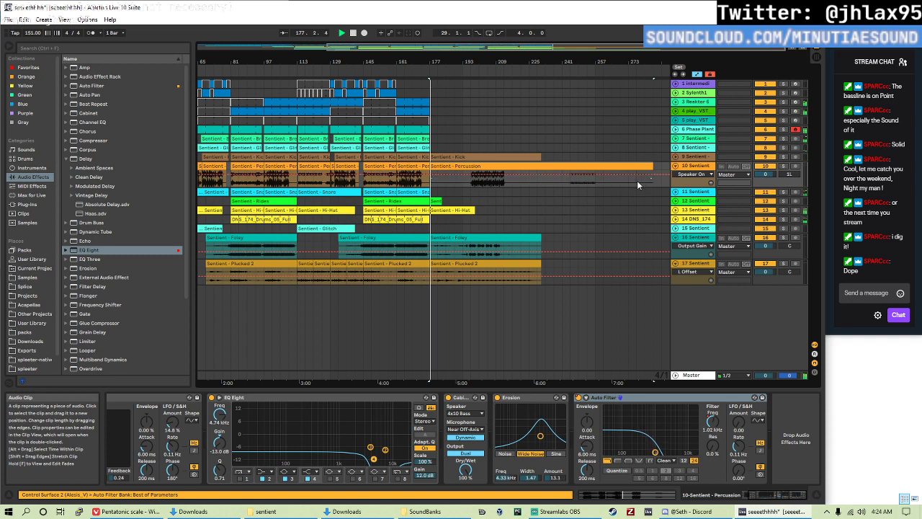
key(0)
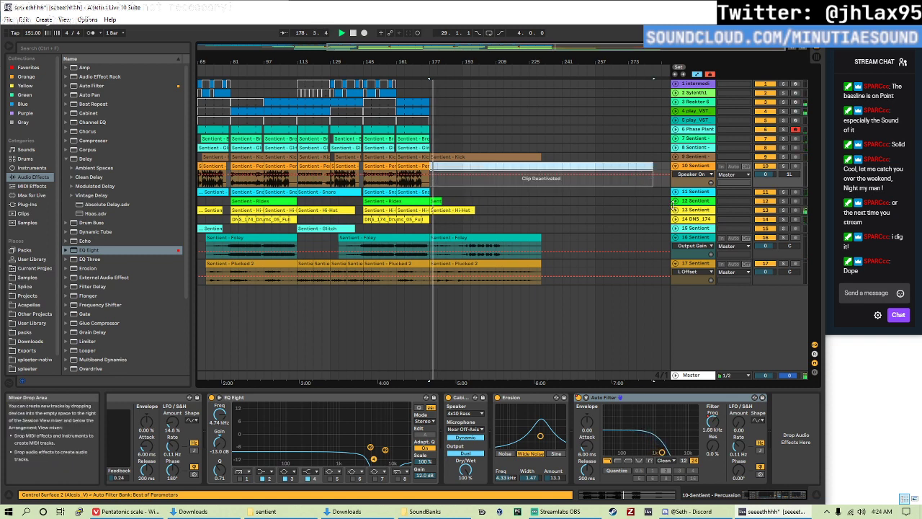
click(515, 240)
key(0)
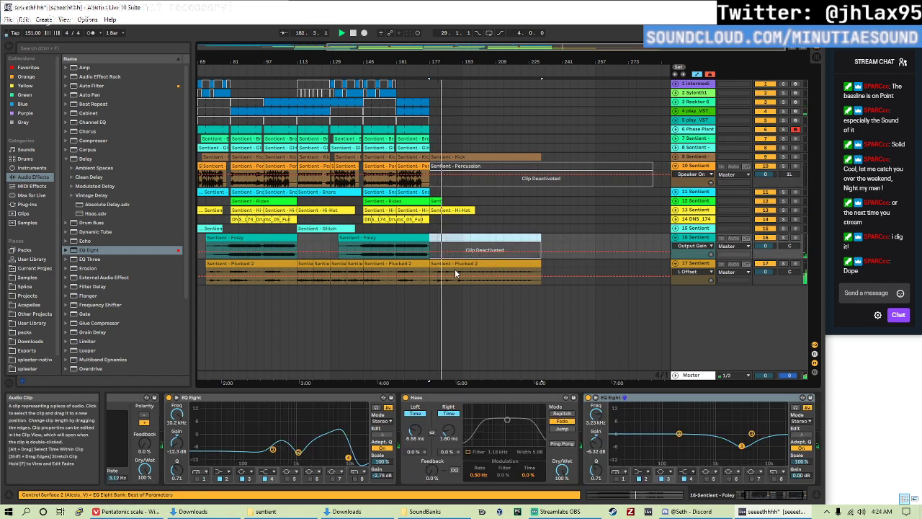
- Shorten the last Plucked 2 clip to end at bar 185 and give it a long fade-out
drag(541, 267, 437, 278)
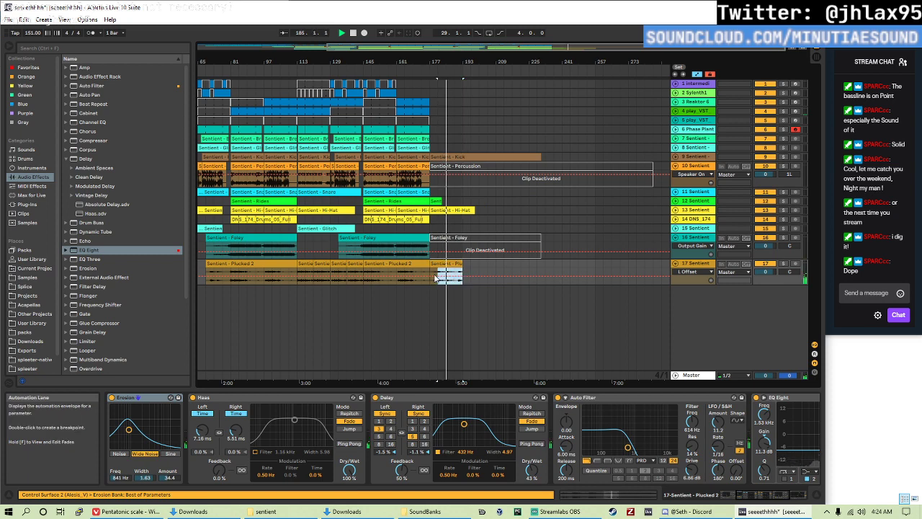
click(462, 272)
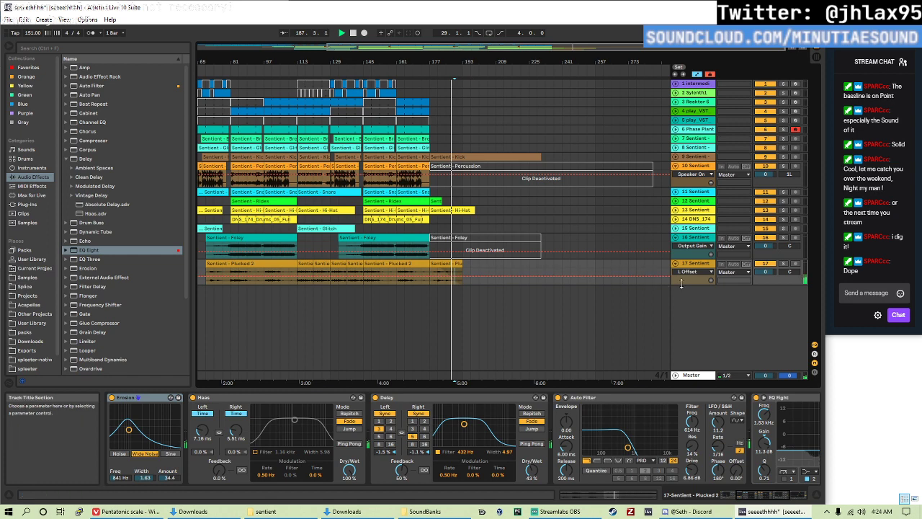
key(a)
click(445, 274)
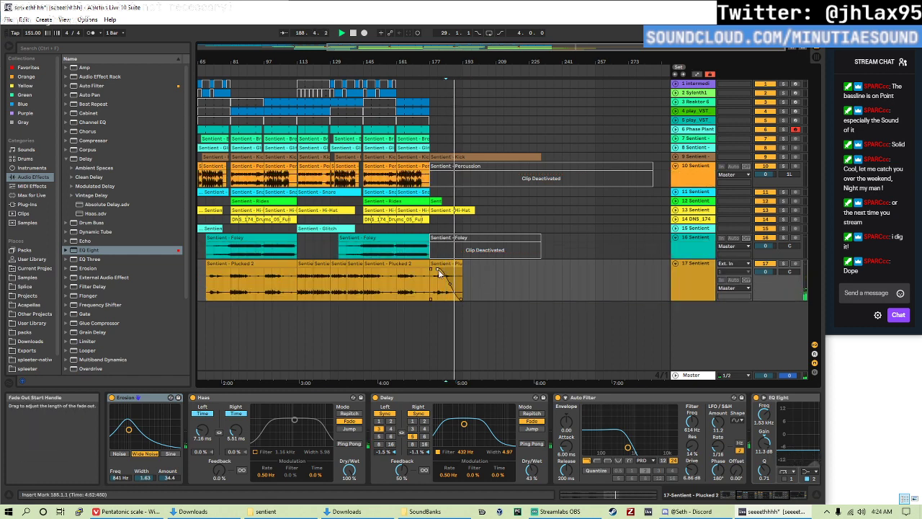
drag(461, 265, 447, 264)
key(space)
key(space)
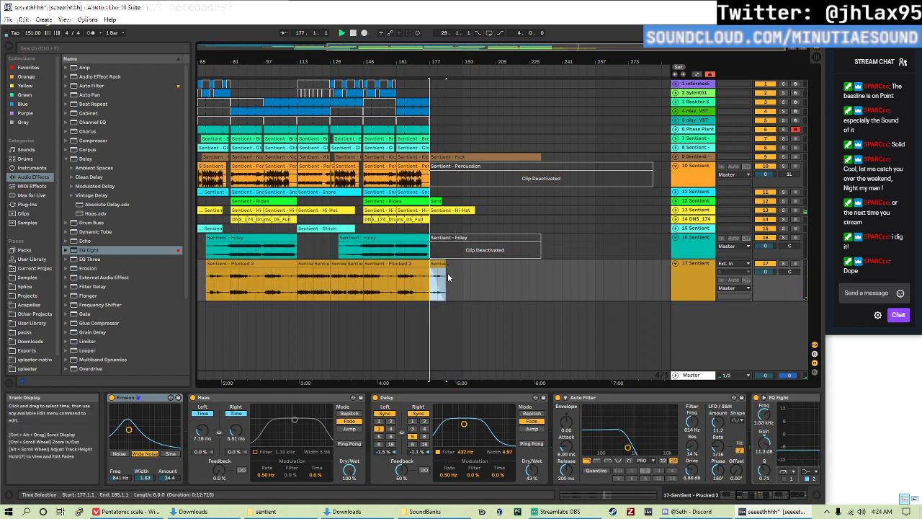
- Deactivate the Kick clip after bar 177 and trim two bars off the last Plucked 2 clip's start, moving it back to bar 177
click(675, 157)
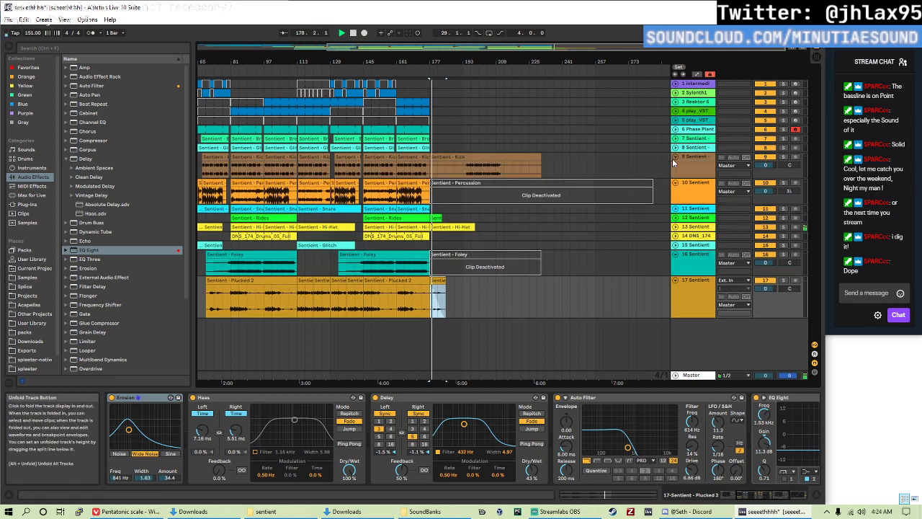
click(503, 173)
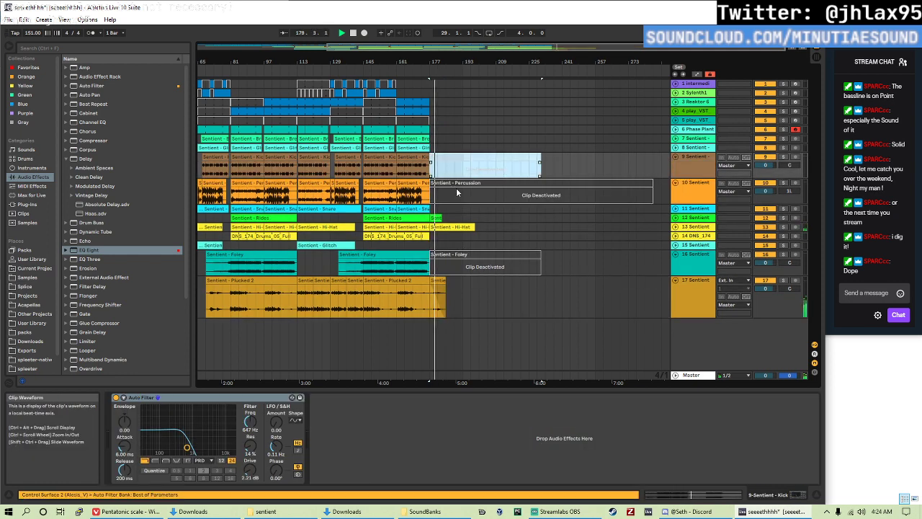
click(434, 284)
scroll(432, 281, up, 3)
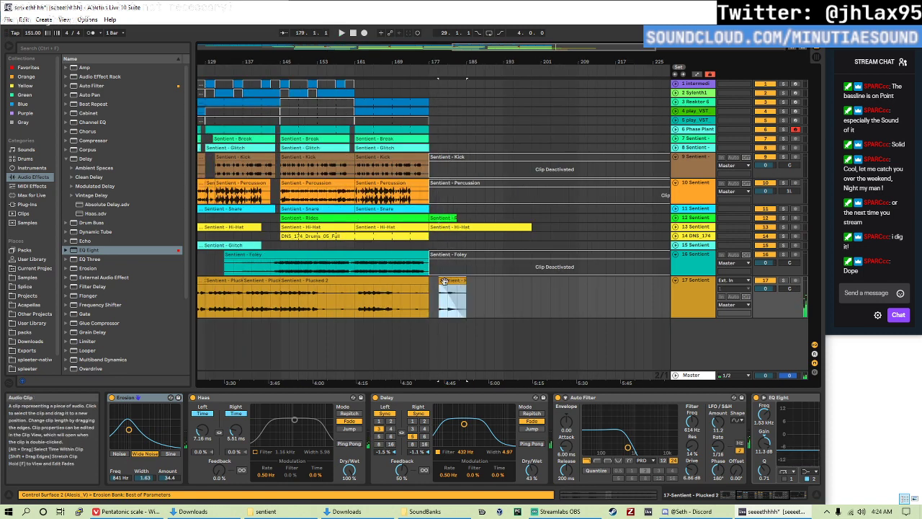
key(space)
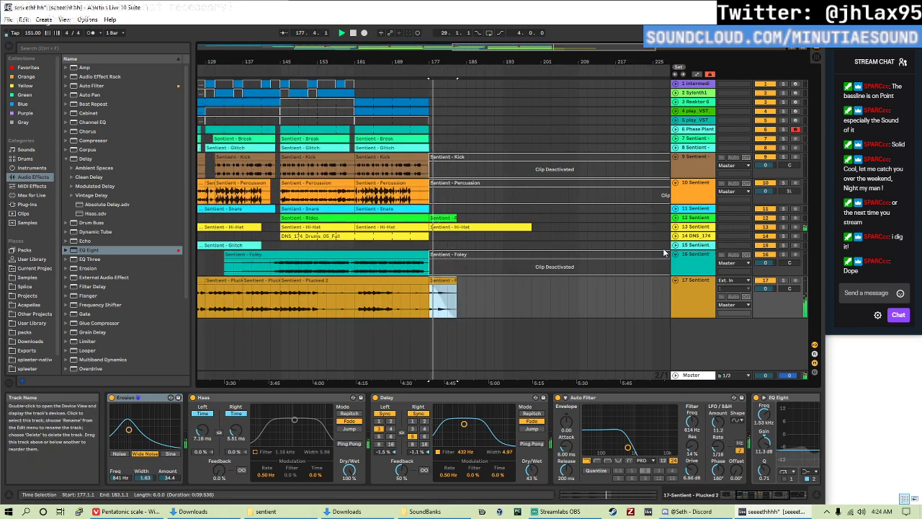
- Transpose the last Plucked 2 clip to 3 st, auditioning different pitches from bar 177
click(352, 303)
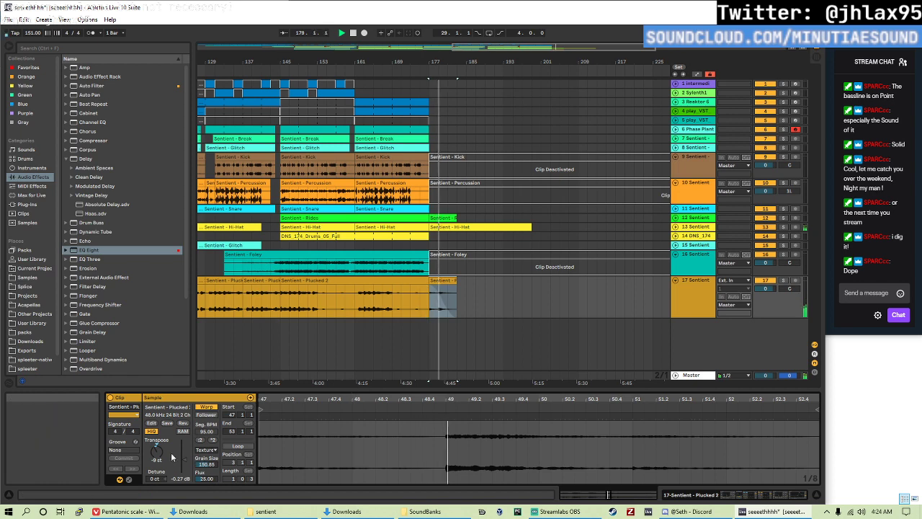
mouse_move(157, 448)
mouse_down()
mouse_move(156, 461)
mouse_move(156, 453)
mouse_up()
key(space)
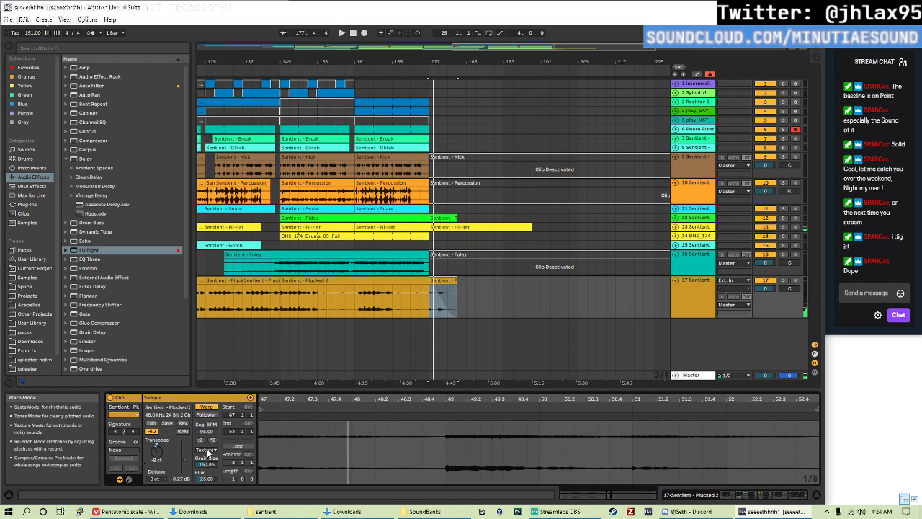
key(space)
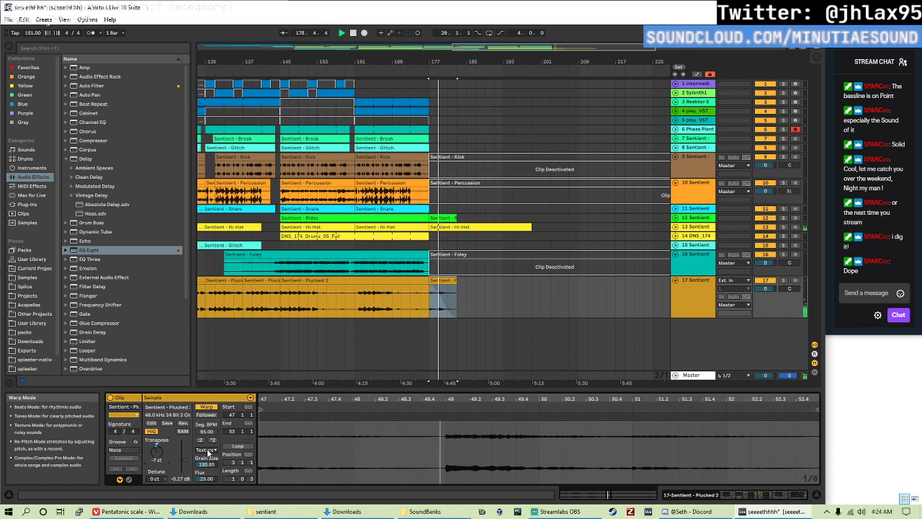
key(space)
key(space)
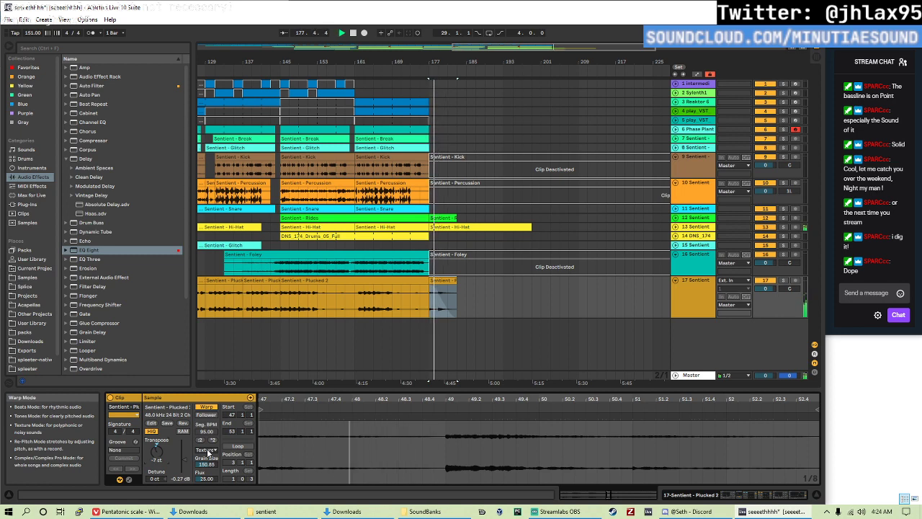
key(space)
key(space)
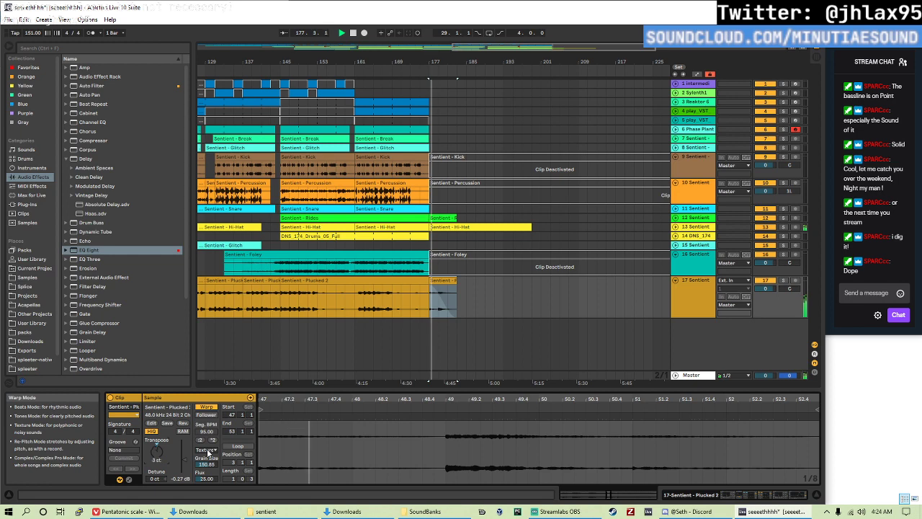
key(space)
key(space)
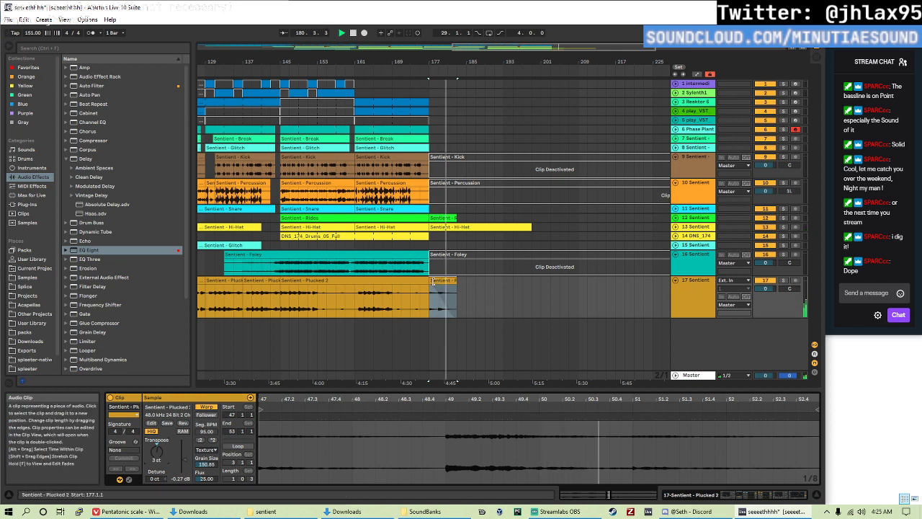
- Trim another two bars from the start of the last Plucked 2 clip and place it at bars 177 to 181
drag(430, 283, 429, 282)
click(438, 306)
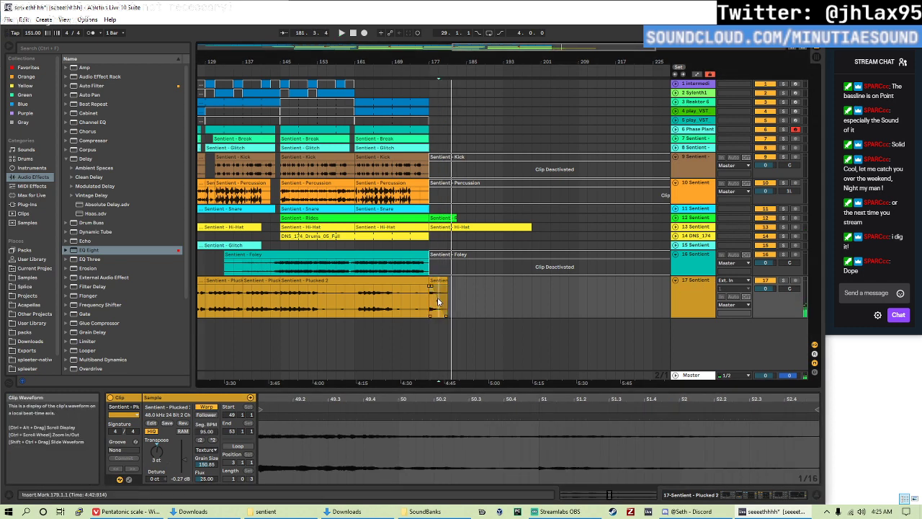
click(440, 296)
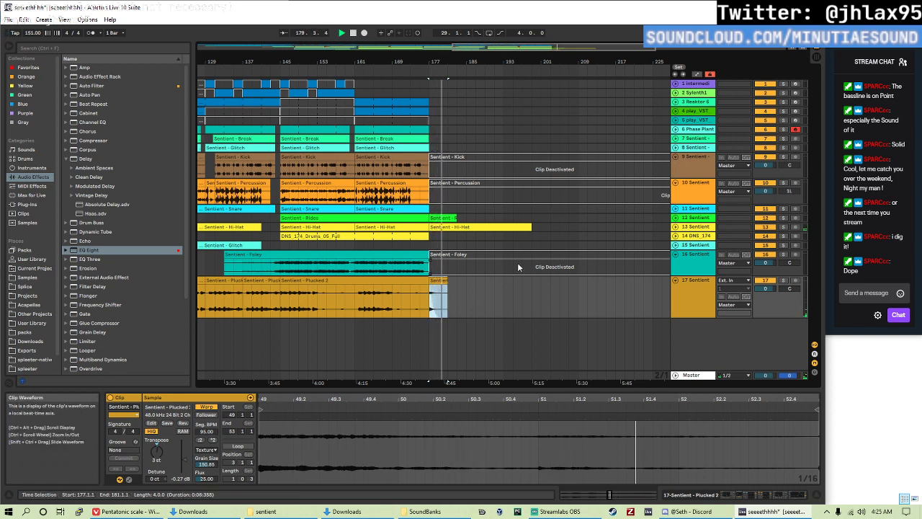
- Shorten the last Hi-Hat clip to end at bar 183 and delete the Rides clip after bar 177
click(469, 228)
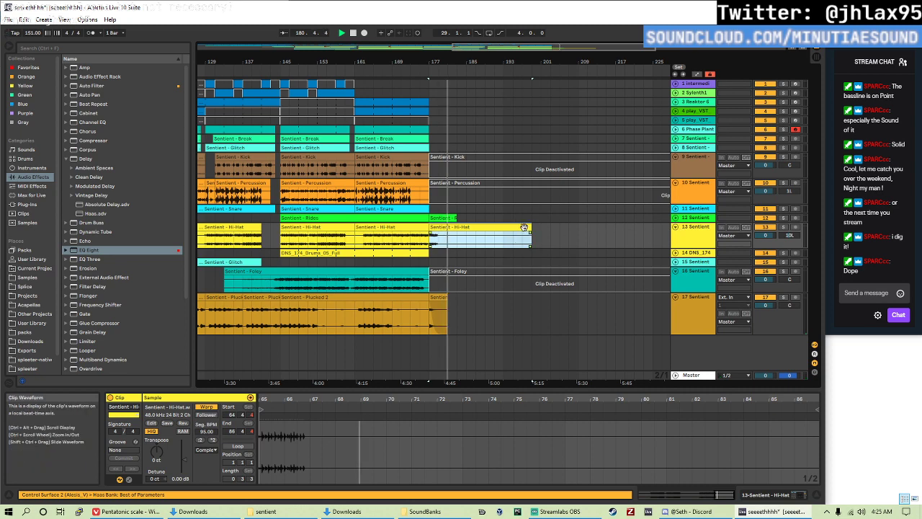
drag(531, 228, 456, 229)
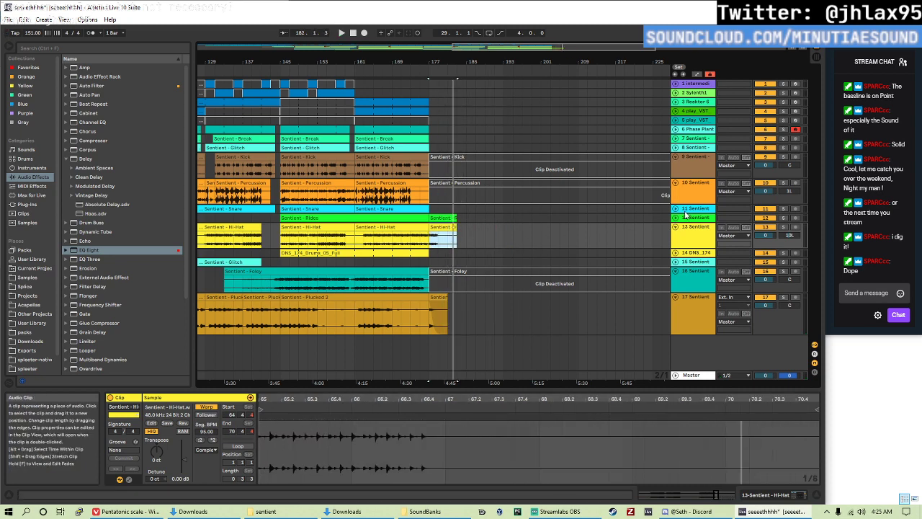
click(675, 217)
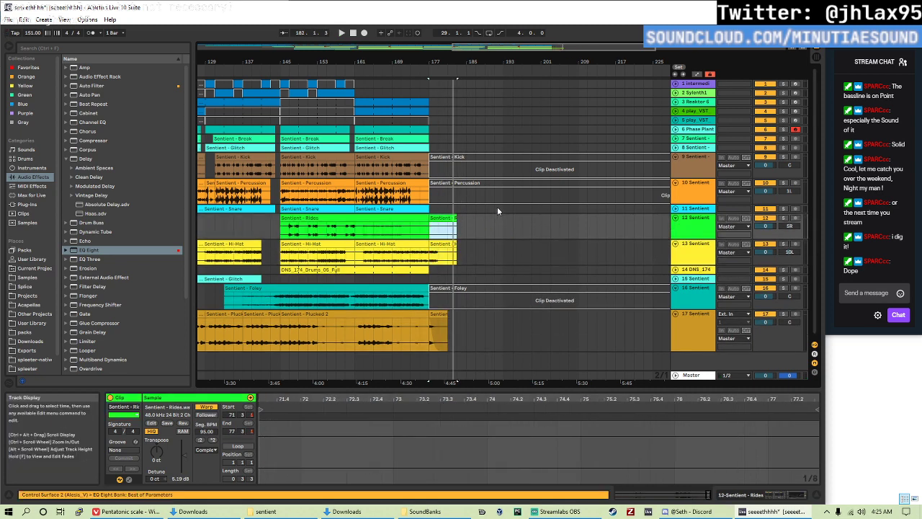
click(485, 228)
- Play the arrangement from bar 1 and save the Live Set as a new version named seeeethhhh 2
scroll(434, 227, down, 3)
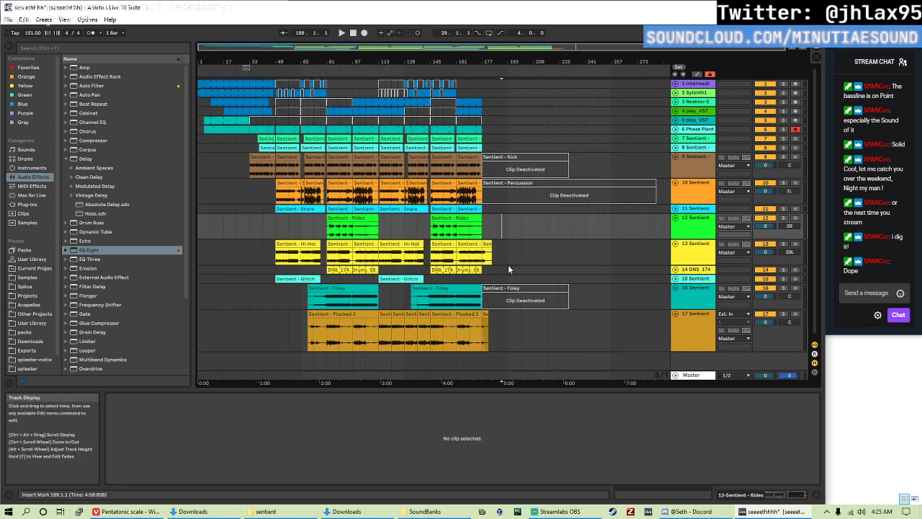
click(298, 332)
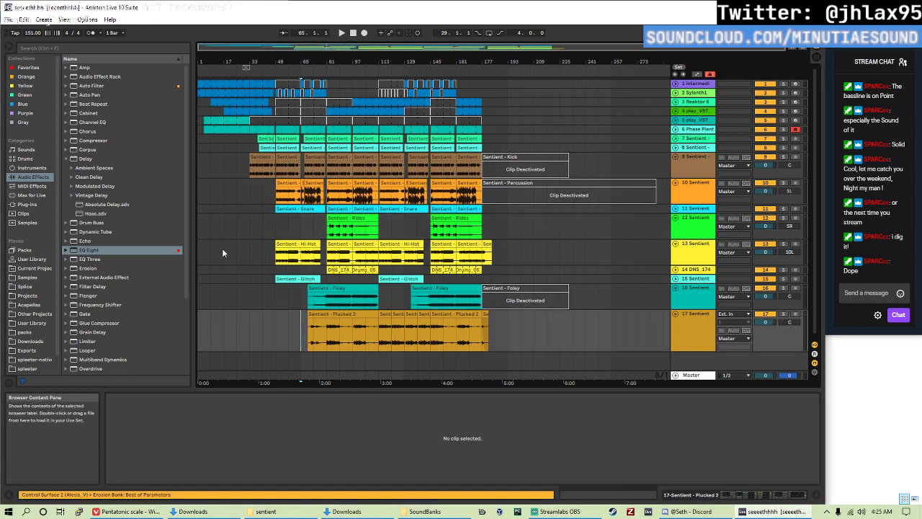
click(201, 258)
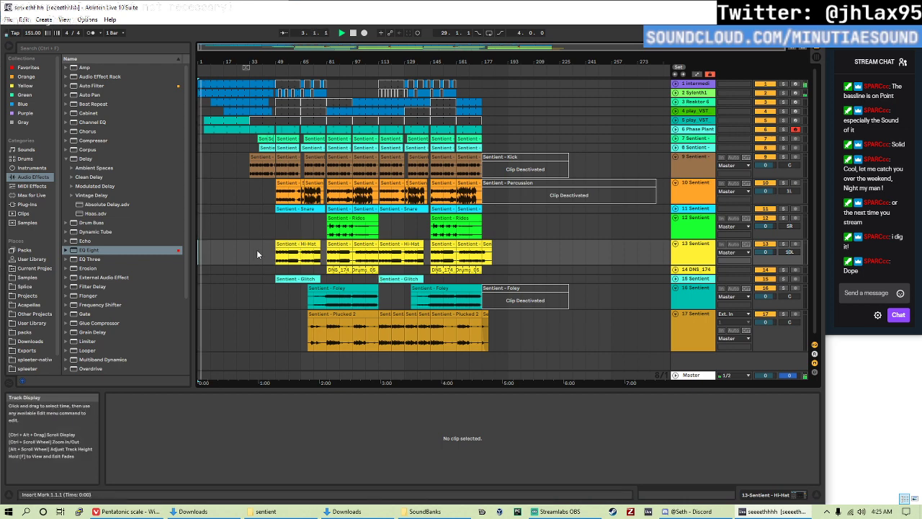
key(ctrl+shift+s)
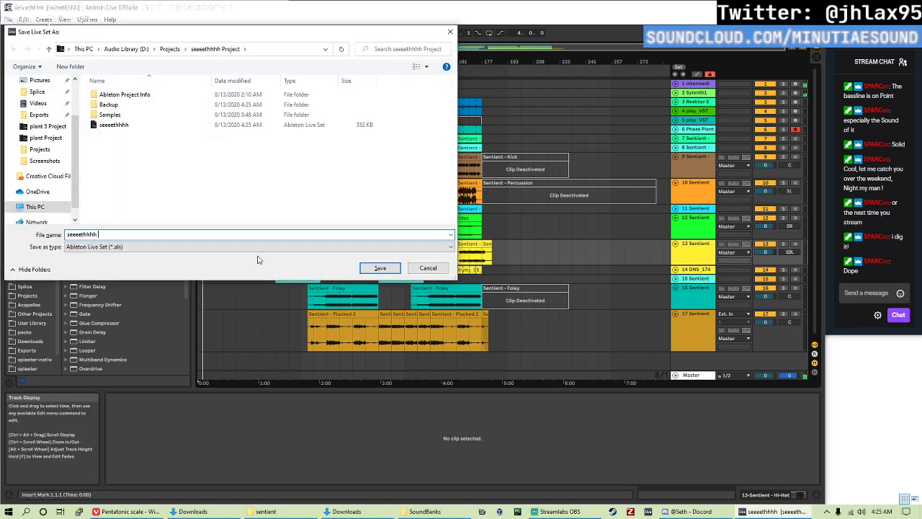
key(Return)
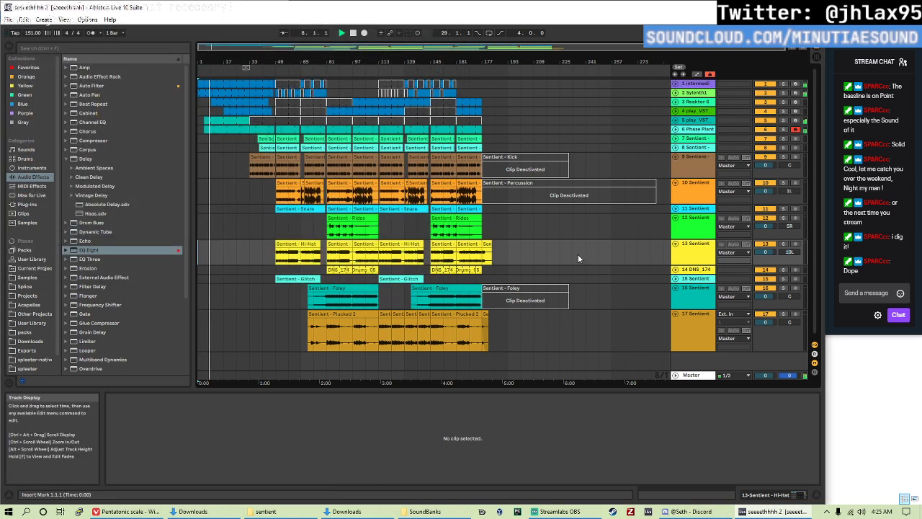
- Collapse all tracks except Kick and raise the drive of the Kick track's Auto Filter to about 2.9 dB
click(690, 317)
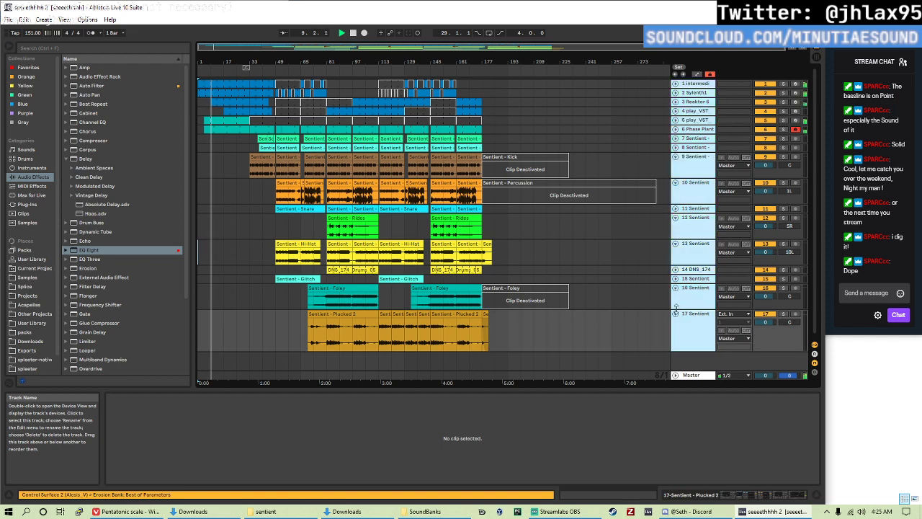
alt+click(675, 314)
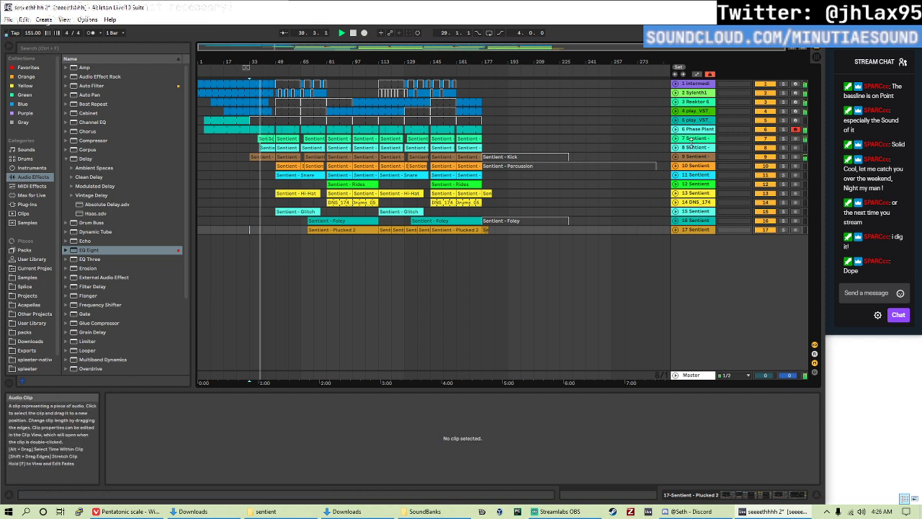
click(676, 157)
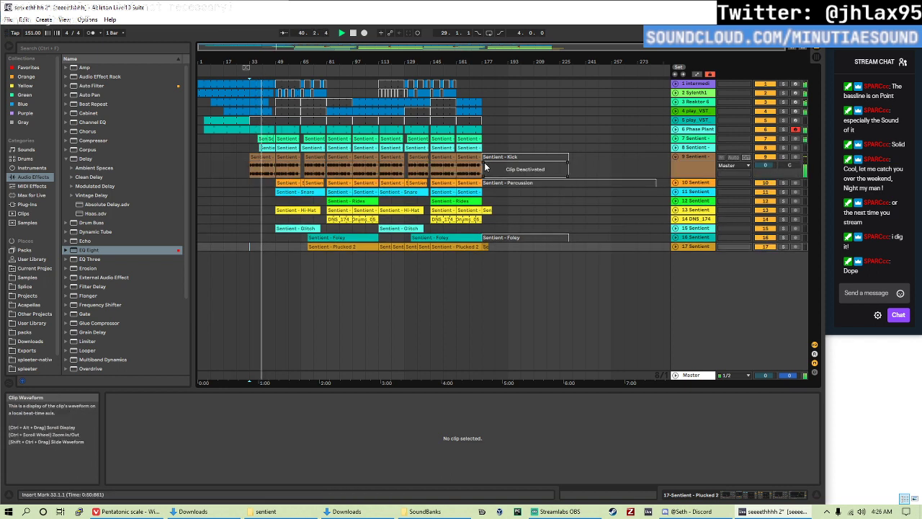
click(691, 162)
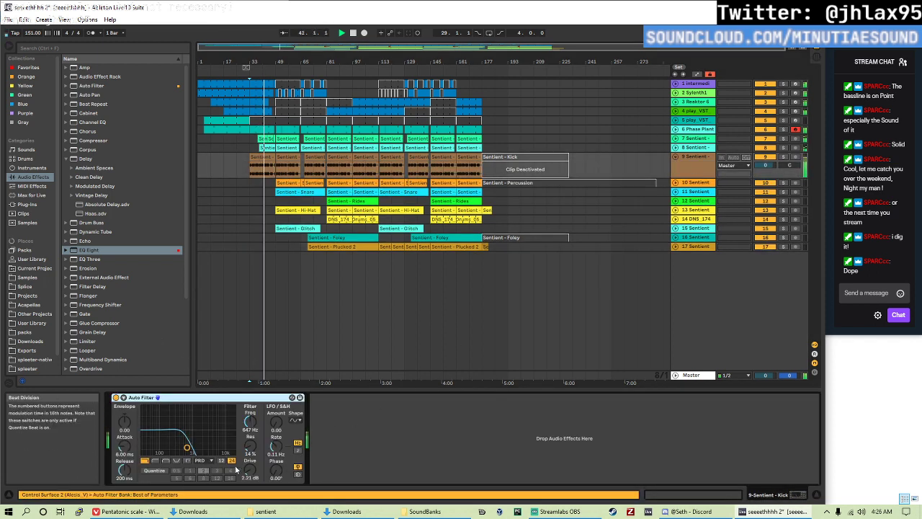
drag(250, 468, 250, 464)
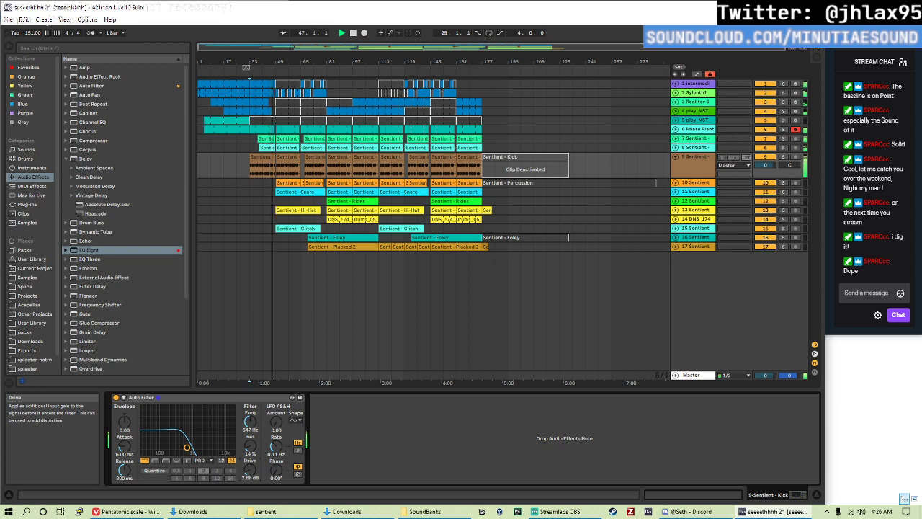
- Check the mixer levels during playback and compare the master with its audio effect rack bypassed and active
key(Tab)
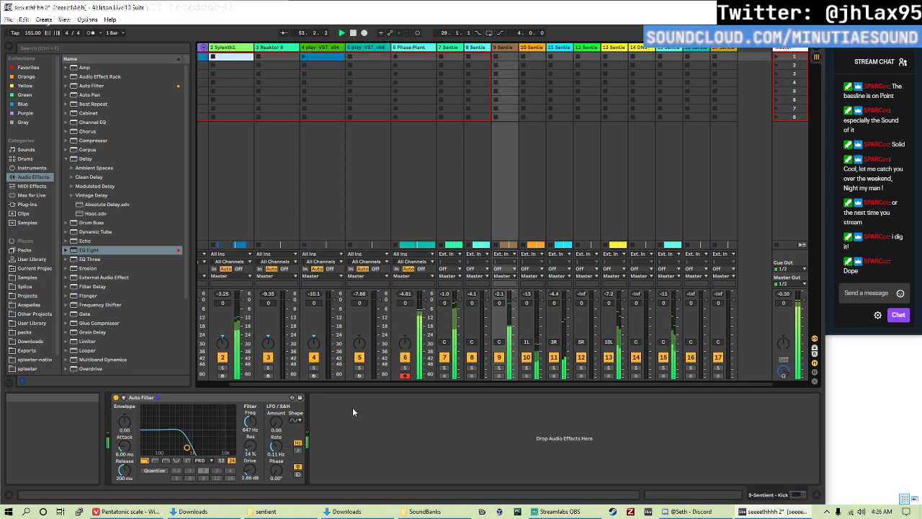
key(Tab)
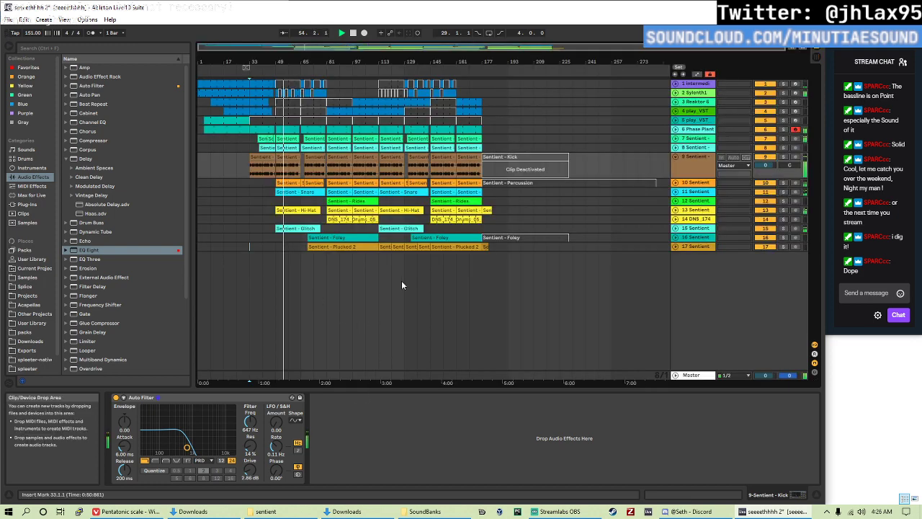
click(691, 376)
click(116, 399)
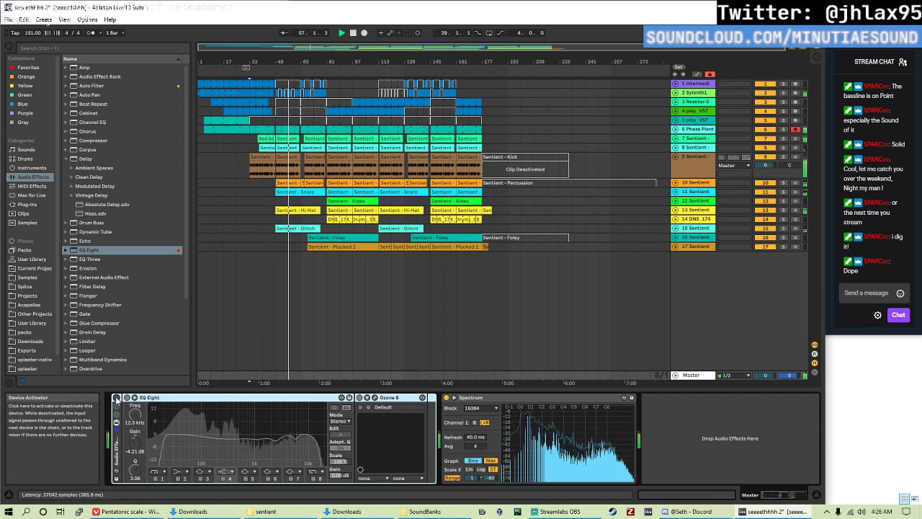
click(116, 399)
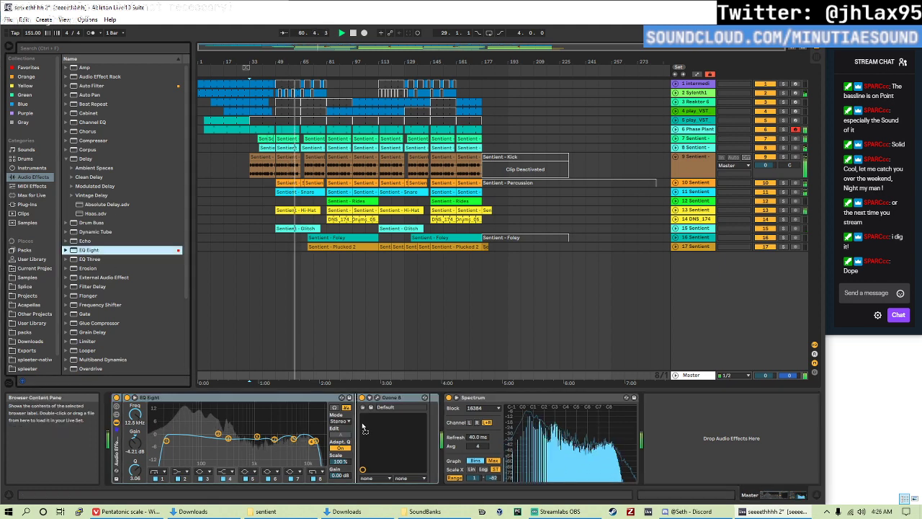
- Add an M/S EQ Eight before Ozone 8 on the master, cutting its side signal about 1.8 dB at 4.74 kHz and 1.9 dB at 97.9 Hz
key(Return)
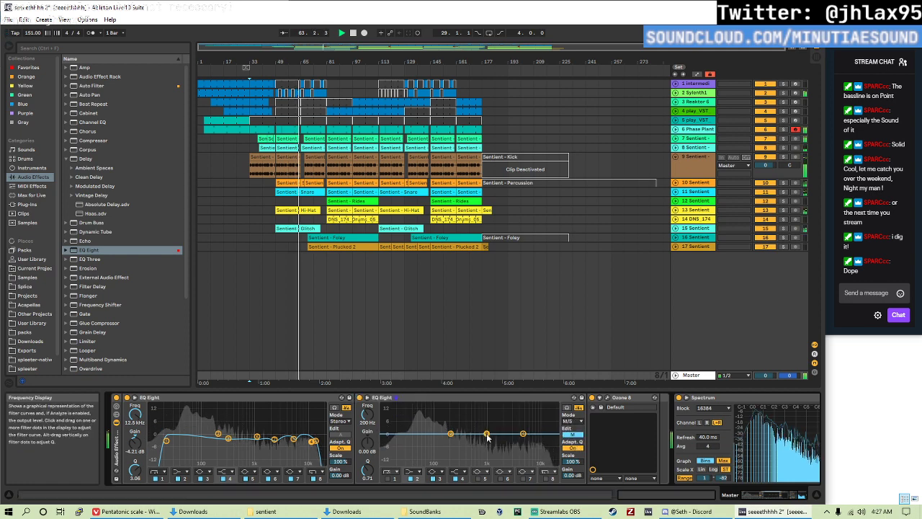
drag(470, 434, 524, 436)
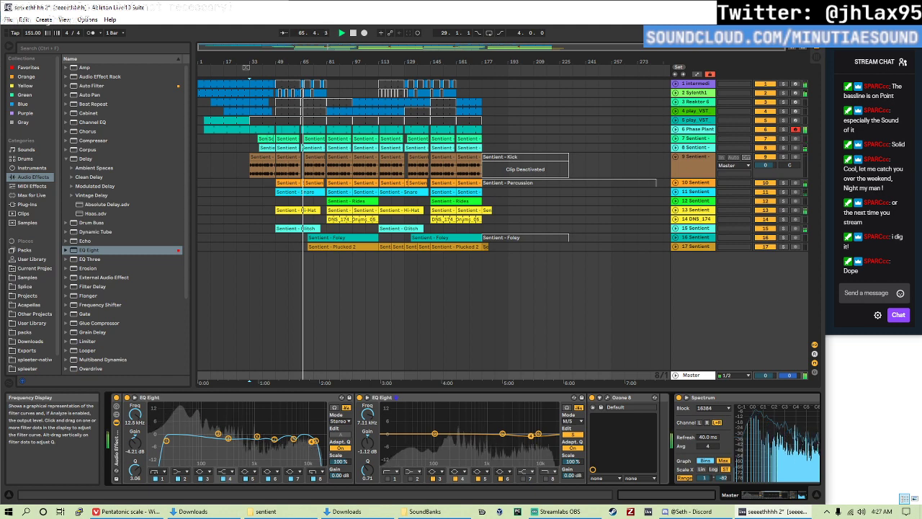
drag(370, 471, 370, 440)
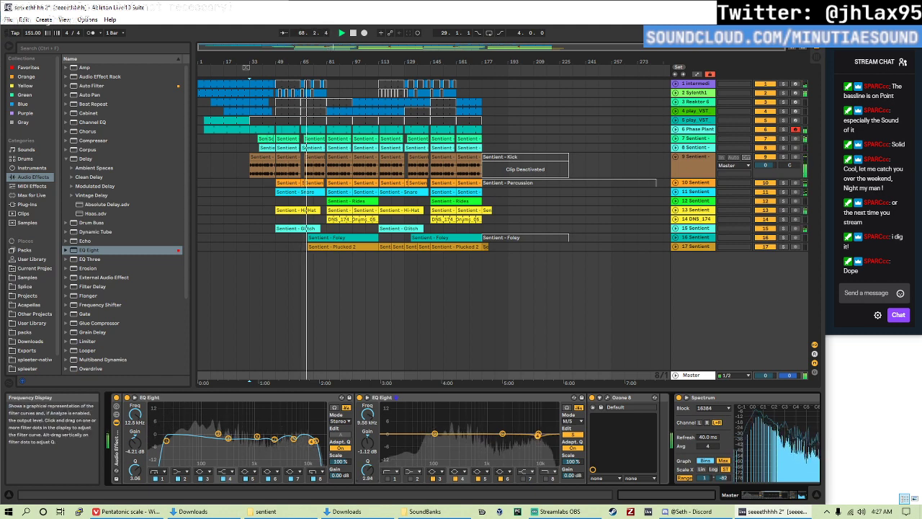
mouse_move(538, 434)
mouse_down()
mouse_move(465, 442)
mouse_move(522, 437)
mouse_up()
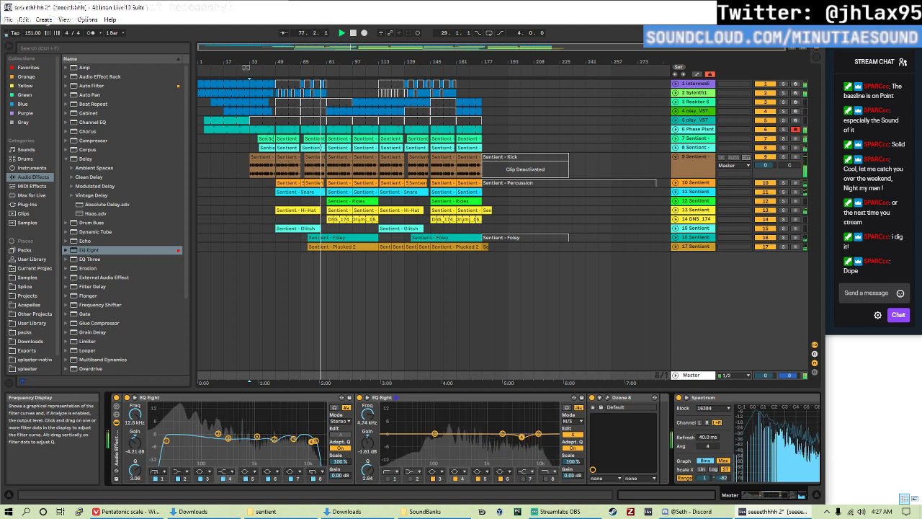
drag(436, 439, 435, 438)
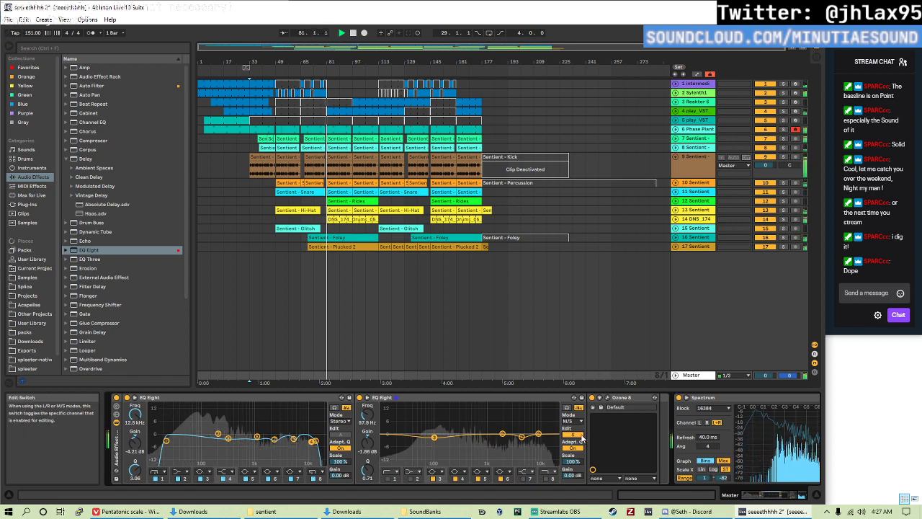
- Boost the second EQ Eight's mid signal about 1.9 dB near 63 Hz and listen from bar 41
click(574, 435)
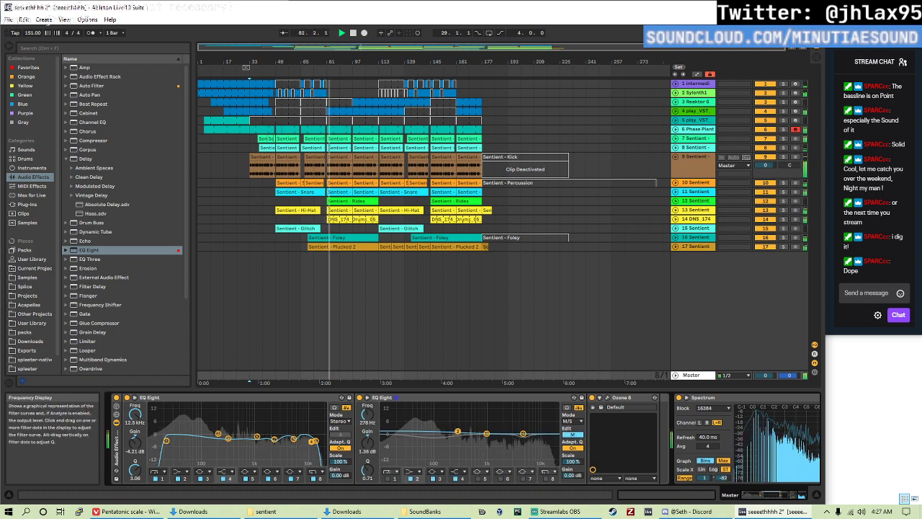
drag(458, 432, 424, 430)
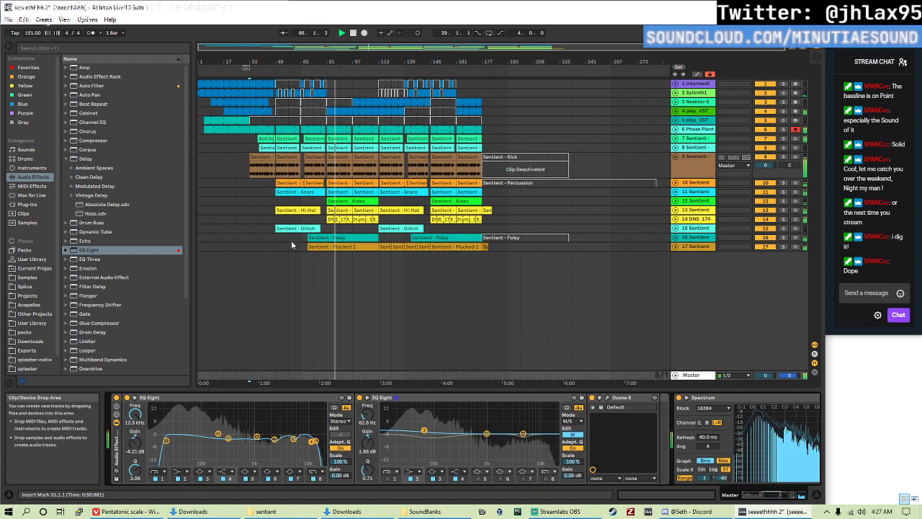
click(264, 248)
key(space)
shift+click(275, 247)
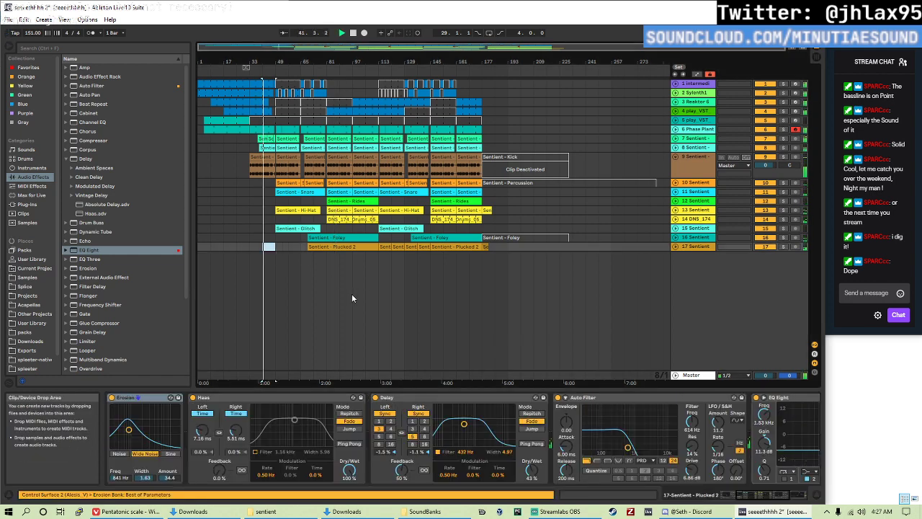
- Play bars 31 to 33 in a loop and save the Live Set
scroll(279, 260, up, 2)
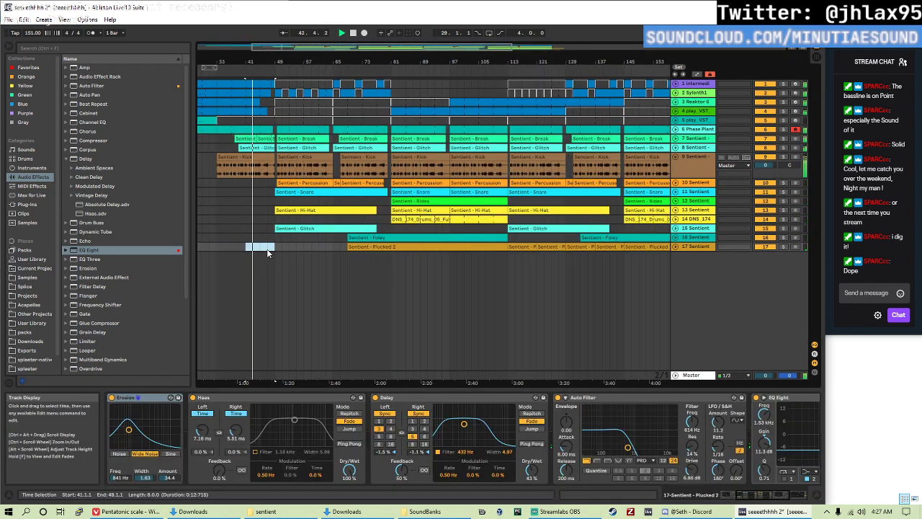
click(268, 251)
scroll(252, 241, left, 4)
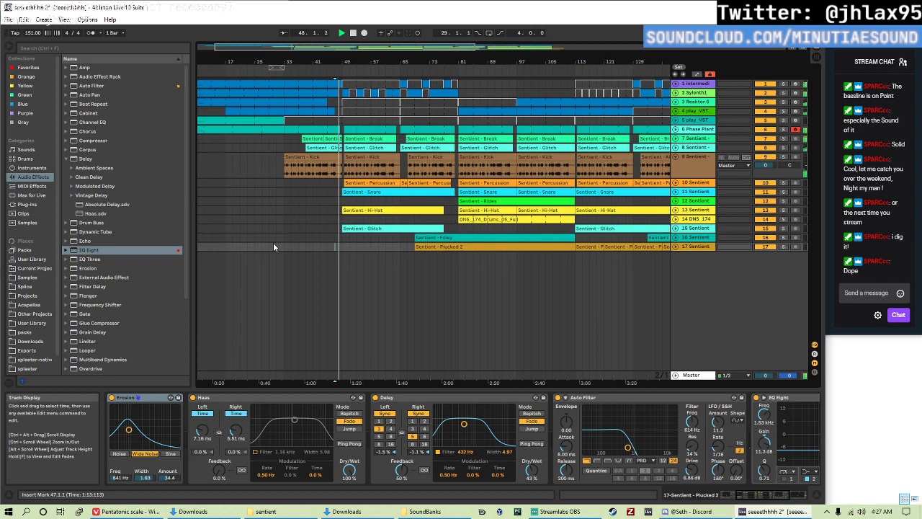
click(314, 249)
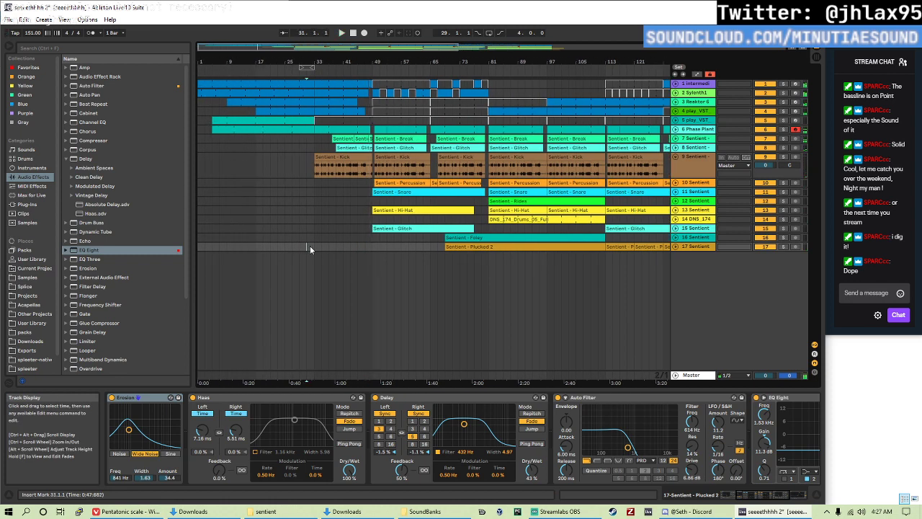
drag(308, 248, 312, 249)
key(ctrl+l)
key(space)
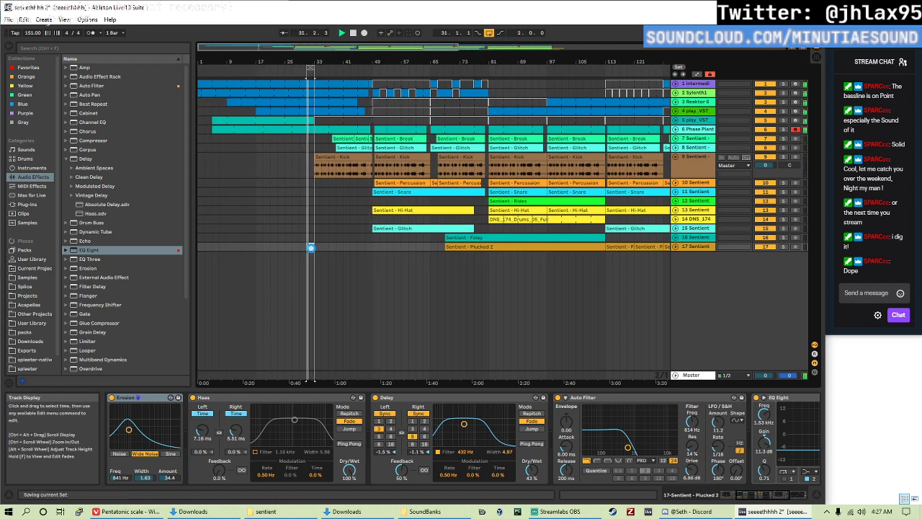
- Lower the master volume to -18.1 dB, run Ozone 8's Master Assistant on the looped section and accept its suggestion
click(692, 375)
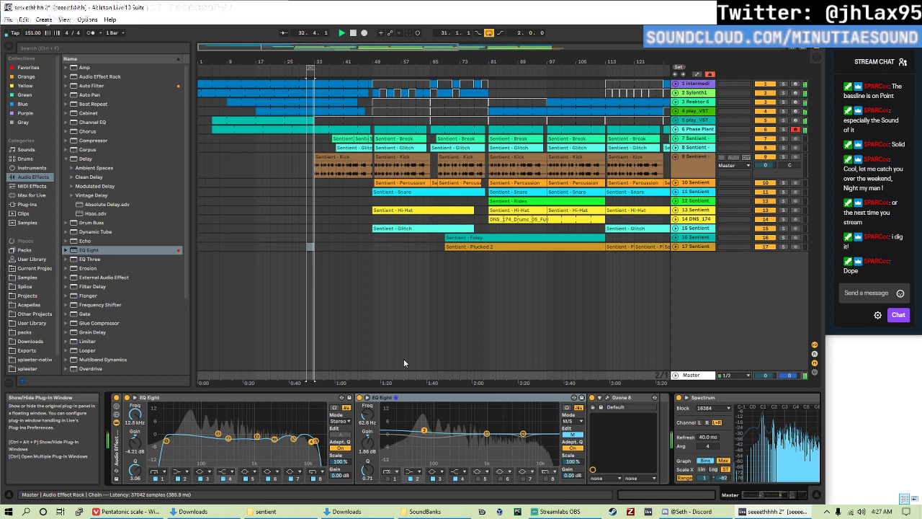
key(ctrl+alt+p)
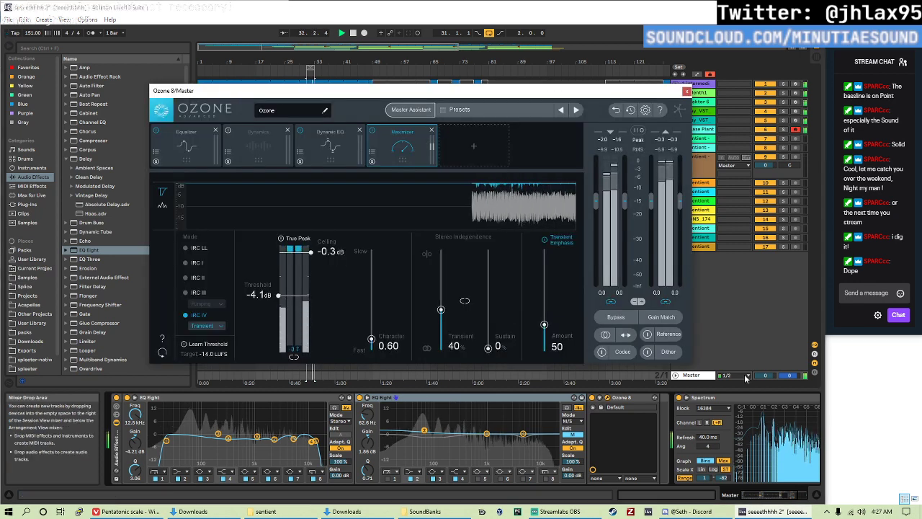
click(746, 378)
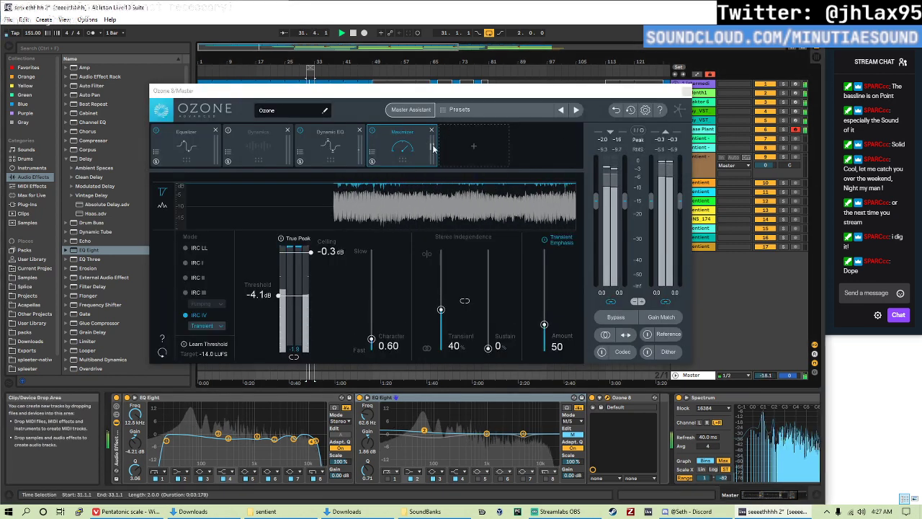
click(411, 110)
click(422, 298)
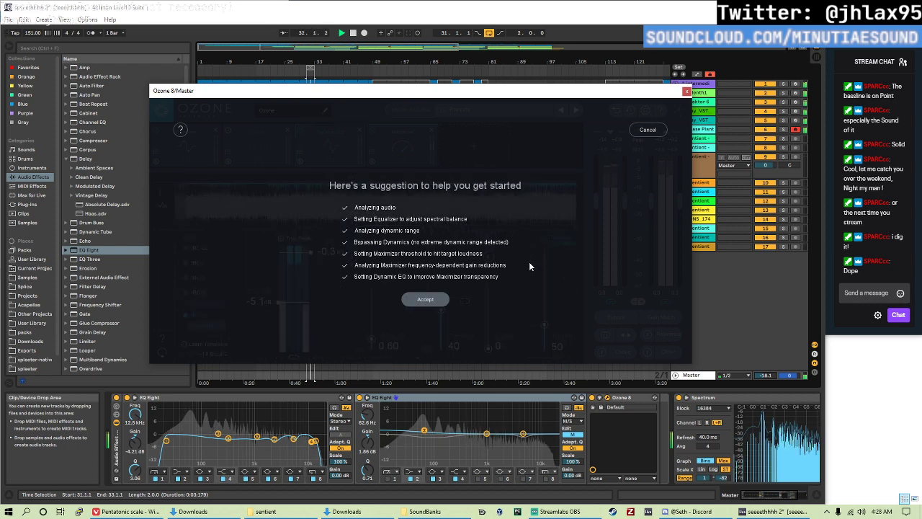
click(437, 300)
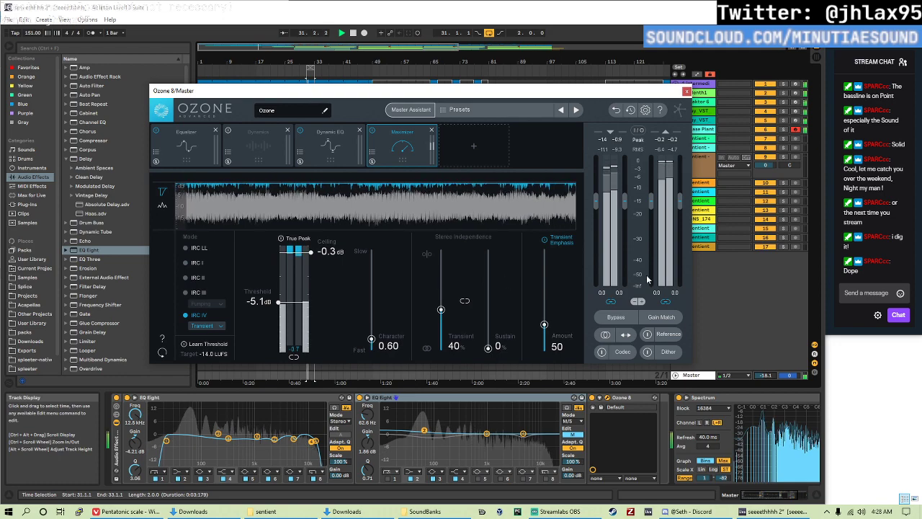
- Restore the master volume to 0 dB, turn off the loop and go from Ozone 8 back to the mixer
drag(765, 374, 765, 332)
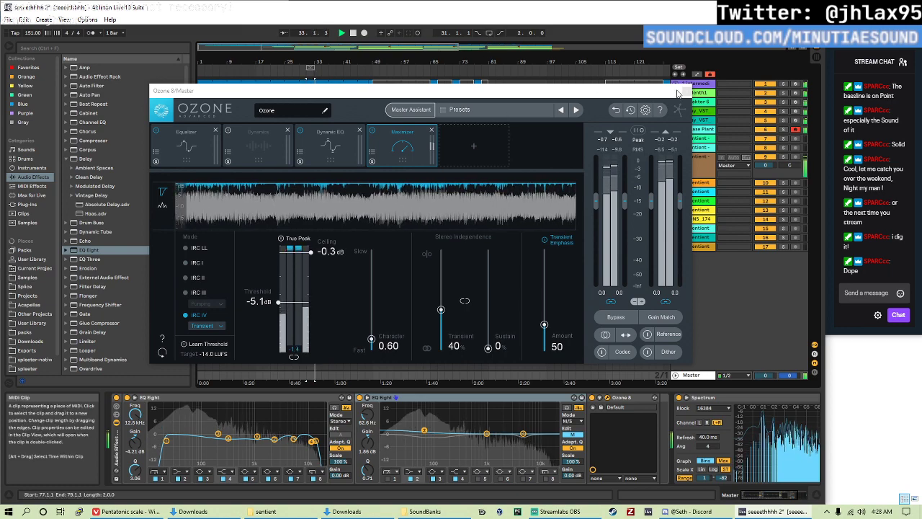
drag(681, 93, 582, 98)
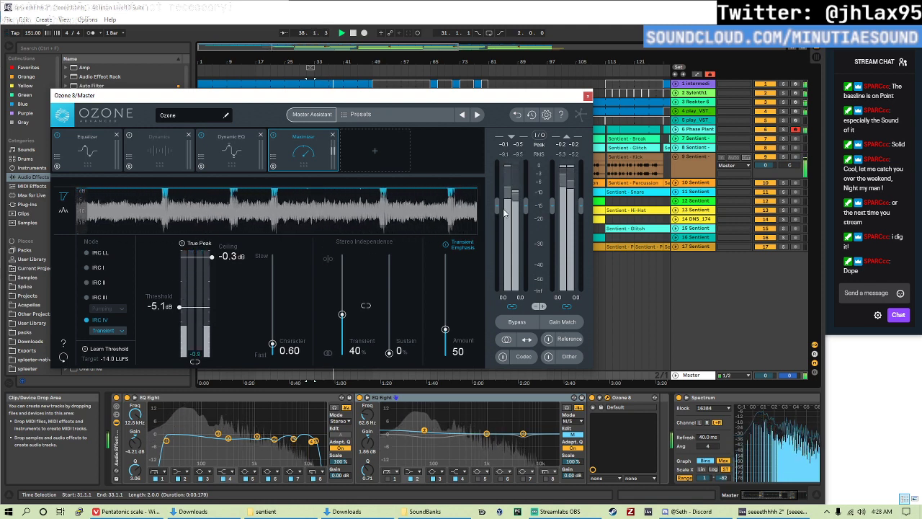
click(587, 97)
key(Tab)
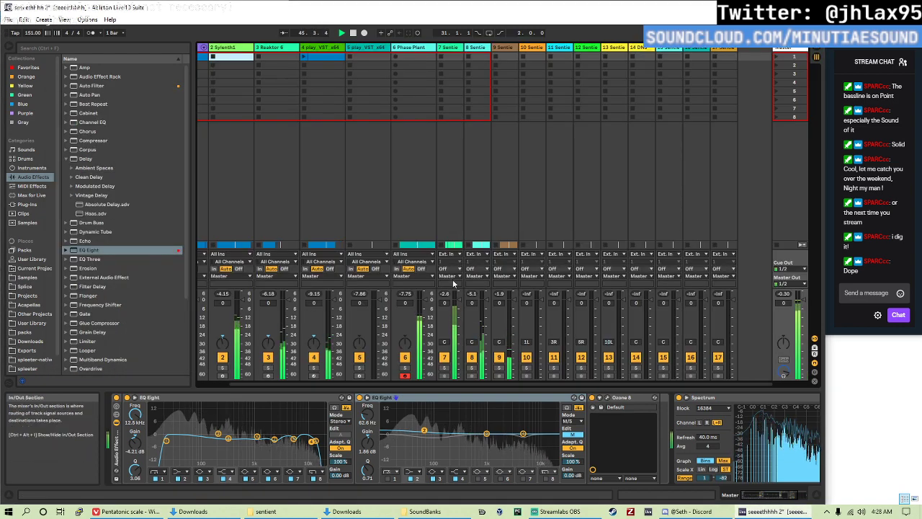
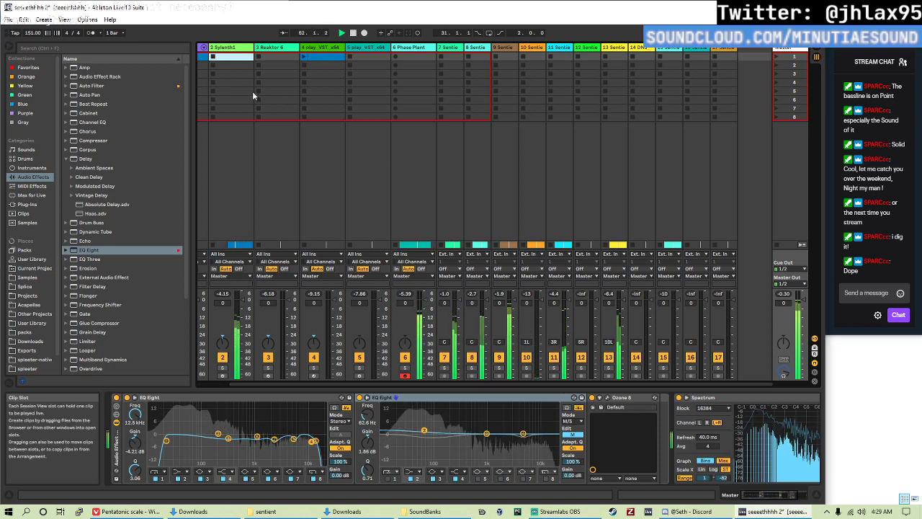
- Narrow tracks 1 to 6 together in the mixer so that all the tracks fit in view
scroll(285, 147, left, 1)
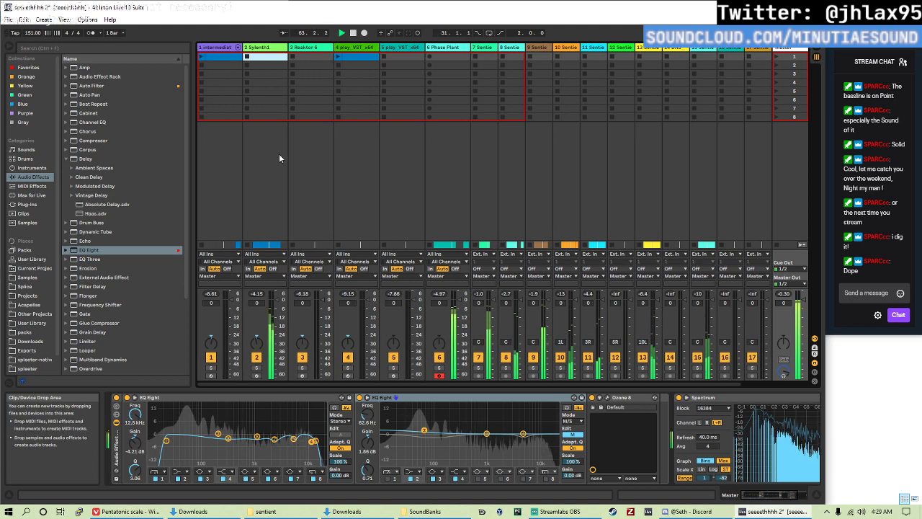
click(221, 48)
shift+click(435, 47)
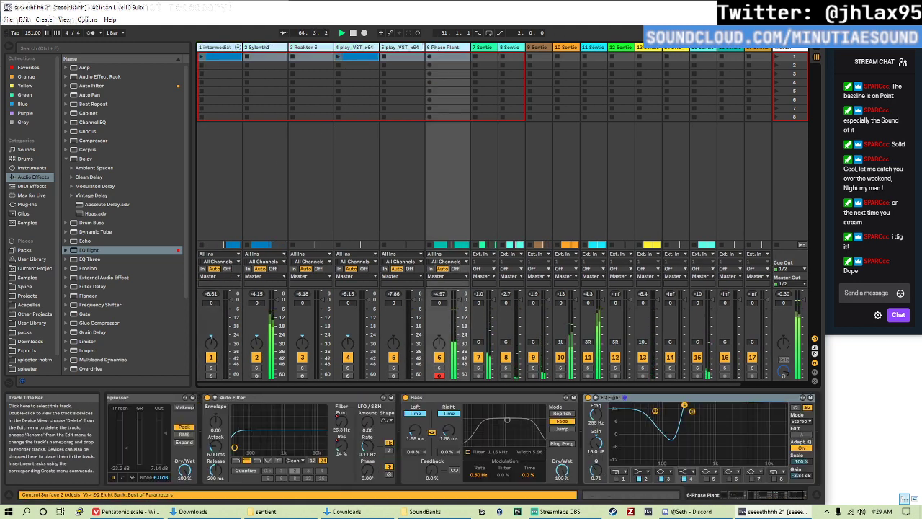
drag(416, 46, 335, 46)
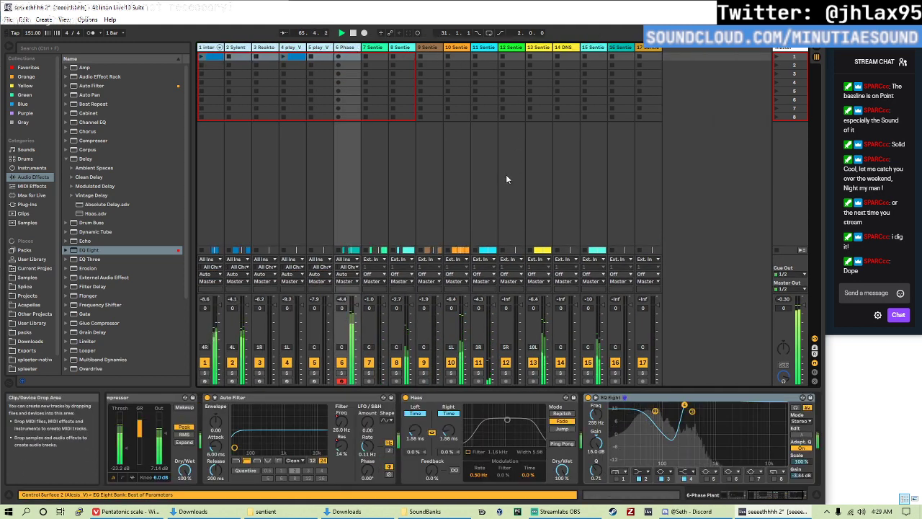
click(697, 168)
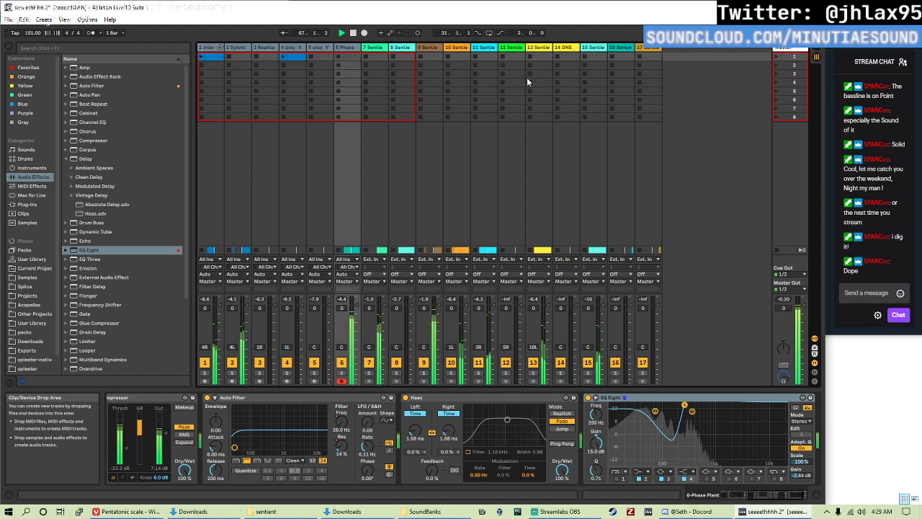
- Mute tracks 7 to 17 together to hear the rest of the mix alone, and reactivate them
click(374, 47)
shift+click(648, 47)
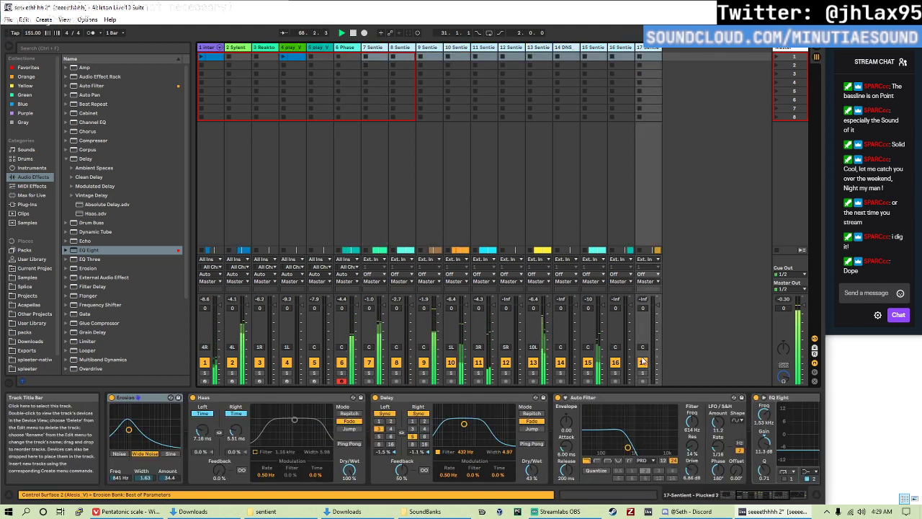
click(643, 362)
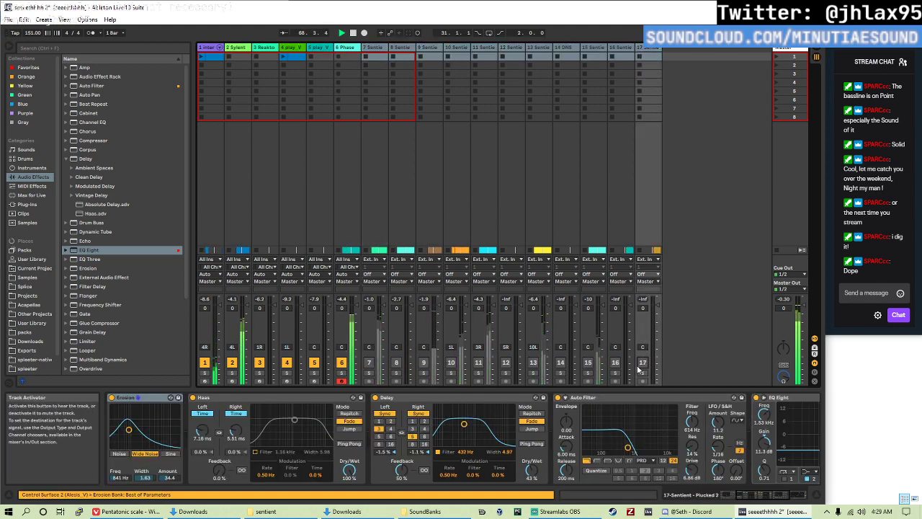
click(369, 362)
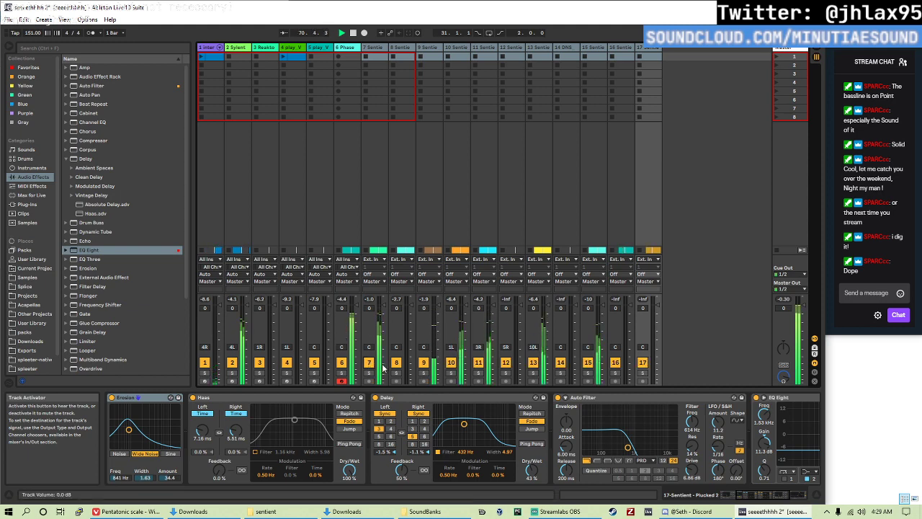
- Save the Live Set and check the track levels in the mixer while the arrangement plays
key(Tab)
key(ctrl+s)
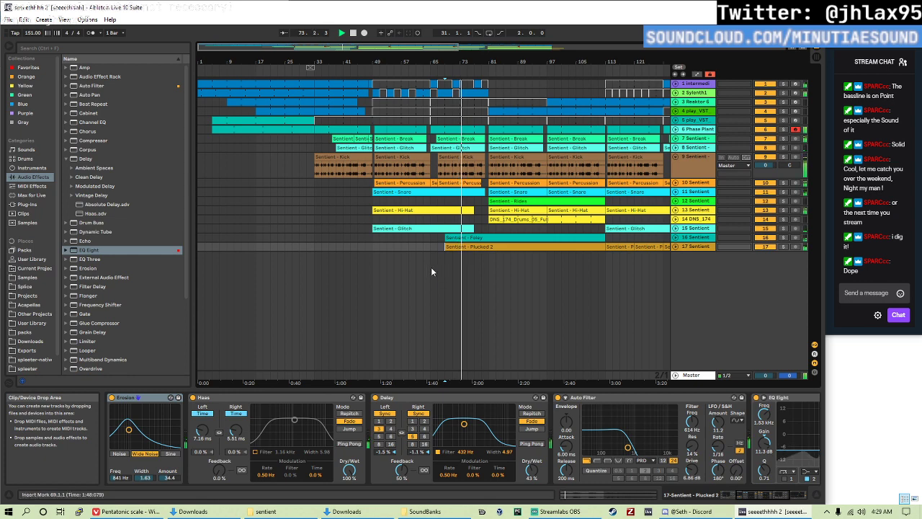
key(Tab)
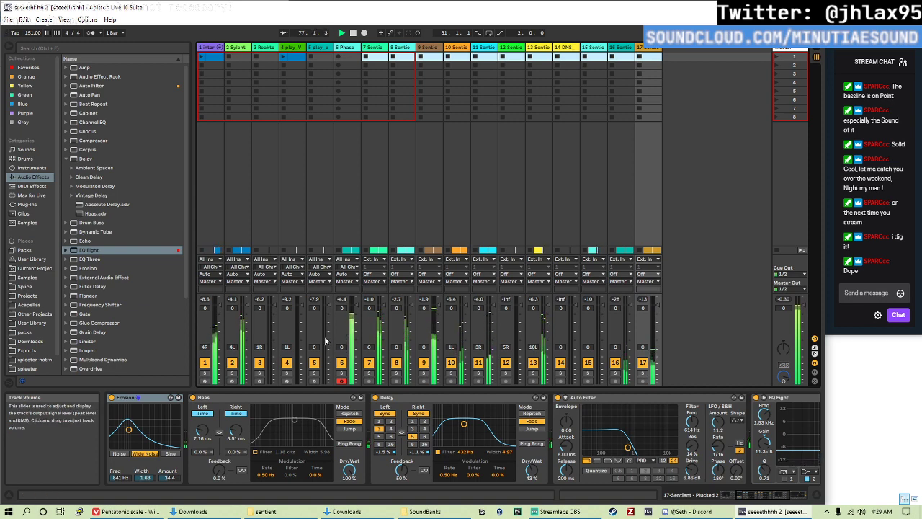
key(Tab)
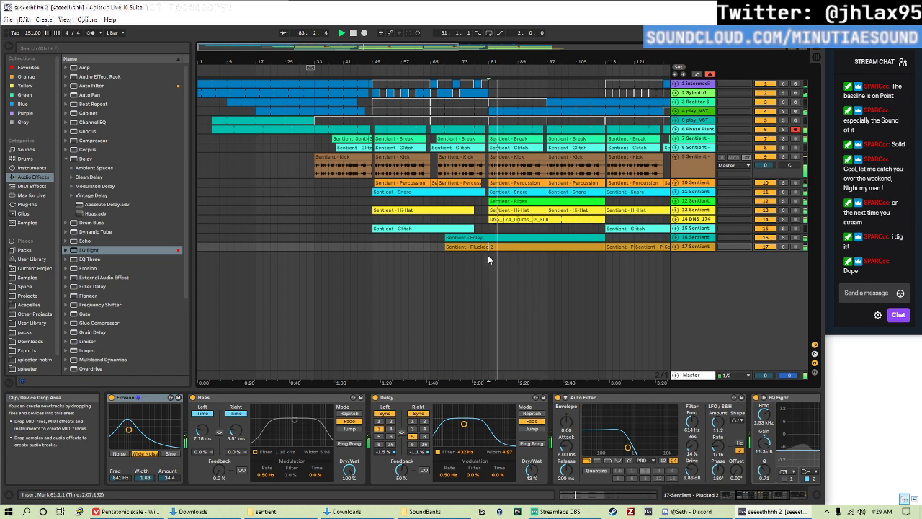
key(Tab)
key(Tab)
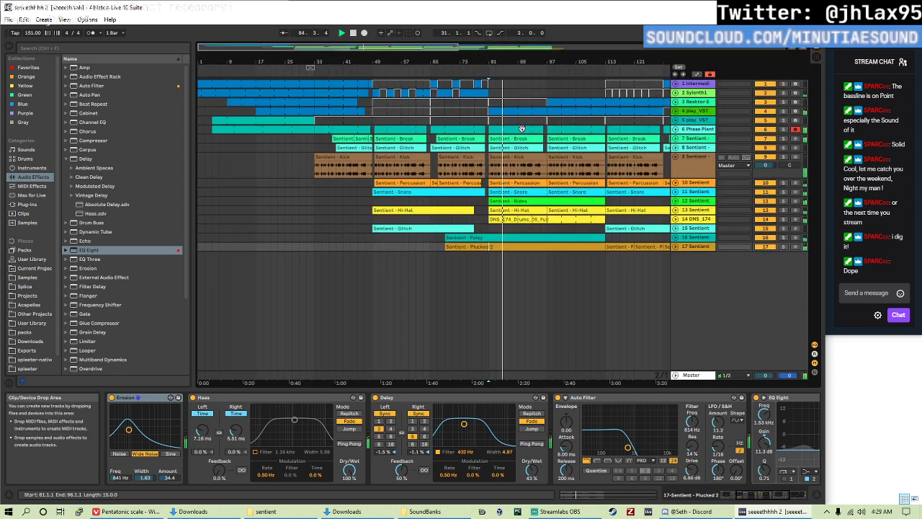
- Loop bars 81 to 85 of the arrangement and play the loop
drag(490, 258, 508, 260)
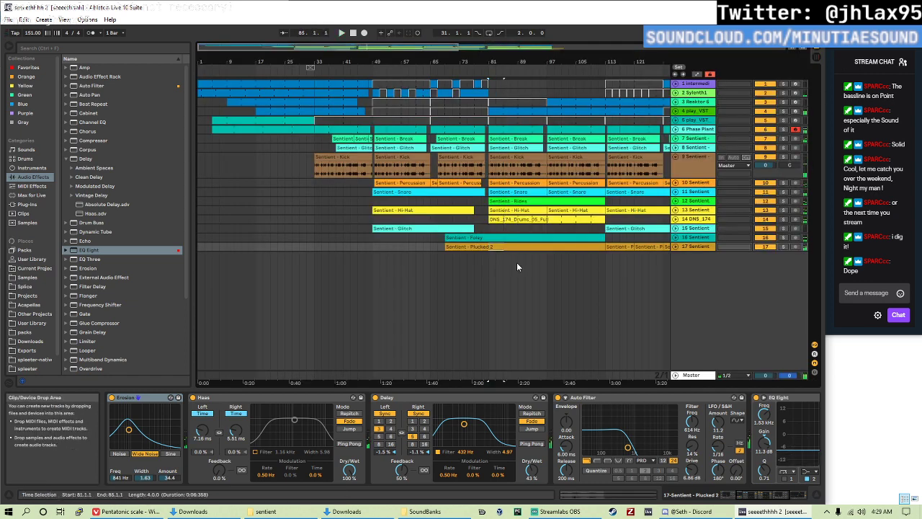
key(ctrl+l)
key(space)
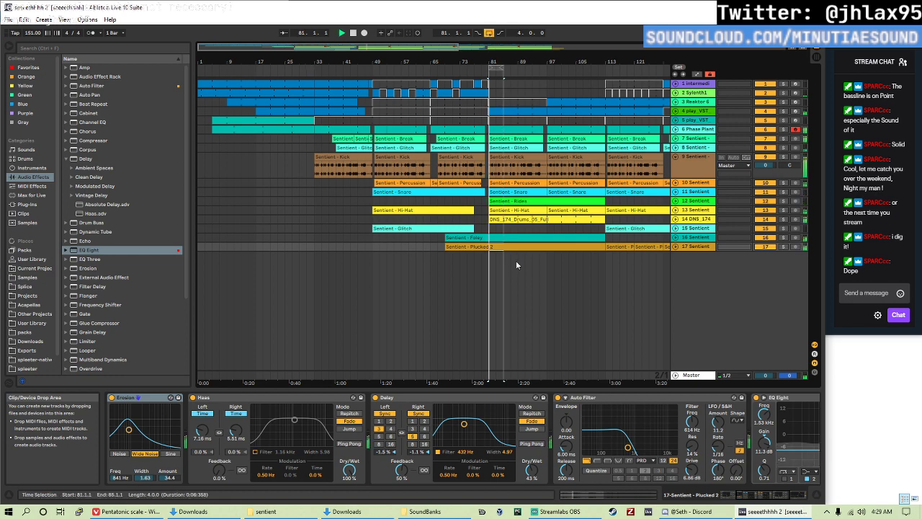
- Lower the master volume to -12.3 dB and run Ozone 8's Master Assistant with the CD target and medium intensity
click(692, 376)
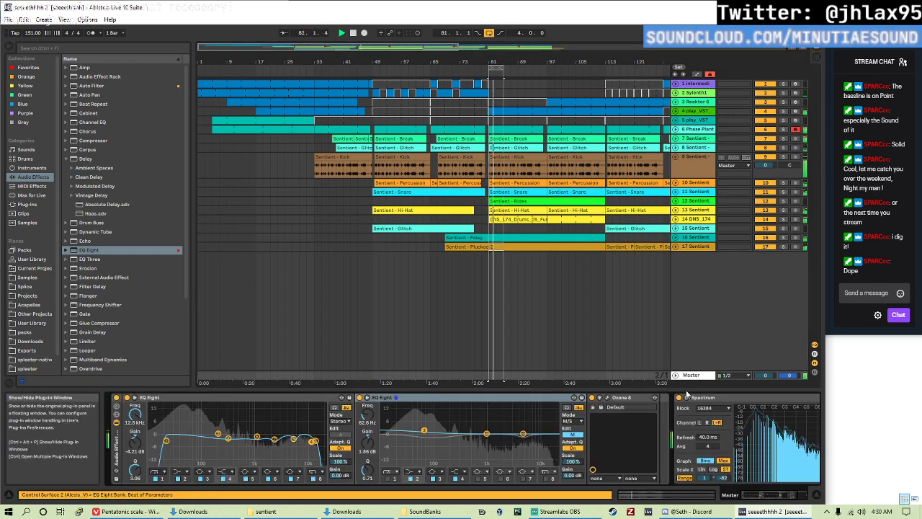
click(608, 397)
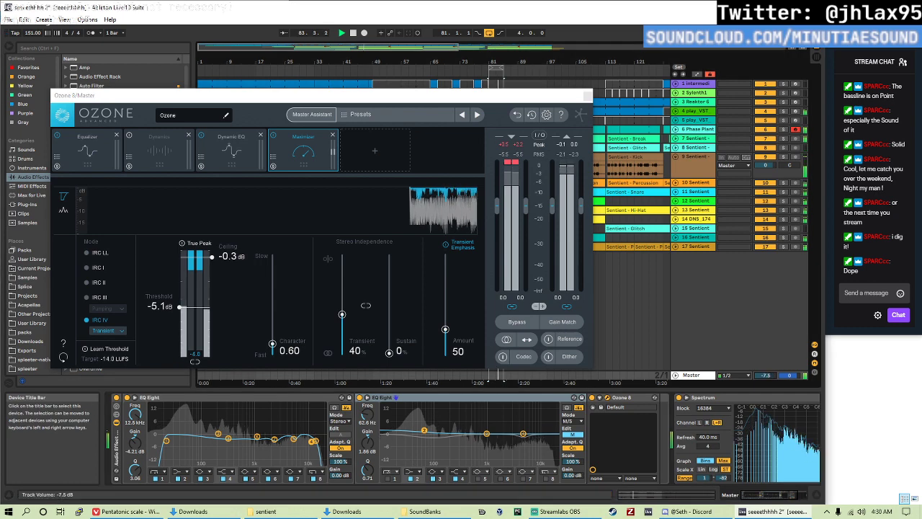
click(312, 114)
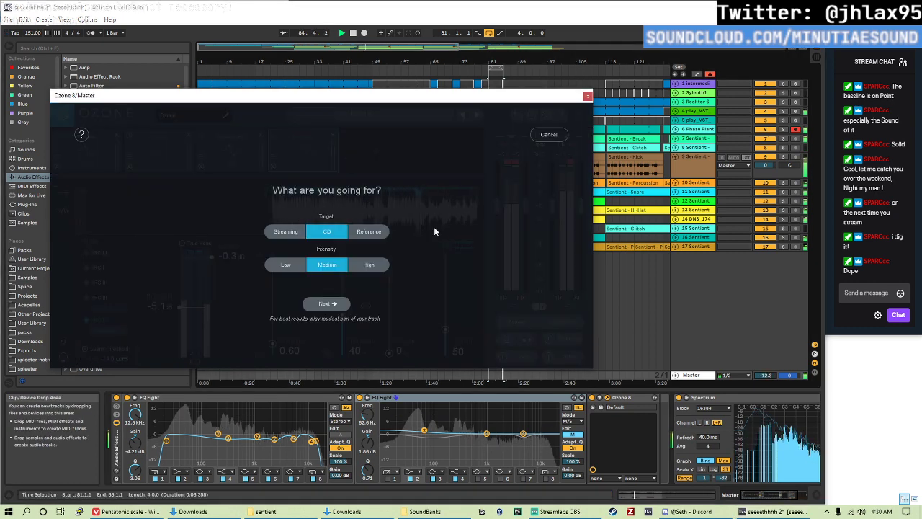
click(326, 304)
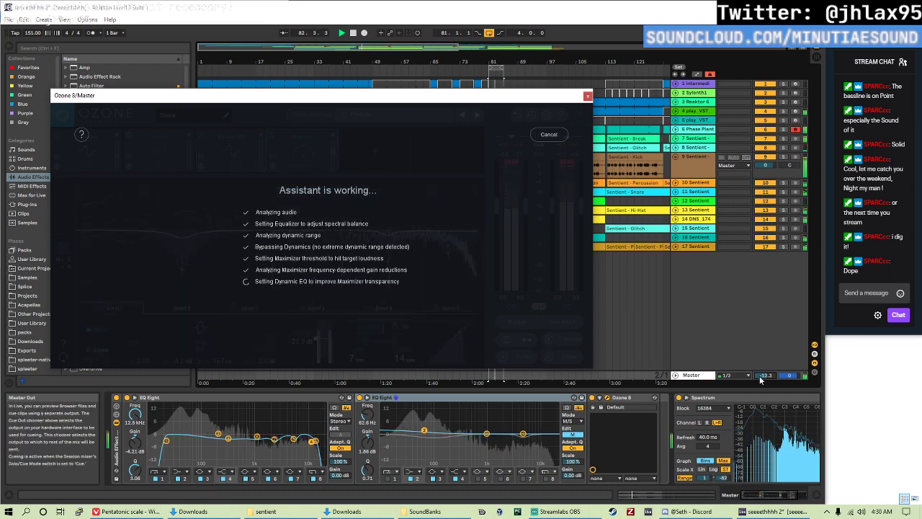
- Restore the master volume to 0 dB, accept the Master Assistant's suggestion and close Ozone 8
click(721, 371)
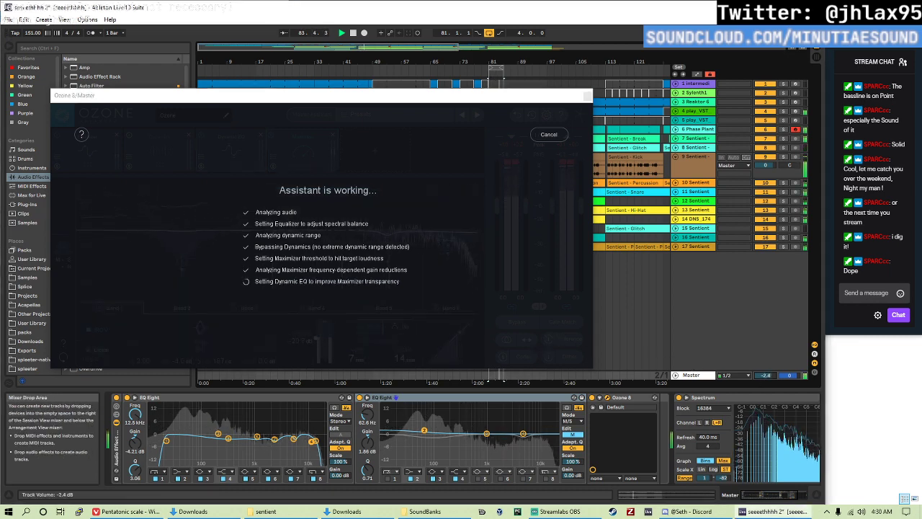
click(324, 302)
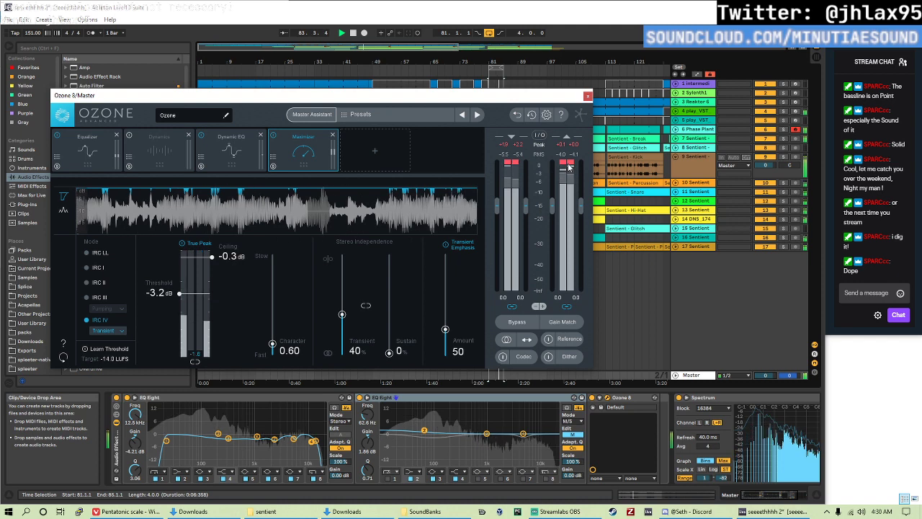
click(587, 96)
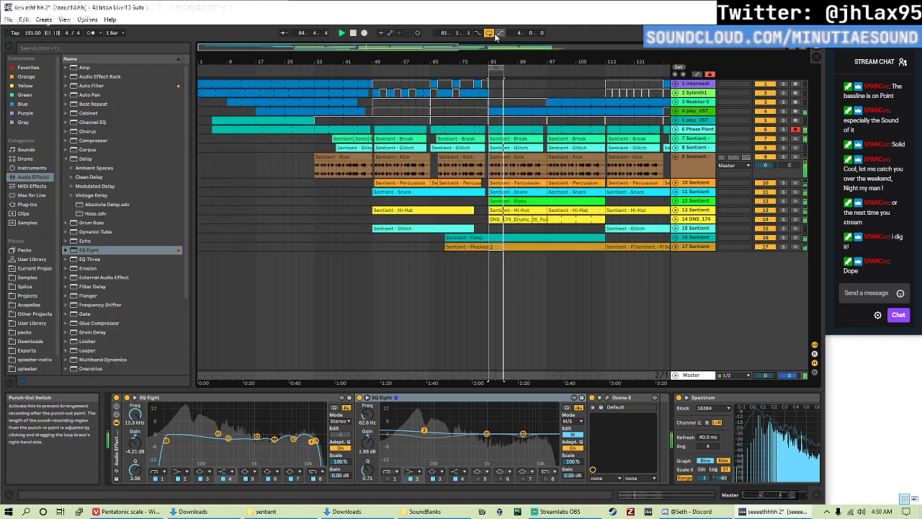
- Turn off the loop and play from bar 77, checking the track levels in the mixer
click(474, 219)
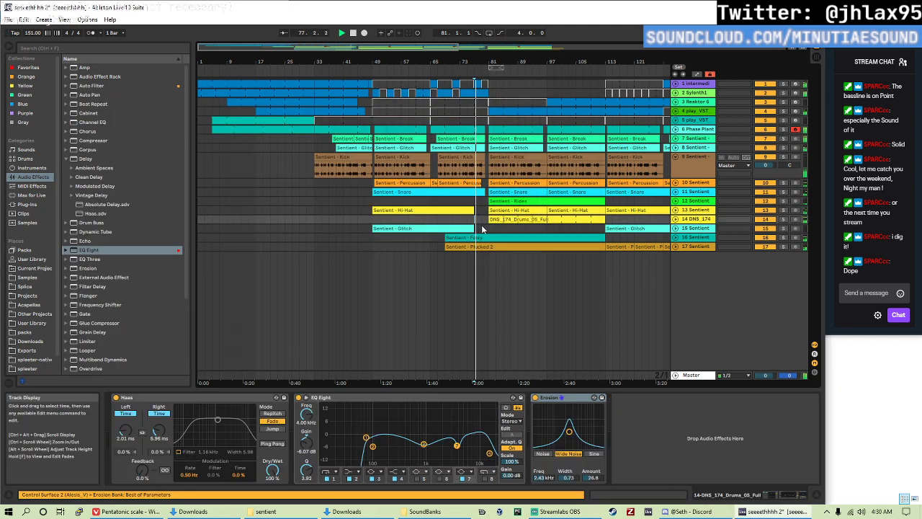
key(Tab)
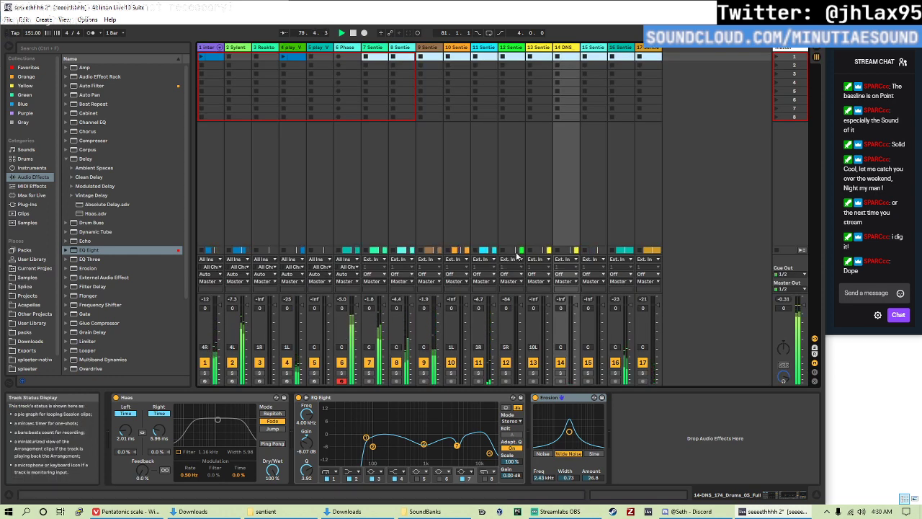
key(Tab)
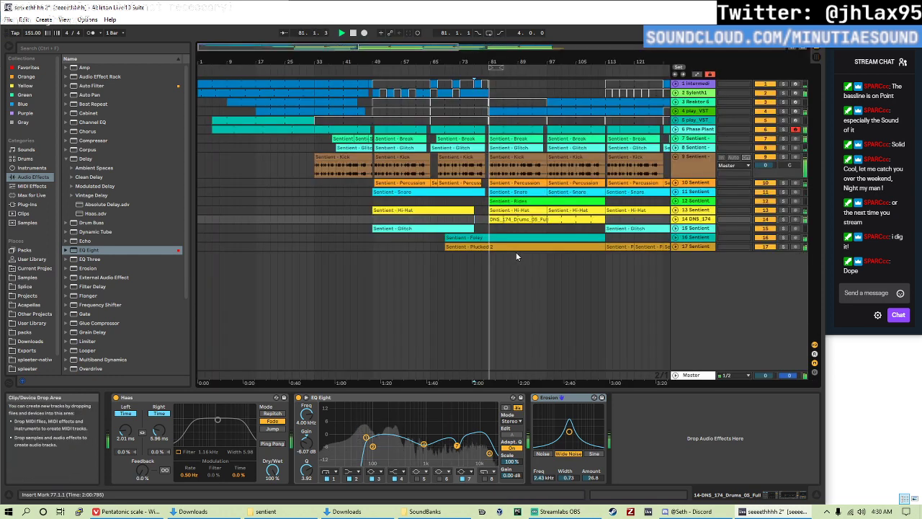
key(Tab)
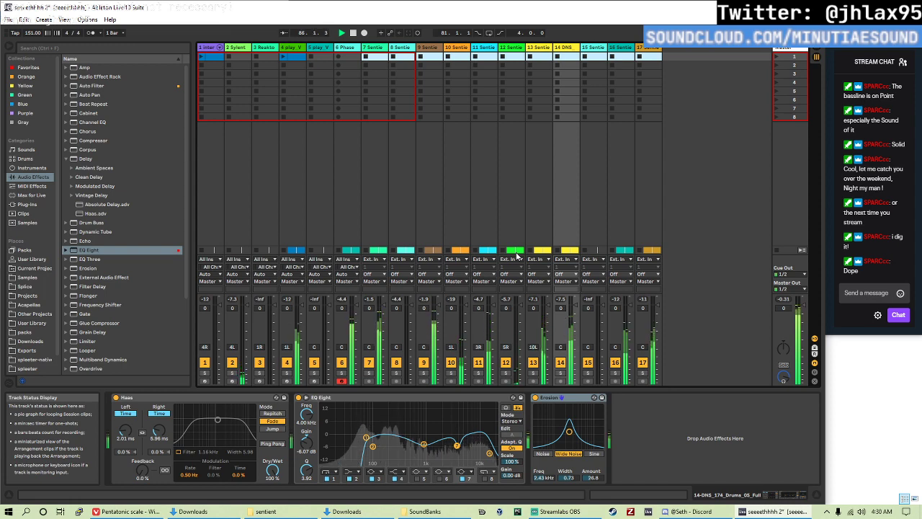
key(Tab)
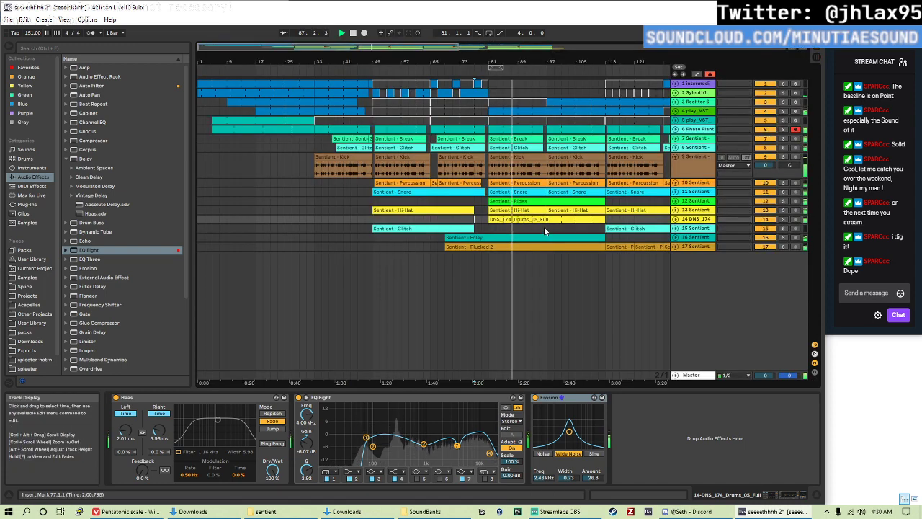
- View the whole arrangement and play it from bar 33
scroll(544, 226, down, 5)
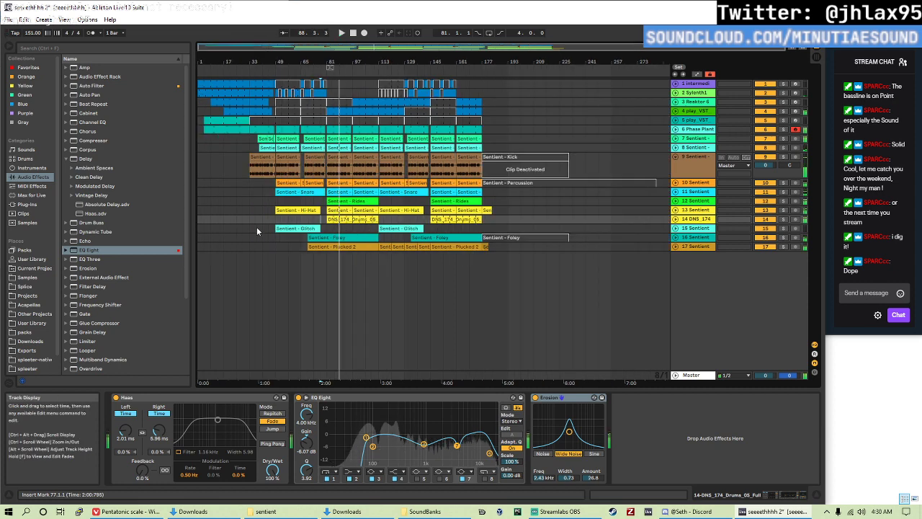
click(260, 227)
scroll(270, 229, up, 8)
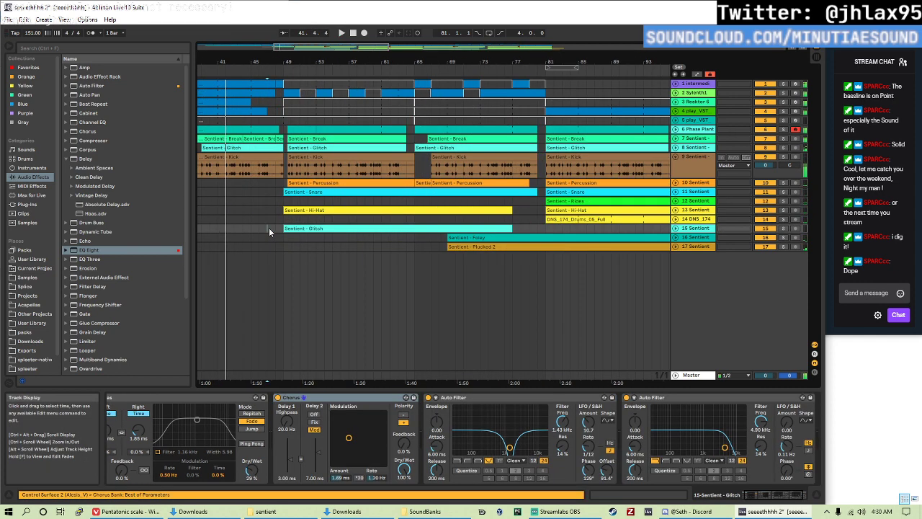
click(269, 227)
scroll(245, 229, down, 8)
click(244, 228)
key(space)
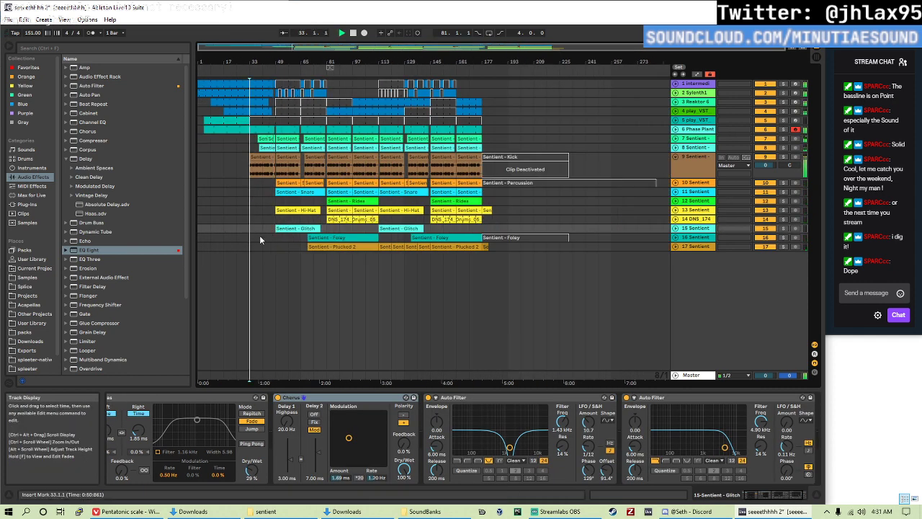
- Stop playback and return the song position to 1.1.1
scroll(254, 235, up, 8)
click(242, 236)
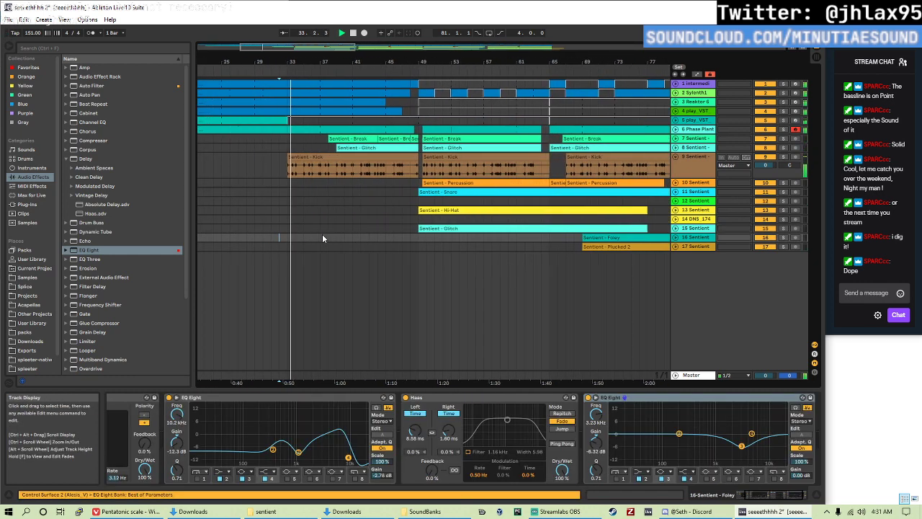
scroll(322, 233, down, 8)
double_click(353, 33)
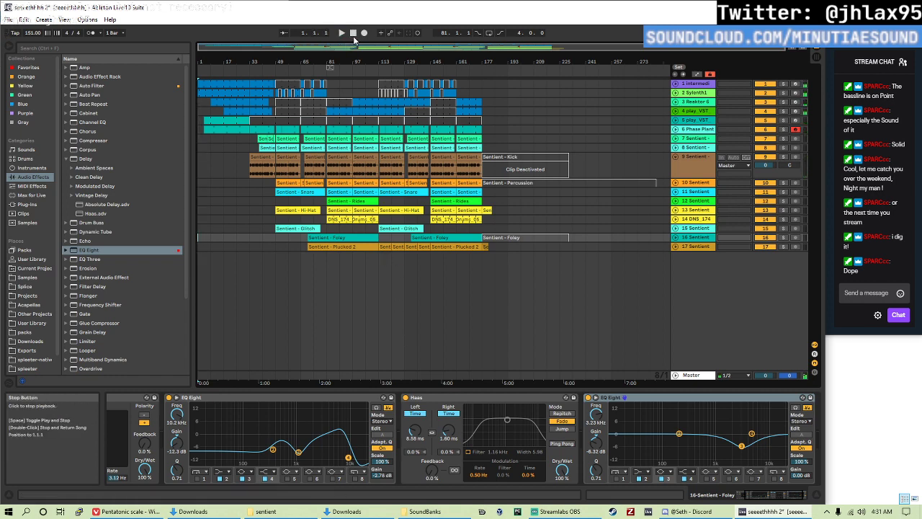
- Insert two new audio tracks, 18 and 19, below the Plucked 2 track
click(688, 247)
key(ctrl+t)
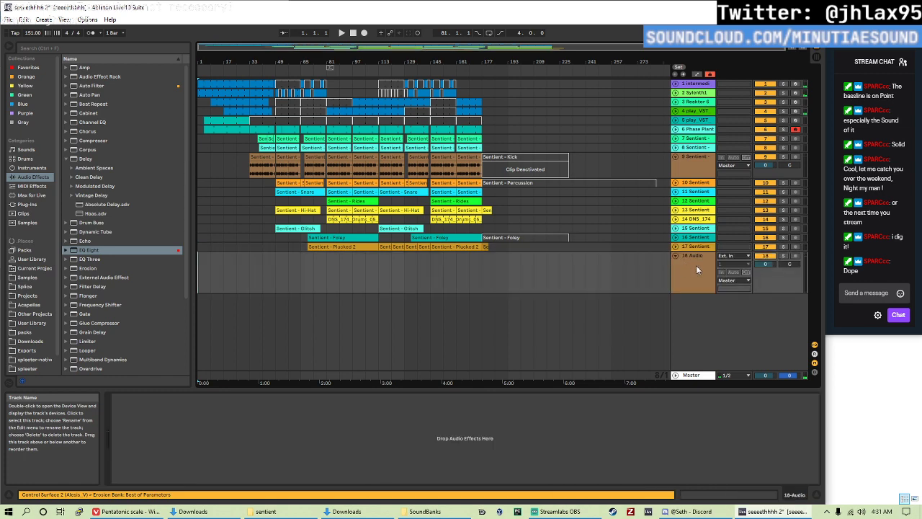
click(690, 299)
key(ctrl+t)
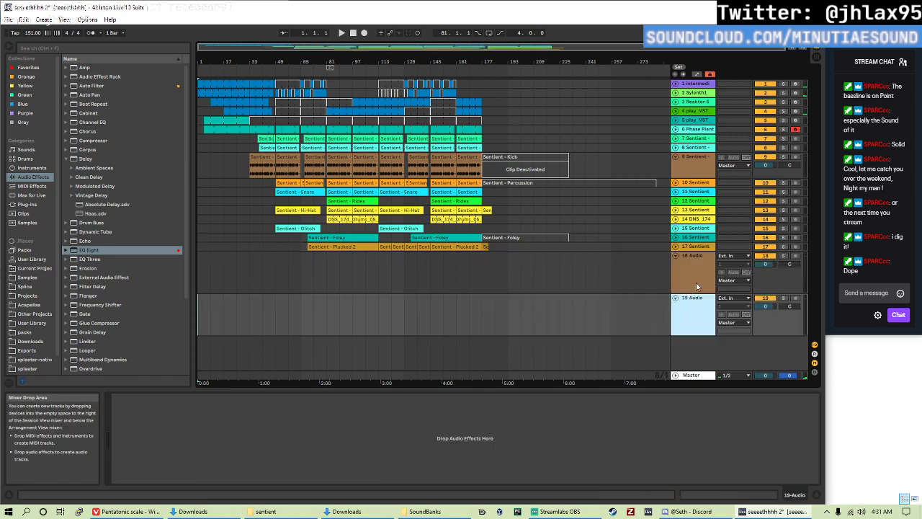
- Try routing track 19's output to 18-Audio, and return it to Master
click(733, 256)
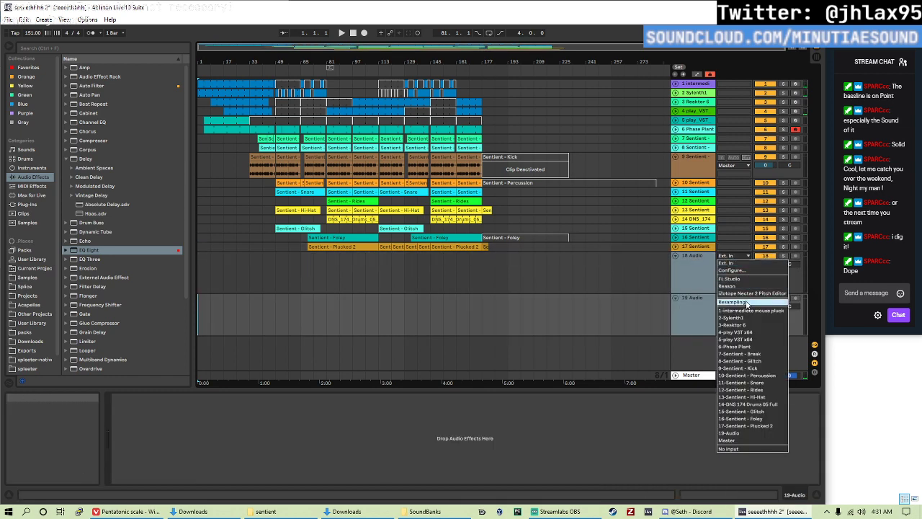
click(693, 271)
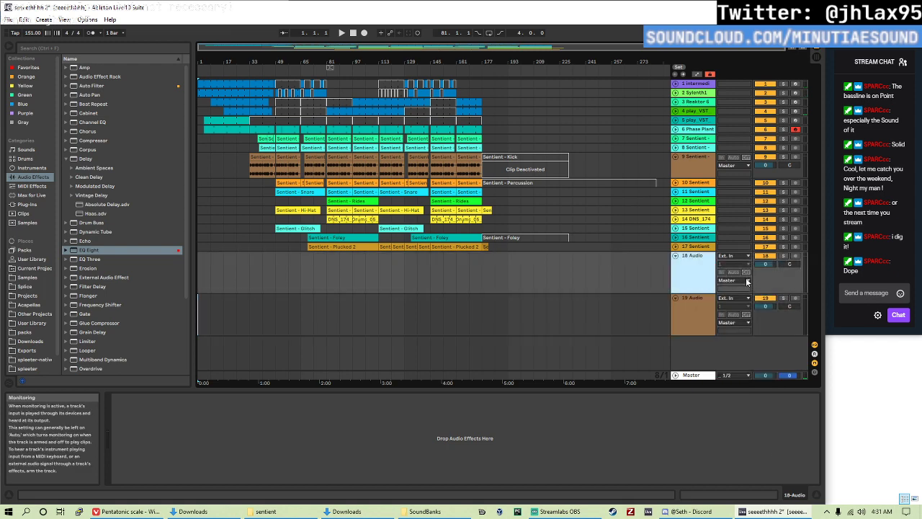
click(704, 322)
click(730, 323)
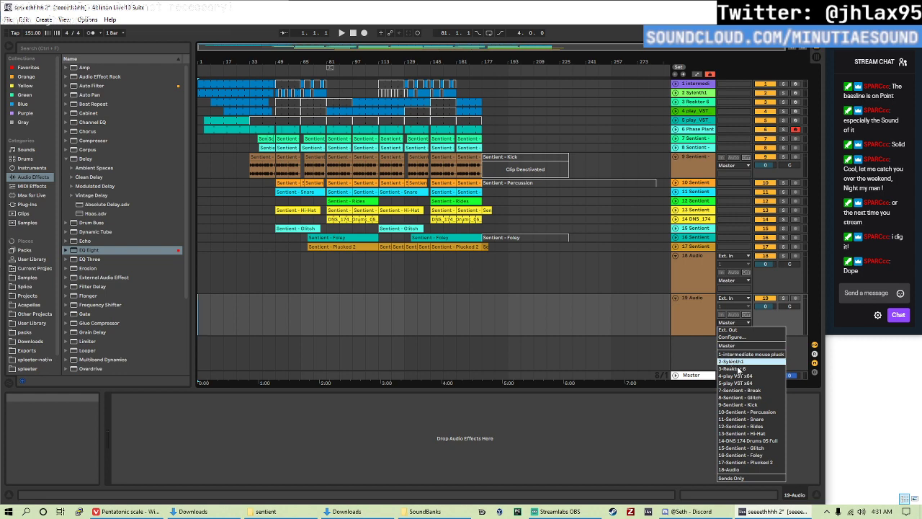
click(753, 470)
click(693, 324)
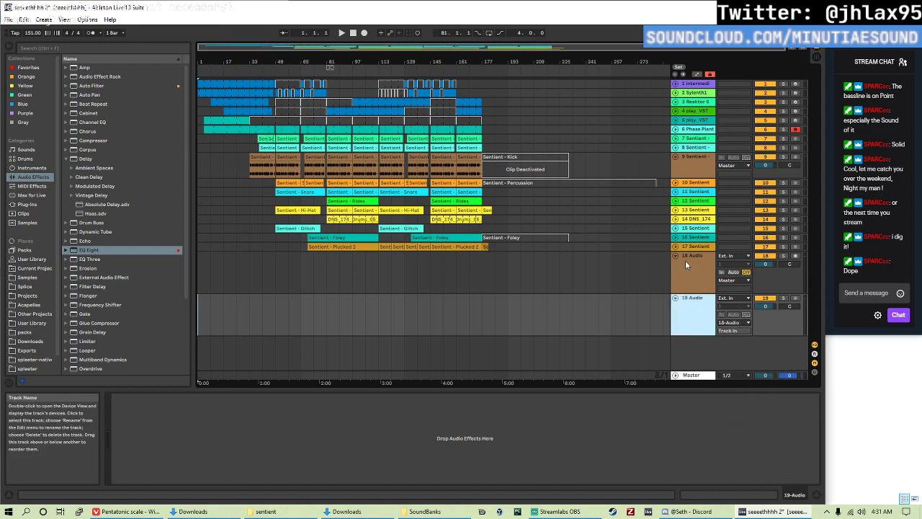
click(733, 322)
click(737, 346)
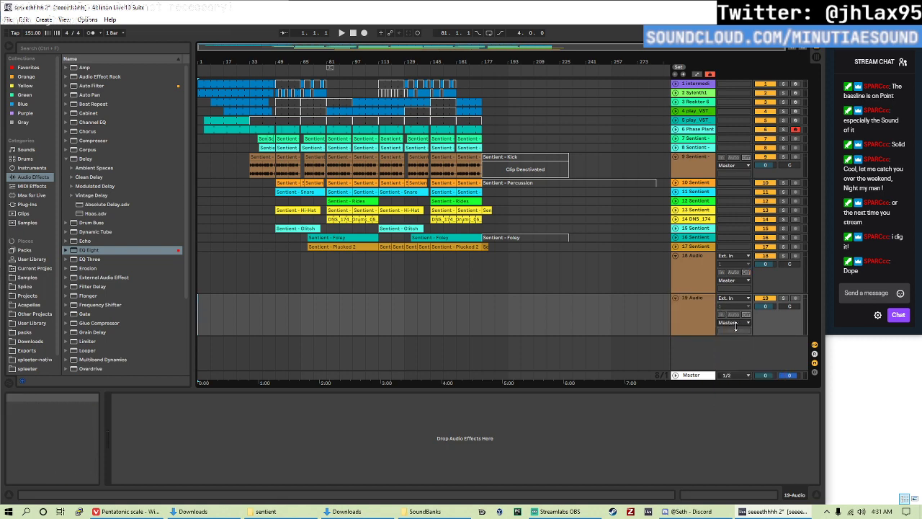
- Set track 19's input to 18-Audio with its monitoring on In
click(735, 298)
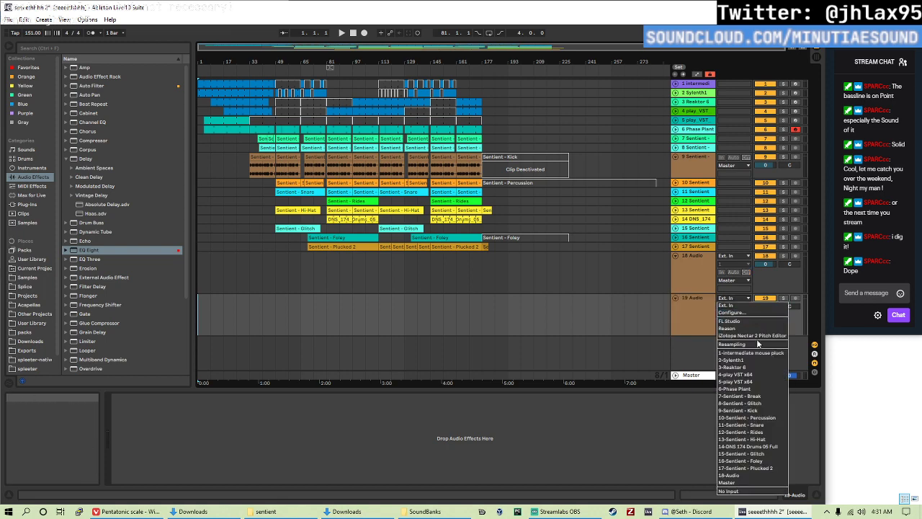
click(757, 477)
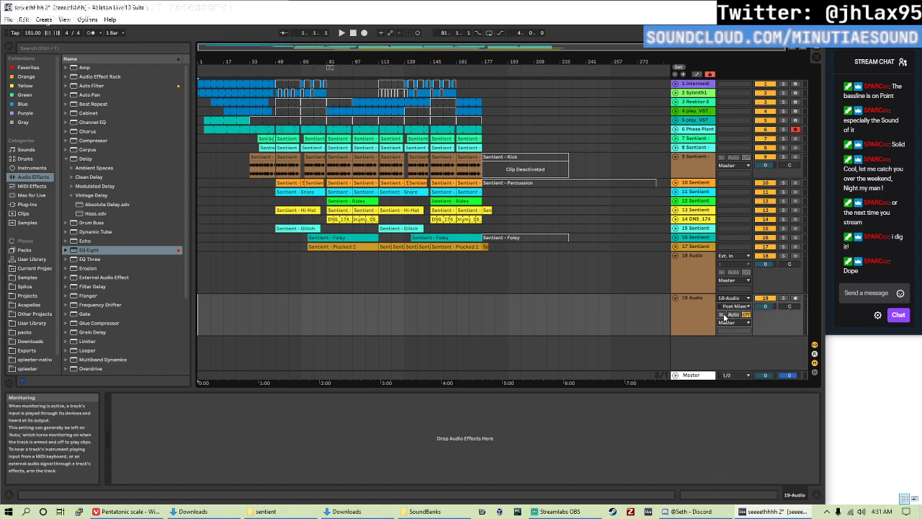
shift+click(685, 273)
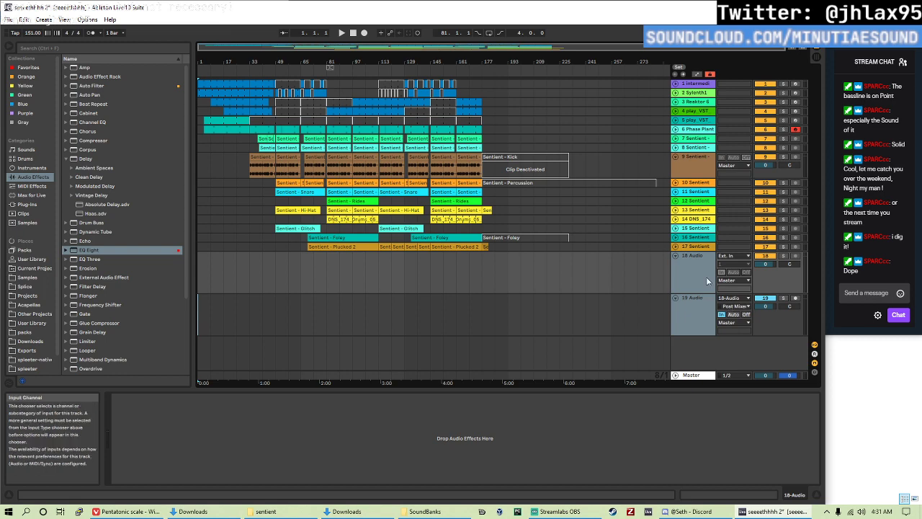
- Set track 18's input to Master with monitoring on In, and deactivate tracks 18 and 19
click(733, 255)
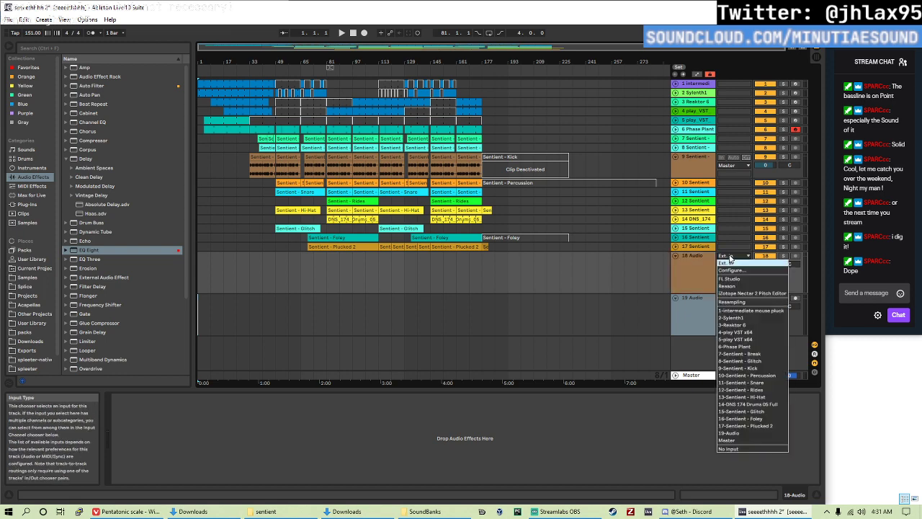
click(753, 441)
click(696, 320)
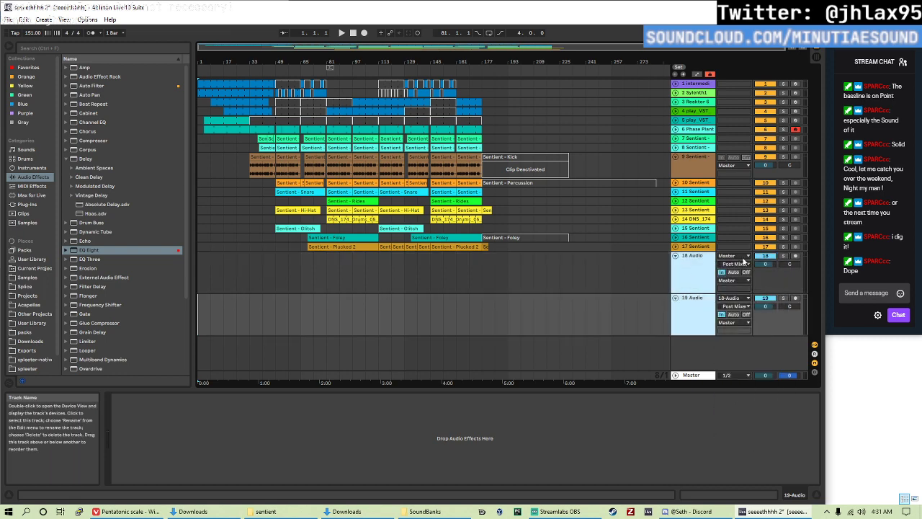
click(468, 314)
click(469, 317)
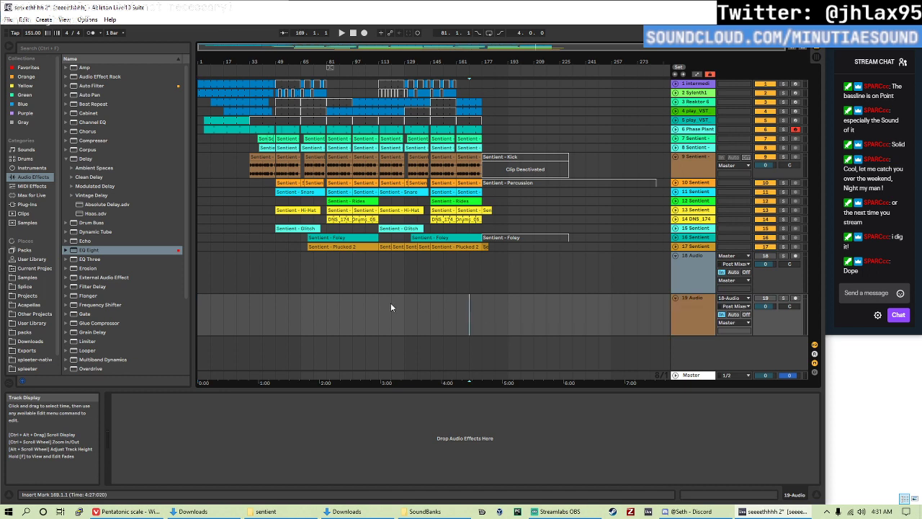
click(199, 271)
- Set the tap point of track 19's input to Post FX
click(727, 306)
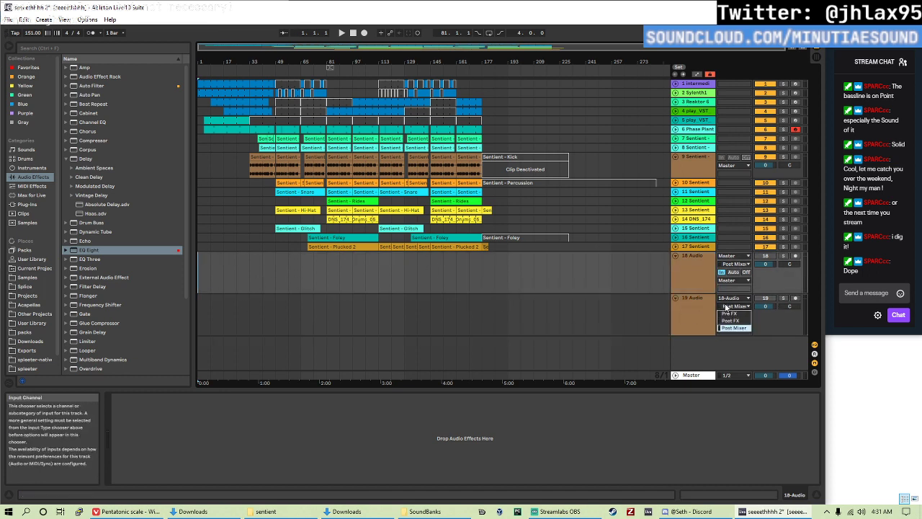
click(730, 314)
click(735, 264)
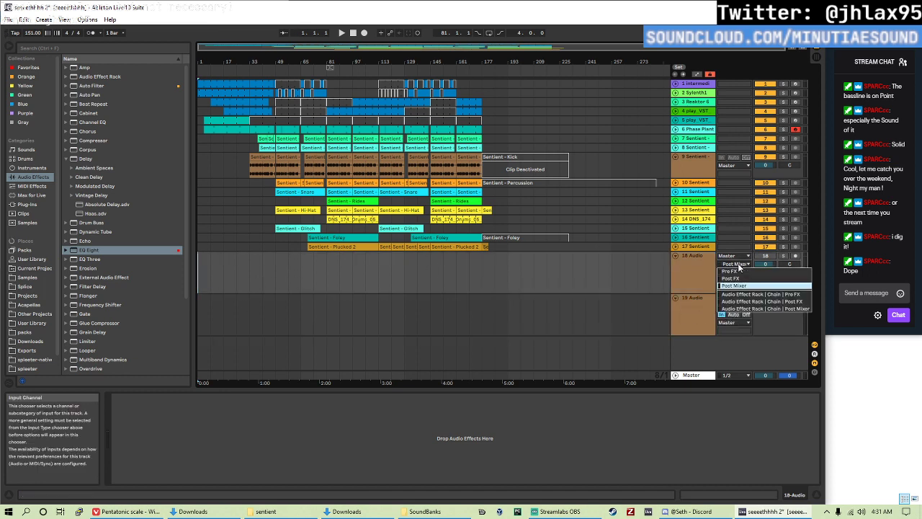
click(739, 267)
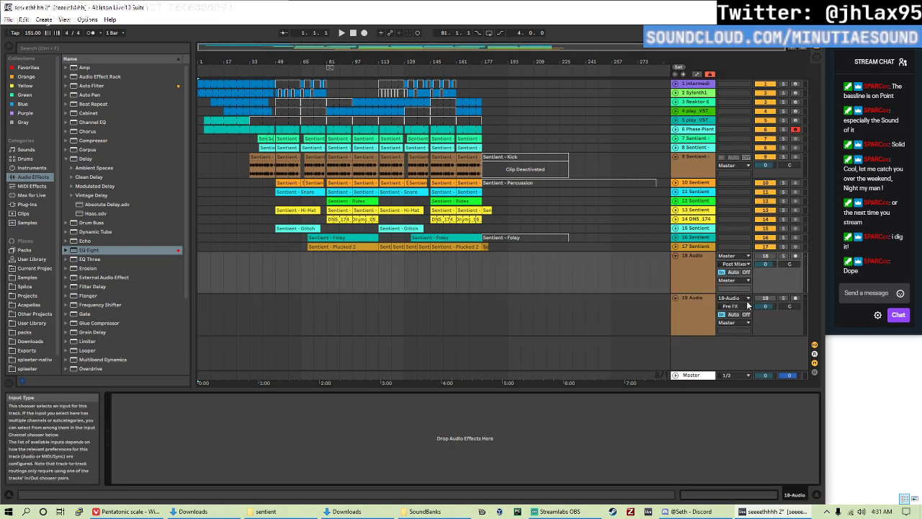
click(735, 306)
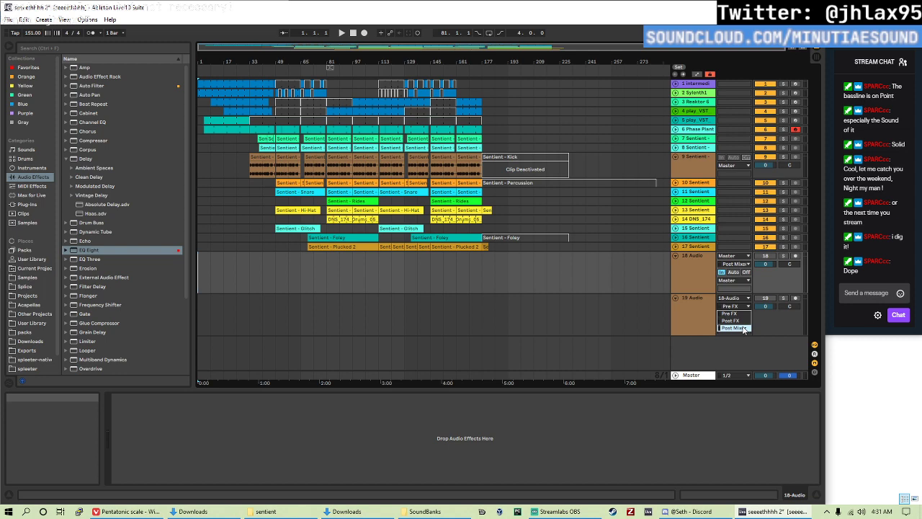
click(693, 319)
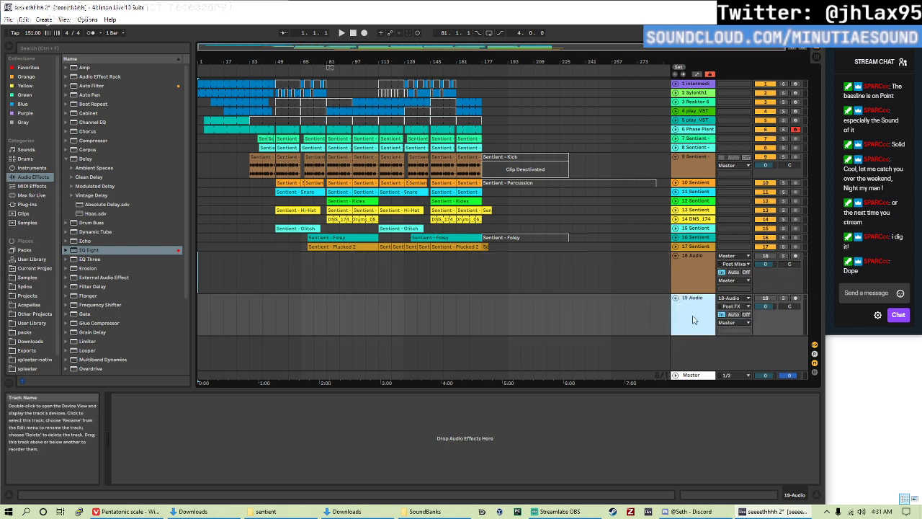
- Move the Audio Effect Rack holding the two EQ Eights and Ozone 8 from the Master to track 18
click(692, 376)
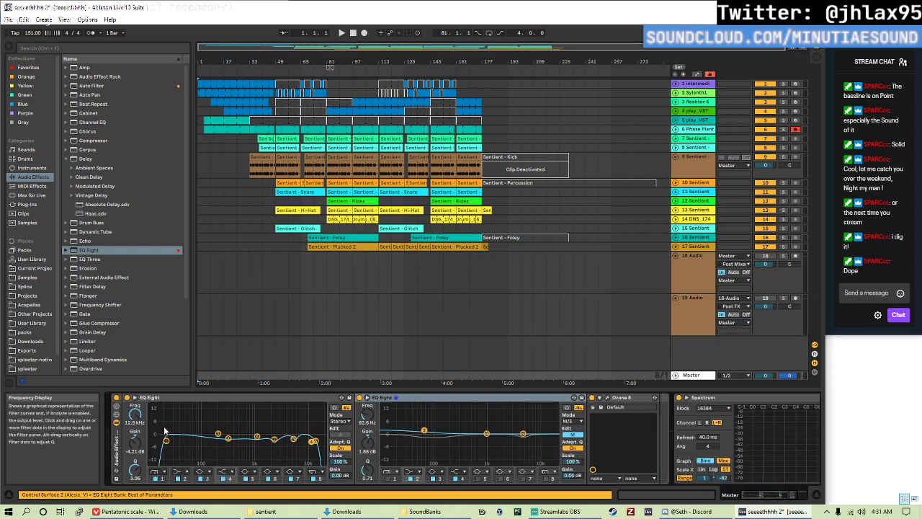
click(125, 442)
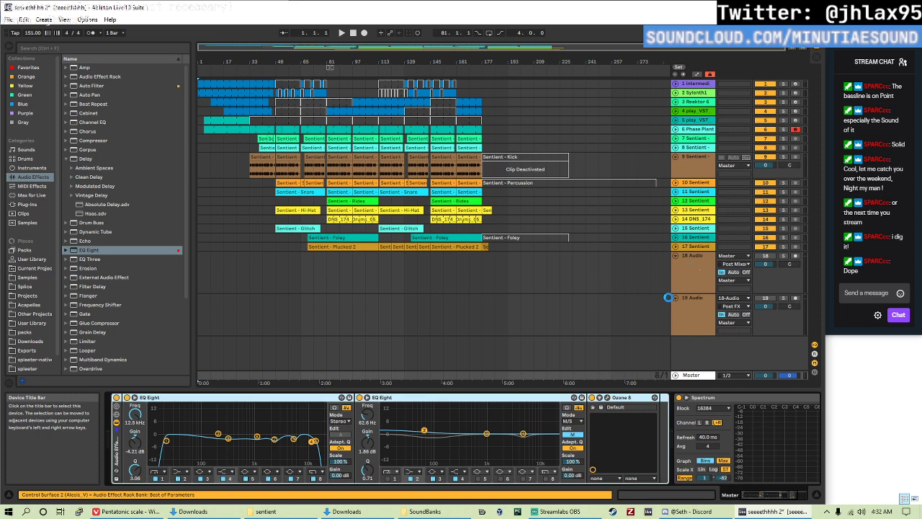
click(668, 296)
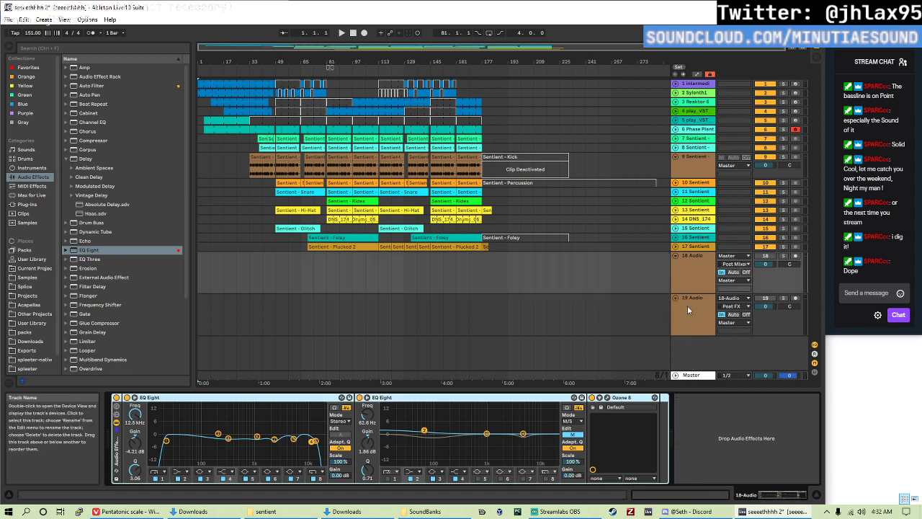
- Set the tap point of track 18's input to Pre FX, and unfold the Master track
click(734, 263)
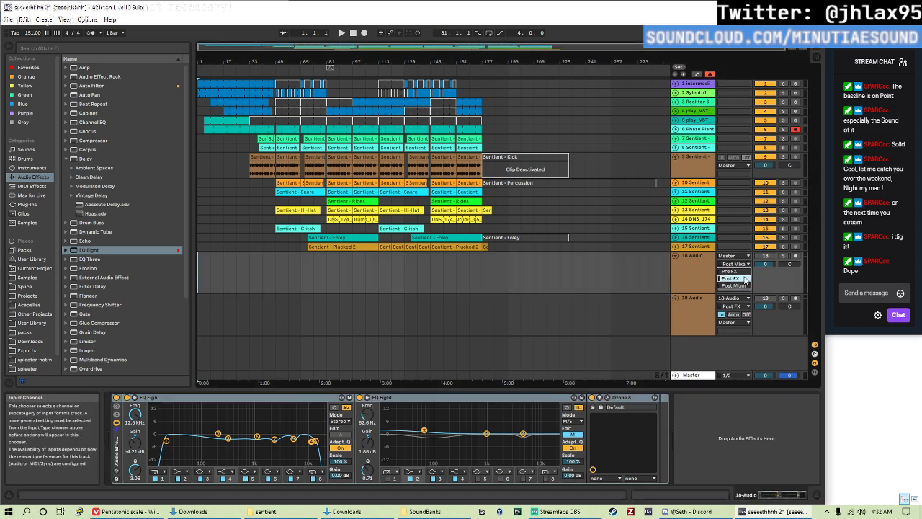
click(740, 281)
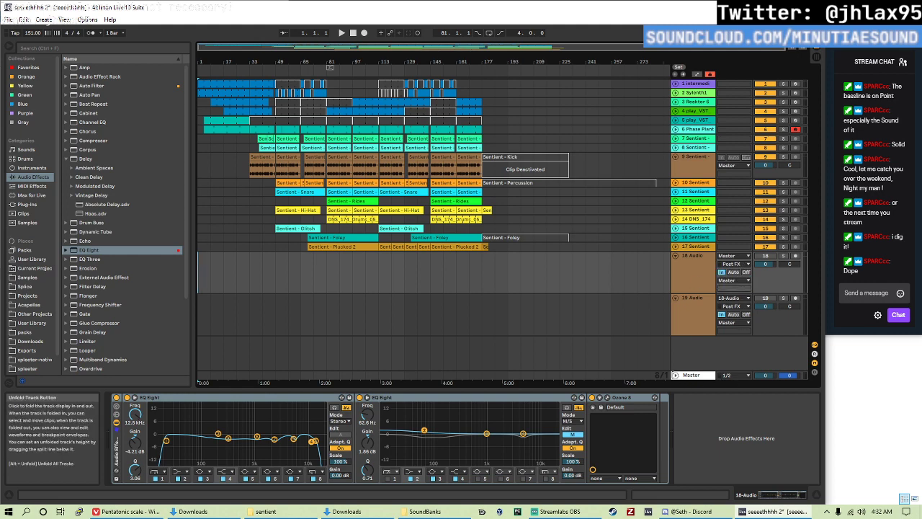
click(676, 375)
click(689, 352)
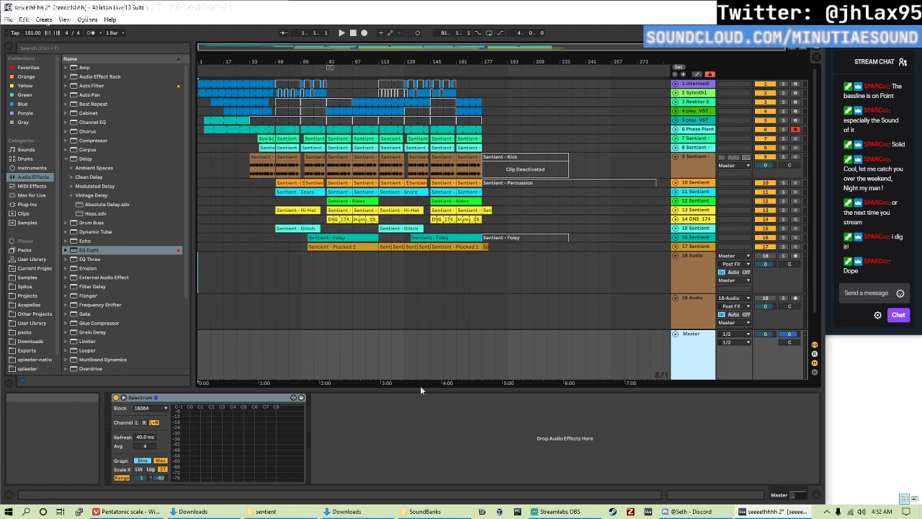
click(736, 265)
click(731, 260)
click(694, 271)
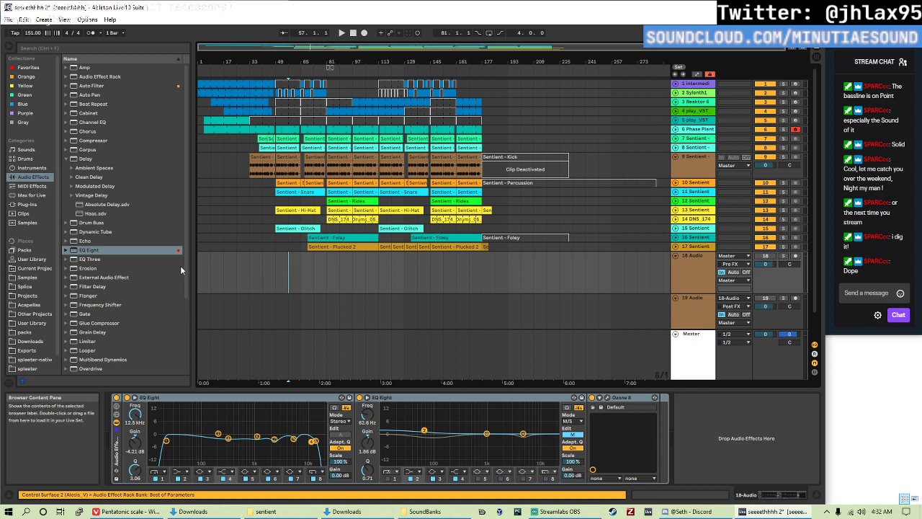
- Activate track 19, and arm tracks 18 and 19 for recording from 1.1.1
scroll(203, 268, down, 2)
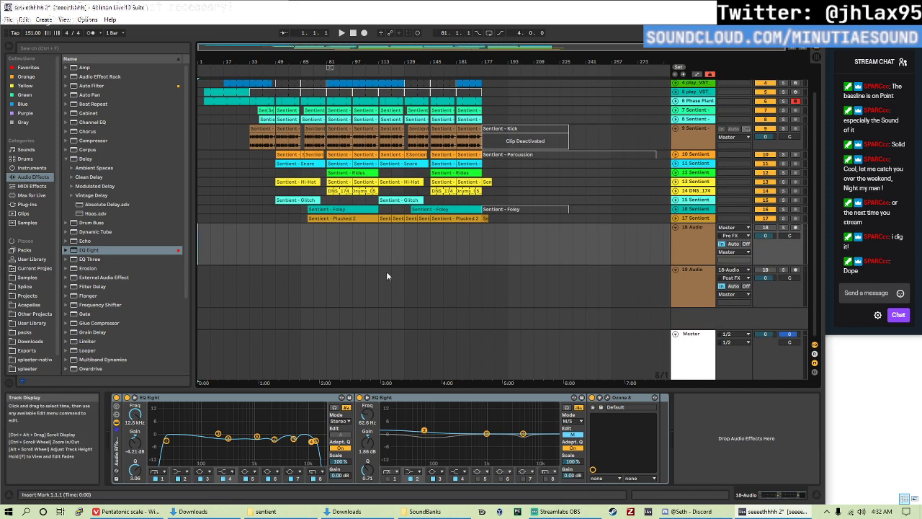
click(765, 270)
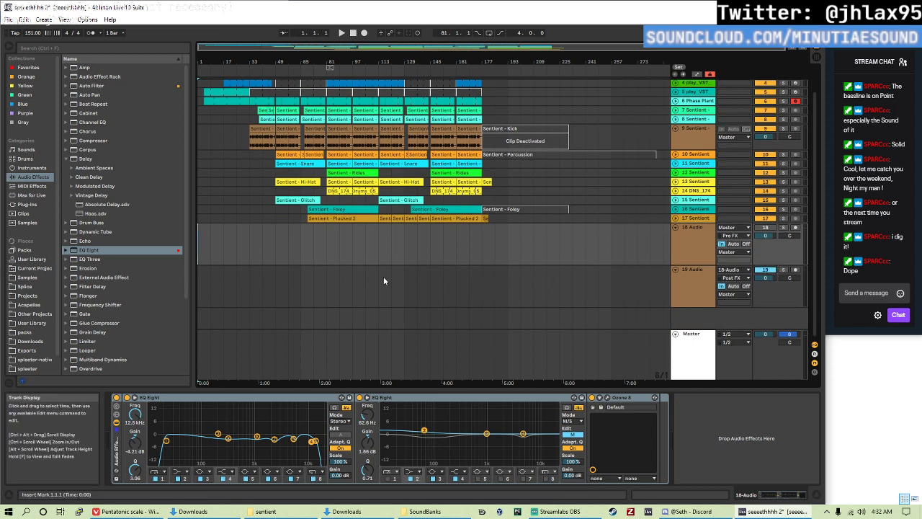
click(796, 270)
click(200, 240)
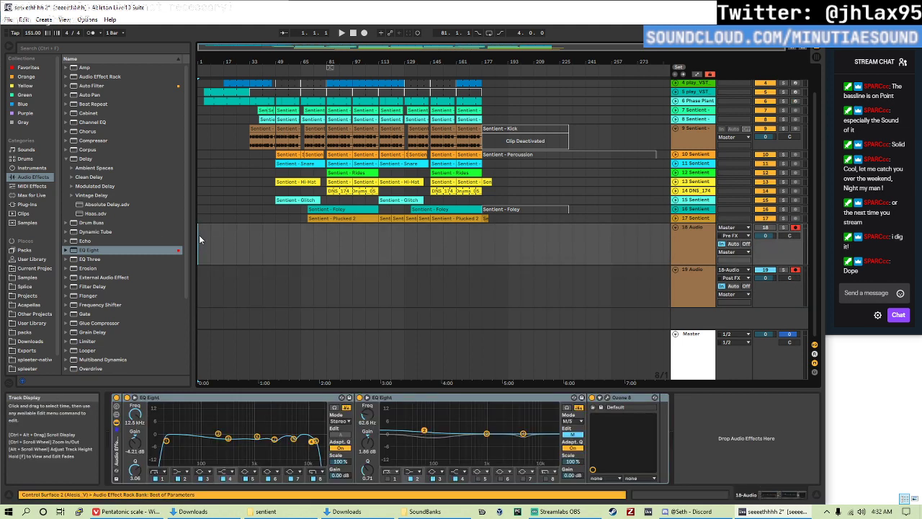
- Record a short test on tracks 18 and 19 from 1.1.1, and deactivate track 19
click(363, 33)
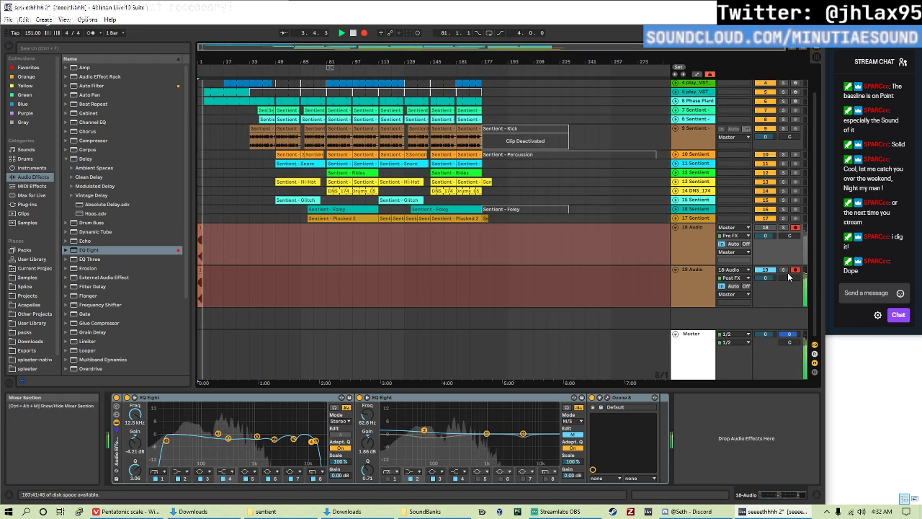
key(space)
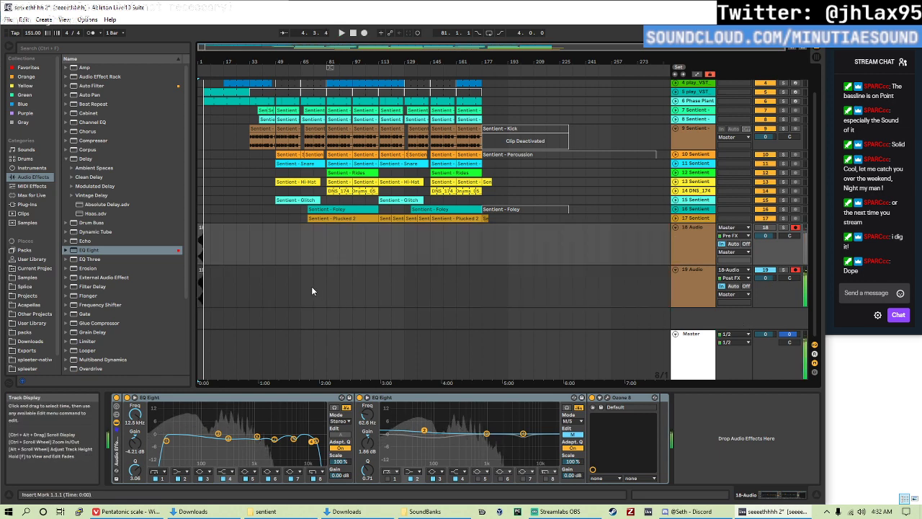
click(263, 285)
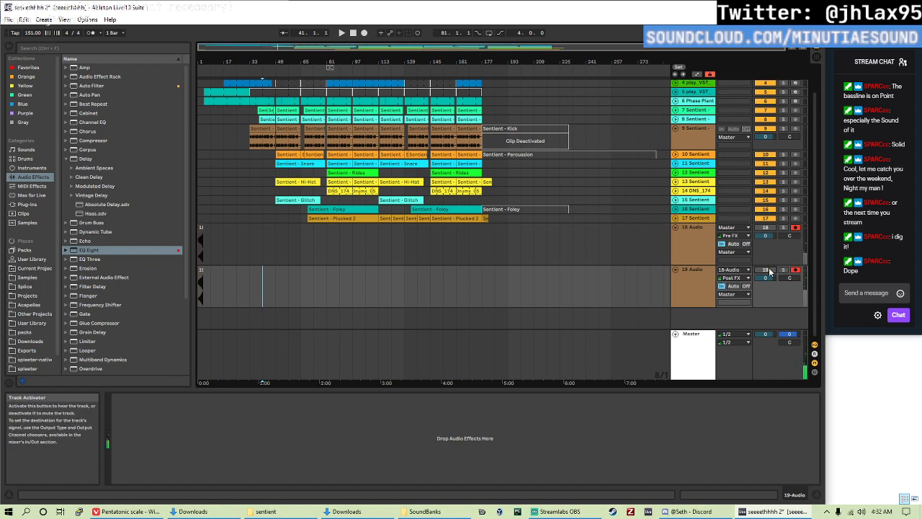
- Delete the test recordings at the start of tracks 18 and 19
click(201, 231)
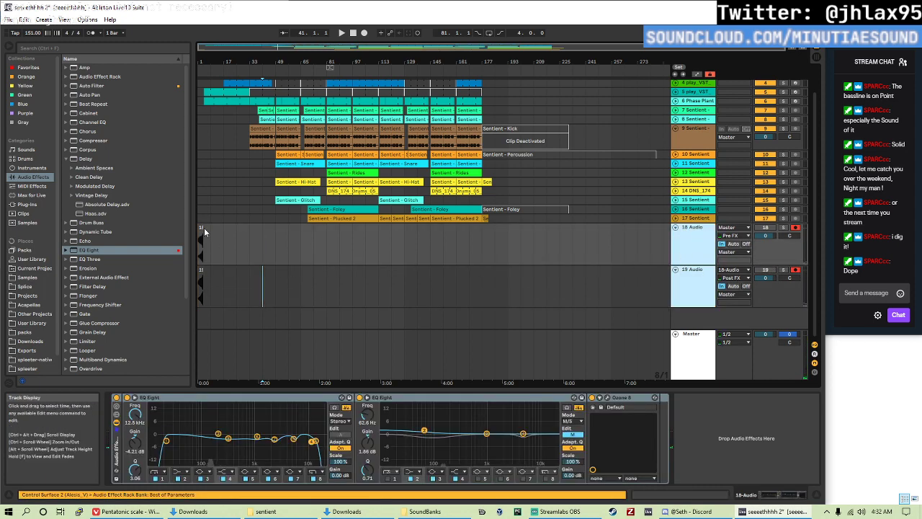
click(216, 283)
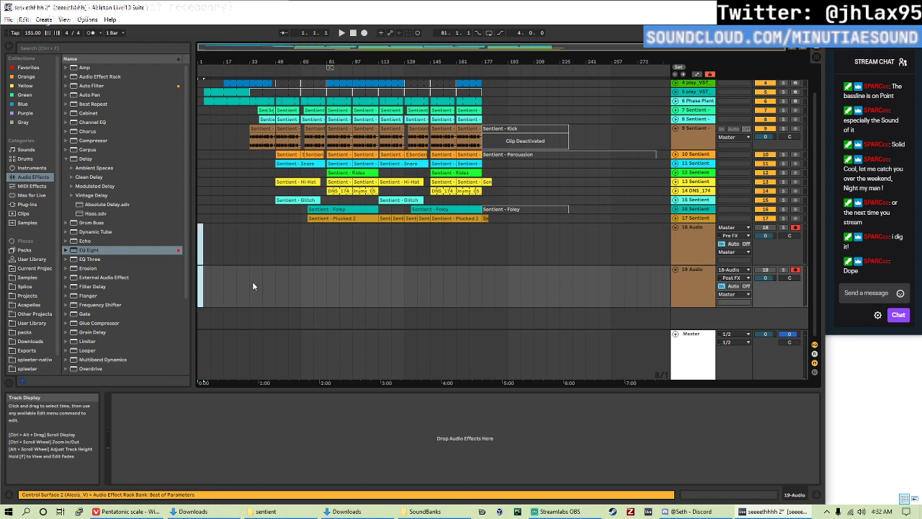
click(288, 284)
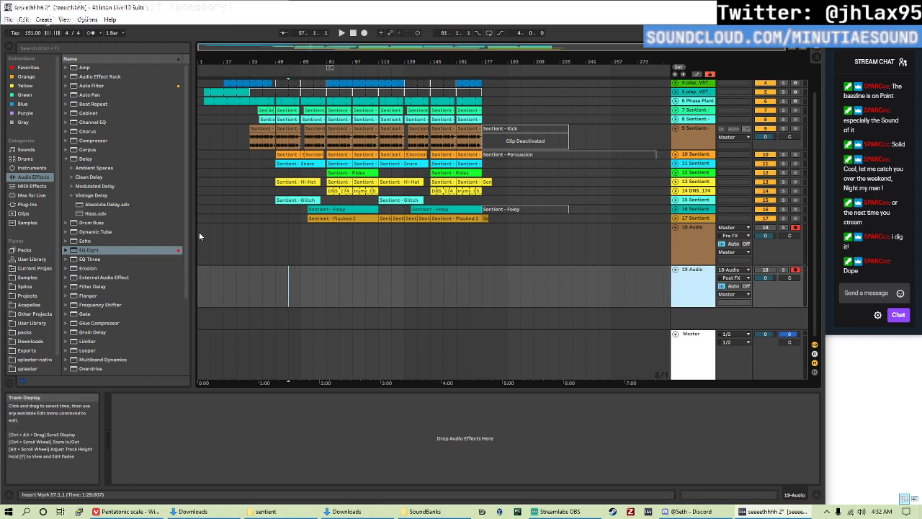
- Start recording tracks 18 and 19 from 1.1.1, viewing the beginning of the new clips up close
click(199, 236)
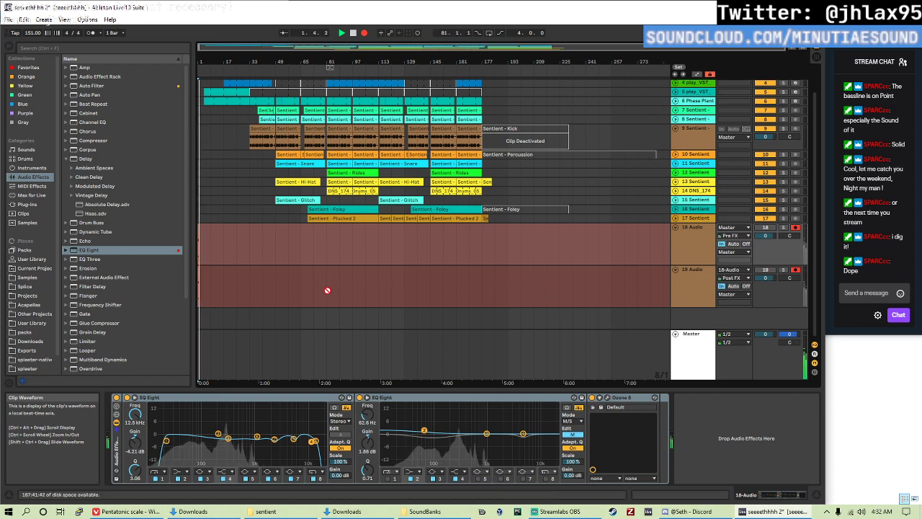
scroll(208, 278, down, 4)
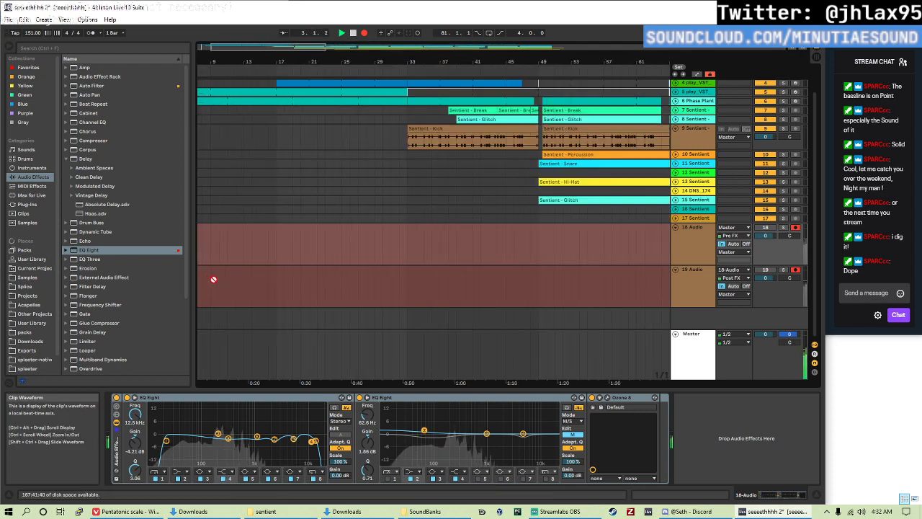
scroll(213, 278, left, 2)
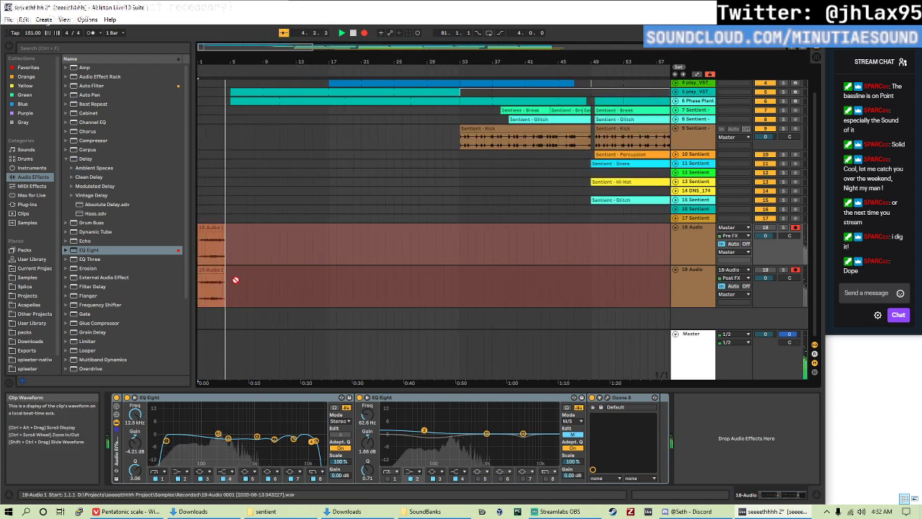
- Turn on playback following, and enlarge tracks 18 and 19 together so that their recording waveforms are taller
key(ctrl+shift+f)
scroll(252, 281, up, 8)
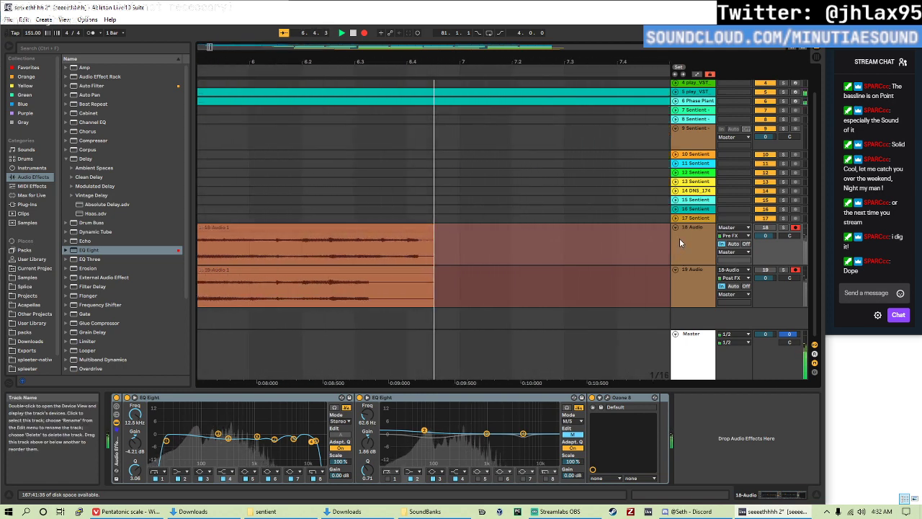
click(682, 238)
shift+click(693, 279)
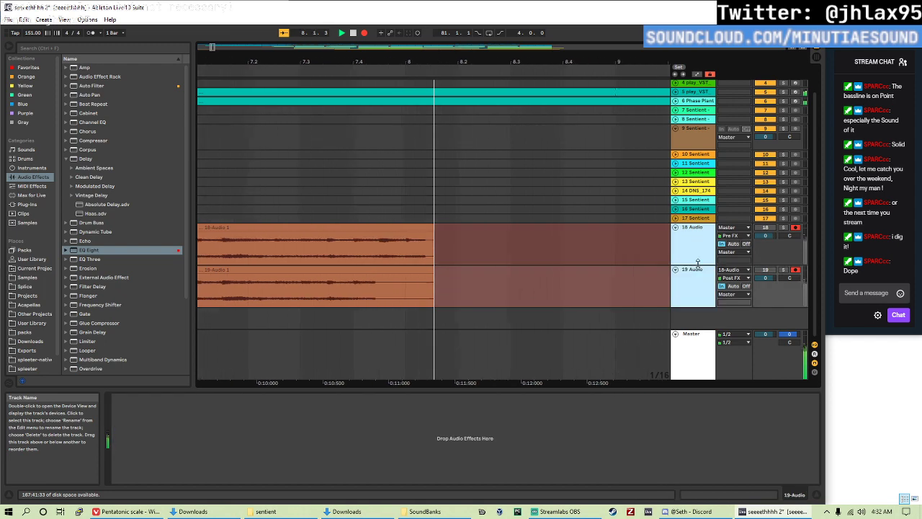
scroll(624, 237, up, 5)
scroll(557, 251, down, 8)
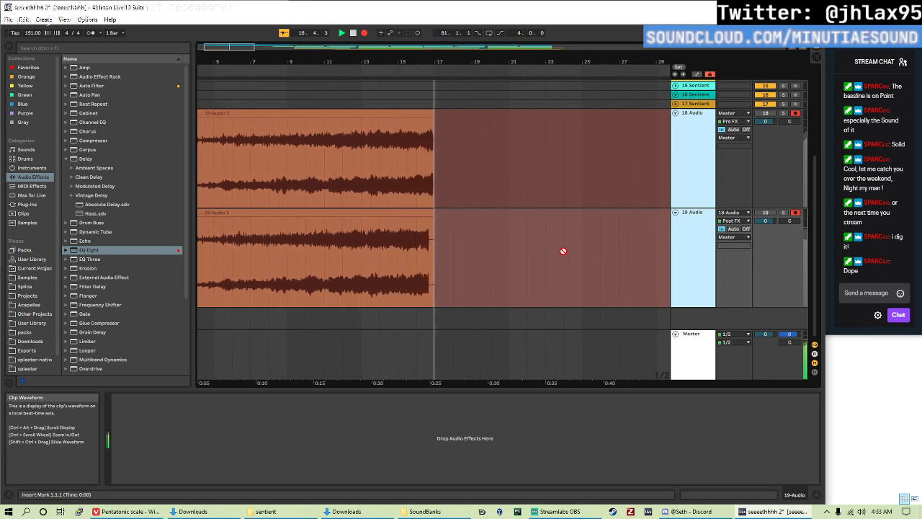
- Compare the incoming waveforms on tracks 18 and 19 through the buildup and into the section after bar 33
ctrl+scroll(400, 250, up, 10)
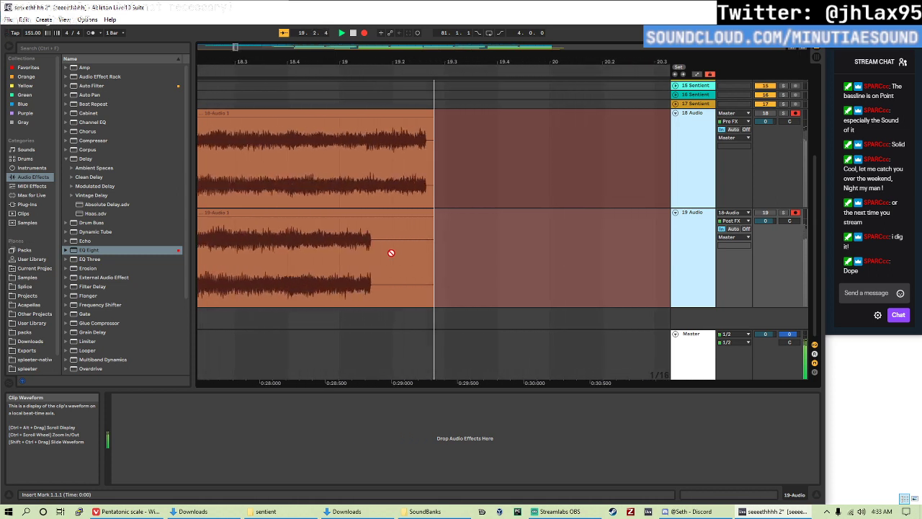
scroll(414, 257, down, 4)
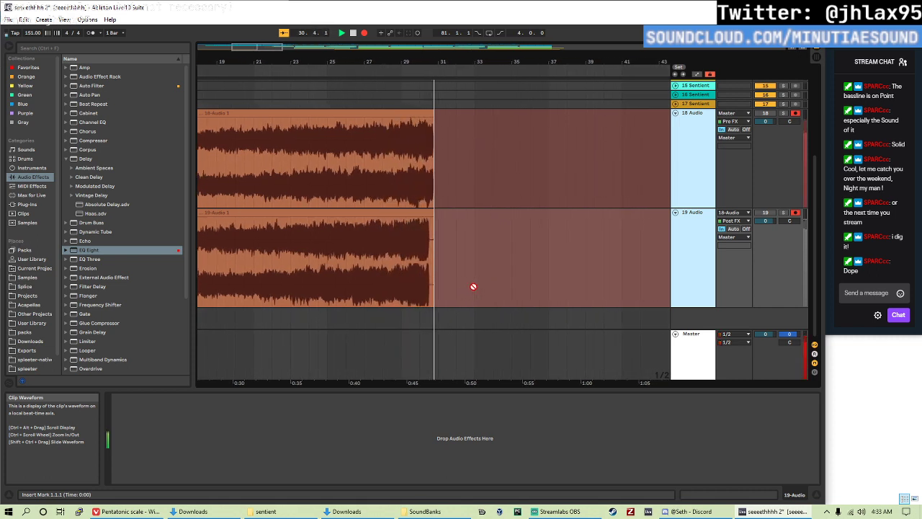
key(minus)
key(minus)
key(minus)
key(minus)
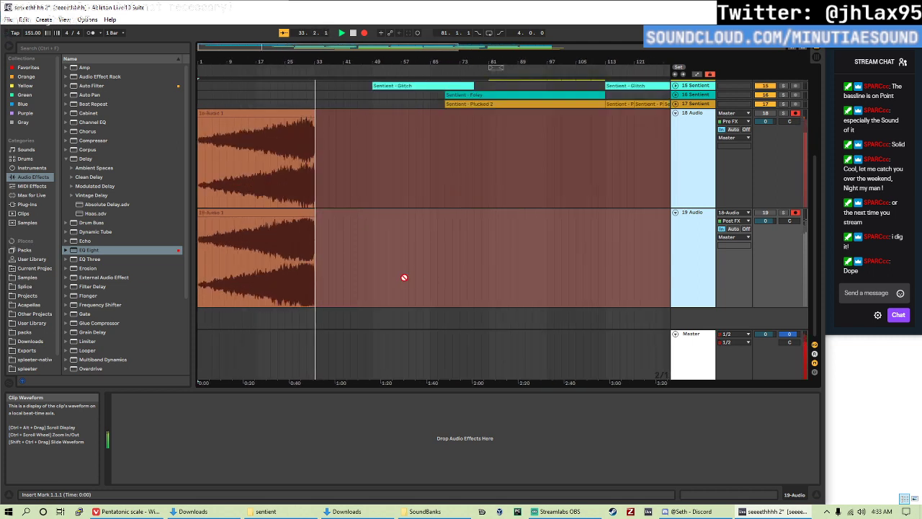
key(plus)
key(plus)
key(plus)
key(plus)
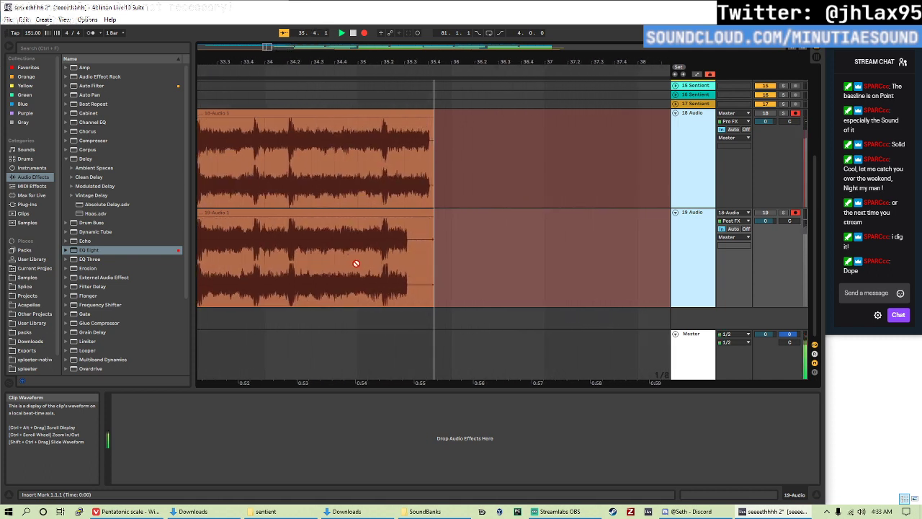
key(minus)
key(minus)
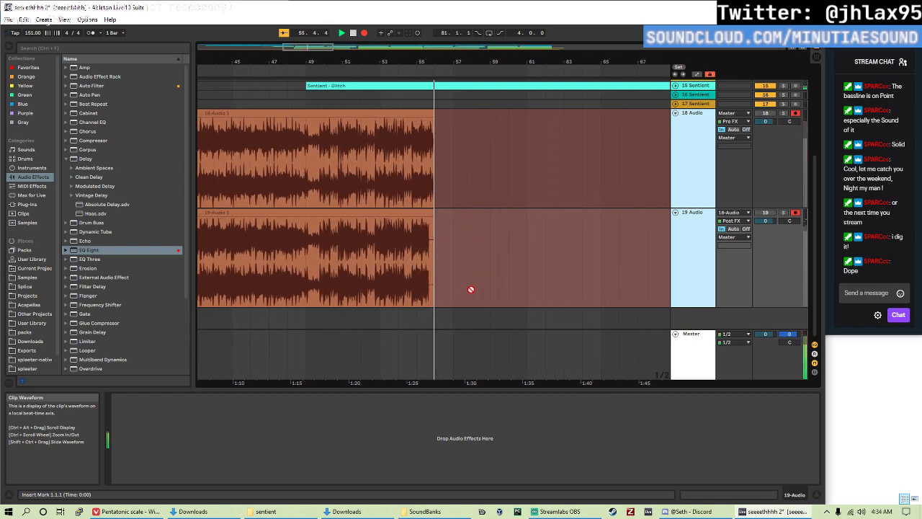
- Monitor both recordings from about bar 57 to bar 94, checking the peaks near the playhead and the overall shape
scroll(487, 264, down, 5)
scroll(317, 263, up, 3)
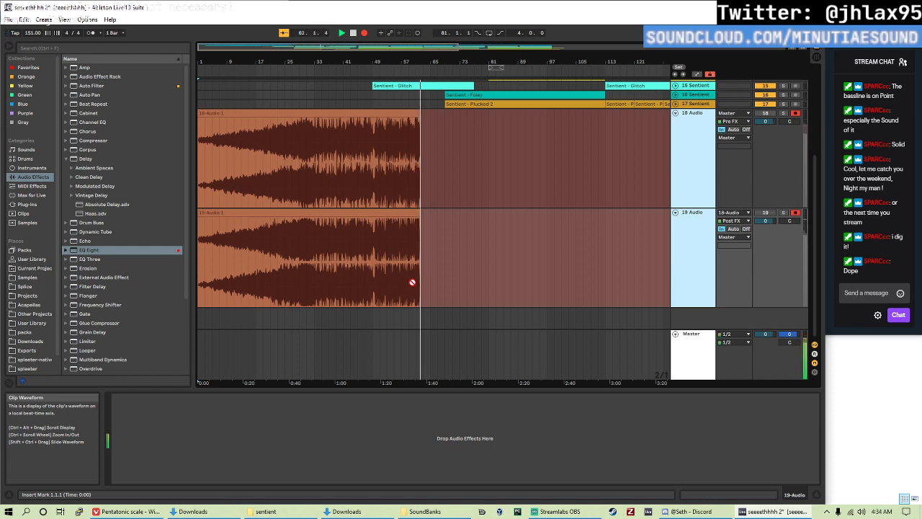
scroll(411, 281, up, 10)
scroll(414, 281, down, 10)
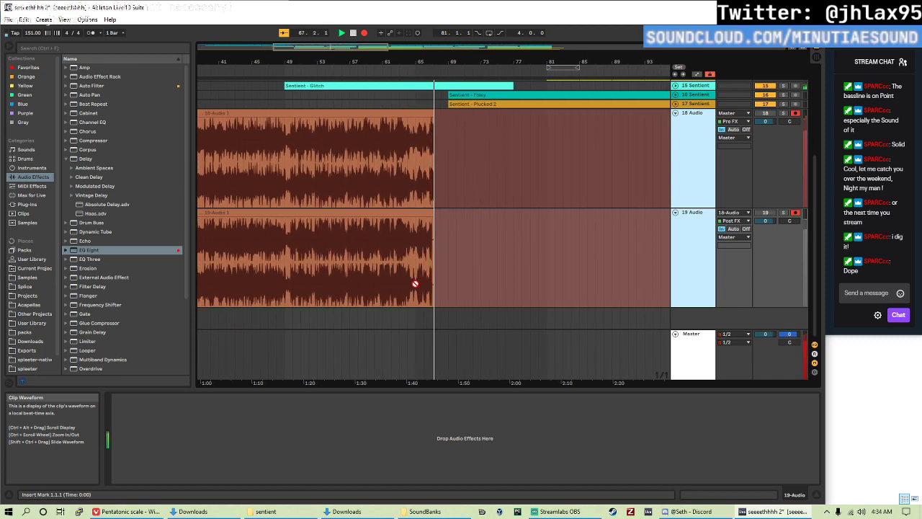
scroll(415, 283, up, 10)
scroll(415, 283, up, 5)
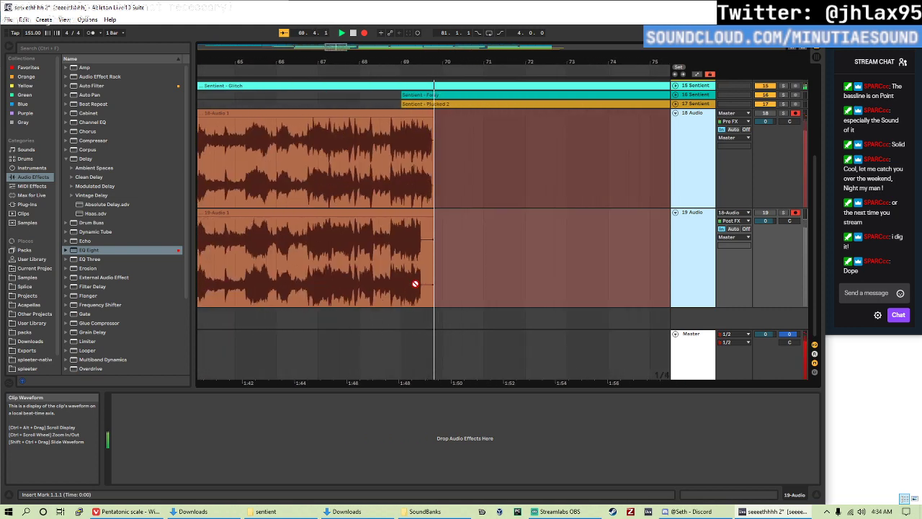
scroll(415, 283, down, 10)
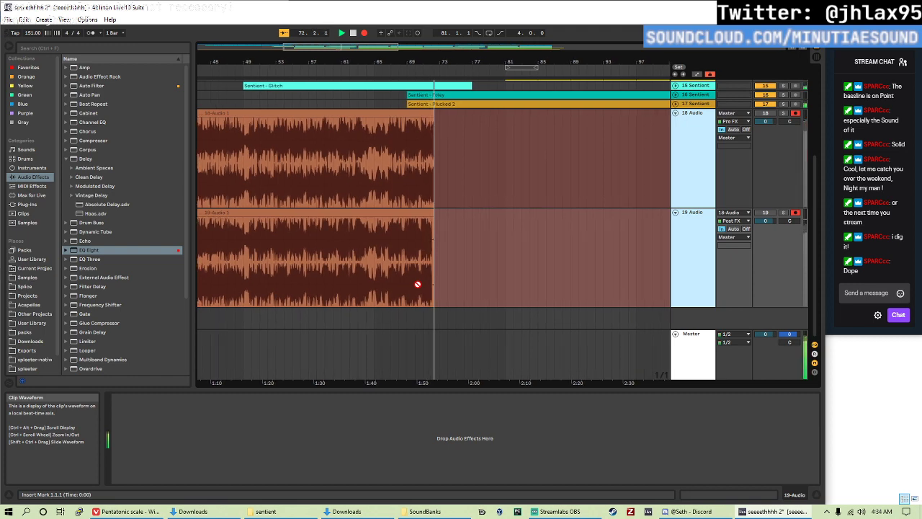
scroll(417, 284, down, 5)
scroll(417, 284, up, 5)
scroll(418, 284, up, 5)
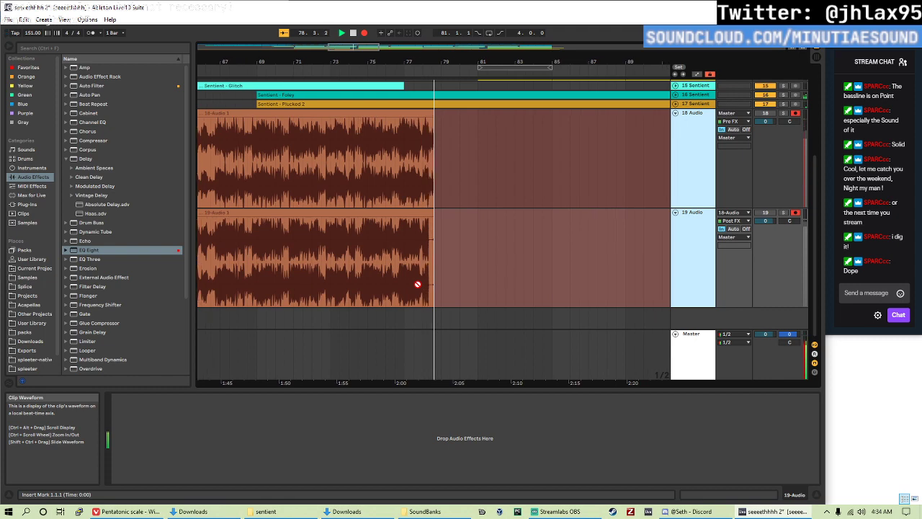
key(minus)
key(minus)
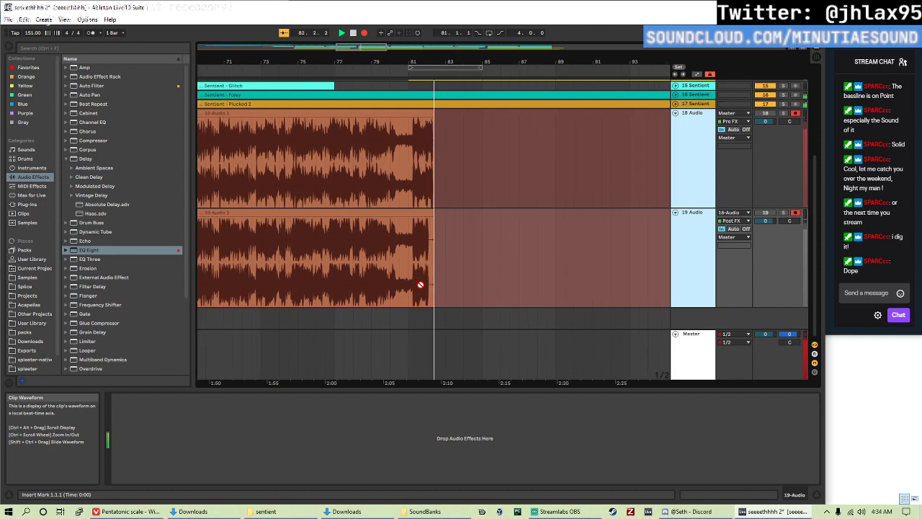
key(plus)
key(plus)
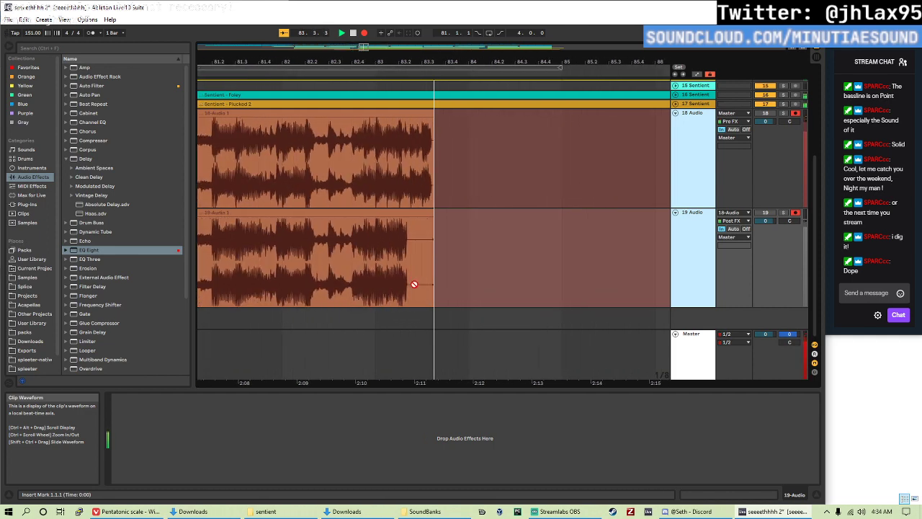
key(minus)
key(minus)
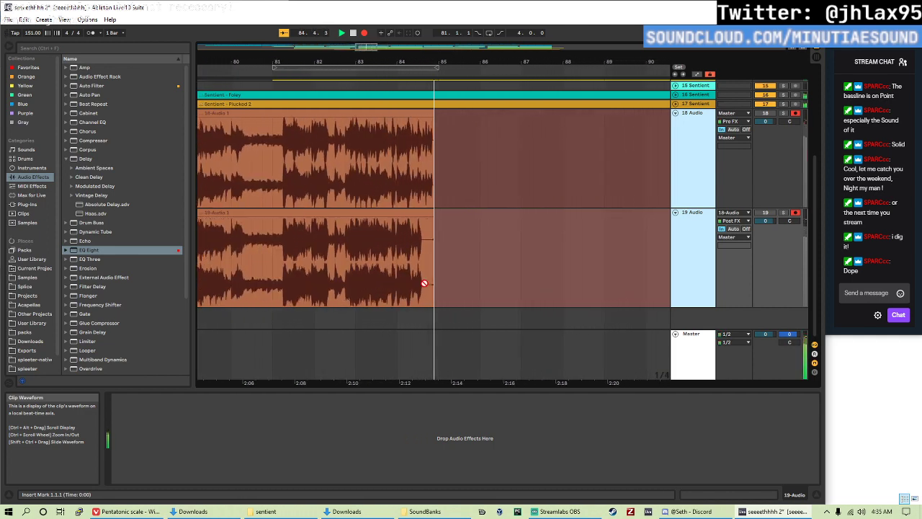
key(minus)
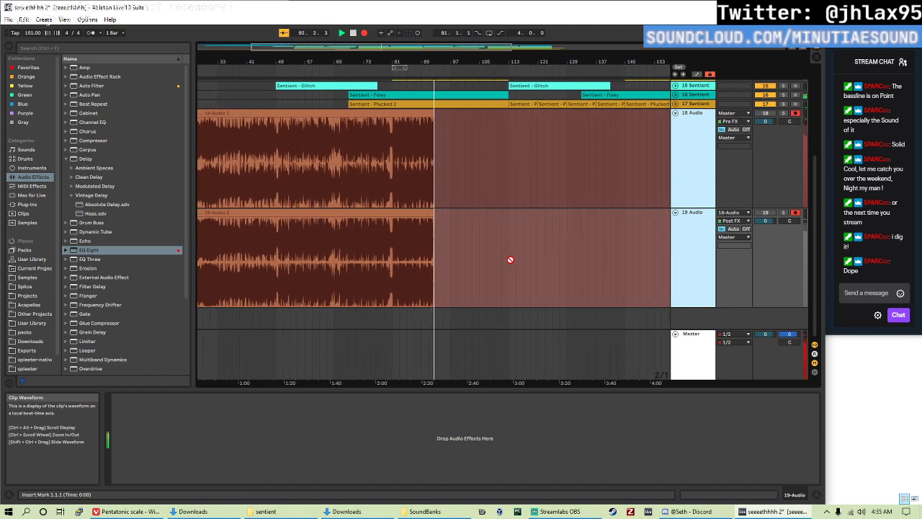
key(minus)
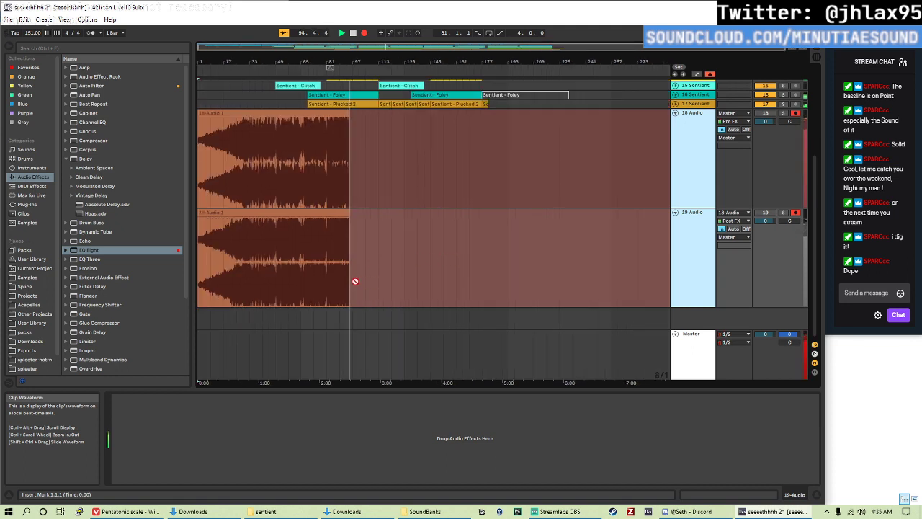
- Inspect the newly recorded audio on tracks 18 and 19 between about bars 95 and 105, in detail and in context
key(plus)
key(plus)
key(plus)
key(plus)
key(plus)
key(plus)
key(plus)
key(plus)
key(plus)
key(plus)
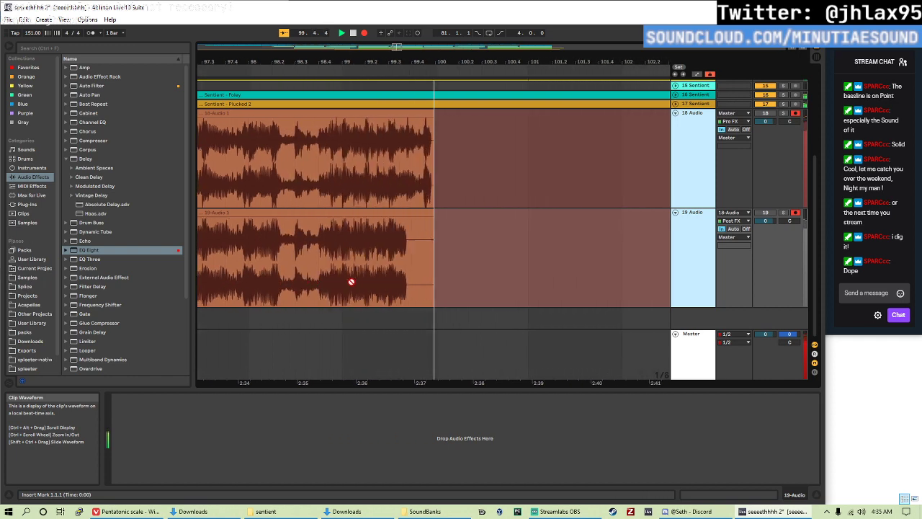
scroll(352, 281, down, 5)
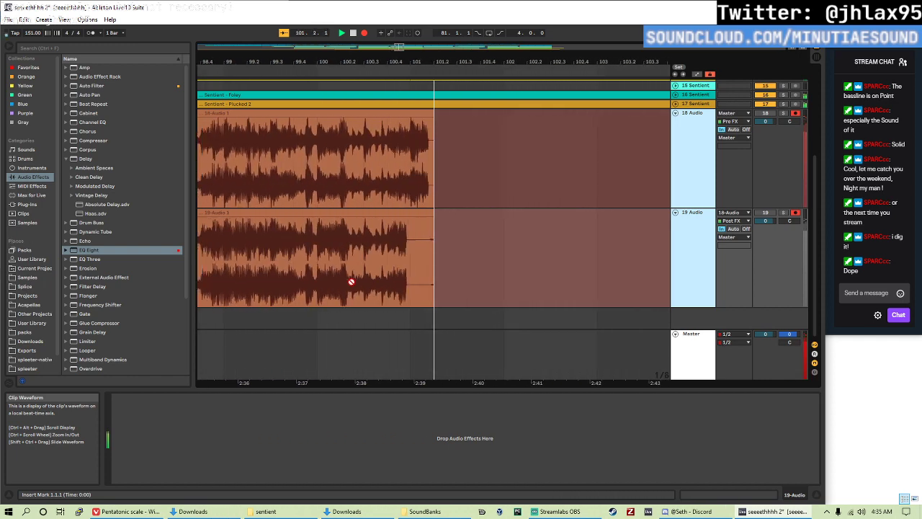
scroll(353, 281, down, 4)
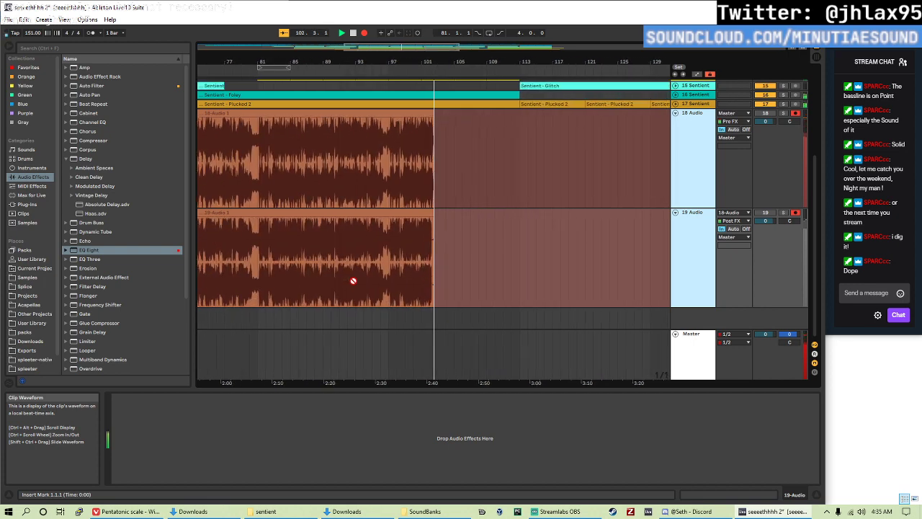
scroll(353, 281, down, 4)
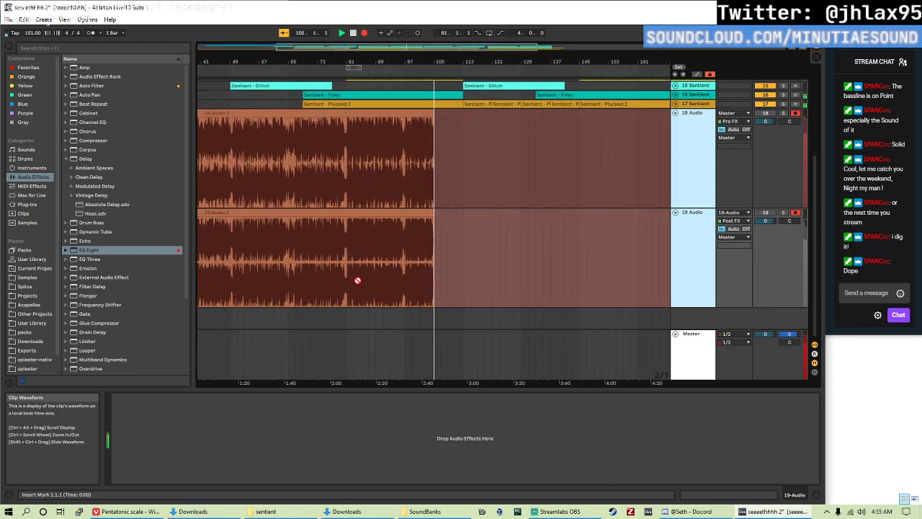
- Bring up the Master track's Spectrum device and reduce the Master track to its minimum height
click(683, 358)
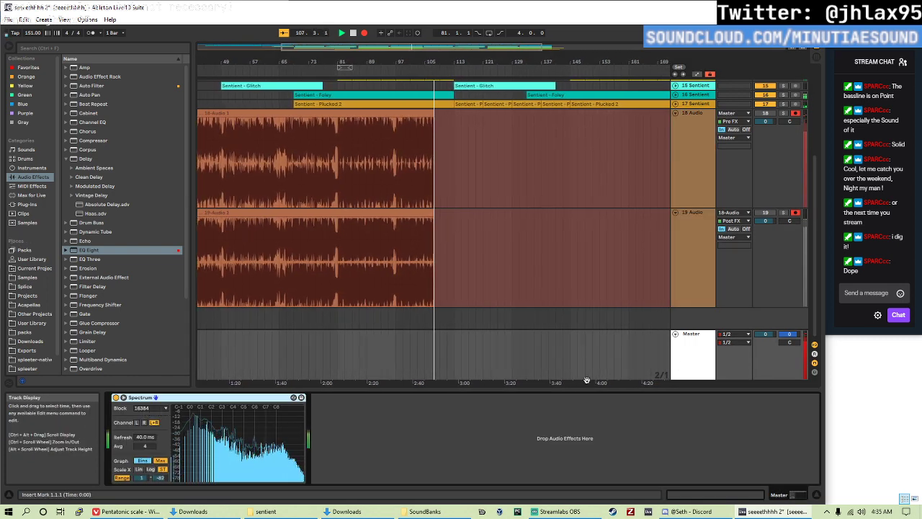
drag(675, 330, 674, 371)
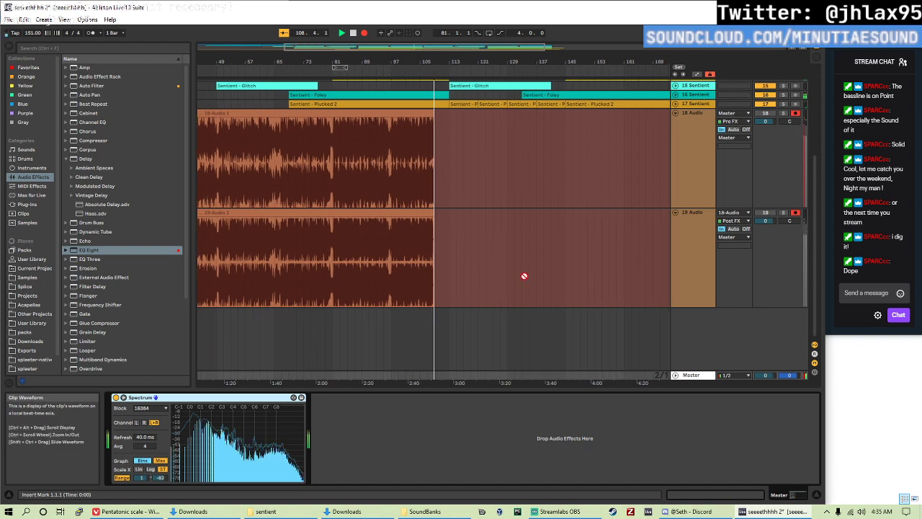
- Inspect the incoming waveforms on tracks 18 and 19 between about bars 109 and 126, both in detail and in context
scroll(413, 269, up, 10)
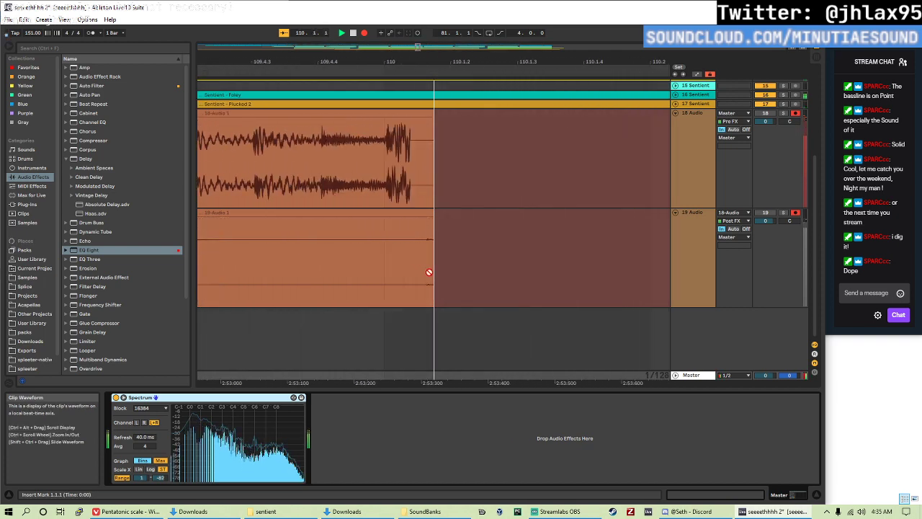
scroll(430, 273, down, 3)
scroll(431, 273, down, 3)
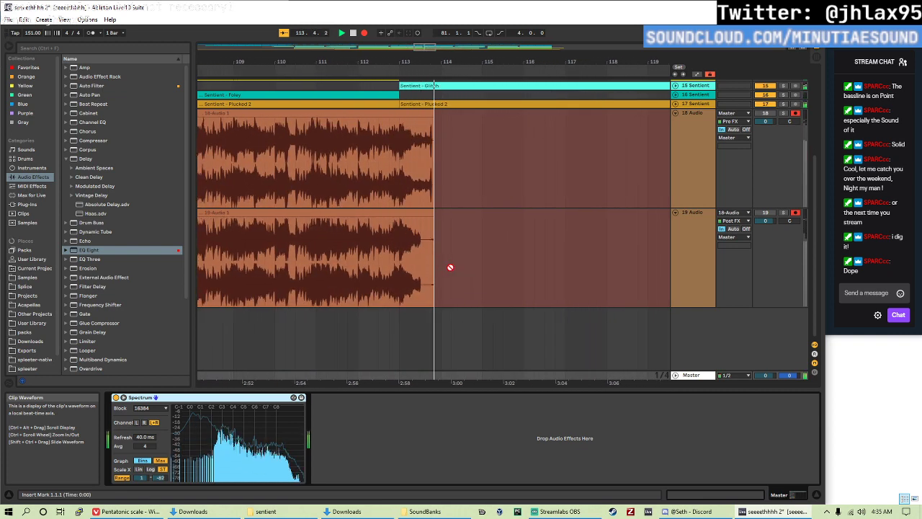
scroll(455, 271, down, 15)
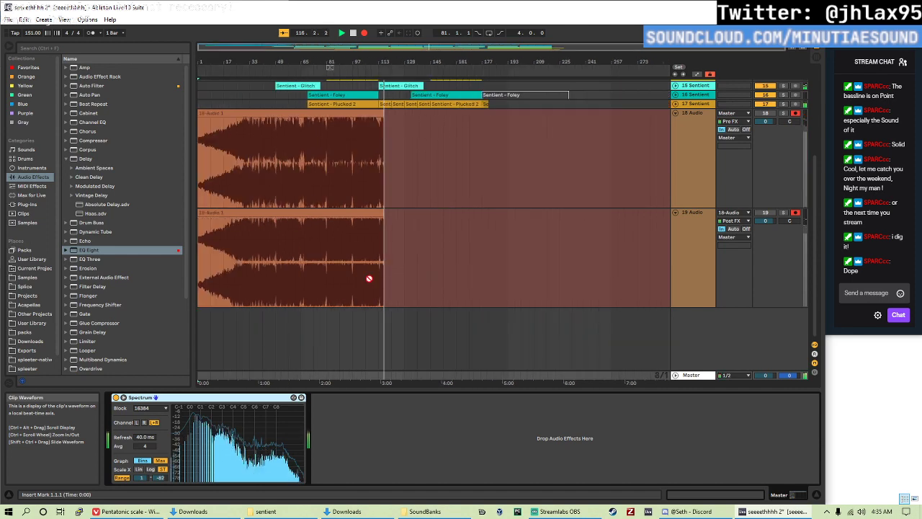
scroll(374, 271, up, 15)
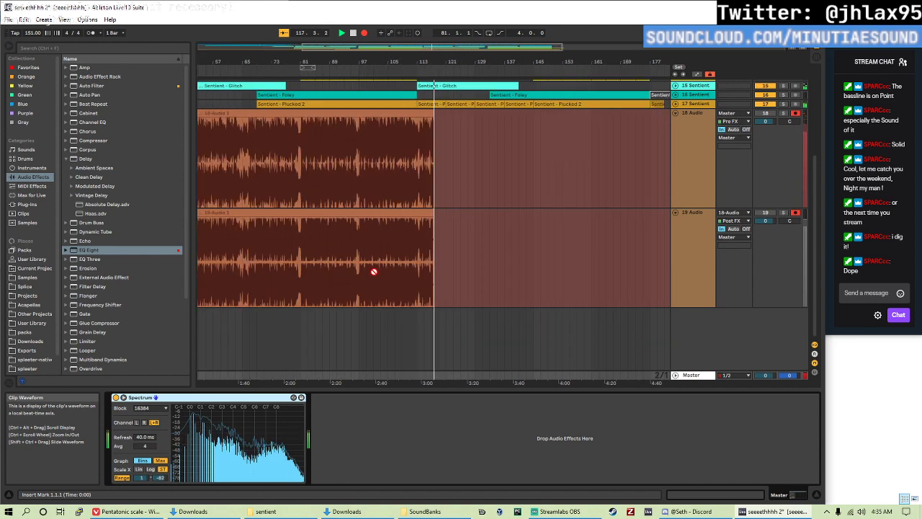
scroll(374, 272, up, 8)
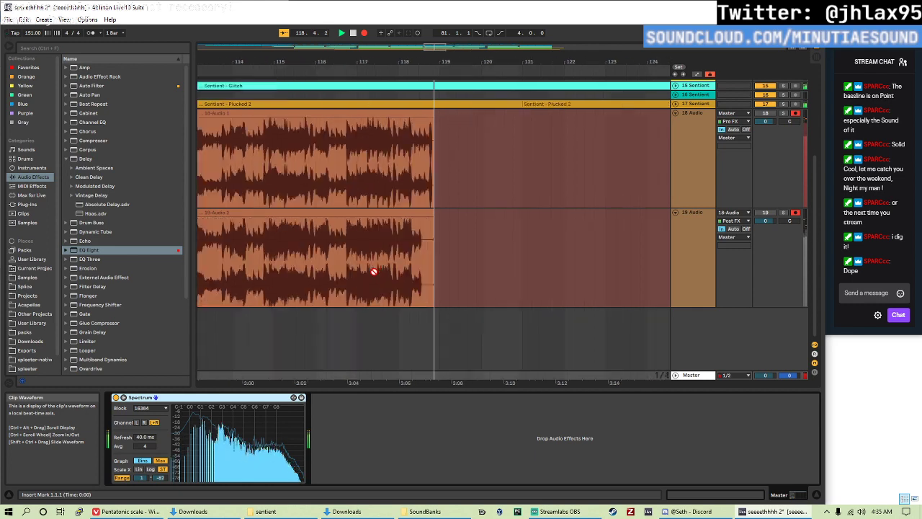
scroll(374, 271, down, 5)
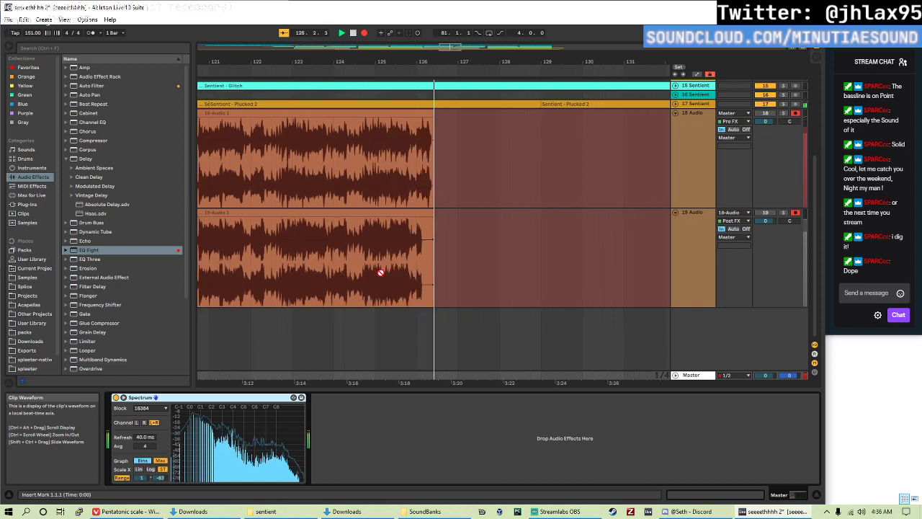
- Compare the two incoming recordings from about bar 129 to bar 140, alternating between close-up and overall waveform shape
scroll(382, 272, down, 4)
scroll(354, 250, down, 5)
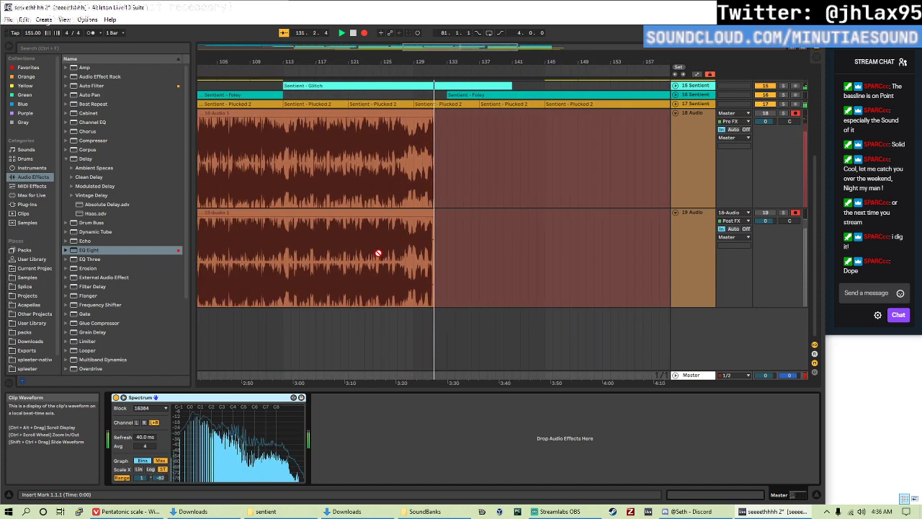
scroll(382, 259, down, 5)
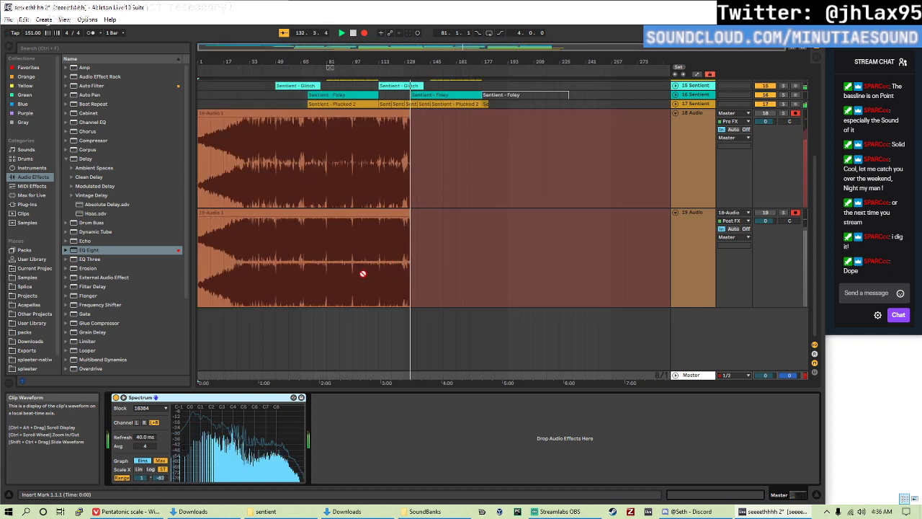
scroll(394, 267, up, 5)
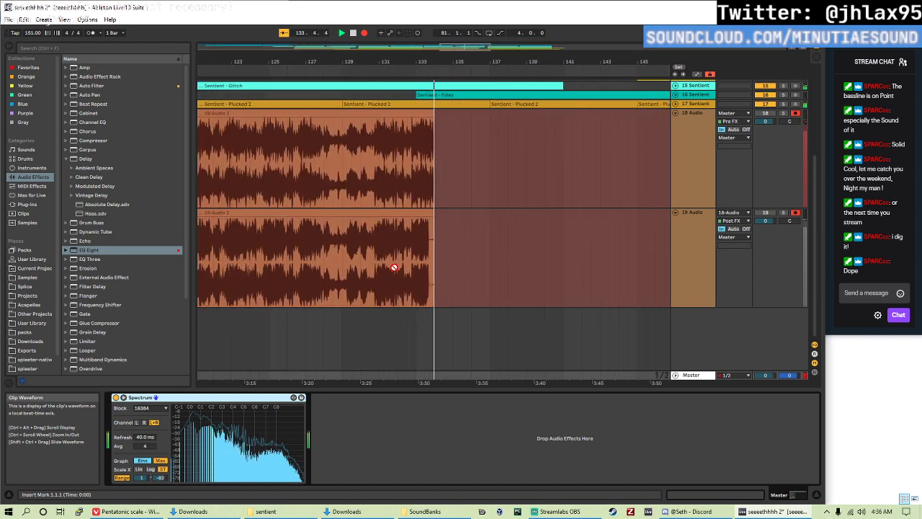
scroll(394, 268, down, 5)
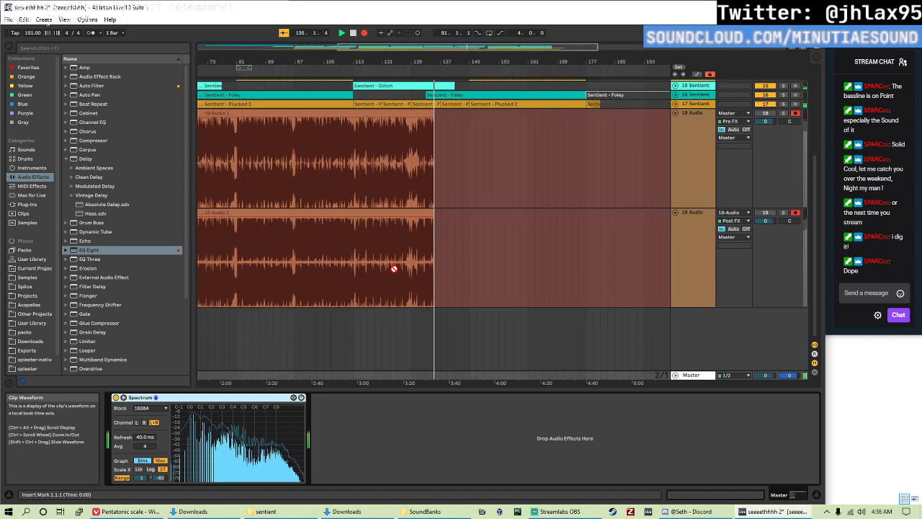
scroll(394, 268, up, 4)
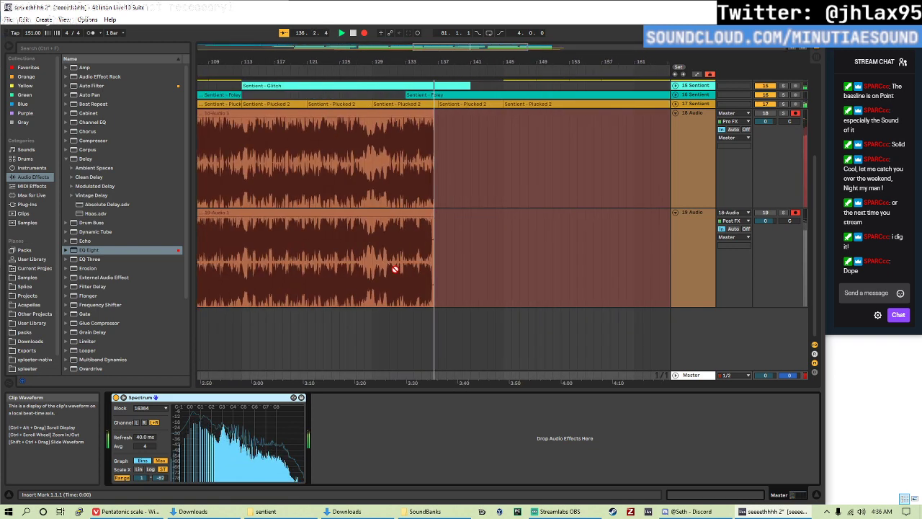
scroll(395, 269, up, 2)
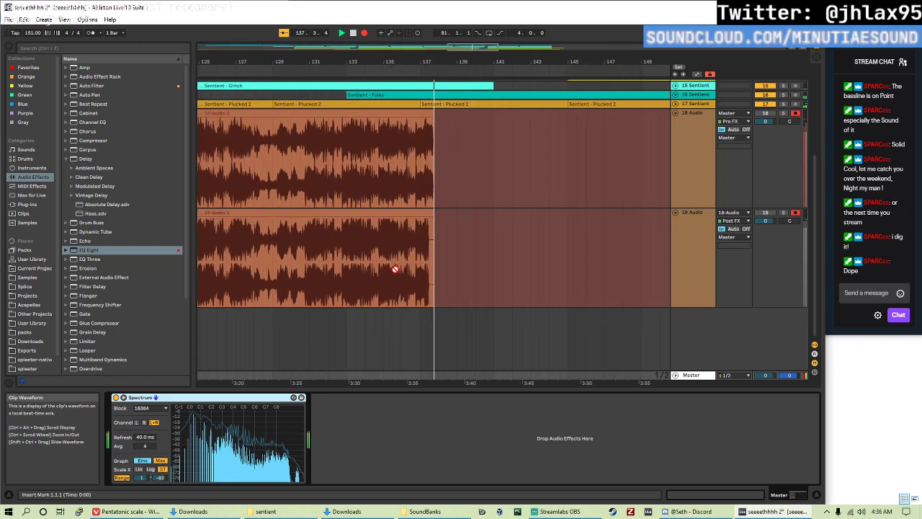
scroll(395, 269, down, 7)
- Let tracks 18 and 19 record through the outro until the tail has decayed, and stop recording at about bar 185
scroll(430, 264, up, 5)
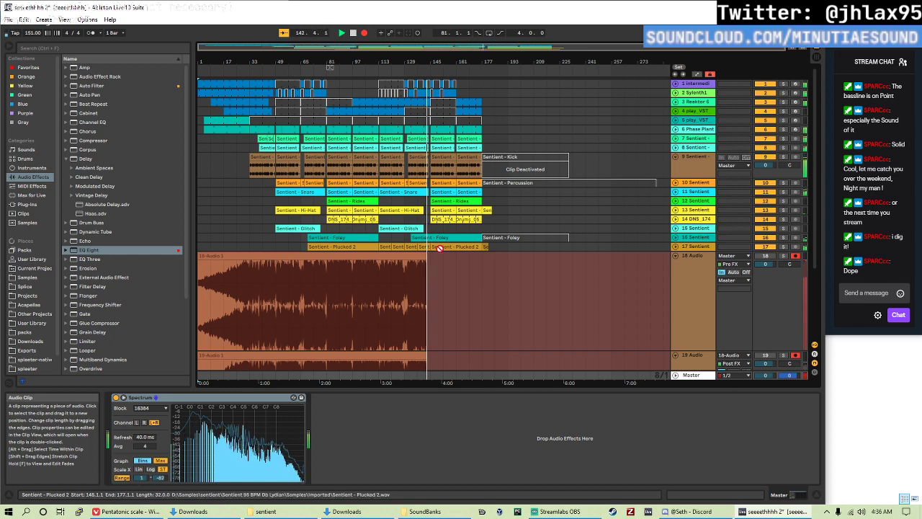
scroll(432, 248, down, 1)
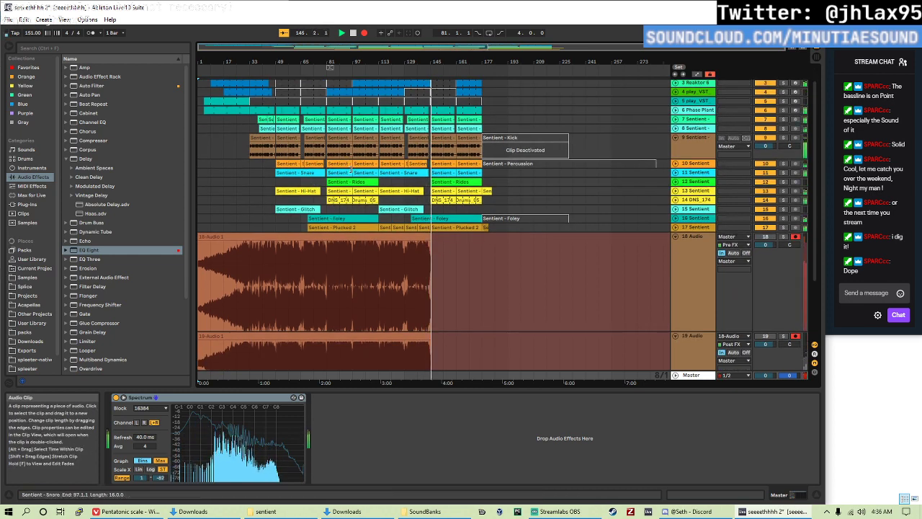
scroll(500, 245, down, 3)
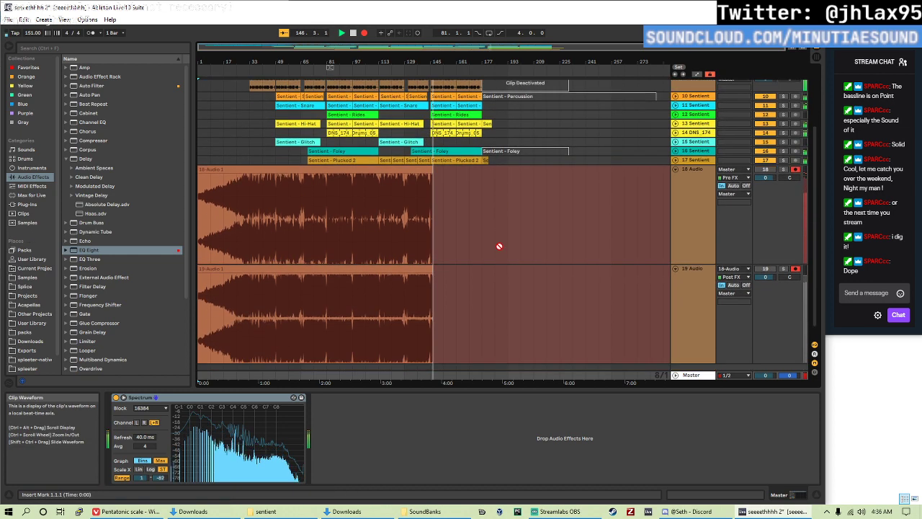
scroll(504, 252, down, 1)
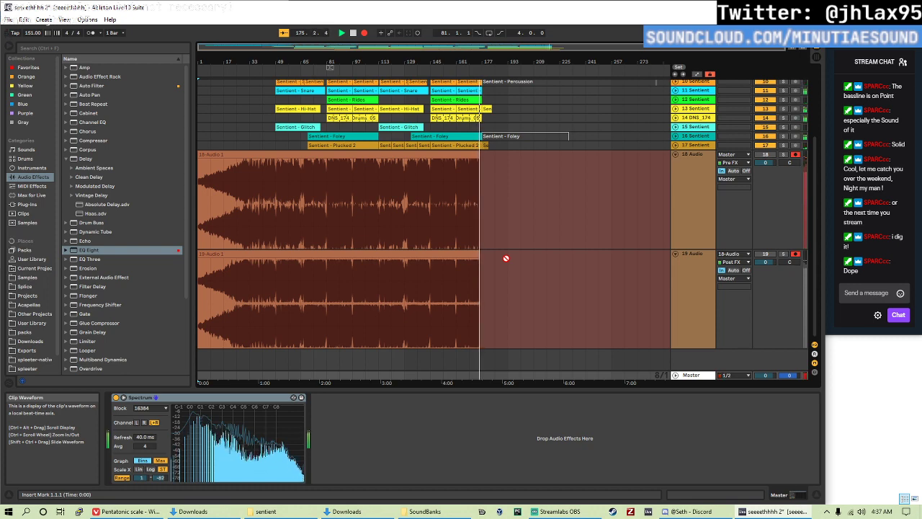
scroll(466, 263, up, 3)
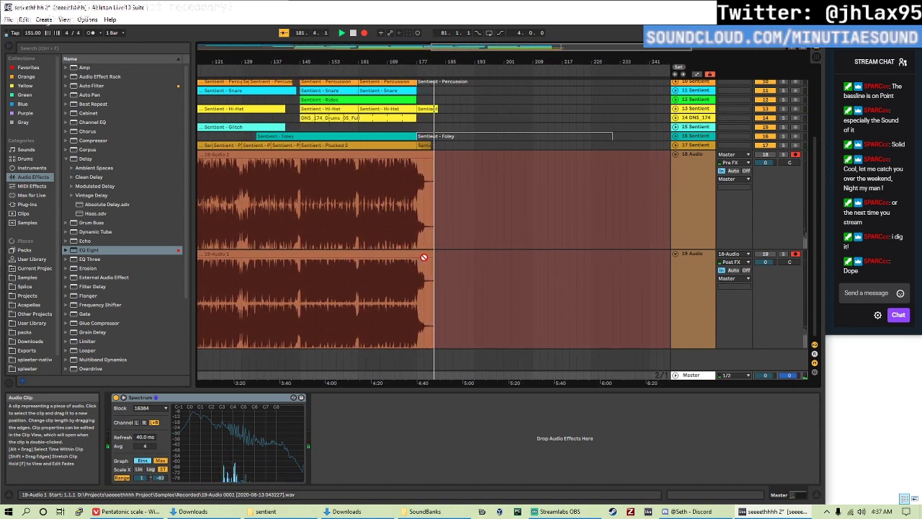
scroll(423, 257, down, 3)
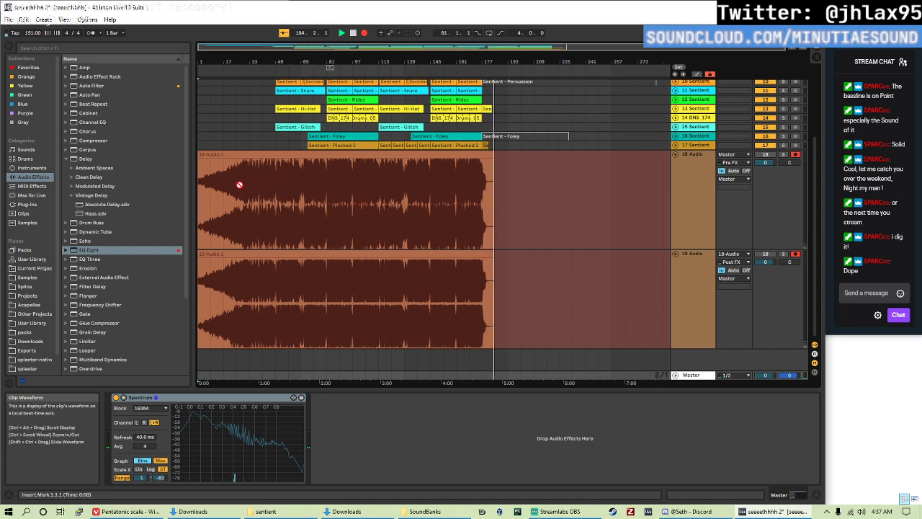
click(523, 239)
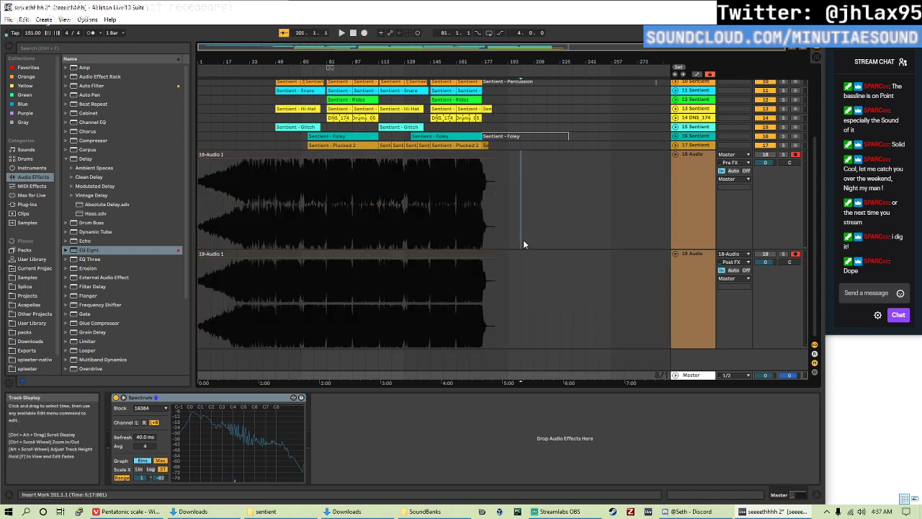
- Examine the tails of both recorded clips between about bars 177 and 185
drag(508, 286, 499, 203)
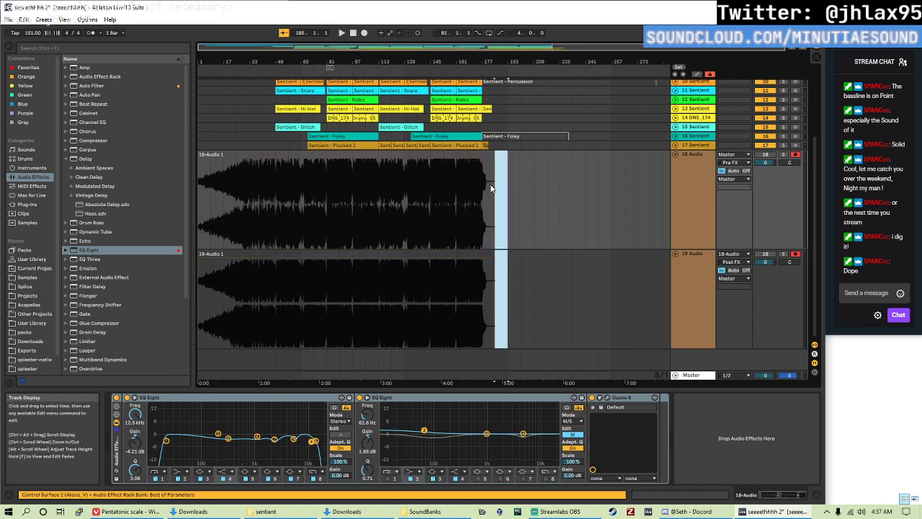
click(485, 191)
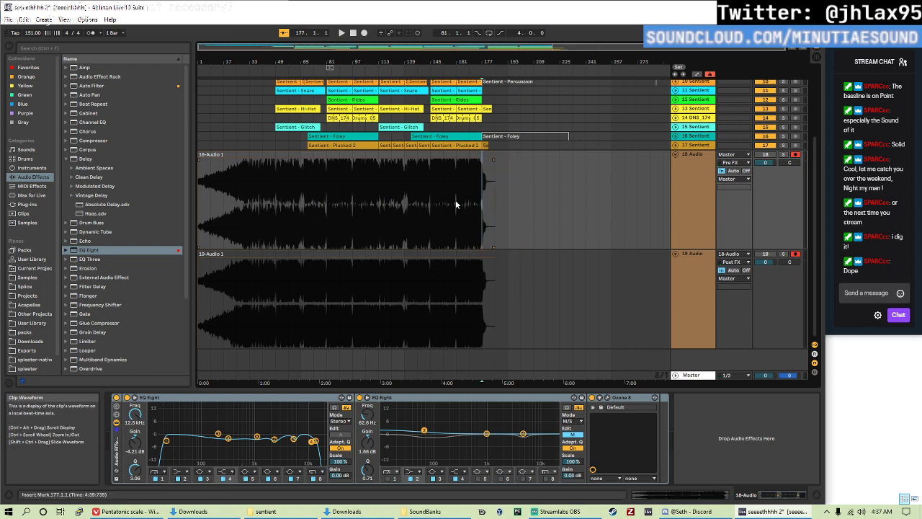
key(plus)
key(plus)
key(plus)
key(plus)
key(minus)
click(545, 189)
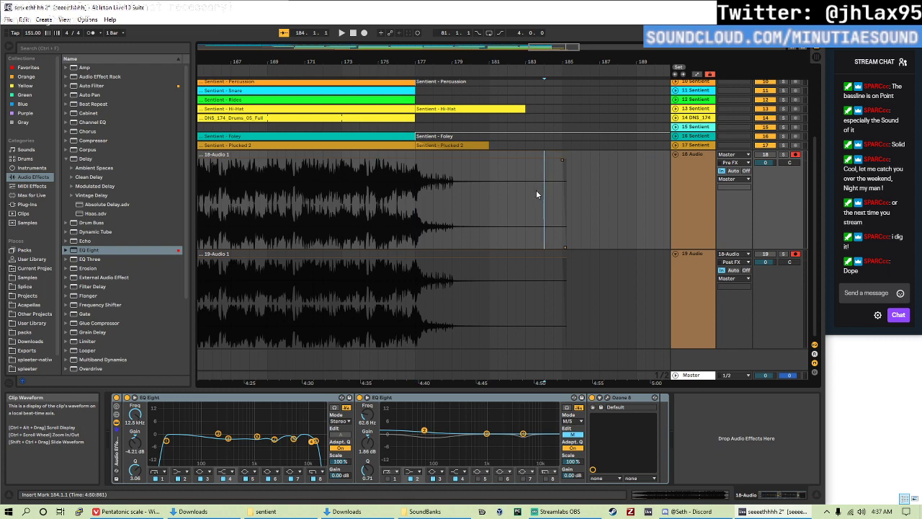
- Save the project with the new recordings and return to an overview of the whole arrangement
key(ctrl+s)
key(minus)
key(minus)
key(minus)
key(minus)
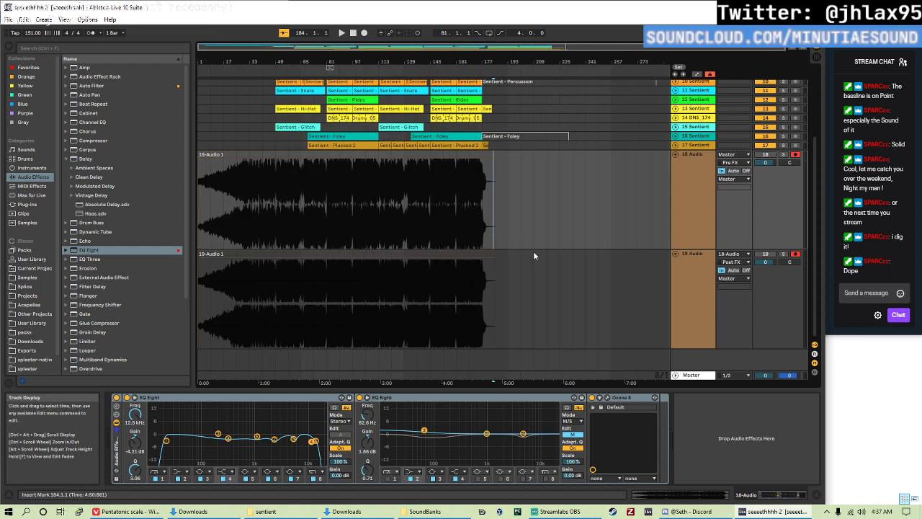
- Activate audio track 19 and disarm recording on tracks 18 and 19
click(699, 375)
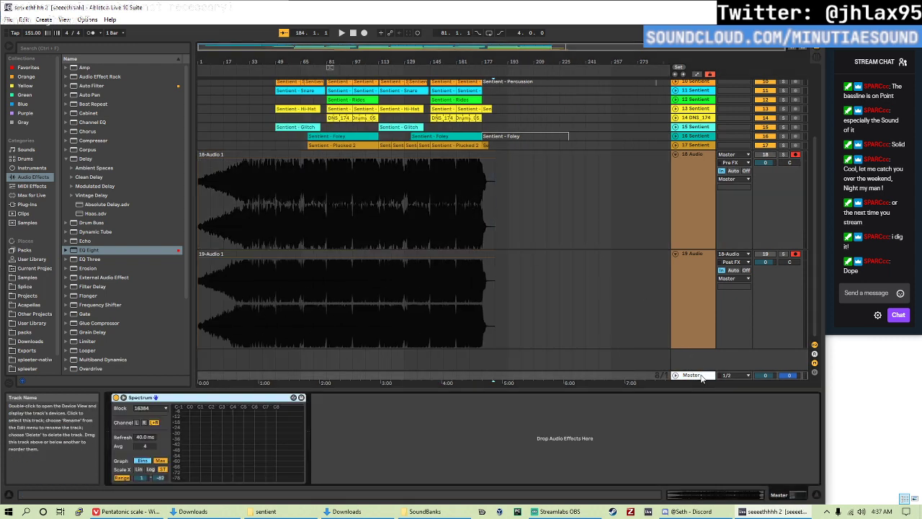
click(699, 297)
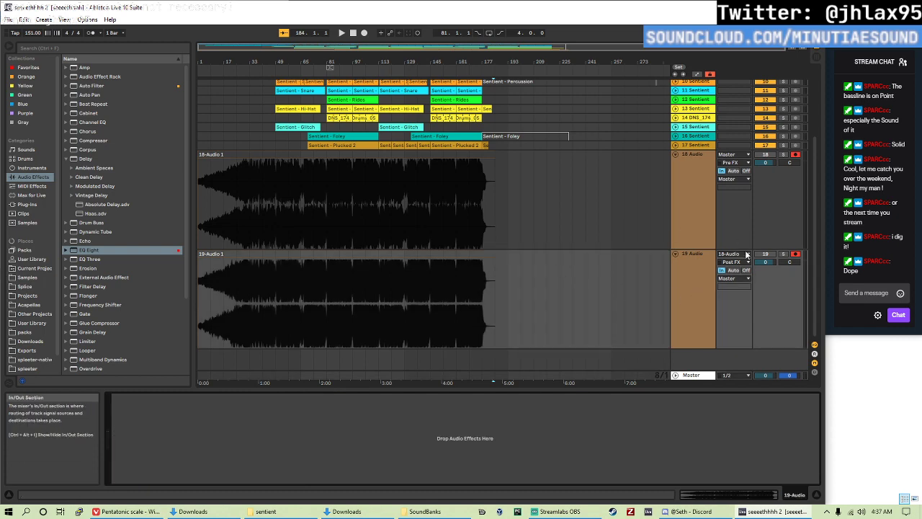
click(765, 154)
click(765, 154)
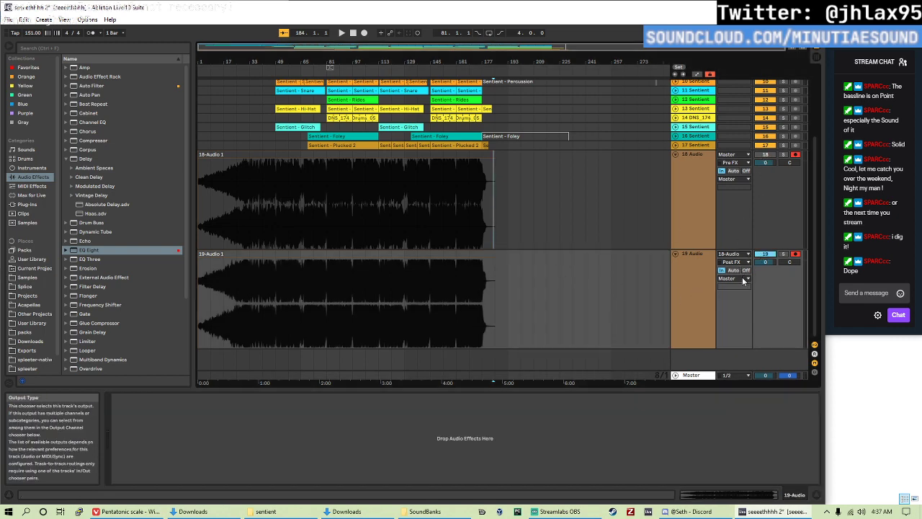
click(694, 375)
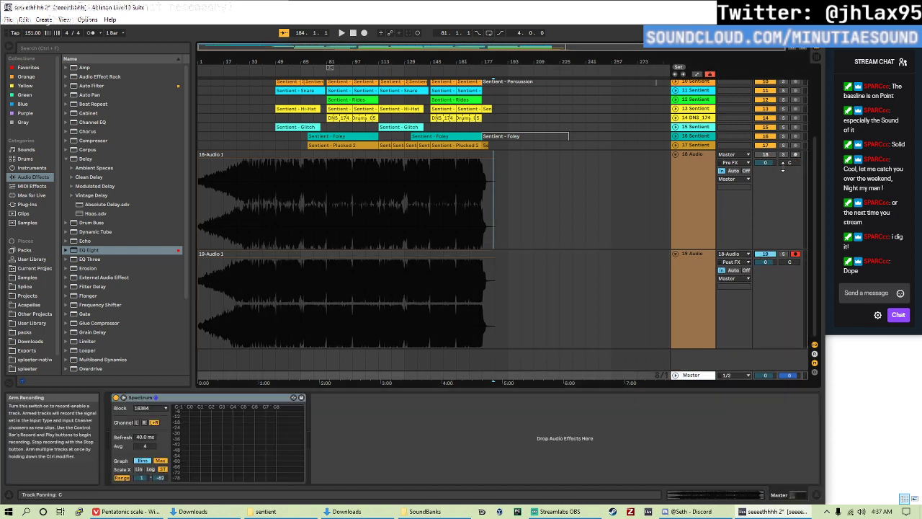
click(795, 154)
click(796, 253)
- Set input monitoring to Off for audio tracks 18 and 19 together
click(715, 263)
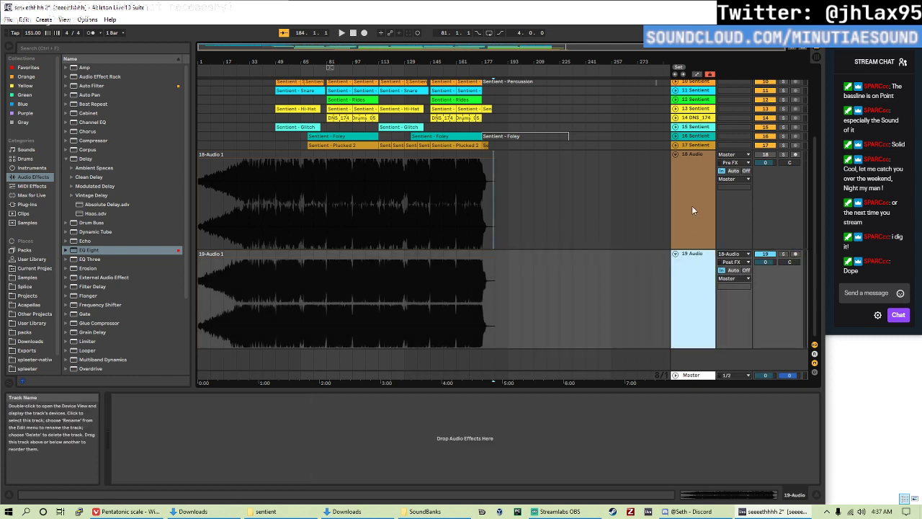
shift+click(692, 210)
click(747, 171)
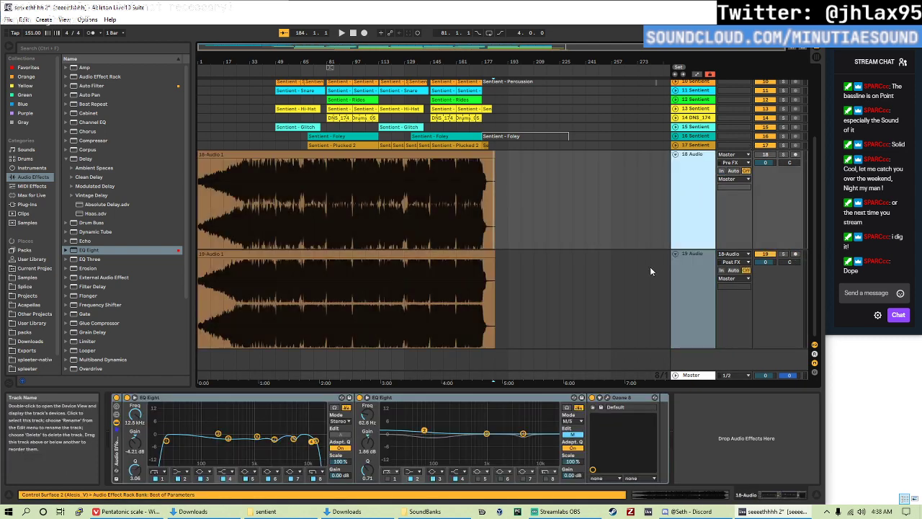
- Select the whole recorded clip on track 19 and display the Master track's Spectrum device
click(600, 284)
click(388, 258)
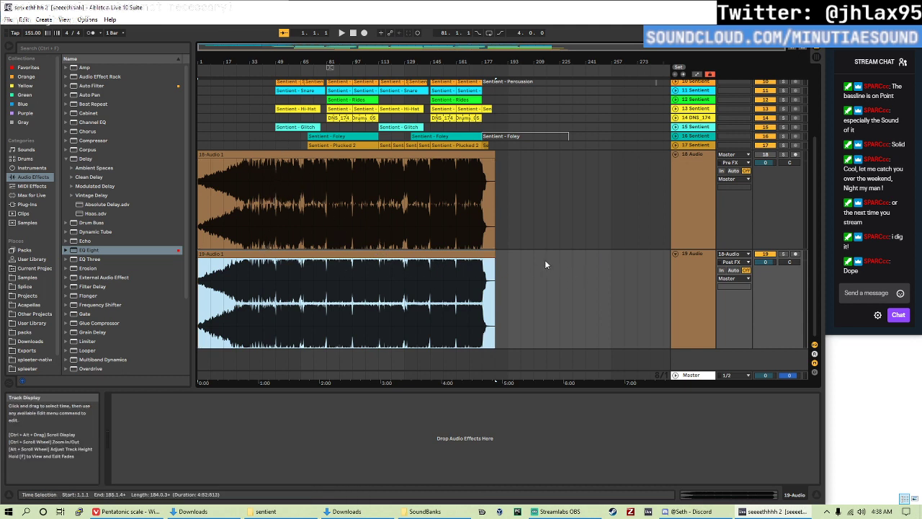
click(698, 376)
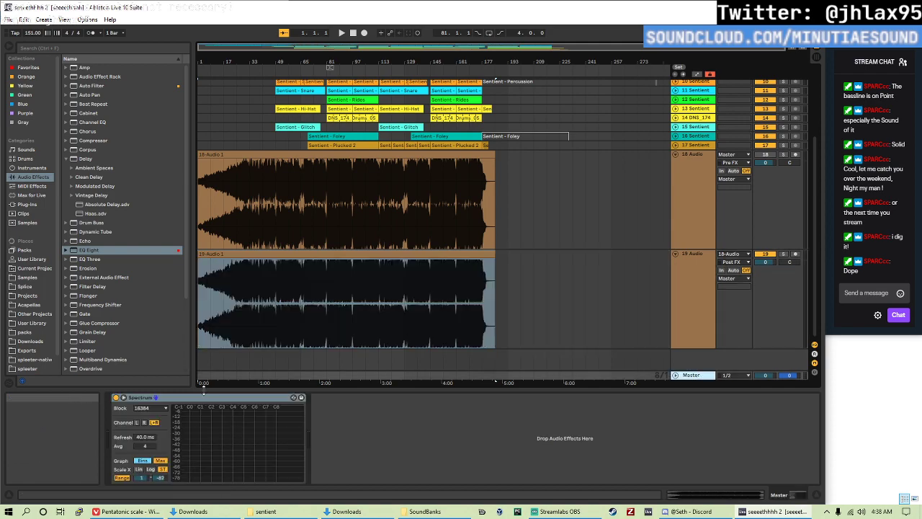
- Compare the fine waveform detail of both recorded clips at about 0:48, with track 19 enlarged
click(200, 298)
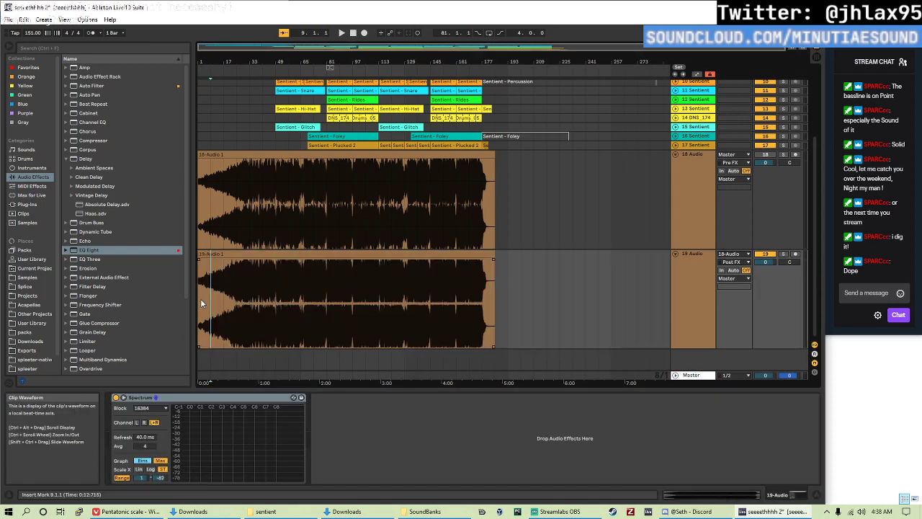
scroll(237, 302, up, 10)
scroll(288, 295, up, 5)
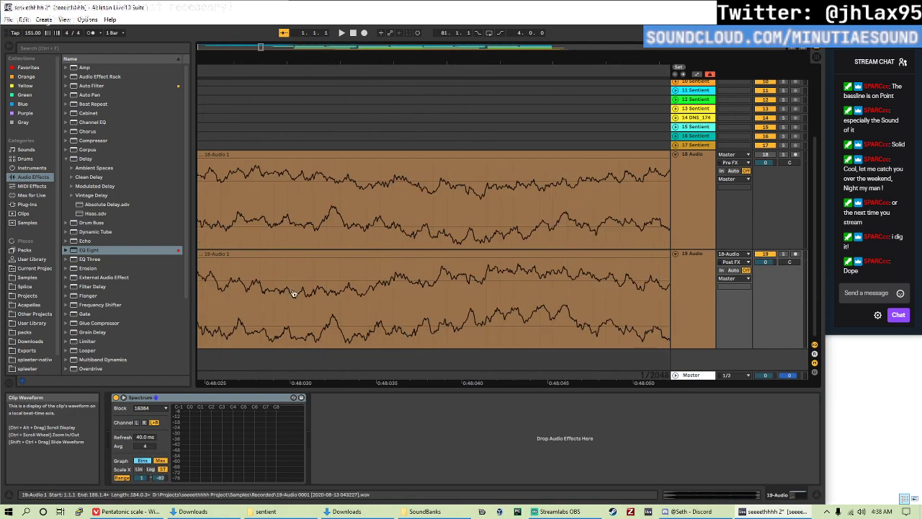
key(ctrl+shift+f)
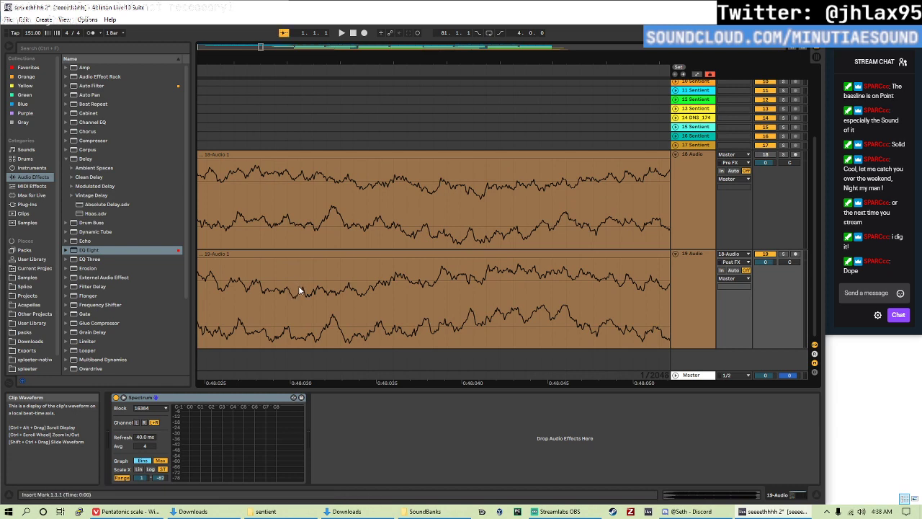
scroll(509, 295, up, 6)
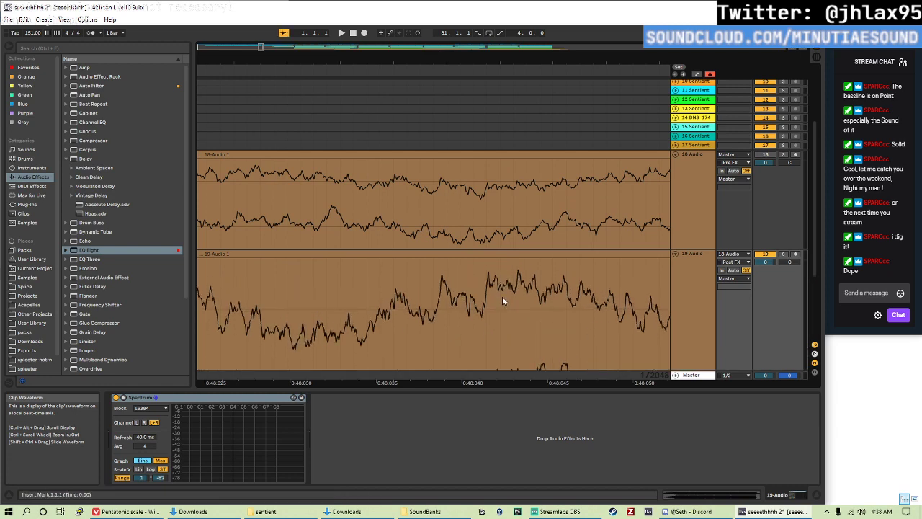
- Show the Master track's Spectrum graph in its large display, widened by hiding the browser and made slightly taller
click(123, 399)
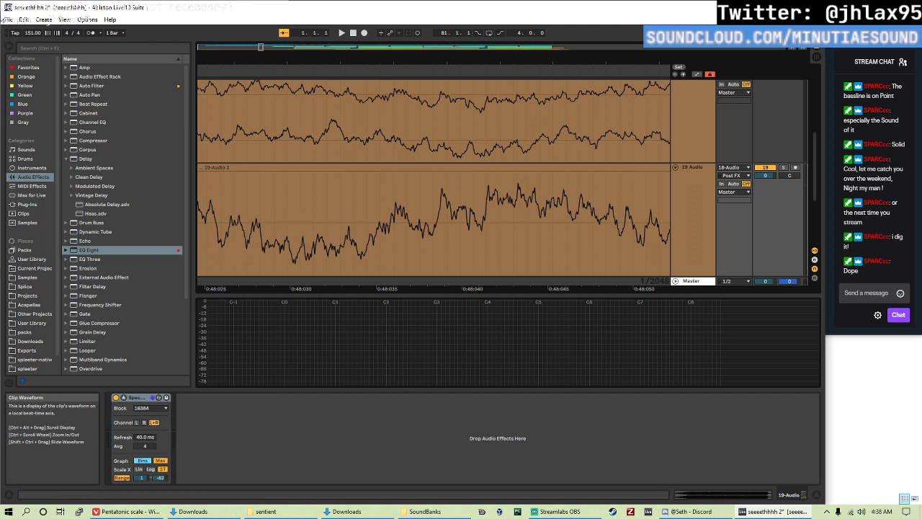
click(14, 53)
scroll(344, 137, down, 3)
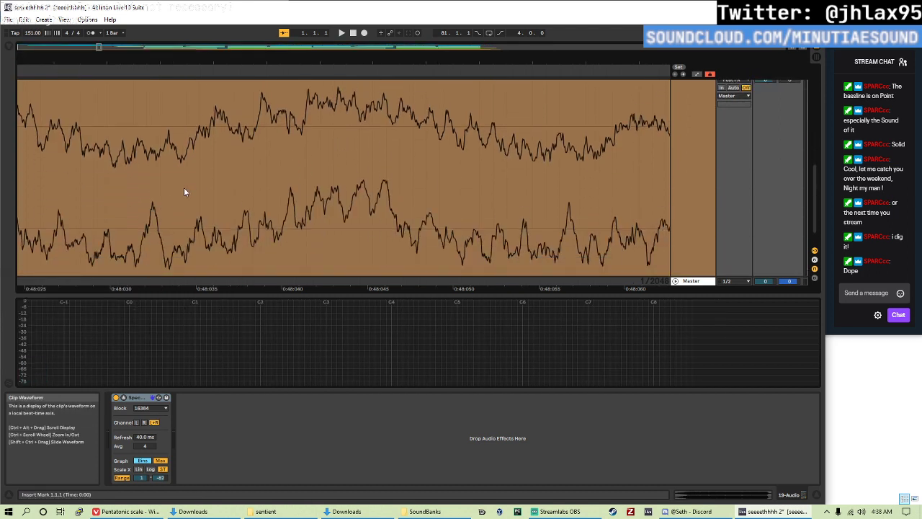
scroll(202, 170, up, 2)
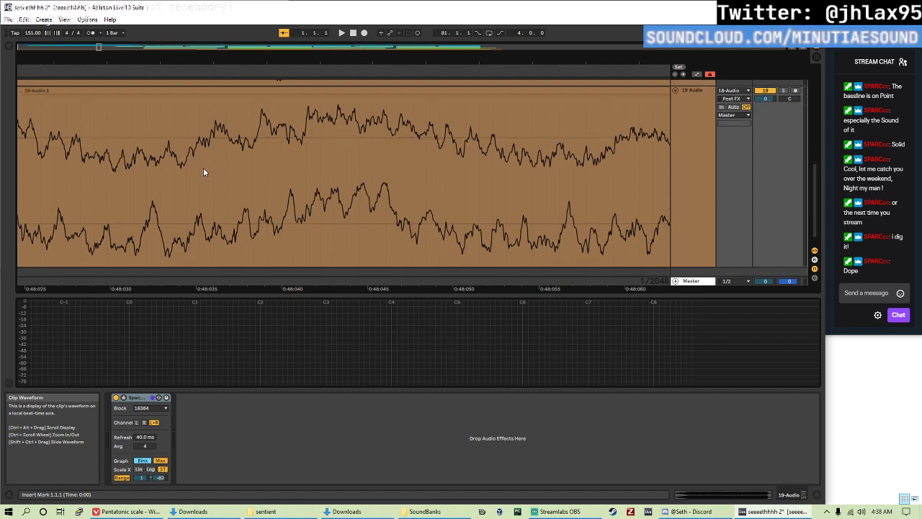
scroll(204, 172, down, 2)
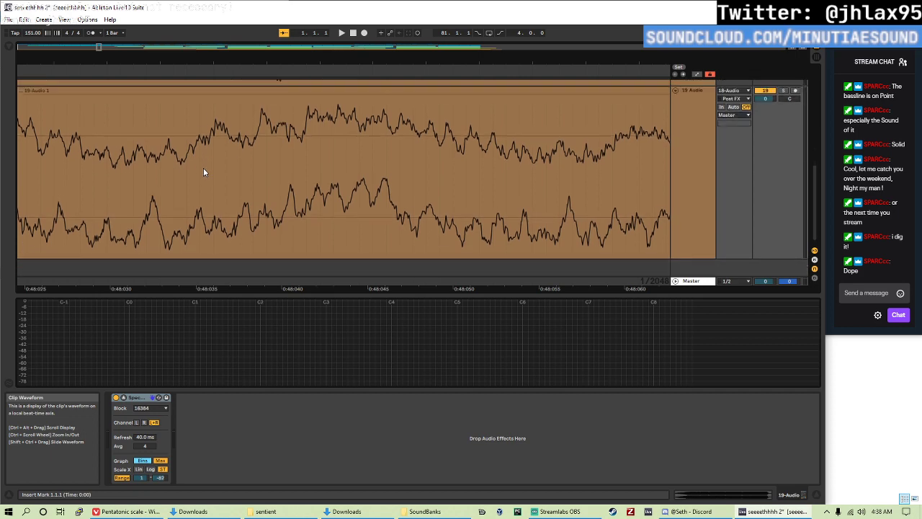
scroll(203, 172, down, 1)
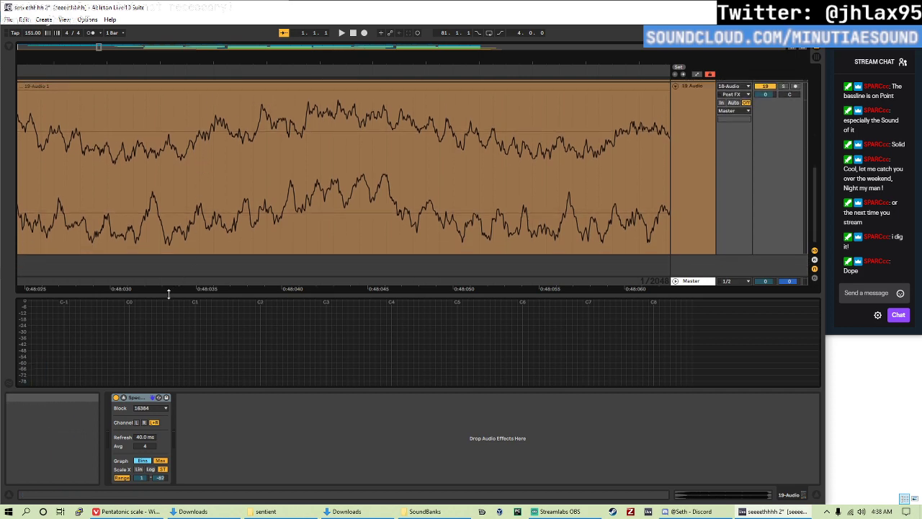
drag(168, 294, 168, 273)
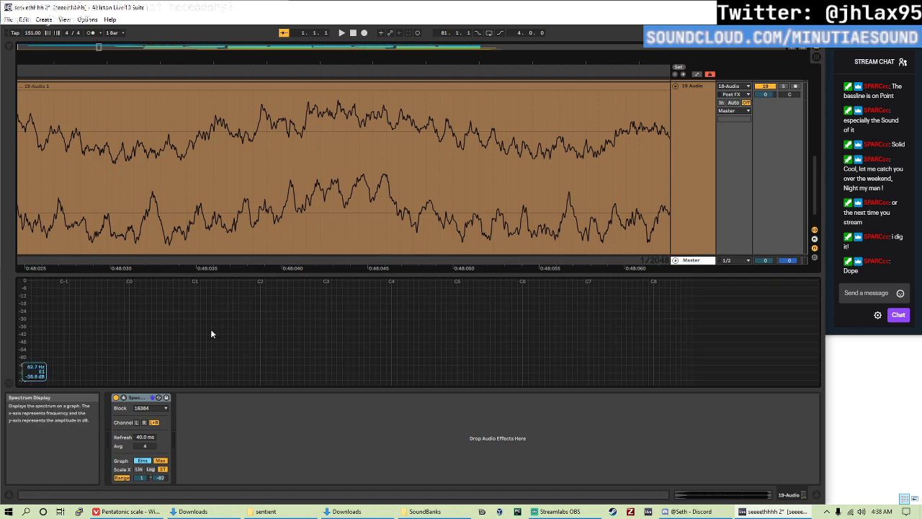
- Play the song with the large spectrum in view and solo audio track 19
key(space)
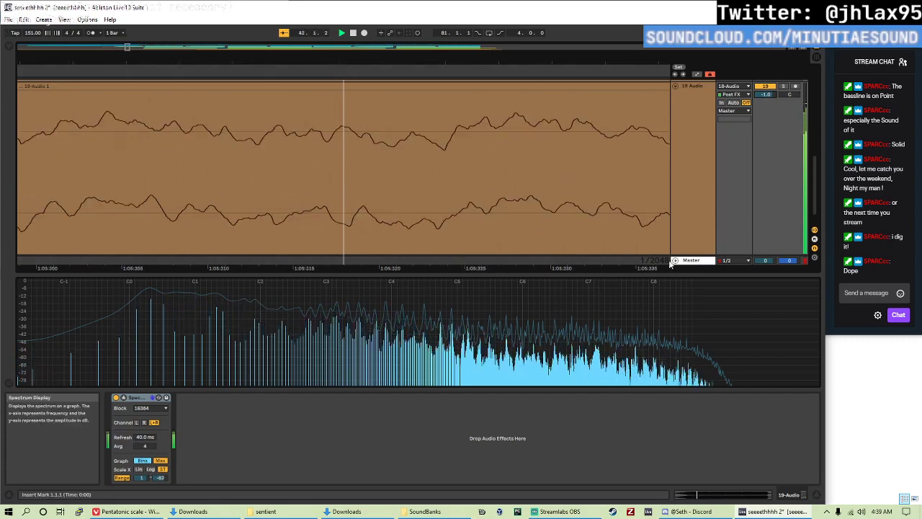
scroll(693, 231, down, 1)
scroll(694, 232, up, 1)
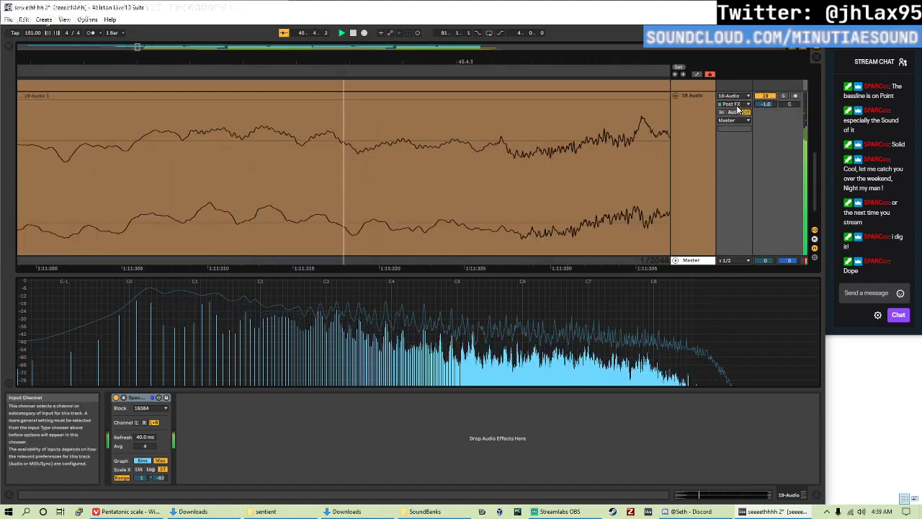
click(784, 96)
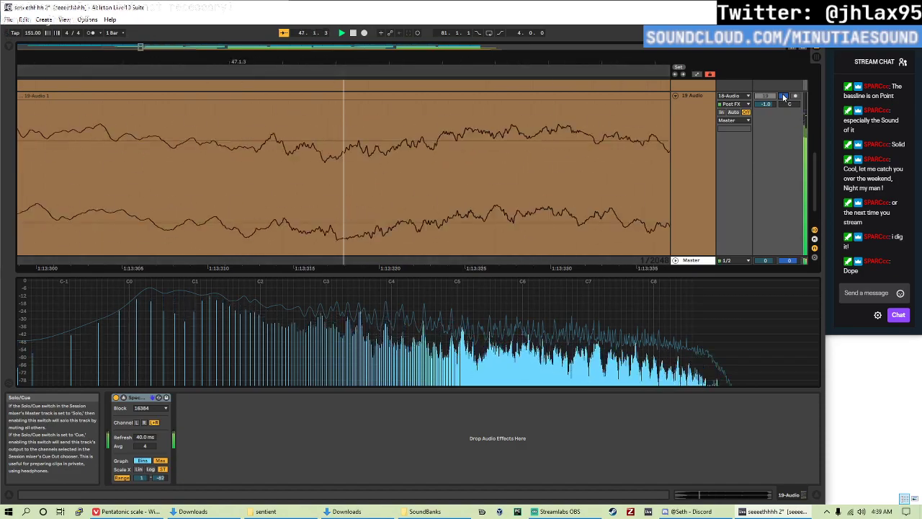
scroll(715, 136, down, 1)
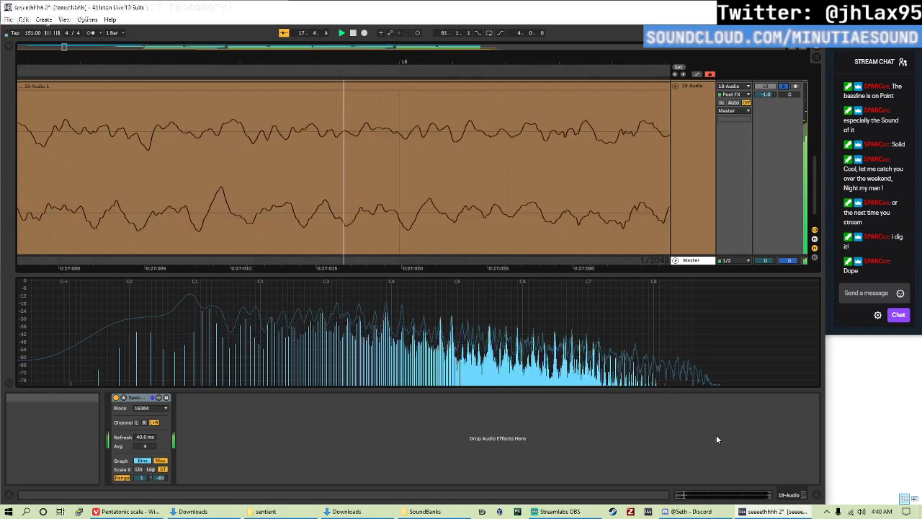
- Set the Spectrum's averaging to 1 and its range minimum to -62 dB, with track 19's volume at 0 dB
drag(148, 446, 148, 432)
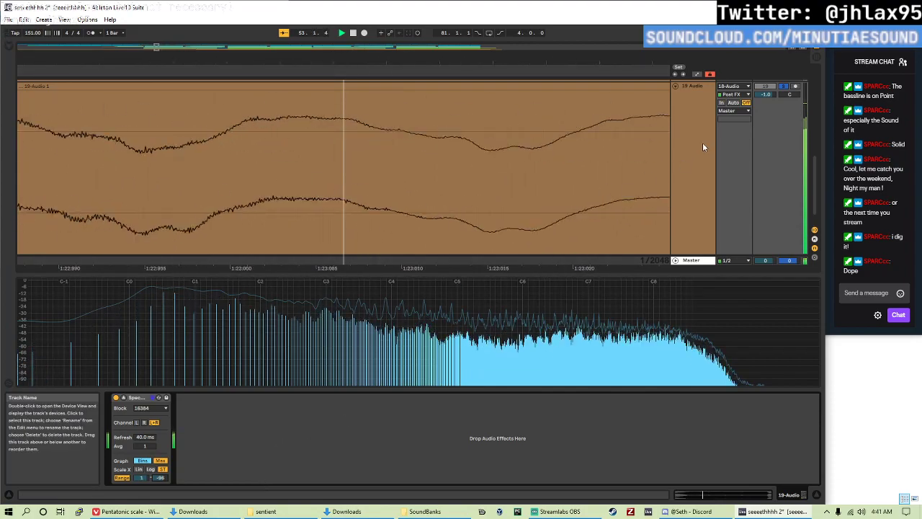
drag(761, 101, 761, 97)
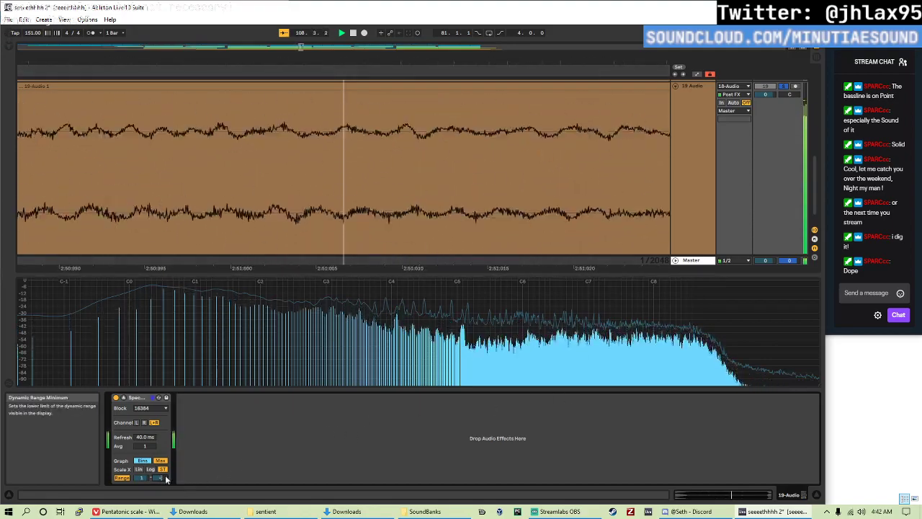
drag(166, 479, 165, 465)
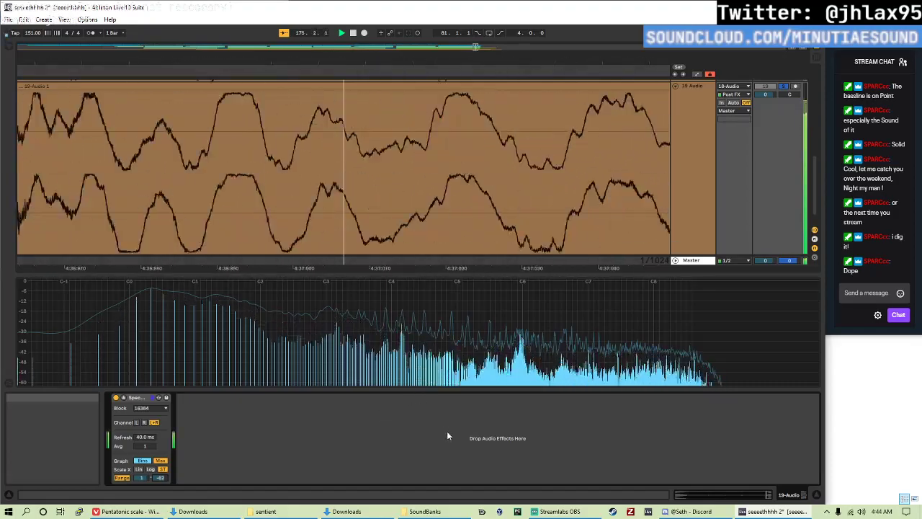
- Look over the ending of the recorded clip on track 19, from about 4:36 to 4:46, during playback
scroll(445, 222, down, 4)
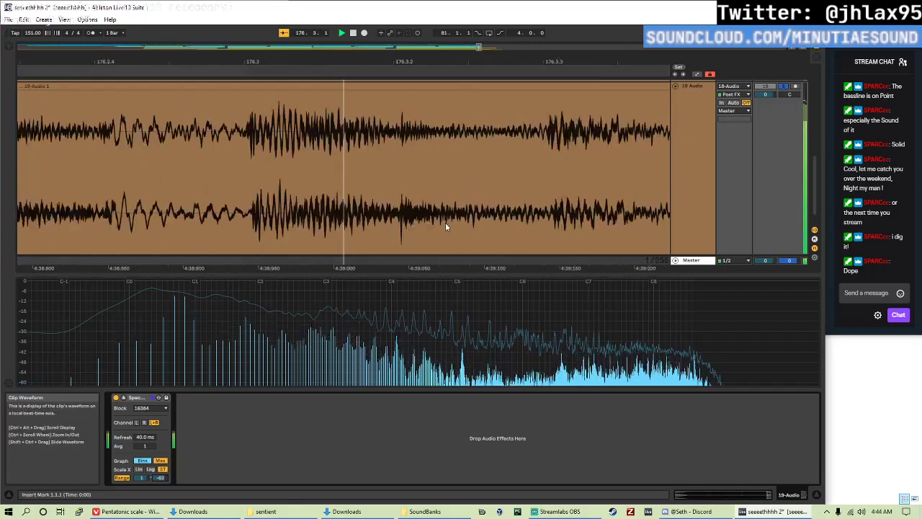
scroll(445, 224, down, 6)
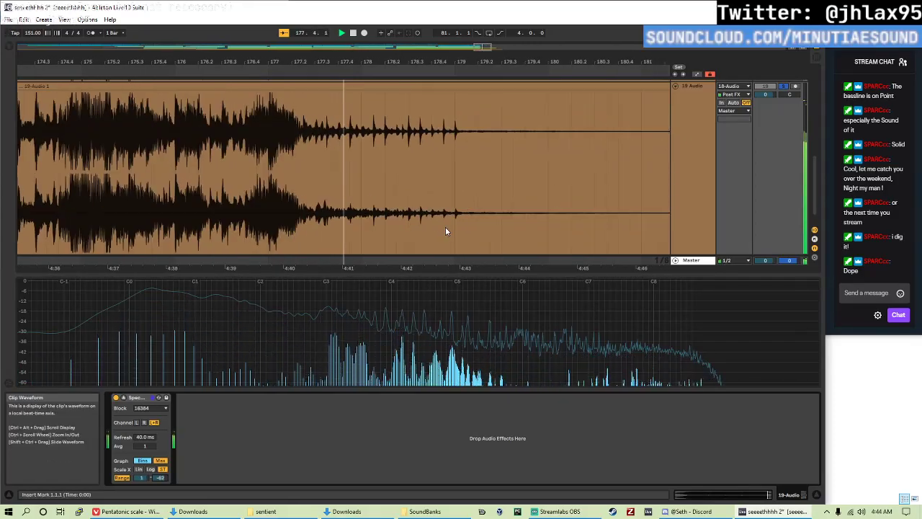